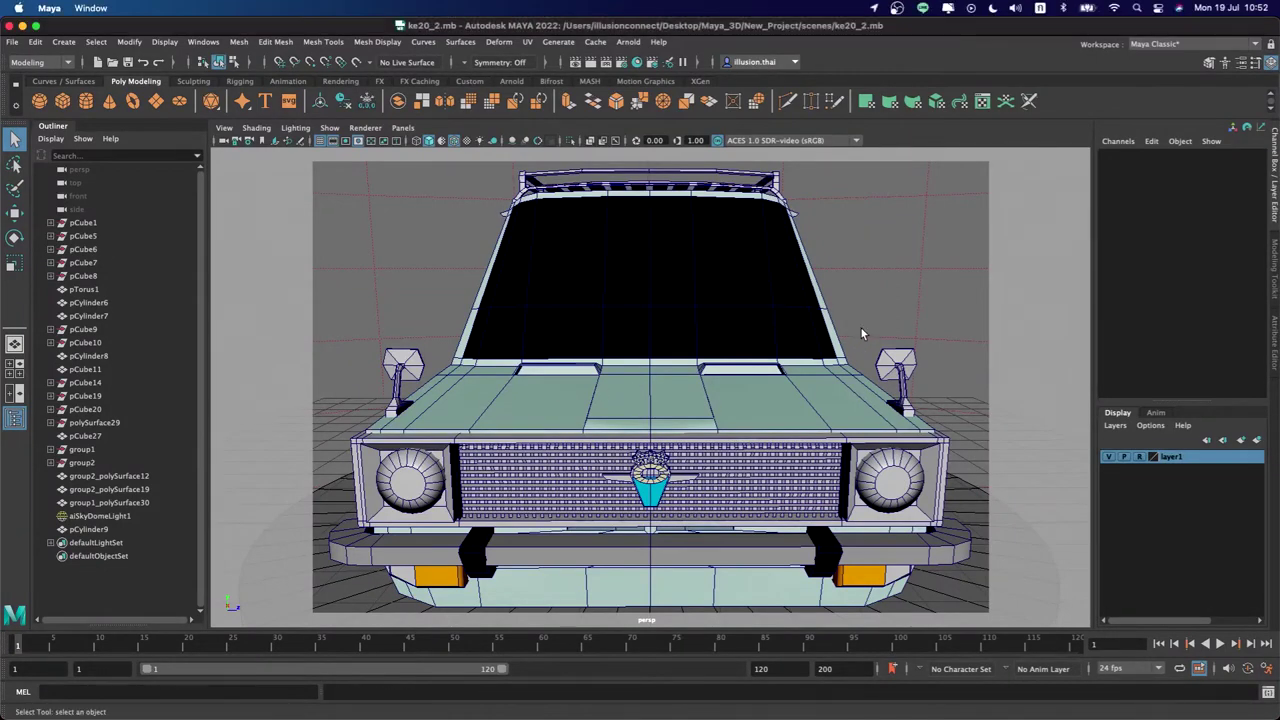
# Tumble the camera from the front to a three-quarter view of the finished sedan
pyautogui.moveTo(855, 347)
pyautogui.keyDown('alt'); pyautogui.mouseDown()
pyautogui.moveTo(721, 350)
pyautogui.moveTo(803, 360)
pyautogui.moveTo(616, 344)
pyautogui.moveTo(683, 347)
pyautogui.moveTo(598, 361)
pyautogui.moveTo(618, 334)
pyautogui.moveTo(560, 366)
pyautogui.moveTo(722, 364)
pyautogui.moveTo(606, 380)
pyautogui.moveTo(718, 380)
pyautogui.moveTo(660, 400)
pyautogui.moveTo(600, 390)
pyautogui.moveTo(760, 378)
pyautogui.moveTo(745, 388)
pyautogui.moveTo(677, 371)
pyautogui.moveTo(729, 373)
pyautogui.moveTo(745, 407)
pyautogui.moveTo(688, 391)
pyautogui.moveTo(715, 394)
pyautogui.mouseUp(); pyautogui.keyUp('alt')
# Render the mint-green sedan in Arnold RenderView and enlarge the rendered image
pyautogui.click(628, 42)
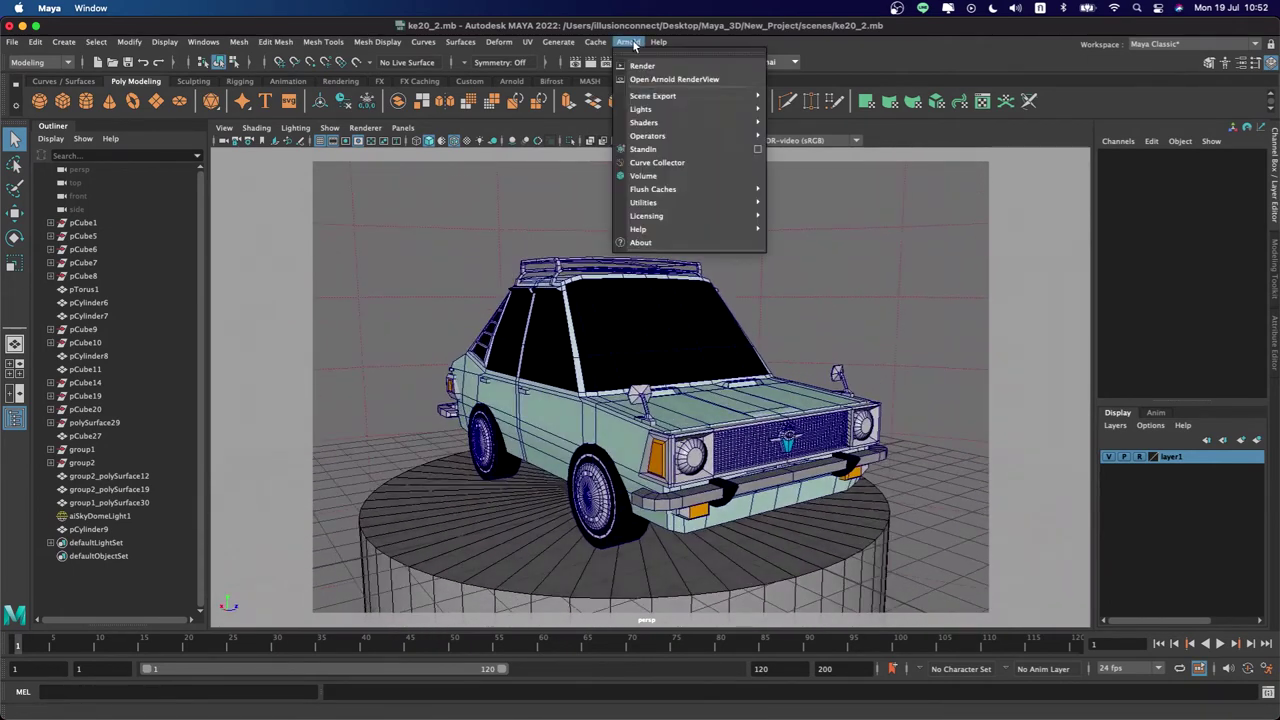
pyautogui.click(697, 80)
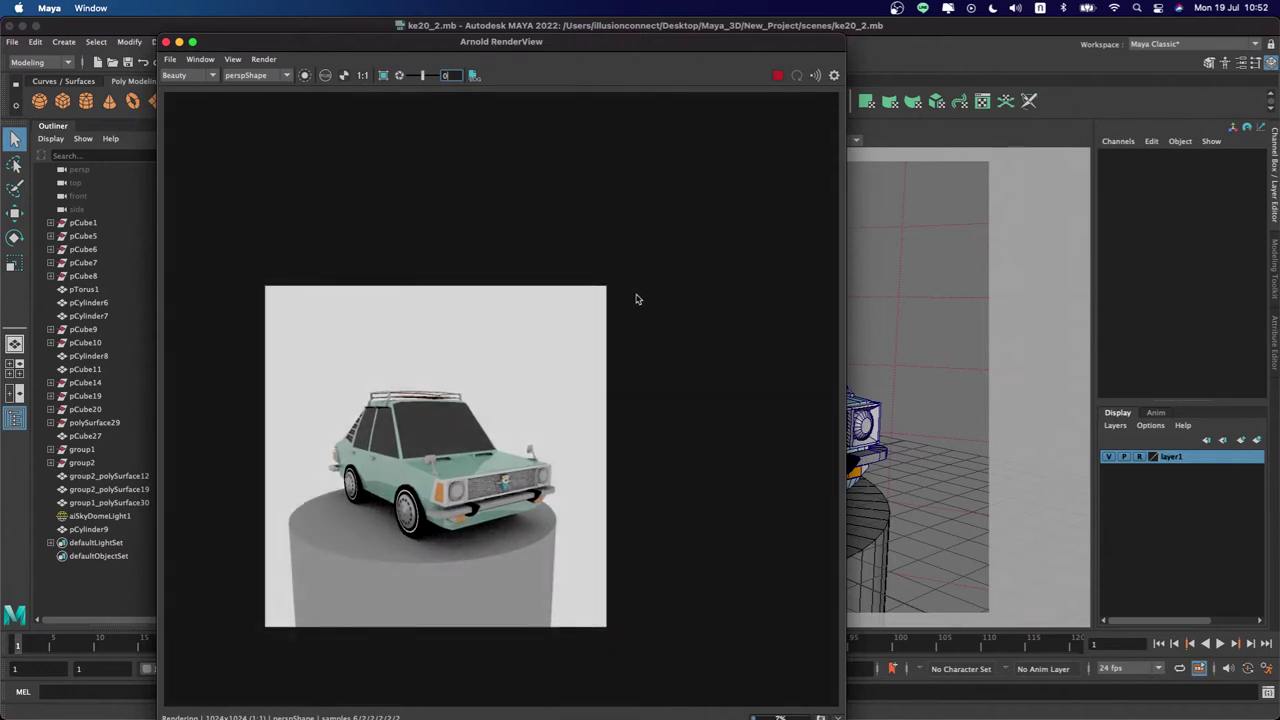
pyautogui.scroll(3, 623, 310)
pyautogui.scroll(1, 606, 323)
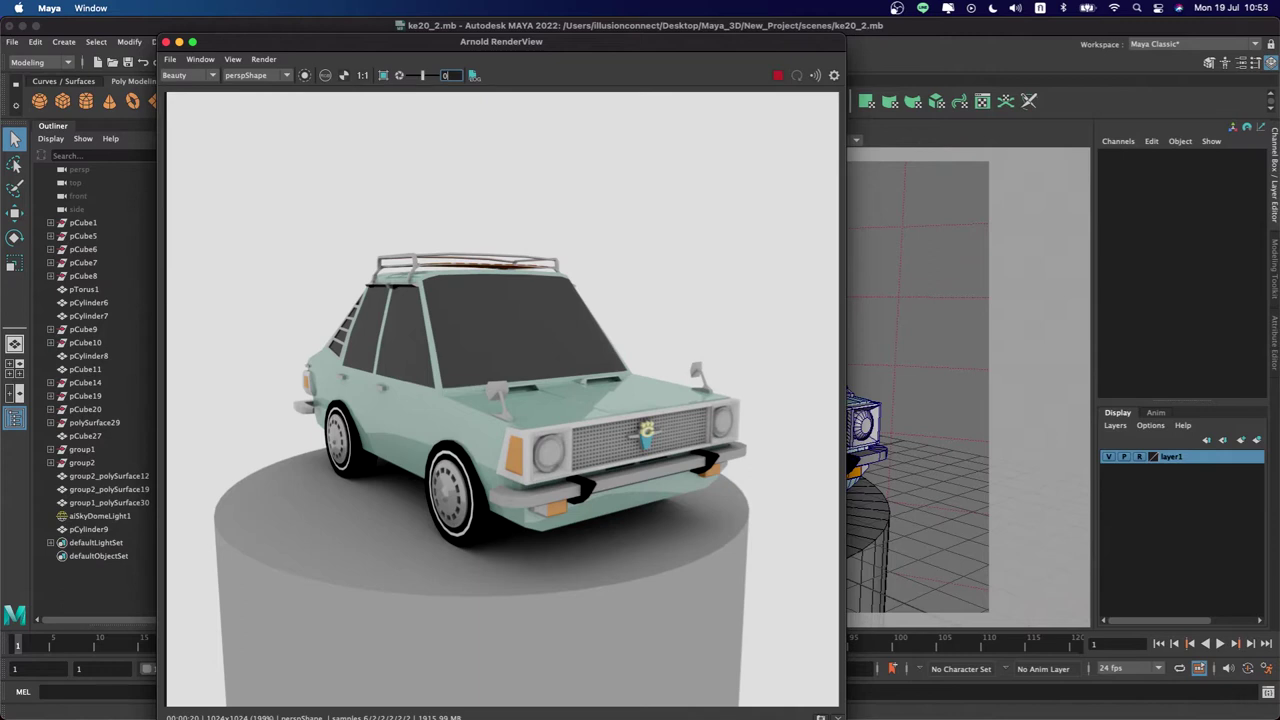
pyautogui.moveTo(568, 52); pyautogui.dragTo(565, 37)
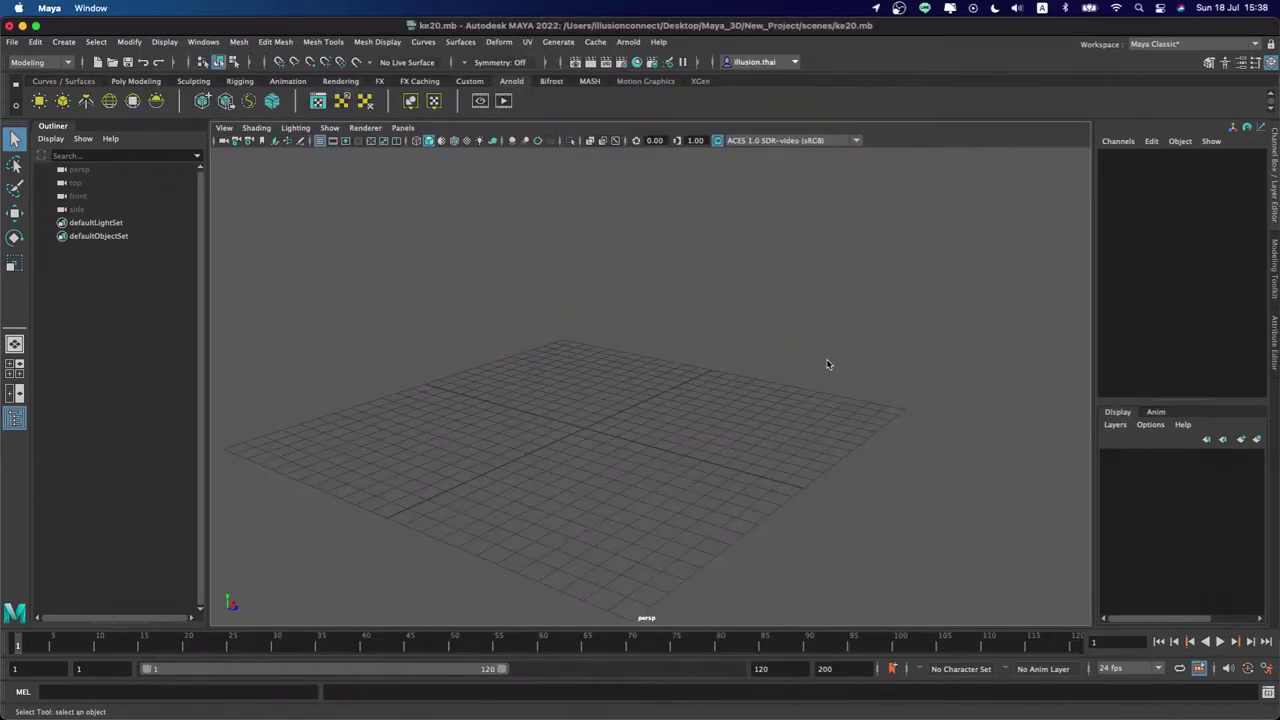
pyautogui.moveTo(829, 363)
pyautogui.keyDown('alt'); pyautogui.mouseDown()
pyautogui.moveTo(670, 414)
pyautogui.moveTo(740, 320)
pyautogui.mouseUp(); pyautogui.keyUp('alt')
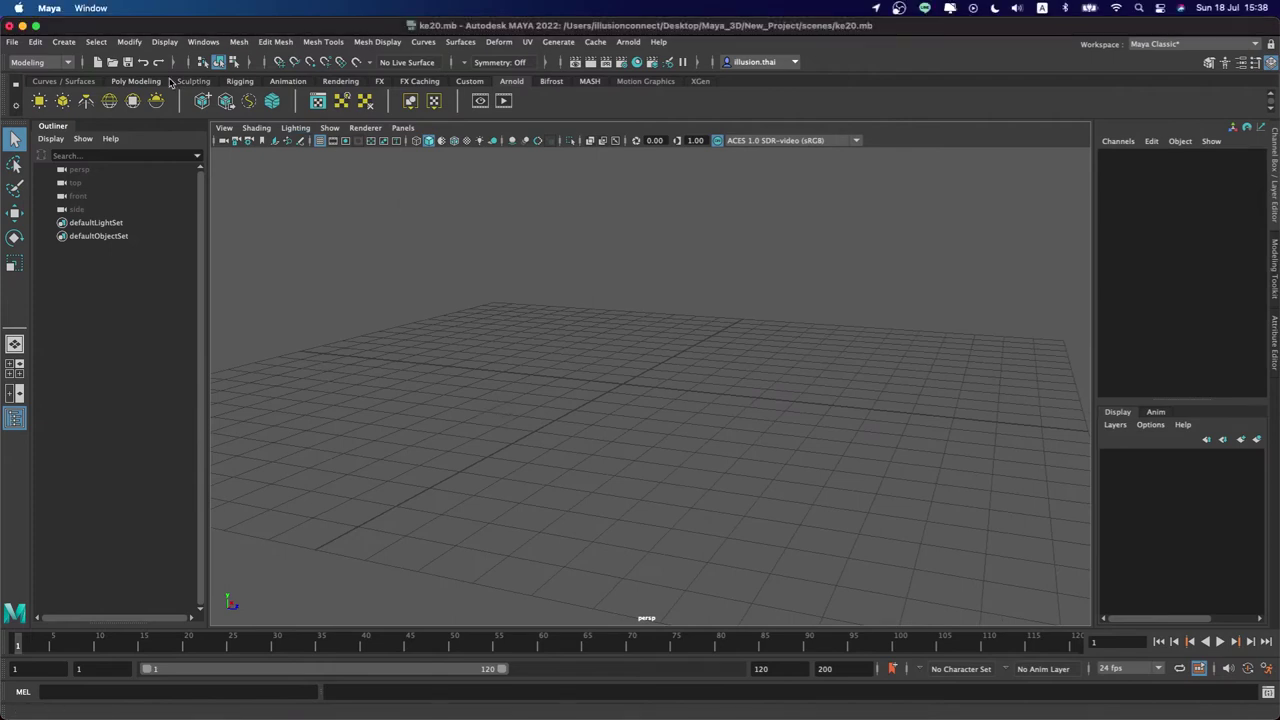
# Create a polygon cube scaled to 9.618 × 2.936 × 6.272 and raised 1.367 in Y
pyautogui.click(135, 81)
pyautogui.click(39, 101)
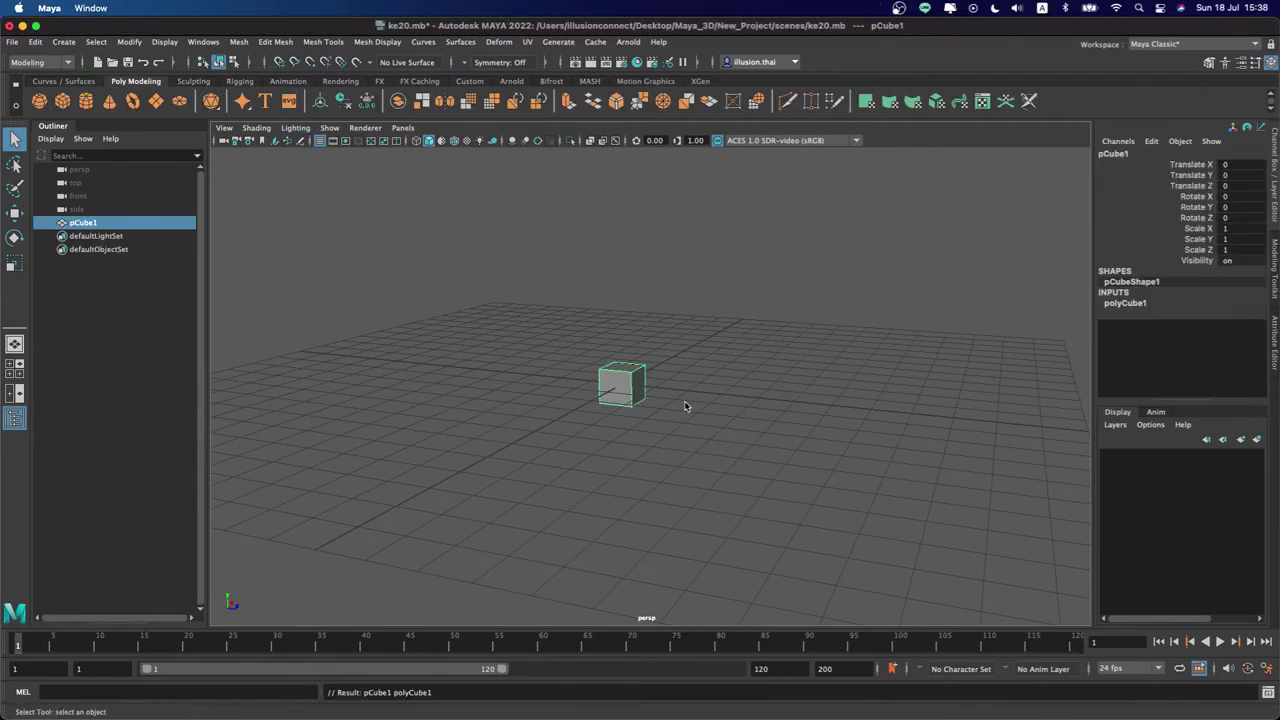
pyautogui.press('r')
pyautogui.moveTo(606, 390); pyautogui.dragTo(743, 354)
pyautogui.keyDown('alt'); pyautogui.moveTo(700, 437); pyautogui.dragTo(681, 436); pyautogui.keyUp('alt')
pyautogui.press('w')
pyautogui.moveTo(563, 321)
pyautogui.mouseDown()
pyautogui.moveTo(565, 290)
pyautogui.moveTo(620, 350)
pyautogui.moveTo(704, 383)
pyautogui.moveTo(618, 380)
pyautogui.moveTo(600, 350)
pyautogui.mouseUp()
pyautogui.press('r')
# Insert two edge loops across the box, one near the front and one near the rear
pyautogui.click(323, 42)
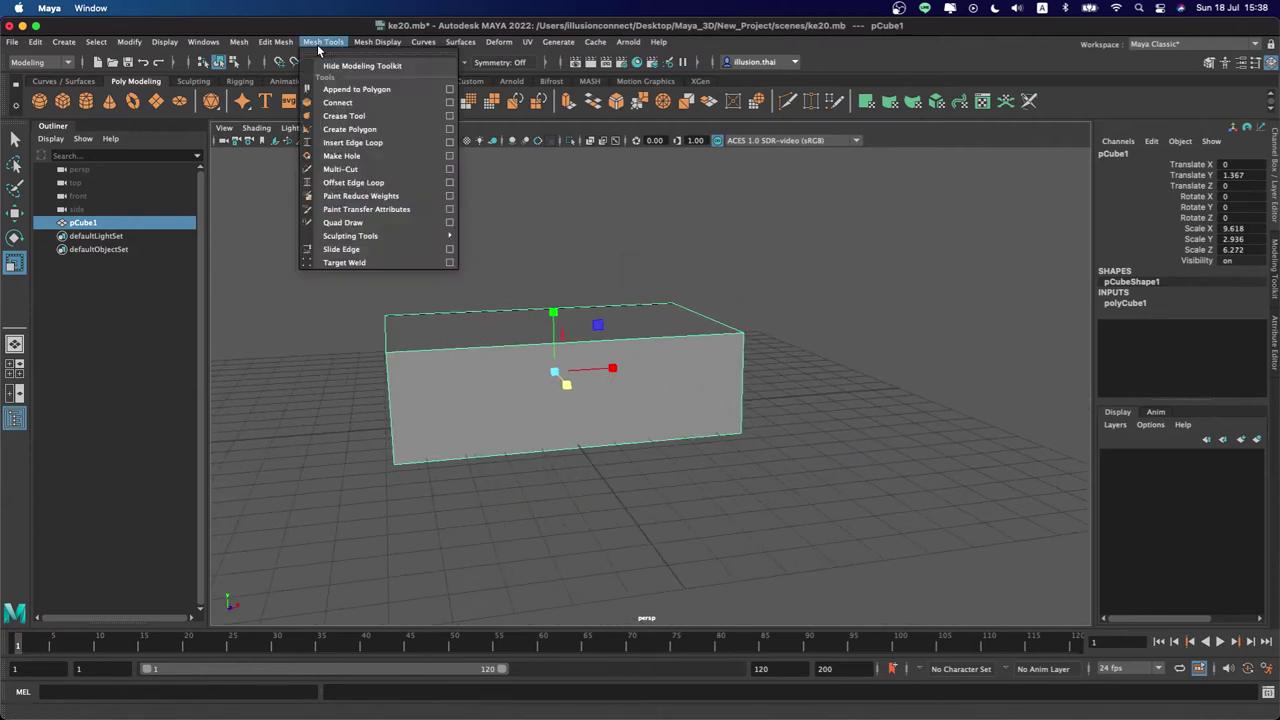
pyautogui.click(345, 146)
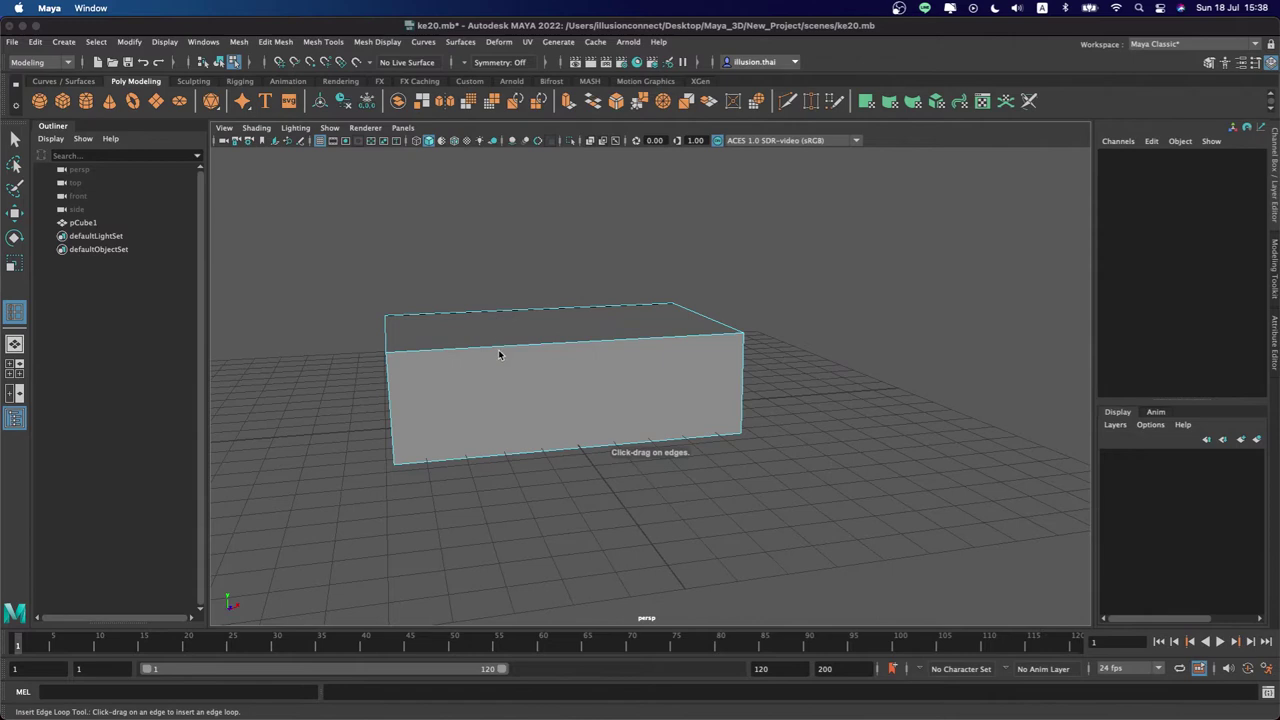
pyautogui.click(496, 350)
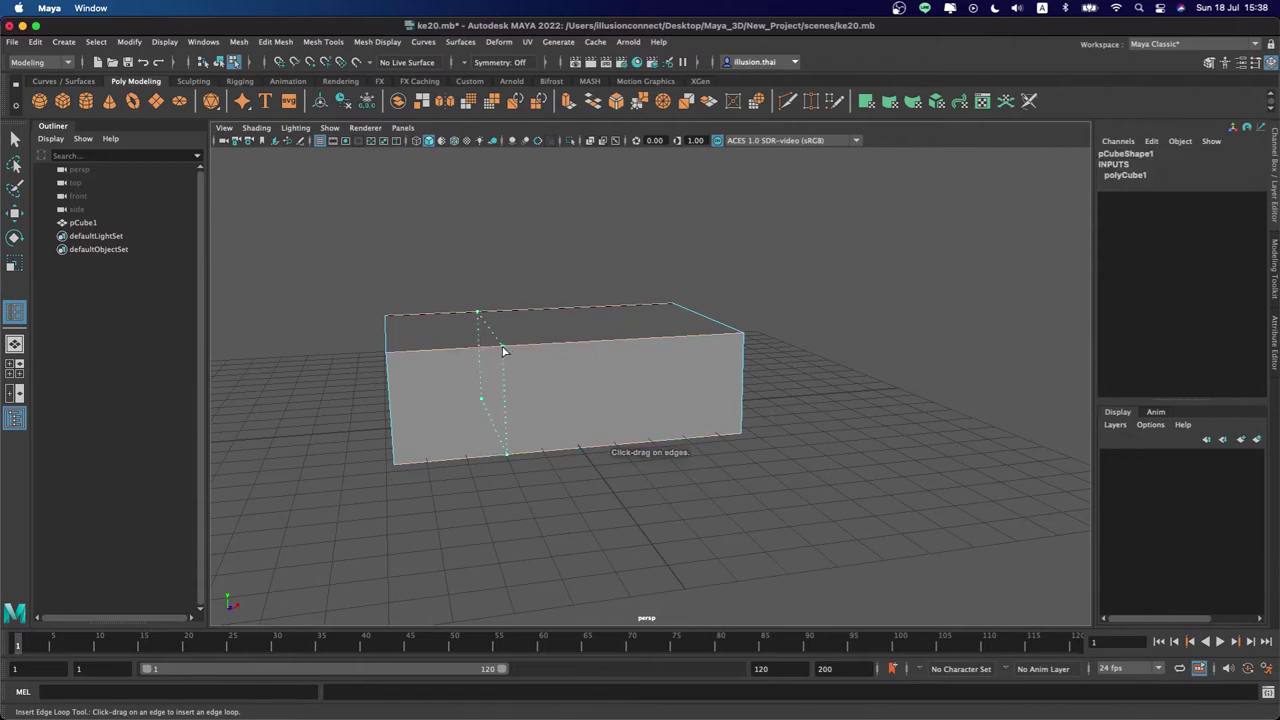
pyautogui.moveTo(507, 350); pyautogui.dragTo(508, 350)
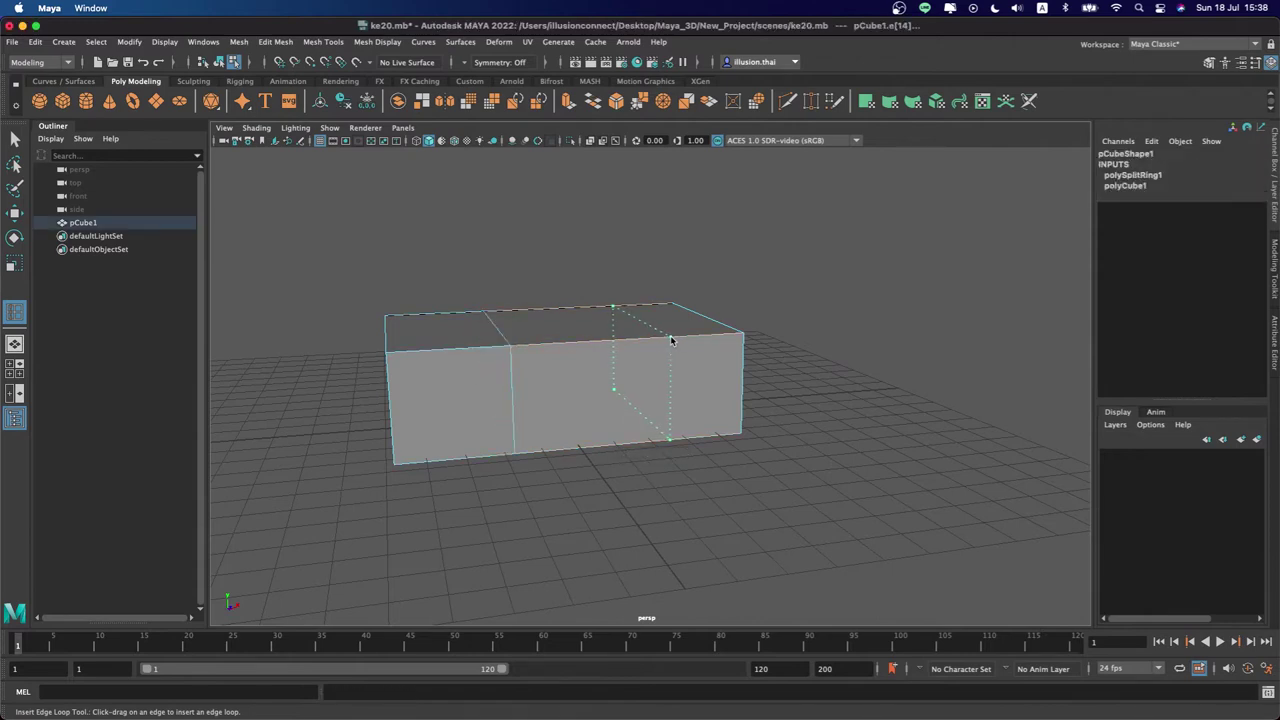
pyautogui.click(671, 341)
pyautogui.moveTo(586, 337); pyautogui.dragTo(586, 358, button='right')
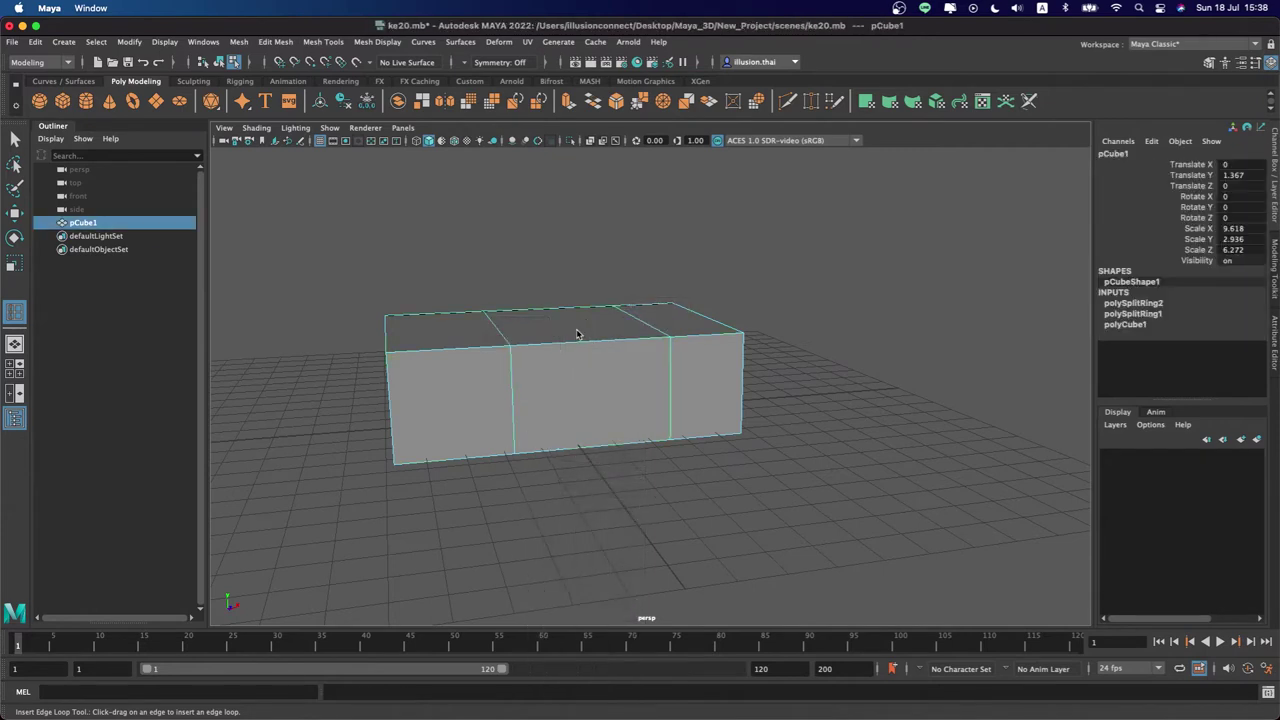
# Orbit above the box, reselect it and switch to component selection with F8
pyautogui.keyDown('alt'); pyautogui.moveTo(577, 334); pyautogui.dragTo(566, 335); pyautogui.keyUp('alt')
pyautogui.moveTo(567, 338); pyautogui.dragTo(573, 370, button='right')
pyautogui.click(567, 340)
pyautogui.click(563, 336)
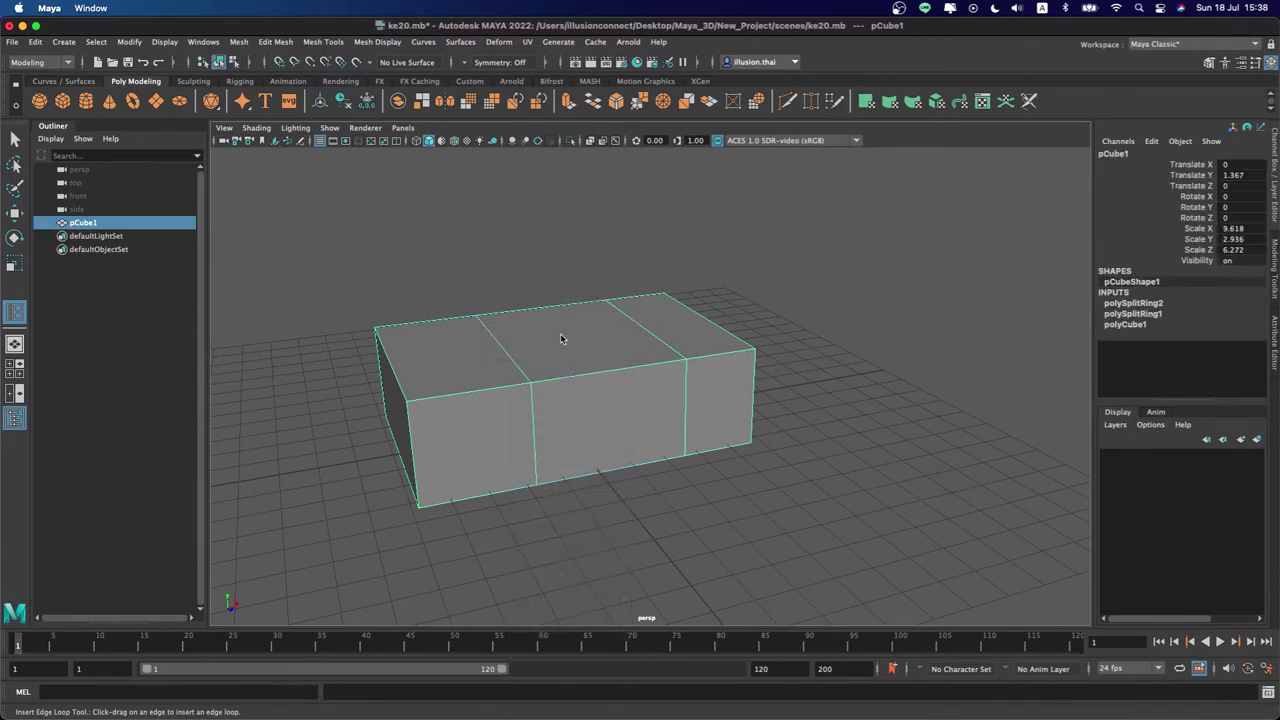
pyautogui.press('F8')
pyautogui.moveTo(561, 339); pyautogui.dragTo(560, 349, button='right')
pyautogui.click(562, 340)
pyautogui.scroll(-1, 563, 342)
pyautogui.moveTo(560, 340); pyautogui.dragTo(595, 378, button='right')
# Reselect the box, return it to object mode and tumble to a frontal view
pyautogui.click(558, 339)
pyautogui.click(706, 297)
pyautogui.click(666, 326)
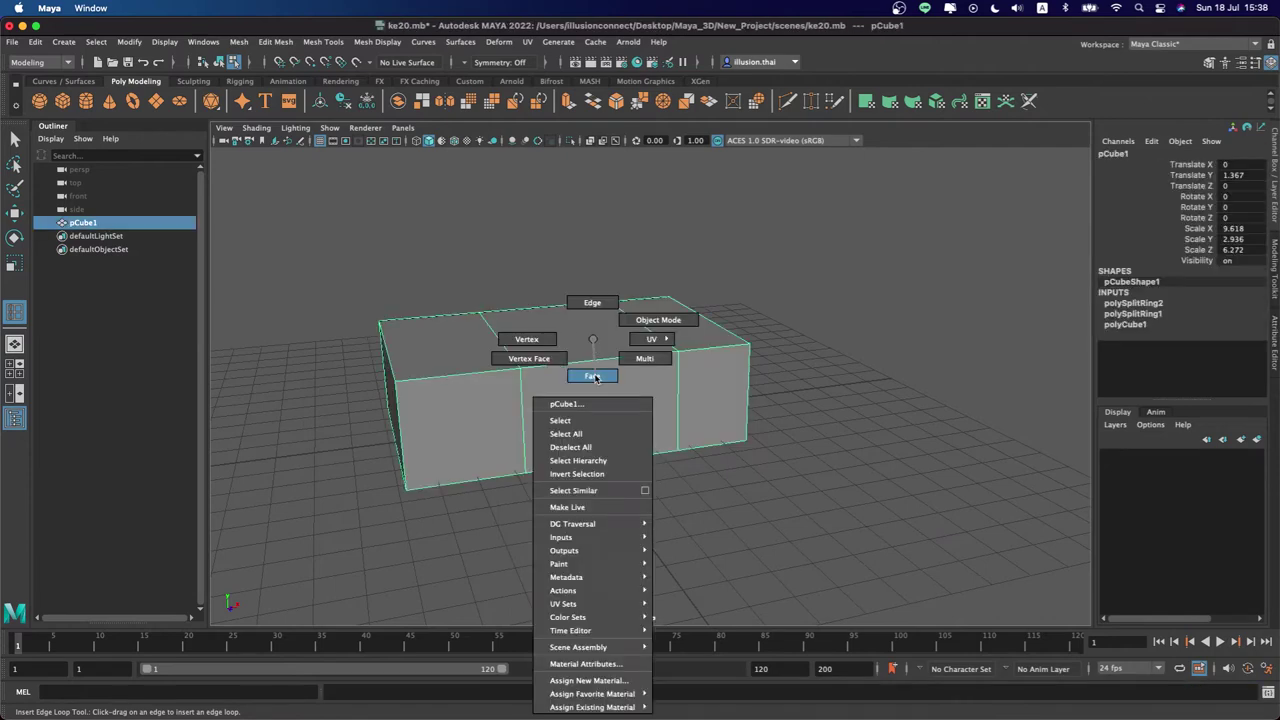
pyautogui.click(536, 334)
pyautogui.moveTo(574, 333); pyautogui.dragTo(638, 316, button='right')
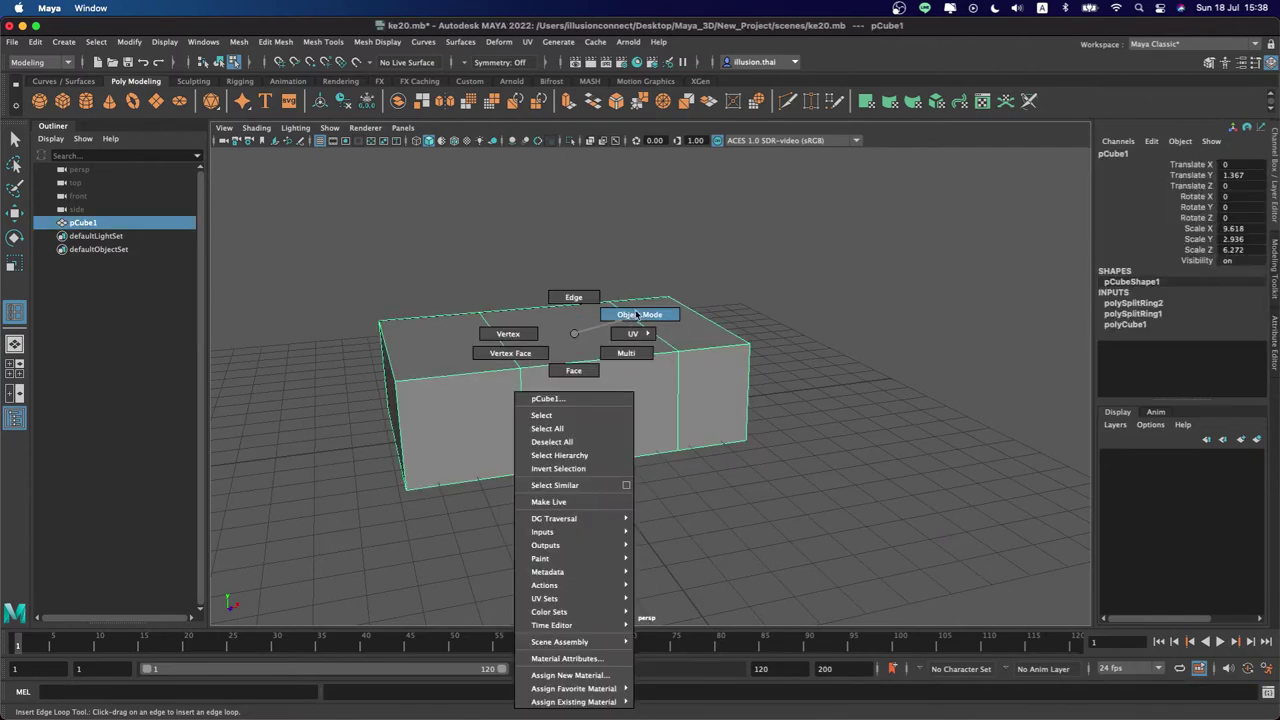
pyautogui.moveTo(571, 337)
pyautogui.keyDown('alt'); pyautogui.mouseDown()
pyautogui.moveTo(648, 353)
pyautogui.moveTo(636, 354)
pyautogui.mouseUp(); pyautogui.keyUp('alt')
pyautogui.moveTo(636, 354); pyautogui.dragTo(641, 355, button='right')
# Reselect pCube1, cycle through its component modes and switch to wireframe display
pyautogui.click(648, 358)
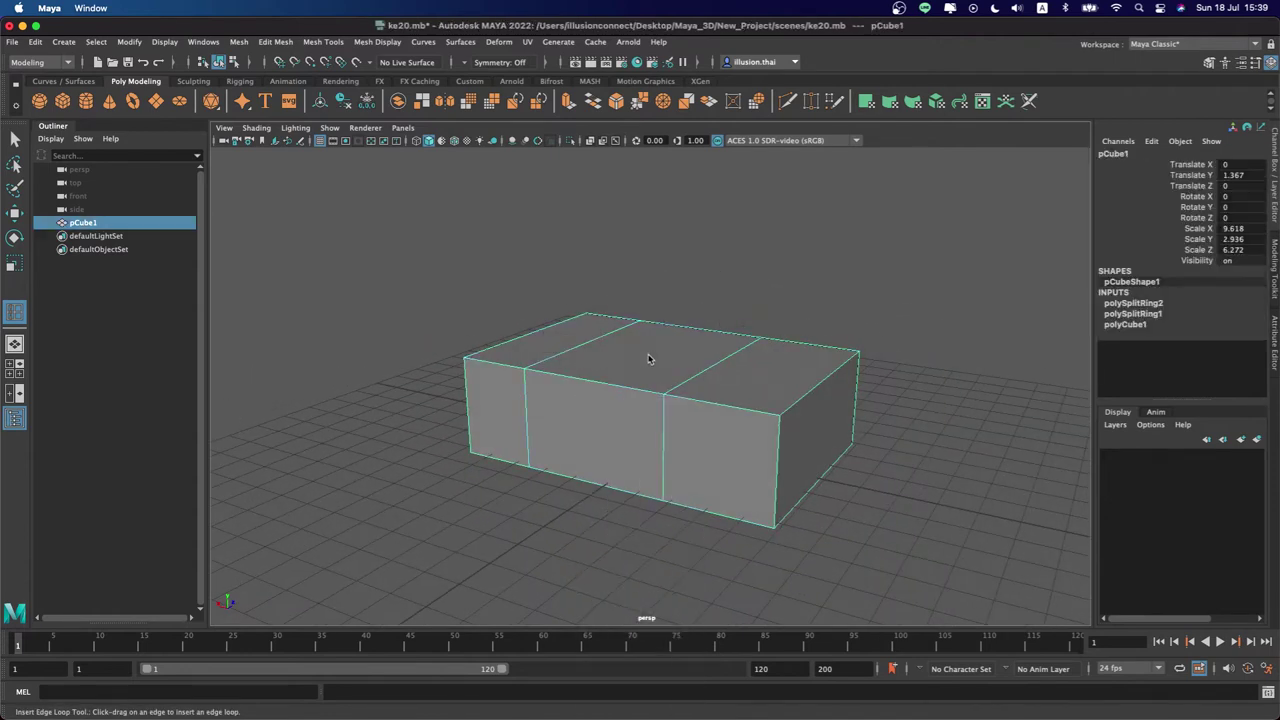
pyautogui.rightClick(638, 354)
pyautogui.click(638, 356)
pyautogui.rightClick(638, 356)
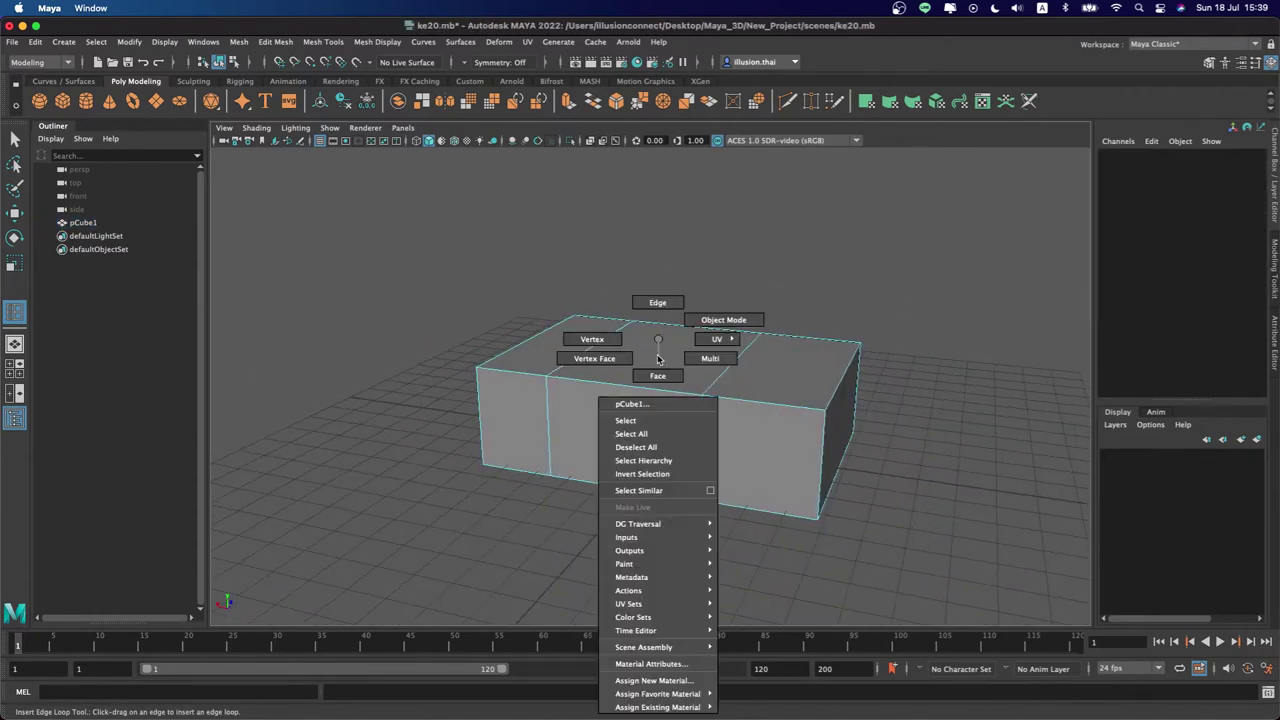
pyautogui.click(630, 344)
pyautogui.keyDown('alt'); pyautogui.moveTo(630, 344); pyautogui.dragTo(674, 349); pyautogui.keyUp('alt')
pyautogui.rightClick(673, 342)
pyautogui.click(673, 362)
pyautogui.click(705, 348)
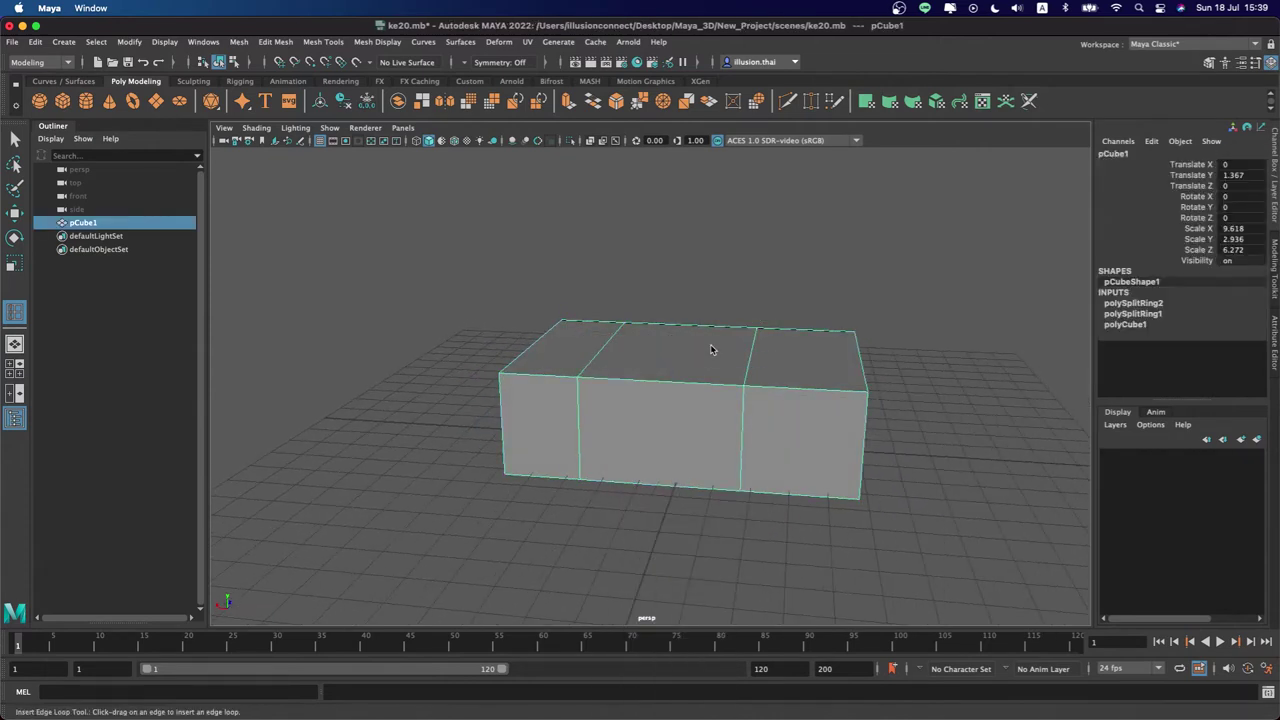
pyautogui.press('4')
# In face mode, select the box's middle top face and return to shaded display
pyautogui.rightClick(690, 362)
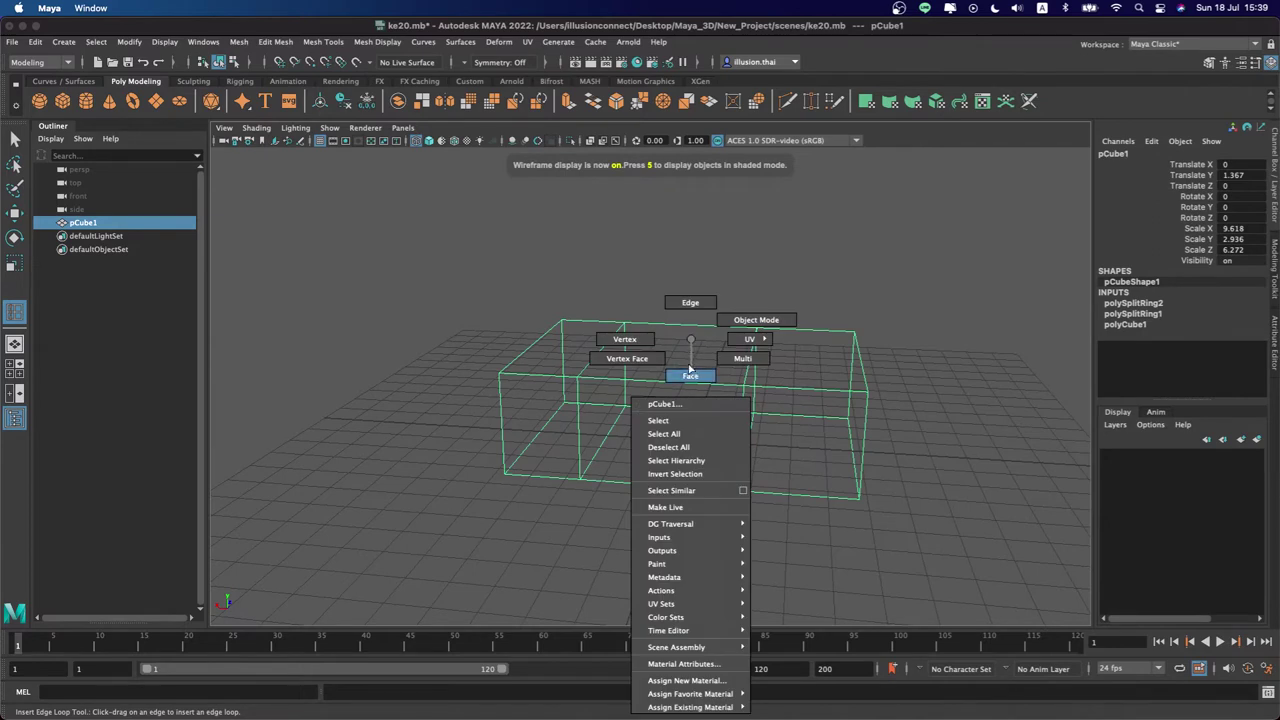
pyautogui.click(684, 357)
pyautogui.click(686, 342)
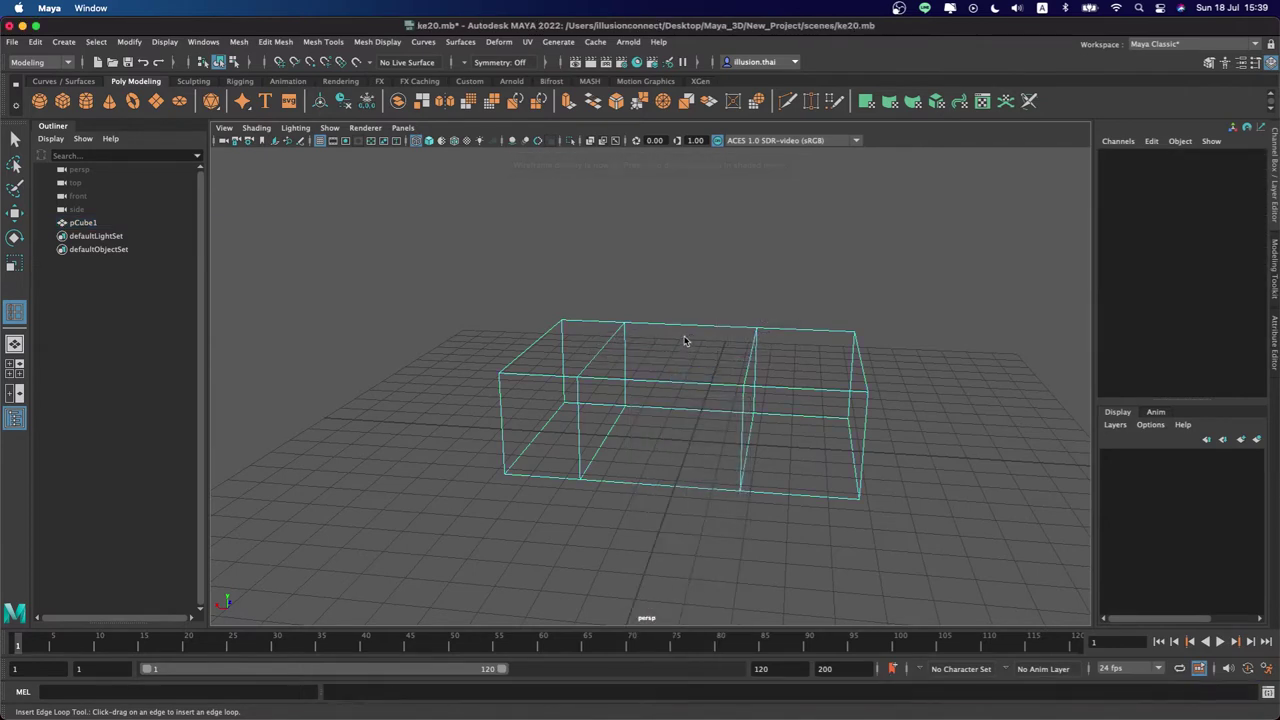
pyautogui.press('F11')
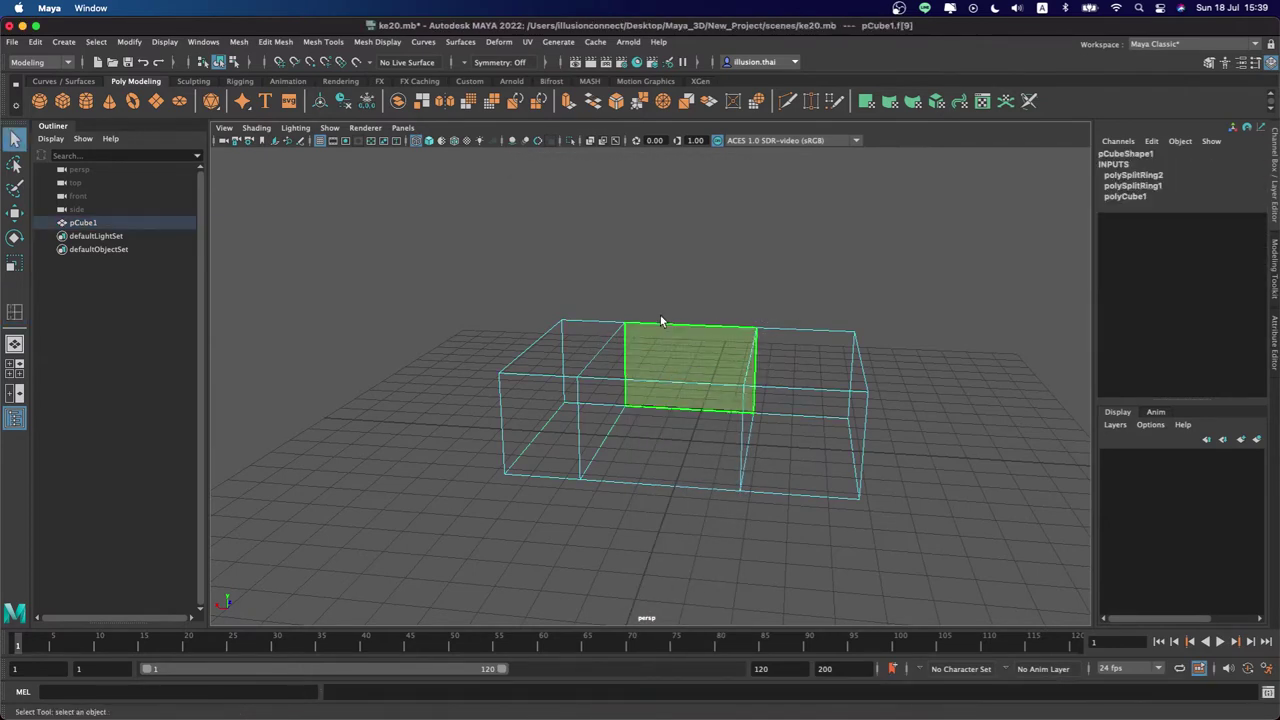
pyautogui.click(655, 357)
pyautogui.keyDown('alt'); pyautogui.moveTo(705, 277); pyautogui.dragTo(694, 287); pyautogui.keyUp('alt')
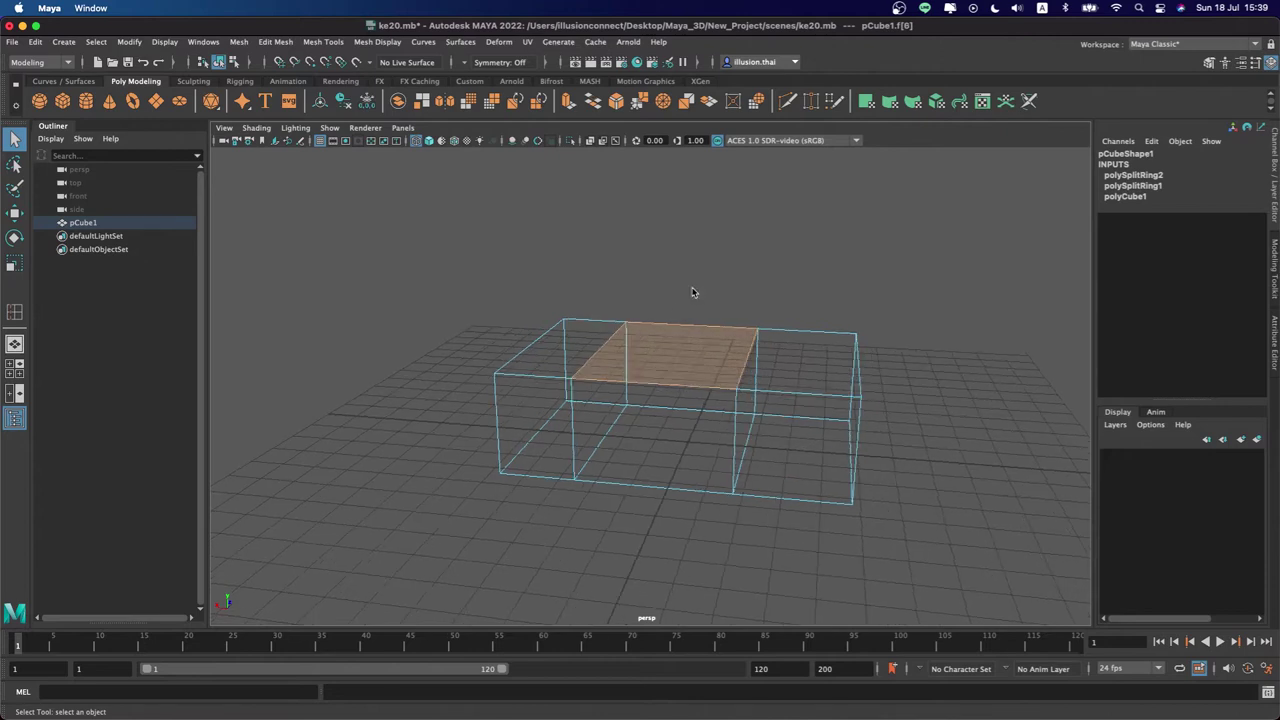
pyautogui.press('5')
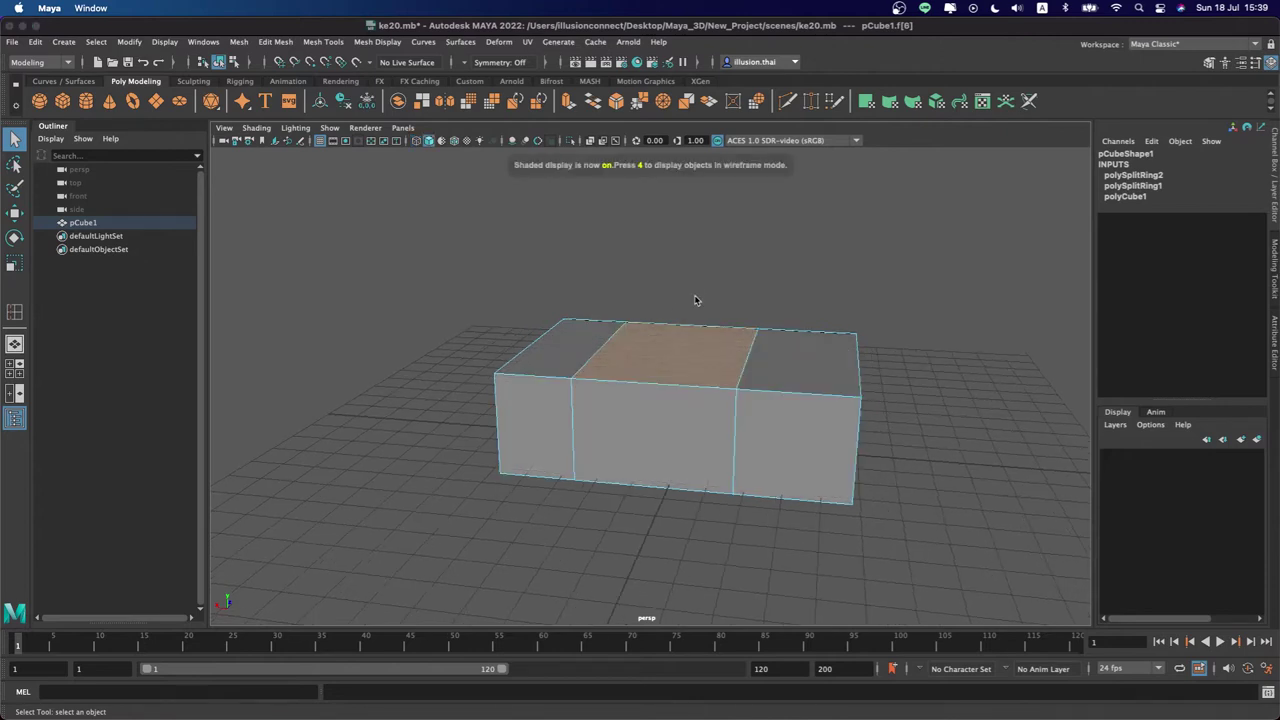
# Extrude the middle top face upward by 2.793 into a cabin block
pyautogui.hotkey('ctrl', 'e')
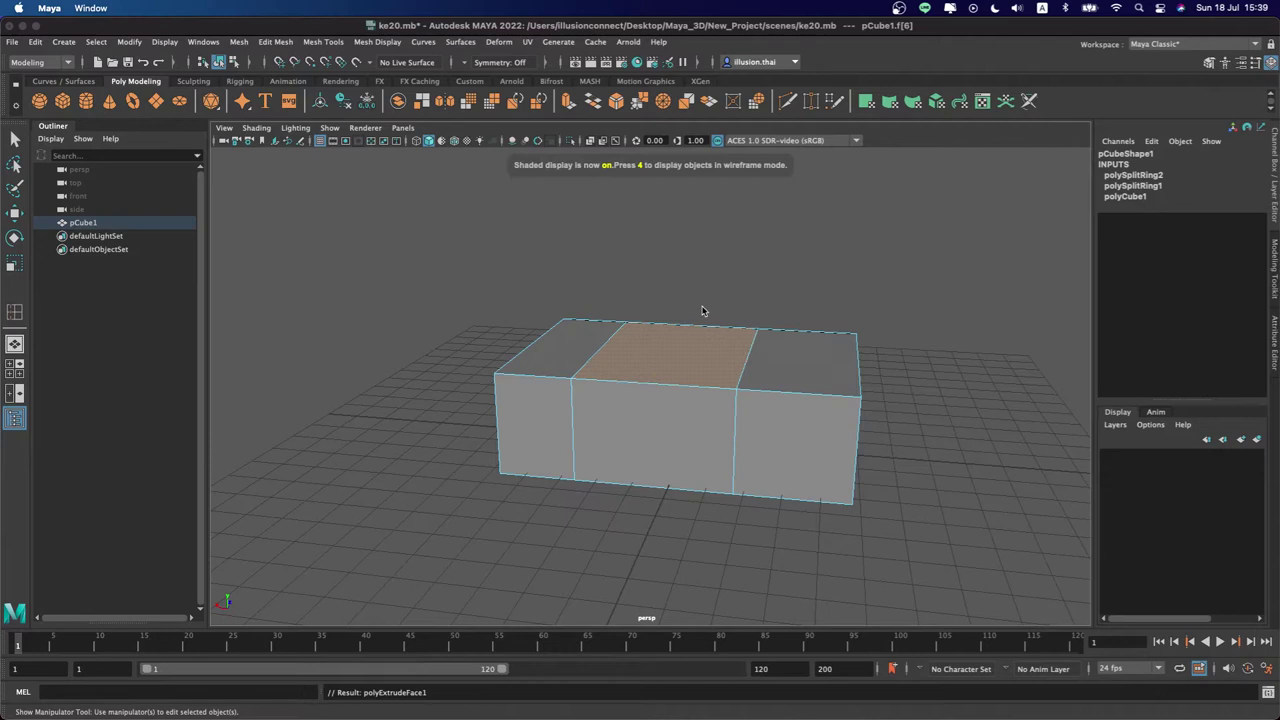
pyautogui.moveTo(669, 292); pyautogui.dragTo(688, 212)
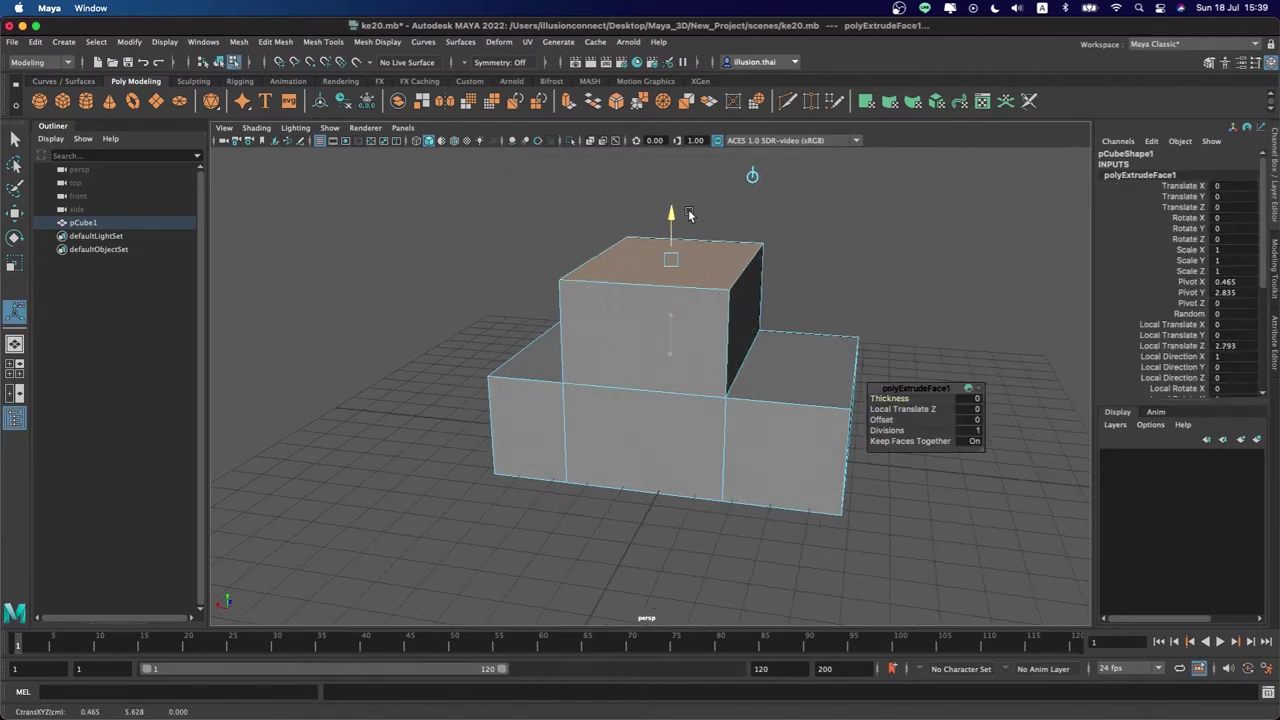
pyautogui.press('q')
pyautogui.keyDown('alt'); pyautogui.moveTo(703, 309); pyautogui.dragTo(683, 282); pyautogui.keyUp('alt')
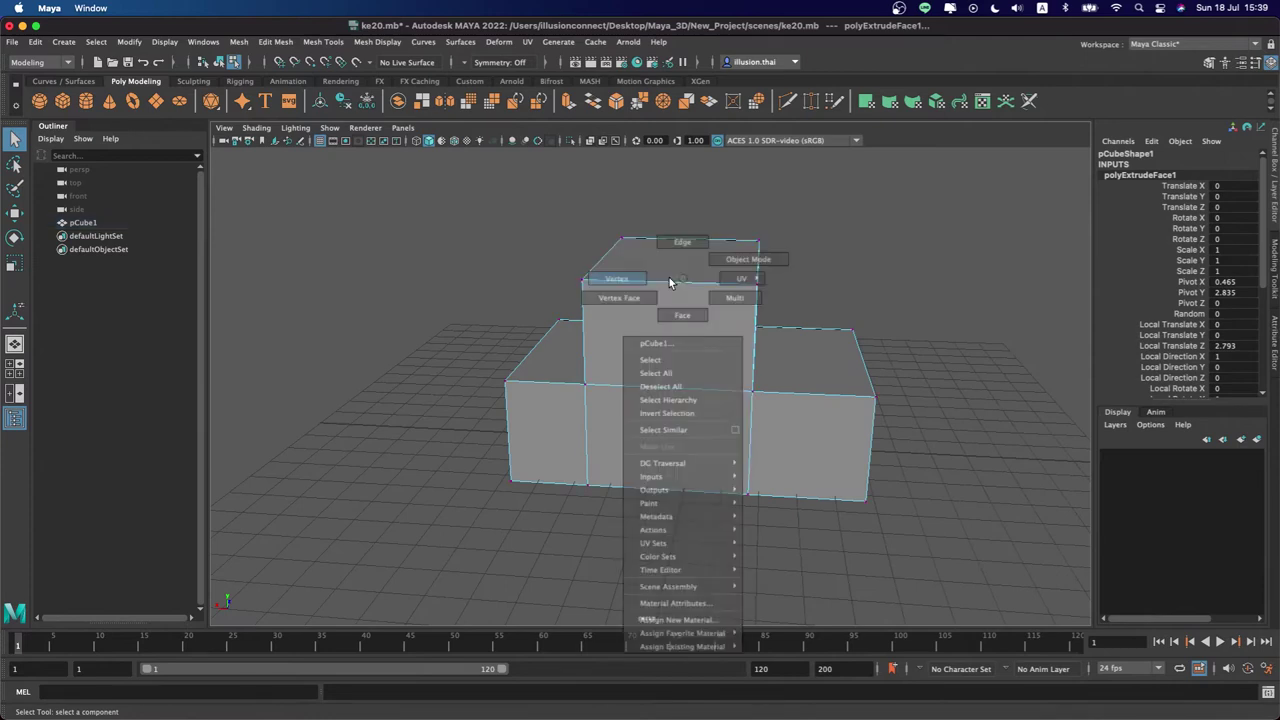
# Select the vertices on one end and push them outward to lengthen the body
pyautogui.moveTo(683, 282); pyautogui.dragTo(669, 277, button='right')
pyautogui.moveTo(494, 199); pyautogui.dragTo(640, 440)
pyautogui.moveTo(646, 496)
pyautogui.keyDown('alt'); pyautogui.mouseDown()
pyautogui.moveTo(689, 487)
pyautogui.moveTo(666, 491)
pyautogui.mouseUp(); pyautogui.keyUp('alt')
pyautogui.press('4')
pyautogui.press('w')
pyautogui.moveTo(522, 366); pyautogui.dragTo(441, 375)
# Scale the cabin's four top vertices inward into a narrower trapezoid roof
pyautogui.moveTo(569, 383)
pyautogui.keyDown('alt'); pyautogui.mouseDown()
pyautogui.moveTo(540, 330)
pyautogui.moveTo(500, 300)
pyautogui.mouseUp(); pyautogui.keyUp('alt')
pyautogui.moveTo(494, 218); pyautogui.dragTo(788, 274)
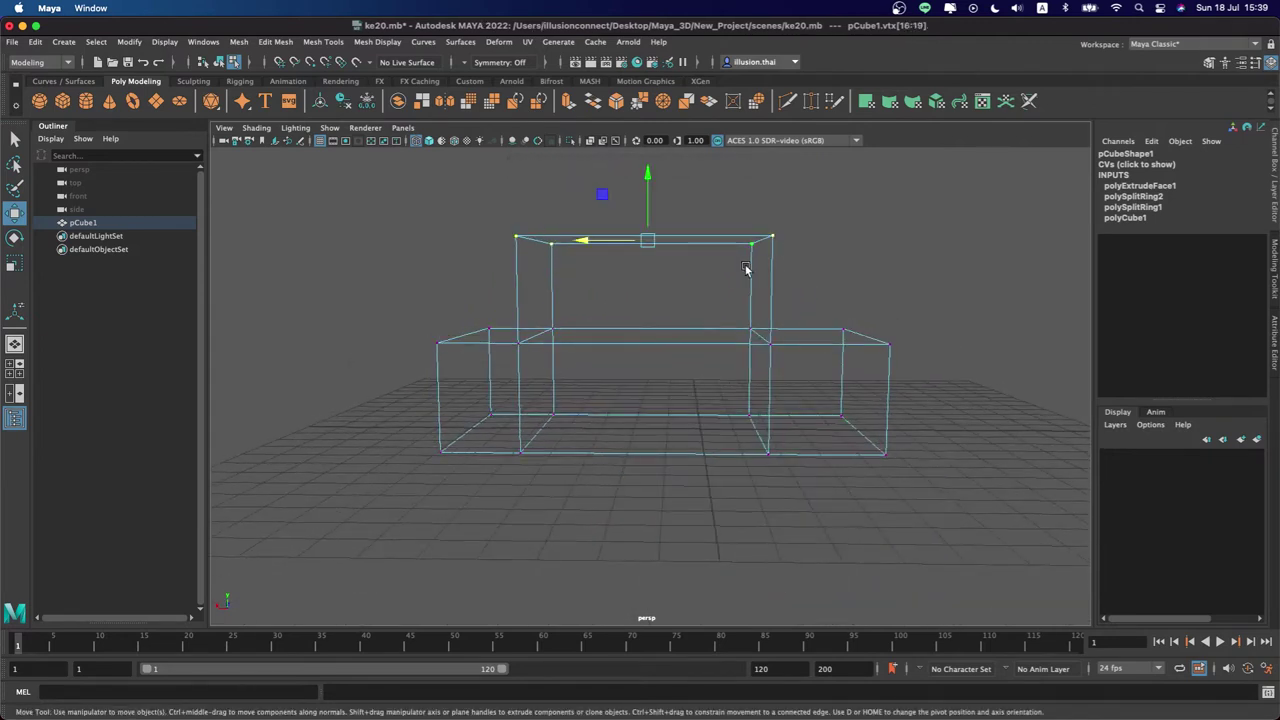
pyautogui.press('r')
pyautogui.moveTo(593, 243)
pyautogui.mouseDown()
pyautogui.moveTo(612, 245)
pyautogui.moveTo(520, 283)
pyautogui.mouseUp()
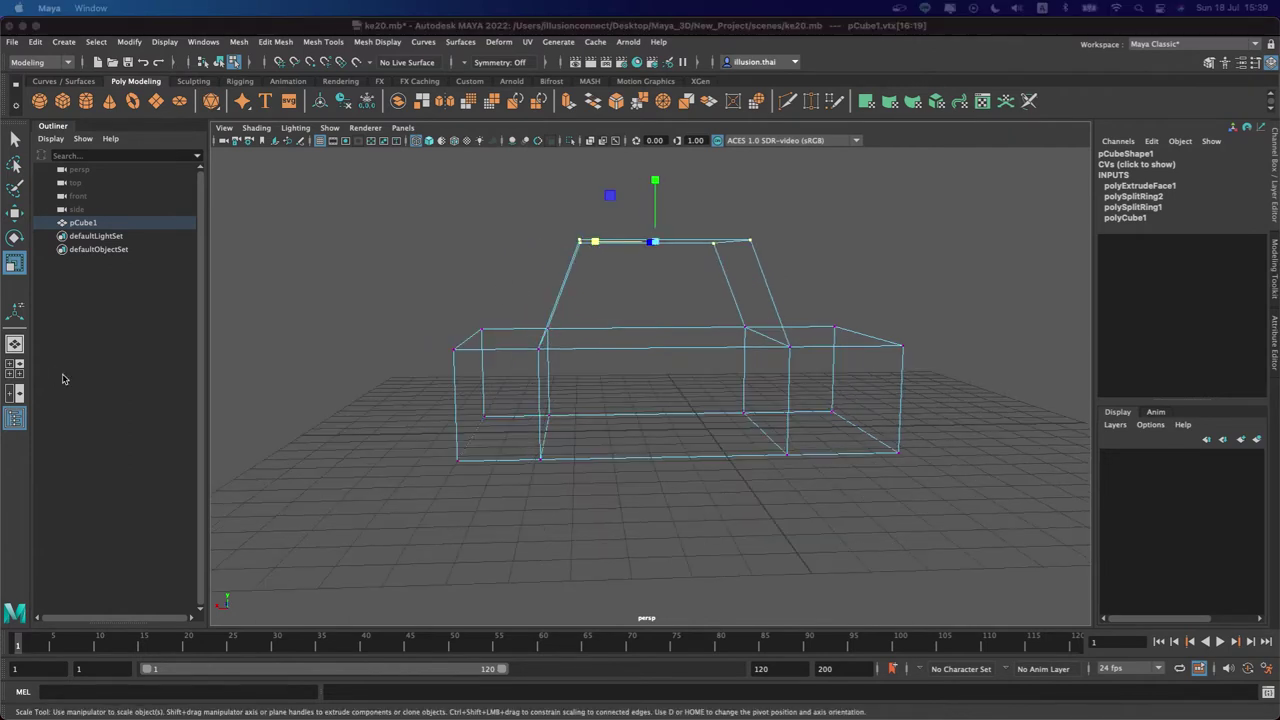
# Reposition the front-top vertices of the base, raising the two upper front vertices
pyautogui.moveTo(590, 318); pyautogui.dragTo(508, 372)
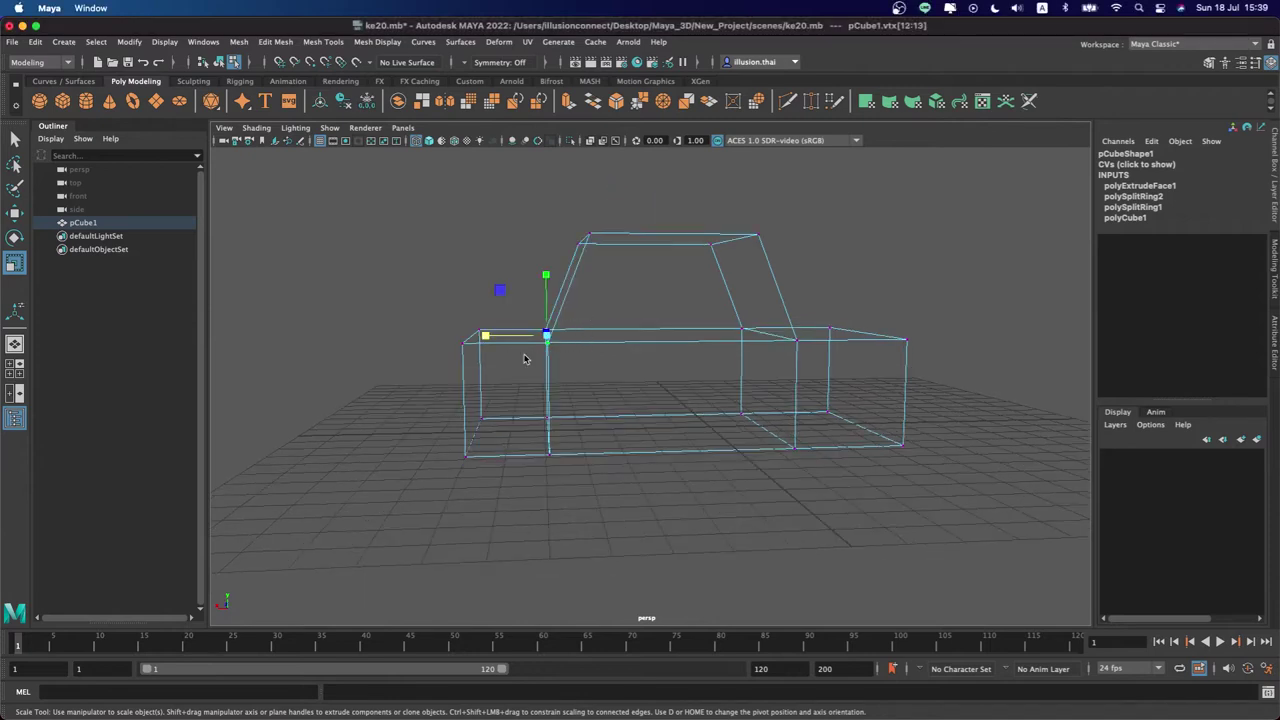
pyautogui.press('w')
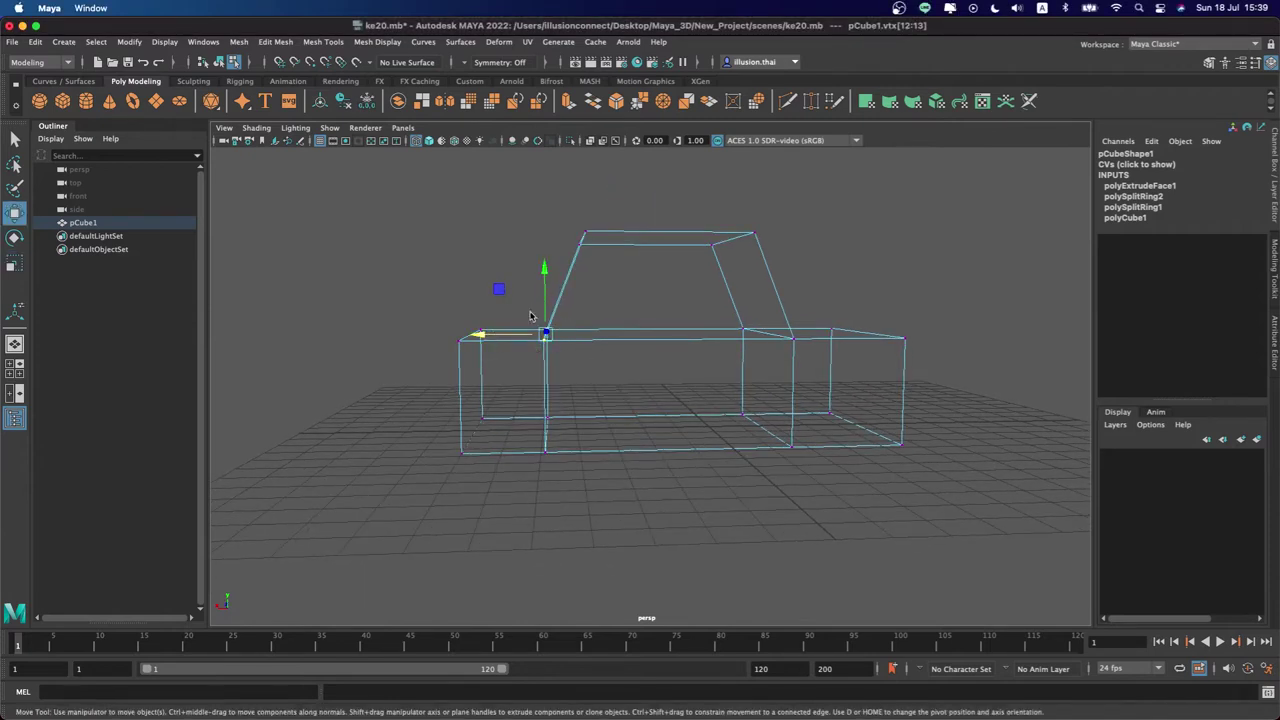
pyautogui.moveTo(607, 323); pyautogui.dragTo(534, 477)
pyautogui.moveTo(477, 384); pyautogui.dragTo(430, 385)
pyautogui.hotkey('ctrl', 'z')
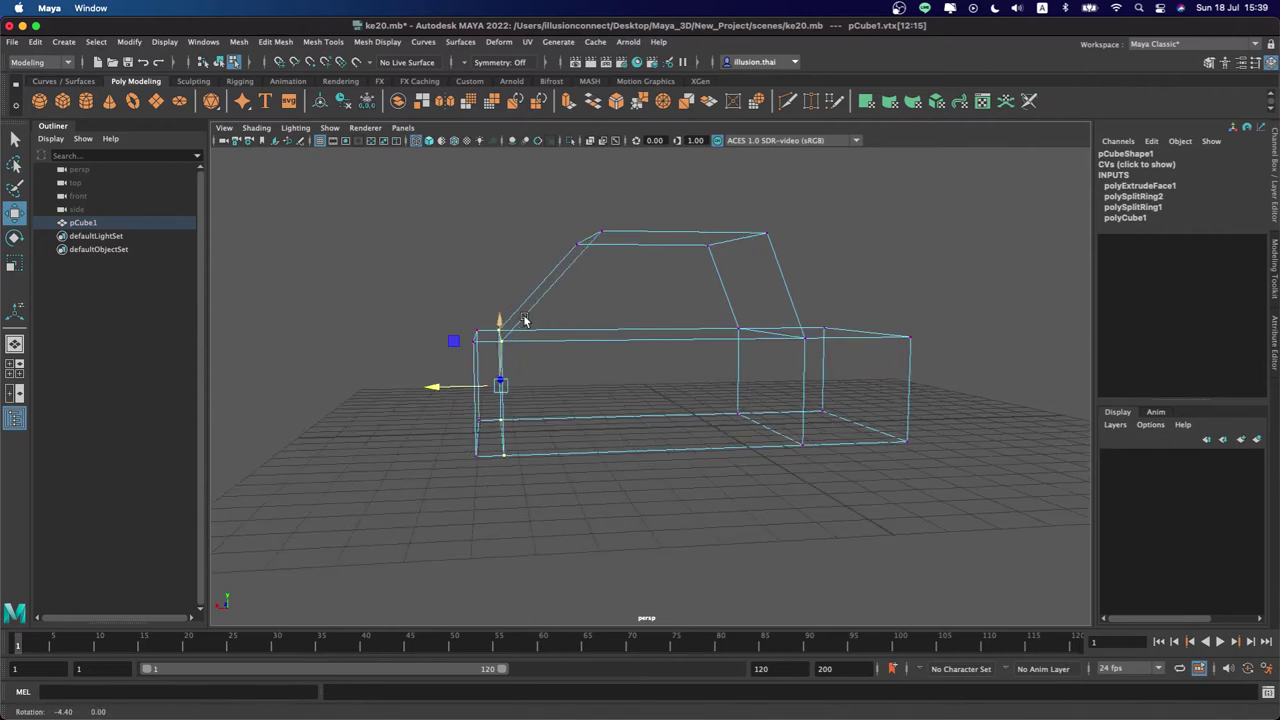
pyautogui.moveTo(539, 331); pyautogui.dragTo(486, 356)
pyautogui.moveTo(500, 280); pyautogui.dragTo(498, 258)
# Shift the rear roof vertices to slope the back, and slide the front box vertices along X
pyautogui.moveTo(580, 297)
pyautogui.keyDown('alt'); pyautogui.mouseDown()
pyautogui.moveTo(680, 234)
pyautogui.moveTo(740, 268)
pyautogui.mouseUp(); pyautogui.keyUp('alt')
pyautogui.moveTo(662, 240); pyautogui.dragTo(642, 240)
pyautogui.keyDown('alt'); pyautogui.moveTo(742, 277); pyautogui.dragTo(748, 277); pyautogui.keyUp('alt')
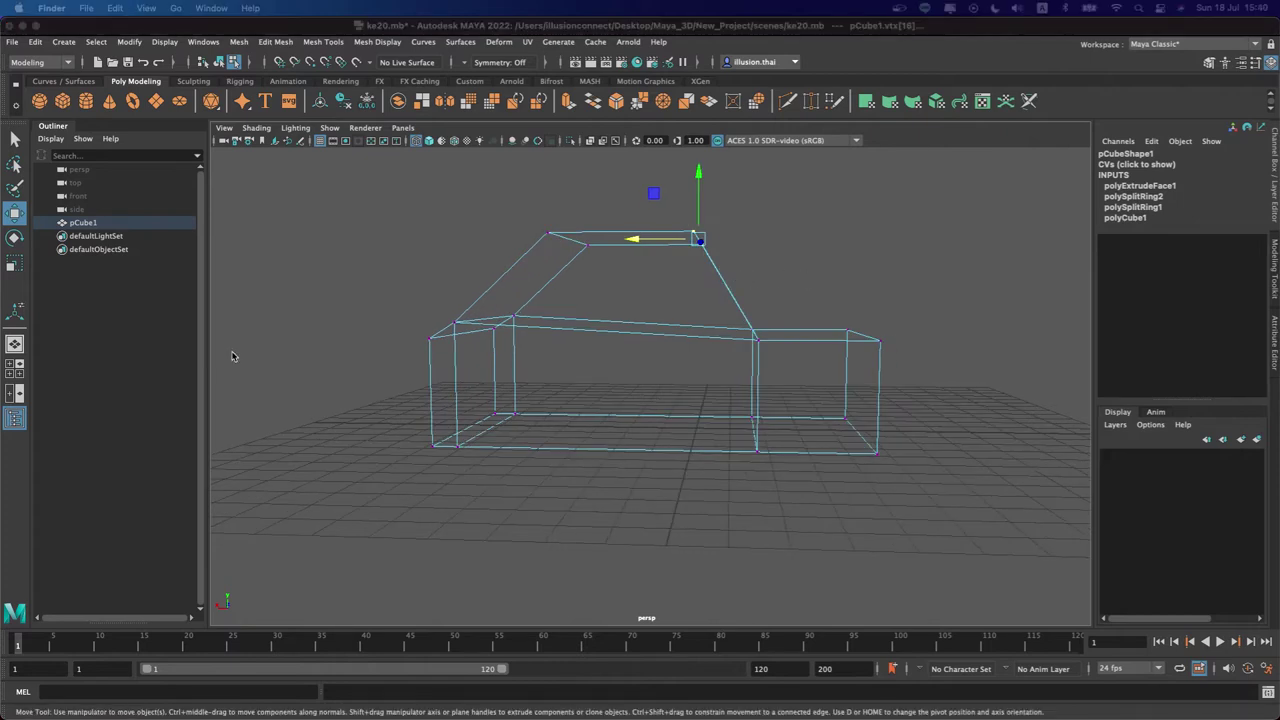
pyautogui.click(486, 357)
pyautogui.click(493, 329)
pyautogui.moveTo(493, 332)
pyautogui.keyDown('alt'); pyautogui.mouseDown()
pyautogui.moveTo(505, 305)
pyautogui.moveTo(482, 356)
pyautogui.moveTo(437, 320)
pyautogui.mouseUp(); pyautogui.keyUp('alt')
pyautogui.moveTo(528, 400)
pyautogui.mouseDown()
pyautogui.moveTo(476, 488)
pyautogui.moveTo(490, 489)
pyautogui.mouseUp()
pyautogui.moveTo(434, 387); pyautogui.dragTo(442, 385)
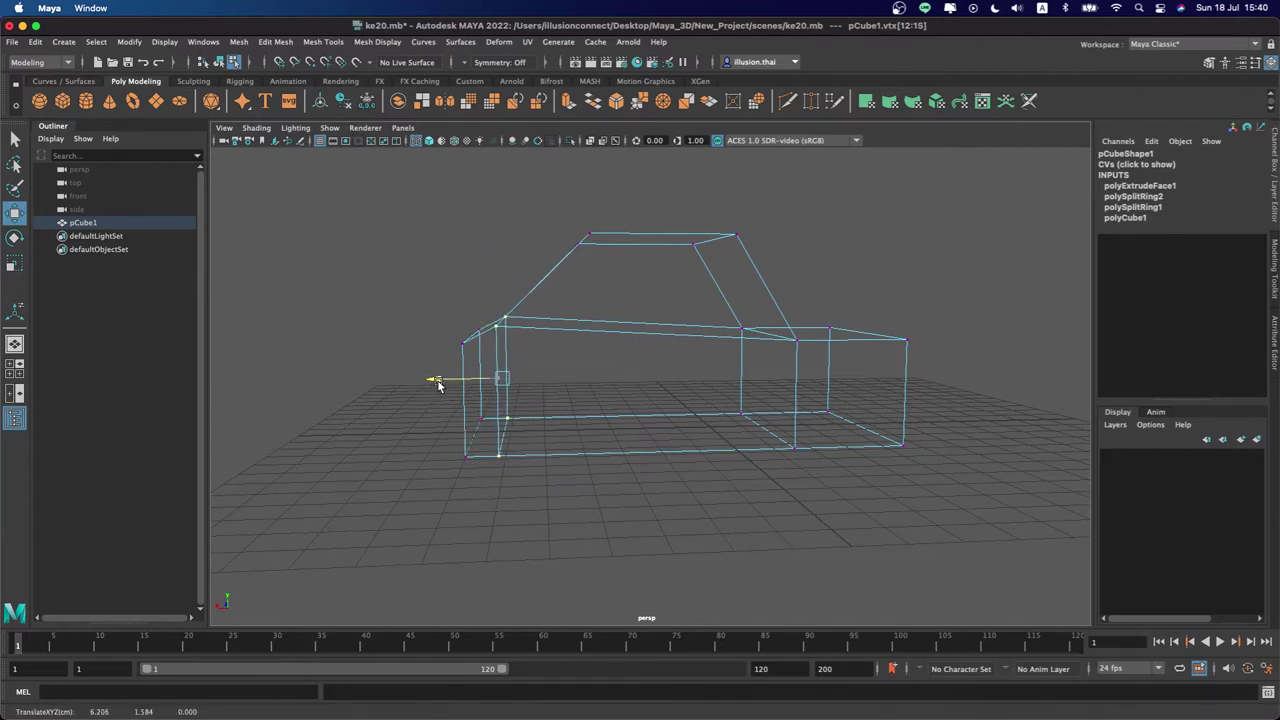
pyautogui.moveTo(395, 291); pyautogui.dragTo(487, 465)
# Try lengthening the nose, undo it, and return to object mode
pyautogui.moveTo(434, 393); pyautogui.dragTo(408, 392)
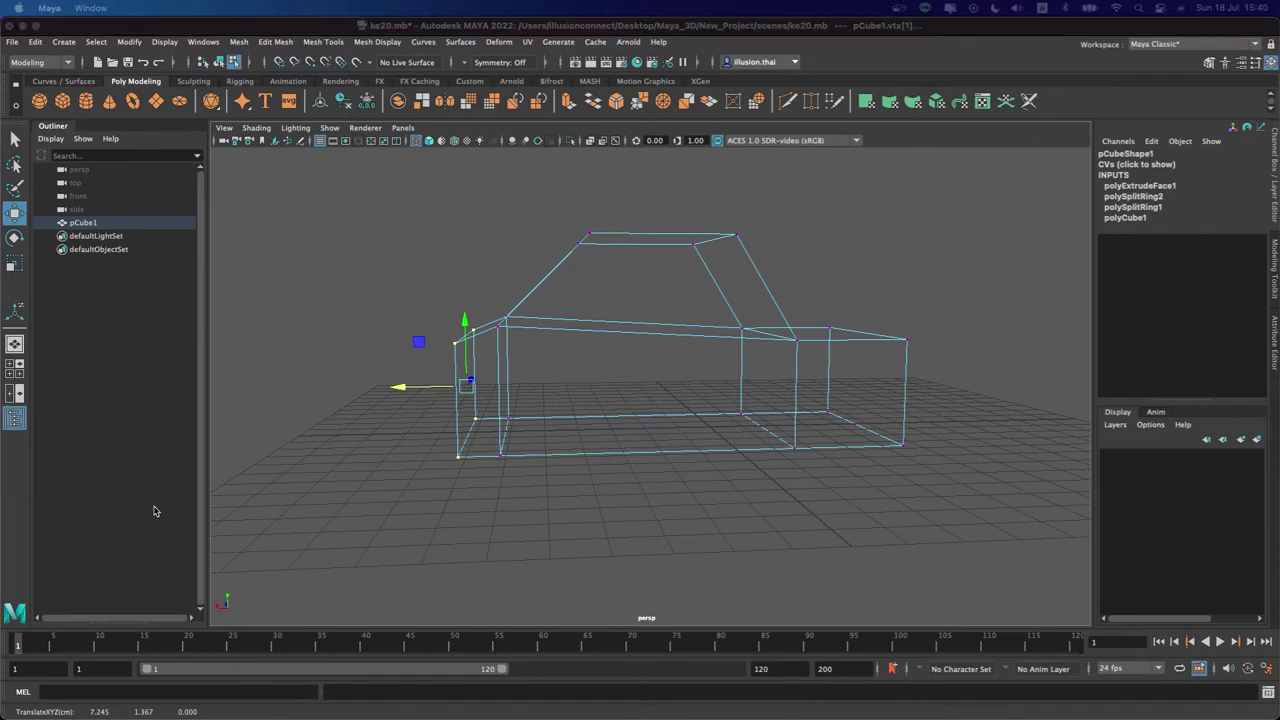
pyautogui.hotkey('ctrl', 'z')
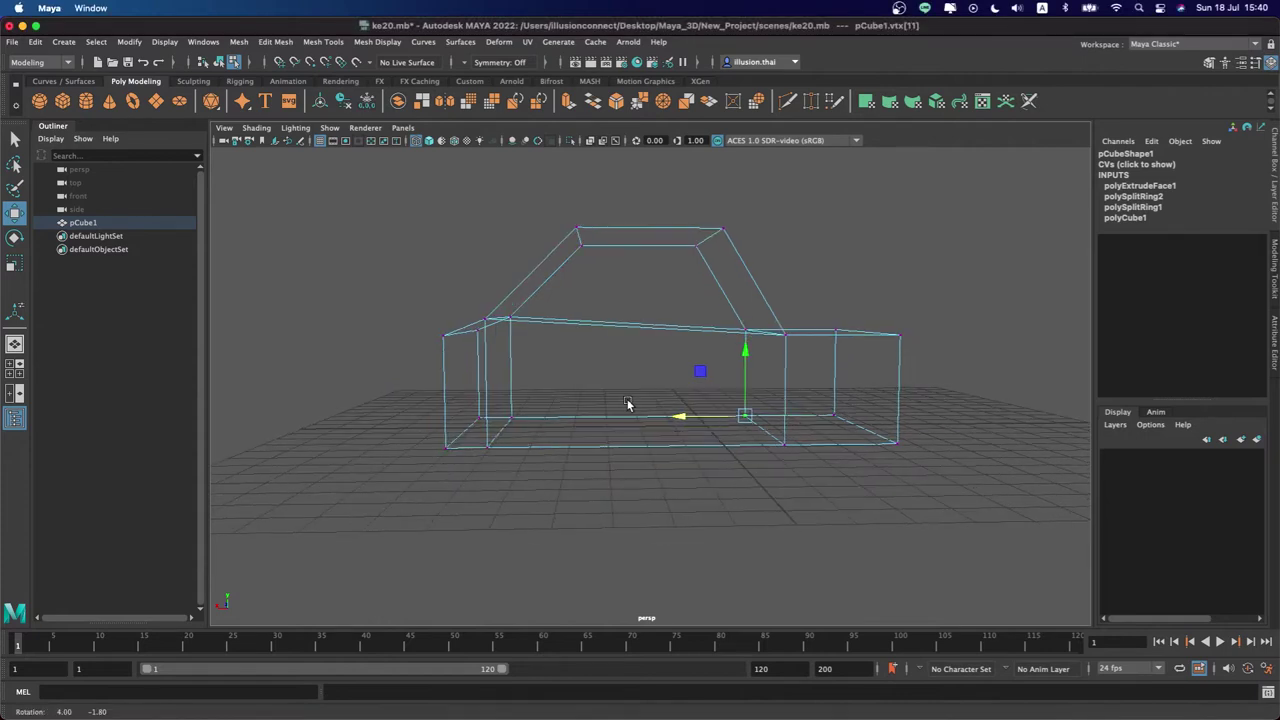
pyautogui.rightClick(757, 335)
pyautogui.click(797, 311)
pyautogui.moveTo(780, 330)
pyautogui.keyDown('alt'); pyautogui.mouseDown()
pyautogui.moveTo(664, 360)
pyautogui.moveTo(589, 310)
pyautogui.moveTo(772, 350)
pyautogui.mouseUp(); pyautogui.keyUp('alt')
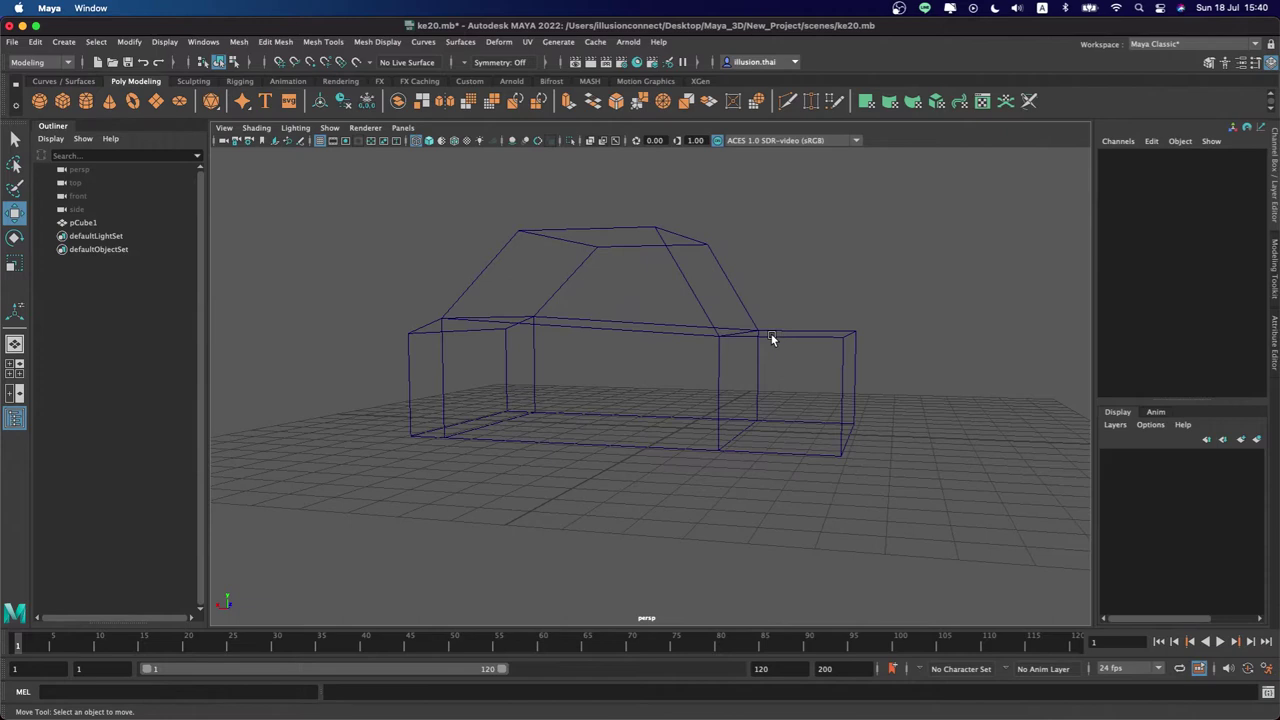
# Lower the top-right vertex of the rear box
pyautogui.click(771, 333)
pyautogui.moveTo(771, 335); pyautogui.dragTo(818, 284, button='right')
pyautogui.moveTo(871, 350); pyautogui.dragTo(871, 350)
pyautogui.moveTo(851, 292); pyautogui.dragTo(855, 285)
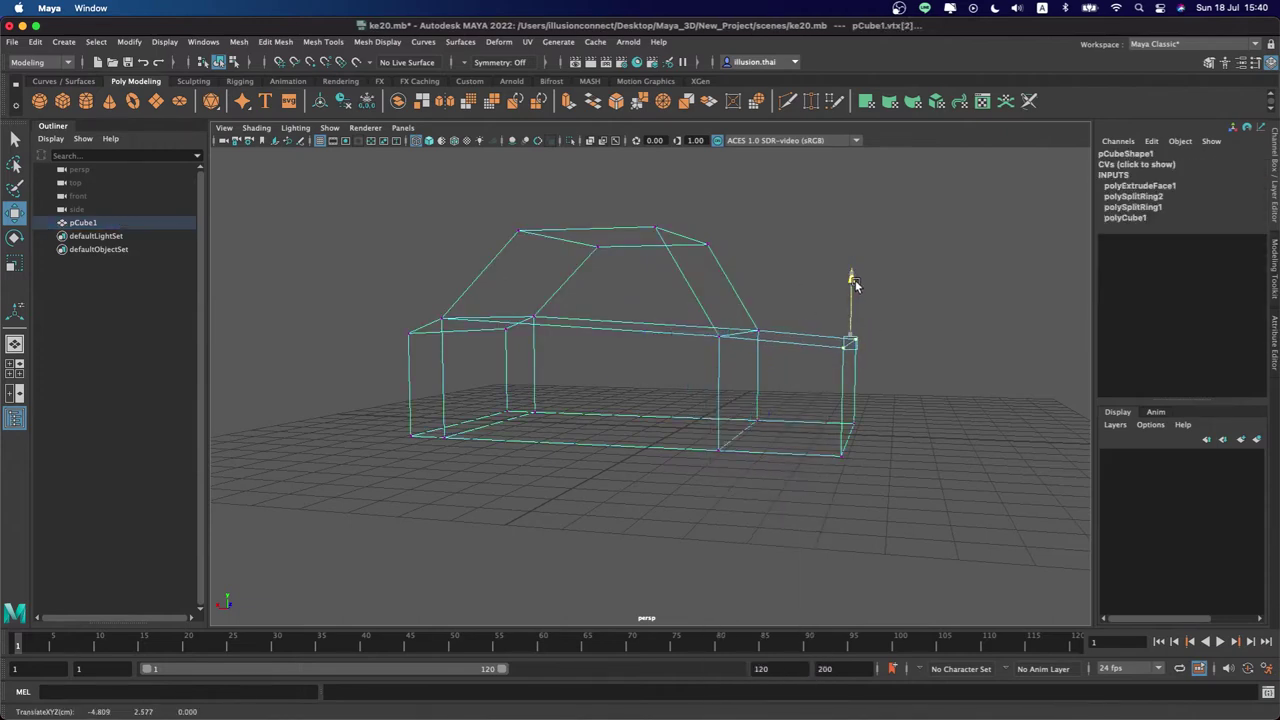
pyautogui.press('q')
pyautogui.moveTo(782, 330); pyautogui.dragTo(818, 293, button='right')
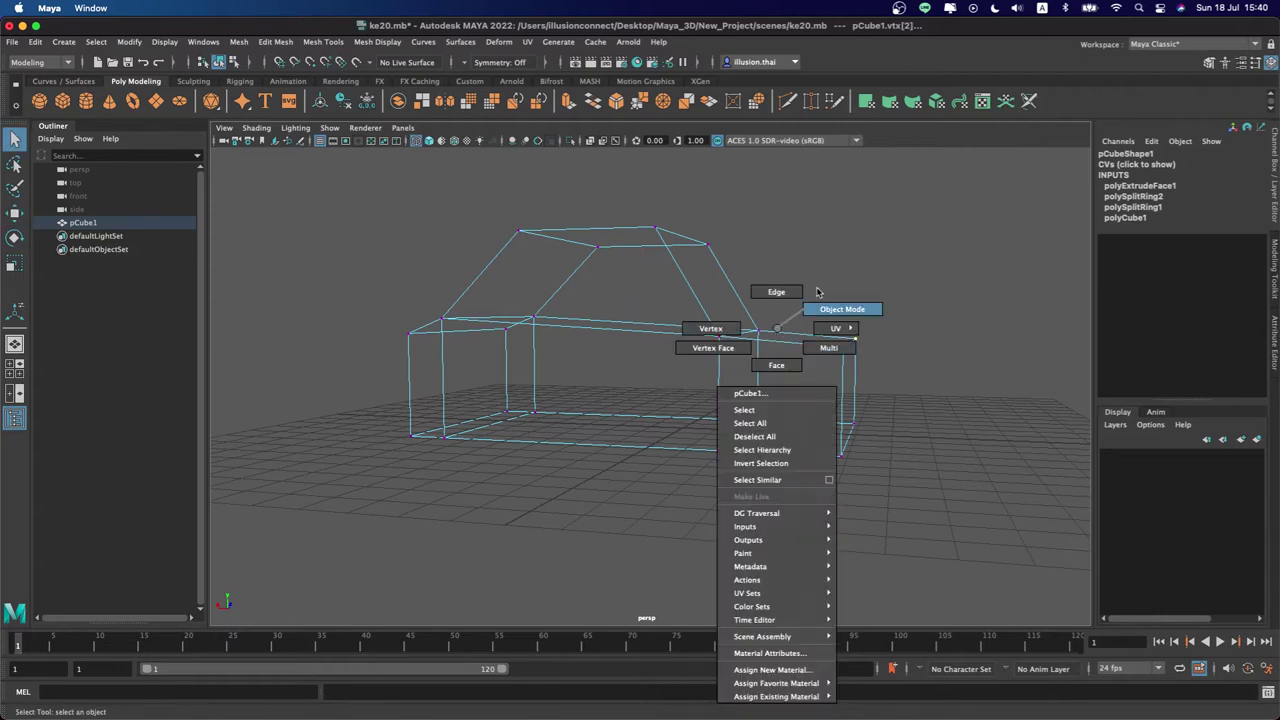
pyautogui.moveTo(765, 295)
pyautogui.keyDown('alt'); pyautogui.mouseDown()
pyautogui.moveTo(734, 294)
pyautogui.moveTo(763, 317)
pyautogui.moveTo(734, 357)
pyautogui.moveTo(766, 351)
pyautogui.moveTo(686, 303)
pyautogui.moveTo(686, 290)
pyautogui.mouseUp(); pyautogui.keyUp('alt')
pyautogui.click(800, 314)
# Raise the body's bottom vertices to thin the lower body, then show it solid shaded
pyautogui.click(720, 326)
pyautogui.press('w')
pyautogui.rightClick(717, 336)
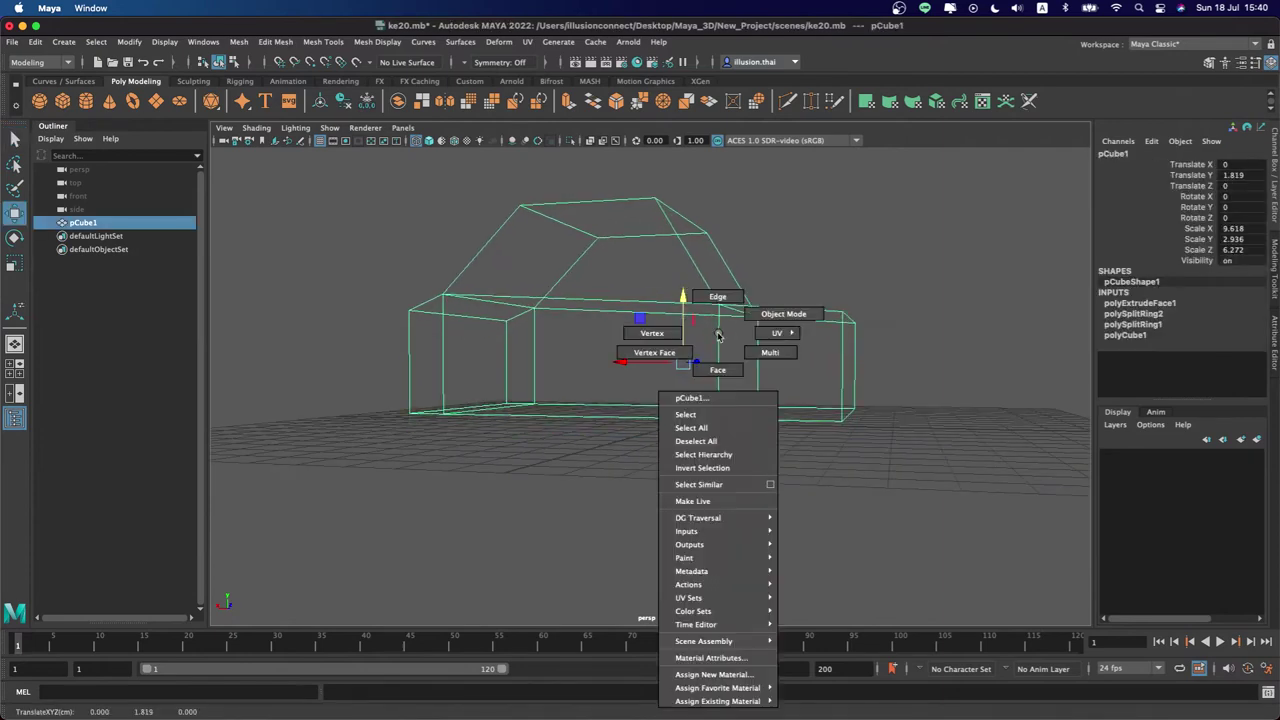
pyautogui.click(652, 333)
pyautogui.moveTo(314, 370); pyautogui.dragTo(903, 524)
pyautogui.moveTo(644, 345); pyautogui.dragTo(651, 323)
pyautogui.press('q')
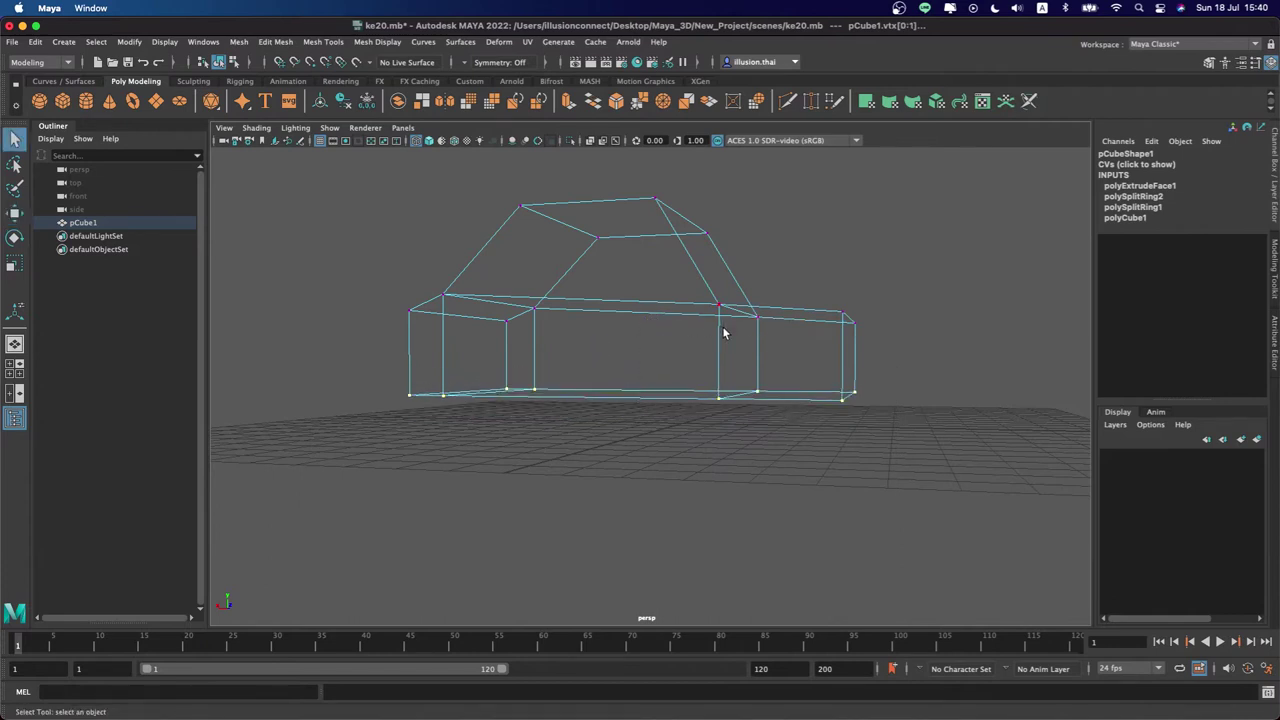
pyautogui.moveTo(725, 333); pyautogui.dragTo(786, 309, button='right')
pyautogui.keyDown('alt'); pyautogui.moveTo(786, 309); pyautogui.dragTo(777, 306); pyautogui.keyUp('alt')
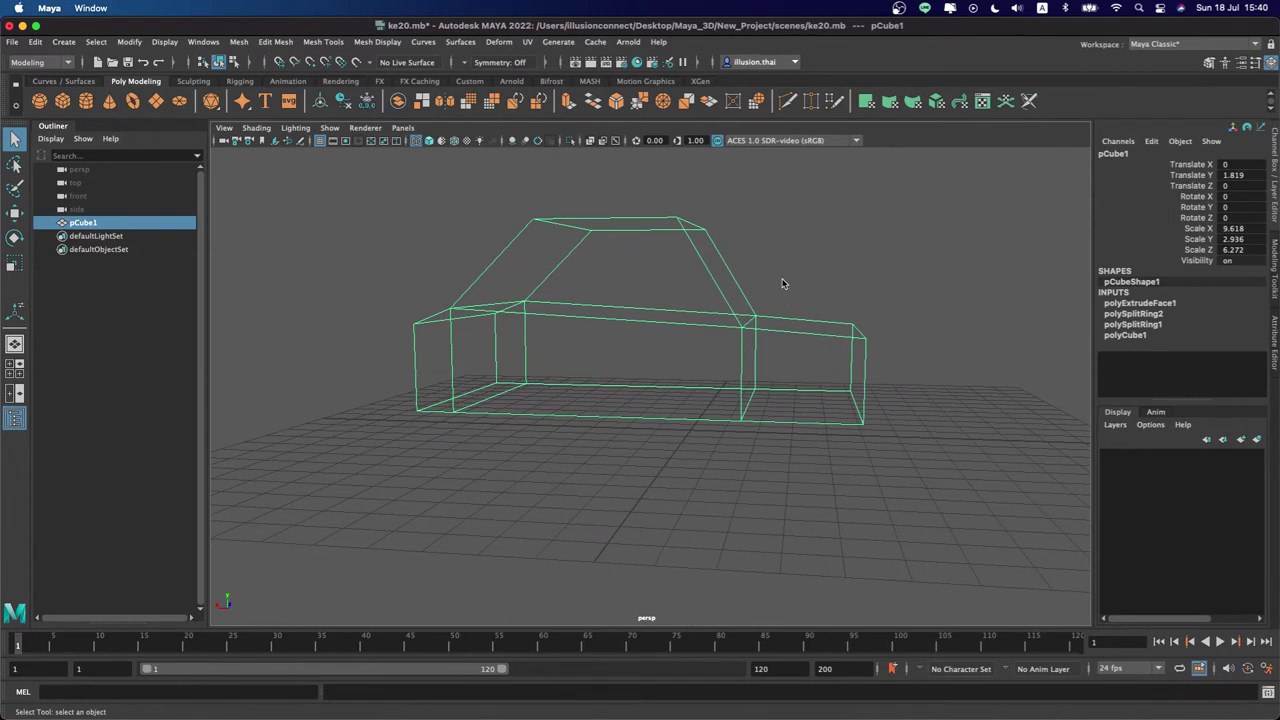
pyautogui.click(783, 284)
pyautogui.press('5')
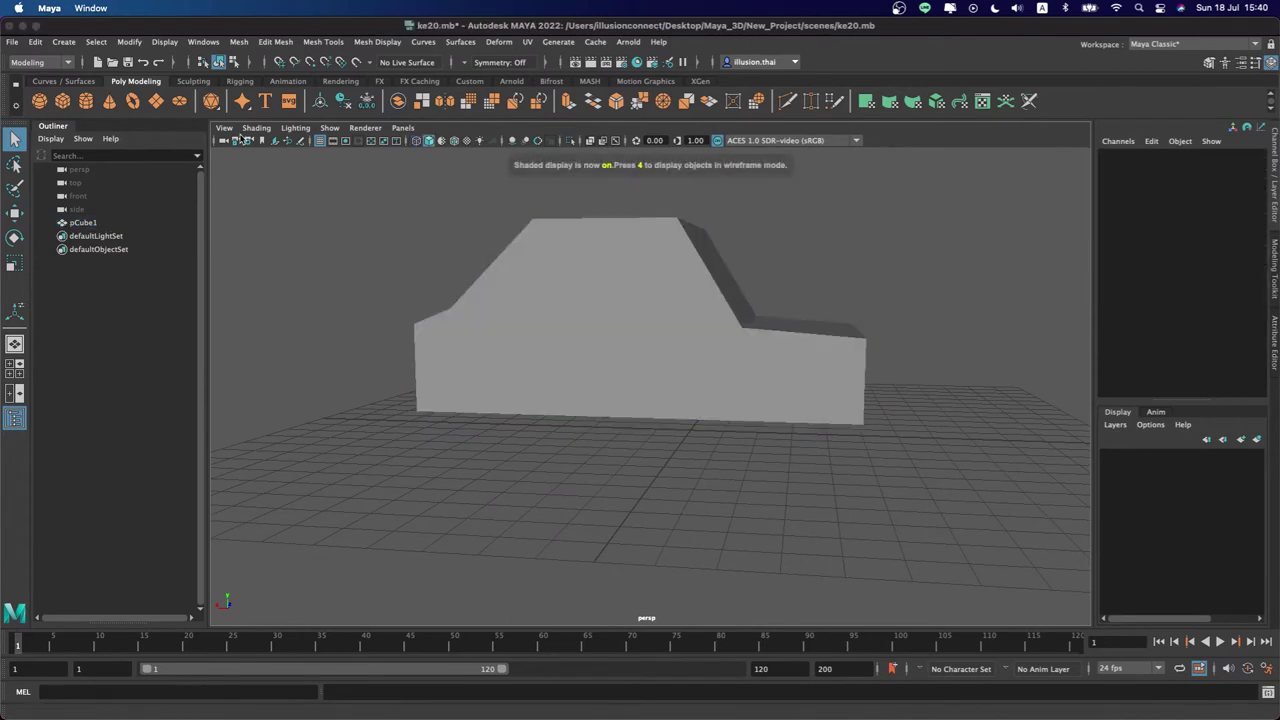
# Enable wireframe on shaded, place a cylinder wheel rotated 90° in X beside the car, and add a plane
pyautogui.click(454, 141)
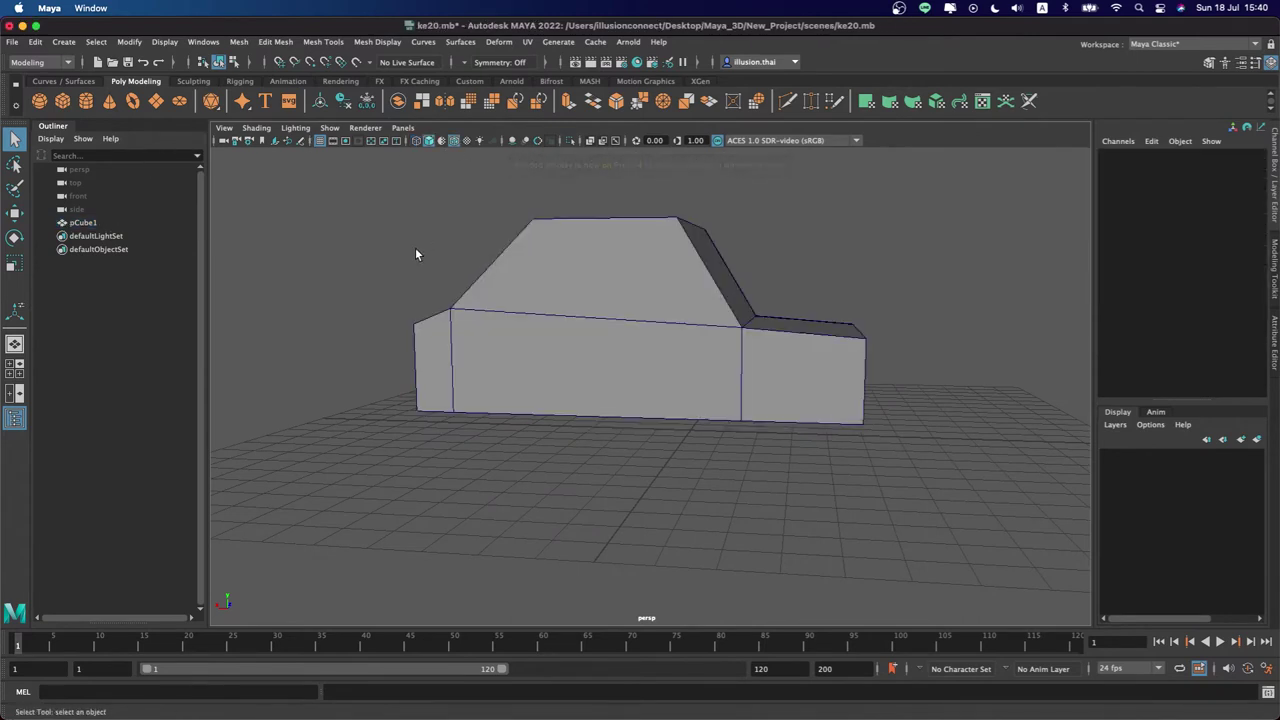
pyautogui.keyDown('alt'); pyautogui.moveTo(415, 247); pyautogui.dragTo(357, 250); pyautogui.keyUp('alt')
pyautogui.click(85, 103)
pyautogui.moveTo(497, 357)
pyautogui.keyDown('alt'); pyautogui.mouseDown()
pyautogui.moveTo(623, 417)
pyautogui.moveTo(666, 472)
pyautogui.mouseUp(); pyautogui.keyUp('alt')
pyautogui.press('e')
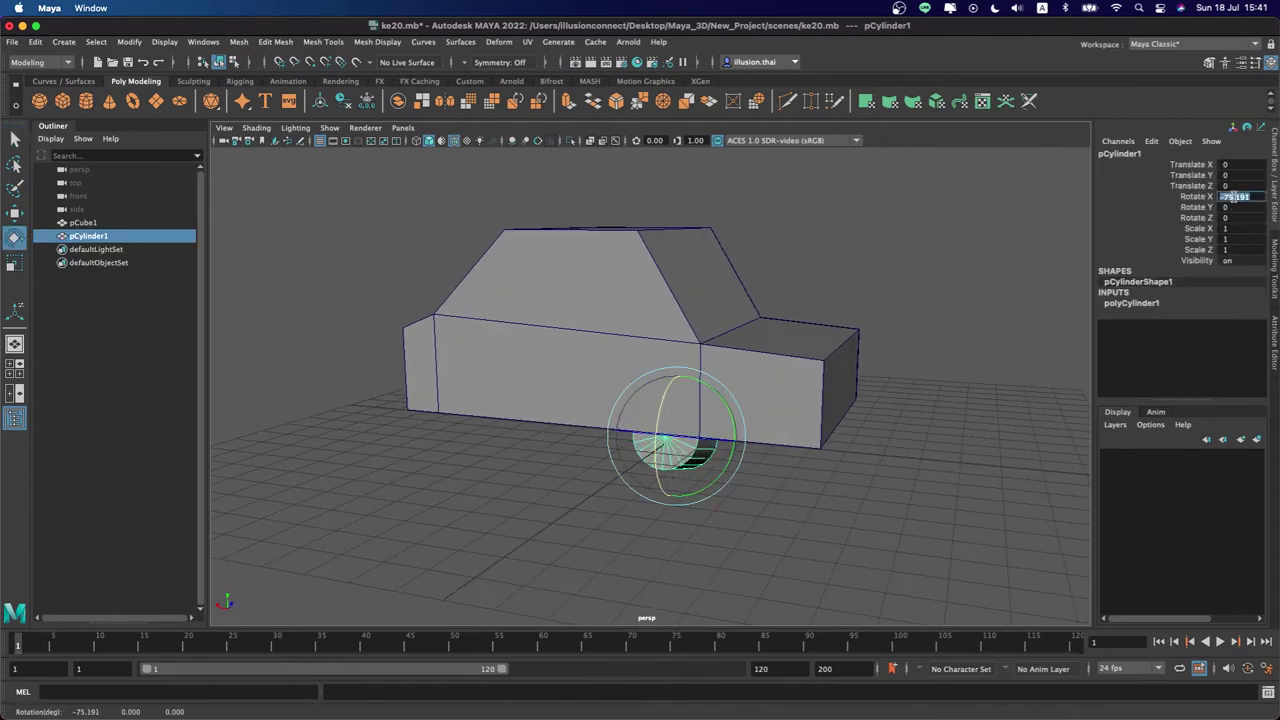
pyautogui.write('90')
pyautogui.press('Return')
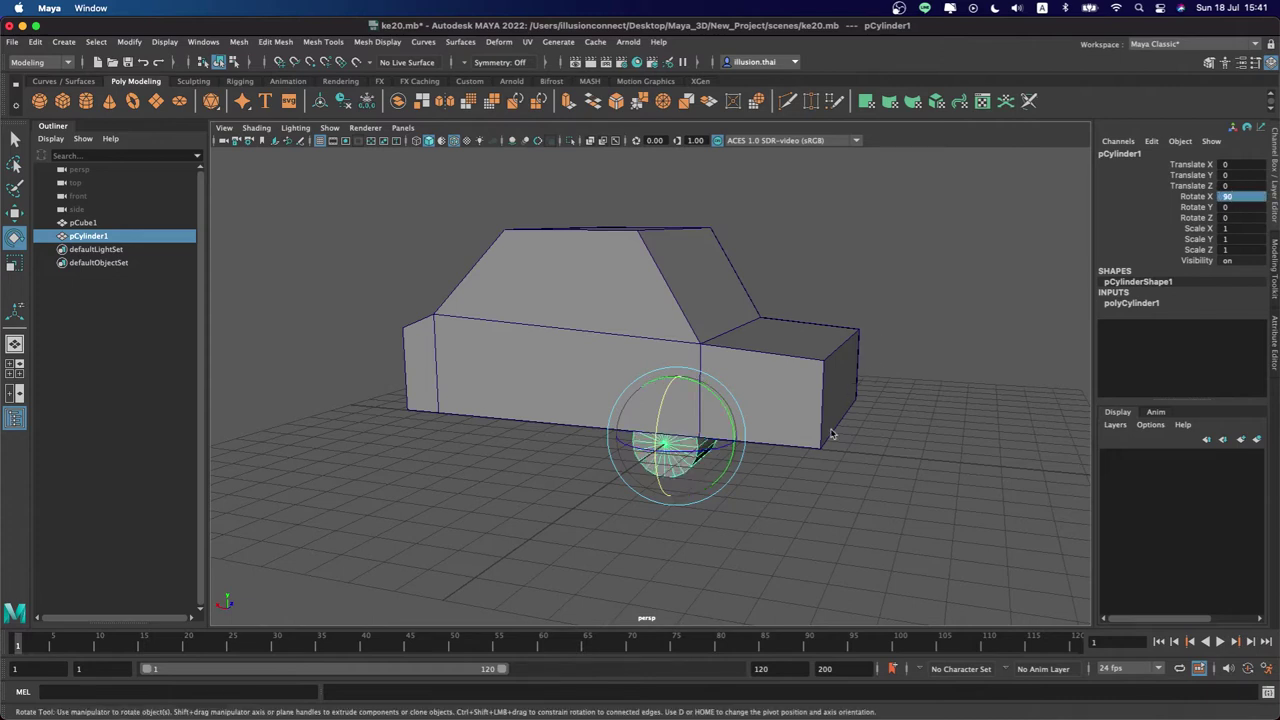
pyautogui.moveTo(830, 433)
pyautogui.keyDown('alt'); pyautogui.mouseDown()
pyautogui.moveTo(693, 452)
pyautogui.moveTo(661, 436)
pyautogui.mouseUp(); pyautogui.keyUp('alt')
pyautogui.press('w')
pyautogui.moveTo(622, 385)
pyautogui.mouseDown()
pyautogui.moveTo(625, 334)
pyautogui.moveTo(550, 300)
pyautogui.mouseUp()
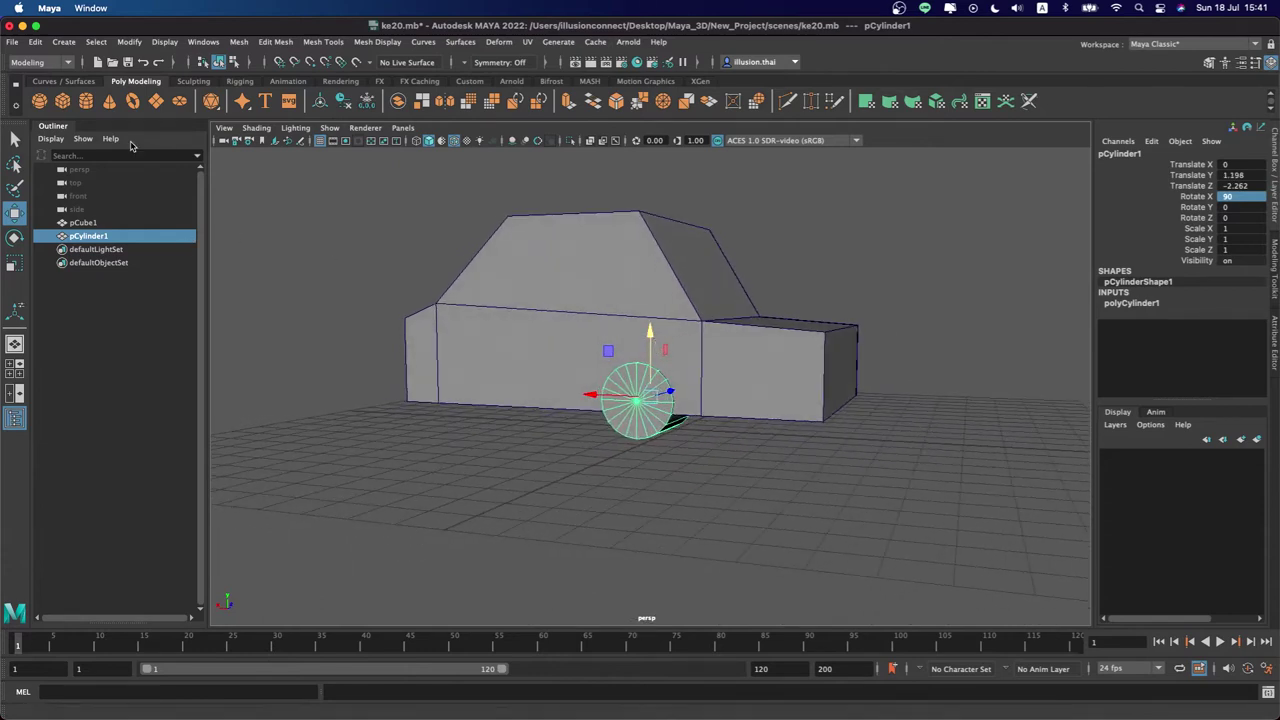
pyautogui.click(156, 101)
# Scale the plane up into a large ground surface under the car
pyautogui.press('r')
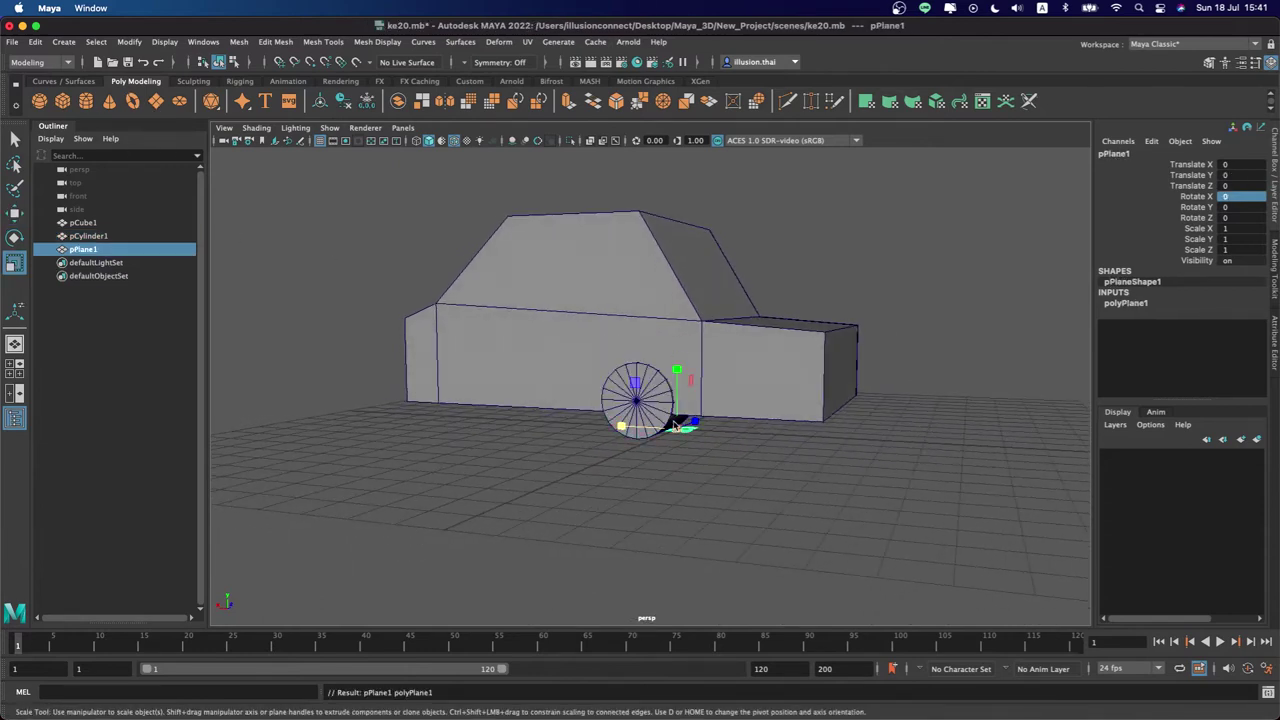
pyautogui.moveTo(675, 424); pyautogui.dragTo(966, 362)
pyautogui.click(913, 338)
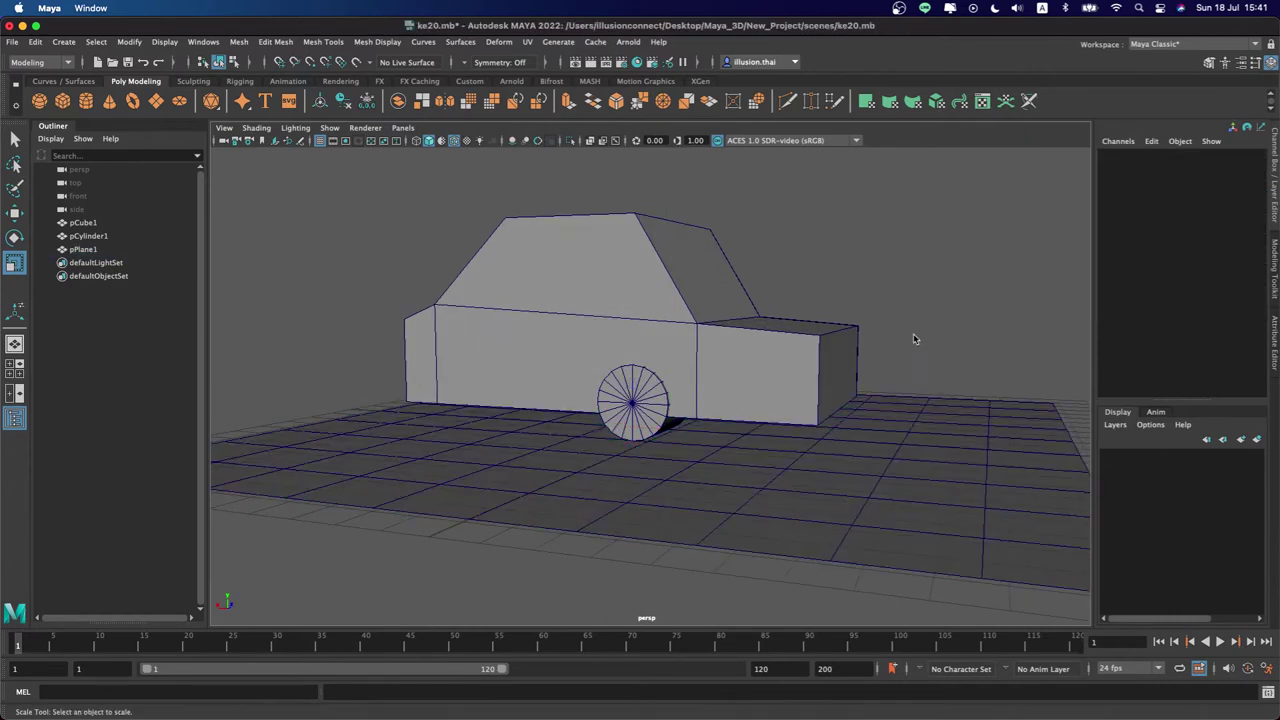
# Flatten the cylinder into a wheel and place it at the car's side (-2.3, 1.162, -3.201)
pyautogui.click(653, 410)
pyautogui.moveTo(653, 410)
pyautogui.keyDown('alt'); pyautogui.mouseDown()
pyautogui.moveTo(686, 428)
pyautogui.moveTo(680, 404)
pyautogui.mouseUp(); pyautogui.keyUp('alt')
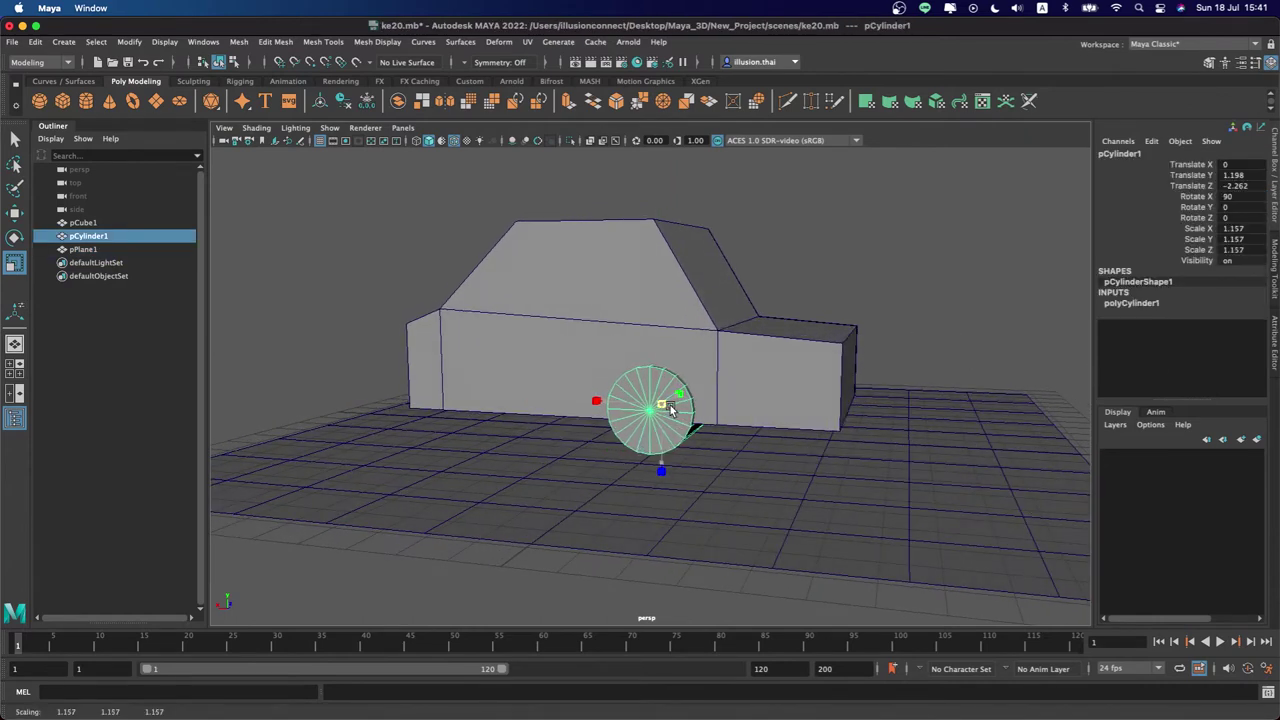
pyautogui.press('w')
pyautogui.moveTo(659, 357)
pyautogui.mouseDown()
pyautogui.moveTo(650, 394)
pyautogui.moveTo(607, 411)
pyautogui.moveTo(628, 409)
pyautogui.moveTo(598, 430)
pyautogui.mouseUp()
pyautogui.press('r')
pyautogui.press('w')
pyautogui.press('r')
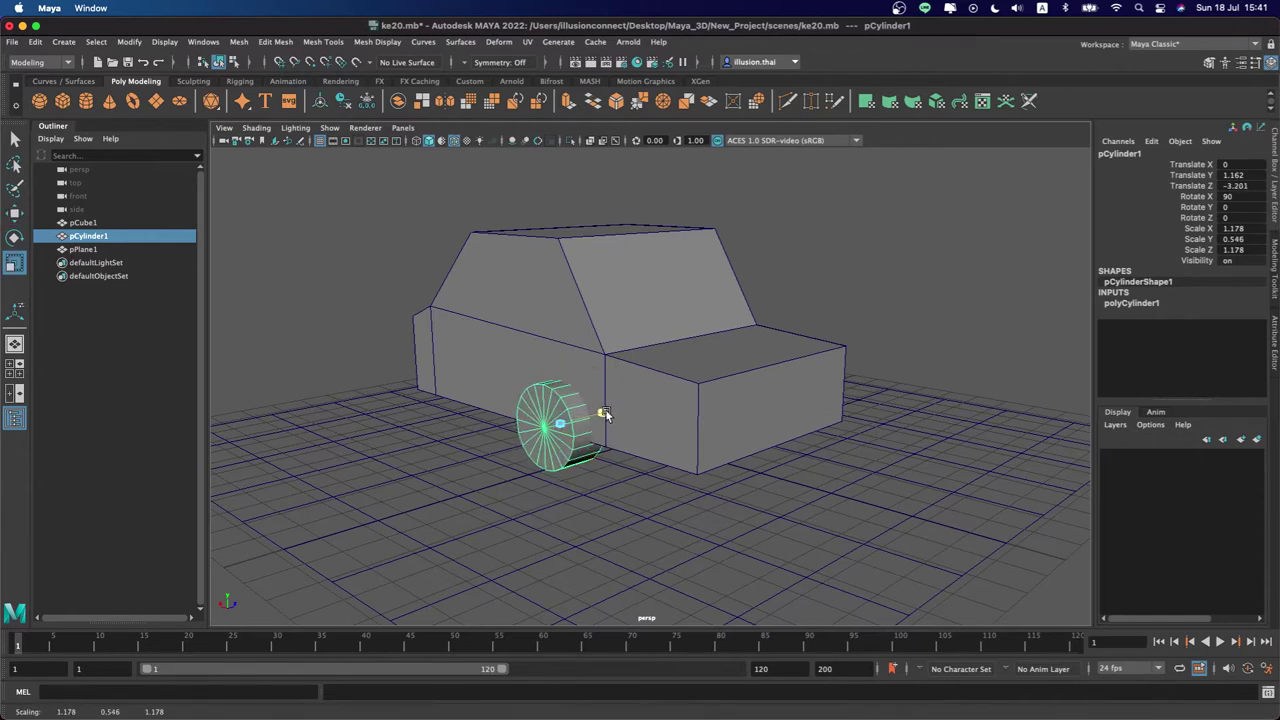
pyautogui.press('w')
pyautogui.moveTo(522, 415)
pyautogui.mouseDown()
pyautogui.moveTo(578, 432)
pyautogui.moveTo(625, 427)
pyautogui.mouseUp()
pyautogui.keyDown('alt'); pyautogui.moveTo(625, 427); pyautogui.dragTo(762, 448, button='right'); pyautogui.keyUp('alt')
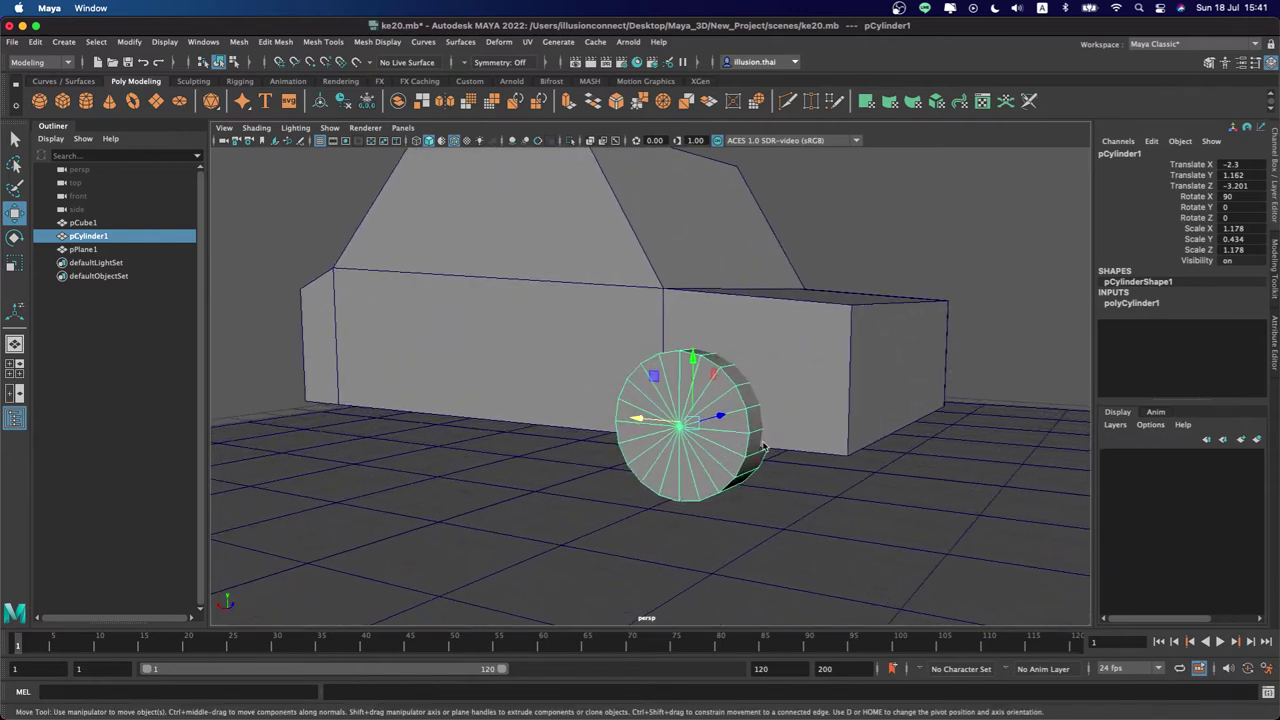
pyautogui.keyDown('alt'); pyautogui.moveTo(762, 448); pyautogui.dragTo(742, 417, button='middle'); pyautogui.keyUp('alt')
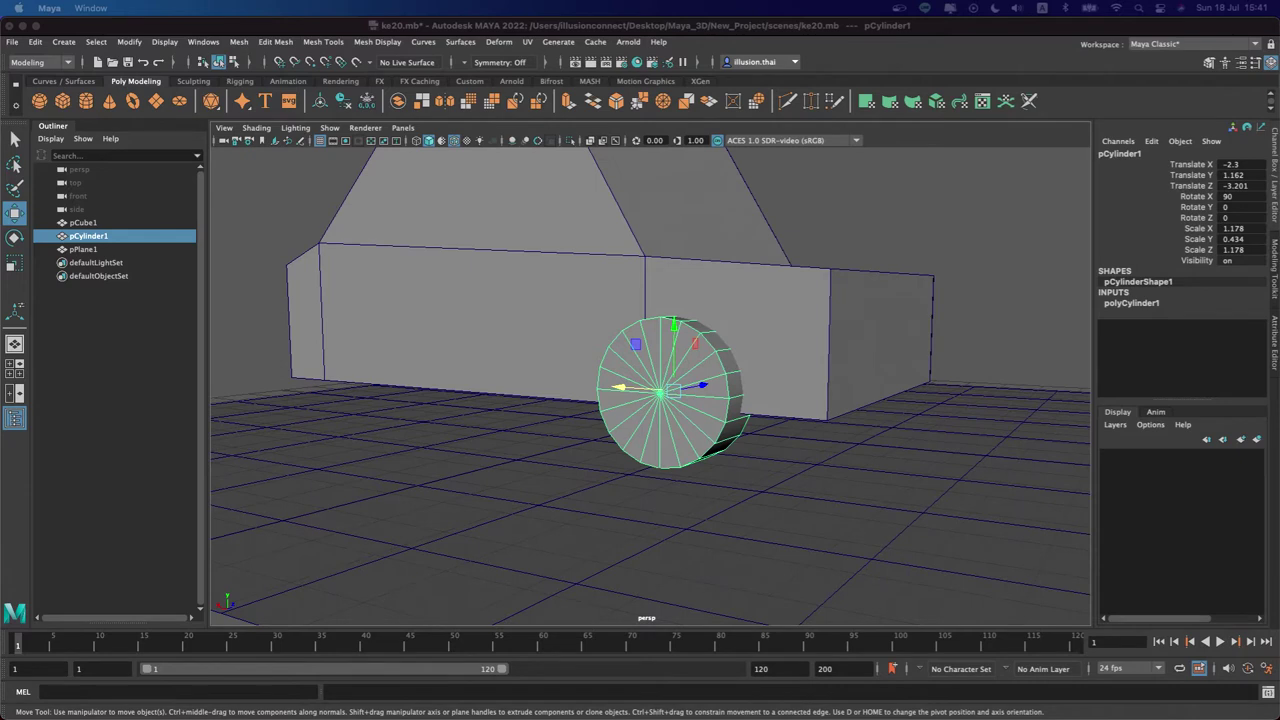
# Put the ground plane into new display layer layer1, set to reference (R)
pyautogui.click(507, 492)
pyautogui.moveTo(652, 425); pyautogui.dragTo(658, 428)
pyautogui.hotkey('ctrl', 'z')
pyautogui.click(1193, 461)
pyautogui.rightClick(1193, 462)
pyautogui.click(1192, 486)
pyautogui.click(1137, 456)
pyautogui.click(1137, 456)
# Select the wheel in face mode and frame it in view
pyautogui.click(640, 419)
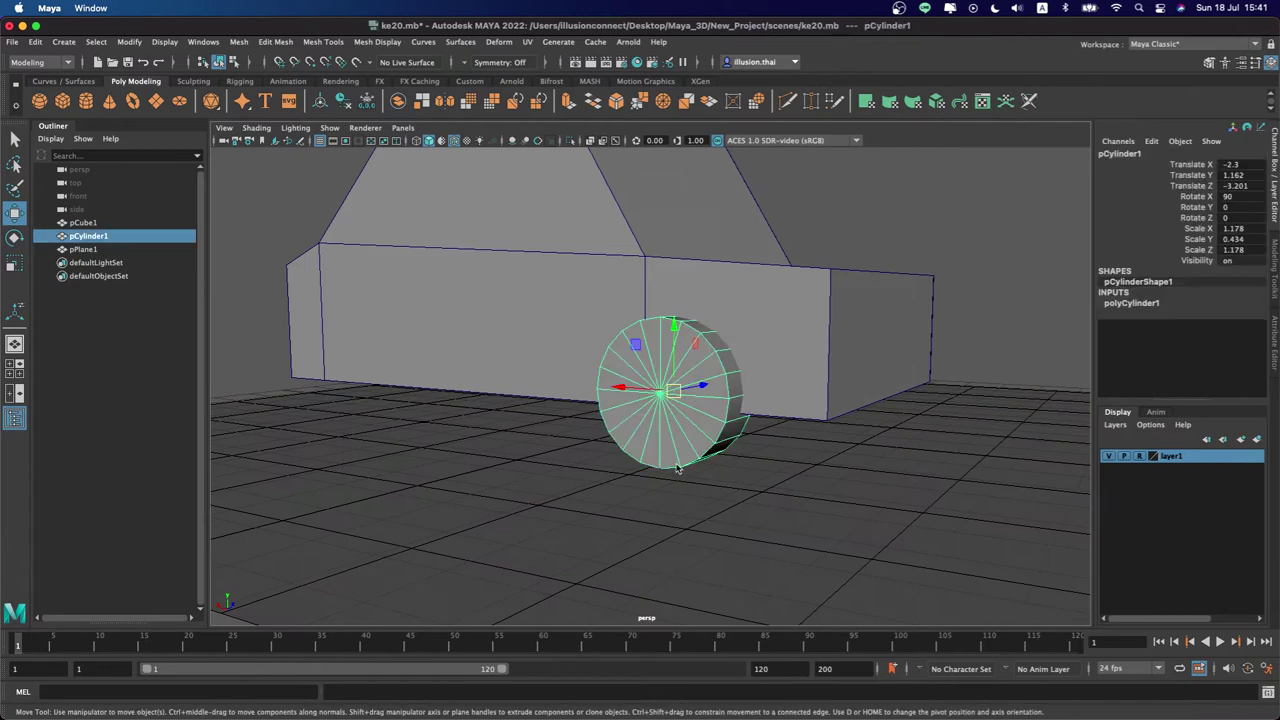
pyautogui.keyDown('alt'); pyautogui.moveTo(642, 472); pyautogui.dragTo(725, 437); pyautogui.keyUp('alt')
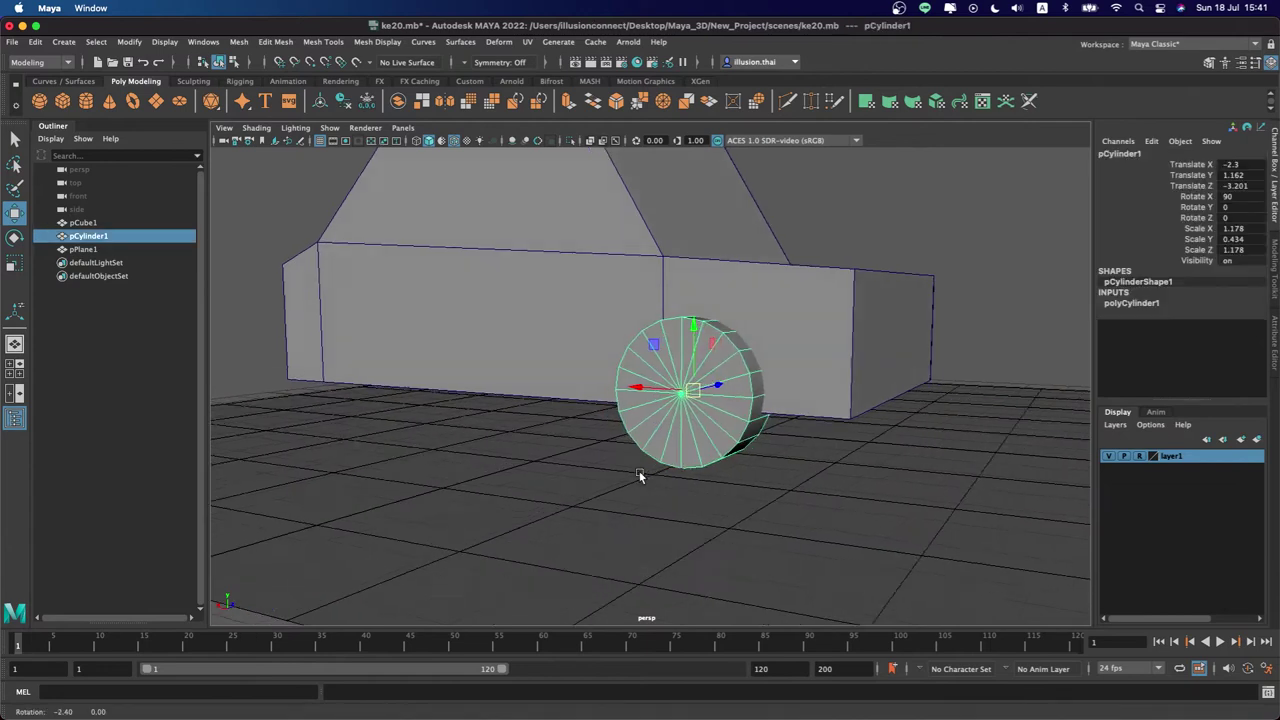
pyautogui.rightClick(725, 437)
pyautogui.keyDown('alt'); pyautogui.moveTo(716, 384); pyautogui.dragTo(597, 402); pyautogui.keyUp('alt')
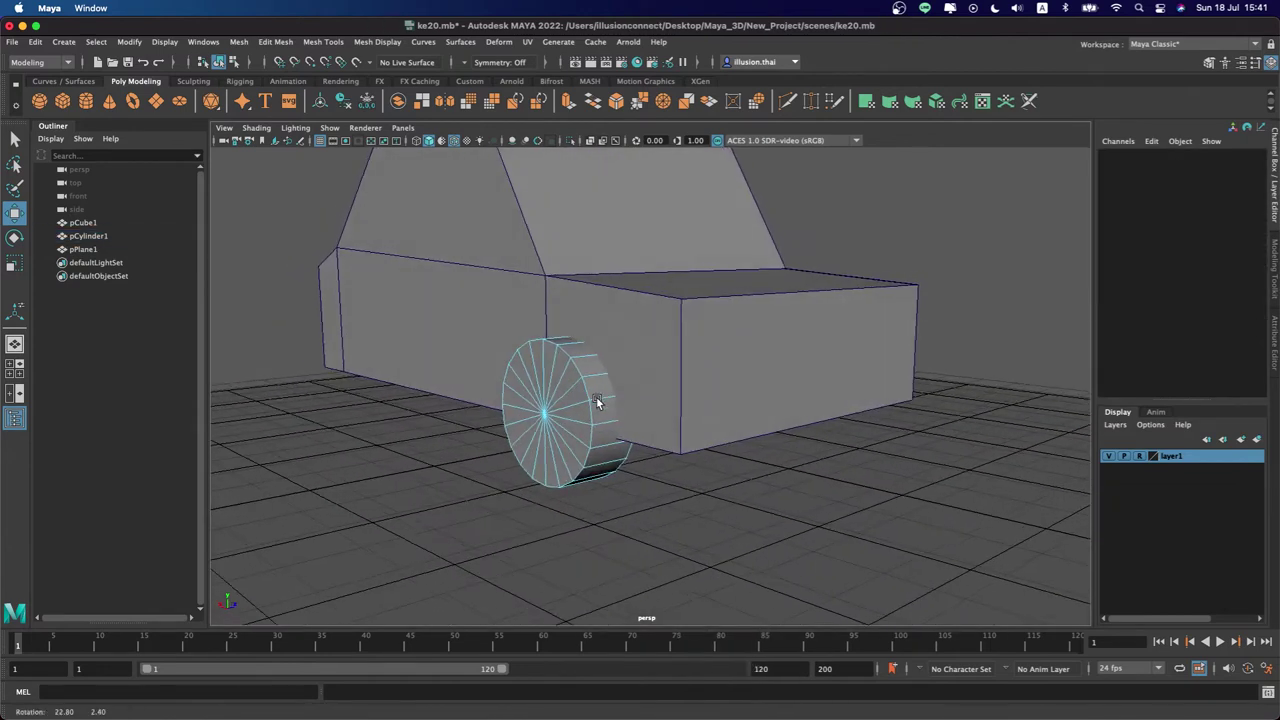
pyautogui.press('4')
pyautogui.moveTo(478, 292)
pyautogui.mouseDown()
pyautogui.moveTo(546, 381)
pyautogui.moveTo(586, 506)
pyautogui.mouseUp()
pyautogui.moveTo(429, 486)
pyautogui.keyDown('alt'); pyautogui.mouseDown()
pyautogui.moveTo(594, 514)
pyautogui.moveTo(608, 498)
pyautogui.mouseUp(); pyautogui.keyUp('alt')
pyautogui.press('f')
pyautogui.press('5')
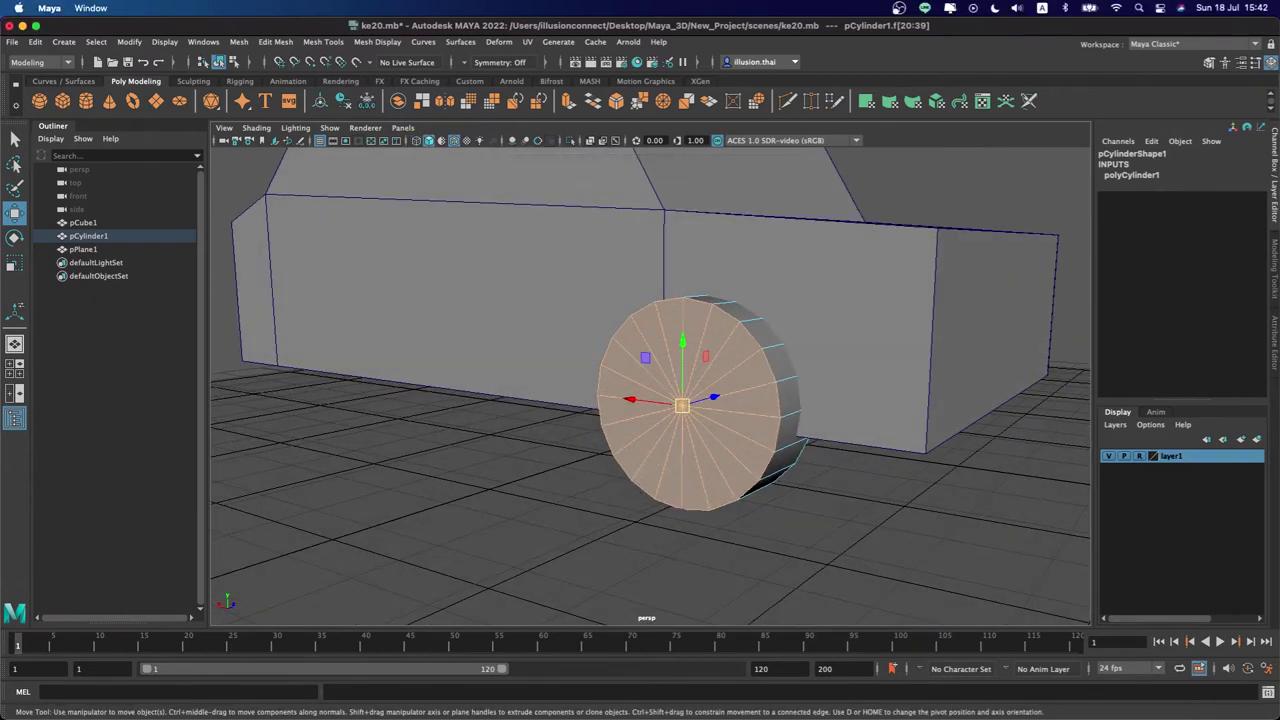
# Inset the wheel's outer face with three extrude-and-scale passes, forming concentric rim rings
pyautogui.hotkey('ctrl', 'e')
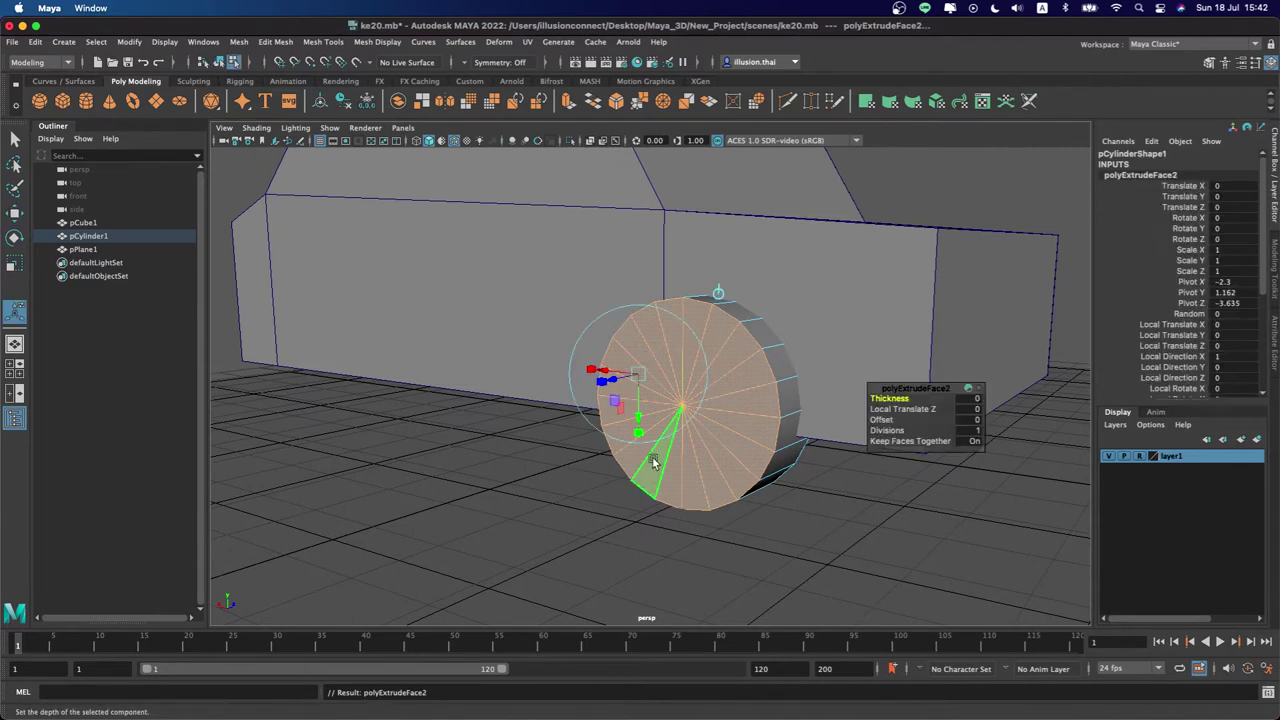
pyautogui.moveTo(680, 450); pyautogui.dragTo(656, 406)
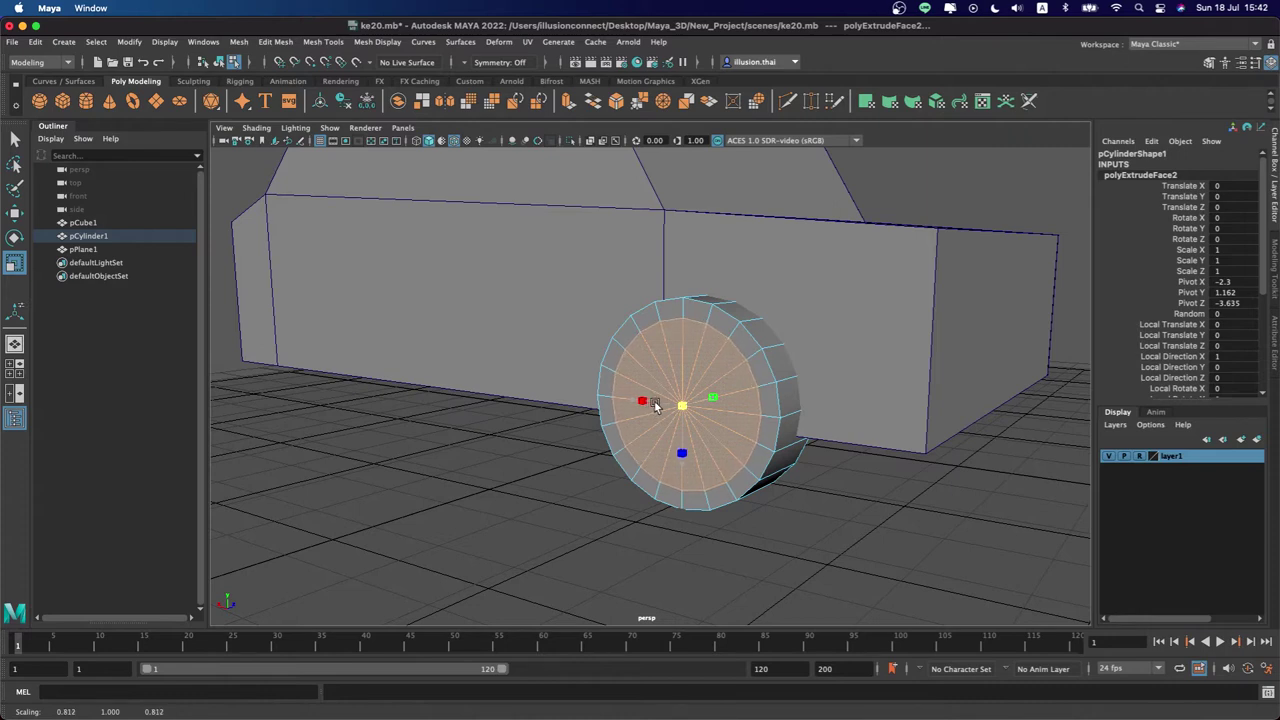
pyautogui.hotkey('ctrl', 'e')
pyautogui.press('r')
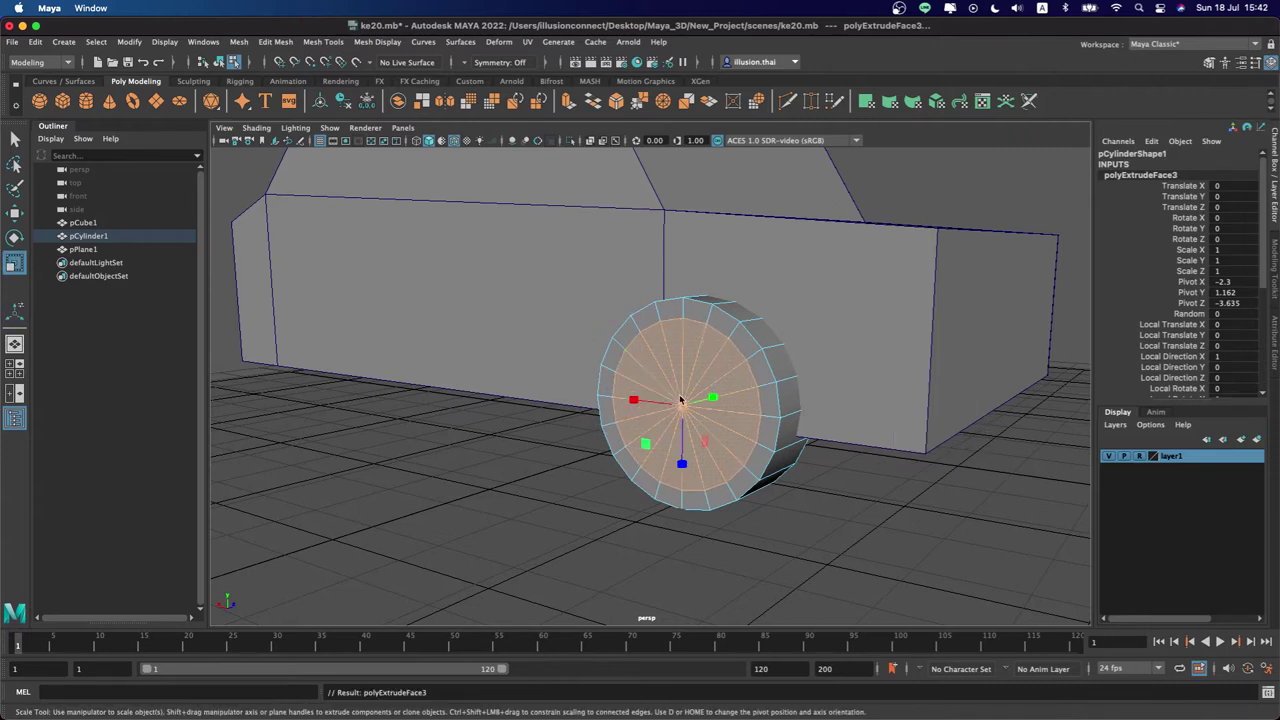
pyautogui.moveTo(680, 405); pyautogui.dragTo(674, 408)
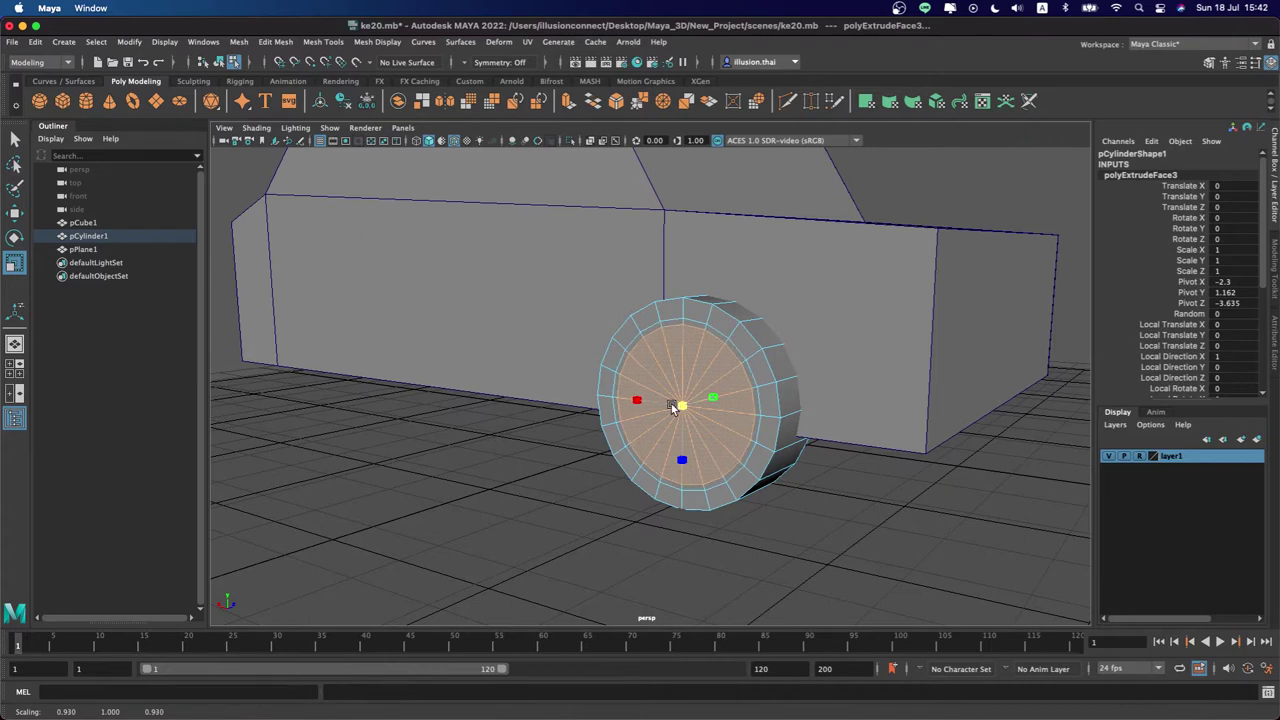
pyautogui.hotkey('ctrl', 'e')
pyautogui.press('r')
pyautogui.moveTo(682, 410); pyautogui.dragTo(668, 413)
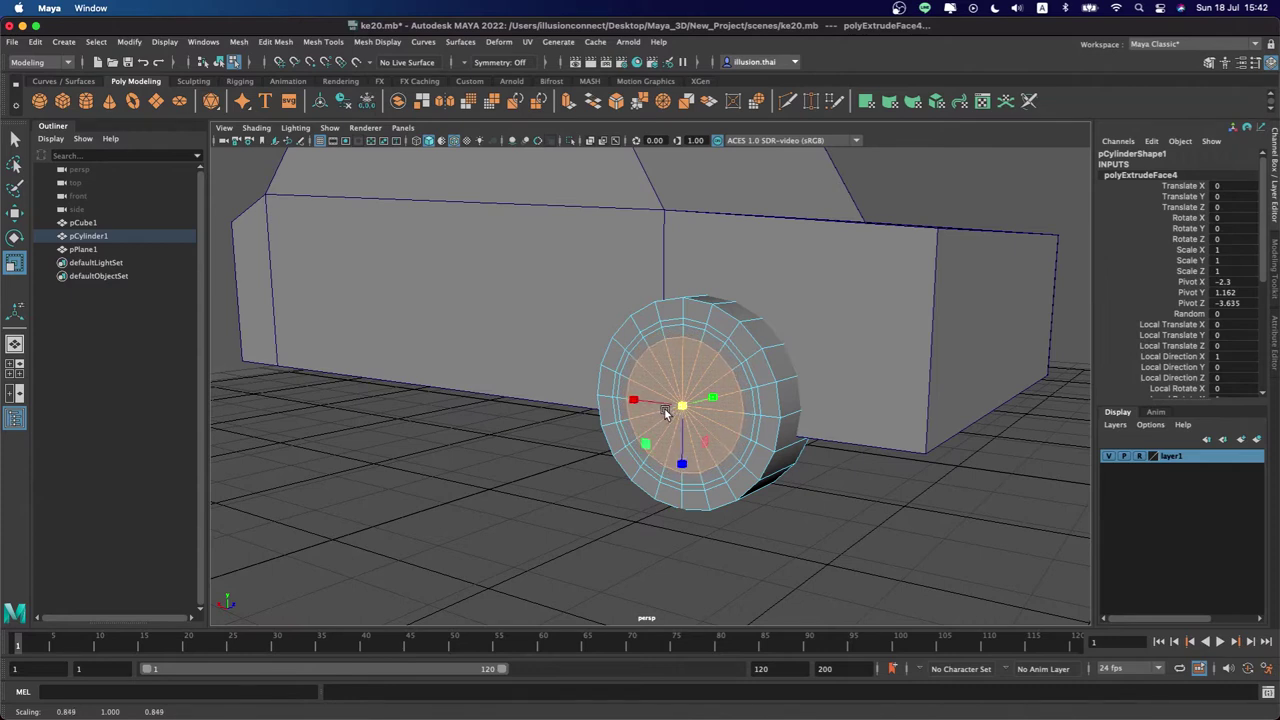
# Extrude the inner face again, push it back along Z, and delete it to leave a hole
pyautogui.hotkey('ctrl', 'e')
pyautogui.press('r')
pyautogui.press('w')
pyautogui.moveTo(709, 401); pyautogui.dragTo(718, 400)
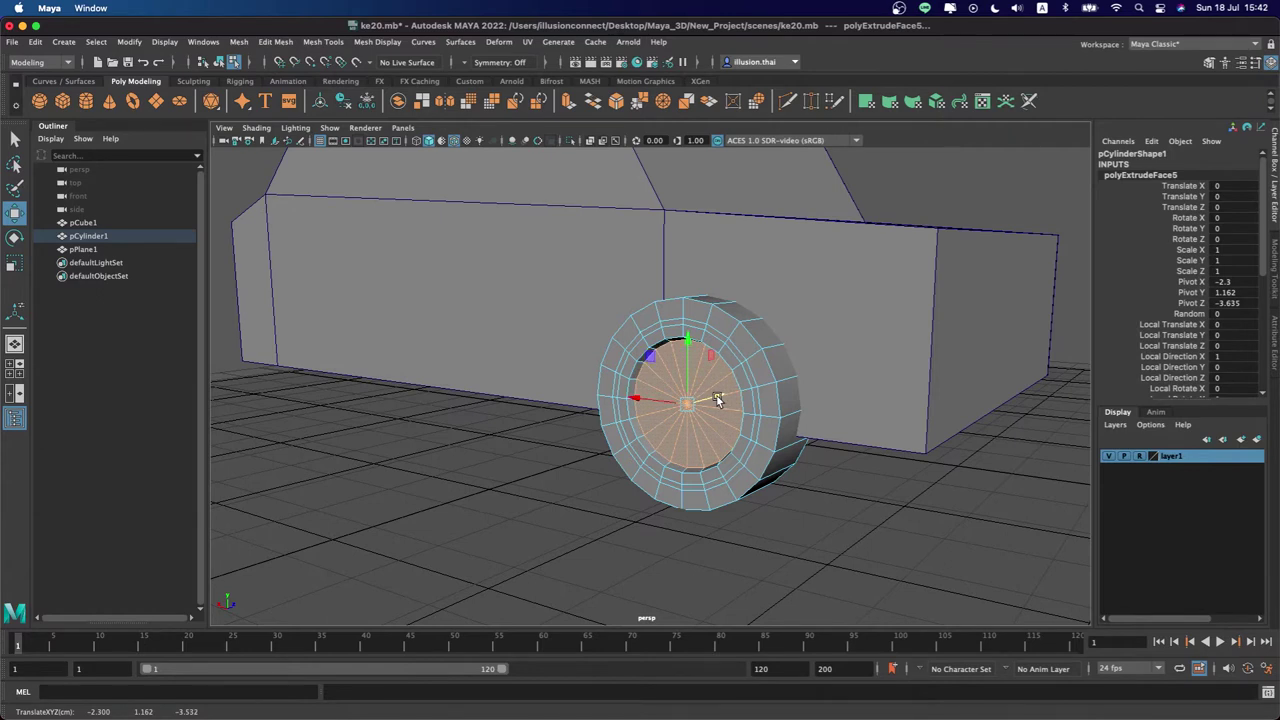
pyautogui.press('Delete')
# Return the wheel to object mode, deselect it, and bring up the Hypershade editor
pyautogui.moveTo(776, 340); pyautogui.dragTo(826, 325, button='right')
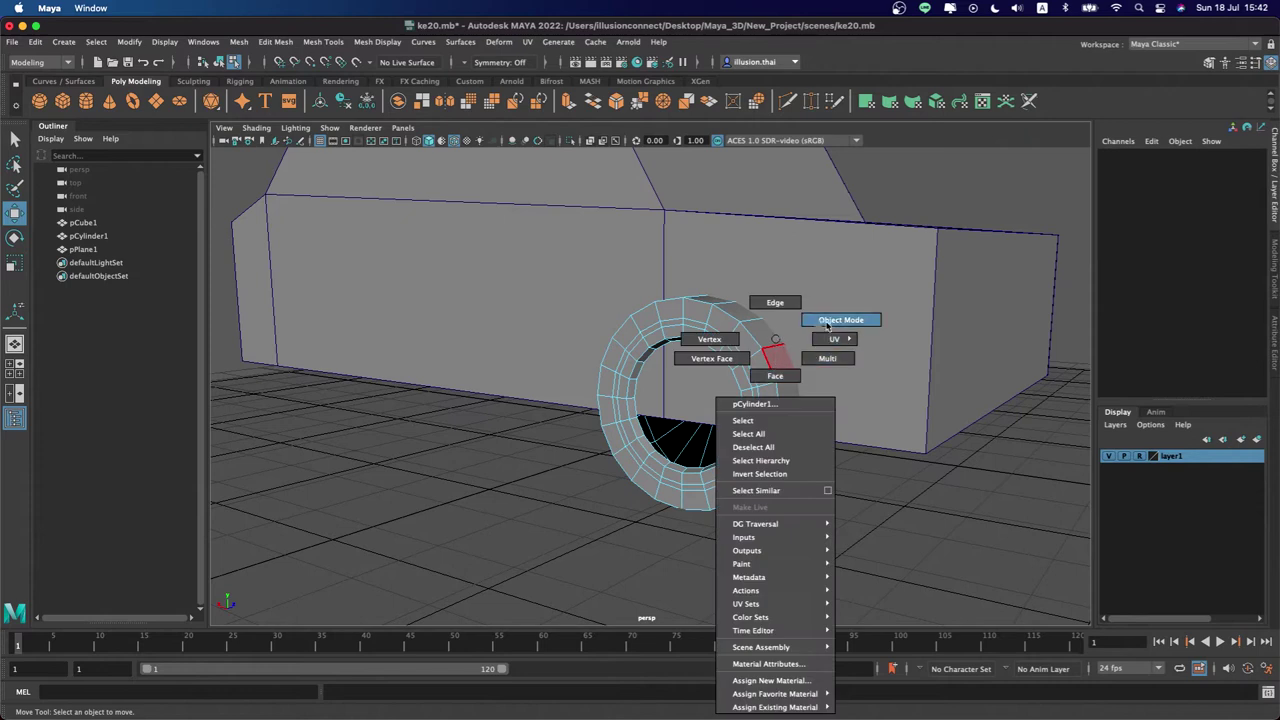
pyautogui.moveTo(760, 356)
pyautogui.keyDown('alt'); pyautogui.mouseDown()
pyautogui.moveTo(803, 355)
pyautogui.moveTo(790, 366)
pyautogui.mouseUp(); pyautogui.keyUp('alt')
pyautogui.click(803, 355)
pyautogui.click(842, 466)
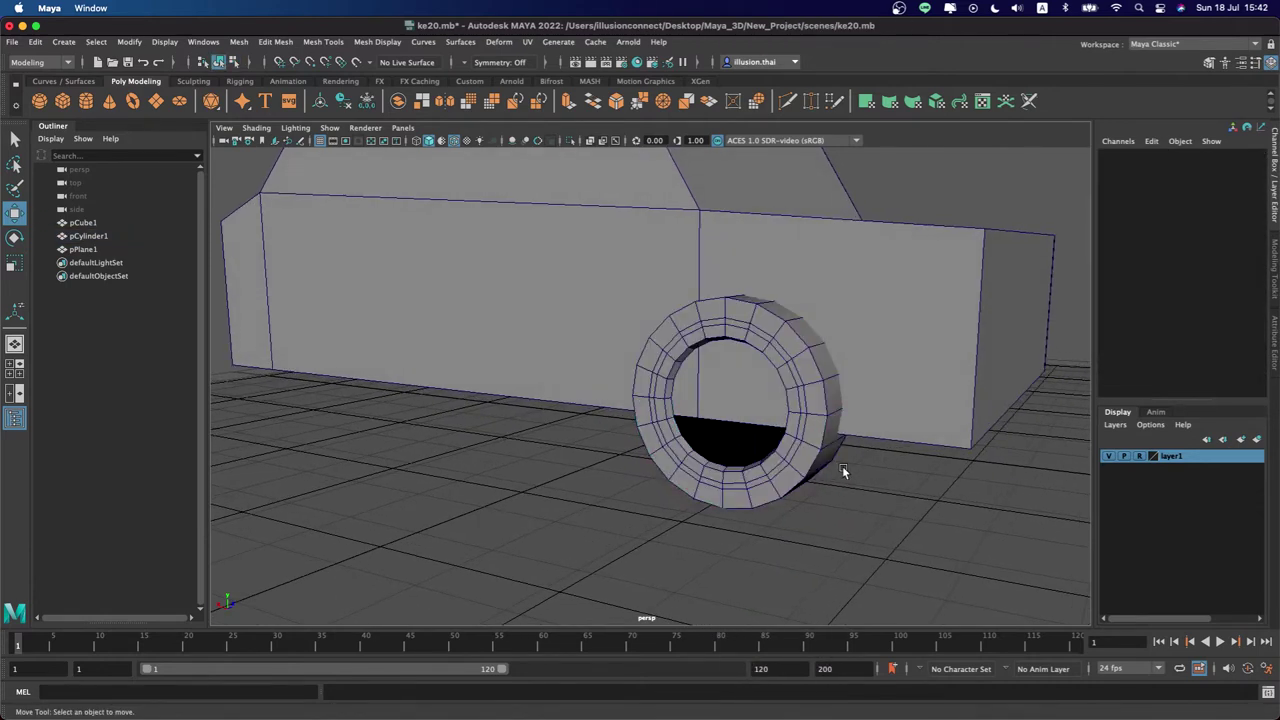
pyautogui.keyDown('alt'); pyautogui.moveTo(842, 466); pyautogui.dragTo(730, 420); pyautogui.keyUp('alt')
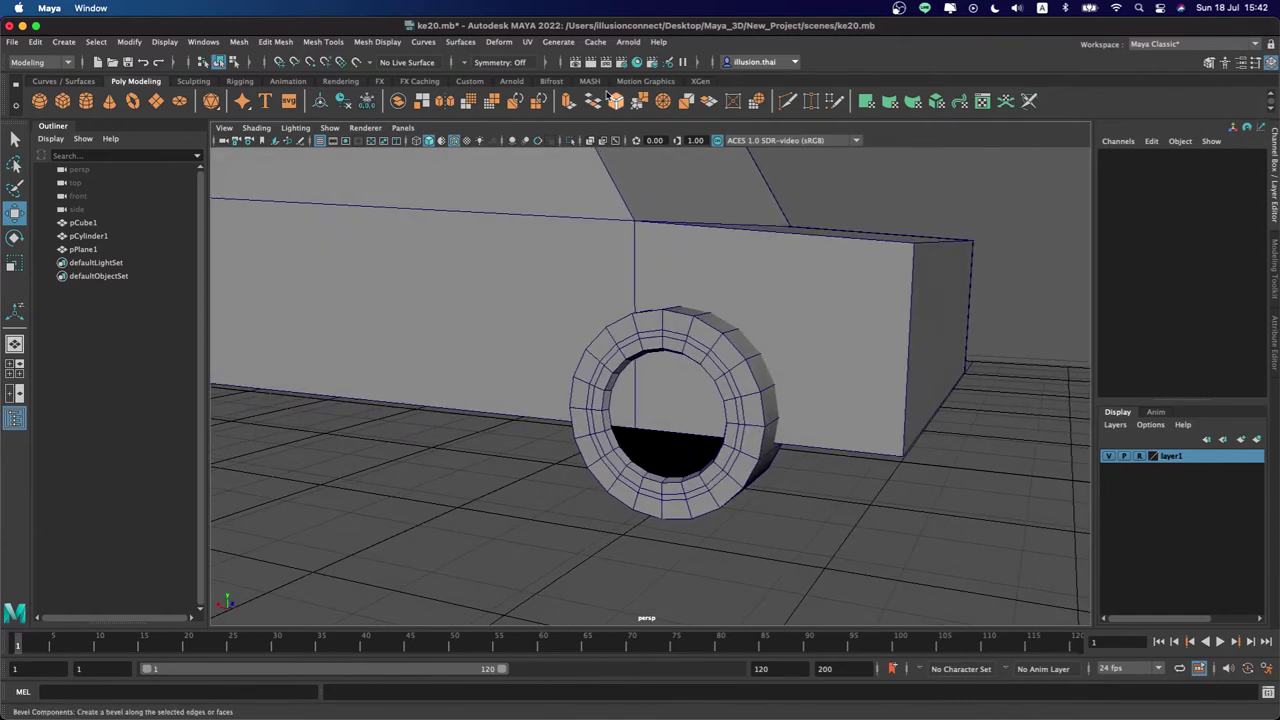
pyautogui.click(637, 62)
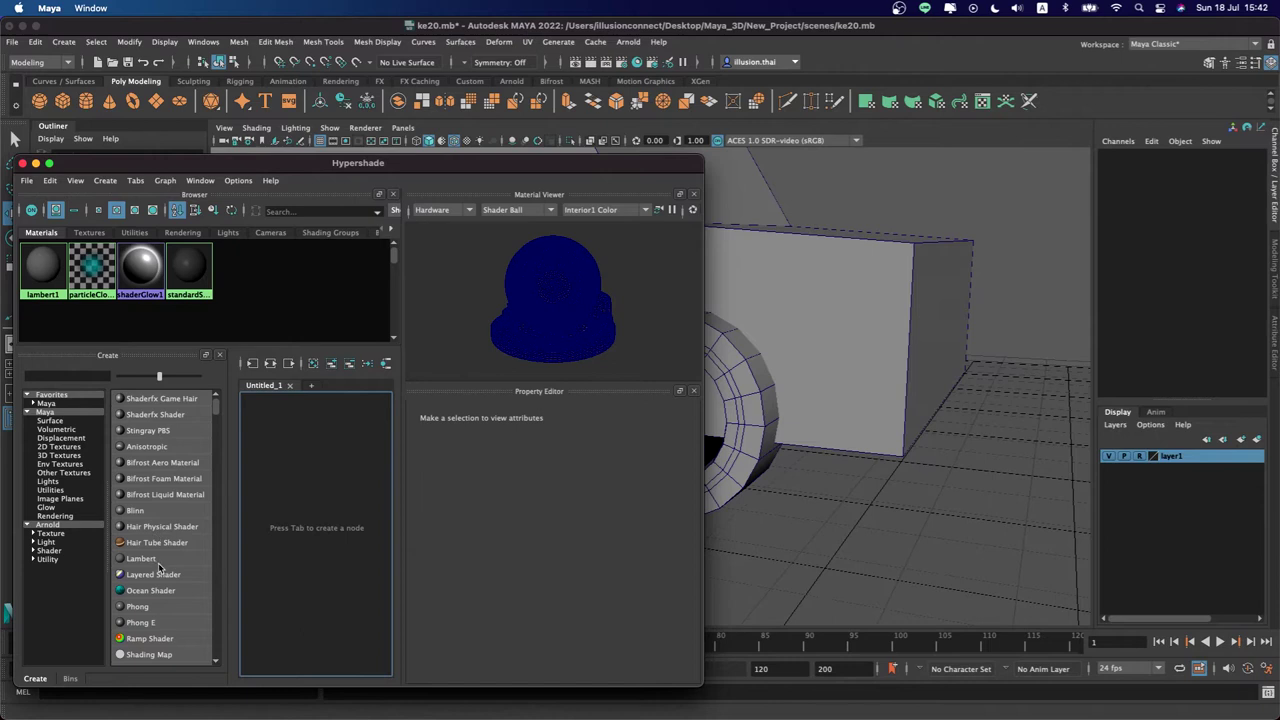
# Create a lambert2 material, assign it to the wheel, set its colour to black, and close Hypershade
pyautogui.click(155, 560)
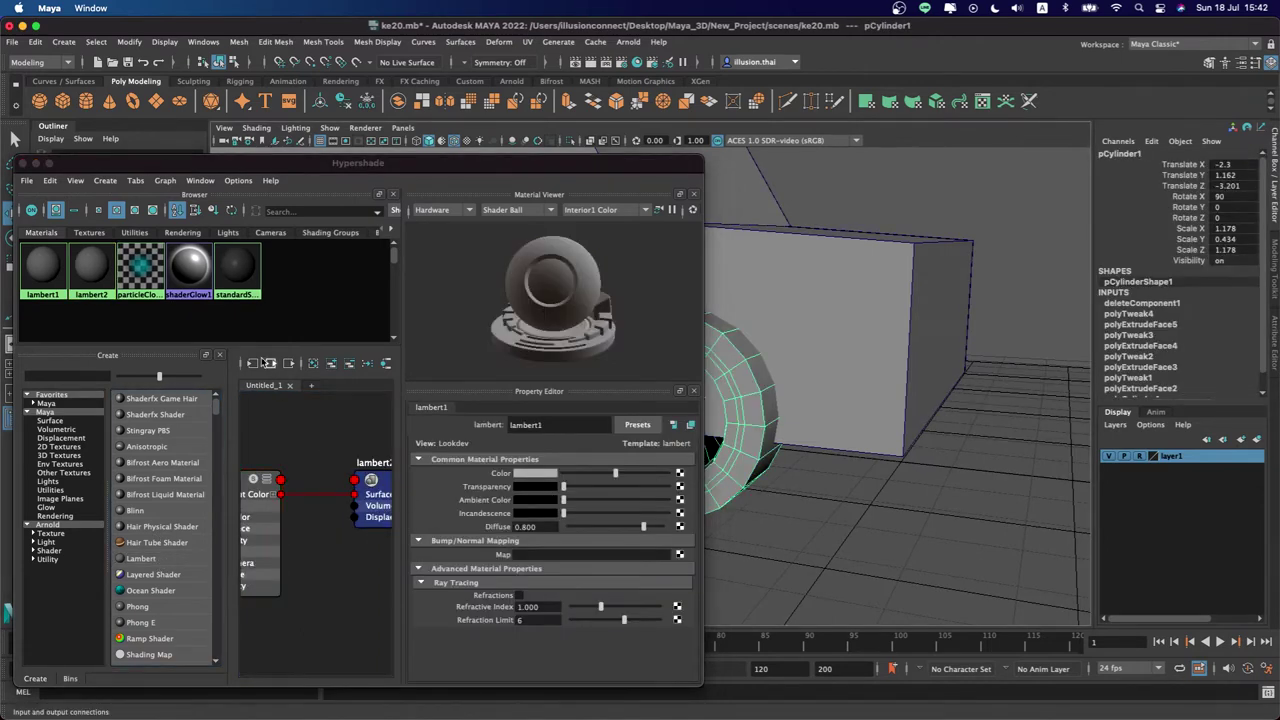
pyautogui.rightClick(91, 268)
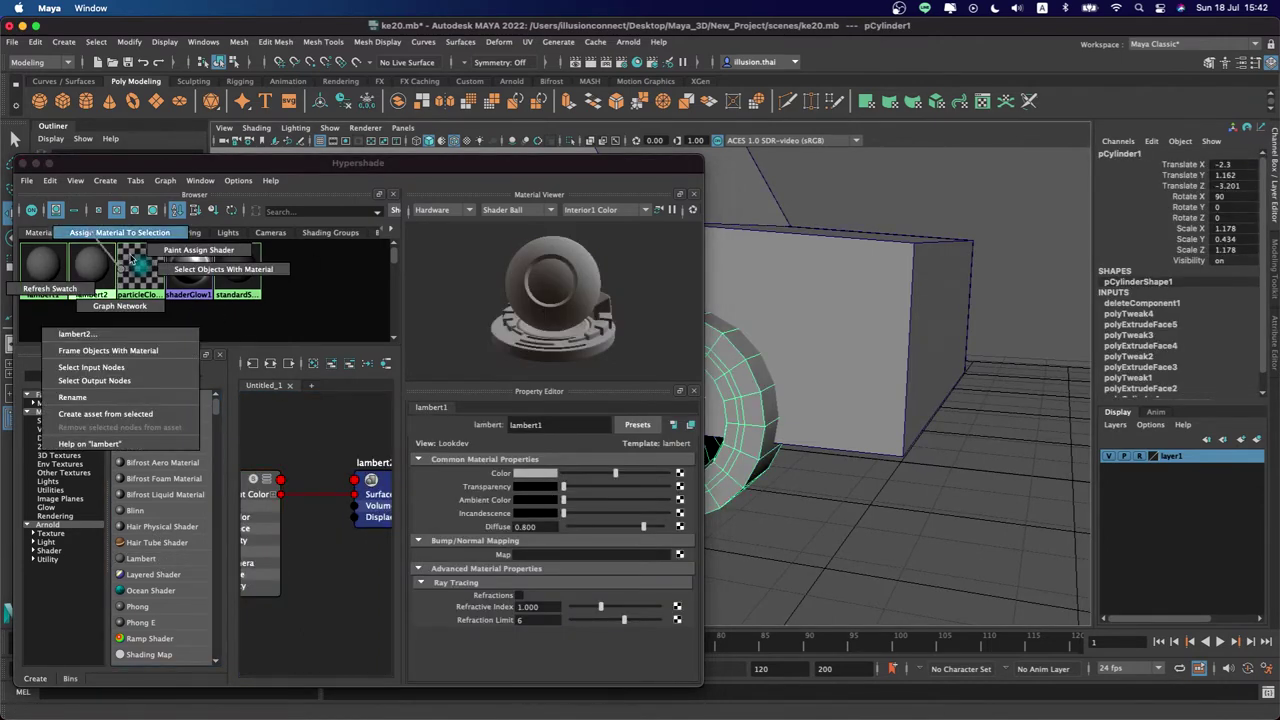
pyautogui.moveTo(615, 473); pyautogui.dragTo(525, 477)
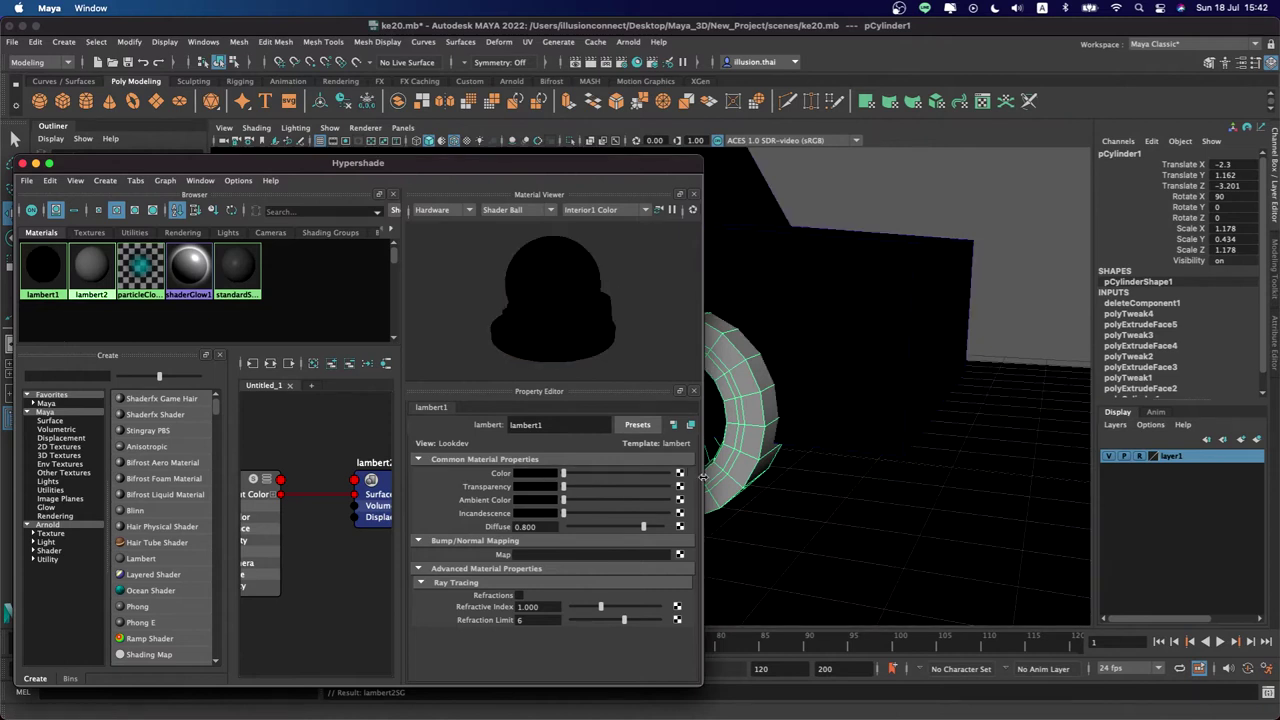
pyautogui.hotkey('ctrl', 'z')
pyautogui.click(47, 274)
pyautogui.click(91, 275)
pyautogui.click(727, 411)
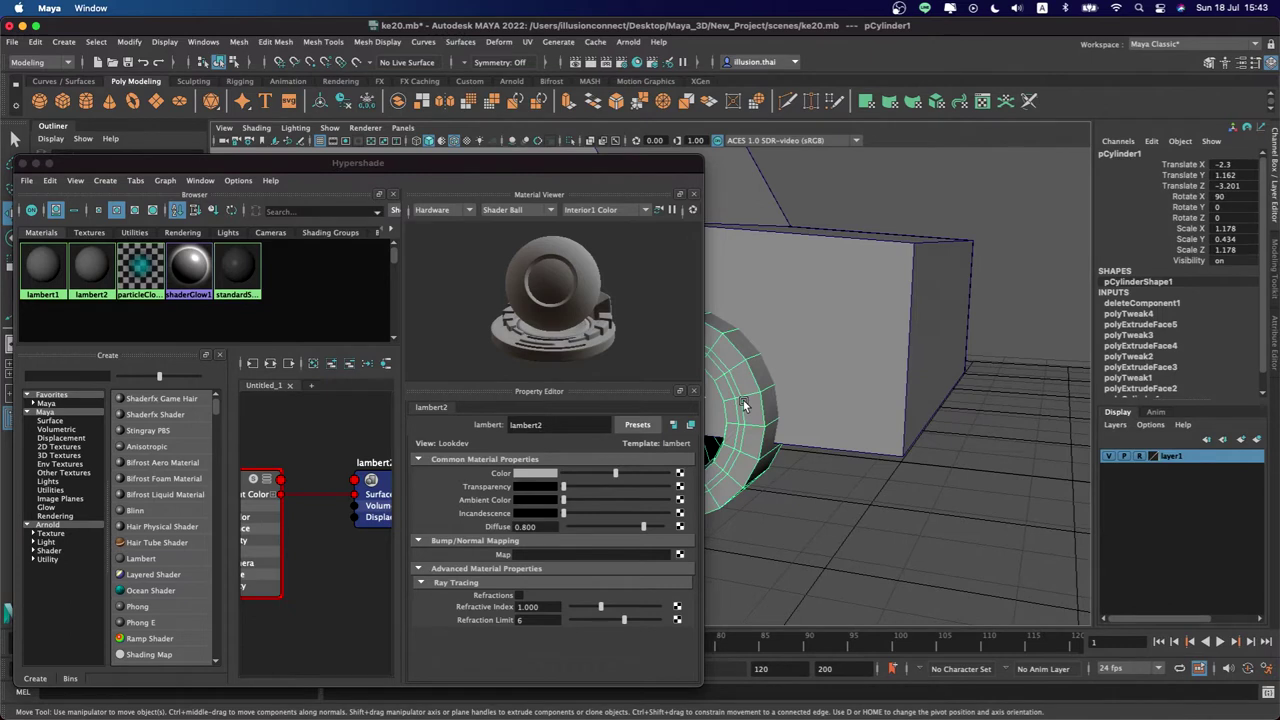
pyautogui.rightClick(90, 268)
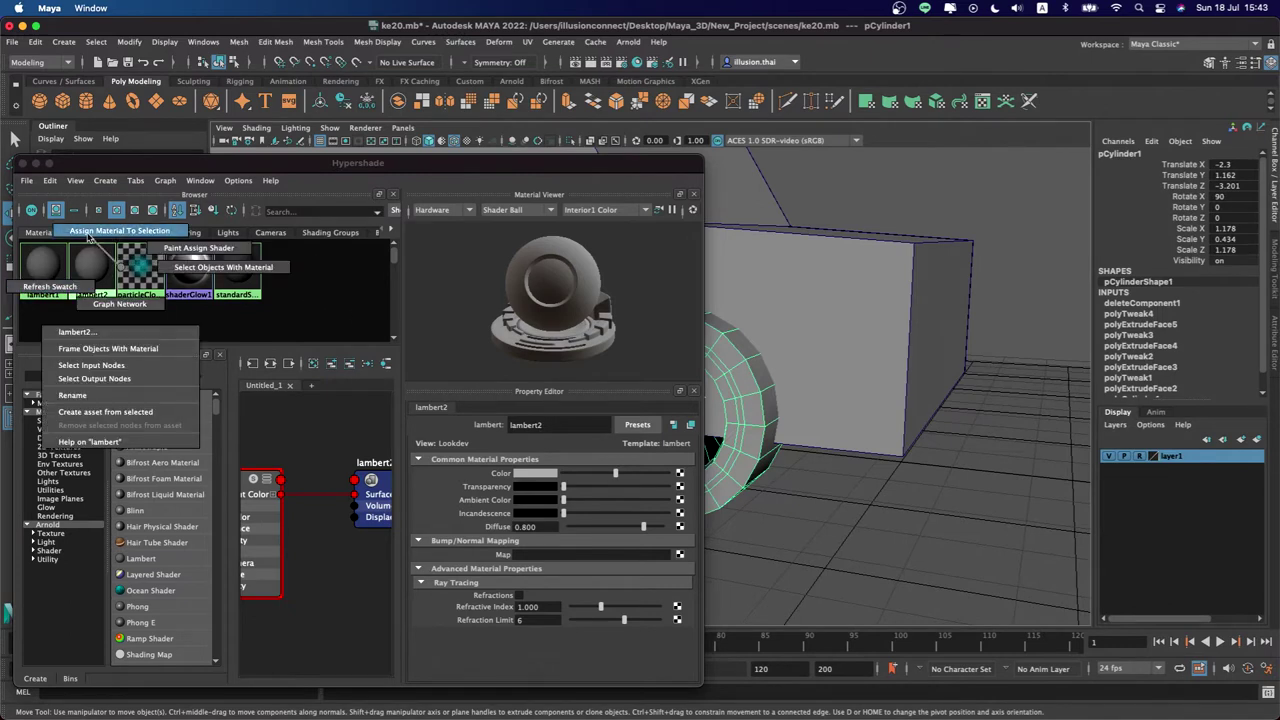
pyautogui.moveTo(88, 246); pyautogui.dragTo(115, 231, button='right')
pyautogui.moveTo(616, 474); pyautogui.dragTo(548, 475)
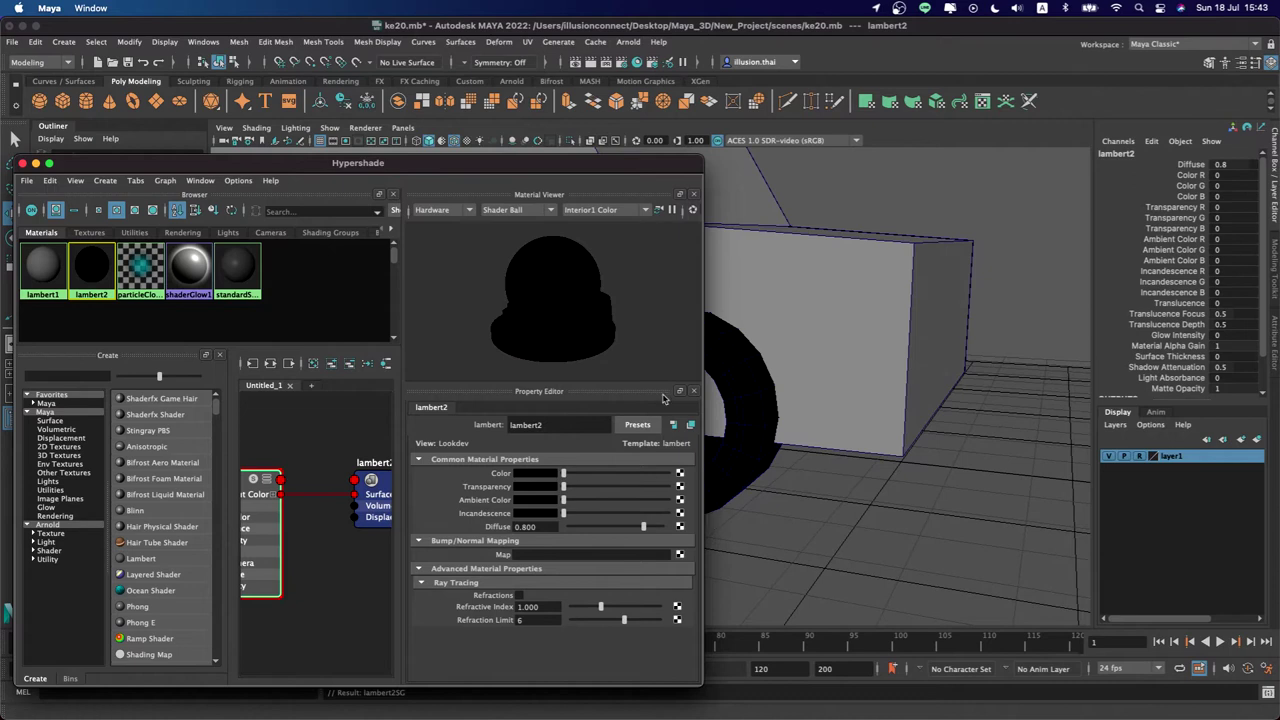
pyautogui.moveTo(527, 168); pyautogui.dragTo(527, 175)
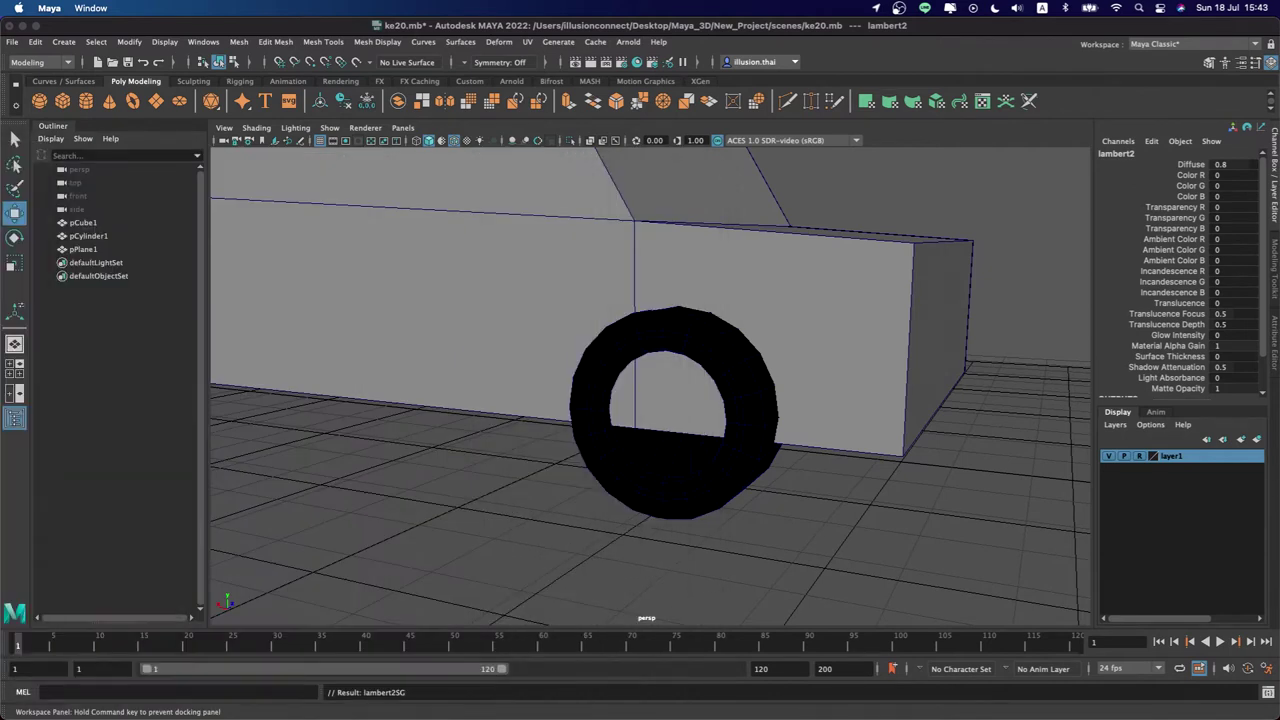
pyautogui.scroll(5, 780, 471)
# Switch the wheel to face selection and create a new lambert3 material coloured white (1, 1, 1)
pyautogui.scroll(3, 849, 455)
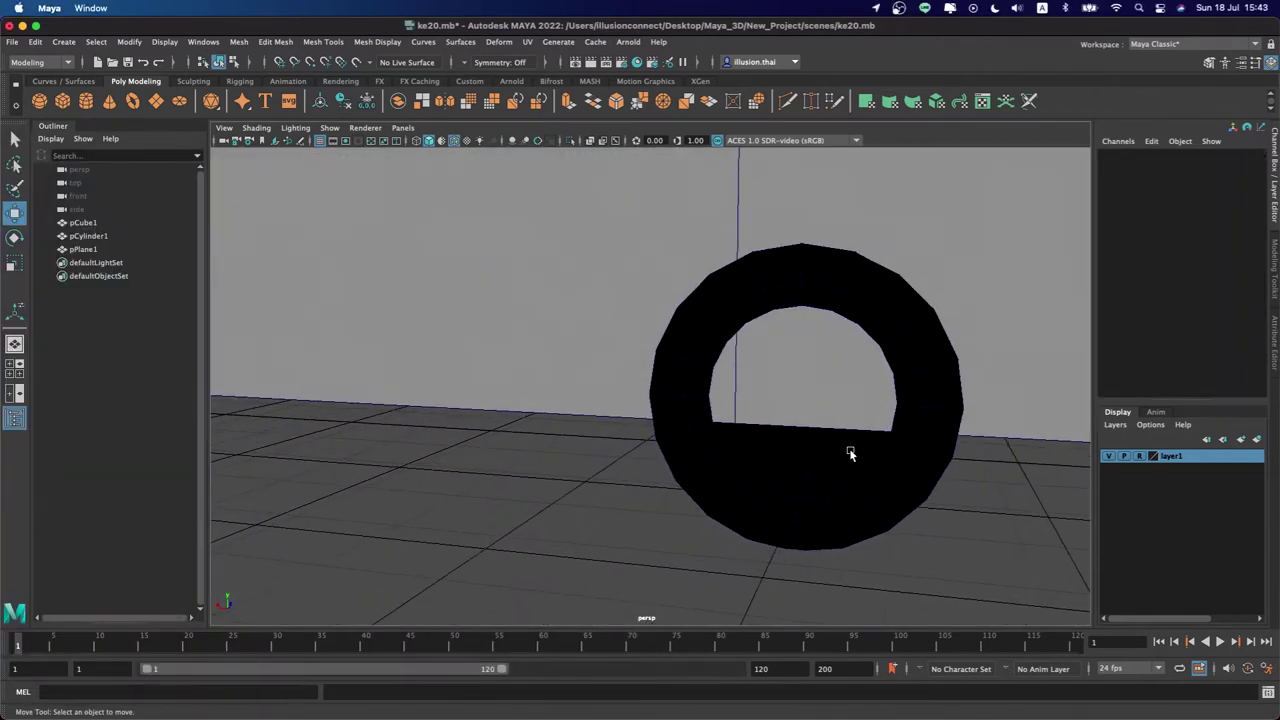
pyautogui.keyDown('alt'); pyautogui.moveTo(849, 455); pyautogui.dragTo(705, 434); pyautogui.keyUp('alt')
pyautogui.scroll(2, 737, 394)
pyautogui.click(705, 366)
pyautogui.moveTo(706, 341); pyautogui.dragTo(707, 385, button='right')
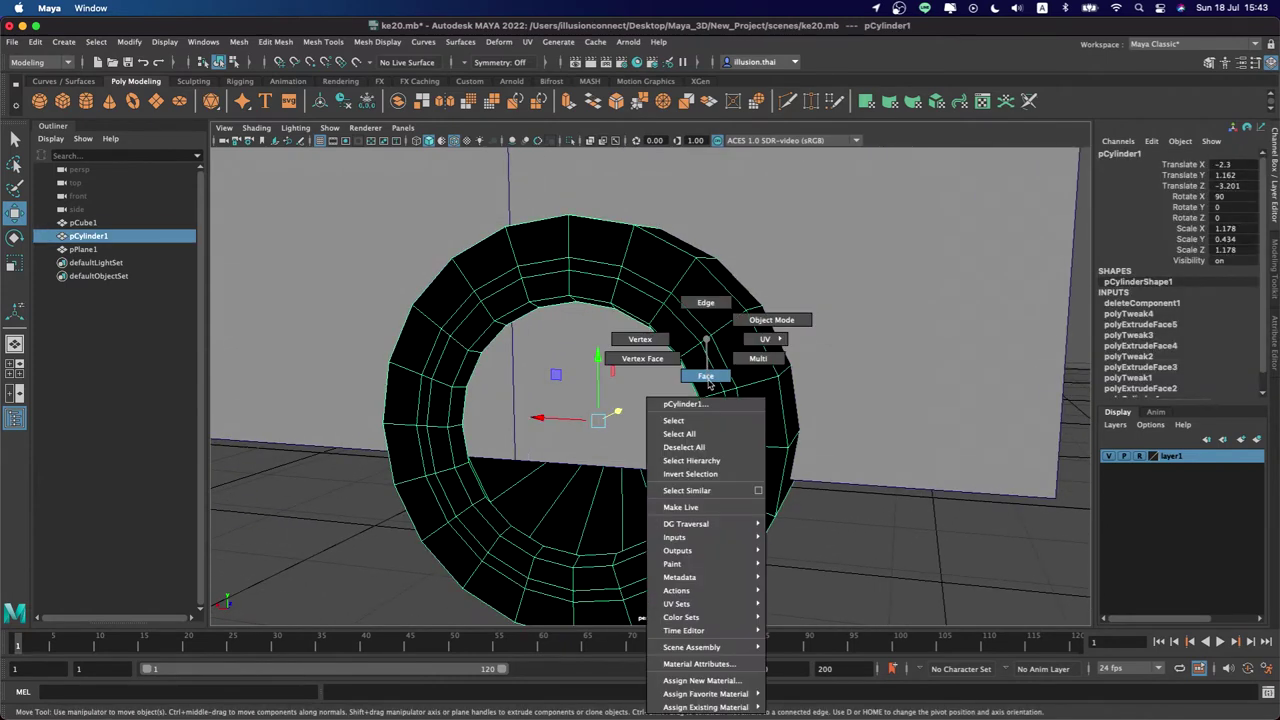
pyautogui.click(685, 316)
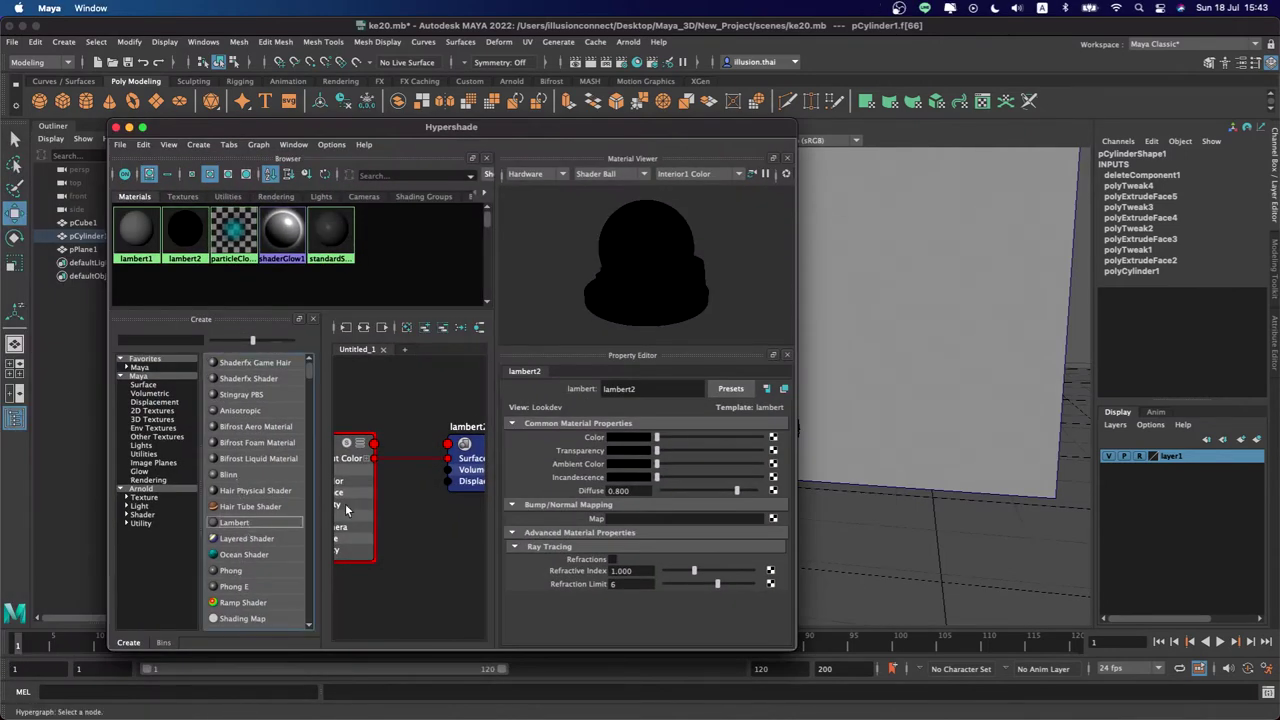
pyautogui.click(248, 523)
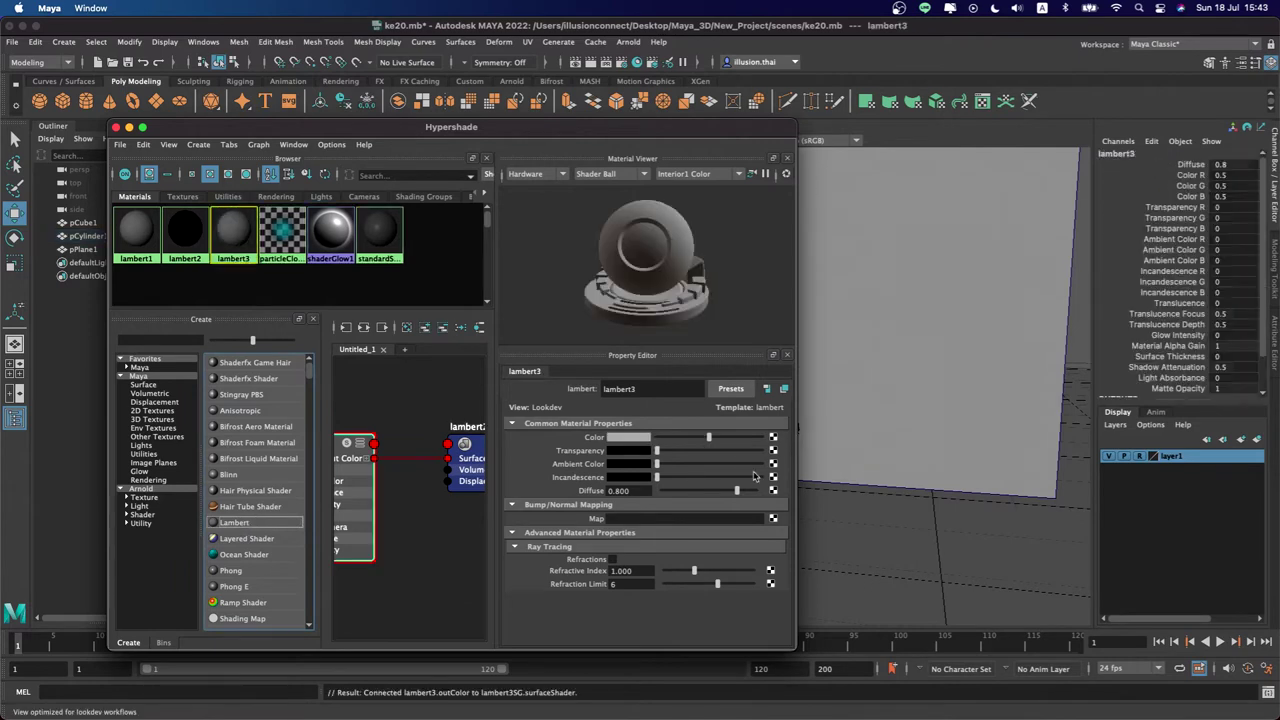
pyautogui.moveTo(719, 444); pyautogui.dragTo(775, 437)
pyautogui.moveTo(479, 126); pyautogui.dragTo(510, 140)
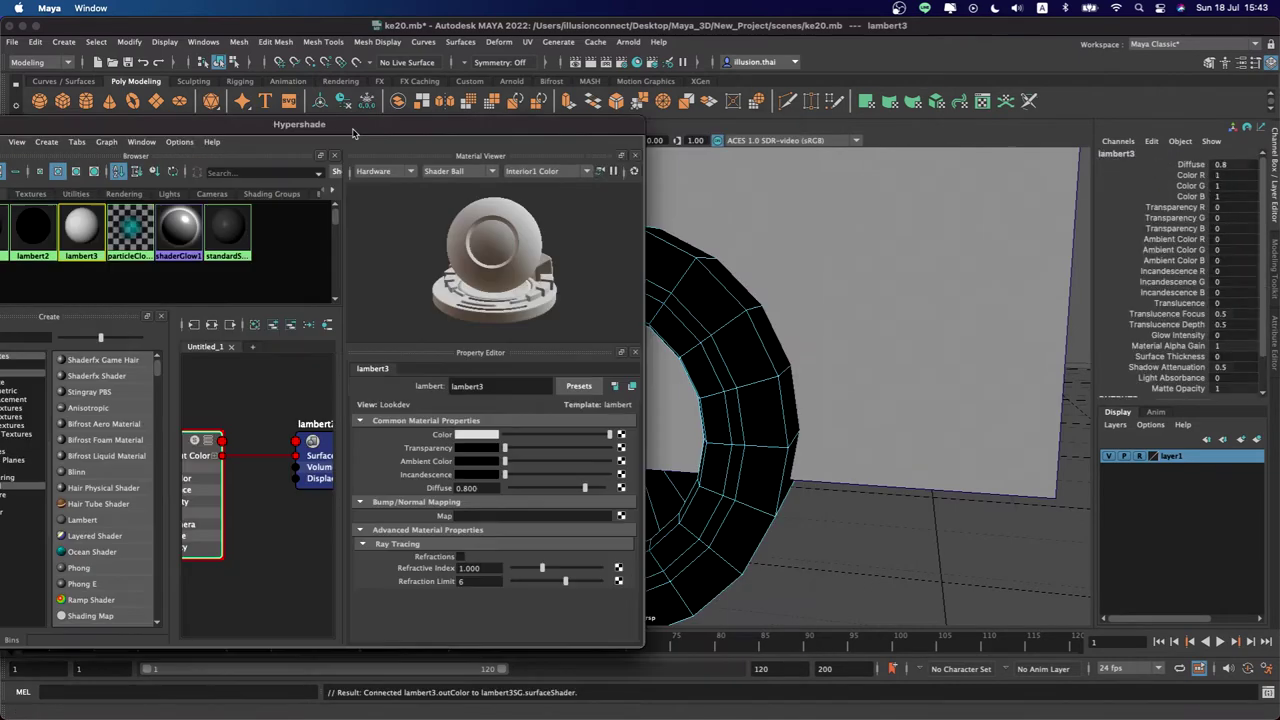
# Select every face of the wheel's inner front ring, then check it in shaded view
pyautogui.click(650, 285)
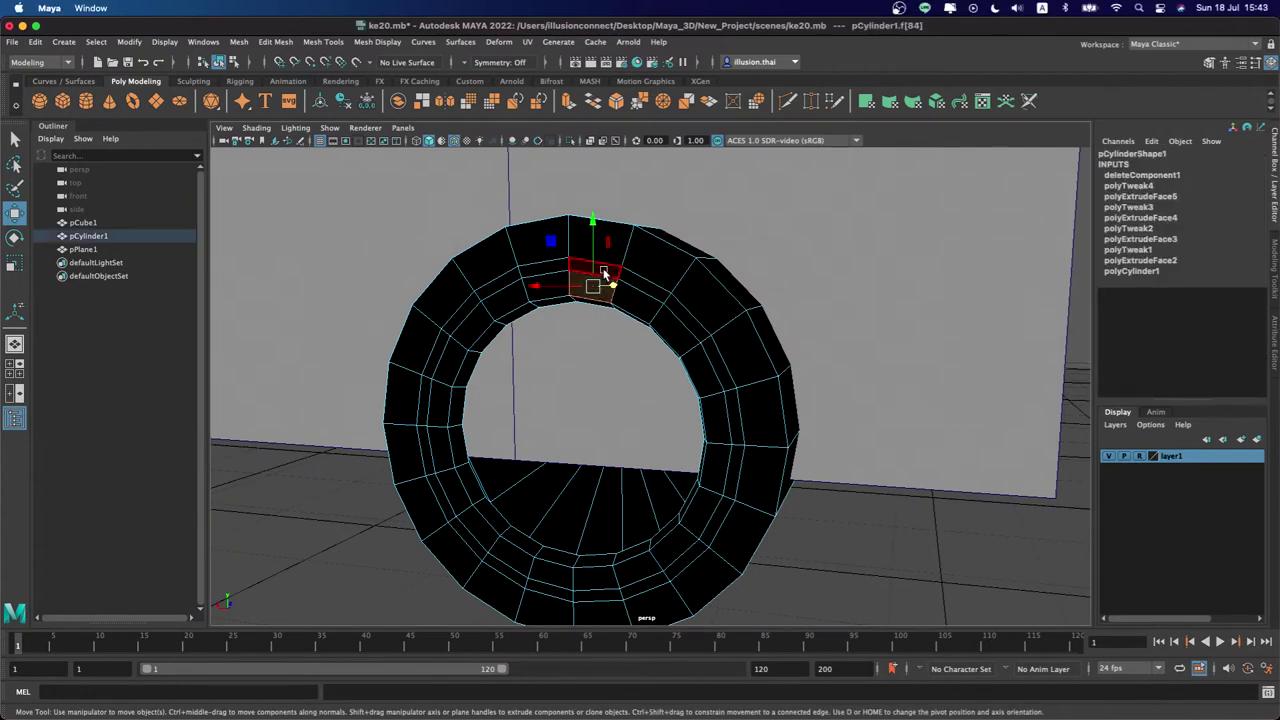
pyautogui.keyDown('shift'); pyautogui.click(652, 296); pyautogui.keyUp('shift')
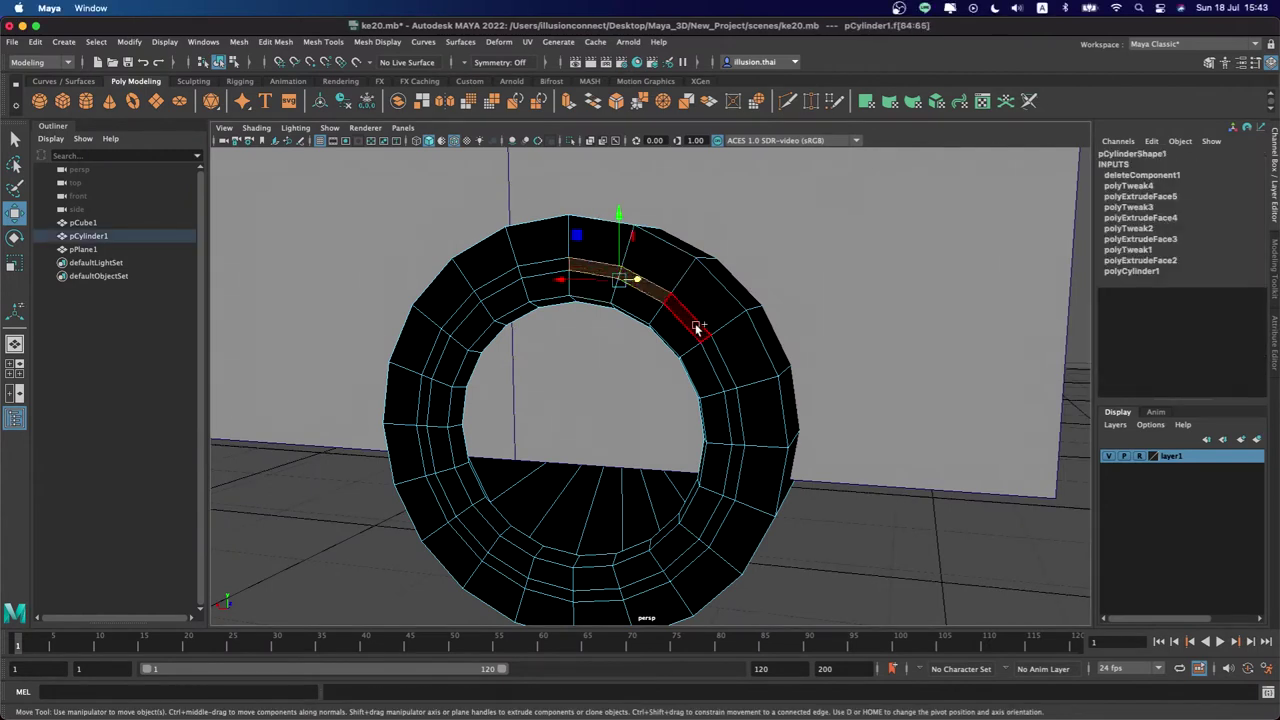
pyautogui.keyDown('shift'); pyautogui.click(712, 362); pyautogui.keyUp('shift')
pyautogui.keyDown('shift'); pyautogui.click(736, 420); pyautogui.keyUp('shift')
pyautogui.keyDown('shift'); pyautogui.click(731, 481); pyautogui.keyUp('shift')
pyautogui.keyDown('shift'); pyautogui.click(716, 518); pyautogui.keyUp('shift')
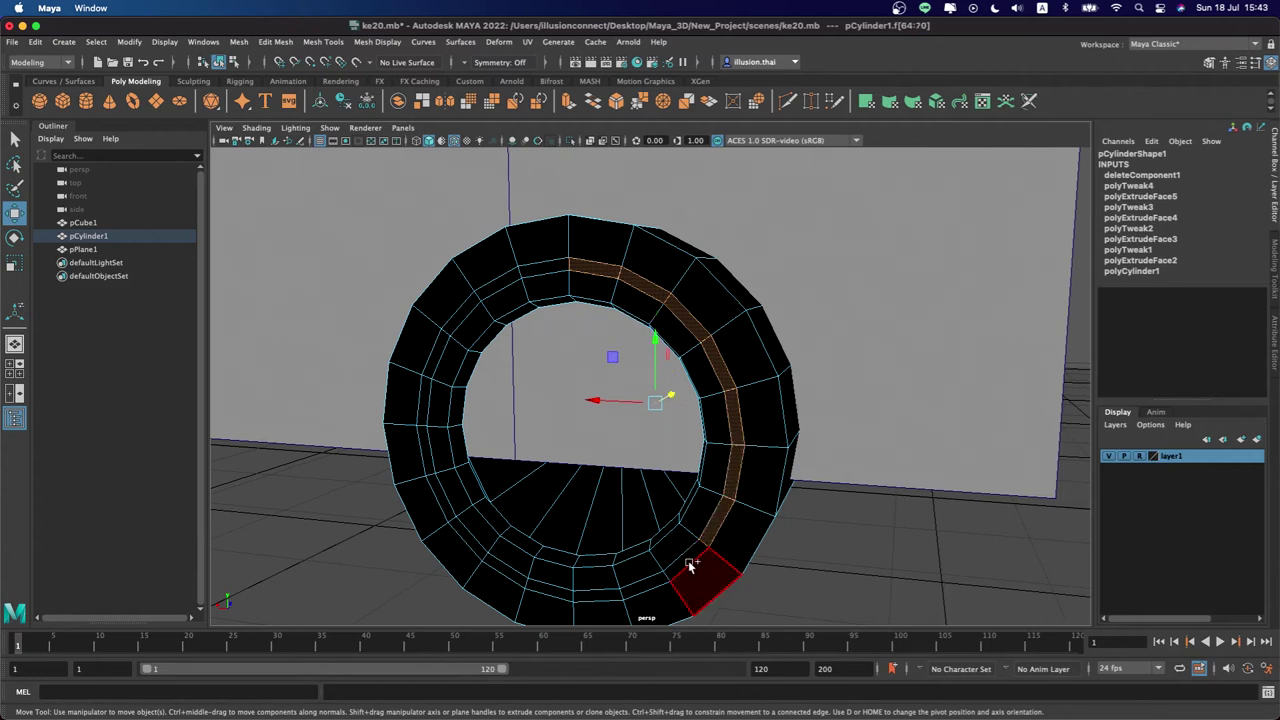
pyautogui.keyDown('shift'); pyautogui.click(686, 560); pyautogui.keyUp('shift')
pyautogui.keyDown('shift'); pyautogui.click(640, 584); pyautogui.keyUp('shift')
pyautogui.keyDown('shift'); pyautogui.click(590, 598); pyautogui.keyUp('shift')
pyautogui.keyDown('shift'); pyautogui.click(543, 591); pyautogui.keyUp('shift')
pyautogui.keyDown('shift'); pyautogui.click(503, 567); pyautogui.keyUp('shift')
pyautogui.keyDown('shift'); pyautogui.click(466, 543); pyautogui.keyUp('shift')
pyautogui.keyDown('shift'); pyautogui.click(436, 488); pyautogui.keyUp('shift')
pyautogui.keyDown('shift'); pyautogui.click(426, 446); pyautogui.keyUp('shift')
pyautogui.keyDown('shift'); pyautogui.click(425, 398); pyautogui.keyUp('shift')
pyautogui.keyDown('shift'); pyautogui.click(441, 348); pyautogui.keyUp('shift')
pyautogui.keyDown('shift'); pyautogui.click(462, 316); pyautogui.keyUp('shift')
pyautogui.keyDown('shift'); pyautogui.click(497, 284); pyautogui.keyUp('shift')
pyautogui.moveTo(588, 323)
pyautogui.keyDown('alt'); pyautogui.mouseDown()
pyautogui.moveTo(608, 363)
pyautogui.moveTo(592, 358)
pyautogui.moveTo(618, 343)
pyautogui.moveTo(623, 400)
pyautogui.mouseUp(); pyautogui.keyUp('alt')
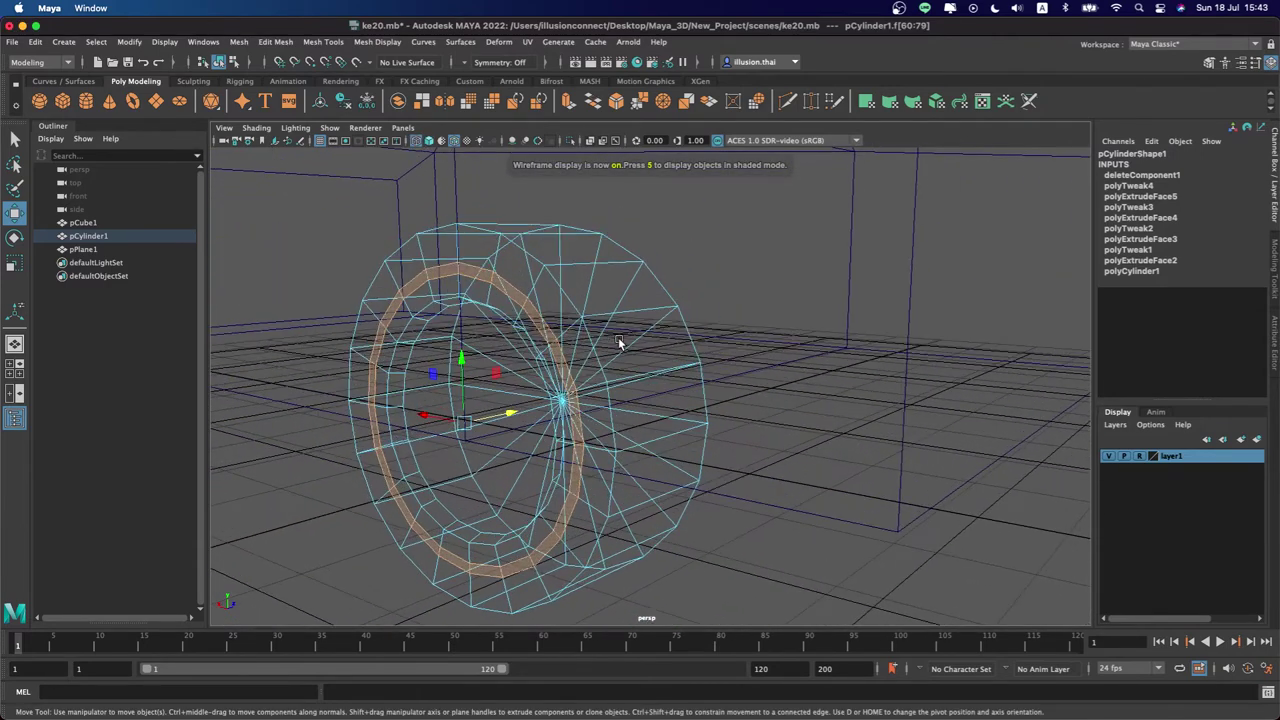
pyautogui.press('5')
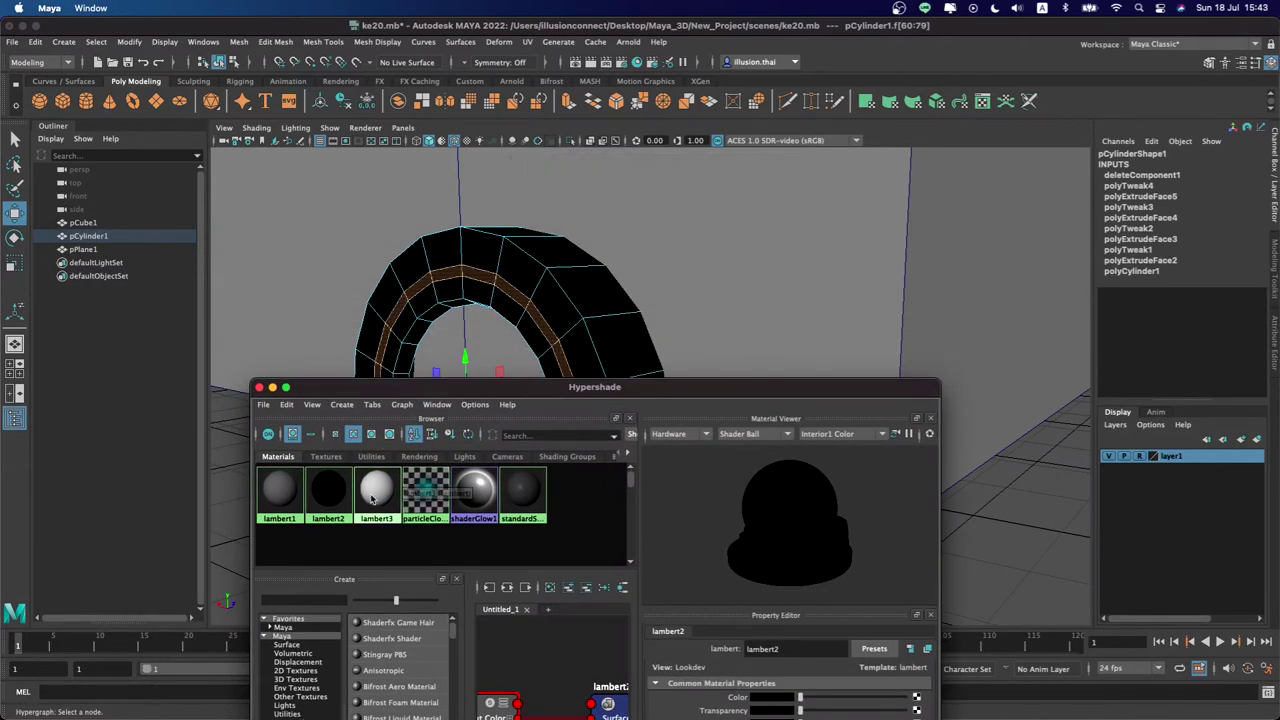
# Assign the white lambert3 material to the wheel's face ring and return to object mode
pyautogui.moveTo(374, 492); pyautogui.dragTo(373, 452, button='right')
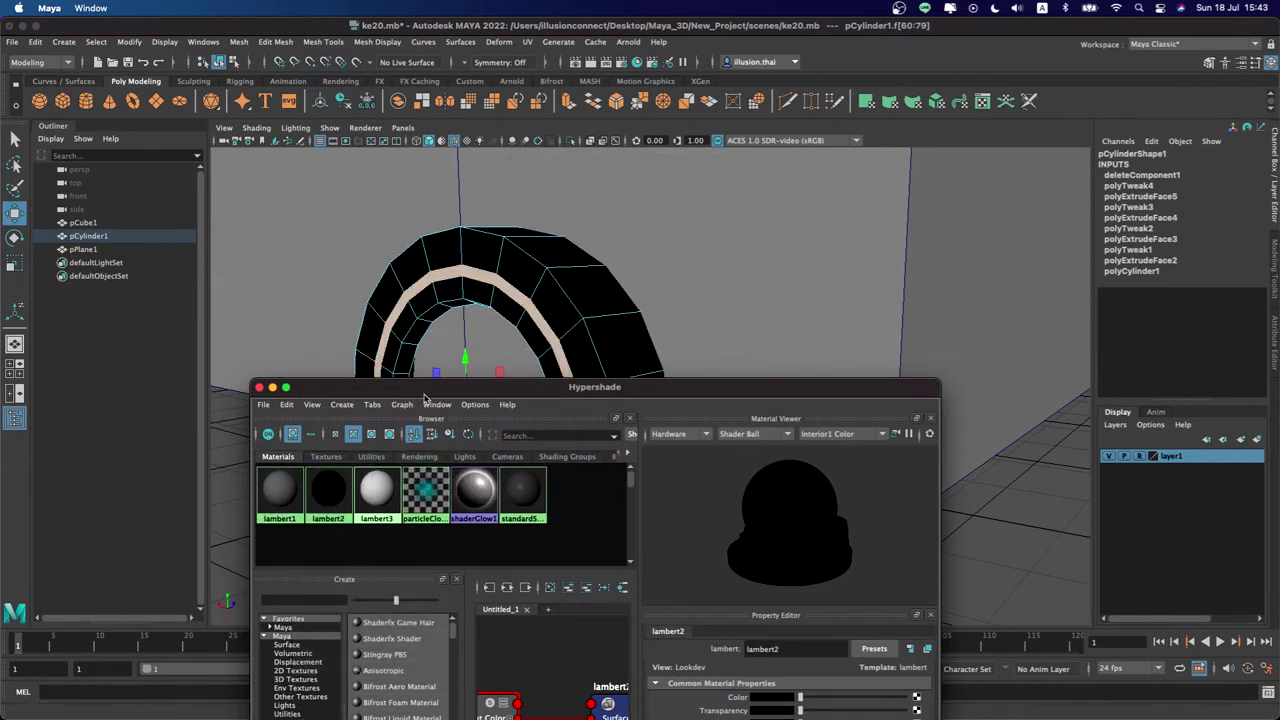
pyautogui.click(259, 387)
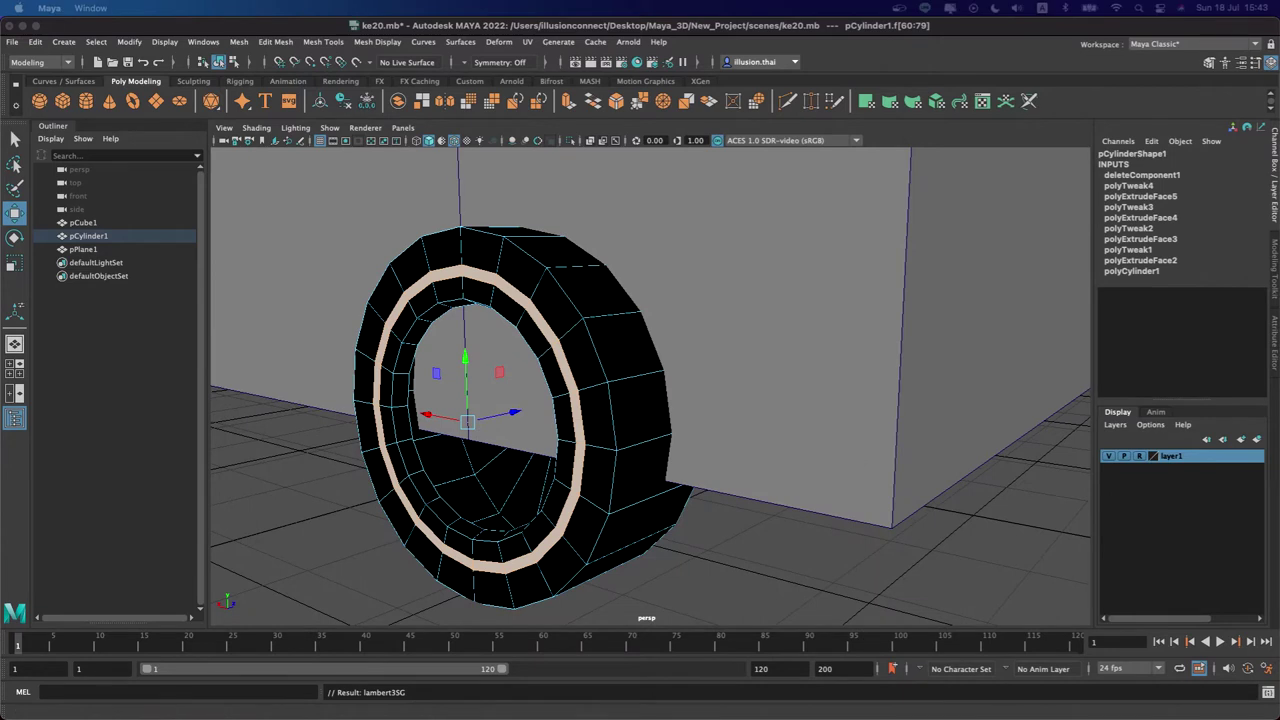
pyautogui.moveTo(591, 363); pyautogui.dragTo(650, 318, button='right')
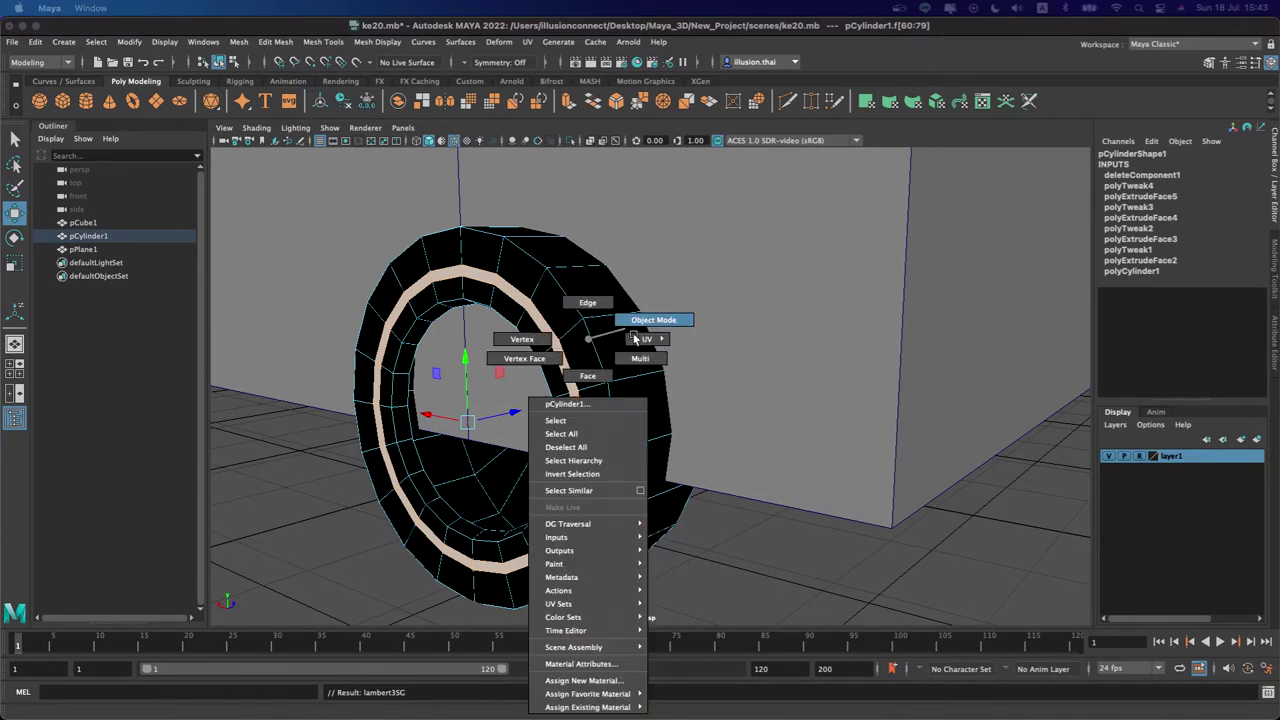
pyautogui.click(699, 539)
pyautogui.rightClick(623, 340)
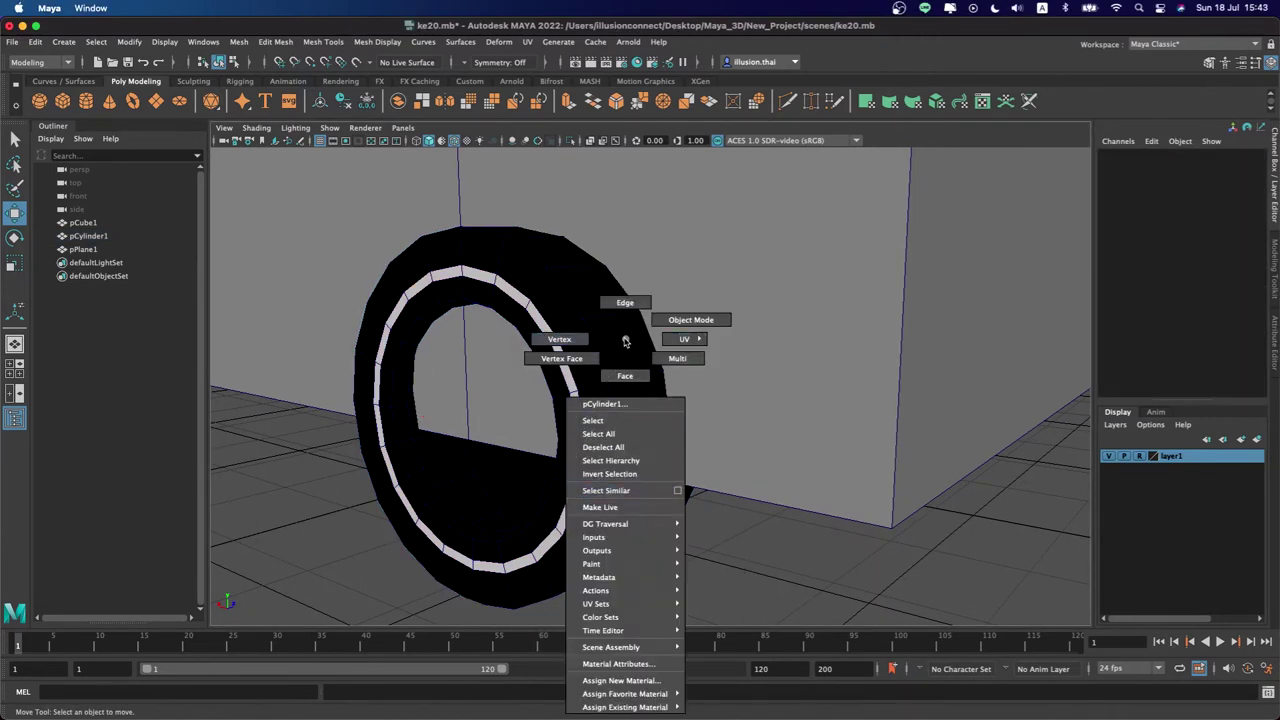
pyautogui.moveTo(737, 531)
pyautogui.keyDown('alt'); pyautogui.mouseDown()
pyautogui.moveTo(564, 481)
pyautogui.moveTo(600, 343)
pyautogui.mouseUp(); pyautogui.keyUp('alt')
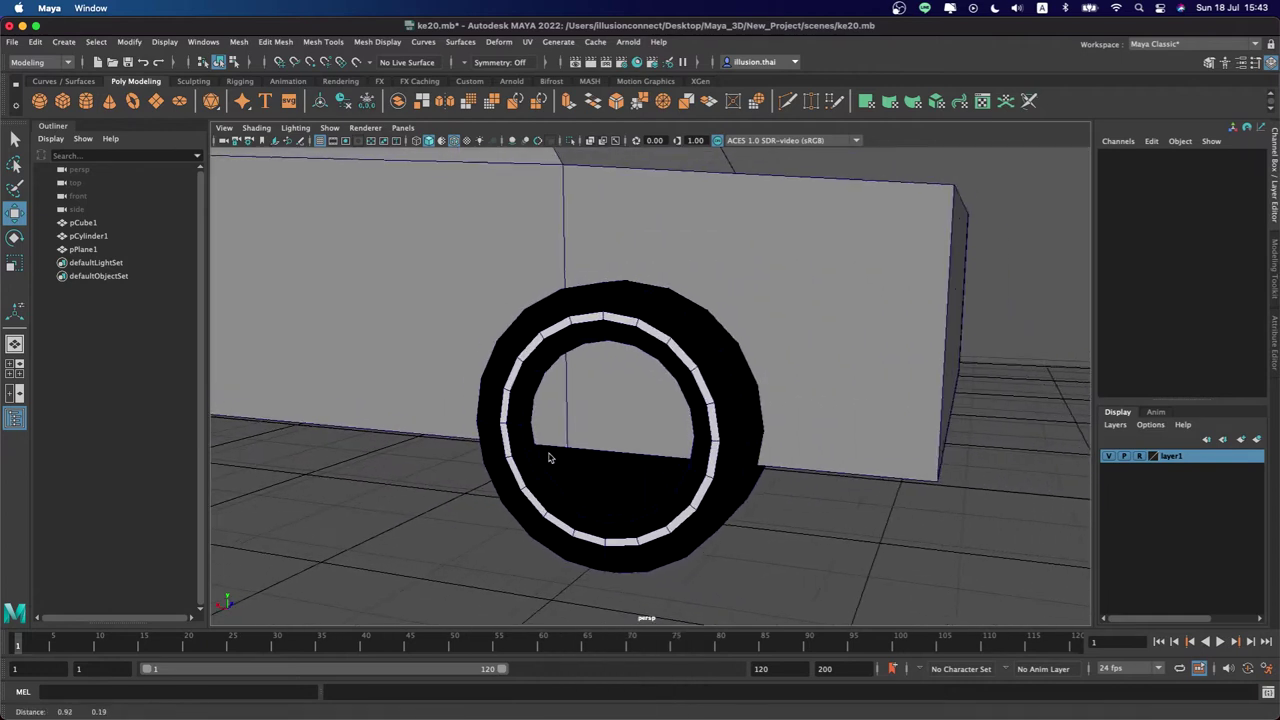
pyautogui.click(600, 343)
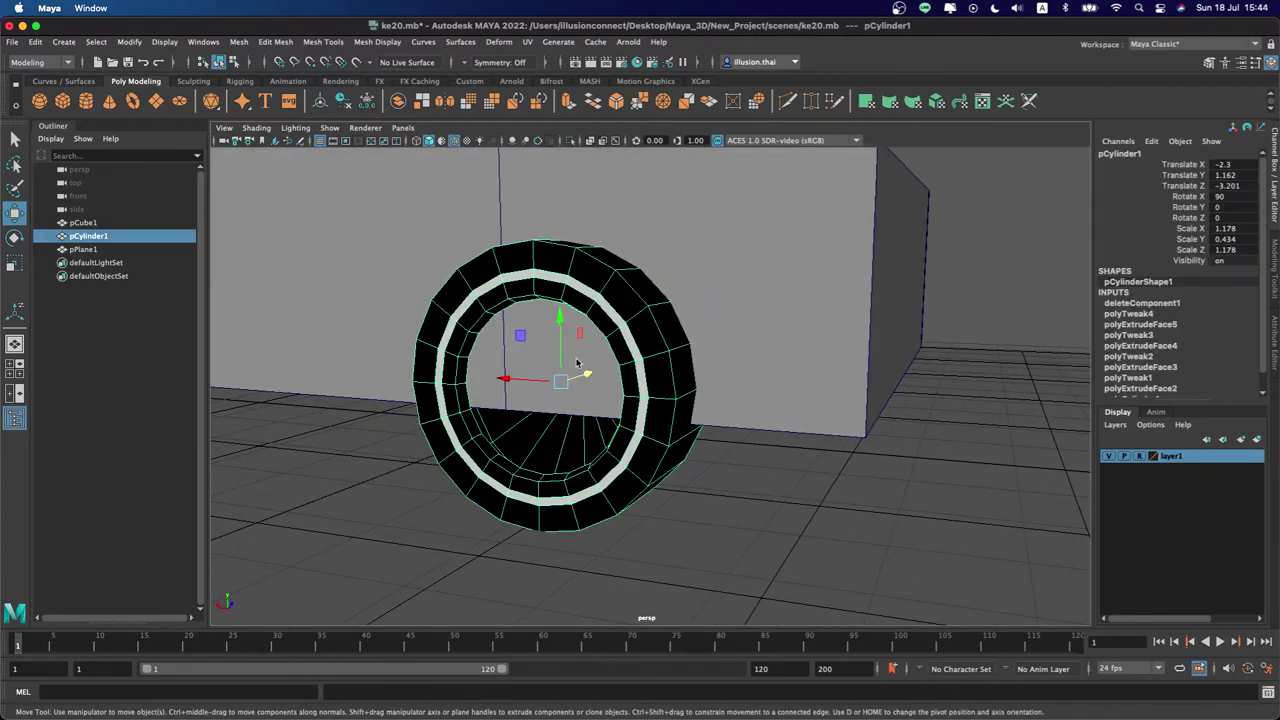
# Add a new polygon cylinder, pCylinder2, and tilt it about -115° on X
pyautogui.keyDown('alt'); pyautogui.moveTo(586, 366); pyautogui.dragTo(212, 176); pyautogui.keyUp('alt')
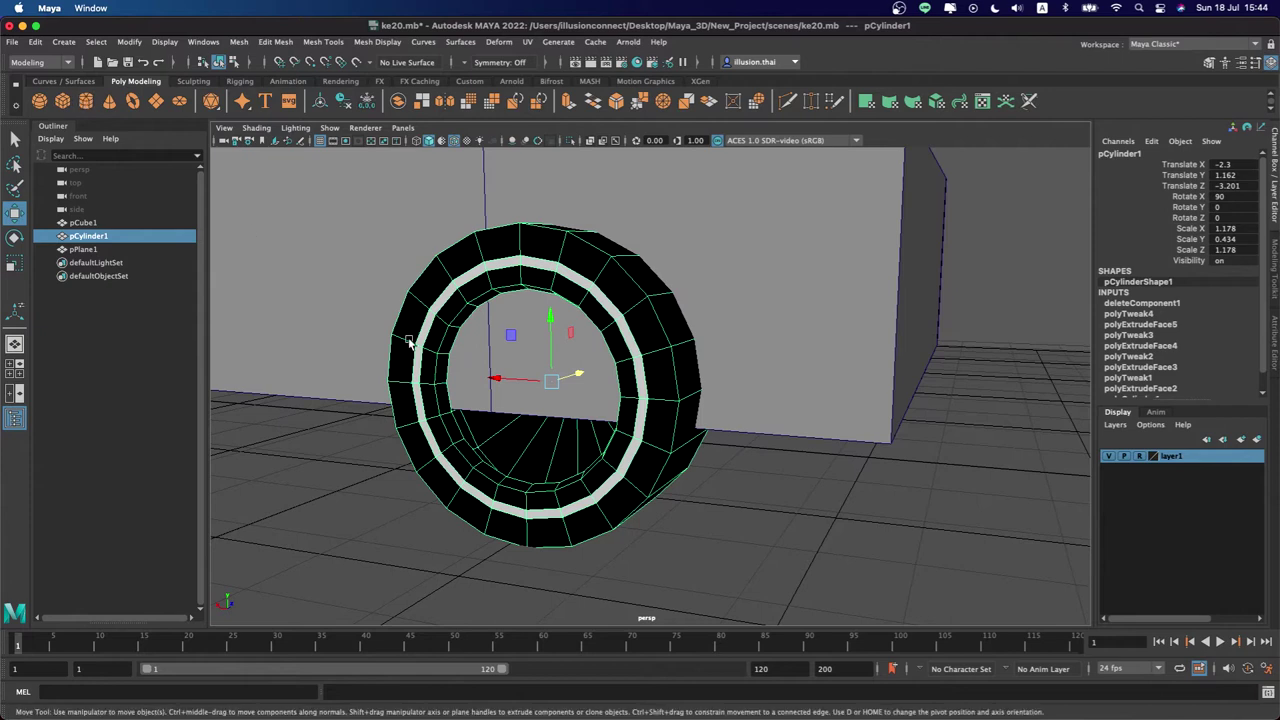
pyautogui.click(86, 101)
pyautogui.press('e')
pyautogui.moveTo(499, 385); pyautogui.dragTo(480, 495)
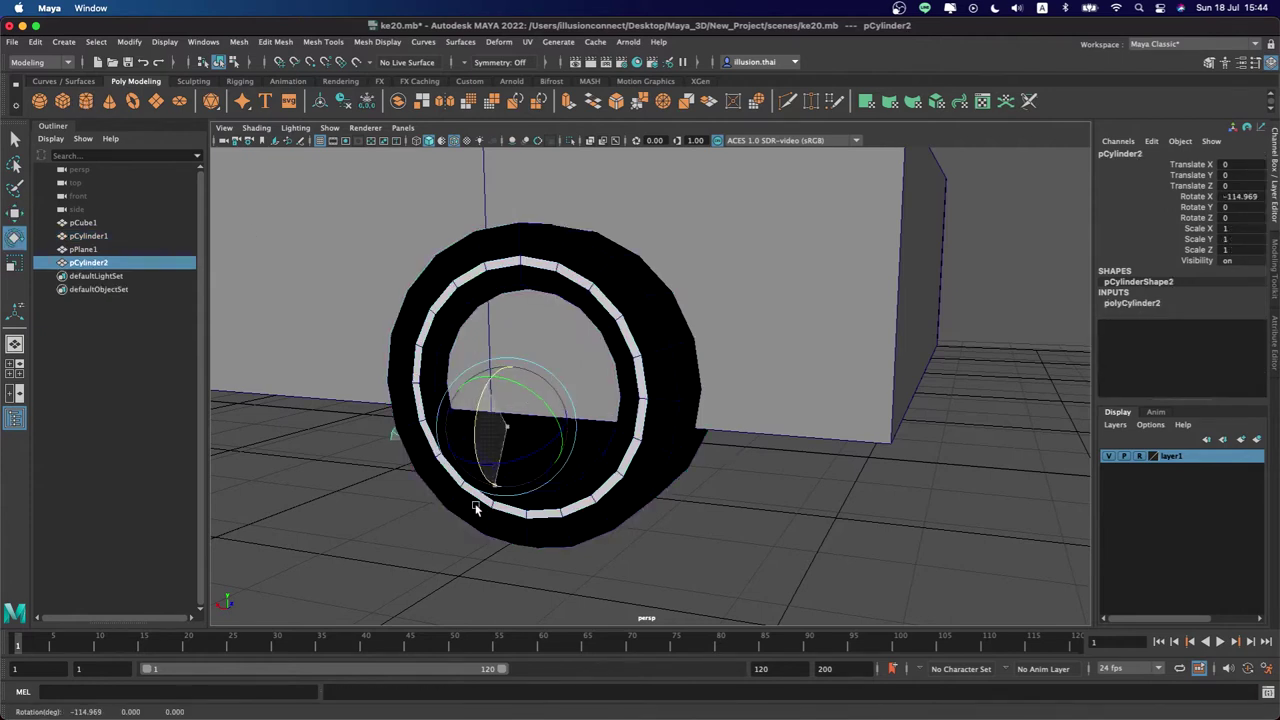
# Rotate the cylinder to exactly 90° on X and raise it to the wheel's centre height
pyautogui.click(1246, 199)
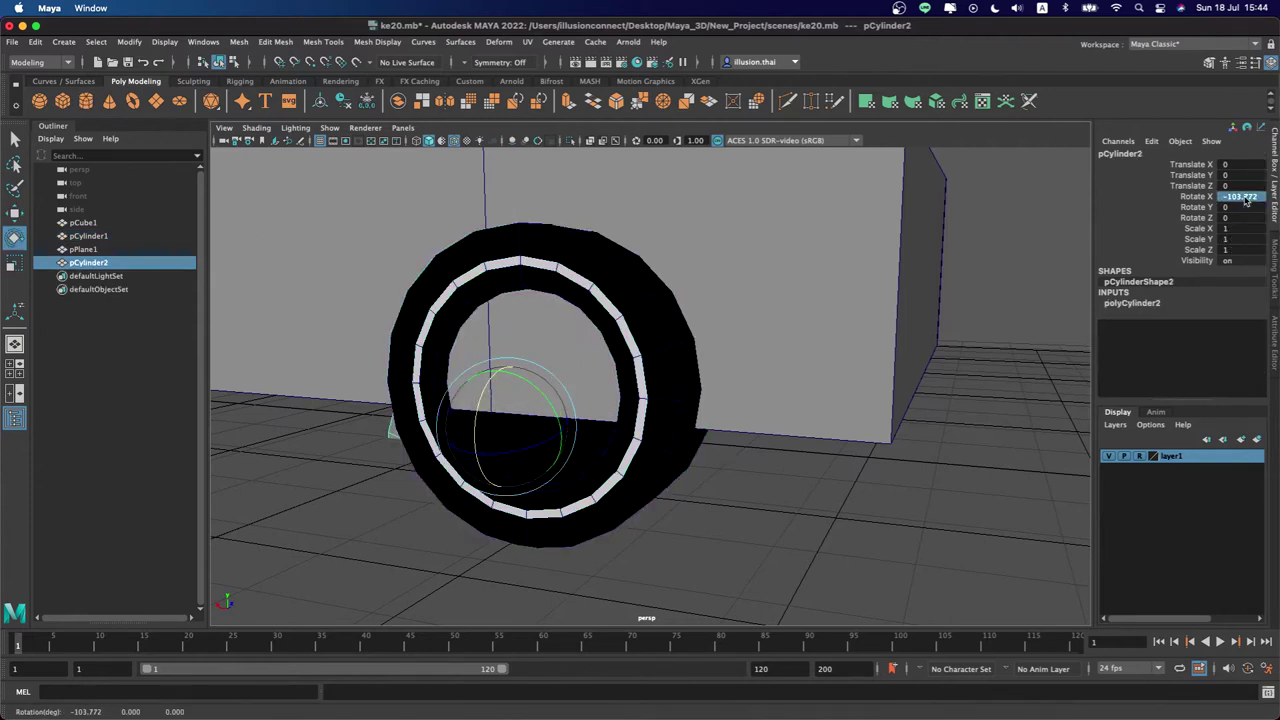
pyautogui.press('Return')
pyautogui.moveTo(608, 443)
pyautogui.keyDown('alt'); pyautogui.mouseDown()
pyautogui.moveTo(305, 472)
pyautogui.moveTo(595, 519)
pyautogui.mouseUp(); pyautogui.keyUp('alt')
pyautogui.press('w')
pyautogui.click(617, 465)
pyautogui.press('c')
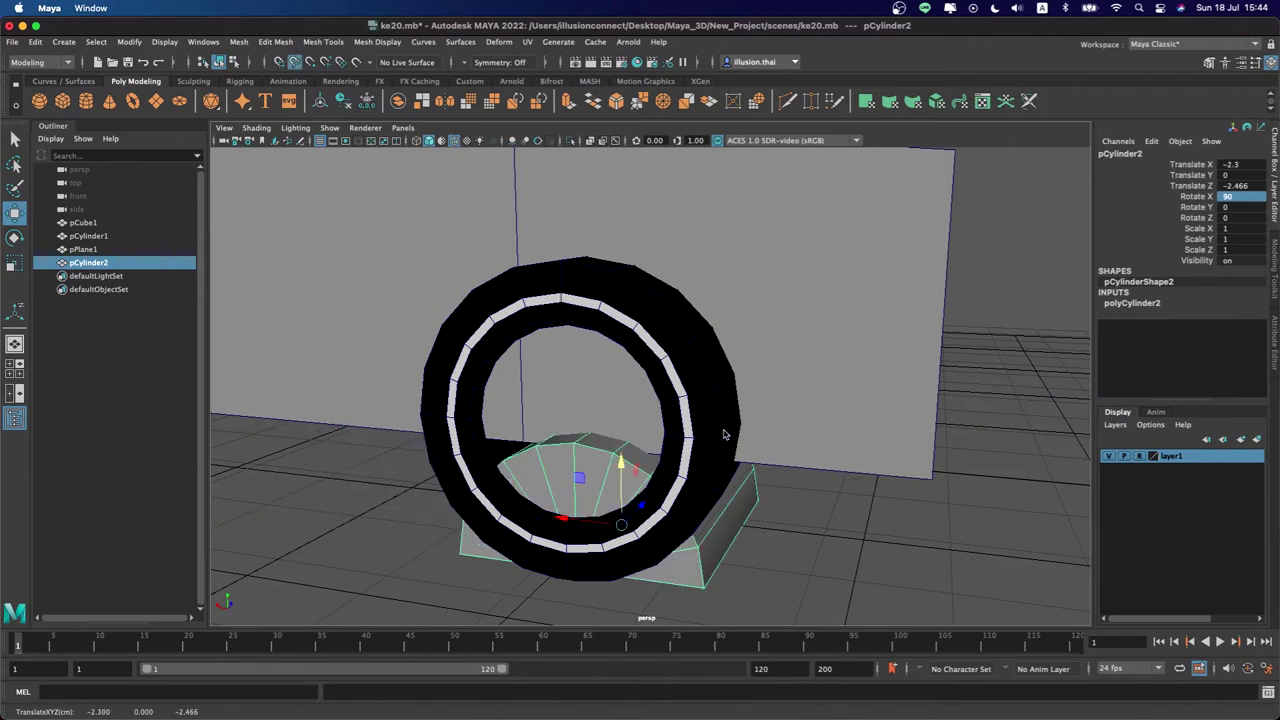
pyautogui.moveTo(688, 440); pyautogui.dragTo(692, 436, button='middle')
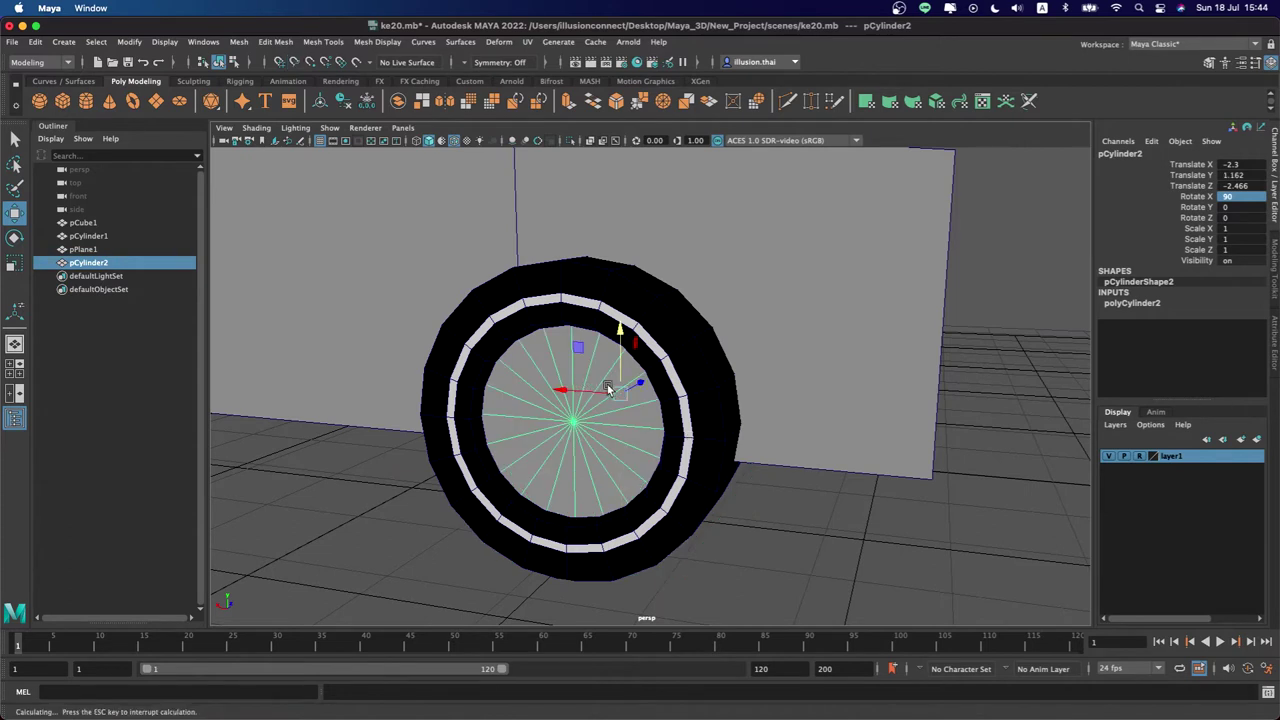
# Scale the cylinder to about 0.59 and slide it out along Z
pyautogui.press('r')
pyautogui.moveTo(624, 394); pyautogui.dragTo(537, 388)
pyautogui.press('w')
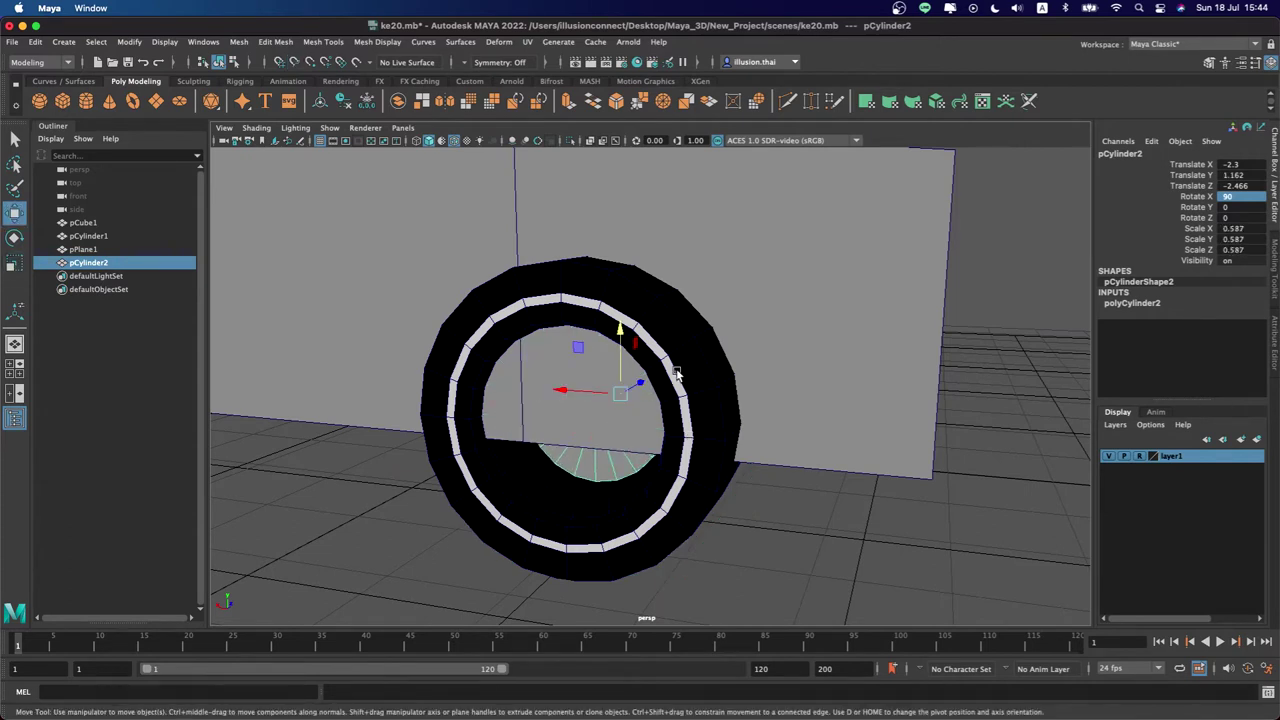
pyautogui.moveTo(643, 379)
pyautogui.mouseDown()
pyautogui.moveTo(486, 410)
pyautogui.moveTo(543, 394)
pyautogui.moveTo(546, 330)
pyautogui.mouseUp()
# Delete the cylinder's side faces, leaving a flat disc
pyautogui.moveTo(522, 314); pyautogui.dragTo(522, 350, button='right')
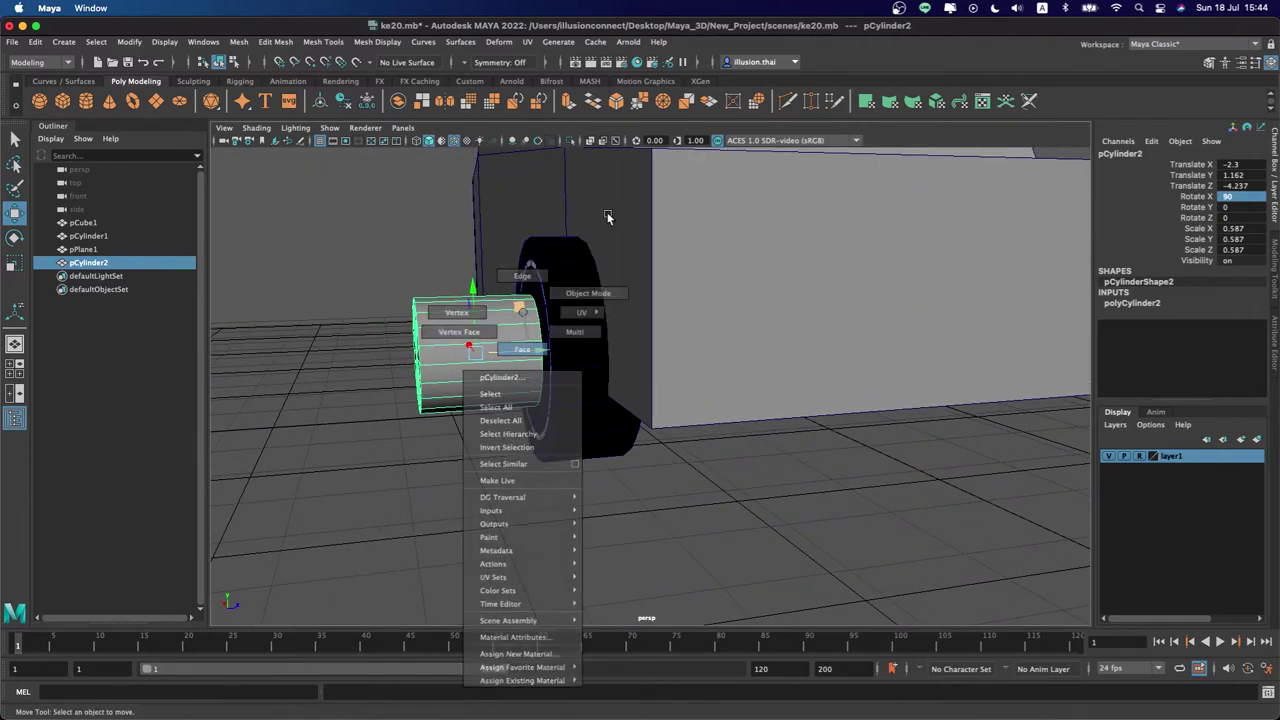
pyautogui.moveTo(610, 212); pyautogui.dragTo(439, 455)
pyautogui.press('Delete')
pyautogui.press('q')
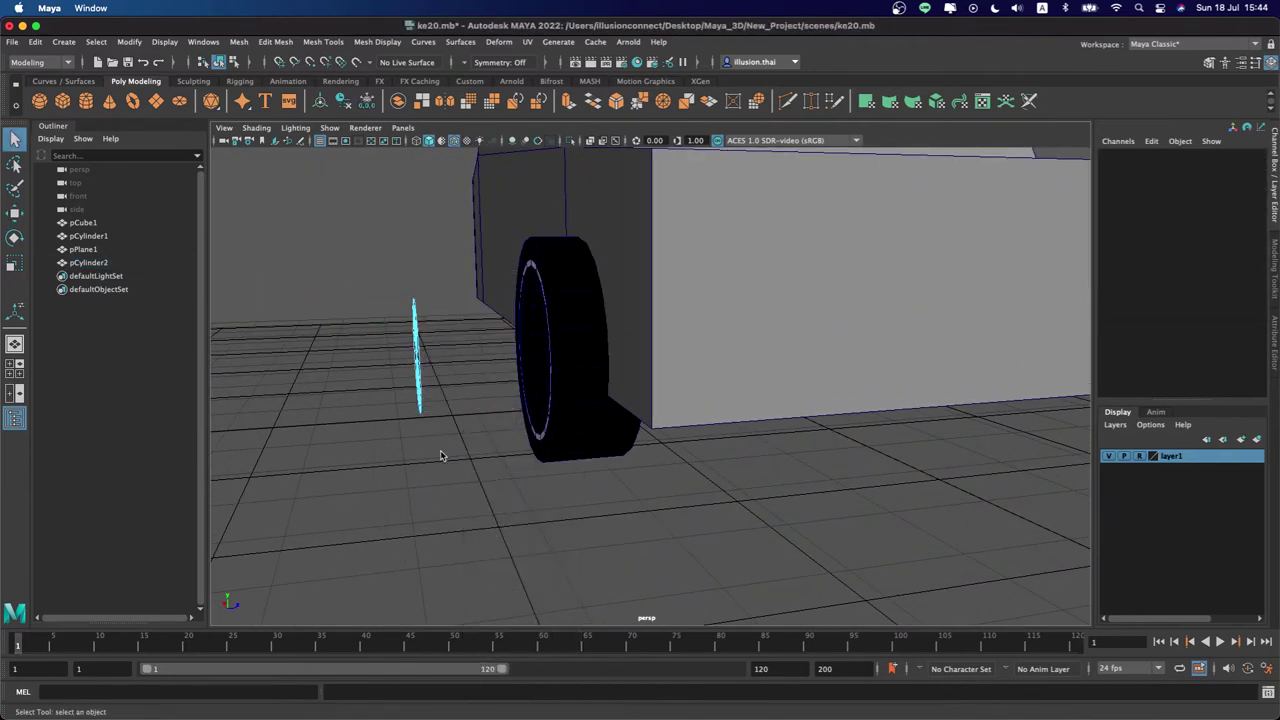
# Adjust the disc's pivot and slide the disc into the wheel centre
pyautogui.moveTo(421, 342); pyautogui.dragTo(455, 326, button='right')
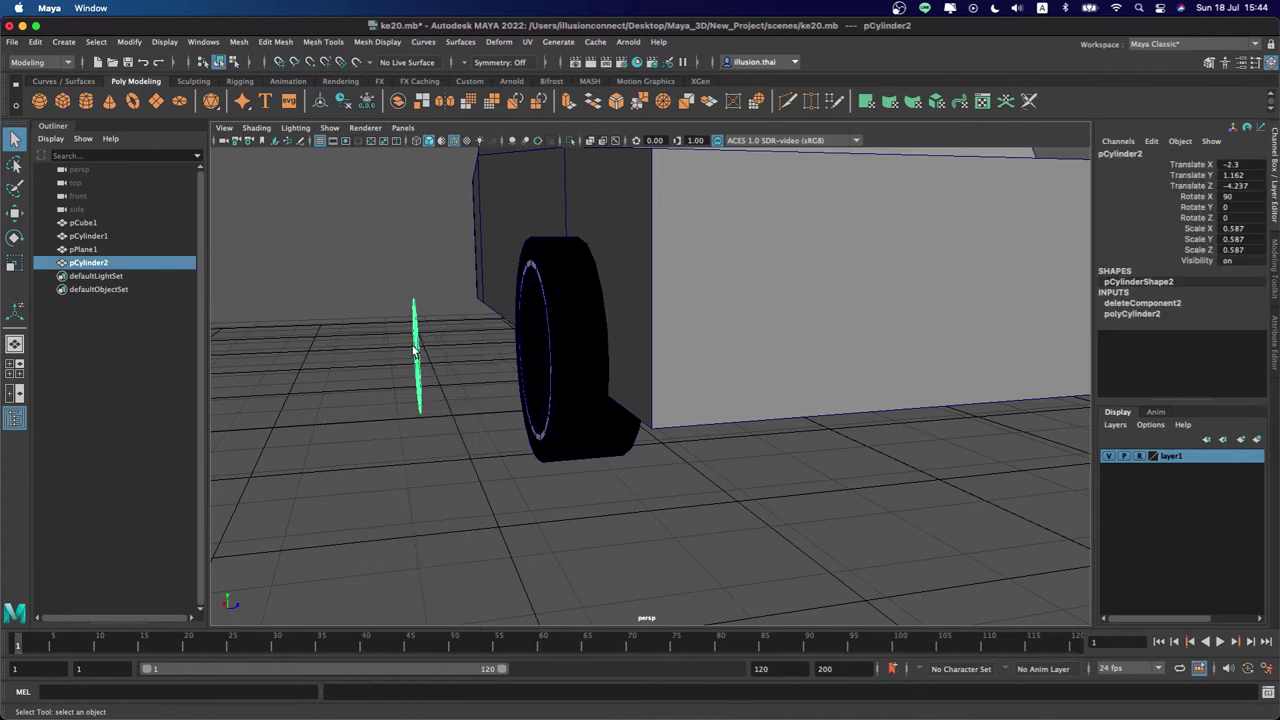
pyautogui.press('w')
pyautogui.moveTo(416, 352)
pyautogui.keyDown('alt'); pyautogui.mouseDown()
pyautogui.moveTo(520, 382)
pyautogui.moveTo(480, 423)
pyautogui.moveTo(458, 387)
pyautogui.mouseUp(); pyautogui.keyUp('alt')
pyautogui.press('d')
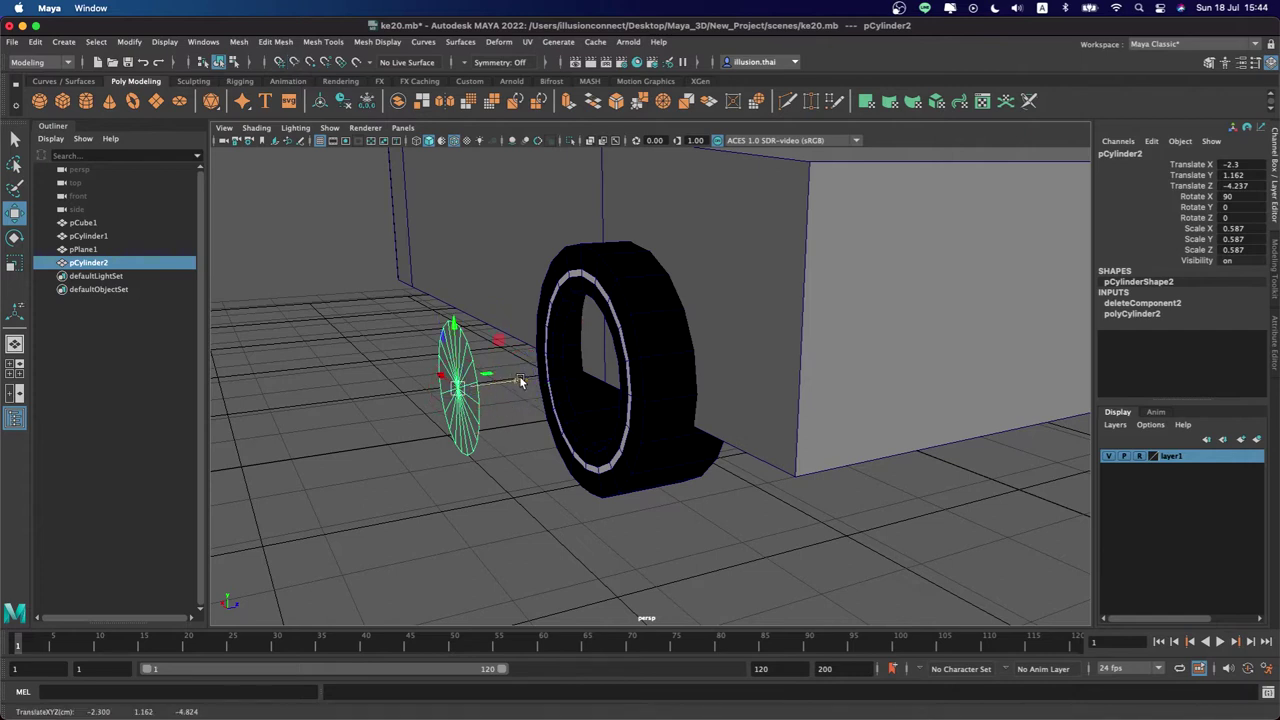
pyautogui.scroll(3, 634, 398)
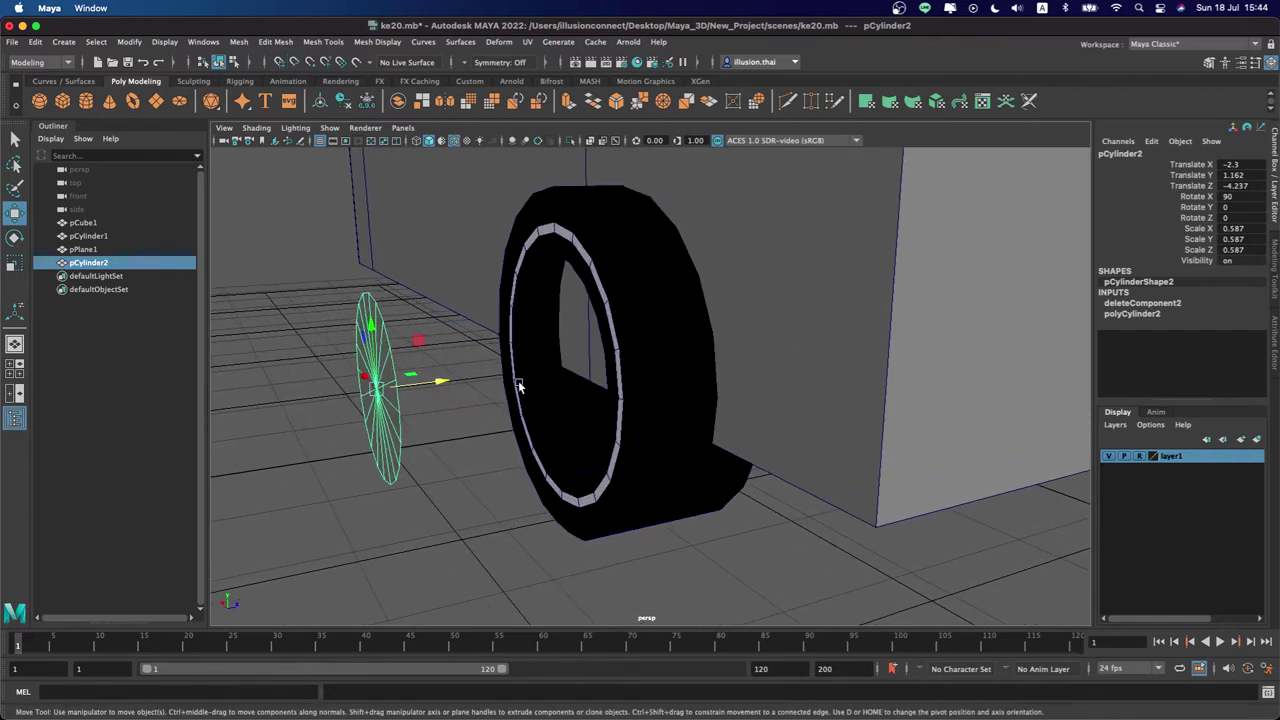
pyautogui.moveTo(519, 382); pyautogui.dragTo(530, 388, button='middle')
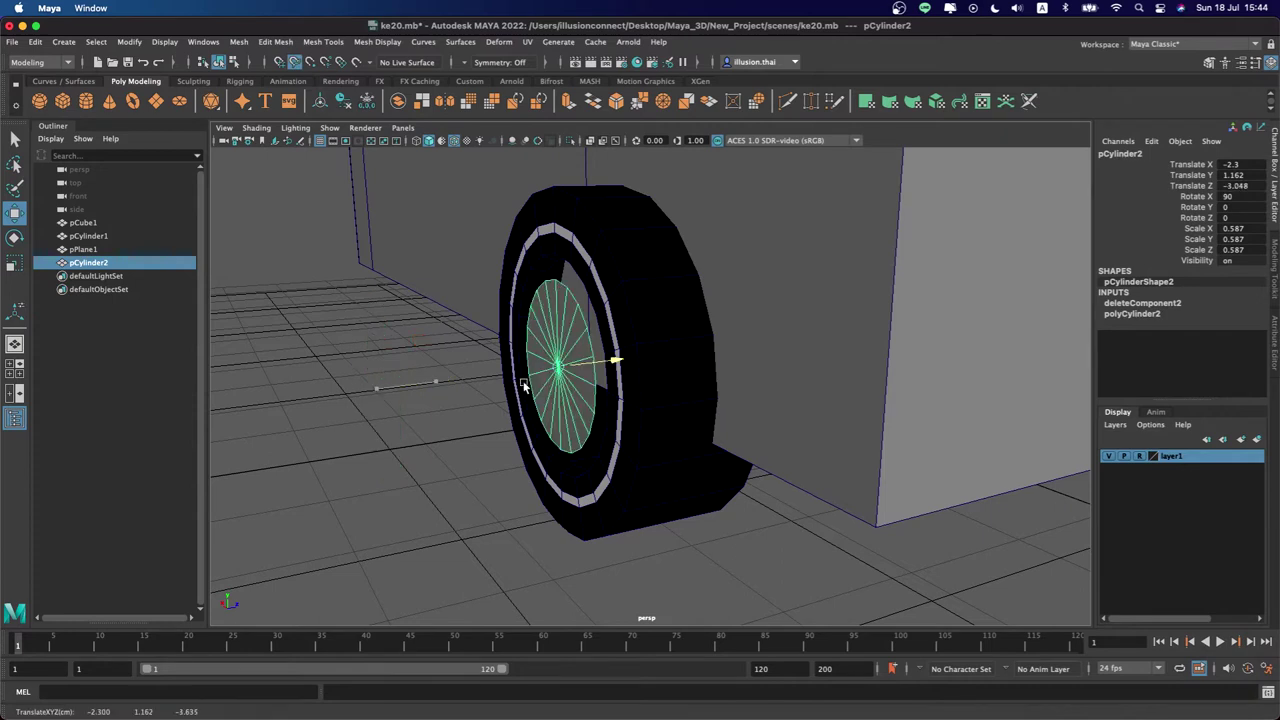
pyautogui.moveTo(570, 373)
pyautogui.keyDown('alt'); pyautogui.mouseDown()
pyautogui.moveTo(568, 388)
pyautogui.moveTo(598, 398)
pyautogui.moveTo(678, 397)
pyautogui.moveTo(645, 405)
pyautogui.mouseUp(); pyautogui.keyUp('alt')
pyautogui.press('r')
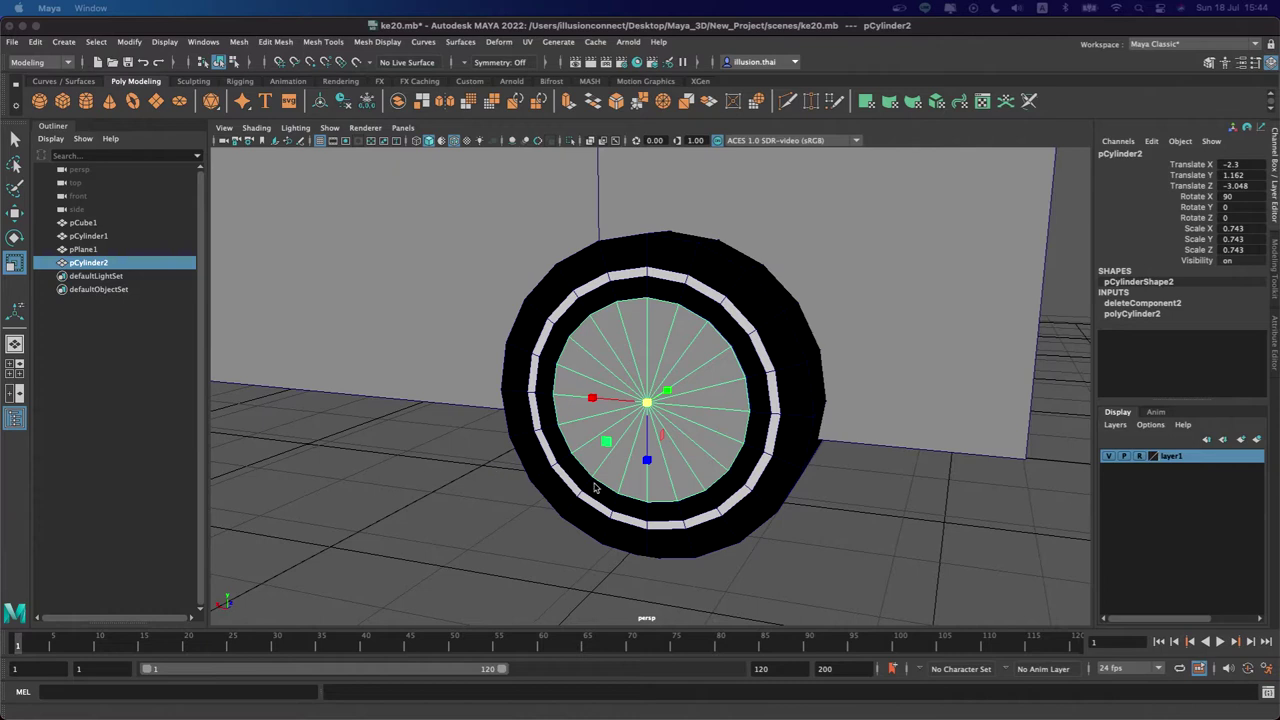
# From a head-on wheel view, select all 20 cap faces of the disc
pyautogui.click(496, 522)
pyautogui.keyDown('alt'); pyautogui.moveTo(496, 522); pyautogui.dragTo(454, 468); pyautogui.keyUp('alt')
pyautogui.keyDown('alt'); pyautogui.moveTo(454, 468); pyautogui.dragTo(588, 481, button='right'); pyautogui.keyUp('alt')
pyautogui.keyDown('alt'); pyautogui.moveTo(588, 481); pyautogui.dragTo(556, 418); pyautogui.keyUp('alt')
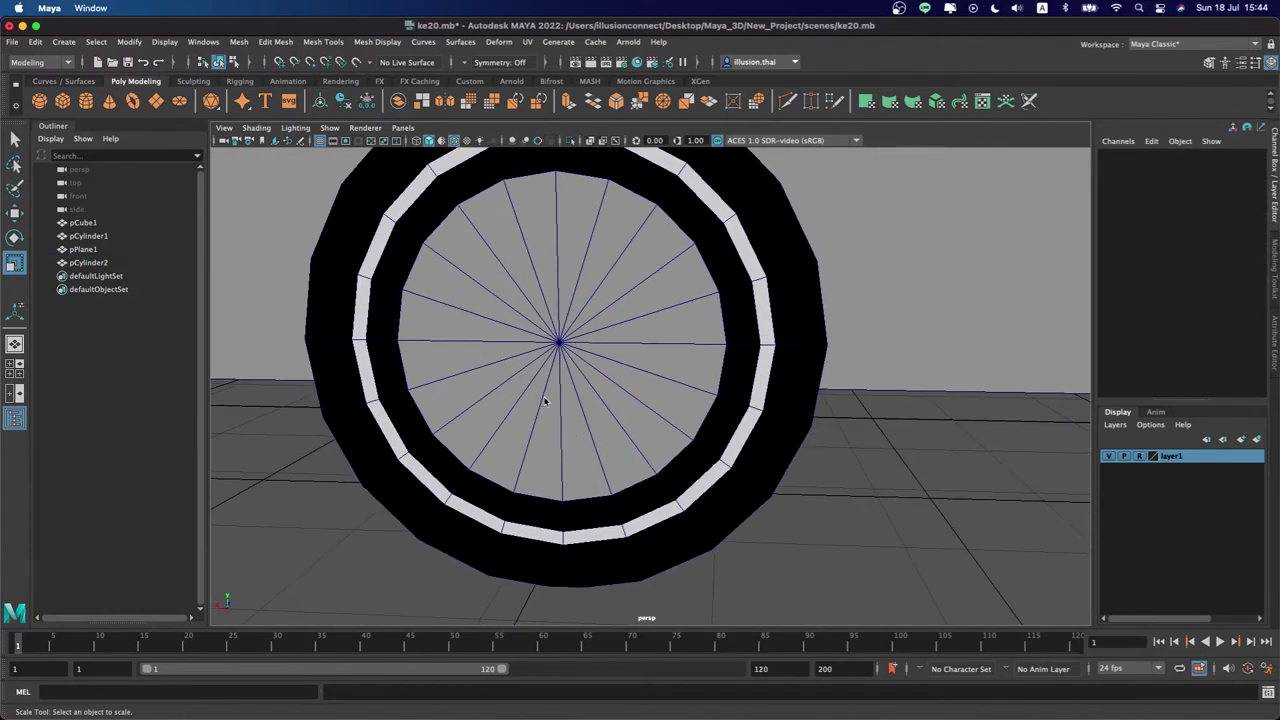
pyautogui.scroll(2, 540, 405)
pyautogui.moveTo(543, 335); pyautogui.dragTo(560, 371, button='right')
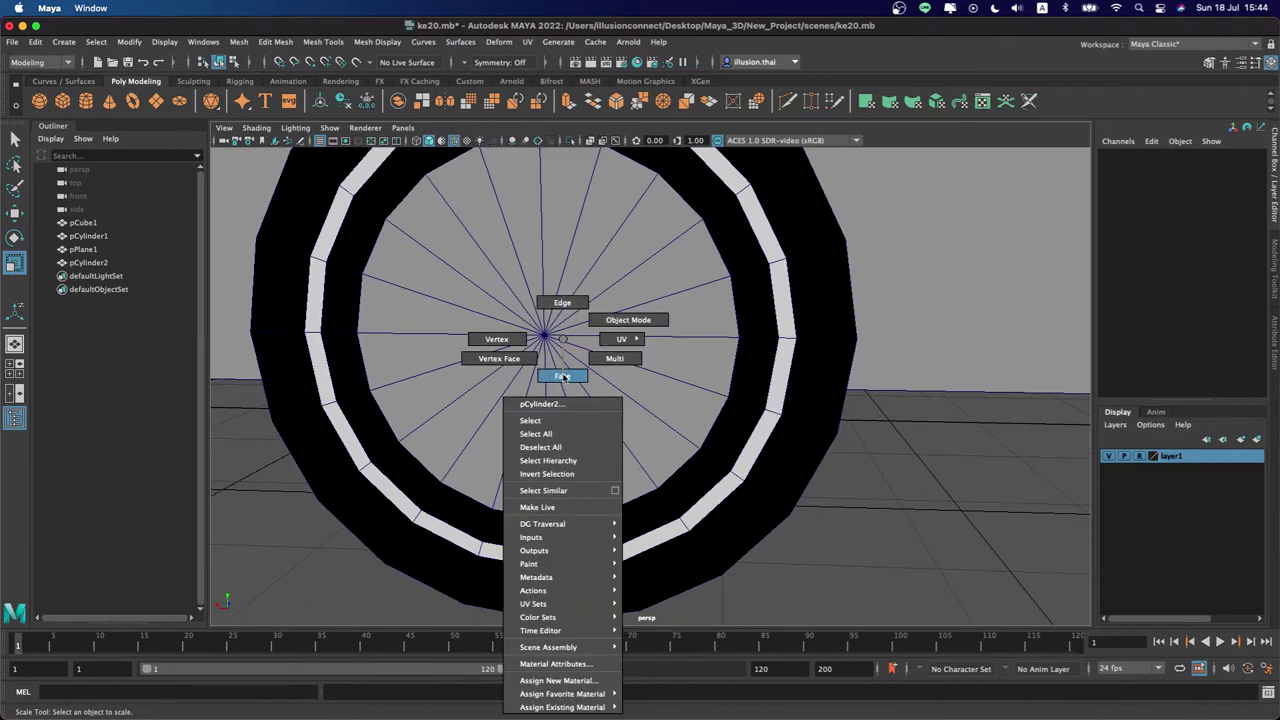
pyautogui.click(577, 316)
pyautogui.doubleClick(615, 305)
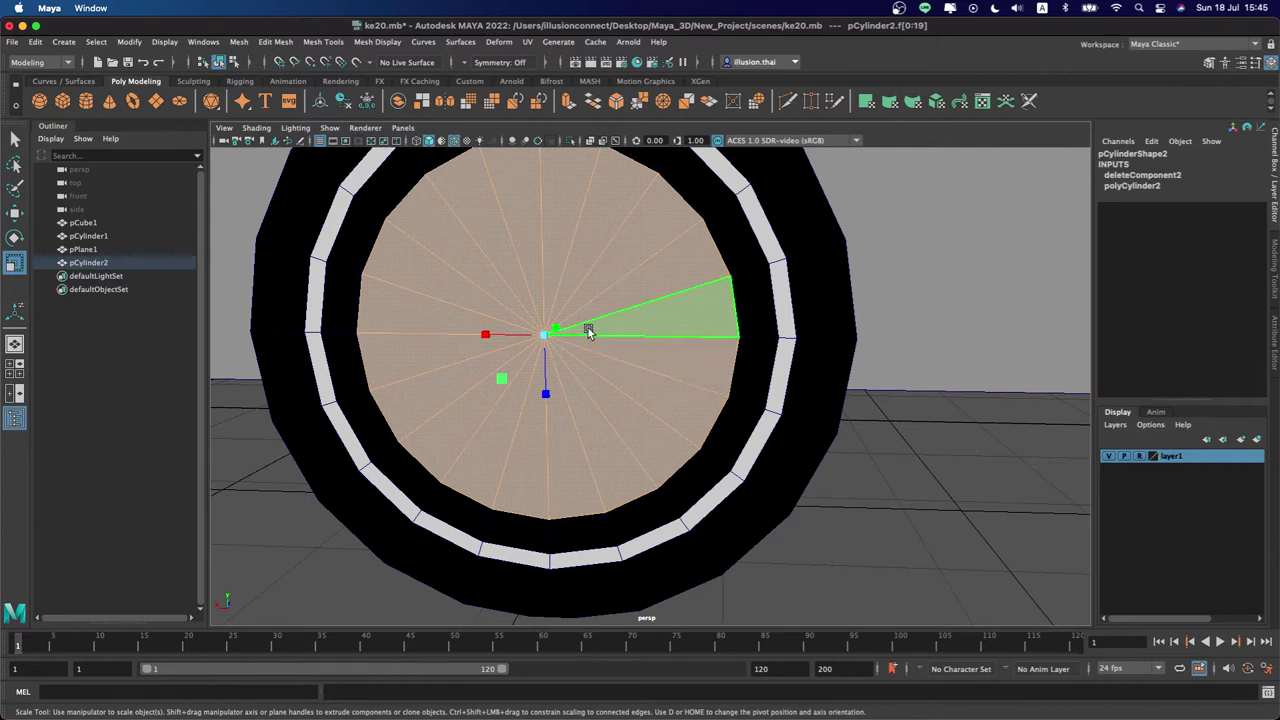
# In object mode, test another Subdivisions Axis value, undo it, and delete pCylinder2
pyautogui.press('q')
pyautogui.rightClick(602, 316)
pyautogui.click(627, 304)
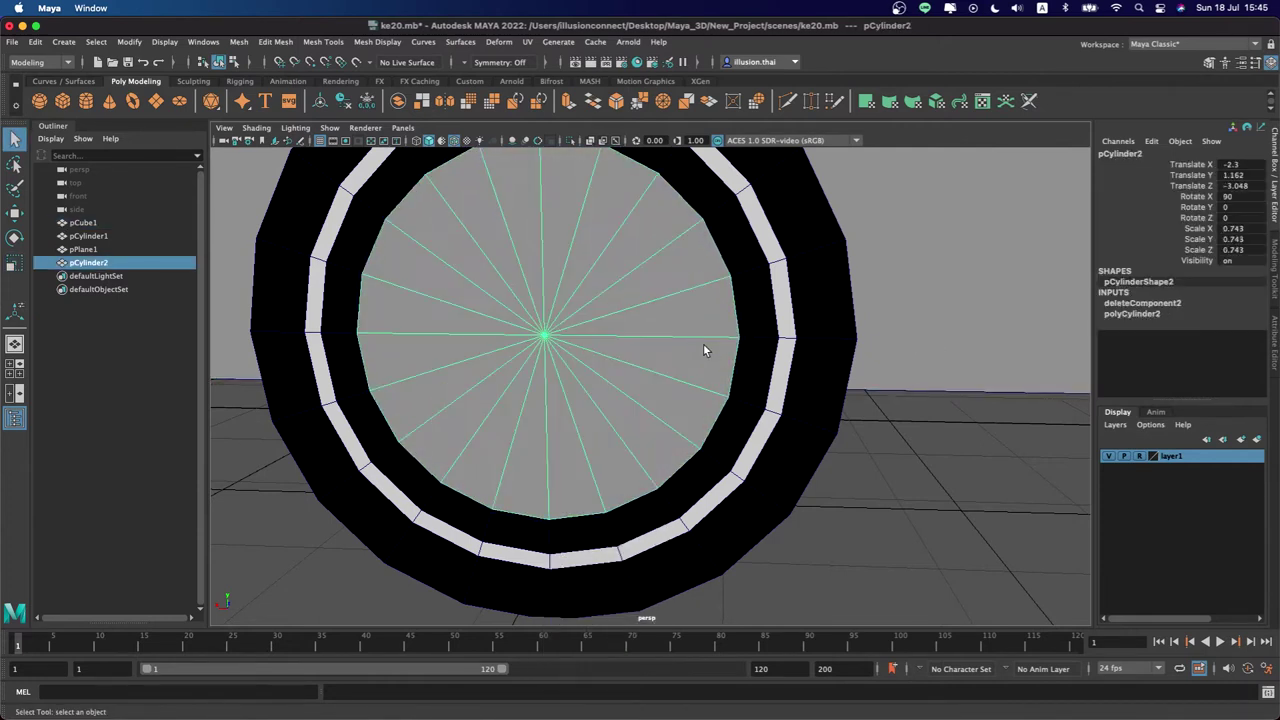
pyautogui.click(1116, 313)
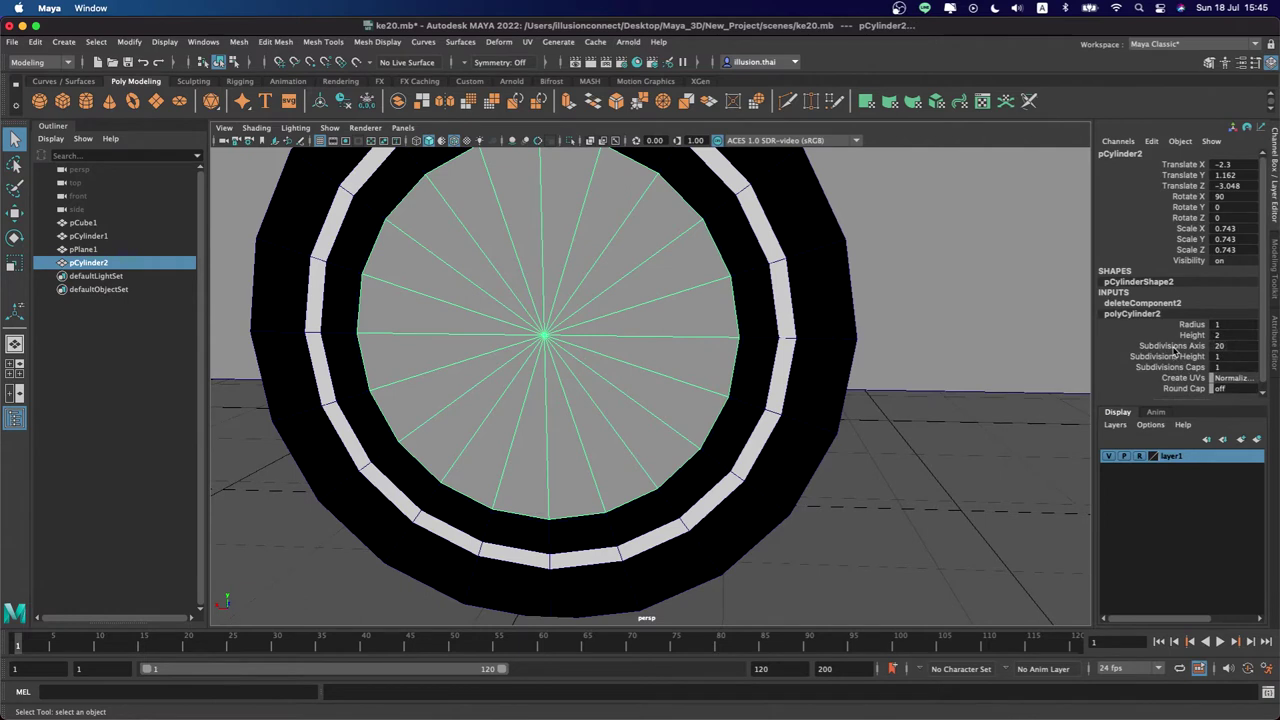
pyautogui.click(1175, 346)
pyautogui.moveTo(957, 354); pyautogui.dragTo(990, 362, button='middle')
pyautogui.hotkey('ctrl', 'z')
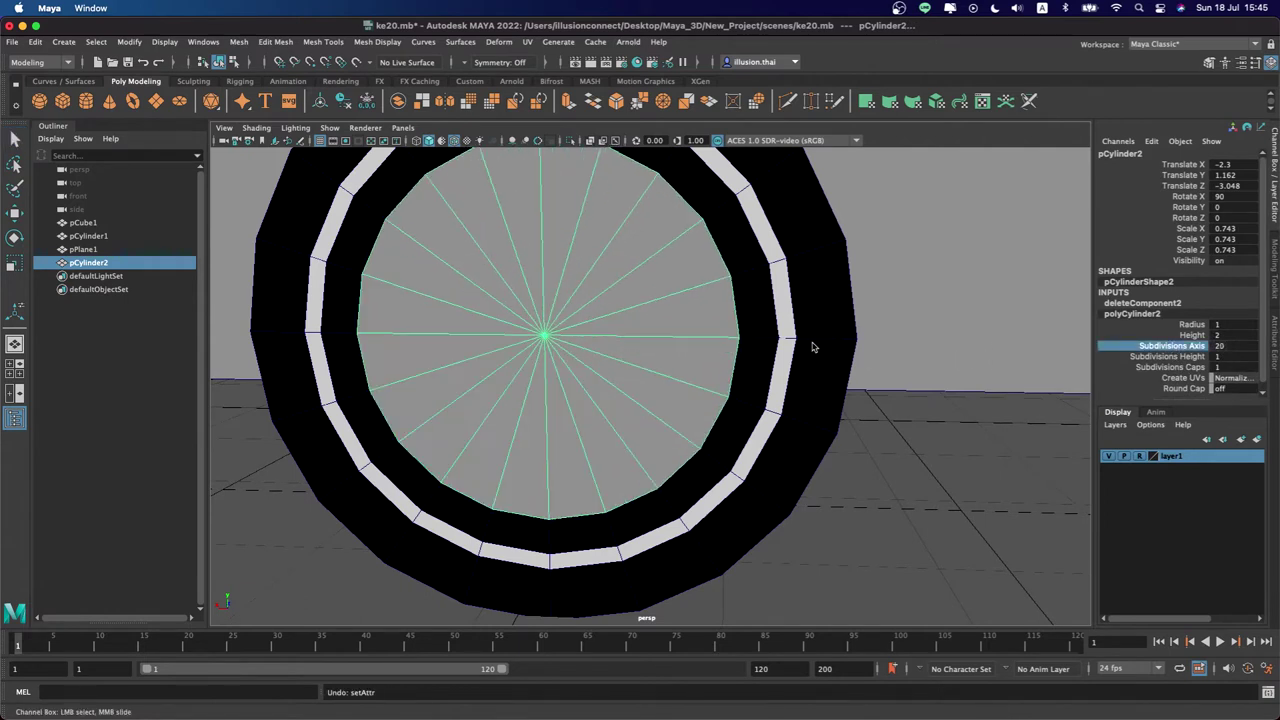
pyautogui.moveTo(663, 284); pyautogui.dragTo(719, 272, button='right')
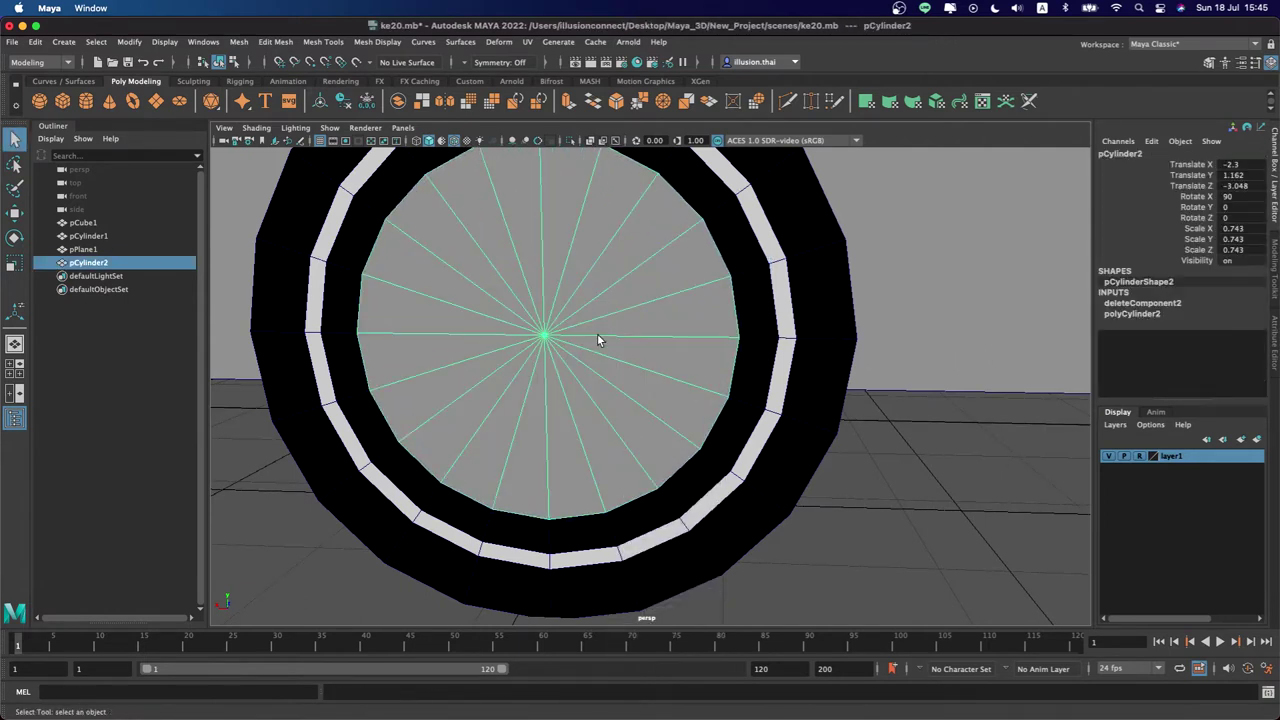
pyautogui.press('Delete')
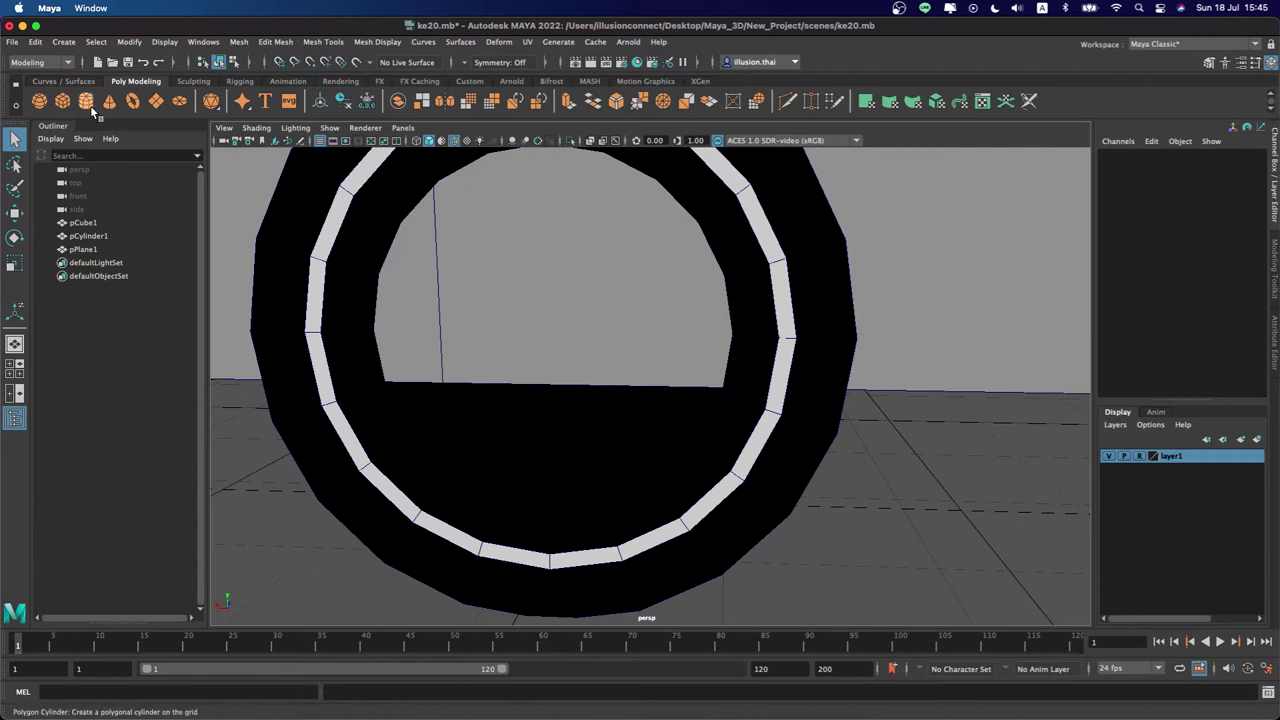
# Restore the deleted disc and set its X rotation to exactly -90
pyautogui.hotkey('ctrl', 'z')
pyautogui.scroll(-3, 600, 368)
pyautogui.press('e')
pyautogui.moveTo(410, 370)
pyautogui.mouseDown()
pyautogui.moveTo(409, 478)
pyautogui.moveTo(414, 449)
pyautogui.mouseUp()
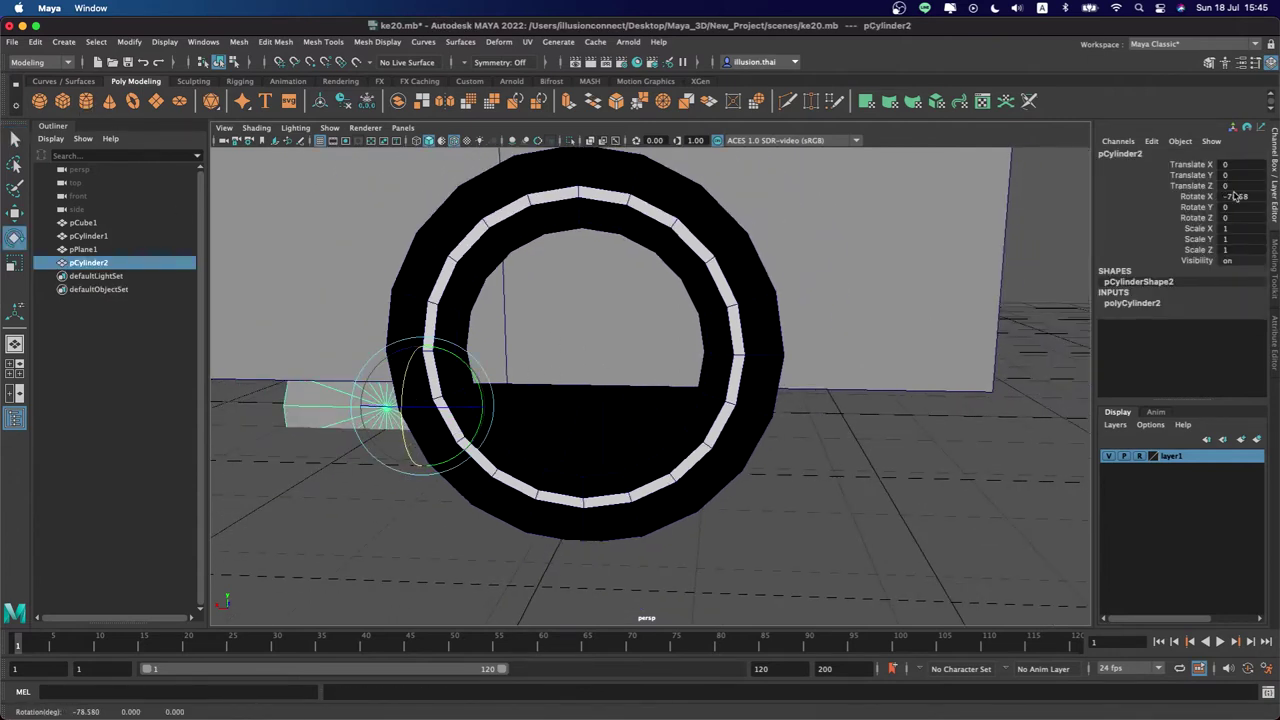
pyautogui.write('-90')
pyautogui.press('Return')
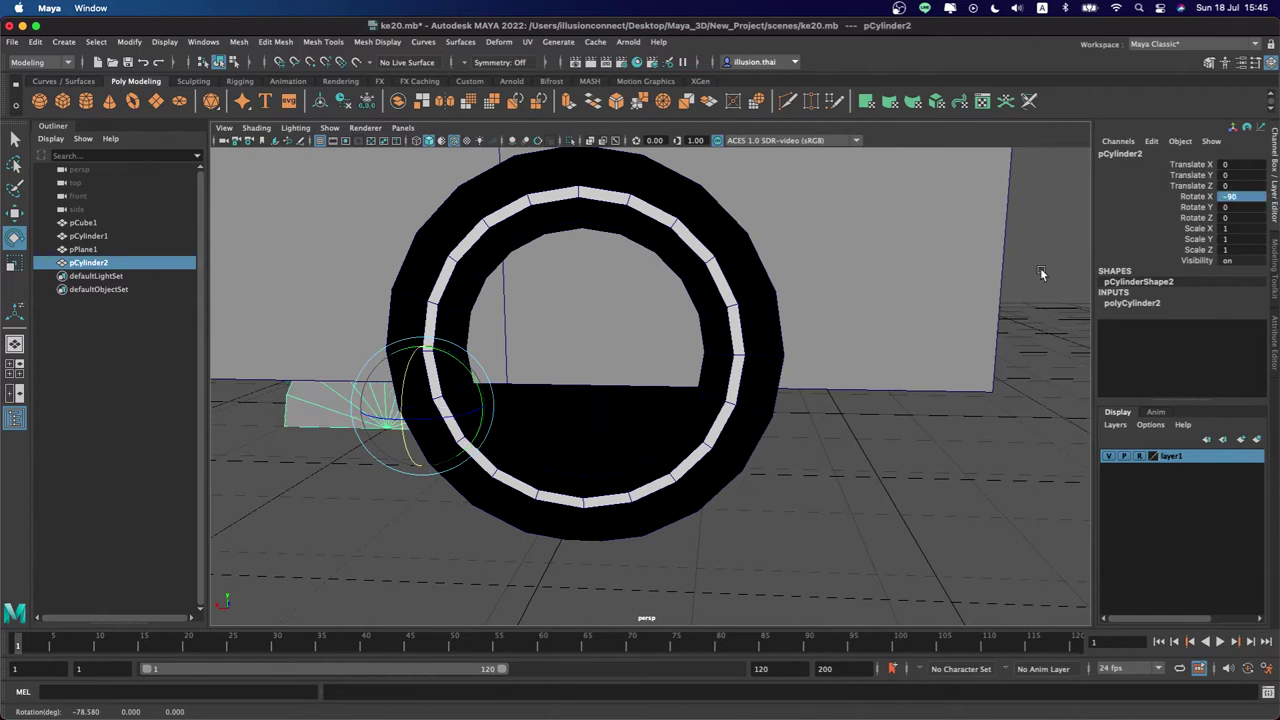
# Move the cylinder into the wheel opening at centre height and shrink it to fit
pyautogui.keyDown('alt'); pyautogui.moveTo(520, 500); pyautogui.dragTo(551, 517, button='middle'); pyautogui.keyUp('alt')
pyautogui.press('w')
pyautogui.moveTo(362, 413)
pyautogui.mouseDown()
pyautogui.moveTo(597, 409)
pyautogui.moveTo(551, 414)
pyautogui.mouseUp()
pyautogui.moveTo(718, 398)
pyautogui.mouseDown()
pyautogui.moveTo(460, 470)
pyautogui.moveTo(500, 440)
pyautogui.mouseUp()
pyautogui.moveTo(522, 385); pyautogui.dragTo(525, 330)
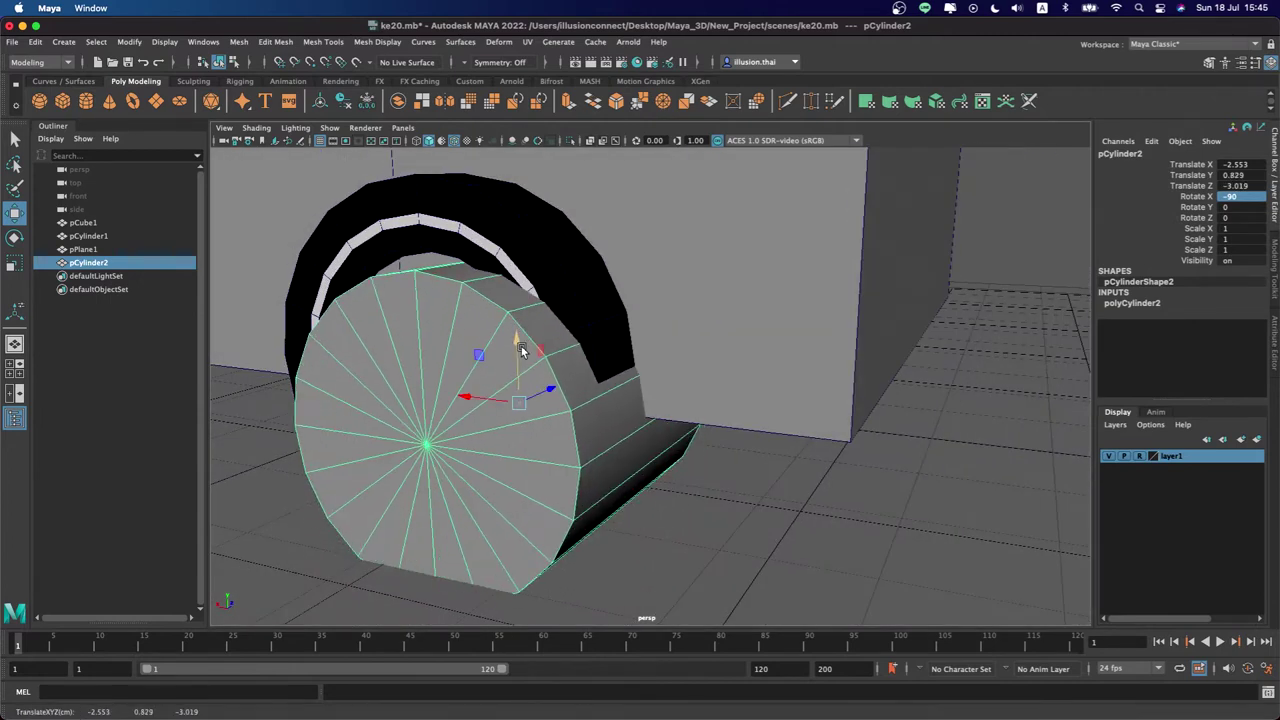
pyautogui.press('r')
pyautogui.moveTo(514, 400); pyautogui.dragTo(405, 402)
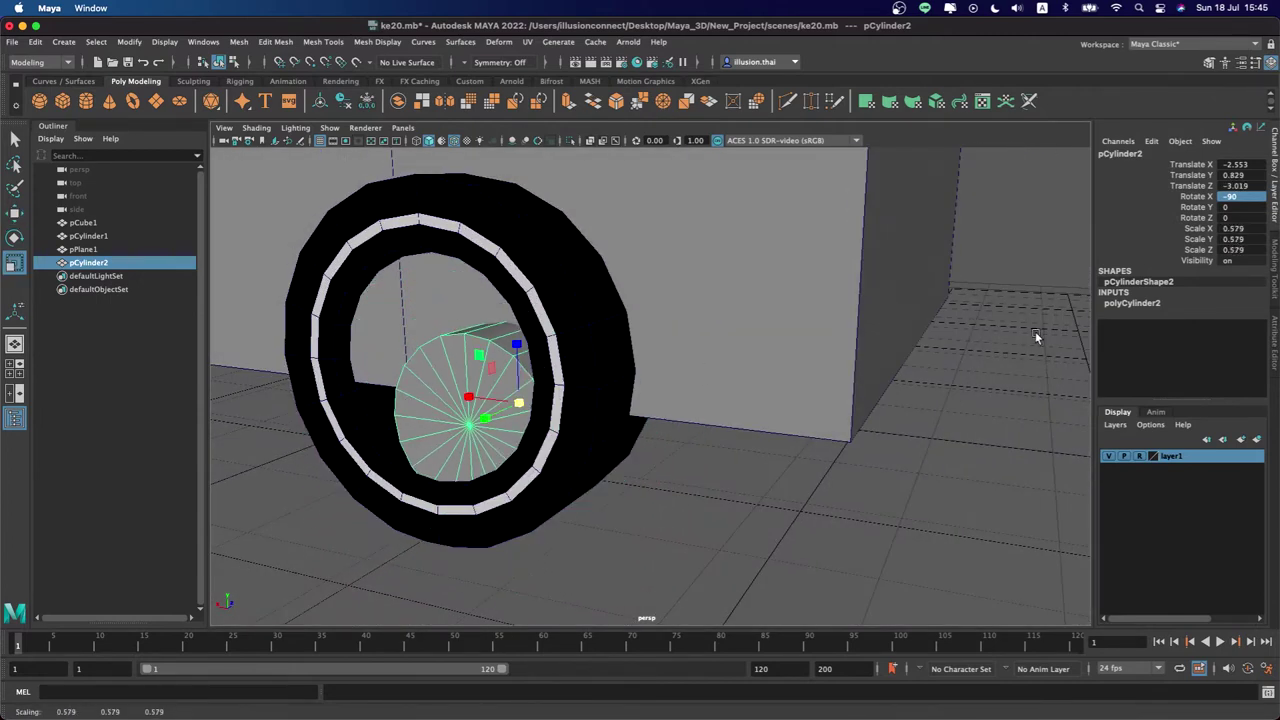
# Give the hub 40 axis subdivisions and centre it inside the wheel
pyautogui.click(1140, 304)
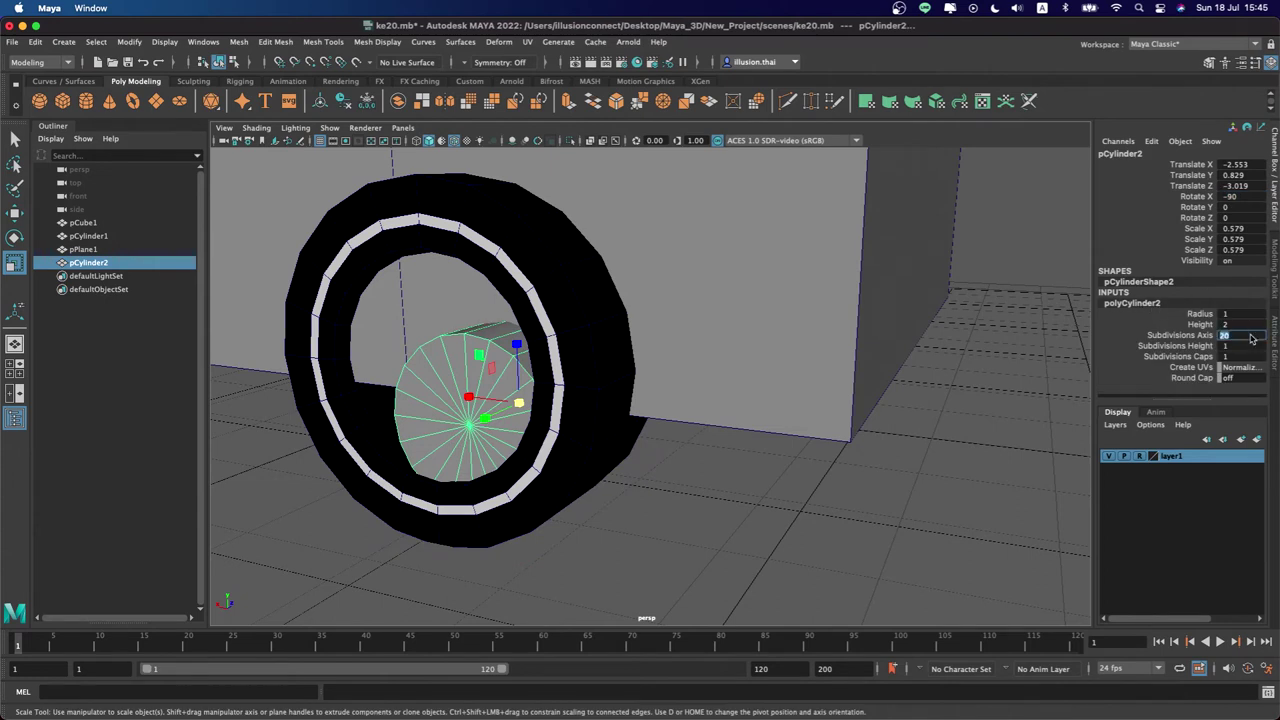
pyautogui.press('Return')
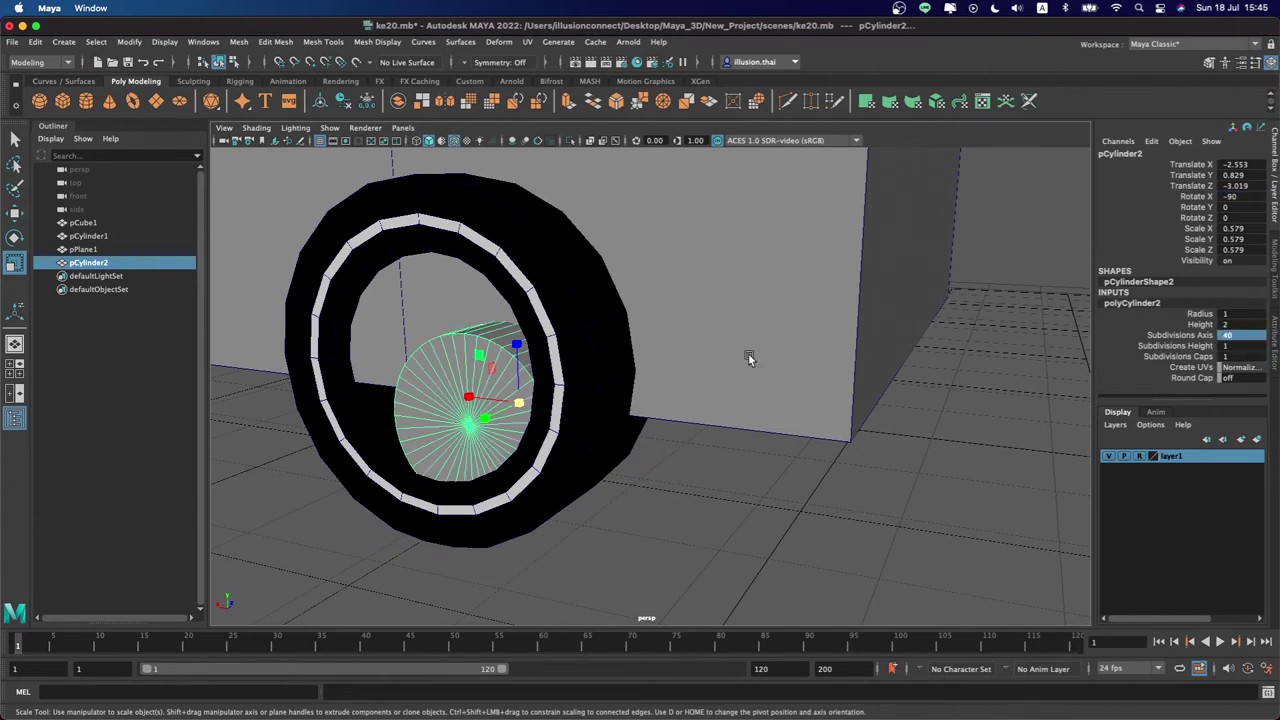
pyautogui.moveTo(748, 358)
pyautogui.keyDown('alt'); pyautogui.mouseDown()
pyautogui.moveTo(560, 400)
pyautogui.moveTo(440, 390)
pyautogui.mouseUp(); pyautogui.keyUp('alt')
pyautogui.press('w')
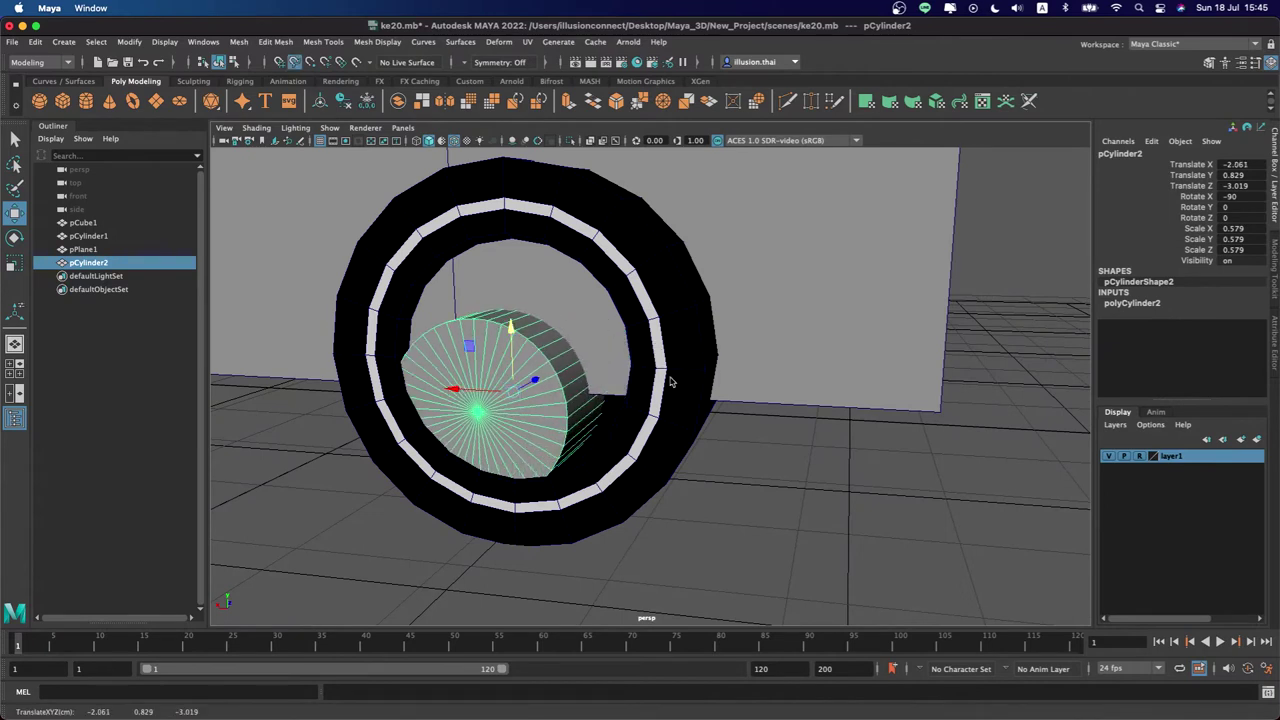
pyautogui.moveTo(660, 372); pyautogui.dragTo(566, 346, button='middle')
pyautogui.click(464, 348)
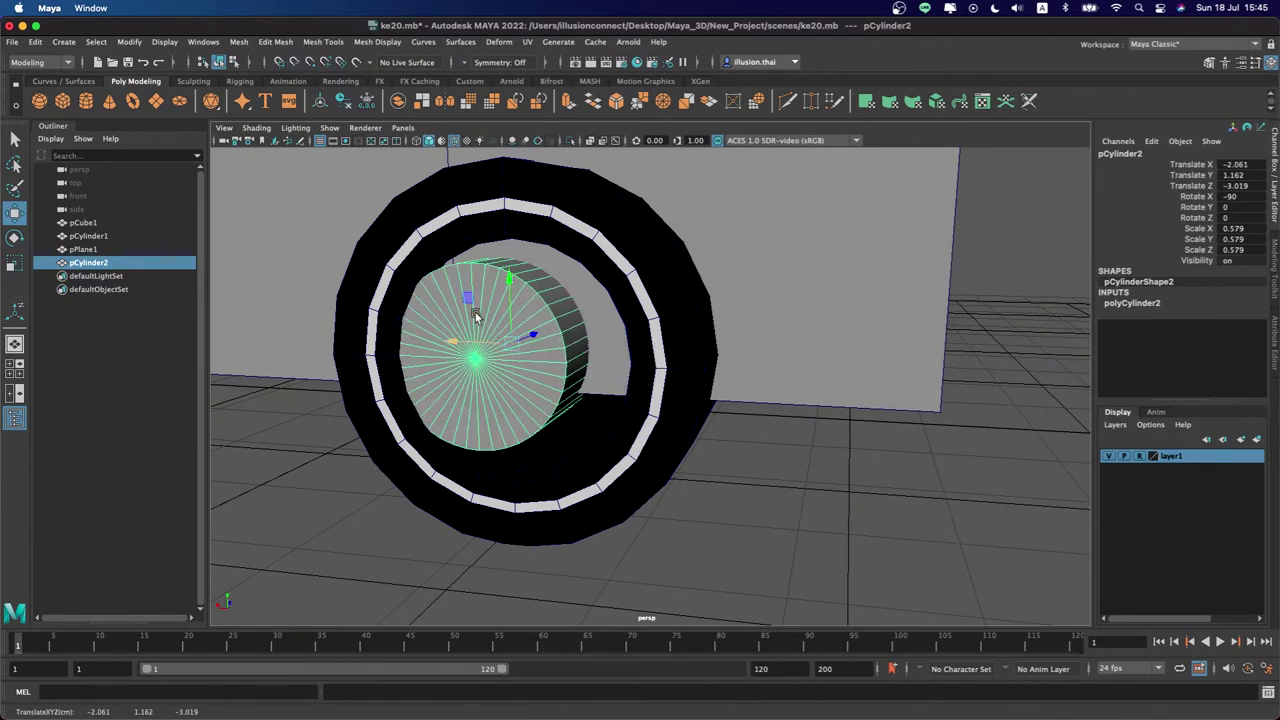
pyautogui.moveTo(505, 206); pyautogui.dragTo(508, 208, button='middle')
pyautogui.moveTo(508, 208)
pyautogui.keyDown('alt'); pyautogui.mouseDown()
pyautogui.moveTo(530, 360)
pyautogui.moveTo(470, 385)
pyautogui.moveTo(545, 372)
pyautogui.mouseUp(); pyautogui.keyUp('alt')
# Flatten the hub to Scale Y about 0.4 and push it slightly into the tire
pyautogui.press('r')
pyautogui.press('w')
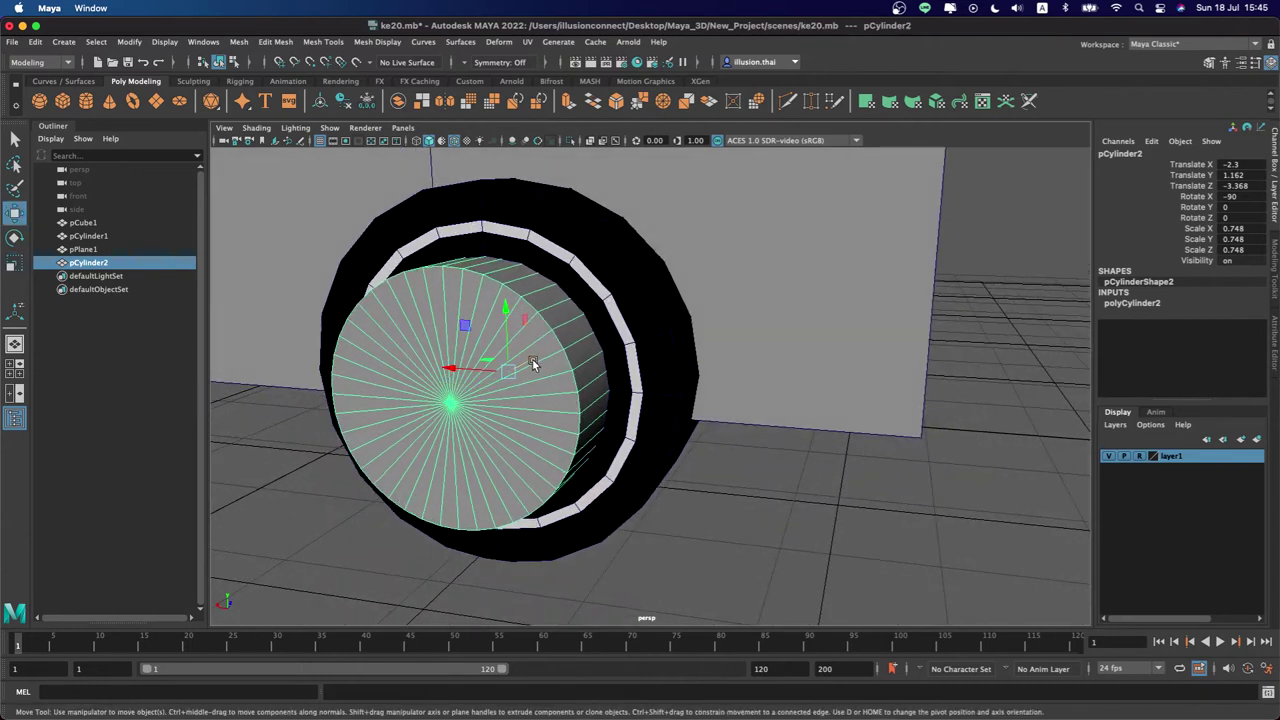
pyautogui.press('r')
pyautogui.moveTo(478, 387); pyautogui.dragTo(530, 384)
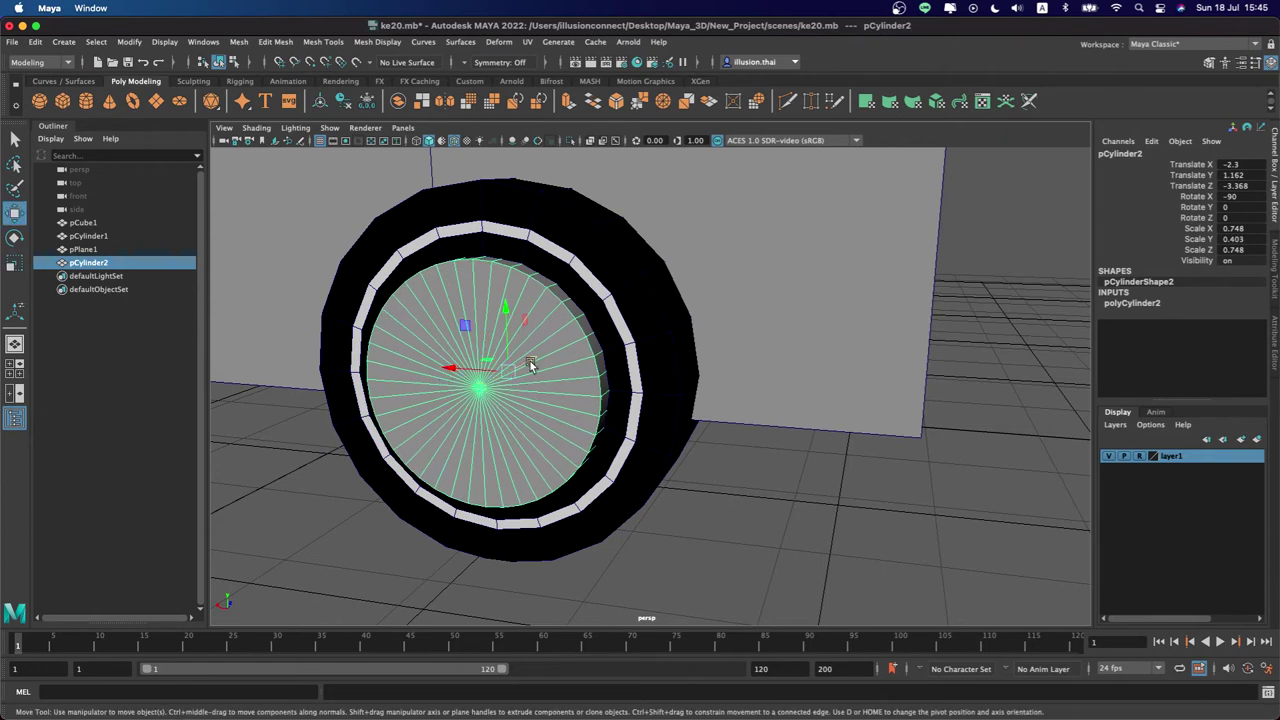
pyautogui.press('w')
pyautogui.moveTo(534, 357); pyautogui.dragTo(556, 377, button='middle')
pyautogui.rightClick(522, 393)
pyautogui.moveTo(522, 393)
pyautogui.keyDown('alt'); pyautogui.mouseDown()
pyautogui.moveTo(423, 363)
pyautogui.moveTo(508, 357)
pyautogui.moveTo(450, 320)
pyautogui.mouseUp(); pyautogui.keyUp('alt')
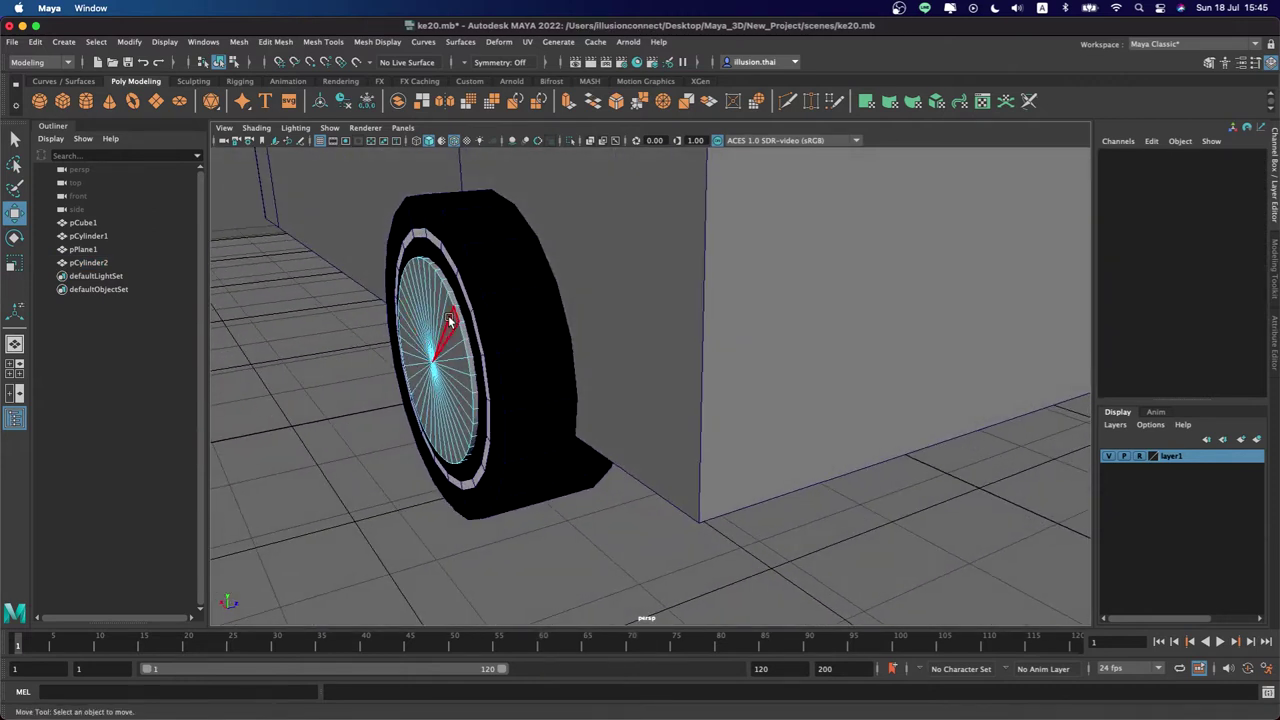
# Select the hub's outer faces in face mode, using wireframe view to reach them
pyautogui.click(450, 320)
pyautogui.hotkey('ctrl', 'F11')
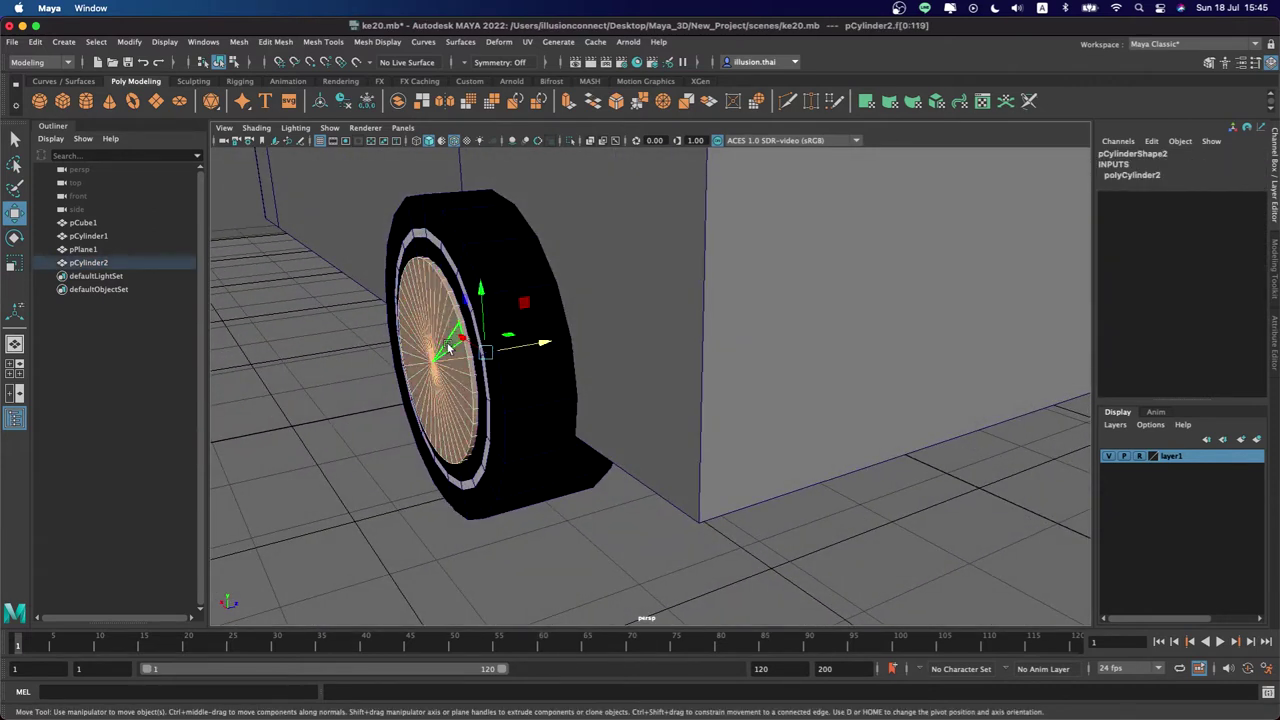
pyautogui.press('4')
pyautogui.keyDown('alt'); pyautogui.moveTo(448, 347); pyautogui.dragTo(510, 266); pyautogui.keyUp('alt')
pyautogui.moveTo(548, 211); pyautogui.dragTo(421, 457)
pyautogui.moveTo(421, 457)
pyautogui.keyDown('alt'); pyautogui.mouseDown()
pyautogui.moveTo(517, 451)
pyautogui.moveTo(570, 416)
pyautogui.mouseUp(); pyautogui.keyUp('alt')
pyautogui.press('5')
pyautogui.moveTo(660, 400)
pyautogui.keyDown('alt'); pyautogui.mouseDown()
pyautogui.moveTo(671, 423)
pyautogui.moveTo(702, 413)
pyautogui.moveTo(557, 378)
pyautogui.mouseUp(); pyautogui.keyUp('alt')
pyautogui.scroll(2, 702, 413)
pyautogui.scroll(2, 698, 410)
# Extrude the outer face twice, push it outward and shrink it toward the centre
pyautogui.hotkey('ctrl', 'e')
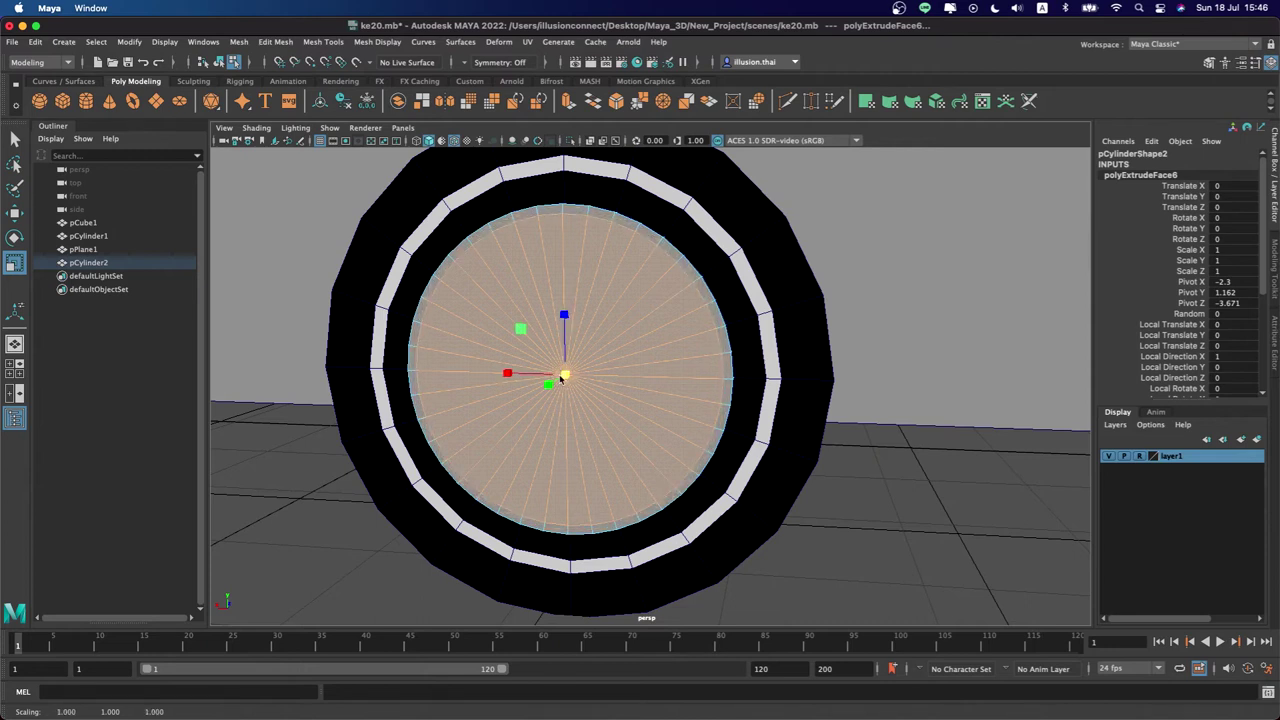
pyautogui.hotkey('ctrl', 'e')
pyautogui.moveTo(563, 377); pyautogui.dragTo(469, 400)
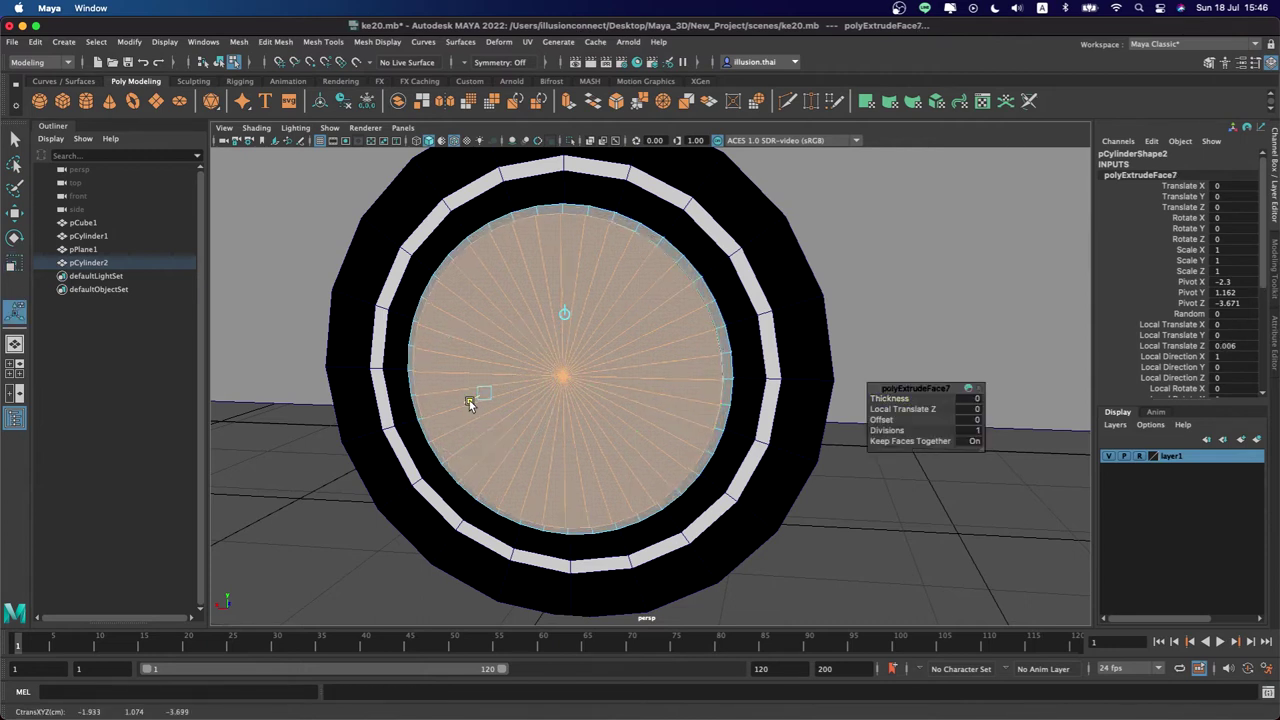
pyautogui.press('r')
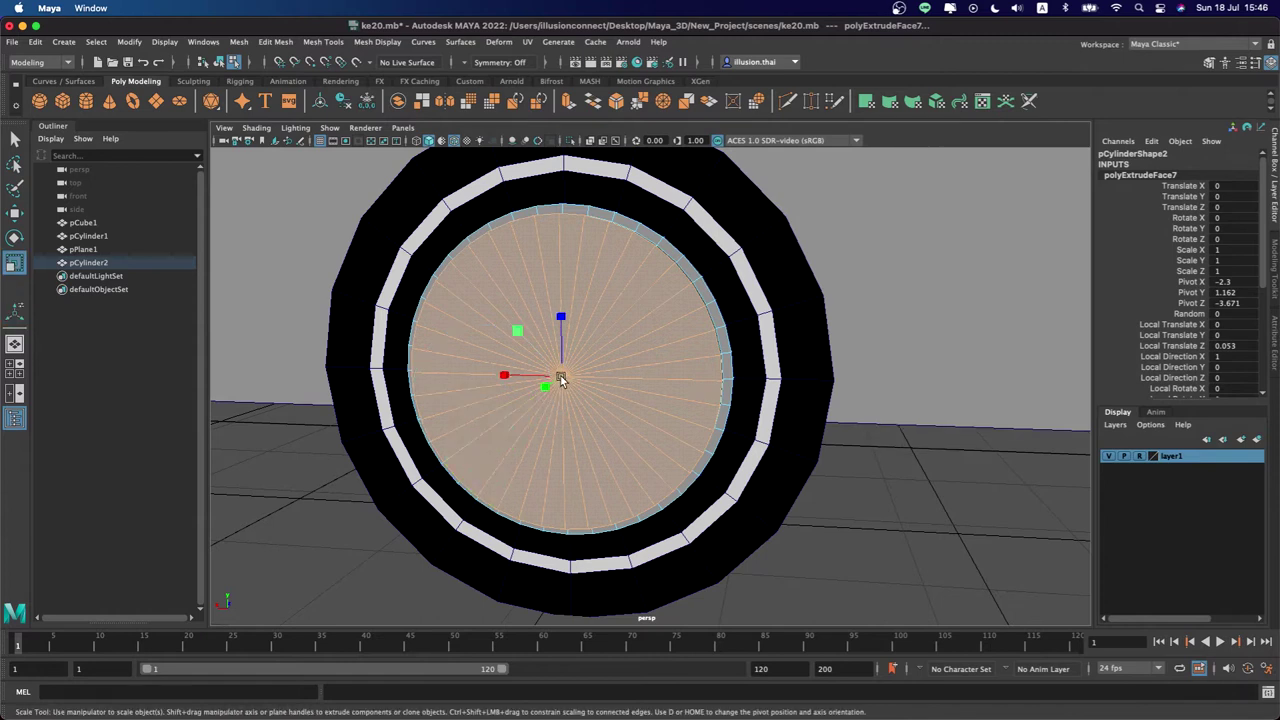
pyautogui.moveTo(560, 379); pyautogui.dragTo(516, 380)
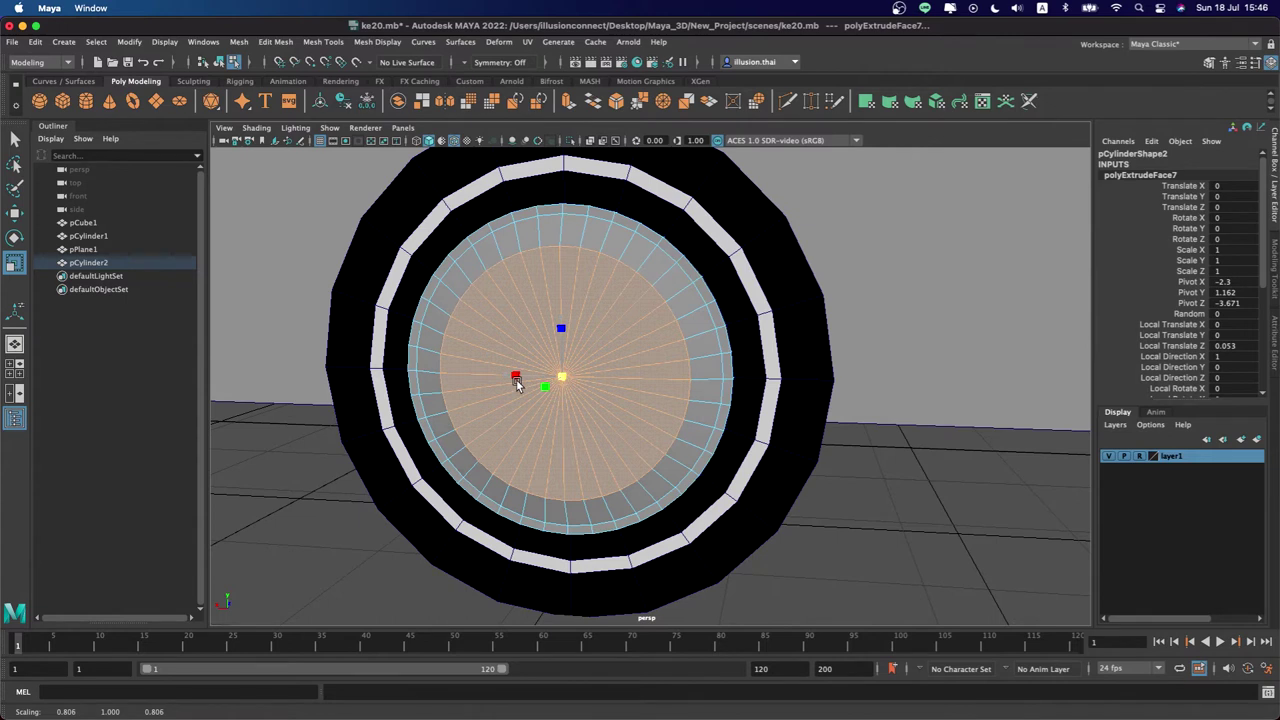
pyautogui.moveTo(516, 384); pyautogui.dragTo(520, 385)
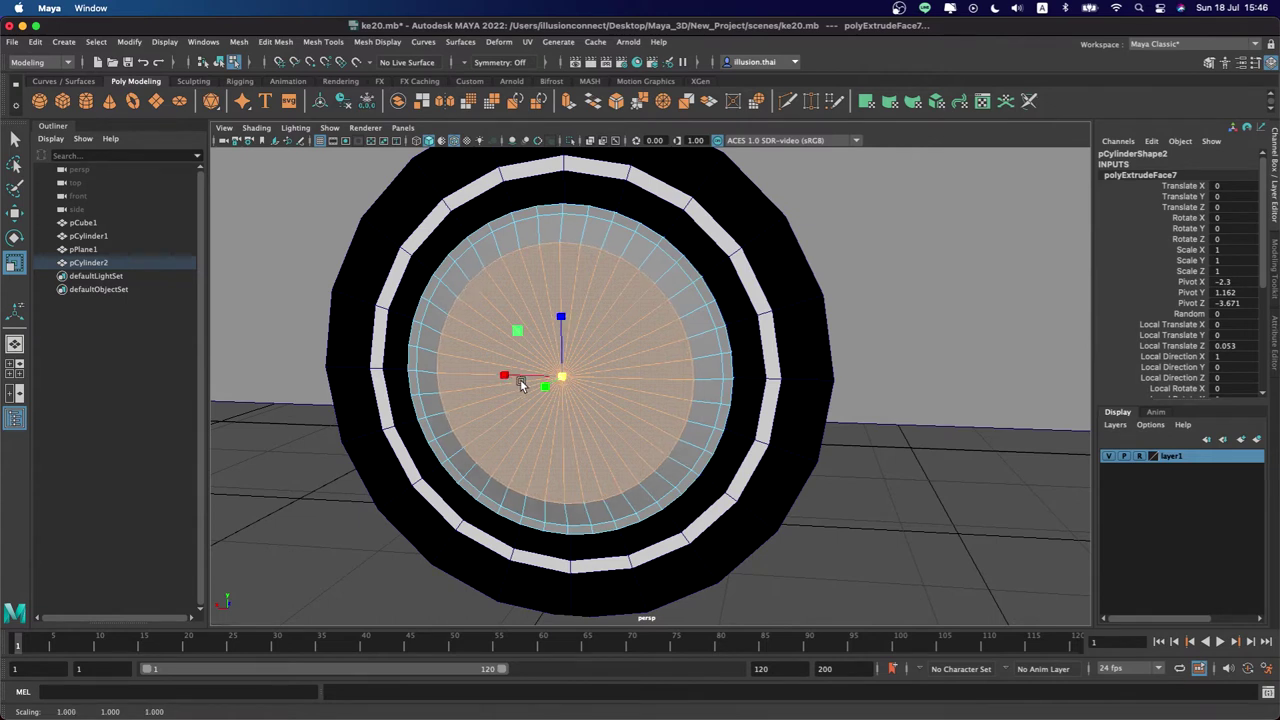
# Inset the inner face with extrusions scaled to three quarters, then about half
pyautogui.hotkey('ctrl', 'e')
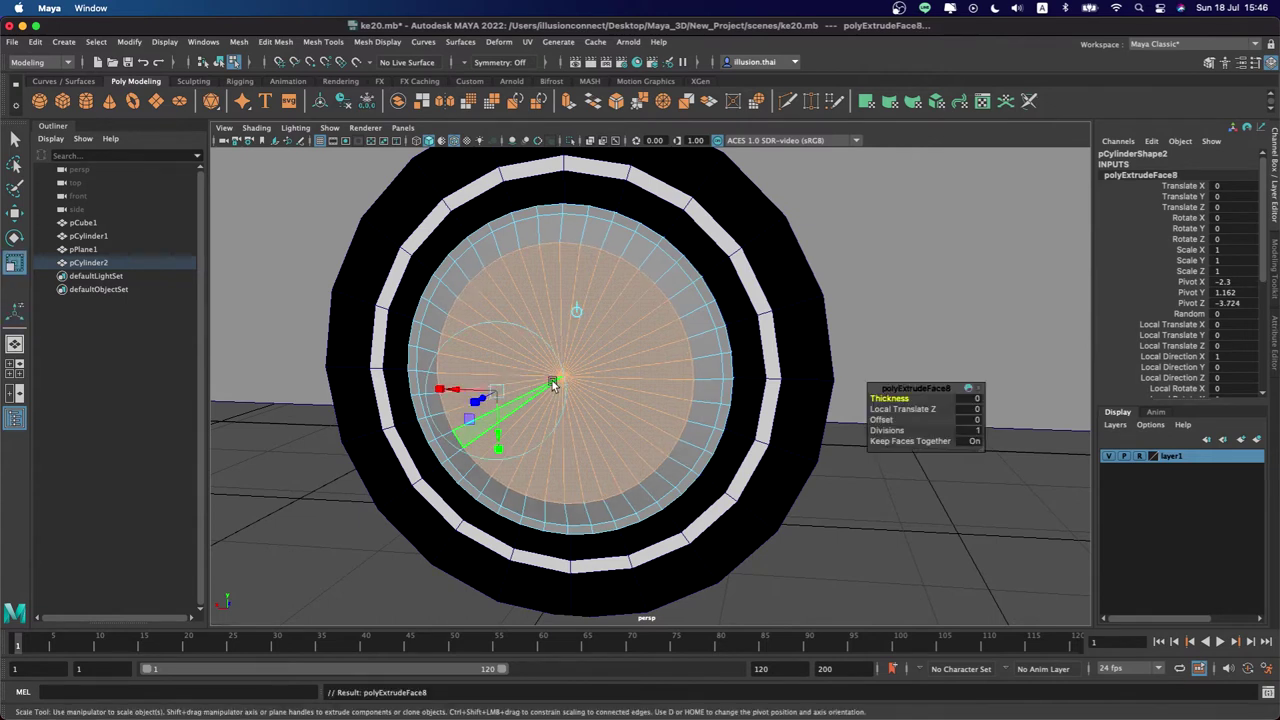
pyautogui.press('r')
pyautogui.moveTo(558, 385)
pyautogui.mouseDown()
pyautogui.moveTo(517, 378)
pyautogui.moveTo(579, 371)
pyautogui.mouseUp()
pyautogui.press('w')
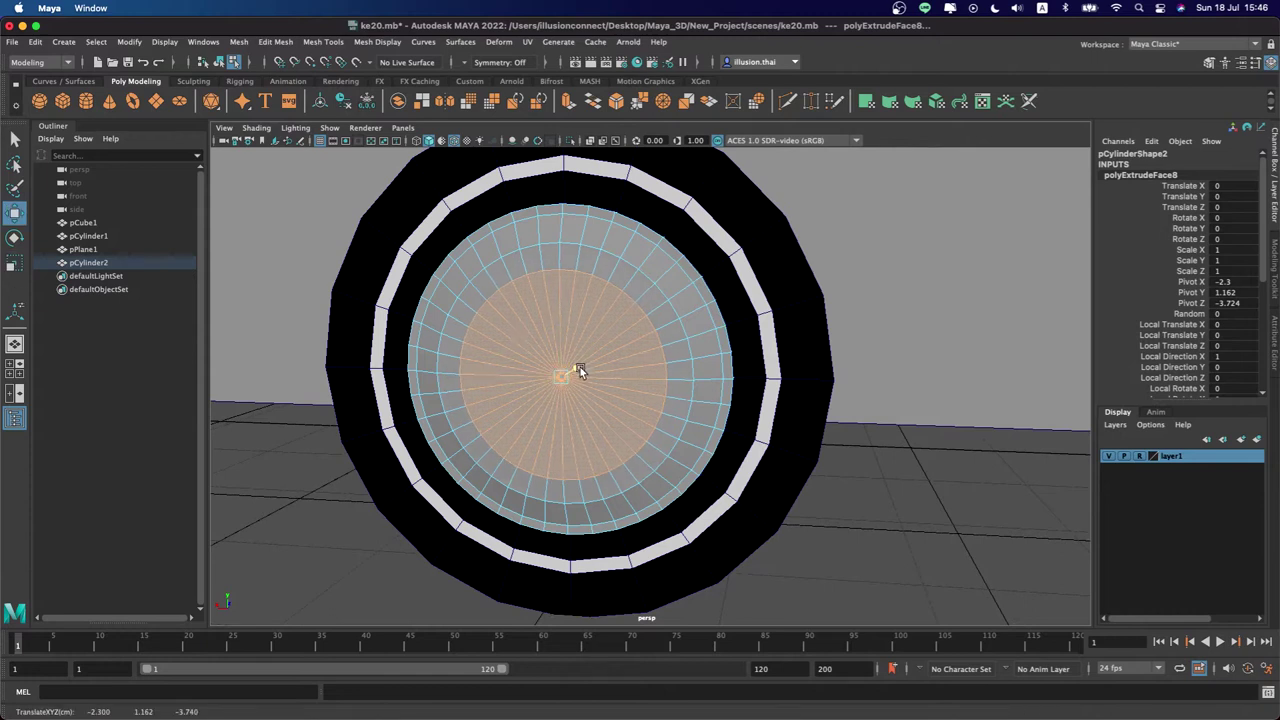
pyautogui.hotkey('ctrl', 'e')
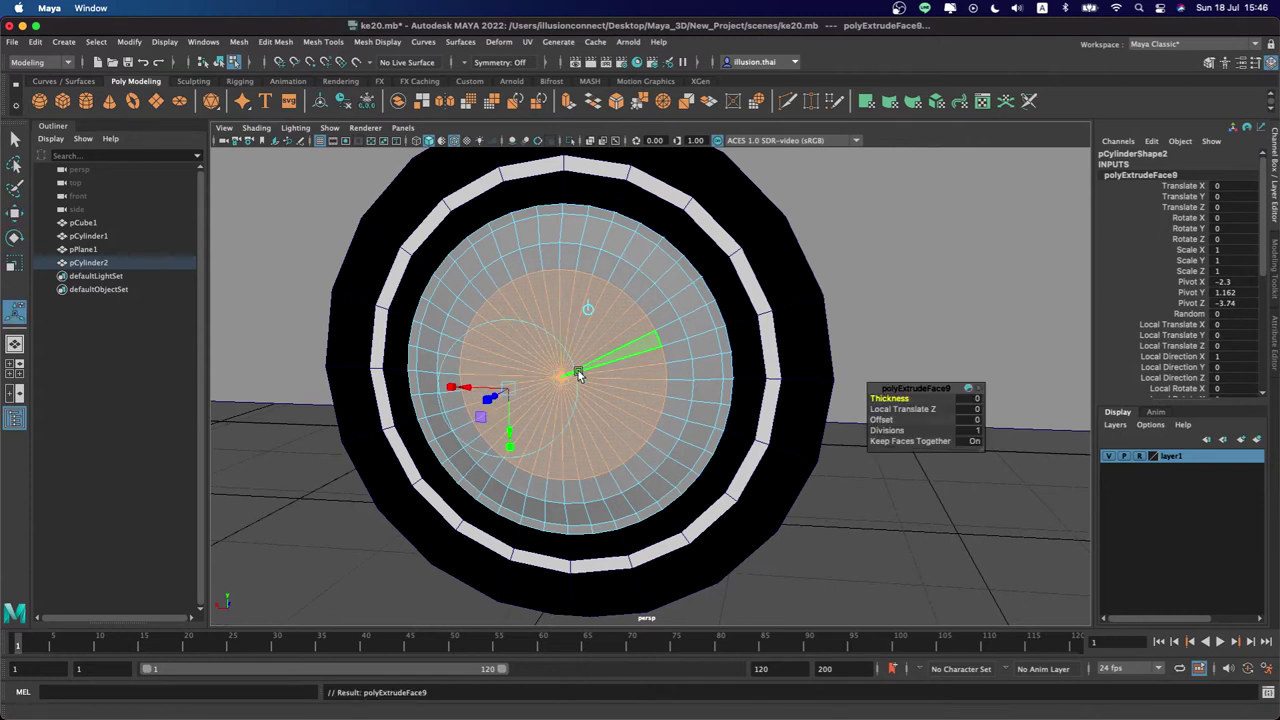
pyautogui.press('r')
pyautogui.moveTo(563, 380); pyautogui.dragTo(483, 368)
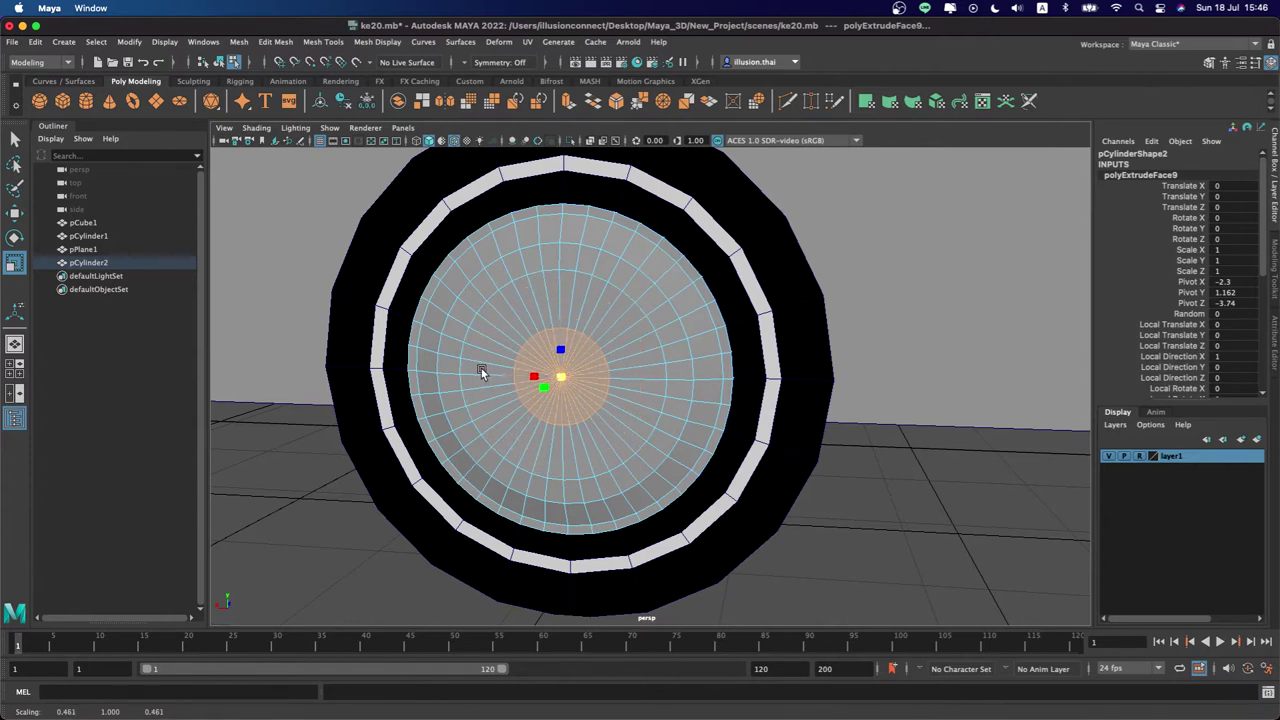
# Extrude the centre face into a small cap pushed out about 0.097
pyautogui.press('w')
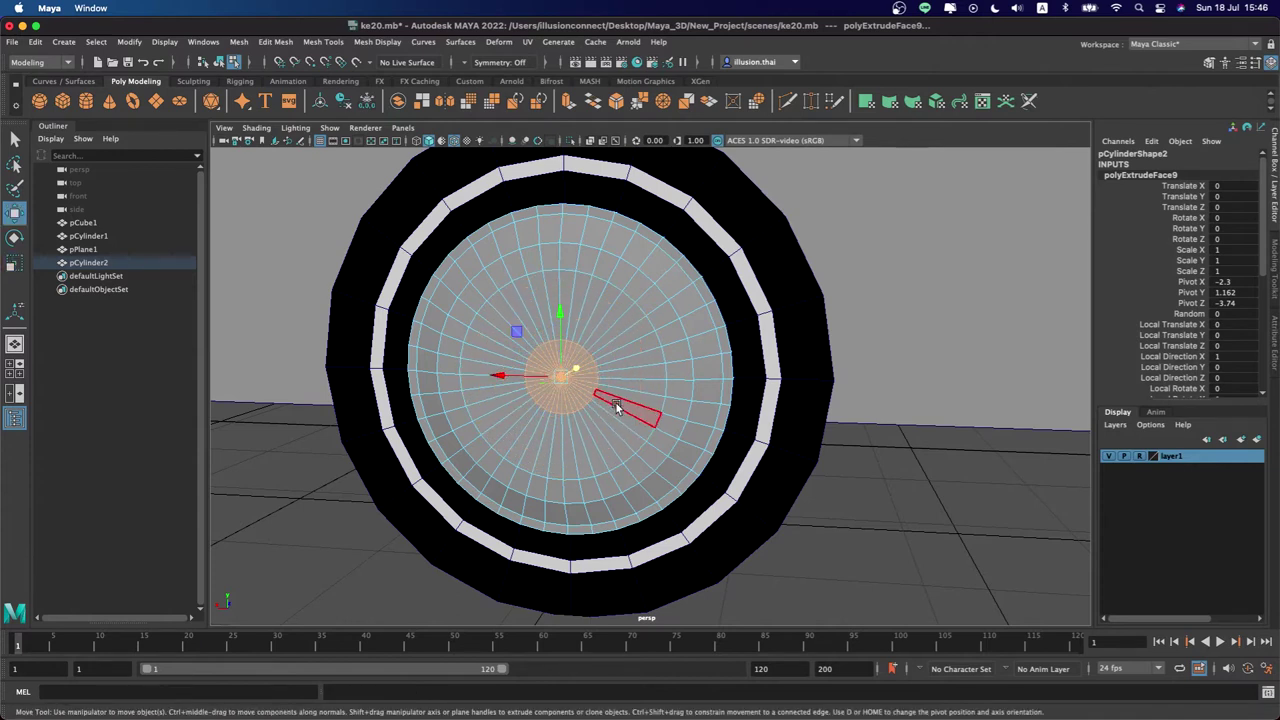
pyautogui.keyDown('alt'); pyautogui.moveTo(617, 407); pyautogui.dragTo(532, 399); pyautogui.keyUp('alt')
pyautogui.moveTo(543, 391); pyautogui.dragTo(542, 393, button='middle')
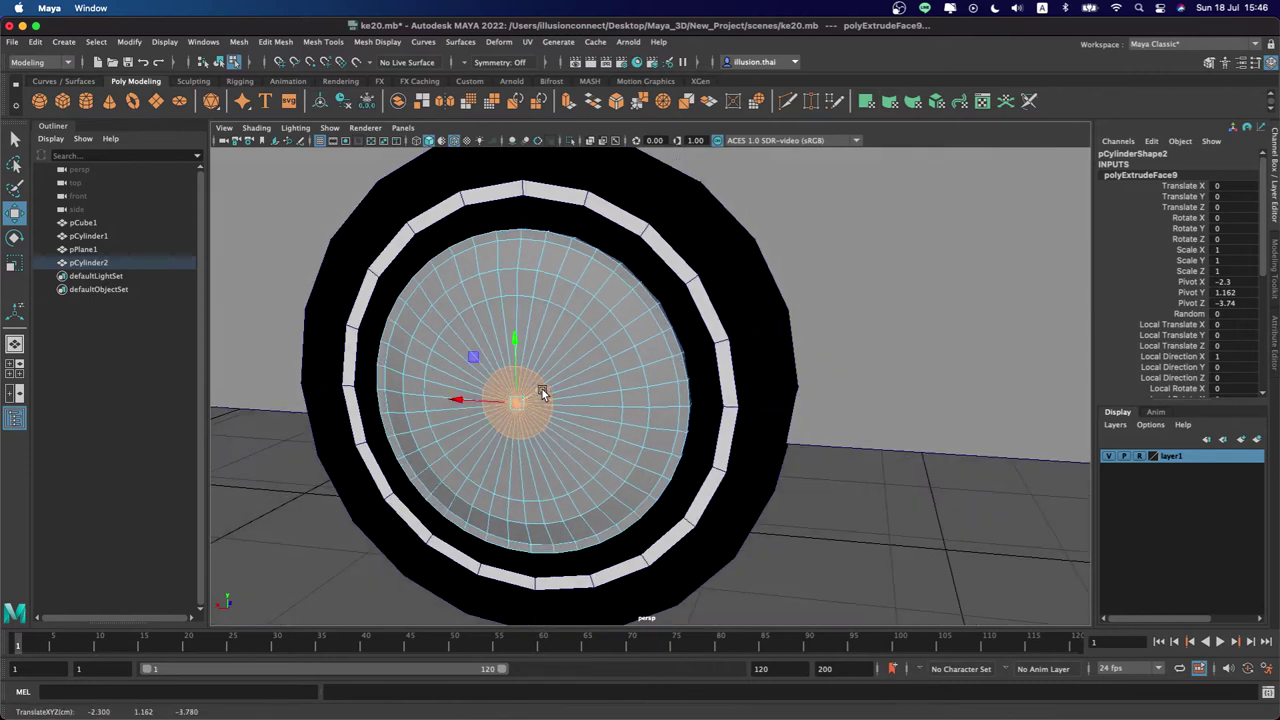
pyautogui.hotkey('ctrl', 'e')
pyautogui.moveTo(476, 418); pyautogui.dragTo(476, 410)
pyautogui.press('r')
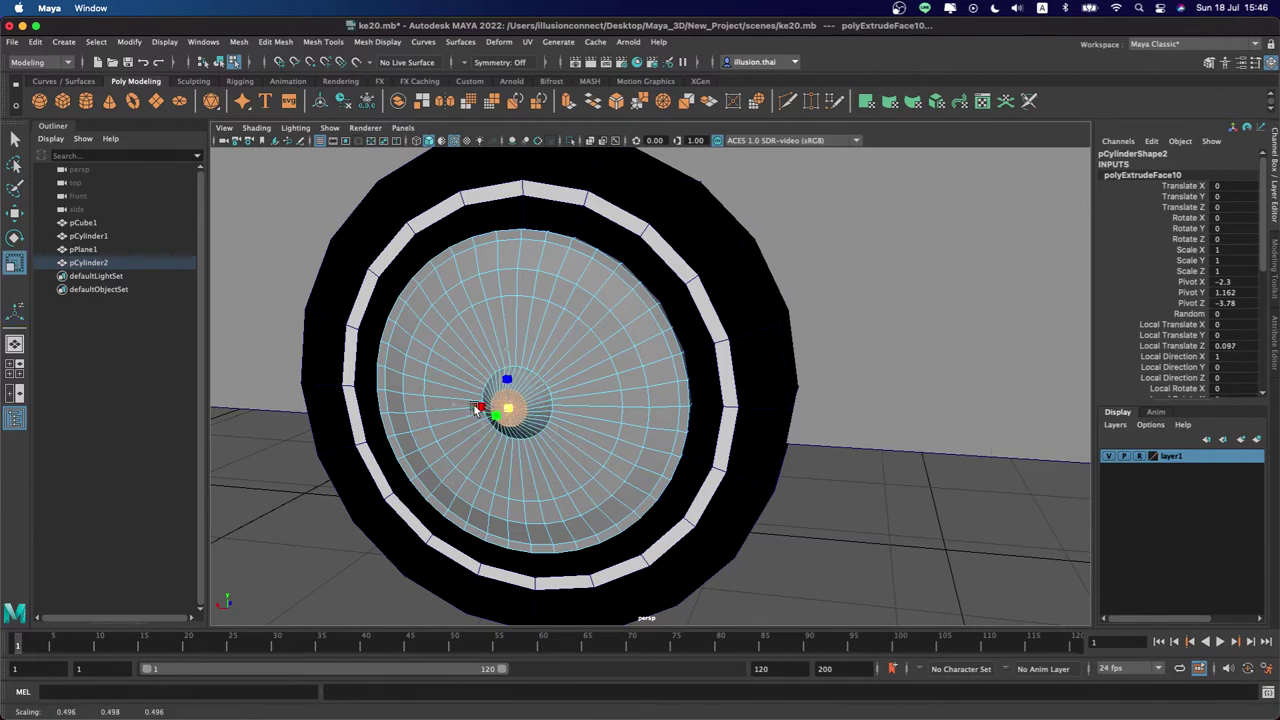
pyautogui.press('w')
pyautogui.moveTo(530, 400); pyautogui.dragTo(534, 397)
pyautogui.press('q')
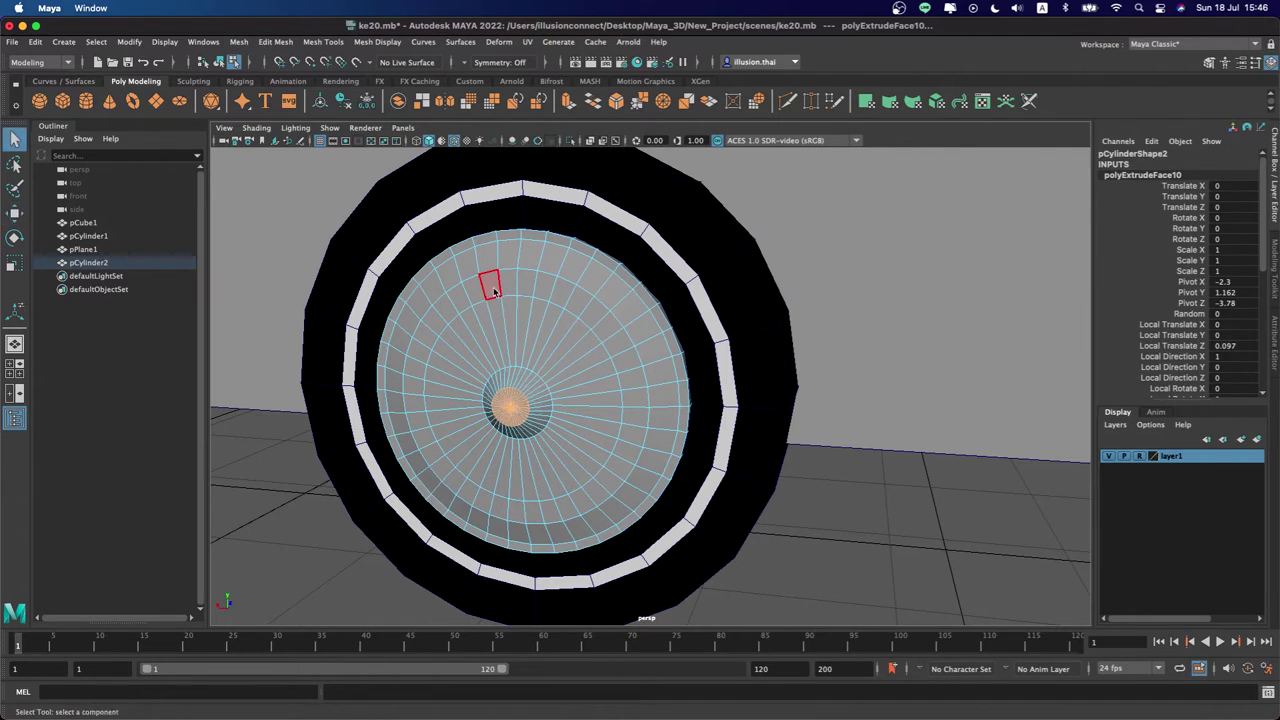
# Select alternating faces across the top and right side of the hub's ring
pyautogui.click(528, 290)
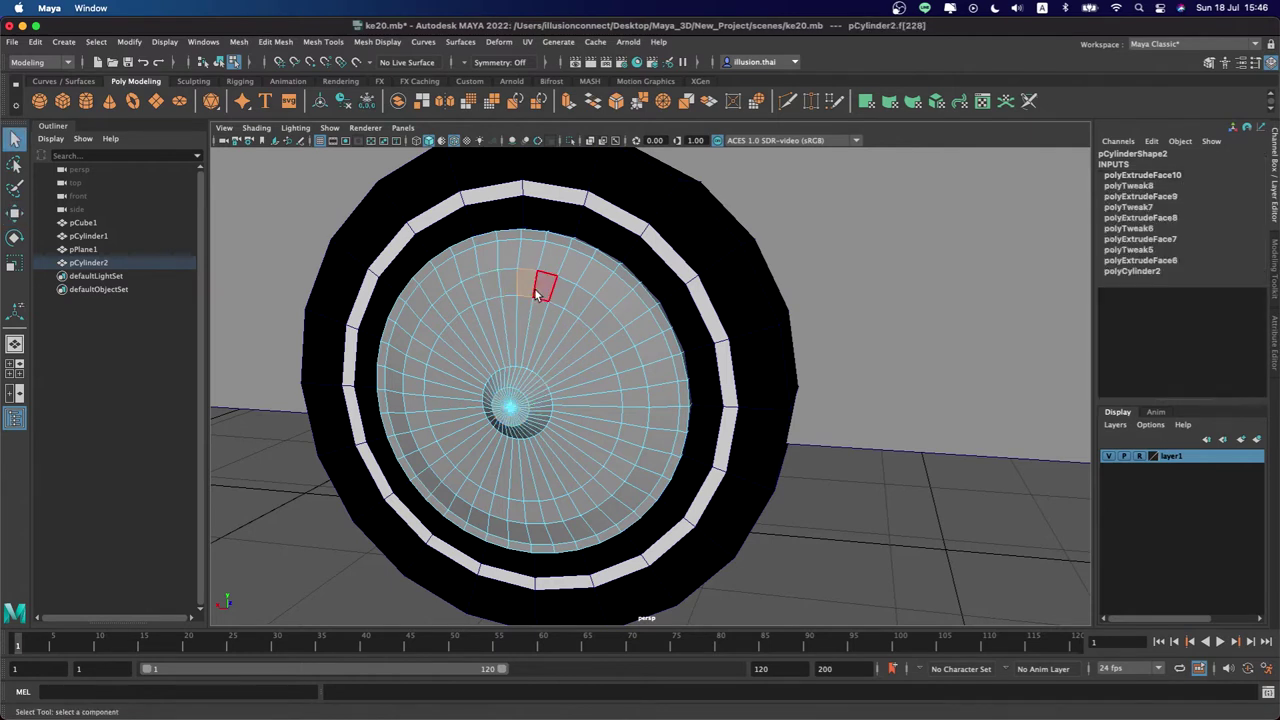
pyautogui.moveTo(538, 292)
pyautogui.keyDown('alt'); pyautogui.mouseDown()
pyautogui.moveTo(556, 309)
pyautogui.moveTo(610, 300)
pyautogui.mouseUp(); pyautogui.keyUp('alt')
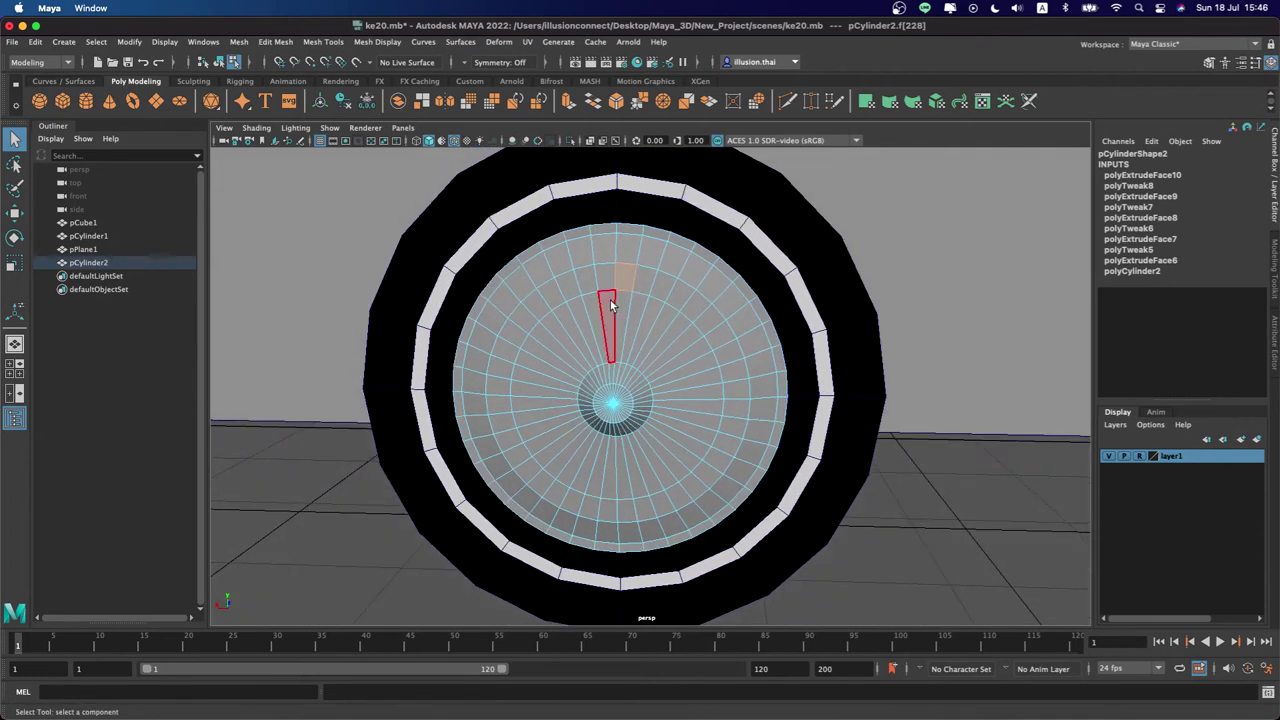
pyautogui.keyDown('shift'); pyautogui.click(646, 281); pyautogui.keyUp('shift')
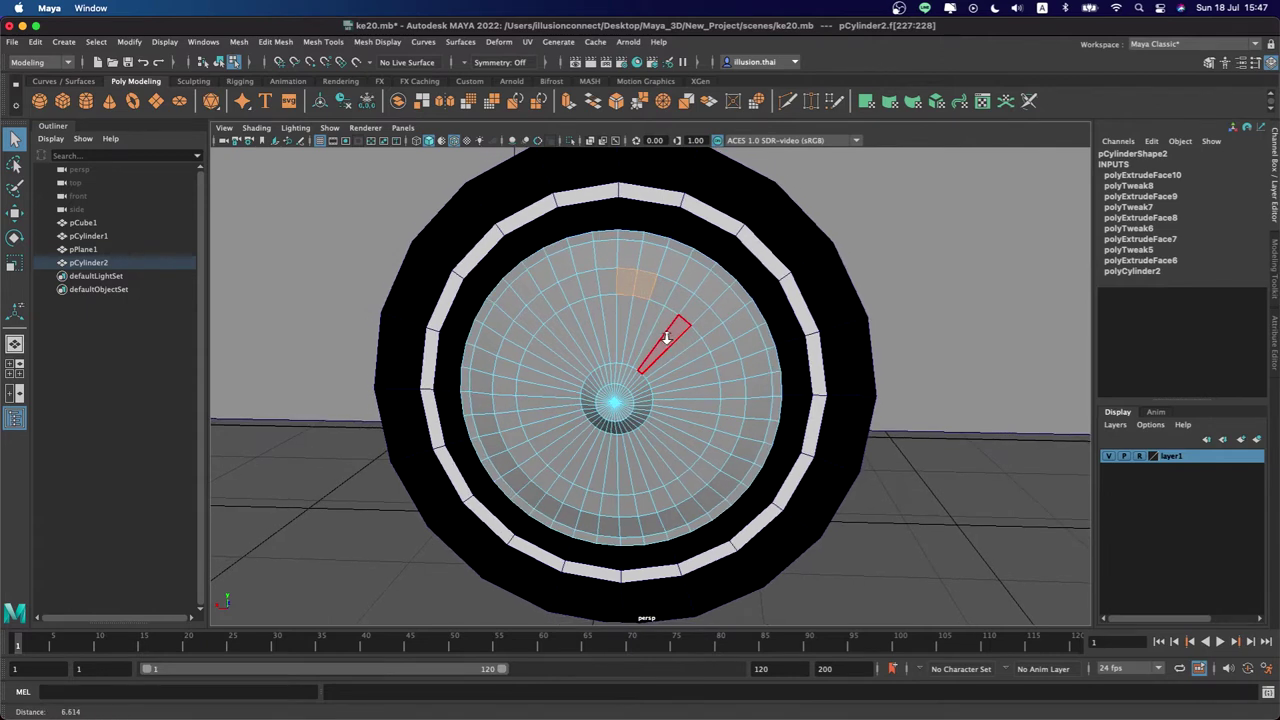
pyautogui.keyDown('alt'); pyautogui.moveTo(677, 335); pyautogui.dragTo(671, 327); pyautogui.keyUp('alt')
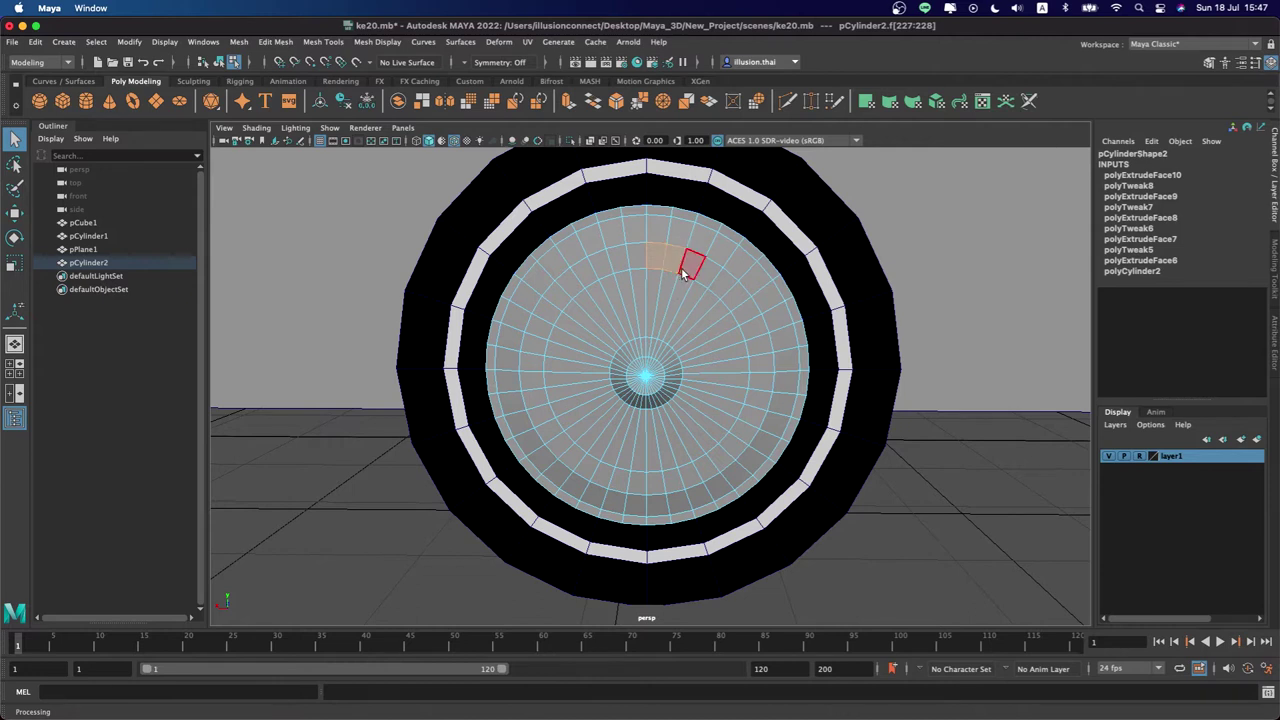
pyautogui.keyDown('shift'); pyautogui.click(705, 274); pyautogui.keyUp('shift')
pyautogui.keyDown('shift'); pyautogui.click(724, 290); pyautogui.keyUp('shift')
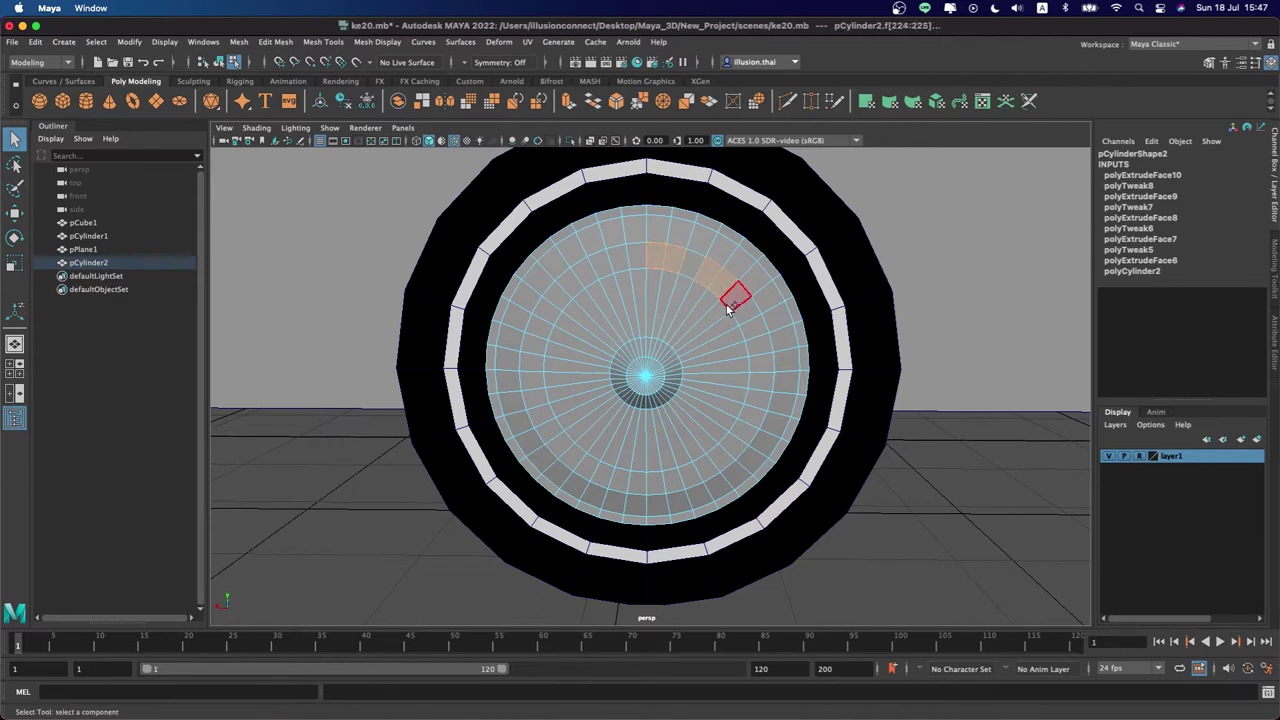
pyautogui.keyDown('shift'); pyautogui.click(745, 308); pyautogui.keyUp('shift')
pyautogui.keyDown('shift'); pyautogui.click(755, 330); pyautogui.keyUp('shift')
pyautogui.keyDown('shift'); pyautogui.click(764, 378); pyautogui.keyUp('shift')
pyautogui.keyDown('shift'); pyautogui.click(764, 381); pyautogui.keyUp('shift')
pyautogui.keyDown('shift'); pyautogui.click(756, 410); pyautogui.keyUp('shift')
pyautogui.keyDown('shift'); pyautogui.click(746, 429); pyautogui.keyUp('shift')
pyautogui.keyDown('shift'); pyautogui.click(721, 456); pyautogui.keyUp('shift')
pyautogui.keyDown('shift'); pyautogui.click(706, 471); pyautogui.keyUp('shift')
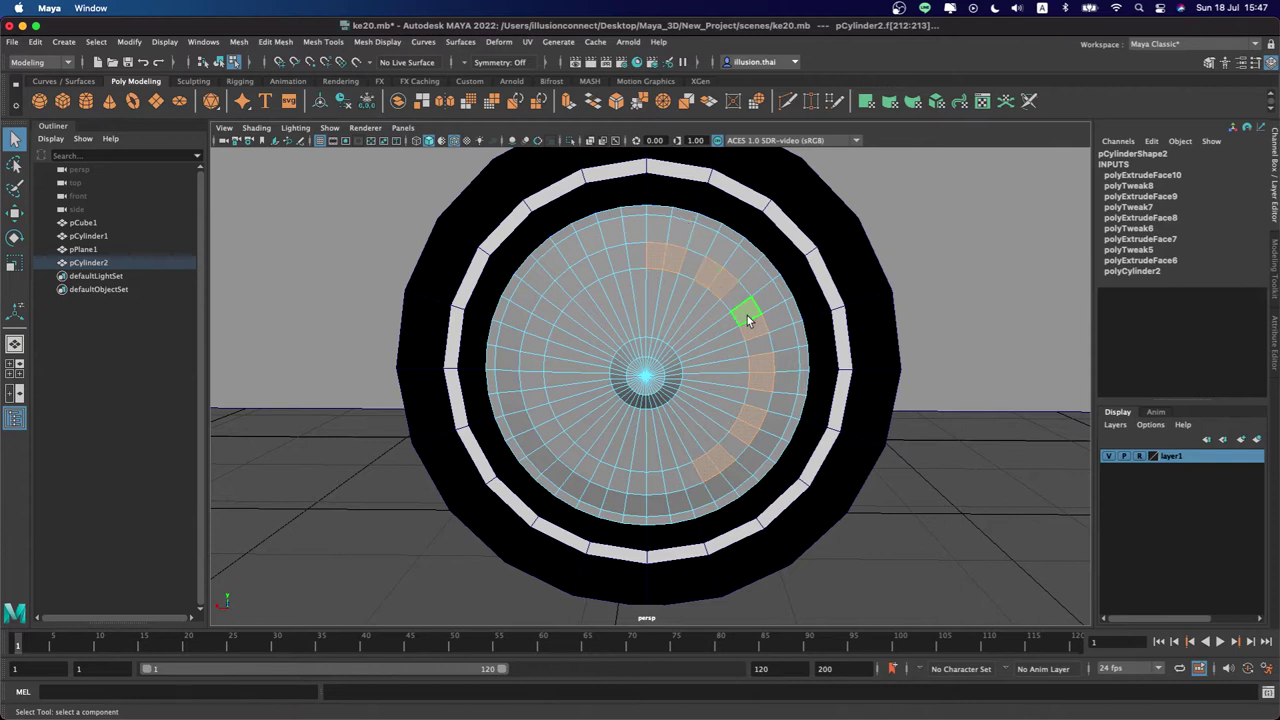
# Add alternating ring faces along the bottom and left to complete the circle
pyautogui.keyDown('shift'); pyautogui.click(670, 483); pyautogui.keyUp('shift')
pyautogui.keyDown('shift'); pyautogui.click(638, 484); pyautogui.keyUp('shift')
pyautogui.keyDown('shift'); pyautogui.click(622, 481); pyautogui.keyUp('shift')
pyautogui.keyDown('shift'); pyautogui.click(600, 471); pyautogui.keyUp('shift')
pyautogui.keyDown('shift'); pyautogui.click(557, 446); pyautogui.keyUp('shift')
pyautogui.keyDown('shift'); pyautogui.click(546, 430); pyautogui.keyUp('shift')
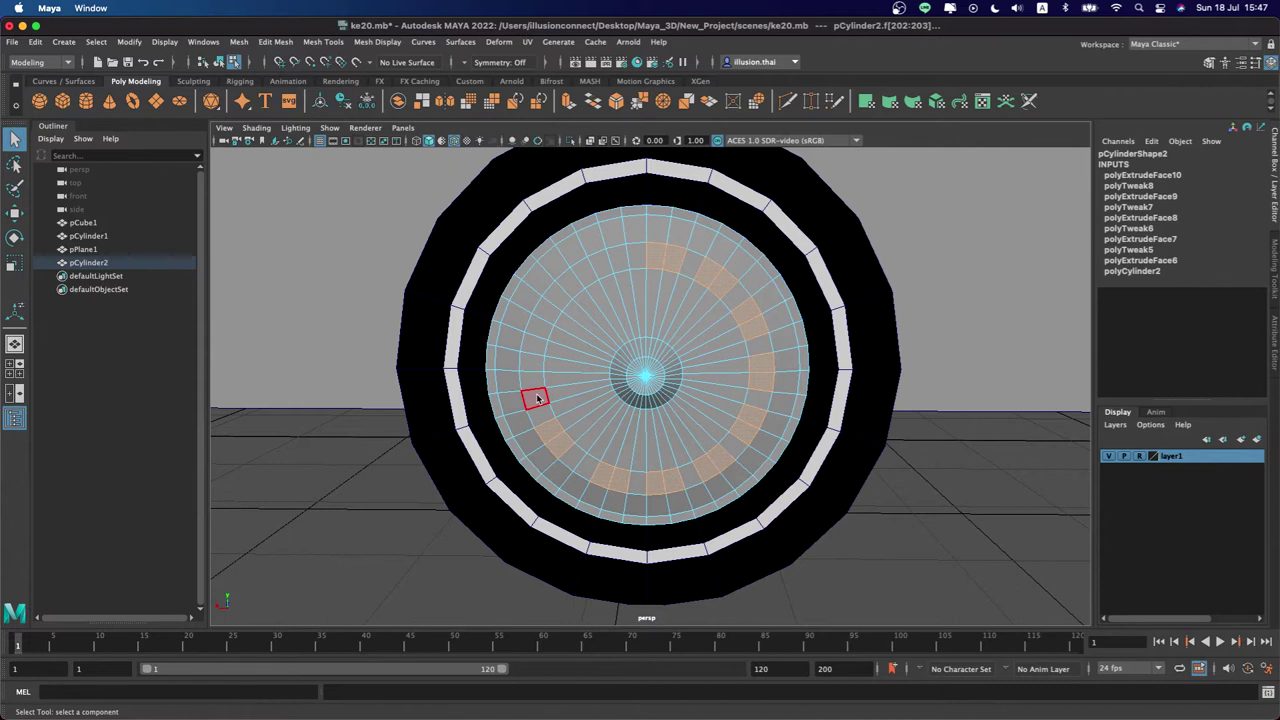
pyautogui.keyDown('shift'); pyautogui.click(537, 398); pyautogui.keyUp('shift')
pyautogui.keyDown('shift'); pyautogui.click(535, 343); pyautogui.keyUp('shift')
pyautogui.keyDown('shift'); pyautogui.click(572, 283); pyautogui.keyUp('shift')
pyautogui.keyDown('shift'); pyautogui.click(600, 262); pyautogui.keyUp('shift')
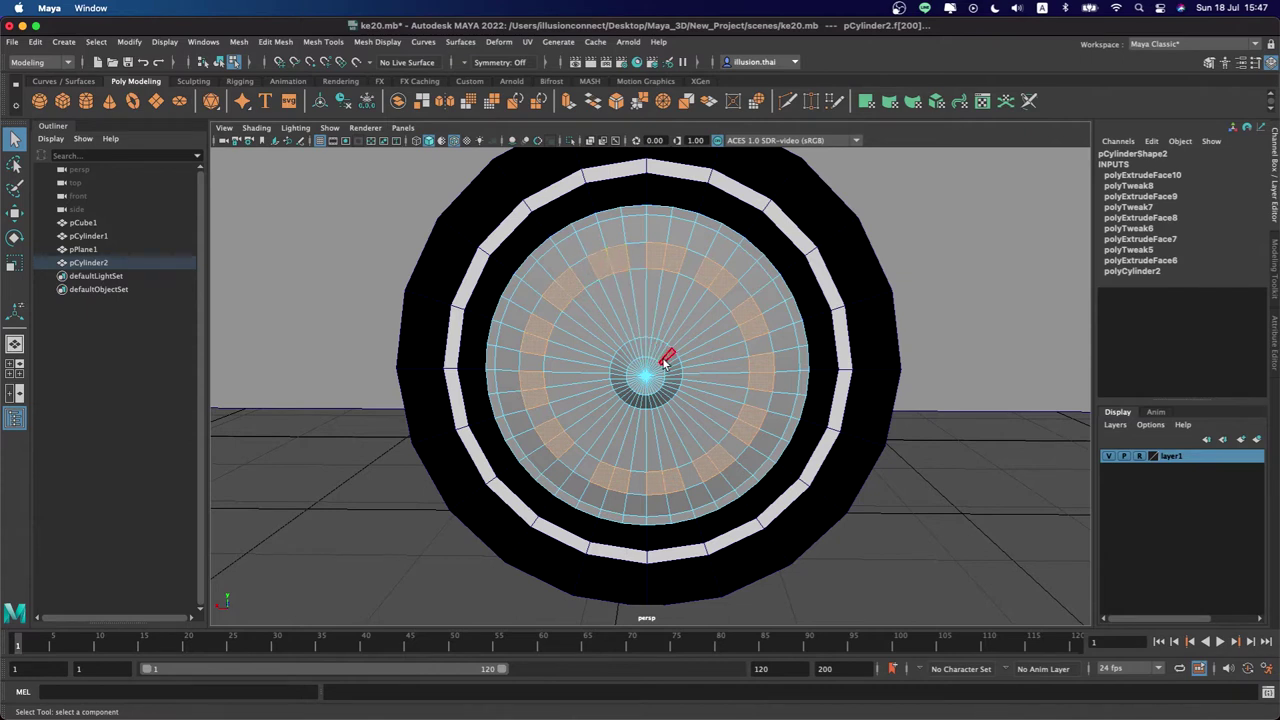
pyautogui.keyDown('alt'); pyautogui.moveTo(693, 385); pyautogui.dragTo(630, 405); pyautogui.keyUp('alt')
# Extrude the selected ring faces and recess them 0.112 into vent slots
pyautogui.hotkey('ctrl', 'e')
pyautogui.moveTo(499, 432); pyautogui.dragTo(507, 427)
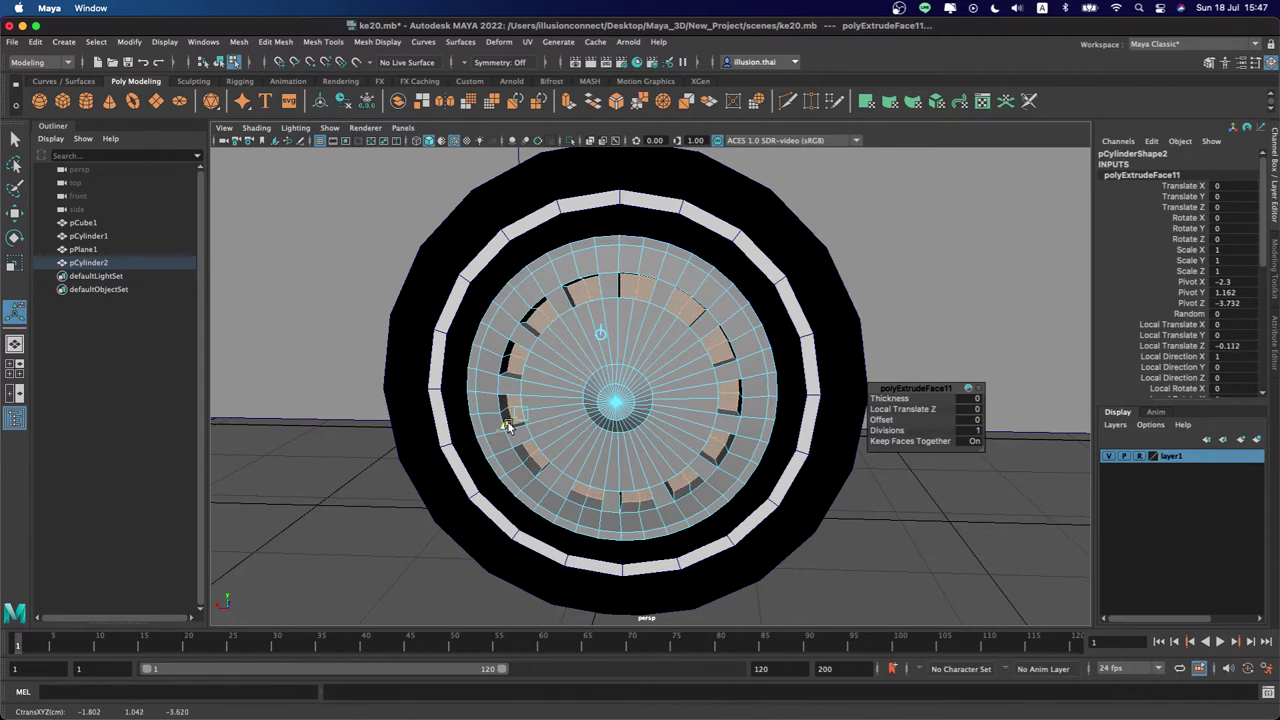
pyautogui.press('q')
pyautogui.moveTo(634, 339); pyautogui.dragTo(713, 310, button='right')
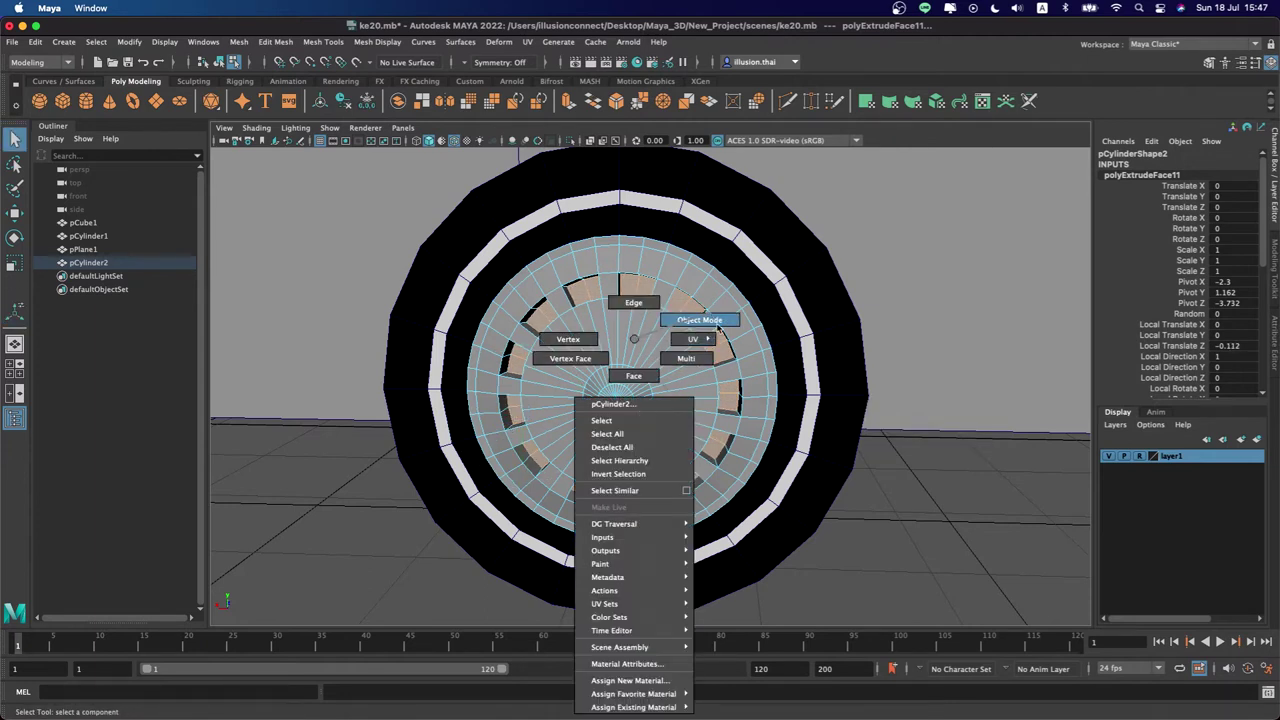
pyautogui.keyDown('alt'); pyautogui.moveTo(802, 503); pyautogui.dragTo(535, 435); pyautogui.keyUp('alt')
# Create a new Blinn material and apply blinn1 to the hub cylinder
pyautogui.click(486, 423)
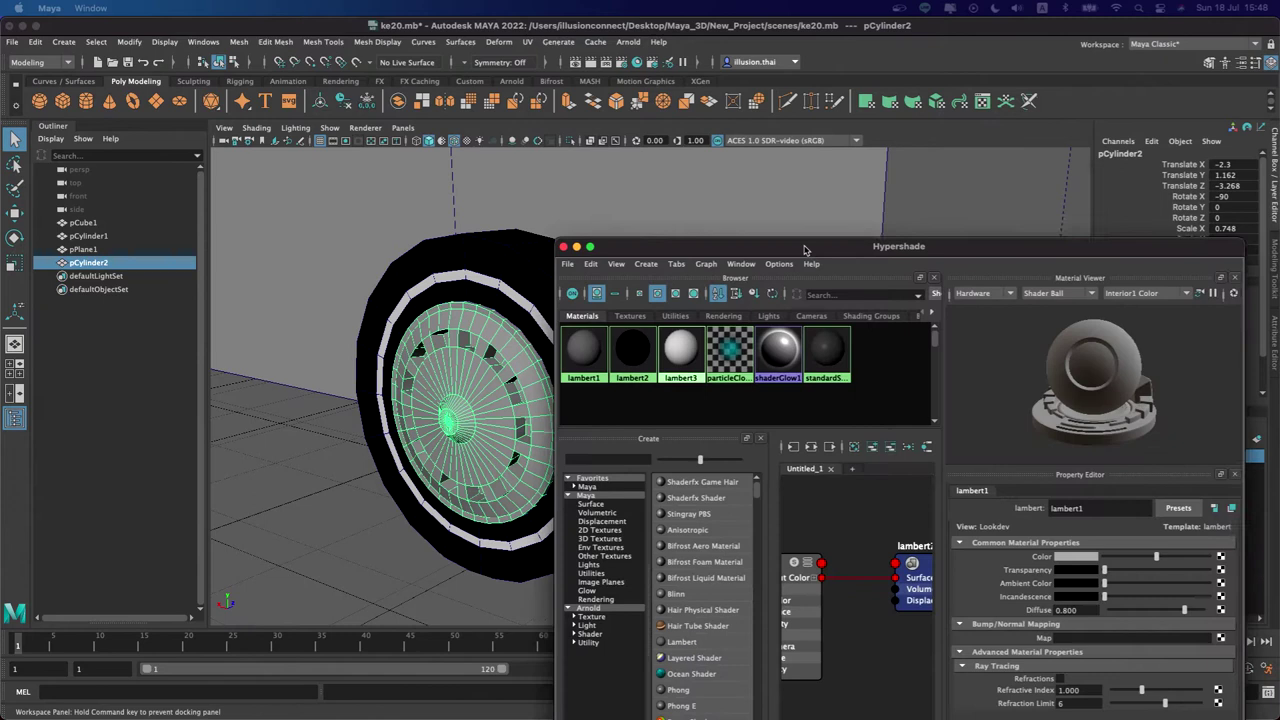
pyautogui.click(733, 485)
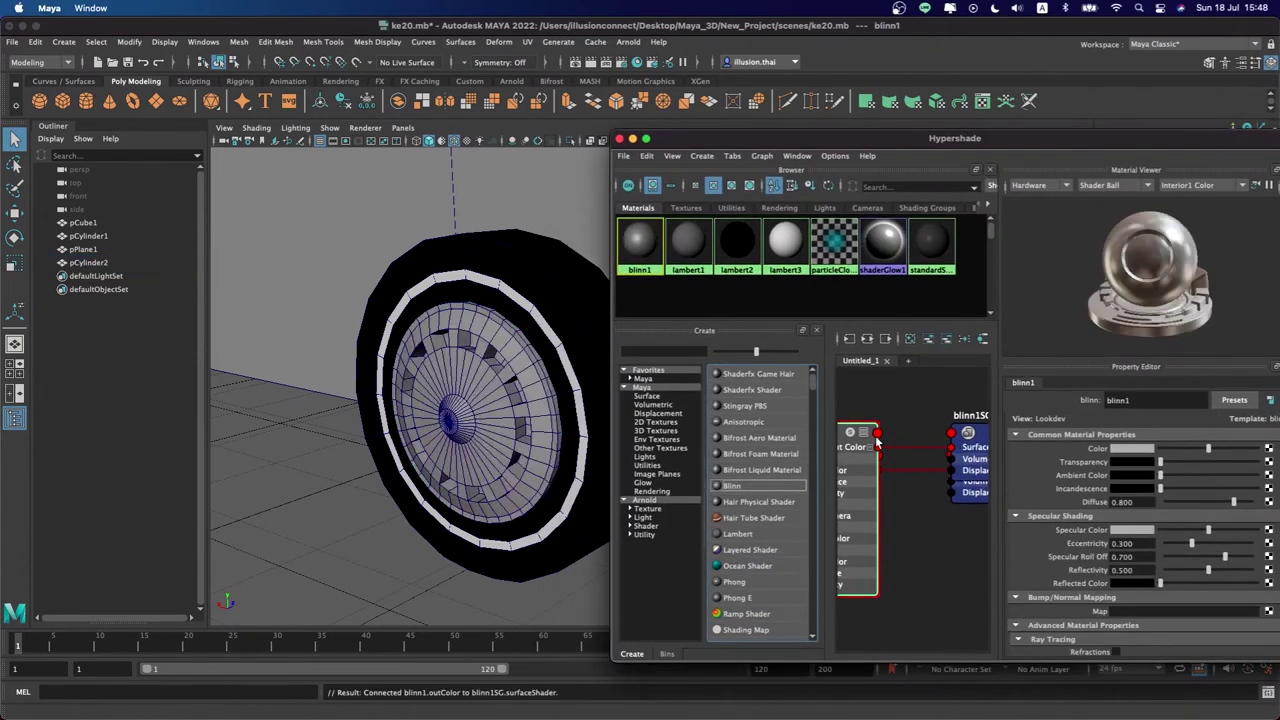
pyautogui.moveTo(635, 258); pyautogui.dragTo(488, 408, button='middle')
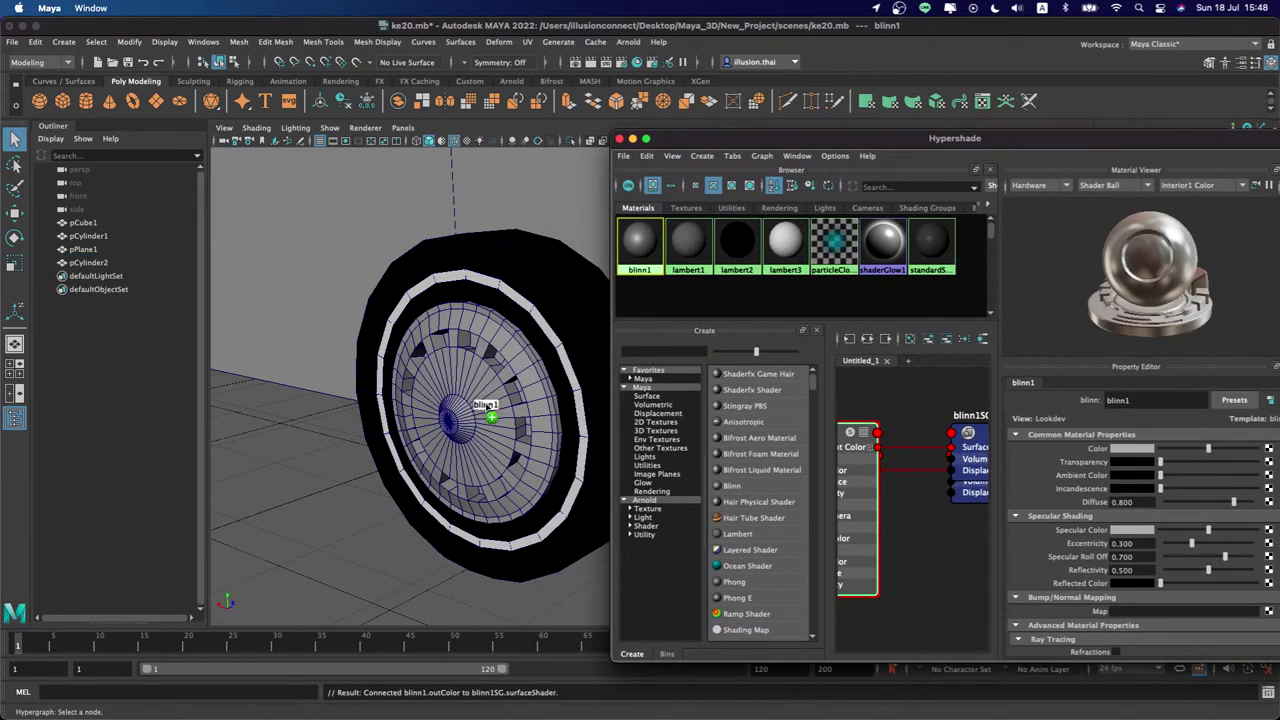
pyautogui.click(487, 409)
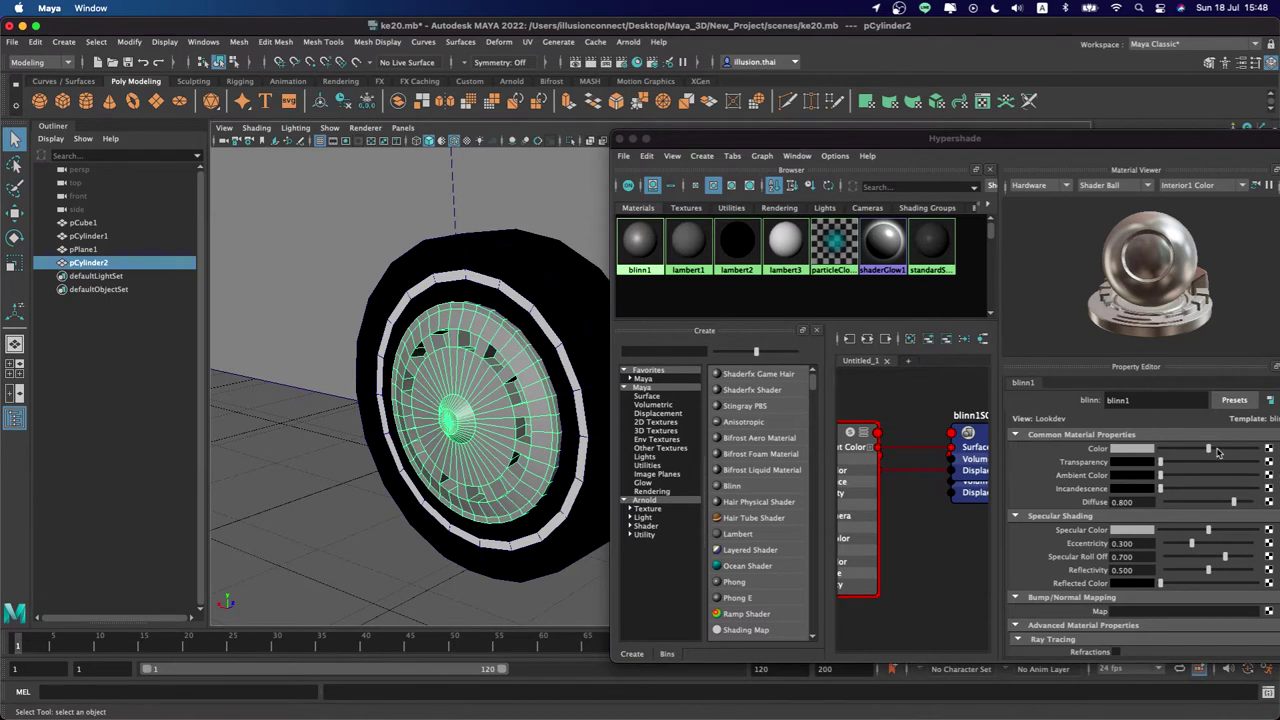
# Lighten blinn1's Color and Specular Color, then close Hypershade
pyautogui.moveTo(1218, 450); pyautogui.dragTo(1236, 450)
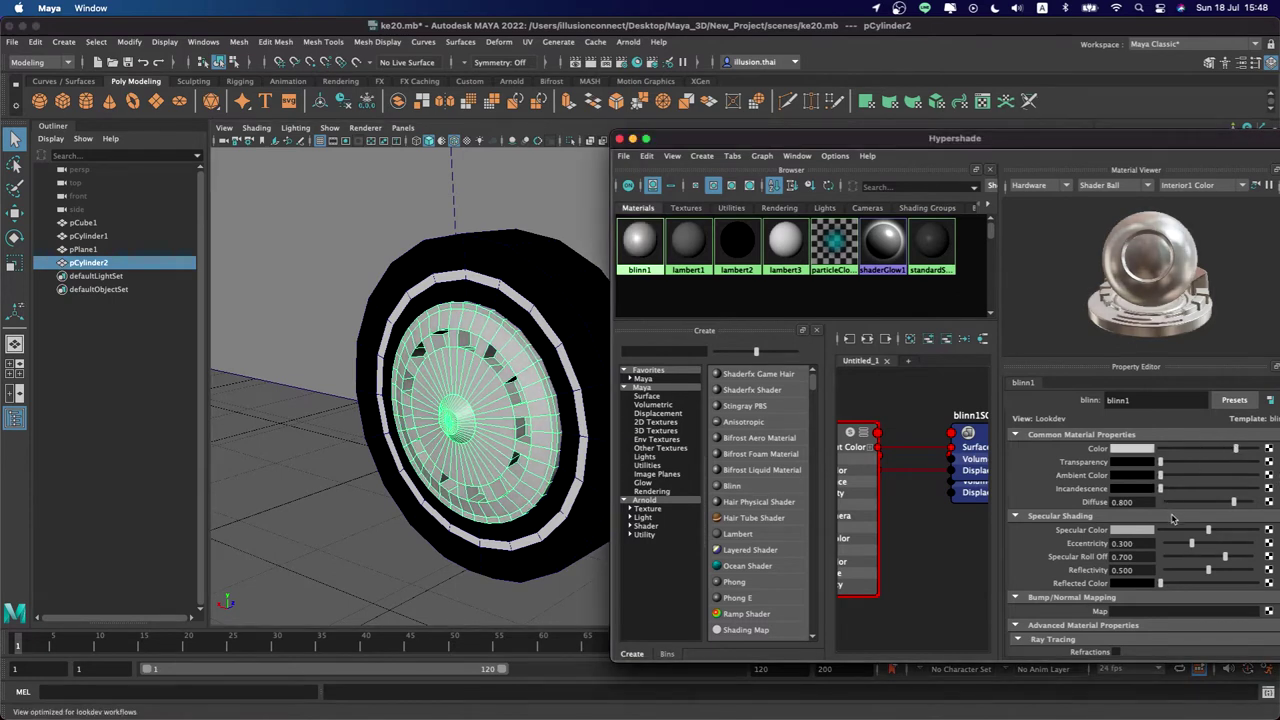
pyautogui.moveTo(1213, 531); pyautogui.dragTo(1233, 531)
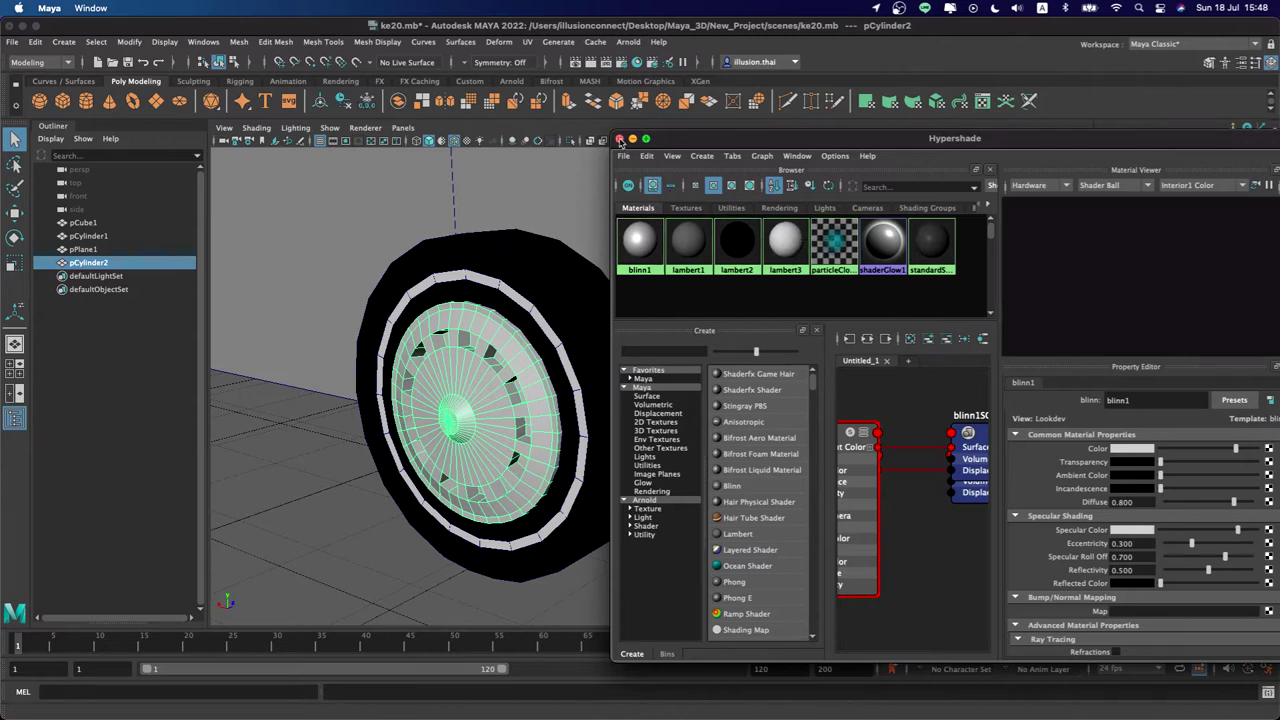
pyautogui.click(619, 138)
pyautogui.click(642, 546)
pyautogui.moveTo(643, 545)
pyautogui.keyDown('alt'); pyautogui.mouseDown()
pyautogui.moveTo(614, 491)
pyautogui.moveTo(680, 503)
pyautogui.moveTo(543, 462)
pyautogui.mouseUp(); pyautogui.keyUp('alt')
# Nudge the hub and tire along Z and thin the wheel to Y scale 0.385
pyautogui.click(522, 400)
pyautogui.keyDown('shift'); pyautogui.click(552, 414); pyautogui.keyUp('shift')
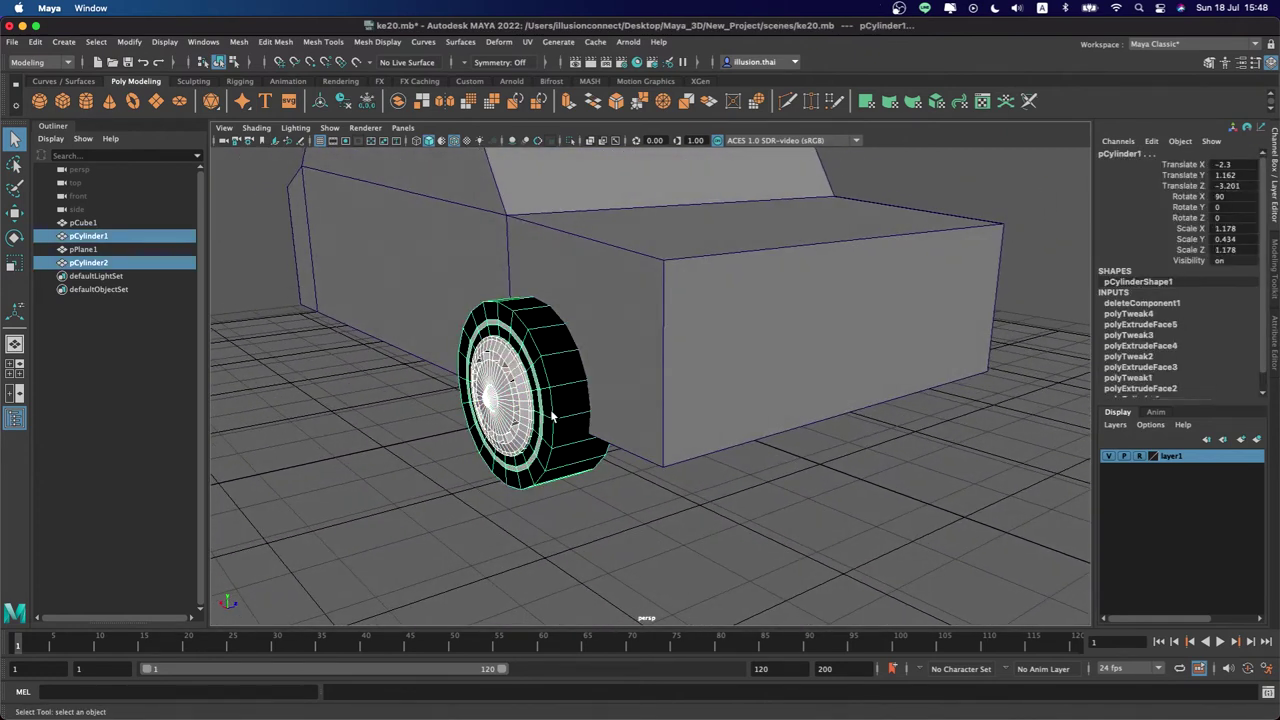
pyautogui.press('w')
pyautogui.moveTo(595, 379)
pyautogui.mouseDown()
pyautogui.moveTo(606, 390)
pyautogui.moveTo(609, 377)
pyautogui.moveTo(619, 412)
pyautogui.moveTo(552, 399)
pyautogui.moveTo(692, 377)
pyautogui.moveTo(617, 385)
pyautogui.mouseUp()
pyautogui.press('r')
pyautogui.press('w')
# Duplicate the wheel with Ctrl+D and move the copy along X to the car's front
pyautogui.hotkey('ctrl', 'd')
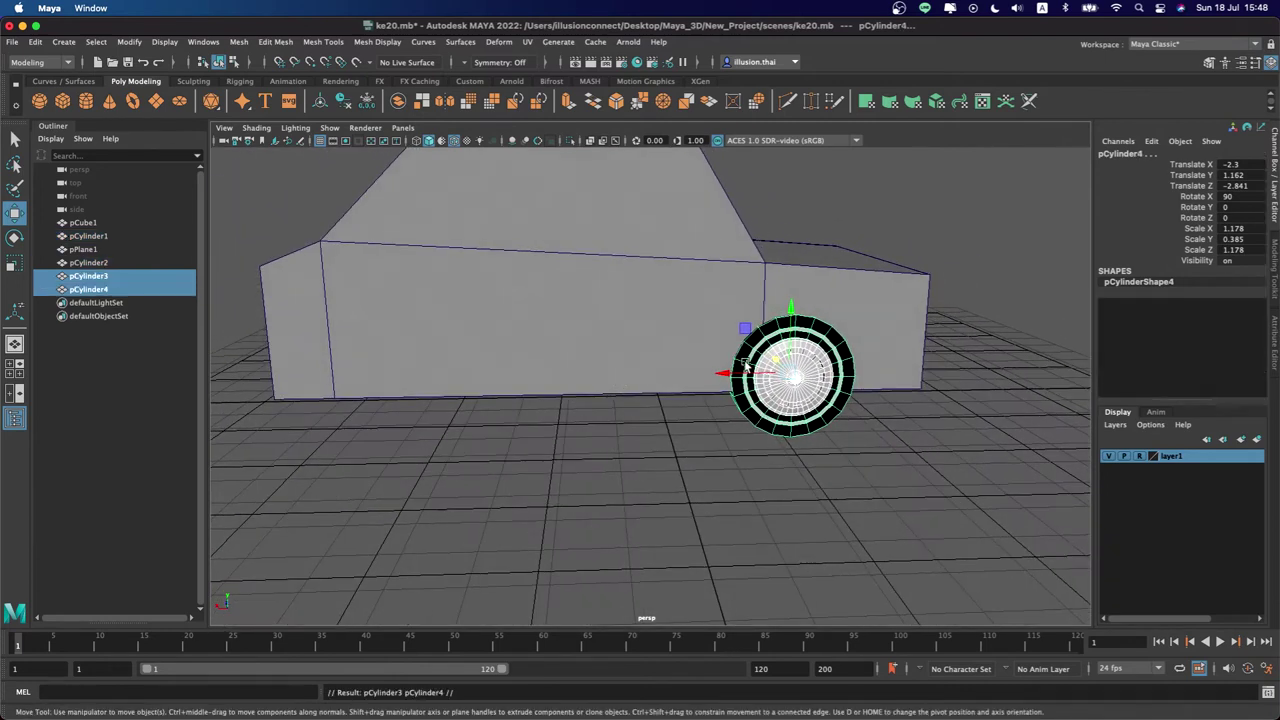
pyautogui.moveTo(727, 374)
pyautogui.mouseDown()
pyautogui.moveTo(278, 367)
pyautogui.moveTo(326, 378)
pyautogui.mouseUp()
pyautogui.click(735, 466)
pyautogui.moveTo(735, 466)
pyautogui.keyDown('alt'); pyautogui.mouseDown()
pyautogui.moveTo(526, 437)
pyautogui.moveTo(565, 420)
pyautogui.mouseUp(); pyautogui.keyUp('alt')
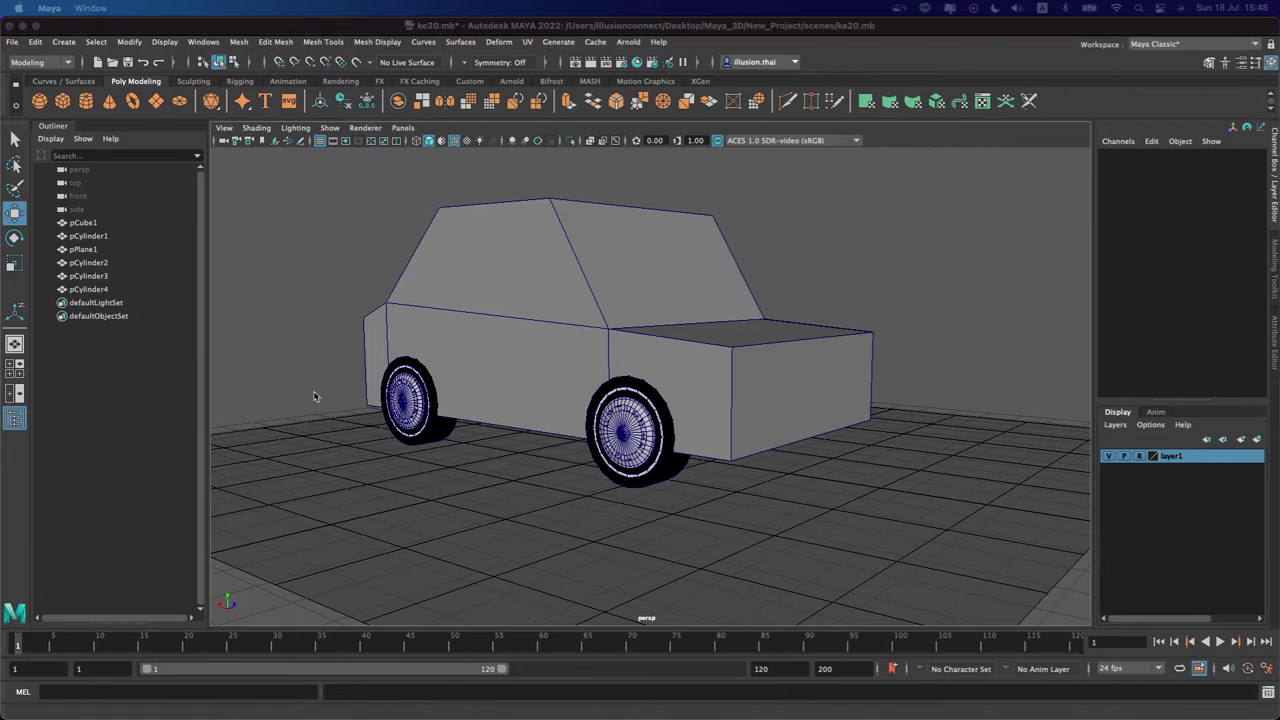
pyautogui.moveTo(627, 487)
pyautogui.keyDown('alt'); pyautogui.mouseDown()
pyautogui.moveTo(518, 492)
pyautogui.moveTo(610, 486)
pyautogui.moveTo(600, 472)
pyautogui.moveTo(525, 472)
pyautogui.mouseUp(); pyautogui.keyUp('alt')
pyautogui.scroll(2, 620, 485)
pyautogui.scroll(3, 636, 483)
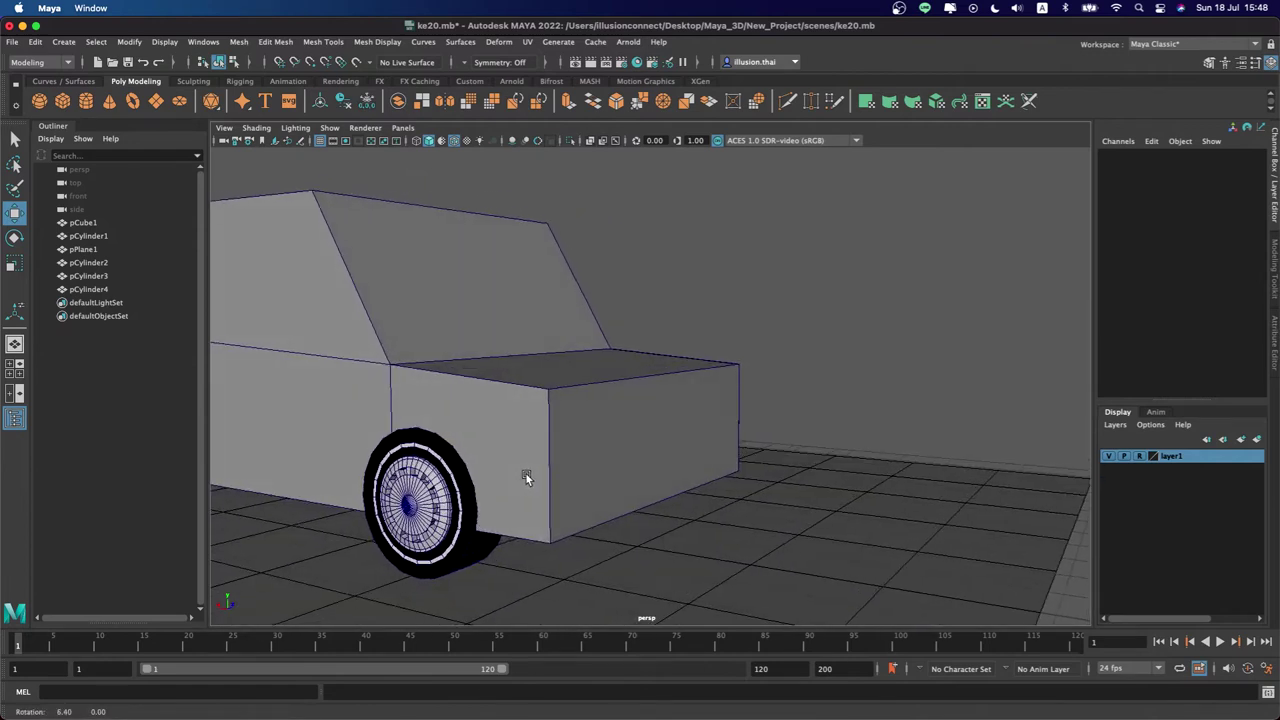
# Create a polygon cylinder, lift it off the ground, and set Rotate Z to 90
pyautogui.click(86, 101)
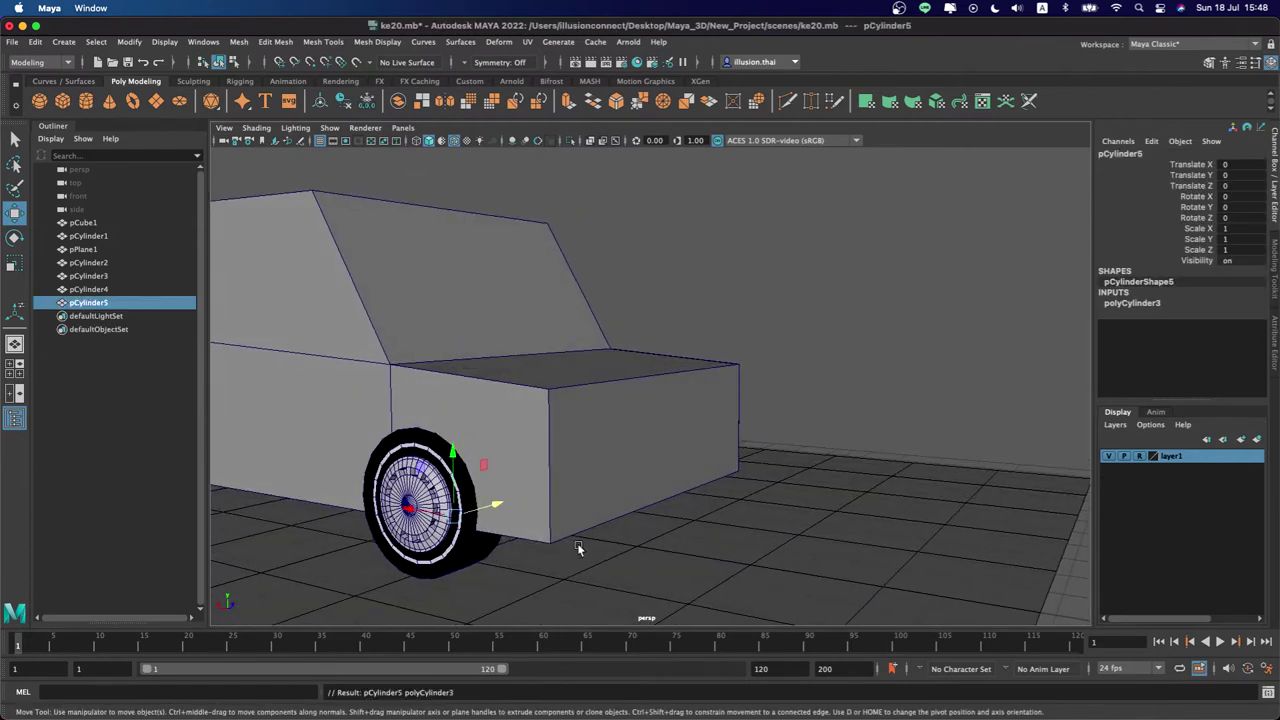
pyautogui.moveTo(460, 458)
pyautogui.mouseDown()
pyautogui.moveTo(456, 378)
pyautogui.moveTo(491, 417)
pyautogui.moveTo(516, 500)
pyautogui.mouseUp()
pyautogui.press('e')
pyautogui.doubleClick(1232, 218)
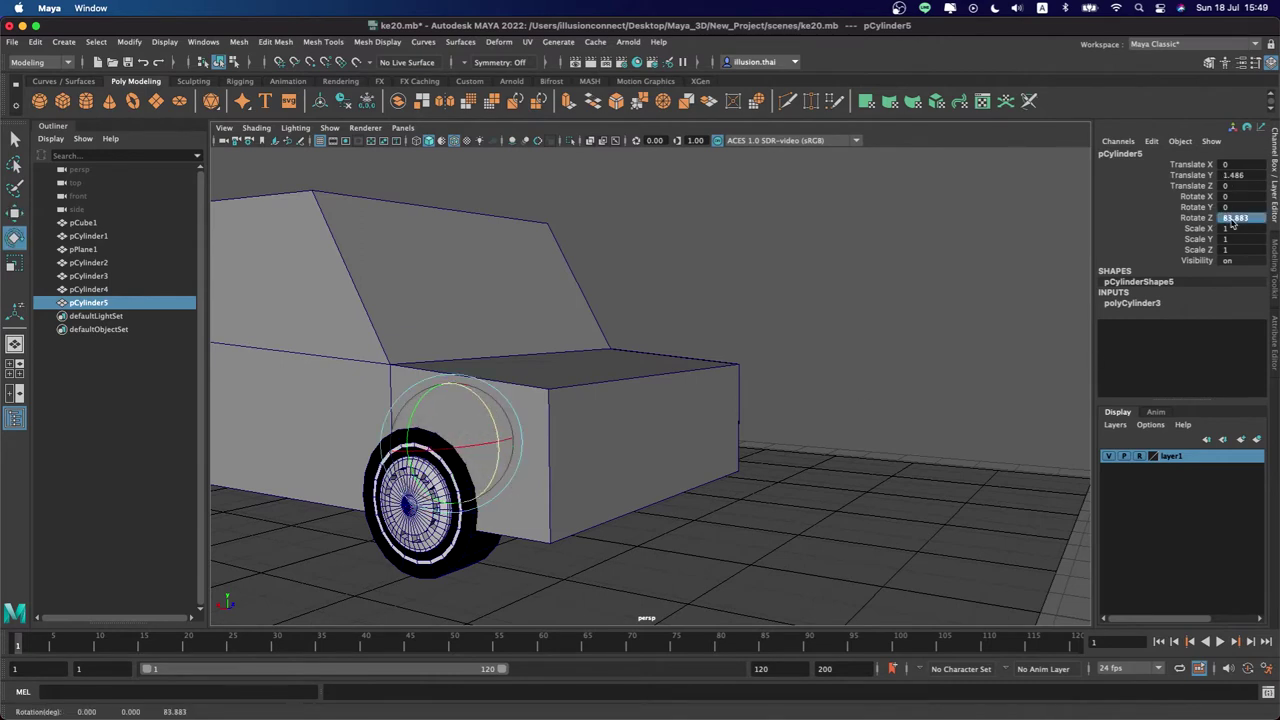
pyautogui.write('90')
pyautogui.press('Return')
# Scale the cylinder to 0.365 and place it at a corner of the car's front face
pyautogui.keyDown('alt'); pyautogui.moveTo(605, 420); pyautogui.dragTo(609, 449); pyautogui.keyUp('alt')
pyautogui.press('w')
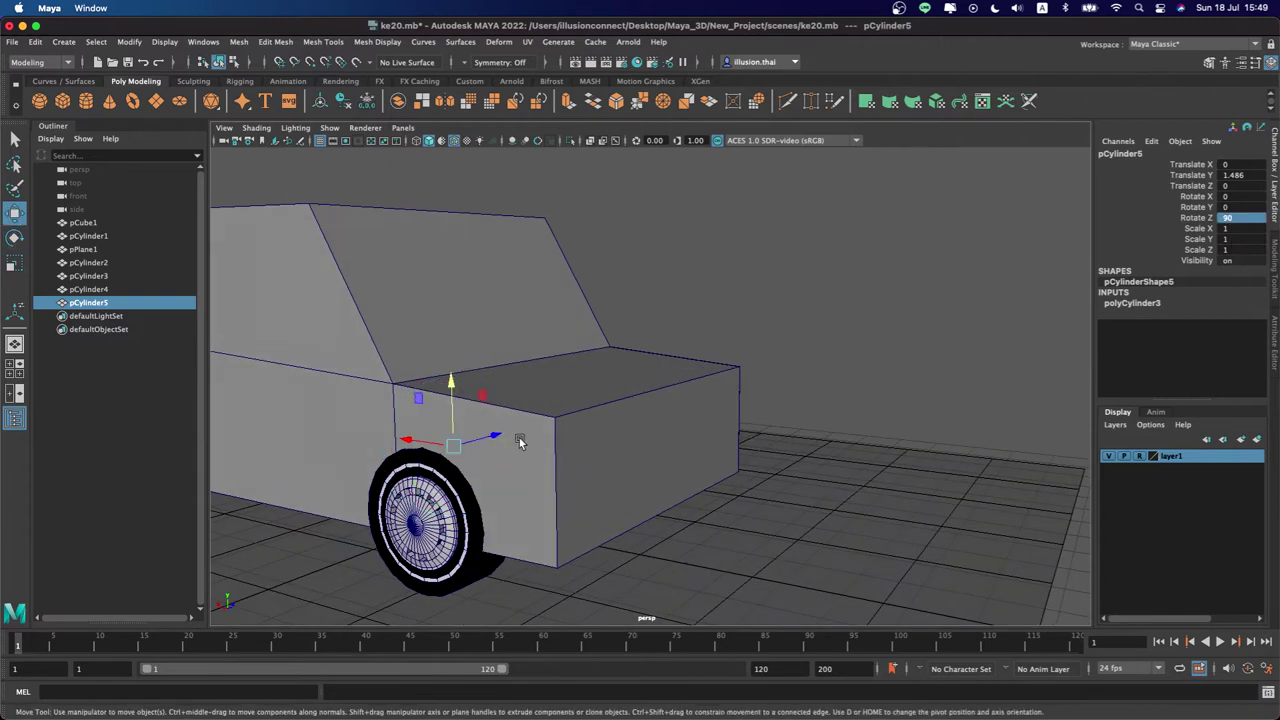
pyautogui.moveTo(421, 445); pyautogui.dragTo(635, 516)
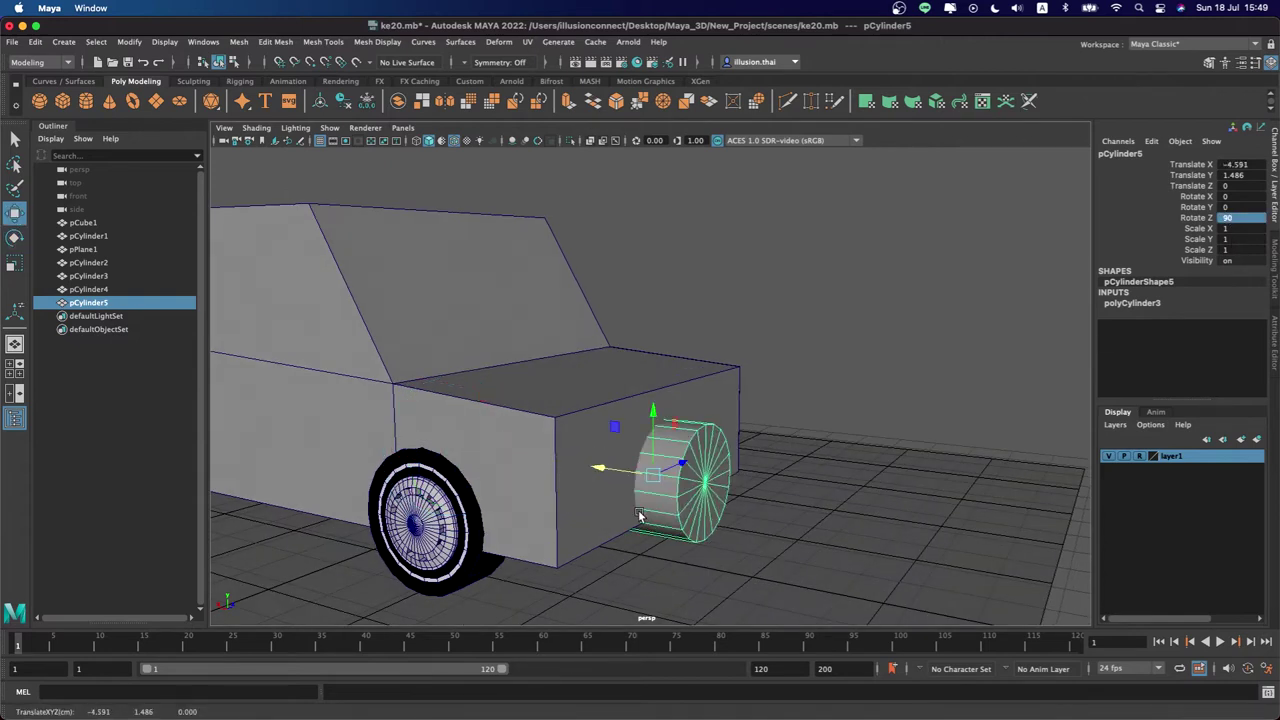
pyautogui.press('r')
pyautogui.moveTo(656, 476); pyautogui.dragTo(542, 478)
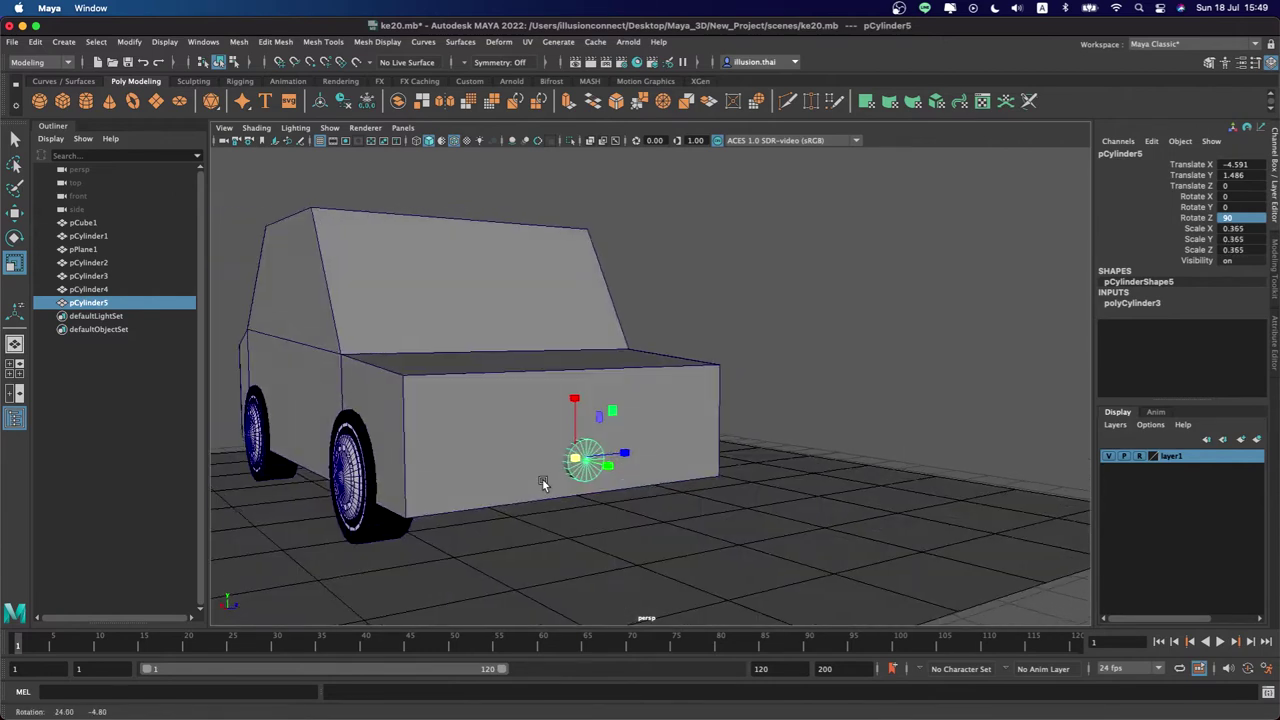
pyautogui.press('w')
pyautogui.moveTo(566, 398); pyautogui.dragTo(567, 353)
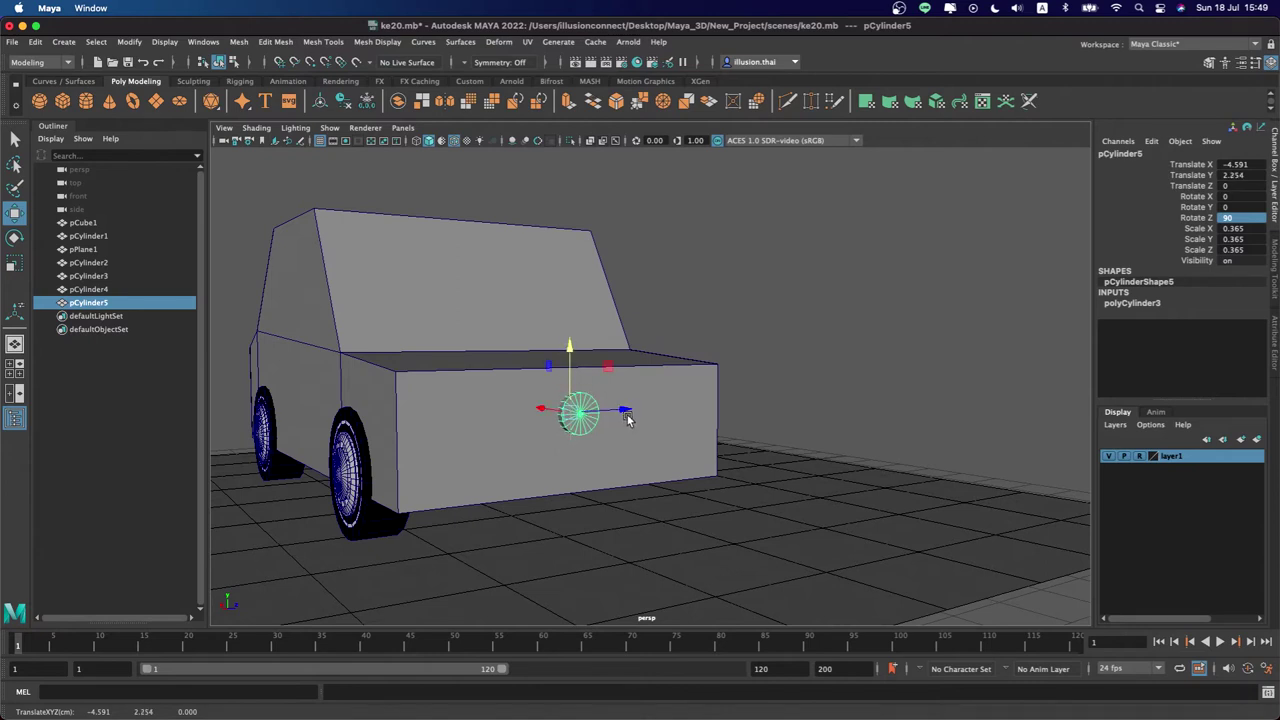
pyautogui.moveTo(621, 414); pyautogui.dragTo(485, 416)
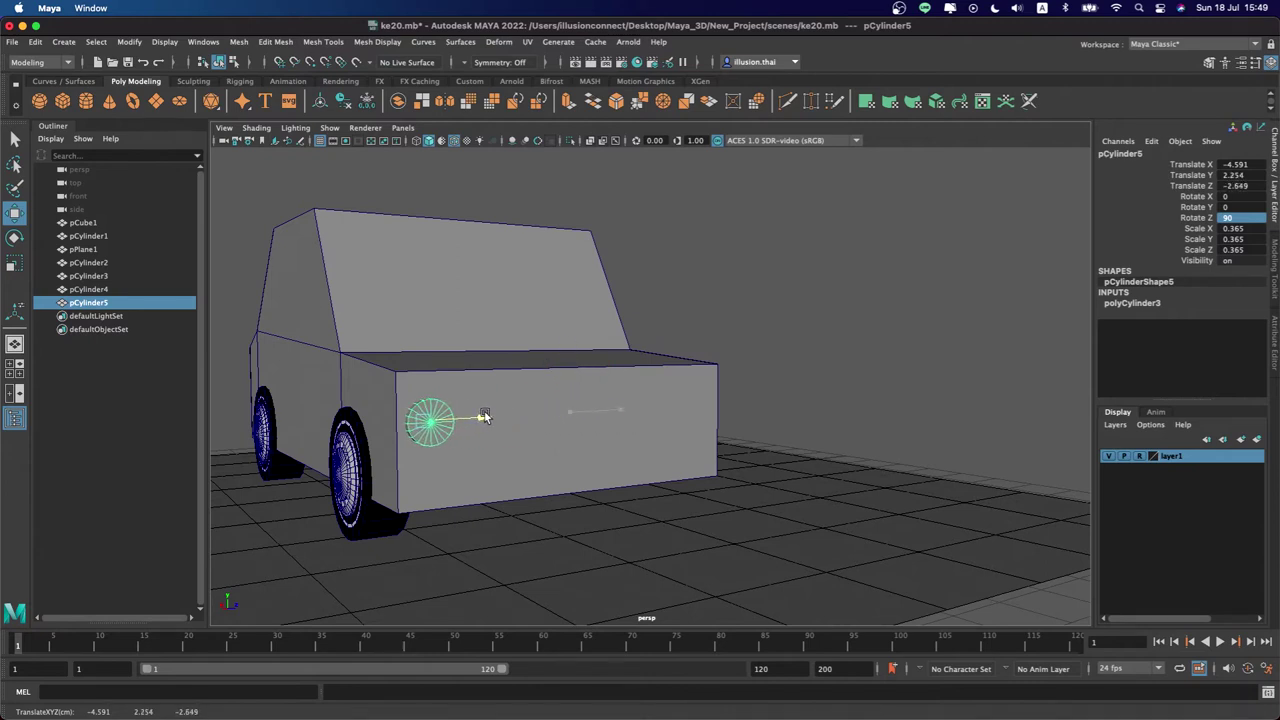
pyautogui.moveTo(485, 416); pyautogui.dragTo(568, 415)
pyautogui.click(745, 360)
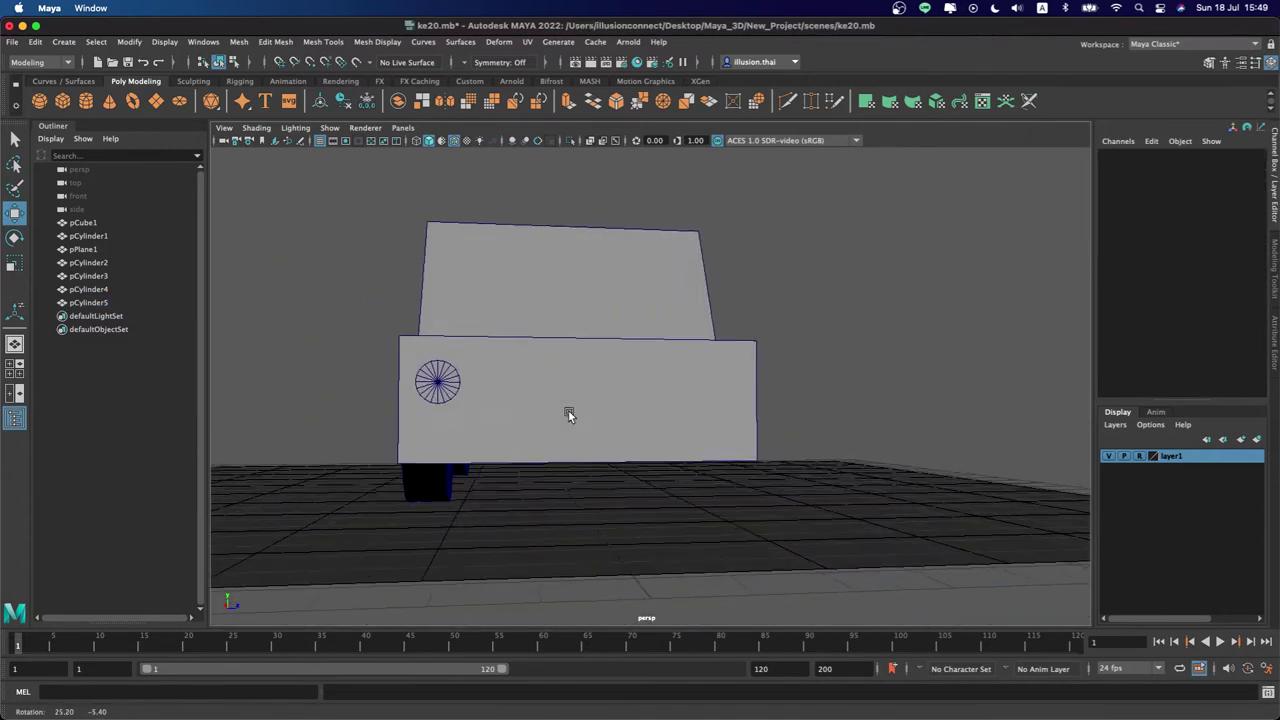
# Select the car body pCube1 and switch it to vertex editing
pyautogui.click(568, 414)
pyautogui.rightClick(543, 403)
pyautogui.moveTo(553, 381)
pyautogui.keyDown('alt'); pyautogui.mouseDown()
pyautogui.moveTo(692, 418)
pyautogui.moveTo(768, 210)
pyautogui.moveTo(620, 536)
pyautogui.moveTo(590, 476)
pyautogui.mouseUp(); pyautogui.keyUp('alt')
pyautogui.press('F11')
pyautogui.moveTo(437, 225); pyautogui.dragTo(559, 537)
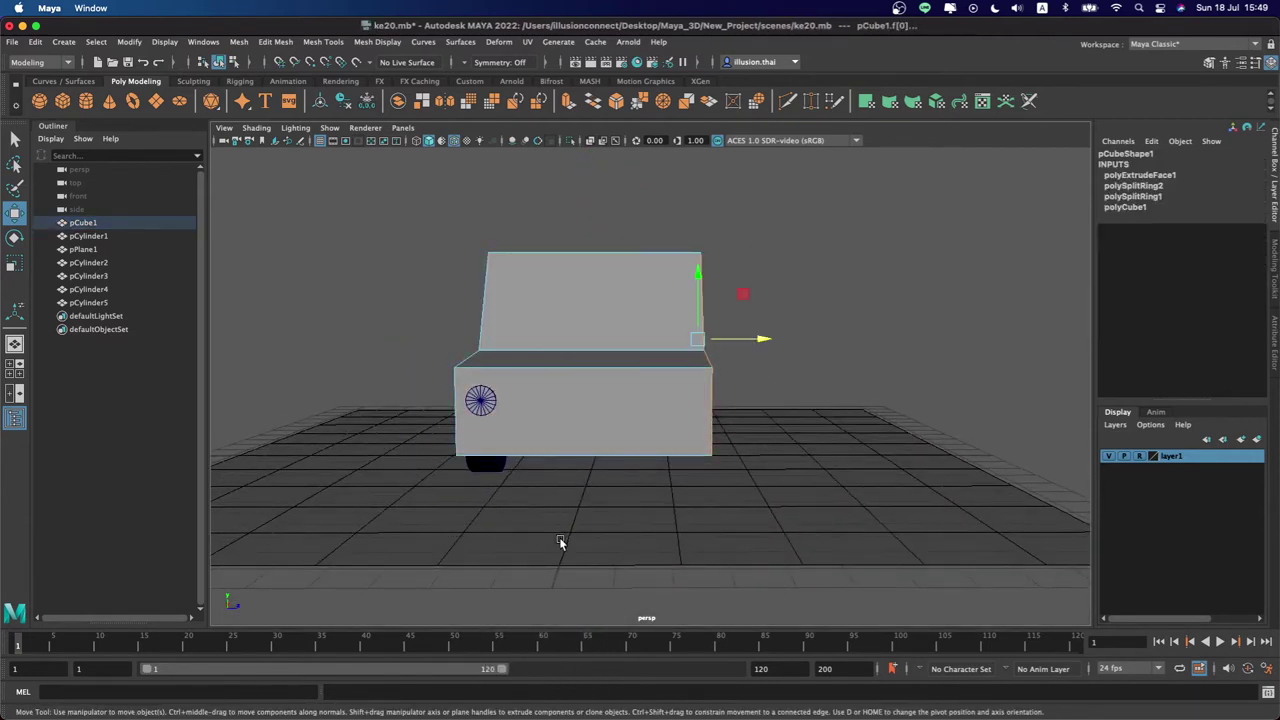
pyautogui.press('q')
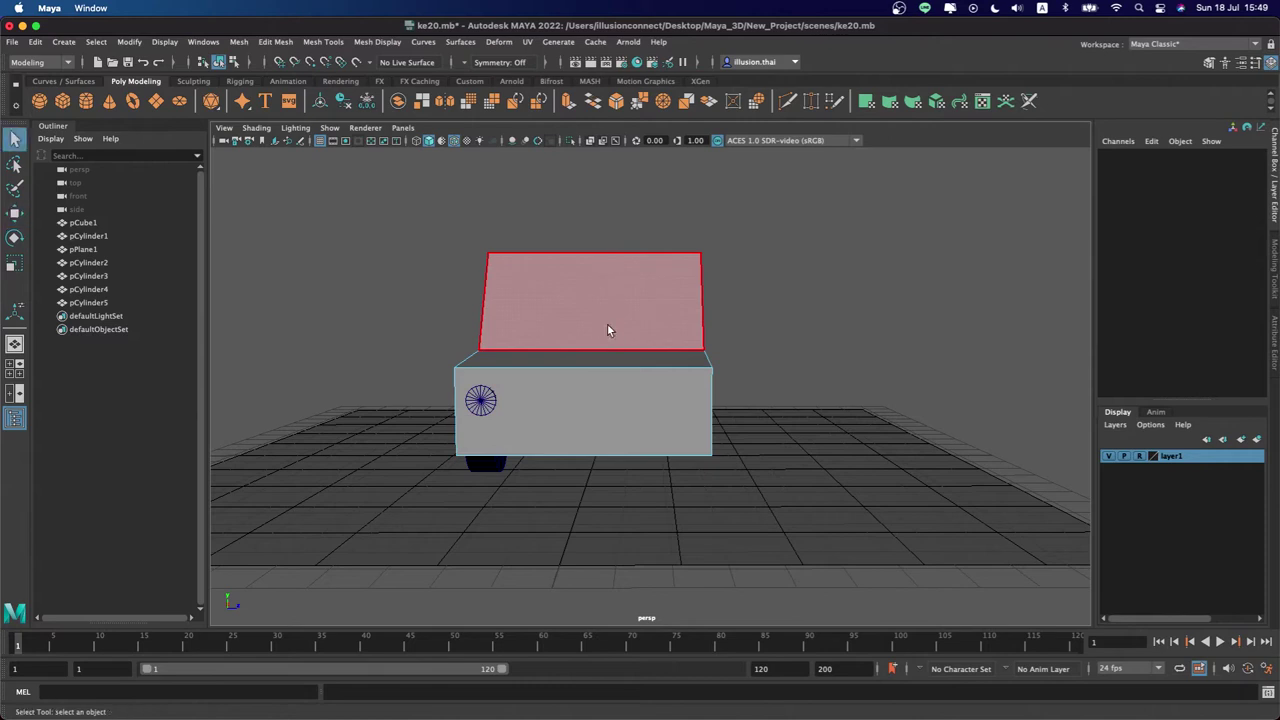
pyautogui.rightClick(607, 325)
pyautogui.click(541, 325)
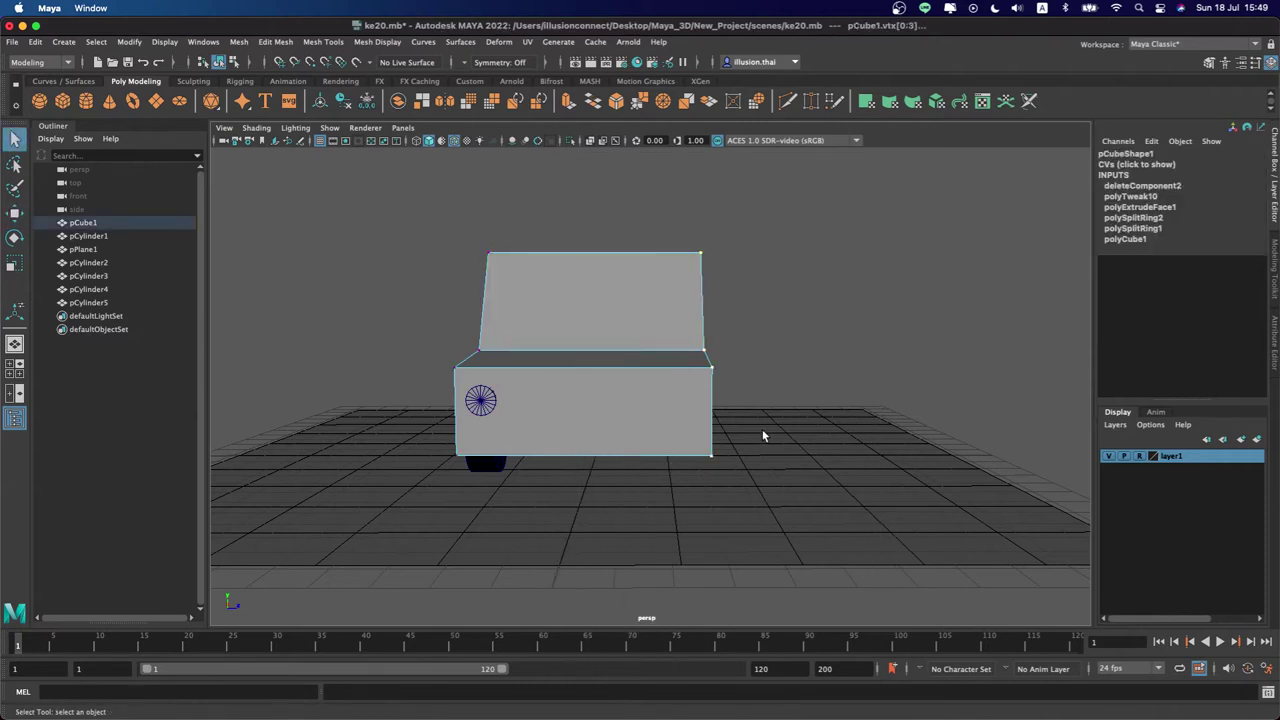
# In wireframe, shift the four right-side body vertices along X, then return to shaded object mode
pyautogui.press('4')
pyautogui.moveTo(740, 475); pyautogui.dragTo(680, 235)
pyautogui.press('w')
pyautogui.moveTo(752, 344)
pyautogui.mouseDown()
pyautogui.moveTo(593, 470)
pyautogui.moveTo(624, 467)
pyautogui.mouseUp()
pyautogui.rightClick(562, 339)
pyautogui.click(617, 318)
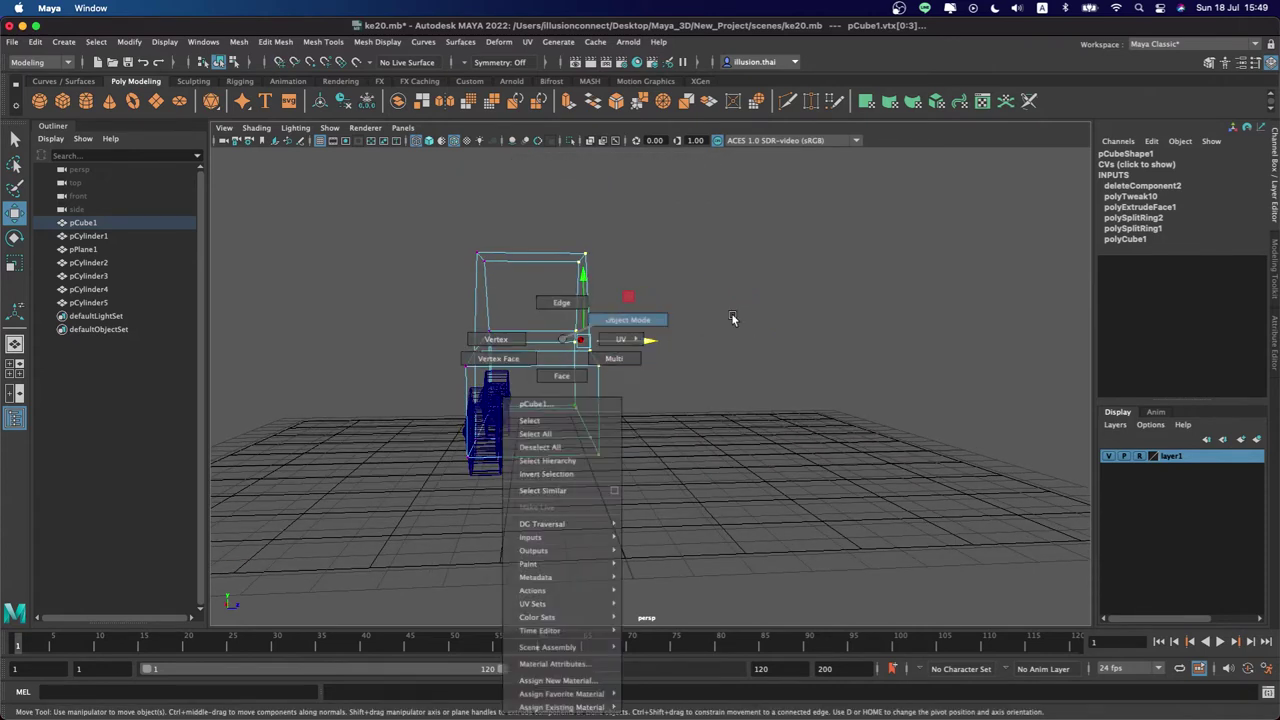
pyautogui.press('5')
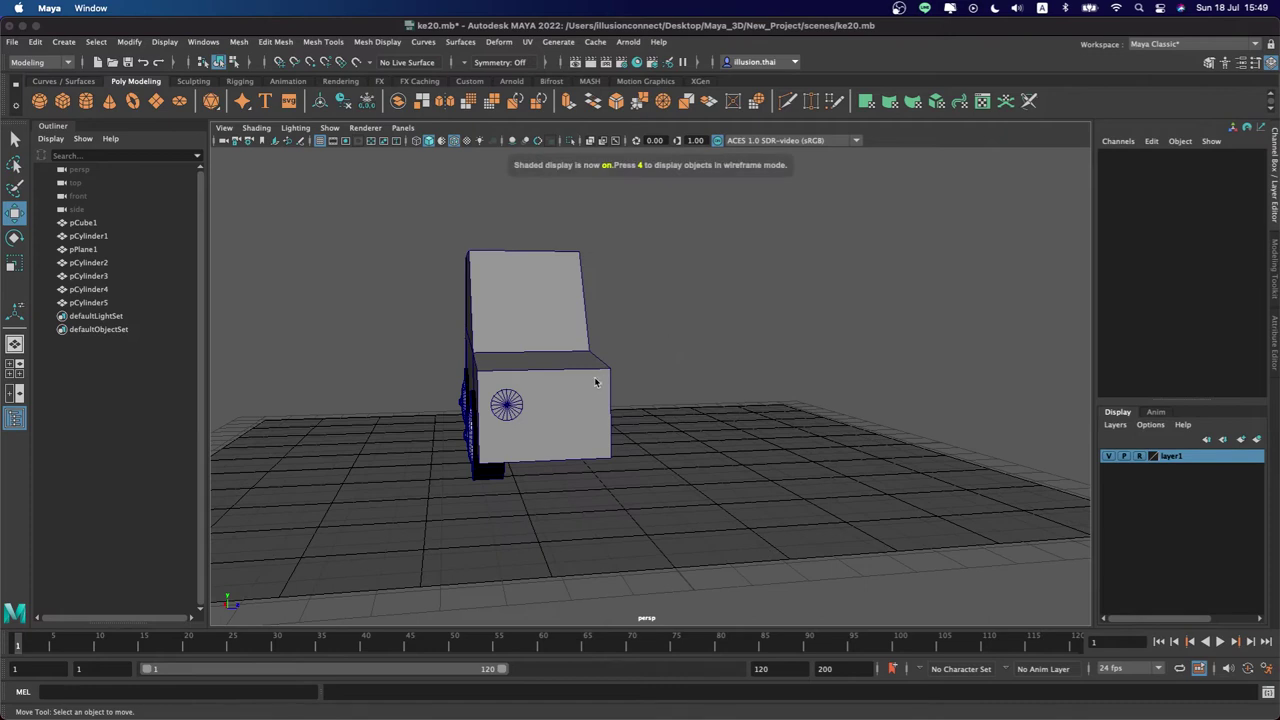
pyautogui.keyDown('alt'); pyautogui.moveTo(595, 382); pyautogui.dragTo(656, 375); pyautogui.keyUp('alt')
pyautogui.scroll(1, 555, 375)
# Zoom in on the car's front and nudge the headlight cylinder slightly along X
pyautogui.scroll(2, 582, 386)
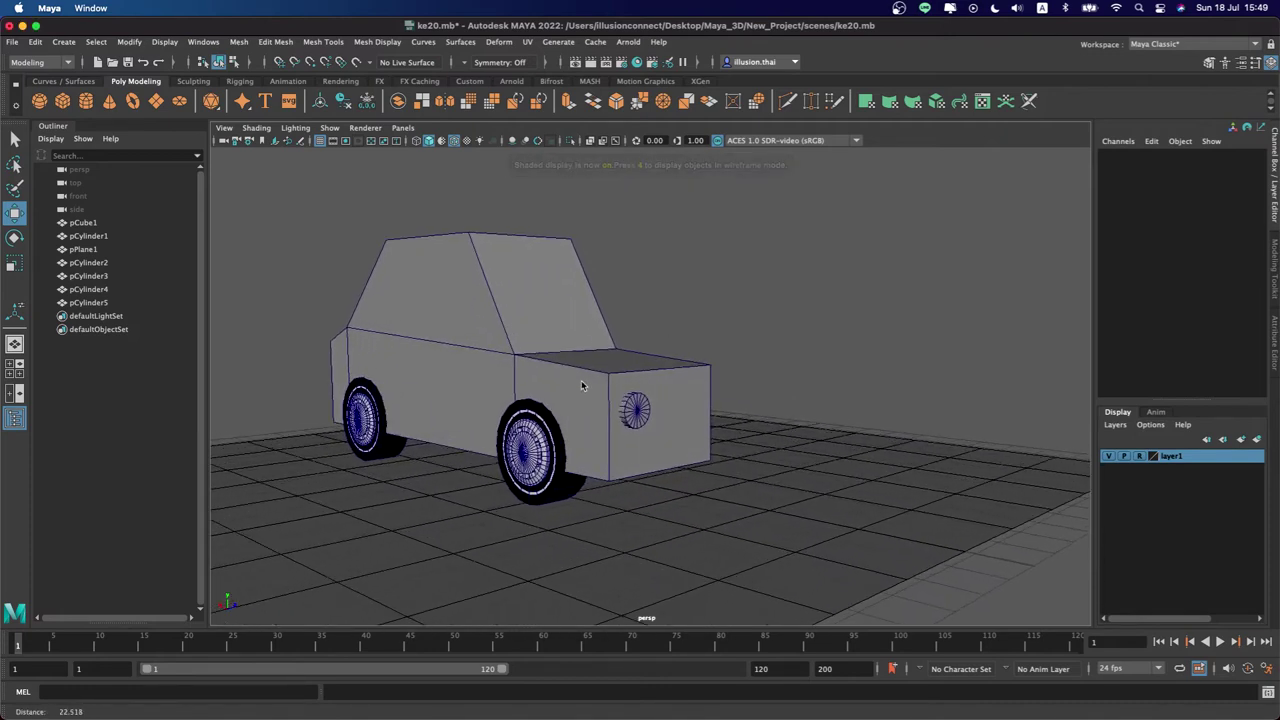
pyautogui.scroll(2, 688, 395)
pyautogui.scroll(1, 643, 397)
pyautogui.click(600, 400)
pyautogui.scroll(1, 603, 418)
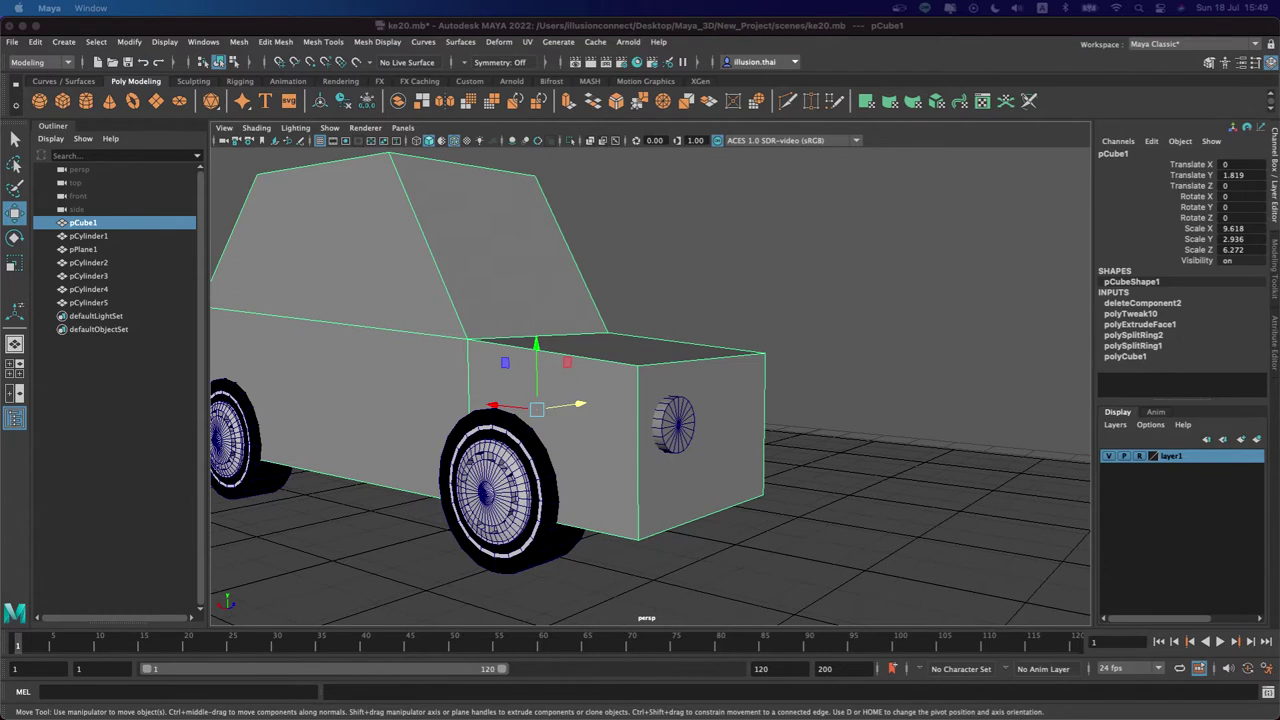
pyautogui.click(884, 428)
pyautogui.click(743, 417)
pyautogui.click(677, 424)
pyautogui.moveTo(625, 420); pyautogui.dragTo(619, 424)
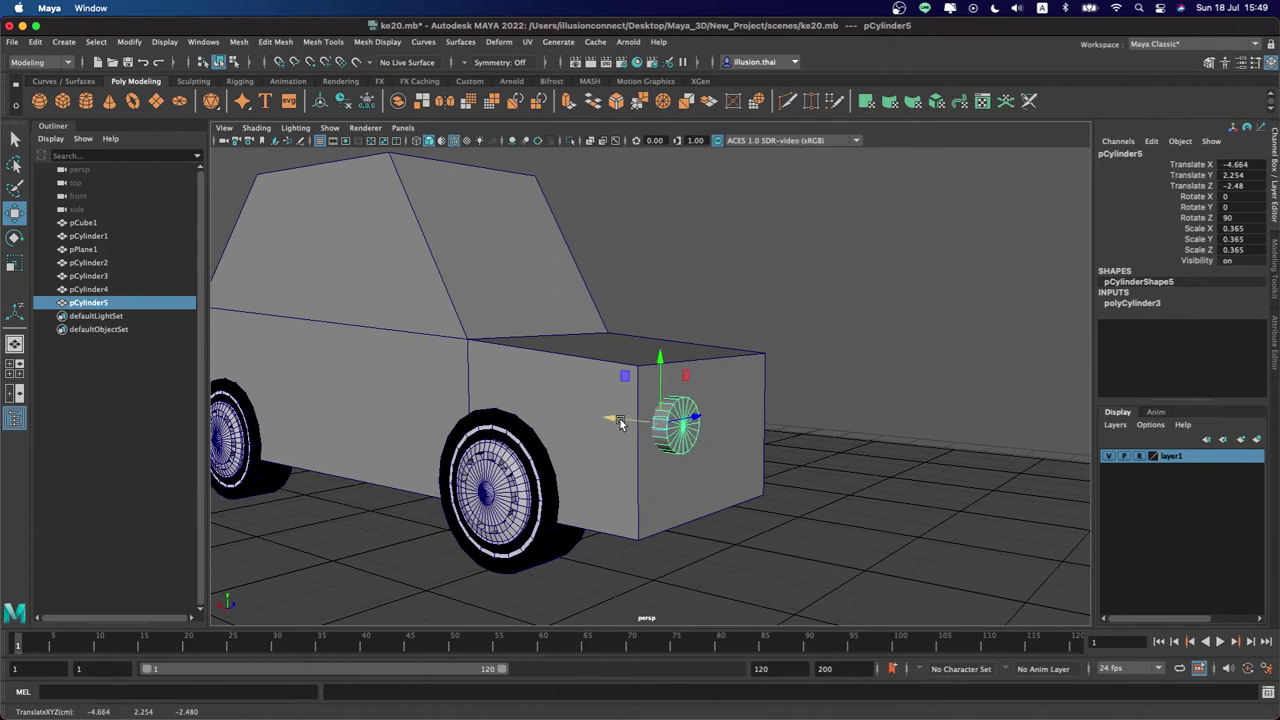
# Set the headlight cylinder pCylinder5's cap subdivisions to 0
pyautogui.rightClick(686, 440)
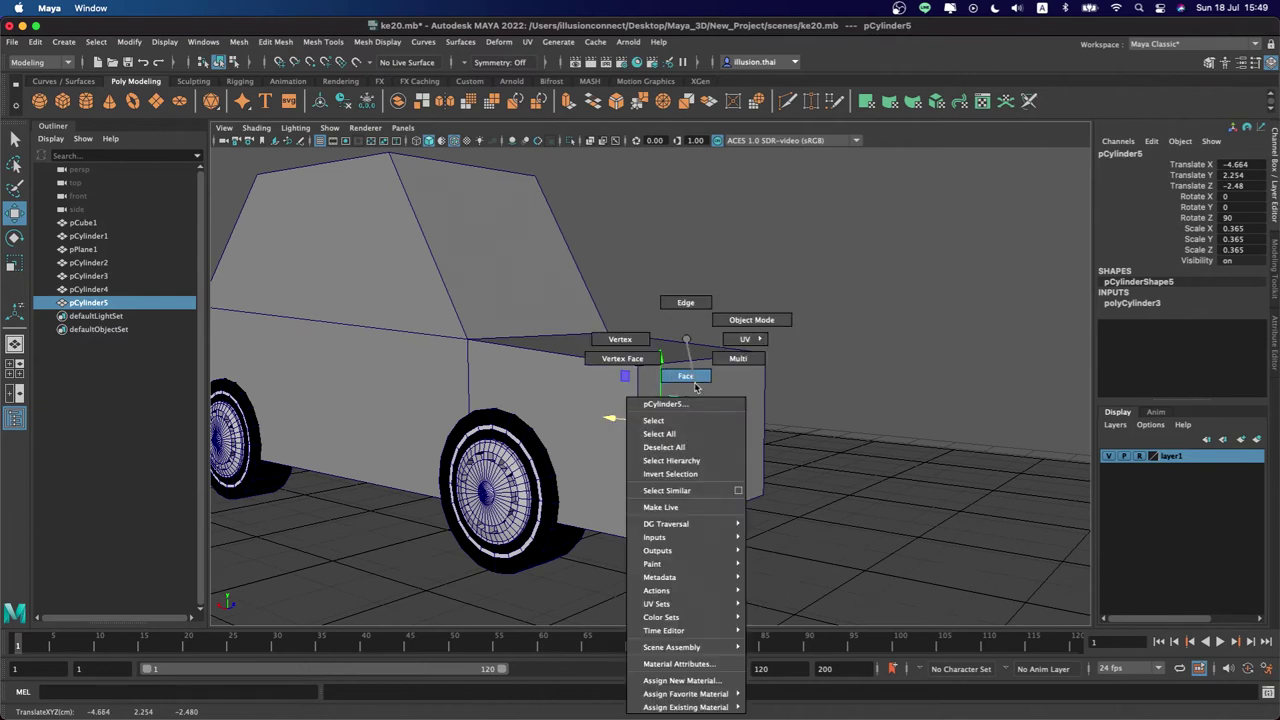
pyautogui.click(750, 320)
pyautogui.click(825, 388)
pyautogui.click(700, 421)
pyautogui.click(1126, 302)
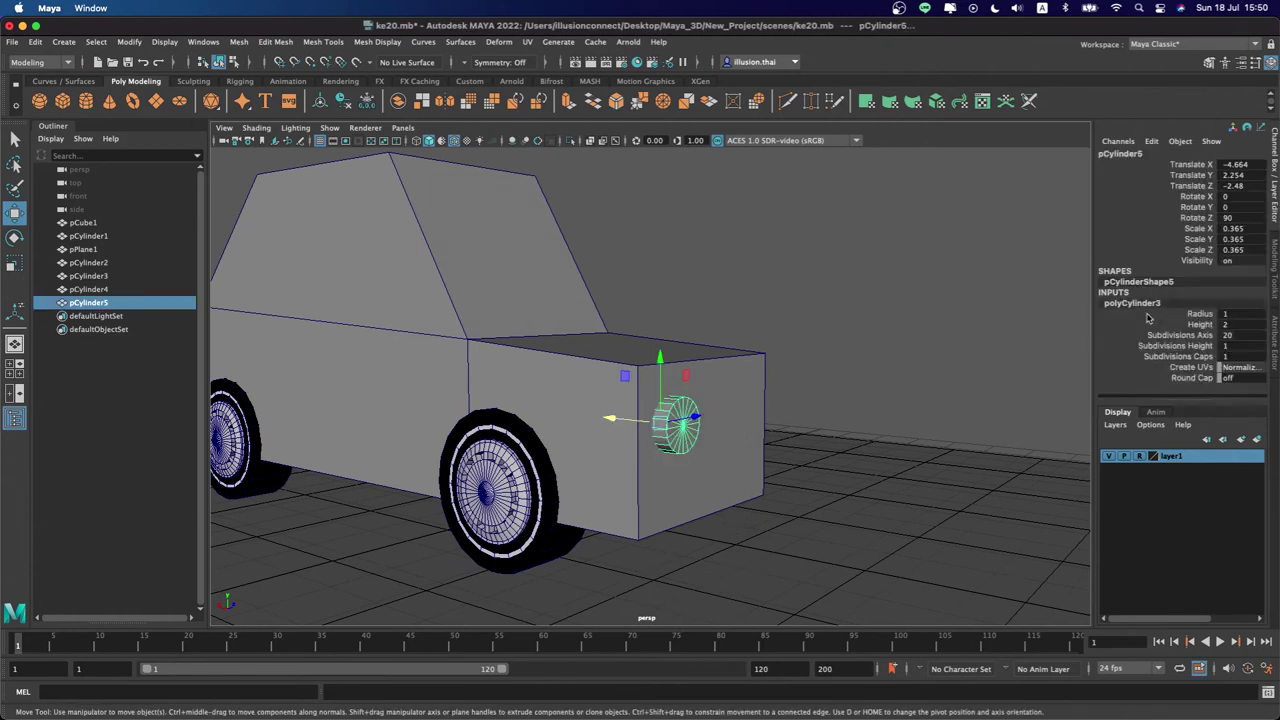
pyautogui.doubleClick(1238, 356)
pyautogui.write('0')
pyautogui.press('Return')
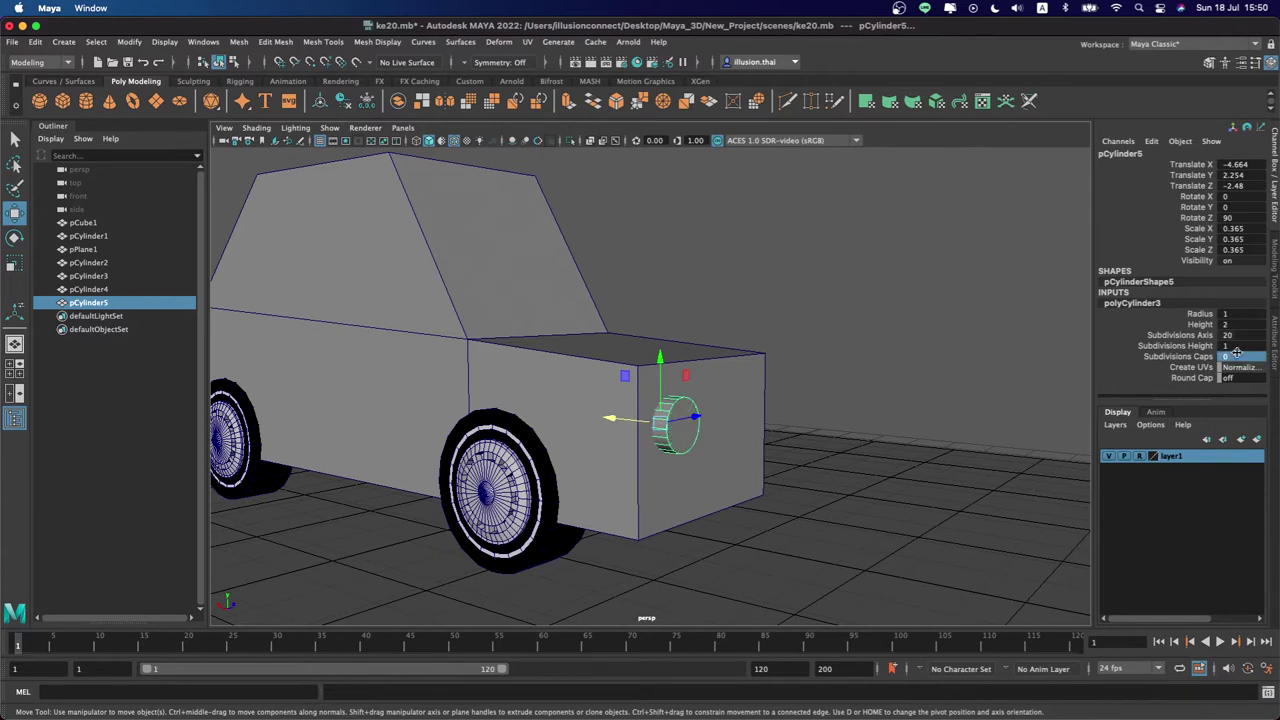
# Extrude the headlight's front cap outward 0.067 and inset it slightly for a rimmed lens
pyautogui.moveTo(695, 440); pyautogui.dragTo(699, 389, button='right')
pyautogui.click(694, 440)
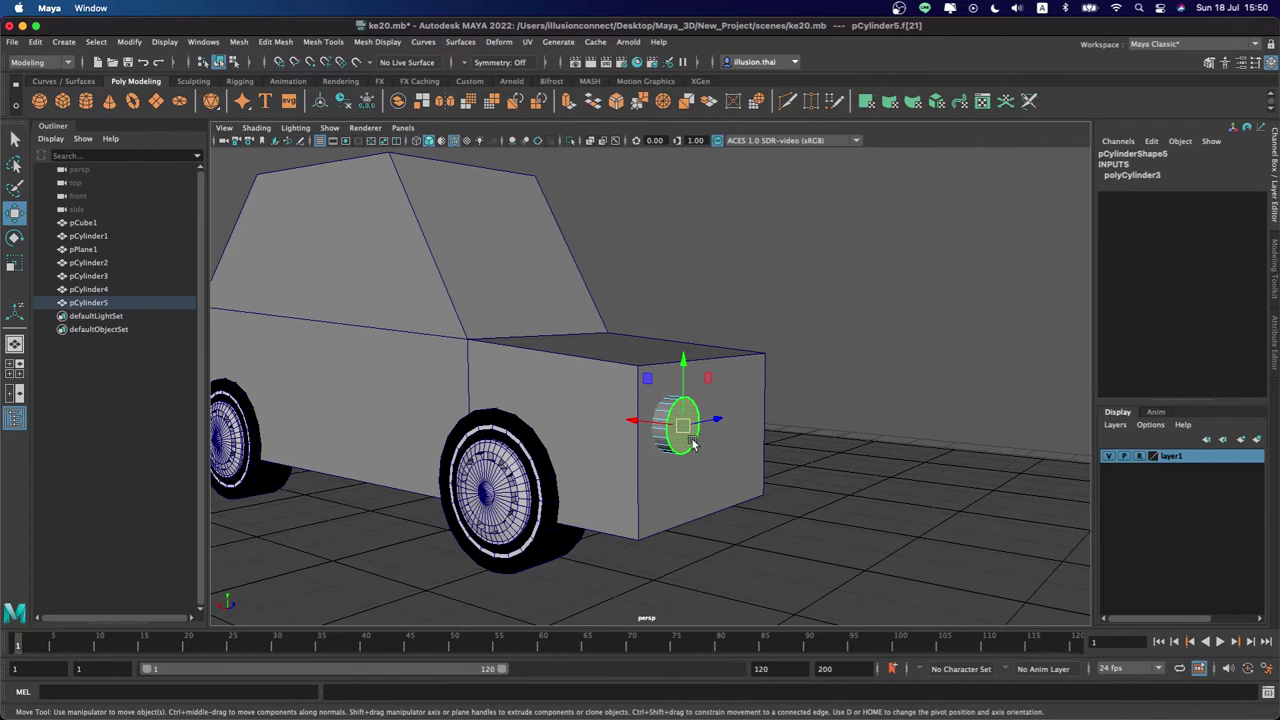
pyautogui.hotkey('ctrl', 'e')
pyautogui.moveTo(697, 436)
pyautogui.mouseDown()
pyautogui.moveTo(719, 432)
pyautogui.moveTo(677, 427)
pyautogui.mouseUp()
pyautogui.press('r')
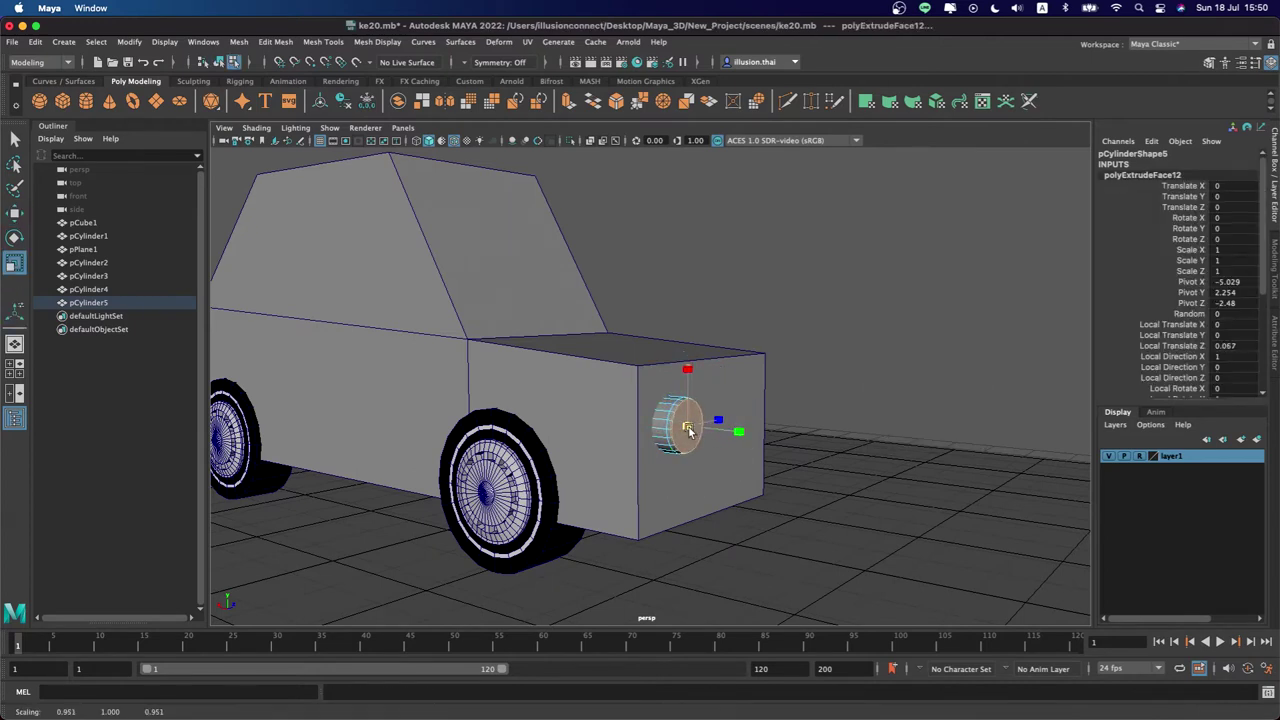
pyautogui.press('q')
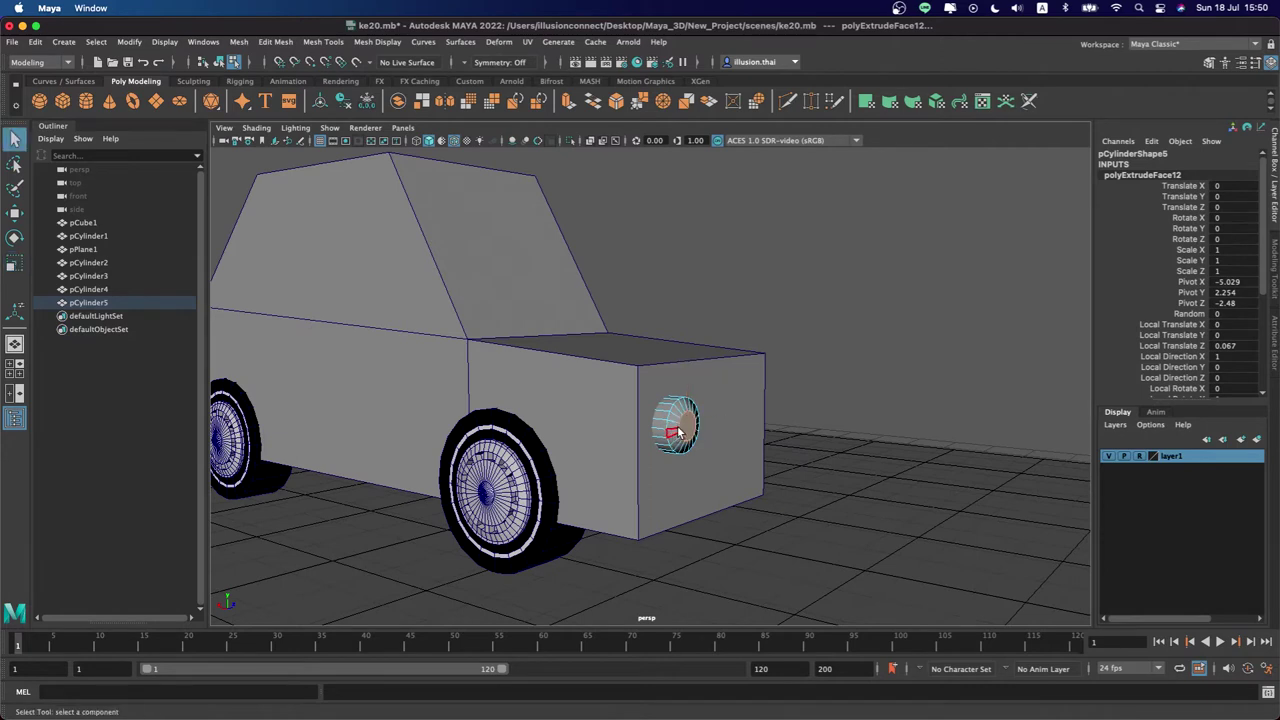
pyautogui.moveTo(676, 339); pyautogui.dragTo(738, 325, button='right')
pyautogui.click(822, 362)
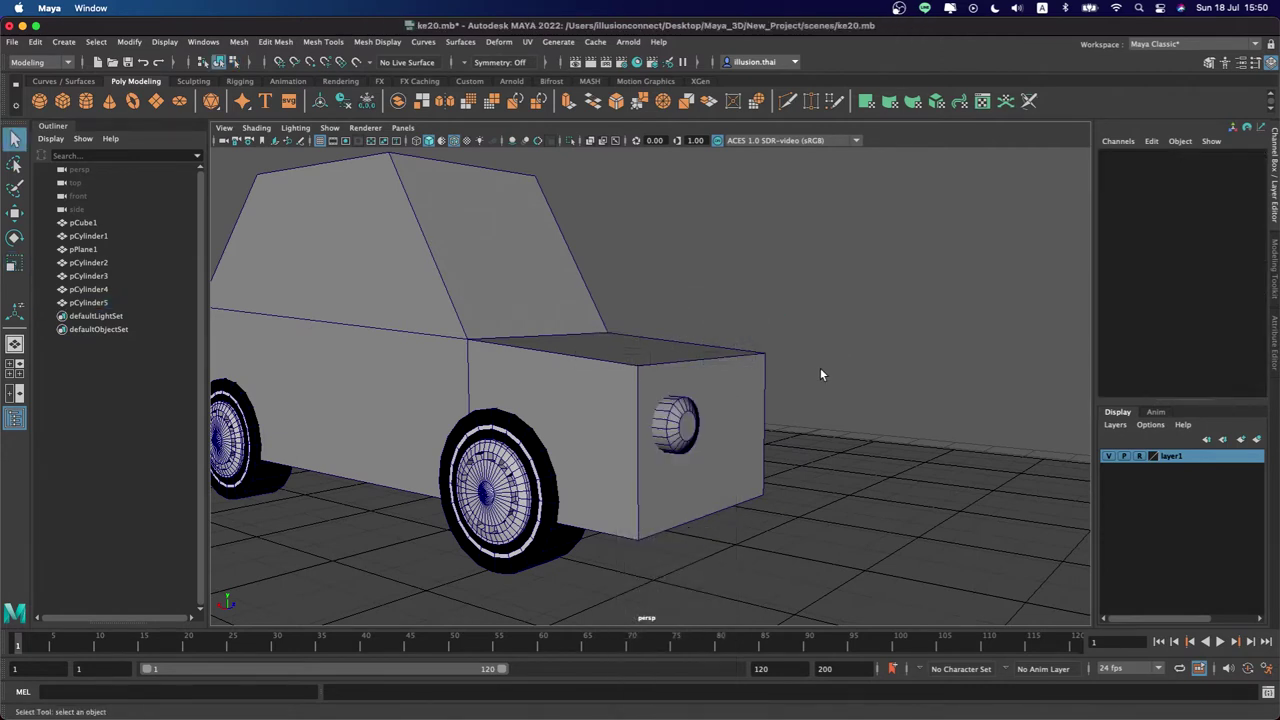
pyautogui.keyDown('alt'); pyautogui.moveTo(818, 368); pyautogui.dragTo(783, 377); pyautogui.keyUp('alt')
pyautogui.scroll(5, 783, 375)
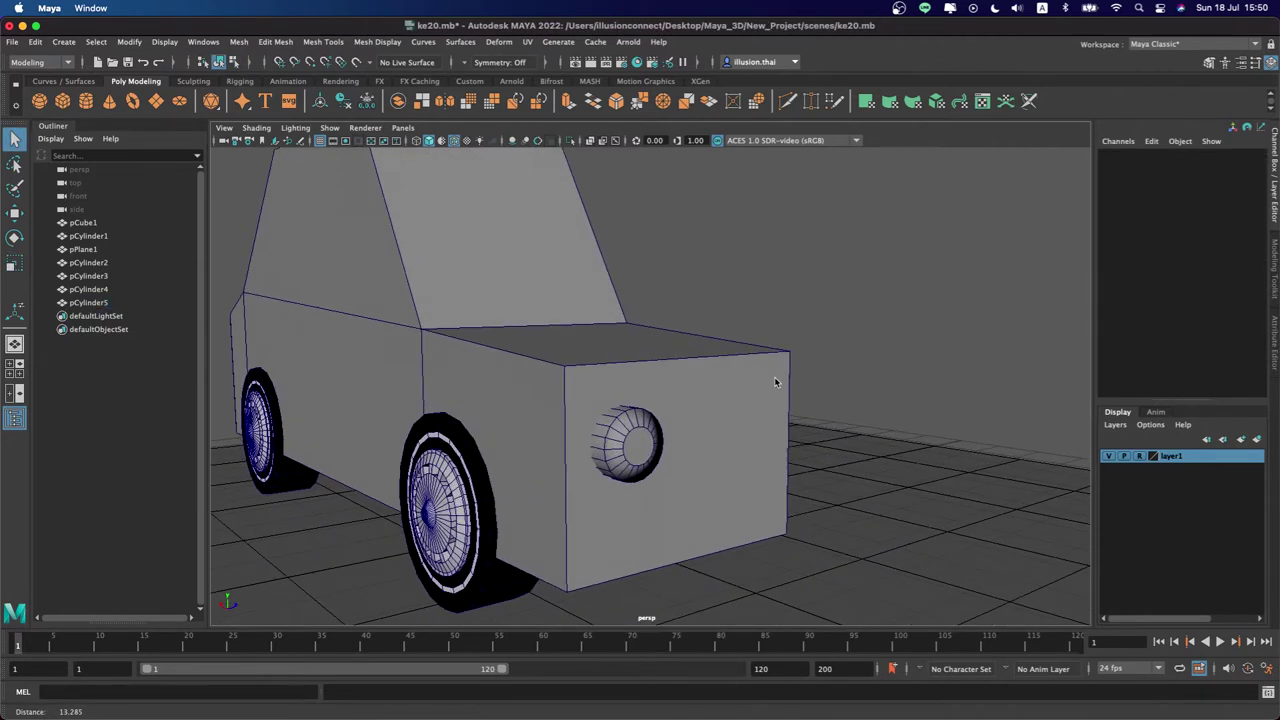
# Create a polygon cube, pCube2, and move it onto the headlight
pyautogui.click(62, 101)
pyautogui.press('w')
pyautogui.moveTo(557, 425)
pyautogui.mouseDown()
pyautogui.moveTo(694, 457)
pyautogui.moveTo(625, 456)
pyautogui.moveTo(524, 370)
pyautogui.mouseUp()
pyautogui.moveTo(507, 358)
pyautogui.mouseDown(button='middle')
pyautogui.moveTo(505, 382)
pyautogui.moveTo(553, 421)
pyautogui.mouseUp(button='middle')
pyautogui.keyDown('alt'); pyautogui.moveTo(553, 421); pyautogui.dragTo(540, 429); pyautogui.keyUp('alt')
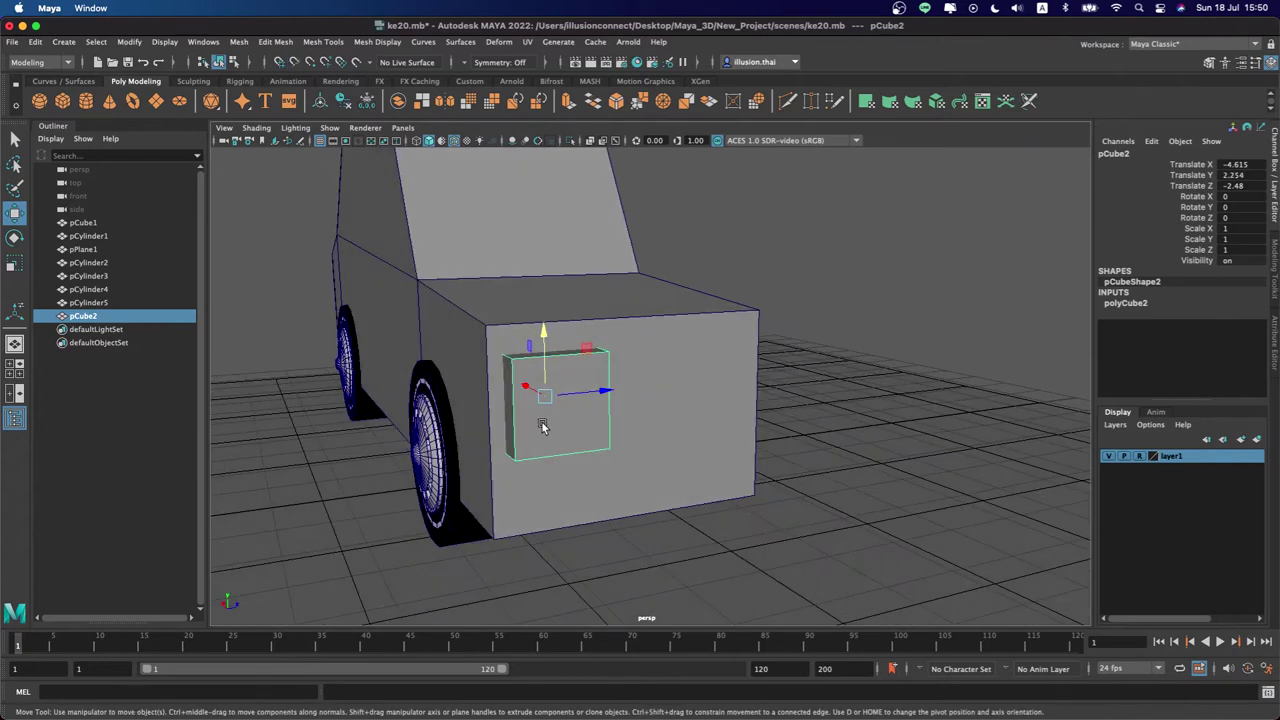
# Extrude and inset the cube's front face, then recess it to form a rimmed housing
pyautogui.rightClick(544, 428)
pyautogui.click(542, 376)
pyautogui.click(593, 438)
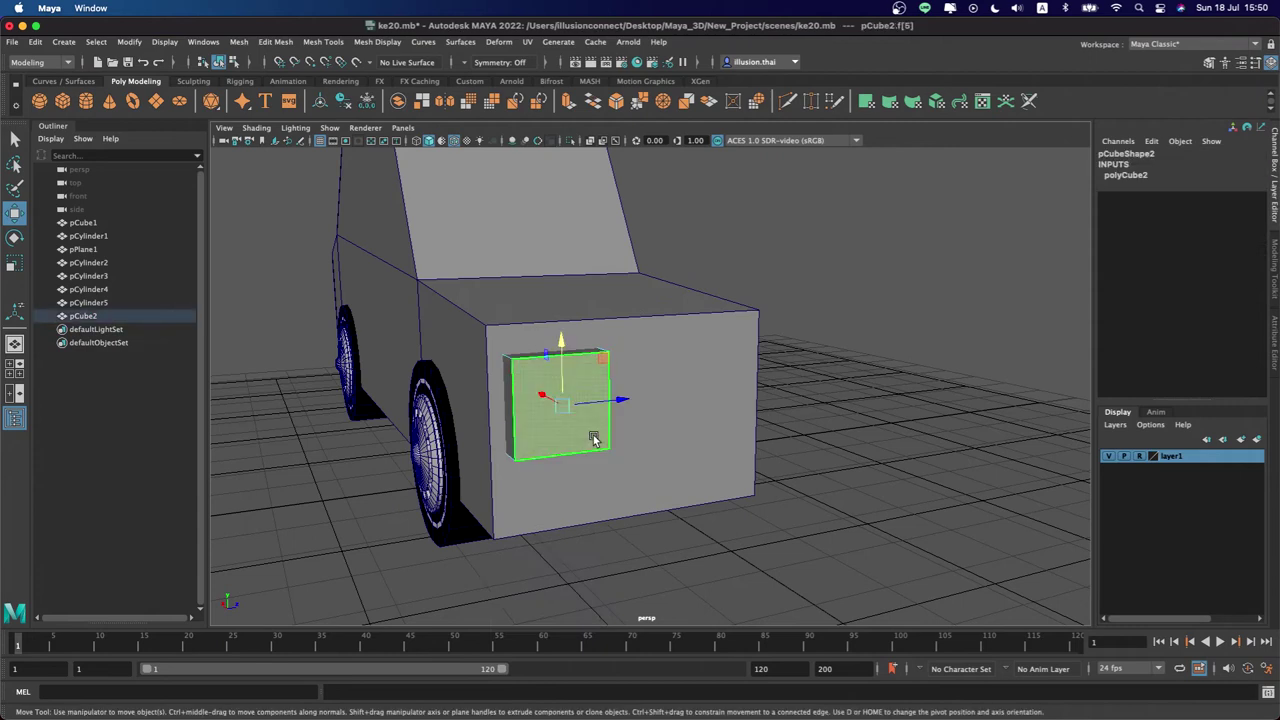
pyautogui.hotkey('ctrl', 'e')
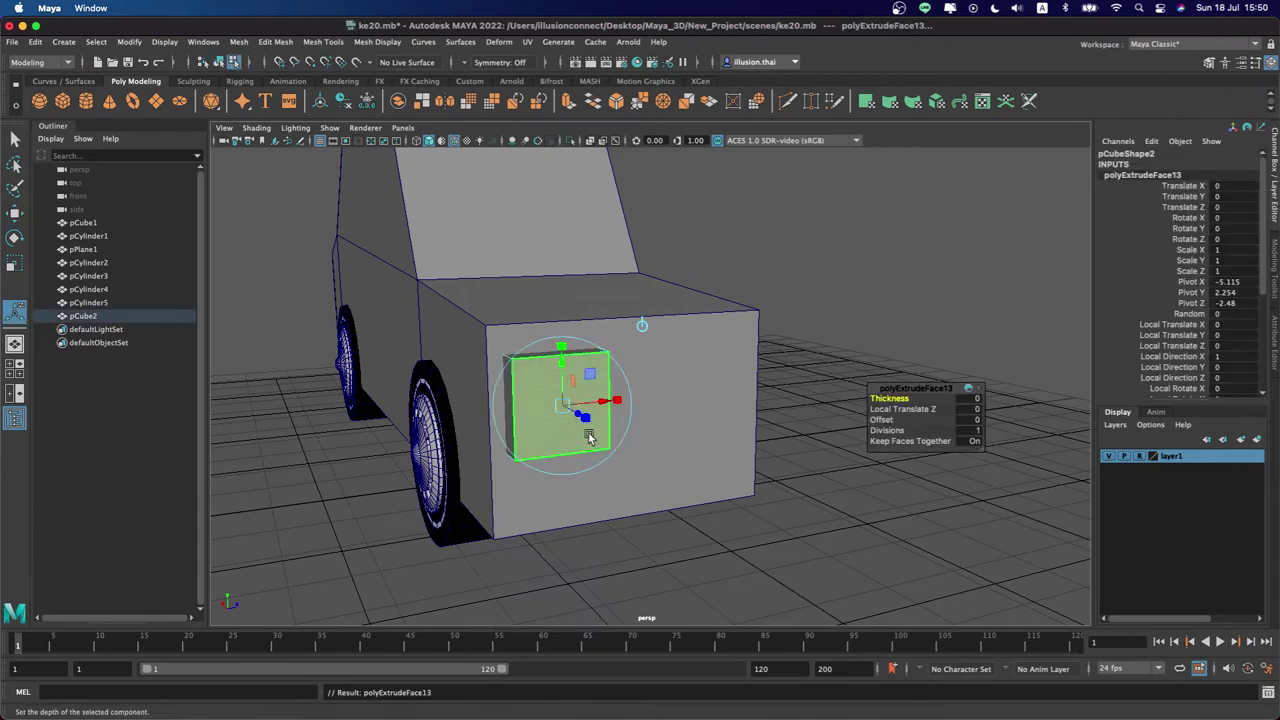
pyautogui.press('r')
pyautogui.moveTo(561, 405); pyautogui.dragTo(540, 398)
pyautogui.press('w')
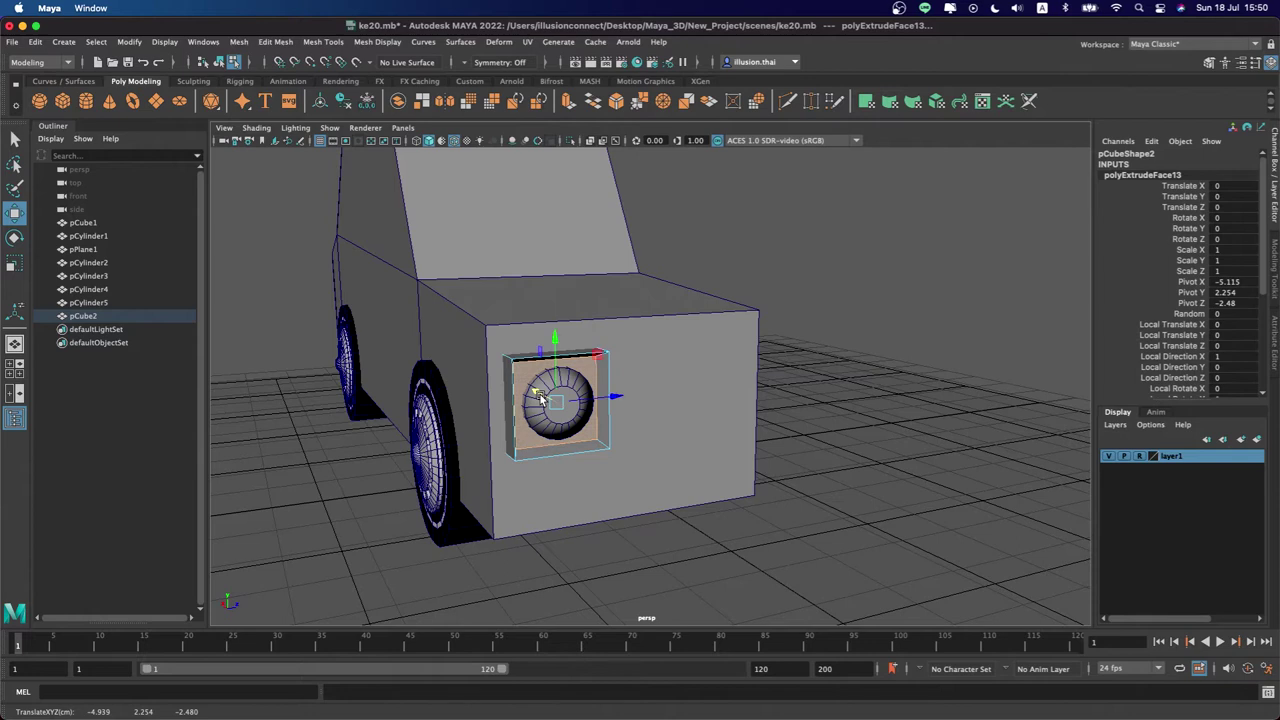
pyautogui.press('r')
pyautogui.moveTo(553, 402); pyautogui.dragTo(549, 406)
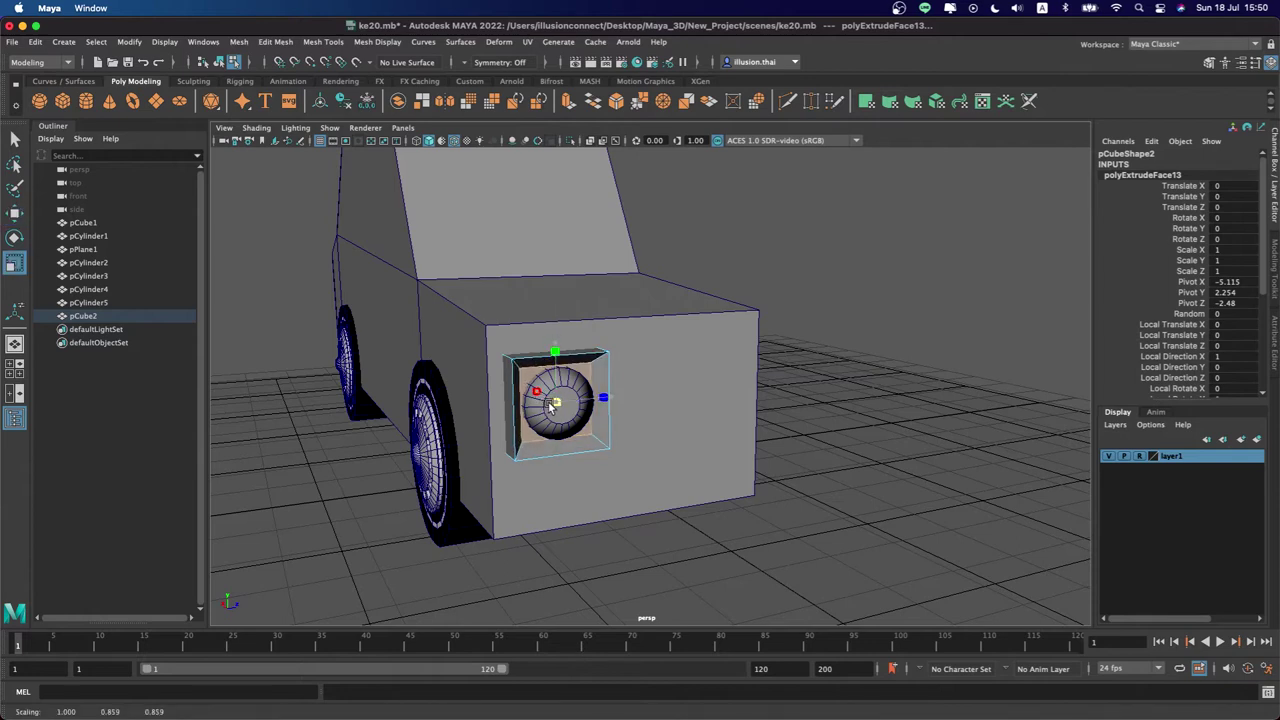
pyautogui.press('w')
pyautogui.rightClick(596, 340)
pyautogui.click(645, 321)
# Shrink the headlight box, making it slightly shorter and narrower
pyautogui.click(603, 357)
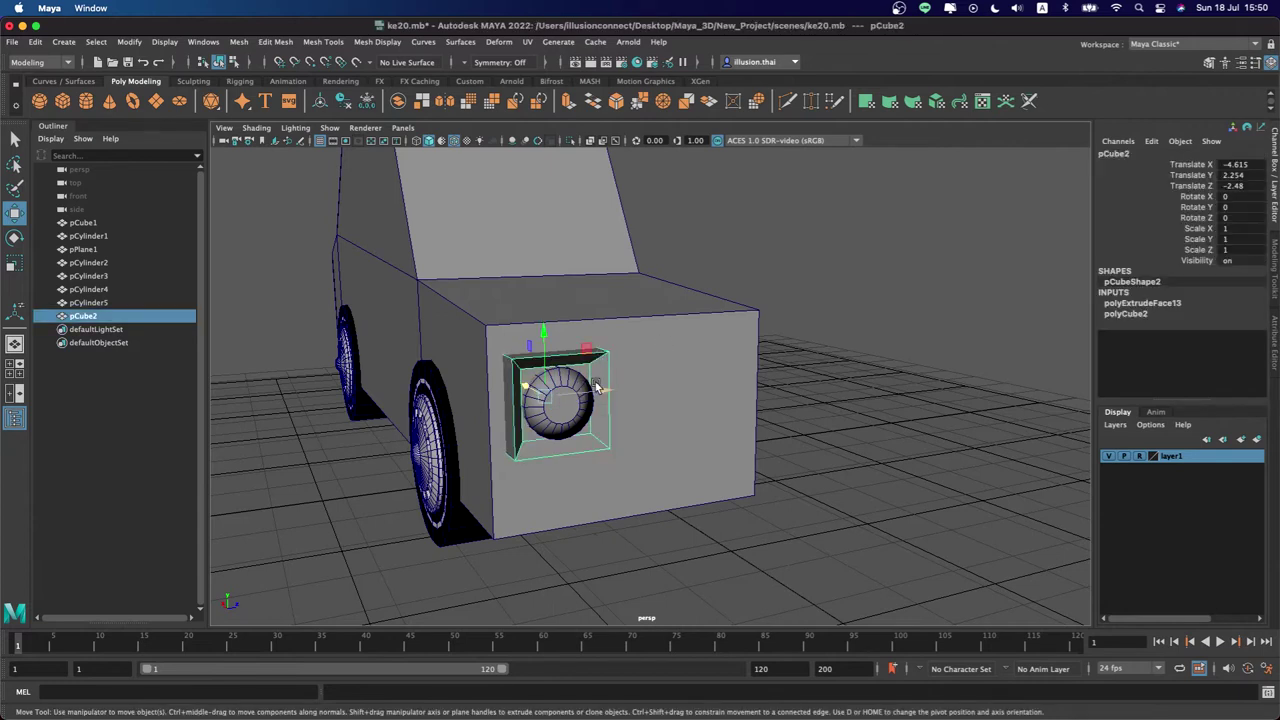
pyautogui.press('r')
pyautogui.moveTo(543, 395)
pyautogui.mouseDown()
pyautogui.moveTo(517, 391)
pyautogui.moveTo(507, 368)
pyautogui.moveTo(530, 402)
pyautogui.moveTo(529, 388)
pyautogui.mouseUp()
pyautogui.press('w')
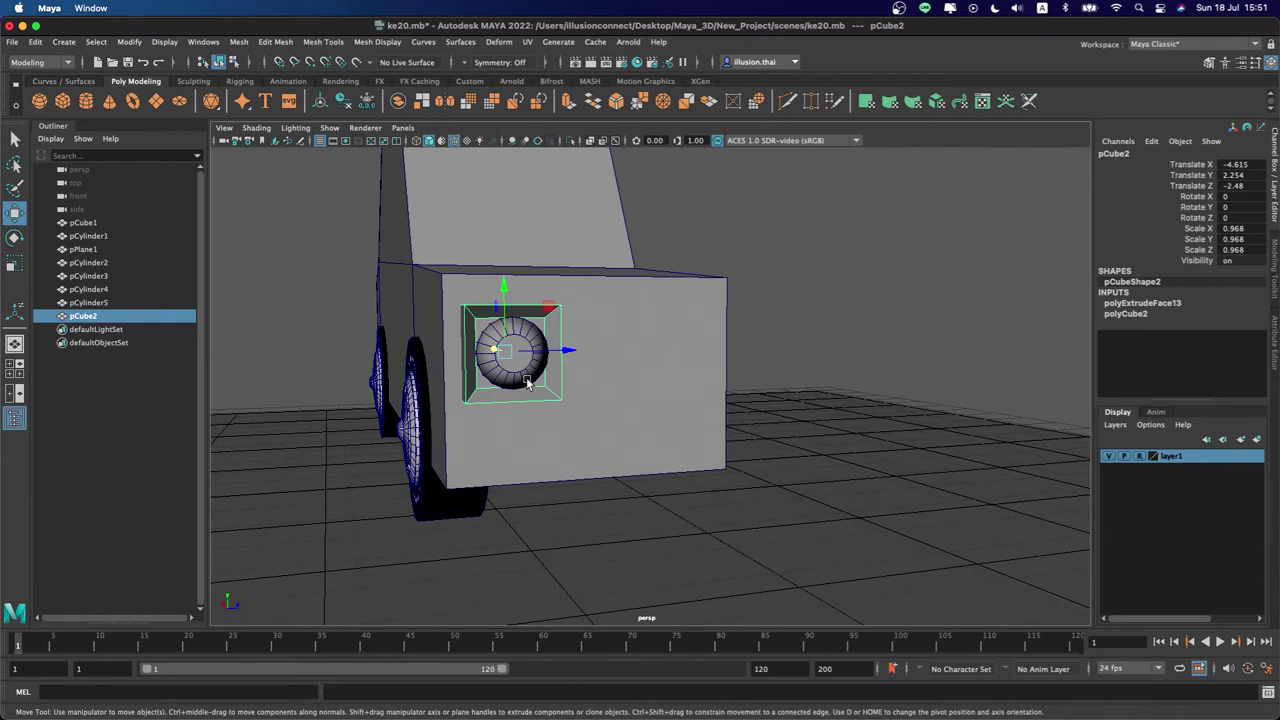
pyautogui.press('r')
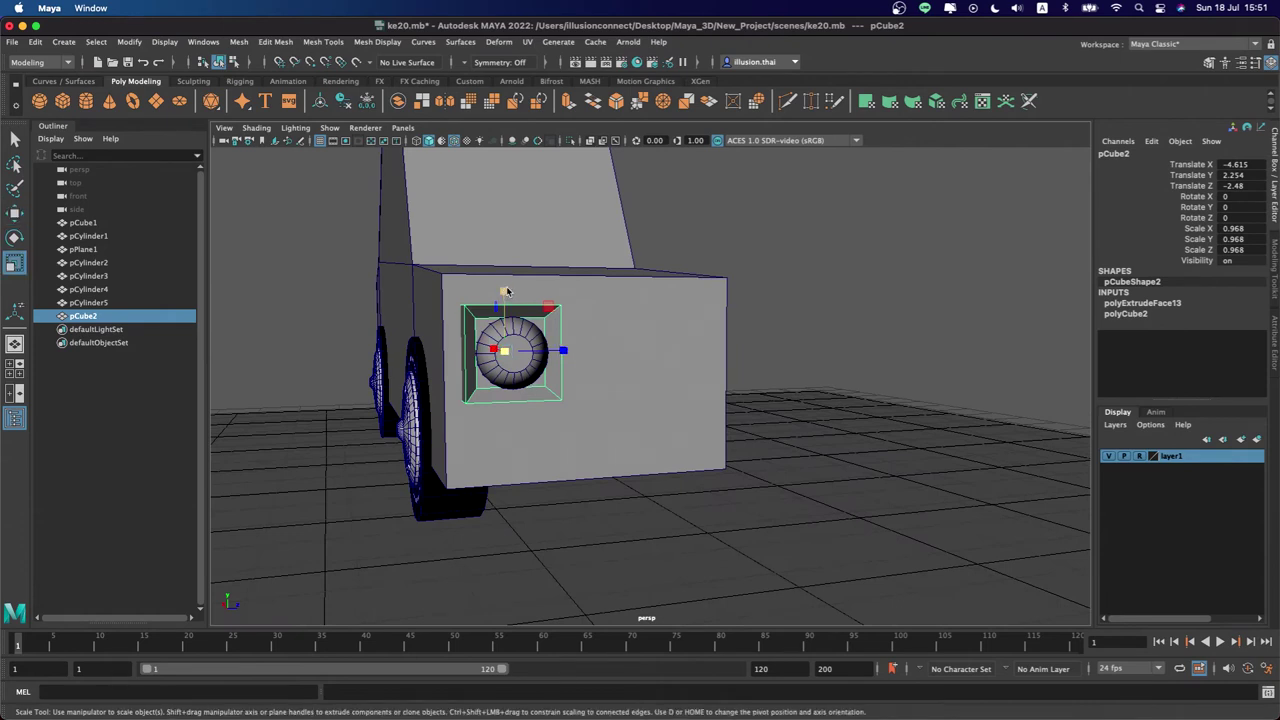
pyautogui.moveTo(507, 291); pyautogui.dragTo(504, 298)
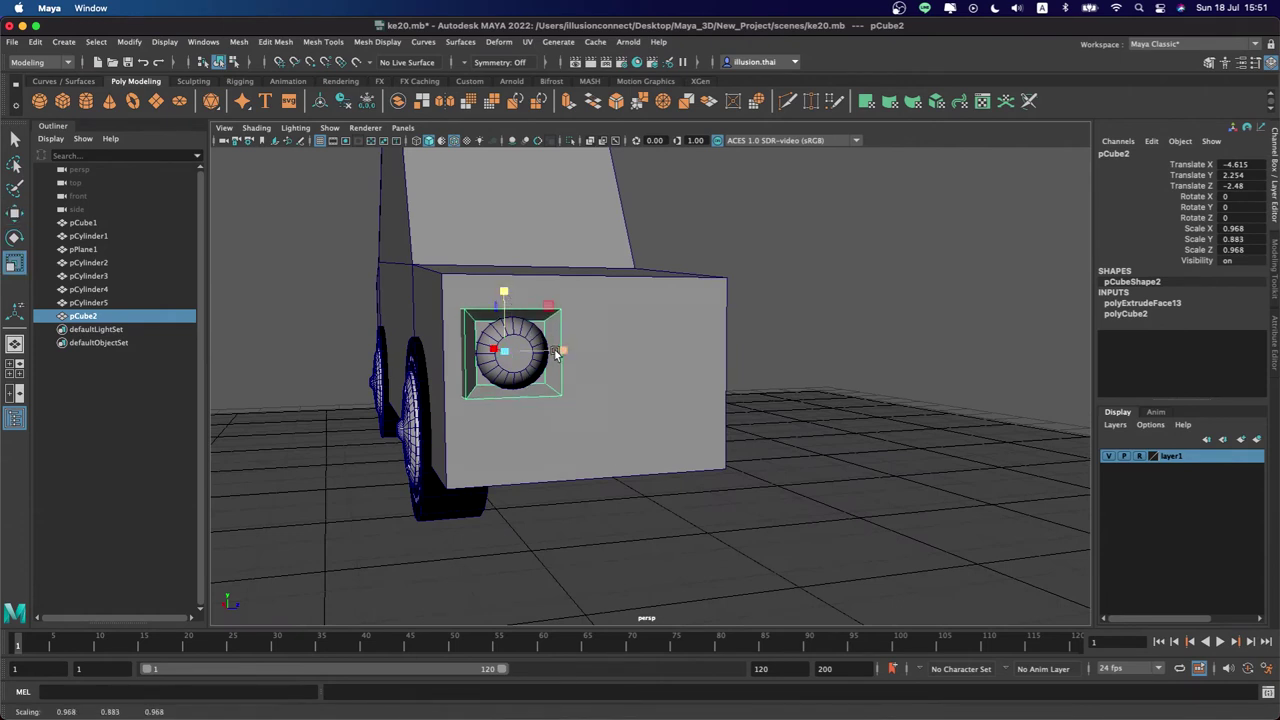
pyautogui.moveTo(565, 354); pyautogui.dragTo(545, 362)
pyautogui.press('w')
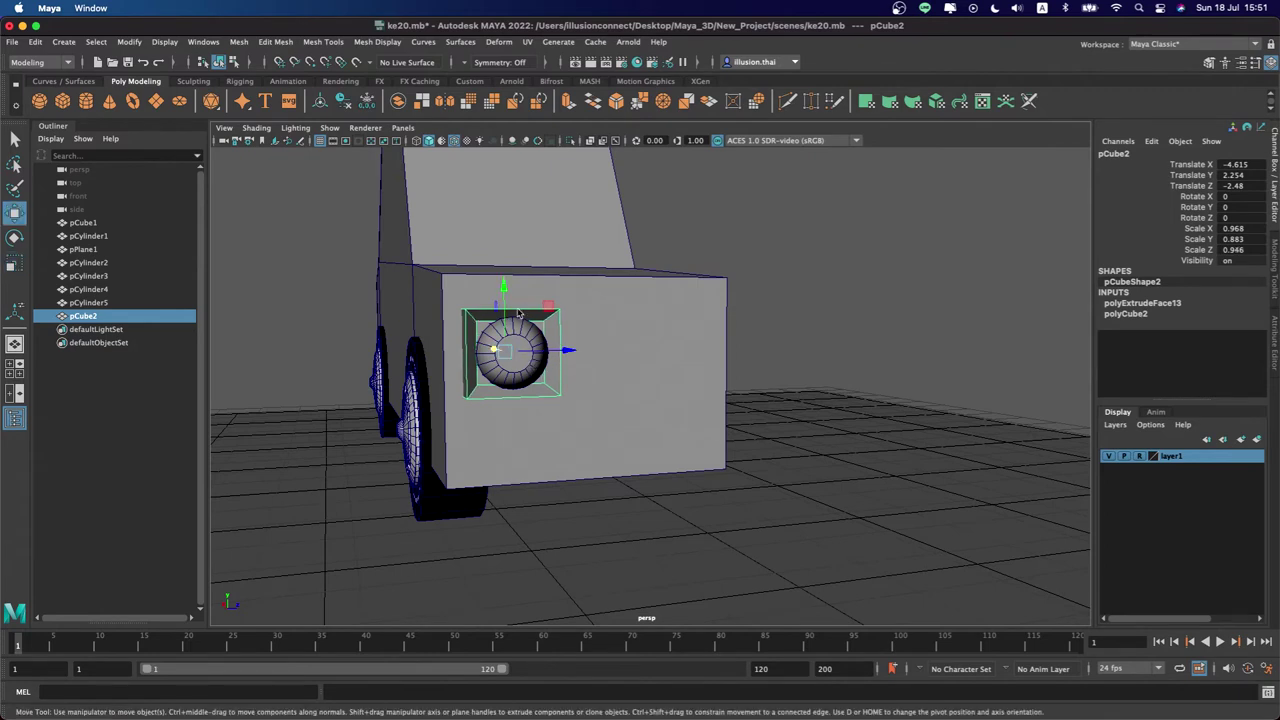
# Raise the headlight and its box together to Y 2.529 and shift them to Z -2.597
pyautogui.keyDown('shift'); pyautogui.click(521, 342); pyautogui.keyUp('shift')
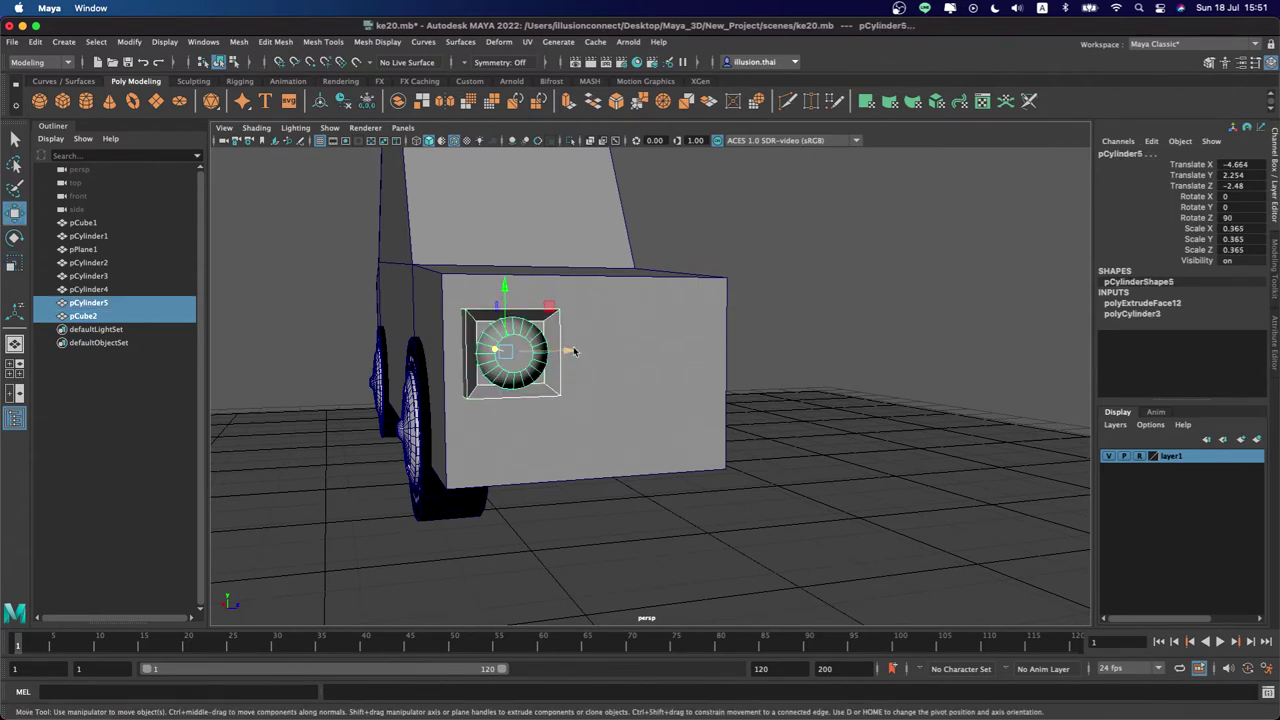
pyautogui.moveTo(504, 289); pyautogui.dragTo(503, 265)
pyautogui.moveTo(585, 330); pyautogui.dragTo(552, 322)
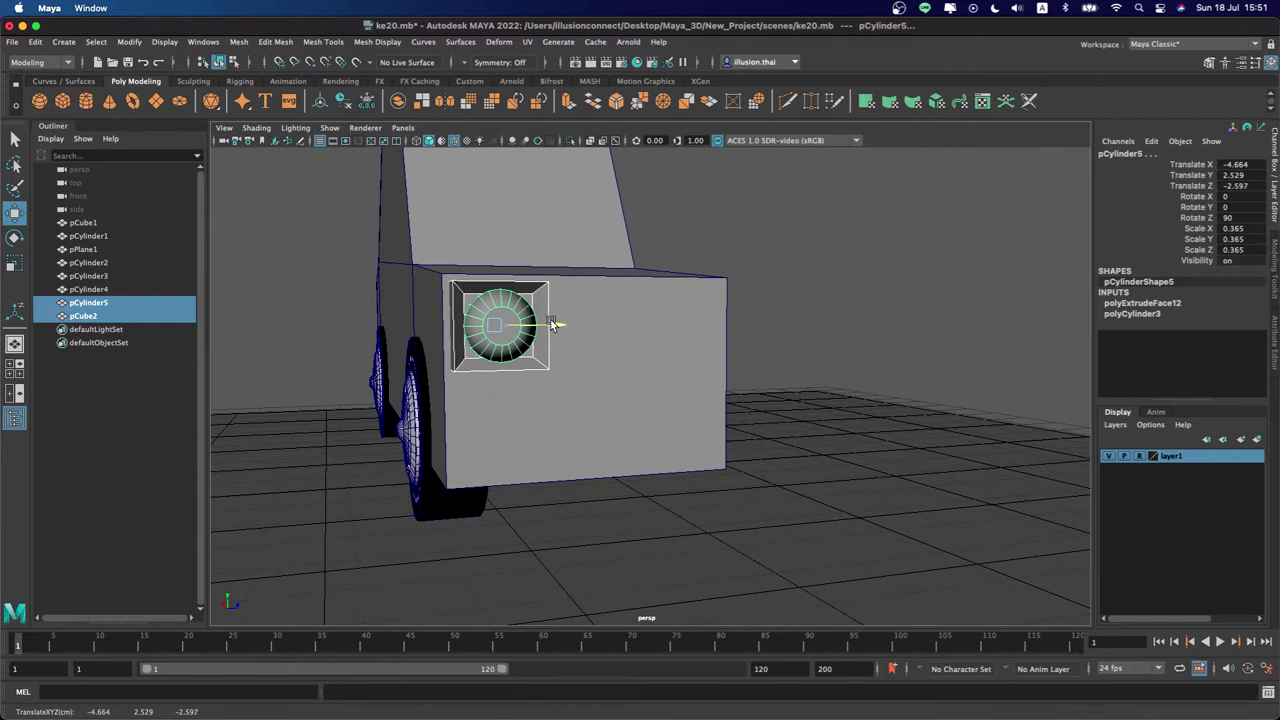
pyautogui.click(851, 328)
pyautogui.keyDown('alt'); pyautogui.moveTo(851, 328); pyautogui.dragTo(717, 330); pyautogui.keyUp('alt')
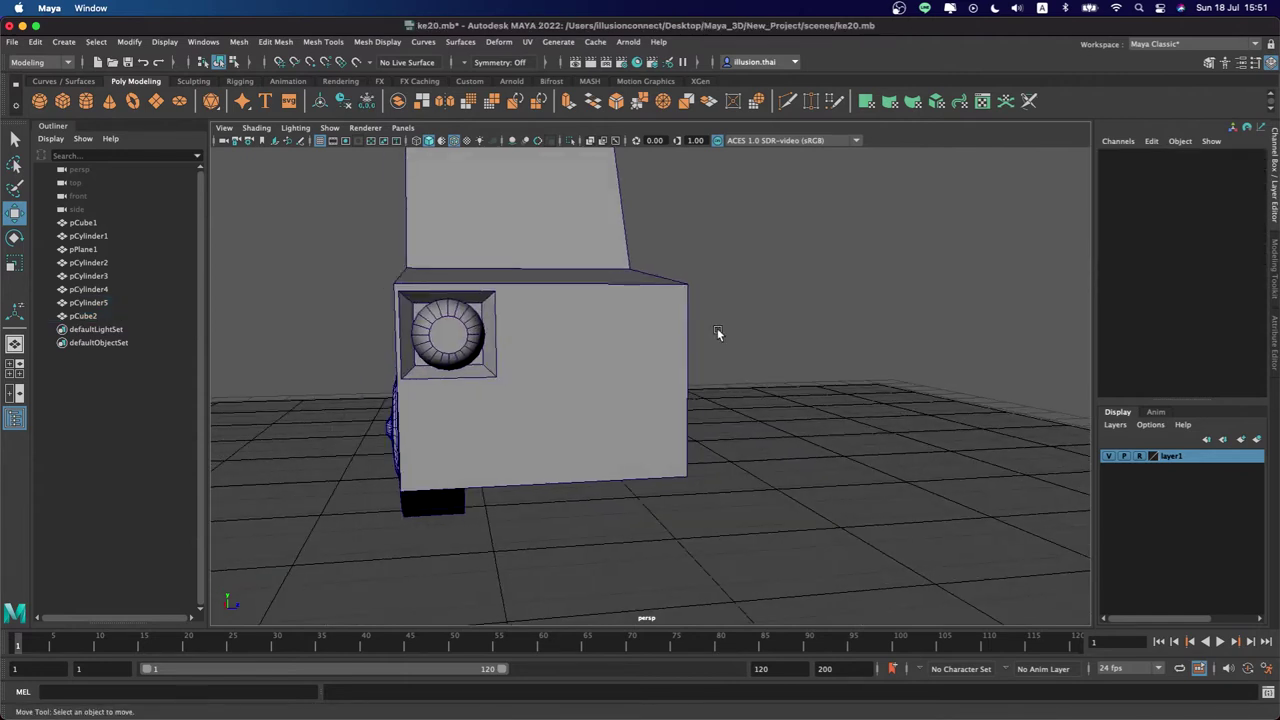
pyautogui.keyDown('alt'); pyautogui.moveTo(590, 362); pyautogui.dragTo(426, 268); pyautogui.keyUp('alt')
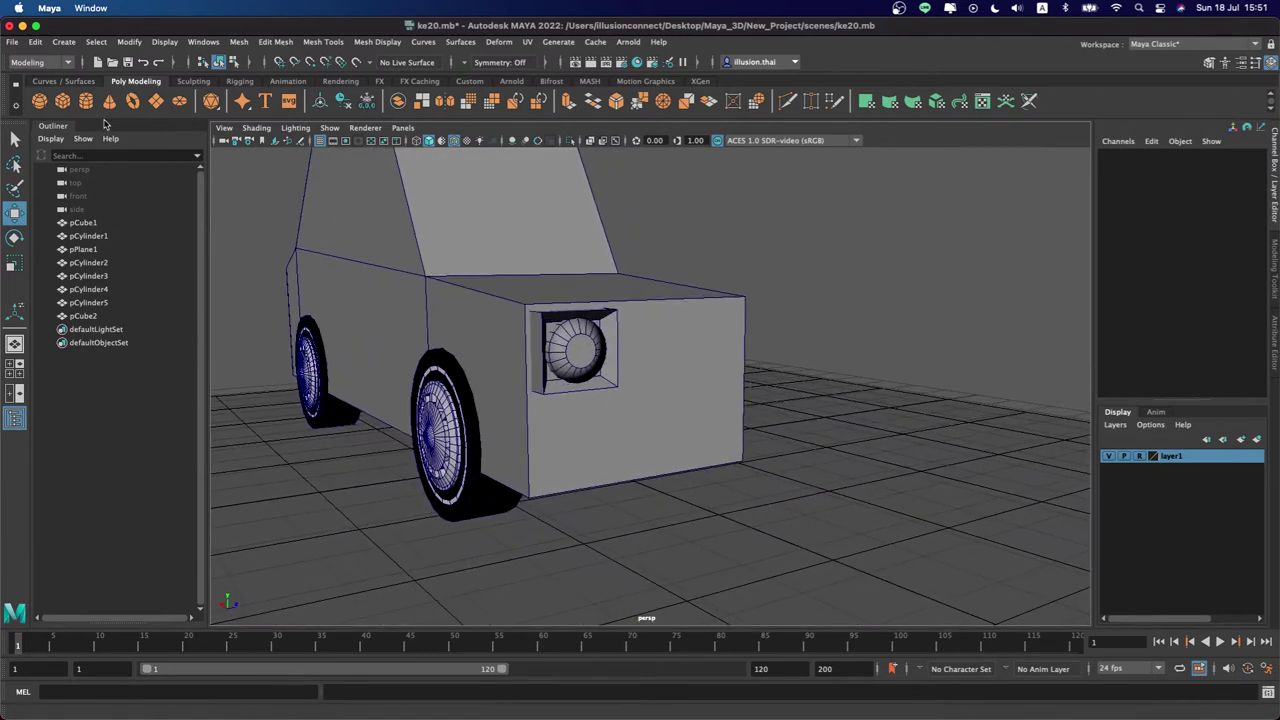
# Create a new cube, pCube3, in front of the car and stretch it into a long bar
pyautogui.click(62, 100)
pyautogui.keyDown('alt'); pyautogui.moveTo(829, 480); pyautogui.dragTo(634, 423); pyautogui.keyUp('alt')
pyautogui.moveTo(555, 395); pyautogui.dragTo(558, 336)
pyautogui.moveTo(527, 398)
pyautogui.mouseDown()
pyautogui.moveTo(772, 468)
pyautogui.moveTo(943, 440)
pyautogui.moveTo(683, 472)
pyautogui.mouseUp()
pyautogui.press('r')
pyautogui.press('w')
pyautogui.press('r')
pyautogui.press('w')
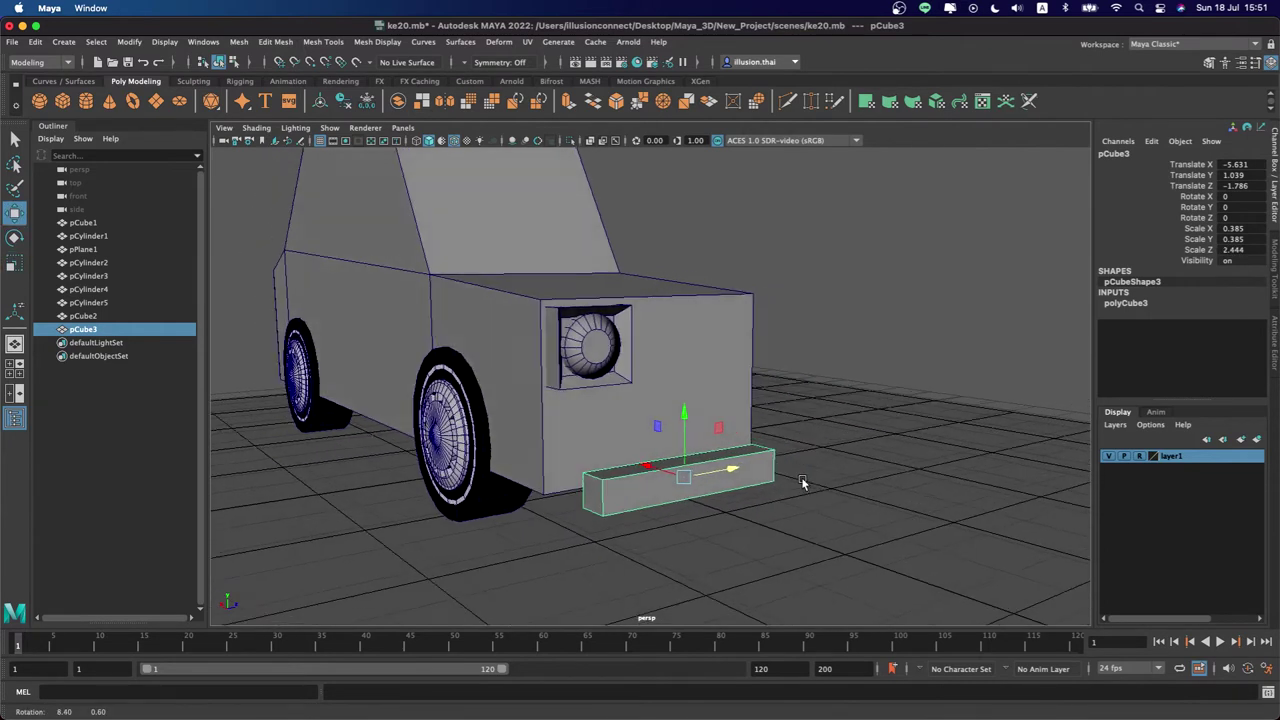
# Move the bar's pivot to one end with D and slide the bar along its length
pyautogui.press('d')
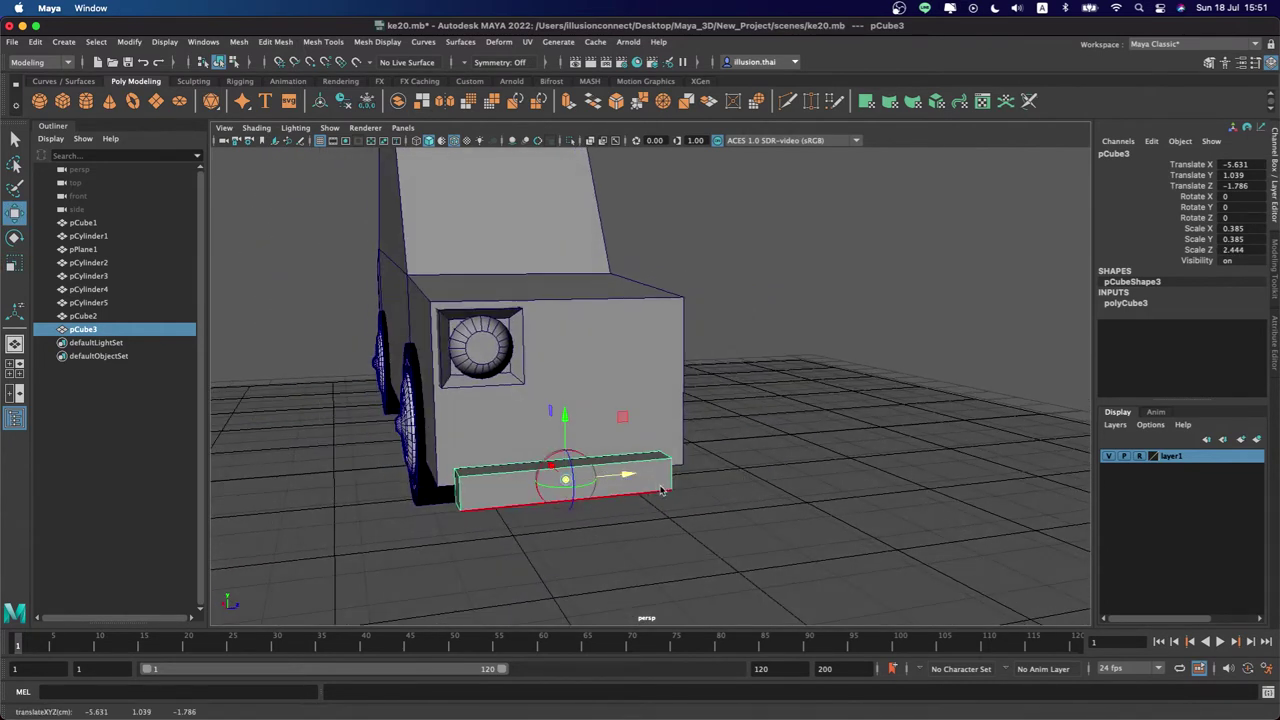
pyautogui.moveTo(610, 479); pyautogui.dragTo(720, 467)
pyautogui.press('d')
pyautogui.click(724, 466)
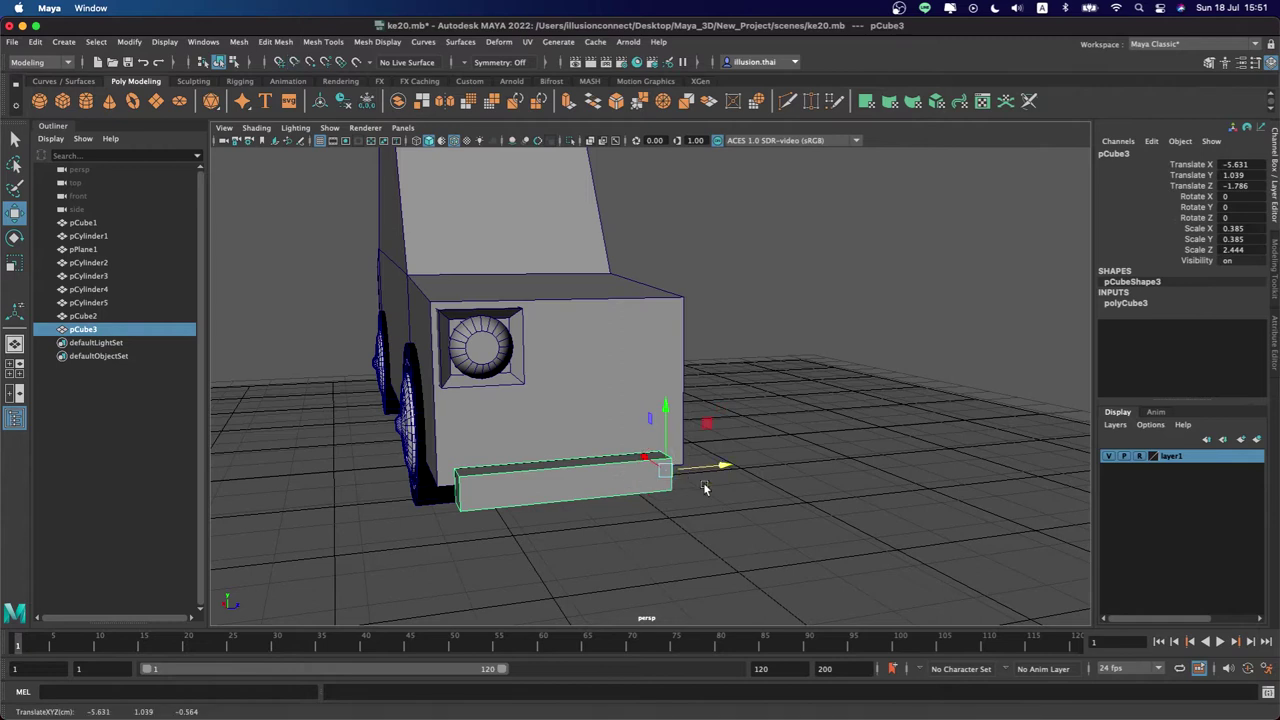
pyautogui.moveTo(693, 402); pyautogui.dragTo(685, 391, button='middle')
pyautogui.keyDown('alt'); pyautogui.moveTo(737, 480); pyautogui.dragTo(605, 487); pyautogui.keyUp('alt')
# Delete the bar's end face to leave it open at one end
pyautogui.moveTo(455, 345); pyautogui.dragTo(452, 372, button='right')
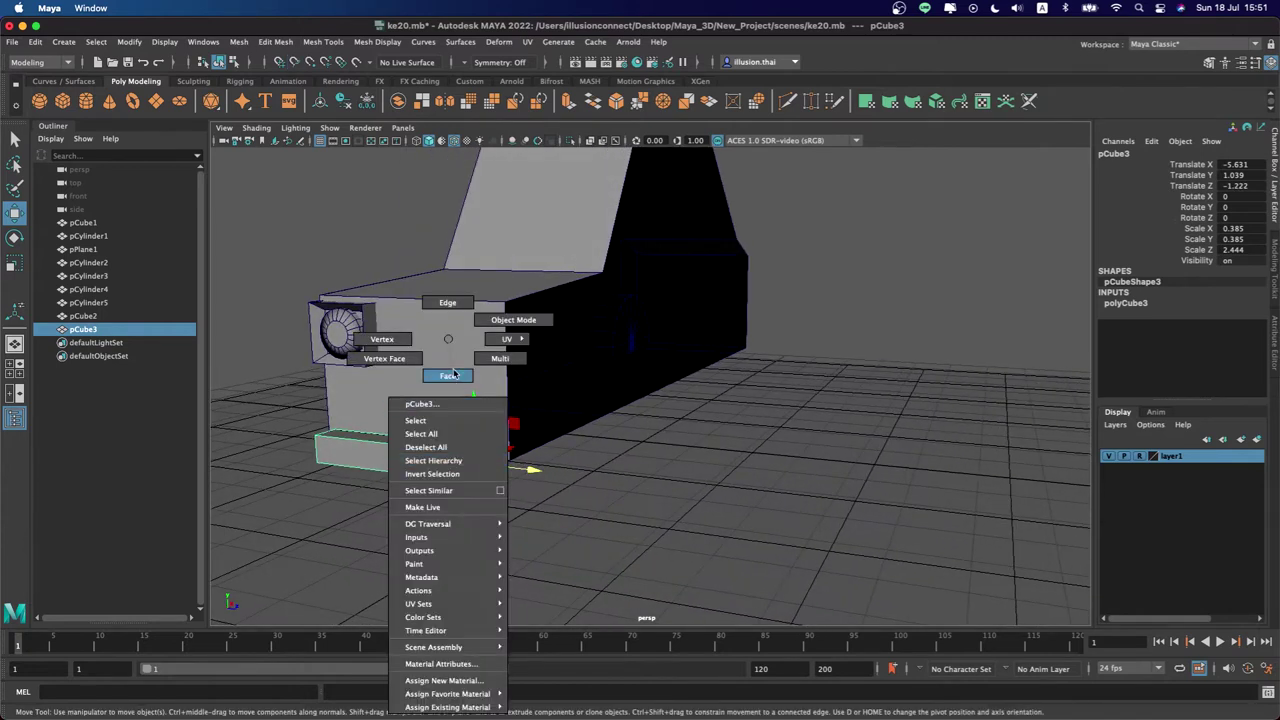
pyautogui.click(488, 463)
pyautogui.click(482, 490)
pyautogui.press('q')
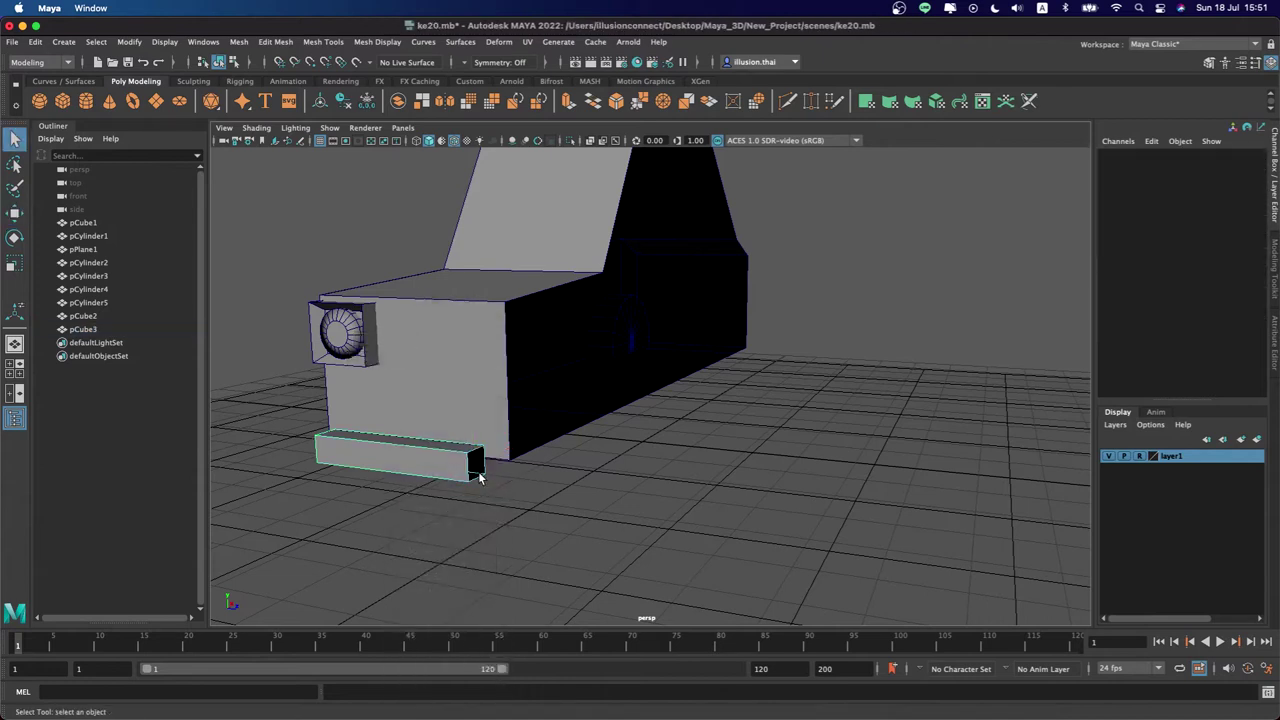
pyautogui.moveTo(414, 339); pyautogui.dragTo(481, 328, button='right')
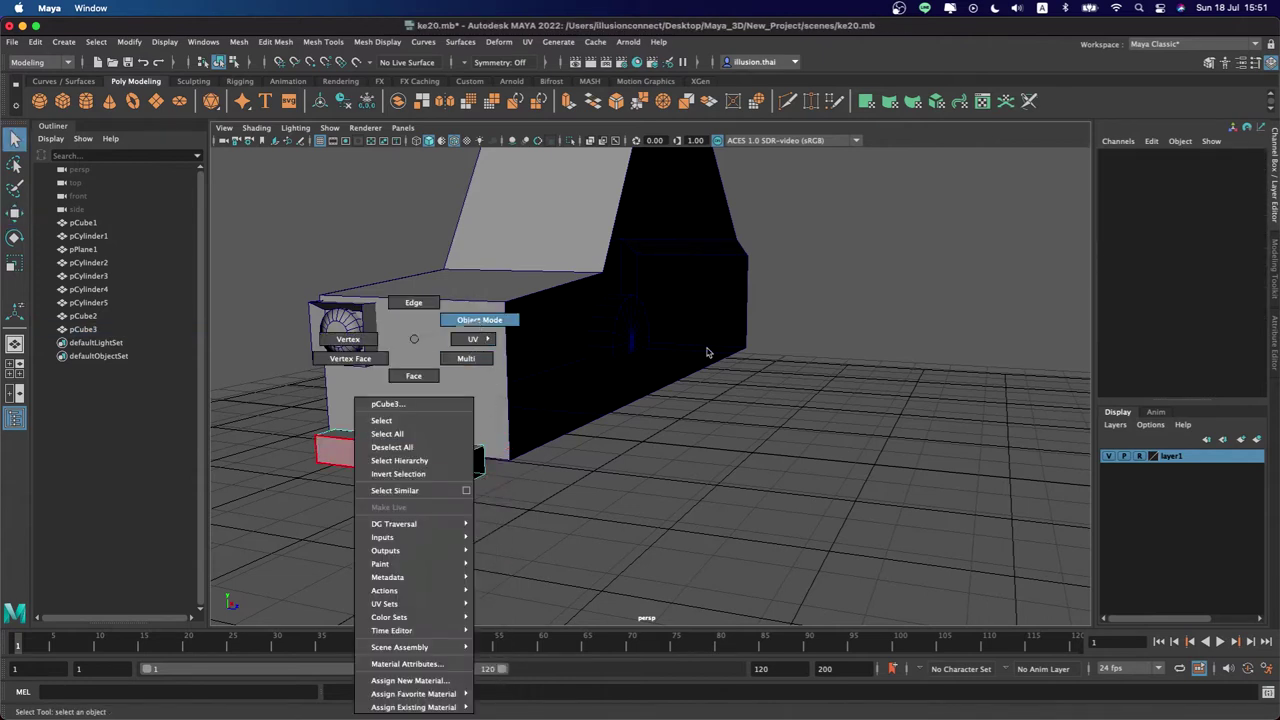
pyautogui.click(420, 460)
# Raise the bumper below the headlight and thin it to scale 0.385 × 0.215 × 2.444
pyautogui.keyDown('alt'); pyautogui.moveTo(420, 460); pyautogui.dragTo(613, 482); pyautogui.keyUp('alt')
pyautogui.press('w')
pyautogui.moveTo(671, 443)
pyautogui.mouseDown()
pyautogui.moveTo(672, 398)
pyautogui.moveTo(694, 410)
pyautogui.mouseUp()
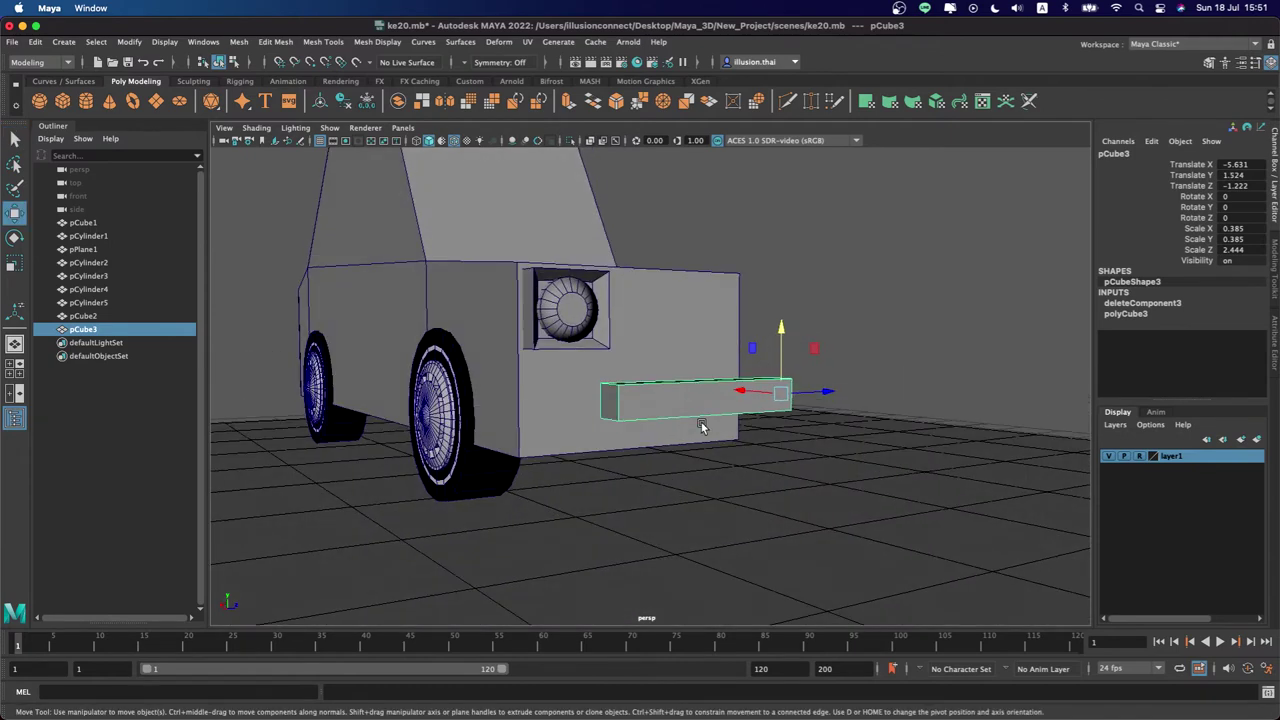
pyautogui.press('r')
pyautogui.moveTo(780, 335)
pyautogui.mouseDown()
pyautogui.moveTo(790, 385)
pyautogui.moveTo(744, 408)
pyautogui.moveTo(784, 436)
pyautogui.mouseUp()
pyautogui.press('w')
pyautogui.moveTo(674, 340); pyautogui.dragTo(670, 372, button='right')
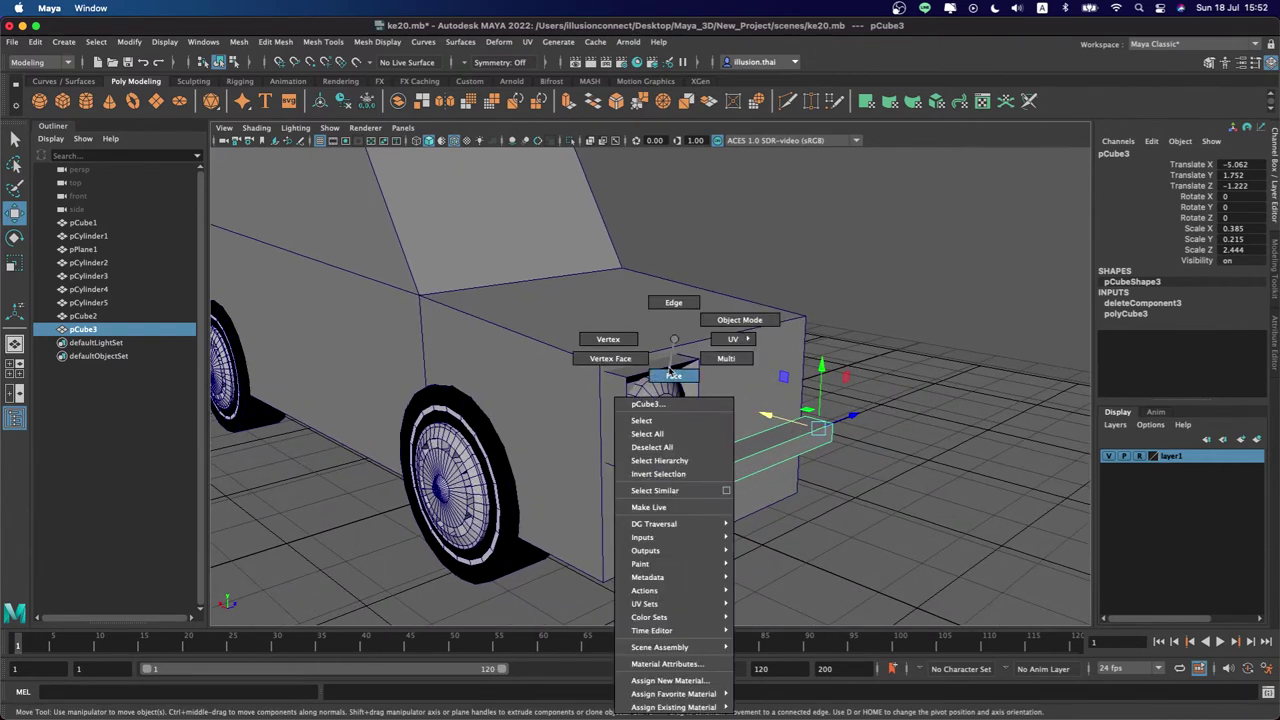
# Extrude the bumper bar's end face outward and shift it toward the corner
pyautogui.click(674, 477)
pyautogui.moveTo(674, 477)
pyautogui.keyDown('alt'); pyautogui.mouseDown()
pyautogui.moveTo(744, 426)
pyautogui.moveTo(705, 432)
pyautogui.mouseUp(); pyautogui.keyUp('alt')
pyautogui.hotkey('ctrl', 'e')
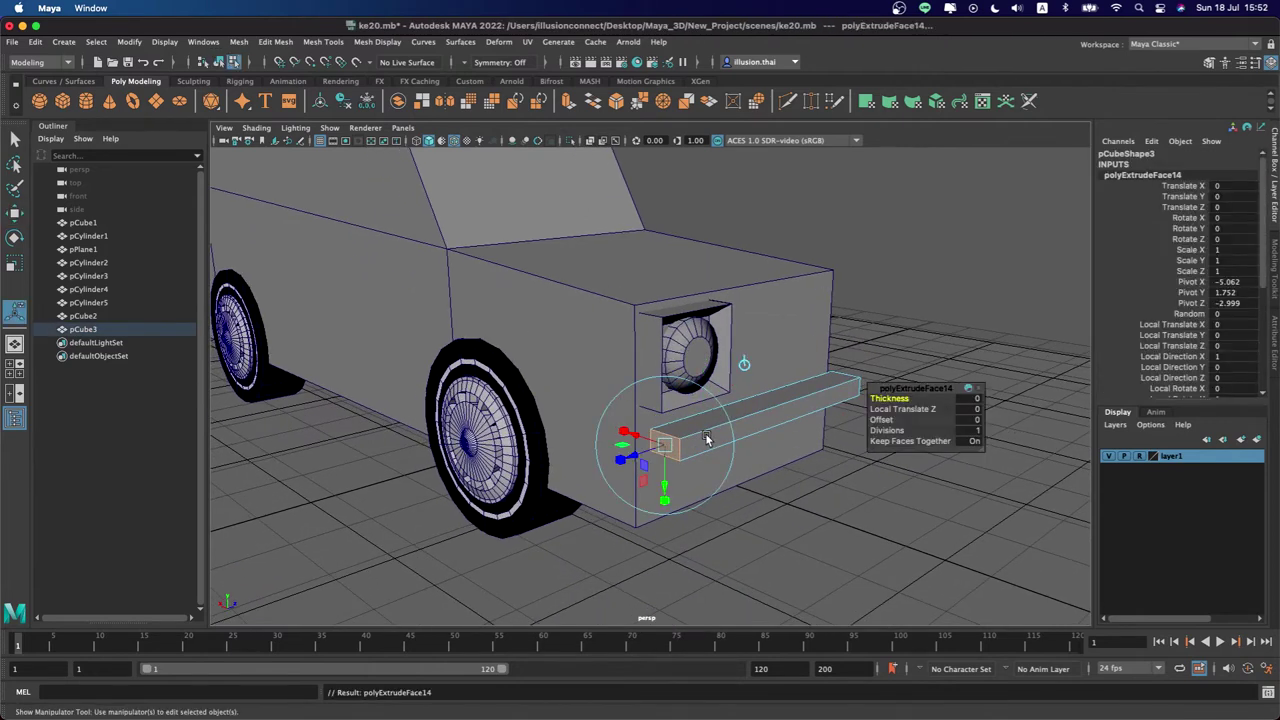
pyautogui.moveTo(621, 459); pyautogui.dragTo(759, 530)
pyautogui.press('e')
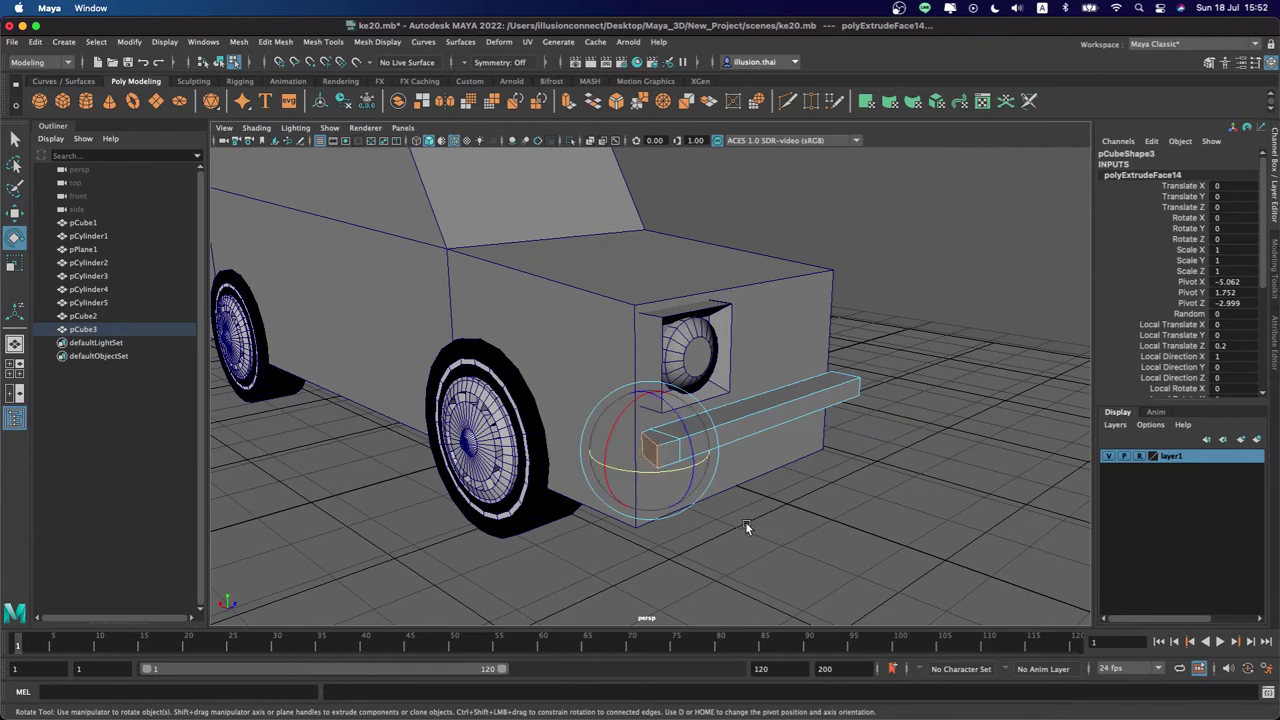
pyautogui.press('w')
pyautogui.moveTo(608, 439); pyautogui.dragTo(613, 441)
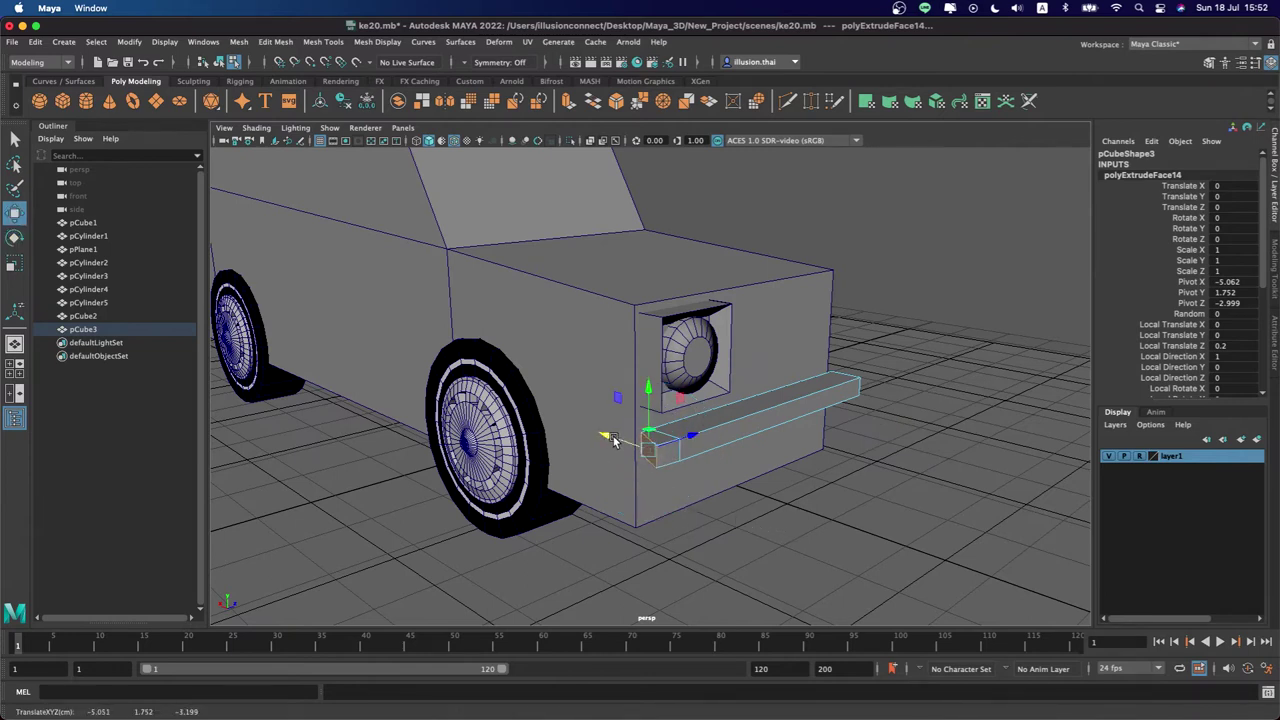
# Extrude the end again, moving and rotating the new face to bend the bumper
pyautogui.hotkey('ctrl', 'e')
pyautogui.press('e')
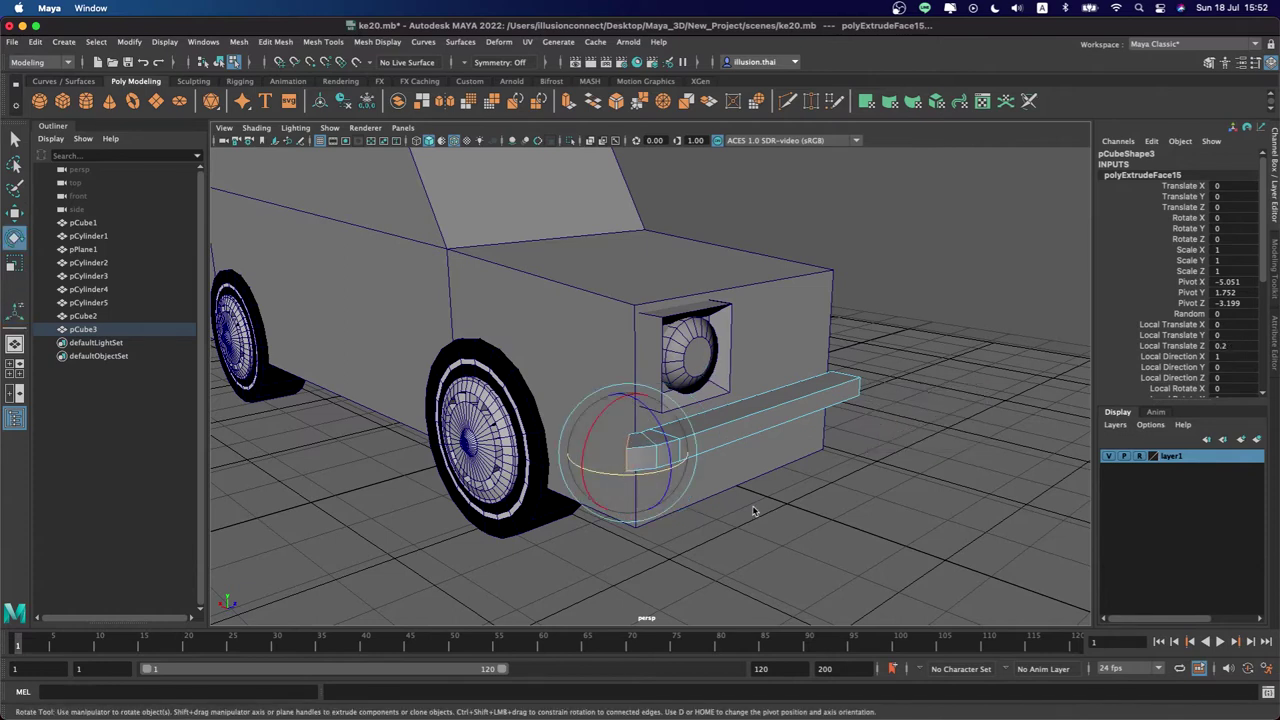
pyautogui.keyDown('alt'); pyautogui.moveTo(754, 511); pyautogui.dragTo(776, 497); pyautogui.keyUp('alt')
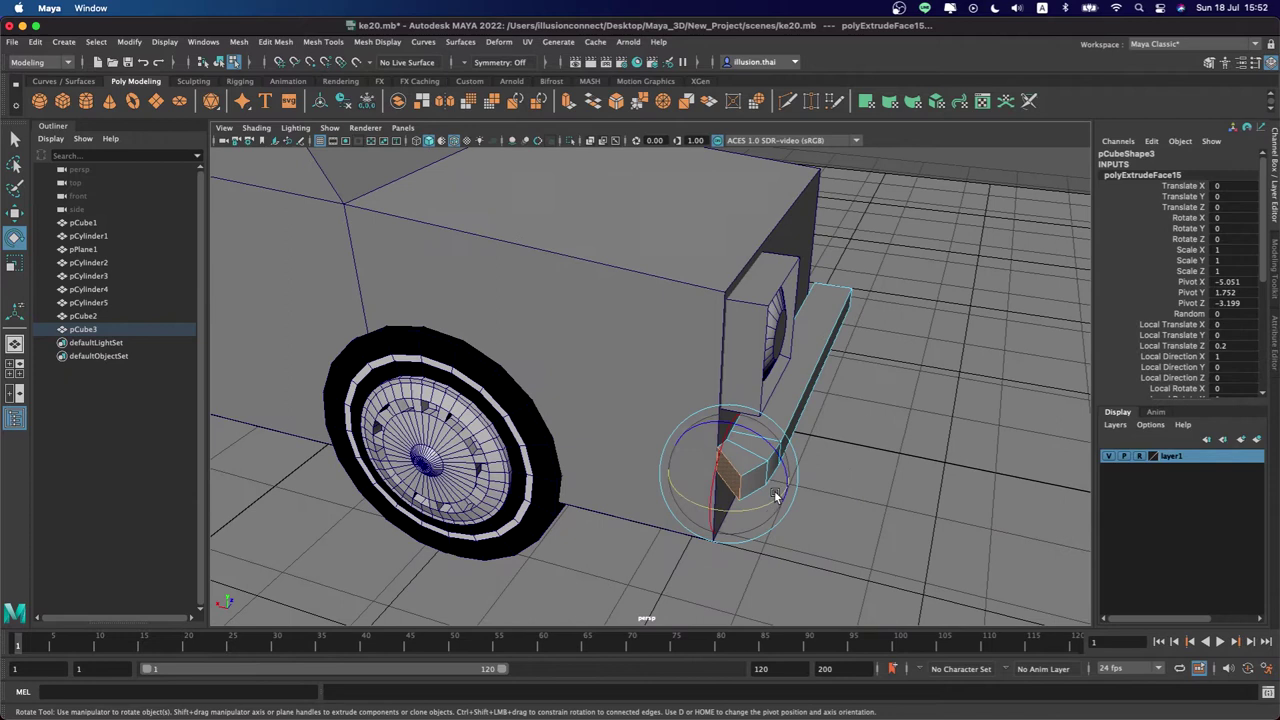
pyautogui.press('w')
pyautogui.moveTo(670, 461); pyautogui.dragTo(663, 462)
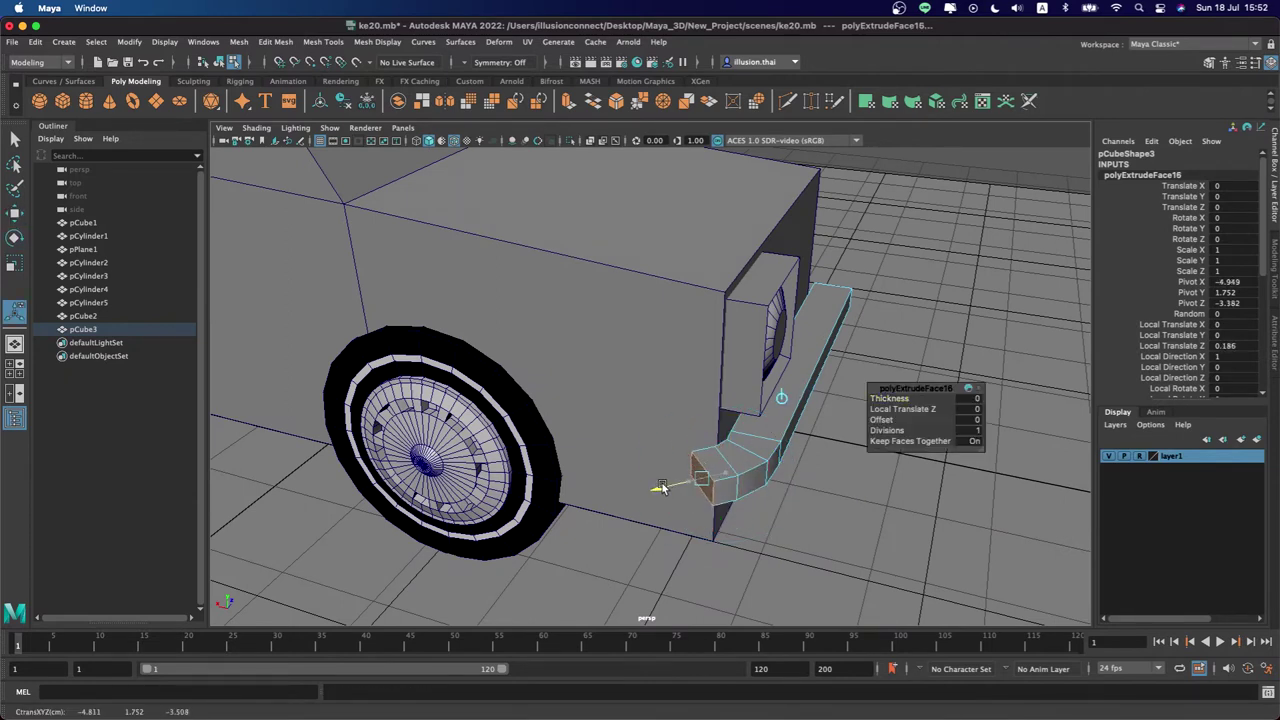
pyautogui.press('e')
pyautogui.moveTo(808, 523); pyautogui.dragTo(786, 524, button='middle')
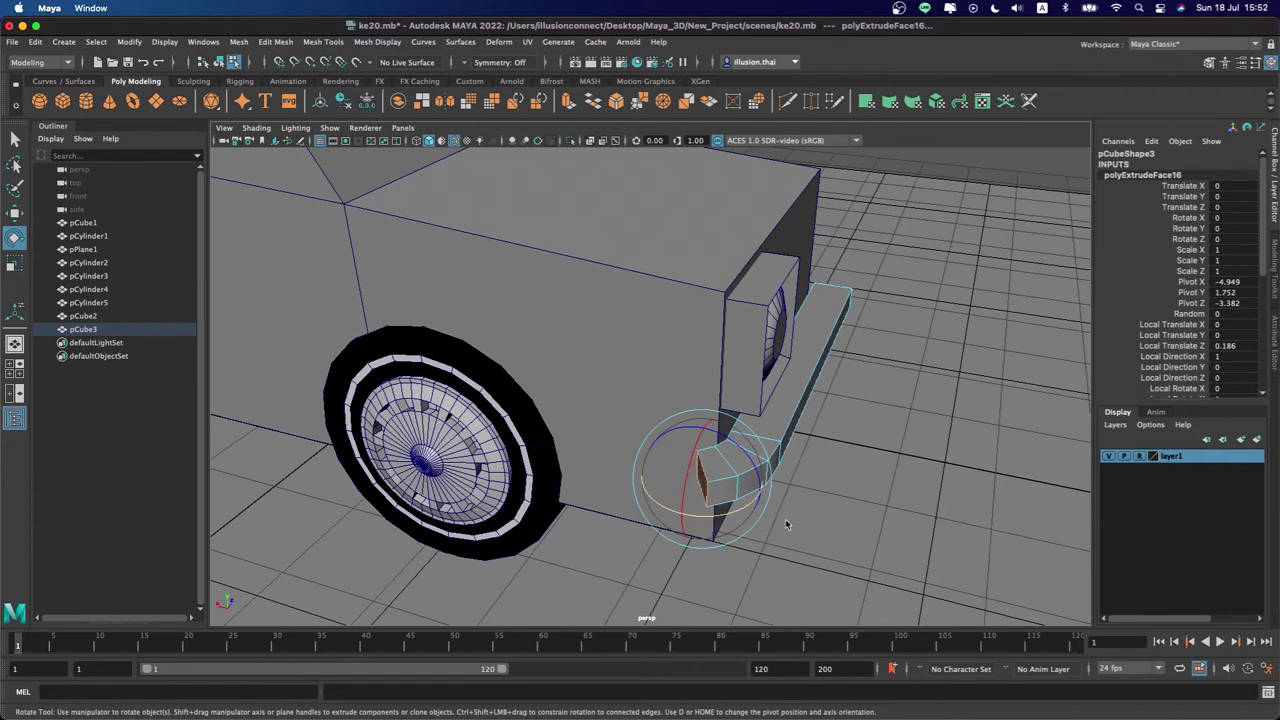
pyautogui.press('w')
pyautogui.moveTo(727, 452); pyautogui.dragTo(727, 450)
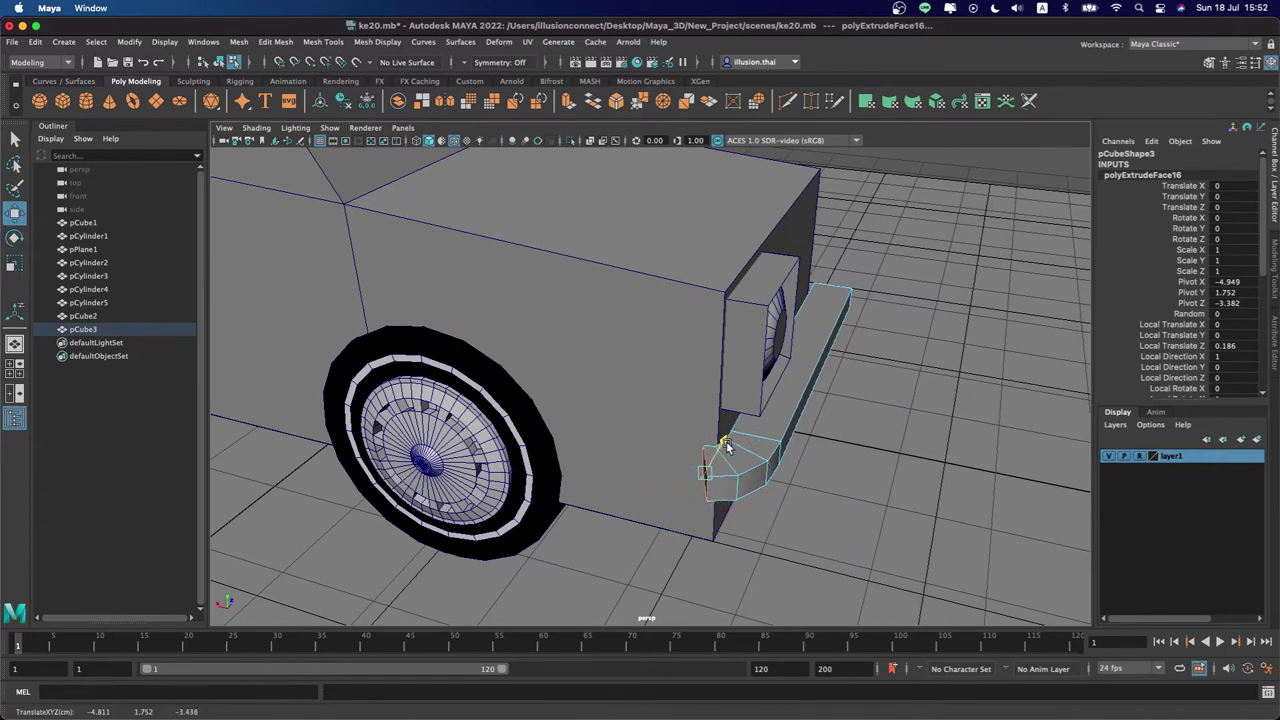
# Add two more end extrusions, sliding the last face along the car's side, then deselect
pyautogui.hotkey('ctrl', 'e')
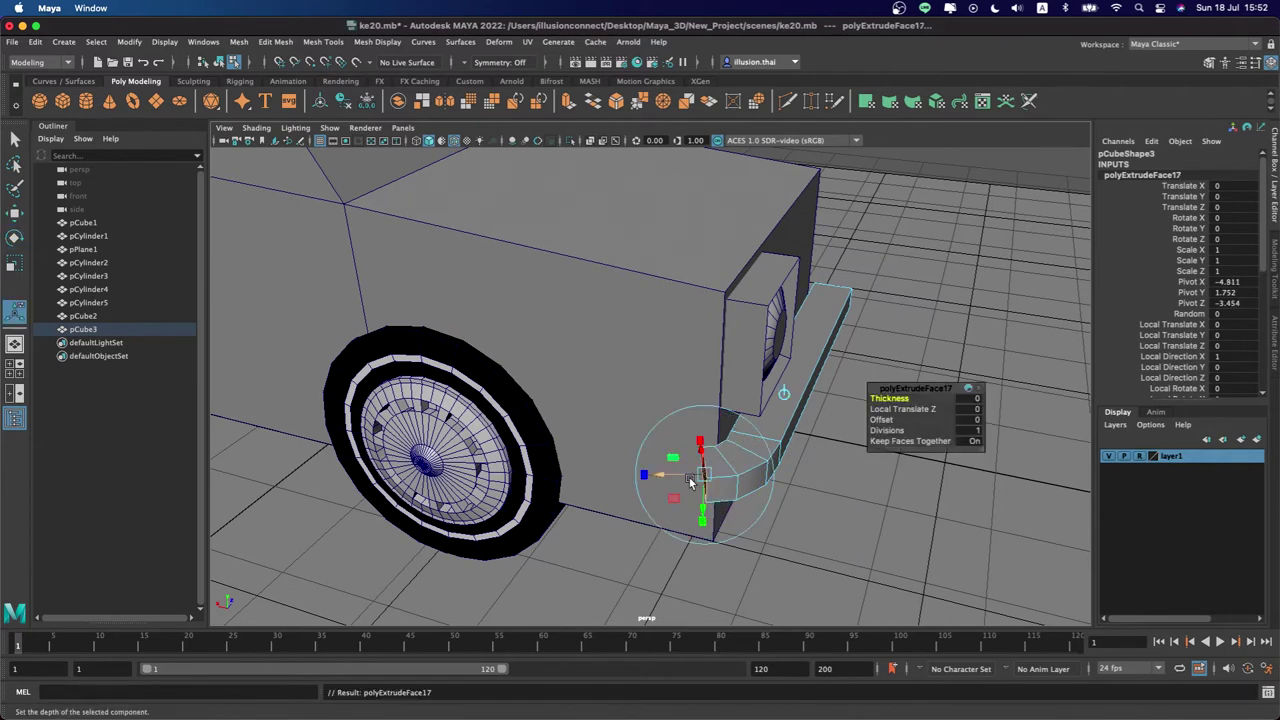
pyautogui.moveTo(700, 471); pyautogui.dragTo(628, 458)
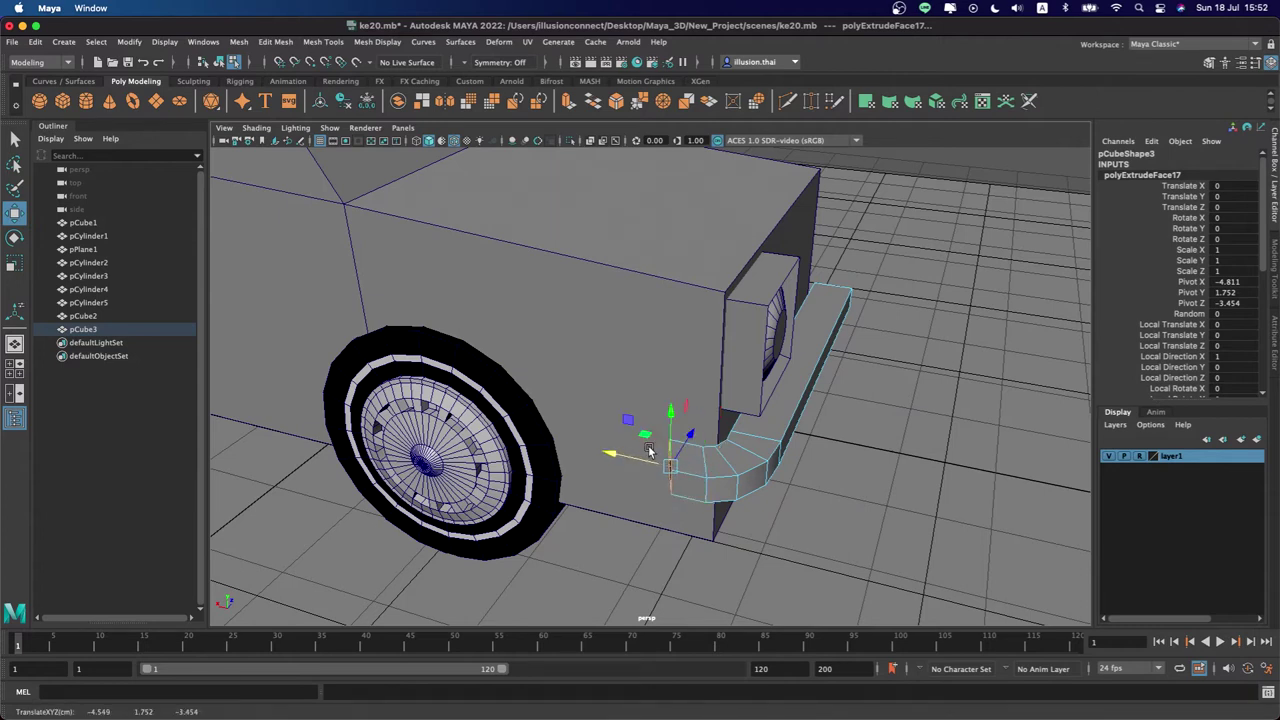
pyautogui.hotkey('ctrl', 'e')
pyautogui.press('r')
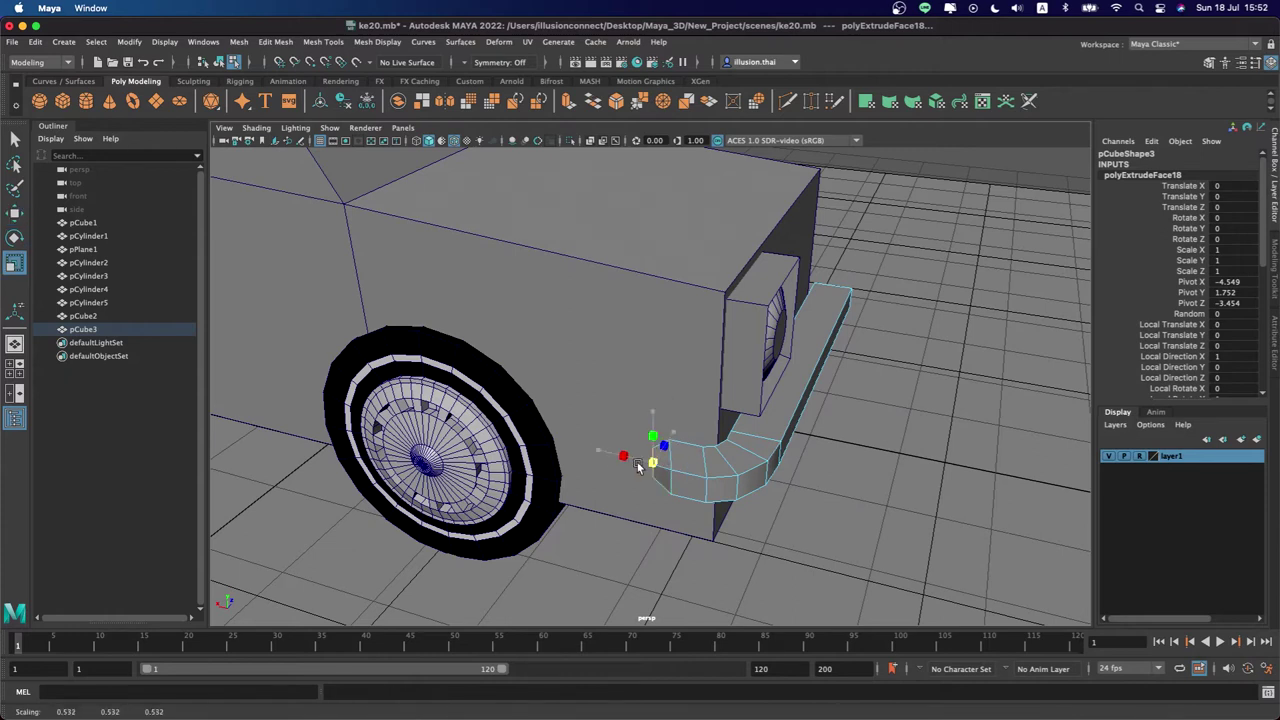
pyautogui.press('w')
pyautogui.moveTo(598, 450); pyautogui.dragTo(610, 453)
pyautogui.press('q')
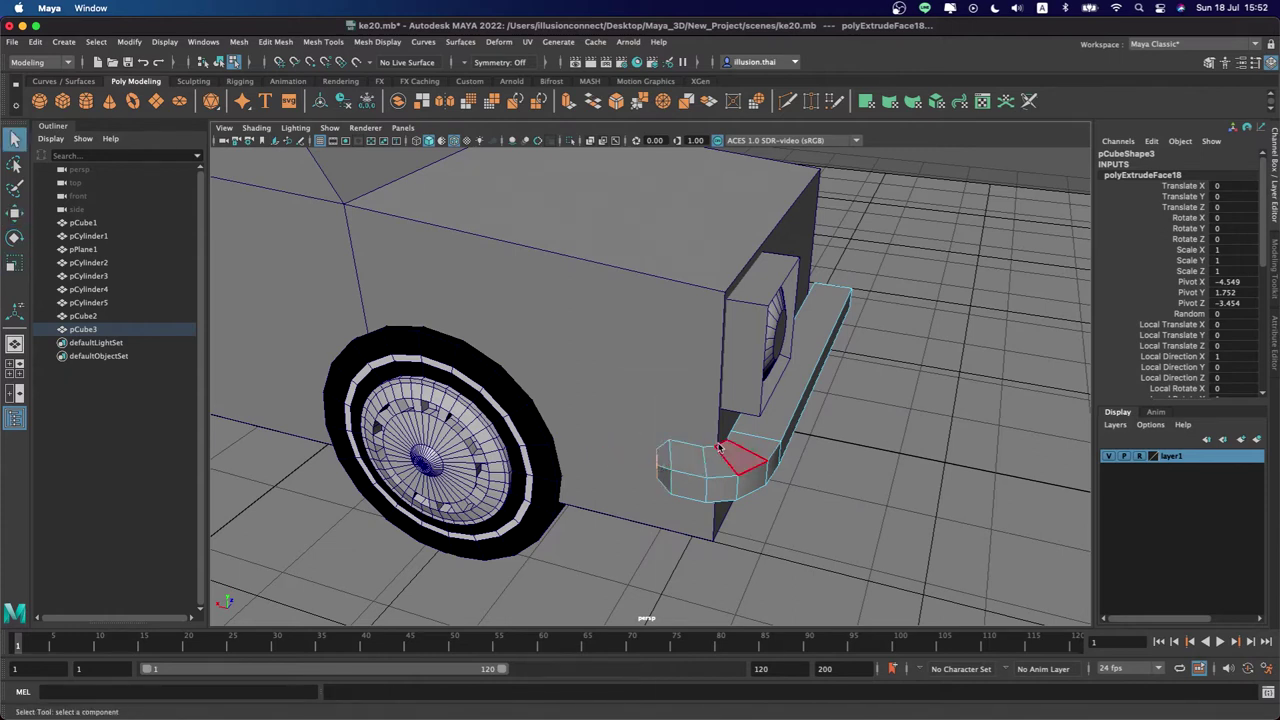
pyautogui.moveTo(714, 340); pyautogui.dragTo(790, 320, button='right')
pyautogui.click(821, 456)
pyautogui.keyDown('alt'); pyautogui.moveTo(821, 456); pyautogui.dragTo(768, 440); pyautogui.keyUp('alt')
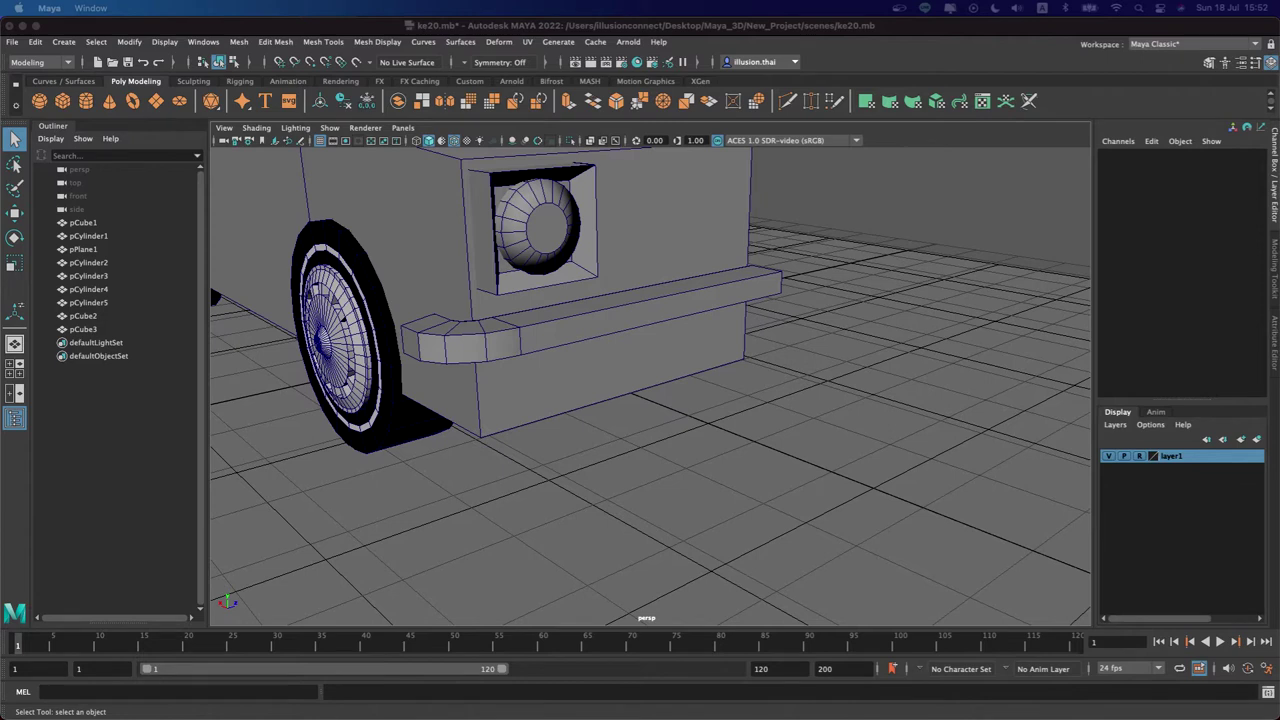
# Select the bumper bar and scale it slightly narrower in X
pyautogui.moveTo(509, 469)
pyautogui.keyDown('alt'); pyautogui.mouseDown()
pyautogui.moveTo(517, 380)
pyautogui.moveTo(517, 429)
pyautogui.moveTo(548, 383)
pyautogui.mouseUp(); pyautogui.keyUp('alt')
pyautogui.click(513, 375)
pyautogui.press('w')
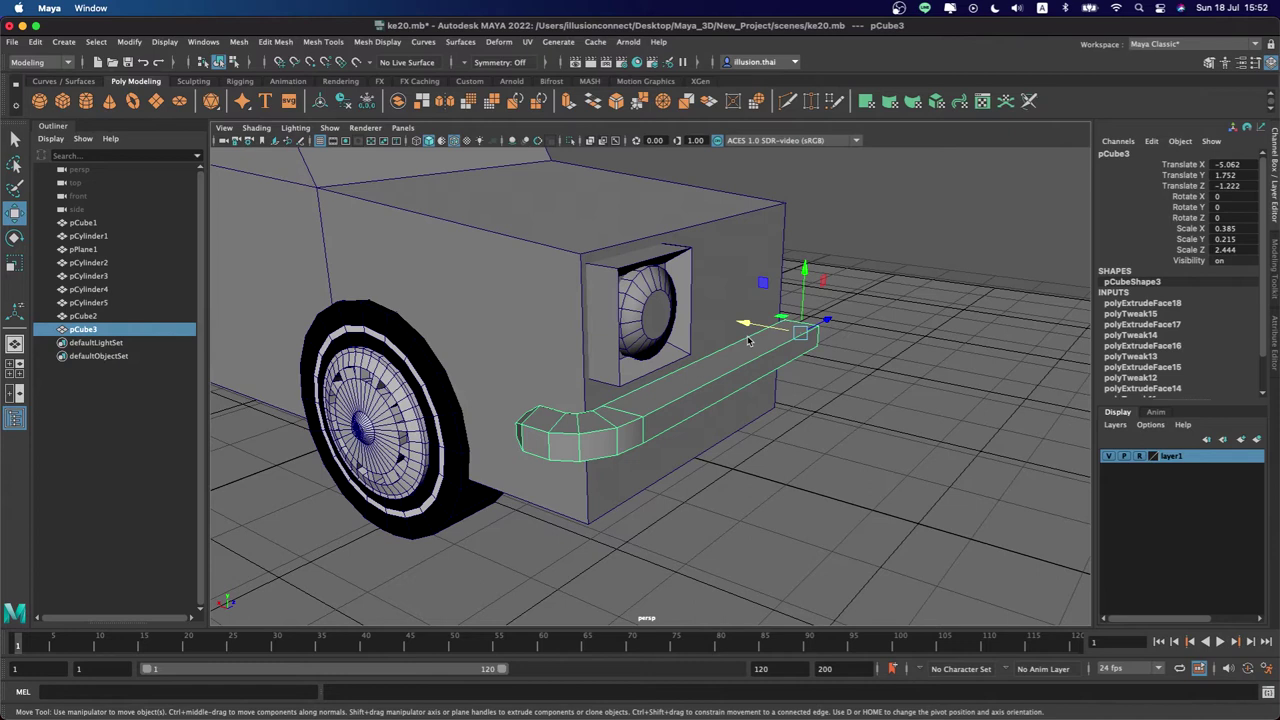
pyautogui.moveTo(743, 355)
pyautogui.keyDown('alt'); pyautogui.mouseDown()
pyautogui.moveTo(781, 331)
pyautogui.moveTo(826, 344)
pyautogui.moveTo(724, 383)
pyautogui.mouseUp(); pyautogui.keyUp('alt')
pyautogui.press('r')
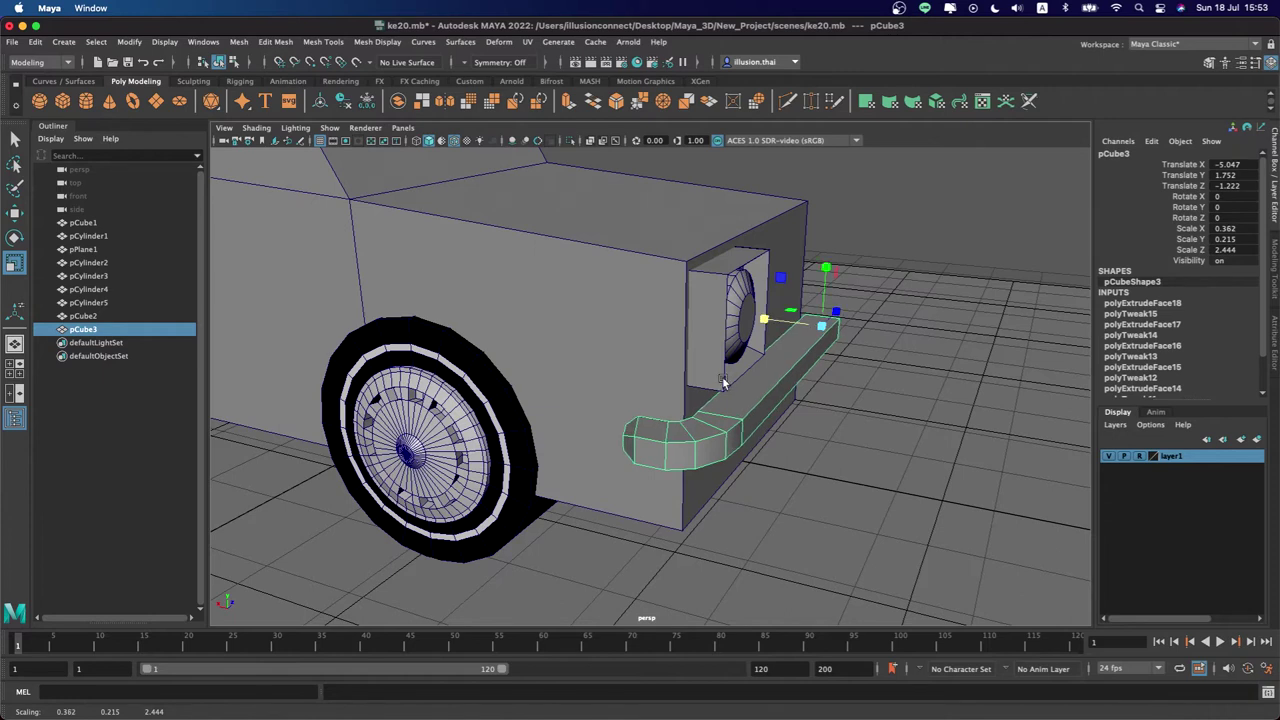
# Select the vertices at the bumper's curved end and move them left
pyautogui.moveTo(703, 412); pyautogui.dragTo(634, 340, button='right')
pyautogui.moveTo(634, 340)
pyautogui.keyDown('alt'); pyautogui.mouseDown()
pyautogui.moveTo(631, 429)
pyautogui.moveTo(651, 355)
pyautogui.mouseUp(); pyautogui.keyUp('alt')
pyautogui.moveTo(549, 354); pyautogui.dragTo(667, 505)
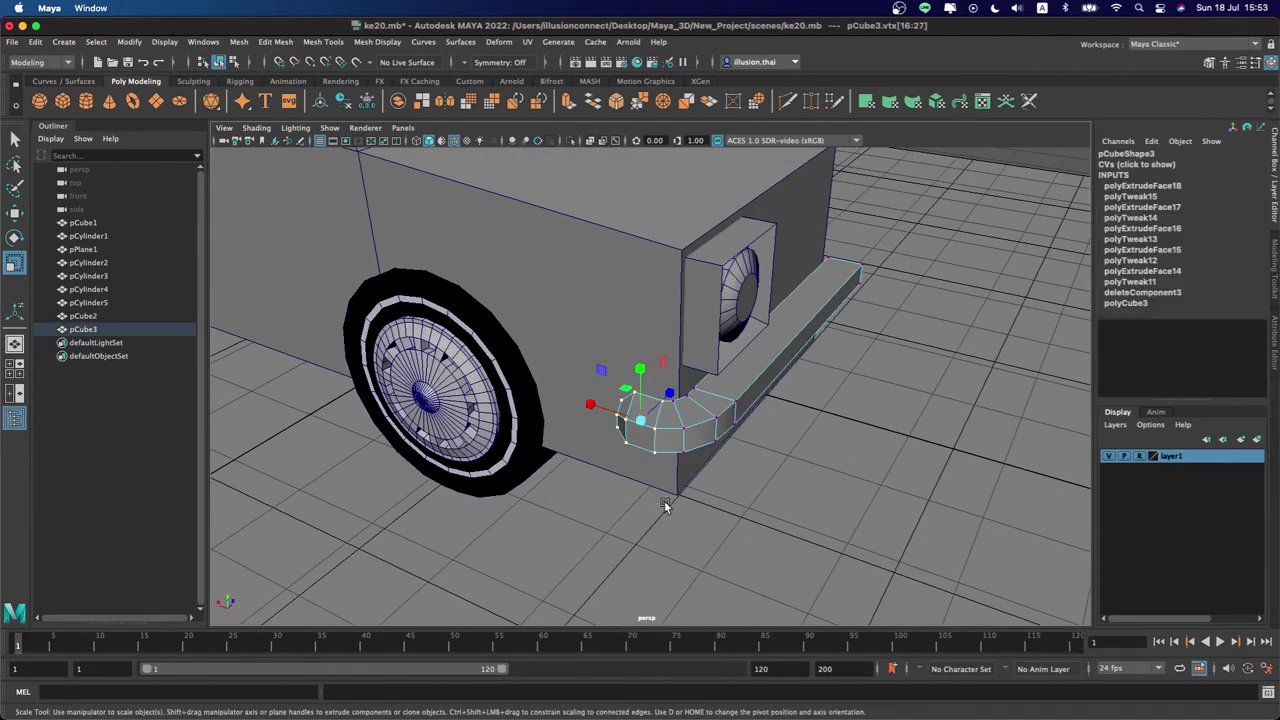
pyautogui.press('4')
pyautogui.press('5')
pyautogui.press('w')
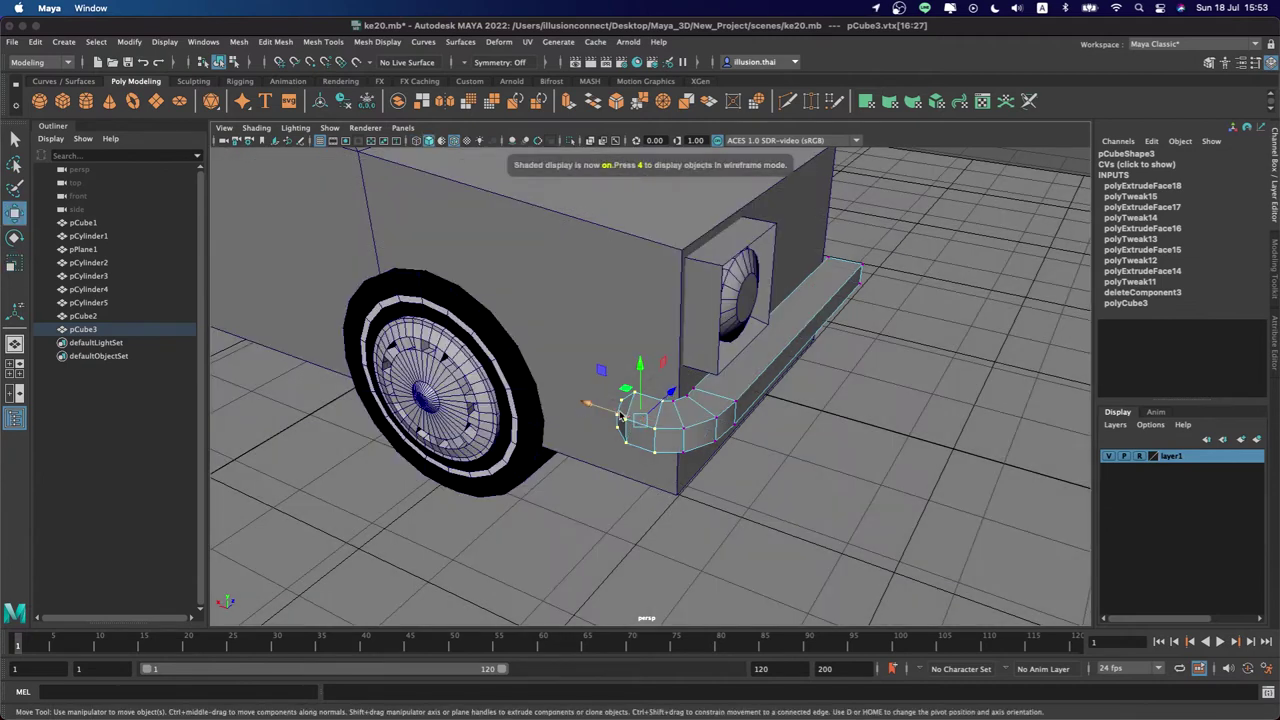
pyautogui.moveTo(587, 404); pyautogui.dragTo(579, 401)
pyautogui.moveTo(515, 320); pyautogui.dragTo(629, 476)
pyautogui.moveTo(583, 401); pyautogui.dragTo(565, 395)
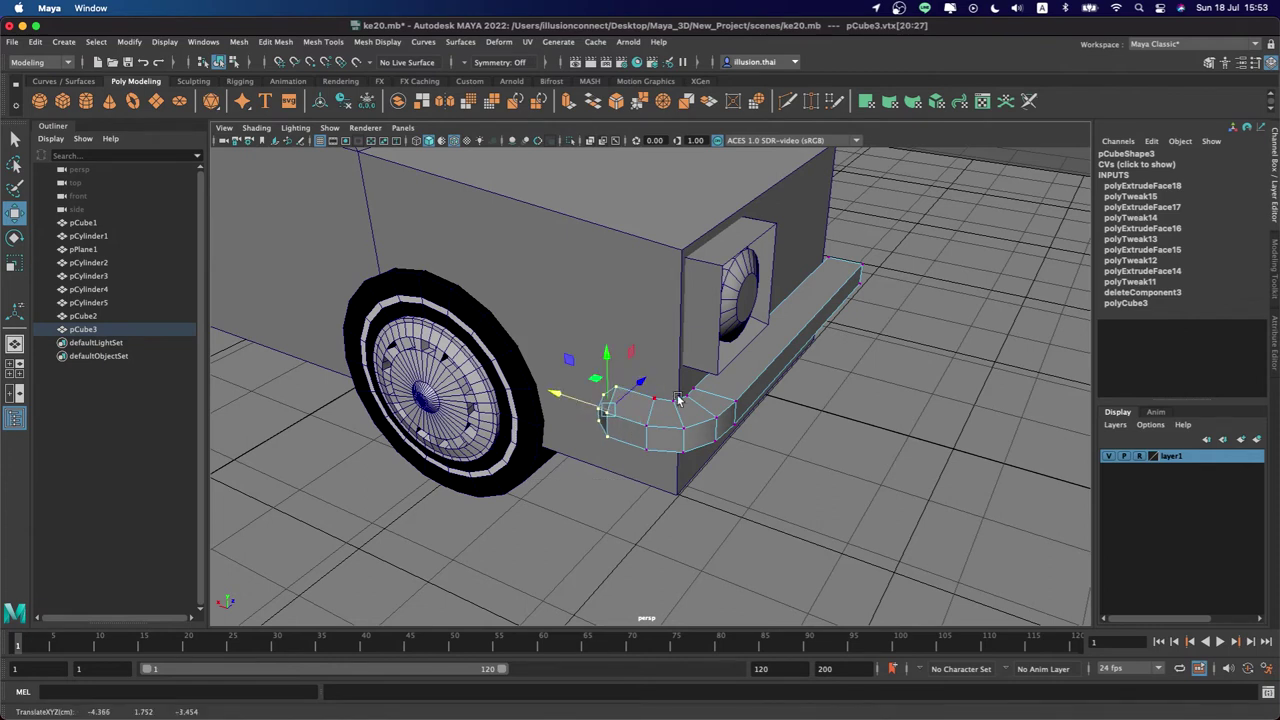
# Return the bumper to object mode and add a new polygon cube, pCube4
pyautogui.press('q')
pyautogui.moveTo(738, 339); pyautogui.dragTo(792, 330, button='right')
pyautogui.moveTo(885, 405)
pyautogui.keyDown('alt'); pyautogui.mouseDown()
pyautogui.moveTo(766, 414)
pyautogui.moveTo(743, 391)
pyautogui.moveTo(759, 430)
pyautogui.moveTo(745, 430)
pyautogui.mouseUp(); pyautogui.keyUp('alt')
pyautogui.click(62, 100)
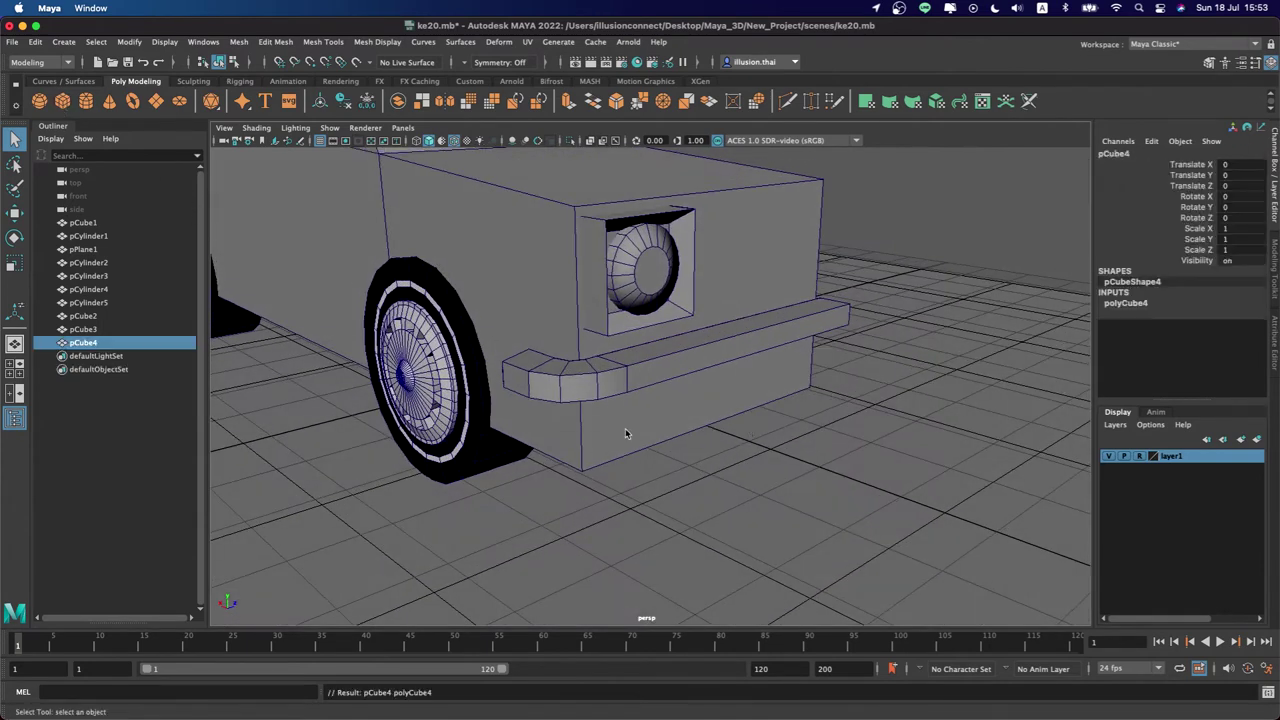
# Move pCube4 onto the bumper and scale it down to 0.52 × 0.52 × 0.235
pyautogui.press('w')
pyautogui.moveTo(514, 352); pyautogui.dragTo(713, 462)
pyautogui.moveTo(773, 388); pyautogui.dragTo(776, 260)
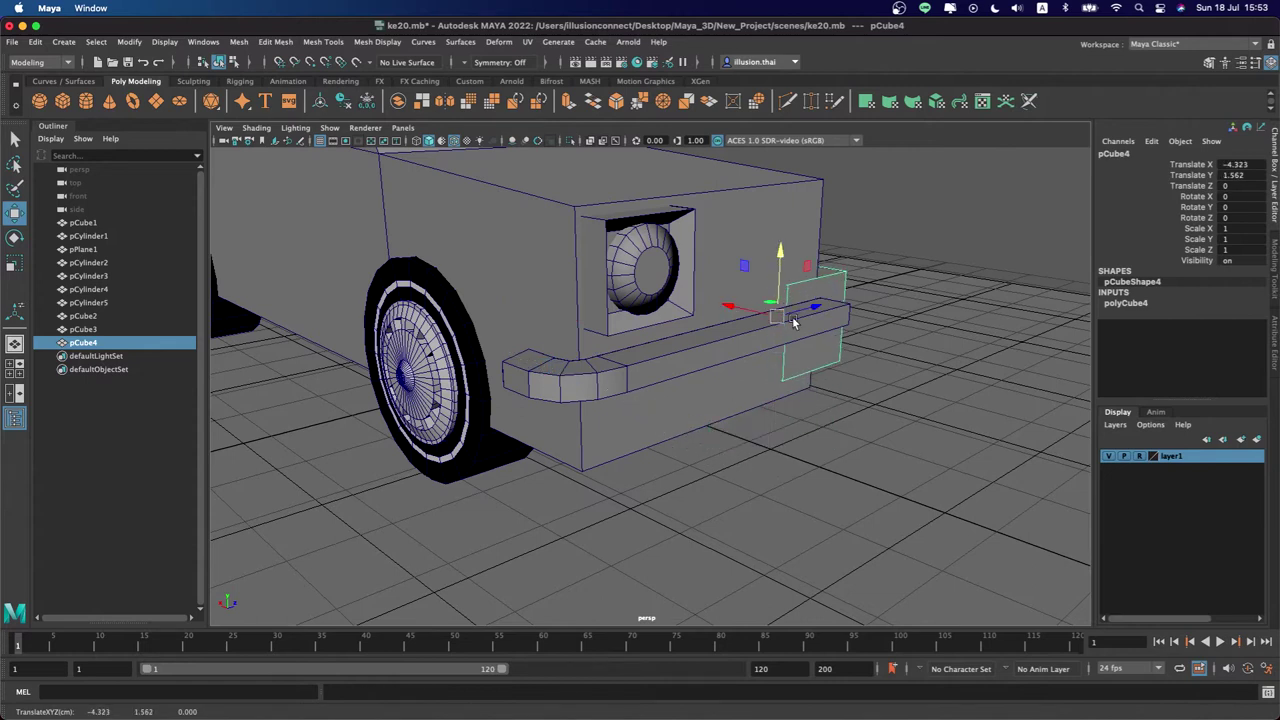
pyautogui.moveTo(812, 320); pyautogui.dragTo(663, 363)
pyautogui.moveTo(703, 314); pyautogui.dragTo(700, 294)
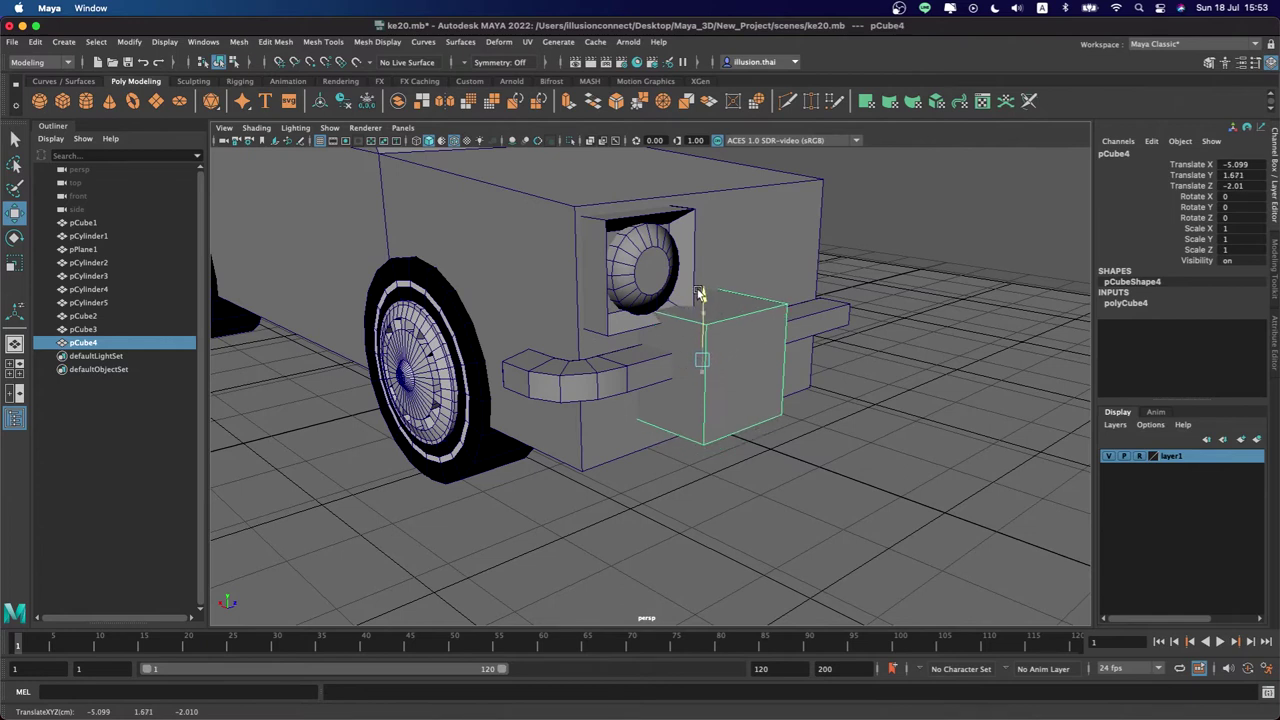
pyautogui.press('r')
pyautogui.moveTo(703, 359)
pyautogui.mouseDown()
pyautogui.moveTo(648, 350)
pyautogui.moveTo(736, 348)
pyautogui.moveTo(708, 360)
pyautogui.moveTo(775, 343)
pyautogui.moveTo(688, 338)
pyautogui.mouseUp()
# In edge mode, slide the cube's top edge over to slant the guard, then pick its bottom edge
pyautogui.press('w')
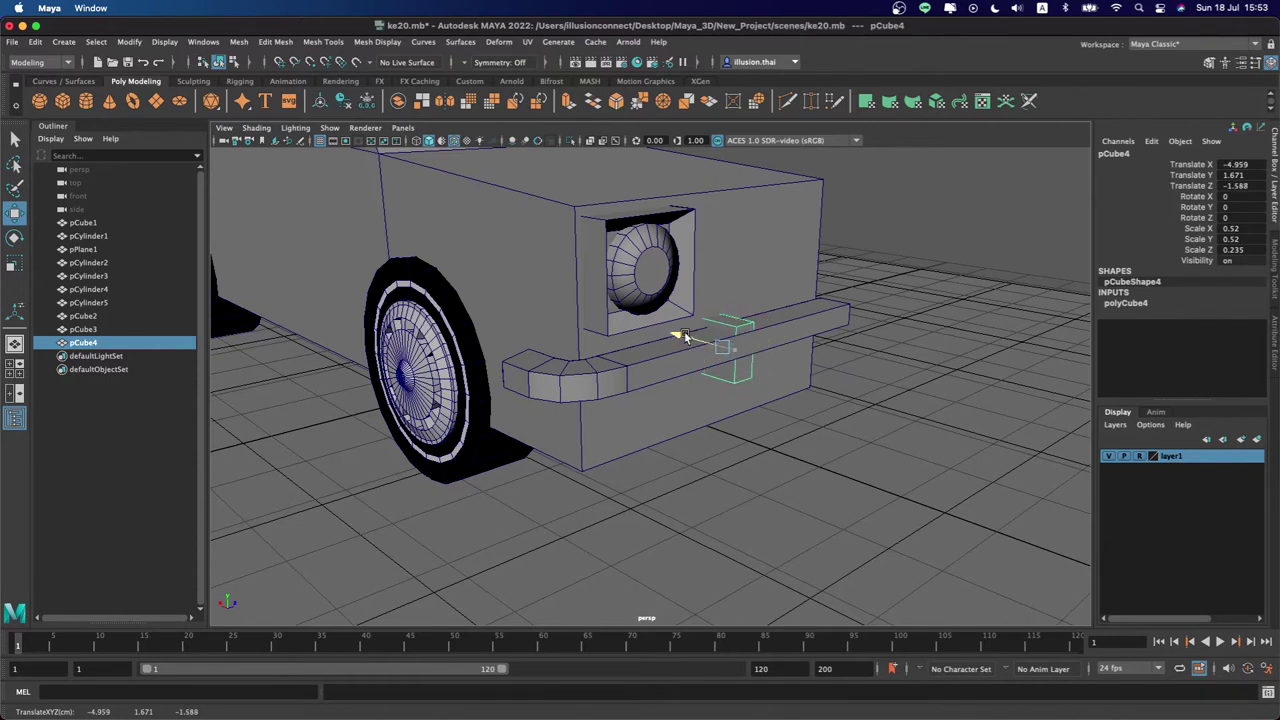
pyautogui.scroll(3, 721, 358)
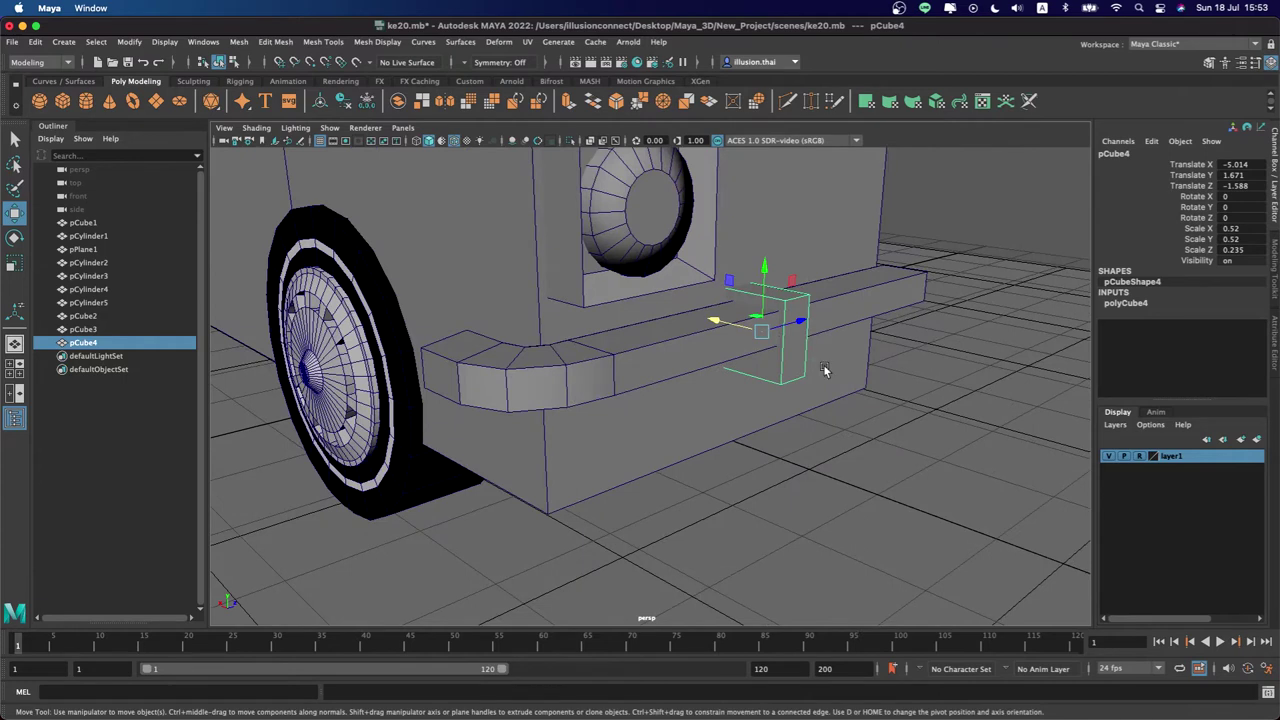
pyautogui.moveTo(798, 340); pyautogui.dragTo(801, 300, button='right')
pyautogui.click(797, 302)
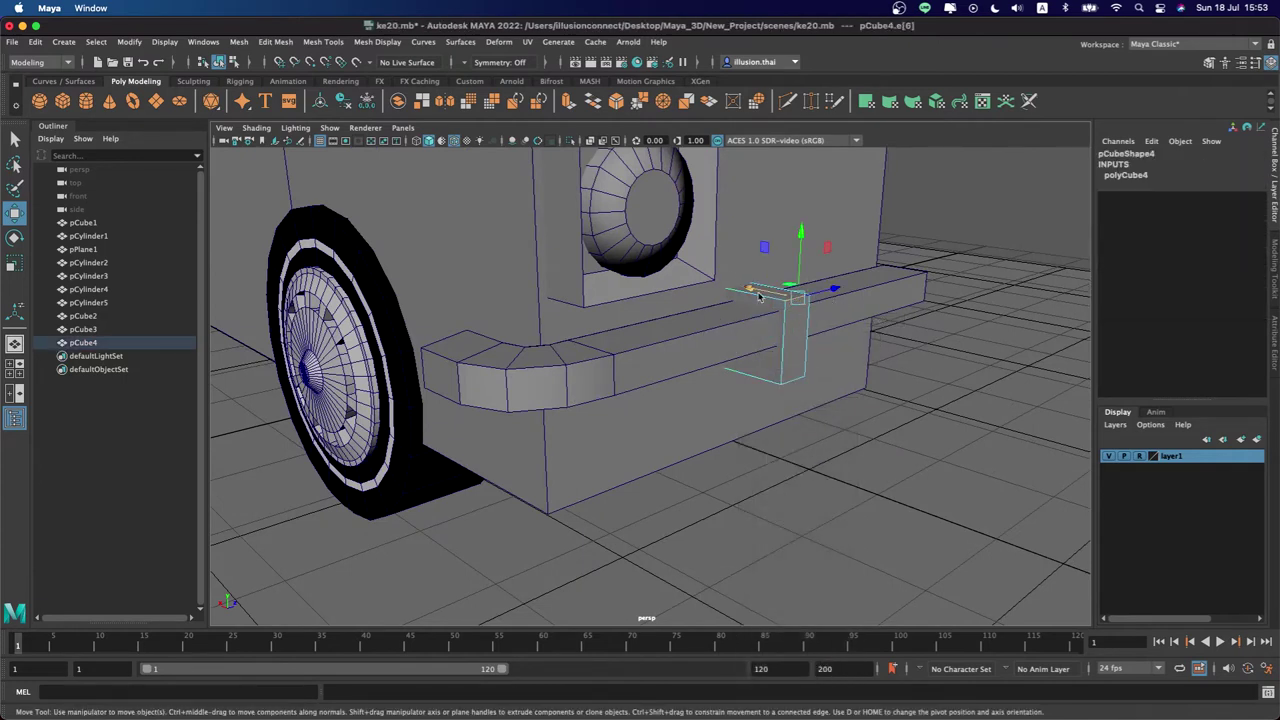
pyautogui.moveTo(759, 296); pyautogui.dragTo(768, 299)
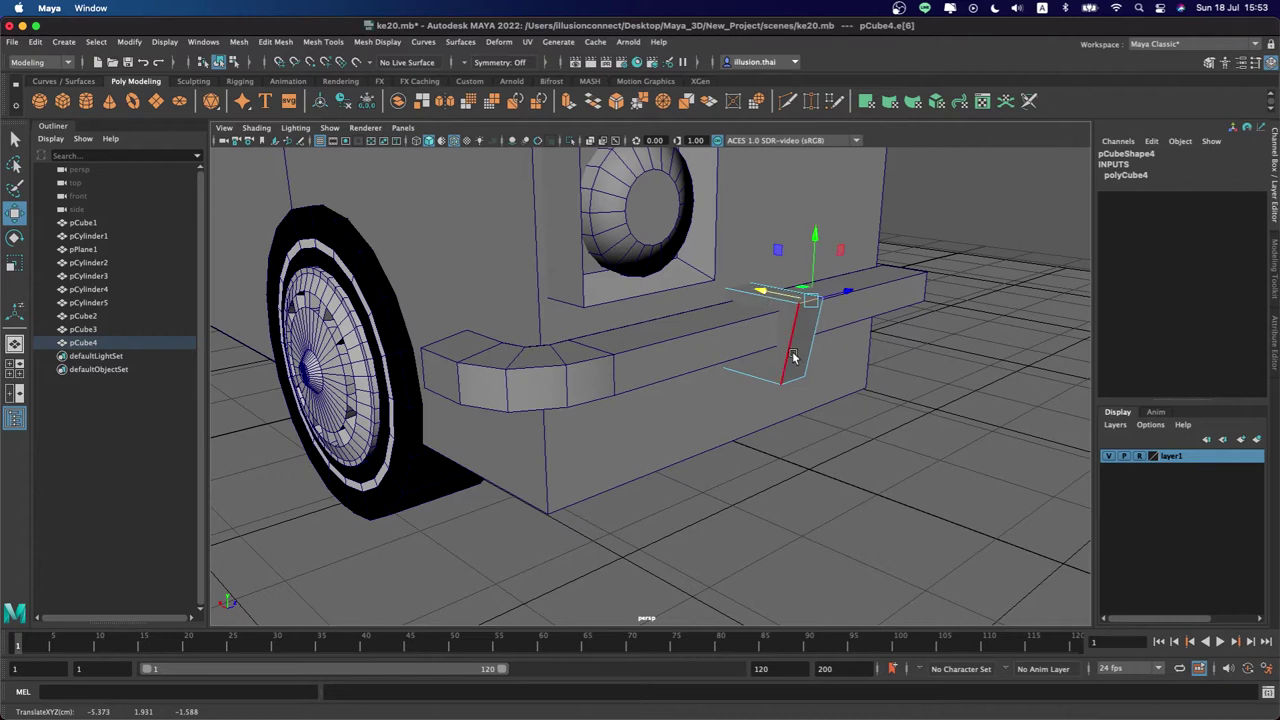
pyautogui.click(752, 372)
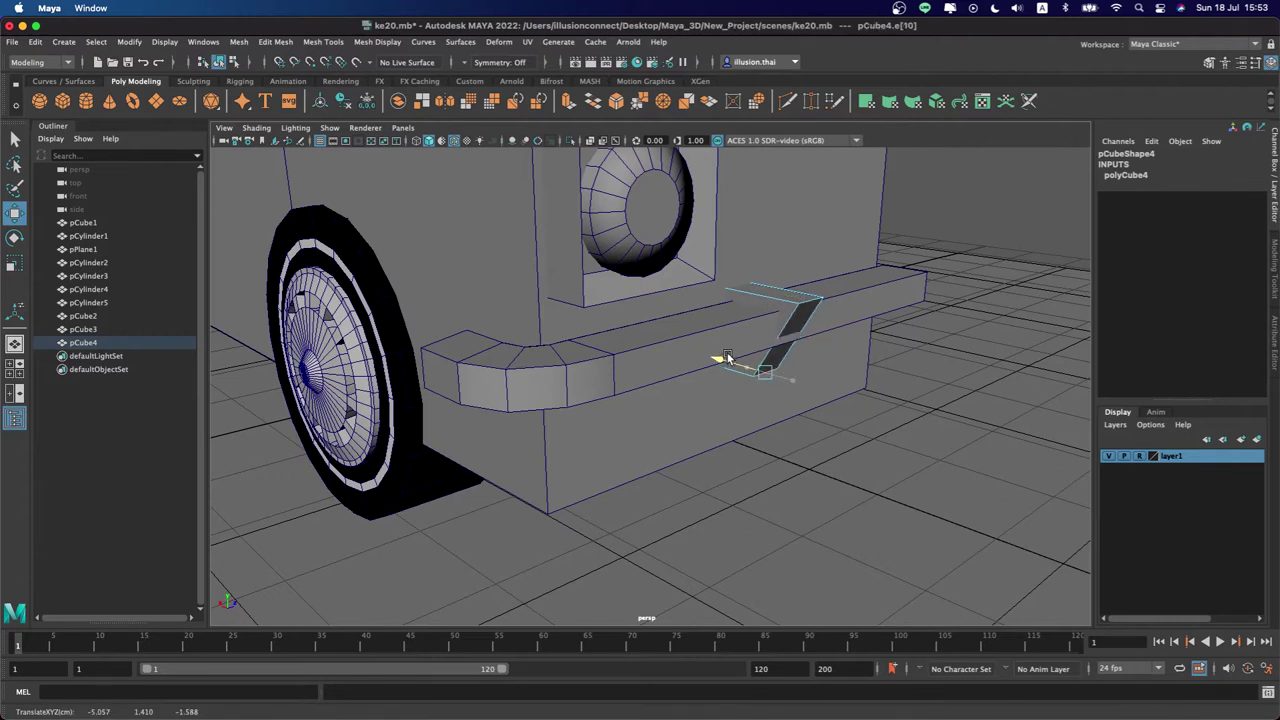
# Extrude the guard's slanted side face
pyautogui.press('q')
pyautogui.rightClick(800, 318)
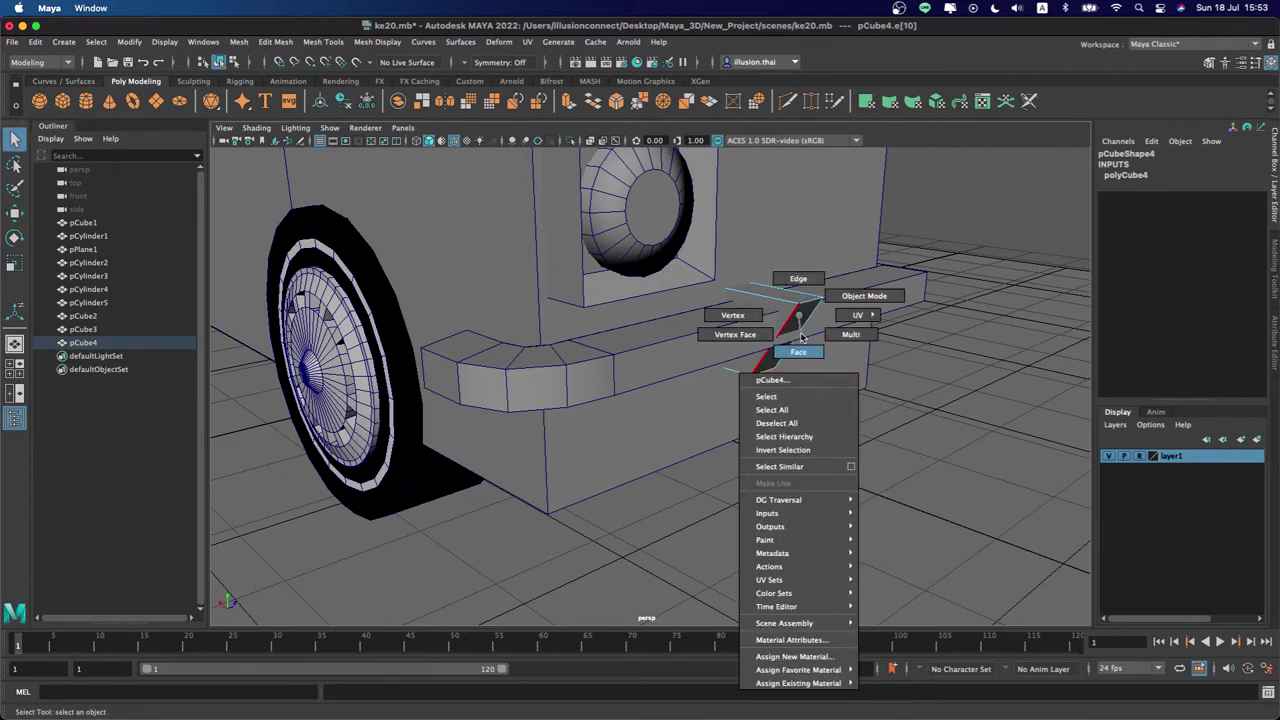
pyautogui.click(798, 352)
pyautogui.click(805, 320)
pyautogui.hotkey('ctrl', 'e')
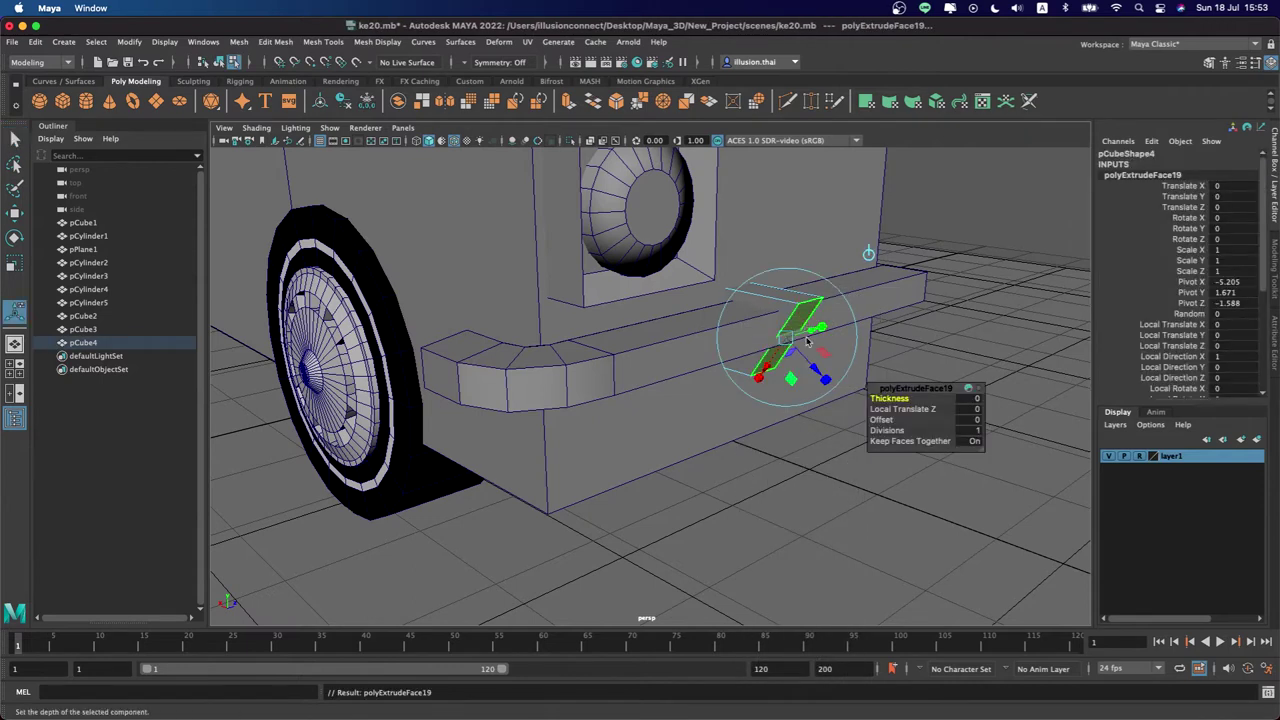
pyautogui.press('w')
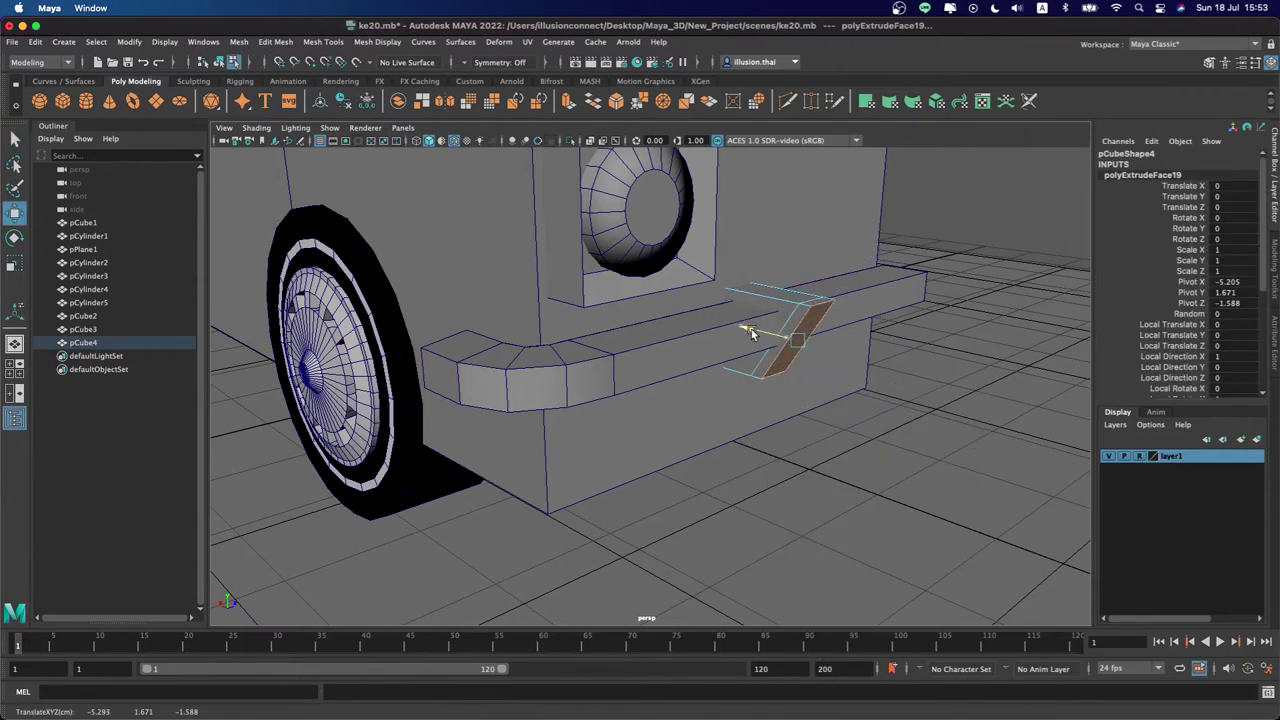
# Raise the guard's top edge so its upper end angles over the bumper bar
pyautogui.press('q')
pyautogui.rightClick(778, 328)
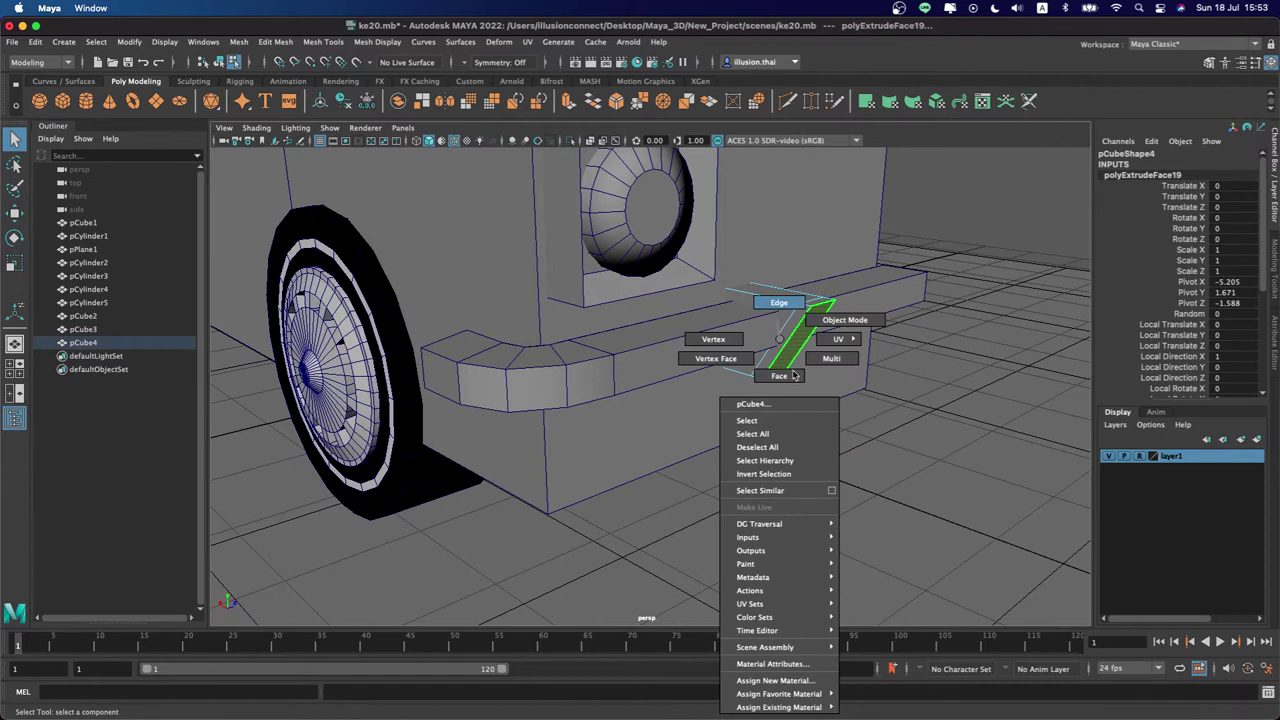
pyautogui.click(775, 365)
pyautogui.press('w')
pyautogui.moveTo(791, 299); pyautogui.dragTo(748, 350)
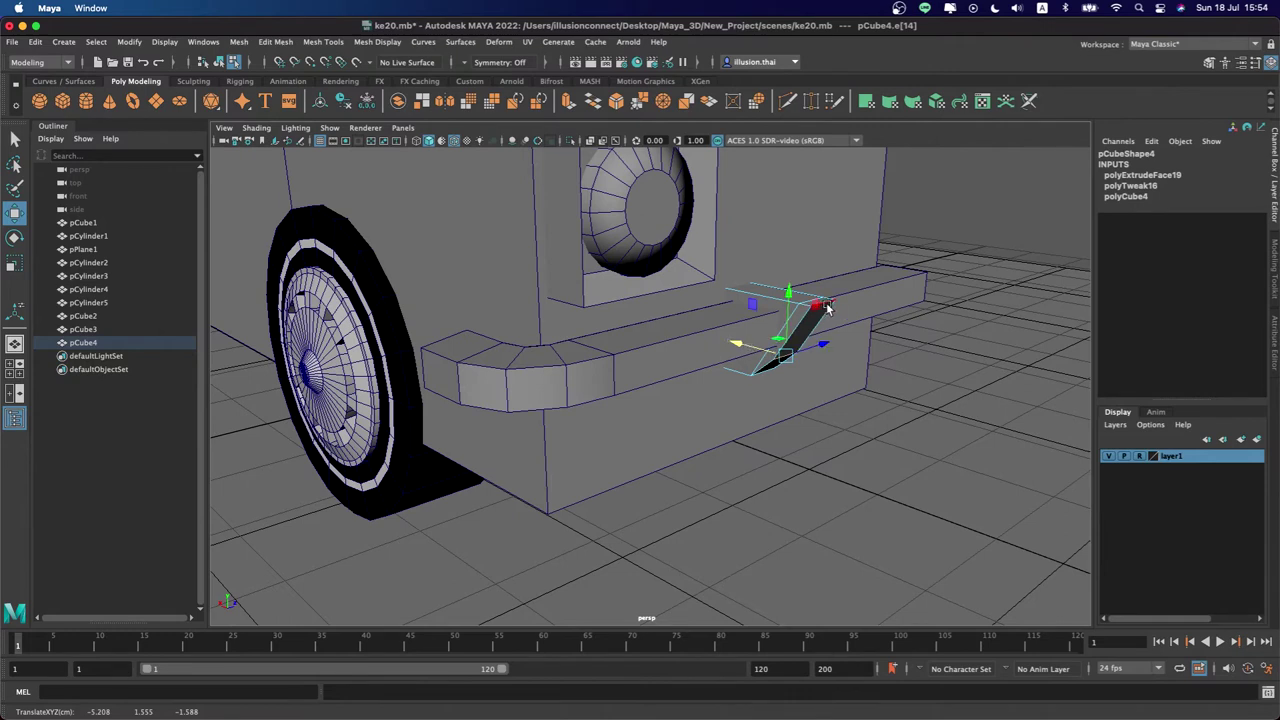
pyautogui.moveTo(826, 303); pyautogui.dragTo(828, 255)
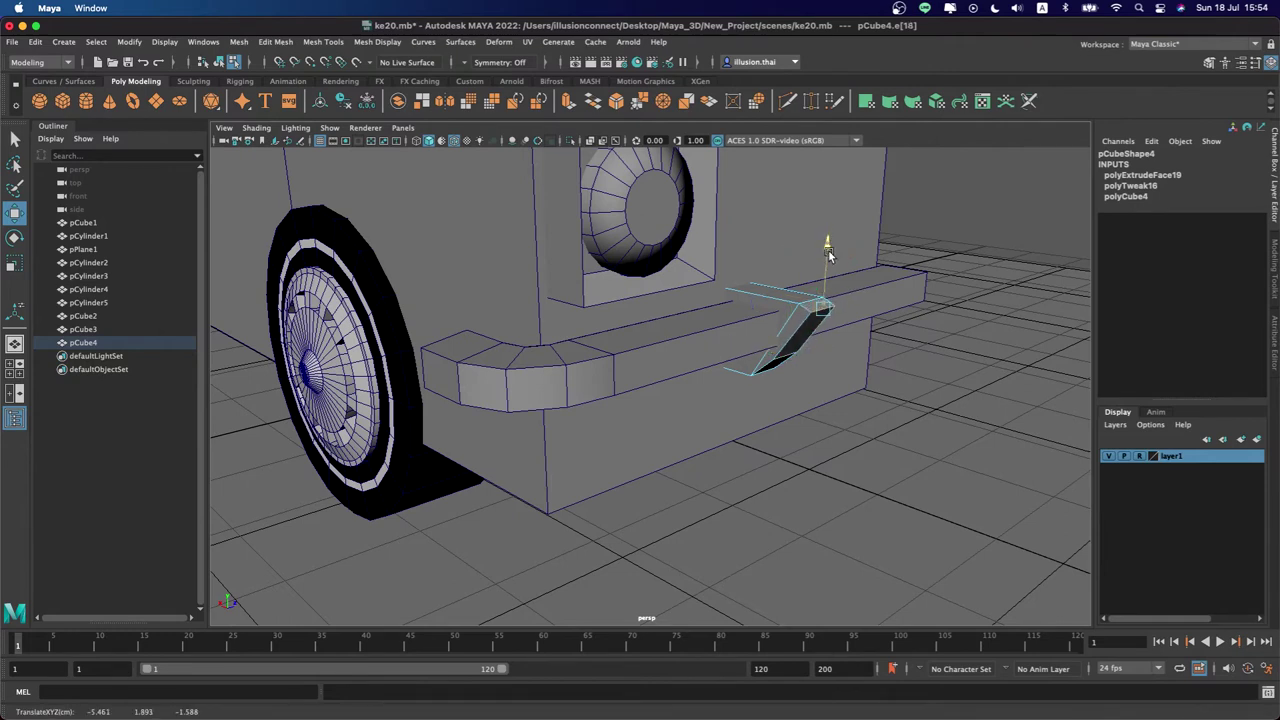
pyautogui.moveTo(783, 308); pyautogui.dragTo(778, 306)
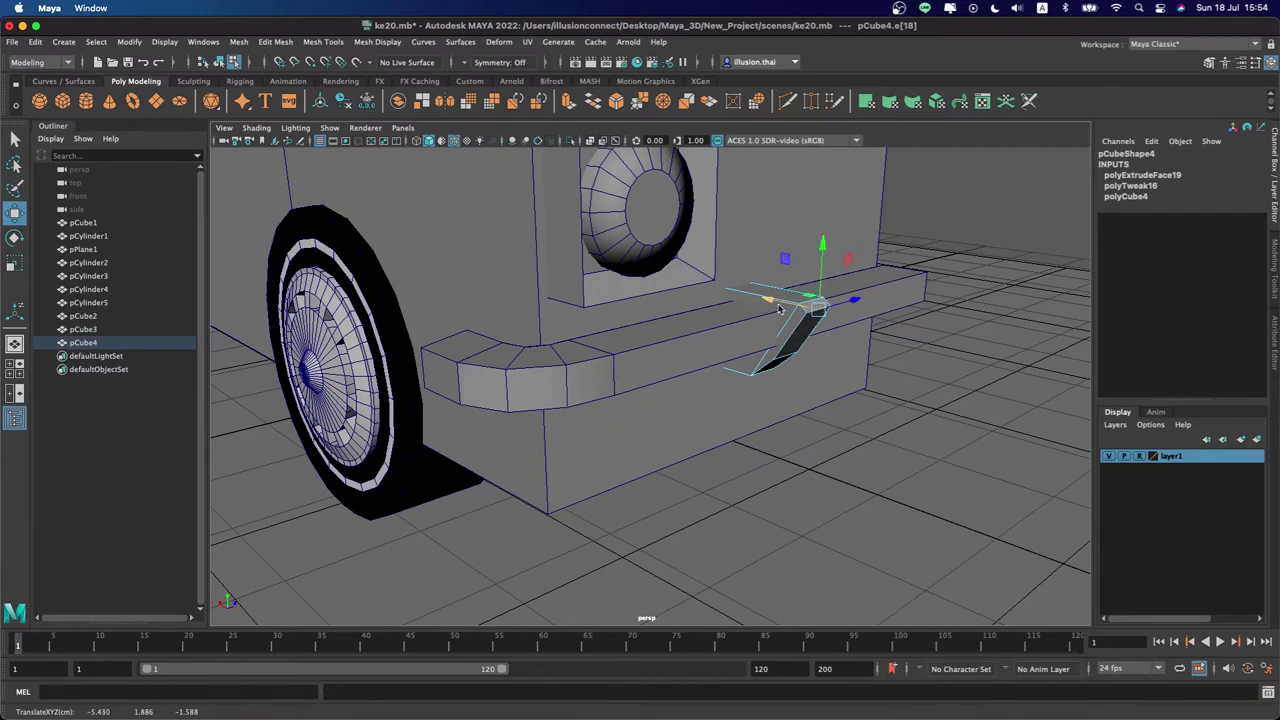
# Return the guard to object mode and orbit to a front view of the car
pyautogui.press('q')
pyautogui.moveTo(771, 293); pyautogui.dragTo(771, 327, button='right')
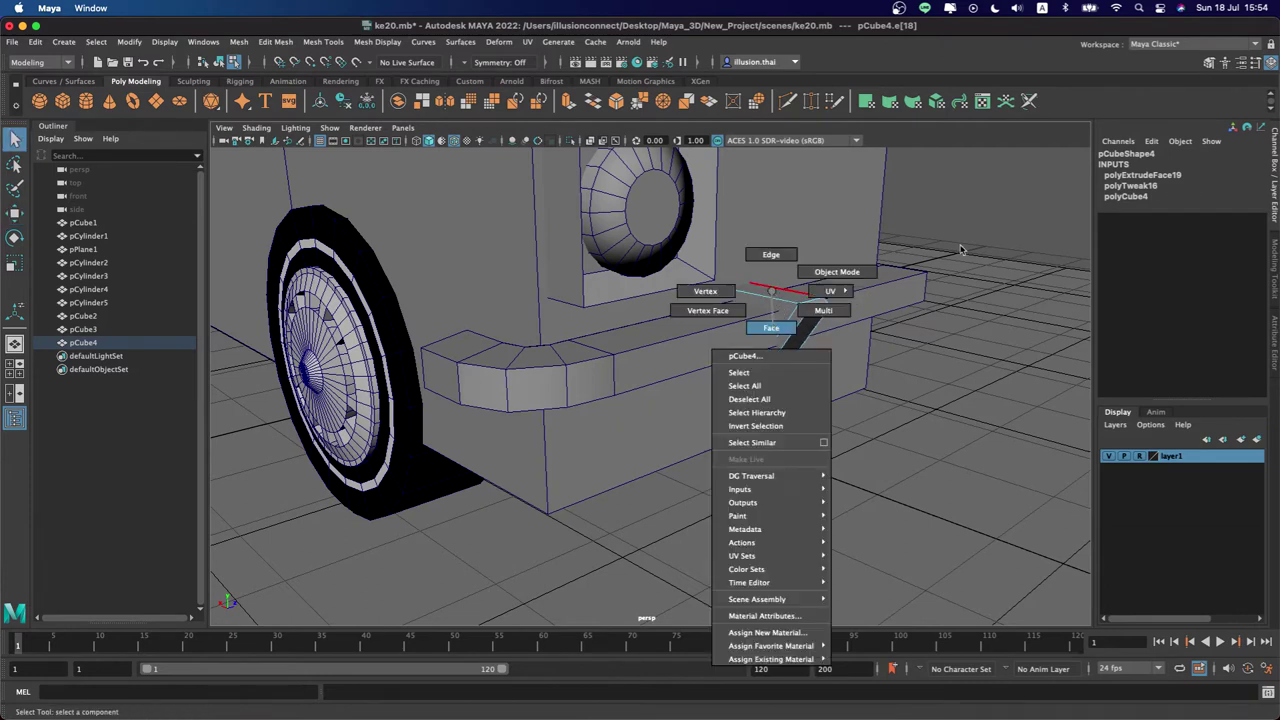
pyautogui.keyDown('alt'); pyautogui.moveTo(887, 297); pyautogui.dragTo(733, 333); pyautogui.keyUp('alt')
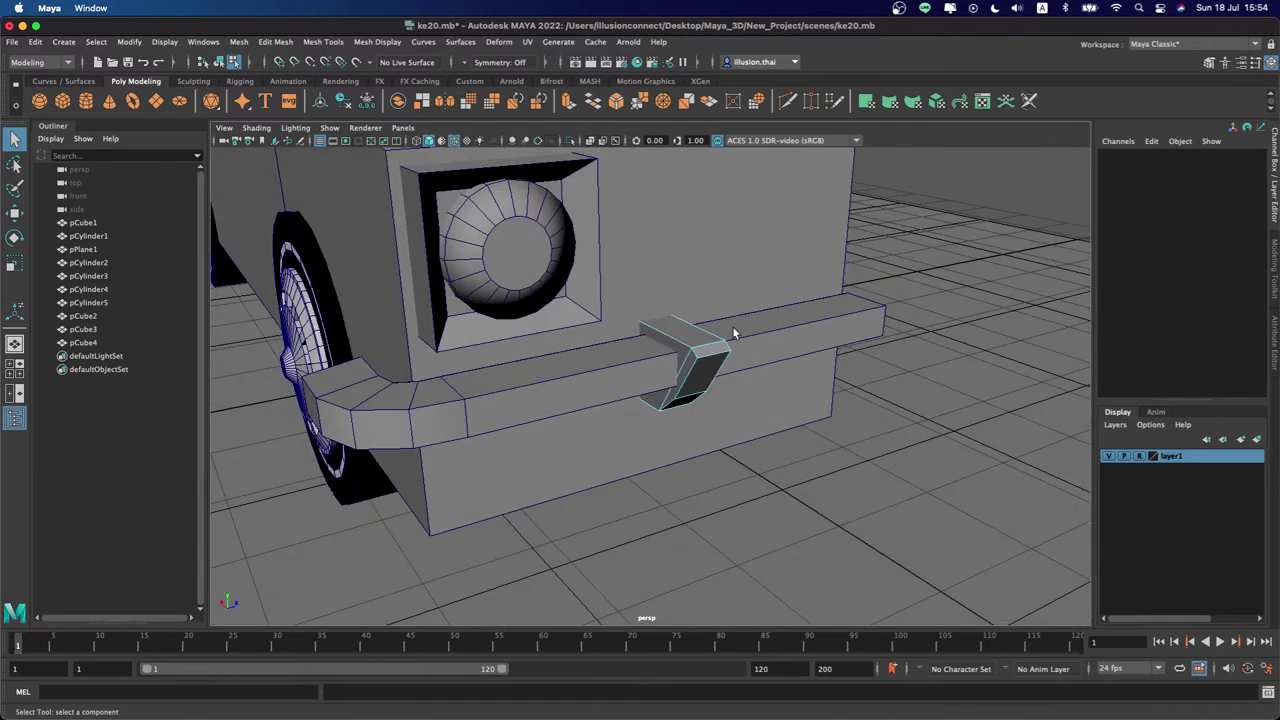
pyautogui.moveTo(703, 358); pyautogui.dragTo(769, 320, button='right')
pyautogui.moveTo(922, 381)
pyautogui.keyDown('alt'); pyautogui.mouseDown()
pyautogui.moveTo(648, 338)
pyautogui.moveTo(591, 350)
pyautogui.mouseUp(); pyautogui.keyUp('alt')
# Shift the bumper guard piece slightly in depth
pyautogui.click(587, 317)
pyautogui.press('w')
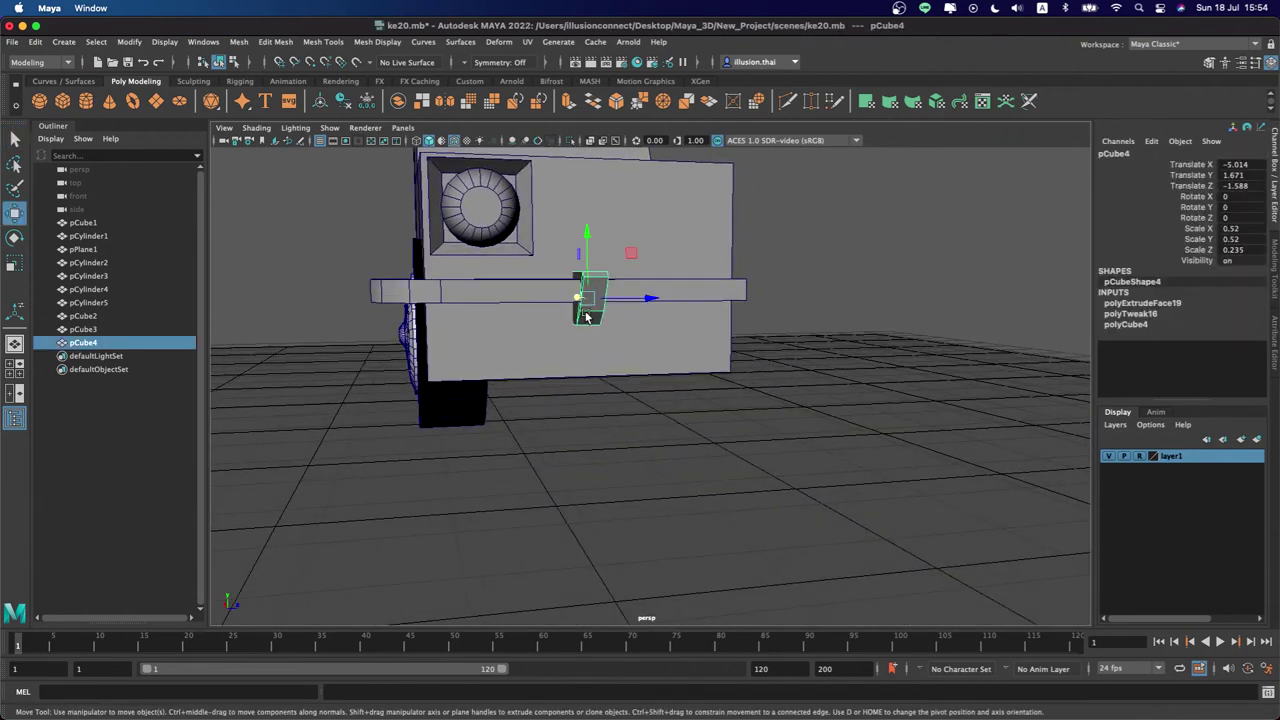
pyautogui.moveTo(646, 305)
pyautogui.mouseDown()
pyautogui.moveTo(614, 296)
pyautogui.moveTo(600, 312)
pyautogui.moveTo(570, 360)
pyautogui.moveTo(580, 391)
pyautogui.mouseUp()
# Add cube pCube5, scale it to 0.319, place it below the bumper, and pull out its side face
pyautogui.click(62, 103)
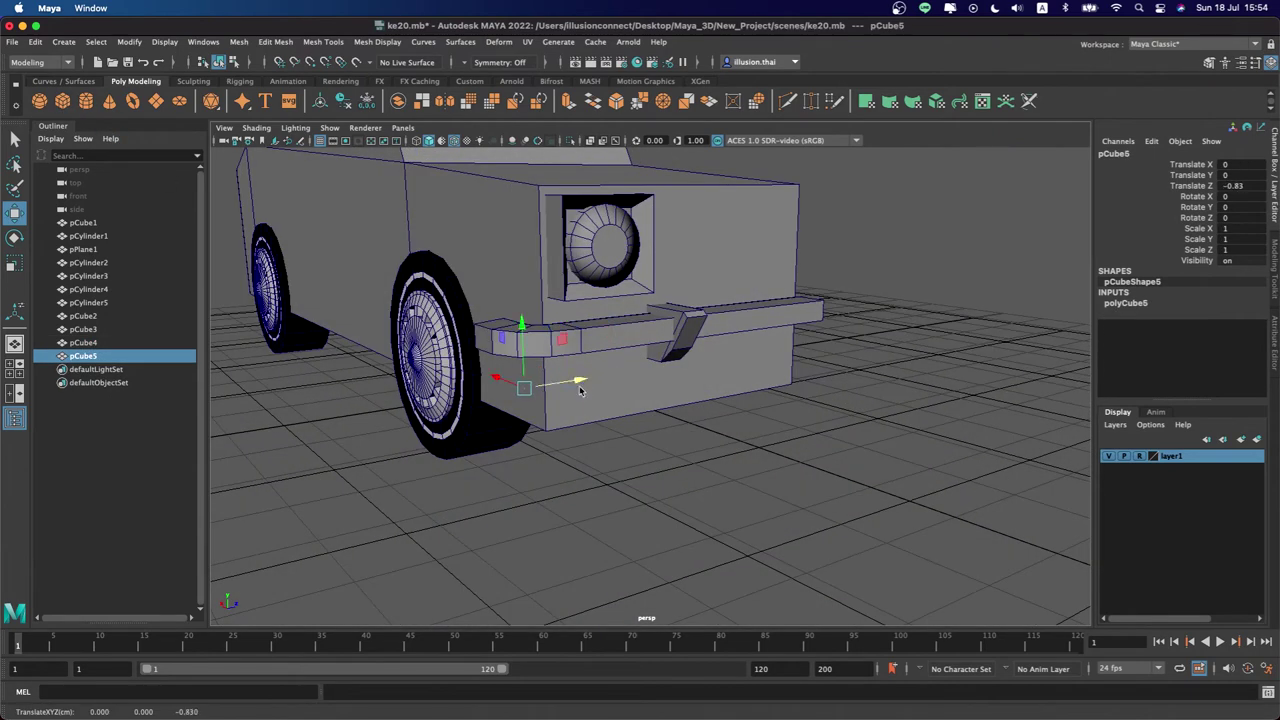
pyautogui.moveTo(521, 325); pyautogui.dragTo(508, 312)
pyautogui.moveTo(560, 357); pyautogui.dragTo(691, 437)
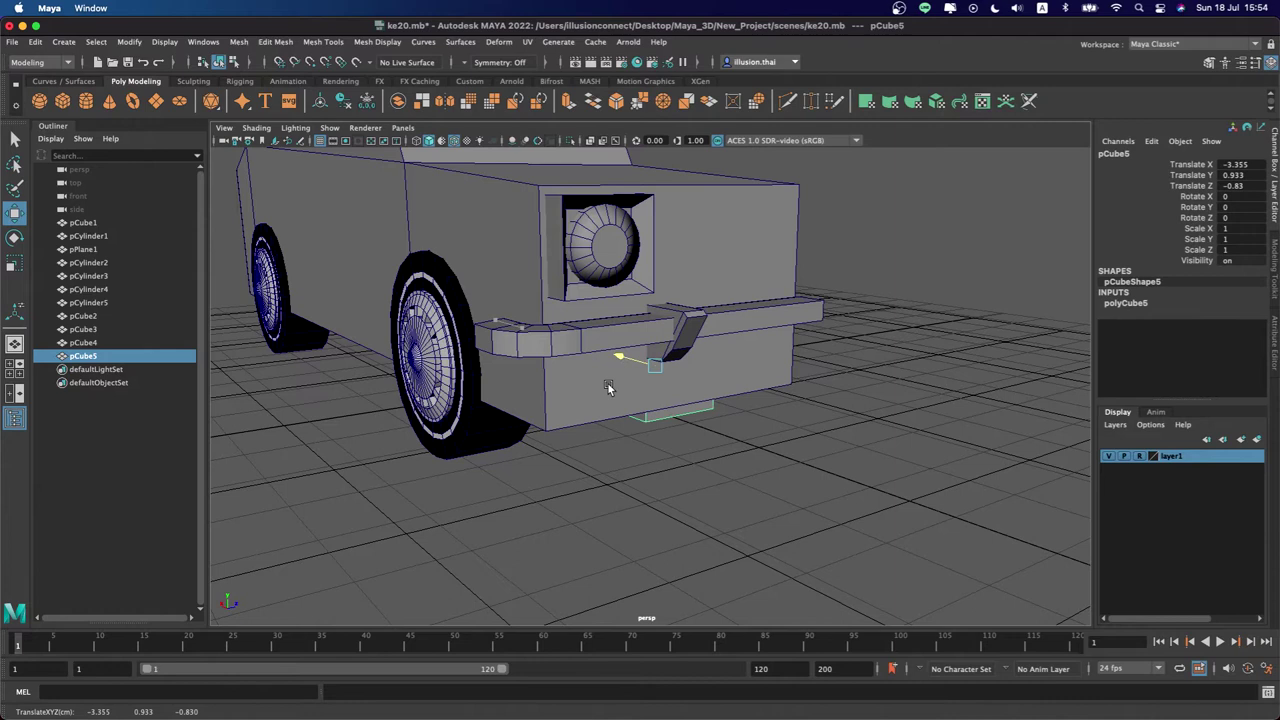
pyautogui.press('r')
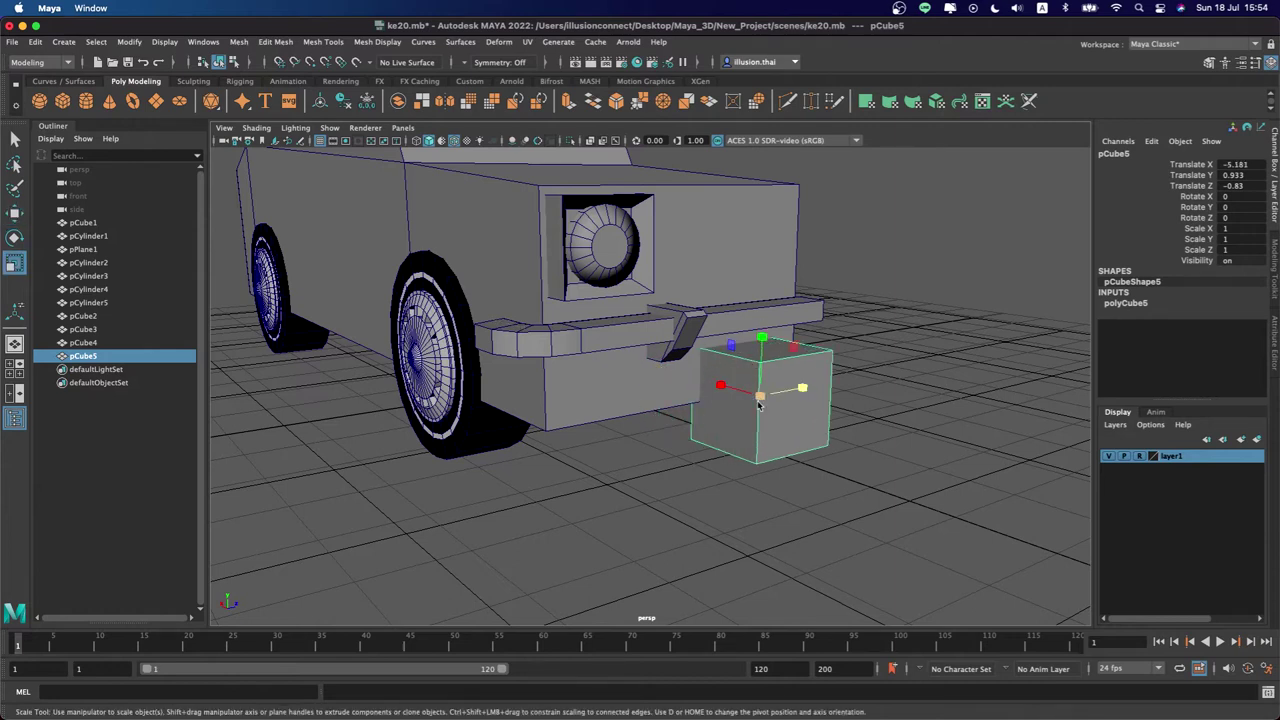
pyautogui.moveTo(753, 400); pyautogui.dragTo(694, 386)
pyautogui.press('w')
pyautogui.moveTo(757, 334); pyautogui.dragTo(765, 284)
pyautogui.moveTo(721, 339)
pyautogui.mouseDown()
pyautogui.moveTo(790, 340)
pyautogui.moveTo(678, 357)
pyautogui.moveTo(651, 272)
pyautogui.moveTo(624, 272)
pyautogui.mouseUp()
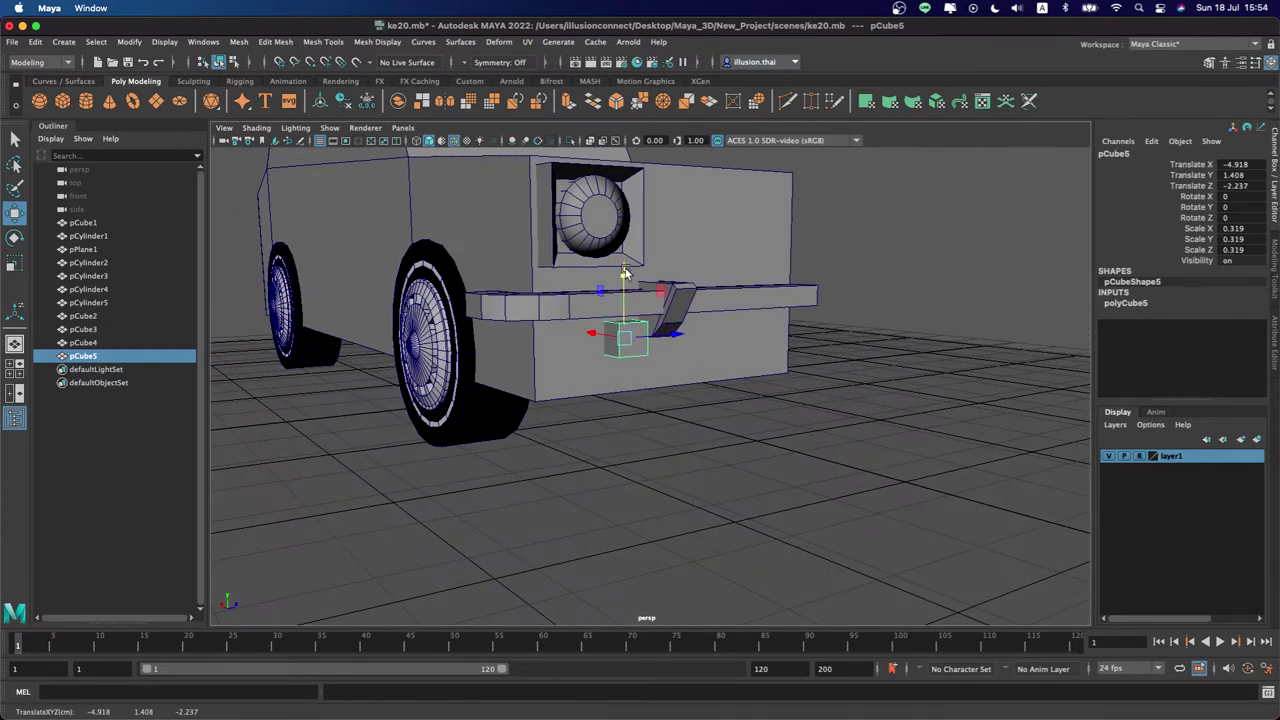
pyautogui.moveTo(624, 355); pyautogui.dragTo(626, 372, button='right')
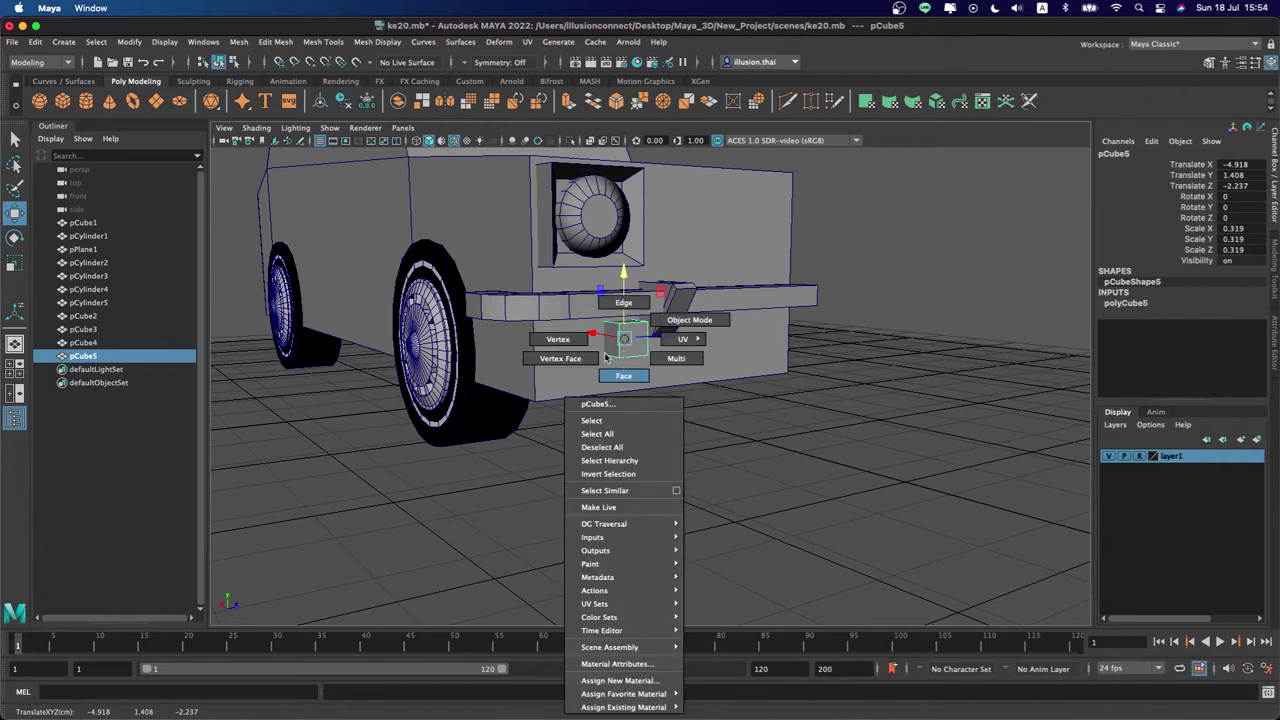
pyautogui.moveTo(662, 342)
pyautogui.mouseDown()
pyautogui.moveTo(628, 346)
pyautogui.moveTo(642, 343)
pyautogui.mouseUp()
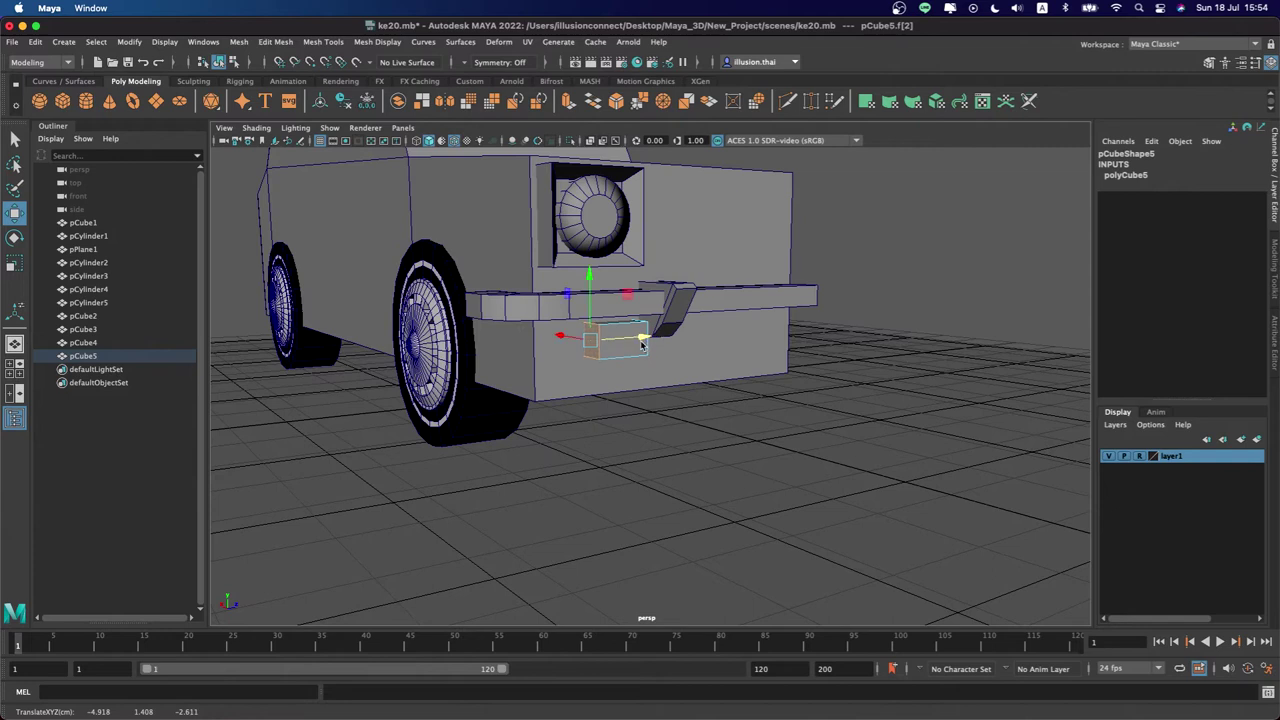
# Extrude pCube5's side face outward to widen it and raise an end edge to slant it
pyautogui.hotkey('ctrl', 'e')
pyautogui.scroll(3, 600, 340)
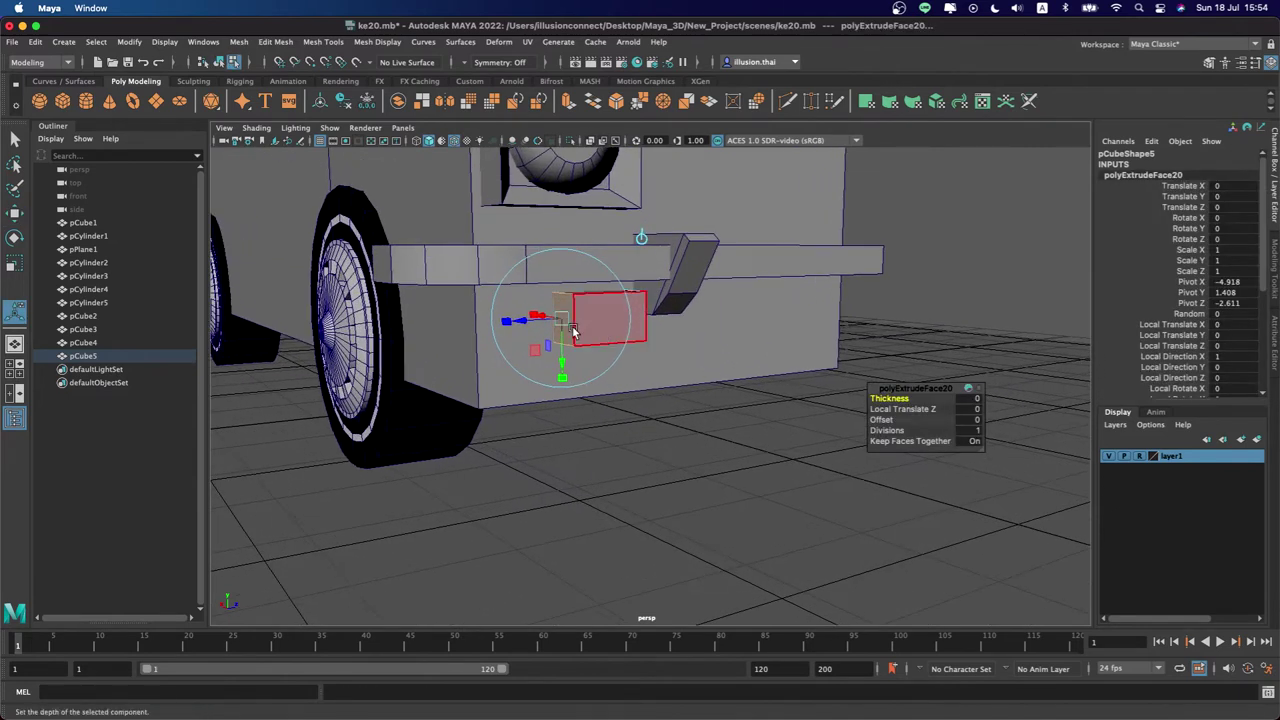
pyautogui.press('w')
pyautogui.moveTo(620, 318); pyautogui.dragTo(585, 325)
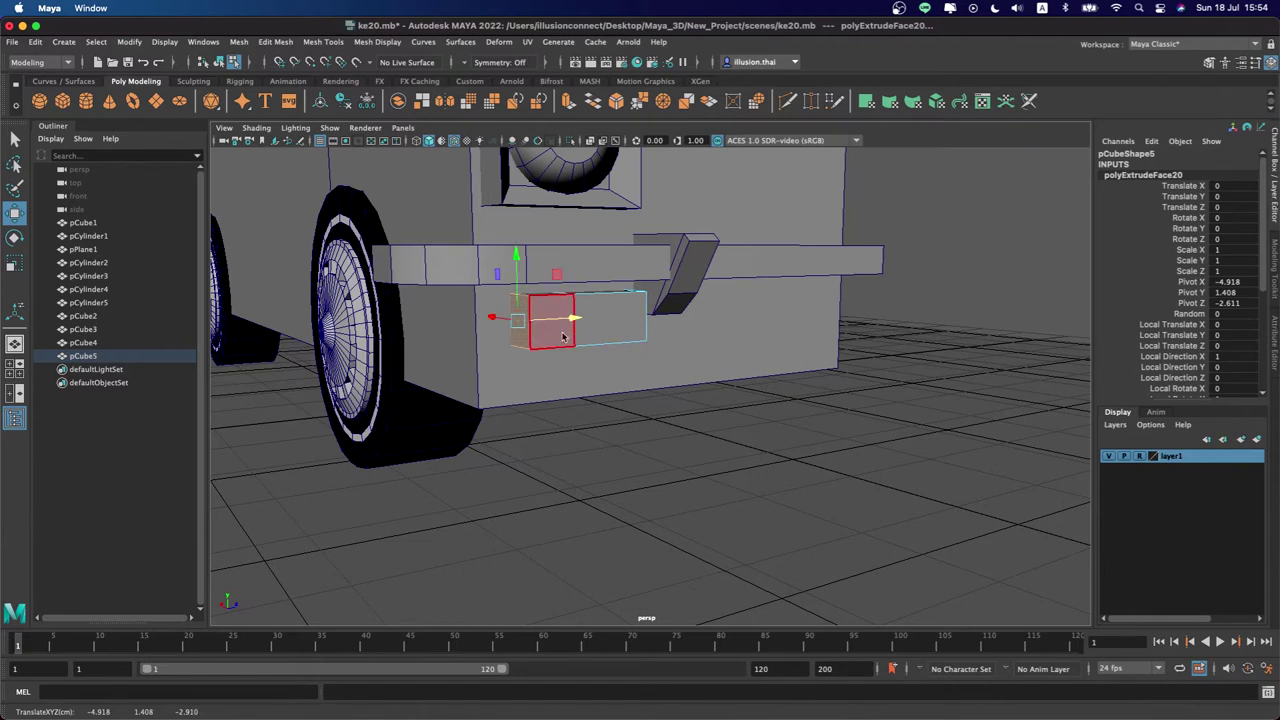
pyautogui.moveTo(548, 339)
pyautogui.mouseDown(button='right')
pyautogui.moveTo(556, 301)
pyautogui.moveTo(548, 316)
pyautogui.mouseUp(button='right')
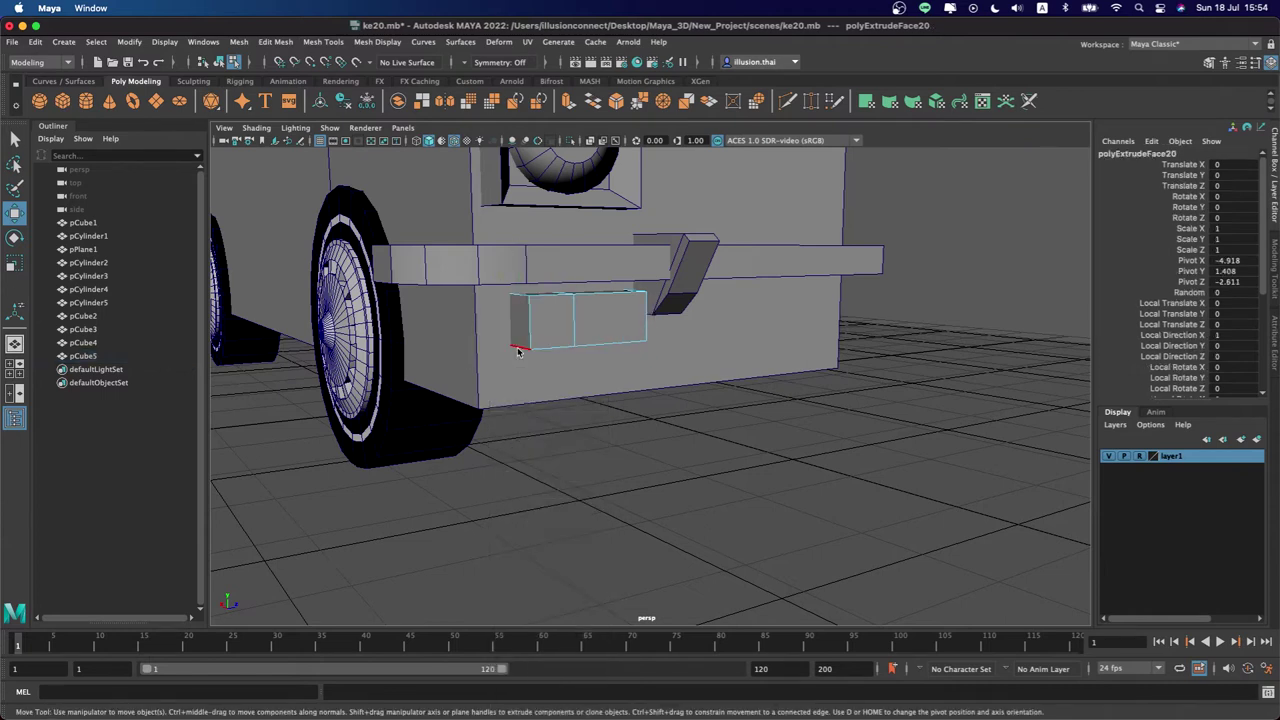
pyautogui.click(531, 348)
pyautogui.moveTo(523, 315); pyautogui.dragTo(512, 254)
pyautogui.scroll(5, 540, 300)
pyautogui.moveTo(560, 320)
pyautogui.keyDown('alt'); pyautogui.mouseDown()
pyautogui.moveTo(638, 335)
pyautogui.moveTo(470, 252)
pyautogui.mouseUp(); pyautogui.keyUp('alt')
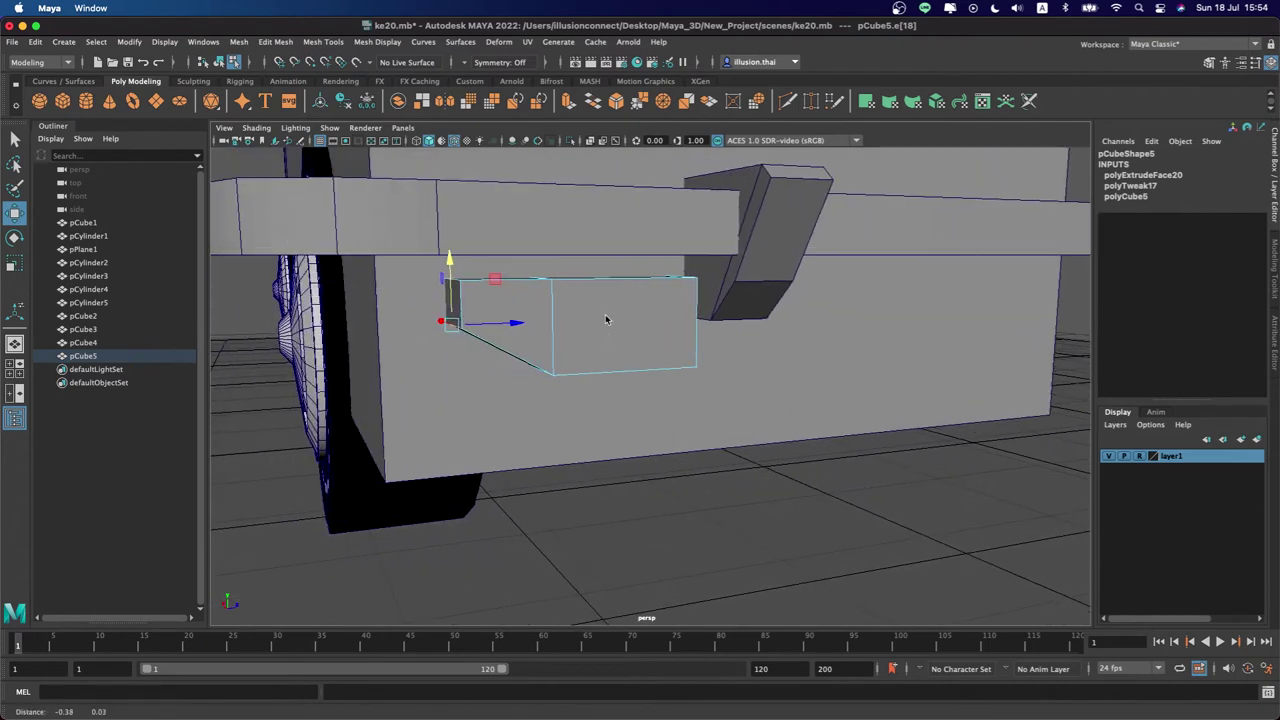
# Extrude the block's front face and push its bottom front edge inward
pyautogui.press('q')
pyautogui.moveTo(534, 314); pyautogui.dragTo(533, 350, button='right')
pyautogui.click(595, 333)
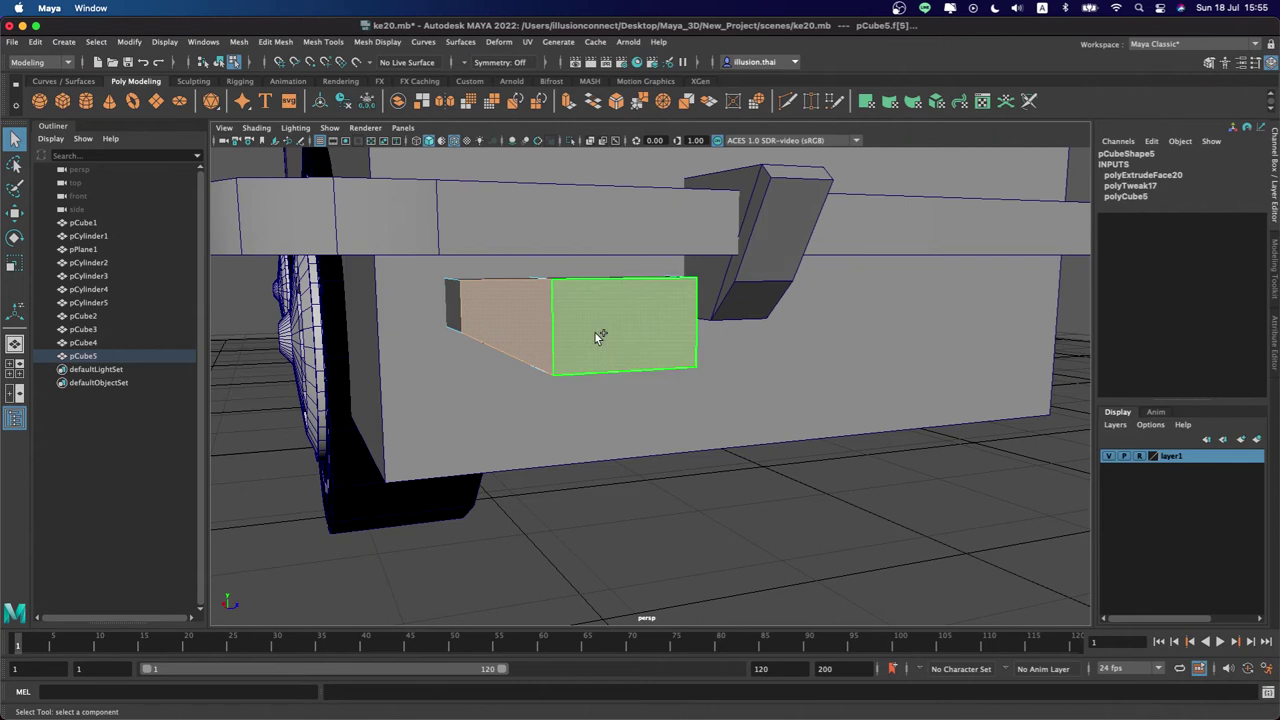
pyautogui.hotkey('ctrl', 'e')
pyautogui.moveTo(603, 337)
pyautogui.keyDown('alt'); pyautogui.mouseDown()
pyautogui.moveTo(766, 433)
pyautogui.moveTo(592, 339)
pyautogui.mouseUp(); pyautogui.keyUp('alt')
pyautogui.moveTo(592, 339); pyautogui.dragTo(592, 316, button='right')
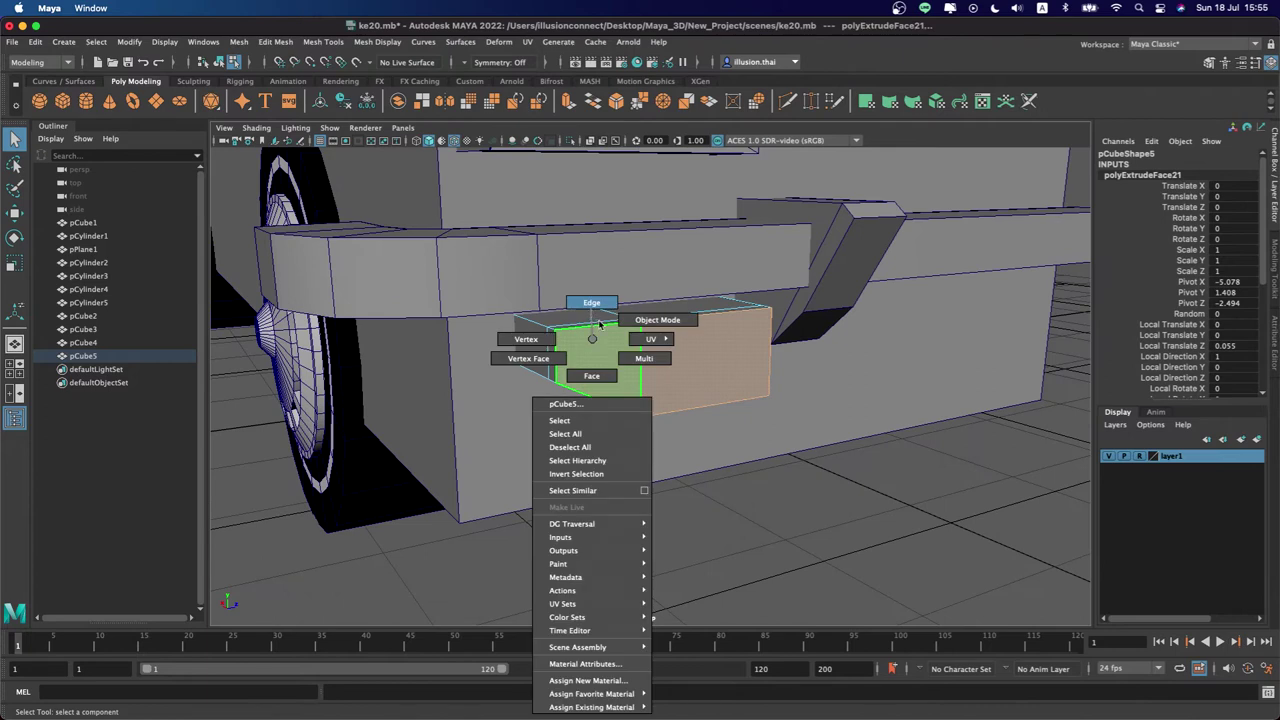
pyautogui.click(659, 320)
pyautogui.press('w')
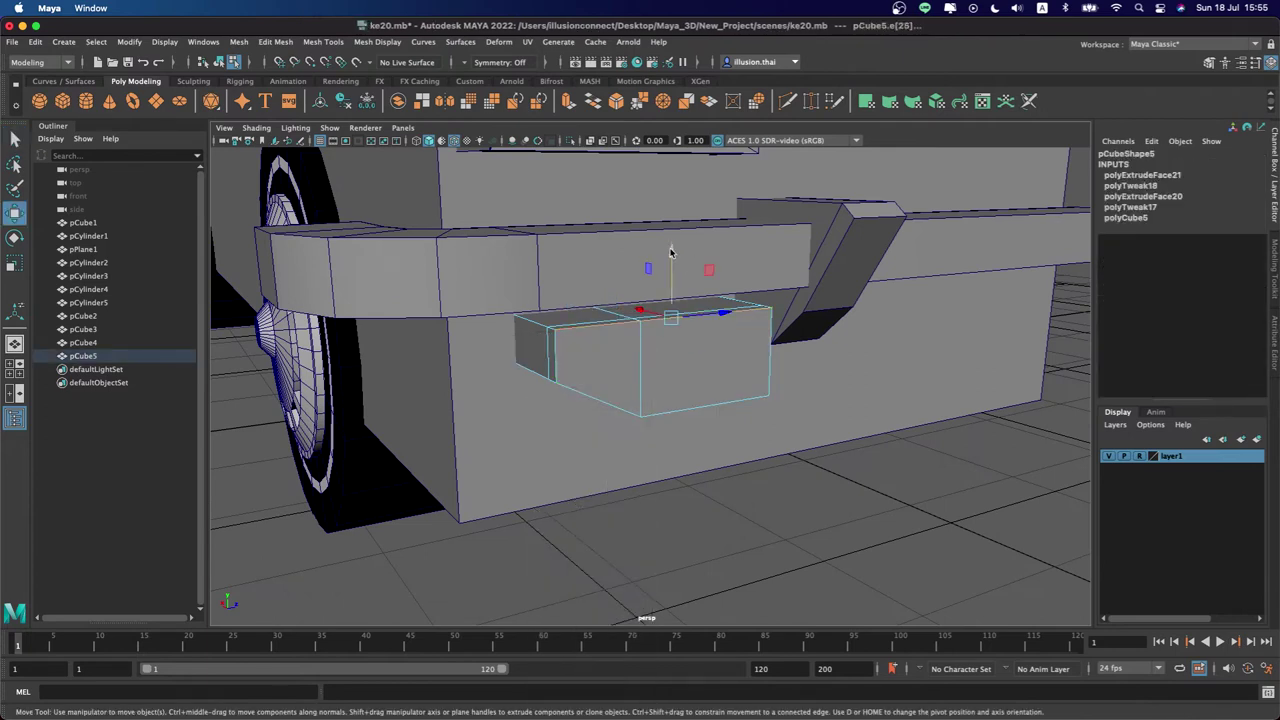
pyautogui.click(665, 410)
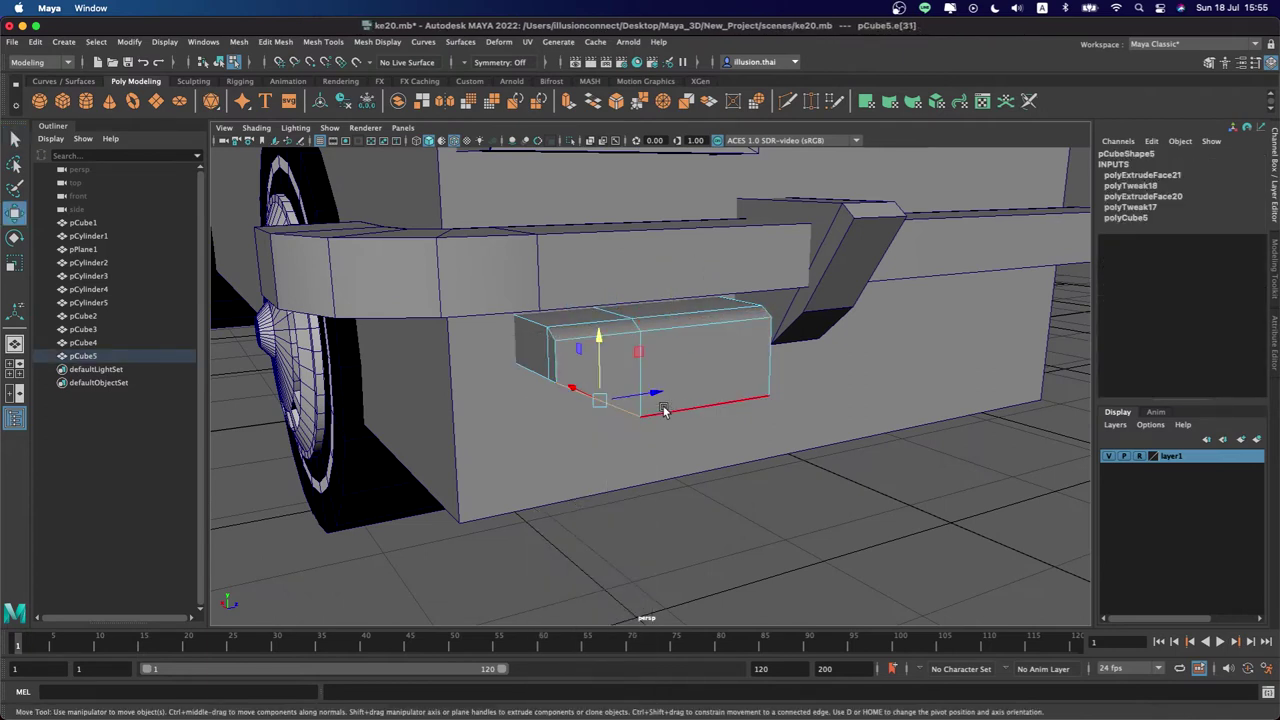
pyautogui.moveTo(665, 410); pyautogui.dragTo(658, 404)
# Move the block's left and right vertical edges inward, then reselect it in object mode
pyautogui.click(670, 318)
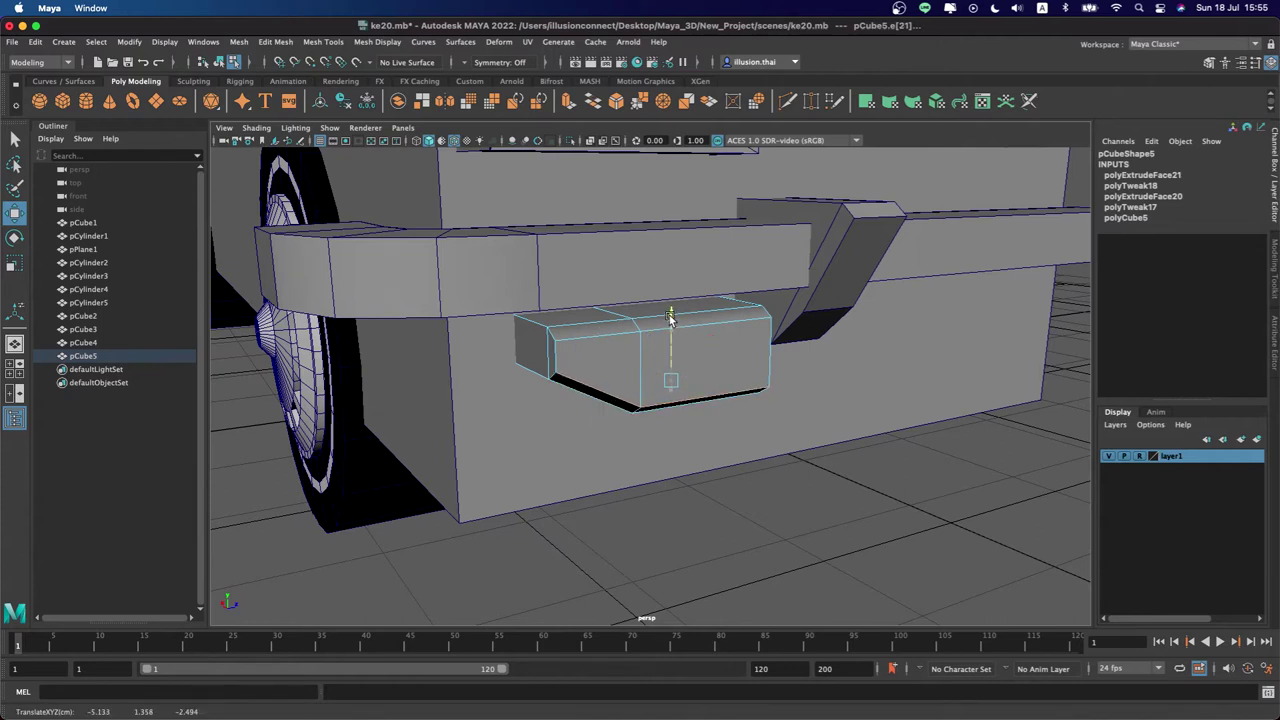
pyautogui.click(573, 345)
pyautogui.moveTo(622, 350); pyautogui.dragTo(627, 350)
pyautogui.click(771, 353)
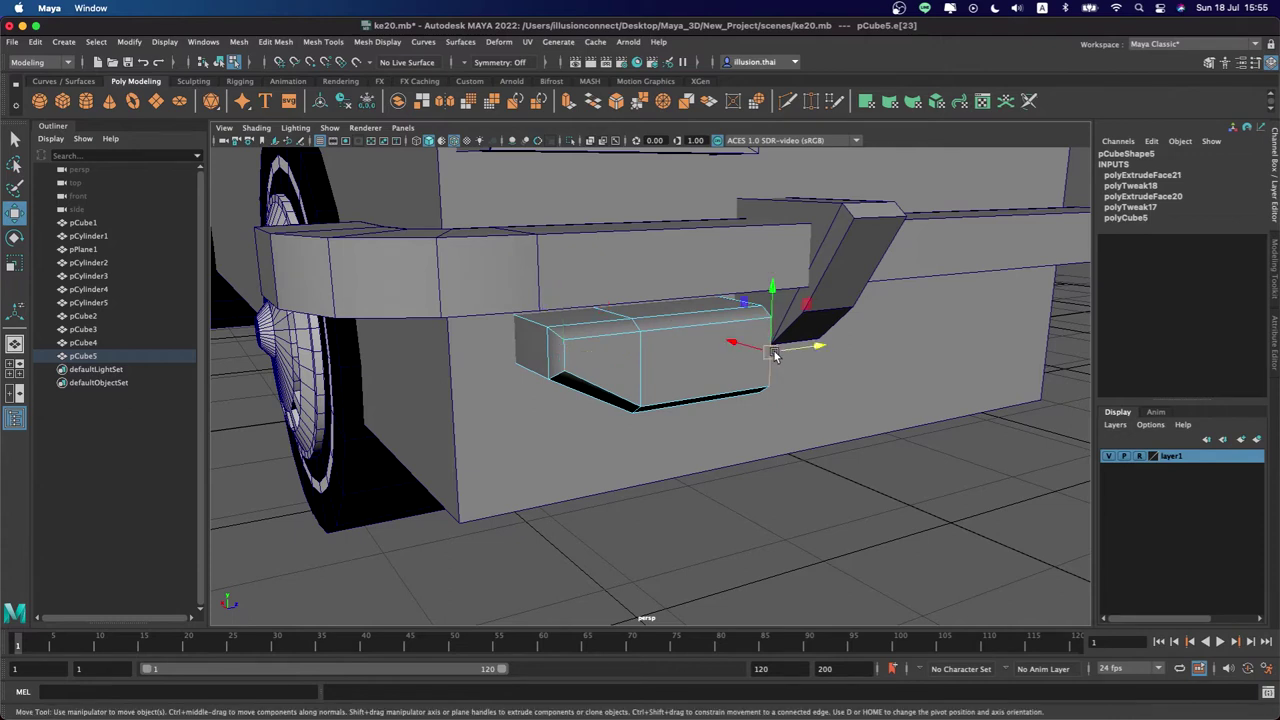
pyautogui.moveTo(816, 352); pyautogui.dragTo(808, 352)
pyautogui.press('q')
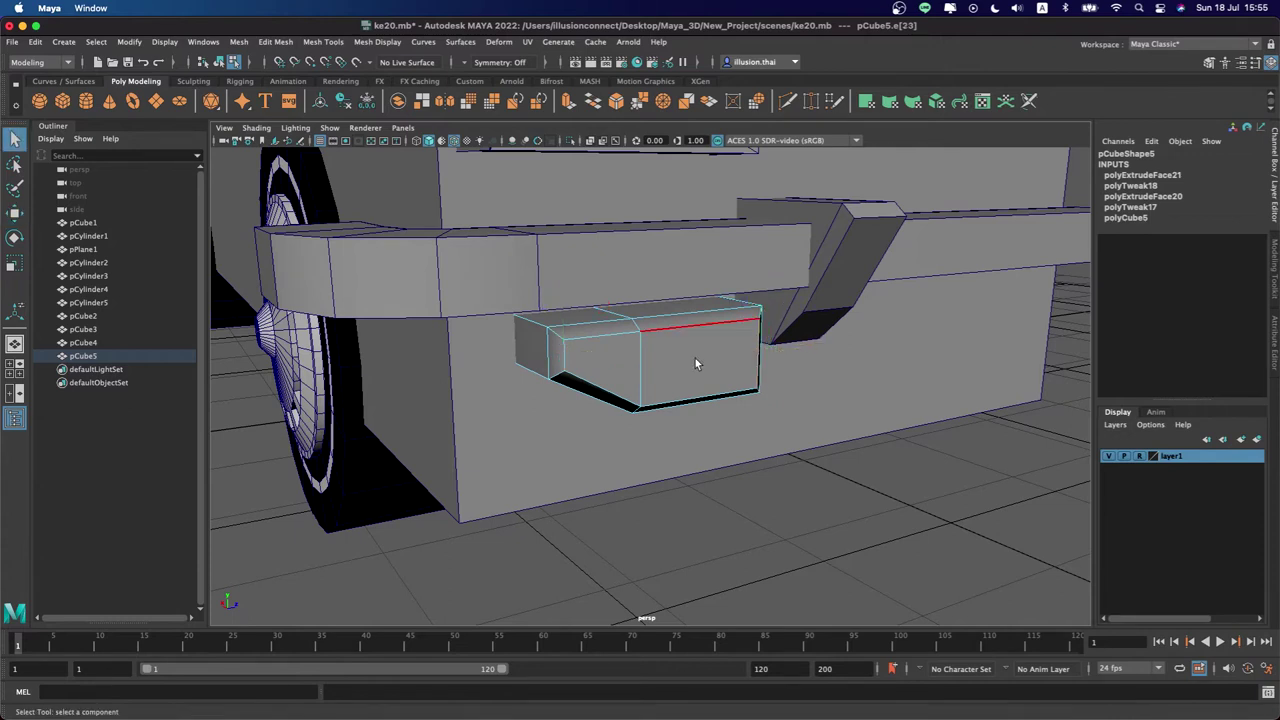
pyautogui.rightClick(695, 339)
pyautogui.keyDown('alt'); pyautogui.moveTo(853, 558); pyautogui.dragTo(766, 464); pyautogui.keyUp('alt')
pyautogui.moveTo(766, 464)
pyautogui.keyDown('alt'); pyautogui.mouseDown(button='right')
pyautogui.moveTo(706, 460)
pyautogui.moveTo(600, 400)
pyautogui.mouseUp(button='right'); pyautogui.keyUp('alt')
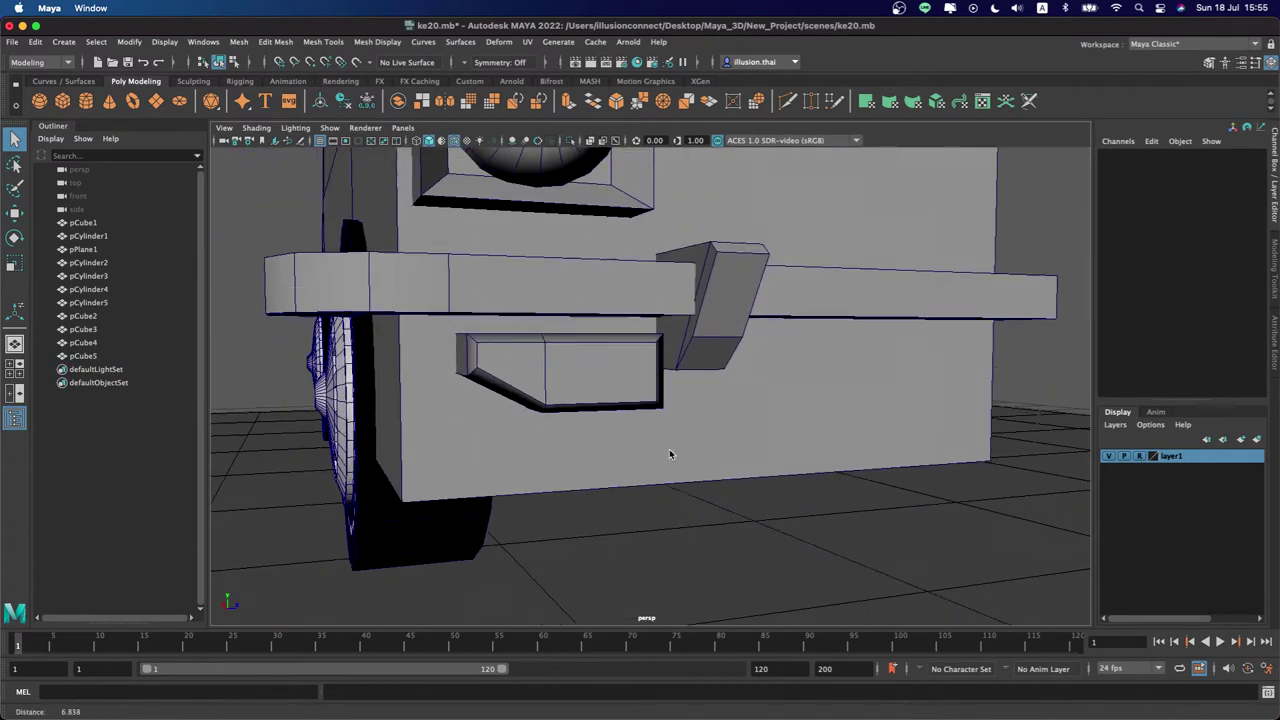
pyautogui.click(558, 367)
# Narrow the lower block to Scale X 0.246 and move it to X -5.175
pyautogui.press('w')
pyautogui.moveTo(657, 372)
pyautogui.mouseDown()
pyautogui.moveTo(598, 475)
pyautogui.moveTo(660, 449)
pyautogui.moveTo(709, 491)
pyautogui.mouseUp()
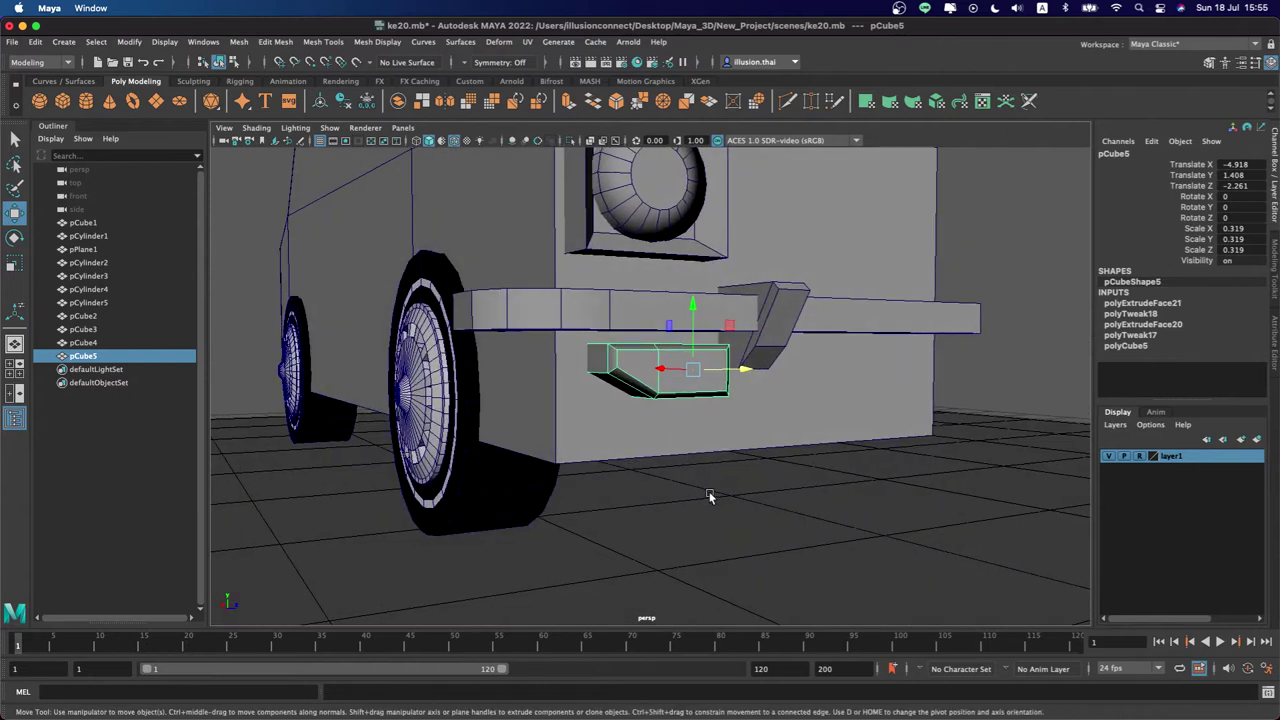
pyautogui.click(709, 491)
pyautogui.click(697, 377)
pyautogui.moveTo(697, 377)
pyautogui.keyDown('alt'); pyautogui.mouseDown()
pyautogui.moveTo(700, 420)
pyautogui.moveTo(729, 404)
pyautogui.moveTo(729, 416)
pyautogui.moveTo(684, 415)
pyautogui.mouseUp(); pyautogui.keyUp('alt')
pyautogui.press('r')
pyautogui.press('w')
# Adjust the block's pivot point, then deselect and view the car's front
pyautogui.press('d')
pyautogui.press('d')
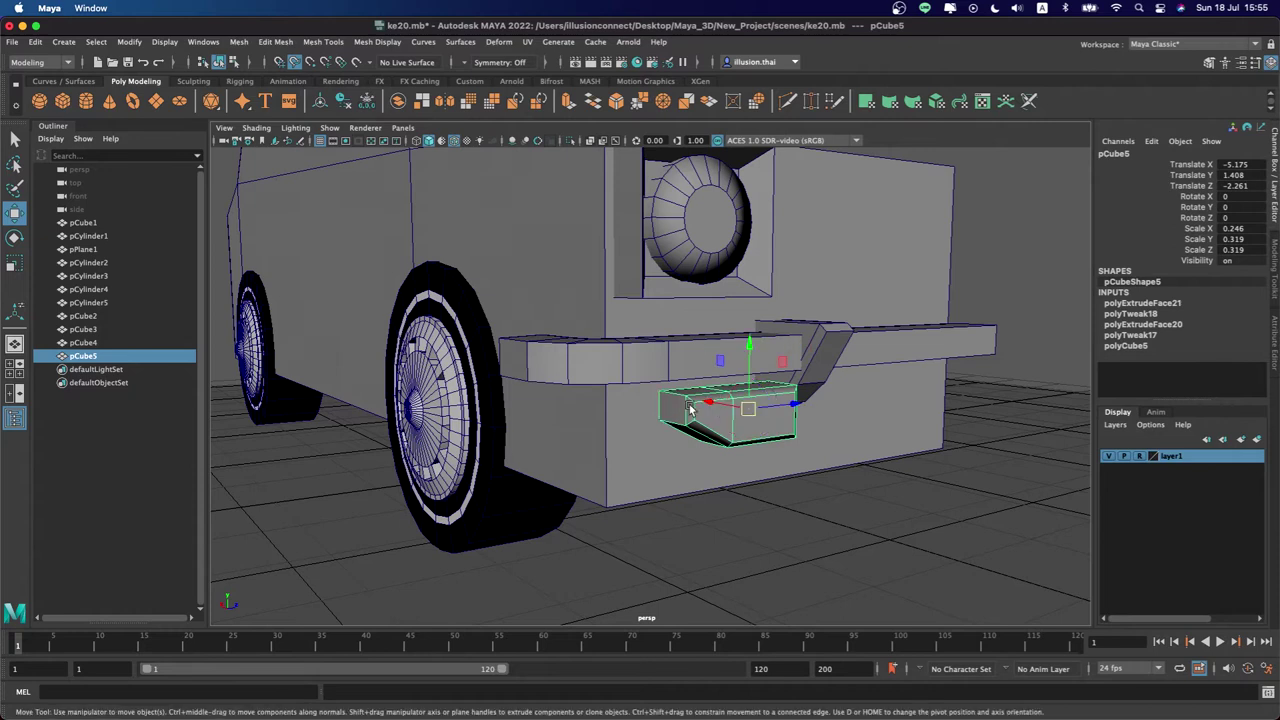
pyautogui.press('d')
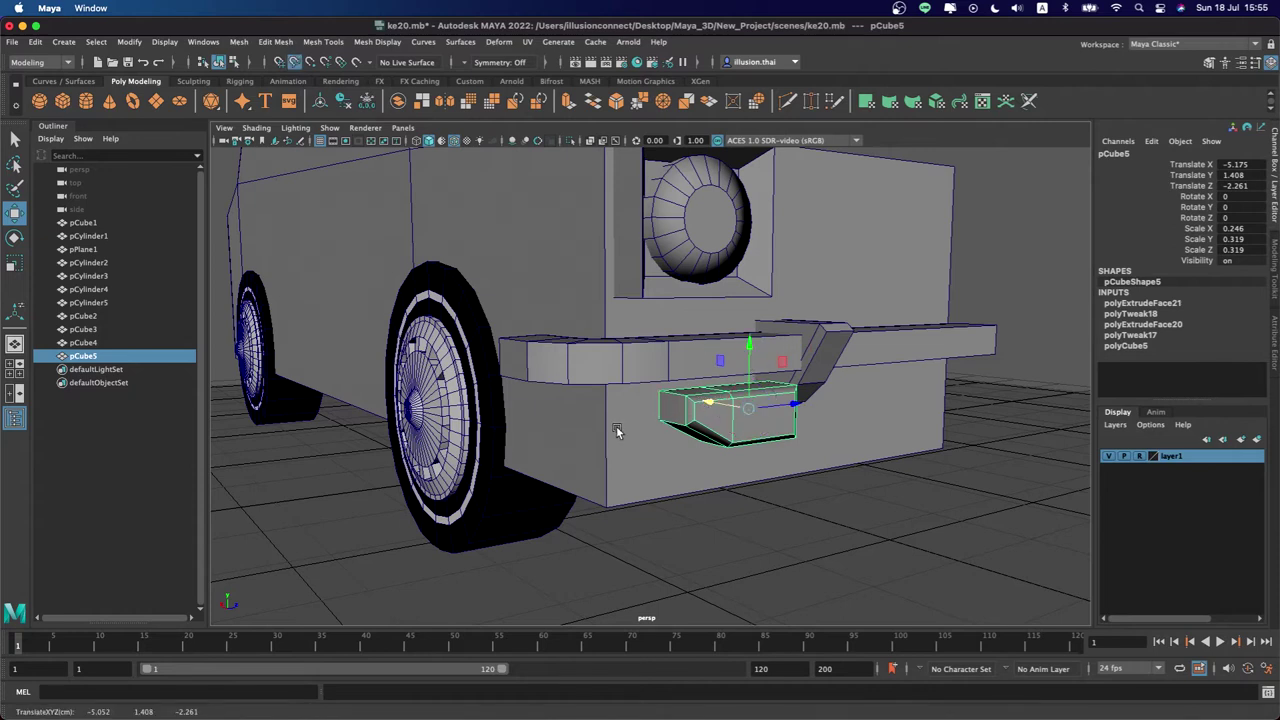
pyautogui.click(846, 529)
pyautogui.moveTo(846, 529)
pyautogui.keyDown('alt'); pyautogui.mouseDown()
pyautogui.moveTo(726, 536)
pyautogui.moveTo(771, 520)
pyautogui.mouseUp(); pyautogui.keyUp('alt')
pyautogui.scroll(-5, 771, 520)
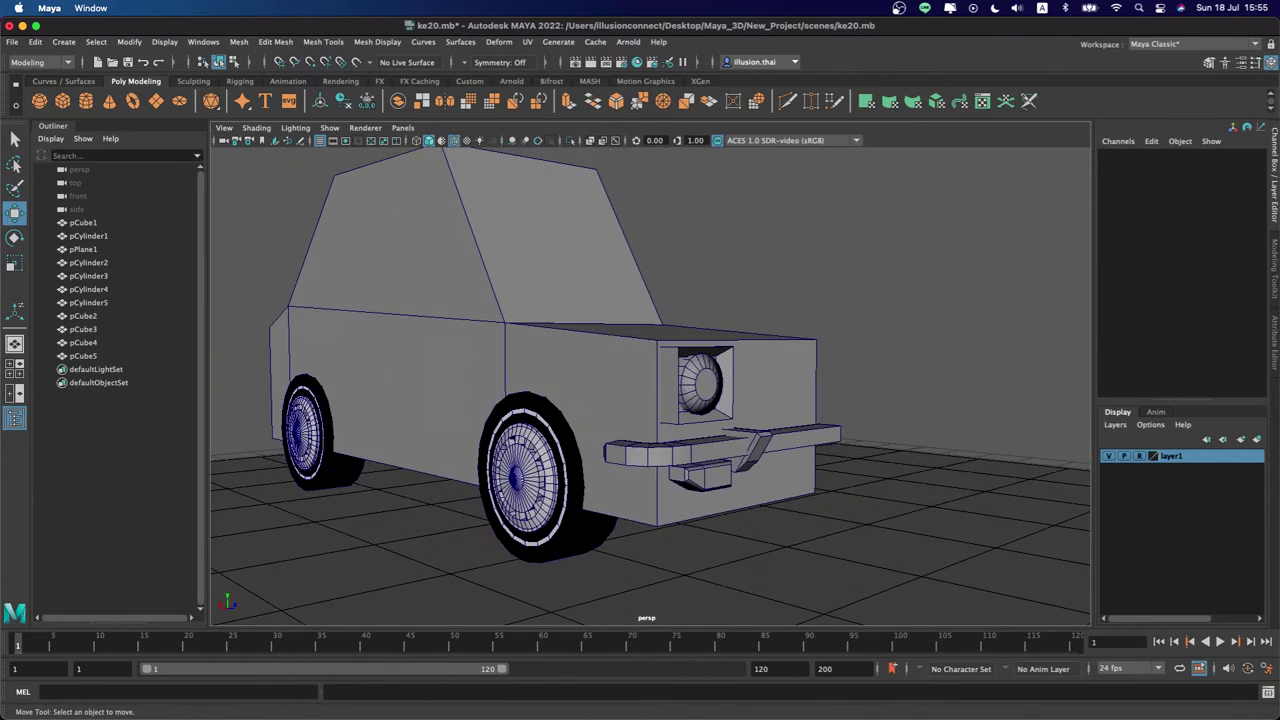
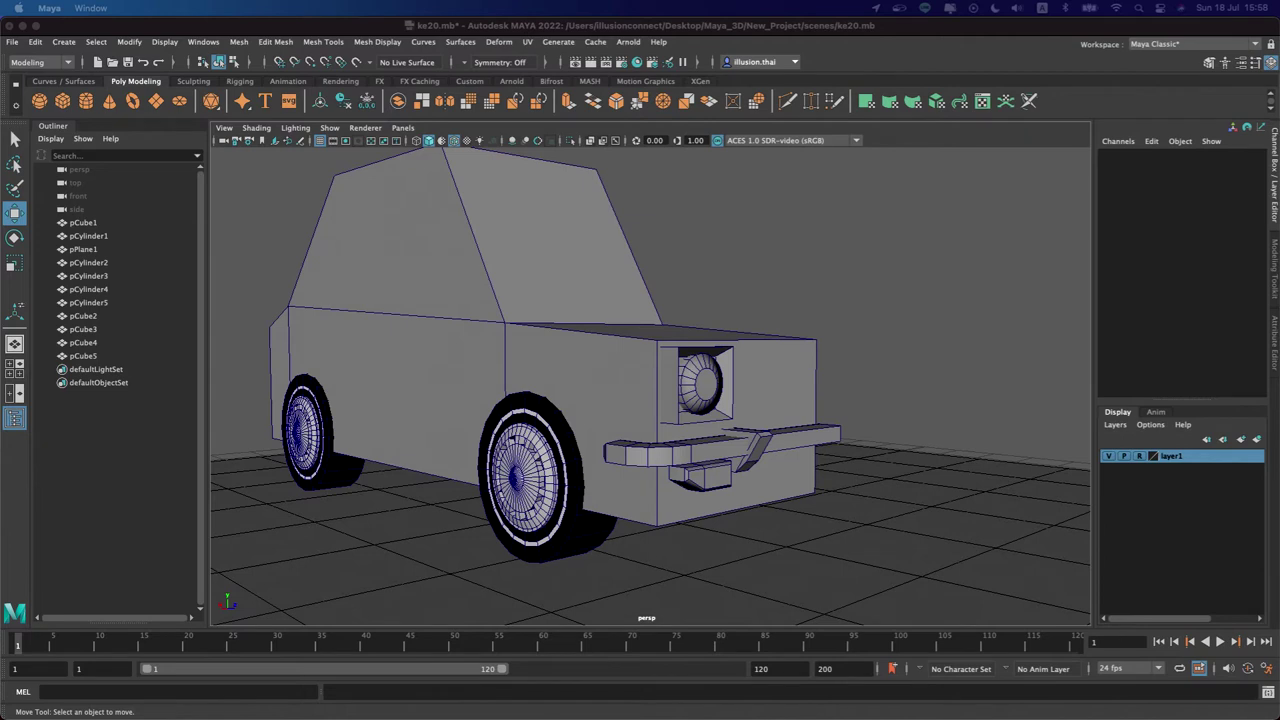
# Create a new cube and move it onto the car's front beside the headlight
pyautogui.keyDown('alt'); pyautogui.moveTo(660, 540); pyautogui.dragTo(744, 535); pyautogui.keyUp('alt')
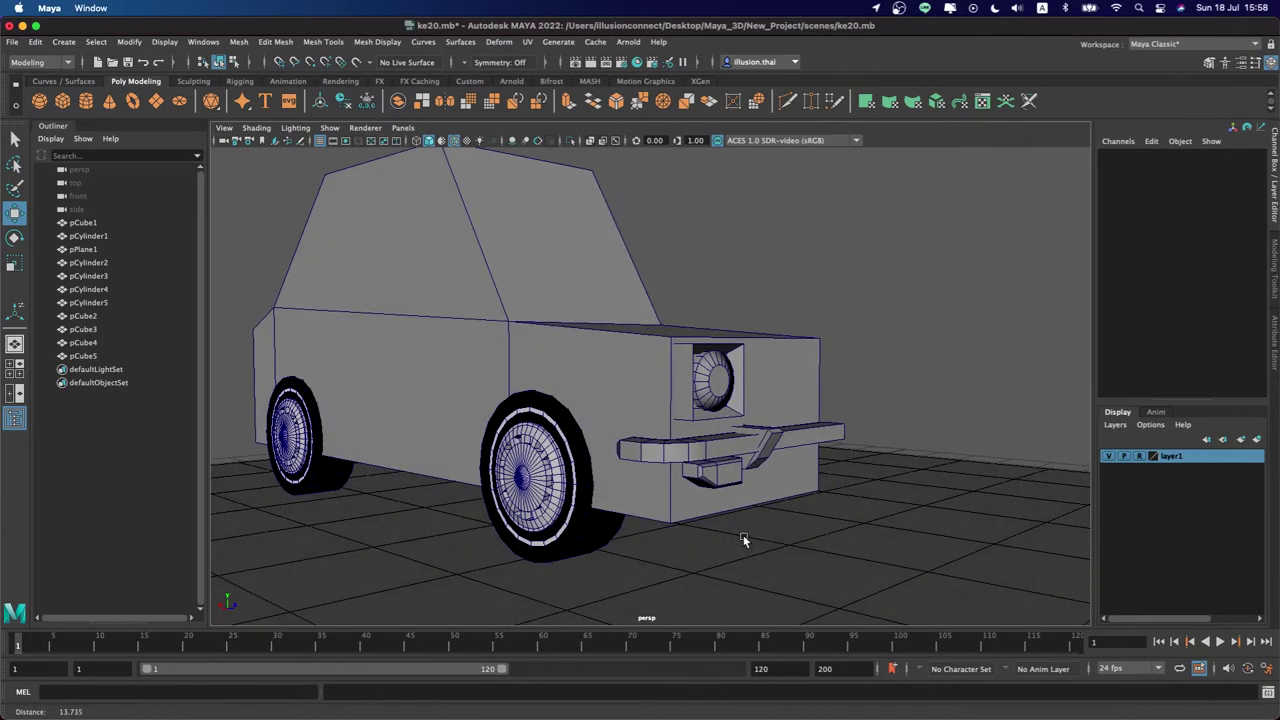
pyautogui.scroll(3, 838, 550)
pyautogui.keyDown('alt'); pyautogui.moveTo(837, 546); pyautogui.dragTo(739, 512); pyautogui.keyUp('alt')
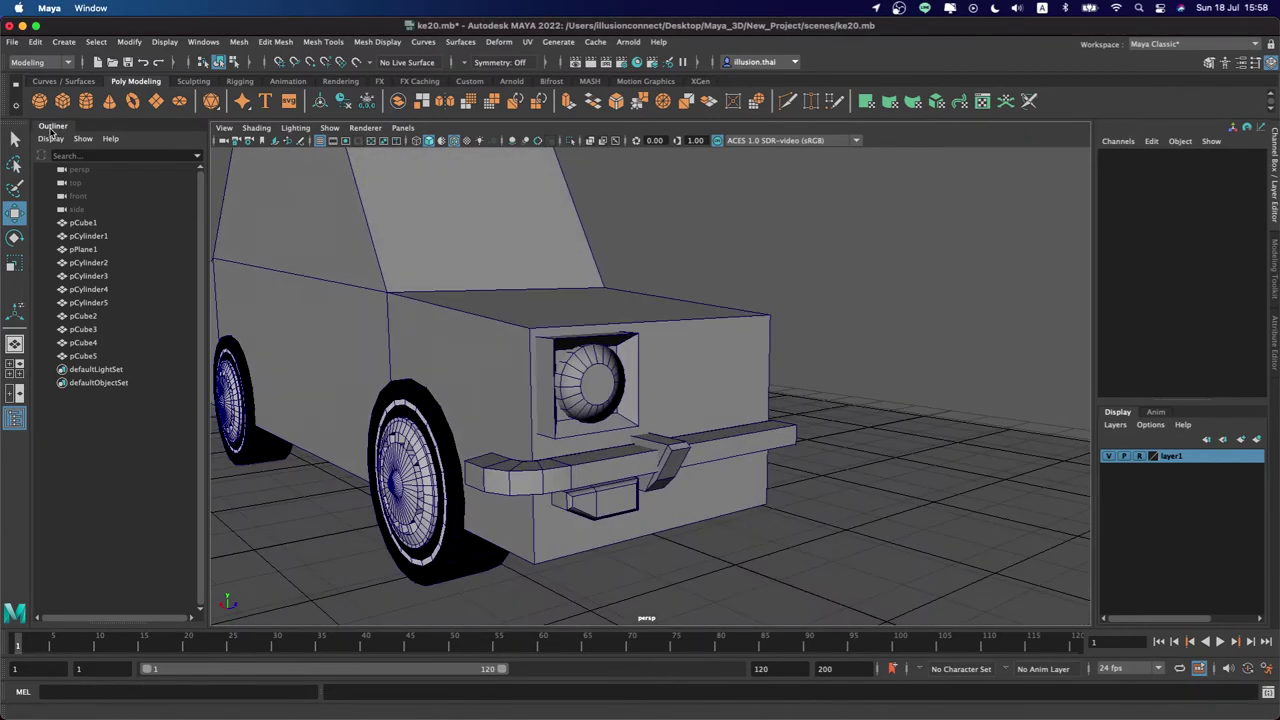
pyautogui.click(62, 101)
pyautogui.moveTo(837, 514)
pyautogui.keyDown('alt'); pyautogui.mouseDown()
pyautogui.moveTo(503, 447)
pyautogui.moveTo(512, 326)
pyautogui.mouseUp(); pyautogui.keyUp('alt')
pyautogui.moveTo(459, 386); pyautogui.dragTo(740, 445)
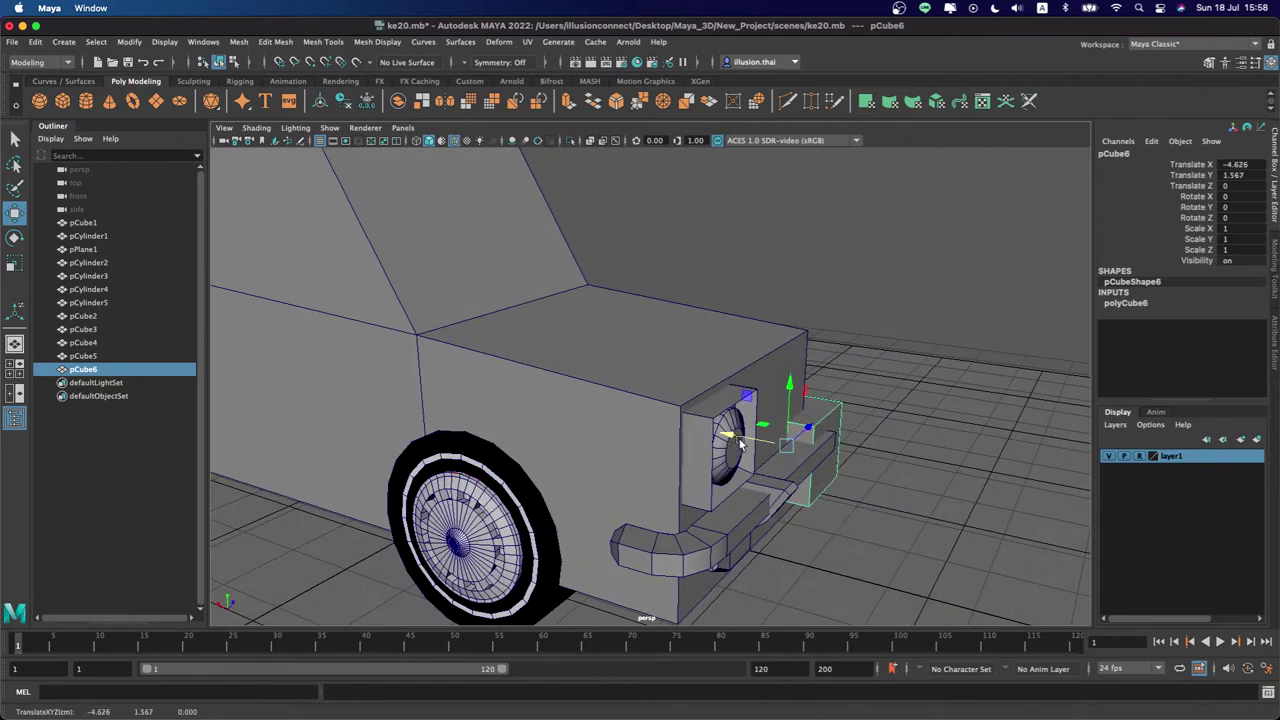
pyautogui.moveTo(797, 389)
pyautogui.mouseDown()
pyautogui.moveTo(795, 345)
pyautogui.moveTo(639, 378)
pyautogui.mouseUp()
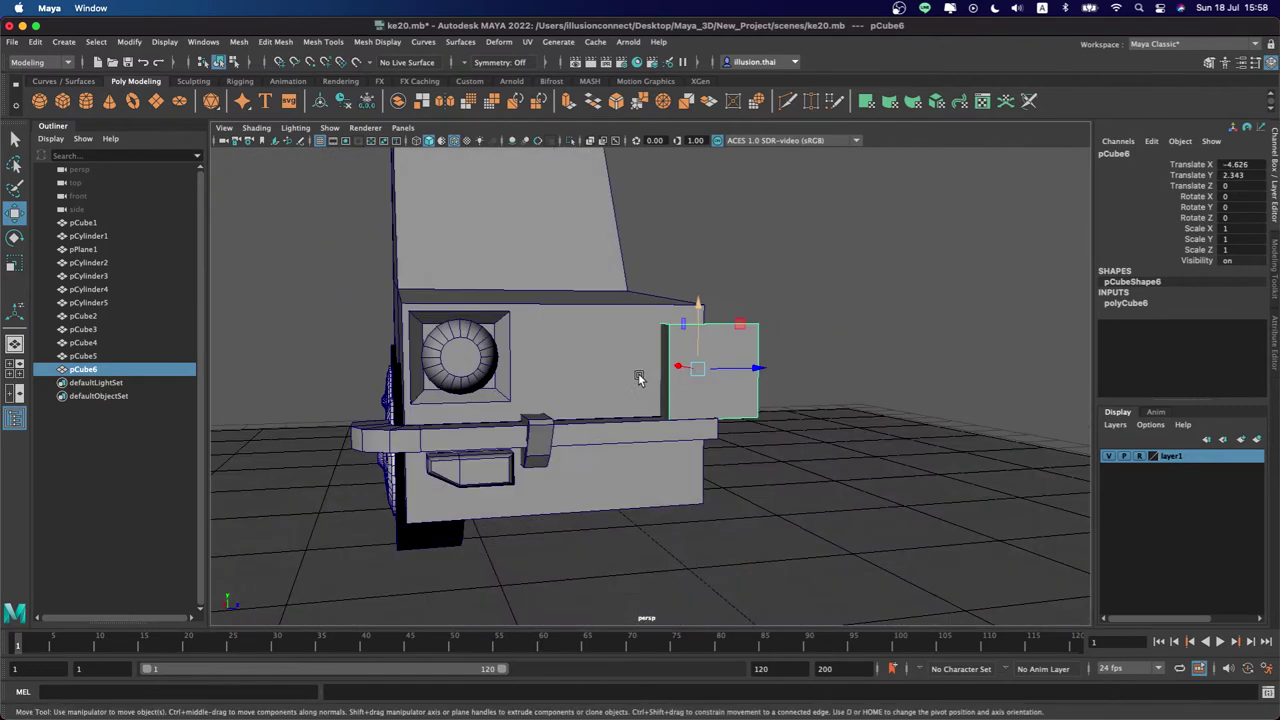
pyautogui.moveTo(755, 370)
pyautogui.mouseDown()
pyautogui.moveTo(617, 374)
pyautogui.moveTo(686, 381)
pyautogui.moveTo(689, 409)
pyautogui.mouseUp()
pyautogui.press('d')
pyautogui.moveTo(986, 393)
pyautogui.mouseDown()
pyautogui.moveTo(686, 369)
pyautogui.moveTo(680, 298)
pyautogui.moveTo(540, 335)
pyautogui.mouseUp()
# Widen the box across the front by dragging its headlight-side face
pyautogui.moveTo(509, 339); pyautogui.dragTo(583, 392, button='right')
pyautogui.click(583, 392)
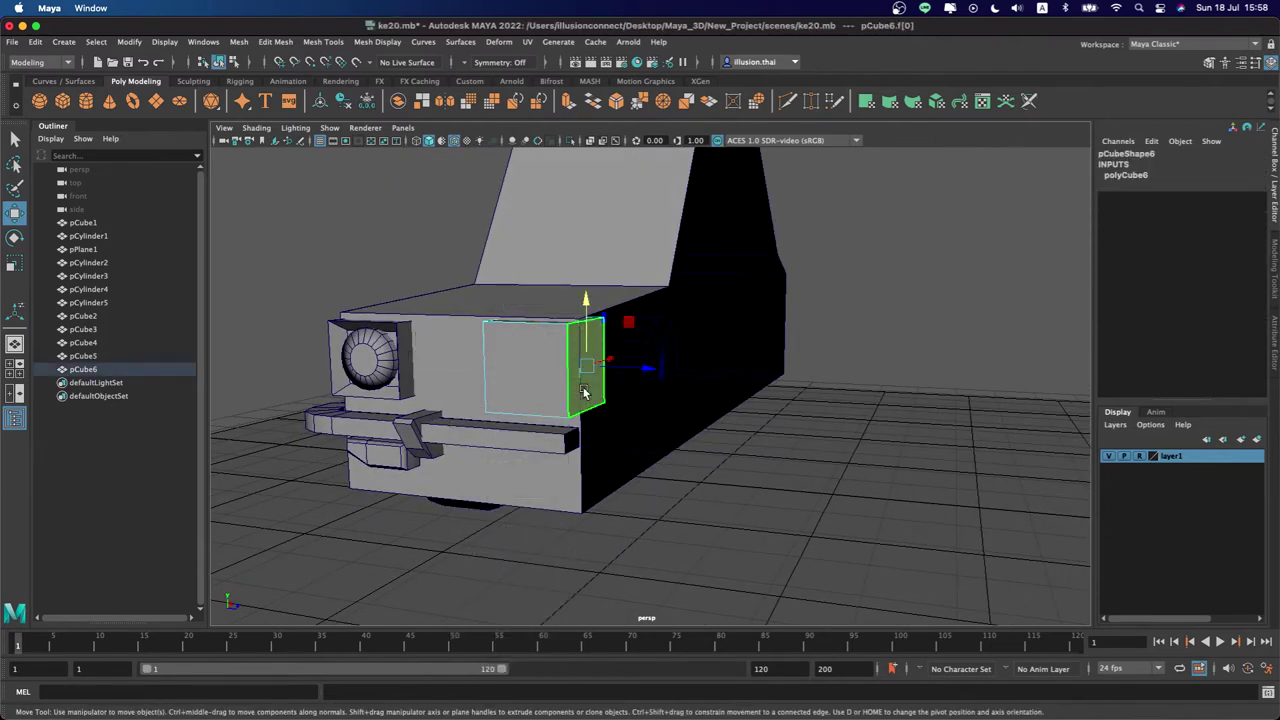
pyautogui.keyDown('ctrl'); pyautogui.click(585, 392); pyautogui.keyUp('ctrl')
pyautogui.keyDown('alt'); pyautogui.moveTo(519, 390); pyautogui.dragTo(614, 408); pyautogui.keyUp('alt')
pyautogui.click(690, 400)
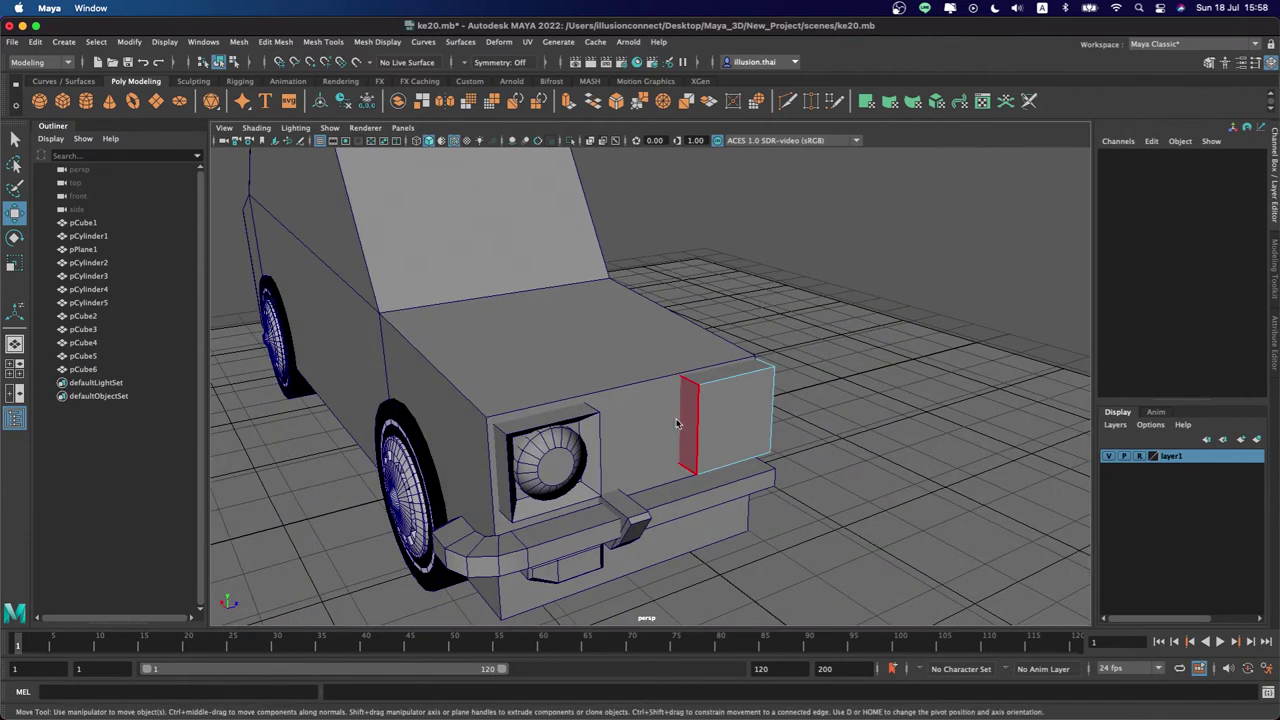
pyautogui.keyDown('alt'); pyautogui.moveTo(690, 400); pyautogui.dragTo(700, 390); pyautogui.keyUp('alt')
pyautogui.moveTo(732, 374); pyautogui.dragTo(566, 392, button='middle')
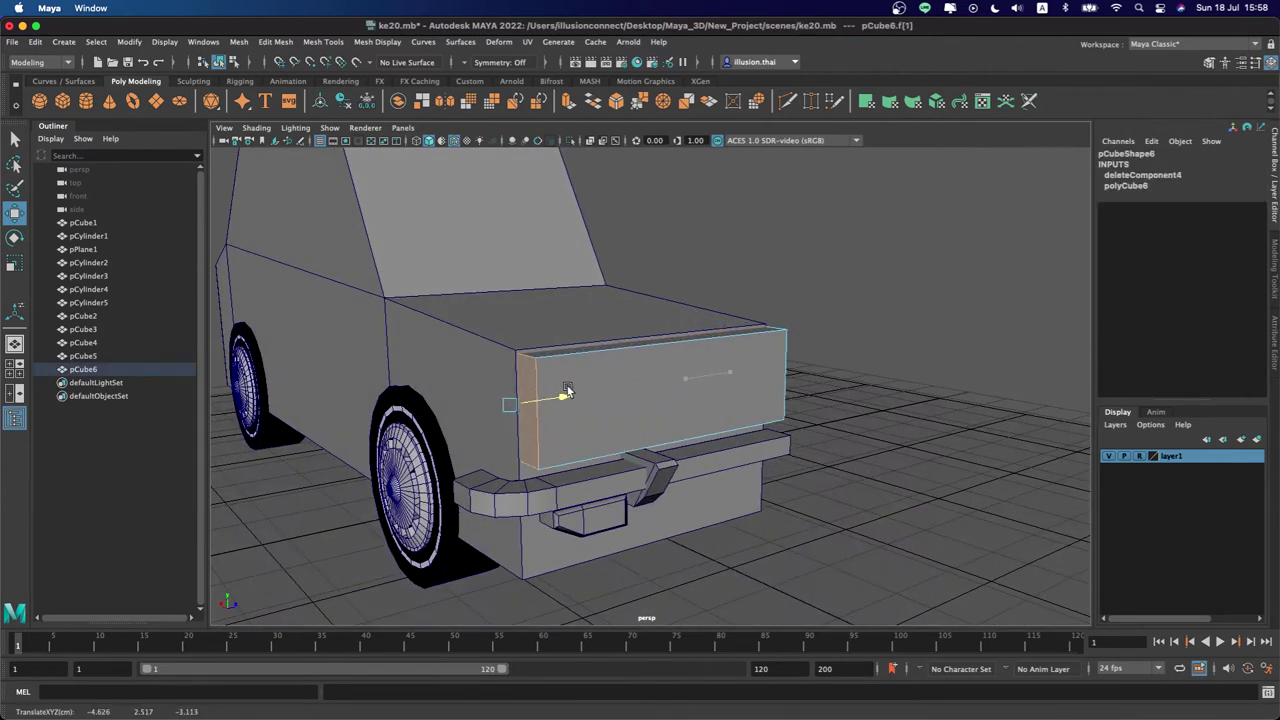
# Extrude the box's narrow side face outward by about 0.06
pyautogui.click(519, 420)
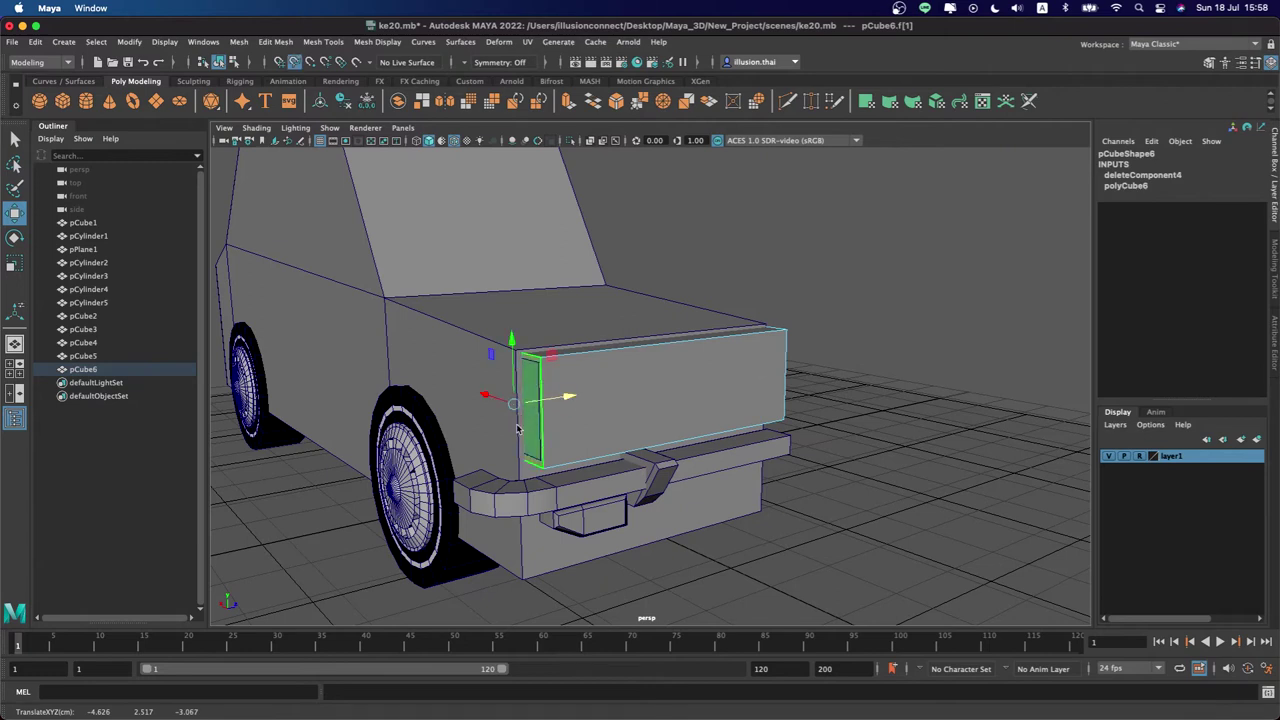
pyautogui.keyDown('alt'); pyautogui.moveTo(553, 432); pyautogui.dragTo(566, 430); pyautogui.keyUp('alt')
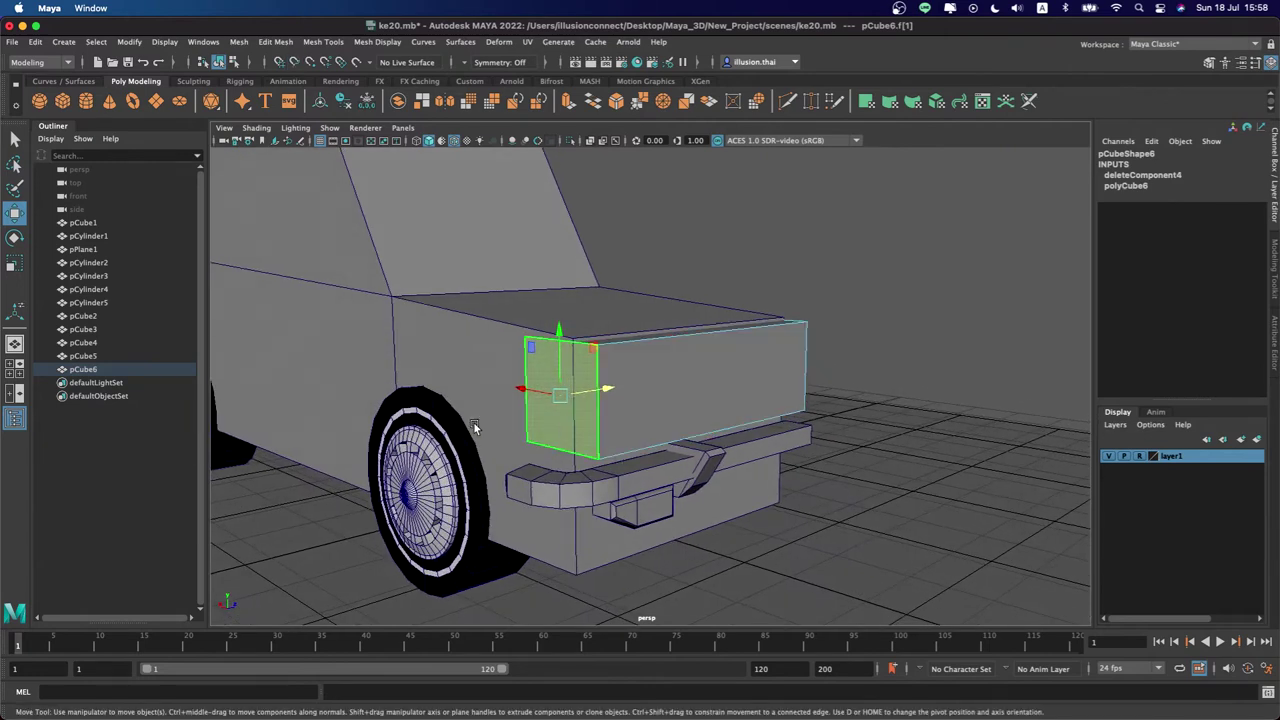
pyautogui.hotkey('ctrl', 'e')
pyautogui.moveTo(548, 402); pyautogui.dragTo(520, 404)
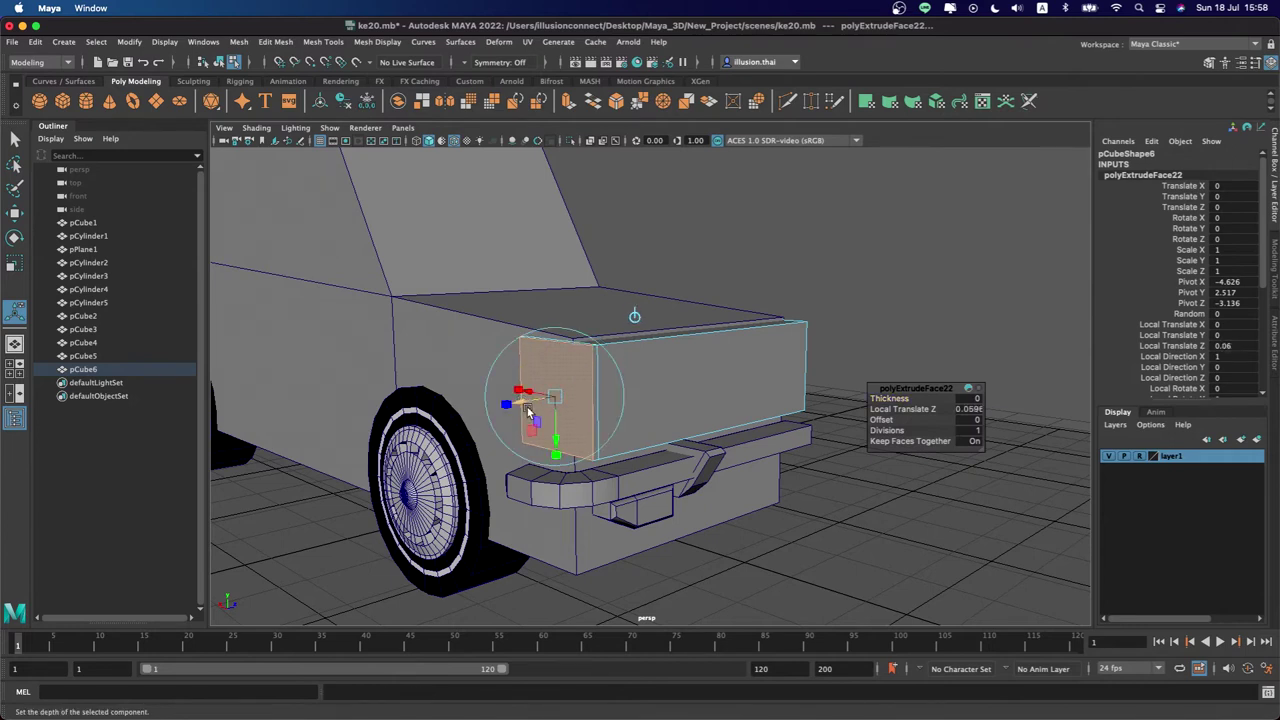
# Switch the box to vertex selection and pick its top-left corner vertex
pyautogui.scroll(5, 520, 403)
pyautogui.press('q')
pyautogui.moveTo(773, 340)
pyautogui.mouseDown(button='right')
pyautogui.moveTo(760, 400)
pyautogui.moveTo(707, 339)
pyautogui.mouseUp(button='right')
pyautogui.moveTo(700, 345)
pyautogui.keyDown('alt'); pyautogui.mouseDown()
pyautogui.moveTo(666, 330)
pyautogui.moveTo(713, 363)
pyautogui.mouseUp(); pyautogui.keyUp('alt')
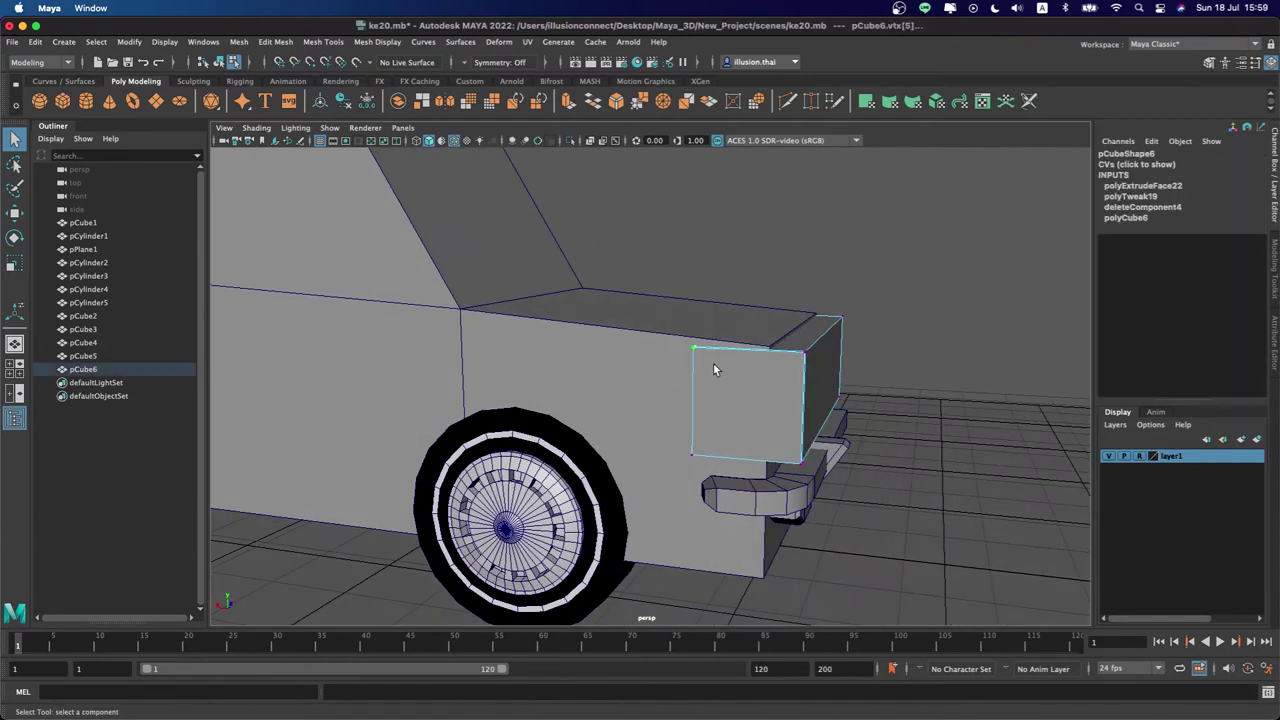
pyautogui.press('4')
pyautogui.press('5')
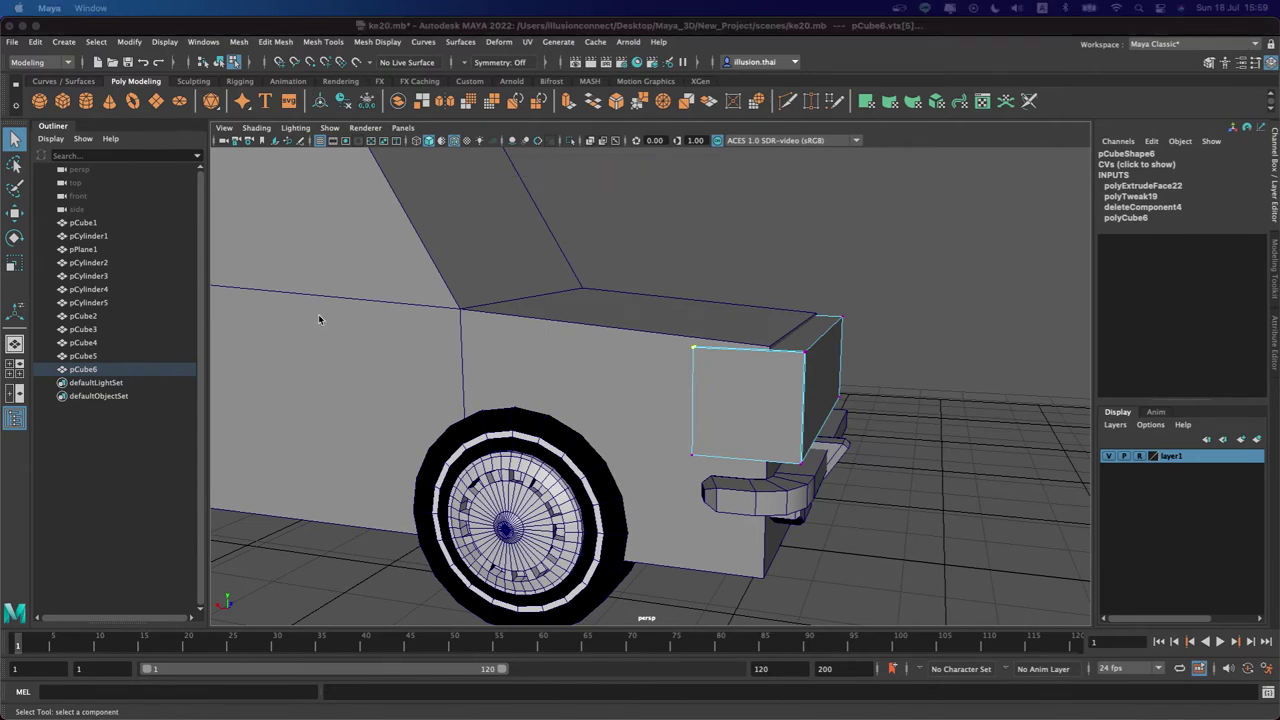
pyautogui.keyDown('alt'); pyautogui.moveTo(710, 345); pyautogui.dragTo(712, 346); pyautogui.keyUp('alt')
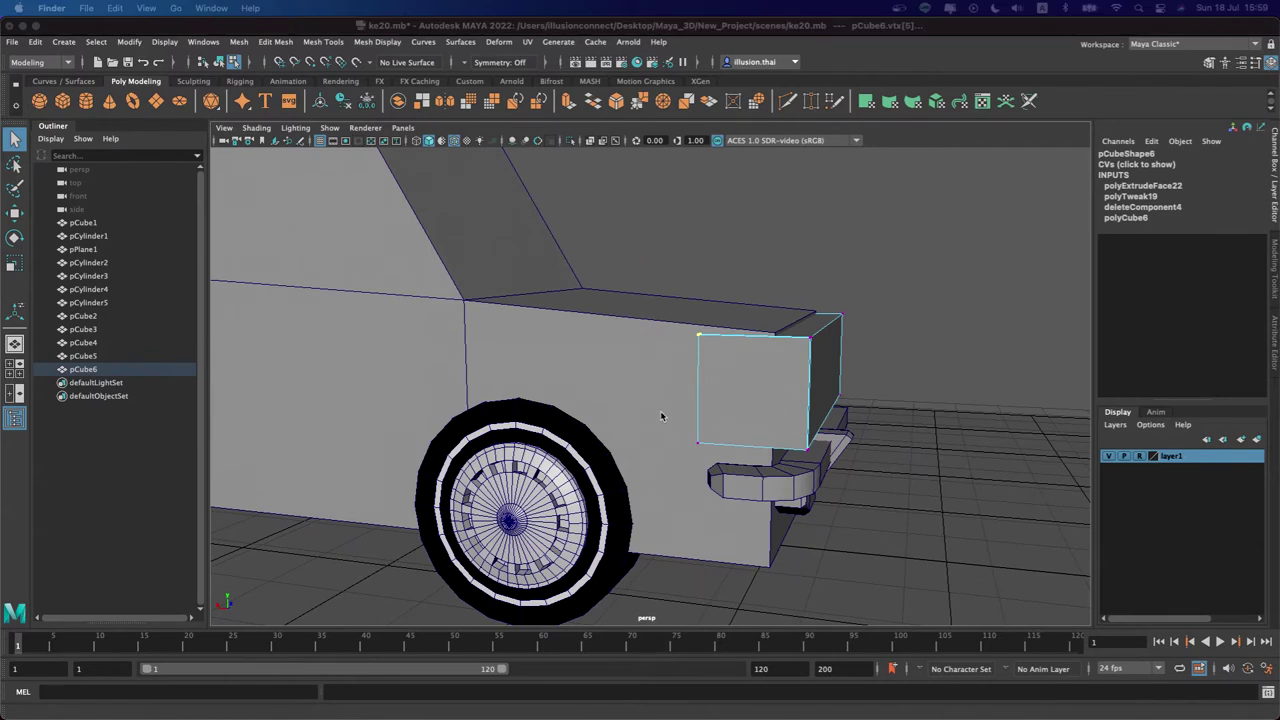
pyautogui.keyDown('alt'); pyautogui.moveTo(705, 325); pyautogui.dragTo(708, 332); pyautogui.keyUp('alt')
# Drag the corner vertex along X to slant the side, back in object mode
pyautogui.press('w')
pyautogui.moveTo(634, 320); pyautogui.dragTo(674, 322)
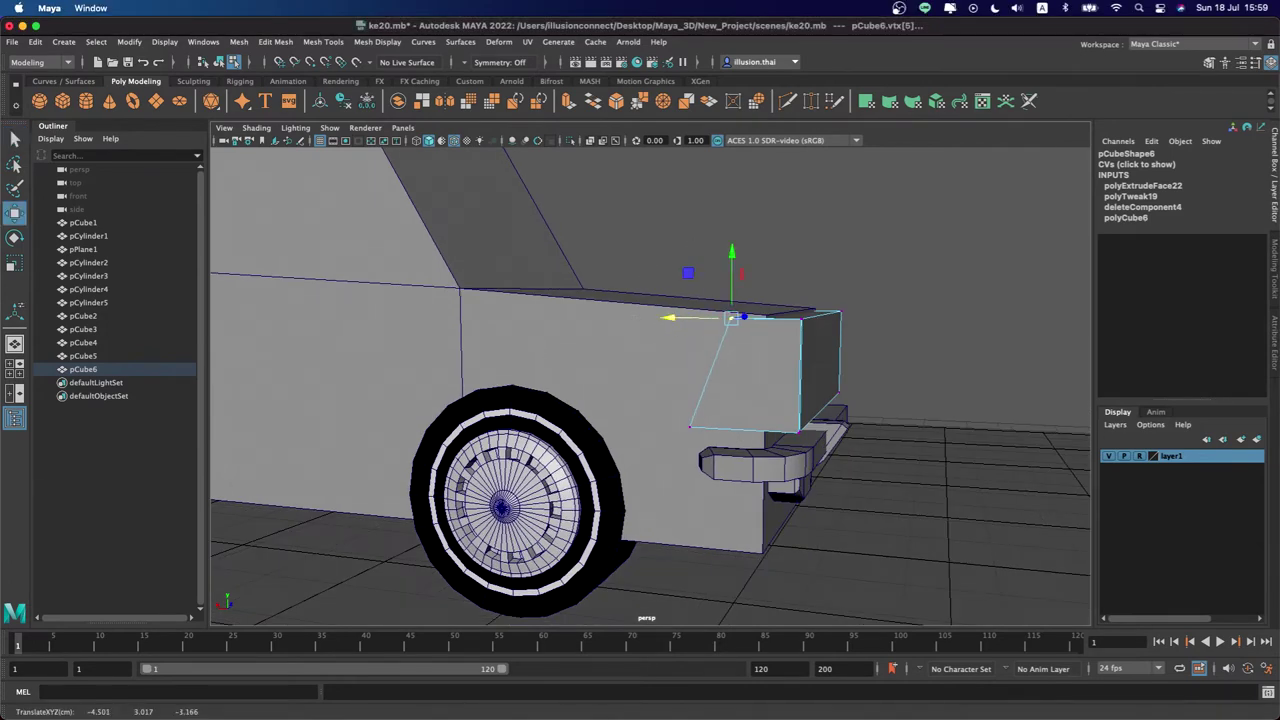
pyautogui.moveTo(680, 330)
pyautogui.keyDown('alt'); pyautogui.mouseDown()
pyautogui.moveTo(737, 359)
pyautogui.moveTo(698, 360)
pyautogui.moveTo(760, 311)
pyautogui.moveTo(803, 331)
pyautogui.moveTo(772, 308)
pyautogui.mouseUp(); pyautogui.keyUp('alt')
pyautogui.moveTo(774, 311); pyautogui.dragTo(808, 292, button='right')
pyautogui.moveTo(777, 294)
pyautogui.keyDown('alt'); pyautogui.mouseDown()
pyautogui.moveTo(780, 331)
pyautogui.moveTo(682, 341)
pyautogui.moveTo(752, 319)
pyautogui.moveTo(714, 313)
pyautogui.moveTo(714, 343)
pyautogui.mouseUp(); pyautogui.keyUp('alt')
pyautogui.scroll(2, 754, 345)
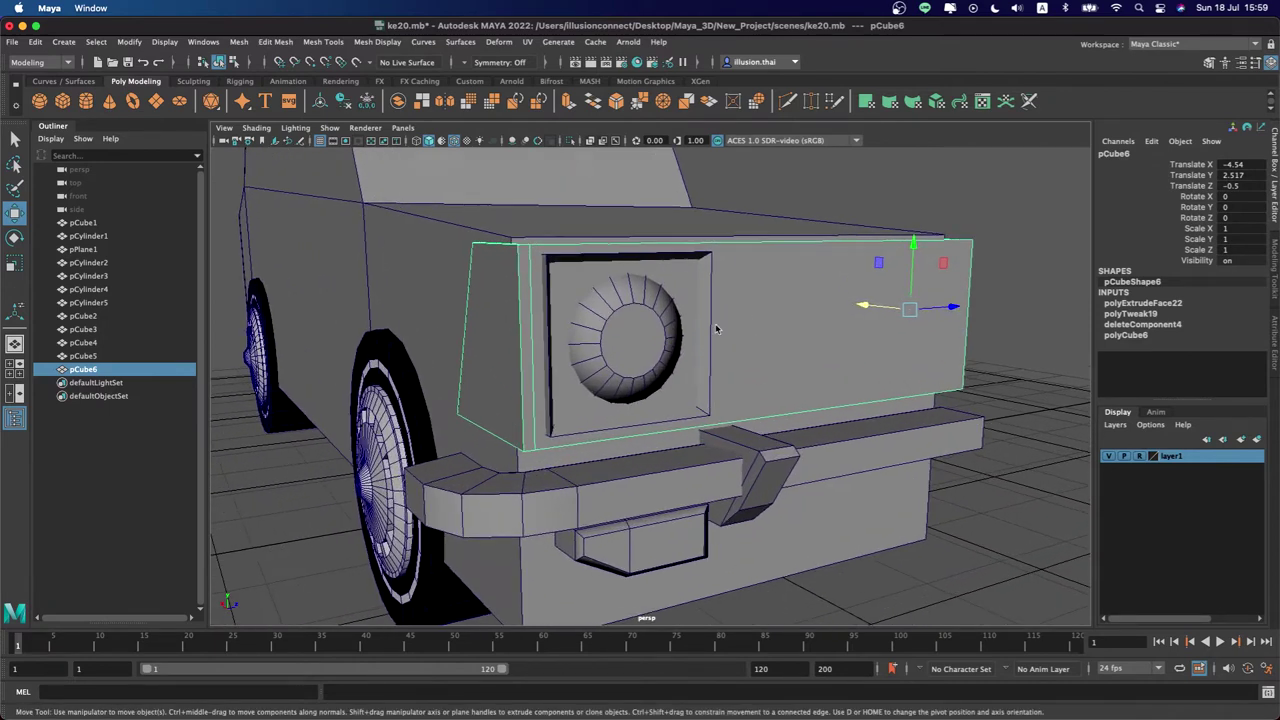
pyautogui.scroll(2, 720, 328)
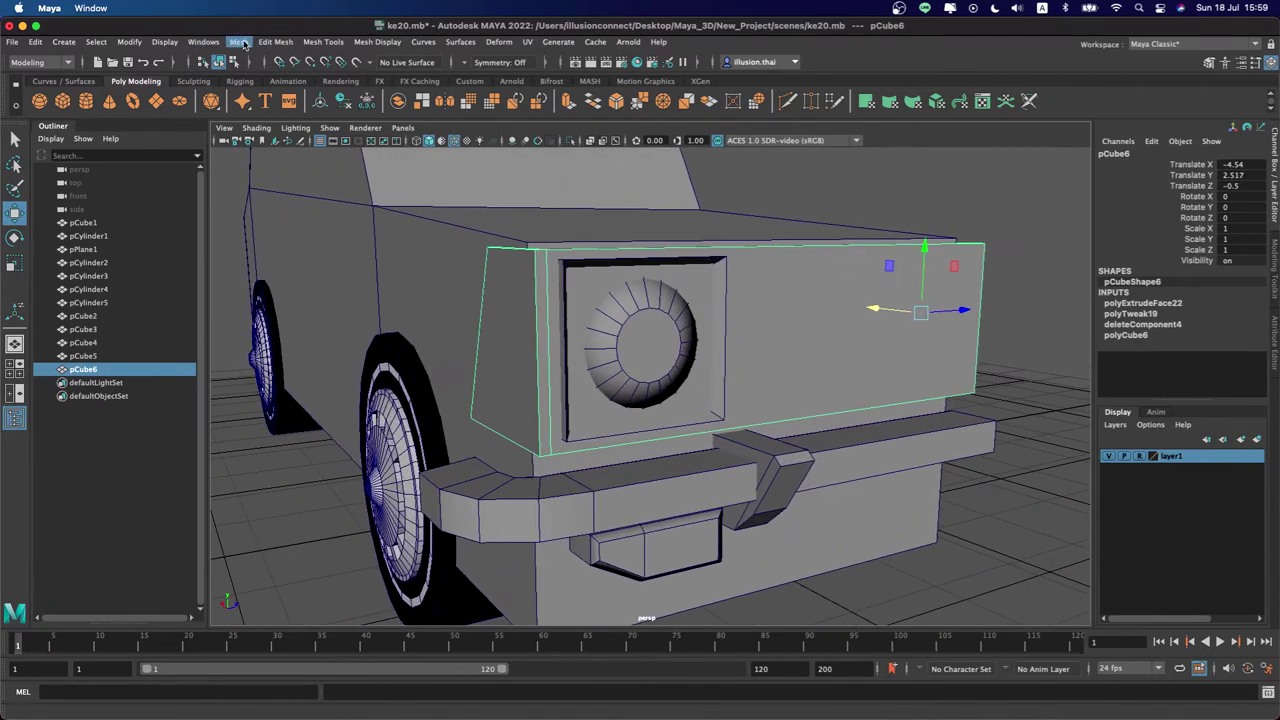
# Insert three edge loops across the front box with Insert Edge Loop
pyautogui.click(243, 44)
pyautogui.moveTo(323, 42)
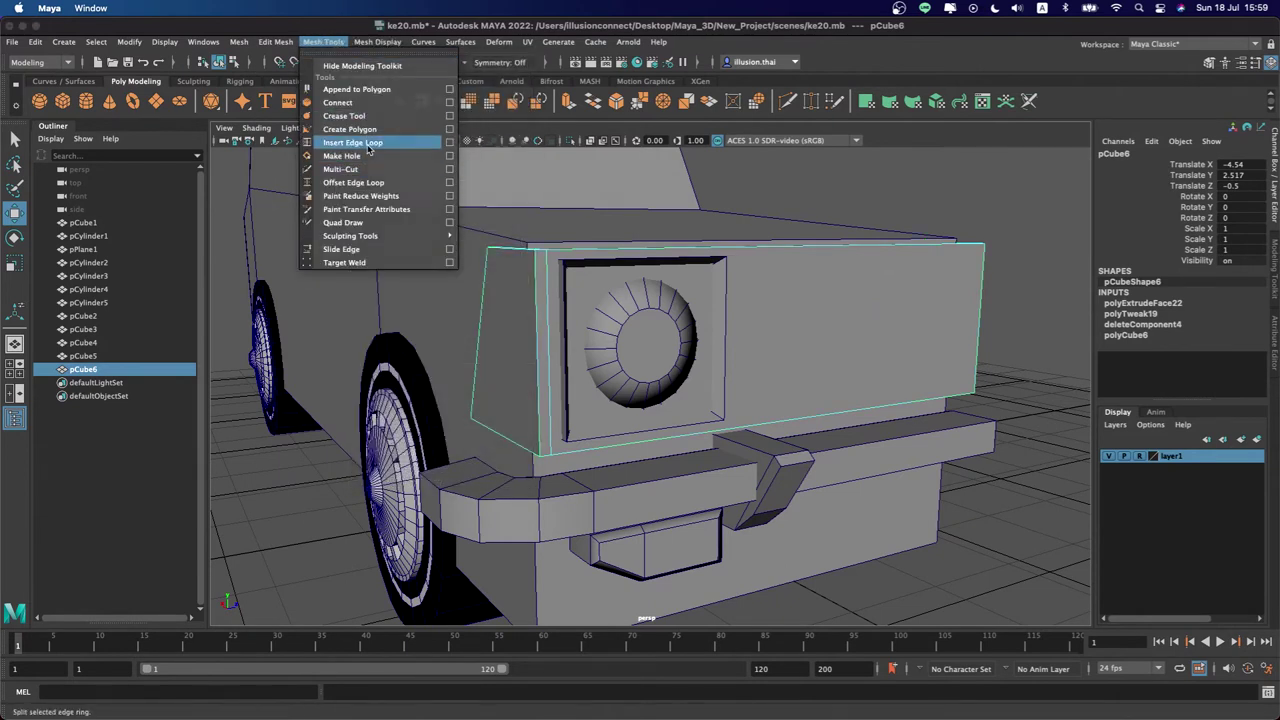
pyautogui.click(358, 142)
pyautogui.moveTo(560, 254); pyautogui.dragTo(565, 255)
pyautogui.moveTo(727, 252); pyautogui.dragTo(726, 253)
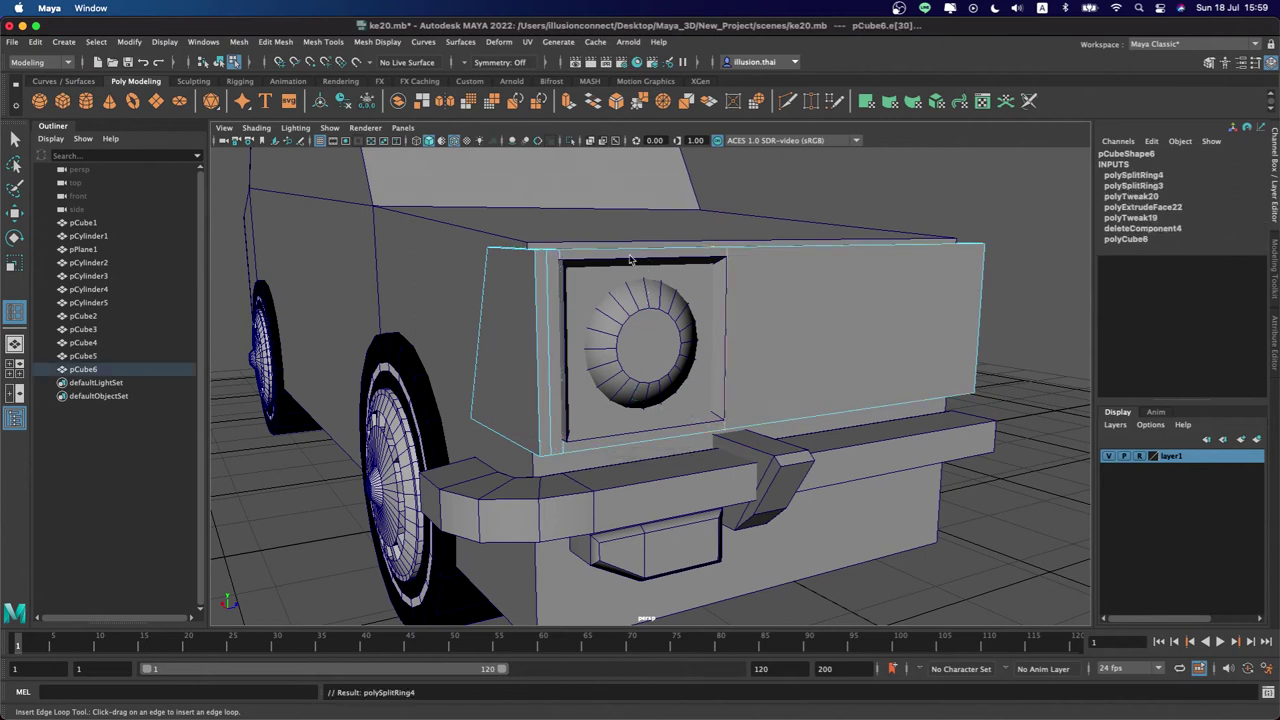
pyautogui.moveTo(562, 263); pyautogui.dragTo(563, 265)
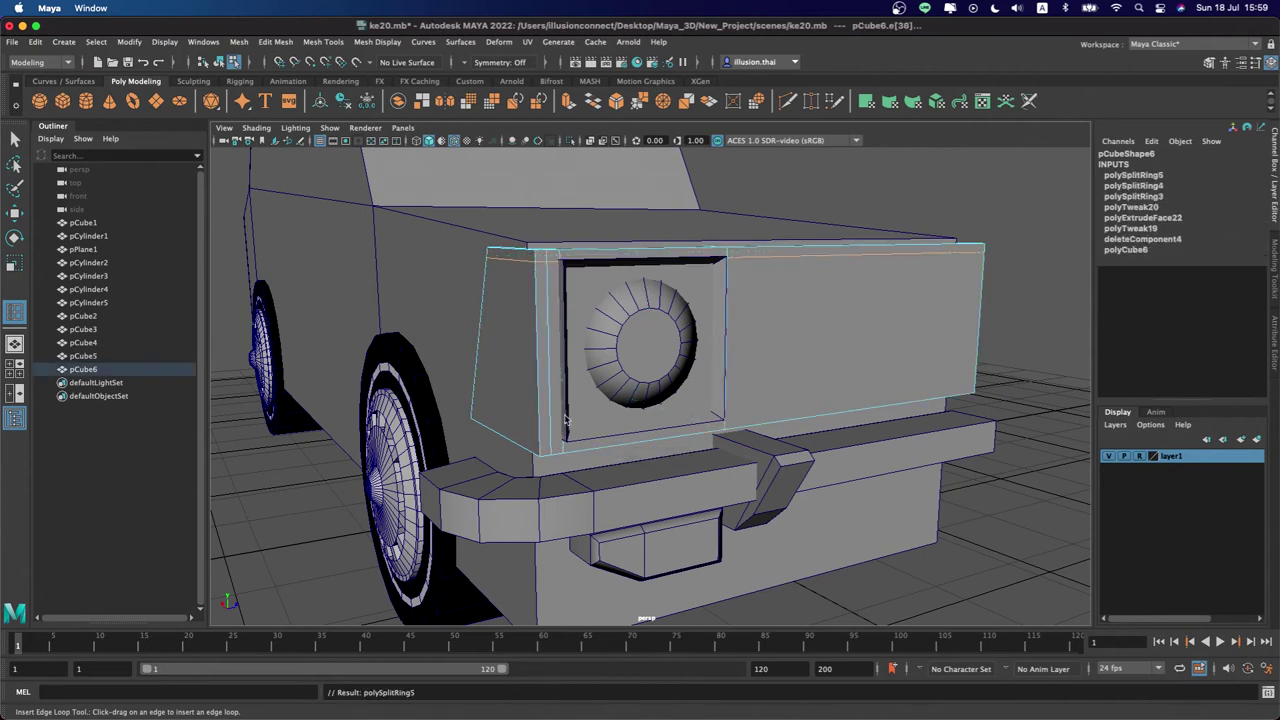
pyautogui.click(563, 443)
# Shift the box along X and extrude its middle face inward as a recessed panel
pyautogui.press('q')
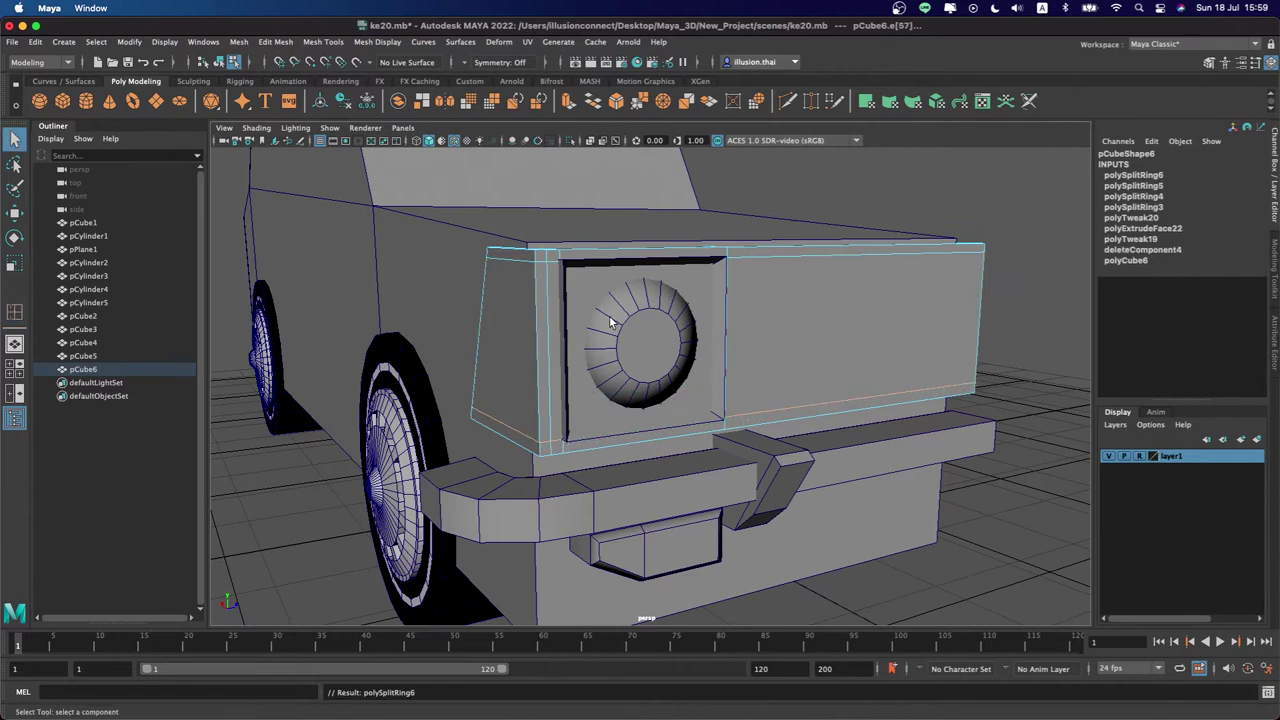
pyautogui.moveTo(631, 312); pyautogui.dragTo(820, 290, button='right')
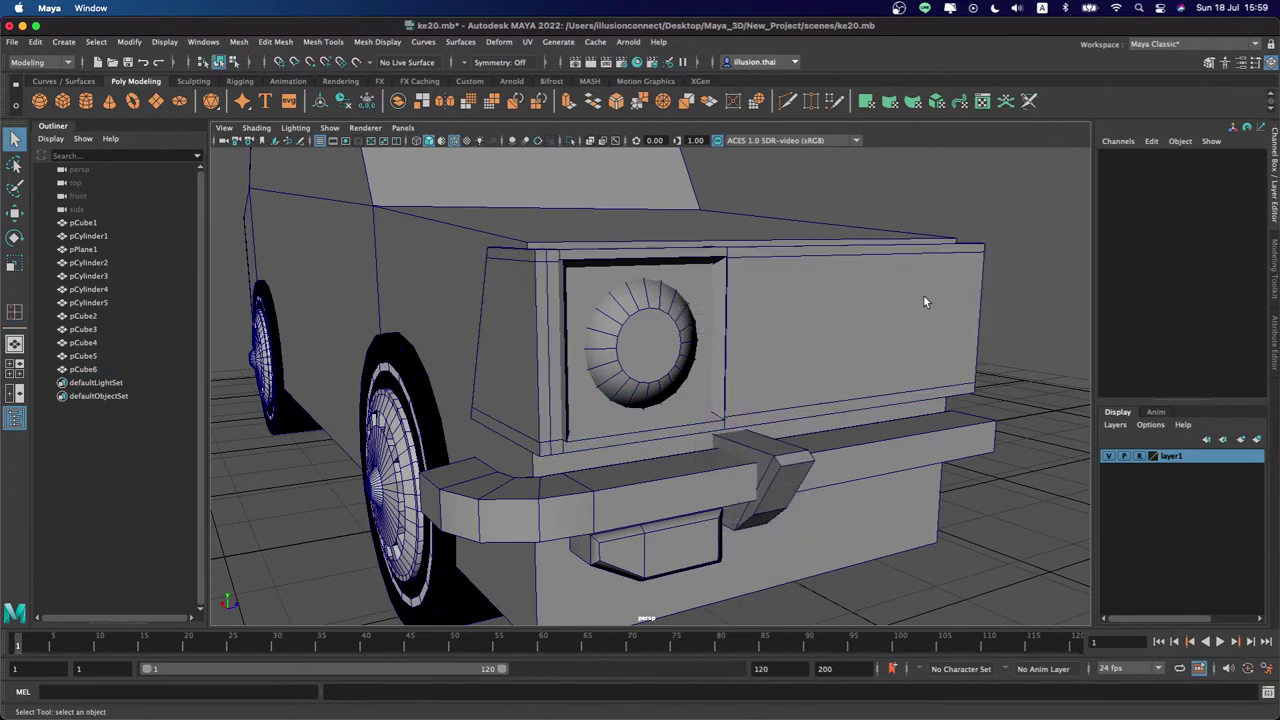
pyautogui.press('w')
pyautogui.moveTo(880, 313); pyautogui.dragTo(925, 314)
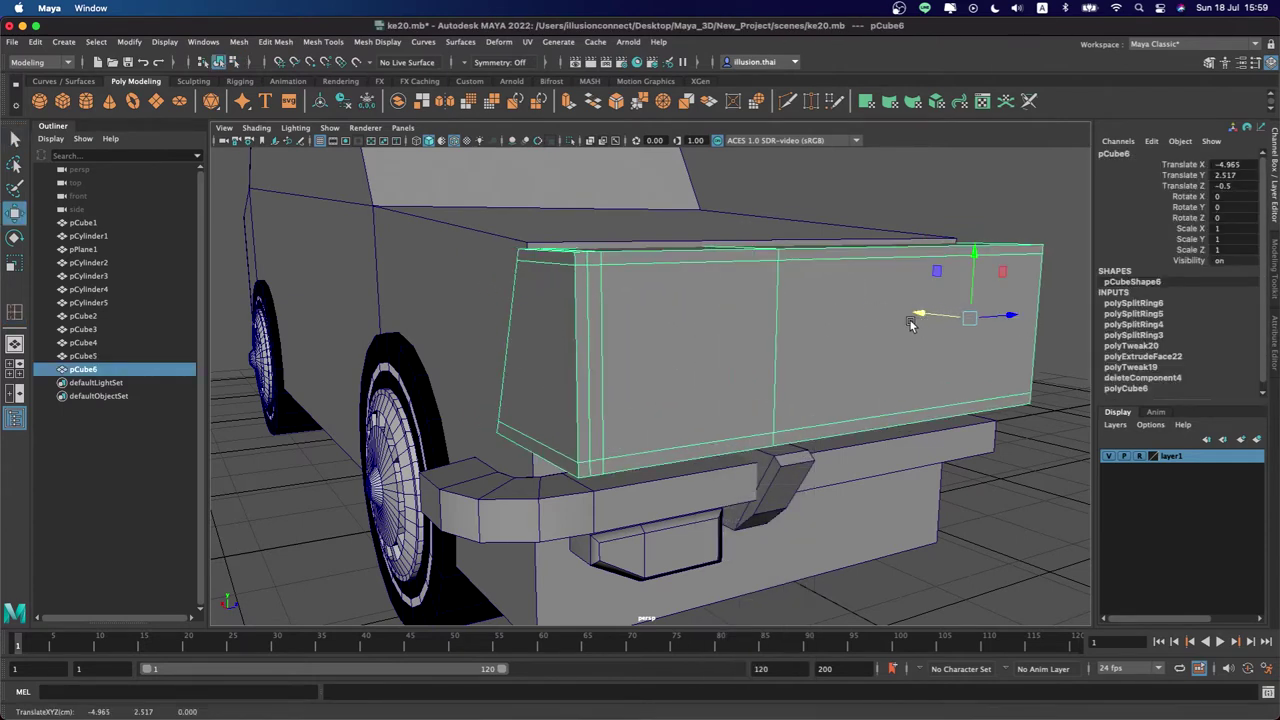
pyautogui.rightClick(720, 325)
pyautogui.click(724, 345)
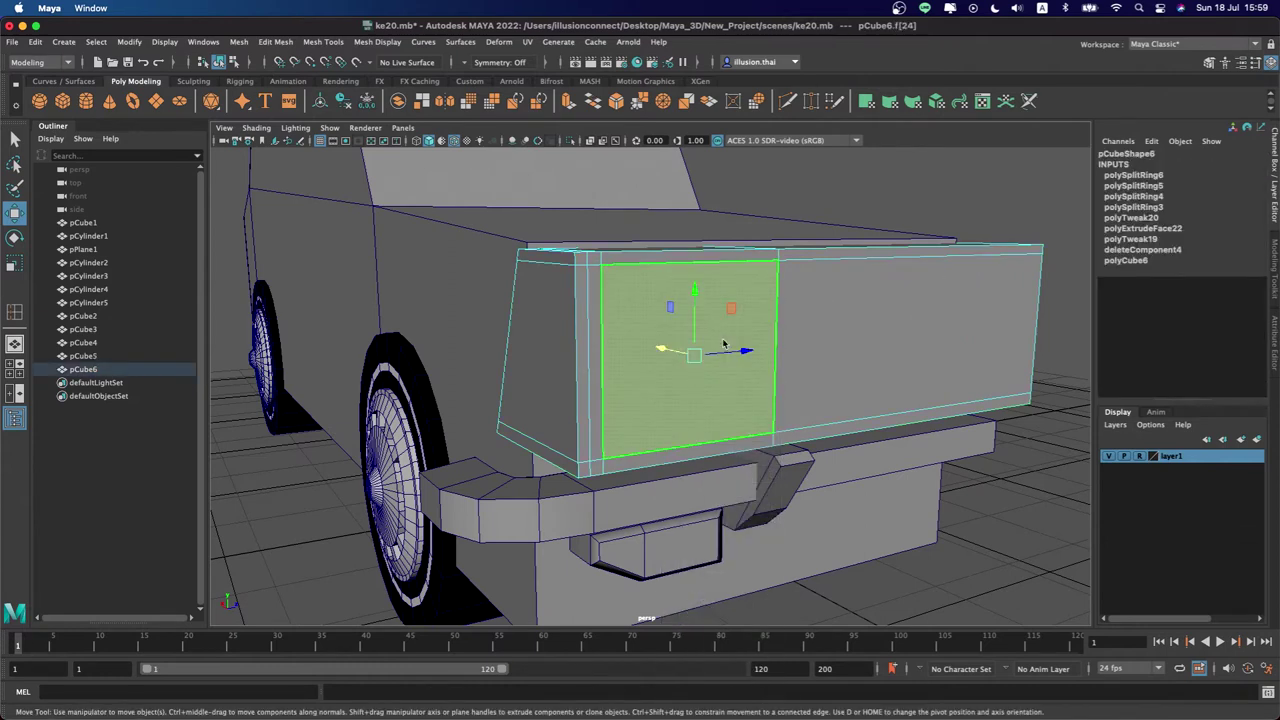
pyautogui.hotkey('ctrl', 'e')
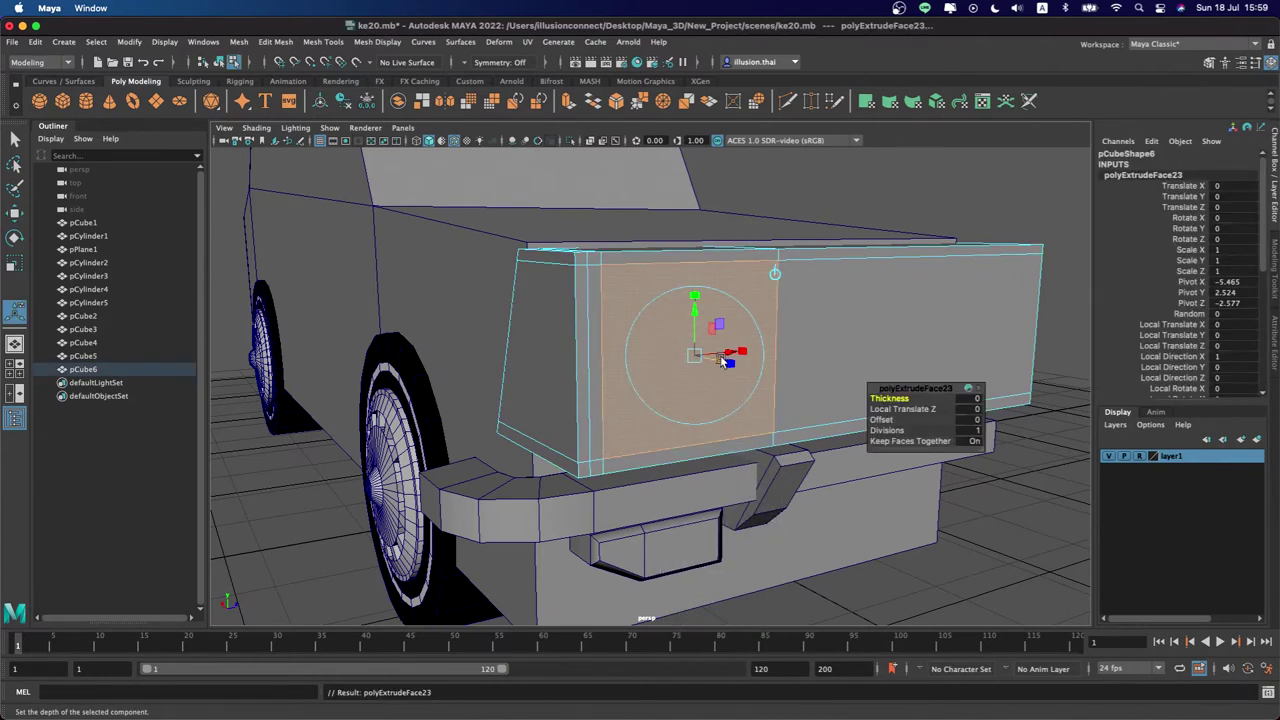
pyautogui.moveTo(722, 362); pyautogui.dragTo(690, 352)
# Slide the box back along X to -4.559 and select the car body pCube1
pyautogui.rightClick(845, 325)
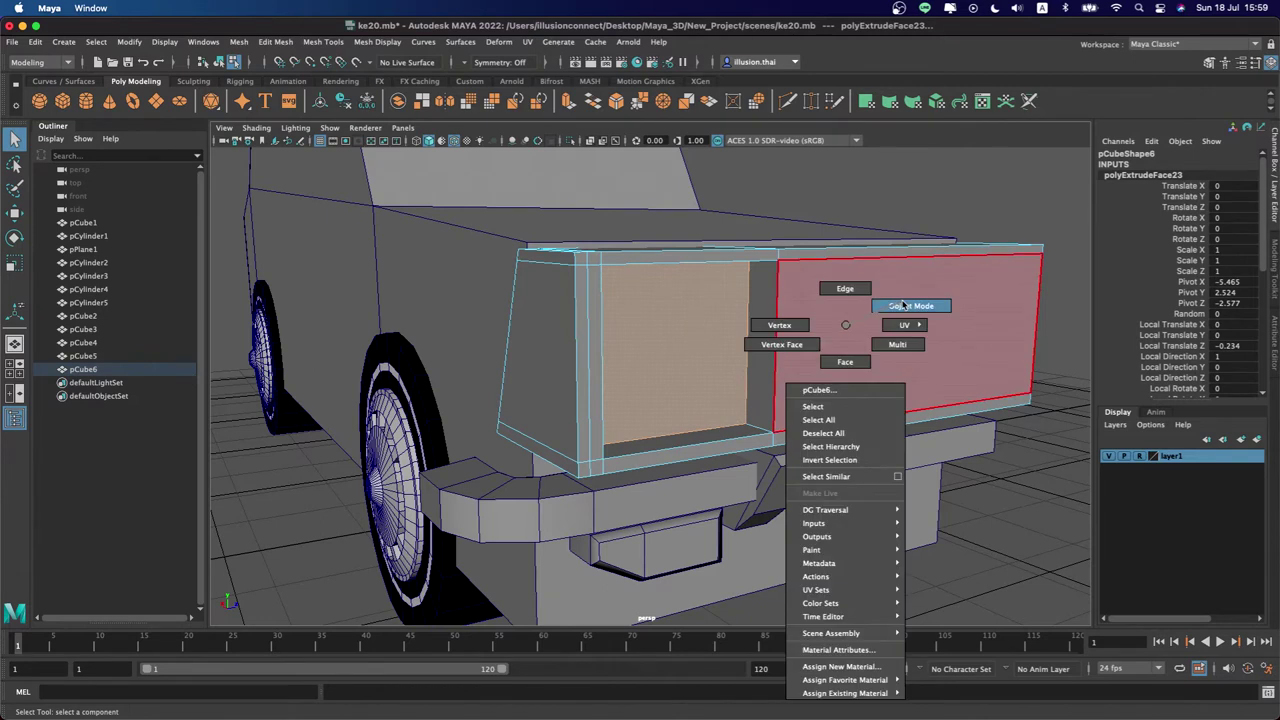
pyautogui.click(903, 305)
pyautogui.press('w')
pyautogui.moveTo(922, 317); pyautogui.dragTo(878, 308)
pyautogui.click(993, 316)
pyautogui.moveTo(993, 316)
pyautogui.keyDown('alt'); pyautogui.mouseDown()
pyautogui.moveTo(720, 323)
pyautogui.moveTo(651, 498)
pyautogui.moveTo(603, 320)
pyautogui.moveTo(697, 320)
pyautogui.moveTo(338, 185)
pyautogui.mouseUp(); pyautogui.keyUp('alt')
pyautogui.click(651, 498)
pyautogui.click(275, 42)
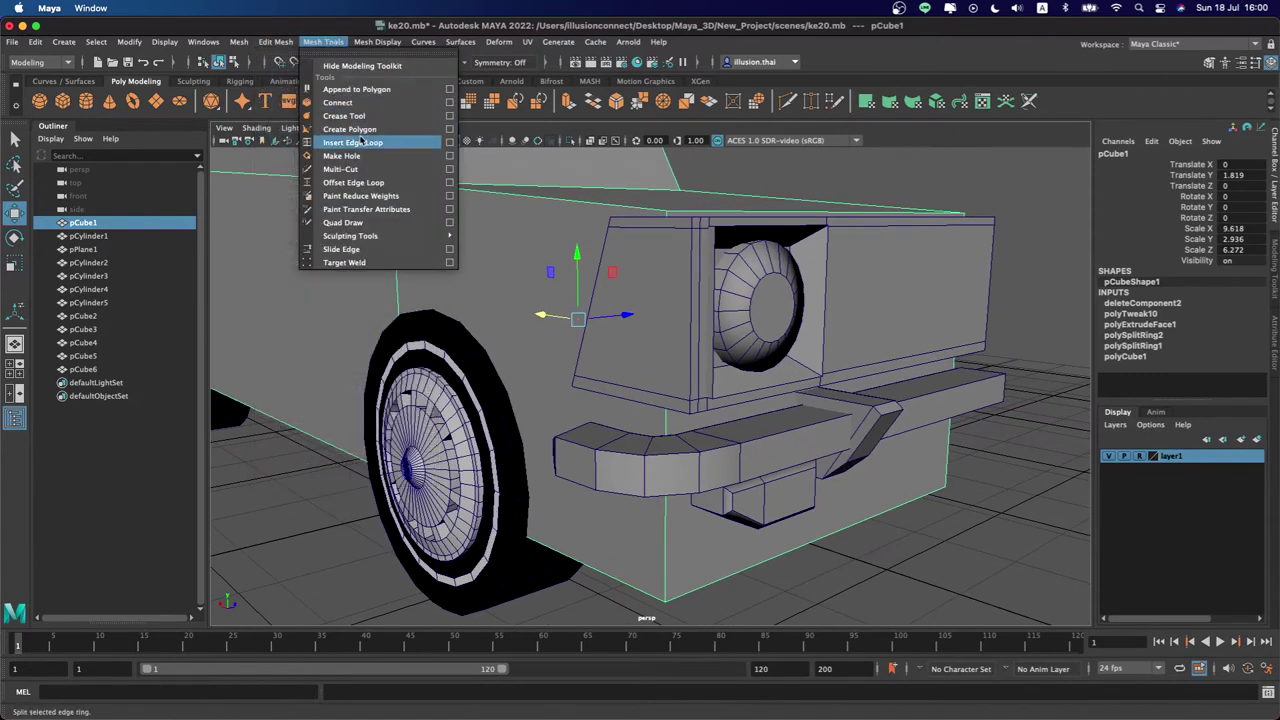
# Insert edge loops across the car body pCube1, including one on its front
pyautogui.click(340, 142)
pyautogui.moveTo(396, 286); pyautogui.dragTo(409, 320)
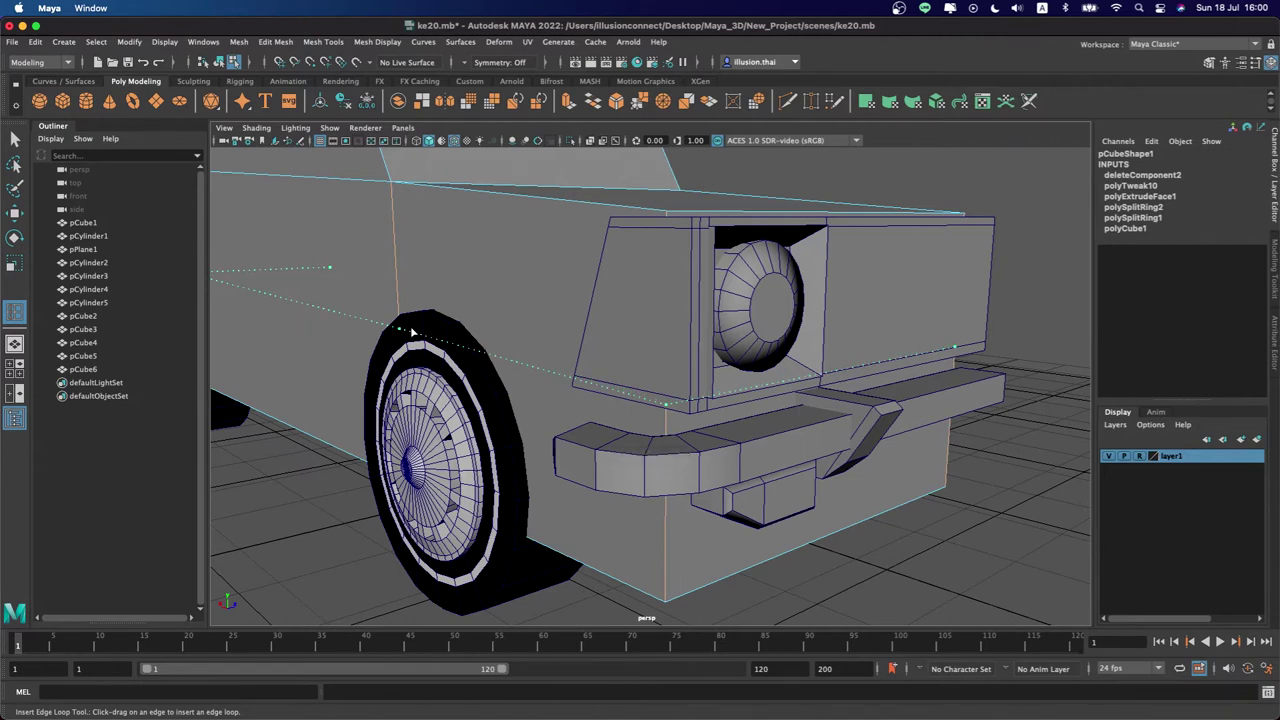
pyautogui.moveTo(411, 331); pyautogui.dragTo(412, 332)
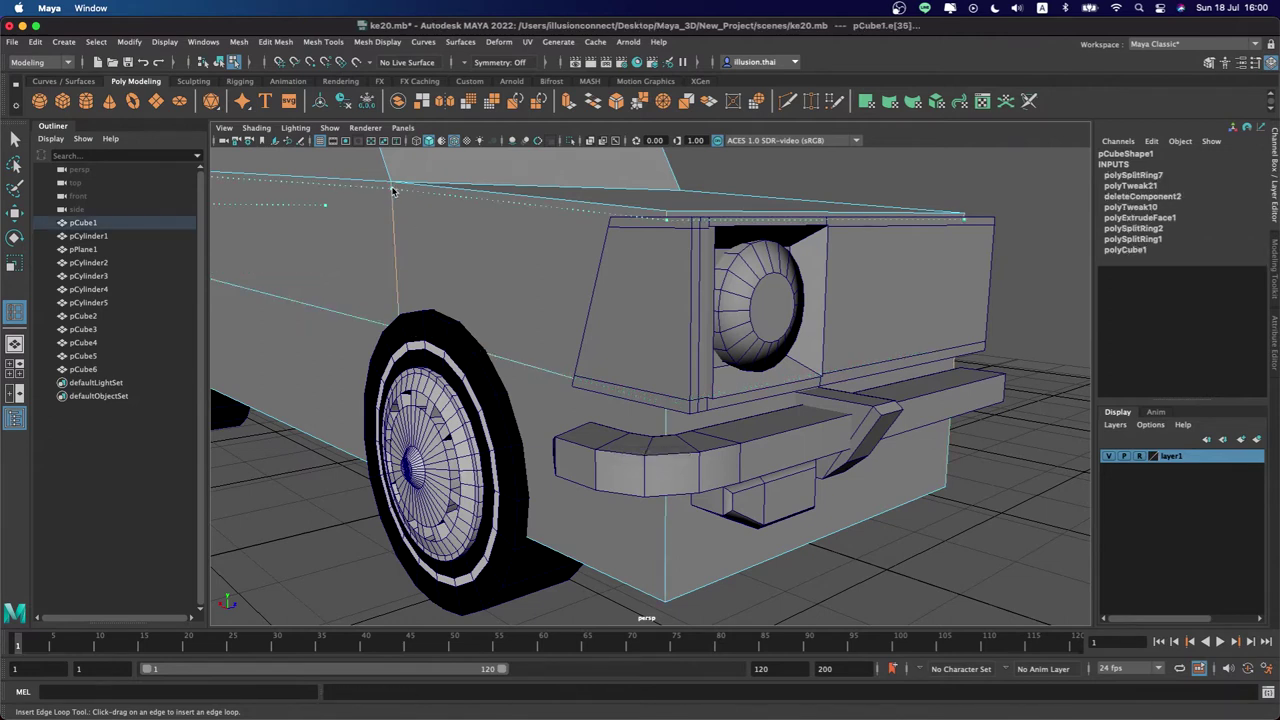
pyautogui.click(395, 196)
pyautogui.keyDown('alt'); pyautogui.moveTo(745, 282); pyautogui.dragTo(585, 503); pyautogui.keyUp('alt')
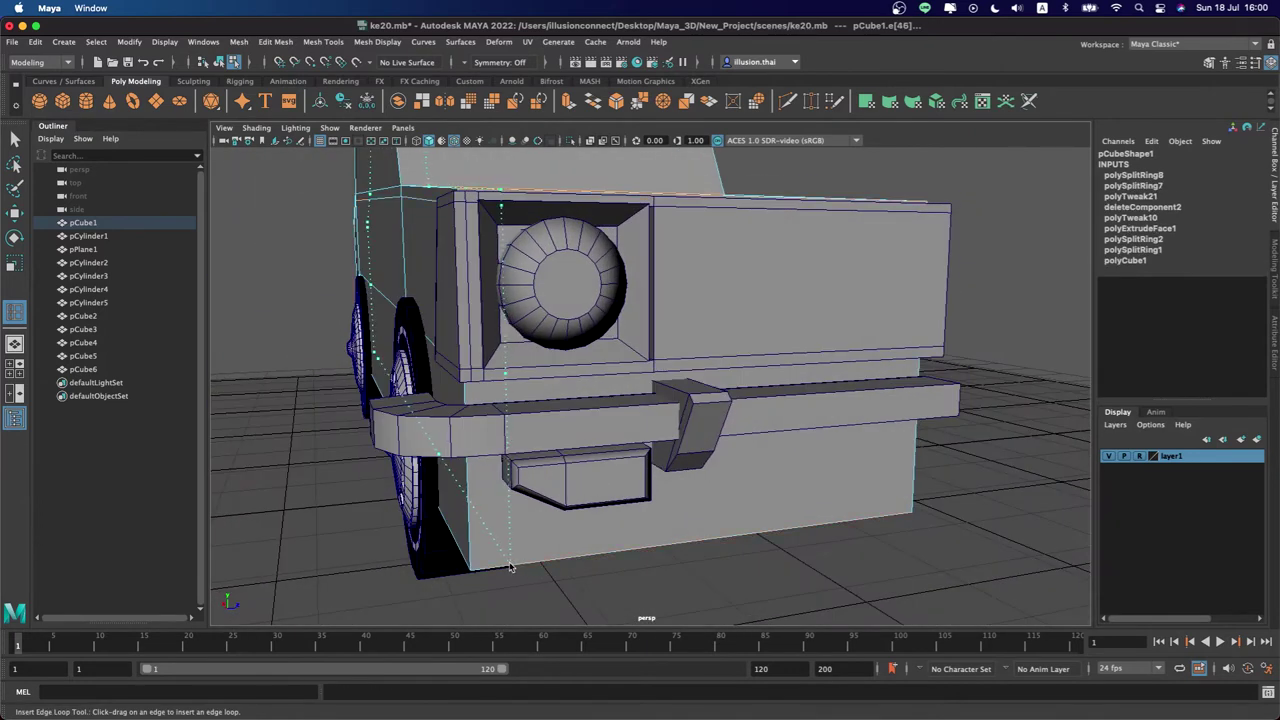
pyautogui.click(664, 566)
# Add an edge loop across the front block, check it in wireframe, and return to shaded object mode
pyautogui.press('q')
pyautogui.moveTo(664, 566)
pyautogui.keyDown('alt'); pyautogui.mouseDown()
pyautogui.moveTo(724, 520)
pyautogui.moveTo(674, 504)
pyautogui.mouseUp(); pyautogui.keyUp('alt')
pyautogui.click(724, 520)
pyautogui.press('4')
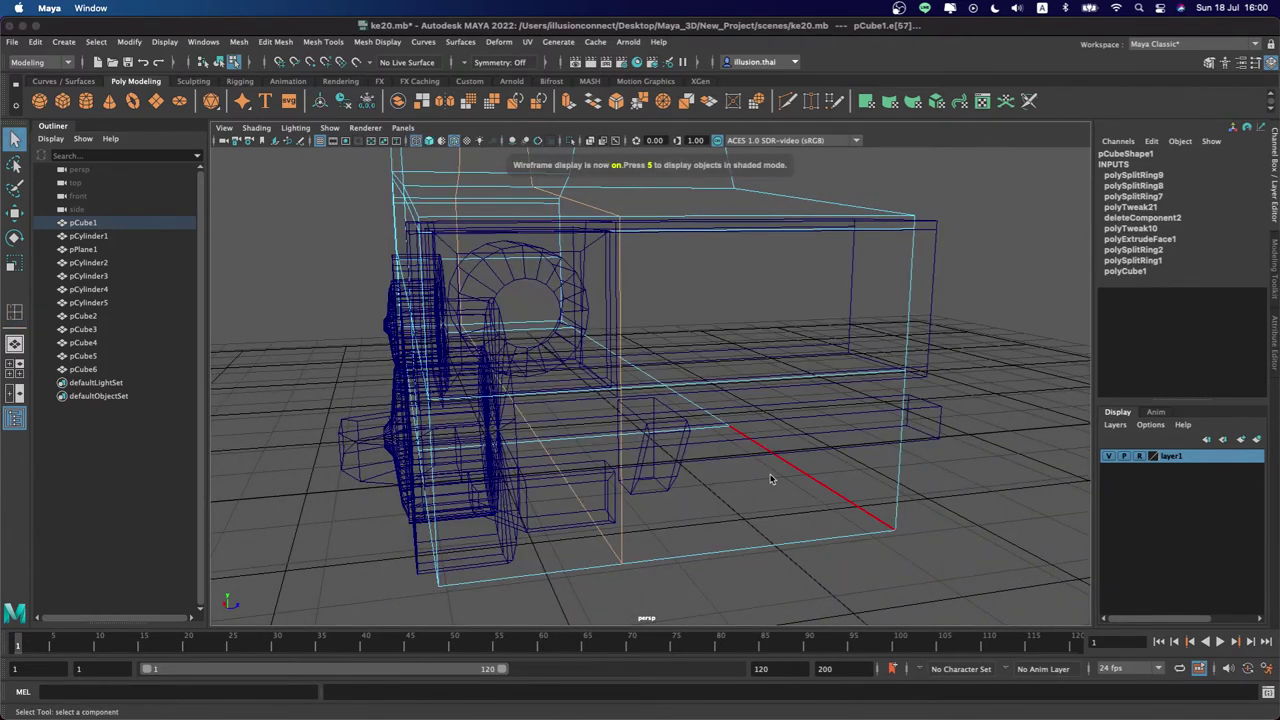
pyautogui.keyDown('alt'); pyautogui.moveTo(770, 479); pyautogui.dragTo(816, 339); pyautogui.keyUp('alt')
pyautogui.rightClick(816, 339)
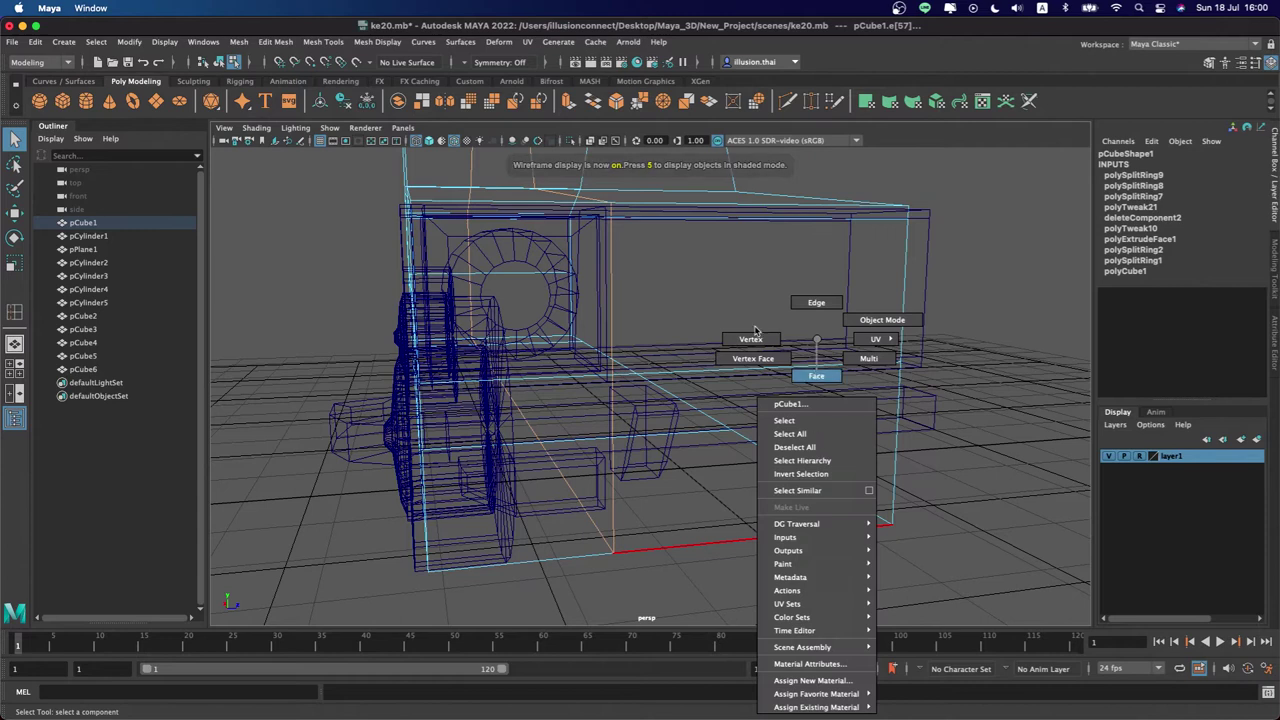
pyautogui.click(816, 374)
pyautogui.press('5')
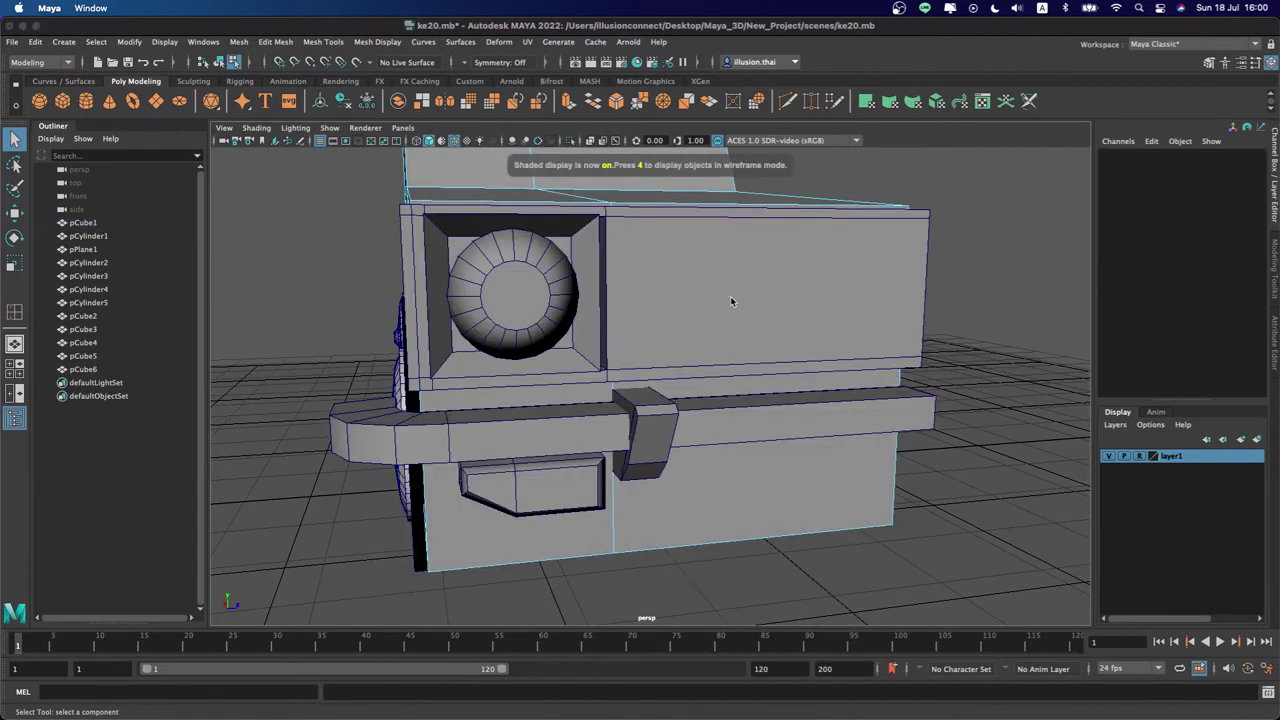
pyautogui.rightClick(803, 271)
pyautogui.click(922, 261)
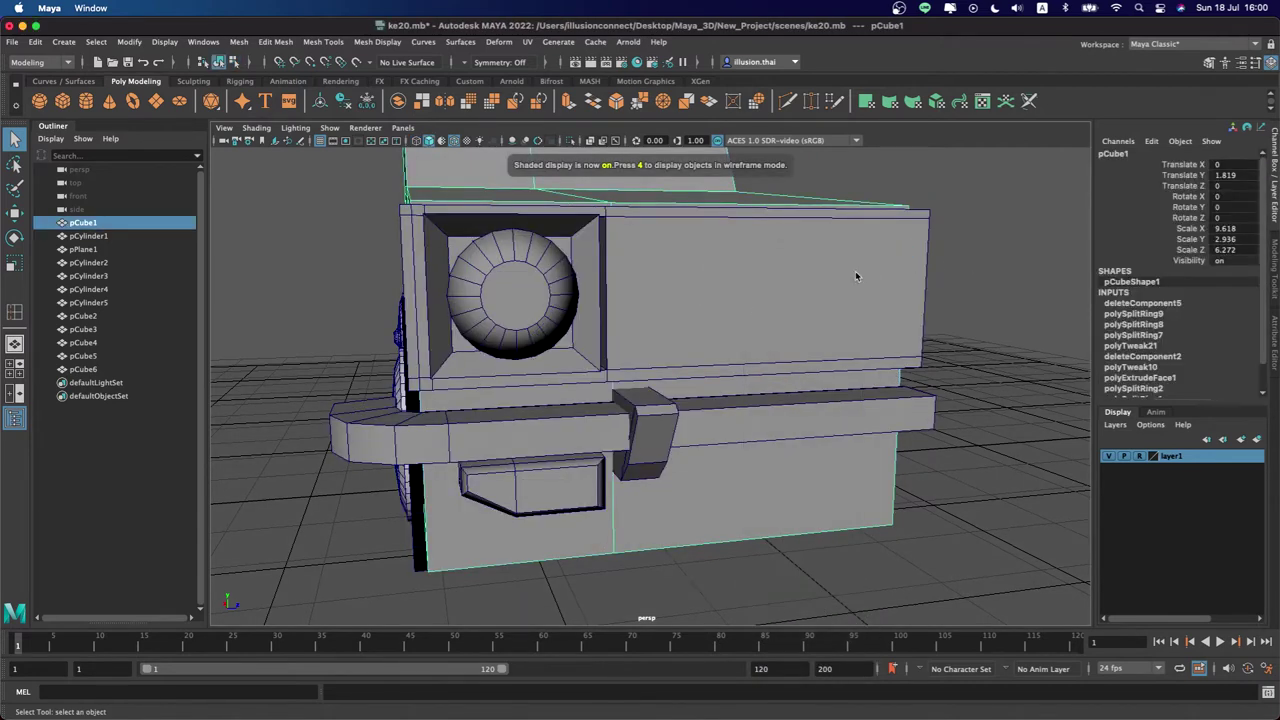
pyautogui.rightClick(817, 282)
# Extrude the front panel face beside the headlight inward into the block
pyautogui.click(802, 308)
pyautogui.moveTo(800, 309)
pyautogui.keyDown('alt'); pyautogui.mouseDown()
pyautogui.moveTo(674, 320)
pyautogui.moveTo(690, 323)
pyautogui.mouseUp(); pyautogui.keyUp('alt')
pyautogui.click(679, 303)
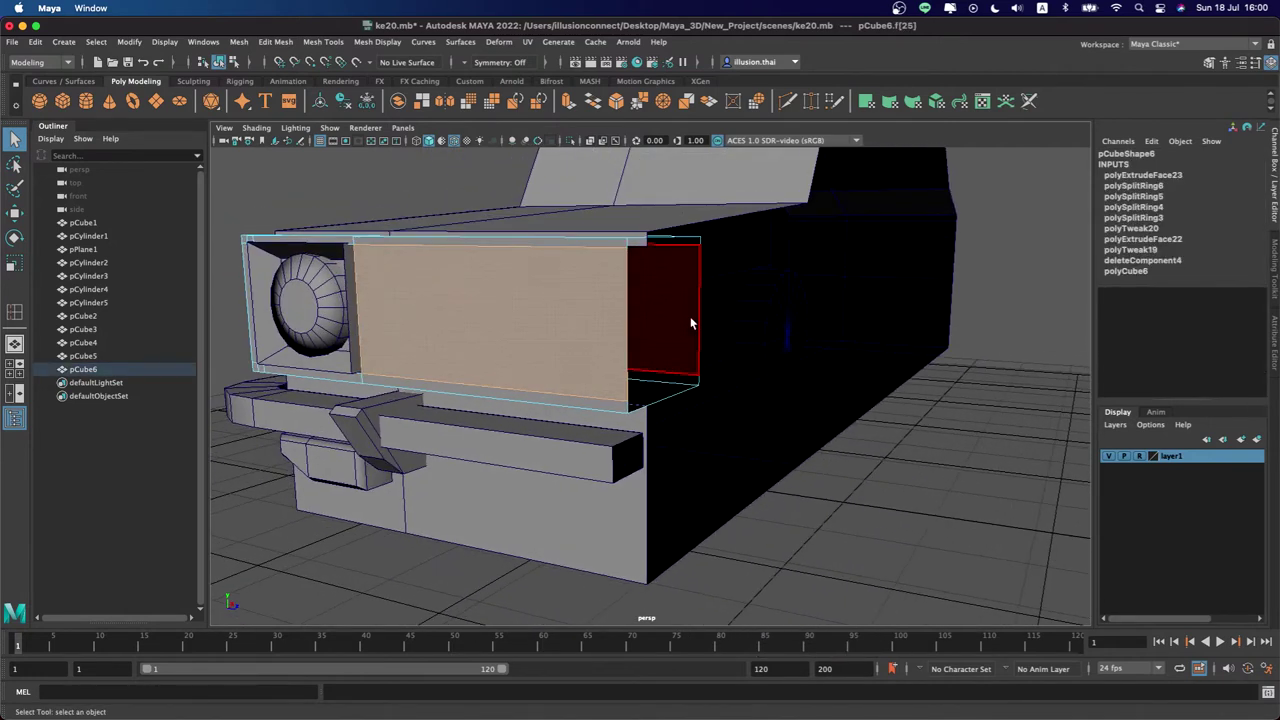
pyautogui.hotkey('ctrl', 'e')
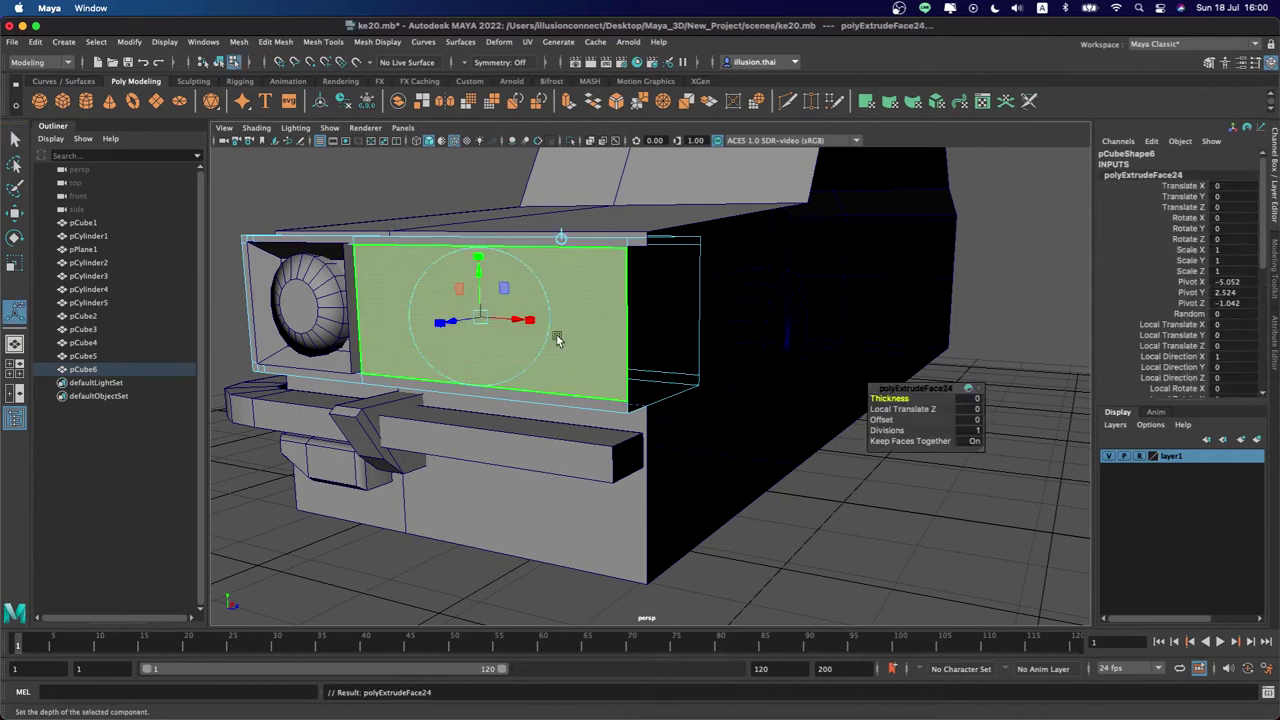
pyautogui.moveTo(520, 314)
pyautogui.mouseDown()
pyautogui.moveTo(540, 314)
pyautogui.moveTo(471, 317)
pyautogui.moveTo(477, 299)
pyautogui.mouseUp()
pyautogui.press('q')
pyautogui.click(481, 303)
pyautogui.press('w')
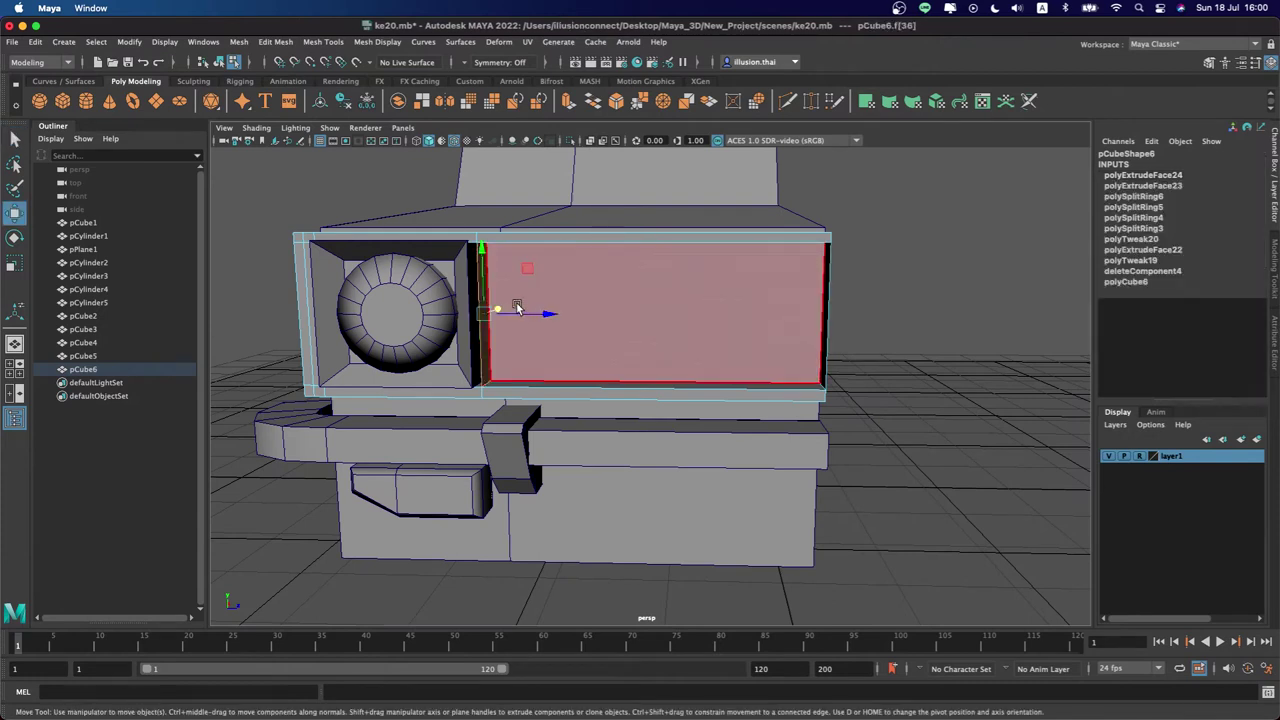
# Select and nudge the four vertices along the recess edge, then view it textured
pyautogui.press('4')
pyautogui.keyDown('alt'); pyautogui.moveTo(505, 305); pyautogui.dragTo(570, 266); pyautogui.keyUp('alt')
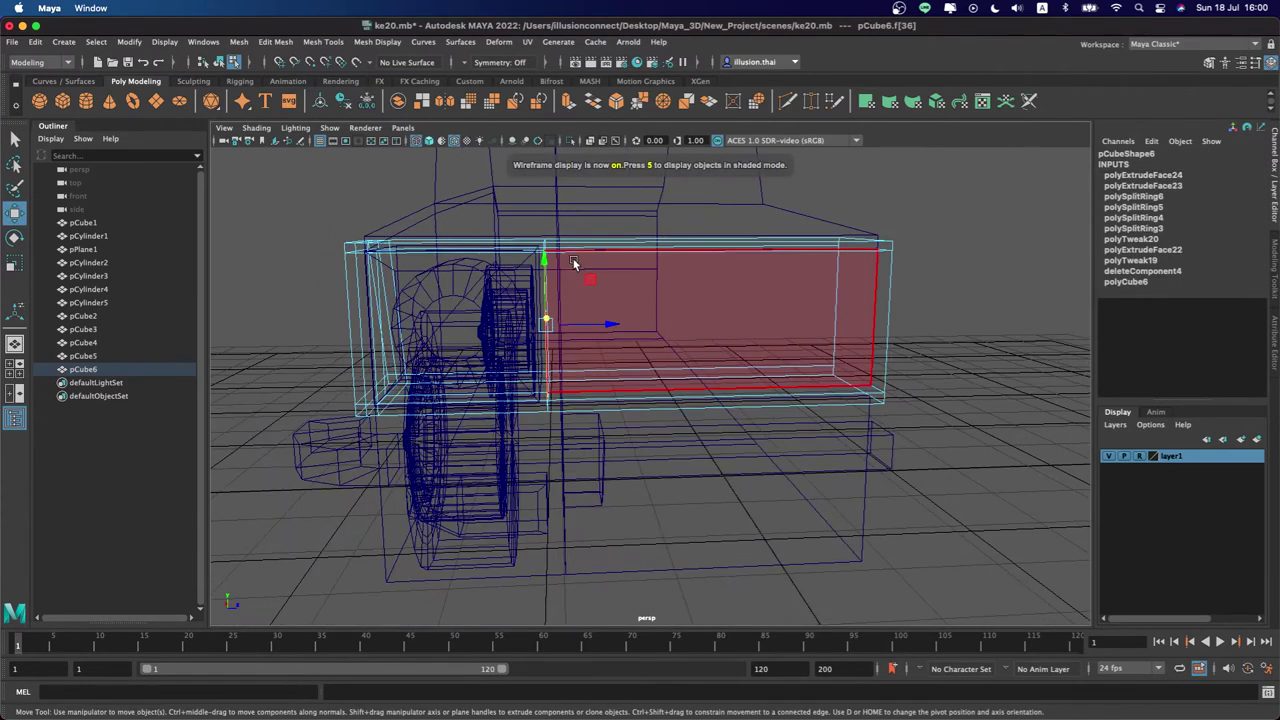
pyautogui.rightClick(548, 248)
pyautogui.click(508, 250)
pyautogui.moveTo(509, 217)
pyautogui.mouseDown()
pyautogui.moveTo(574, 346)
pyautogui.moveTo(610, 322)
pyautogui.mouseUp()
pyautogui.press('5')
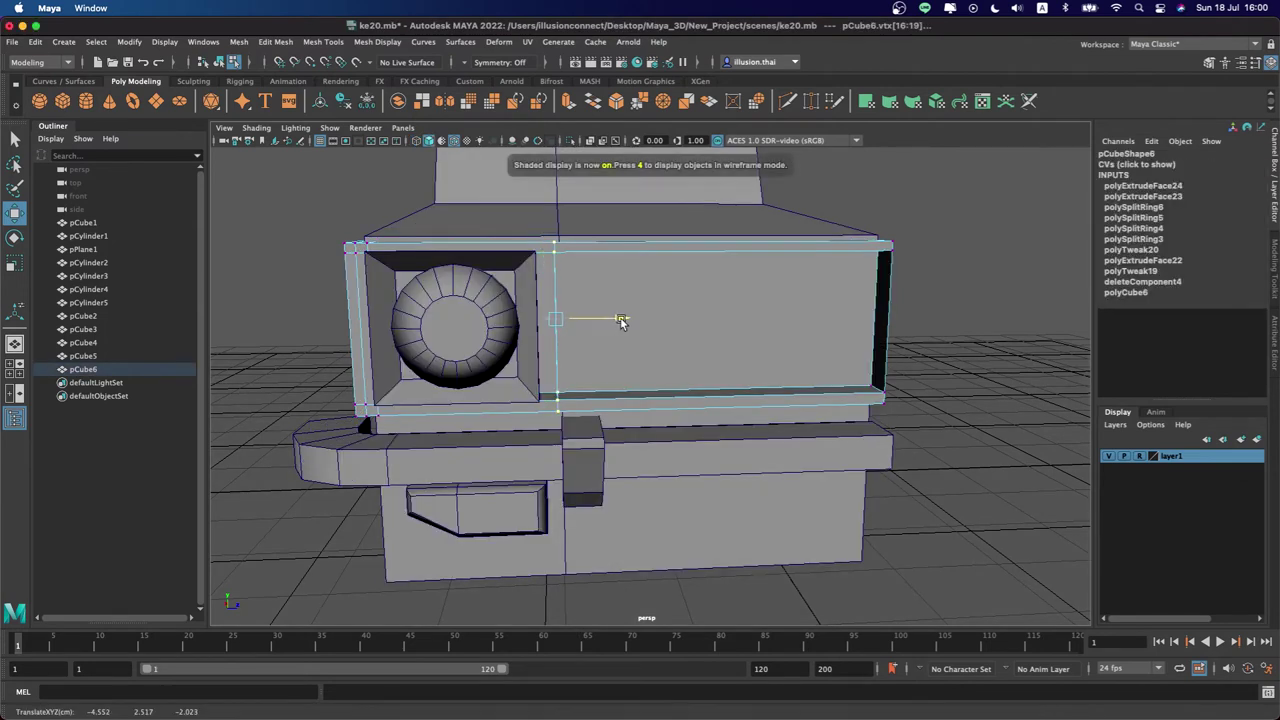
pyautogui.press('6')
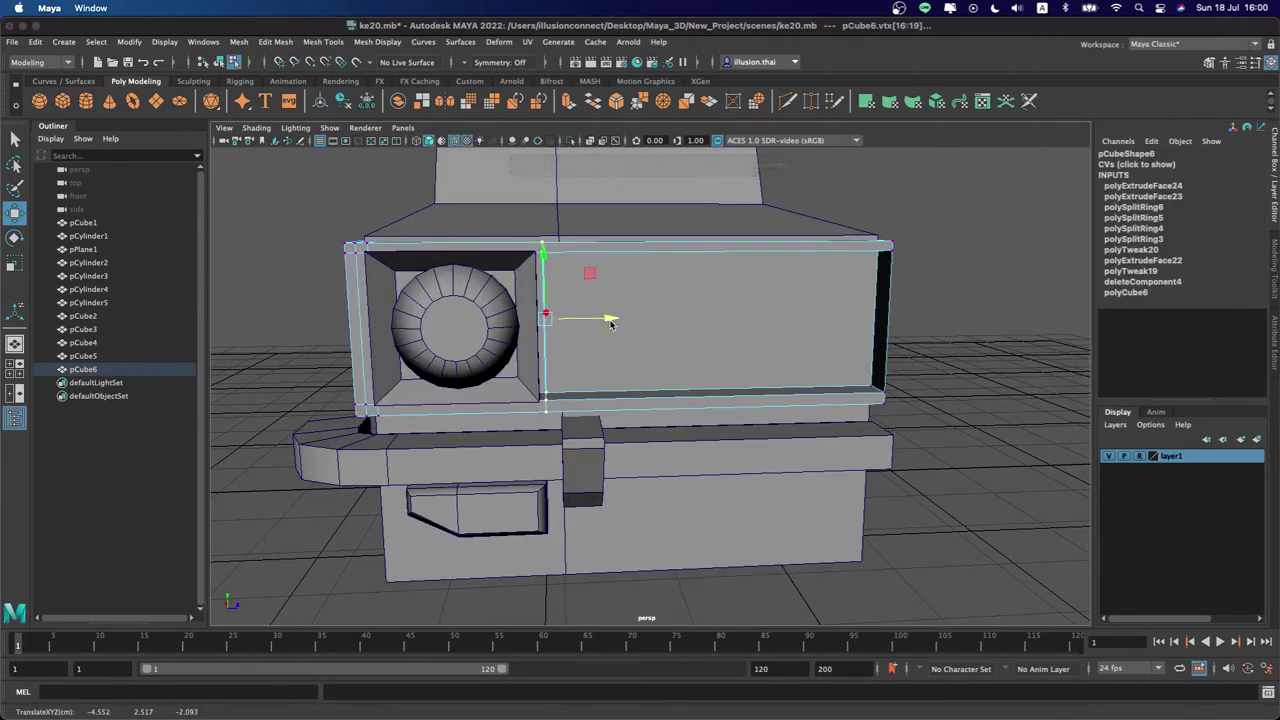
pyautogui.moveTo(610, 322)
pyautogui.keyDown('alt'); pyautogui.mouseDown()
pyautogui.moveTo(583, 334)
pyautogui.moveTo(586, 300)
pyautogui.moveTo(572, 293)
pyautogui.mouseUp(); pyautogui.keyUp('alt')
pyautogui.keyDown('alt'); pyautogui.moveTo(623, 286); pyautogui.dragTo(556, 290, button='right'); pyautogui.keyUp('alt')
pyautogui.keyDown('alt'); pyautogui.moveTo(556, 290); pyautogui.dragTo(652, 296, button='middle'); pyautogui.keyUp('alt')
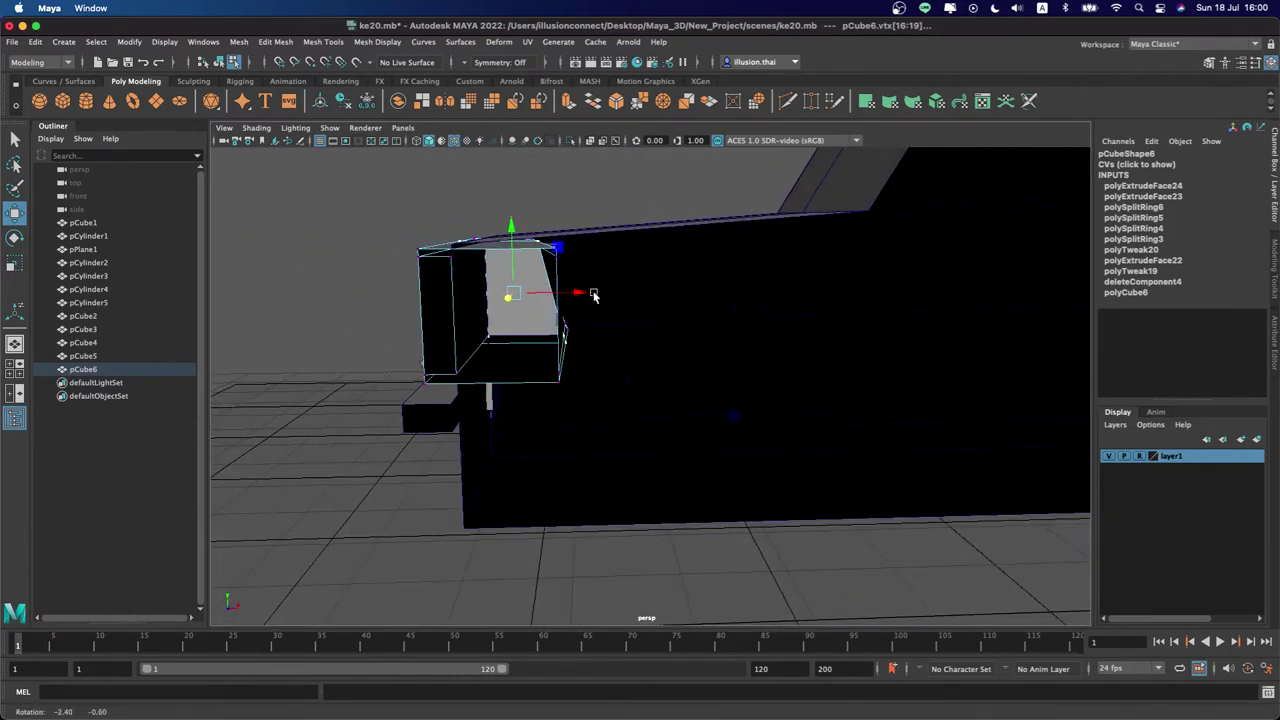
# Inspect the block's slanted side face, then reselect the recessed panel block
pyautogui.rightClick(514, 365)
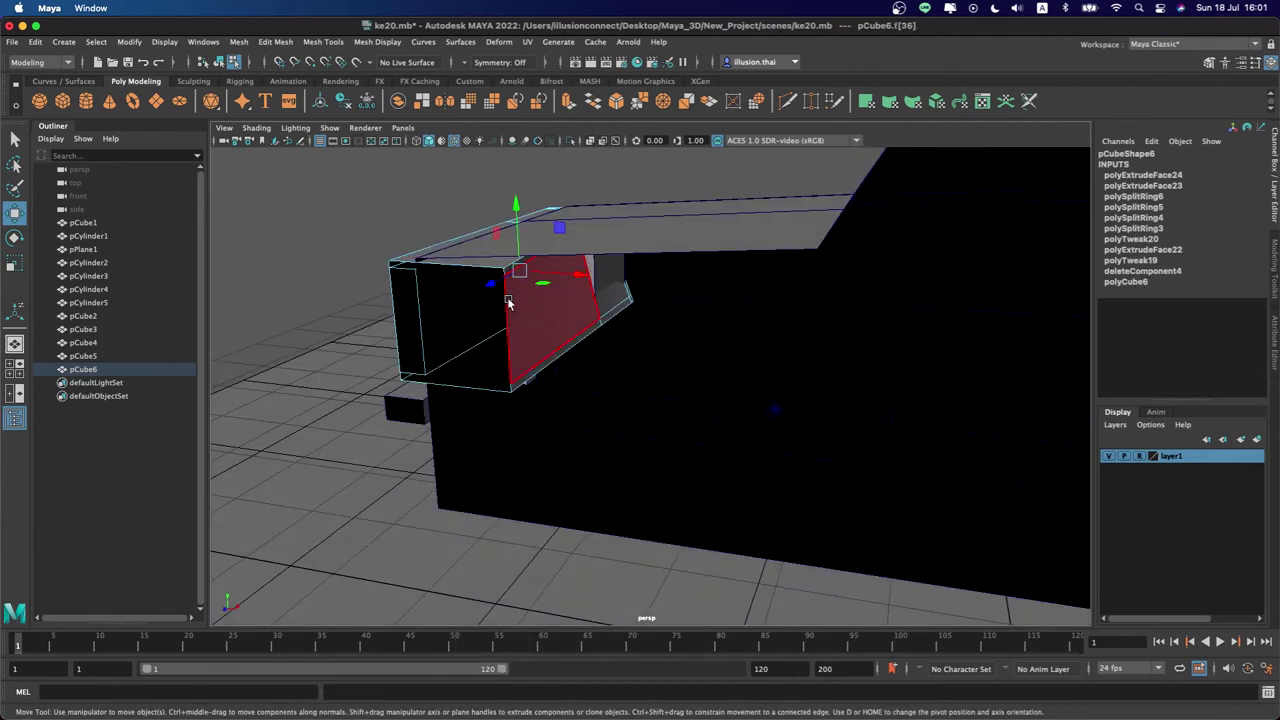
pyautogui.click(534, 329)
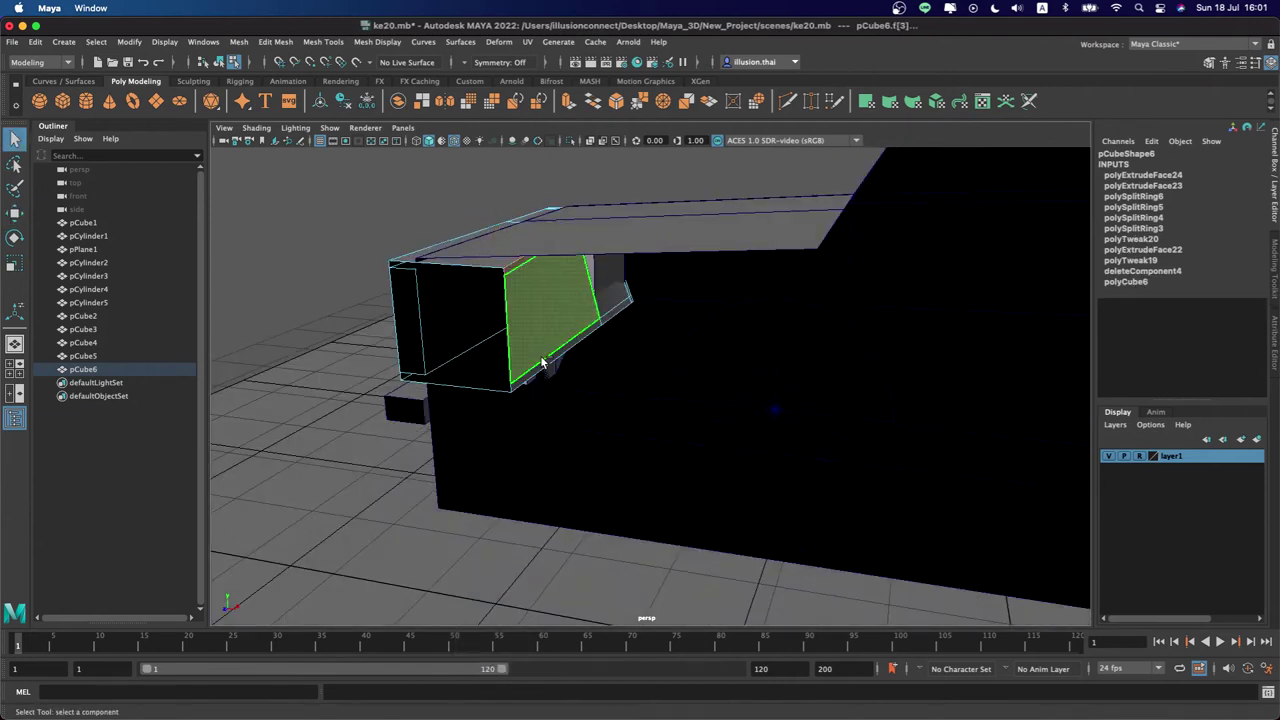
pyautogui.moveTo(543, 366)
pyautogui.keyDown('alt'); pyautogui.mouseDown()
pyautogui.moveTo(546, 325)
pyautogui.moveTo(622, 314)
pyautogui.mouseUp(); pyautogui.keyUp('alt')
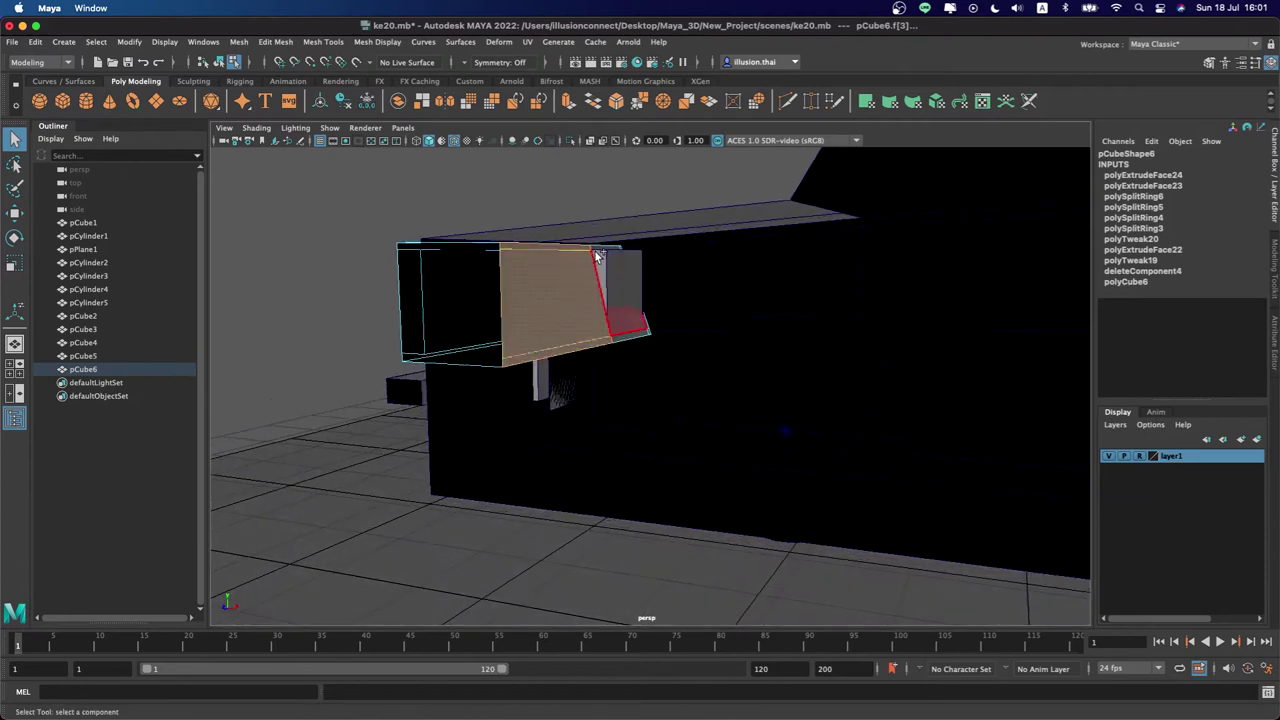
pyautogui.click(628, 340)
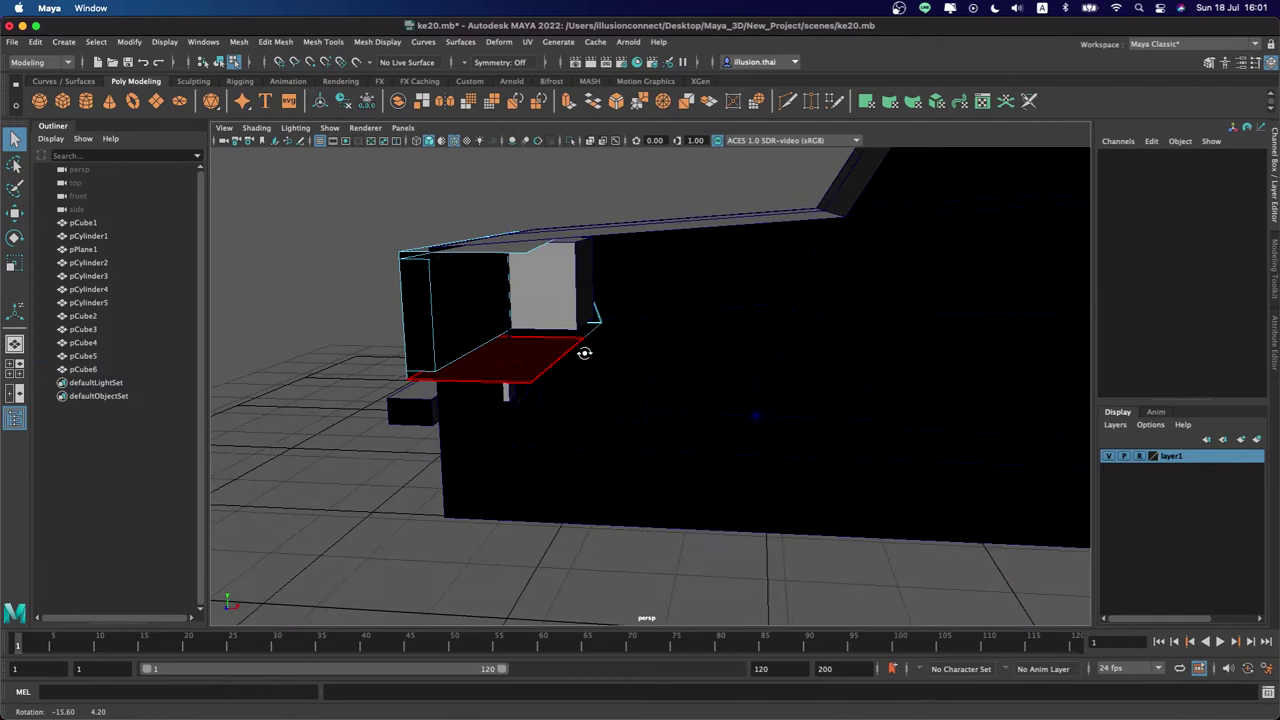
pyautogui.keyDown('alt'); pyautogui.moveTo(558, 352); pyautogui.dragTo(528, 360); pyautogui.keyUp('alt')
pyautogui.moveTo(528, 360); pyautogui.dragTo(589, 320, button='right')
pyautogui.moveTo(589, 320)
pyautogui.keyDown('alt'); pyautogui.mouseDown()
pyautogui.moveTo(341, 386)
pyautogui.moveTo(479, 305)
pyautogui.moveTo(598, 343)
pyautogui.moveTo(625, 366)
pyautogui.moveTo(895, 338)
pyautogui.mouseUp(); pyautogui.keyUp('alt')
pyautogui.click(378, 382)
pyautogui.click(479, 305)
# Delete the block's outer side face and return to a front view of the car
pyautogui.rightClick(871, 328)
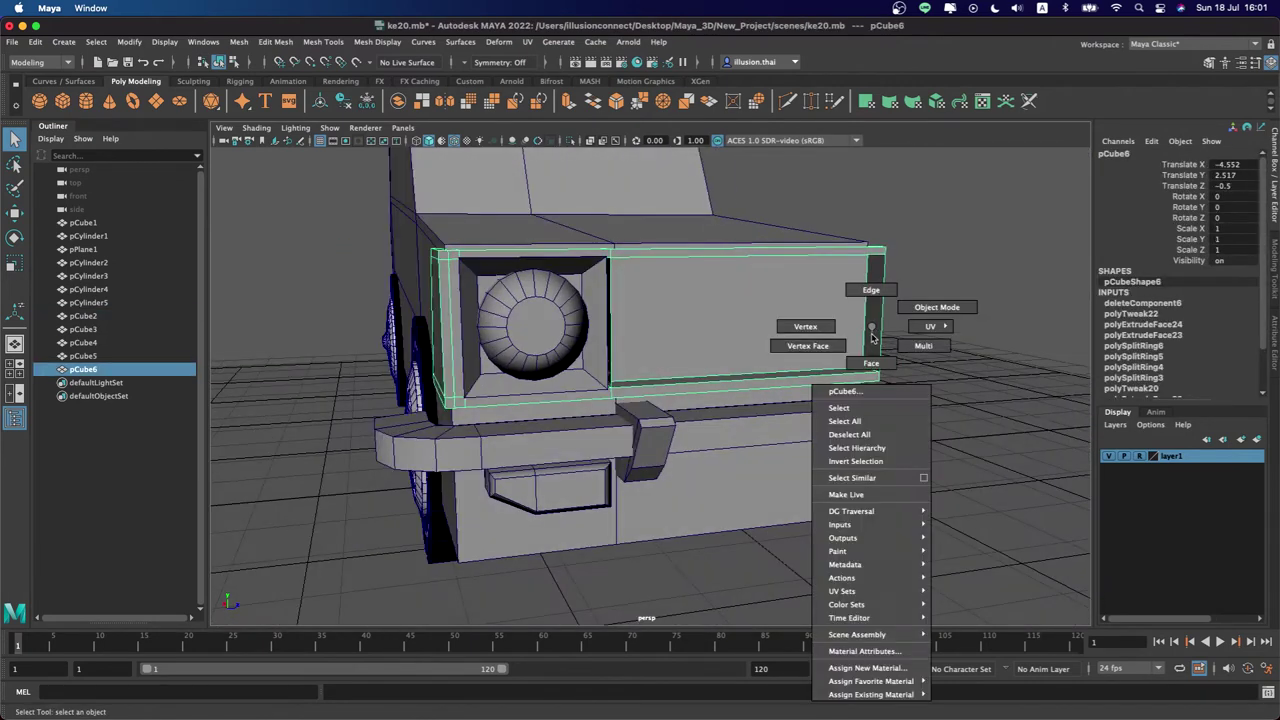
pyautogui.click(873, 328)
pyautogui.press('Delete')
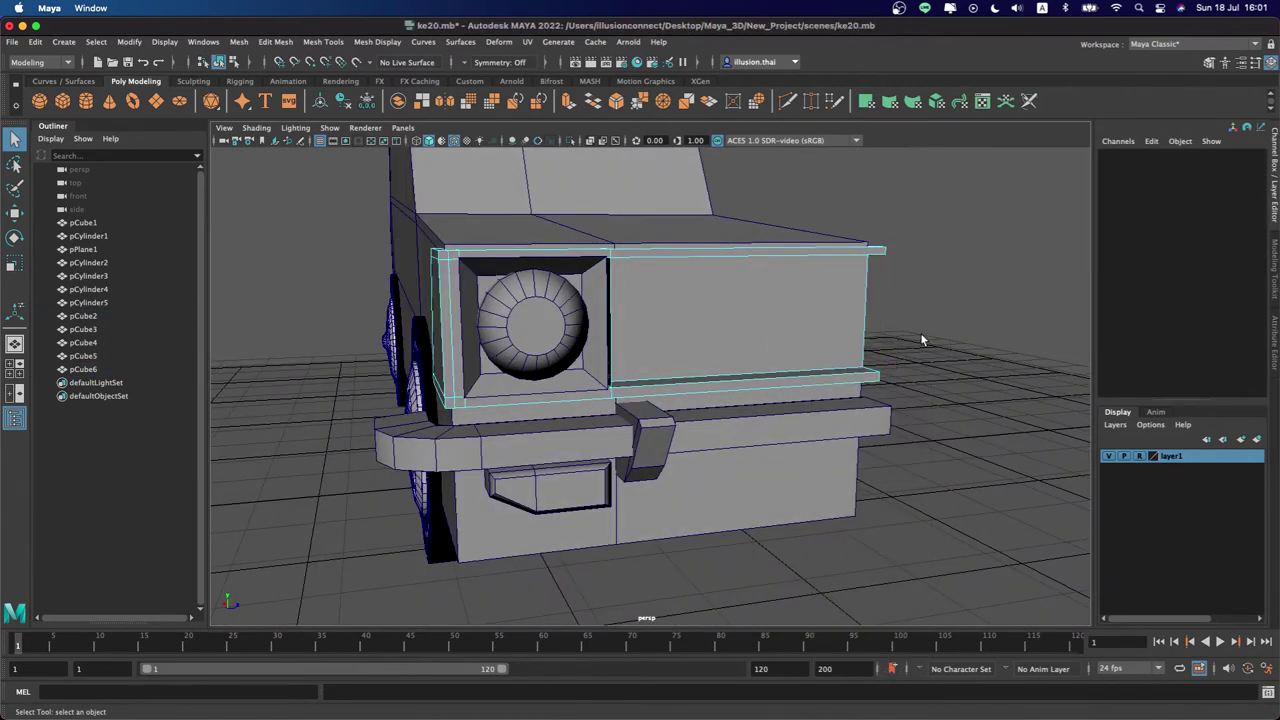
pyautogui.moveTo(849, 327); pyautogui.dragTo(900, 304, button='right')
pyautogui.keyDown('alt'); pyautogui.moveTo(872, 312); pyautogui.dragTo(443, 309); pyautogui.keyUp('alt')
pyautogui.moveTo(443, 306); pyautogui.dragTo(465, 285, button='right')
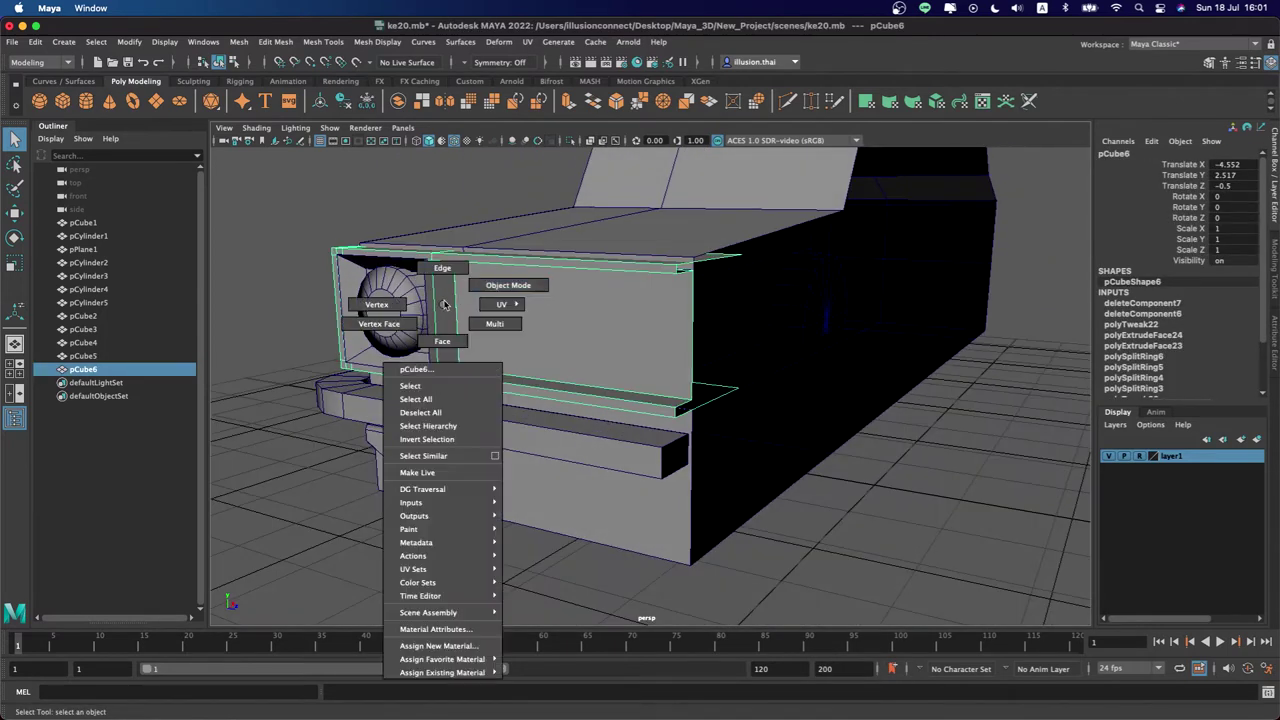
pyautogui.click(271, 277)
pyautogui.keyDown('alt'); pyautogui.moveTo(271, 277); pyautogui.dragTo(418, 290); pyautogui.keyUp('alt')
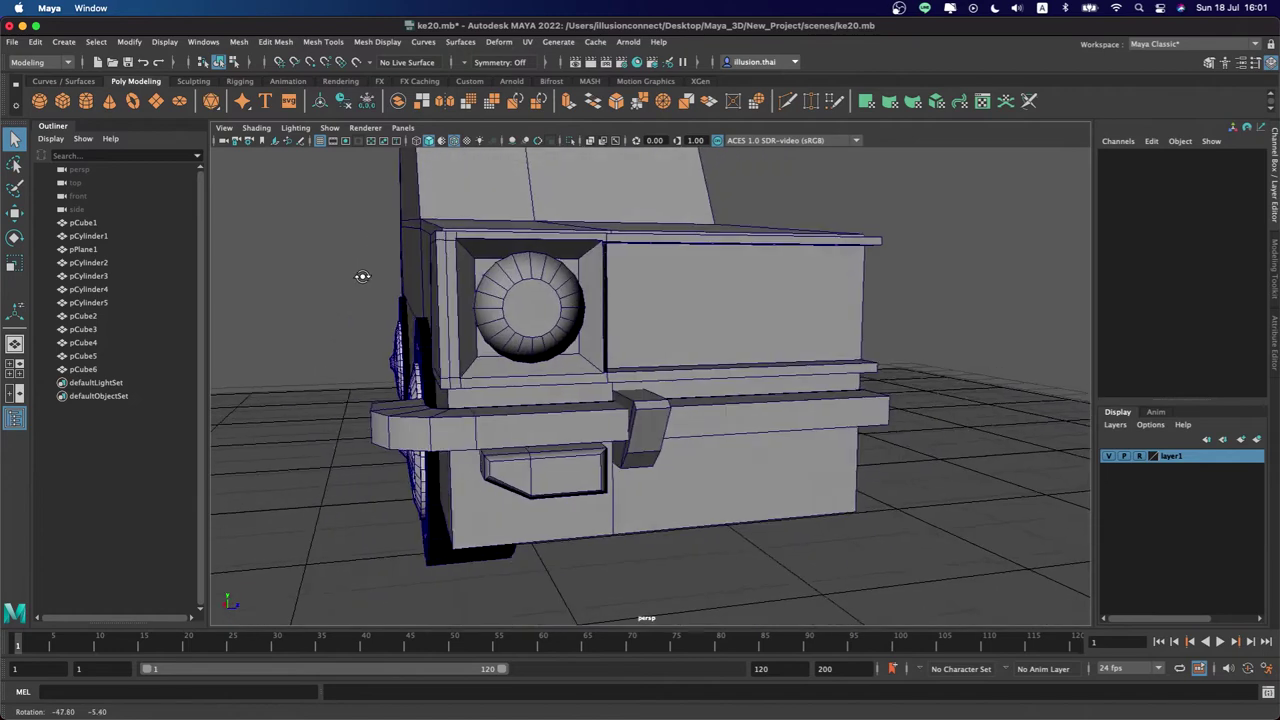
pyautogui.moveTo(521, 316)
pyautogui.keyDown('alt'); pyautogui.mouseDown()
pyautogui.moveTo(447, 325)
pyautogui.moveTo(485, 328)
pyautogui.mouseUp(); pyautogui.keyUp('alt')
# Add a cube and delete it again, then create a new polygon plane
pyautogui.scroll(2, 485, 333)
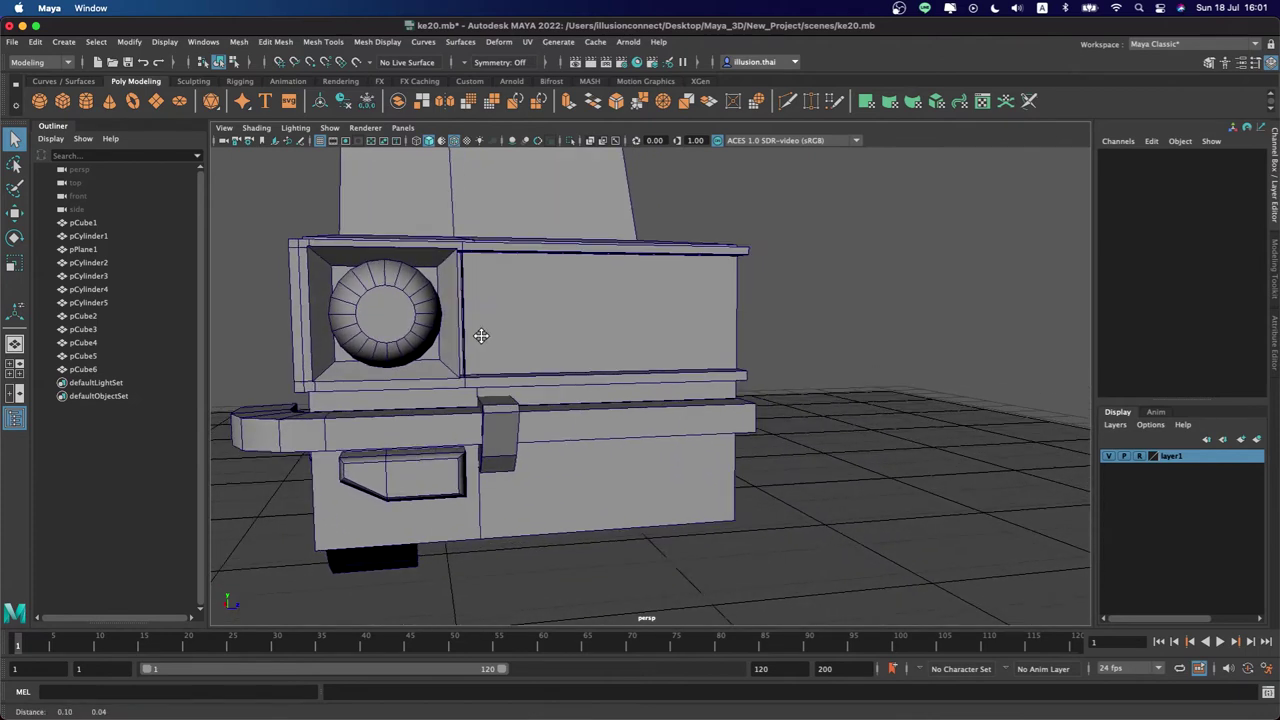
pyautogui.scroll(-2, 480, 334)
pyautogui.click(60, 104)
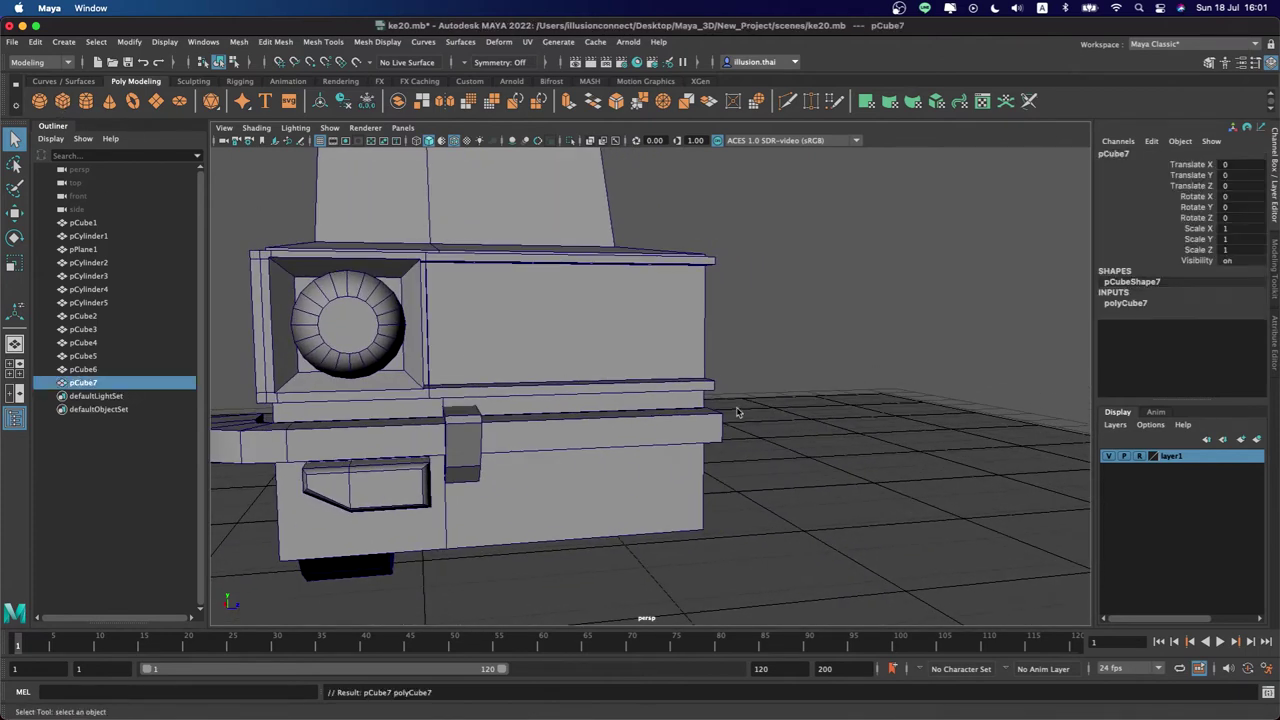
pyautogui.scroll(1, 705, 413)
pyautogui.press('Delete')
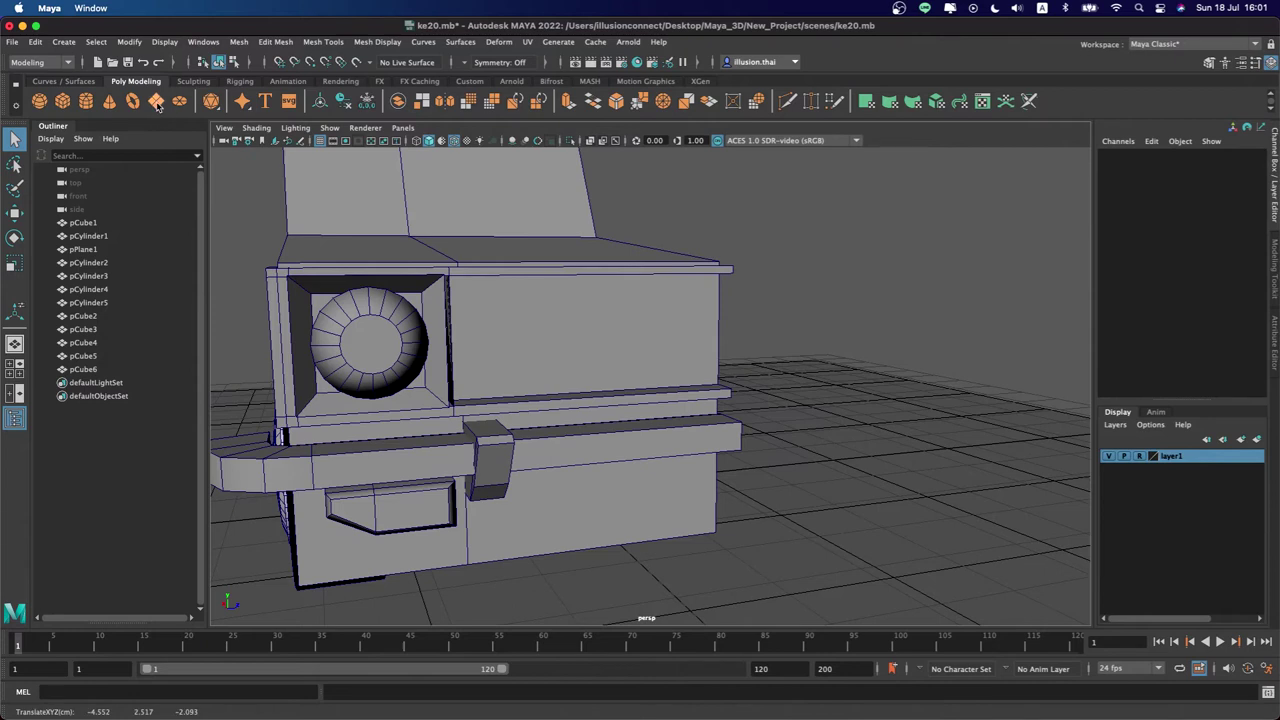
pyautogui.click(156, 101)
# Move the plane onto the grille panel and rotate it exactly 90 degrees
pyautogui.keyDown('alt'); pyautogui.moveTo(810, 491); pyautogui.dragTo(760, 494); pyautogui.keyUp('alt')
pyautogui.press('w')
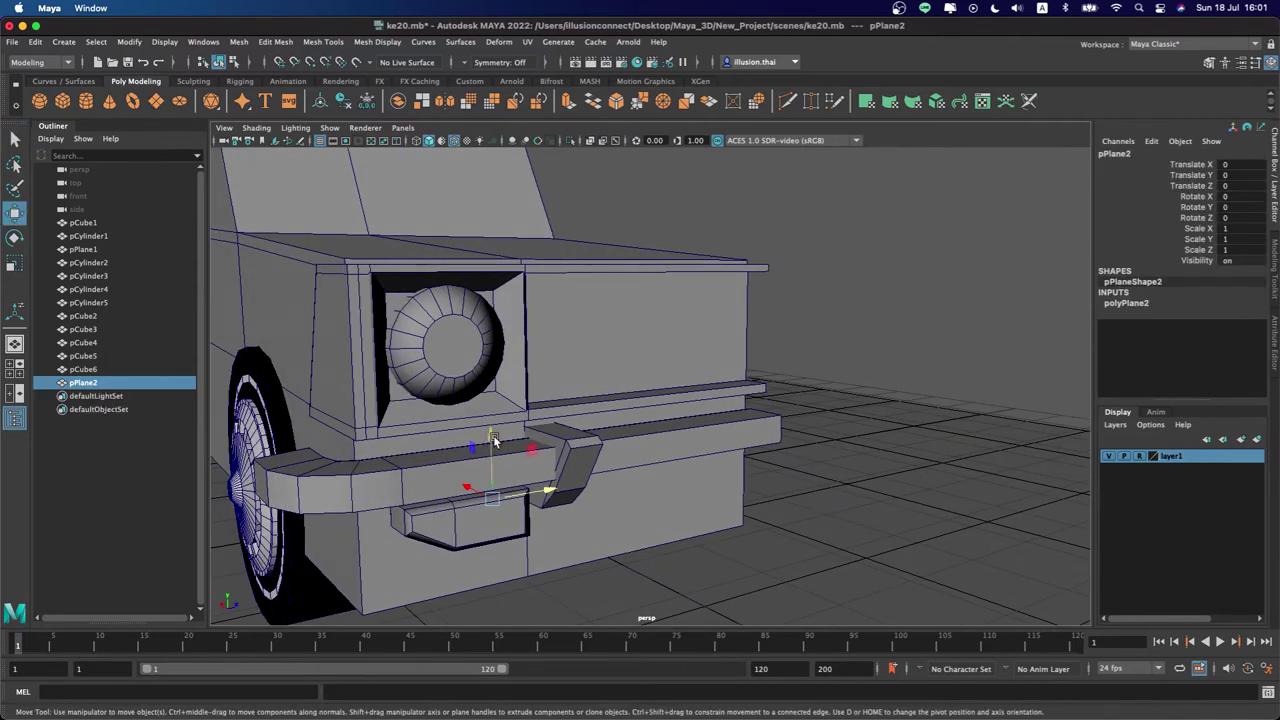
pyautogui.moveTo(524, 338); pyautogui.dragTo(530, 373, button='middle')
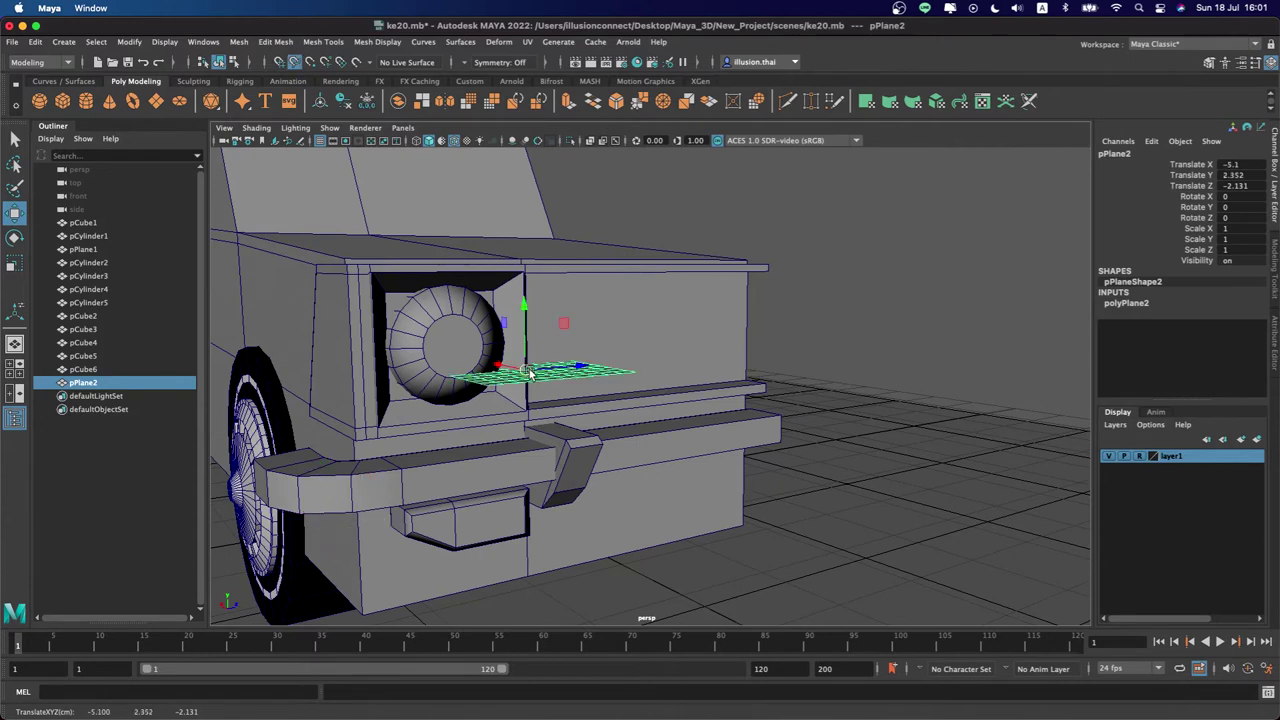
pyautogui.moveTo(572, 373)
pyautogui.mouseDown()
pyautogui.moveTo(694, 357)
pyautogui.moveTo(697, 415)
pyautogui.mouseUp()
pyautogui.press('e')
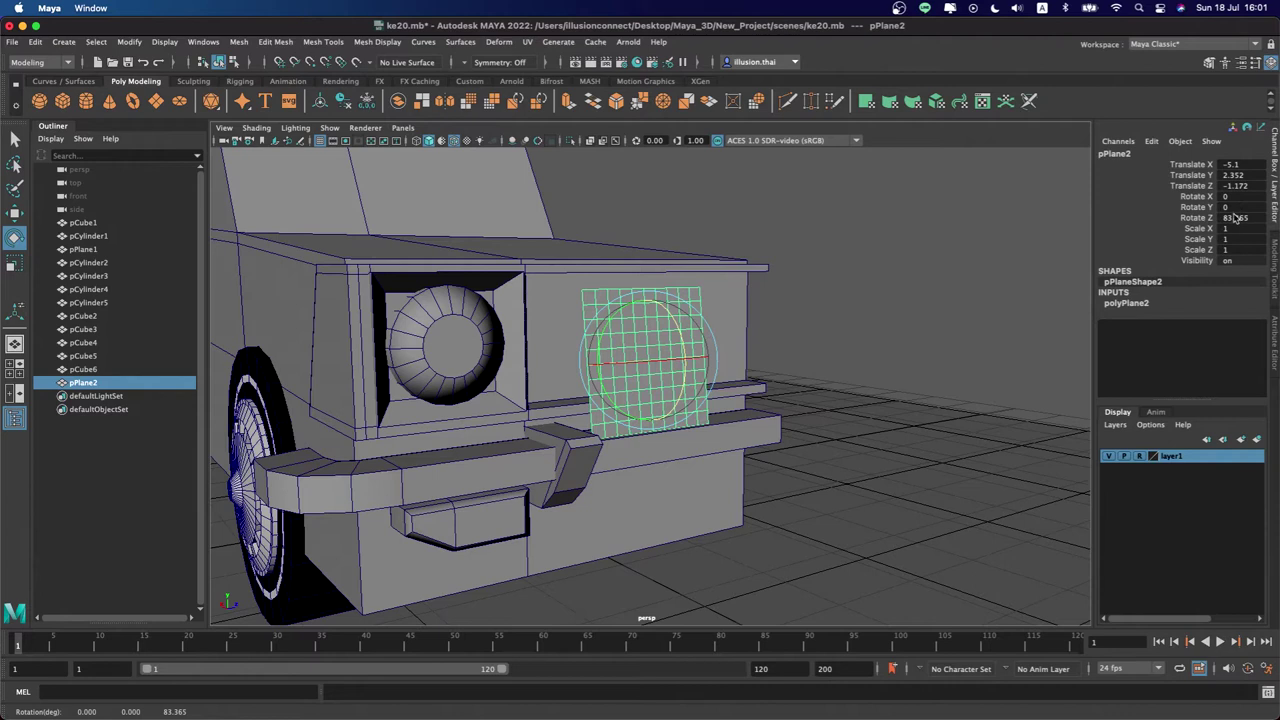
pyautogui.write('90')
pyautogui.press('Return')
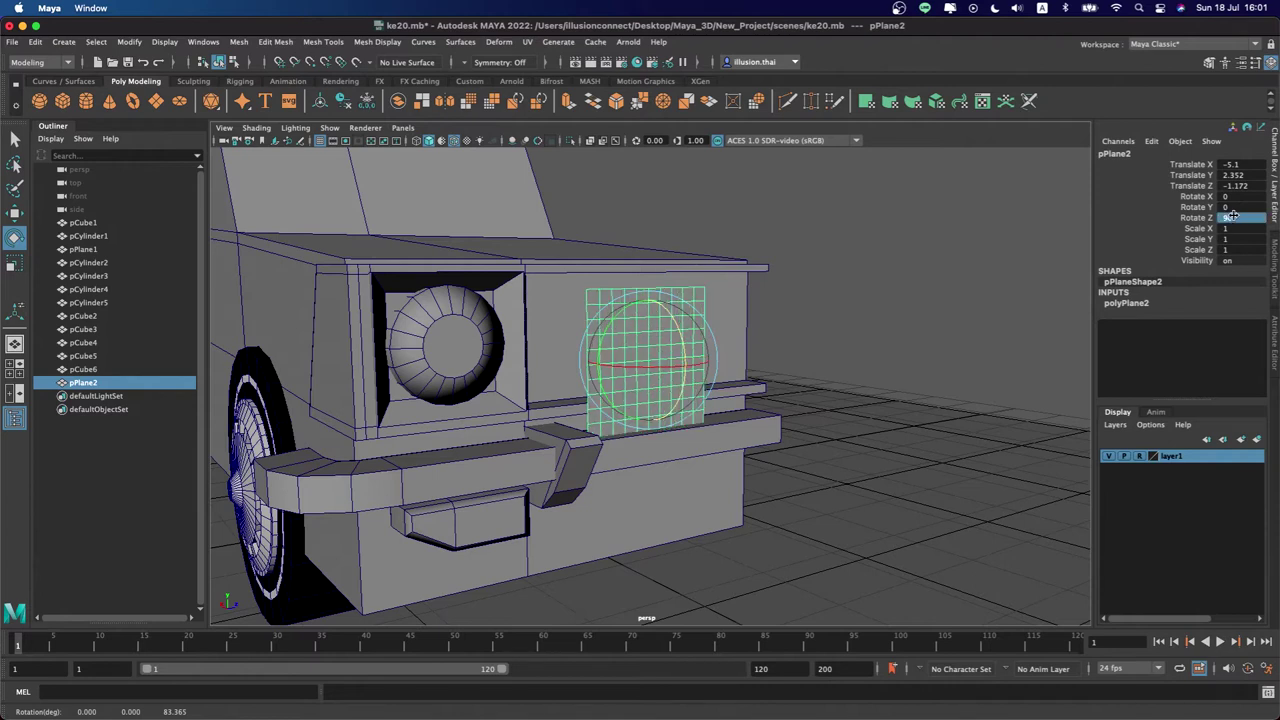
# Set the plane's width and height subdivisions to 1
pyautogui.keyDown('alt'); pyautogui.moveTo(817, 329); pyautogui.dragTo(1061, 300); pyautogui.keyUp('alt')
pyautogui.click(1112, 303)
pyautogui.moveTo(1224, 335); pyautogui.dragTo(1234, 347)
pyautogui.write('1')
pyautogui.press('Return')
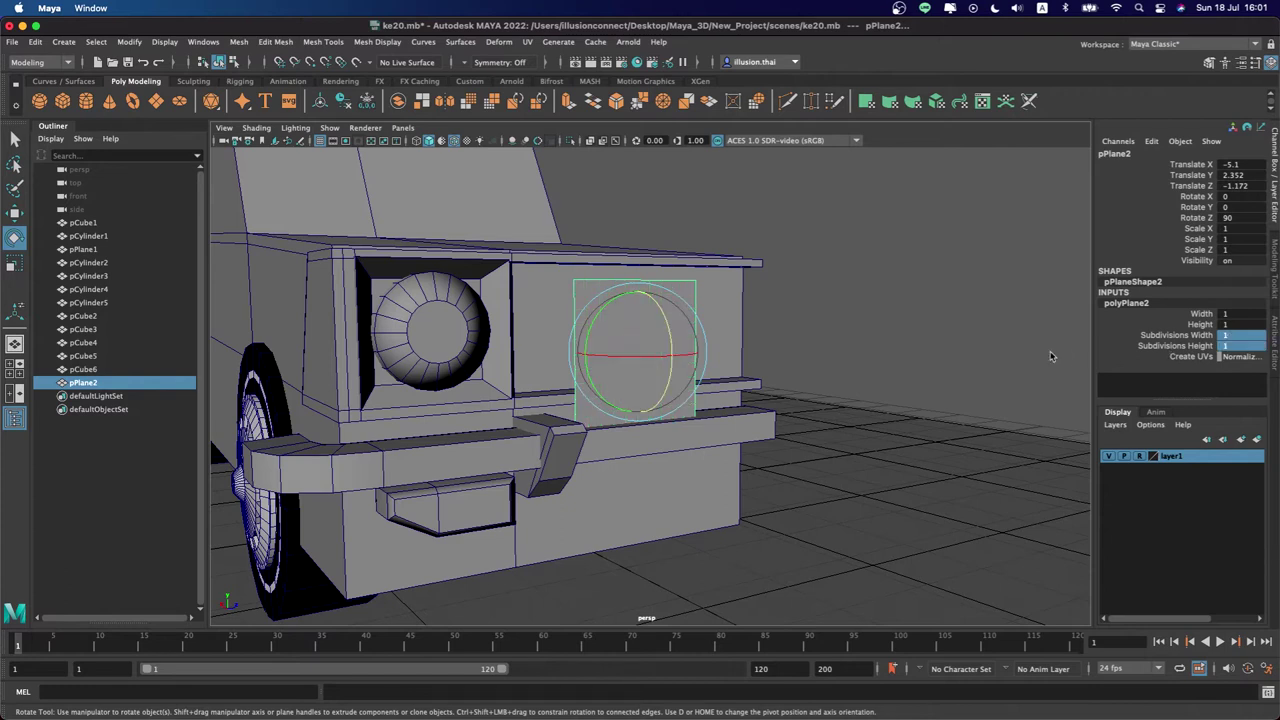
# Scale the plane into a long, narrow slat across the grille opening
pyautogui.moveTo(607, 166)
pyautogui.keyDown('alt'); pyautogui.mouseDown()
pyautogui.moveTo(677, 217)
pyautogui.moveTo(631, 223)
pyautogui.mouseUp(); pyautogui.keyUp('alt')
pyautogui.press('r')
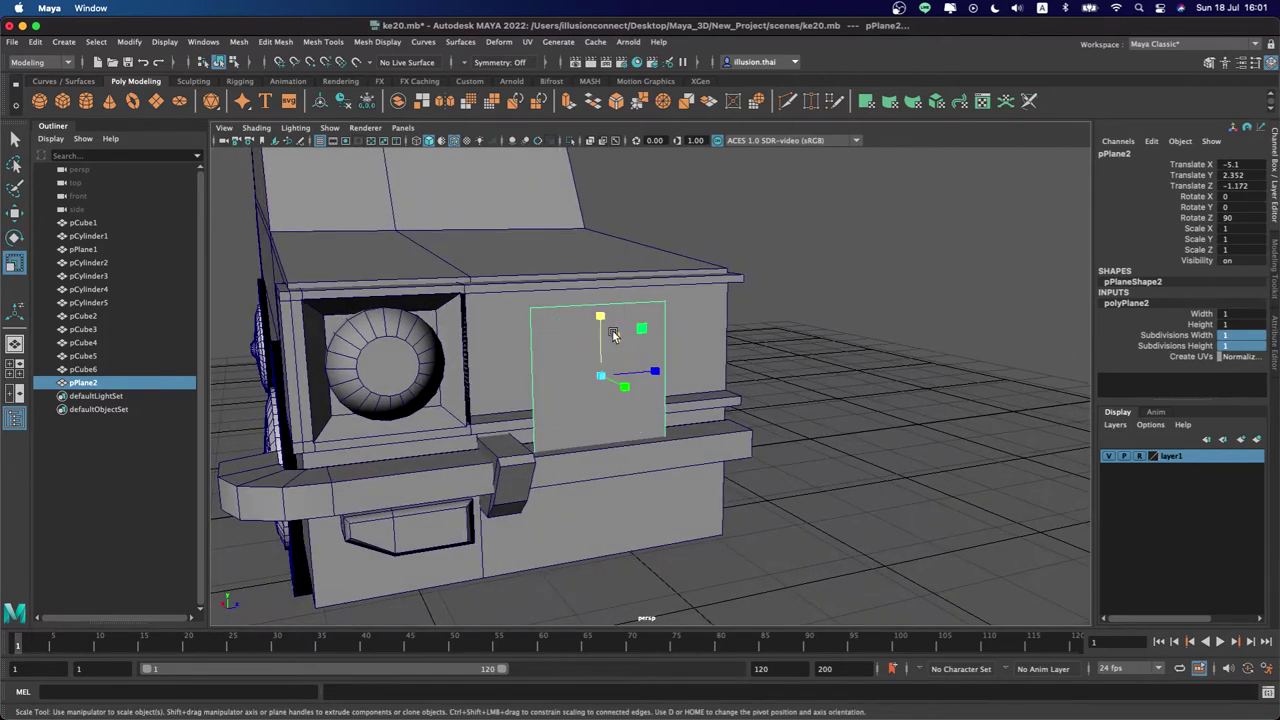
pyautogui.moveTo(599, 376); pyautogui.dragTo(509, 368)
pyautogui.moveTo(654, 372); pyautogui.dragTo(1068, 344)
pyautogui.moveTo(656, 374)
pyautogui.mouseDown()
pyautogui.moveTo(686, 370)
pyautogui.moveTo(610, 364)
pyautogui.mouseUp()
# Snap the slat's pivot to its right end, shift it along Z, and thin it further
pyautogui.press('d')
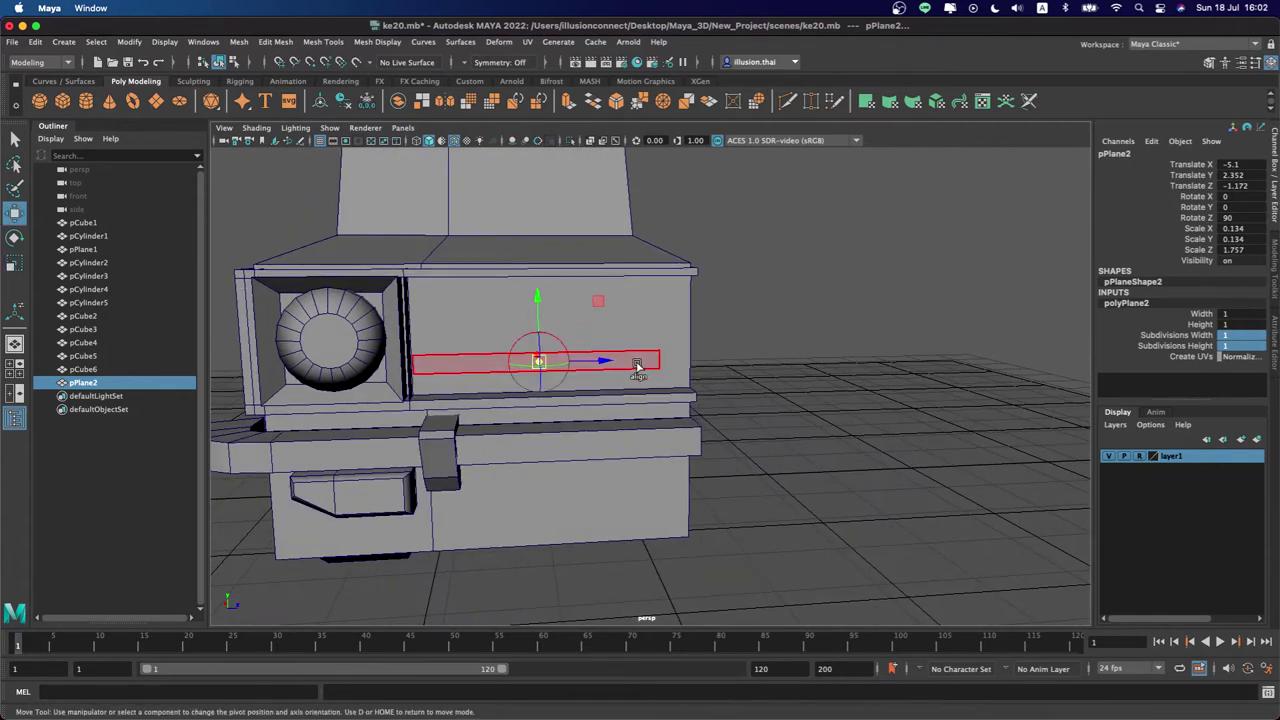
pyautogui.click(657, 363)
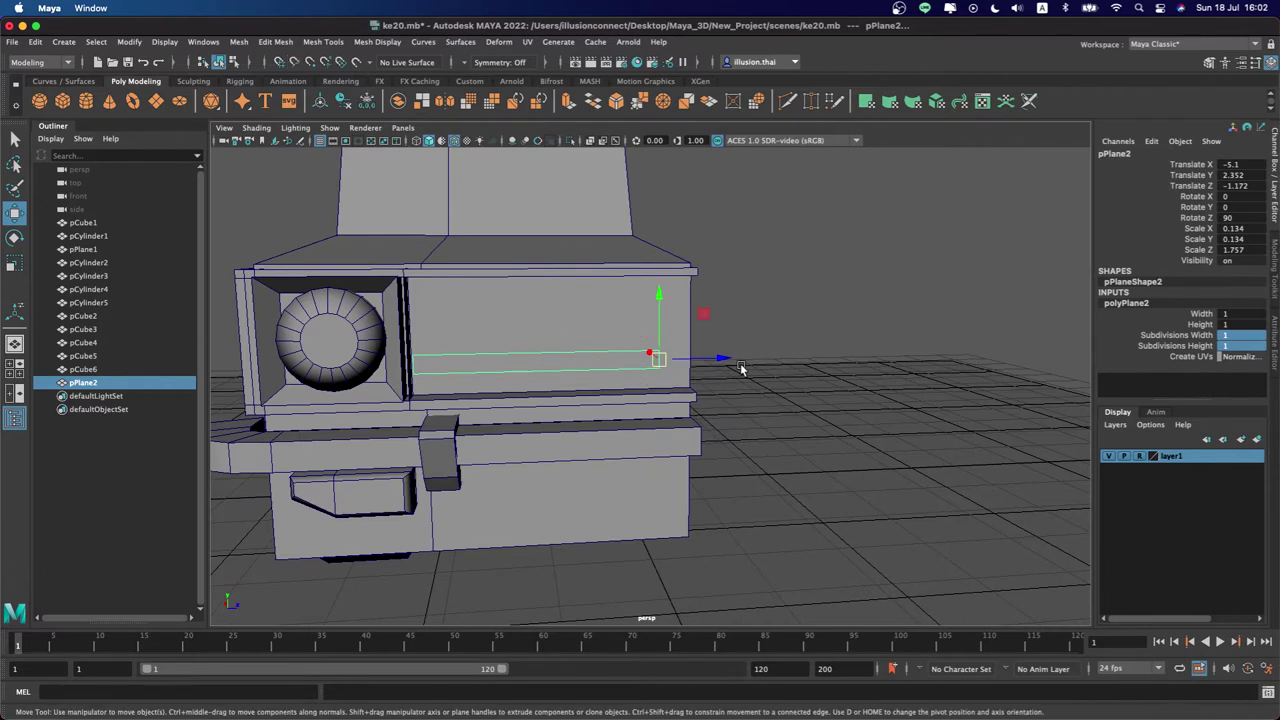
pyautogui.moveTo(692, 377)
pyautogui.mouseDown()
pyautogui.moveTo(694, 357)
pyautogui.moveTo(586, 366)
pyautogui.moveTo(614, 354)
pyautogui.mouseUp()
pyautogui.press('r')
pyautogui.moveTo(709, 293); pyautogui.dragTo(712, 336)
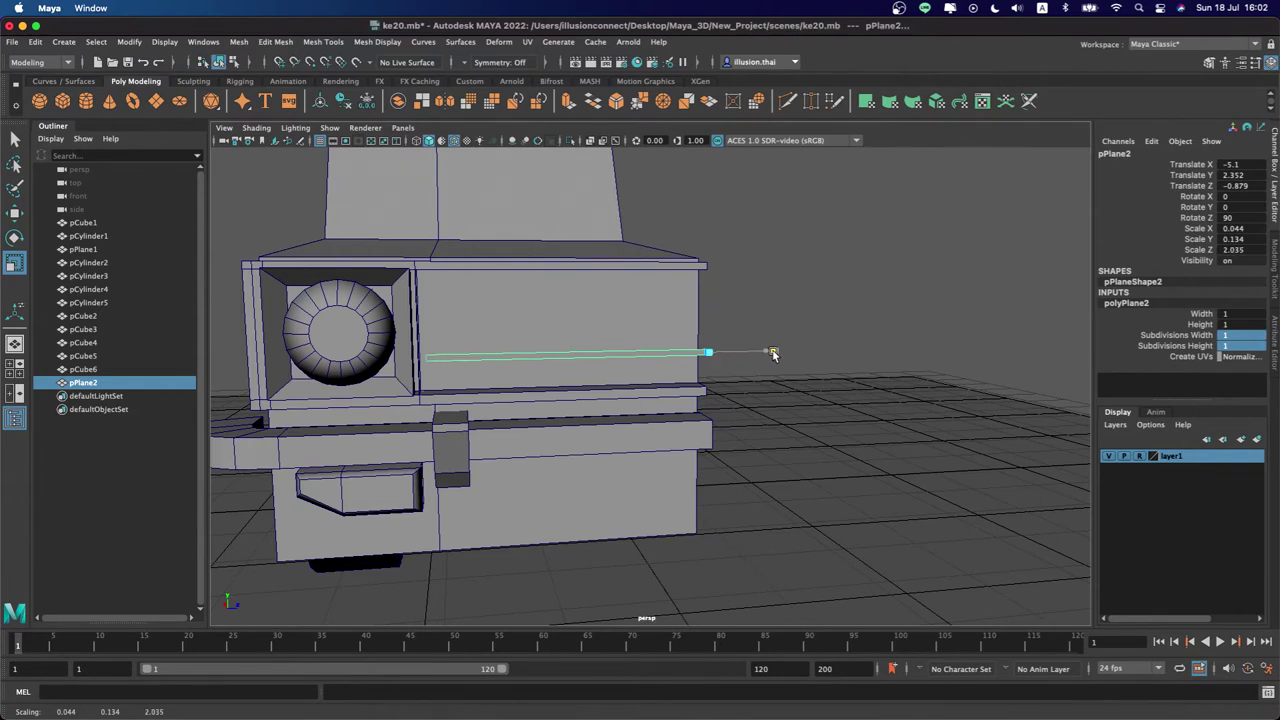
pyautogui.moveTo(760, 360)
pyautogui.keyDown('alt'); pyautogui.mouseDown()
pyautogui.moveTo(814, 360)
pyautogui.moveTo(740, 352)
pyautogui.moveTo(795, 298)
pyautogui.moveTo(746, 295)
pyautogui.moveTo(746, 320)
pyautogui.moveTo(746, 305)
pyautogui.mouseUp(); pyautogui.keyUp('alt')
# Duplicate the slat upward three times with even spacing to stack the grille slats
pyautogui.press('w')
pyautogui.hotkey('shift', 'd')
pyautogui.hotkey('shift', 'd')
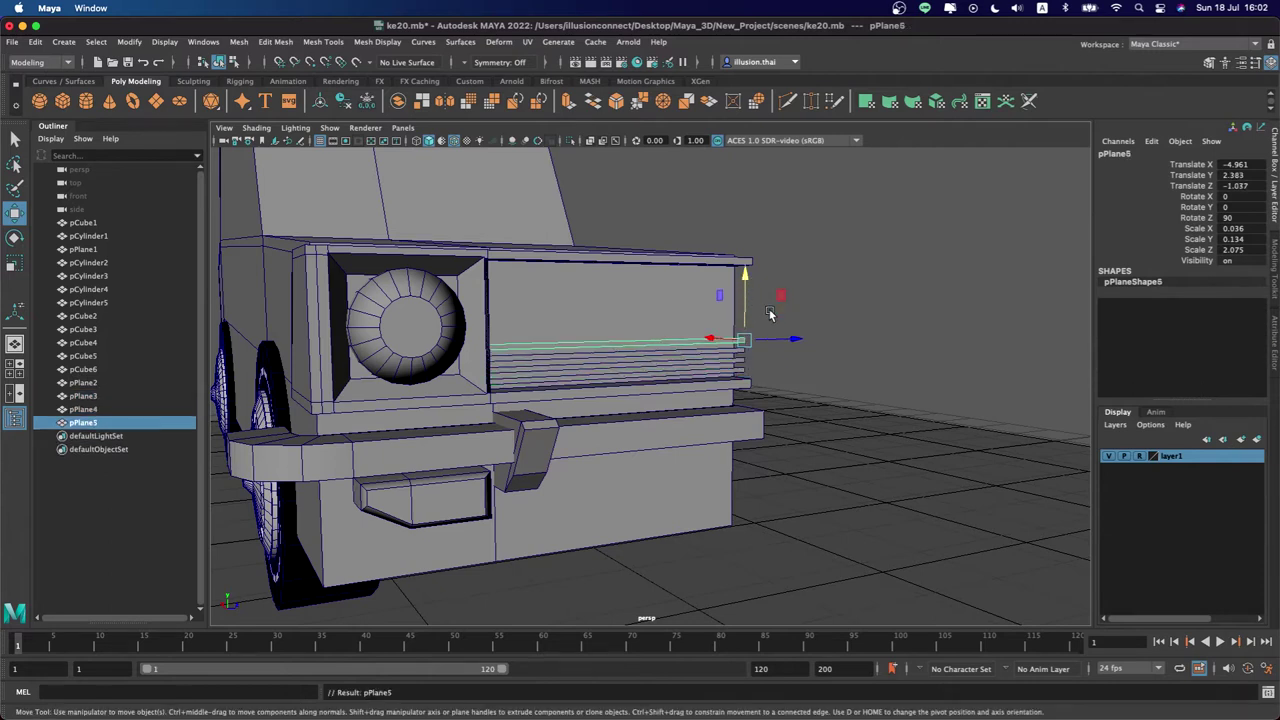
pyautogui.hotkey('shift', 'd')
pyautogui.hotkey('shift', 'd')
pyautogui.hotkey('shift', 'd')
pyautogui.hotkey('shift', 'd')
pyautogui.hotkey('shift', 'd')
pyautogui.hotkey('shift', 'd')
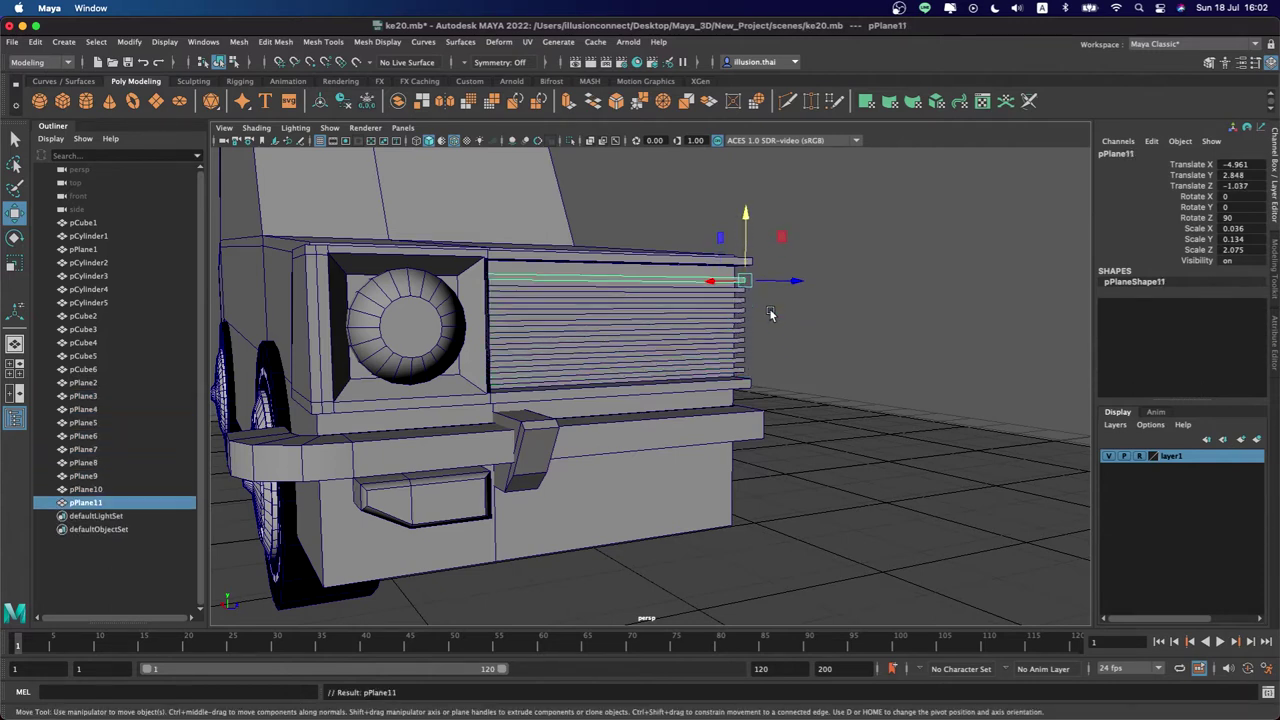
pyautogui.hotkey('shift', 'd')
# Give the top slat an initial downward tilt, then deselect and reframe the view
pyautogui.press('e')
pyautogui.moveTo(780, 255)
pyautogui.mouseDown()
pyautogui.moveTo(805, 255)
pyautogui.moveTo(718, 275)
pyautogui.mouseUp()
pyautogui.press('w')
pyautogui.click(829, 351)
pyautogui.moveTo(829, 351)
pyautogui.keyDown('alt'); pyautogui.mouseDown()
pyautogui.moveTo(460, 340)
pyautogui.moveTo(621, 327)
pyautogui.moveTo(591, 303)
pyautogui.moveTo(680, 360)
pyautogui.moveTo(700, 350)
pyautogui.moveTo(693, 342)
pyautogui.mouseUp(); pyautogui.keyUp('alt')
pyautogui.keyDown('alt'); pyautogui.moveTo(693, 342); pyautogui.dragTo(685, 349, button='right'); pyautogui.keyUp('alt')
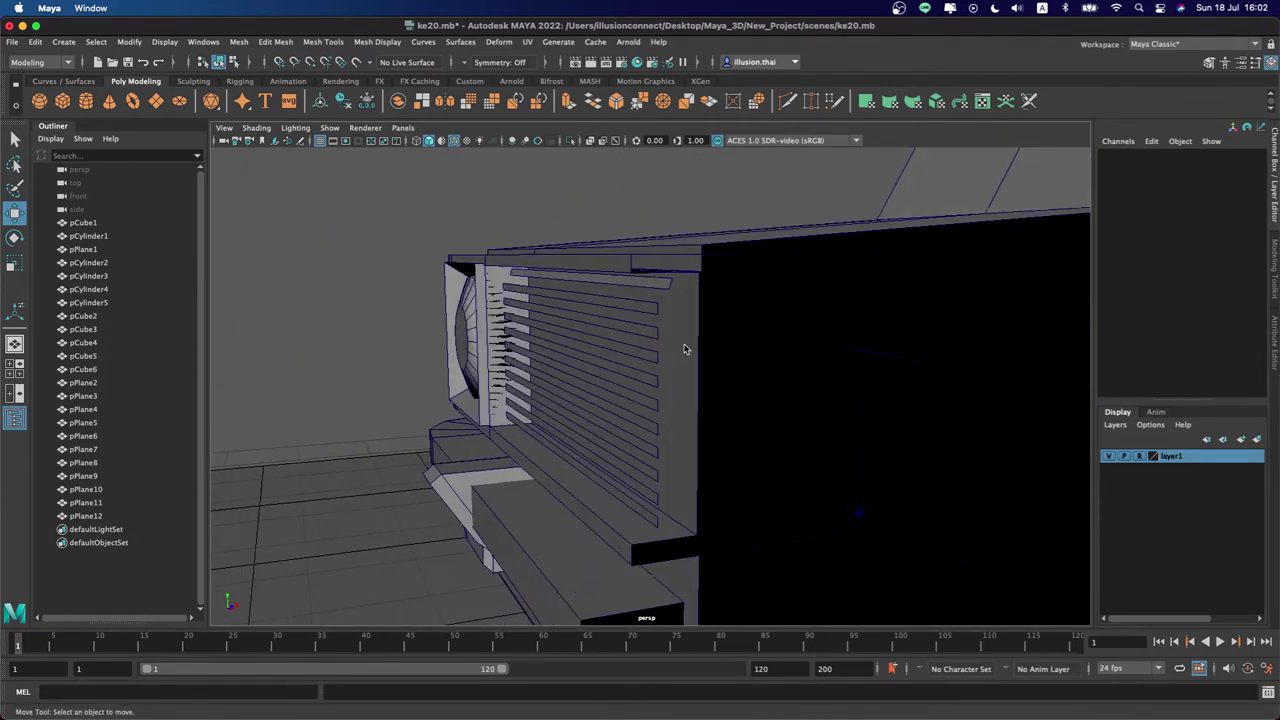
# Tilt top slat pPlane12 to Rotate Z 64.122 and nudge it slightly sideways
pyautogui.click(657, 292)
pyautogui.press('e')
pyautogui.moveTo(694, 286)
pyautogui.keyDown('alt'); pyautogui.mouseDown()
pyautogui.moveTo(608, 280)
pyautogui.moveTo(603, 307)
pyautogui.mouseUp(); pyautogui.keyUp('alt')
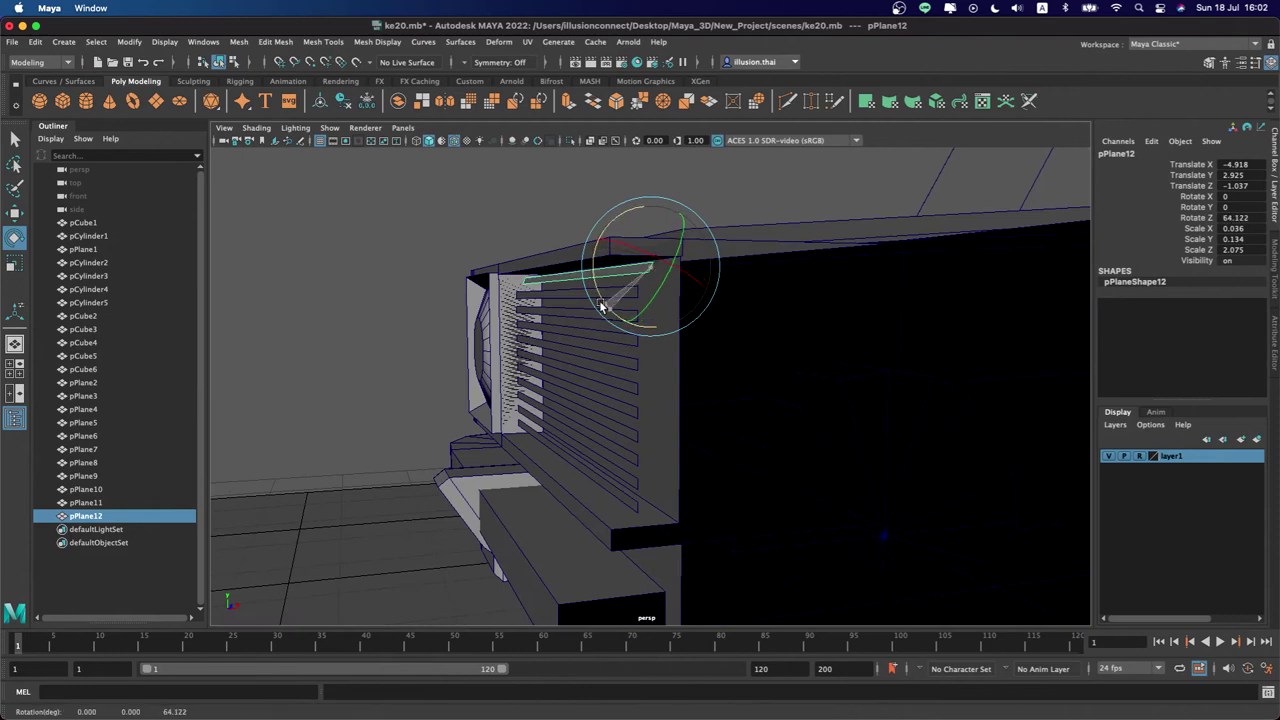
pyautogui.press('w')
pyautogui.moveTo(676, 268); pyautogui.dragTo(692, 270)
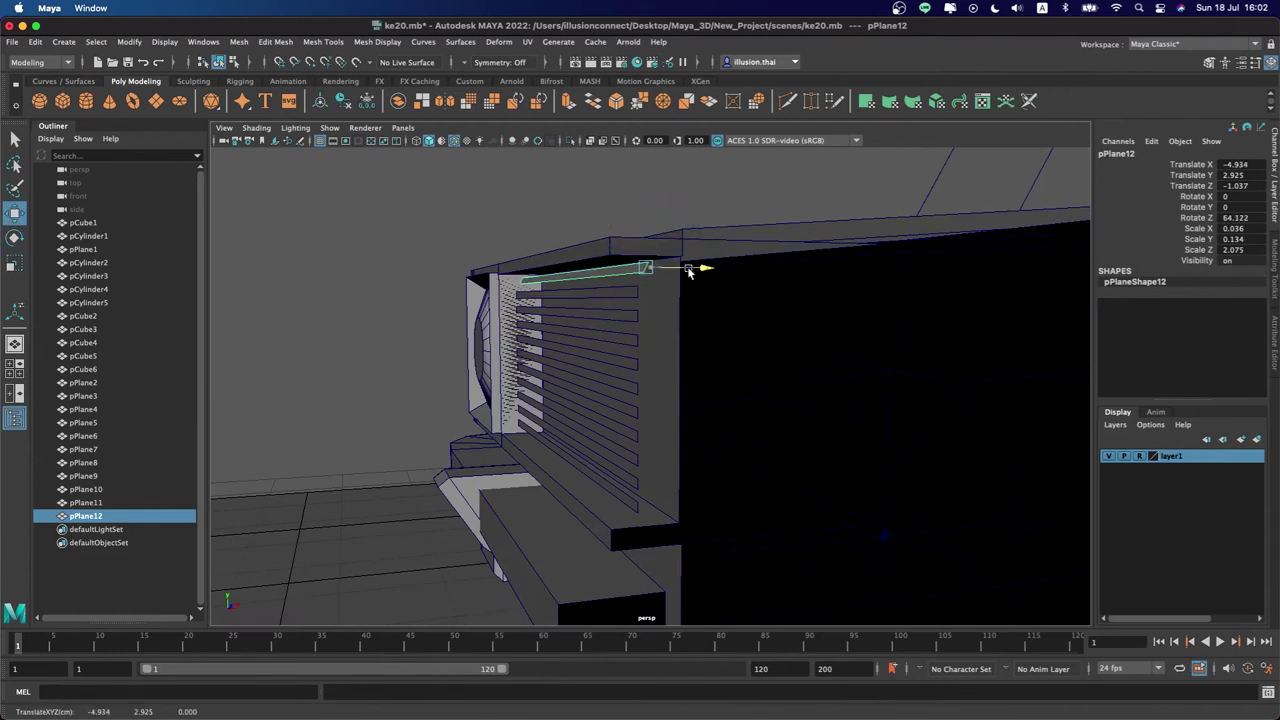
pyautogui.hotkey('ctrl', 'd')
pyautogui.moveTo(614, 503)
pyautogui.keyDown('alt'); pyautogui.mouseDown()
pyautogui.moveTo(651, 505)
pyautogui.moveTo(677, 486)
pyautogui.mouseUp(); pyautogui.keyUp('alt')
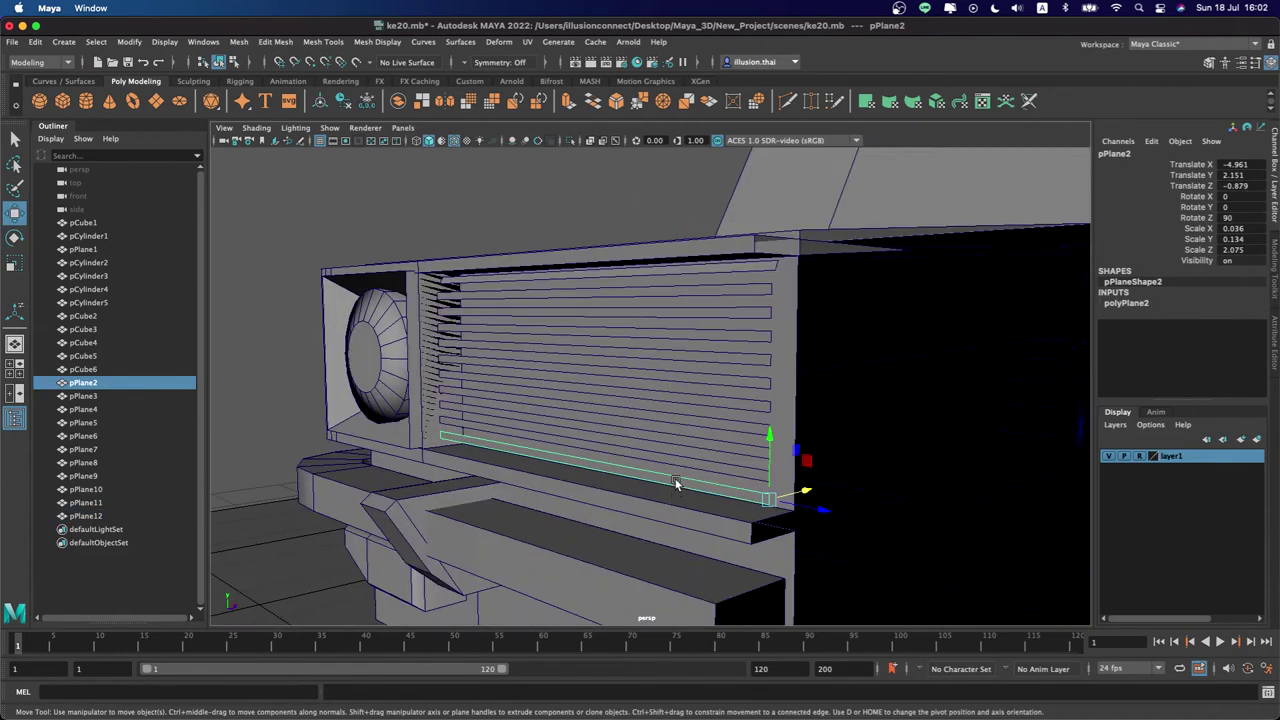
# Stand the duplicated plane upright at Rotate Y -90 and place it at the slats' right ends
pyautogui.press('e')
pyautogui.moveTo(795, 457); pyautogui.dragTo(770, 530)
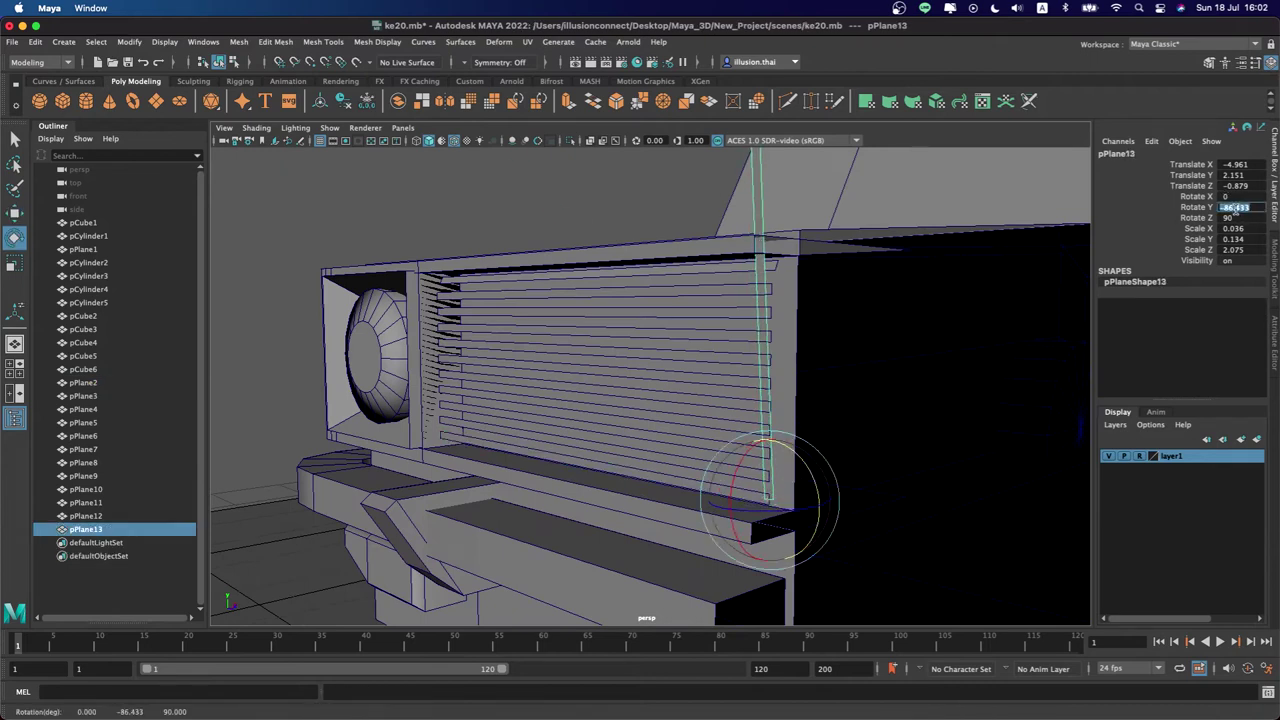
pyautogui.press('Return')
pyautogui.moveTo(834, 422)
pyautogui.keyDown('alt'); pyautogui.mouseDown()
pyautogui.moveTo(816, 404)
pyautogui.moveTo(851, 418)
pyautogui.mouseUp(); pyautogui.keyUp('alt')
pyautogui.press('w')
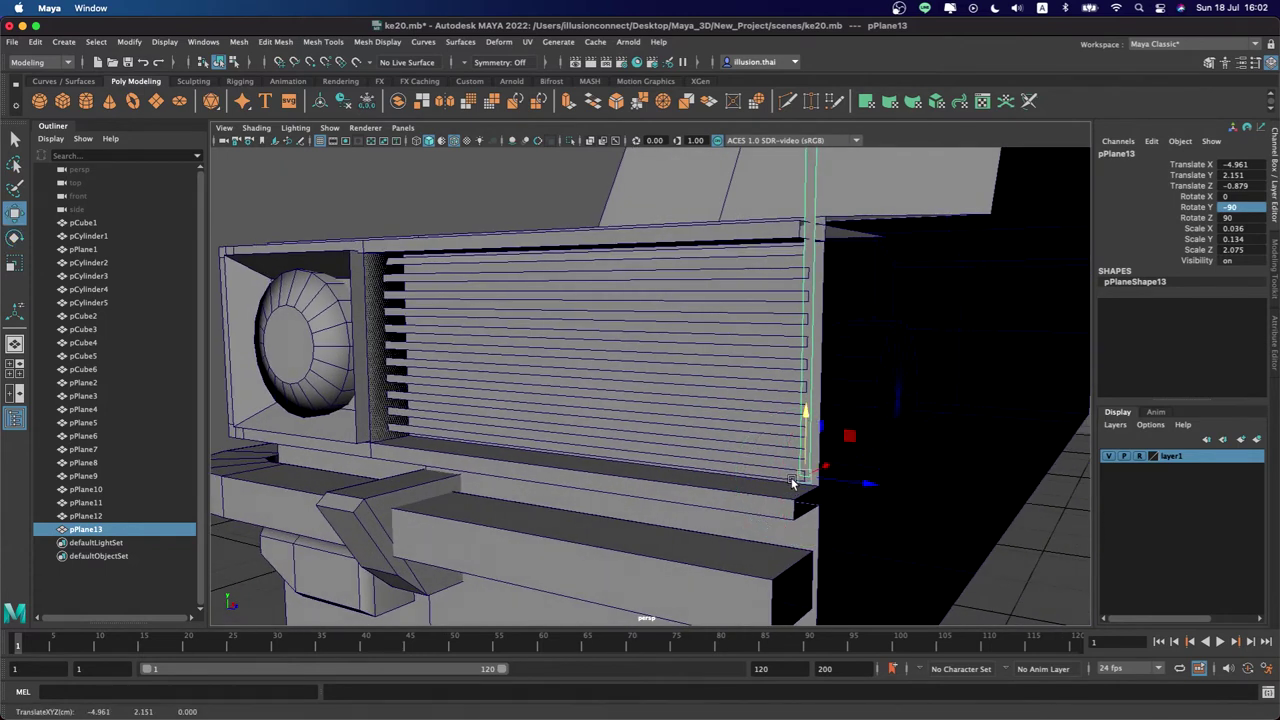
pyautogui.moveTo(866, 506); pyautogui.dragTo(855, 501, button='middle')
pyautogui.moveTo(855, 501)
pyautogui.keyDown('alt'); pyautogui.mouseDown(button='right')
pyautogui.moveTo(485, 381)
pyautogui.moveTo(626, 277)
pyautogui.mouseUp(button='right'); pyautogui.keyUp('alt')
# Lower the strip's top vertices to the grille top and select its top edge
pyautogui.moveTo(631, 200); pyautogui.dragTo(680, 250)
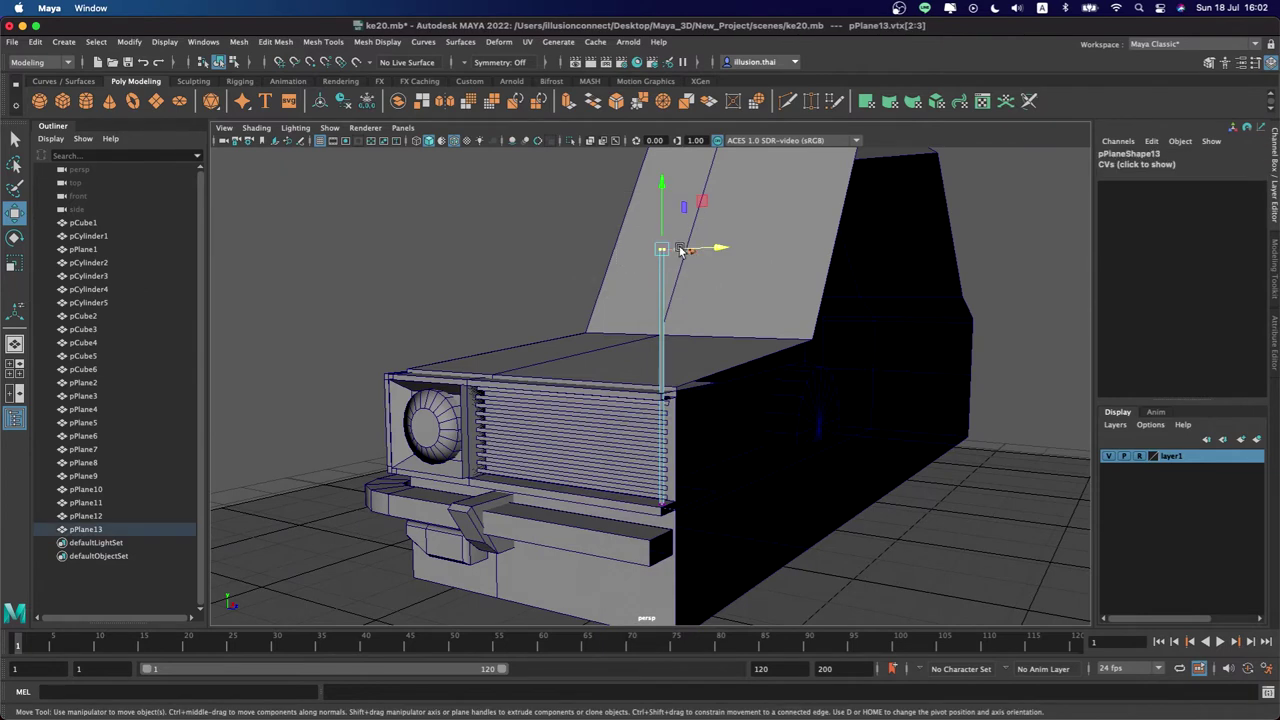
pyautogui.moveTo(661, 203); pyautogui.dragTo(662, 362)
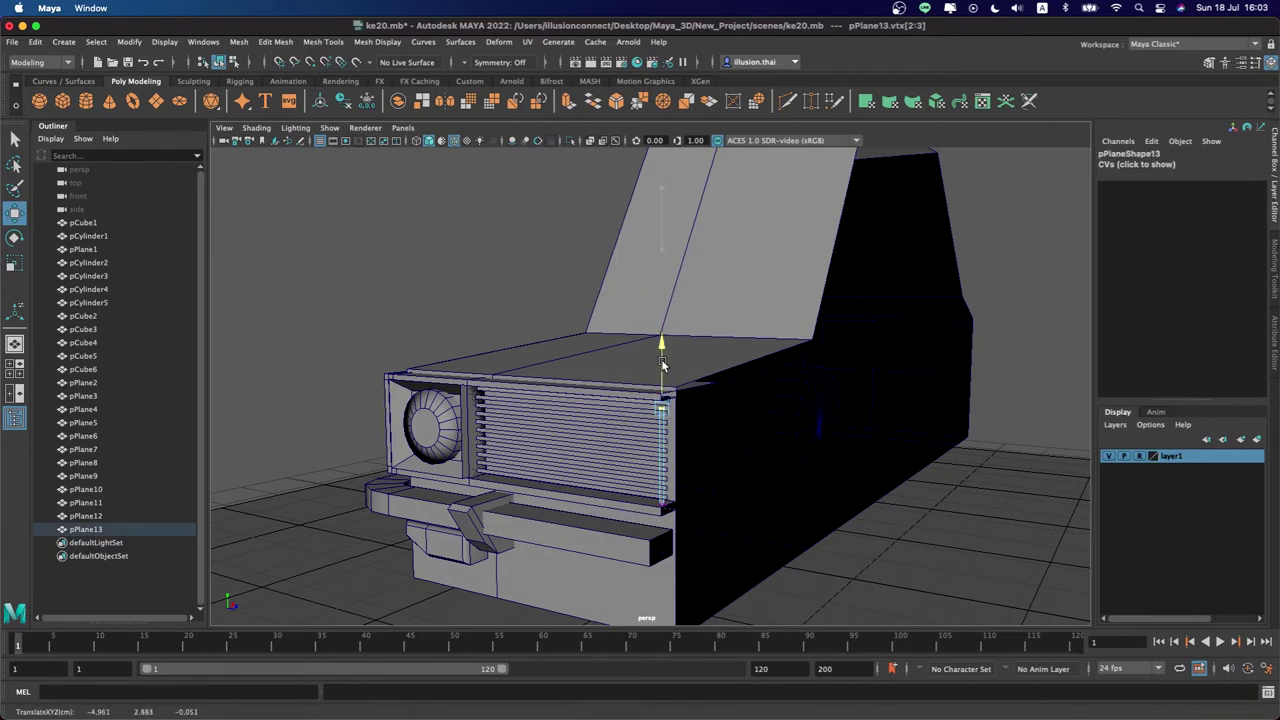
pyautogui.keyDown('alt'); pyautogui.moveTo(661, 364); pyautogui.dragTo(826, 423, button='right'); pyautogui.keyUp('alt')
pyautogui.rightClick(668, 352)
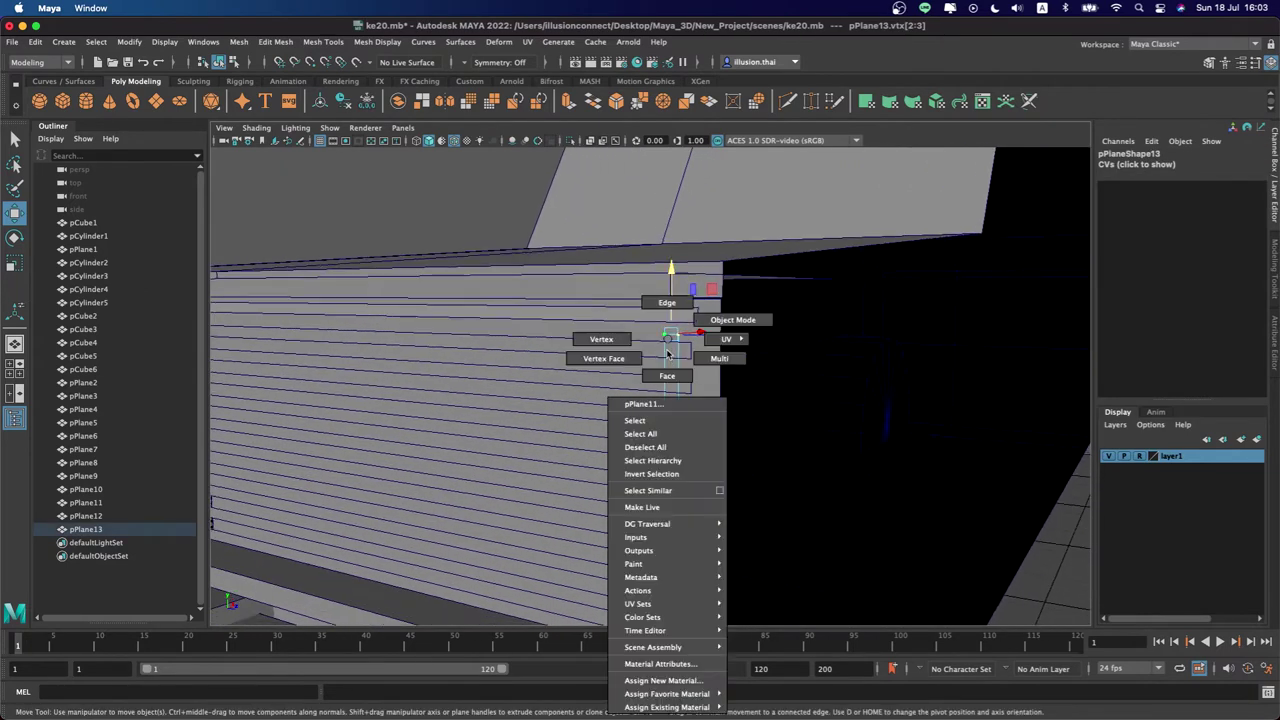
pyautogui.click(670, 310)
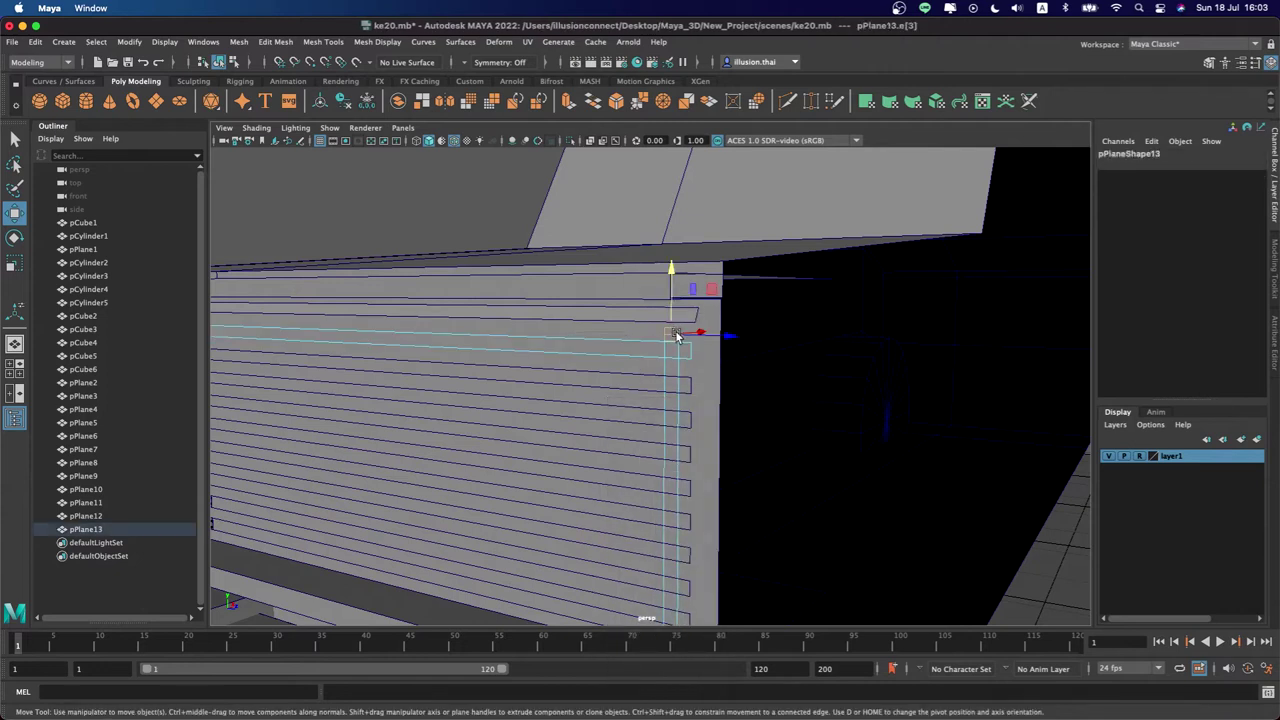
pyautogui.click(892, 394)
pyautogui.click(674, 338)
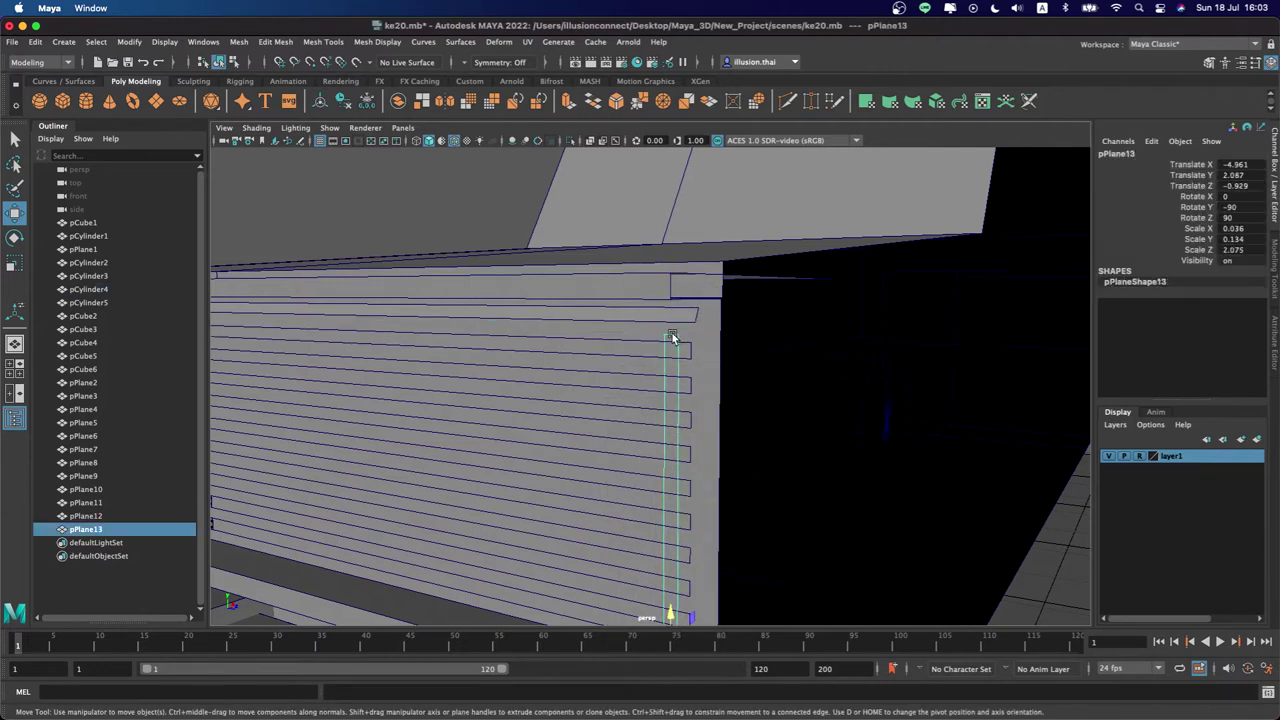
pyautogui.rightClick(673, 336)
pyautogui.click(673, 298)
pyautogui.click(676, 360)
# Extrude the strip's top edge, raise it slightly and slide it outward along X
pyautogui.hotkey('ctrl', 'e')
pyautogui.moveTo(671, 289)
pyautogui.mouseDown()
pyautogui.moveTo(566, 340)
pyautogui.moveTo(654, 341)
pyautogui.moveTo(669, 318)
pyautogui.mouseUp()
pyautogui.moveTo(432, 224); pyautogui.dragTo(425, 222)
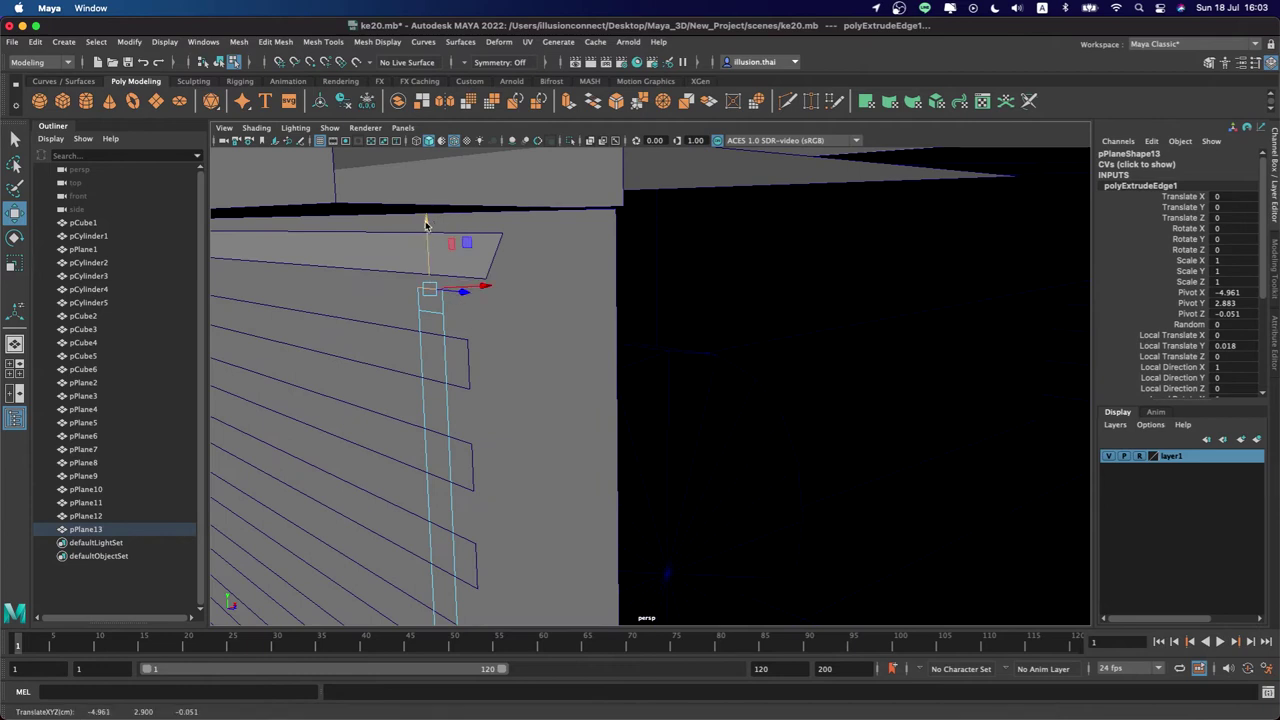
pyautogui.click(443, 278)
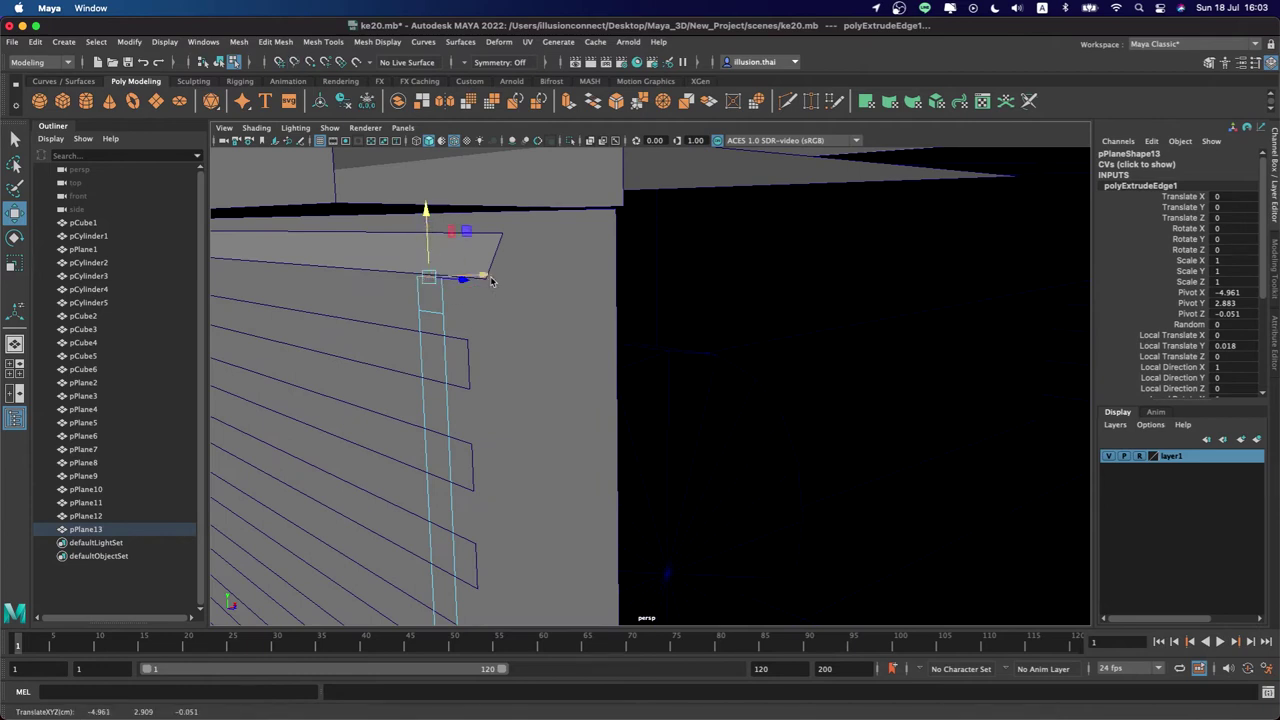
pyautogui.moveTo(488, 277); pyautogui.dragTo(400, 276)
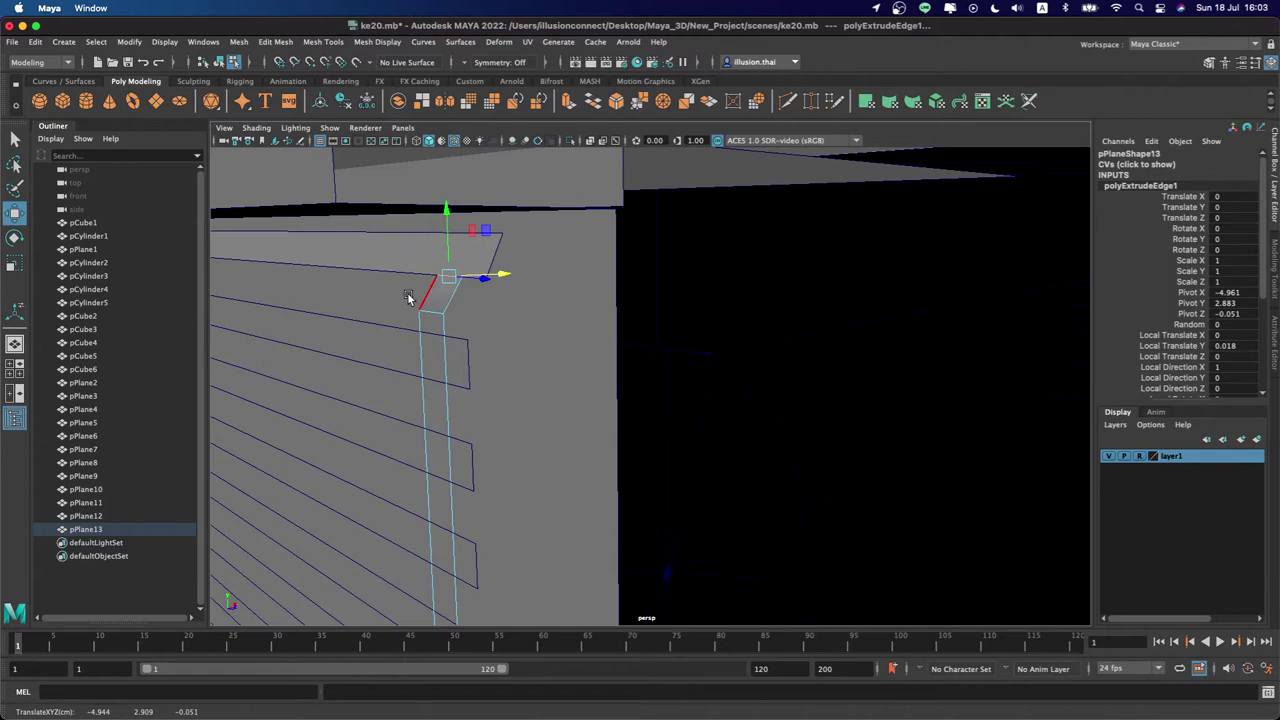
# Extrude the edge again up to the top panel and align the bend edge with it
pyautogui.hotkey('ctrl', 'e')
pyautogui.moveTo(478, 229)
pyautogui.mouseDown()
pyautogui.moveTo(535, 190)
pyautogui.moveTo(540, 200)
pyautogui.mouseUp()
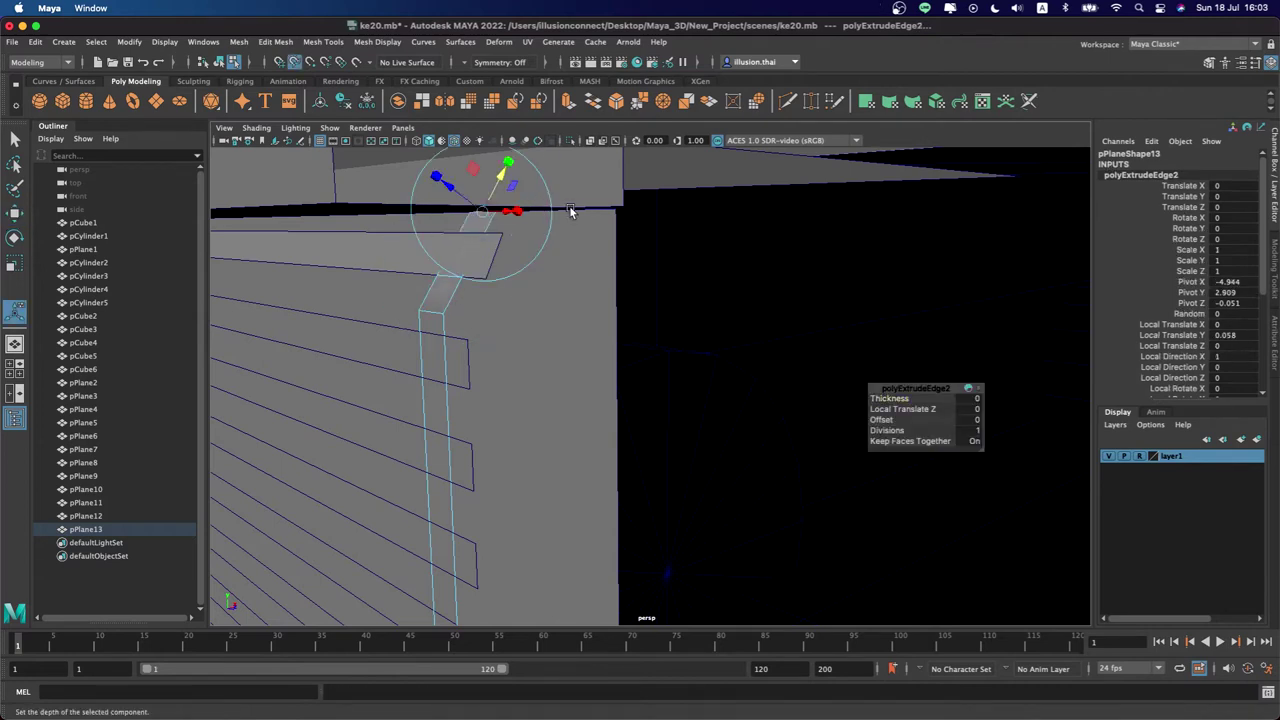
pyautogui.press('w')
pyautogui.moveTo(530, 211)
pyautogui.mouseDown()
pyautogui.moveTo(571, 211)
pyautogui.moveTo(521, 279)
pyautogui.mouseUp()
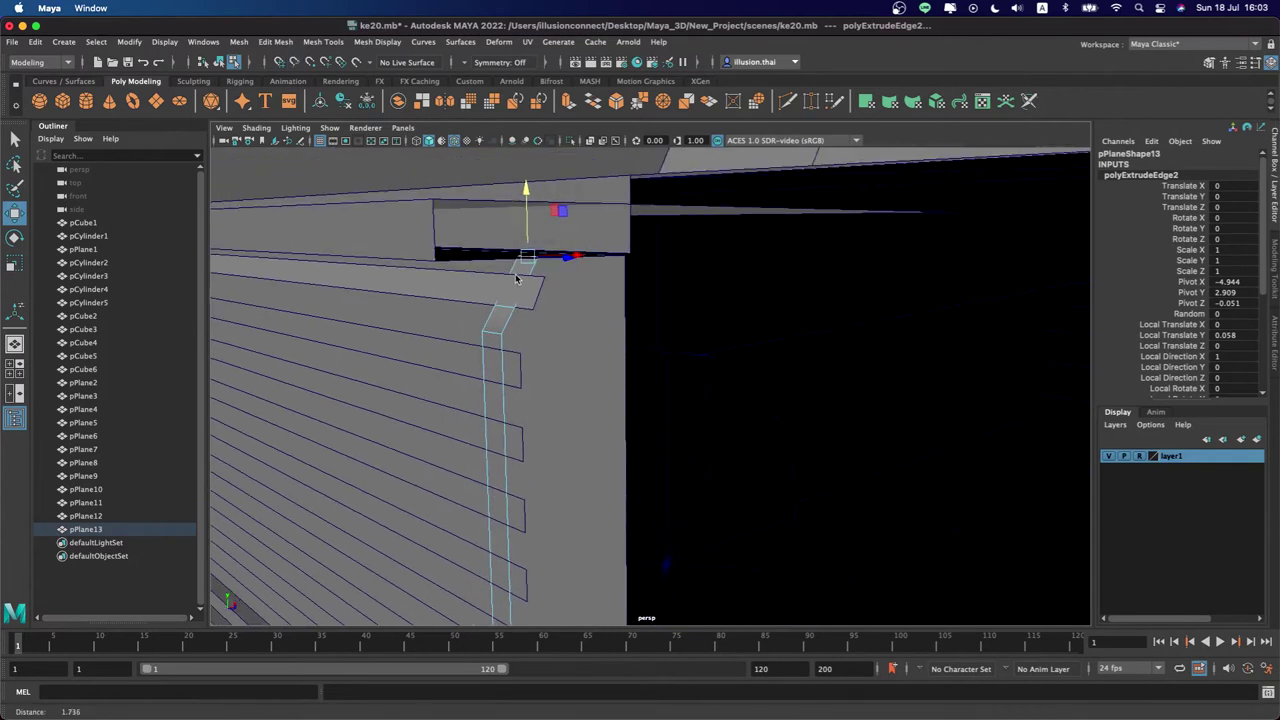
pyautogui.moveTo(553, 270); pyautogui.dragTo(561, 260, button='right')
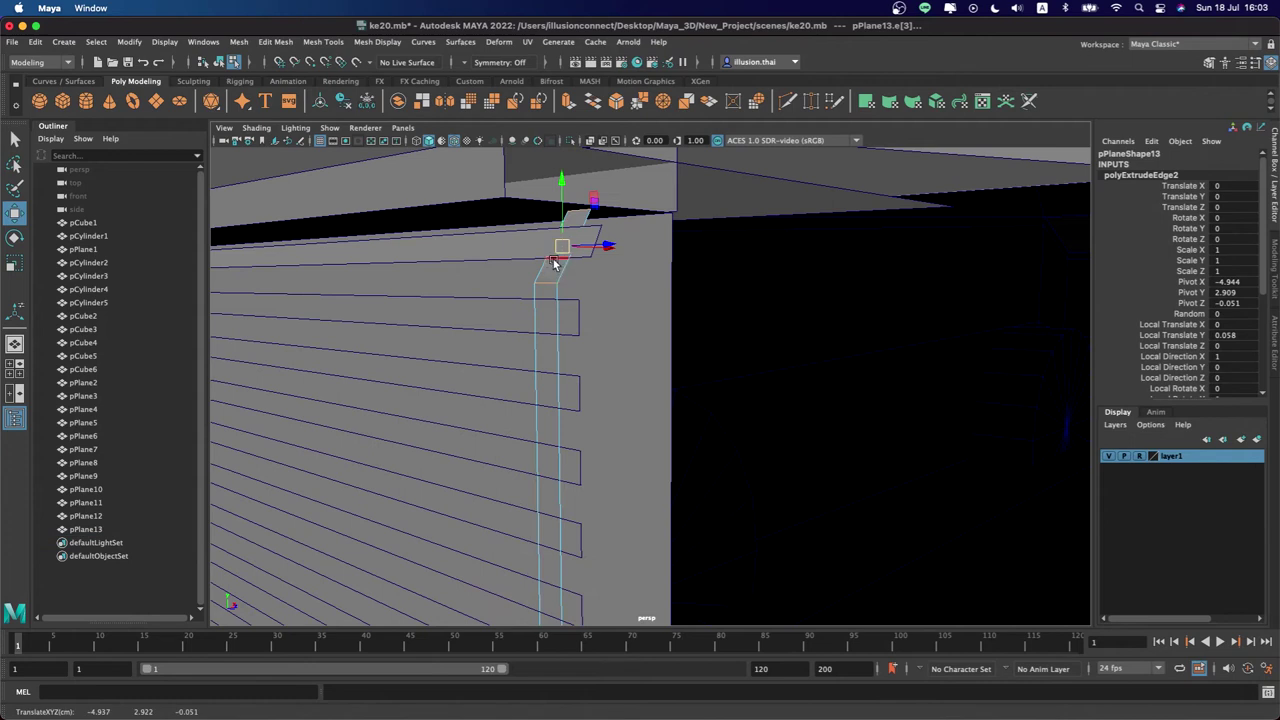
pyautogui.click(553, 262)
pyautogui.moveTo(608, 260)
pyautogui.keyDown('alt'); pyautogui.mouseDown()
pyautogui.moveTo(594, 271)
pyautogui.moveTo(574, 234)
pyautogui.moveTo(551, 306)
pyautogui.mouseUp(); pyautogui.keyUp('alt')
pyautogui.moveTo(538, 240)
pyautogui.mouseDown()
pyautogui.moveTo(548, 256)
pyautogui.moveTo(503, 268)
pyautogui.mouseUp()
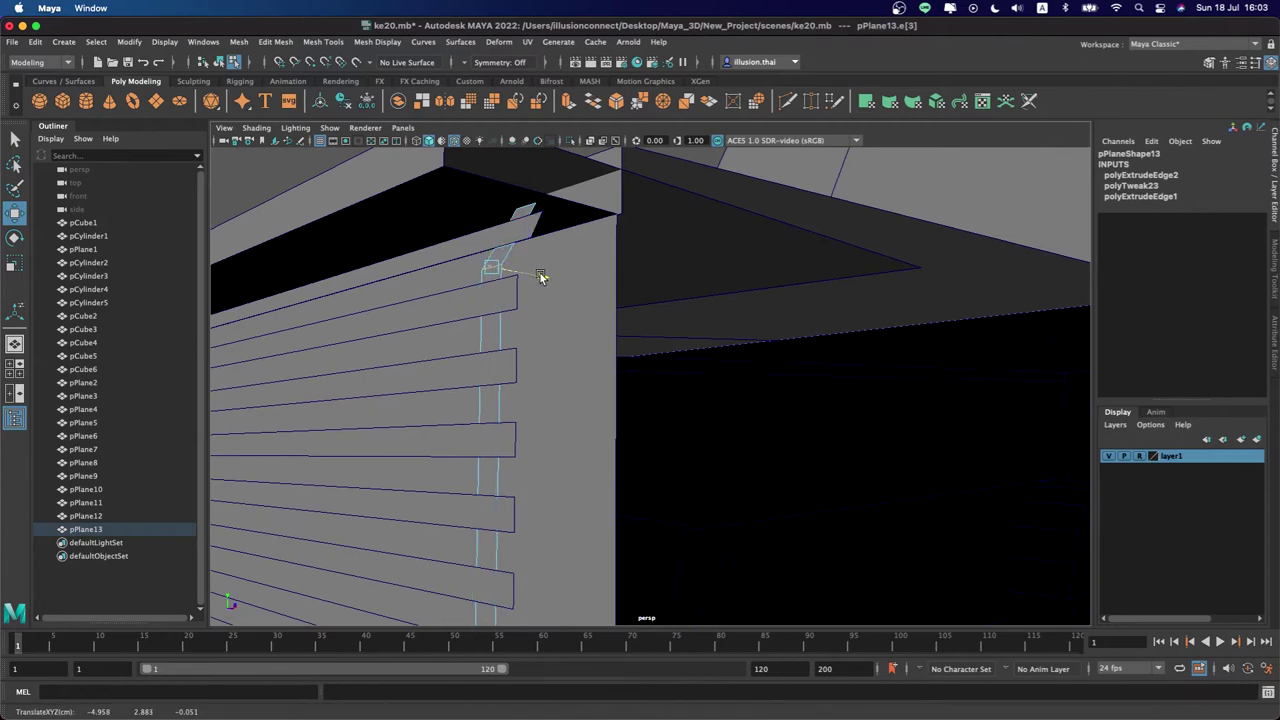
# Check the strip's bottom edge from a level view and return to object selection
pyautogui.moveTo(614, 371)
pyautogui.keyDown('alt'); pyautogui.mouseDown()
pyautogui.moveTo(491, 358)
pyautogui.moveTo(530, 470)
pyautogui.moveTo(585, 497)
pyautogui.mouseUp(); pyautogui.keyUp('alt')
pyautogui.click(535, 502)
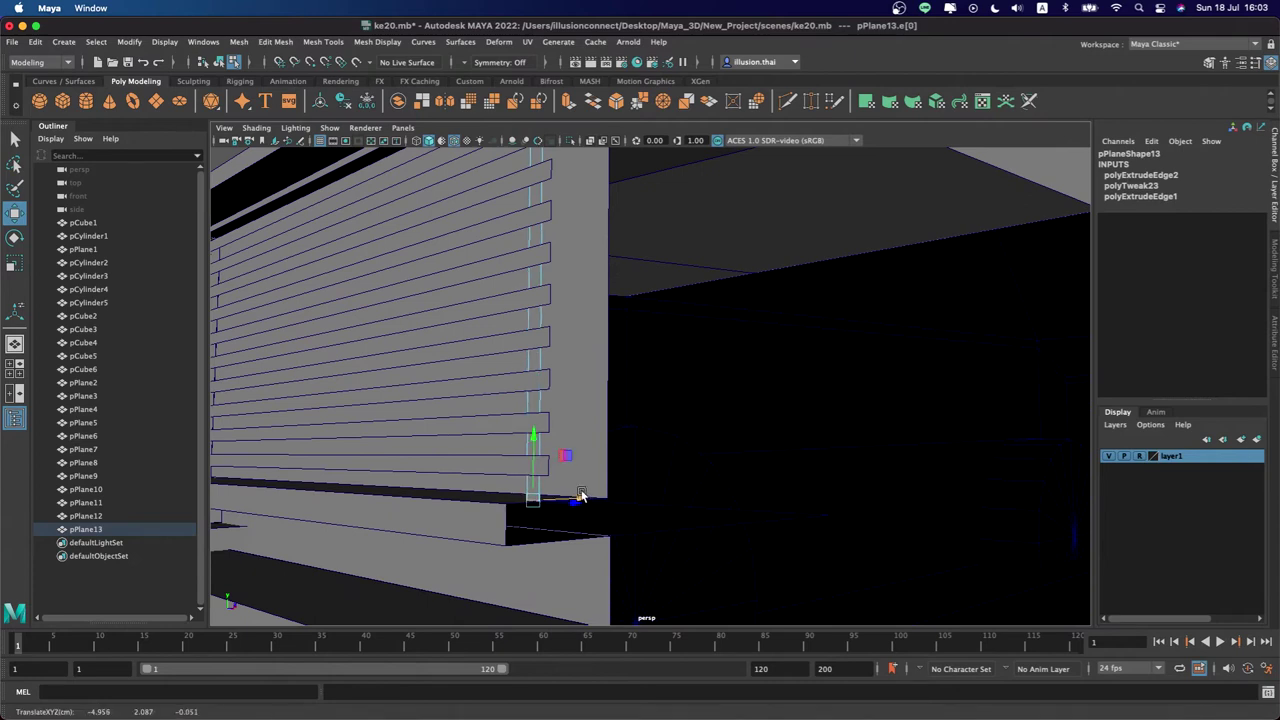
pyautogui.moveTo(581, 496)
pyautogui.keyDown('alt'); pyautogui.mouseDown()
pyautogui.moveTo(523, 489)
pyautogui.moveTo(841, 298)
pyautogui.mouseUp(); pyautogui.keyUp('alt')
pyautogui.press('q')
pyautogui.moveTo(841, 298); pyautogui.dragTo(905, 278, button='right')
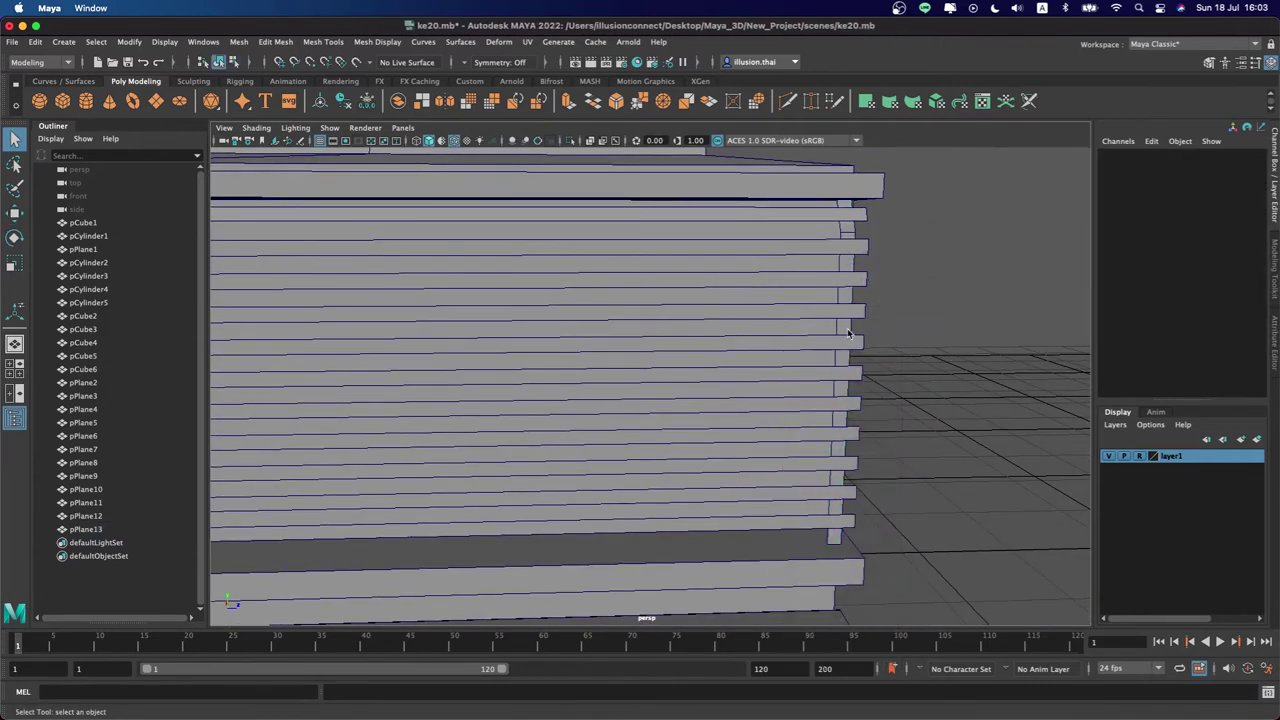
# Position vertical strip pPlane13 at the slat ends, adjusting its pivot
pyautogui.click(848, 333)
pyautogui.keyDown('alt'); pyautogui.moveTo(848, 333); pyautogui.dragTo(860, 391); pyautogui.keyUp('alt')
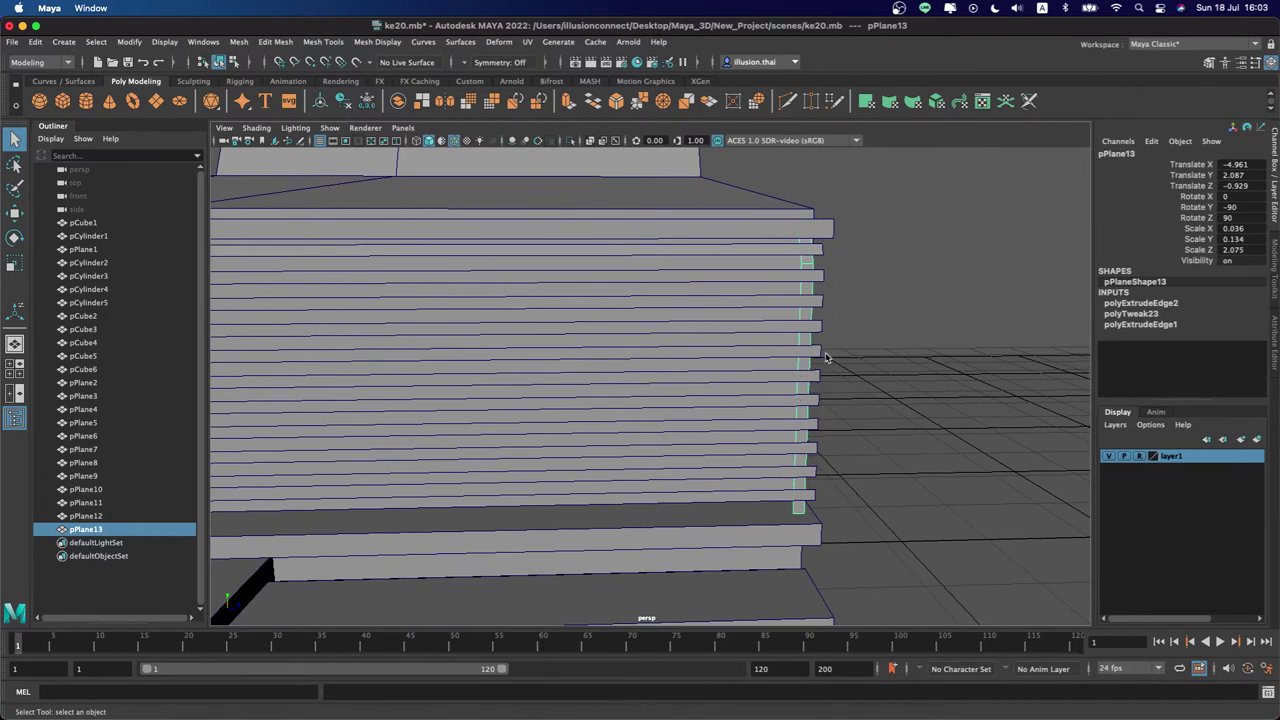
pyautogui.press('w')
pyautogui.moveTo(920, 418)
pyautogui.keyDown('alt'); pyautogui.mouseDown()
pyautogui.moveTo(808, 432)
pyautogui.moveTo(816, 397)
pyautogui.mouseUp(); pyautogui.keyUp('alt')
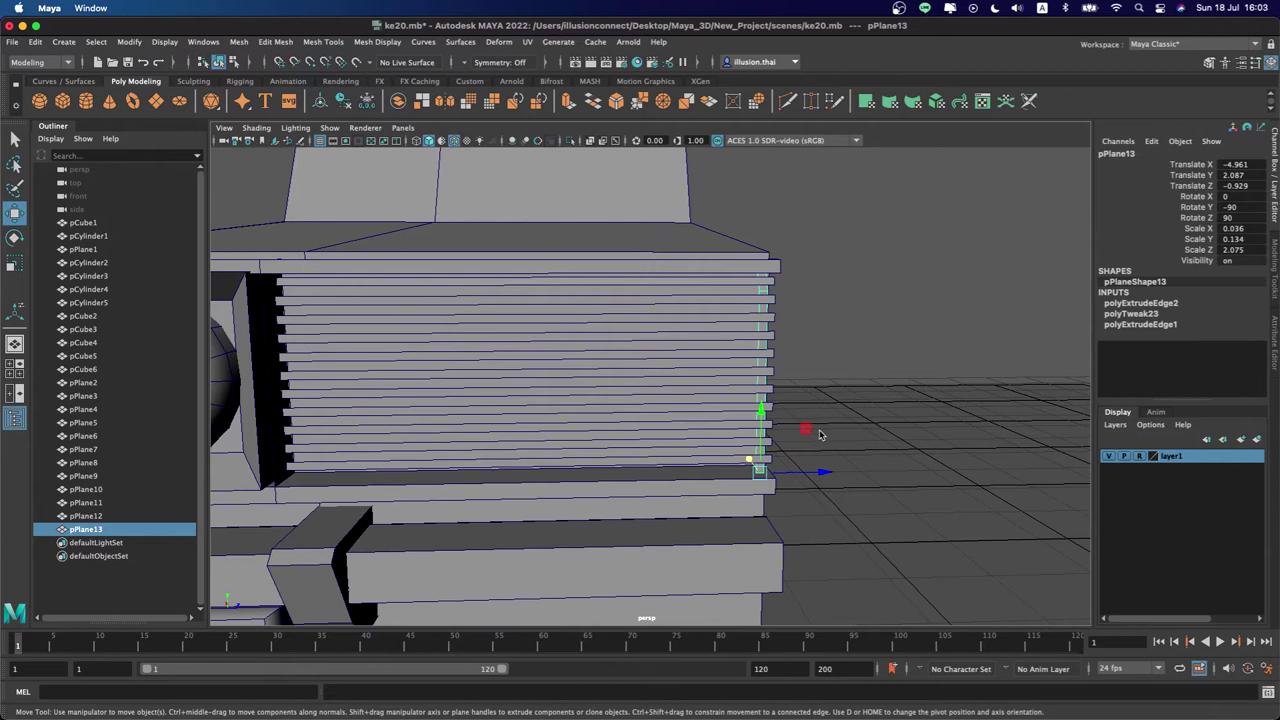
pyautogui.moveTo(822, 471); pyautogui.dragTo(822, 471)
pyautogui.keyDown('alt'); pyautogui.moveTo(822, 471); pyautogui.dragTo(935, 444, button='right'); pyautogui.keyUp('alt')
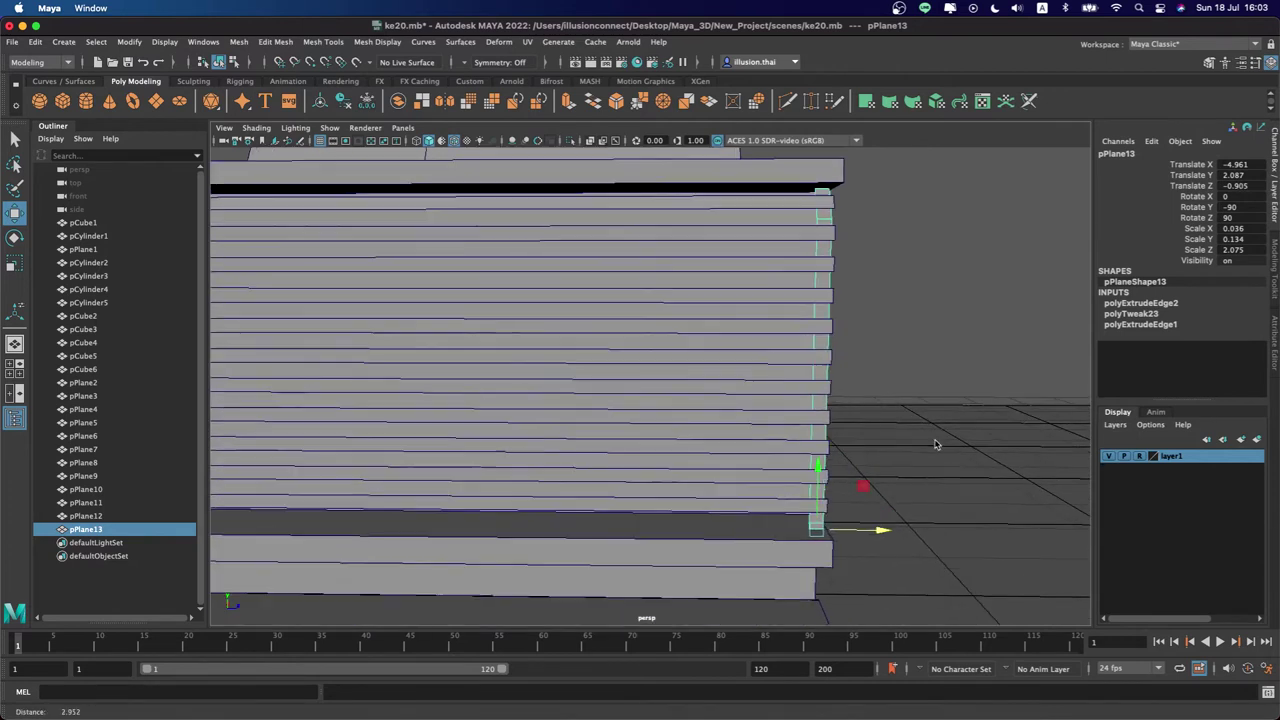
pyautogui.keyDown('alt'); pyautogui.moveTo(935, 444); pyautogui.dragTo(799, 372); pyautogui.keyUp('alt')
pyautogui.moveTo(791, 419); pyautogui.dragTo(745, 415)
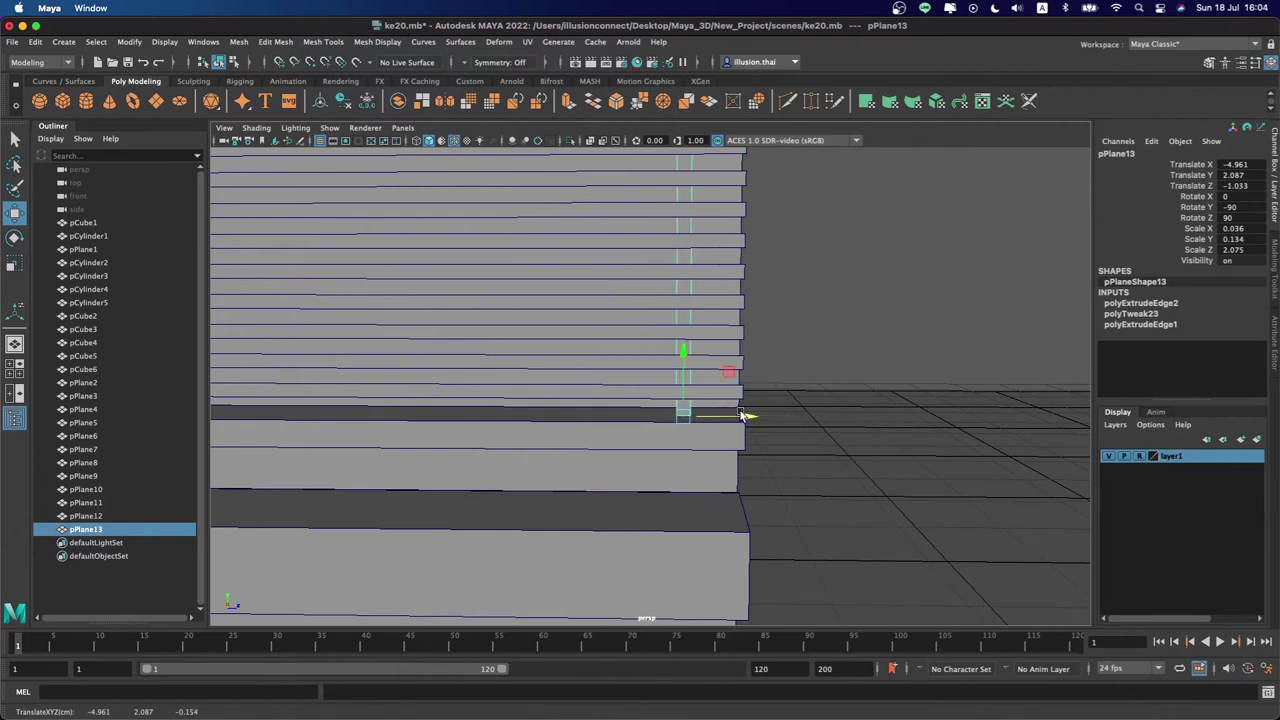
pyautogui.press('d')
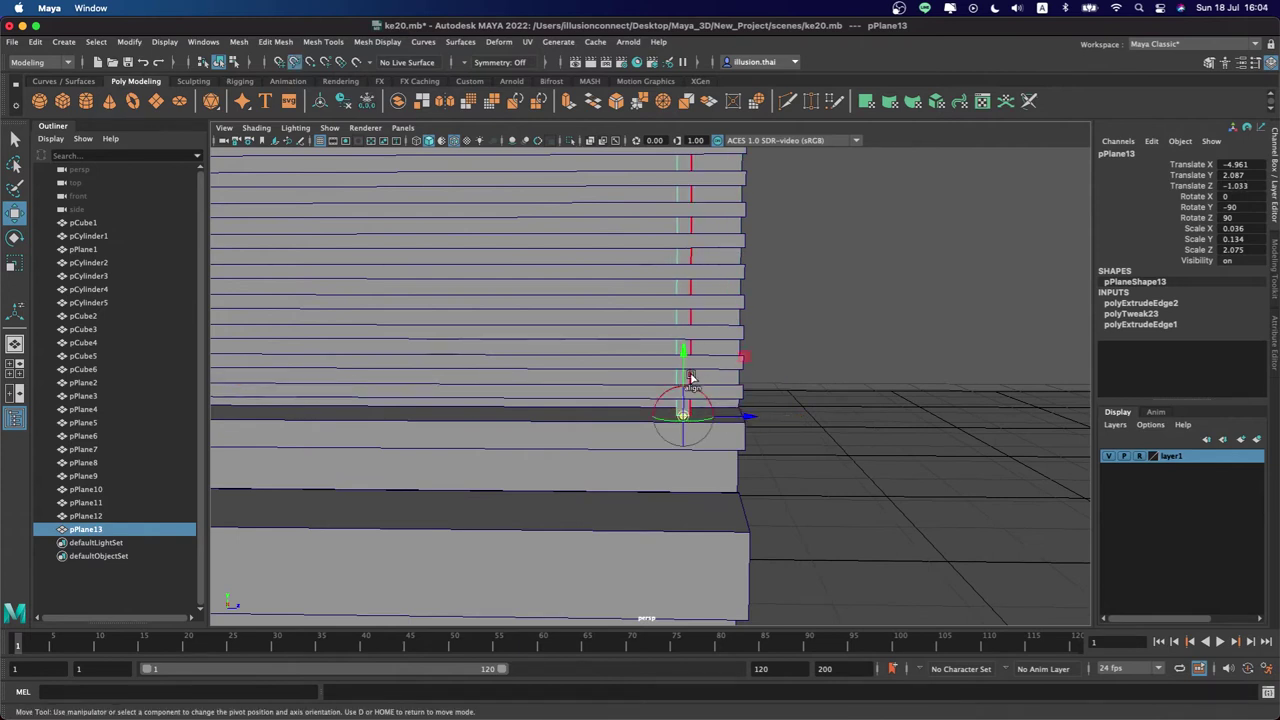
pyautogui.moveTo(751, 420)
pyautogui.mouseDown()
pyautogui.moveTo(806, 417)
pyautogui.moveTo(748, 421)
pyautogui.mouseUp()
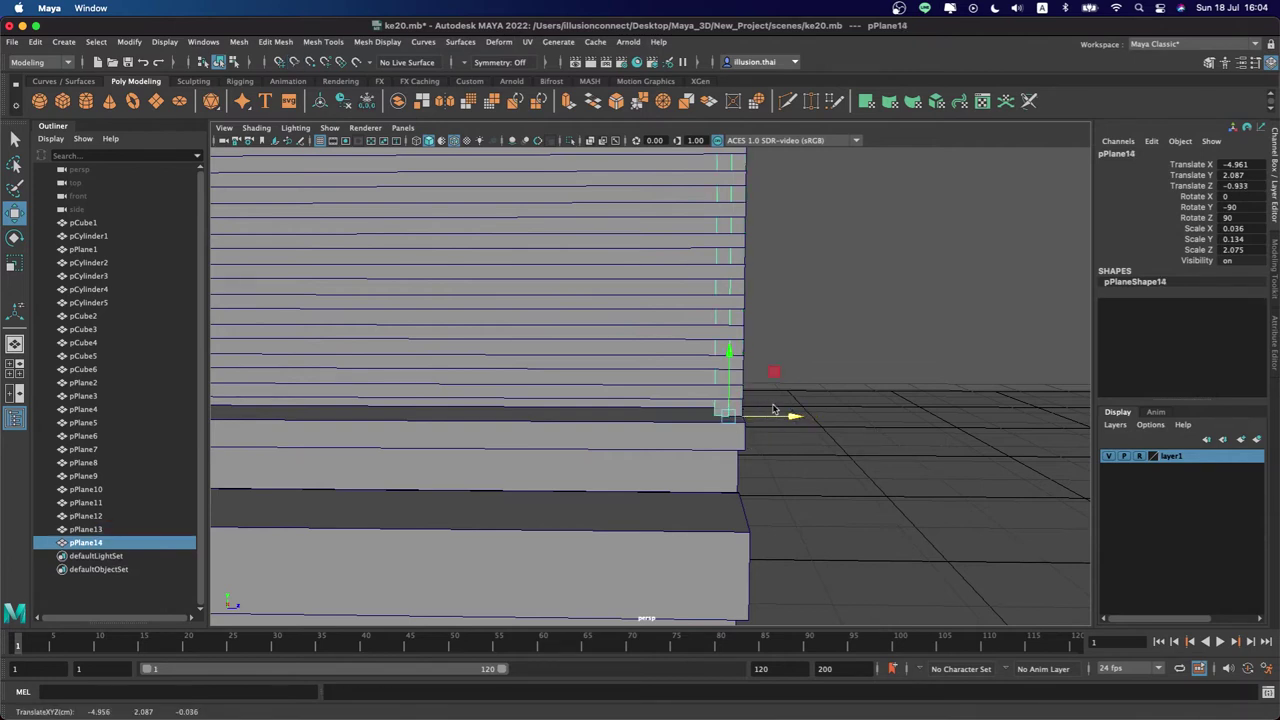
pyautogui.press('d')
# Make trial clones of the strip with Shift+drag and Shift+D, deleting an extra duplicate
pyautogui.click(788, 376)
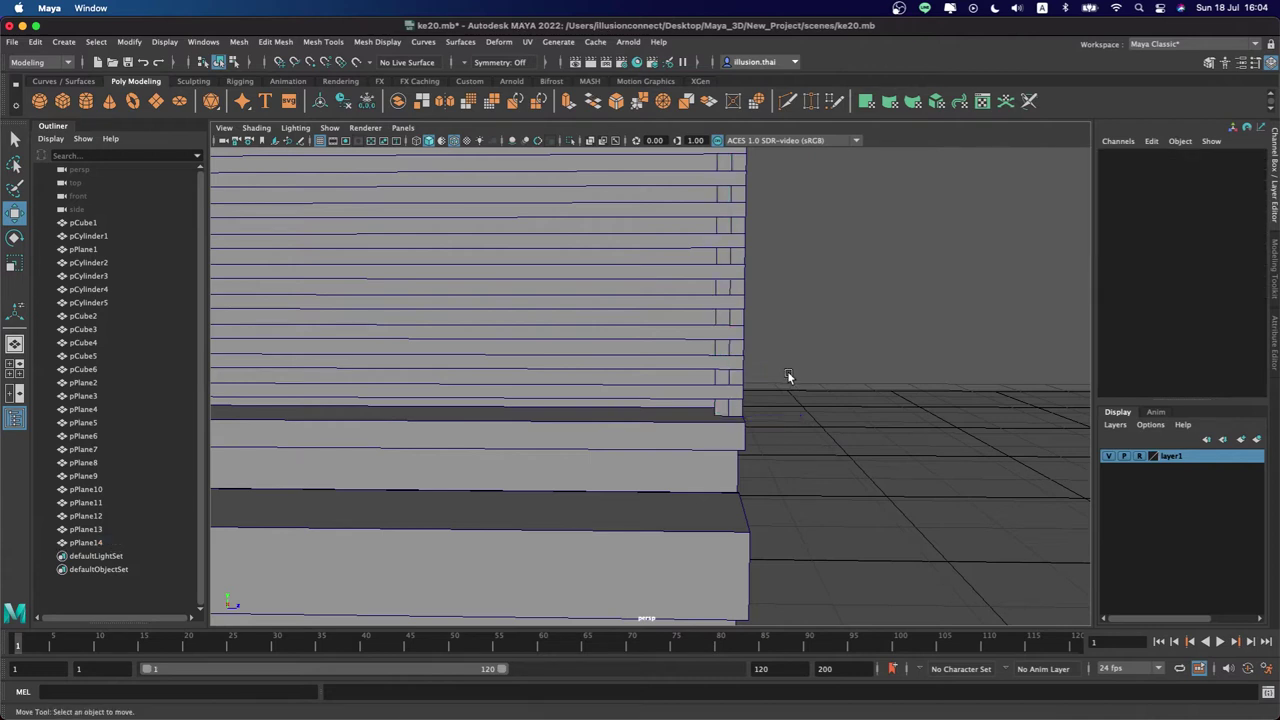
pyautogui.click(733, 412)
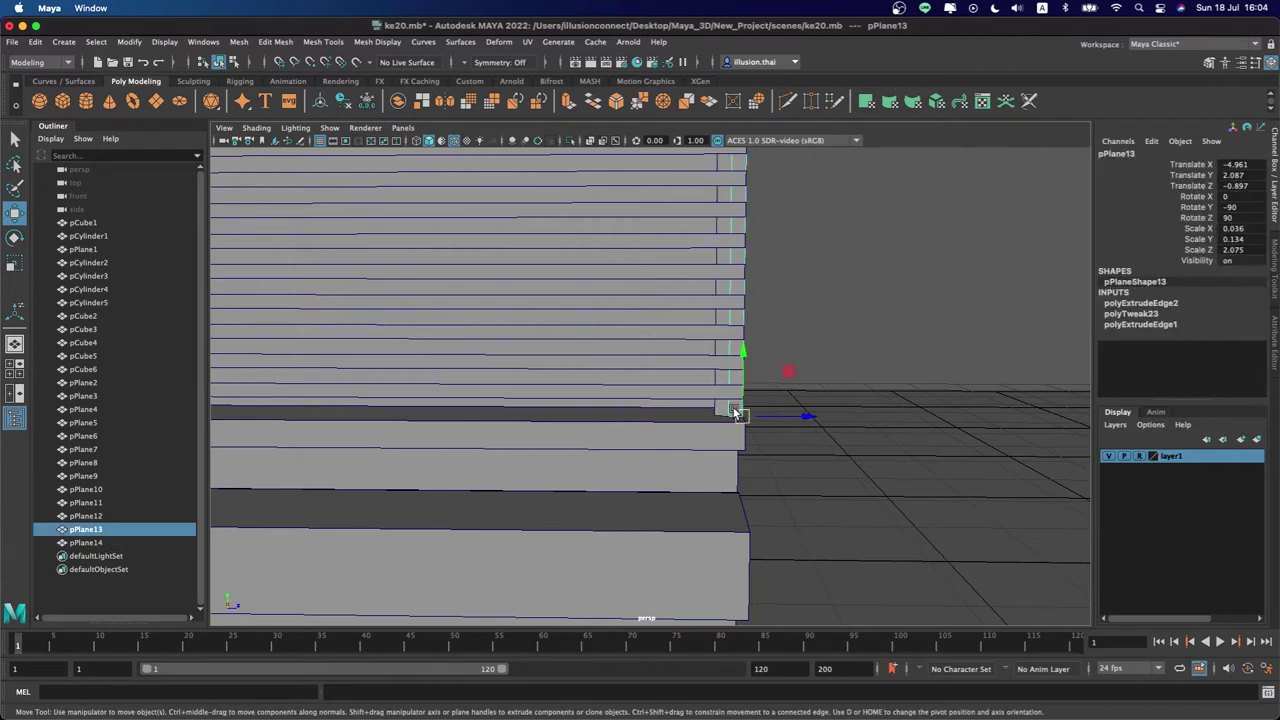
pyautogui.moveTo(783, 426)
pyautogui.keyDown('shift'); pyautogui.mouseDown()
pyautogui.moveTo(777, 414)
pyautogui.moveTo(746, 421)
pyautogui.mouseUp(); pyautogui.keyUp('shift')
pyautogui.hotkey('shift', 'd')
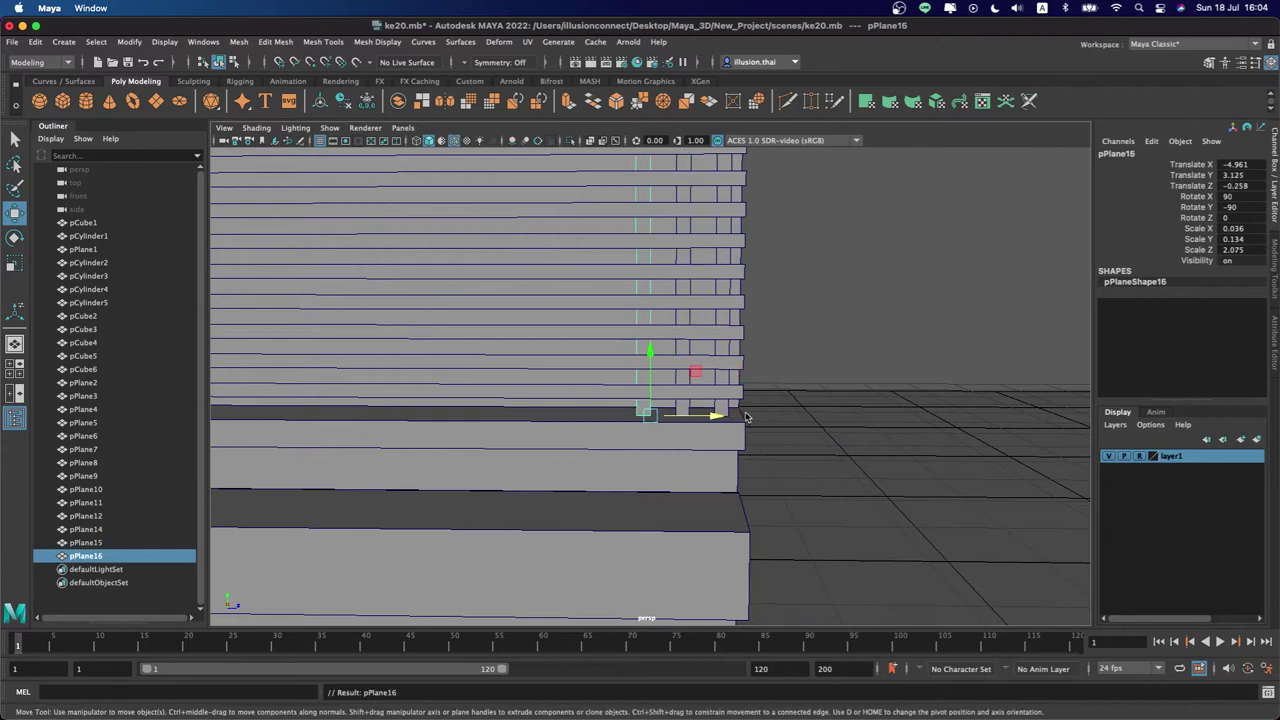
pyautogui.hotkey('shift', 'd')
pyautogui.hotkey('shift', 'd')
pyautogui.hotkey('shift', 'd')
pyautogui.moveTo(680, 412); pyautogui.dragTo(610, 414, button='right')
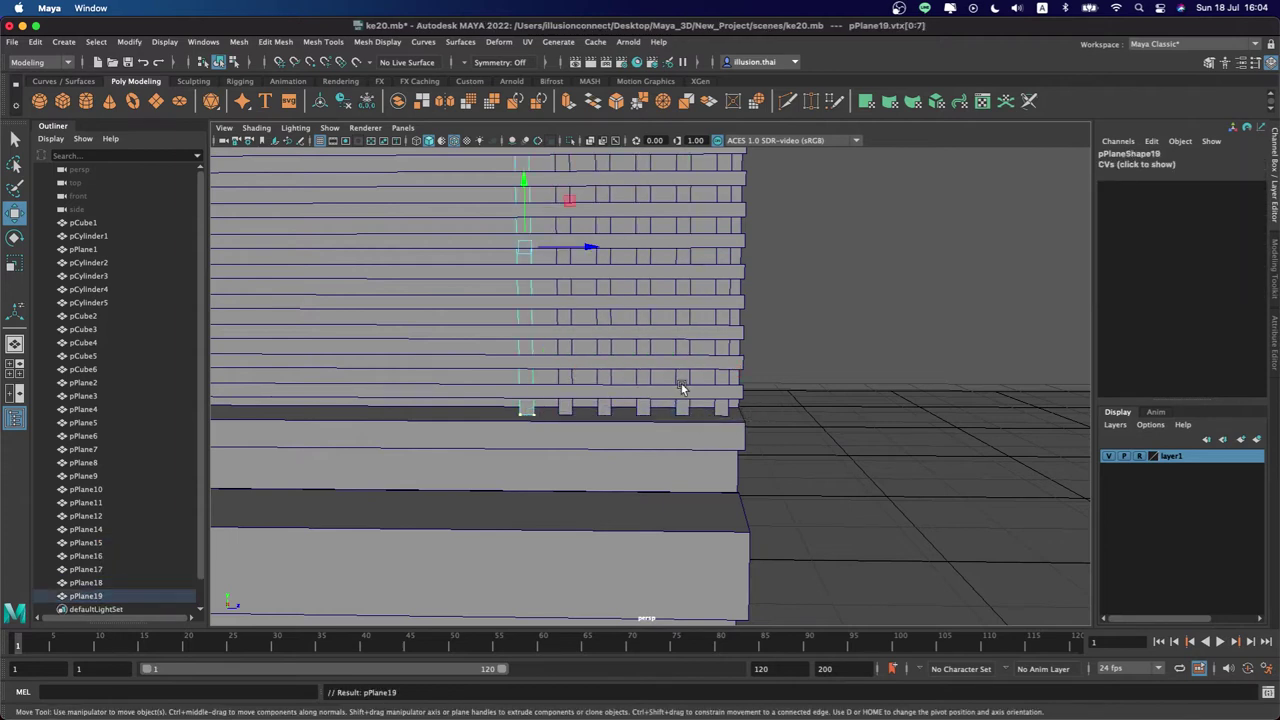
pyautogui.moveTo(533, 320); pyautogui.dragTo(585, 289, button='right')
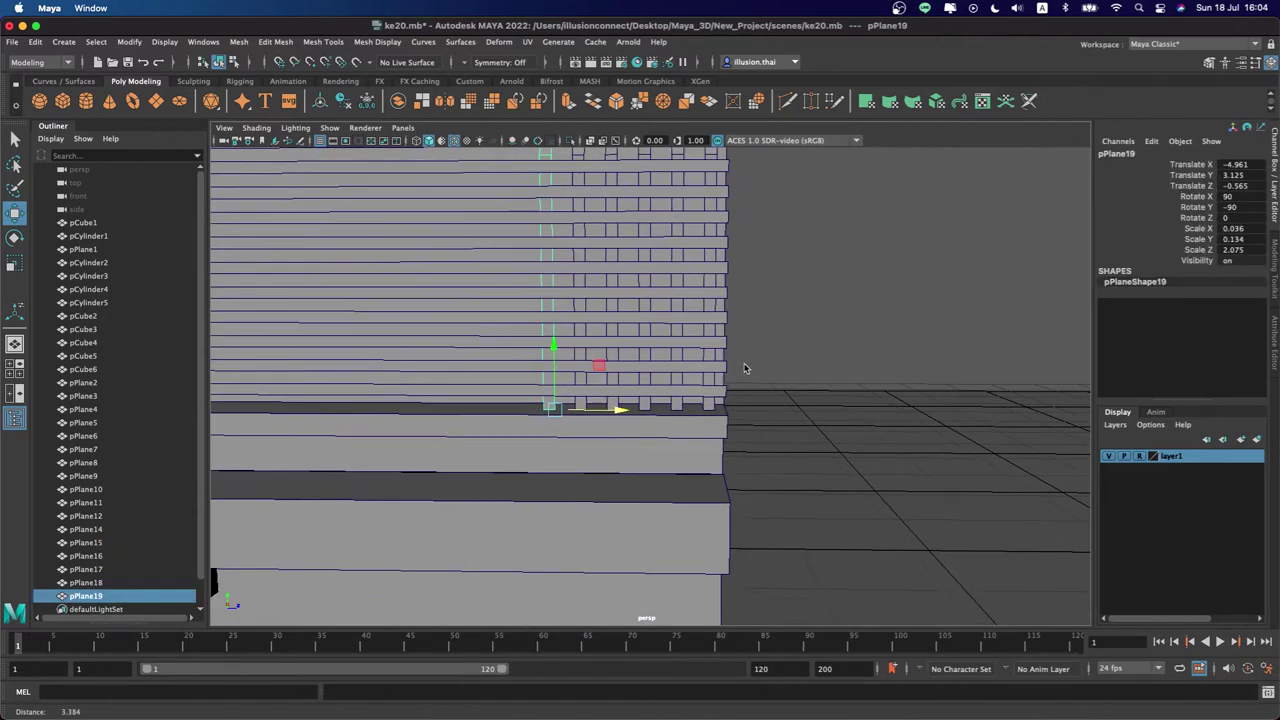
pyautogui.hotkey('ctrl', 'd')
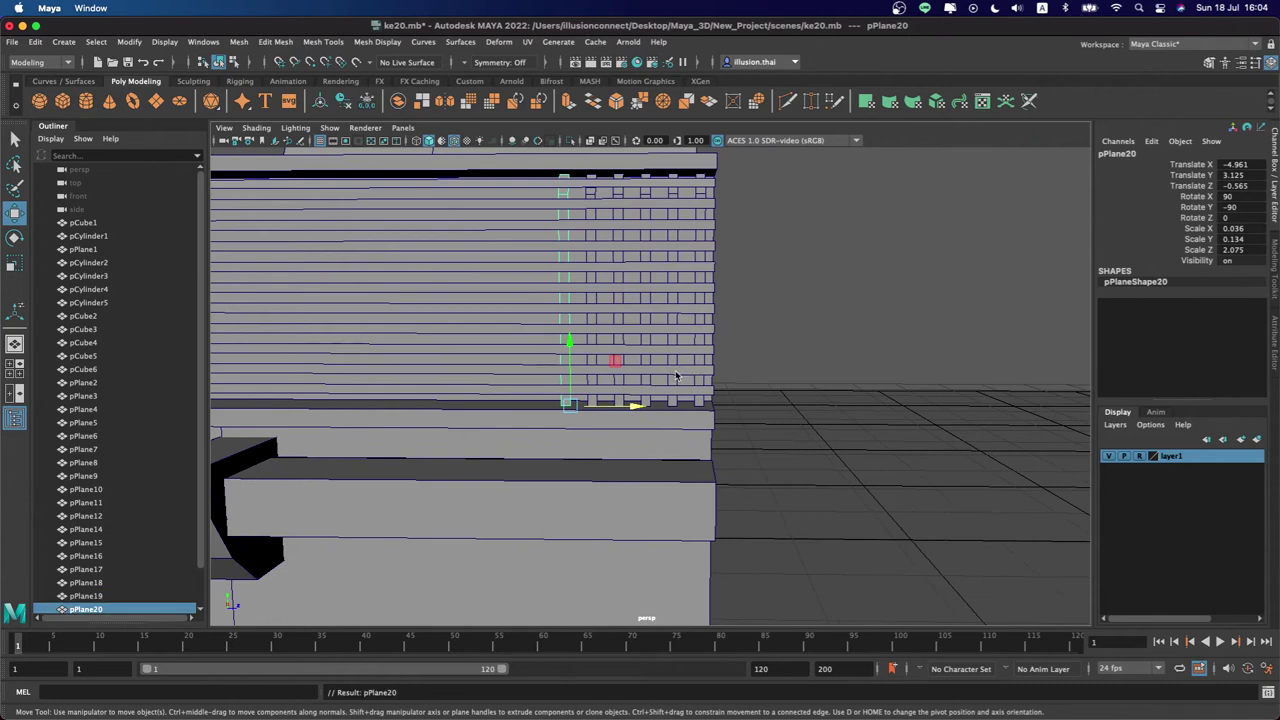
pyautogui.press('Delete')
pyautogui.click(557, 381)
pyautogui.keyDown('alt'); pyautogui.moveTo(572, 381); pyautogui.dragTo(625, 380, button='middle'); pyautogui.keyUp('alt')
# Add more trial strip copies slid along the grille, undoing a vertex conversion
pyautogui.hotkey('ctrl', 'd')
pyautogui.moveTo(666, 396); pyautogui.dragTo(640, 400)
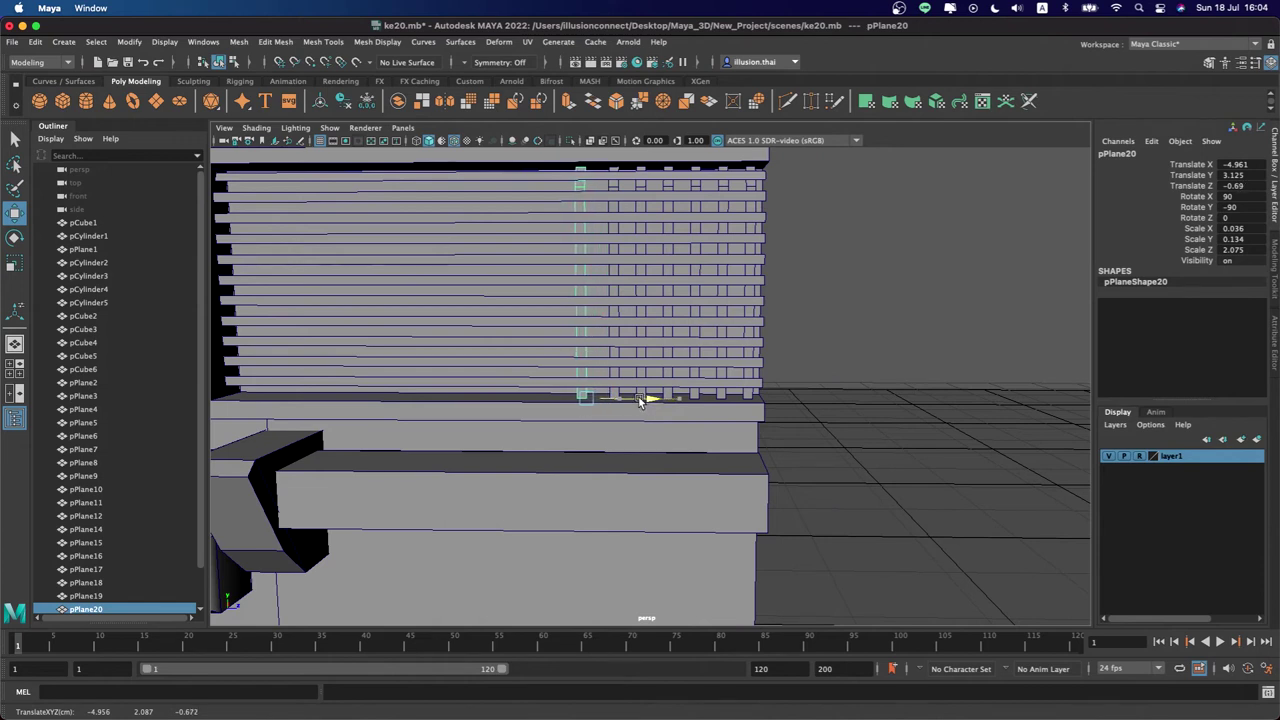
pyautogui.hotkey('ctrl', 'd')
pyautogui.moveTo(640, 399); pyautogui.dragTo(515, 399)
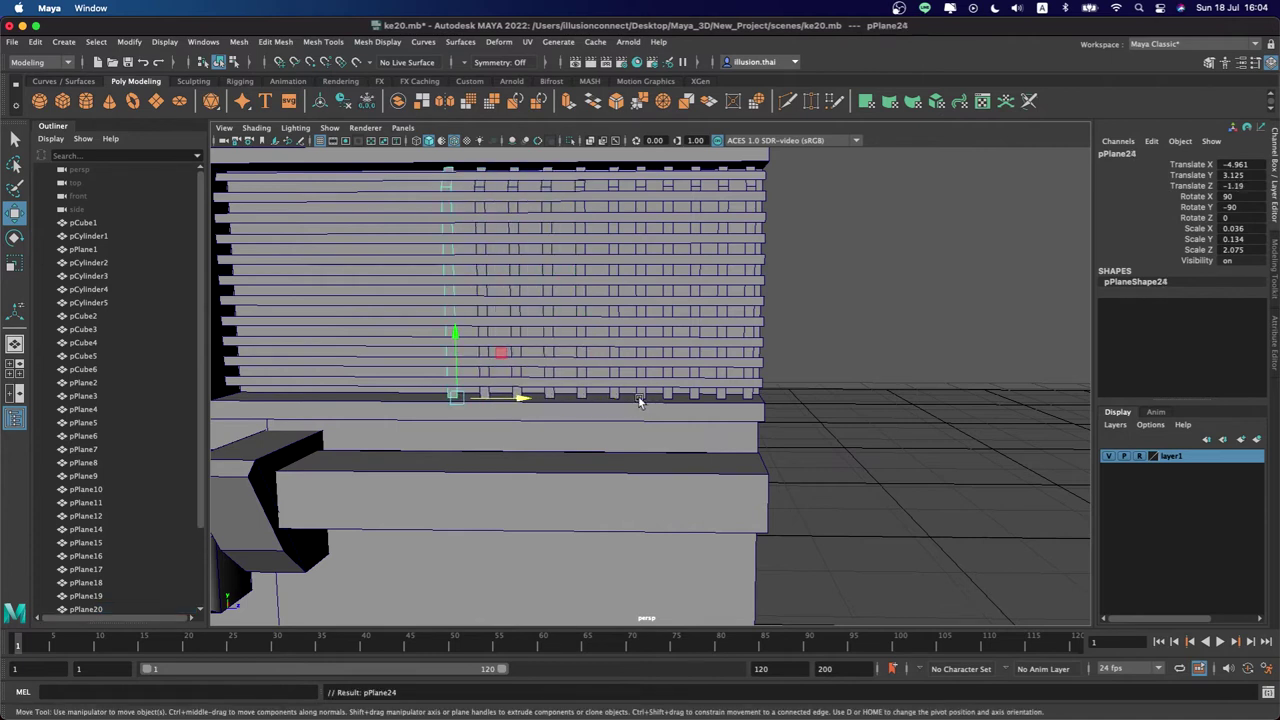
pyautogui.keyDown('alt'); pyautogui.moveTo(515, 399); pyautogui.dragTo(731, 394, button='middle'); pyautogui.keyUp('alt')
pyautogui.hotkey('ctrl', 'F9')
pyautogui.hotkey('ctrl', 'z')
pyautogui.hotkey('ctrl', 'd')
pyautogui.moveTo(657, 405); pyautogui.dragTo(630, 407)
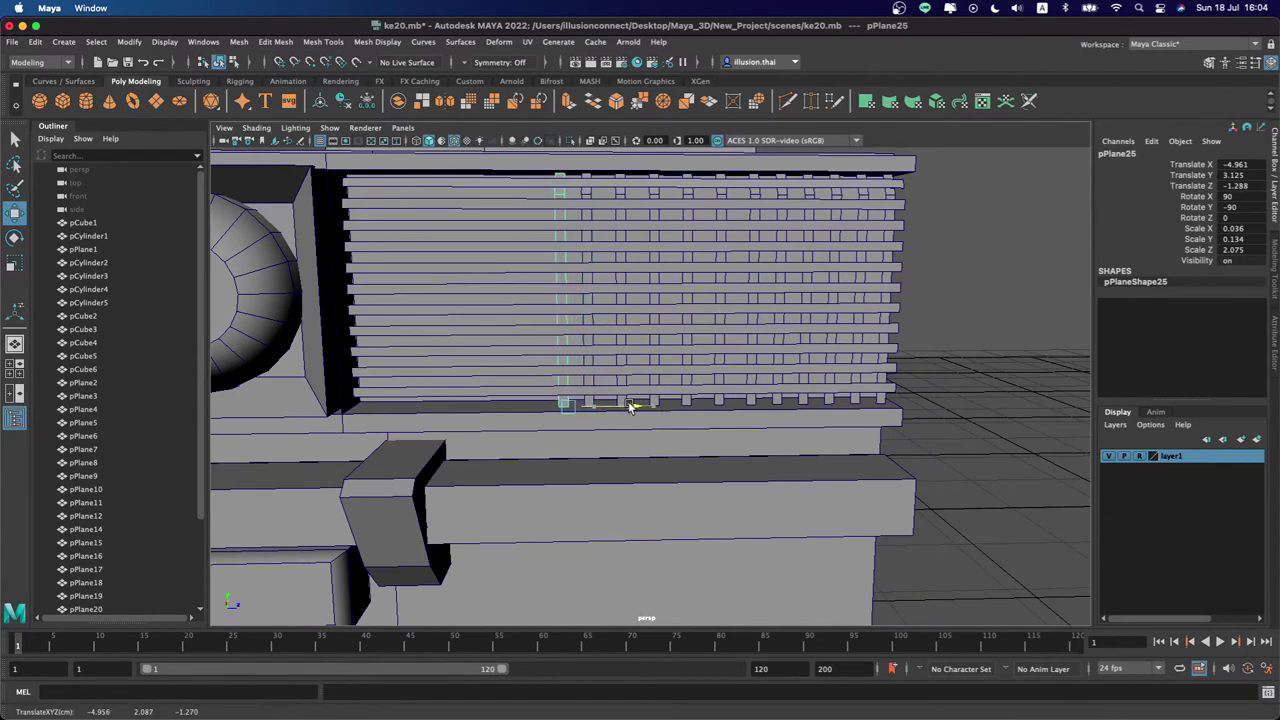
# Repeat a few more duplicates, then select and delete the extra strips pPlane15–pPlane25
pyautogui.press('q')
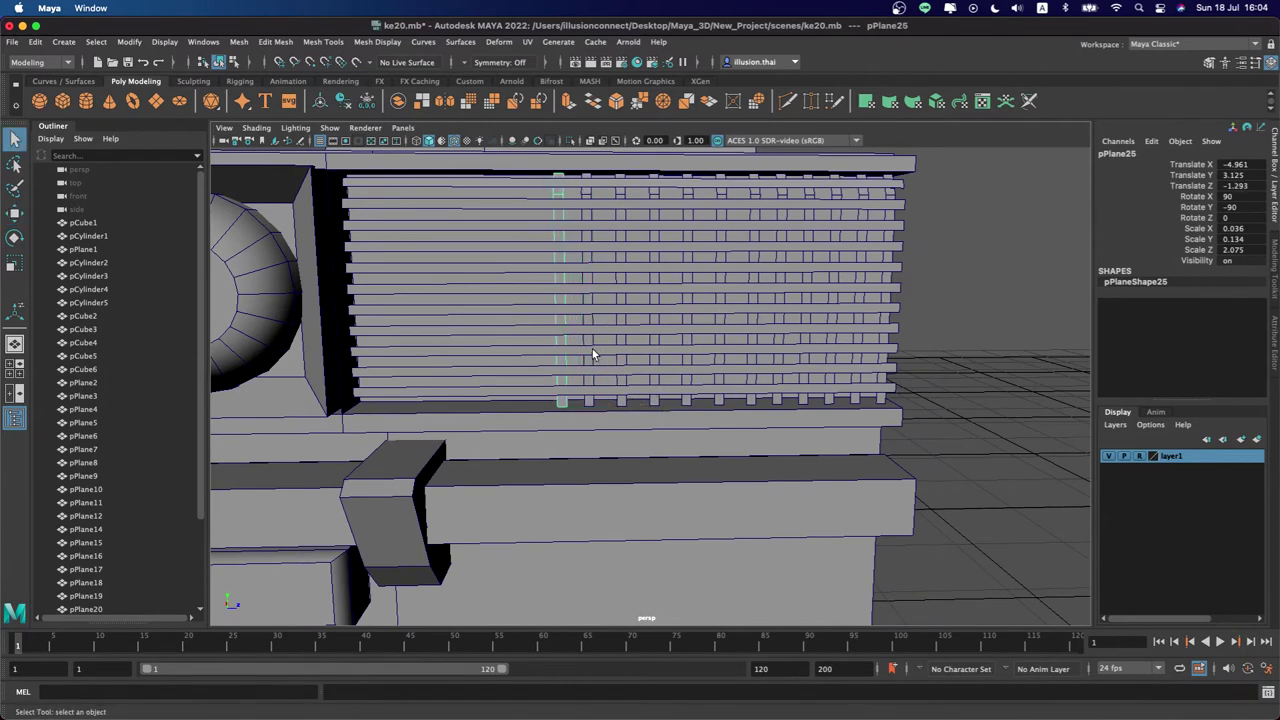
pyautogui.click(595, 345)
pyautogui.click(560, 343)
pyautogui.hotkey('shift', 'd')
pyautogui.hotkey('shift', 'd')
pyautogui.click(726, 347)
pyautogui.click(655, 345)
pyautogui.hotkey('shift', 'd')
pyautogui.hotkey('shift', 'd')
pyautogui.hotkey('shift', 'd')
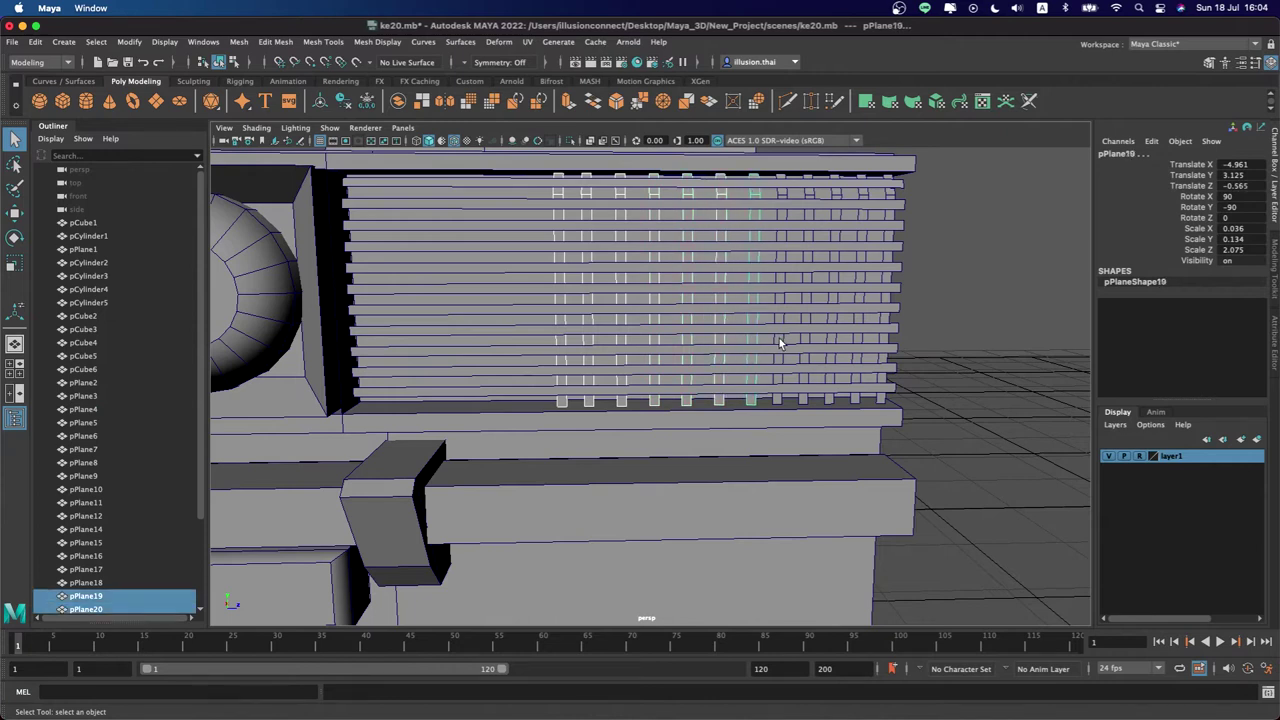
pyautogui.hotkey('shift', 'd')
pyautogui.hotkey('shift', 'd')
pyautogui.hotkey('shift', 'd')
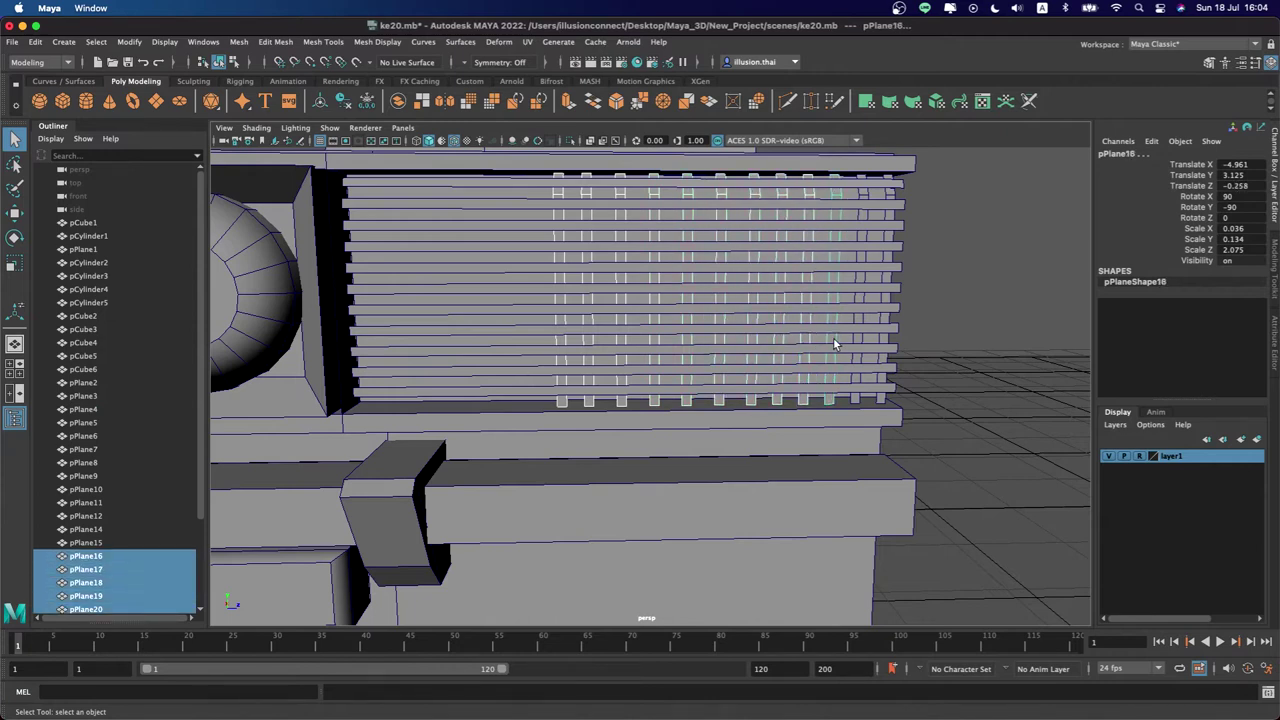
pyautogui.keyDown('shift'); pyautogui.click(858, 343); pyautogui.keyUp('shift')
pyautogui.press('Delete')
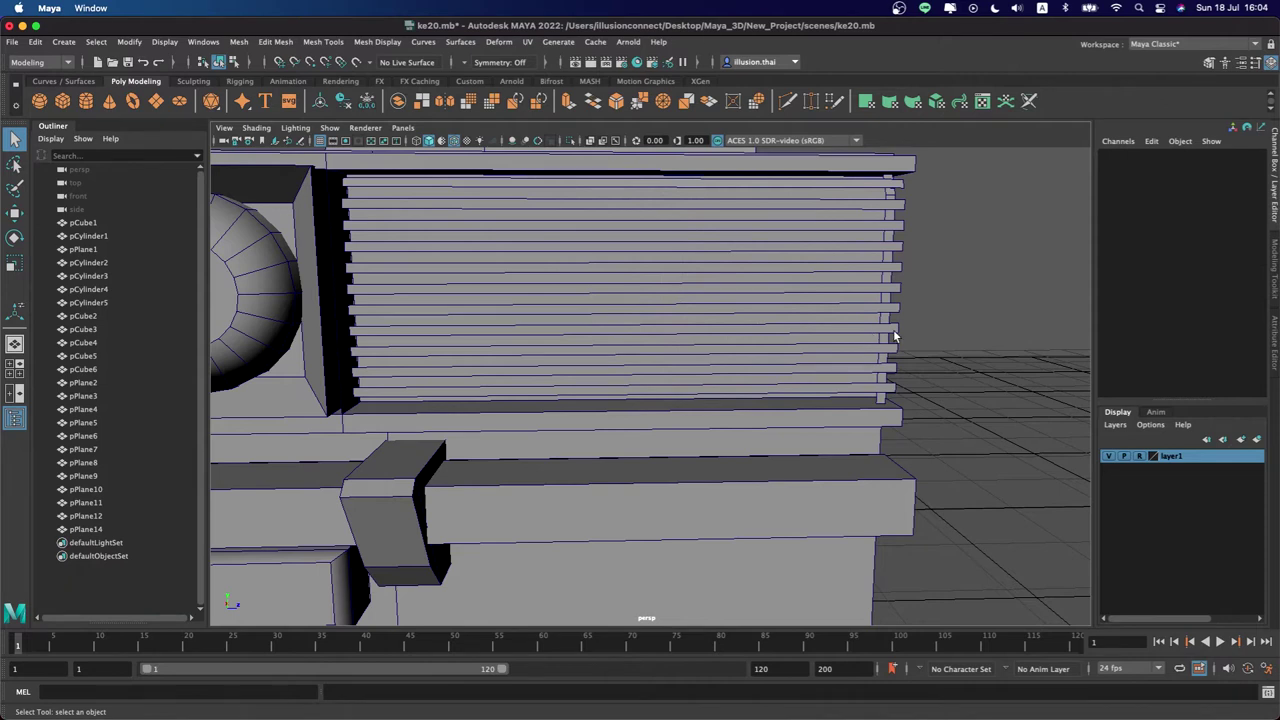
# Duplicate pPlane14 leftward and repeat with Shift+D, adding strips pPlane15–pPlane37 across the grille
pyautogui.click(885, 341)
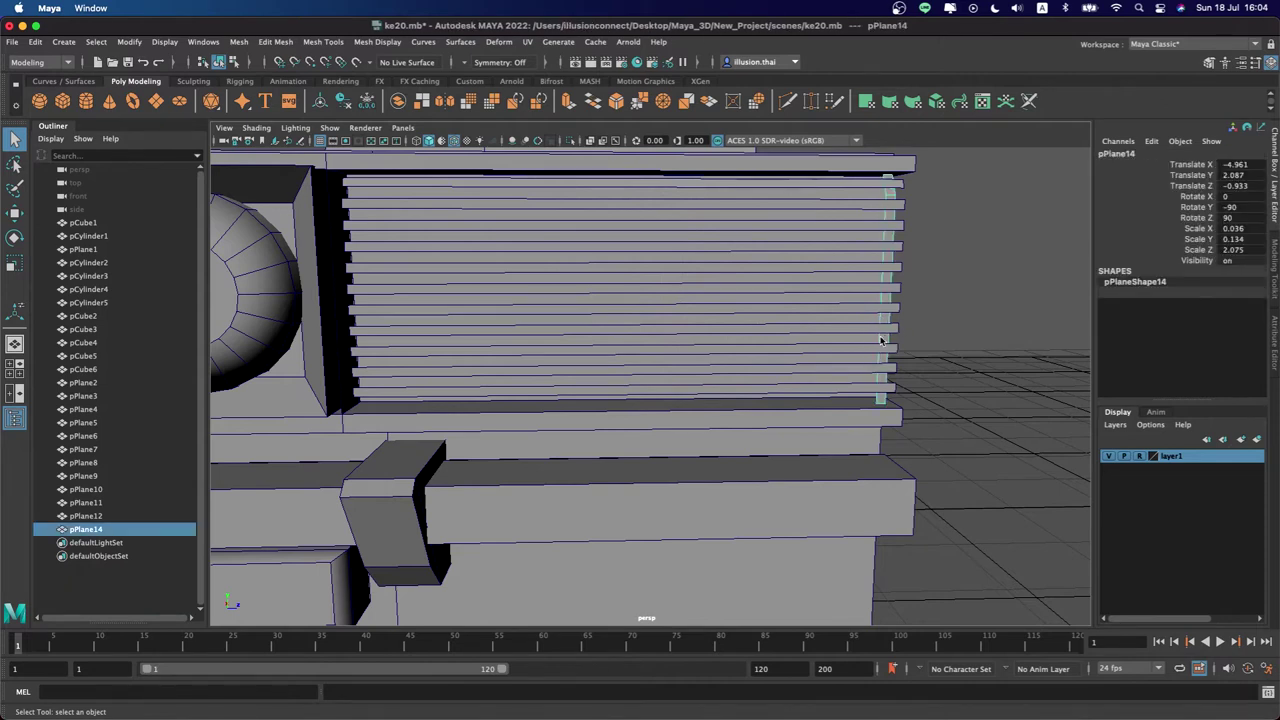
pyautogui.hotkey('ctrl', 'd')
pyautogui.press('w')
pyautogui.moveTo(943, 397); pyautogui.dragTo(920, 403)
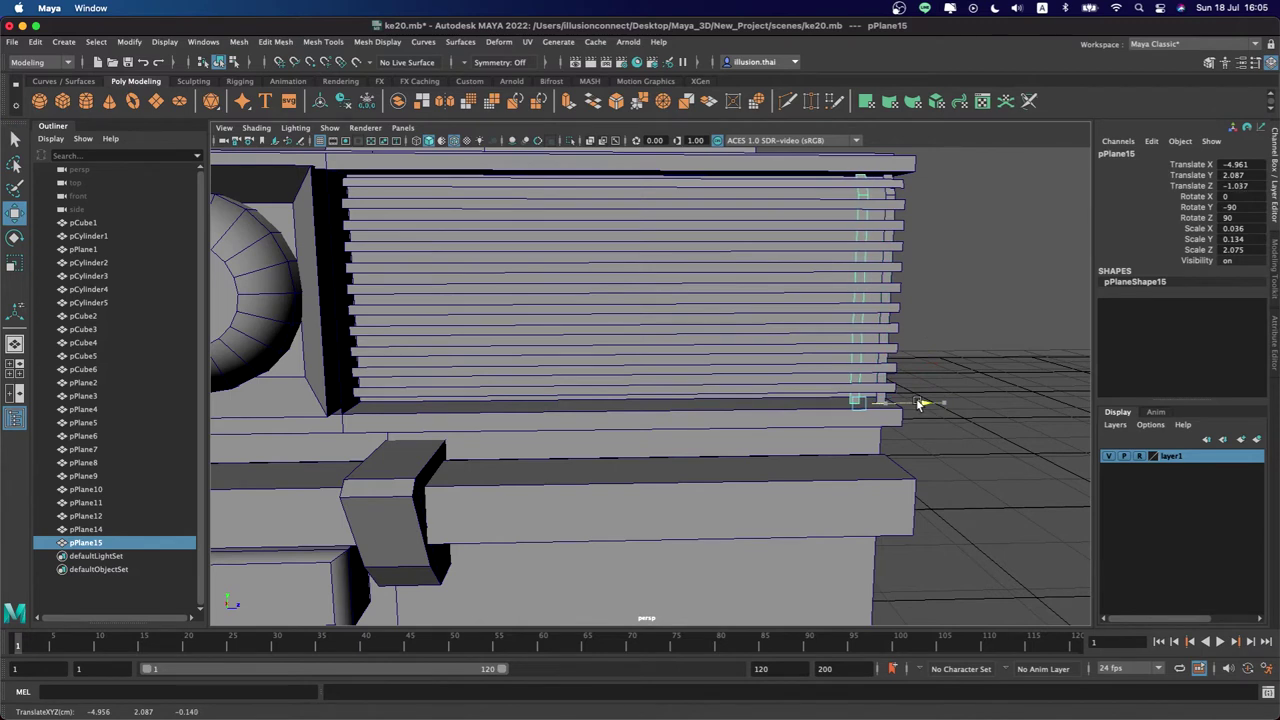
pyautogui.moveTo(920, 403); pyautogui.dragTo(925, 403)
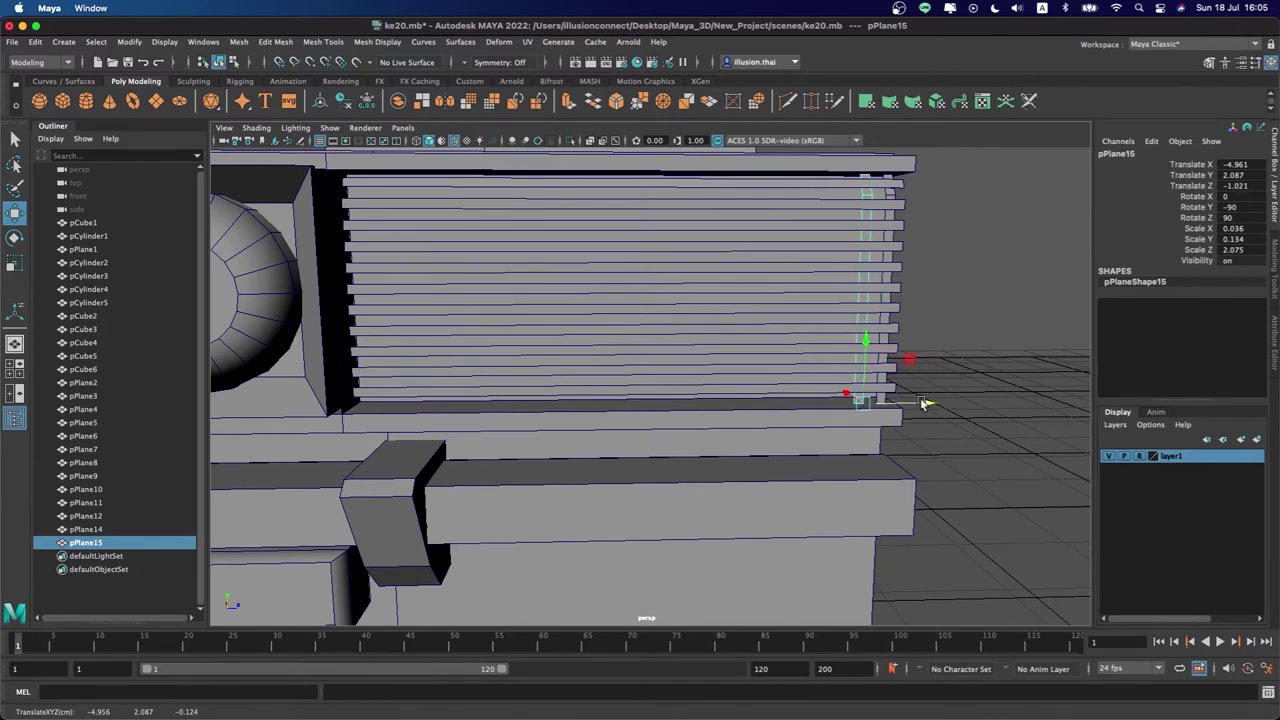
pyautogui.hotkey('shift', 'd')
pyautogui.hotkey('shift', 'd')
pyautogui.hotkey('shift', 'd')
pyautogui.hotkey('shift', 'd')
pyautogui.hotkey('shift', 'd')
pyautogui.hotkey('shift', 'd')
pyautogui.hotkey('shift', 'd')
pyautogui.hotkey('shift', 'd')
pyautogui.hotkey('shift', 'd')
pyautogui.hotkey('shift', 'd')
pyautogui.hotkey('shift', 'd')
pyautogui.hotkey('shift', 'd')
pyautogui.hotkey('shift', 'd')
pyautogui.hotkey('shift', 'd')
pyautogui.hotkey('shift', 'd')
pyautogui.hotkey('shift', 'd')
pyautogui.hotkey('shift', 'd')
pyautogui.hotkey('shift', 'd')
pyautogui.hotkey('shift', 'd')
pyautogui.hotkey('shift', 'd')
pyautogui.hotkey('shift', 'd')
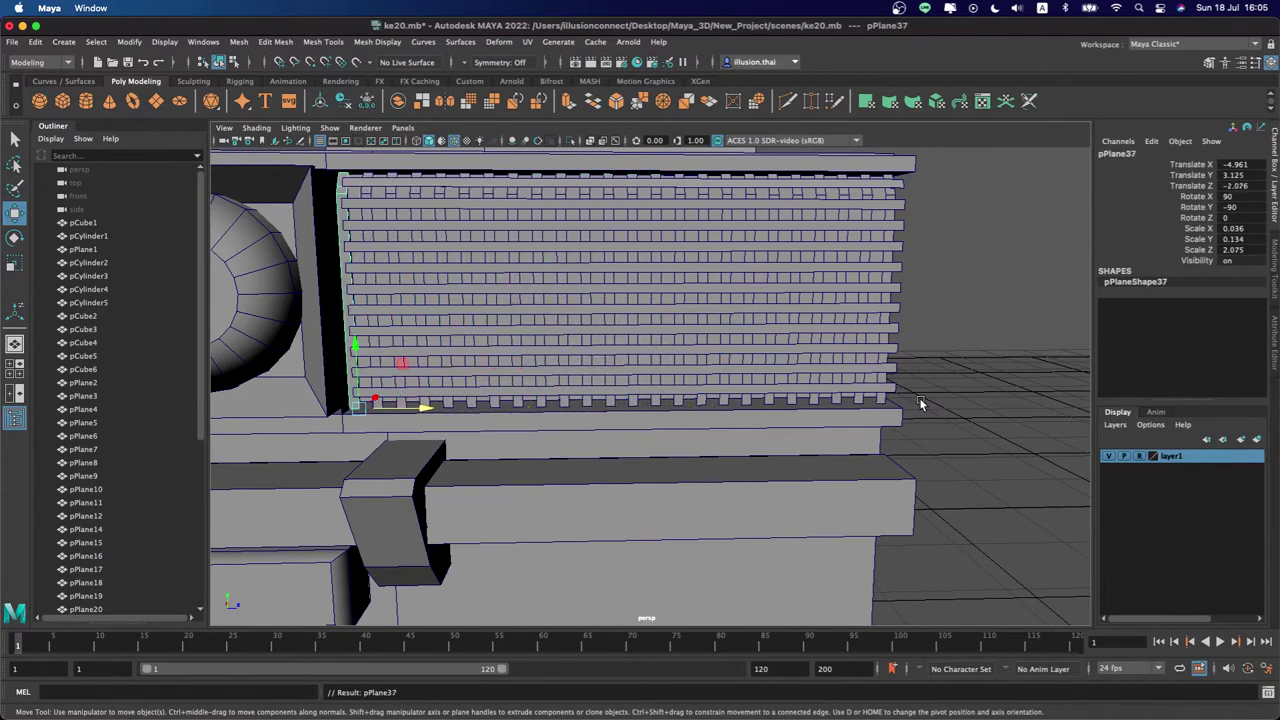
pyautogui.keyDown('alt'); pyautogui.moveTo(924, 404); pyautogui.dragTo(869, 390); pyautogui.keyUp('alt')
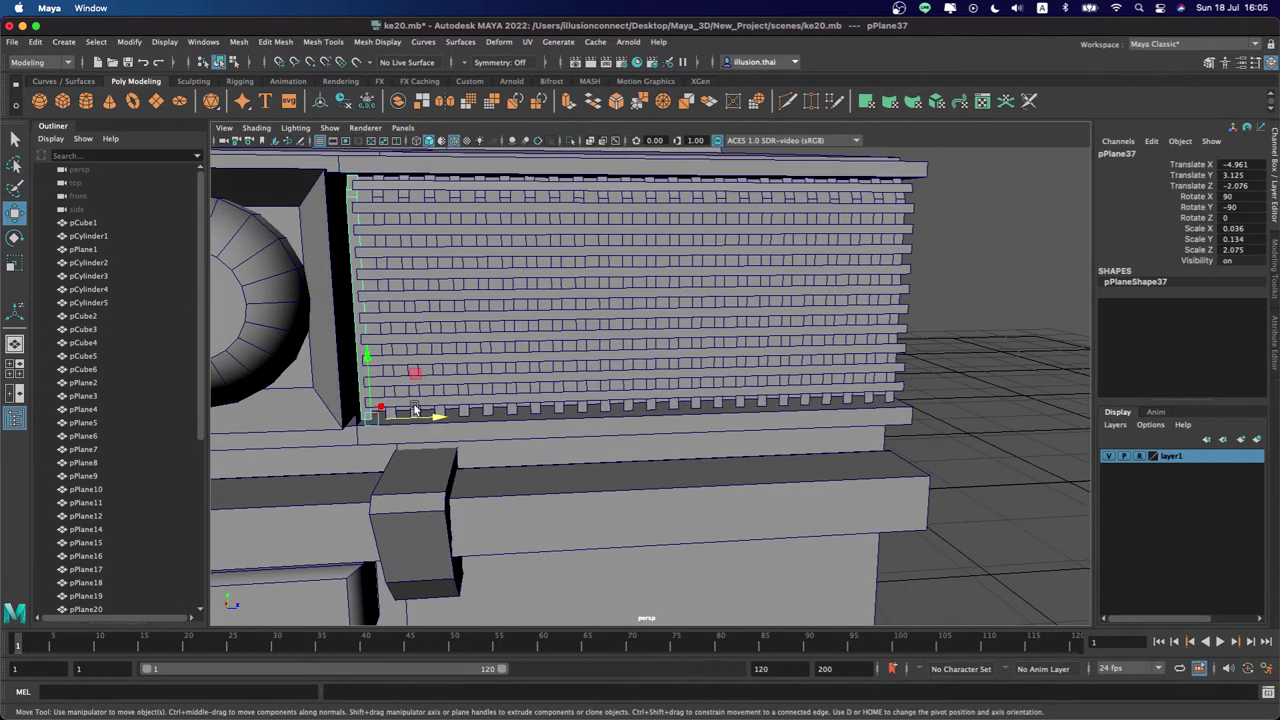
pyautogui.moveTo(438, 422); pyautogui.dragTo(443, 422)
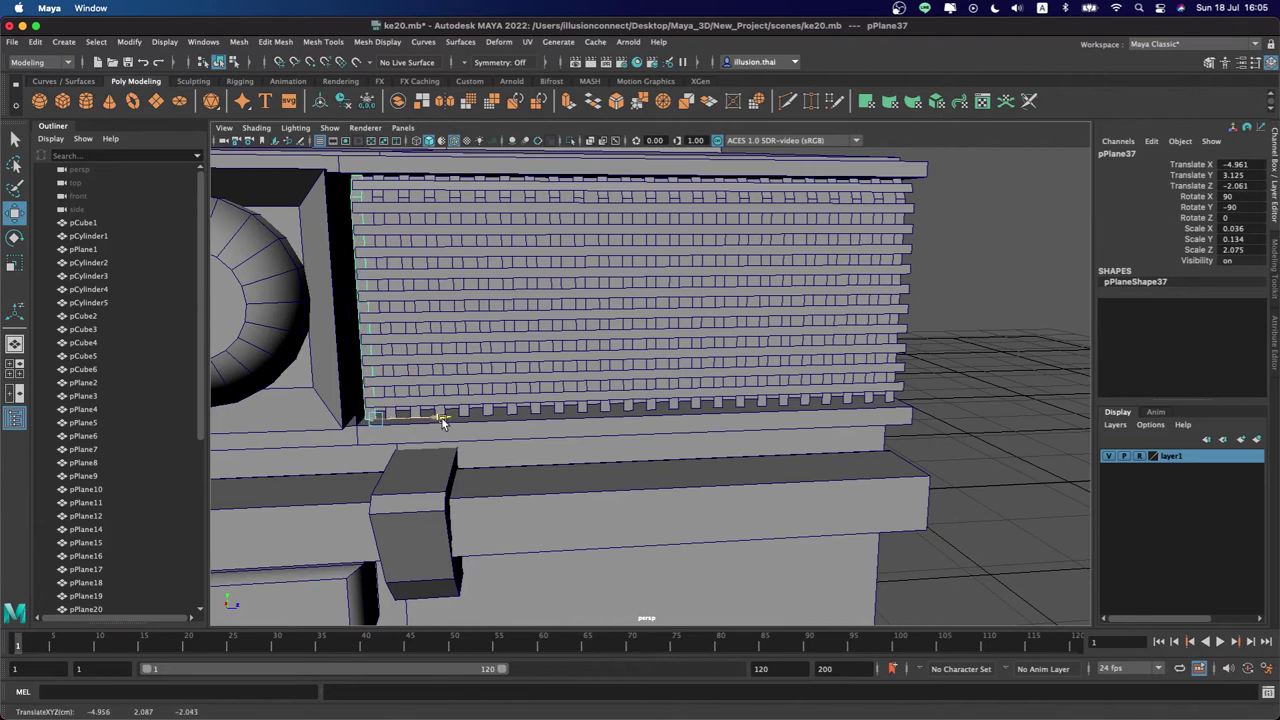
pyautogui.hotkey('ctrl', 'shift', 'a')
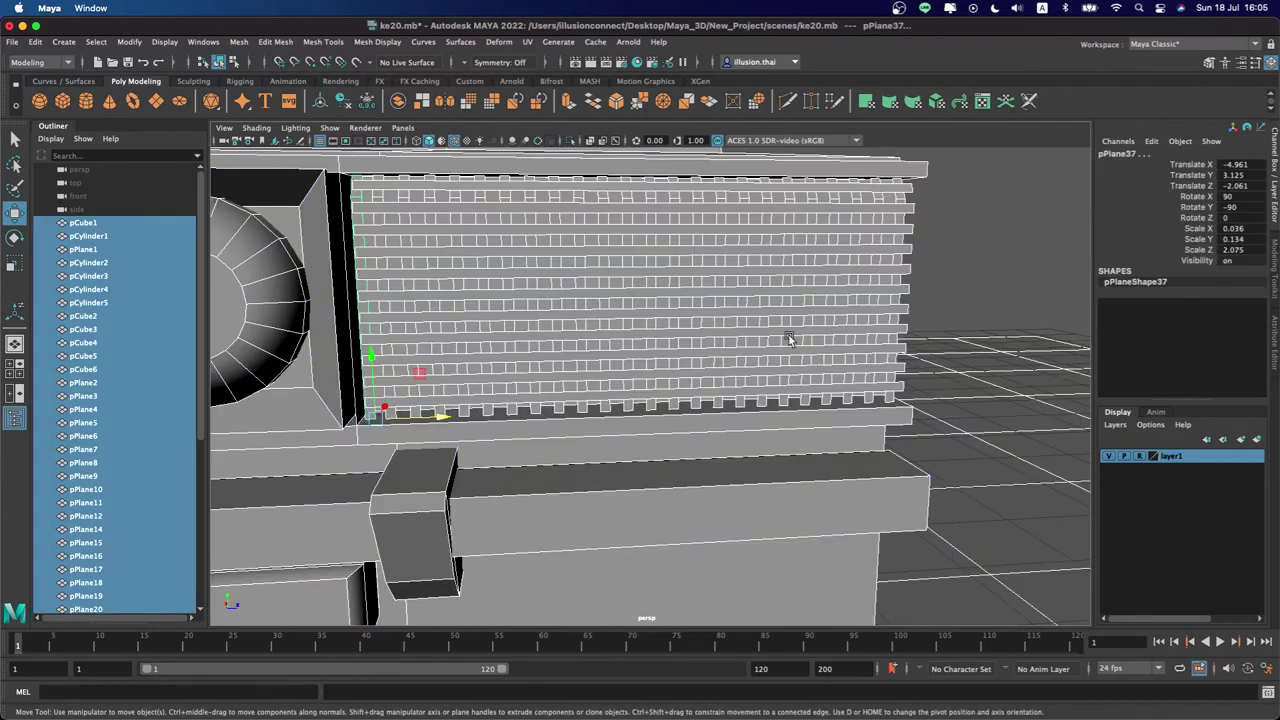
pyautogui.rightClick(789, 334)
pyautogui.click(977, 287)
pyautogui.keyDown('alt'); pyautogui.moveTo(977, 287); pyautogui.dragTo(977, 463); pyautogui.keyUp('alt')
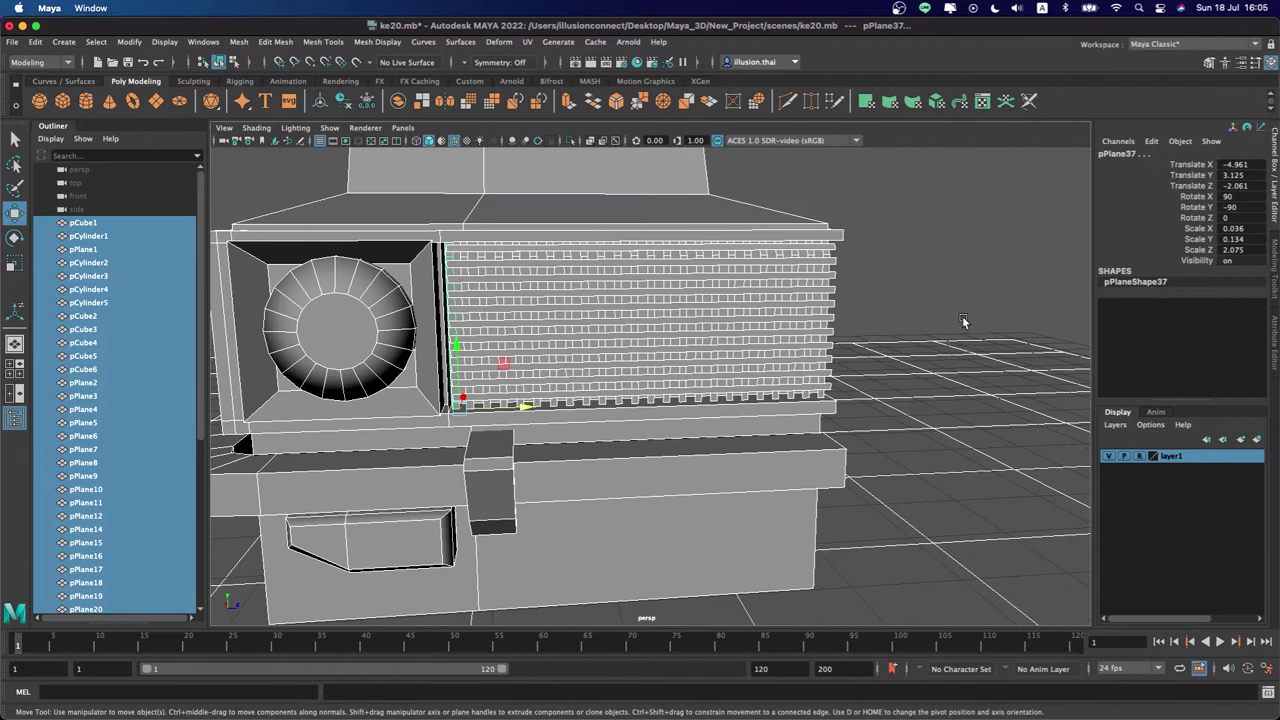
pyautogui.click(977, 463)
pyautogui.keyDown('alt'); pyautogui.moveTo(826, 365); pyautogui.dragTo(793, 352); pyautogui.keyUp('alt')
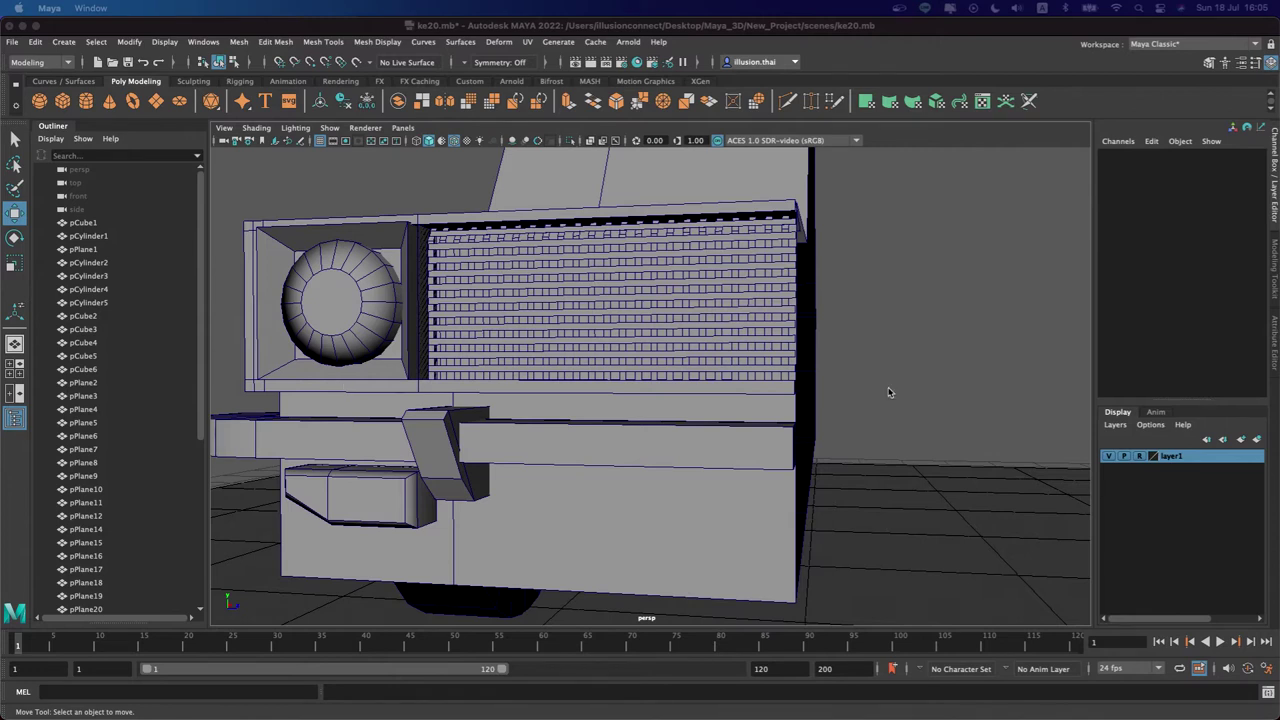
pyautogui.click(931, 356)
pyautogui.moveTo(838, 357)
pyautogui.keyDown('alt'); pyautogui.mouseDown()
pyautogui.moveTo(888, 352)
pyautogui.moveTo(778, 372)
pyautogui.moveTo(877, 375)
pyautogui.mouseUp(); pyautogui.keyUp('alt')
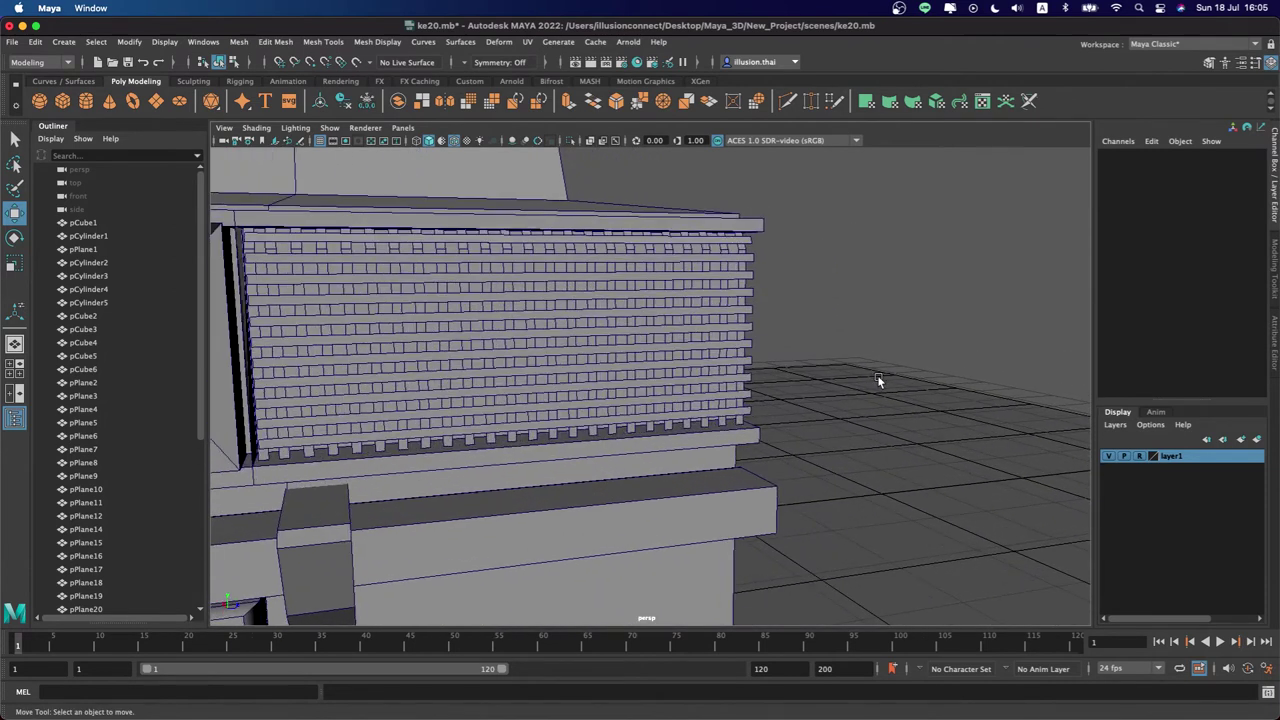
# Create a new cube and move it beside the grille
pyautogui.click(68, 94)
pyautogui.keyDown('alt'); pyautogui.moveTo(640, 400); pyautogui.dragTo(569, 494); pyautogui.keyUp('alt')
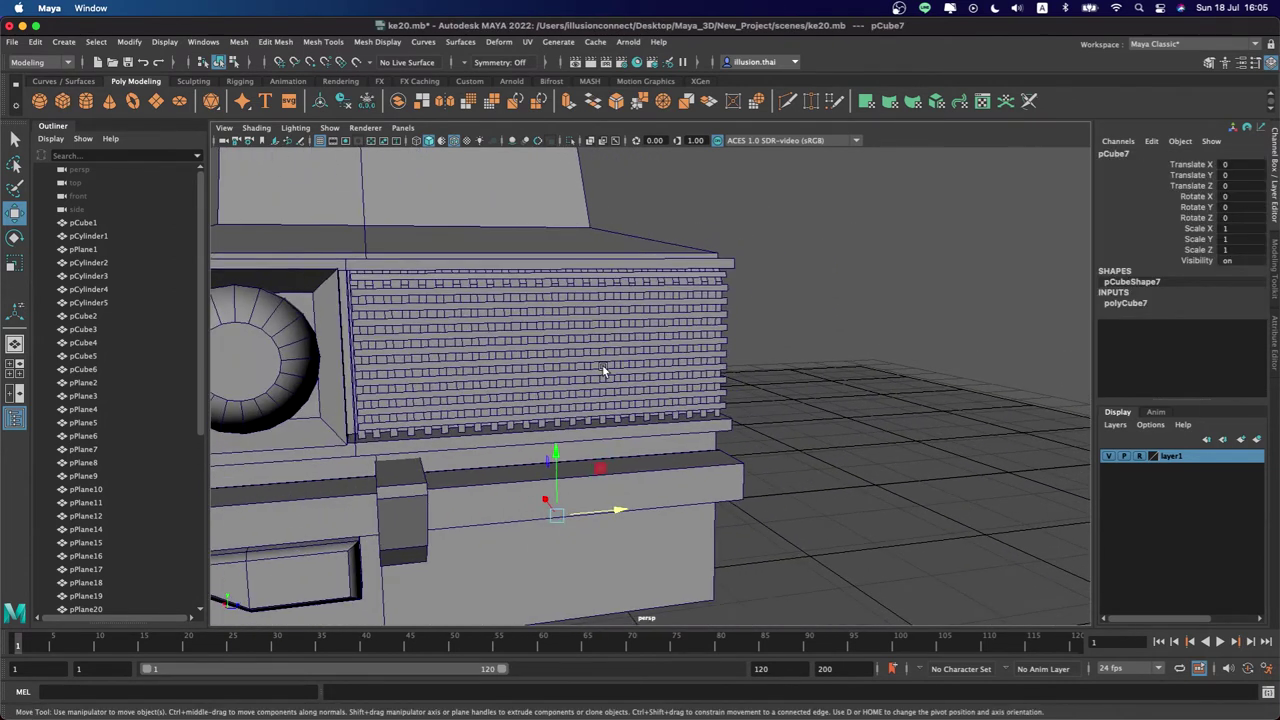
pyautogui.moveTo(395, 481)
pyautogui.mouseDown()
pyautogui.moveTo(680, 573)
pyautogui.moveTo(685, 272)
pyautogui.mouseUp()
pyautogui.moveTo(637, 343)
pyautogui.mouseDown()
pyautogui.moveTo(694, 351)
pyautogui.moveTo(616, 322)
pyautogui.moveTo(628, 324)
pyautogui.moveTo(613, 333)
pyautogui.moveTo(740, 350)
pyautogui.moveTo(762, 360)
pyautogui.moveTo(697, 354)
pyautogui.moveTo(815, 384)
pyautogui.mouseUp()
pyautogui.scroll(2, 656, 349)
pyautogui.scroll(2, 770, 364)
pyautogui.scroll(1, 770, 364)
pyautogui.press('r')
pyautogui.press('w')
# Push the cube's side face back toward the wall
pyautogui.moveTo(809, 378); pyautogui.dragTo(797, 371, button='right')
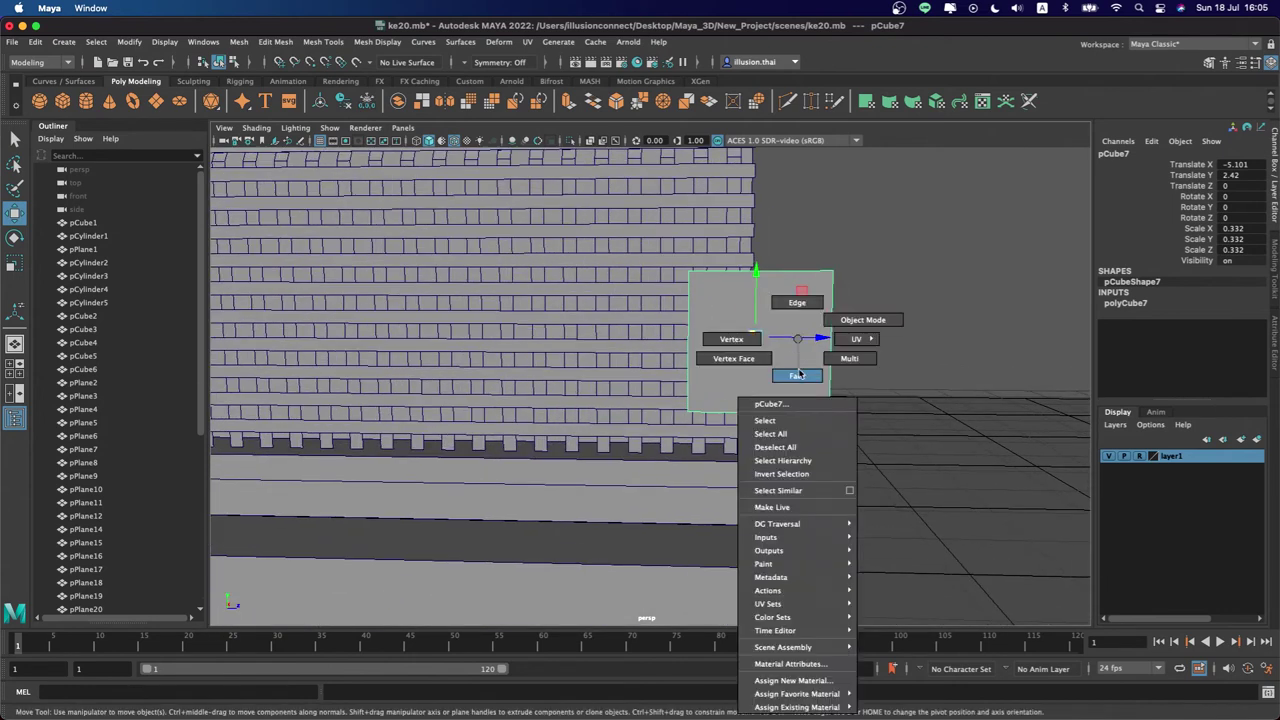
pyautogui.keyDown('alt'); pyautogui.moveTo(797, 371); pyautogui.dragTo(723, 380); pyautogui.keyUp('alt')
pyautogui.click(716, 370)
pyautogui.click(716, 370)
pyautogui.click(777, 348)
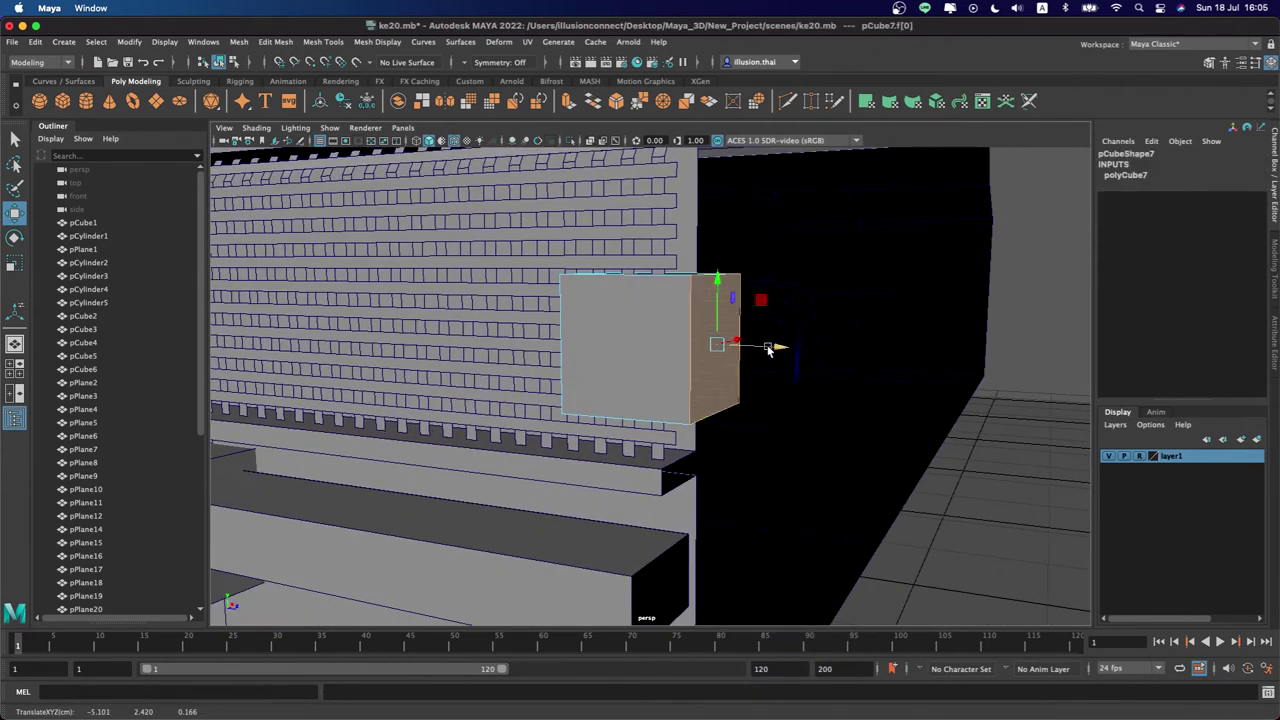
pyautogui.moveTo(700, 457); pyautogui.dragTo(670, 440, button='middle')
pyautogui.moveTo(670, 440)
pyautogui.keyDown('alt'); pyautogui.mouseDown()
pyautogui.moveTo(690, 400)
pyautogui.moveTo(646, 359)
pyautogui.mouseUp(); pyautogui.keyUp('alt')
pyautogui.click(900, 300)
# Slide one of the cube's edges along X to slant its side
pyautogui.moveTo(732, 348); pyautogui.dragTo(752, 322, button='right')
pyautogui.click(715, 413)
pyautogui.moveTo(715, 413)
pyautogui.keyDown('alt'); pyautogui.mouseDown()
pyautogui.moveTo(700, 400)
pyautogui.moveTo(803, 395)
pyautogui.moveTo(770, 320)
pyautogui.mouseUp(); pyautogui.keyUp('alt')
pyautogui.moveTo(764, 303)
pyautogui.mouseDown(button='right')
pyautogui.moveTo(850, 285)
pyautogui.moveTo(764, 340)
pyautogui.mouseUp(button='right')
pyautogui.click(770, 300)
pyautogui.moveTo(770, 300)
pyautogui.keyDown('alt'); pyautogui.mouseDown()
pyautogui.moveTo(848, 302)
pyautogui.moveTo(680, 298)
pyautogui.mouseUp(); pyautogui.keyUp('alt')
# Slide the cube's top edge along X, then return to object mode
pyautogui.rightClick(645, 305)
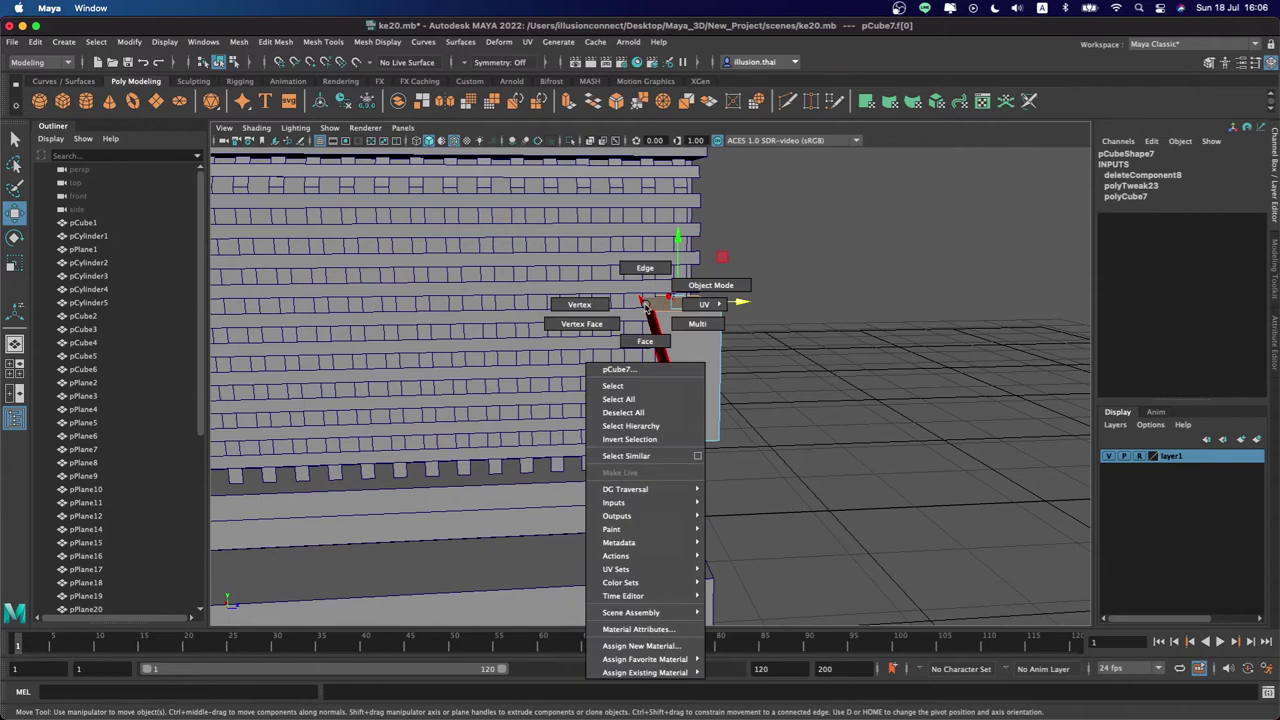
pyautogui.click(645, 268)
pyautogui.click(652, 310)
pyautogui.moveTo(706, 303); pyautogui.dragTo(697, 301)
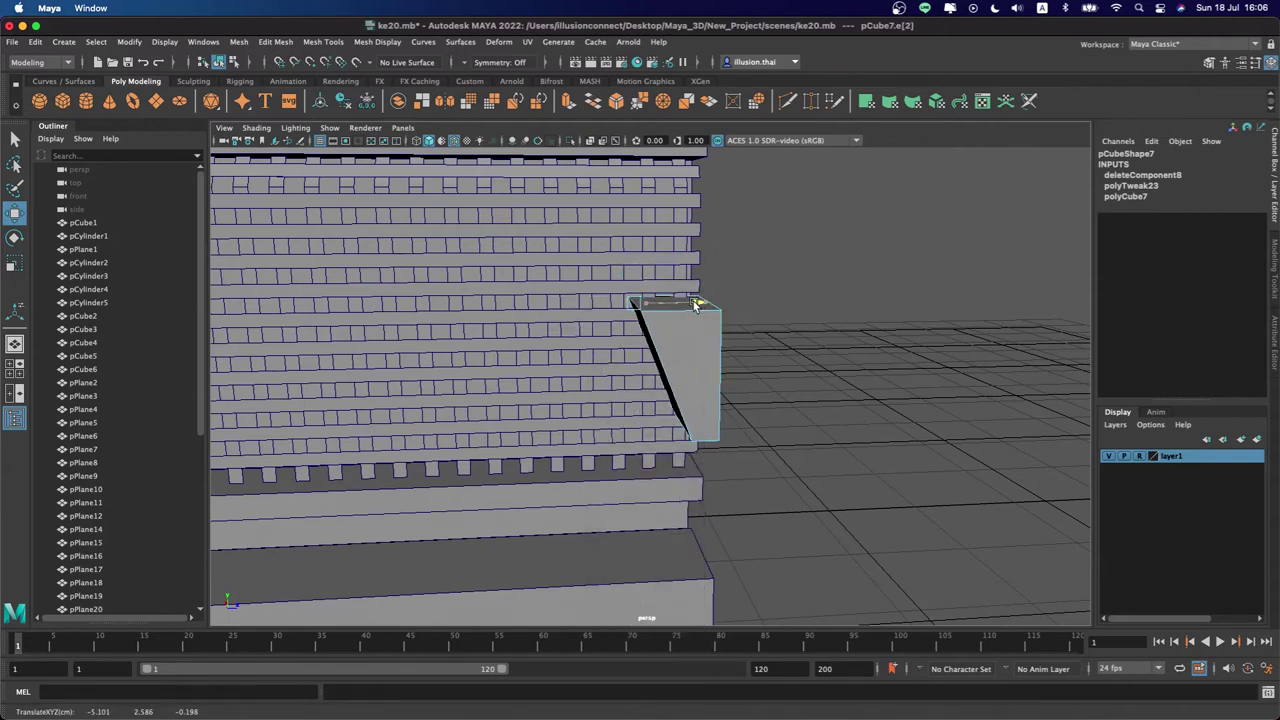
pyautogui.press('q')
pyautogui.rightClick(689, 327)
pyautogui.click(782, 288)
pyautogui.moveTo(762, 344)
pyautogui.keyDown('alt'); pyautogui.mouseDown()
pyautogui.moveTo(820, 298)
pyautogui.moveTo(723, 342)
pyautogui.mouseUp(); pyautogui.keyUp('alt')
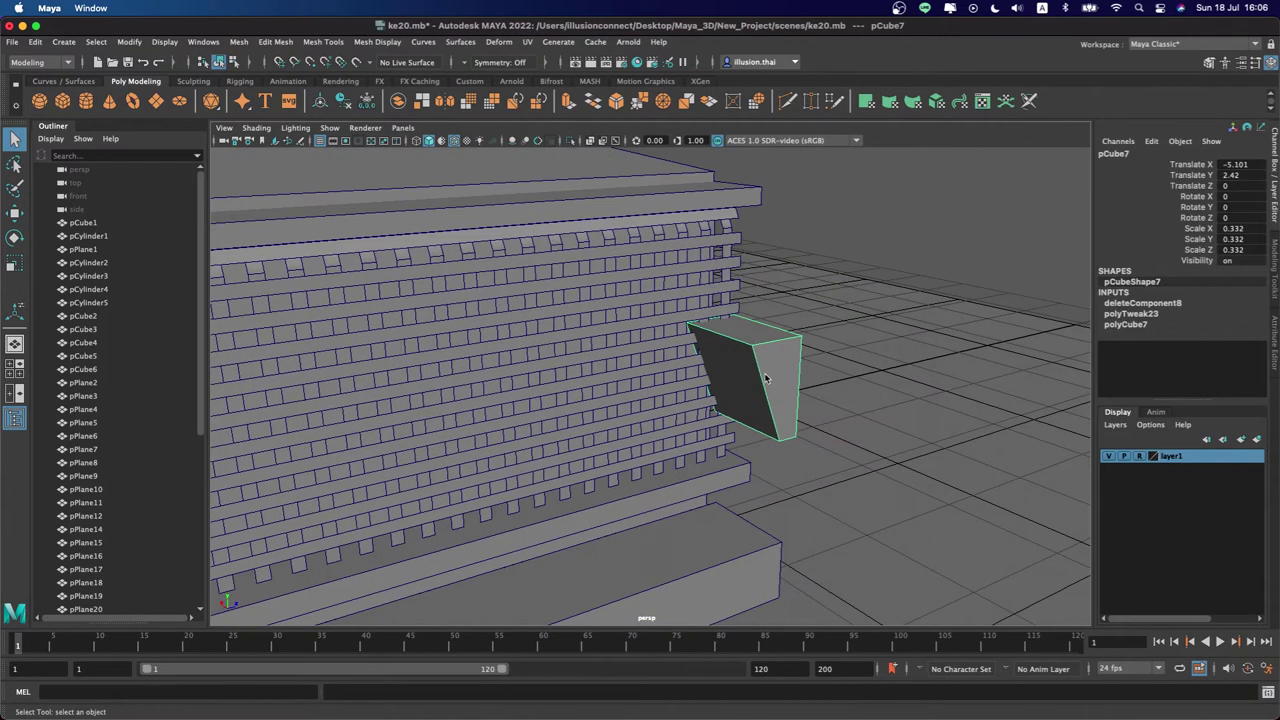
# Narrow the cube to Scale X 0.109 and snap its pivot to its left edge
pyautogui.press('r')
pyautogui.moveTo(740, 370)
pyautogui.mouseDown()
pyautogui.moveTo(764, 376)
pyautogui.moveTo(698, 361)
pyautogui.moveTo(914, 399)
pyautogui.mouseUp()
pyautogui.press('w')
pyautogui.press('d')
pyautogui.press('c')
pyautogui.moveTo(787, 362)
pyautogui.mouseDown()
pyautogui.moveTo(757, 334)
pyautogui.moveTo(743, 344)
pyautogui.moveTo(764, 343)
pyautogui.moveTo(708, 339)
pyautogui.mouseUp()
pyautogui.press('r')
pyautogui.click(861, 301)
pyautogui.press('w')
pyautogui.keyDown('alt'); pyautogui.moveTo(861, 301); pyautogui.dragTo(811, 295); pyautogui.keyUp('alt')
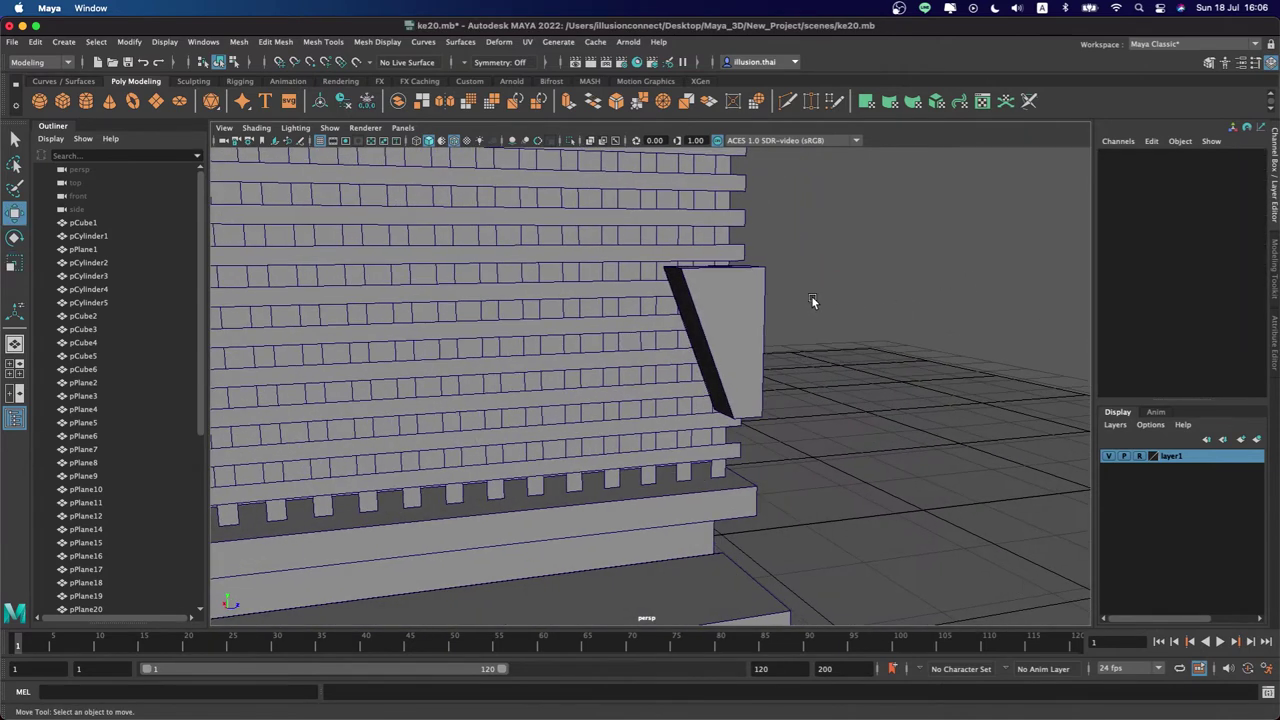
# Duplicate the slanted plate and stretch the copy slightly deeper in Z
pyautogui.moveTo(718, 310)
pyautogui.keyDown('alt'); pyautogui.mouseDown()
pyautogui.moveTo(740, 338)
pyautogui.moveTo(788, 346)
pyautogui.moveTo(722, 338)
pyautogui.mouseUp(); pyautogui.keyUp('alt')
pyautogui.click(721, 316)
pyautogui.hotkey('ctrl', 'd')
pyautogui.press('r')
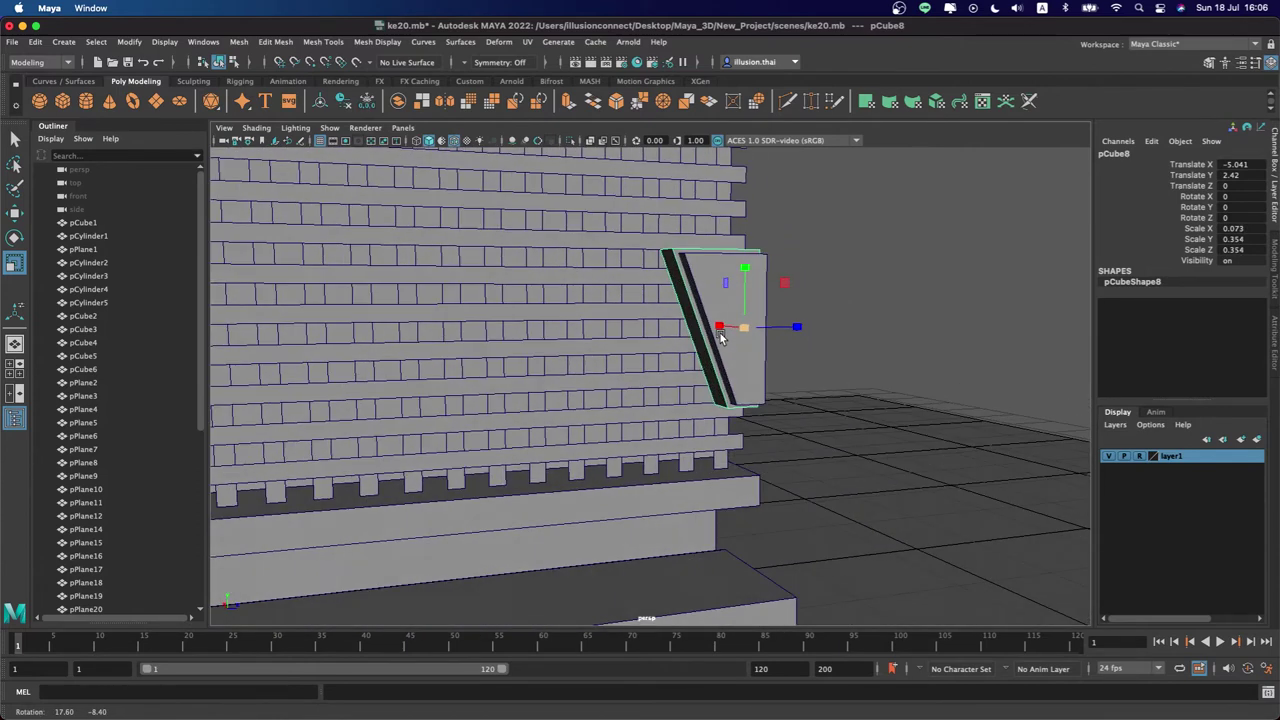
pyautogui.moveTo(794, 327); pyautogui.dragTo(797, 331)
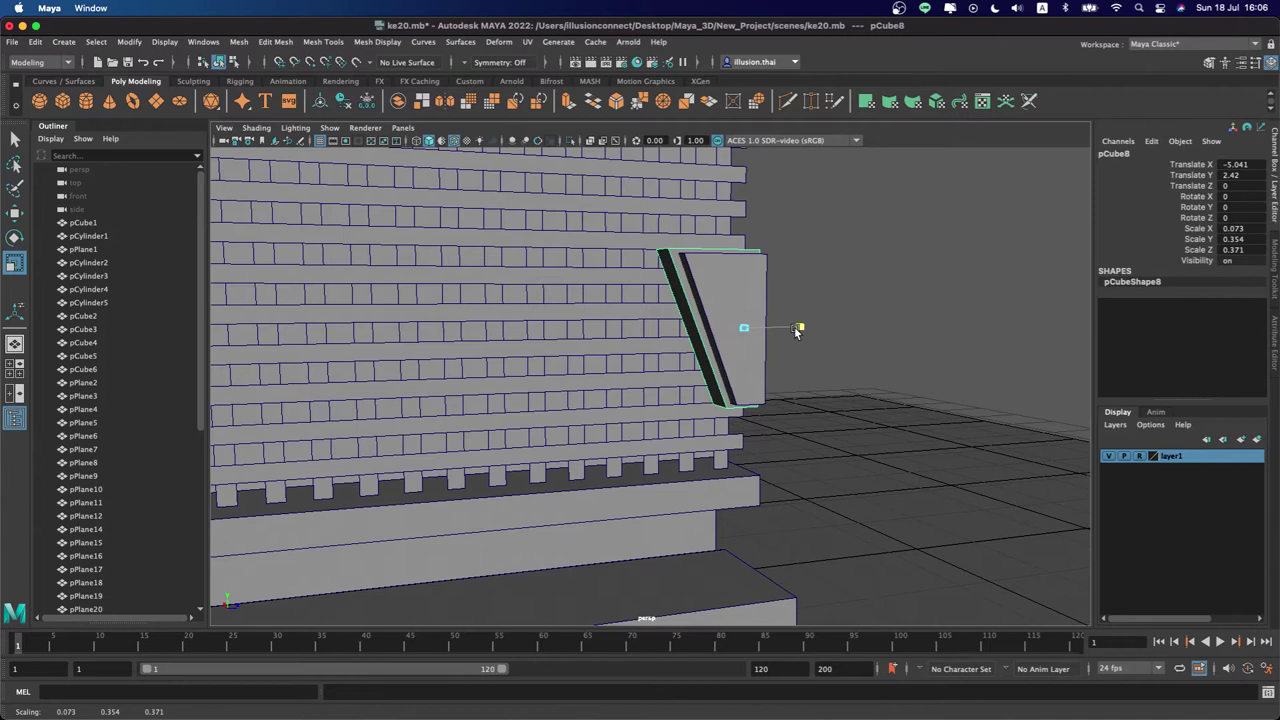
pyautogui.press('q')
pyautogui.moveTo(677, 293); pyautogui.dragTo(684, 282, button='right')
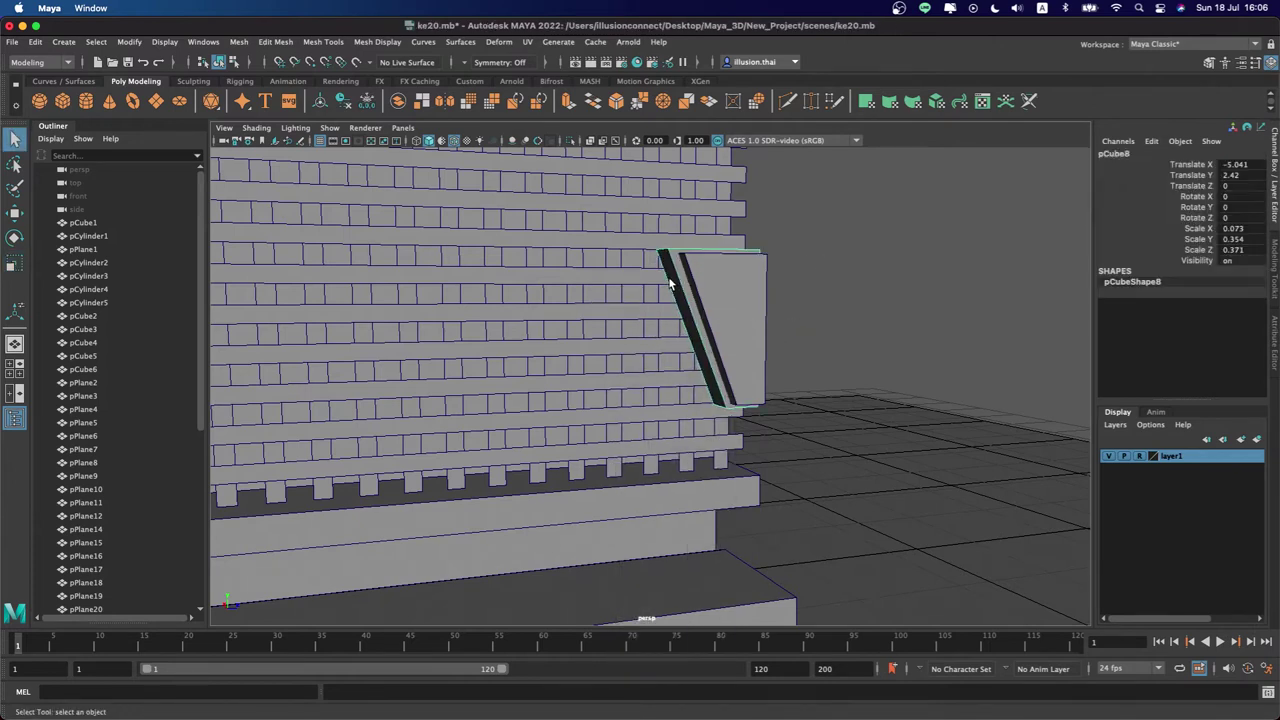
# Insert an edge loop across the copied plate with Insert Edge Loop
pyautogui.click(321, 42)
pyautogui.click(352, 142)
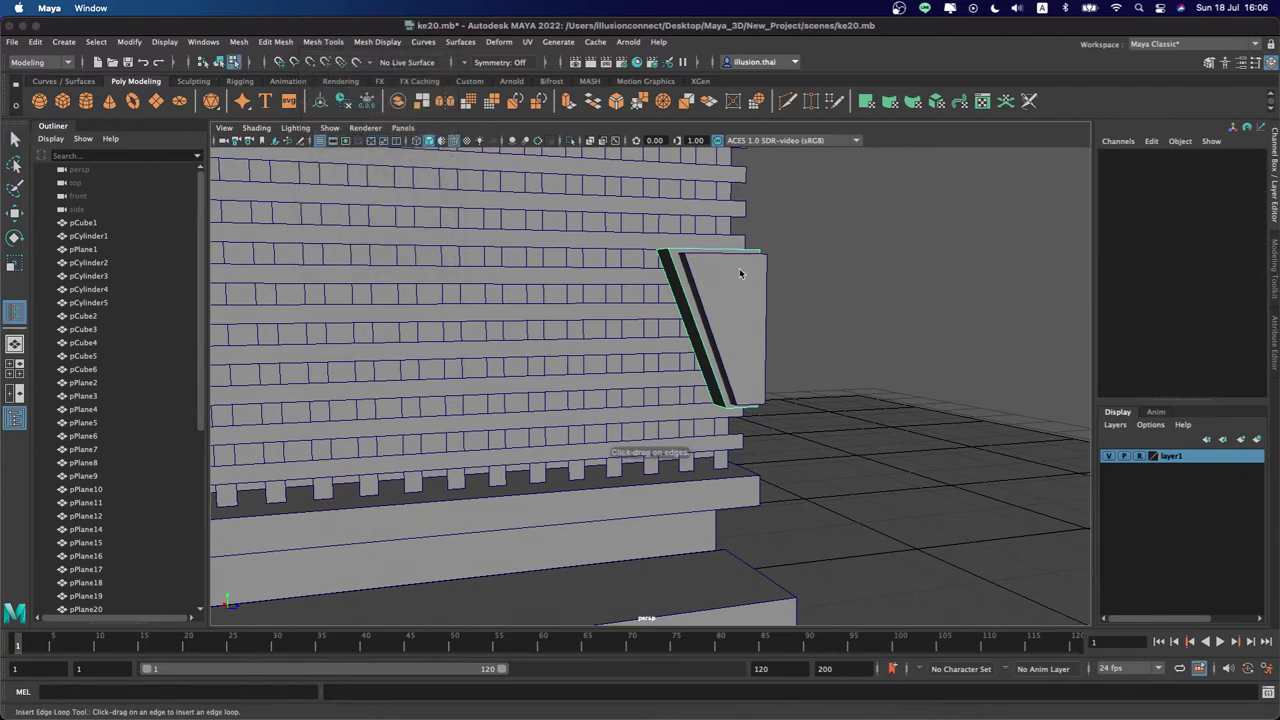
pyautogui.moveTo(677, 277); pyautogui.dragTo(670, 285)
pyautogui.press('q')
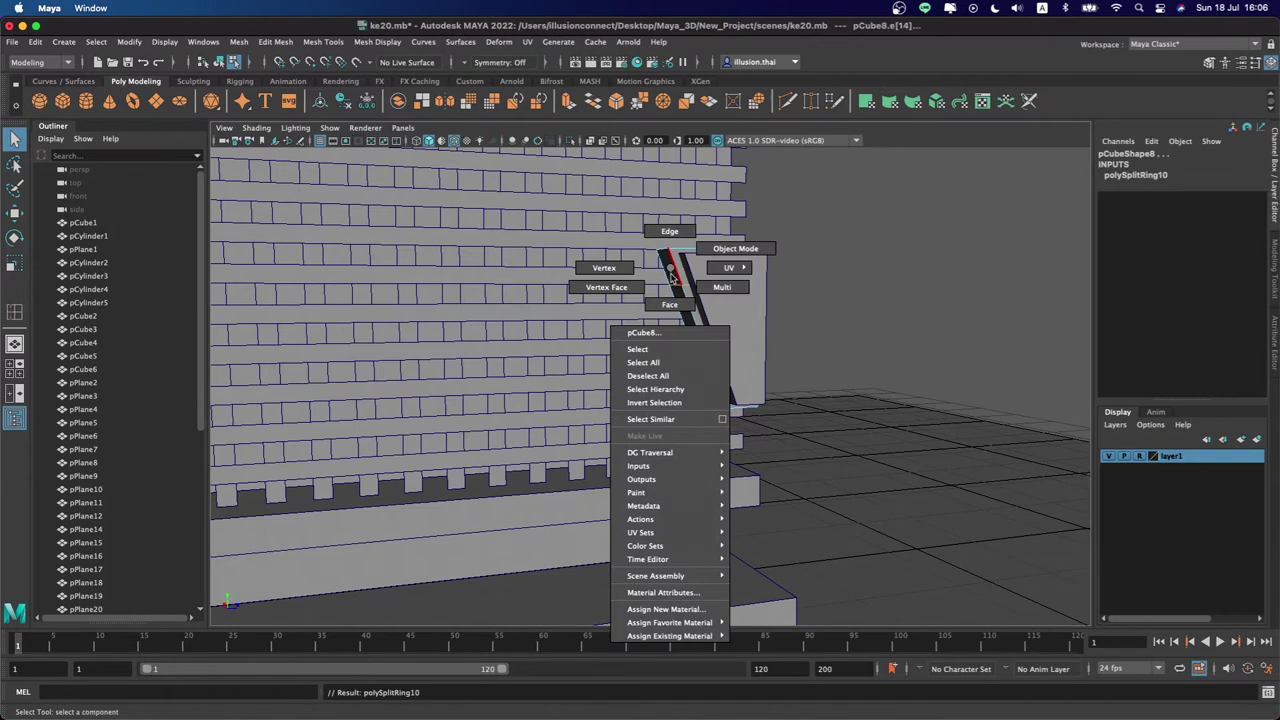
# Extrude a top face left across the grille and shrink its end face
pyautogui.moveTo(672, 272); pyautogui.dragTo(674, 302, button='right')
pyautogui.click(674, 272)
pyautogui.press('w')
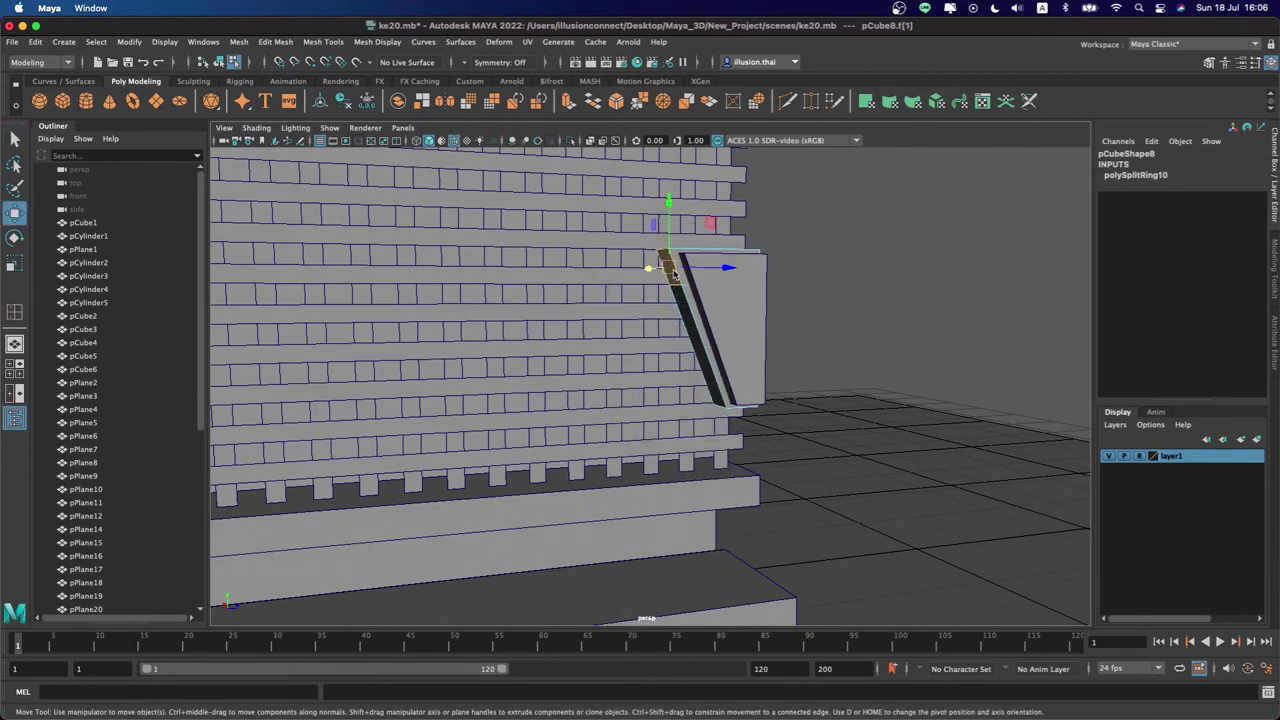
pyautogui.hotkey('ctrl', 'e')
pyautogui.moveTo(714, 266); pyautogui.dragTo(585, 275)
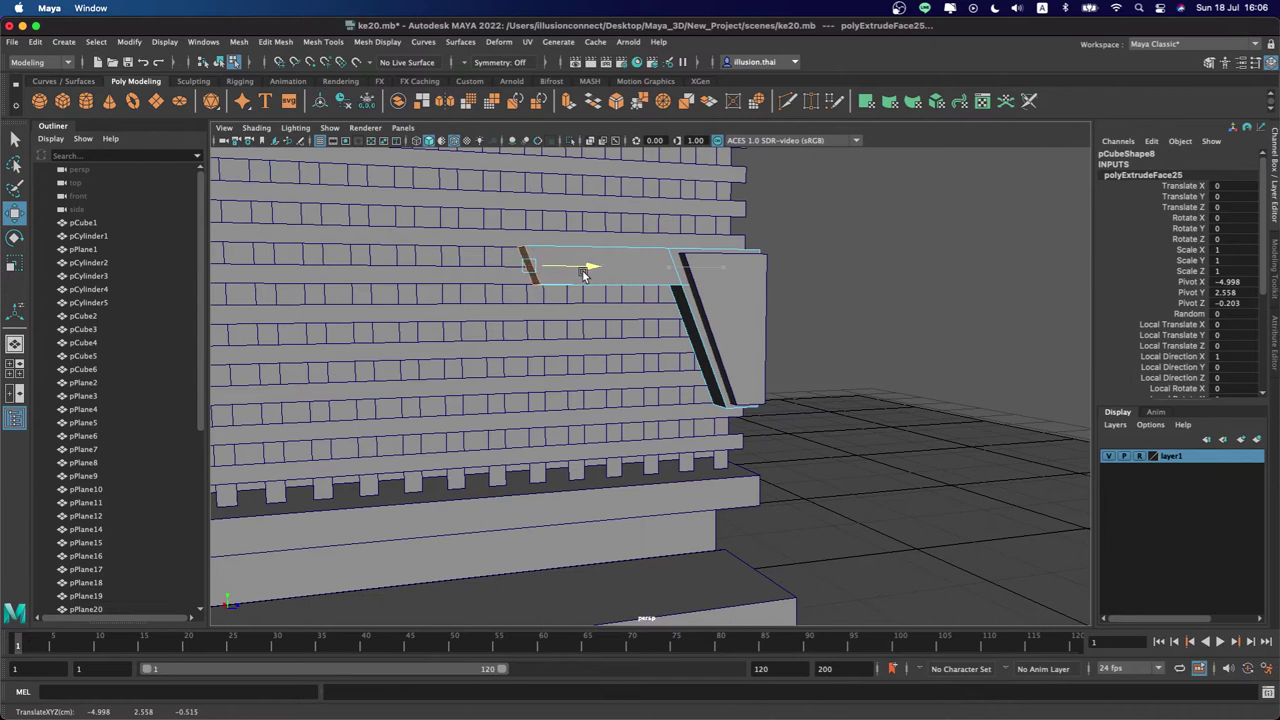
pyautogui.moveTo(528, 266); pyautogui.dragTo(608, 298)
# Raise the arm's end edges so it arcs over the grille
pyautogui.press('w')
pyautogui.rightClick(662, 312)
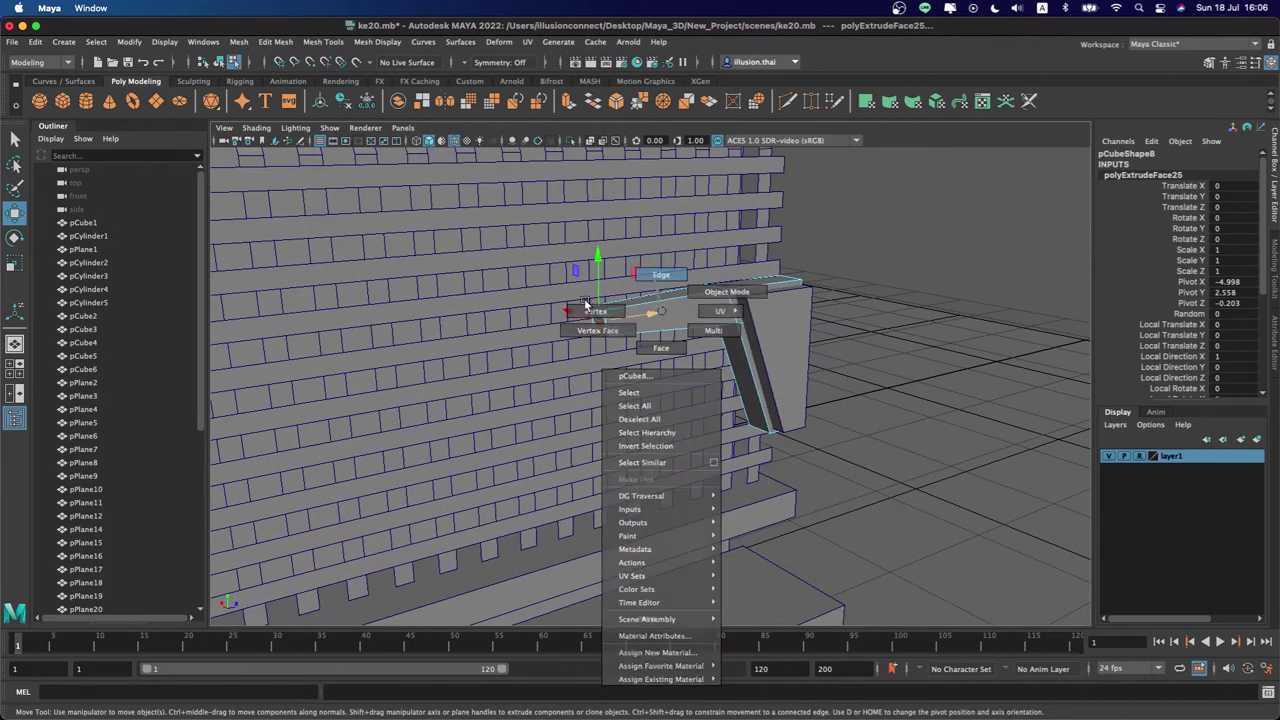
pyautogui.click(586, 303)
pyautogui.click(594, 309)
pyautogui.moveTo(590, 244); pyautogui.dragTo(590, 236)
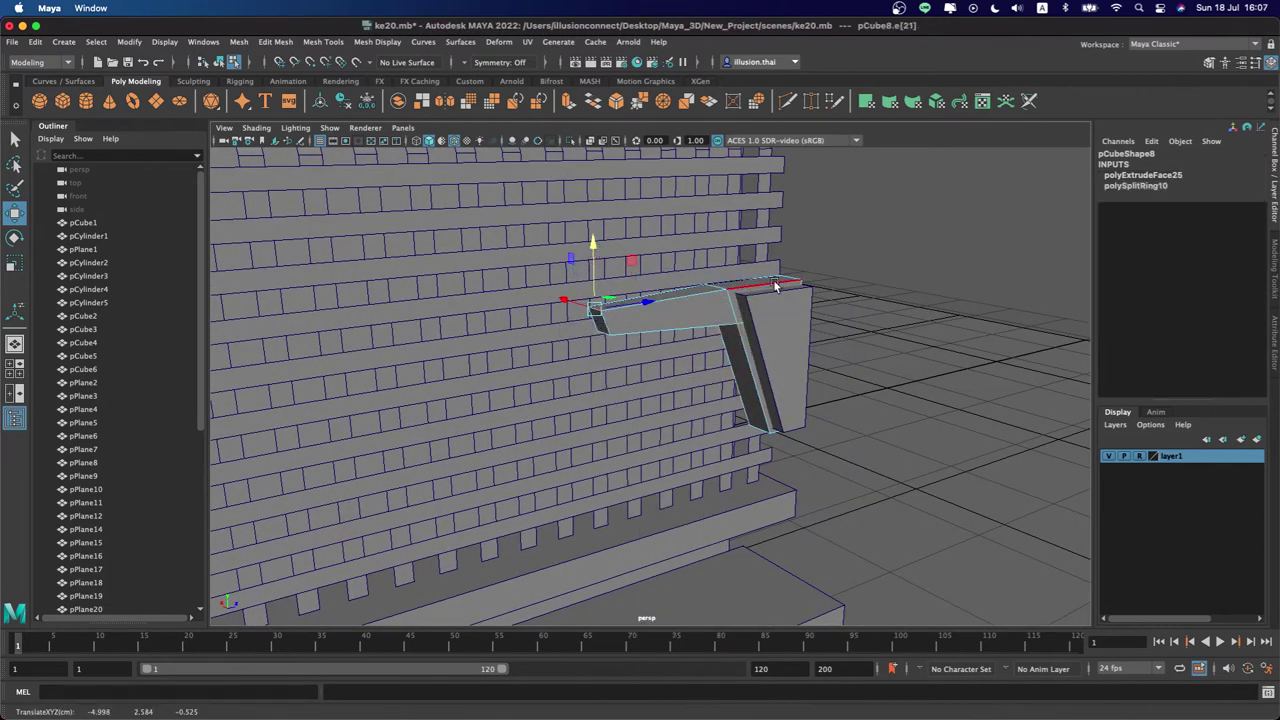
pyautogui.click(611, 334)
pyautogui.moveTo(611, 334)
pyautogui.keyDown('alt'); pyautogui.mouseDown()
pyautogui.moveTo(582, 324)
pyautogui.moveTo(615, 291)
pyautogui.mouseUp(); pyautogui.keyUp('alt')
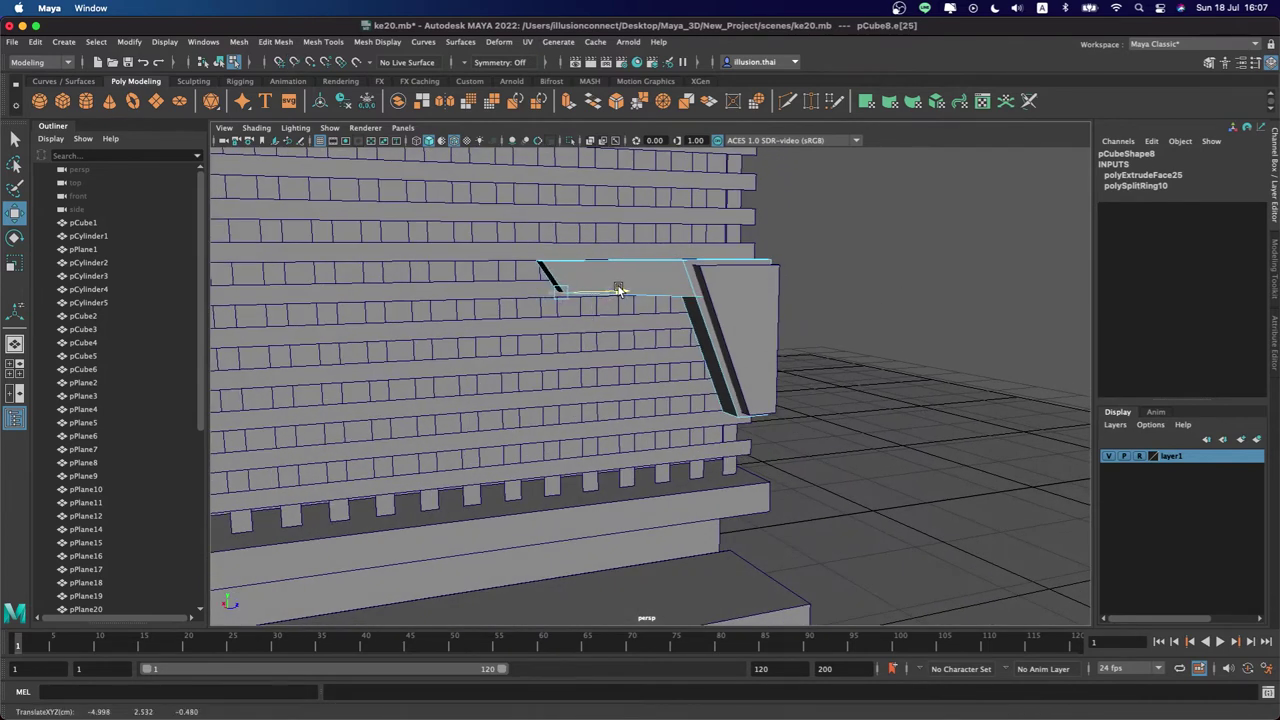
pyautogui.moveTo(560, 222); pyautogui.dragTo(559, 218)
pyautogui.moveTo(676, 277); pyautogui.dragTo(735, 259, button='right')
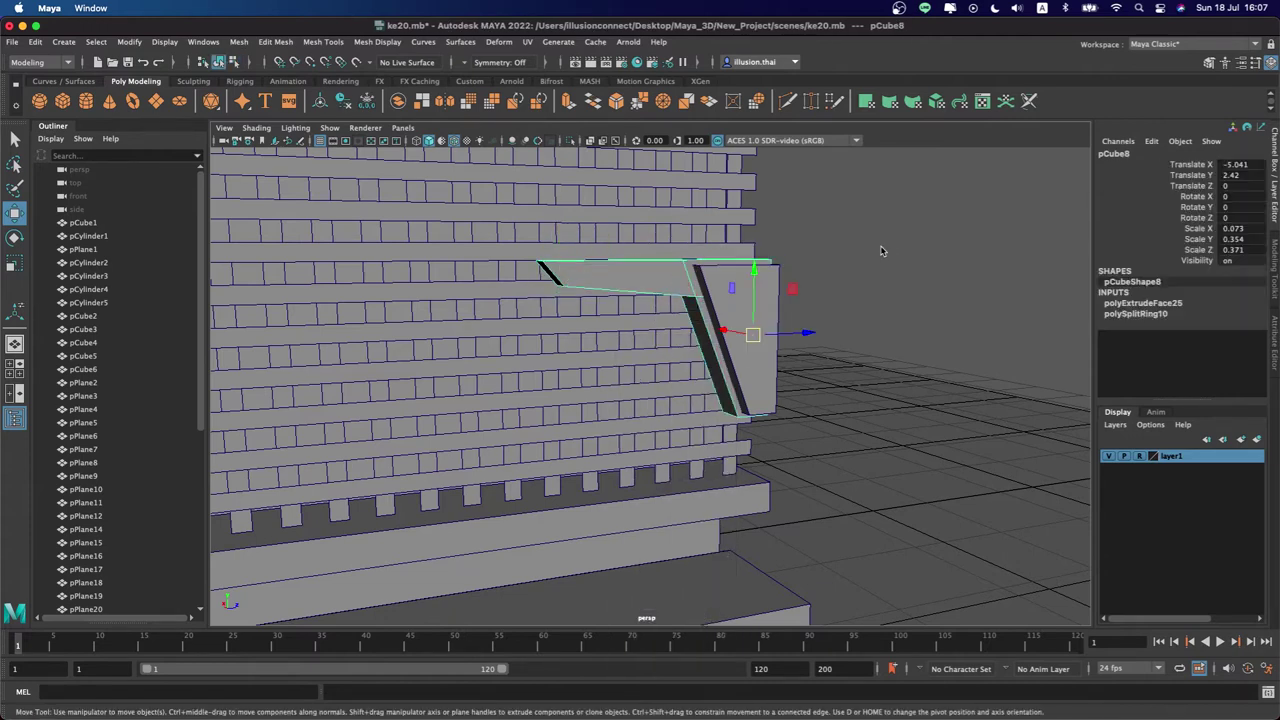
pyautogui.click(855, 279)
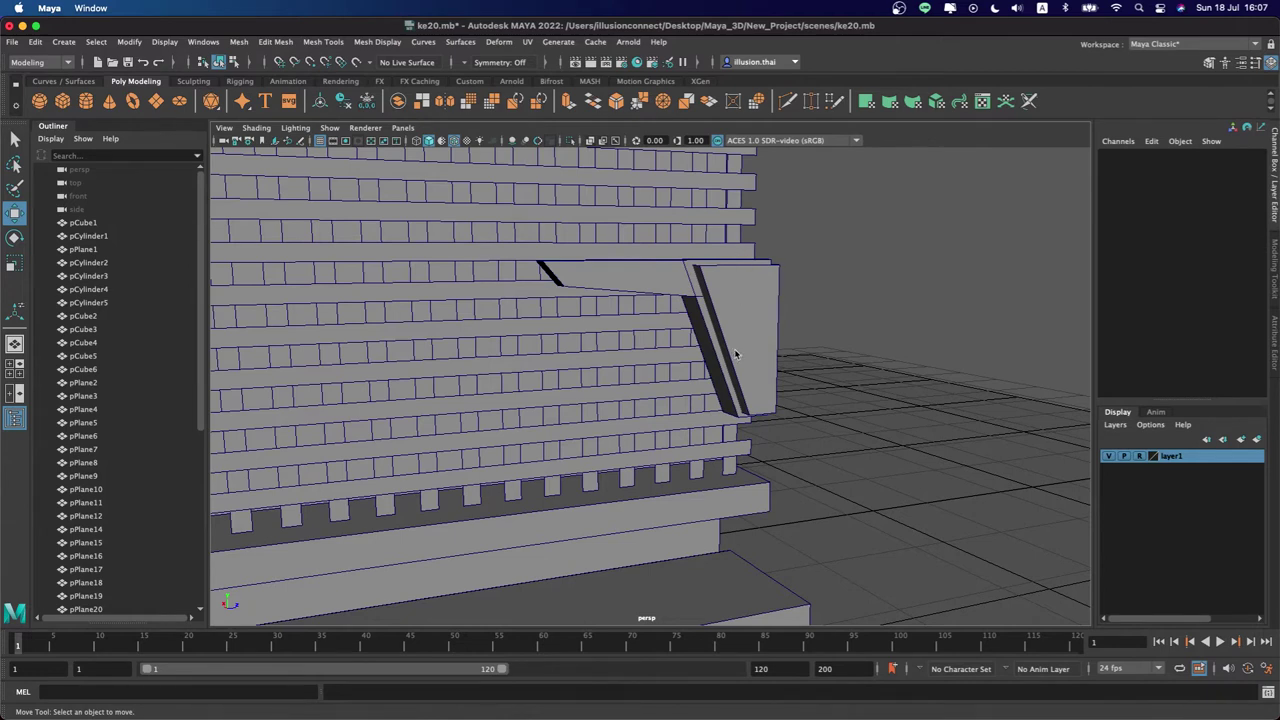
pyautogui.keyDown('alt'); pyautogui.moveTo(730, 364); pyautogui.dragTo(585, 356); pyautogui.keyUp('alt')
pyautogui.keyDown('alt'); pyautogui.moveTo(610, 300); pyautogui.dragTo(569, 269); pyautogui.keyUp('alt')
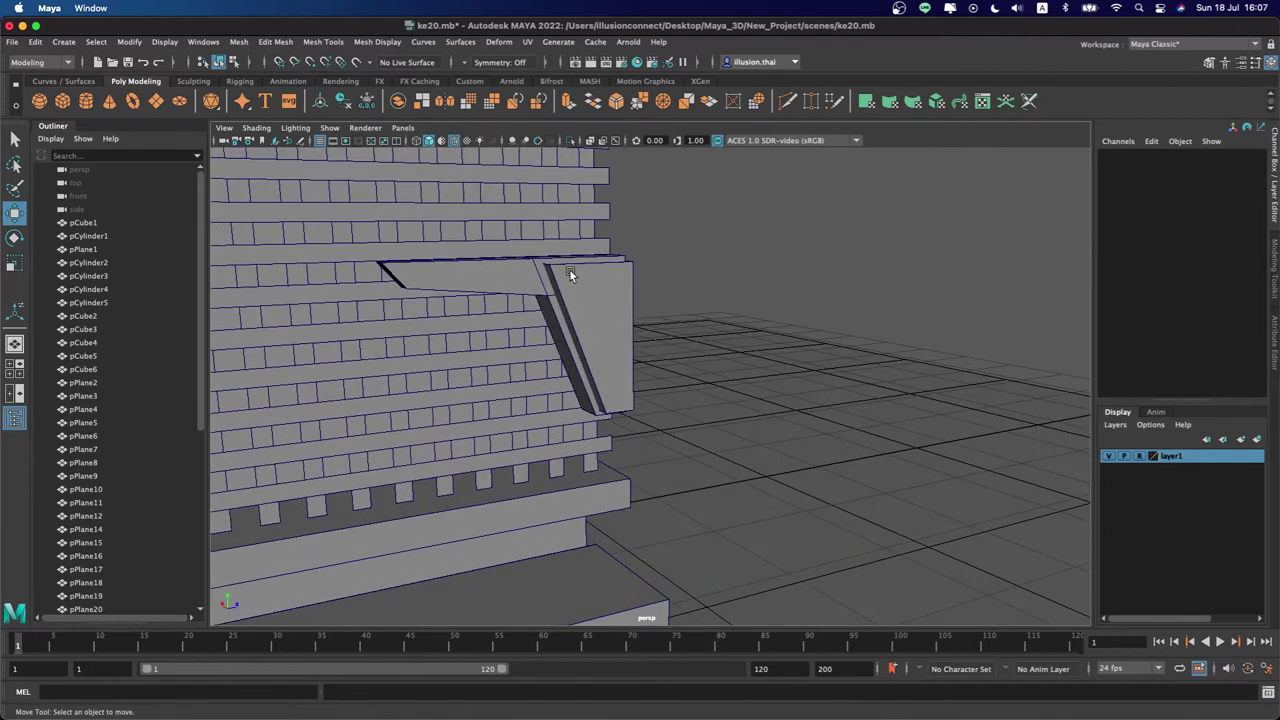
# Create a polygon torus and stand it upright with Rotate Z 90
pyautogui.click(132, 101)
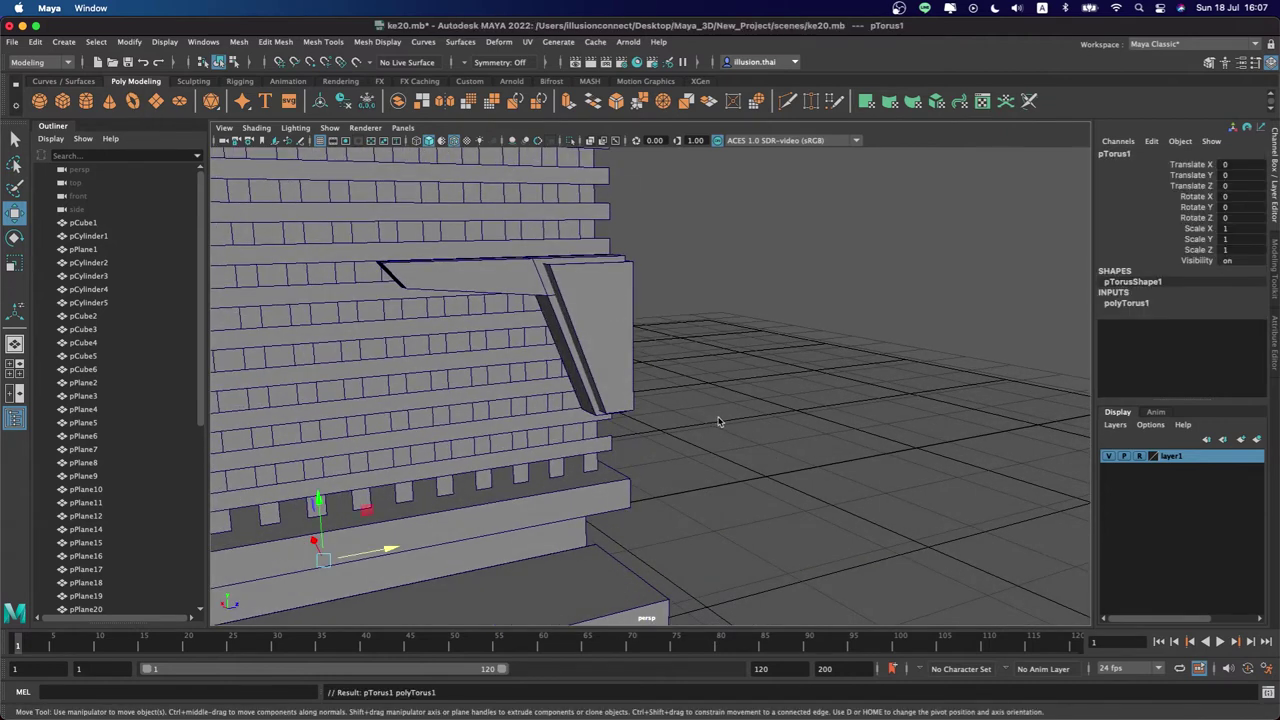
pyautogui.keyDown('alt'); pyautogui.moveTo(717, 423); pyautogui.dragTo(596, 402); pyautogui.keyUp('alt')
pyautogui.moveTo(614, 515)
pyautogui.keyDown('alt'); pyautogui.mouseDown()
pyautogui.moveTo(352, 527)
pyautogui.moveTo(607, 610)
pyautogui.moveTo(711, 550)
pyautogui.moveTo(642, 553)
pyautogui.moveTo(656, 295)
pyautogui.moveTo(797, 346)
pyautogui.mouseUp(); pyautogui.keyUp('alt')
pyautogui.press('e')
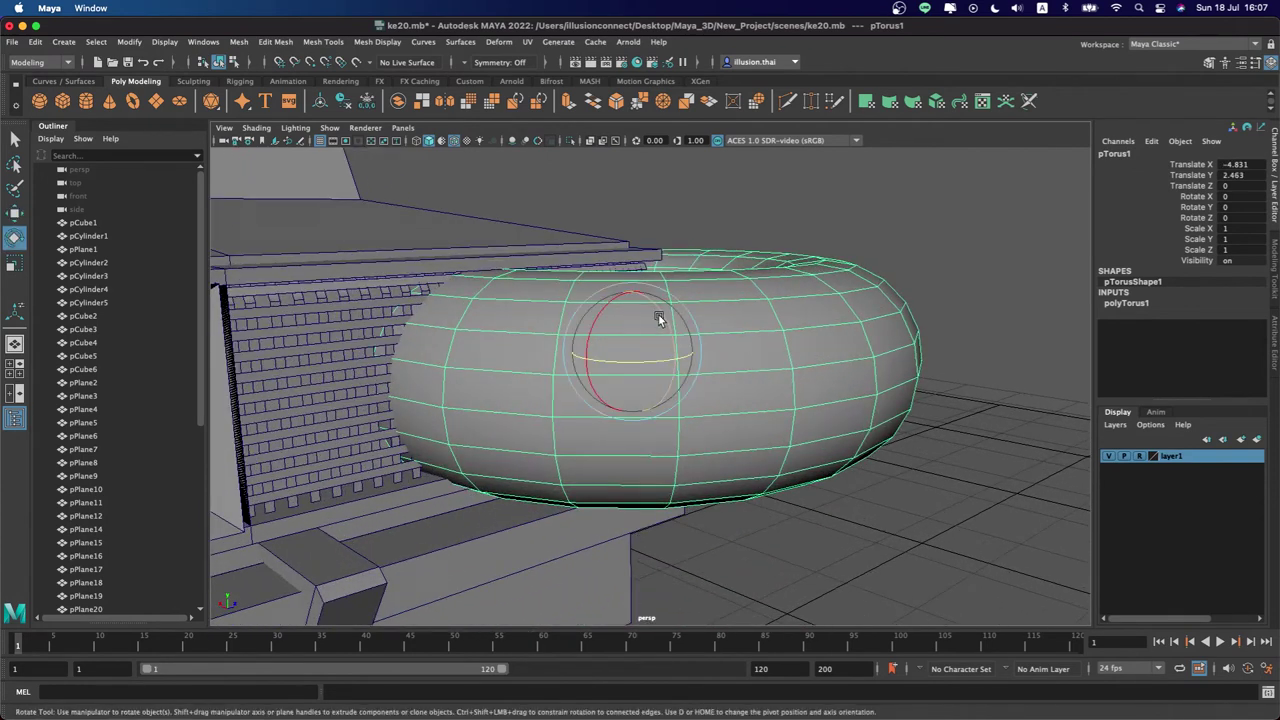
pyautogui.moveTo(659, 311); pyautogui.dragTo(700, 423)
pyautogui.click(1253, 219)
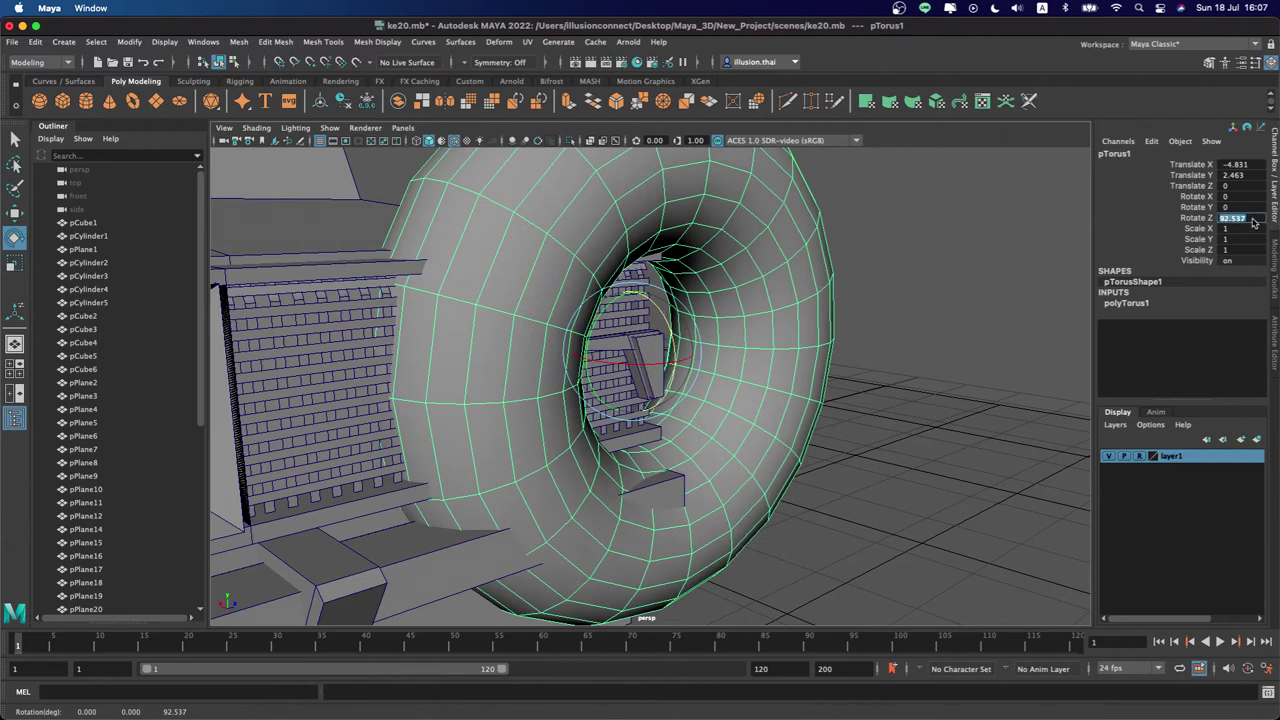
pyautogui.write('90')
pyautogui.press('Return')
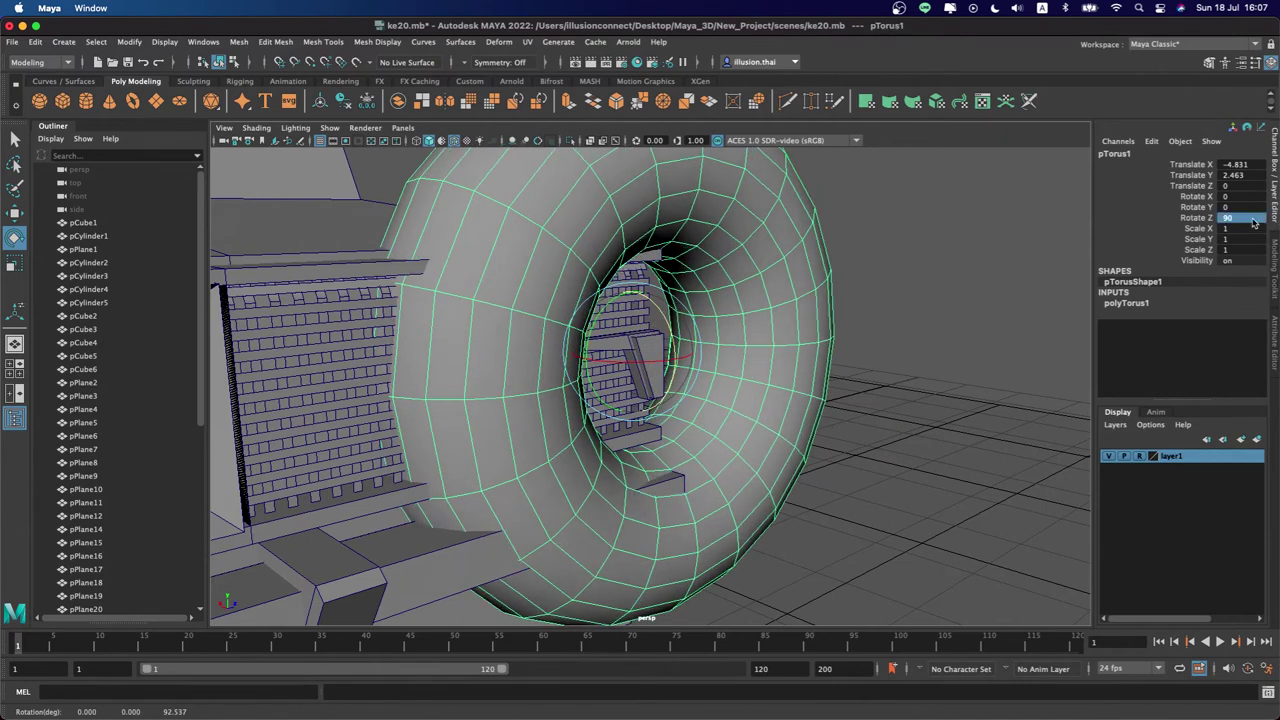
# Shrink the torus to about a fifth and raise it to the bracket
pyautogui.click(963, 265)
pyautogui.click(780, 286)
pyautogui.press('r')
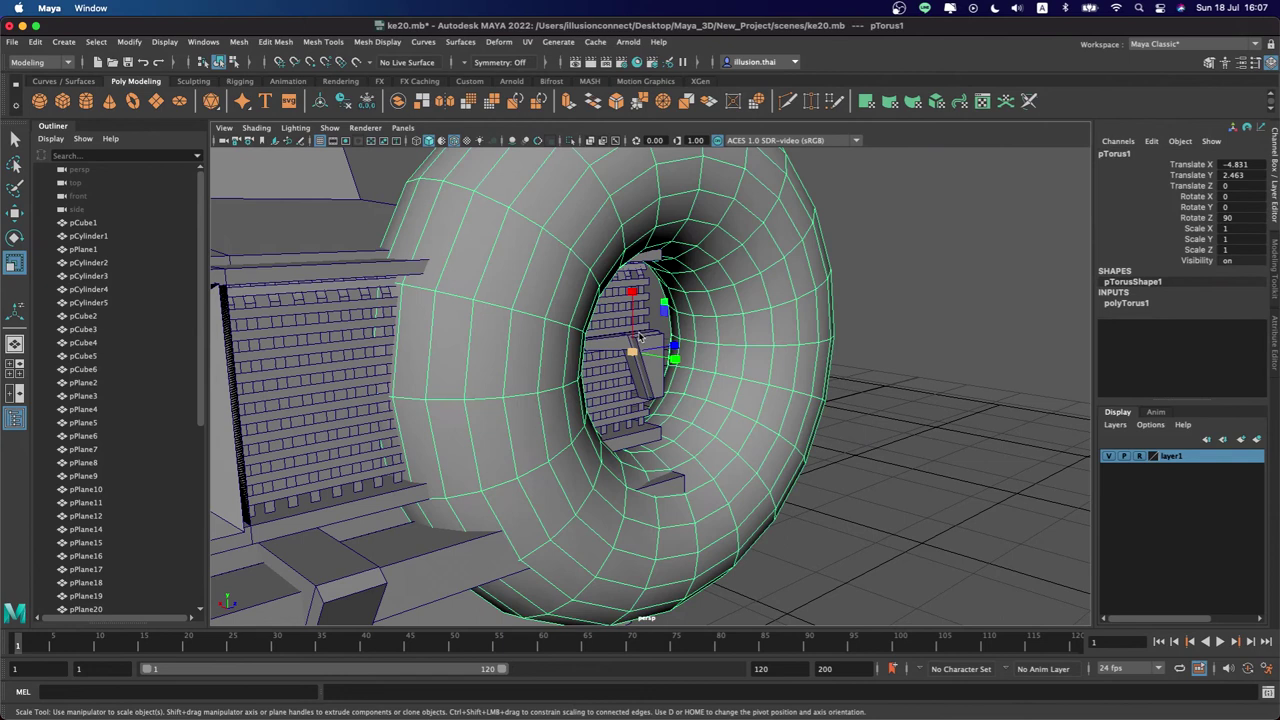
pyautogui.moveTo(633, 355); pyautogui.dragTo(309, 314)
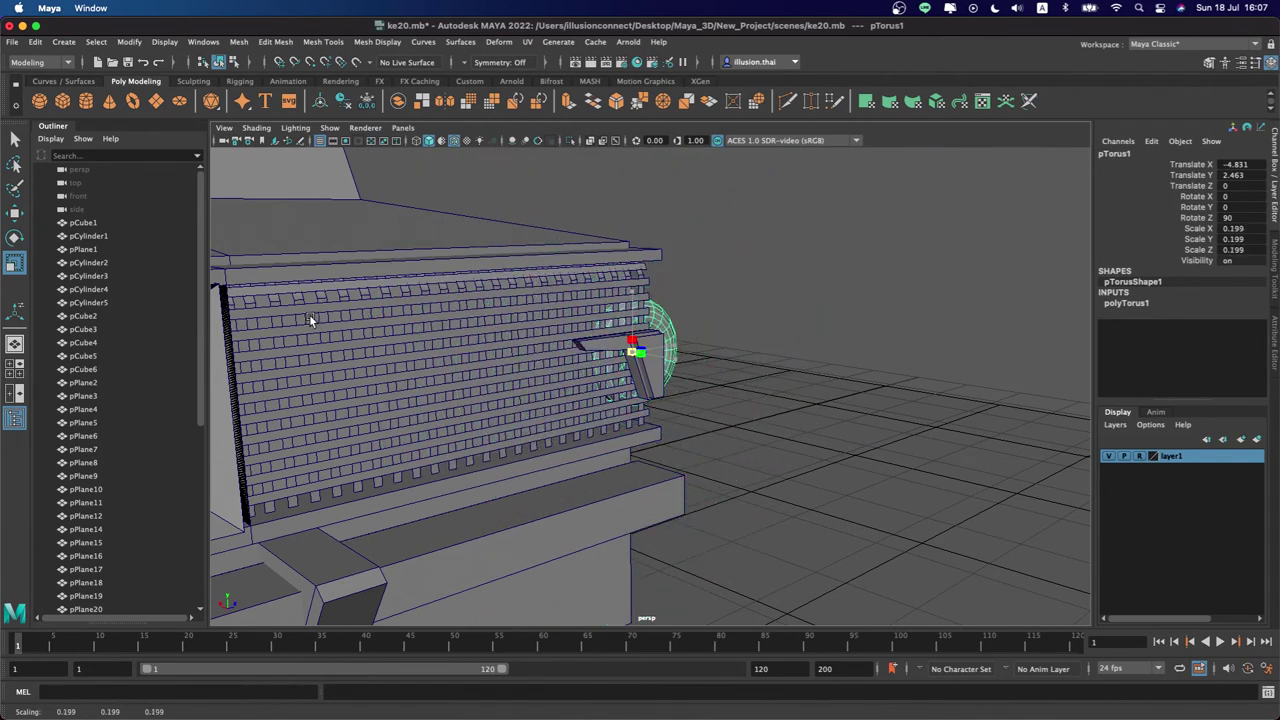
pyautogui.press('w')
pyautogui.moveTo(631, 313)
pyautogui.mouseDown()
pyautogui.moveTo(622, 303)
pyautogui.moveTo(645, 310)
pyautogui.mouseUp()
# Set the torus Section Radius to 0.4 and shrink it further
pyautogui.click(1152, 304)
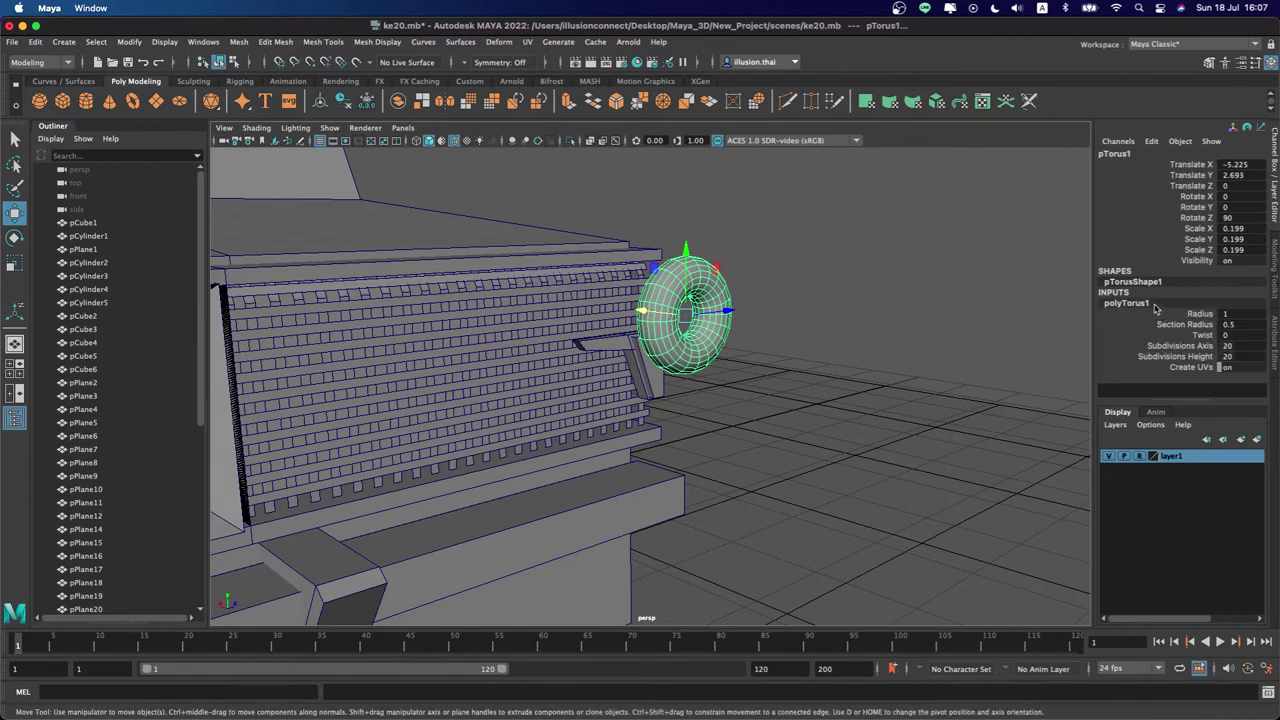
pyautogui.click(1203, 327)
pyautogui.moveTo(908, 334); pyautogui.dragTo(900, 334, button='middle')
pyautogui.moveTo(798, 318)
pyautogui.keyDown('alt'); pyautogui.mouseDown()
pyautogui.moveTo(704, 310)
pyautogui.moveTo(792, 322)
pyautogui.mouseUp(); pyautogui.keyUp('alt')
pyautogui.press('r')
pyautogui.moveTo(658, 318)
pyautogui.mouseDown()
pyautogui.moveTo(602, 318)
pyautogui.moveTo(628, 318)
pyautogui.mouseUp()
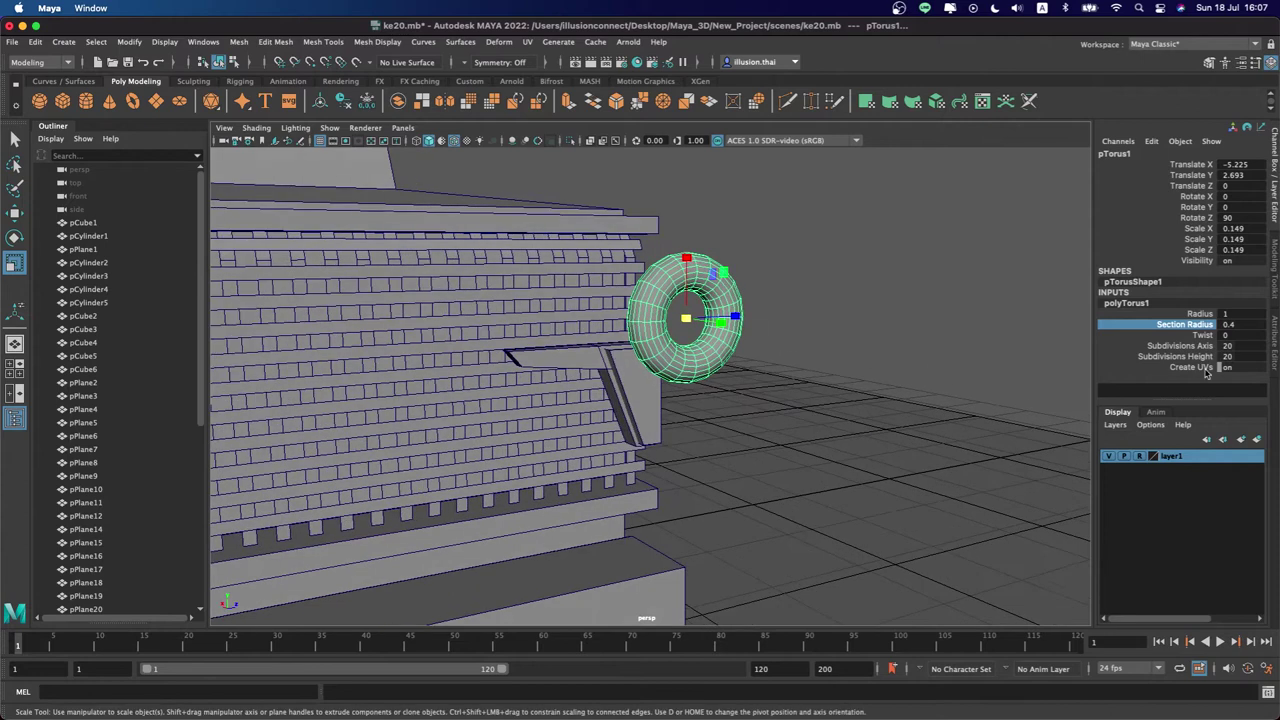
# Set the torus to 15 axis and 4 height subdivisions
pyautogui.click(1200, 356)
pyautogui.click(1160, 345)
pyautogui.moveTo(903, 348); pyautogui.dragTo(925, 358, button='middle')
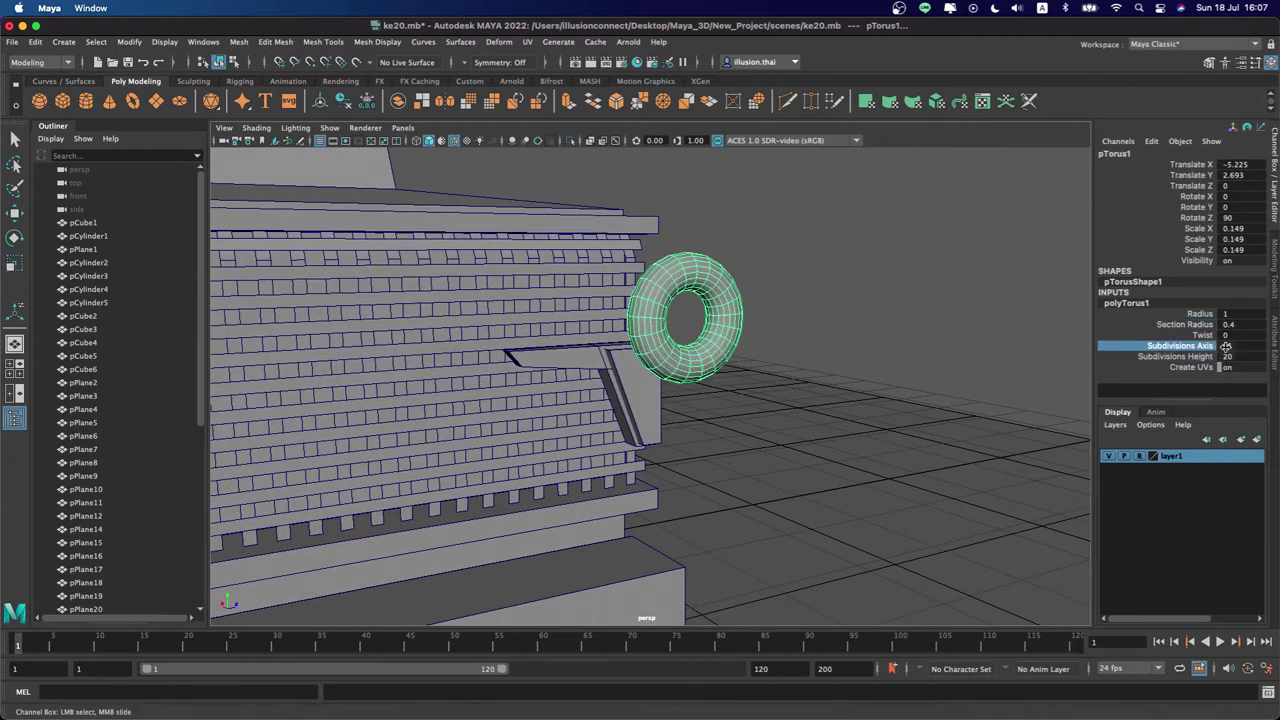
pyautogui.doubleClick(1239, 345)
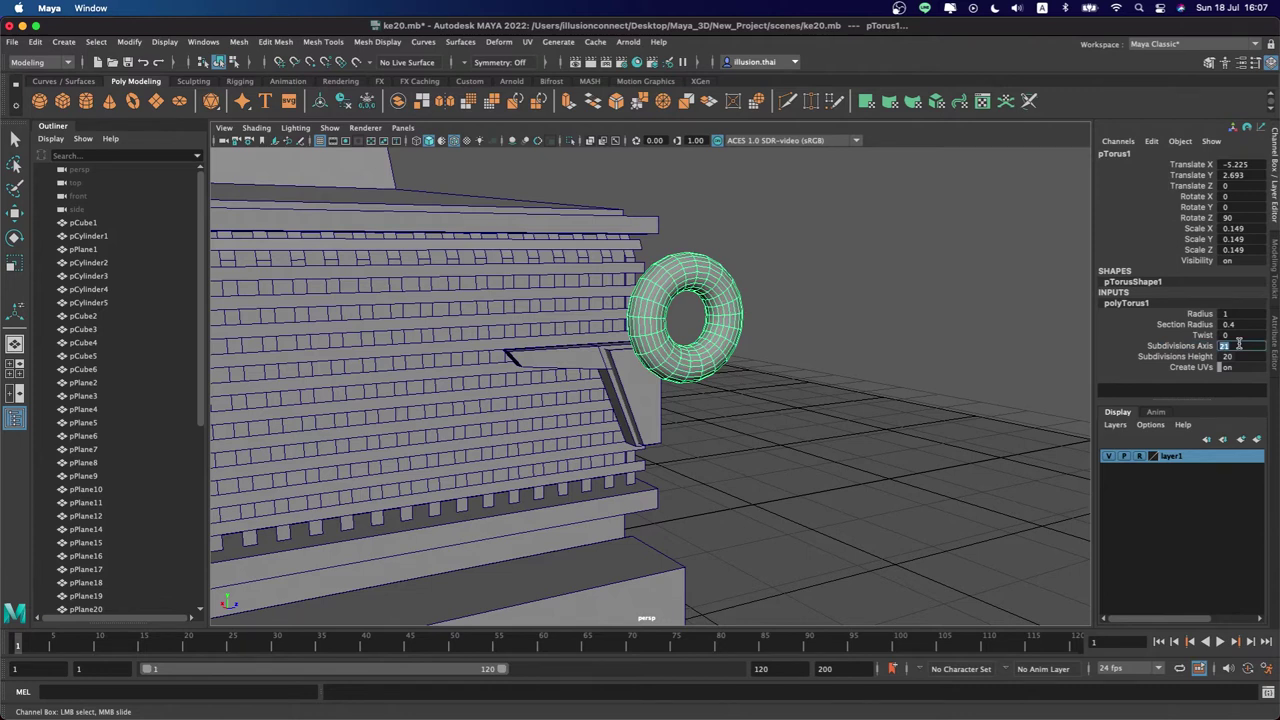
pyautogui.write('15')
pyautogui.press('Return')
pyautogui.doubleClick(1237, 355)
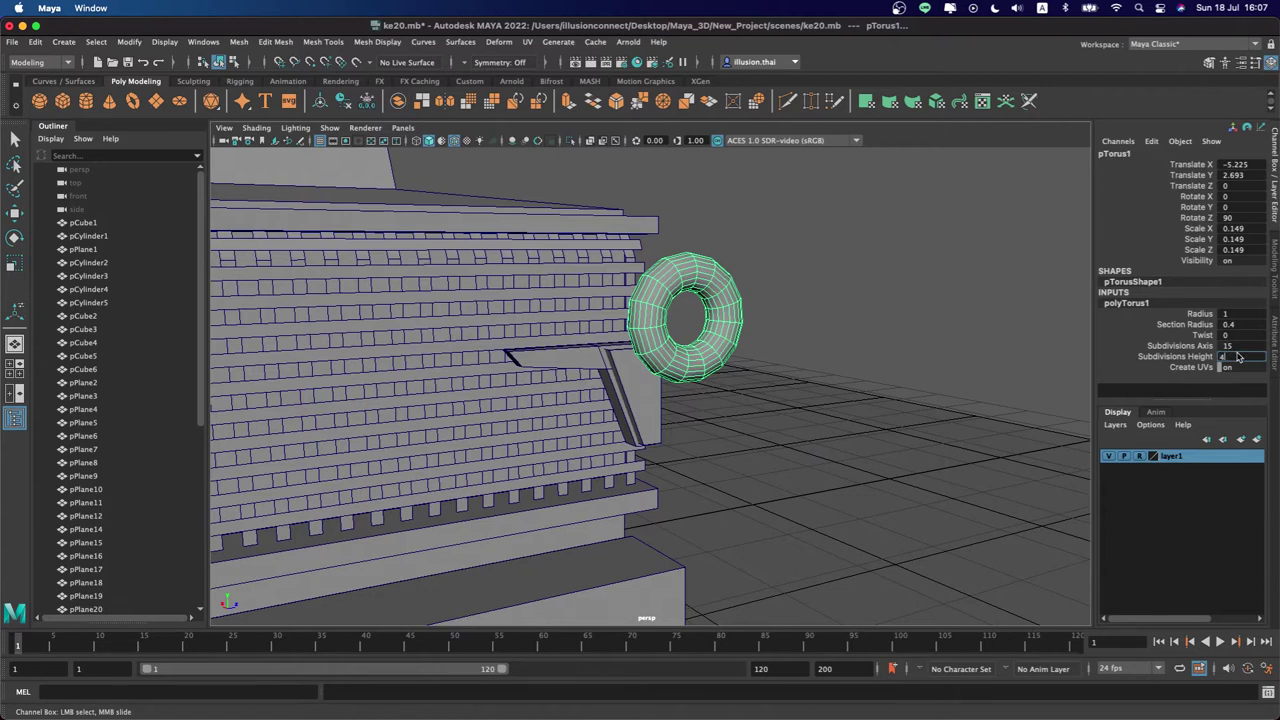
pyautogui.press('Return')
# Give the torus a Twist of 45
pyautogui.click(1197, 336)
pyautogui.moveTo(919, 293); pyautogui.dragTo(949, 306, button='middle')
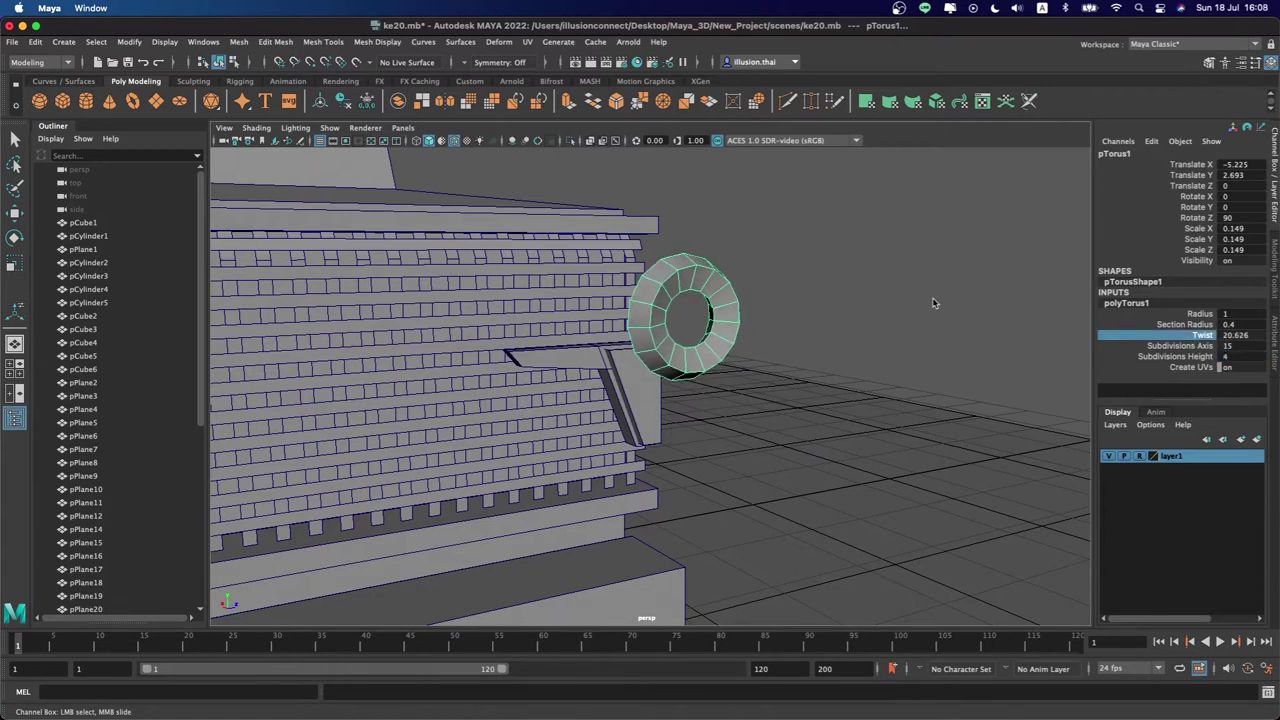
pyautogui.doubleClick(1240, 334)
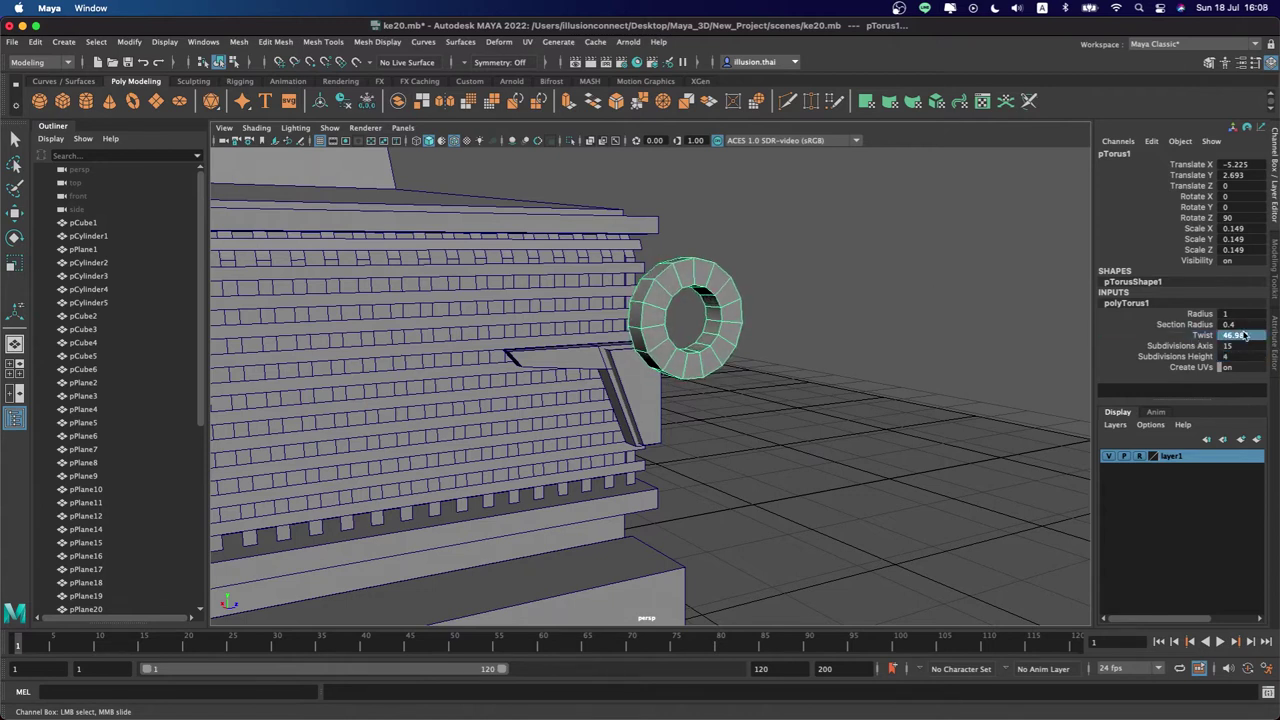
pyautogui.write('45')
pyautogui.press('Return')
# Flatten the torus along X to Scale X 0.088
pyautogui.moveTo(758, 312)
pyautogui.keyDown('alt'); pyautogui.mouseDown()
pyautogui.moveTo(669, 289)
pyautogui.moveTo(730, 323)
pyautogui.mouseUp(); pyautogui.keyUp('alt')
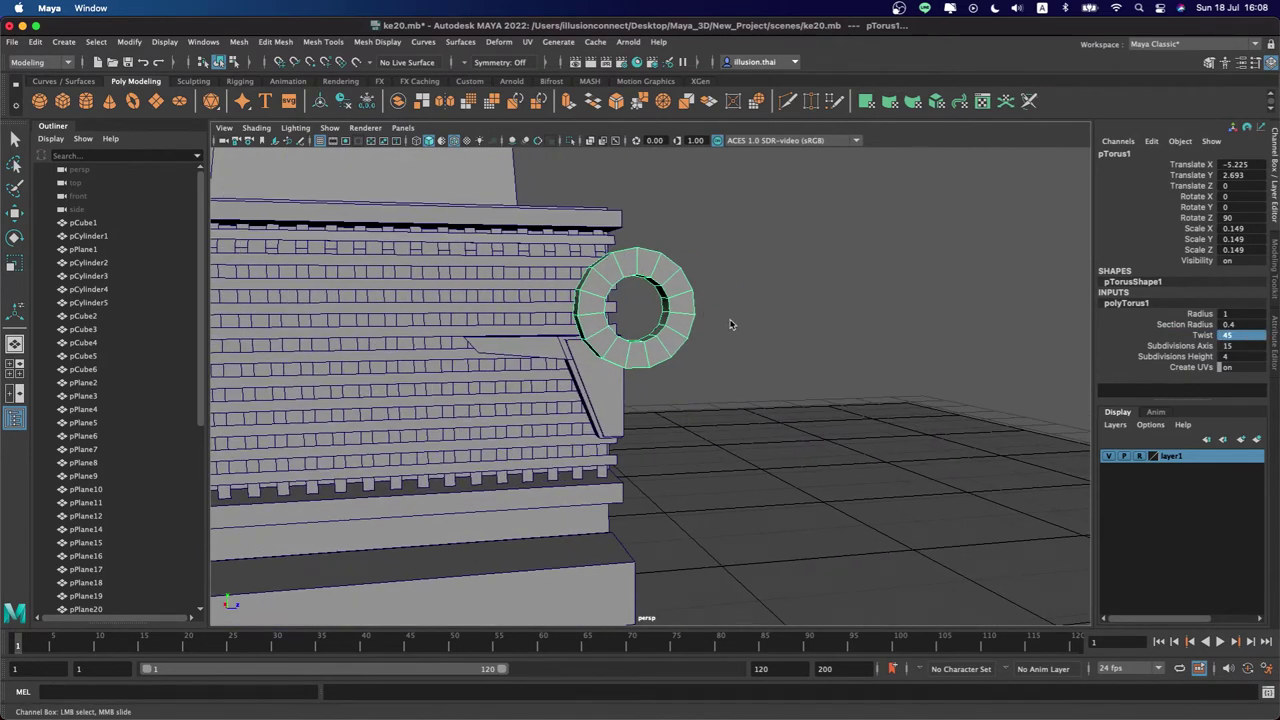
pyautogui.click(730, 323)
pyautogui.press('r')
pyautogui.click(672, 318)
pyautogui.moveTo(643, 260); pyautogui.dragTo(639, 268)
# Nudge the flattened torus closer to the bracket
pyautogui.press('w')
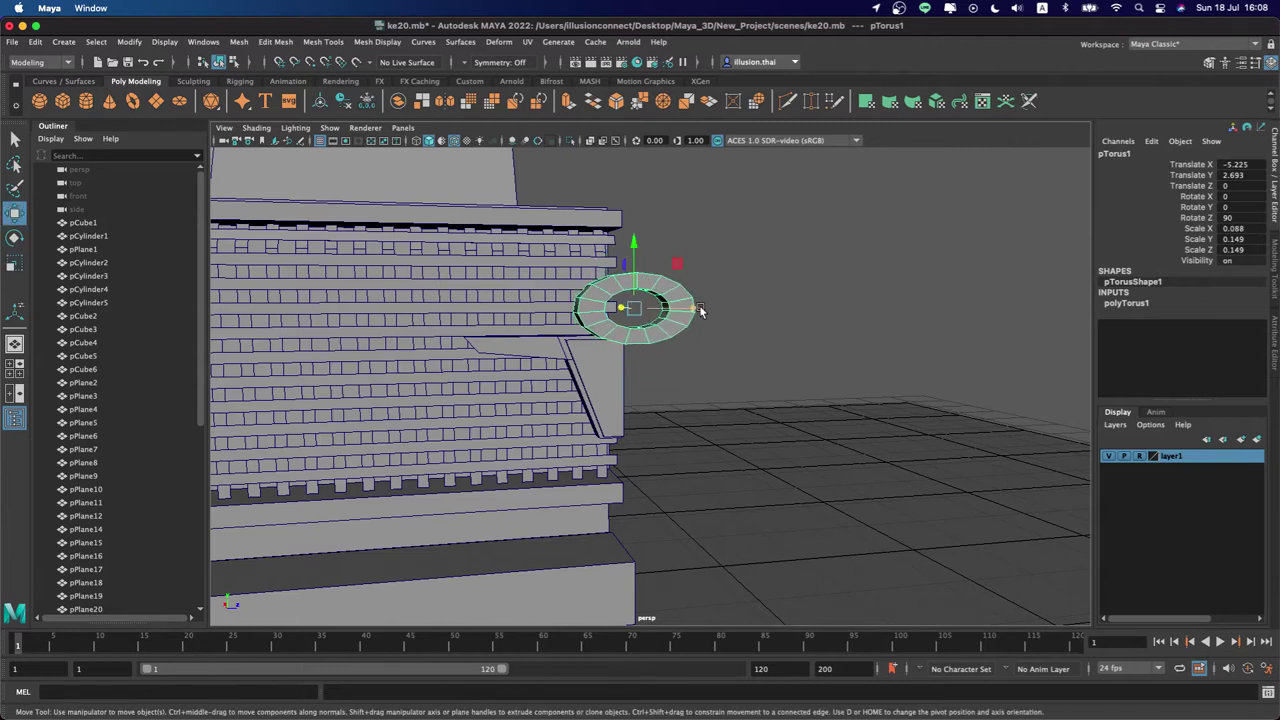
pyautogui.moveTo(700, 311)
pyautogui.keyDown('alt'); pyautogui.mouseDown()
pyautogui.moveTo(637, 331)
pyautogui.moveTo(631, 390)
pyautogui.moveTo(705, 298)
pyautogui.mouseUp(); pyautogui.keyUp('alt')
pyautogui.moveTo(690, 237)
pyautogui.mouseDown()
pyautogui.moveTo(700, 335)
pyautogui.moveTo(613, 334)
pyautogui.moveTo(616, 258)
pyautogui.mouseUp()
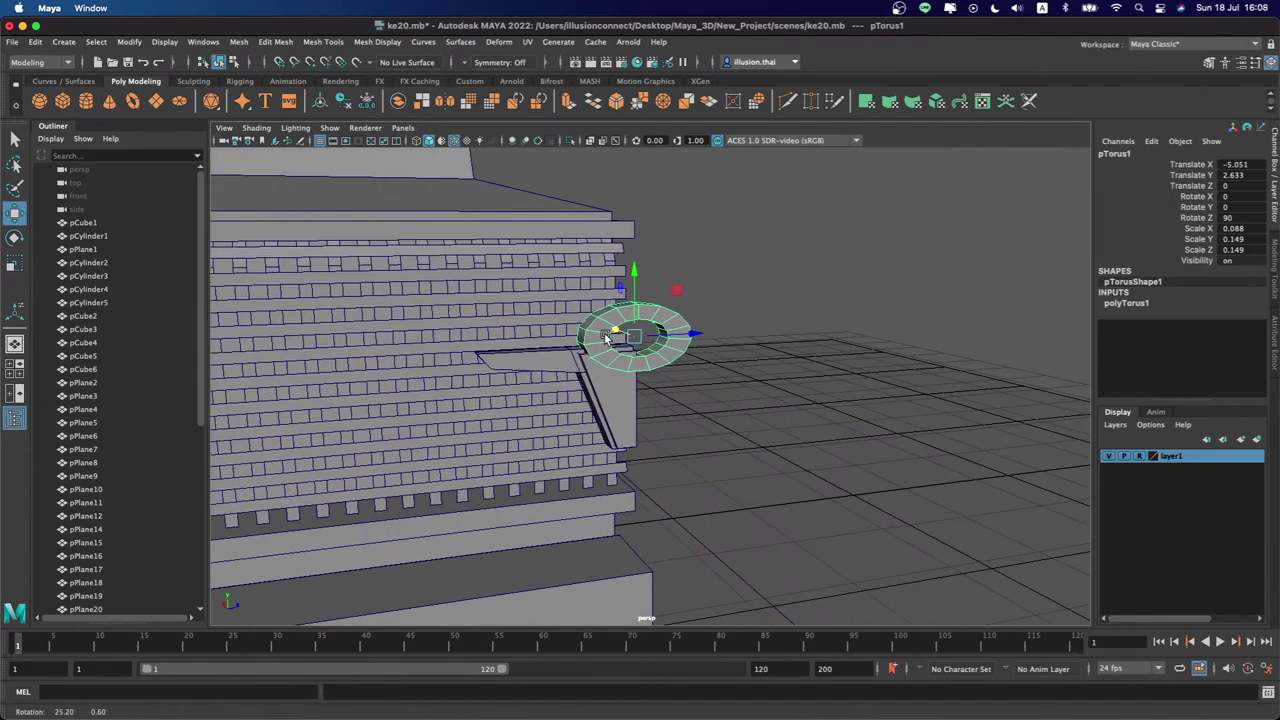
pyautogui.keyDown('alt'); pyautogui.moveTo(616, 258); pyautogui.dragTo(749, 347, button='right'); pyautogui.keyUp('alt')
pyautogui.keyDown('alt'); pyautogui.moveTo(749, 347); pyautogui.dragTo(698, 338); pyautogui.keyUp('alt')
# Cut away two adjacent torus faces to open a C-shaped gap
pyautogui.press('q')
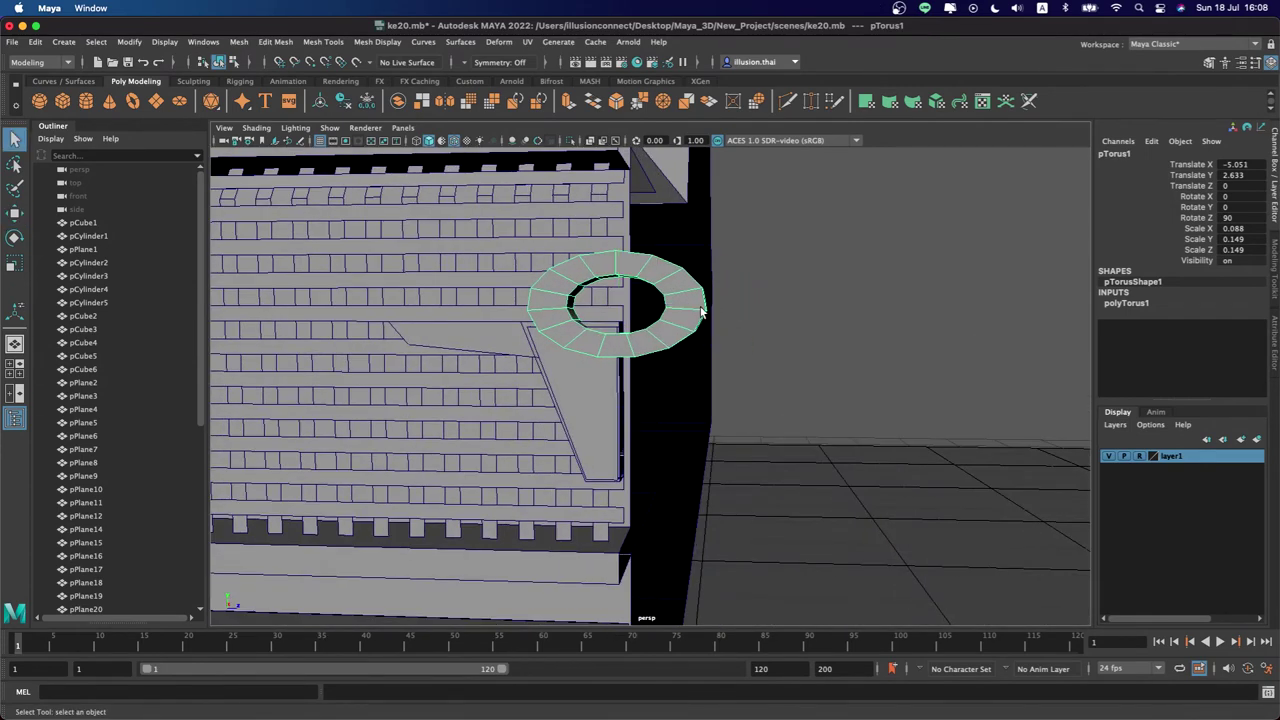
pyautogui.rightClick(699, 305)
pyautogui.click(699, 335)
pyautogui.click(688, 300)
pyautogui.keyDown('alt'); pyautogui.moveTo(688, 300); pyautogui.dragTo(597, 317); pyautogui.keyUp('alt')
pyautogui.click(605, 326)
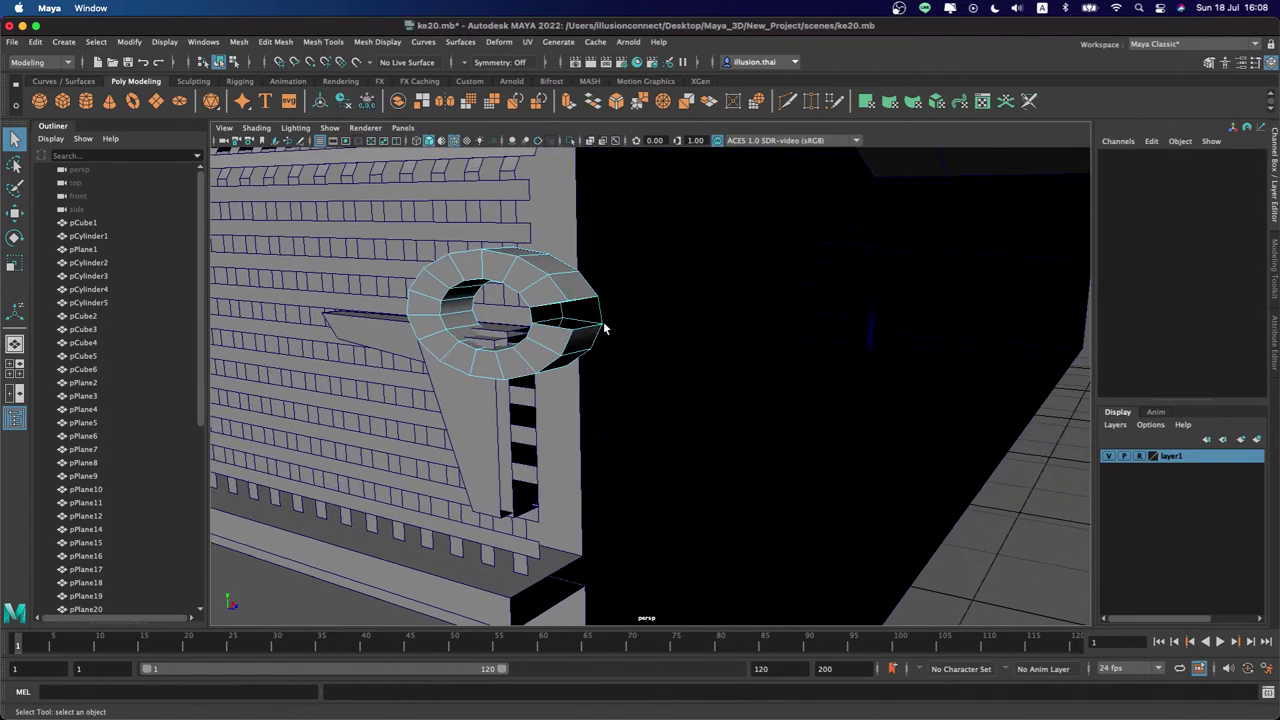
pyautogui.click(560, 316)
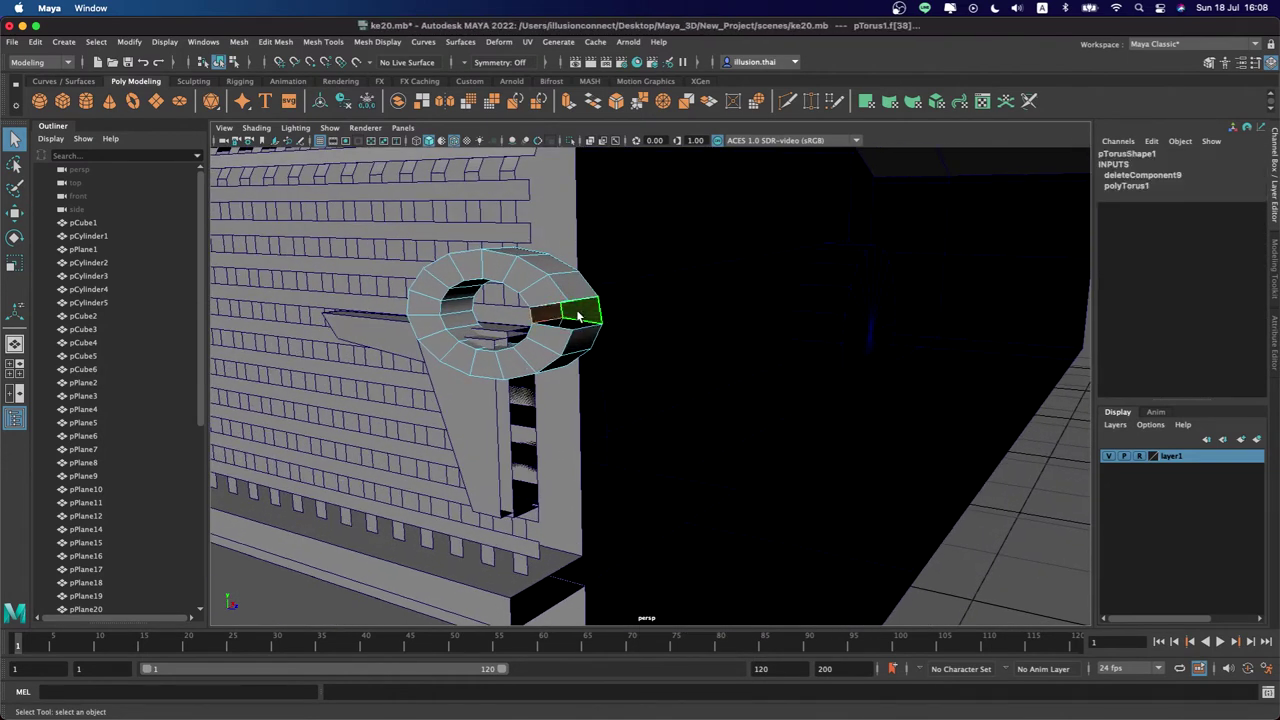
pyautogui.click(577, 316)
pyautogui.moveTo(565, 300)
pyautogui.mouseDown(button='right')
pyautogui.moveTo(582, 287)
pyautogui.moveTo(545, 290)
pyautogui.mouseUp(button='right')
pyautogui.moveTo(545, 300)
pyautogui.keyDown('alt'); pyautogui.mouseDown()
pyautogui.moveTo(640, 307)
pyautogui.moveTo(694, 291)
pyautogui.moveTo(677, 286)
pyautogui.mouseUp(); pyautogui.keyUp('alt')
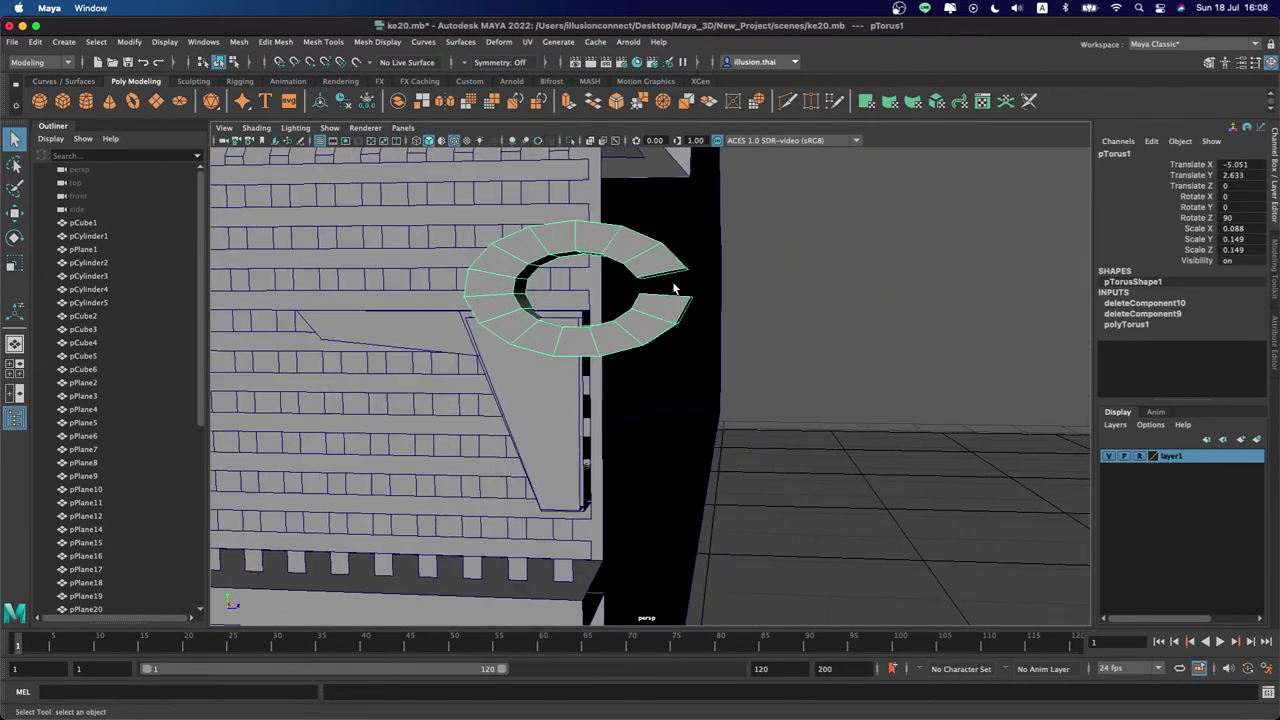
# Cap the ring's open ends with Mesh > Fill Hole
pyautogui.click(240, 42)
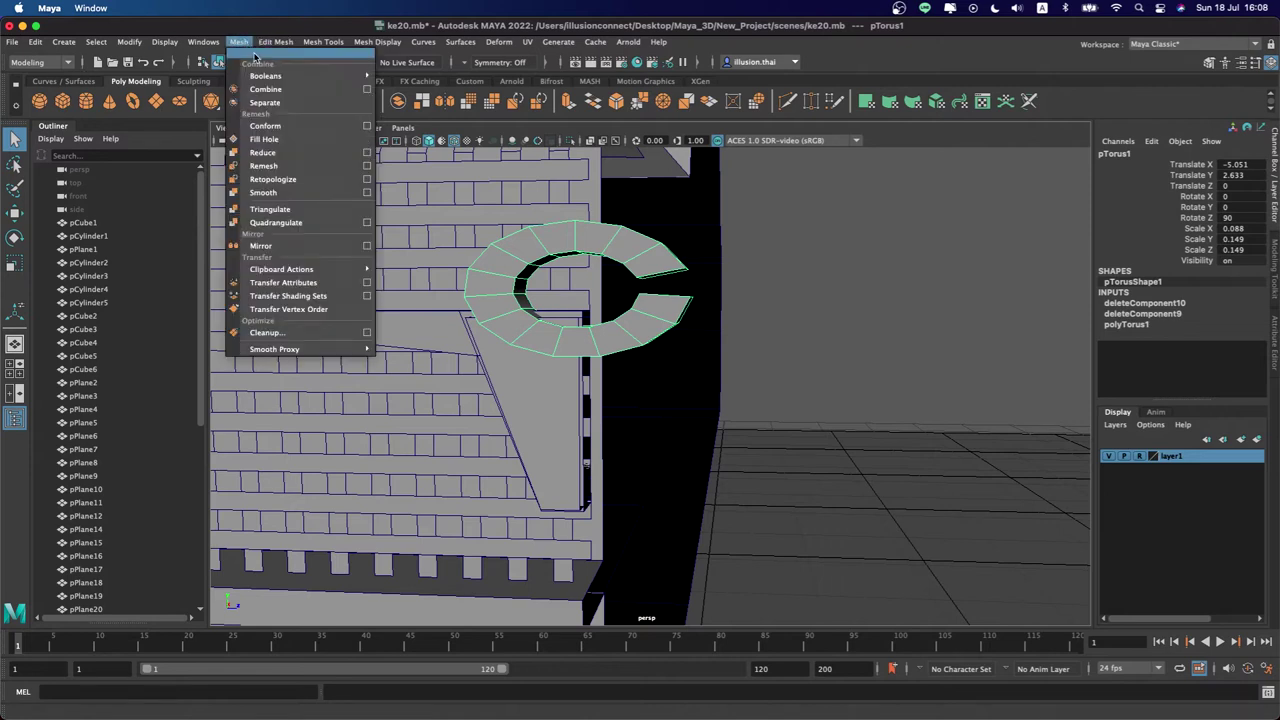
pyautogui.click(263, 139)
pyautogui.click(891, 330)
pyautogui.moveTo(712, 314)
pyautogui.keyDown('alt'); pyautogui.mouseDown()
pyautogui.moveTo(733, 312)
pyautogui.moveTo(732, 279)
pyautogui.mouseUp(); pyautogui.keyUp('alt')
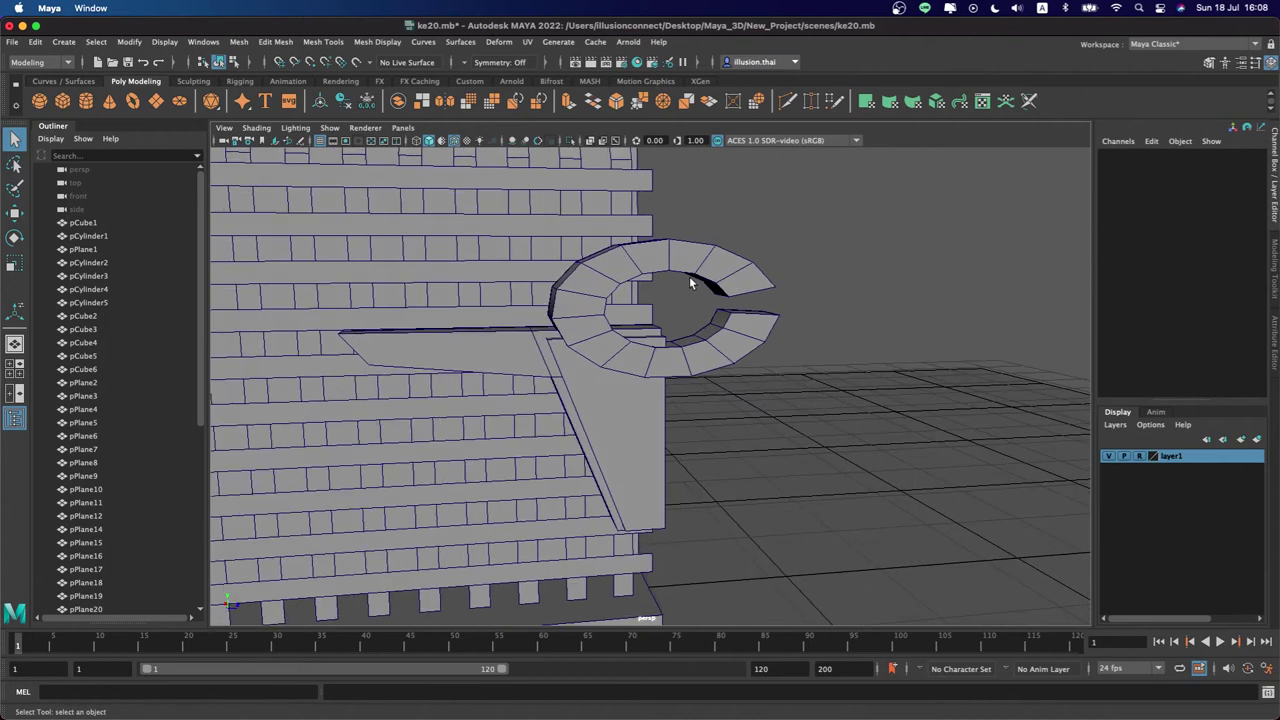
# Create a polygon cylinder, move it up near the grille, and set Rotate Z to 90
pyautogui.click(88, 105)
pyautogui.keyDown('alt'); pyautogui.moveTo(704, 456); pyautogui.dragTo(658, 468); pyautogui.keyUp('alt')
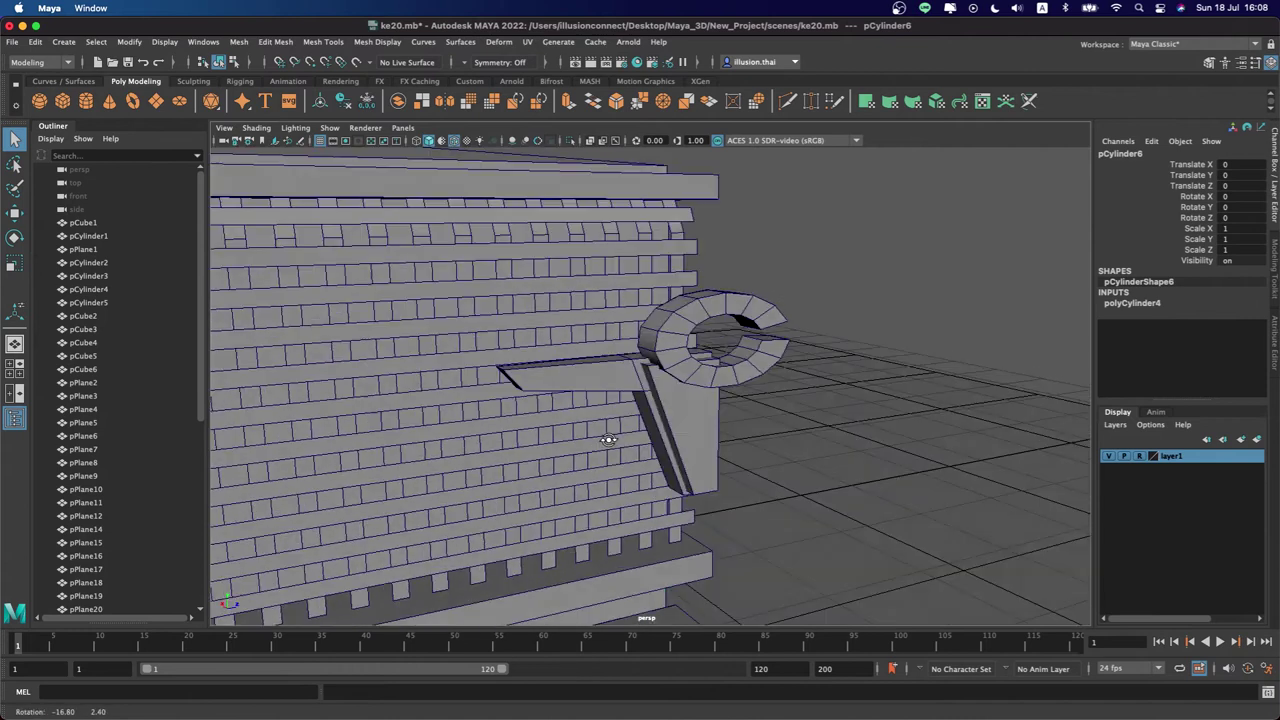
pyautogui.press('w')
pyautogui.keyDown('alt'); pyautogui.moveTo(847, 531); pyautogui.dragTo(782, 410); pyautogui.keyUp('alt')
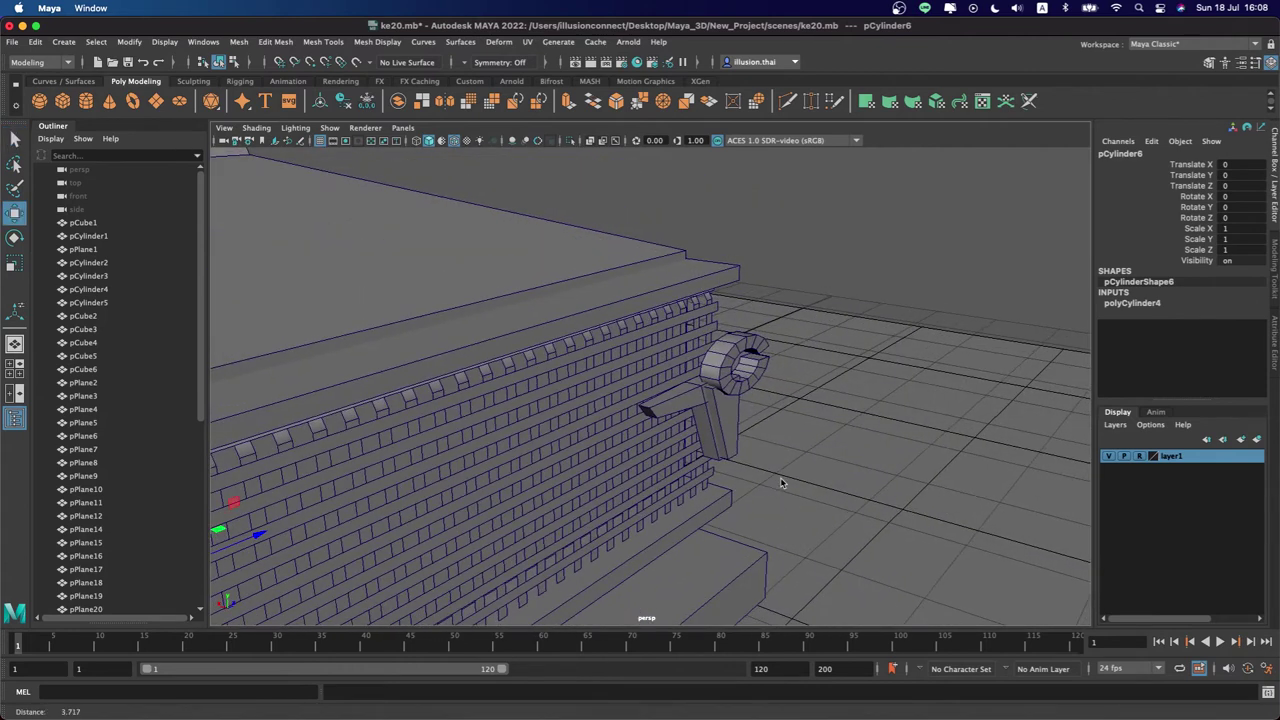
pyautogui.moveTo(757, 340); pyautogui.dragTo(763, 333, button='middle')
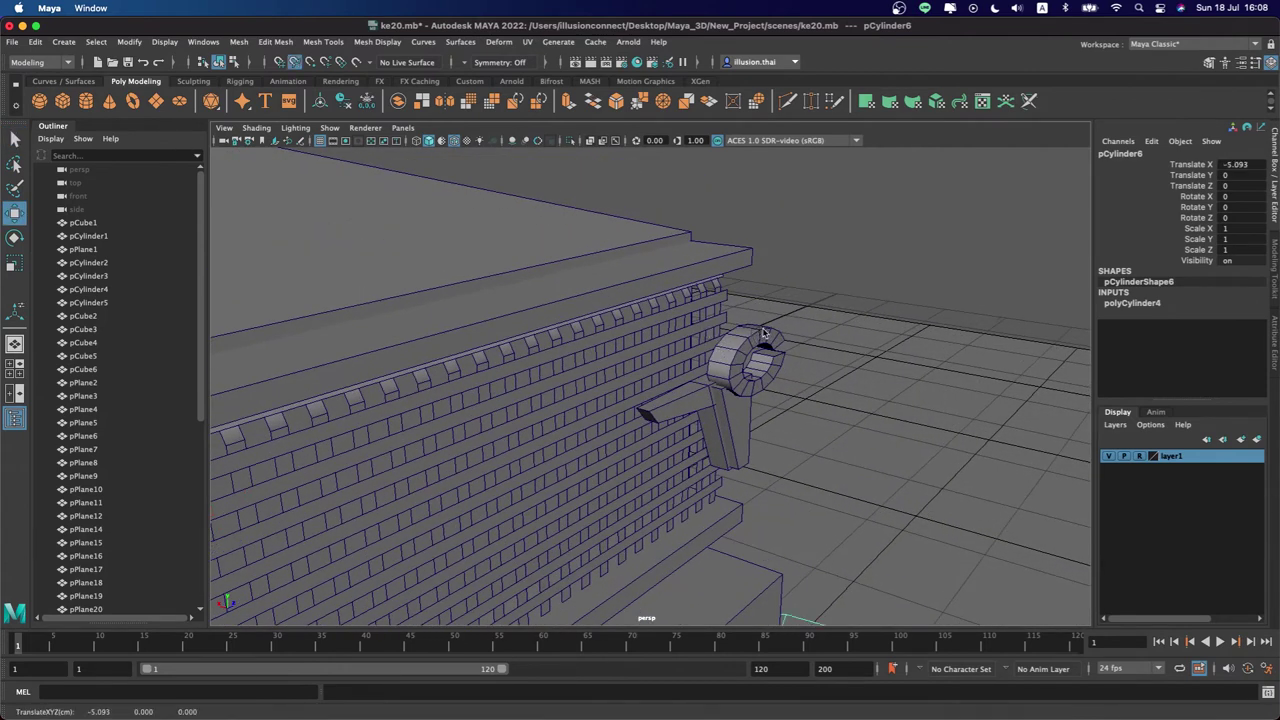
pyautogui.scroll(-3, 890, 615)
pyautogui.scroll(-5, 763, 553)
pyautogui.moveTo(686, 540)
pyautogui.mouseDown()
pyautogui.moveTo(697, 405)
pyautogui.moveTo(771, 476)
pyautogui.mouseUp()
pyautogui.press('e')
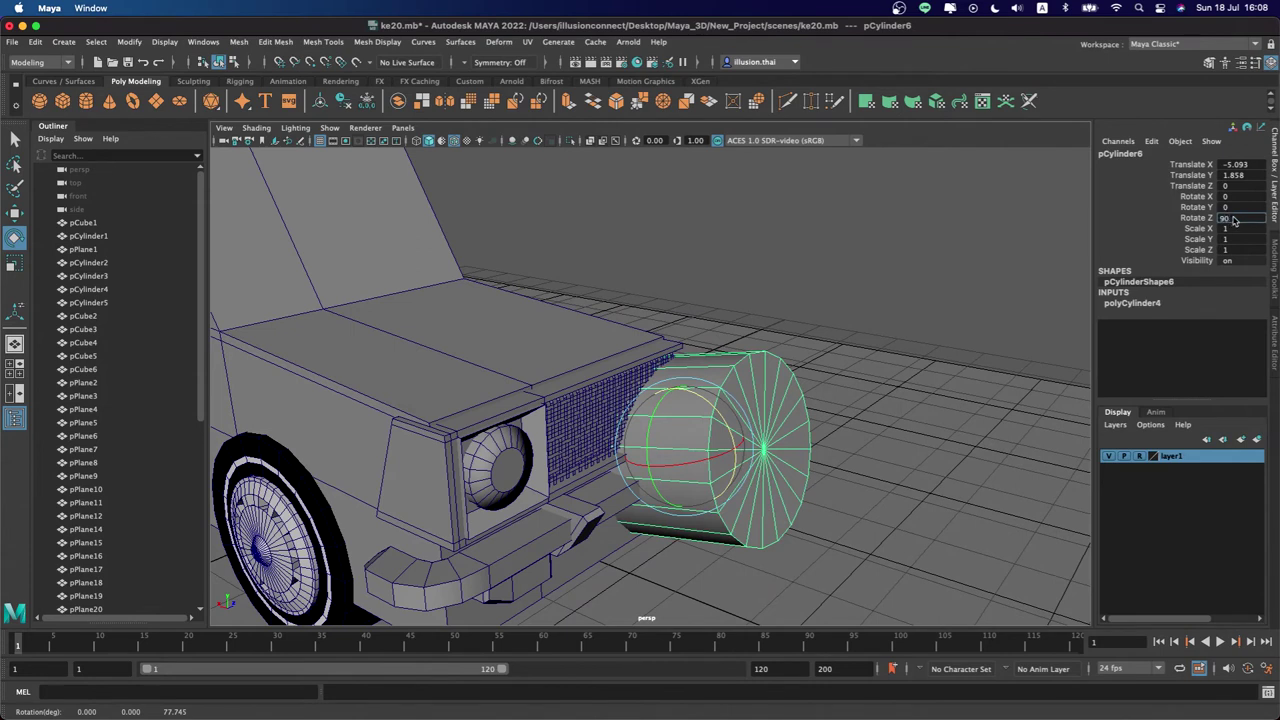
pyautogui.press('Return')
# Shrink the cylinder to a tiny piece and raise it toward the C-shaped ring
pyautogui.scroll(3, 760, 420)
pyautogui.press('r')
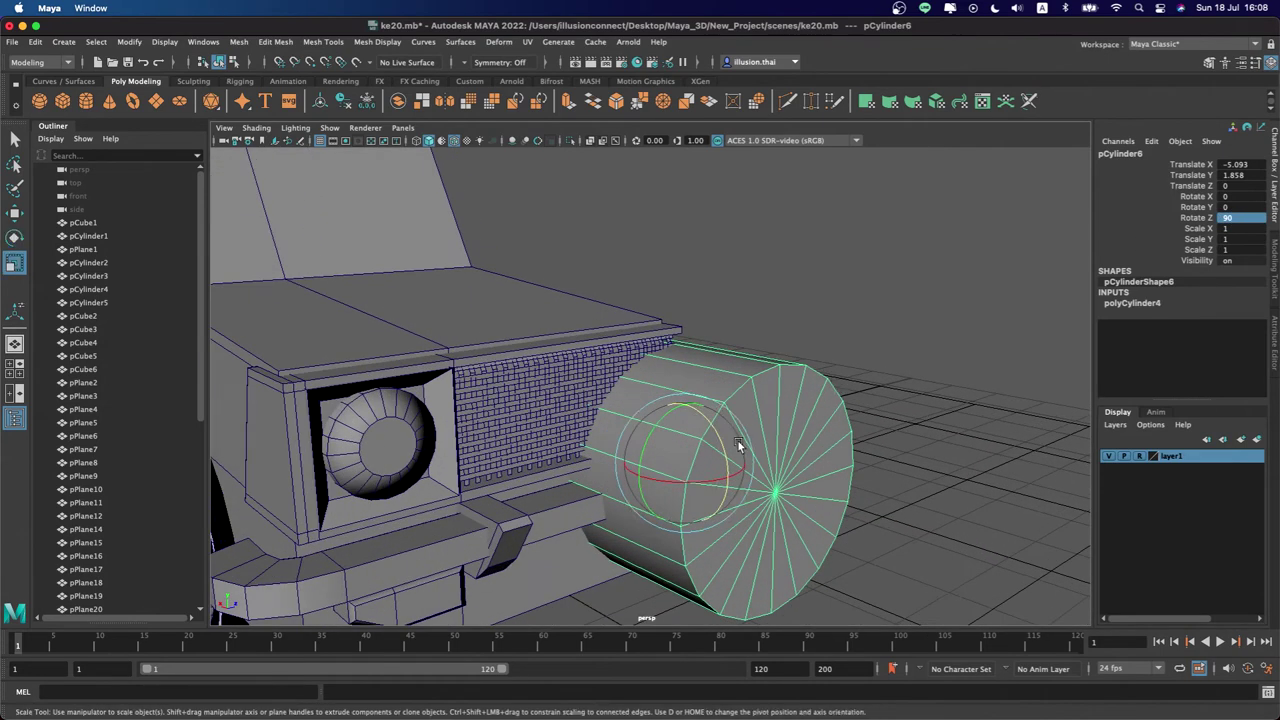
pyautogui.moveTo(700, 443); pyautogui.dragTo(515, 407)
pyautogui.press('w')
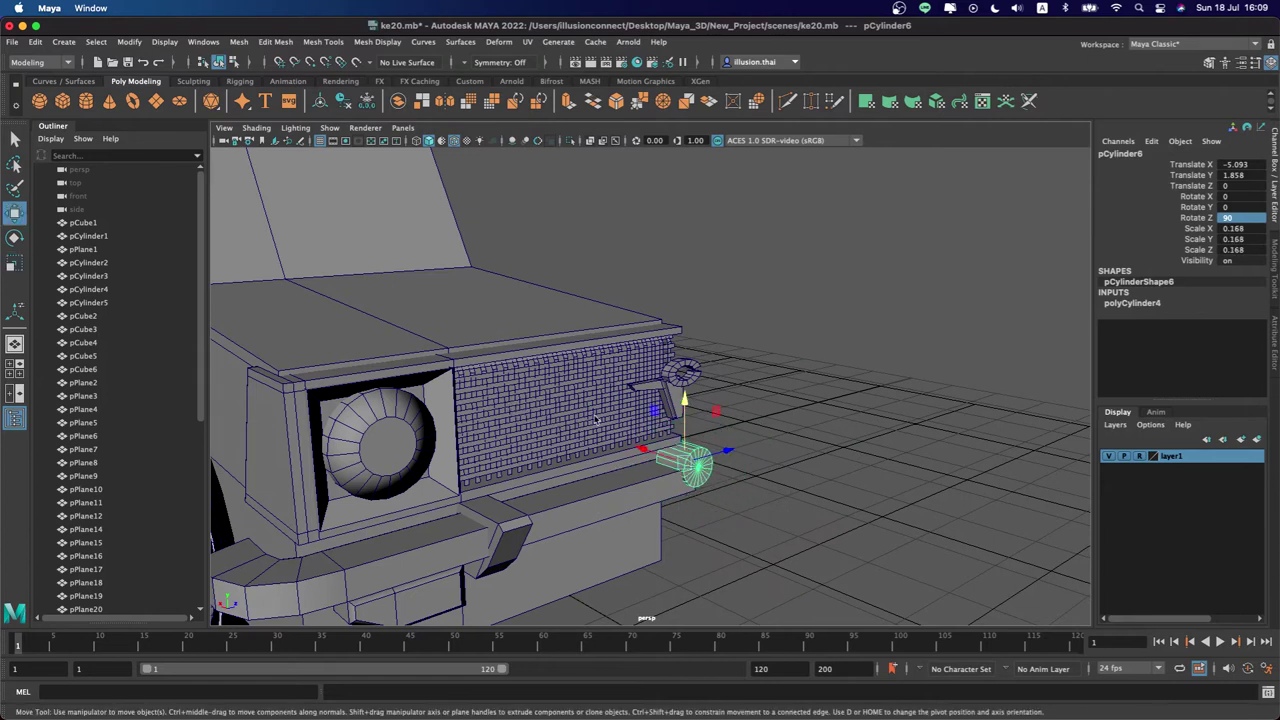
pyautogui.moveTo(678, 405); pyautogui.dragTo(678, 336)
pyautogui.scroll(2, 680, 370)
pyautogui.scroll(2, 660, 360)
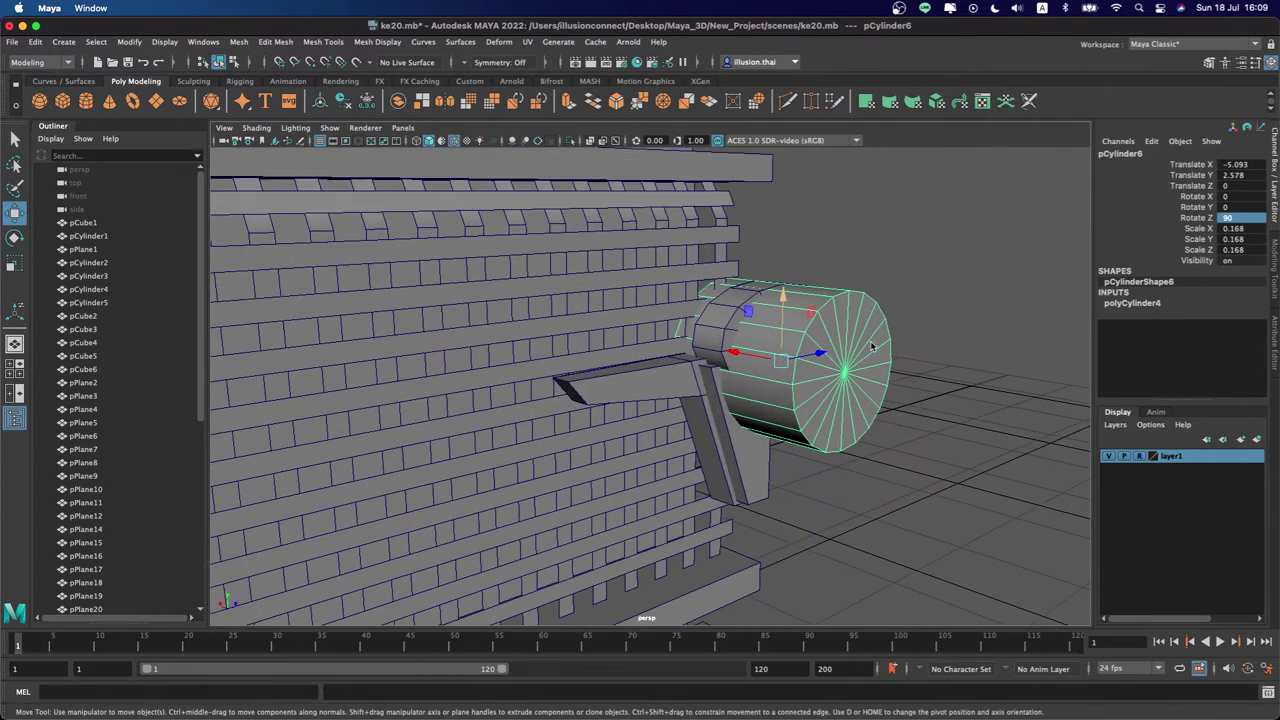
pyautogui.scroll(2, 610, 345)
pyautogui.moveTo(596, 326); pyautogui.dragTo(586, 256)
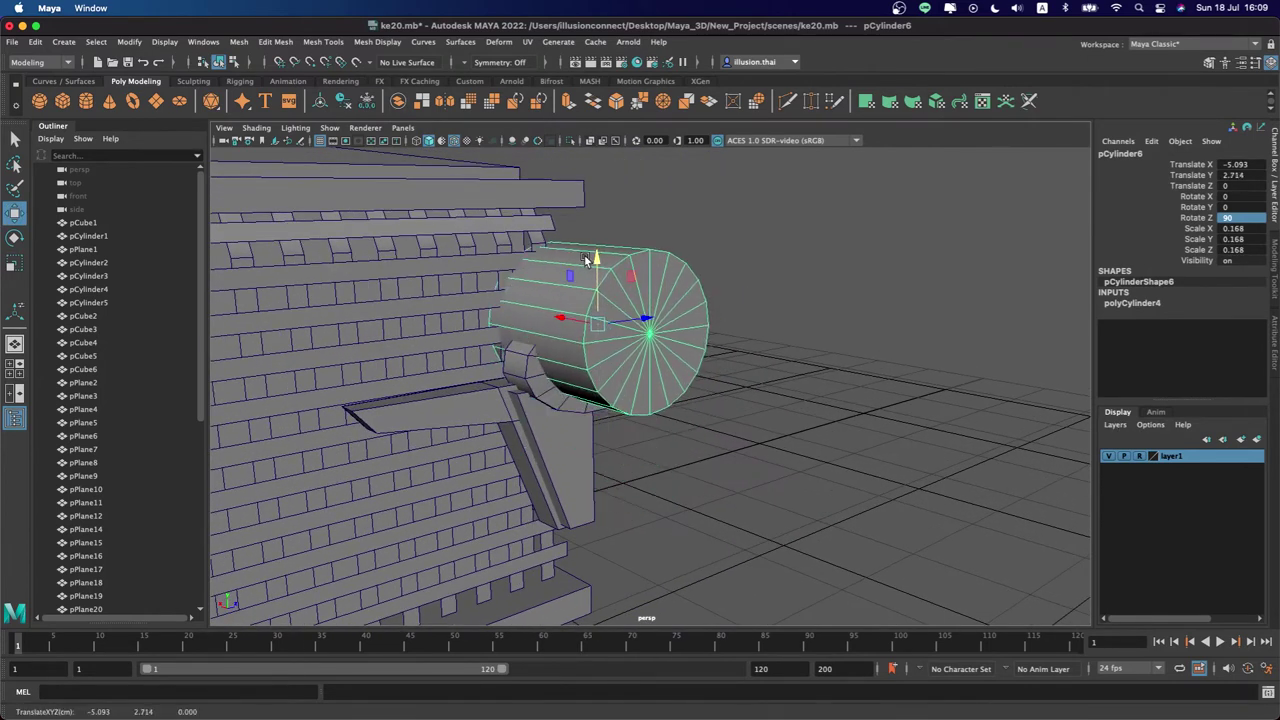
pyautogui.press('r')
pyautogui.moveTo(606, 318); pyautogui.dragTo(497, 279)
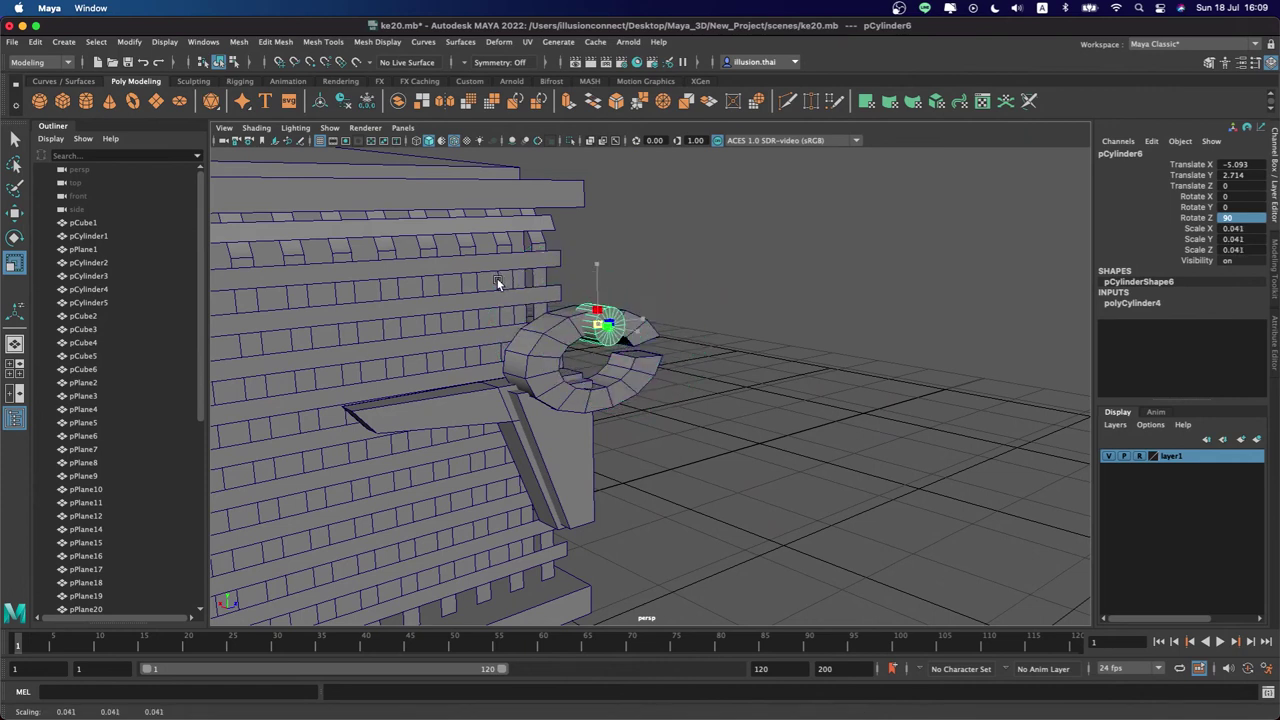
# Set the cylinder's Subdivisions Axis to 5 and lift it just above the ring
pyautogui.click(1156, 304)
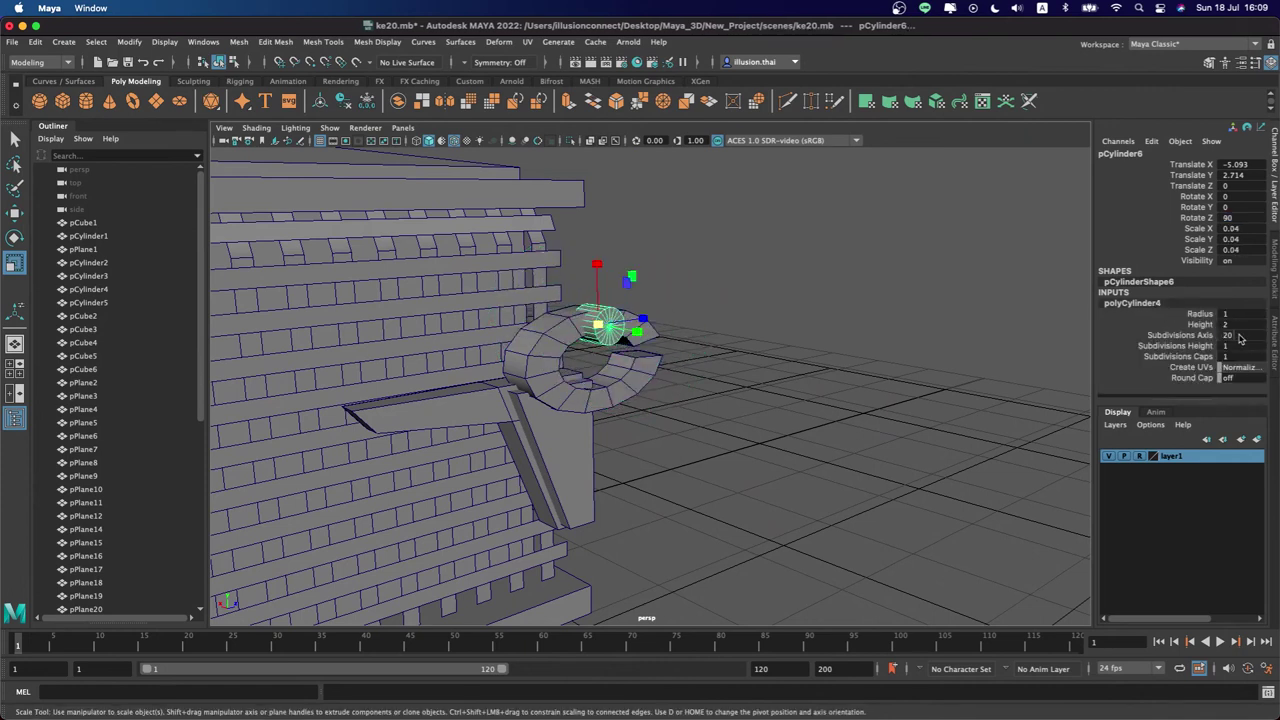
pyautogui.write('5')
pyautogui.press('Return')
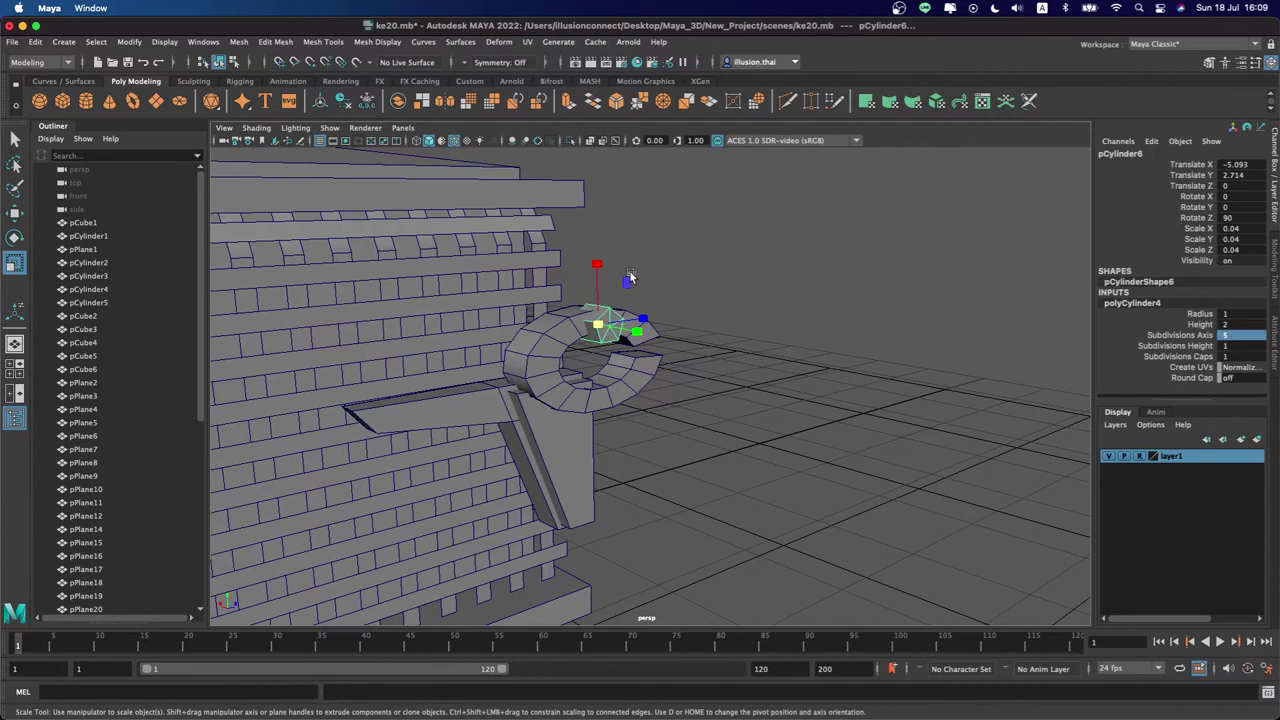
pyautogui.keyDown('alt'); pyautogui.moveTo(630, 278); pyautogui.dragTo(628, 282); pyautogui.keyUp('alt')
pyautogui.press('w')
pyautogui.moveTo(586, 240); pyautogui.dragTo(586, 211)
# Orbit, pan and frame the view on the pentagonal cylinder above the ring
pyautogui.keyDown('alt'); pyautogui.moveTo(625, 265); pyautogui.dragTo(660, 246); pyautogui.keyUp('alt')
pyautogui.moveTo(660, 246)
pyautogui.keyDown('alt'); pyautogui.mouseDown(button='right')
pyautogui.moveTo(697, 299)
pyautogui.moveTo(778, 296)
pyautogui.mouseUp(button='right'); pyautogui.keyUp('alt')
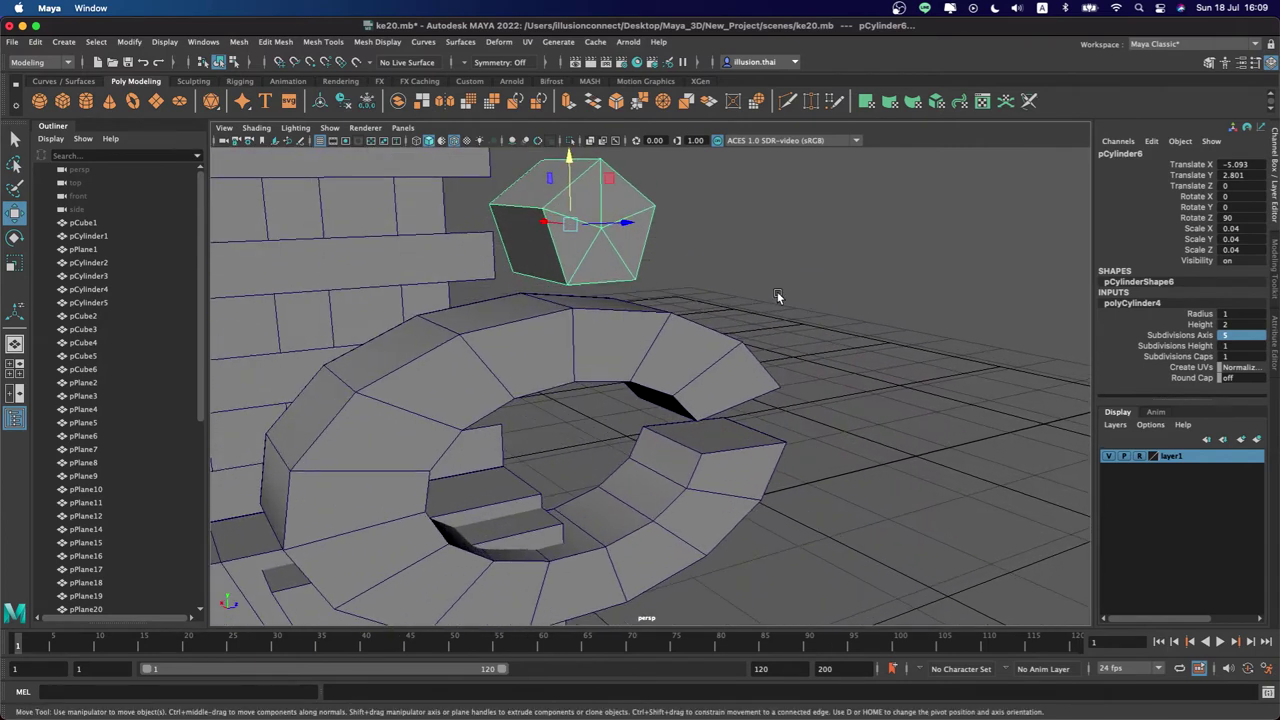
pyautogui.moveTo(709, 294)
pyautogui.keyDown('alt'); pyautogui.mouseDown(button='middle')
pyautogui.moveTo(700, 282)
pyautogui.moveTo(679, 305)
pyautogui.mouseUp(button='middle'); pyautogui.keyUp('alt')
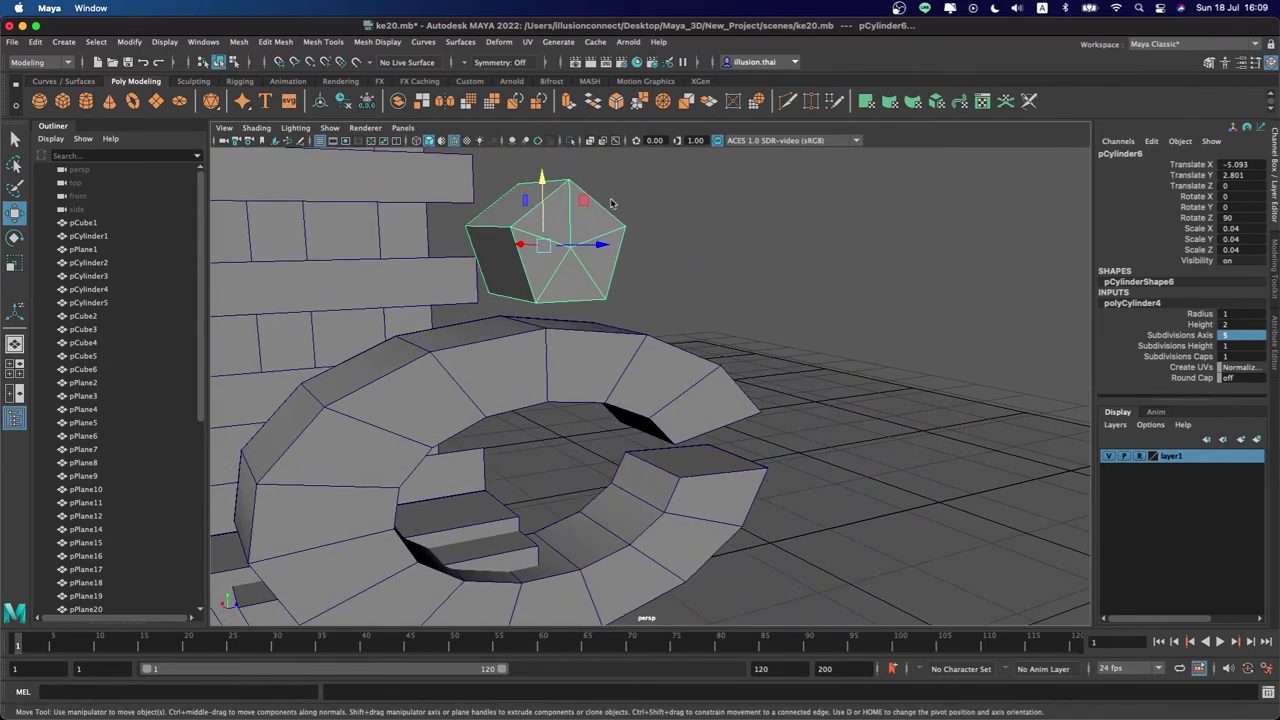
pyautogui.keyDown('alt'); pyautogui.moveTo(614, 281); pyautogui.dragTo(622, 270); pyautogui.keyUp('alt')
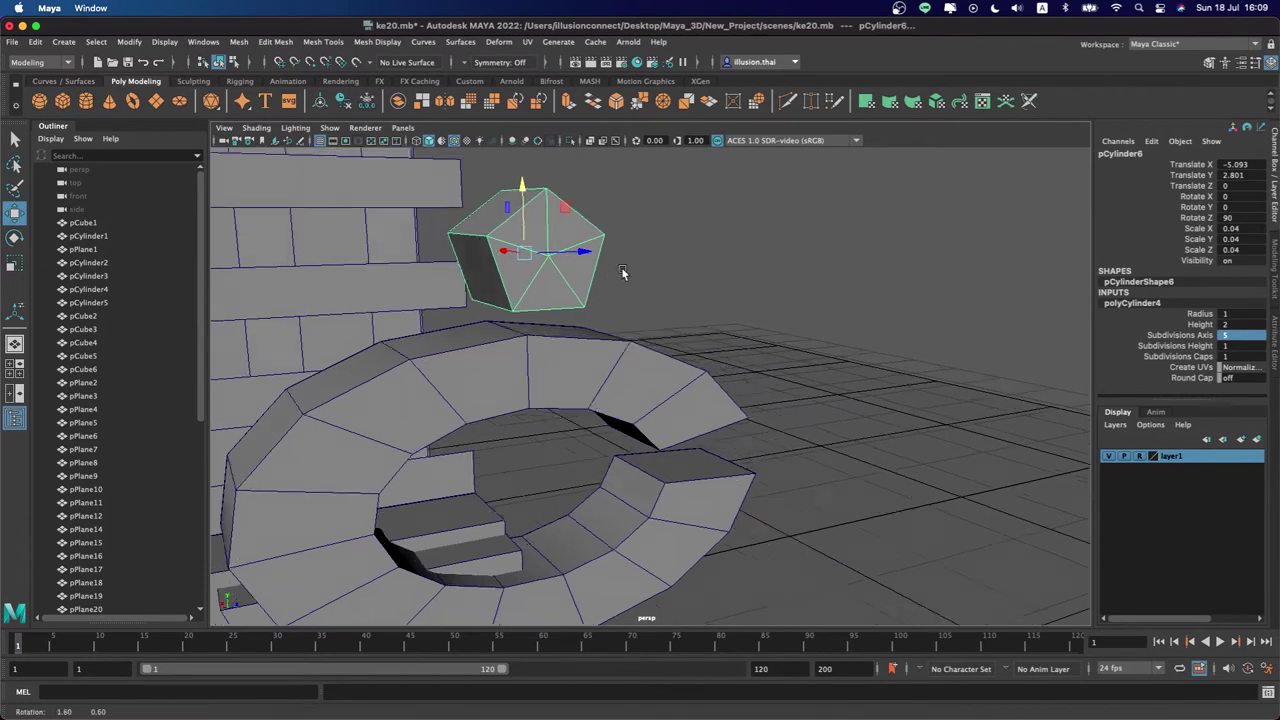
pyautogui.keyDown('alt'); pyautogui.moveTo(622, 270); pyautogui.dragTo(671, 289, button='right'); pyautogui.keyUp('alt')
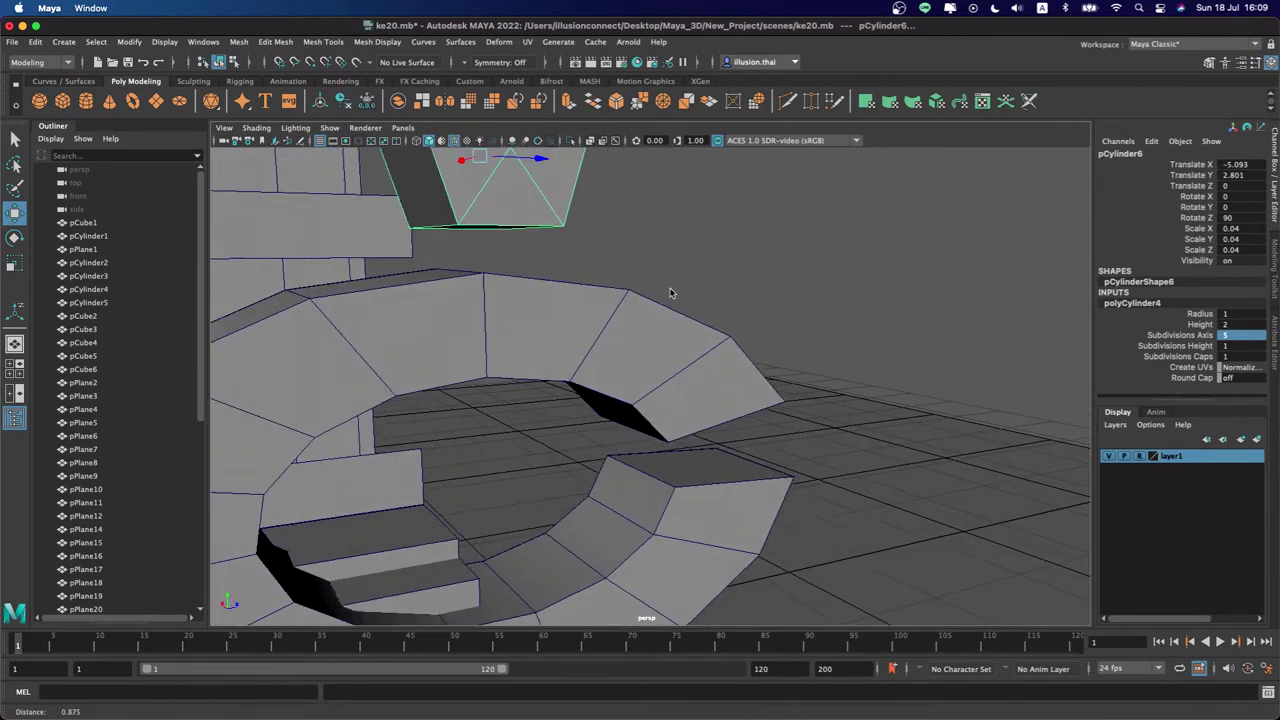
pyautogui.keyDown('alt'); pyautogui.moveTo(671, 289); pyautogui.dragTo(640, 263); pyautogui.keyUp('alt')
pyautogui.press('f')
pyautogui.keyDown('alt'); pyautogui.moveTo(660, 325); pyautogui.dragTo(622, 325, button='right'); pyautogui.keyUp('alt')
pyautogui.keyDown('alt'); pyautogui.moveTo(621, 325); pyautogui.dragTo(602, 294); pyautogui.keyUp('alt')
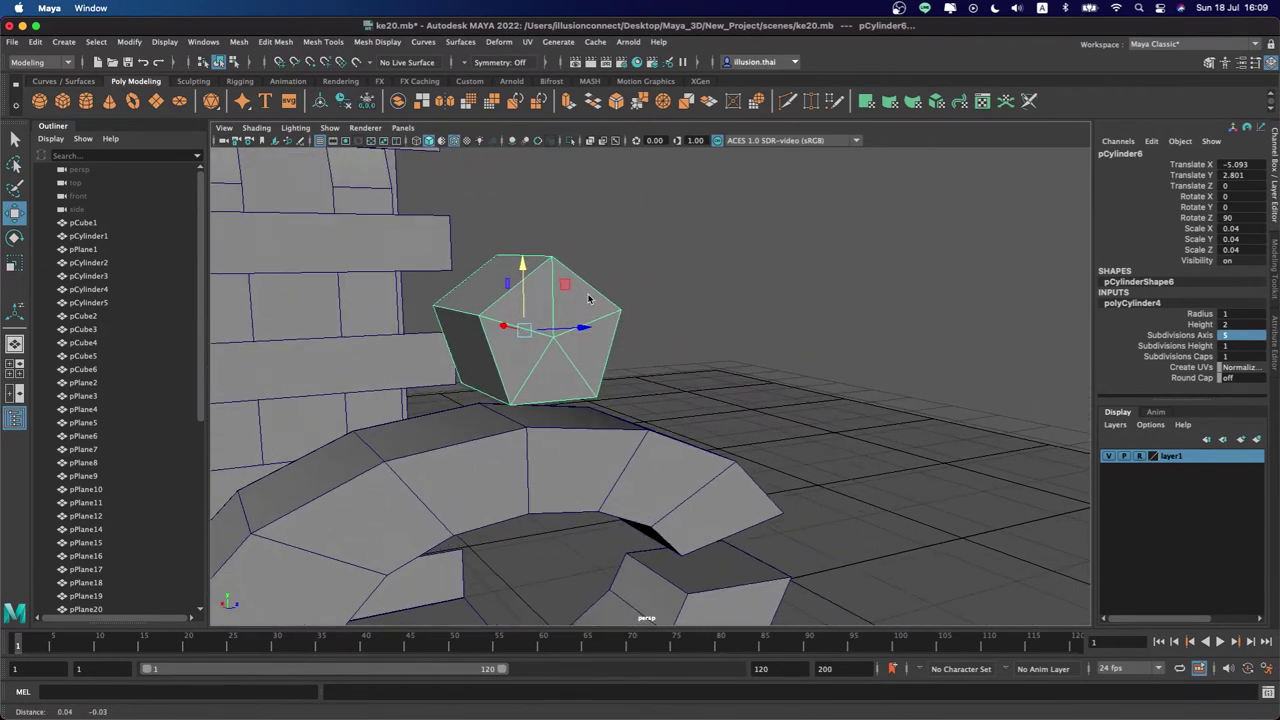
# Reselect the pentagonal cylinder and revisit its Subdivisions Axis value in the Channel Box
pyautogui.press('q')
pyautogui.click(594, 321)
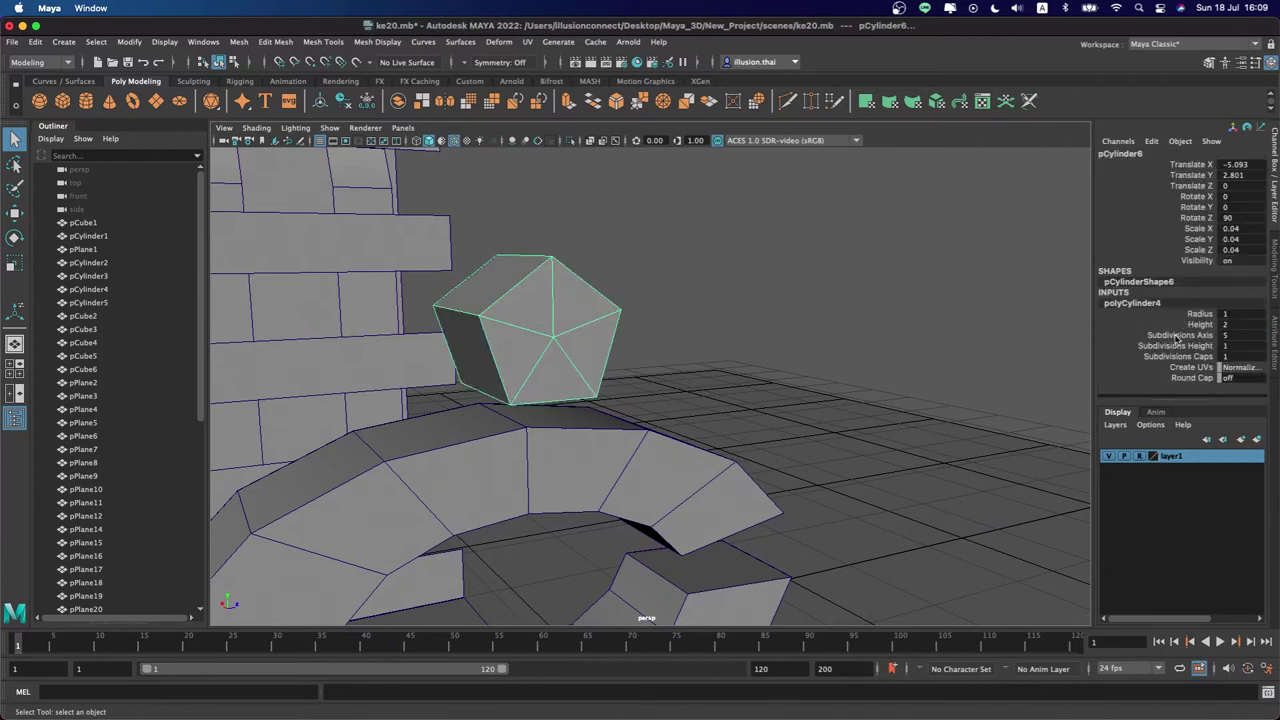
pyautogui.click(1179, 335)
pyautogui.moveTo(806, 325)
pyautogui.mouseDown(button='middle')
pyautogui.moveTo(815, 336)
pyautogui.moveTo(803, 338)
pyautogui.mouseUp(button='middle')
pyautogui.press('q')
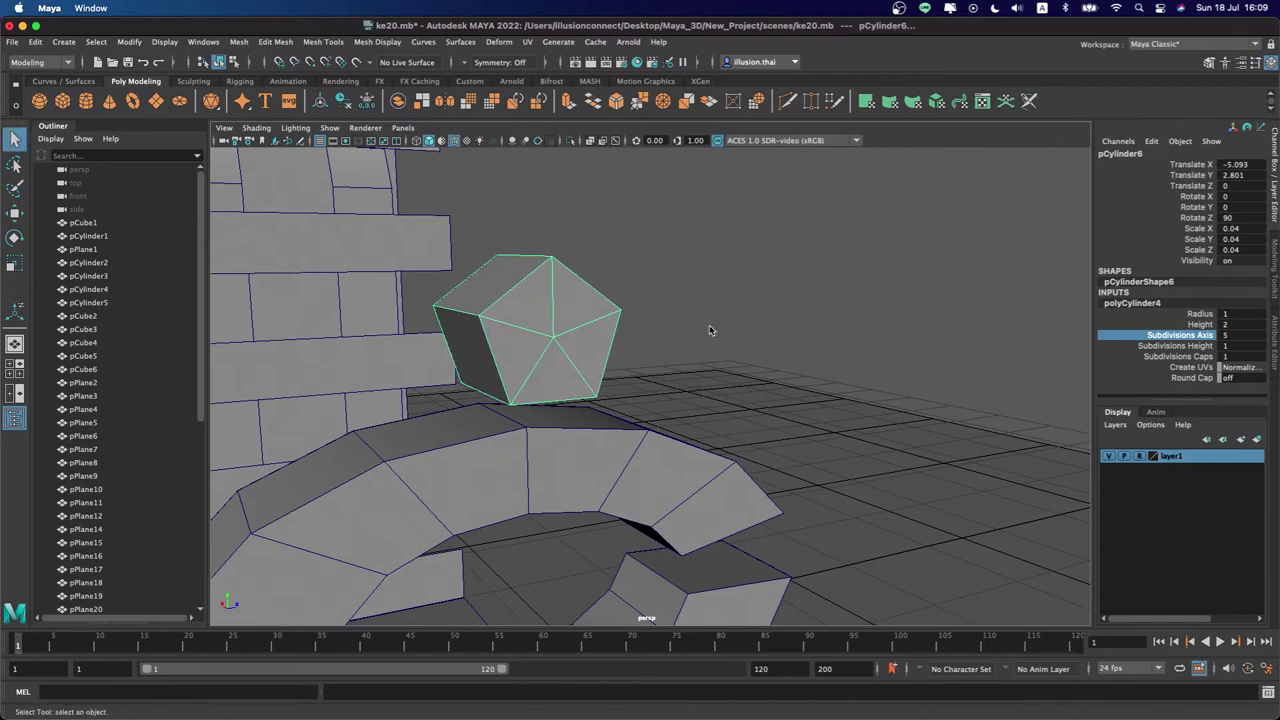
pyautogui.click(1143, 341)
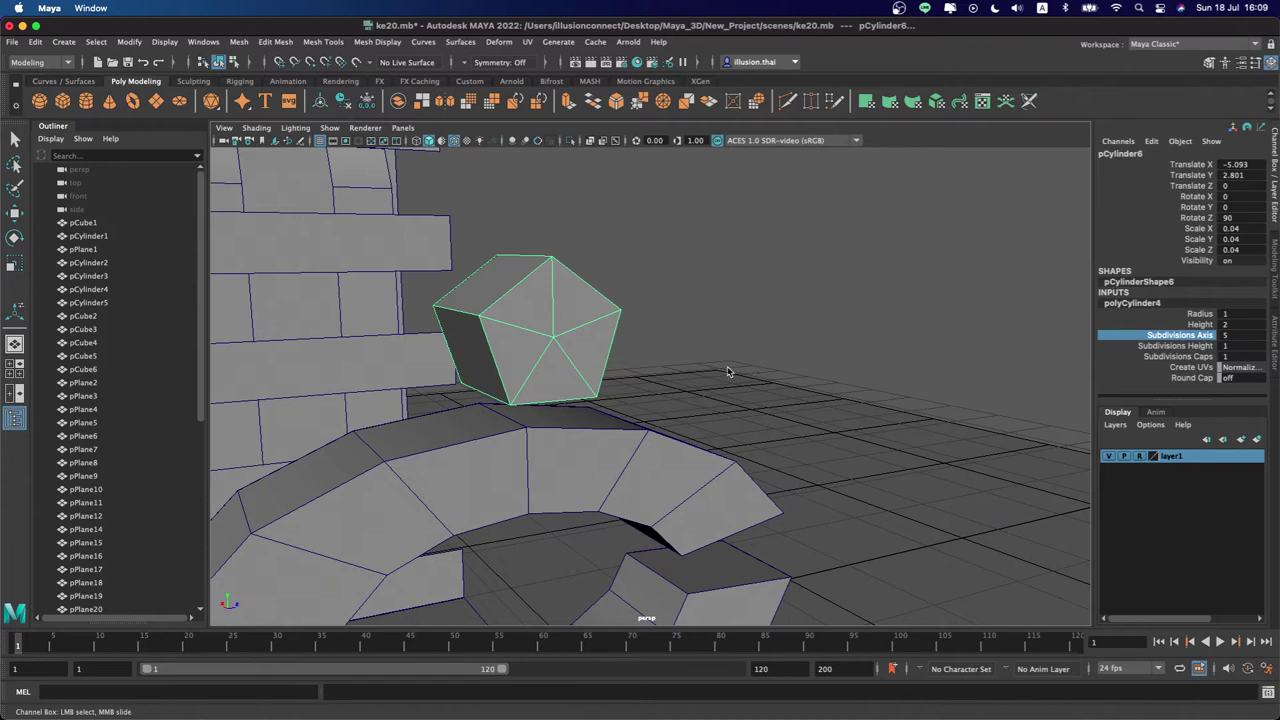
# Select the cylinder's five side faces and try a first extrude, then undo it
pyautogui.click(676, 350)
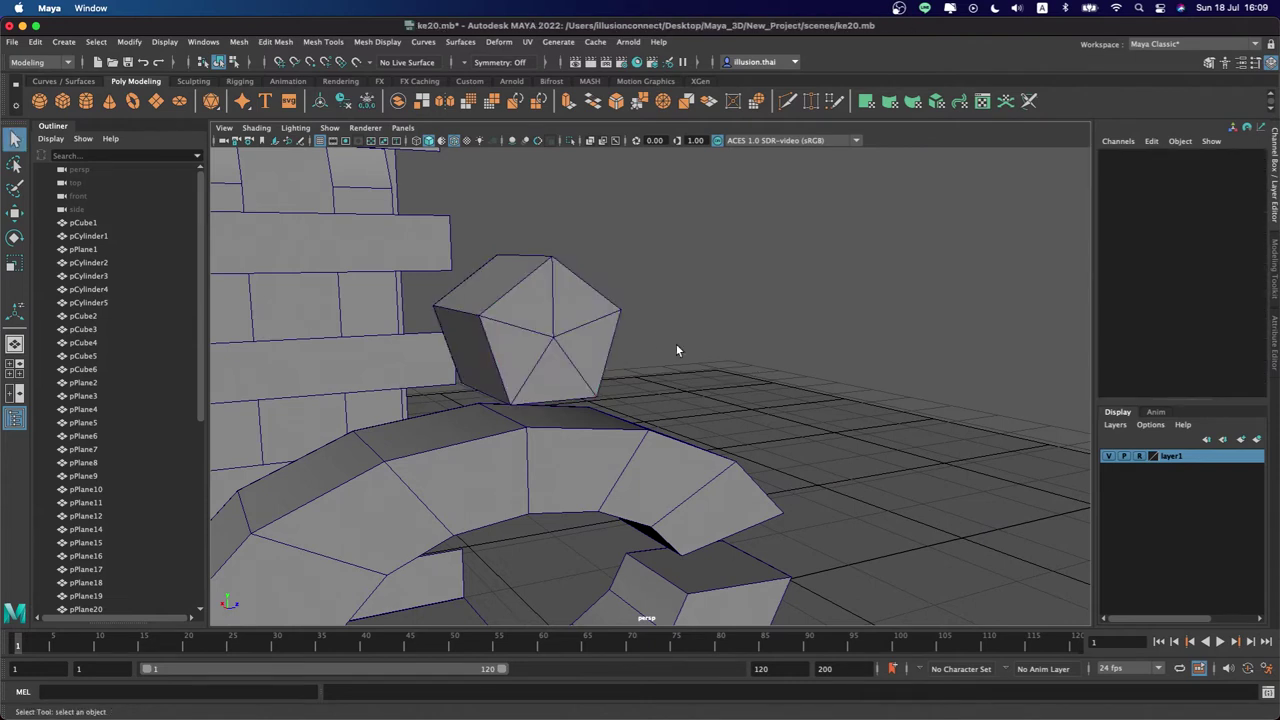
pyautogui.click(567, 307)
pyautogui.keyDown('alt'); pyautogui.moveTo(567, 307); pyautogui.dragTo(743, 363); pyautogui.keyUp('alt')
pyautogui.rightClick(640, 340)
pyautogui.keyDown('alt'); pyautogui.moveTo(743, 363); pyautogui.dragTo(729, 325, button='right'); pyautogui.keyUp('alt')
pyautogui.moveTo(843, 195); pyautogui.dragTo(876, 428)
pyautogui.press('4')
pyautogui.moveTo(789, 400)
pyautogui.keyDown('alt'); pyautogui.mouseDown()
pyautogui.moveTo(707, 385)
pyautogui.moveTo(627, 322)
pyautogui.moveTo(672, 346)
pyautogui.mouseUp(); pyautogui.keyUp('alt')
pyautogui.press('5')
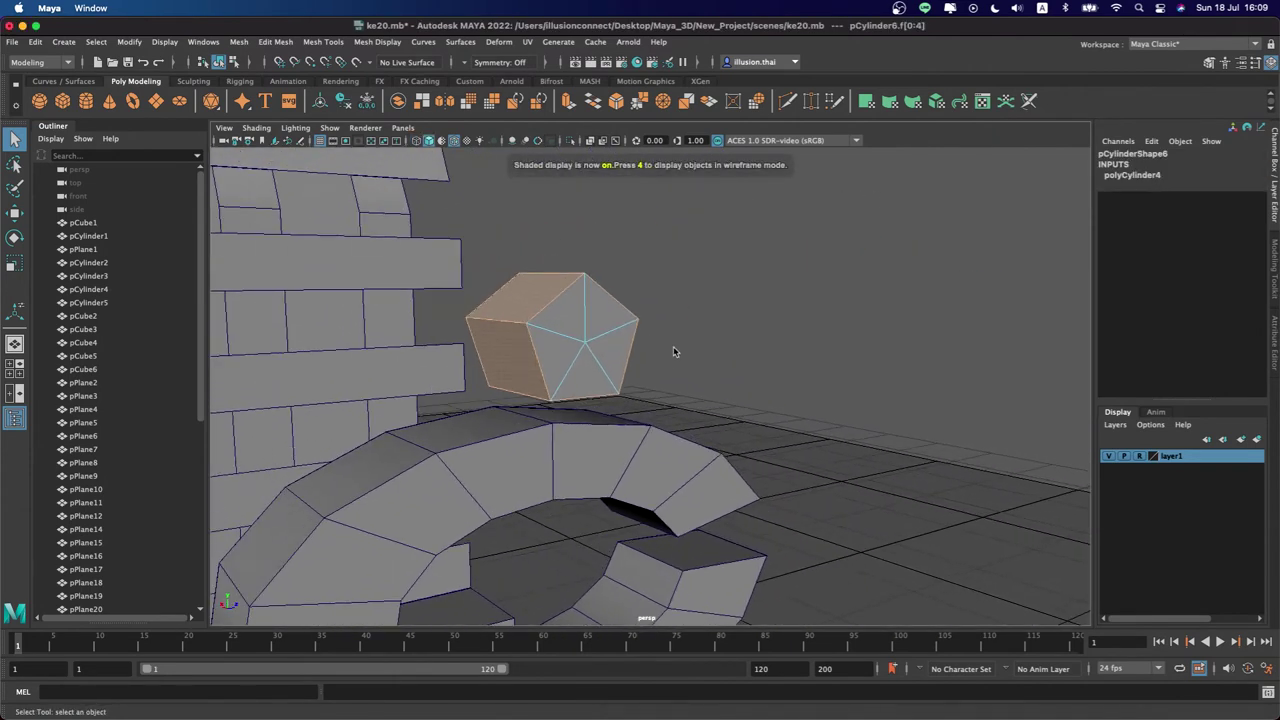
pyautogui.hotkey('ctrl', 'e')
pyautogui.moveTo(503, 359); pyautogui.dragTo(507, 414)
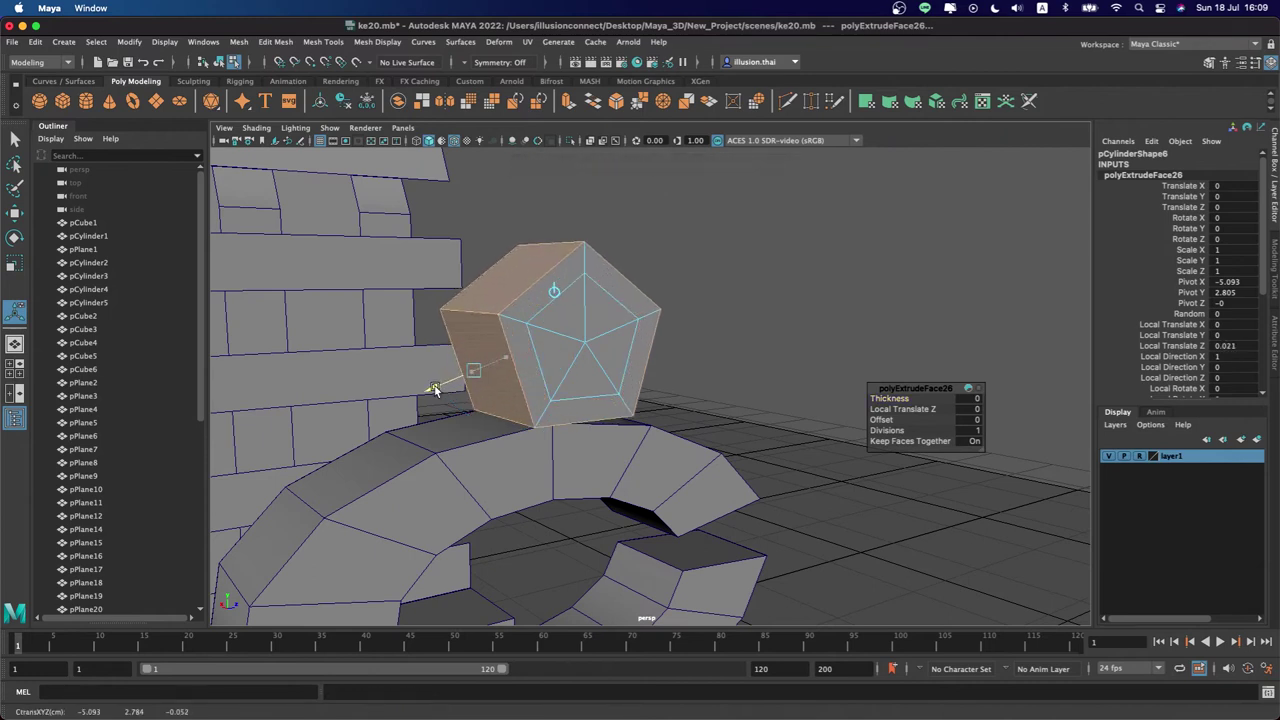
pyautogui.hotkey('ctrl', 'z')
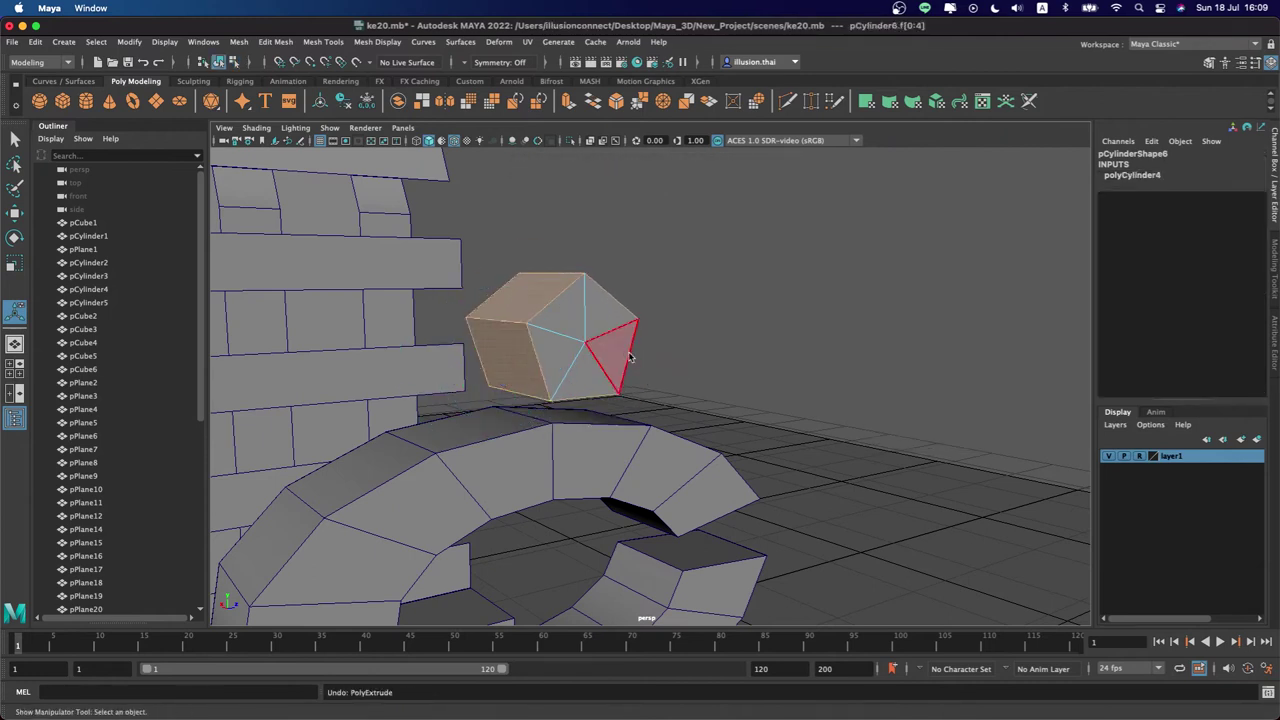
pyautogui.hotkey('ctrl', 'z')
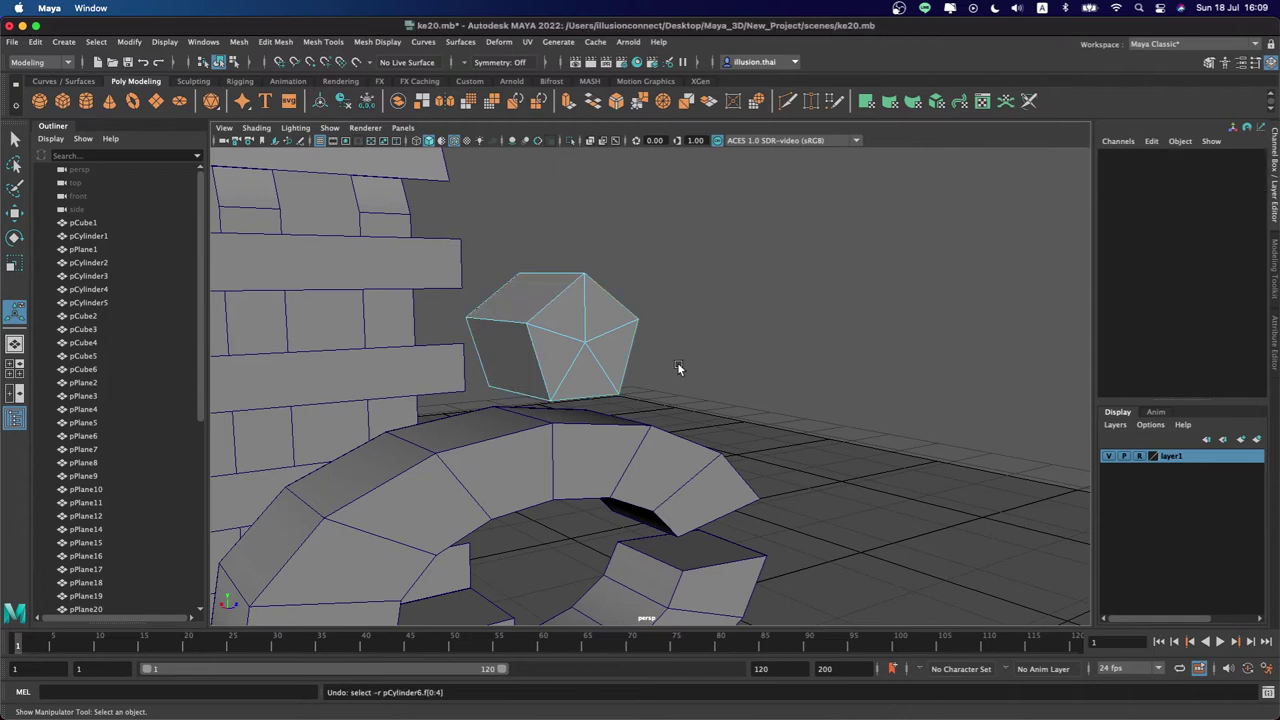
# Extrude the five side faces separately via Edit Mesh > Extrude with Keep Faces Together off
pyautogui.moveTo(623, 347)
pyautogui.keyDown('alt'); pyautogui.mouseDown()
pyautogui.moveTo(904, 426)
pyautogui.moveTo(744, 405)
pyautogui.mouseUp(); pyautogui.keyUp('alt')
pyautogui.hotkey('shift', 'z')
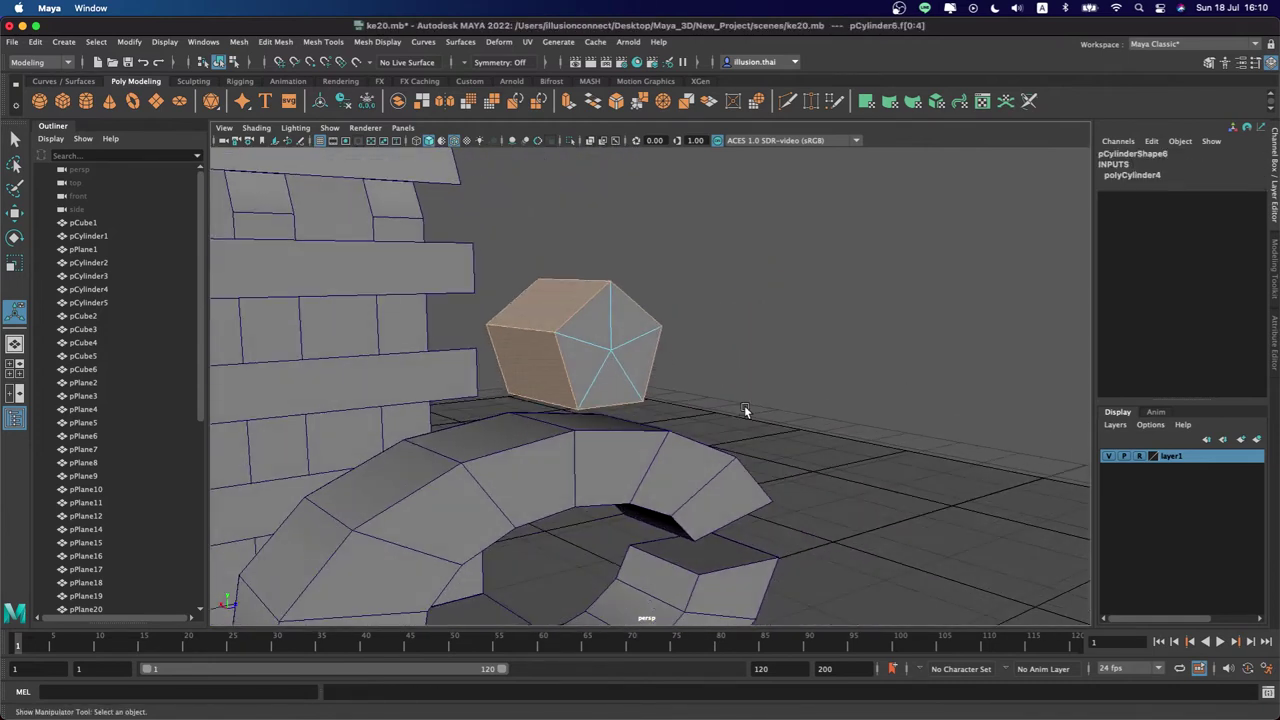
pyautogui.click(358, 42)
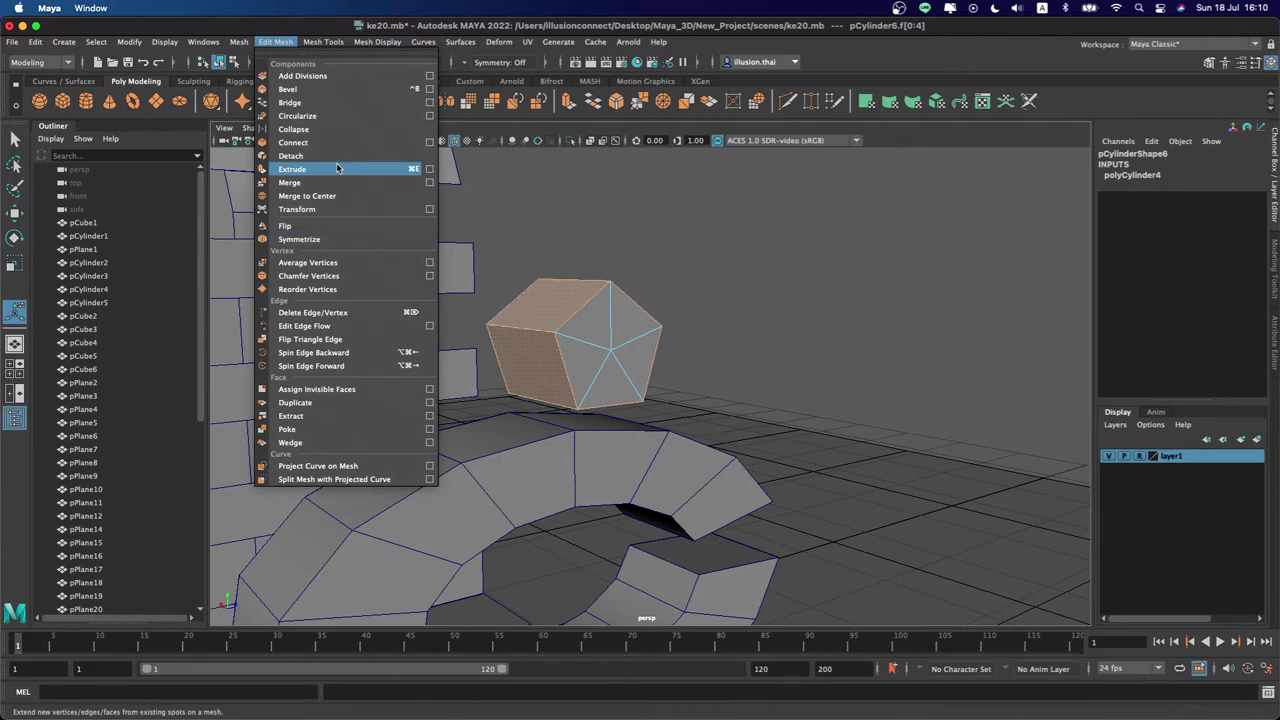
pyautogui.click(430, 170)
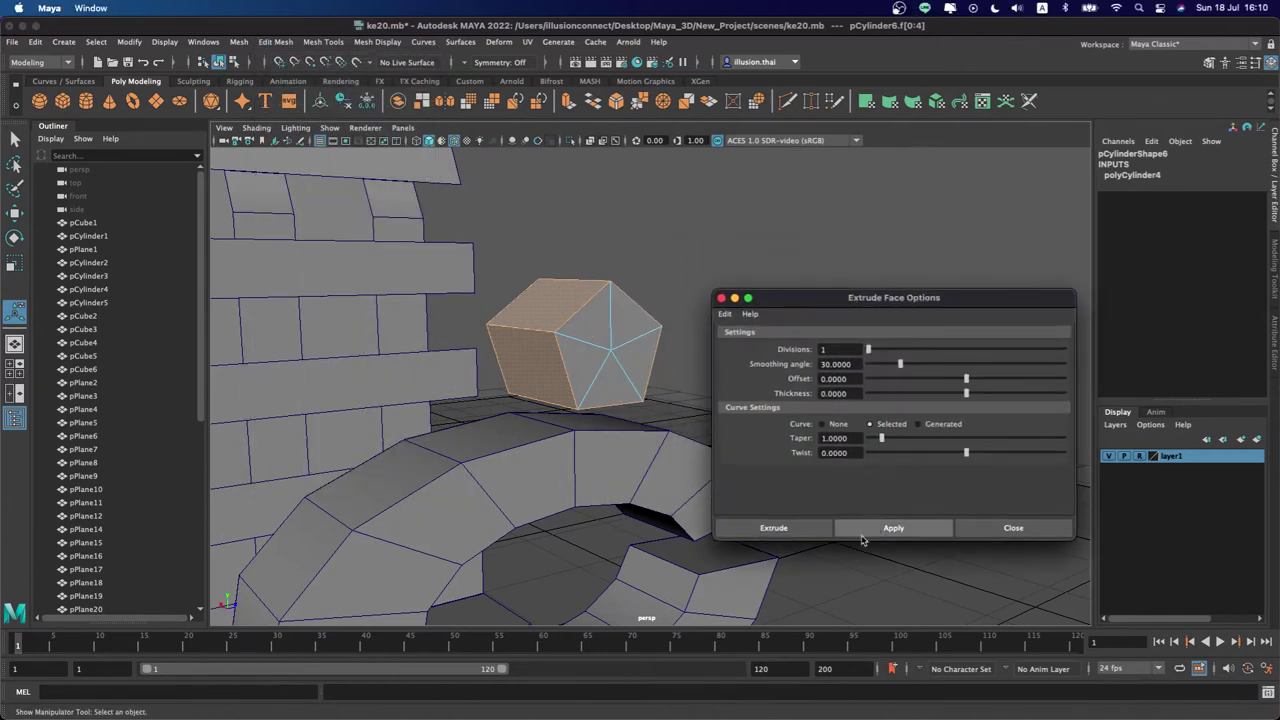
pyautogui.click(775, 528)
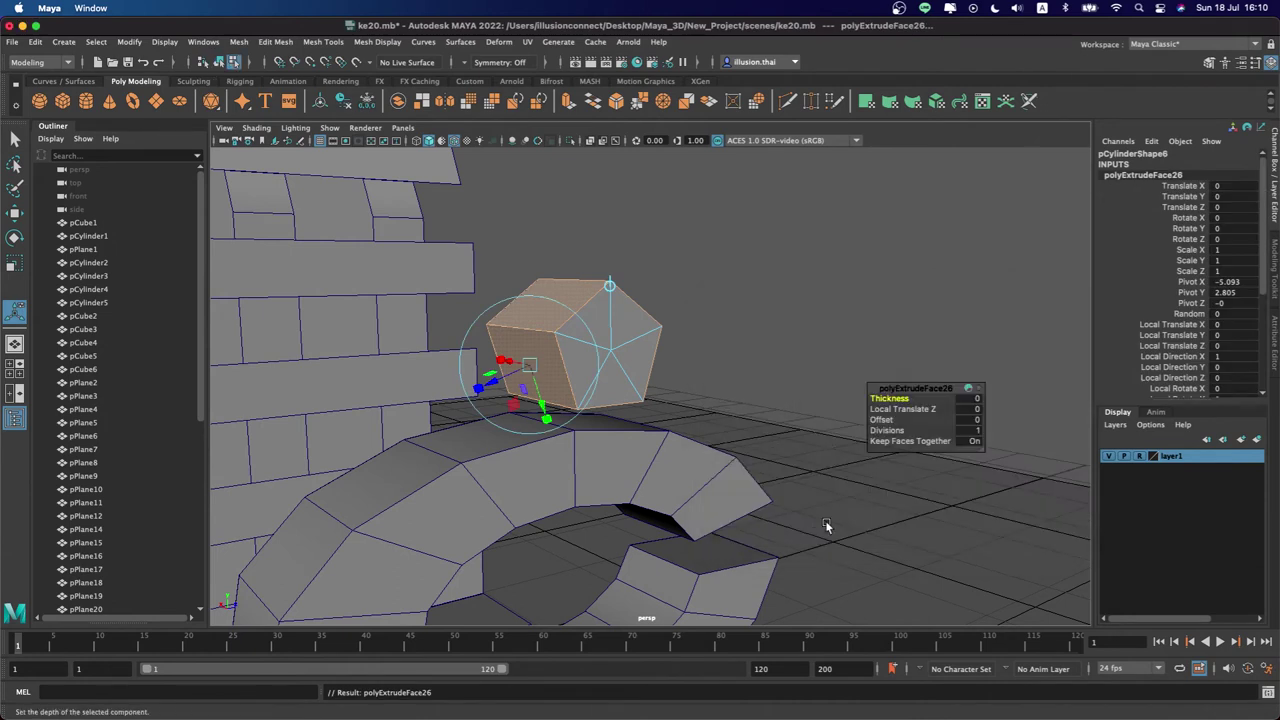
pyautogui.click(935, 443)
# Scale and pull the extruded faces into star points, then rotate the star to Y -36.459
pyautogui.moveTo(490, 383); pyautogui.dragTo(471, 386)
pyautogui.moveTo(527, 426); pyautogui.dragTo(503, 388)
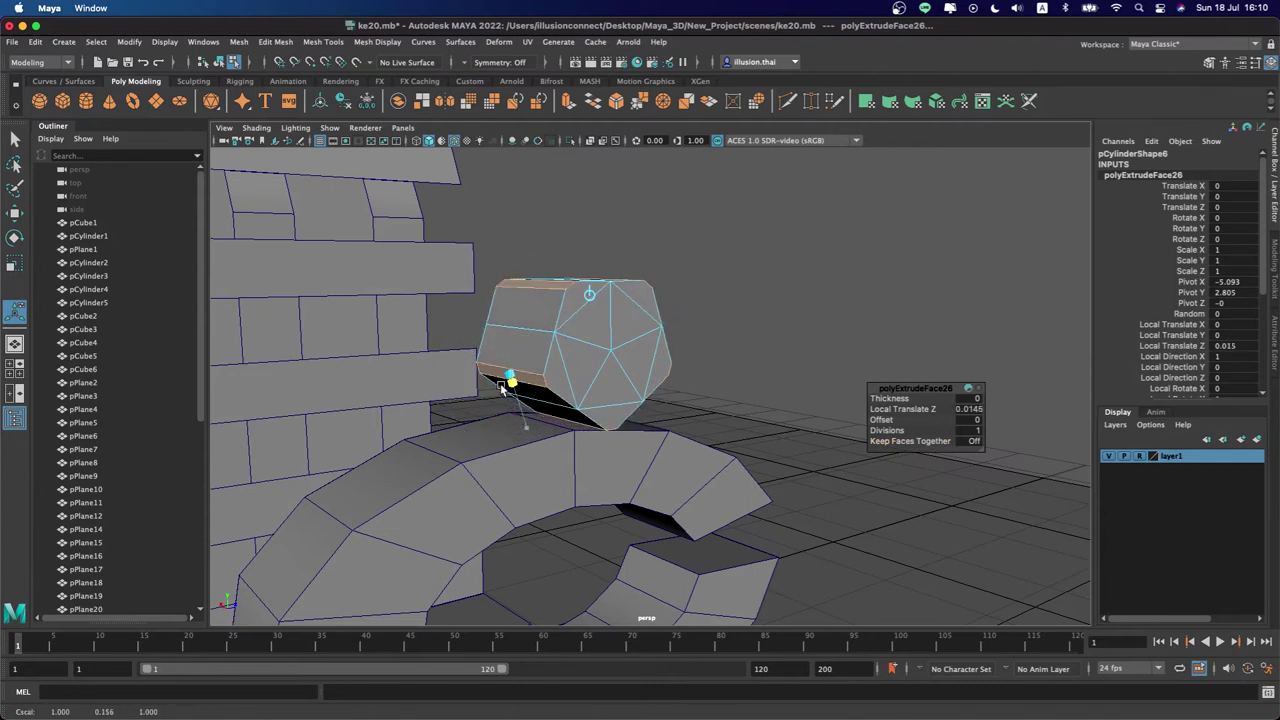
pyautogui.moveTo(502, 388); pyautogui.dragTo(452, 402)
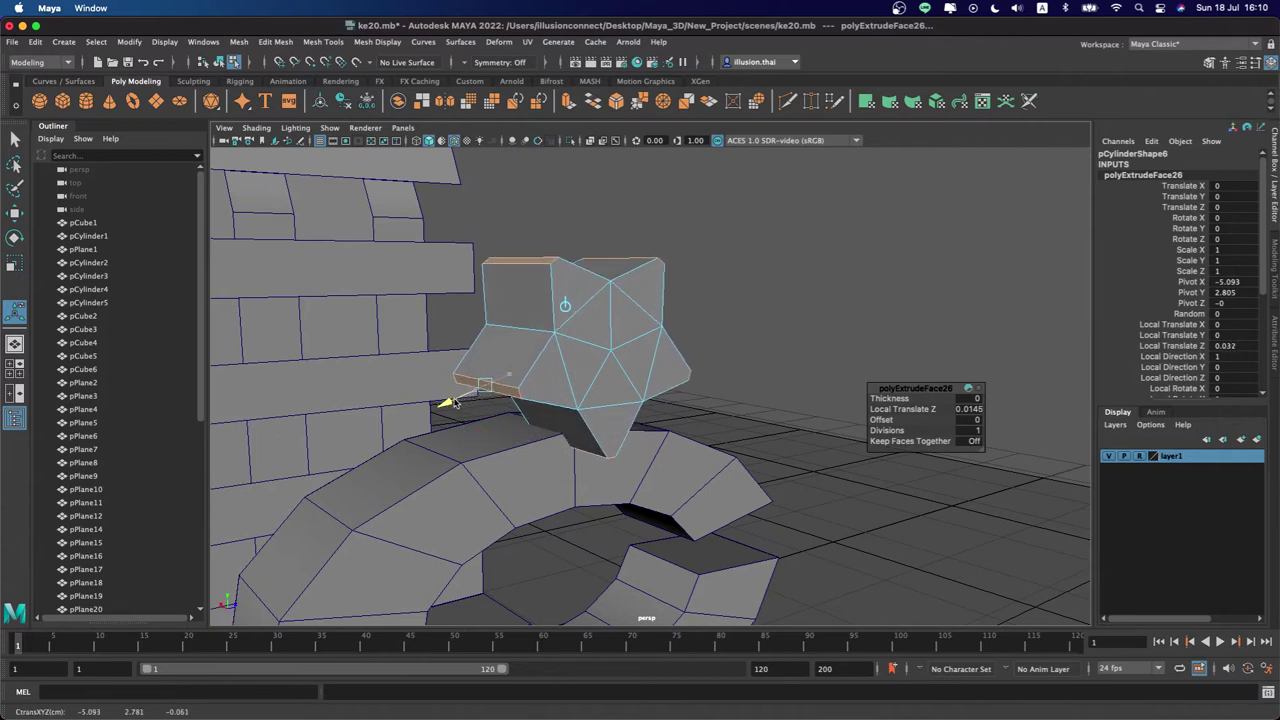
pyautogui.moveTo(452, 402); pyautogui.dragTo(446, 406)
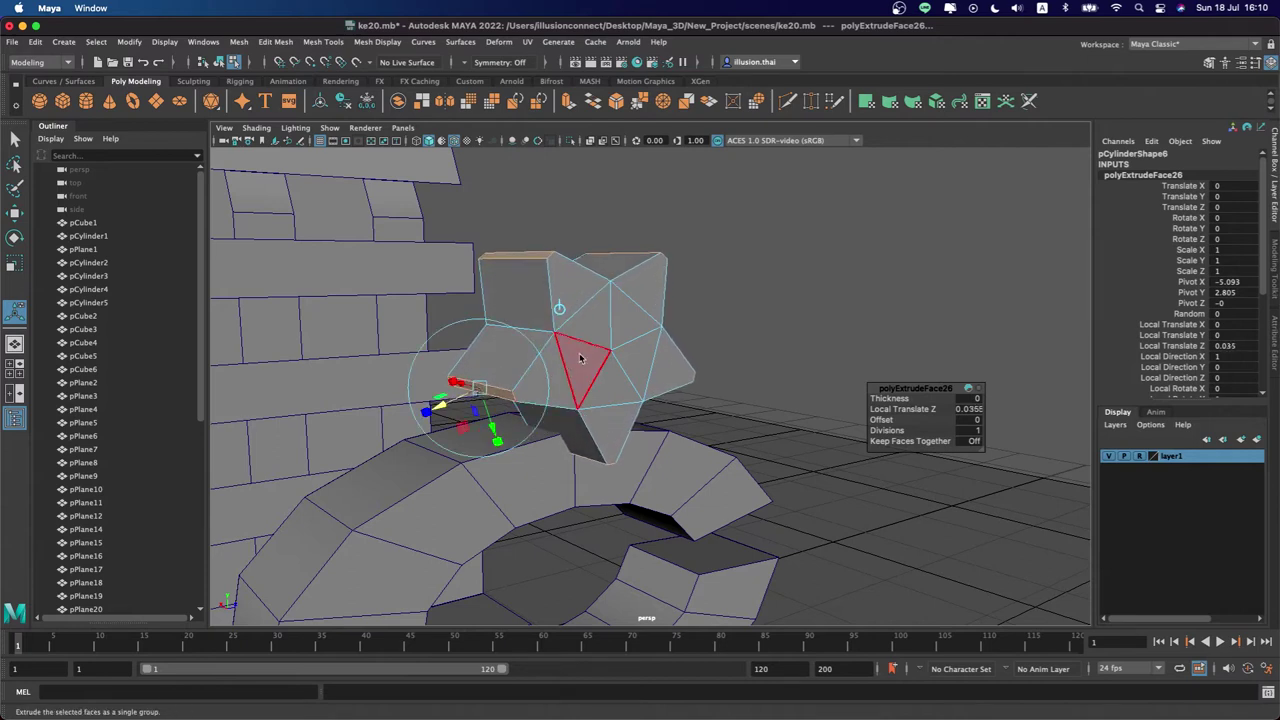
pyautogui.moveTo(580, 358); pyautogui.dragTo(660, 322, button='right')
pyautogui.press('e')
pyautogui.moveTo(551, 332); pyautogui.dragTo(541, 296)
pyautogui.keyDown('alt'); pyautogui.moveTo(710, 293); pyautogui.dragTo(672, 287); pyautogui.keyUp('alt')
# Freeze the star's transformations and move it along X above the arch
pyautogui.press('r')
pyautogui.keyDown('alt'); pyautogui.moveTo(464, 333); pyautogui.dragTo(836, 345); pyautogui.keyUp('alt')
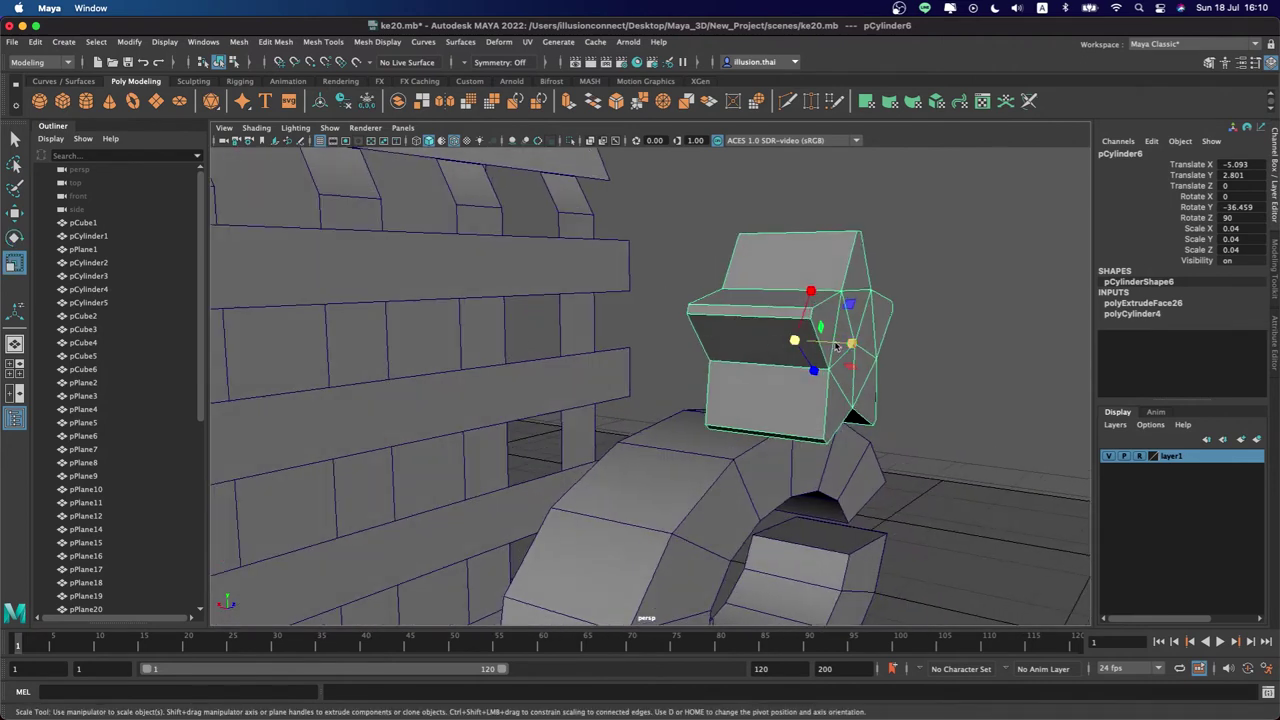
pyautogui.press('e')
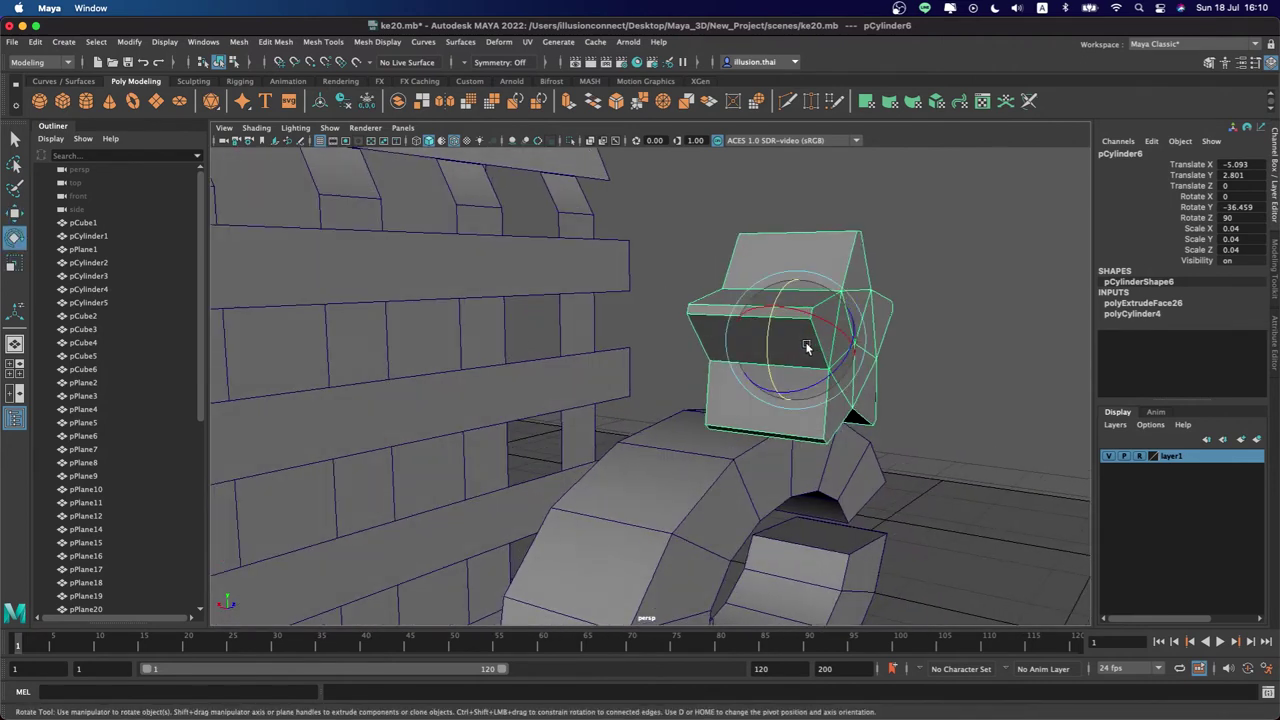
pyautogui.press('r')
pyautogui.click(127, 41)
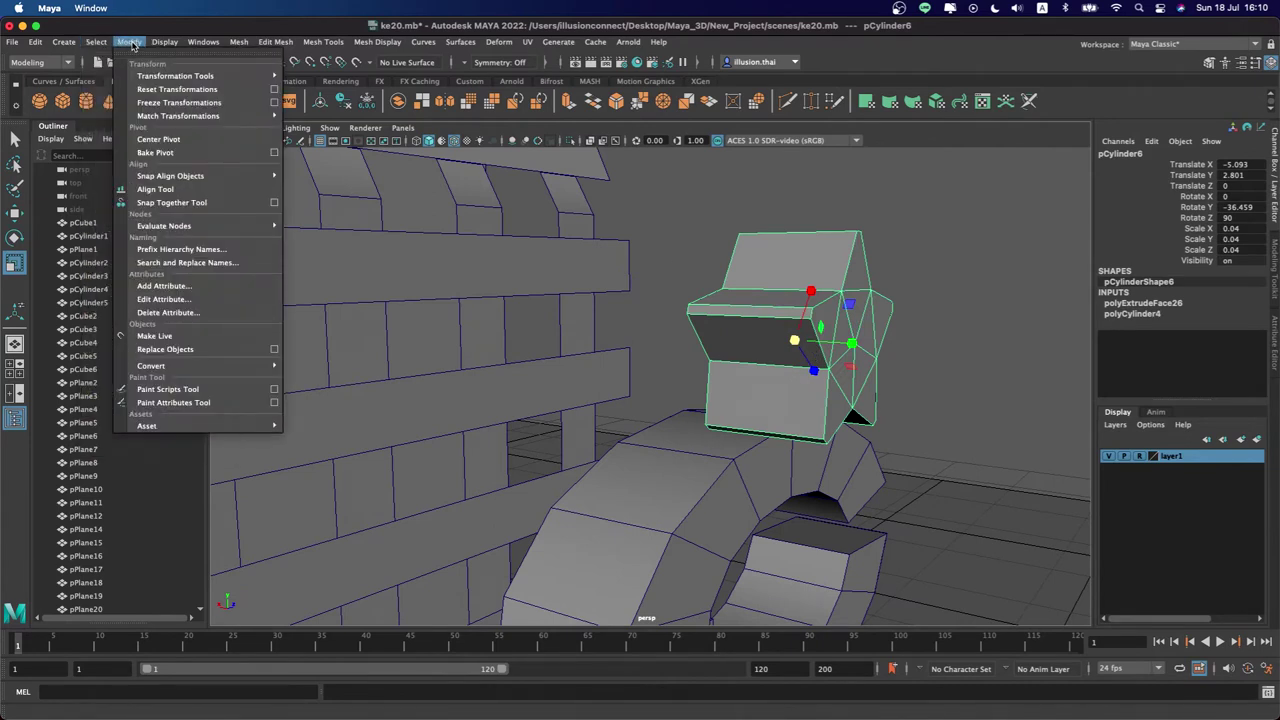
pyautogui.click(169, 102)
pyautogui.keyDown('alt'); pyautogui.moveTo(957, 320); pyautogui.dragTo(926, 323); pyautogui.keyUp('alt')
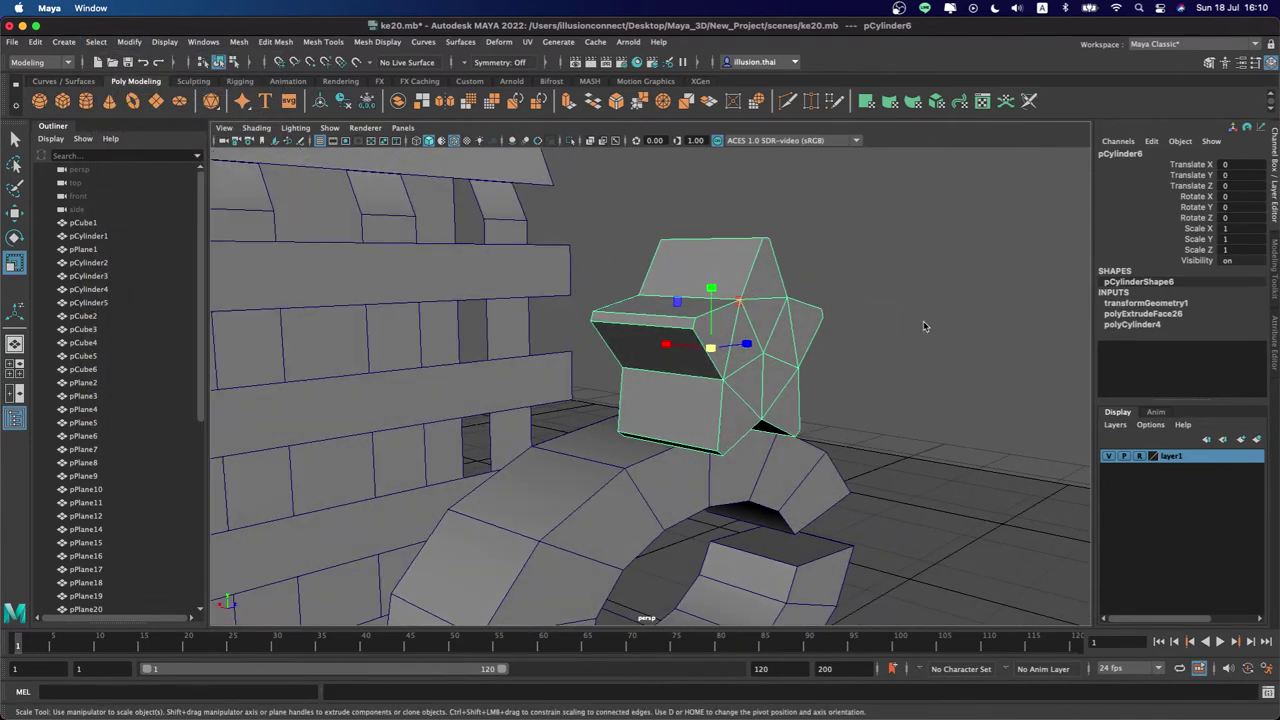
pyautogui.press('w')
pyautogui.moveTo(775, 380)
pyautogui.keyDown('alt'); pyautogui.mouseDown()
pyautogui.moveTo(826, 371)
pyautogui.moveTo(829, 334)
pyautogui.moveTo(654, 338)
pyautogui.moveTo(743, 363)
pyautogui.moveTo(682, 364)
pyautogui.moveTo(514, 323)
pyautogui.moveTo(545, 306)
pyautogui.mouseUp(); pyautogui.keyUp('alt')
pyautogui.press('r')
pyautogui.press('w')
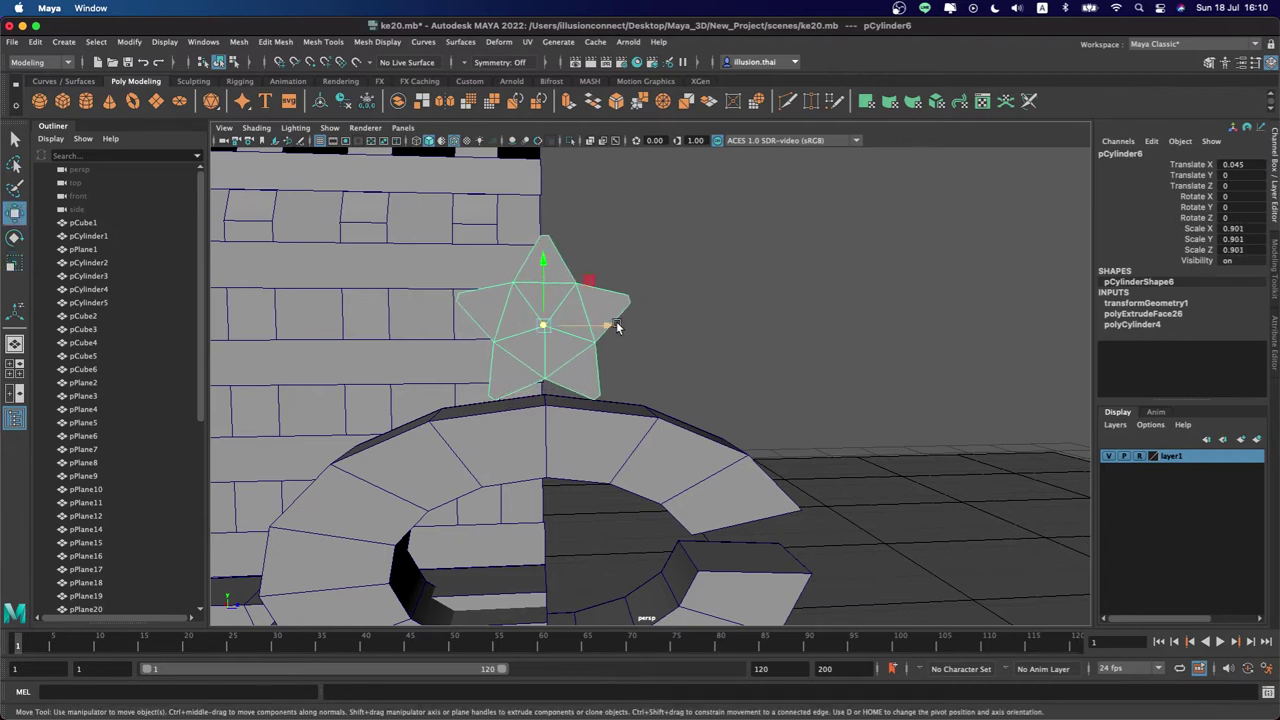
# Duplicate the star, move the copy left, tilt it about X and nudge it along Z
pyautogui.hotkey('ctrl', 'd')
pyautogui.moveTo(615, 326); pyautogui.dragTo(455, 338)
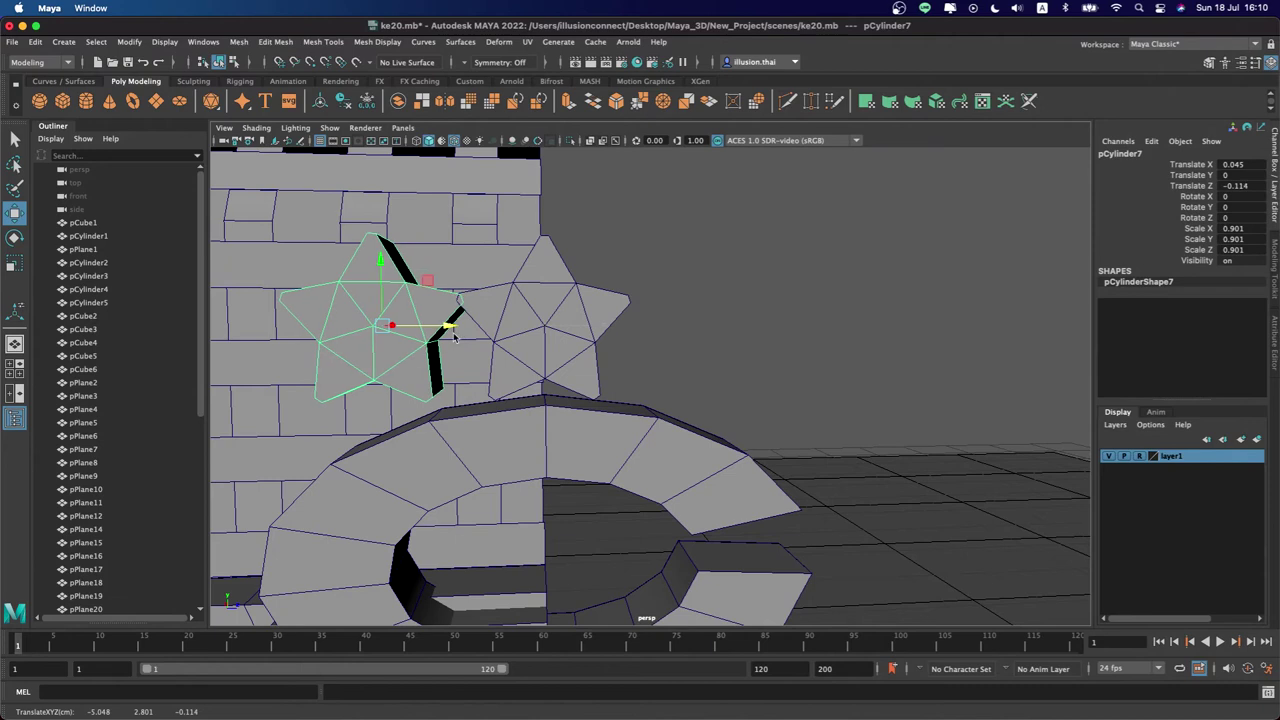
pyautogui.press('e')
pyautogui.moveTo(419, 280)
pyautogui.mouseDown()
pyautogui.moveTo(402, 262)
pyautogui.moveTo(379, 283)
pyautogui.mouseUp()
pyautogui.press('w')
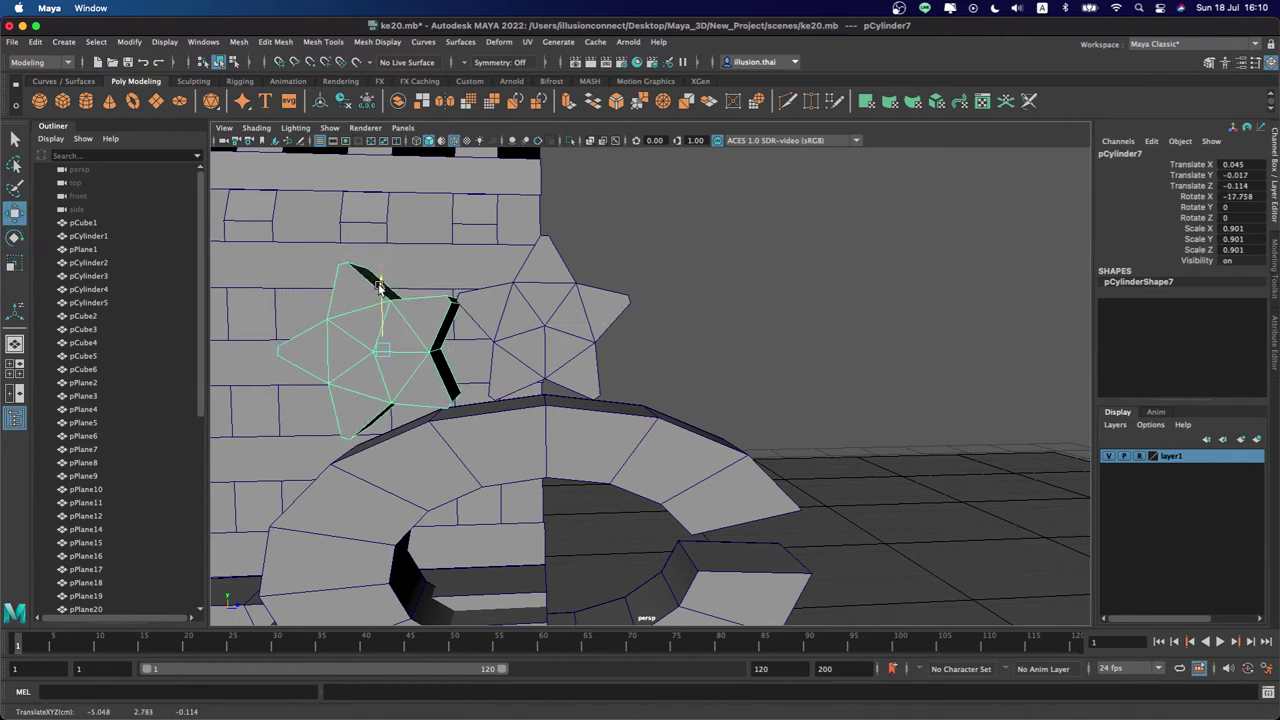
pyautogui.moveTo(437, 352); pyautogui.dragTo(438, 348)
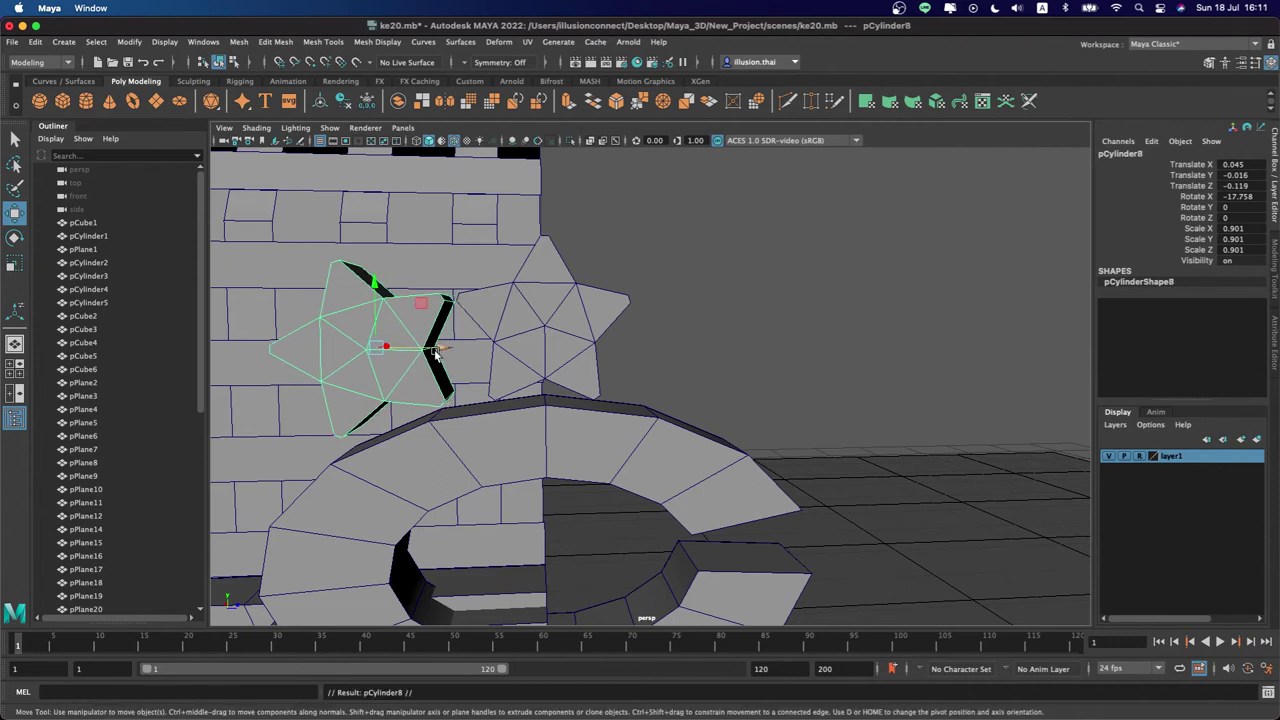
# Duplicate again for a third star on the right, then show the four-view layout
pyautogui.hotkey('ctrl', 'd')
pyautogui.moveTo(440, 348); pyautogui.dragTo(778, 347)
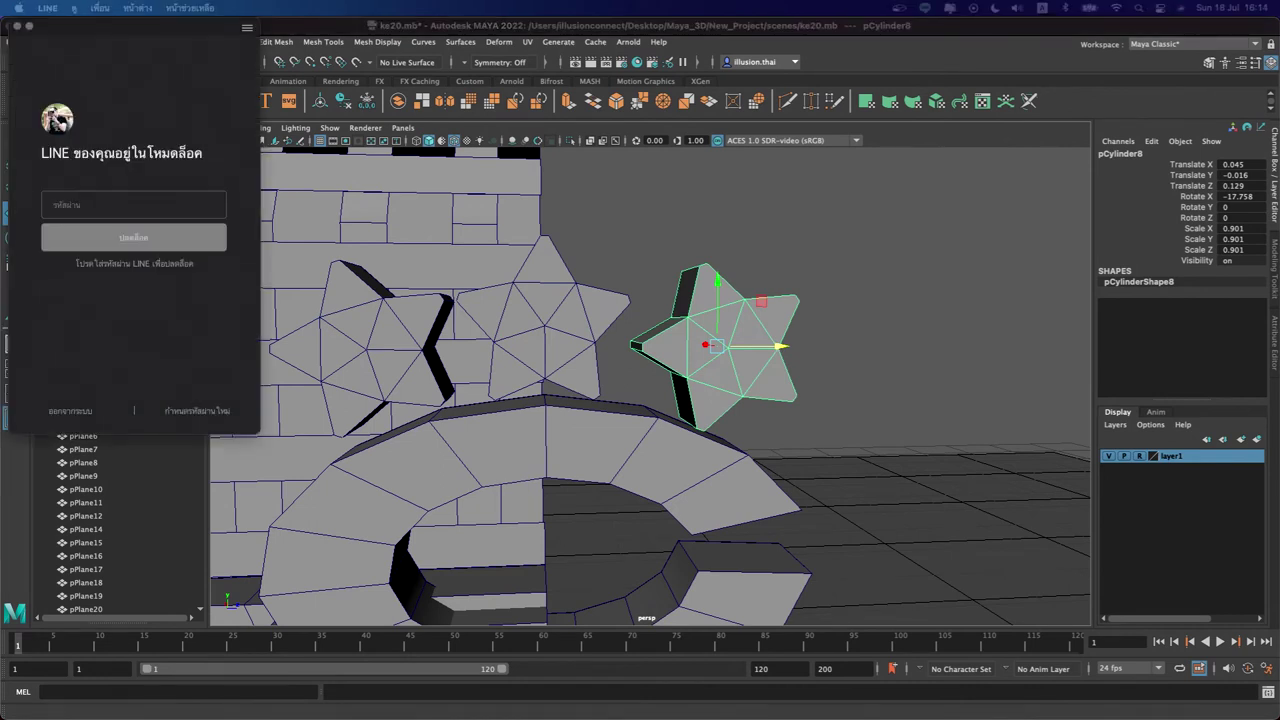
pyautogui.click(820, 361)
pyautogui.moveTo(737, 366)
pyautogui.keyDown('alt'); pyautogui.mouseDown()
pyautogui.moveTo(771, 357)
pyautogui.moveTo(708, 351)
pyautogui.moveTo(697, 323)
pyautogui.moveTo(748, 290)
pyautogui.moveTo(781, 290)
pyautogui.mouseUp(); pyautogui.keyUp('alt')
pyautogui.press('space')
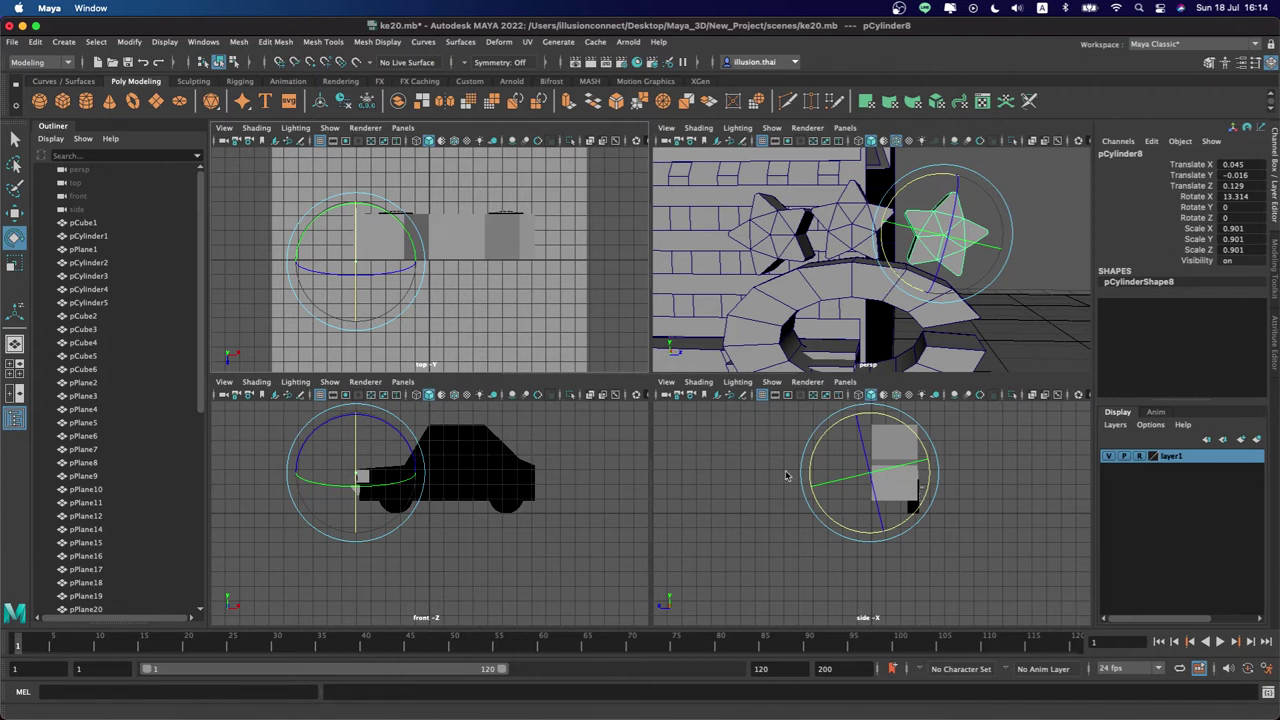
# Delete the third star pCylinder8 from the wireframe side view and return to perspective
pyautogui.press('4')
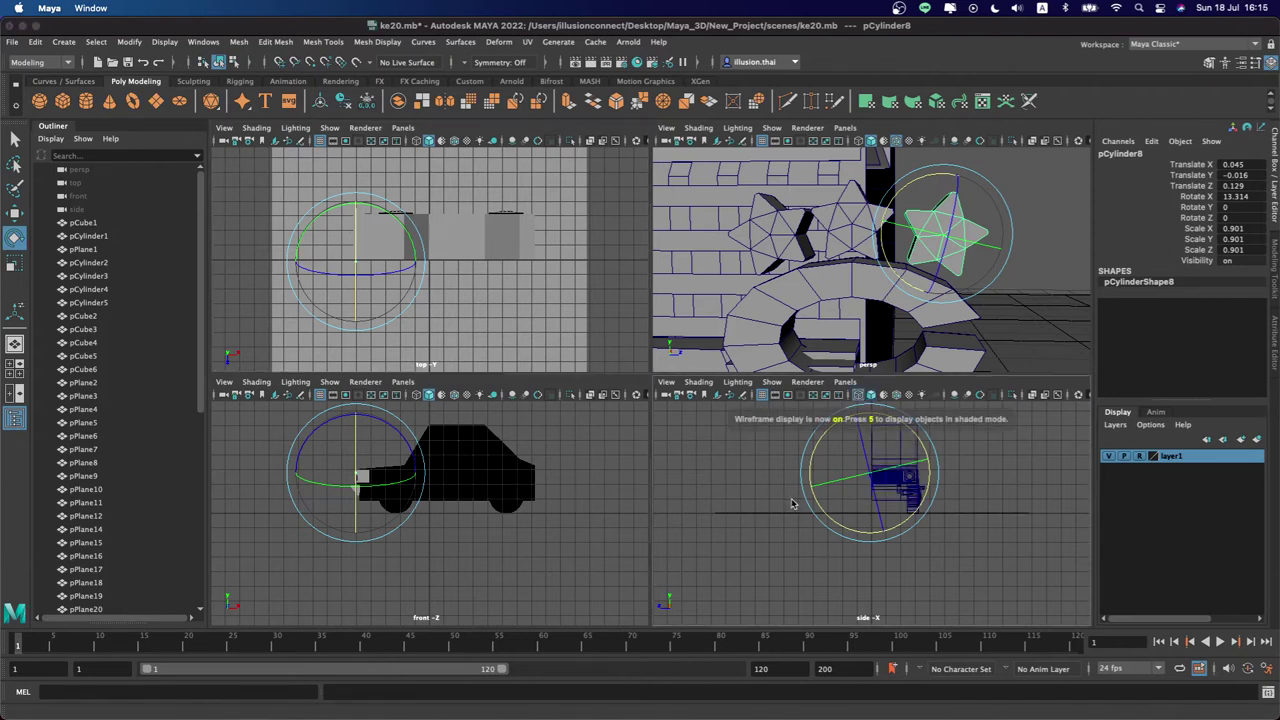
pyautogui.press('space')
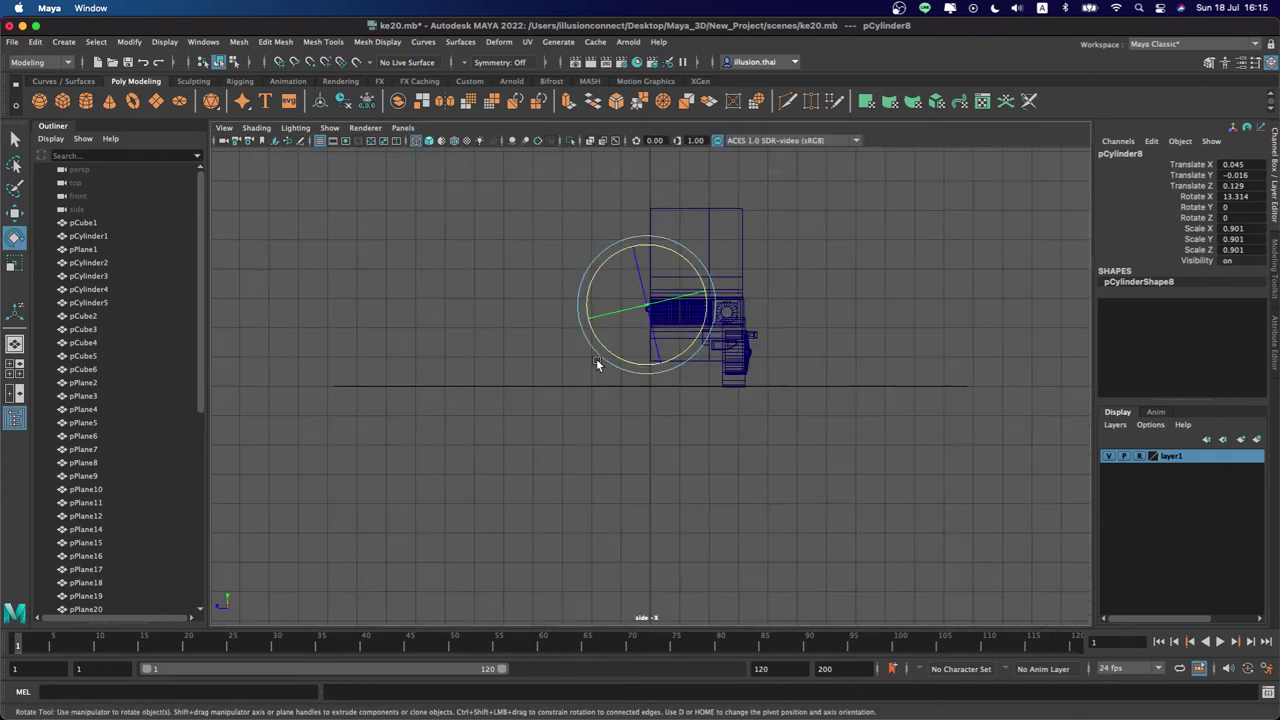
pyautogui.press('f')
pyautogui.keyDown('alt'); pyautogui.moveTo(829, 423); pyautogui.dragTo(737, 406, button='middle'); pyautogui.keyUp('alt')
pyautogui.keyDown('alt'); pyautogui.moveTo(651, 391); pyautogui.dragTo(903, 425, button='right'); pyautogui.keyUp('alt')
pyautogui.press('w')
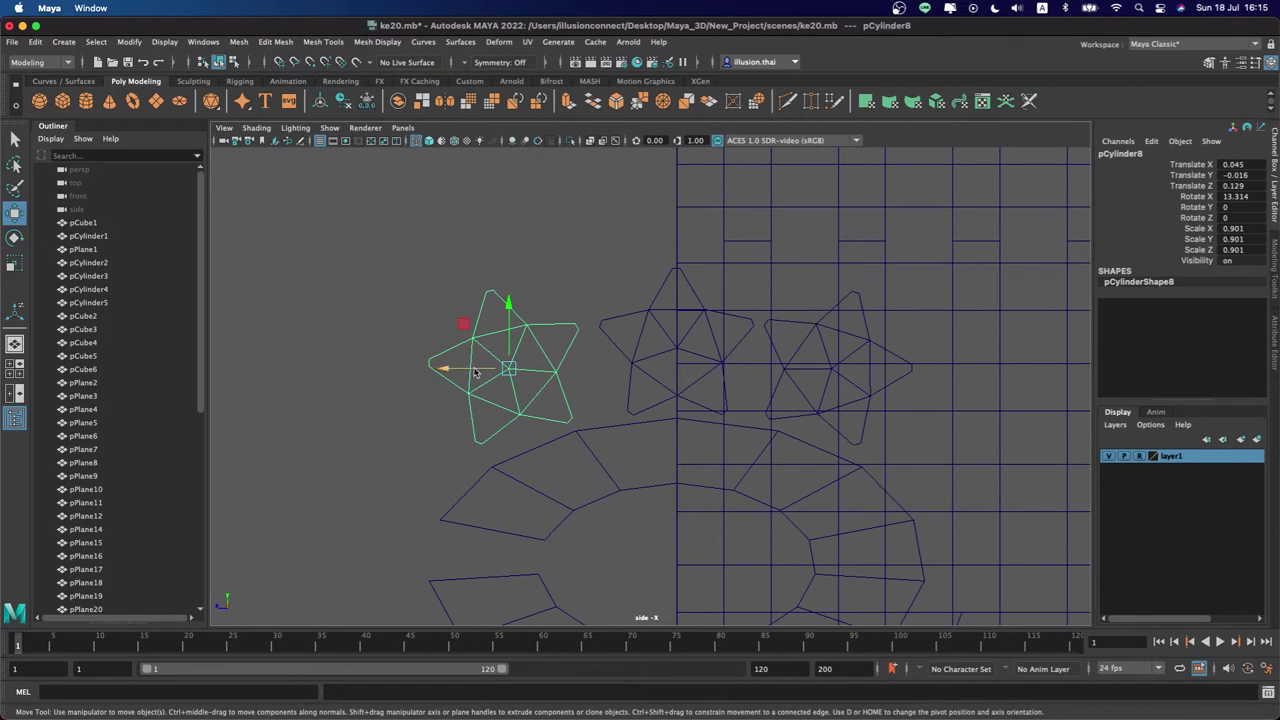
pyautogui.press('Delete')
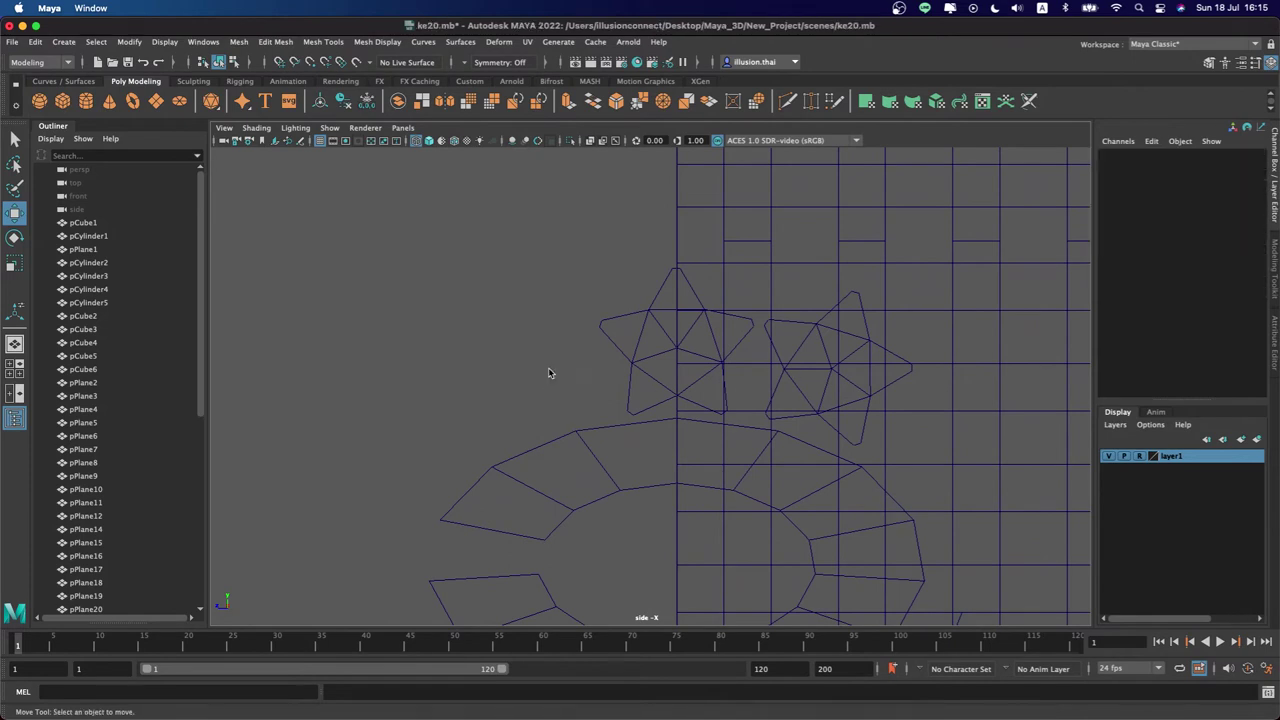
pyautogui.press('space')
pyautogui.press('space')
pyautogui.moveTo(882, 359)
pyautogui.keyDown('alt'); pyautogui.mouseDown()
pyautogui.moveTo(737, 357)
pyautogui.moveTo(676, 400)
pyautogui.moveTo(634, 465)
pyautogui.mouseUp(); pyautogui.keyUp('alt')
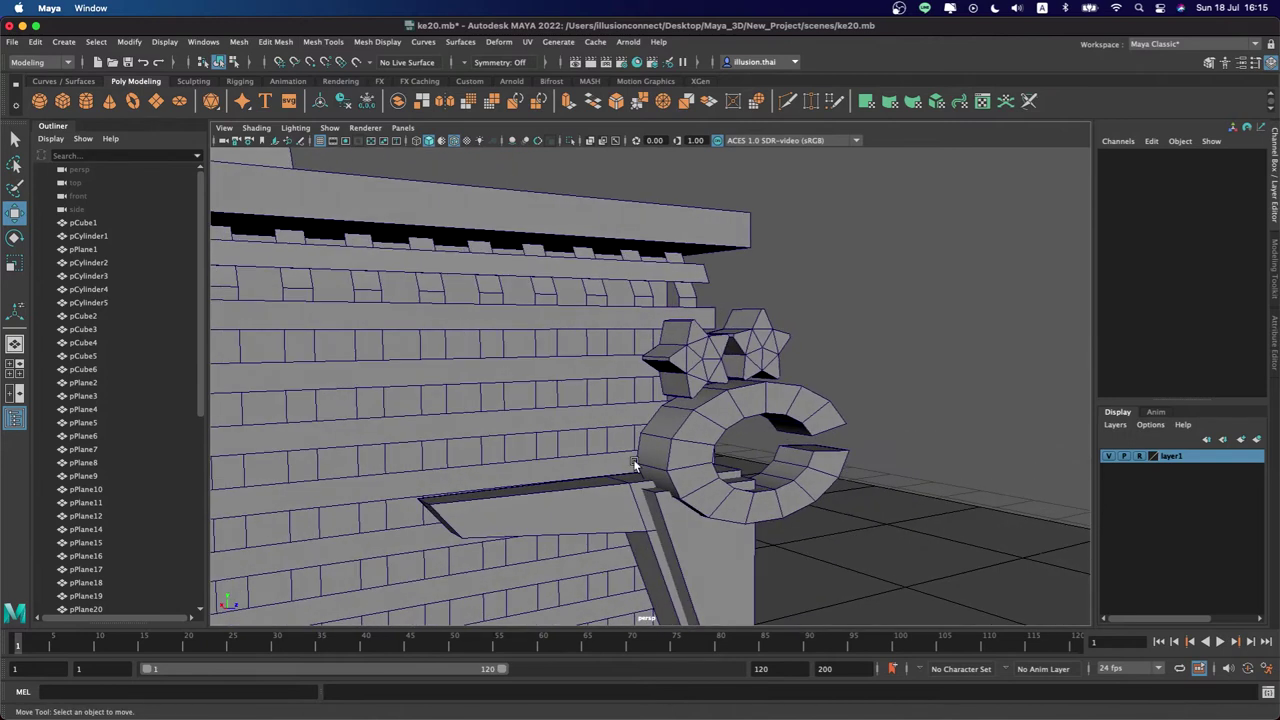
# Extrude the slanted slab's face upward three times to deepen the bracket column
pyautogui.click(631, 481)
pyautogui.moveTo(630, 339); pyautogui.dragTo(630, 387, button='right')
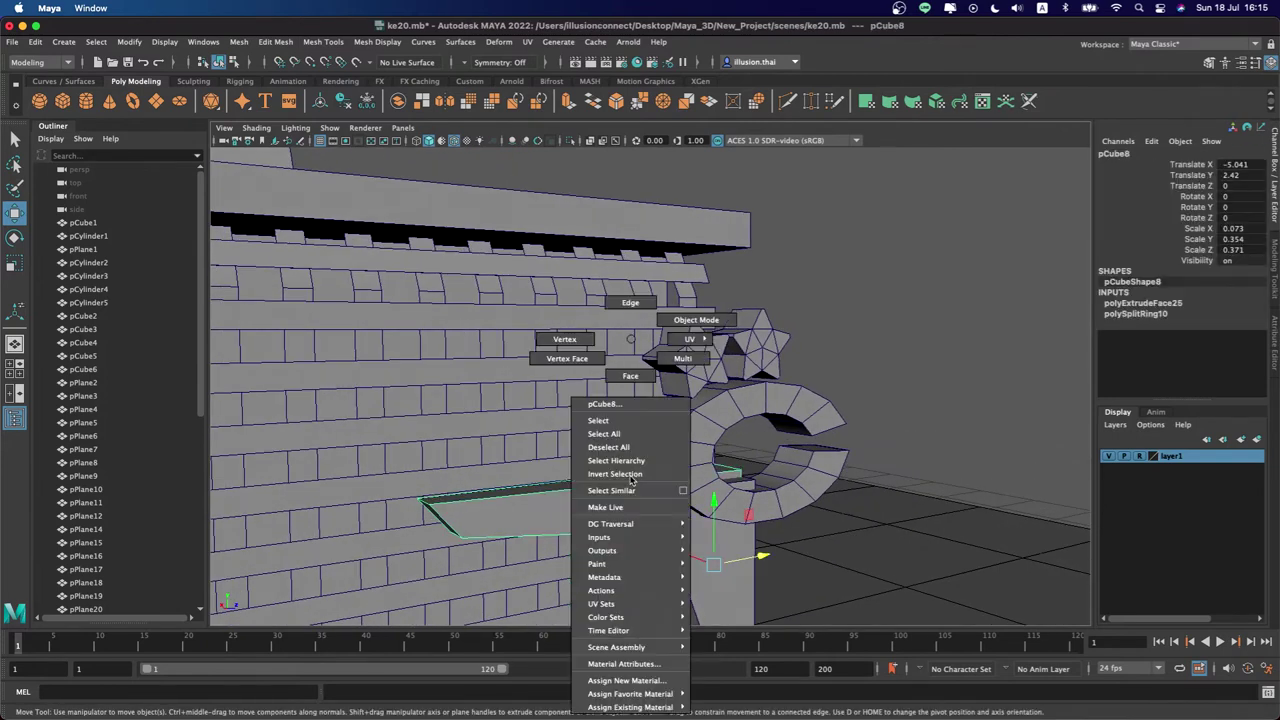
pyautogui.click(633, 476)
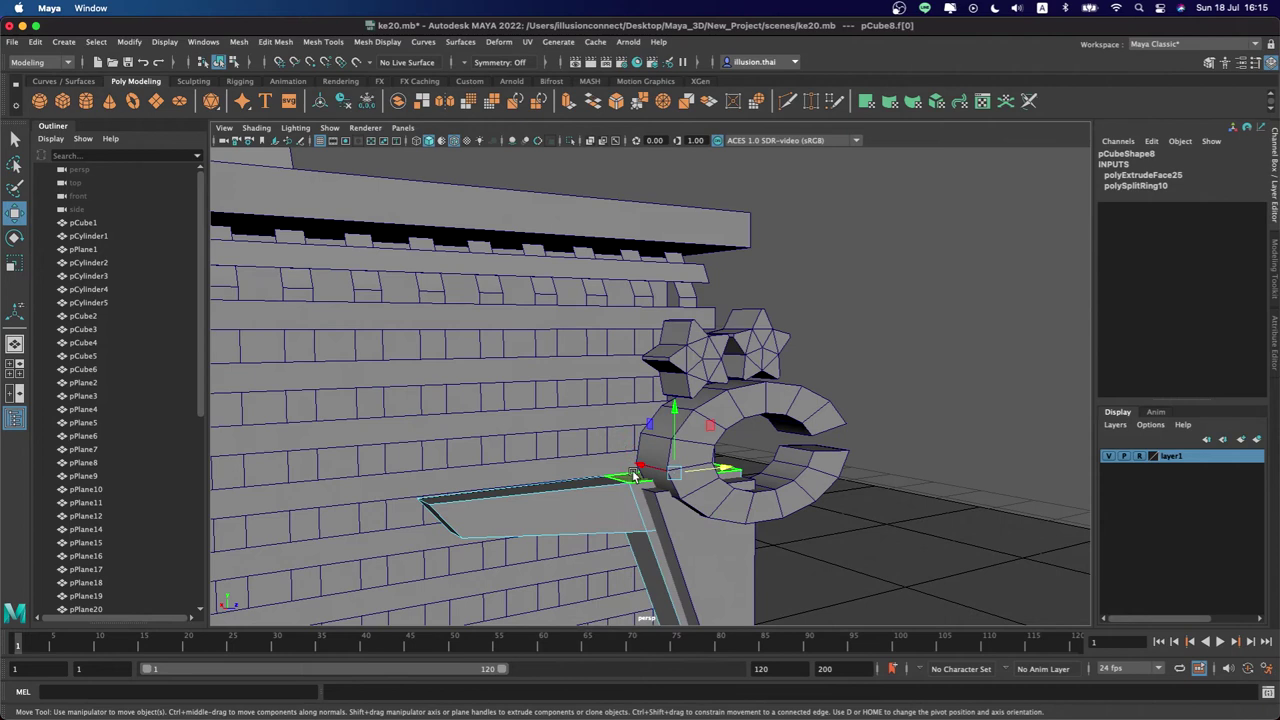
pyautogui.hotkey('ctrl', 'e')
pyautogui.moveTo(676, 428); pyautogui.dragTo(697, 348)
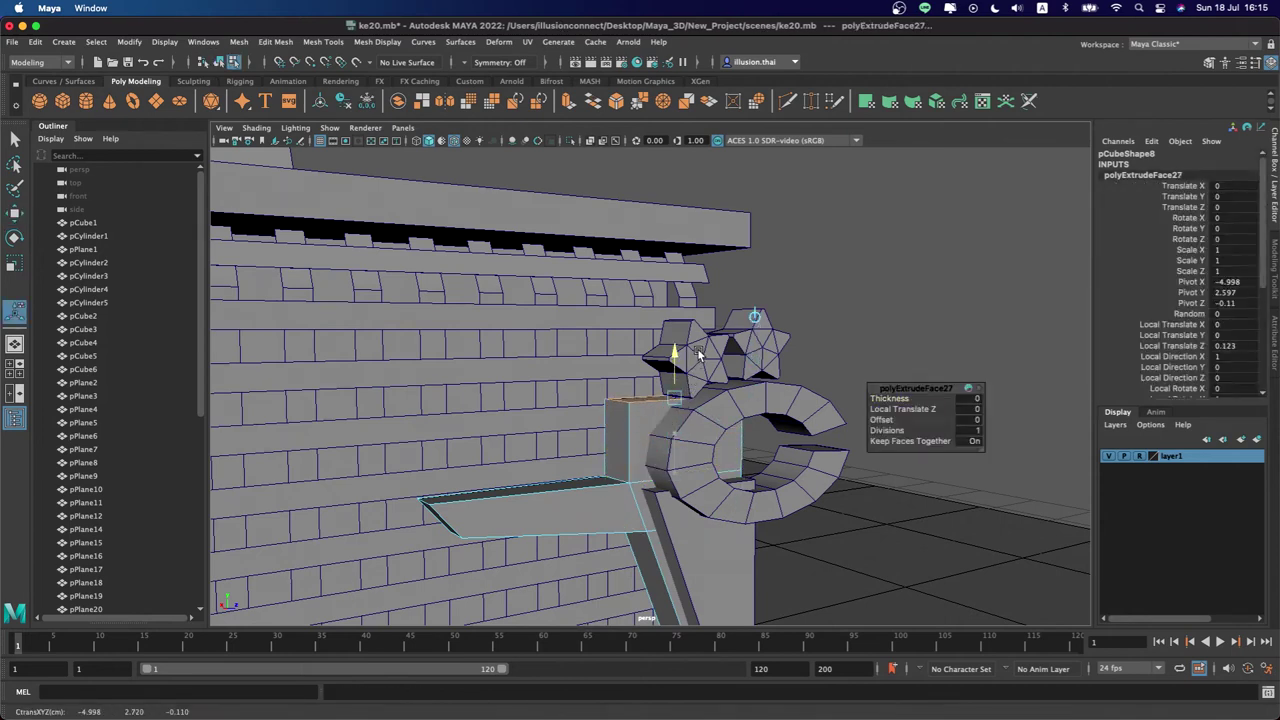
pyautogui.hotkey('ctrl', 'e')
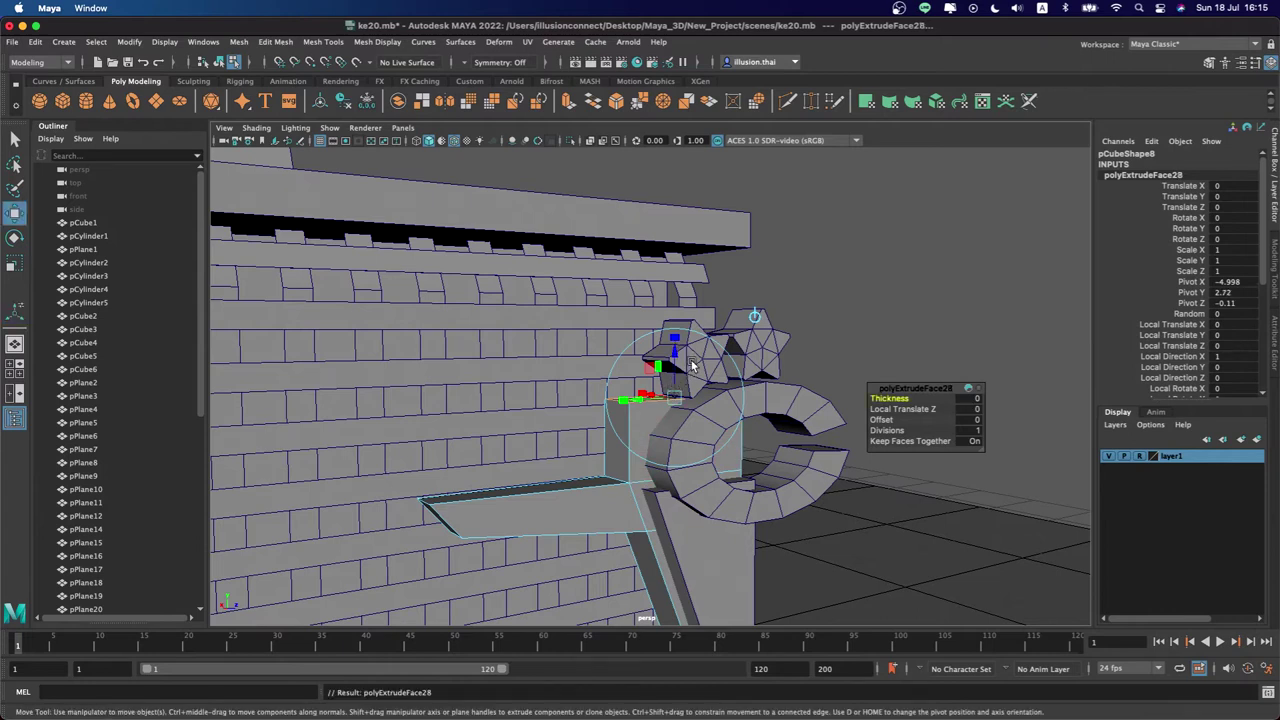
pyautogui.press('w')
pyautogui.moveTo(676, 343); pyautogui.dragTo(690, 254)
pyautogui.hotkey('ctrl', 'e')
pyautogui.press('q')
# Shift three of the column's edges in Edge mode to angle the arm around the stars
pyautogui.rightClick(648, 317)
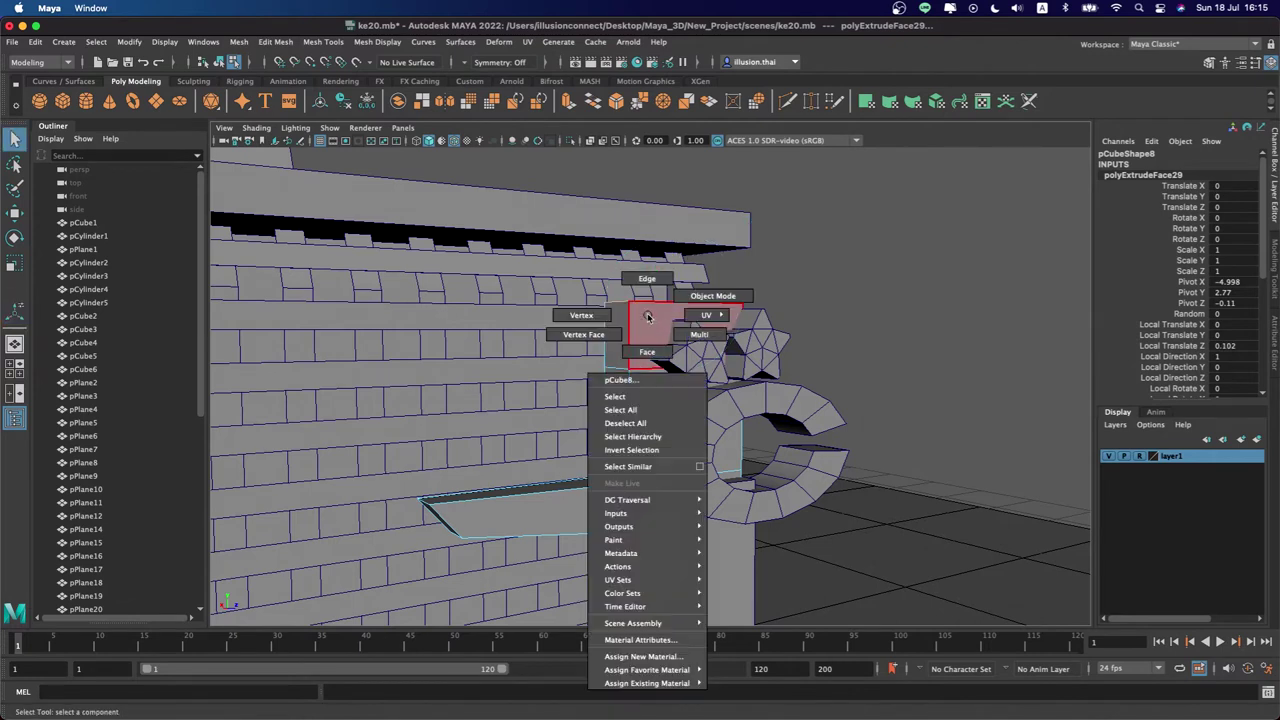
pyautogui.click(616, 300)
pyautogui.press('w')
pyautogui.moveTo(661, 300); pyautogui.dragTo(714, 306)
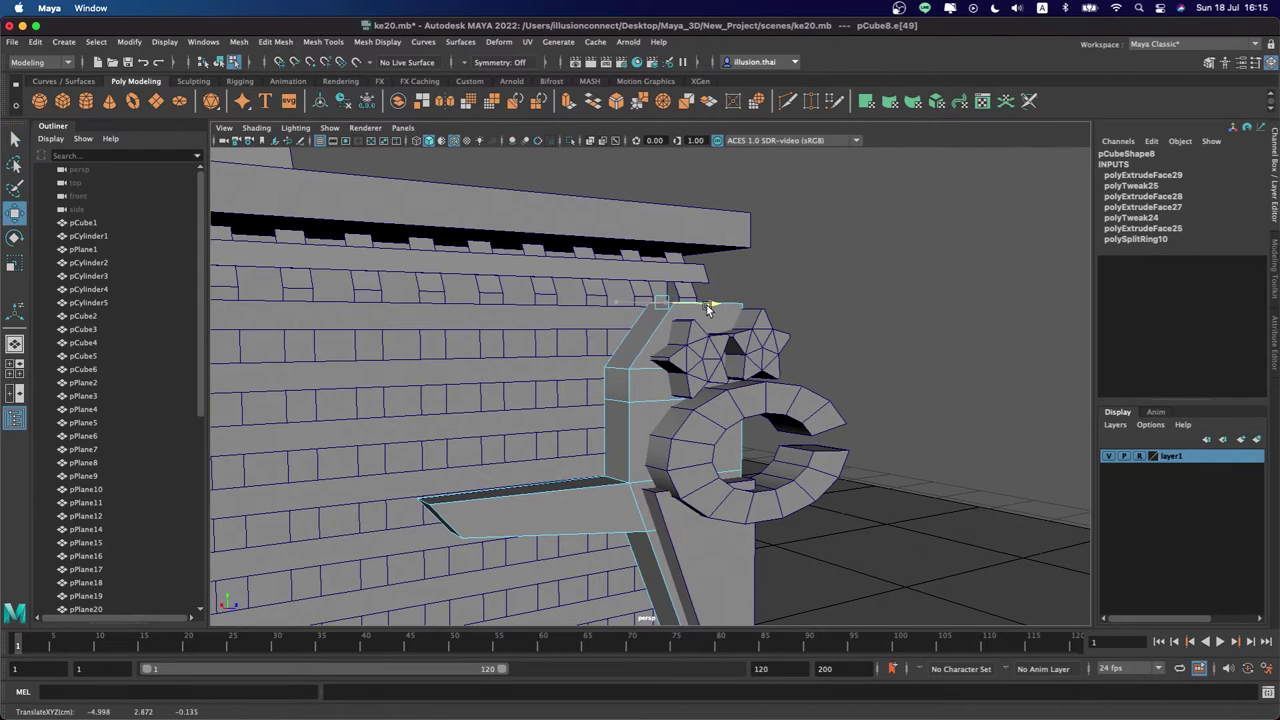
pyautogui.click(645, 366)
pyautogui.moveTo(670, 367); pyautogui.dragTo(655, 360)
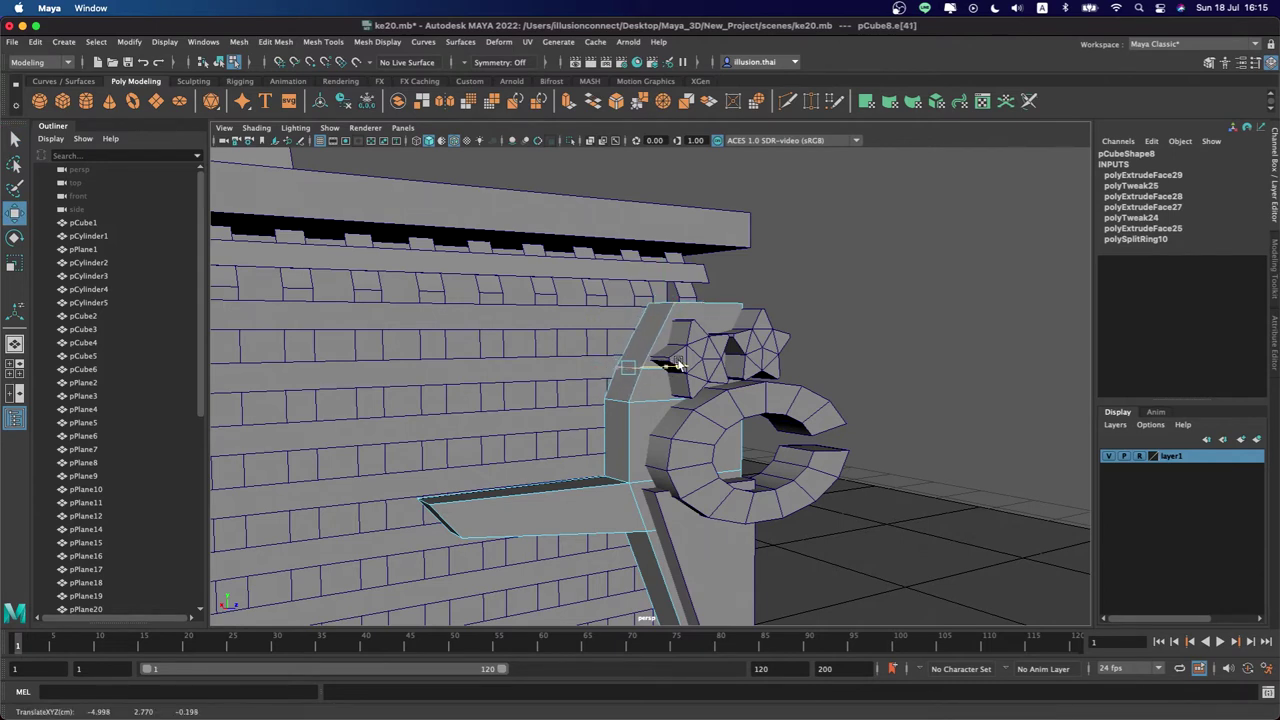
pyautogui.click(640, 400)
pyautogui.moveTo(670, 400); pyautogui.dragTo(701, 393)
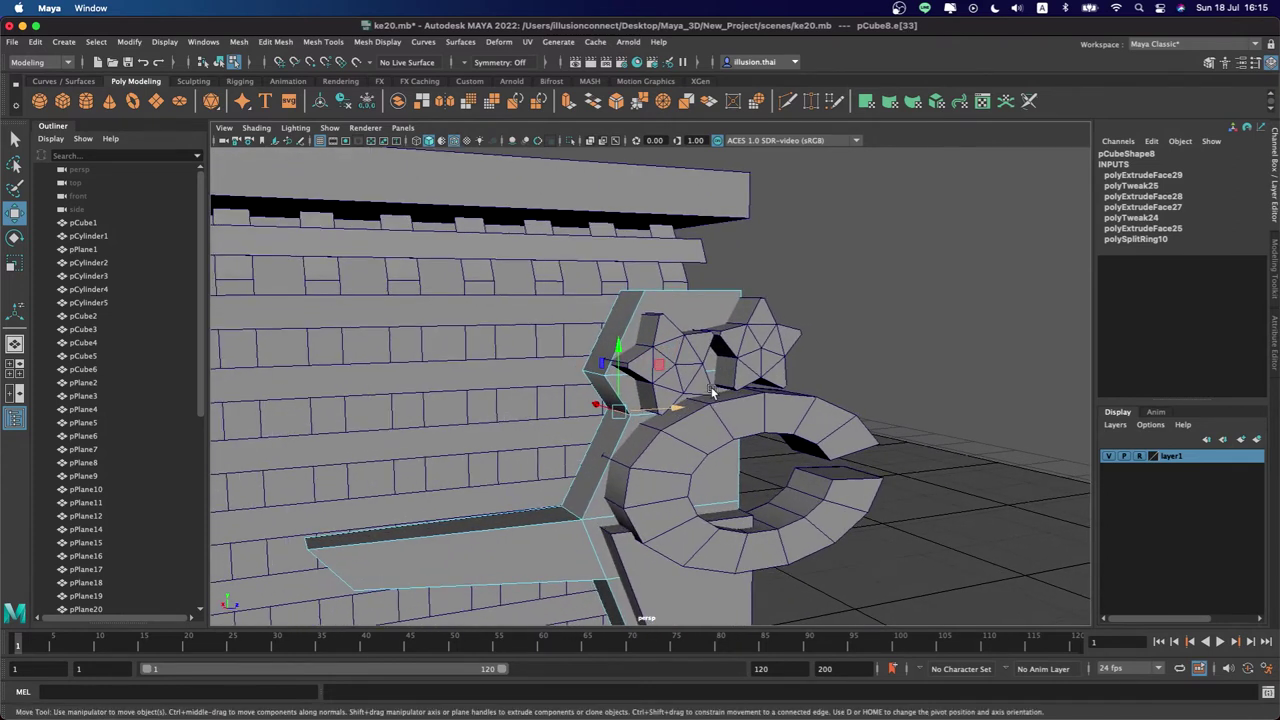
pyautogui.keyDown('alt'); pyautogui.moveTo(664, 387); pyautogui.dragTo(556, 248); pyautogui.keyUp('alt')
# Insert five edge loops through the bracket column (polySplitRing11 to polySplitRing15)
pyautogui.press('q')
pyautogui.click(323, 41)
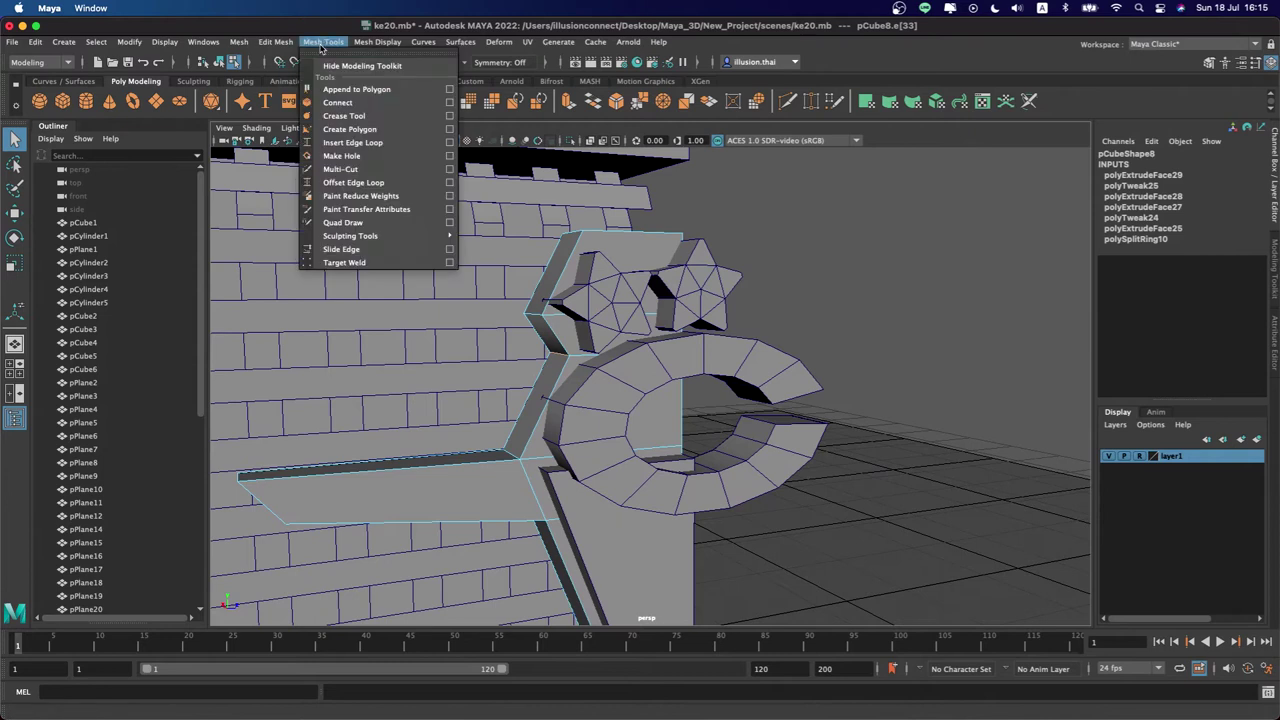
pyautogui.click(340, 147)
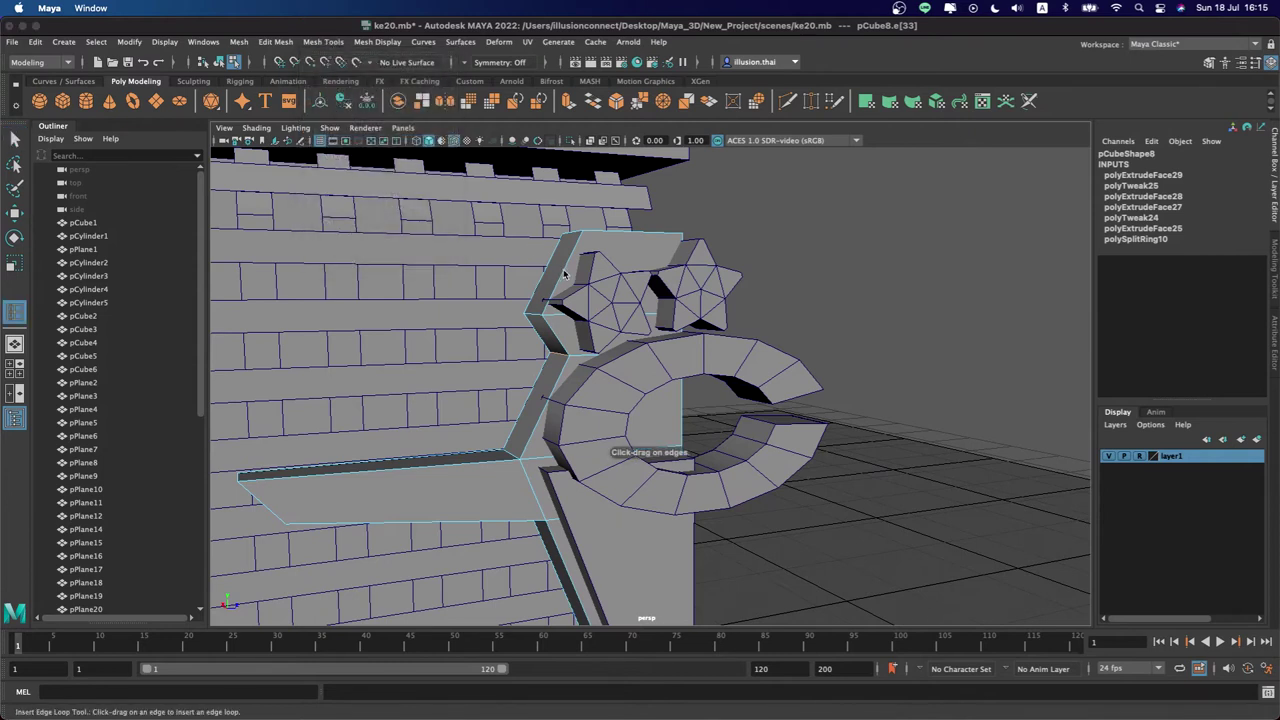
pyautogui.click(641, 238)
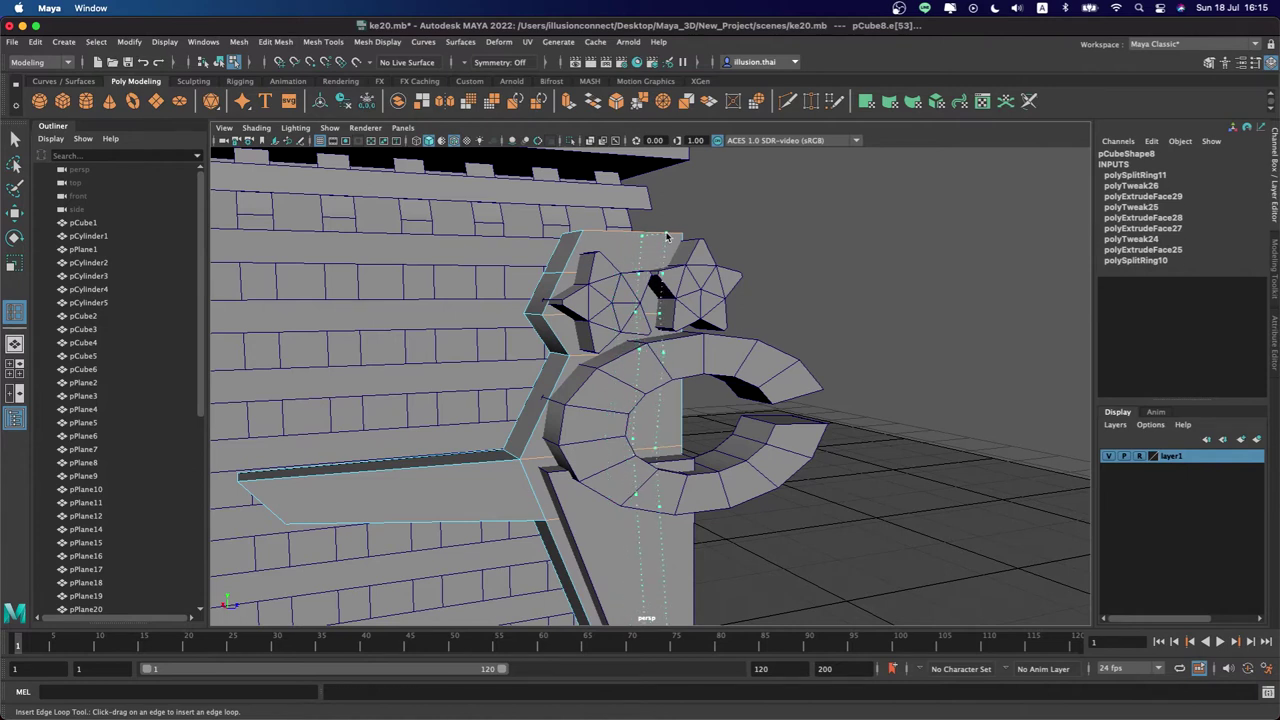
pyautogui.click(611, 235)
pyautogui.click(617, 237)
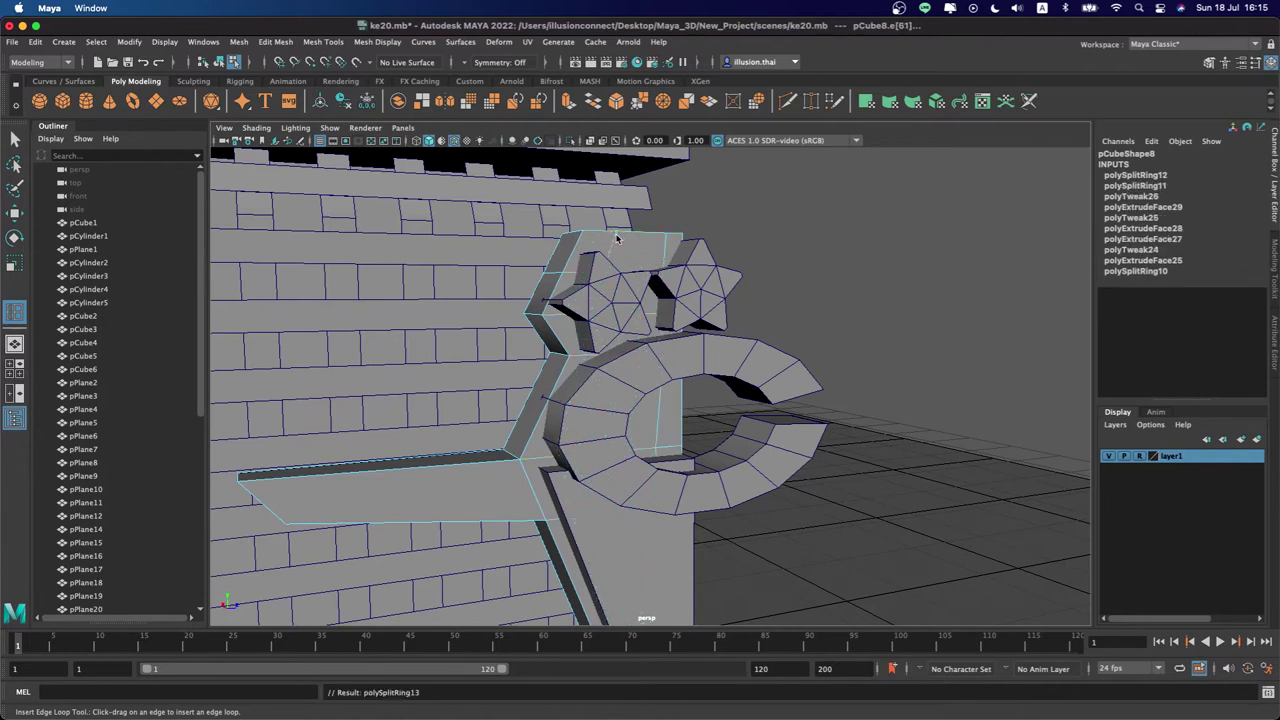
pyautogui.click(641, 237)
pyautogui.moveTo(565, 395); pyautogui.dragTo(551, 399)
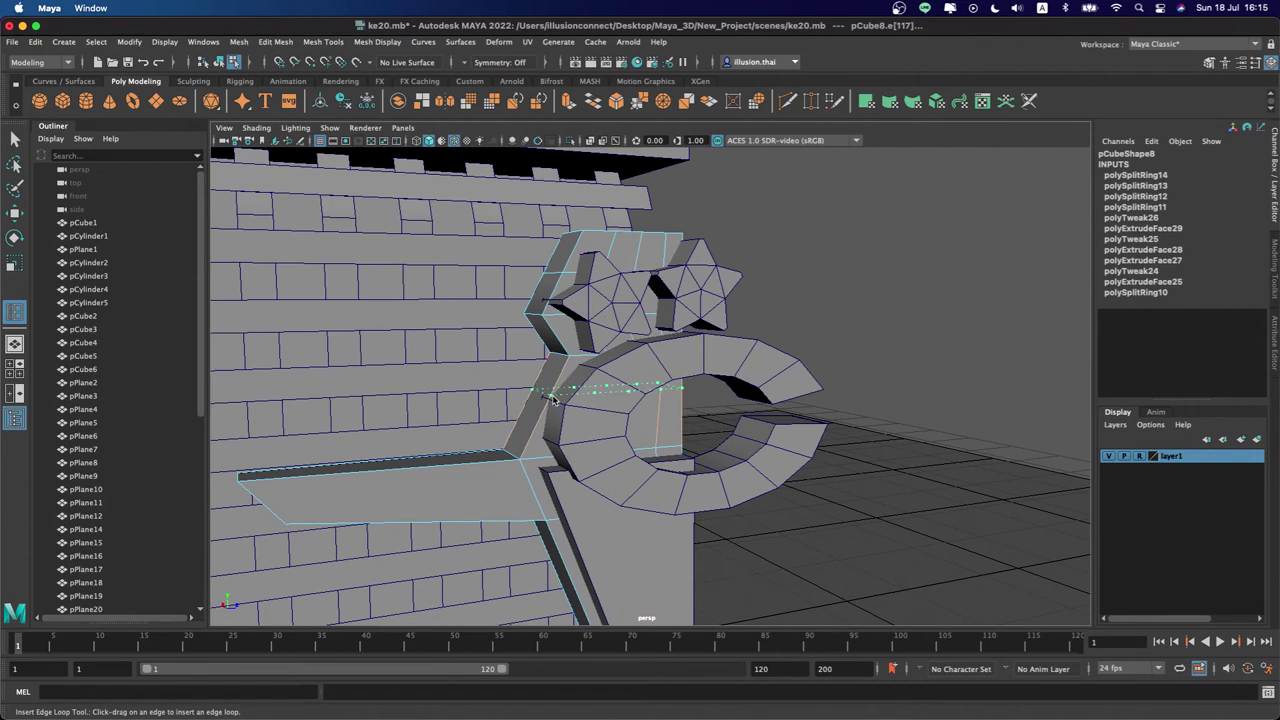
pyautogui.press('q')
# Switch the viewport to wireframe and orbit to a more frontal view of the bracket
pyautogui.rightClick(537, 313)
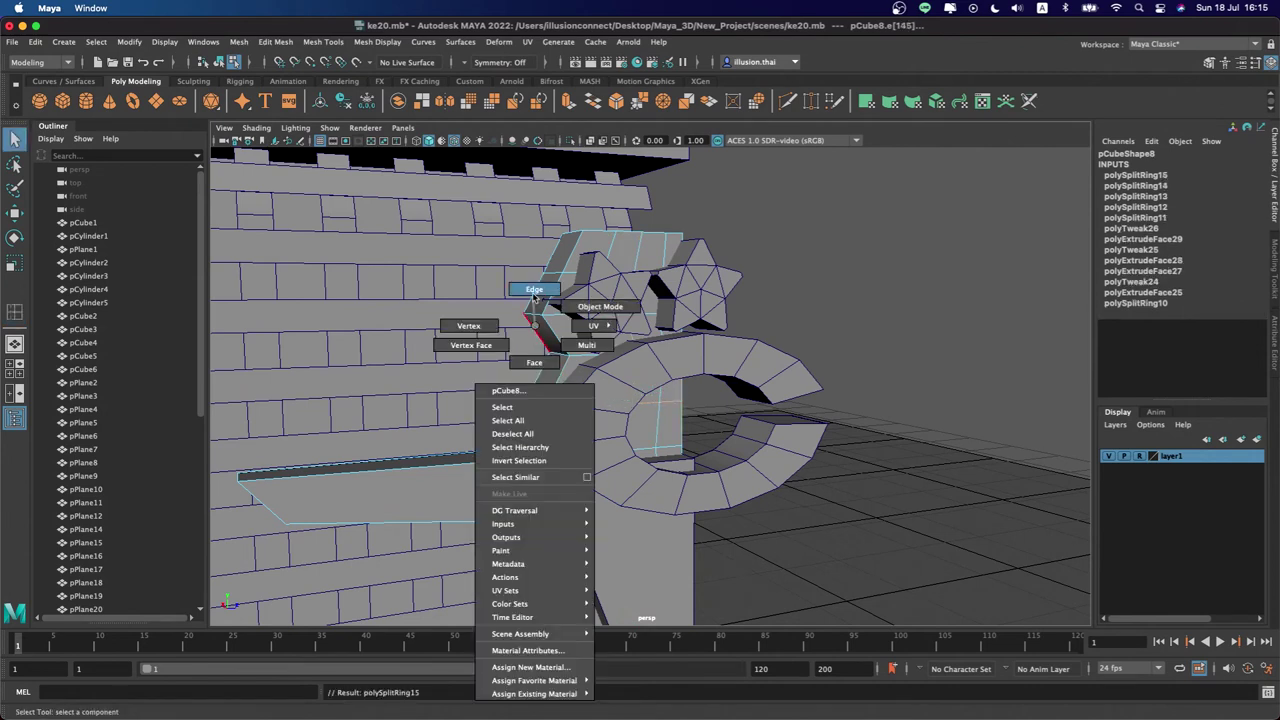
pyautogui.click(532, 313)
pyautogui.press('w')
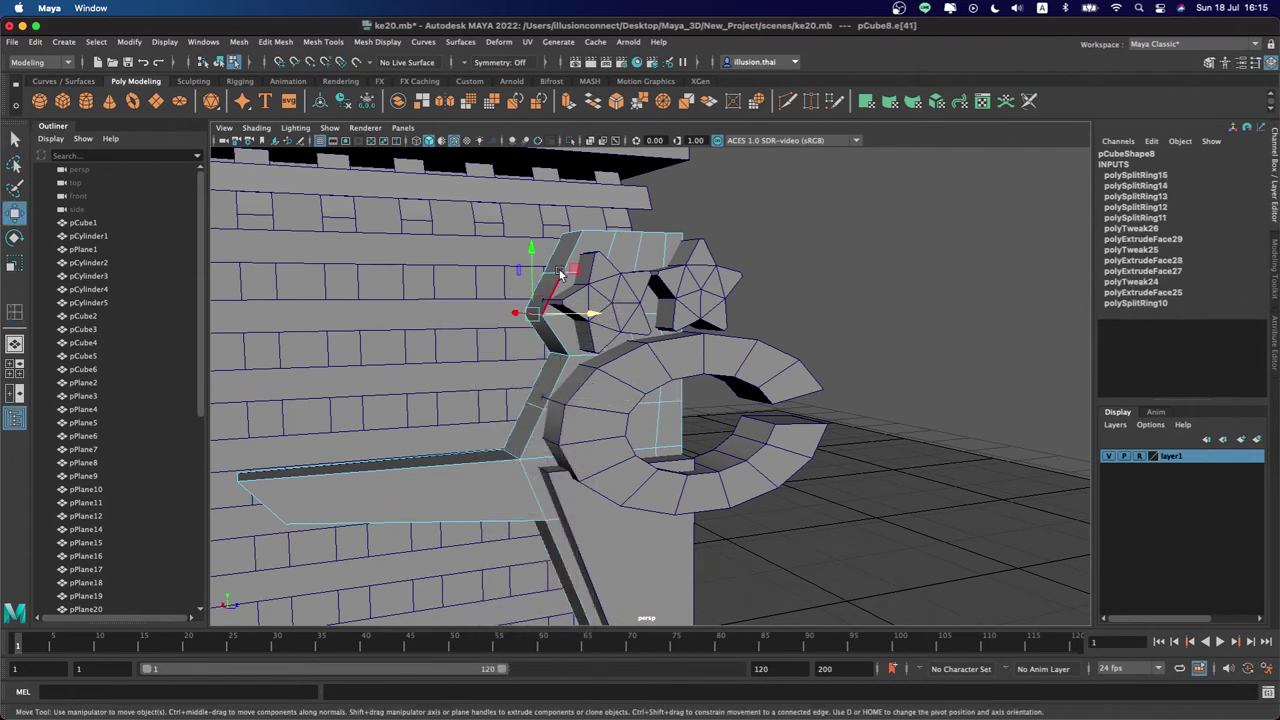
pyautogui.press('q')
pyautogui.press('4')
pyautogui.keyDown('alt'); pyautogui.moveTo(598, 313); pyautogui.dragTo(538, 315); pyautogui.keyUp('alt')
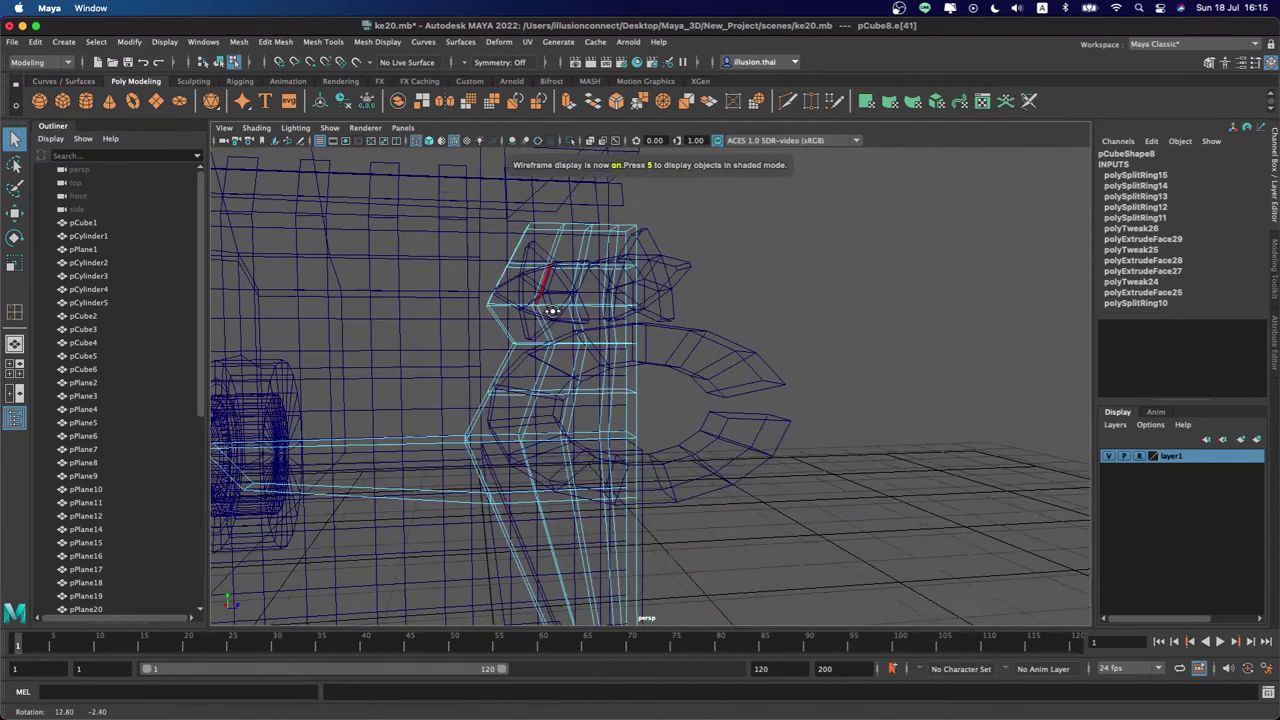
pyautogui.moveTo(538, 315); pyautogui.dragTo(466, 297, button='right')
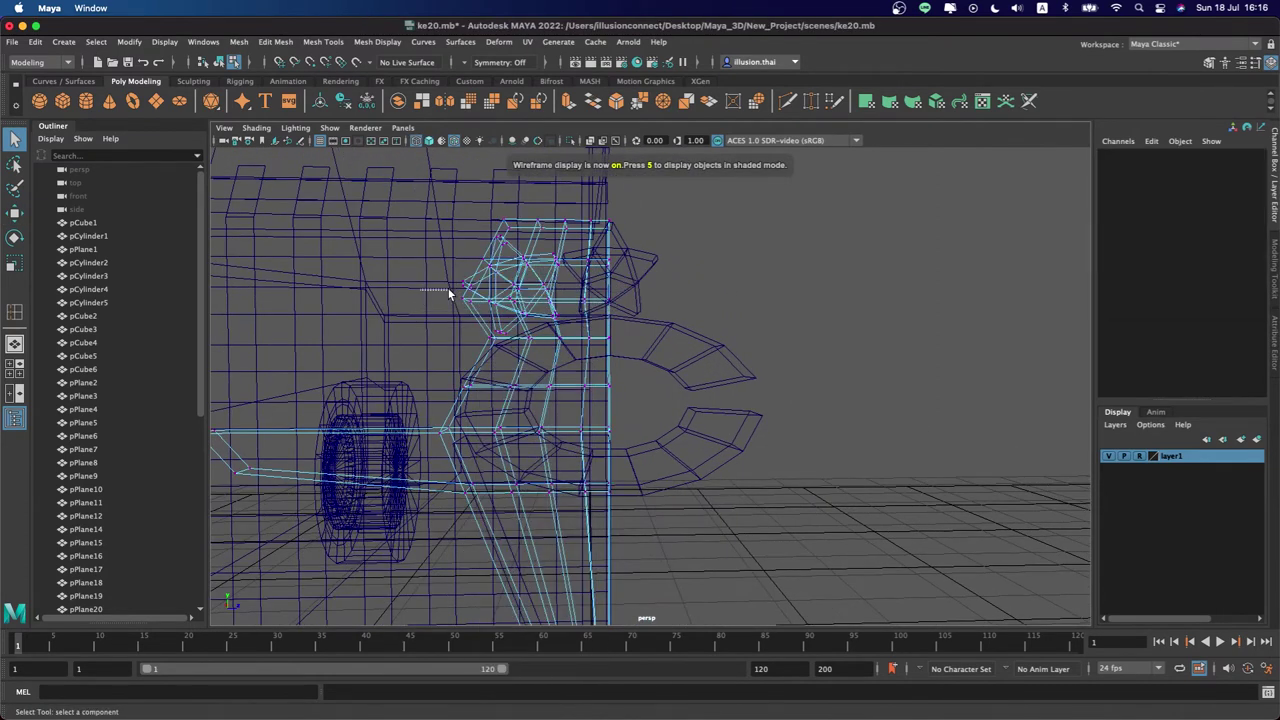
pyautogui.press('z')
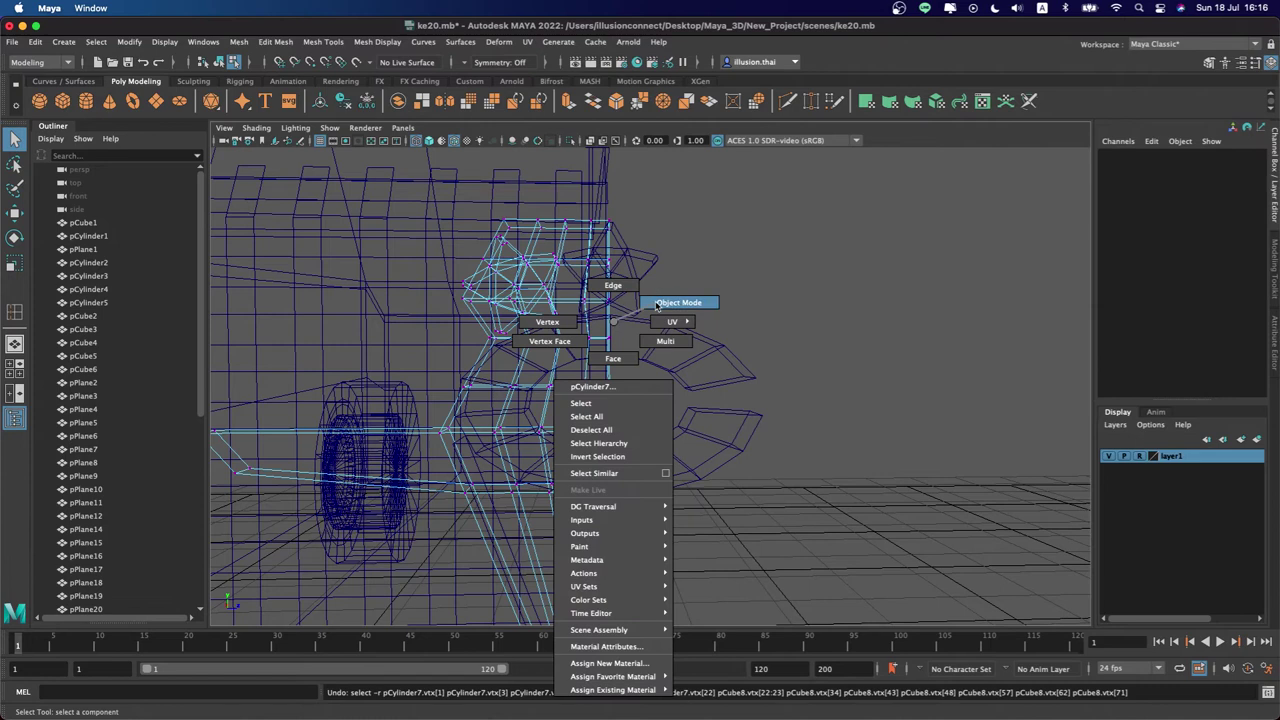
pyautogui.moveTo(614, 325); pyautogui.dragTo(695, 290, button='right')
# Box-select the top vertices of bracket pCube8 and raise them upward
pyautogui.click(590, 332)
pyautogui.click(603, 327)
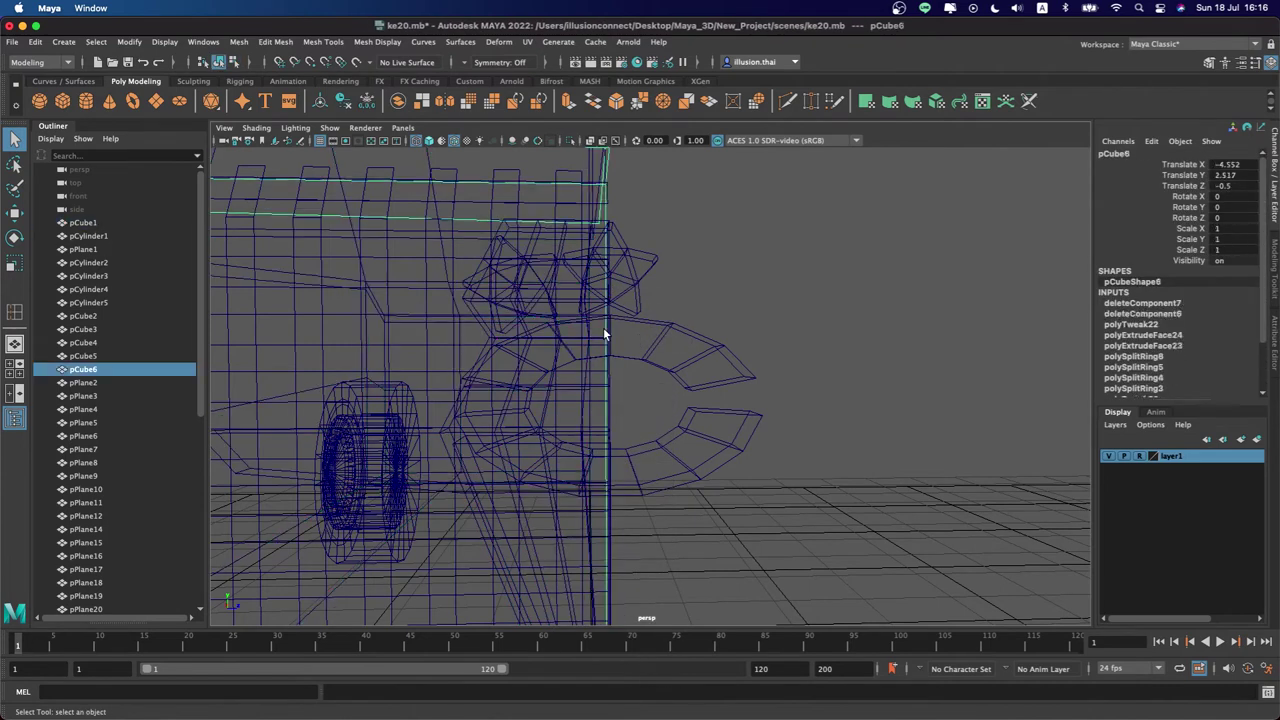
pyautogui.click(586, 326)
pyautogui.moveTo(588, 335); pyautogui.dragTo(570, 336, button='right')
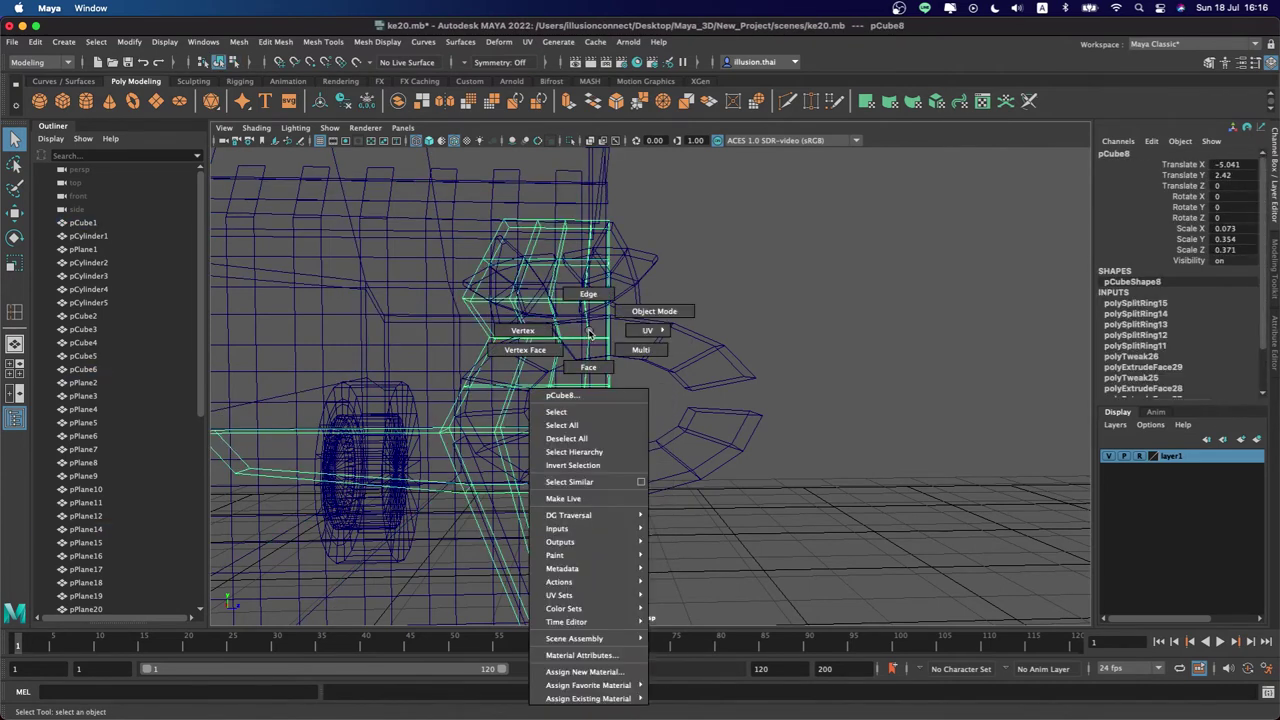
pyautogui.moveTo(412, 288); pyautogui.dragTo(672, 322)
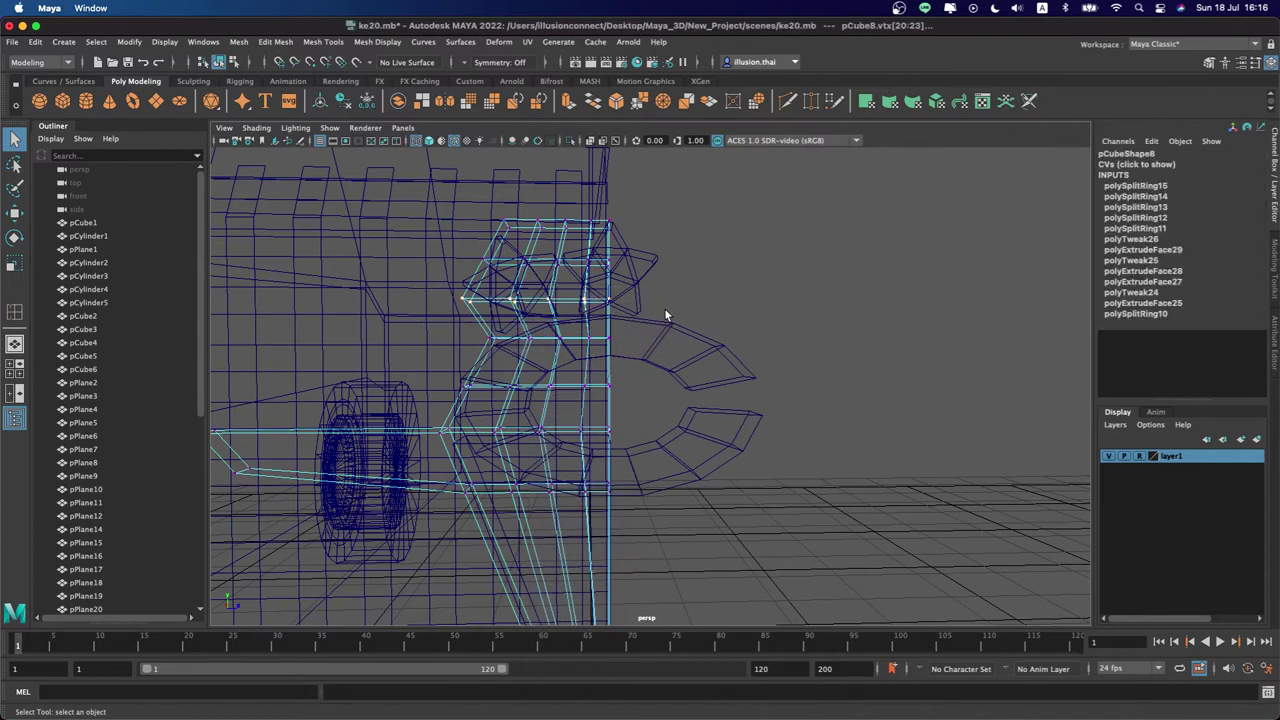
pyautogui.press('w')
pyautogui.moveTo(544, 258); pyautogui.dragTo(544, 232)
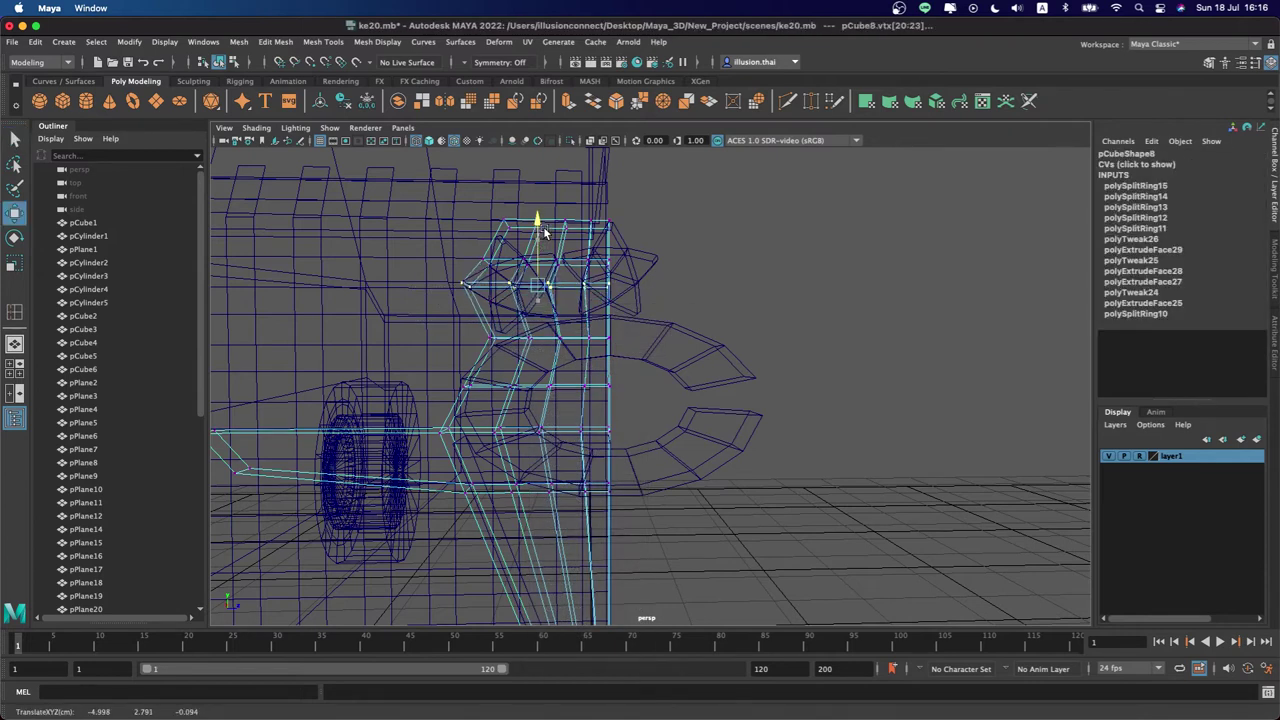
# Raise the lower vertex row of pCube8 slightly, then select the upper vertex rows
pyautogui.moveTo(440, 270)
pyautogui.mouseDown()
pyautogui.moveTo(485, 300)
pyautogui.moveTo(507, 347)
pyautogui.moveTo(550, 282)
pyautogui.mouseUp()
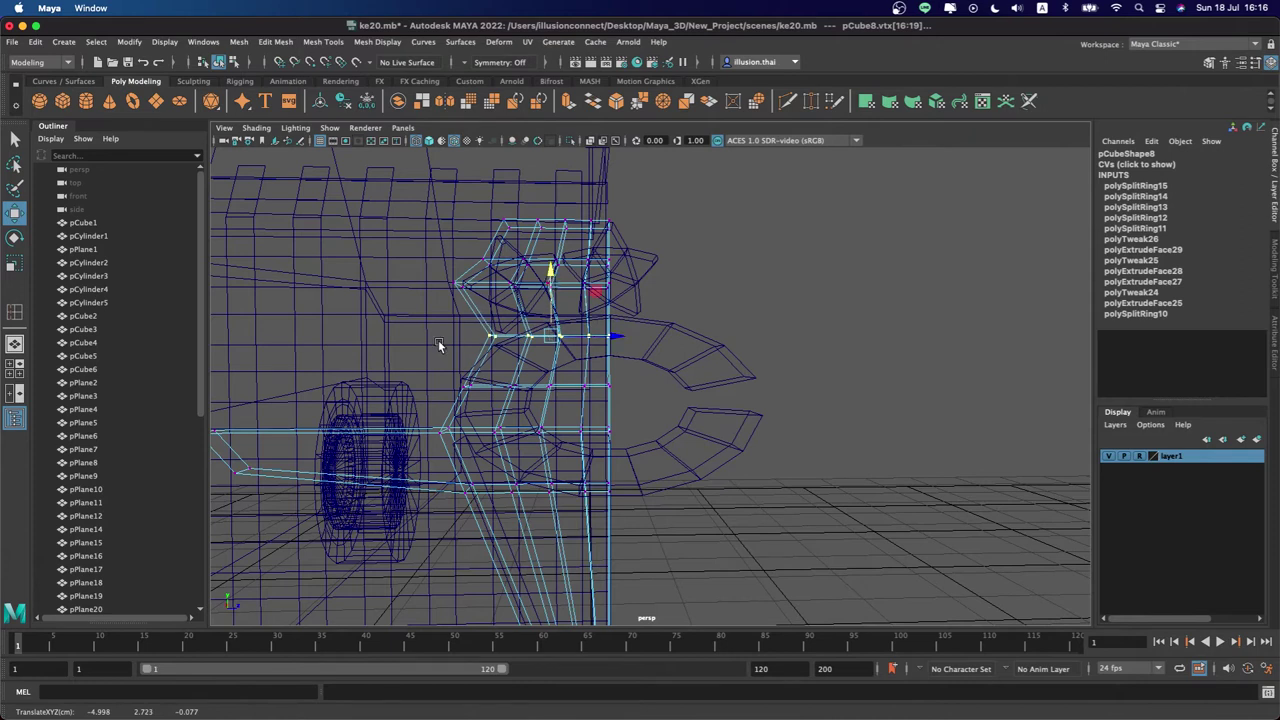
pyautogui.moveTo(398, 352); pyautogui.dragTo(678, 404)
pyautogui.moveTo(537, 322); pyautogui.dragTo(535, 314)
pyautogui.moveTo(412, 357); pyautogui.dragTo(481, 398)
pyautogui.keyDown('alt'); pyautogui.moveTo(493, 272); pyautogui.dragTo(504, 309, button='middle'); pyautogui.keyUp('alt')
pyautogui.moveTo(550, 305)
pyautogui.mouseDown()
pyautogui.moveTo(585, 280)
pyautogui.moveTo(559, 247)
pyautogui.mouseUp()
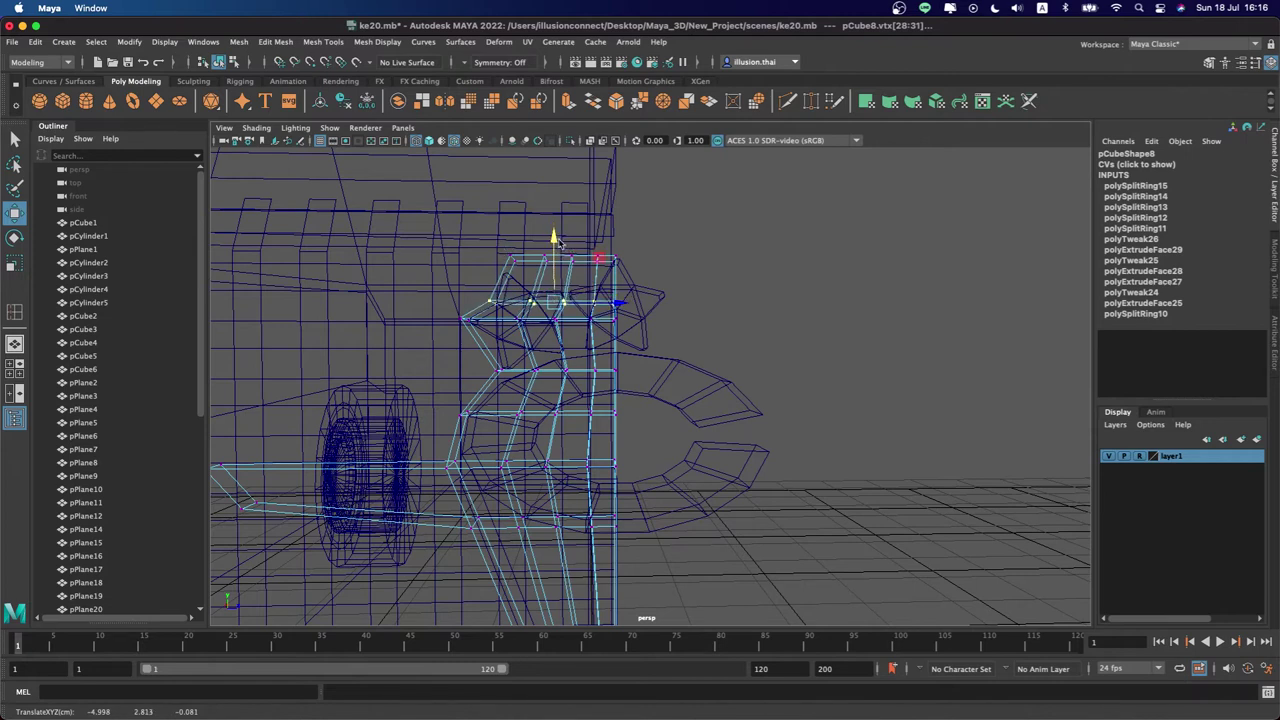
pyautogui.moveTo(500, 250)
pyautogui.mouseDown()
pyautogui.moveTo(555, 268)
pyautogui.moveTo(503, 218)
pyautogui.mouseUp()
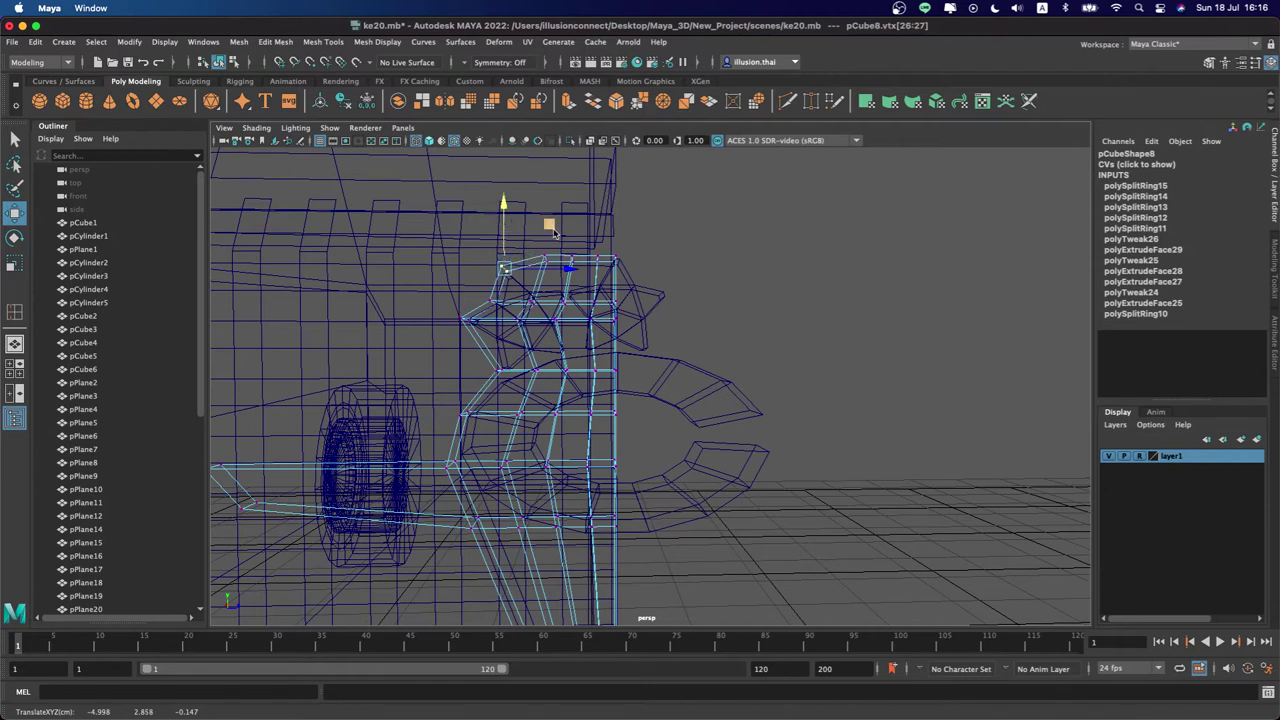
# Nudge individual top vertices in height and depth so the bracket wraps the stars
pyautogui.press('q')
pyautogui.moveTo(532, 238); pyautogui.dragTo(570, 286)
pyautogui.press('w')
pyautogui.moveTo(545, 238); pyautogui.dragTo(546, 249)
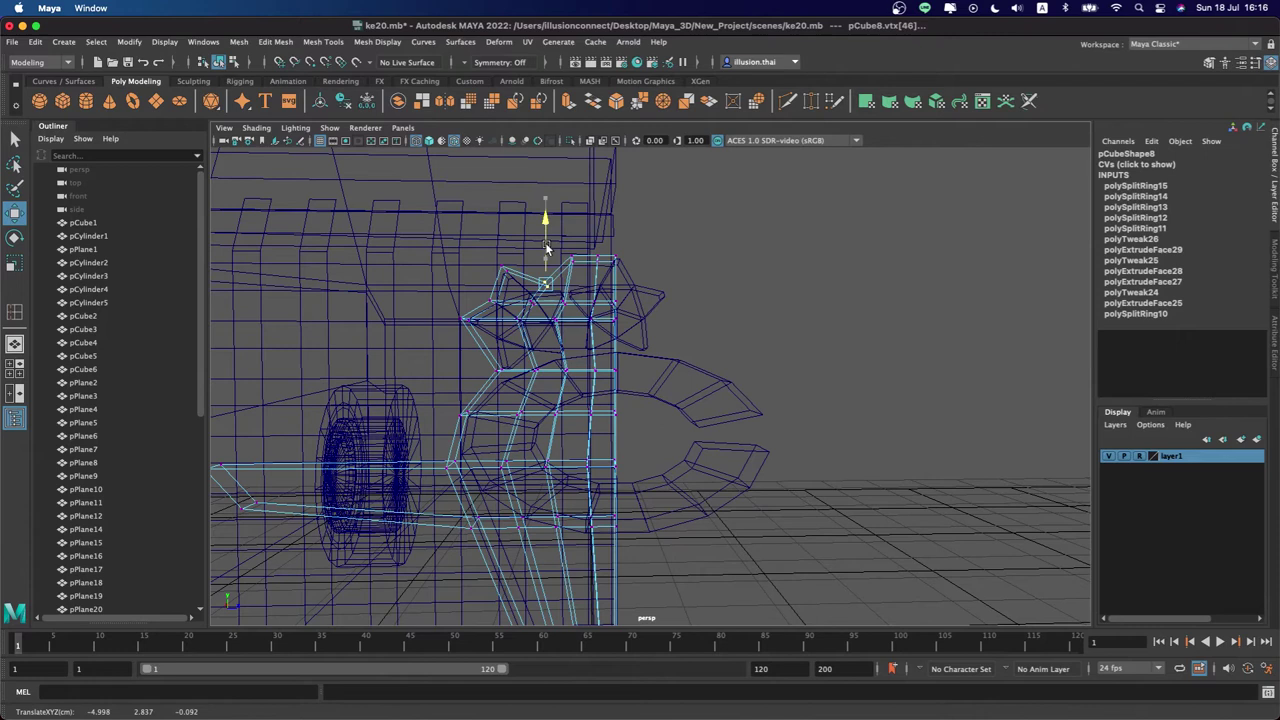
pyautogui.moveTo(608, 284); pyautogui.dragTo(590, 290)
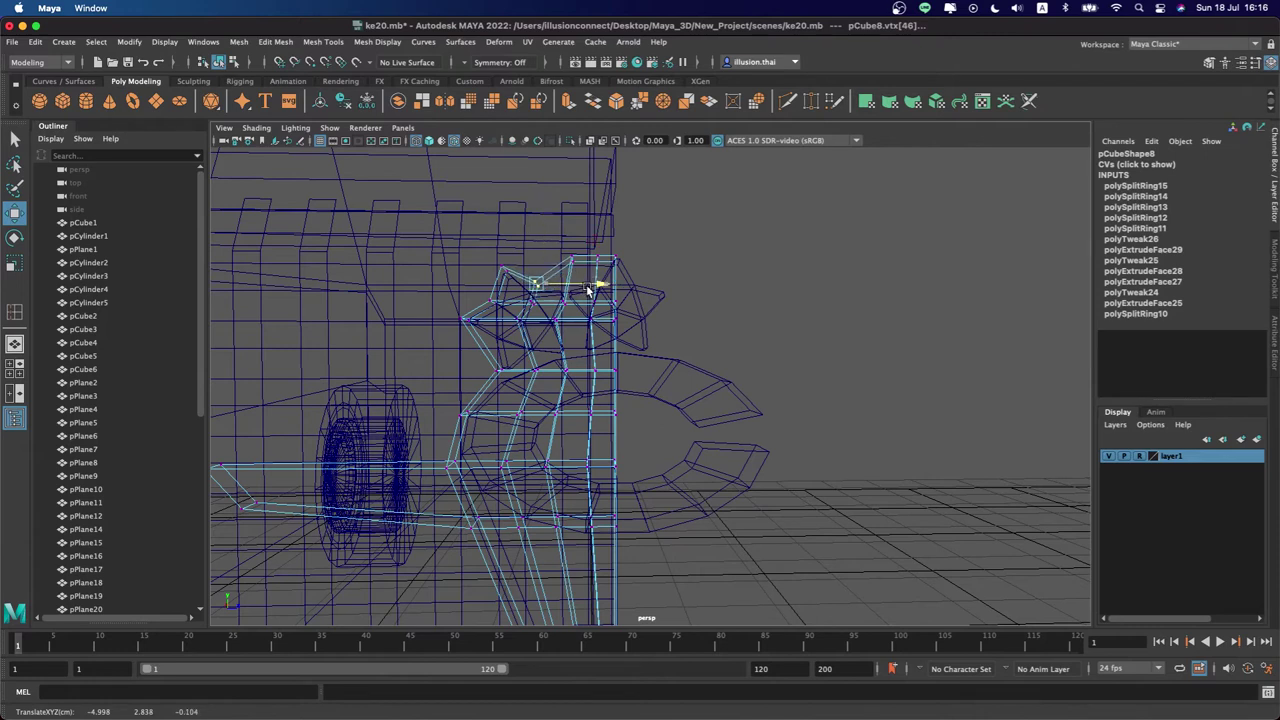
pyautogui.click(546, 249)
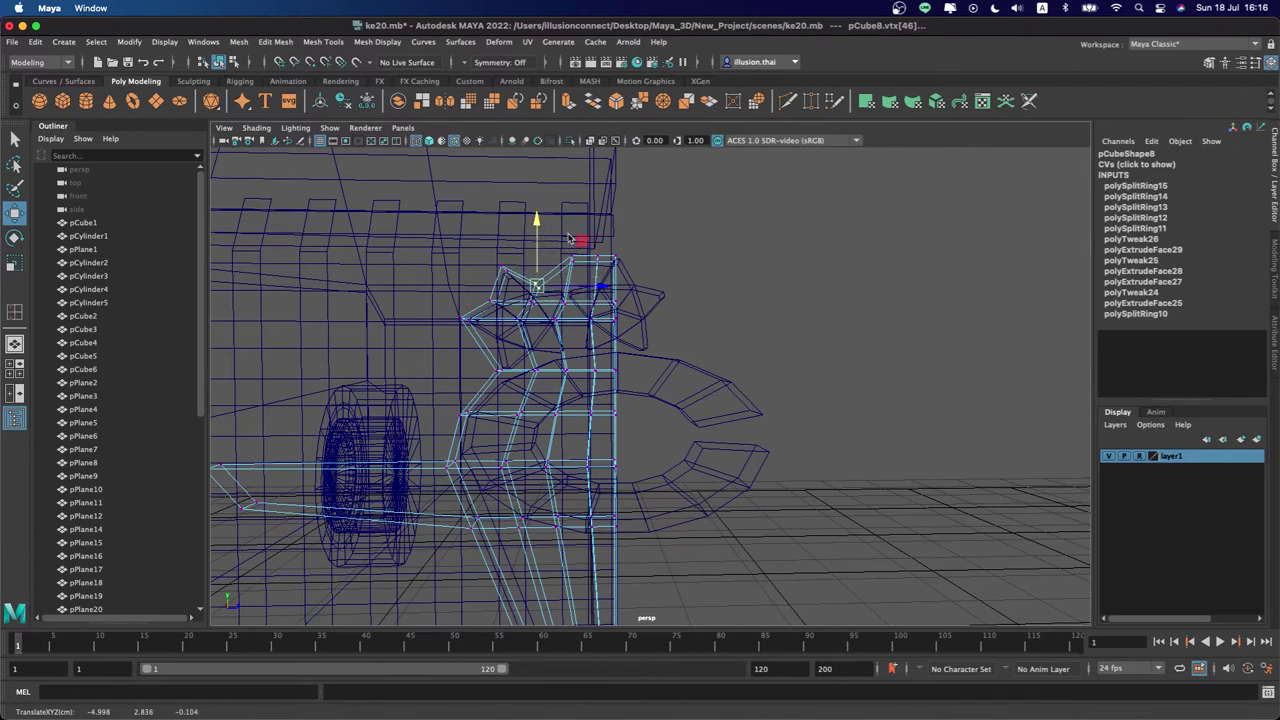
pyautogui.press('q')
pyautogui.press('w')
pyautogui.moveTo(574, 238); pyautogui.dragTo(575, 261)
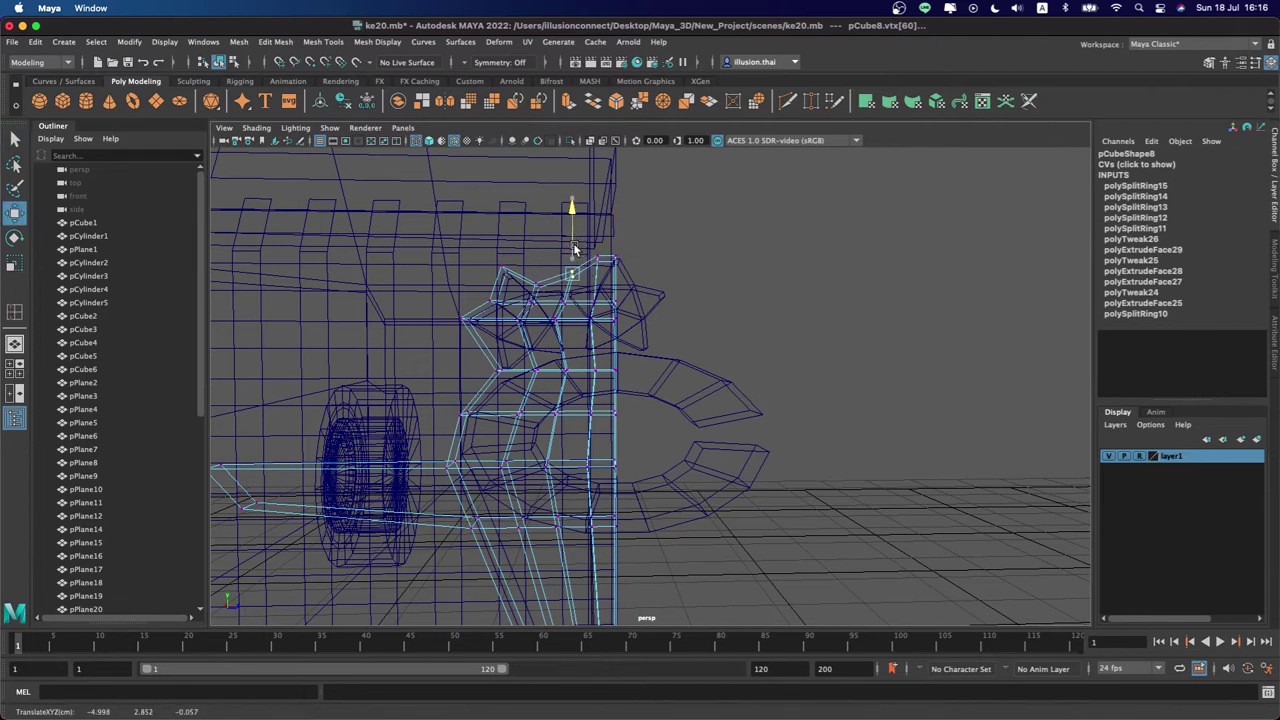
pyautogui.press('q')
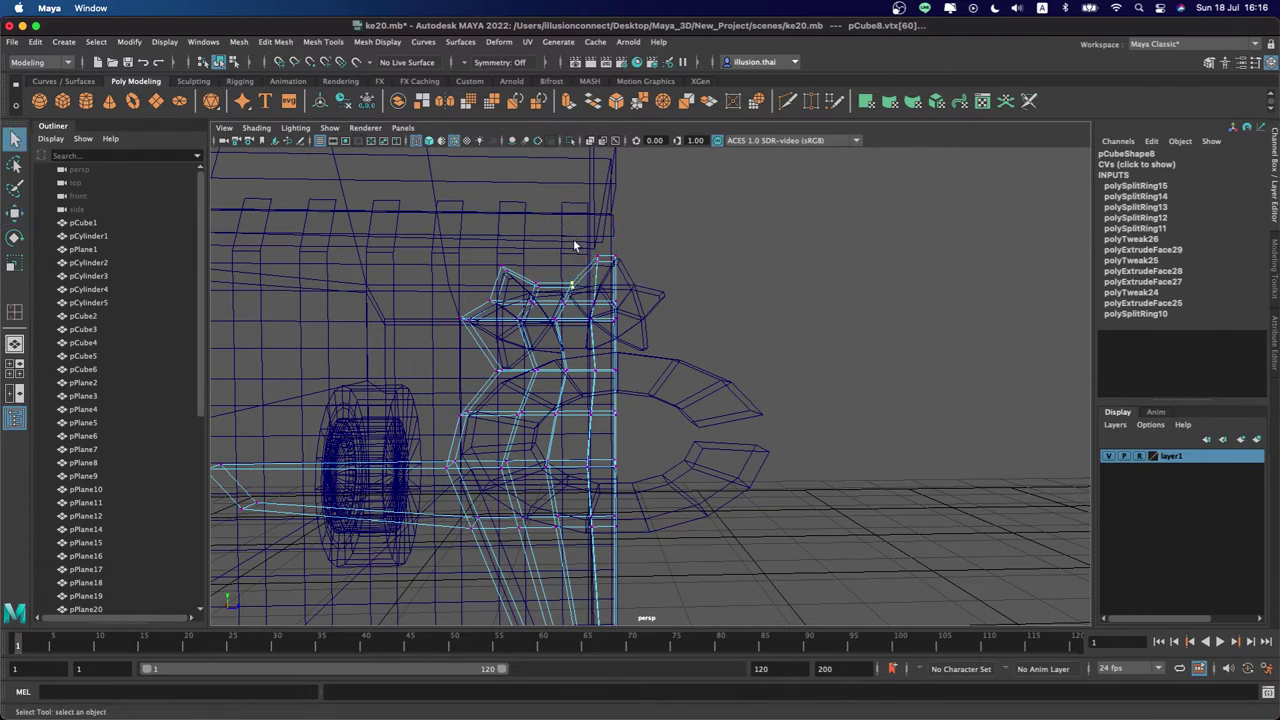
pyautogui.moveTo(574, 240); pyautogui.dragTo(600, 263)
pyautogui.press('w')
# Orbit around the bracket and switch pCube8 to face editing
pyautogui.press('5')
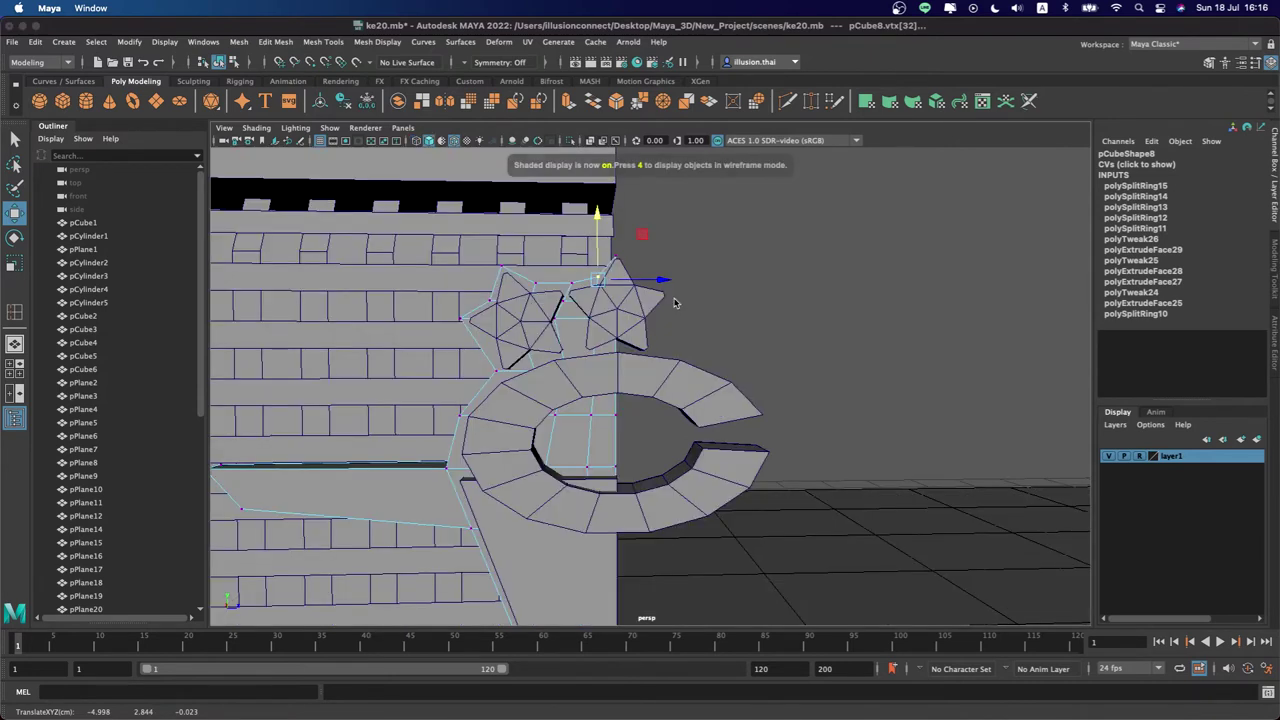
pyautogui.keyDown('alt'); pyautogui.moveTo(688, 334); pyautogui.dragTo(590, 355); pyautogui.keyUp('alt')
pyautogui.moveTo(587, 340); pyautogui.dragTo(632, 326, button='right')
pyautogui.keyDown('alt'); pyautogui.moveTo(632, 326); pyautogui.dragTo(568, 355); pyautogui.keyUp('alt')
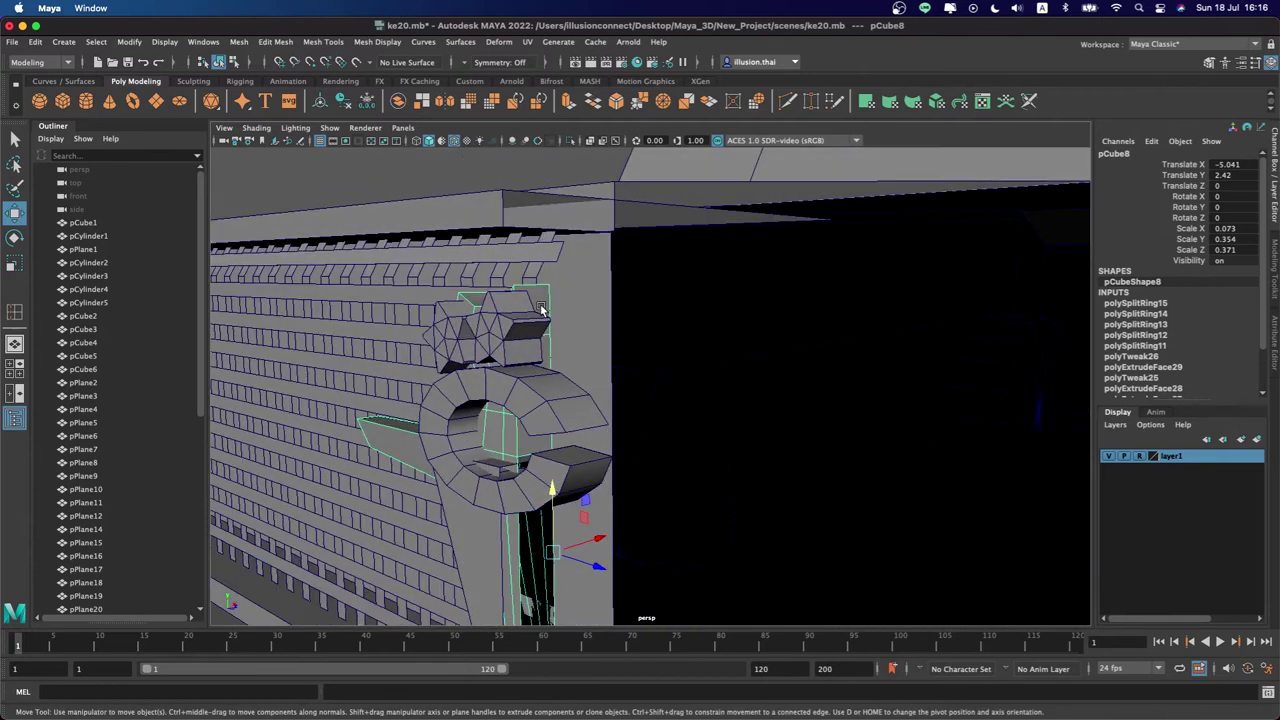
pyautogui.moveTo(541, 302); pyautogui.dragTo(543, 337, button='right')
pyautogui.keyDown('alt'); pyautogui.moveTo(543, 337); pyautogui.dragTo(695, 339); pyautogui.keyUp('alt')
# In wireframe, select the thin centre column of bracket faces and delete it
pyautogui.press('5')
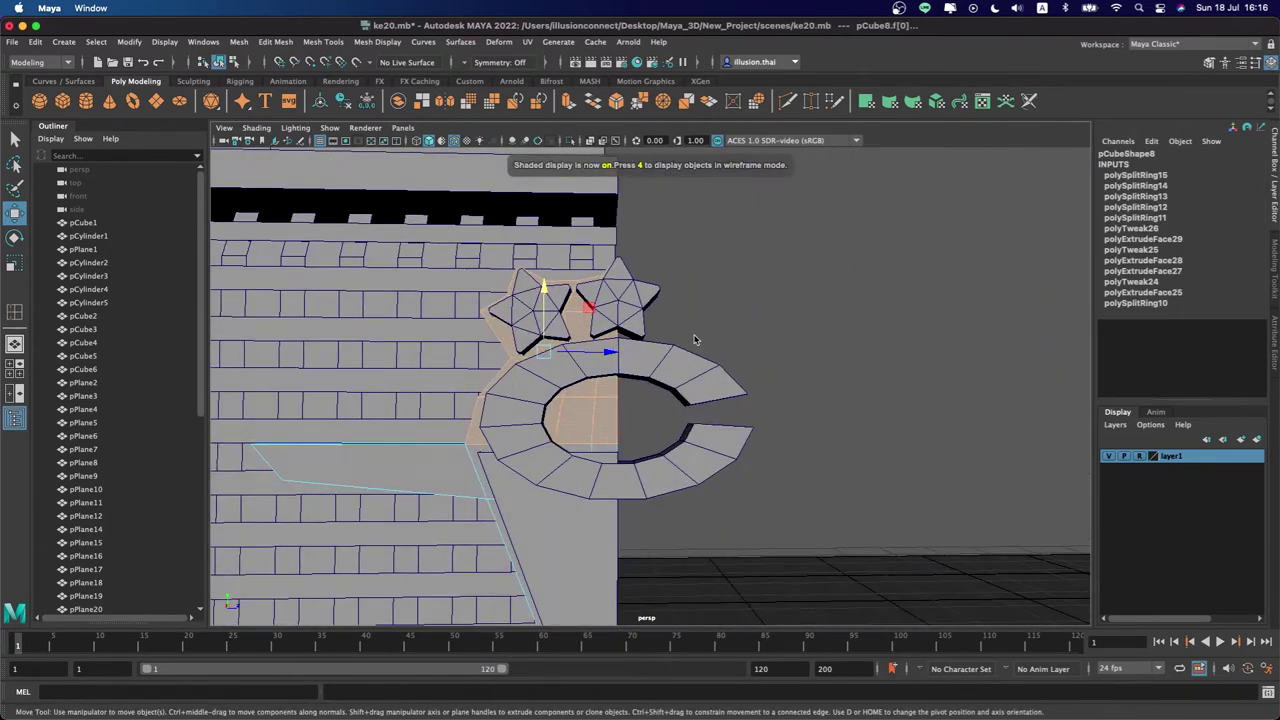
pyautogui.press('4')
pyautogui.moveTo(697, 229); pyautogui.dragTo(371, 478)
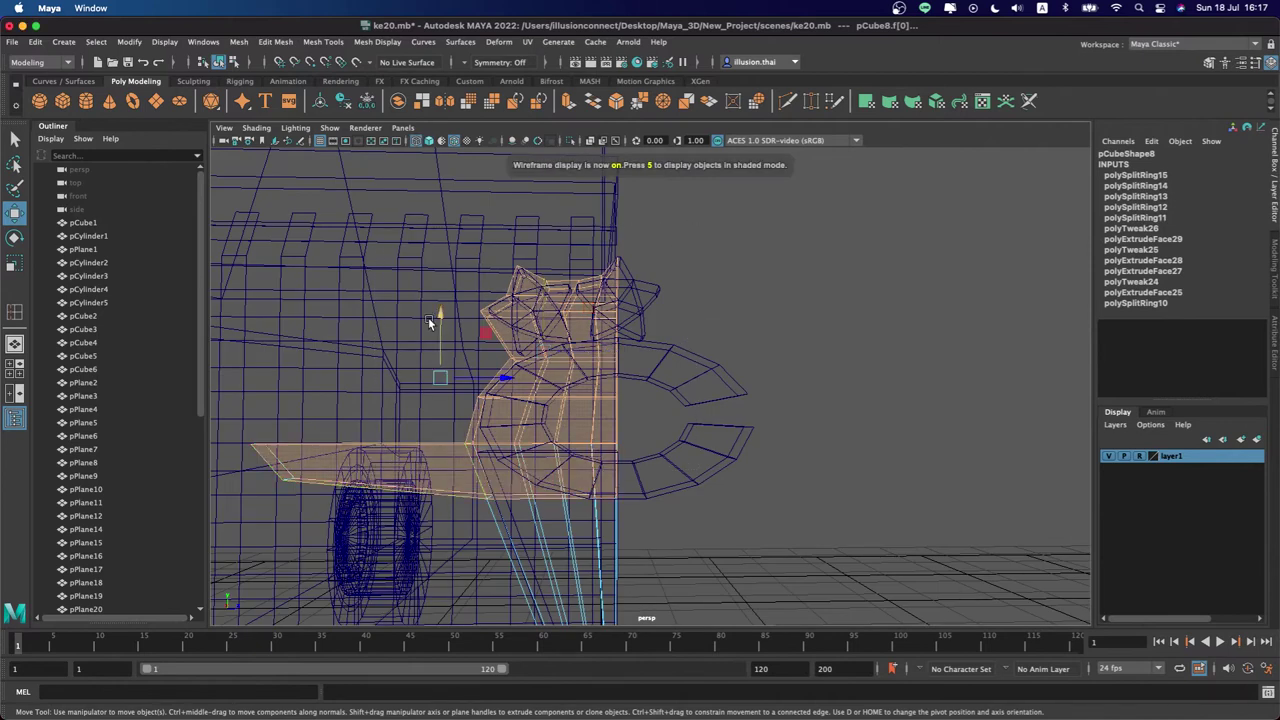
pyautogui.moveTo(256, 220); pyautogui.dragTo(605, 607)
pyautogui.keyDown('alt'); pyautogui.moveTo(715, 497); pyautogui.dragTo(674, 497); pyautogui.keyUp('alt')
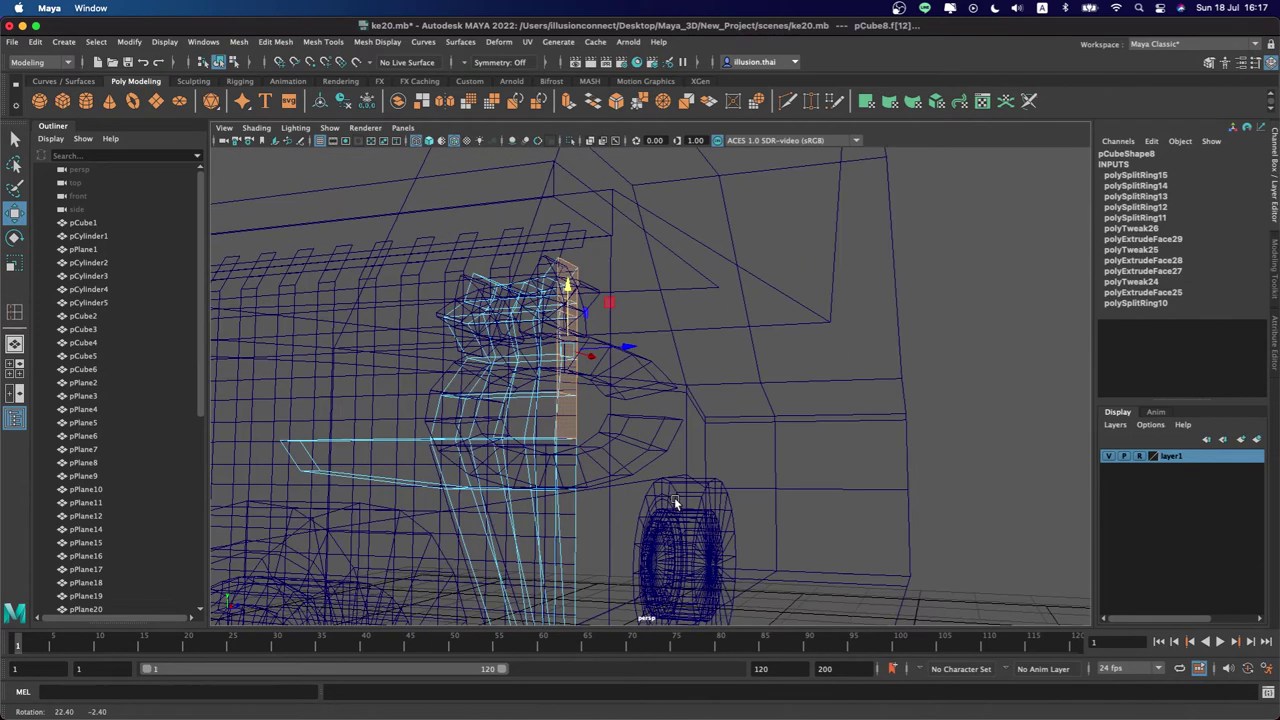
pyautogui.click(675, 500)
pyautogui.press('5')
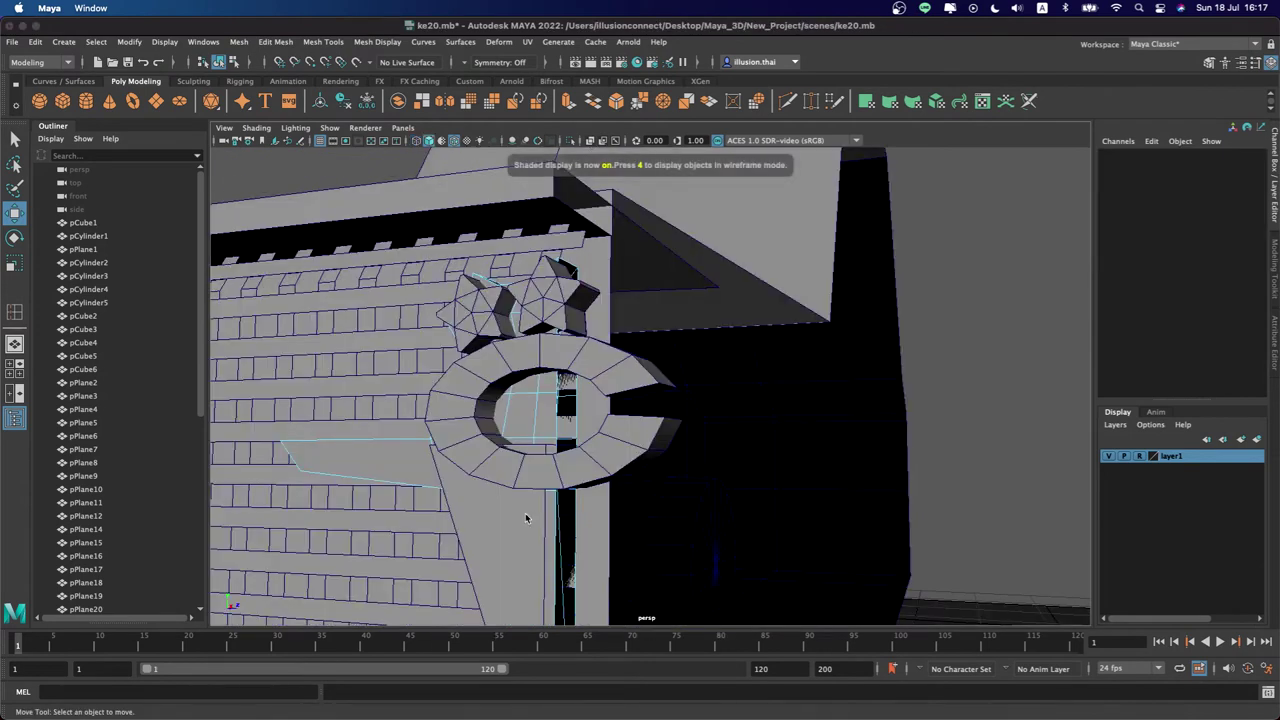
# Orbit to a straight front view of the grille and select the trapezoid bracket piece
pyautogui.rightClick(586, 393)
pyautogui.click(1060, 346)
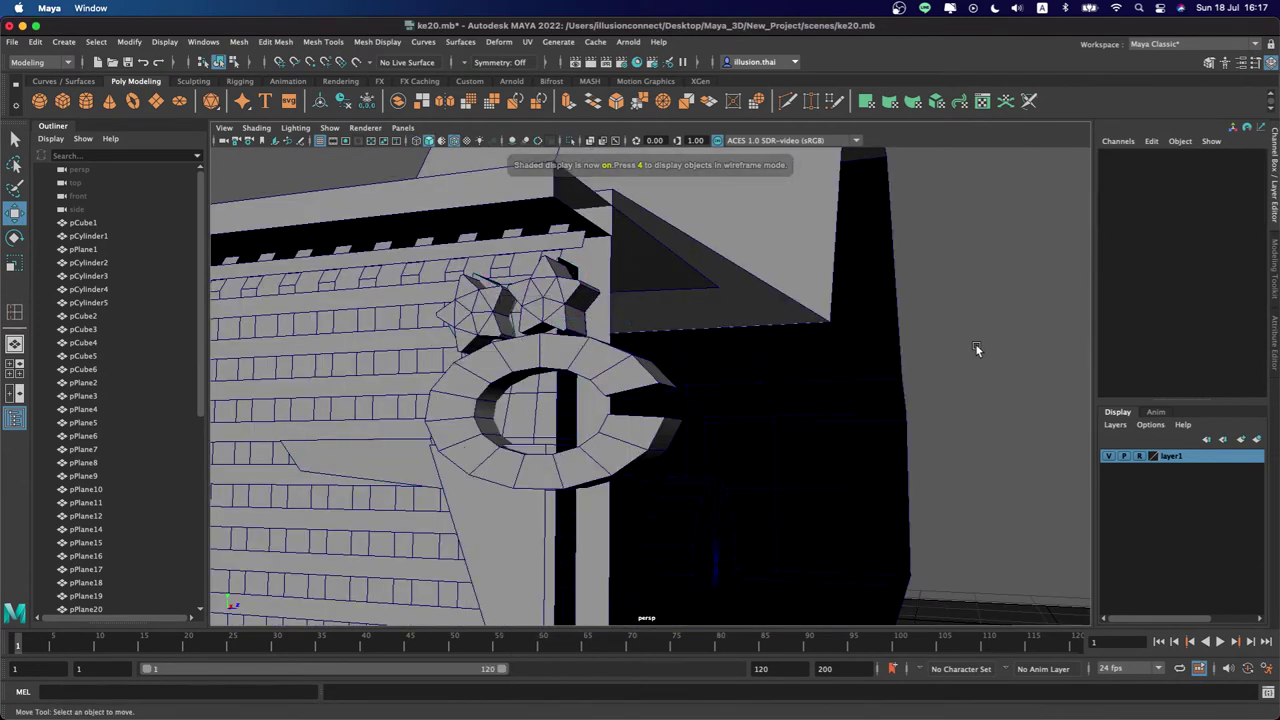
pyautogui.moveTo(890, 448)
pyautogui.keyDown('alt'); pyautogui.mouseDown()
pyautogui.moveTo(717, 413)
pyautogui.moveTo(740, 412)
pyautogui.moveTo(790, 440)
pyautogui.moveTo(737, 421)
pyautogui.moveTo(611, 423)
pyautogui.moveTo(634, 420)
pyautogui.mouseUp(); pyautogui.keyUp('alt')
pyautogui.click(538, 462)
pyautogui.moveTo(538, 462)
pyautogui.keyDown('alt'); pyautogui.mouseDown()
pyautogui.moveTo(520, 466)
pyautogui.moveTo(794, 462)
pyautogui.moveTo(777, 394)
pyautogui.moveTo(749, 392)
pyautogui.moveTo(720, 416)
pyautogui.moveTo(832, 408)
pyautogui.moveTo(612, 412)
pyautogui.mouseUp(); pyautogui.keyUp('alt')
pyautogui.click(794, 462)
pyautogui.click(612, 412)
# Select the bracket half, ring and star pieces, freeze their transforms and group them
pyautogui.press('q')
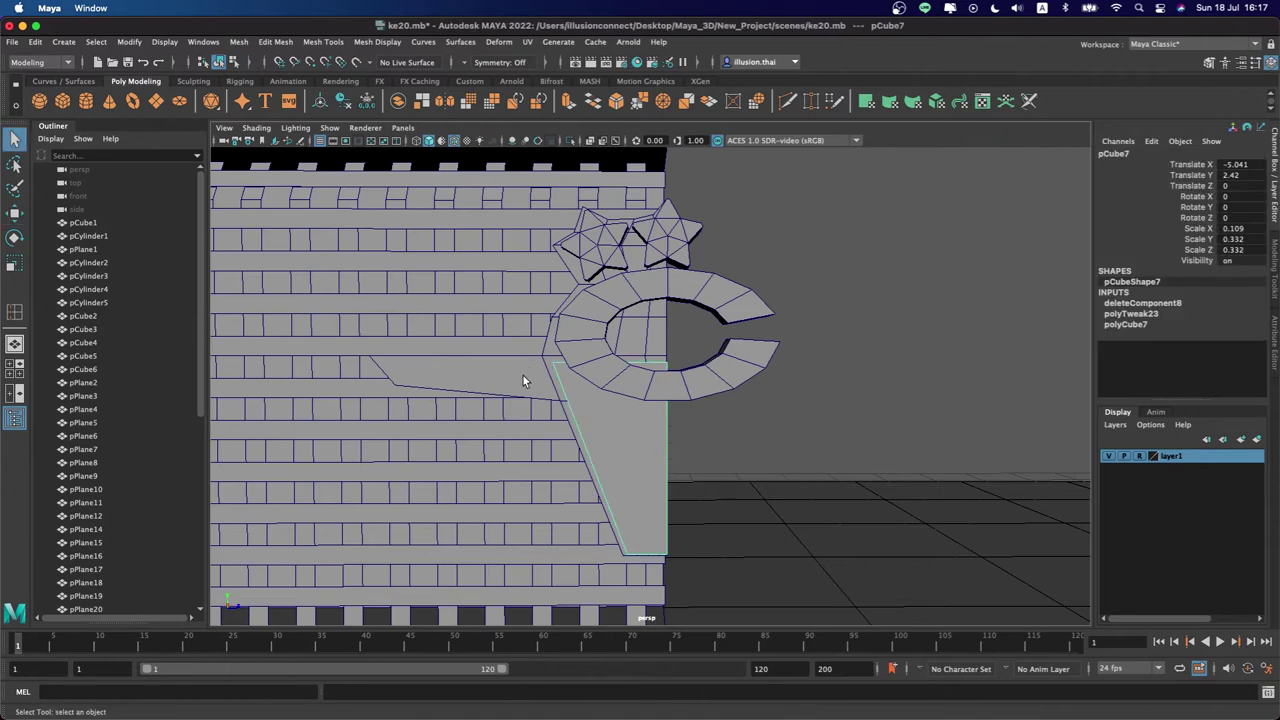
pyautogui.click(523, 375)
pyautogui.click(732, 362)
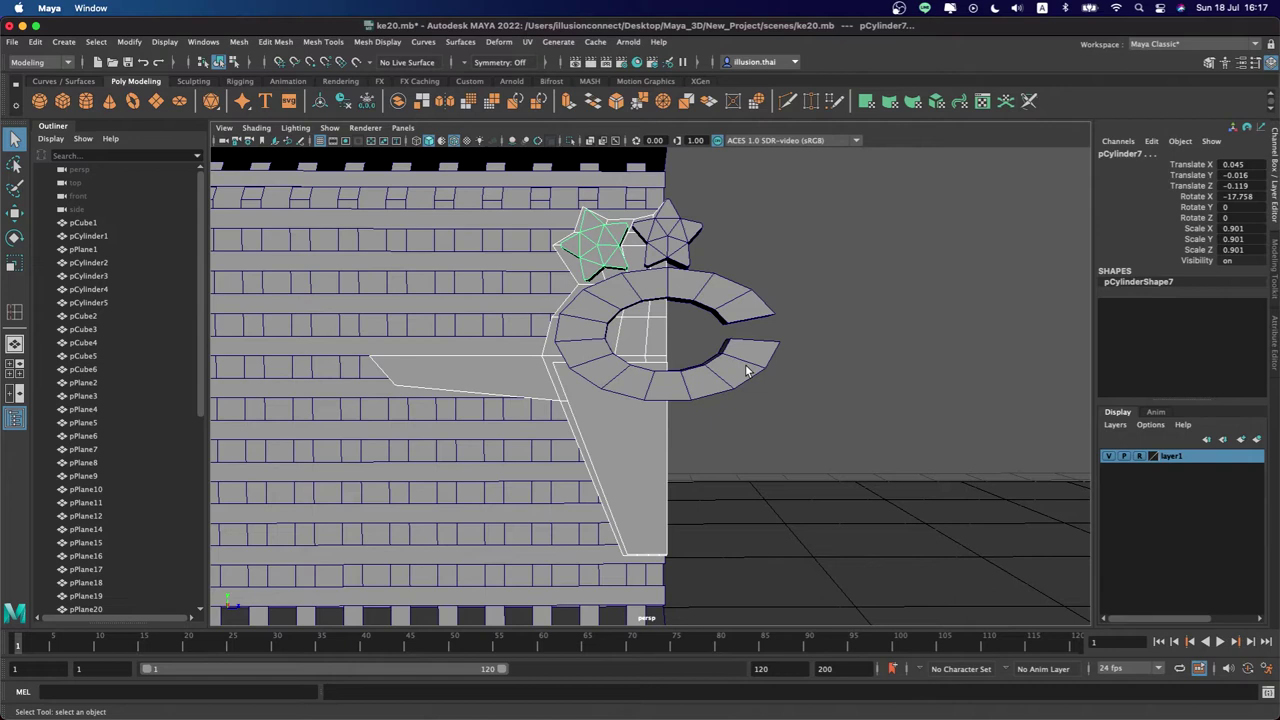
pyautogui.click(129, 42)
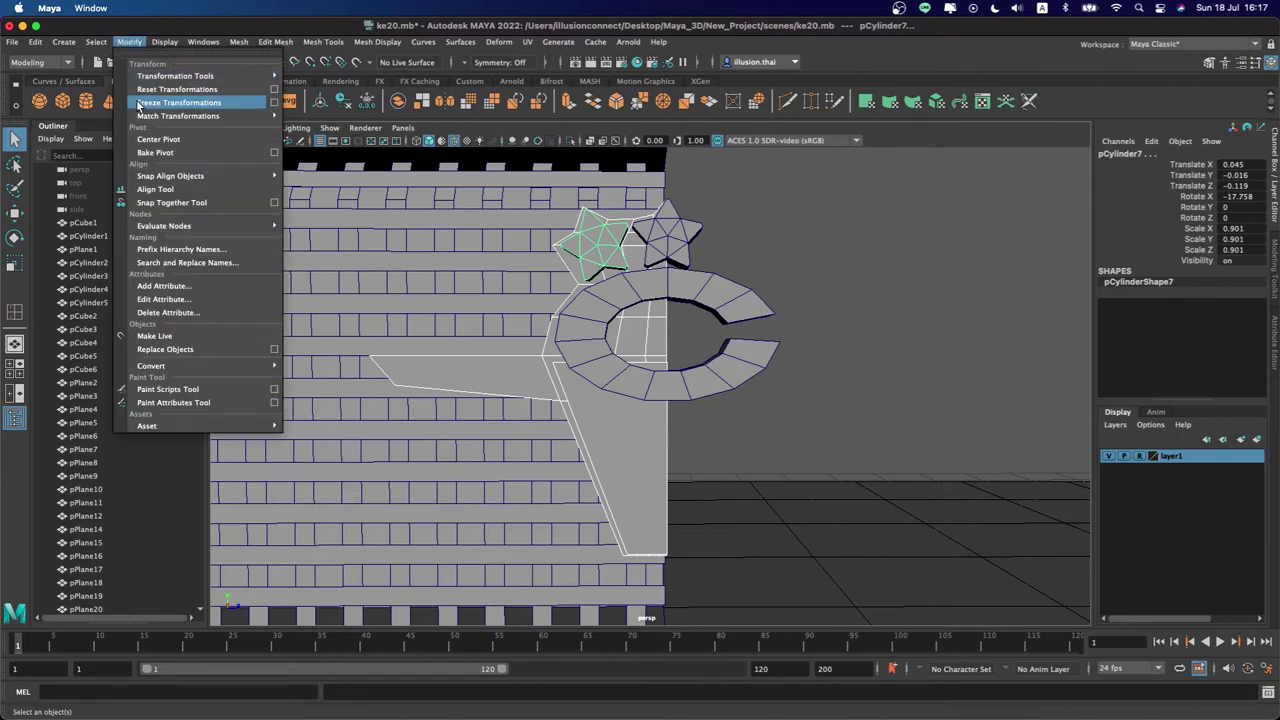
pyautogui.click(170, 102)
pyautogui.hotkey('ctrl', 'g')
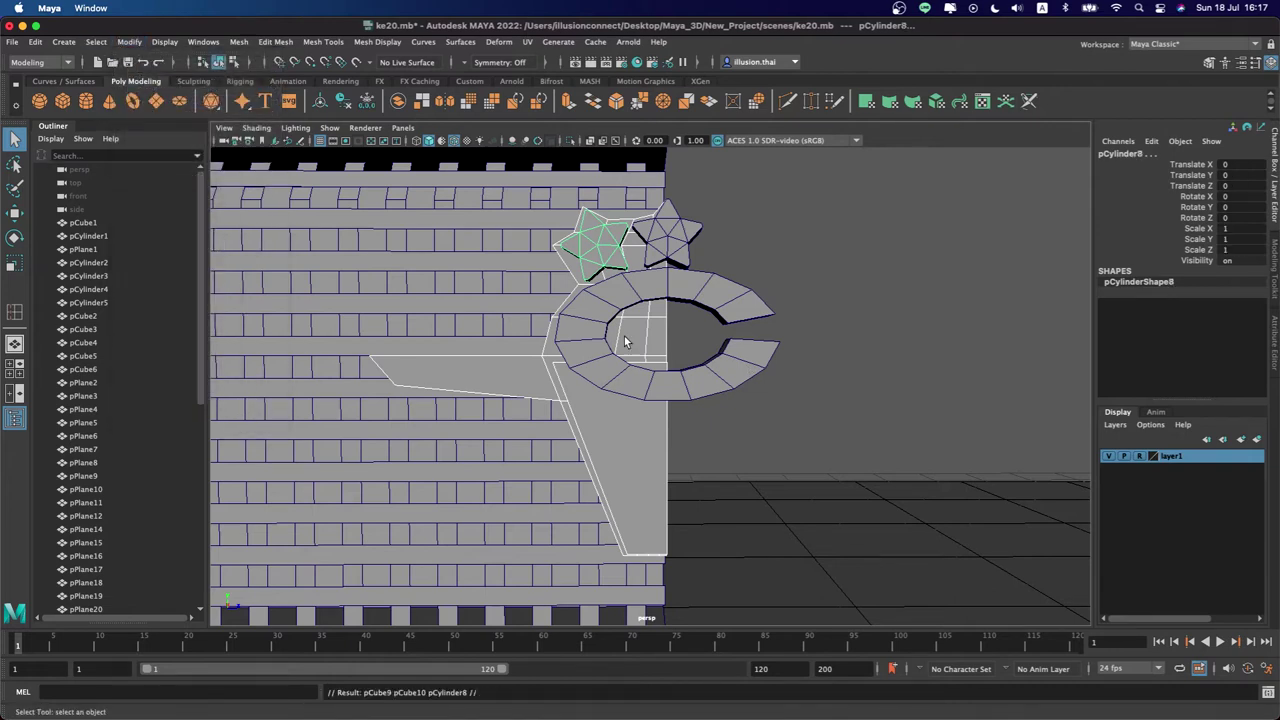
# Mirror the group with Scale Z -1 after trying Rotate X and Scale X
pyautogui.click(1236, 200)
pyautogui.write('-1')
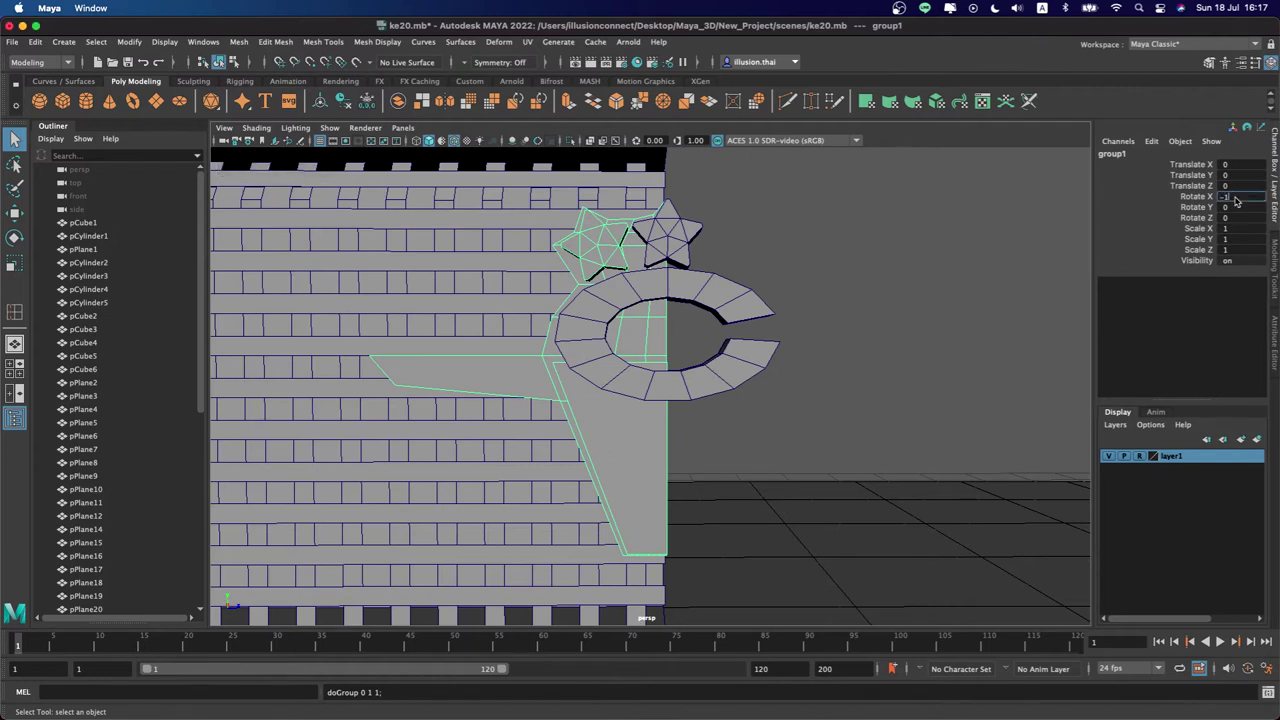
pyautogui.press('Return')
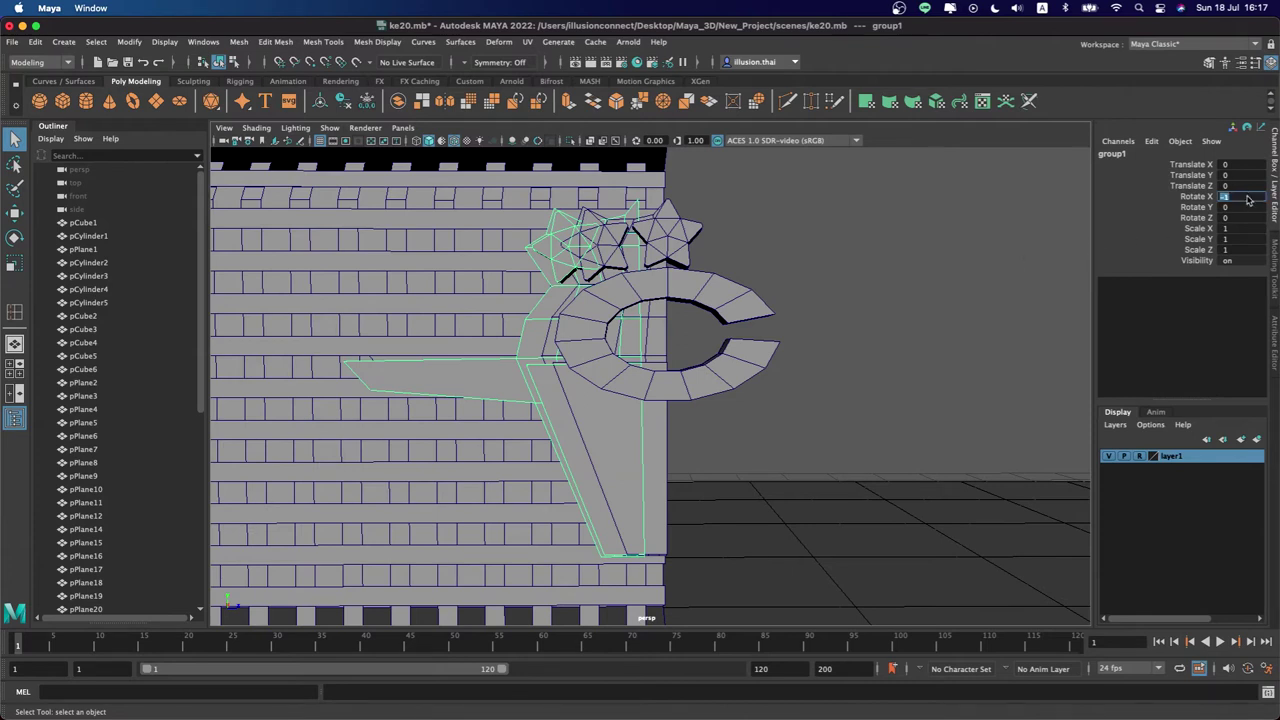
pyautogui.write('0')
pyautogui.press('Return')
pyautogui.click(1247, 230)
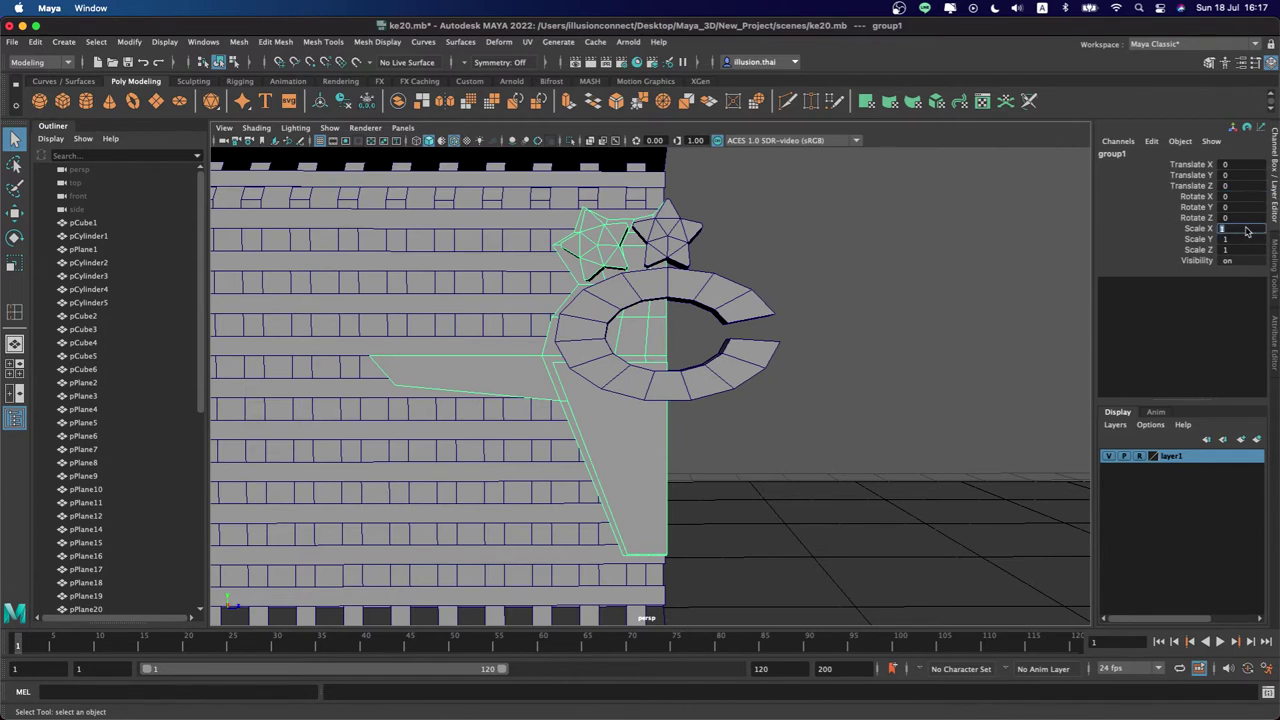
pyautogui.write('-1')
pyautogui.press('Return')
pyautogui.moveTo(725, 351)
pyautogui.keyDown('alt'); pyautogui.mouseDown()
pyautogui.moveTo(523, 380)
pyautogui.moveTo(645, 388)
pyautogui.mouseUp(); pyautogui.keyUp('alt')
pyautogui.hotkey('ctrl', 'z')
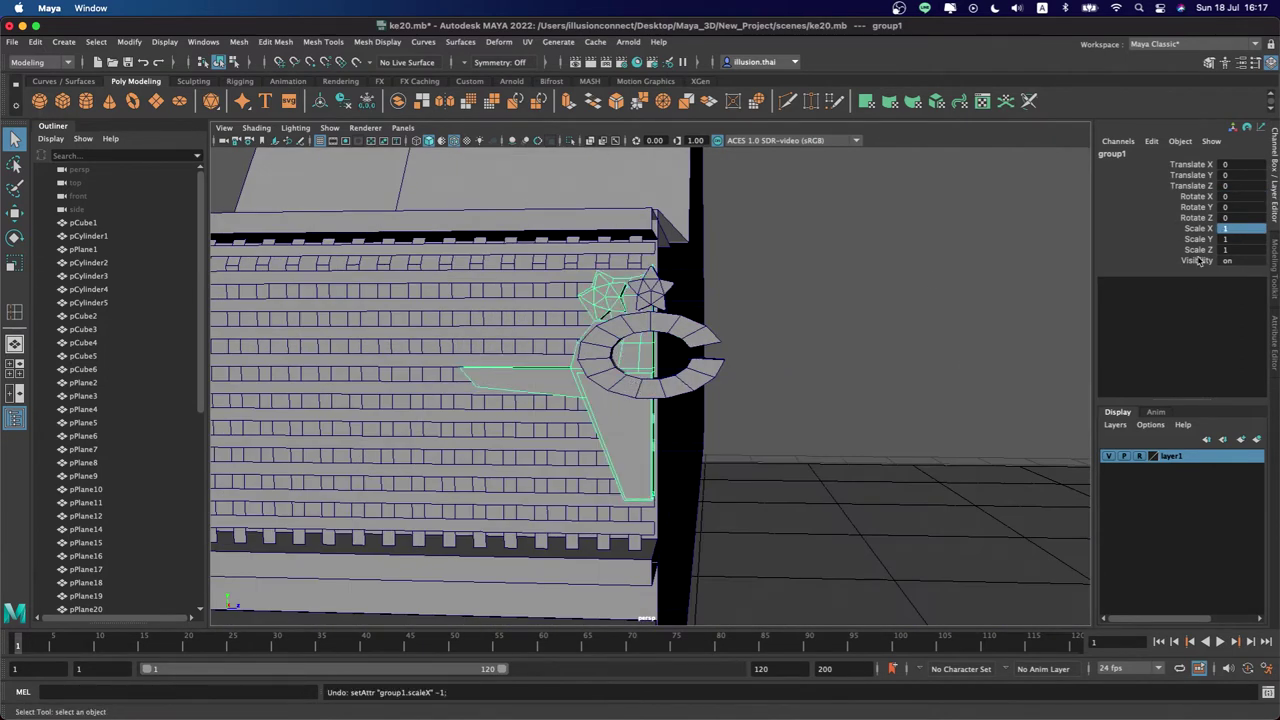
pyautogui.press('w')
pyautogui.moveTo(783, 447)
pyautogui.keyDown('alt'); pyautogui.mouseDown()
pyautogui.moveTo(797, 357)
pyautogui.moveTo(731, 400)
pyautogui.mouseUp(); pyautogui.keyUp('alt')
pyautogui.click(1232, 251)
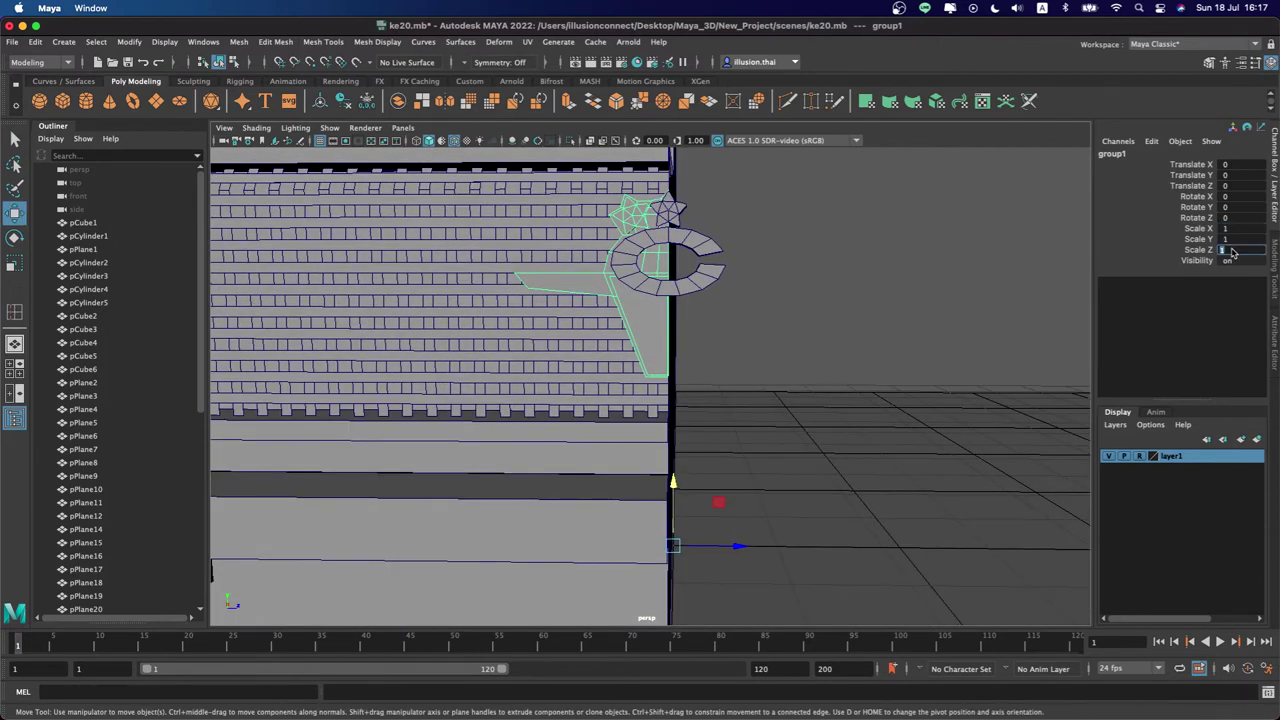
pyautogui.write('-1')
pyautogui.press('Return')
# Ungroup group1 so the original and mirrored pieces are separate objects
pyautogui.keyDown('alt'); pyautogui.moveTo(571, 204); pyautogui.dragTo(713, 311); pyautogui.keyUp('alt')
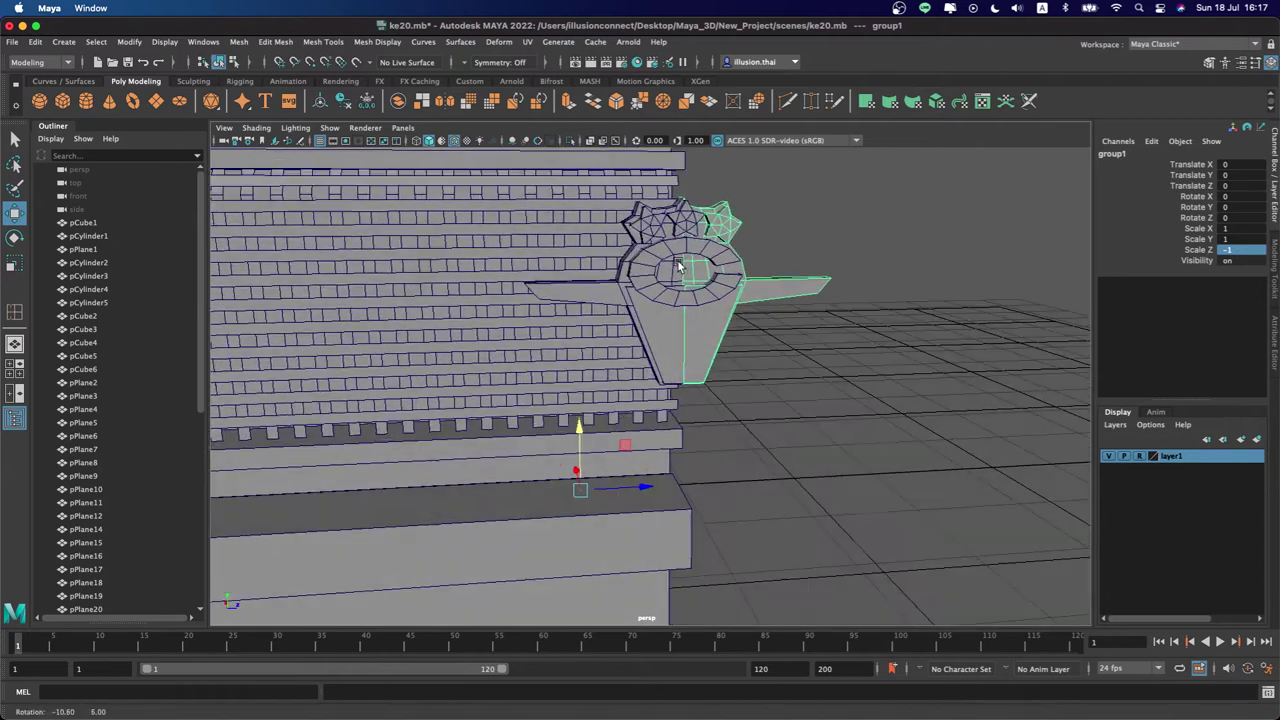
pyautogui.click(669, 332)
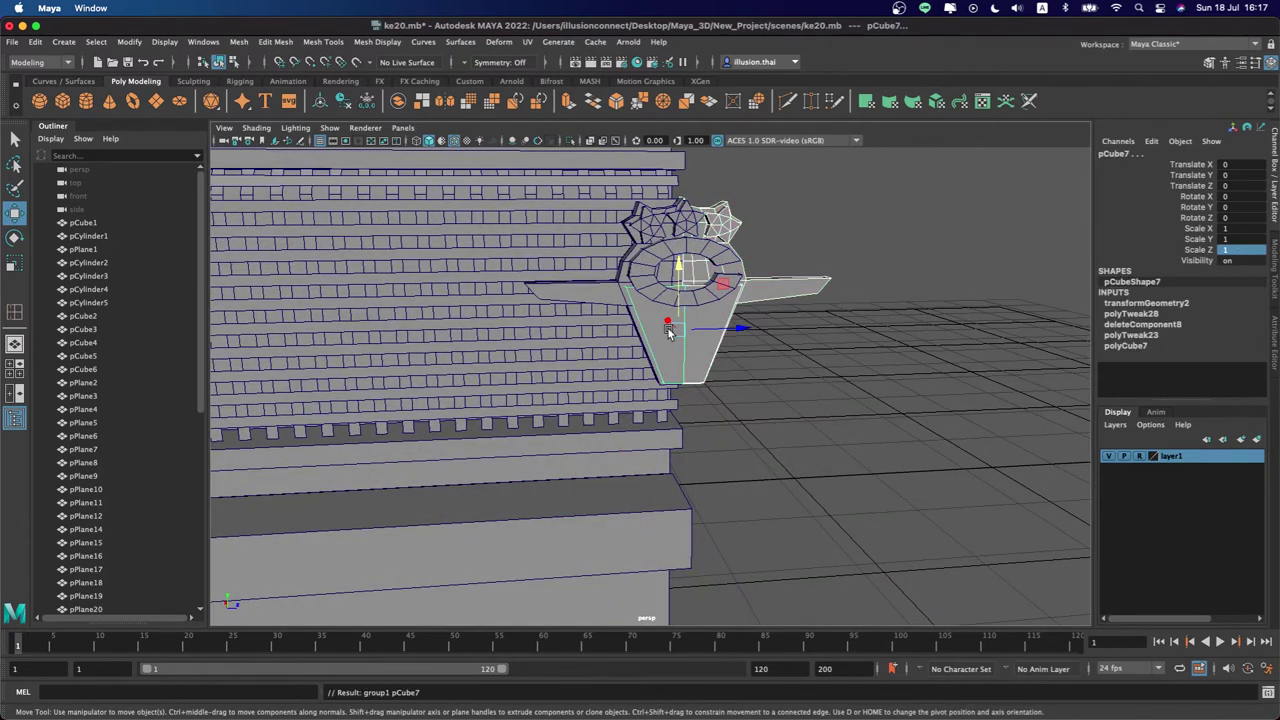
pyautogui.click(826, 388)
pyautogui.click(697, 275)
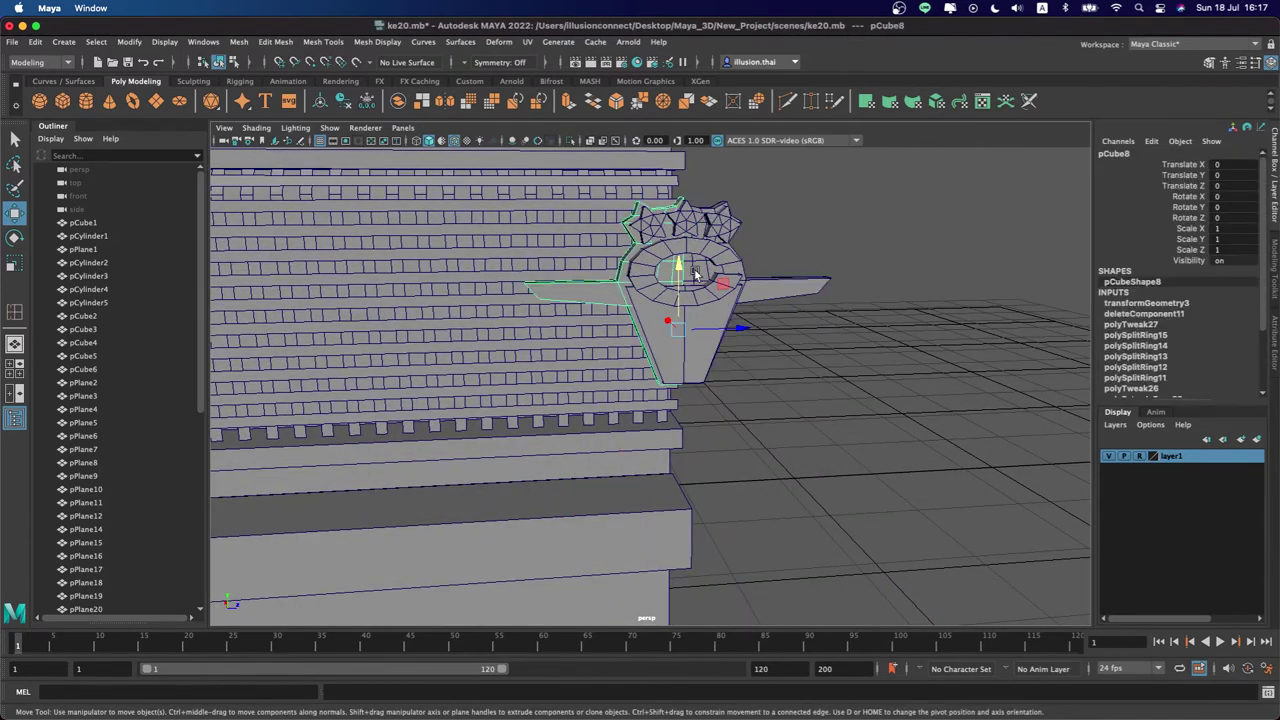
pyautogui.click(773, 290)
pyautogui.hotkey('ctrl', 'g')
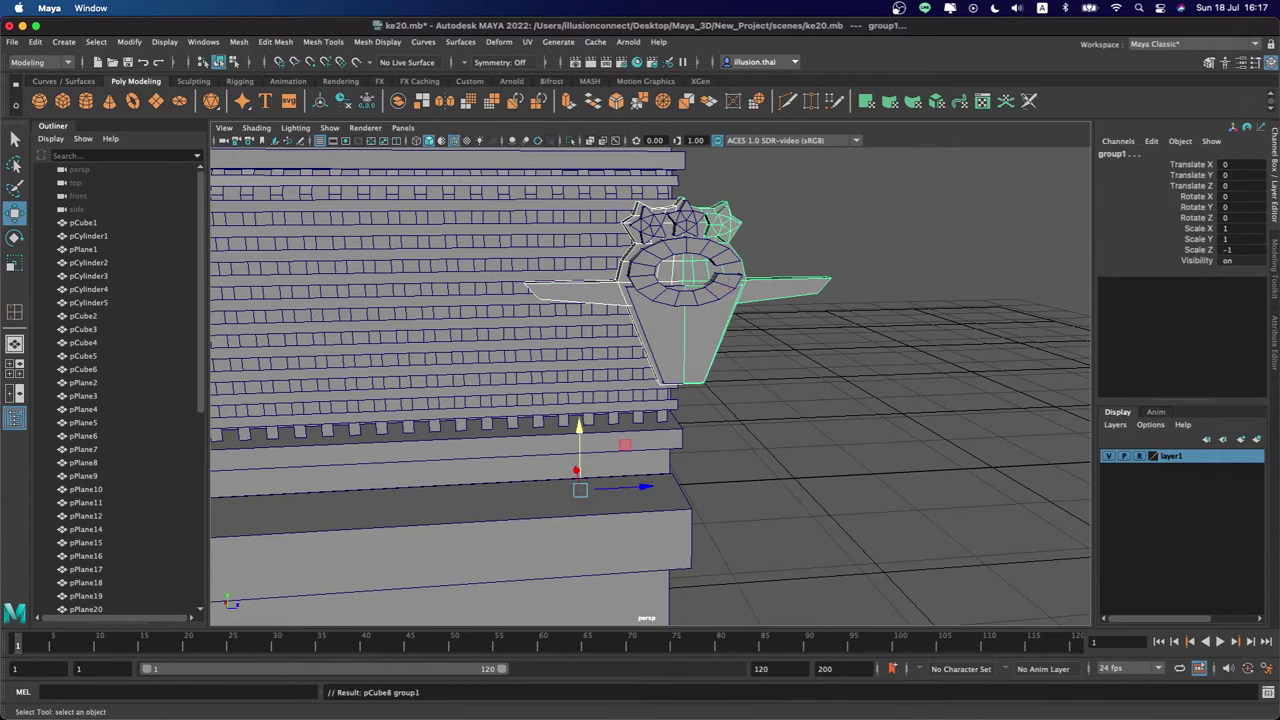
pyautogui.click(35, 42)
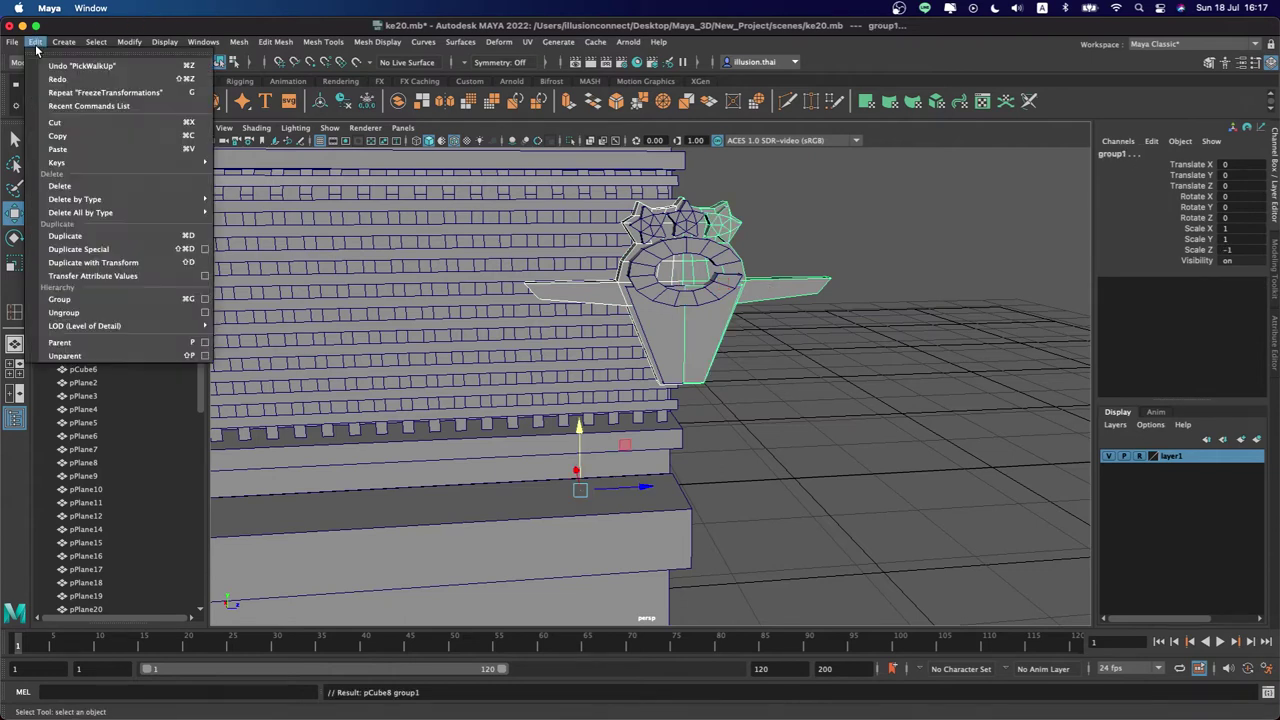
pyautogui.click(93, 308)
pyautogui.click(790, 235)
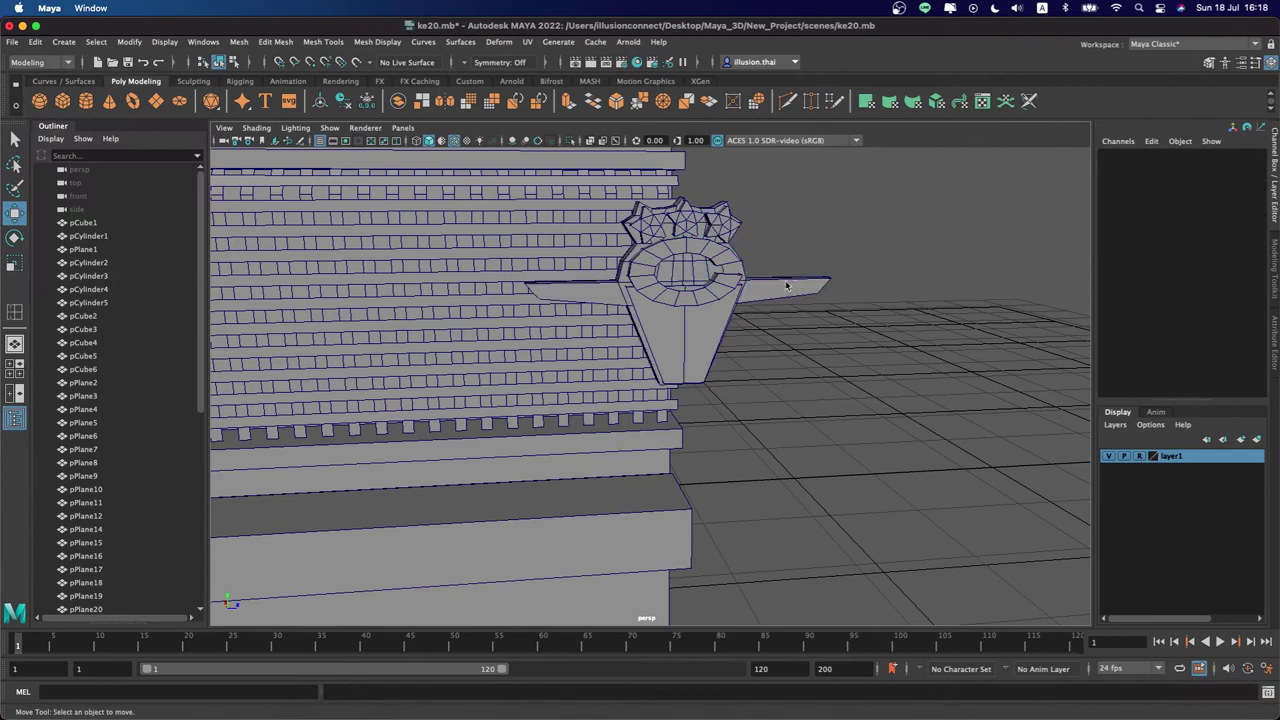
pyautogui.click(786, 283)
pyautogui.keyDown('alt'); pyautogui.moveTo(786, 283); pyautogui.dragTo(798, 343); pyautogui.keyUp('alt')
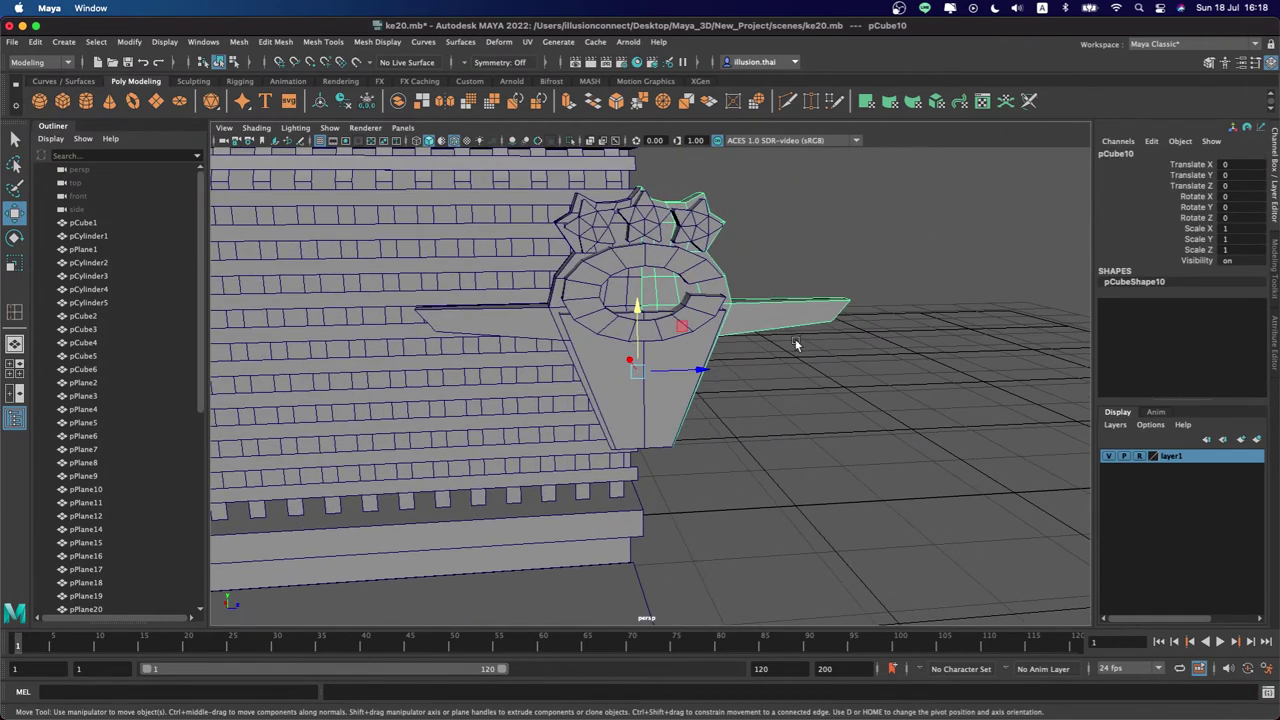
pyautogui.press('Up')
pyautogui.click(35, 42)
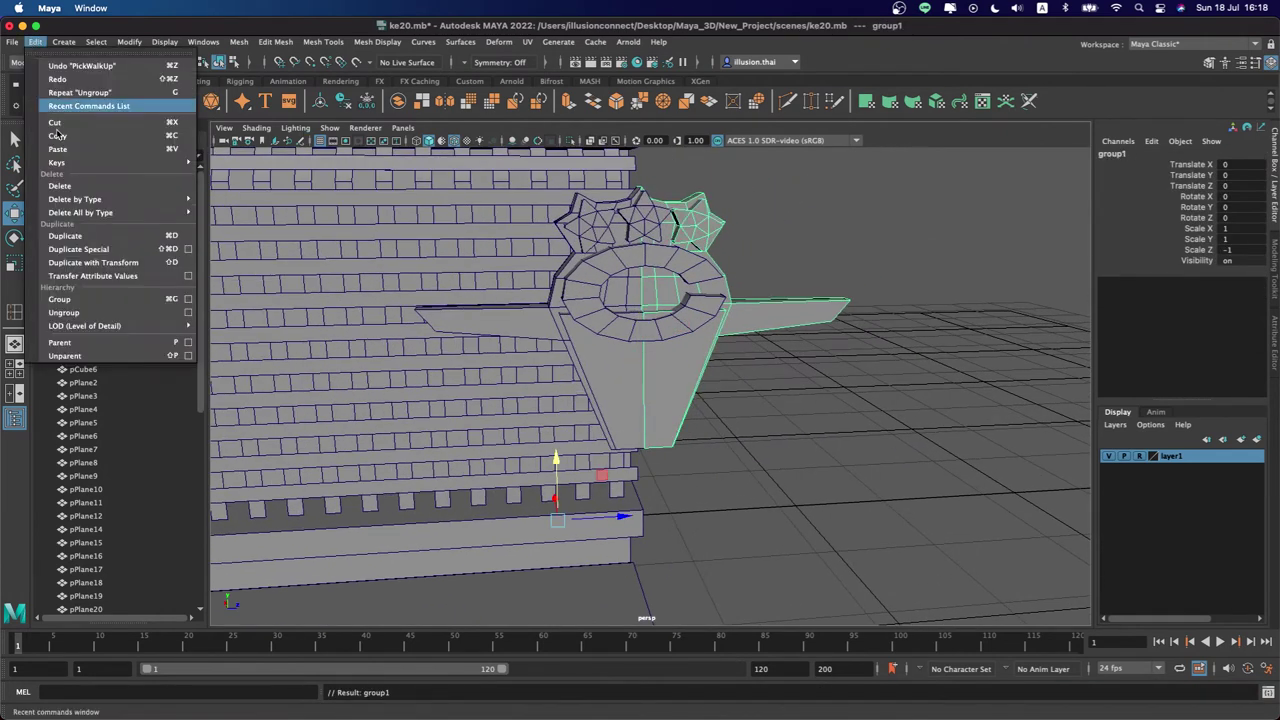
pyautogui.click(63, 312)
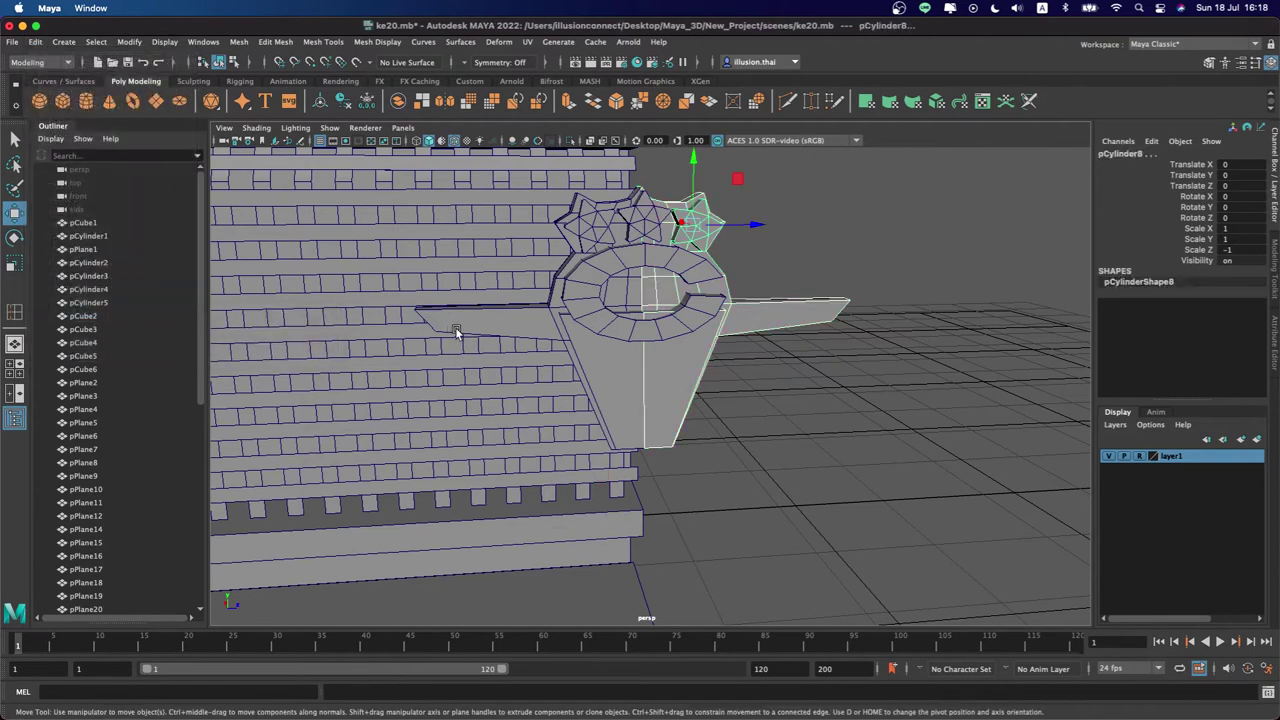
# Combine bracket halves pCube8 and pCube10 into a single mesh, pCube11
pyautogui.click(455, 332)
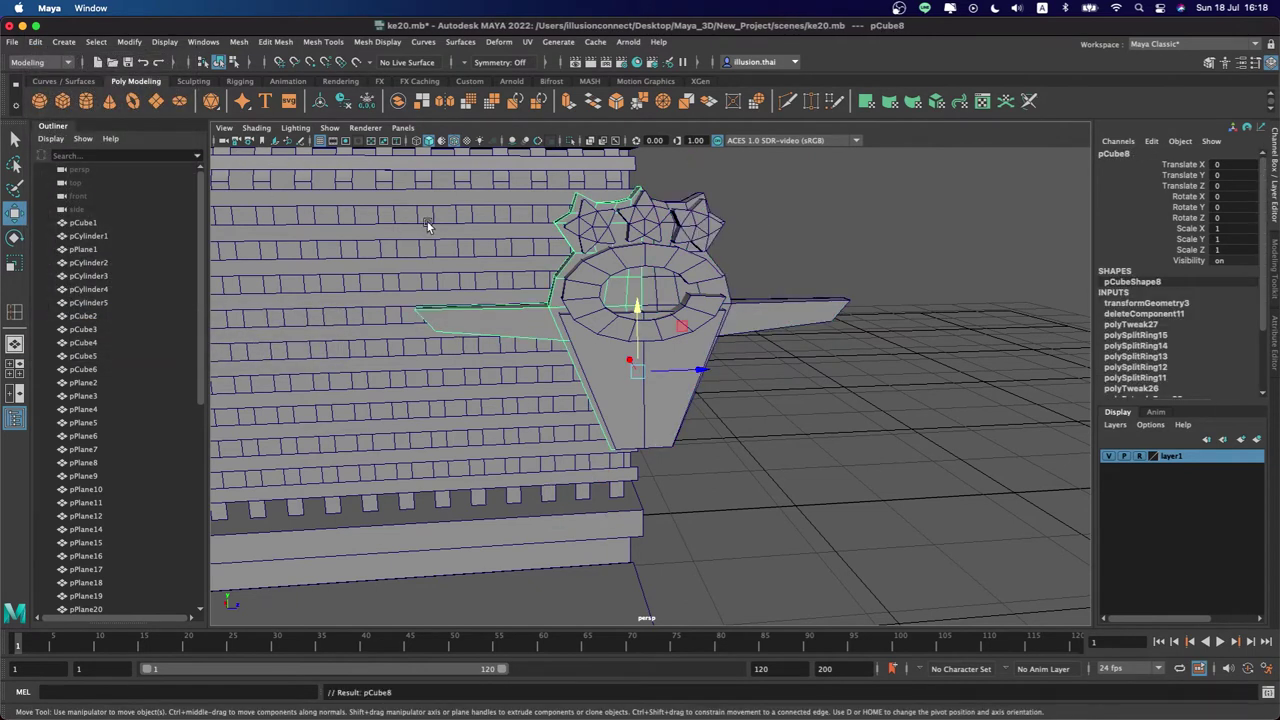
pyautogui.click(604, 237)
pyautogui.click(773, 236)
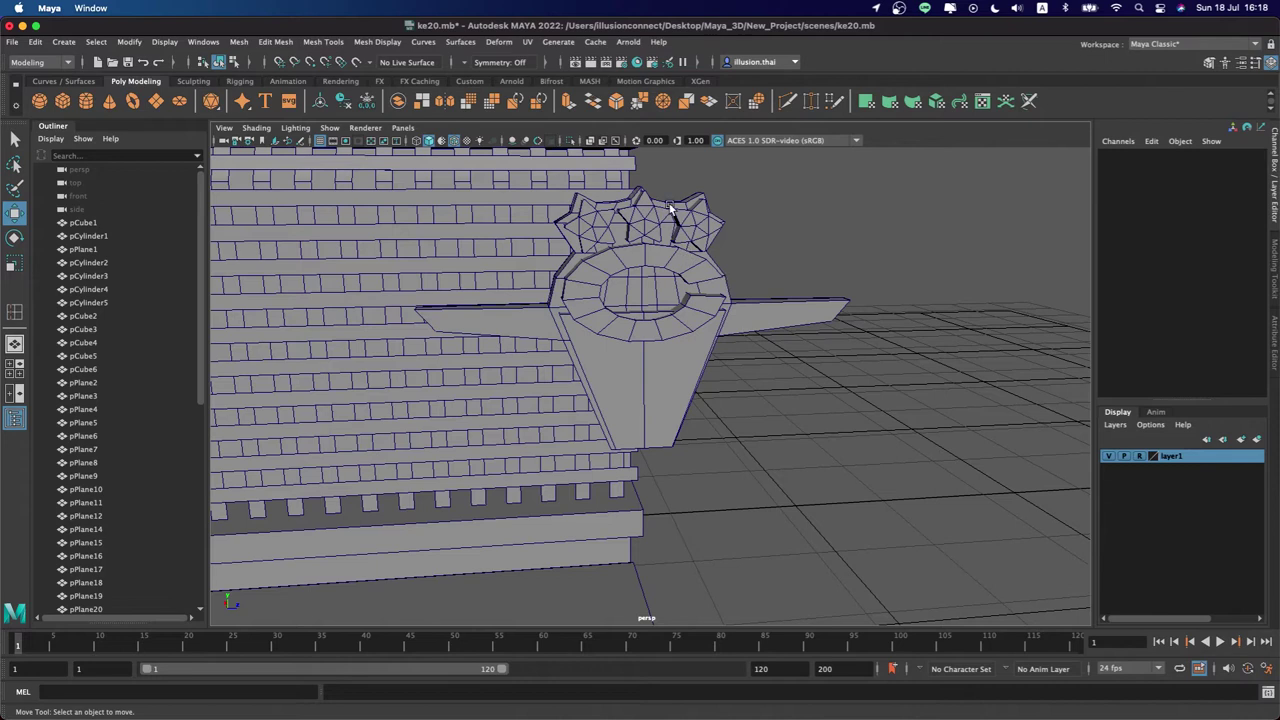
pyautogui.click(614, 206)
pyautogui.click(662, 288)
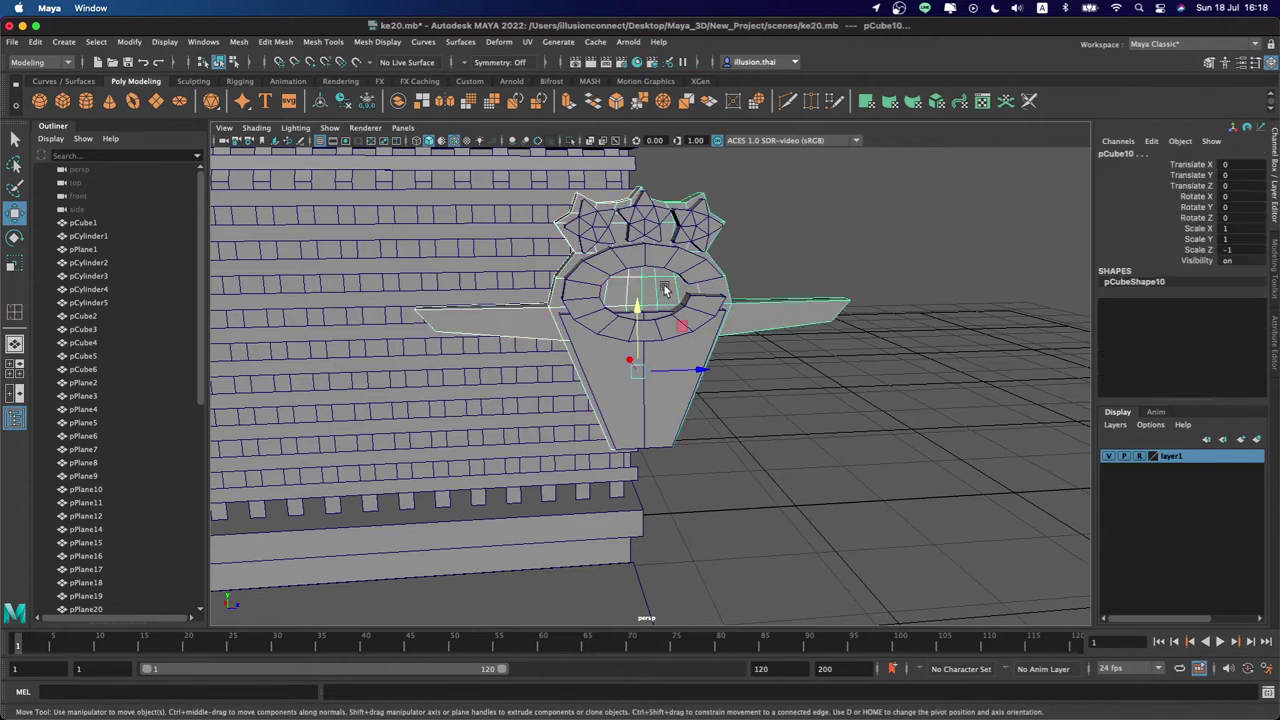
pyautogui.click(181, 42)
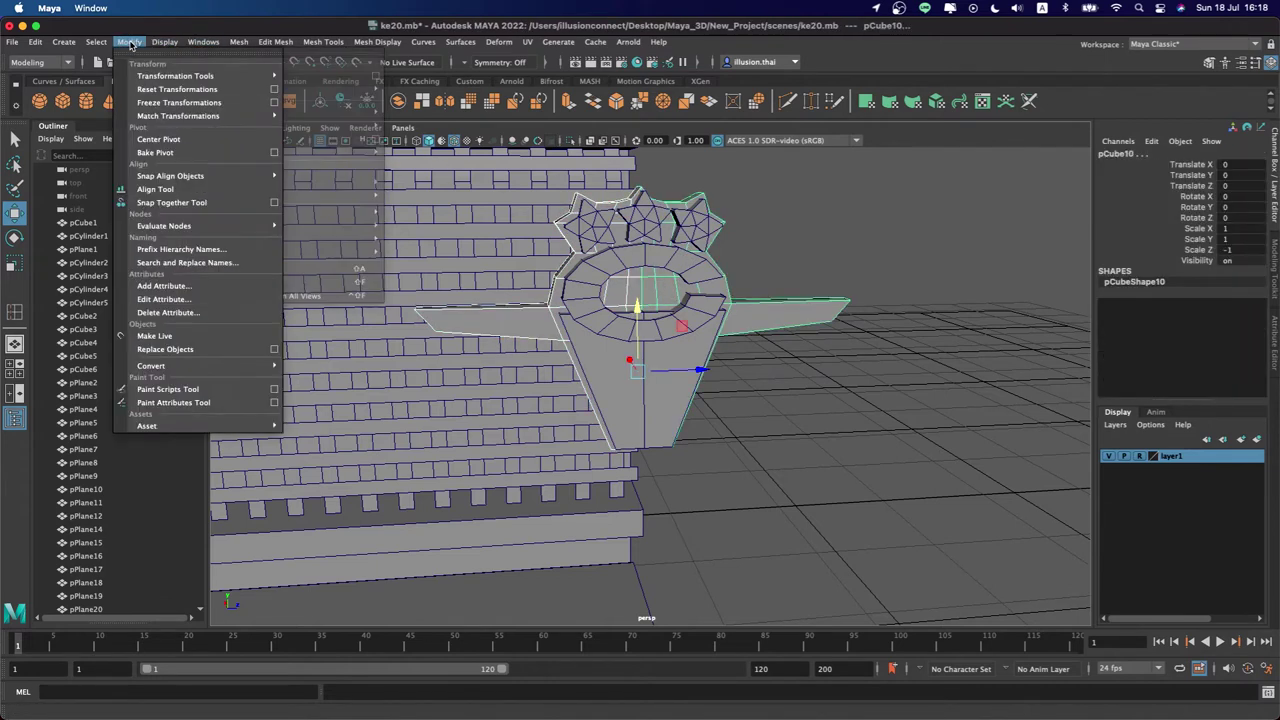
pyautogui.moveTo(238, 42)
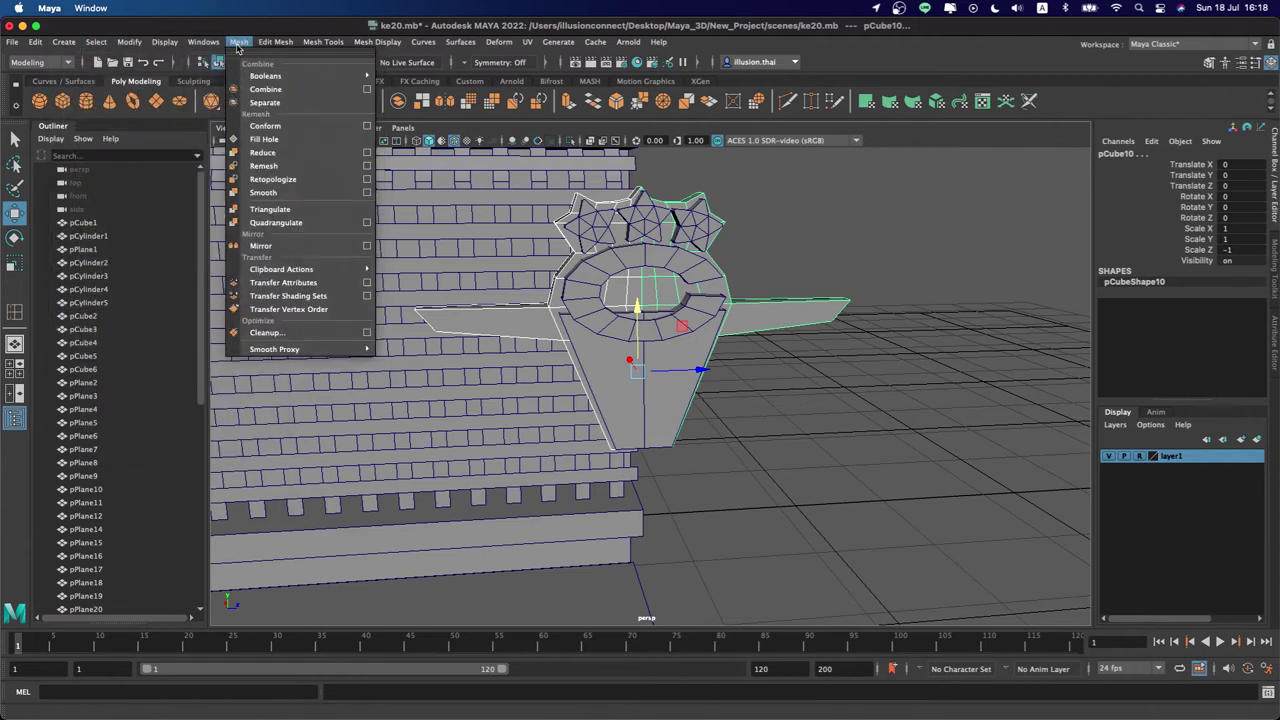
pyautogui.click(265, 89)
pyautogui.click(275, 42)
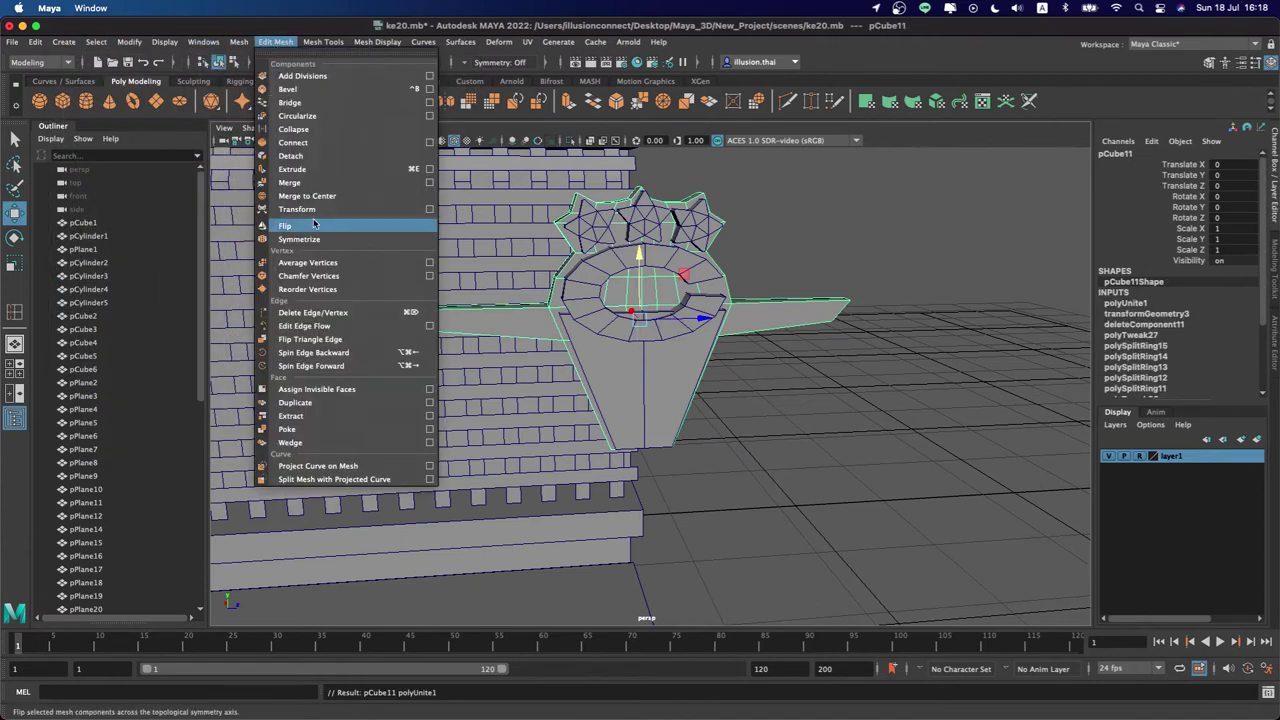
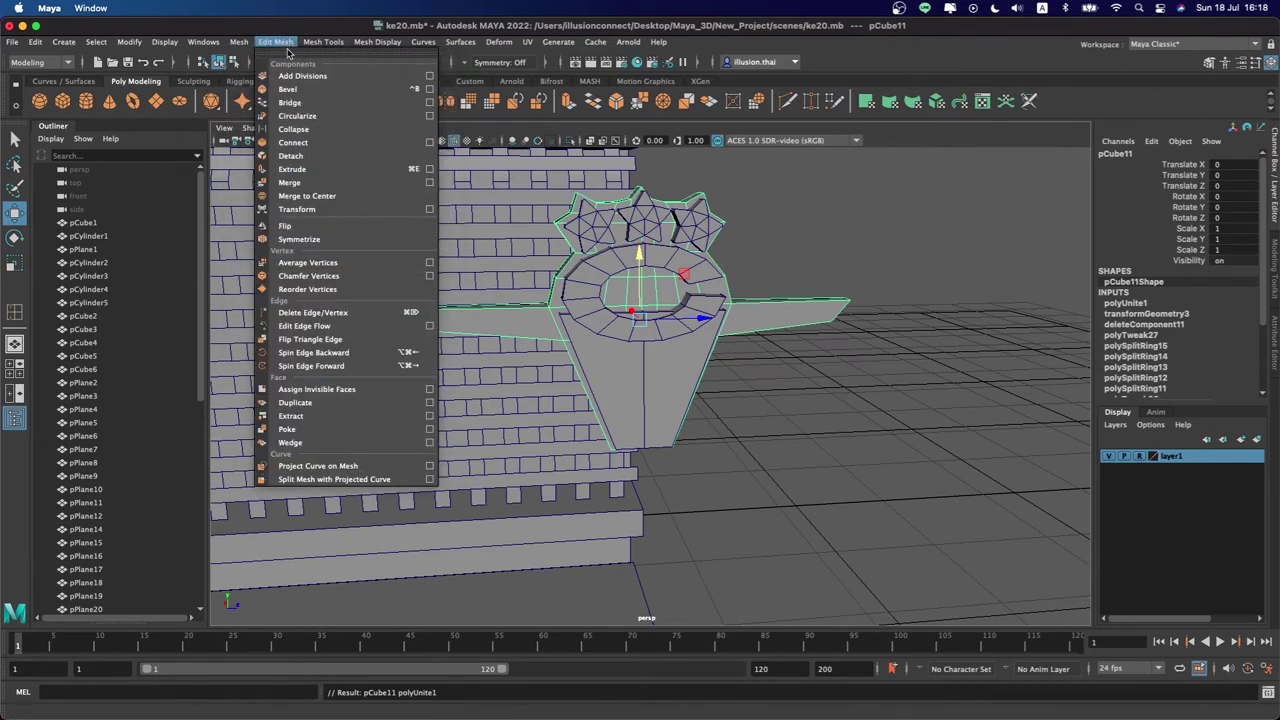
# Merge the hood ornament's selected vertices, then return to Object Mode
pyautogui.click(320, 184)
pyautogui.press('q')
pyautogui.rightClick(657, 286)
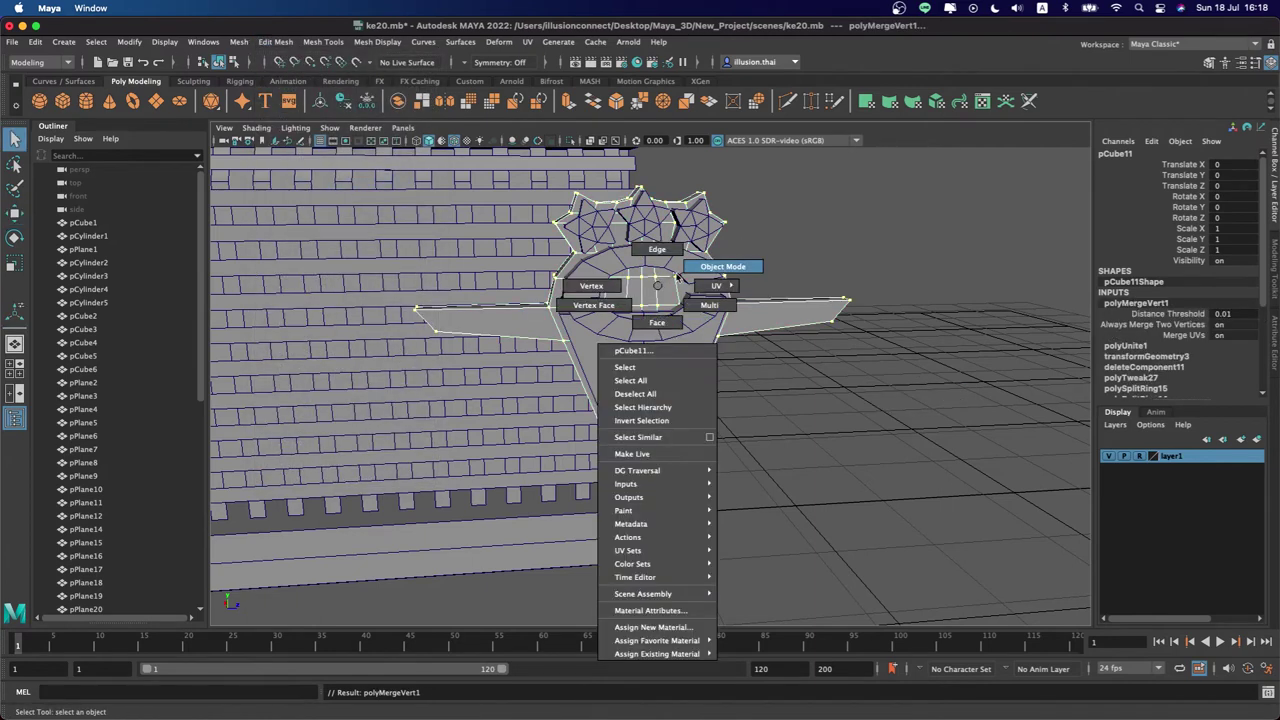
pyautogui.click(786, 257)
pyautogui.scroll(-3, 740, 326)
pyautogui.rightClick(664, 314)
pyautogui.click(789, 277)
# Clear the selection and orbit round to the car's front grille
pyautogui.scroll(-3, 734, 297)
pyautogui.click(734, 297)
pyautogui.moveTo(734, 297)
pyautogui.keyDown('alt'); pyautogui.mouseDown()
pyautogui.moveTo(760, 277)
pyautogui.moveTo(829, 309)
pyautogui.moveTo(637, 329)
pyautogui.moveTo(640, 340)
pyautogui.moveTo(630, 318)
pyautogui.moveTo(645, 311)
pyautogui.moveTo(575, 373)
pyautogui.mouseUp(); pyautogui.keyUp('alt')
pyautogui.moveTo(752, 457)
pyautogui.keyDown('alt'); pyautogui.mouseDown()
pyautogui.moveTo(800, 374)
pyautogui.moveTo(830, 355)
pyautogui.mouseUp(); pyautogui.keyUp('alt')
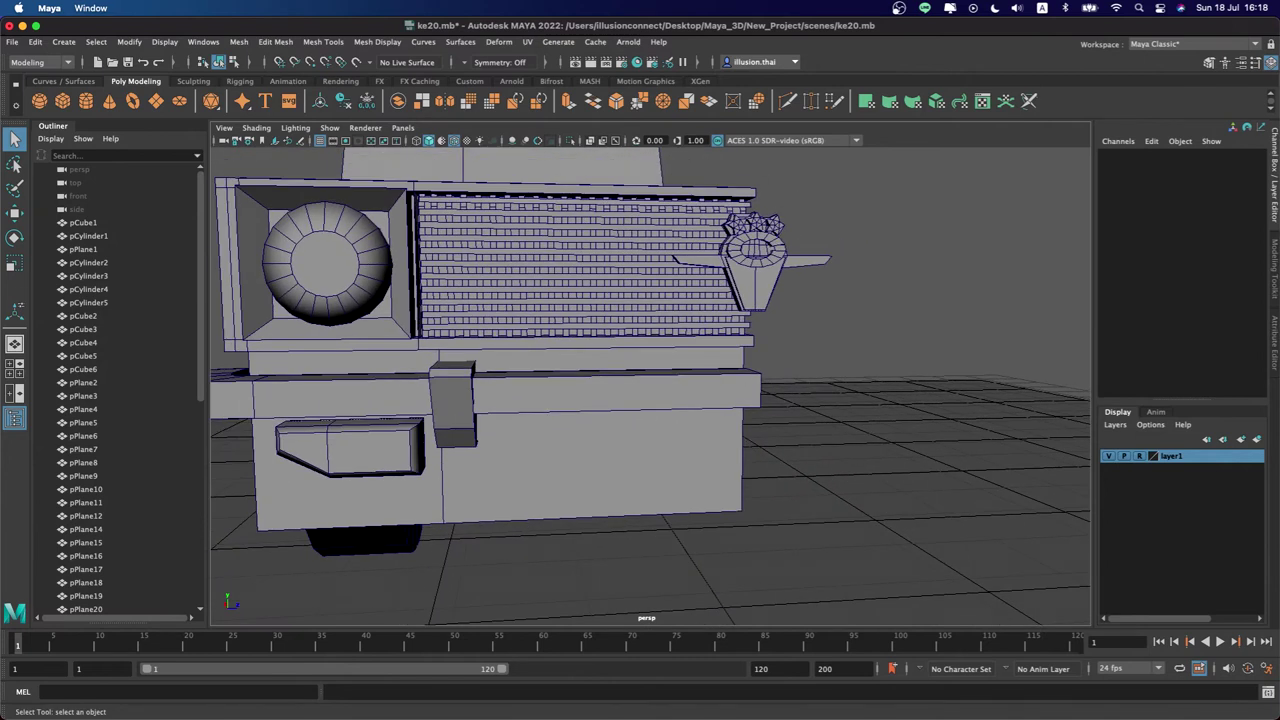
# Insert an edge loop across front block pCube1 just below the grille
pyautogui.click(735, 365)
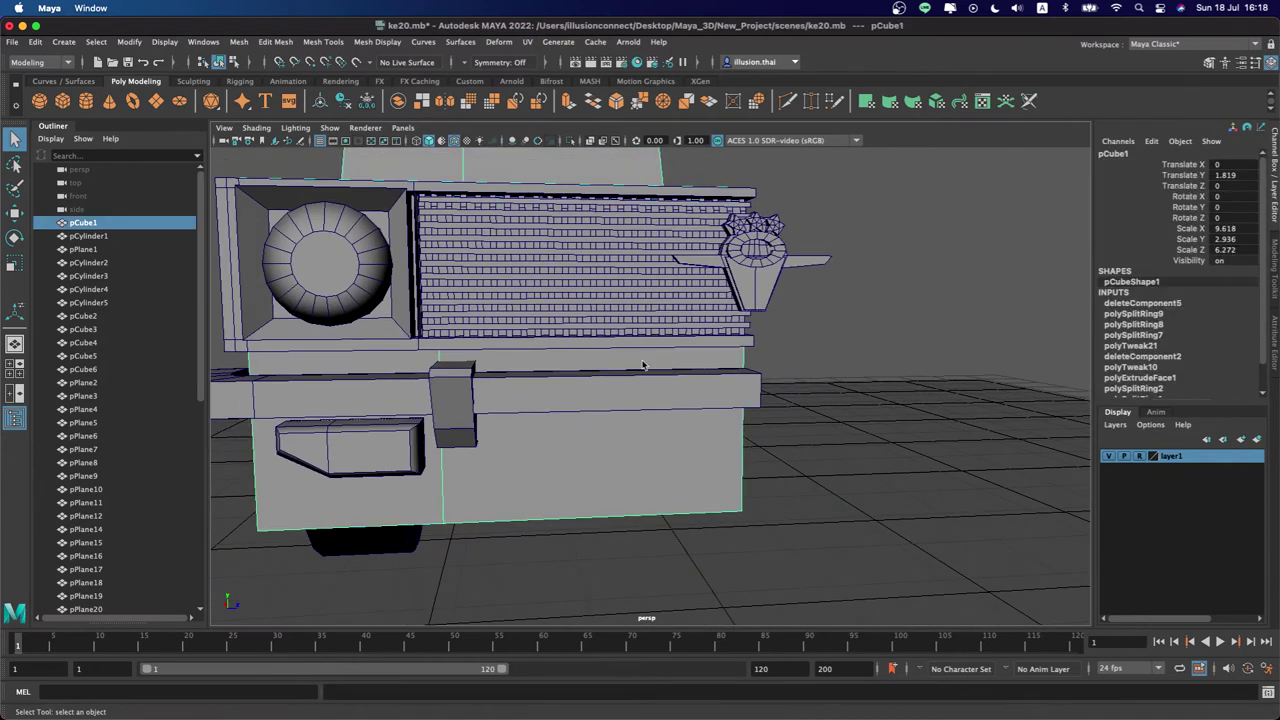
pyautogui.moveTo(643, 365); pyautogui.dragTo(703, 330, button='right')
pyautogui.click(377, 42)
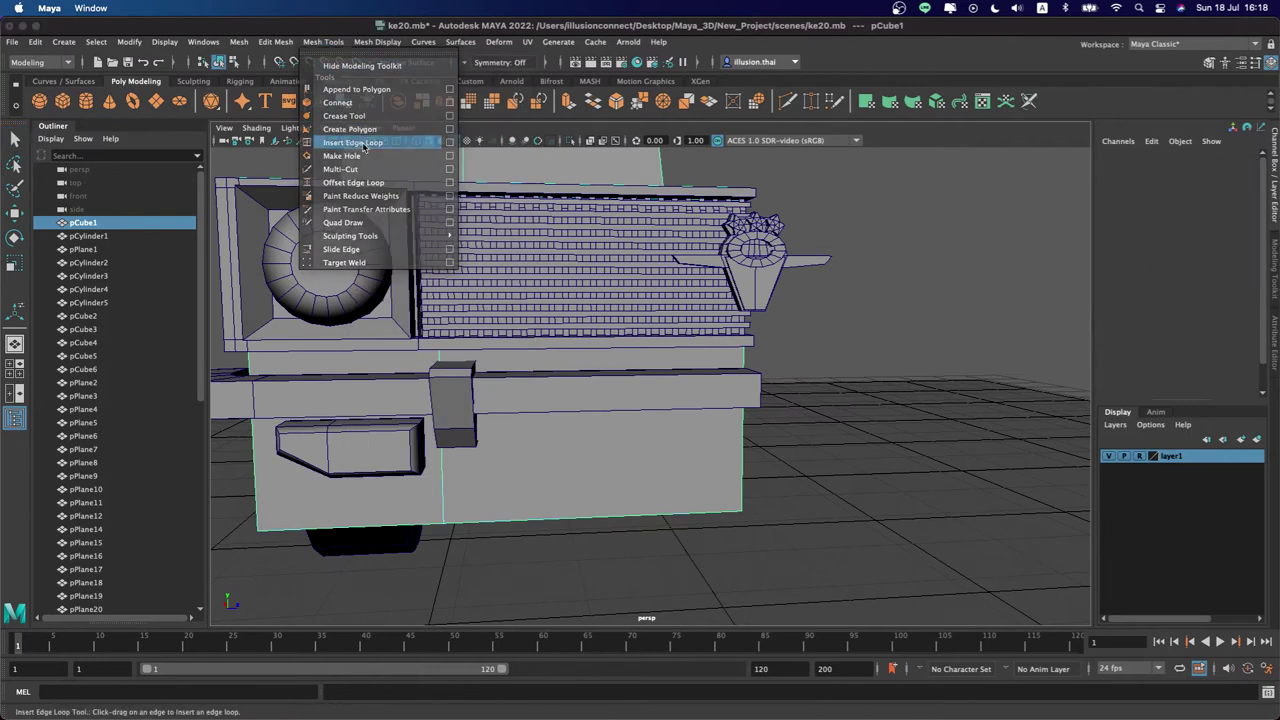
pyautogui.click(352, 142)
pyautogui.click(441, 351)
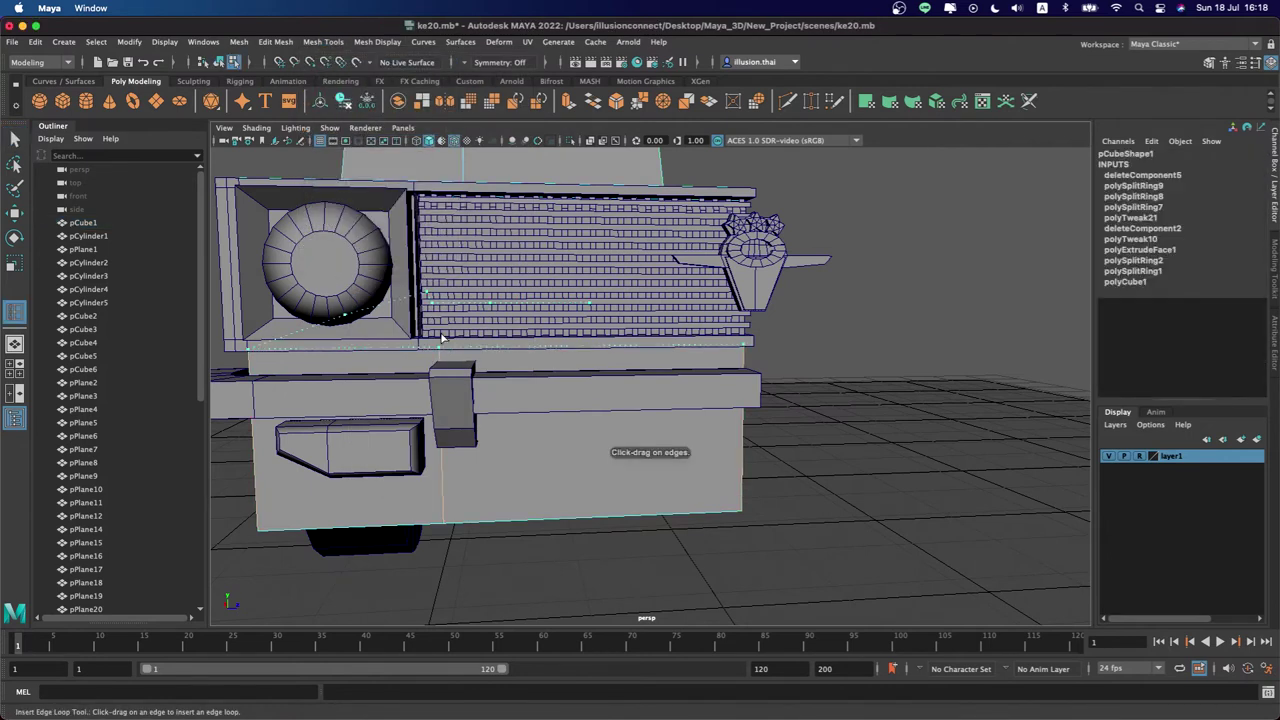
pyautogui.click(443, 382)
pyautogui.press('q')
# Extrude the strip face below the grille, shrinking it to about half height
pyautogui.moveTo(553, 339); pyautogui.dragTo(553, 372, button='right')
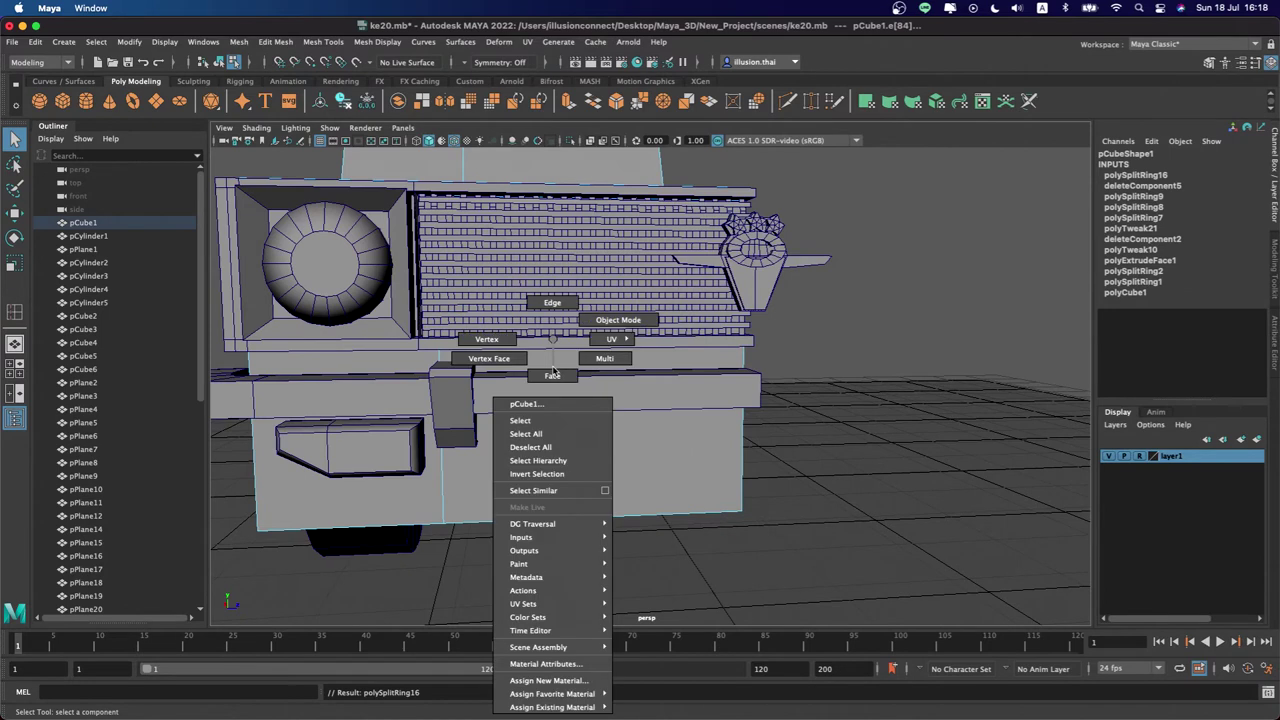
pyautogui.click(577, 364)
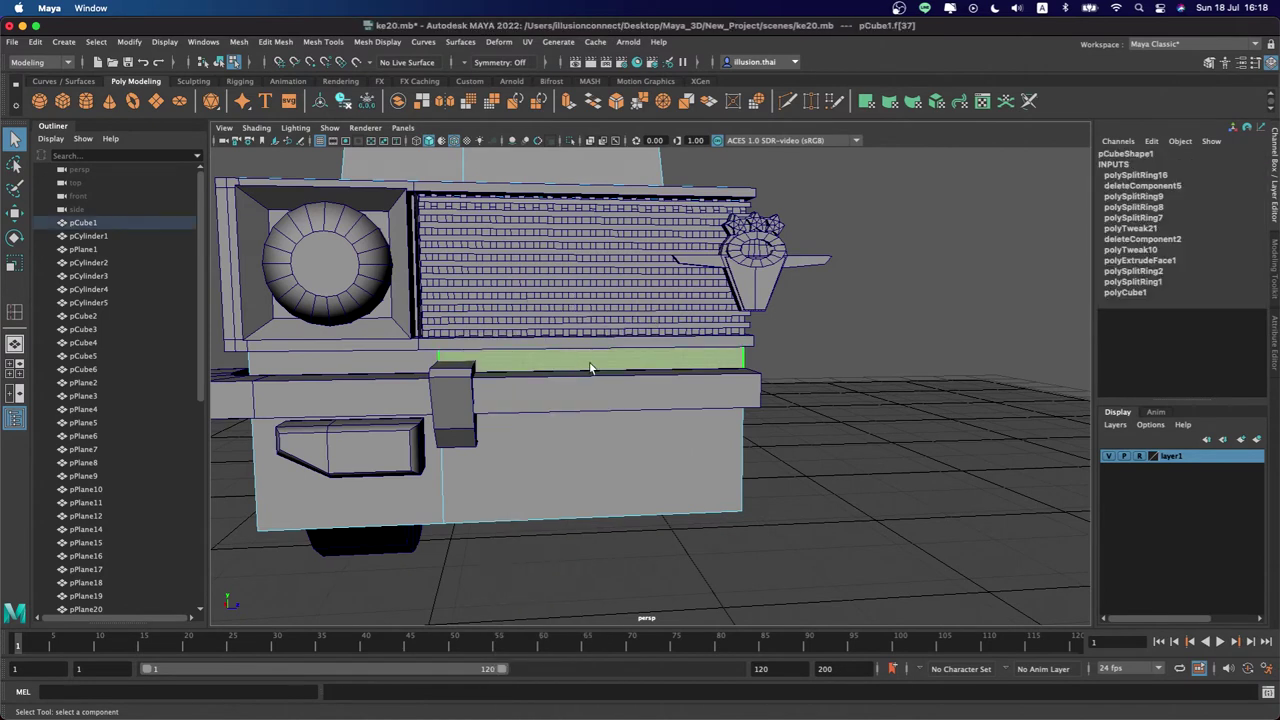
pyautogui.hotkey('ctrl', 'e')
pyautogui.click(650, 364)
pyautogui.moveTo(595, 302)
pyautogui.mouseDown()
pyautogui.moveTo(595, 330)
pyautogui.moveTo(595, 310)
pyautogui.mouseUp()
pyautogui.press('w')
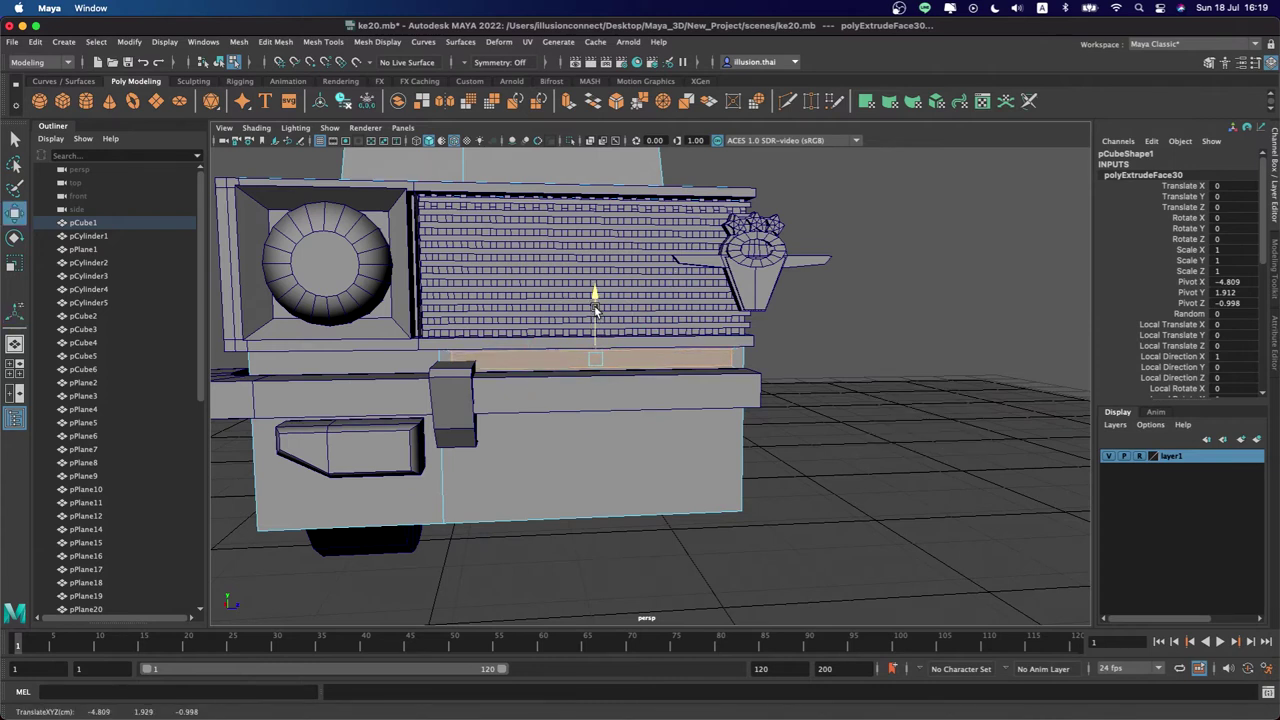
pyautogui.moveTo(662, 357); pyautogui.dragTo(661, 359)
# Slide the strip's end edge to the right
pyautogui.press('q')
pyautogui.rightClick(571, 339)
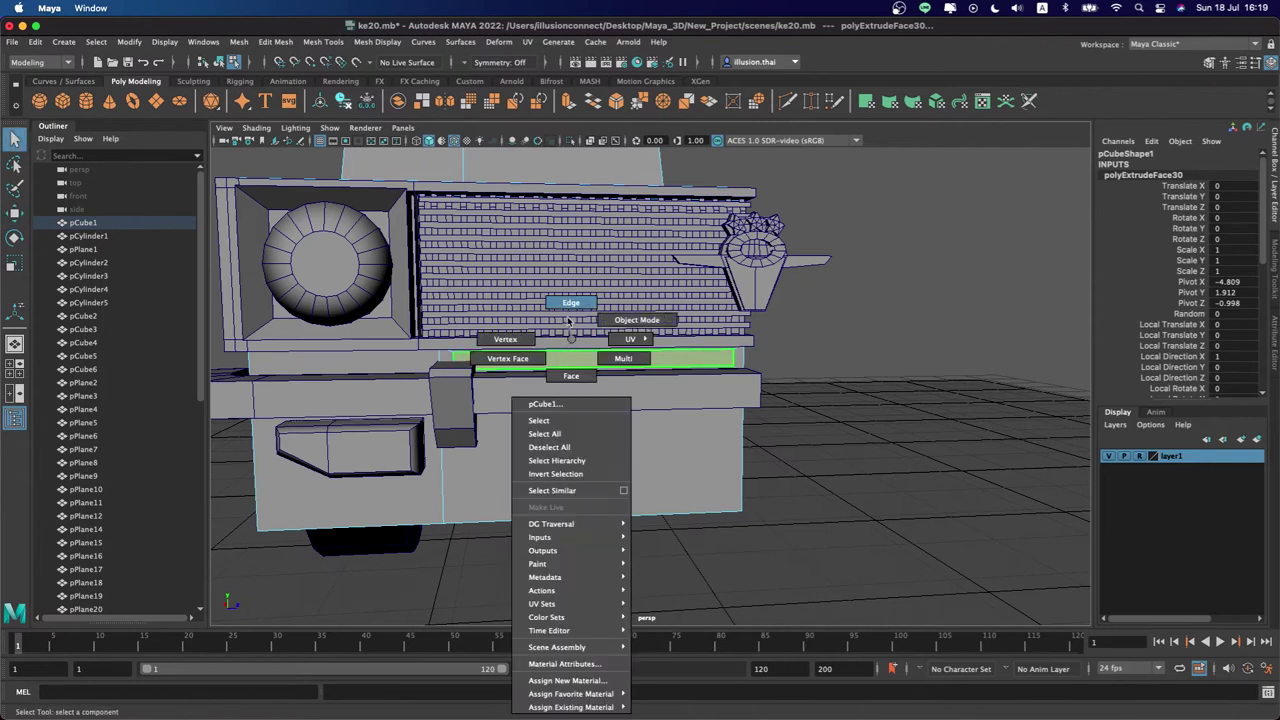
pyautogui.click(570, 302)
pyautogui.click(490, 358)
pyautogui.press('w')
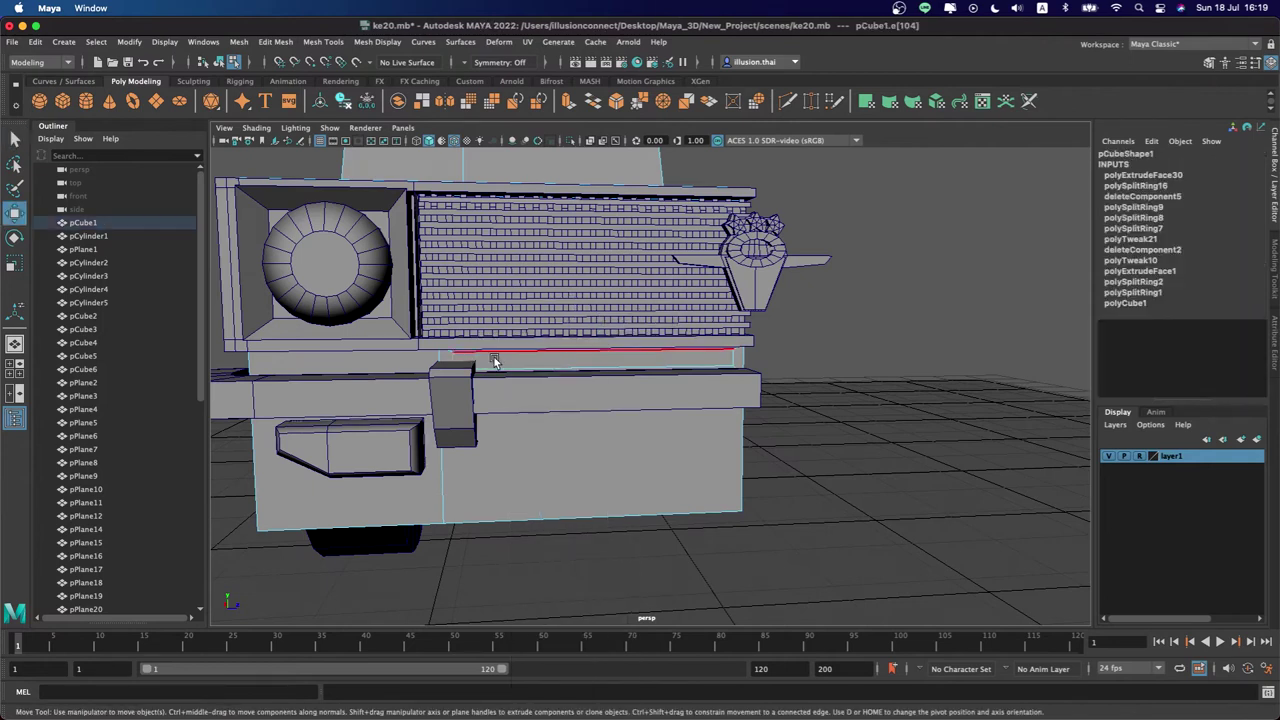
pyautogui.moveTo(515, 360); pyautogui.dragTo(664, 358)
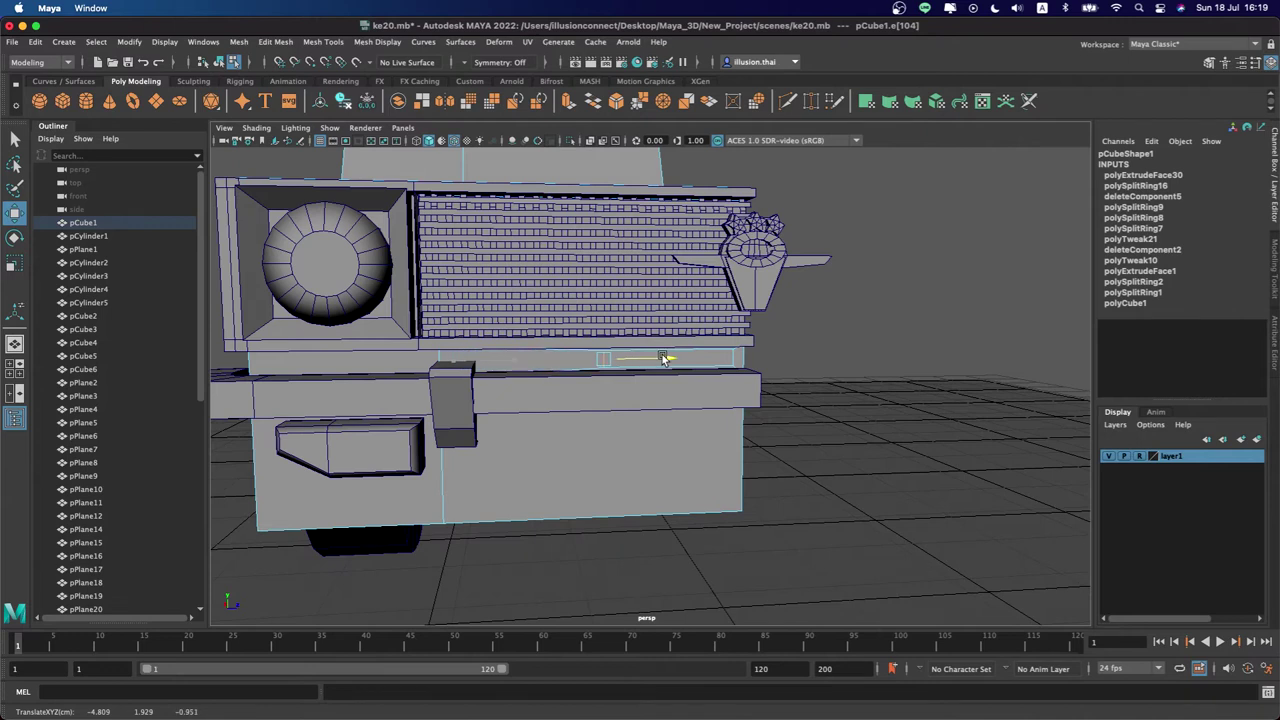
# Extrude the strip face again, pushing it inward by -0.194 as a groove
pyautogui.press('q')
pyautogui.rightClick(714, 357)
pyautogui.click(714, 372)
pyautogui.click(705, 363)
pyautogui.hotkey('ctrl', 'e')
pyautogui.keyDown('alt'); pyautogui.moveTo(705, 363); pyautogui.dragTo(686, 362); pyautogui.keyUp('alt')
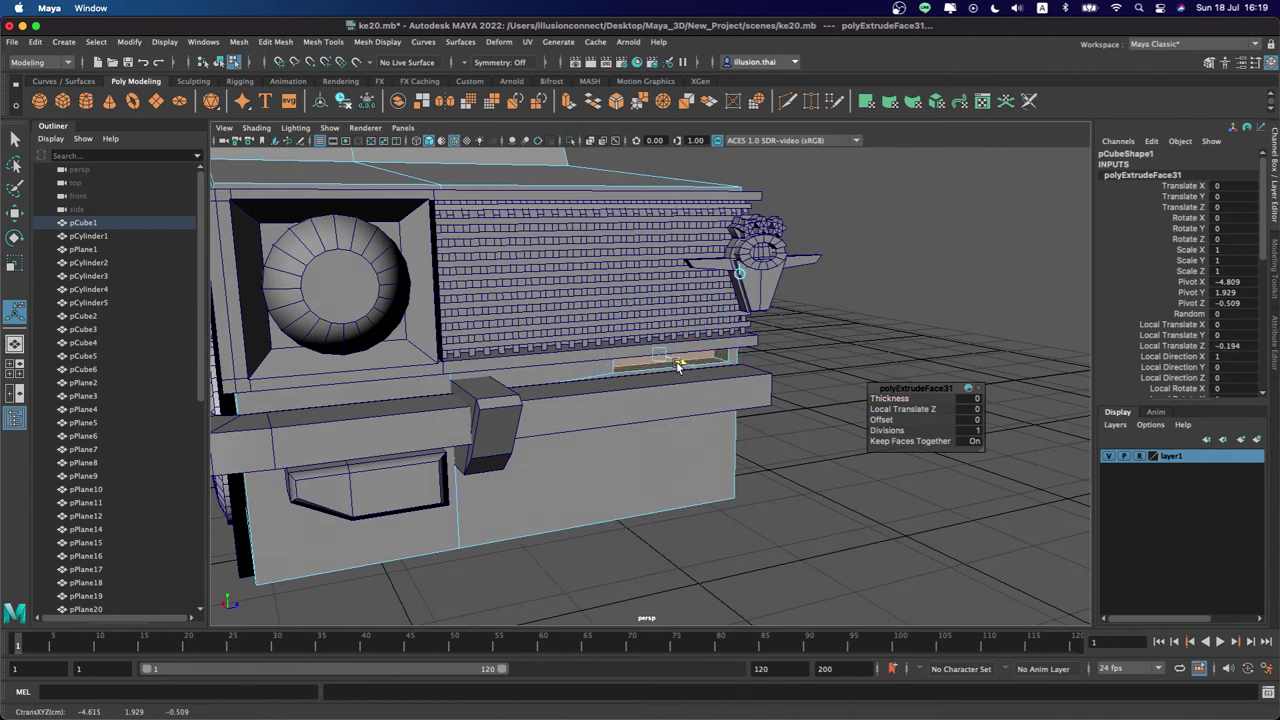
pyautogui.press('w')
# Return to object selection and orbit toward the wheel and back to the front
pyautogui.moveTo(712, 355); pyautogui.dragTo(762, 330, button='right')
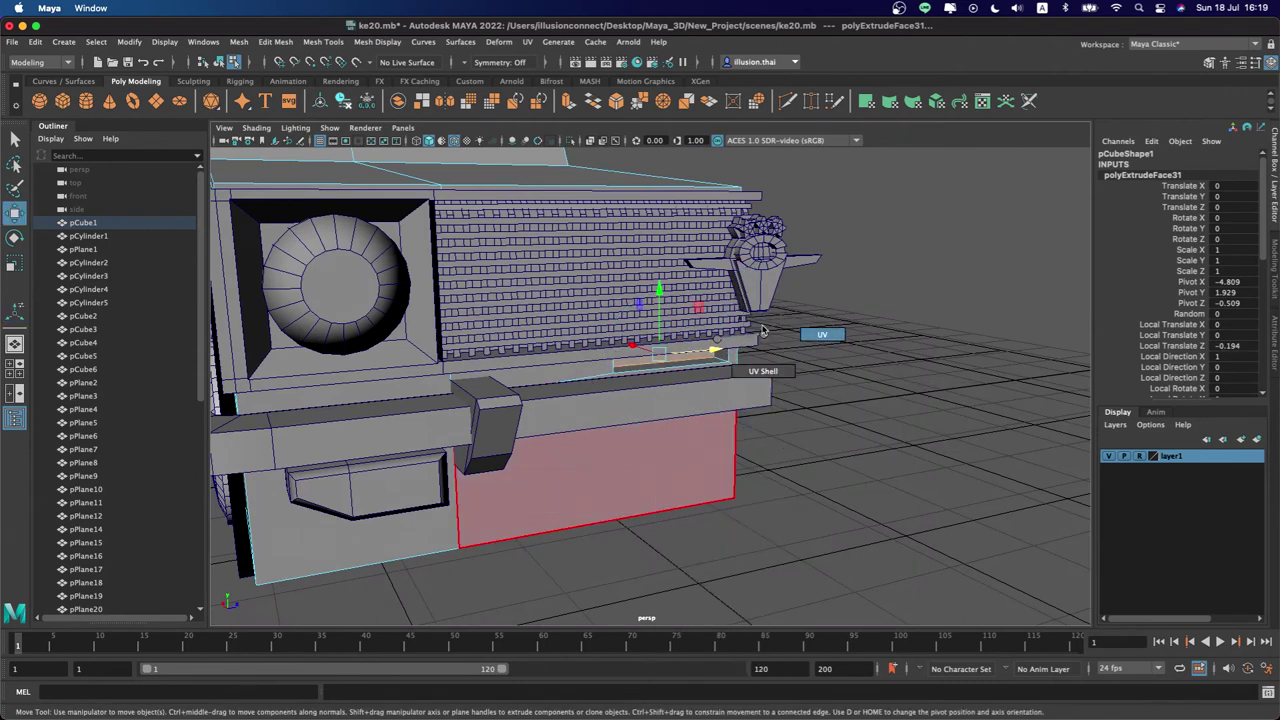
pyautogui.moveTo(676, 339); pyautogui.dragTo(770, 330, button='right')
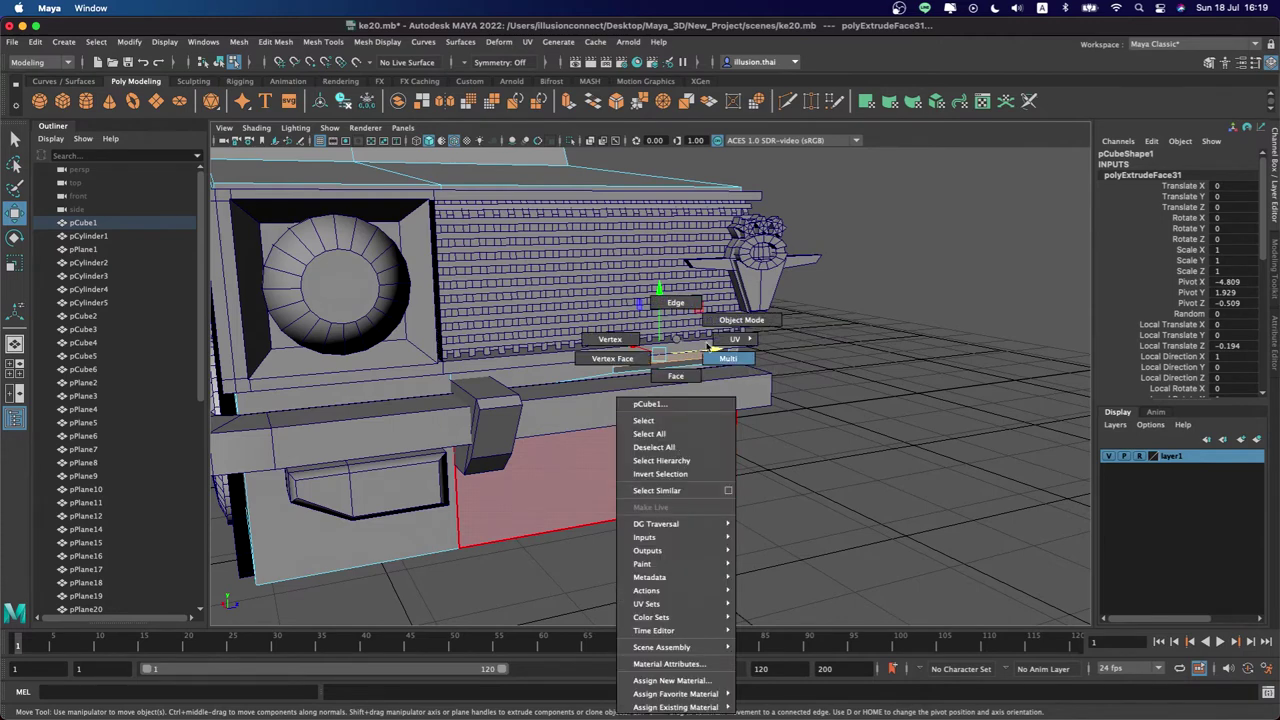
pyautogui.moveTo(774, 348)
pyautogui.keyDown('alt'); pyautogui.mouseDown()
pyautogui.moveTo(659, 389)
pyautogui.moveTo(662, 424)
pyautogui.moveTo(728, 370)
pyautogui.mouseUp(); pyautogui.keyUp('alt')
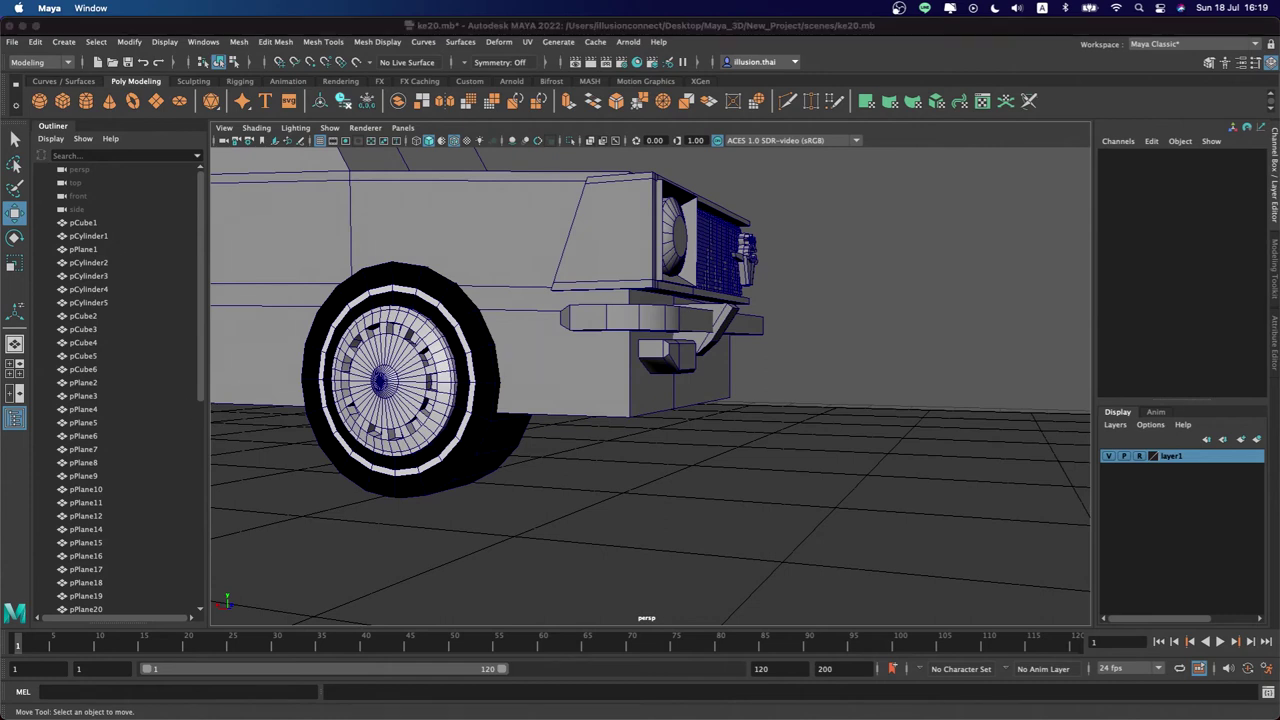
pyautogui.moveTo(755, 404)
pyautogui.keyDown('alt'); pyautogui.mouseDown()
pyautogui.moveTo(666, 420)
pyautogui.moveTo(577, 414)
pyautogui.mouseUp(); pyautogui.keyUp('alt')
# Insert a vertical edge loop near the front block's wheel-side corner
pyautogui.click(577, 414)
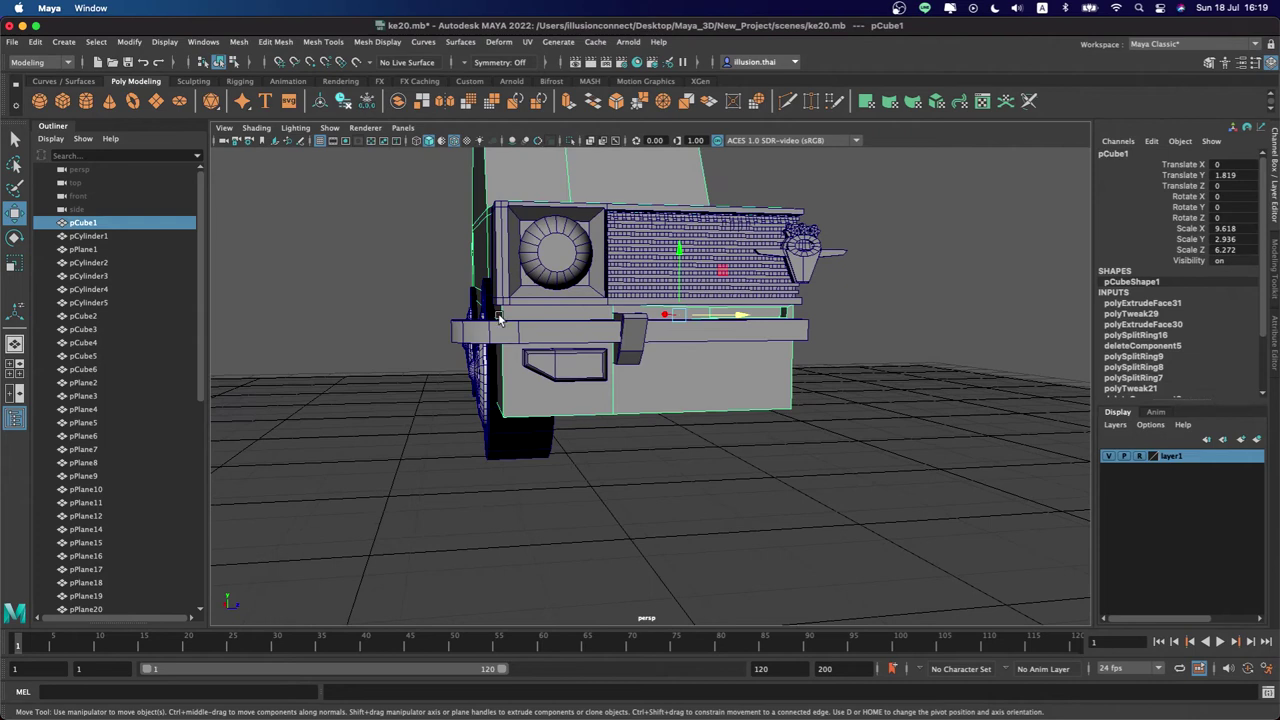
pyautogui.click(323, 42)
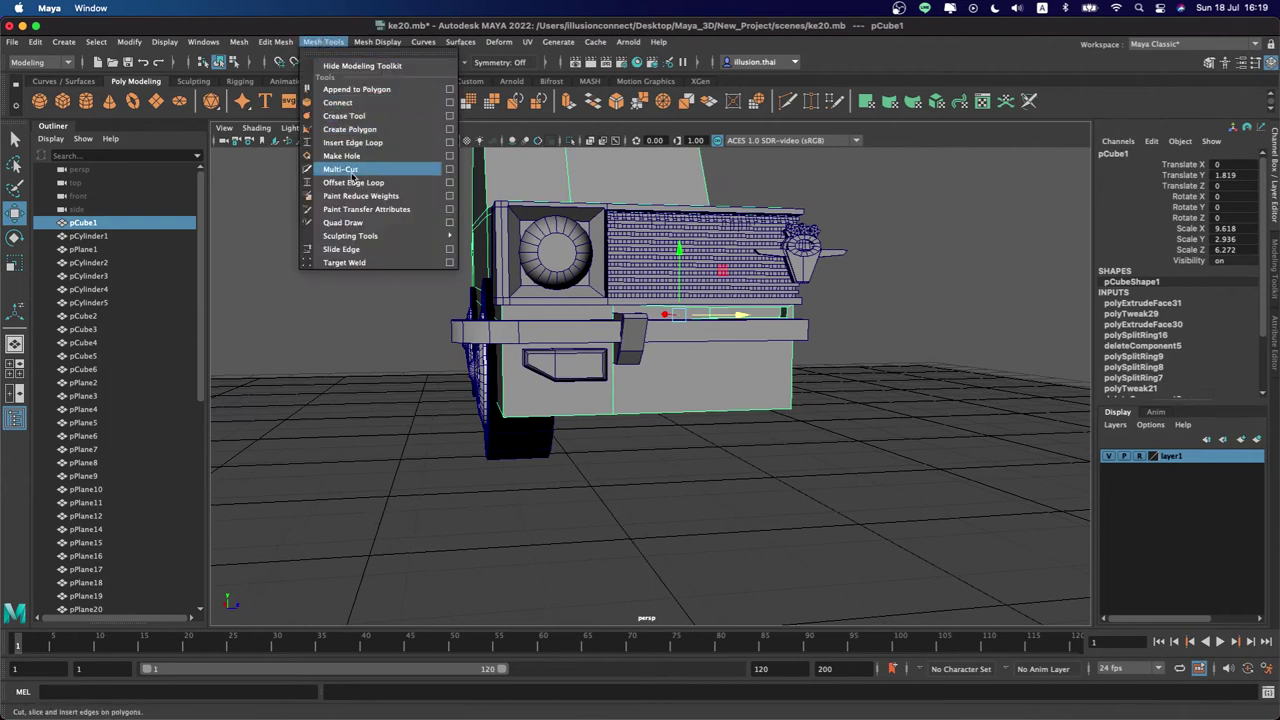
pyautogui.click(362, 143)
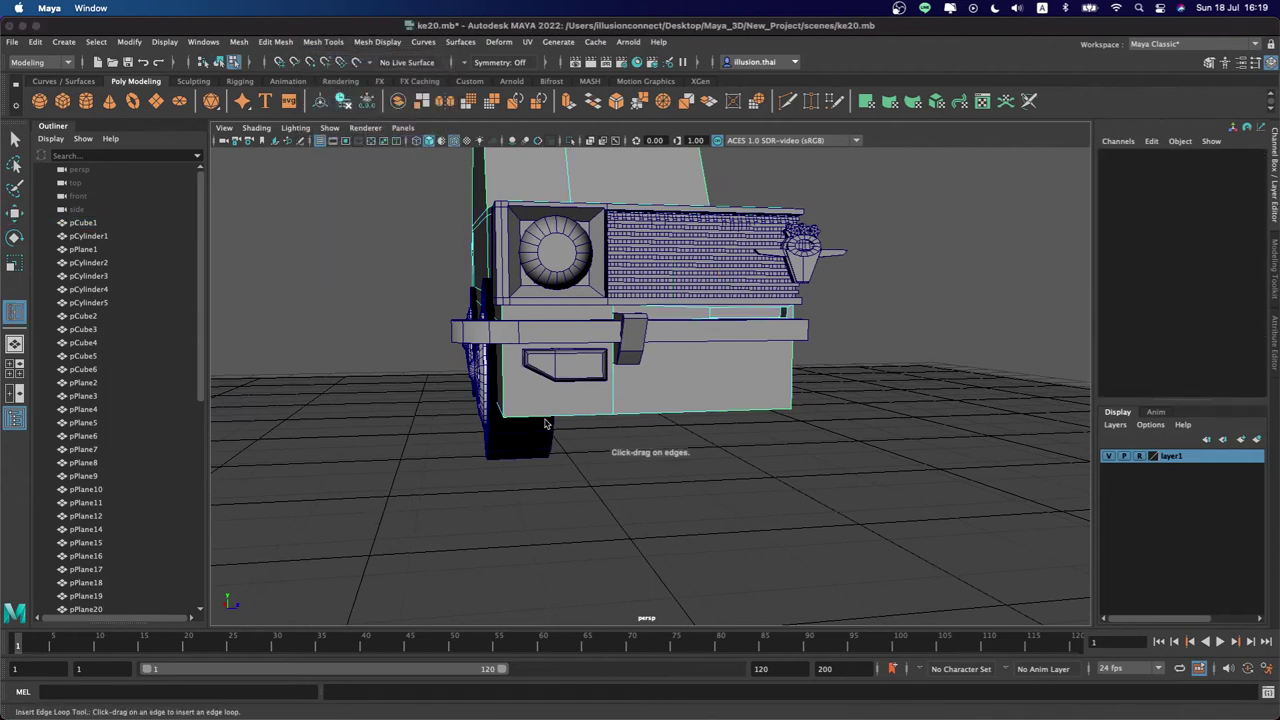
pyautogui.moveTo(531, 419); pyautogui.dragTo(542, 420)
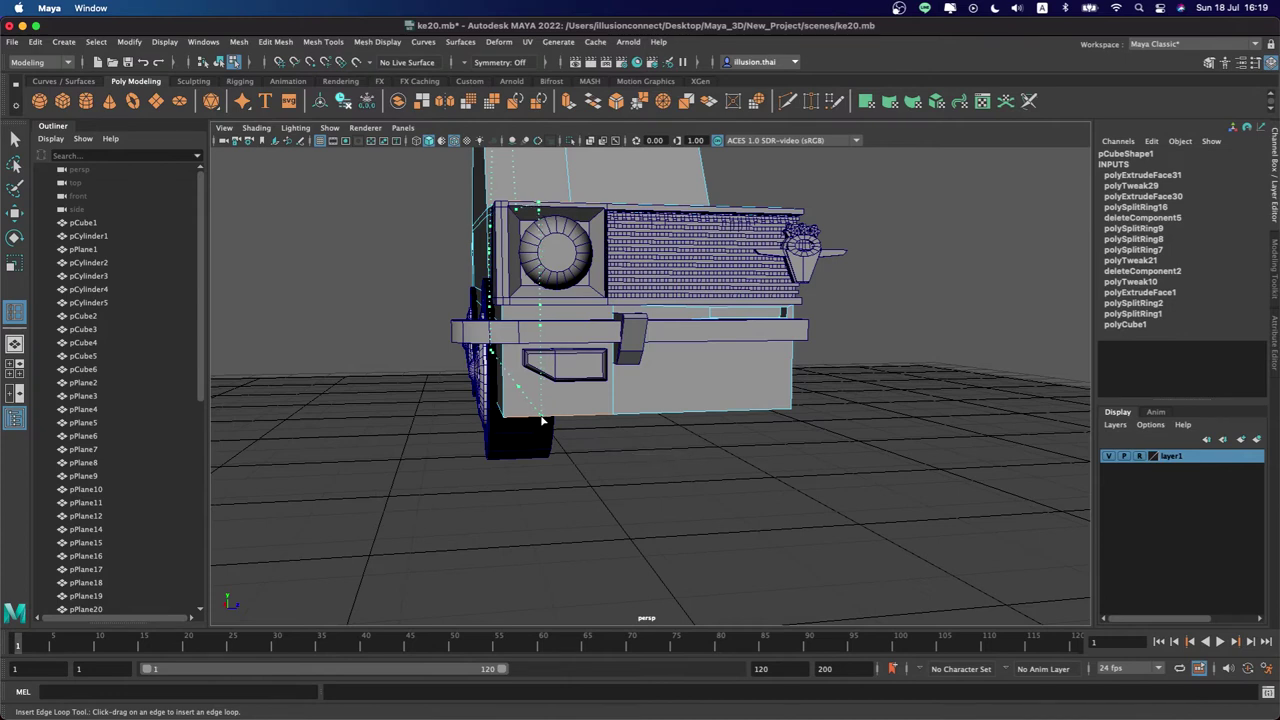
pyautogui.press('q')
# In wireframe, box-select the corner's lower vertices and raise them slightly
pyautogui.keyDown('alt'); pyautogui.moveTo(531, 391); pyautogui.dragTo(505, 368); pyautogui.keyUp('alt')
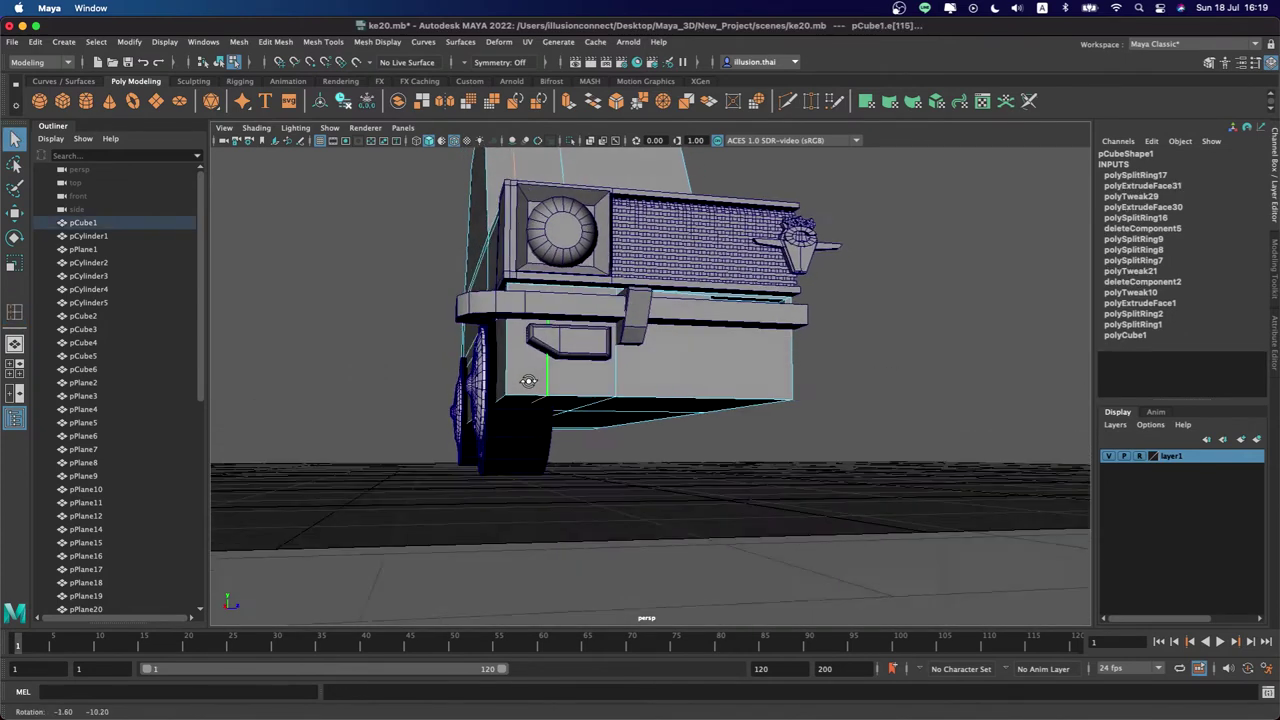
pyautogui.moveTo(504, 368); pyautogui.dragTo(493, 363, button='right')
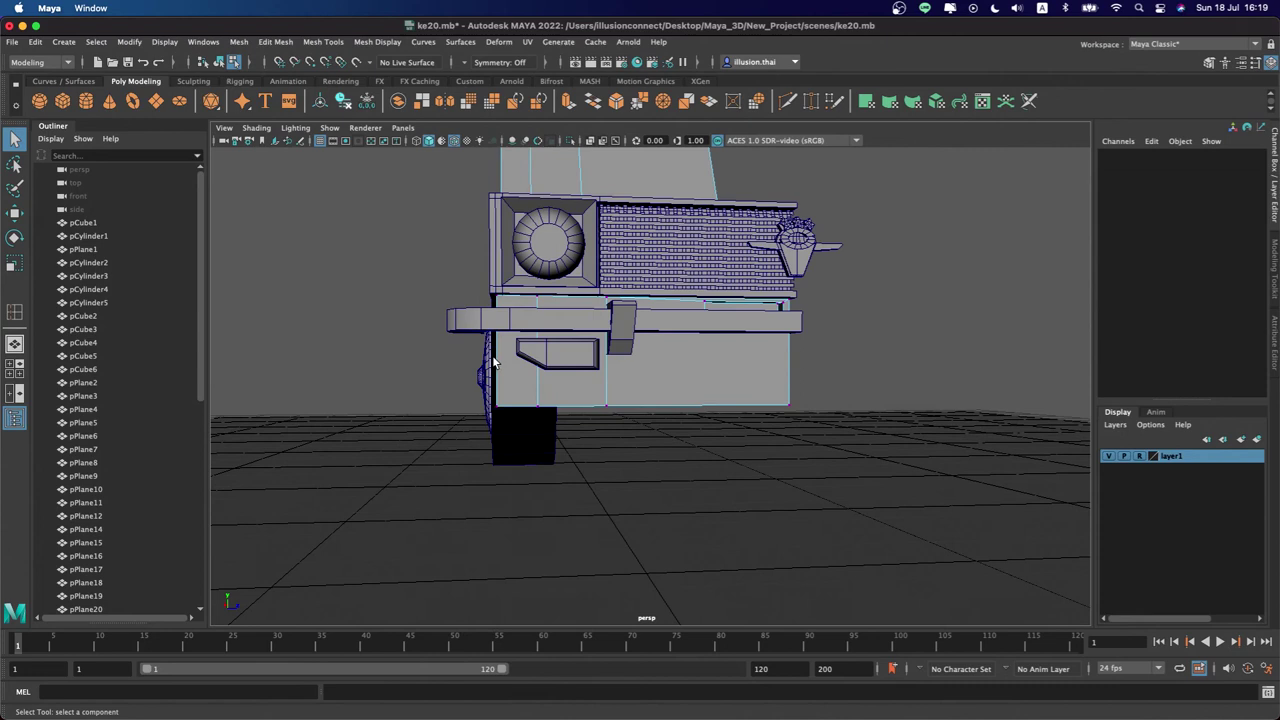
pyautogui.press('4')
pyautogui.moveTo(503, 422); pyautogui.dragTo(516, 428)
pyautogui.press('w')
pyautogui.moveTo(507, 329); pyautogui.dragTo(508, 318)
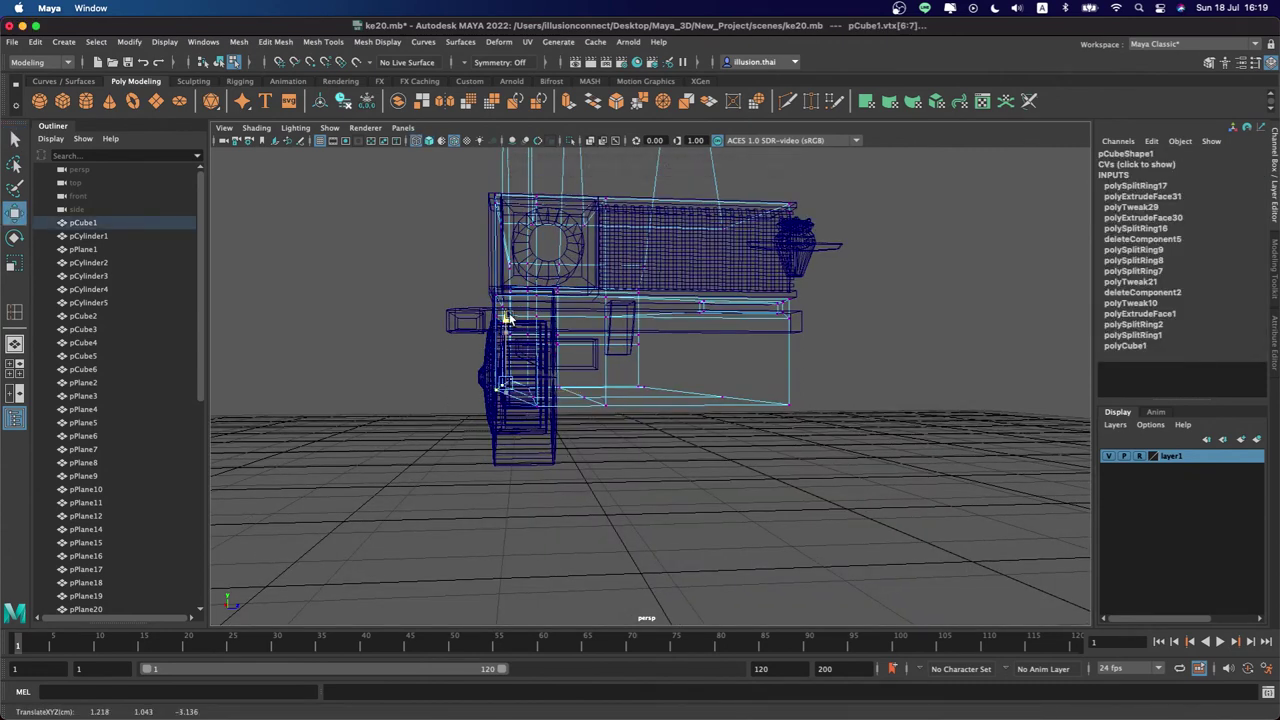
pyautogui.press('5')
# Inspect the reshaped corner, return to object mode, and reselect the front body block
pyautogui.keyDown('alt'); pyautogui.moveTo(553, 389); pyautogui.dragTo(490, 422); pyautogui.keyUp('alt')
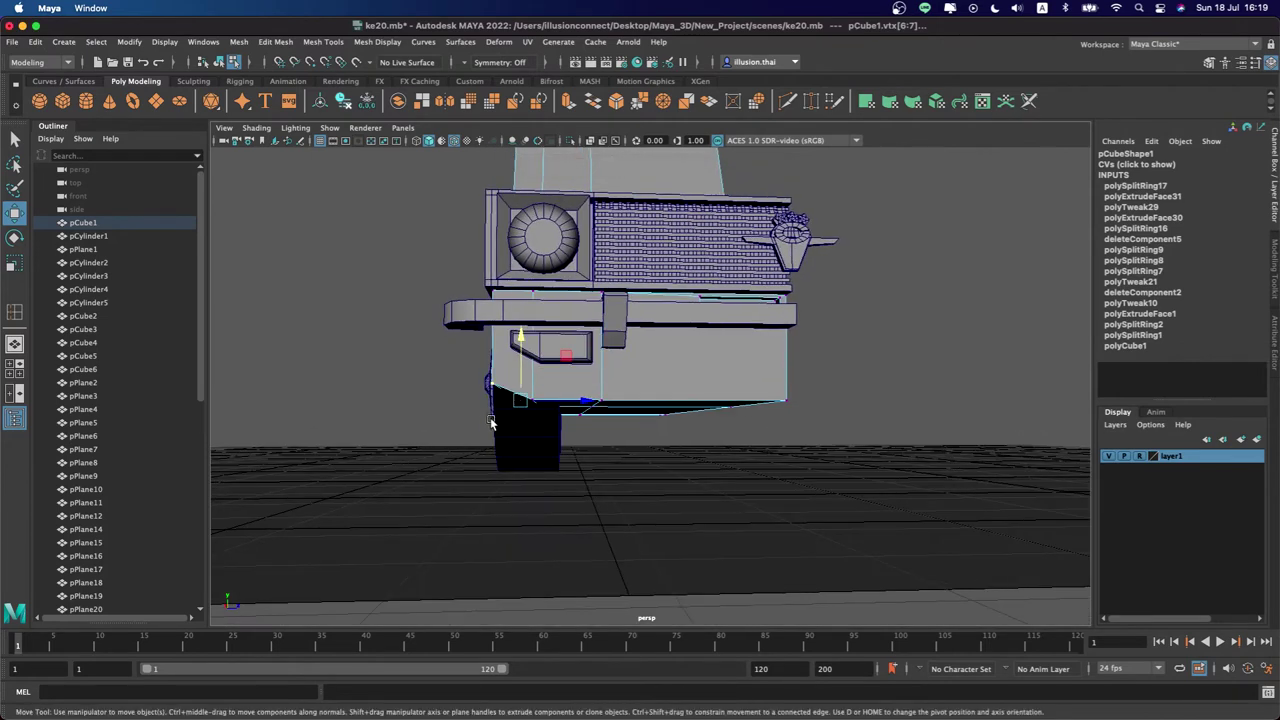
pyautogui.moveTo(548, 378)
pyautogui.keyDown('alt'); pyautogui.mouseDown()
pyautogui.moveTo(551, 390)
pyautogui.moveTo(576, 357)
pyautogui.moveTo(670, 360)
pyautogui.moveTo(738, 339)
pyautogui.mouseUp(); pyautogui.keyUp('alt')
pyautogui.press('4')
pyautogui.press('5')
pyautogui.moveTo(738, 339); pyautogui.dragTo(787, 325, button='right')
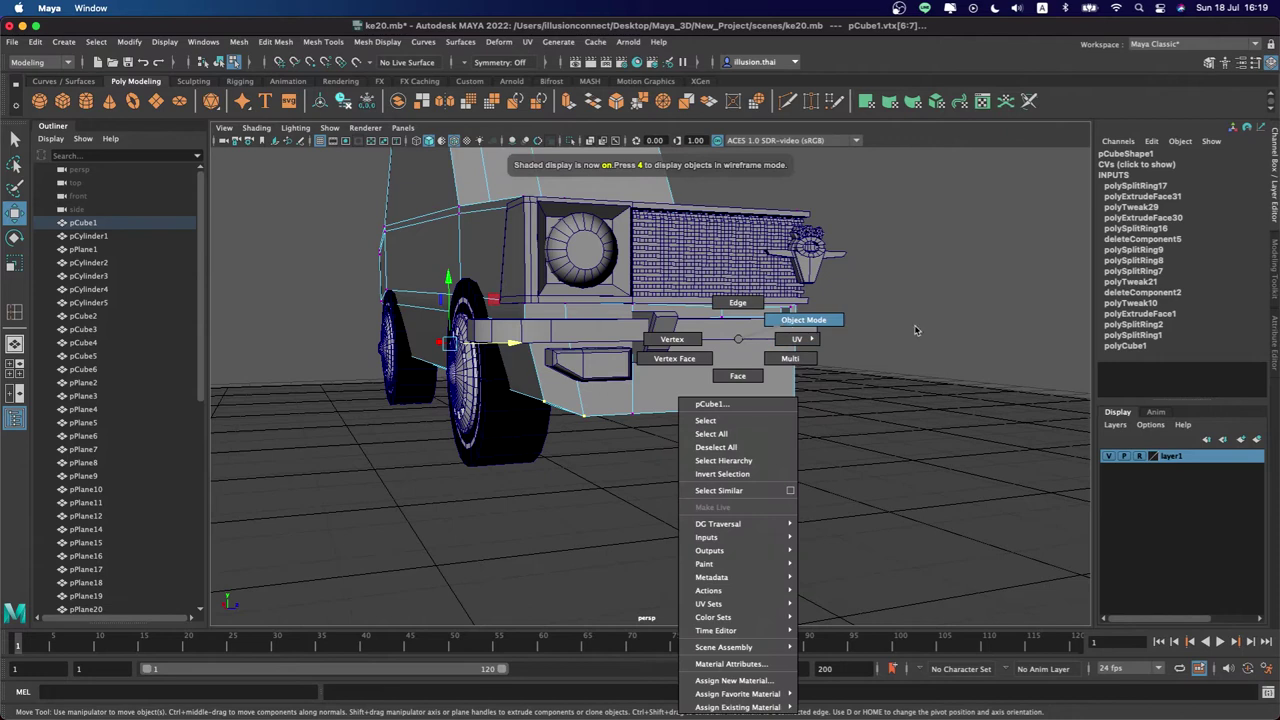
pyautogui.moveTo(915, 330); pyautogui.dragTo(859, 338, button='right')
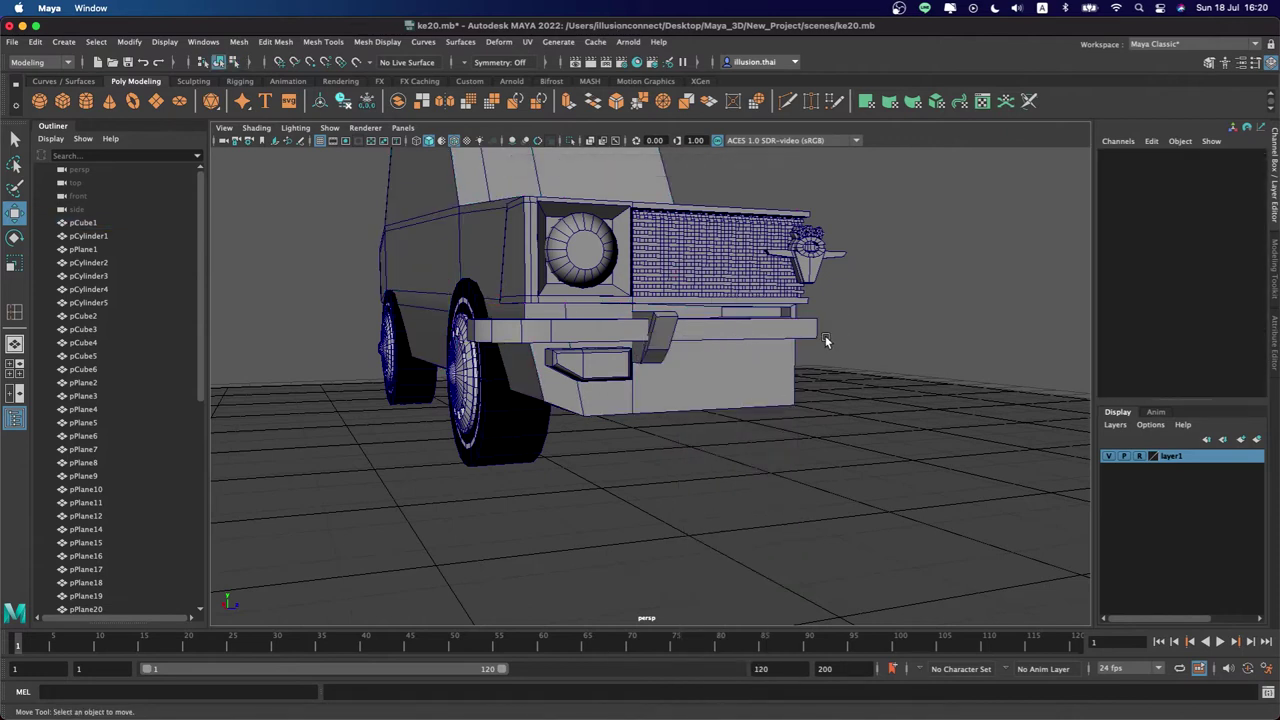
pyautogui.moveTo(756, 377)
pyautogui.keyDown('alt'); pyautogui.mouseDown()
pyautogui.moveTo(723, 394)
pyautogui.moveTo(697, 374)
pyautogui.moveTo(820, 366)
pyautogui.moveTo(698, 361)
pyautogui.mouseUp(); pyautogui.keyUp('alt')
pyautogui.click(698, 361)
# Insert an edge loop across the bumper area of the front block
pyautogui.click(323, 41)
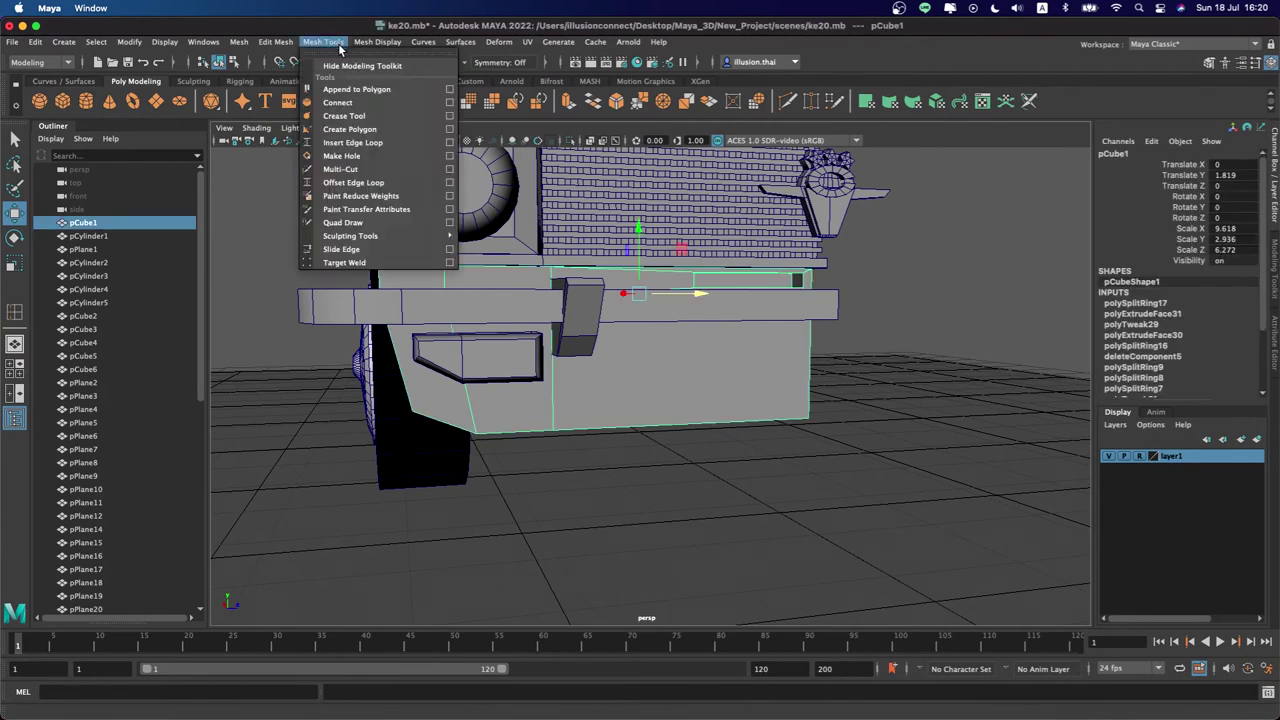
pyautogui.click(352, 142)
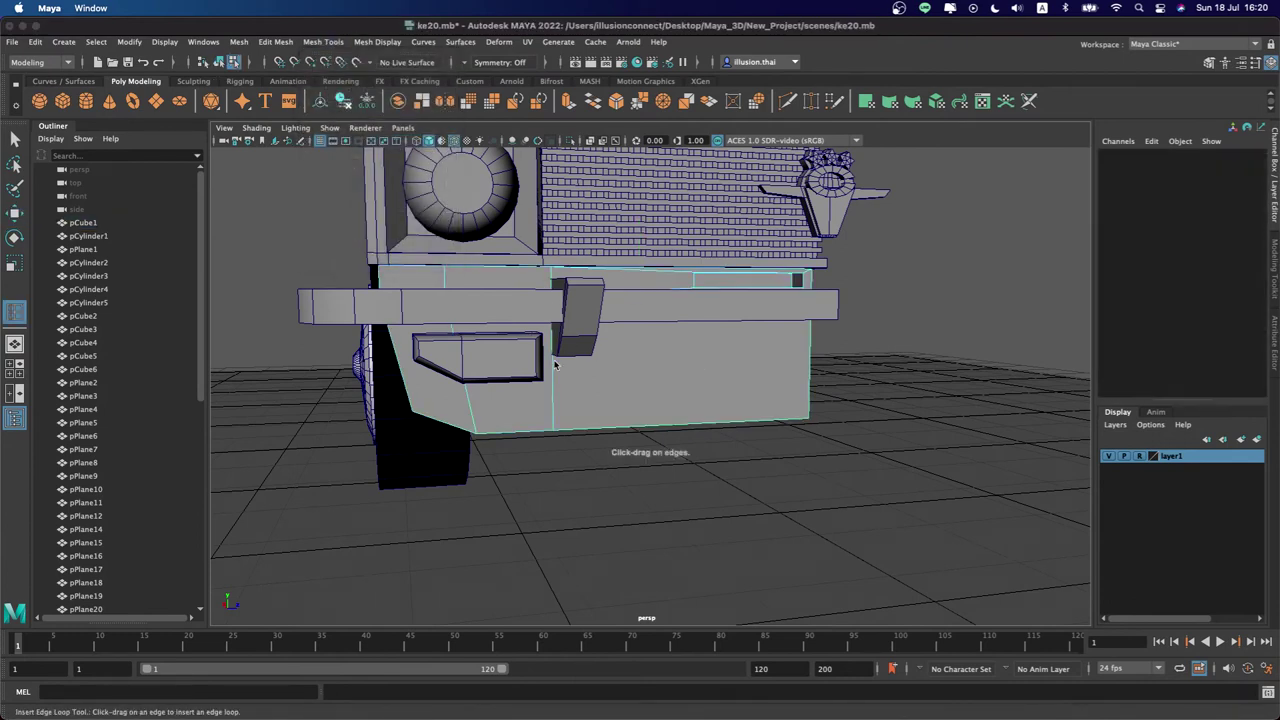
pyautogui.moveTo(555, 366); pyautogui.dragTo(551, 345)
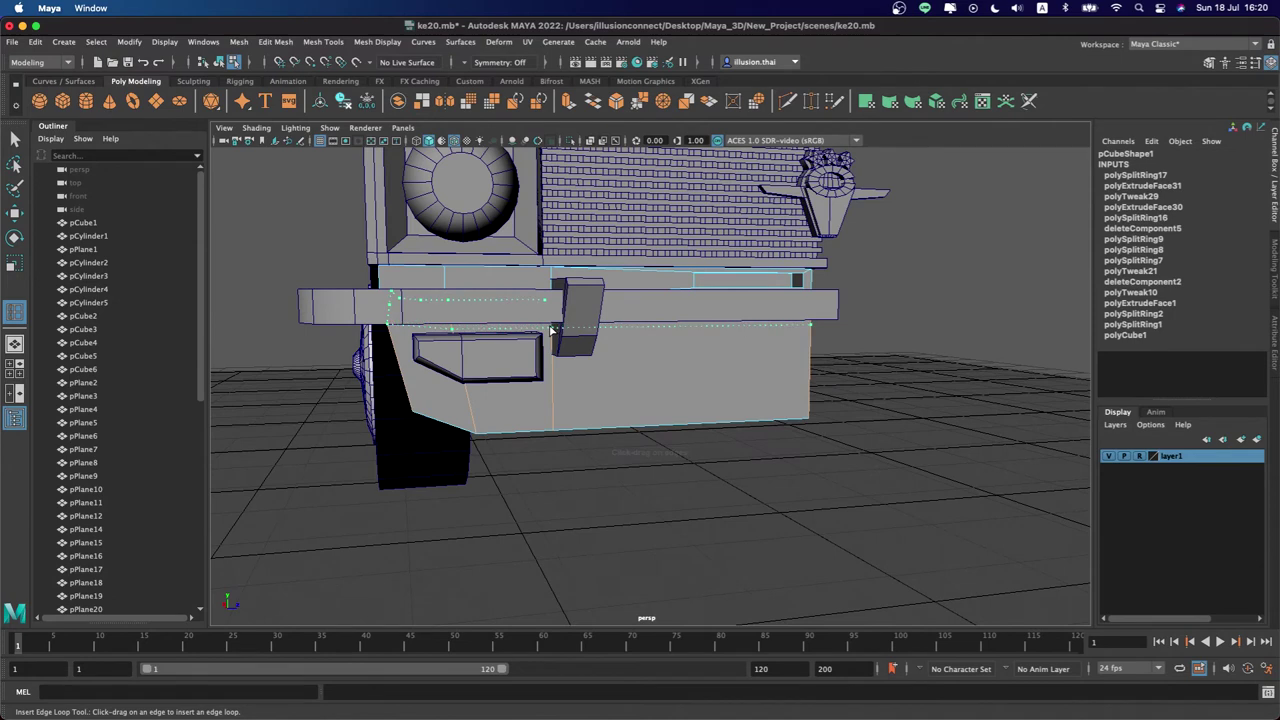
pyautogui.press('q')
# Extrude the face below the bumper bar, pushing it out and shrinking it vertically
pyautogui.rightClick(670, 340)
pyautogui.click(670, 373)
pyautogui.click(681, 336)
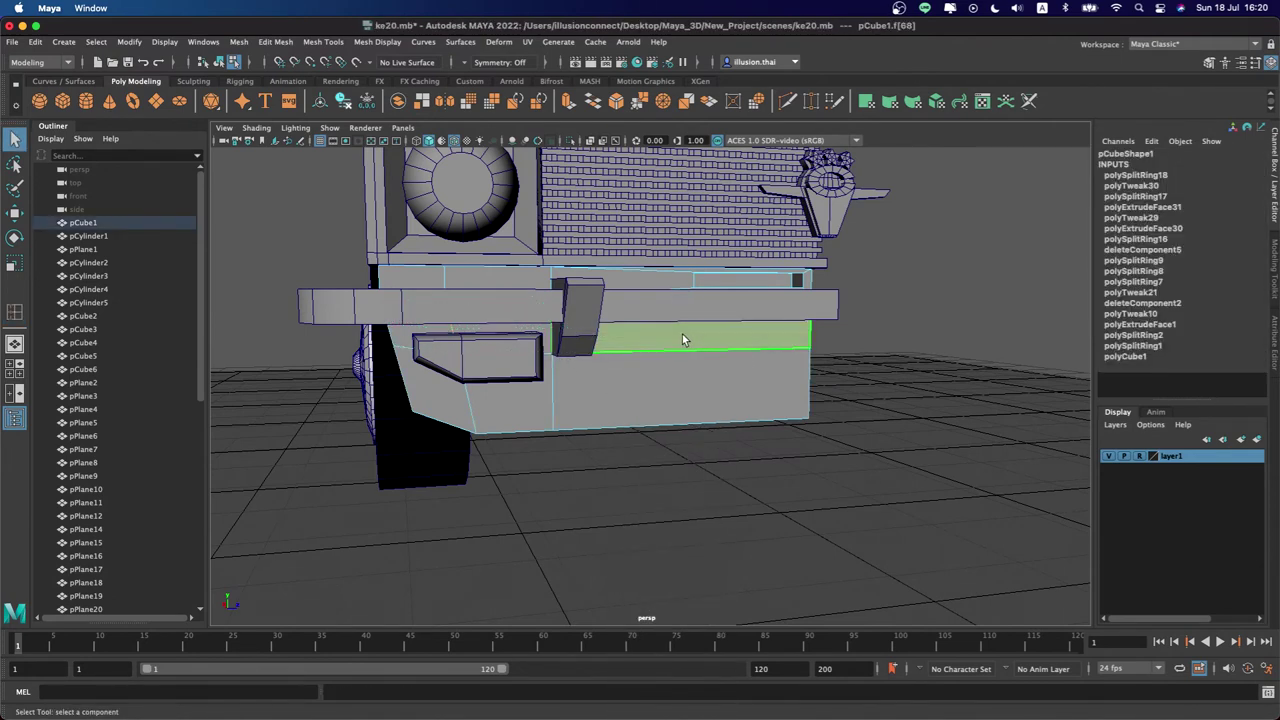
pyautogui.hotkey('ctrl', 'e')
pyautogui.moveTo(762, 342)
pyautogui.keyDown('alt'); pyautogui.mouseDown()
pyautogui.moveTo(655, 338)
pyautogui.moveTo(683, 341)
pyautogui.mouseUp(); pyautogui.keyUp('alt')
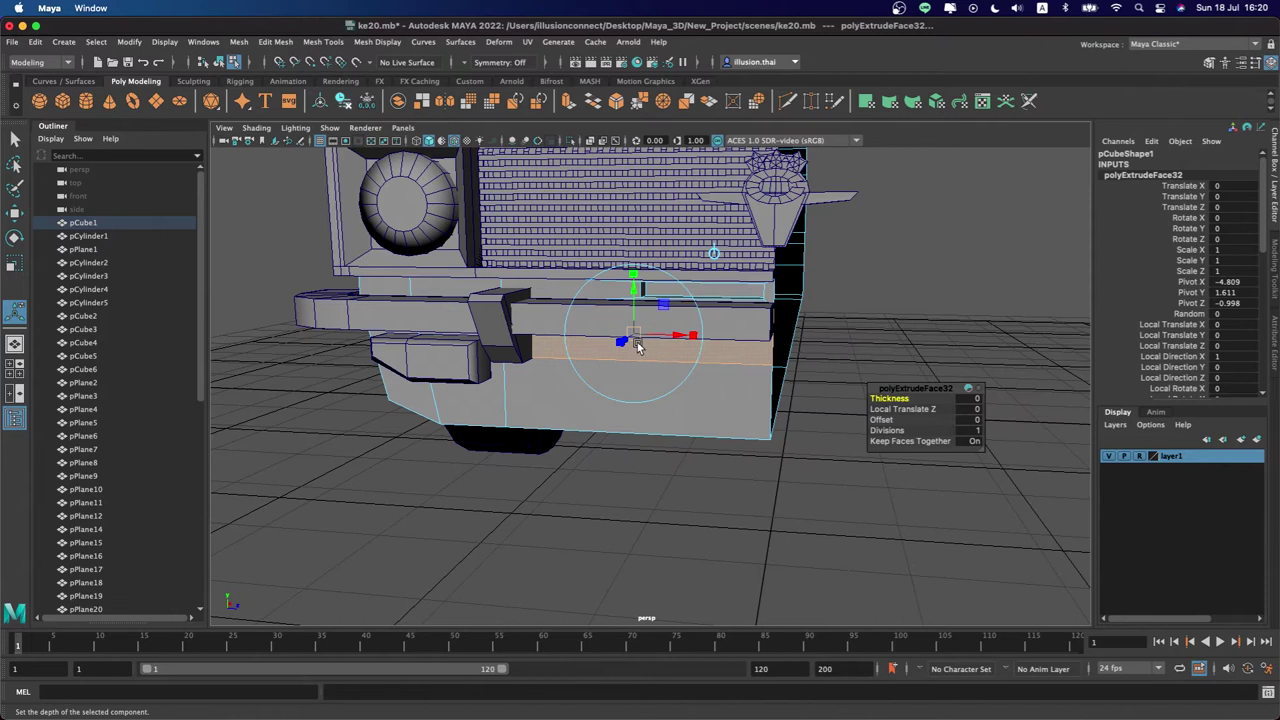
pyautogui.press('w')
pyautogui.moveTo(699, 338); pyautogui.dragTo(705, 340)
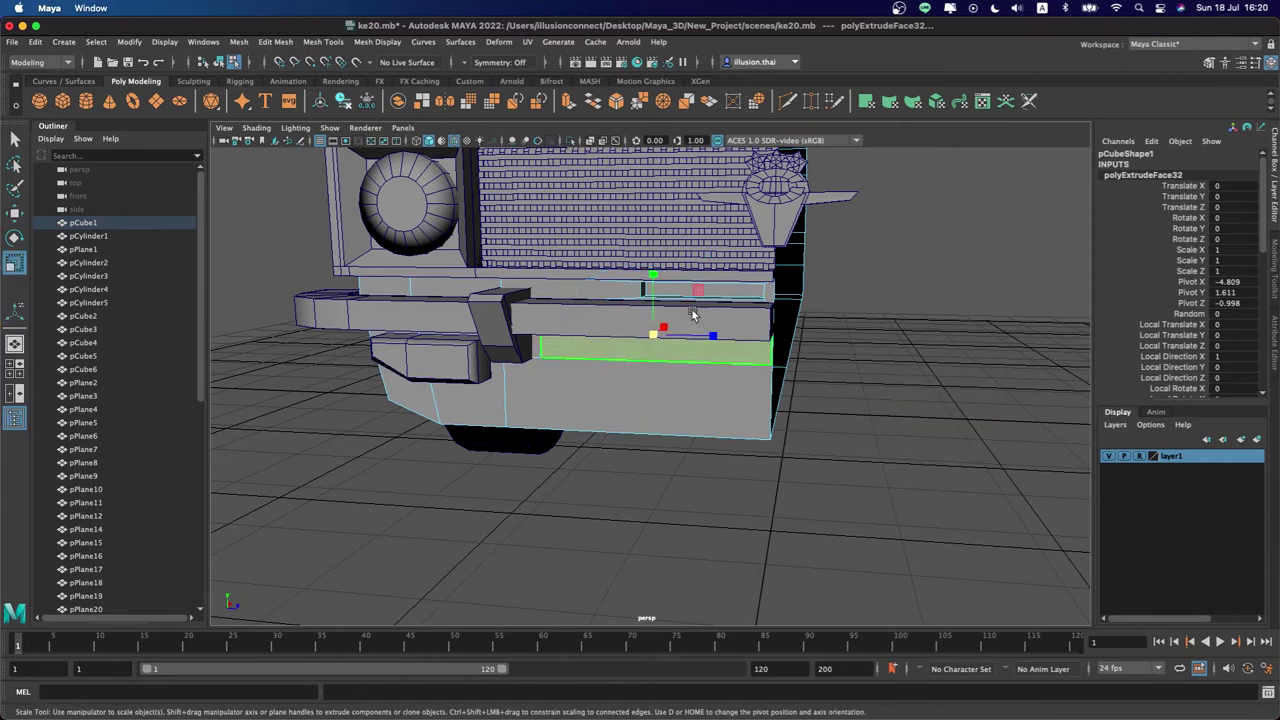
pyautogui.press('r')
pyautogui.moveTo(652, 280)
pyautogui.mouseDown()
pyautogui.moveTo(757, 340)
pyautogui.moveTo(812, 345)
pyautogui.mouseUp()
pyautogui.press('q')
pyautogui.press('Delete')
# Extrude the block's lower front face twice
pyautogui.click(811, 338)
pyautogui.click(812, 340)
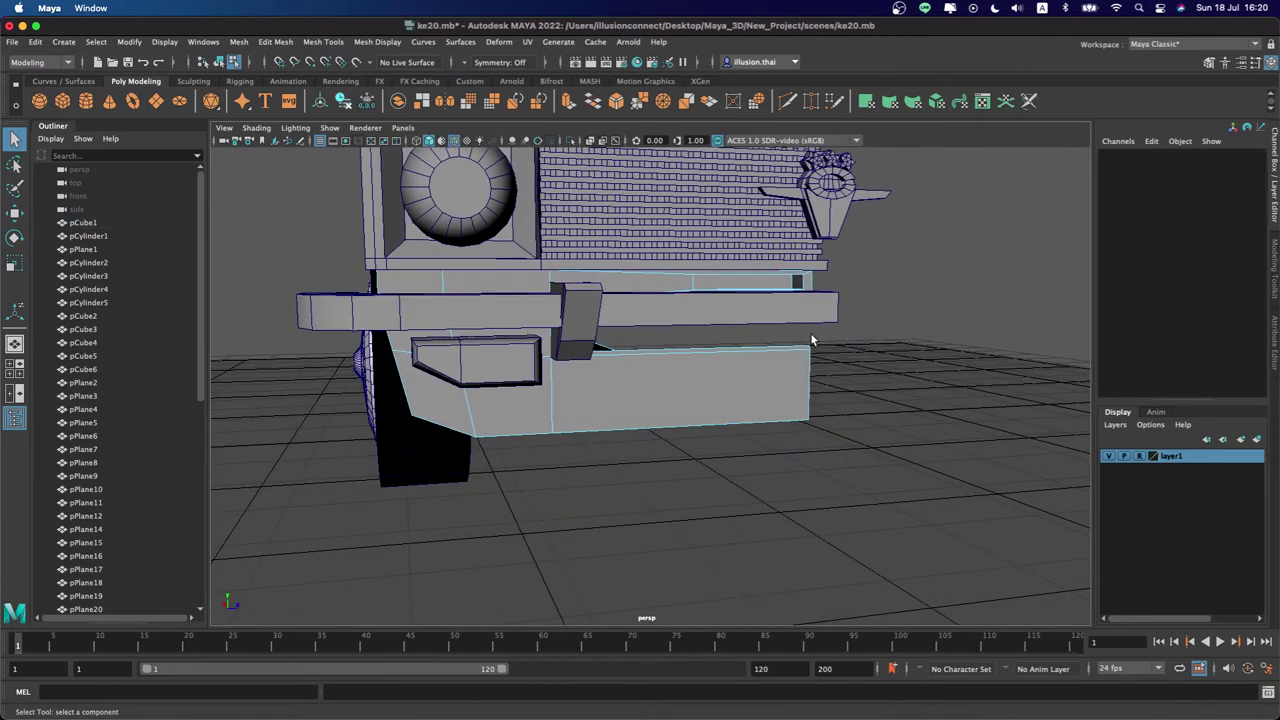
pyautogui.keyDown('alt'); pyautogui.moveTo(698, 365); pyautogui.dragTo(623, 360); pyautogui.keyUp('alt')
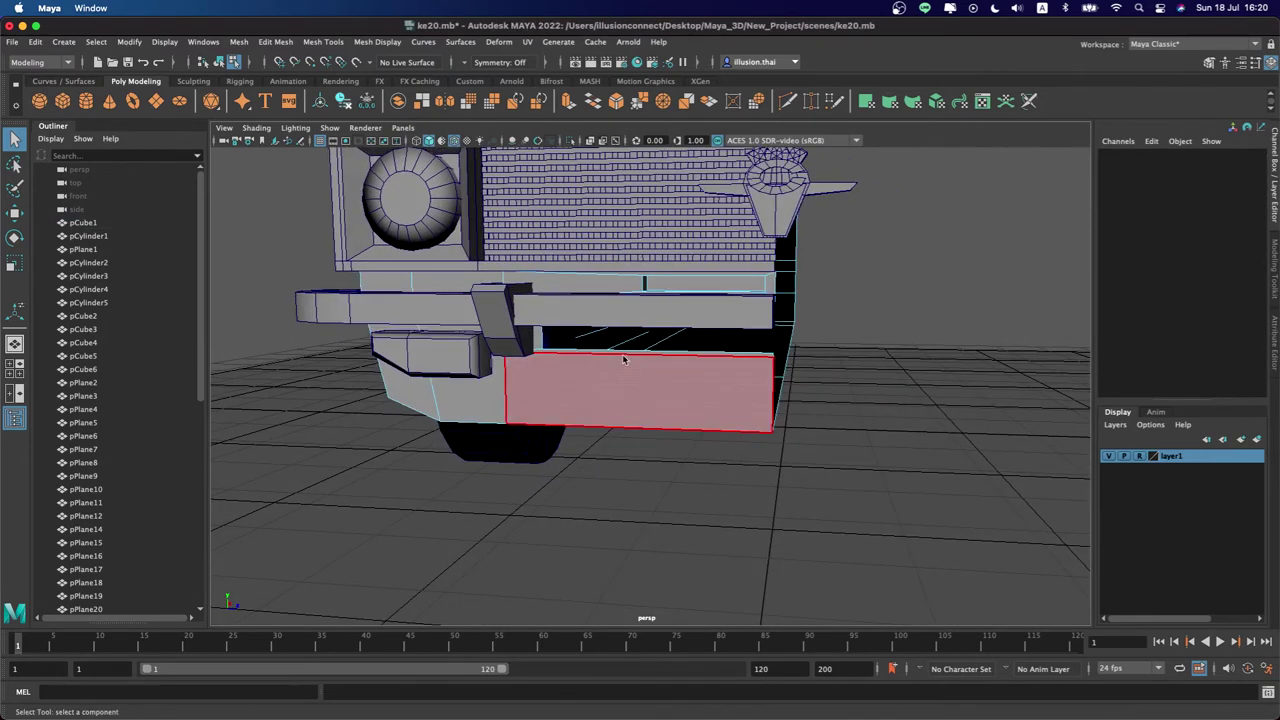
pyautogui.click(686, 396)
pyautogui.hotkey('ctrl', 'e')
pyautogui.moveTo(691, 395)
pyautogui.keyDown('alt'); pyautogui.mouseDown()
pyautogui.moveTo(657, 400)
pyautogui.moveTo(654, 366)
pyautogui.moveTo(671, 337)
pyautogui.moveTo(660, 323)
pyautogui.moveTo(680, 337)
pyautogui.moveTo(713, 319)
pyautogui.mouseUp(); pyautogui.keyUp('alt')
pyautogui.press('w')
pyautogui.hotkey('ctrl', 'e')
pyautogui.moveTo(630, 358)
pyautogui.keyDown('alt'); pyautogui.mouseDown()
pyautogui.moveTo(612, 346)
pyautogui.moveTo(666, 318)
pyautogui.moveTo(713, 362)
pyautogui.moveTo(797, 350)
pyautogui.mouseUp(); pyautogui.keyUp('alt')
pyautogui.press('q')
# Select the faces under the bumper, then clear the face selection
pyautogui.rightClick(797, 350)
pyautogui.click(795, 375)
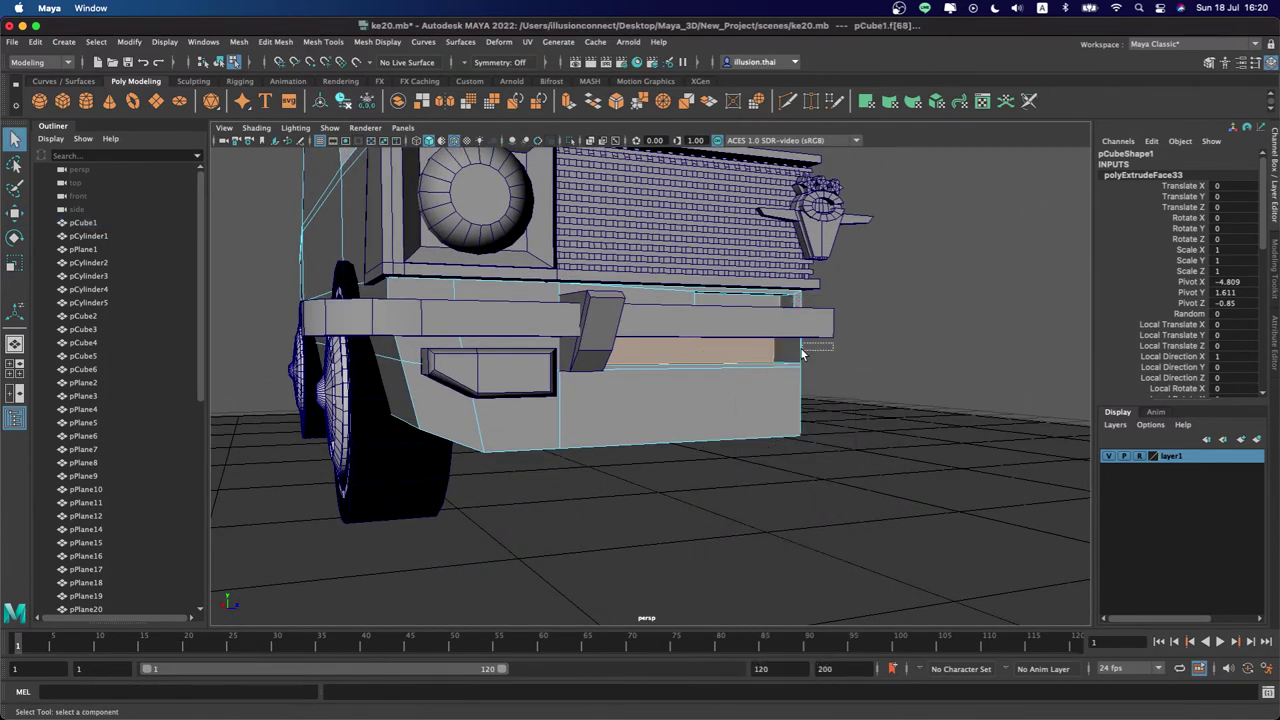
pyautogui.click(780, 357)
pyautogui.moveTo(780, 357)
pyautogui.keyDown('alt'); pyautogui.mouseDown()
pyautogui.moveTo(717, 374)
pyautogui.moveTo(699, 397)
pyautogui.mouseUp(); pyautogui.keyUp('alt')
pyautogui.click(690, 402)
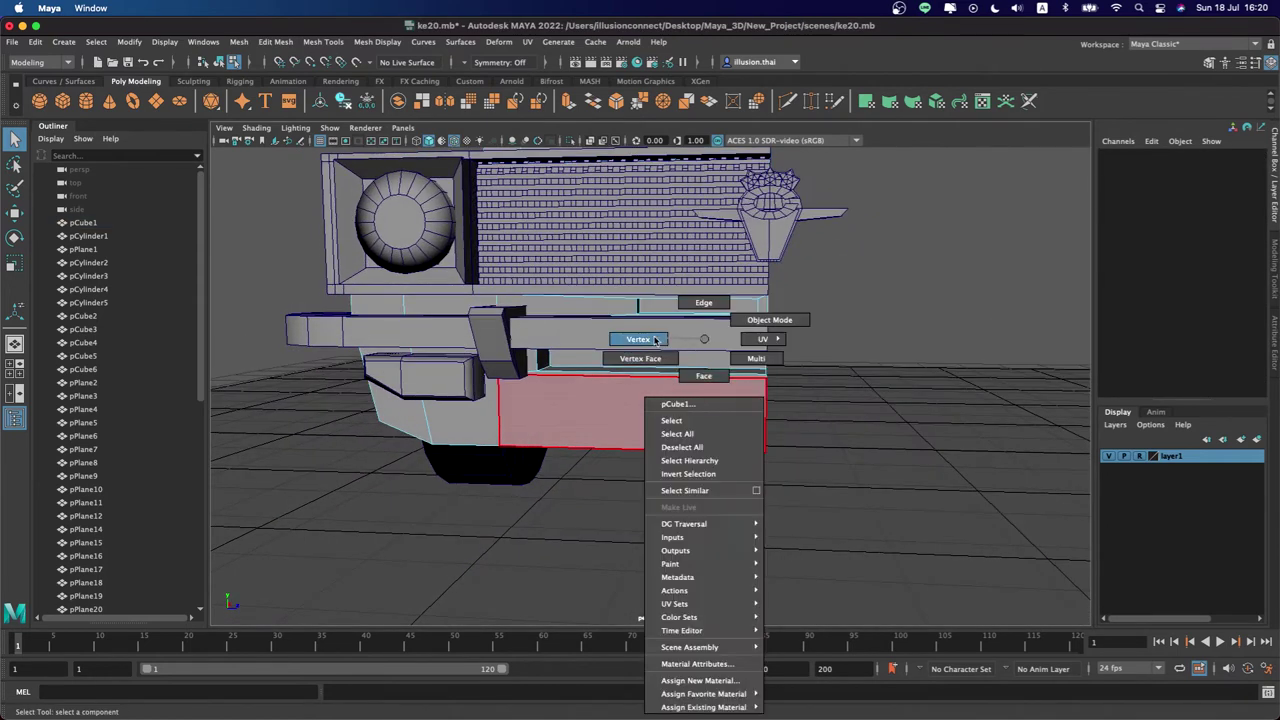
pyautogui.moveTo(699, 397); pyautogui.dragTo(757, 401, button='right')
pyautogui.moveTo(751, 404)
pyautogui.keyDown('alt'); pyautogui.mouseDown()
pyautogui.moveTo(733, 405)
pyautogui.moveTo(861, 419)
pyautogui.moveTo(810, 363)
pyautogui.moveTo(786, 449)
pyautogui.moveTo(797, 413)
pyautogui.moveTo(763, 327)
pyautogui.moveTo(759, 347)
pyautogui.mouseUp(); pyautogui.keyUp('alt')
# In wireframe, align the block's outer side-edge vertices straight along X
pyautogui.press('4')
pyautogui.press('r')
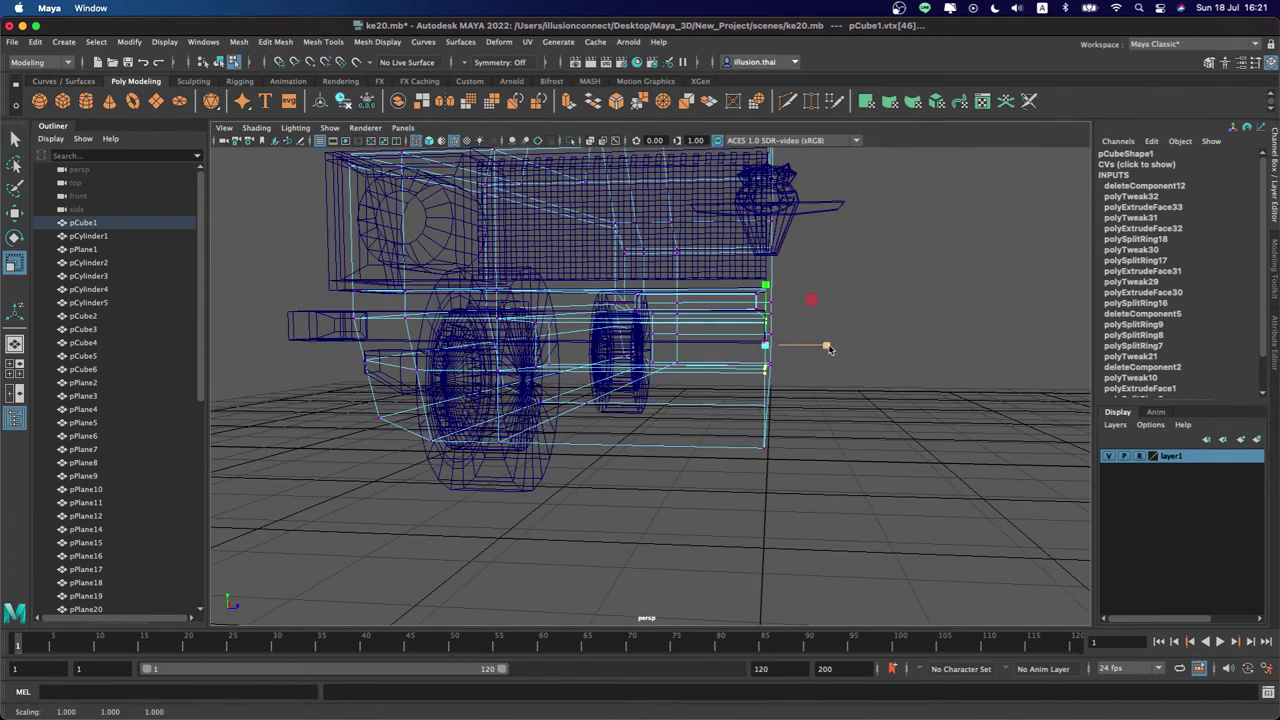
pyautogui.press('w')
pyautogui.click(827, 349)
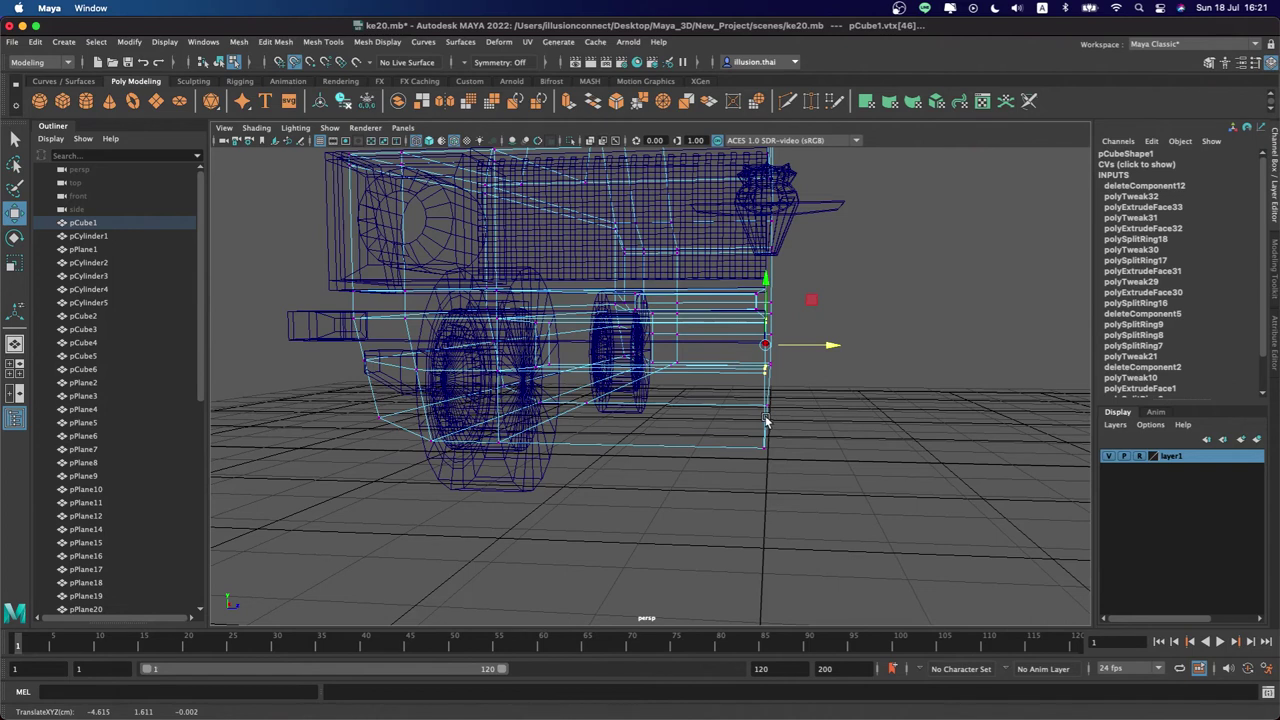
pyautogui.press('5')
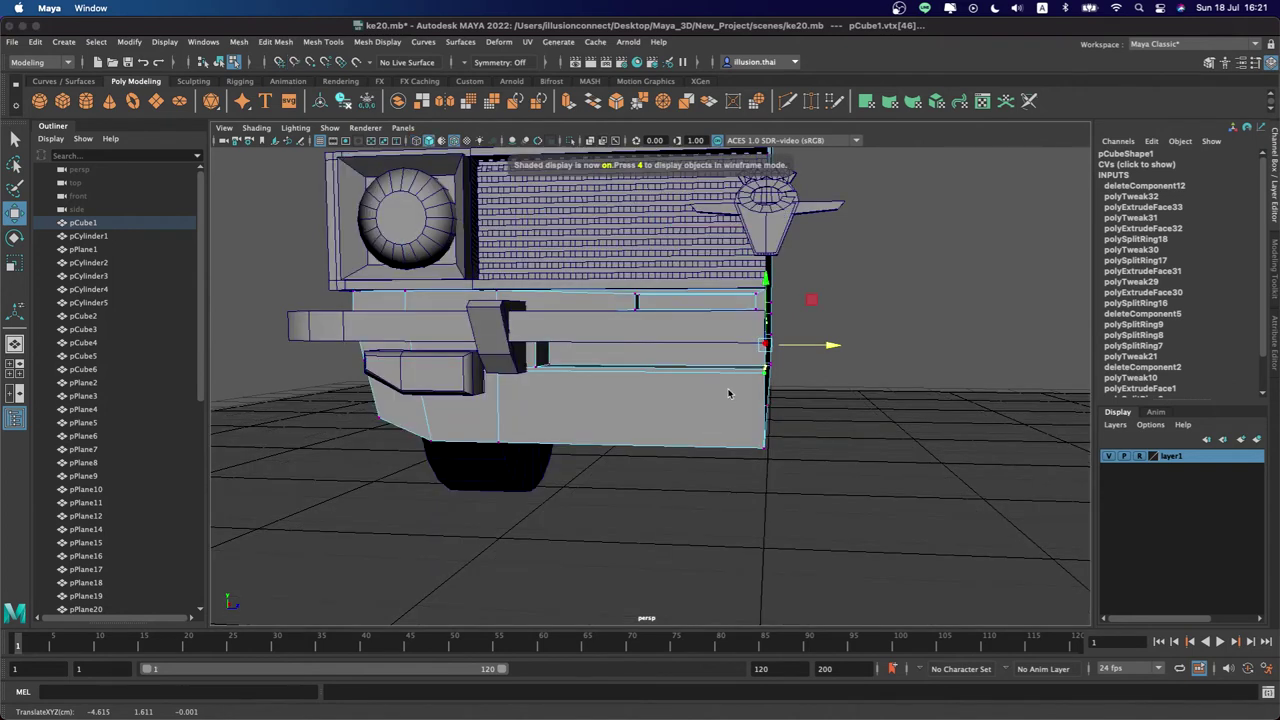
pyautogui.moveTo(731, 394); pyautogui.dragTo(777, 323, button='right')
pyautogui.moveTo(847, 386)
pyautogui.keyDown('alt'); pyautogui.mouseDown()
pyautogui.moveTo(903, 414)
pyautogui.moveTo(863, 426)
pyautogui.moveTo(717, 408)
pyautogui.moveTo(754, 397)
pyautogui.mouseUp(); pyautogui.keyUp('alt')
pyautogui.click(903, 414)
pyautogui.moveTo(692, 400); pyautogui.dragTo(620, 355, button='right')
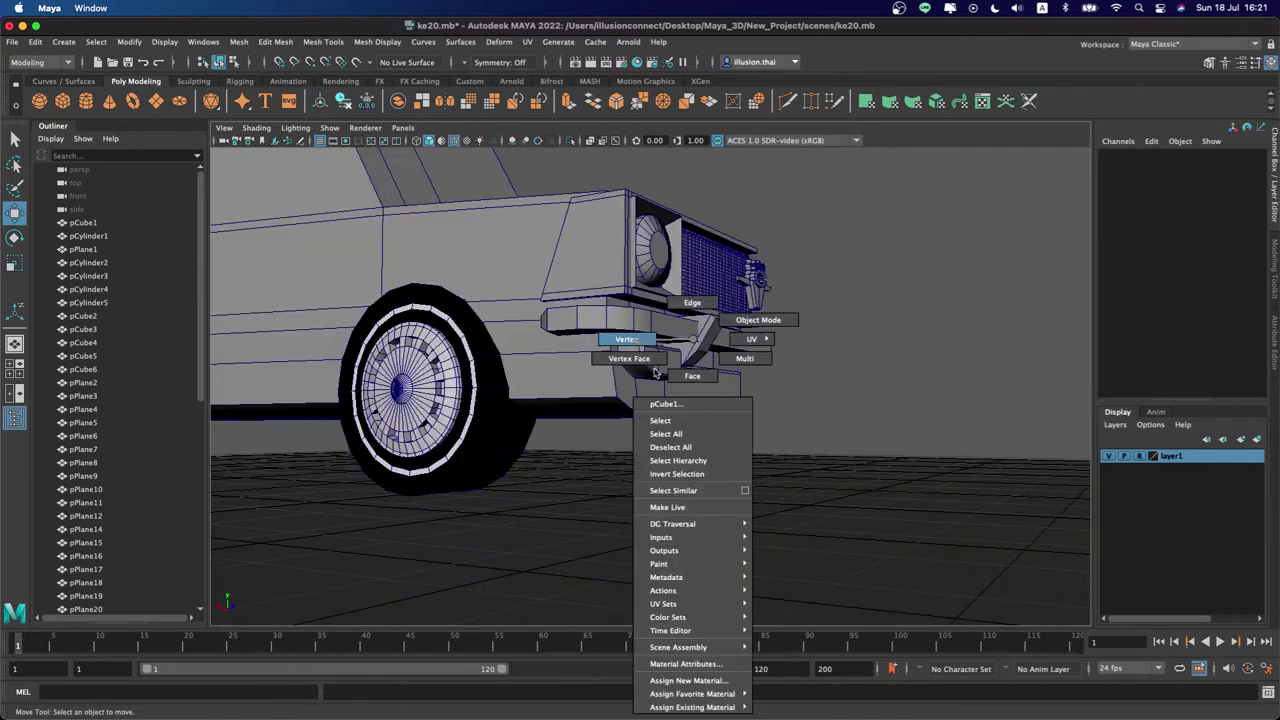
# Select the lower corner vertices, then shift the small angled block pCube5 along X
pyautogui.keyDown('alt'); pyautogui.moveTo(620, 355); pyautogui.dragTo(726, 400); pyautogui.keyUp('alt')
pyautogui.moveTo(752, 446)
pyautogui.mouseDown()
pyautogui.moveTo(697, 428)
pyautogui.moveTo(705, 405)
pyautogui.moveTo(632, 413)
pyautogui.mouseUp()
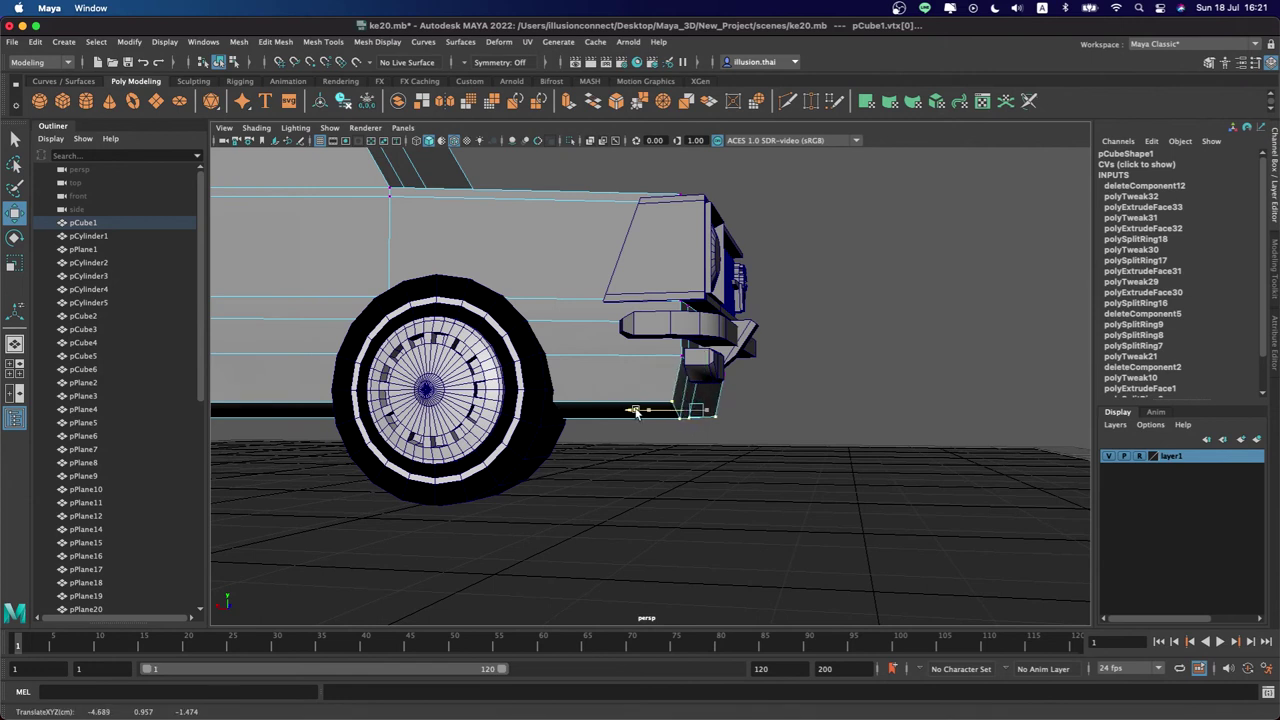
pyautogui.keyDown('alt'); pyautogui.moveTo(686, 366); pyautogui.dragTo(655, 366); pyautogui.keyUp('alt')
pyautogui.click(657, 367)
pyautogui.rightClick(660, 368)
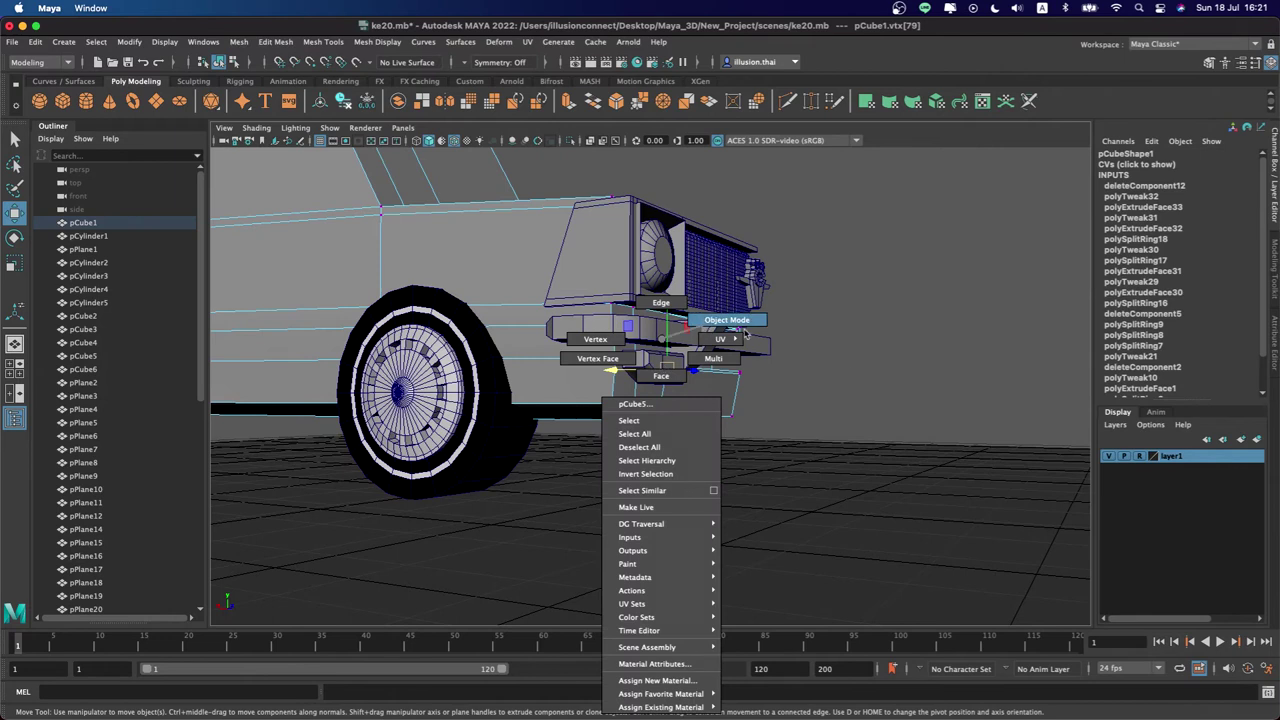
pyautogui.click(662, 330)
pyautogui.moveTo(637, 376); pyautogui.dragTo(622, 376)
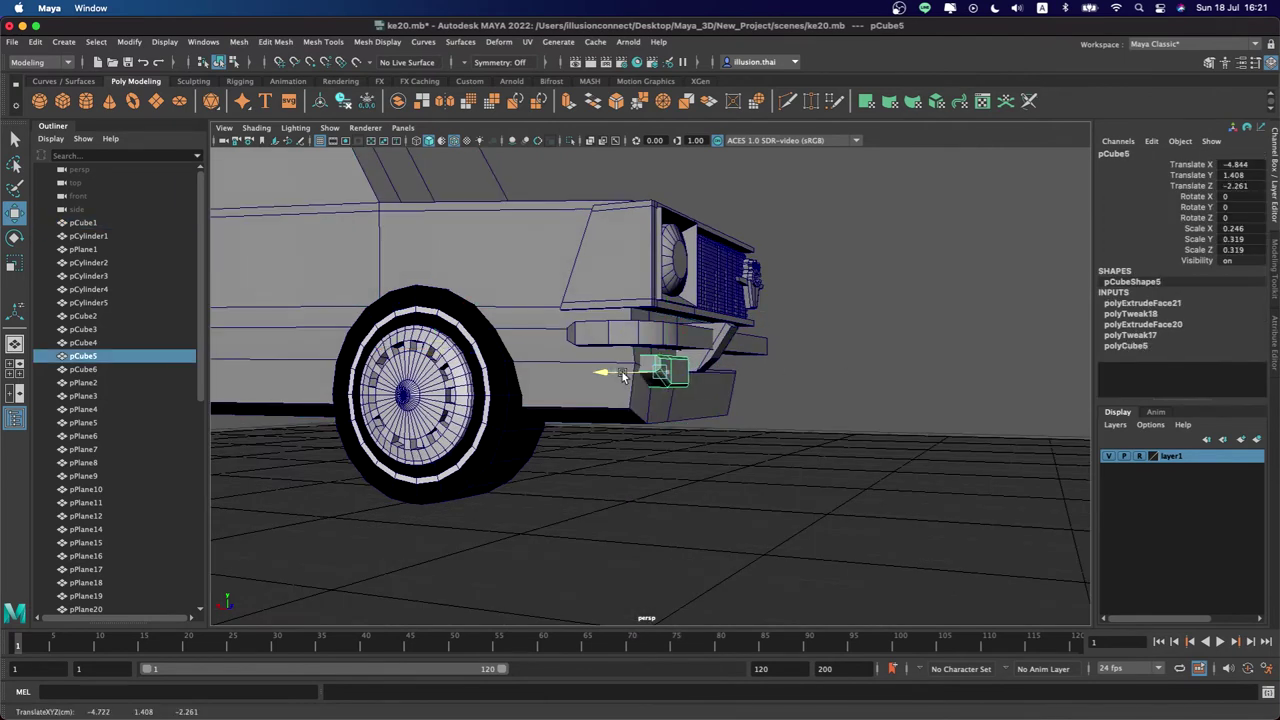
pyautogui.click(777, 371)
pyautogui.moveTo(777, 371)
pyautogui.keyDown('alt'); pyautogui.mouseDown()
pyautogui.moveTo(747, 400)
pyautogui.moveTo(666, 371)
pyautogui.mouseUp(); pyautogui.keyUp('alt')
# Extract the small block's selected face into a separate piece with Edit Mesh > Extract
pyautogui.click(666, 371)
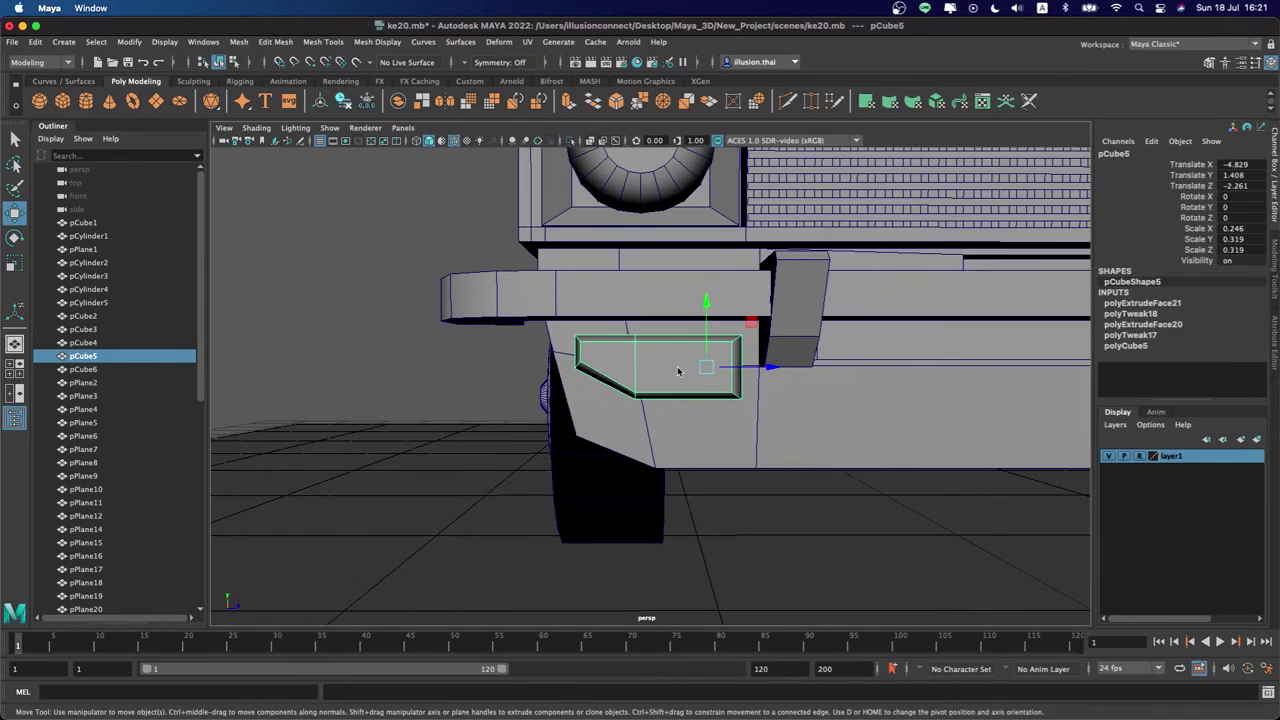
pyautogui.rightClick(678, 378)
pyautogui.click(677, 375)
pyautogui.click(610, 390)
pyautogui.click(377, 42)
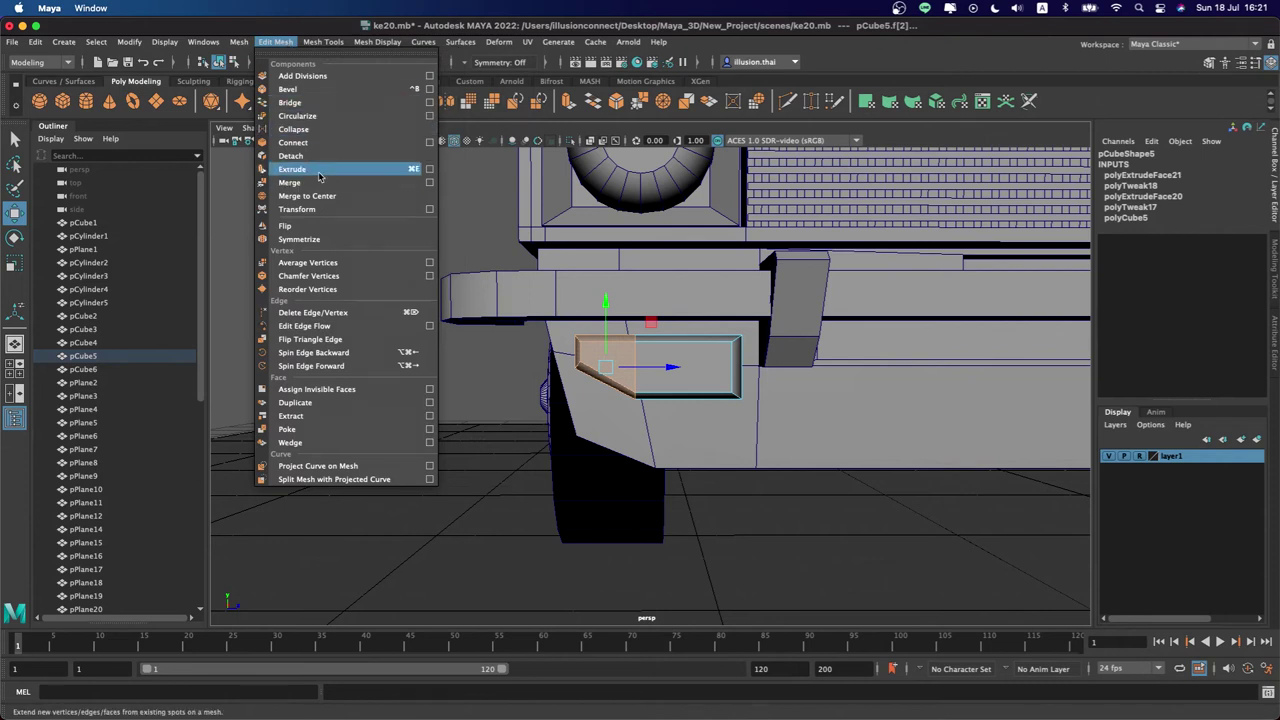
pyautogui.click(322, 416)
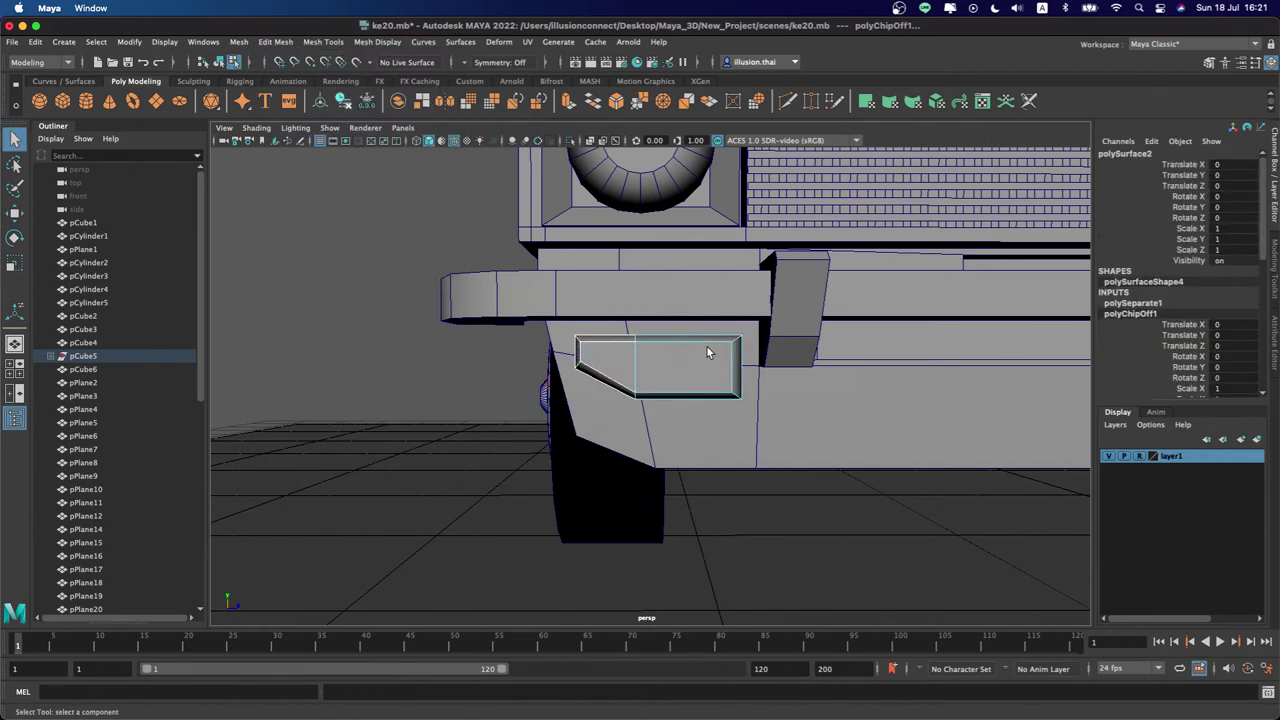
# Freeze the extracted piece's transformations via Modify > Freeze Transformations, then deselect
pyautogui.moveTo(707, 352); pyautogui.dragTo(757, 323, button='right')
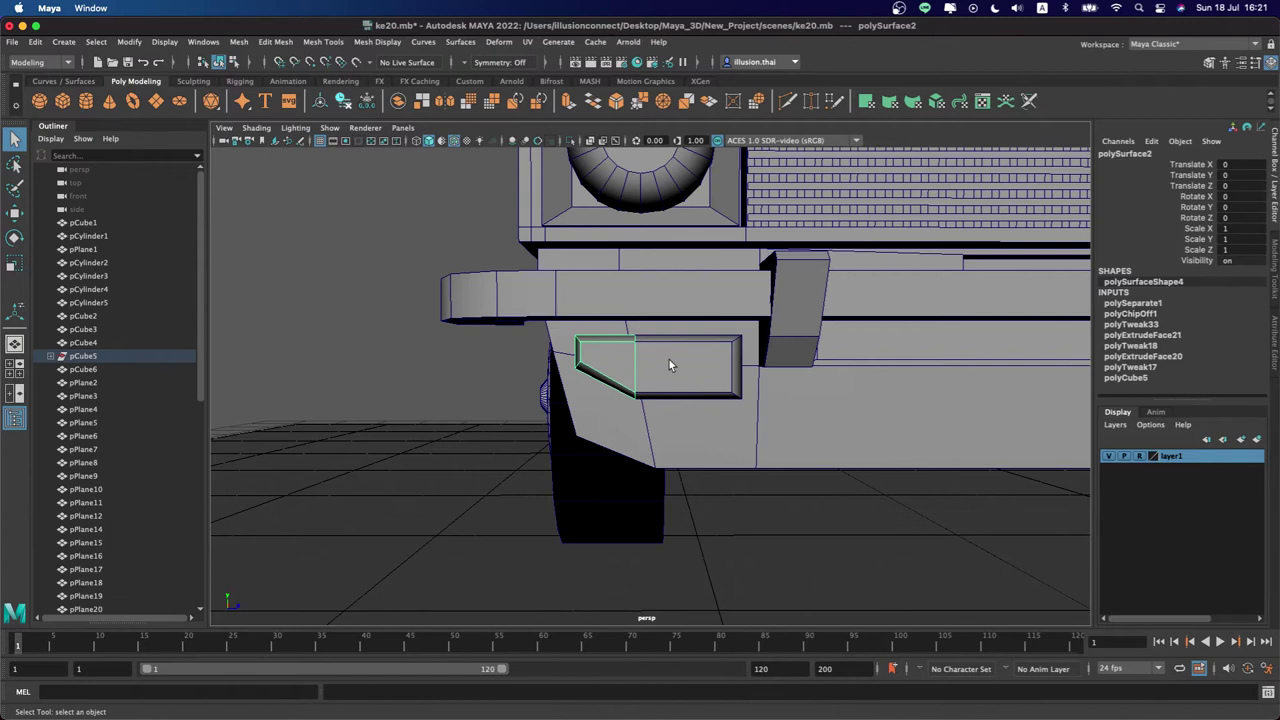
pyautogui.click(670, 365)
pyautogui.click(670, 365)
pyautogui.click(130, 42)
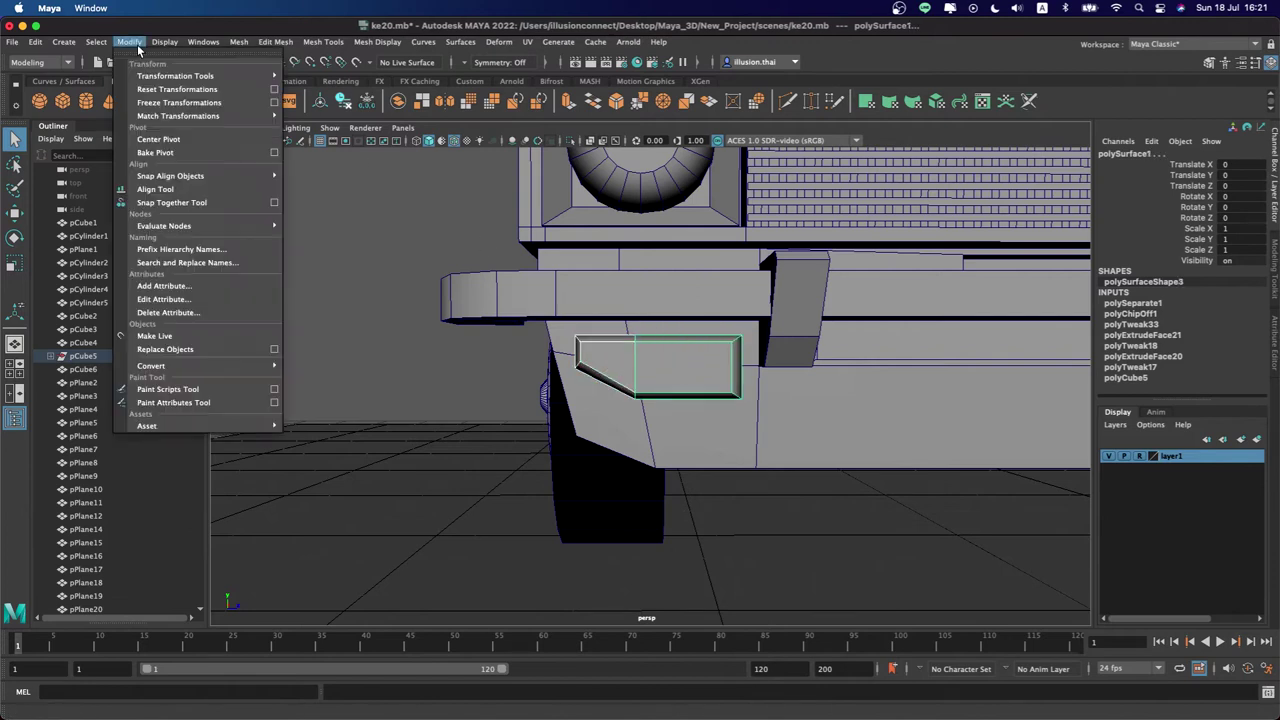
pyautogui.click(176, 102)
pyautogui.click(129, 42)
pyautogui.click(432, 520)
pyautogui.click(432, 520)
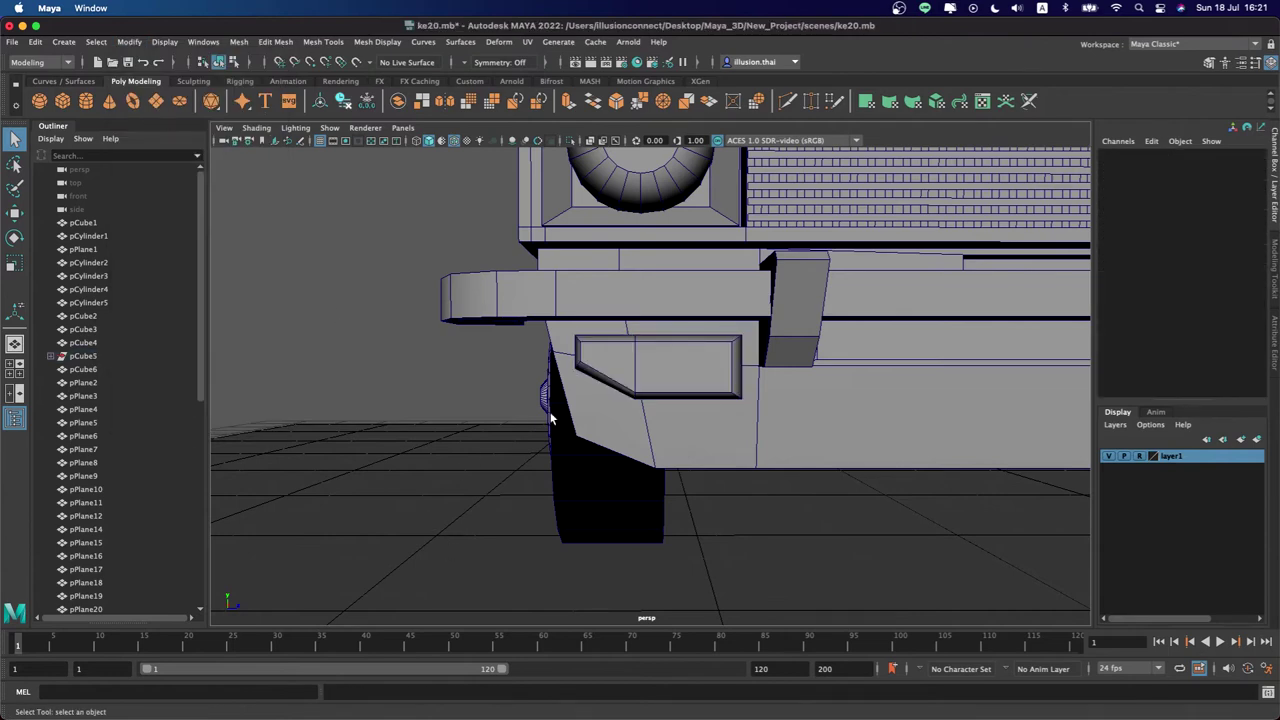
pyautogui.scroll(-5, 432, 520)
# Orbit around the car to a frontal hood view and open the Edit Mesh menu
pyautogui.moveTo(432, 450)
pyautogui.keyDown('alt'); pyautogui.mouseDown()
pyautogui.moveTo(432, 390)
pyautogui.moveTo(568, 400)
pyautogui.moveTo(571, 323)
pyautogui.mouseUp(); pyautogui.keyUp('alt')
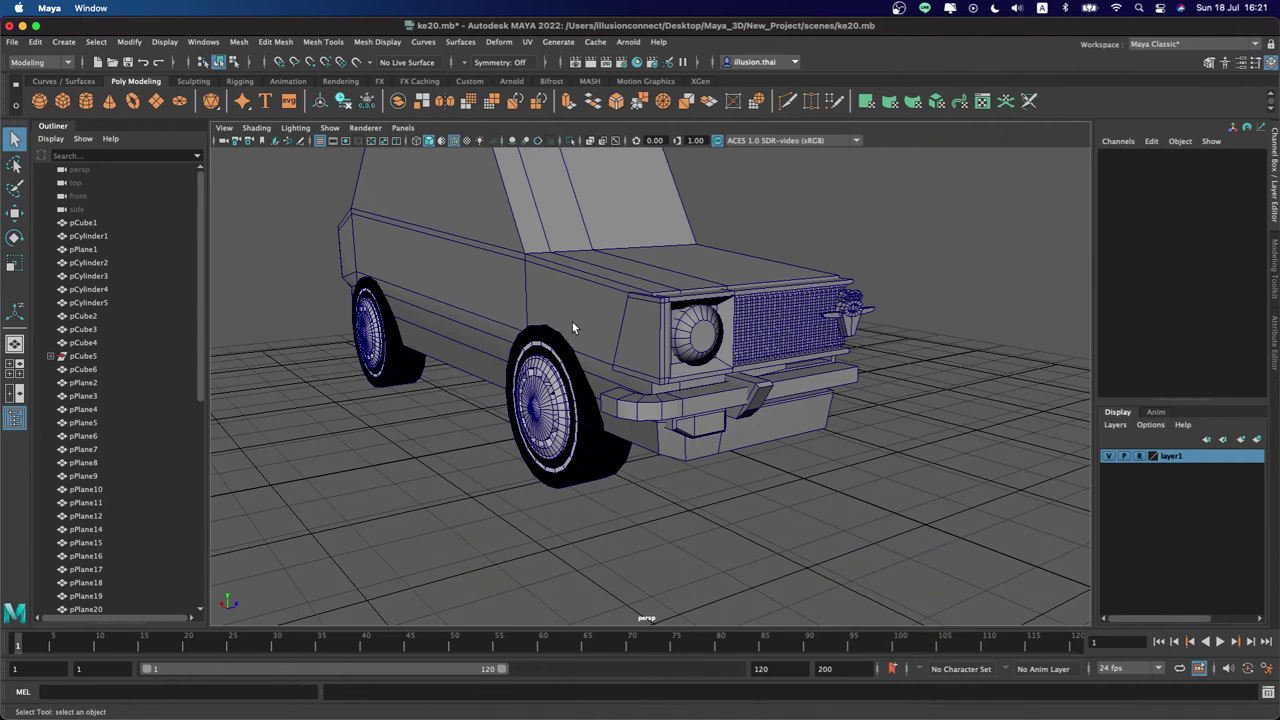
pyautogui.moveTo(804, 309)
pyautogui.keyDown('alt'); pyautogui.mouseDown()
pyautogui.moveTo(700, 273)
pyautogui.moveTo(690, 300)
pyautogui.mouseUp(); pyautogui.keyUp('alt')
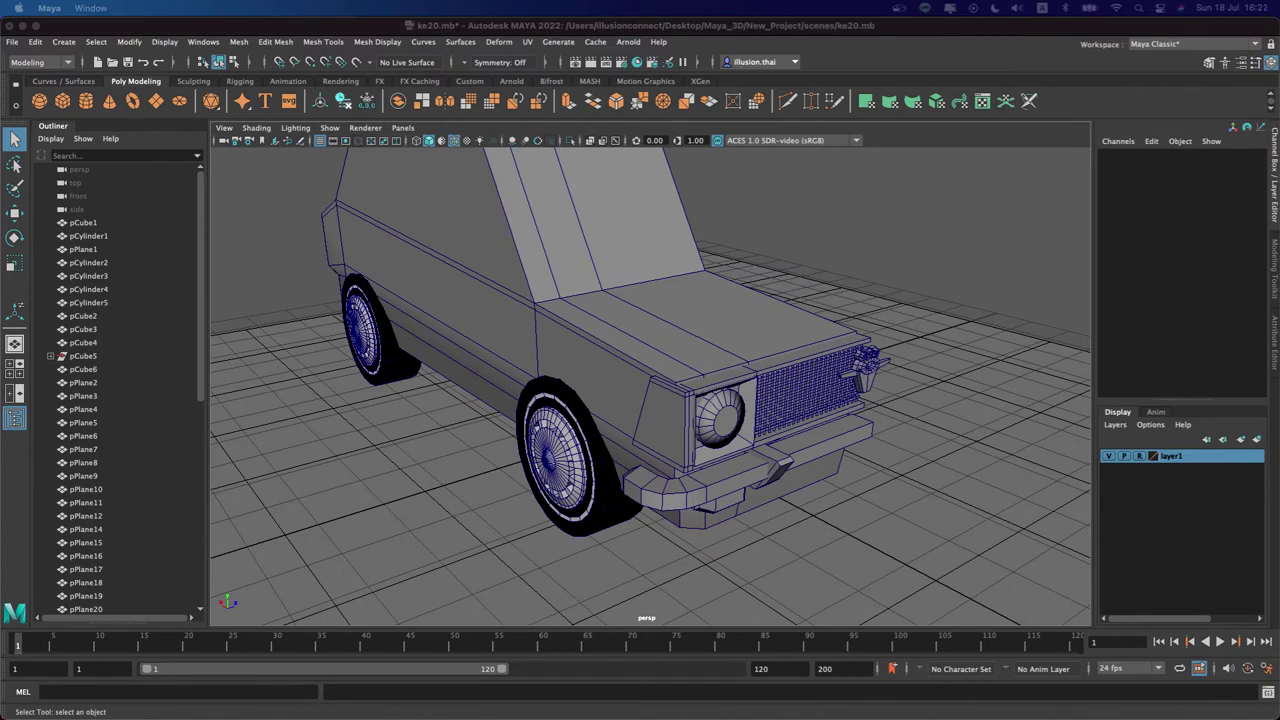
pyautogui.moveTo(830, 333)
pyautogui.keyDown('alt'); pyautogui.mouseDown()
pyautogui.moveTo(731, 294)
pyautogui.moveTo(677, 349)
pyautogui.mouseUp(); pyautogui.keyUp('alt')
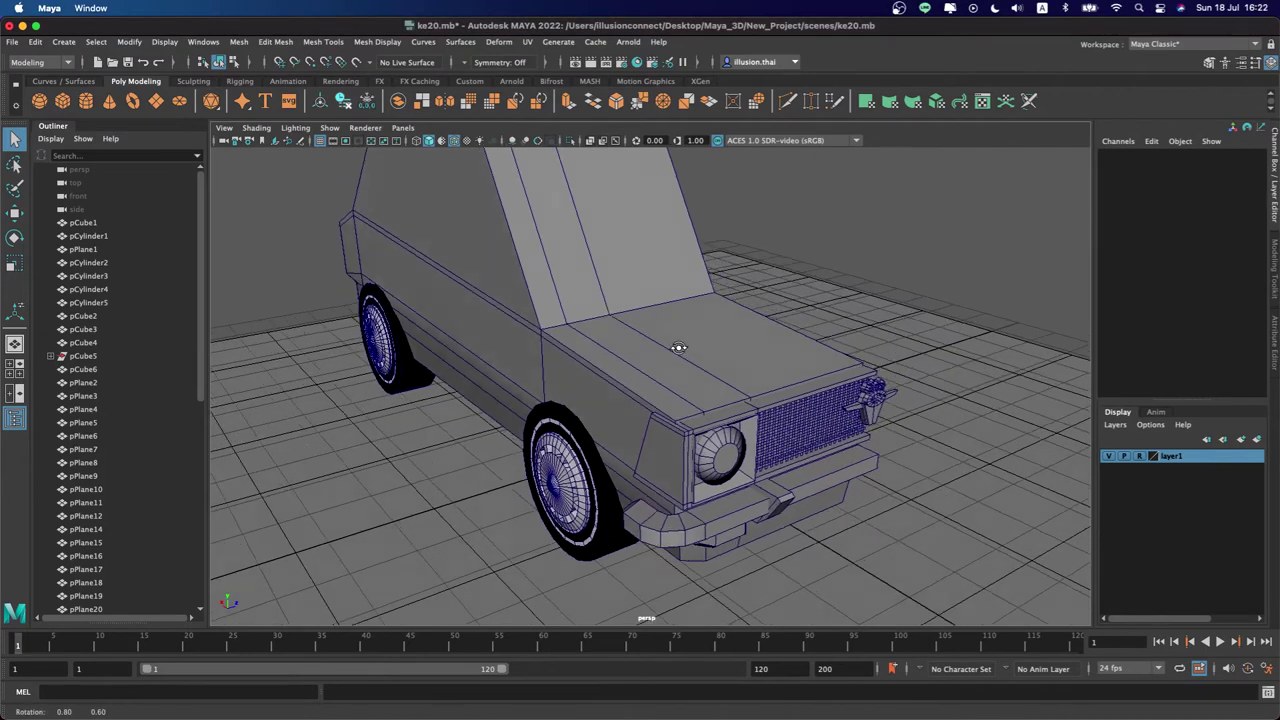
pyautogui.scroll(3, 637, 360)
pyautogui.moveTo(743, 381)
pyautogui.keyDown('alt'); pyautogui.mouseDown()
pyautogui.moveTo(598, 395)
pyautogui.moveTo(612, 402)
pyautogui.moveTo(597, 431)
pyautogui.mouseUp(); pyautogui.keyUp('alt')
pyautogui.click(275, 41)
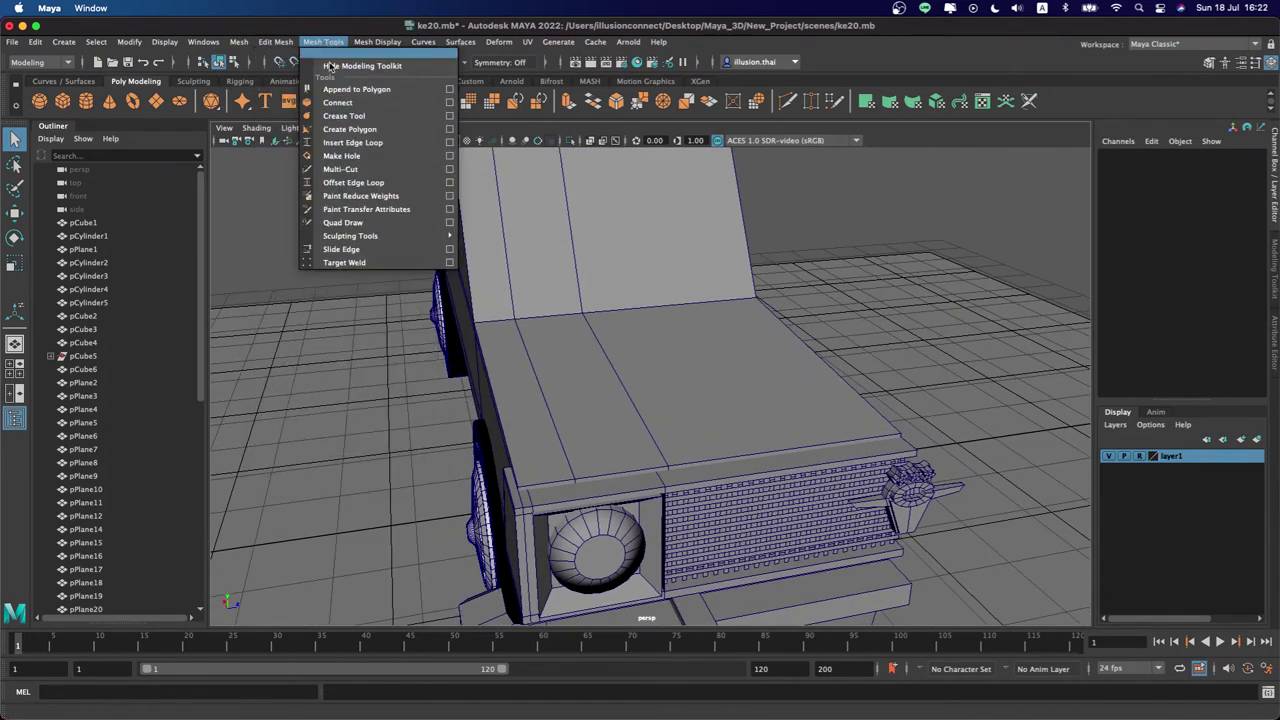
# Insert a first edge loop across the car body's hood
pyautogui.click(352, 150)
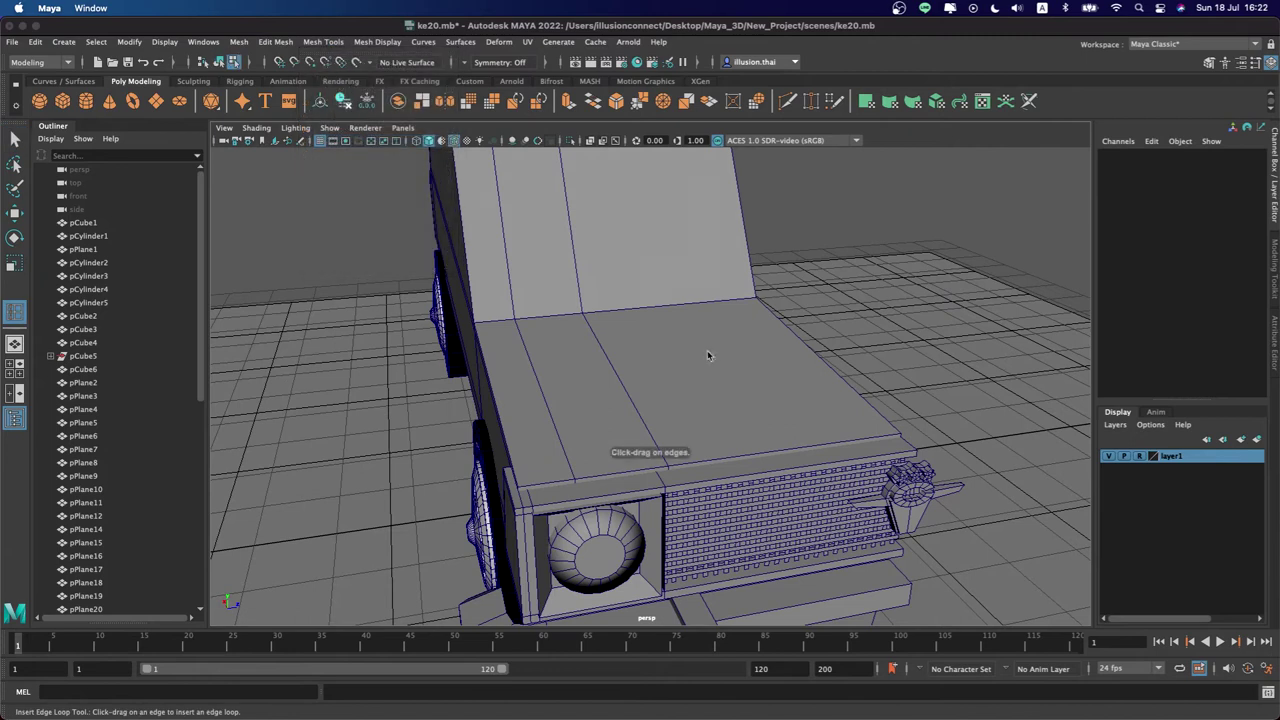
pyautogui.click(641, 313)
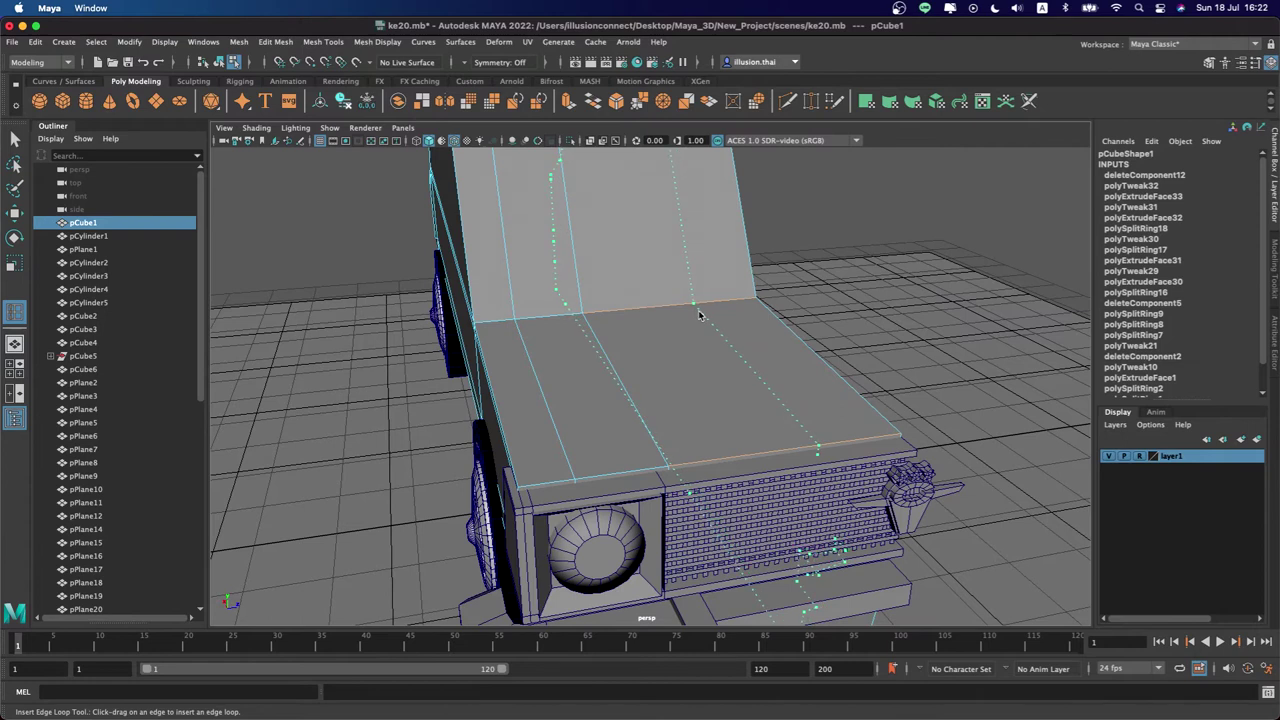
pyautogui.click(700, 314)
pyautogui.press('q')
pyautogui.keyDown('alt'); pyautogui.moveTo(650, 330); pyautogui.dragTo(700, 333); pyautogui.keyUp('alt')
pyautogui.keyDown('alt'); pyautogui.moveTo(588, 347); pyautogui.dragTo(612, 354); pyautogui.keyUp('alt')
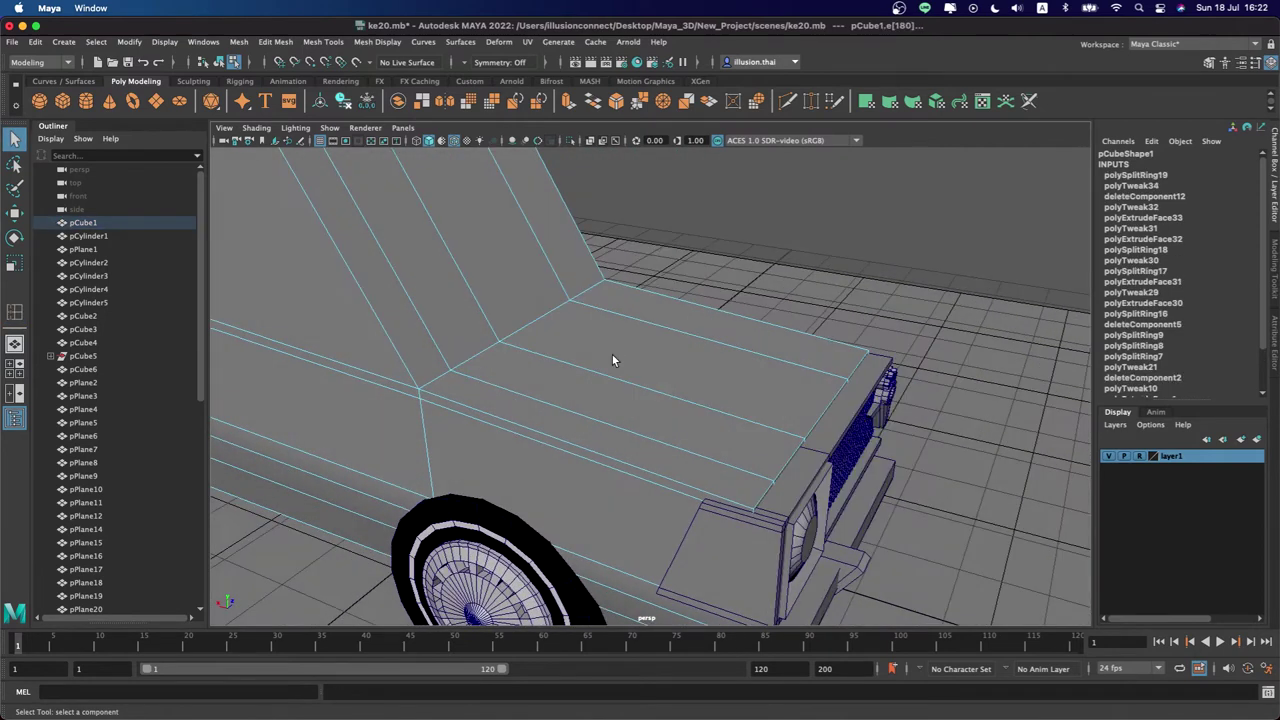
pyautogui.click(524, 348)
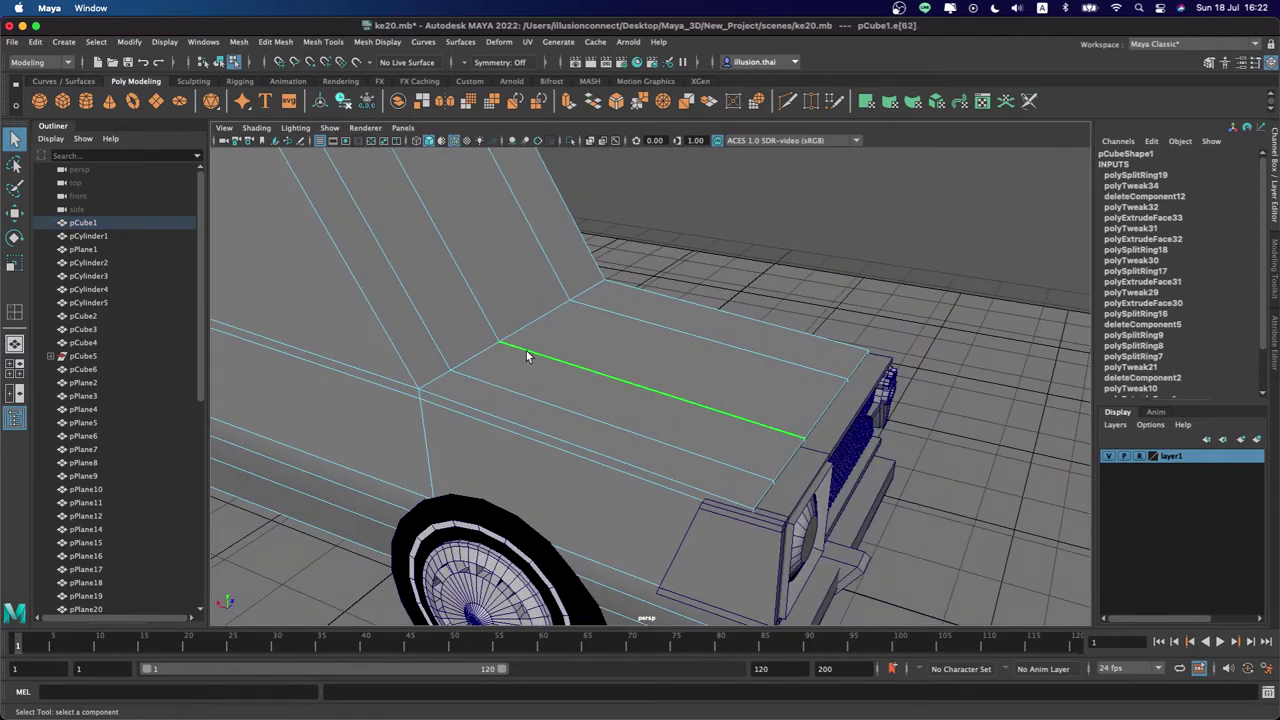
pyautogui.moveTo(662, 328); pyautogui.dragTo(690, 312, button='right')
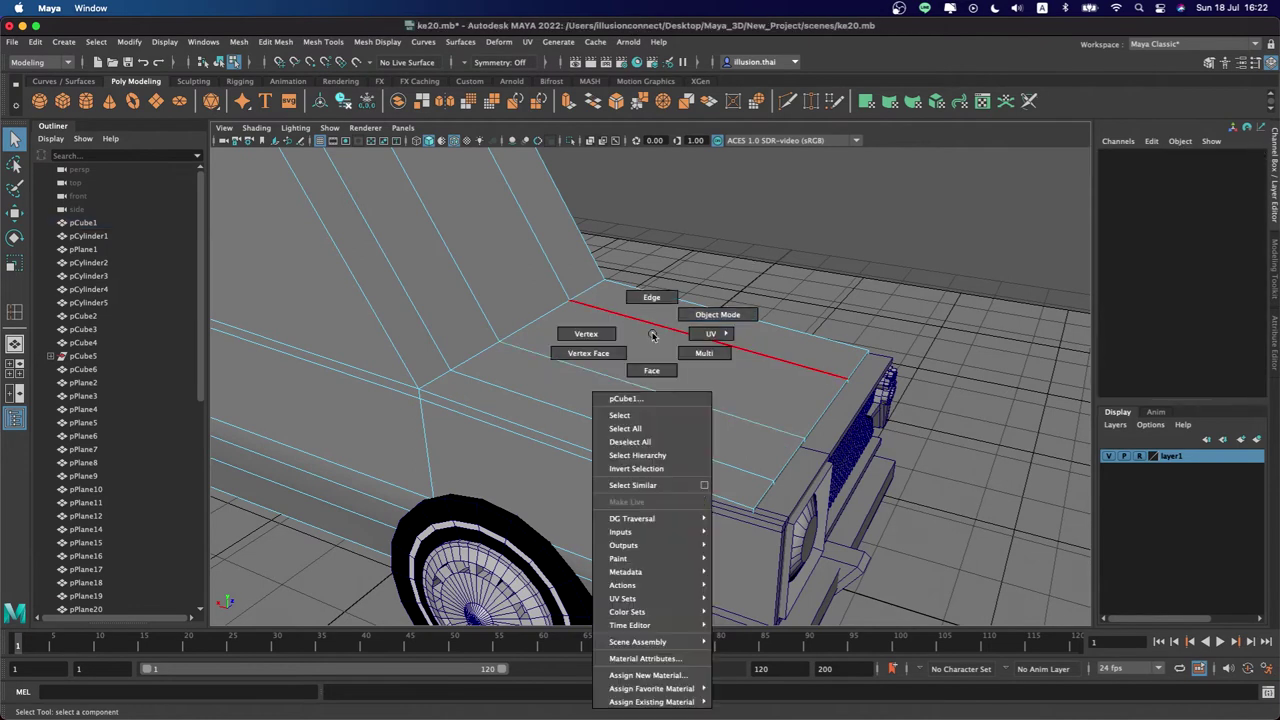
# Add an edge loop near the windshield base and extrude the small hood face there
pyautogui.click(323, 41)
pyautogui.click(352, 142)
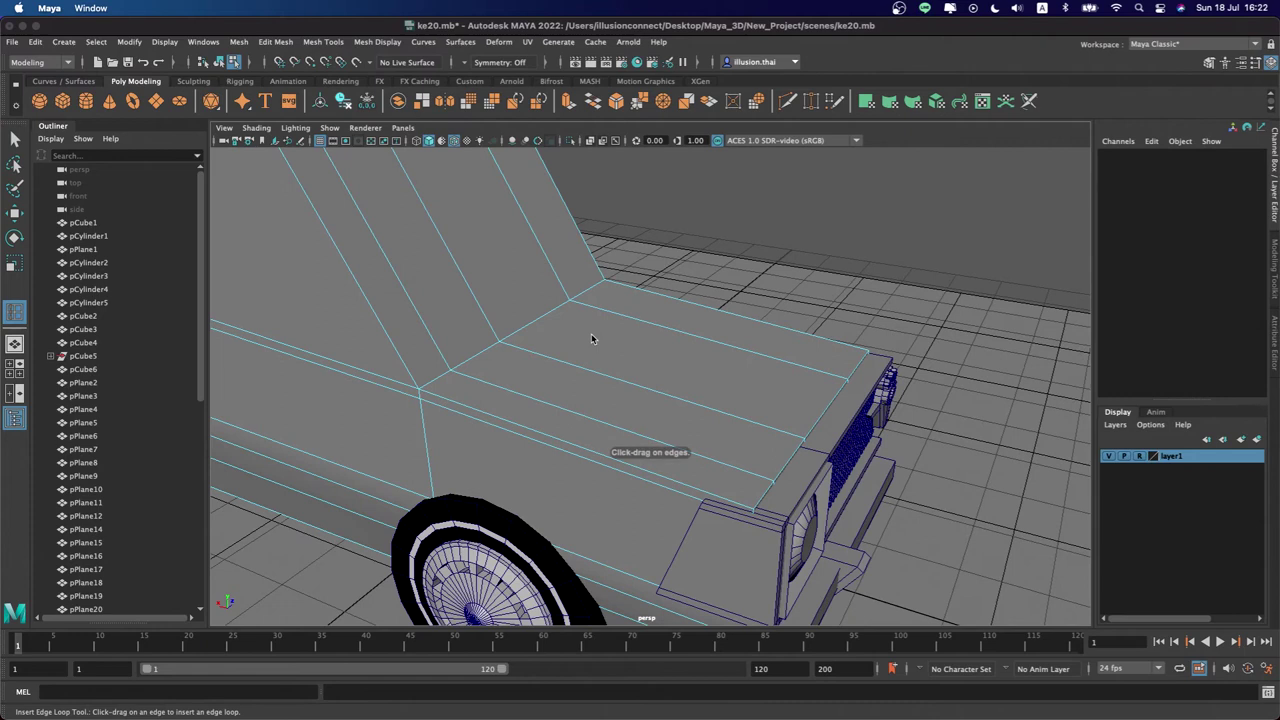
pyautogui.moveTo(594, 310); pyautogui.dragTo(612, 317)
pyautogui.press('q')
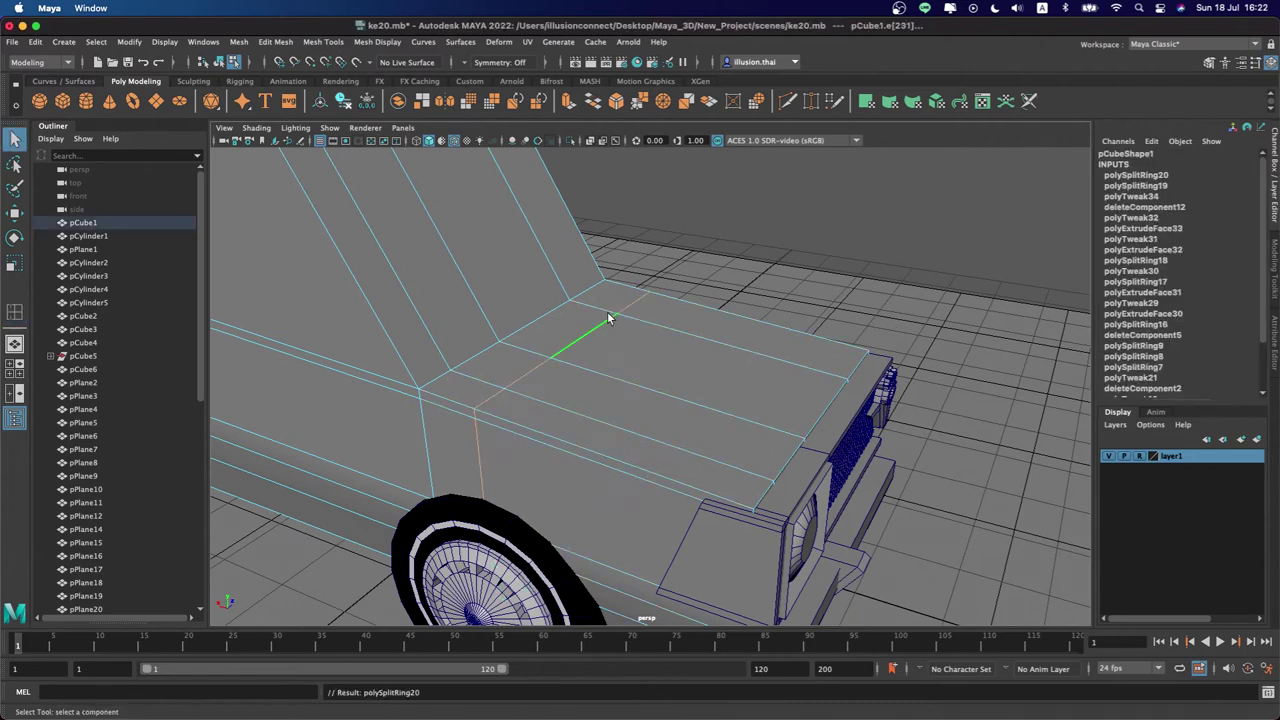
pyautogui.moveTo(576, 318); pyautogui.dragTo(575, 338, button='right')
pyautogui.click(573, 336)
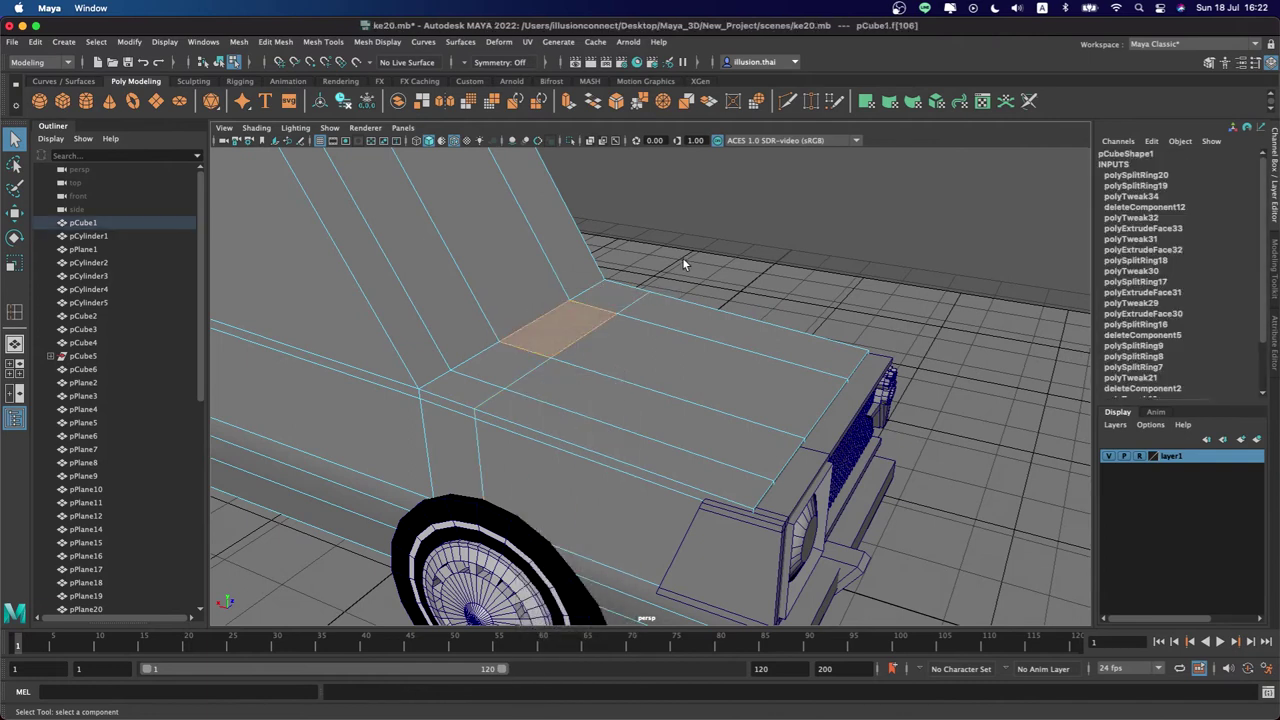
pyautogui.hotkey('ctrl', 'e')
# Raise the extruded hood face slightly and slide the block's end edge sideways
pyautogui.moveTo(566, 280); pyautogui.dragTo(608, 277)
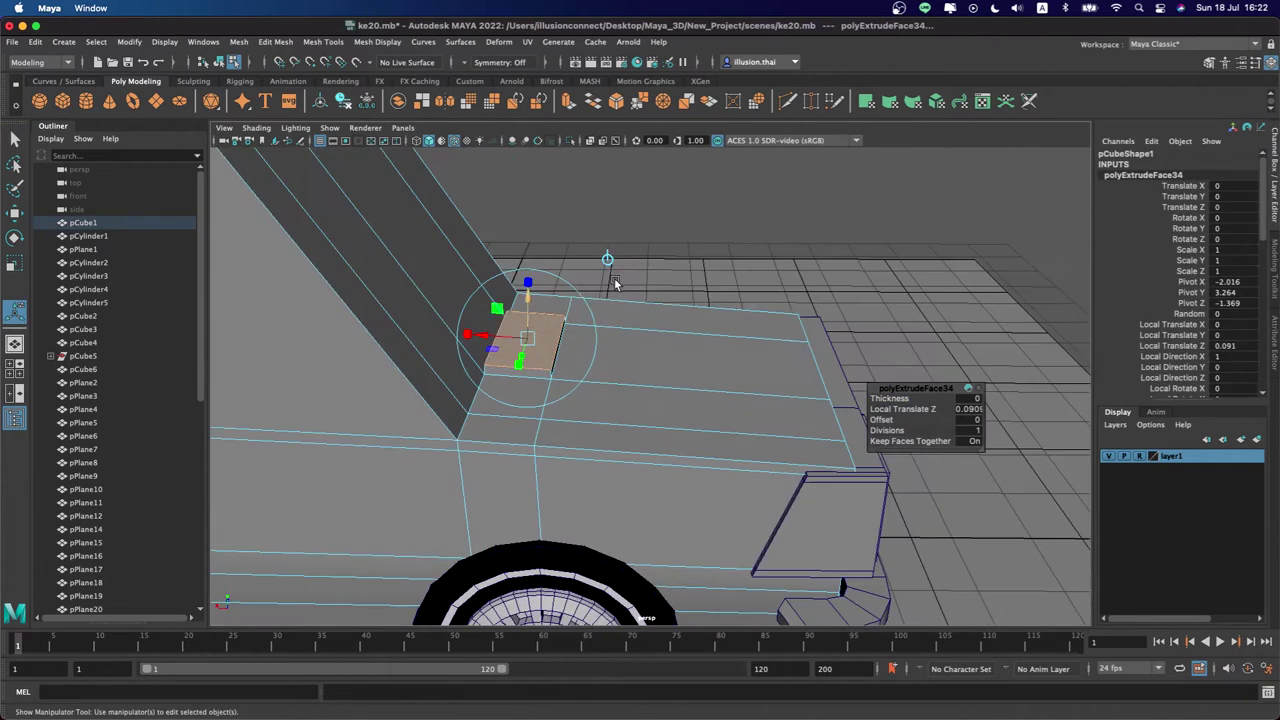
pyautogui.press('q')
pyautogui.rightClick(524, 337)
pyautogui.click(492, 338)
pyautogui.press('w')
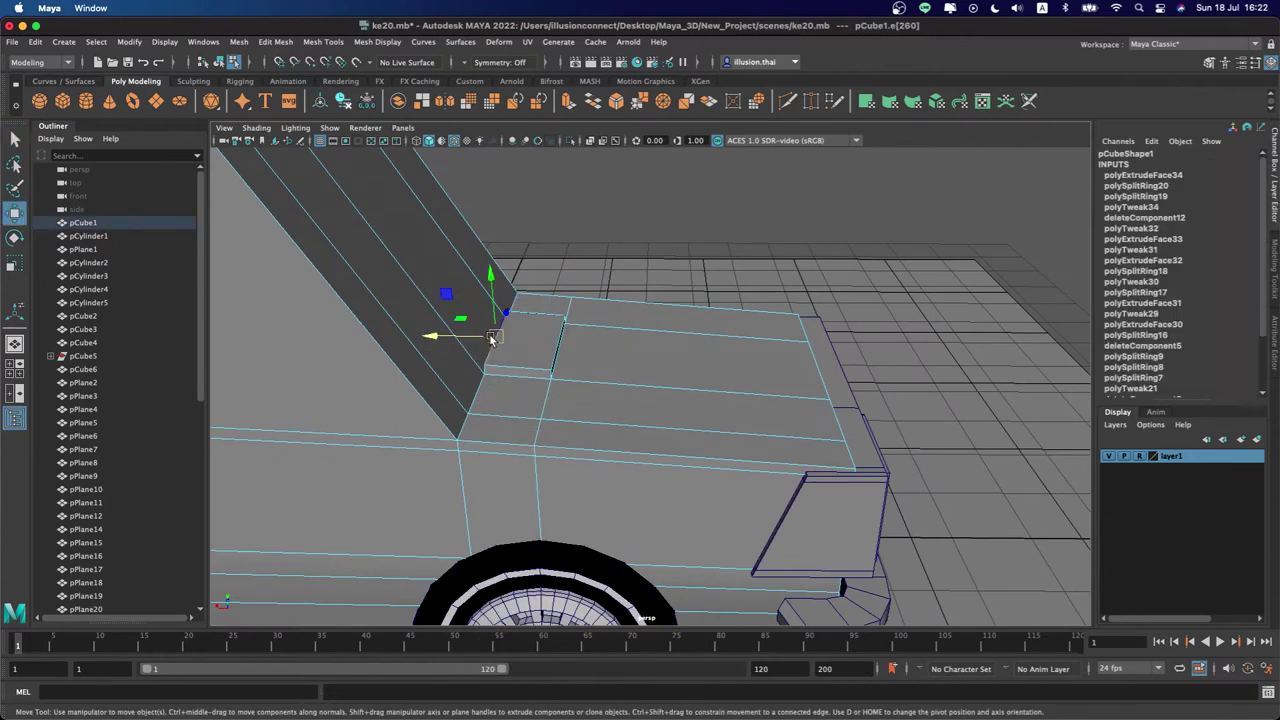
pyautogui.moveTo(459, 341); pyautogui.dragTo(477, 343)
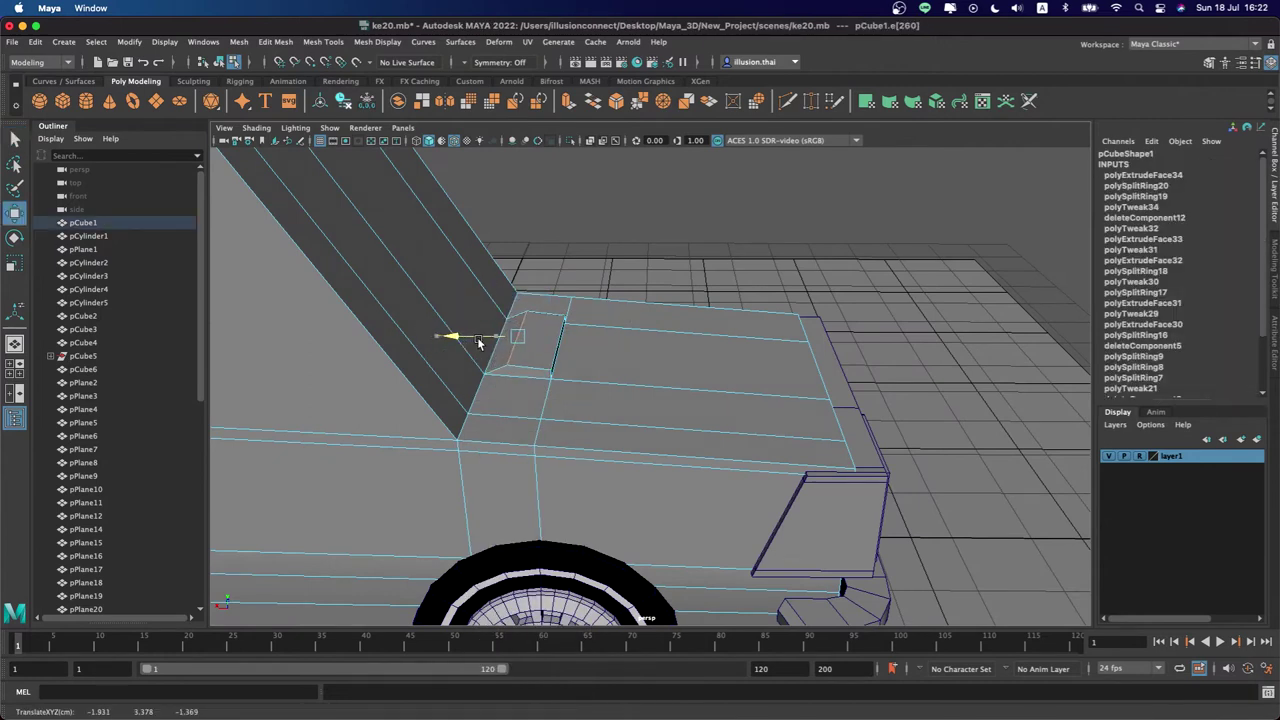
# Scale the raised block's end edges inward to taper it
pyautogui.keyDown('alt'); pyautogui.moveTo(483, 342); pyautogui.dragTo(688, 302); pyautogui.keyUp('alt')
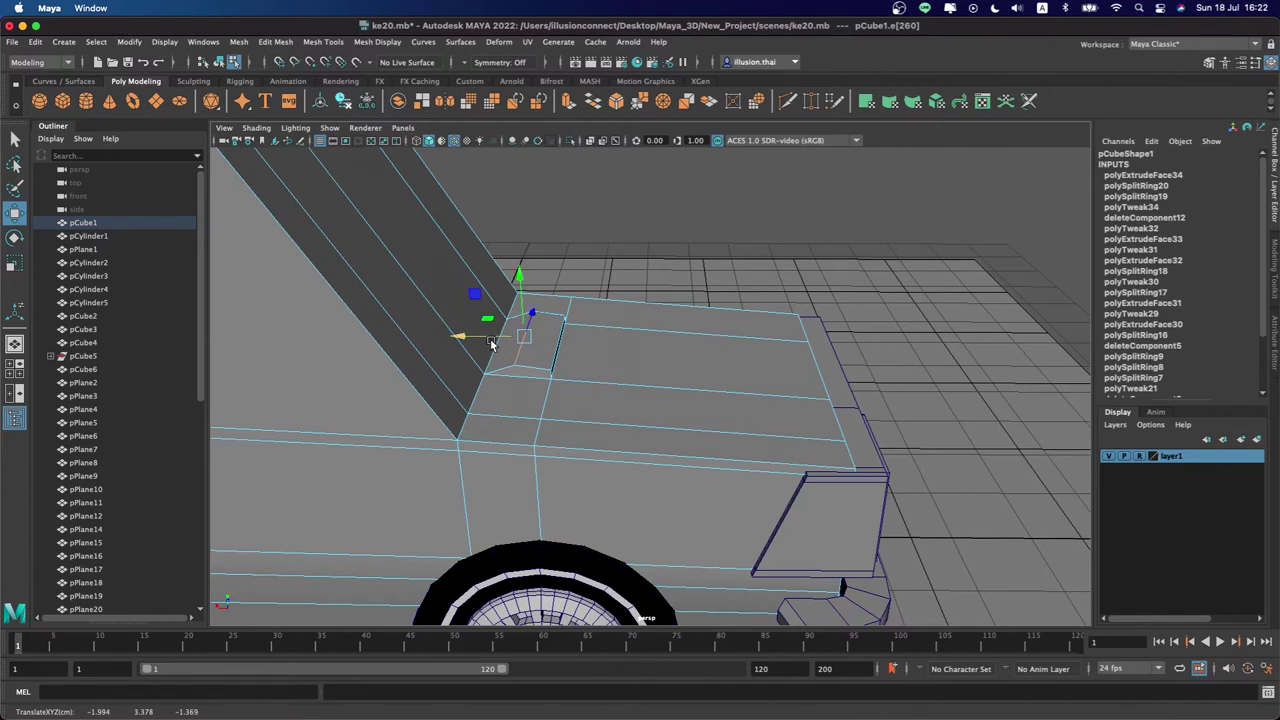
pyautogui.click(549, 333)
pyautogui.keyDown('shift'); pyautogui.click(510, 355); pyautogui.keyUp('shift')
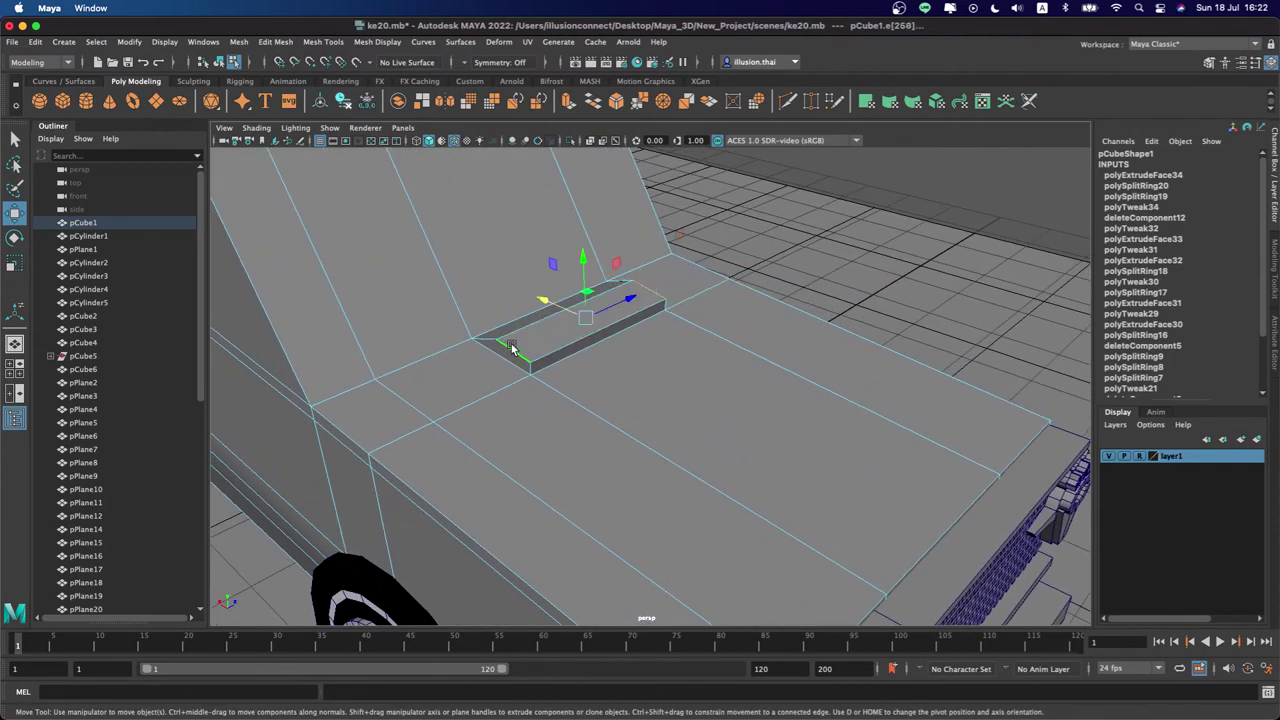
pyautogui.press('r')
pyautogui.moveTo(626, 300)
pyautogui.mouseDown()
pyautogui.moveTo(673, 292)
pyautogui.moveTo(577, 362)
pyautogui.moveTo(531, 366)
pyautogui.moveTo(533, 315)
pyautogui.moveTo(491, 366)
pyautogui.moveTo(425, 372)
pyautogui.mouseUp()
pyautogui.click(566, 370)
pyautogui.press('w')
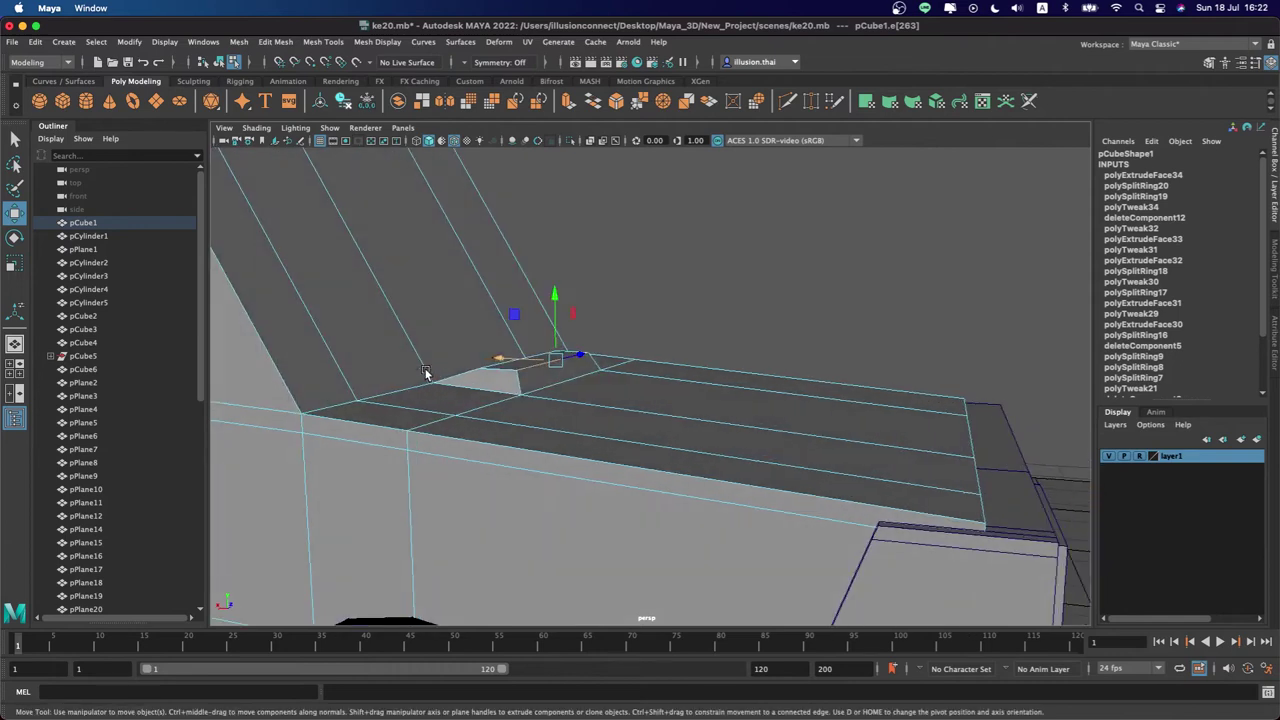
pyautogui.press('q')
# Extrude the block's top face inward by -0.18 and nudge it down and sideways into a slot
pyautogui.moveTo(534, 341); pyautogui.dragTo(535, 390, button='right')
pyautogui.click(554, 372)
pyautogui.hotkey('ctrl', 'e')
pyautogui.moveTo(571, 366); pyautogui.dragTo(552, 360)
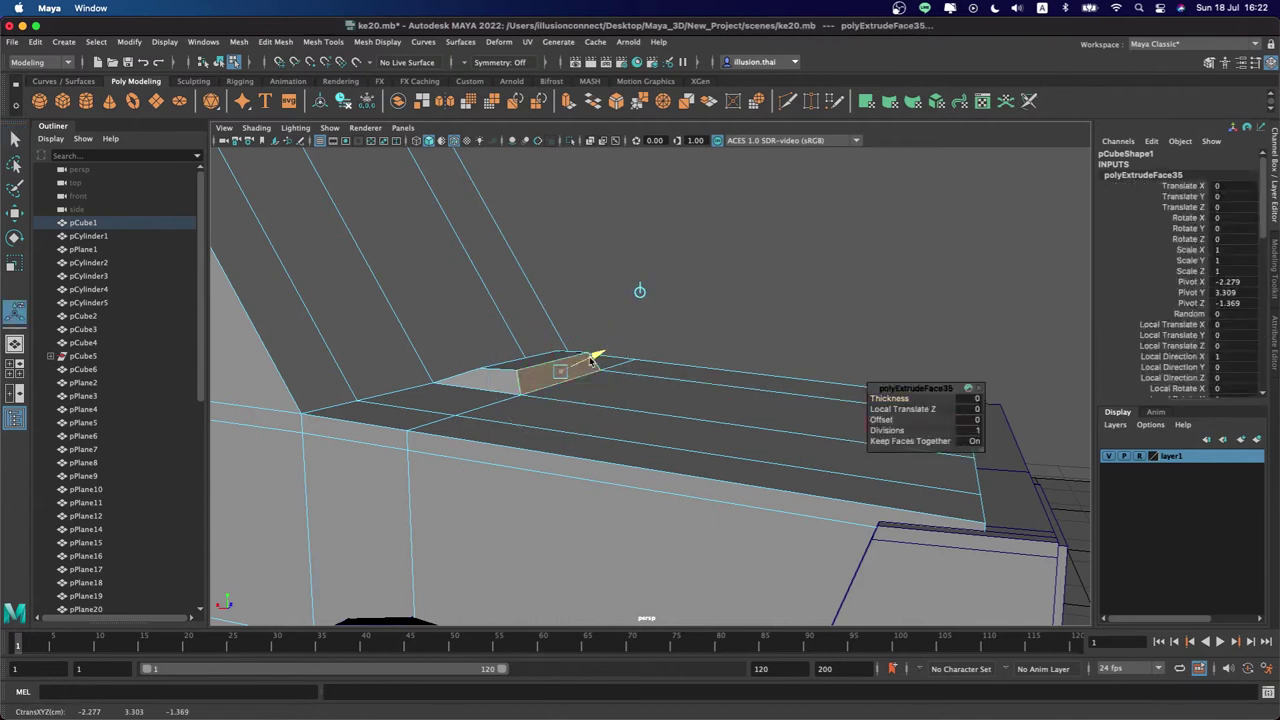
pyautogui.press('w')
pyautogui.moveTo(536, 312); pyautogui.dragTo(535, 317)
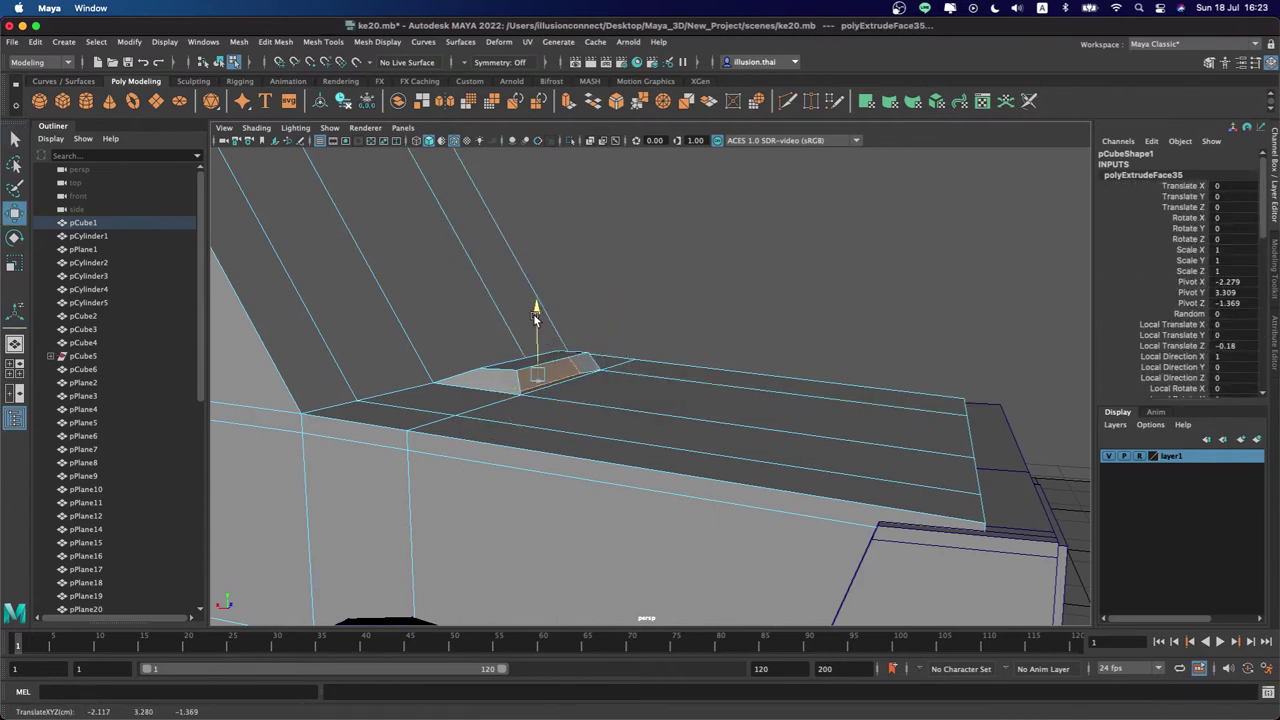
pyautogui.press('e')
pyautogui.press('w')
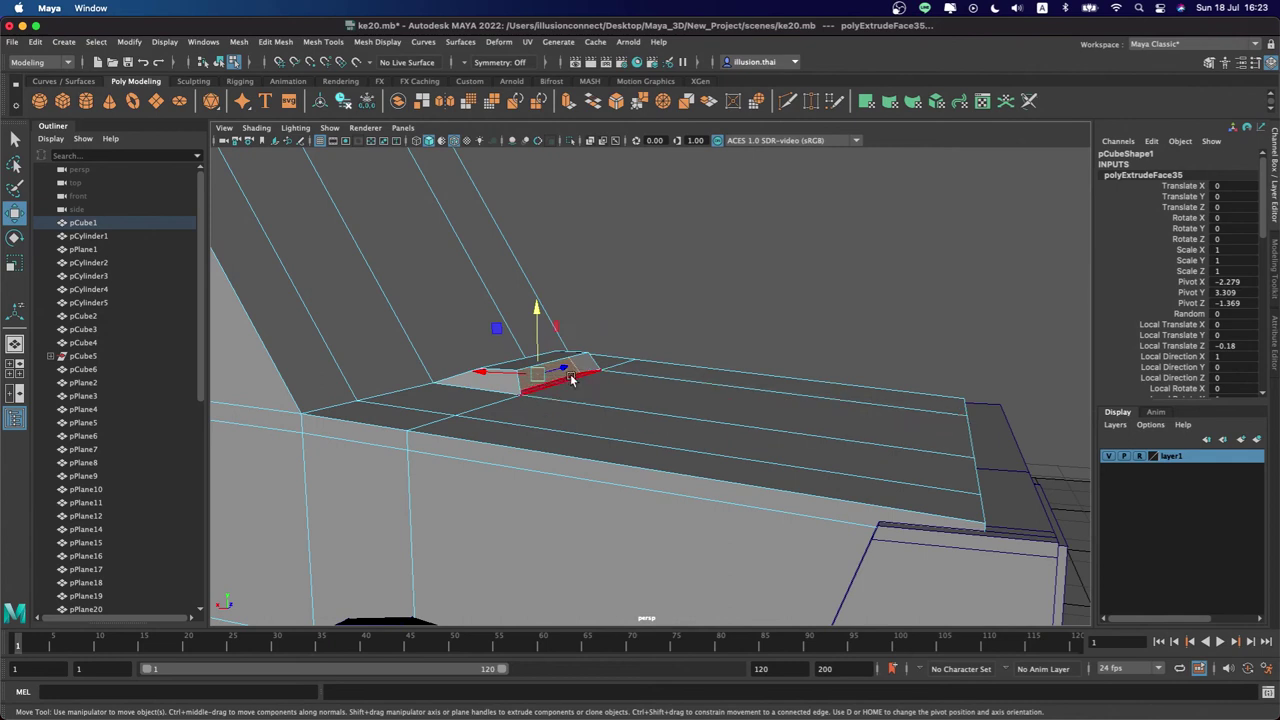
pyautogui.moveTo(503, 374); pyautogui.dragTo(490, 373)
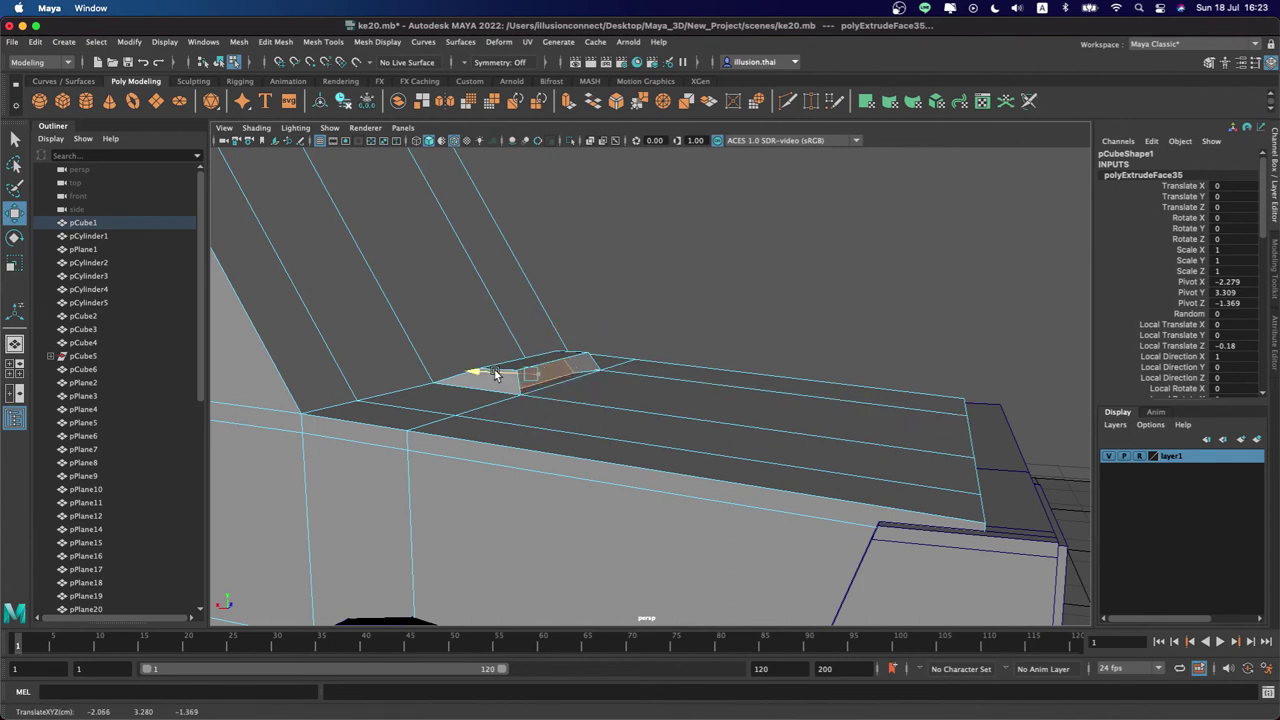
# Return the body to object mode and zoom in on the new hood slot
pyautogui.press('q')
pyautogui.rightClick(495, 340)
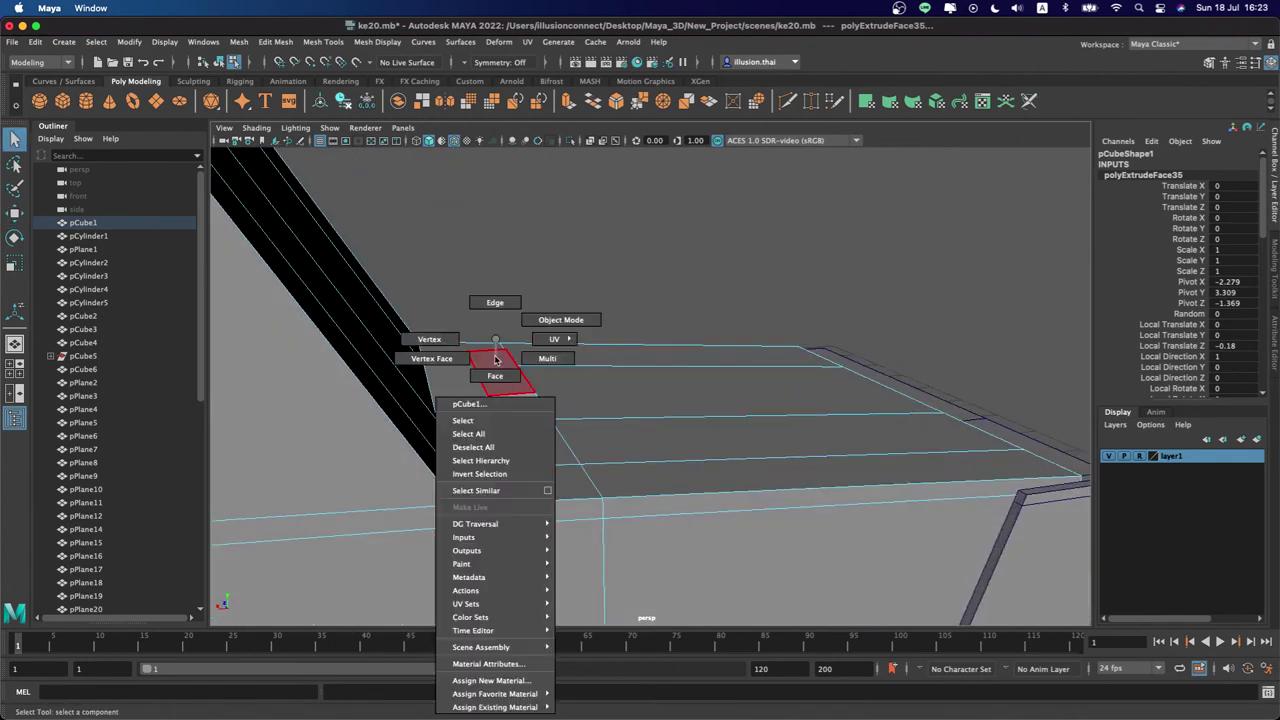
pyautogui.click(561, 319)
pyautogui.moveTo(546, 306)
pyautogui.keyDown('alt'); pyautogui.mouseDown()
pyautogui.moveTo(674, 283)
pyautogui.moveTo(534, 311)
pyautogui.mouseUp(); pyautogui.keyUp('alt')
pyautogui.keyDown('alt'); pyautogui.moveTo(534, 311); pyautogui.dragTo(749, 340, button='right'); pyautogui.keyUp('alt')
pyautogui.keyDown('alt'); pyautogui.moveTo(749, 340); pyautogui.dragTo(641, 367); pyautogui.keyUp('alt')
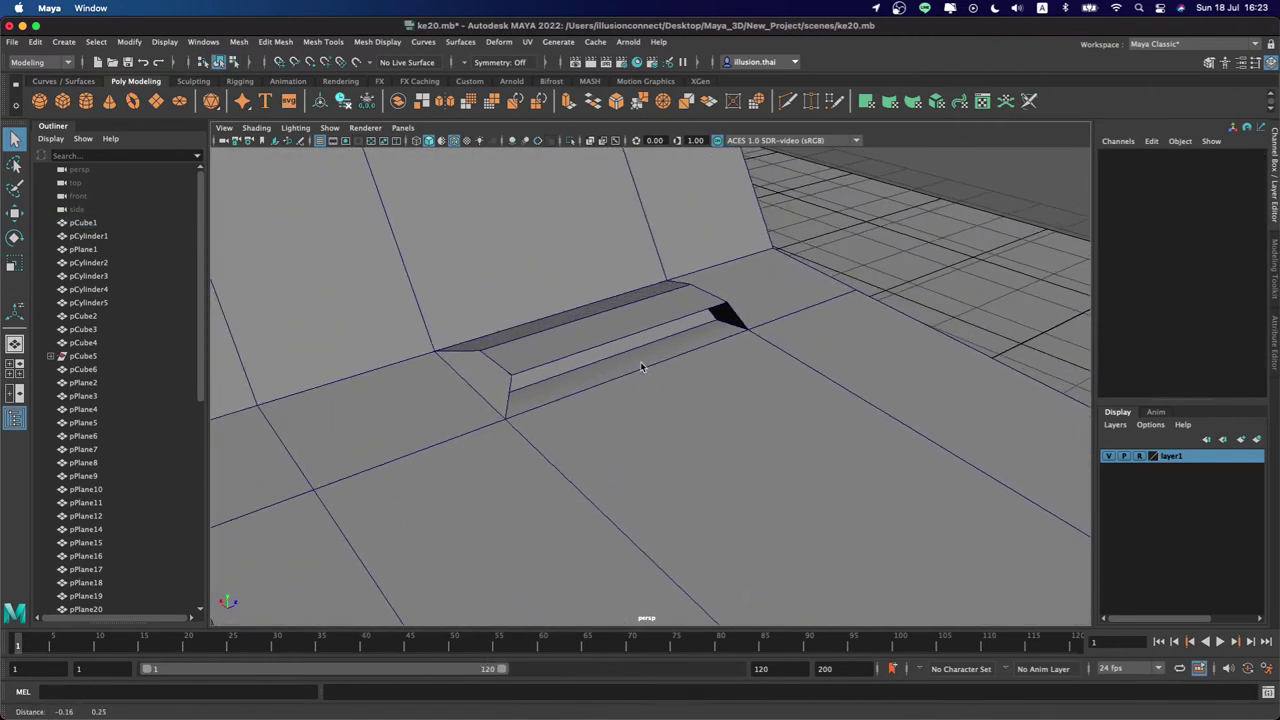
# Extrude the slot's inner faces up by 0.014 and shift them slightly sideways
pyautogui.rightClick(483, 376)
pyautogui.click(484, 380)
pyautogui.click(492, 384)
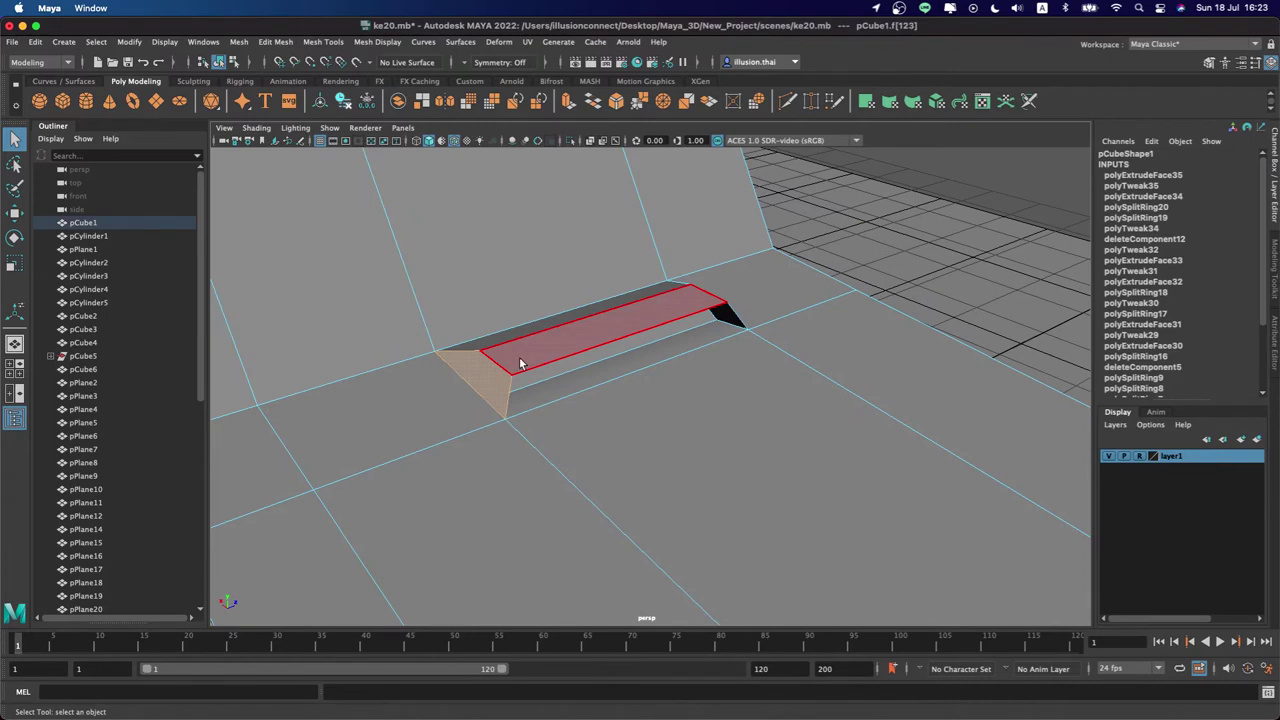
pyautogui.click(520, 363)
pyautogui.moveTo(520, 363)
pyautogui.keyDown('alt'); pyautogui.mouseDown()
pyautogui.moveTo(600, 358)
pyautogui.moveTo(654, 394)
pyautogui.moveTo(701, 393)
pyautogui.moveTo(626, 405)
pyautogui.moveTo(733, 405)
pyautogui.moveTo(648, 316)
pyautogui.moveTo(808, 277)
pyautogui.mouseUp(); pyautogui.keyUp('alt')
pyautogui.hotkey('ctrl', 'e')
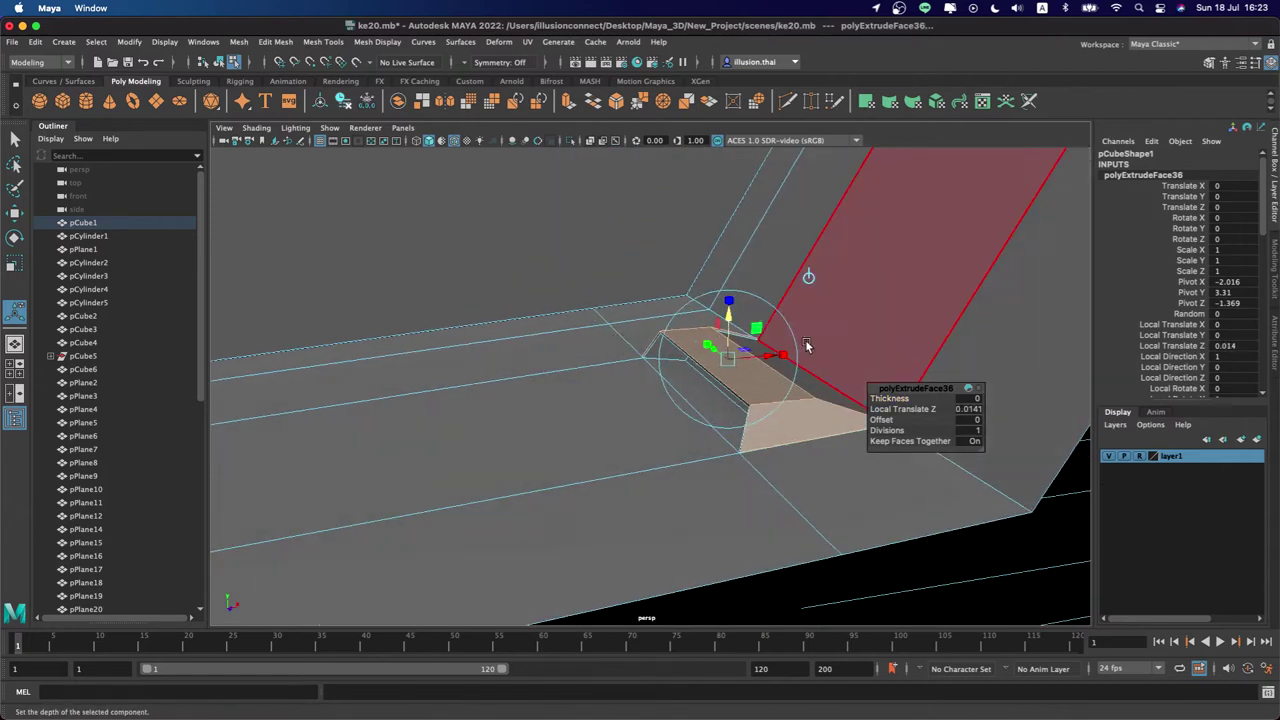
pyautogui.moveTo(775, 356)
pyautogui.mouseDown()
pyautogui.moveTo(756, 360)
pyautogui.moveTo(789, 371)
pyautogui.moveTo(770, 405)
pyautogui.mouseUp()
pyautogui.press('w')
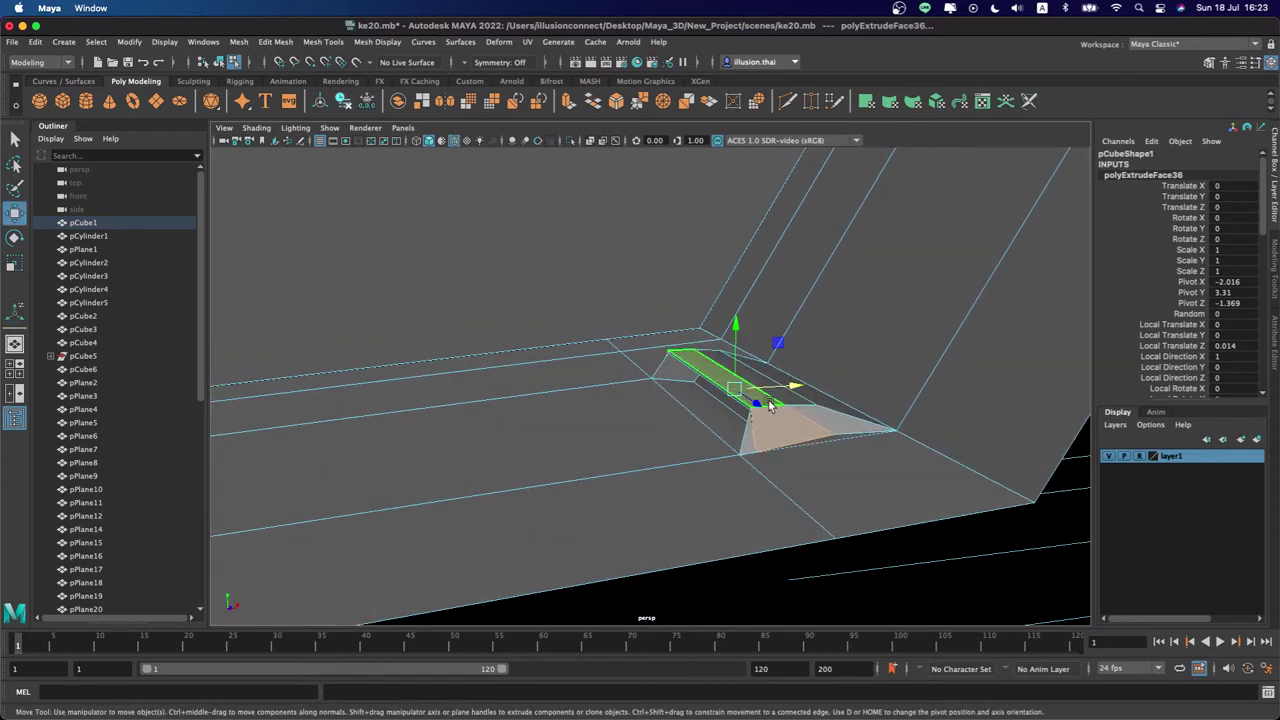
pyautogui.click(789, 388)
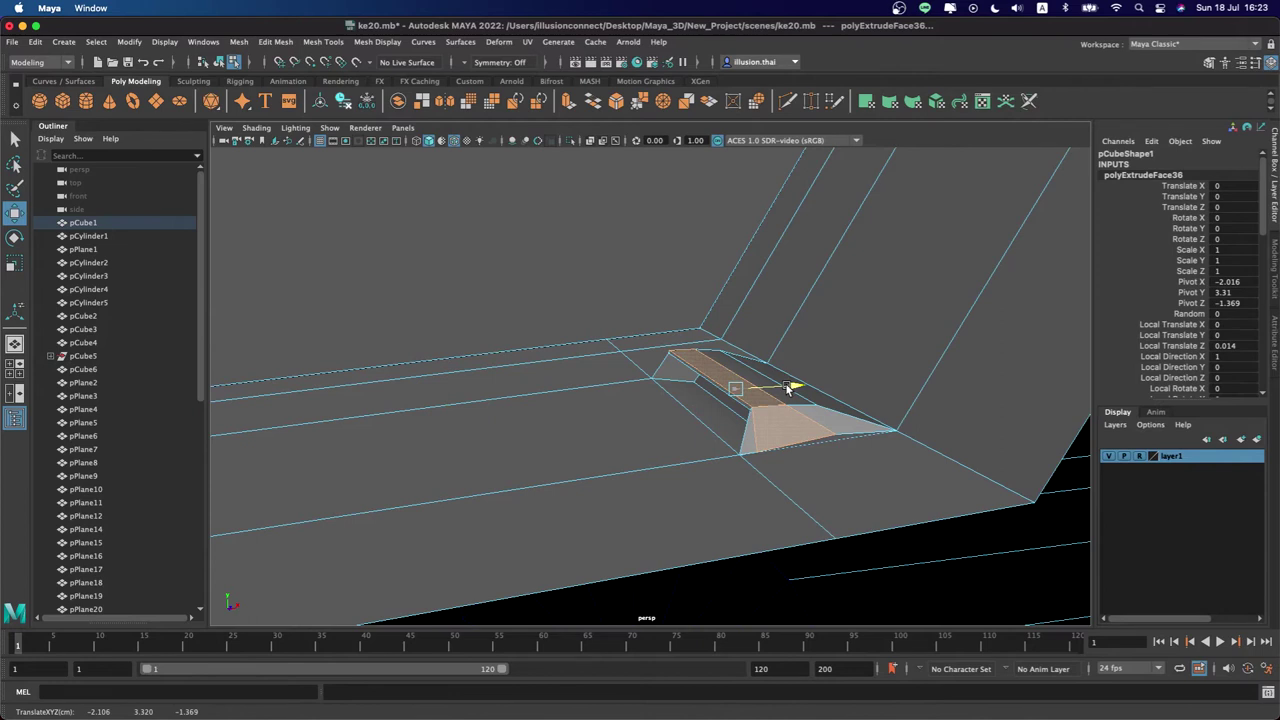
pyautogui.moveTo(788, 388)
pyautogui.mouseDown()
pyautogui.moveTo(951, 449)
pyautogui.moveTo(757, 351)
pyautogui.mouseUp()
# Slide the first two slot corner vertices along the hood
pyautogui.press('q')
pyautogui.rightClick(748, 338)
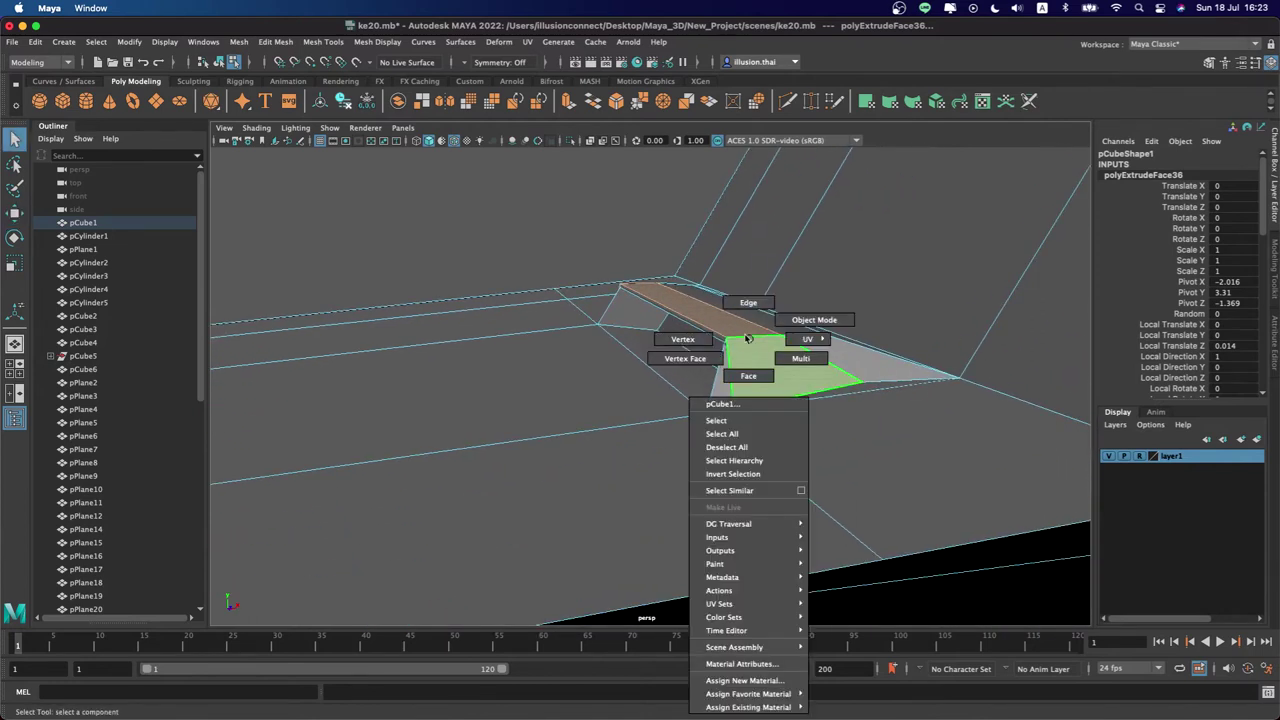
pyautogui.click(735, 409)
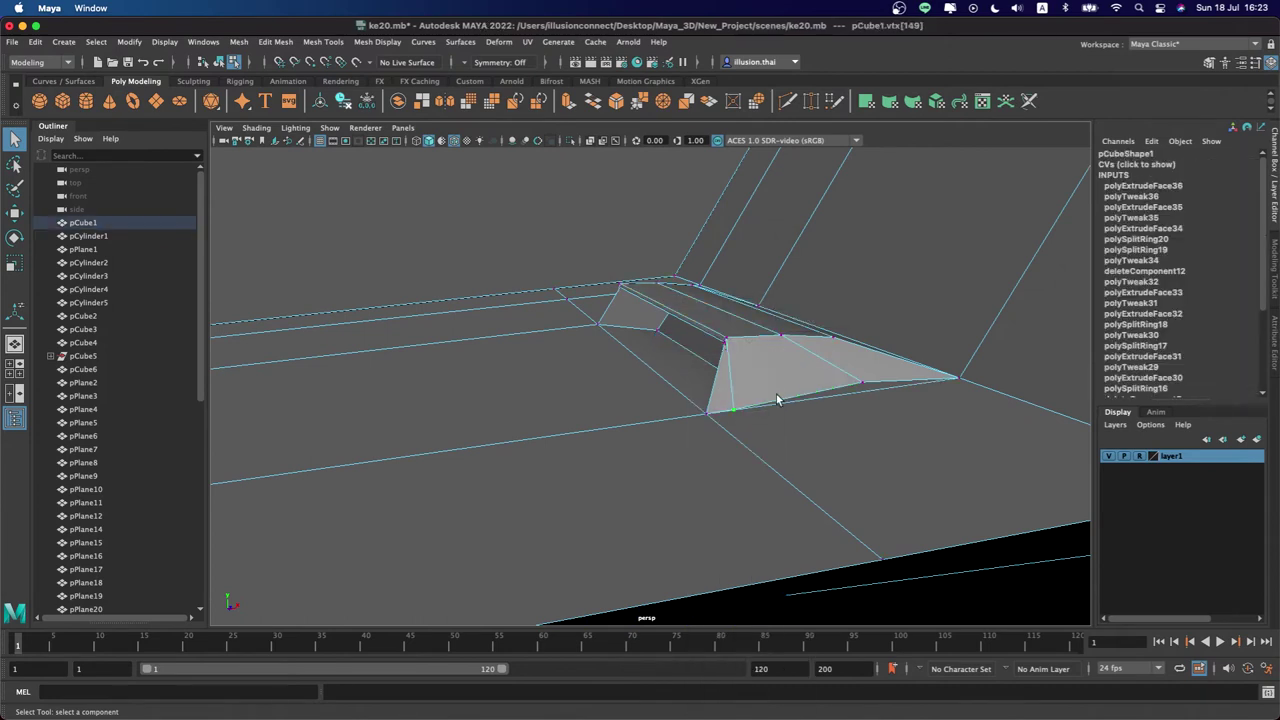
pyautogui.press('w')
pyautogui.moveTo(733, 357); pyautogui.dragTo(741, 370)
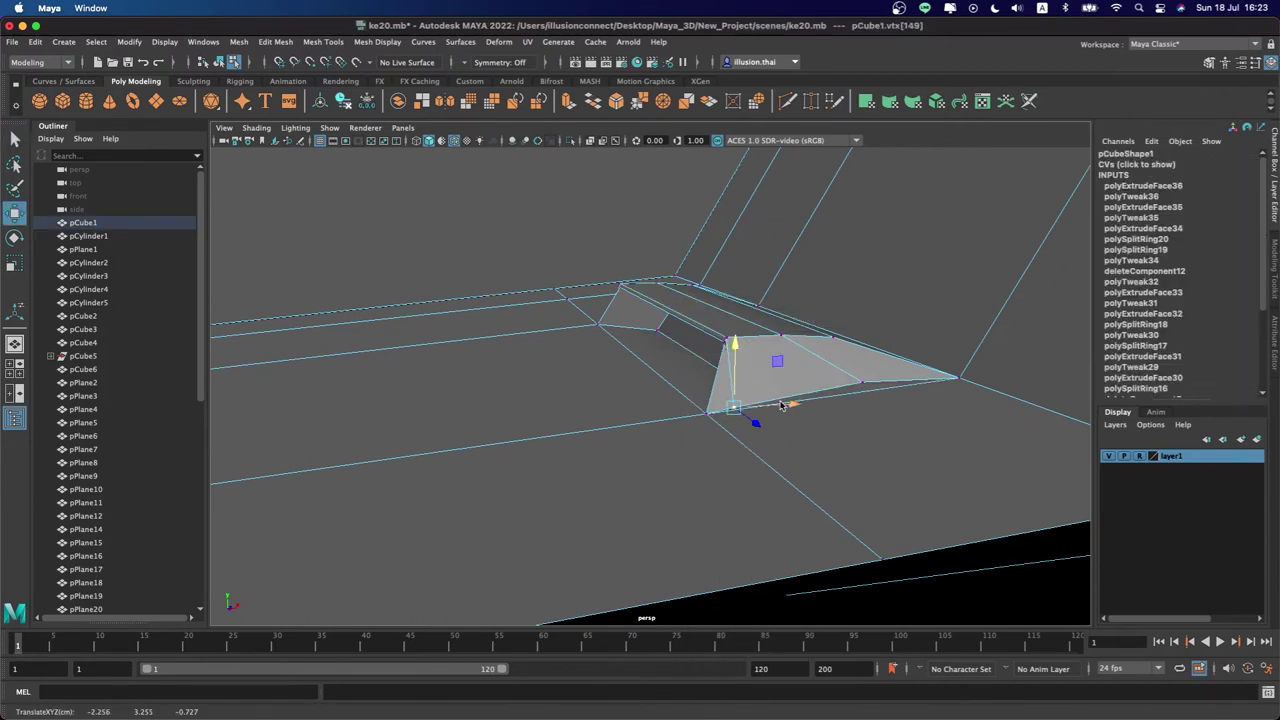
pyautogui.moveTo(795, 407); pyautogui.dragTo(782, 407)
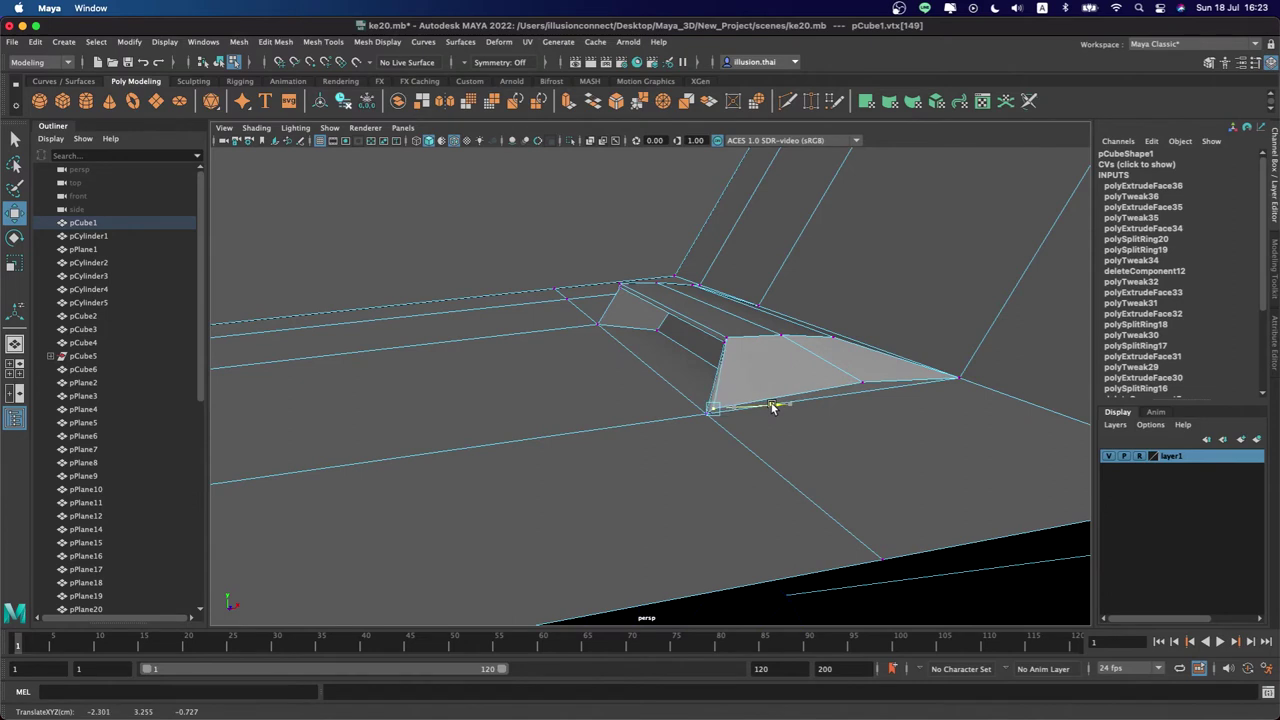
pyautogui.click(862, 386)
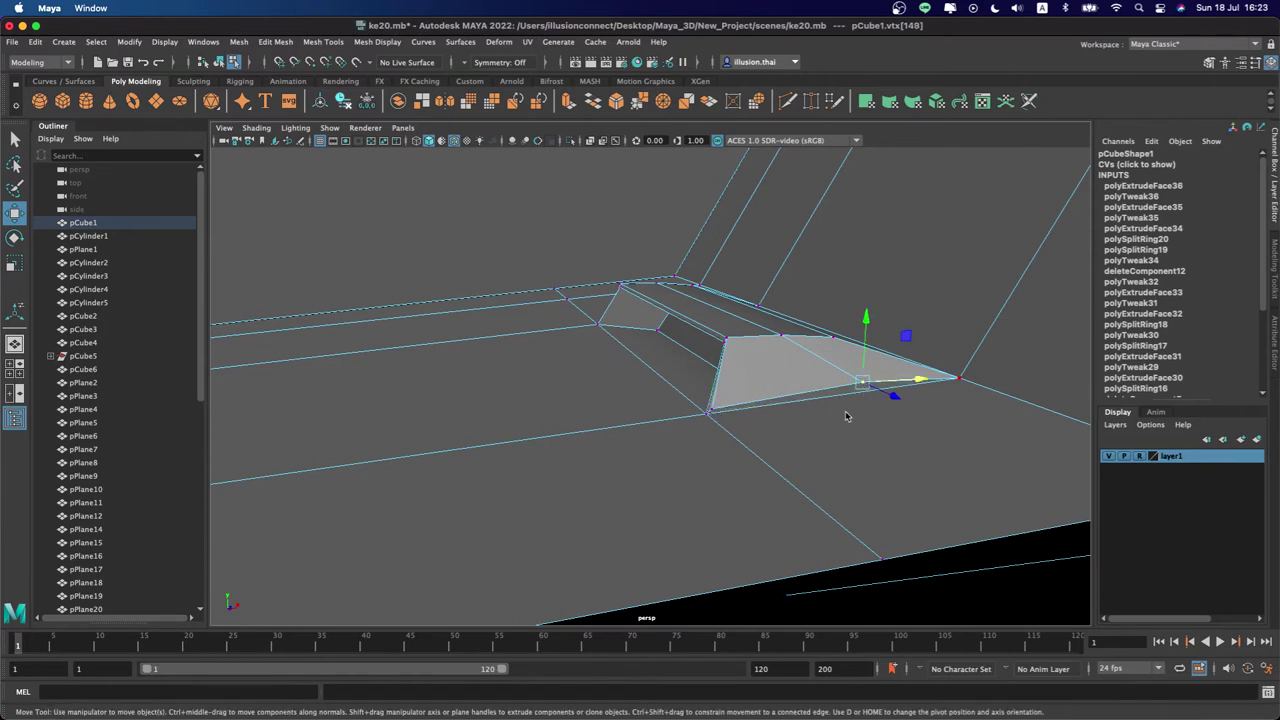
pyautogui.moveTo(918, 383); pyautogui.dragTo(838, 350)
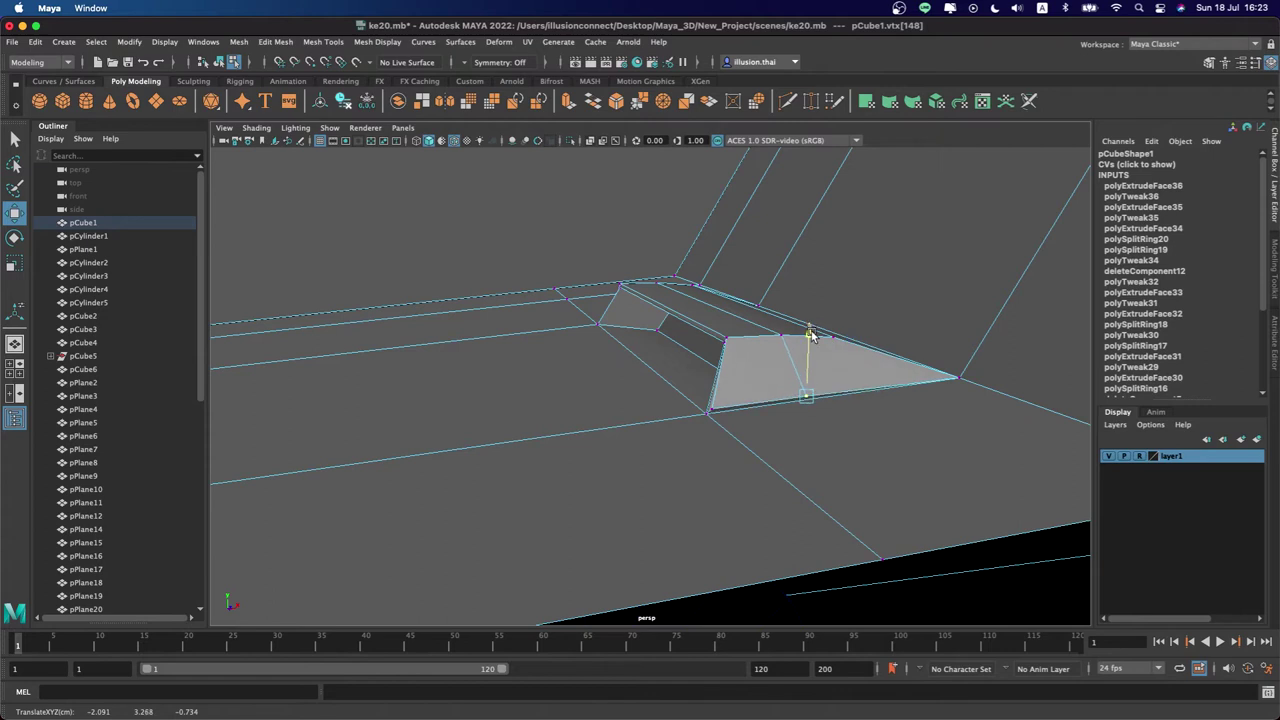
# Nudge further slot-end vertices up, sideways and outward to reshape the end face
pyautogui.moveTo(691, 349)
pyautogui.keyDown('alt'); pyautogui.mouseDown()
pyautogui.moveTo(836, 348)
pyautogui.moveTo(694, 468)
pyautogui.moveTo(650, 473)
pyautogui.moveTo(684, 486)
pyautogui.mouseUp(); pyautogui.keyUp('alt')
pyautogui.click(608, 487)
pyautogui.moveTo(817, 486)
pyautogui.keyDown('alt'); pyautogui.mouseDown()
pyautogui.moveTo(755, 505)
pyautogui.moveTo(749, 485)
pyautogui.mouseUp(); pyautogui.keyUp('alt')
pyautogui.moveTo(789, 443); pyautogui.dragTo(789, 441)
pyautogui.moveTo(723, 507); pyautogui.dragTo(720, 503)
pyautogui.click(576, 469)
pyautogui.moveTo(529, 466); pyautogui.dragTo(600, 487)
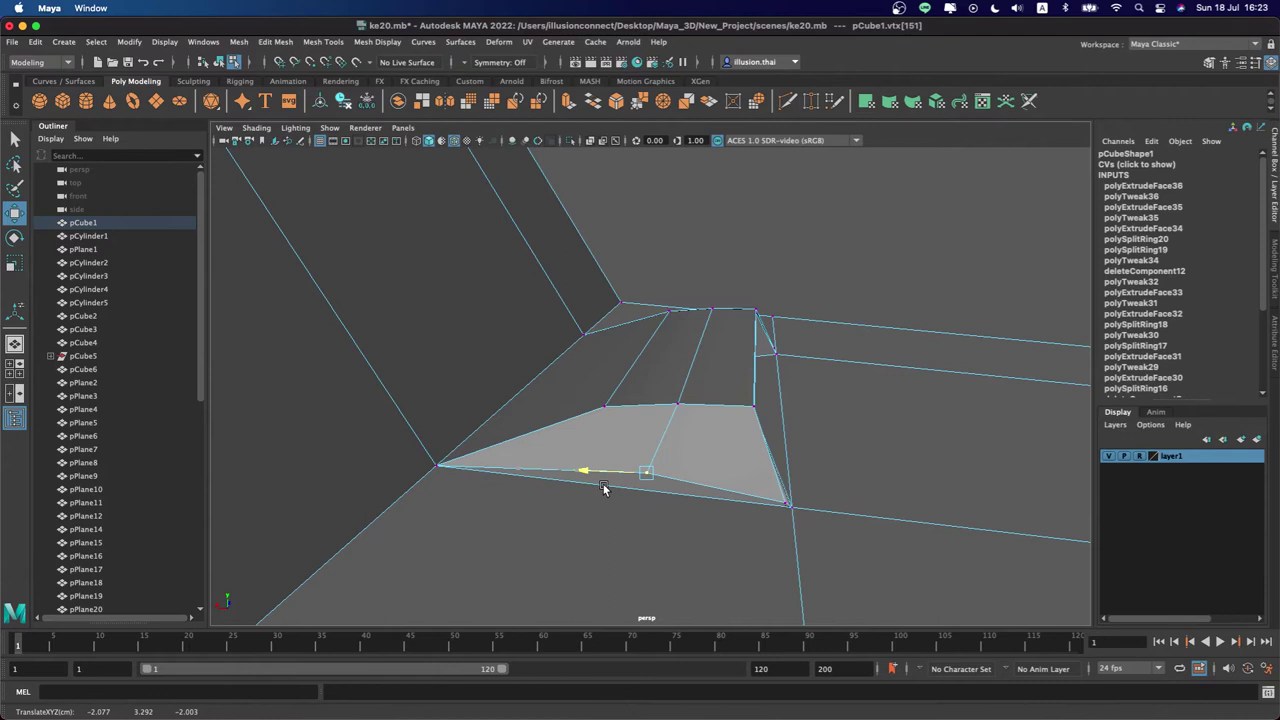
pyautogui.moveTo(648, 418); pyautogui.dragTo(648, 432)
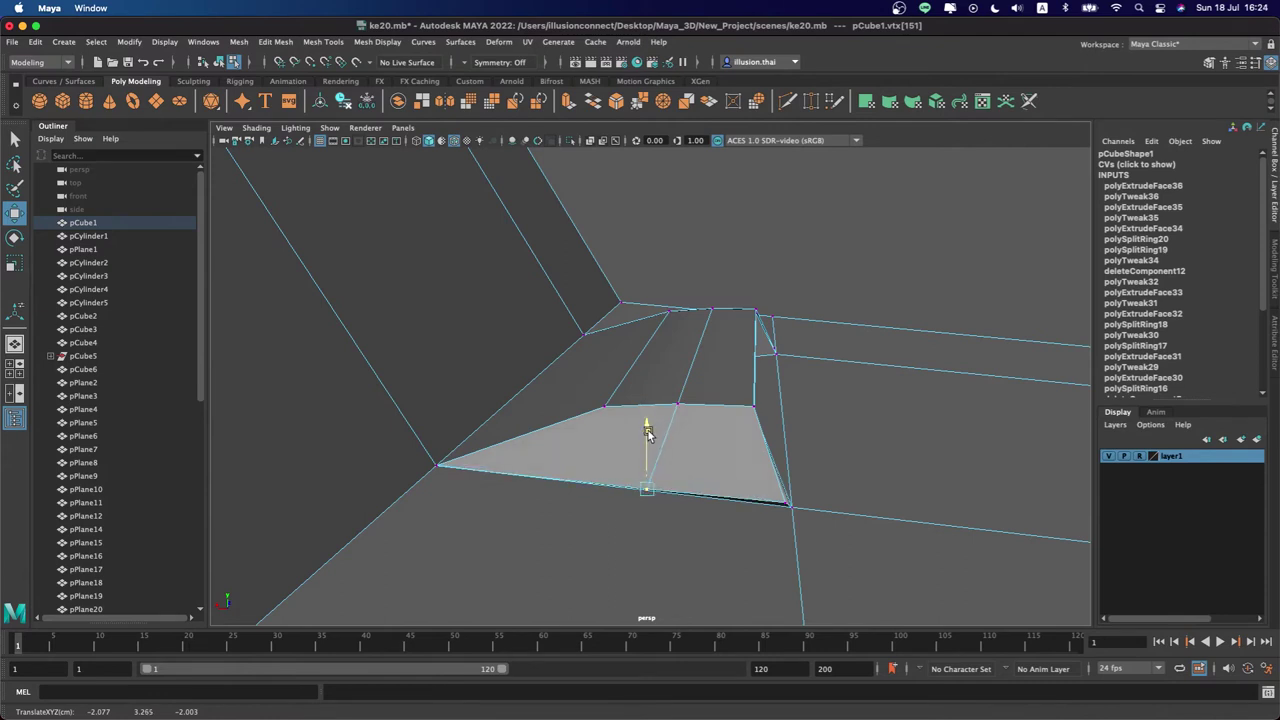
pyautogui.moveTo(584, 490)
pyautogui.mouseDown()
pyautogui.moveTo(604, 489)
pyautogui.moveTo(526, 457)
pyautogui.moveTo(683, 460)
pyautogui.mouseUp()
# Adjust the vertices at the slot's far end and the scoop's right corner
pyautogui.click(652, 505)
pyautogui.keyDown('alt'); pyautogui.moveTo(659, 502); pyautogui.dragTo(788, 500); pyautogui.keyUp('alt')
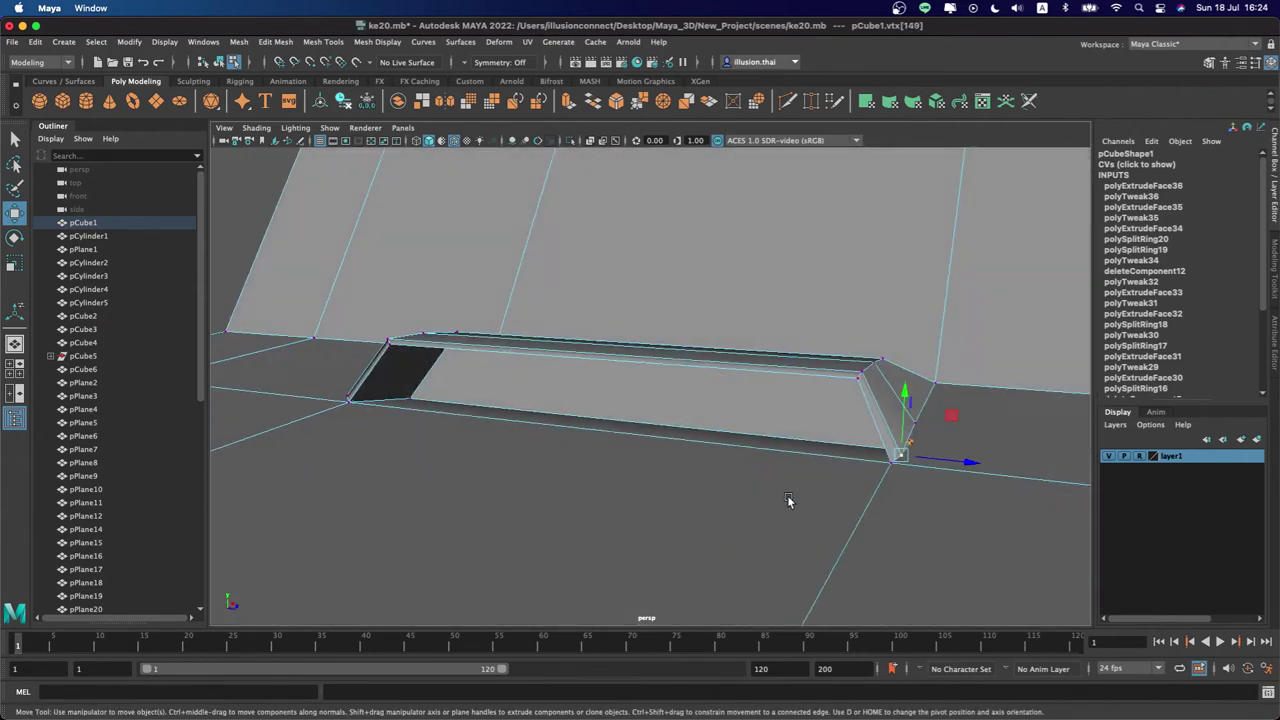
pyautogui.moveTo(979, 469); pyautogui.dragTo(857, 466)
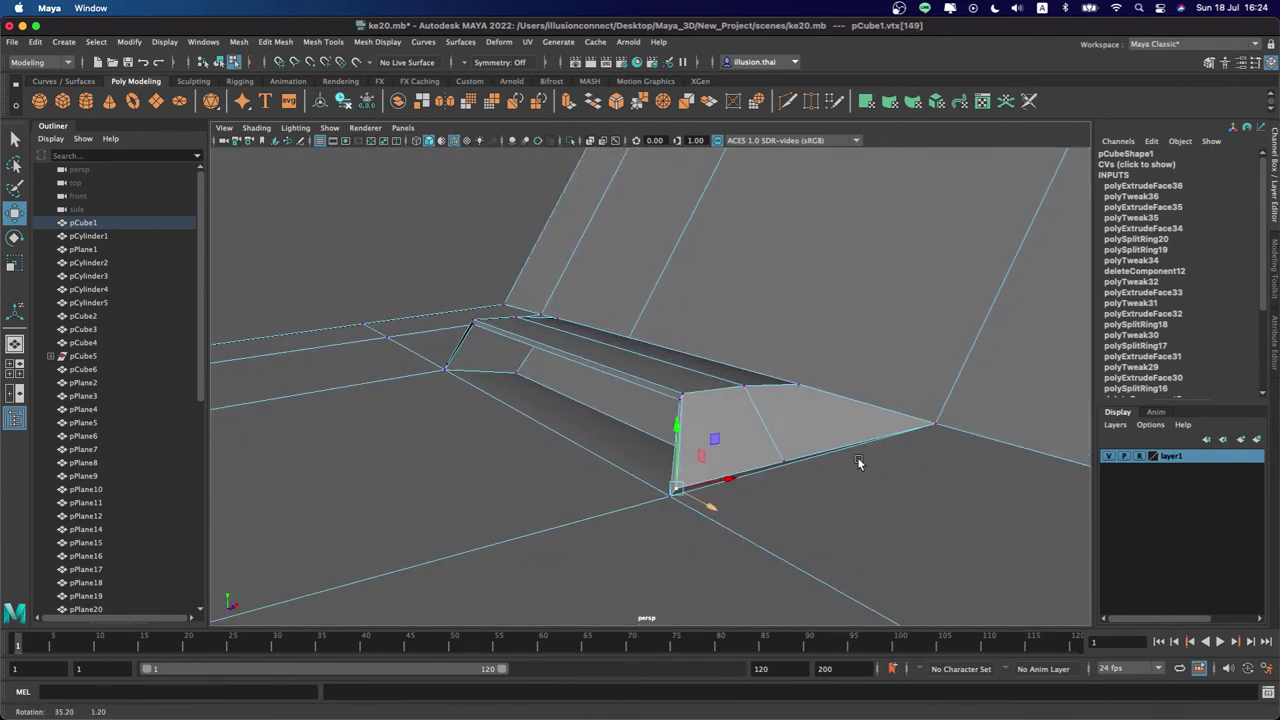
pyautogui.click(780, 463)
pyautogui.moveTo(776, 413)
pyautogui.mouseDown()
pyautogui.moveTo(777, 400)
pyautogui.moveTo(640, 432)
pyautogui.moveTo(655, 440)
pyautogui.moveTo(606, 414)
pyautogui.mouseUp()
pyautogui.click(611, 481)
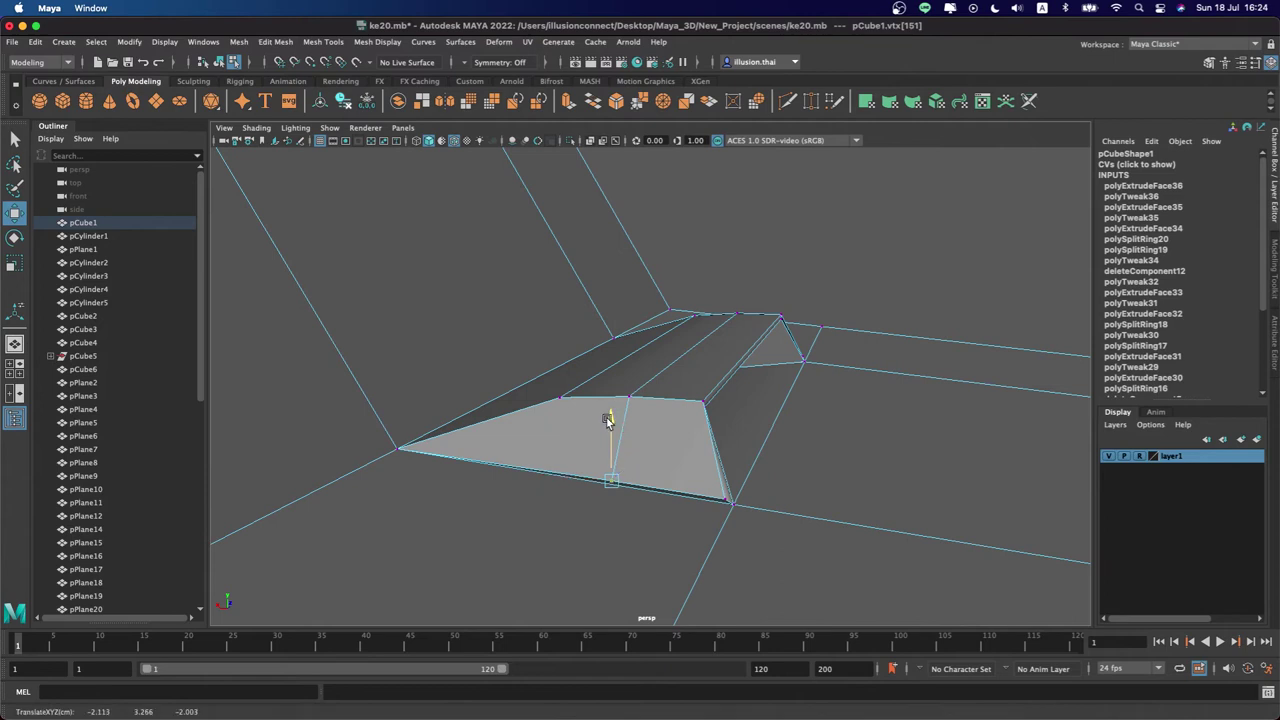
pyautogui.click(725, 498)
pyautogui.moveTo(728, 446); pyautogui.dragTo(727, 441)
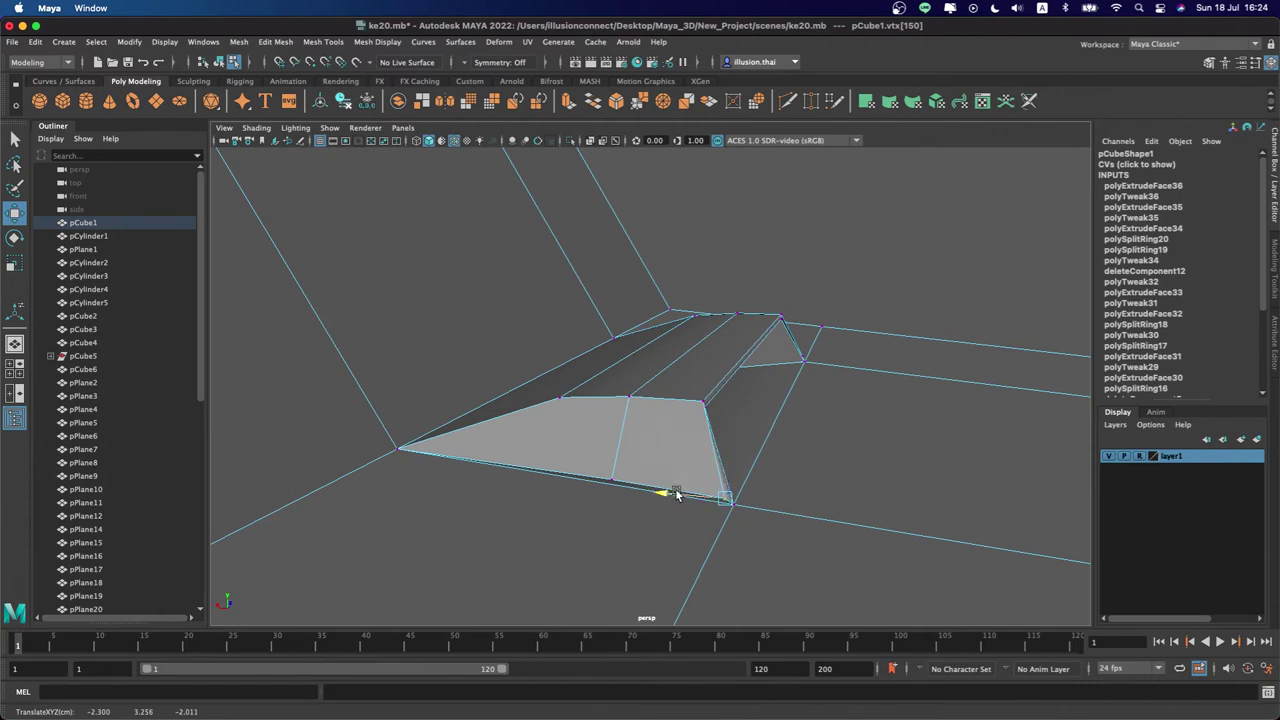
# Return the body to object mode and orbit around the hood scoop
pyautogui.press('q')
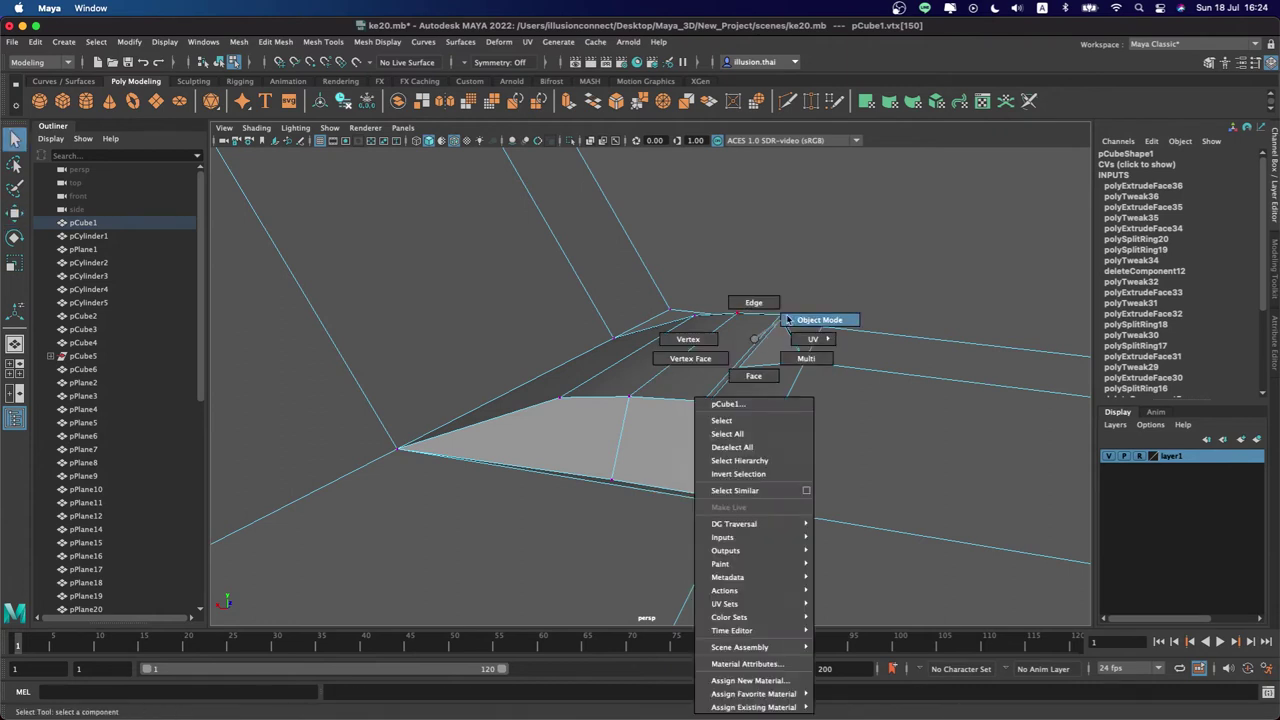
pyautogui.moveTo(754, 343); pyautogui.dragTo(816, 320, button='right')
pyautogui.scroll(5, 785, 328)
pyautogui.keyDown('alt'); pyautogui.moveTo(785, 328); pyautogui.dragTo(545, 318); pyautogui.keyUp('alt')
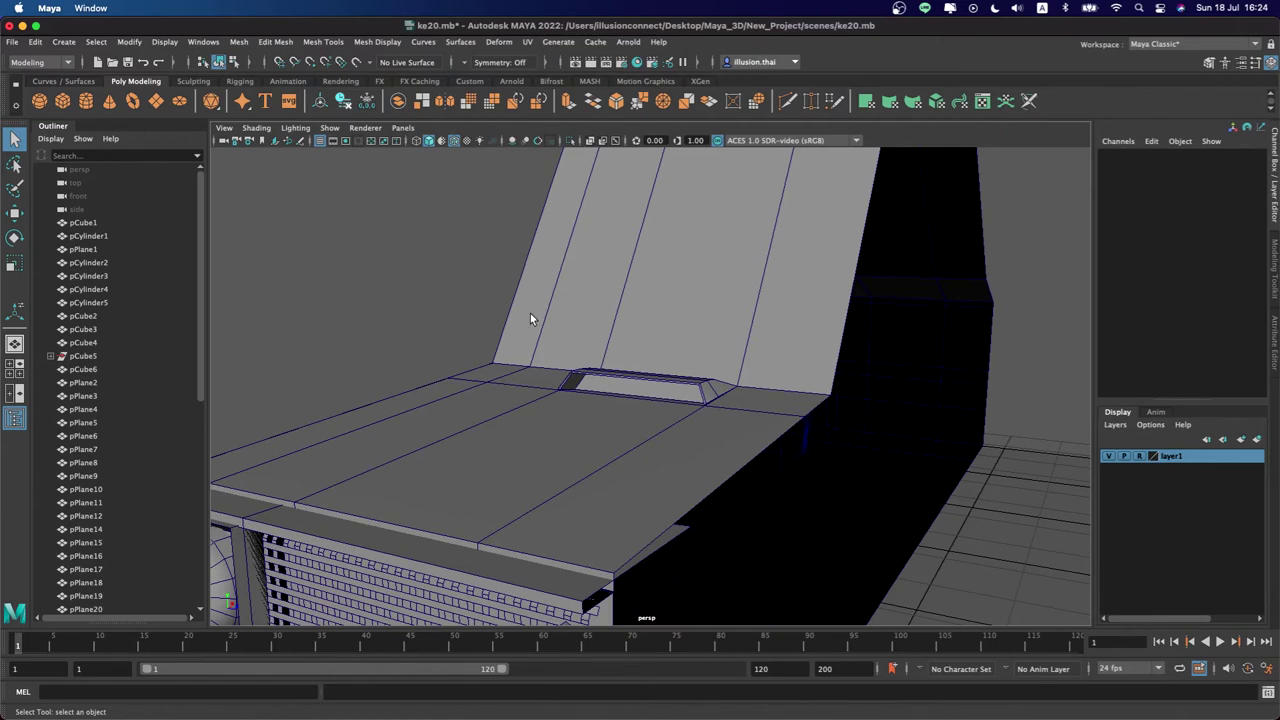
pyautogui.keyDown('alt'); pyautogui.moveTo(894, 426); pyautogui.dragTo(688, 378); pyautogui.keyUp('alt')
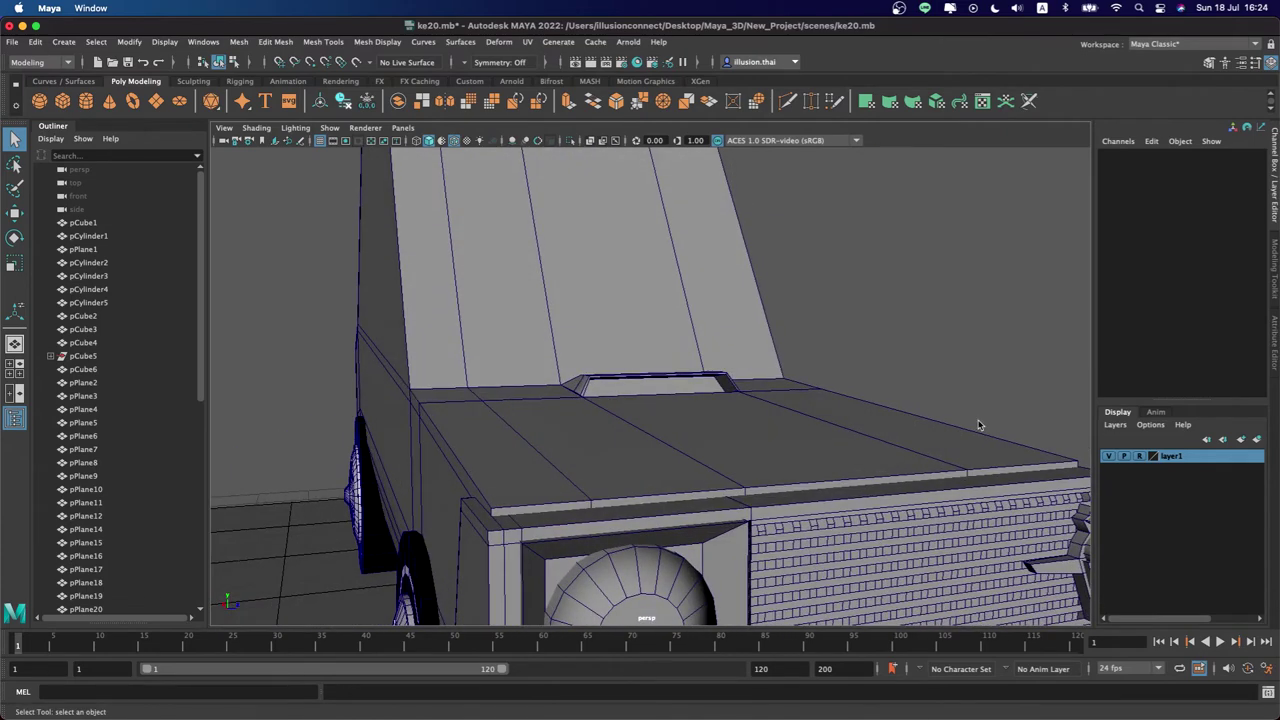
pyautogui.scroll(5, 688, 378)
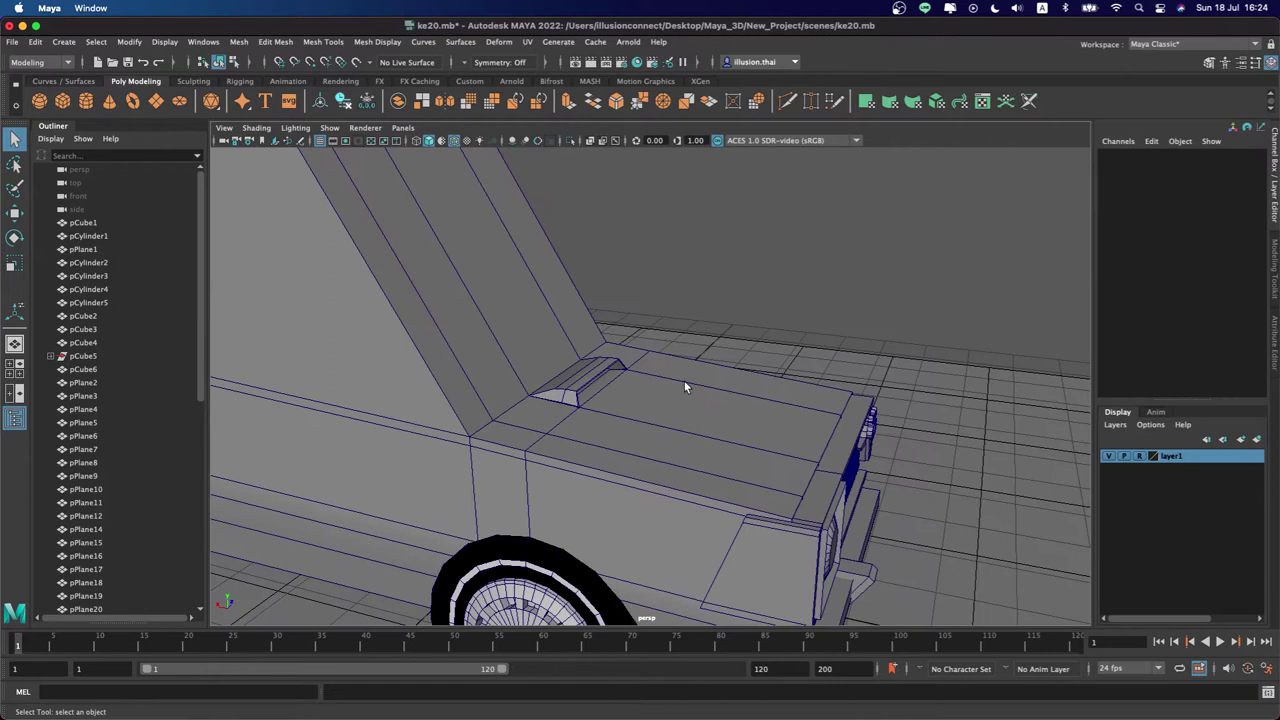
pyautogui.scroll(3, 743, 391)
pyautogui.keyDown('alt'); pyautogui.moveTo(743, 391); pyautogui.dragTo(666, 414); pyautogui.keyUp('alt')
pyautogui.rightClick(646, 393)
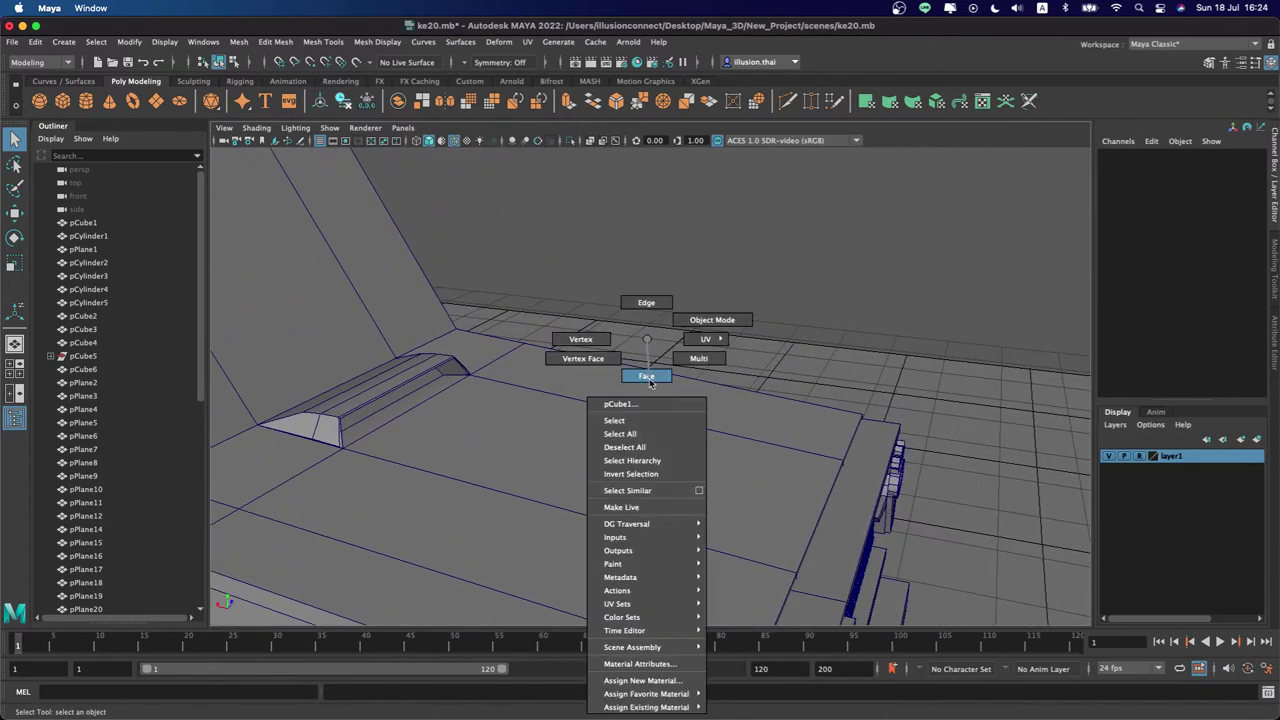
# Extrude the long hood strip face beside the scoop slightly upward
pyautogui.click(648, 377)
pyautogui.click(649, 376)
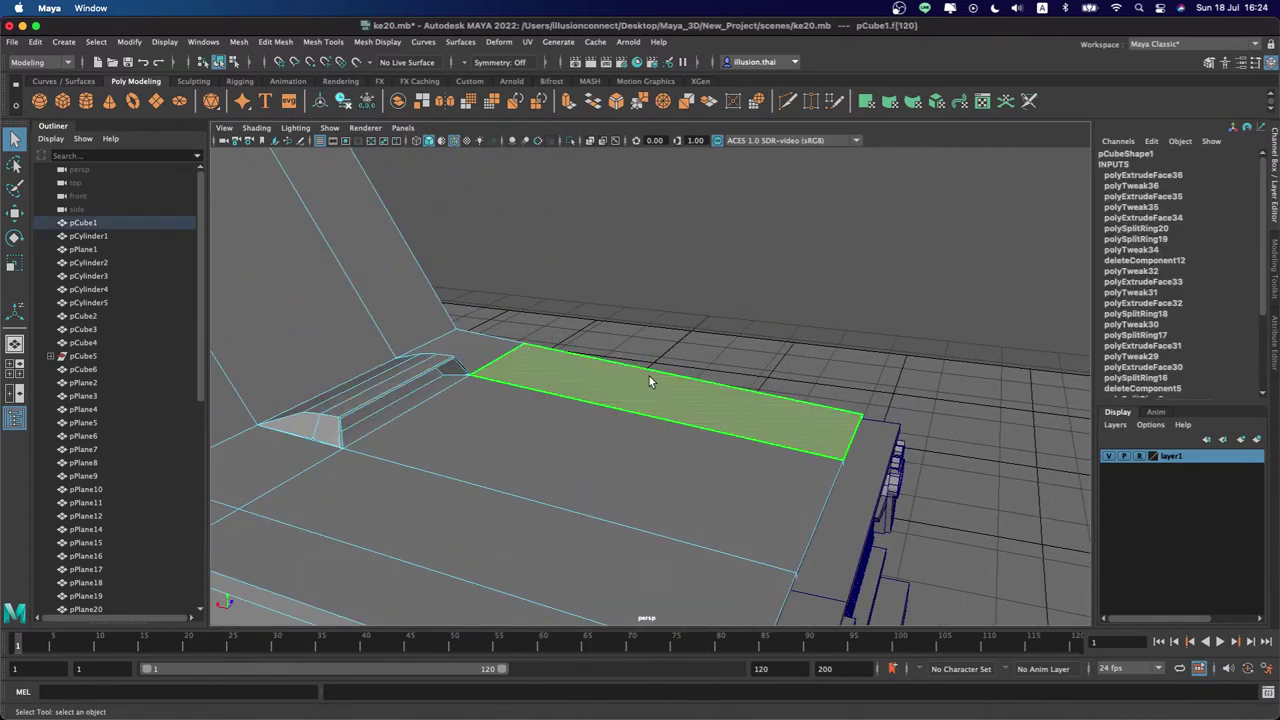
pyautogui.hotkey('ctrl', 'e')
pyautogui.moveTo(667, 346); pyautogui.dragTo(666, 338)
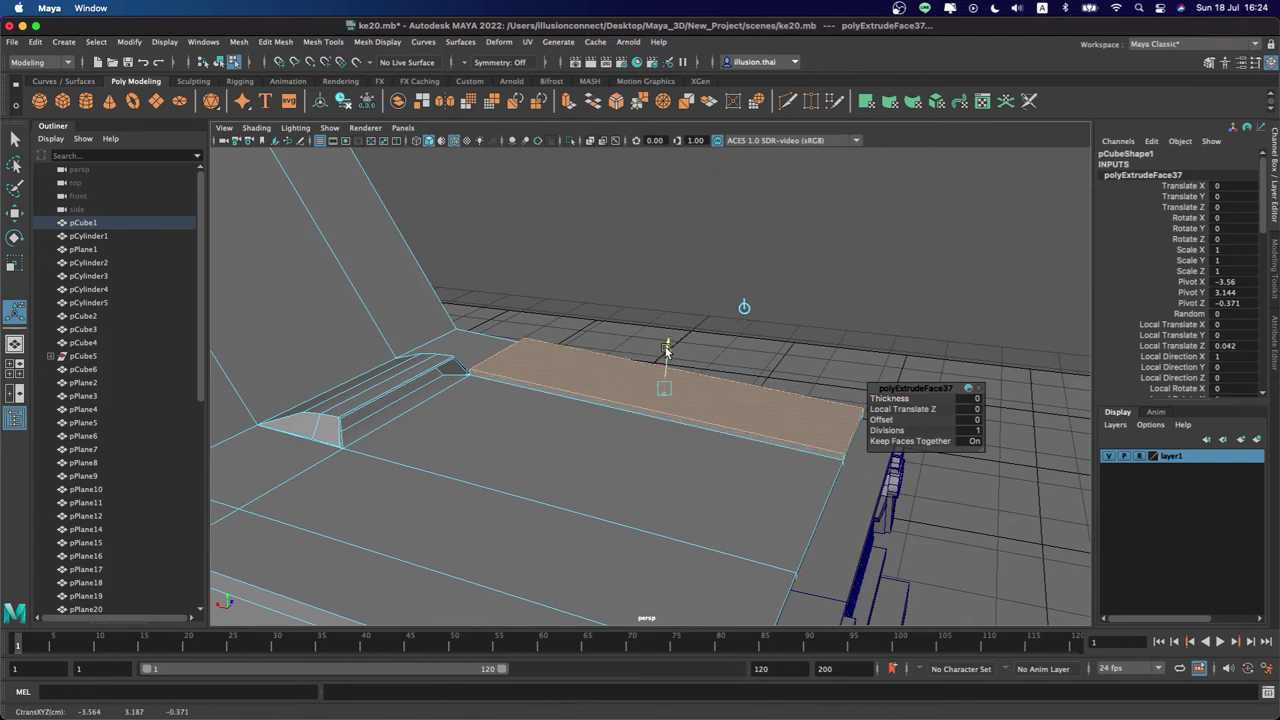
pyautogui.press('q')
# Slide the raised strip's long edge slightly across the hood
pyautogui.moveTo(590, 373); pyautogui.dragTo(587, 303, button='right')
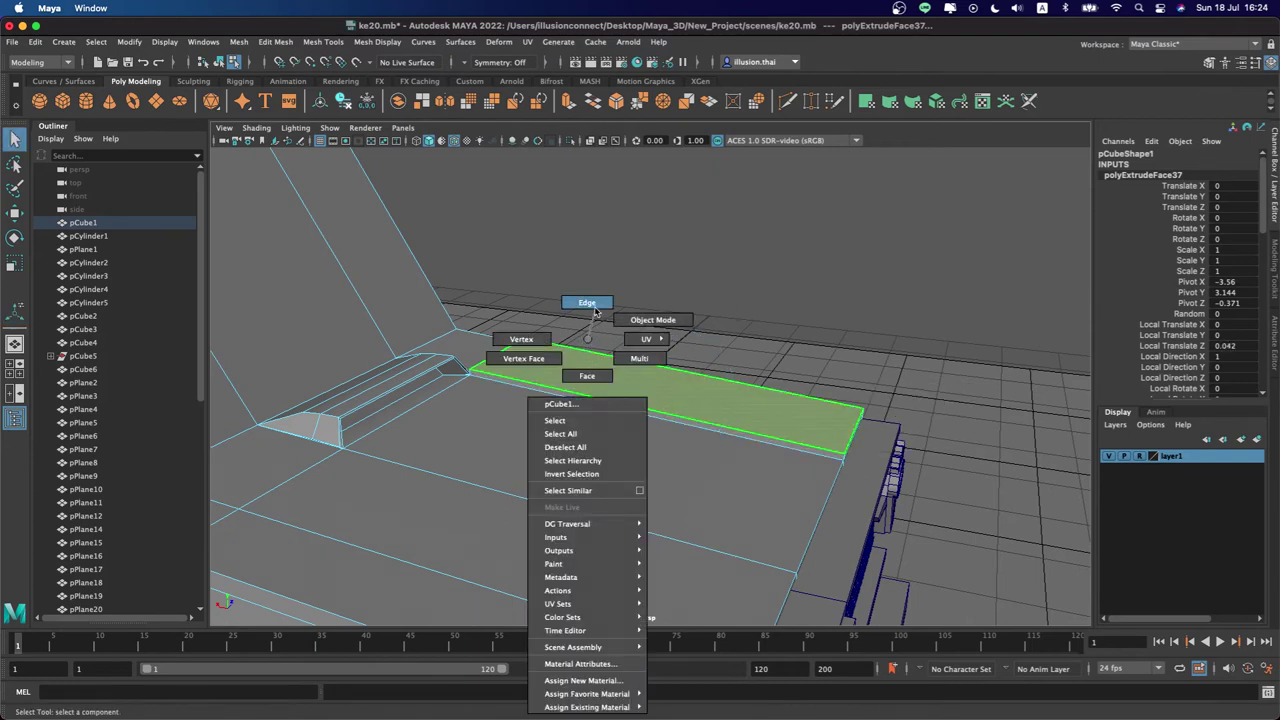
pyautogui.click(578, 394)
pyautogui.click(578, 394)
pyautogui.press('w')
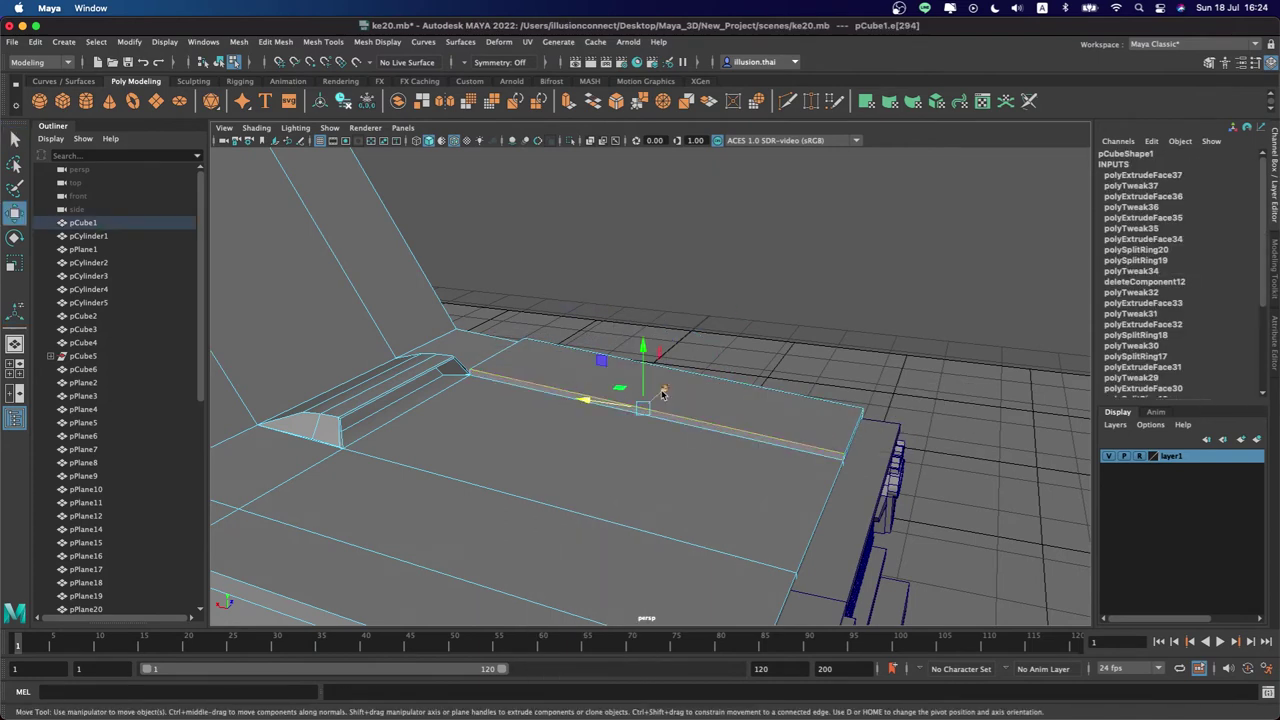
pyautogui.moveTo(670, 384); pyautogui.dragTo(662, 389)
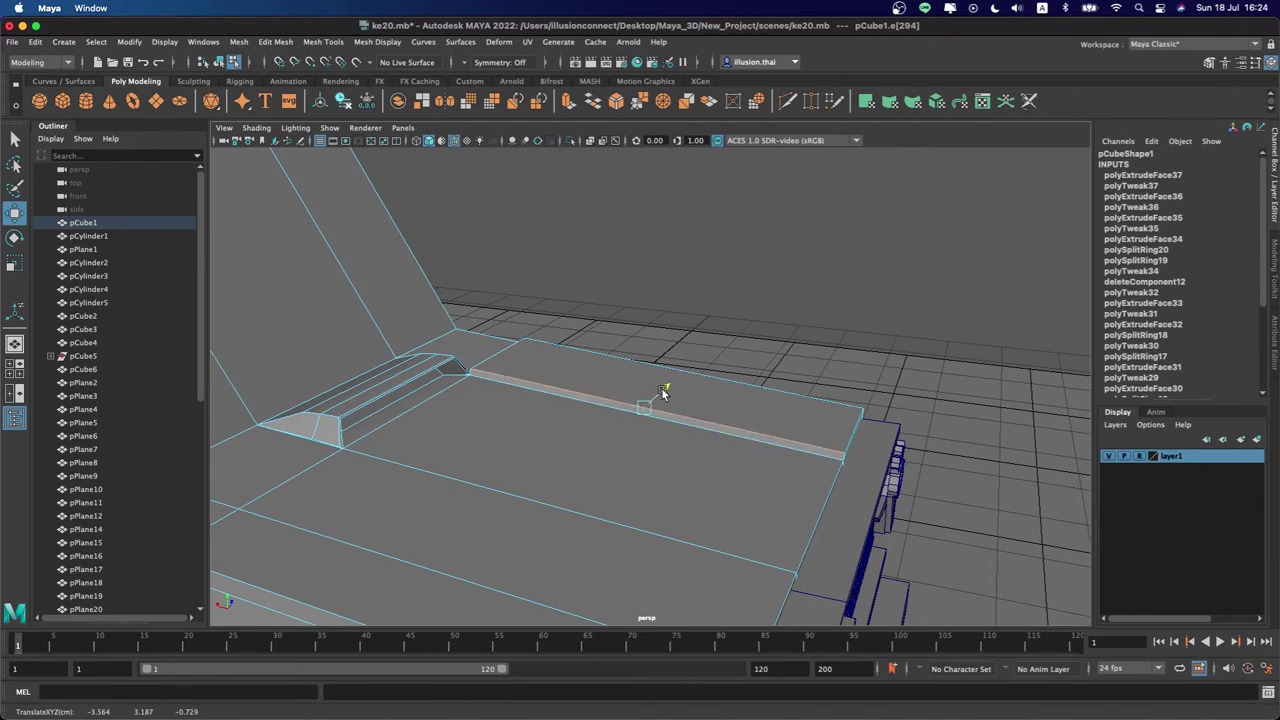
pyautogui.keyDown('alt'); pyautogui.moveTo(590, 370); pyautogui.dragTo(571, 373); pyautogui.keyUp('alt')
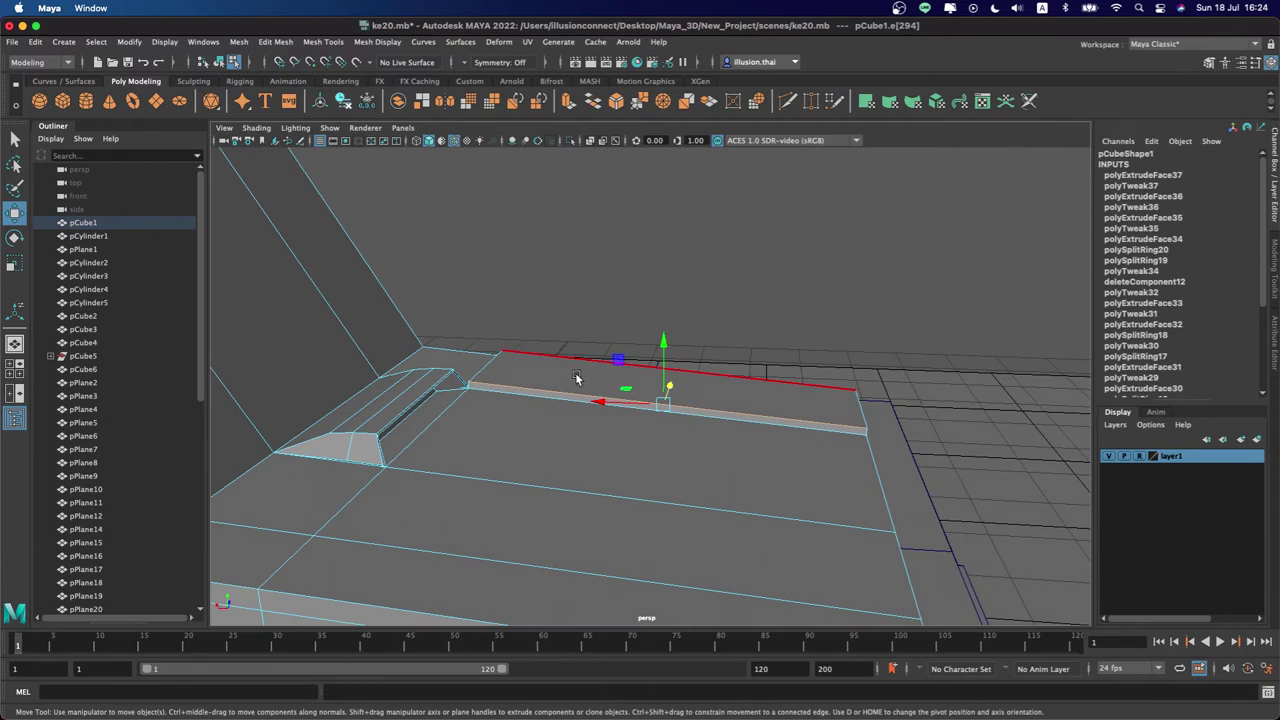
pyautogui.scroll(2, 537, 380)
# Move another strip edge sideways and up, then return the body to object mode
pyautogui.moveTo(522, 338); pyautogui.dragTo(520, 320, button='right')
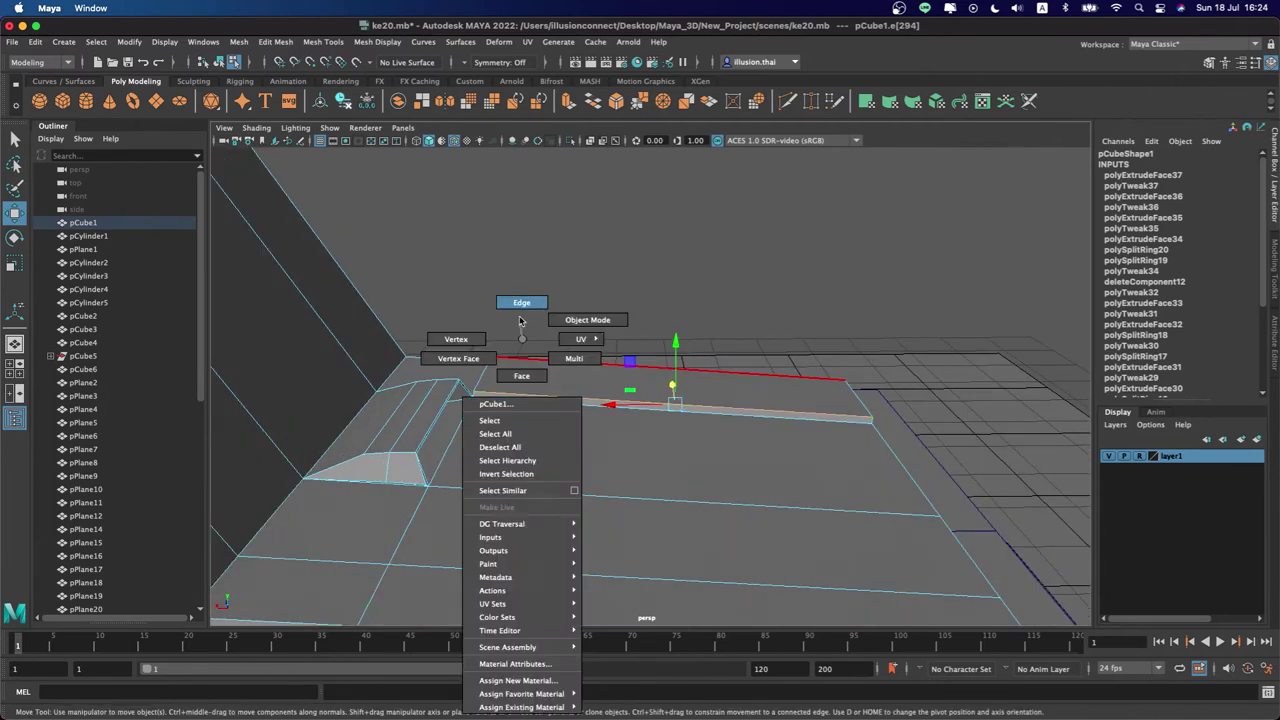
pyautogui.click(487, 378)
pyautogui.moveTo(455, 373)
pyautogui.mouseDown()
pyautogui.moveTo(481, 326)
pyautogui.moveTo(814, 462)
pyautogui.moveTo(806, 417)
pyautogui.moveTo(586, 374)
pyautogui.moveTo(627, 383)
pyautogui.mouseUp()
pyautogui.click(737, 457)
pyautogui.press('q')
pyautogui.moveTo(627, 350); pyautogui.dragTo(623, 372, button='right')
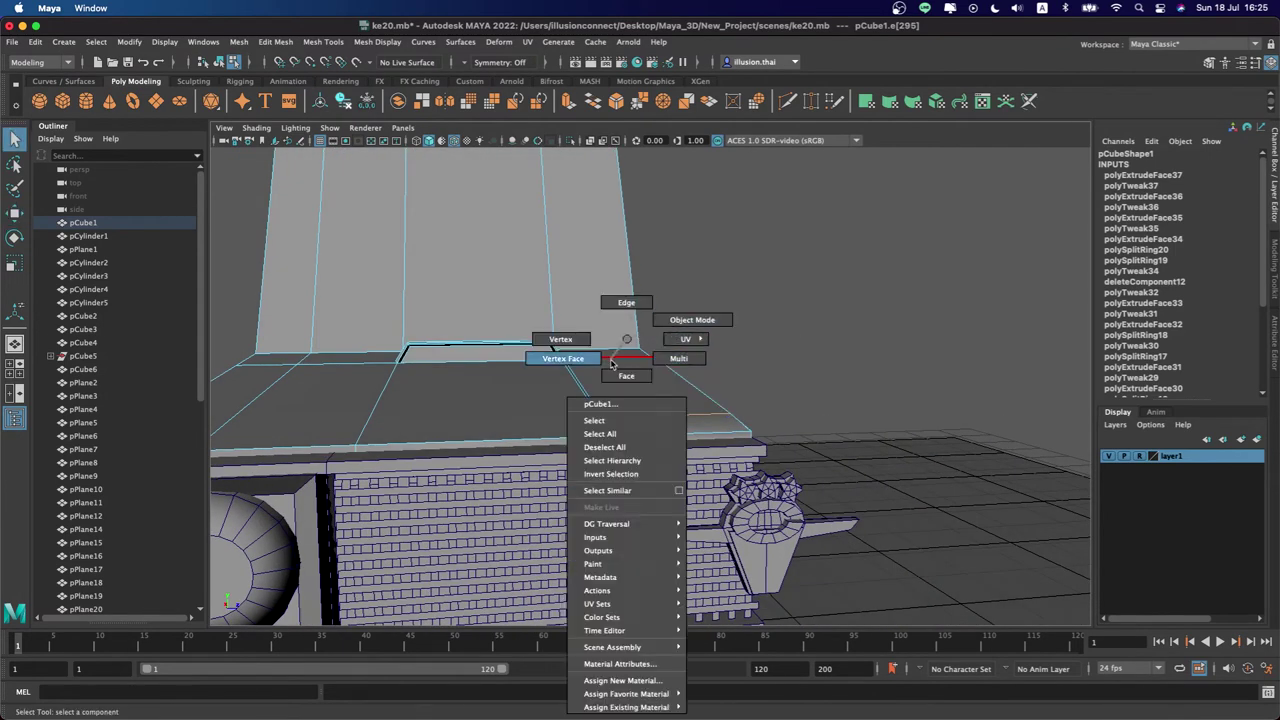
pyautogui.moveTo(623, 375)
pyautogui.keyDown('alt'); pyautogui.mouseDown()
pyautogui.moveTo(644, 404)
pyautogui.moveTo(674, 397)
pyautogui.mouseUp(); pyautogui.keyUp('alt')
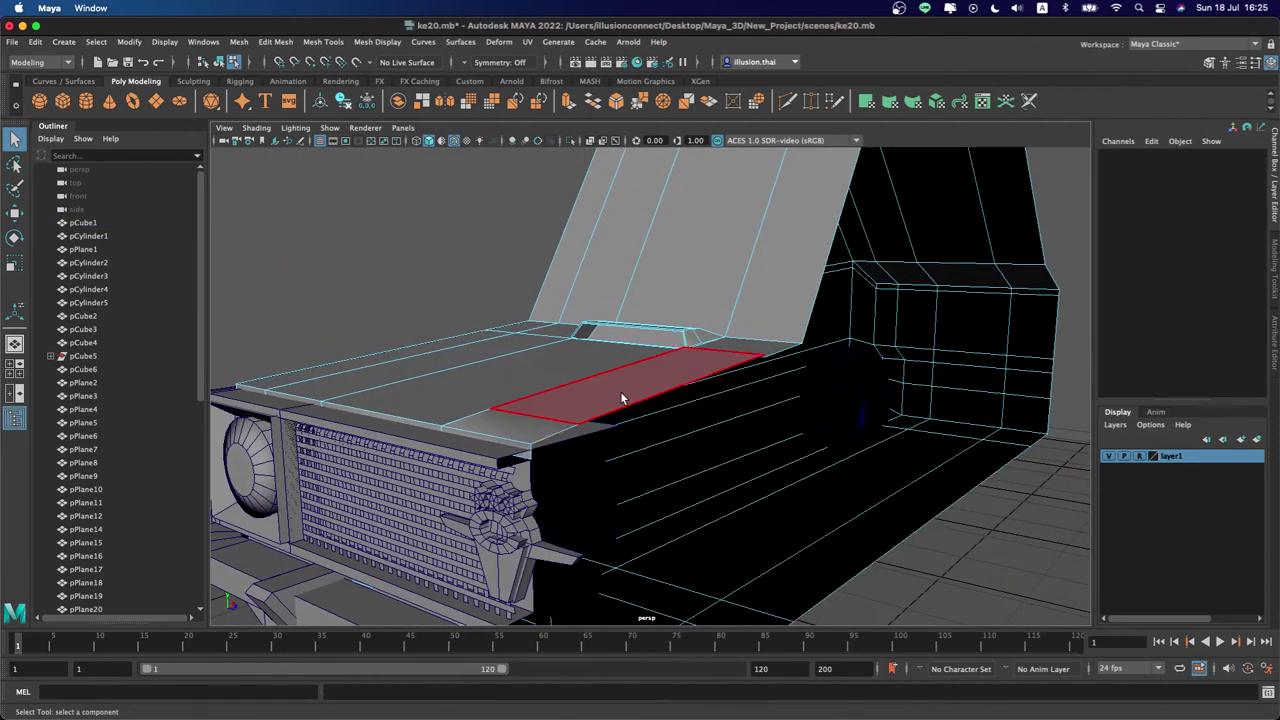
pyautogui.moveTo(640, 345); pyautogui.dragTo(672, 318, button='right')
# Save the car scene ke20.mb and orbit out to view the whole car
pyautogui.click(531, 296)
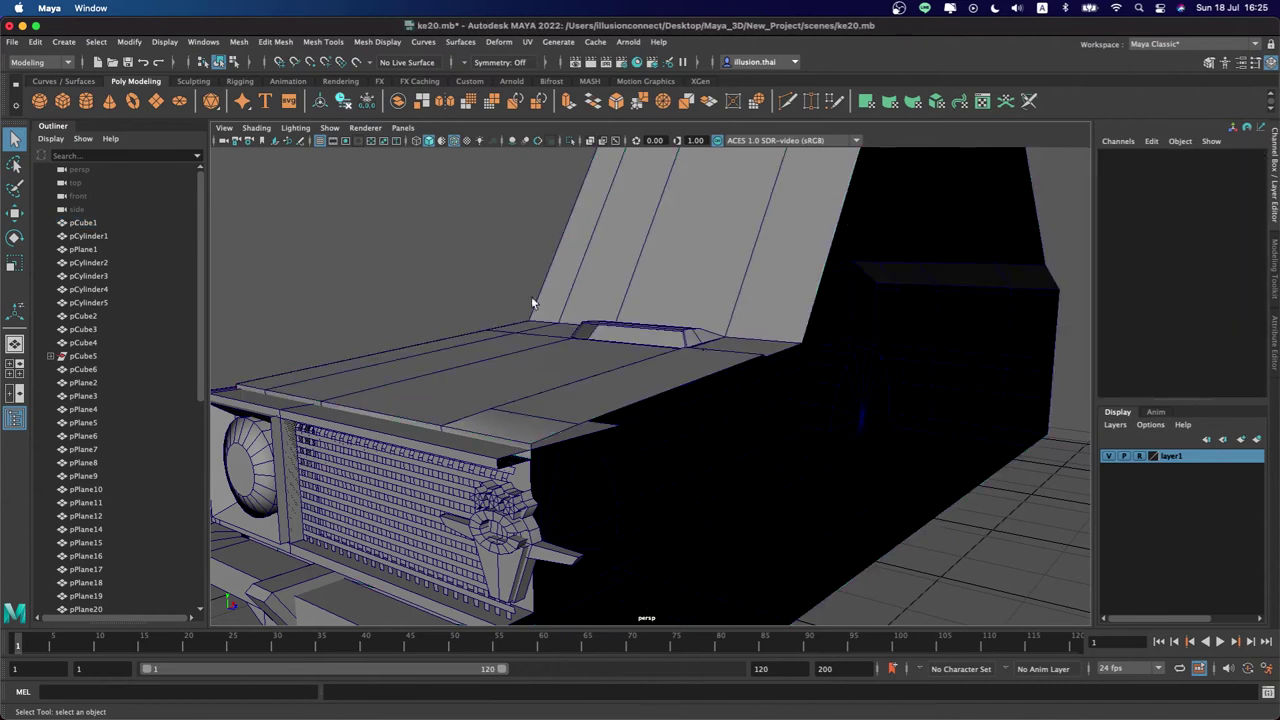
pyautogui.keyDown('alt'); pyautogui.moveTo(531, 296); pyautogui.dragTo(646, 360); pyautogui.keyUp('alt')
pyautogui.hotkey('ctrl', 's')
pyautogui.moveTo(742, 357)
pyautogui.keyDown('alt'); pyautogui.mouseDown()
pyautogui.moveTo(814, 357)
pyautogui.moveTo(560, 354)
pyautogui.moveTo(607, 347)
pyautogui.moveTo(575, 343)
pyautogui.moveTo(589, 355)
pyautogui.mouseUp(); pyautogui.keyUp('alt')
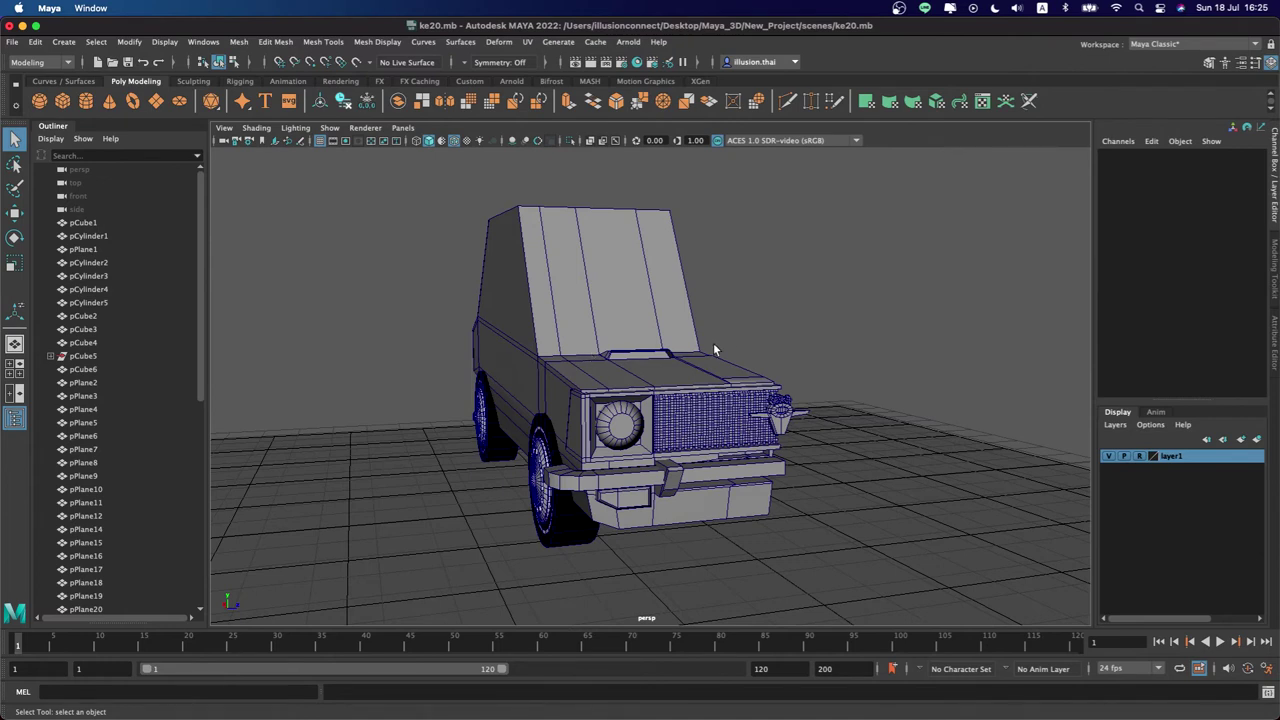
pyautogui.moveTo(711, 343)
pyautogui.keyDown('alt'); pyautogui.mouseDown()
pyautogui.moveTo(619, 368)
pyautogui.moveTo(491, 344)
pyautogui.mouseUp(); pyautogui.keyUp('alt')
# Put the body in vertex mode and view the car from several angles
pyautogui.moveTo(467, 339); pyautogui.dragTo(403, 345, button='right')
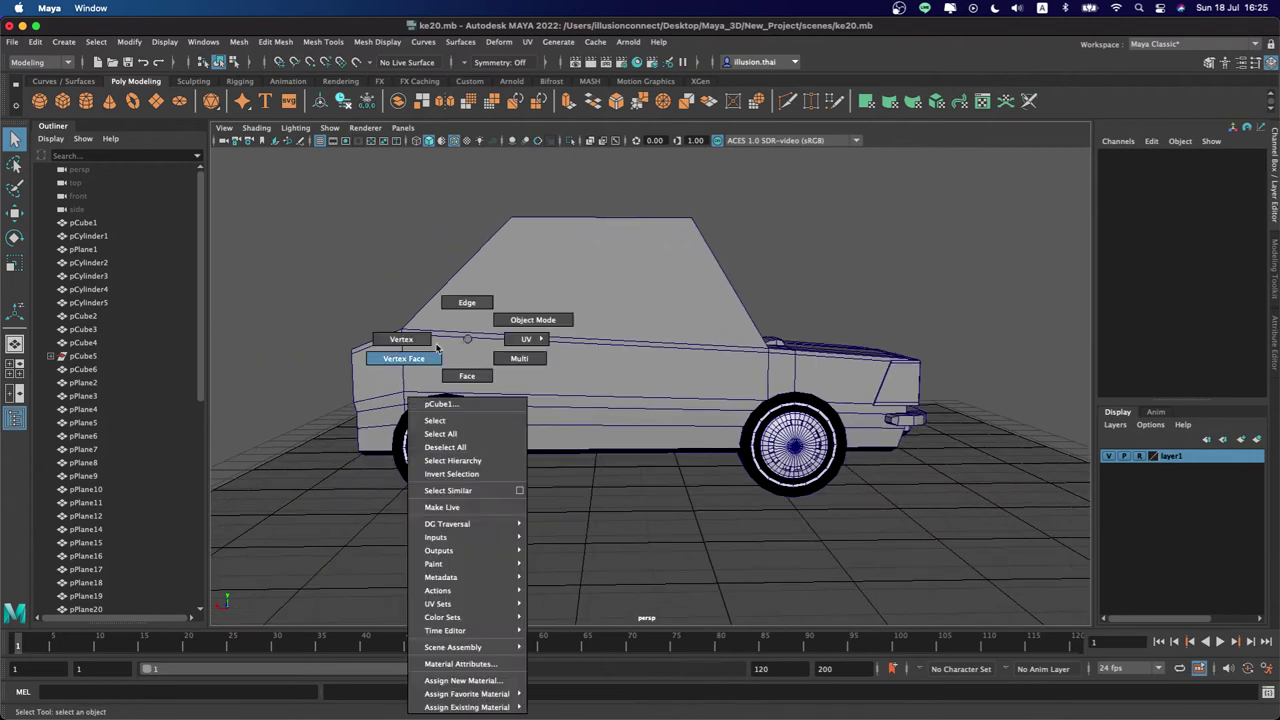
pyautogui.click(401, 340)
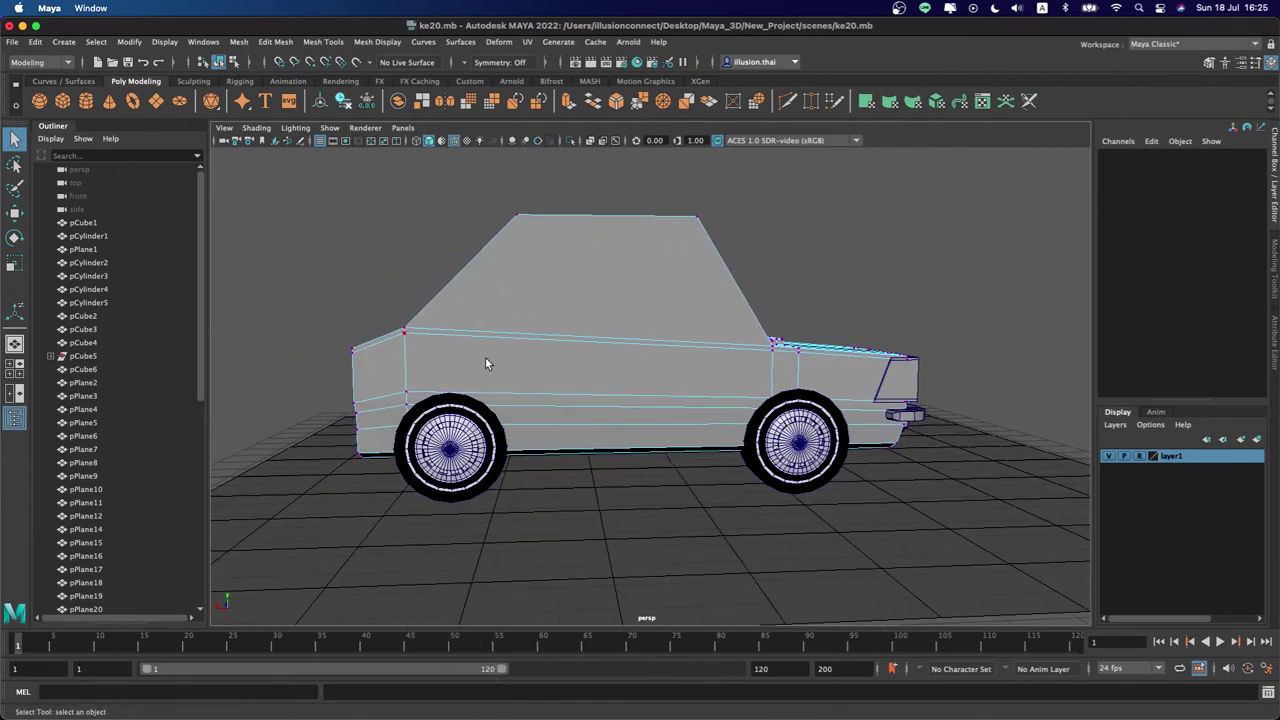
pyautogui.keyDown('alt'); pyautogui.moveTo(480, 363); pyautogui.dragTo(463, 357); pyautogui.keyUp('alt')
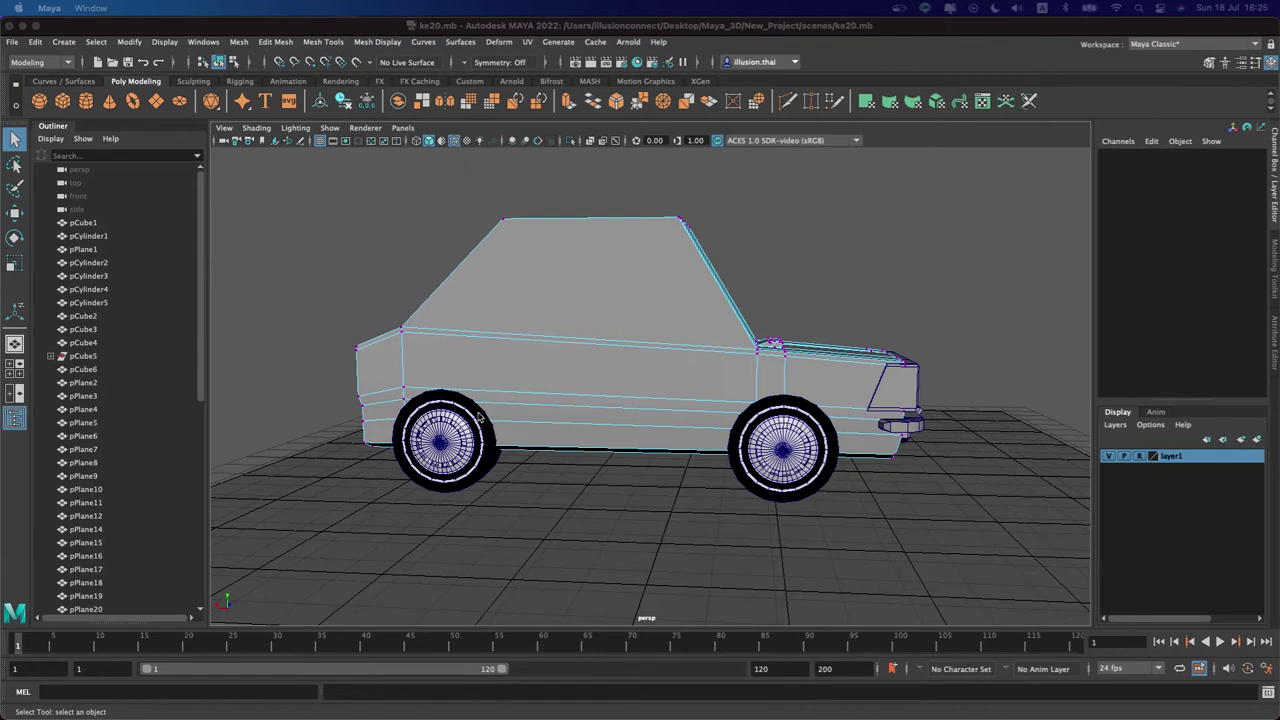
pyautogui.moveTo(475, 392)
pyautogui.keyDown('alt'); pyautogui.mouseDown()
pyautogui.moveTo(584, 383)
pyautogui.moveTo(505, 385)
pyautogui.mouseUp(); pyautogui.keyUp('alt')
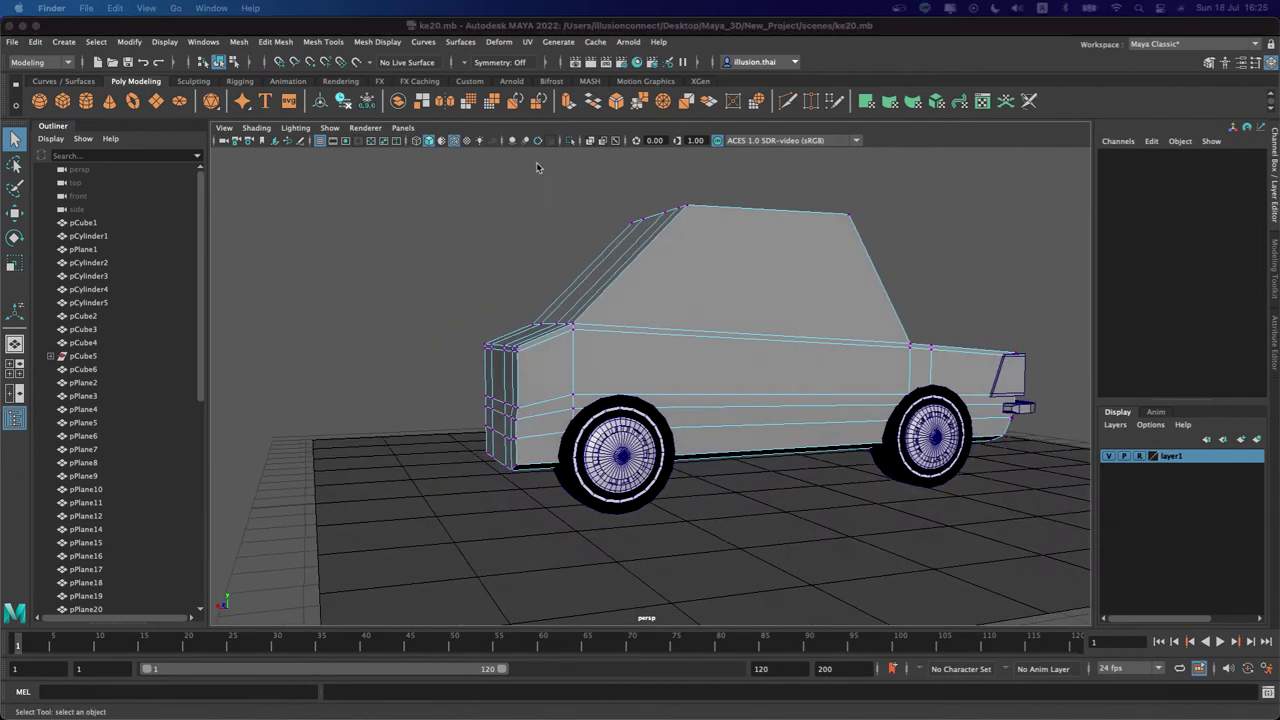
pyautogui.click(512, 254)
pyautogui.moveTo(496, 274)
pyautogui.keyDown('alt'); pyautogui.mouseDown()
pyautogui.moveTo(500, 286)
pyautogui.moveTo(480, 286)
pyautogui.moveTo(494, 282)
pyautogui.mouseUp(); pyautogui.keyUp('alt')
pyautogui.scroll(2, 465, 282)
pyautogui.scroll(2, 549, 306)
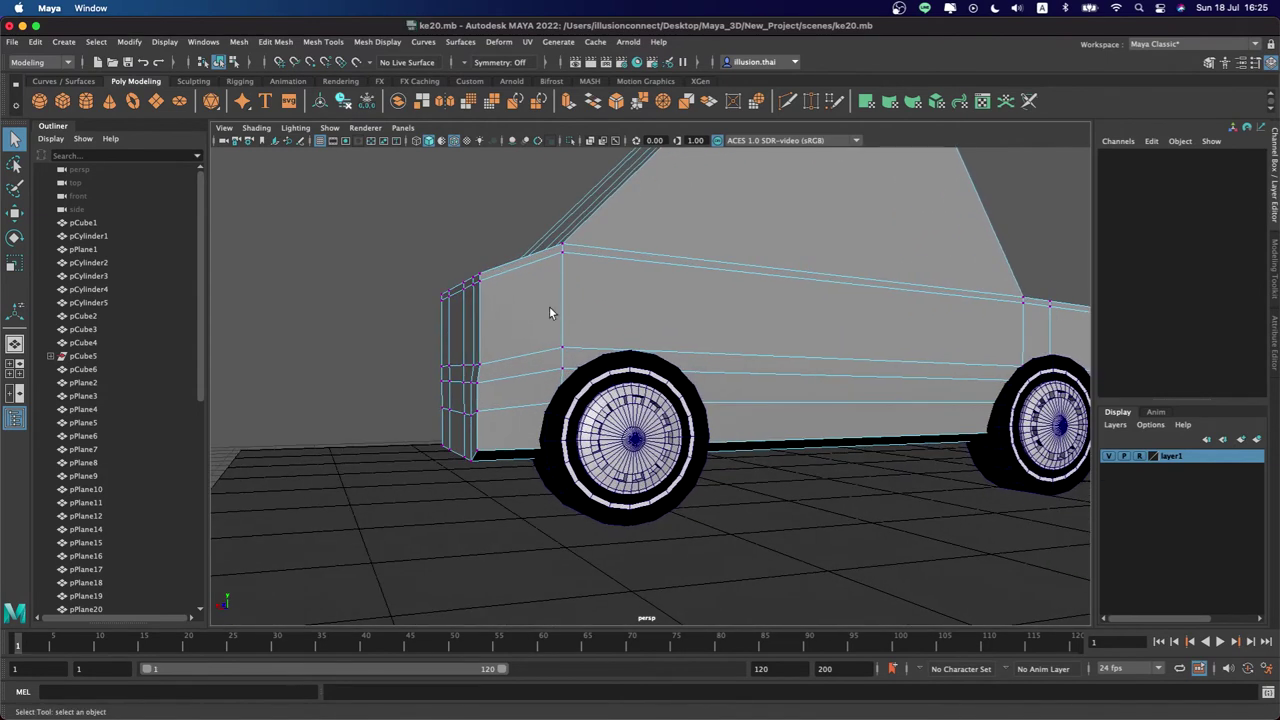
pyautogui.scroll(2, 488, 312)
# In wireframe vertex mode, raise the car body's corner vertex slightly on Y
pyautogui.rightClick(465, 302)
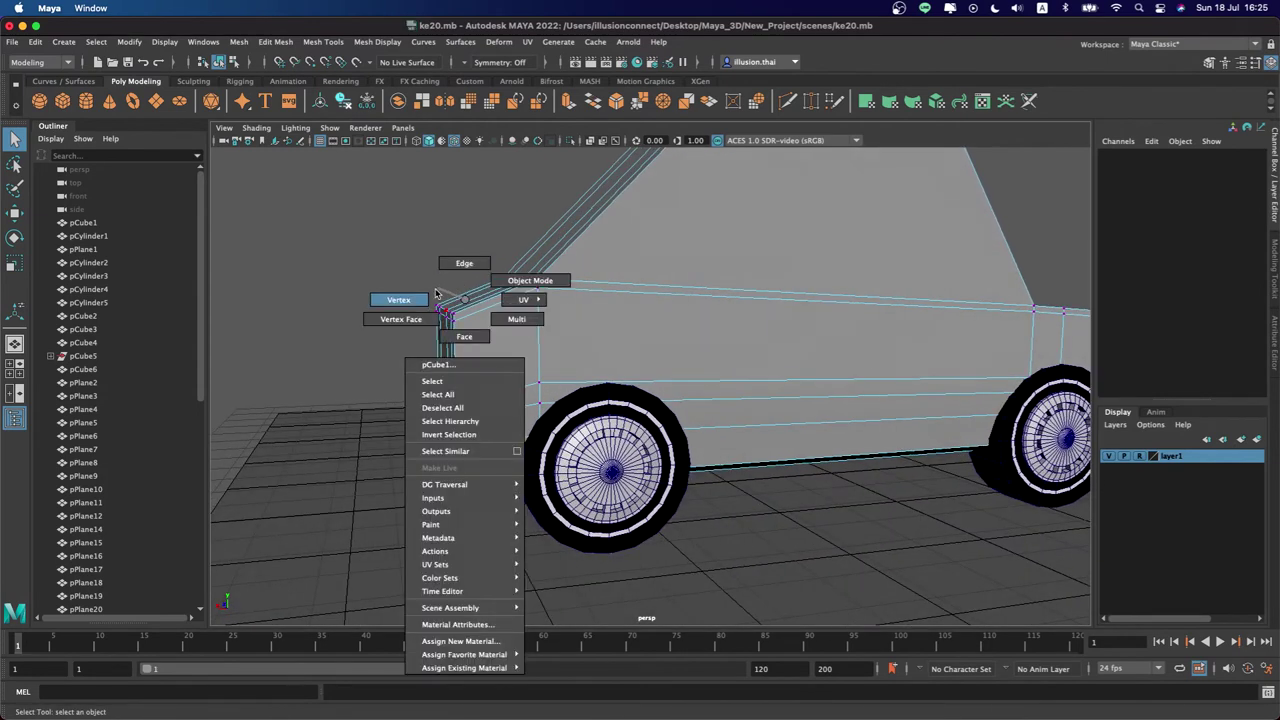
pyautogui.scroll(2, 428, 286)
pyautogui.scroll(1, 473, 302)
pyautogui.keyDown('alt'); pyautogui.moveTo(473, 302); pyautogui.dragTo(550, 330); pyautogui.keyUp('alt')
pyautogui.press('4')
pyautogui.moveTo(443, 289)
pyautogui.mouseDown()
pyautogui.moveTo(517, 333)
pyautogui.moveTo(485, 334)
pyautogui.mouseUp()
pyautogui.press('w')
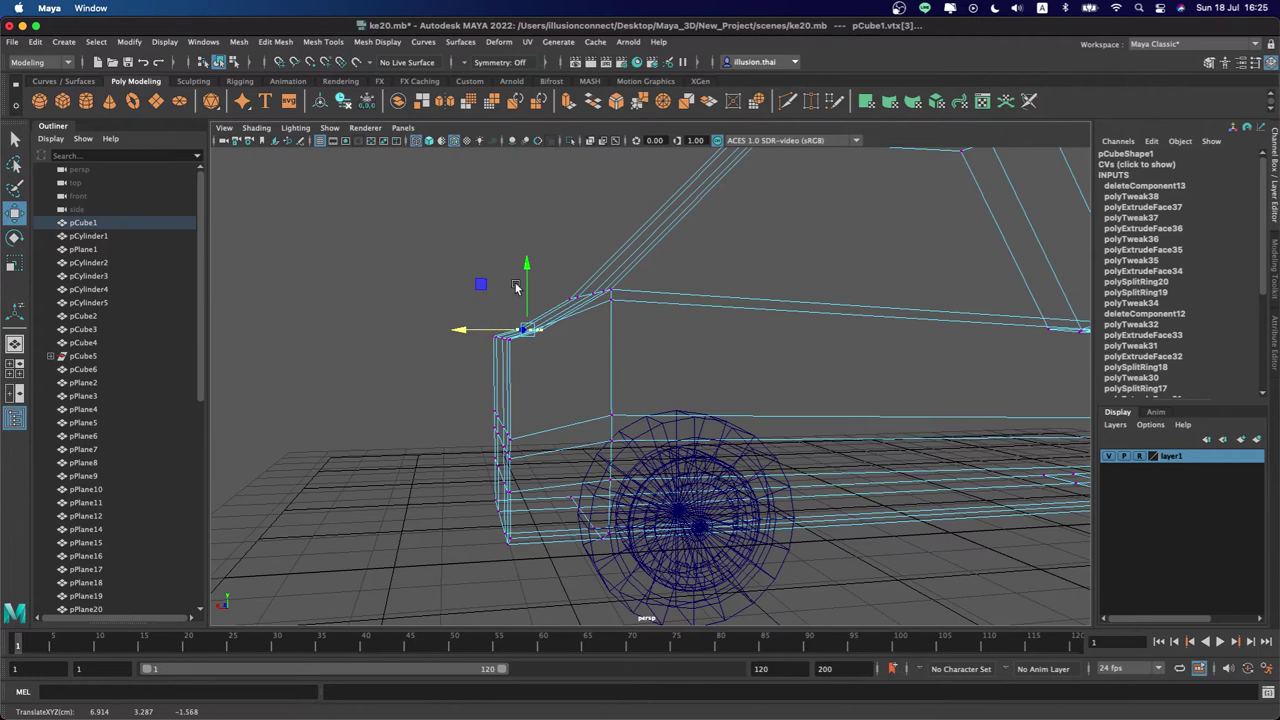
pyautogui.moveTo(526, 278); pyautogui.dragTo(526, 265)
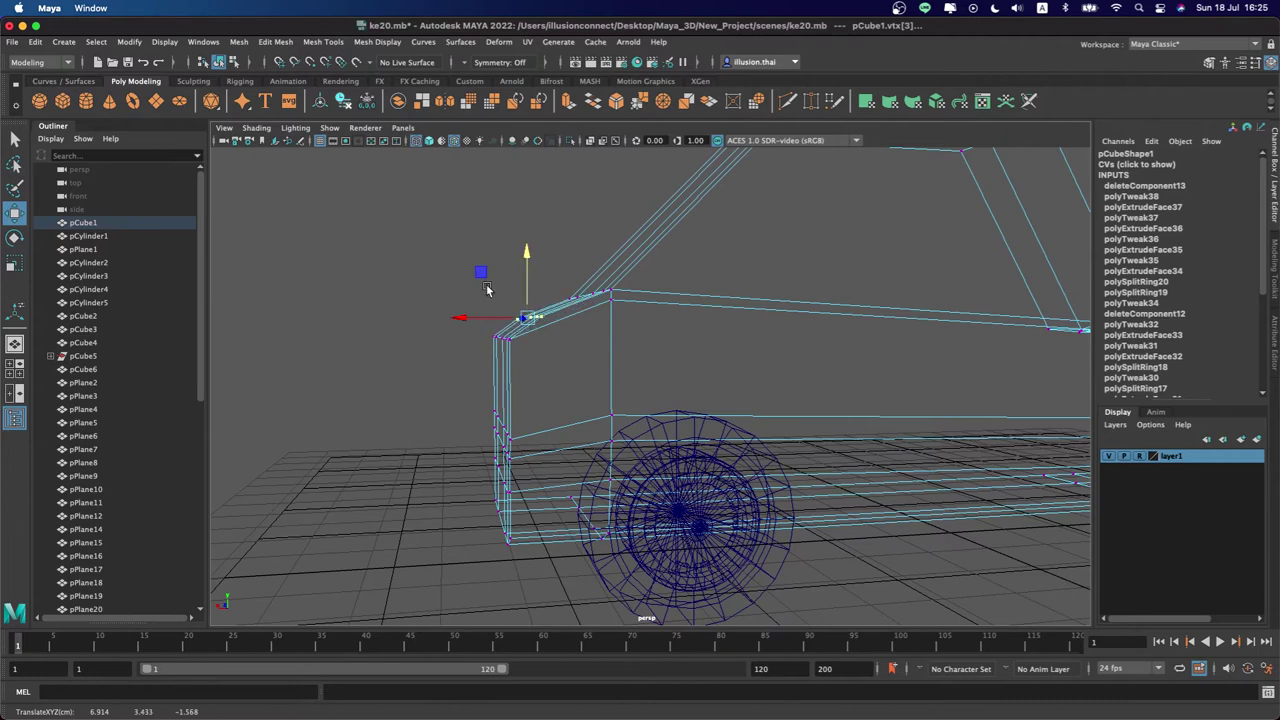
# Raise the lower corner vertices slightly and shift the corner vertices outward along X
pyautogui.moveTo(457, 337)
pyautogui.keyDown('alt'); pyautogui.mouseDown()
pyautogui.moveTo(466, 380)
pyautogui.moveTo(522, 412)
pyautogui.moveTo(466, 403)
pyautogui.mouseUp(); pyautogui.keyUp('alt')
pyautogui.moveTo(495, 340); pyautogui.dragTo(497, 333)
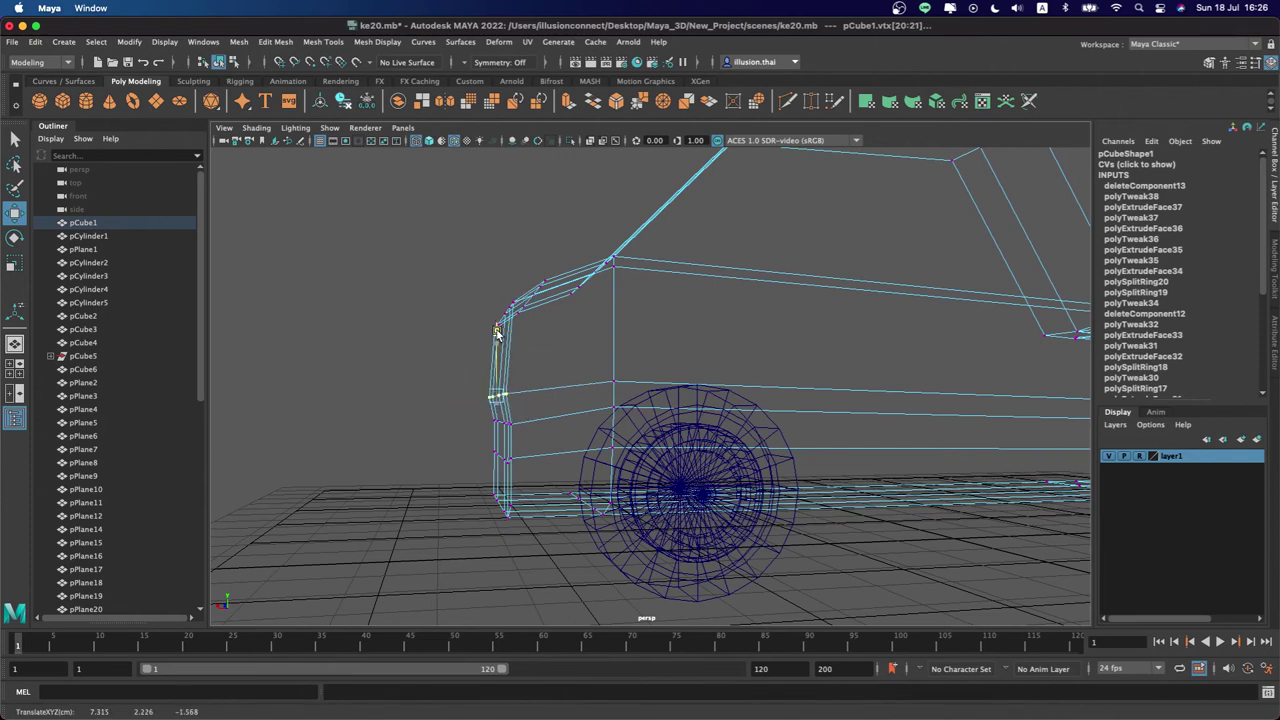
pyautogui.moveTo(484, 402); pyautogui.dragTo(520, 432)
pyautogui.moveTo(516, 410); pyautogui.dragTo(485, 385, button='middle')
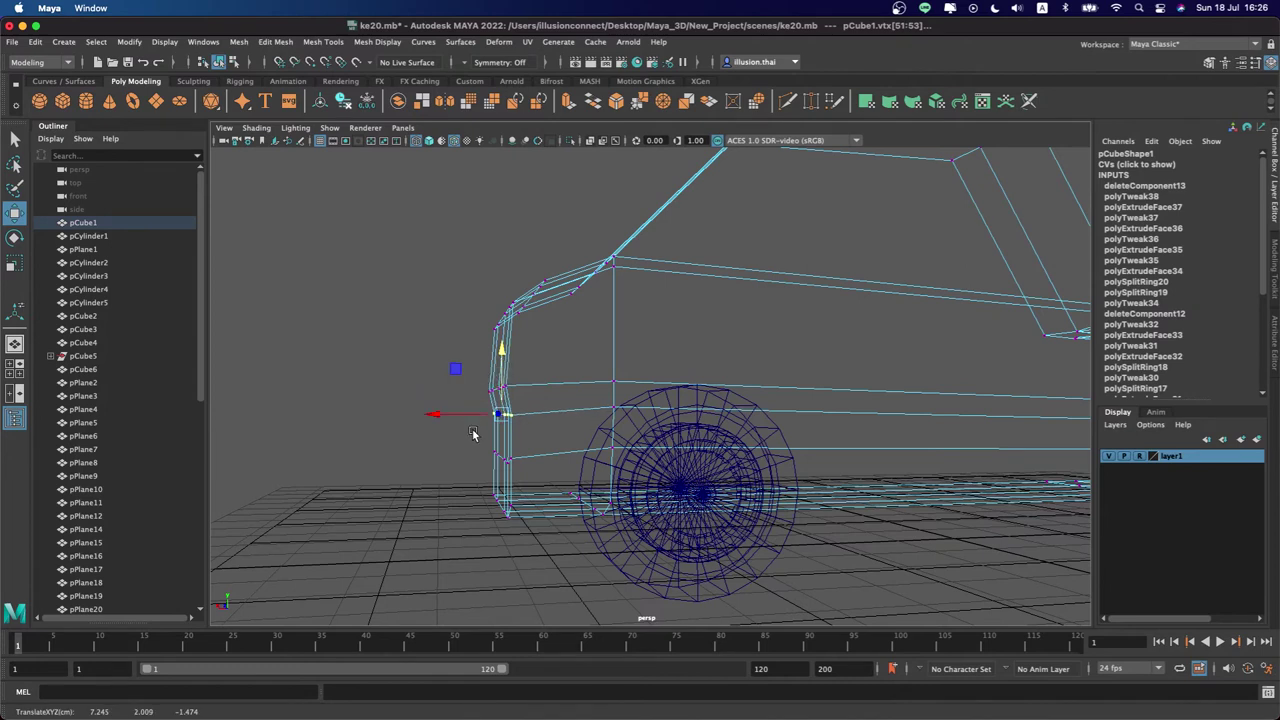
pyautogui.moveTo(443, 417); pyautogui.dragTo(429, 416)
pyautogui.keyDown('alt'); pyautogui.moveTo(462, 468); pyautogui.dragTo(480, 455); pyautogui.keyUp('alt')
pyautogui.moveTo(512, 315)
pyautogui.mouseDown()
pyautogui.moveTo(525, 296)
pyautogui.moveTo(615, 308)
pyautogui.mouseUp()
pyautogui.moveTo(615, 308)
pyautogui.keyDown('alt'); pyautogui.mouseDown()
pyautogui.moveTo(600, 320)
pyautogui.moveTo(560, 297)
pyautogui.moveTo(588, 292)
pyautogui.moveTo(613, 338)
pyautogui.moveTo(603, 342)
pyautogui.mouseUp(); pyautogui.keyUp('alt')
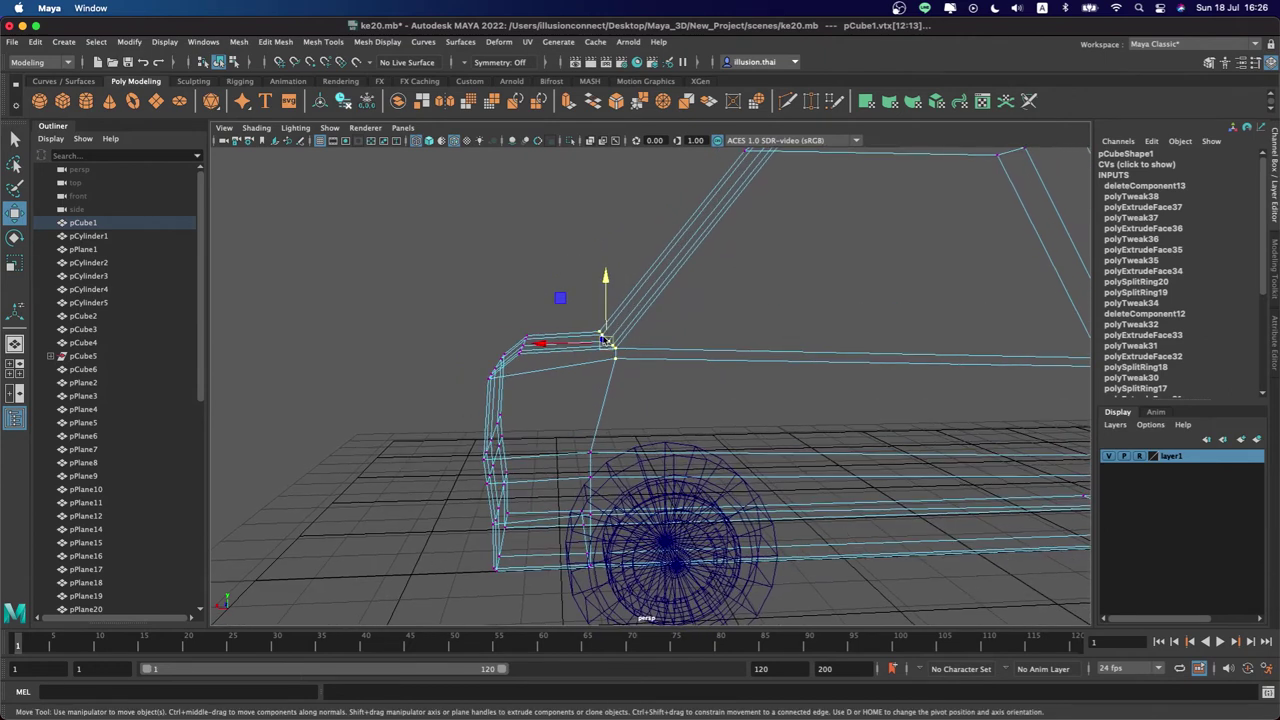
# Raise the two hood-front vertices on Y
pyautogui.scroll(-3, 604, 280)
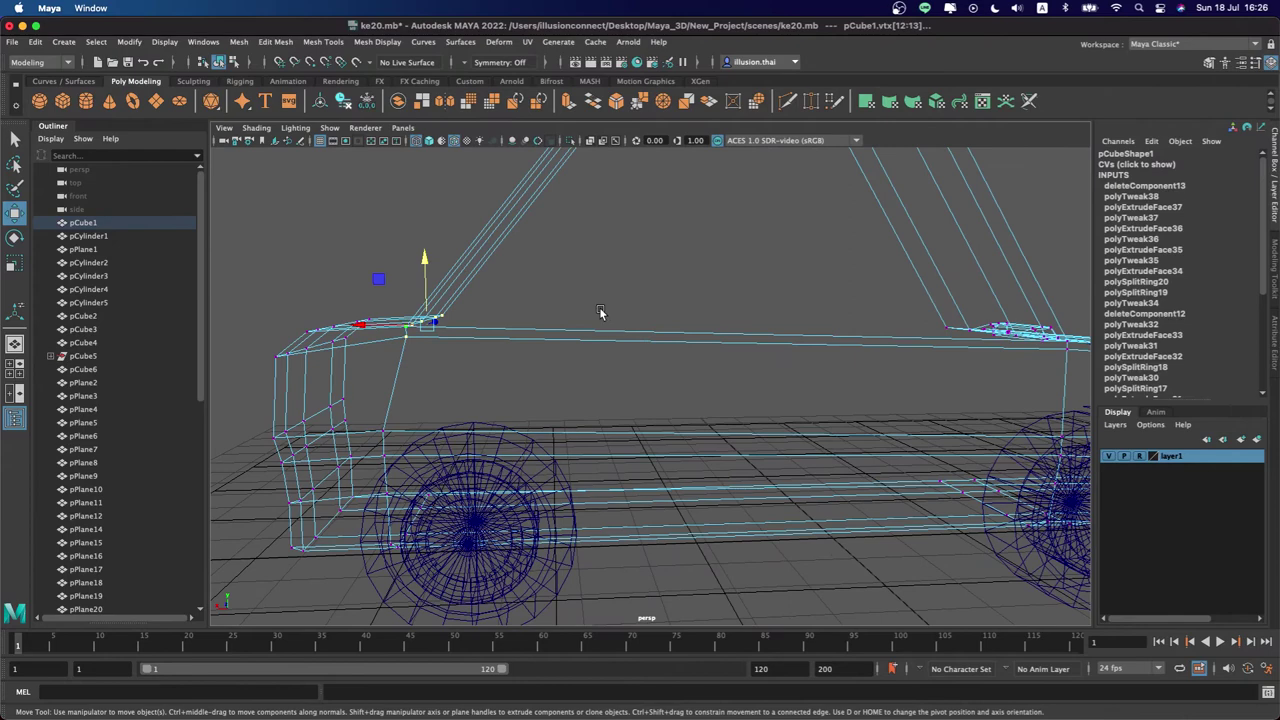
pyautogui.scroll(-2, 605, 312)
pyautogui.scroll(-2, 615, 312)
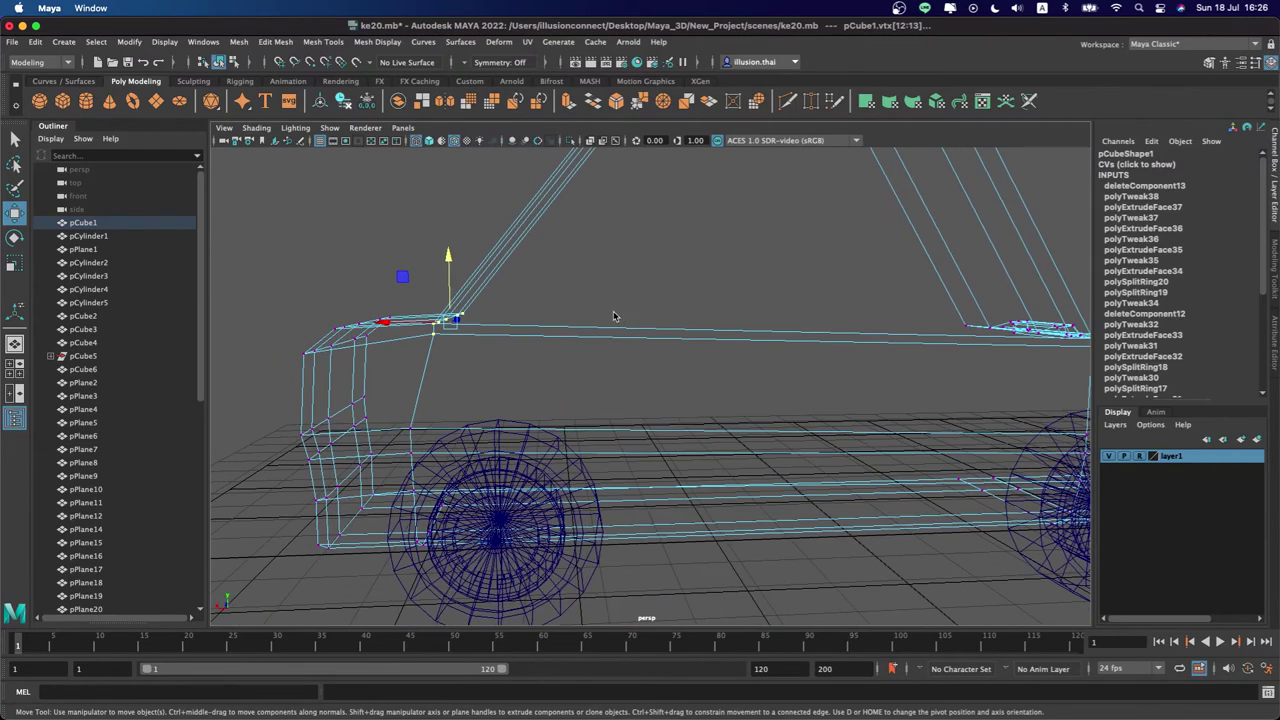
pyautogui.scroll(-2, 625, 313)
pyautogui.scroll(-2, 560, 310)
pyautogui.moveTo(547, 309)
pyautogui.keyDown('alt'); pyautogui.mouseDown()
pyautogui.moveTo(537, 303)
pyautogui.moveTo(557, 357)
pyautogui.moveTo(539, 355)
pyautogui.mouseUp(); pyautogui.keyUp('alt')
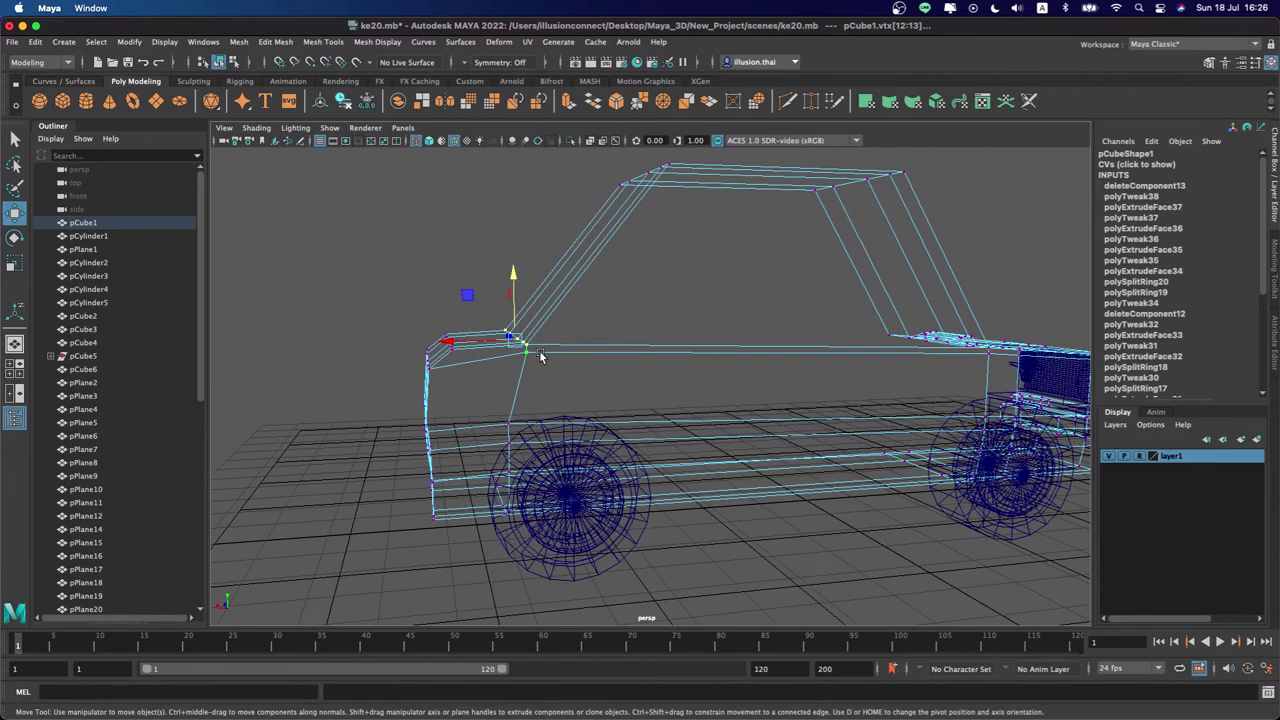
pyautogui.moveTo(471, 290); pyautogui.dragTo(517, 328)
pyautogui.click(514, 340)
pyautogui.moveTo(523, 282)
pyautogui.mouseDown()
pyautogui.moveTo(526, 245)
pyautogui.moveTo(533, 264)
pyautogui.moveTo(599, 267)
pyautogui.moveTo(514, 294)
pyautogui.mouseUp()
# Lower the roof-edge vertices slightly and push the roof's front edge forward along X
pyautogui.moveTo(443, 188); pyautogui.dragTo(900, 255)
pyautogui.moveTo(637, 168)
pyautogui.mouseDown()
pyautogui.moveTo(640, 193)
pyautogui.moveTo(642, 178)
pyautogui.mouseUp()
pyautogui.moveTo(600, 226); pyautogui.dragTo(592, 233)
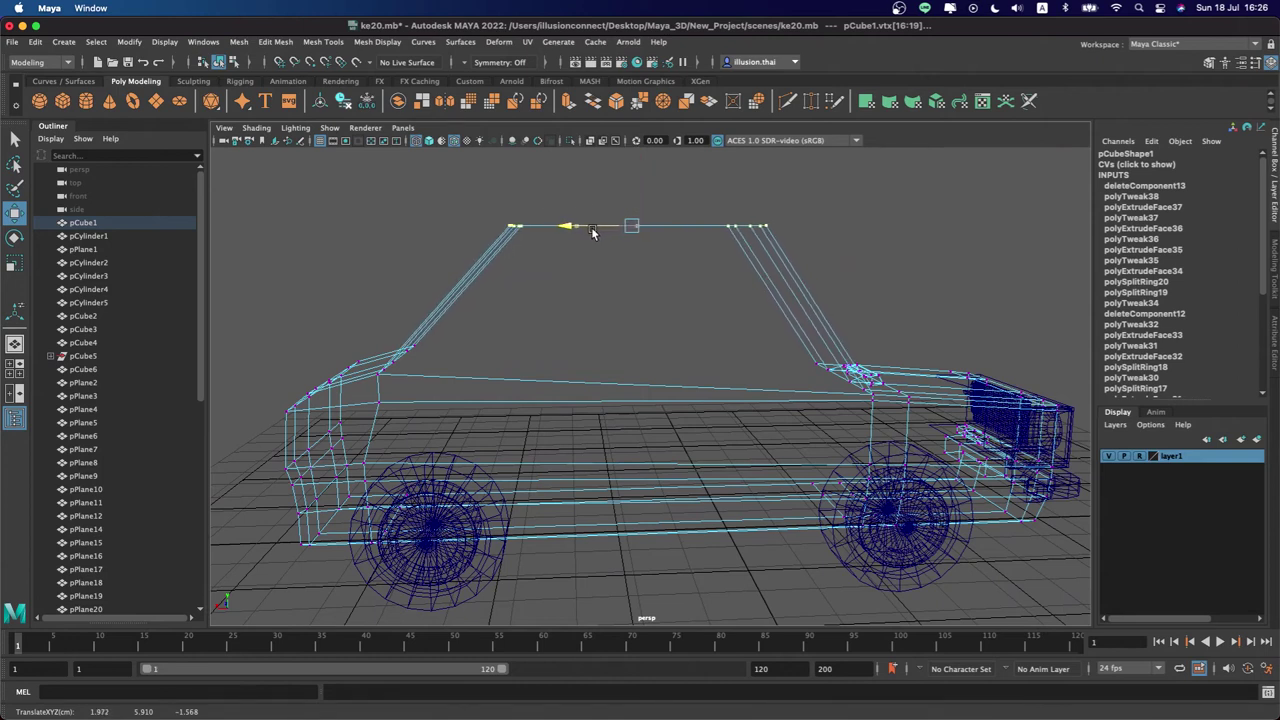
pyautogui.moveTo(592, 233); pyautogui.dragTo(458, 233)
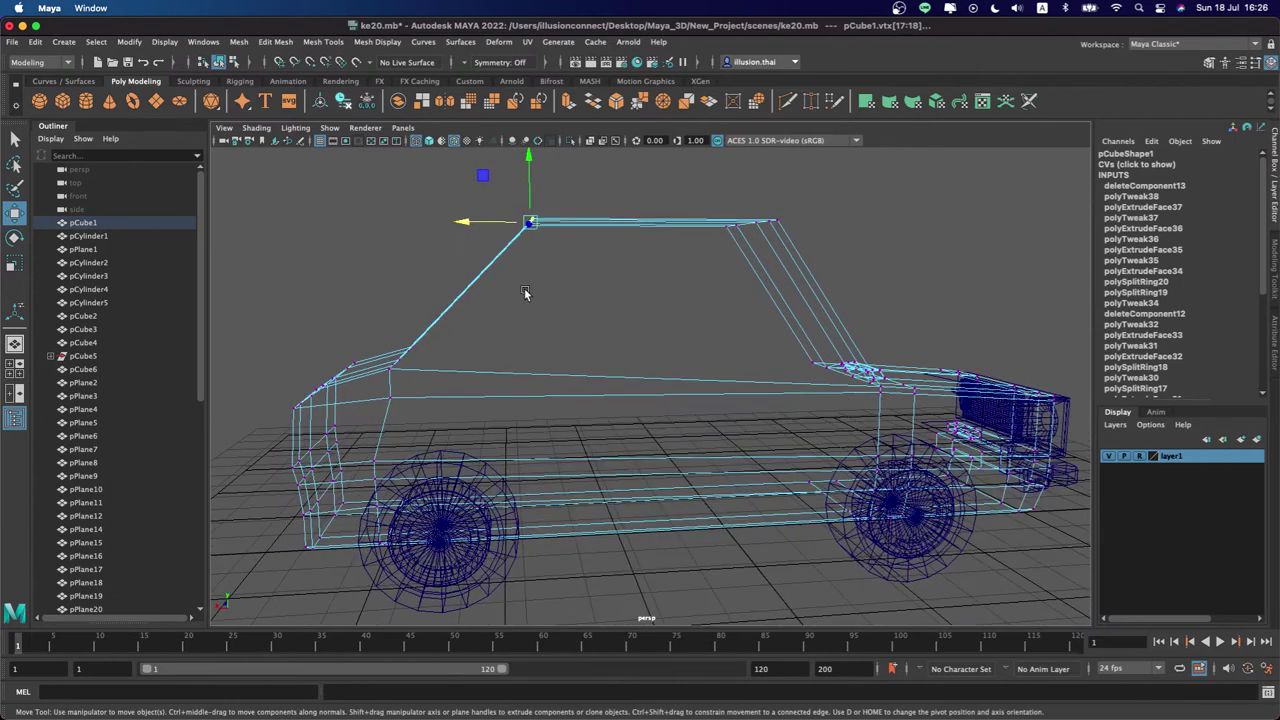
# Select the lower front corner vertex, then return the body to object mode
pyautogui.scroll(5, 524, 288)
pyautogui.keyDown('alt'); pyautogui.moveTo(524, 288); pyautogui.dragTo(501, 437, button='middle'); pyautogui.keyUp('alt')
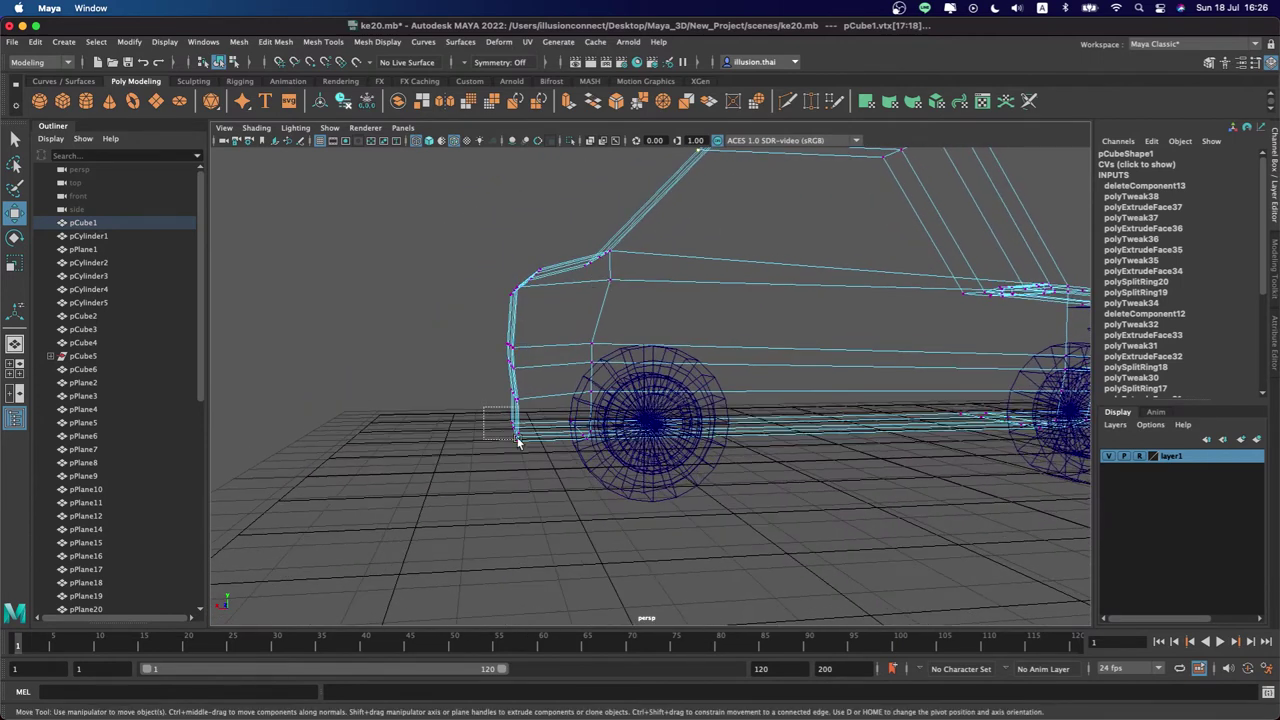
pyautogui.moveTo(484, 408); pyautogui.dragTo(518, 442)
pyautogui.keyDown('alt'); pyautogui.moveTo(513, 451); pyautogui.dragTo(465, 422, button='middle'); pyautogui.keyUp('alt')
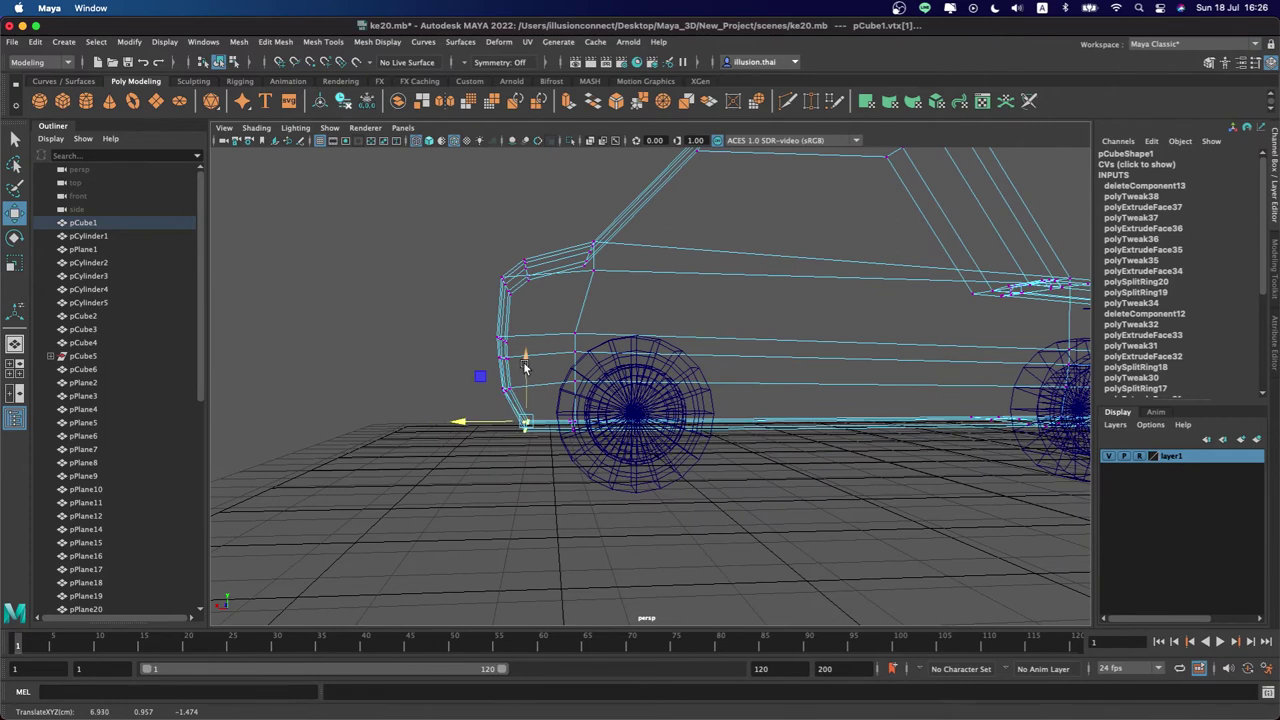
pyautogui.press('q')
pyautogui.moveTo(507, 300); pyautogui.dragTo(568, 278, button='right')
# Frame the car in shaded display and orbit to a front view
pyautogui.press('f')
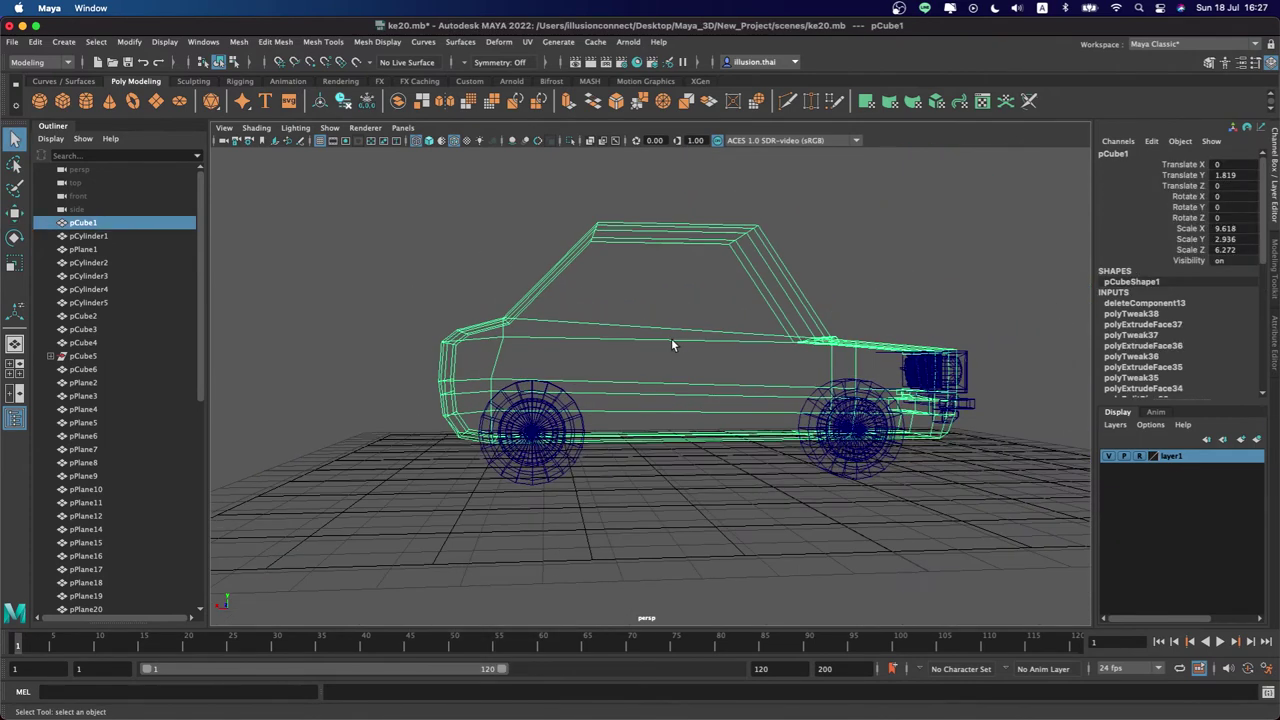
pyautogui.press('5')
pyautogui.click(808, 323)
pyautogui.moveTo(808, 323)
pyautogui.keyDown('alt'); pyautogui.mouseDown()
pyautogui.moveTo(639, 373)
pyautogui.moveTo(773, 394)
pyautogui.moveTo(725, 380)
pyautogui.moveTo(771, 339)
pyautogui.mouseUp(); pyautogui.keyUp('alt')
pyautogui.moveTo(771, 339)
pyautogui.mouseDown(button='right')
pyautogui.moveTo(753, 408)
pyautogui.moveTo(716, 343)
pyautogui.mouseUp(button='right')
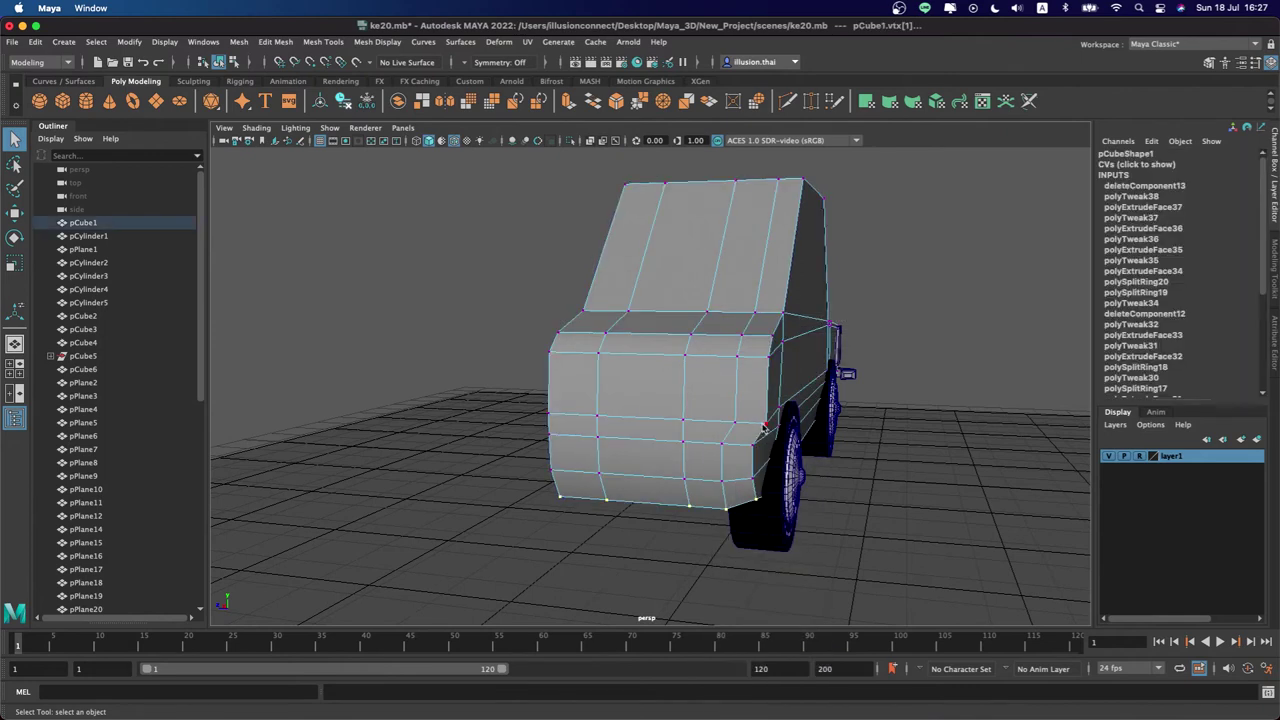
# Move the front corner vertex slightly outward, redoing it smaller after an undo, then exit vertex mode
pyautogui.click(758, 426)
pyautogui.press('w')
pyautogui.moveTo(758, 426); pyautogui.dragTo(724, 424)
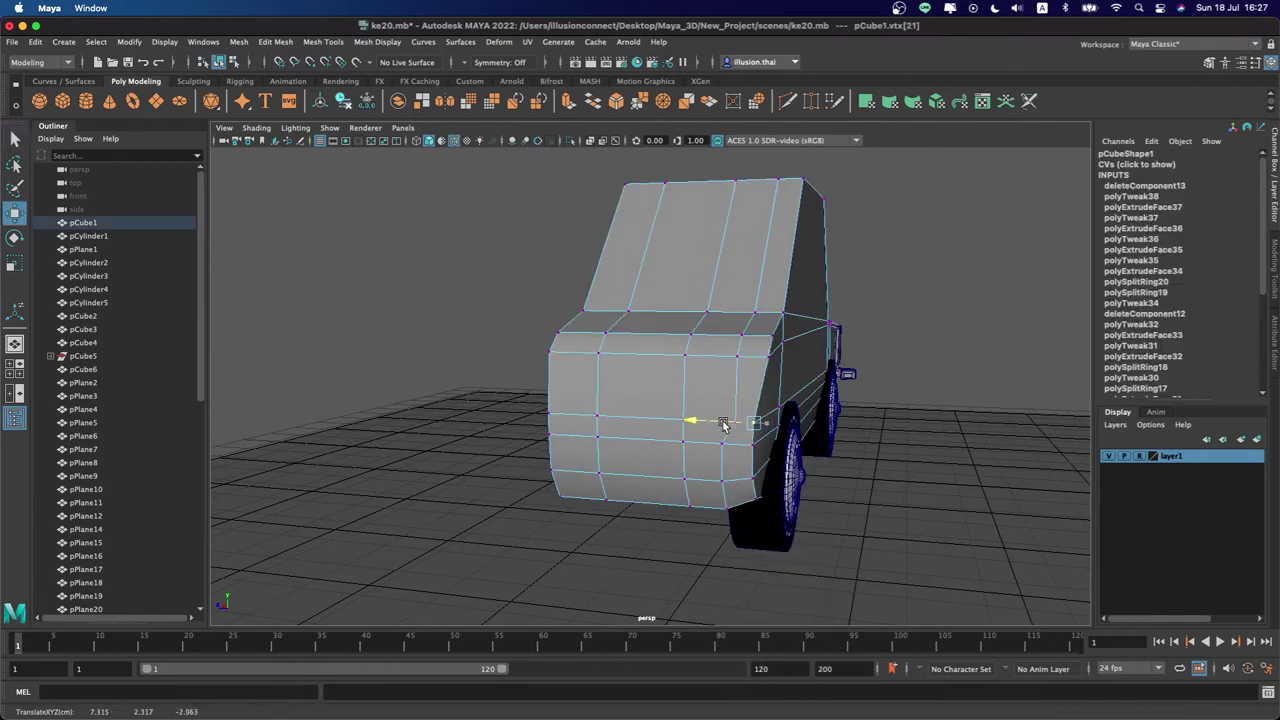
pyautogui.hotkey('ctrl', 'z')
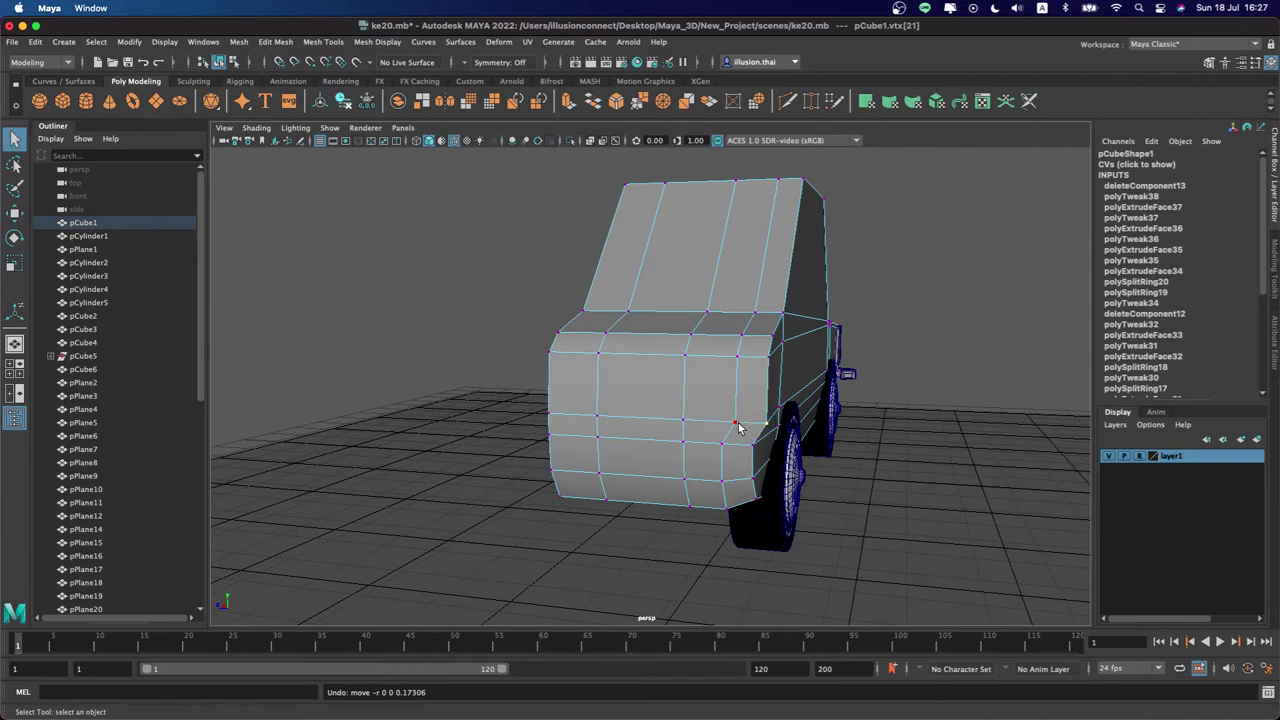
pyautogui.moveTo(706, 423)
pyautogui.mouseDown()
pyautogui.moveTo(603, 411)
pyautogui.moveTo(674, 366)
pyautogui.mouseUp()
pyautogui.moveTo(674, 366); pyautogui.dragTo(737, 320, button='right')
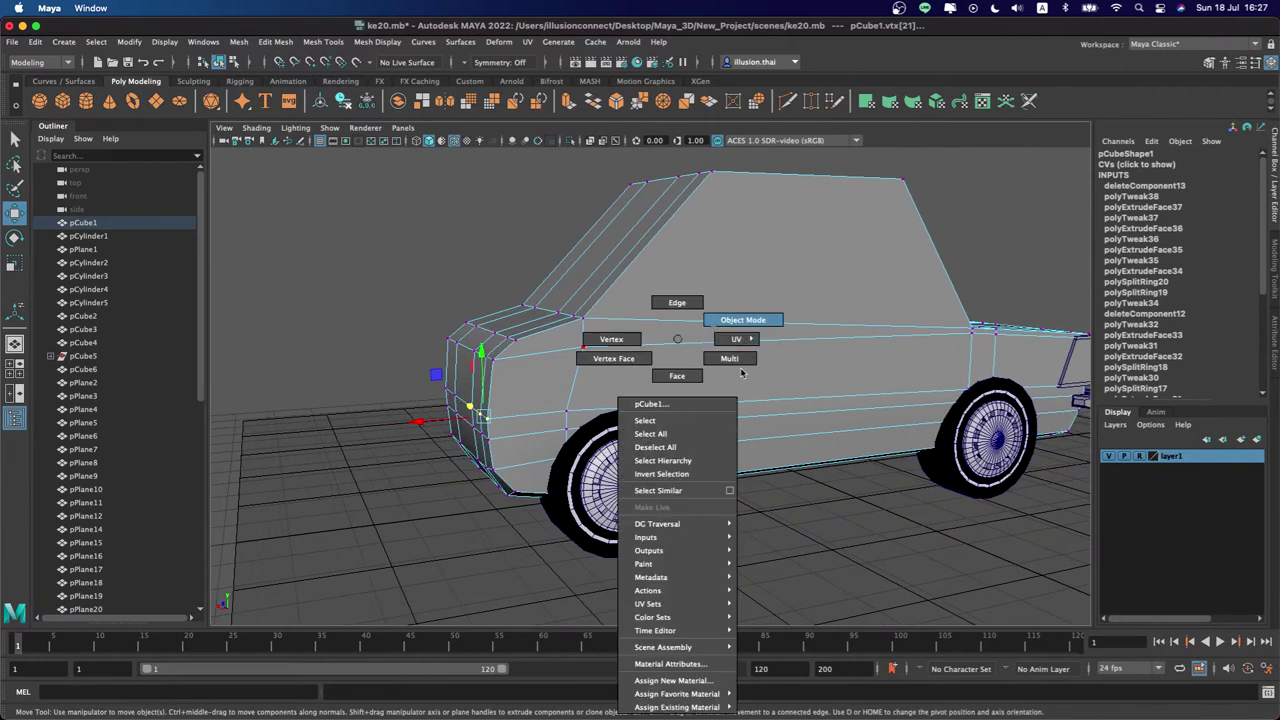
pyautogui.click(831, 530)
pyautogui.keyDown('alt'); pyautogui.moveTo(831, 530); pyautogui.dragTo(454, 507); pyautogui.keyUp('alt')
# In vertex mode, slide the roof's top-left corner vertices inward
pyautogui.moveTo(557, 270); pyautogui.dragTo(490, 269, button='right')
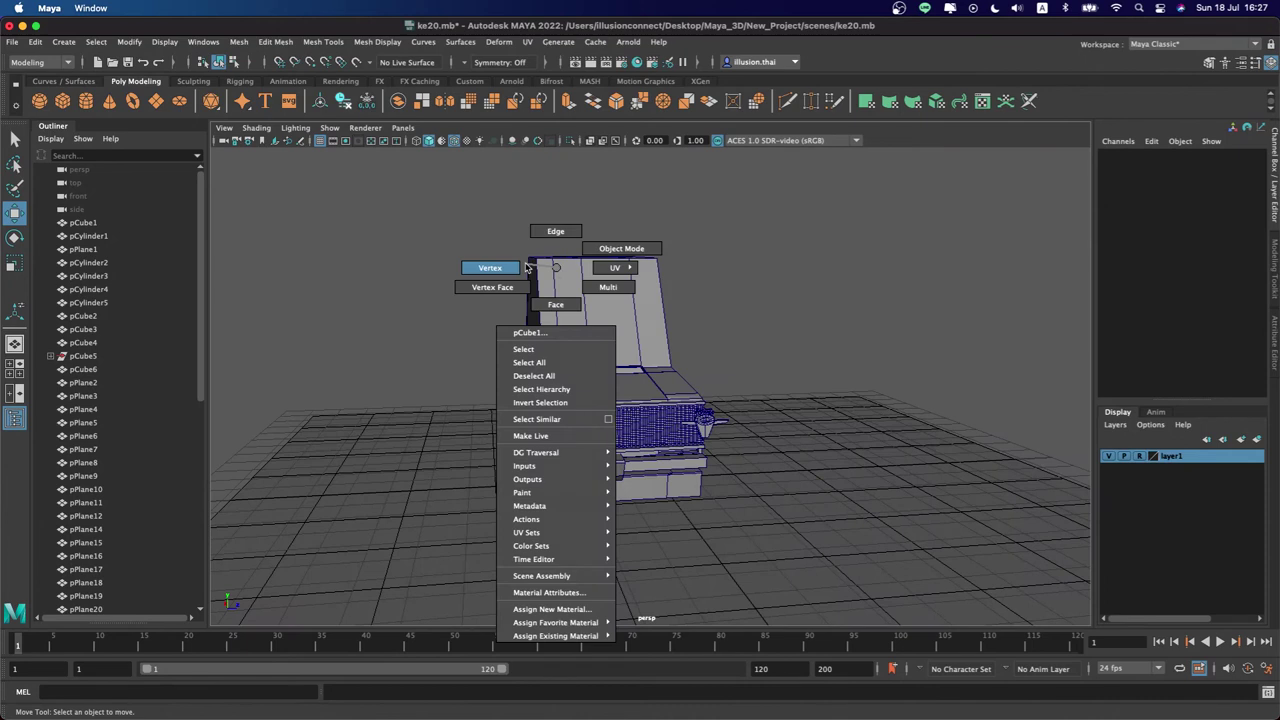
pyautogui.click(558, 312)
pyautogui.scroll(5, 545, 295)
pyautogui.moveTo(563, 316); pyautogui.dragTo(583, 307)
pyautogui.moveTo(628, 304)
pyautogui.mouseDown(button='middle')
pyautogui.moveTo(645, 303)
pyautogui.moveTo(634, 298)
pyautogui.mouseUp(button='middle')
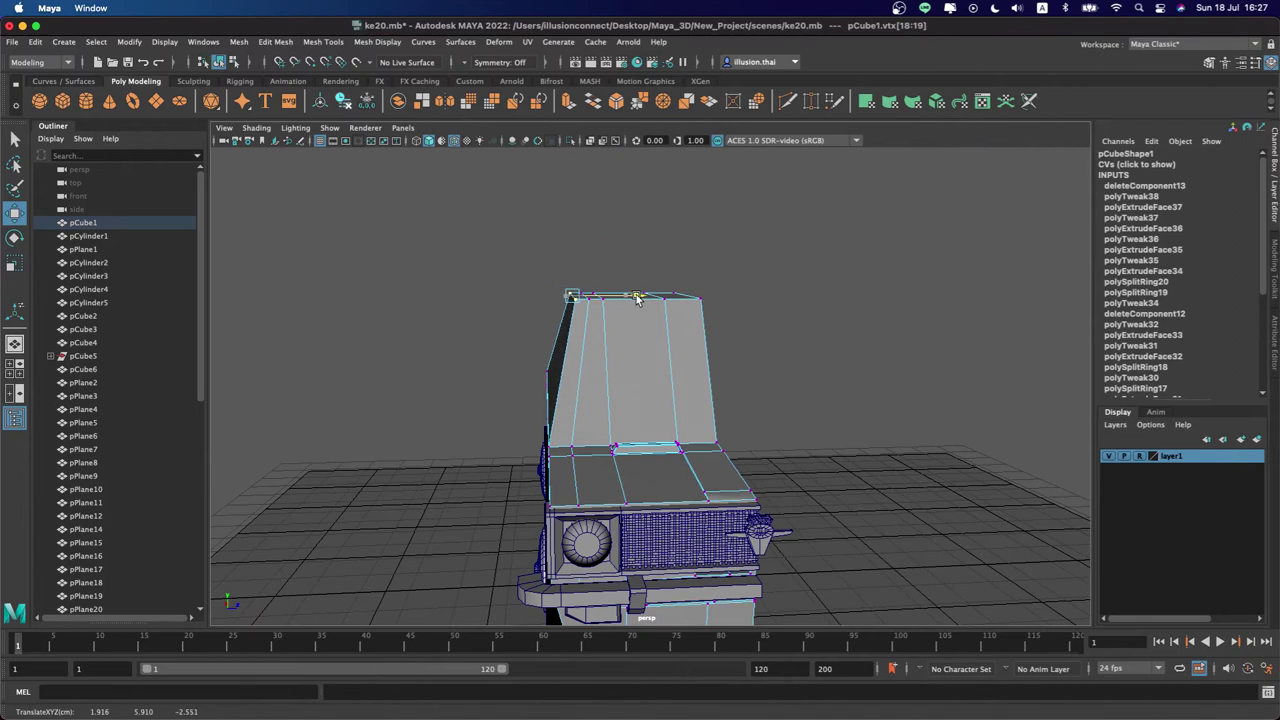
pyautogui.moveTo(640, 298)
pyautogui.keyDown('alt'); pyautogui.mouseDown()
pyautogui.moveTo(617, 308)
pyautogui.moveTo(655, 291)
pyautogui.moveTo(576, 321)
pyautogui.mouseUp(); pyautogui.keyUp('alt')
# Move the roof's top-edge vertices inward, adjust their height, and return to object mode
pyautogui.press('q')
pyautogui.press('w')
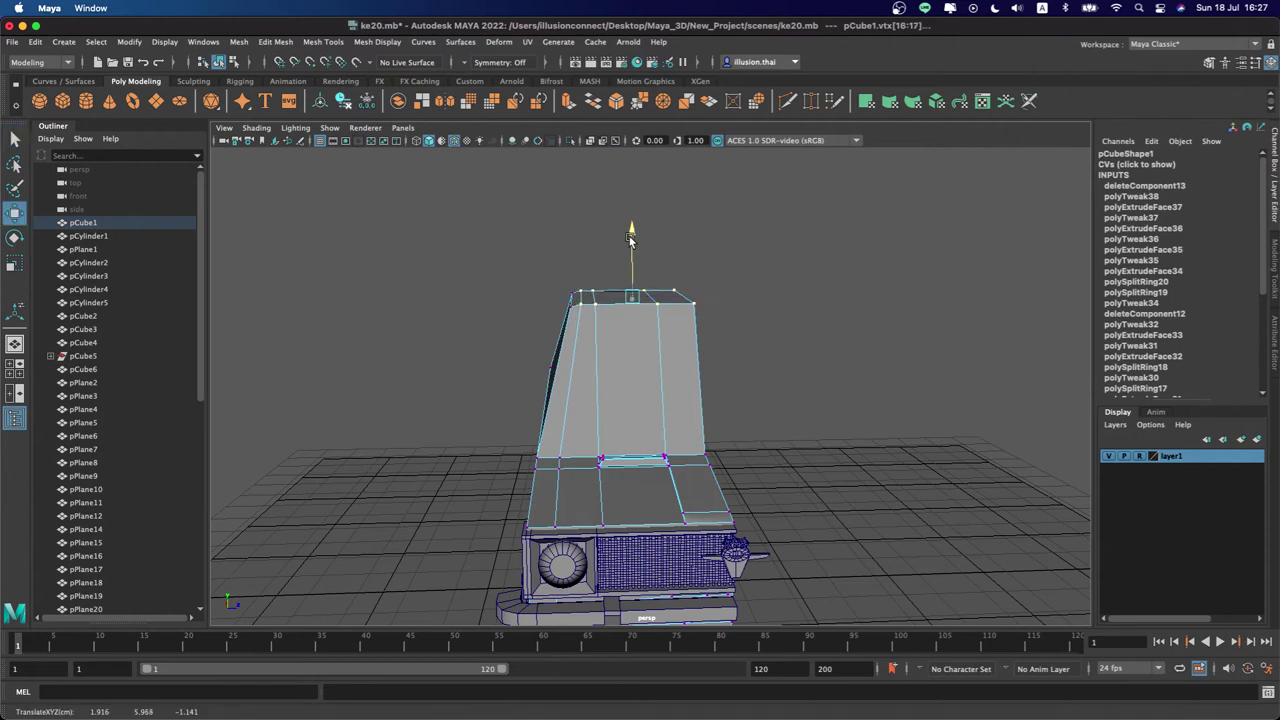
pyautogui.moveTo(757, 238); pyautogui.dragTo(586, 314)
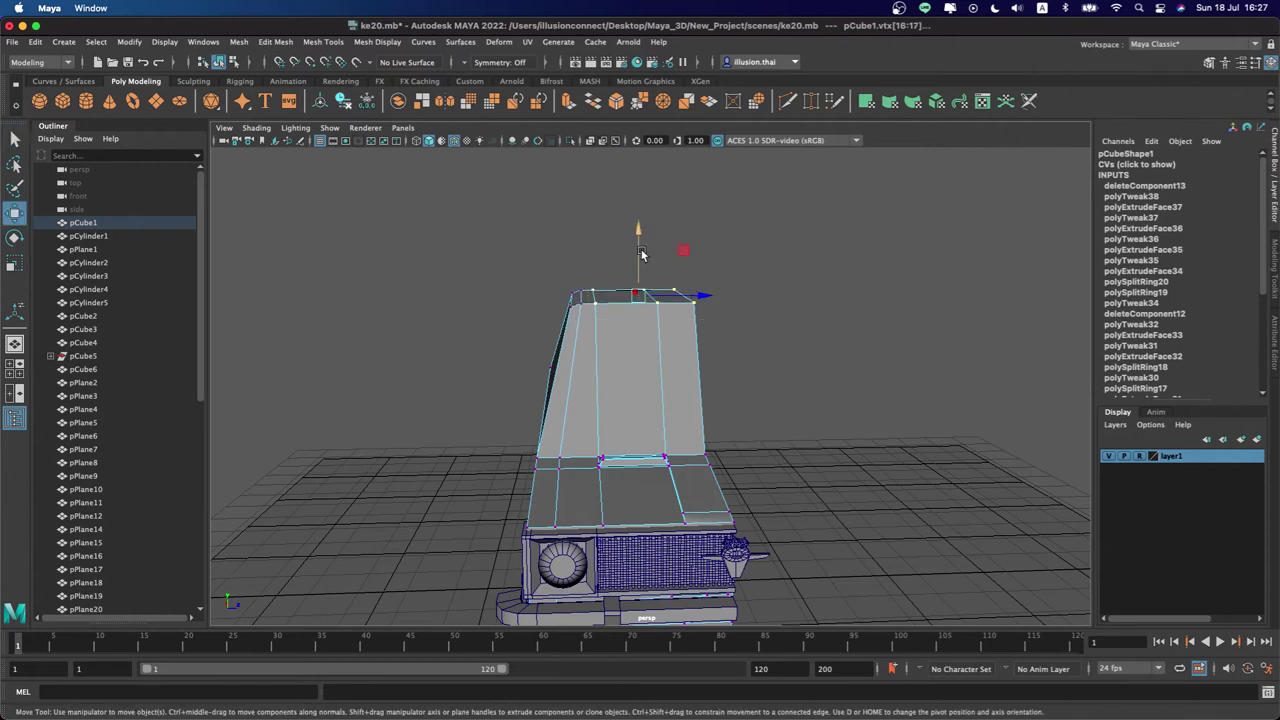
pyautogui.moveTo(748, 248); pyautogui.dragTo(643, 316)
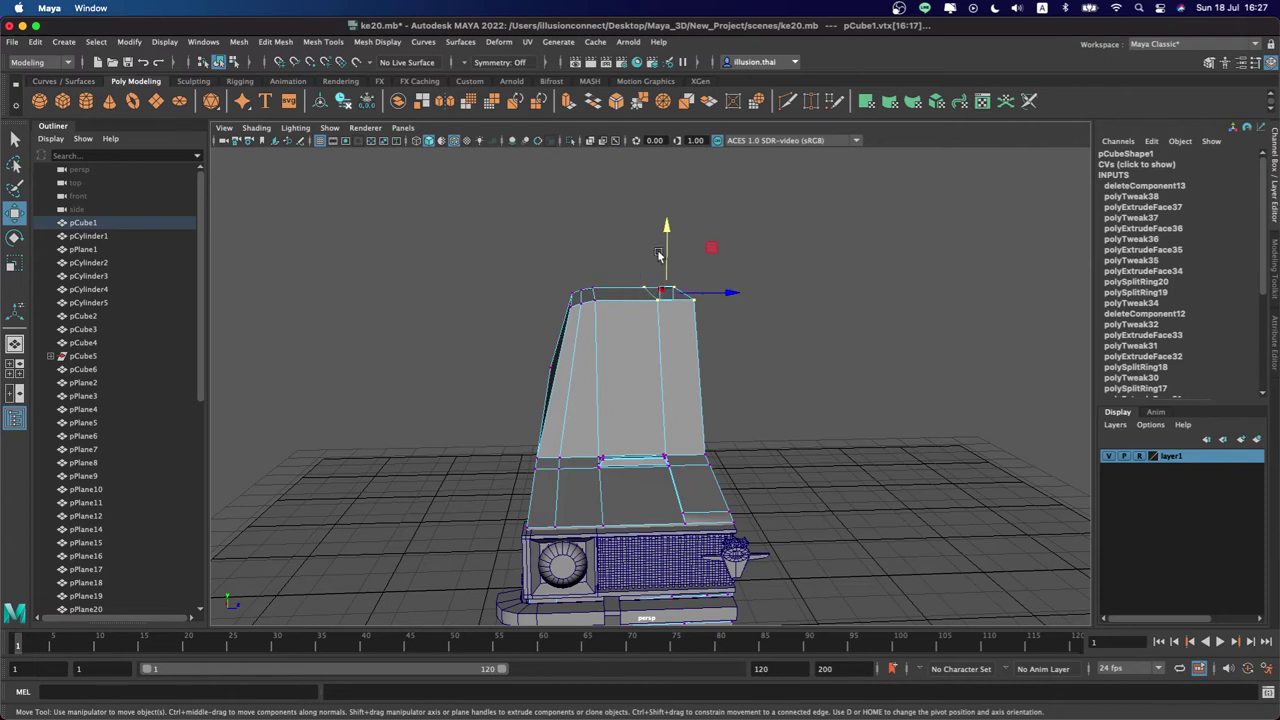
pyautogui.moveTo(774, 257); pyautogui.dragTo(665, 314)
pyautogui.moveTo(683, 256)
pyautogui.keyDown('alt'); pyautogui.mouseDown()
pyautogui.moveTo(666, 303)
pyautogui.moveTo(631, 294)
pyautogui.mouseUp(); pyautogui.keyUp('alt')
pyautogui.moveTo(785, 246); pyautogui.dragTo(582, 306)
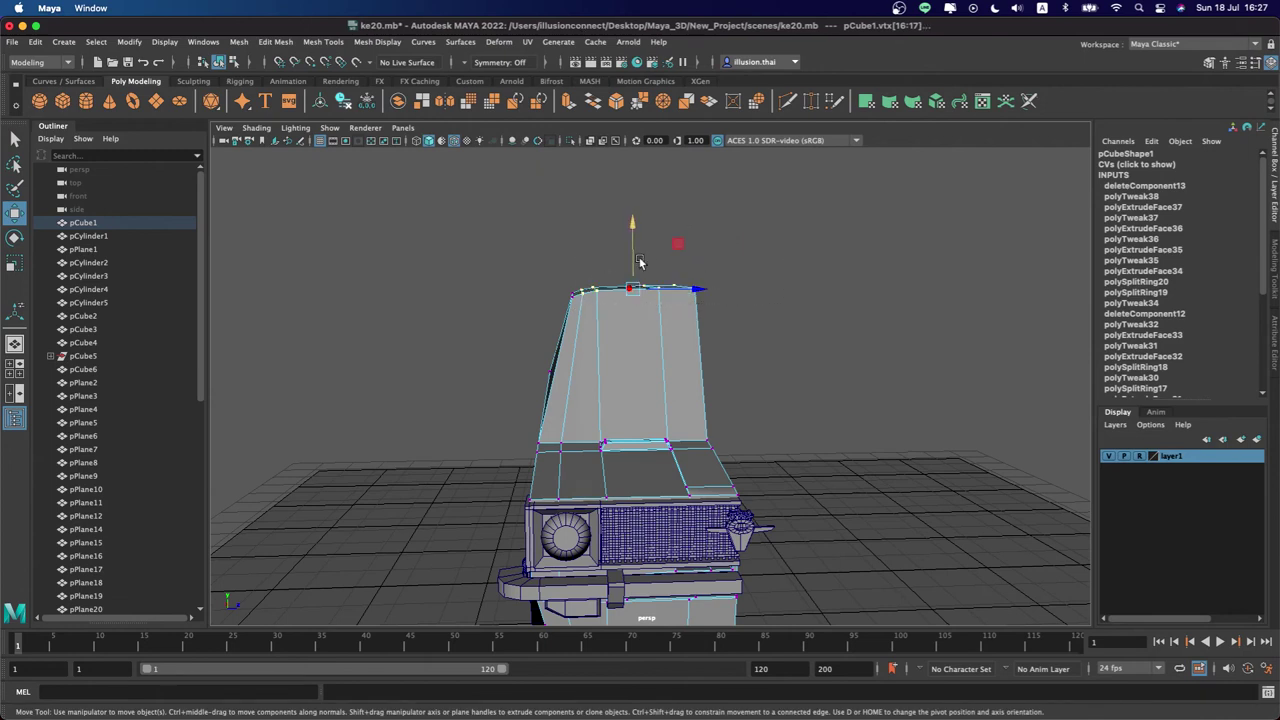
pyautogui.moveTo(753, 236); pyautogui.dragTo(592, 313)
pyautogui.moveTo(640, 262); pyautogui.dragTo(642, 268)
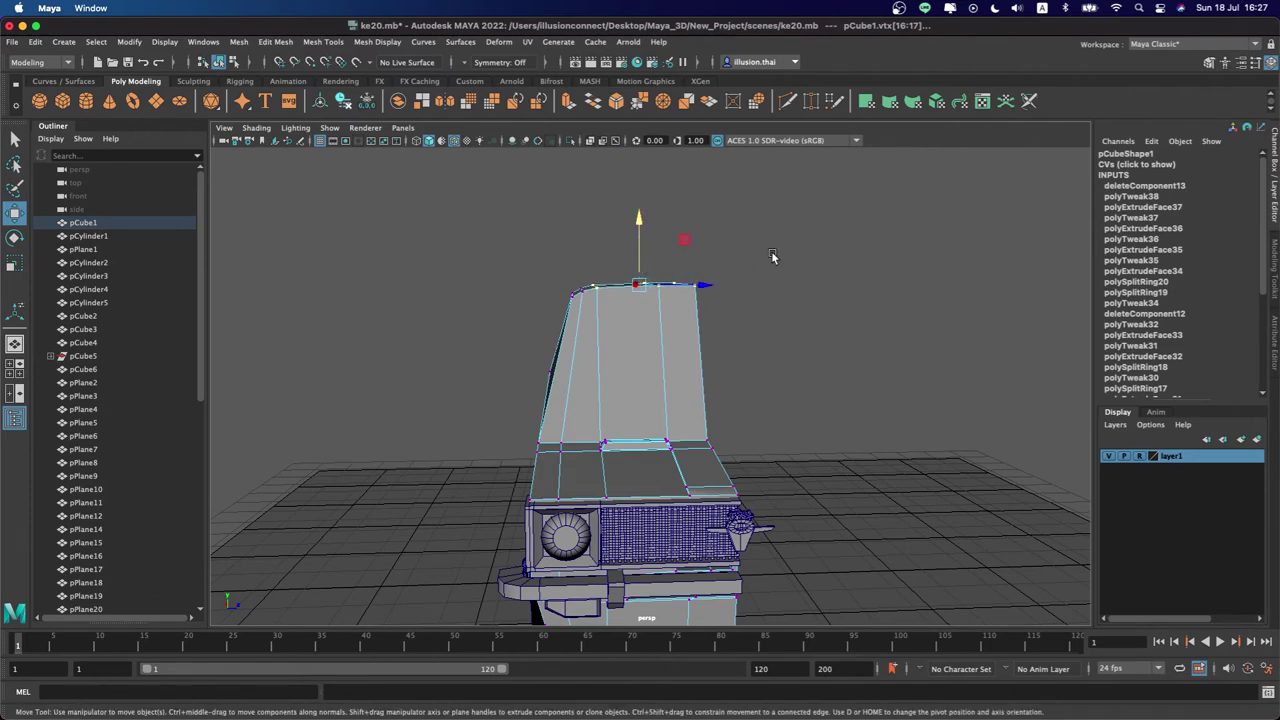
pyautogui.moveTo(655, 318); pyautogui.dragTo(714, 296, button='right')
pyautogui.moveTo(714, 296)
pyautogui.keyDown('alt'); pyautogui.mouseDown()
pyautogui.moveTo(746, 372)
pyautogui.moveTo(806, 312)
pyautogui.mouseUp(); pyautogui.keyUp('alt')
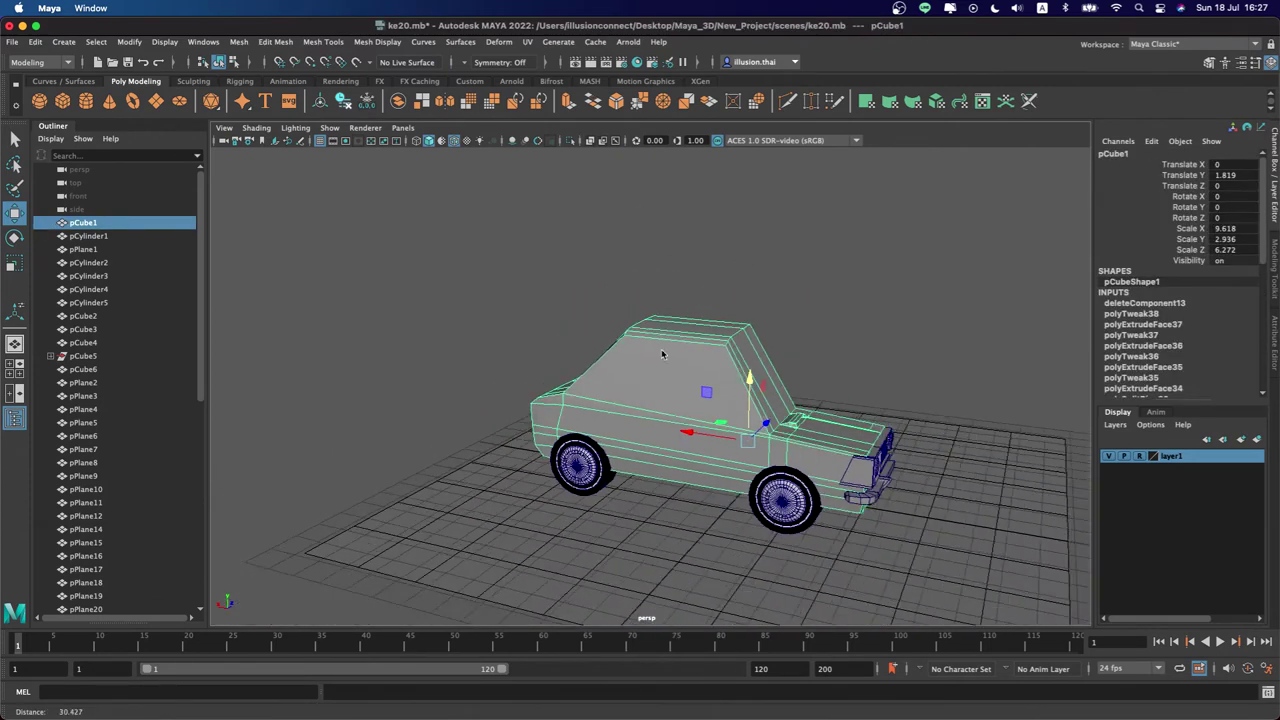
# Deselect the car body and save the scene
pyautogui.click(806, 306)
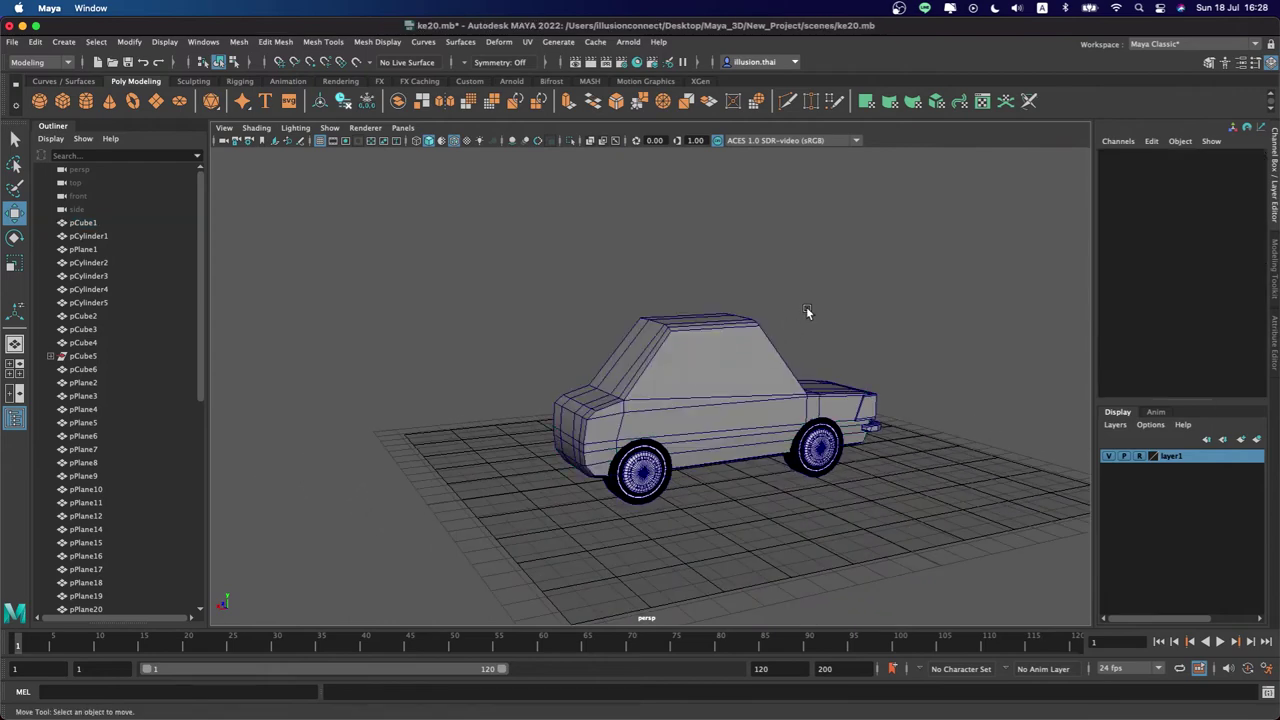
pyautogui.press('super+s')
pyautogui.keyDown('alt'); pyautogui.moveTo(801, 311); pyautogui.dragTo(733, 360, button='right'); pyautogui.keyUp('alt')
pyautogui.moveTo(733, 360)
pyautogui.keyDown('alt'); pyautogui.mouseDown()
pyautogui.moveTo(755, 328)
pyautogui.moveTo(681, 315)
pyautogui.moveTo(851, 323)
pyautogui.mouseUp(); pyautogui.keyUp('alt')
pyautogui.keyDown('alt'); pyautogui.moveTo(851, 323); pyautogui.dragTo(838, 330, button='middle'); pyautogui.keyUp('alt')
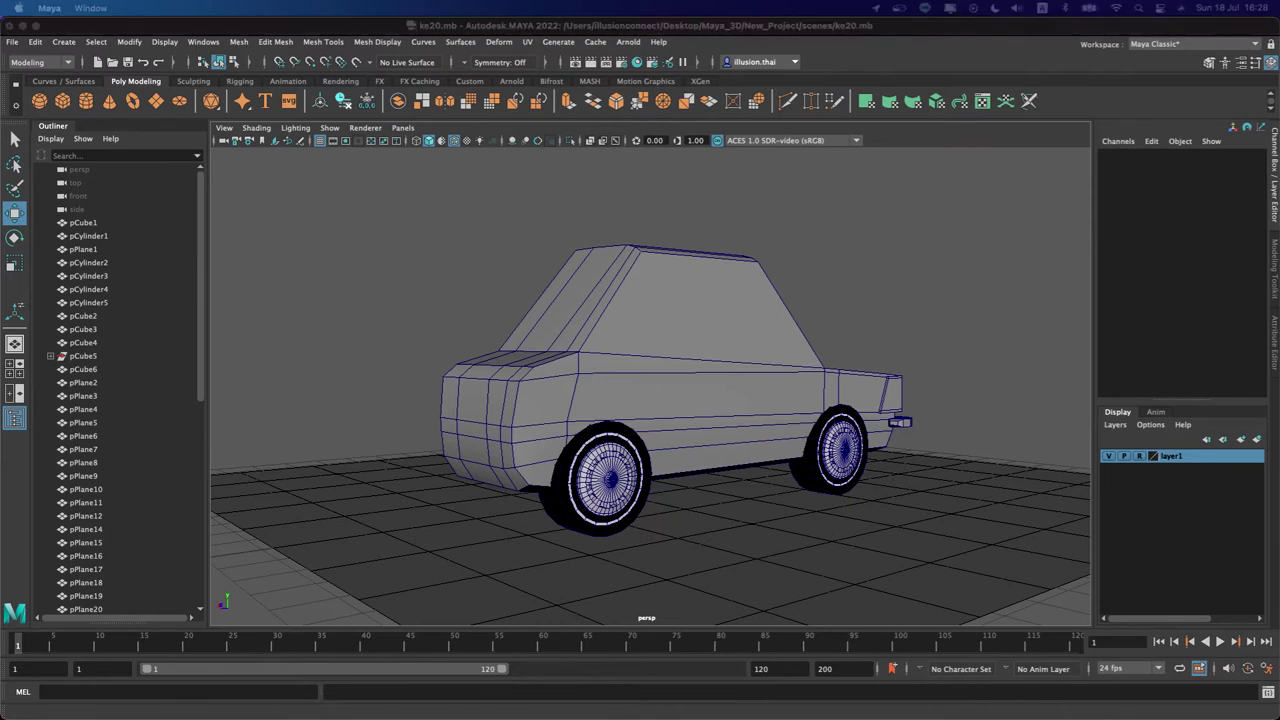
# Slide both front wheels back along X to 4.304, then deselect them
pyautogui.click(600, 495)
pyautogui.keyDown('shift'); pyautogui.click(607, 505); pyautogui.keyUp('shift')
pyautogui.moveTo(595, 505)
pyautogui.keyDown('alt'); pyautogui.mouseDown()
pyautogui.moveTo(468, 466)
pyautogui.moveTo(495, 467)
pyautogui.mouseUp(); pyautogui.keyUp('alt')
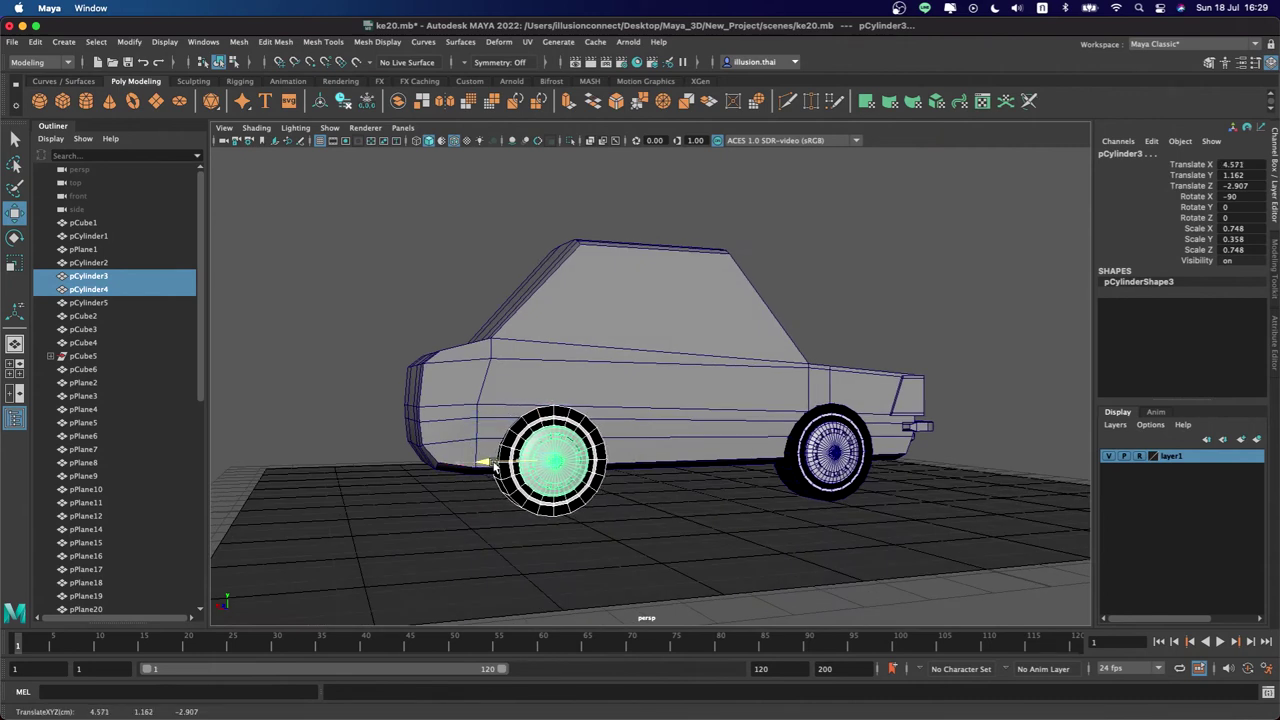
pyautogui.moveTo(495, 467); pyautogui.dragTo(507, 469)
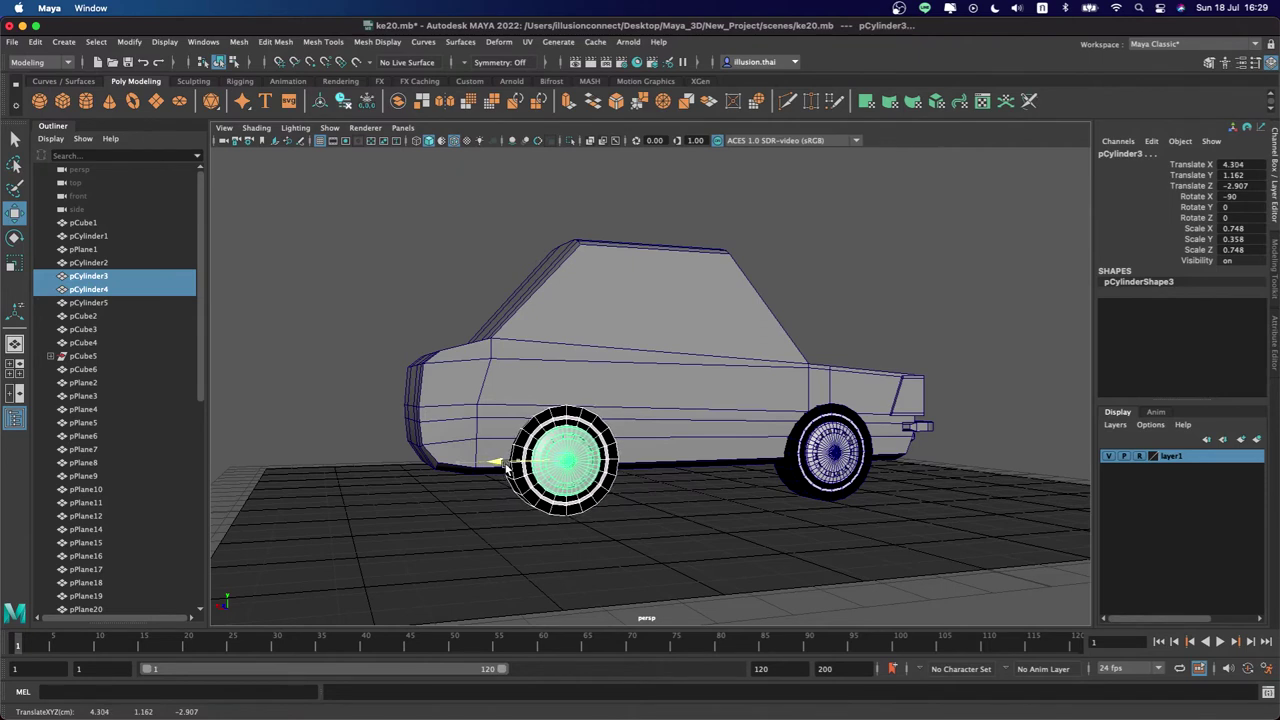
pyautogui.click(361, 393)
pyautogui.keyDown('alt'); pyautogui.moveTo(378, 392); pyautogui.dragTo(817, 483); pyautogui.keyUp('alt')
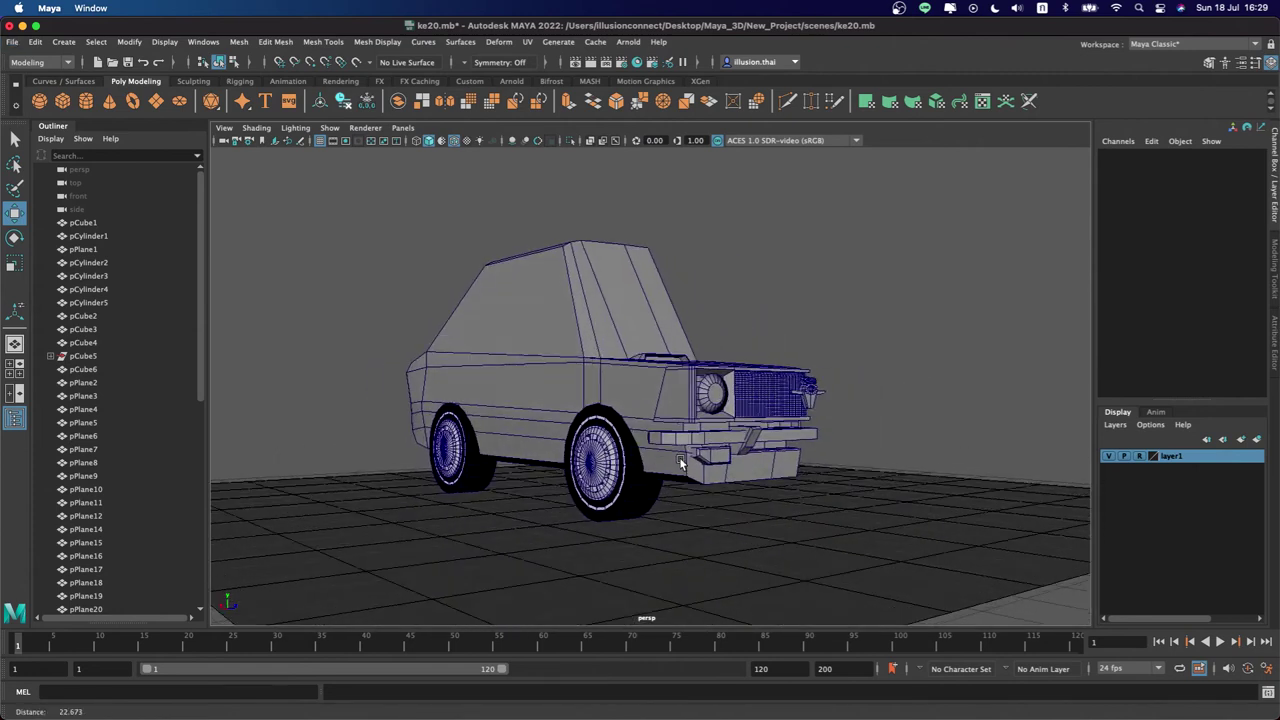
# Duplicate the bumper piece and group the copy as group1
pyautogui.click(817, 483)
pyautogui.click(727, 483)
pyautogui.moveTo(727, 483)
pyautogui.keyDown('alt'); pyautogui.mouseDown()
pyautogui.moveTo(875, 475)
pyautogui.moveTo(339, 395)
pyautogui.moveTo(475, 398)
pyautogui.moveTo(521, 355)
pyautogui.moveTo(461, 382)
pyautogui.moveTo(460, 371)
pyautogui.mouseUp(); pyautogui.keyUp('alt')
pyautogui.hotkey('ctrl', 'd')
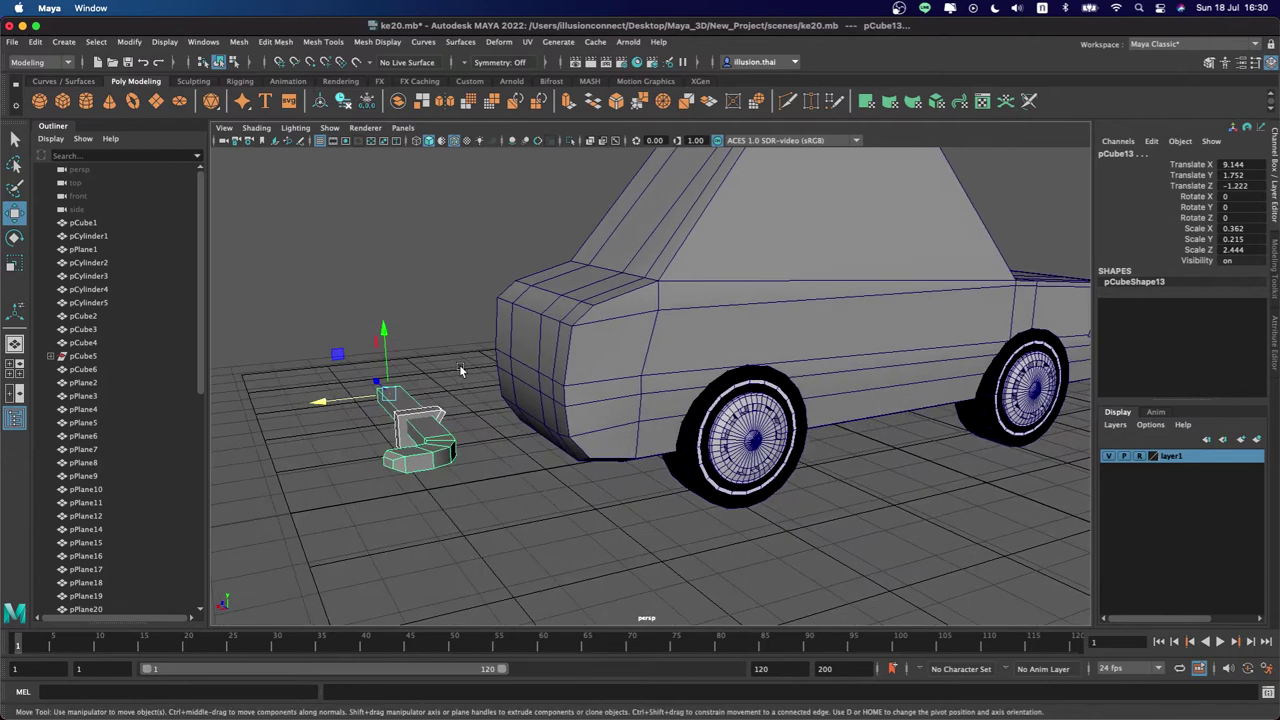
pyautogui.hotkey('ctrl', 'g')
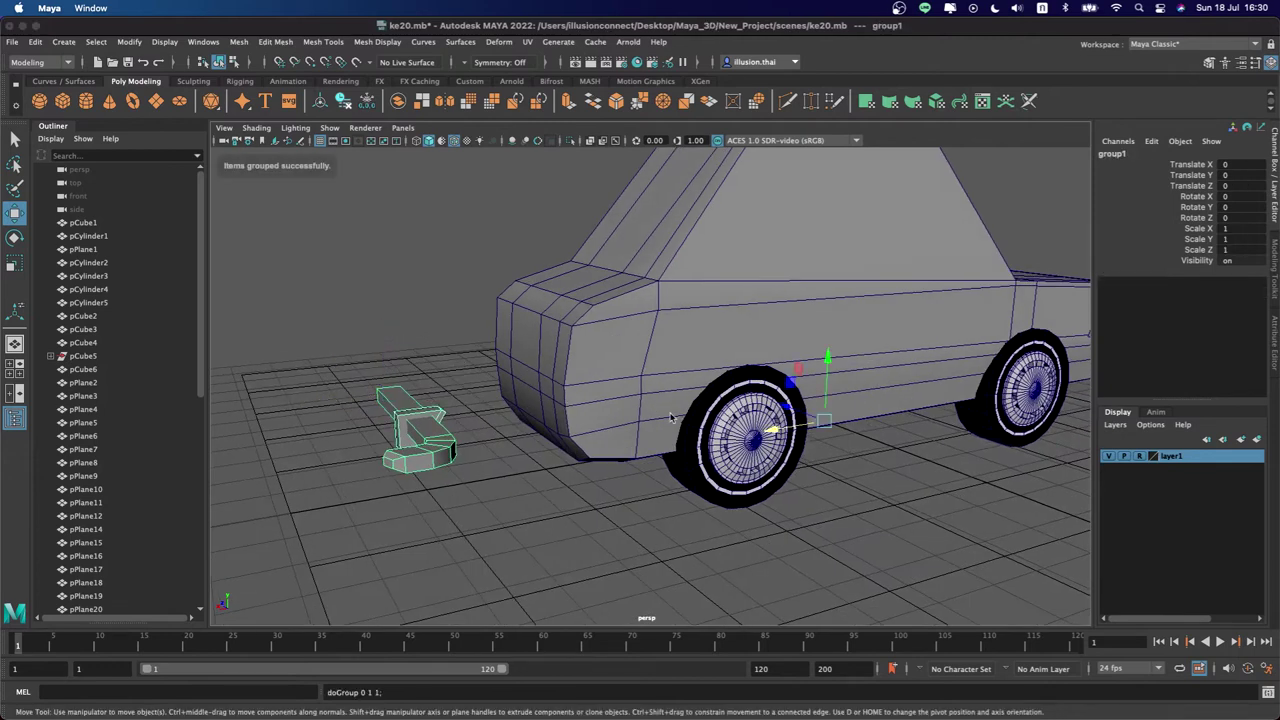
pyautogui.moveTo(777, 432); pyautogui.dragTo(690, 440)
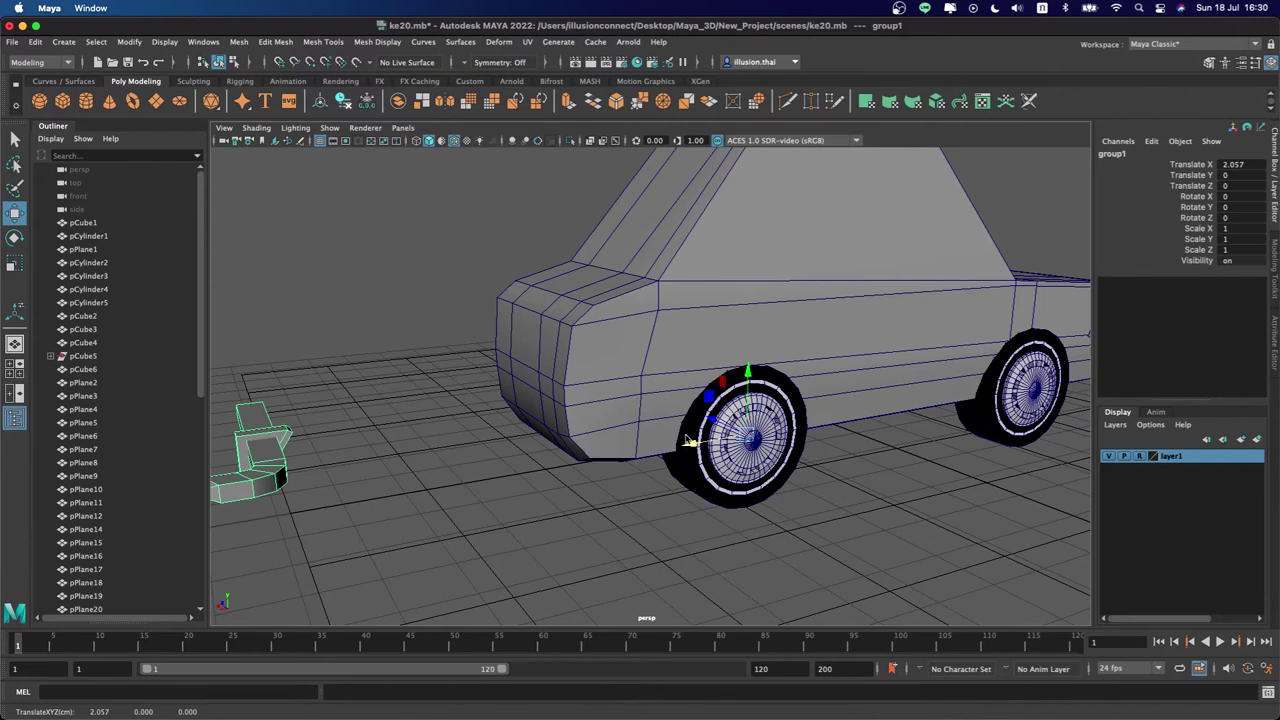
pyautogui.hotkey('ctrl', 'z')
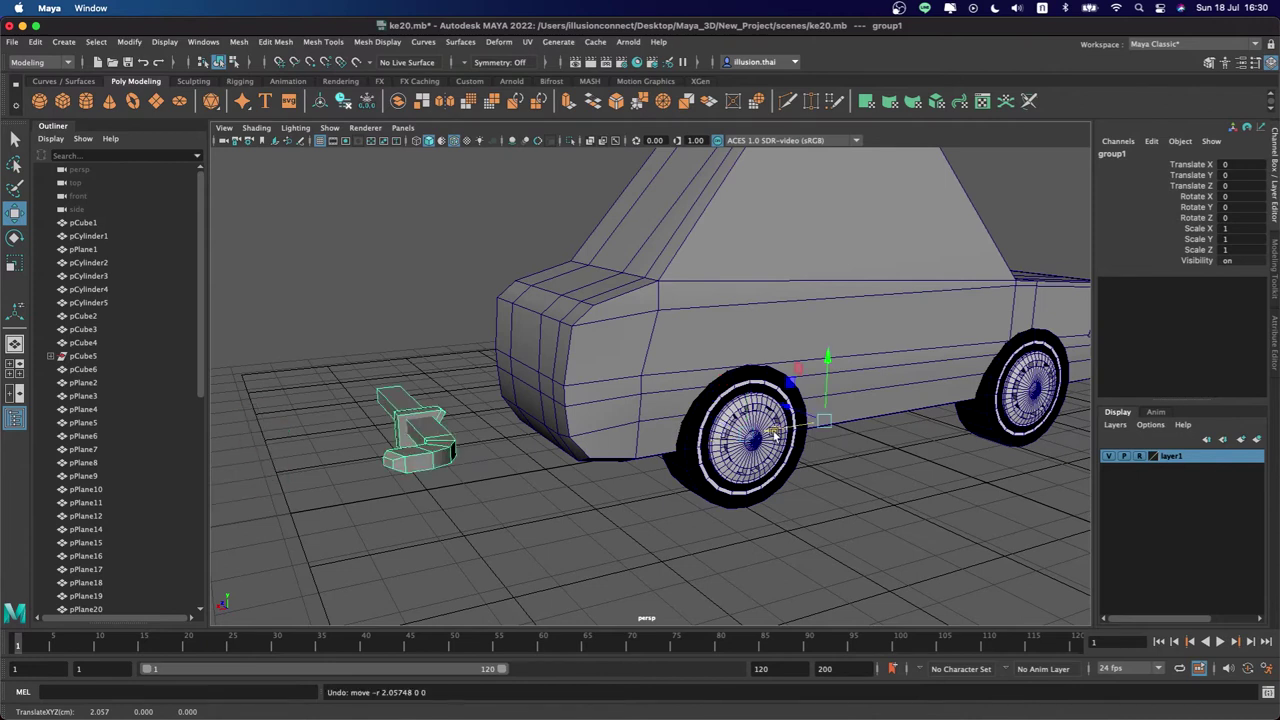
pyautogui.moveTo(775, 432); pyautogui.dragTo(692, 440)
# Bake group1's pivot and move it along X to the car's front corner
pyautogui.click(143, 62)
pyautogui.click(127, 41)
pyautogui.moveTo(178, 116)
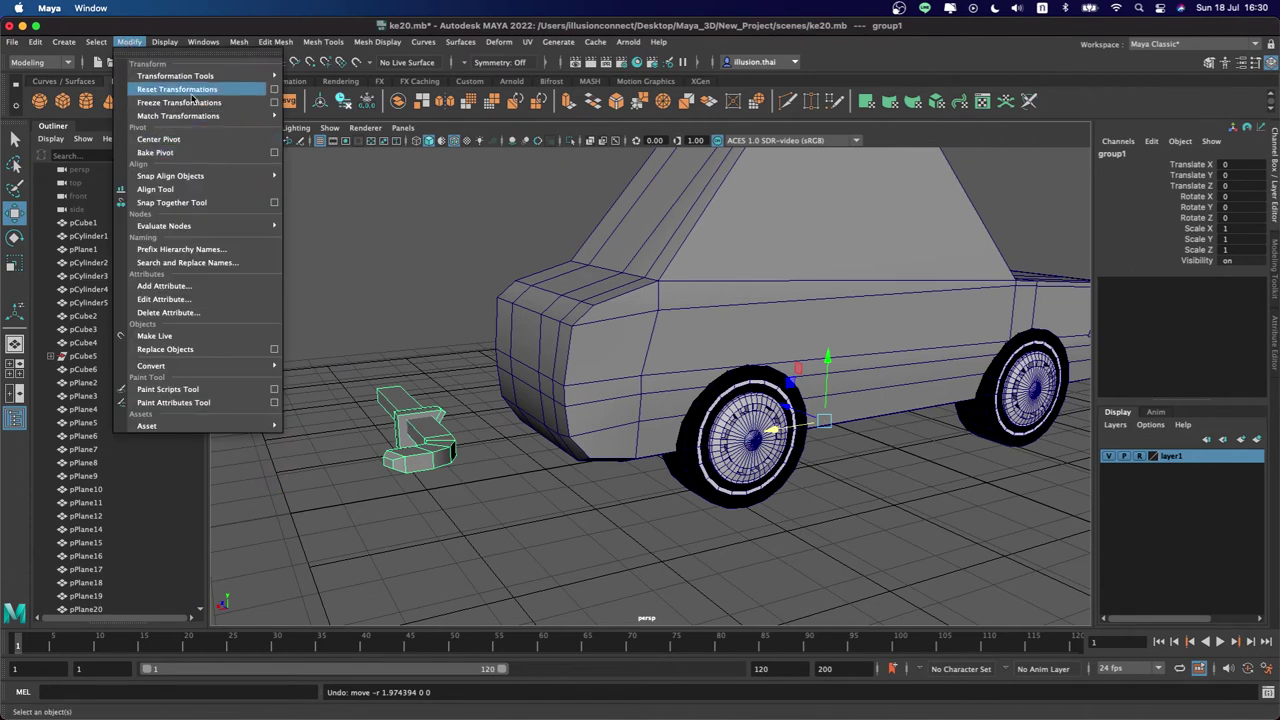
pyautogui.click(178, 153)
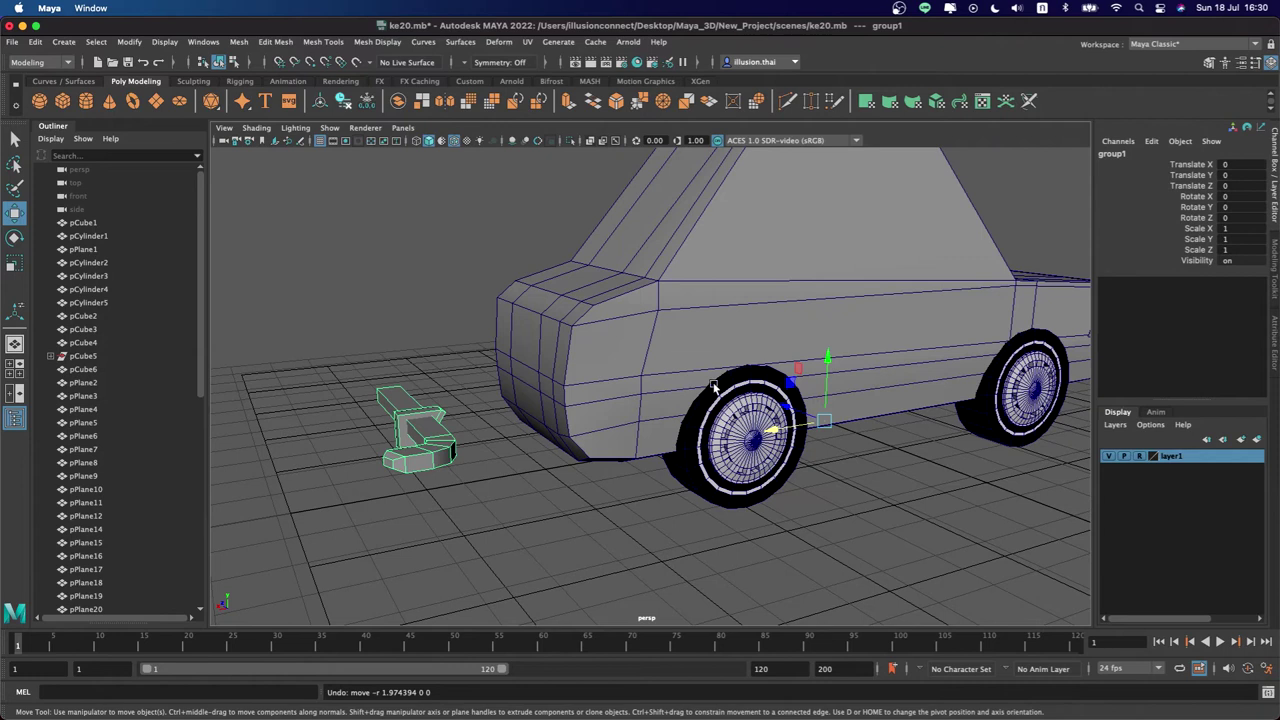
pyautogui.moveTo(790, 441); pyautogui.dragTo(748, 447)
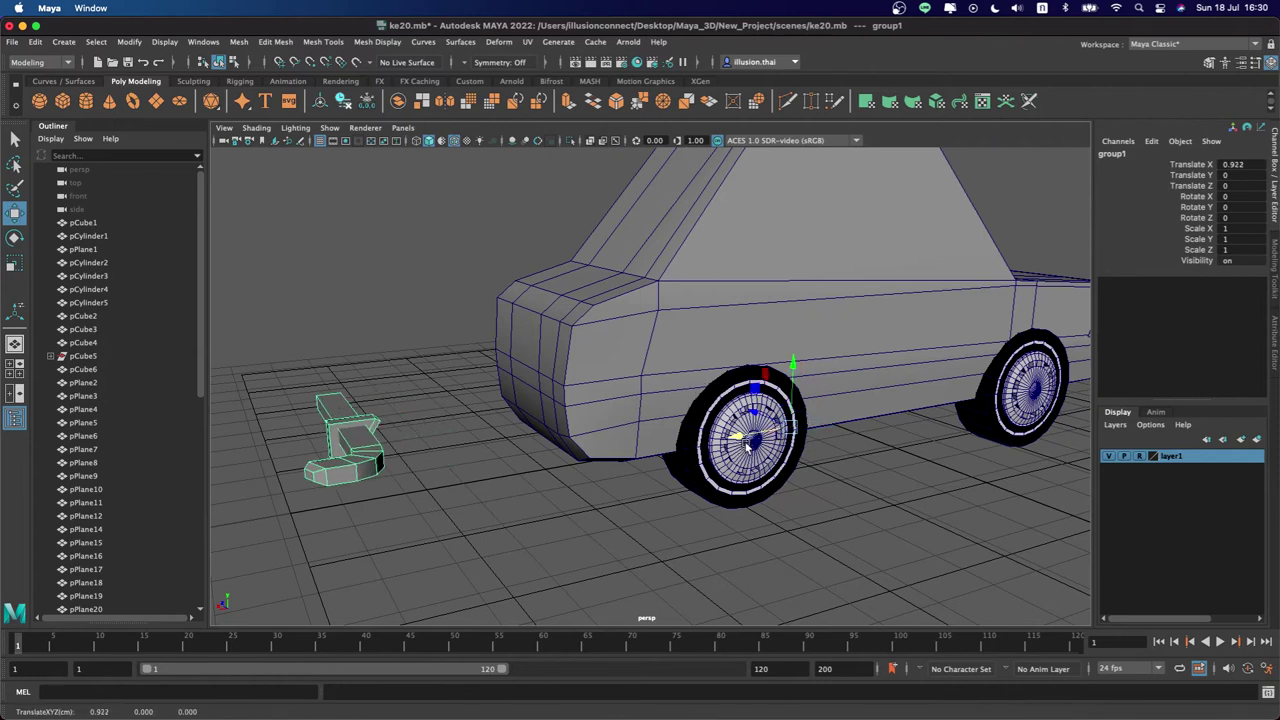
pyautogui.press('d')
pyautogui.moveTo(775, 432); pyautogui.dragTo(360, 479)
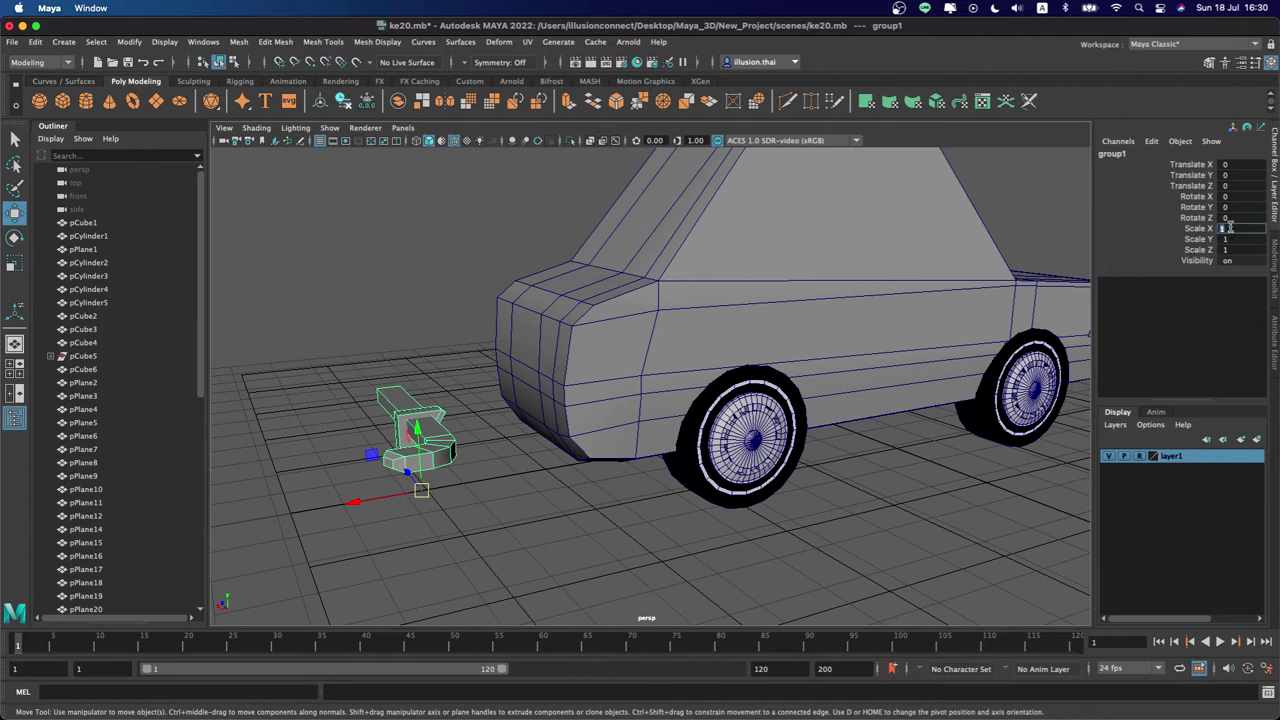
pyautogui.write('-1')
# Mirror the bumper piece with Scale X -1 and ungroup it
pyautogui.press('Return')
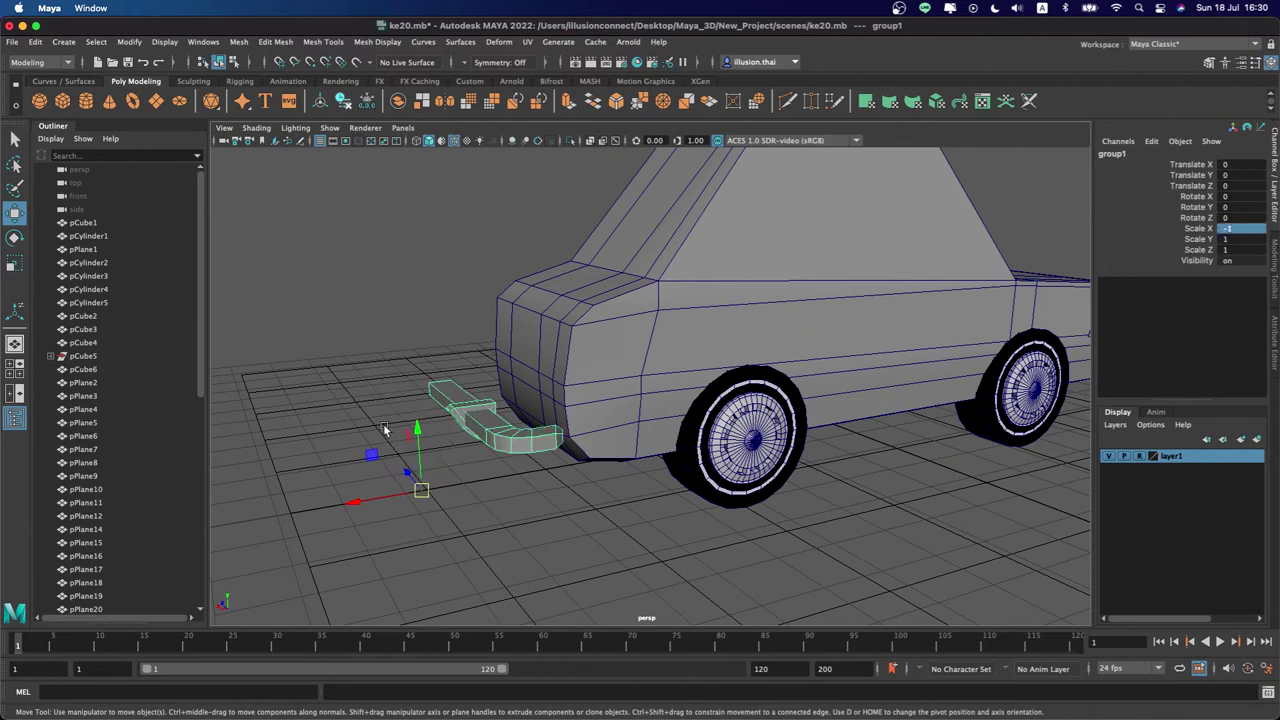
pyautogui.keyDown('alt'); pyautogui.moveTo(385, 430); pyautogui.dragTo(403, 422); pyautogui.keyUp('alt')
pyautogui.click(63, 42)
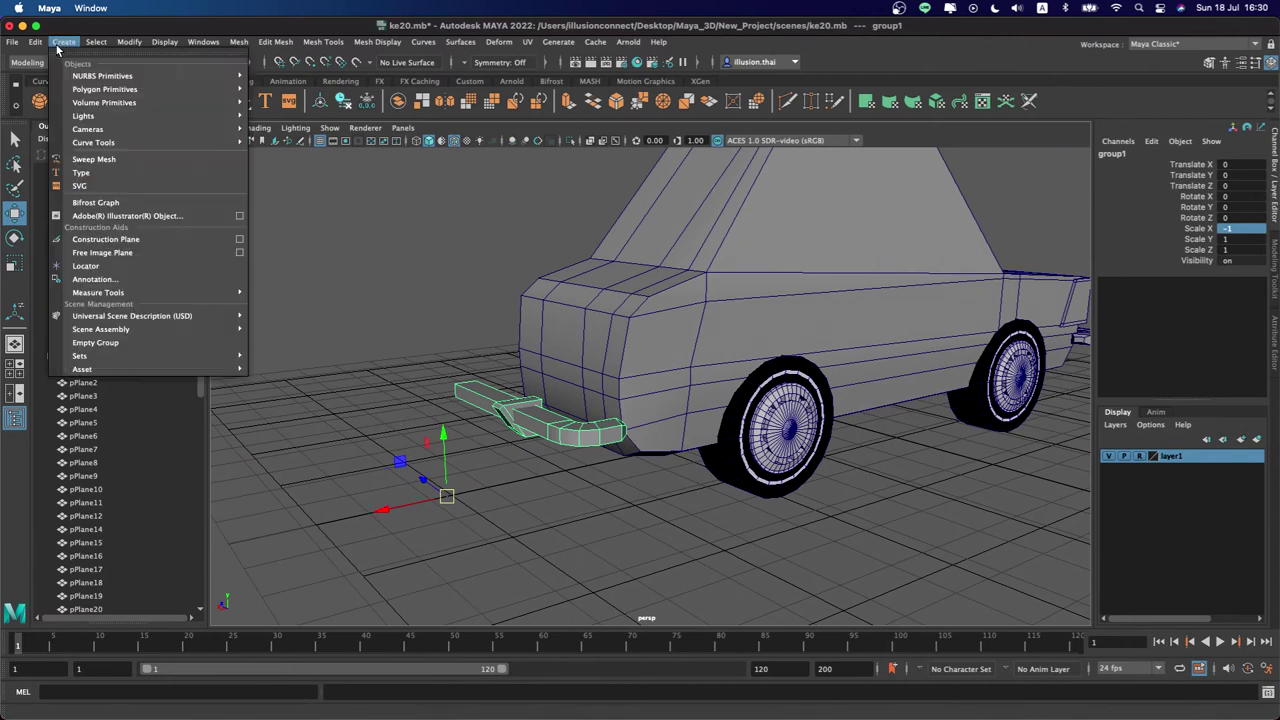
pyautogui.click(80, 316)
pyautogui.moveTo(520, 430)
pyautogui.keyDown('alt'); pyautogui.mouseDown()
pyautogui.moveTo(408, 407)
pyautogui.moveTo(484, 438)
pyautogui.mouseUp(); pyautogui.keyUp('alt')
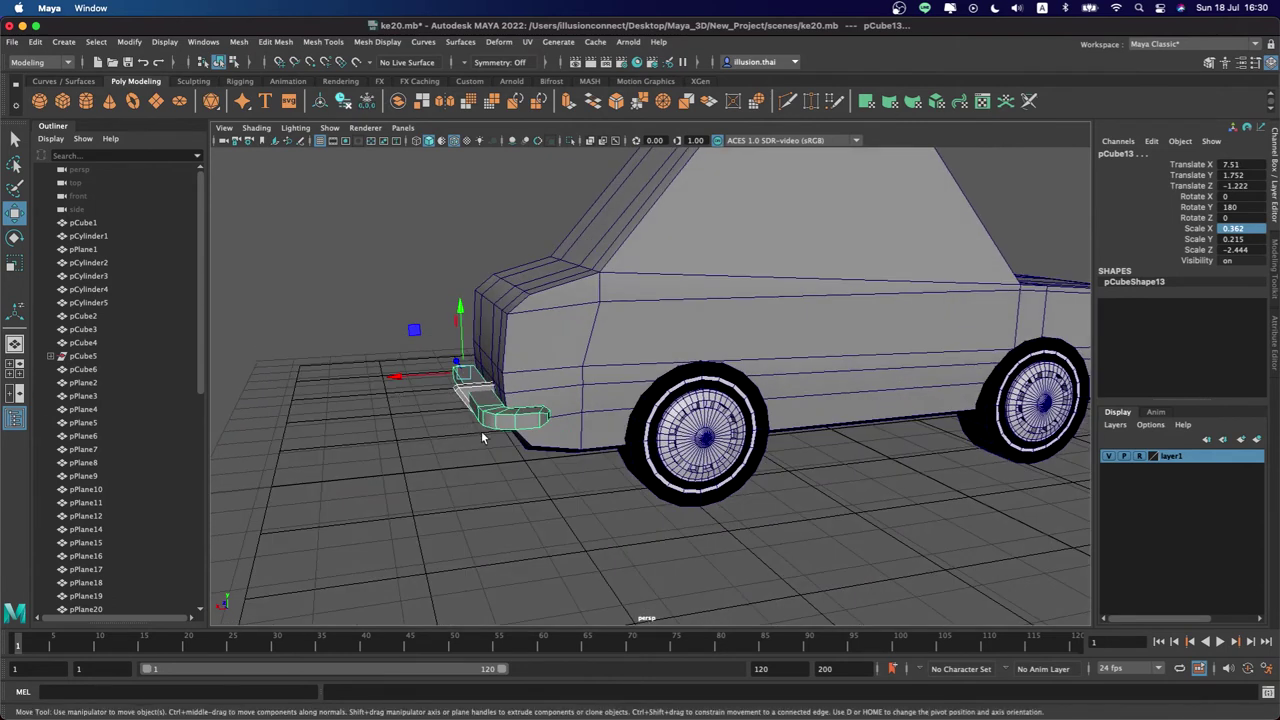
# In vertex mode, select the bumper end's vertices through the wireframe
pyautogui.press('q')
pyautogui.rightClick(498, 376)
pyautogui.click(453, 339)
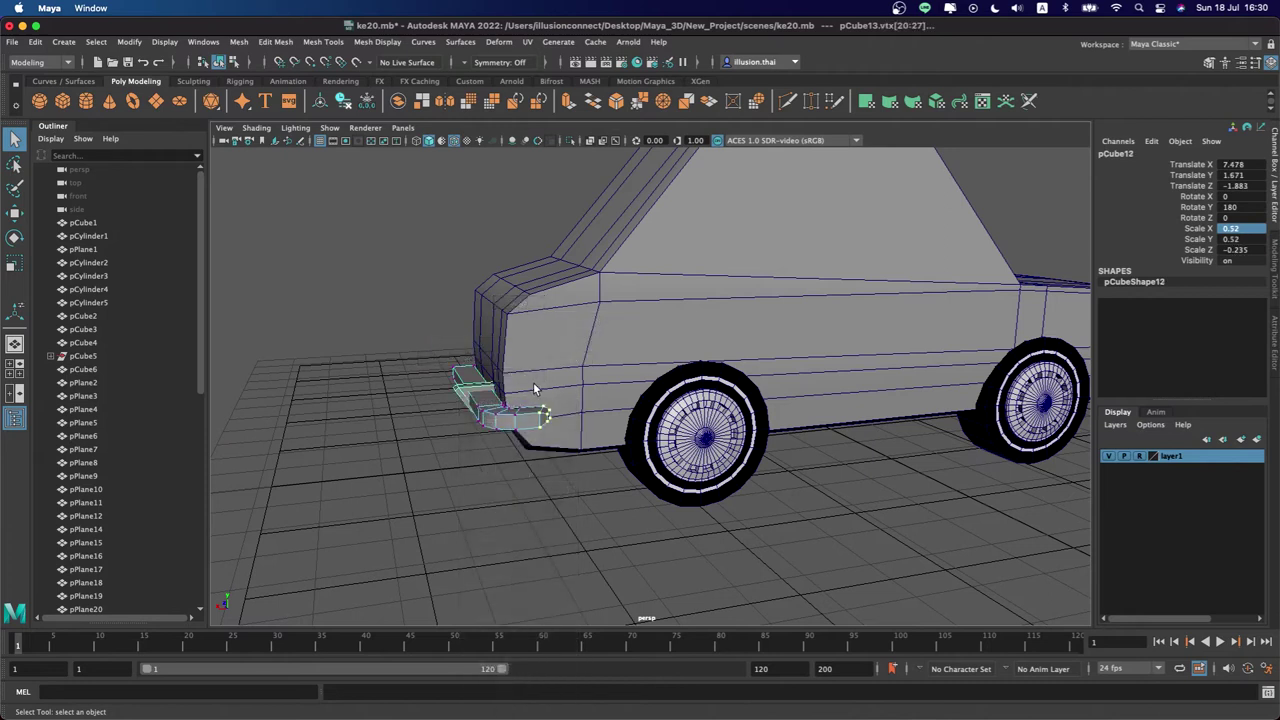
pyautogui.moveTo(583, 457)
pyautogui.keyDown('alt'); pyautogui.mouseDown()
pyautogui.moveTo(571, 434)
pyautogui.moveTo(534, 449)
pyautogui.moveTo(691, 471)
pyautogui.mouseUp(); pyautogui.keyUp('alt')
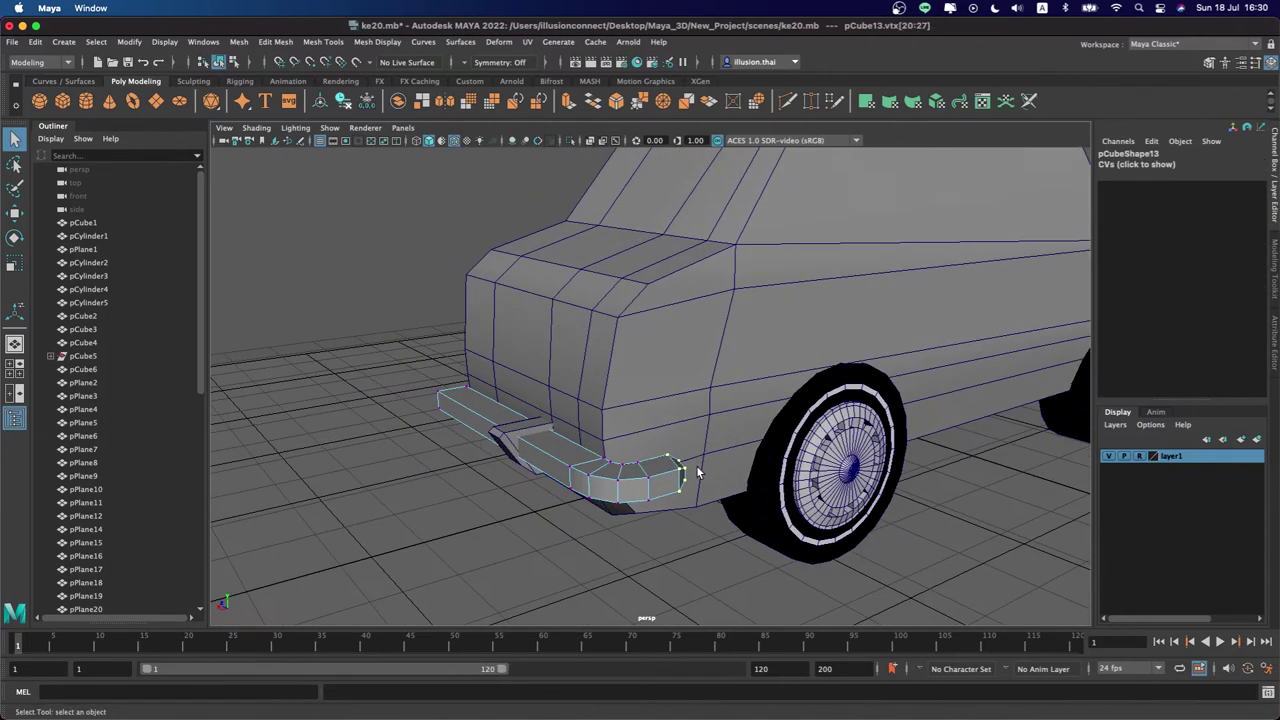
pyautogui.press('4')
pyautogui.keyDown('alt'); pyautogui.moveTo(629, 519); pyautogui.dragTo(619, 519); pyautogui.keyUp('alt')
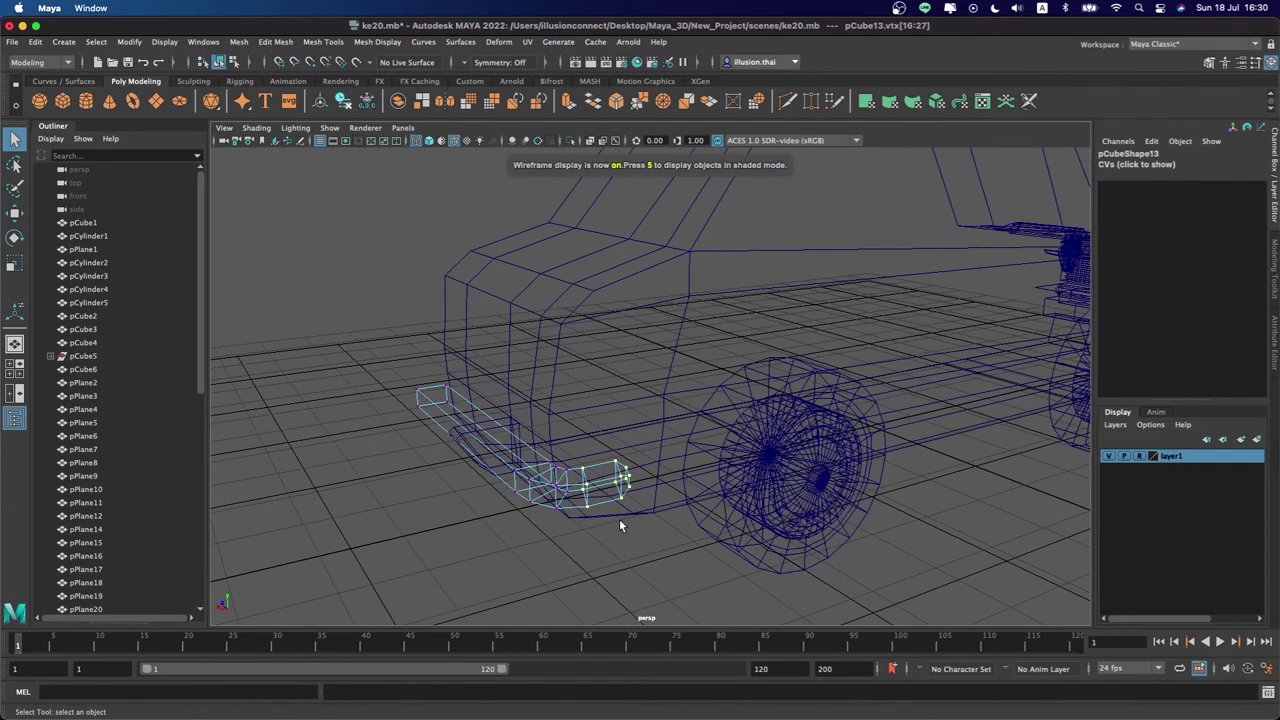
pyautogui.press('5')
# Slide the bumper end vertices along X, then return to object mode and deselect
pyautogui.press('w')
pyautogui.keyDown('alt'); pyautogui.moveTo(563, 488); pyautogui.dragTo(545, 495); pyautogui.keyUp('alt')
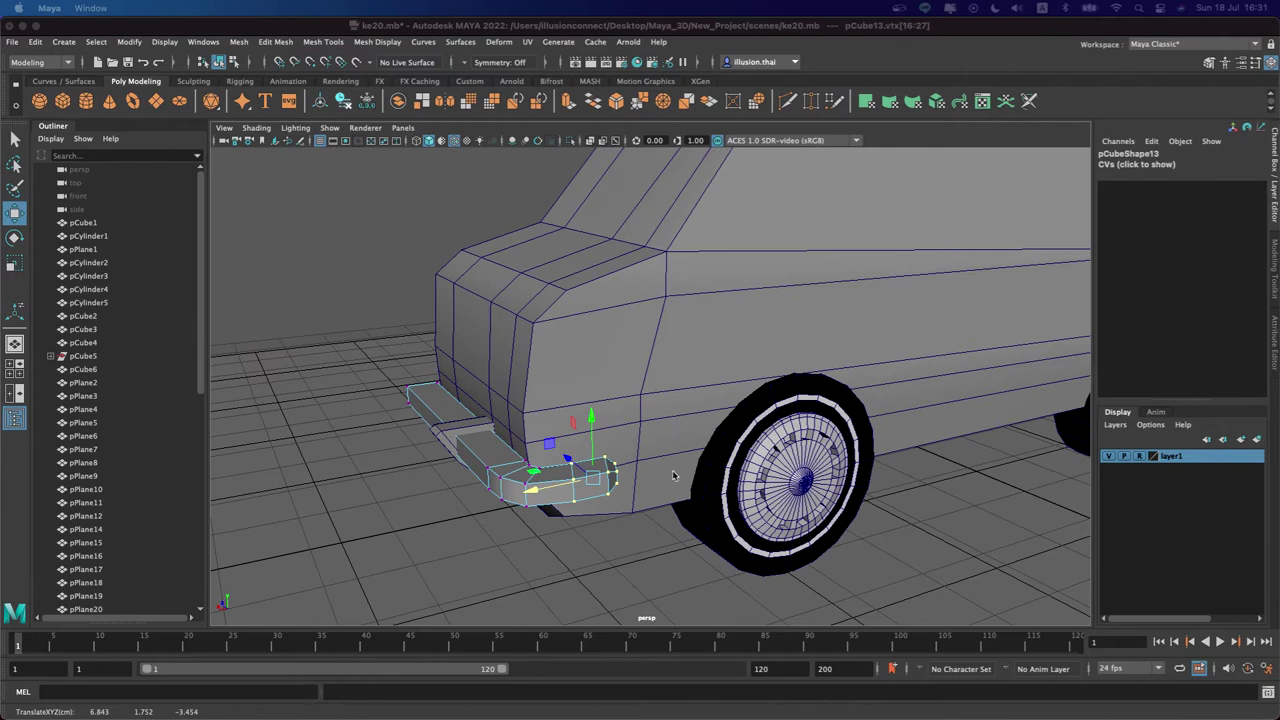
pyautogui.moveTo(630, 518)
pyautogui.keyDown('alt'); pyautogui.mouseDown()
pyautogui.moveTo(548, 482)
pyautogui.moveTo(520, 487)
pyautogui.moveTo(531, 482)
pyautogui.mouseUp(); pyautogui.keyUp('alt')
pyautogui.press('q')
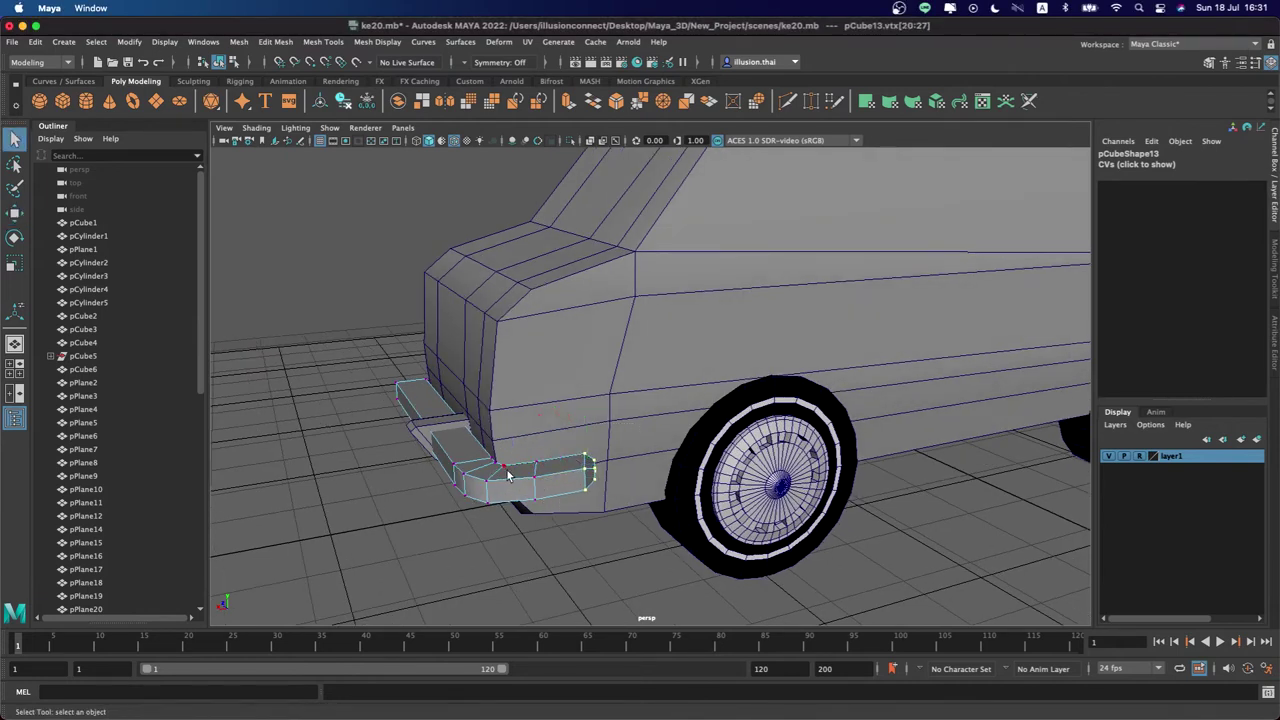
pyautogui.rightClick(514, 480)
pyautogui.moveTo(536, 448); pyautogui.dragTo(568, 322, button='right')
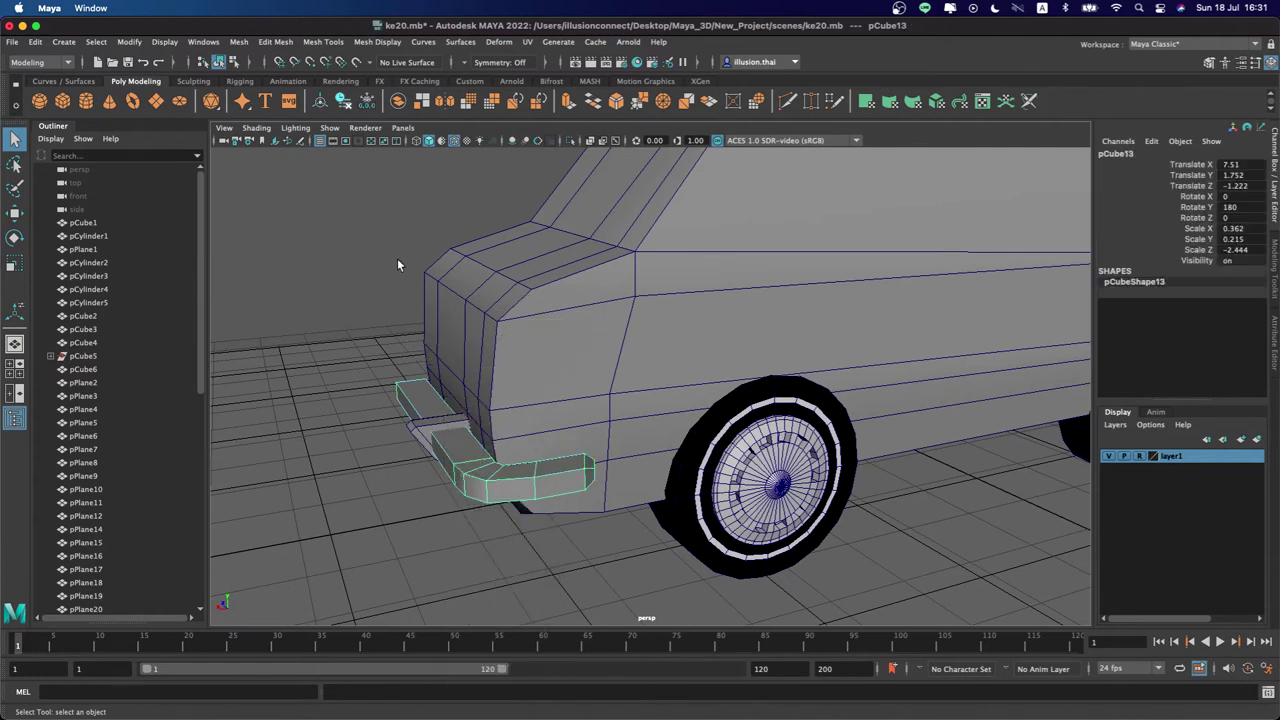
pyautogui.click(397, 258)
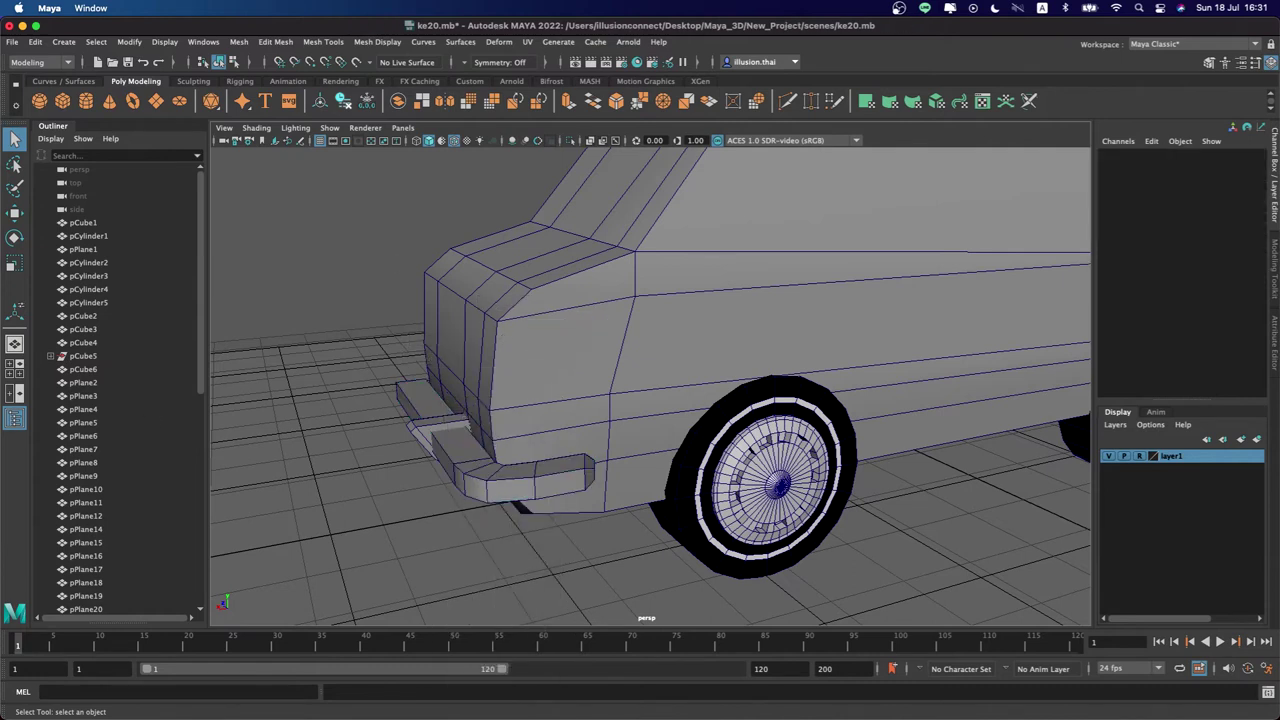
# Save the scene
pyautogui.press('super+Tab')
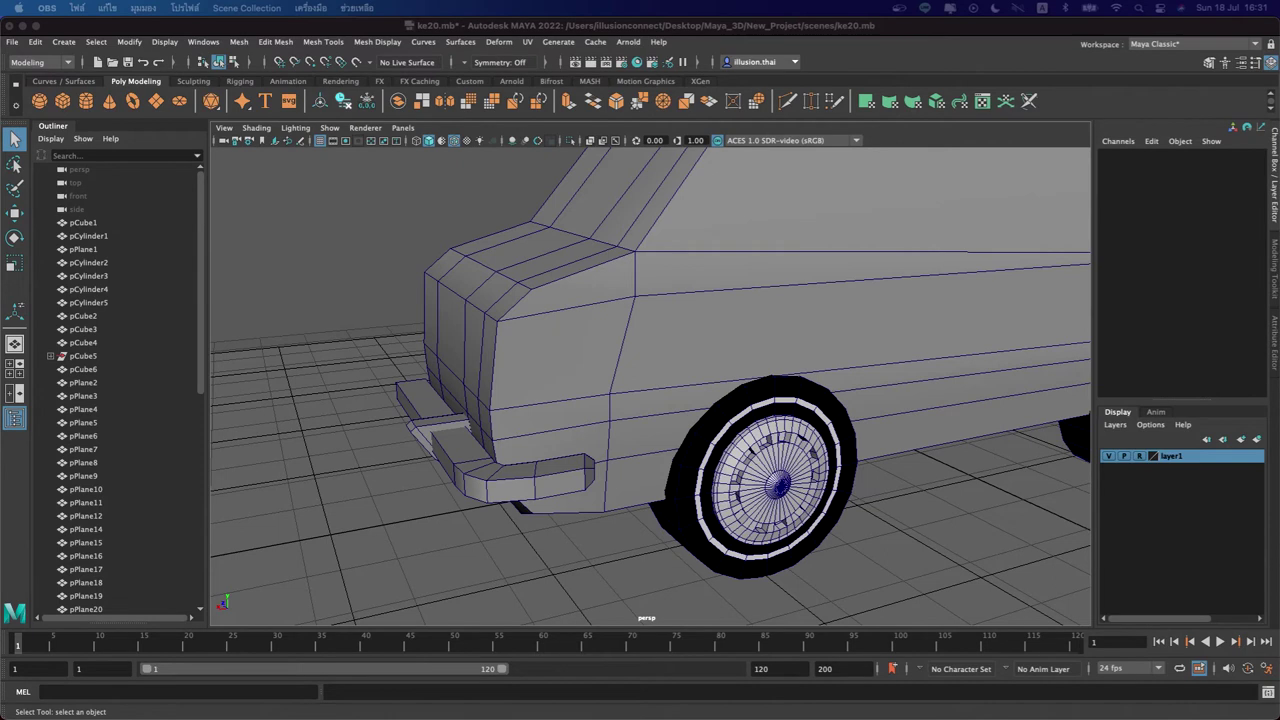
pyautogui.press('super+Tab')
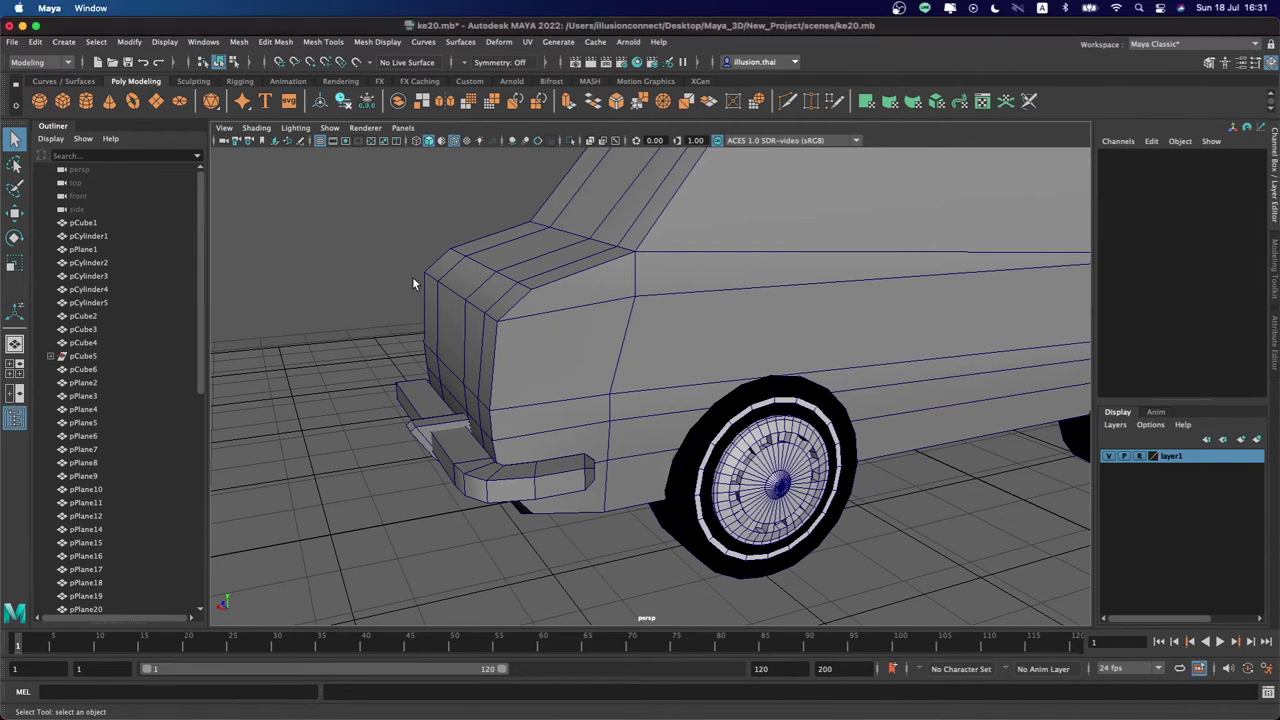
pyautogui.keyDown('alt'); pyautogui.moveTo(413, 283); pyautogui.dragTo(421, 277); pyautogui.keyUp('alt')
pyautogui.press('super+s')
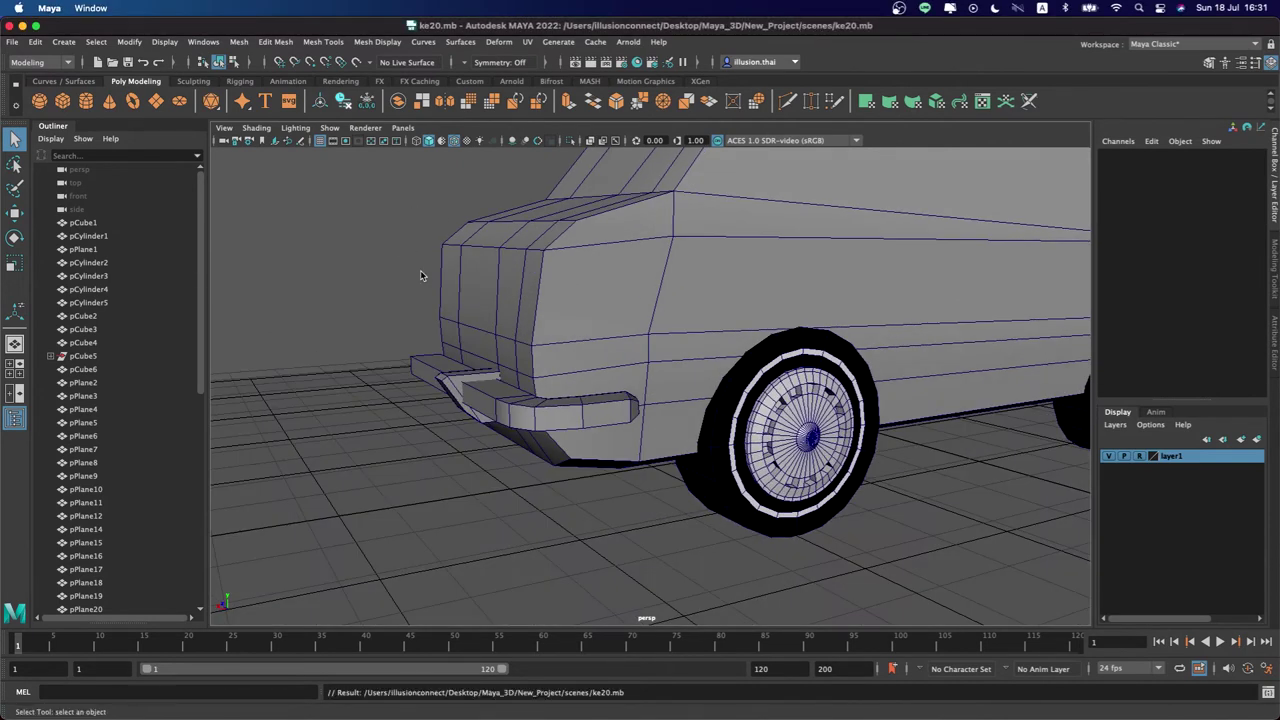
pyautogui.scroll(3, 426, 288)
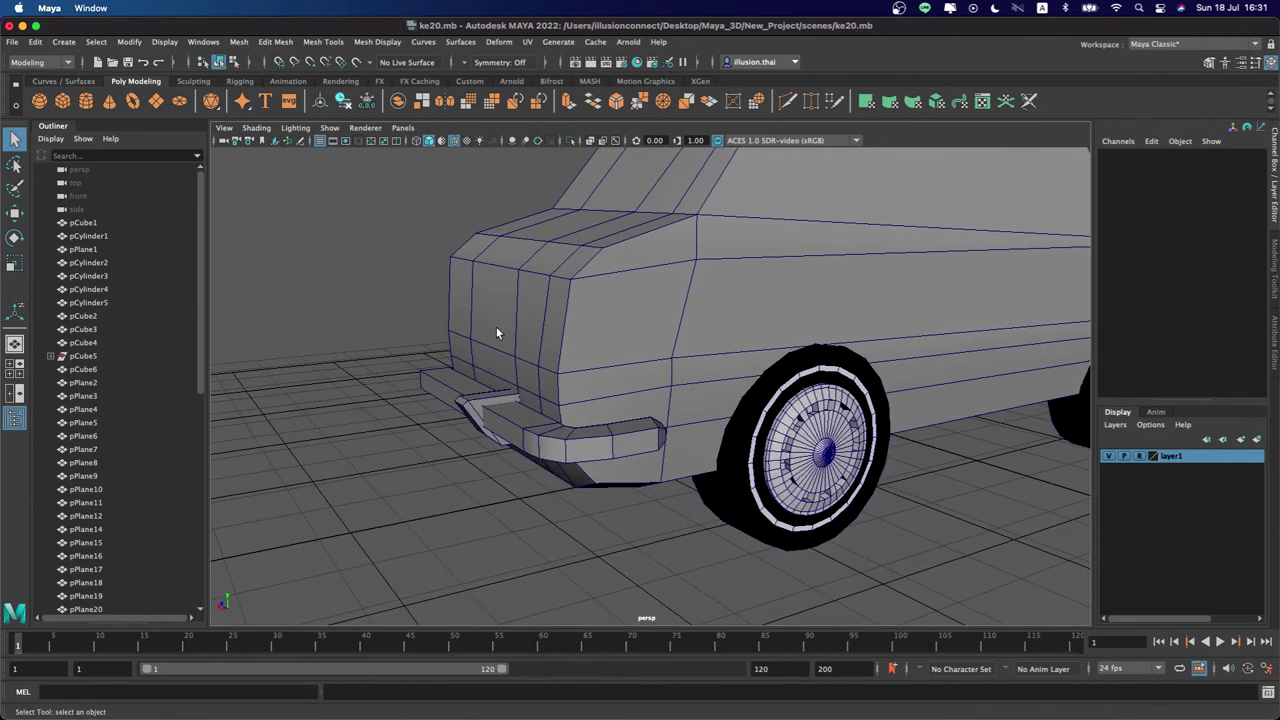
pyautogui.keyDown('alt'); pyautogui.moveTo(496, 326); pyautogui.dragTo(543, 348); pyautogui.keyUp('alt')
# In vertex mode, nudge the body's front corner vertex and the lower vertex near the bumper along X
pyautogui.rightClick(543, 339)
pyautogui.moveTo(525, 362)
pyautogui.mouseDown(button='right')
pyautogui.moveTo(528, 345)
pyautogui.moveTo(455, 340)
pyautogui.mouseUp(button='right')
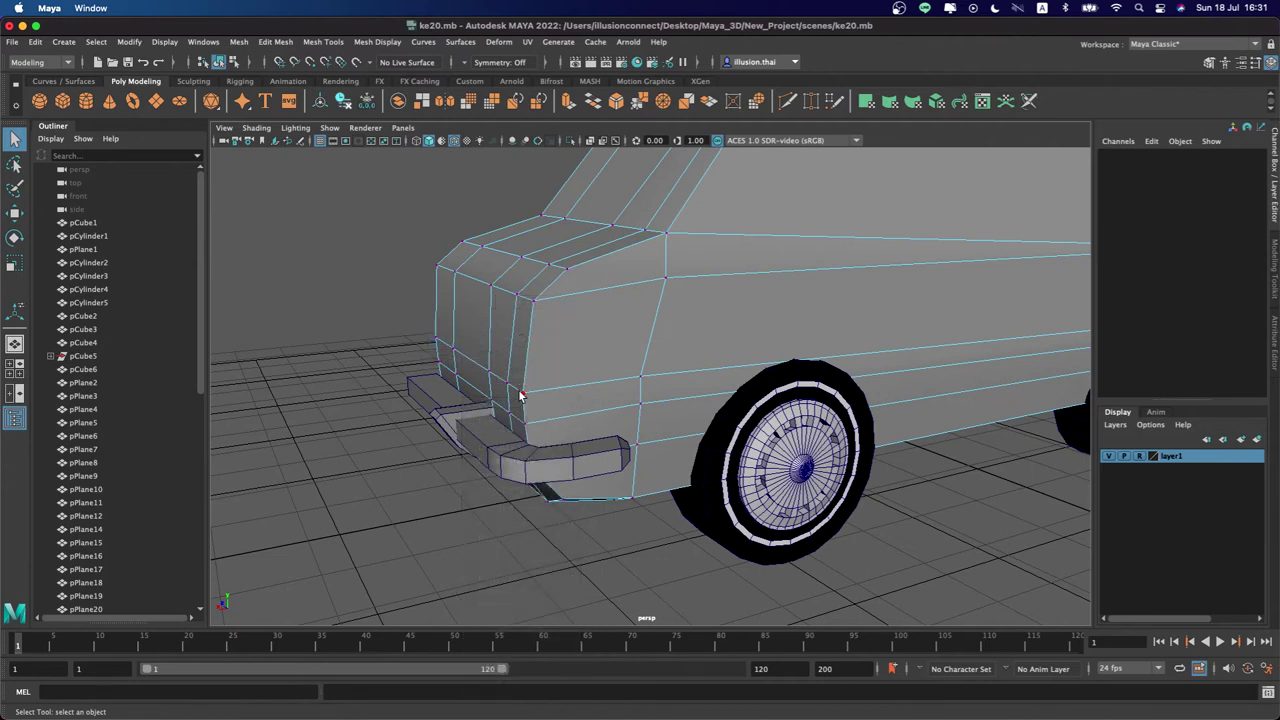
pyautogui.click(520, 393)
pyautogui.keyDown('alt'); pyautogui.moveTo(520, 393); pyautogui.dragTo(493, 276); pyautogui.keyUp('alt')
pyautogui.keyDown('shift'); pyautogui.click(480, 270); pyautogui.keyUp('shift')
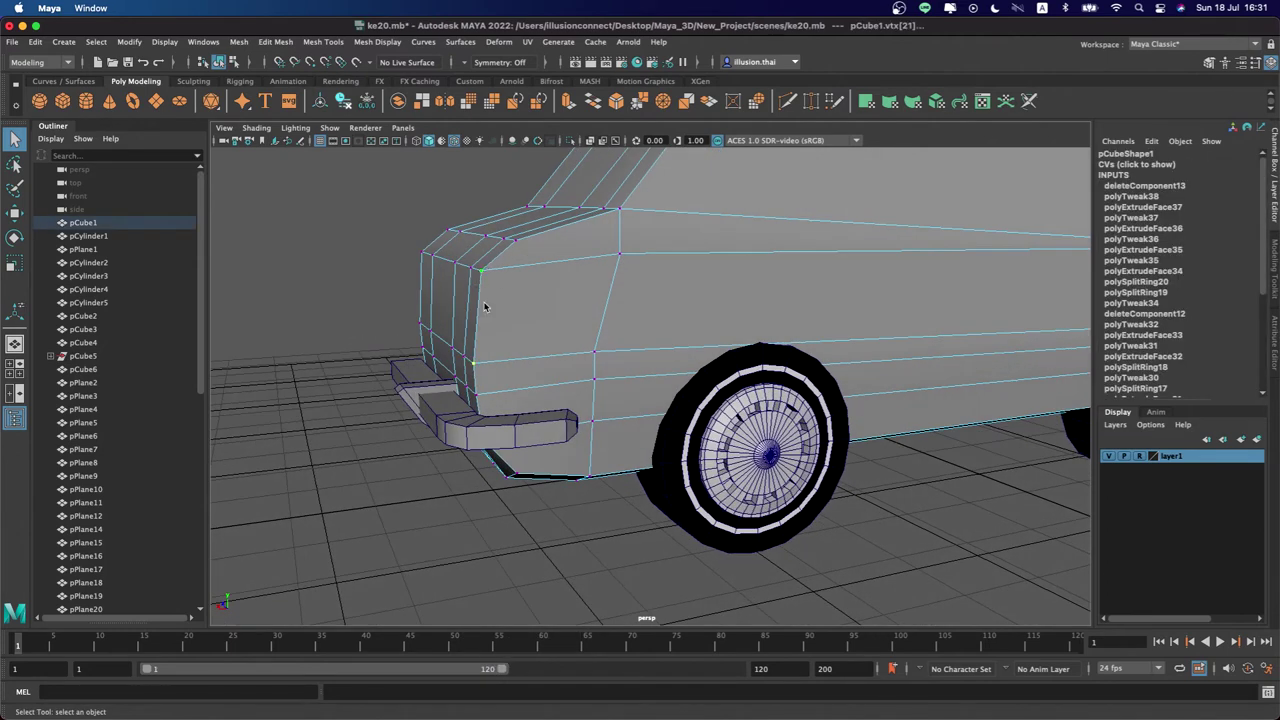
pyautogui.press('w')
pyautogui.moveTo(418, 322); pyautogui.dragTo(433, 352)
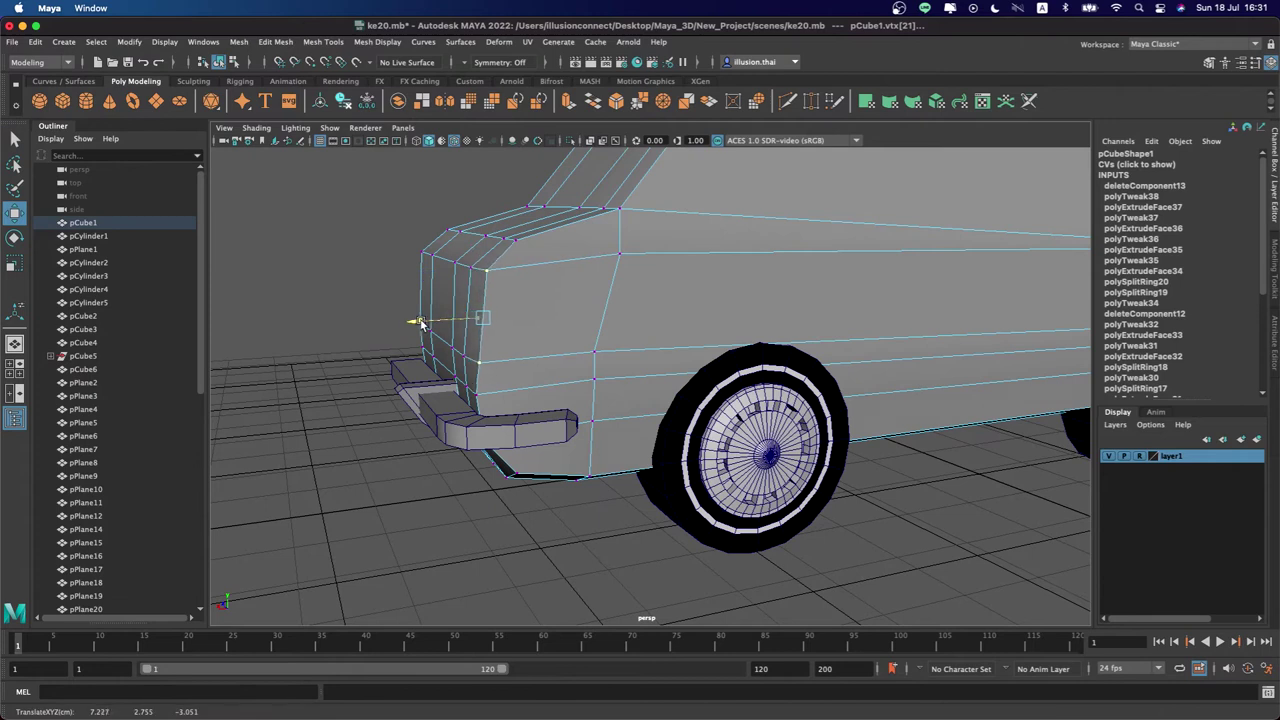
pyautogui.click(476, 400)
pyautogui.moveTo(425, 401)
pyautogui.mouseDown()
pyautogui.moveTo(411, 400)
pyautogui.moveTo(510, 432)
pyautogui.moveTo(509, 366)
pyautogui.moveTo(500, 392)
pyautogui.mouseUp()
# Check the front body vertices behind the bumper in wireframe, then return to shaded object mode
pyautogui.press('4')
pyautogui.click(470, 440)
pyautogui.click(509, 366)
pyautogui.click(499, 390)
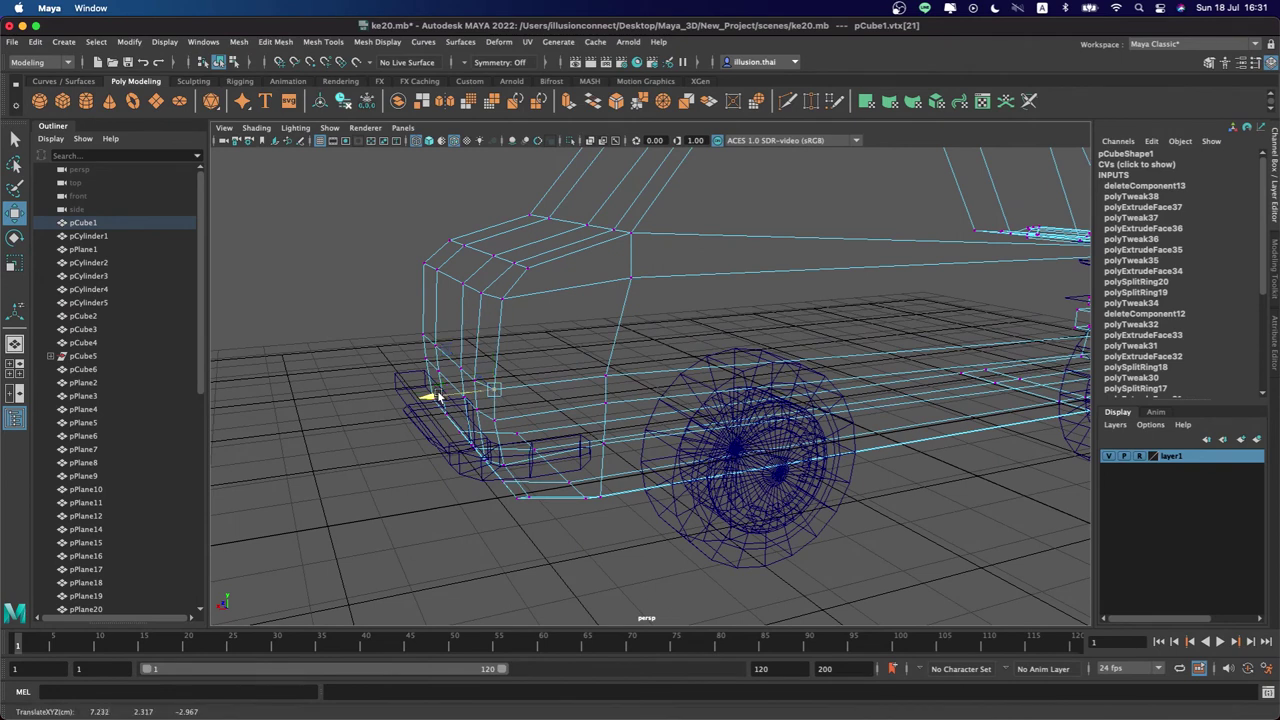
pyautogui.click(445, 430)
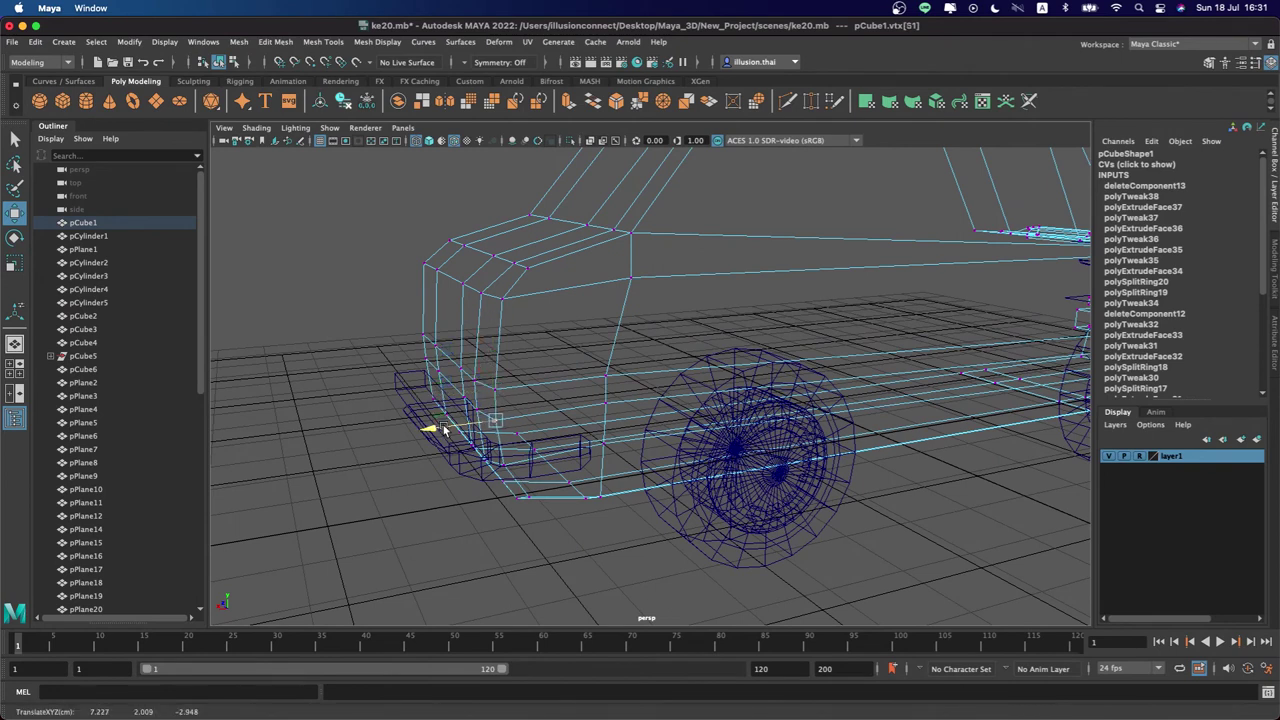
pyautogui.click(468, 445)
pyautogui.press('5')
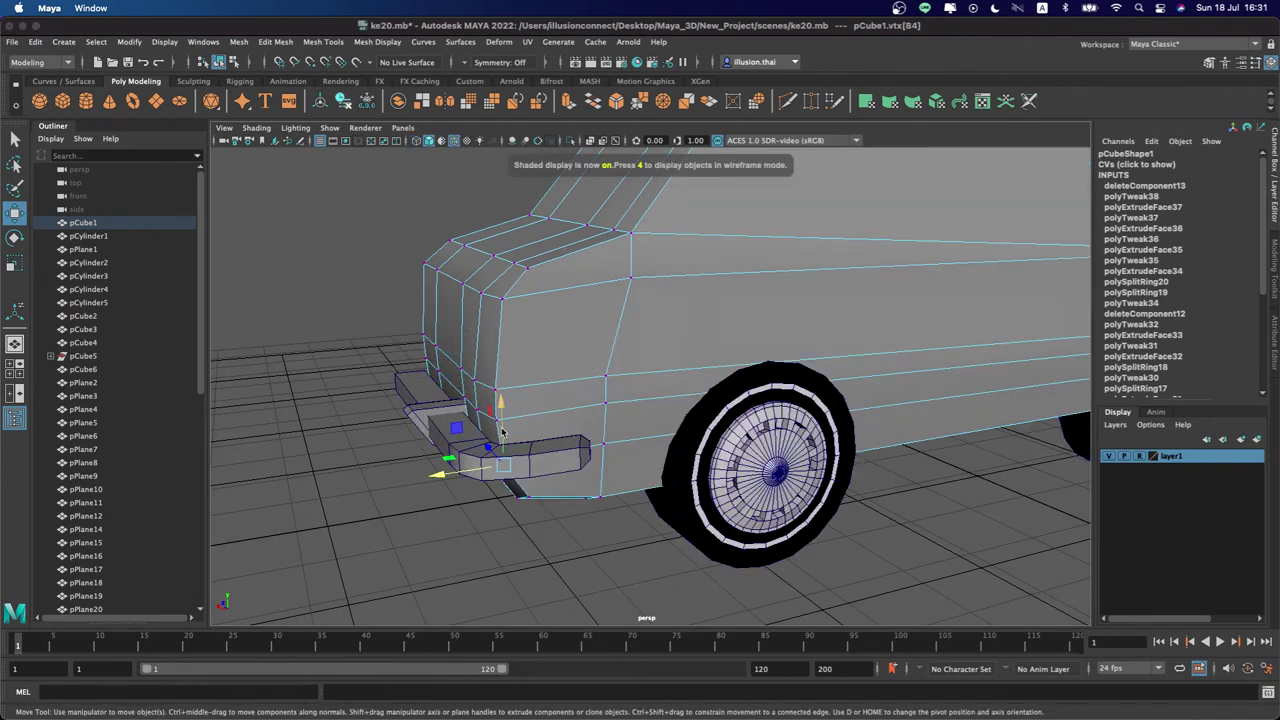
pyautogui.moveTo(531, 339); pyautogui.dragTo(547, 322, button='right')
pyautogui.click(310, 248)
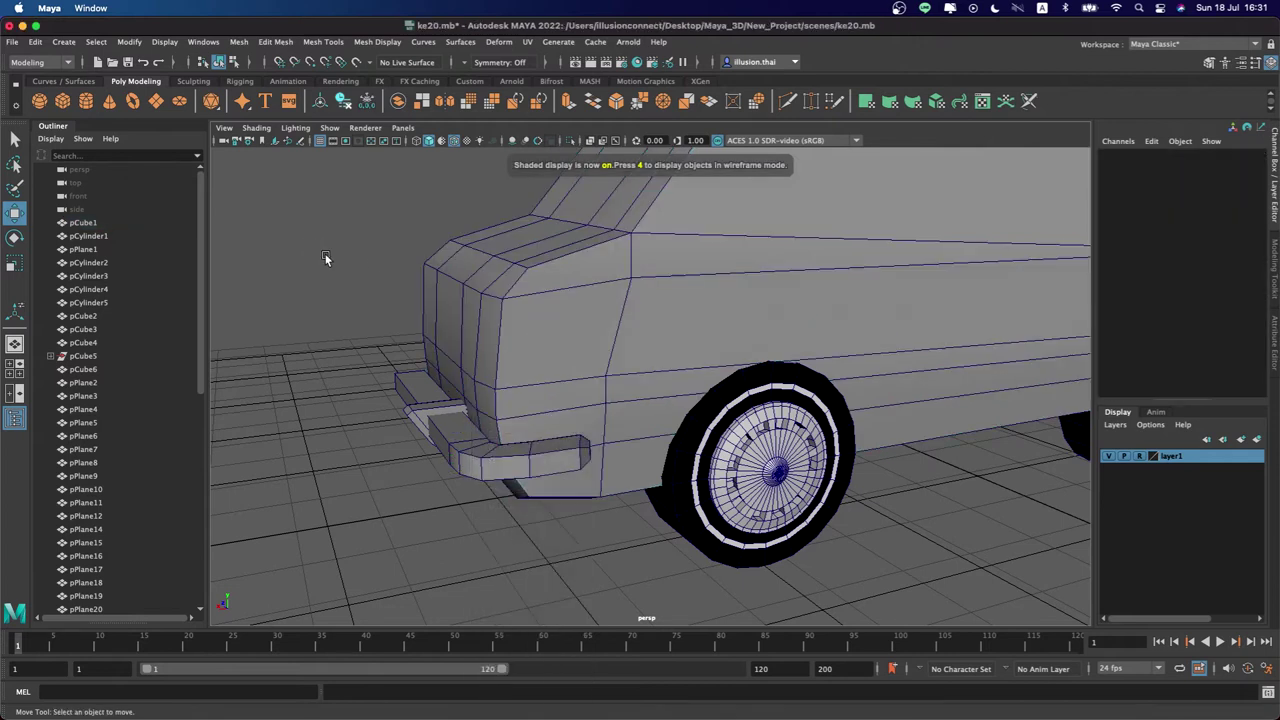
pyautogui.moveTo(338, 279)
pyautogui.keyDown('alt'); pyautogui.mouseDown()
pyautogui.moveTo(356, 282)
pyautogui.moveTo(328, 273)
pyautogui.moveTo(411, 298)
pyautogui.mouseUp(); pyautogui.keyUp('alt')
pyautogui.rightClick(392, 312)
pyautogui.click(327, 312)
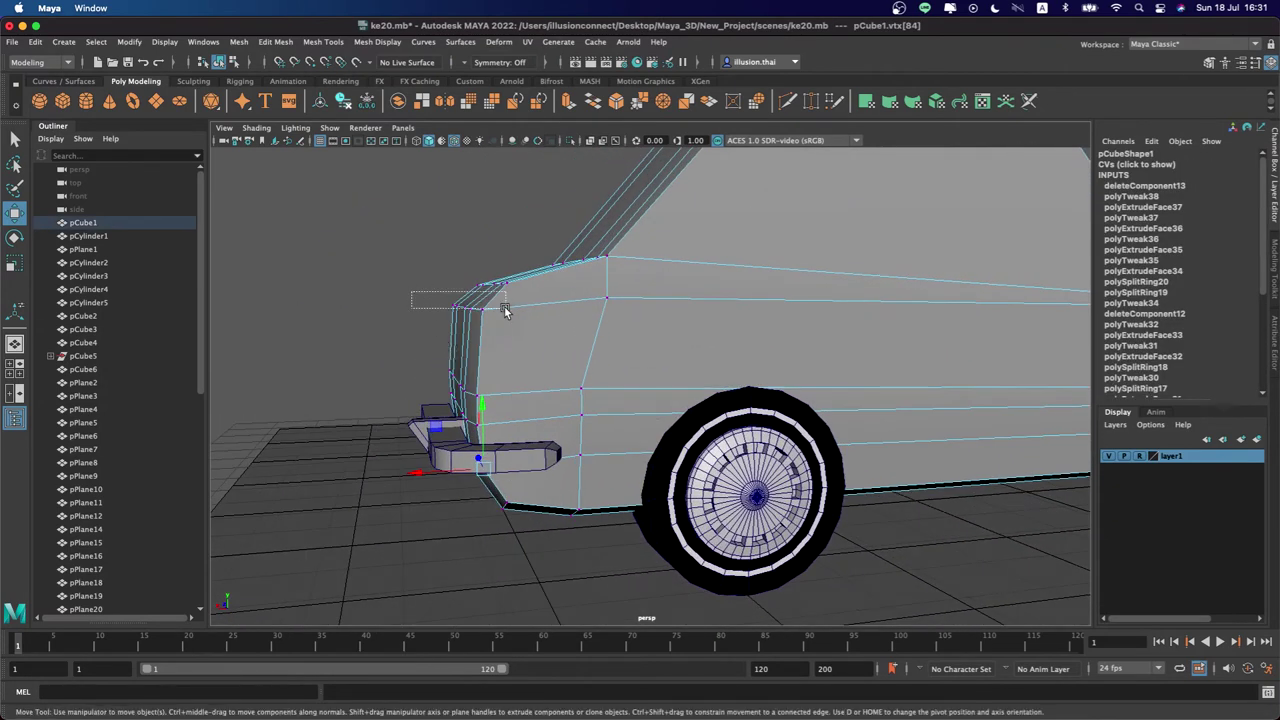
# Select the upper front corner vertices, scale them flat in Y and lower them
pyautogui.click(464, 306)
pyautogui.keyDown('shift'); pyautogui.click(607, 299); pyautogui.keyUp('shift')
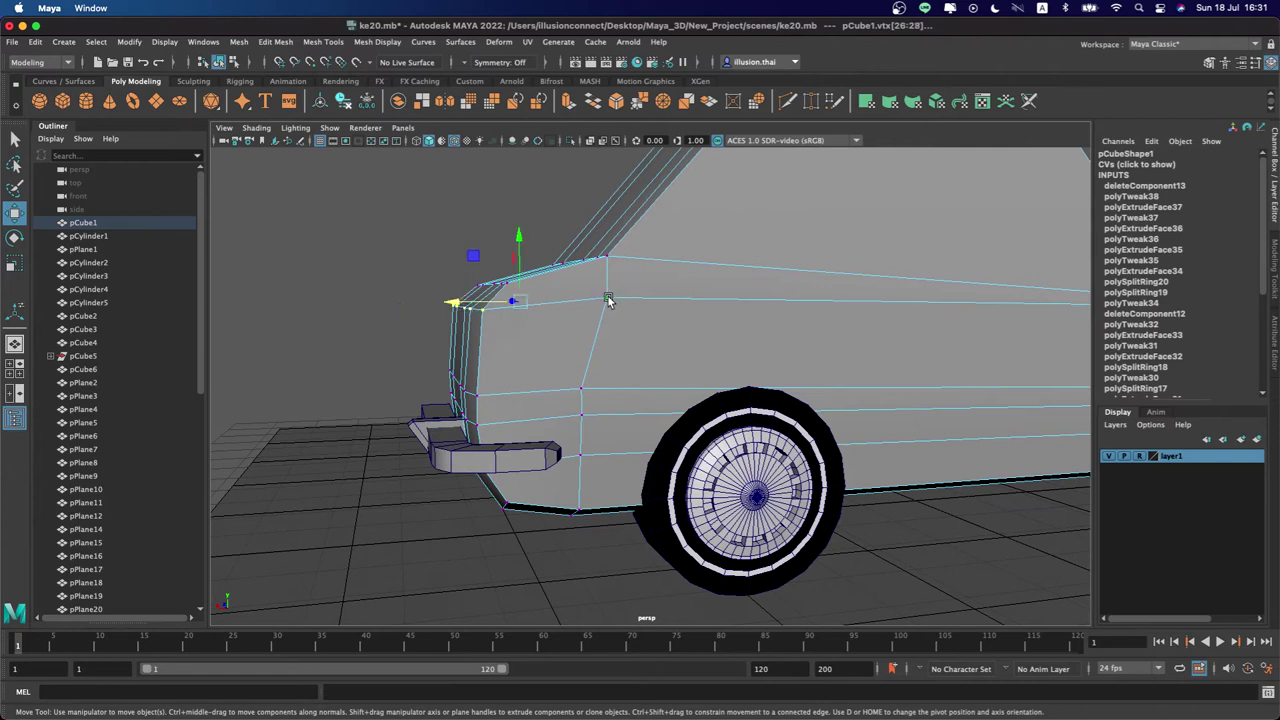
pyautogui.press('r')
pyautogui.moveTo(520, 251)
pyautogui.mouseDown()
pyautogui.moveTo(523, 286)
pyautogui.moveTo(519, 248)
pyautogui.mouseUp()
pyautogui.press('w')
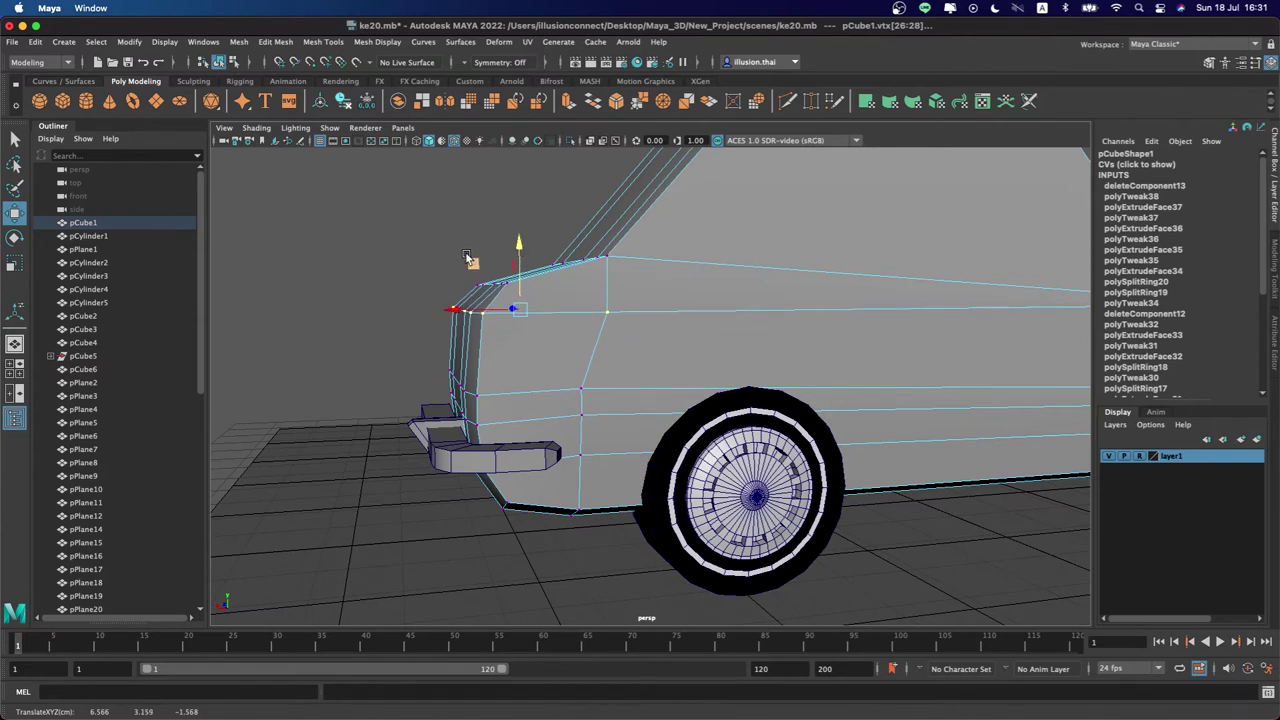
# Nudge vtx[3] to straighten the hood edge, then return the body to Object Mode
pyautogui.click(515, 293)
pyautogui.press('r')
pyautogui.press('w')
pyautogui.moveTo(489, 228); pyautogui.dragTo(489, 234)
pyautogui.press('q')
pyautogui.rightClick(526, 328)
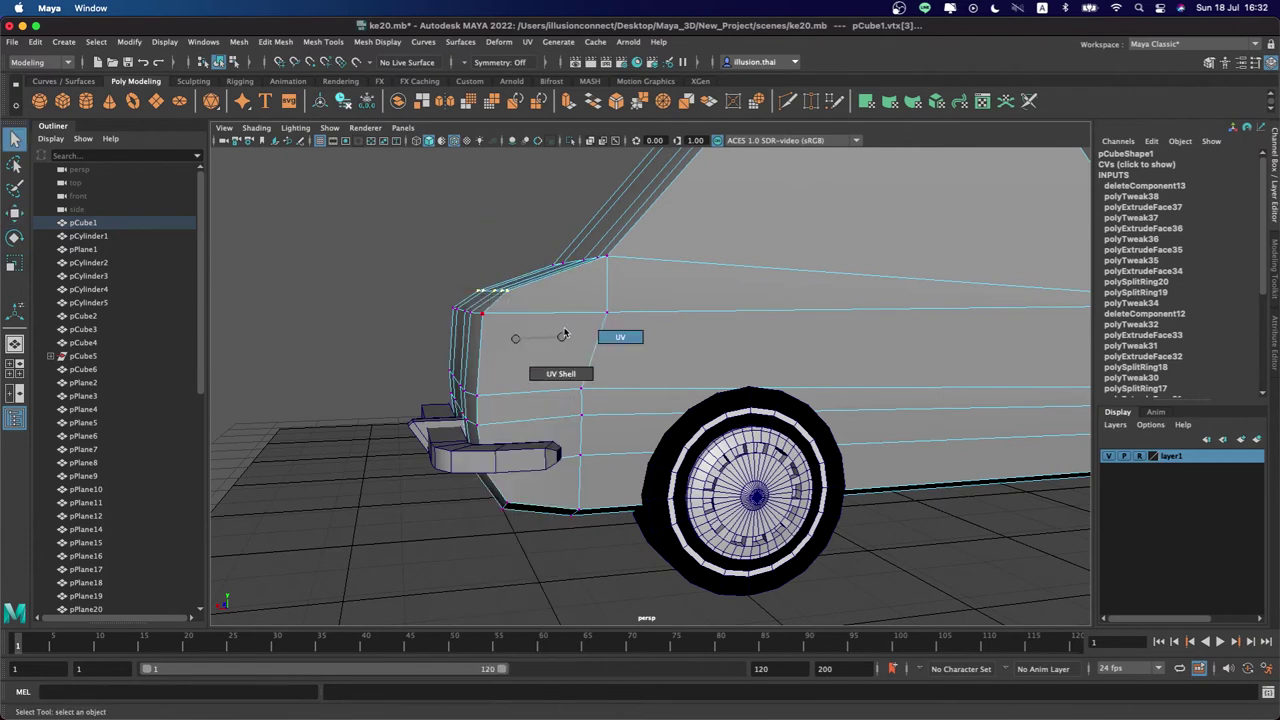
pyautogui.click(545, 335)
pyautogui.moveTo(526, 328); pyautogui.dragTo(555, 315, button='right')
pyautogui.keyDown('alt'); pyautogui.moveTo(460, 321); pyautogui.dragTo(527, 331); pyautogui.keyUp('alt')
pyautogui.click(490, 320)
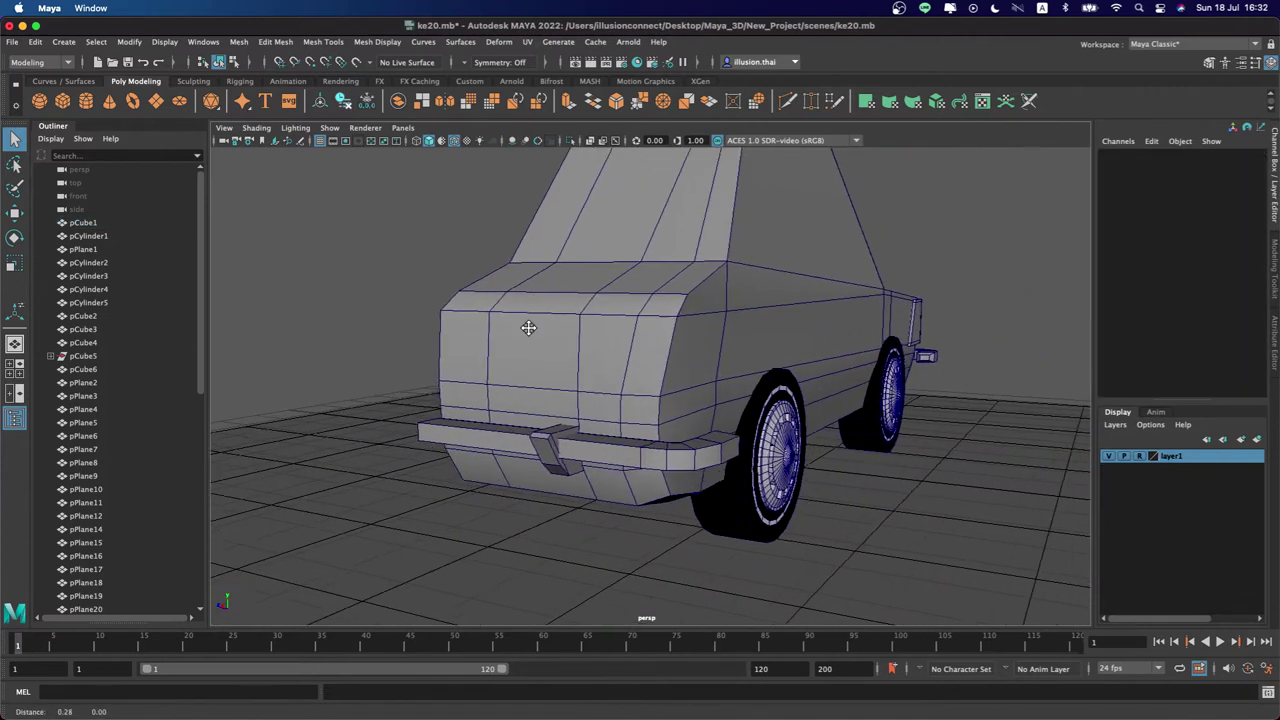
# Select two rear faces of the car body and orbit to a side-on view
pyautogui.moveTo(506, 337); pyautogui.dragTo(505, 366, button='right')
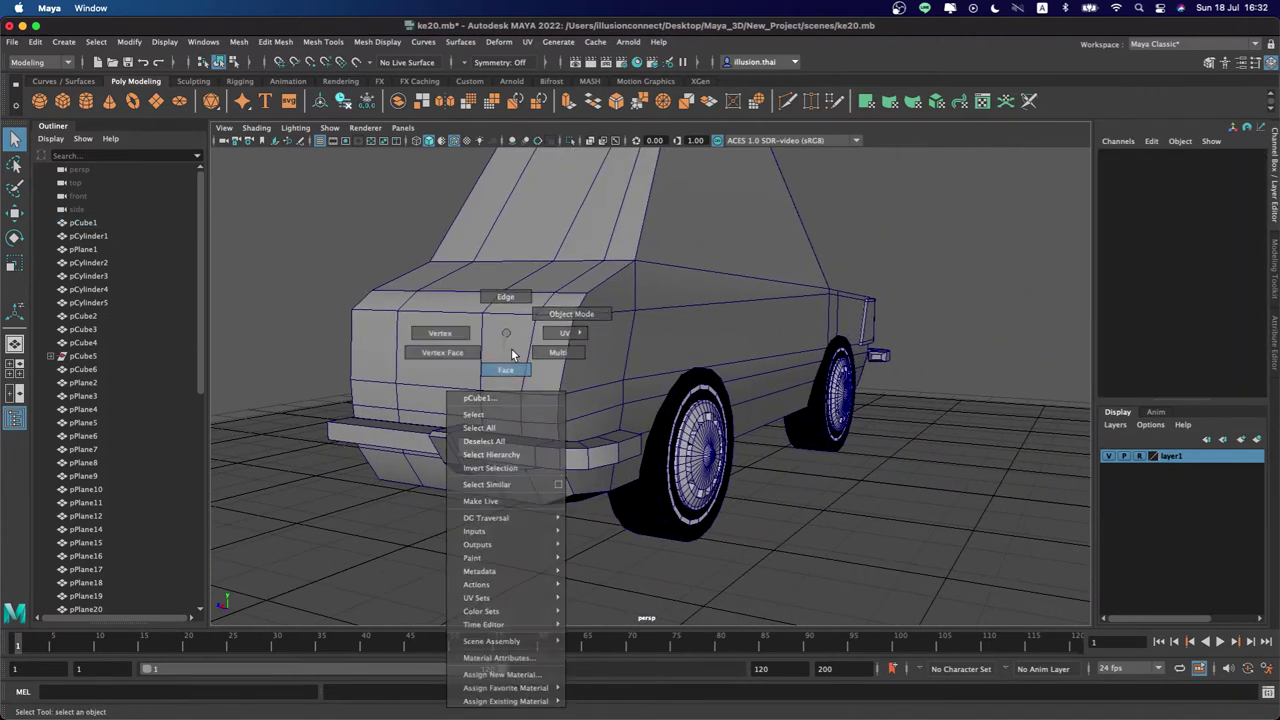
pyautogui.click(506, 350)
pyautogui.keyDown('shift'); pyautogui.click(551, 350); pyautogui.keyUp('shift')
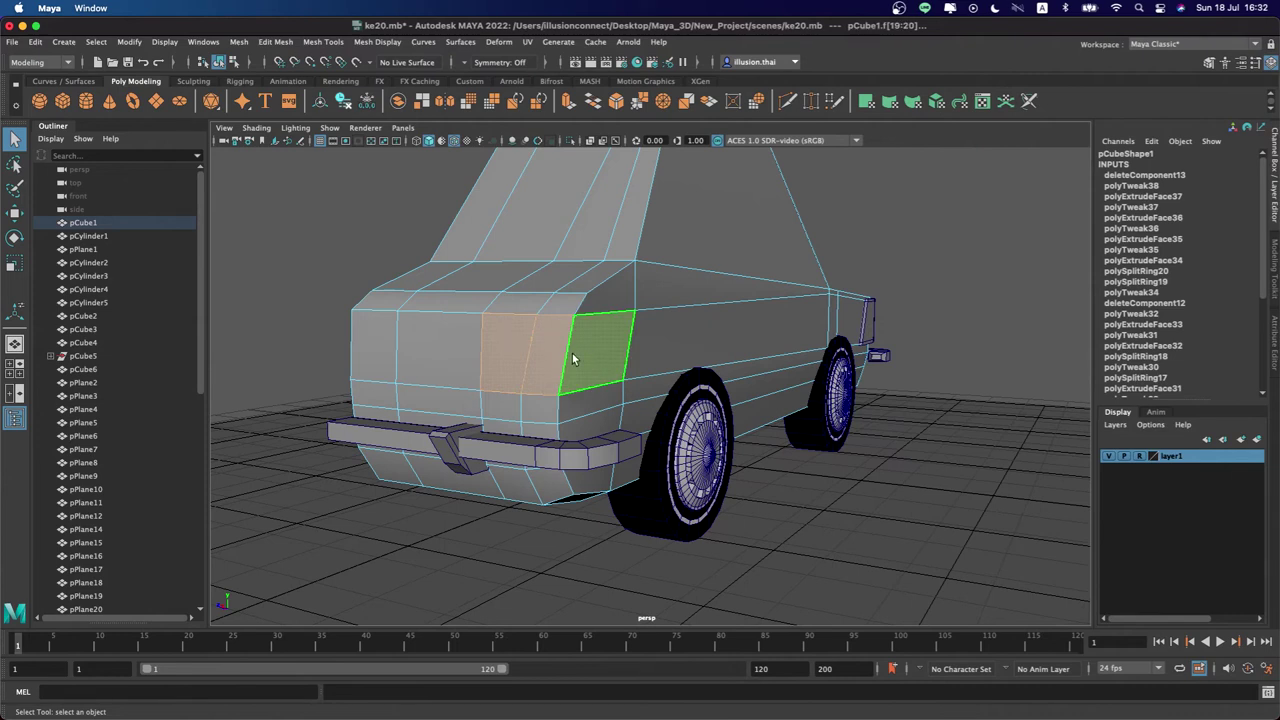
pyautogui.keyDown('alt'); pyautogui.moveTo(572, 358); pyautogui.dragTo(445, 303); pyautogui.keyUp('alt')
pyautogui.moveTo(445, 303); pyautogui.dragTo(490, 290, button='right')
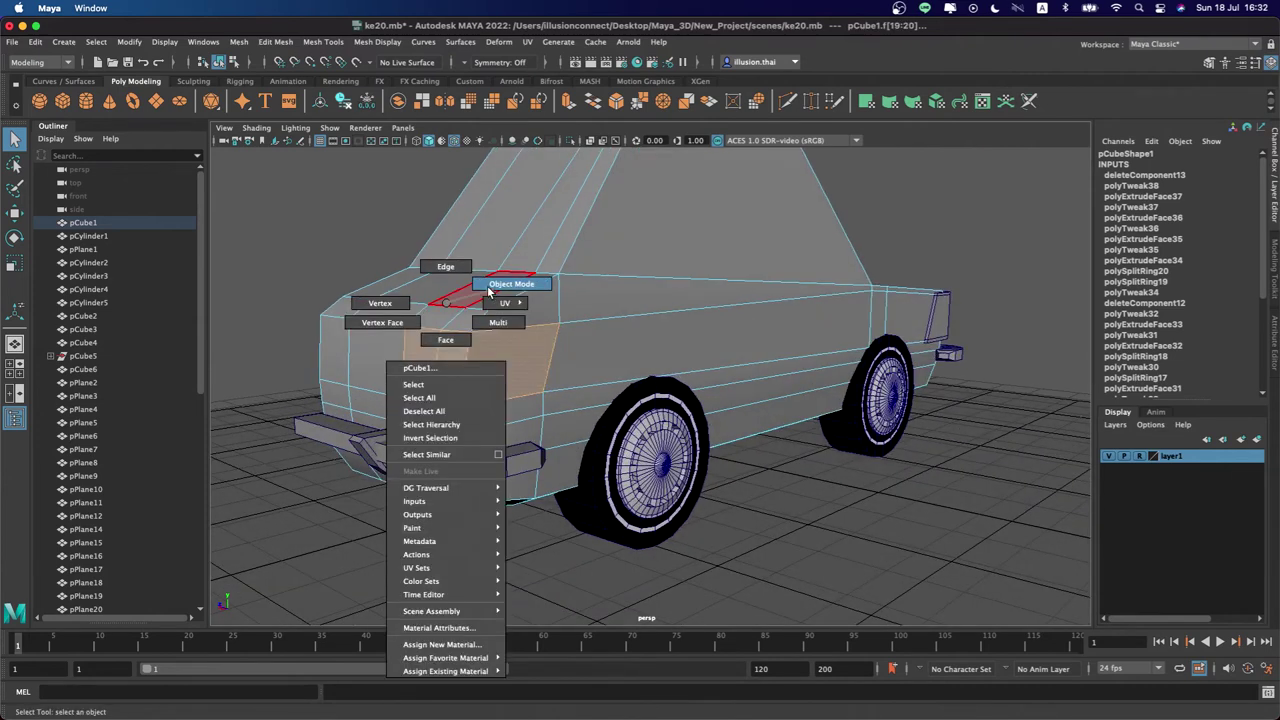
# Create a polygon cube and move it up against the car's rear corner
pyautogui.click(62, 101)
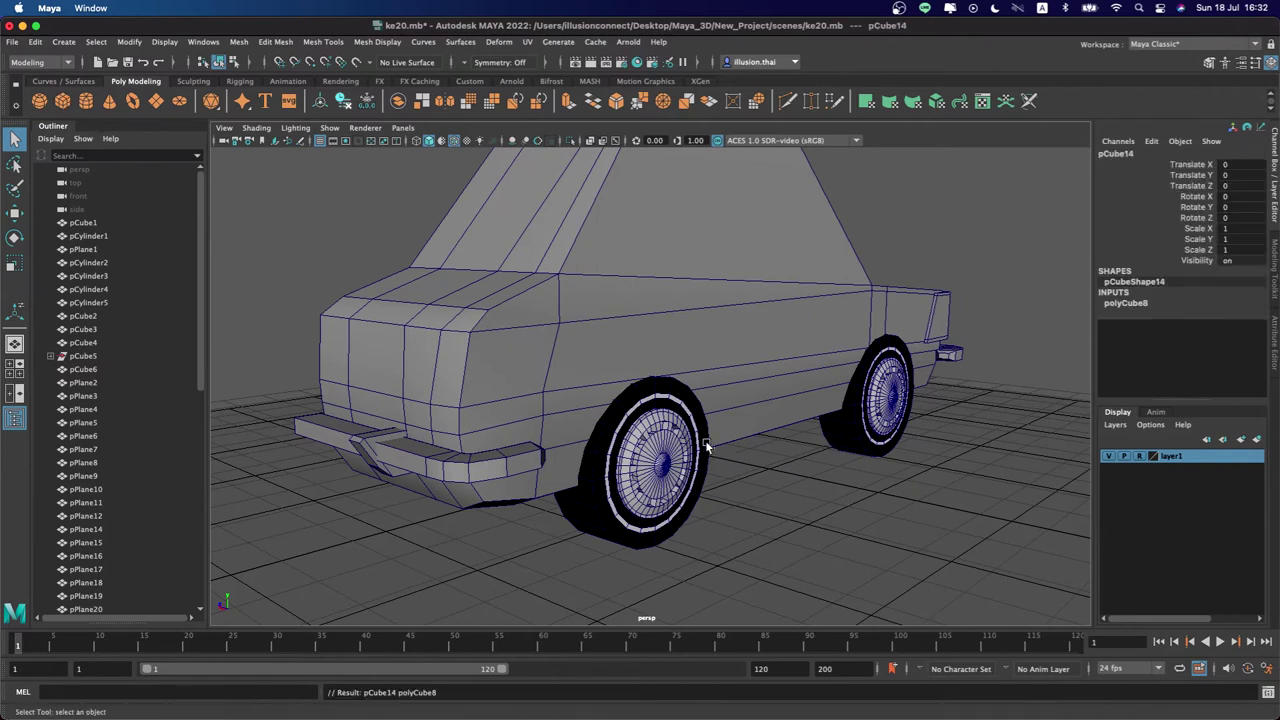
pyautogui.press('w')
pyautogui.moveTo(596, 486); pyautogui.dragTo(352, 537)
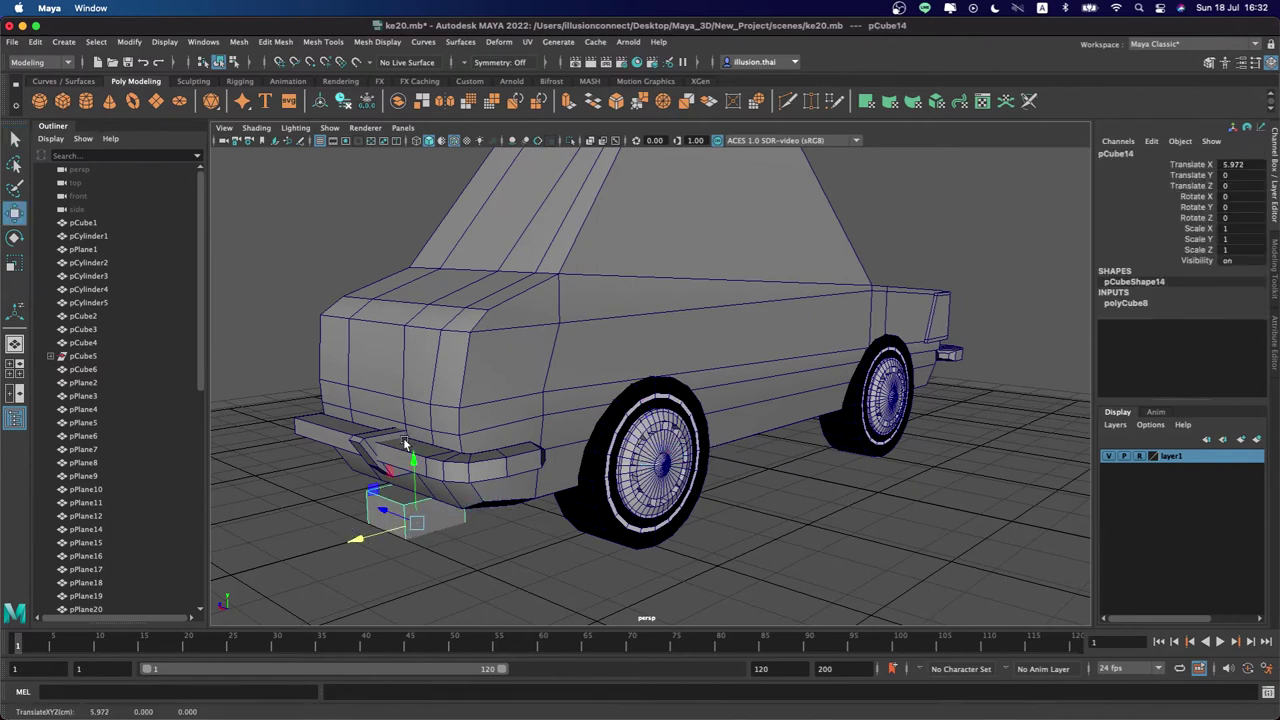
pyautogui.moveTo(412, 462); pyautogui.dragTo(401, 328)
pyautogui.moveTo(351, 368)
pyautogui.mouseDown()
pyautogui.moveTo(276, 356)
pyautogui.moveTo(429, 371)
pyautogui.moveTo(417, 396)
pyautogui.mouseUp()
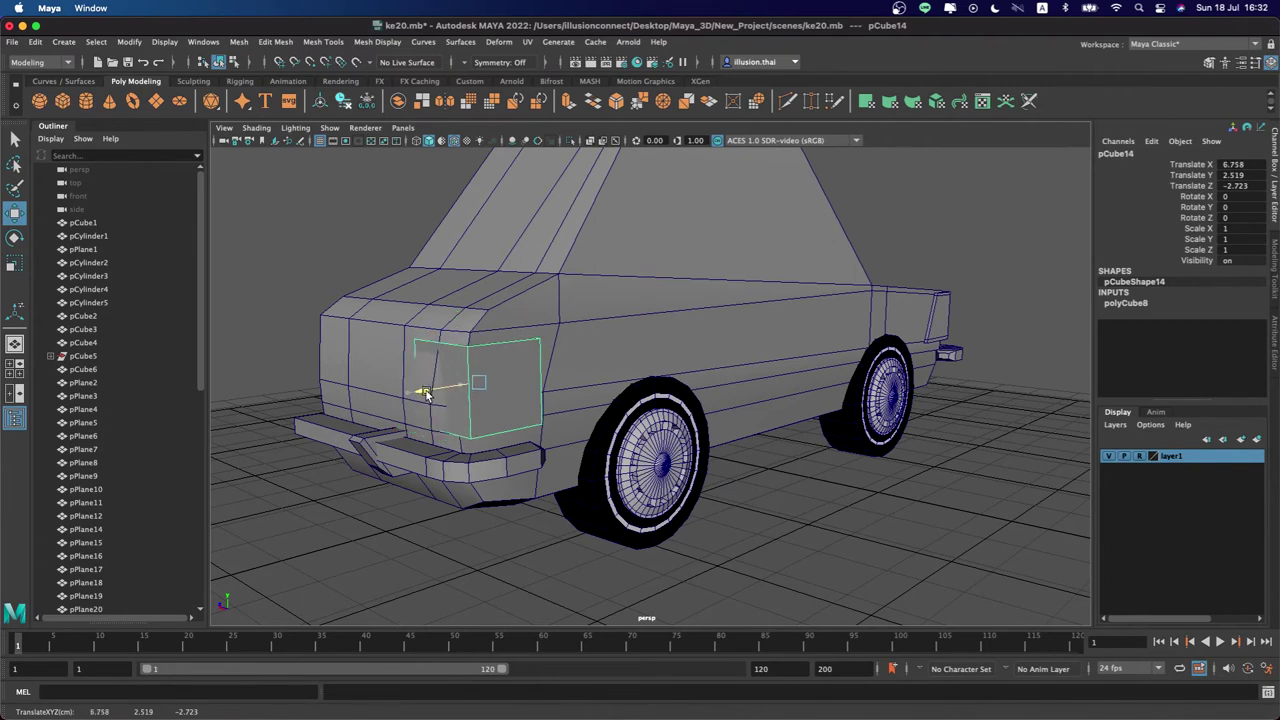
pyautogui.moveTo(471, 325); pyautogui.dragTo(503, 345)
# Snap the box's pivot to its top corner edge and squash it to 0.802 in Y
pyautogui.press('d')
pyautogui.press('v')
pyautogui.click(503, 345)
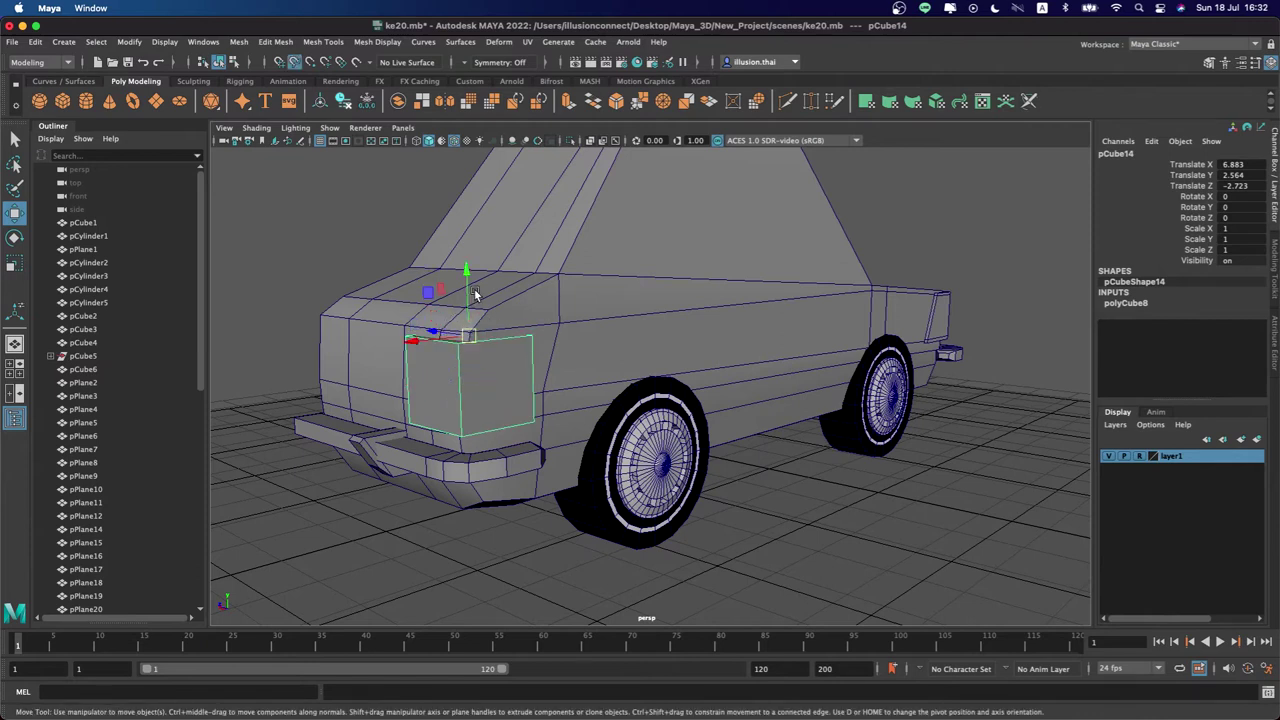
pyautogui.moveTo(938, 295); pyautogui.dragTo(763, 357, button='middle')
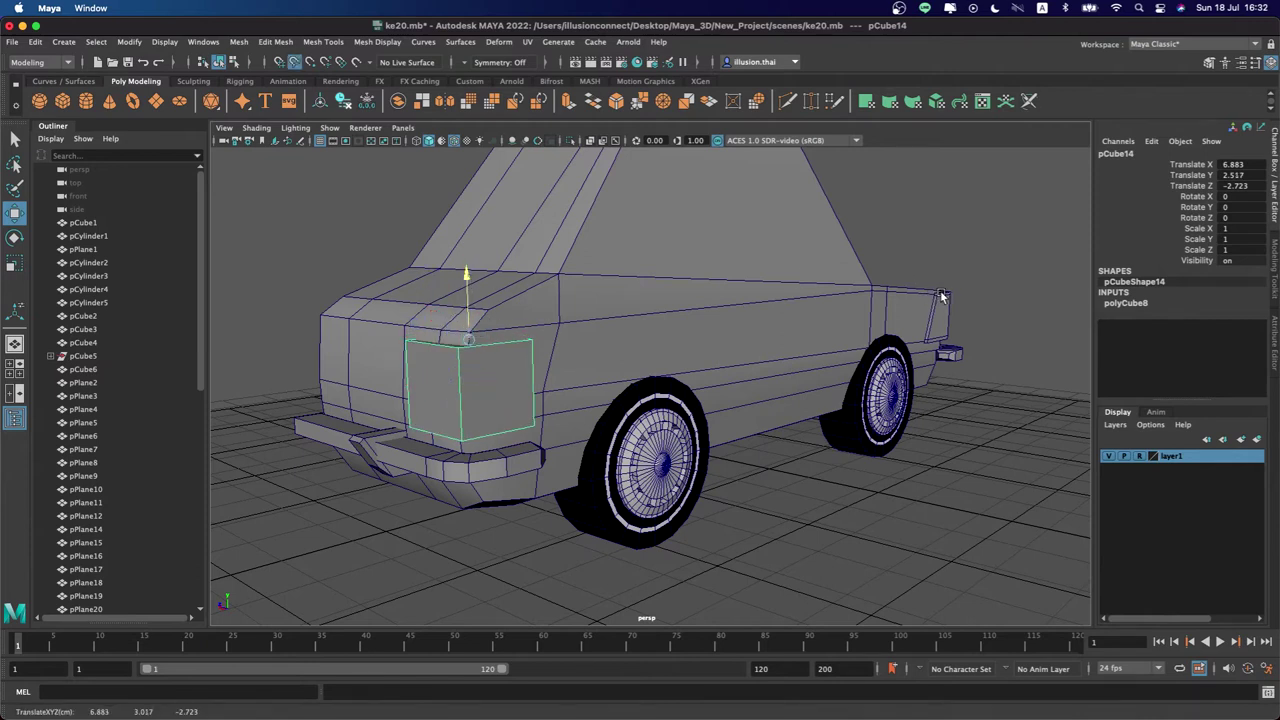
pyautogui.press('r')
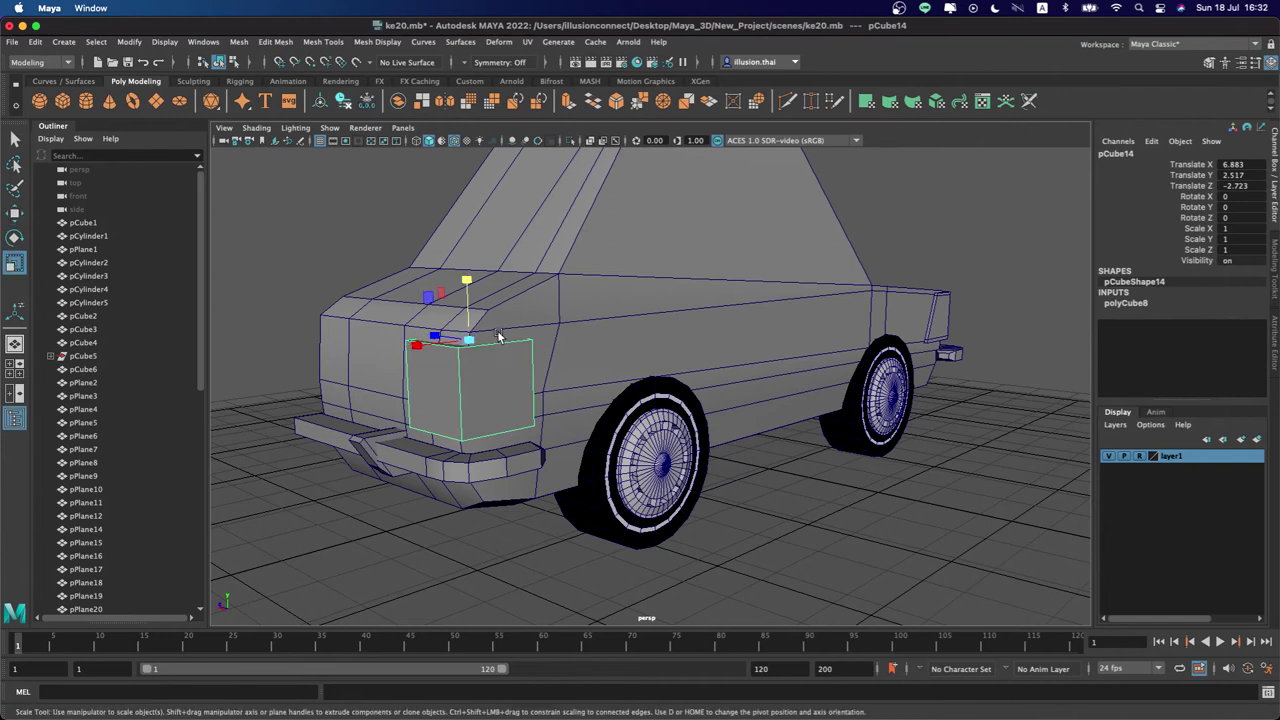
pyautogui.moveTo(465, 280); pyautogui.dragTo(466, 300)
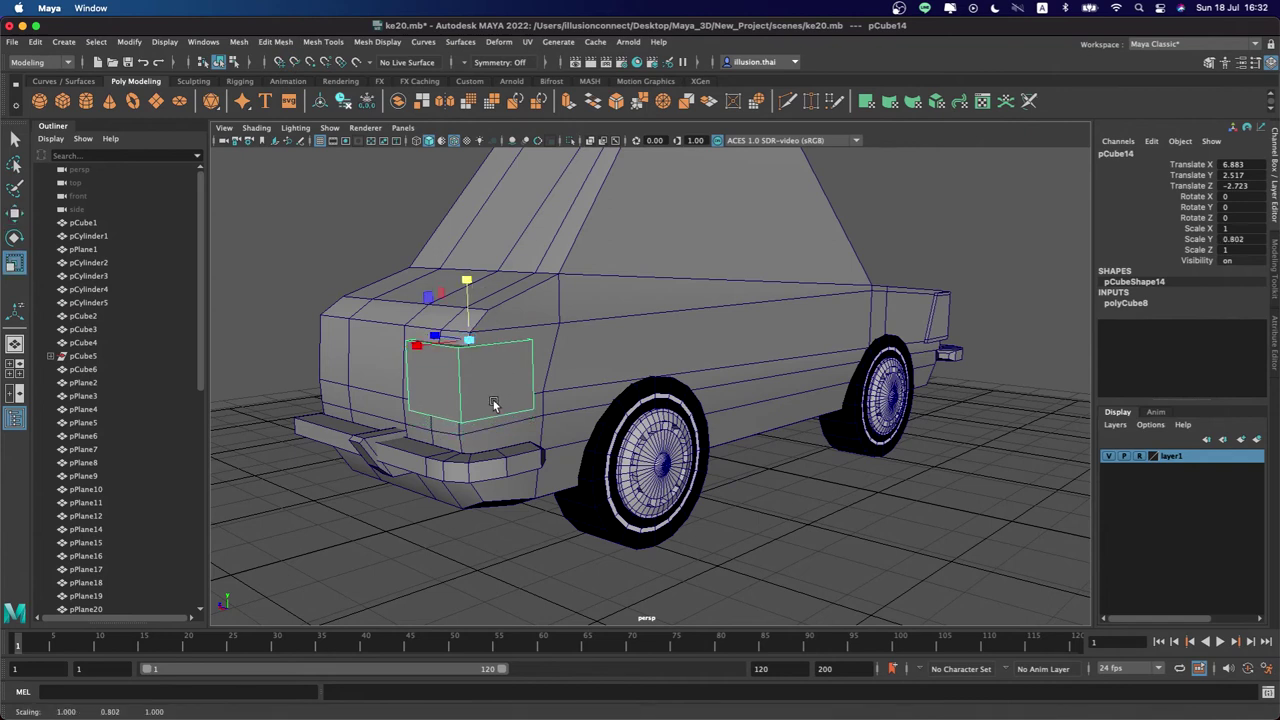
# Lower the box's bottom vertices, then select its top vertices and lock movement vertically
pyautogui.press('4')
pyautogui.moveTo(486, 340); pyautogui.dragTo(316, 371, button='right')
pyautogui.moveTo(316, 371); pyautogui.dragTo(560, 410)
pyautogui.press('w')
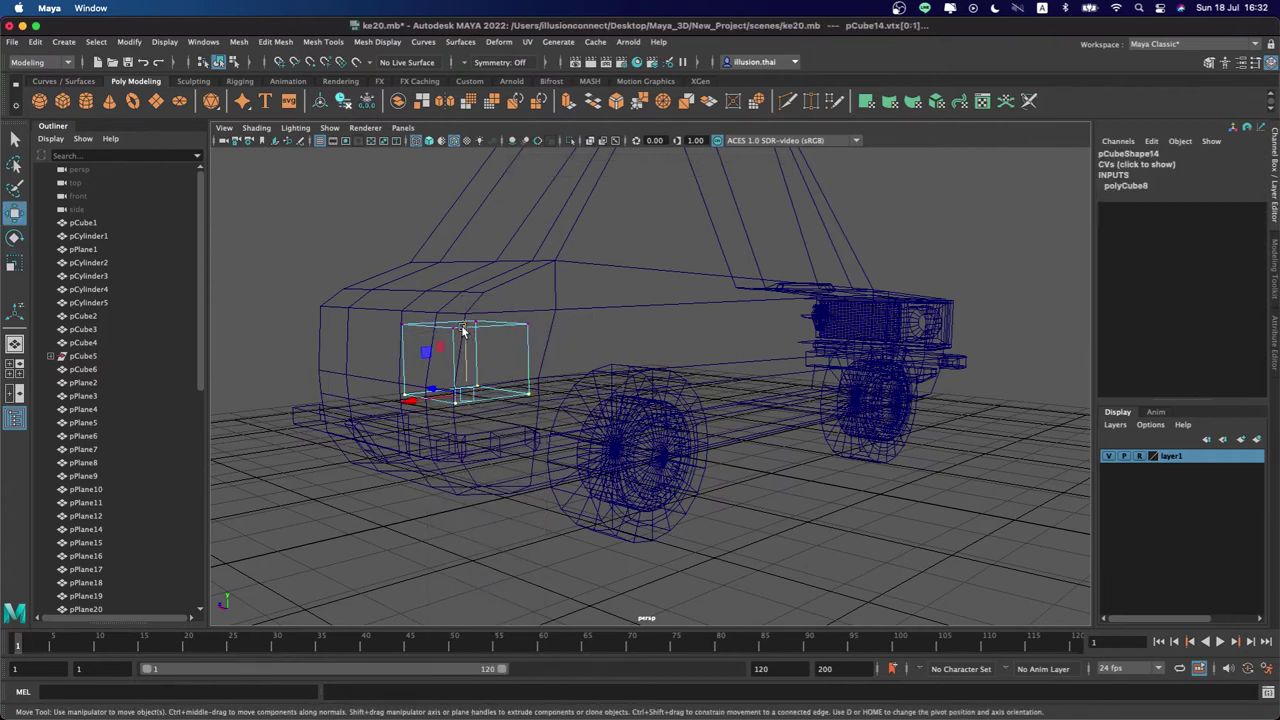
pyautogui.press('5')
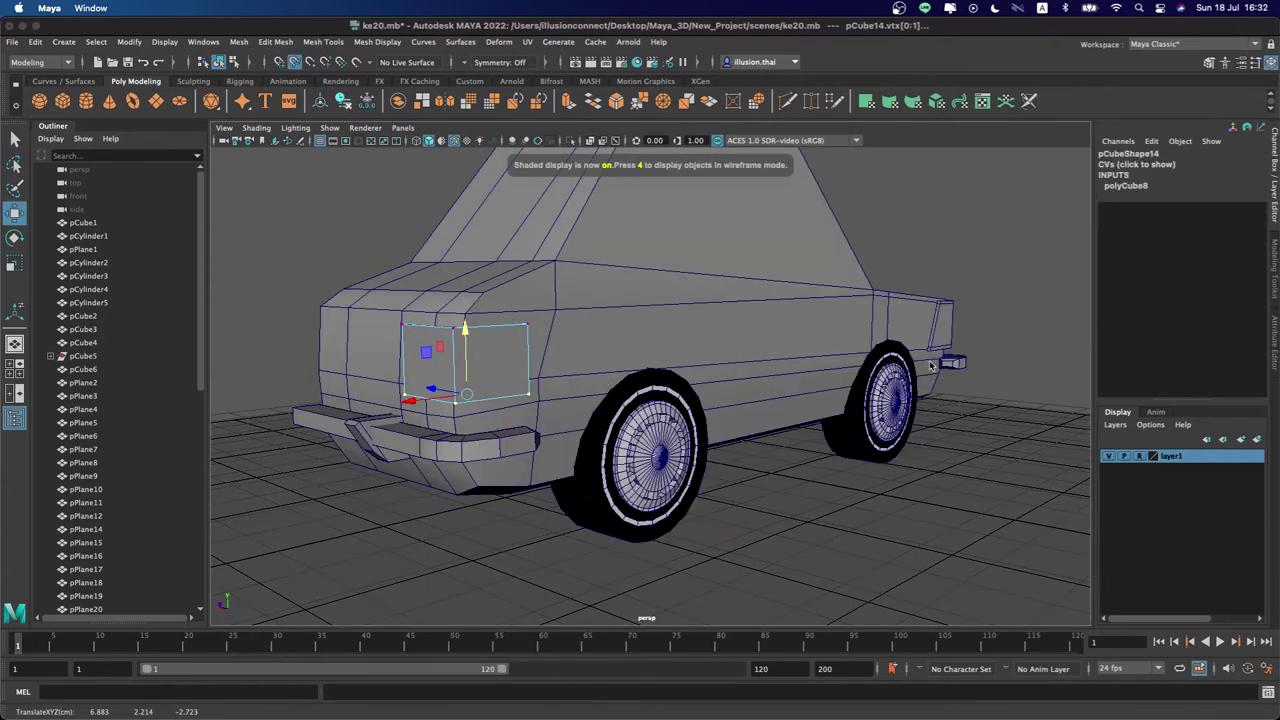
pyautogui.moveTo(936, 354); pyautogui.dragTo(938, 353, button='middle')
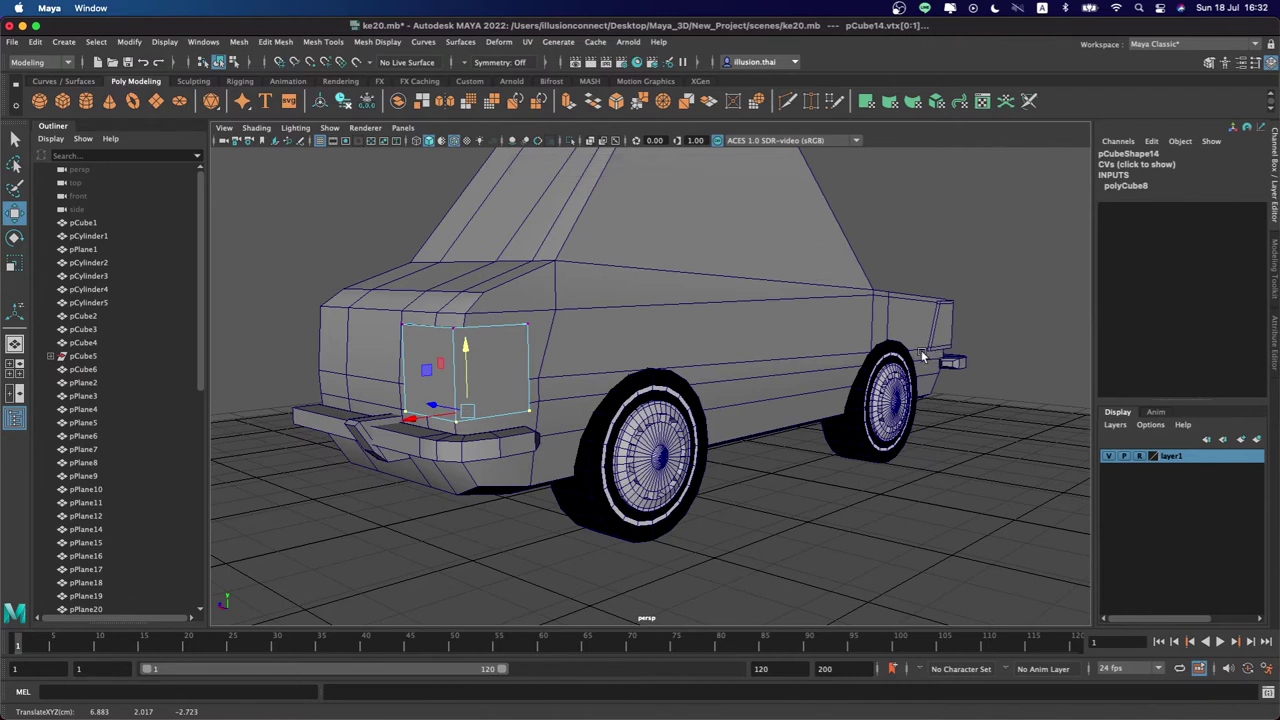
pyautogui.keyDown('alt'); pyautogui.moveTo(922, 356); pyautogui.dragTo(1005, 370); pyautogui.keyUp('alt')
pyautogui.moveTo(216, 272); pyautogui.dragTo(606, 350)
pyautogui.click(388, 238)
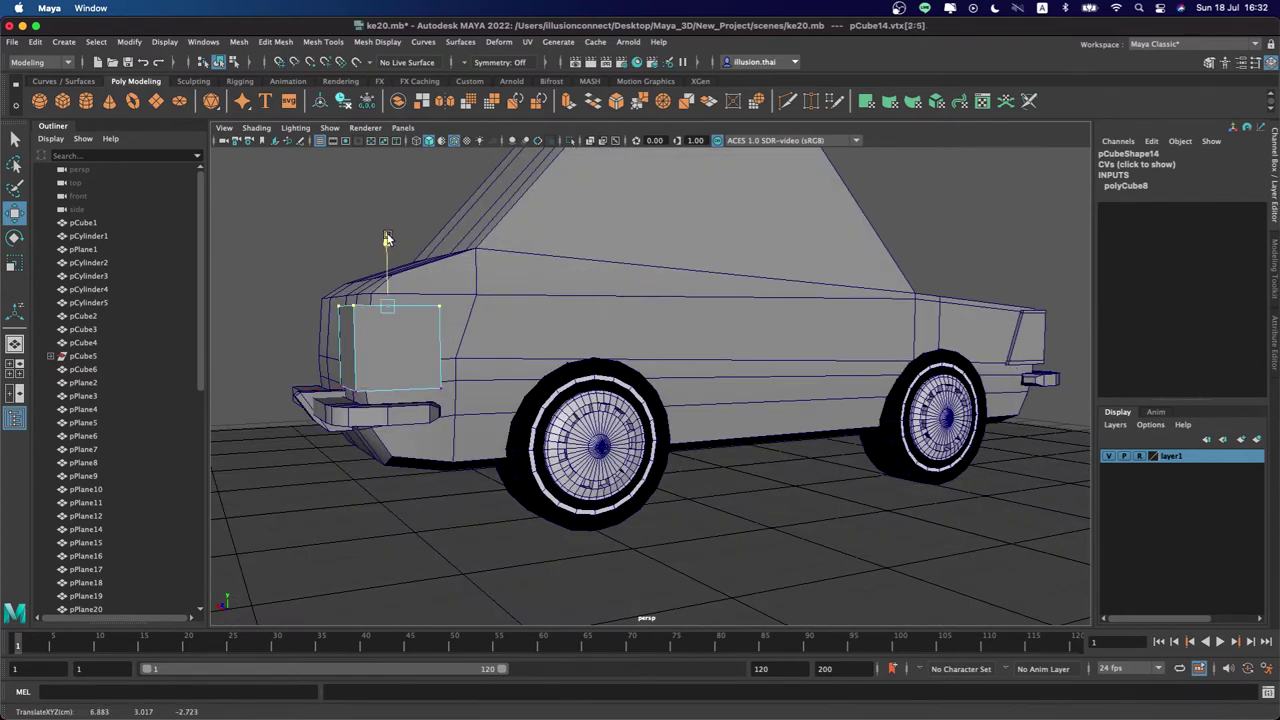
# Return the box to Object Mode, then select its small side face in Face mode
pyautogui.moveTo(573, 330)
pyautogui.keyDown('alt'); pyautogui.mouseDown()
pyautogui.moveTo(514, 337)
pyautogui.moveTo(533, 339)
pyautogui.mouseUp(); pyautogui.keyUp('alt')
pyautogui.moveTo(533, 339); pyautogui.dragTo(582, 333, button='right')
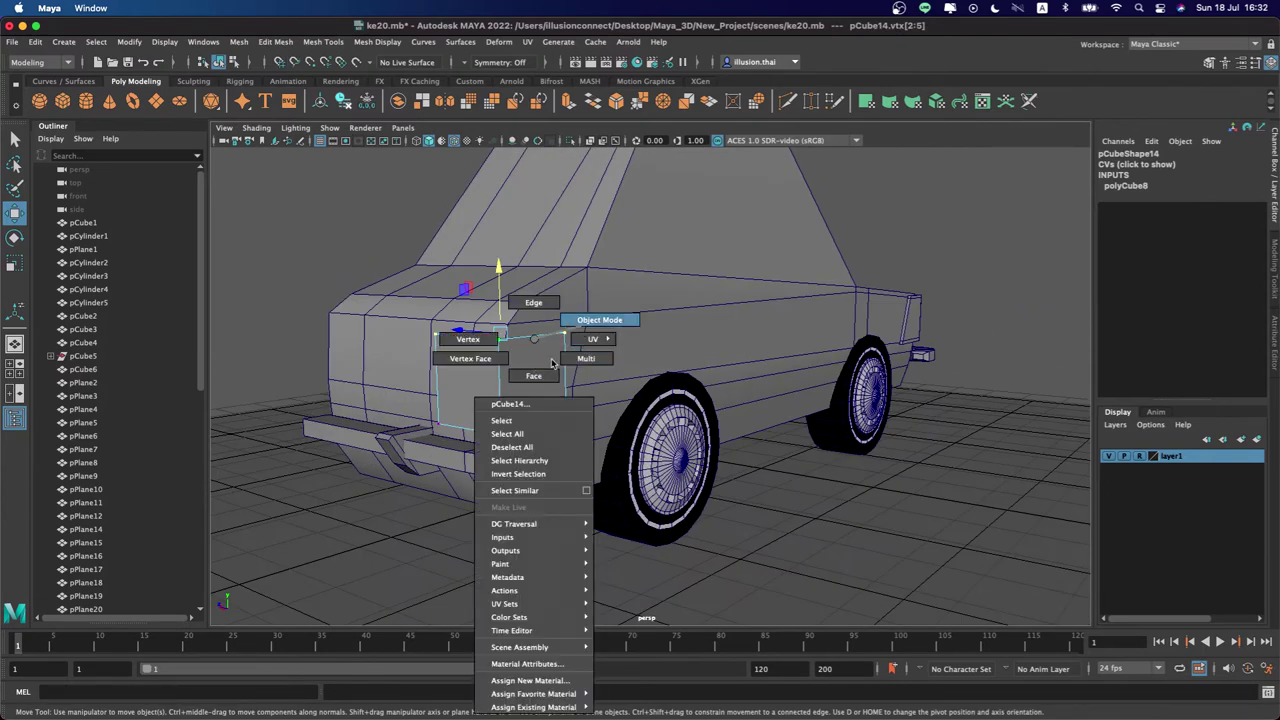
pyautogui.click(598, 320)
pyautogui.keyDown('alt'); pyautogui.moveTo(598, 320); pyautogui.dragTo(604, 340); pyautogui.keyUp('alt')
pyautogui.moveTo(604, 340); pyautogui.dragTo(604, 385, button='right')
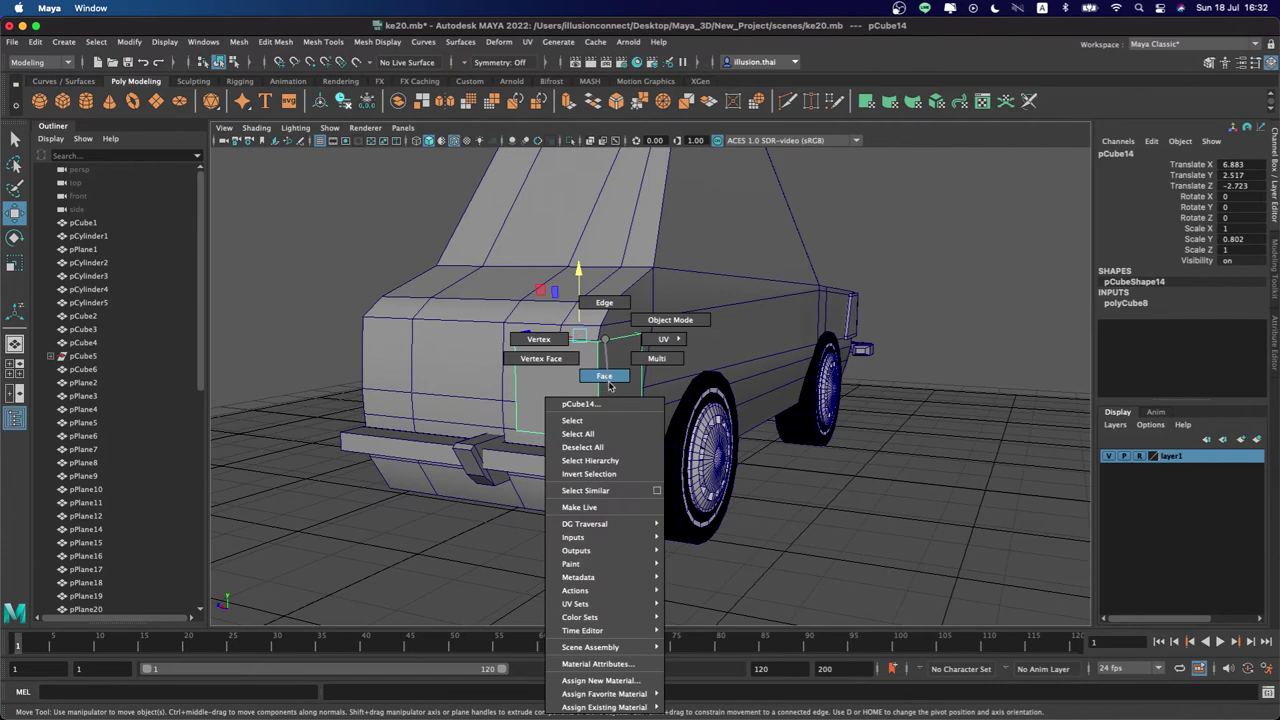
pyautogui.click(617, 384)
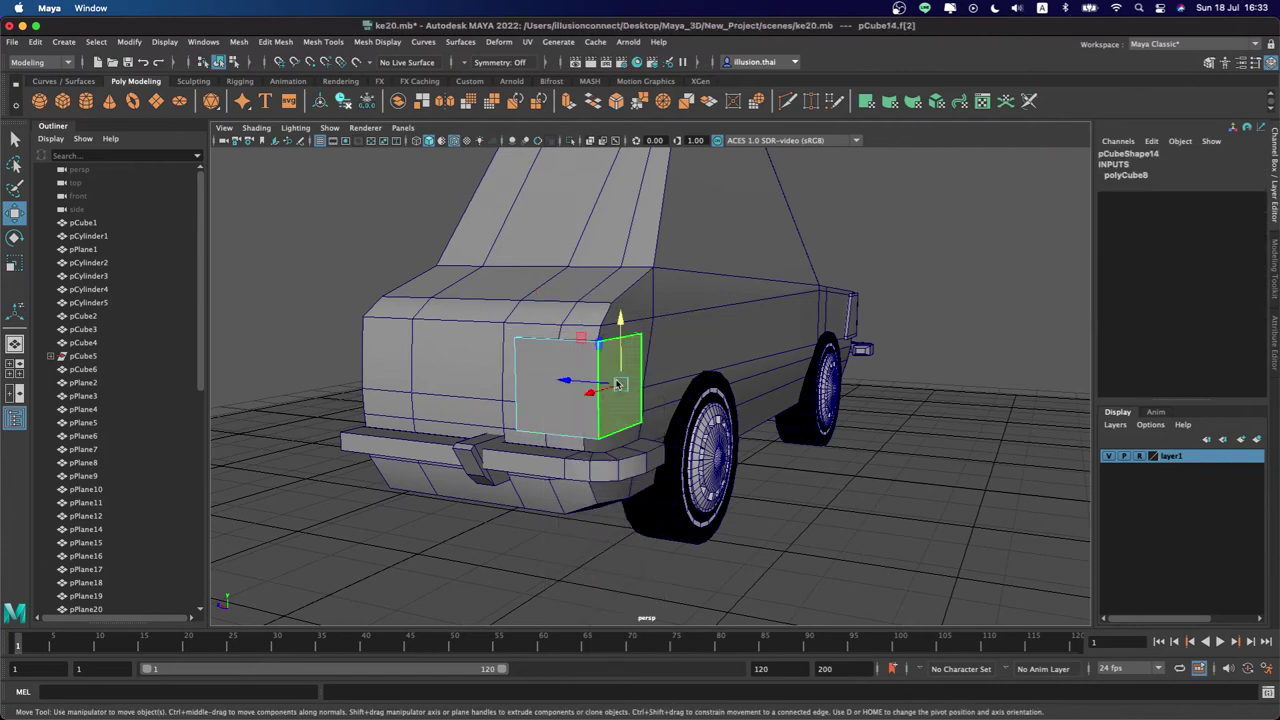
pyautogui.moveTo(617, 384)
pyautogui.keyDown('alt'); pyautogui.mouseDown()
pyautogui.moveTo(579, 409)
pyautogui.moveTo(415, 374)
pyautogui.moveTo(759, 413)
pyautogui.moveTo(716, 391)
pyautogui.moveTo(563, 371)
pyautogui.mouseUp(); pyautogui.keyUp('alt')
pyautogui.click(386, 345)
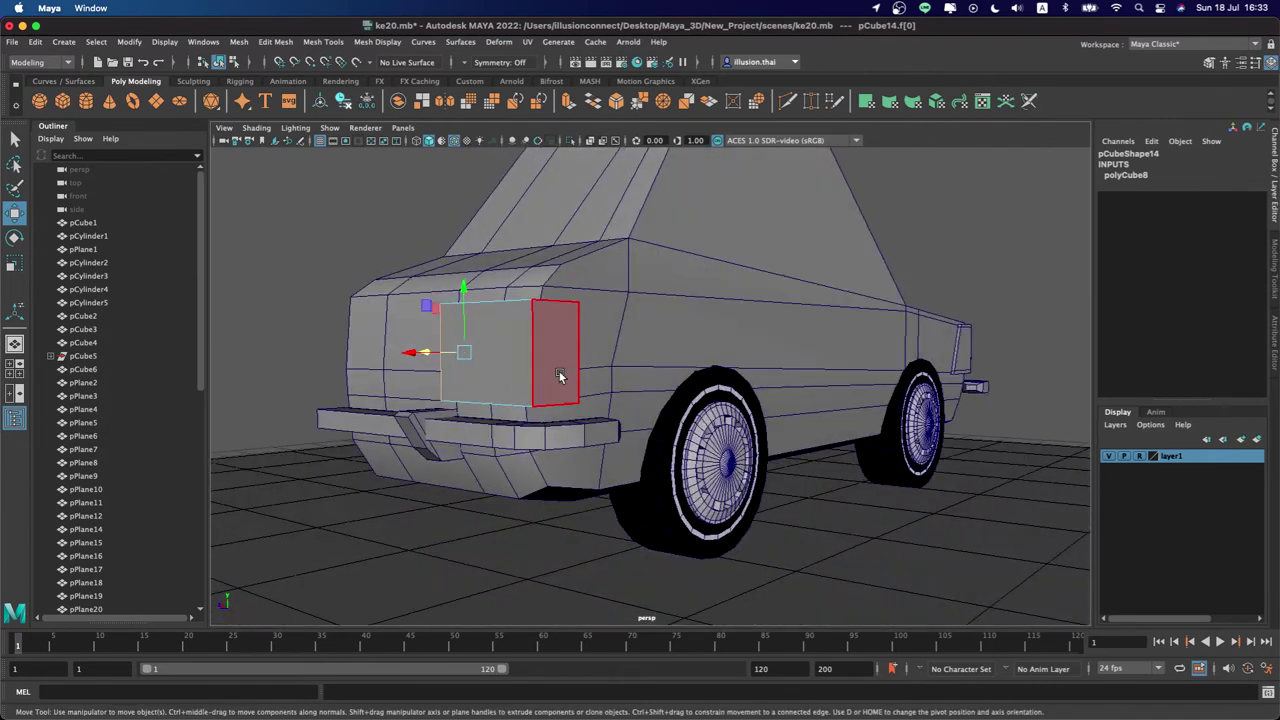
# Return to Object Mode and zoom in on the car's rear corner
pyautogui.rightClick(529, 339)
pyautogui.click(415, 329)
pyautogui.keyDown('alt'); pyautogui.moveTo(415, 329); pyautogui.dragTo(582, 360, button='right'); pyautogui.keyUp('alt')
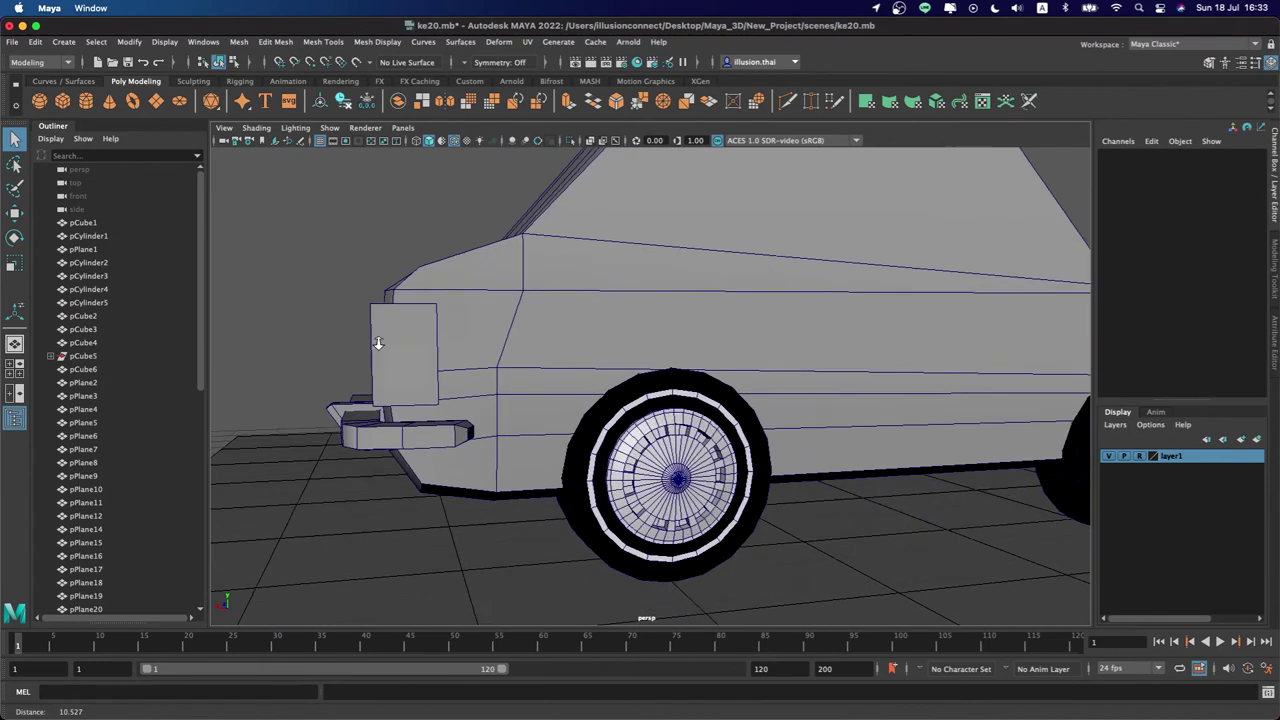
pyautogui.keyDown('alt'); pyautogui.moveTo(582, 360); pyautogui.dragTo(443, 363); pyautogui.keyUp('alt')
# Insert an edge loop across the tail-light box with Mesh Tools > Insert Edge Loop
pyautogui.click(266, 42)
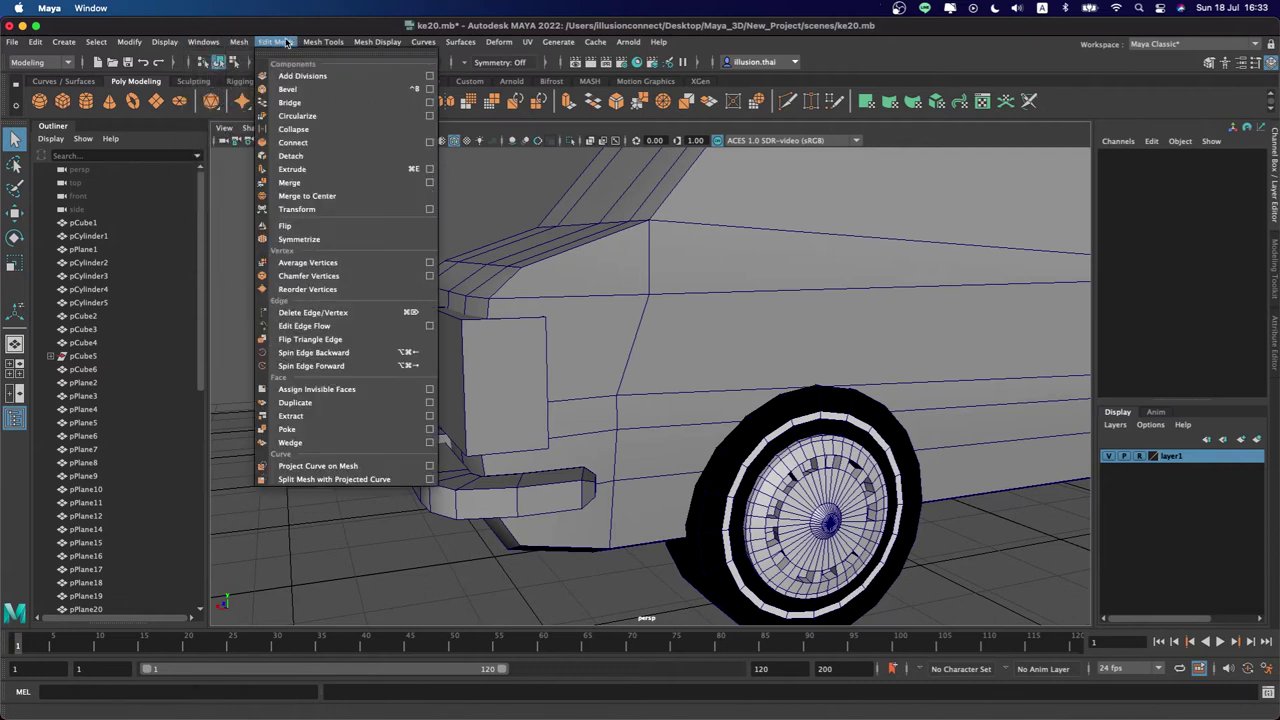
pyautogui.click(350, 139)
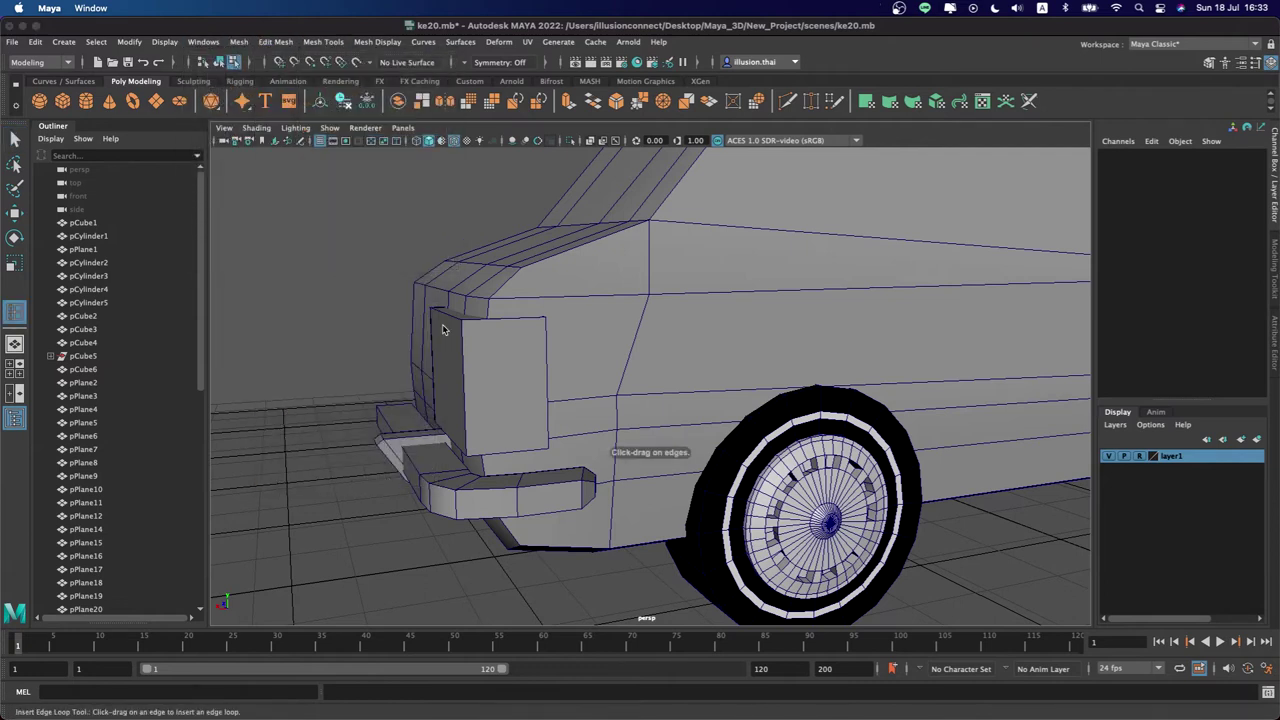
pyautogui.click(550, 412)
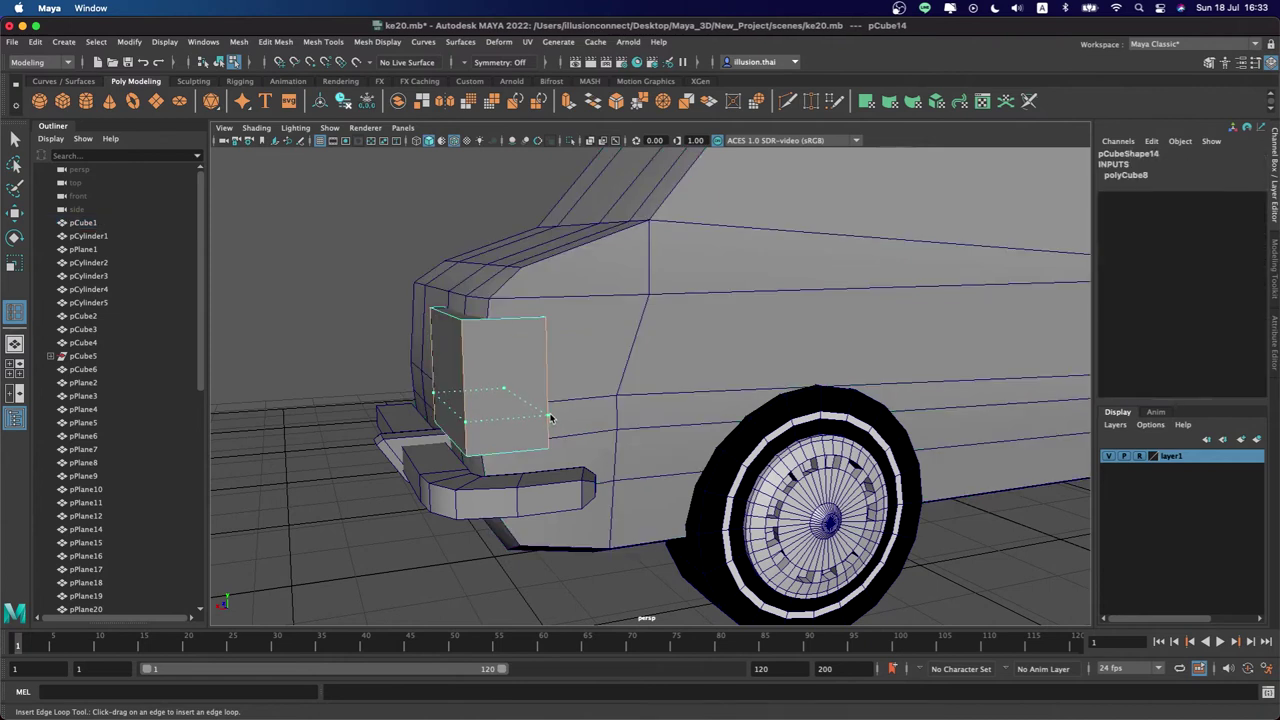
pyautogui.click(550, 415)
pyautogui.moveTo(543, 420)
pyautogui.keyDown('alt'); pyautogui.mouseDown()
pyautogui.moveTo(480, 409)
pyautogui.moveTo(462, 381)
pyautogui.mouseUp(); pyautogui.keyUp('alt')
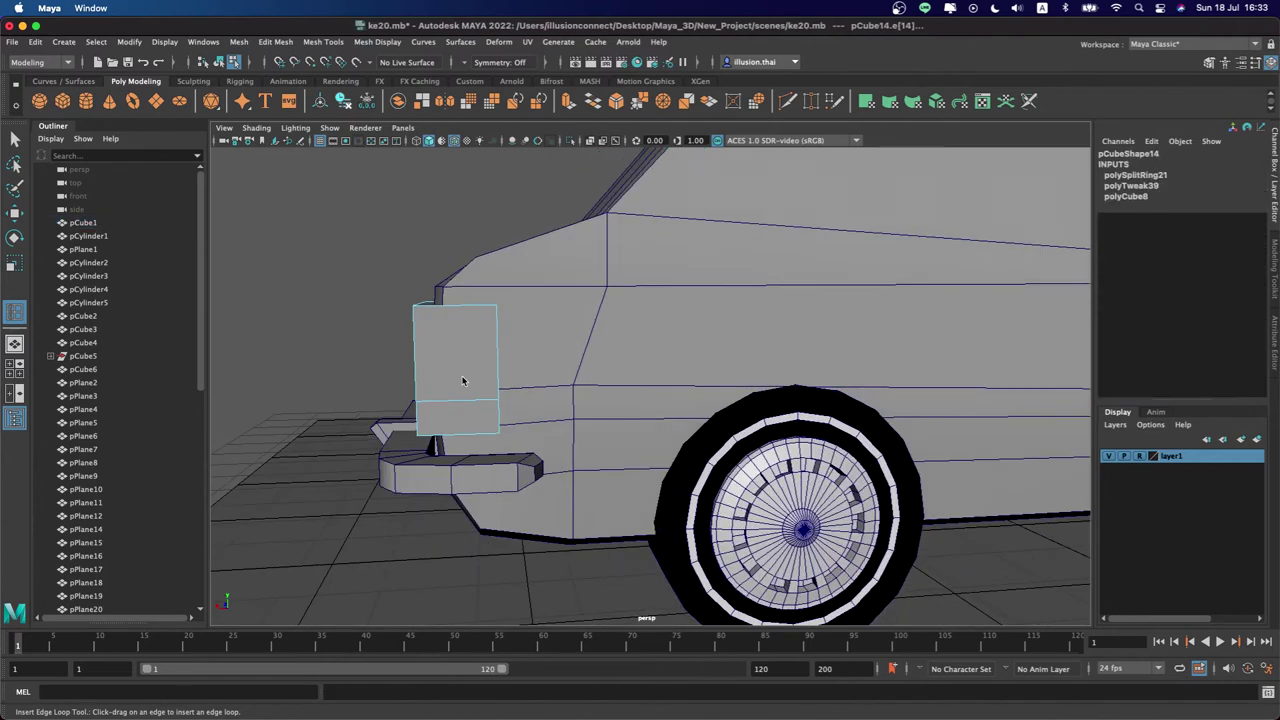
pyautogui.press('q')
# Select and move the two new middle vertices in wireframe, then reselect the box in shaded view
pyautogui.press('4')
pyautogui.moveTo(462, 338); pyautogui.dragTo(397, 343, button='right')
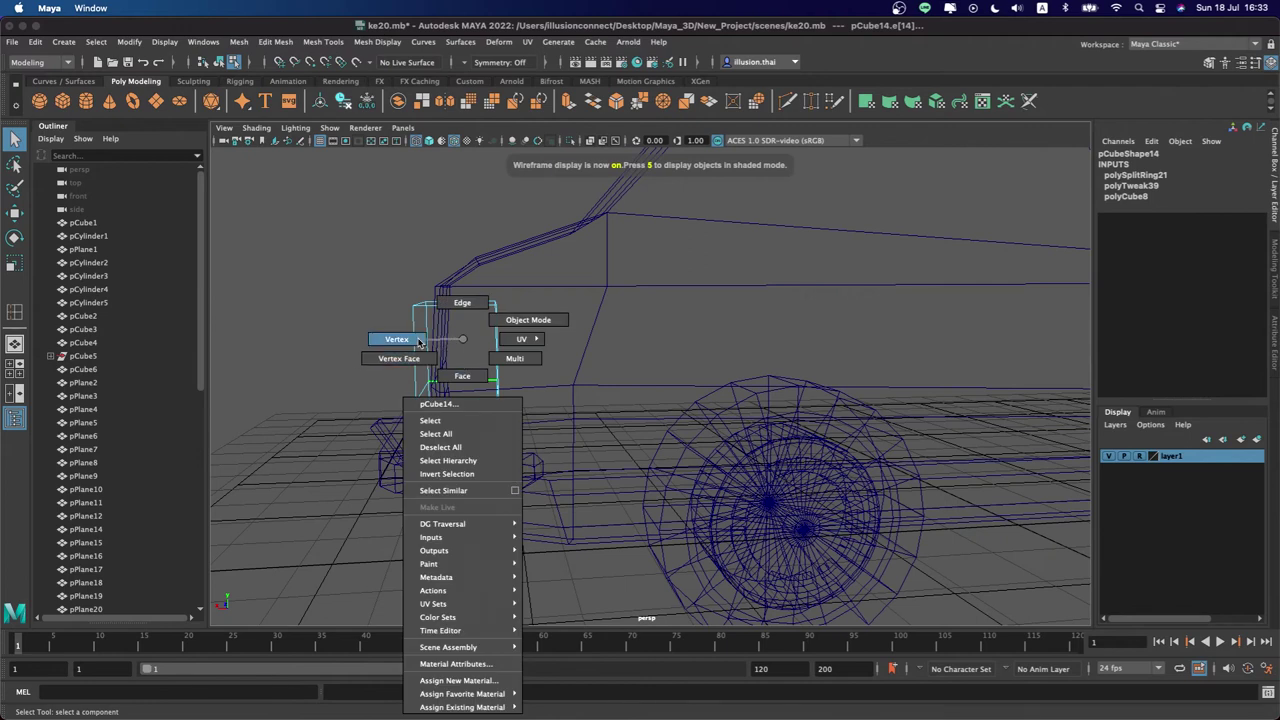
pyautogui.moveTo(520, 407); pyautogui.dragTo(520, 406)
pyautogui.moveTo(520, 405)
pyautogui.keyDown('alt'); pyautogui.mouseDown()
pyautogui.moveTo(514, 391)
pyautogui.moveTo(459, 381)
pyautogui.mouseUp(); pyautogui.keyUp('alt')
pyautogui.press('w')
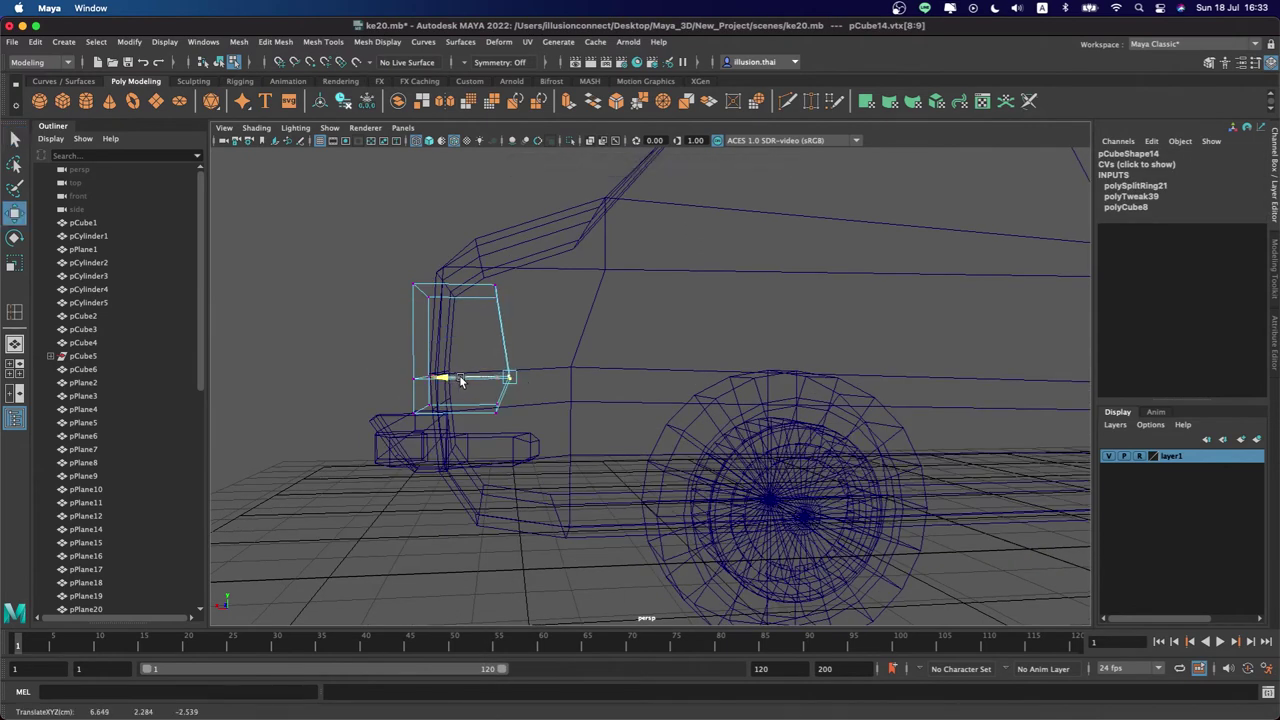
pyautogui.keyDown('alt'); pyautogui.moveTo(461, 382); pyautogui.dragTo(433, 323); pyautogui.keyUp('alt')
pyautogui.press('q')
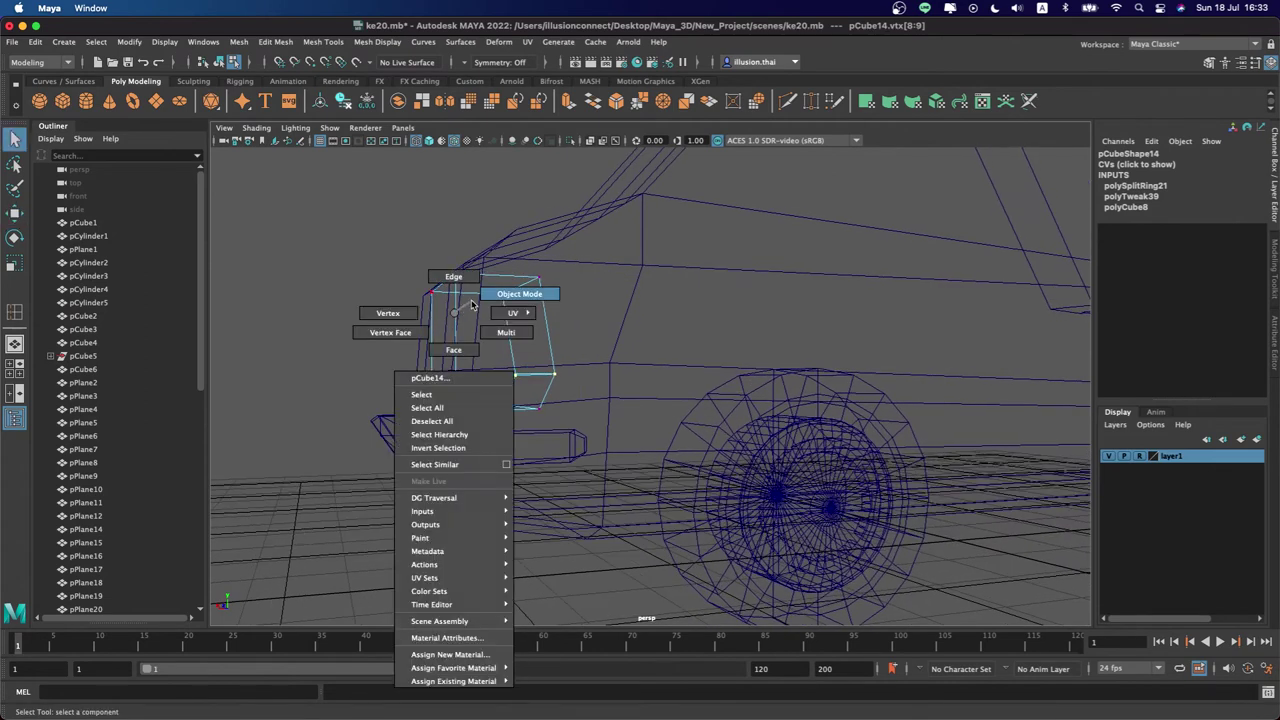
pyautogui.moveTo(455, 317); pyautogui.dragTo(398, 290, button='right')
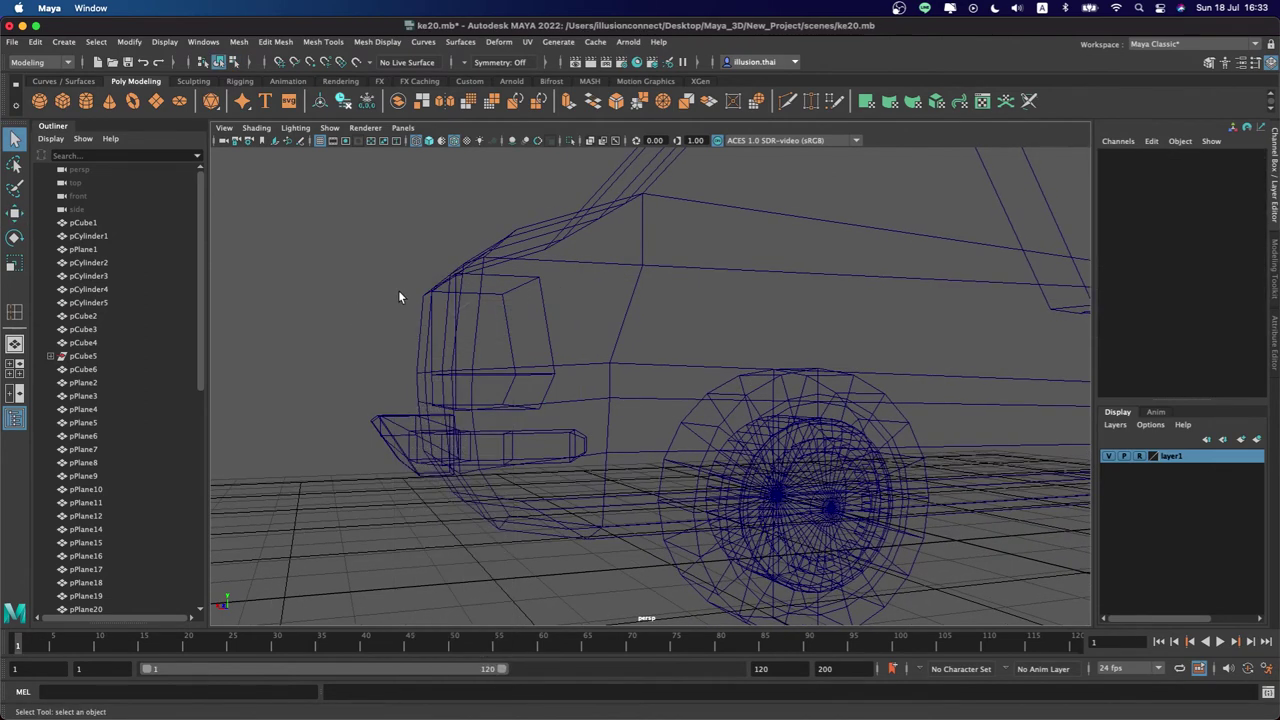
pyautogui.click(504, 316)
pyautogui.press('5')
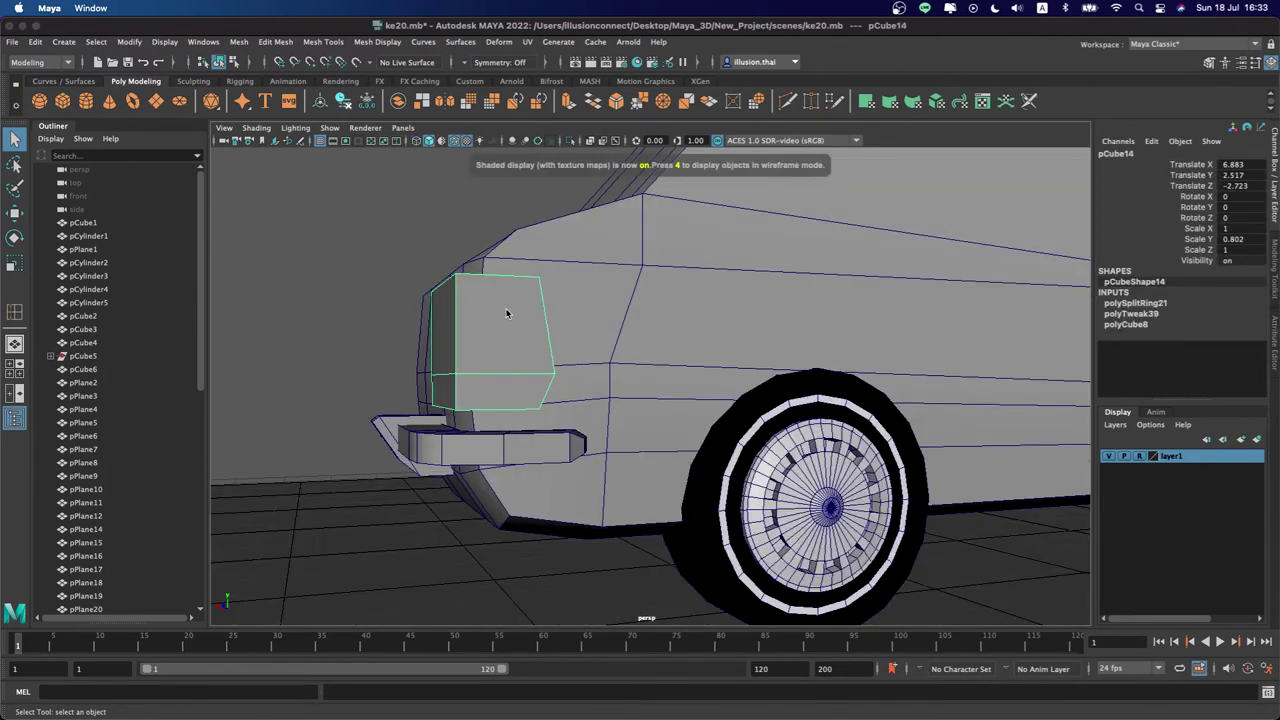
# Insert a second edge loop near the top of the tail-light block
pyautogui.click(330, 43)
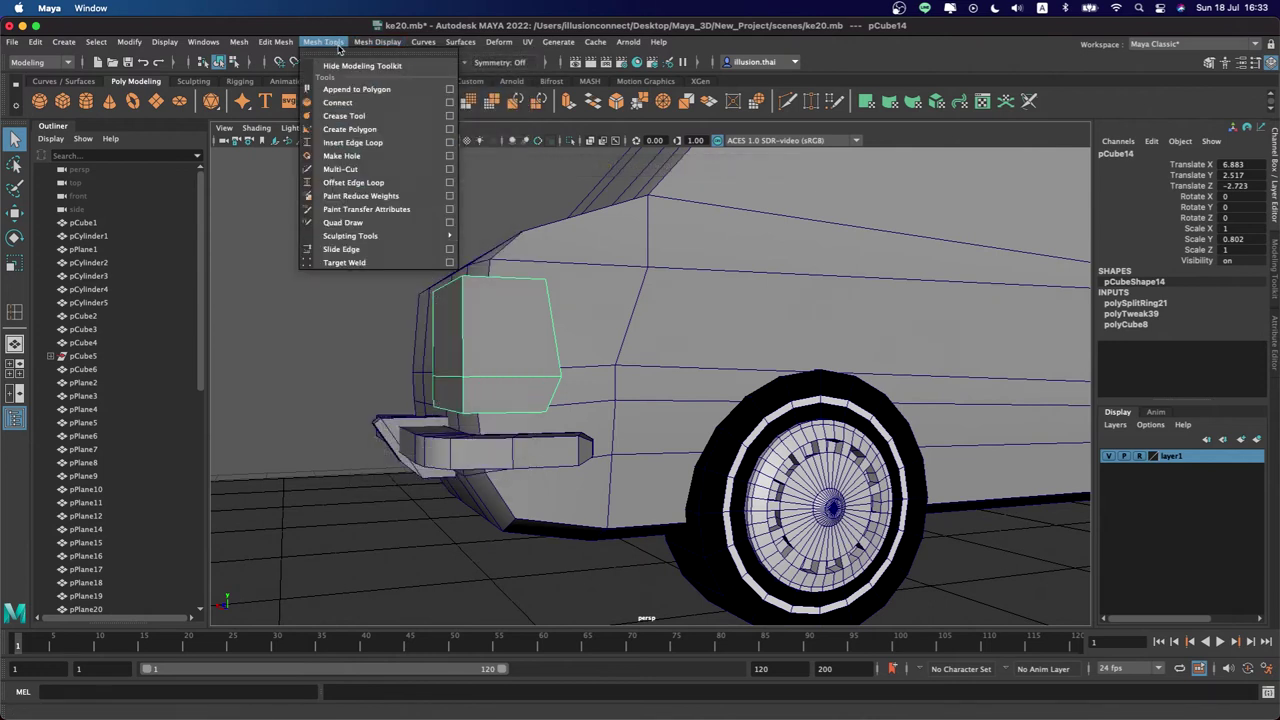
pyautogui.click(362, 143)
pyautogui.moveTo(463, 335); pyautogui.dragTo(469, 301)
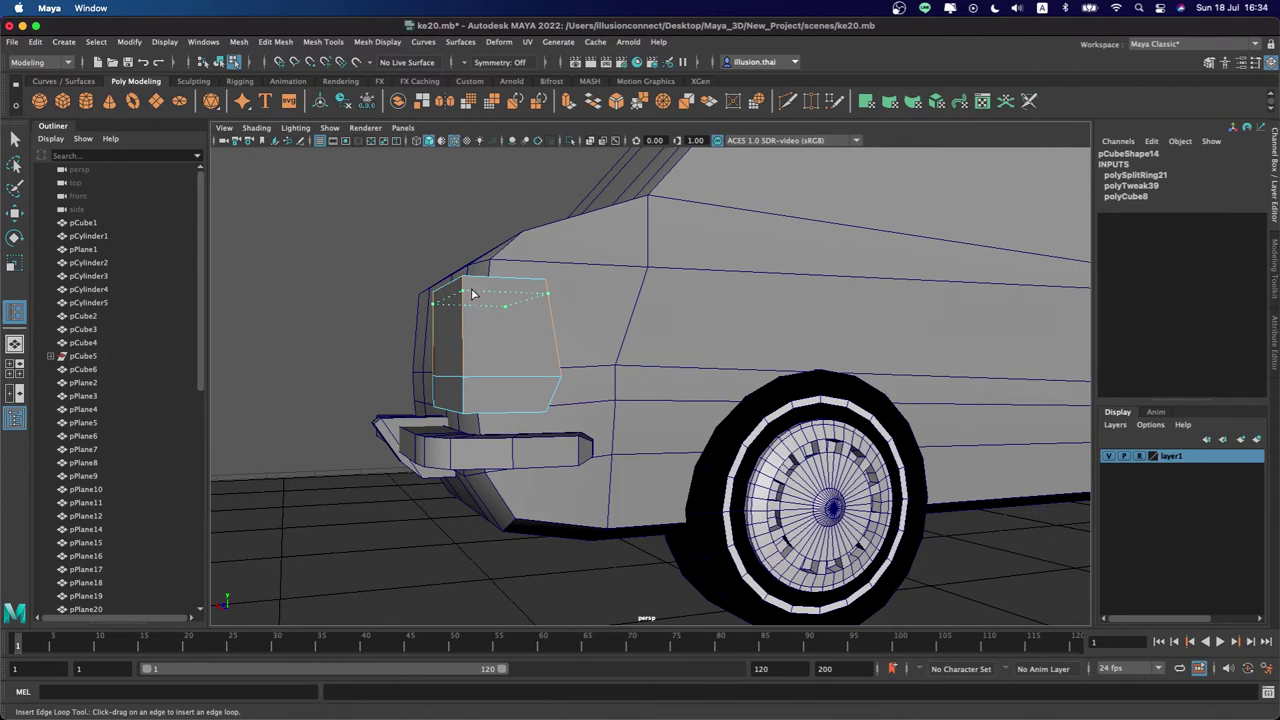
pyautogui.moveTo(473, 300); pyautogui.dragTo(473, 301)
pyautogui.press('q')
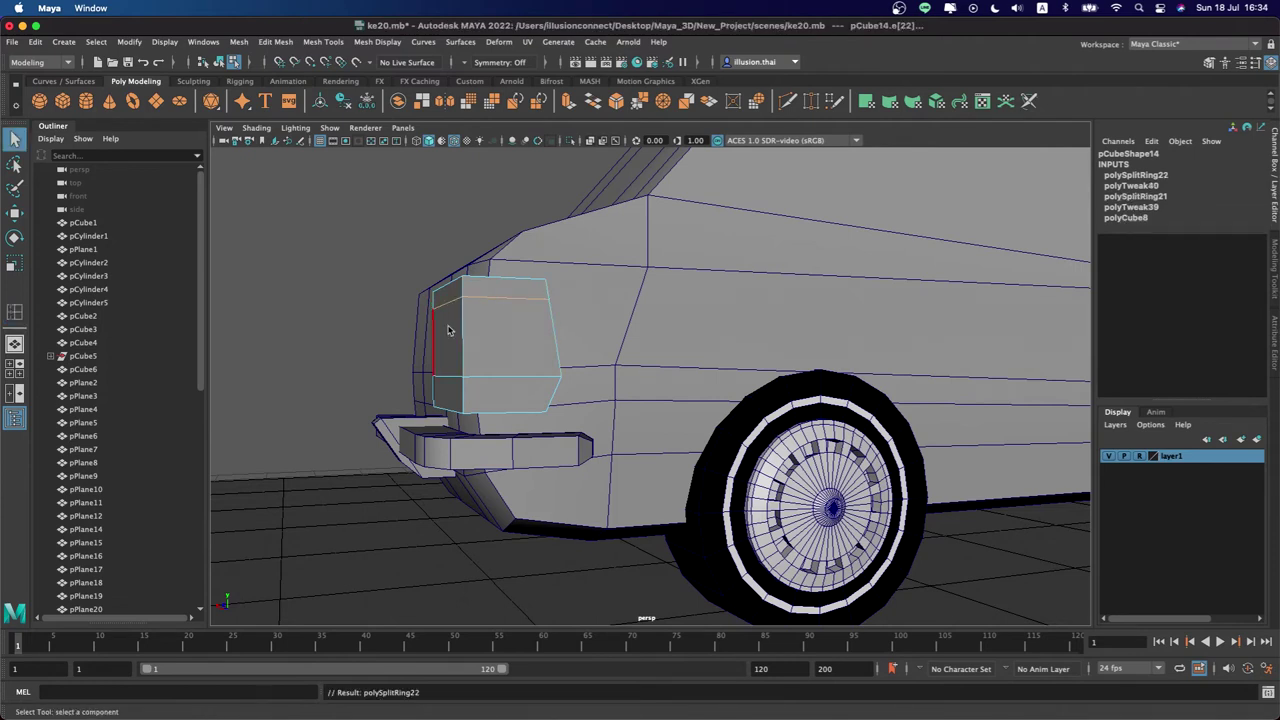
pyautogui.moveTo(461, 322); pyautogui.dragTo(478, 314, button='right')
pyautogui.moveTo(282, 295)
pyautogui.keyDown('alt'); pyautogui.mouseDown()
pyautogui.moveTo(309, 320)
pyautogui.moveTo(560, 331)
pyautogui.moveTo(451, 323)
pyautogui.moveTo(498, 333)
pyautogui.moveTo(494, 357)
pyautogui.moveTo(567, 377)
pyautogui.mouseUp(); pyautogui.keyUp('alt')
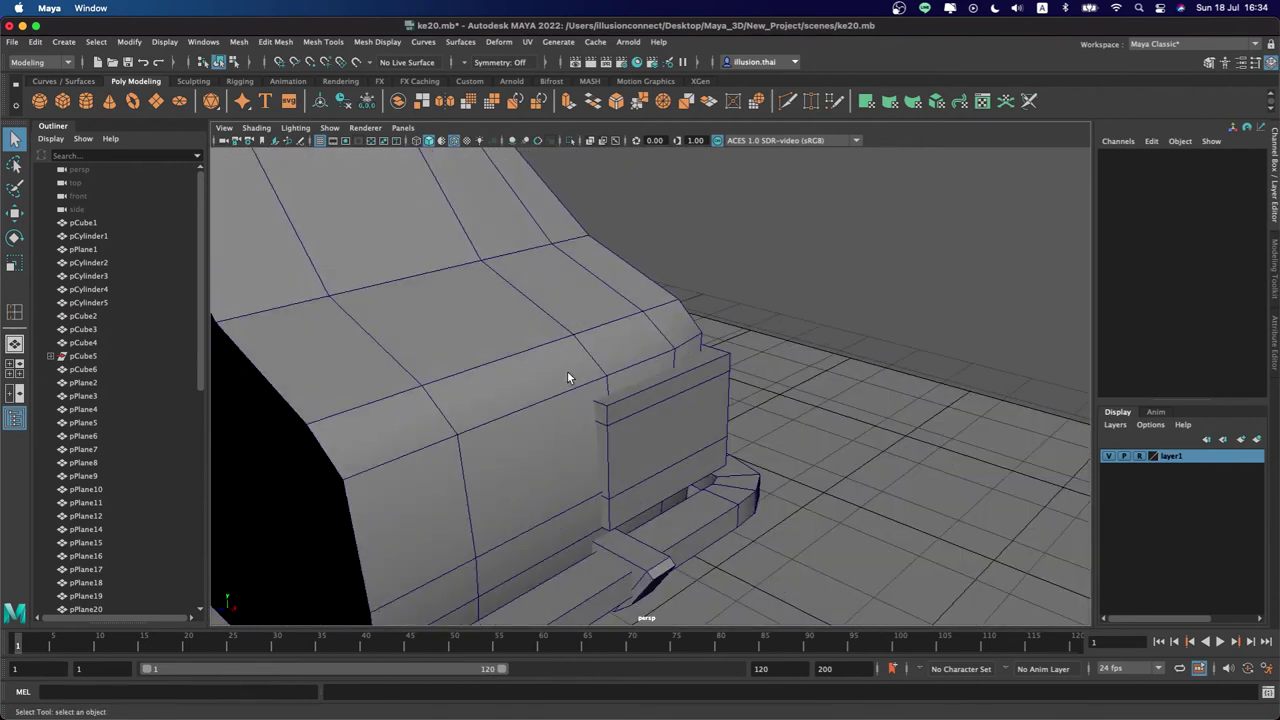
# Select and move the tail-light block's top and bottom edges in Edge mode
pyautogui.moveTo(654, 337); pyautogui.dragTo(654, 302, button='right')
pyautogui.click(703, 371)
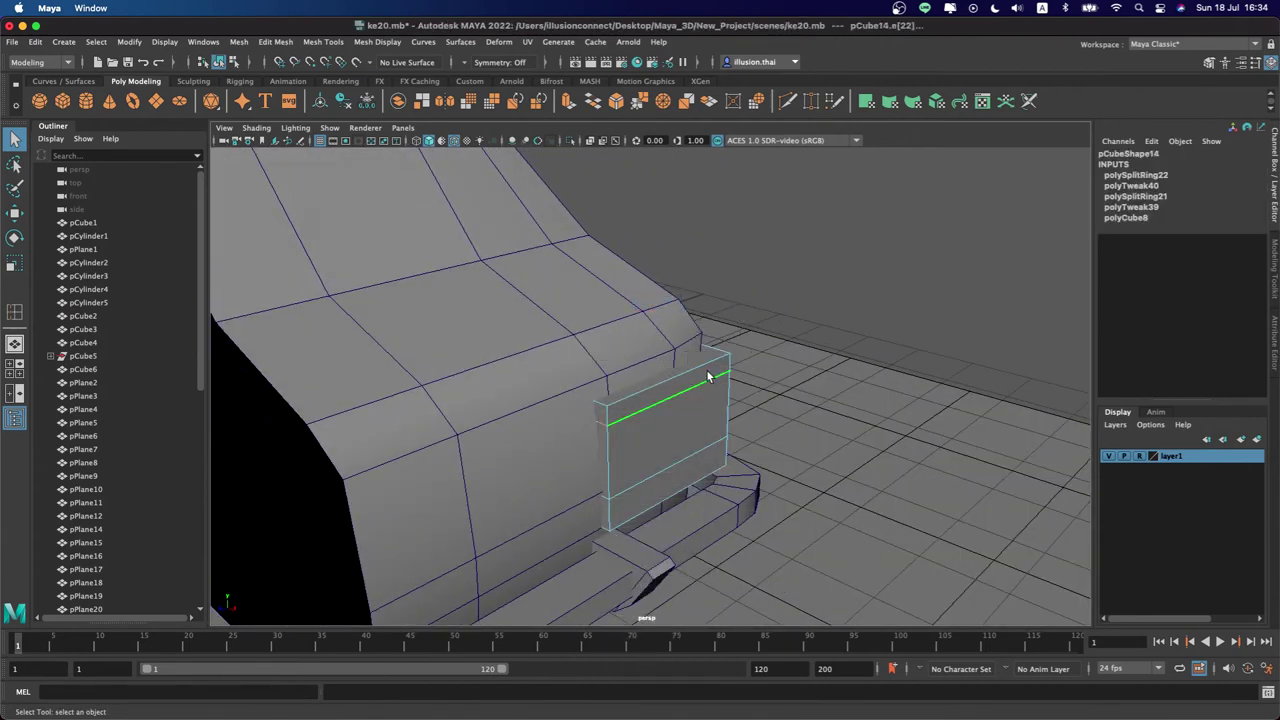
pyautogui.press('w')
pyautogui.click(722, 396)
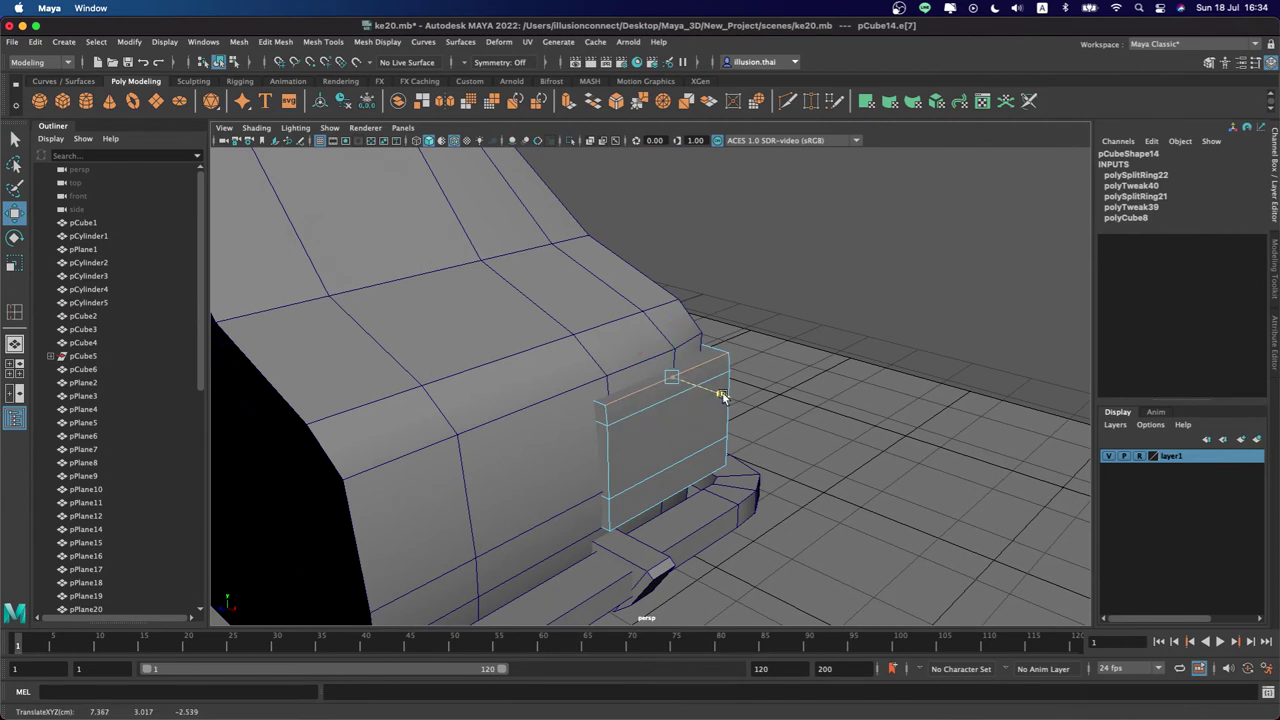
pyautogui.moveTo(717, 395)
pyautogui.keyDown('alt'); pyautogui.mouseDown()
pyautogui.moveTo(657, 406)
pyautogui.moveTo(603, 350)
pyautogui.moveTo(543, 380)
pyautogui.moveTo(534, 346)
pyautogui.moveTo(565, 365)
pyautogui.moveTo(554, 378)
pyautogui.moveTo(365, 381)
pyautogui.mouseUp(); pyautogui.keyUp('alt')
pyautogui.click(600, 350)
pyautogui.click(572, 364)
# Move the block's upper side face along X, then return to Object Mode
pyautogui.moveTo(400, 337); pyautogui.dragTo(398, 358, button='right')
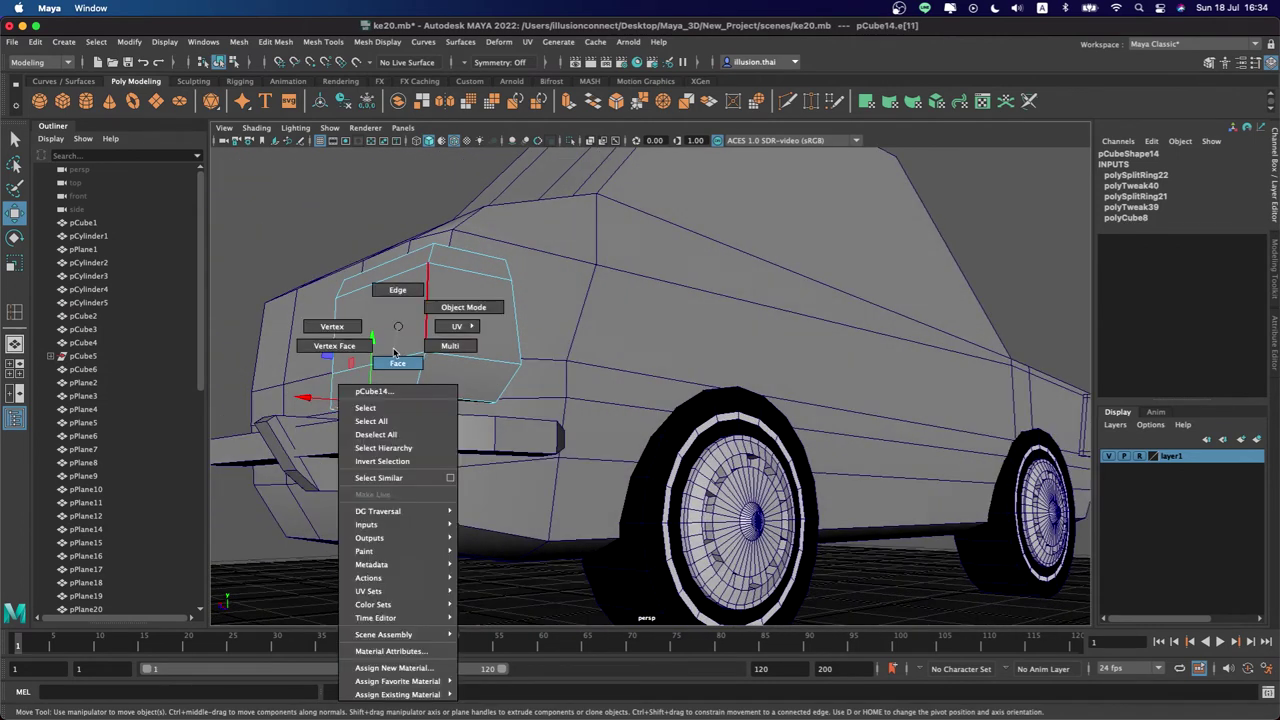
pyautogui.click(393, 335)
pyautogui.click(309, 317)
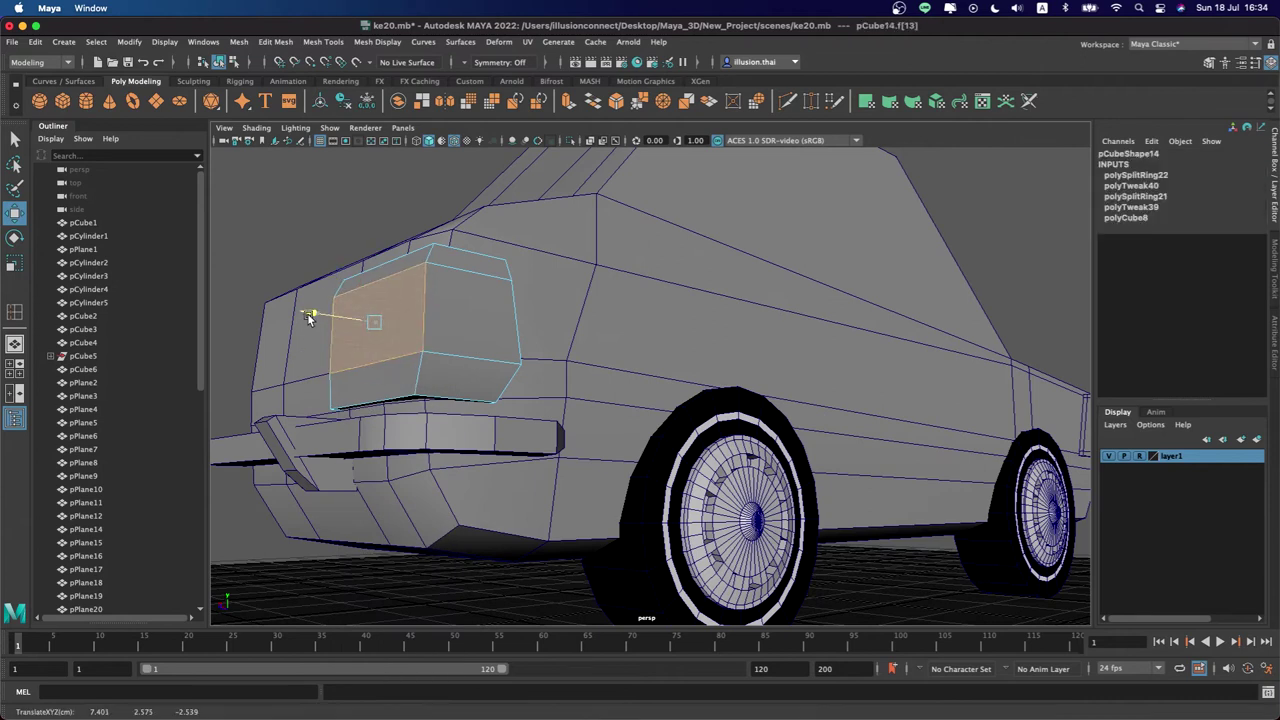
pyautogui.press('q')
pyautogui.moveTo(434, 320); pyautogui.dragTo(510, 312, button='right')
pyautogui.moveTo(374, 224)
pyautogui.keyDown('alt'); pyautogui.mouseDown()
pyautogui.moveTo(473, 306)
pyautogui.moveTo(634, 329)
pyautogui.moveTo(588, 331)
pyautogui.moveTo(760, 297)
pyautogui.moveTo(560, 340)
pyautogui.moveTo(507, 334)
pyautogui.mouseUp(); pyautogui.keyUp('alt')
# Extrude the tail-light's front face with Ctrl+E and scale it inward as an inset
pyautogui.moveTo(507, 334); pyautogui.dragTo(478, 356, button='right')
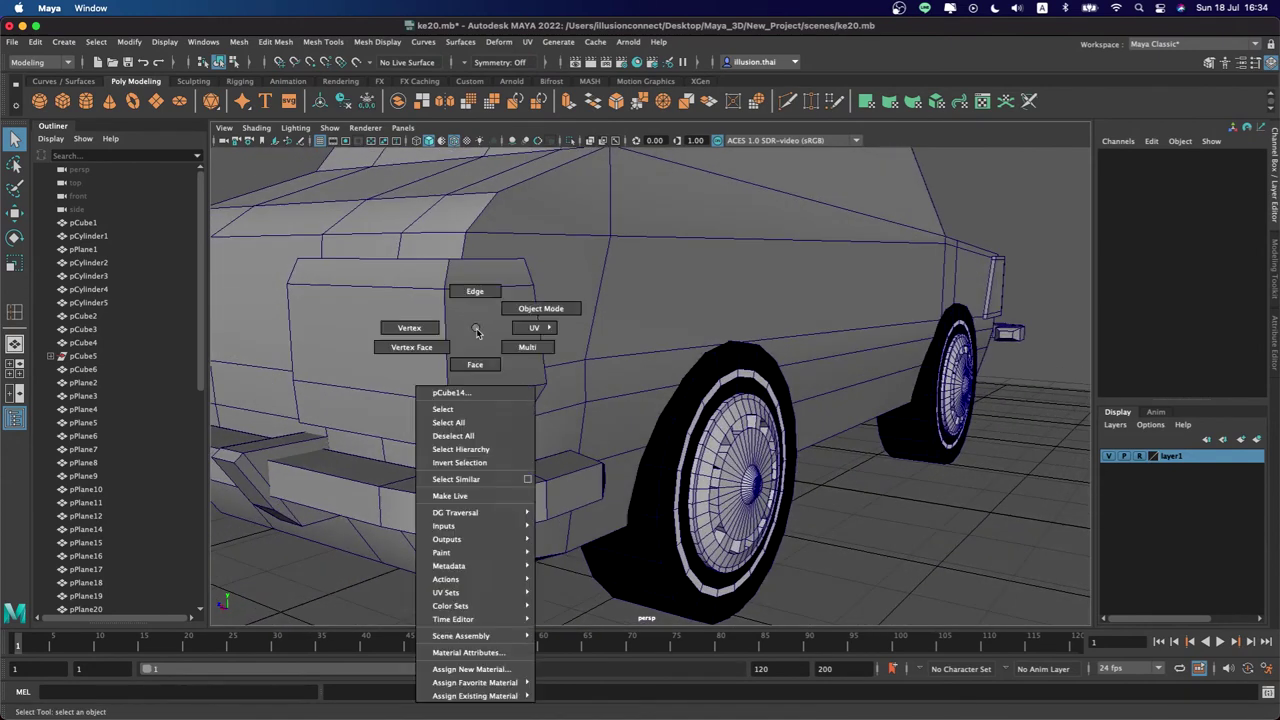
pyautogui.click(496, 335)
pyautogui.hotkey('ctrl', 'e')
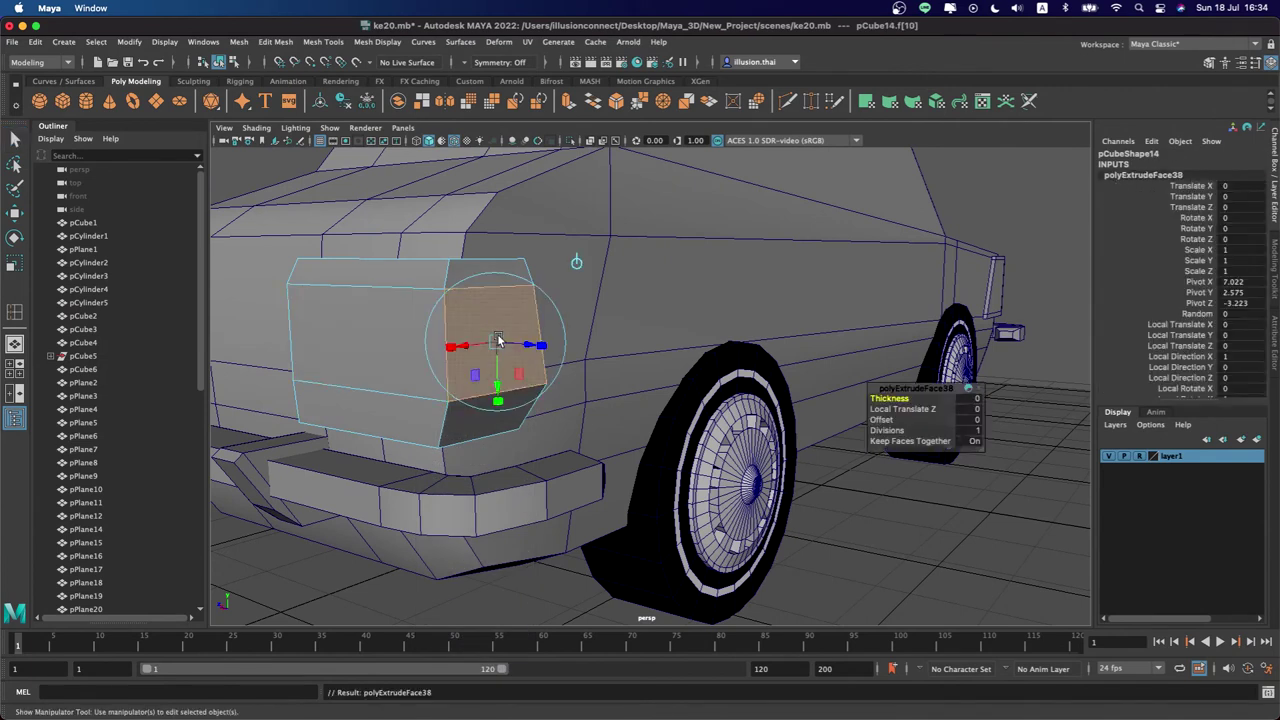
pyautogui.moveTo(464, 347); pyautogui.dragTo(469, 345)
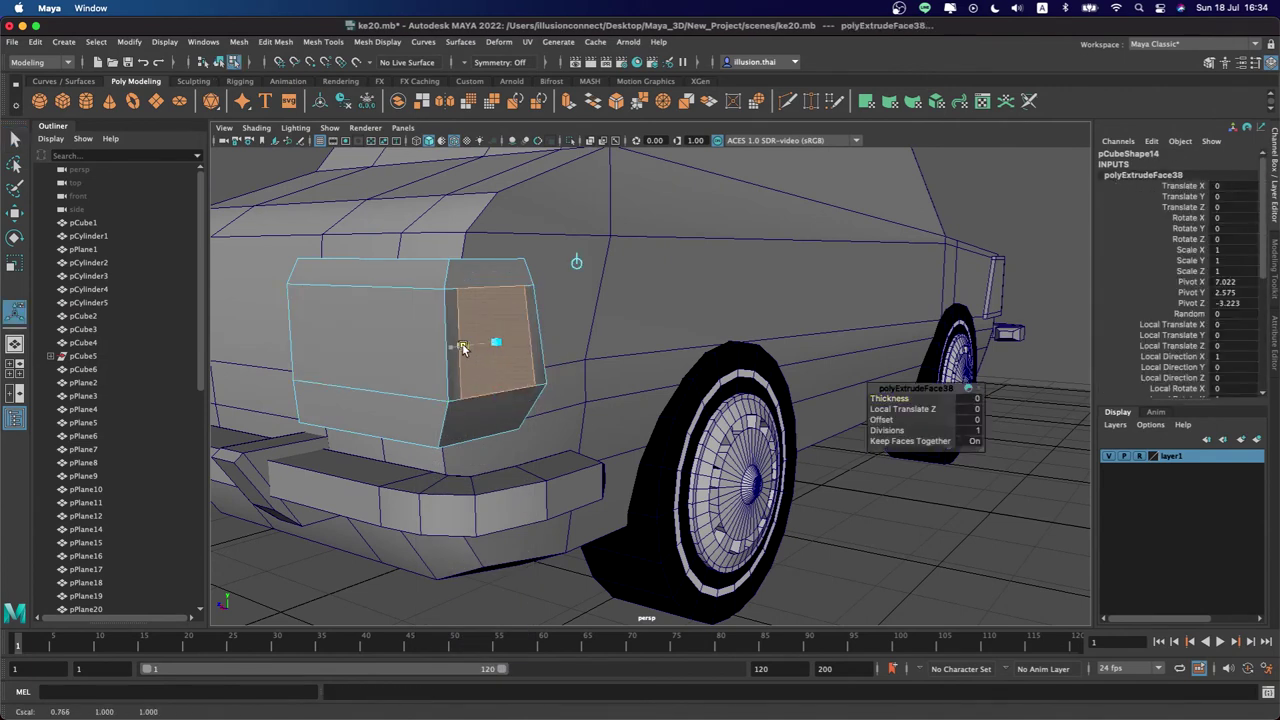
pyautogui.moveTo(470, 347); pyautogui.dragTo(477, 348)
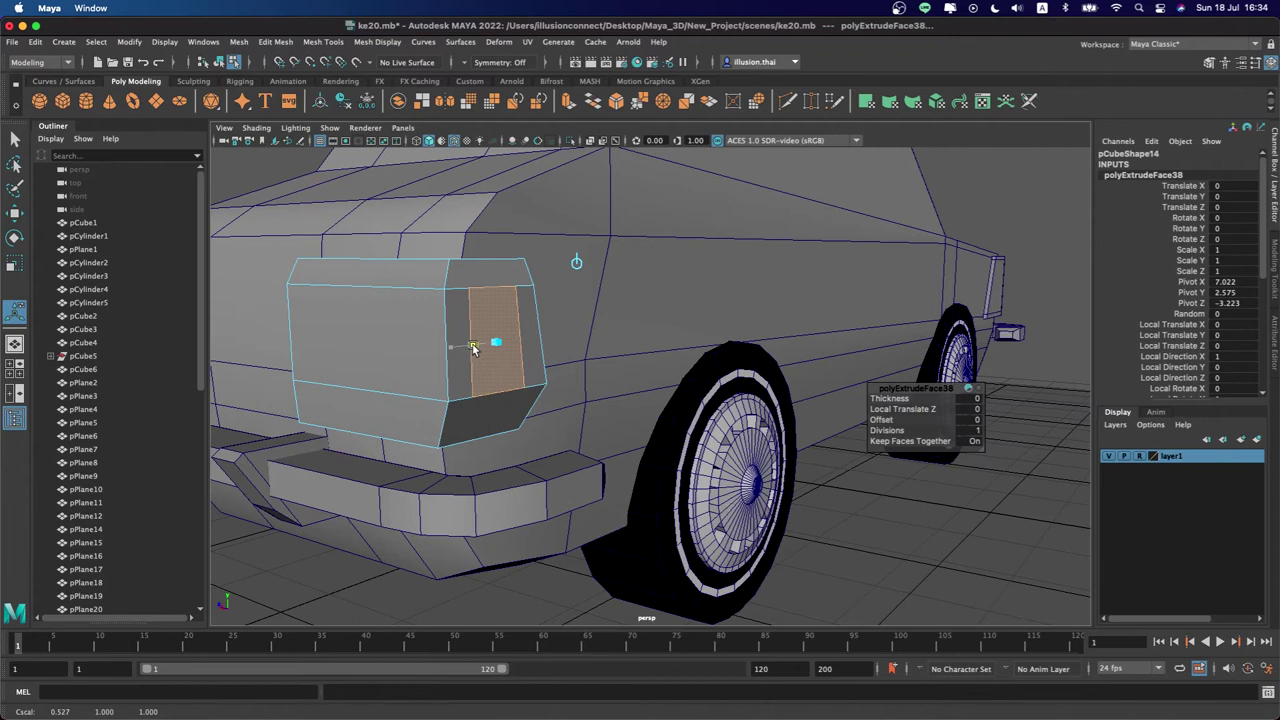
pyautogui.moveTo(499, 404)
pyautogui.mouseDown()
pyautogui.moveTo(479, 382)
pyautogui.moveTo(446, 378)
pyautogui.mouseUp()
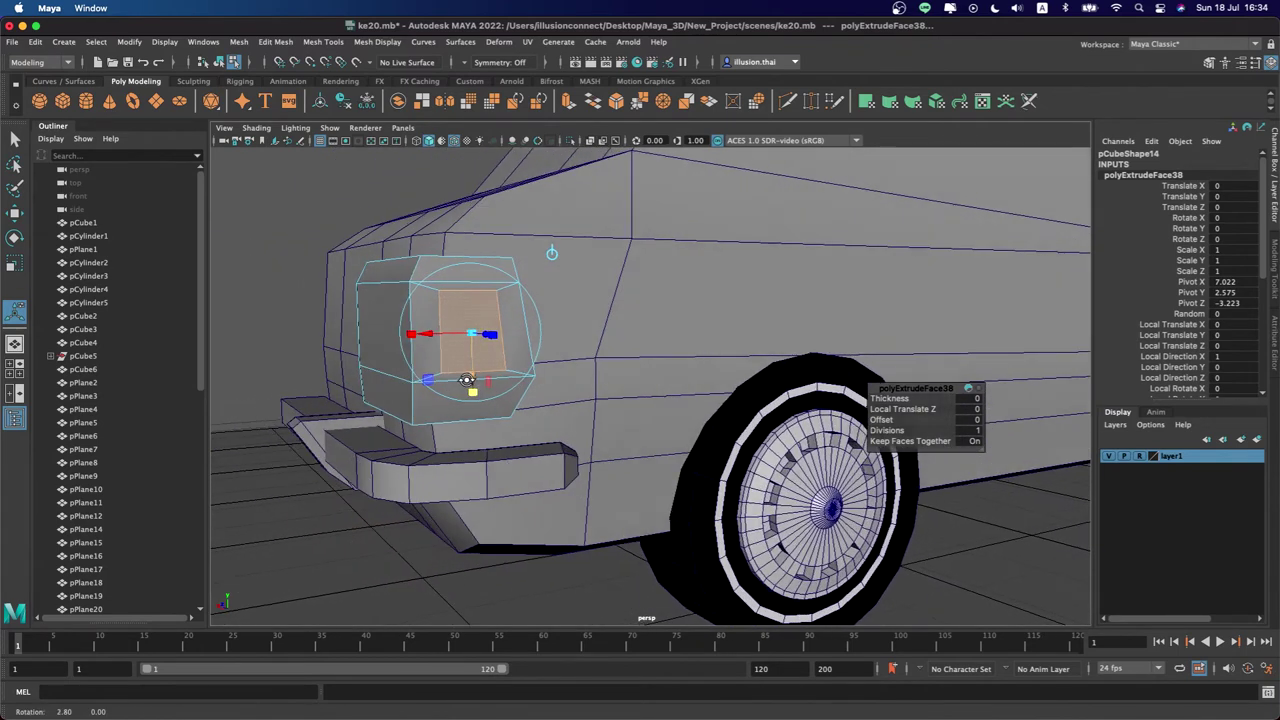
pyautogui.press('w')
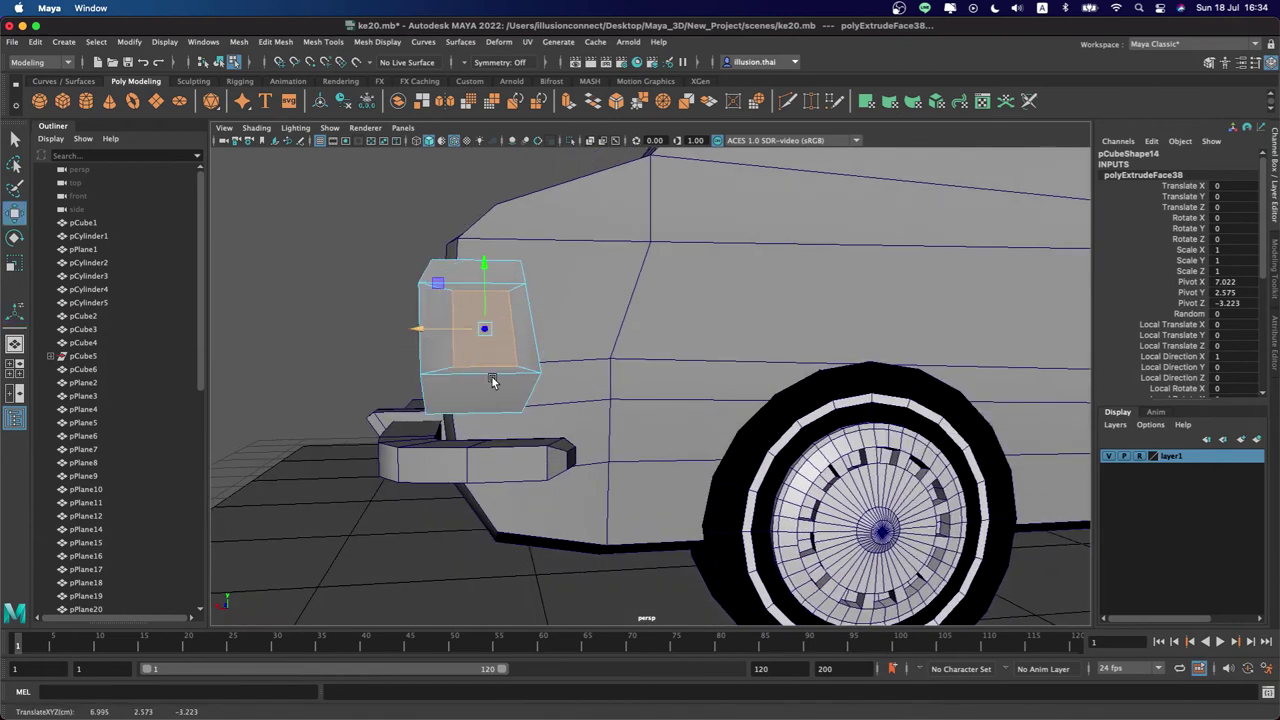
# Return to Object Mode, then select the inset lens face in Face mode
pyautogui.keyDown('alt'); pyautogui.moveTo(492, 385); pyautogui.dragTo(470, 360); pyautogui.keyUp('alt')
pyautogui.press('q')
pyautogui.rightClick(472, 340)
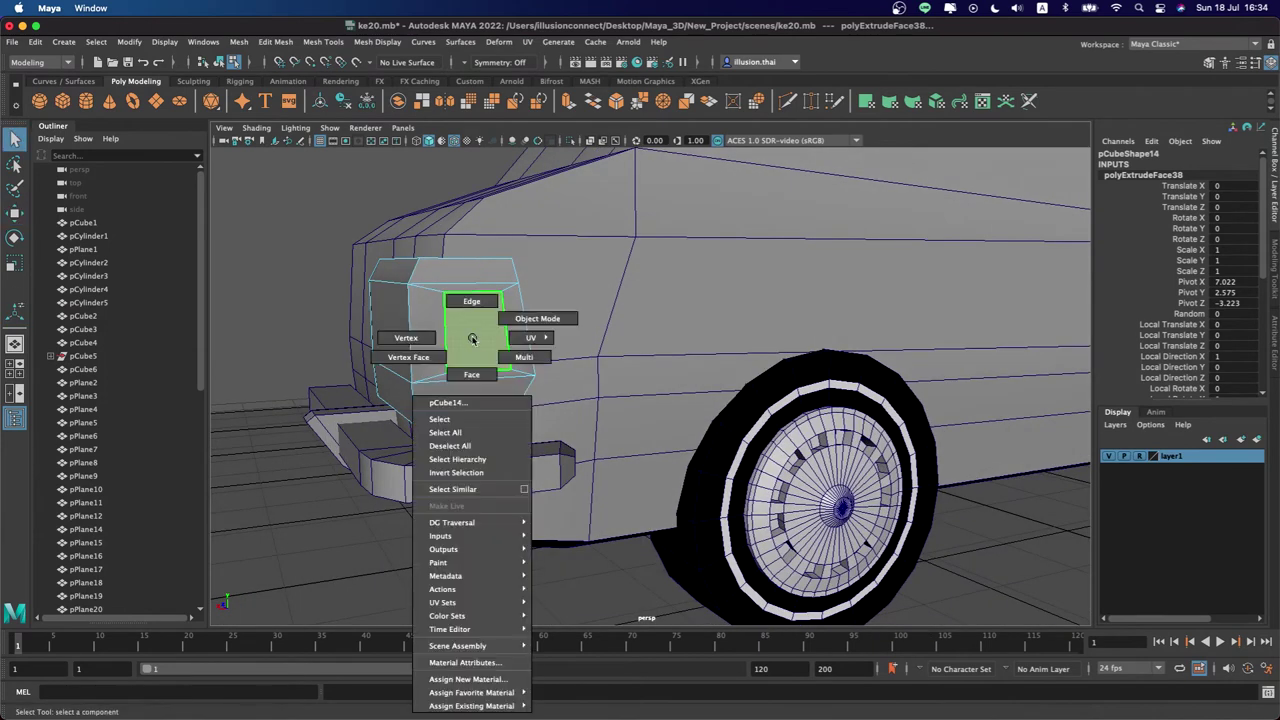
pyautogui.click(537, 318)
pyautogui.moveTo(333, 297)
pyautogui.keyDown('alt'); pyautogui.mouseDown()
pyautogui.moveTo(349, 349)
pyautogui.moveTo(506, 355)
pyautogui.mouseUp(); pyautogui.keyUp('alt')
pyautogui.rightClick(538, 341)
pyautogui.click(537, 375)
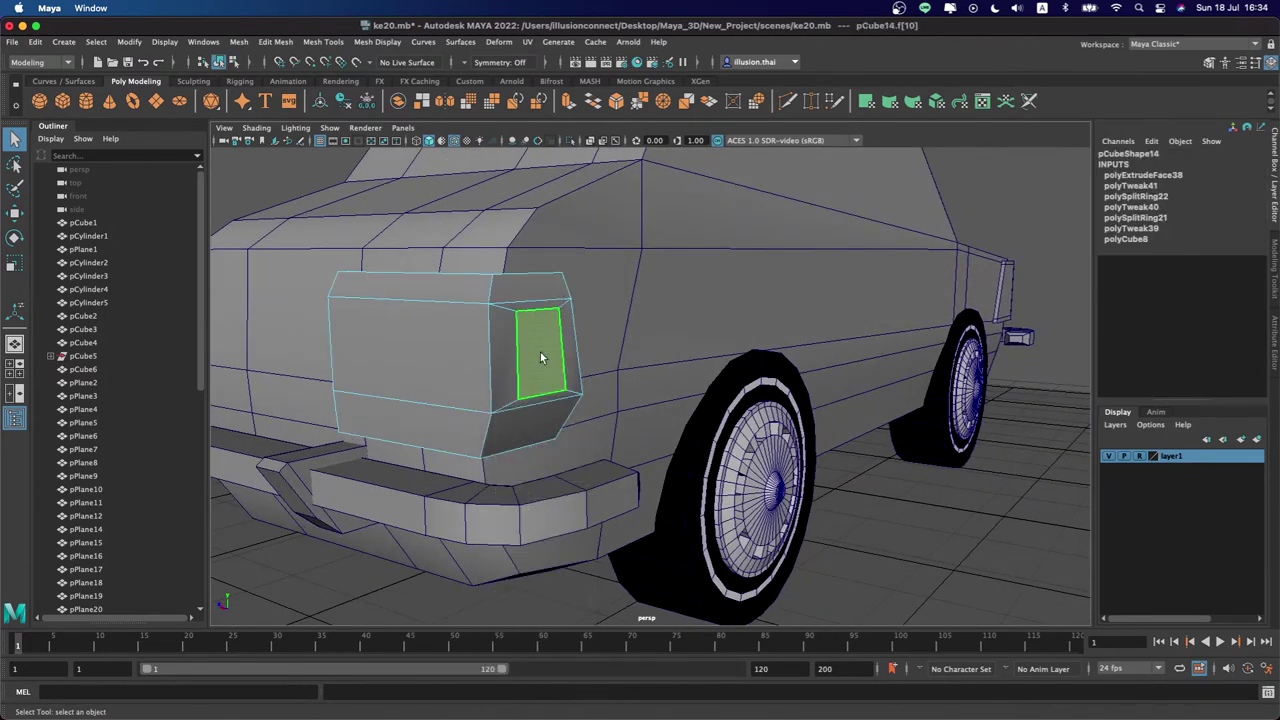
pyautogui.click(515, 379)
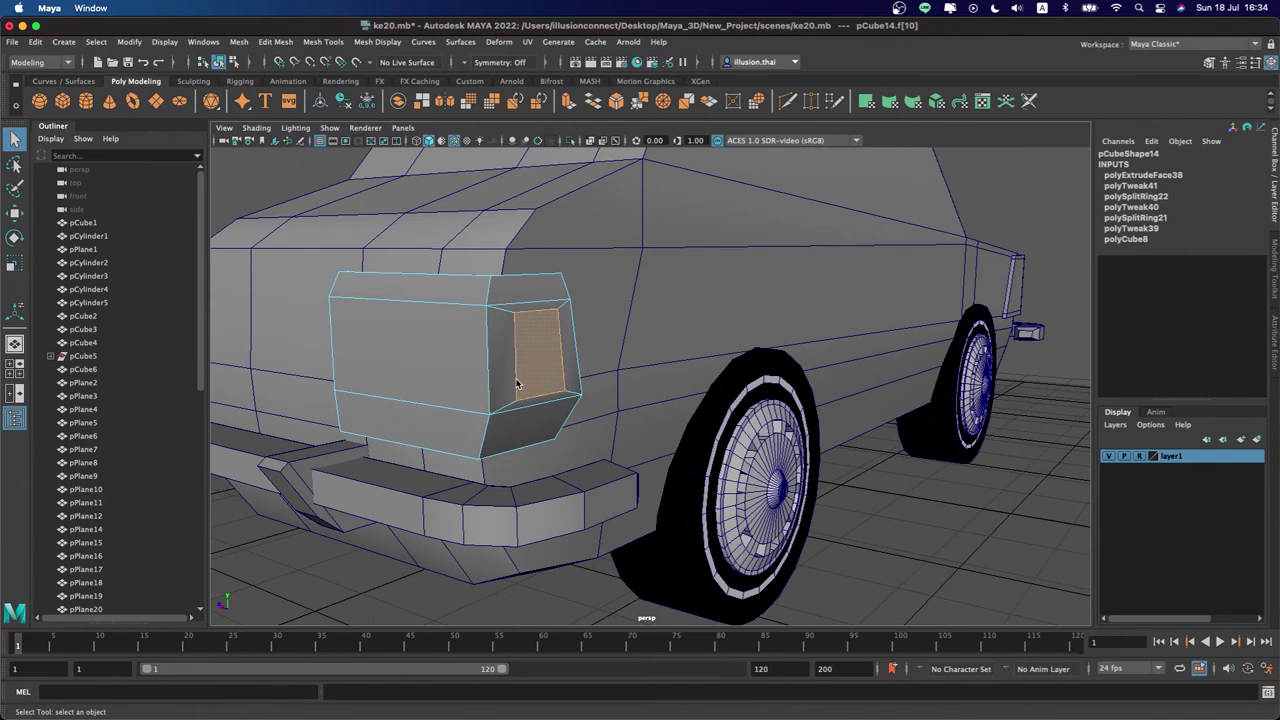
# Extract the lens face as its own piece and extrude it outward by 0.029
pyautogui.click(275, 41)
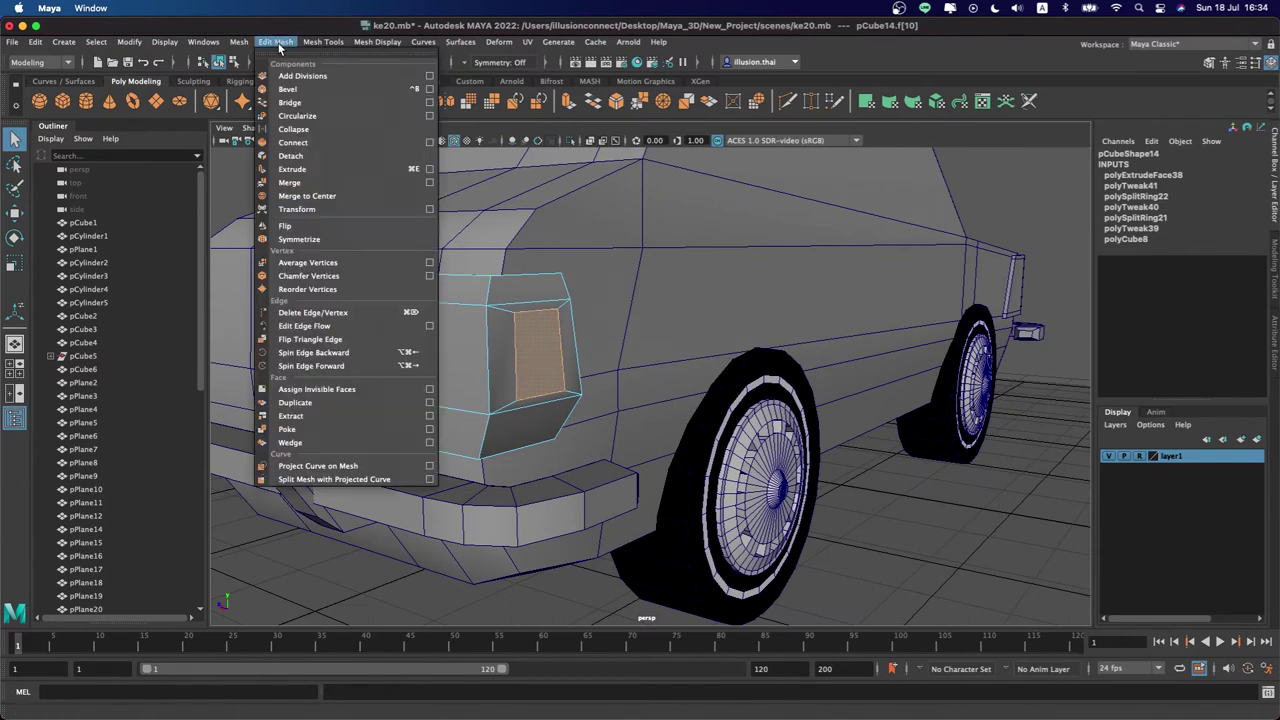
pyautogui.click(291, 415)
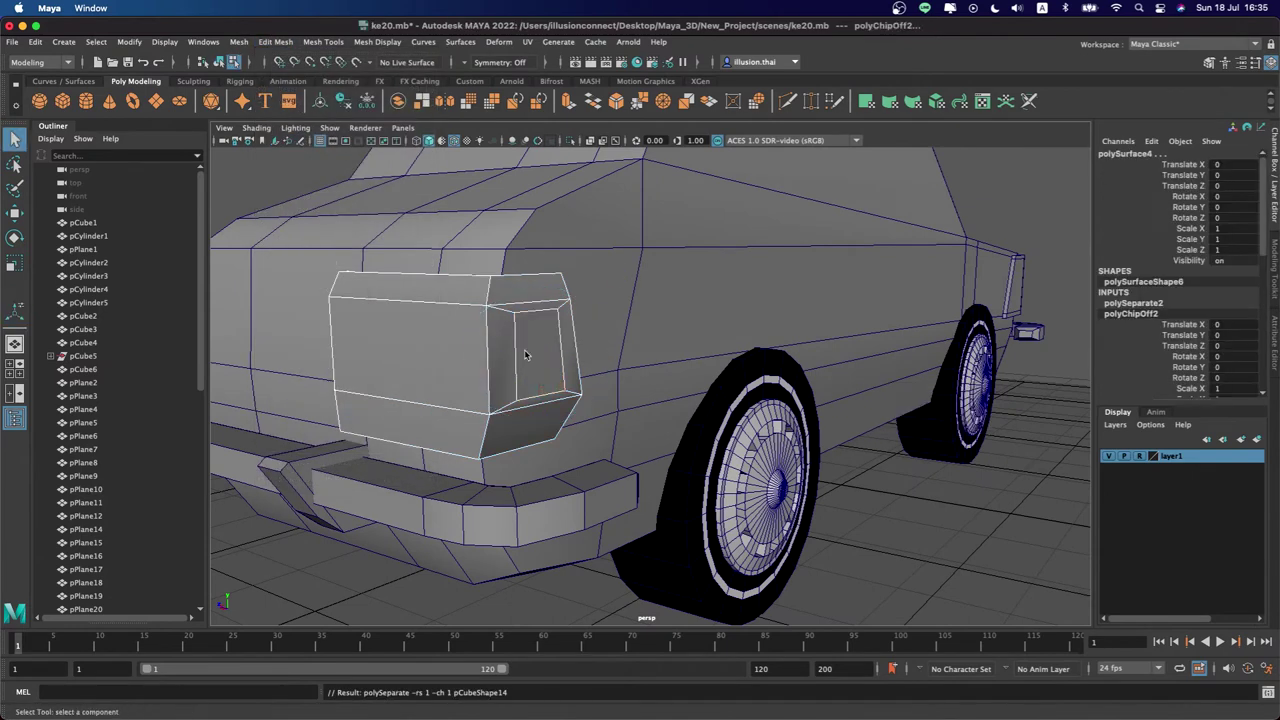
pyautogui.rightClick(533, 331)
pyautogui.moveTo(533, 344); pyautogui.dragTo(537, 352, button='right')
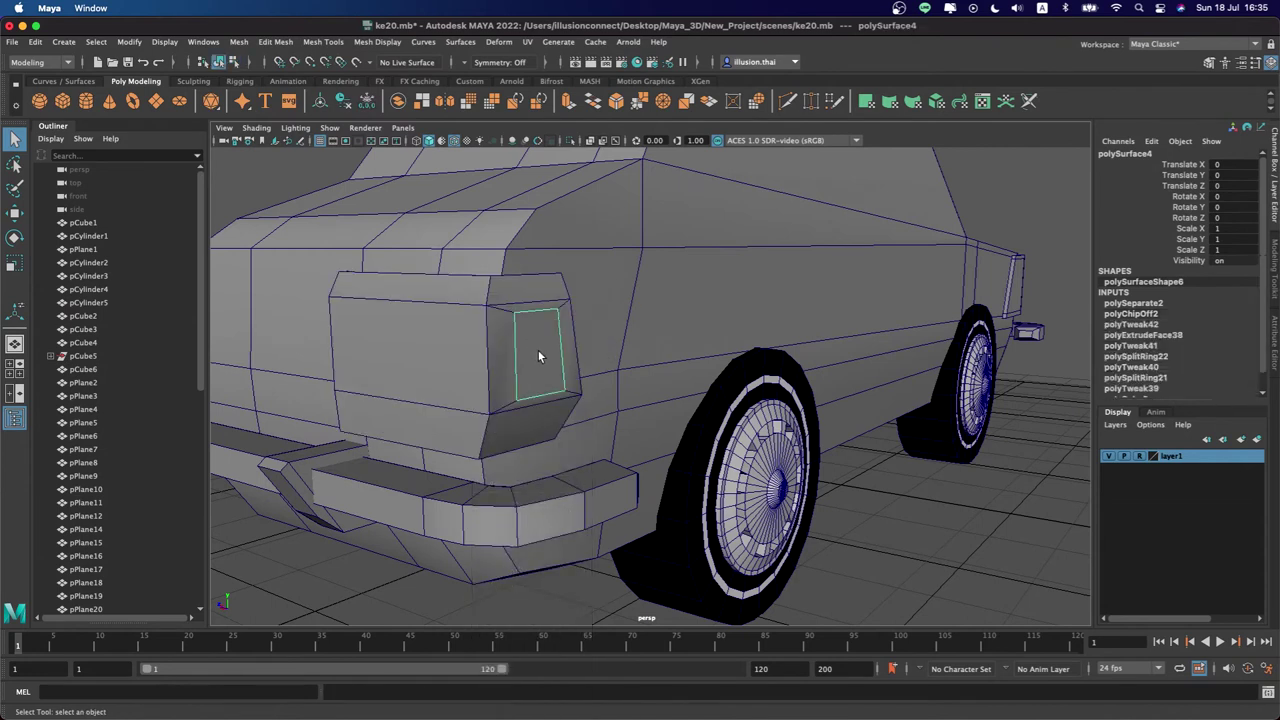
pyautogui.hotkey('ctrl', 'e')
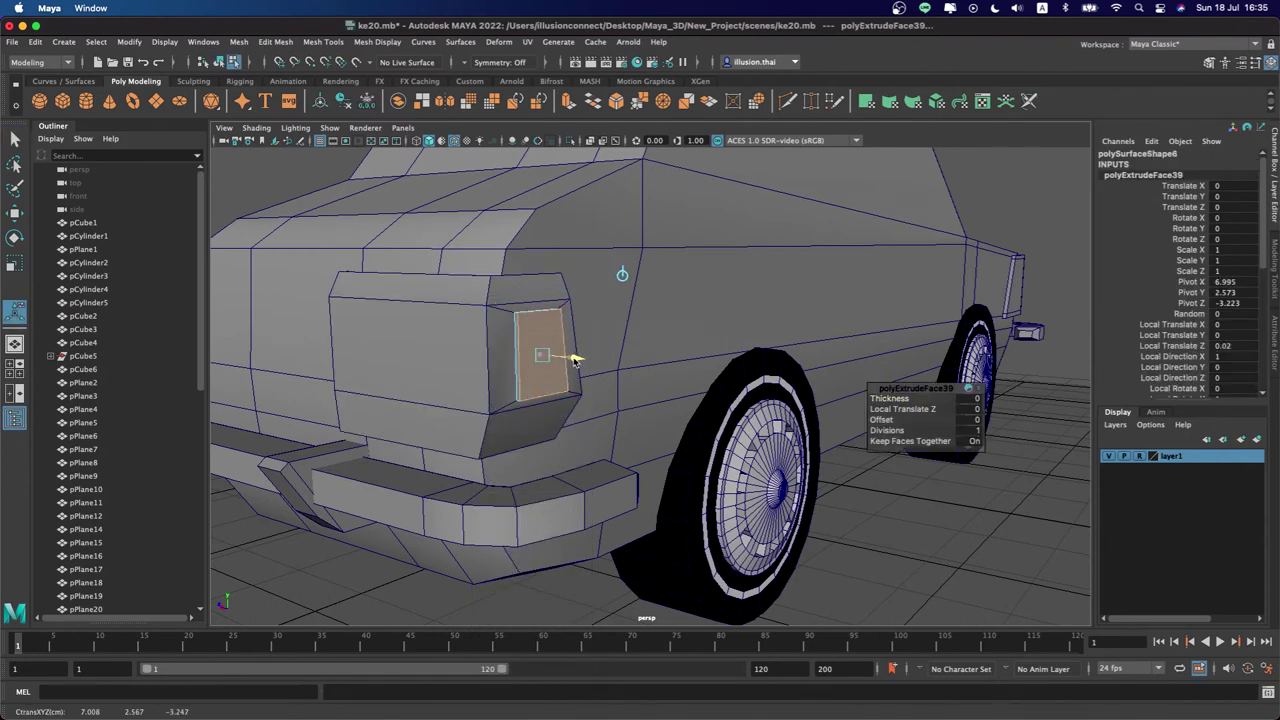
pyautogui.moveTo(543, 406); pyautogui.dragTo(543, 412)
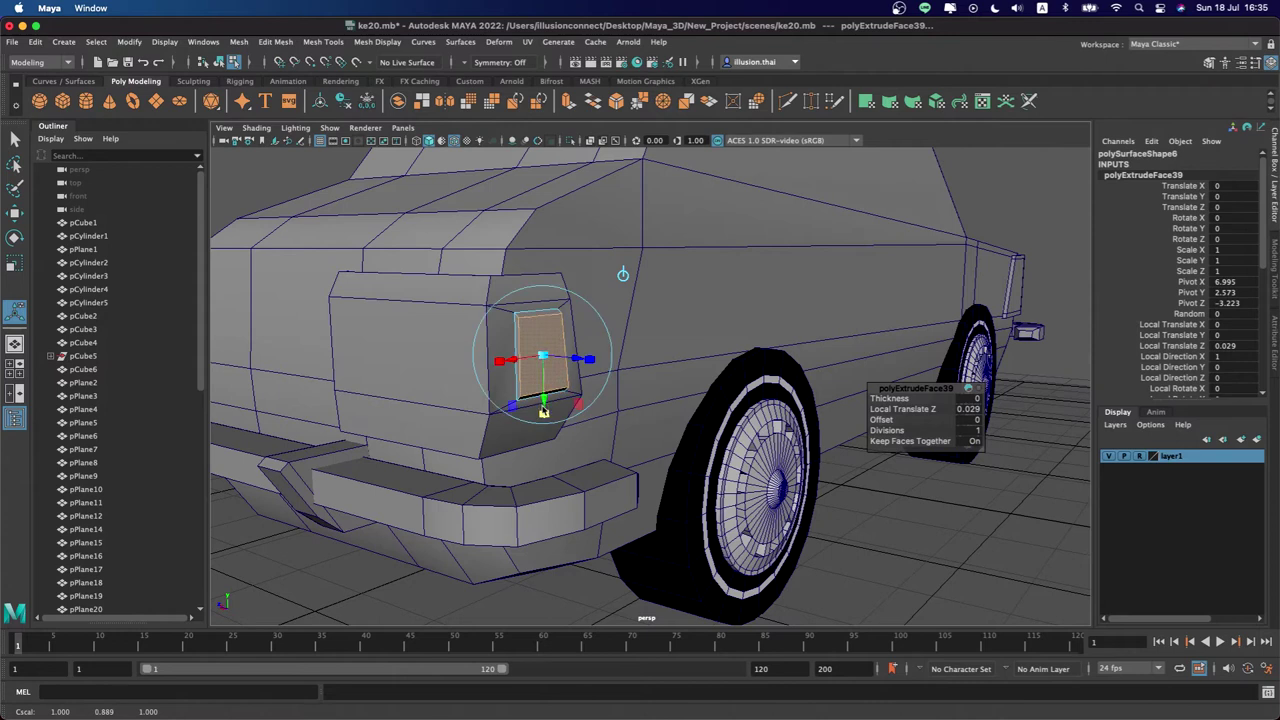
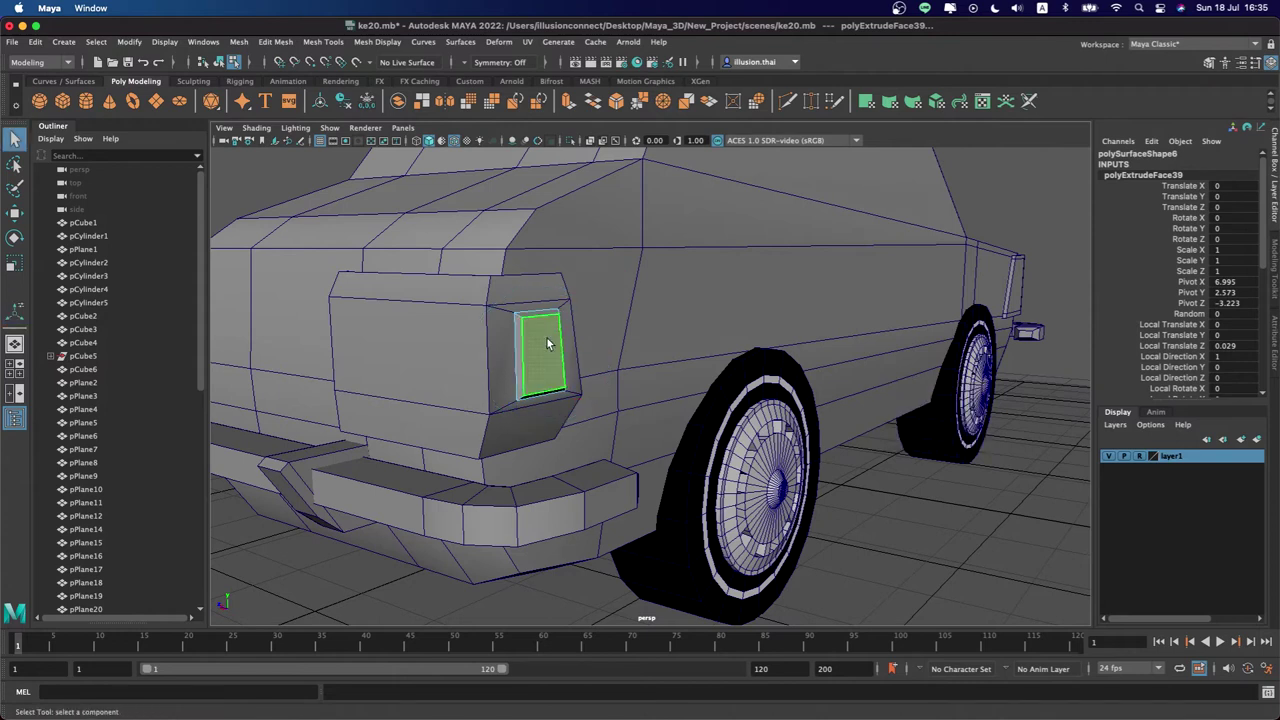
# Finish the previous extrusion and select the box panel above the bumper
pyautogui.press('w')
pyautogui.press('q')
pyautogui.moveTo(540, 345); pyautogui.dragTo(605, 322, button='right')
pyautogui.moveTo(322, 320)
pyautogui.keyDown('alt'); pyautogui.mouseDown()
pyautogui.moveTo(498, 349)
pyautogui.moveTo(556, 343)
pyautogui.mouseUp(); pyautogui.keyUp('alt')
pyautogui.click(580, 336)
pyautogui.click(793, 327)
pyautogui.click(649, 329)
pyautogui.keyDown('alt'); pyautogui.moveTo(649, 329); pyautogui.dragTo(606, 349); pyautogui.keyUp('alt')
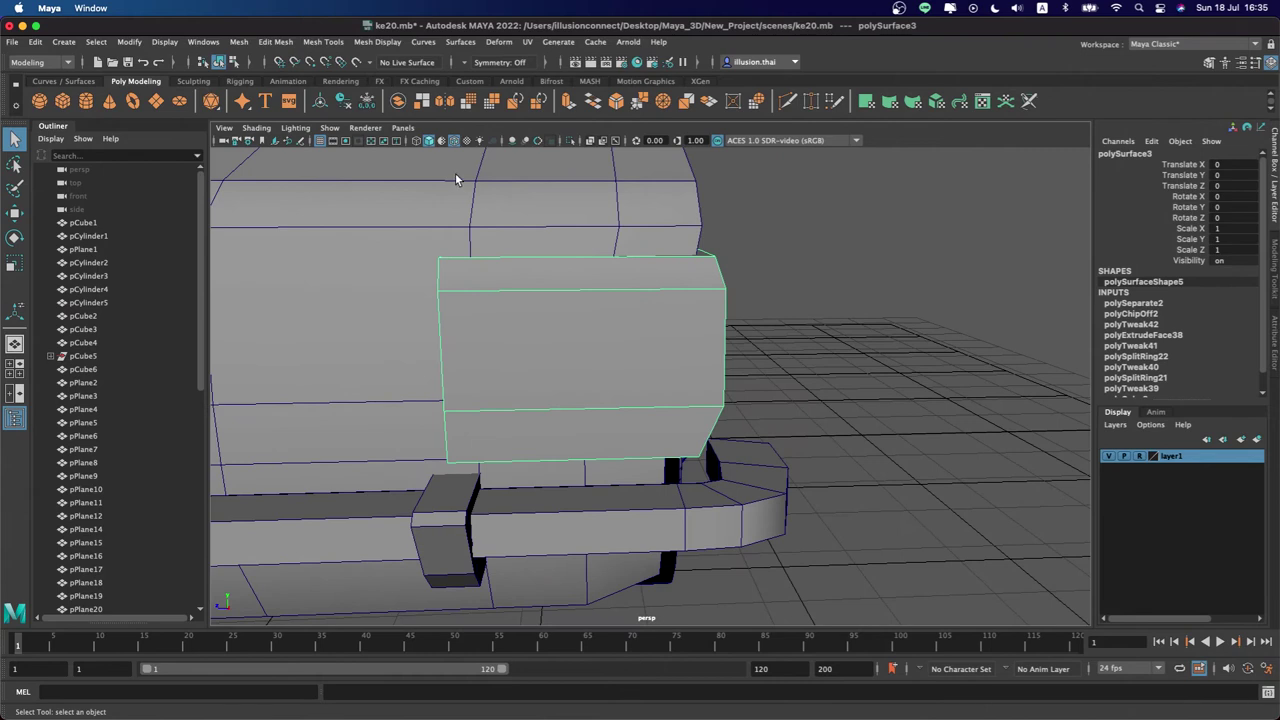
# Move the box's four left-edge vertices right to narrow the panel
pyautogui.moveTo(474, 279); pyautogui.dragTo(447, 279, button='right')
pyautogui.moveTo(420, 235); pyautogui.dragTo(480, 475)
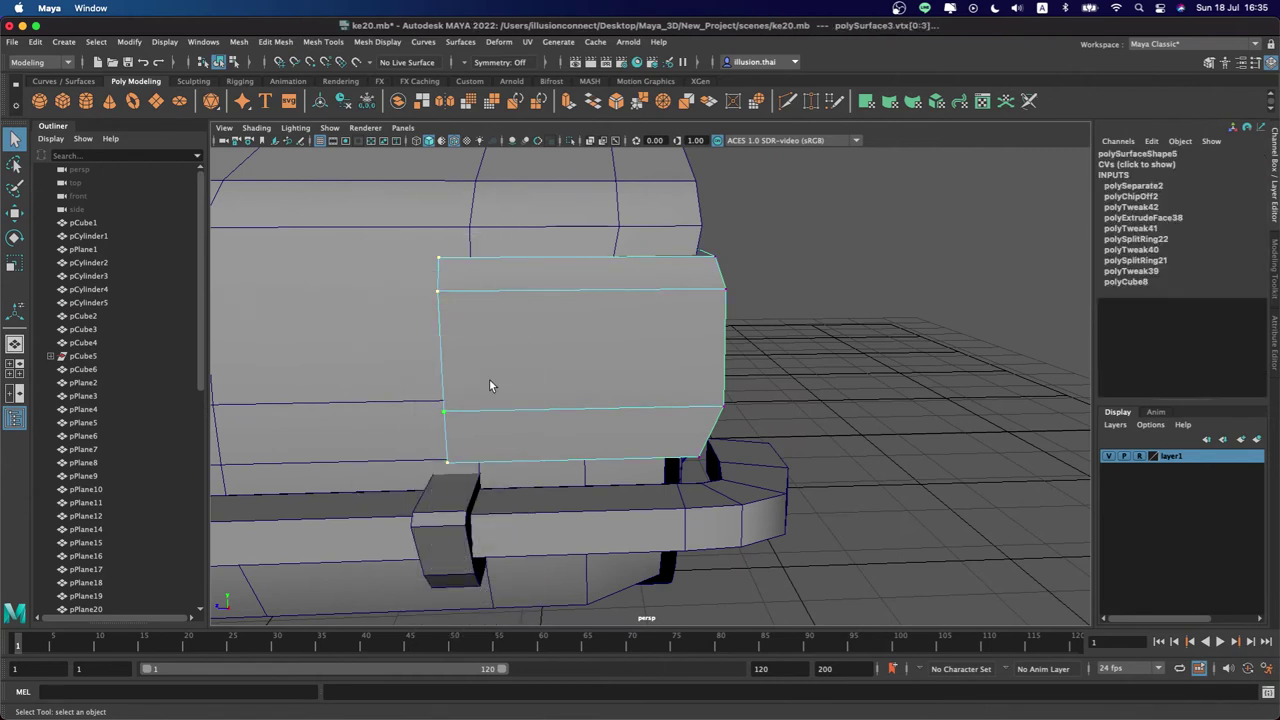
pyautogui.press('w')
pyautogui.press('4')
pyautogui.press('5')
pyautogui.moveTo(416, 352); pyautogui.dragTo(455, 348)
pyautogui.press('q')
pyautogui.moveTo(554, 314); pyautogui.dragTo(611, 302, button='right')
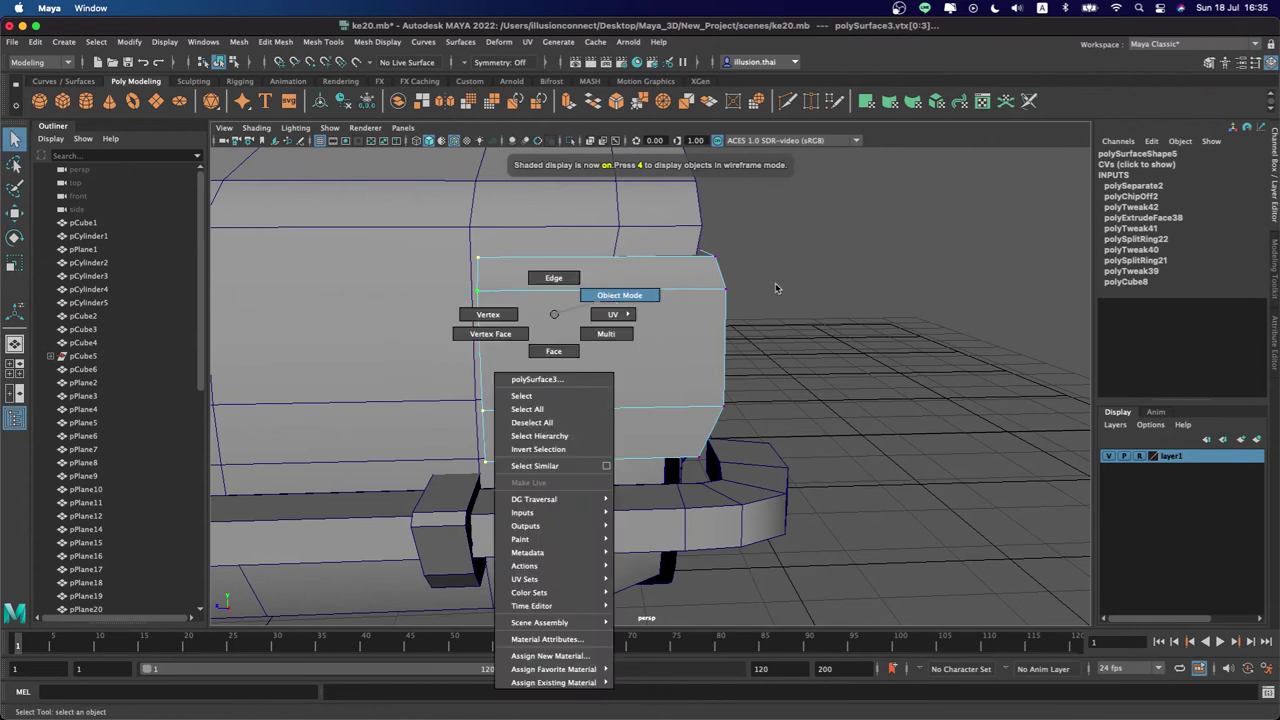
pyautogui.click(323, 41)
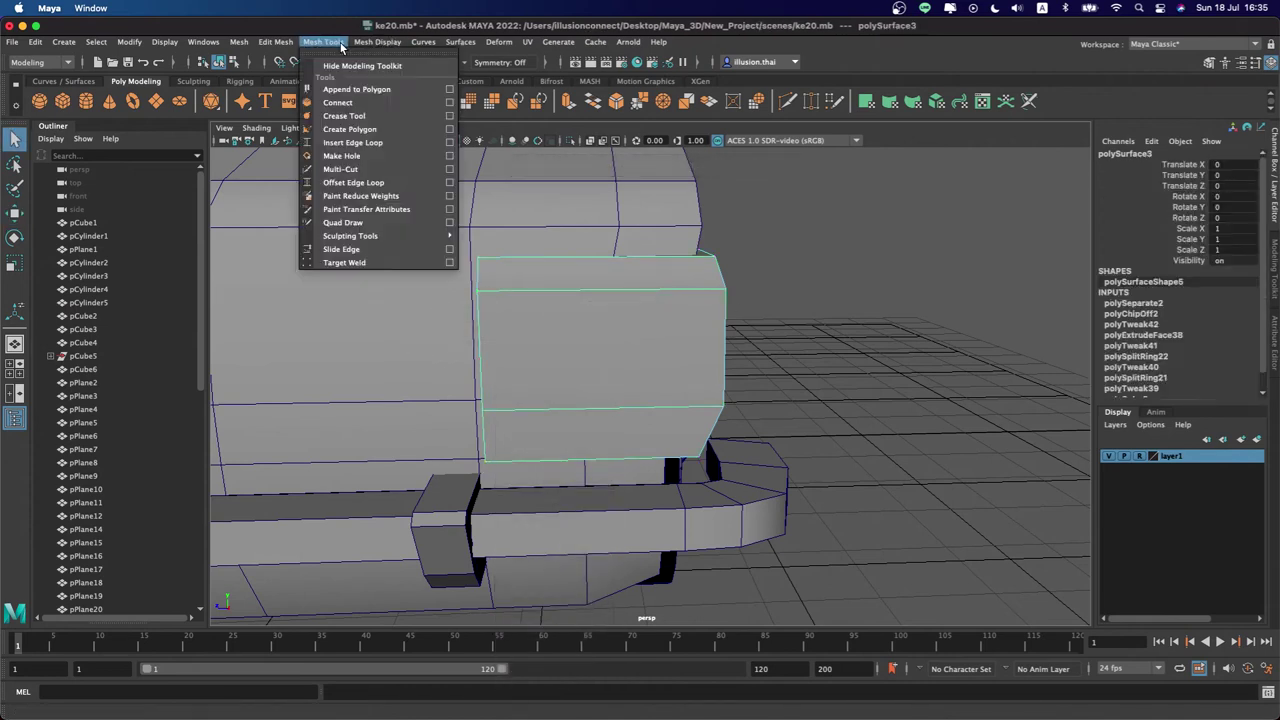
pyautogui.click(352, 142)
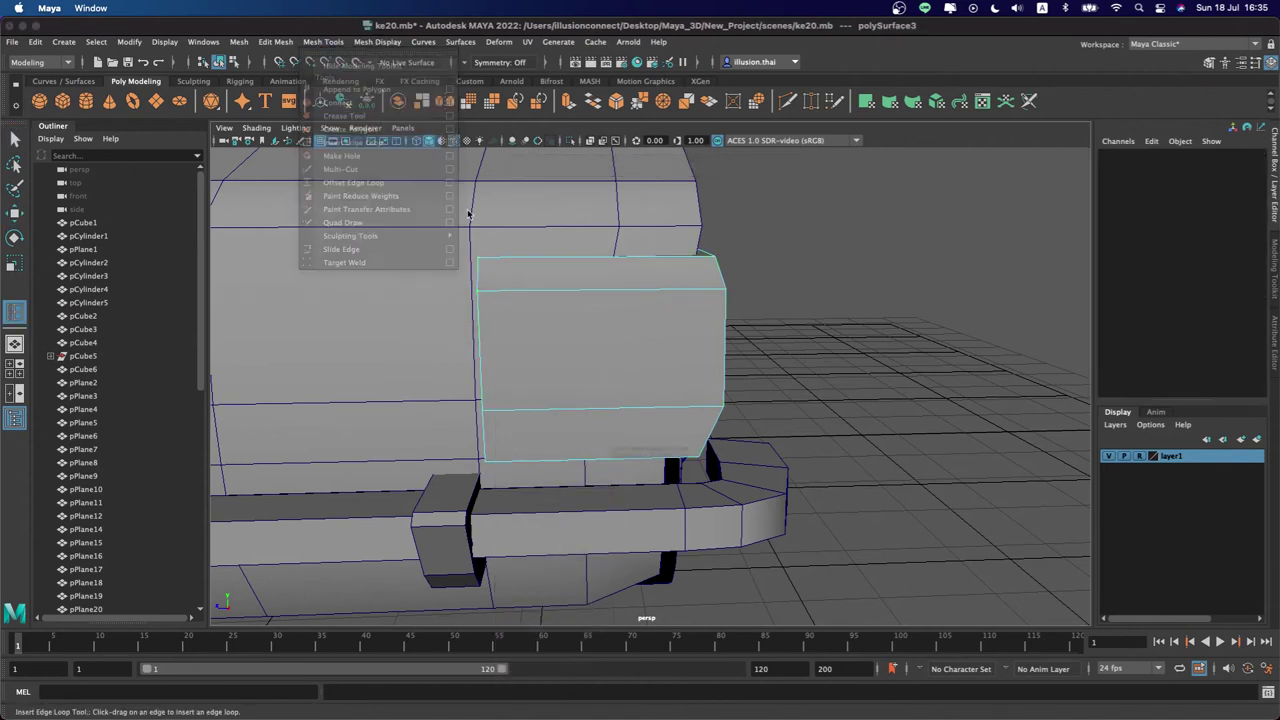
# Insert vertical edge loops near the box's left and right sides
pyautogui.click(559, 296)
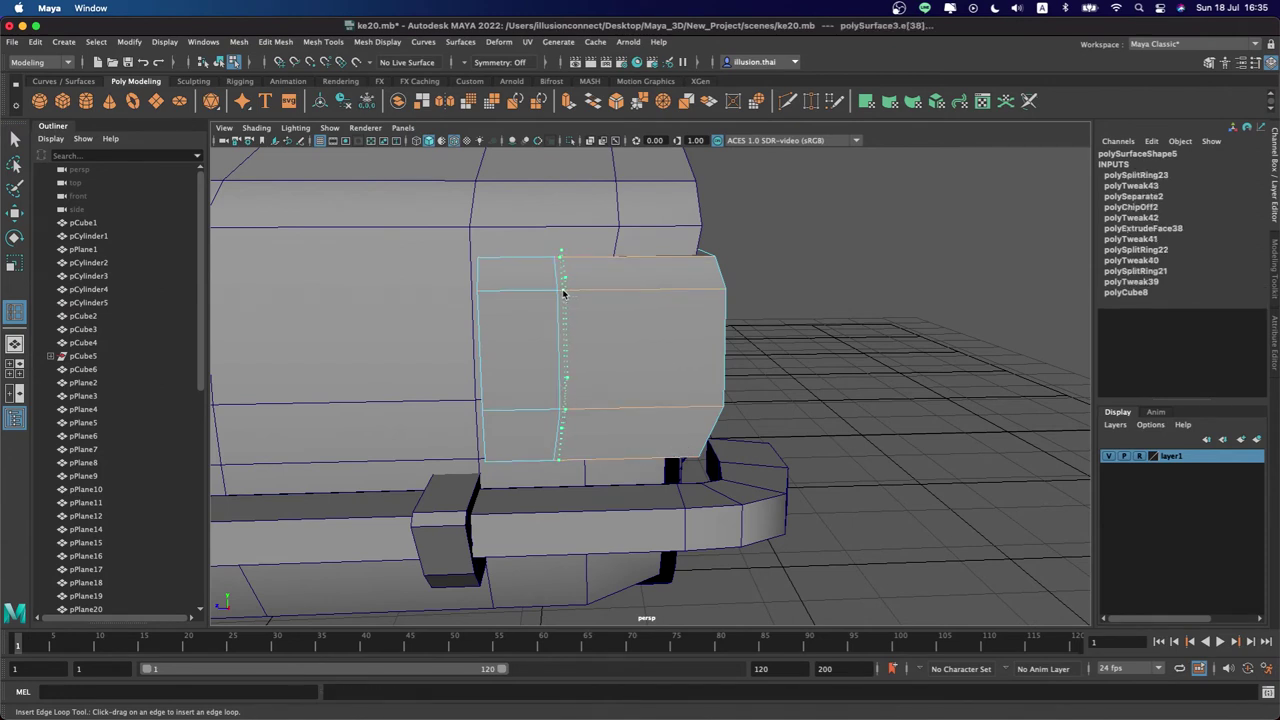
pyautogui.click(563, 293)
pyautogui.click(648, 293)
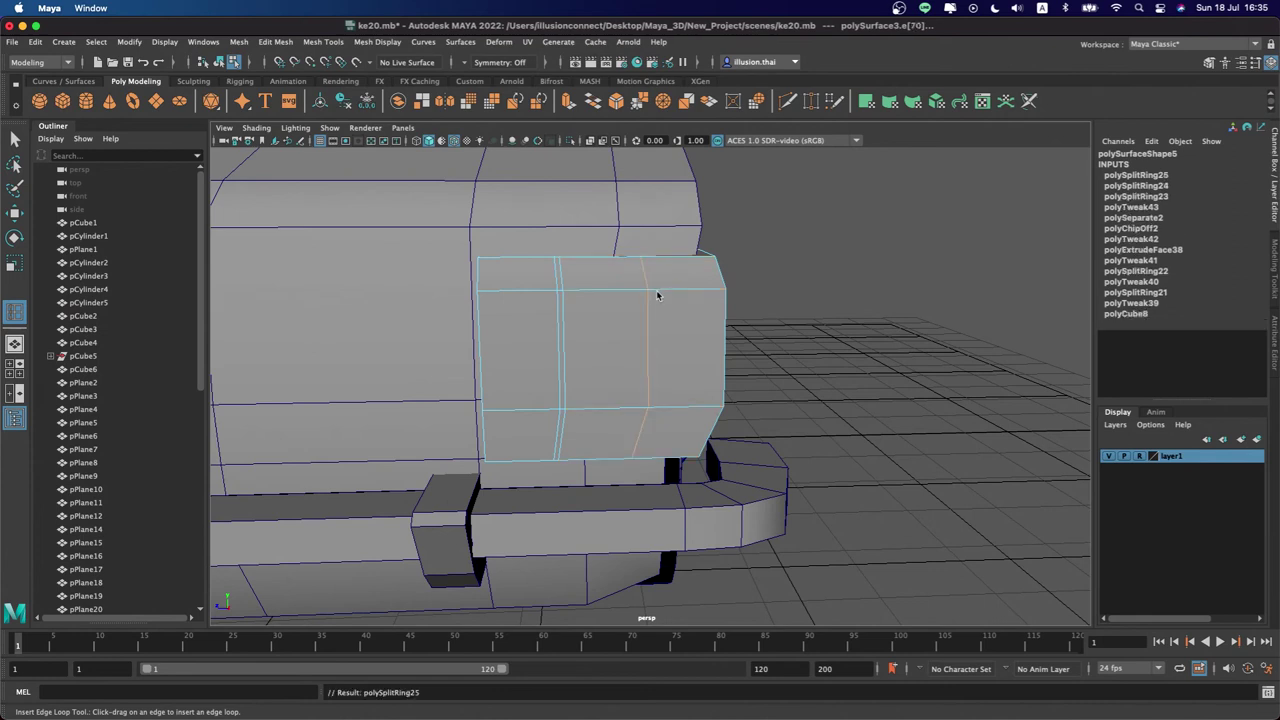
pyautogui.click(653, 293)
# Test-extrude the box's middle faces, then undo the extrusion
pyautogui.press('q')
pyautogui.rightClick(688, 326)
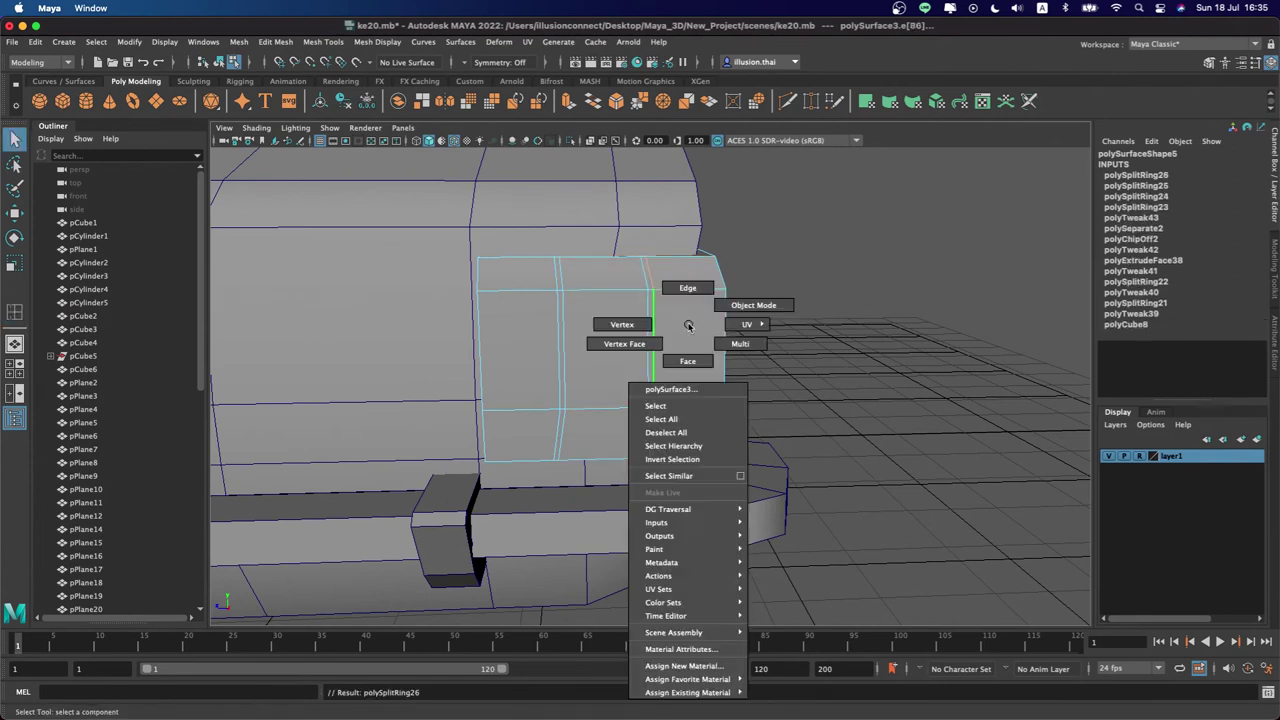
pyautogui.click(689, 338)
pyautogui.keyDown('shift'); pyautogui.click(609, 338); pyautogui.keyUp('shift')
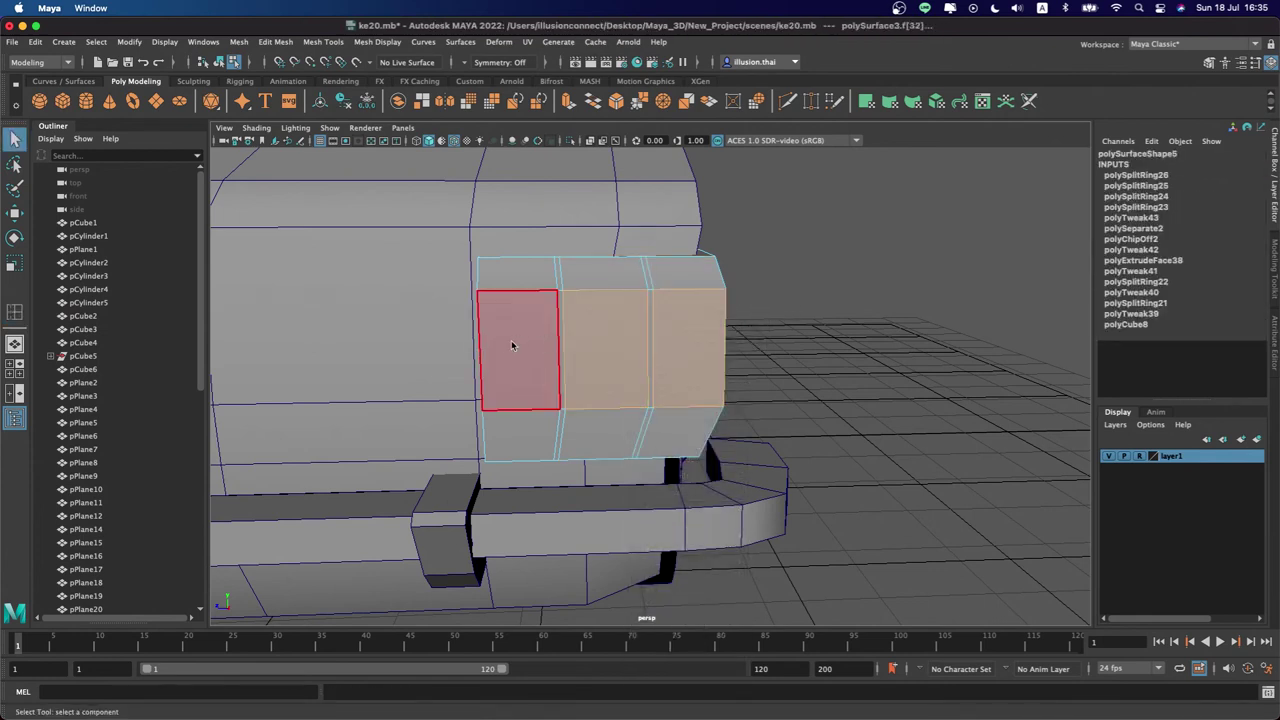
pyautogui.keyDown('shift'); pyautogui.click(520, 350); pyautogui.keyUp('shift')
pyautogui.hotkey('ctrl', 'e')
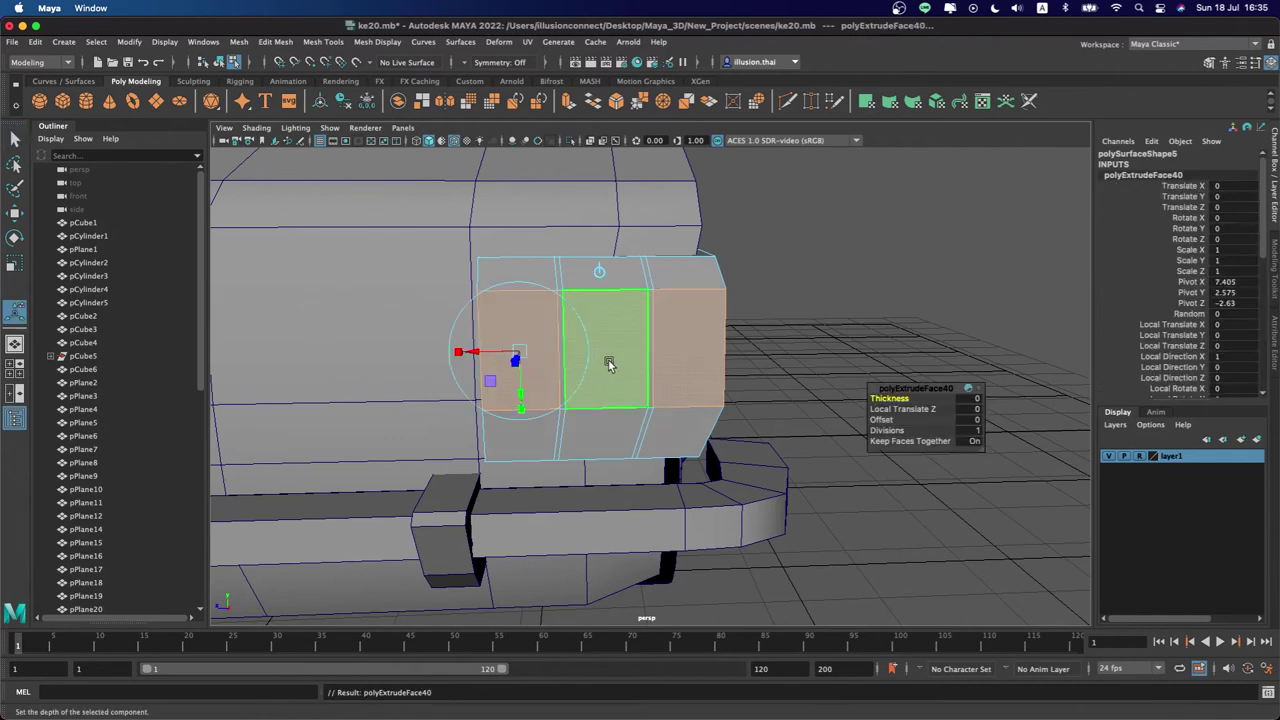
pyautogui.keyDown('alt'); pyautogui.moveTo(608, 363); pyautogui.dragTo(605, 360); pyautogui.keyUp('alt')
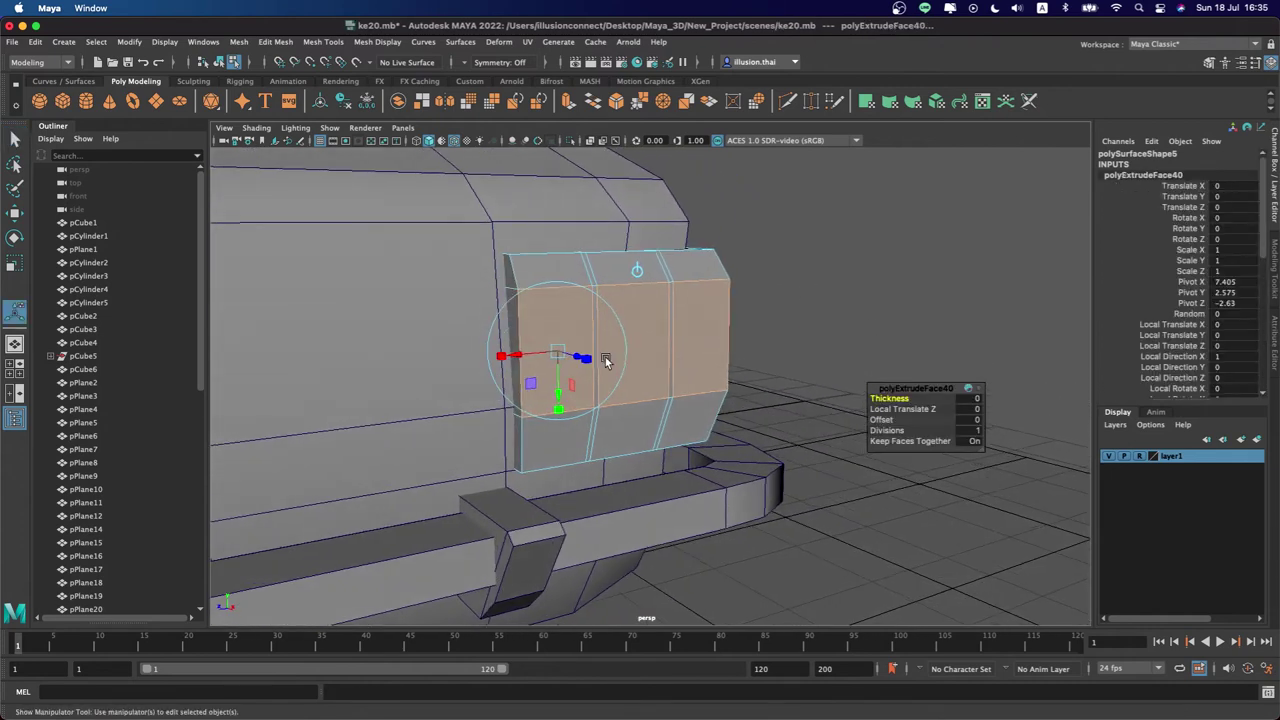
pyautogui.hotkey('ctrl', 'z')
pyautogui.hotkey('ctrl', 'z')
pyautogui.press('q')
pyautogui.moveTo(638, 329); pyautogui.dragTo(675, 310, button='right')
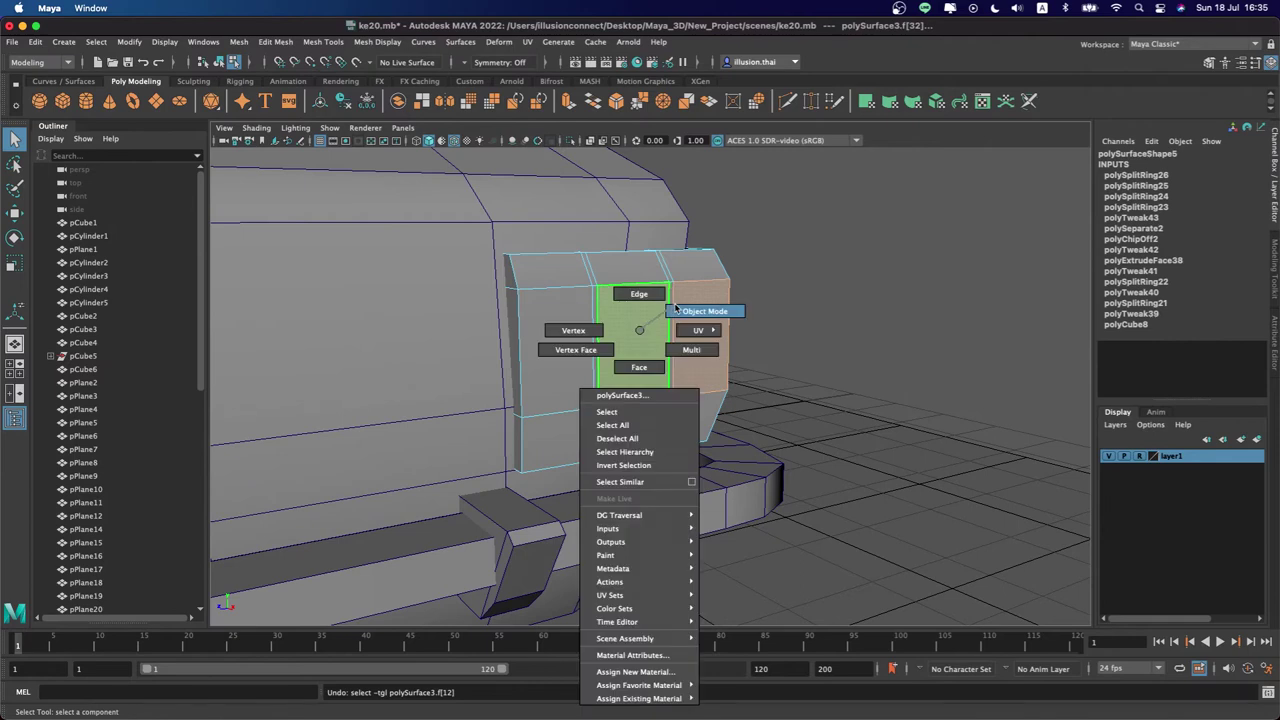
pyautogui.keyDown('alt'); pyautogui.moveTo(675, 310); pyautogui.dragTo(528, 320); pyautogui.keyUp('alt')
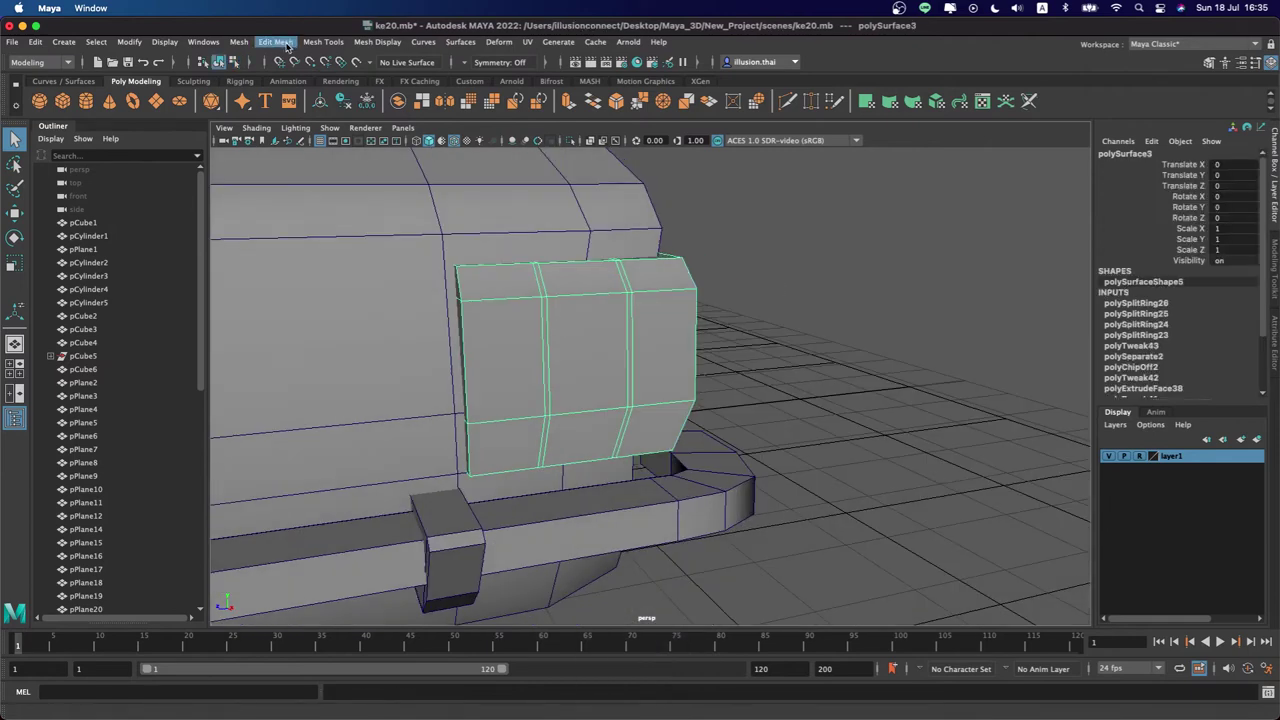
# Extract the panel's three middle faces as a separate piece
pyautogui.click(287, 46)
pyautogui.click(358, 142)
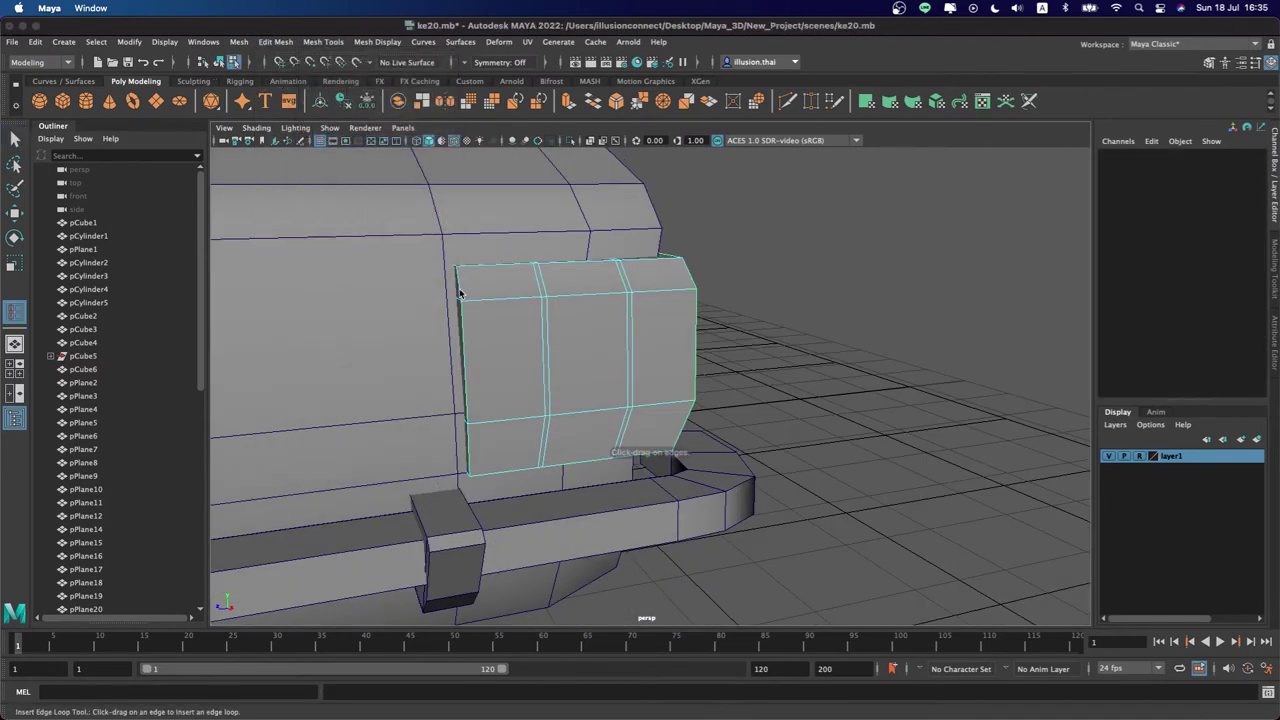
pyautogui.moveTo(476, 303); pyautogui.dragTo(466, 303)
pyautogui.moveTo(508, 323); pyautogui.dragTo(508, 362, button='right')
pyautogui.click(523, 350)
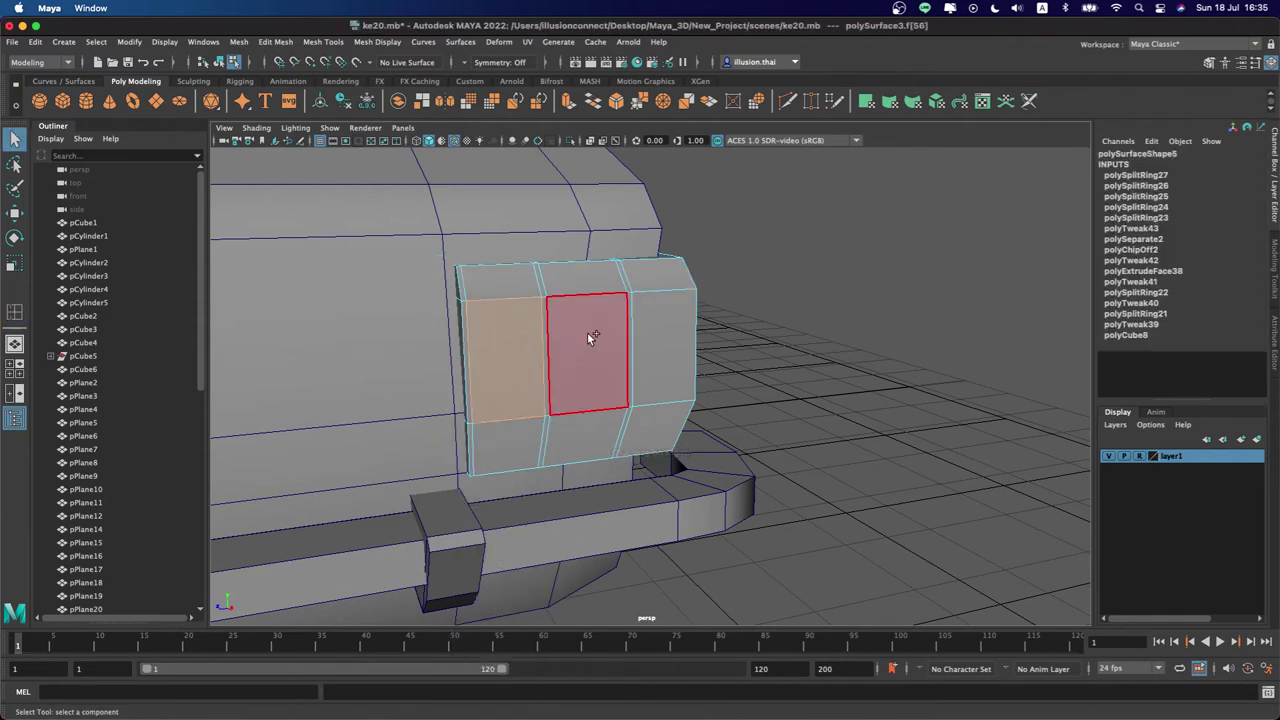
pyautogui.keyDown('shift'); pyautogui.click(606, 335); pyautogui.keyUp('shift')
pyautogui.keyDown('shift'); pyautogui.click(671, 322); pyautogui.keyUp('shift')
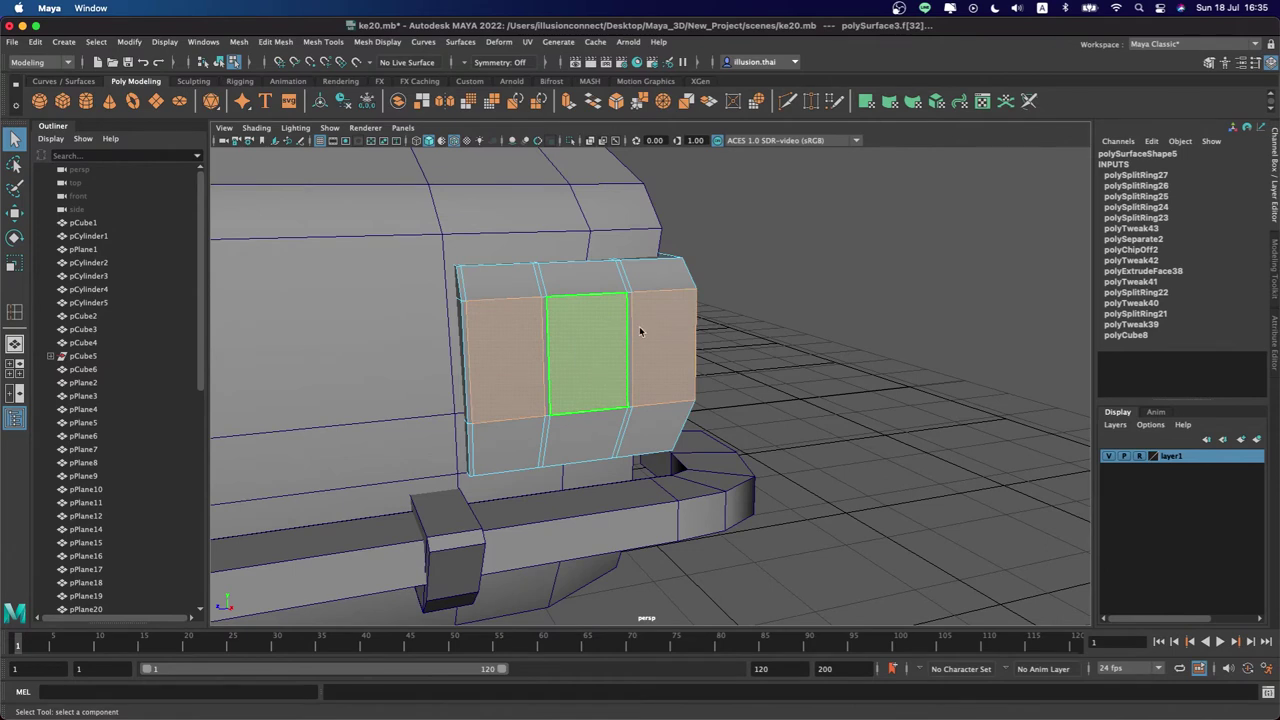
pyautogui.hotkey('ctrl', 'e')
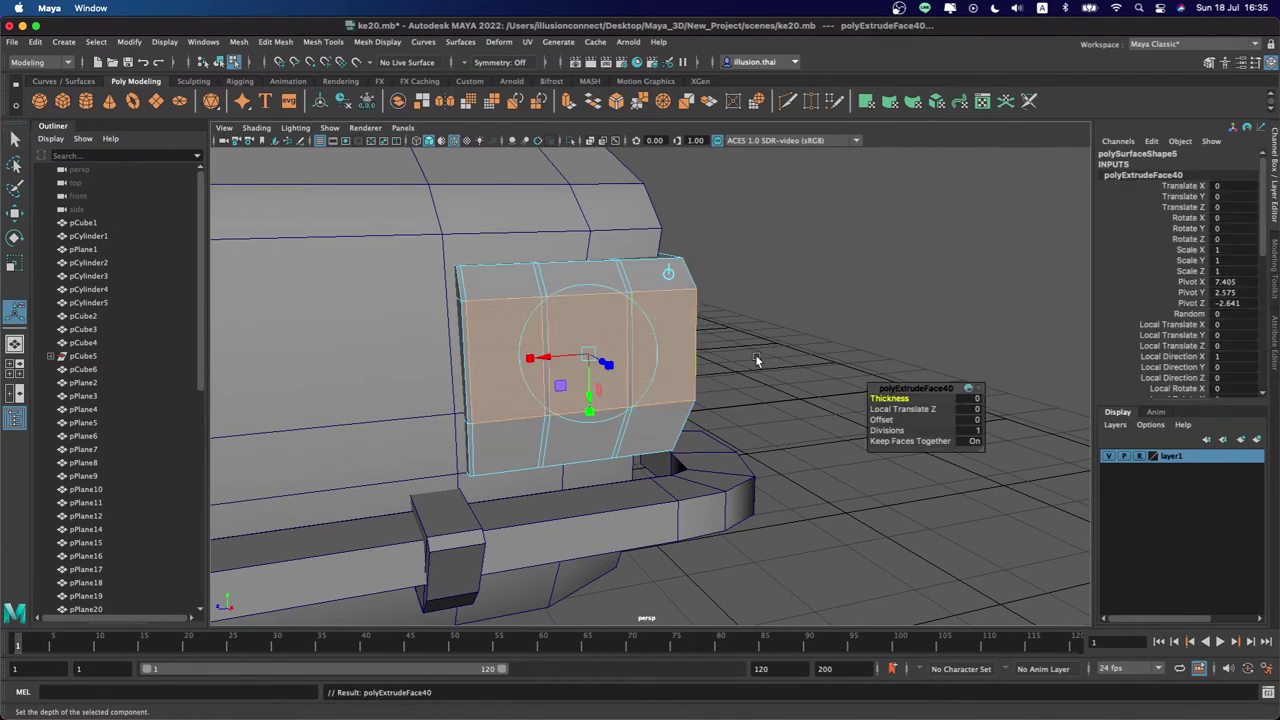
pyautogui.keyDown('alt'); pyautogui.moveTo(755, 356); pyautogui.dragTo(806, 350); pyautogui.keyUp('alt')
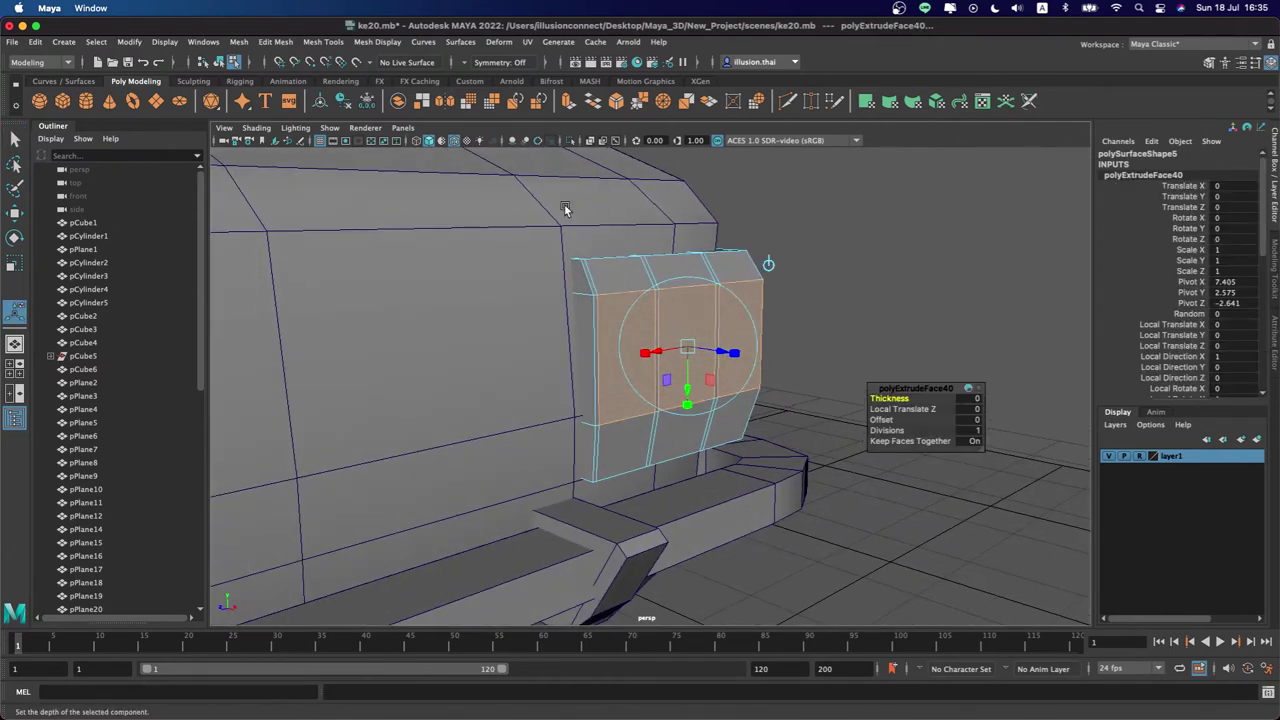
pyautogui.press('q')
pyautogui.click(239, 41)
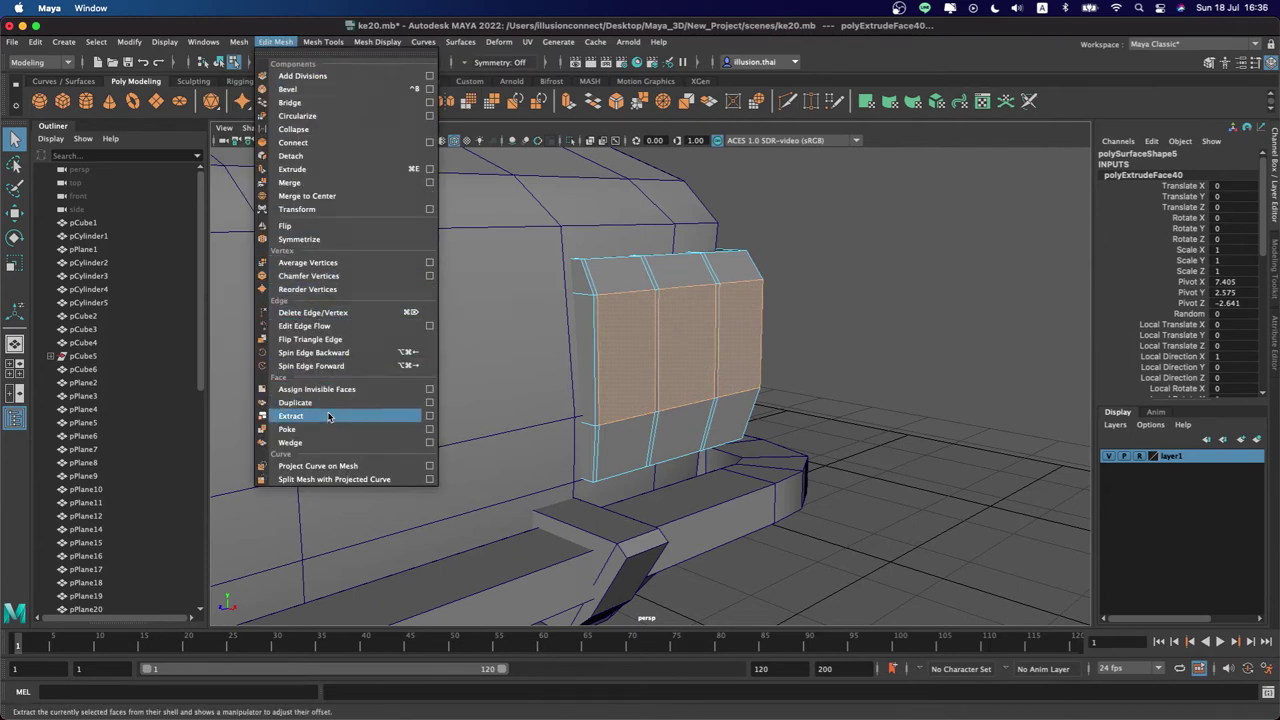
pyautogui.click(291, 415)
# Extrude the three extracted faces, scale them inward and set Local Translate Z 0.008
pyautogui.click(641, 343)
pyautogui.keyDown('shift'); pyautogui.click(698, 340); pyautogui.keyUp('shift')
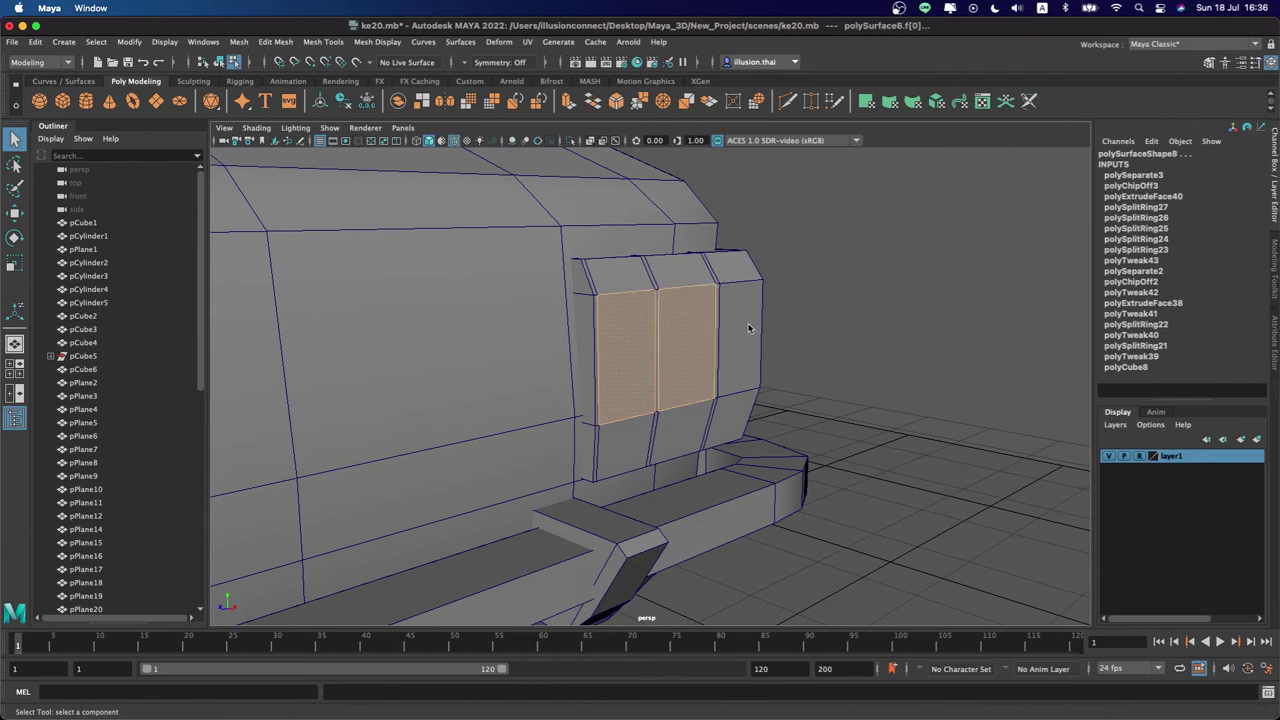
pyautogui.keyDown('shift'); pyautogui.click(749, 333); pyautogui.keyUp('shift')
pyautogui.hotkey('ctrl', 'e')
pyautogui.keyDown('alt'); pyautogui.moveTo(823, 251); pyautogui.dragTo(863, 220); pyautogui.keyUp('alt')
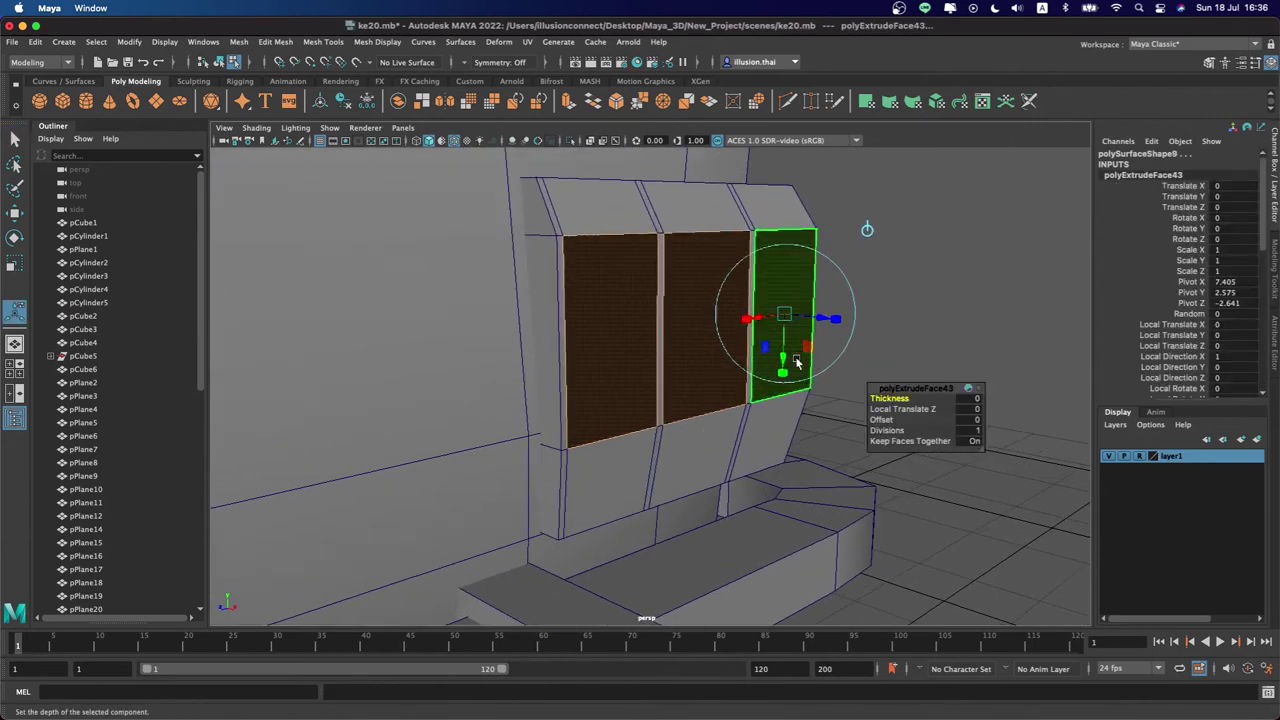
pyautogui.moveTo(783, 360); pyautogui.dragTo(750, 322)
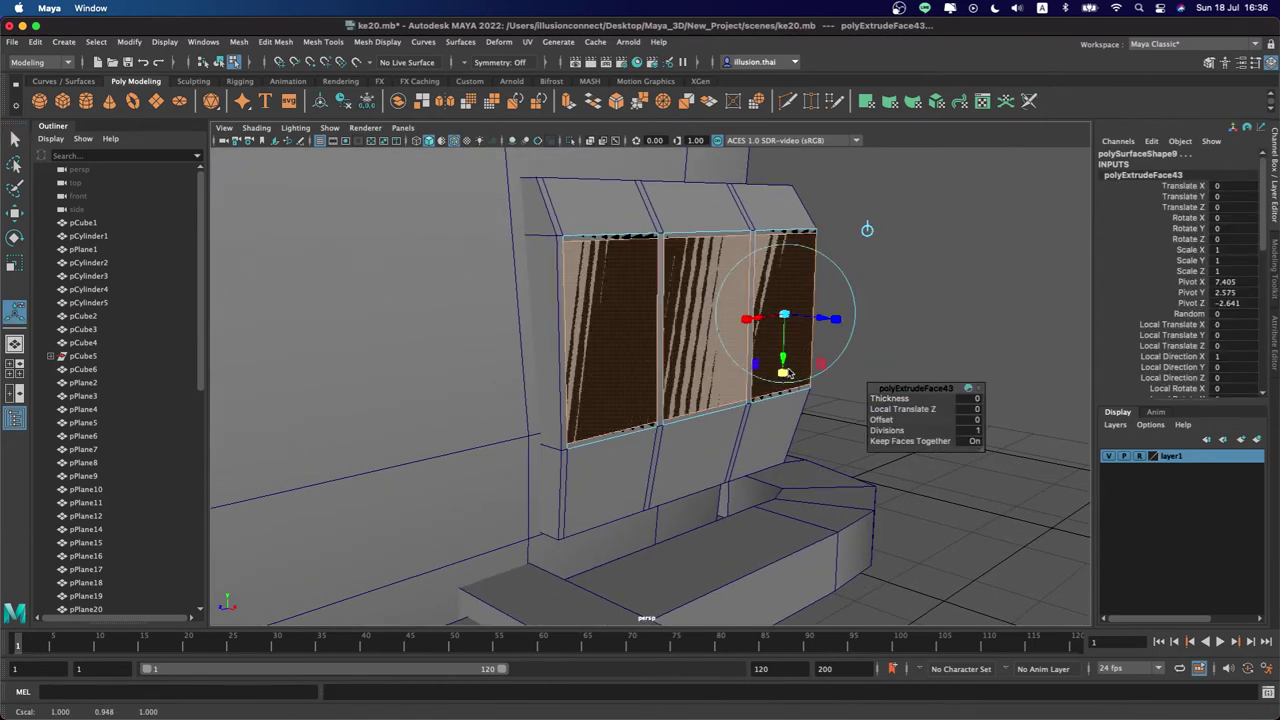
pyautogui.click(784, 315)
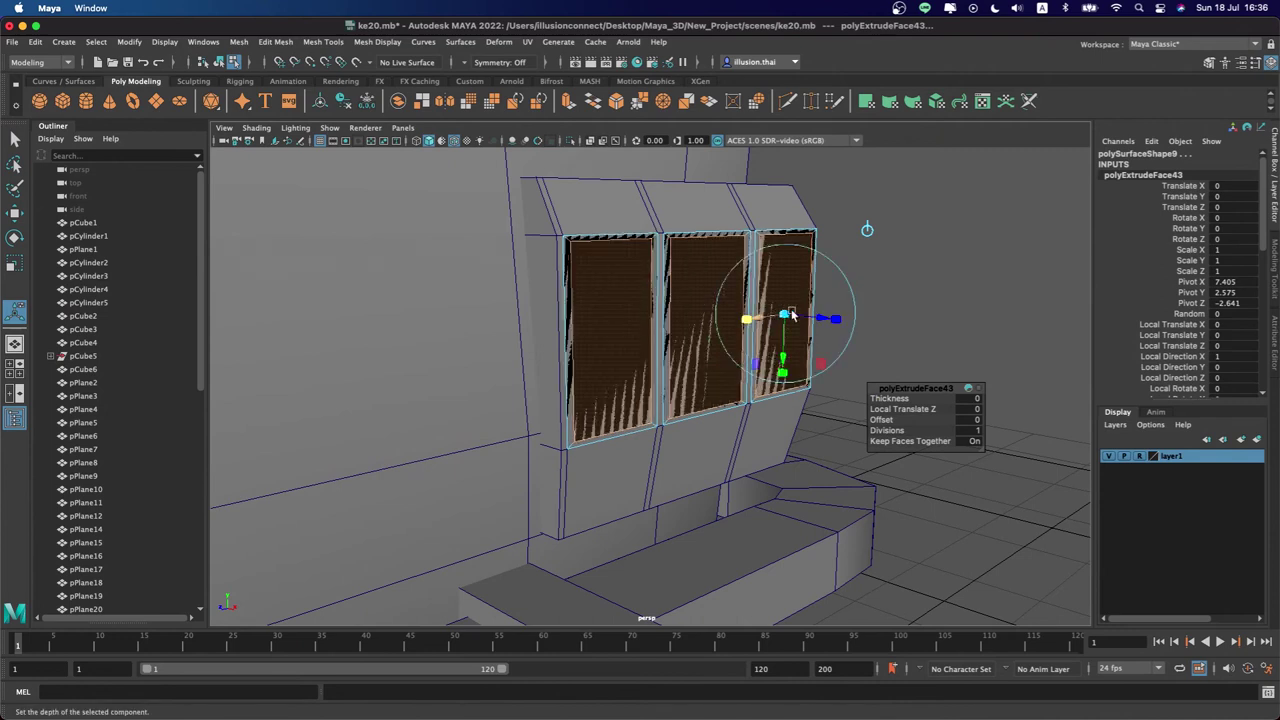
pyautogui.moveTo(822, 318); pyautogui.dragTo(822, 318)
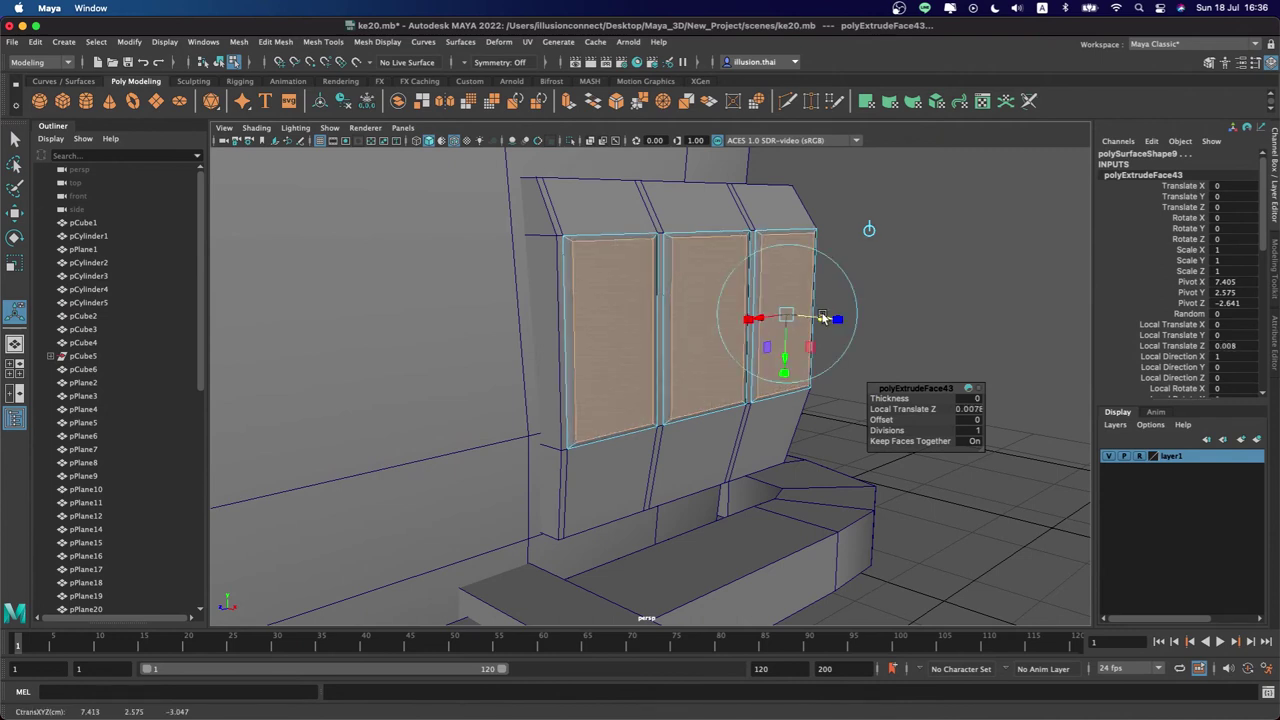
pyautogui.press('q')
pyautogui.moveTo(778, 302); pyautogui.dragTo(860, 263, button='right')
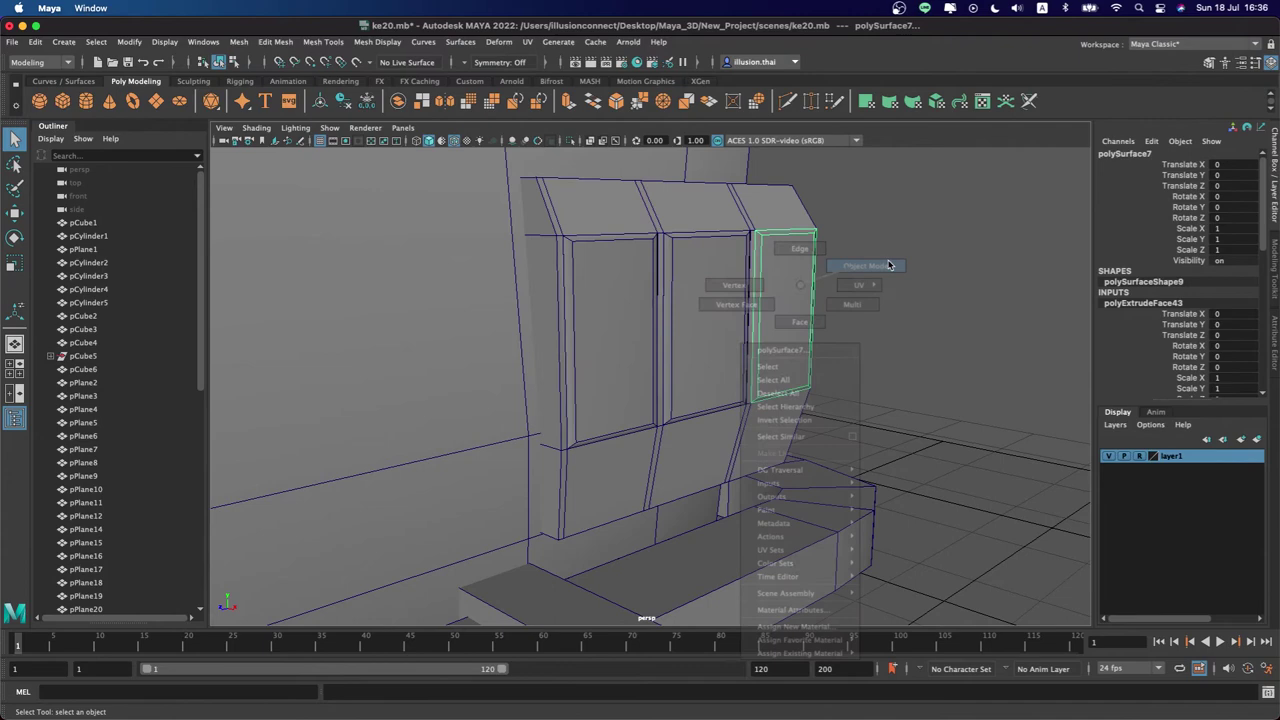
# Duplicate the bumper bar, raise it to Translate Y 3.144 and scale Y to 0.114
pyautogui.scroll(-2, 733, 338)
pyautogui.scroll(-2, 733, 338)
pyautogui.click(677, 328)
pyautogui.moveTo(677, 328)
pyautogui.keyDown('alt'); pyautogui.mouseDown()
pyautogui.moveTo(600, 337)
pyautogui.moveTo(605, 328)
pyautogui.moveTo(498, 302)
pyautogui.moveTo(627, 308)
pyautogui.mouseUp(); pyautogui.keyUp('alt')
pyautogui.click(516, 511)
pyautogui.keyDown('alt'); pyautogui.moveTo(512, 506); pyautogui.dragTo(585, 494); pyautogui.keyUp('alt')
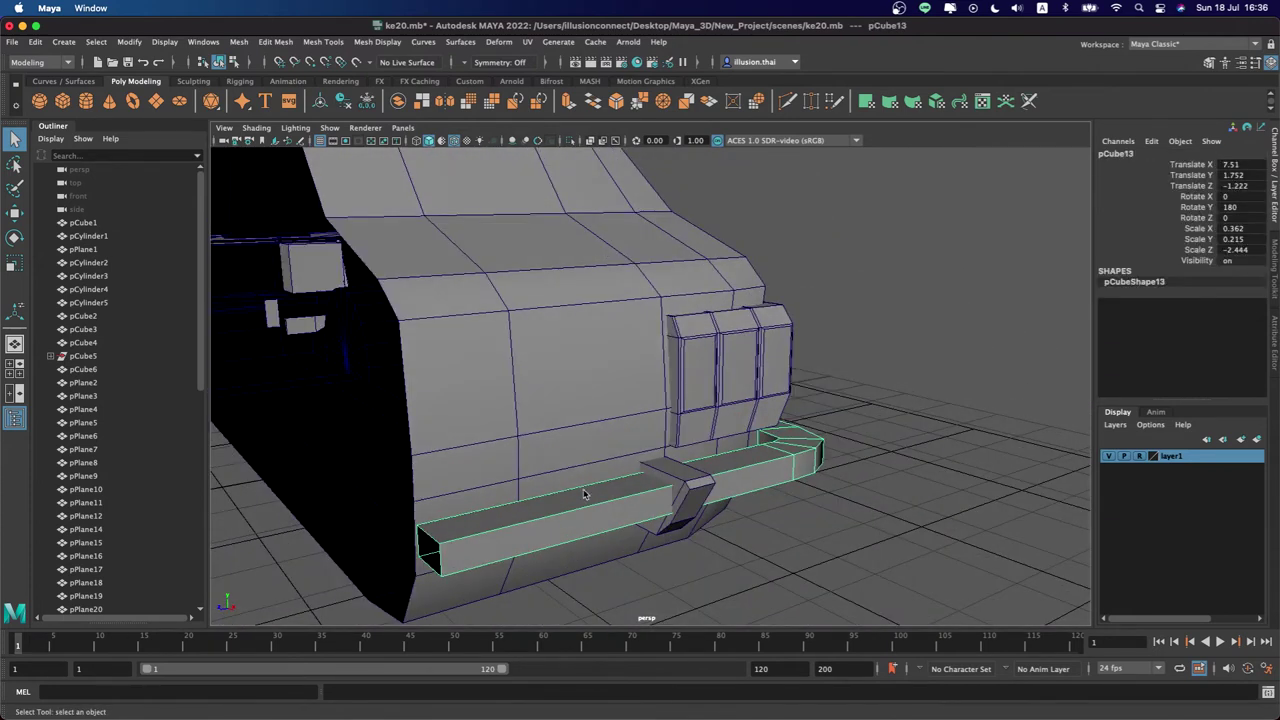
pyautogui.press('w')
pyautogui.moveTo(422, 490)
pyautogui.mouseDown()
pyautogui.moveTo(451, 262)
pyautogui.moveTo(414, 286)
pyautogui.moveTo(650, 370)
pyautogui.moveTo(560, 374)
pyautogui.moveTo(607, 328)
pyautogui.moveTo(590, 330)
pyautogui.mouseUp()
pyautogui.press('r')
pyautogui.press('w')
# Pull the trim strip's end face back to shorten it
pyautogui.rightClick(607, 328)
pyautogui.moveTo(578, 240); pyautogui.dragTo(740, 368)
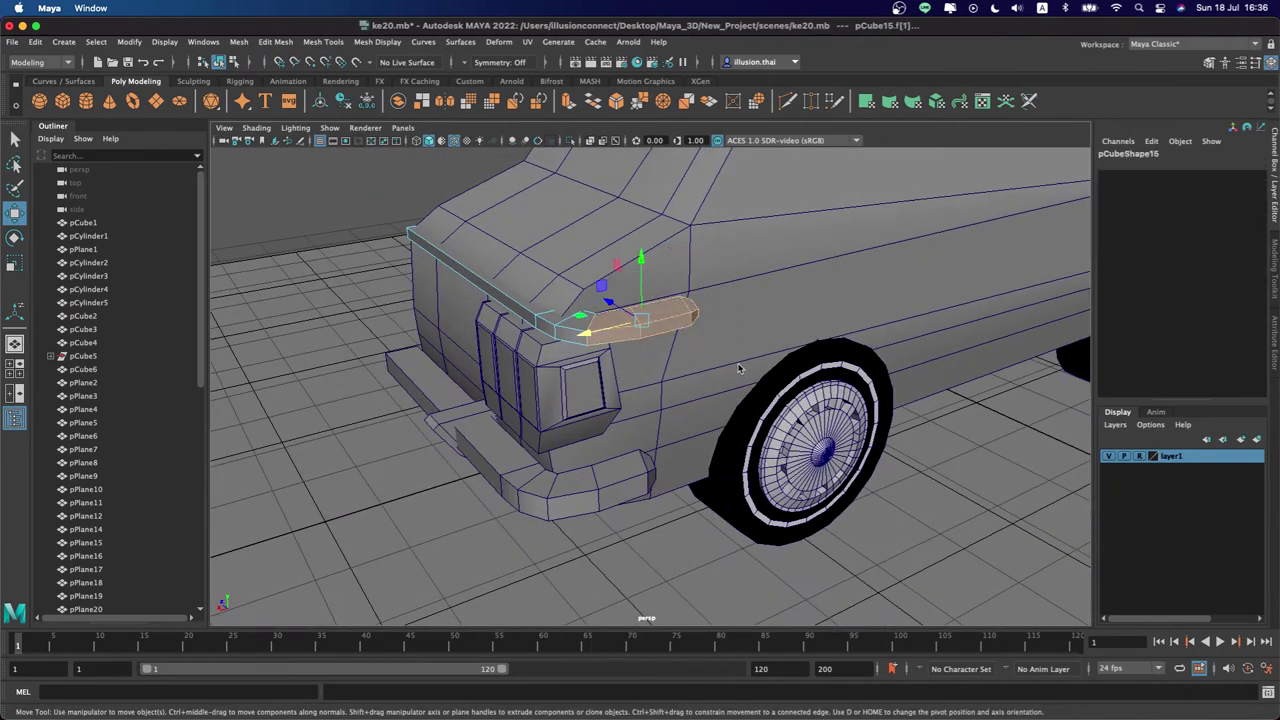
pyautogui.moveTo(735, 366); pyautogui.dragTo(640, 350, button='middle')
pyautogui.moveTo(571, 337); pyautogui.dragTo(628, 303, button='right')
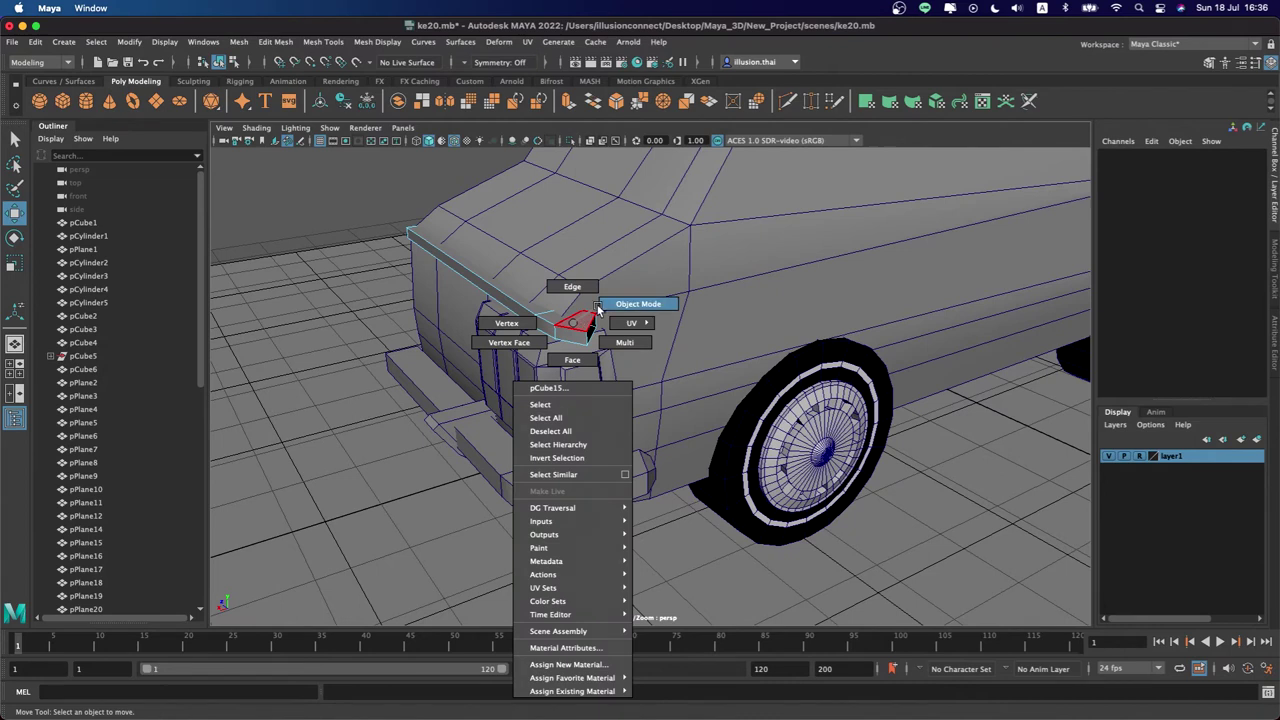
pyautogui.keyDown('alt'); pyautogui.moveTo(517, 315); pyautogui.dragTo(565, 325, button='right'); pyautogui.keyUp('alt')
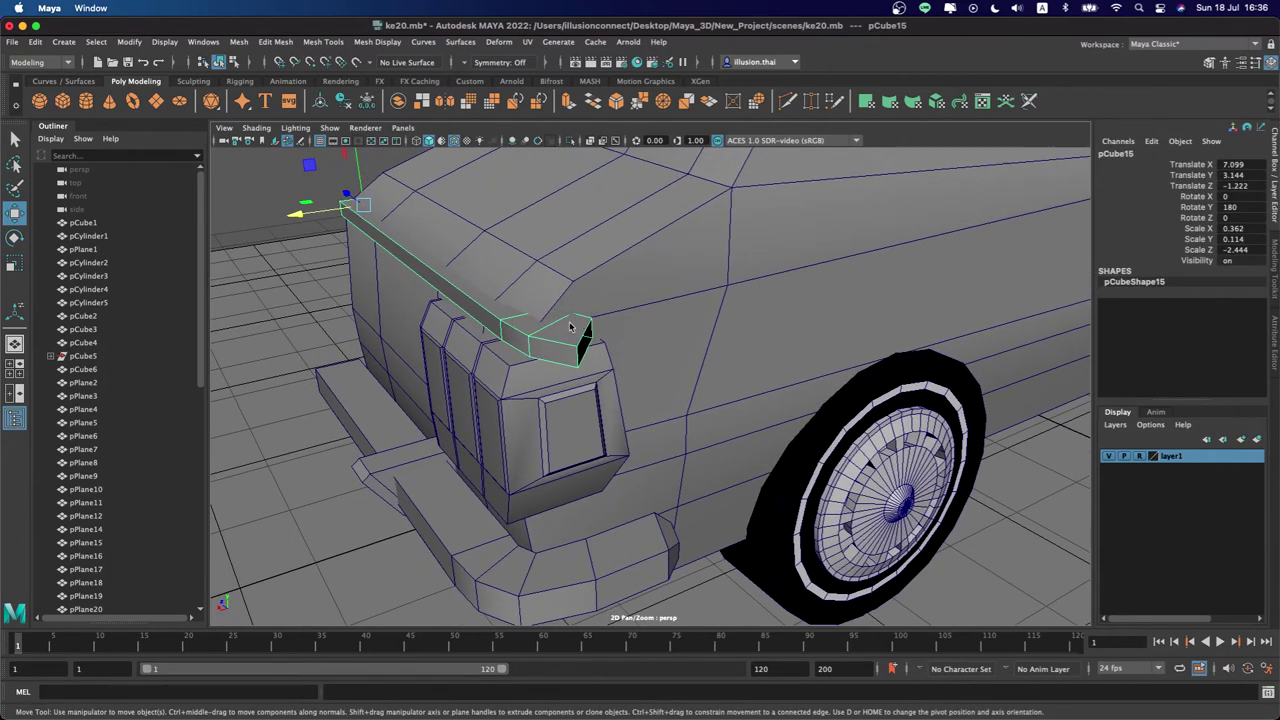
# Move the strip's end edges to bend it around the body's front corner
pyautogui.rightClick(558, 315)
pyautogui.click(562, 293)
pyautogui.click(626, 365)
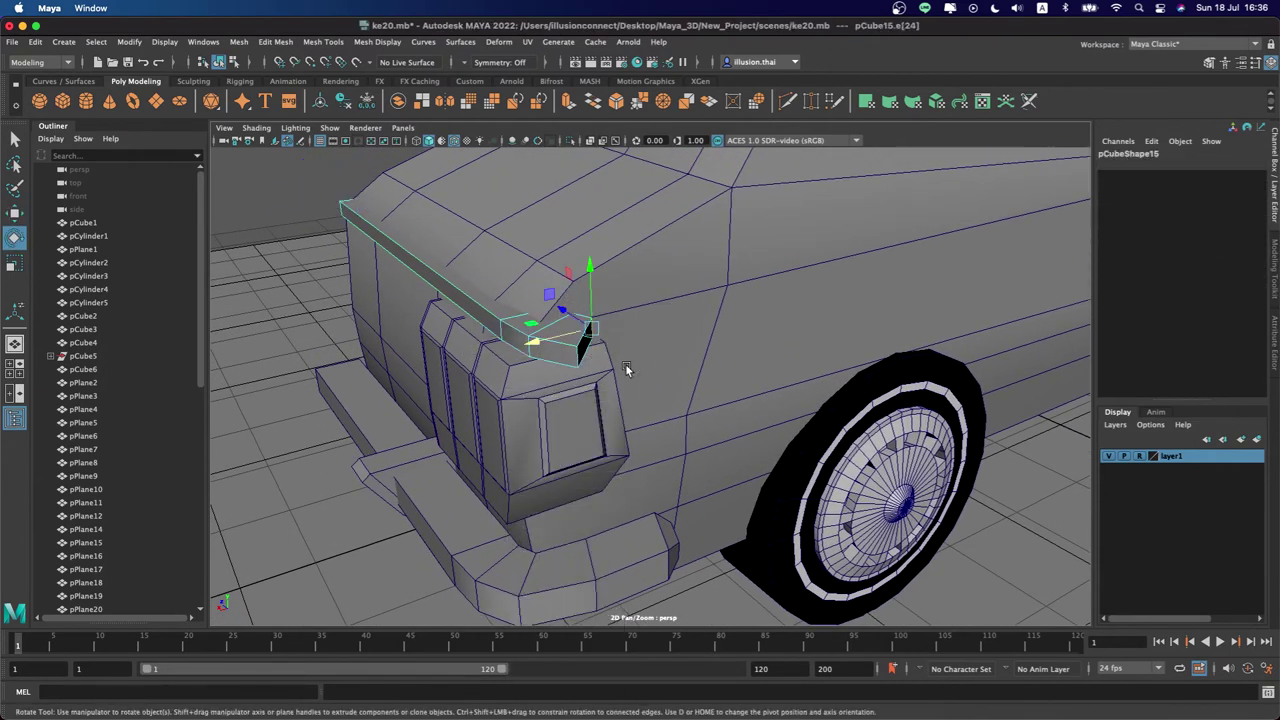
pyautogui.keyDown('alt'); pyautogui.moveTo(626, 365); pyautogui.dragTo(620, 378); pyautogui.keyUp('alt')
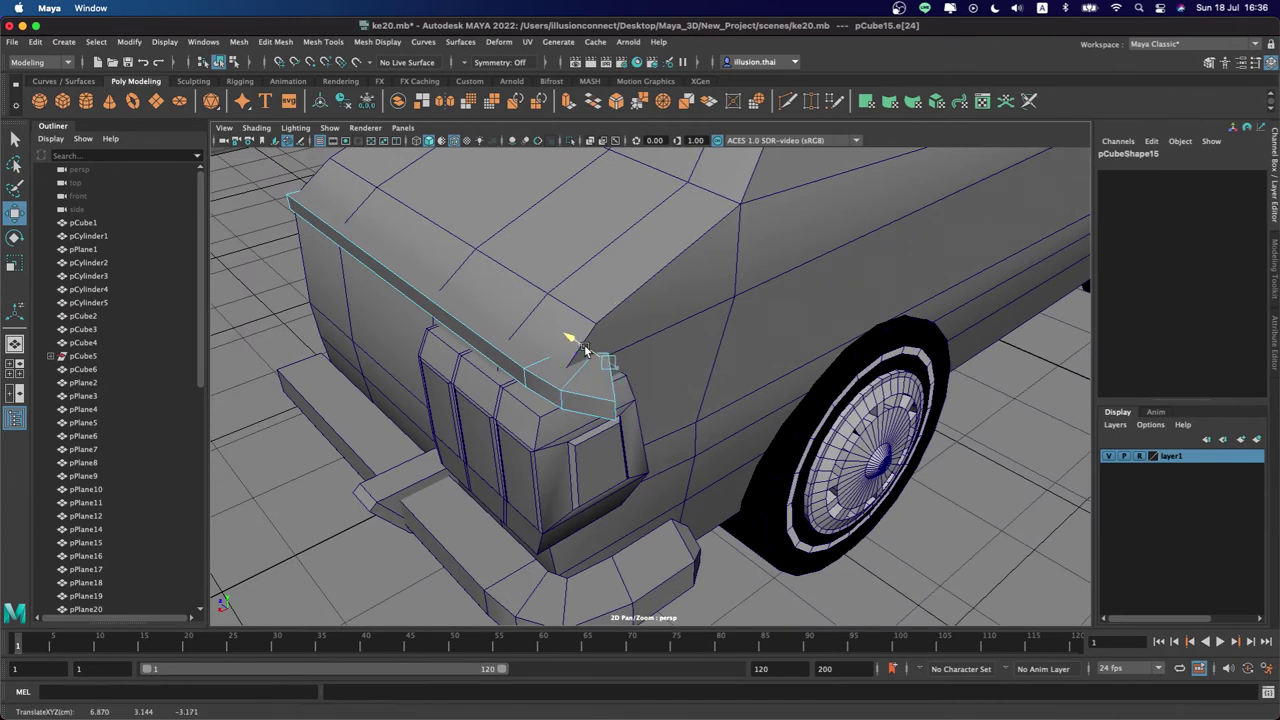
pyautogui.click(619, 418)
pyautogui.moveTo(590, 396)
pyautogui.mouseDown()
pyautogui.moveTo(576, 386)
pyautogui.moveTo(564, 406)
pyautogui.moveTo(563, 357)
pyautogui.mouseUp()
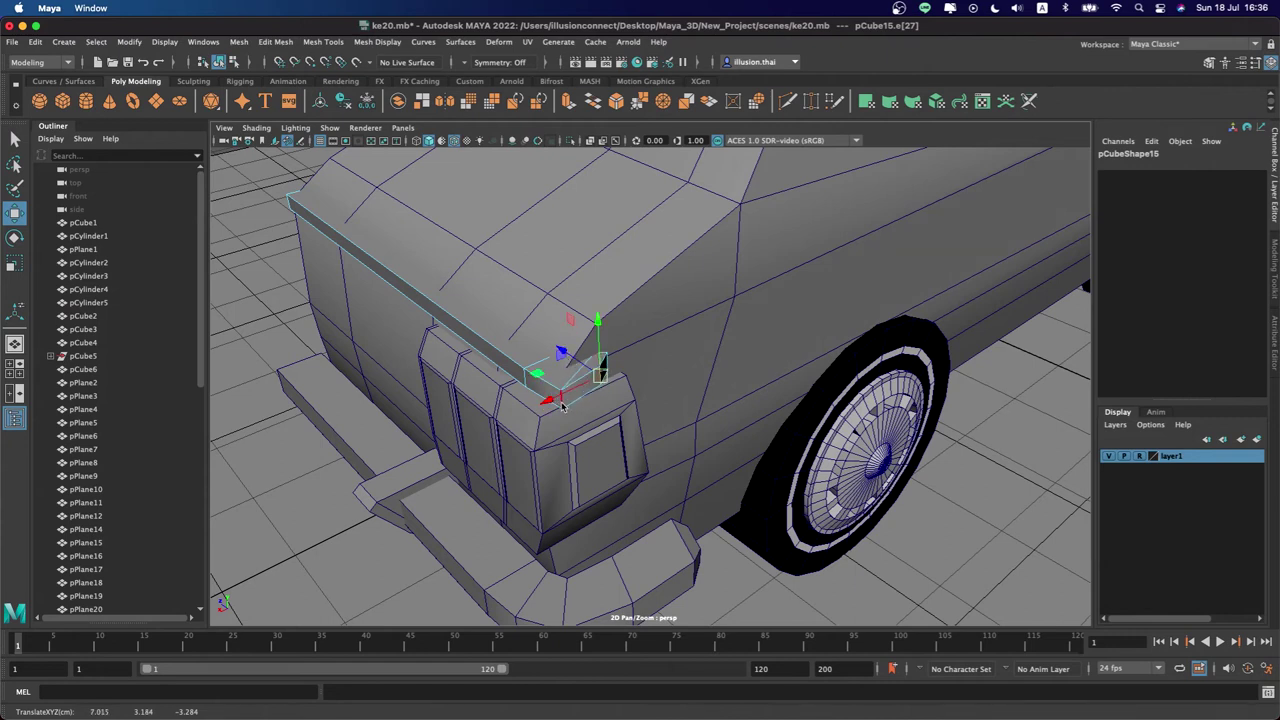
pyautogui.click(527, 377)
pyautogui.moveTo(499, 418); pyautogui.dragTo(513, 417)
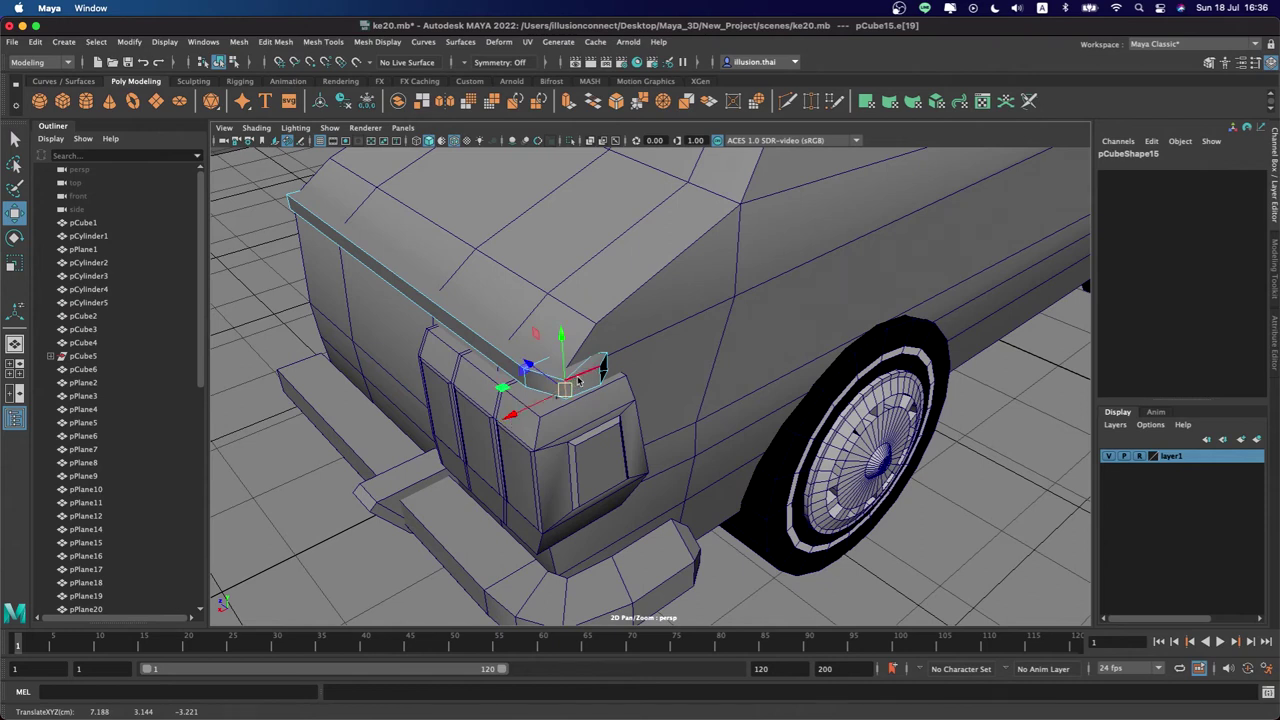
pyautogui.moveTo(578, 380); pyautogui.dragTo(643, 320, button='right')
# Cap the trim strip's open end with Fill Hole
pyautogui.click(375, 280)
pyautogui.click(278, 42)
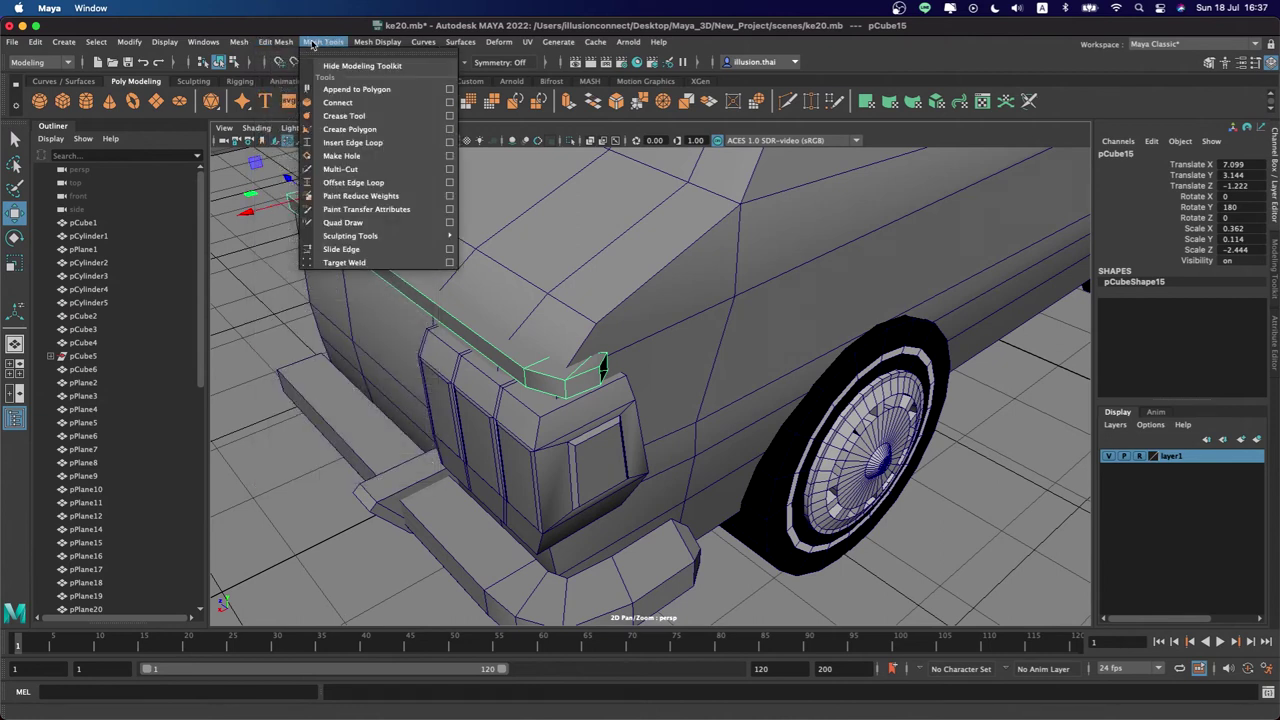
pyautogui.click(264, 139)
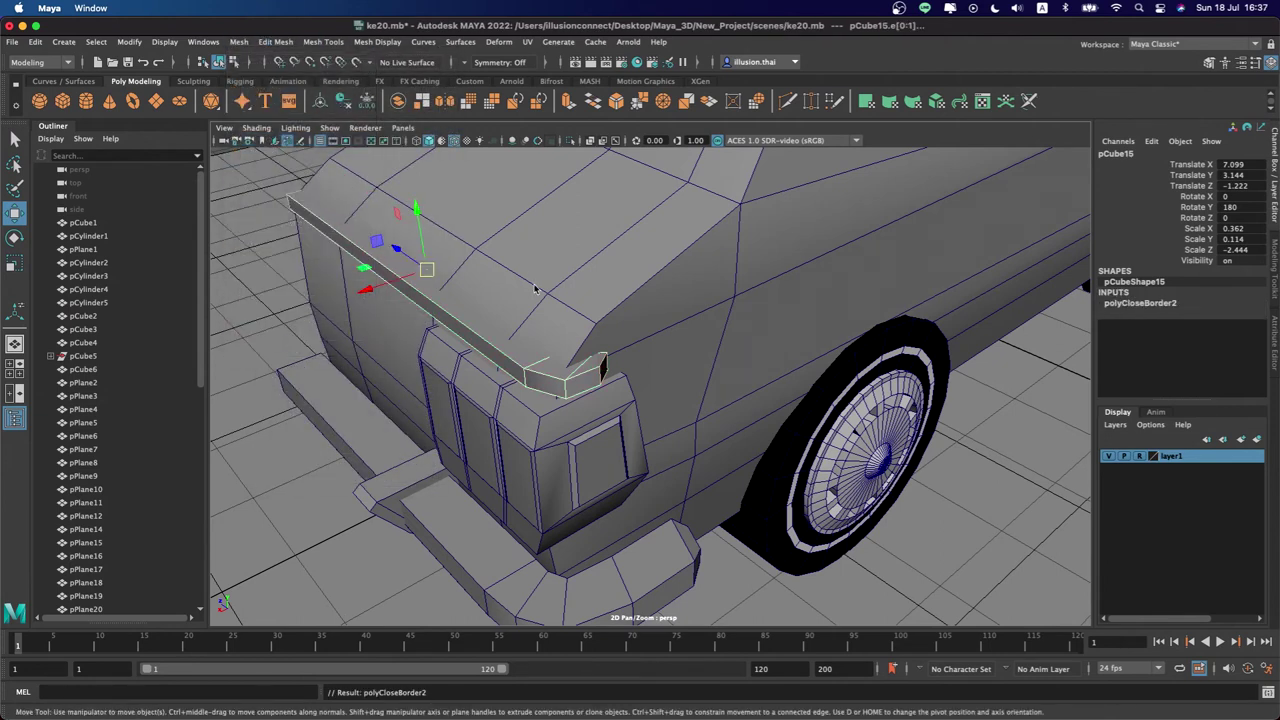
pyautogui.keyDown('alt'); pyautogui.moveTo(582, 382); pyautogui.dragTo(567, 350); pyautogui.keyUp('alt')
pyautogui.moveTo(566, 296); pyautogui.dragTo(525, 297, button='right')
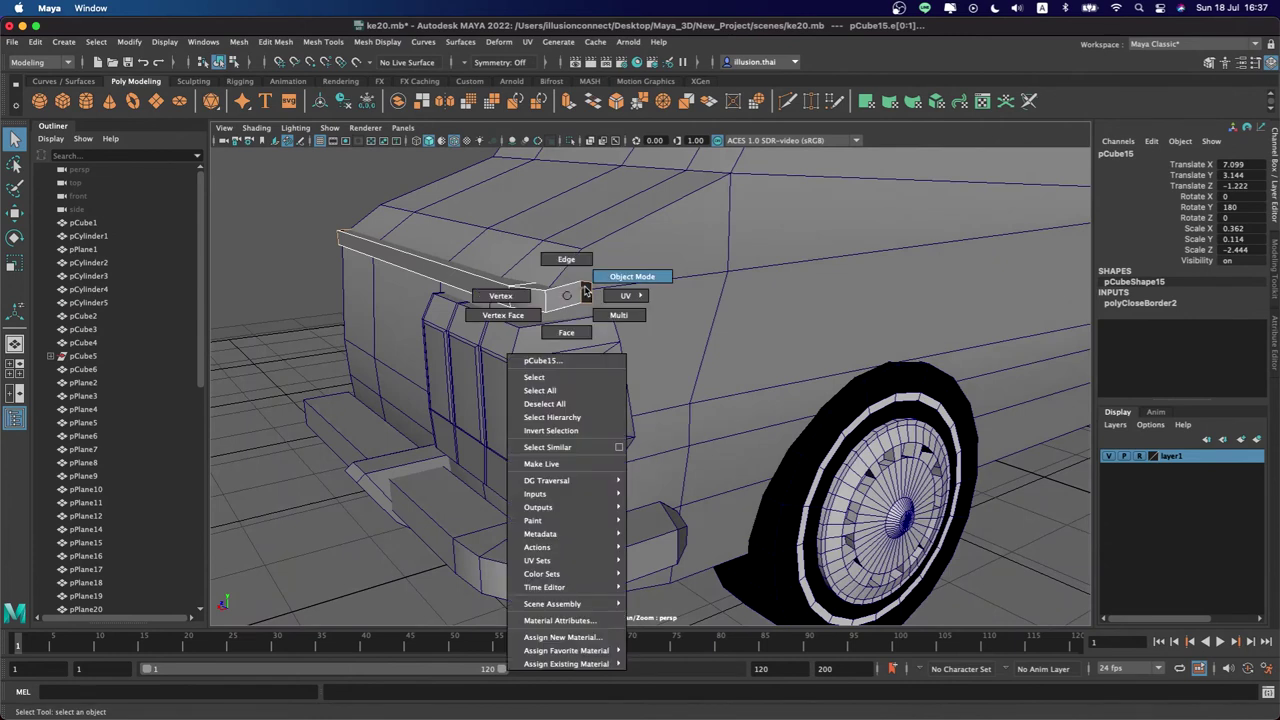
# In wireframe, scale the strip's top end vertices flatter in Y
pyautogui.press('4')
pyautogui.keyDown('alt'); pyautogui.moveTo(525, 297); pyautogui.dragTo(398, 210); pyautogui.keyUp('alt')
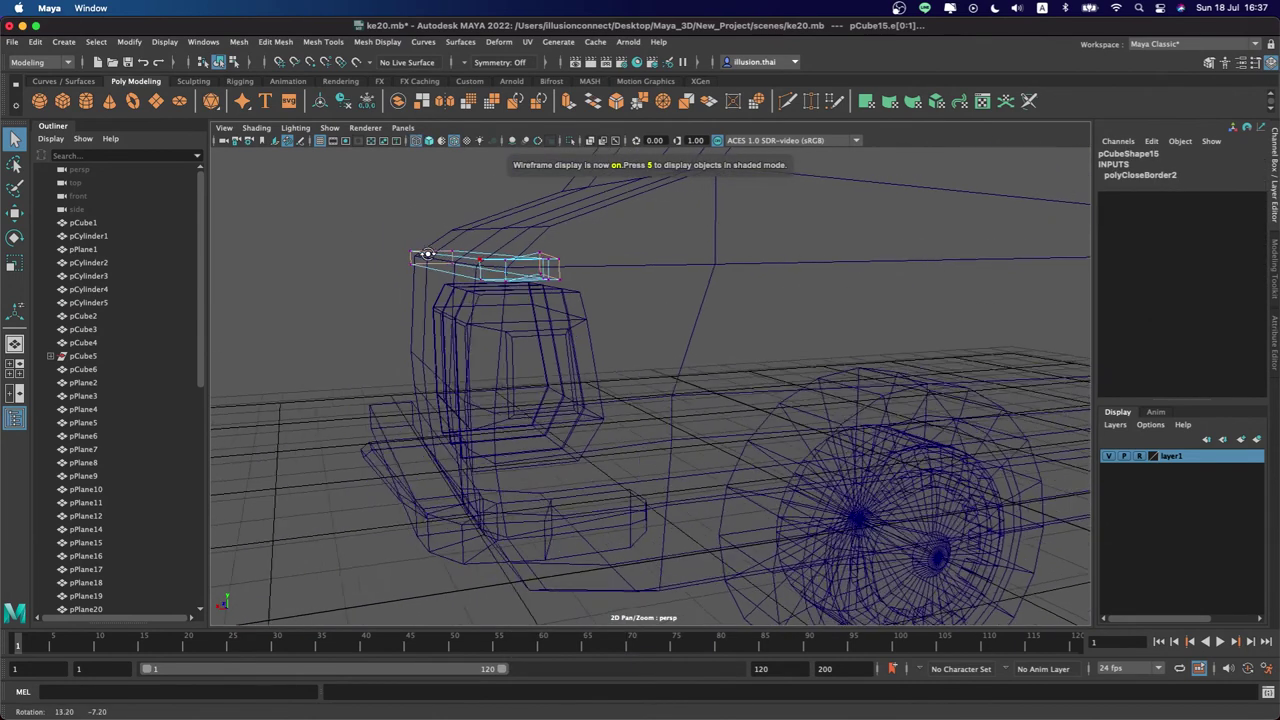
pyautogui.moveTo(541, 263); pyautogui.dragTo(398, 203)
pyautogui.moveTo(398, 203); pyautogui.dragTo(419, 217)
pyautogui.moveTo(566, 265); pyautogui.dragTo(566, 265)
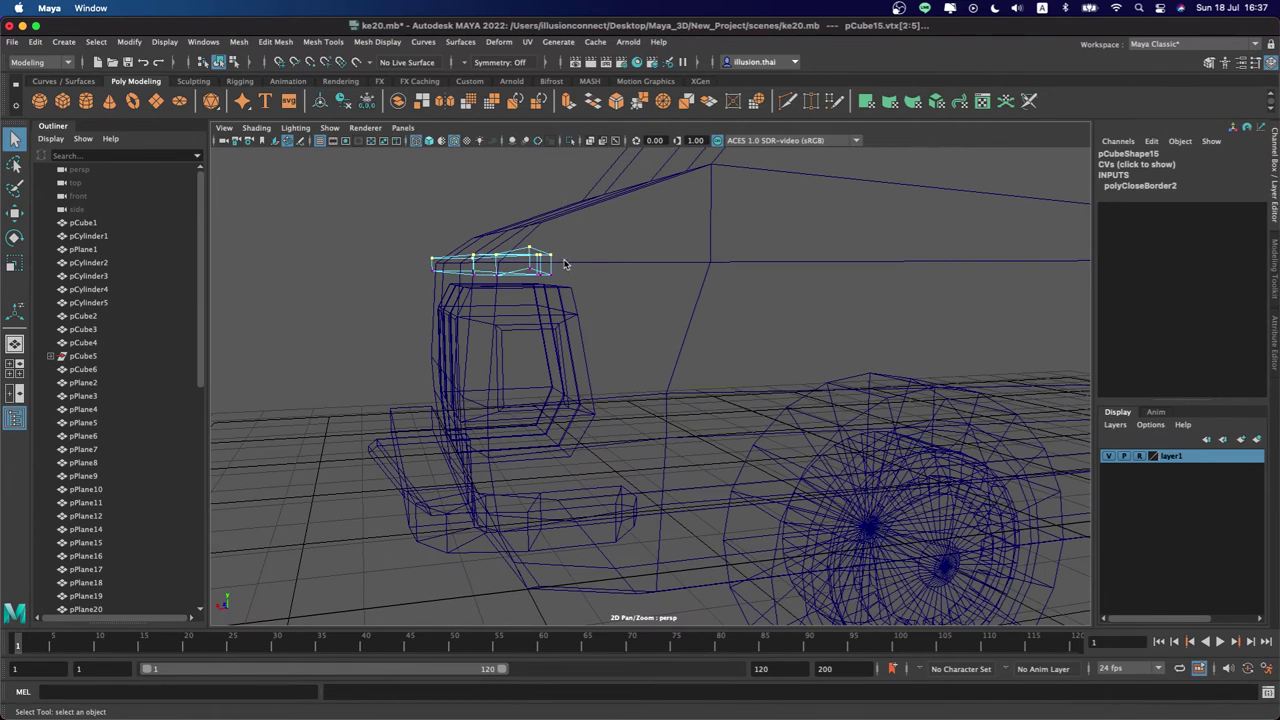
pyautogui.press('r')
pyautogui.moveTo(478, 190)
pyautogui.mouseDown()
pyautogui.moveTo(477, 240)
pyautogui.moveTo(481, 199)
pyautogui.mouseUp()
pyautogui.press('w')
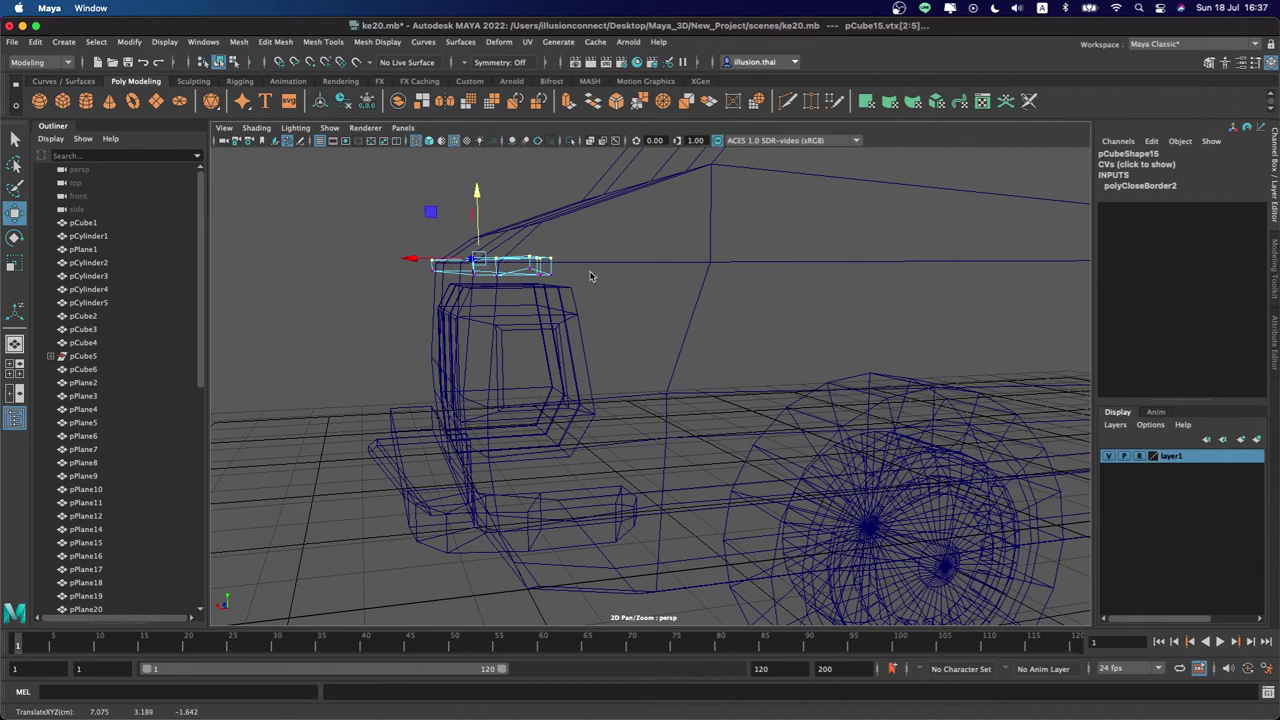
# Squash the strip's lower and top vertices along Y to thin it
pyautogui.moveTo(470, 285); pyautogui.dragTo(414, 270)
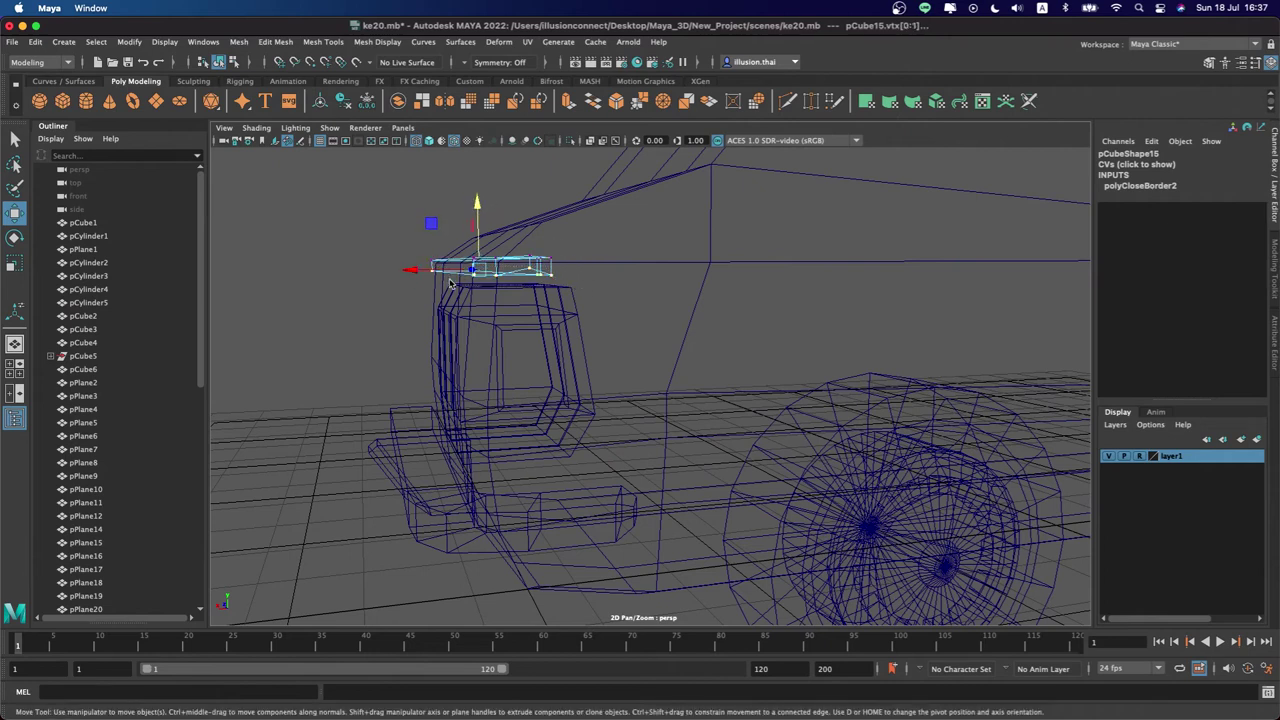
pyautogui.press('r')
pyautogui.moveTo(477, 207); pyautogui.dragTo(477, 252)
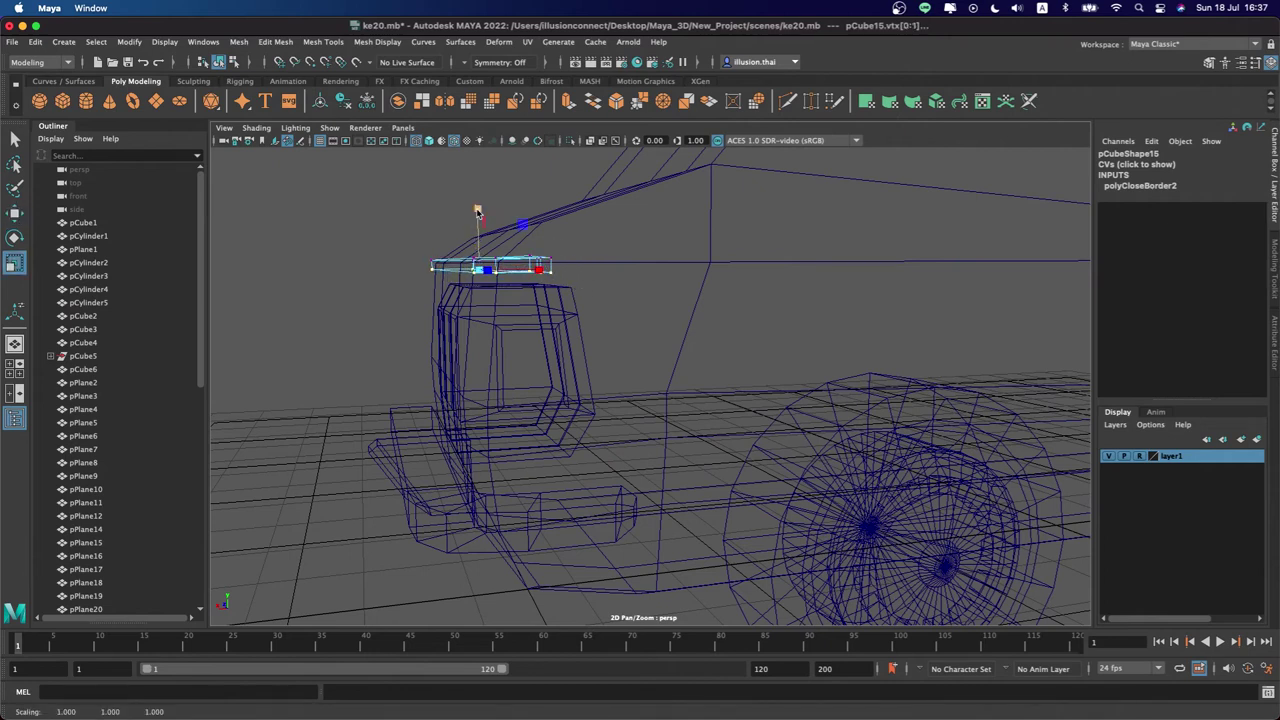
pyautogui.press('w')
pyautogui.moveTo(386, 194); pyautogui.dragTo(568, 270)
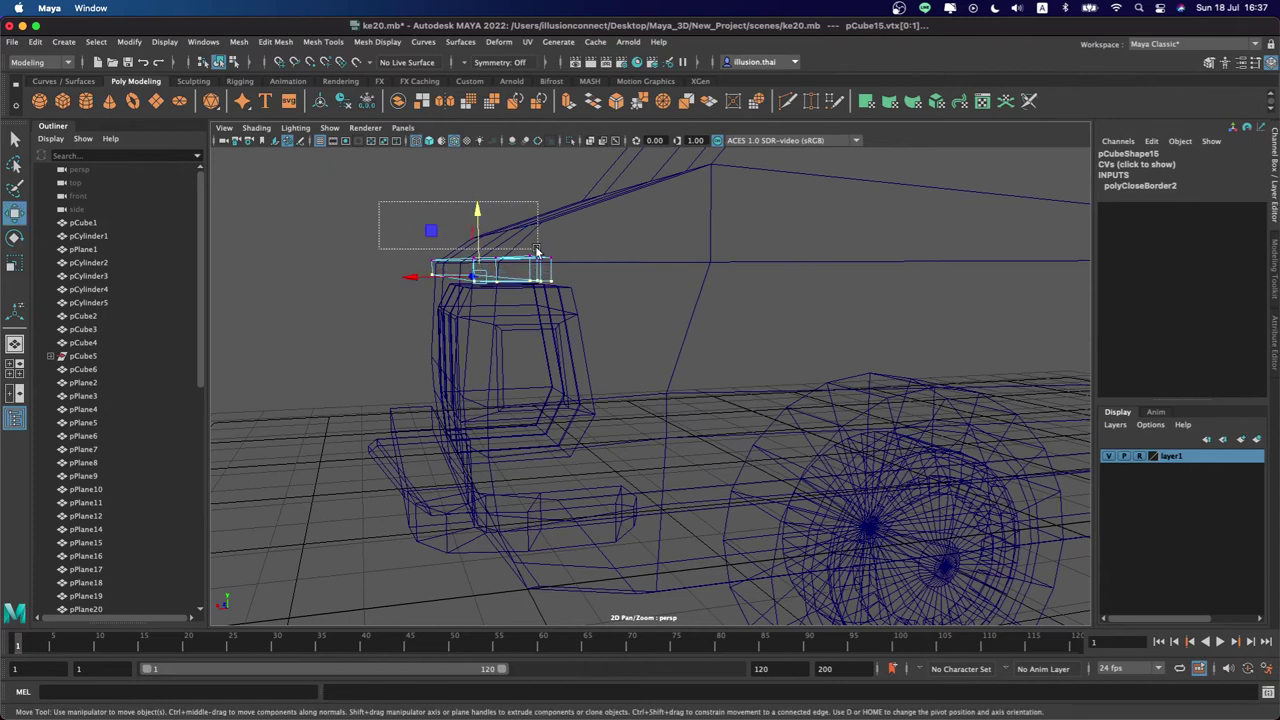
pyautogui.press('r')
pyautogui.moveTo(477, 200); pyautogui.dragTo(477, 227)
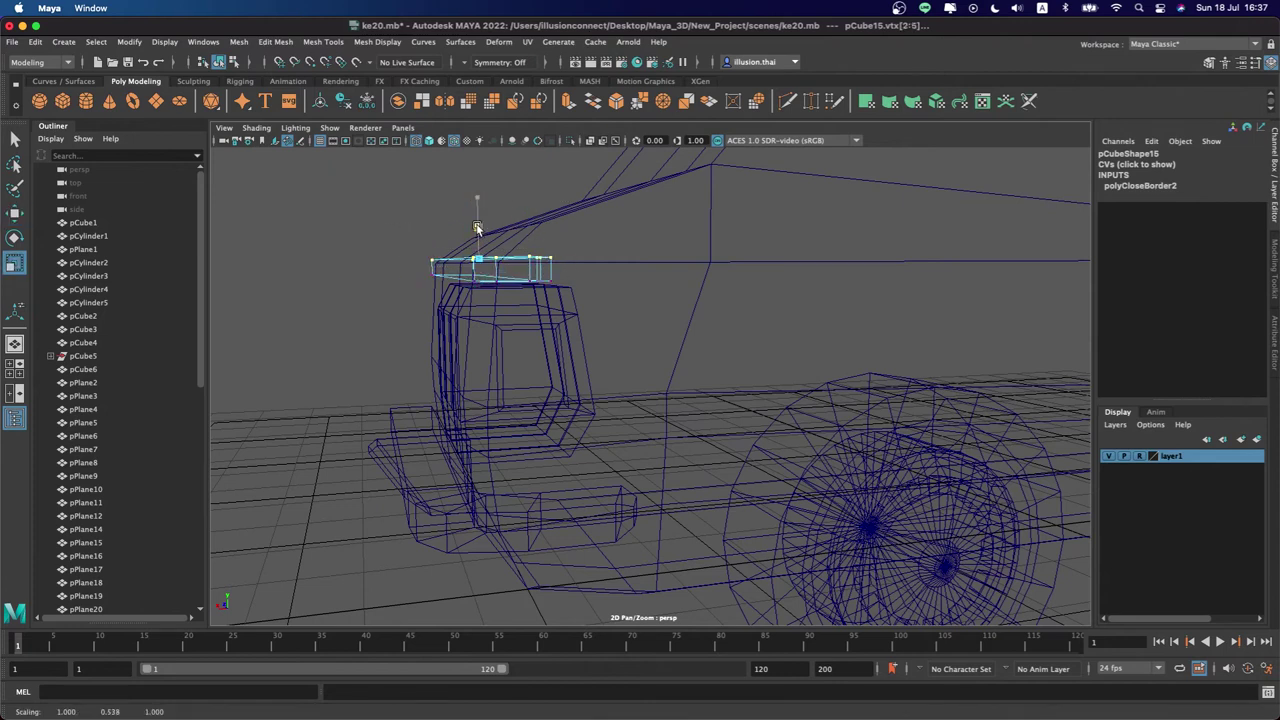
pyautogui.press('w')
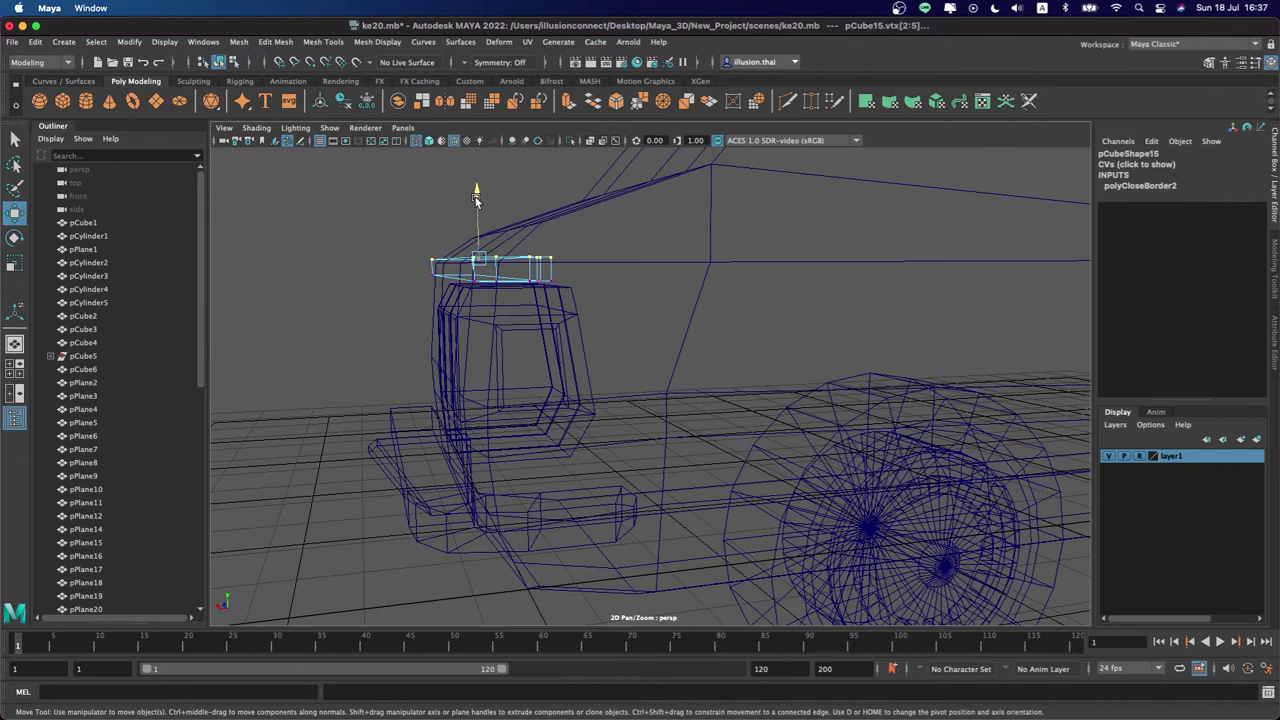
pyautogui.moveTo(399, 306); pyautogui.dragTo(574, 269)
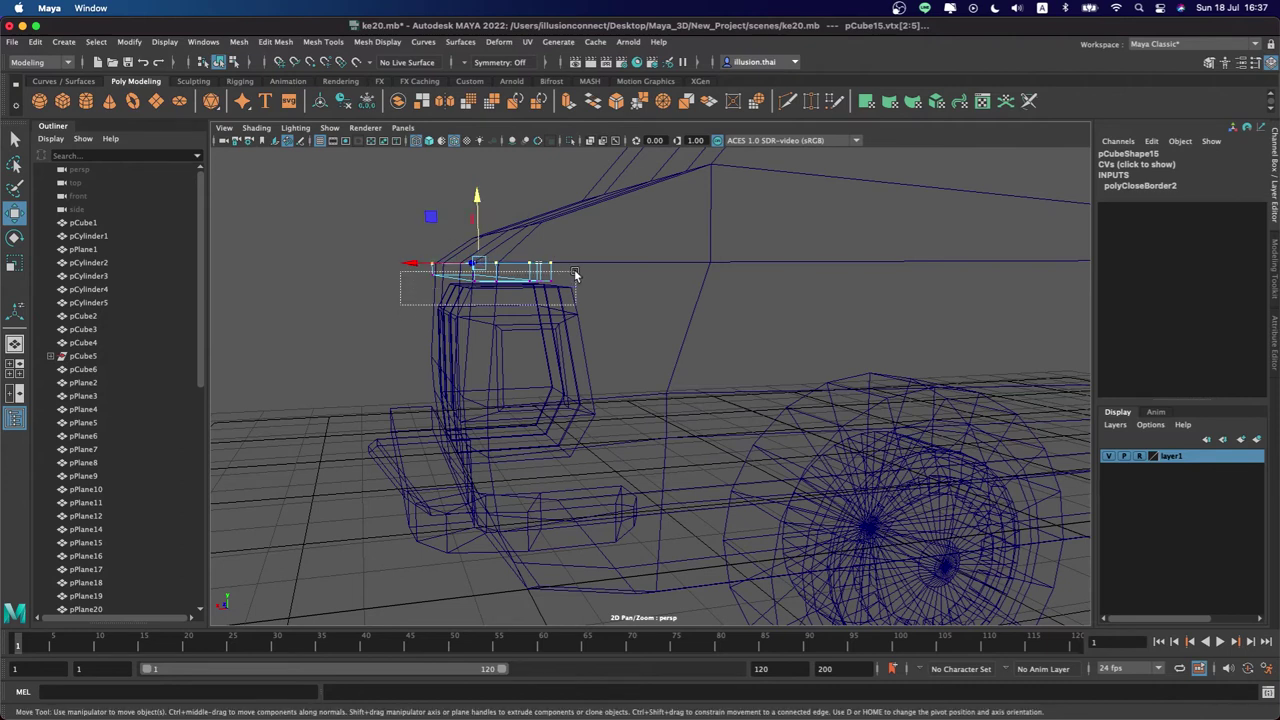
pyautogui.press('5')
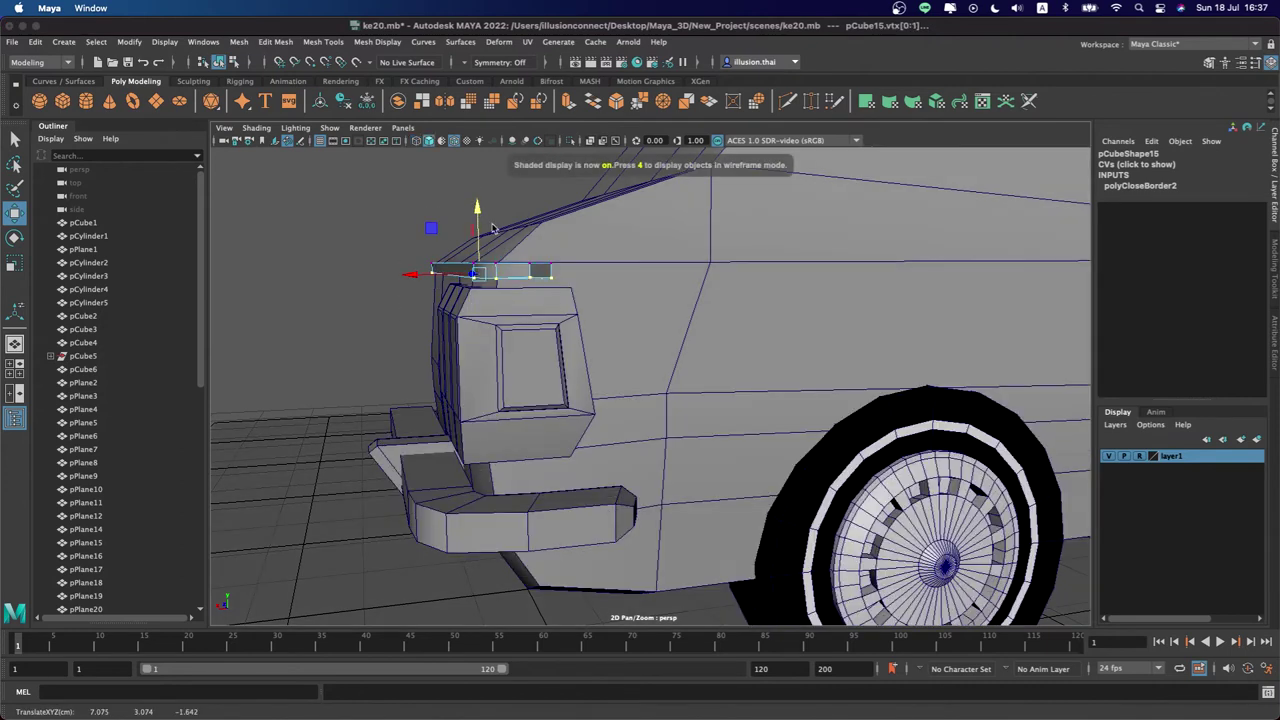
# Move one of the strip's end edges down to tuck the corner
pyautogui.moveTo(518, 273); pyautogui.dragTo(580, 249, button='right')
pyautogui.moveTo(580, 249)
pyautogui.keyDown('alt'); pyautogui.mouseDown()
pyautogui.moveTo(272, 322)
pyautogui.moveTo(369, 343)
pyautogui.mouseUp(); pyautogui.keyUp('alt')
pyautogui.click(272, 322)
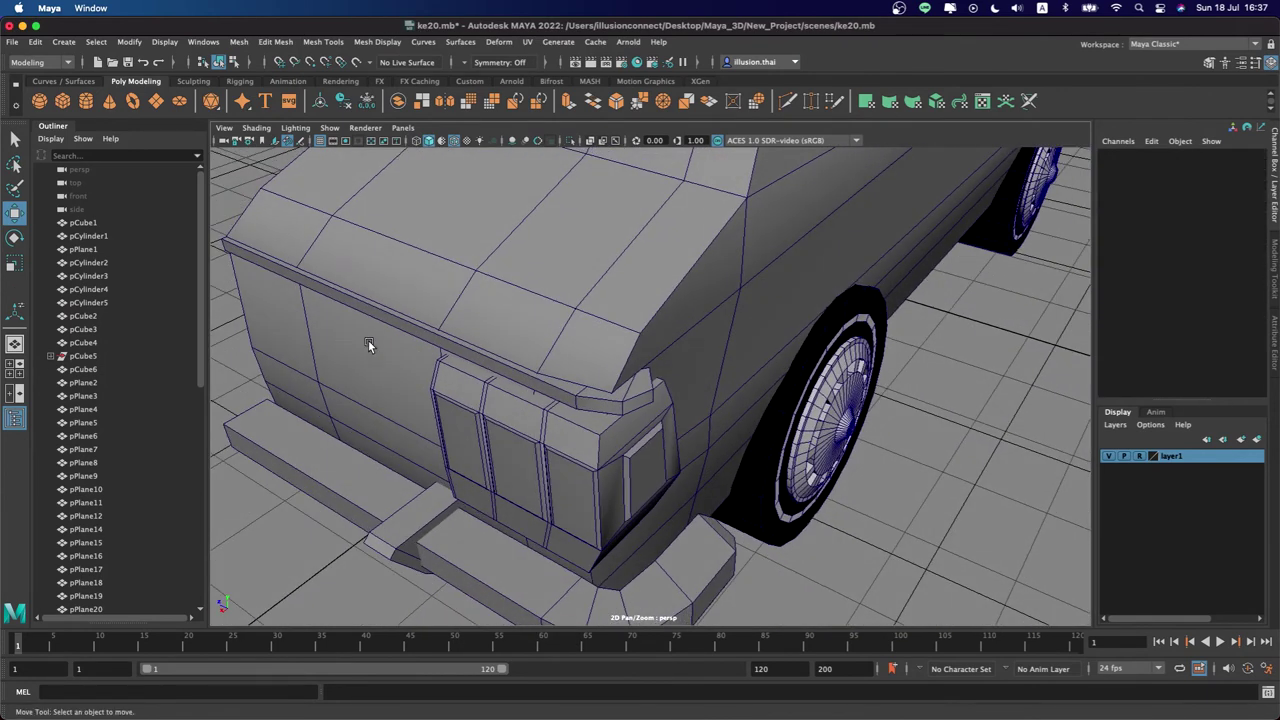
pyautogui.click(633, 390)
pyautogui.moveTo(637, 340); pyautogui.dragTo(625, 304, button='right')
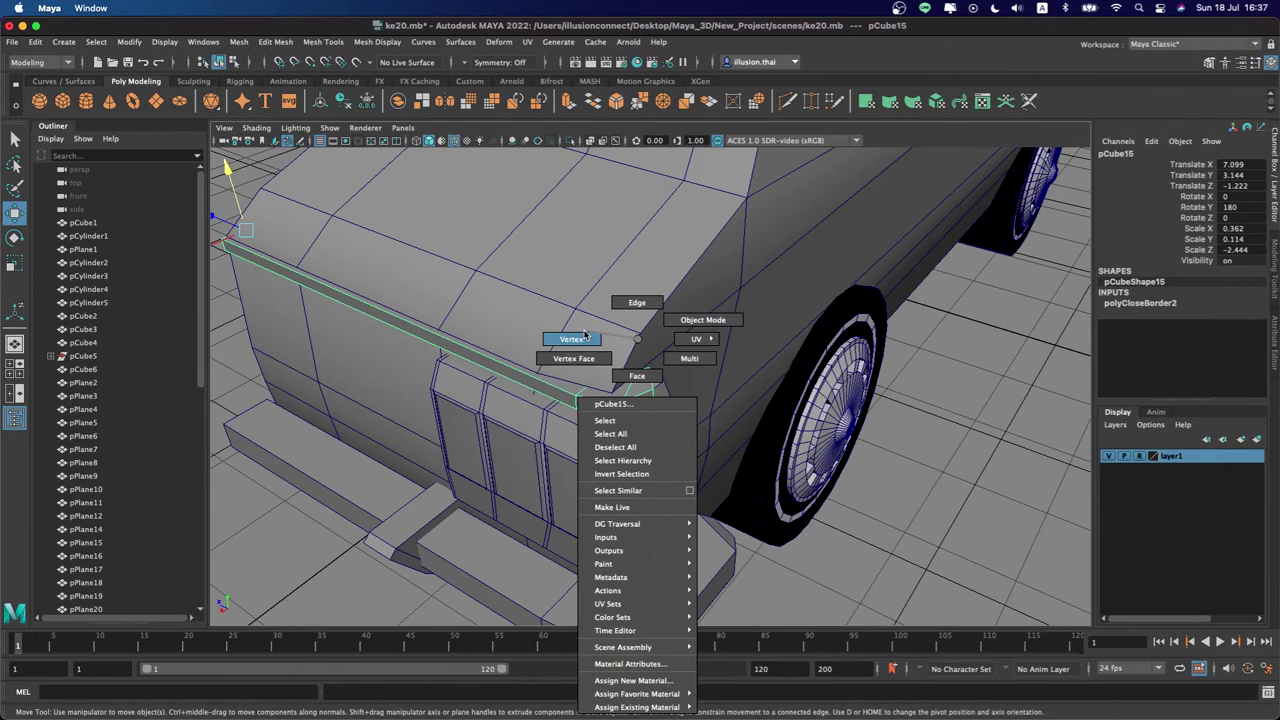
pyautogui.moveTo(625, 310)
pyautogui.keyDown('alt'); pyautogui.mouseDown()
pyautogui.moveTo(640, 378)
pyautogui.moveTo(604, 358)
pyautogui.mouseUp(); pyautogui.keyUp('alt')
pyautogui.click(645, 382)
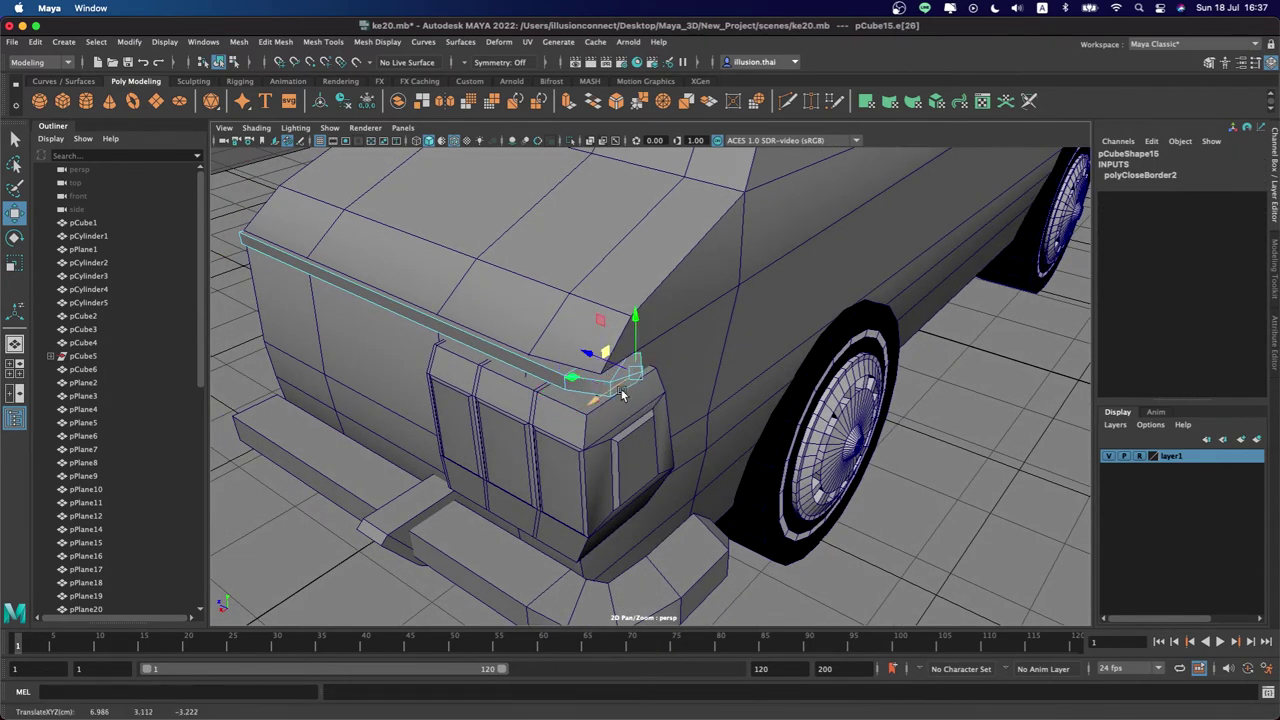
pyautogui.press('q')
pyautogui.moveTo(621, 339); pyautogui.dragTo(620, 312, button='right')
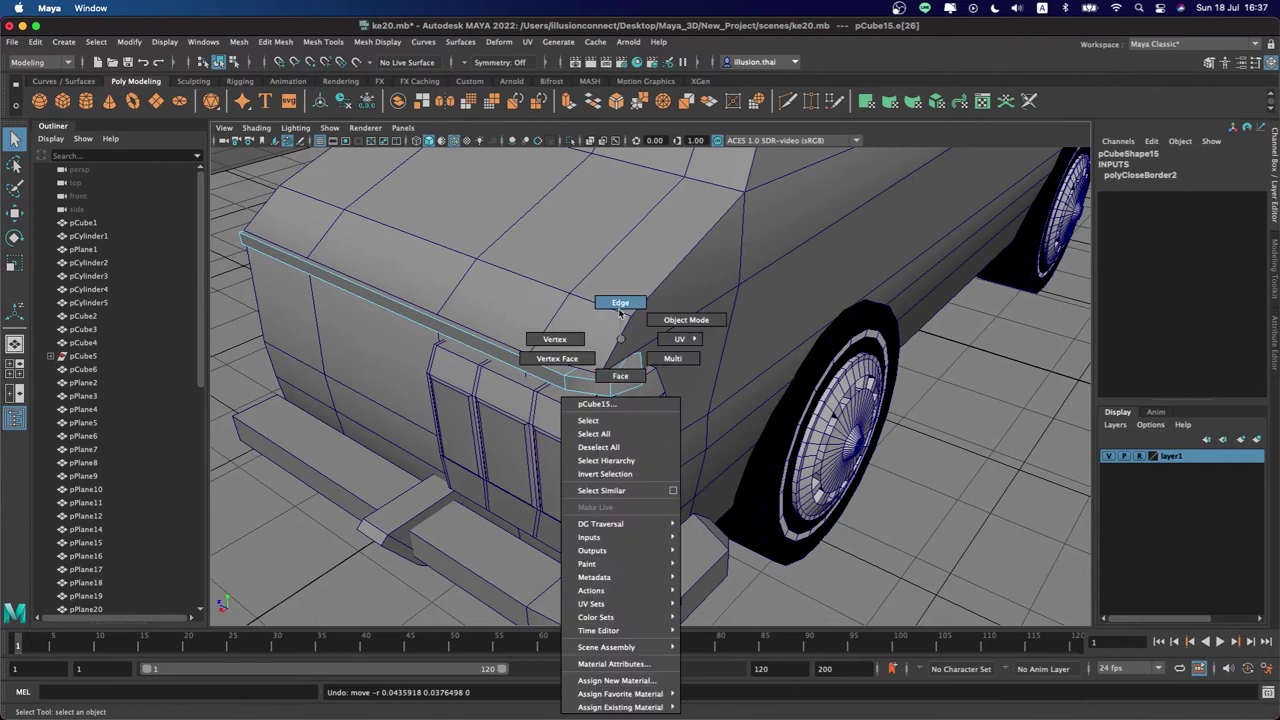
pyautogui.click(643, 380)
pyautogui.press('w')
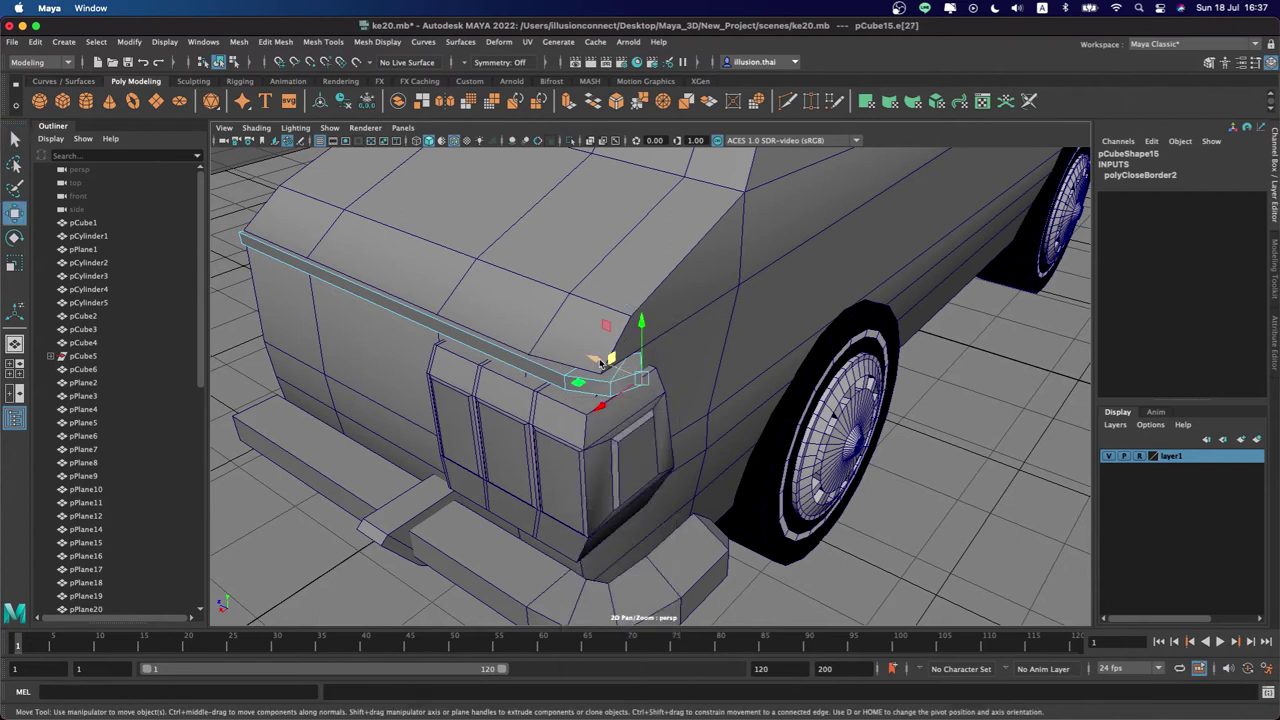
pyautogui.moveTo(600, 360)
pyautogui.mouseDown()
pyautogui.moveTo(591, 402)
pyautogui.moveTo(597, 393)
pyautogui.mouseUp()
# Nudge another end edge along X and Z so the tip sits against the body
pyautogui.press('q')
pyautogui.click(582, 378)
pyautogui.press('w')
pyautogui.moveTo(575, 370); pyautogui.dragTo(564, 370)
pyautogui.moveTo(565, 414); pyautogui.dragTo(572, 406)
pyautogui.press('q')
pyautogui.moveTo(545, 338); pyautogui.dragTo(600, 325, button='right')
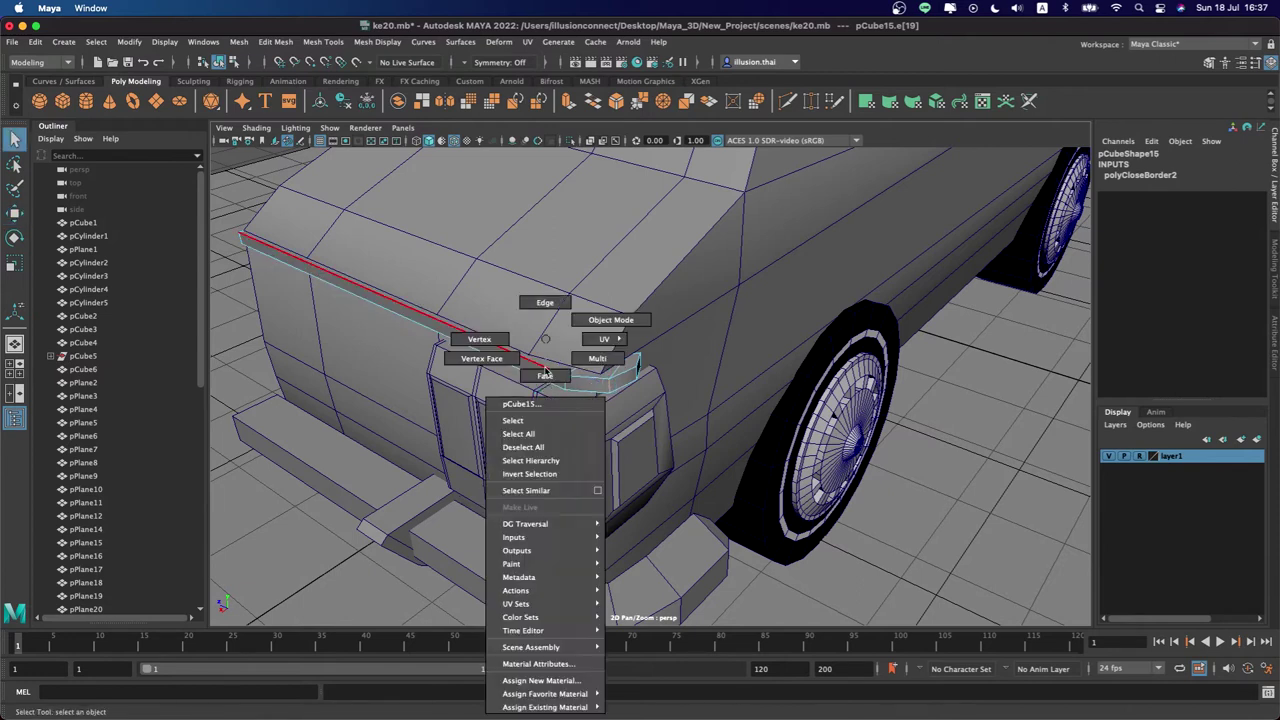
# Create a polygon cube and move it up onto the long side bar
pyautogui.click(228, 330)
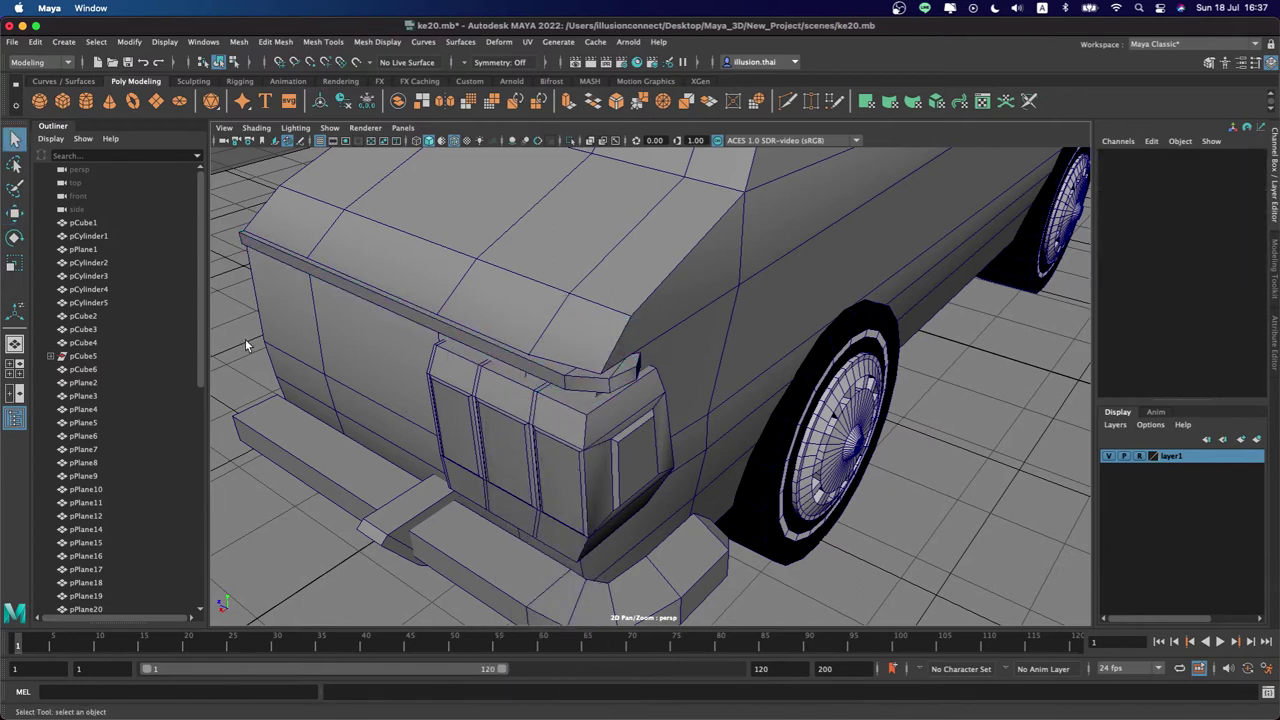
pyautogui.moveTo(403, 369)
pyautogui.keyDown('alt'); pyautogui.mouseDown()
pyautogui.moveTo(512, 395)
pyautogui.moveTo(480, 383)
pyautogui.moveTo(494, 377)
pyautogui.moveTo(457, 389)
pyautogui.moveTo(465, 357)
pyautogui.mouseUp(); pyautogui.keyUp('alt')
pyautogui.keyDown('alt'); pyautogui.moveTo(472, 356); pyautogui.dragTo(626, 424); pyautogui.keyUp('alt')
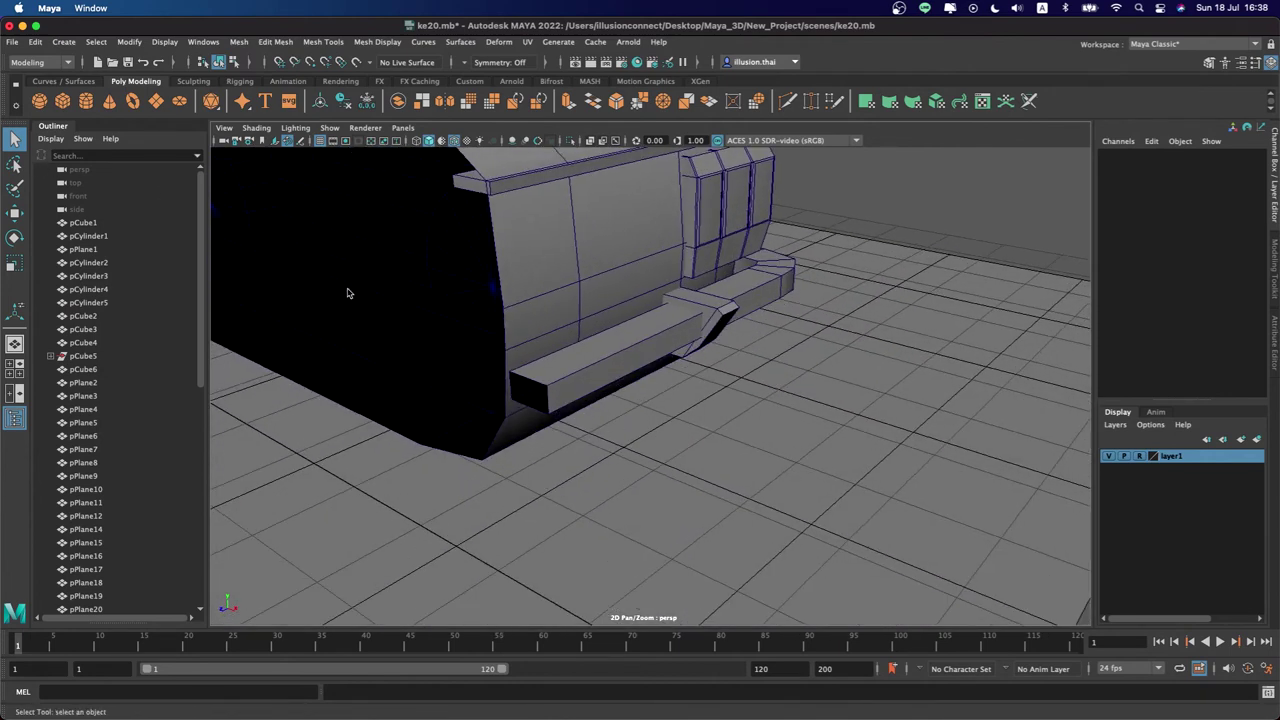
pyautogui.click(62, 101)
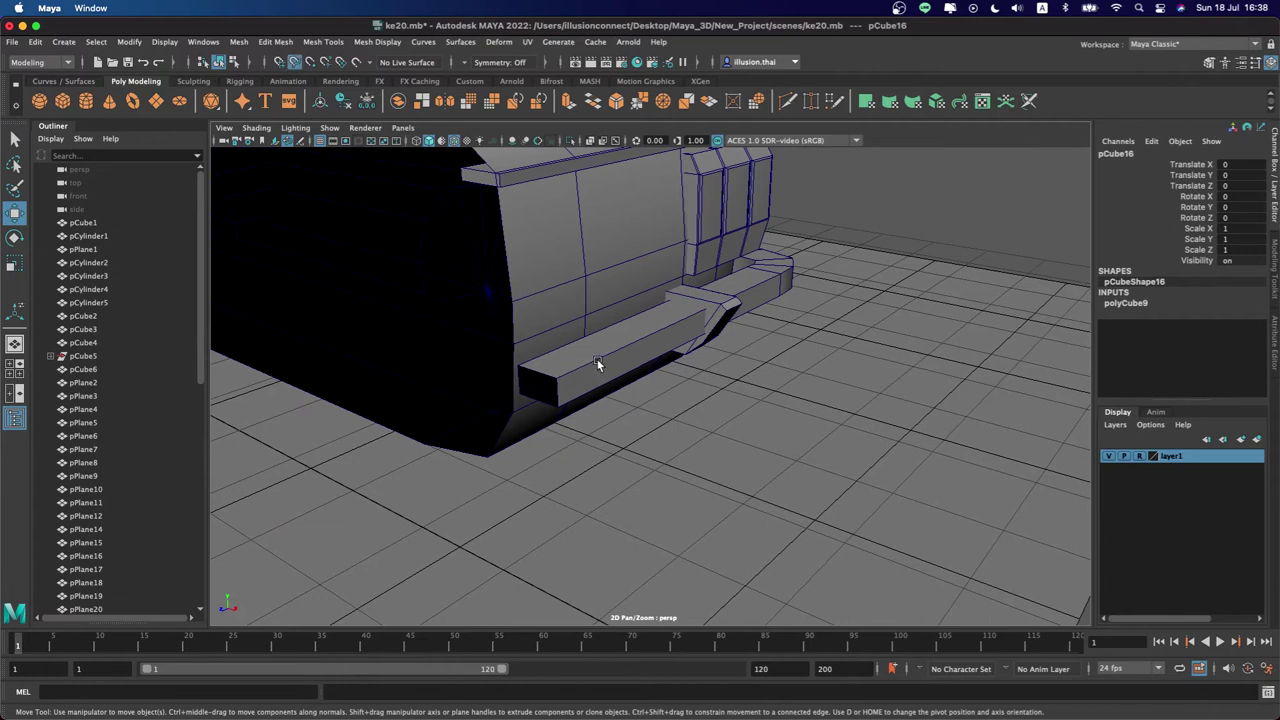
pyautogui.moveTo(597, 364); pyautogui.dragTo(563, 578)
pyautogui.moveTo(590, 380); pyautogui.dragTo(445, 383)
# Scale the cube to 0.151 × 0.151 × 0.34 and position it on the bar
pyautogui.press('r')
pyautogui.moveTo(518, 405); pyautogui.dragTo(437, 426)
pyautogui.press('w')
pyautogui.moveTo(591, 396); pyautogui.dragTo(524, 384)
pyautogui.moveTo(609, 376); pyautogui.dragTo(617, 378)
pyautogui.scroll(5, 537, 381)
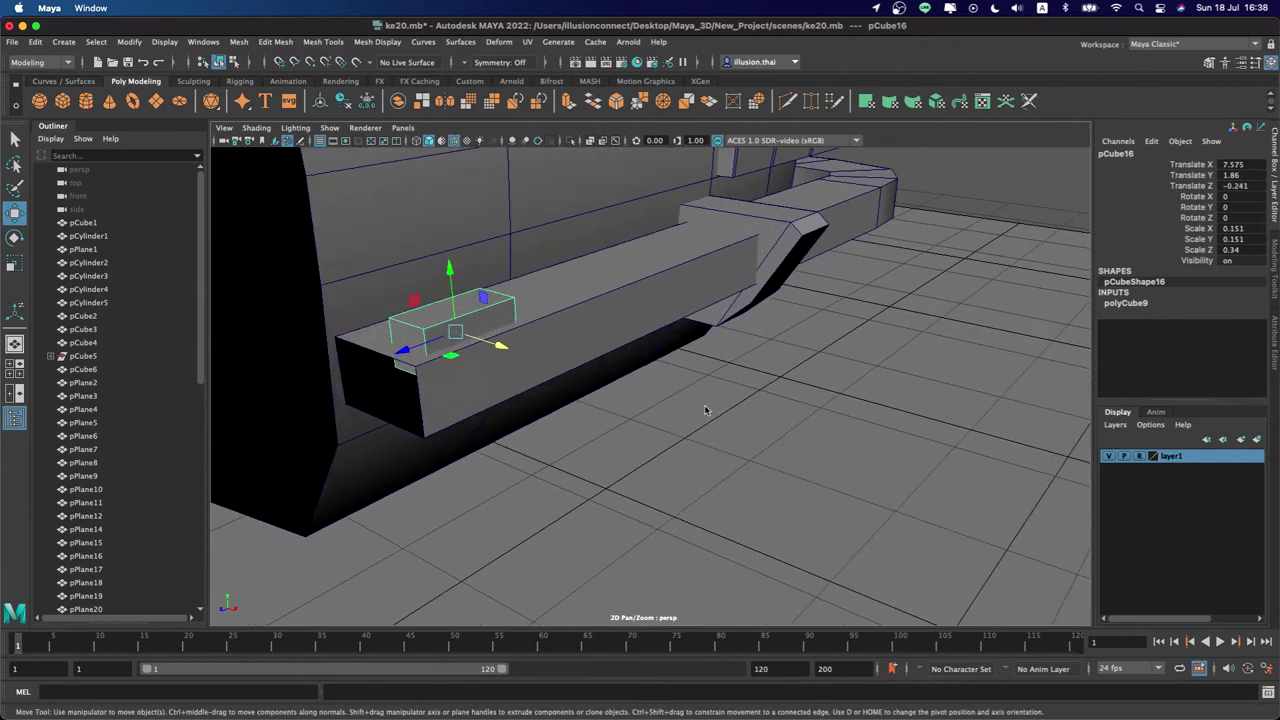
pyautogui.keyDown('alt'); pyautogui.moveTo(537, 381); pyautogui.dragTo(551, 389); pyautogui.keyUp('alt')
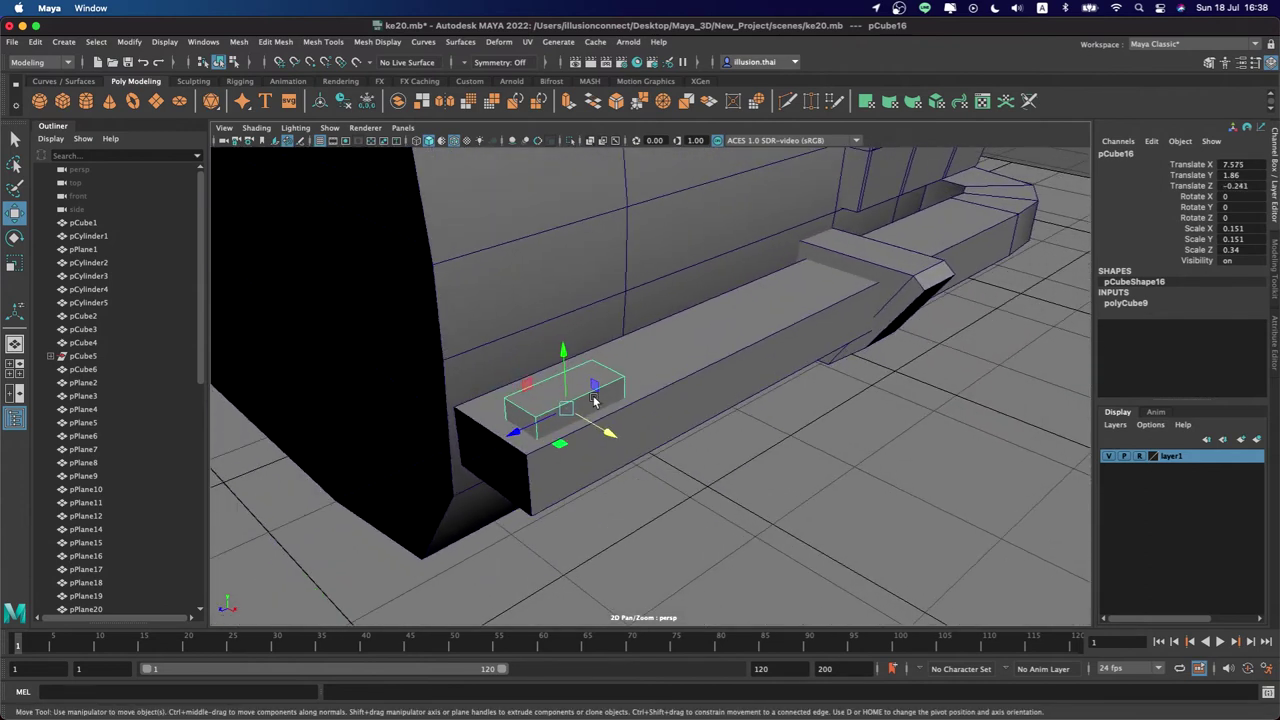
pyautogui.scroll(3, 594, 400)
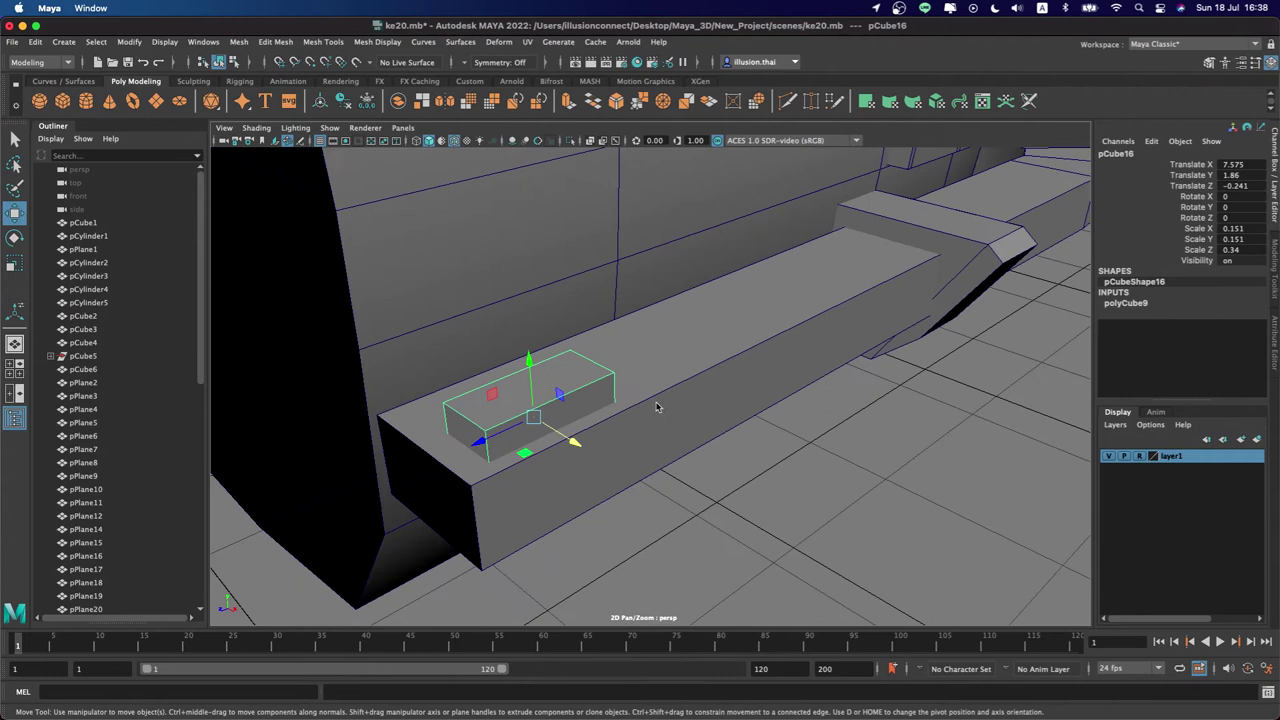
pyautogui.rightClick(595, 375)
pyautogui.click(595, 376)
# Inset the small box's top face by scaling it in and extruding a smaller inner face
pyautogui.click(572, 372)
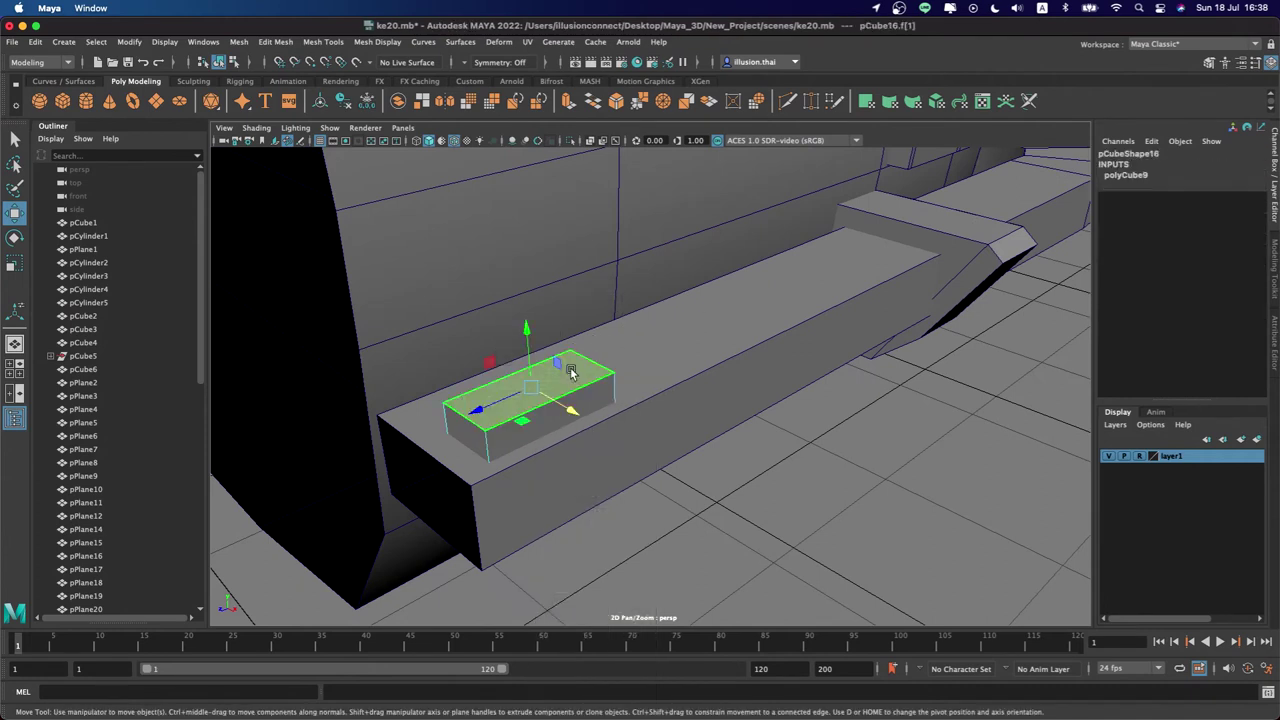
pyautogui.press('r')
pyautogui.moveTo(528, 381); pyautogui.dragTo(518, 389)
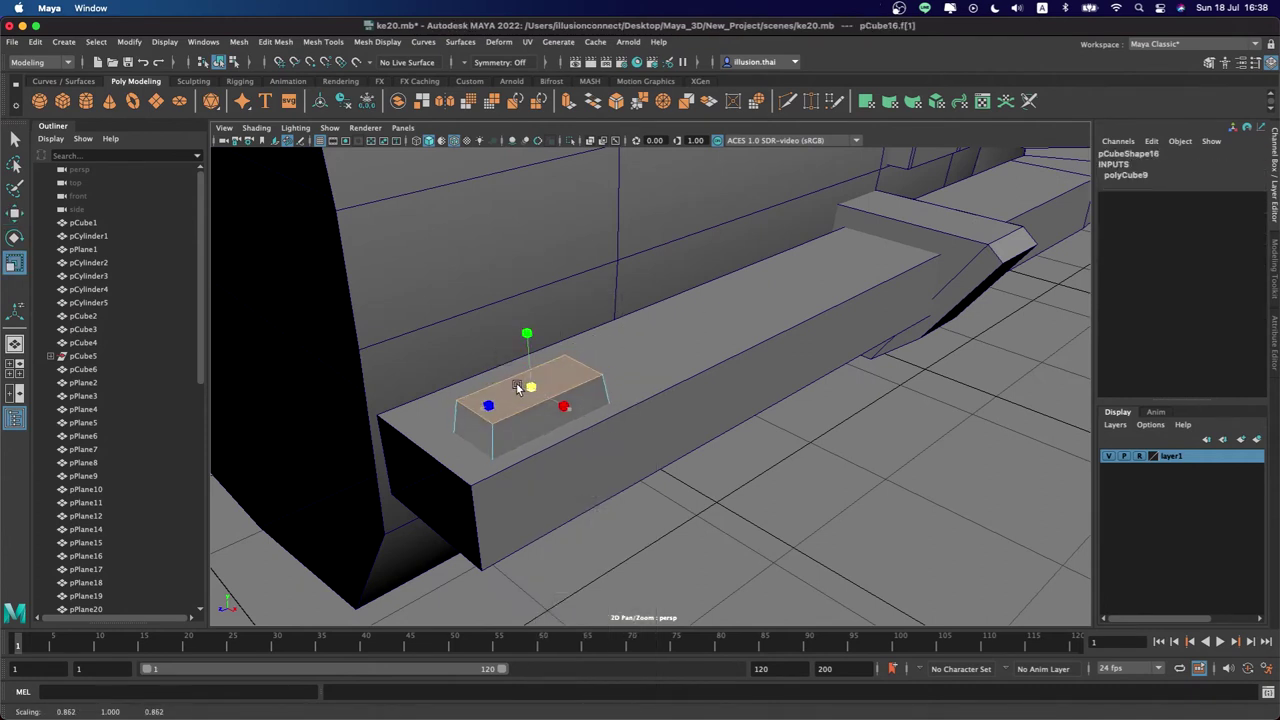
pyautogui.hotkey('ctrl', 'e')
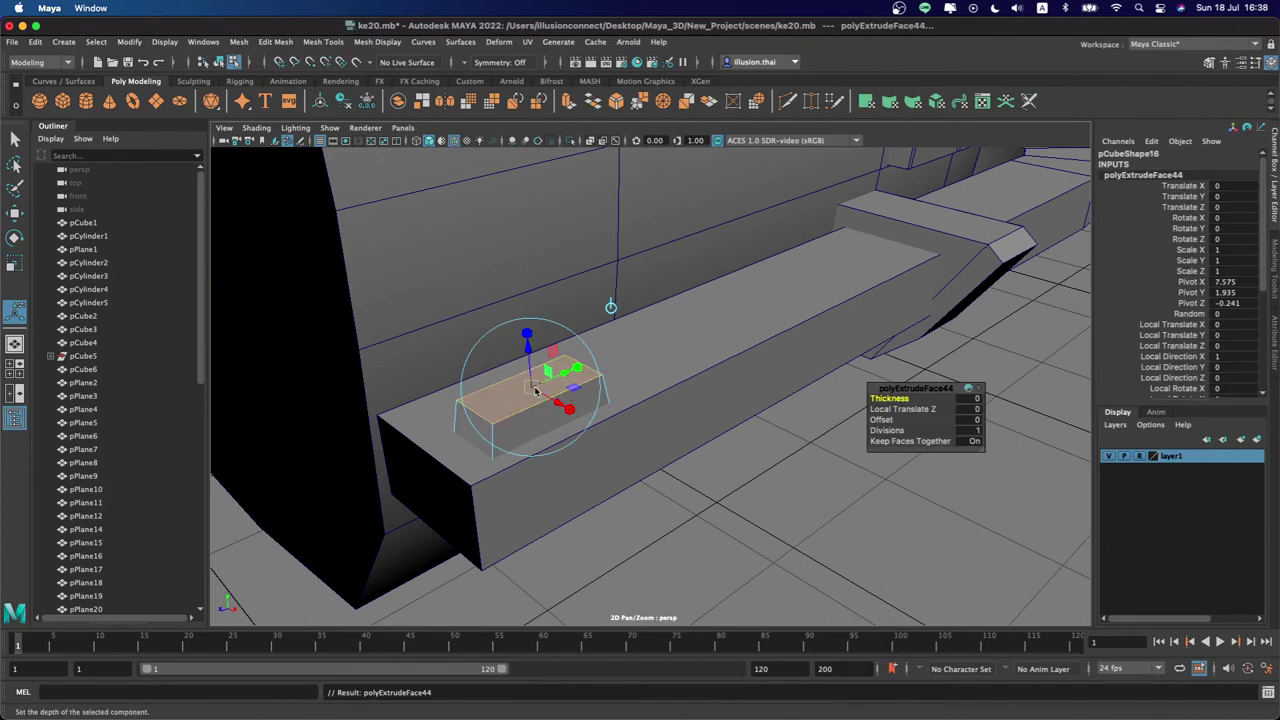
pyautogui.press('r')
pyautogui.moveTo(535, 390); pyautogui.dragTo(531, 389)
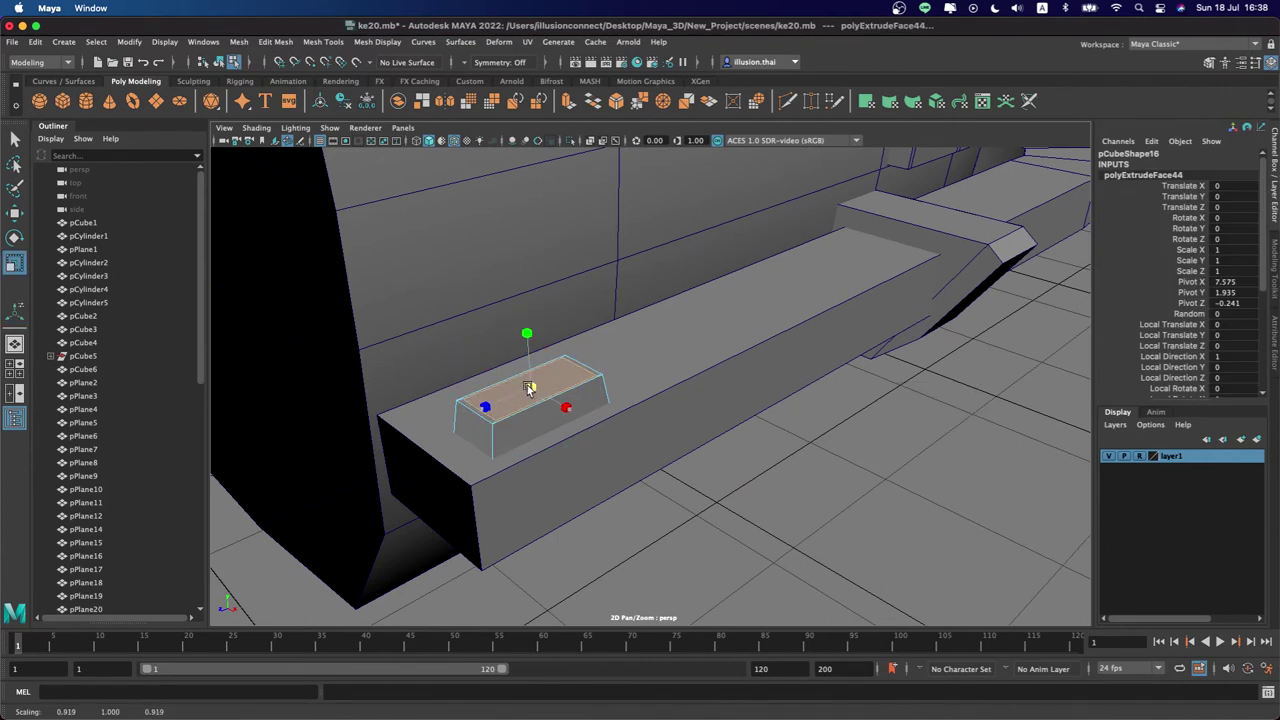
pyautogui.moveTo(480, 407); pyautogui.dragTo(572, 413)
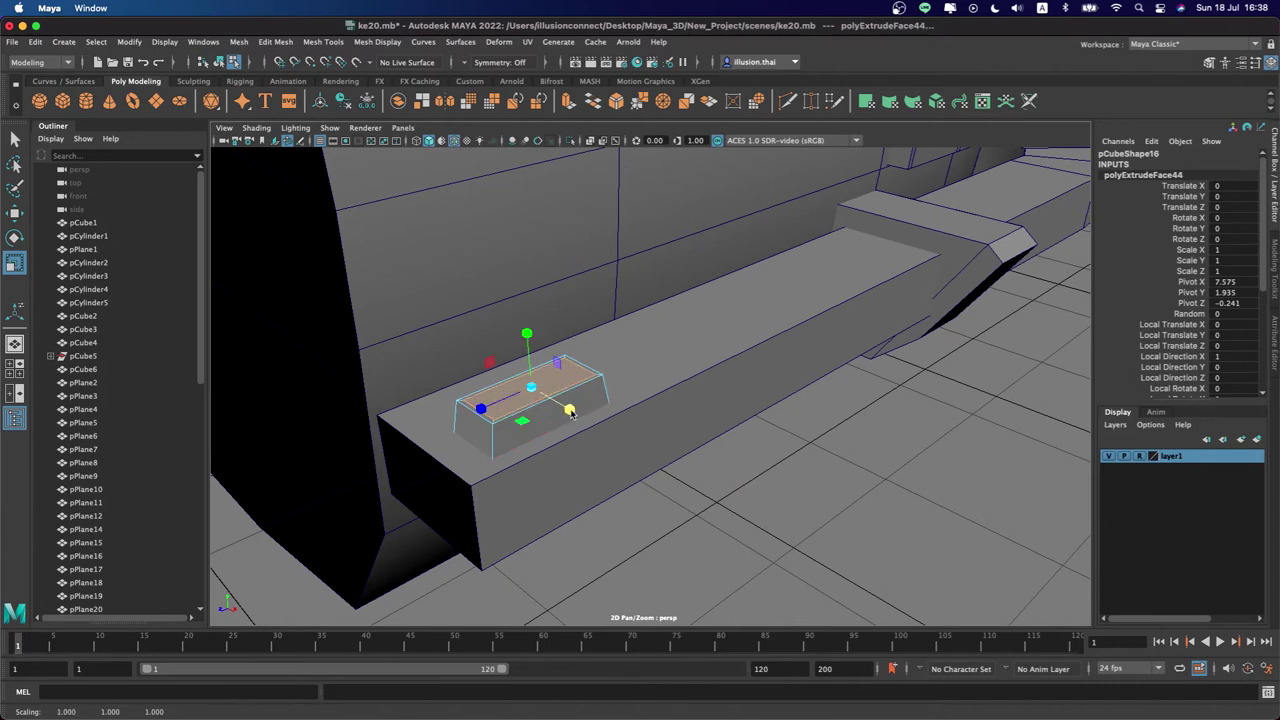
# Extrude the inset face again and push it down, forming a shallow tray
pyautogui.hotkey('ctrl', 'e')
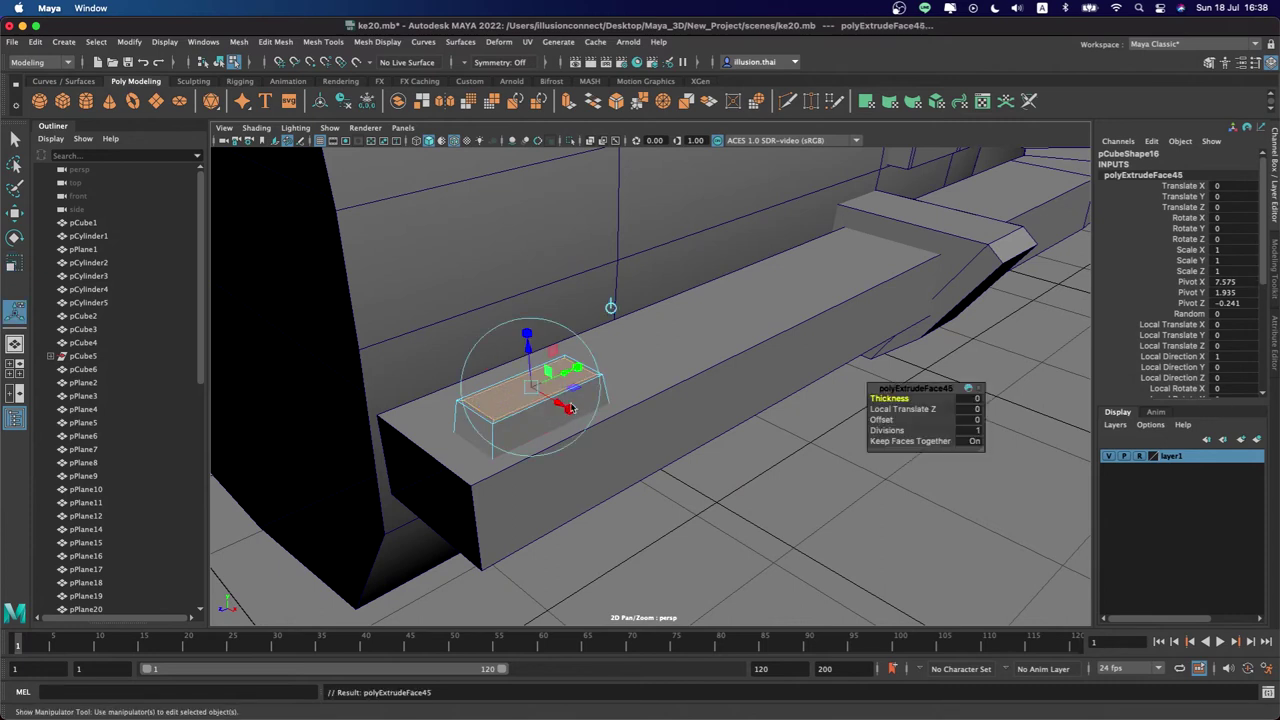
pyautogui.press('w')
pyautogui.moveTo(527, 334); pyautogui.dragTo(530, 340)
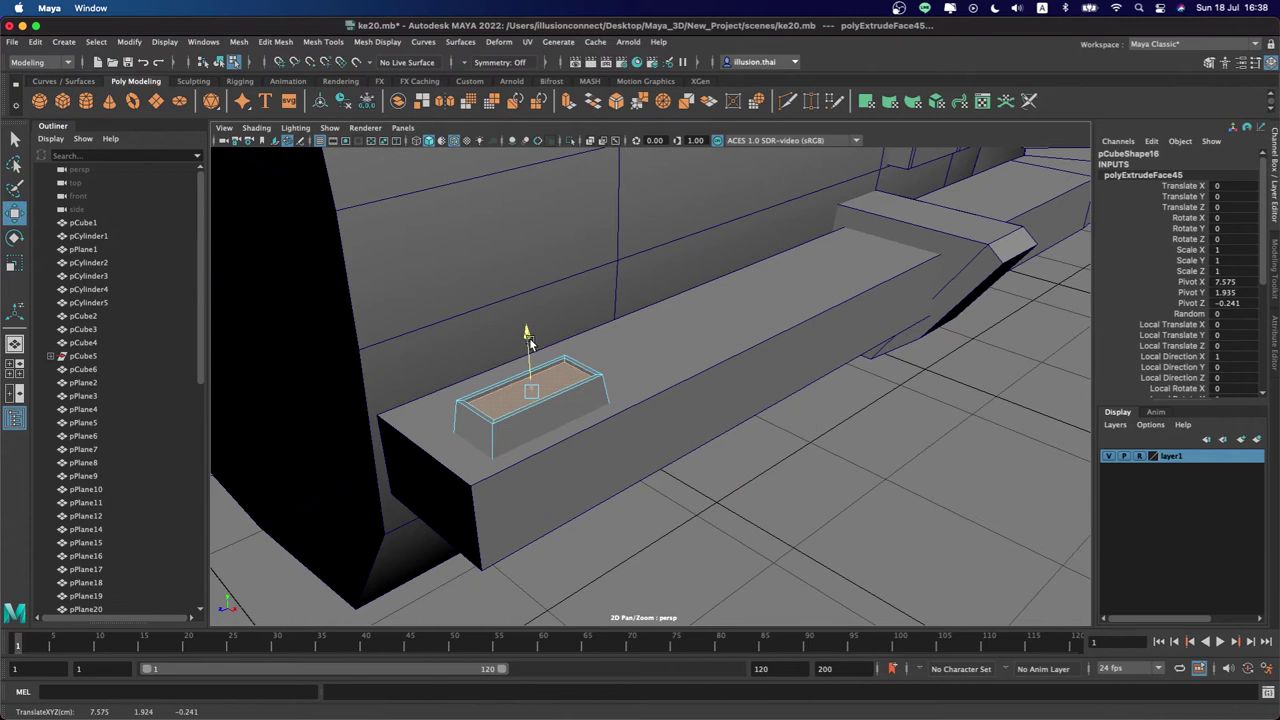
pyautogui.press('q')
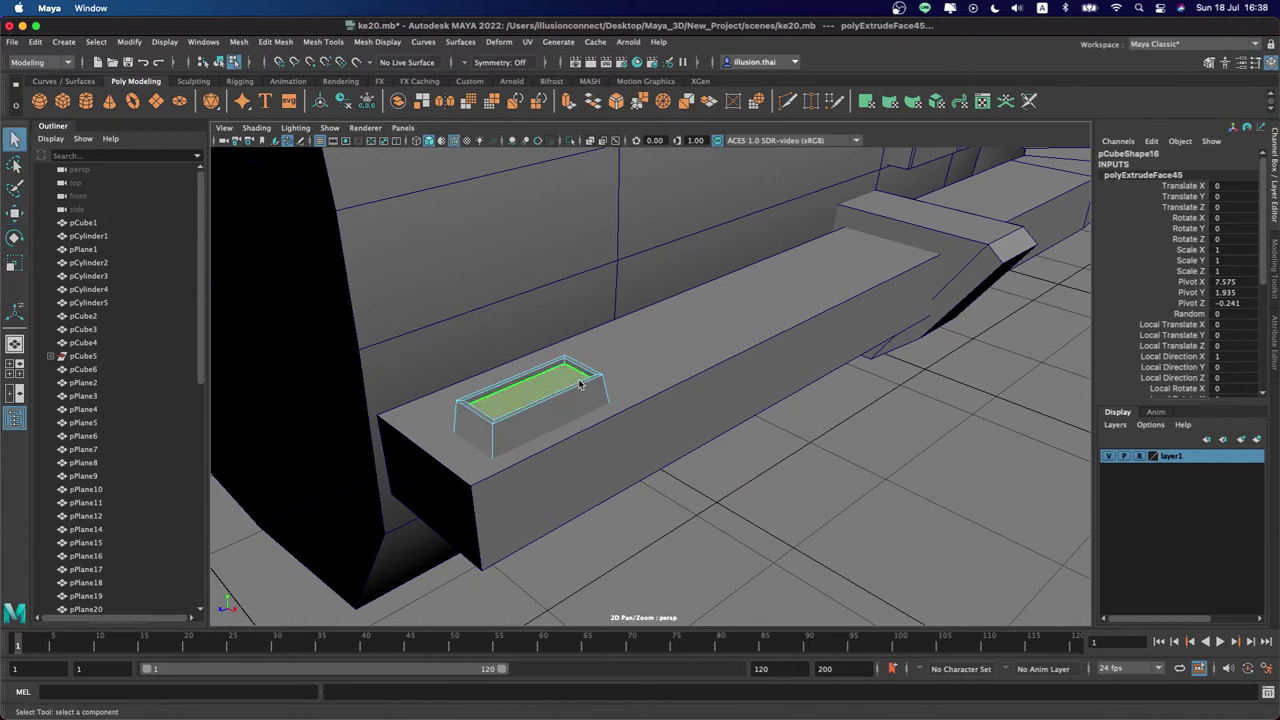
pyautogui.moveTo(560, 370); pyautogui.dragTo(625, 322, button='right')
pyautogui.click(748, 518)
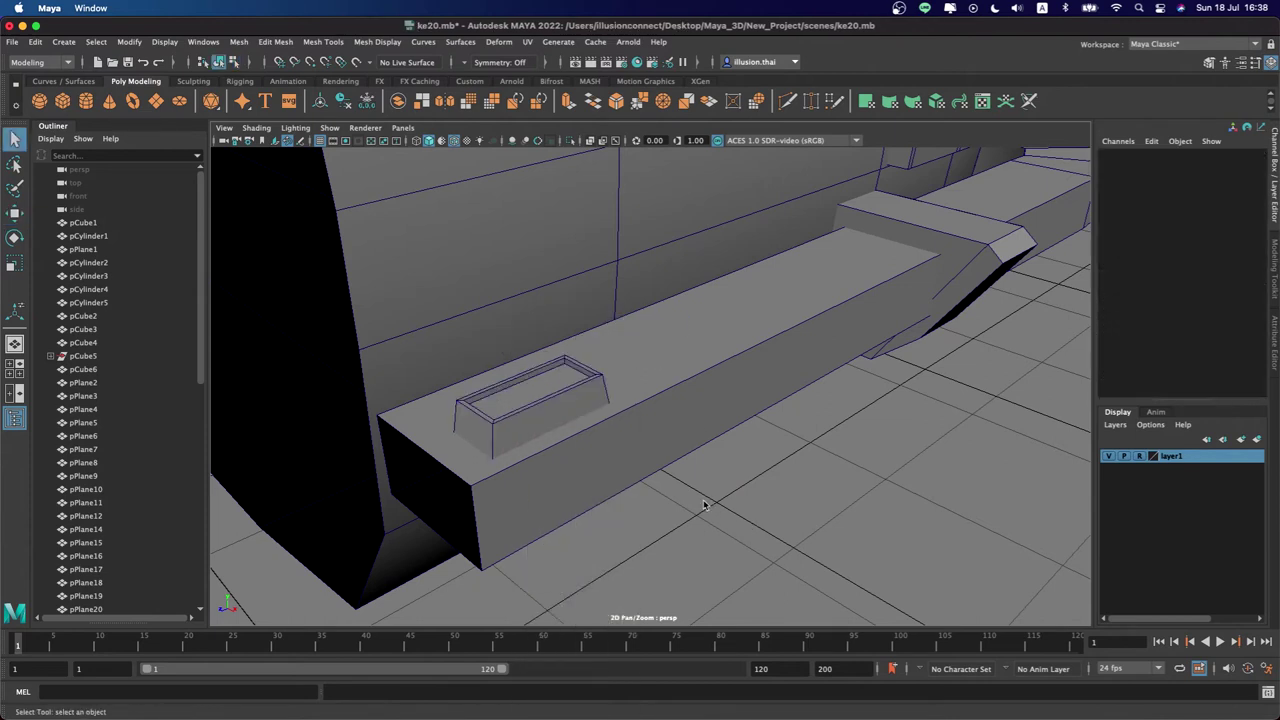
pyautogui.keyDown('alt'); pyautogui.moveTo(704, 505); pyautogui.dragTo(586, 462, button='right'); pyautogui.keyUp('alt')
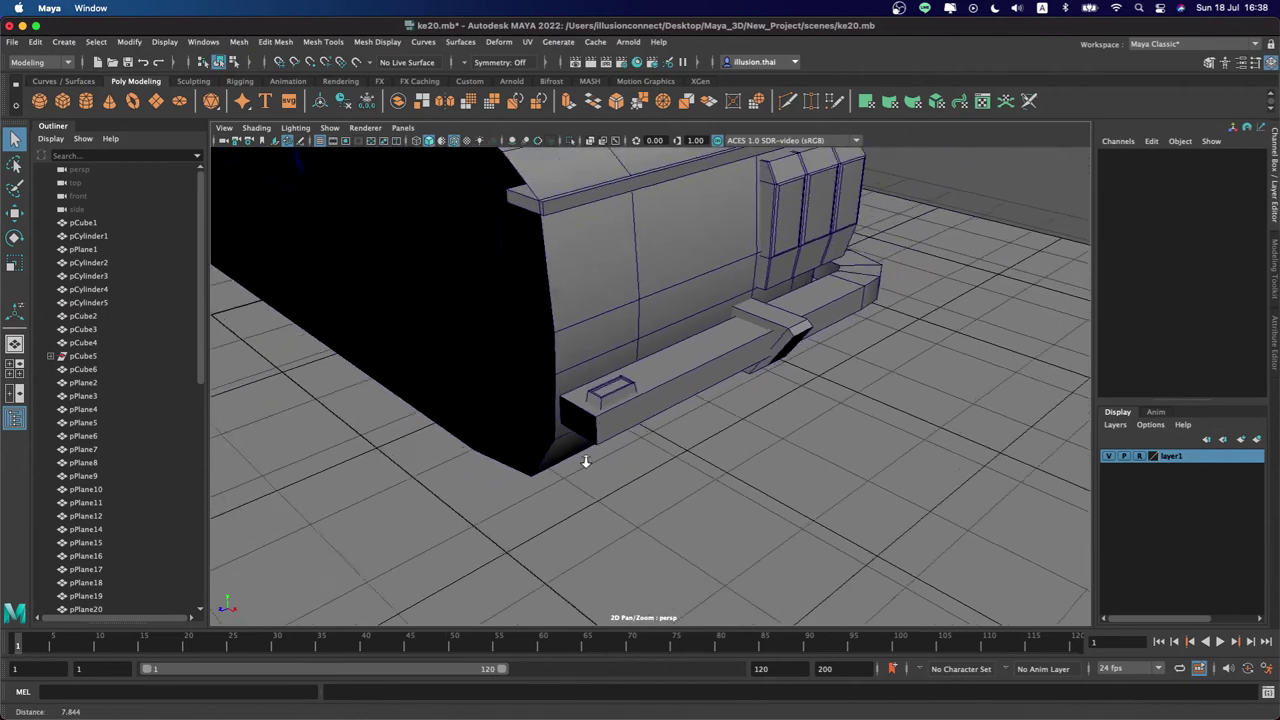
# Insert a new edge loop across the side of the car body (pCube1)
pyautogui.keyDown('alt'); pyautogui.moveTo(586, 462); pyautogui.dragTo(532, 450); pyautogui.keyUp('alt')
pyautogui.keyDown('alt'); pyautogui.moveTo(624, 448); pyautogui.dragTo(581, 457, button='right'); pyautogui.keyUp('alt')
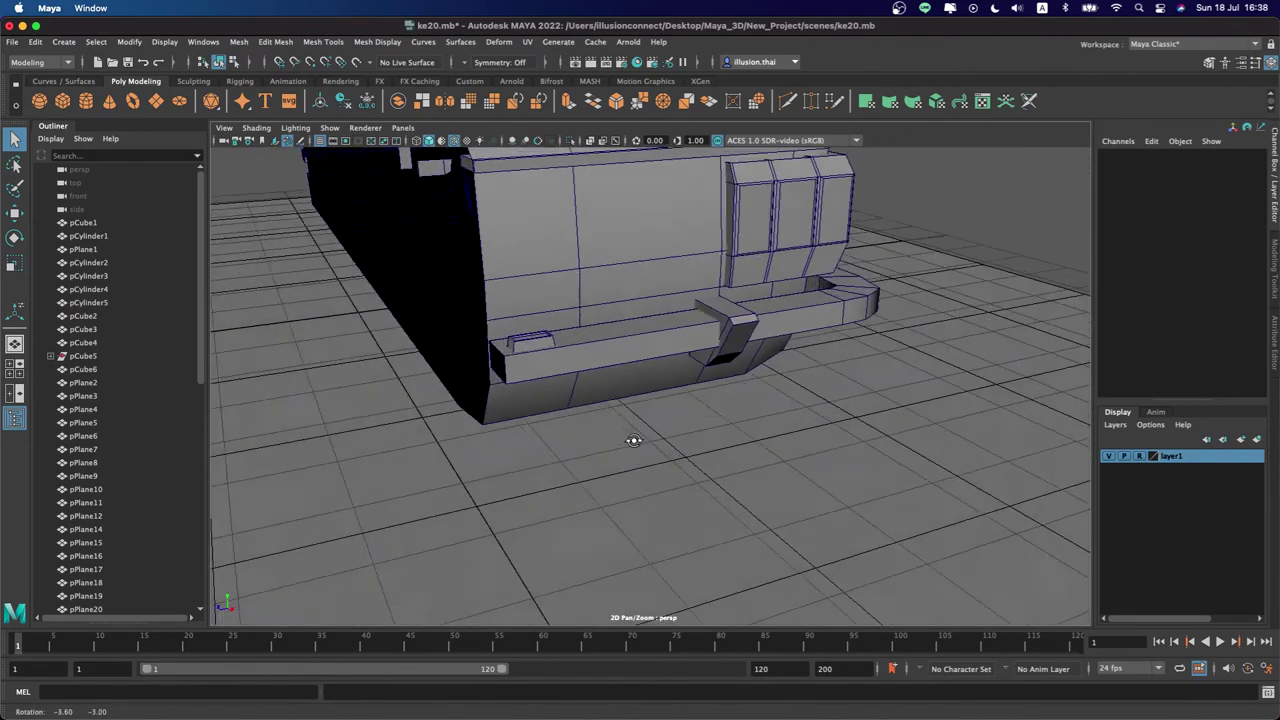
pyautogui.moveTo(581, 457)
pyautogui.keyDown('alt'); pyautogui.mouseDown()
pyautogui.moveTo(471, 434)
pyautogui.moveTo(480, 463)
pyautogui.moveTo(412, 467)
pyautogui.moveTo(463, 443)
pyautogui.moveTo(522, 461)
pyautogui.moveTo(514, 449)
pyautogui.moveTo(634, 453)
pyautogui.moveTo(510, 452)
pyautogui.moveTo(524, 449)
pyautogui.mouseUp(); pyautogui.keyUp('alt')
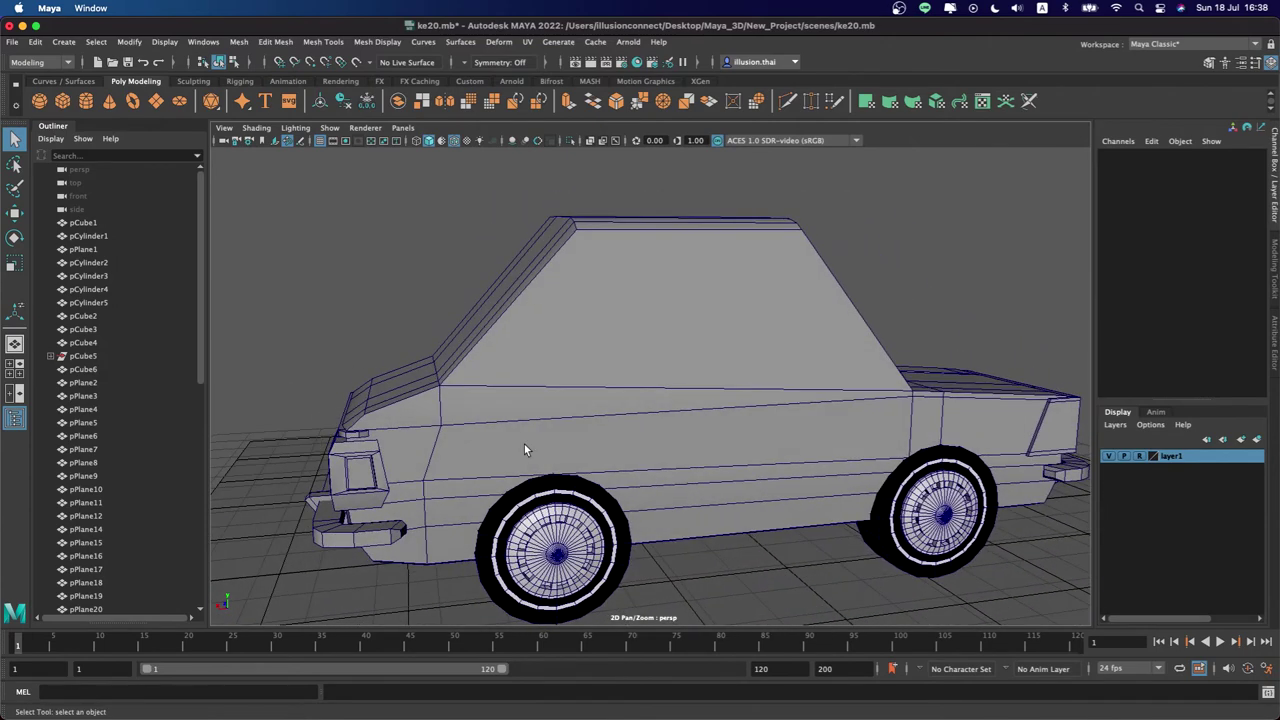
pyautogui.click(505, 322)
pyautogui.click(377, 42)
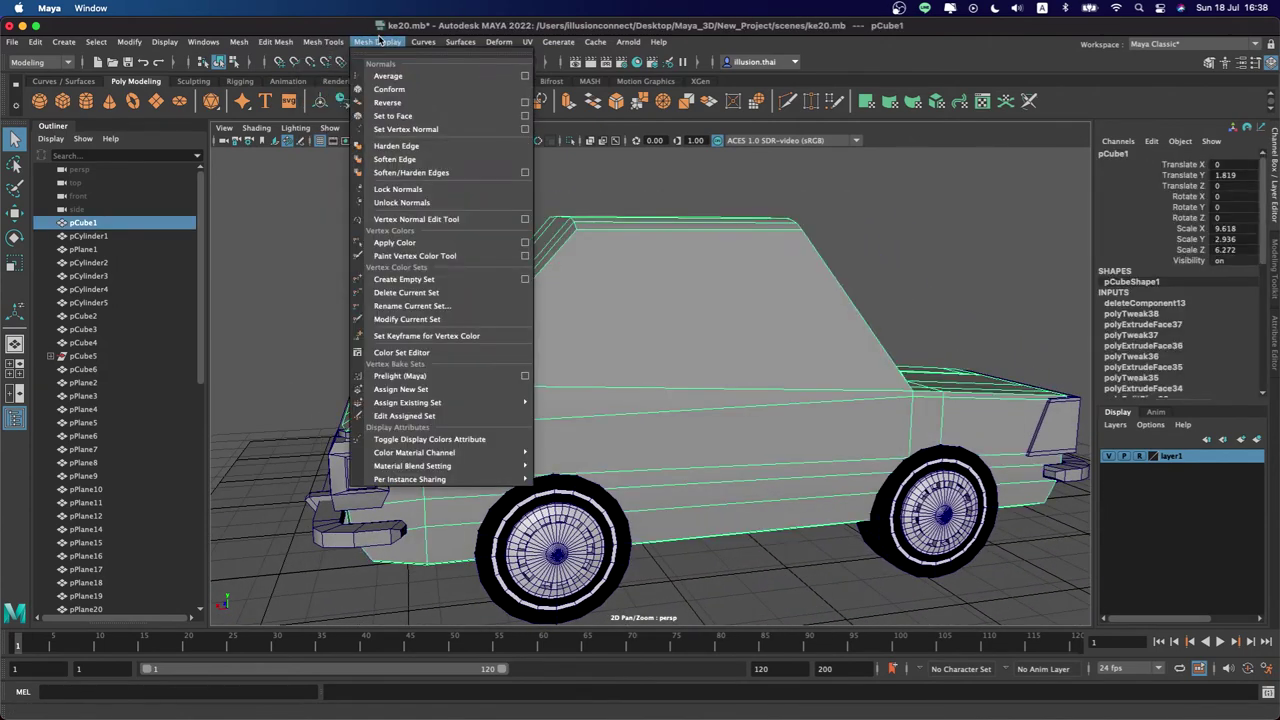
pyautogui.click(390, 129)
pyautogui.moveTo(494, 329); pyautogui.dragTo(486, 338)
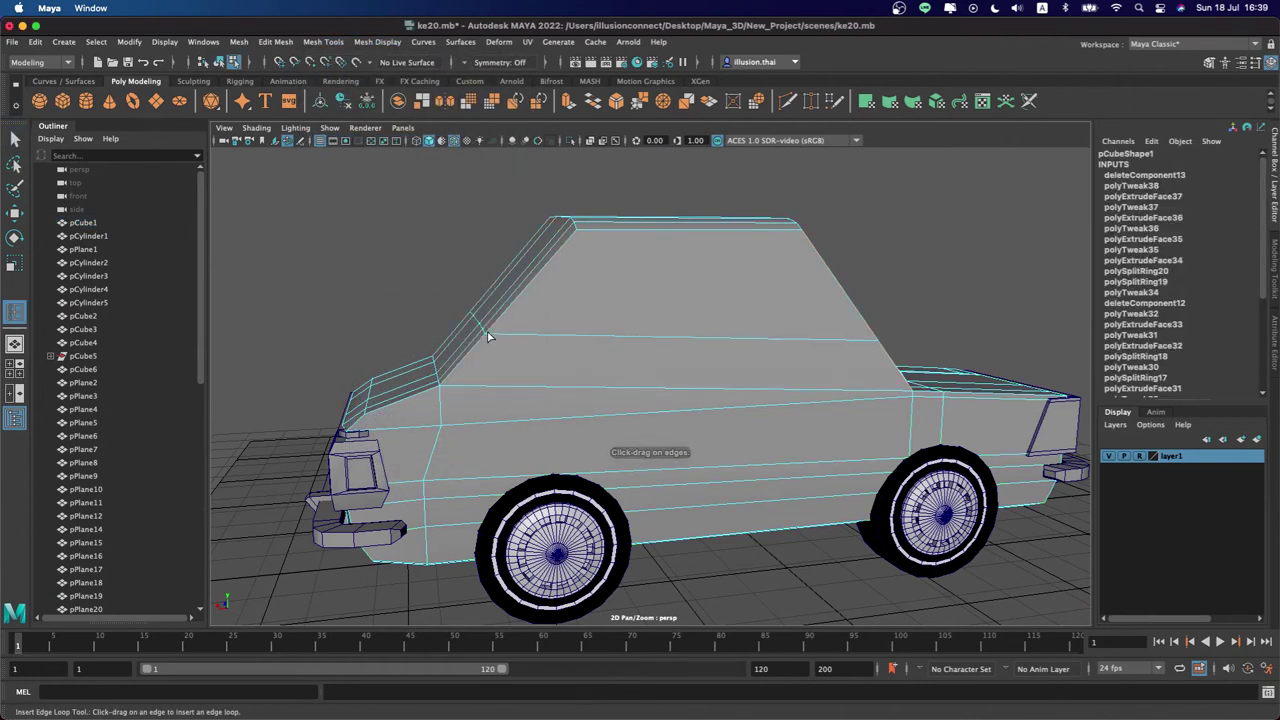
pyautogui.press('q')
pyautogui.moveTo(514, 302); pyautogui.dragTo(453, 296, button='right')
# Move the roof-pillar and roof-corner vertices to reshape the sloping cabin roofline
pyautogui.moveTo(458, 298); pyautogui.dragTo(510, 350)
pyautogui.press('w')
pyautogui.moveTo(424, 323); pyautogui.dragTo(435, 325)
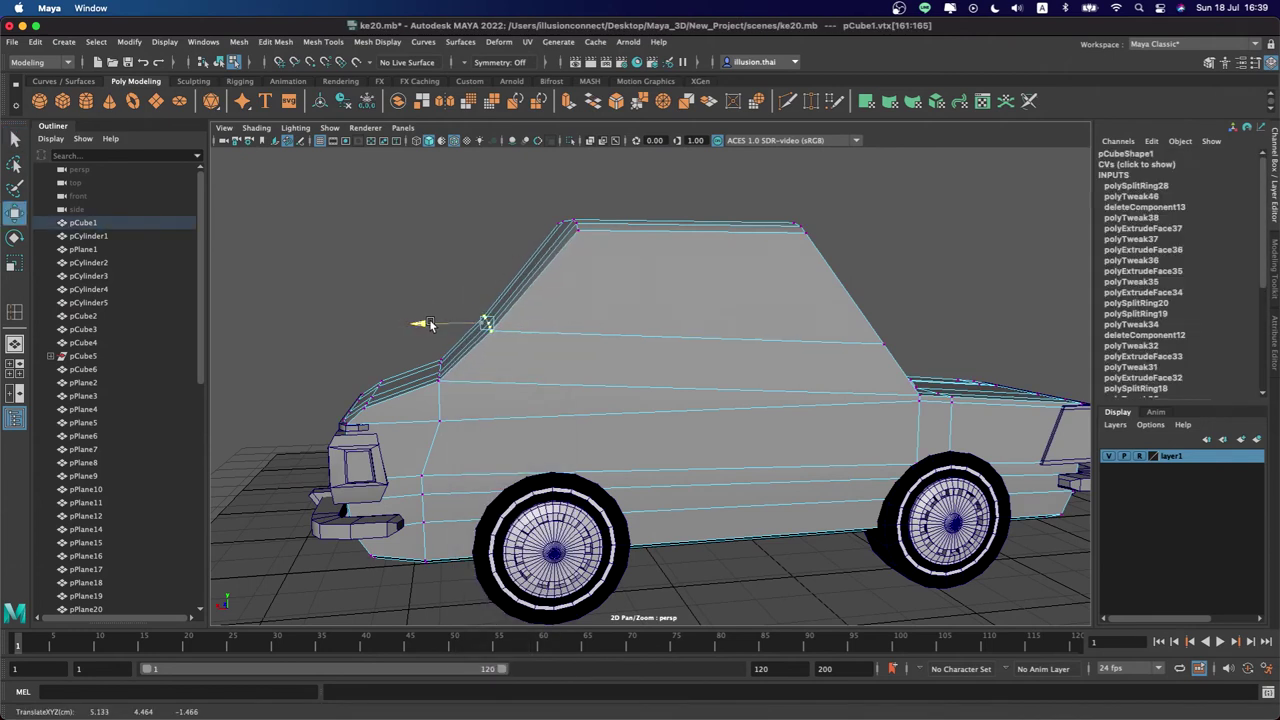
pyautogui.moveTo(506, 192); pyautogui.dragTo(610, 266)
pyautogui.moveTo(510, 230)
pyautogui.mouseDown()
pyautogui.moveTo(538, 244)
pyautogui.moveTo(657, 243)
pyautogui.mouseUp()
pyautogui.moveTo(732, 193)
pyautogui.mouseDown()
pyautogui.moveTo(704, 217)
pyautogui.moveTo(619, 212)
pyautogui.mouseUp()
pyautogui.moveTo(777, 303); pyautogui.dragTo(758, 338)
pyautogui.moveTo(645, 291)
pyautogui.keyDown('alt'); pyautogui.mouseDown()
pyautogui.moveTo(489, 291)
pyautogui.moveTo(642, 298)
pyautogui.mouseUp(); pyautogui.keyUp('alt')
pyautogui.press('q')
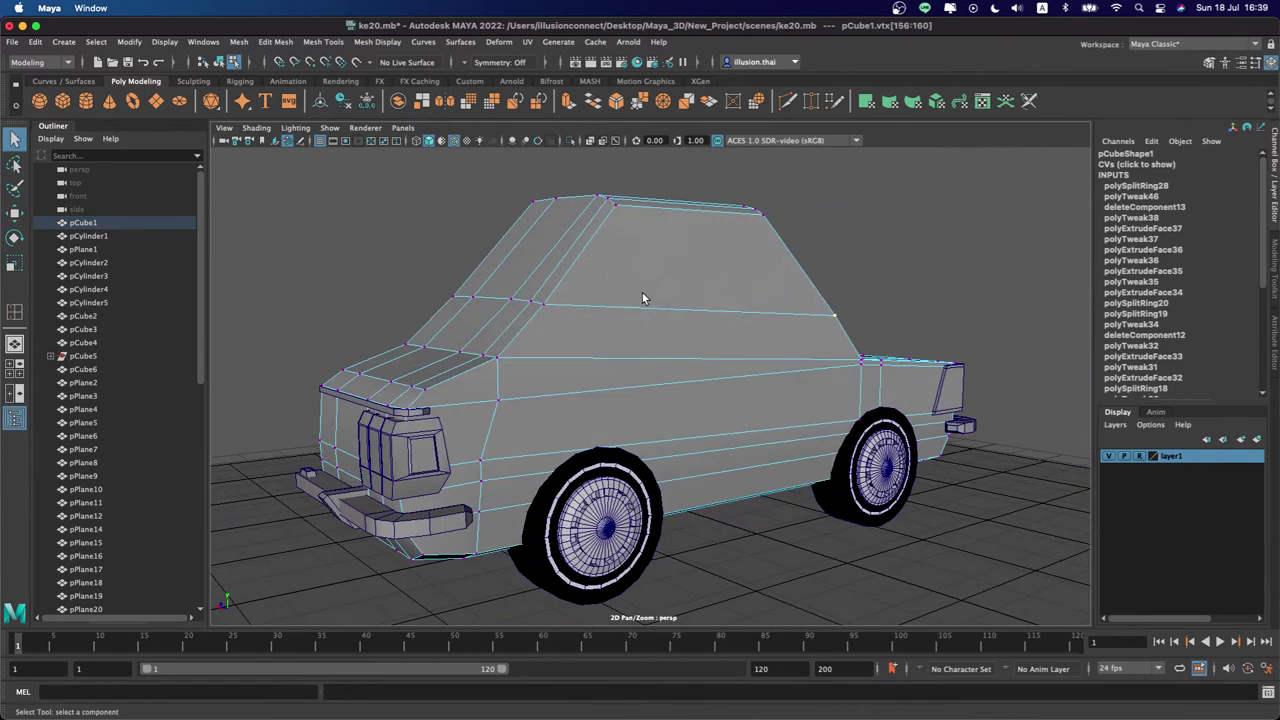
pyautogui.moveTo(670, 269); pyautogui.dragTo(707, 265, button='right')
pyautogui.moveTo(788, 241)
pyautogui.keyDown('alt'); pyautogui.mouseDown()
pyautogui.moveTo(644, 309)
pyautogui.moveTo(749, 327)
pyautogui.moveTo(599, 321)
pyautogui.moveTo(774, 340)
pyautogui.moveTo(506, 300)
pyautogui.moveTo(749, 297)
pyautogui.moveTo(626, 314)
pyautogui.moveTo(460, 303)
pyautogui.moveTo(675, 311)
pyautogui.mouseUp(); pyautogui.keyUp('alt')
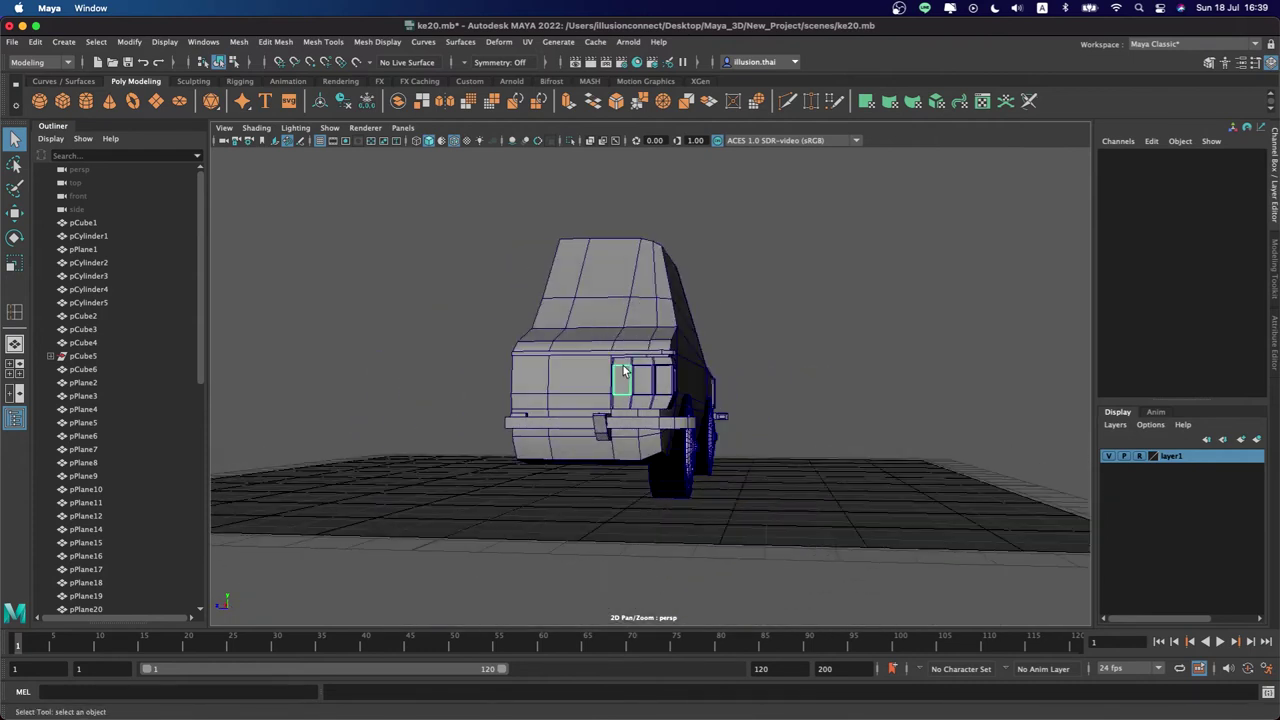
# Group the two rear tail-light pieces together as group1
pyautogui.click(623, 371)
pyautogui.keyDown('alt'); pyautogui.moveTo(623, 371); pyautogui.dragTo(613, 388); pyautogui.keyUp('alt')
pyautogui.keyDown('alt'); pyautogui.moveTo(566, 388); pyautogui.dragTo(687, 404, button='right'); pyautogui.keyUp('alt')
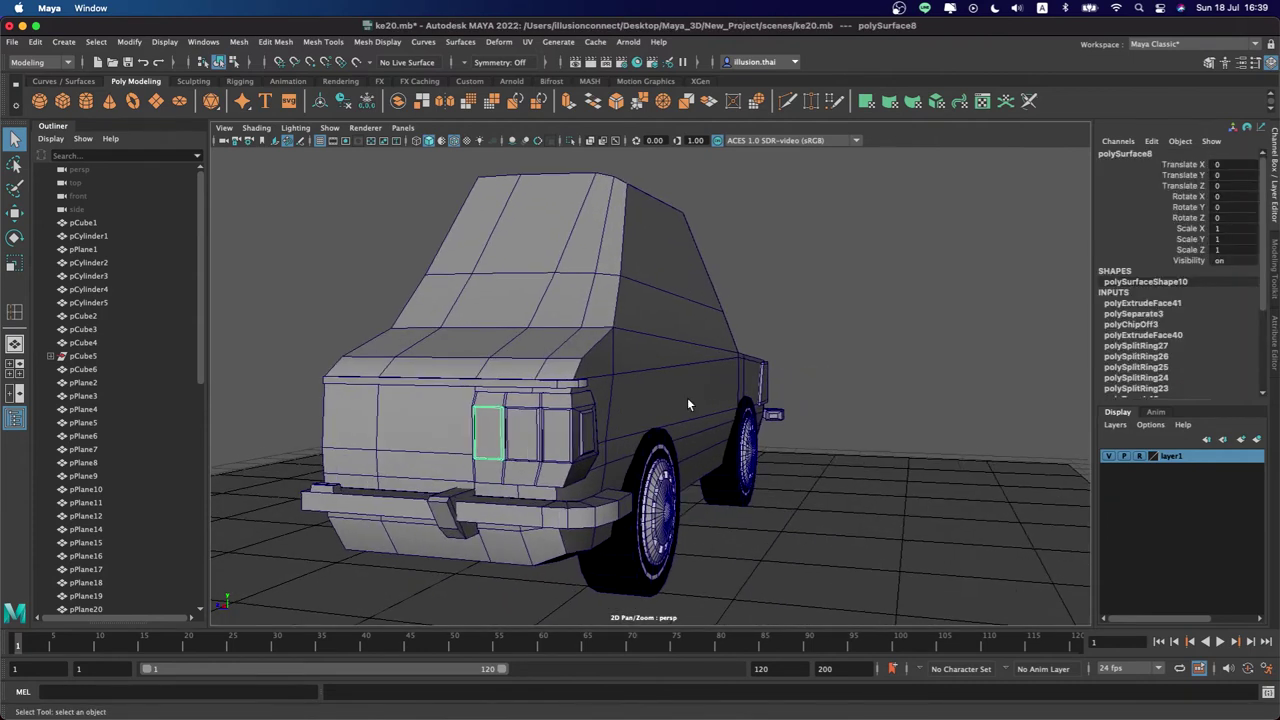
pyautogui.click(530, 401)
pyautogui.click(588, 434)
pyautogui.hotkey('ctrl', 'g')
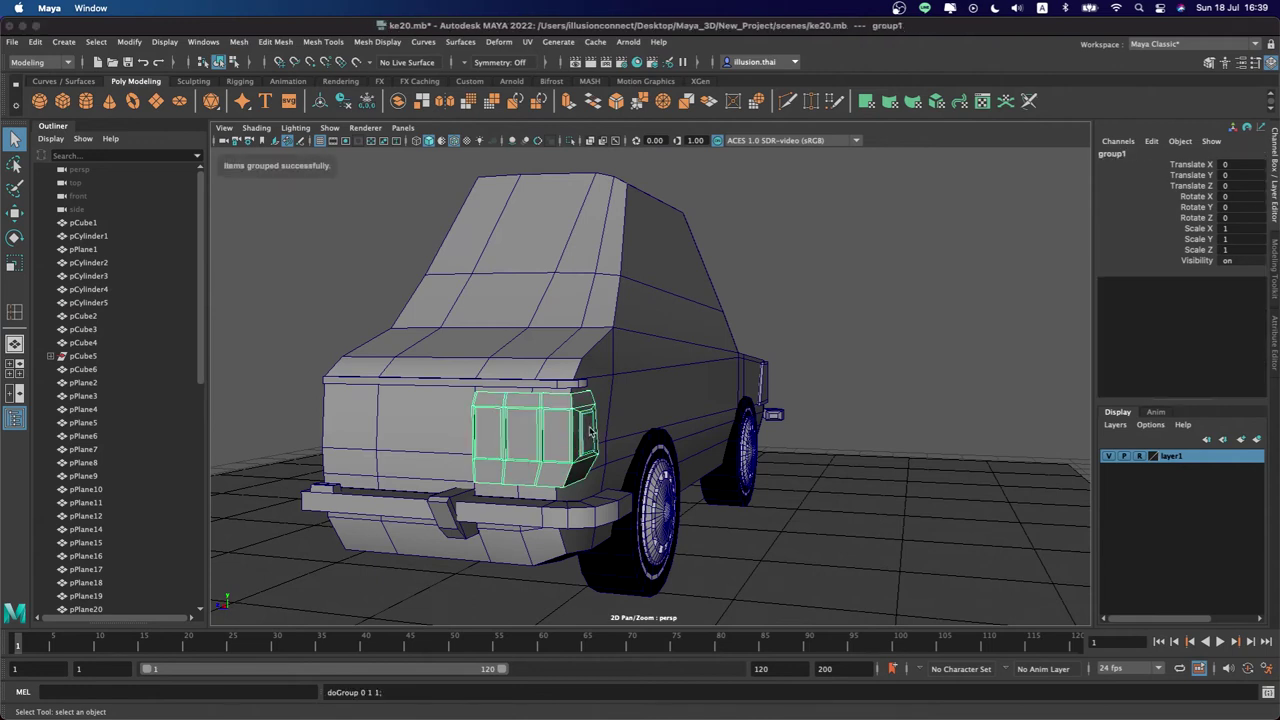
# Squash the tail-light group vertically to Scale Y 0.823, then ungroup the pieces
pyautogui.press('r')
pyautogui.moveTo(551, 364); pyautogui.dragTo(546, 379)
pyautogui.click(35, 42)
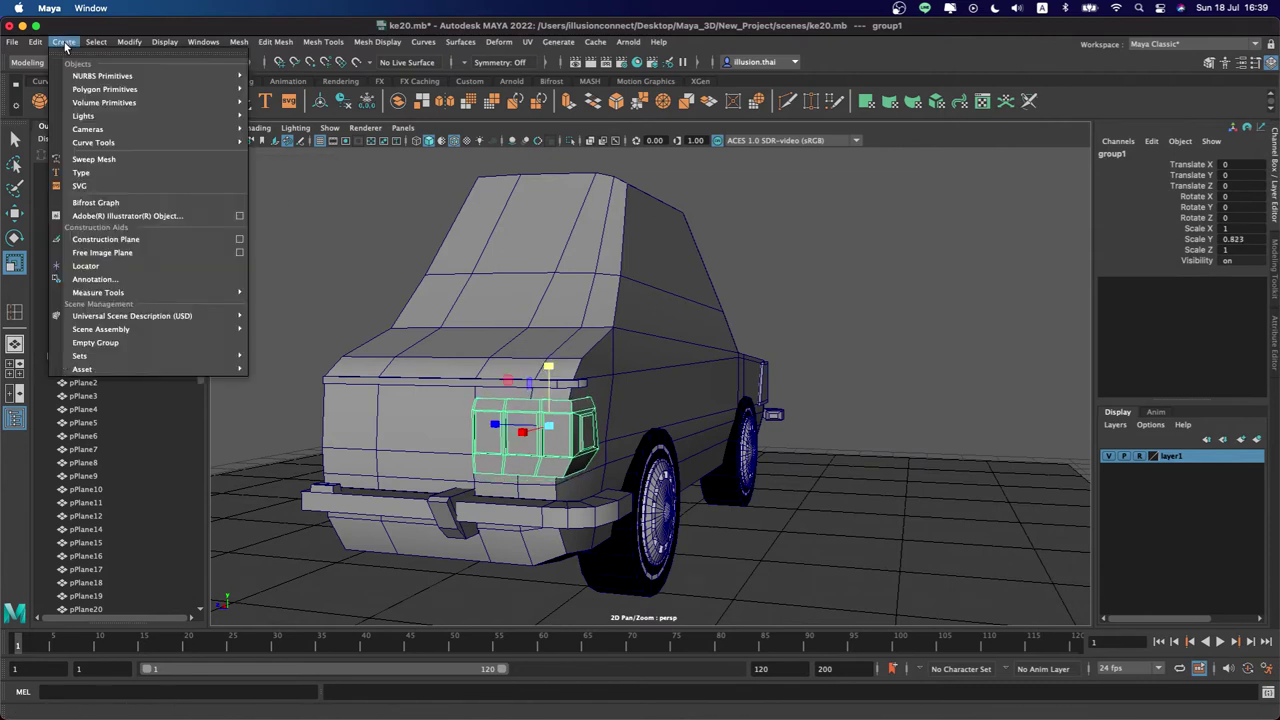
pyautogui.click(63, 312)
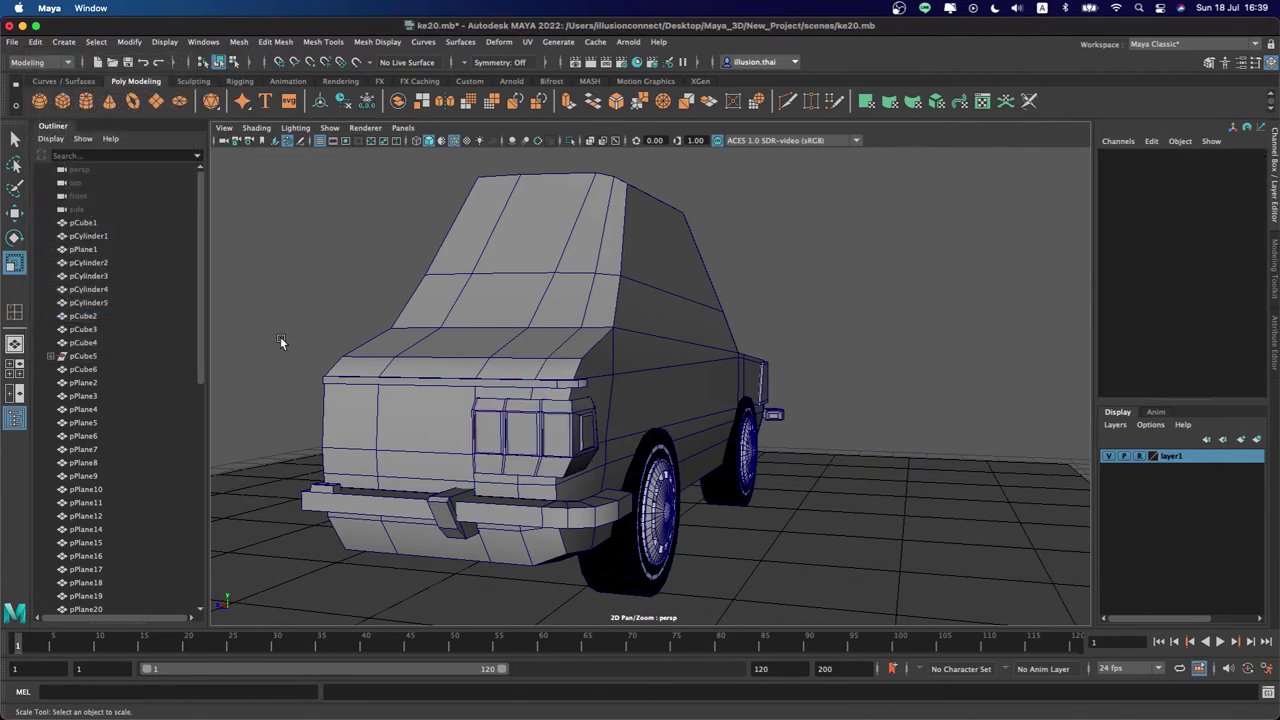
pyautogui.keyDown('alt'); pyautogui.moveTo(820, 332); pyautogui.dragTo(613, 321); pyautogui.keyUp('alt')
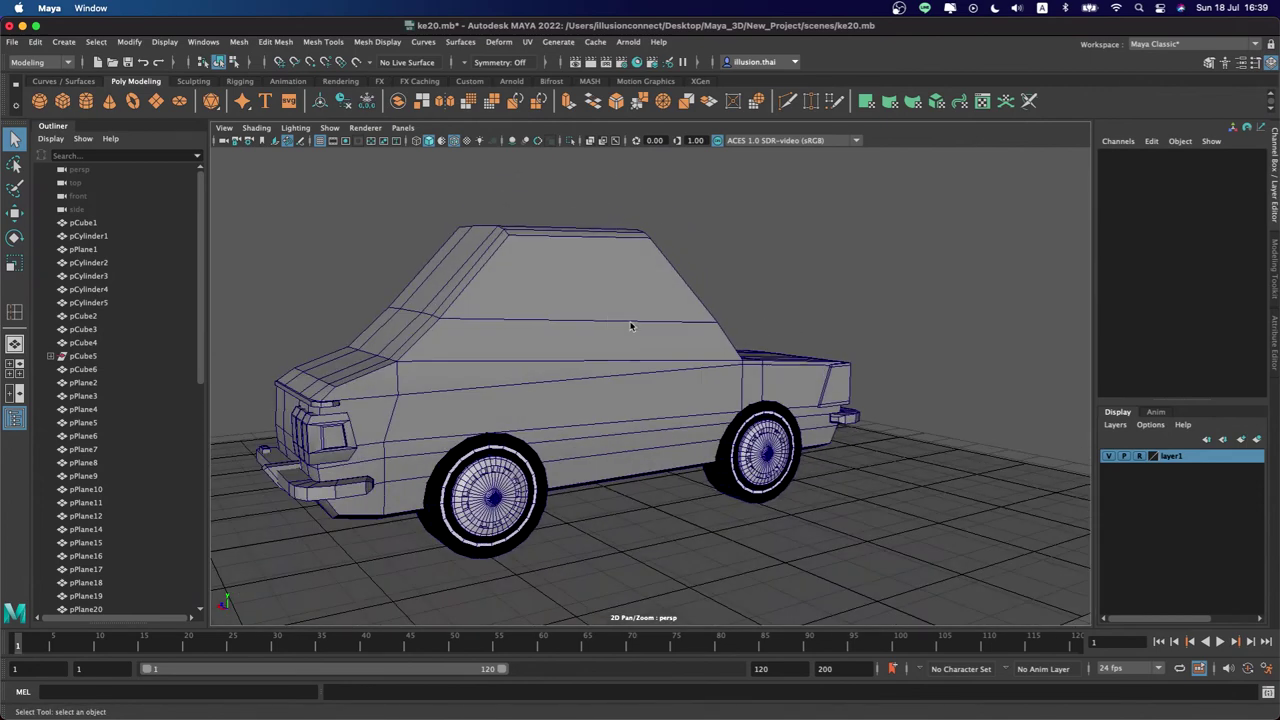
pyautogui.keyDown('alt'); pyautogui.moveTo(474, 293); pyautogui.dragTo(565, 314); pyautogui.keyUp('alt')
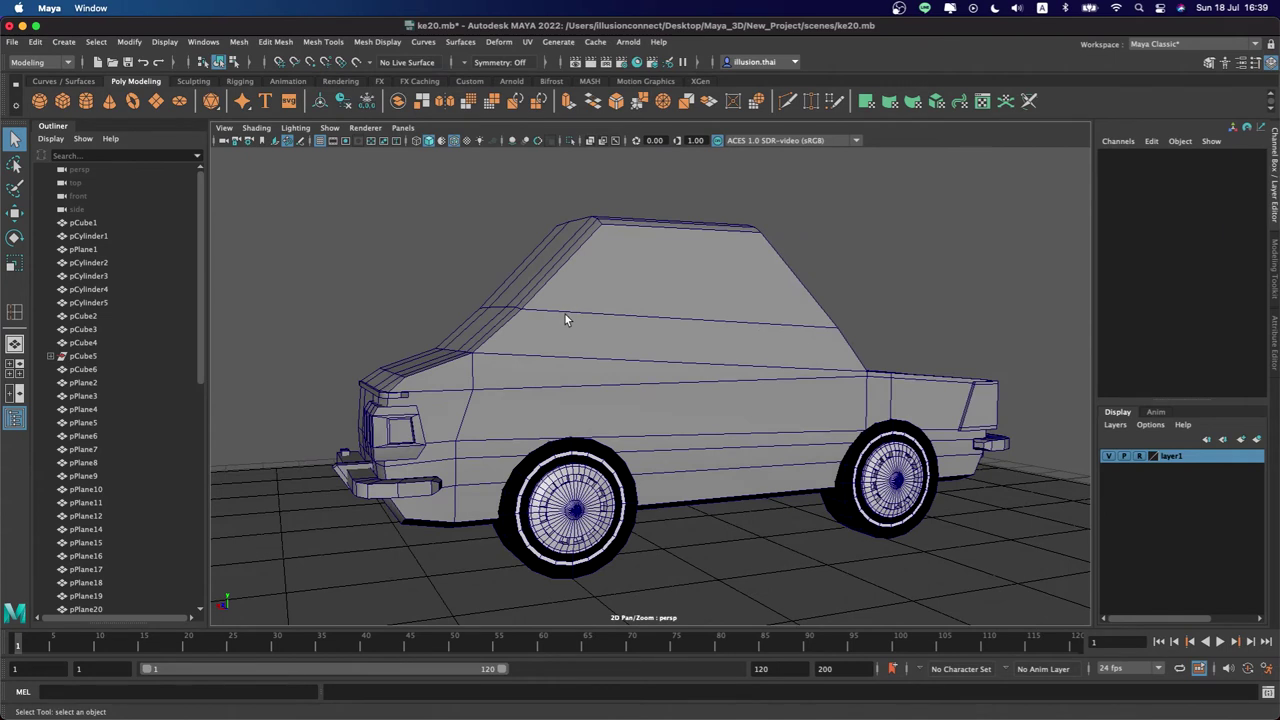
# Shift the end vertices of bar pCube13 near the wheel, working in wireframe view
pyautogui.keyDown('alt'); pyautogui.moveTo(565, 314); pyautogui.dragTo(563, 333, button='right'); pyautogui.keyUp('alt')
pyautogui.click(468, 414)
pyautogui.moveTo(482, 339); pyautogui.dragTo(434, 342, button='right')
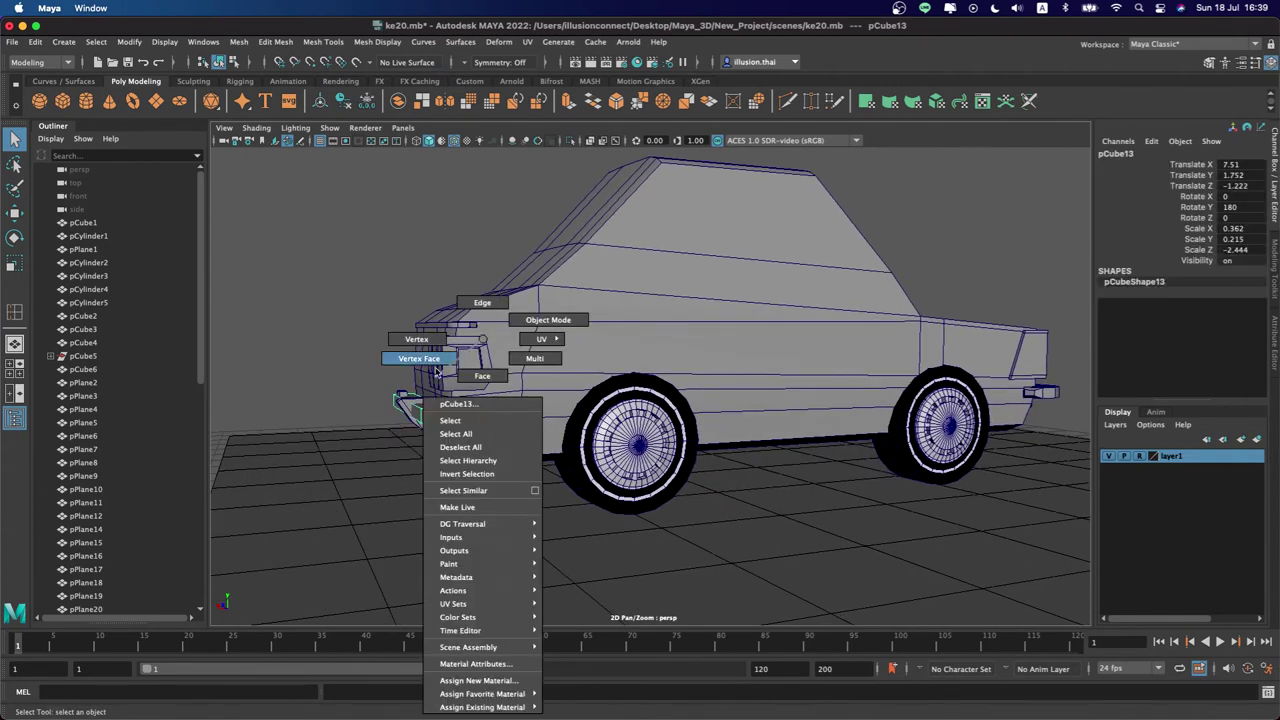
pyautogui.moveTo(558, 377)
pyautogui.mouseDown()
pyautogui.moveTo(490, 433)
pyautogui.moveTo(540, 420)
pyautogui.mouseUp()
pyautogui.press('4')
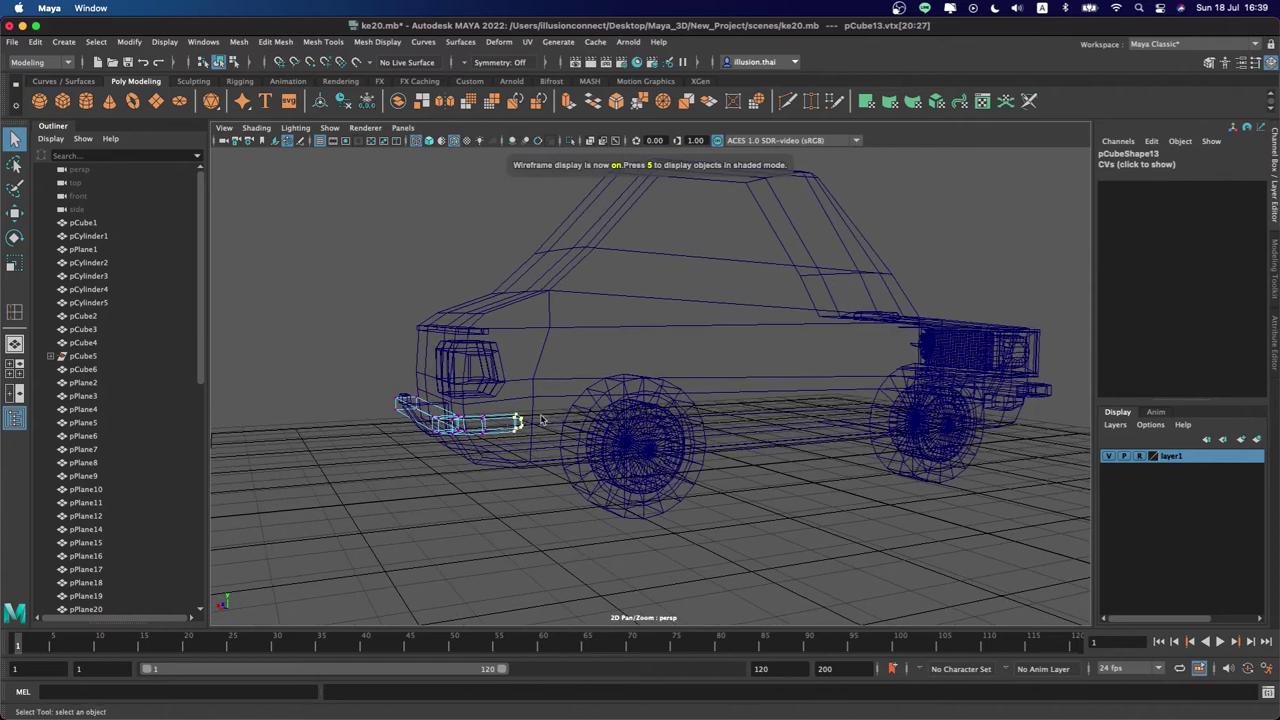
pyautogui.press('w')
pyautogui.keyDown('shift'); pyautogui.moveTo(428, 408); pyautogui.dragTo(473, 430); pyautogui.keyUp('shift')
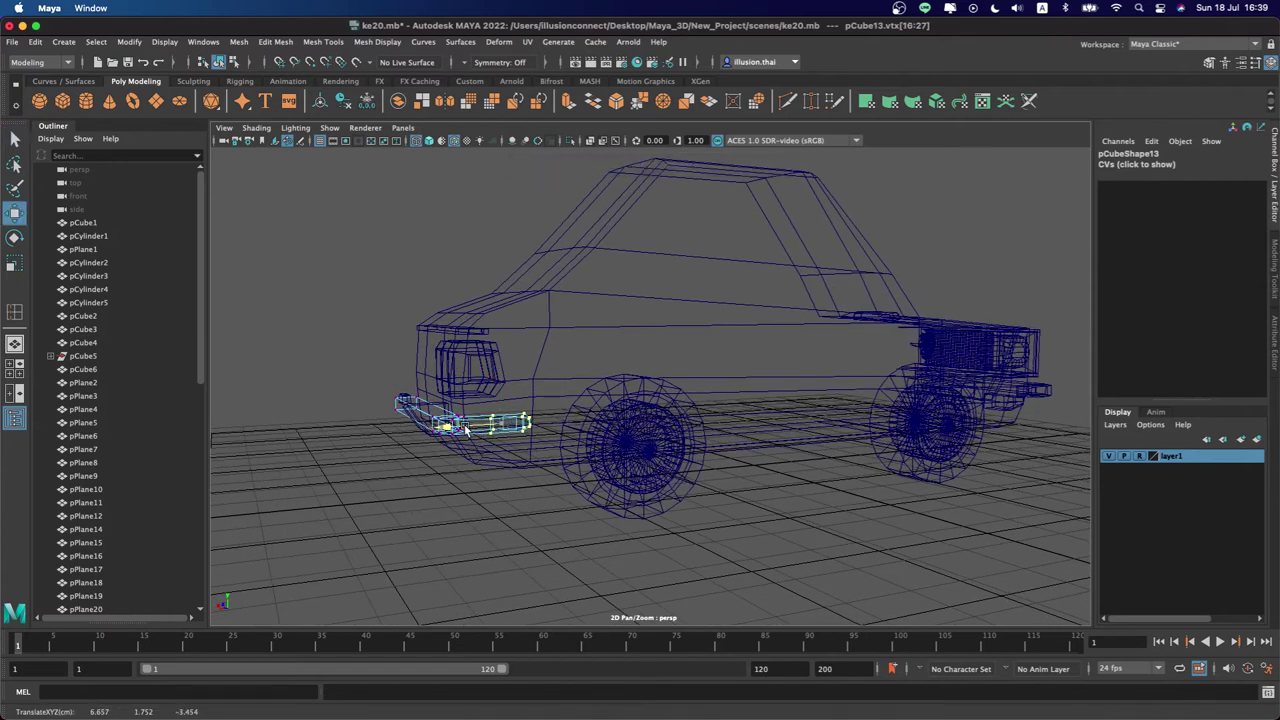
pyautogui.press('5')
pyautogui.press('z')
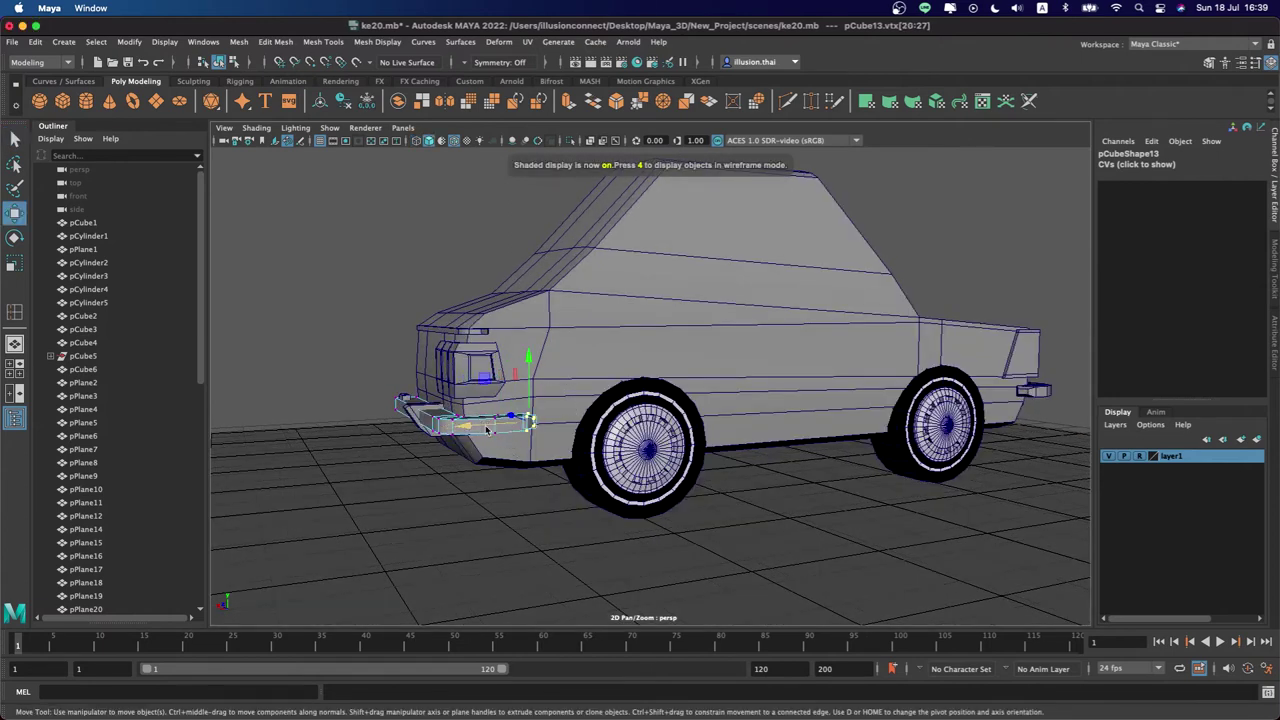
pyautogui.press('q')
pyautogui.moveTo(445, 340); pyautogui.dragTo(518, 320, button='right')
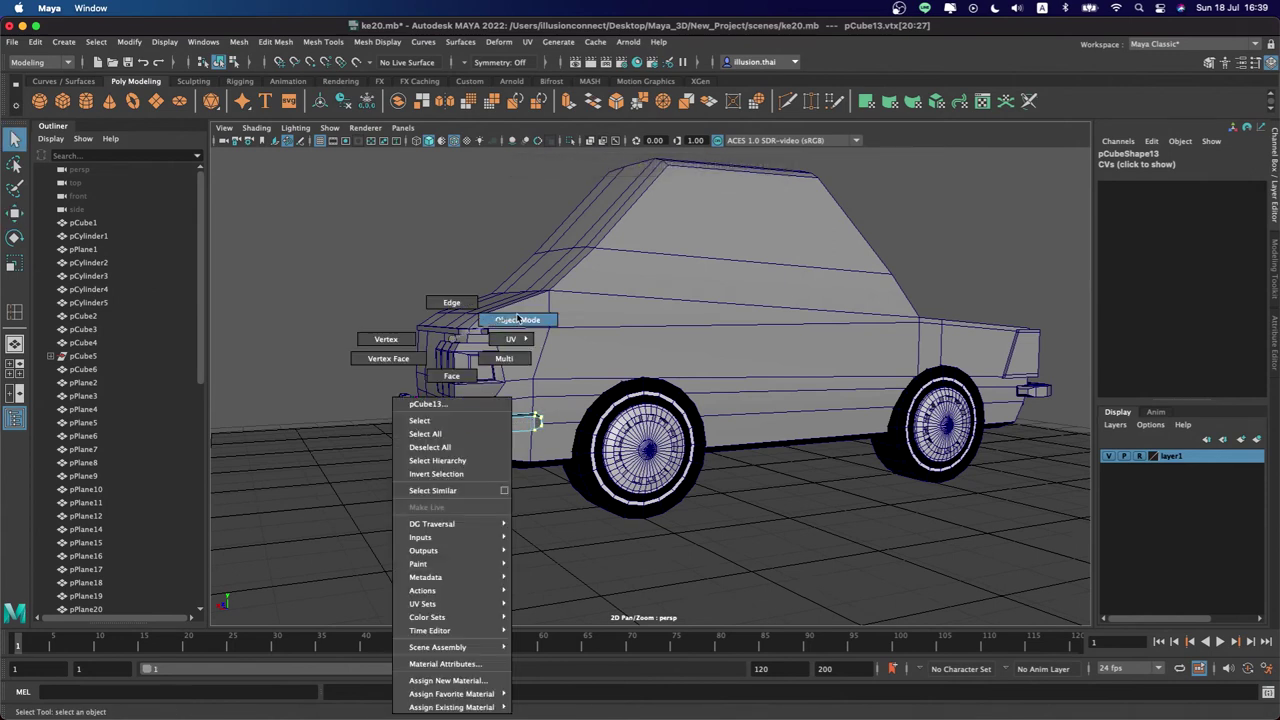
pyautogui.moveTo(536, 289)
pyautogui.keyDown('alt'); pyautogui.mouseDown()
pyautogui.moveTo(537, 321)
pyautogui.moveTo(511, 317)
pyautogui.mouseUp(); pyautogui.keyUp('alt')
# Slide the car body's windshield pillar edge along X
pyautogui.rightClick(532, 311)
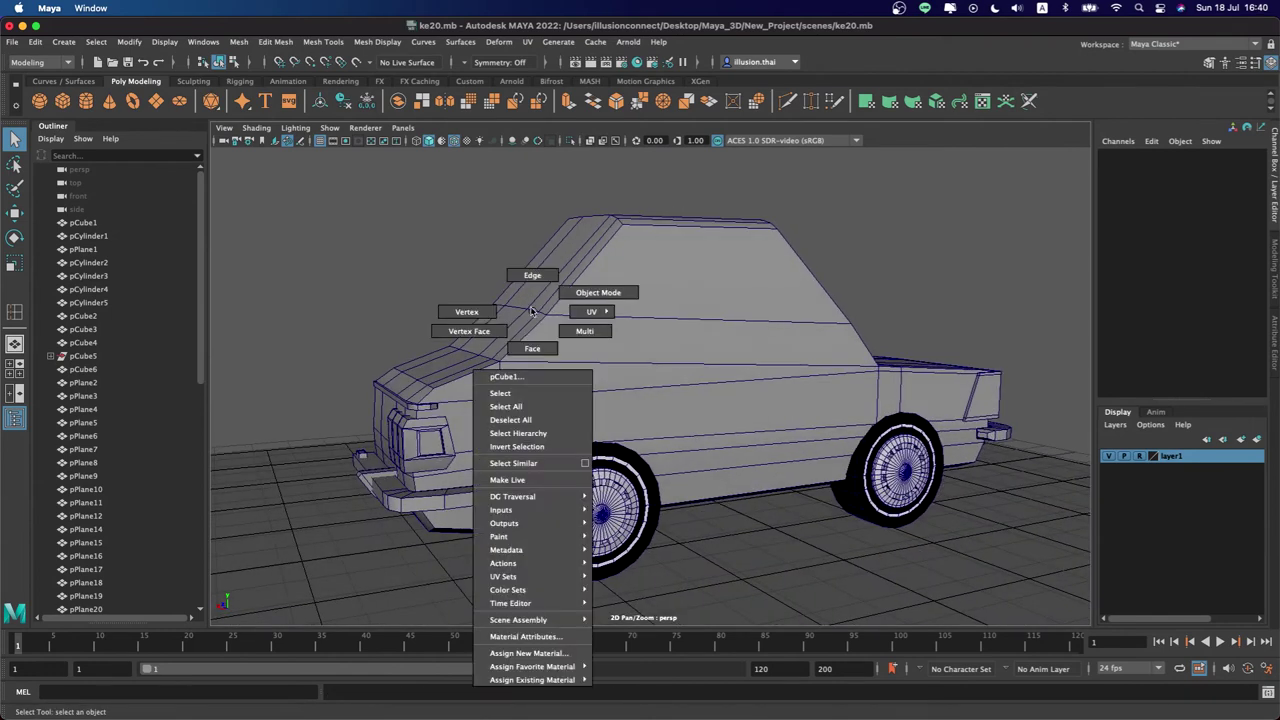
pyautogui.click(526, 291)
pyautogui.click(531, 300)
pyautogui.rightClick(531, 300)
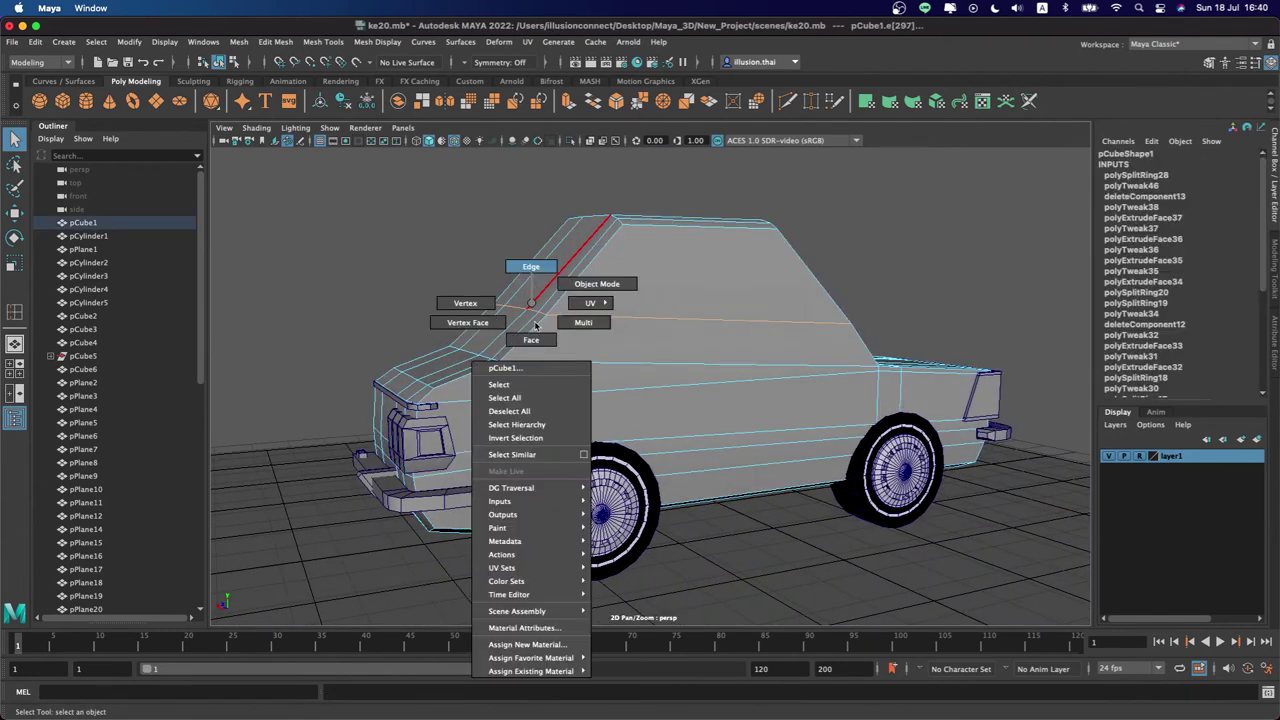
pyautogui.click(568, 287)
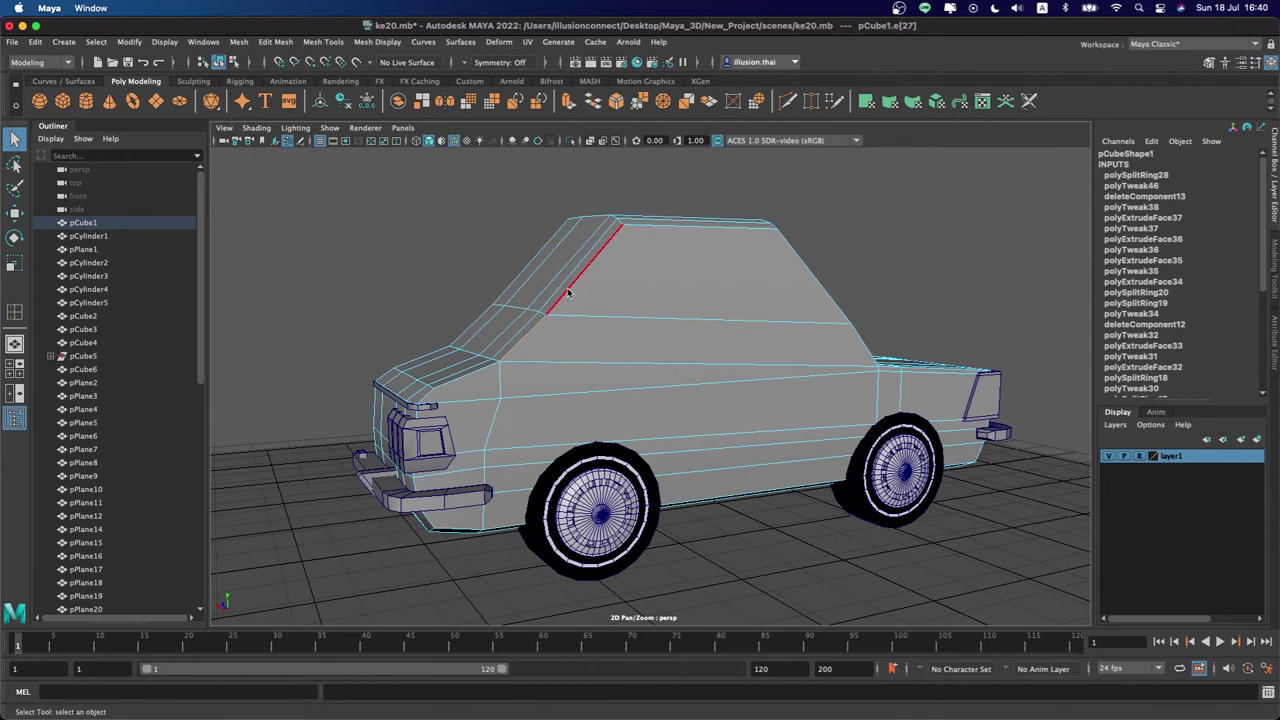
pyautogui.press('w')
pyautogui.moveTo(509, 296)
pyautogui.mouseDown()
pyautogui.moveTo(853, 316)
pyautogui.moveTo(711, 320)
pyautogui.moveTo(805, 360)
pyautogui.mouseUp()
# Shift the rear pillar edges to reshape the cabin, then return to Object Mode
pyautogui.click(791, 302)
pyautogui.click(760, 335)
pyautogui.moveTo(720, 316)
pyautogui.mouseDown()
pyautogui.moveTo(594, 337)
pyautogui.moveTo(581, 318)
pyautogui.moveTo(608, 286)
pyautogui.moveTo(663, 314)
pyautogui.moveTo(703, 308)
pyautogui.mouseUp()
pyautogui.rightClick(706, 302)
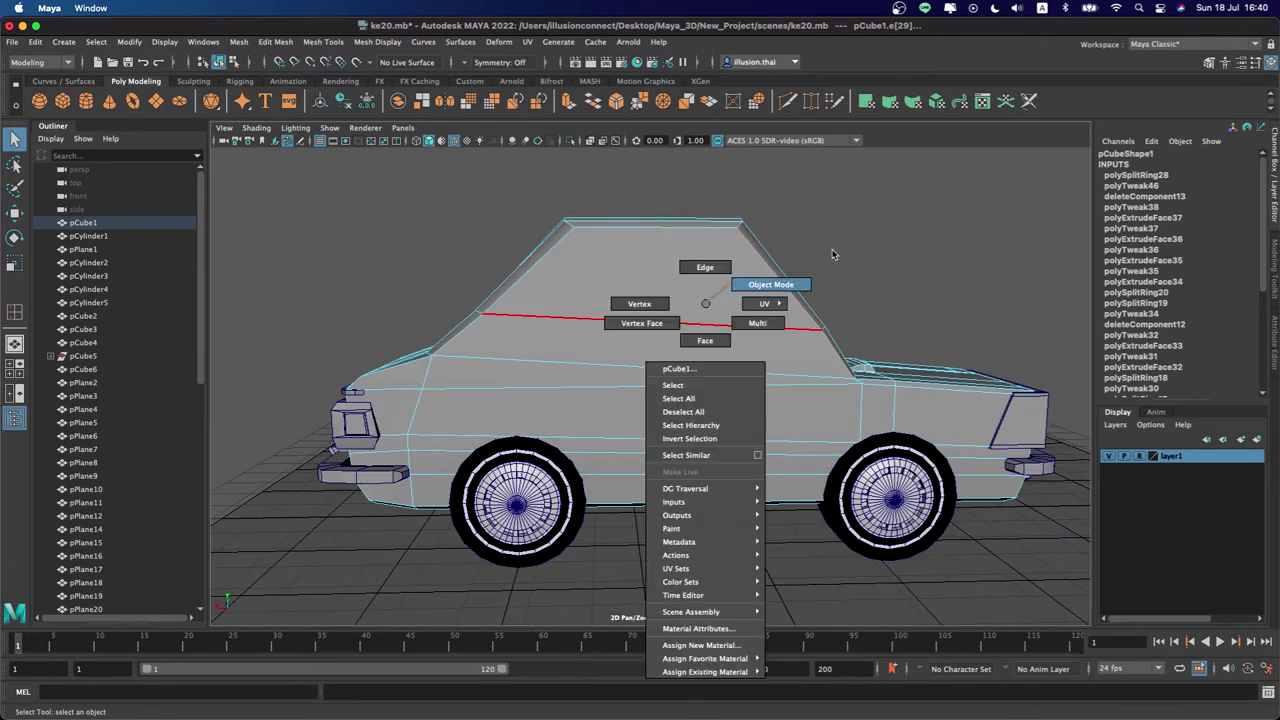
pyautogui.click(770, 284)
pyautogui.keyDown('alt'); pyautogui.moveTo(770, 284); pyautogui.dragTo(694, 277); pyautogui.keyUp('alt')
pyautogui.click(943, 428)
pyautogui.moveTo(943, 428)
pyautogui.keyDown('alt'); pyautogui.mouseDown()
pyautogui.moveTo(684, 289)
pyautogui.moveTo(686, 277)
pyautogui.moveTo(652, 272)
pyautogui.moveTo(677, 306)
pyautogui.moveTo(610, 306)
pyautogui.moveTo(571, 323)
pyautogui.mouseUp(); pyautogui.keyUp('alt')
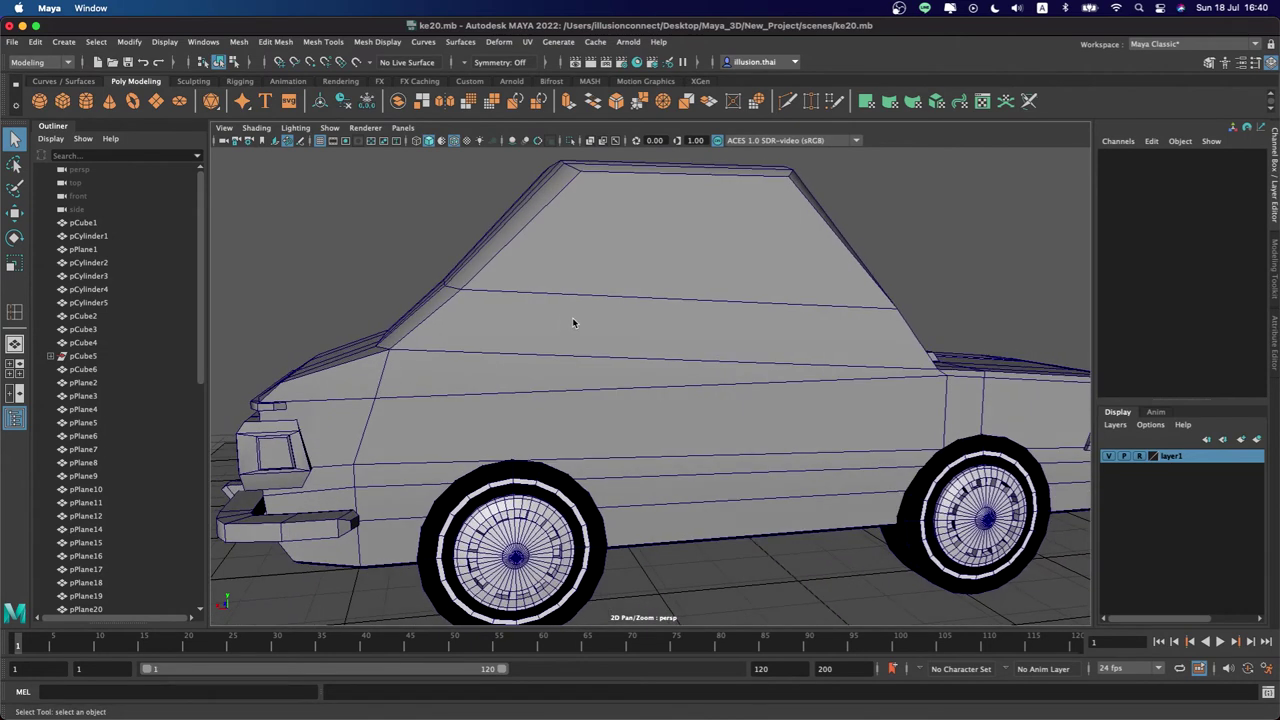
# Insert an edge loop down the car body's side just behind the windshield
pyautogui.click(573, 322)
pyautogui.click(377, 42)
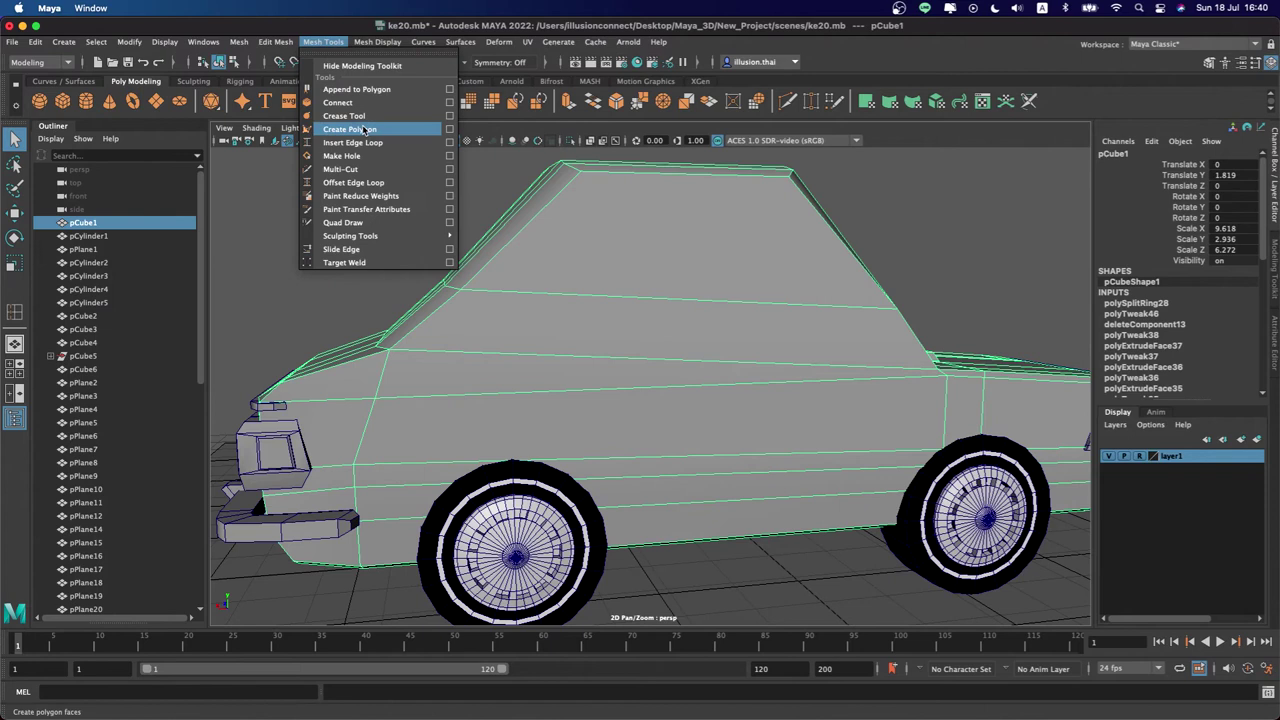
pyautogui.click(352, 142)
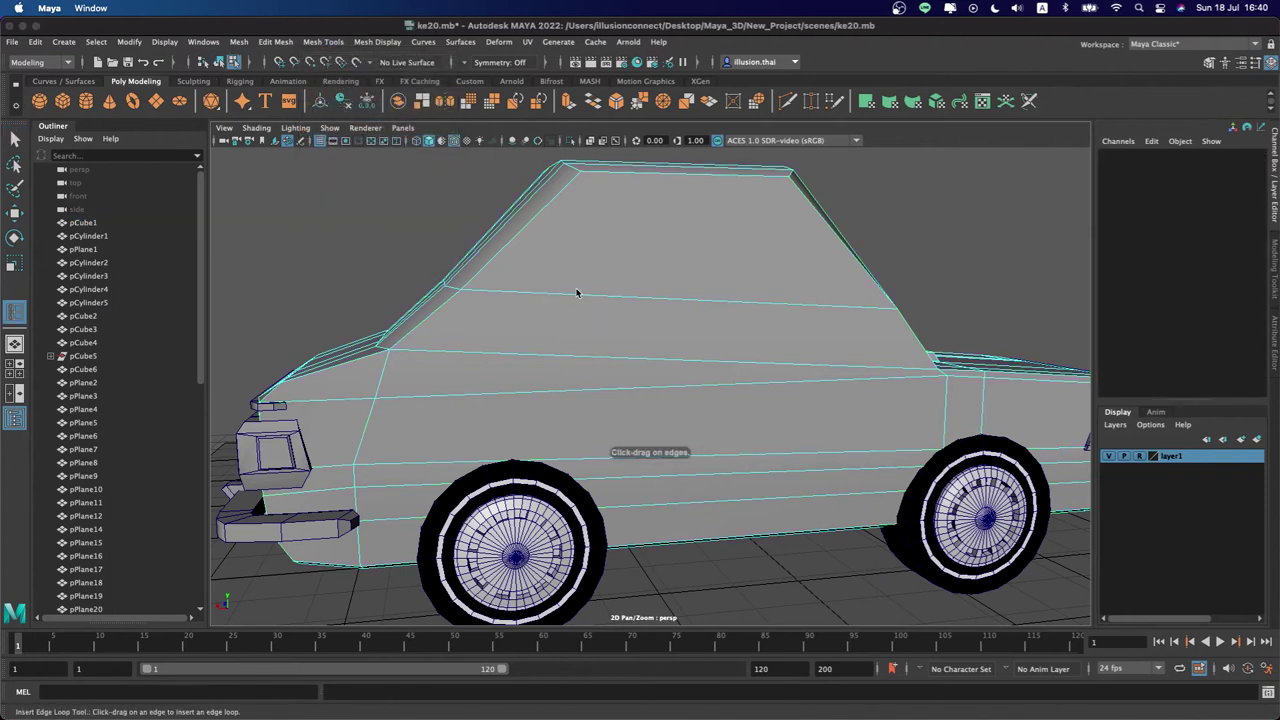
pyautogui.moveTo(565, 298)
pyautogui.mouseDown()
pyautogui.moveTo(535, 303)
pyautogui.moveTo(538, 314)
pyautogui.mouseUp()
pyautogui.press('q')
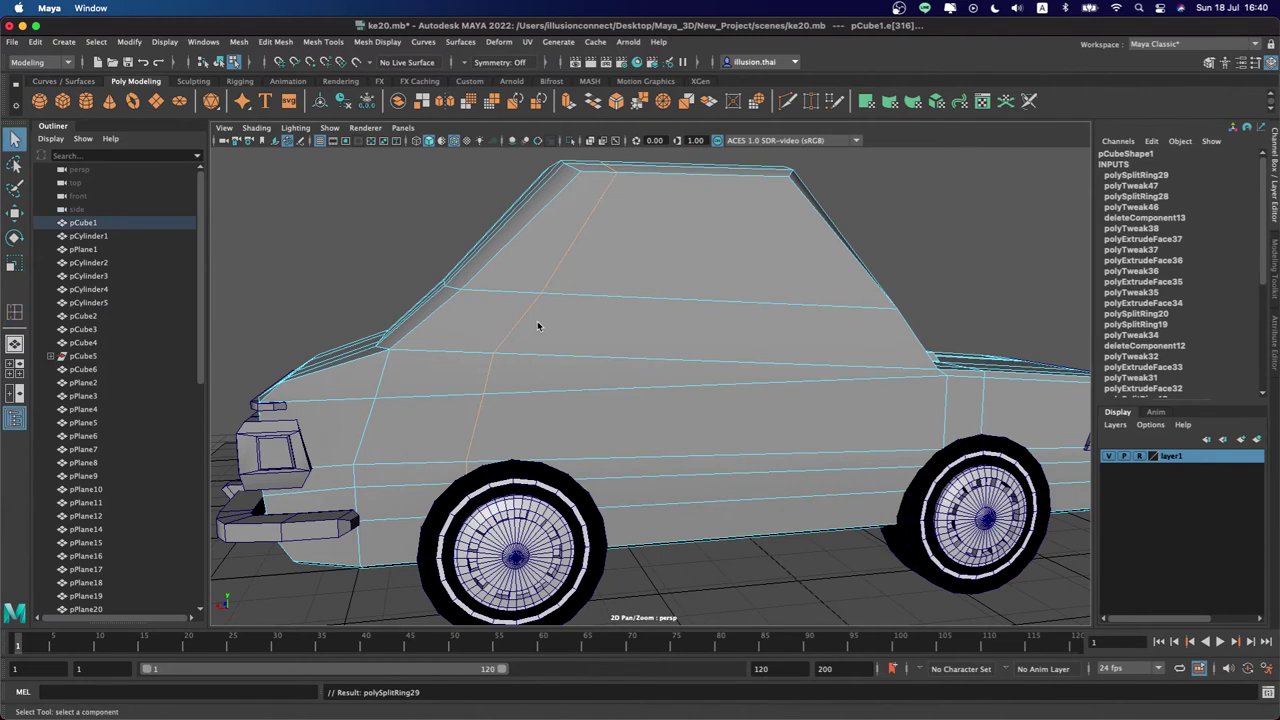
# Shift the new loop's lower vertex along X toward the front
pyautogui.moveTo(537, 326); pyautogui.dragTo(495, 357, button='right')
pyautogui.click(495, 357)
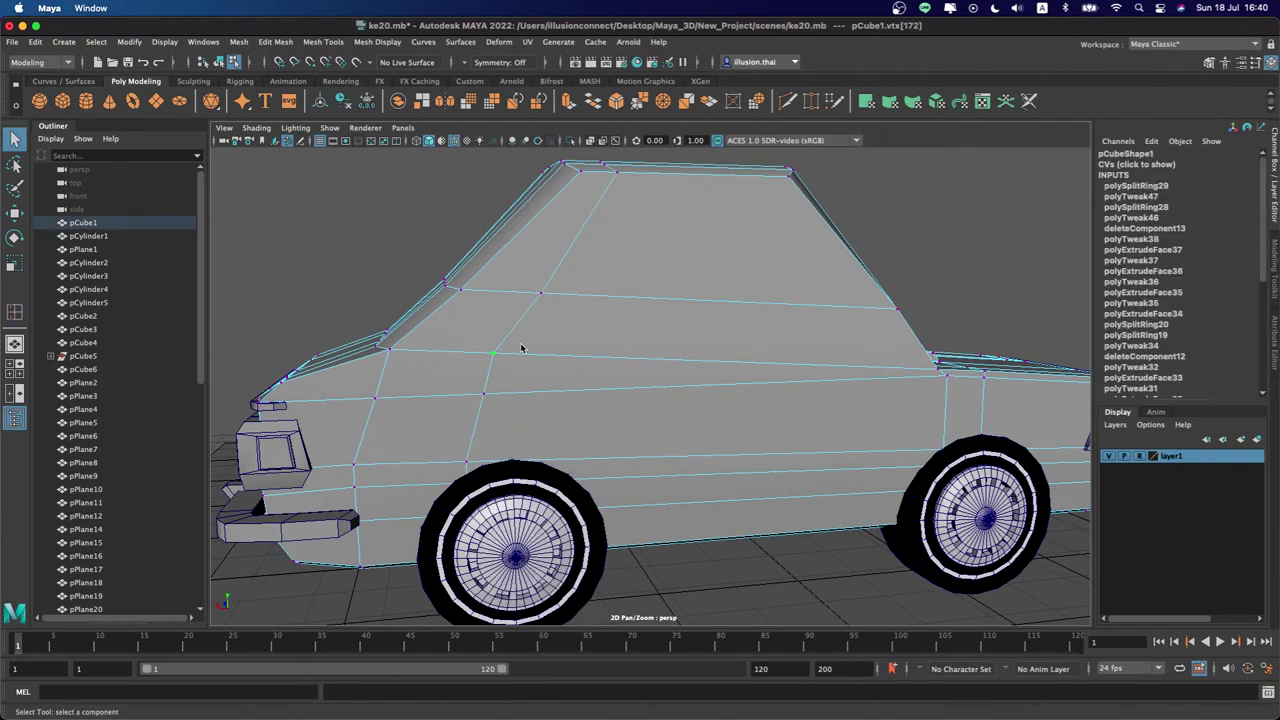
pyautogui.press('w')
pyautogui.moveTo(492, 353)
pyautogui.mouseDown()
pyautogui.moveTo(446, 354)
pyautogui.moveTo(477, 354)
pyautogui.mouseUp()
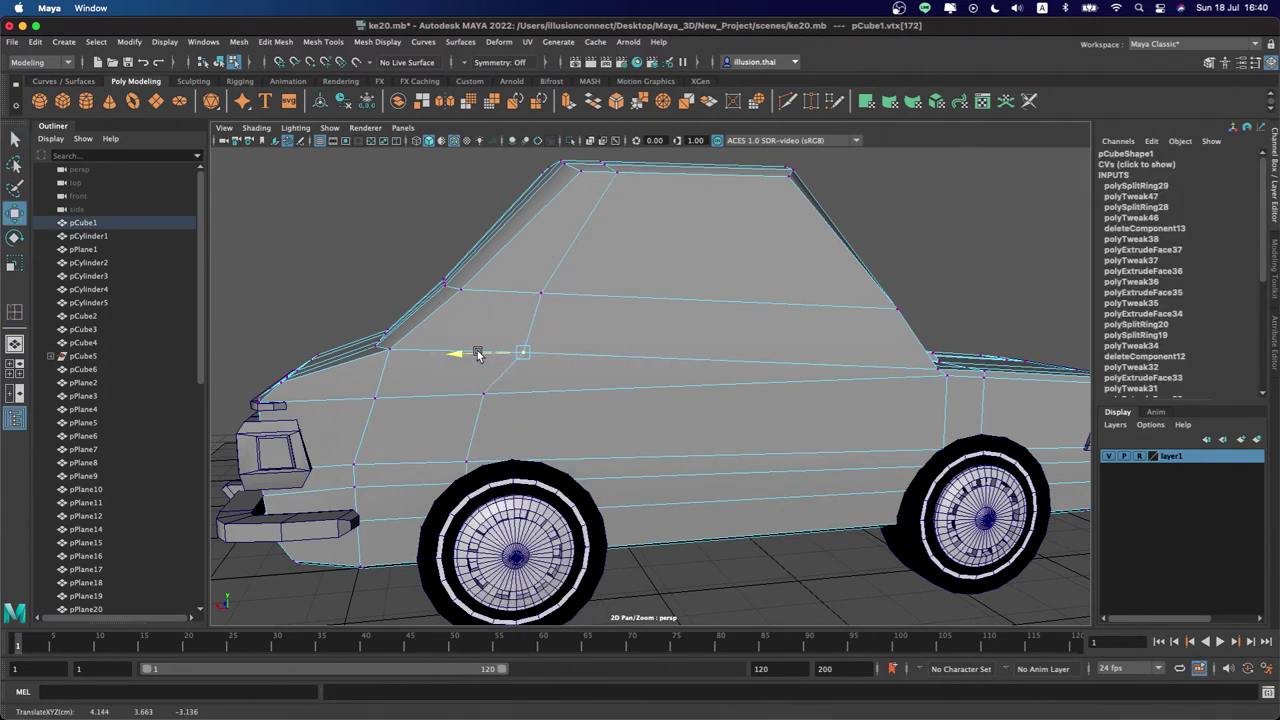
pyautogui.click(538, 295)
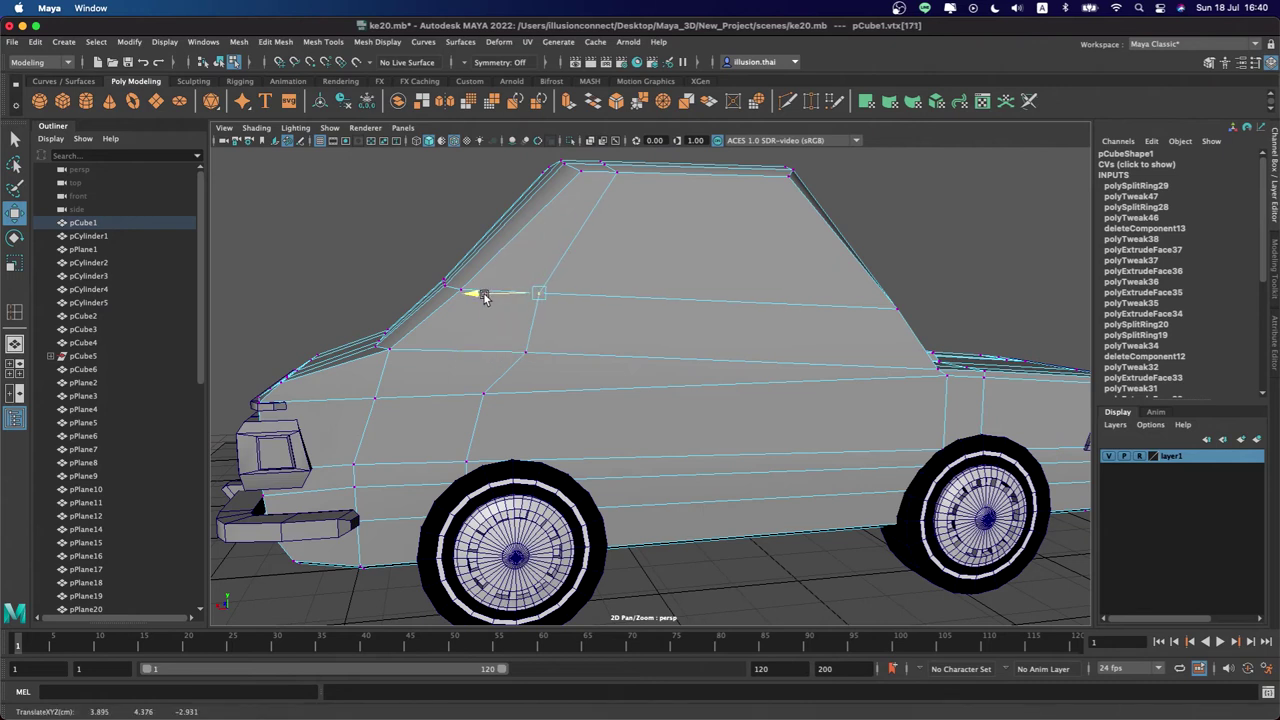
pyautogui.click(614, 192)
pyautogui.moveTo(614, 192)
pyautogui.keyDown('alt'); pyautogui.mouseDown()
pyautogui.moveTo(584, 207)
pyautogui.moveTo(507, 191)
pyautogui.mouseUp(); pyautogui.keyUp('alt')
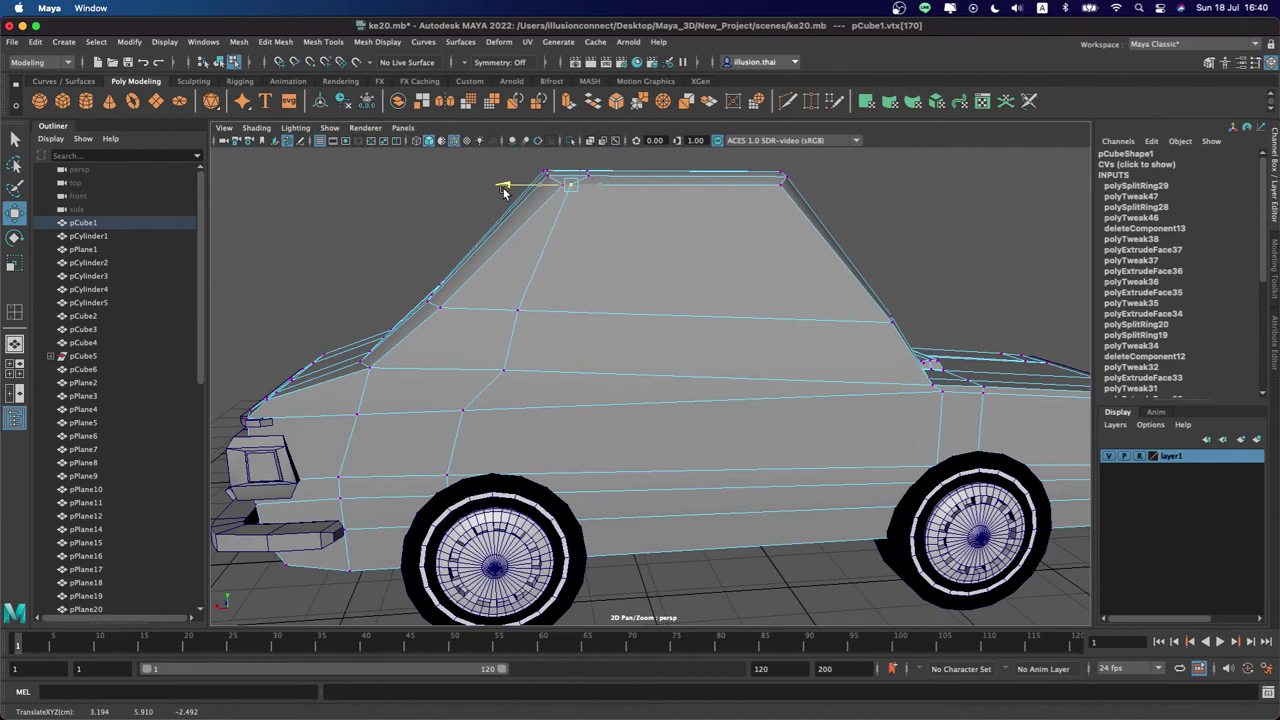
# Nudge the loop's middle vertex slightly toward the rear, then return to Object Mode
pyautogui.click(517, 313)
pyautogui.moveTo(480, 314); pyautogui.dragTo(487, 318)
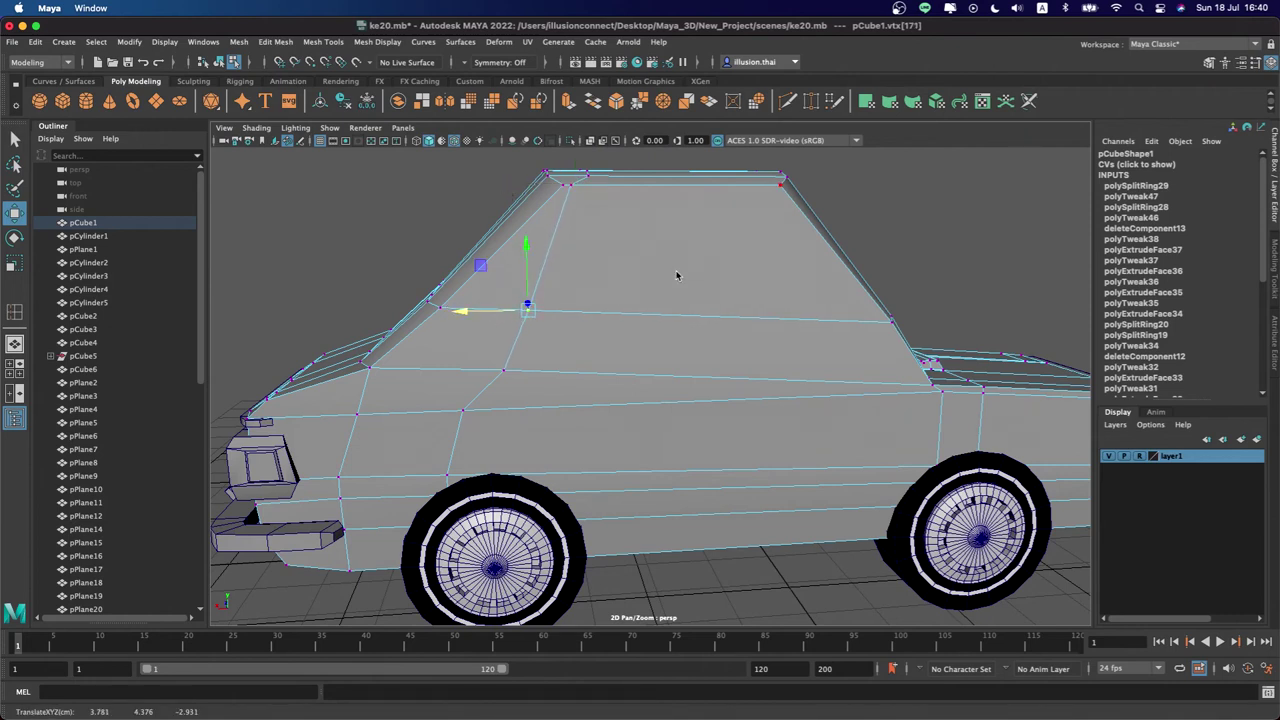
pyautogui.keyDown('alt'); pyautogui.moveTo(676, 275); pyautogui.dragTo(657, 271); pyautogui.keyUp('alt')
pyautogui.press('q')
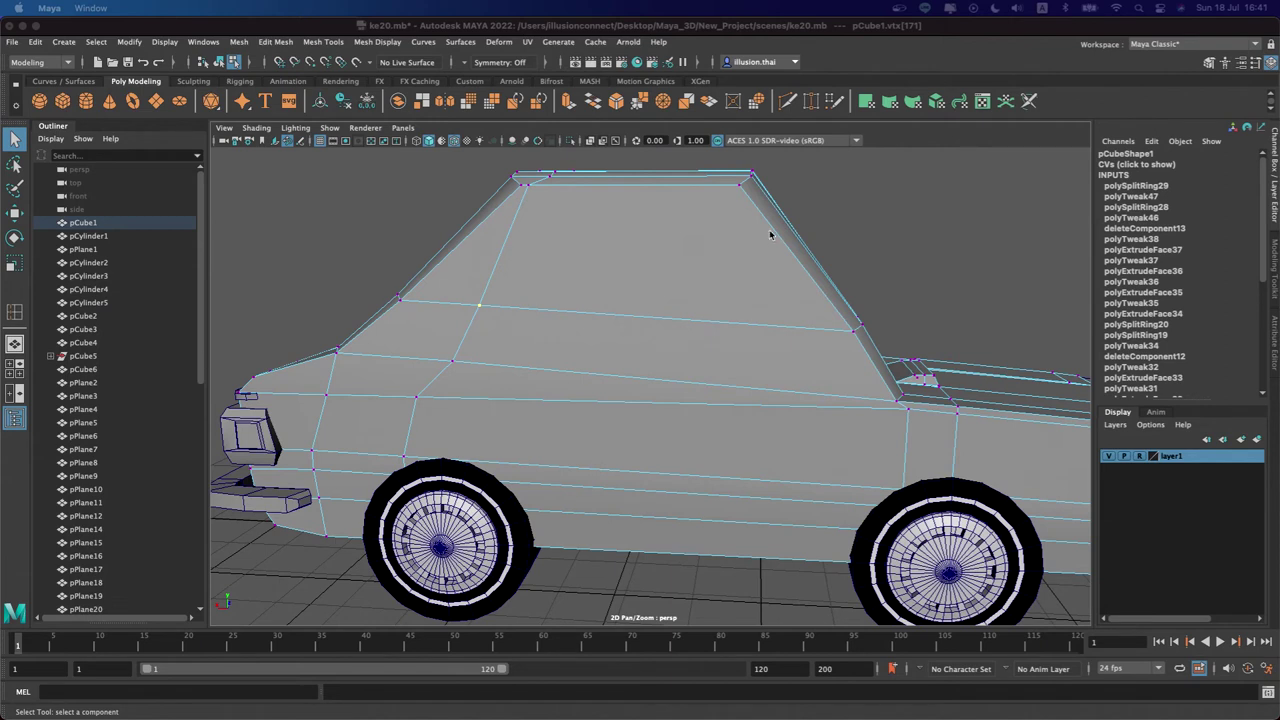
pyautogui.rightClick(681, 237)
pyautogui.click(839, 201)
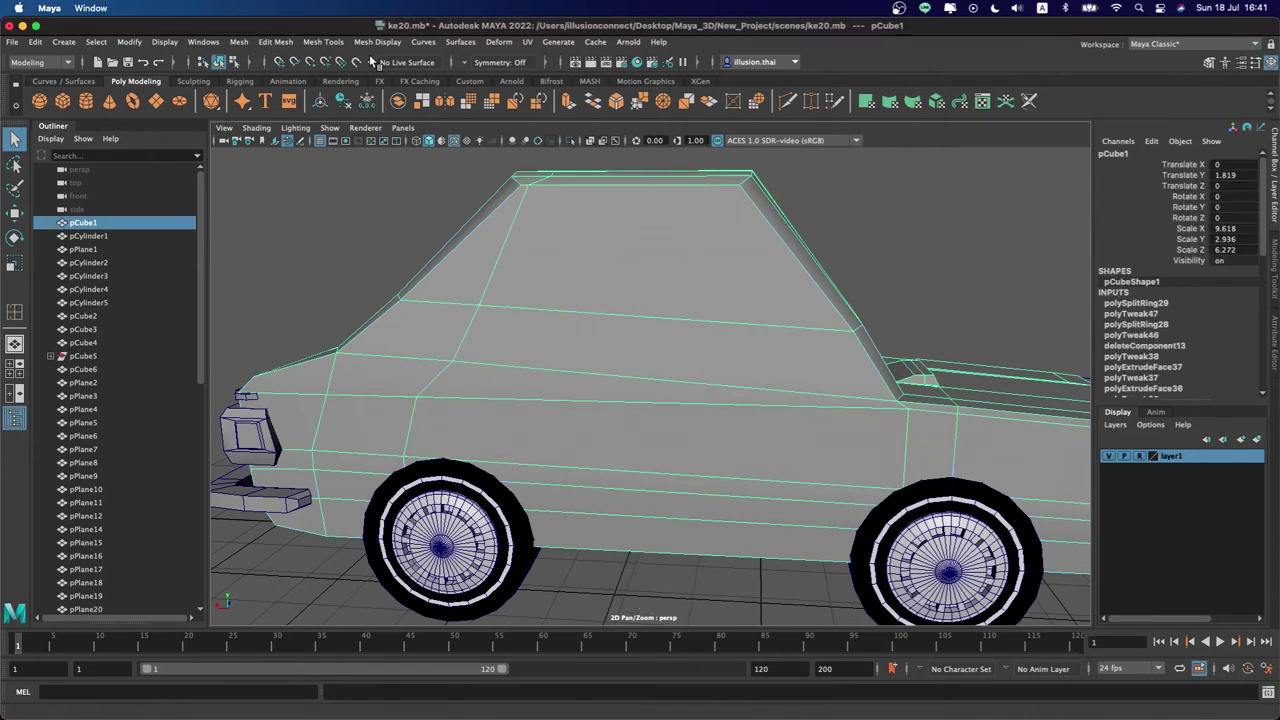
# Insert a vertical edge loop down the middle of the car's side and show wireframe
pyautogui.click(323, 42)
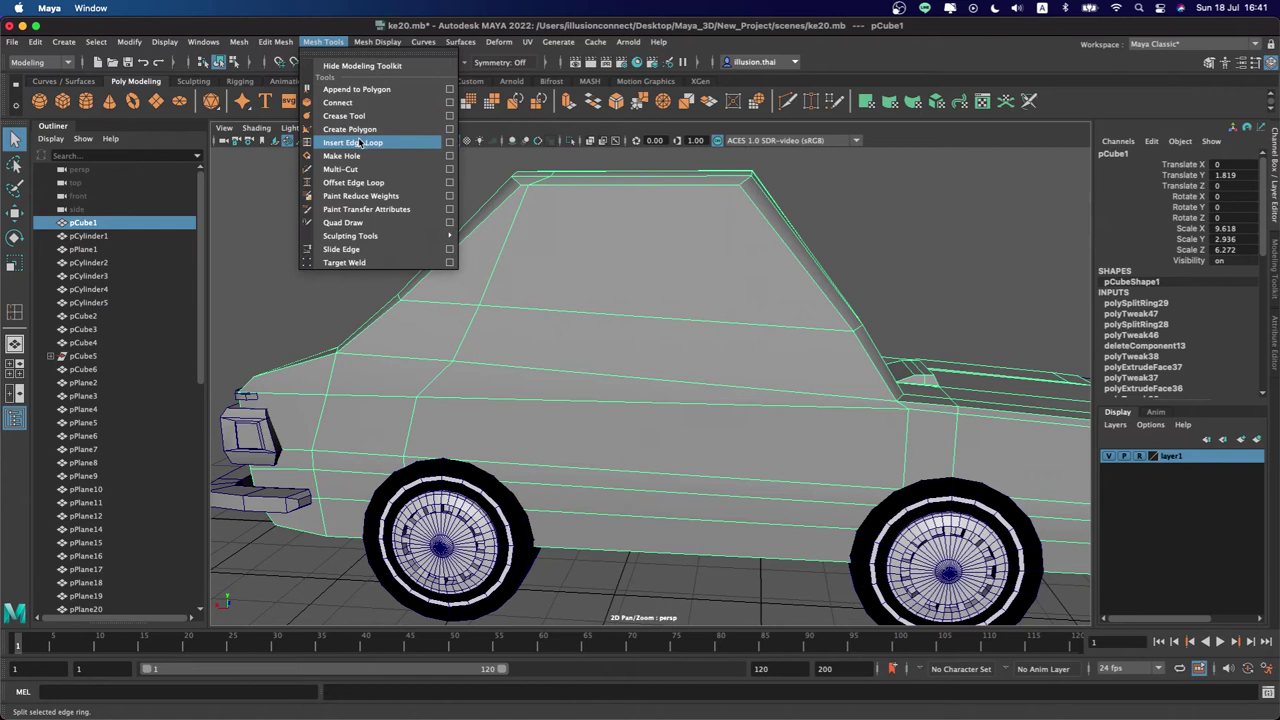
pyautogui.click(360, 143)
pyautogui.moveTo(622, 189); pyautogui.dragTo(620, 211)
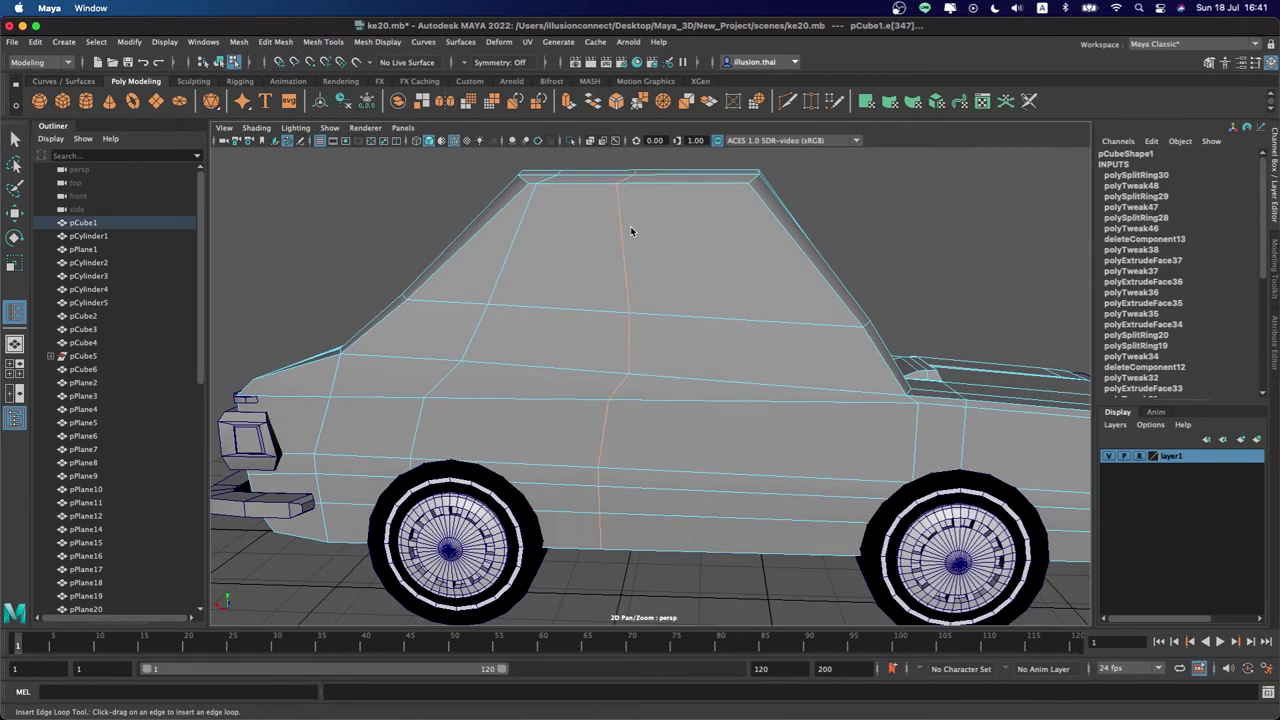
pyautogui.press('4')
# Box-select vertices across the car's middle in vertex mode
pyautogui.moveTo(631, 239); pyautogui.dragTo(596, 247, button='right')
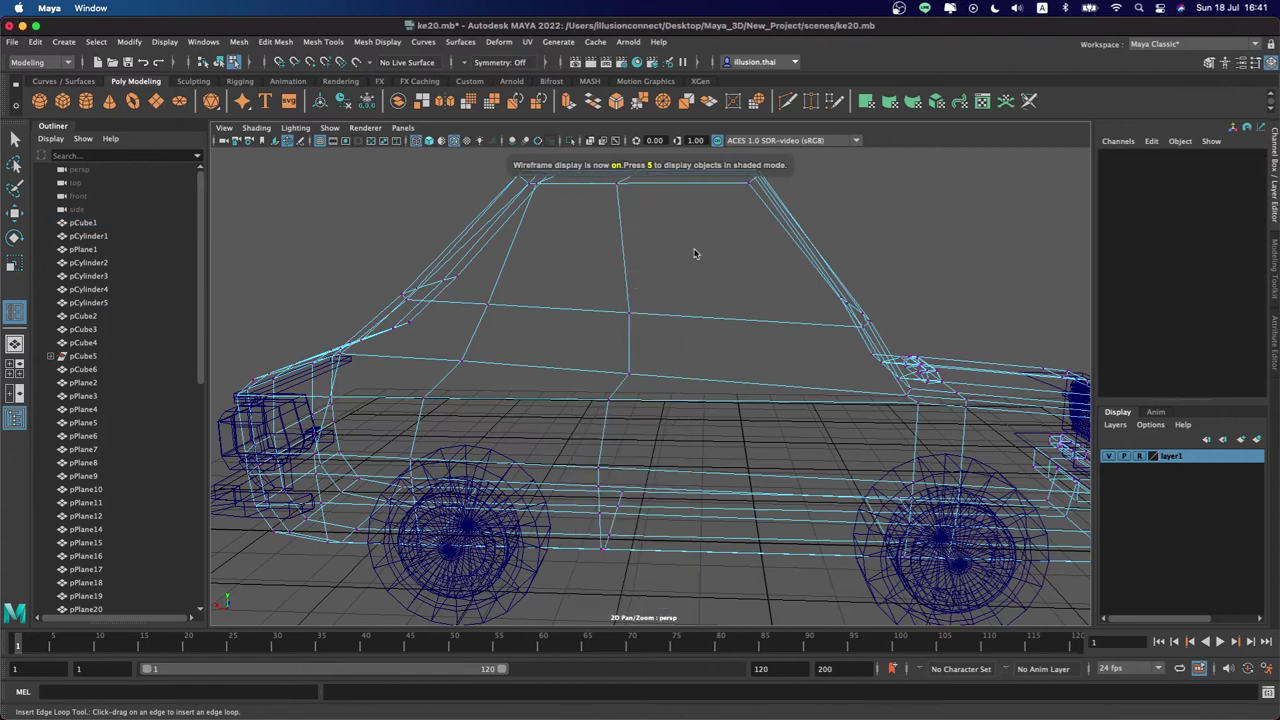
pyautogui.keyDown('alt'); pyautogui.moveTo(620, 255); pyautogui.dragTo(623, 241); pyautogui.keyUp('alt')
pyautogui.press('F8')
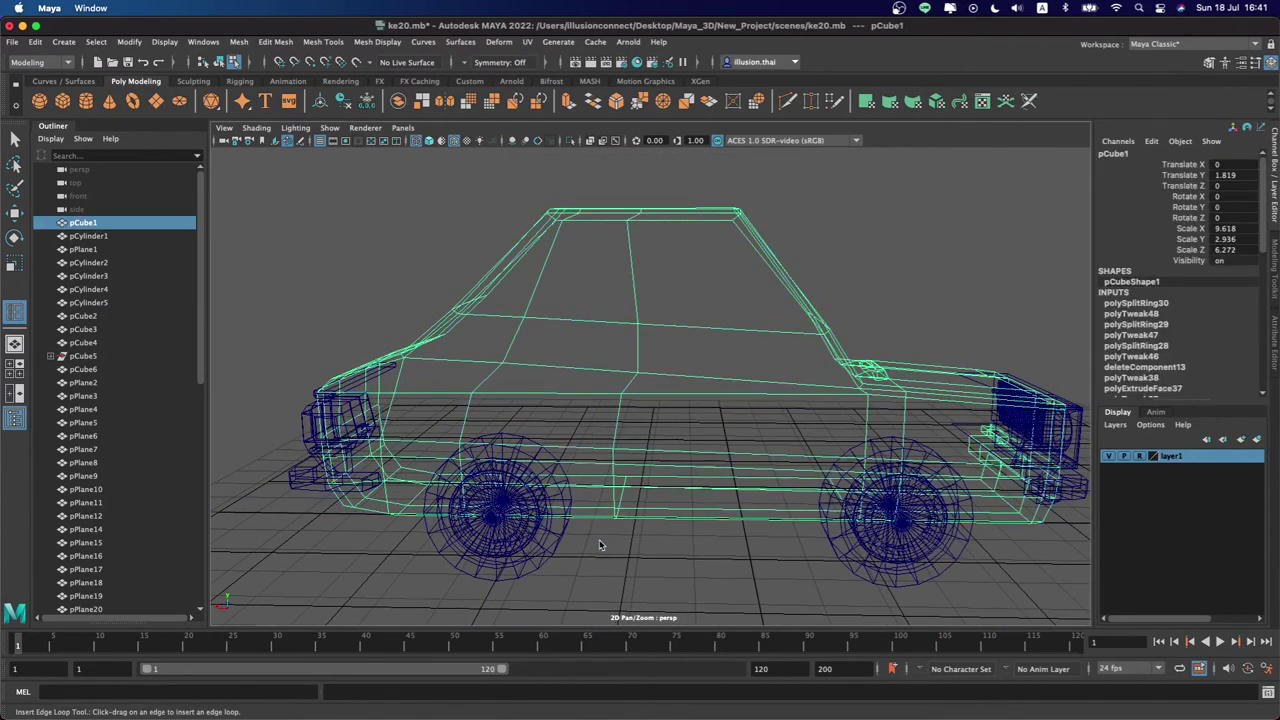
pyautogui.moveTo(645, 343); pyautogui.dragTo(593, 343, button='right')
pyautogui.moveTo(655, 187); pyautogui.dragTo(614, 584)
pyautogui.moveTo(637, 339); pyautogui.dragTo(570, 340, button='right')
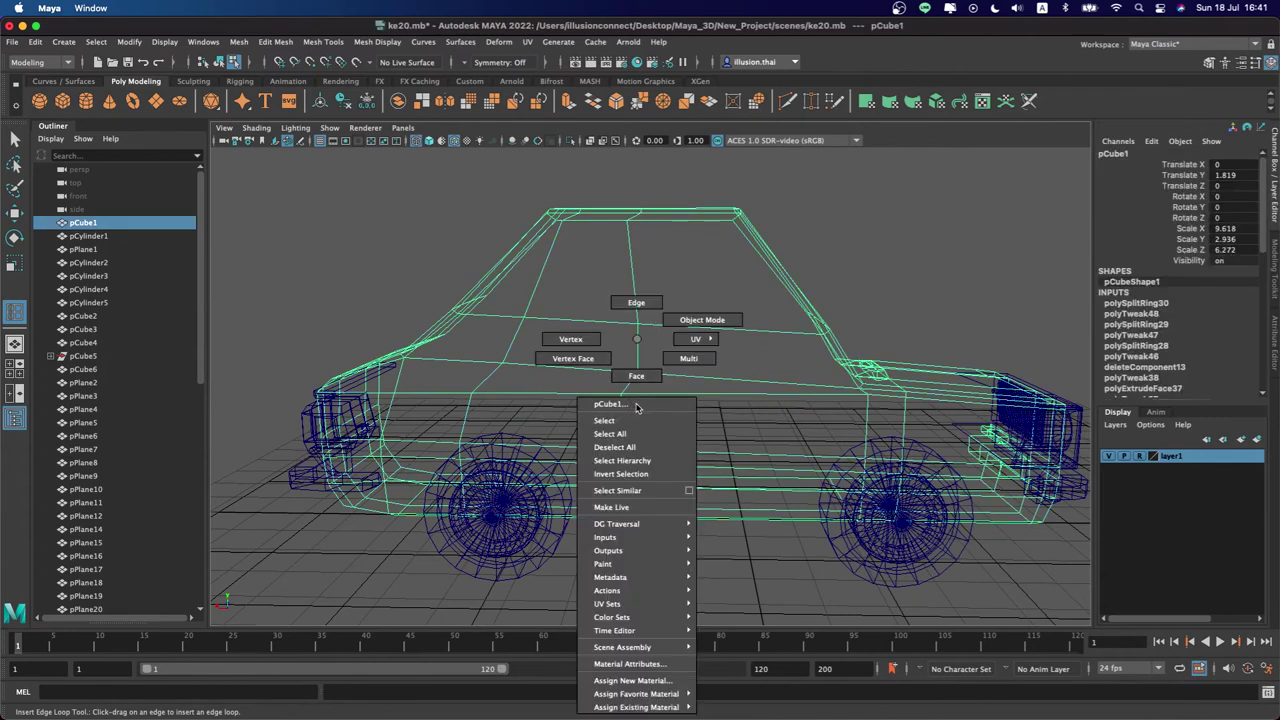
pyautogui.moveTo(681, 168)
pyautogui.mouseDown()
pyautogui.moveTo(612, 538)
pyautogui.moveTo(655, 482)
pyautogui.mouseUp()
pyautogui.moveTo(625, 338); pyautogui.dragTo(640, 245, button='right')
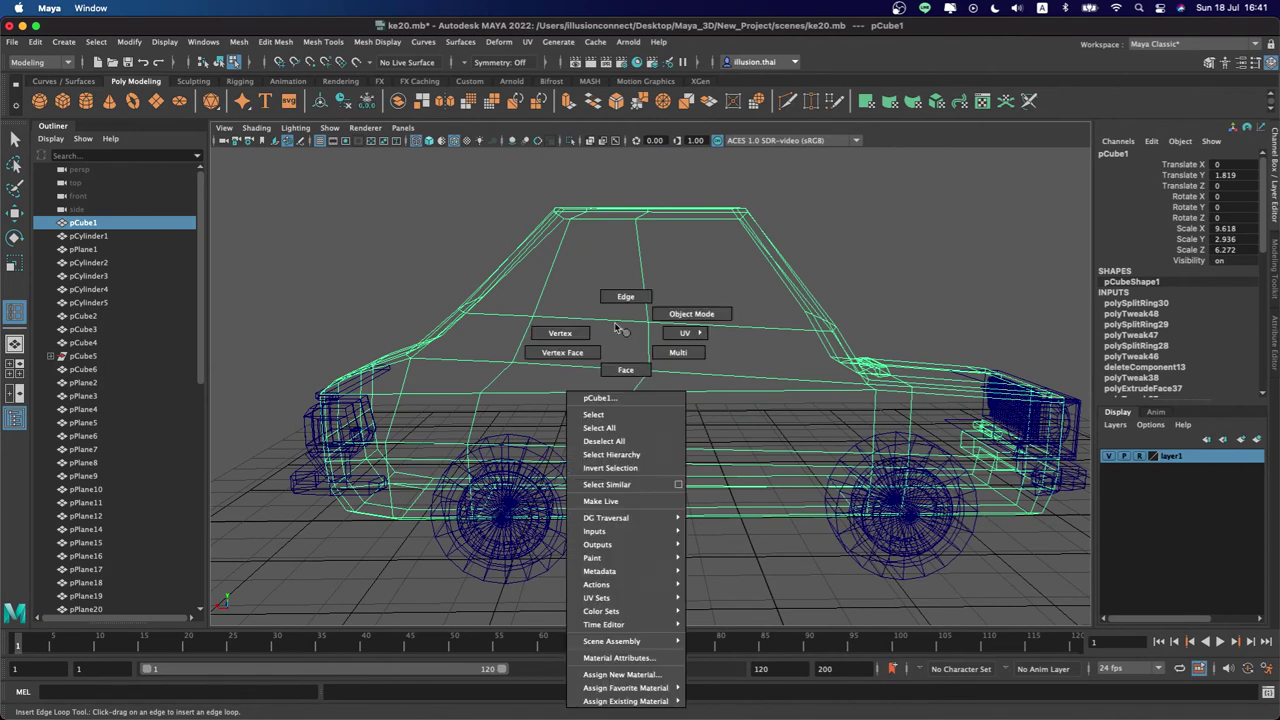
pyautogui.click(640, 245)
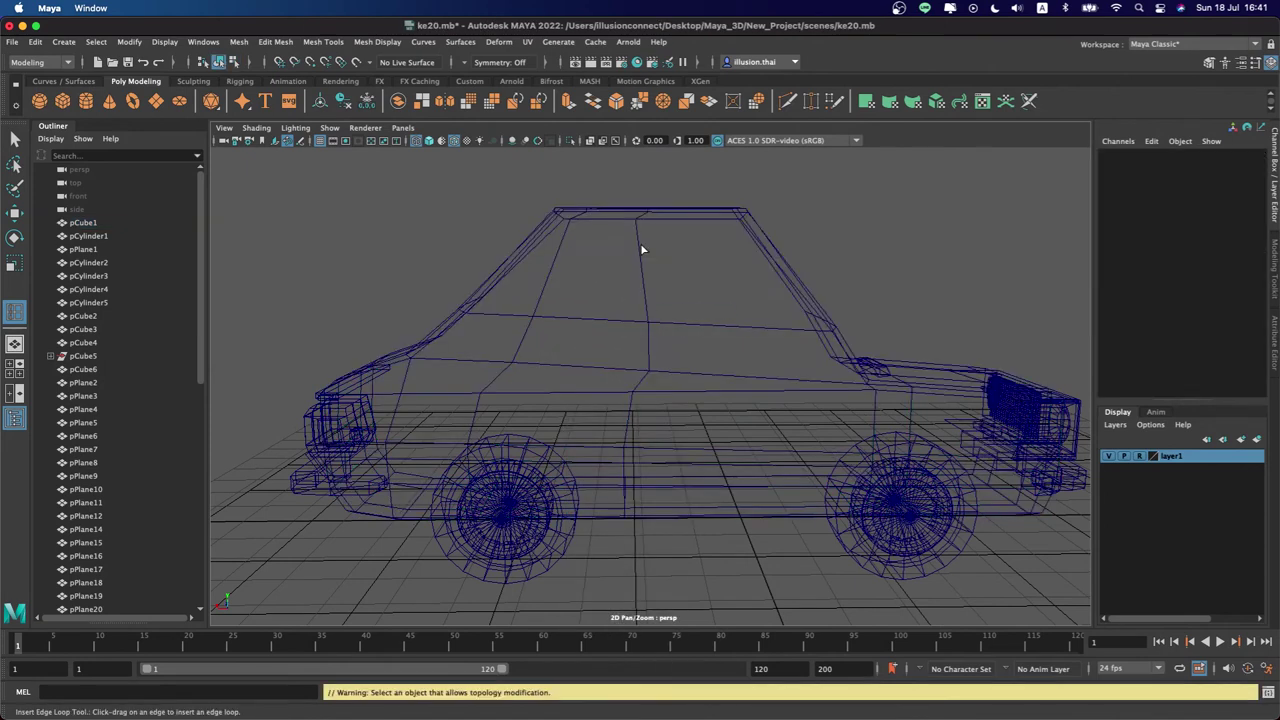
# Retry the middle vertex box-selection, toggling between vertex and object selection
pyautogui.click(640, 248)
pyautogui.rightClick(640, 248)
pyautogui.click(604, 250)
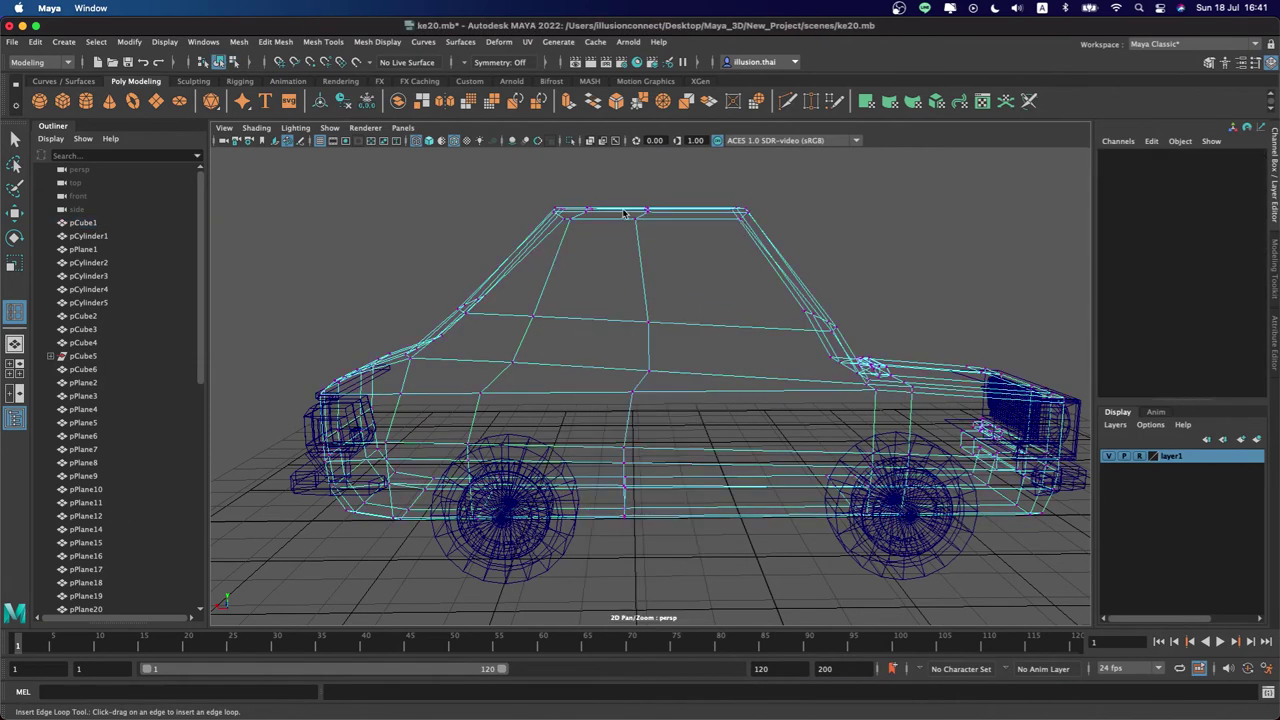
pyautogui.press('F8')
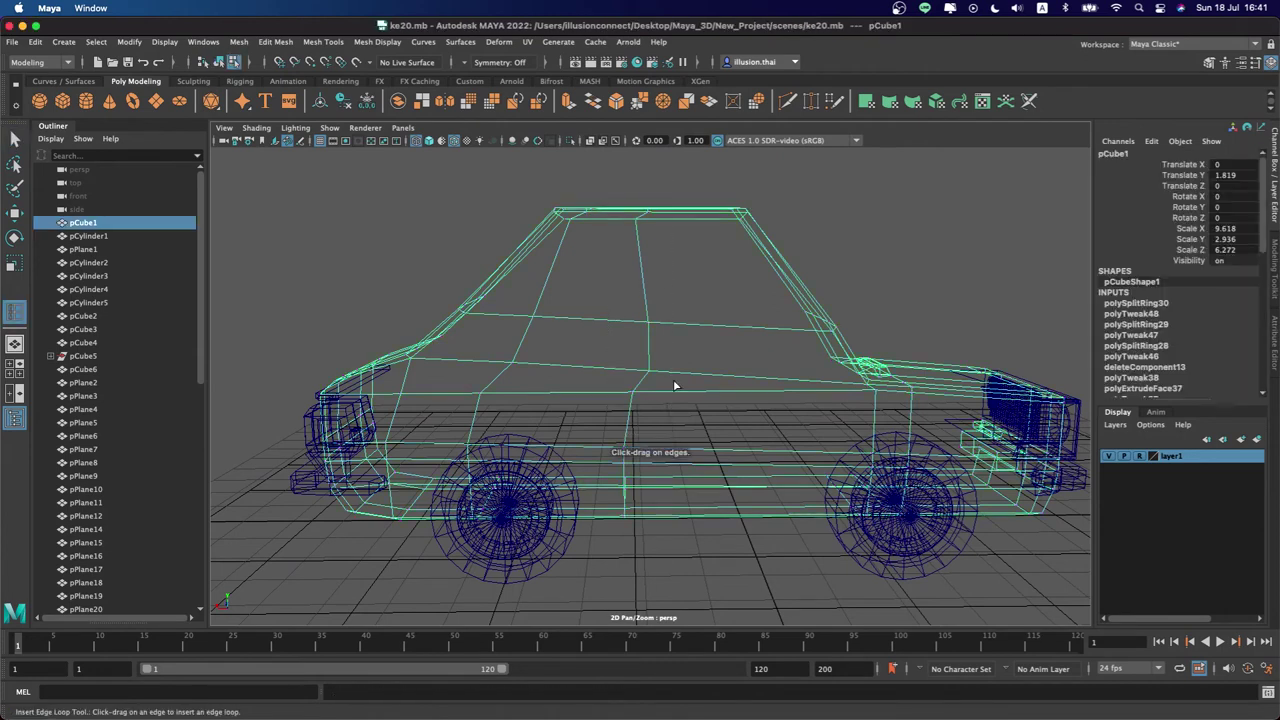
pyautogui.rightClick(646, 259)
pyautogui.click(572, 261)
pyautogui.moveTo(613, 181); pyautogui.dragTo(697, 553)
pyautogui.press('F8')
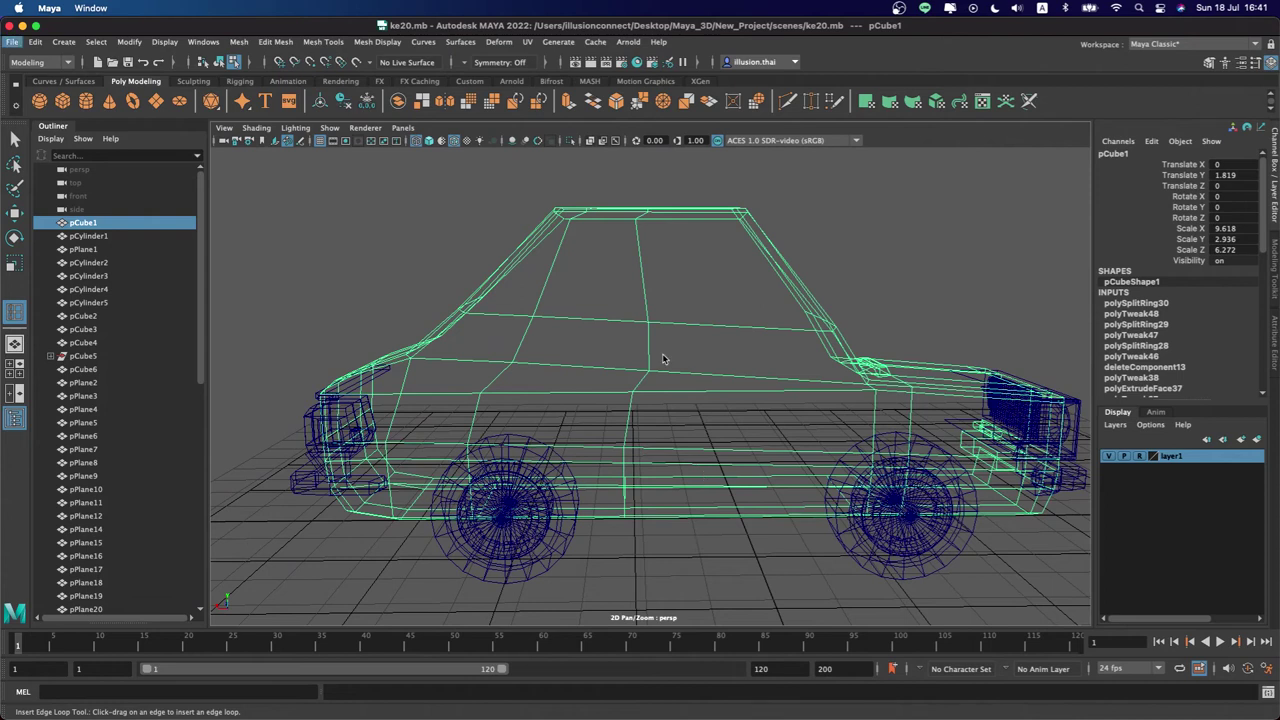
# Select the middle vertex column, undoing an accidental extra edge loop
pyautogui.click(686, 337)
pyautogui.click(654, 303)
pyautogui.moveTo(645, 300); pyautogui.dragTo(590, 299, button='right')
pyautogui.moveTo(608, 194); pyautogui.dragTo(682, 542)
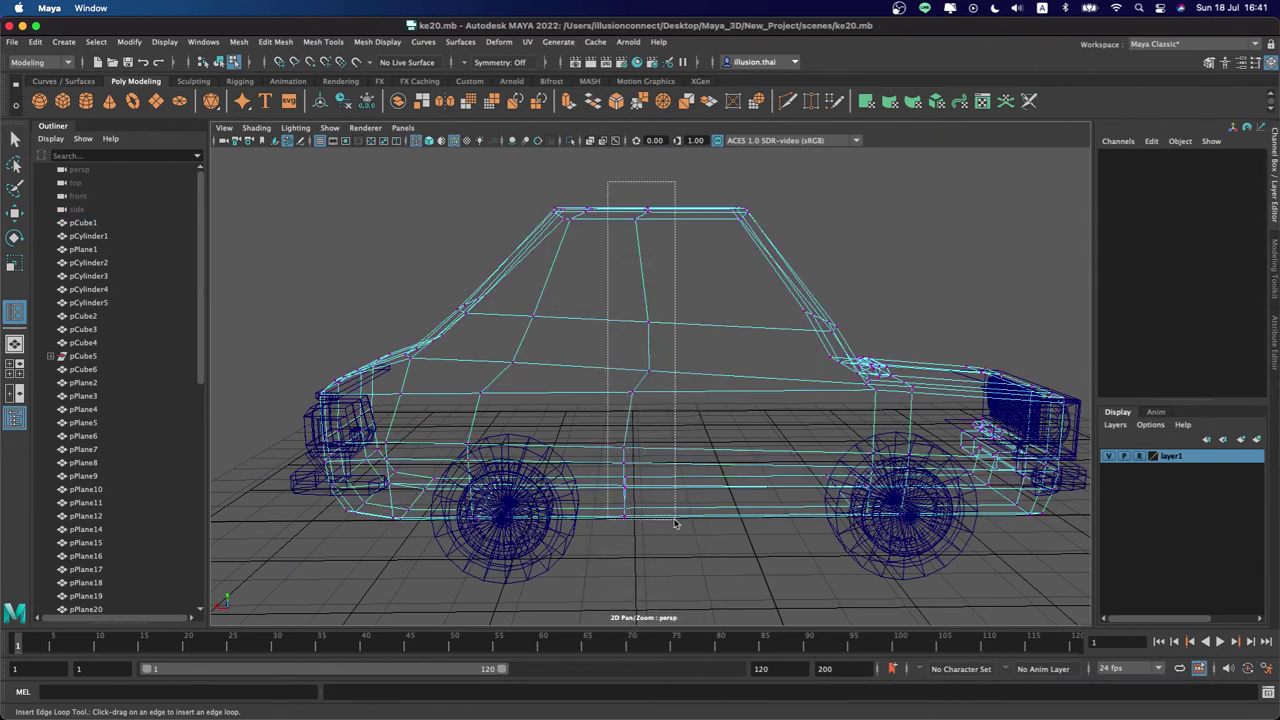
pyautogui.click(636, 392)
pyautogui.hotkey('ctrl', 'z')
pyautogui.press('q')
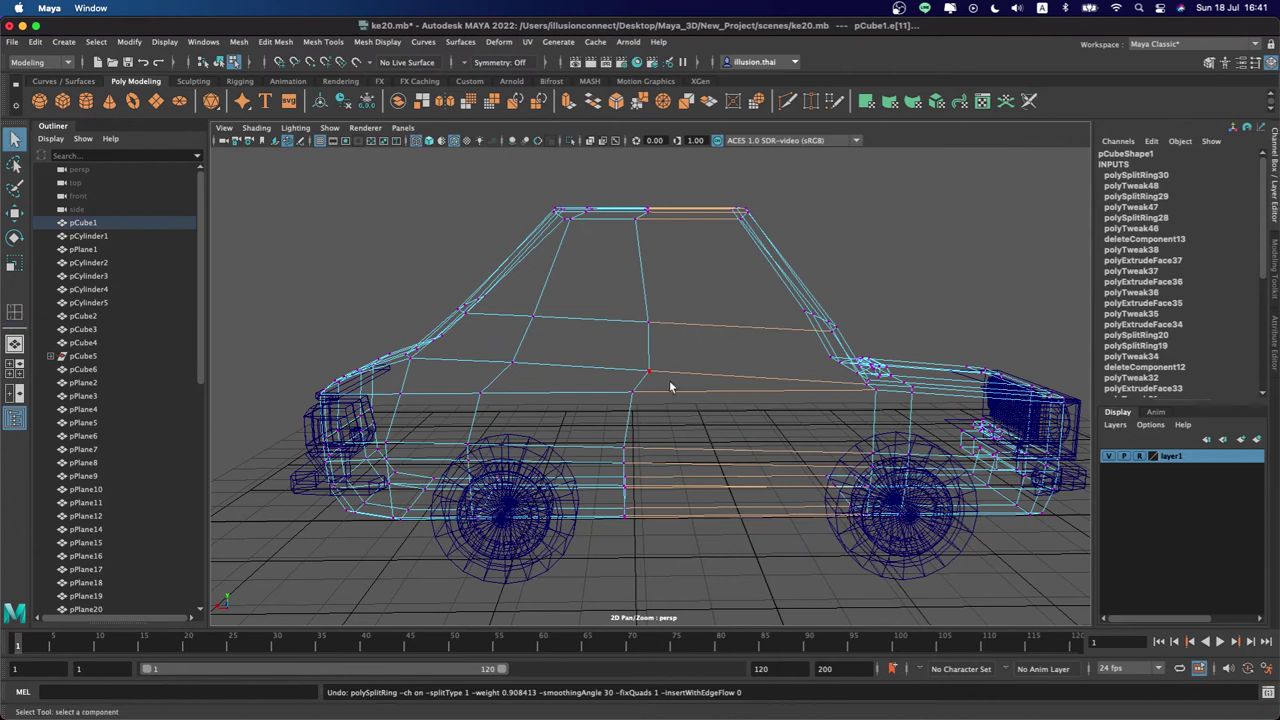
pyautogui.moveTo(637, 292); pyautogui.dragTo(616, 289, button='right')
pyautogui.moveTo(614, 210); pyautogui.dragTo(571, 288, button='right')
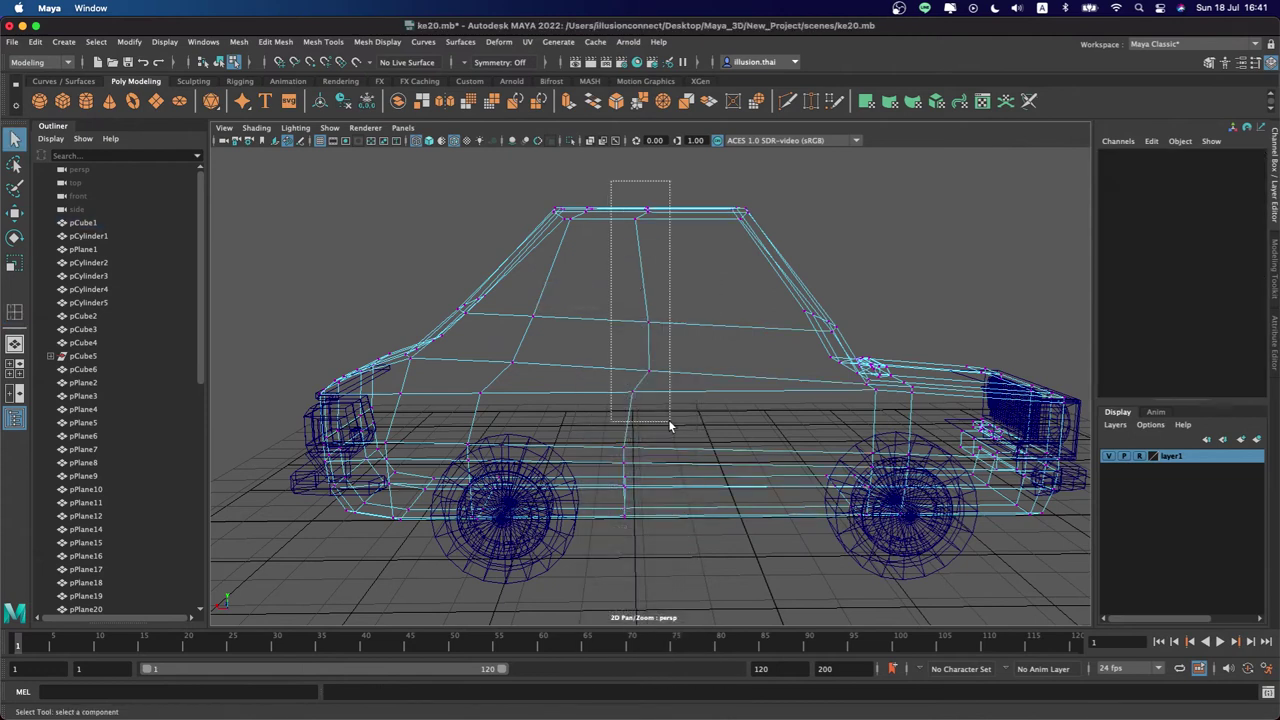
# Scale the vertex column flat in X into a straight upright line and nudge it forward
pyautogui.press('r')
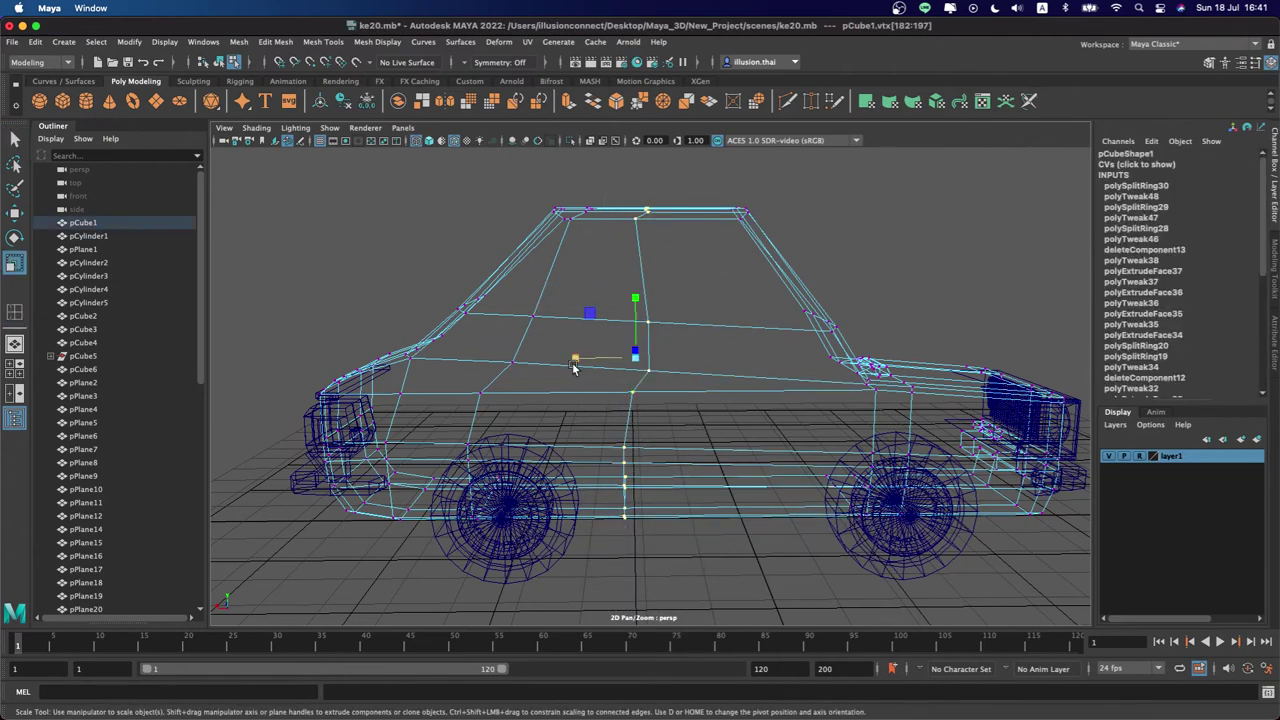
pyautogui.moveTo(575, 358)
pyautogui.mouseDown()
pyautogui.moveTo(620, 357)
pyautogui.moveTo(565, 358)
pyautogui.mouseUp()
pyautogui.press('w')
pyautogui.press('q')
pyautogui.moveTo(660, 213); pyautogui.dragTo(695, 192, button='right')
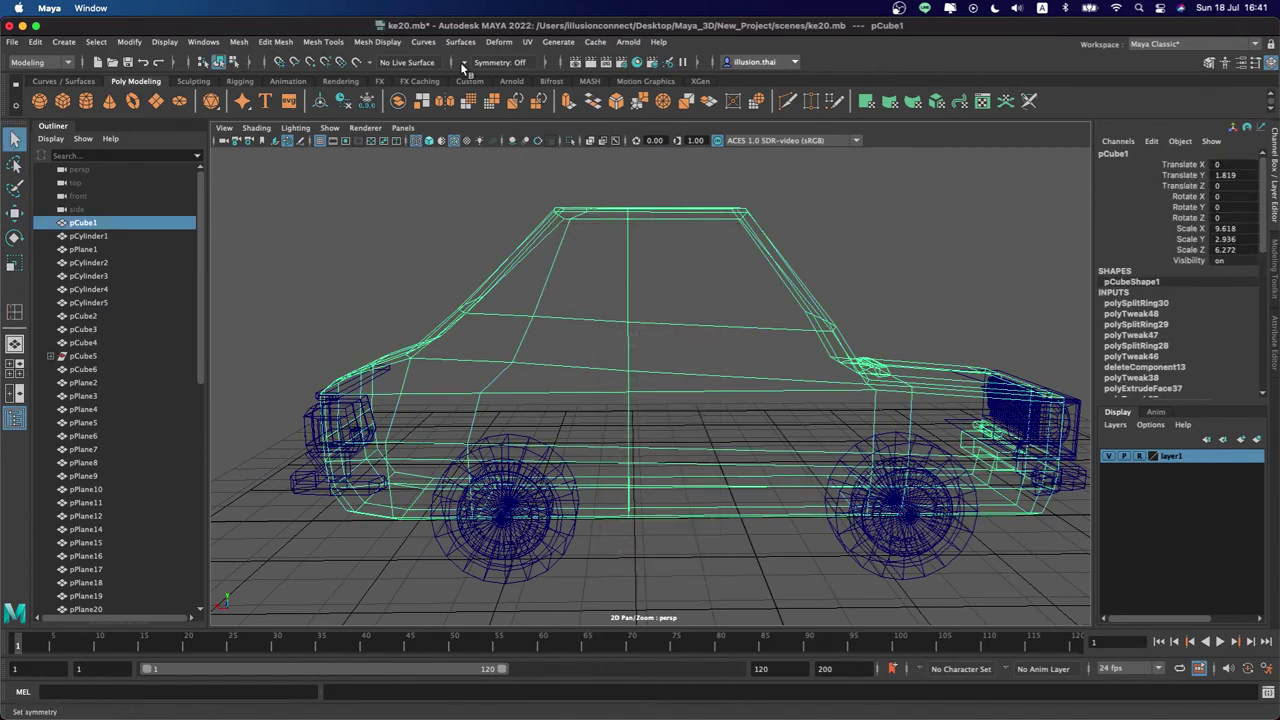
pyautogui.click(323, 41)
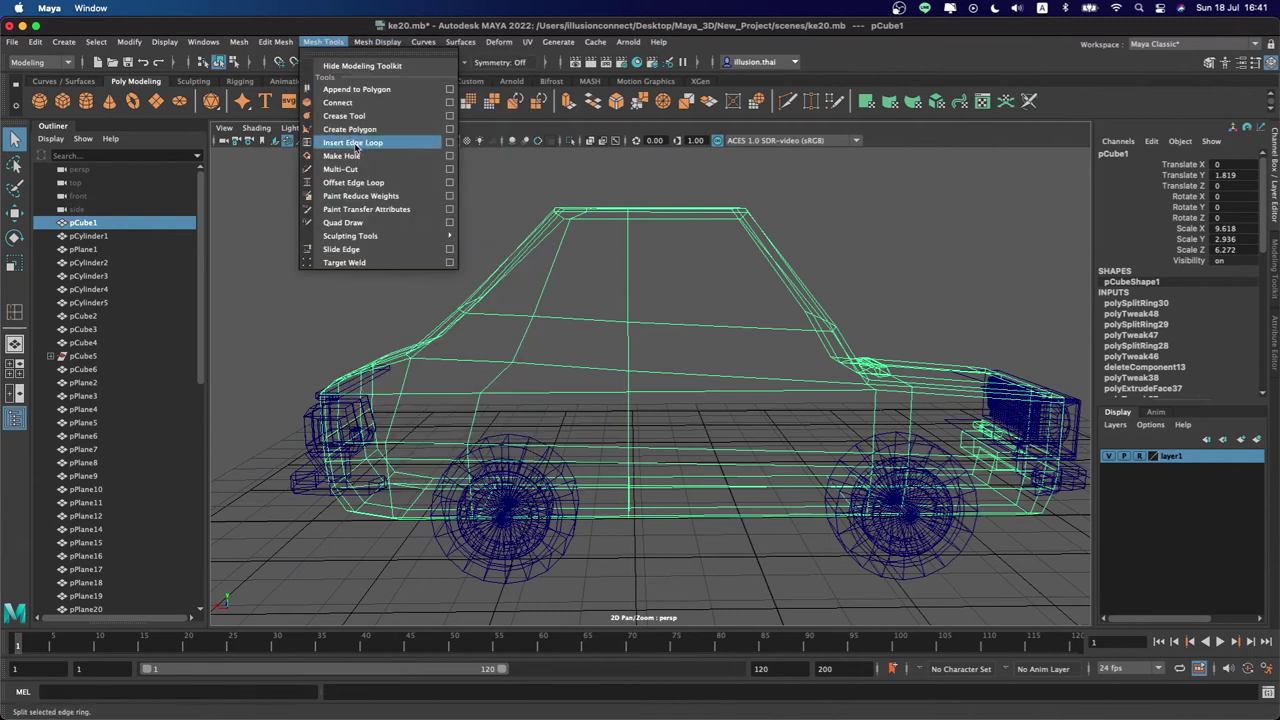
# Insert a vertical edge loop through the car's roof and side
pyautogui.click(355, 145)
pyautogui.click(660, 212)
pyautogui.press('q')
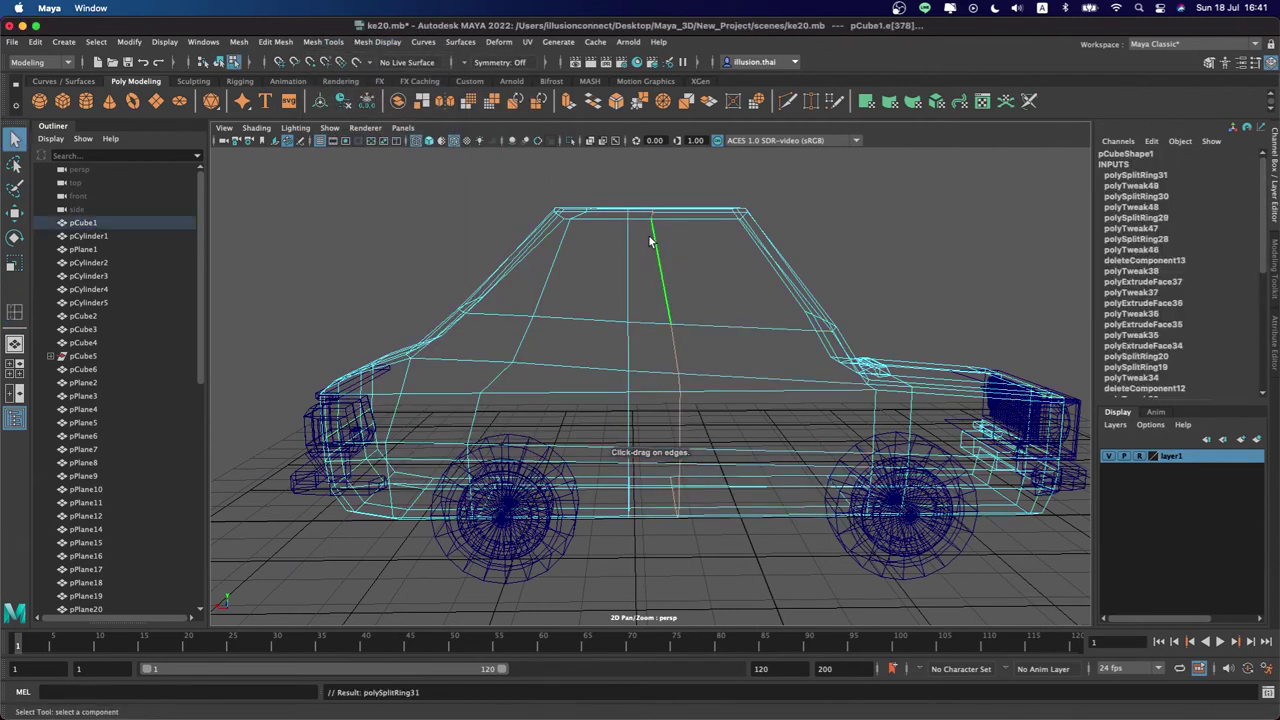
# Flatten the new vertex column to stand straight and shift it slightly forward
pyautogui.rightClick(645, 248)
pyautogui.moveTo(645, 248); pyautogui.dragTo(643, 243, button='right')
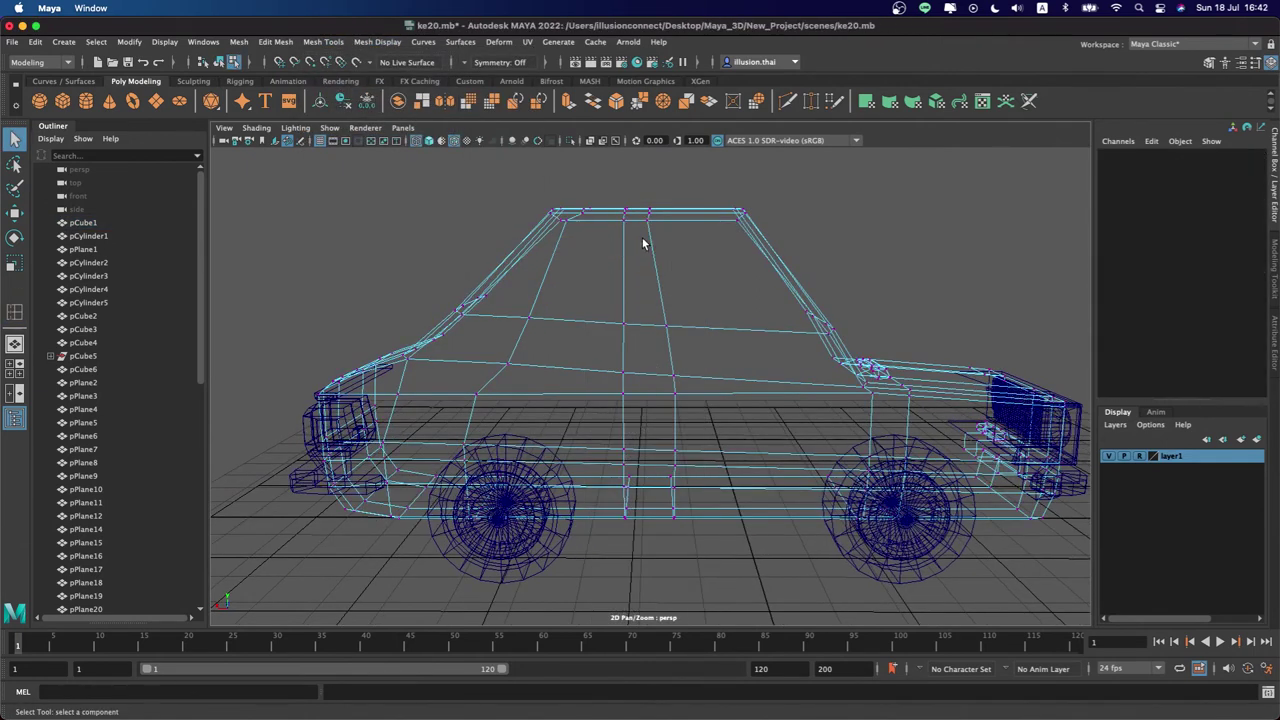
pyautogui.moveTo(634, 186); pyautogui.dragTo(695, 547)
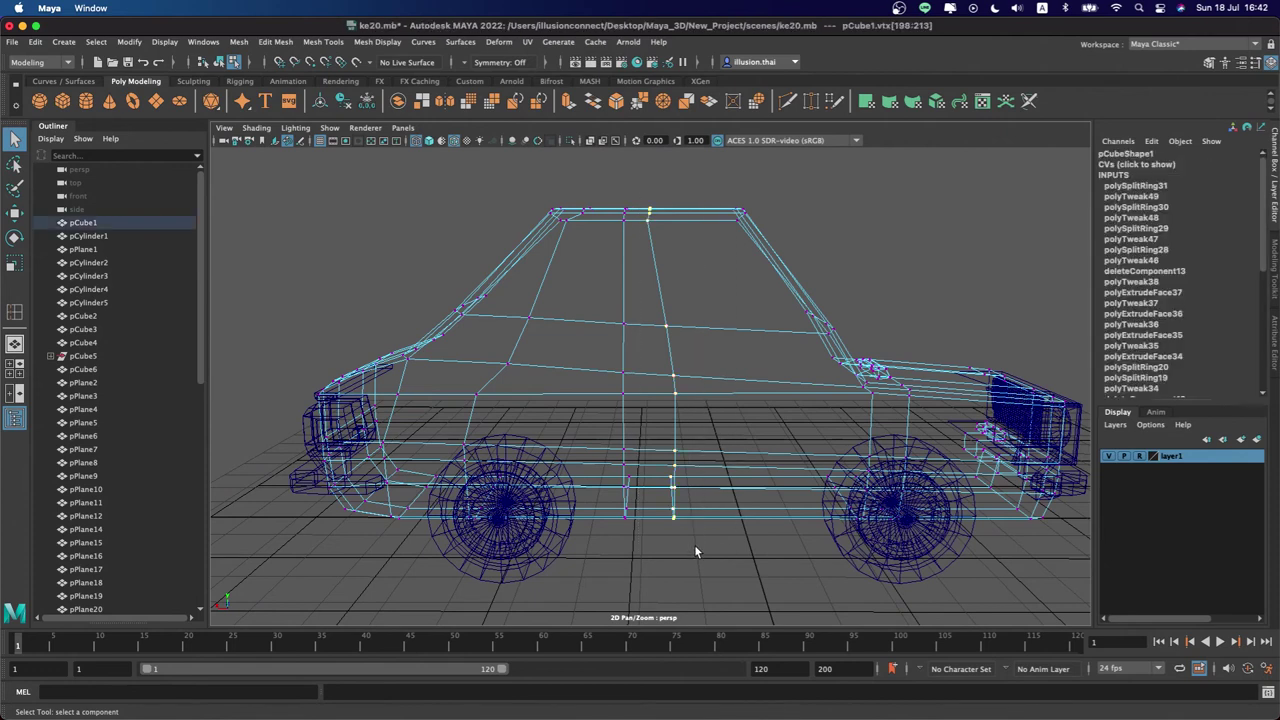
pyautogui.press('r')
pyautogui.moveTo(602, 358)
pyautogui.mouseDown()
pyautogui.moveTo(657, 368)
pyautogui.moveTo(640, 364)
pyautogui.mouseUp()
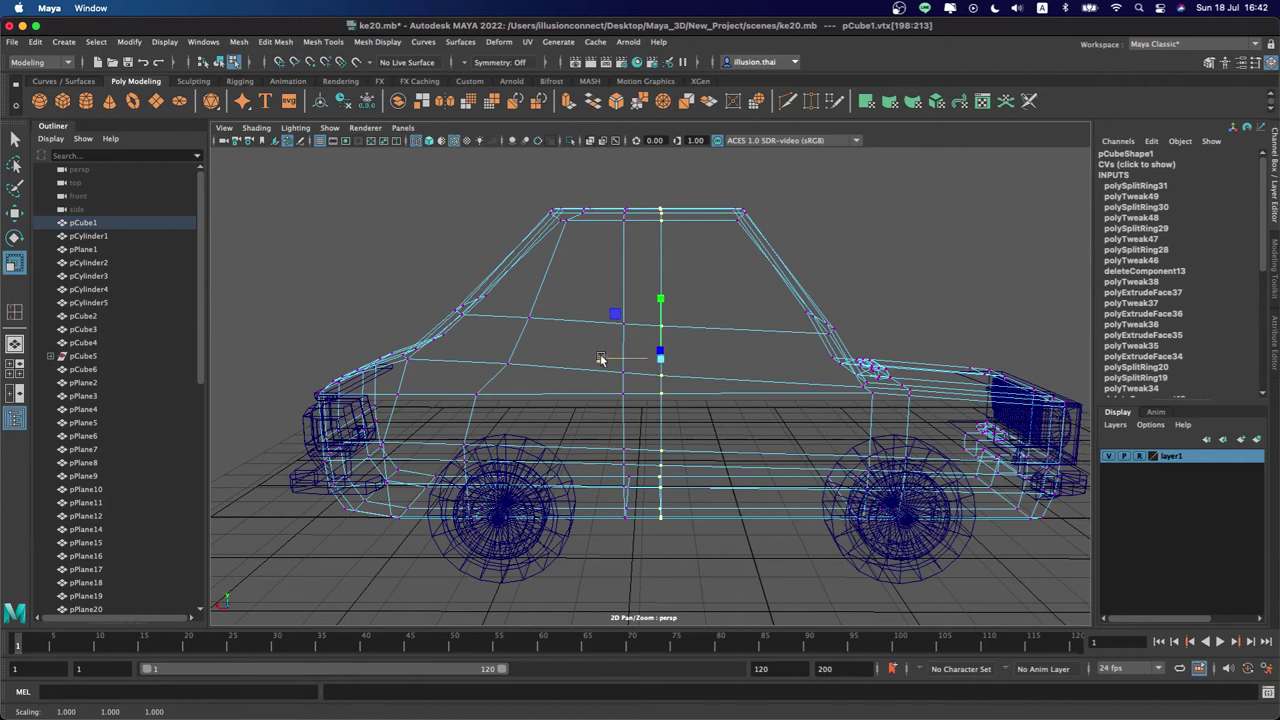
pyautogui.press('w')
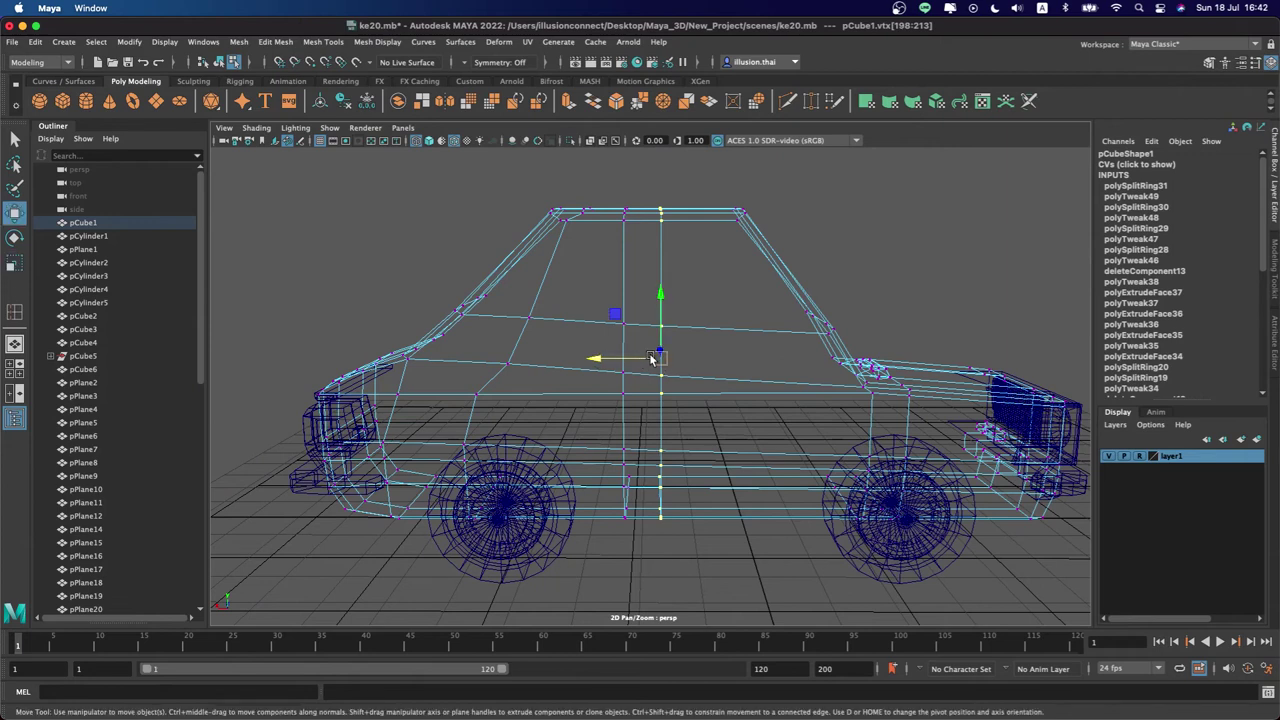
pyautogui.moveTo(608, 360); pyautogui.dragTo(584, 360)
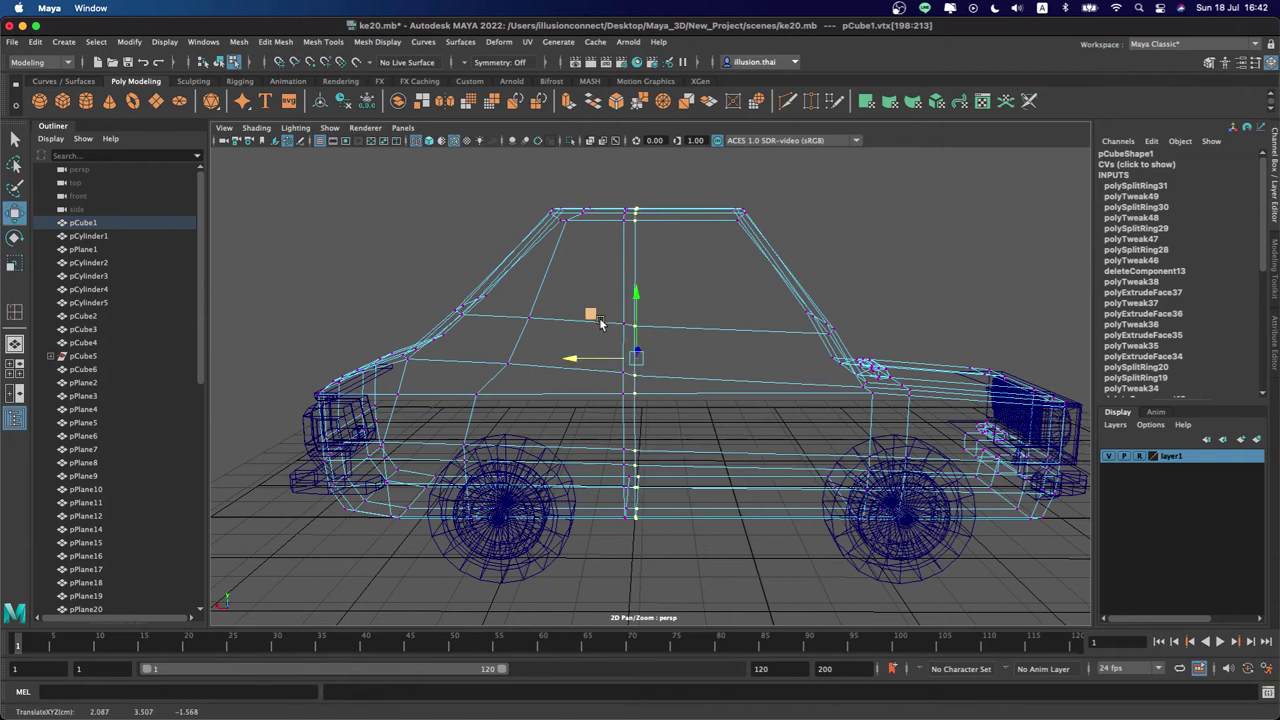
# Squash the side vertices below it vertically
pyautogui.click(628, 325)
pyautogui.press('r')
pyautogui.moveTo(630, 270); pyautogui.dragTo(636, 412)
pyautogui.click(628, 372)
pyautogui.moveTo(630, 320)
pyautogui.mouseDown()
pyautogui.moveTo(630, 357)
pyautogui.moveTo(520, 358)
pyautogui.moveTo(528, 373)
pyautogui.mouseUp()
pyautogui.press('w')
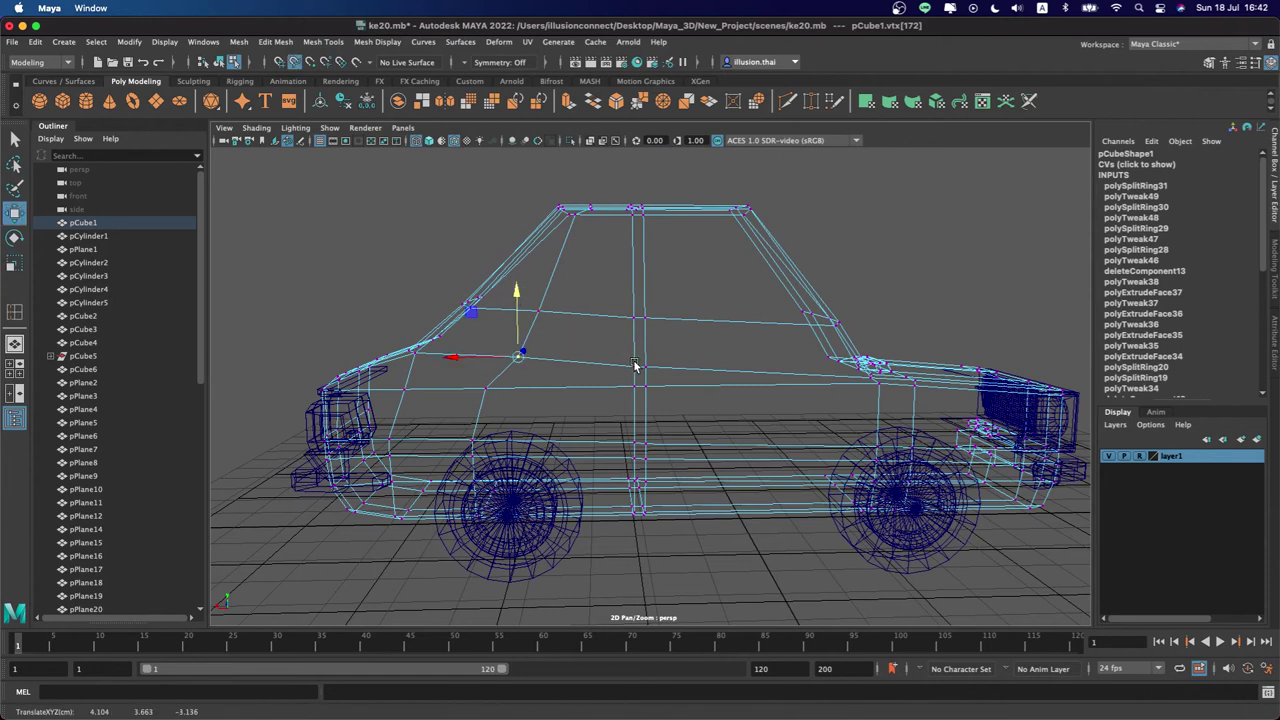
# Raise the window-pillar base vertex about 0.24 units in shaded display
pyautogui.keyDown('alt'); pyautogui.moveTo(585, 373); pyautogui.dragTo(887, 370); pyautogui.keyUp('alt')
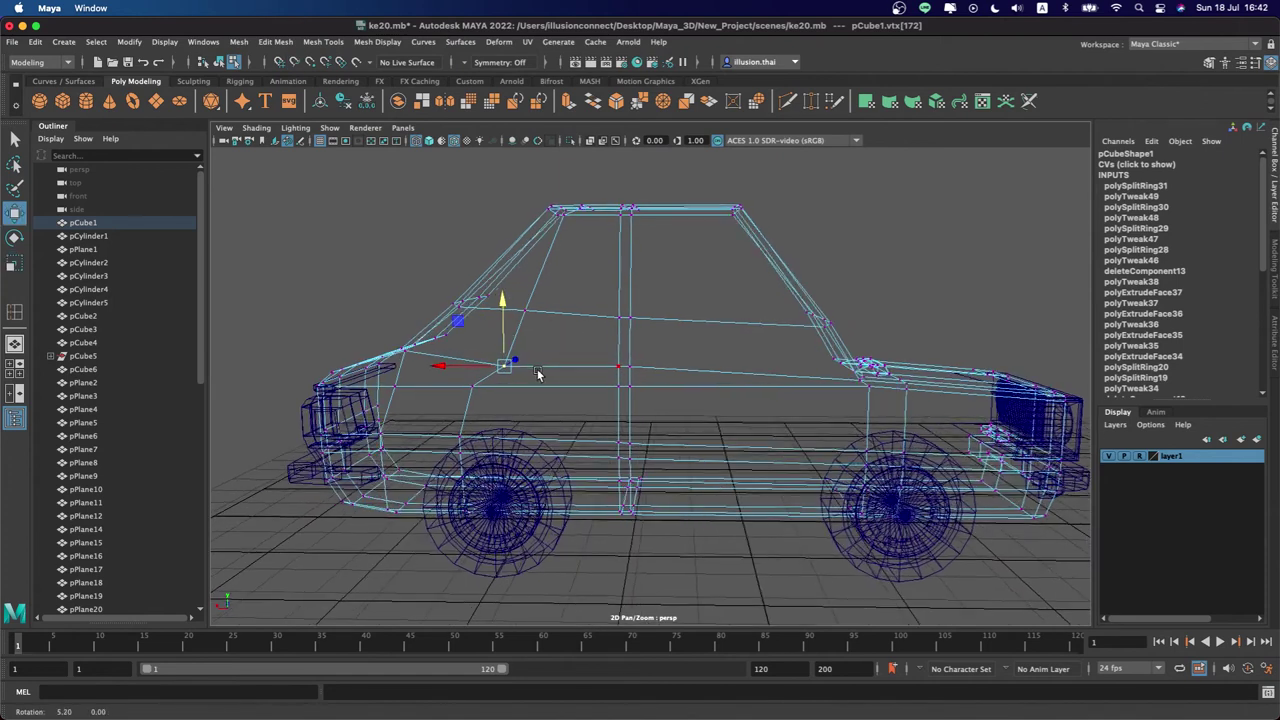
pyautogui.click(834, 388)
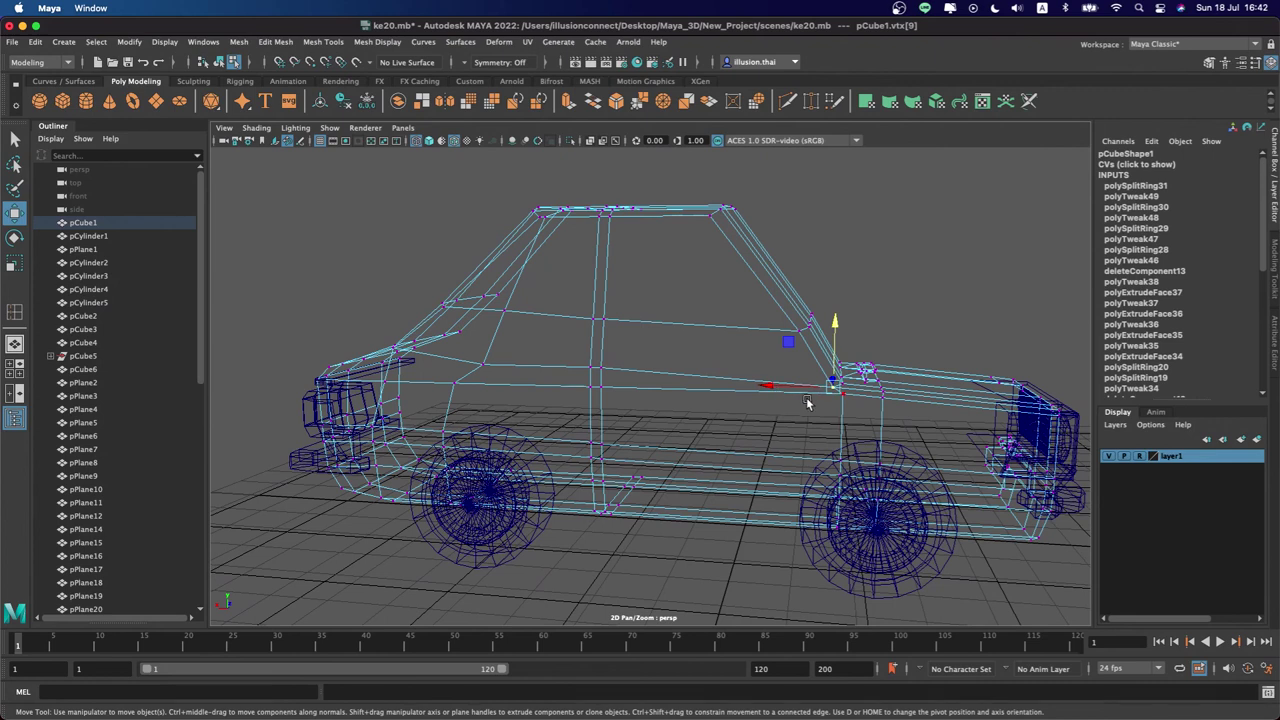
pyautogui.keyDown('alt'); pyautogui.moveTo(808, 402); pyautogui.dragTo(929, 404, button='right'); pyautogui.keyUp('alt')
pyautogui.press('d')
pyautogui.click(895, 352)
pyautogui.hotkey('ctrl', 'z')
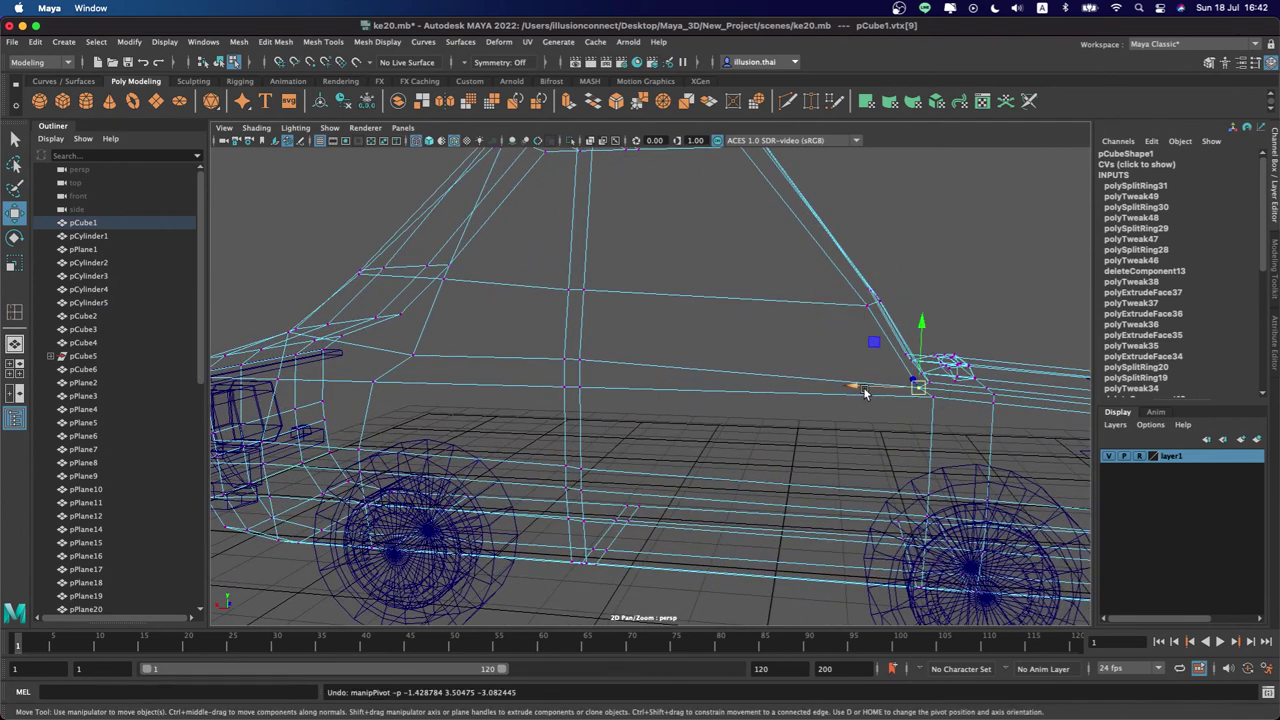
pyautogui.press('5')
pyautogui.moveTo(858, 387)
pyautogui.keyDown('alt'); pyautogui.mouseDown()
pyautogui.moveTo(720, 380)
pyautogui.moveTo(708, 352)
pyautogui.mouseUp(); pyautogui.keyUp('alt')
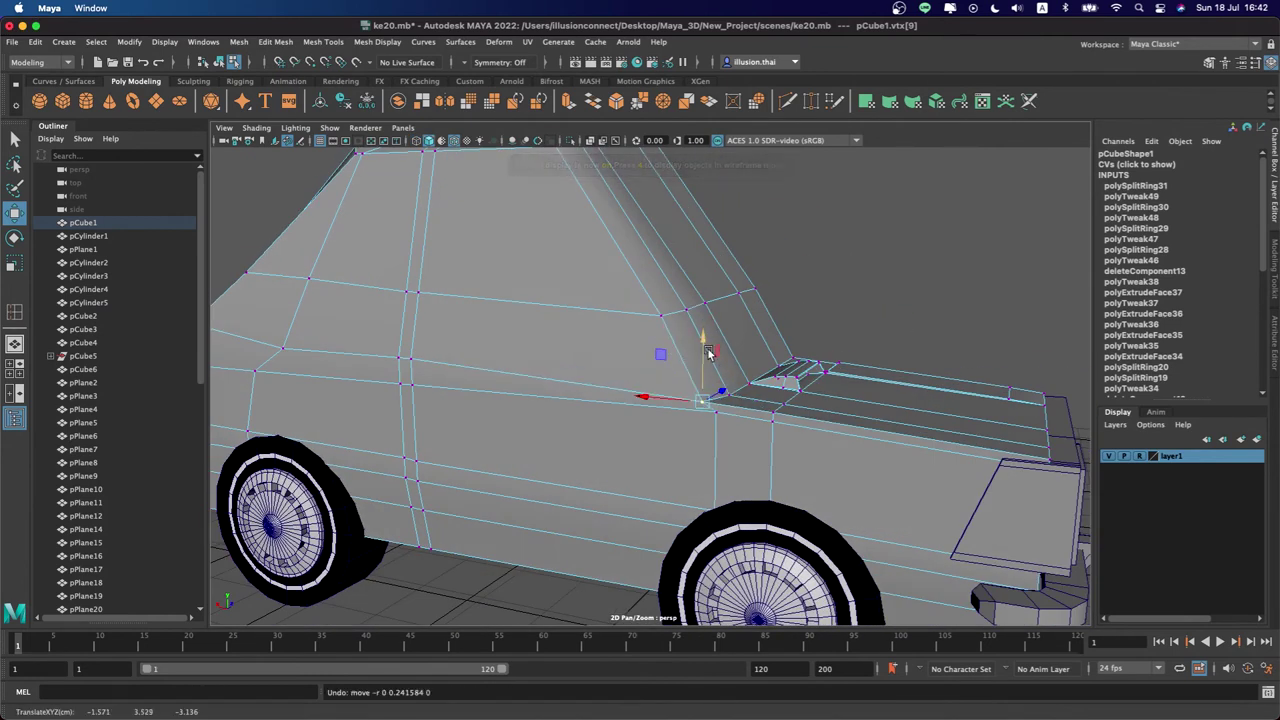
# Return the car to object mode and orbit to a side view
pyautogui.scroll(3, 708, 352)
pyautogui.press('q')
pyautogui.moveTo(710, 338); pyautogui.dragTo(762, 322, button='right')
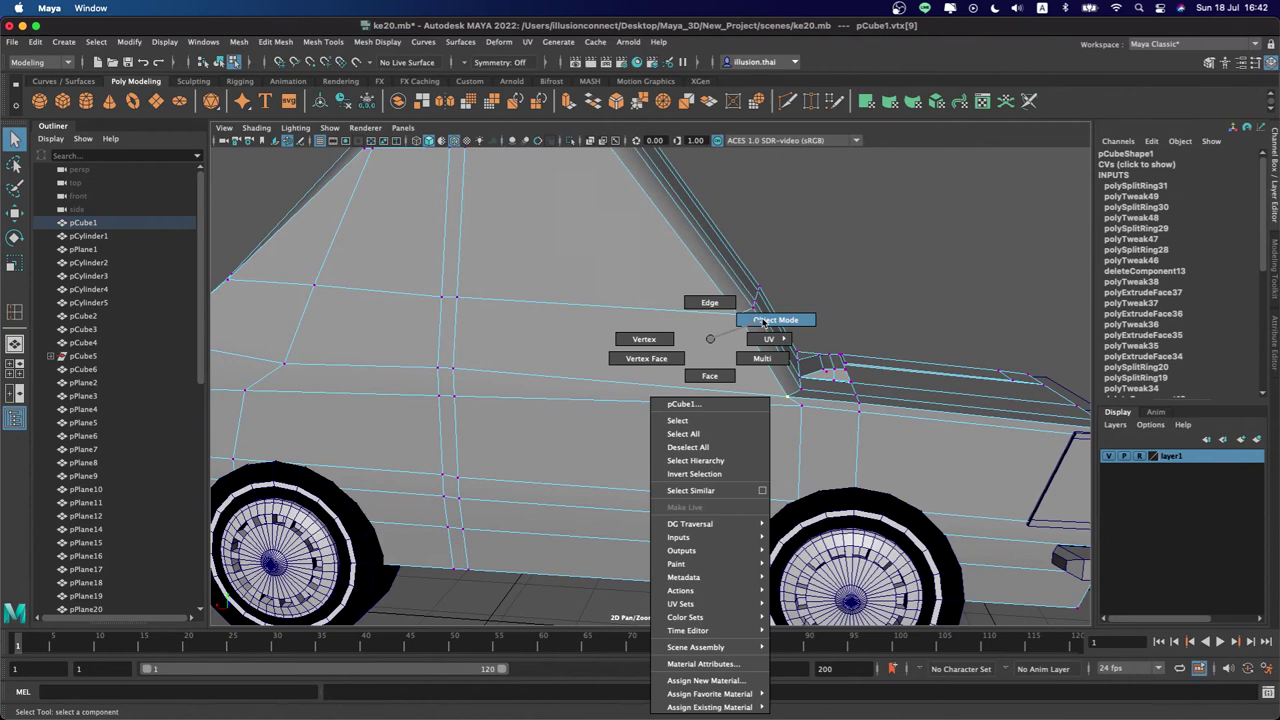
pyautogui.scroll(-5, 677, 320)
pyautogui.moveTo(599, 348)
pyautogui.keyDown('alt'); pyautogui.mouseDown()
pyautogui.moveTo(524, 345)
pyautogui.moveTo(632, 338)
pyautogui.moveTo(555, 345)
pyautogui.mouseUp(); pyautogui.keyUp('alt')
pyautogui.moveTo(534, 339); pyautogui.dragTo(430, 350, button='right')
# Lower the vertices along the side window line slightly
pyautogui.click(459, 350)
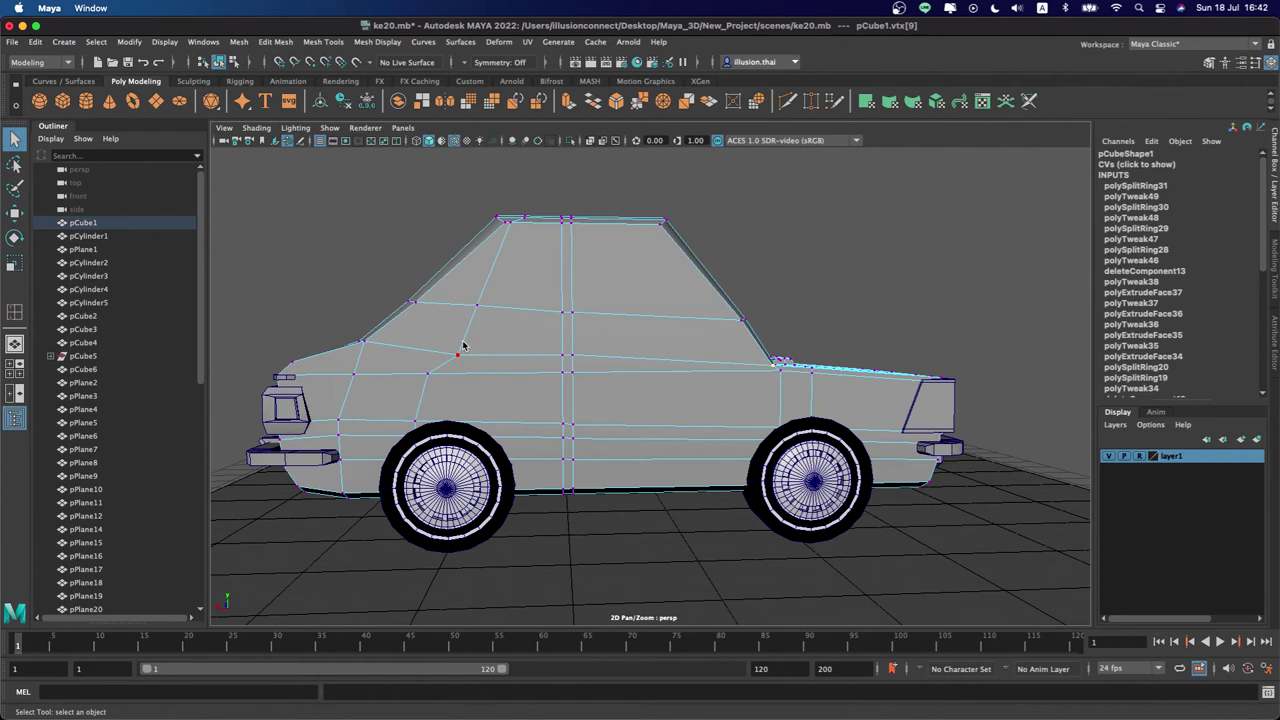
pyautogui.moveTo(436, 342); pyautogui.dragTo(628, 370)
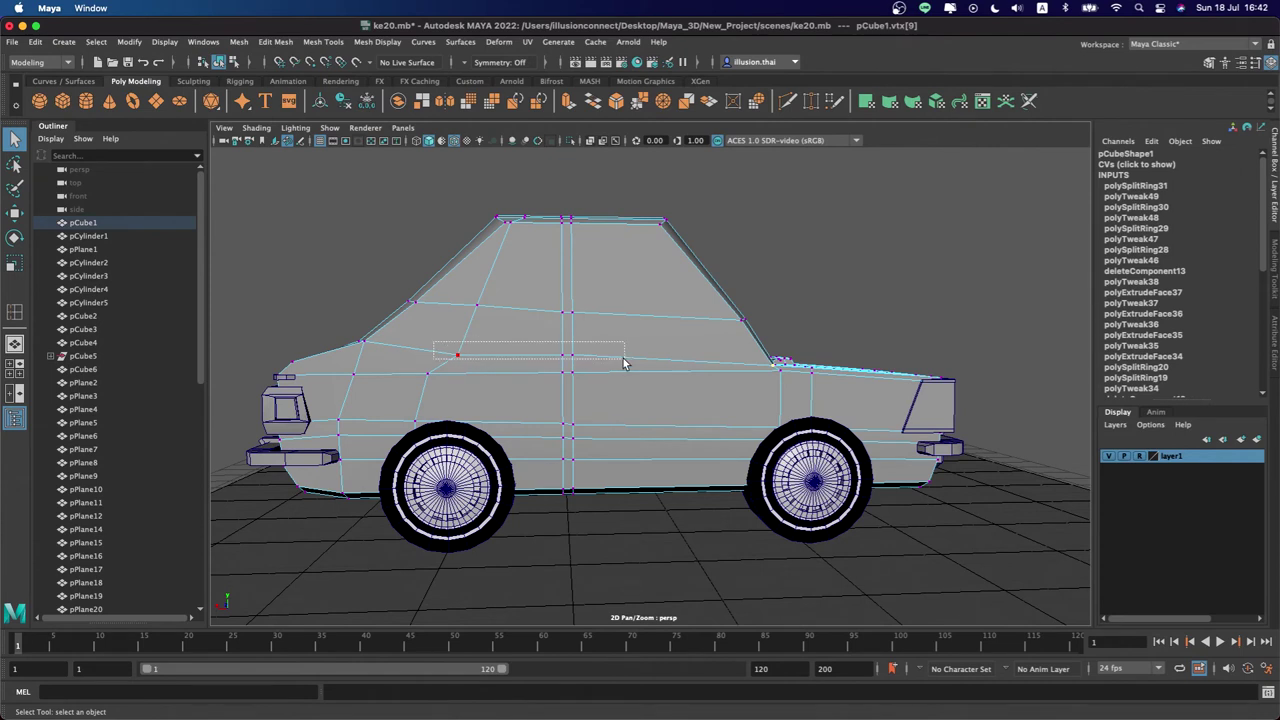
pyautogui.press('w')
pyautogui.moveTo(519, 291); pyautogui.dragTo(516, 303)
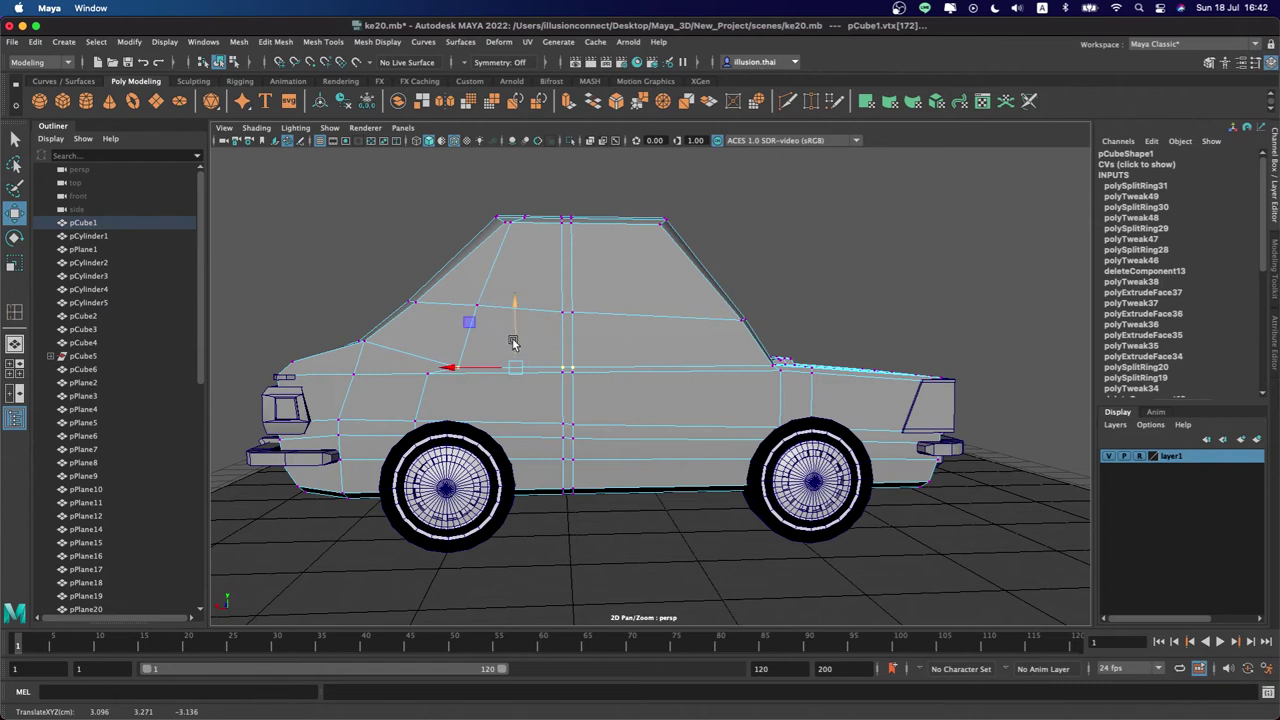
# Slide the window corner vertex along the car's length
pyautogui.keyDown('alt'); pyautogui.moveTo(513, 344); pyautogui.dragTo(491, 349, button='middle'); pyautogui.keyUp('alt')
pyautogui.moveTo(591, 340); pyautogui.dragTo(743, 287, button='right')
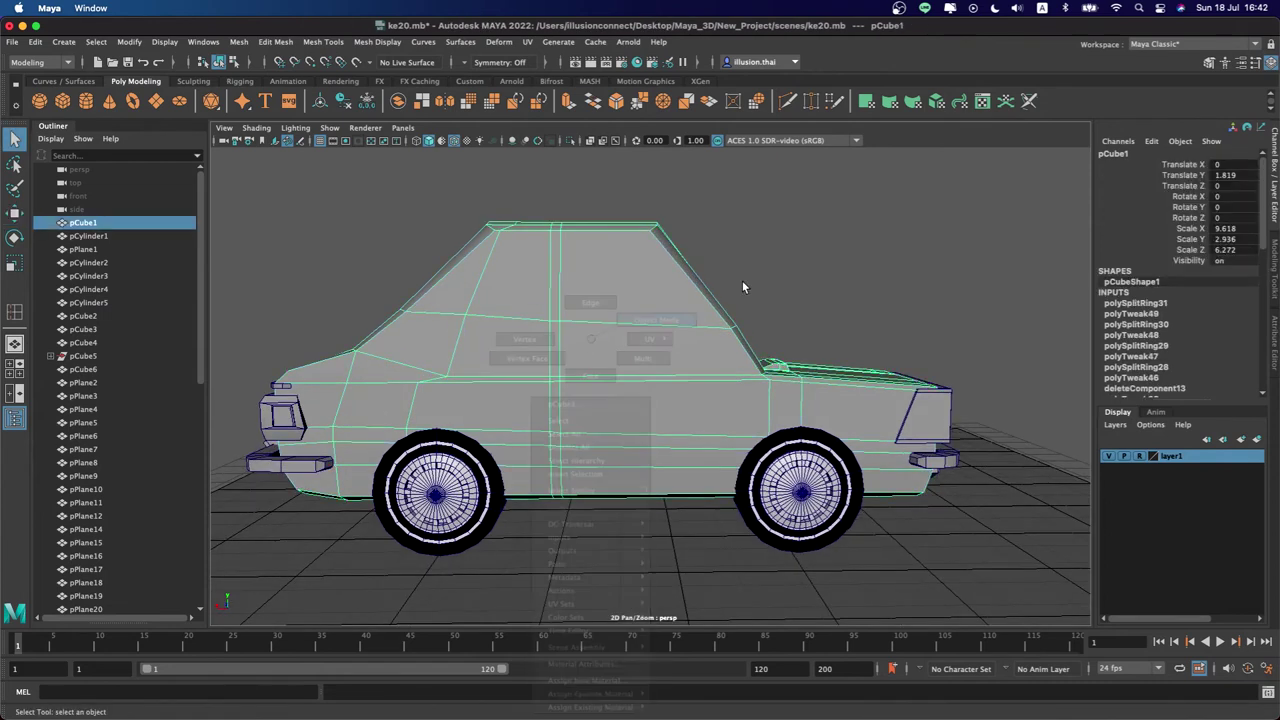
pyautogui.keyDown('alt'); pyautogui.moveTo(743, 287); pyautogui.dragTo(677, 294); pyautogui.keyUp('alt')
pyautogui.moveTo(661, 311); pyautogui.dragTo(643, 313, button='right')
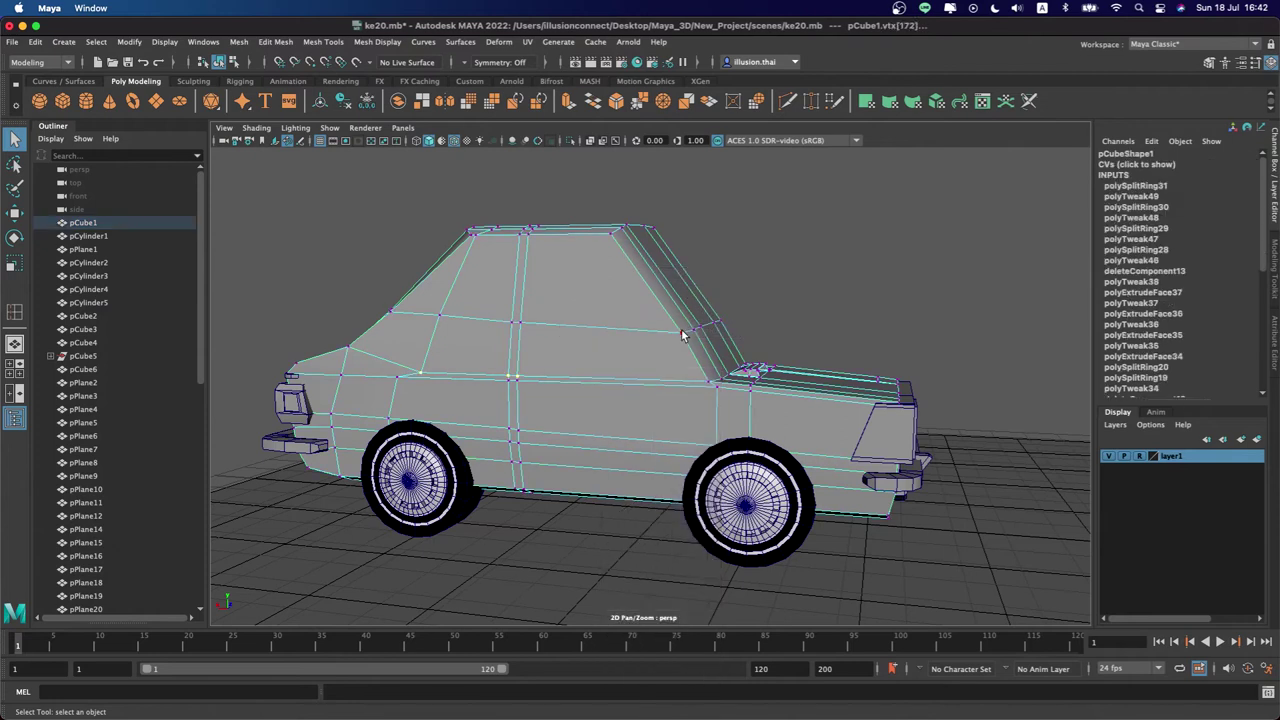
pyautogui.click(681, 333)
pyautogui.press('w')
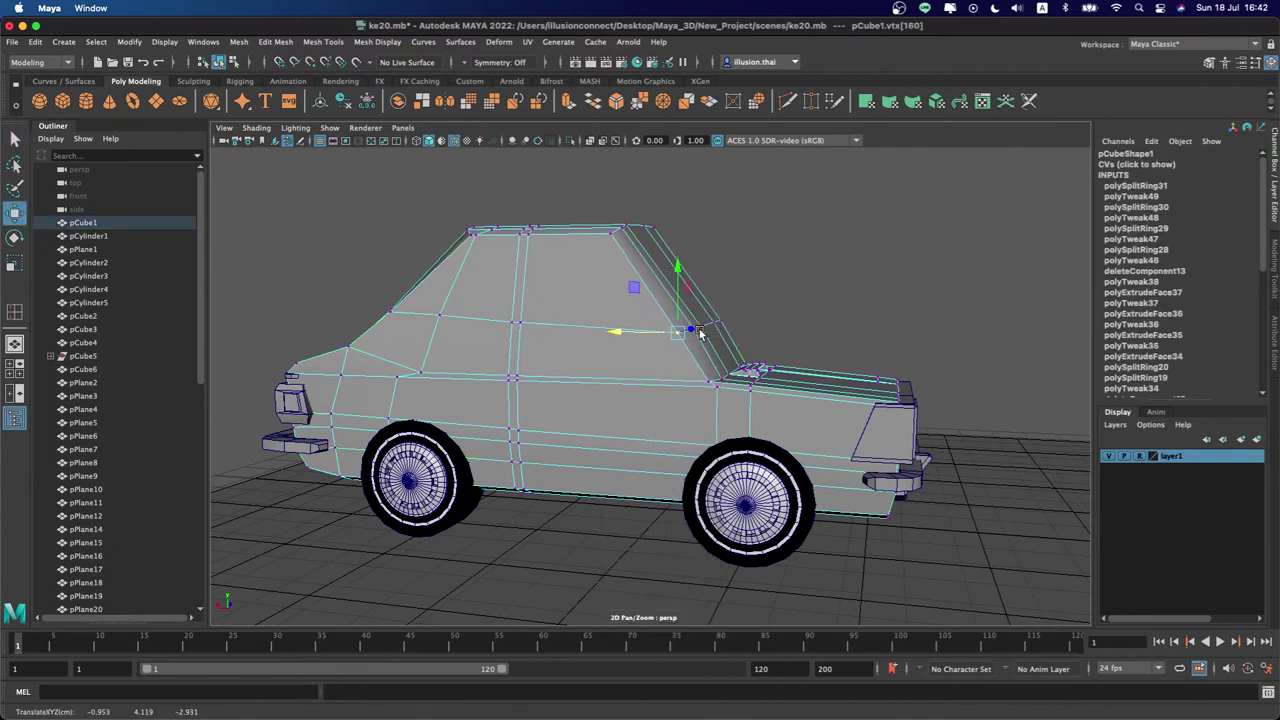
pyautogui.click(700, 335)
pyautogui.keyDown('alt'); pyautogui.moveTo(699, 336); pyautogui.dragTo(697, 337); pyautogui.keyUp('alt')
pyautogui.click(618, 341)
pyautogui.keyDown('alt'); pyautogui.moveTo(620, 340); pyautogui.dragTo(658, 332); pyautogui.keyUp('alt')
# In wireframe, shift the vertical vertex column through the door slightly rearward
pyautogui.press('q')
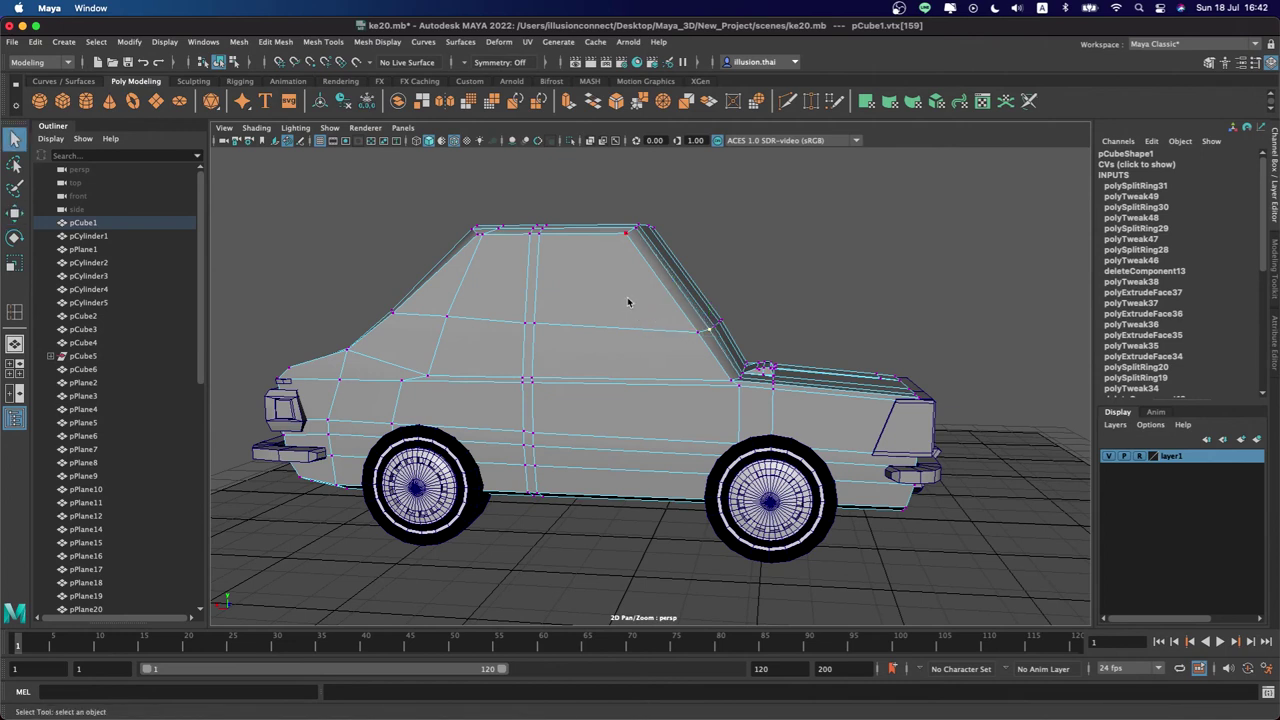
pyautogui.moveTo(626, 298); pyautogui.dragTo(663, 283, button='right')
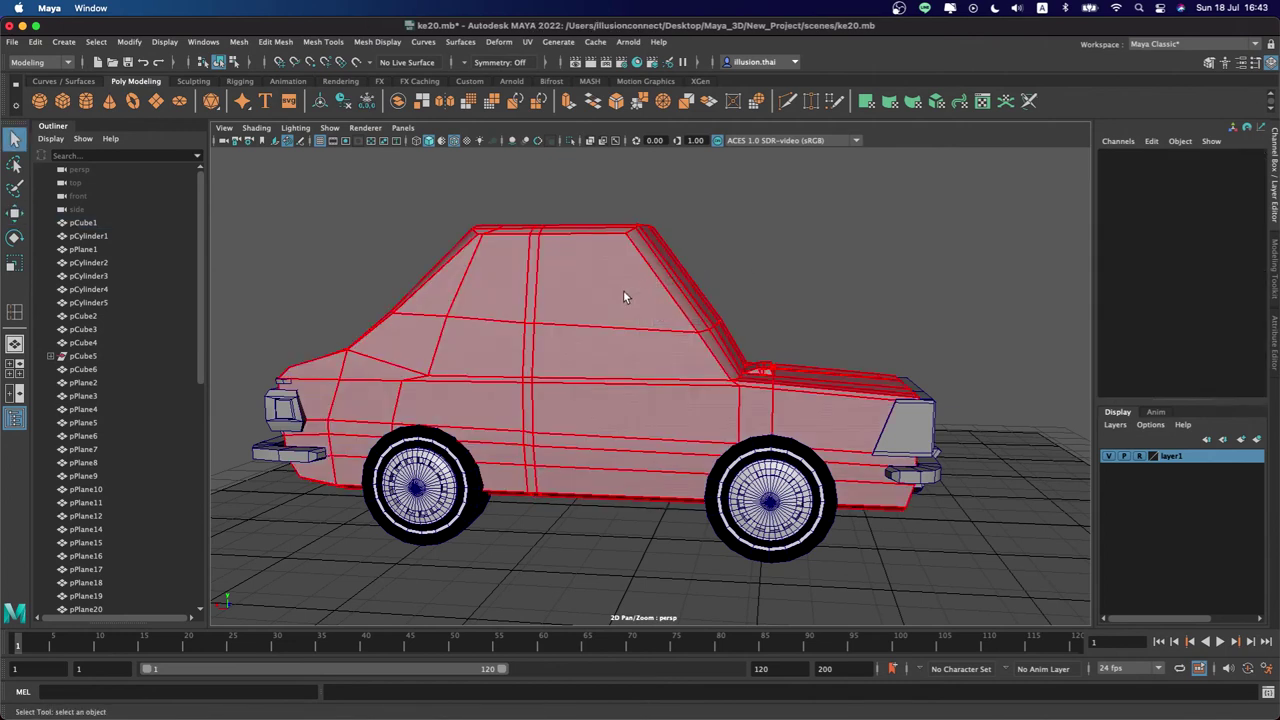
pyautogui.keyDown('alt'); pyautogui.moveTo(623, 290); pyautogui.dragTo(603, 293); pyautogui.keyUp('alt')
pyautogui.moveTo(595, 287); pyautogui.dragTo(560, 289, button='right')
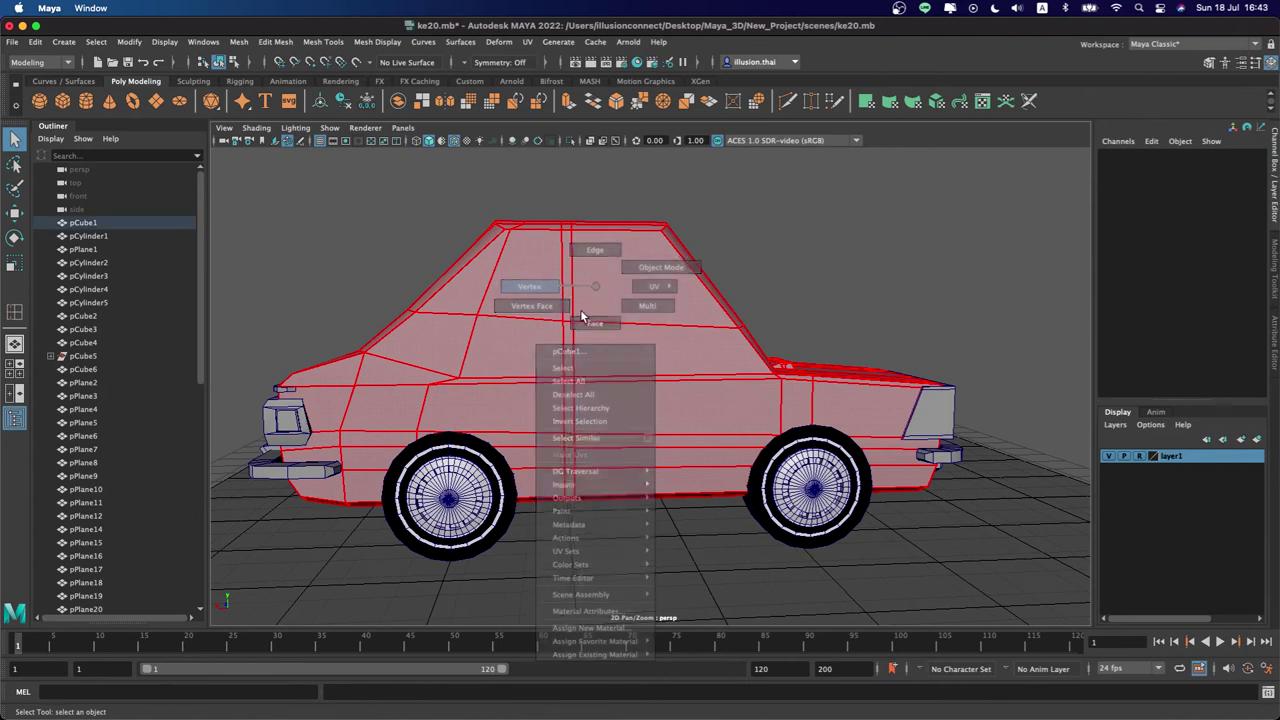
pyautogui.keyDown('alt'); pyautogui.moveTo(570, 300); pyautogui.dragTo(587, 325); pyautogui.keyUp('alt')
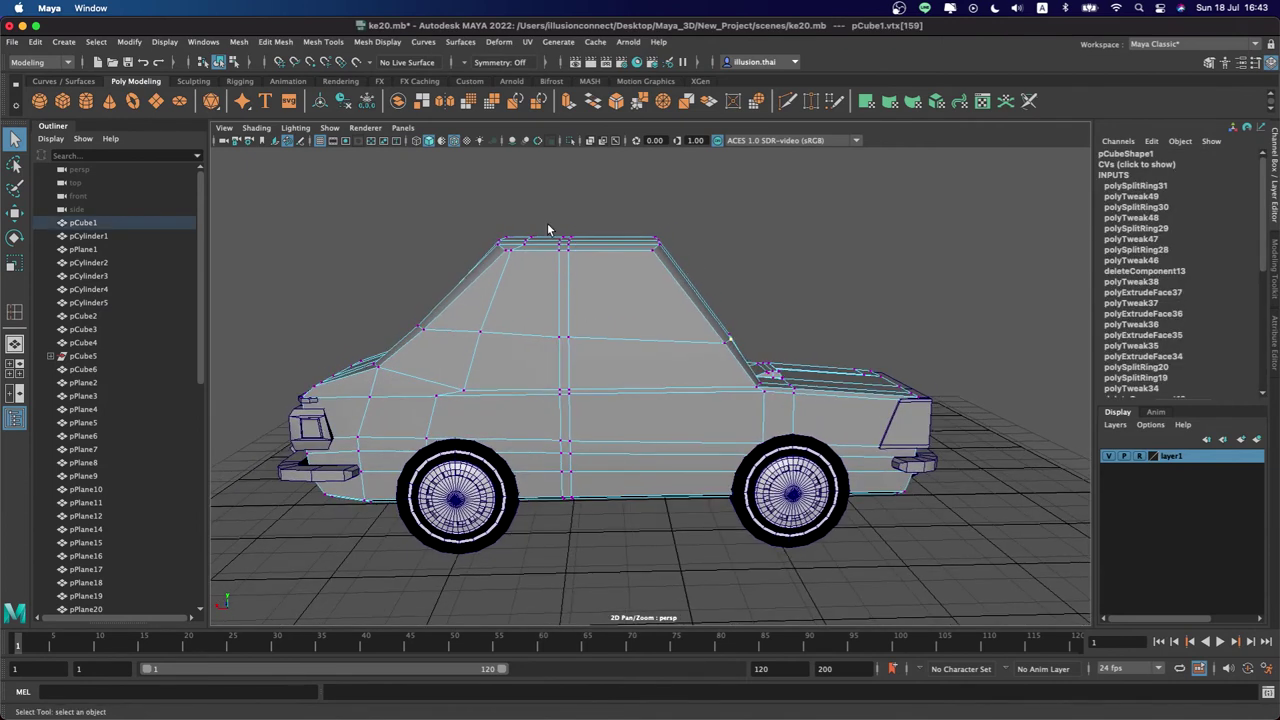
pyautogui.press('4')
pyautogui.moveTo(598, 220); pyautogui.dragTo(548, 548)
pyautogui.press('w')
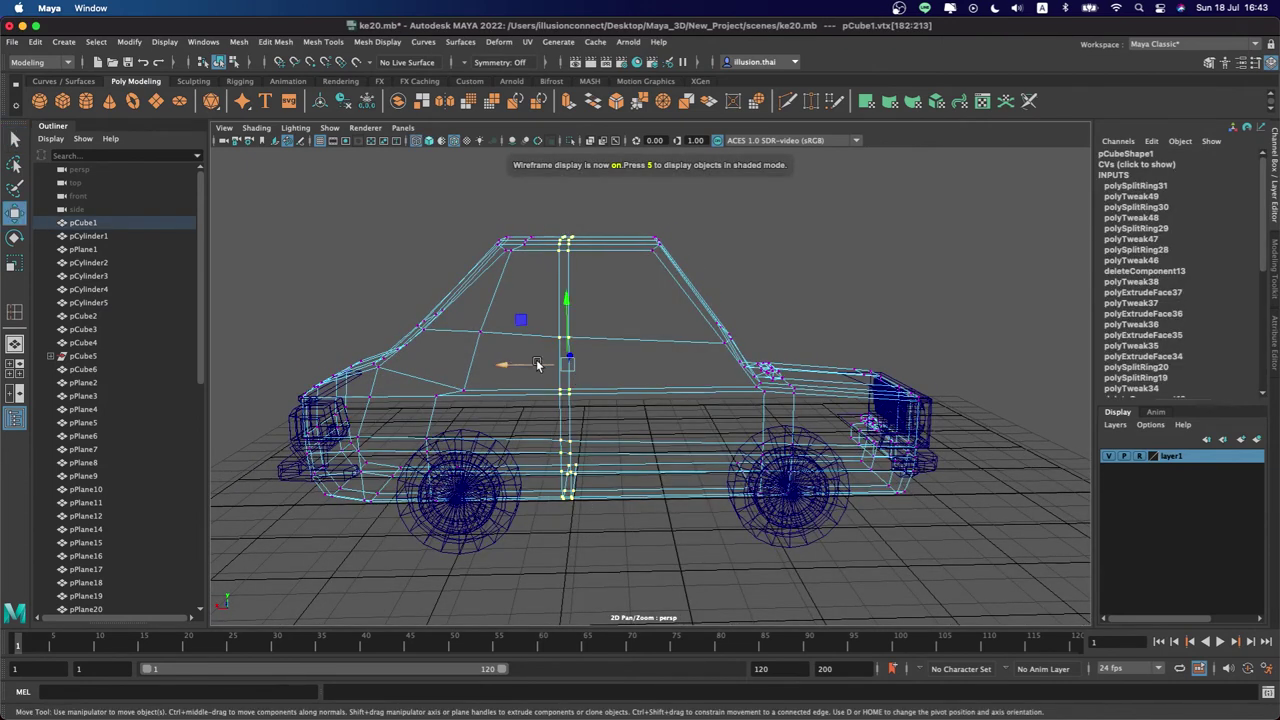
pyautogui.moveTo(523, 364); pyautogui.dragTo(527, 370)
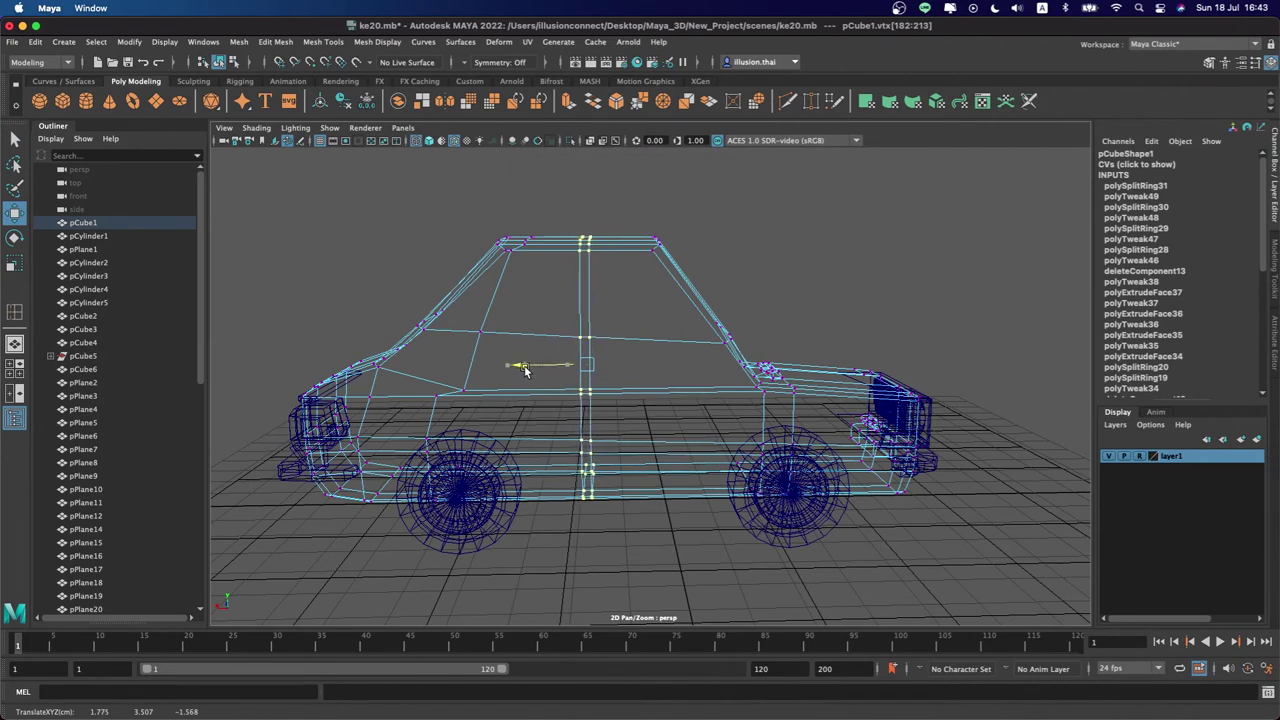
pyautogui.moveTo(527, 370); pyautogui.dragTo(521, 370)
# Return to object mode with shaded display and orbit to a side view
pyautogui.press('q')
pyautogui.moveTo(640, 338); pyautogui.dragTo(804, 275, button='right')
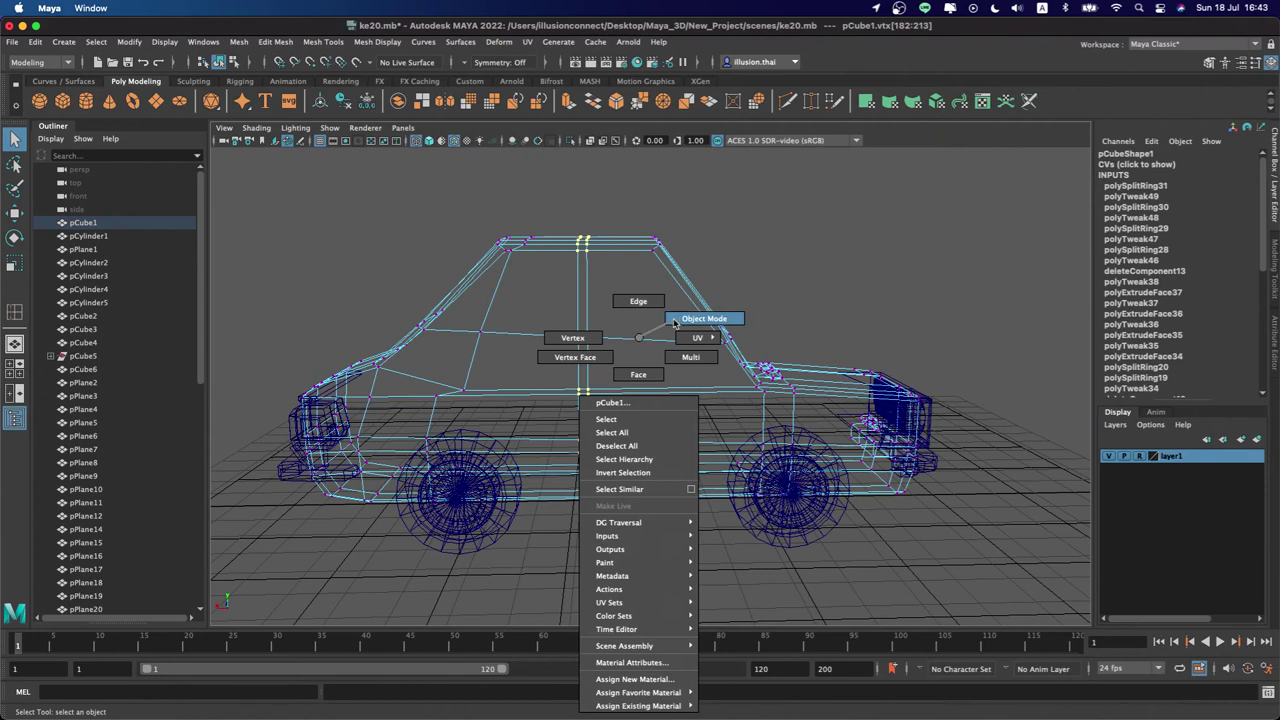
pyautogui.press('5')
pyautogui.click(764, 332)
pyautogui.keyDown('alt'); pyautogui.moveTo(764, 327); pyautogui.dragTo(509, 398); pyautogui.keyUp('alt')
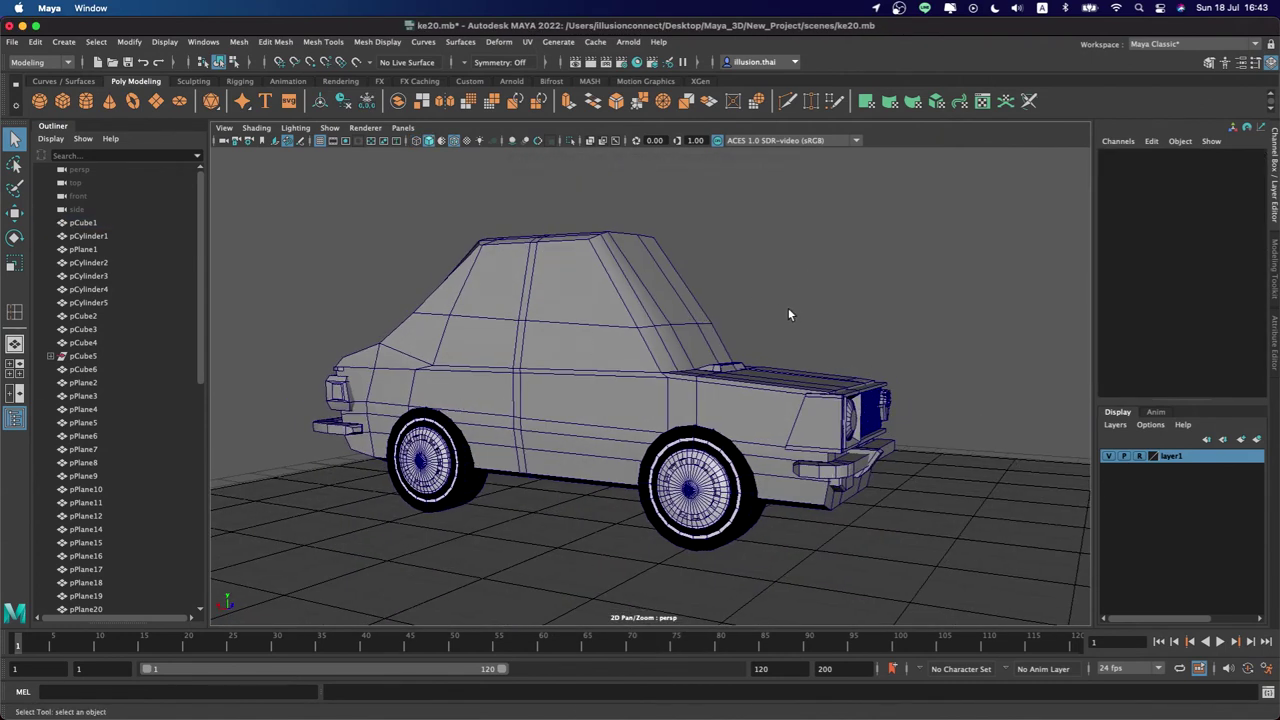
pyautogui.moveTo(769, 306)
pyautogui.keyDown('alt'); pyautogui.mouseDown()
pyautogui.moveTo(671, 297)
pyautogui.moveTo(760, 286)
pyautogui.moveTo(819, 310)
pyautogui.moveTo(688, 323)
pyautogui.moveTo(731, 334)
pyautogui.moveTo(676, 327)
pyautogui.moveTo(609, 291)
pyautogui.mouseUp(); pyautogui.keyUp('alt')
pyautogui.scroll(3, 669, 330)
# Move a roof corner vertex above the side window
pyautogui.click(607, 291)
pyautogui.moveTo(600, 290); pyautogui.dragTo(576, 293, button='right')
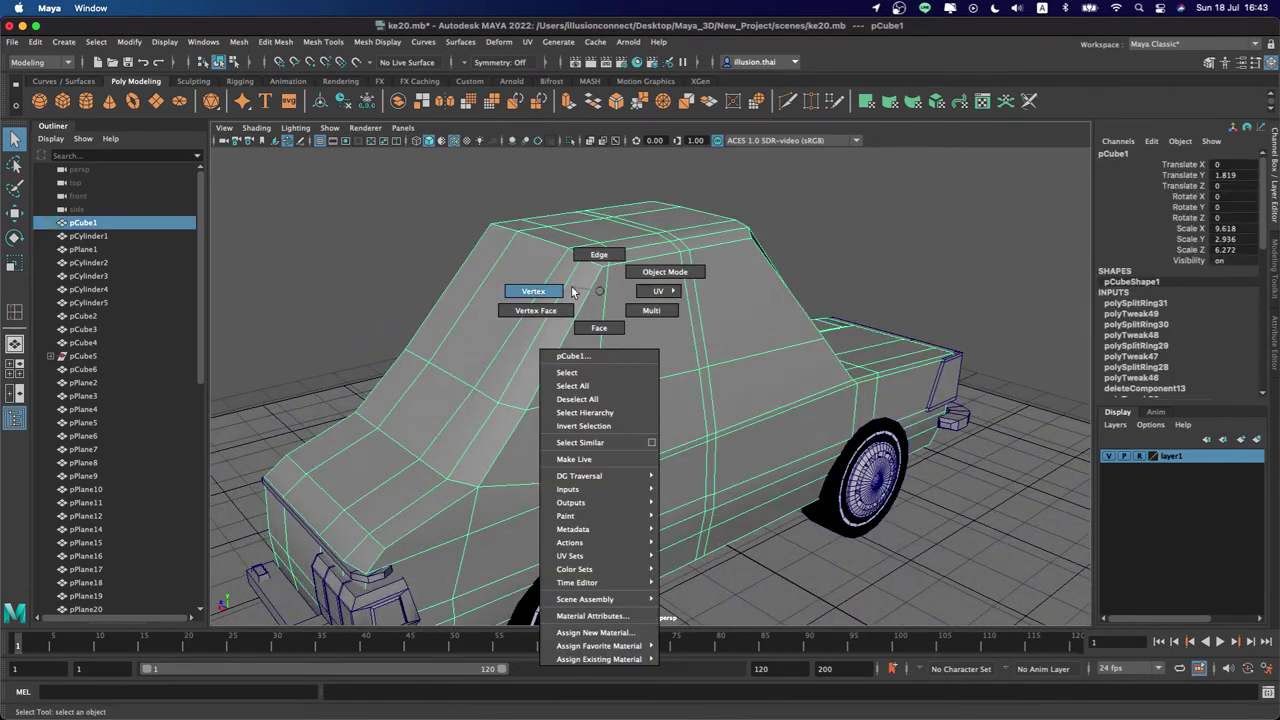
pyautogui.keyDown('alt'); pyautogui.moveTo(603, 268); pyautogui.dragTo(700, 318); pyautogui.keyUp('alt')
pyautogui.click(703, 308)
pyautogui.press('e')
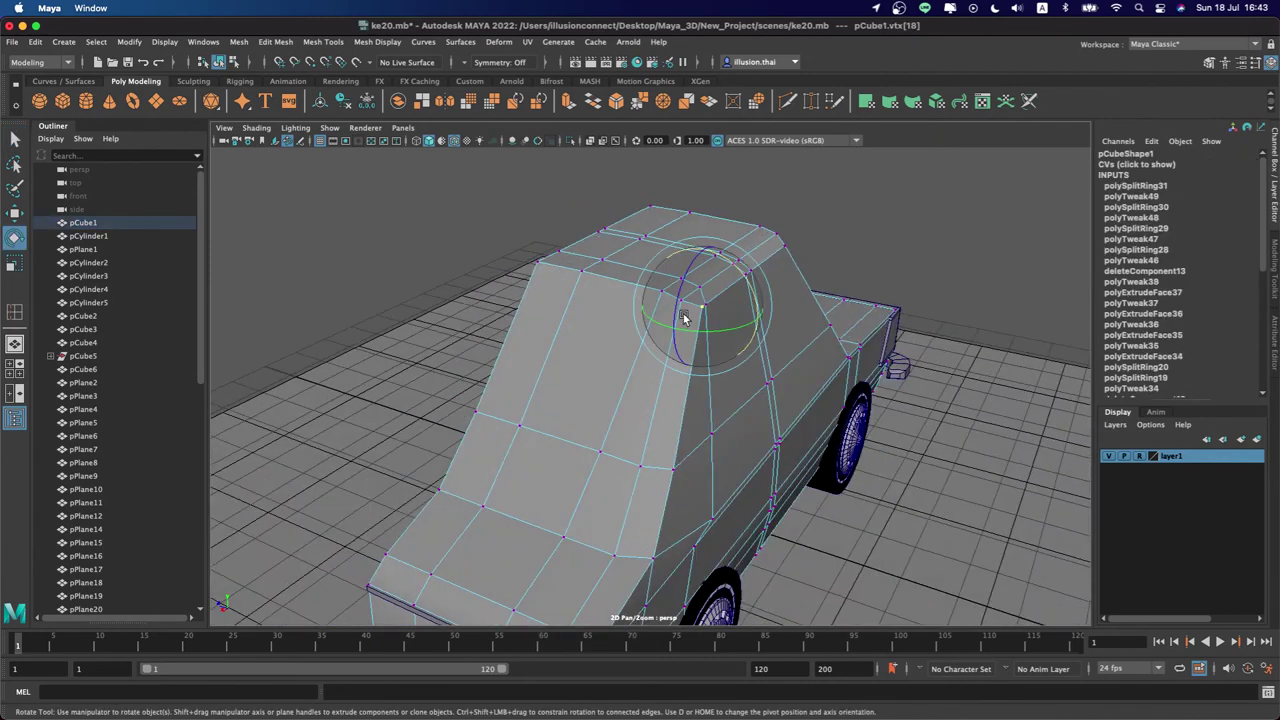
pyautogui.press('w')
pyautogui.scroll(3, 705, 328)
pyautogui.moveTo(677, 263)
pyautogui.mouseDown()
pyautogui.moveTo(666, 257)
pyautogui.moveTo(713, 291)
pyautogui.moveTo(543, 277)
pyautogui.moveTo(649, 311)
pyautogui.moveTo(535, 265)
pyautogui.mouseUp()
# Slide the other roof corner vertex slightly along X
pyautogui.click(527, 268)
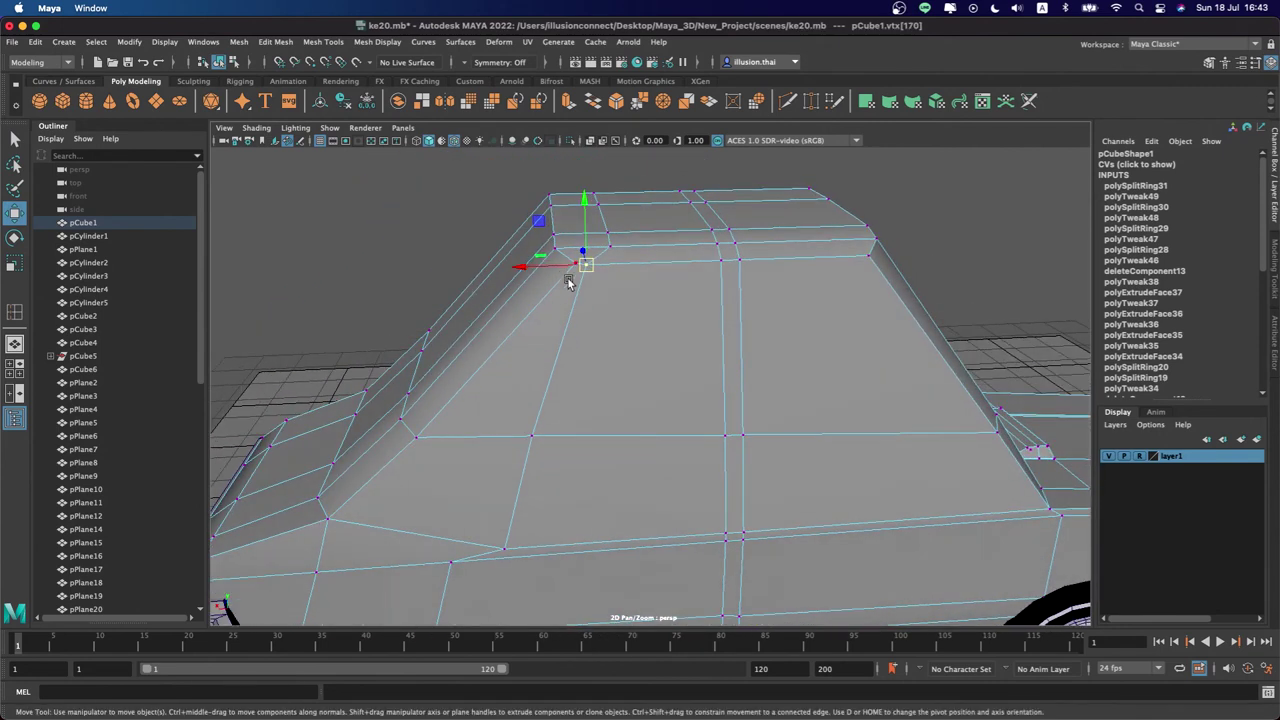
pyautogui.click(570, 265)
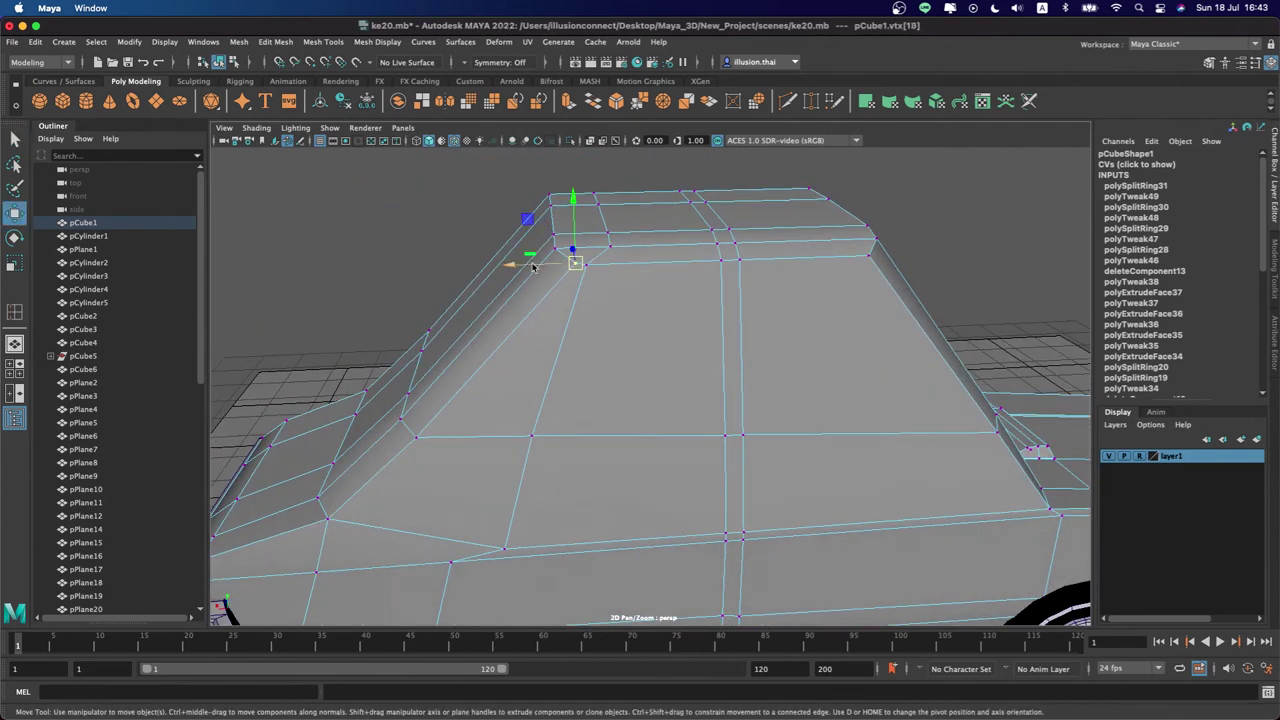
pyautogui.keyDown('alt'); pyautogui.moveTo(533, 266); pyautogui.dragTo(538, 262); pyautogui.keyUp('alt')
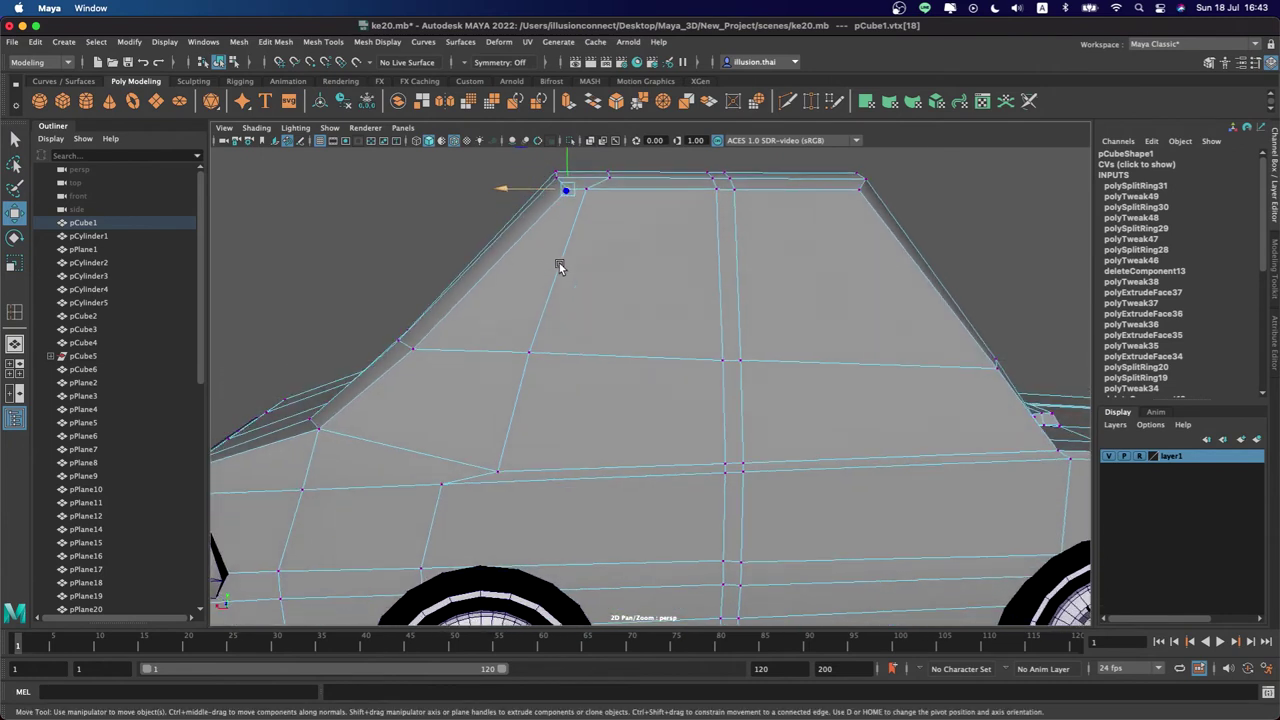
pyautogui.click(587, 192)
pyautogui.moveTo(537, 193); pyautogui.dragTo(545, 192)
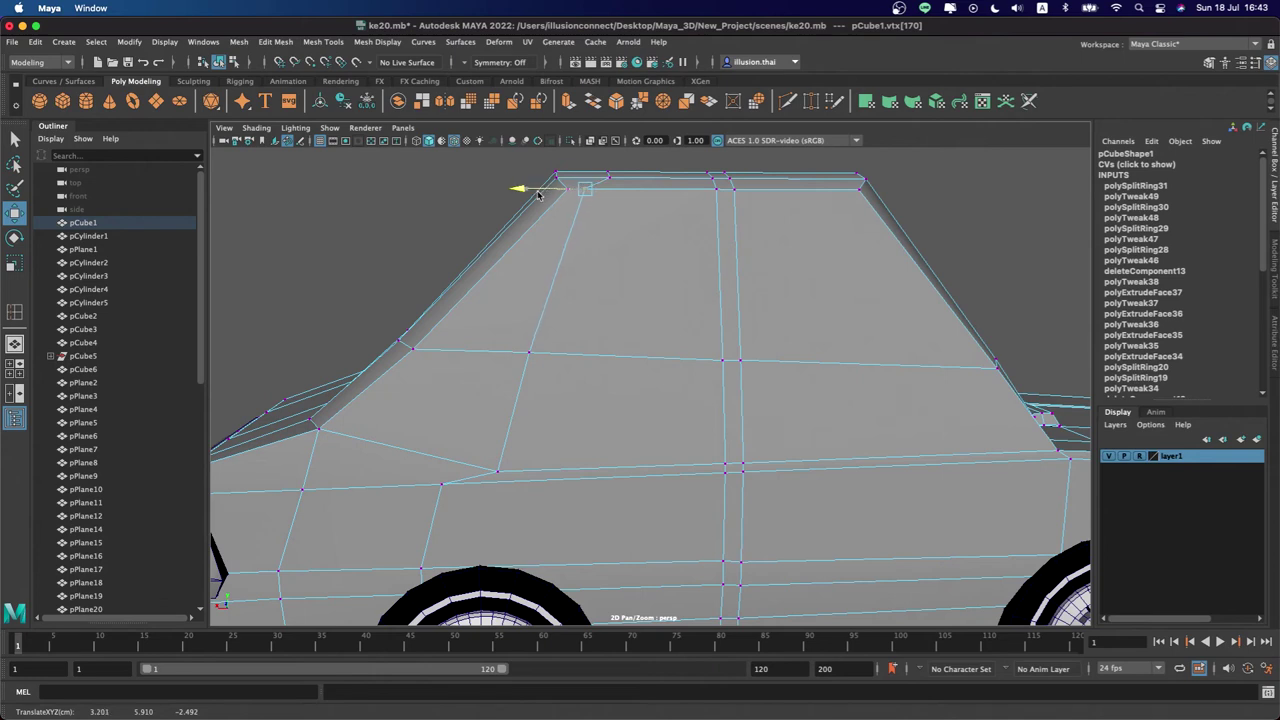
# Deselect the car body in object mode and orbit to inspect the roofline
pyautogui.moveTo(823, 251); pyautogui.dragTo(889, 229, button='right')
pyautogui.press('f')
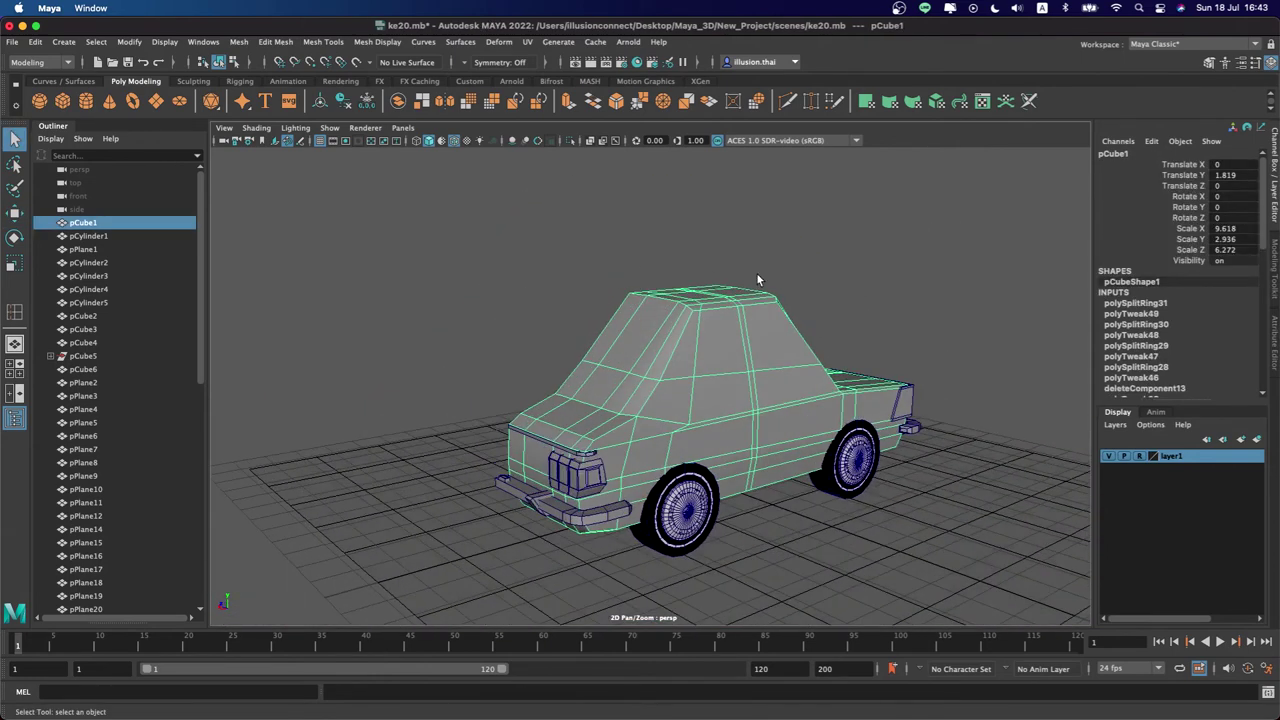
pyautogui.click(757, 280)
pyautogui.moveTo(760, 283)
pyautogui.keyDown('alt'); pyautogui.mouseDown()
pyautogui.moveTo(786, 301)
pyautogui.moveTo(729, 351)
pyautogui.mouseUp(); pyautogui.keyUp('alt')
pyautogui.keyDown('alt'); pyautogui.moveTo(729, 351); pyautogui.dragTo(842, 361, button='right'); pyautogui.keyUp('alt')
pyautogui.moveTo(842, 361)
pyautogui.keyDown('alt'); pyautogui.mouseDown()
pyautogui.moveTo(783, 343)
pyautogui.moveTo(811, 354)
pyautogui.moveTo(770, 356)
pyautogui.moveTo(771, 343)
pyautogui.moveTo(786, 357)
pyautogui.moveTo(769, 356)
pyautogui.mouseUp(); pyautogui.keyUp('alt')
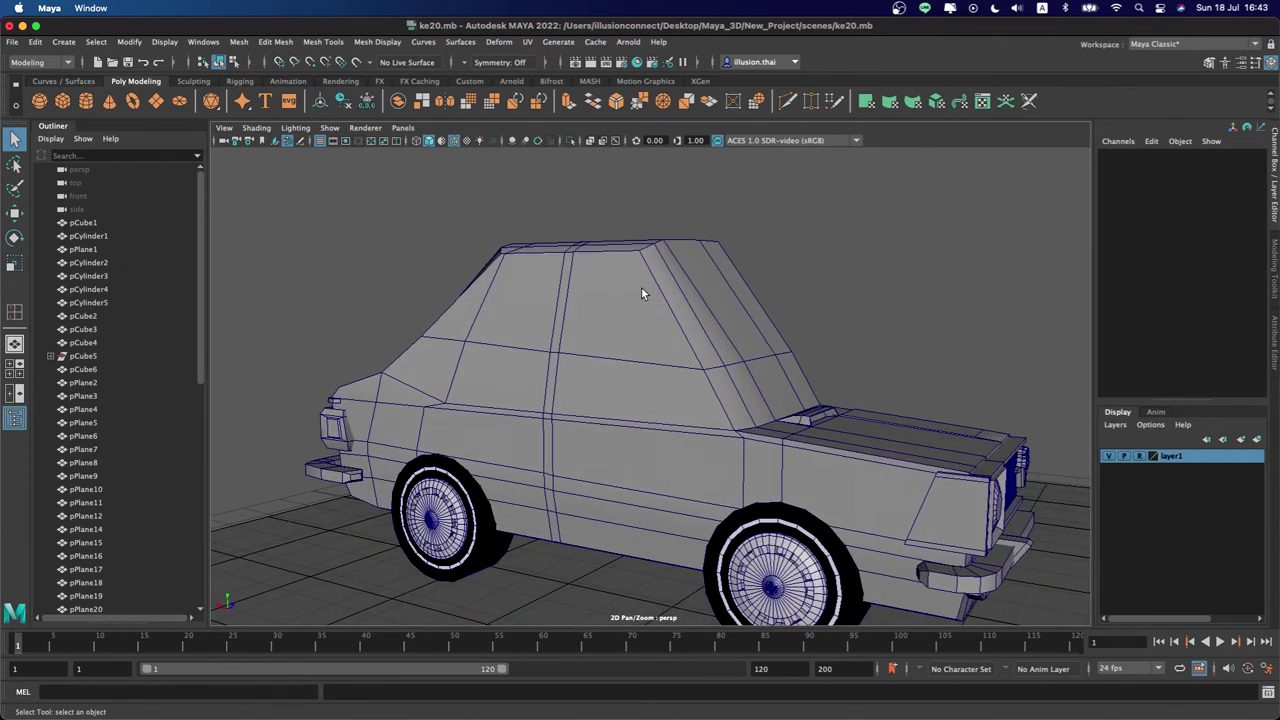
# Insert edge loops below the windows, across the roof and down the front pillar
pyautogui.click(337, 44)
pyautogui.moveTo(377, 42)
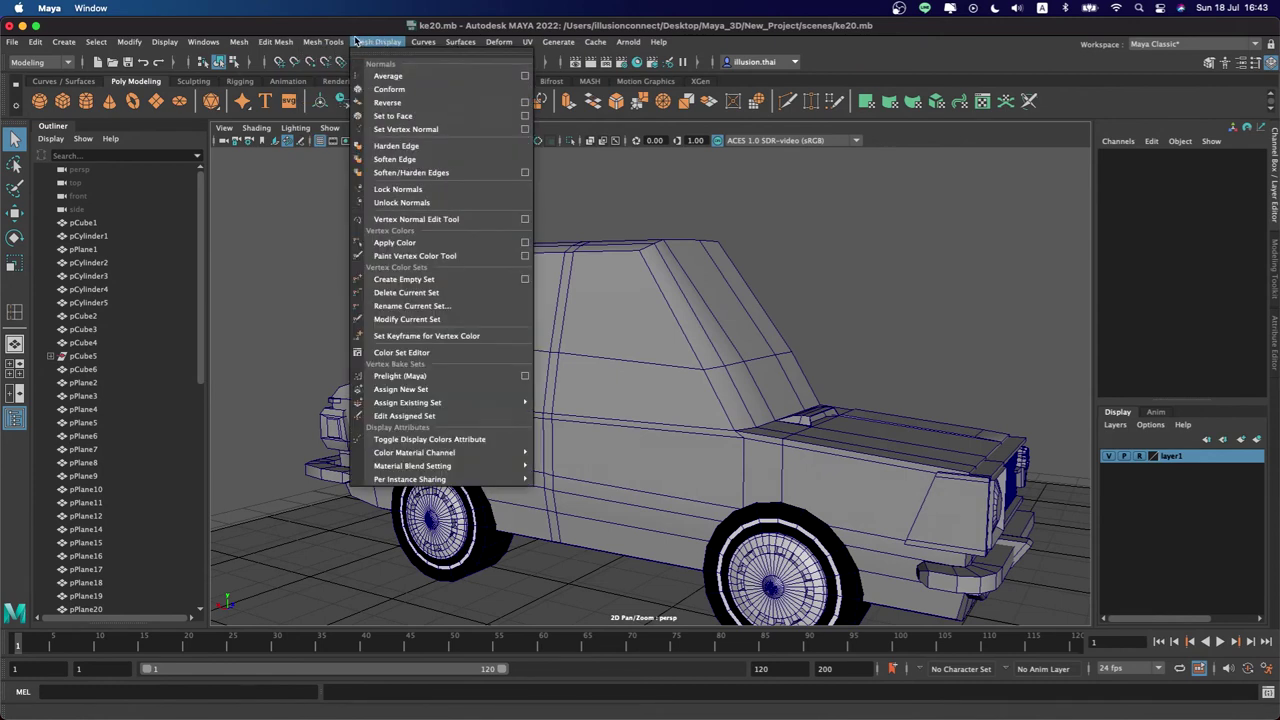
pyautogui.click(370, 140)
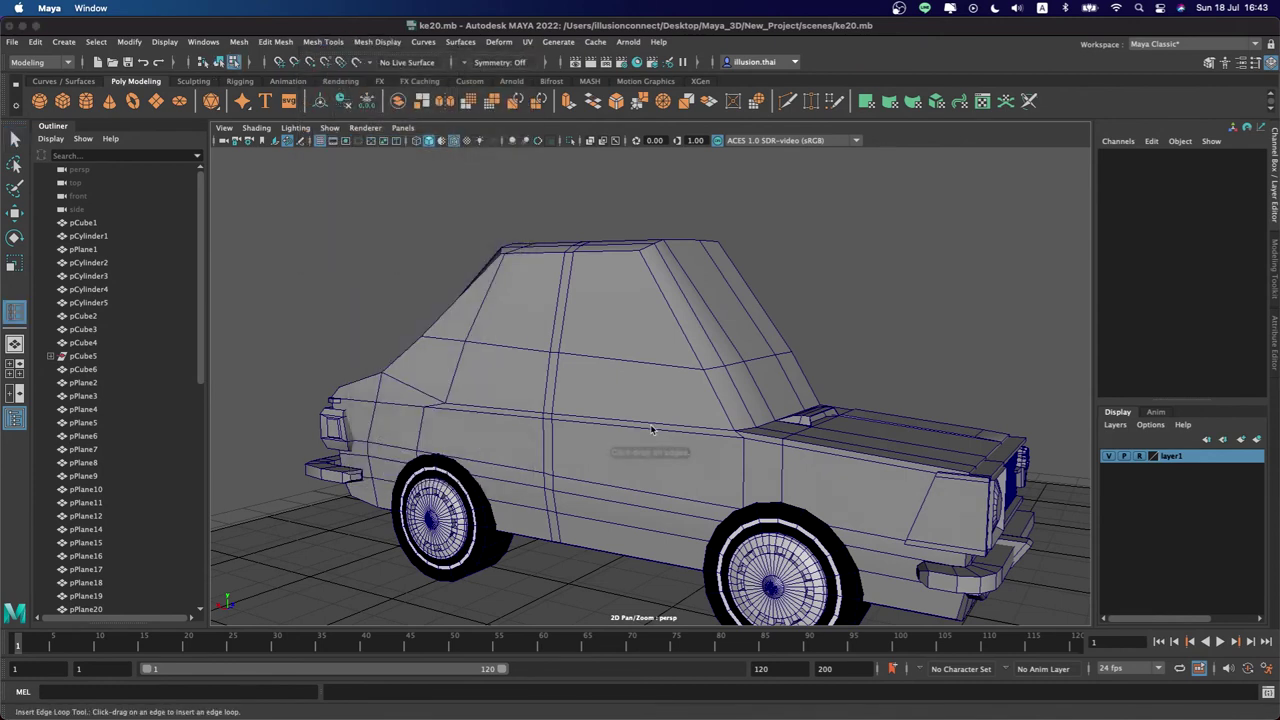
pyautogui.click(554, 402)
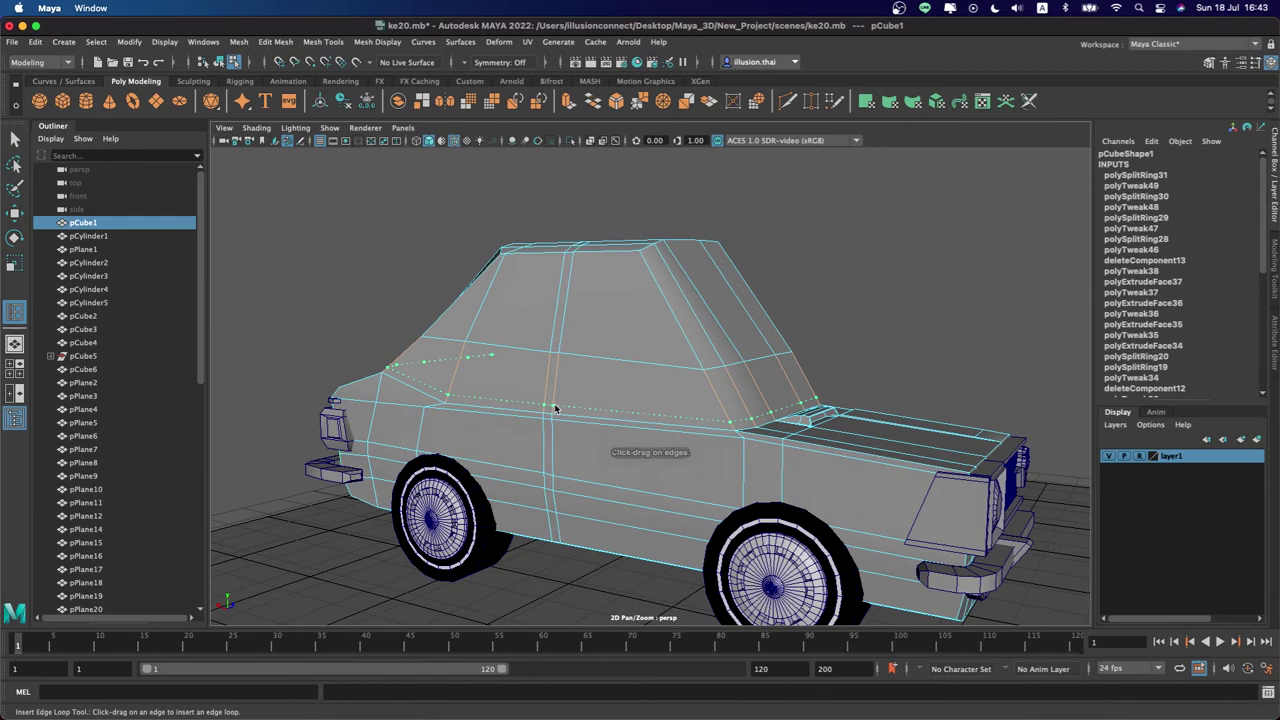
pyautogui.click(556, 408)
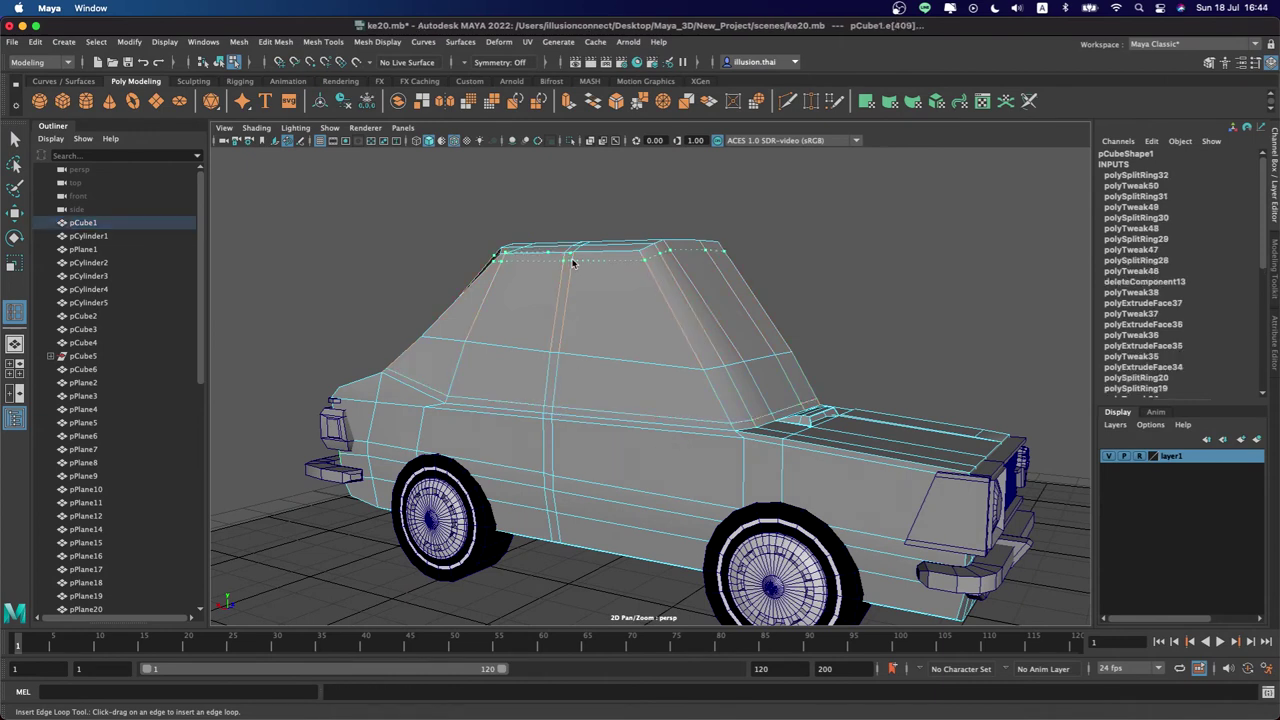
pyautogui.click(574, 260)
pyautogui.keyDown('alt'); pyautogui.moveTo(576, 262); pyautogui.dragTo(600, 297); pyautogui.keyUp('alt')
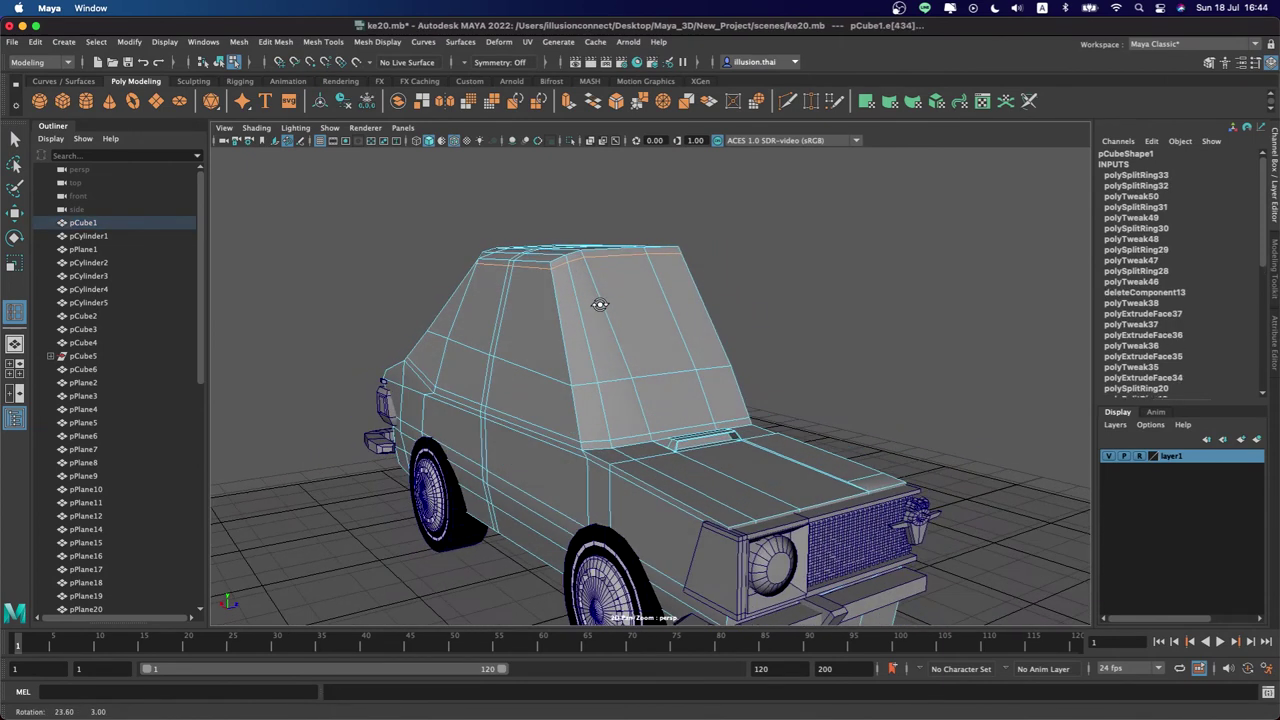
pyautogui.click(560, 268)
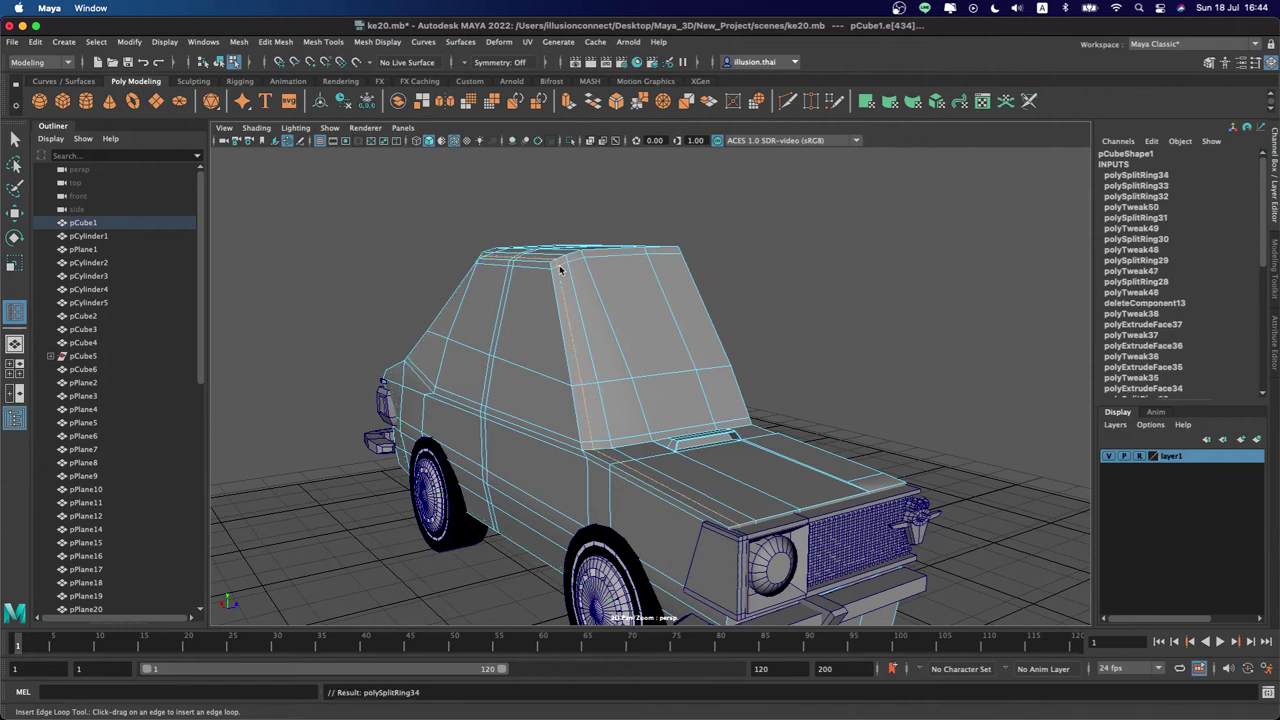
pyautogui.press('q')
pyautogui.moveTo(596, 301); pyautogui.dragTo(778, 338, button='right')
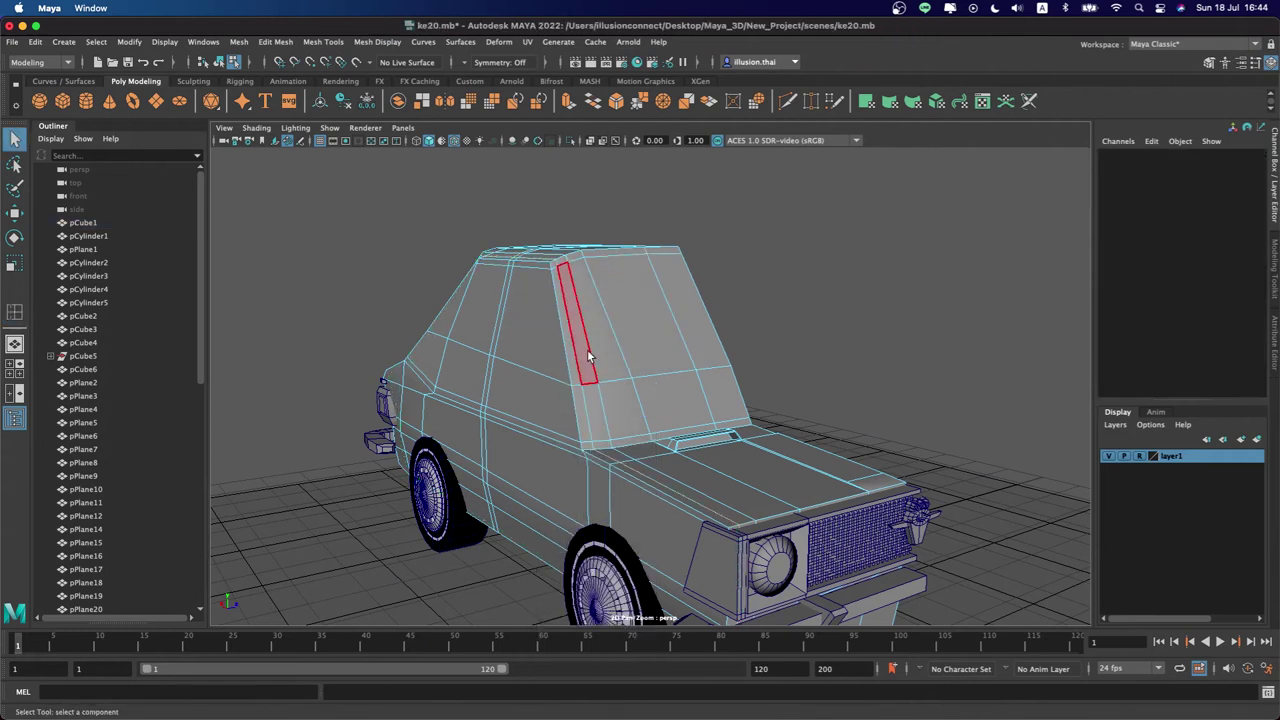
# Select the upper and lower windshield faces and extract them as a separate piece
pyautogui.click(602, 312)
pyautogui.keyDown('shift'); pyautogui.click(690, 320); pyautogui.keyUp('shift')
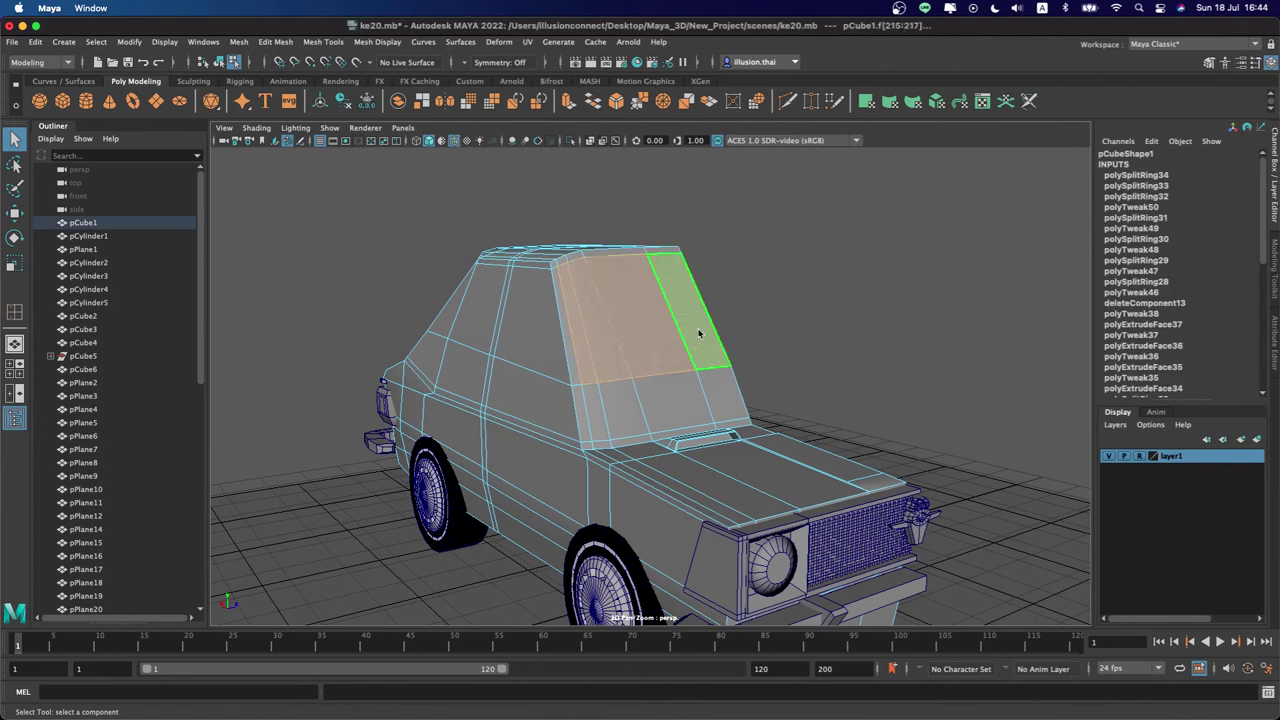
pyautogui.keyDown('shift'); pyautogui.click(592, 408); pyautogui.keyUp('shift')
pyautogui.keyDown('shift'); pyautogui.click(622, 398); pyautogui.keyUp('shift')
pyautogui.keyDown('shift'); pyautogui.click(716, 388); pyautogui.keyUp('shift')
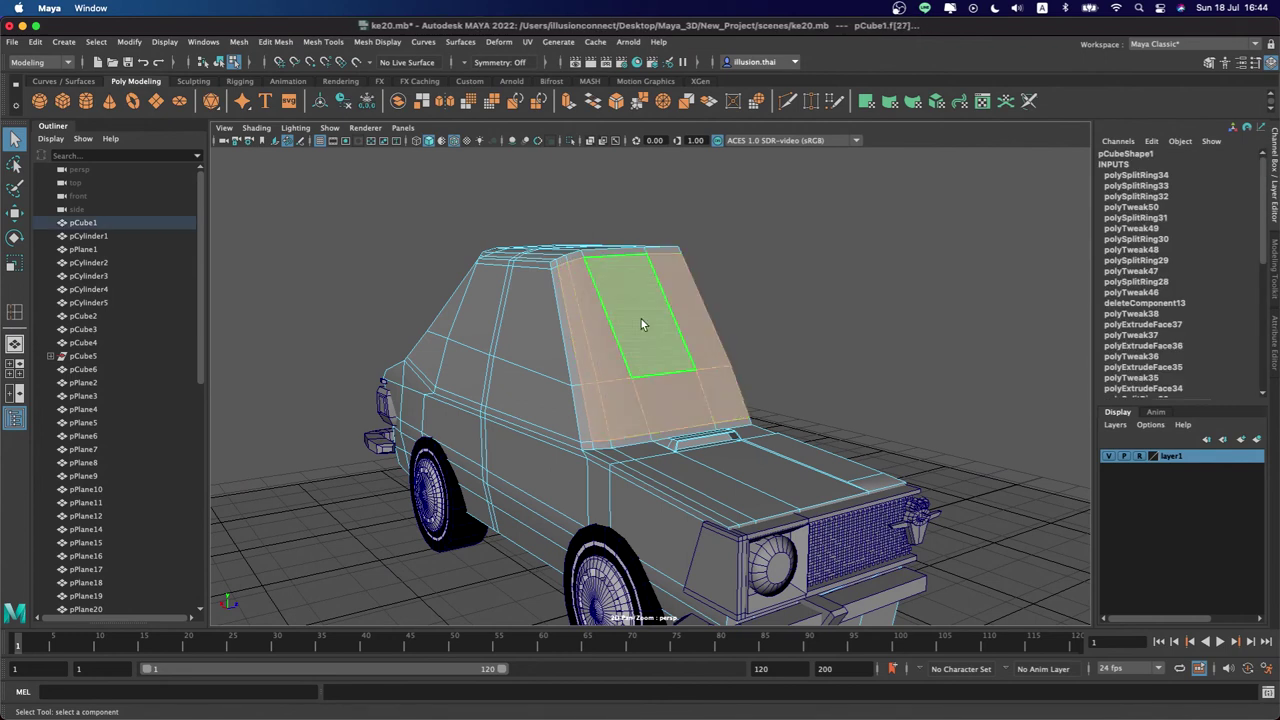
pyautogui.click(323, 41)
pyautogui.moveTo(275, 42)
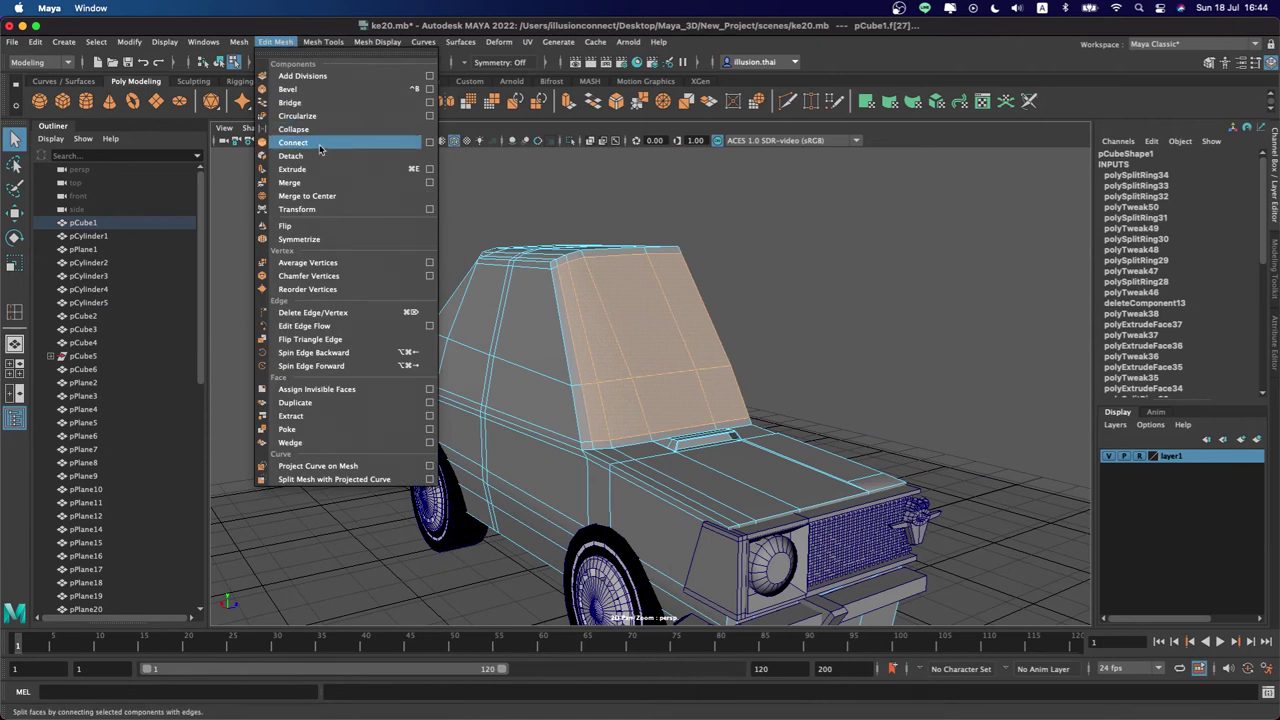
pyautogui.click(311, 416)
# Clear the selection in object mode and orbit around to the rear window
pyautogui.press('q')
pyautogui.moveTo(620, 293); pyautogui.dragTo(770, 277, button='right')
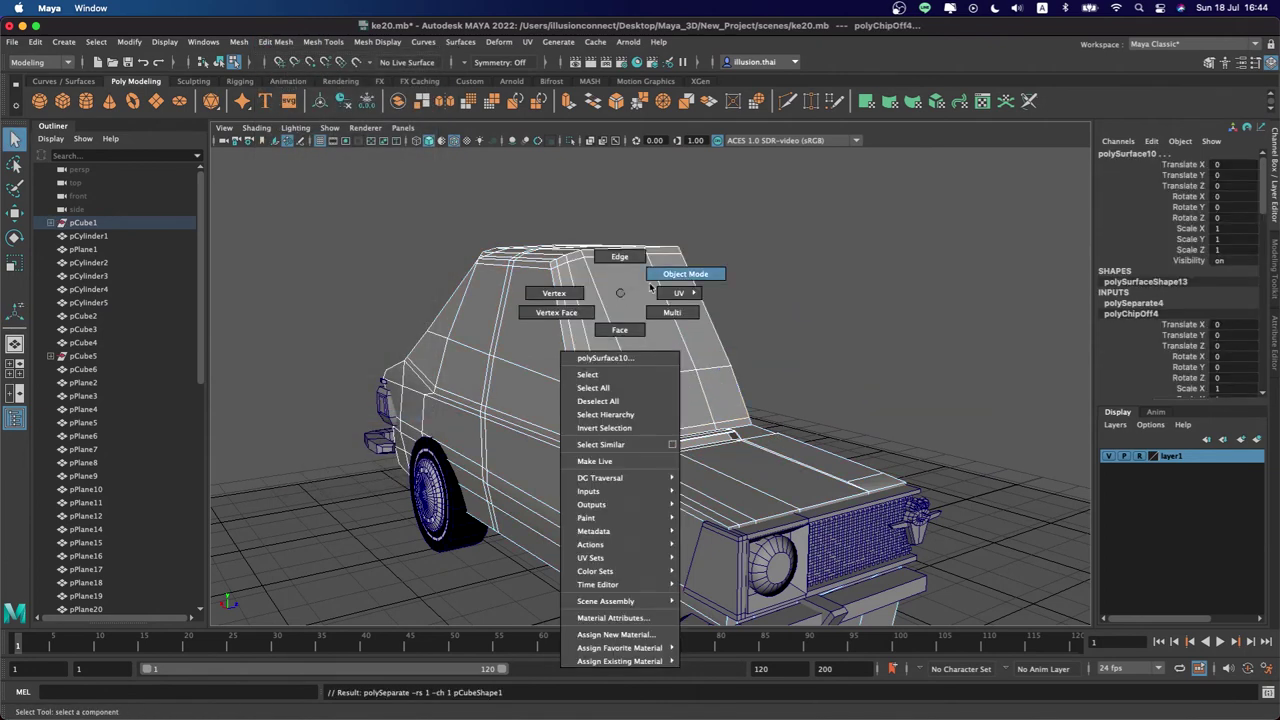
pyautogui.click(763, 296)
pyautogui.keyDown('alt'); pyautogui.moveTo(763, 296); pyautogui.dragTo(684, 295); pyautogui.keyUp('alt')
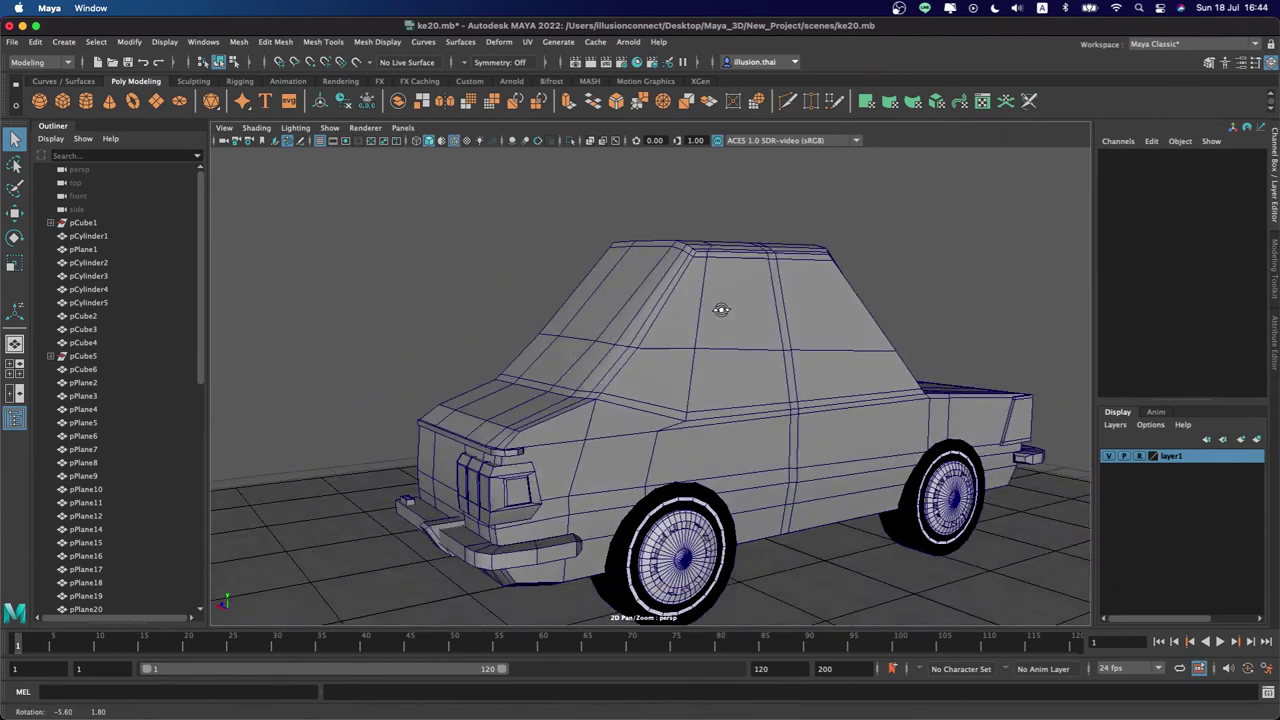
pyautogui.moveTo(684, 295); pyautogui.dragTo(681, 322, button='right')
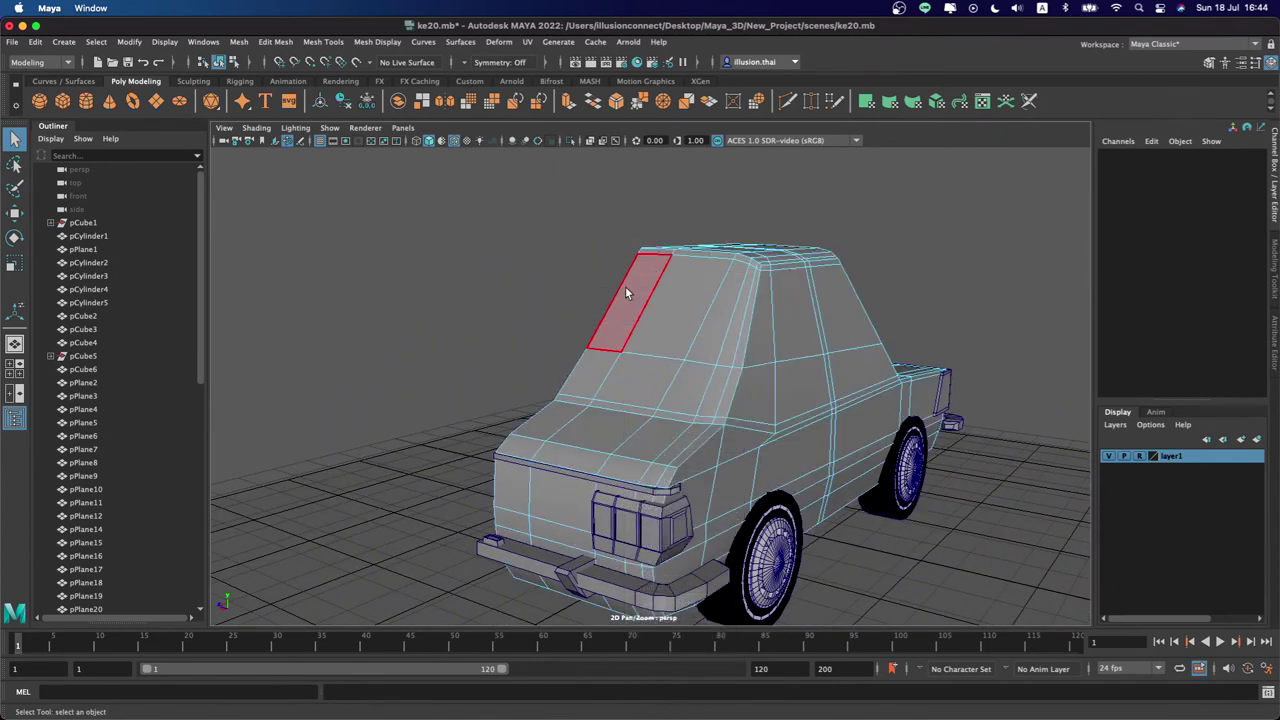
# Select all rear window faces and extract them as a separate piece
pyautogui.click(640, 300)
pyautogui.keyDown('shift'); pyautogui.click(690, 302); pyautogui.keyUp('shift')
pyautogui.keyDown('shift'); pyautogui.click(725, 305); pyautogui.keyUp('shift')
pyautogui.keyDown('shift'); pyautogui.click(740, 310); pyautogui.keyUp('shift')
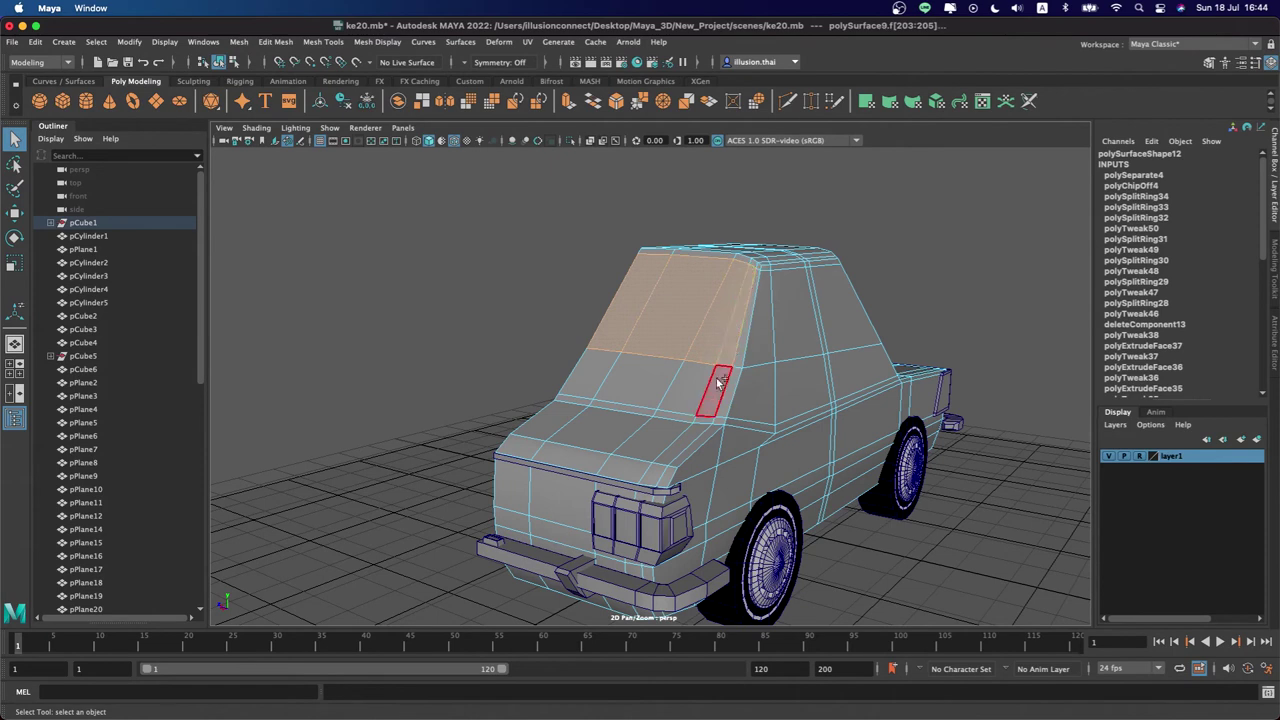
pyautogui.keyDown('shift'); pyautogui.click(685, 385); pyautogui.keyUp('shift')
pyautogui.keyDown('shift'); pyautogui.click(636, 376); pyautogui.keyUp('shift')
pyautogui.keyDown('shift'); pyautogui.click(602, 373); pyautogui.keyUp('shift')
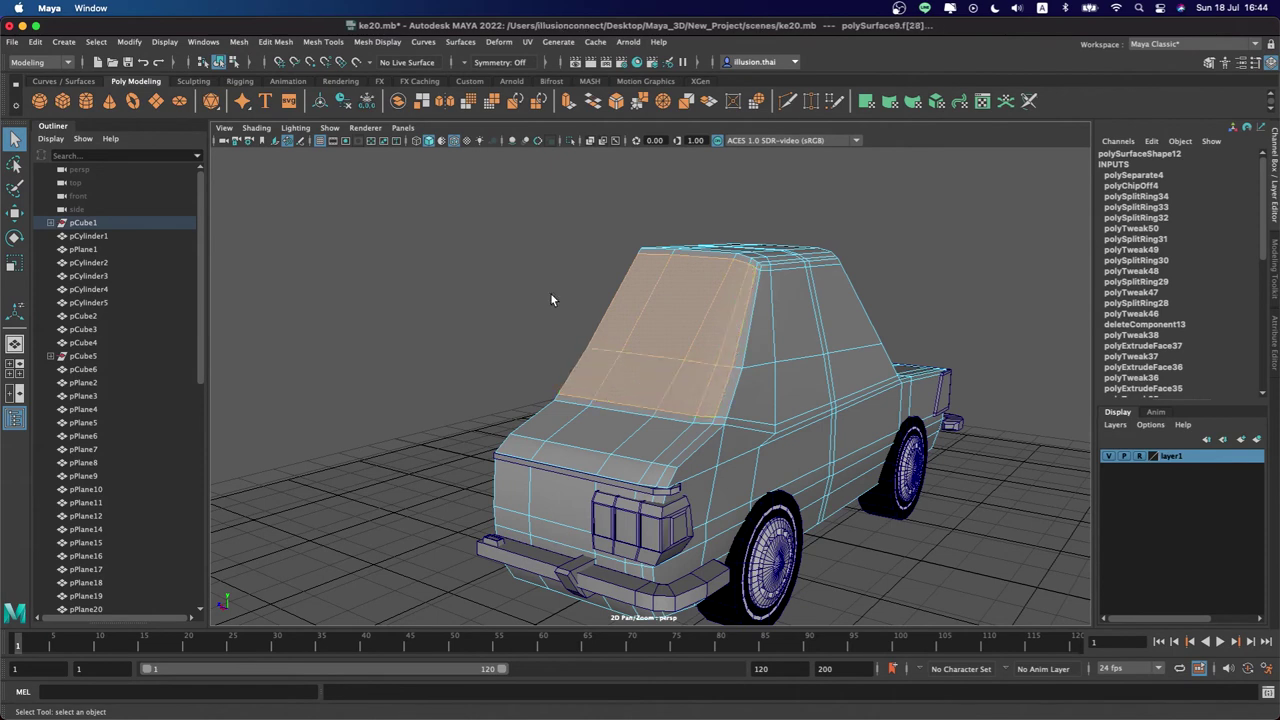
pyautogui.click(280, 42)
pyautogui.click(332, 405)
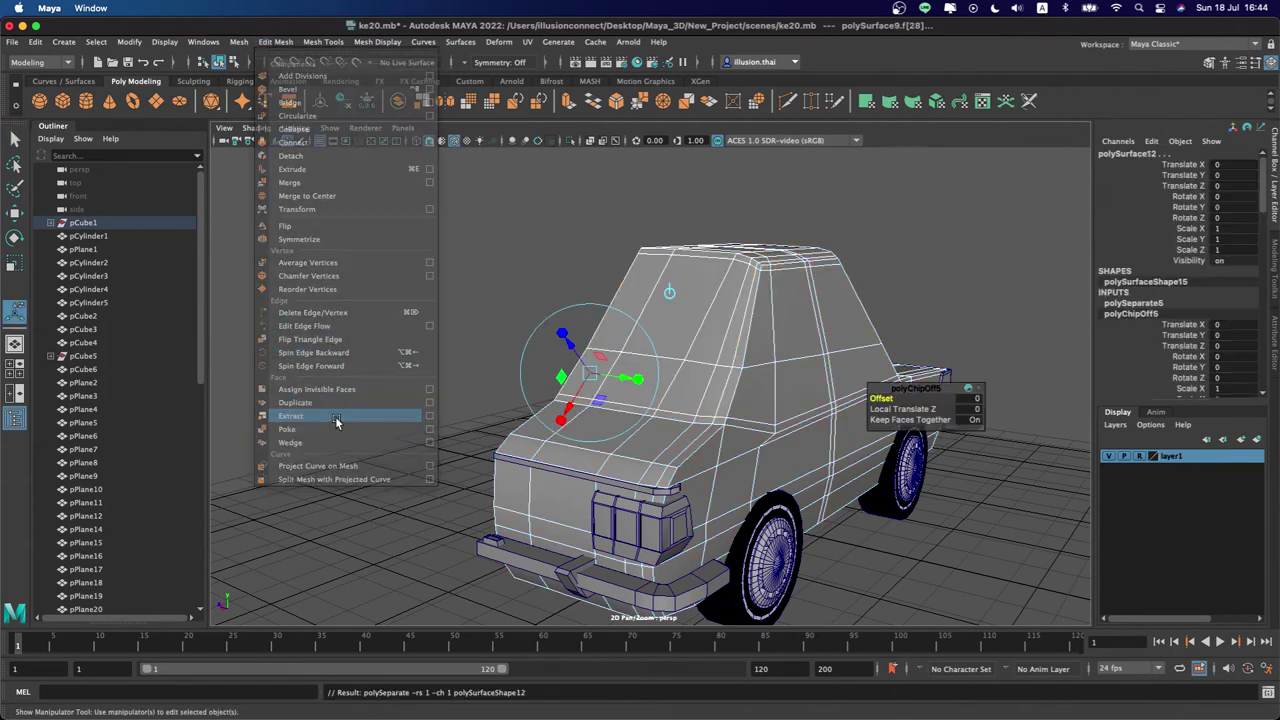
# Return to object mode, clear the selection and orbit to the side quarter window
pyautogui.rightClick(633, 325)
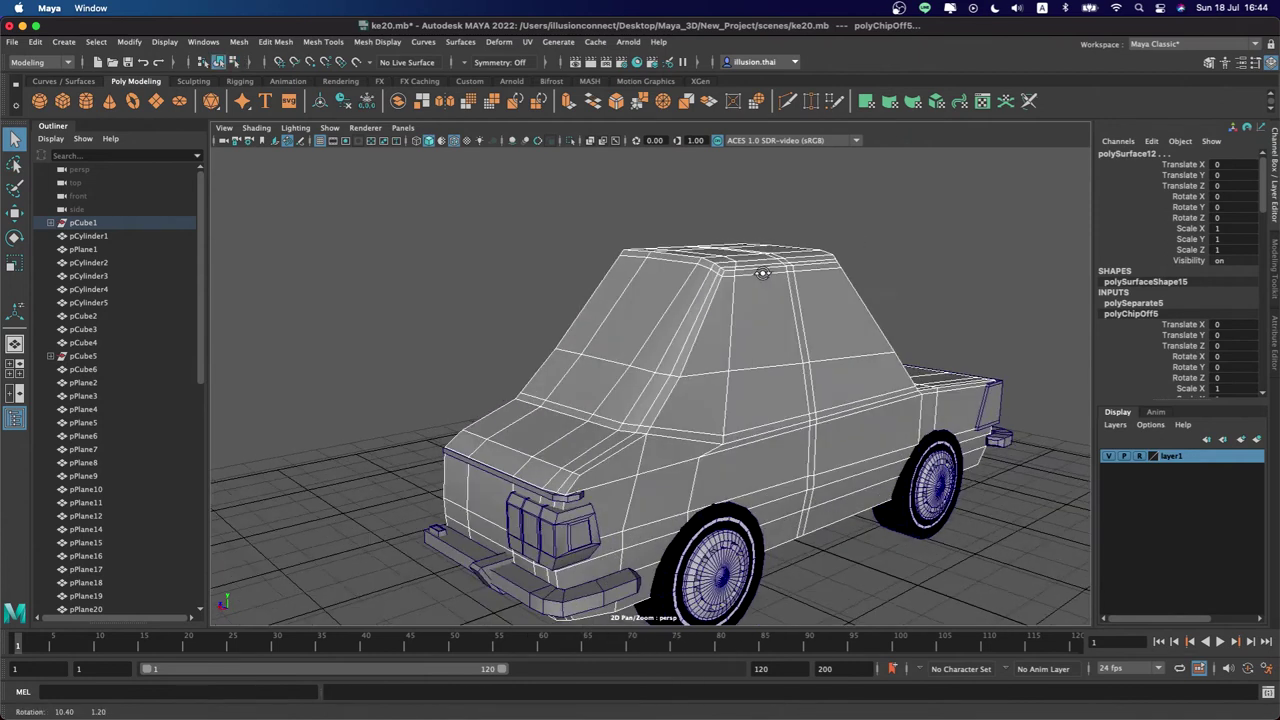
pyautogui.keyDown('alt'); pyautogui.moveTo(856, 237); pyautogui.dragTo(870, 256); pyautogui.keyUp('alt')
pyautogui.click(648, 238)
pyautogui.keyDown('alt'); pyautogui.moveTo(674, 265); pyautogui.dragTo(651, 294); pyautogui.keyUp('alt')
pyautogui.keyDown('alt'); pyautogui.moveTo(651, 294); pyautogui.dragTo(727, 312, button='right'); pyautogui.keyUp('alt')
pyautogui.moveTo(595, 307)
pyautogui.keyDown('alt'); pyautogui.mouseDown()
pyautogui.moveTo(557, 323)
pyautogui.moveTo(560, 366)
pyautogui.mouseUp(); pyautogui.keyUp('alt')
pyautogui.moveTo(560, 366); pyautogui.dragTo(558, 380, button='right')
# Extrude the front quarter-window face and offset it slightly along its normal
pyautogui.click(551, 370)
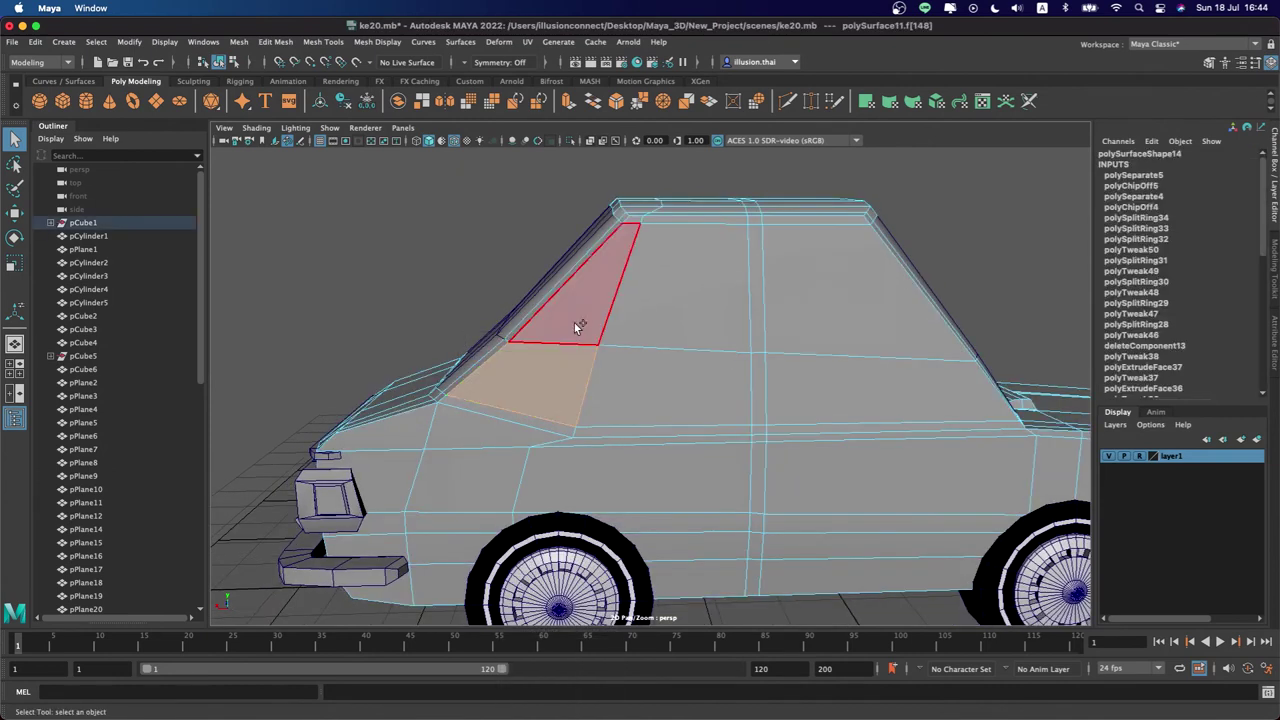
pyautogui.hotkey('ctrl', 'e')
pyautogui.keyDown('alt'); pyautogui.moveTo(573, 347); pyautogui.dragTo(603, 371); pyautogui.keyUp('alt')
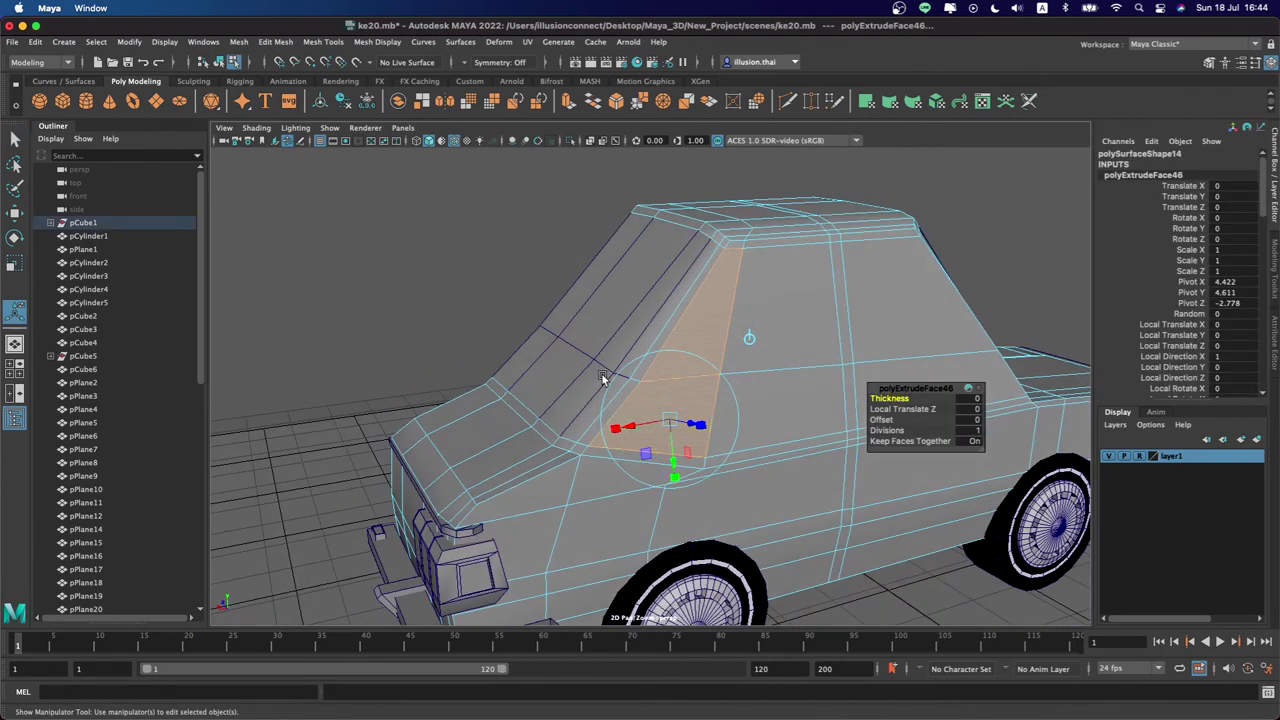
pyautogui.moveTo(697, 425)
pyautogui.mouseDown()
pyautogui.moveTo(628, 432)
pyautogui.moveTo(588, 406)
pyautogui.moveTo(647, 449)
pyautogui.mouseUp()
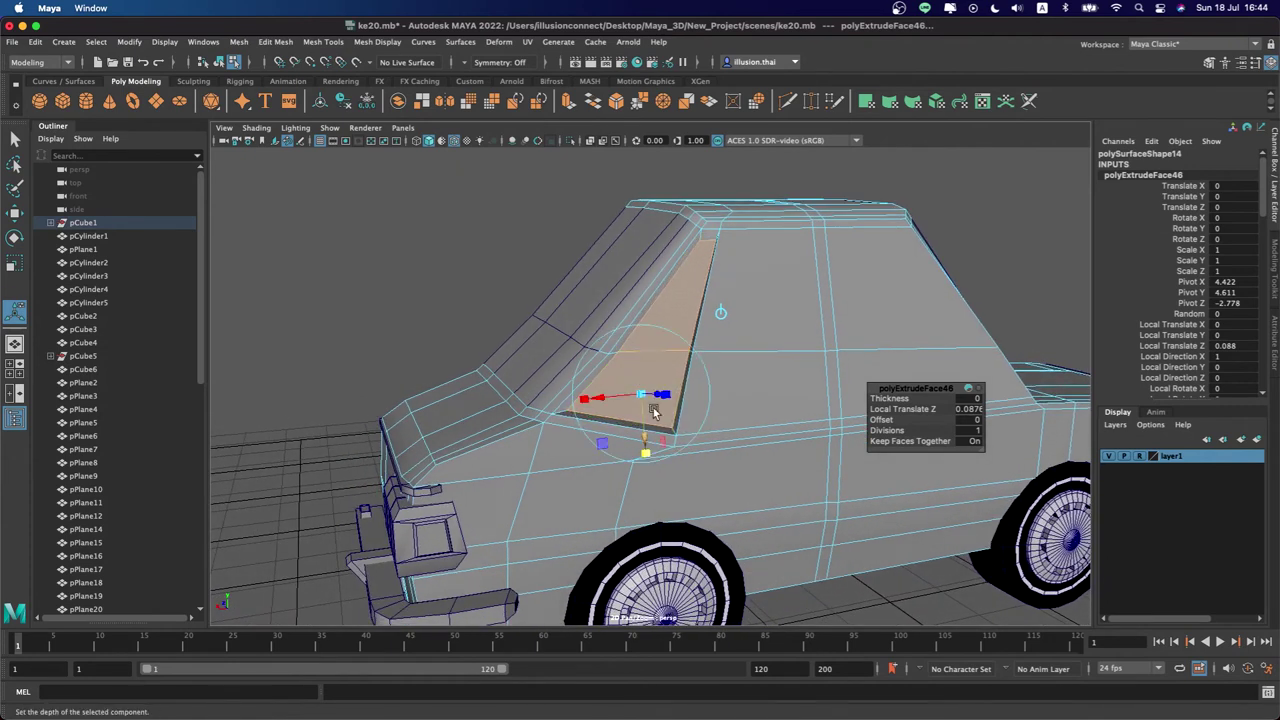
pyautogui.press('q')
# Nudge the quarter window's top vertex sideways and move the pillar-base vertex into place
pyautogui.moveTo(685, 314); pyautogui.dragTo(670, 307, button='right')
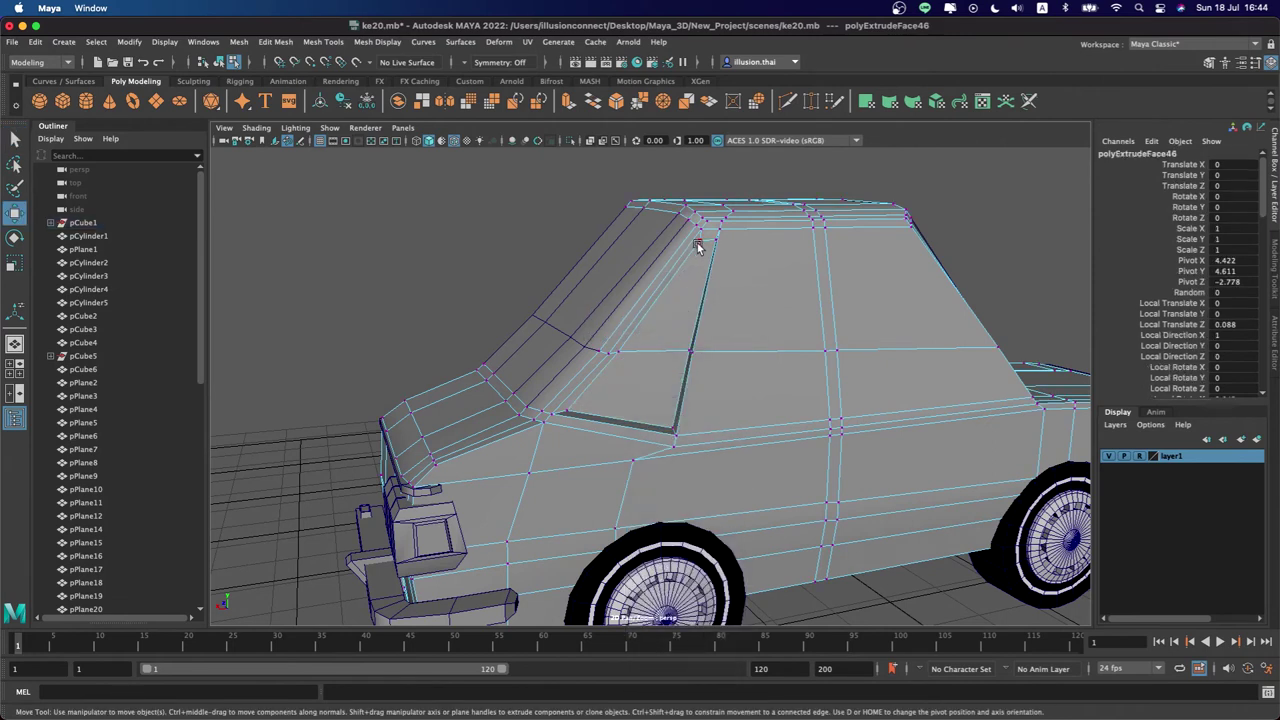
pyautogui.click(700, 243)
pyautogui.press('w')
pyautogui.moveTo(651, 244); pyautogui.dragTo(657, 245)
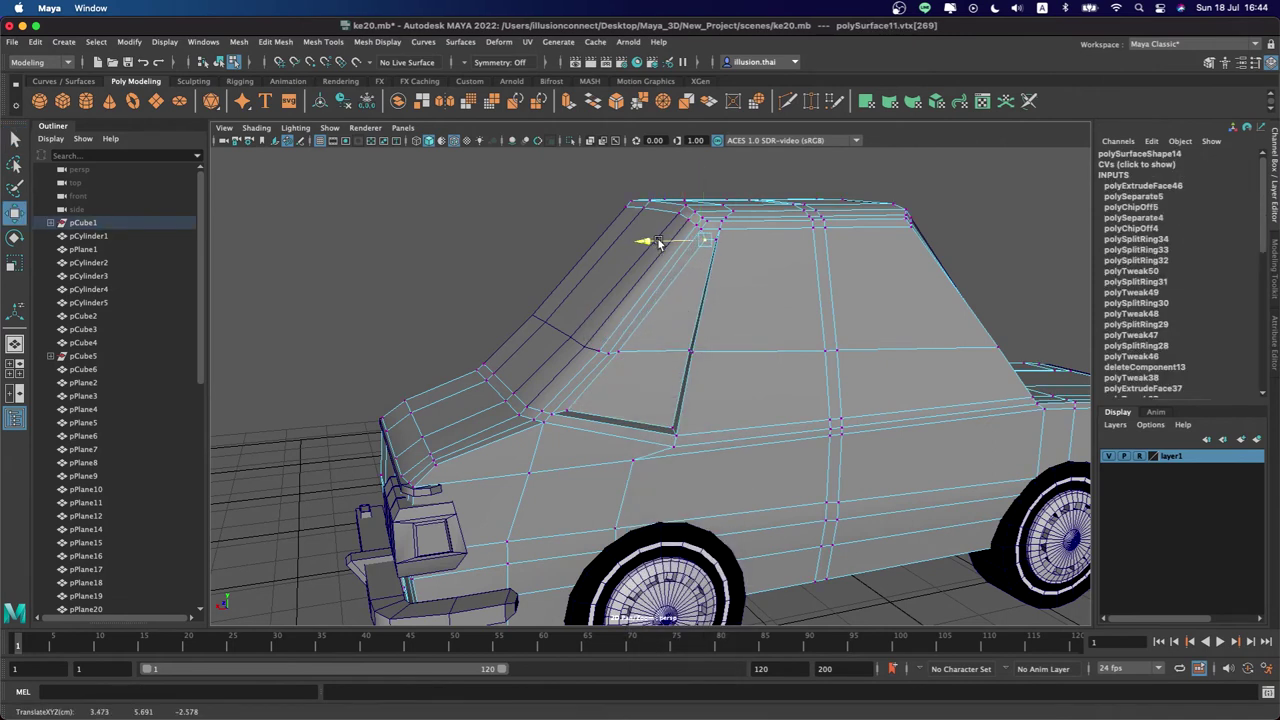
pyautogui.click(566, 414)
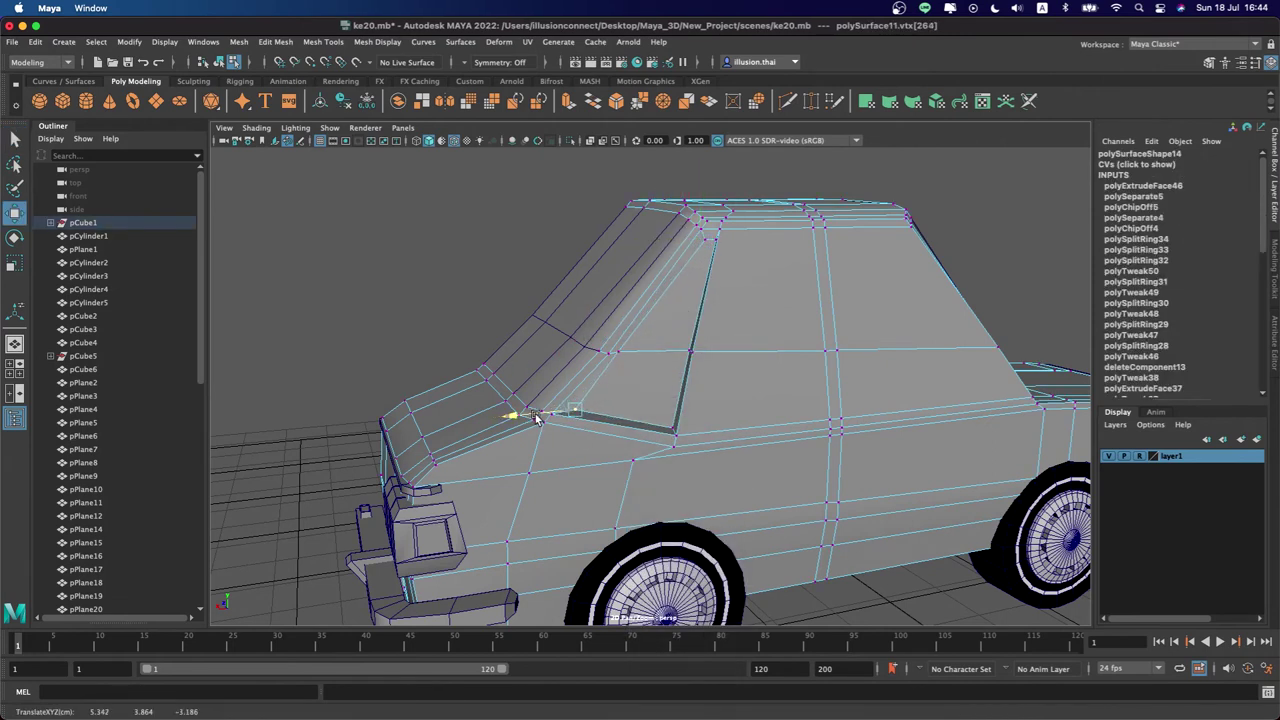
pyautogui.moveTo(659, 428); pyautogui.dragTo(664, 432, button='middle')
# Slide a front window pillar vertex slightly along the X axis
pyautogui.moveTo(664, 432)
pyautogui.keyDown('alt'); pyautogui.mouseDown()
pyautogui.moveTo(634, 376)
pyautogui.moveTo(585, 413)
pyautogui.mouseUp(); pyautogui.keyUp('alt')
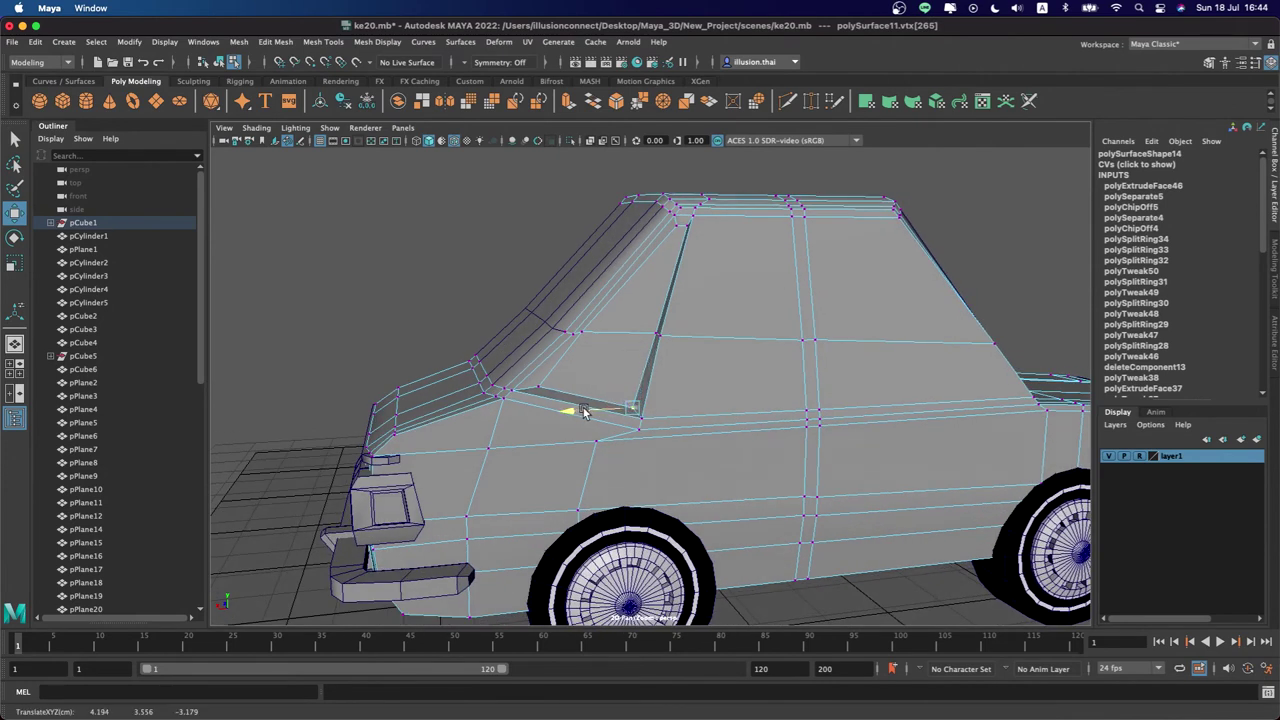
pyautogui.click(582, 331)
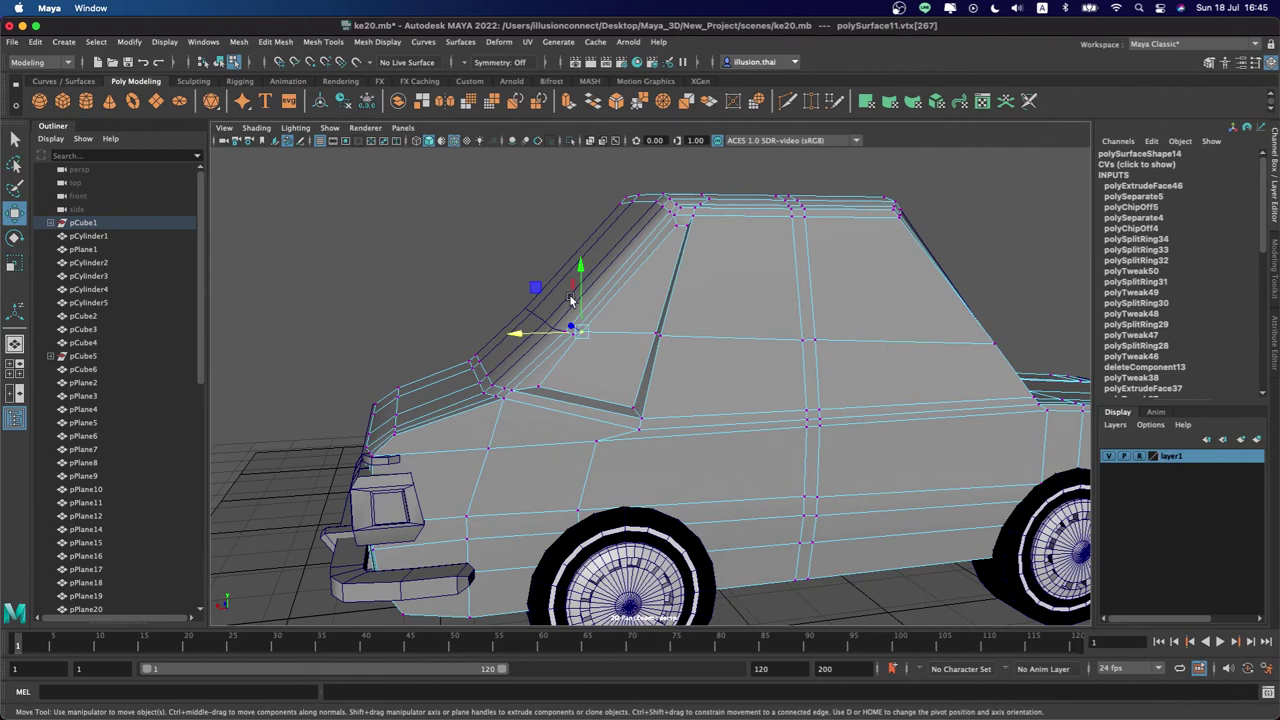
pyautogui.moveTo(520, 333); pyautogui.dragTo(524, 336)
pyautogui.press('q')
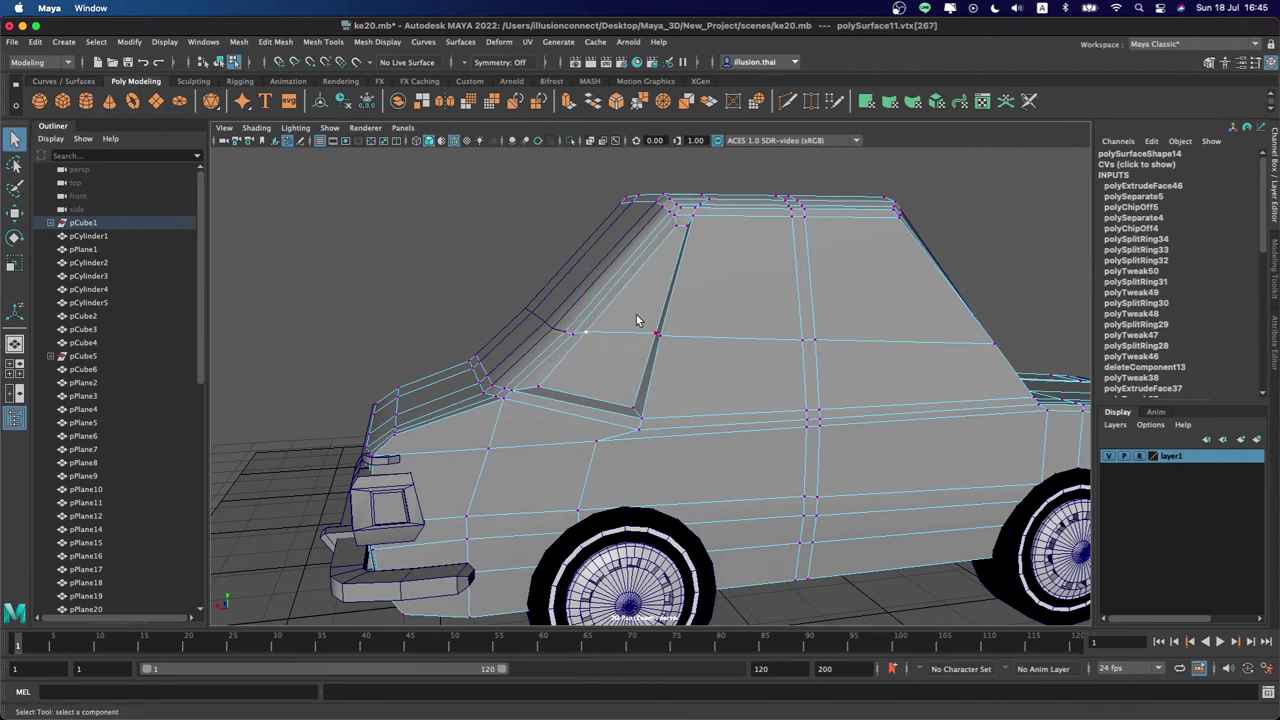
pyautogui.moveTo(636, 318); pyautogui.dragTo(634, 354, button='right')
pyautogui.moveTo(633, 368)
pyautogui.keyDown('alt'); pyautogui.mouseDown()
pyautogui.moveTo(600, 360)
pyautogui.moveTo(607, 340)
pyautogui.mouseUp(); pyautogui.keyUp('alt')
pyautogui.rightClick(607, 340)
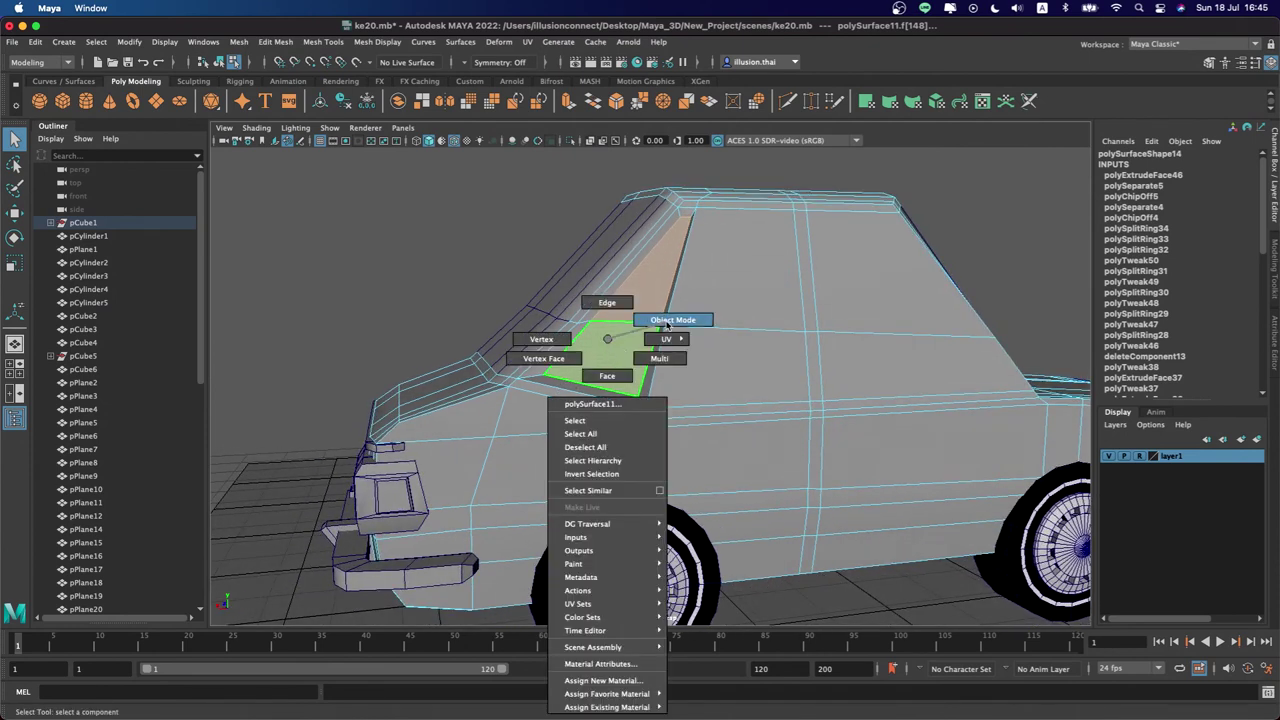
pyautogui.click(1003, 230)
pyautogui.moveTo(1003, 230)
pyautogui.keyDown('alt'); pyautogui.mouseDown()
pyautogui.moveTo(780, 331)
pyautogui.moveTo(554, 304)
pyautogui.moveTo(520, 349)
pyautogui.mouseUp(); pyautogui.keyUp('alt')
# Shift the upper front pillar face slightly along the X axis
pyautogui.scroll(5, 520, 349)
pyautogui.scroll(5, 443, 323)
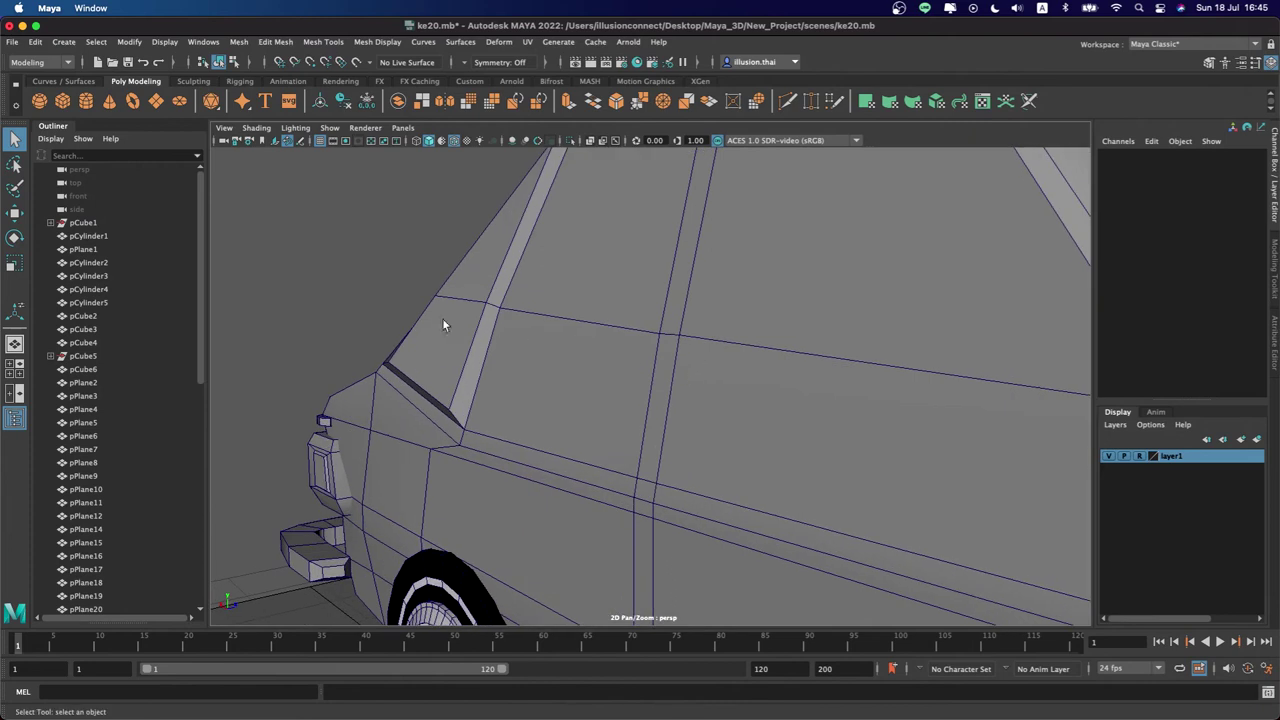
pyautogui.rightClick(438, 320)
pyautogui.click(437, 357)
pyautogui.click(475, 276)
pyautogui.press('w')
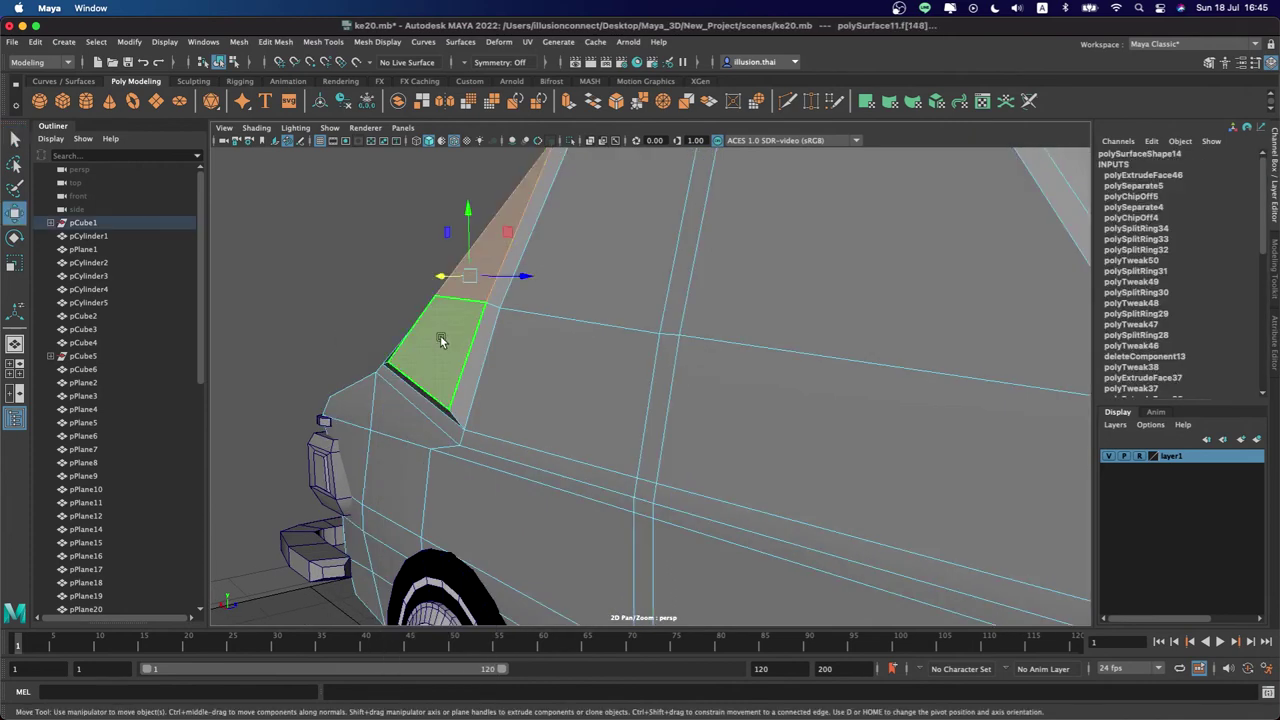
pyautogui.moveTo(517, 277); pyautogui.dragTo(522, 277)
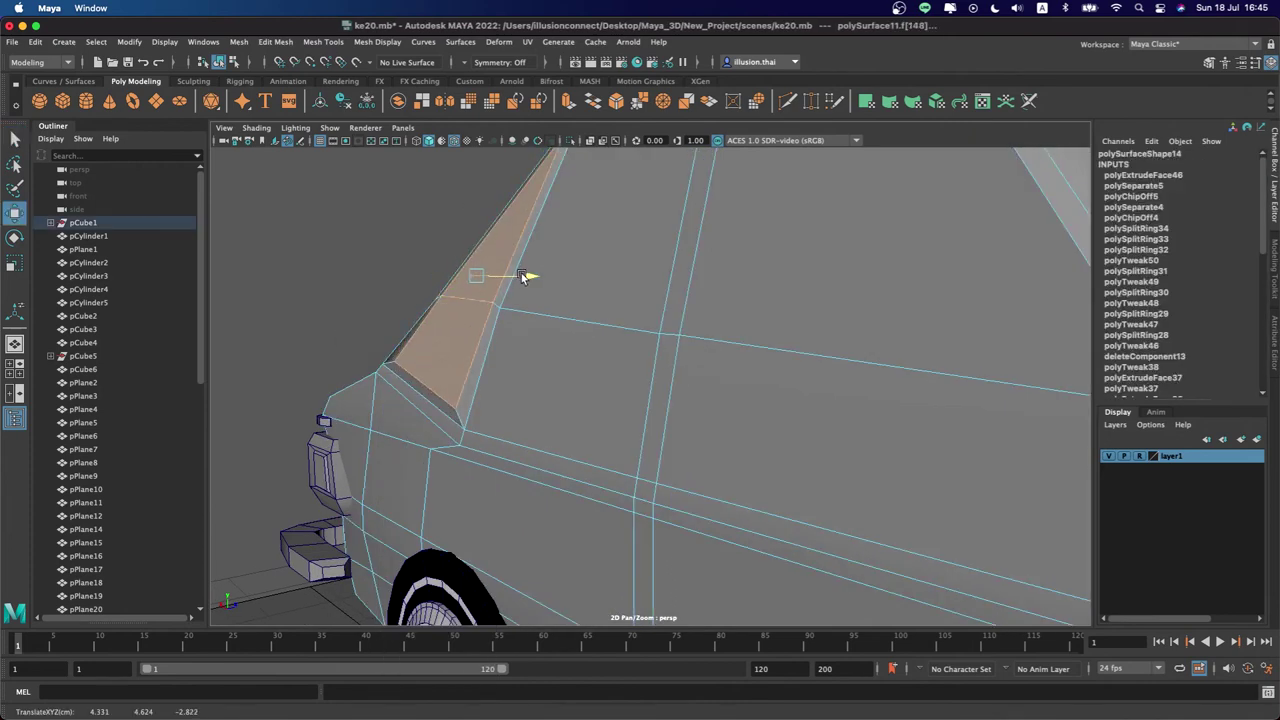
pyautogui.rightClick(596, 297)
pyautogui.press('q')
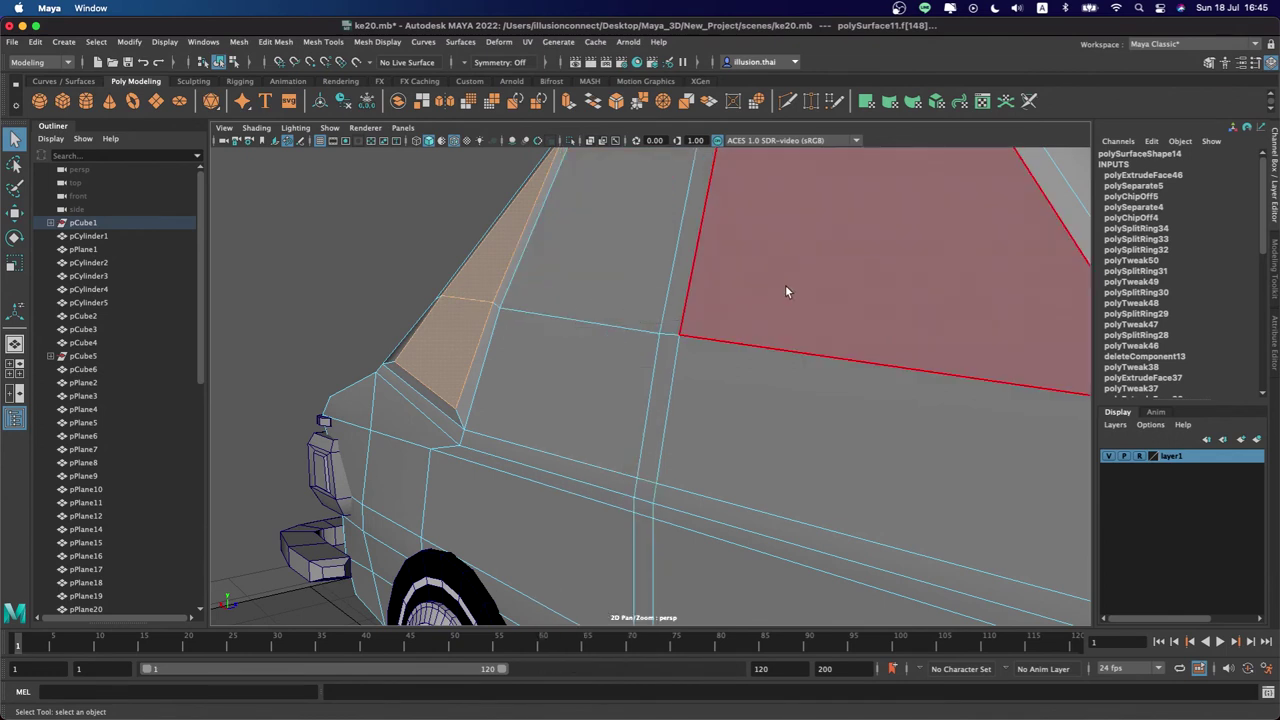
# Extract the five side window faces from the body as a separate glass piece
pyautogui.scroll(-5, 785, 291)
pyautogui.scroll(2, 760, 290)
pyautogui.click(760, 290)
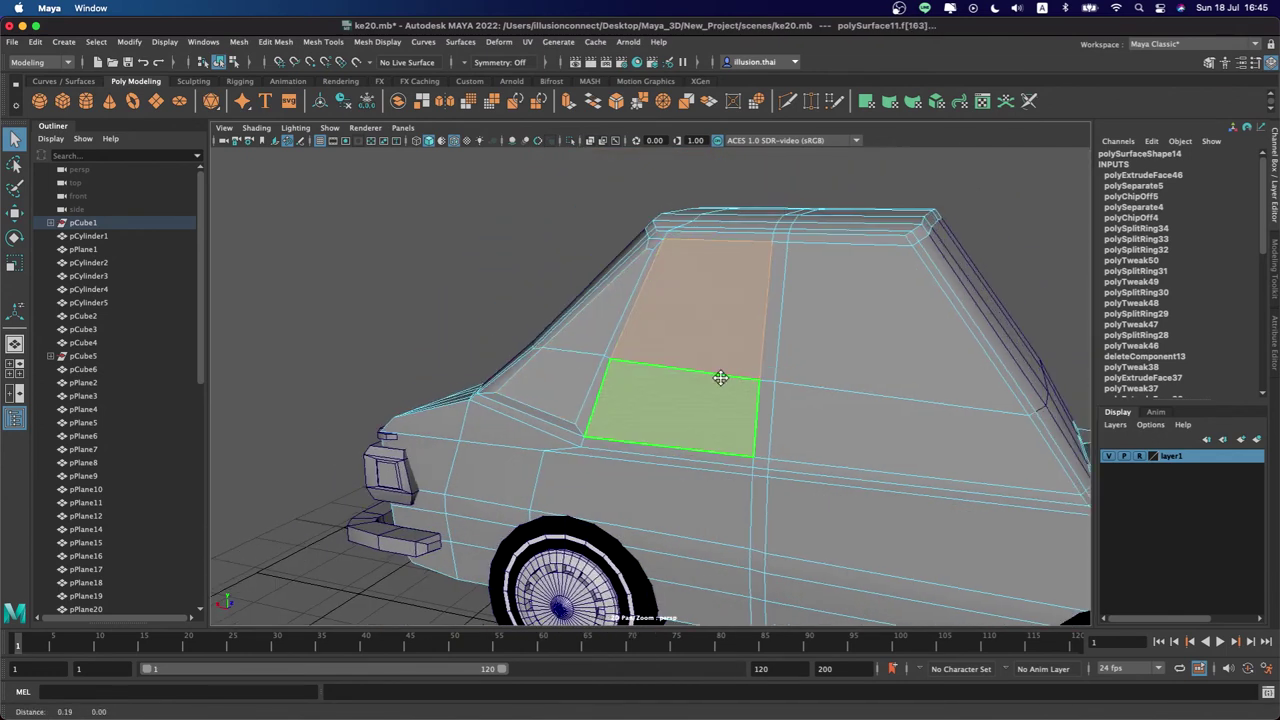
pyautogui.keyDown('alt'); pyautogui.moveTo(720, 377); pyautogui.dragTo(700, 343, button='middle'); pyautogui.keyUp('alt')
pyautogui.keyDown('shift'); pyautogui.click(700, 343); pyautogui.keyUp('shift')
pyautogui.keyDown('shift'); pyautogui.click(686, 423); pyautogui.keyUp('shift')
pyautogui.keyDown('shift'); pyautogui.click(565, 405); pyautogui.keyUp('shift')
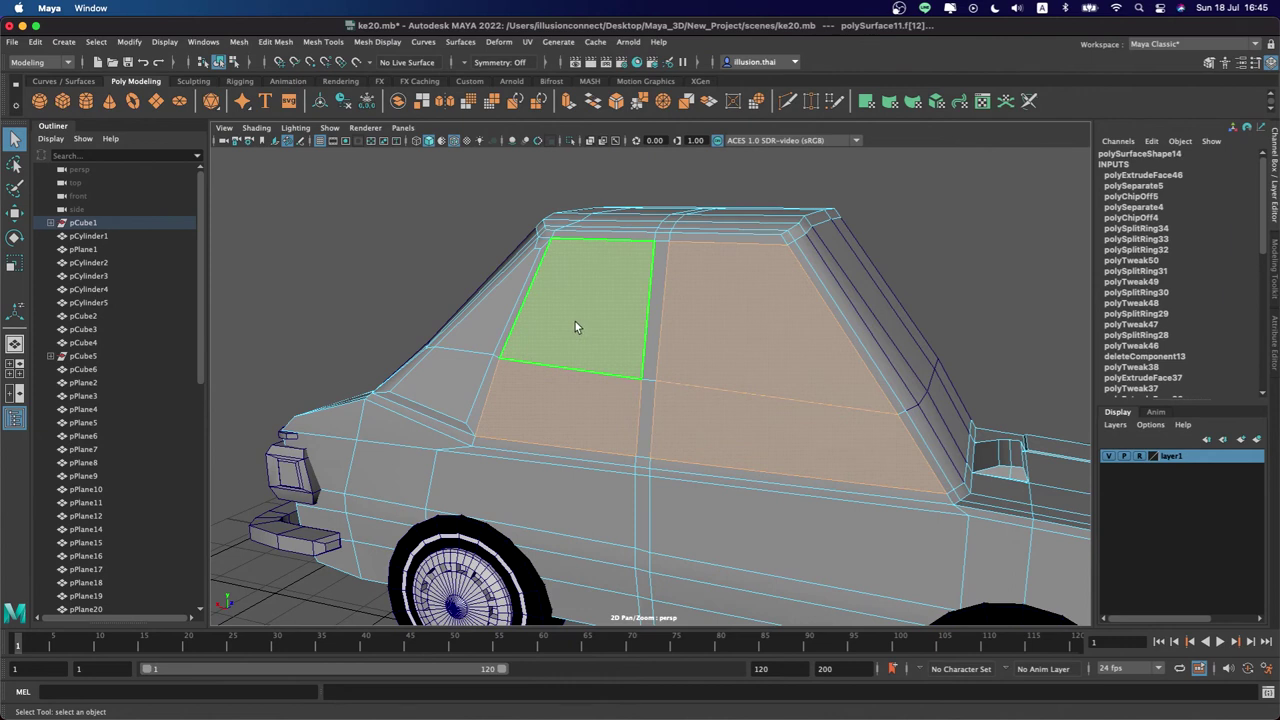
pyautogui.keyDown('alt'); pyautogui.moveTo(575, 327); pyautogui.dragTo(606, 243); pyautogui.keyUp('alt')
pyautogui.keyDown('shift'); pyautogui.click(606, 243); pyautogui.keyUp('shift')
pyautogui.click(287, 42)
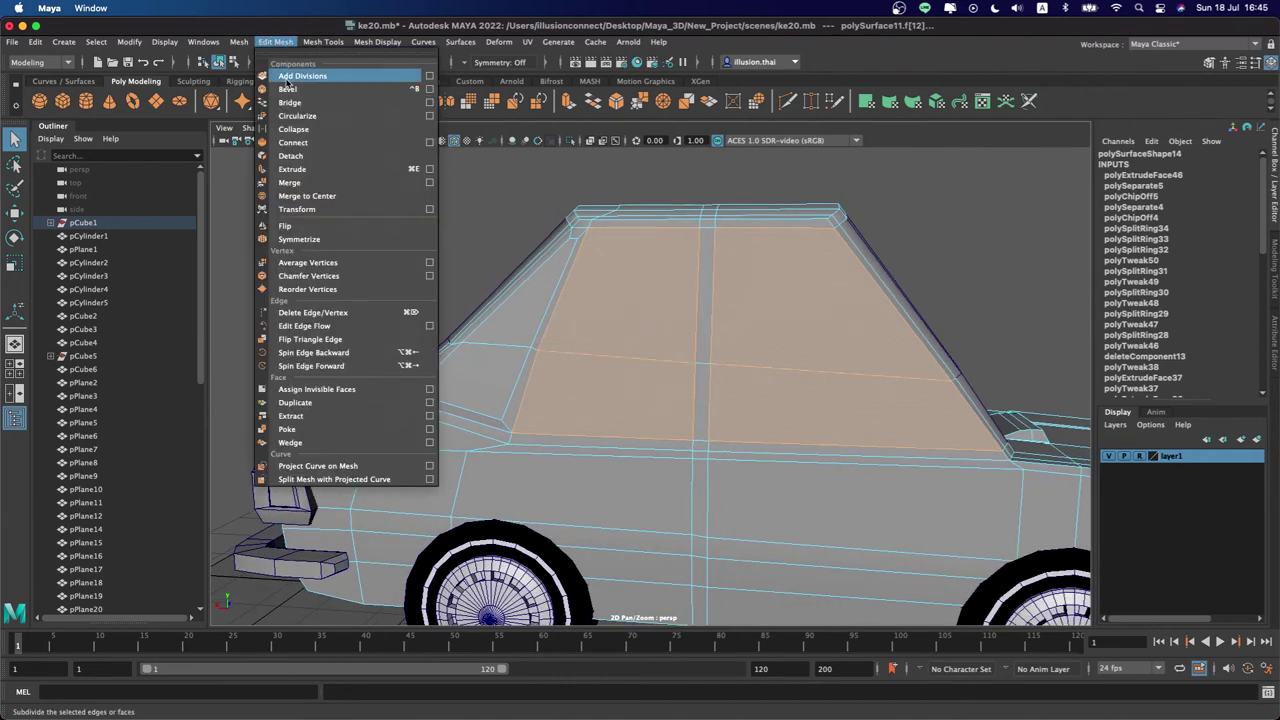
pyautogui.click(310, 404)
pyautogui.click(860, 252)
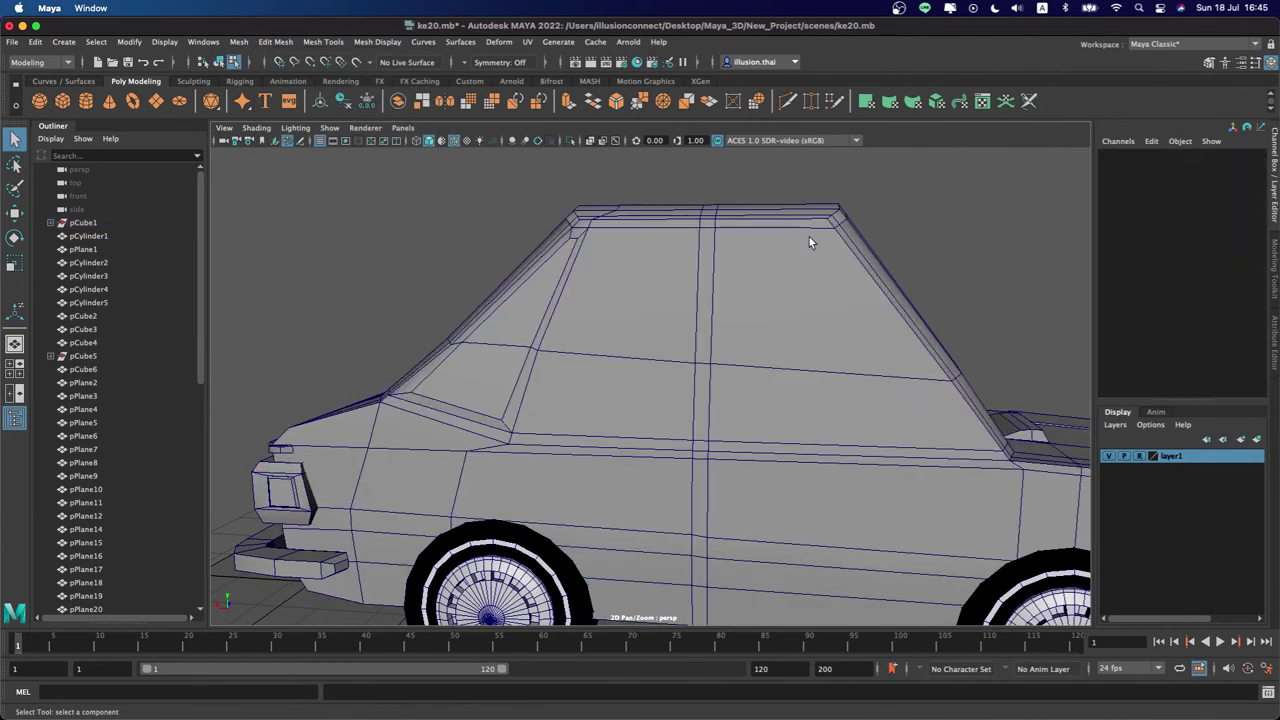
# Select the car body and zoom in close on the roof edge
pyautogui.moveTo(809, 237); pyautogui.dragTo(900, 205, button='right')
pyautogui.keyDown('alt'); pyautogui.moveTo(879, 208); pyautogui.dragTo(706, 260); pyautogui.keyUp('alt')
pyautogui.click(697, 240)
pyautogui.moveTo(686, 237); pyautogui.dragTo(700, 263, button='right')
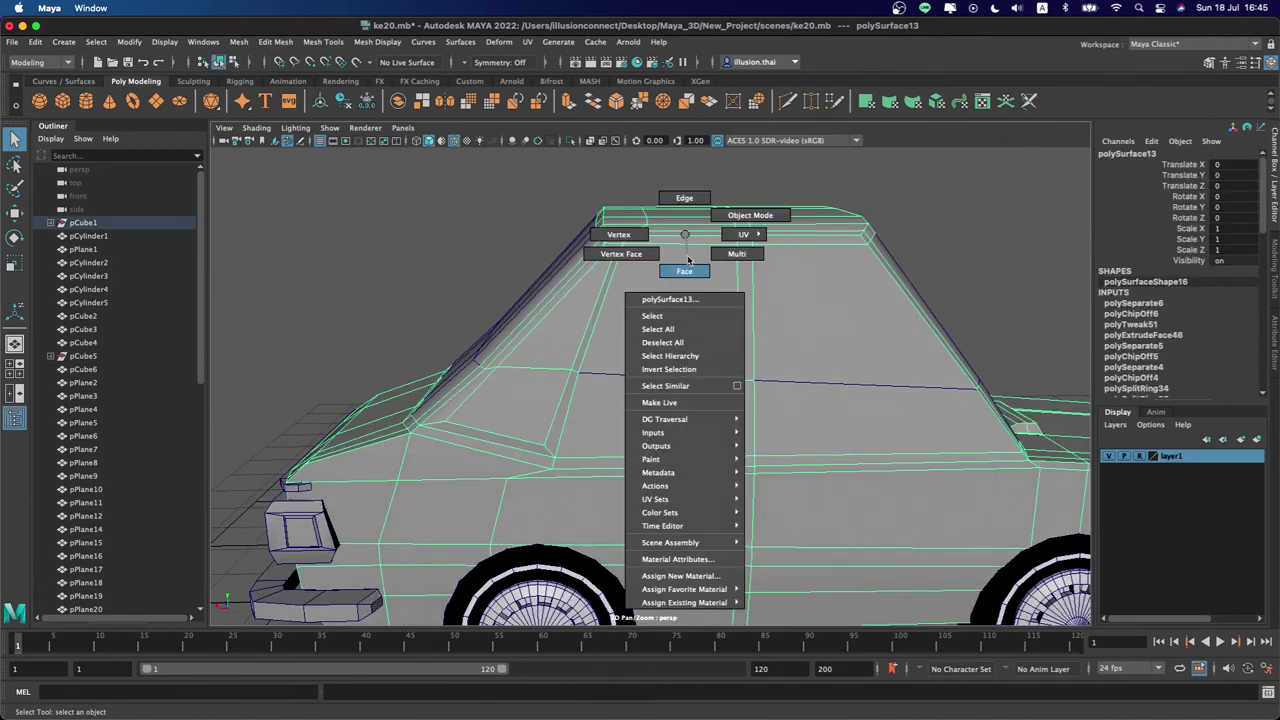
pyautogui.keyDown('alt'); pyautogui.moveTo(700, 263); pyautogui.dragTo(713, 271); pyautogui.keyUp('alt')
pyautogui.moveTo(713, 262)
pyautogui.keyDown('alt'); pyautogui.mouseDown(button='right')
pyautogui.moveTo(1017, 277)
pyautogui.moveTo(785, 328)
pyautogui.mouseUp(button='right'); pyautogui.keyUp('alt')
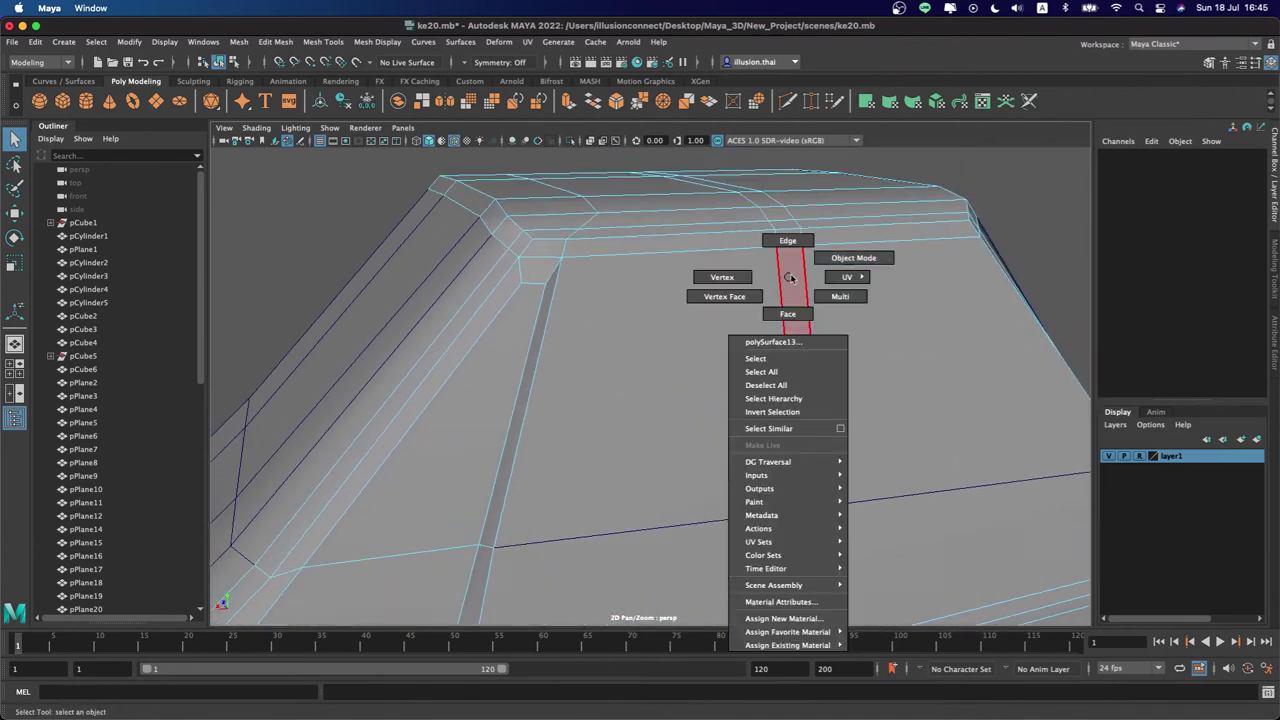
pyautogui.moveTo(787, 282); pyautogui.dragTo(850, 258, button='right')
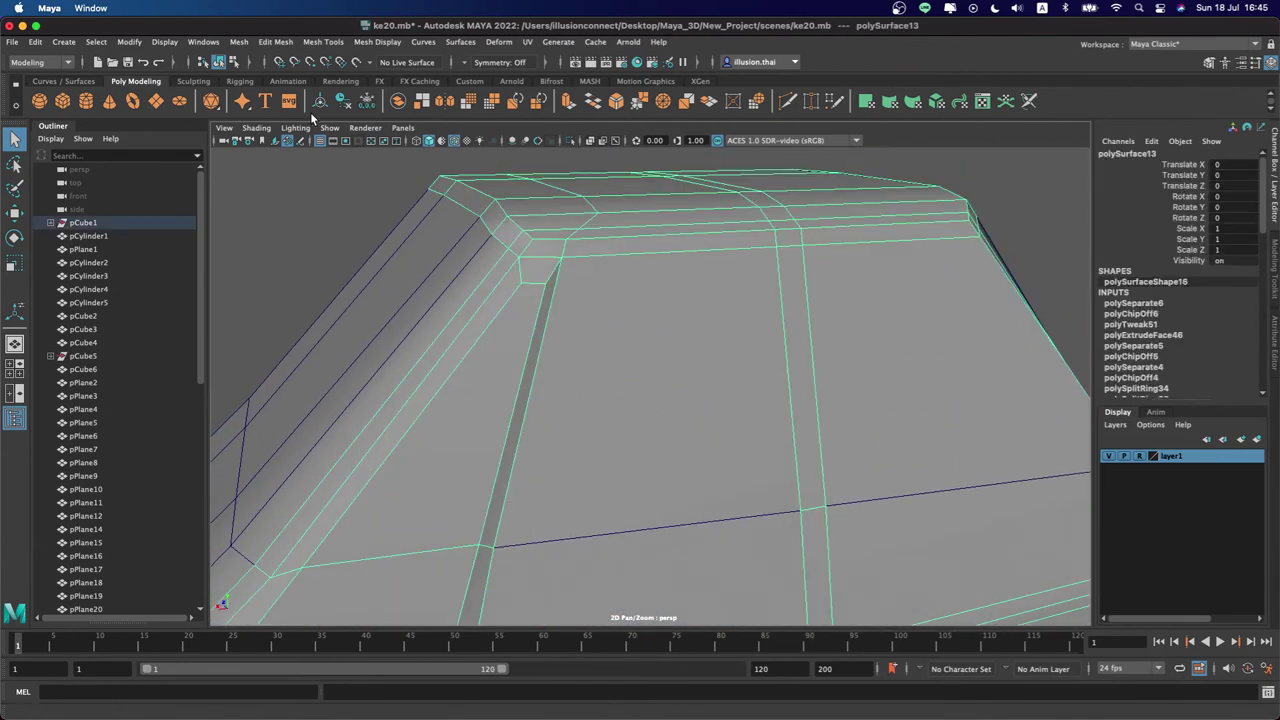
# Insert edge loops along the roof just above the side windows
pyautogui.click(276, 42)
pyautogui.moveTo(323, 42)
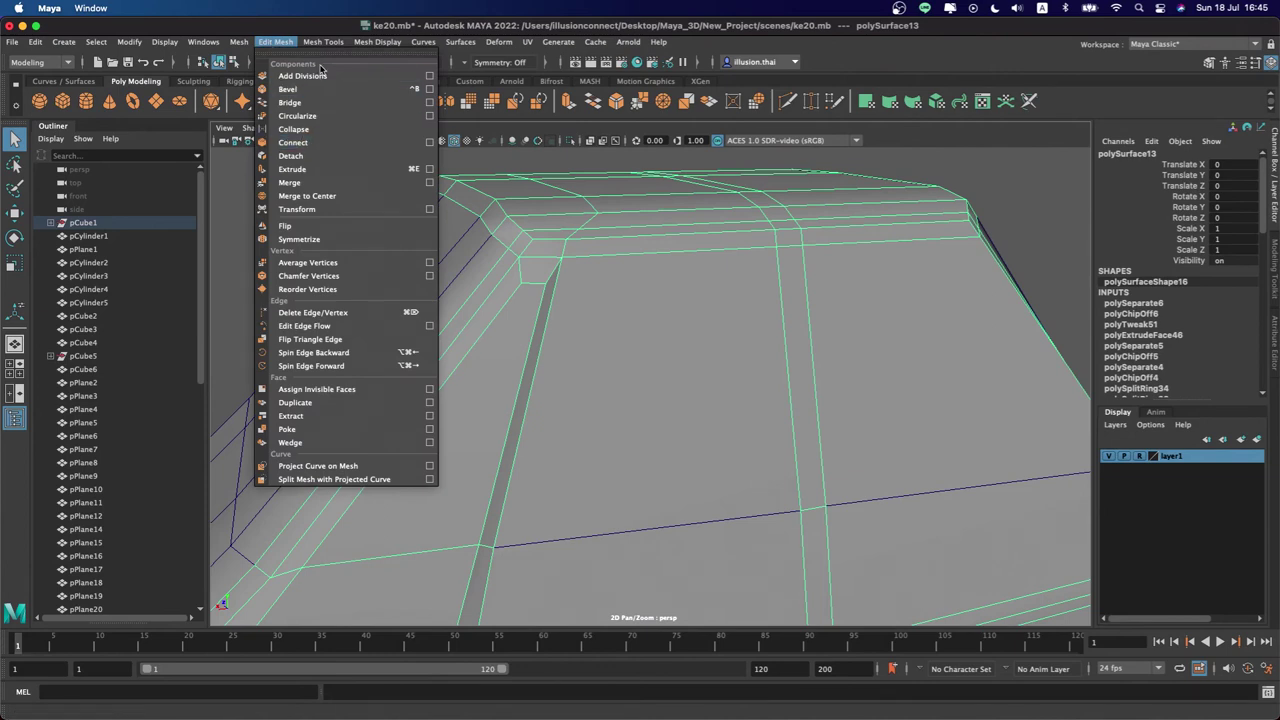
pyautogui.click(343, 146)
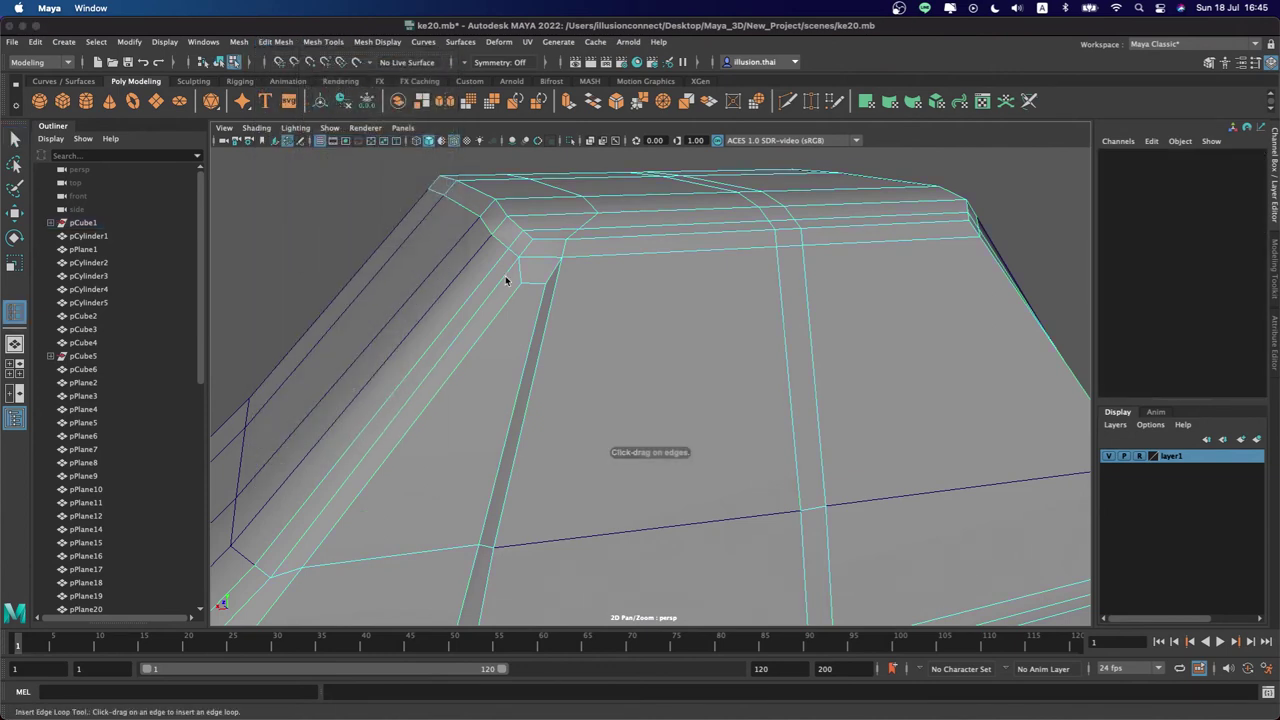
pyautogui.click(560, 291)
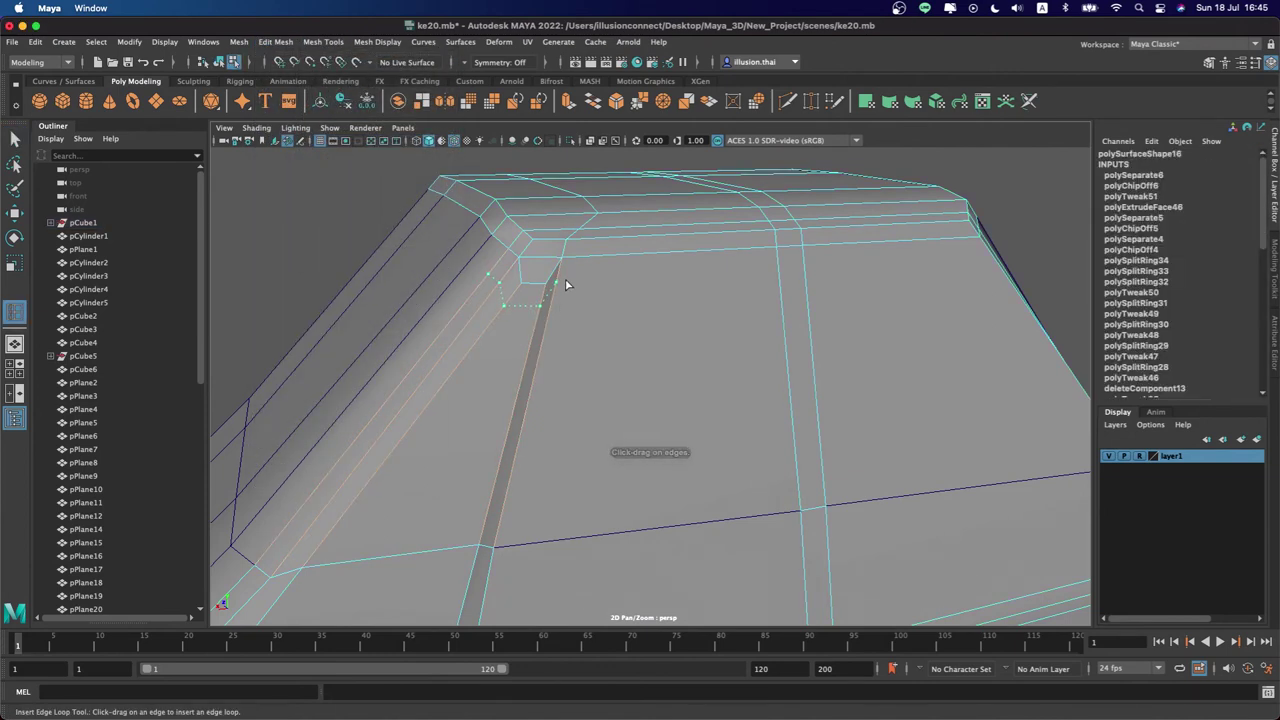
pyautogui.click(564, 281)
pyautogui.moveTo(781, 280); pyautogui.dragTo(717, 289)
# Commit the new roof edge loop and select the roof edge above the windows
pyautogui.click(693, 297)
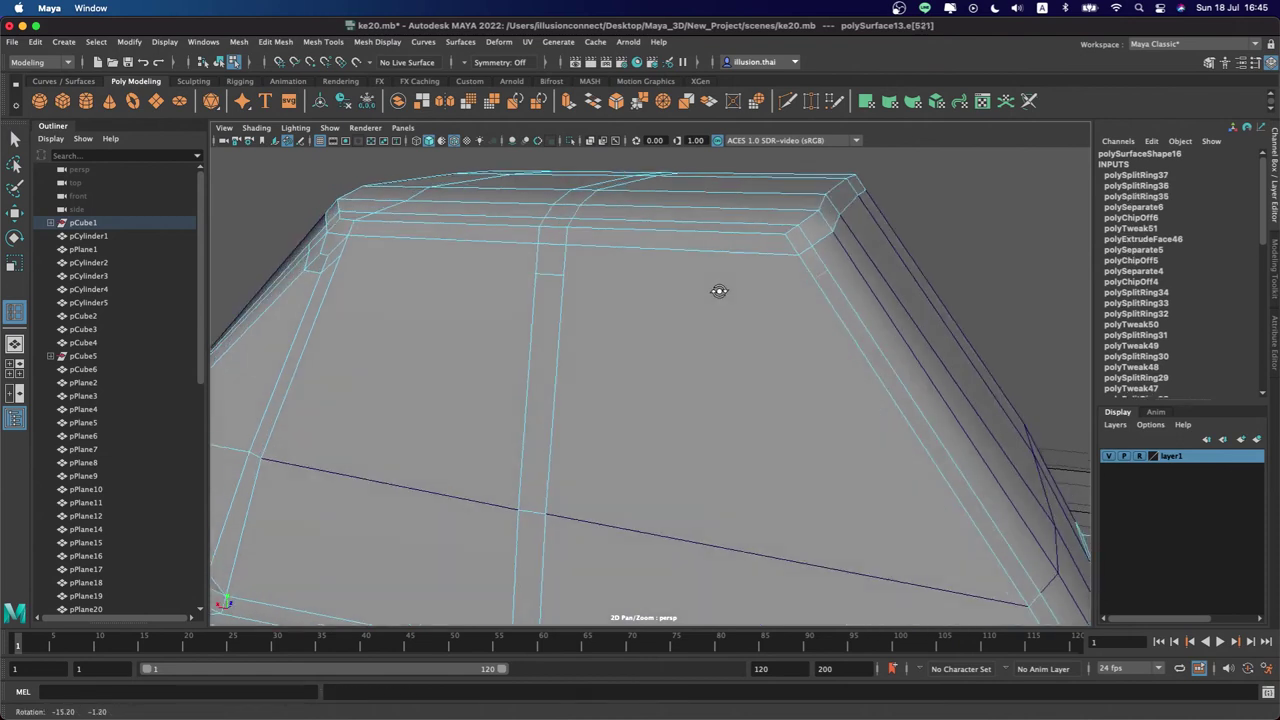
pyautogui.press('q')
pyautogui.rightClick(766, 222)
pyautogui.click(893, 256)
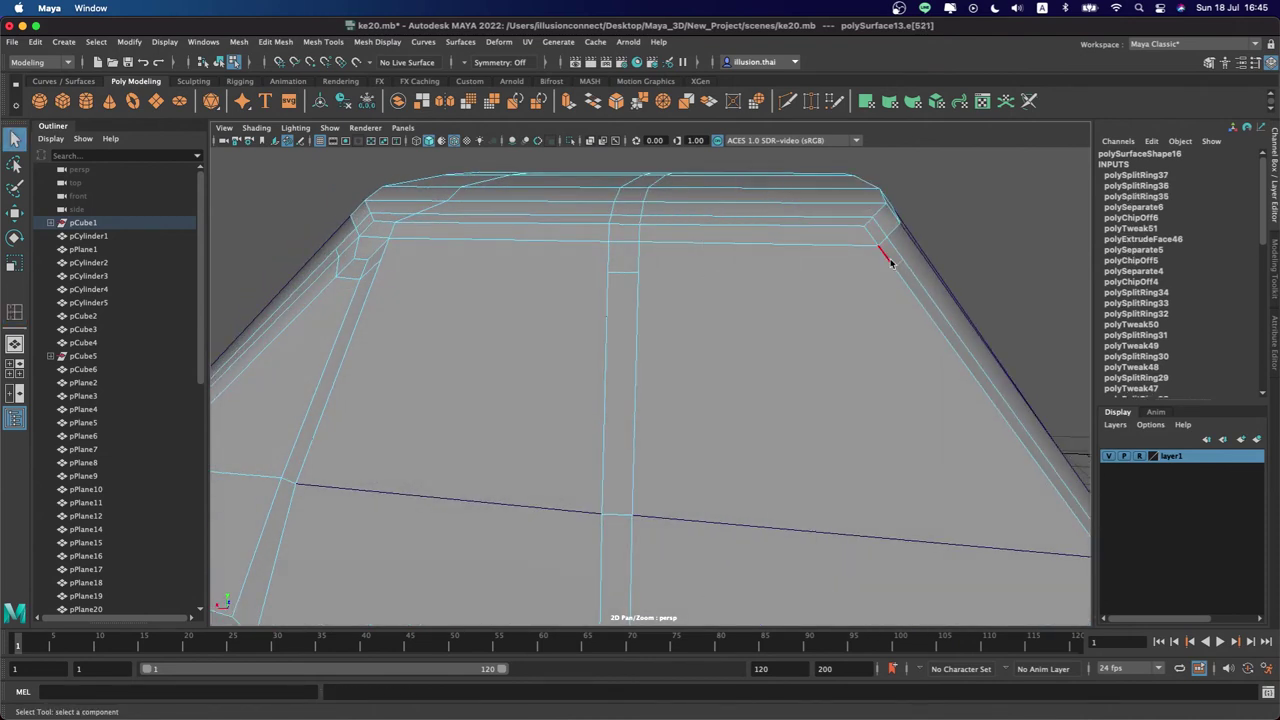
pyautogui.click(695, 247)
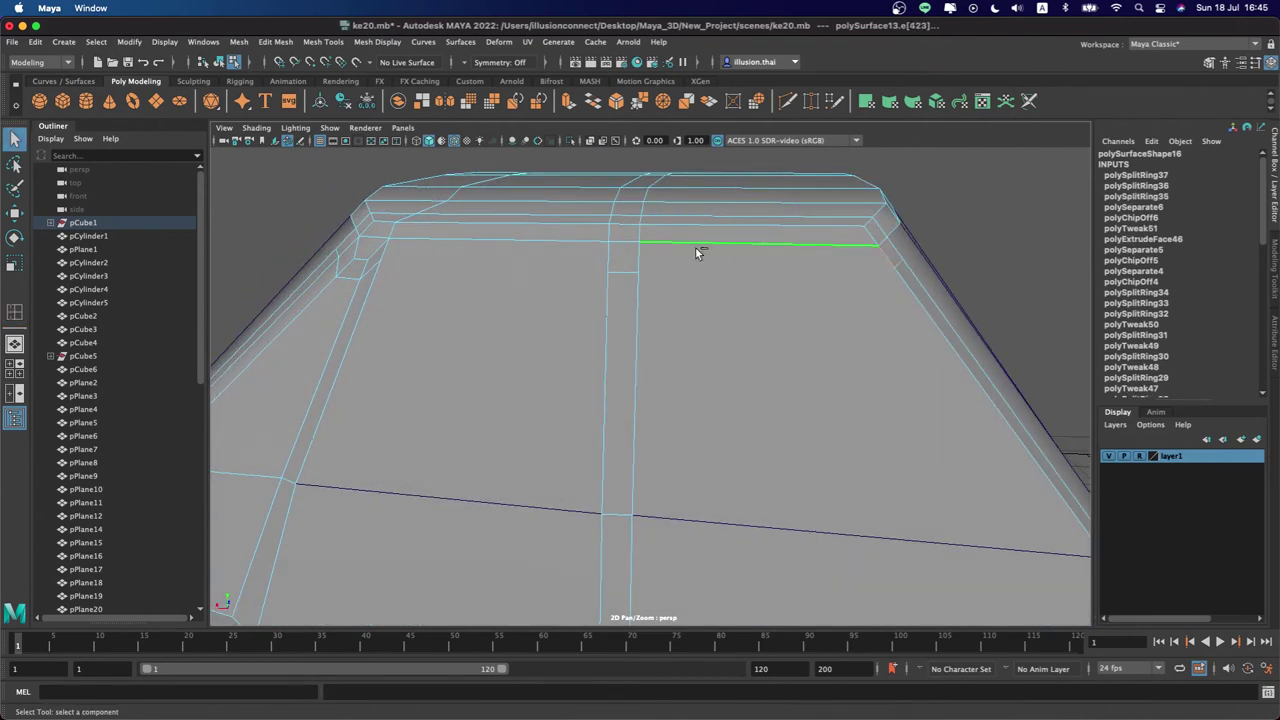
pyautogui.doubleClick(592, 243)
pyautogui.click(392, 249)
pyautogui.moveTo(389, 251)
pyautogui.keyDown('alt'); pyautogui.mouseDown()
pyautogui.moveTo(586, 280)
pyautogui.moveTo(743, 284)
pyautogui.moveTo(653, 286)
pyautogui.moveTo(717, 286)
pyautogui.moveTo(726, 349)
pyautogui.mouseUp(); pyautogui.keyUp('alt')
# Extrude the roof edge and pull it outward into a thin rail
pyautogui.hotkey('ctrl', 'e')
pyautogui.moveTo(662, 325)
pyautogui.keyDown('alt'); pyautogui.mouseDown()
pyautogui.moveTo(723, 326)
pyautogui.moveTo(677, 306)
pyautogui.mouseUp(); pyautogui.keyUp('alt')
pyautogui.press('w')
pyautogui.moveTo(737, 252); pyautogui.dragTo(757, 262)
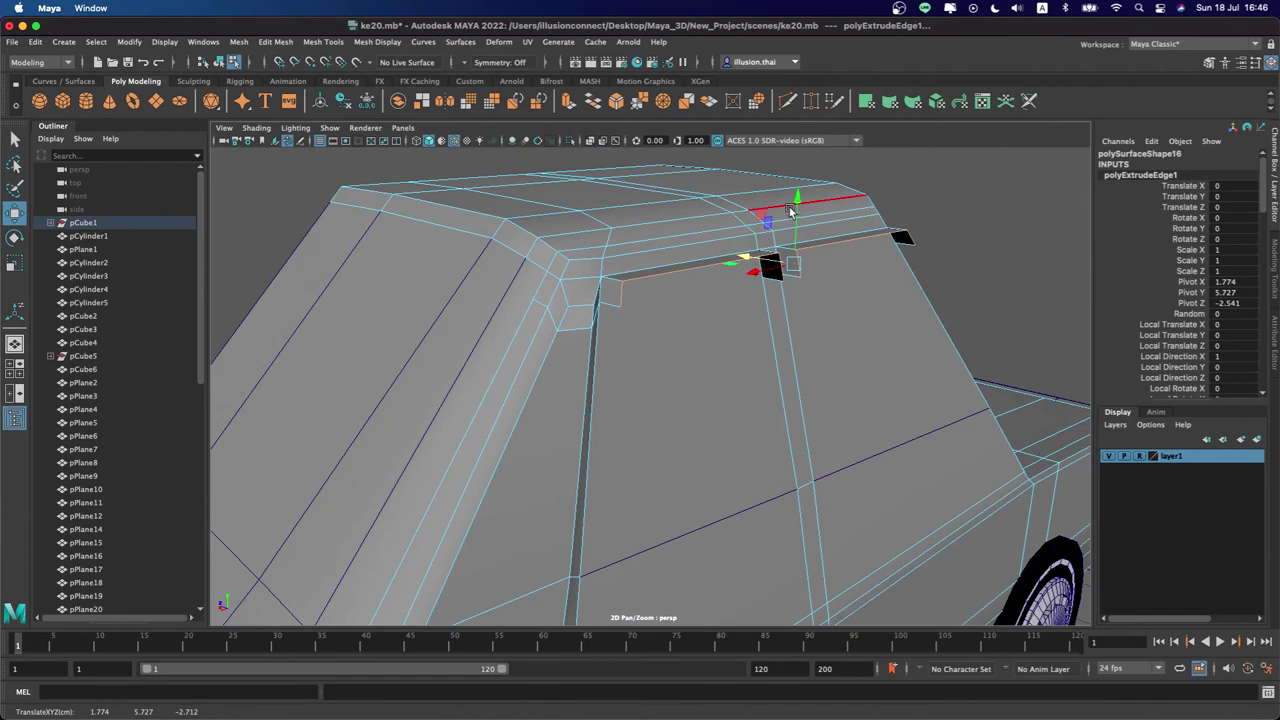
pyautogui.press('q')
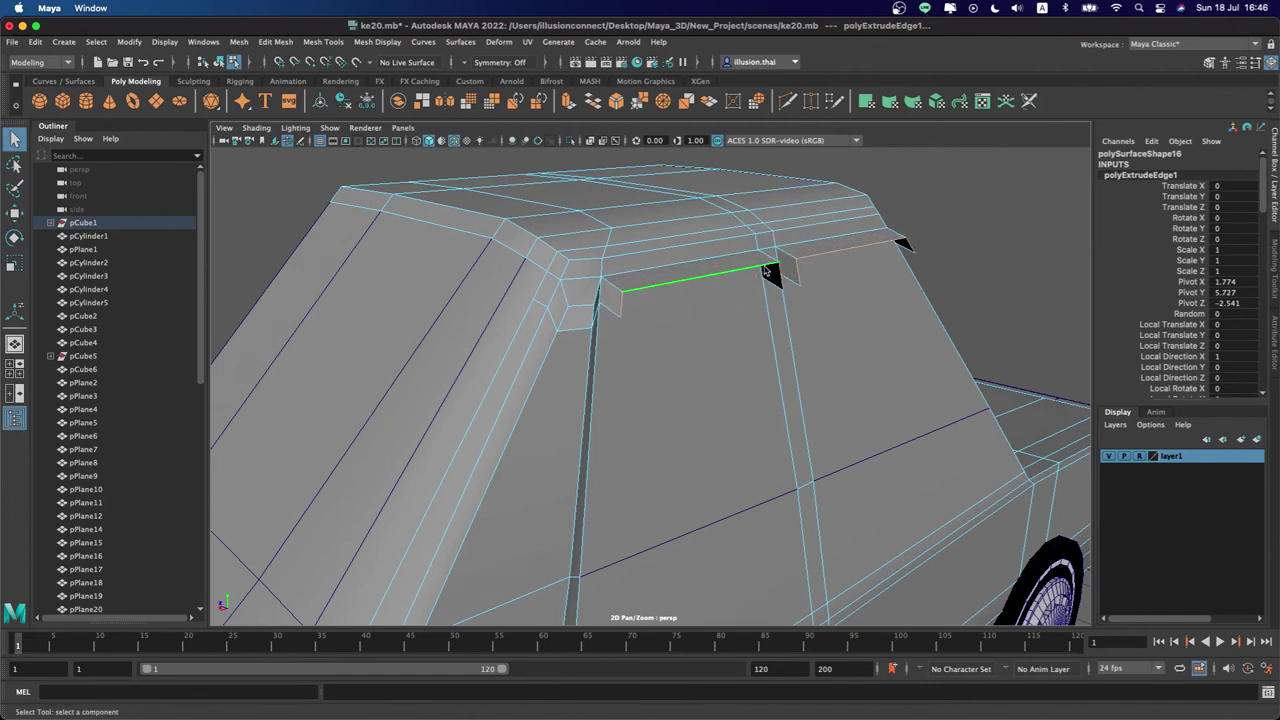
# Slide the rail's end vertex along the Z axis
pyautogui.moveTo(766, 272); pyautogui.dragTo(619, 323, button='right')
pyautogui.click(620, 319)
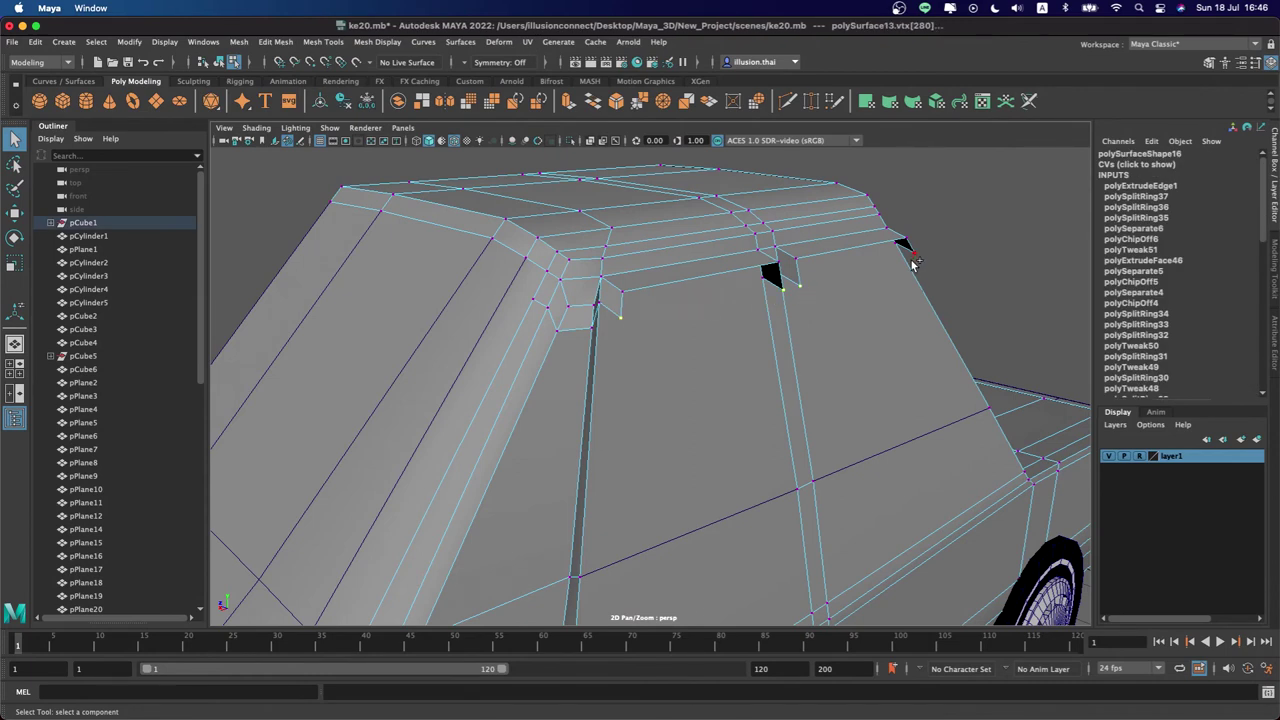
pyautogui.moveTo(900, 276)
pyautogui.keyDown('alt'); pyautogui.mouseDown()
pyautogui.moveTo(828, 246)
pyautogui.moveTo(860, 205)
pyautogui.mouseUp(); pyautogui.keyUp('alt')
pyautogui.press('w')
pyautogui.moveTo(812, 256); pyautogui.dragTo(800, 255)
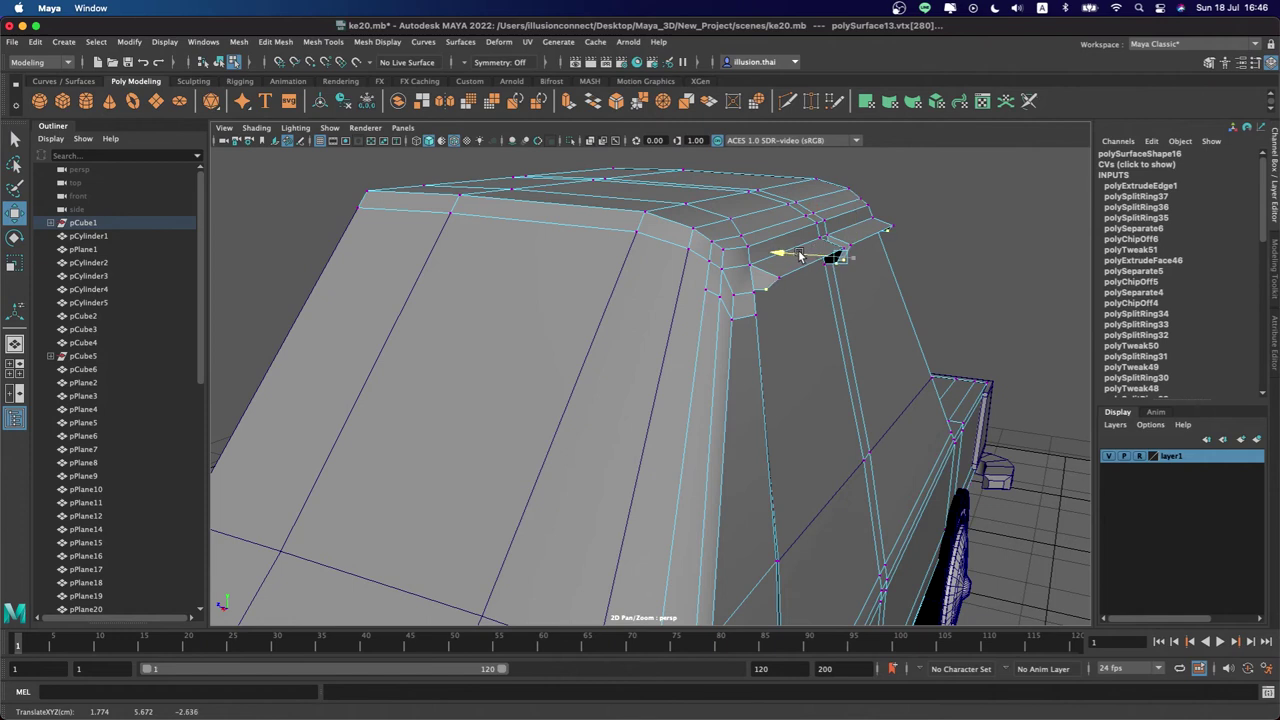
pyautogui.press('q')
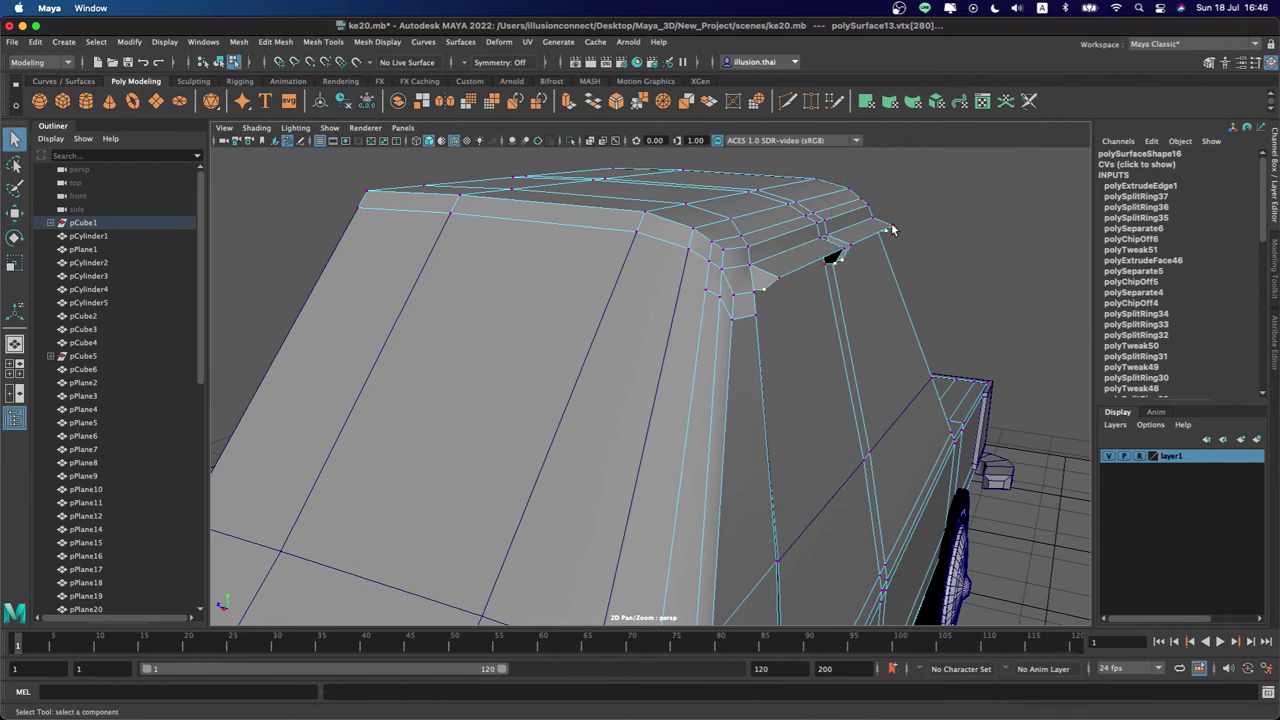
# Select the drip rail strip faces, including both small end faces
pyautogui.moveTo(876, 228); pyautogui.dragTo(912, 208, button='right')
pyautogui.moveTo(955, 208)
pyautogui.keyDown('alt'); pyautogui.mouseDown()
pyautogui.moveTo(844, 266)
pyautogui.moveTo(650, 260)
pyautogui.mouseUp(); pyautogui.keyUp('alt')
pyautogui.rightClick(818, 258)
pyautogui.click(812, 292)
pyautogui.click(777, 287)
pyautogui.keyDown('shift'); pyautogui.click(651, 256); pyautogui.keyUp('shift')
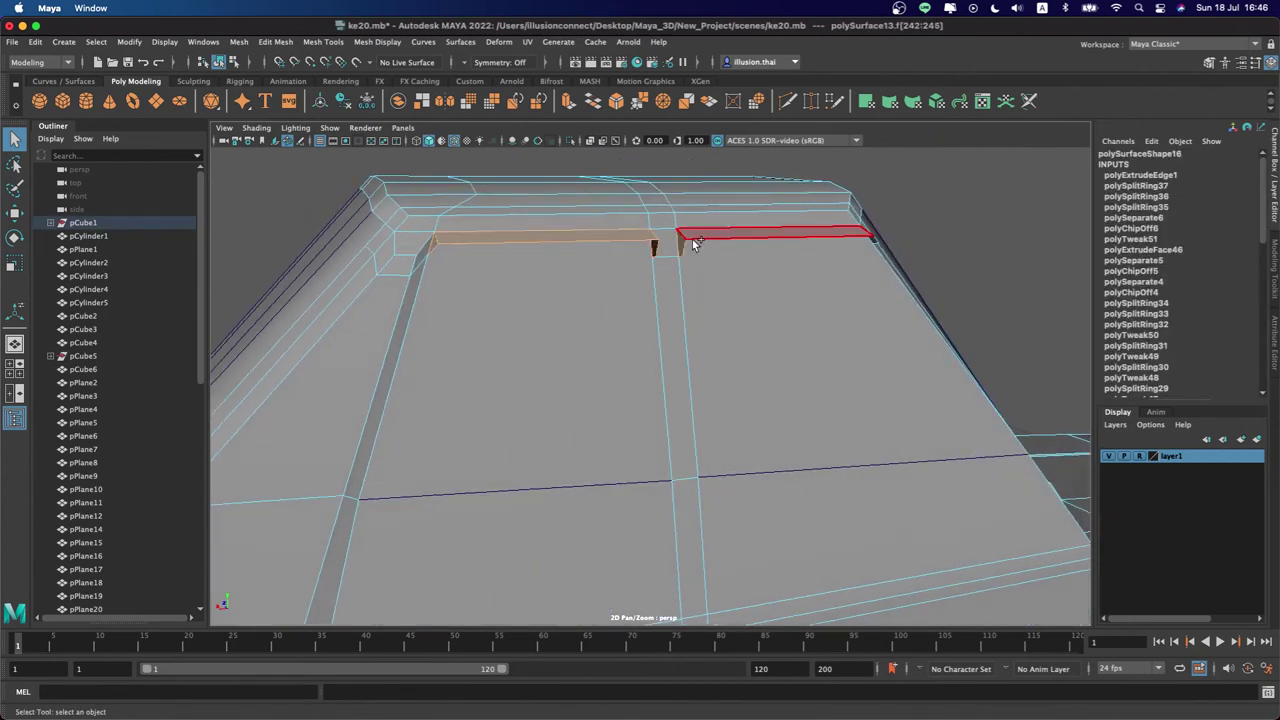
pyautogui.keyDown('shift'); pyautogui.click(690, 241); pyautogui.keyUp('shift')
pyautogui.keyDown('alt'); pyautogui.moveTo(748, 263); pyautogui.dragTo(697, 276); pyautogui.keyUp('alt')
pyautogui.keyDown('shift'); pyautogui.click(697, 276); pyautogui.keyUp('shift')
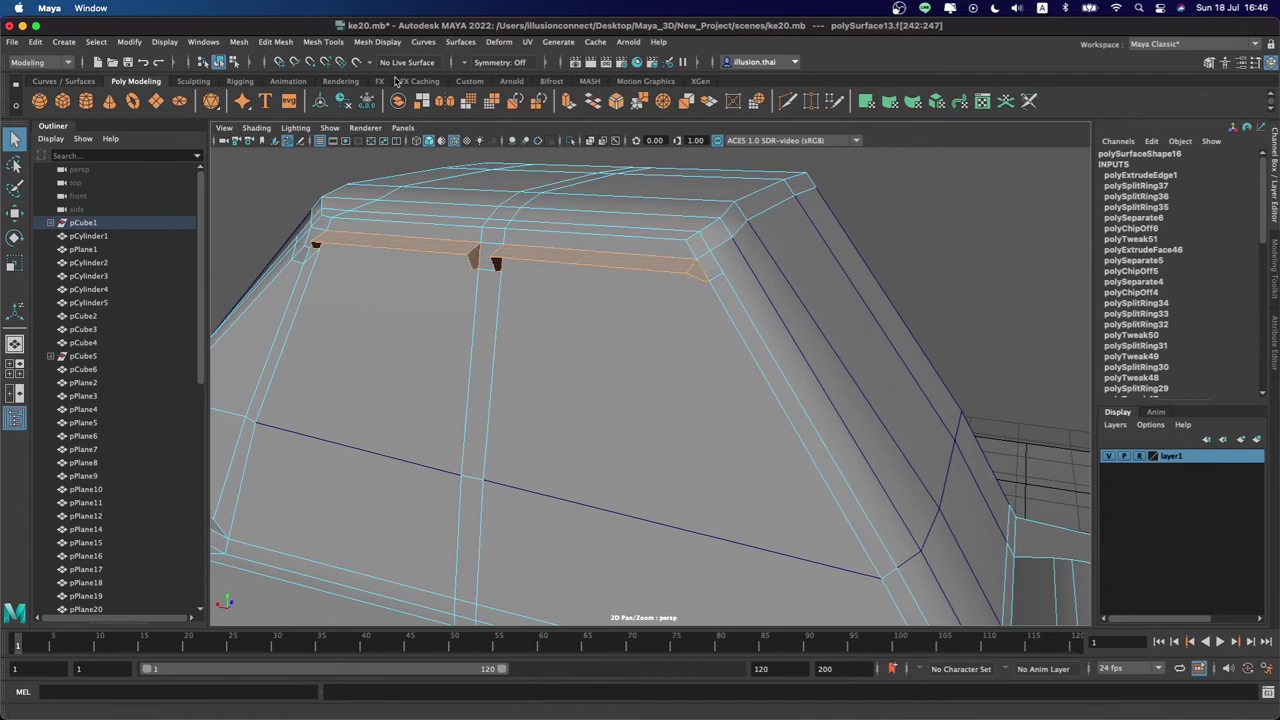
# Extract the drip rail faces as their own object, polySurface18
pyautogui.click(262, 42)
pyautogui.click(320, 418)
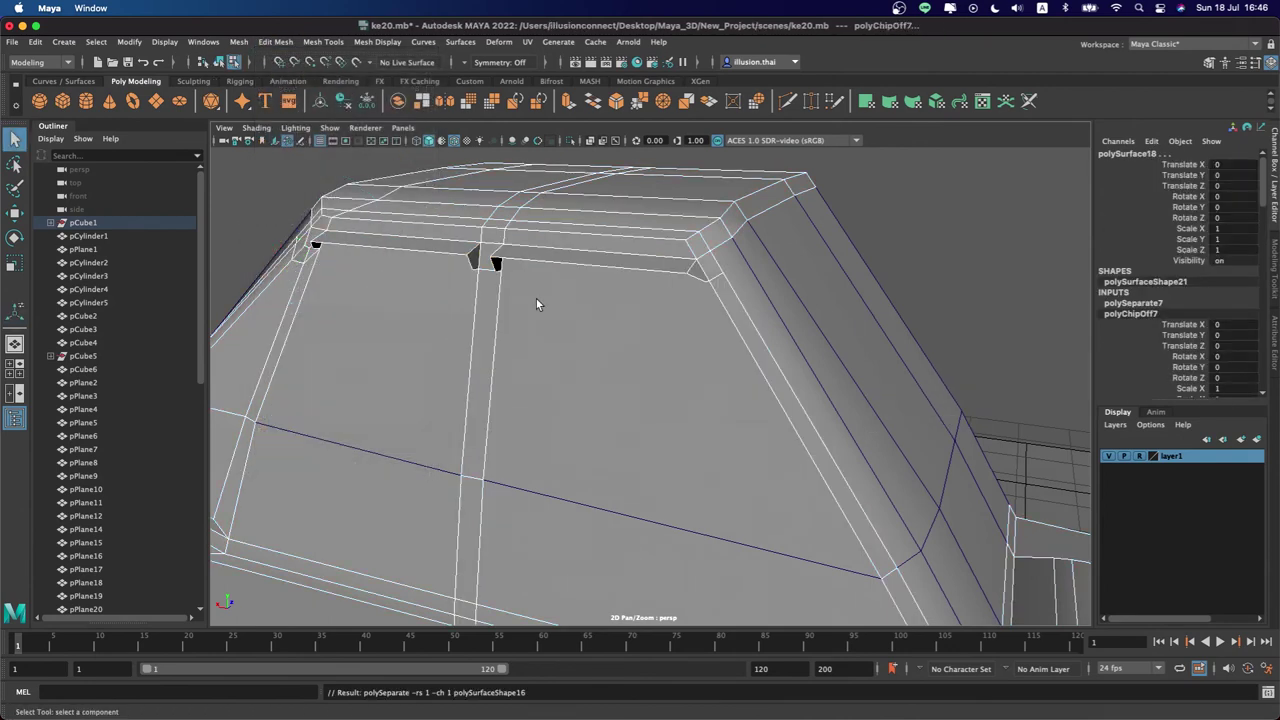
pyautogui.moveTo(584, 266); pyautogui.dragTo(645, 246, button='right')
pyautogui.moveTo(919, 240)
pyautogui.keyDown('alt'); pyautogui.mouseDown()
pyautogui.moveTo(551, 247)
pyautogui.moveTo(758, 251)
pyautogui.moveTo(757, 280)
pyautogui.moveTo(780, 286)
pyautogui.moveTo(703, 277)
pyautogui.moveTo(730, 280)
pyautogui.mouseUp(); pyautogui.keyUp('alt')
pyautogui.moveTo(730, 280)
pyautogui.keyDown('alt'); pyautogui.mouseDown(button='right')
pyautogui.moveTo(600, 325)
pyautogui.moveTo(658, 278)
pyautogui.mouseUp(button='right'); pyautogui.keyUp('alt')
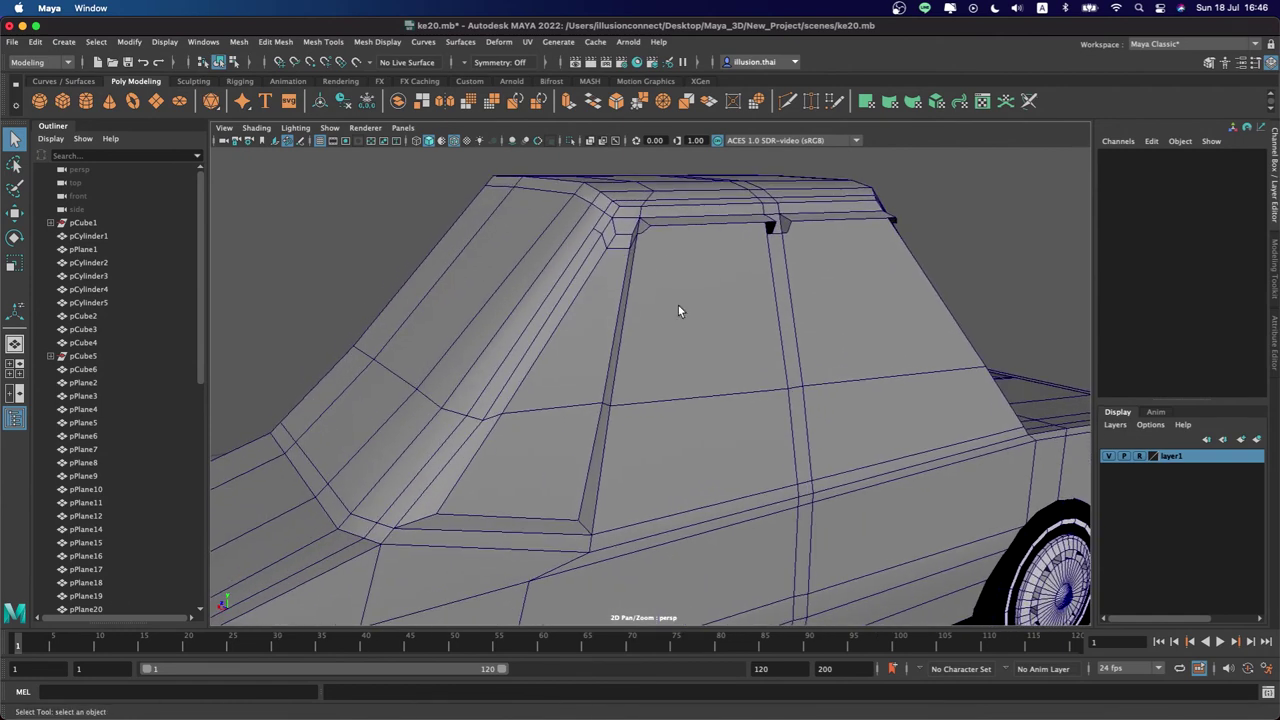
# Create a polygon cube and move it up onto the rear door
pyautogui.keyDown('alt'); pyautogui.moveTo(678, 305); pyautogui.dragTo(651, 280, button='middle'); pyautogui.keyUp('alt')
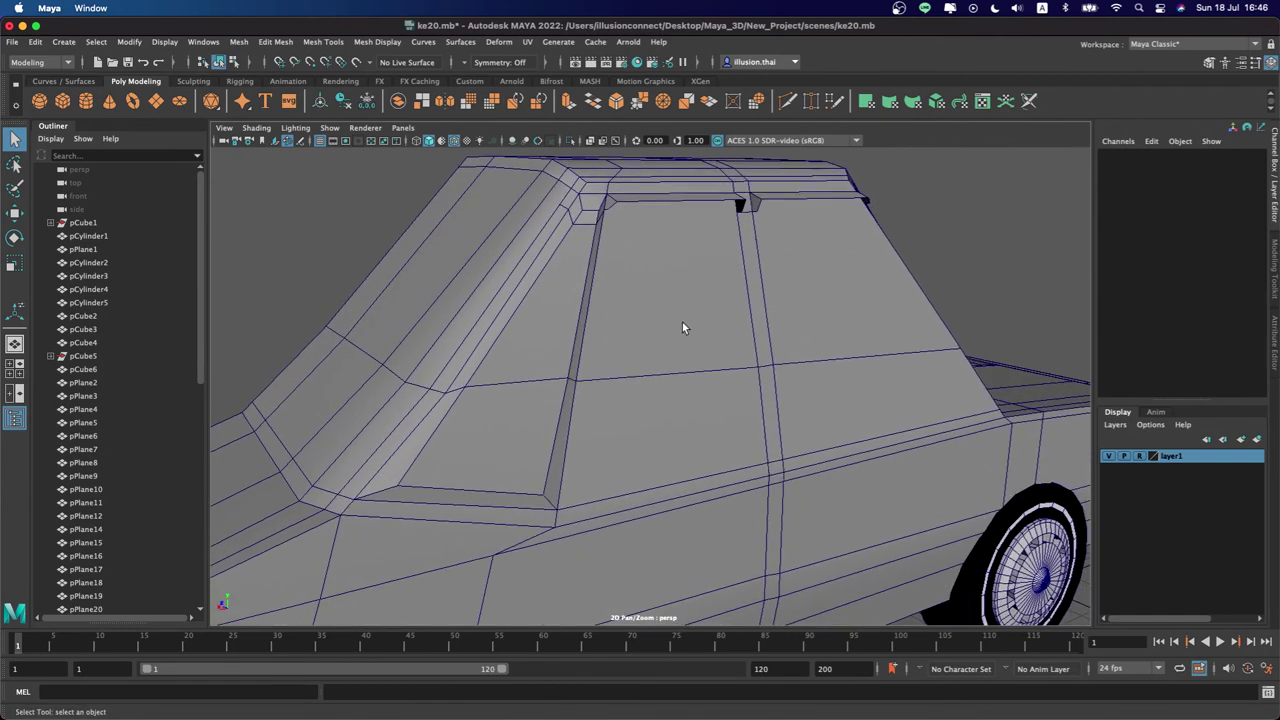
pyautogui.scroll(-5, 682, 327)
pyautogui.scroll(-5, 680, 323)
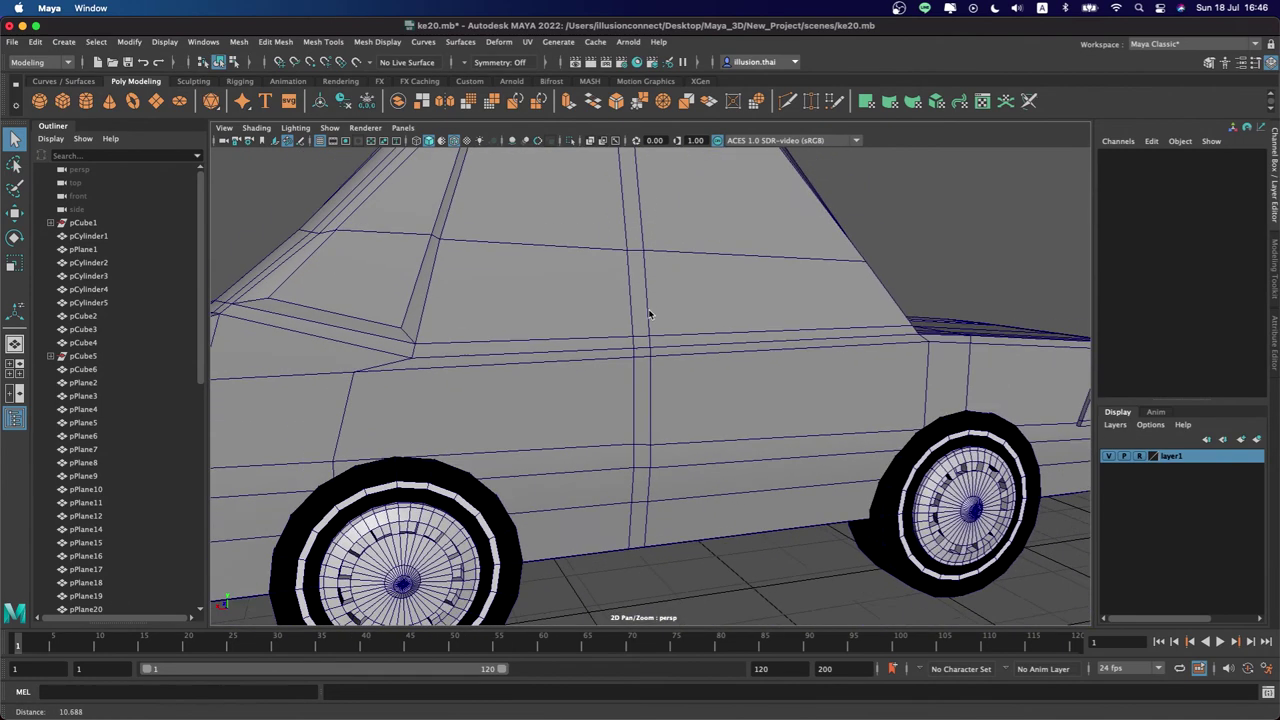
pyautogui.click(62, 101)
pyautogui.keyDown('alt'); pyautogui.moveTo(674, 357); pyautogui.dragTo(614, 361); pyautogui.keyUp('alt')
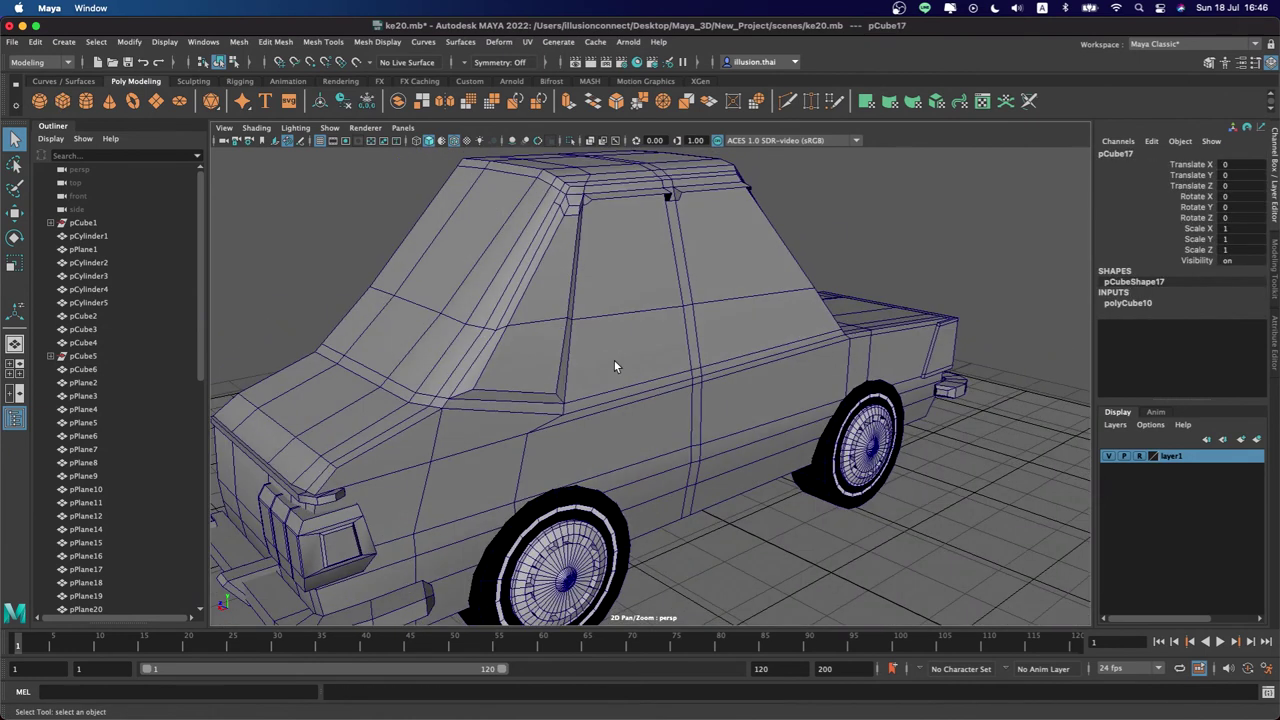
pyautogui.press('w')
pyautogui.moveTo(647, 420)
pyautogui.mouseDown()
pyautogui.moveTo(650, 330)
pyautogui.moveTo(735, 425)
pyautogui.mouseUp()
pyautogui.press('r')
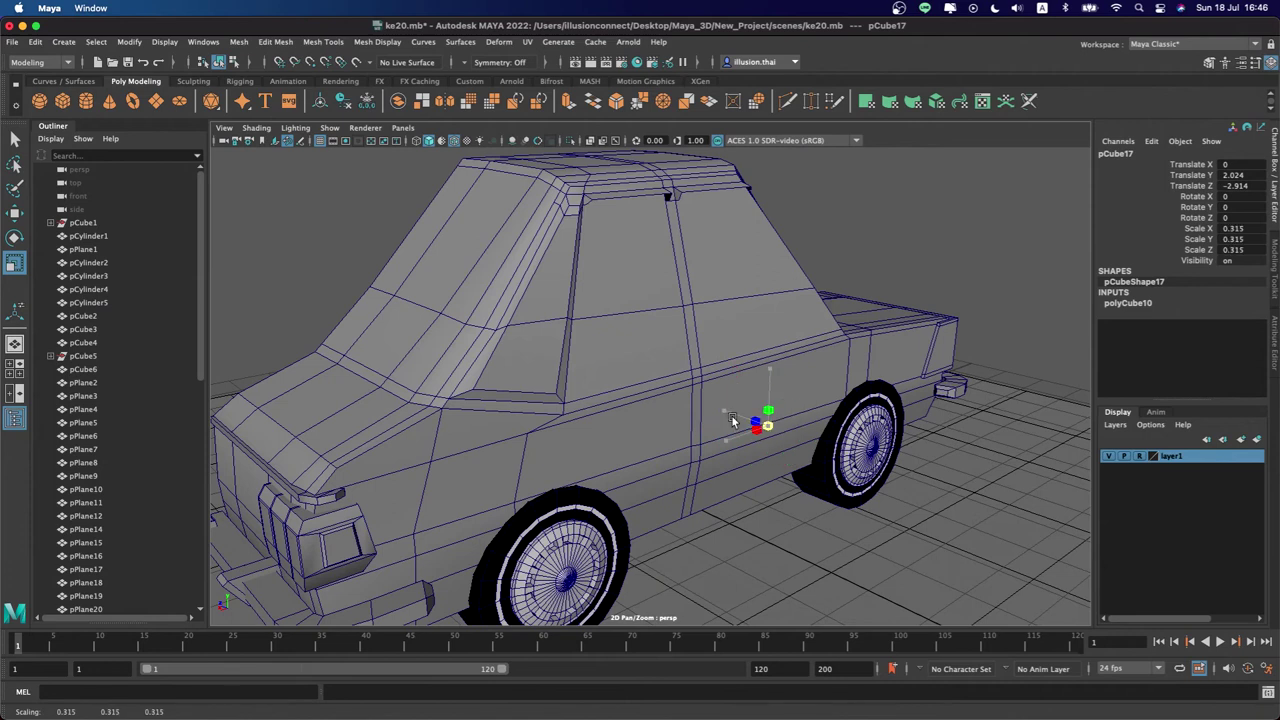
pyautogui.press('w')
pyautogui.moveTo(779, 380)
pyautogui.mouseDown()
pyautogui.moveTo(772, 330)
pyautogui.moveTo(760, 392)
pyautogui.mouseUp()
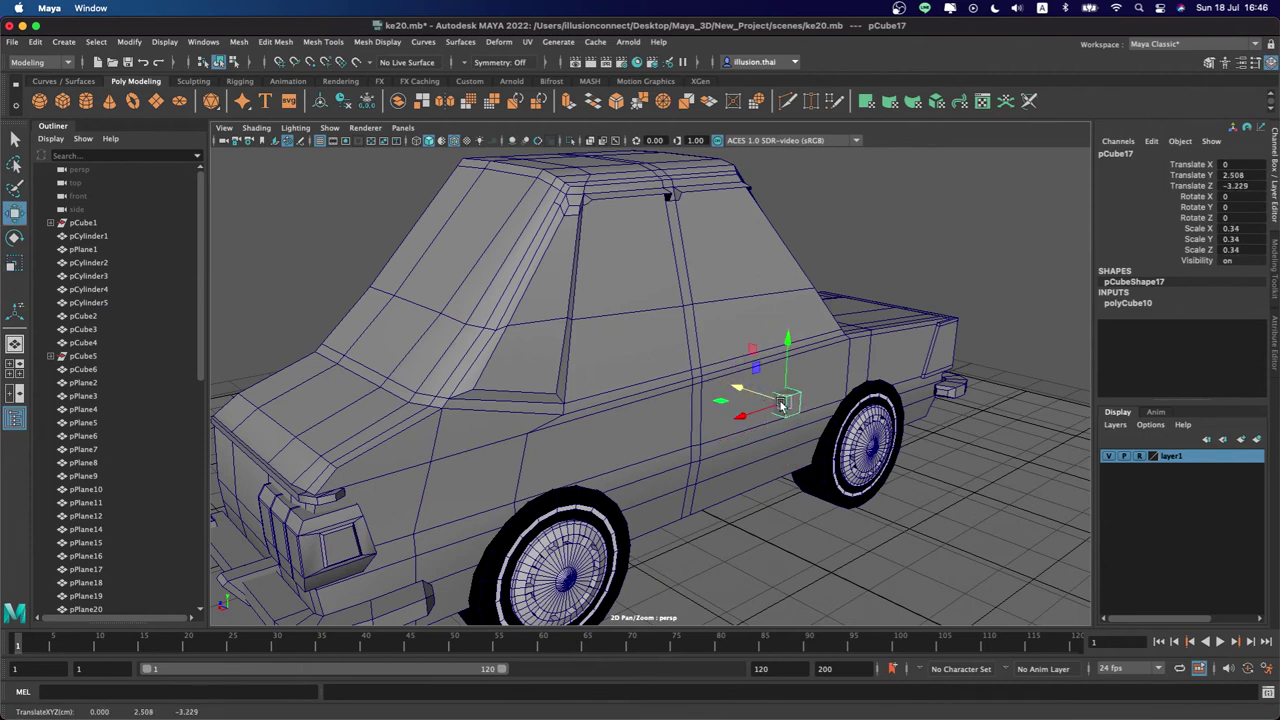
# Scale the cube into a thin, flat handle positioned near the door pillar
pyautogui.press('r')
pyautogui.moveTo(782, 405); pyautogui.dragTo(789, 388, button='middle')
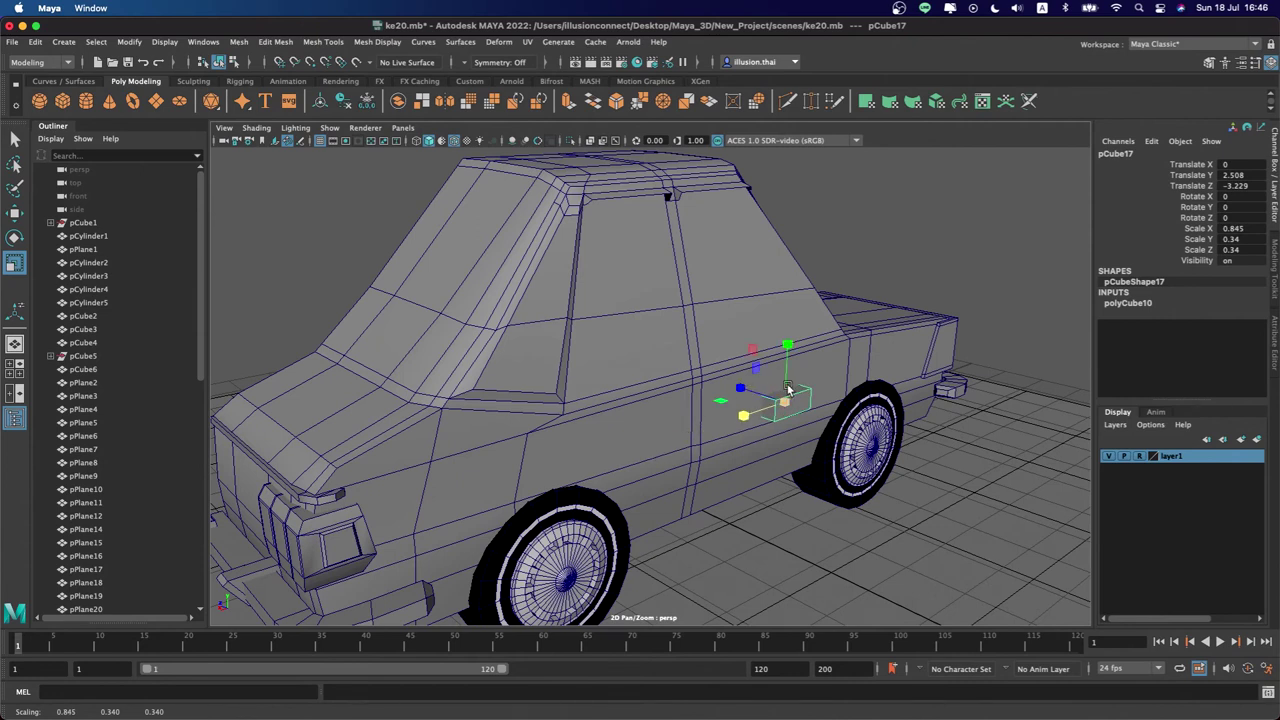
pyautogui.moveTo(785, 402); pyautogui.dragTo(772, 408)
pyautogui.press('w')
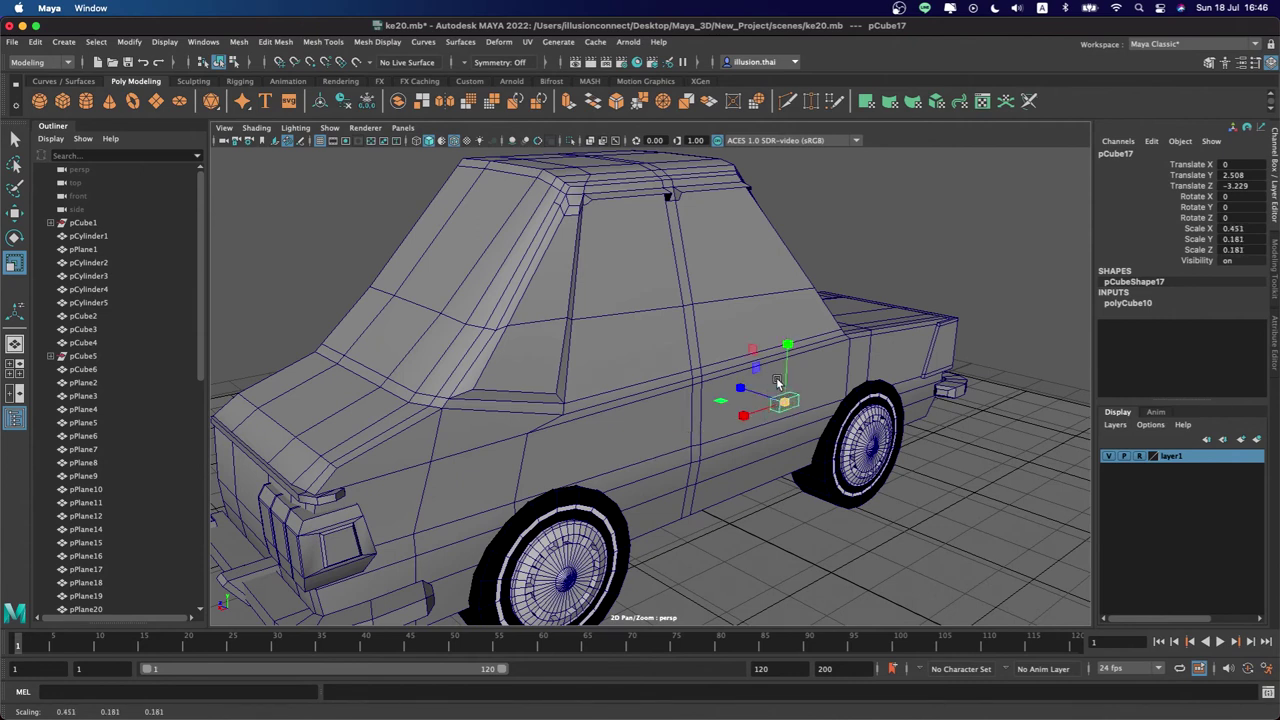
pyautogui.moveTo(789, 352); pyautogui.dragTo(790, 335)
pyautogui.moveTo(785, 390)
pyautogui.mouseDown()
pyautogui.moveTo(677, 409)
pyautogui.moveTo(624, 394)
pyautogui.mouseUp()
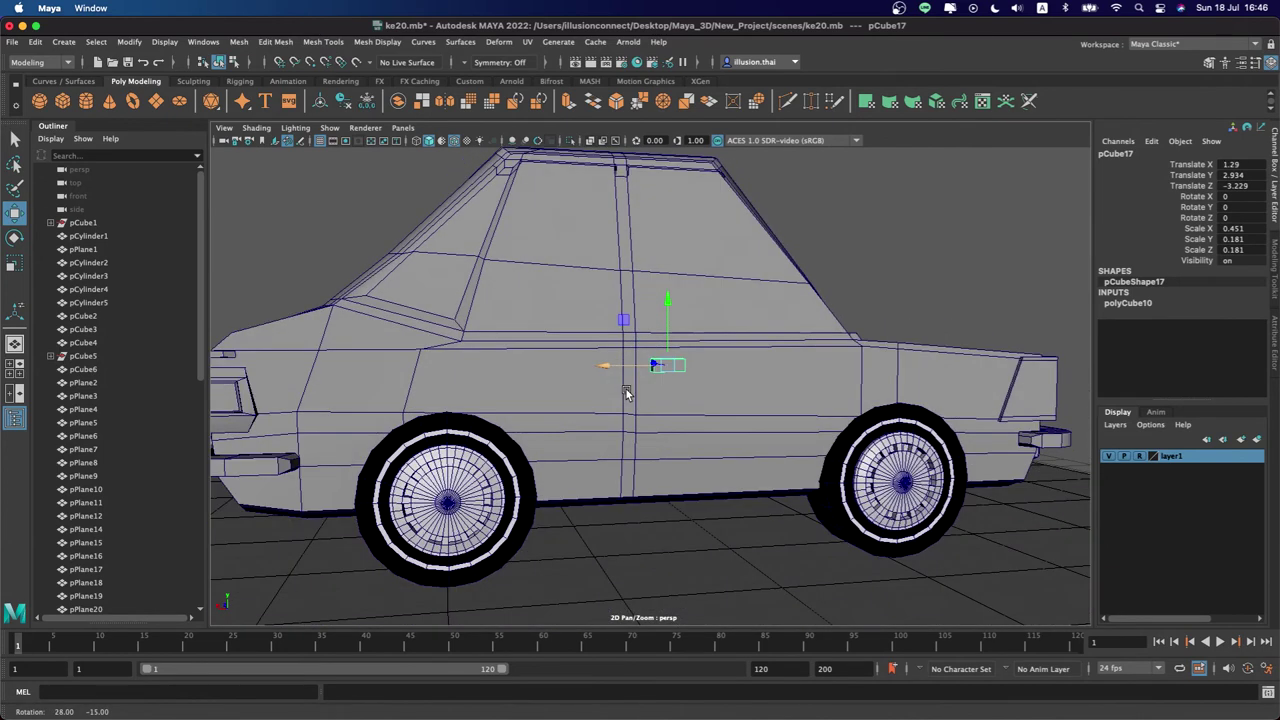
pyautogui.press('r')
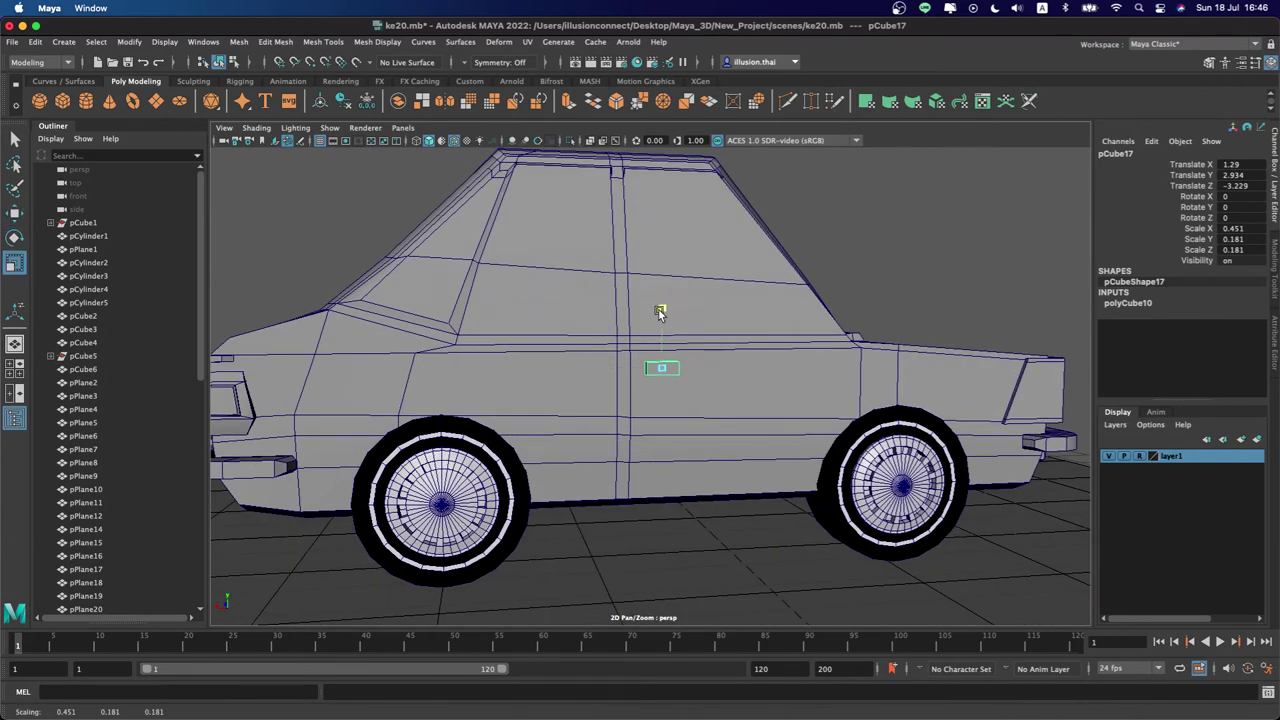
pyautogui.moveTo(660, 332); pyautogui.dragTo(660, 295)
pyautogui.press('w')
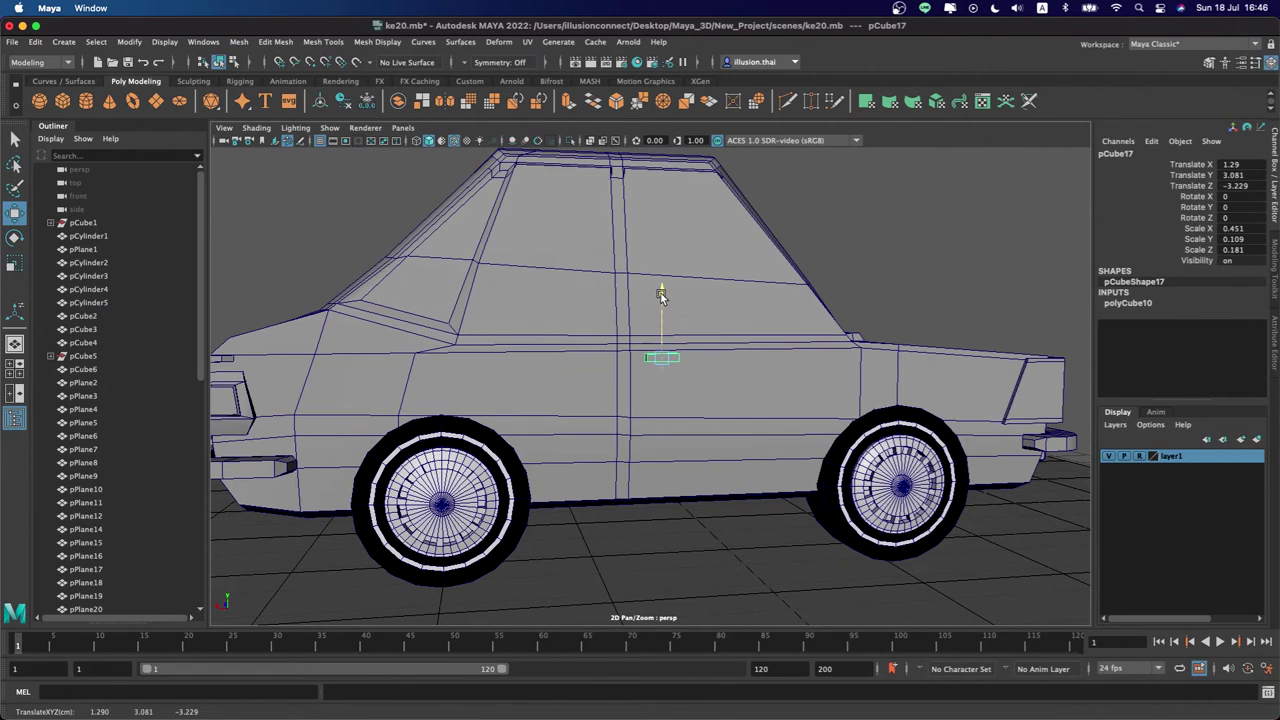
# Duplicate the handle and move the copy forward onto the front door
pyautogui.hotkey('ctrl', 'd')
pyautogui.moveTo(597, 357); pyautogui.dragTo(392, 364)
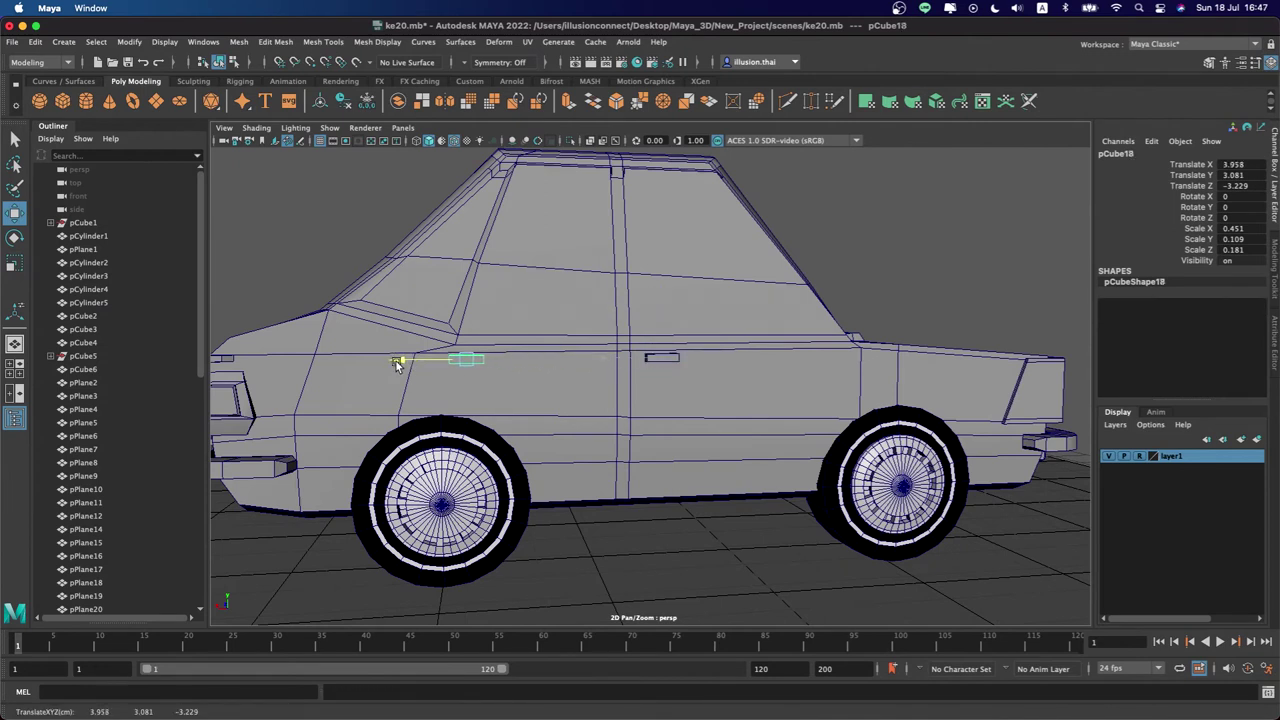
pyautogui.moveTo(393, 366); pyautogui.dragTo(390, 366)
pyautogui.press('q')
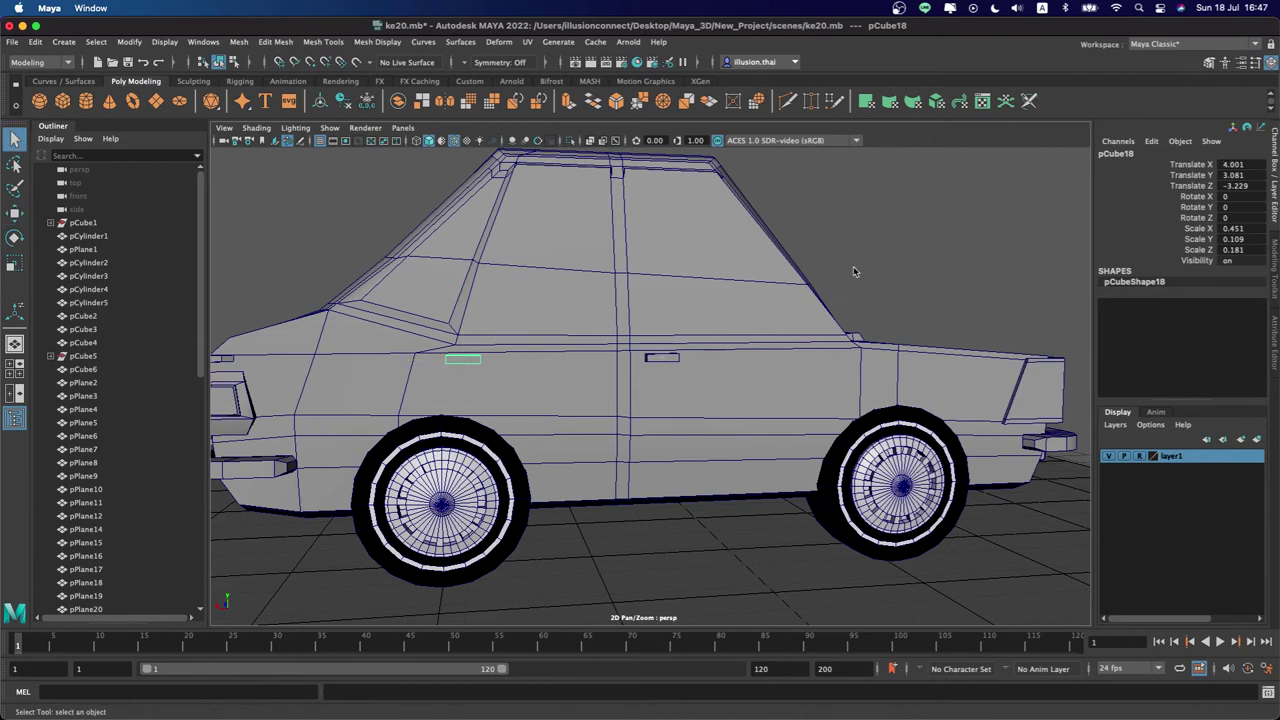
pyautogui.click(853, 268)
# Check the rear door handle, then orbit to the rear quarter and select the body
pyautogui.keyDown('alt'); pyautogui.moveTo(853, 268); pyautogui.dragTo(563, 336); pyautogui.keyUp('alt')
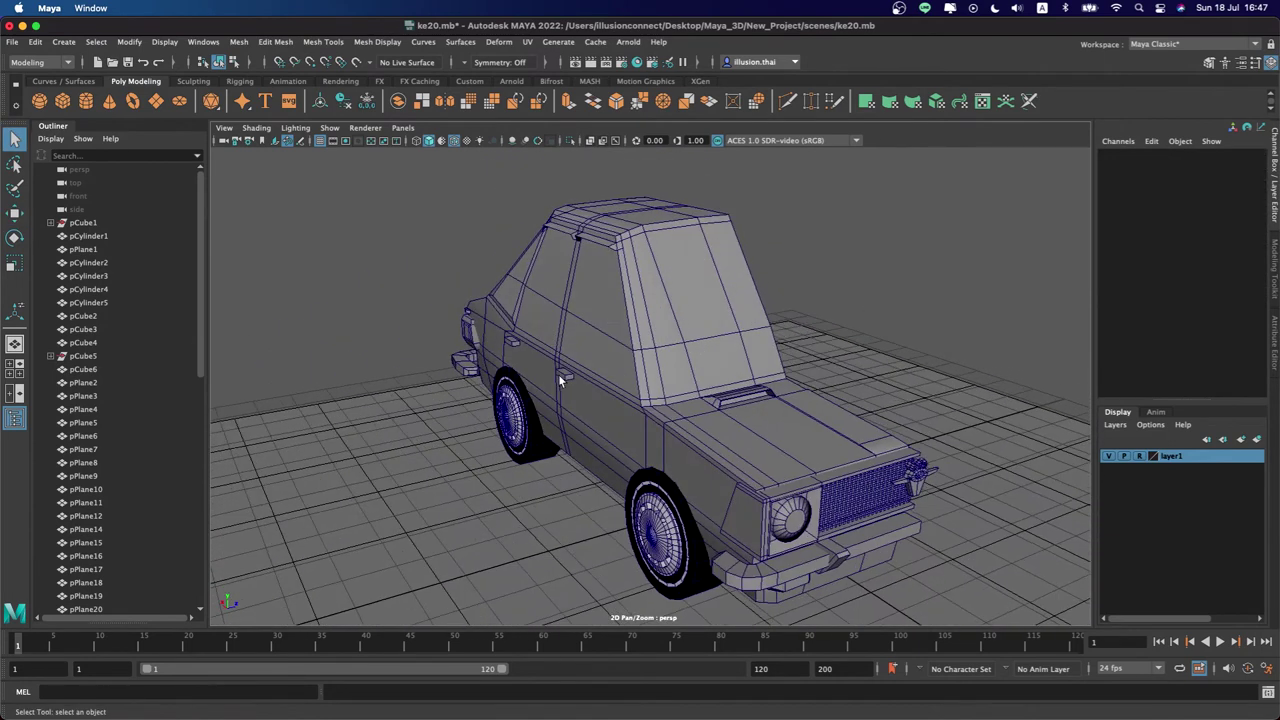
pyautogui.click(561, 378)
pyautogui.click(514, 341)
pyautogui.click(562, 376)
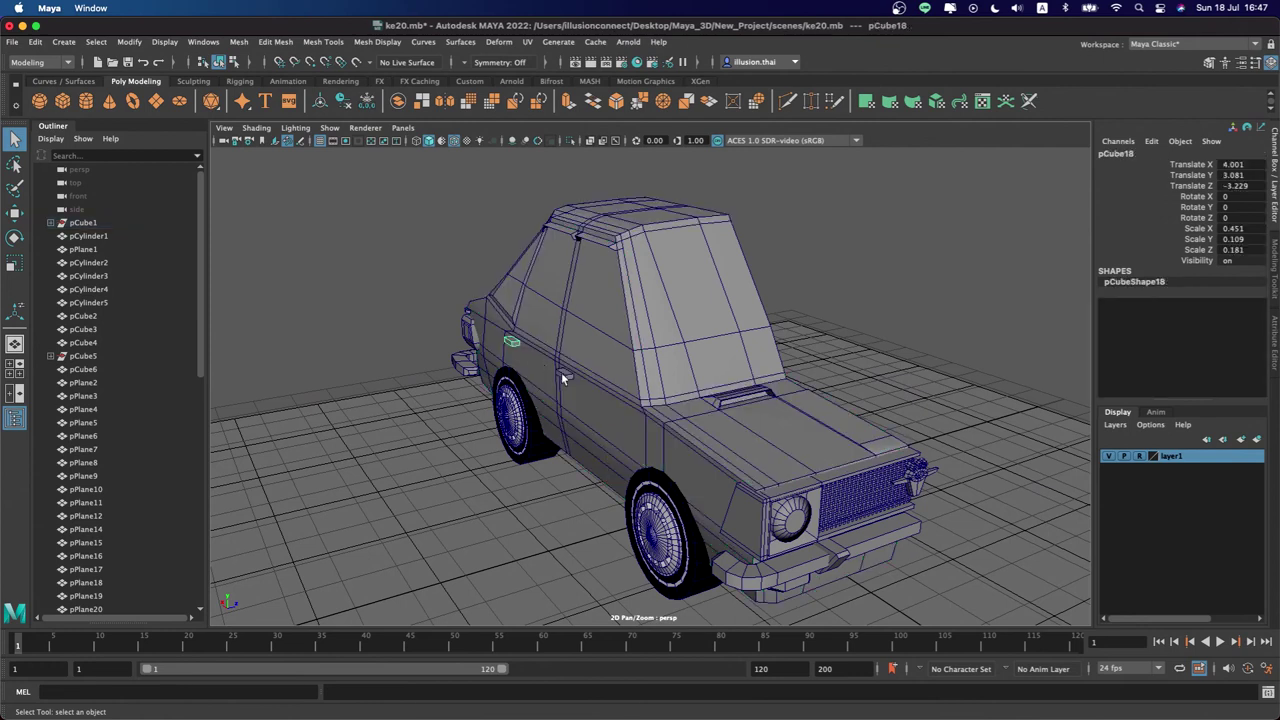
pyautogui.press('w')
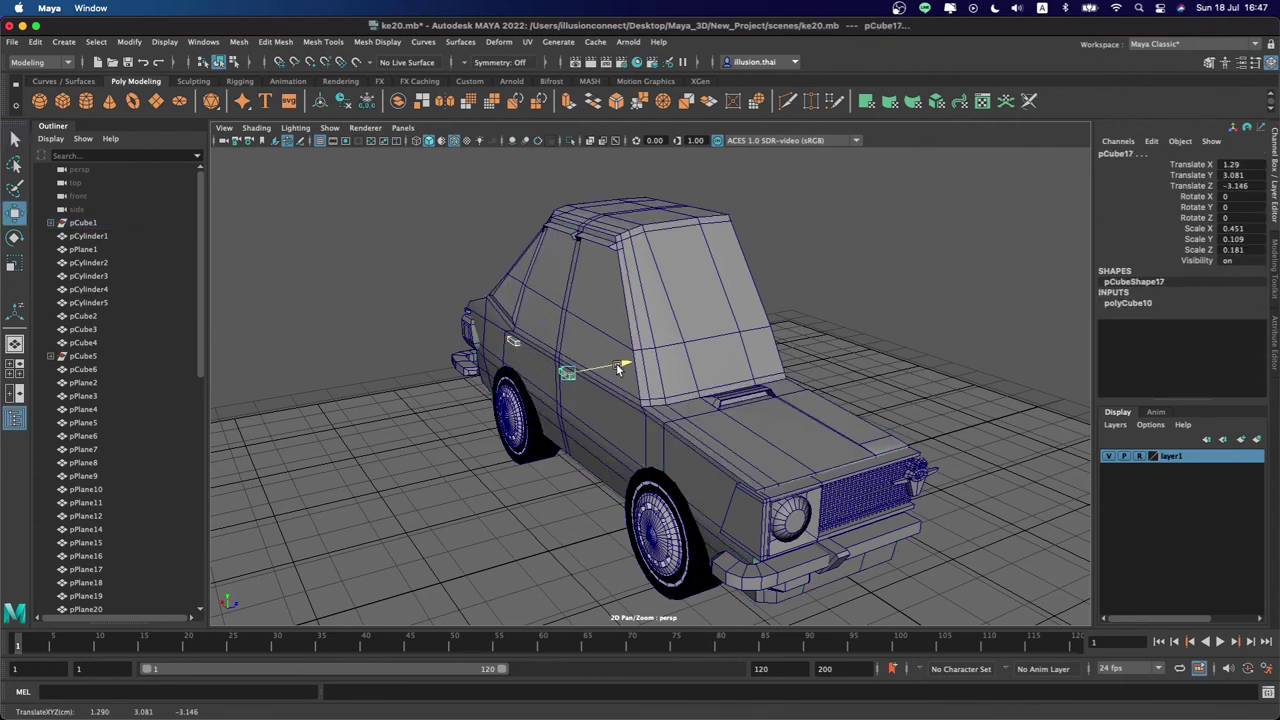
pyautogui.click(616, 363)
pyautogui.moveTo(616, 363)
pyautogui.keyDown('alt'); pyautogui.mouseDown()
pyautogui.moveTo(757, 352)
pyautogui.moveTo(771, 309)
pyautogui.moveTo(647, 314)
pyautogui.mouseUp(); pyautogui.keyUp('alt')
pyautogui.keyDown('alt'); pyautogui.moveTo(571, 333); pyautogui.dragTo(680, 340); pyautogui.keyUp('alt')
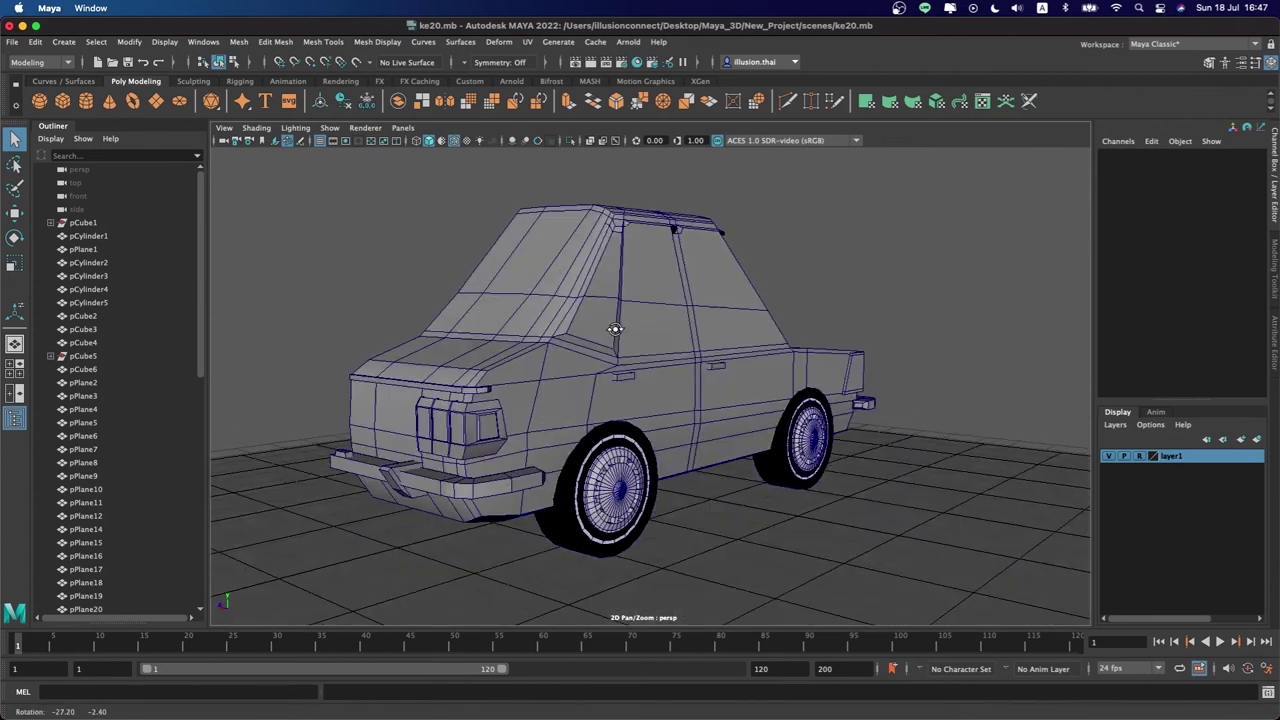
pyautogui.keyDown('alt'); pyautogui.moveTo(680, 340); pyautogui.dragTo(760, 345, button='right'); pyautogui.keyUp('alt')
pyautogui.click(598, 368)
# Extract the rear quarter window faces into a separate piece
pyautogui.keyDown('alt'); pyautogui.moveTo(598, 371); pyautogui.dragTo(573, 382); pyautogui.keyUp('alt')
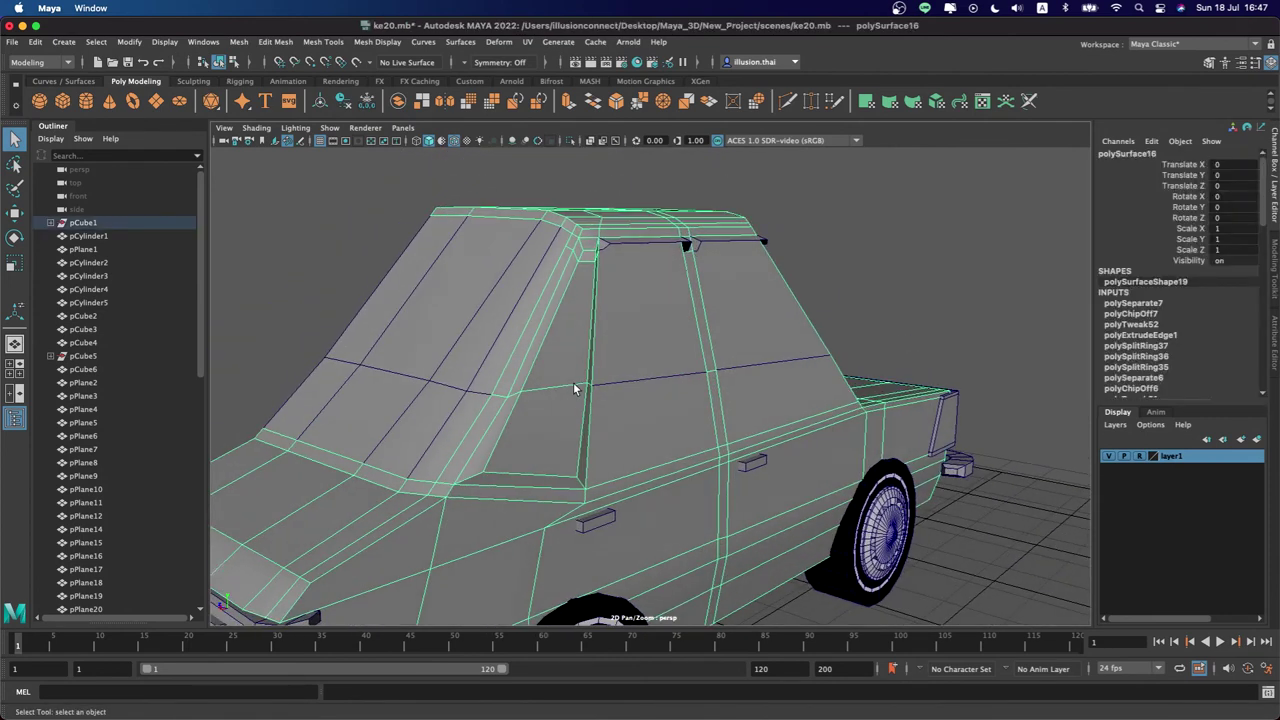
pyautogui.moveTo(560, 339); pyautogui.dragTo(558, 378, button='right')
pyautogui.click(553, 421)
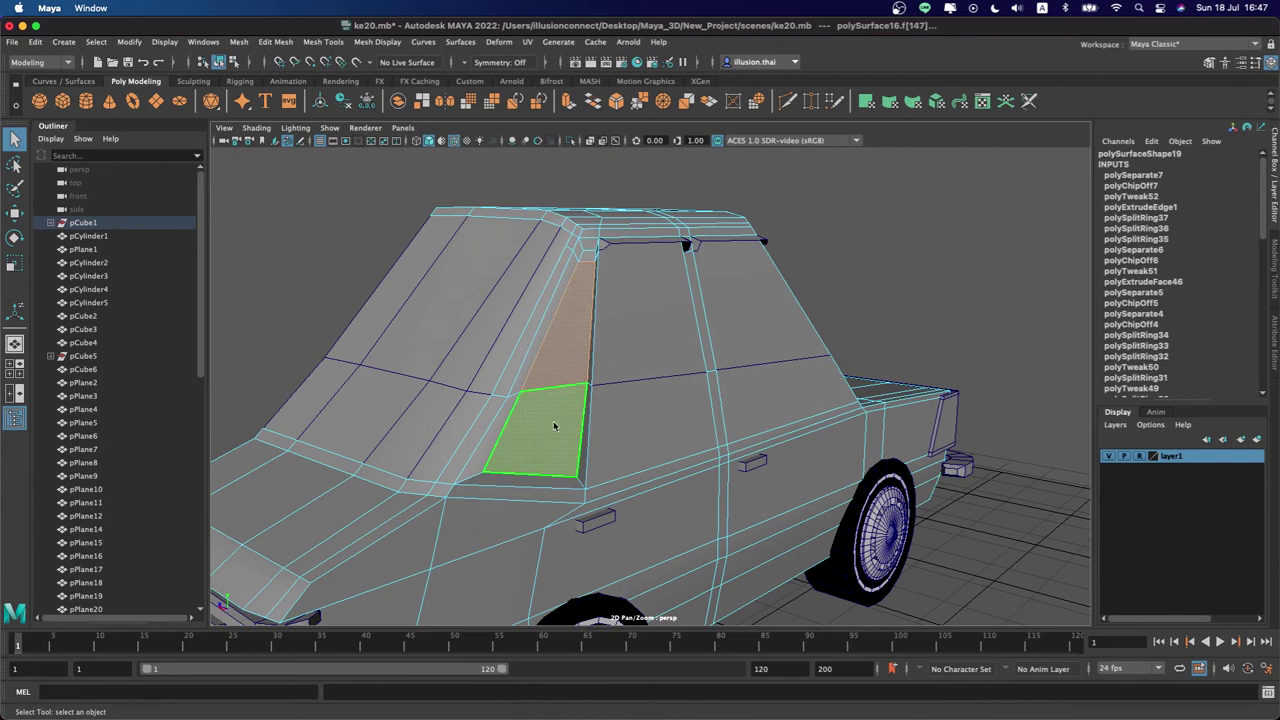
pyautogui.click(273, 41)
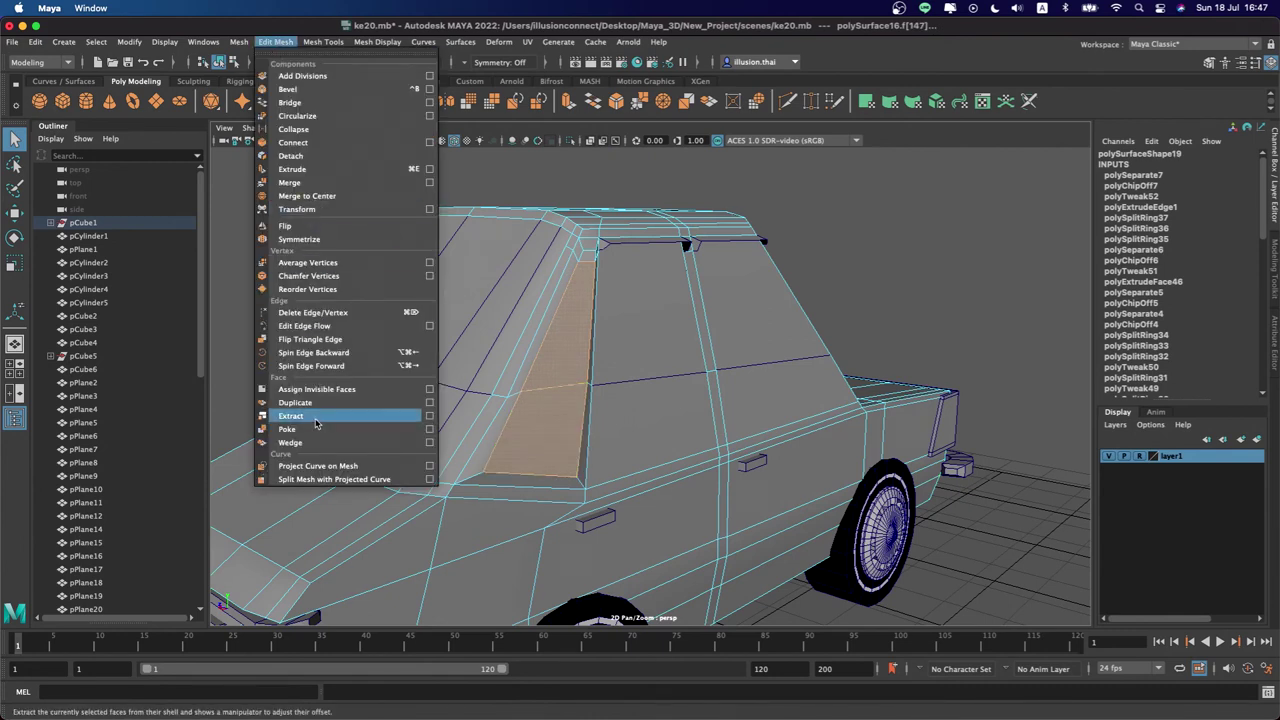
pyautogui.click(291, 416)
# Select the extracted window piece polySurface20 and return to object mode
pyautogui.click(560, 322)
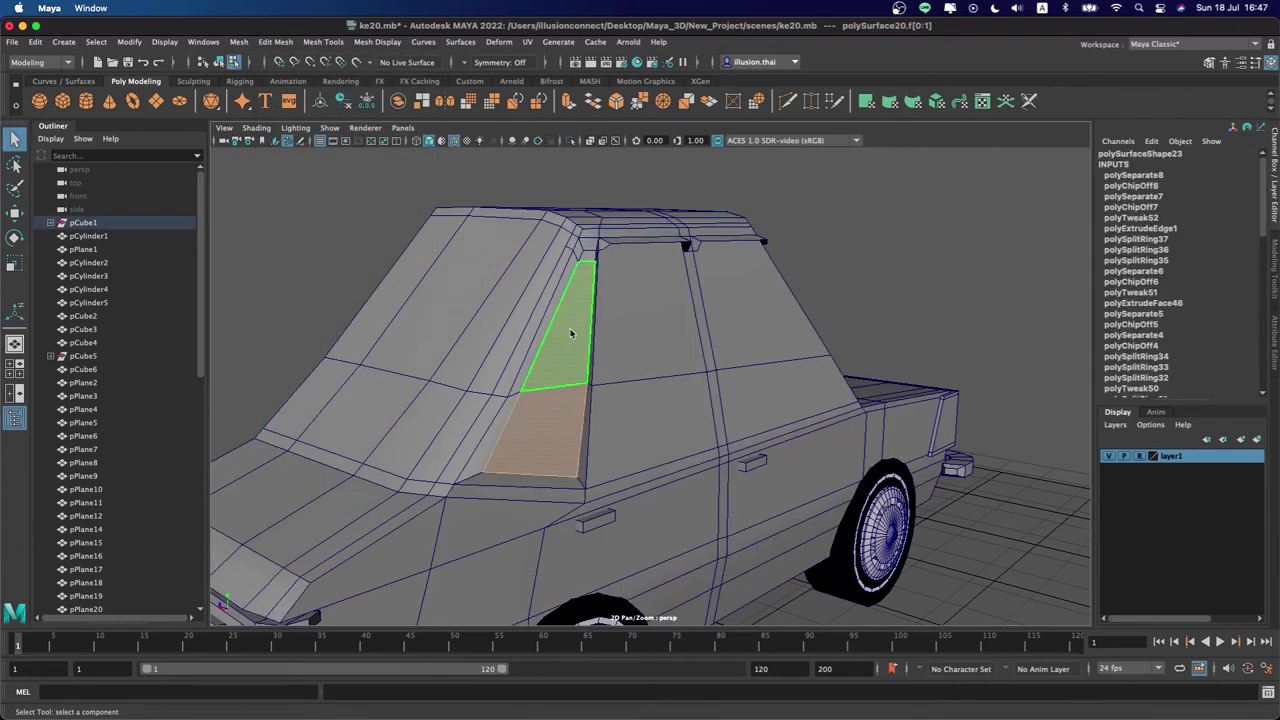
pyautogui.rightClick(571, 330)
pyautogui.click(818, 270)
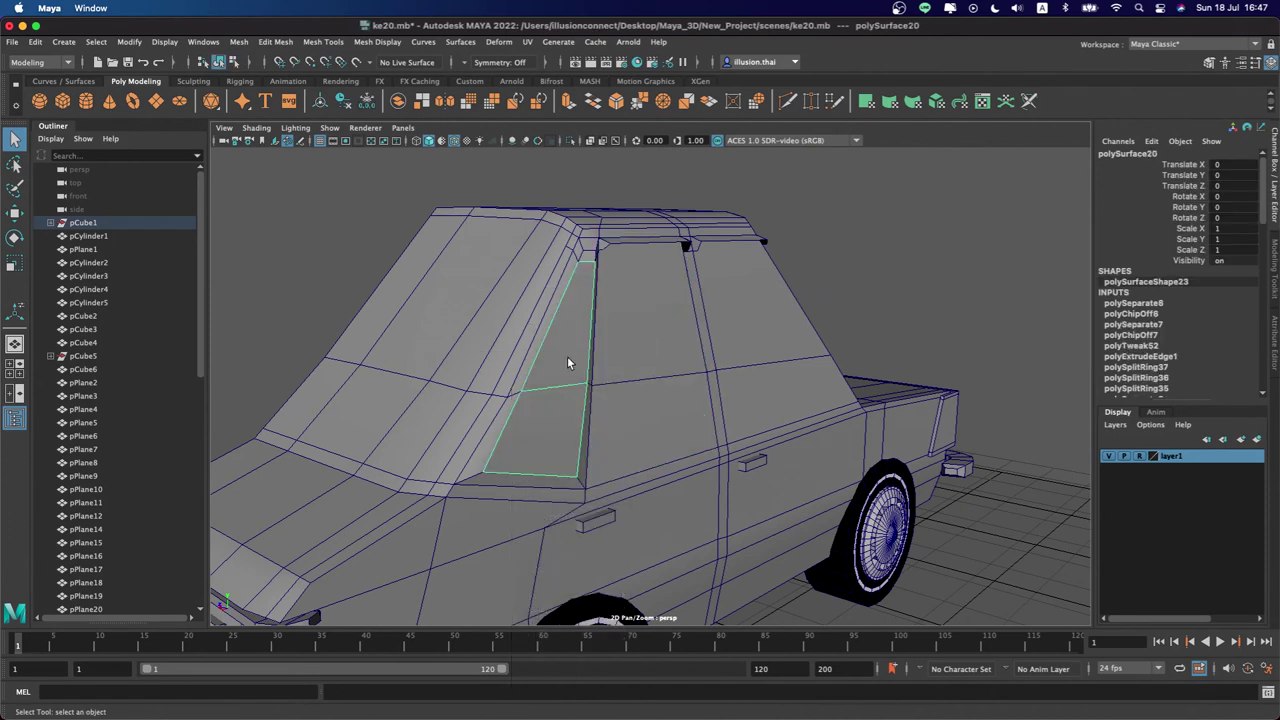
pyautogui.keyDown('alt'); pyautogui.moveTo(567, 356); pyautogui.dragTo(555, 322); pyautogui.keyUp('alt')
pyautogui.scroll(3, 706, 268)
pyautogui.scroll(-2, 706, 275)
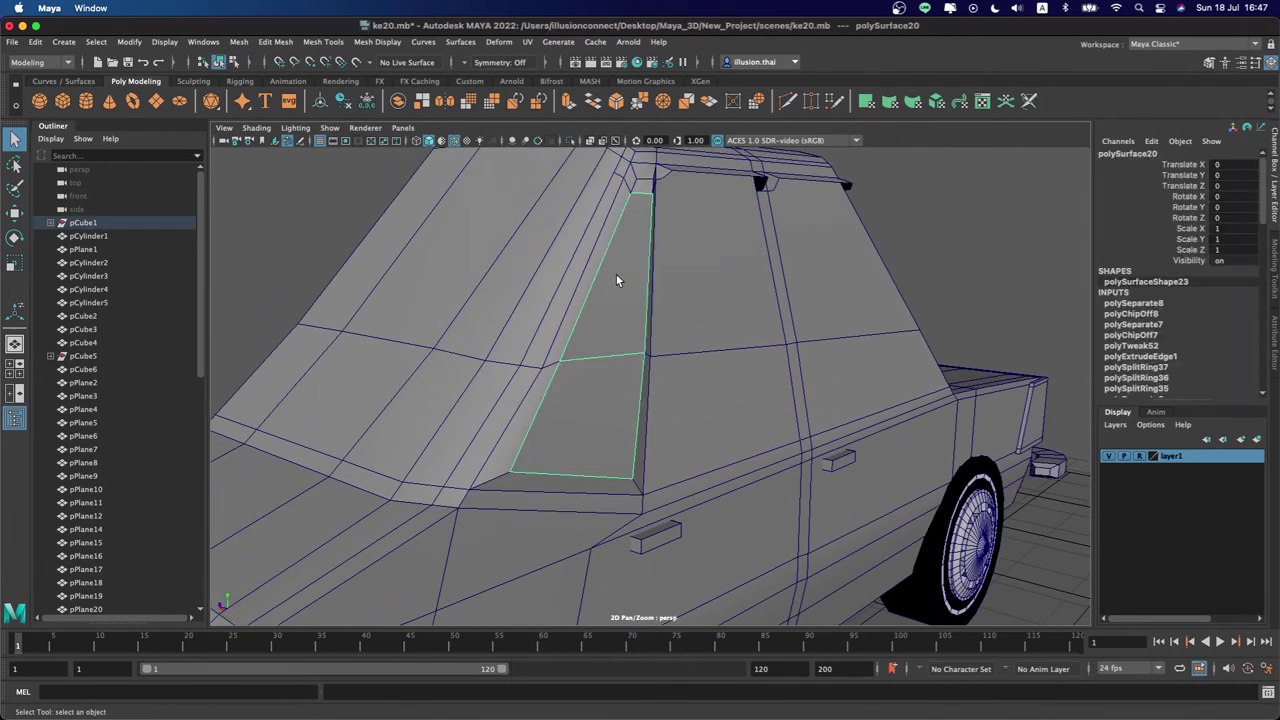
pyautogui.click(309, 43)
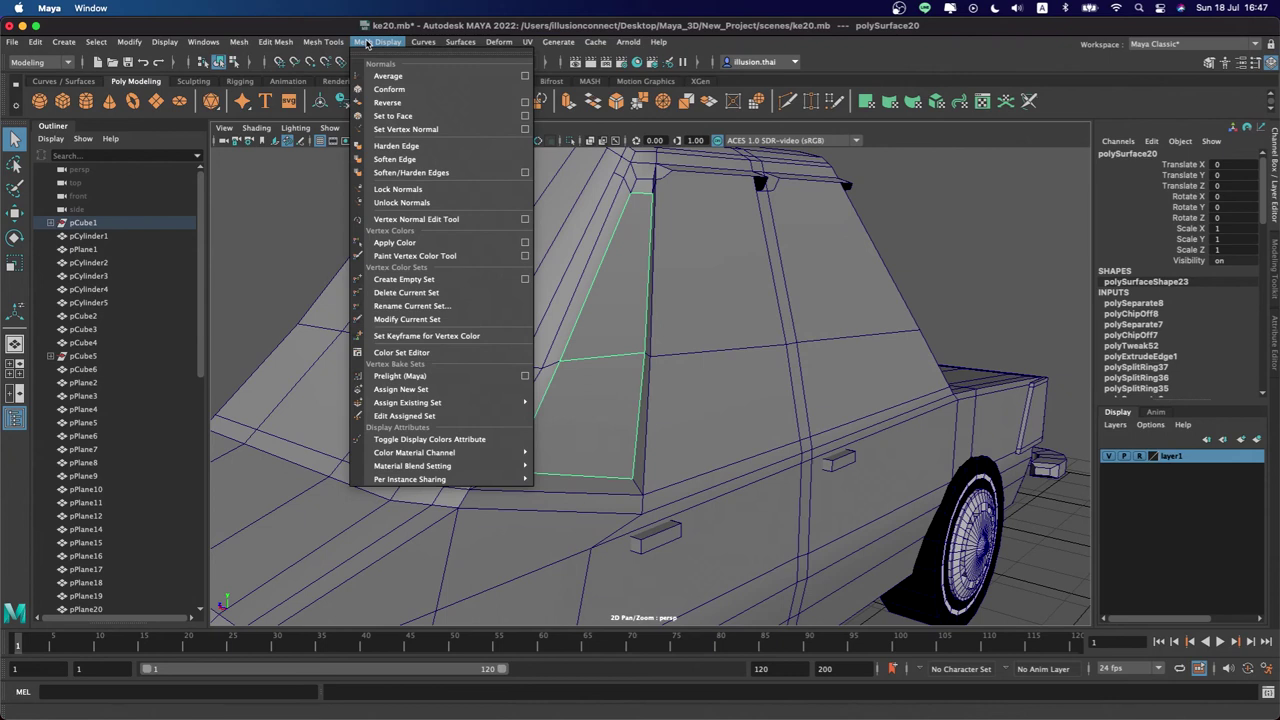
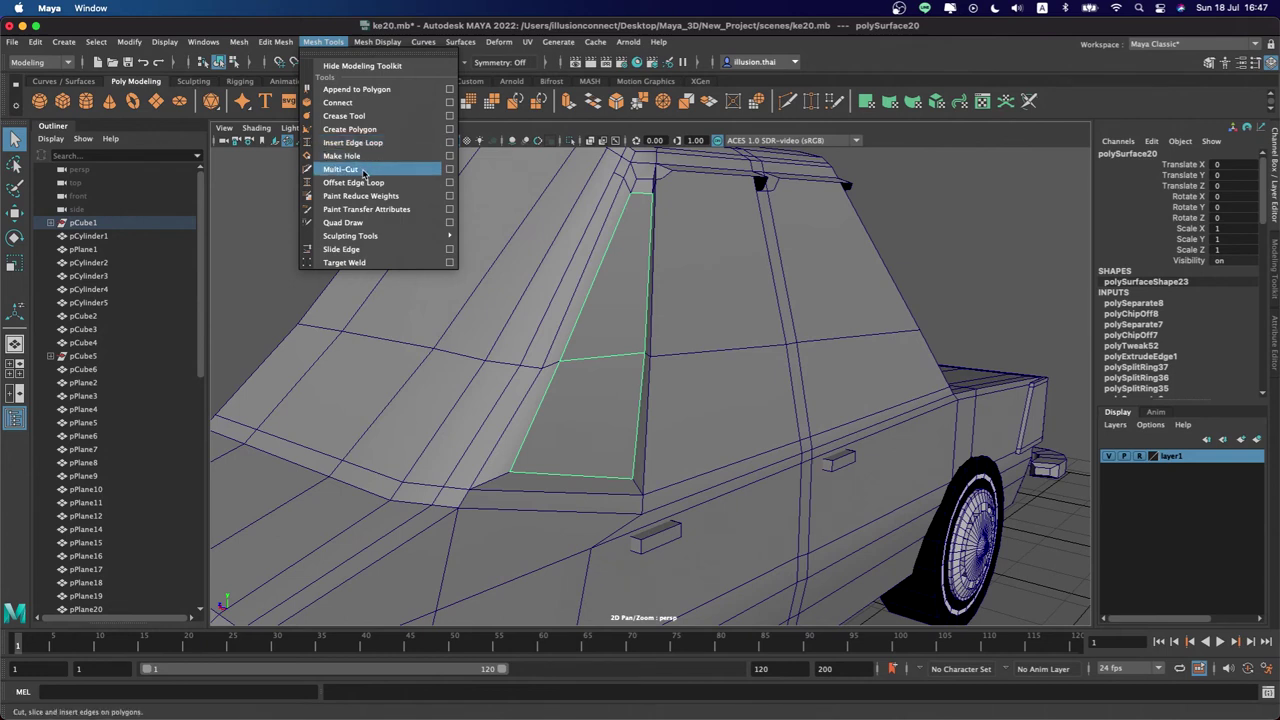
# Insert horizontal edge loops across the rear pillar strip to divide it into five panels
pyautogui.click(355, 142)
pyautogui.moveTo(600, 273); pyautogui.dragTo(604, 268)
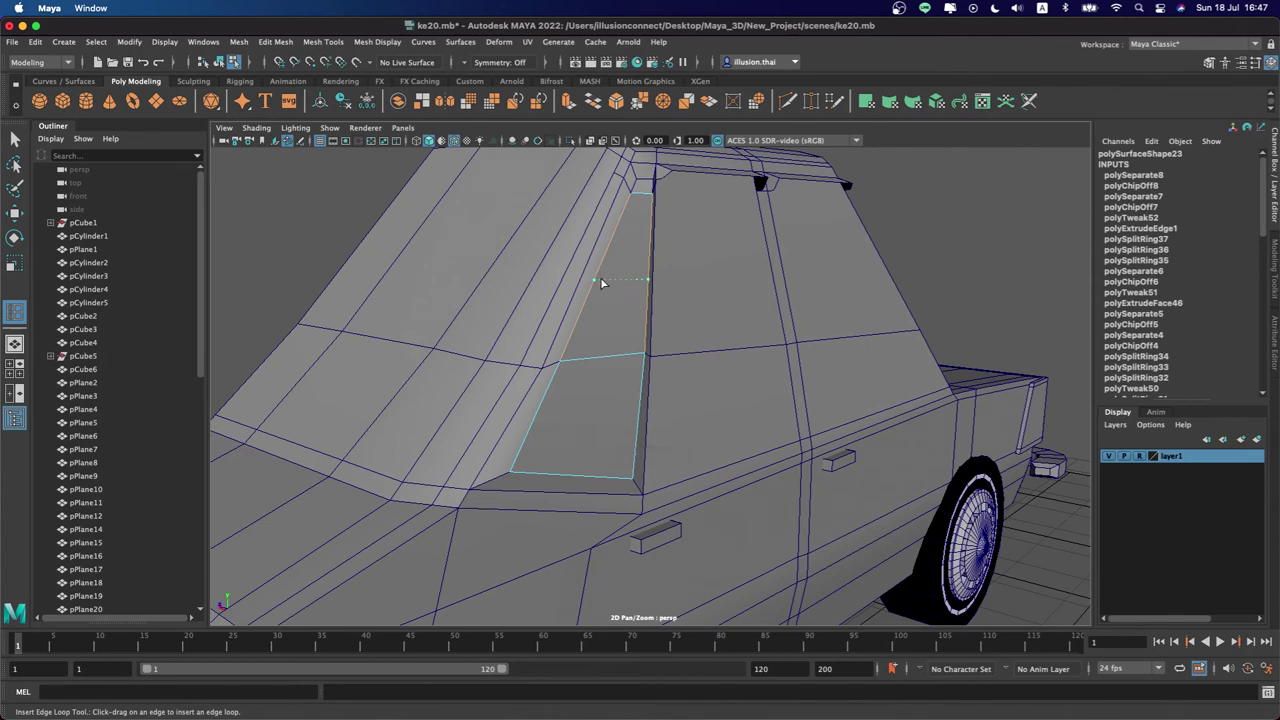
pyautogui.moveTo(589, 315); pyautogui.dragTo(581, 321)
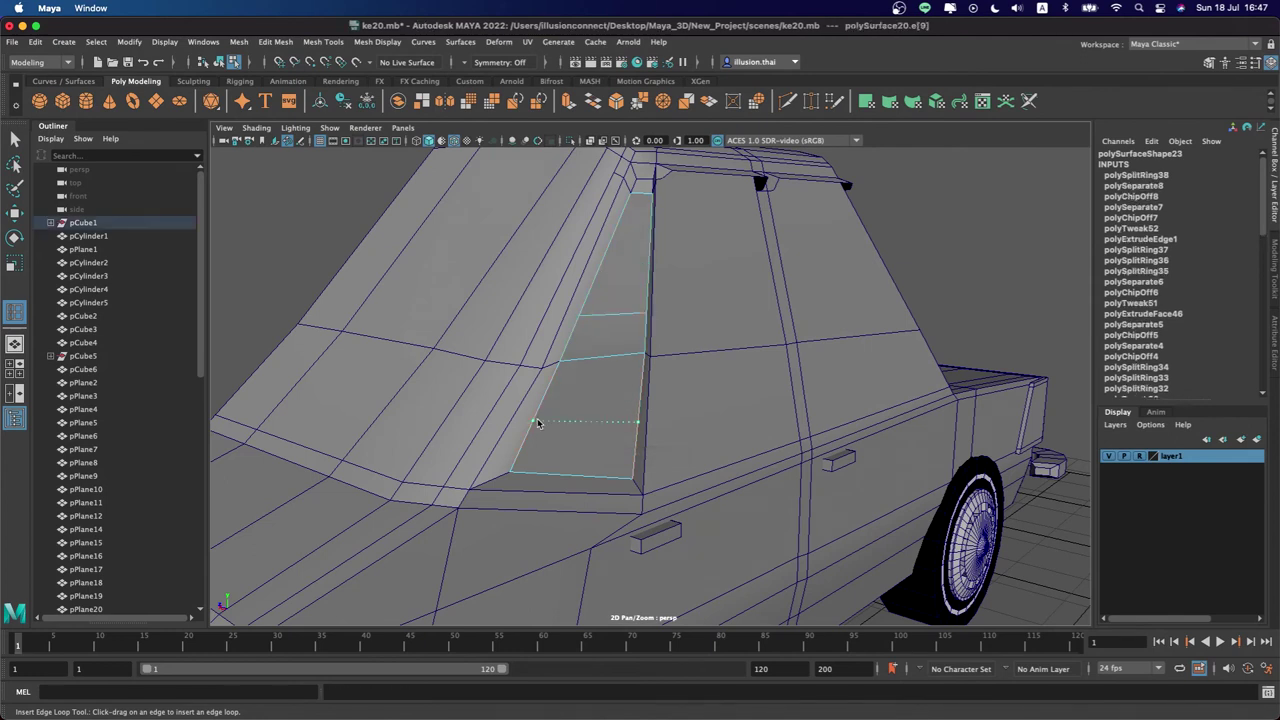
pyautogui.moveTo(543, 417); pyautogui.dragTo(543, 417)
pyautogui.moveTo(612, 252); pyautogui.dragTo(615, 251)
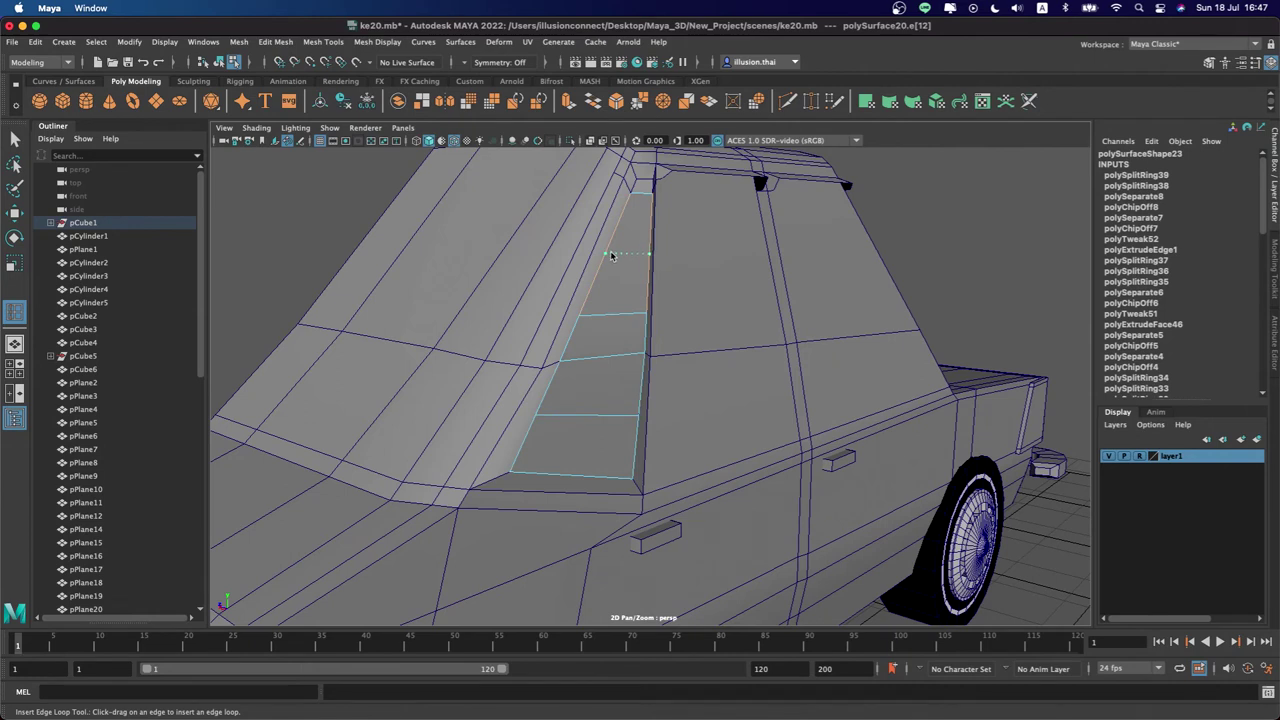
pyautogui.press('q')
pyautogui.moveTo(627, 234); pyautogui.dragTo(629, 266, button='right')
# Select the five faces down the pillar strip and orbit around it
pyautogui.moveTo(634, 232); pyautogui.dragTo(601, 450)
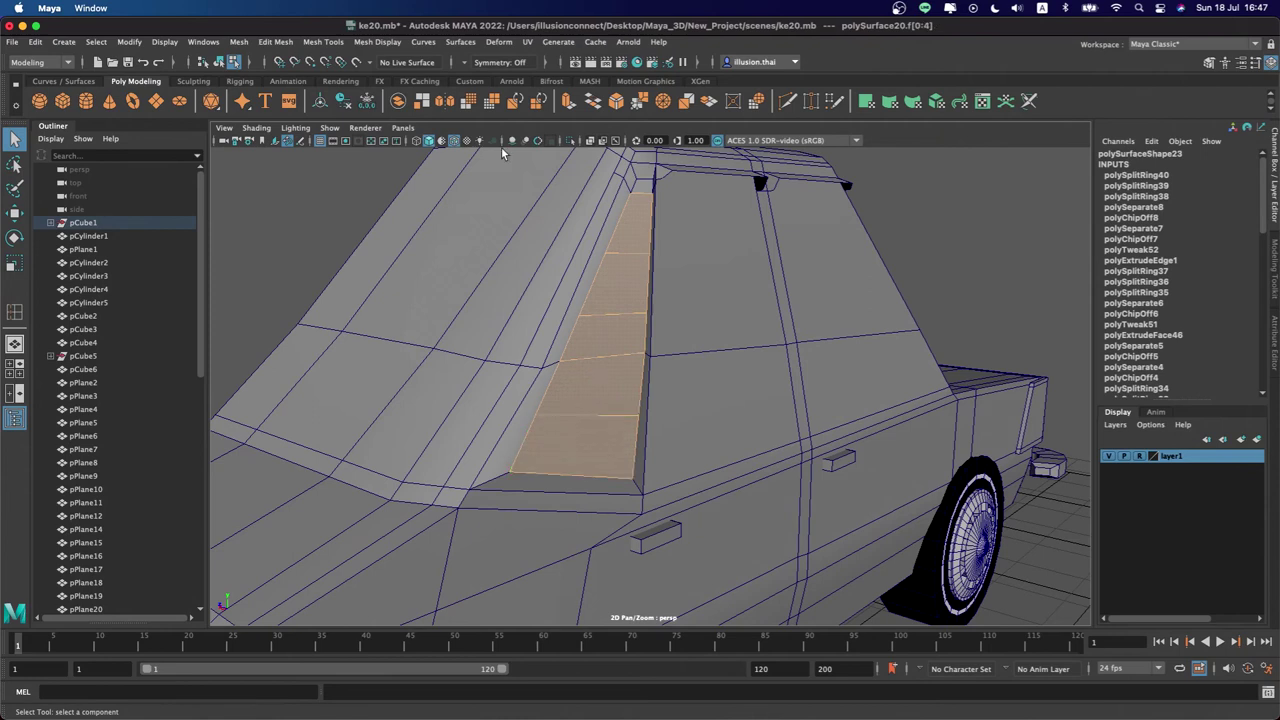
pyautogui.moveTo(702, 231)
pyautogui.keyDown('alt'); pyautogui.mouseDown()
pyautogui.moveTo(588, 266)
pyautogui.moveTo(470, 222)
pyautogui.moveTo(572, 227)
pyautogui.moveTo(570, 276)
pyautogui.mouseUp(); pyautogui.keyUp('alt')
pyautogui.moveTo(570, 276); pyautogui.dragTo(344, 209, button='right')
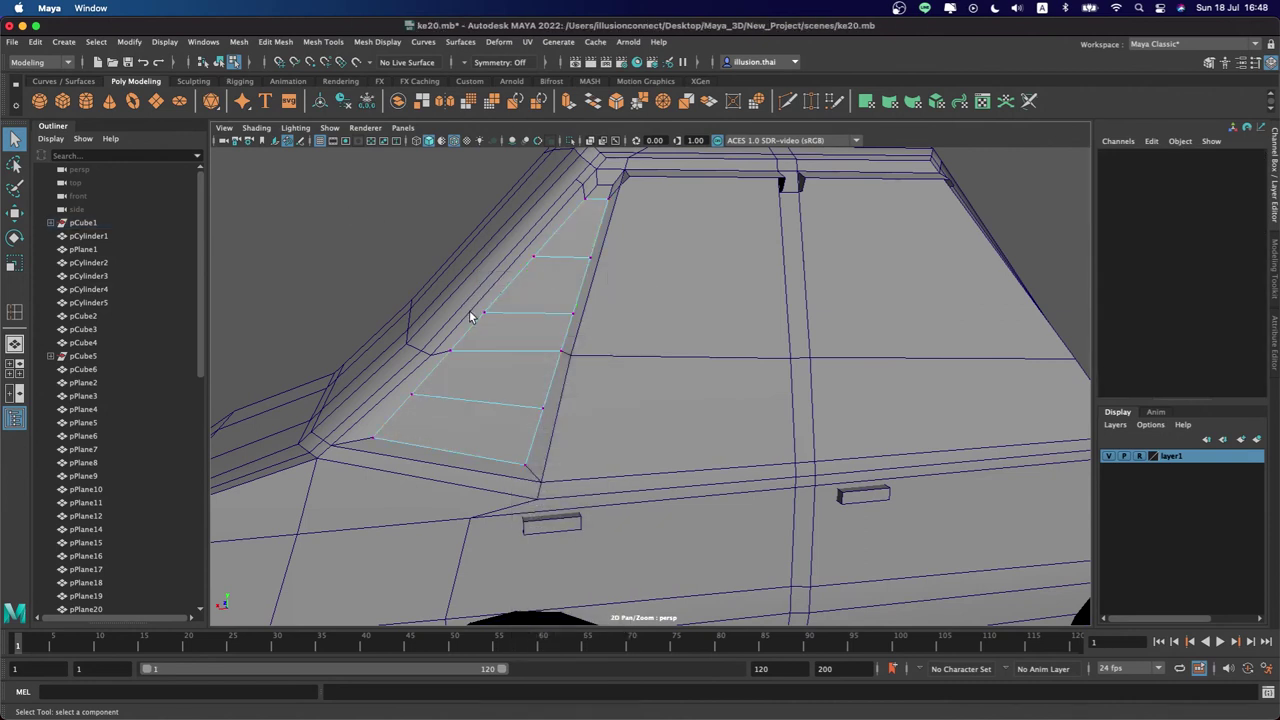
# Move the upper edge-loop vertices on the pillar to even out the divisions
pyautogui.click(483, 313)
pyautogui.press('w')
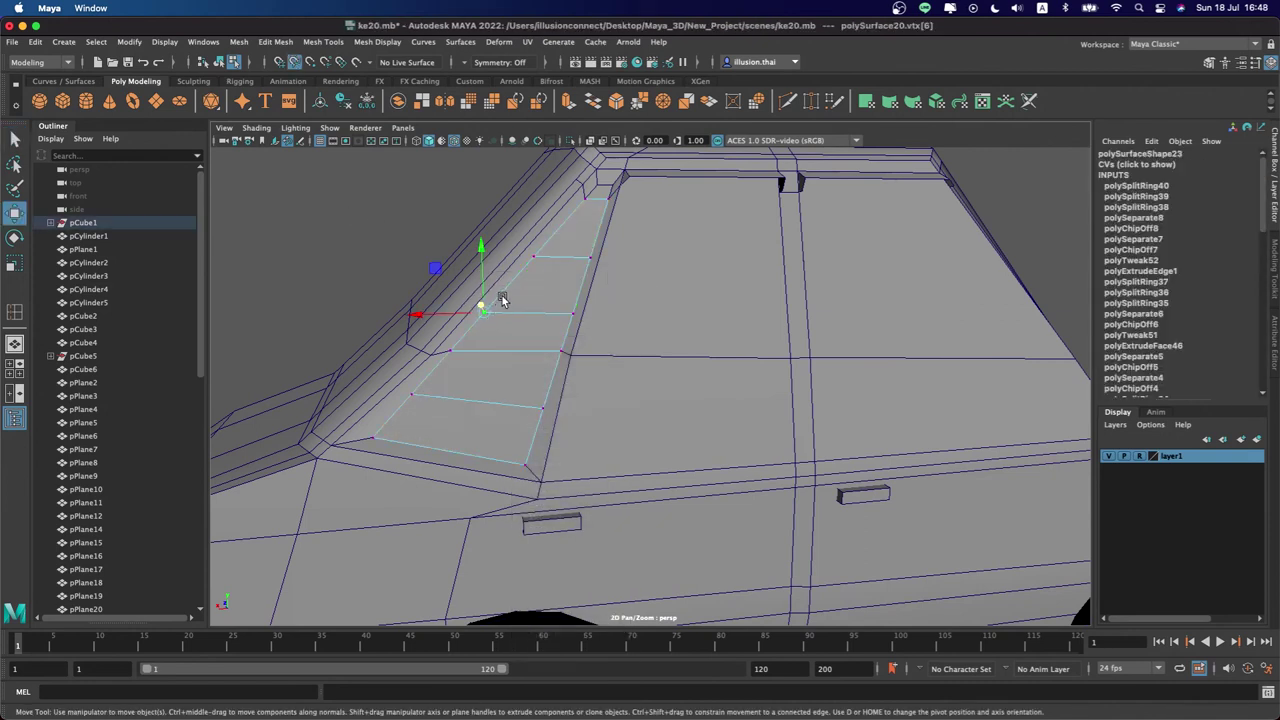
pyautogui.hotkey('ctrl', 'z')
pyautogui.click(496, 308)
pyautogui.keyDown('alt'); pyautogui.moveTo(503, 312); pyautogui.dragTo(478, 313); pyautogui.keyUp('alt')
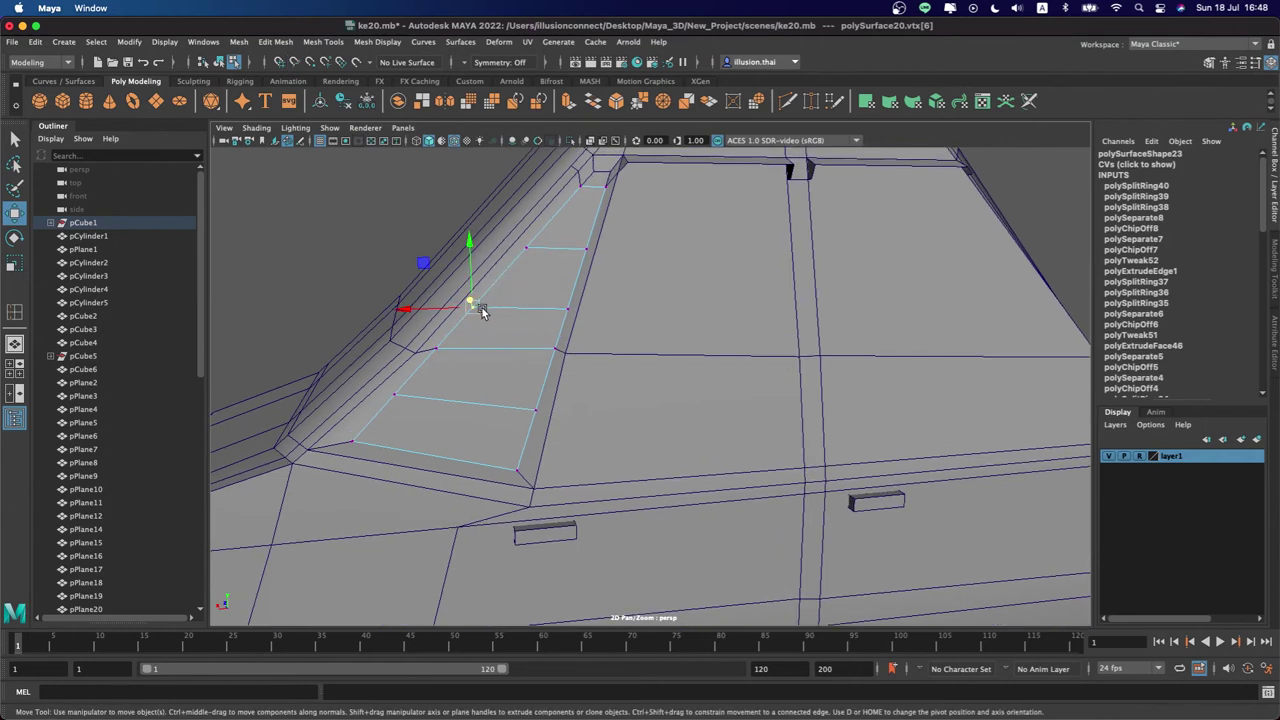
pyautogui.moveTo(472, 307); pyautogui.dragTo(480, 302)
pyautogui.click(562, 304)
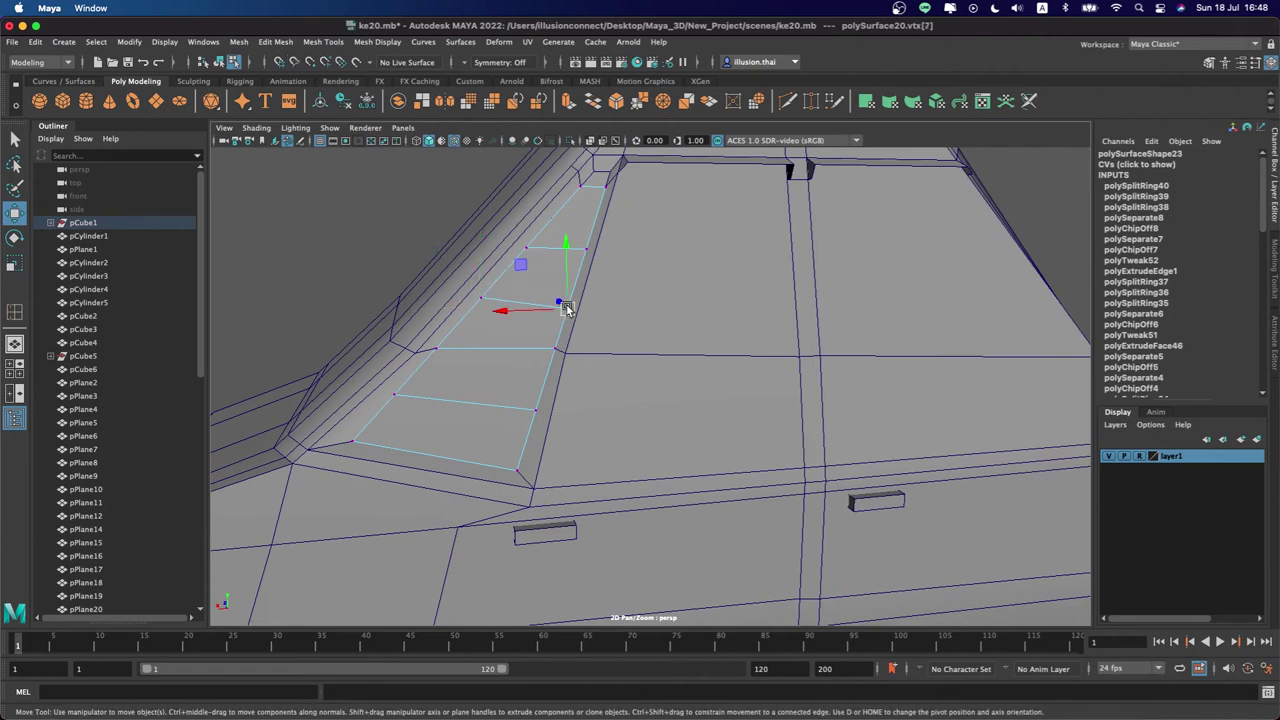
pyautogui.moveTo(566, 306); pyautogui.dragTo(570, 299)
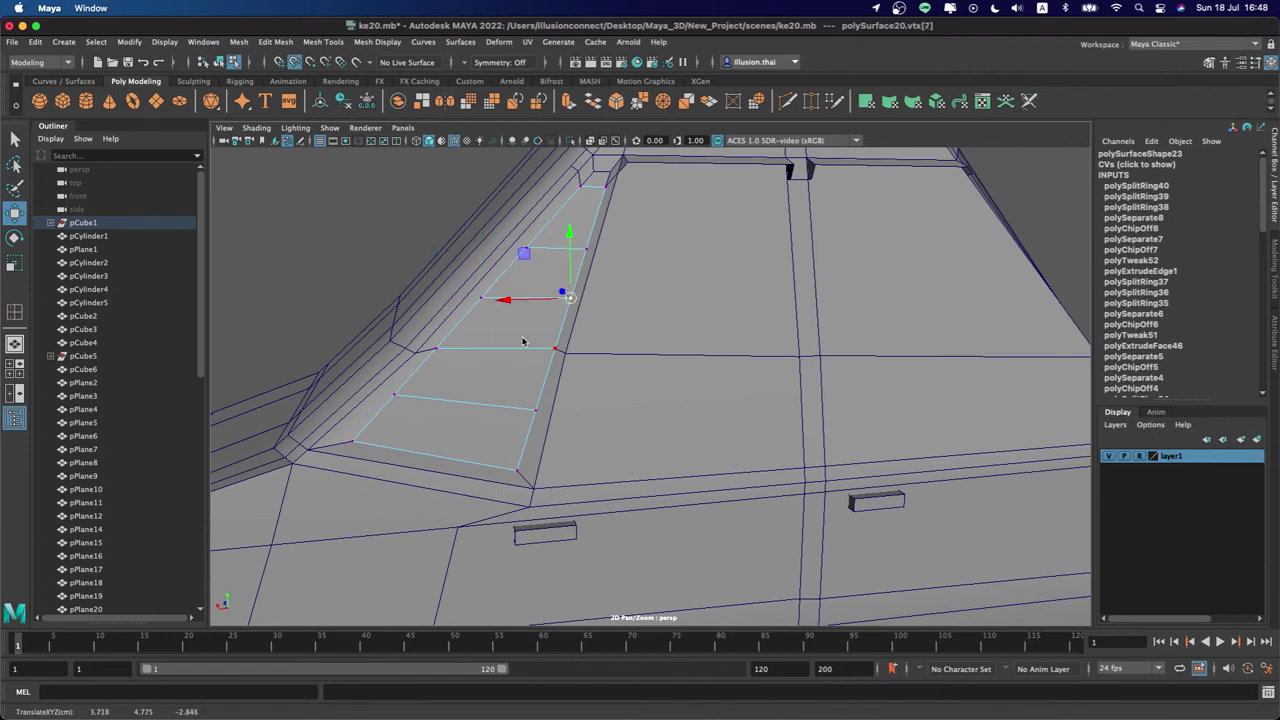
# Reposition the lower edge-loop vertices so the panel divisions sit angled along the strip
pyautogui.click(437, 349)
pyautogui.moveTo(466, 323); pyautogui.dragTo(450, 350)
pyautogui.click(555, 350)
pyautogui.moveTo(556, 350); pyautogui.dragTo(556, 351)
pyautogui.click(536, 413)
pyautogui.moveTo(537, 407); pyautogui.dragTo(540, 404)
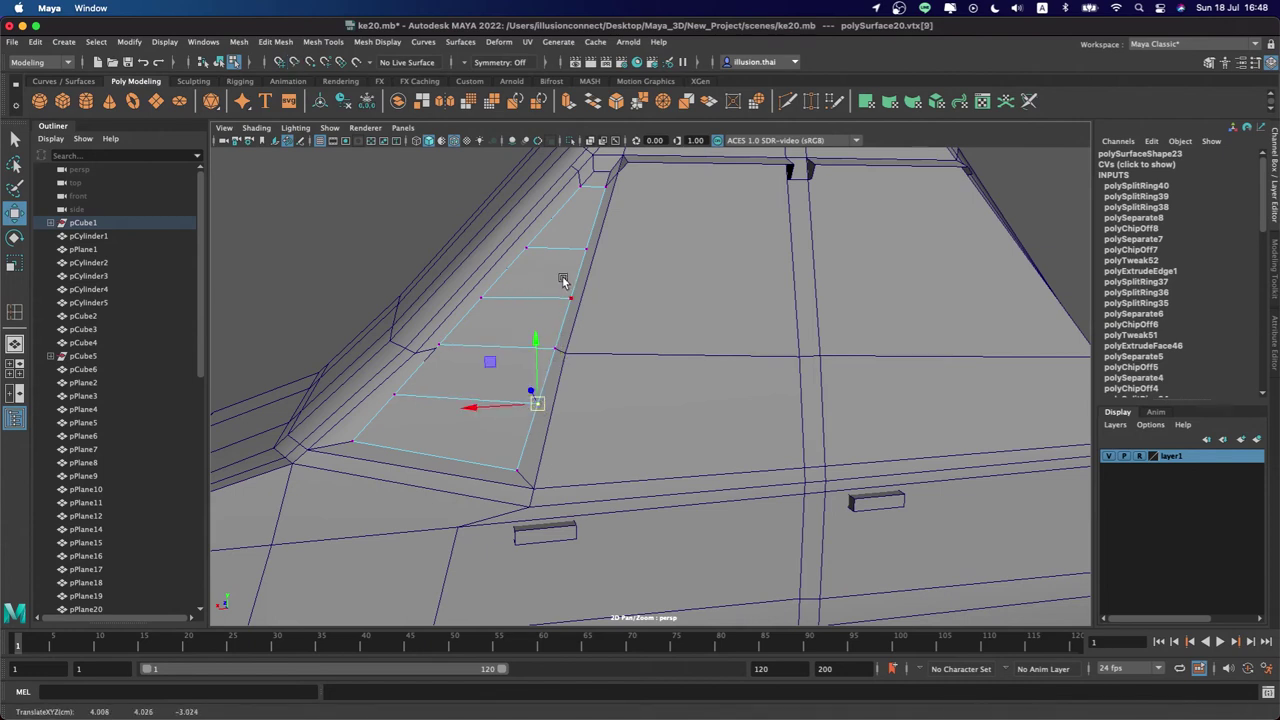
pyautogui.press('q')
pyautogui.rightClick(565, 229)
# Extrude the five pillar faces, scale each into an individual inset, then extrude them again to recess
pyautogui.click(566, 267)
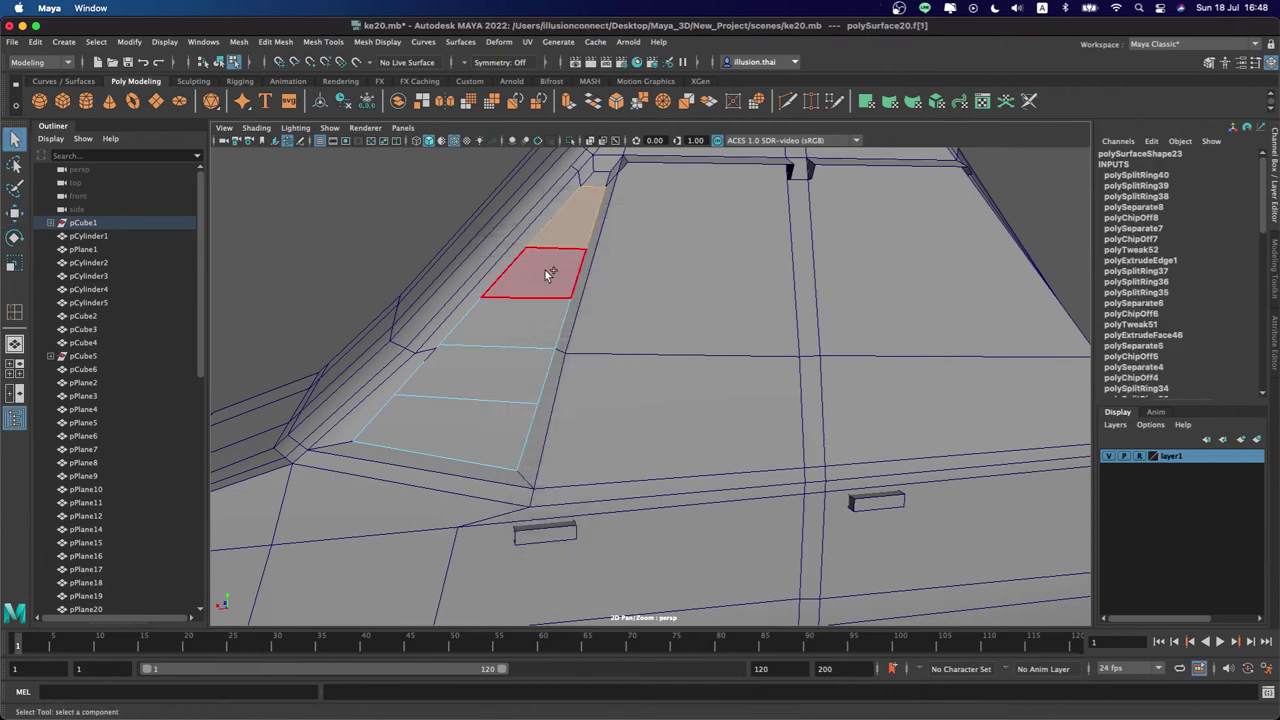
pyautogui.doubleClick(471, 405)
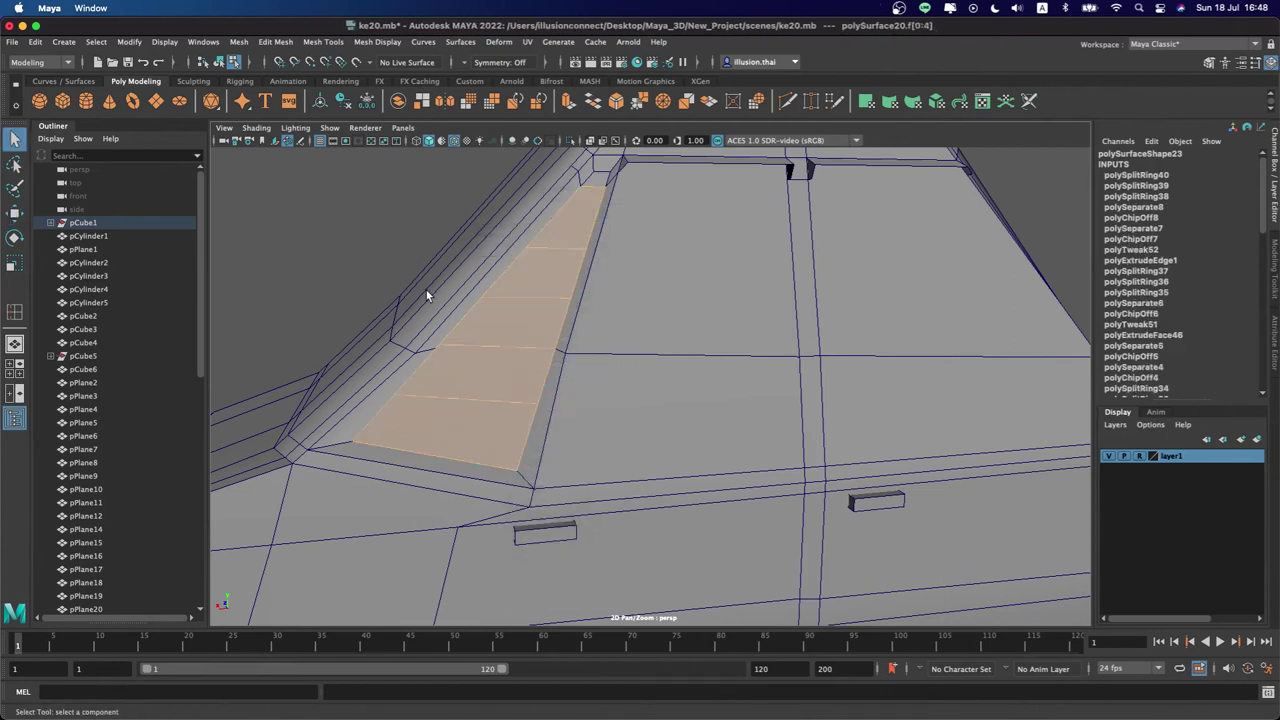
pyautogui.hotkey('ctrl', 'e')
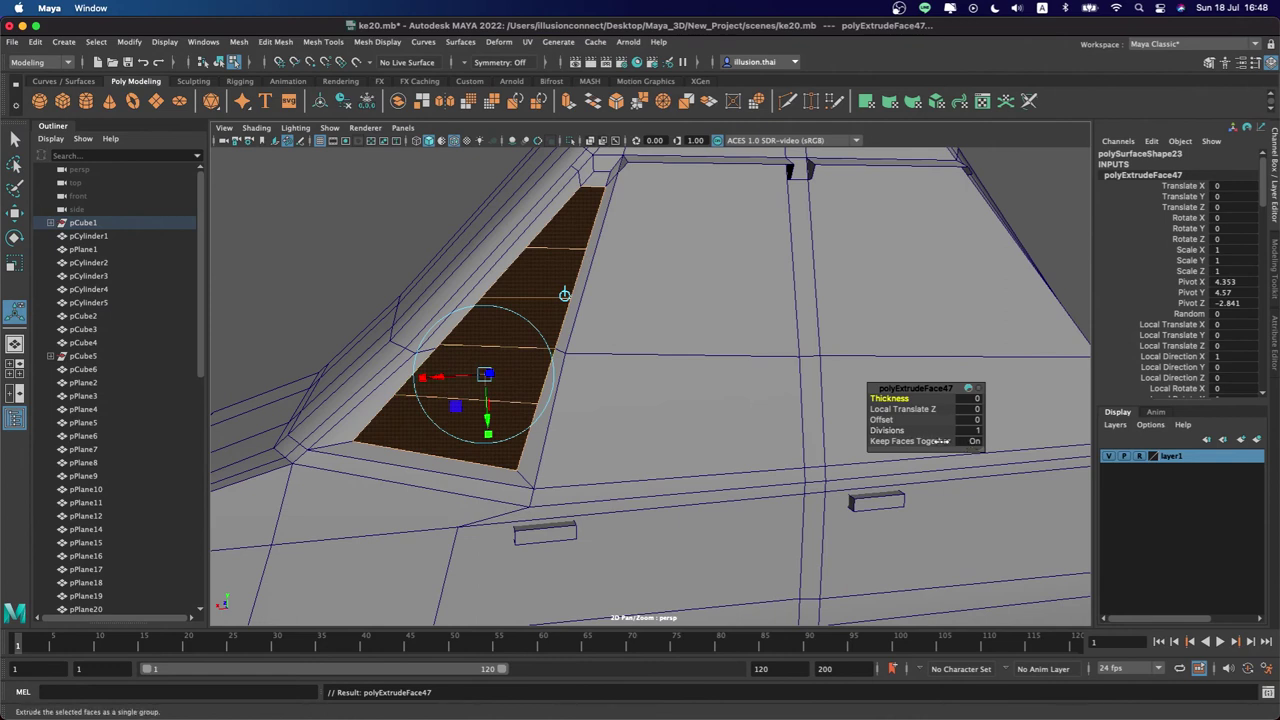
pyautogui.moveTo(730, 432)
pyautogui.keyDown('alt'); pyautogui.mouseDown()
pyautogui.moveTo(634, 420)
pyautogui.moveTo(575, 458)
pyautogui.mouseUp(); pyautogui.keyUp('alt')
pyautogui.click(568, 408)
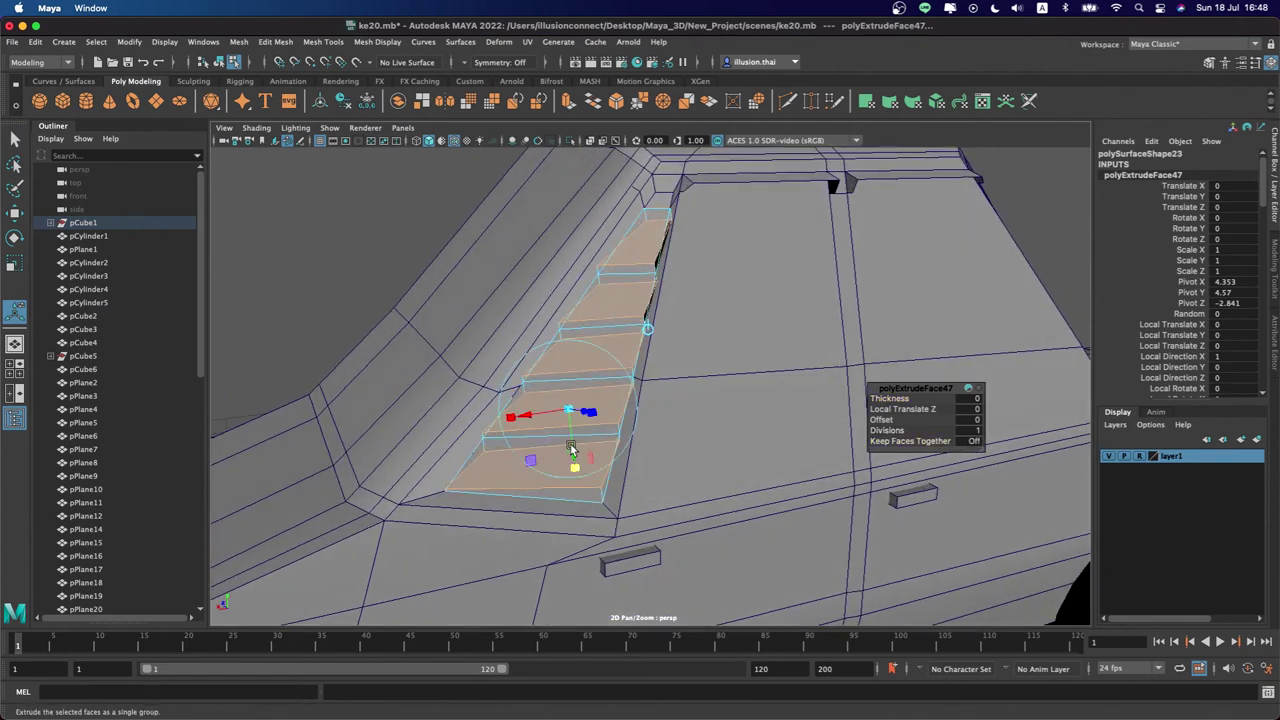
pyautogui.moveTo(548, 414); pyautogui.dragTo(530, 420)
pyautogui.hotkey('ctrl', 'z')
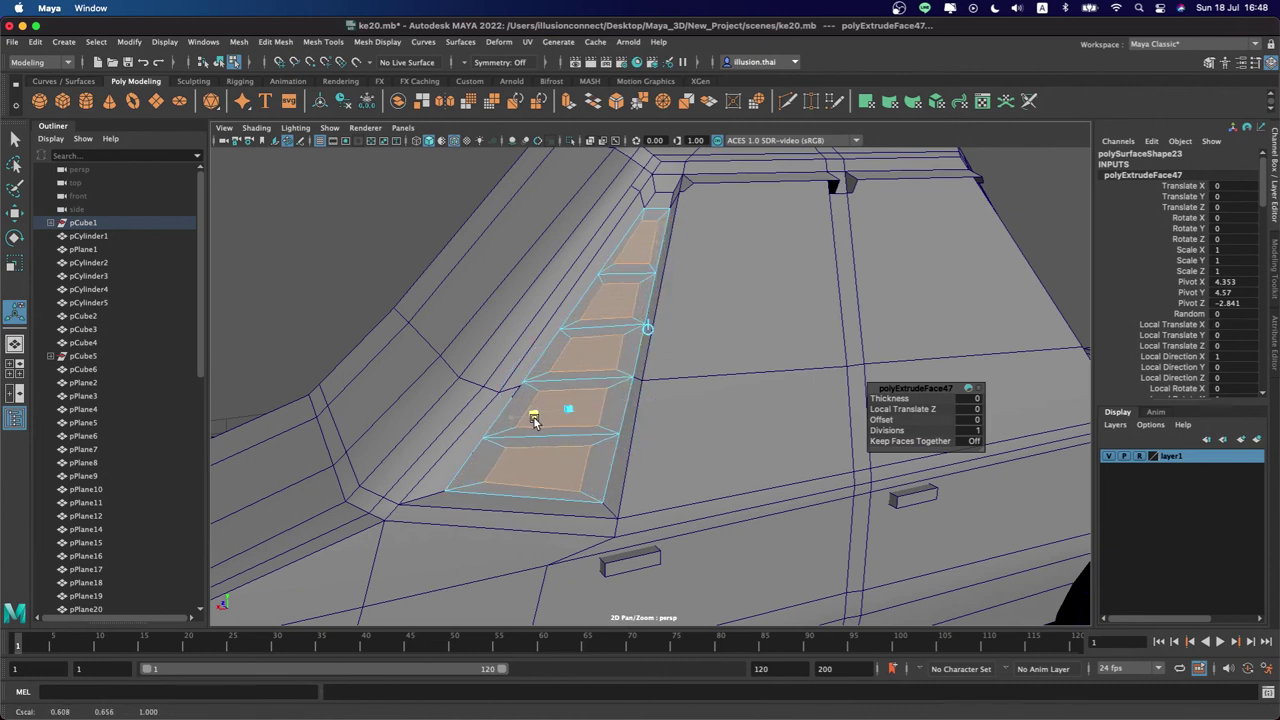
pyautogui.hotkey('ctrl', 'z')
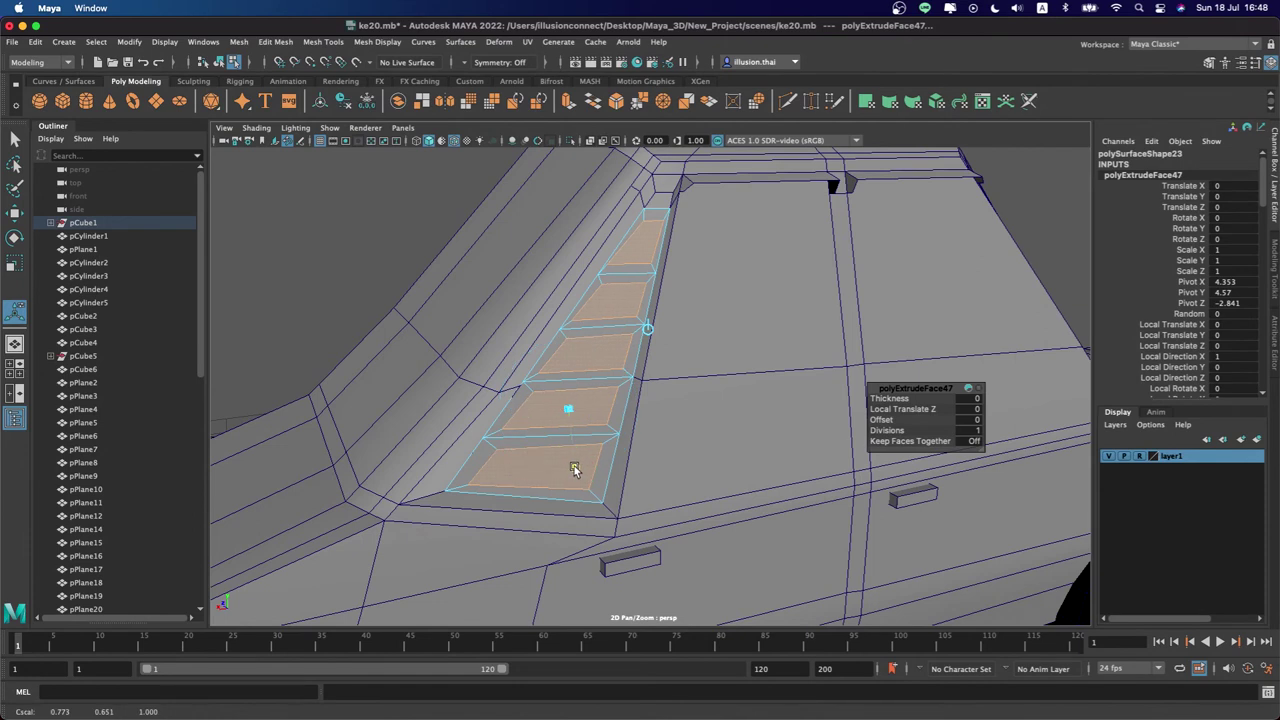
pyautogui.moveTo(575, 470)
pyautogui.mouseDown()
pyautogui.moveTo(571, 457)
pyautogui.moveTo(576, 476)
pyautogui.moveTo(600, 440)
pyautogui.moveTo(800, 435)
pyautogui.moveTo(700, 428)
pyautogui.moveTo(718, 418)
pyautogui.mouseUp()
pyautogui.hotkey('ctrl', 'e')
# Select the five recessed slat faces down the pillar
pyautogui.press('q')
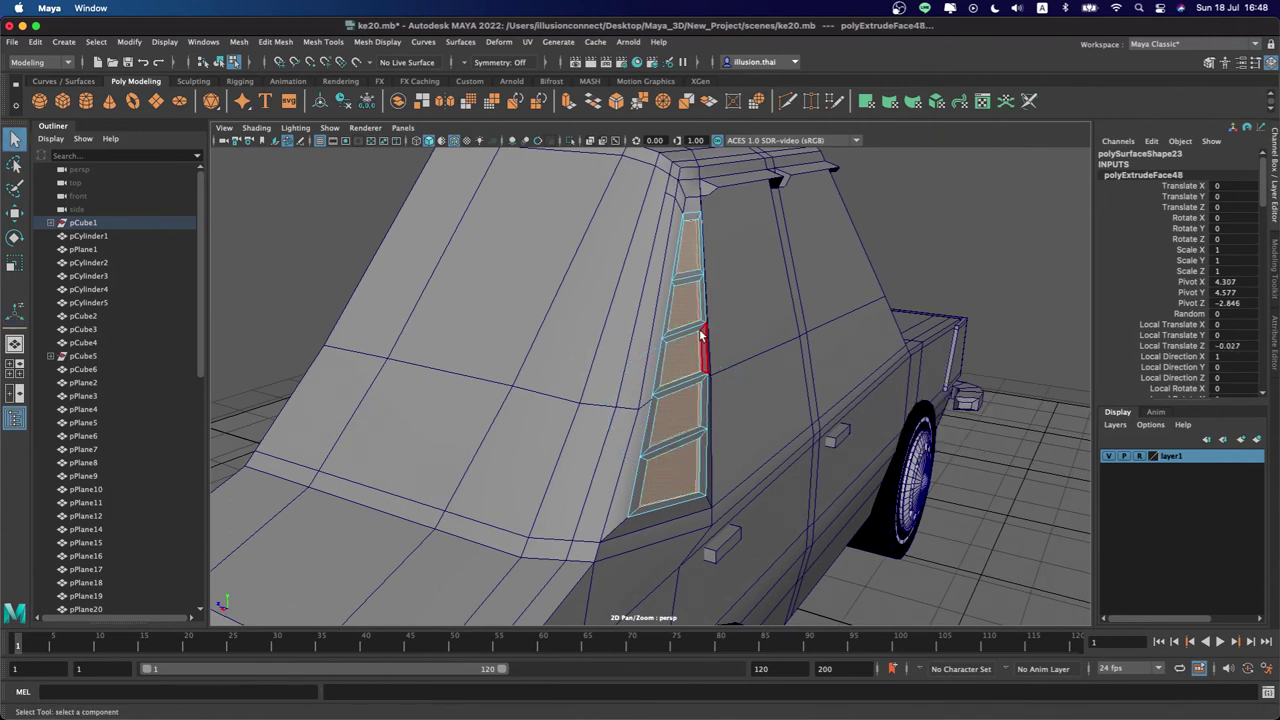
pyautogui.rightClick(702, 332)
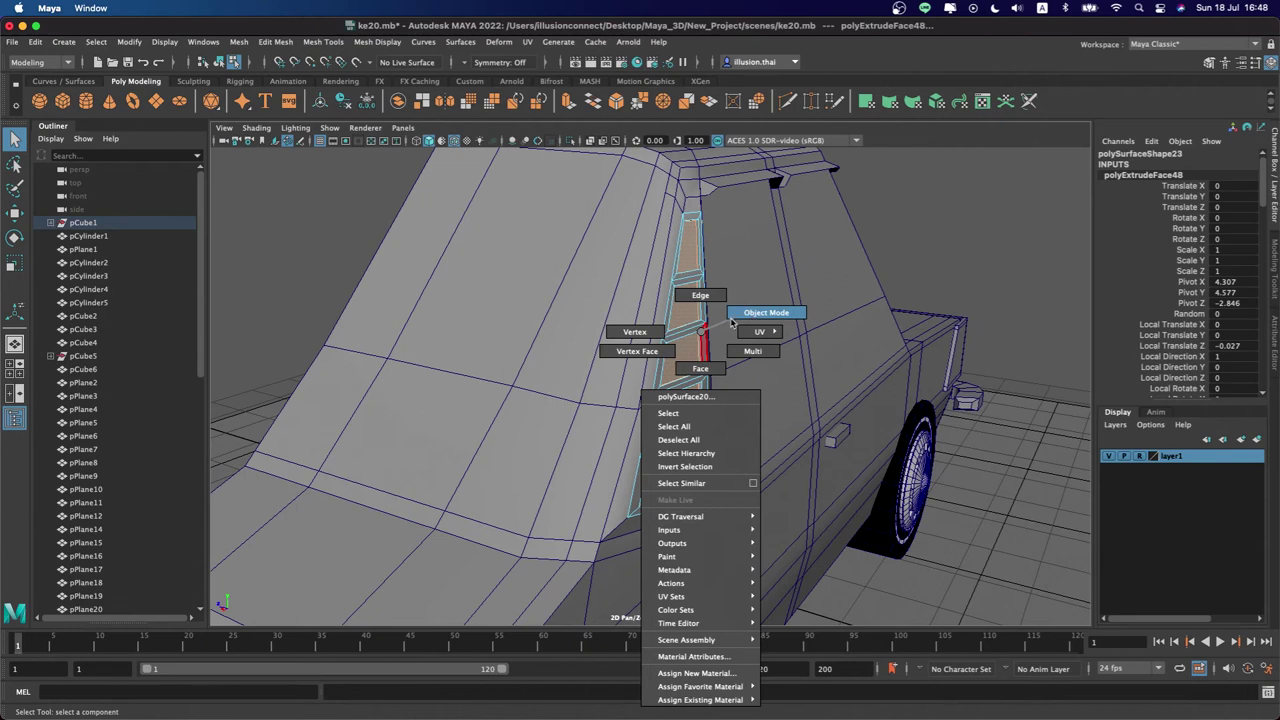
pyautogui.click(735, 316)
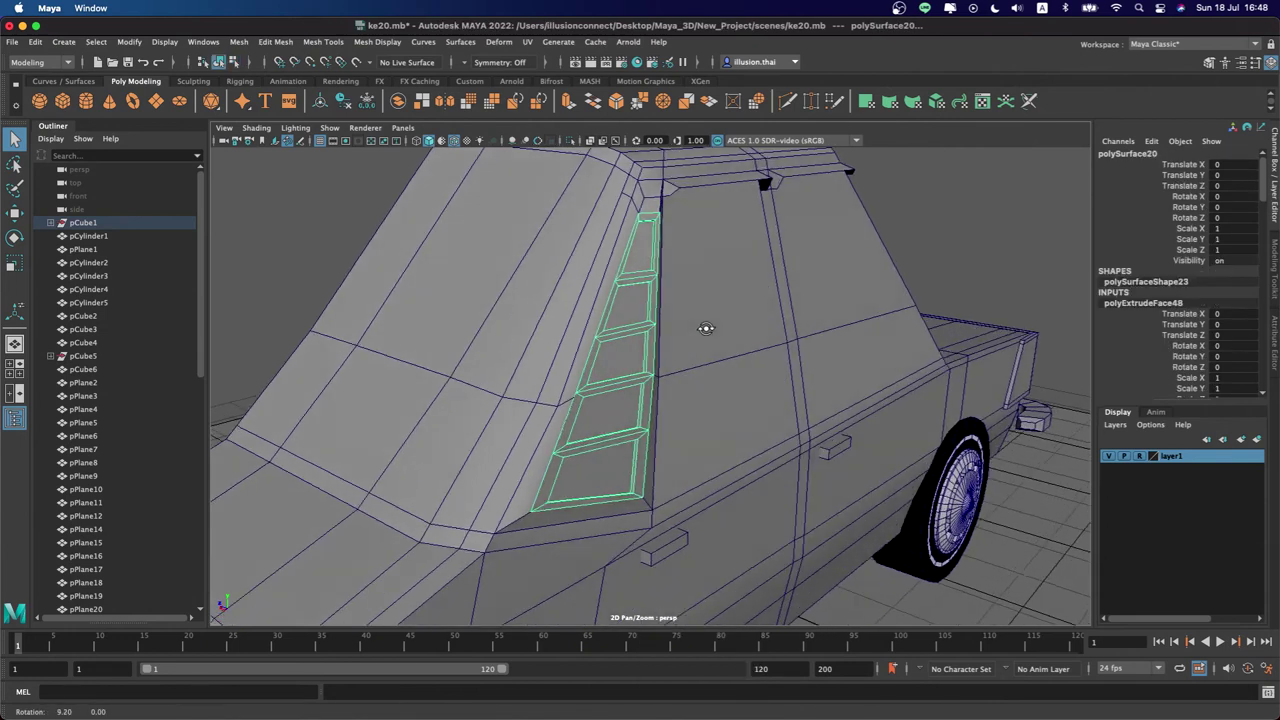
pyautogui.keyDown('alt'); pyautogui.moveTo(700, 323); pyautogui.dragTo(632, 278); pyautogui.keyUp('alt')
pyautogui.rightClick(616, 272)
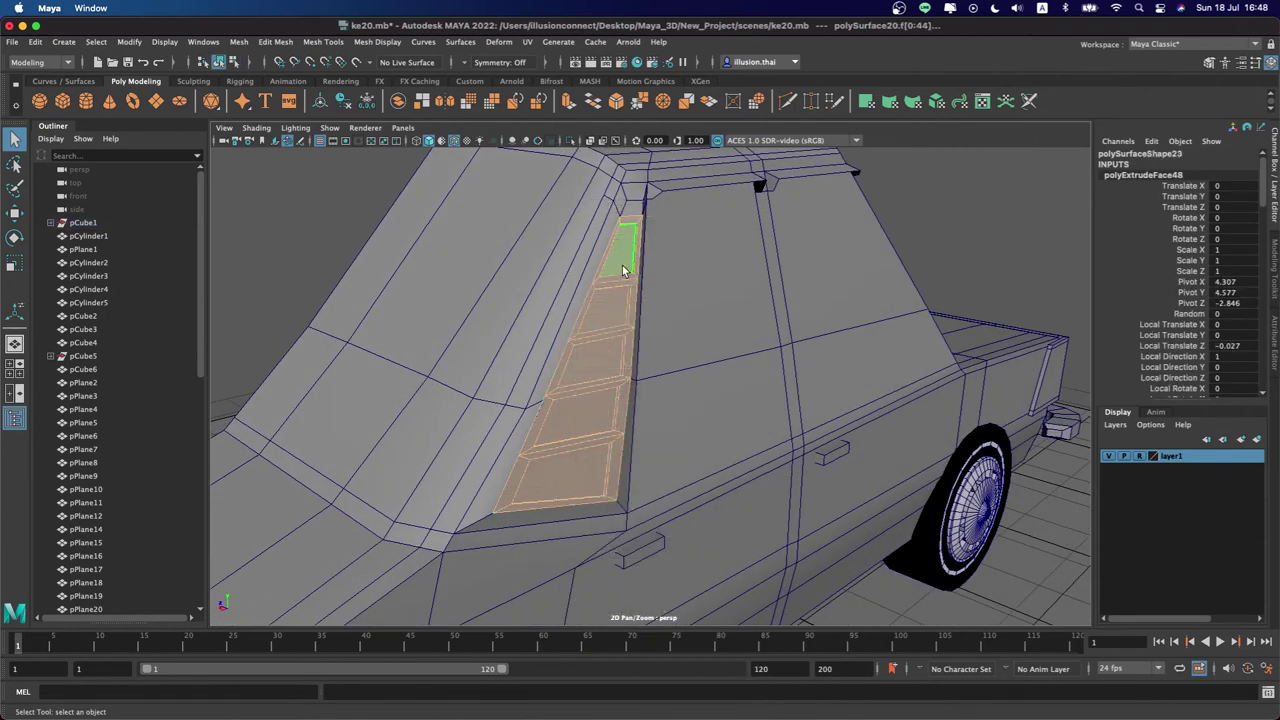
pyautogui.click(622, 245)
pyautogui.keyDown('shift'); pyautogui.click(608, 308); pyautogui.keyUp('shift')
pyautogui.keyDown('shift'); pyautogui.click(592, 358); pyautogui.keyUp('shift')
pyautogui.keyDown('shift'); pyautogui.click(581, 418); pyautogui.keyUp('shift')
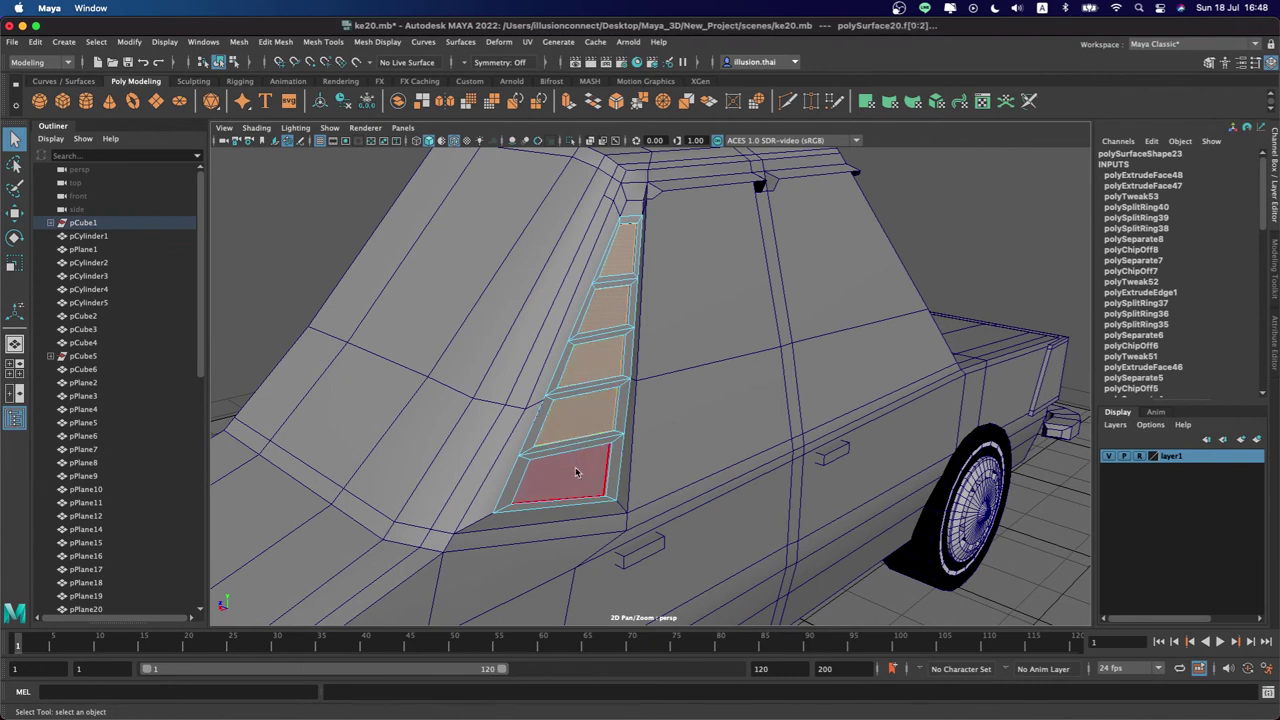
pyautogui.keyDown('shift'); pyautogui.click(576, 463); pyautogui.keyUp('shift')
pyautogui.keyDown('alt'); pyautogui.moveTo(576, 461); pyautogui.dragTo(534, 451); pyautogui.keyUp('alt')
# Extract the slat faces into a separate mesh piece
pyautogui.click(275, 41)
pyautogui.click(341, 415)
pyautogui.click(950, 228)
pyautogui.moveTo(534, 255); pyautogui.dragTo(490, 348)
pyautogui.moveTo(511, 294); pyautogui.dragTo(532, 240, button='right')
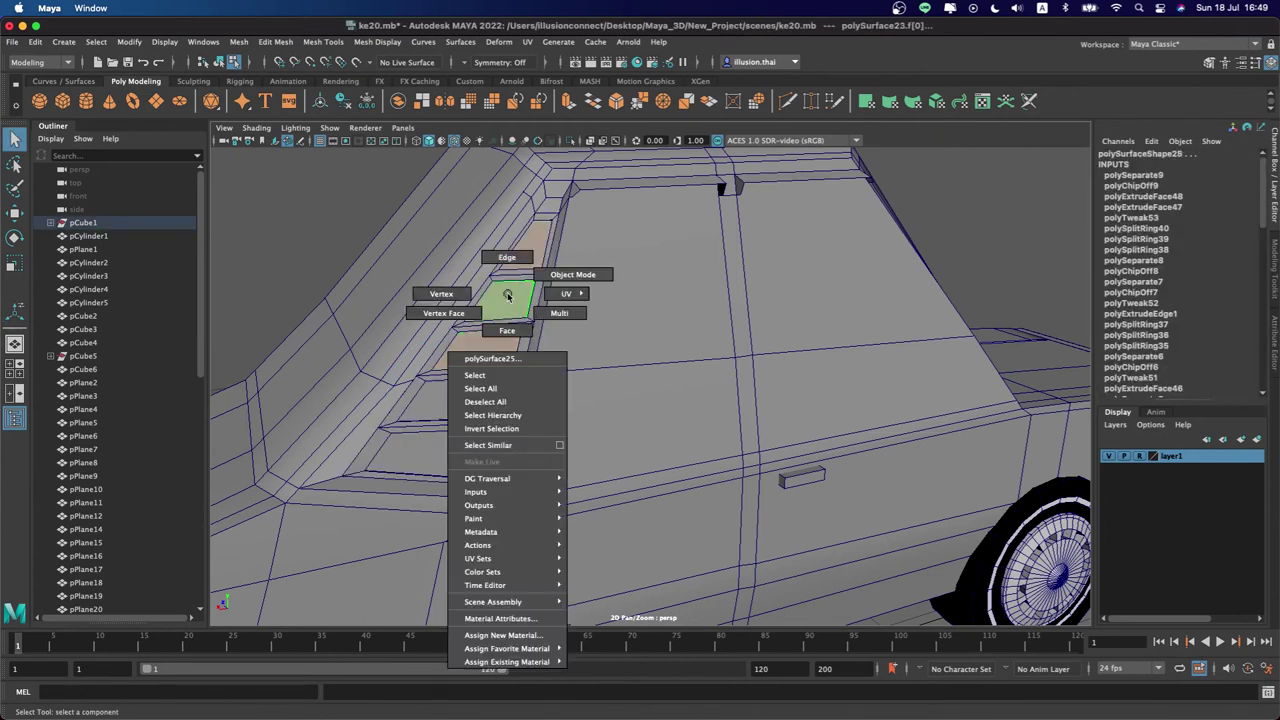
# Combine the slats, angled strip, both door panels and pillar strip into one mesh
pyautogui.click(484, 253)
pyautogui.keyDown('shift'); pyautogui.click(532, 254); pyautogui.keyUp('shift')
pyautogui.click(633, 412)
pyautogui.keyDown('shift'); pyautogui.click(803, 364); pyautogui.keyUp('shift')
pyautogui.press('f')
pyautogui.keyDown('shift'); pyautogui.click(897, 268); pyautogui.keyUp('shift')
pyautogui.press('f')
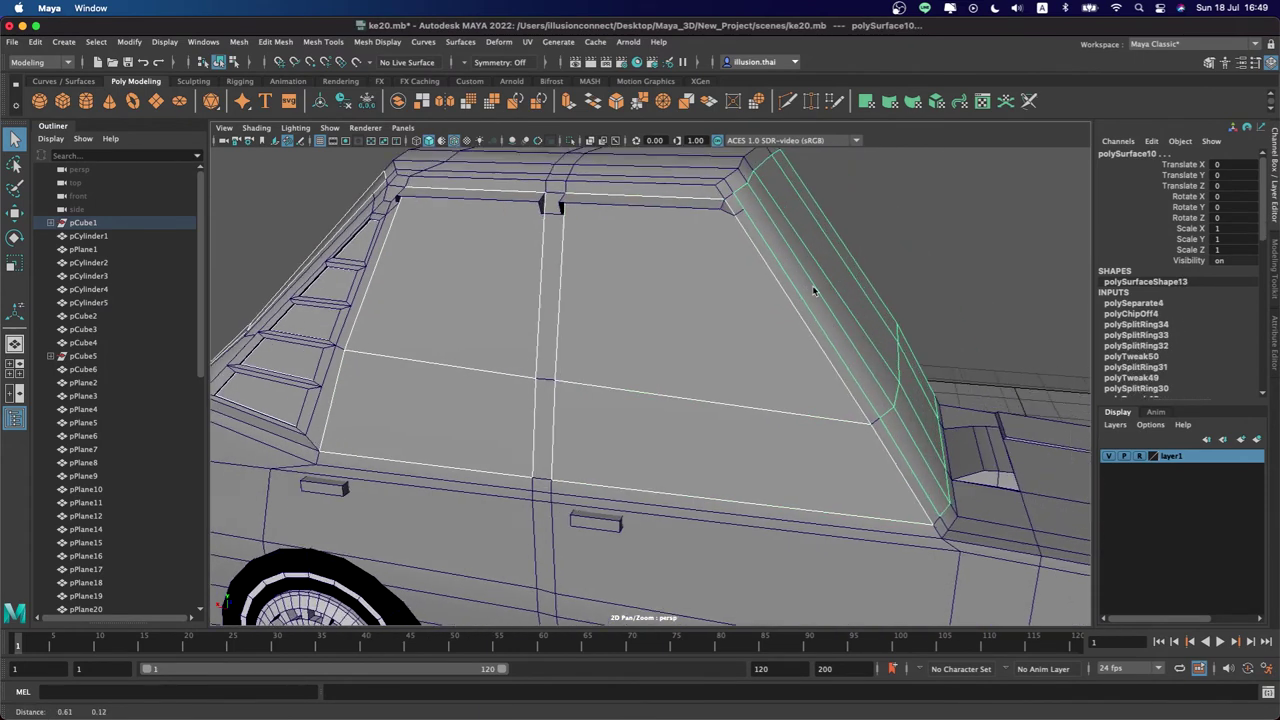
pyautogui.click(323, 45)
pyautogui.moveTo(377, 42)
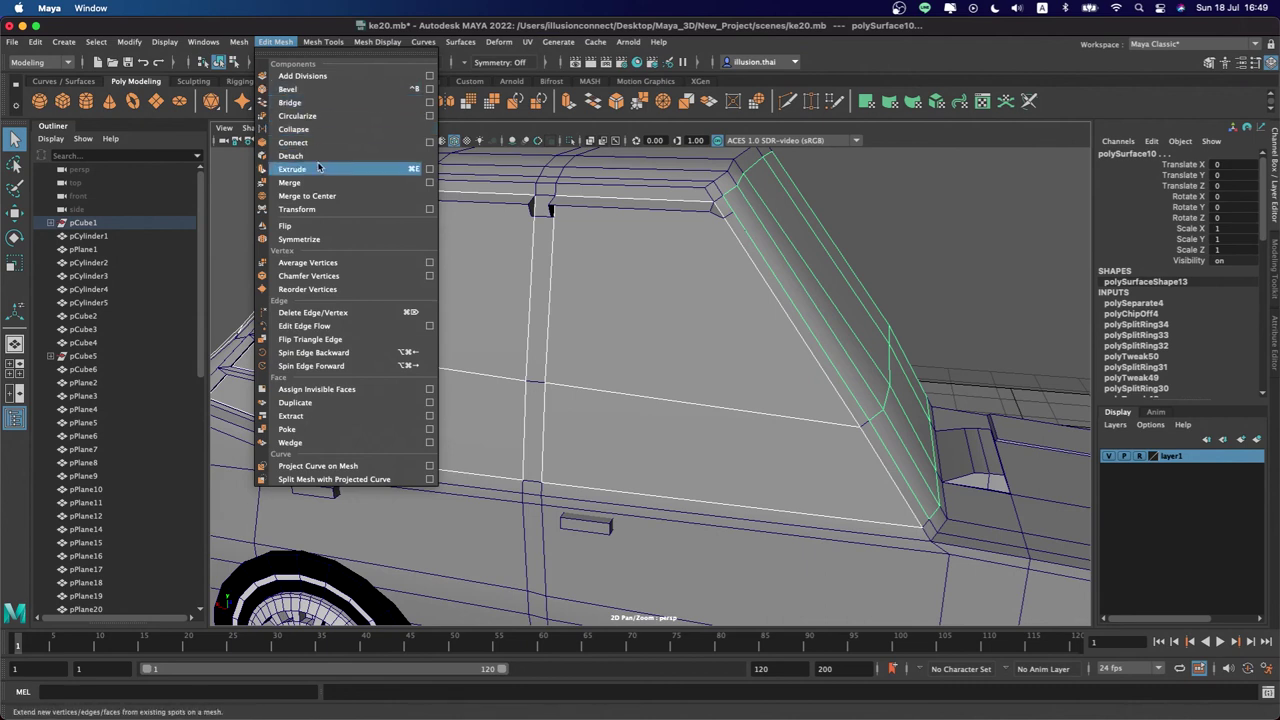
pyautogui.moveTo(238, 42)
pyautogui.click(262, 88)
# Combine the two roof trim strips into a single mesh, polySurface18
pyautogui.click(952, 231)
pyautogui.moveTo(941, 237)
pyautogui.keyDown('alt'); pyautogui.mouseDown()
pyautogui.moveTo(826, 231)
pyautogui.moveTo(665, 271)
pyautogui.mouseUp(); pyautogui.keyUp('alt')
pyautogui.click(735, 259)
pyautogui.keyDown('shift'); pyautogui.click(658, 273); pyautogui.keyUp('shift')
pyautogui.click(278, 43)
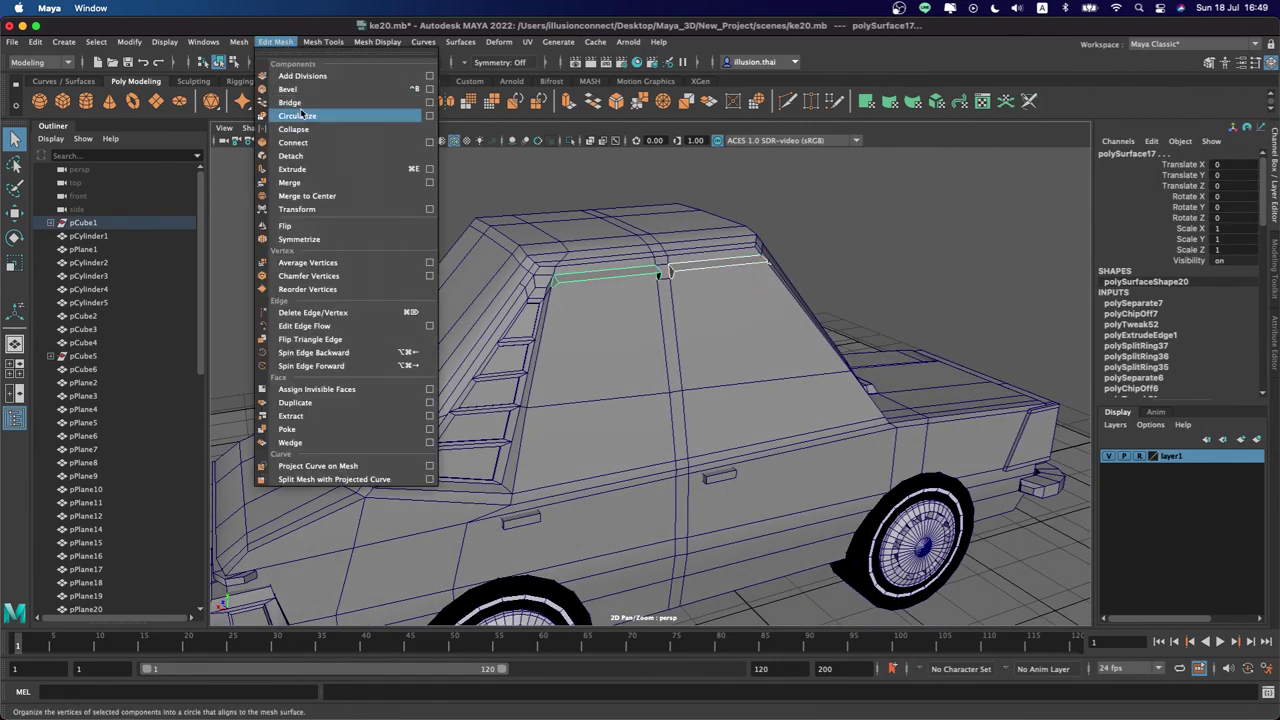
pyautogui.click(265, 89)
pyautogui.click(864, 221)
pyautogui.moveTo(864, 221)
pyautogui.keyDown('alt'); pyautogui.mouseDown()
pyautogui.moveTo(651, 397)
pyautogui.moveTo(675, 363)
pyautogui.moveTo(651, 341)
pyautogui.moveTo(577, 379)
pyautogui.moveTo(819, 228)
pyautogui.mouseUp(); pyautogui.keyUp('alt')
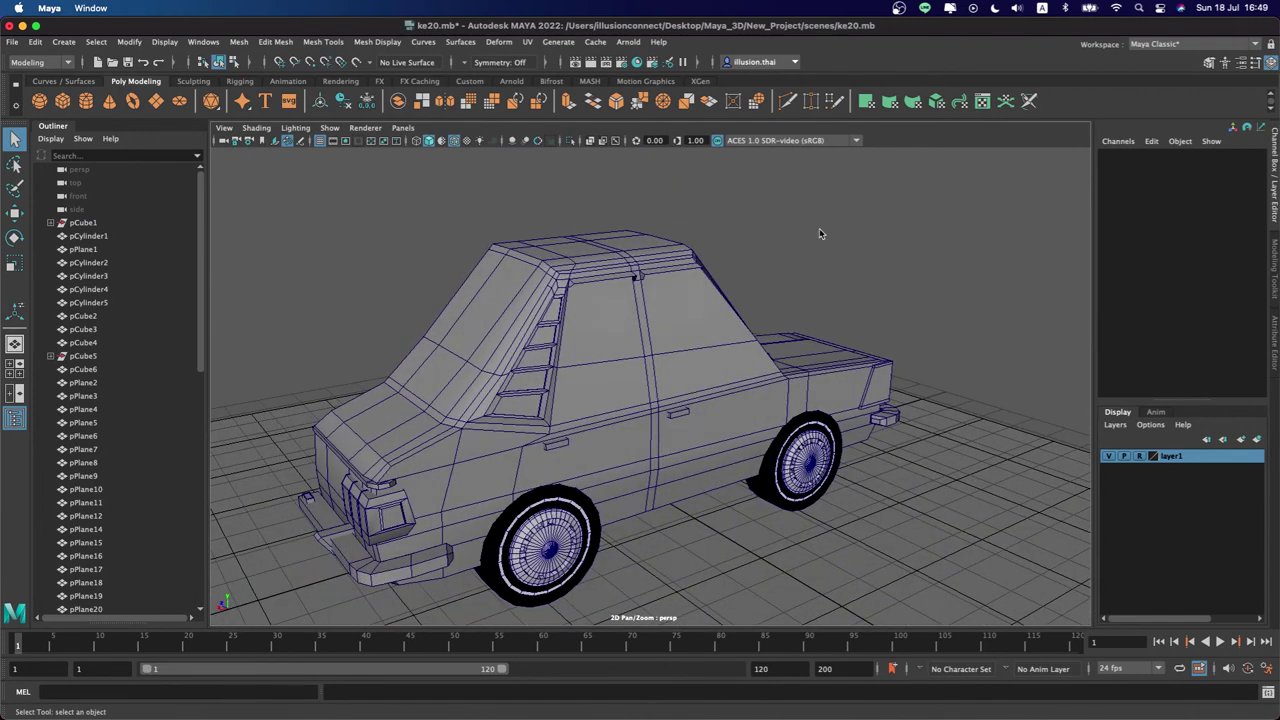
# Shrink the small cube pCube19 and place it on the roof edge
pyautogui.moveTo(819, 228)
pyautogui.keyDown('alt'); pyautogui.mouseDown(button='right')
pyautogui.moveTo(591, 273)
pyautogui.moveTo(534, 266)
pyautogui.moveTo(560, 300)
pyautogui.mouseUp(button='right'); pyautogui.keyUp('alt')
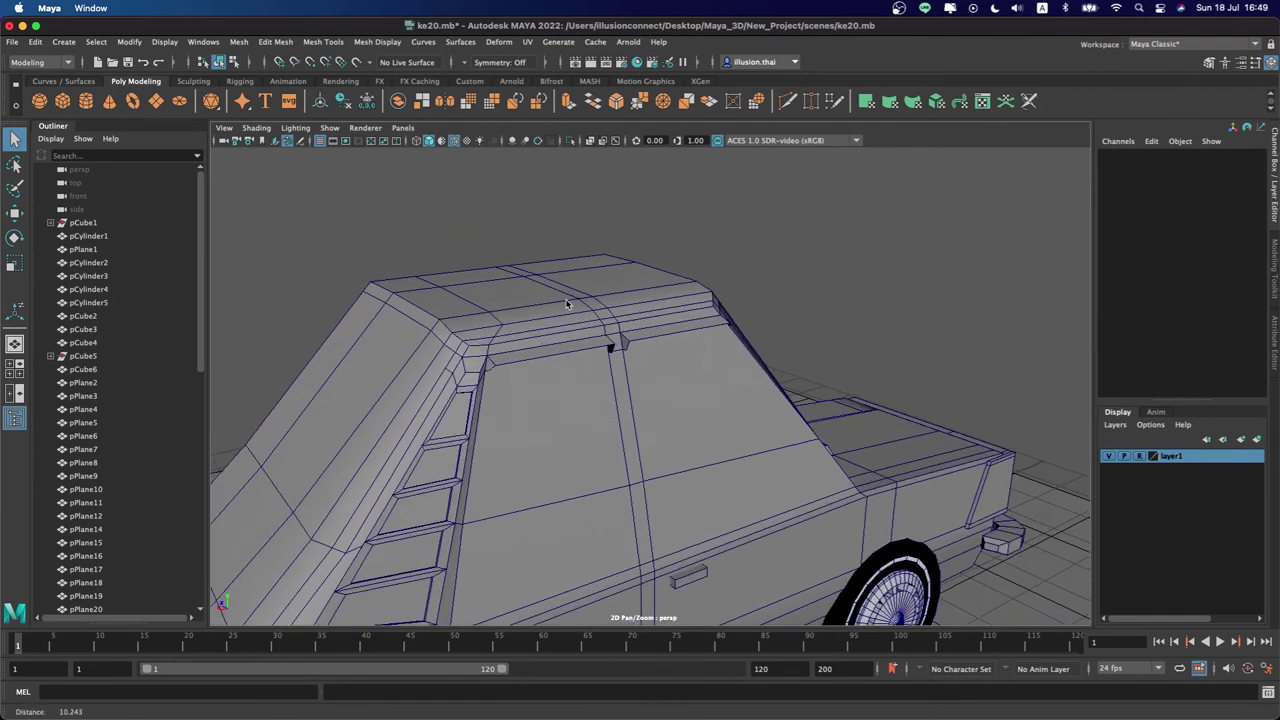
pyautogui.click(558, 309)
pyautogui.press('w')
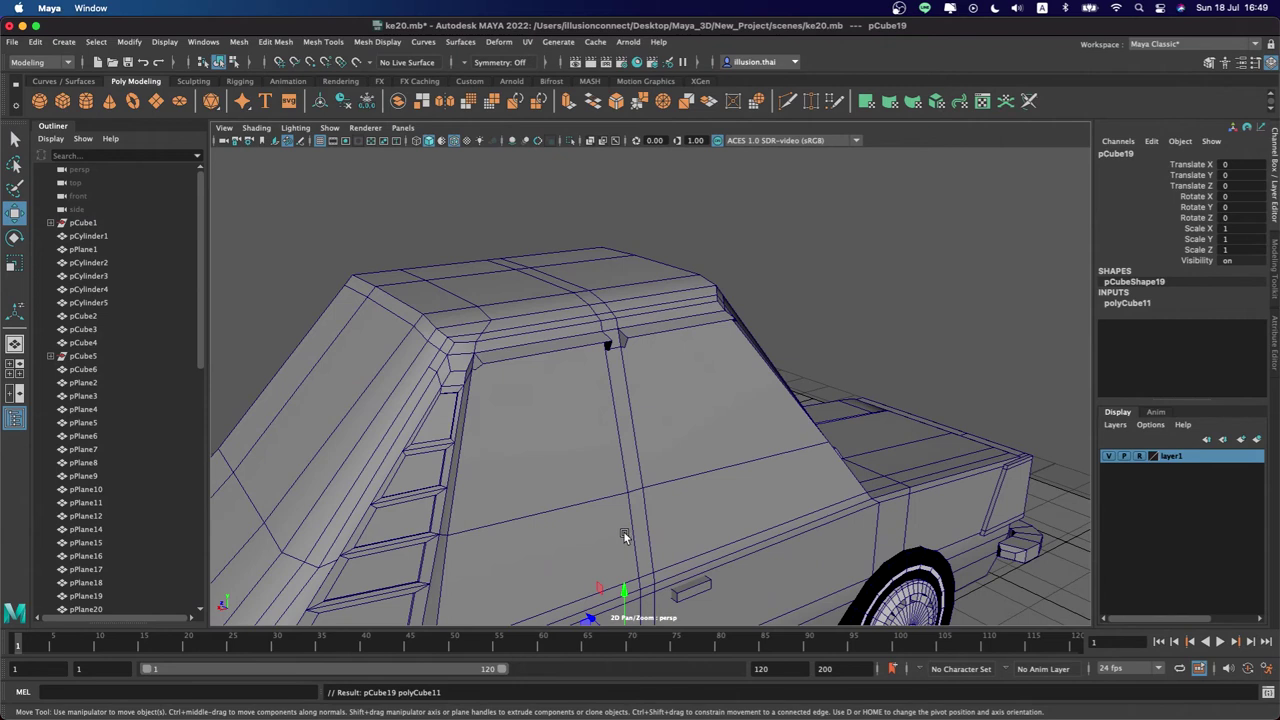
pyautogui.moveTo(623, 590); pyautogui.dragTo(623, 215)
pyautogui.keyDown('alt'); pyautogui.moveTo(620, 215); pyautogui.dragTo(580, 280, button='right'); pyautogui.keyUp('alt')
pyautogui.press('r')
pyautogui.moveTo(578, 272); pyautogui.dragTo(514, 262)
pyautogui.press('w')
pyautogui.moveTo(577, 208); pyautogui.dragTo(583, 192)
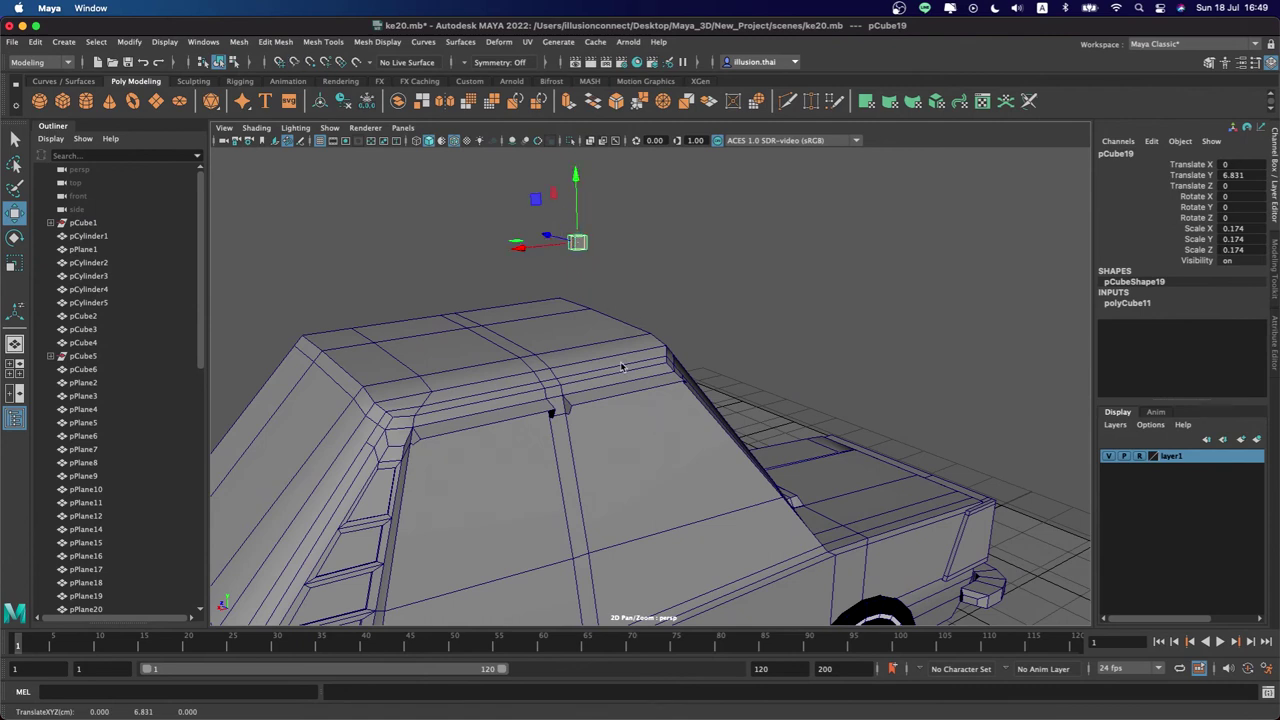
pyautogui.moveTo(577, 242)
pyautogui.mouseDown()
pyautogui.moveTo(636, 364)
pyautogui.moveTo(568, 345)
pyautogui.moveTo(607, 296)
pyautogui.moveTo(600, 240)
pyautogui.moveTo(663, 297)
pyautogui.moveTo(614, 348)
pyautogui.mouseUp()
# Tilt pCube19 to the roof slope and duplicate it further along at Translate X 3.099
pyautogui.press('r')
pyautogui.press('w')
pyautogui.press('e')
pyautogui.moveTo(652, 300)
pyautogui.mouseDown()
pyautogui.moveTo(668, 330)
pyautogui.moveTo(606, 343)
pyautogui.moveTo(647, 316)
pyautogui.moveTo(603, 333)
pyautogui.mouseUp()
pyautogui.press('w')
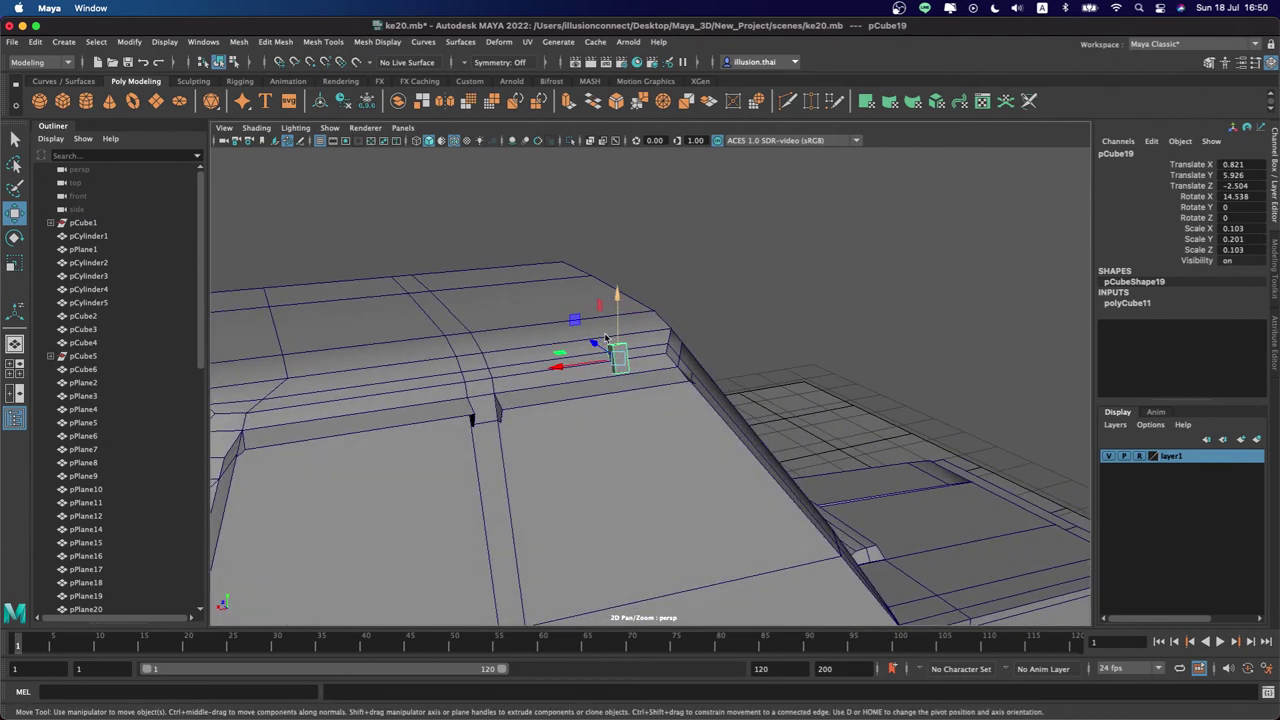
pyautogui.hotkey('ctrl', 'd')
pyautogui.moveTo(562, 371); pyautogui.dragTo(225, 401)
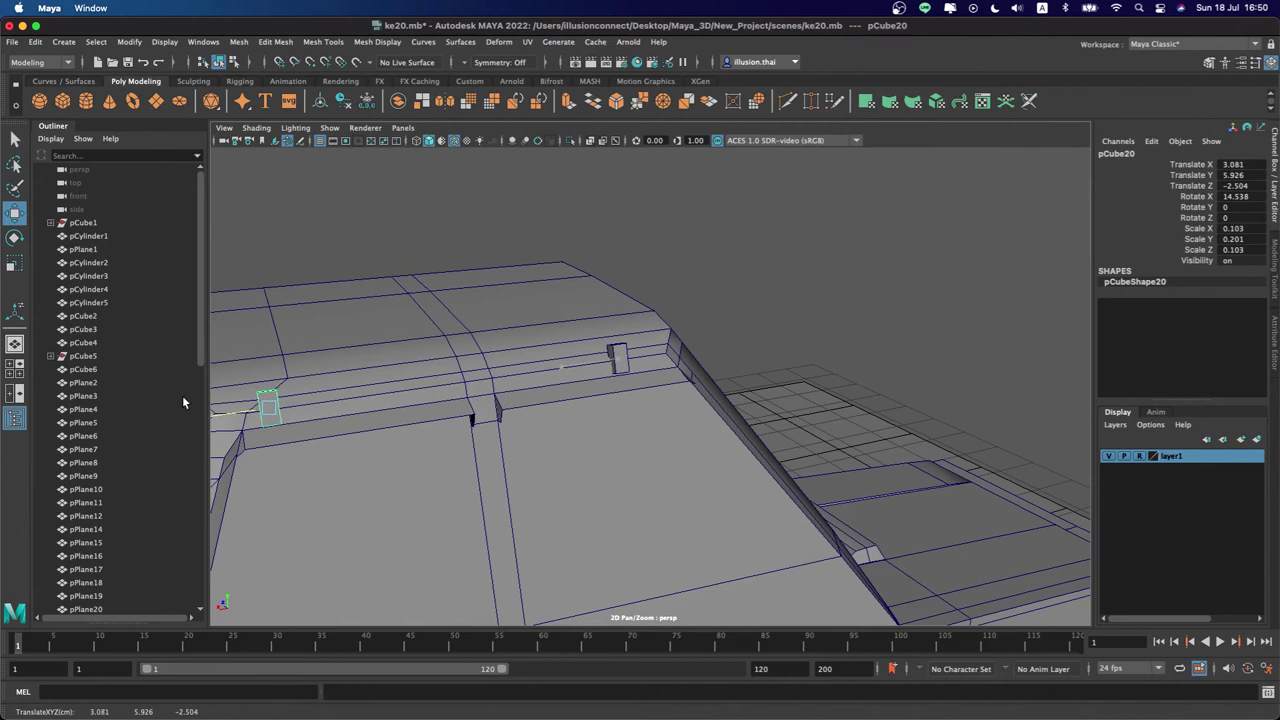
pyautogui.moveTo(556, 384)
pyautogui.keyDown('alt'); pyautogui.mouseDown()
pyautogui.moveTo(528, 379)
pyautogui.moveTo(540, 385)
pyautogui.mouseUp(); pyautogui.keyUp('alt')
# Delete duplicate pCube20, then extrude and slightly shrink pCube19's end face
pyautogui.press('q')
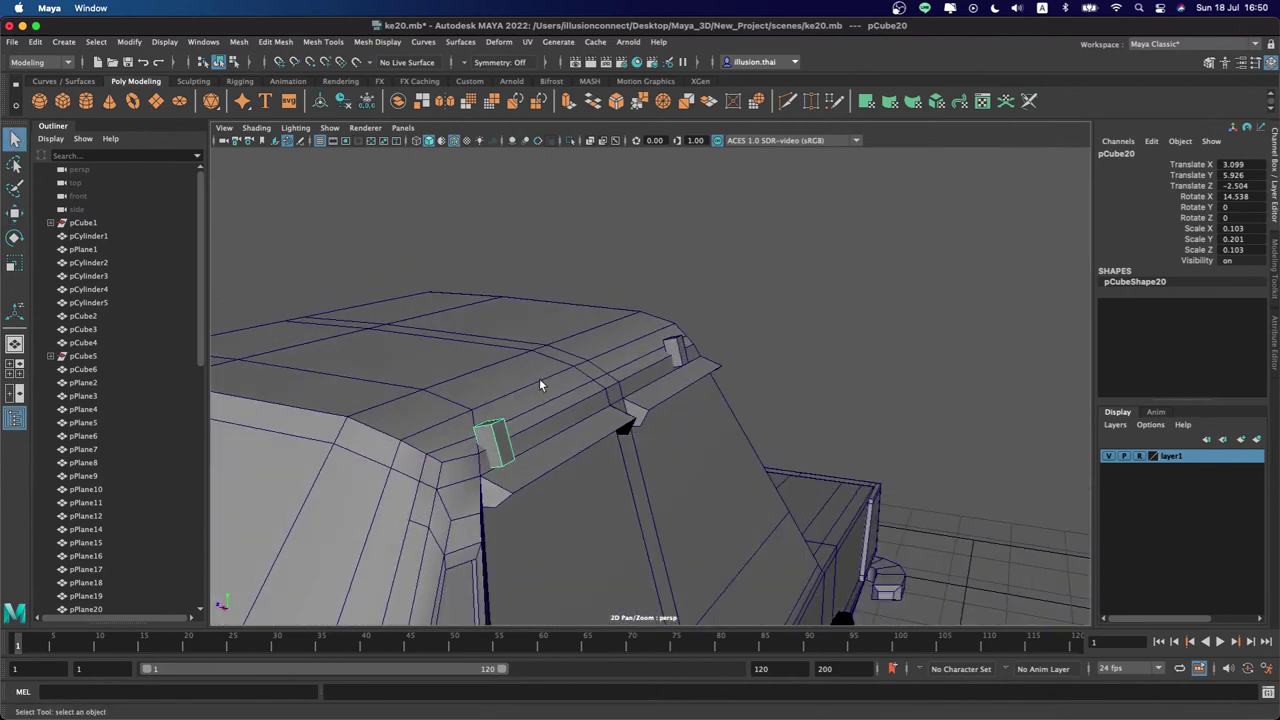
pyautogui.press('Delete')
pyautogui.click(677, 350)
pyautogui.rightClick(677, 350)
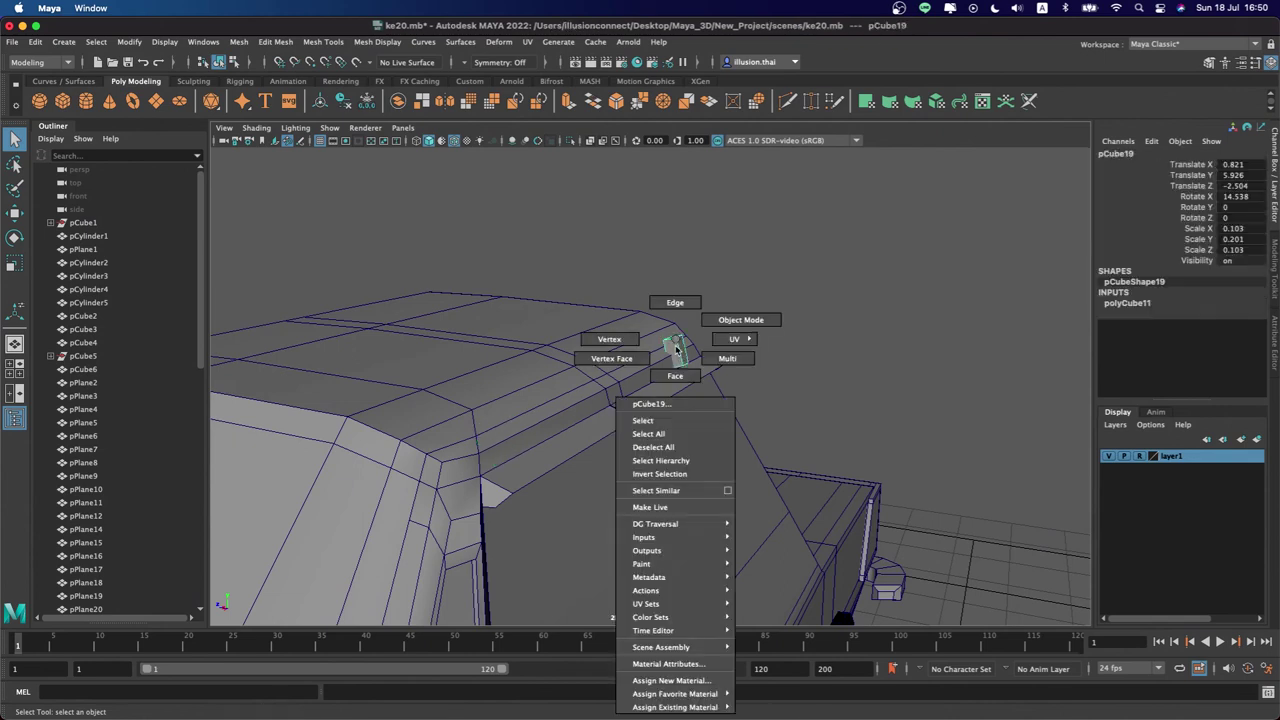
pyautogui.keyDown('alt'); pyautogui.moveTo(677, 365); pyautogui.dragTo(688, 352); pyautogui.keyUp('alt')
pyautogui.click(688, 352)
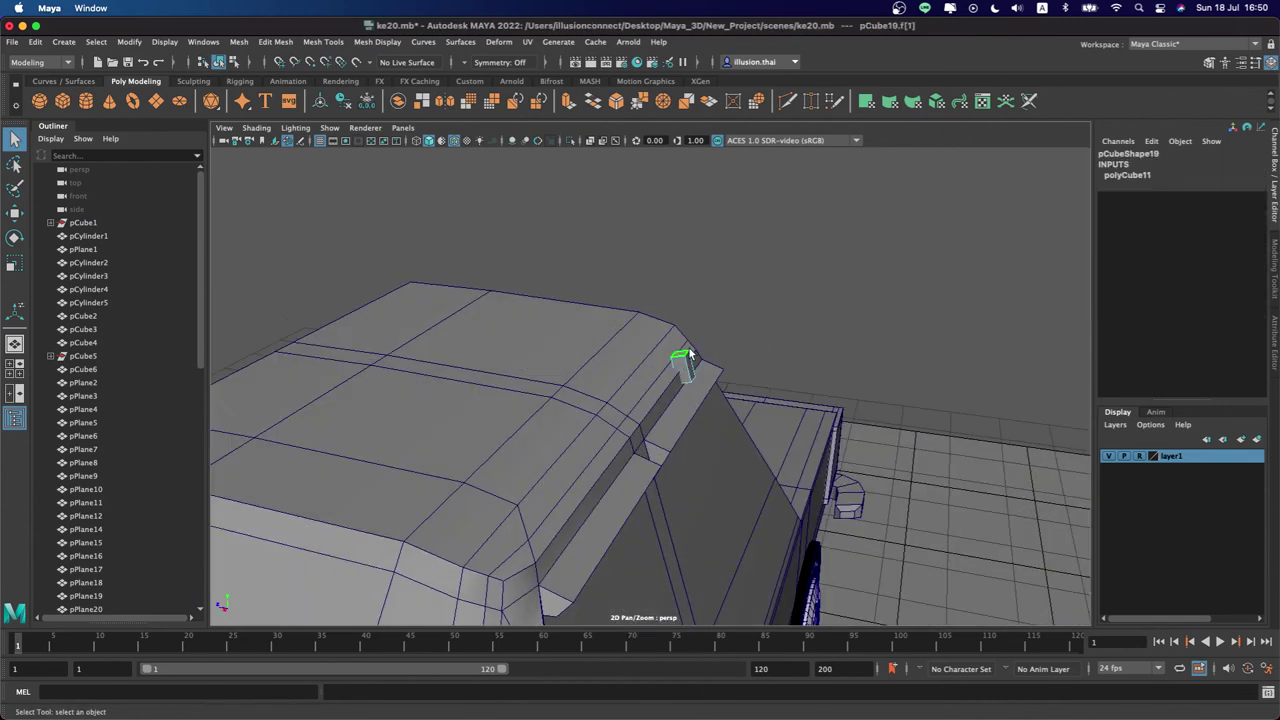
pyautogui.hotkey('ctrl', 'e')
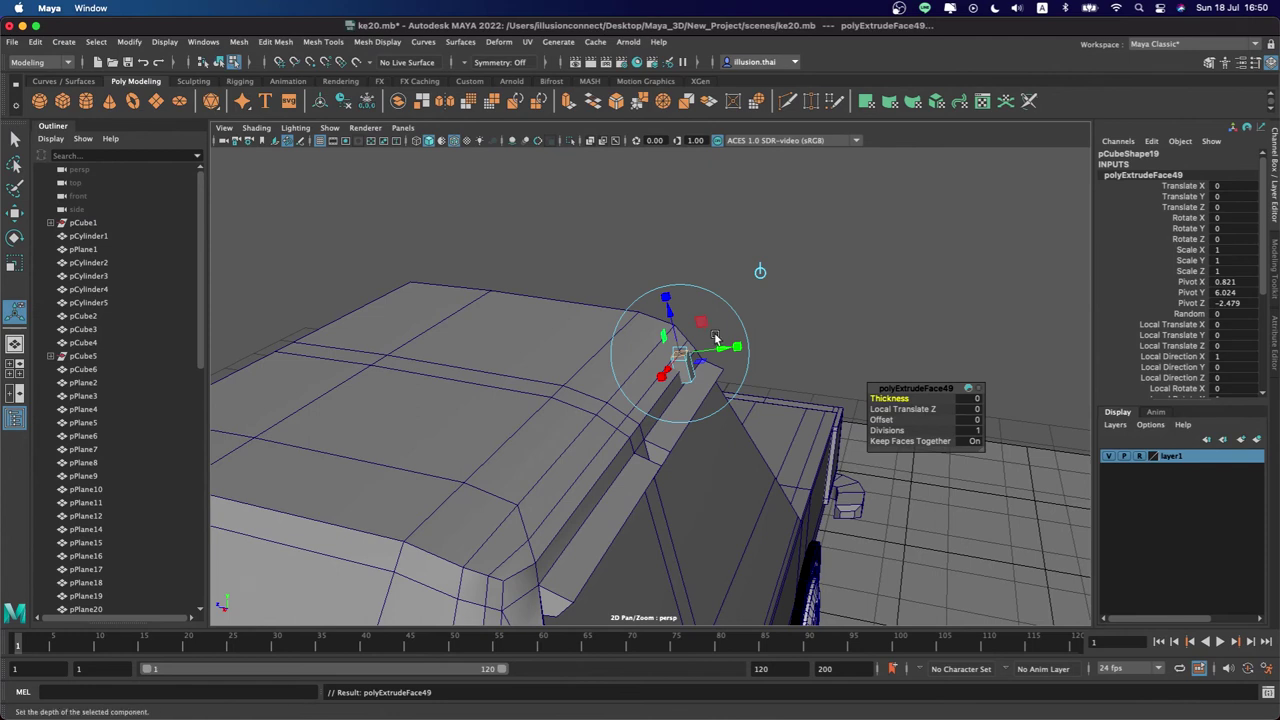
pyautogui.moveTo(700, 345)
pyautogui.mouseDown()
pyautogui.moveTo(680, 355)
pyautogui.moveTo(660, 295)
pyautogui.mouseUp()
pyautogui.hotkey('ctrl', 'e')
# Extrude further rail sections, pulling them outward and upward to bend the rail
pyautogui.press('e')
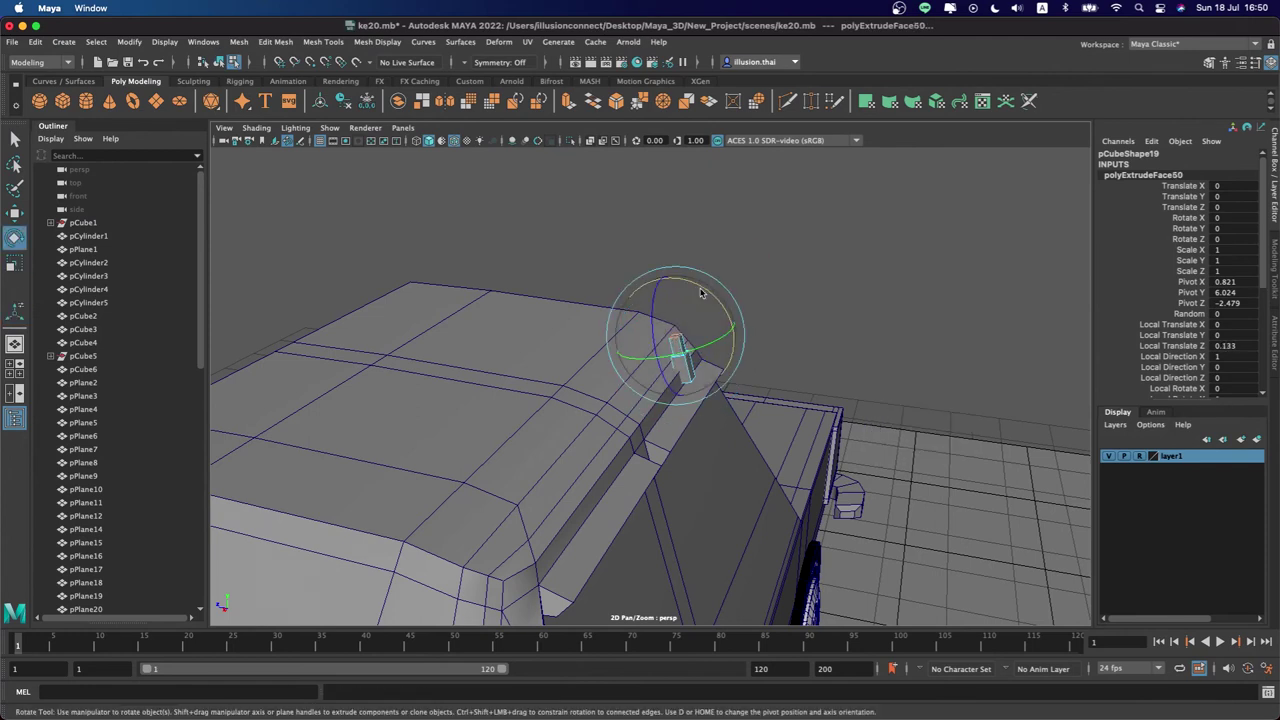
pyautogui.press('w')
pyautogui.moveTo(648, 336); pyautogui.dragTo(629, 334)
pyautogui.hotkey('ctrl', 'e')
pyautogui.press('w')
pyautogui.moveTo(628, 334); pyautogui.dragTo(649, 292)
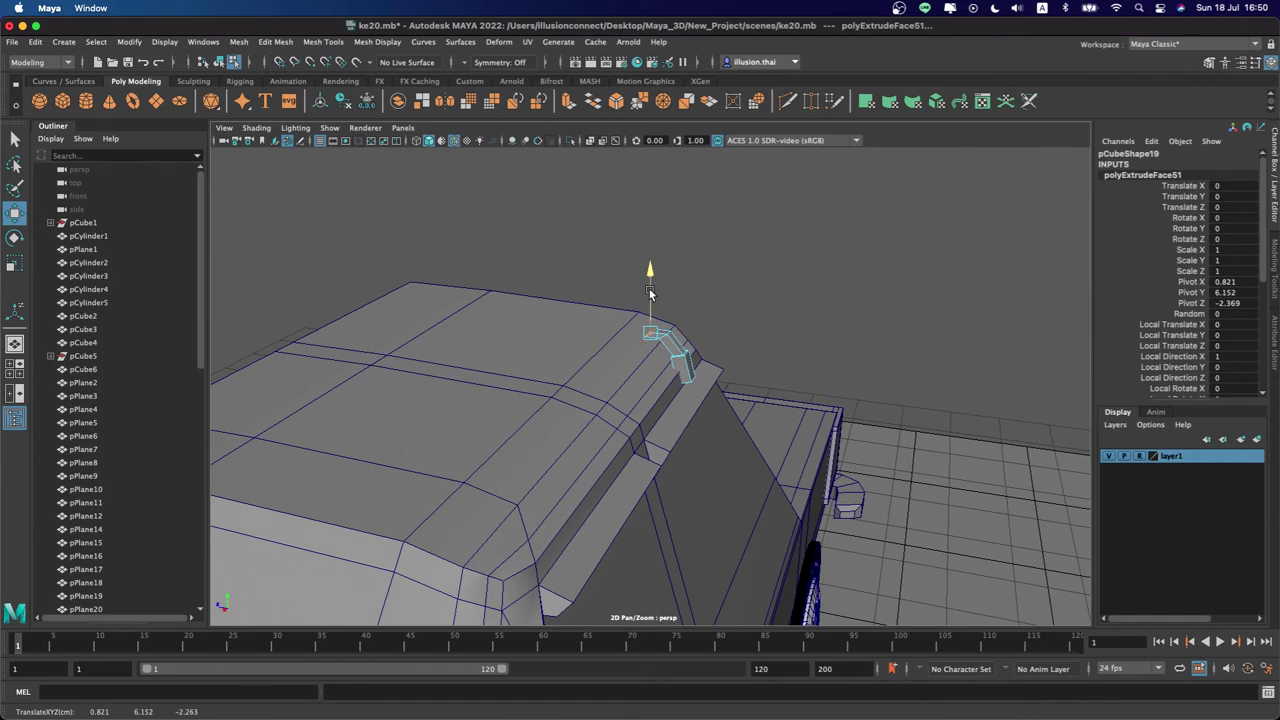
pyautogui.hotkey('ctrl', 'e')
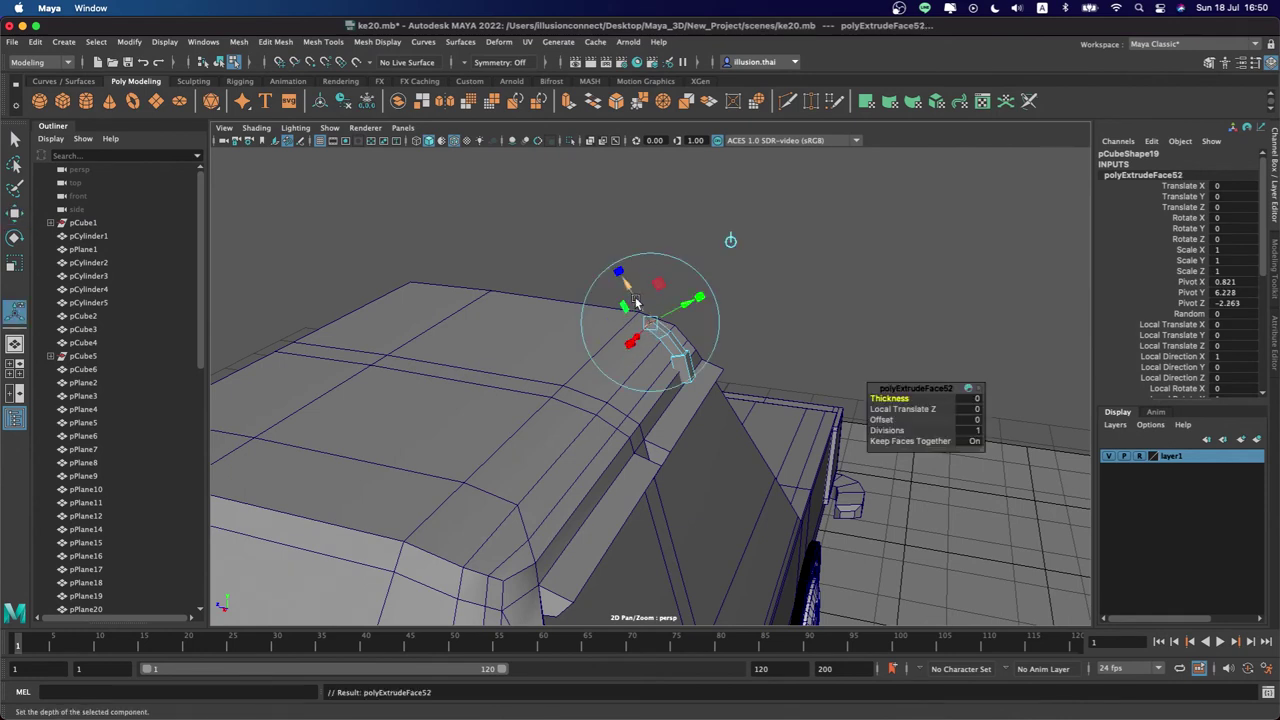
pyautogui.press('w')
pyautogui.moveTo(620, 318); pyautogui.dragTo(617, 320)
# Flatten the rail's end face and extrude a long section along the roof edge
pyautogui.press('r')
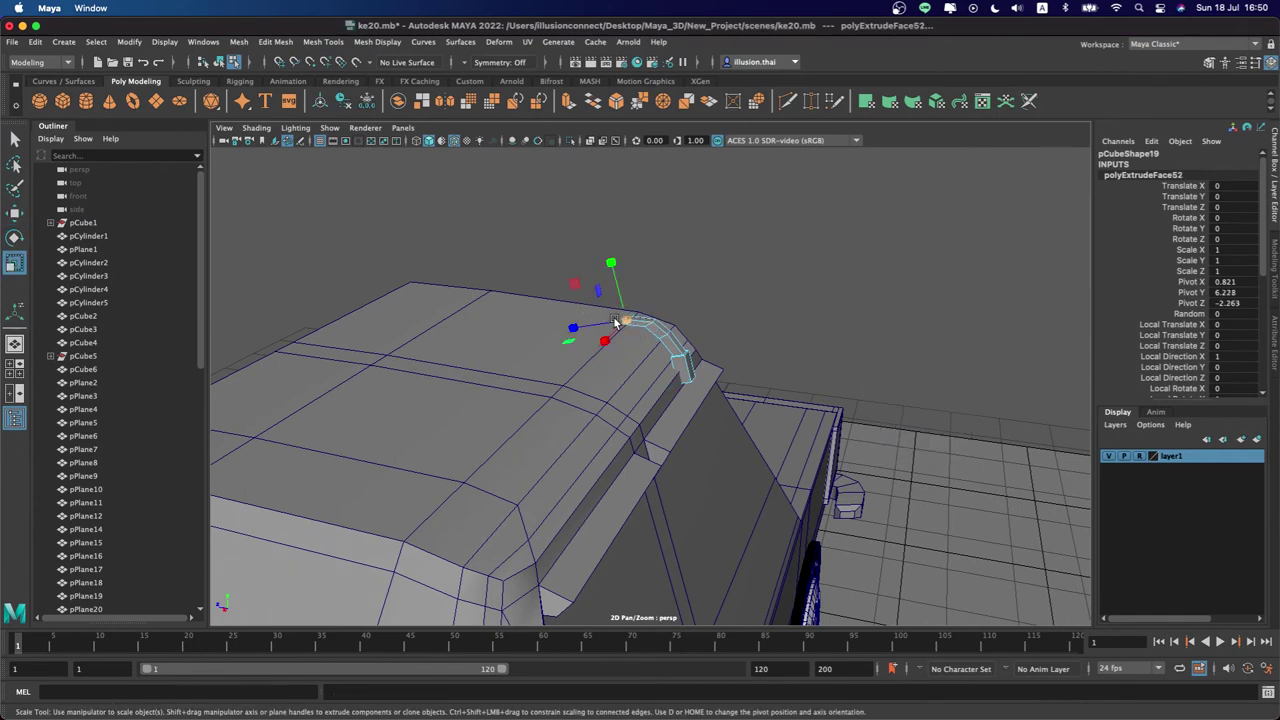
pyautogui.press('e')
pyautogui.press('r')
pyautogui.moveTo(576, 330)
pyautogui.mouseDown()
pyautogui.moveTo(606, 326)
pyautogui.moveTo(340, 288)
pyautogui.moveTo(571, 262)
pyautogui.mouseUp()
pyautogui.hotkey('ctrl', 'e')
pyautogui.press('w')
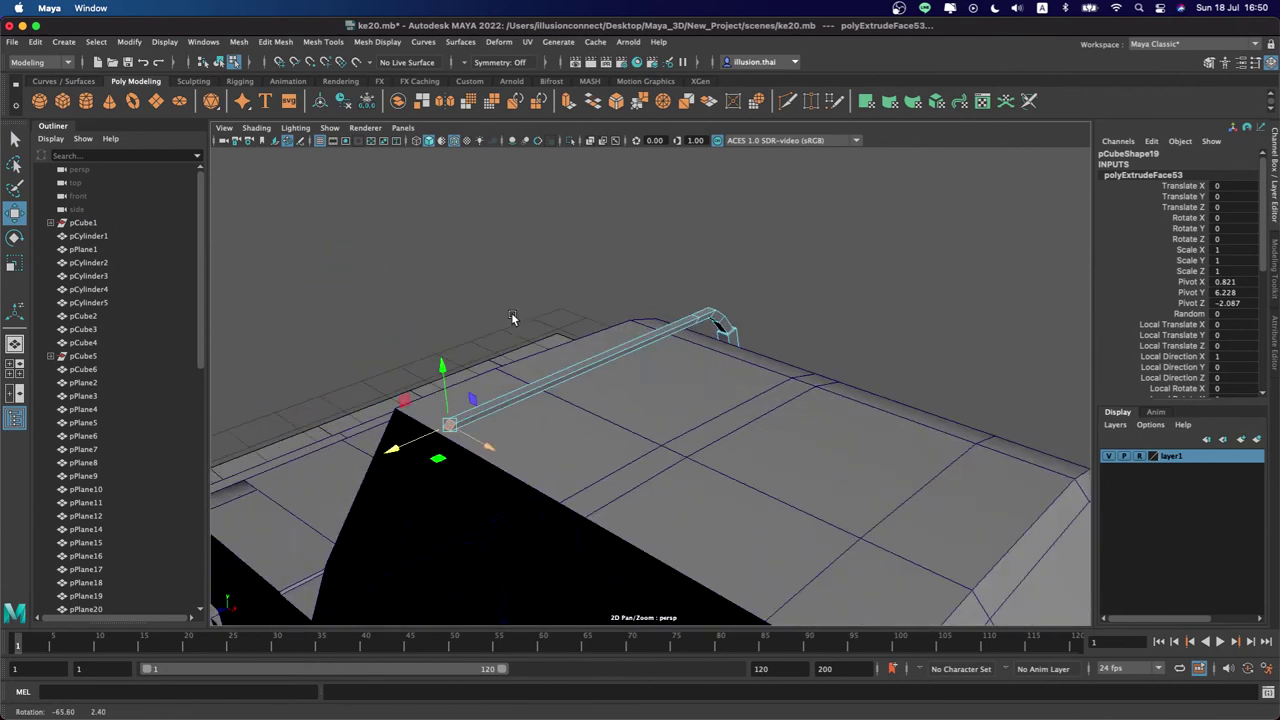
pyautogui.press('r')
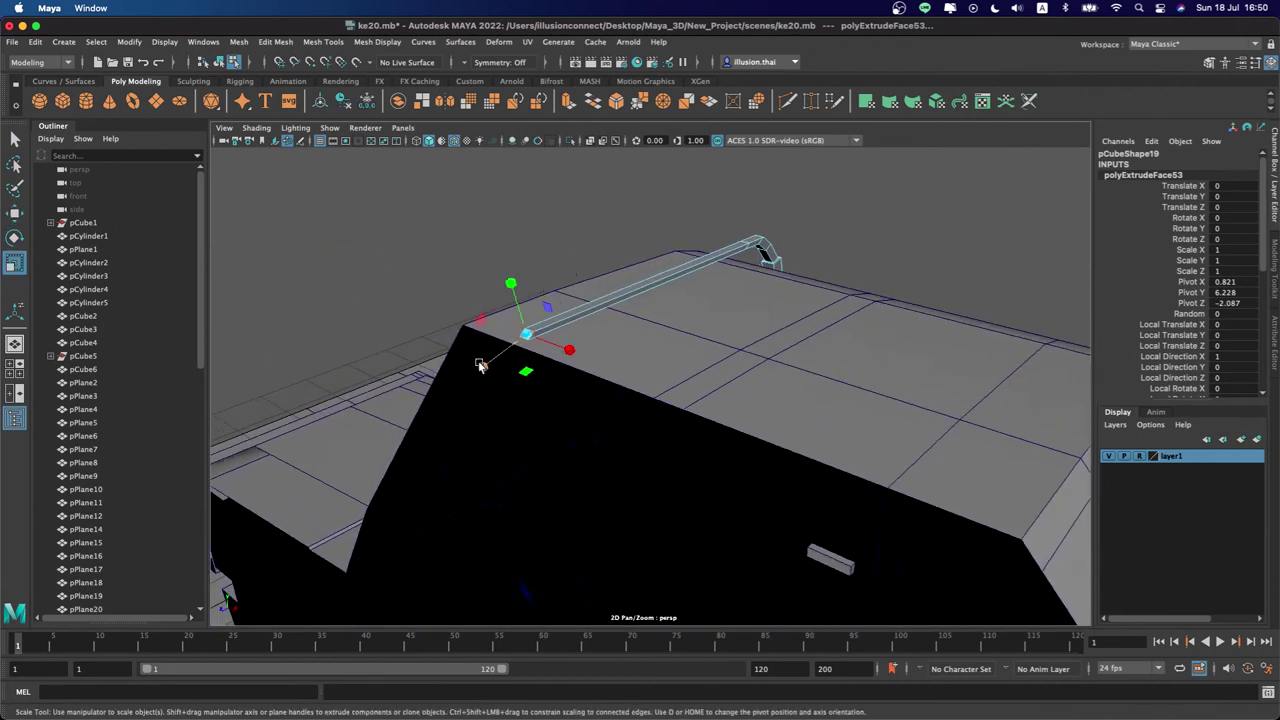
pyautogui.press('w')
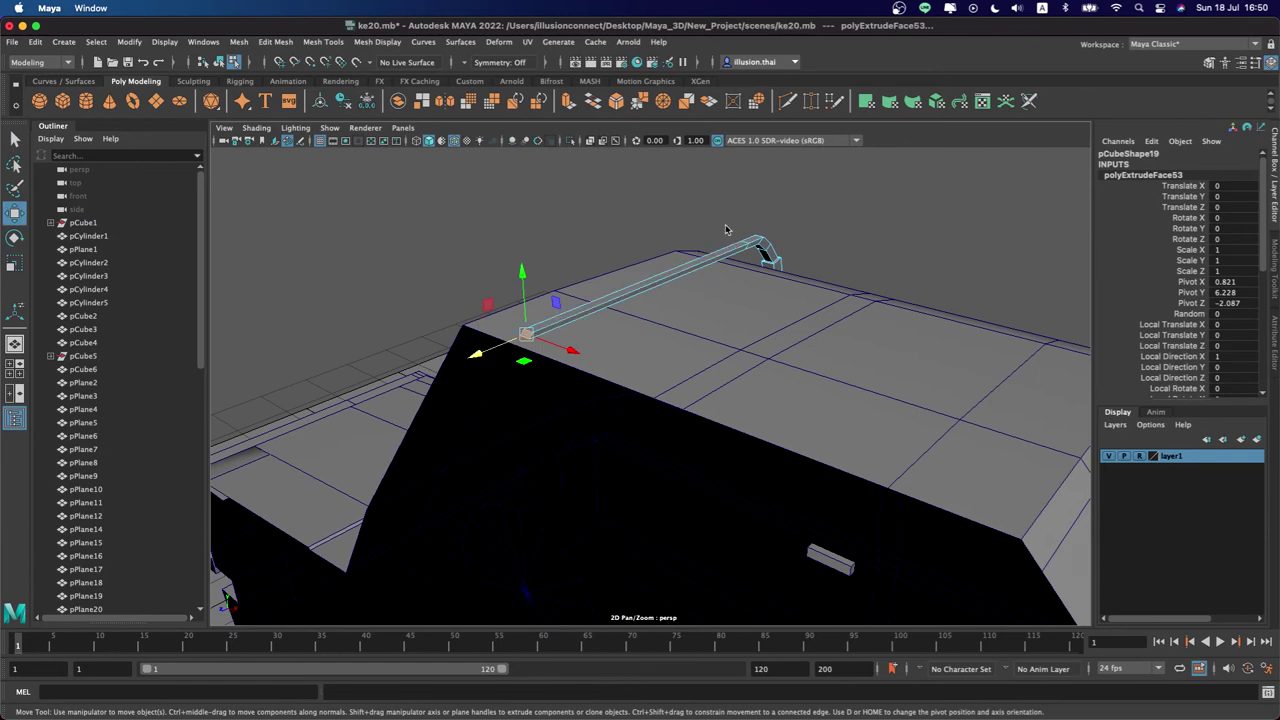
# Reselect the rail's end face and freeze the rail's transformations
pyautogui.click(726, 230)
pyautogui.click(525, 337)
pyautogui.press('r')
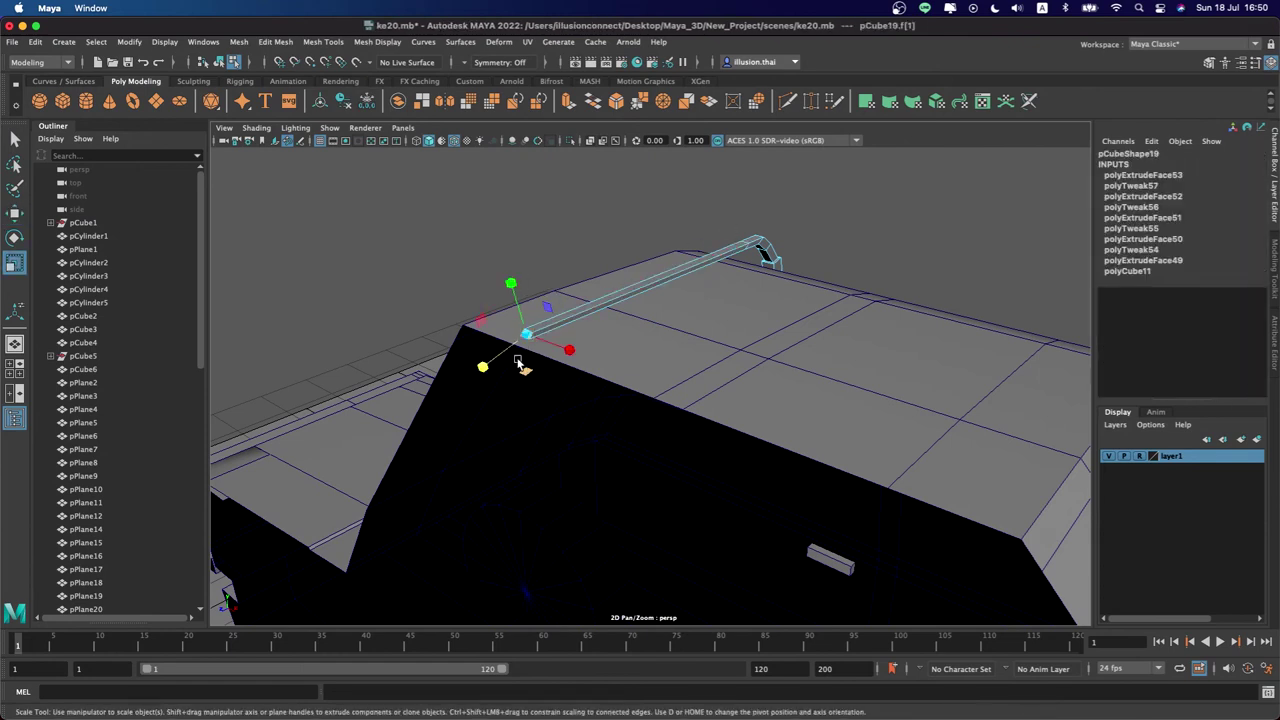
pyautogui.keyDown('alt'); pyautogui.moveTo(519, 362); pyautogui.dragTo(430, 300); pyautogui.keyUp('alt')
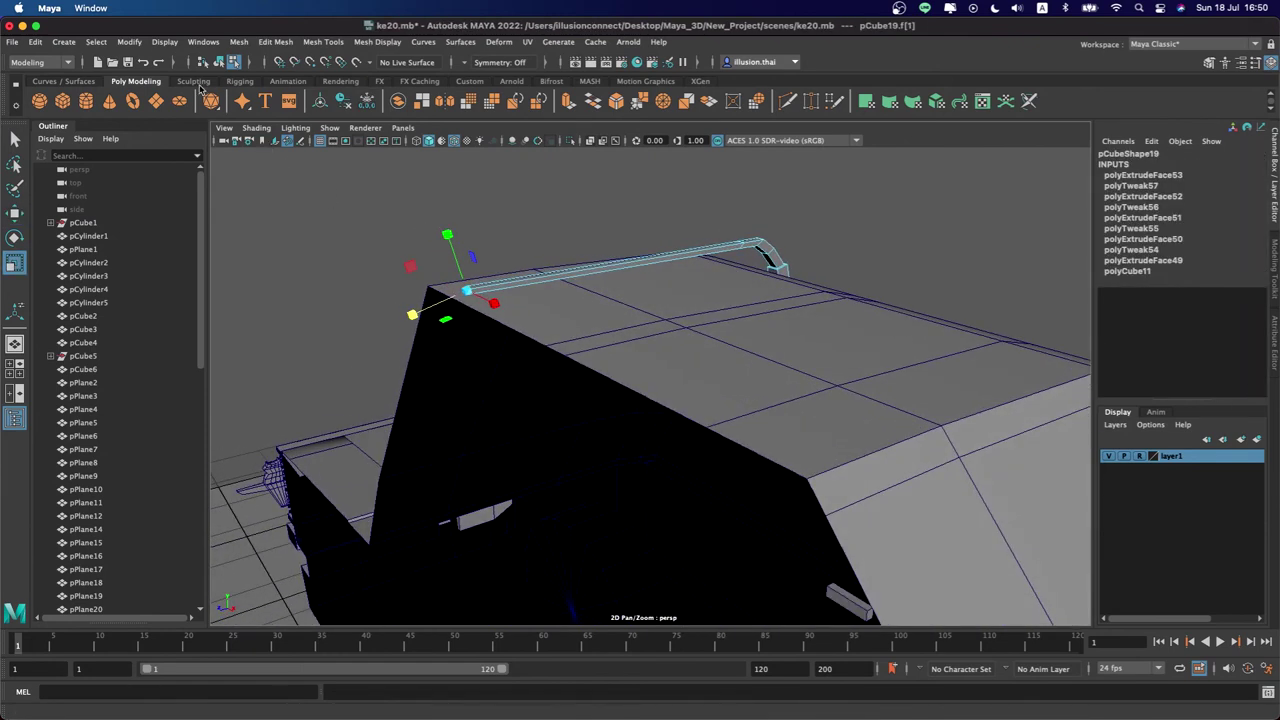
pyautogui.click(136, 41)
pyautogui.click(190, 105)
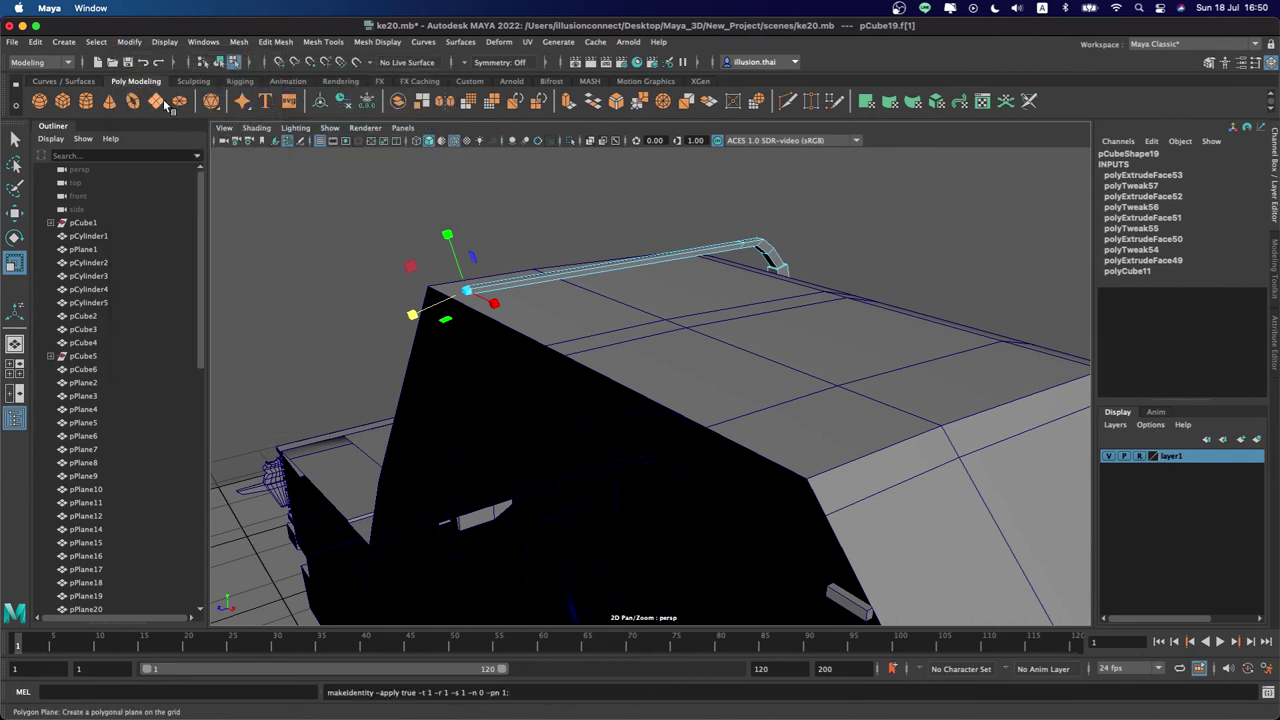
pyautogui.press('w')
# Switch the rail to vertex mode and select a vertex at its front end
pyautogui.moveTo(575, 275); pyautogui.dragTo(630, 218, button='right')
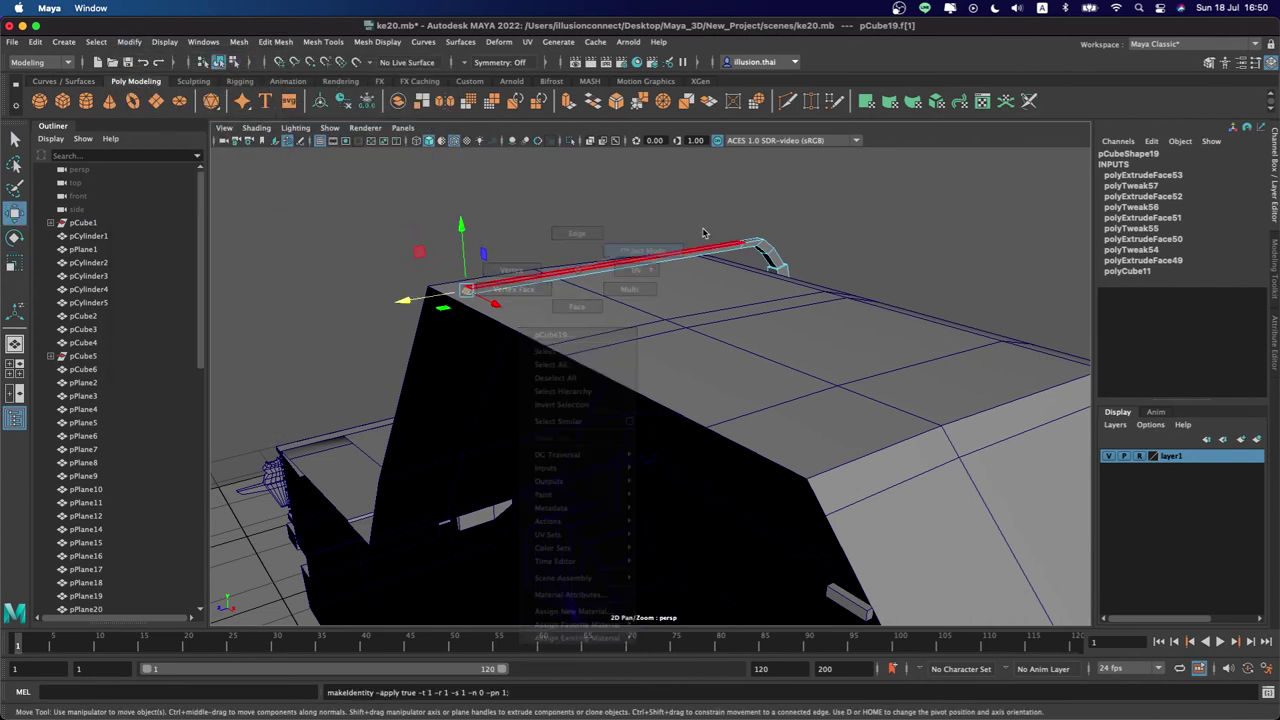
pyautogui.moveTo(493, 287); pyautogui.dragTo(495, 318, button='right')
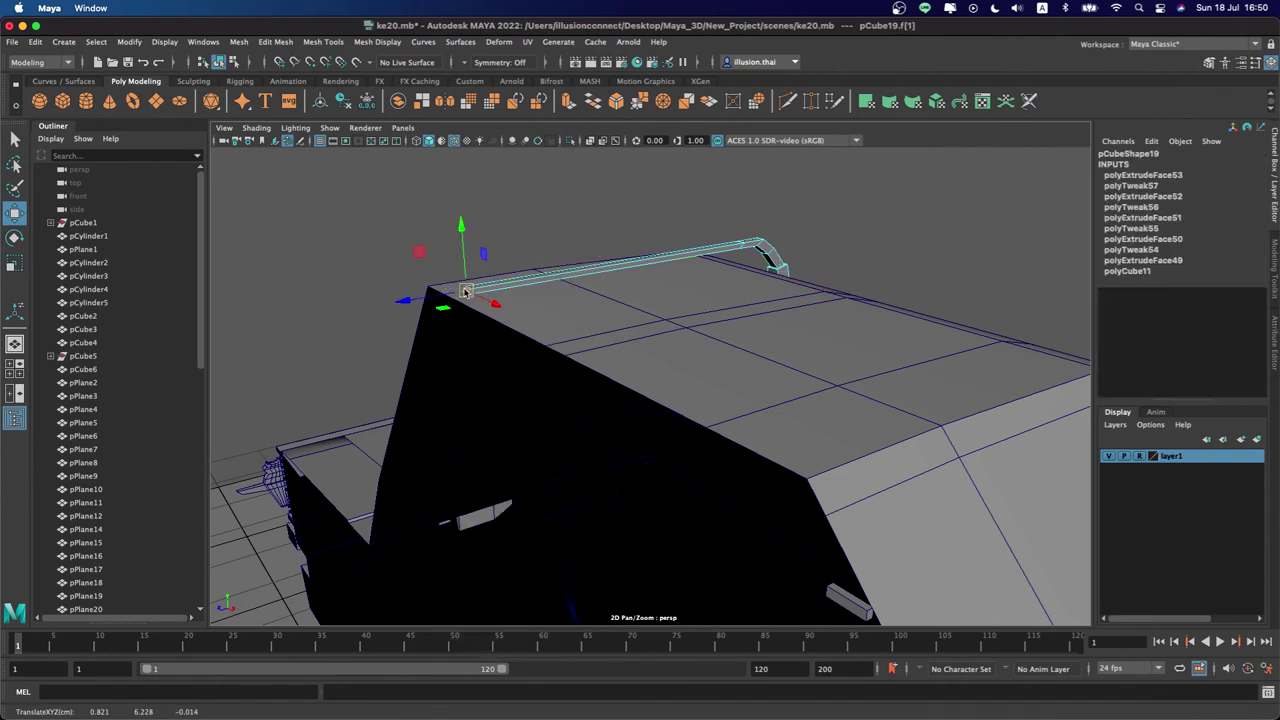
pyautogui.press('F10')
pyautogui.press('F9')
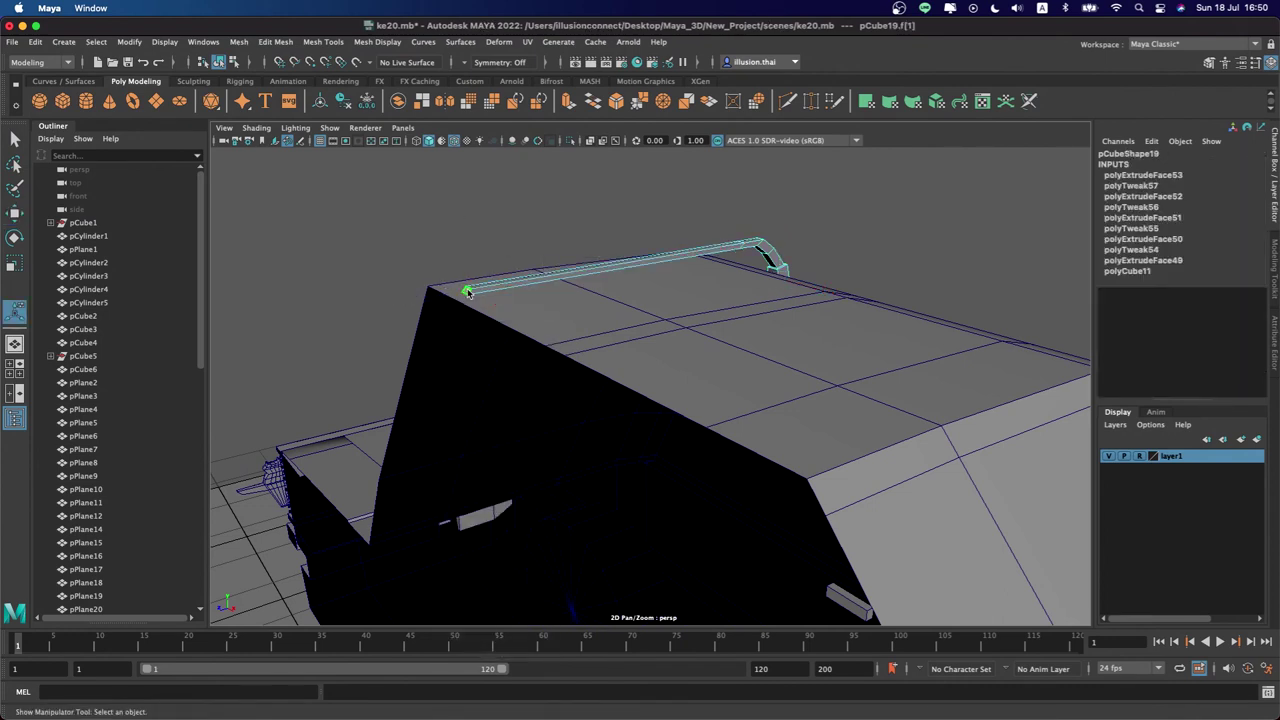
pyautogui.click(465, 299)
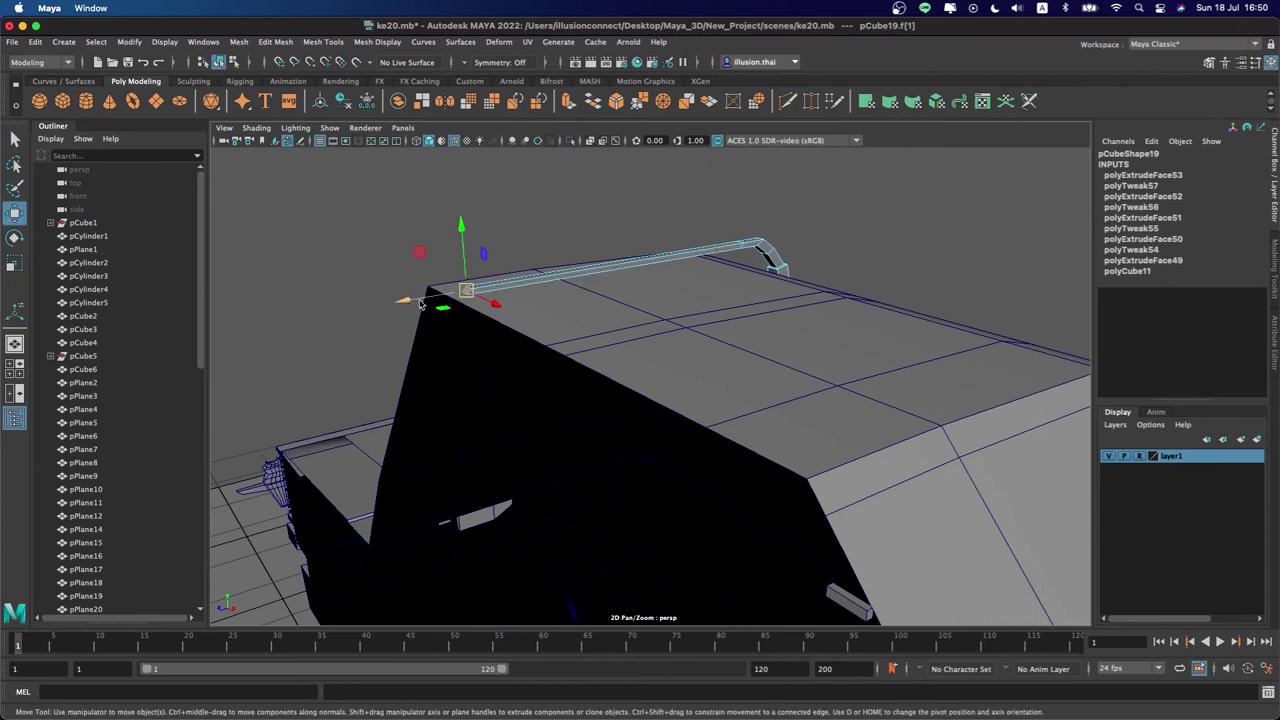
pyautogui.press('r')
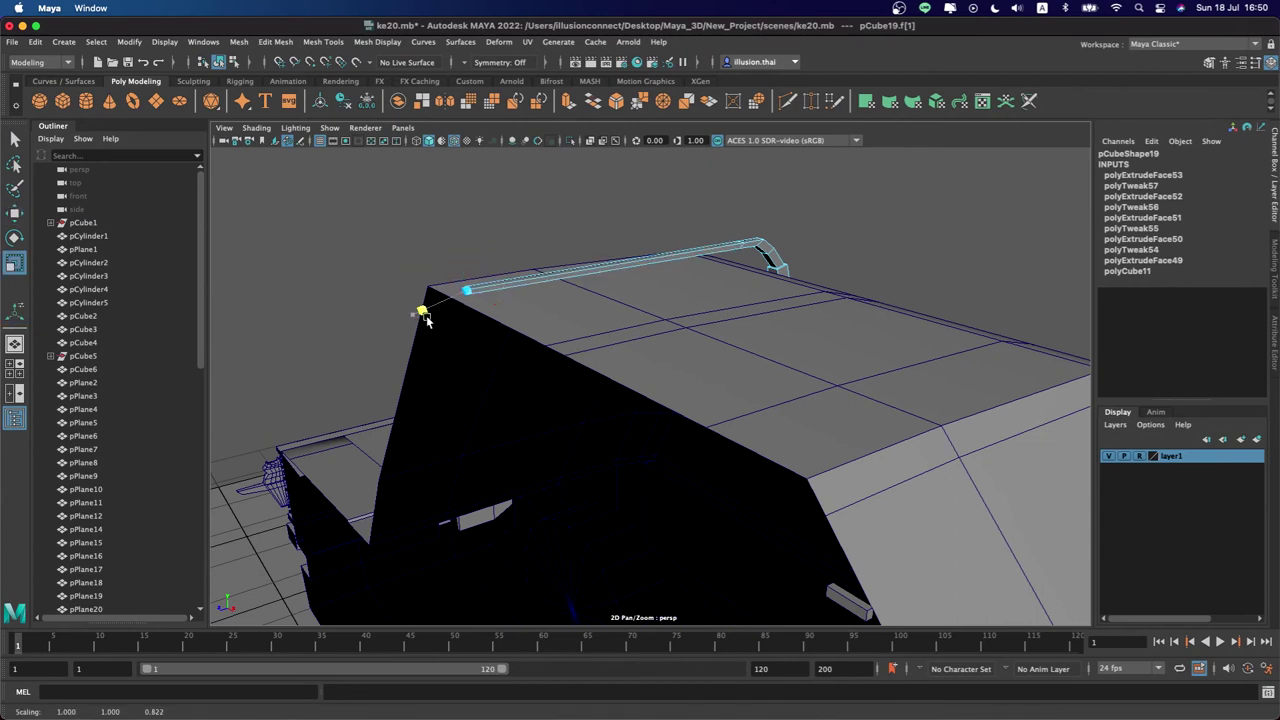
pyautogui.moveTo(420, 312)
pyautogui.keyDown('alt'); pyautogui.mouseDown()
pyautogui.moveTo(344, 296)
pyautogui.moveTo(560, 280)
pyautogui.mouseUp(); pyautogui.keyUp('alt')
pyautogui.press('w')
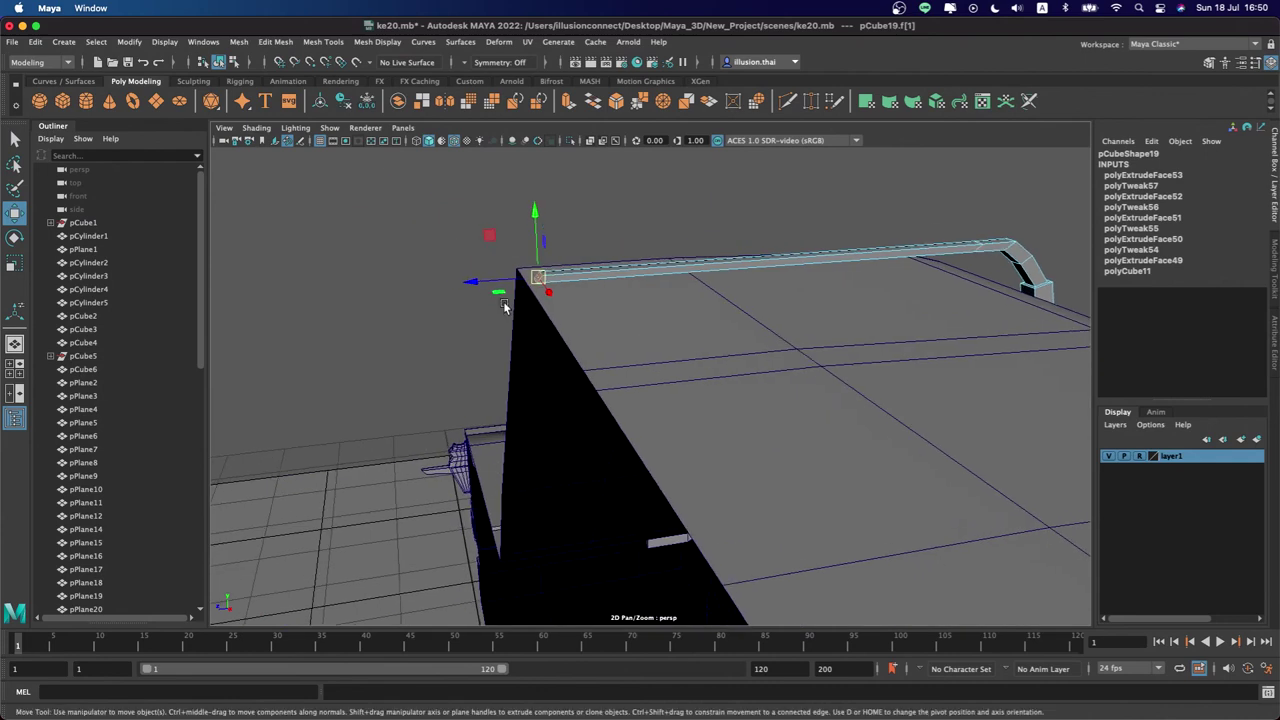
# Adjust the four vertices at the rail's front corner, then return to object mode
pyautogui.moveTo(569, 278); pyautogui.dragTo(516, 280, button='right')
pyautogui.moveTo(420, 233); pyautogui.dragTo(560, 300)
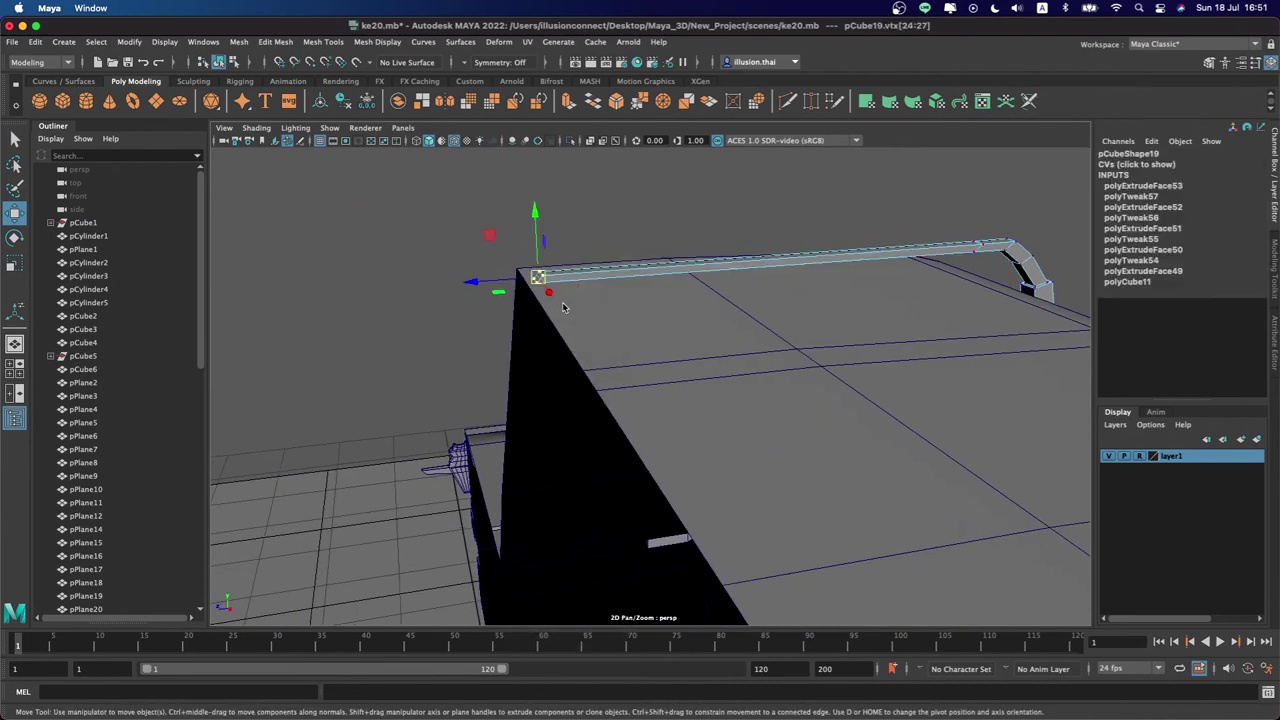
pyautogui.press('r')
pyautogui.press('w')
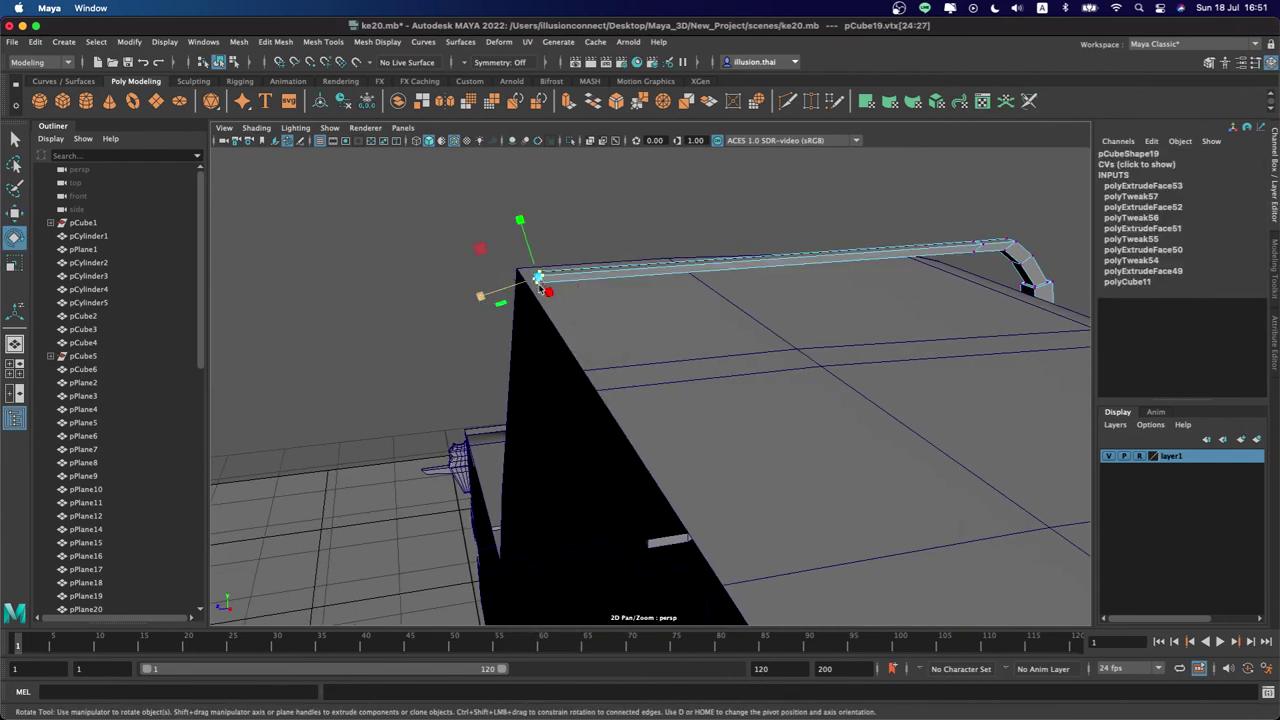
pyautogui.rightClick(619, 273)
pyautogui.click(680, 254)
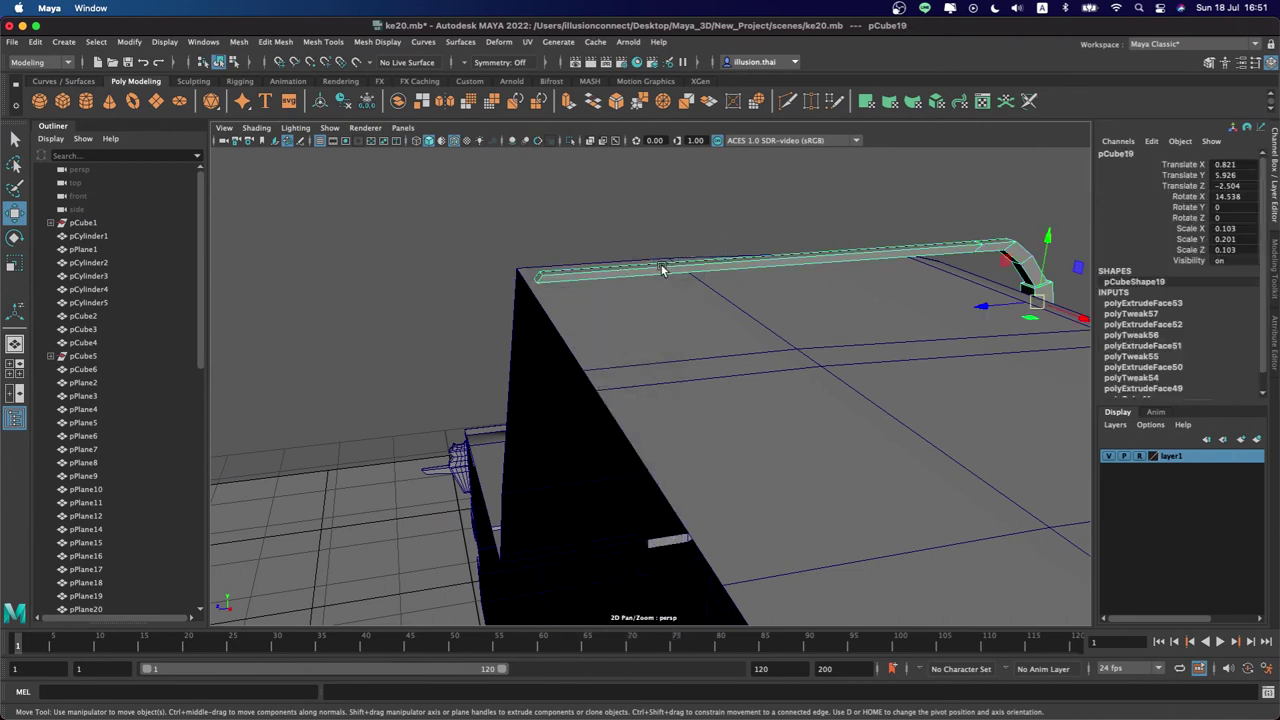
pyautogui.click(95, 42)
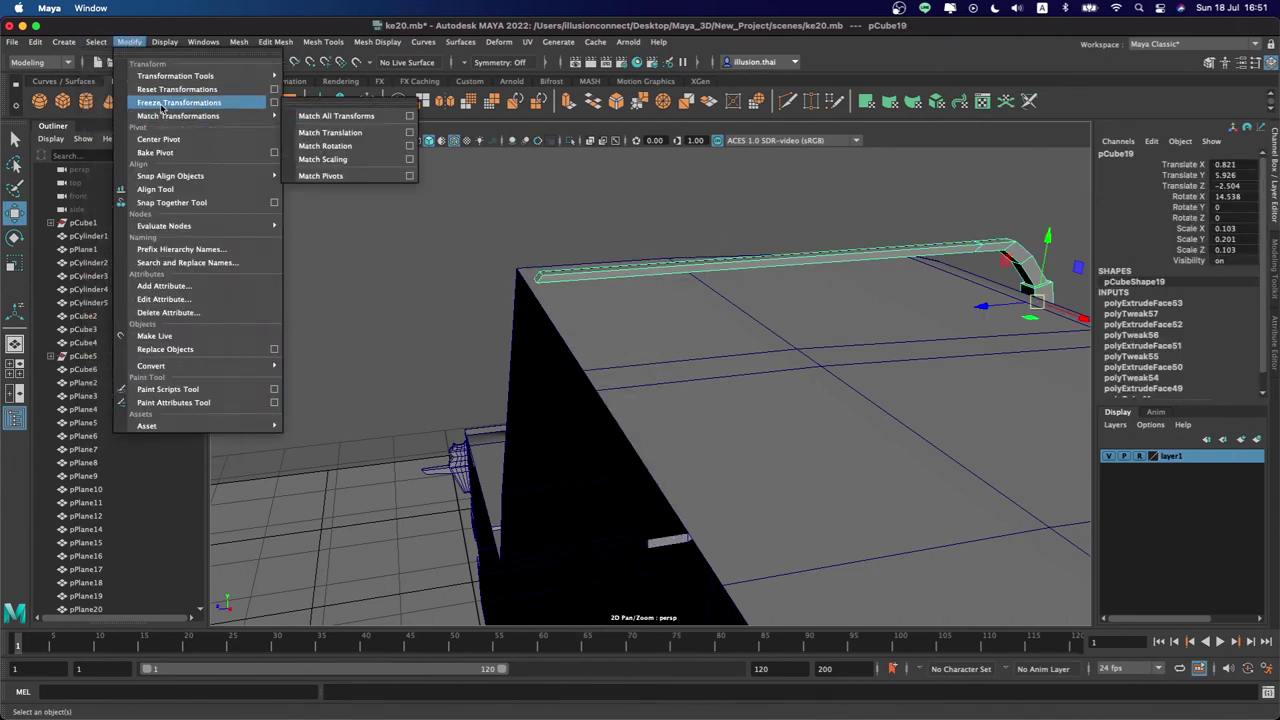
# Freeze pCube19's transformations and scale and move its four front-corner vertices in line with the roof corner
pyautogui.click(164, 107)
pyautogui.rightClick(555, 279)
pyautogui.moveTo(515, 262); pyautogui.dragTo(571, 293)
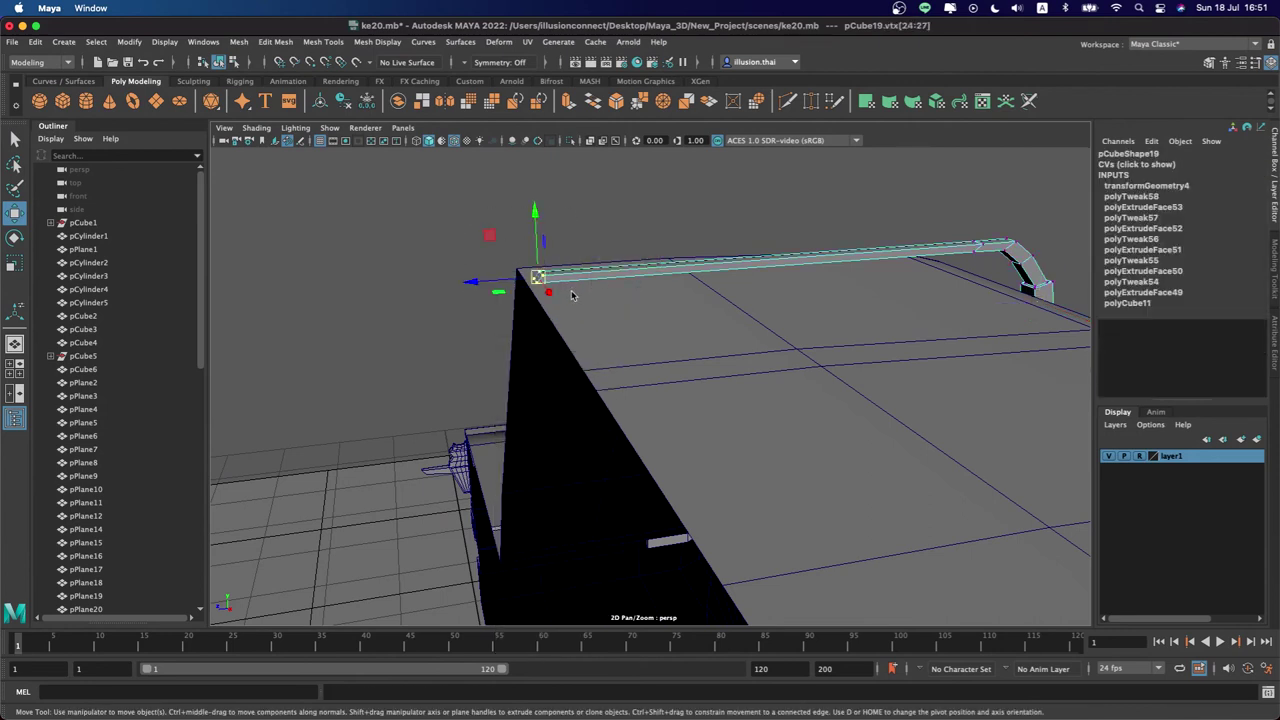
pyautogui.press('r')
pyautogui.click(472, 283)
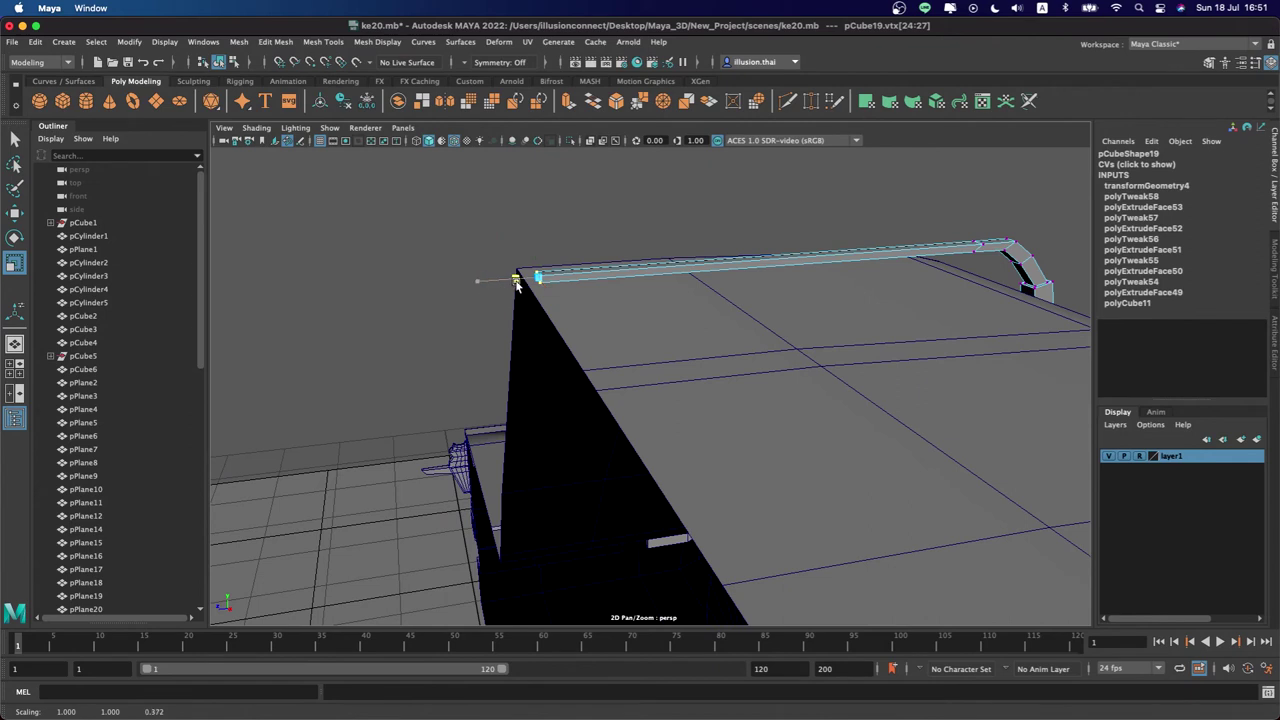
pyautogui.press('w')
pyautogui.click(483, 284)
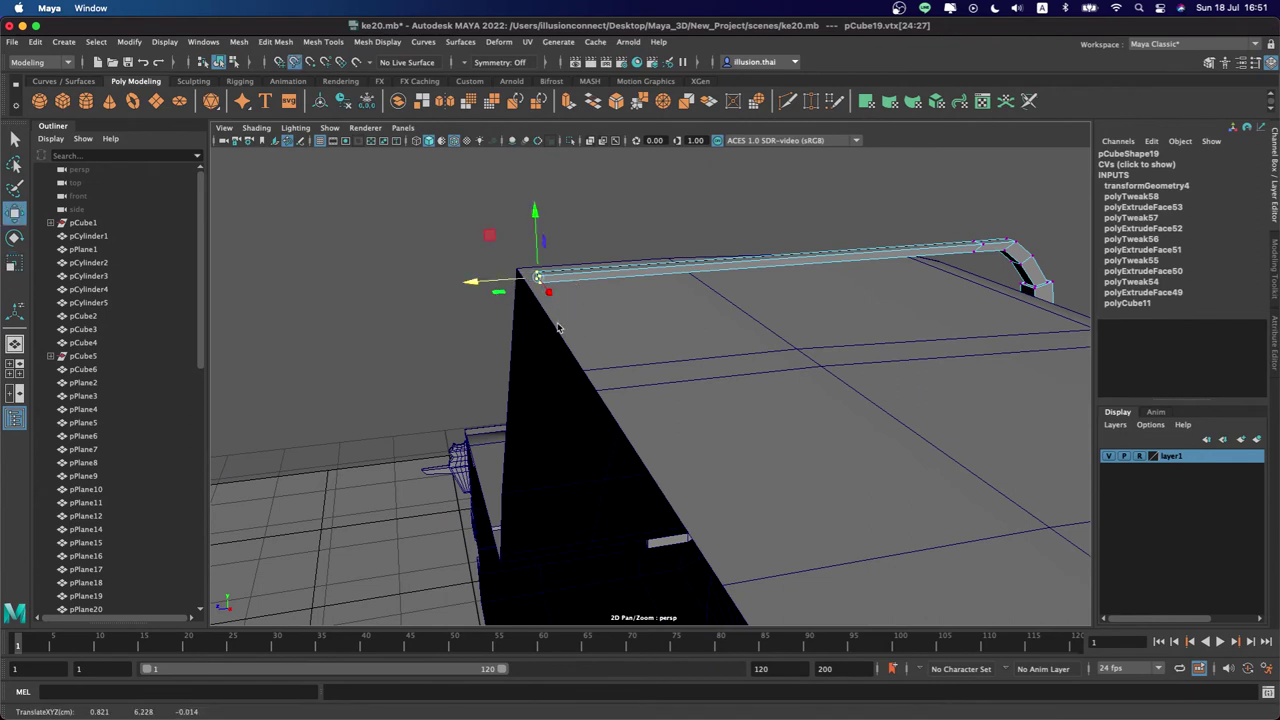
pyautogui.moveTo(558, 328); pyautogui.dragTo(549, 281)
# Reselect the whole rail pCube19 as an object and bring up the Mesh Tools menu
pyautogui.moveTo(571, 284); pyautogui.dragTo(543, 279, button='right')
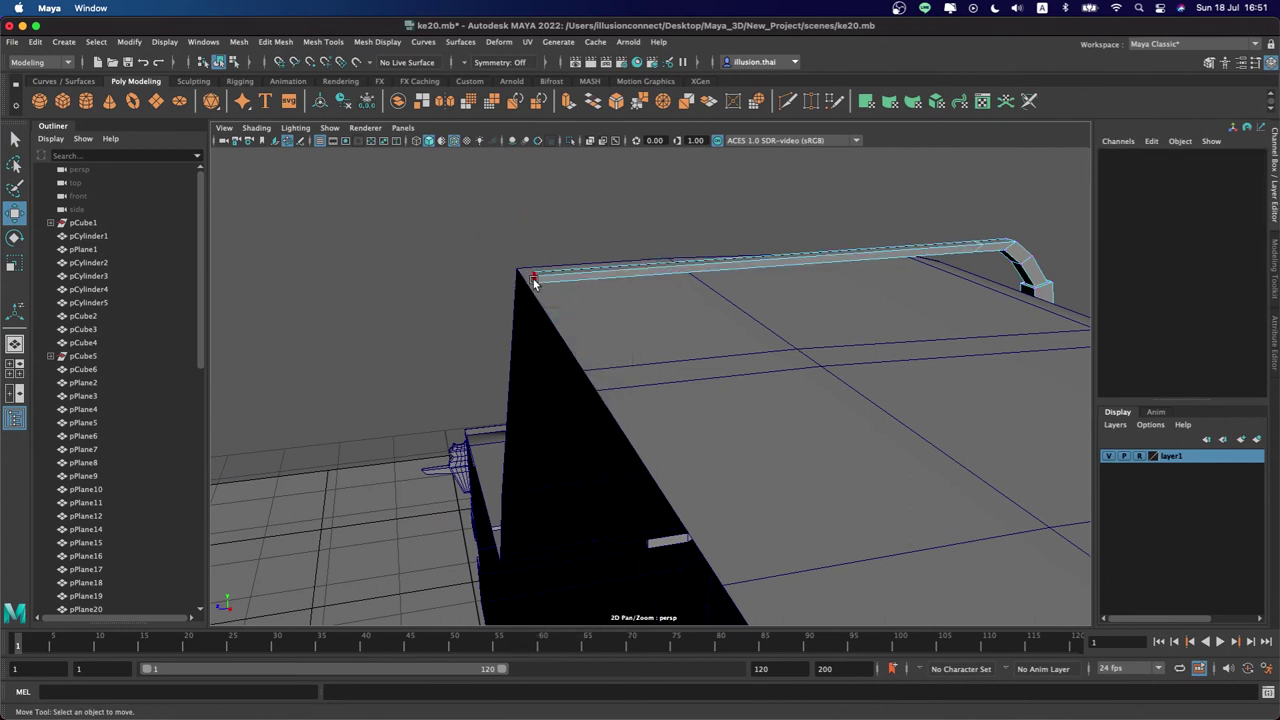
pyautogui.click(531, 277)
pyautogui.keyDown('ctrl'); pyautogui.click(590, 279); pyautogui.keyUp('ctrl')
pyautogui.moveTo(593, 279); pyautogui.dragTo(657, 251, button='right')
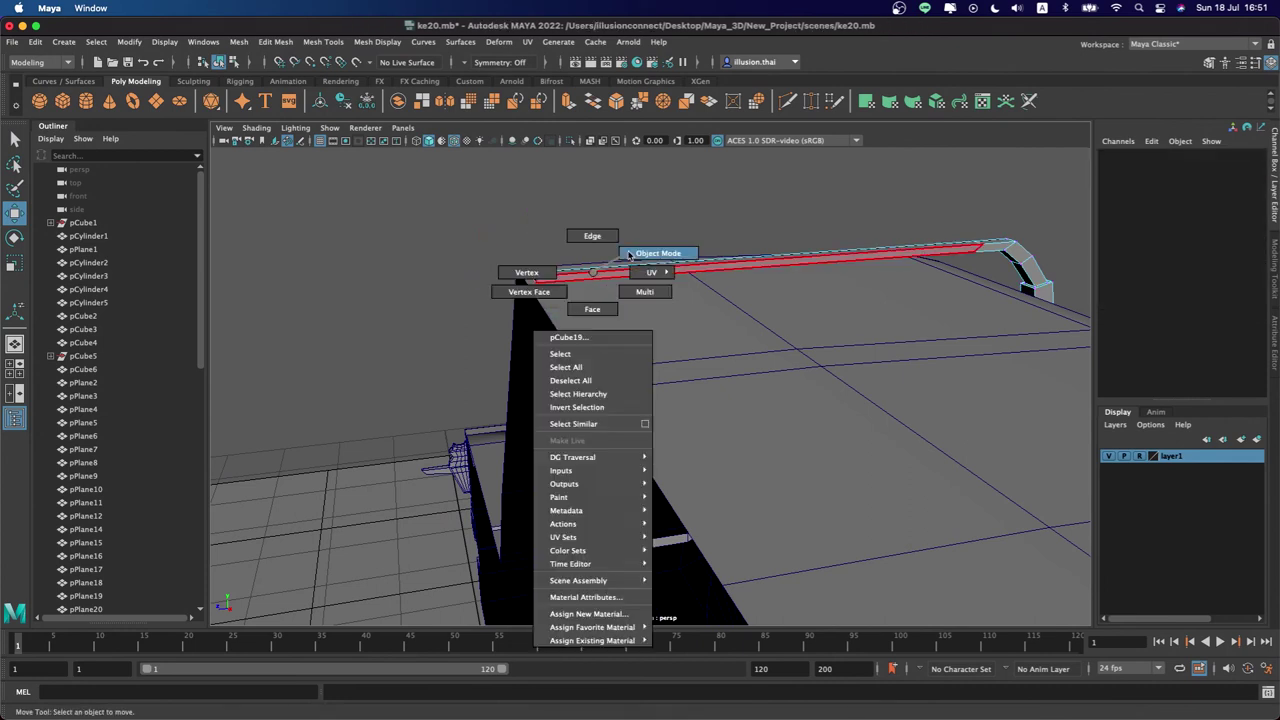
pyautogui.click(611, 235)
pyautogui.click(672, 274)
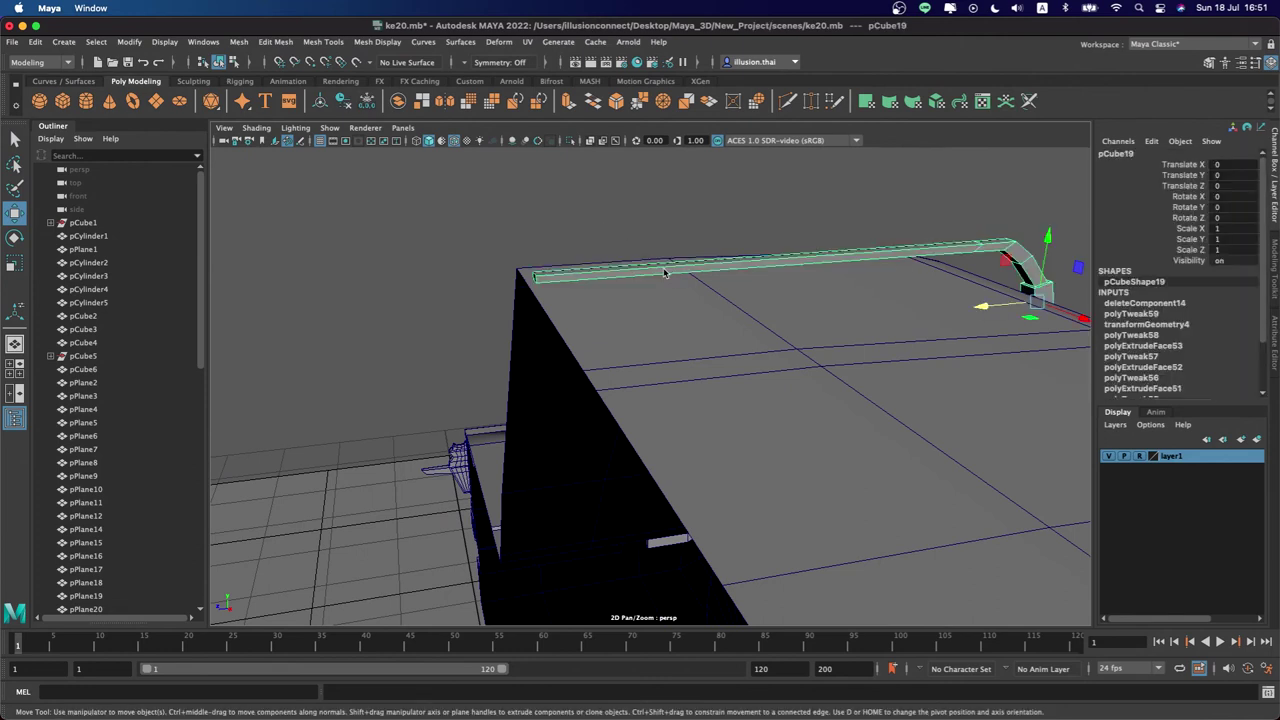
pyautogui.click(334, 45)
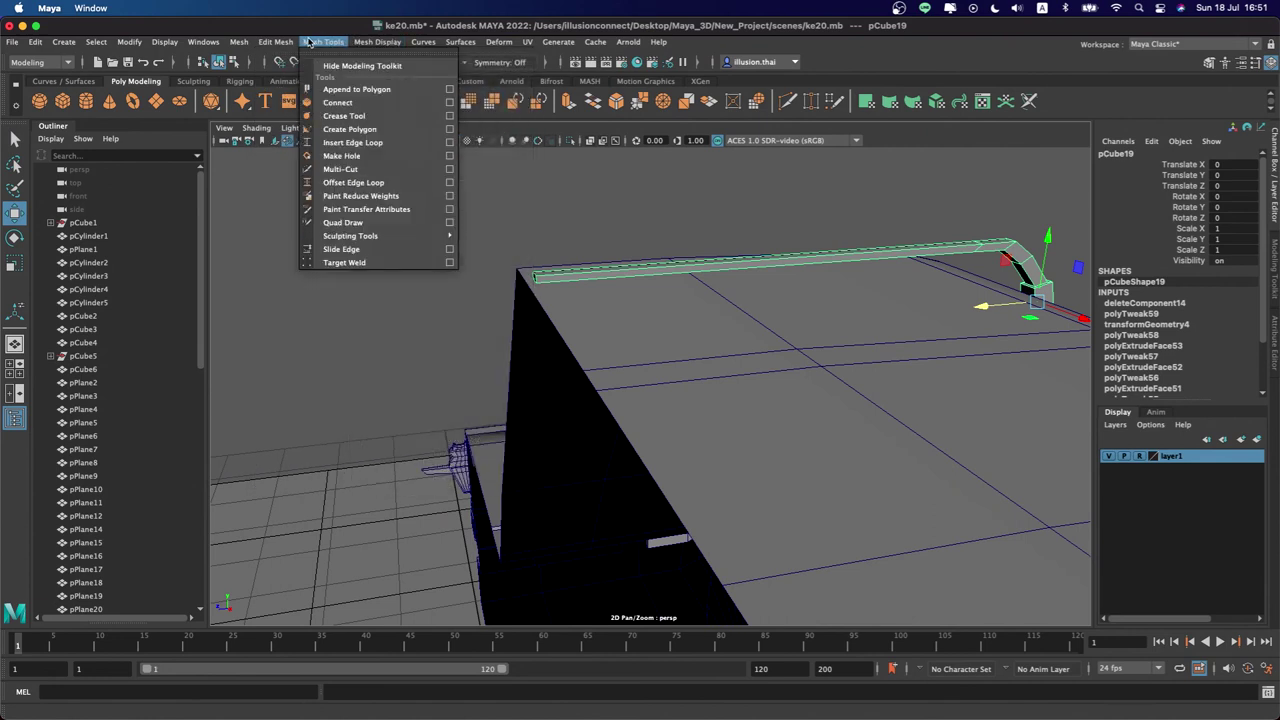
# Insert two edge loops across the roof rail with Insert Edge Loop
pyautogui.click(352, 142)
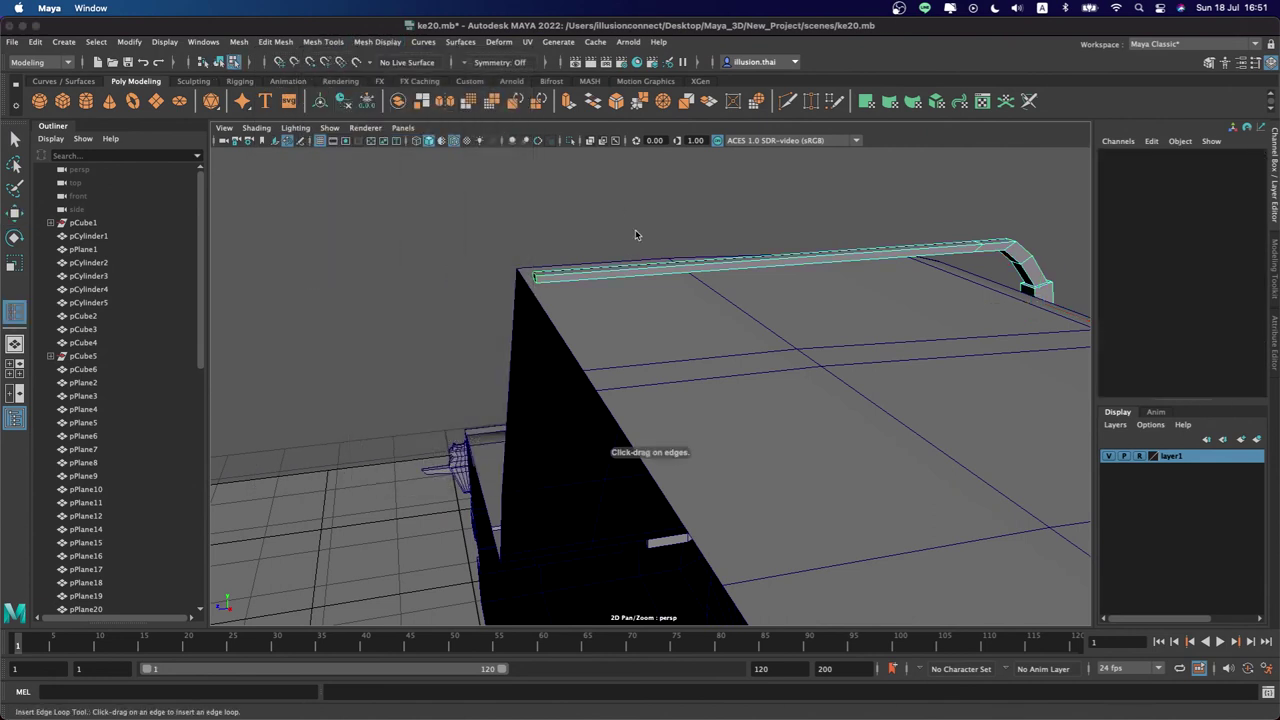
pyautogui.keyDown('alt'); pyautogui.moveTo(635, 229); pyautogui.dragTo(581, 241, button='middle'); pyautogui.keyUp('alt')
pyautogui.click(771, 254)
pyautogui.click(786, 254)
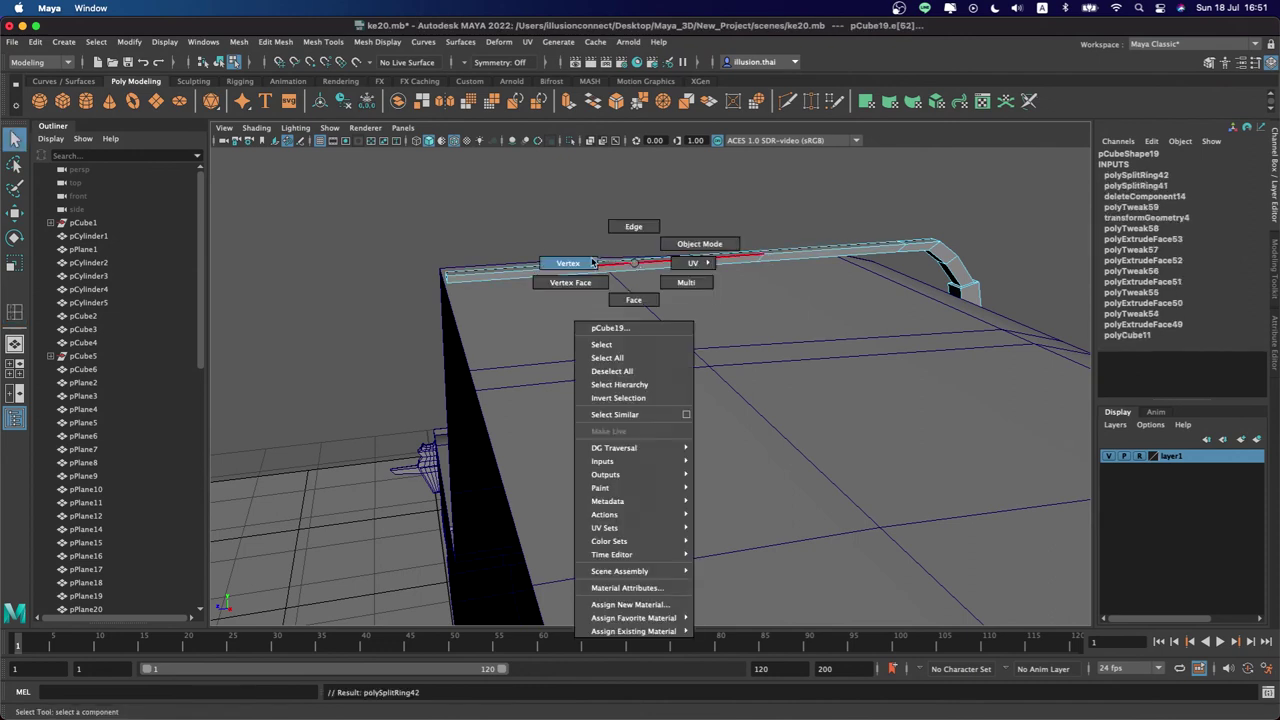
# Raise the rail's left-section and left-end vertices slightly
pyautogui.moveTo(595, 270); pyautogui.dragTo(566, 271, button='right')
pyautogui.moveTo(342, 180); pyautogui.dragTo(808, 271)
pyautogui.press('w')
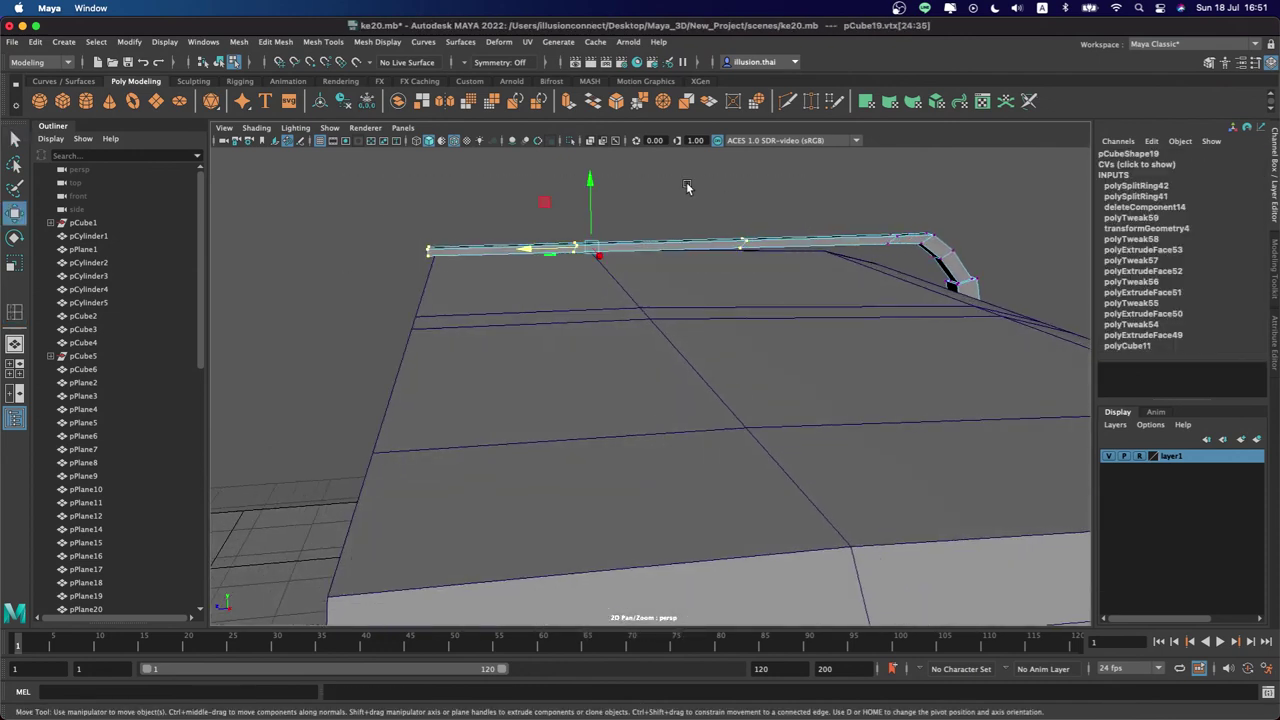
pyautogui.moveTo(590, 183); pyautogui.dragTo(590, 176)
pyautogui.moveTo(389, 178); pyautogui.dragTo(590, 280)
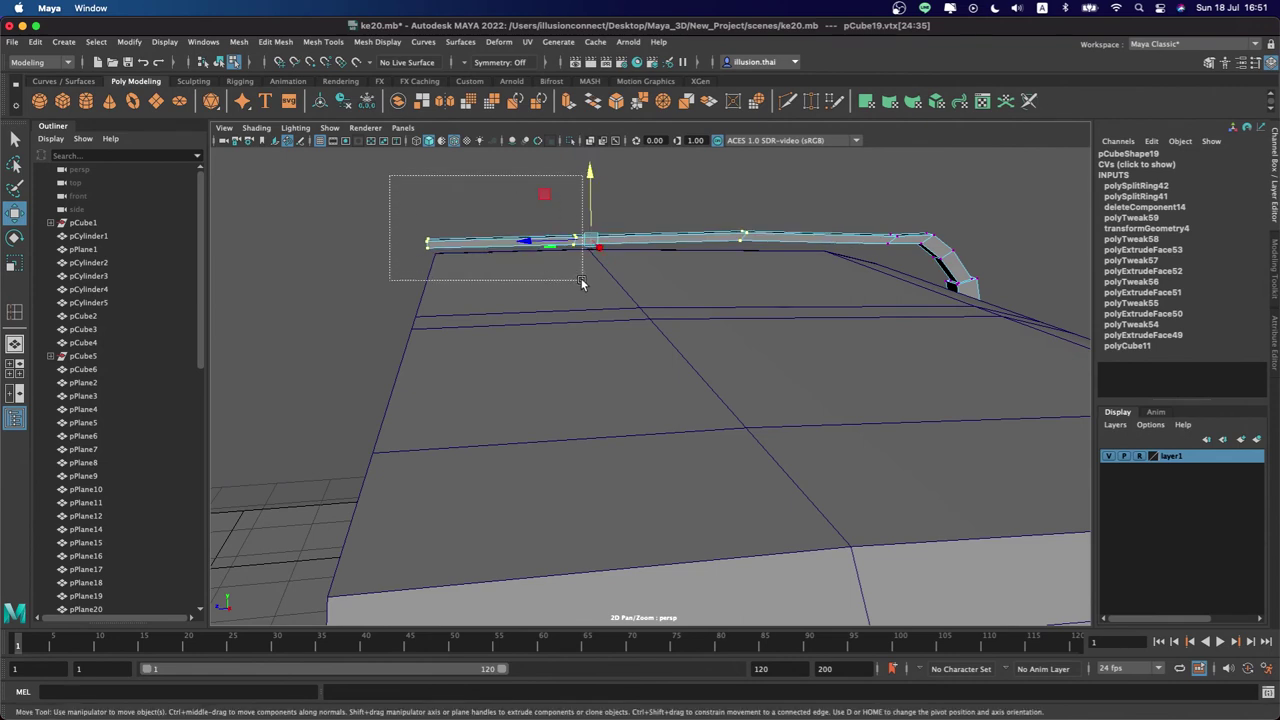
pyautogui.moveTo(497, 170); pyautogui.dragTo(497, 164)
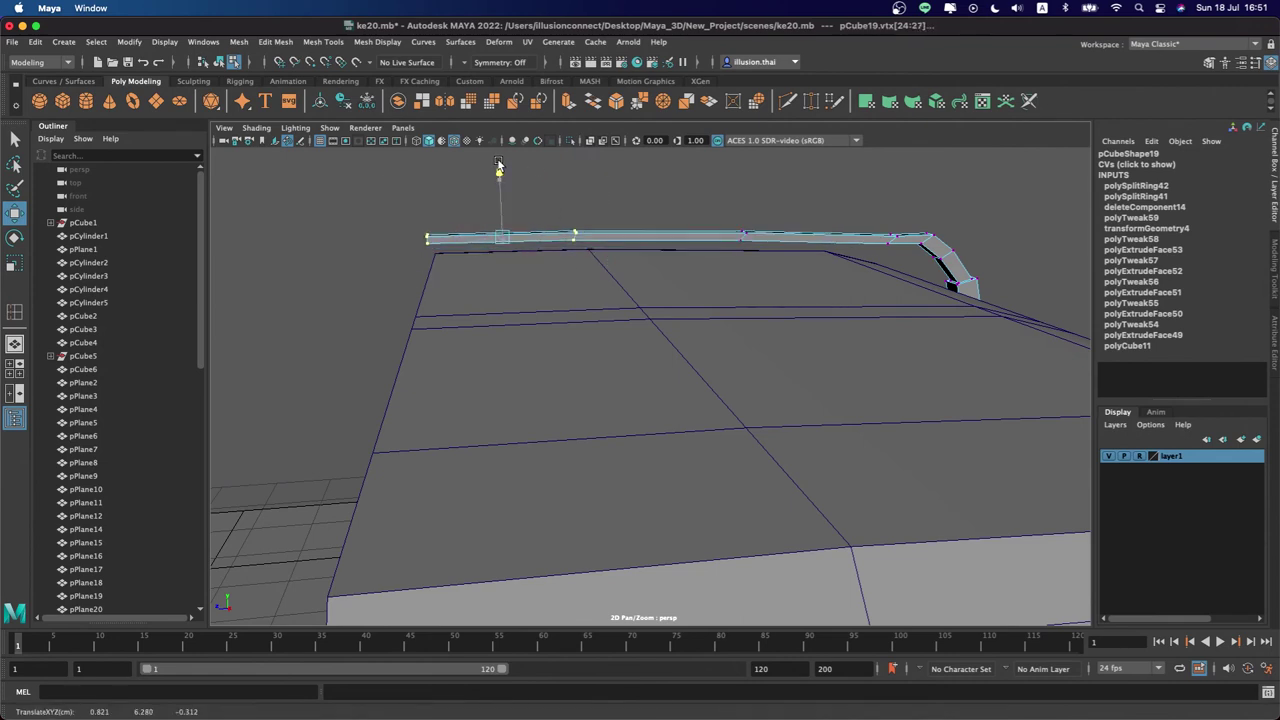
pyautogui.moveTo(381, 198); pyautogui.dragTo(452, 255)
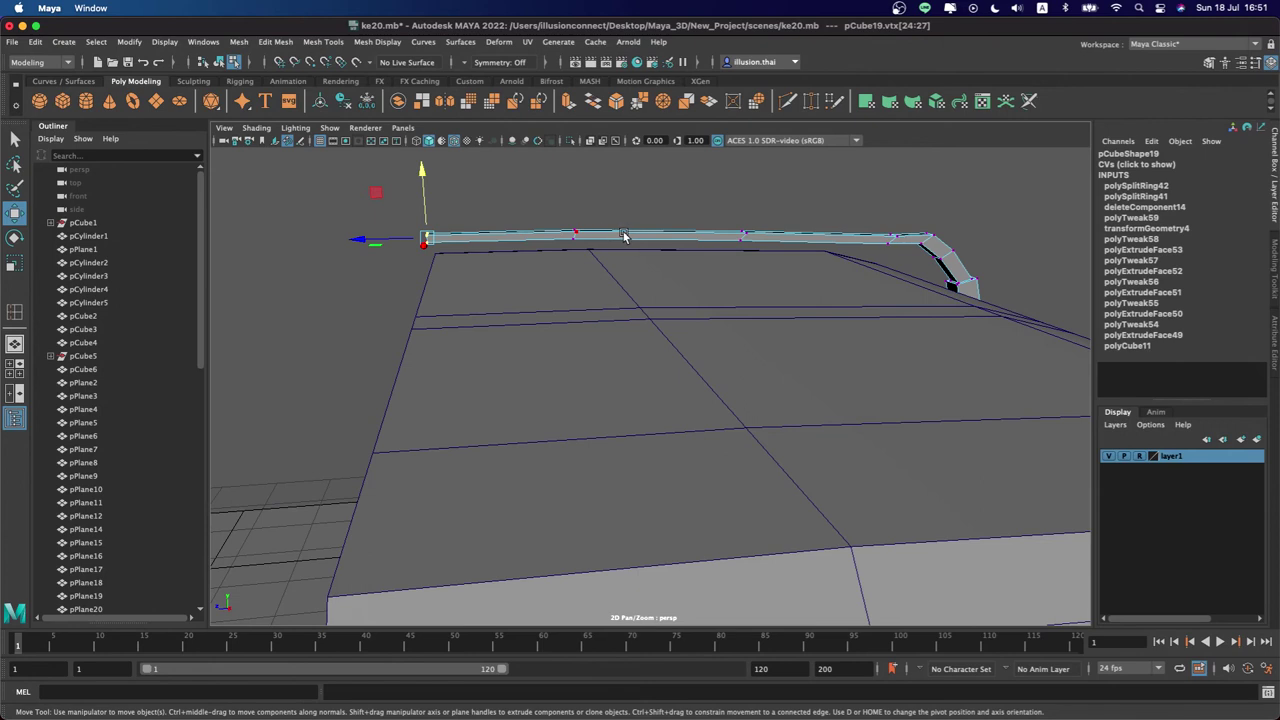
# Lift the rail's middle vertices and level its left part into a straighter line
pyautogui.keyDown('alt'); pyautogui.moveTo(623, 236); pyautogui.dragTo(611, 232); pyautogui.keyUp('alt')
pyautogui.moveTo(662, 186); pyautogui.dragTo(724, 246)
pyautogui.moveTo(705, 180); pyautogui.dragTo(705, 175)
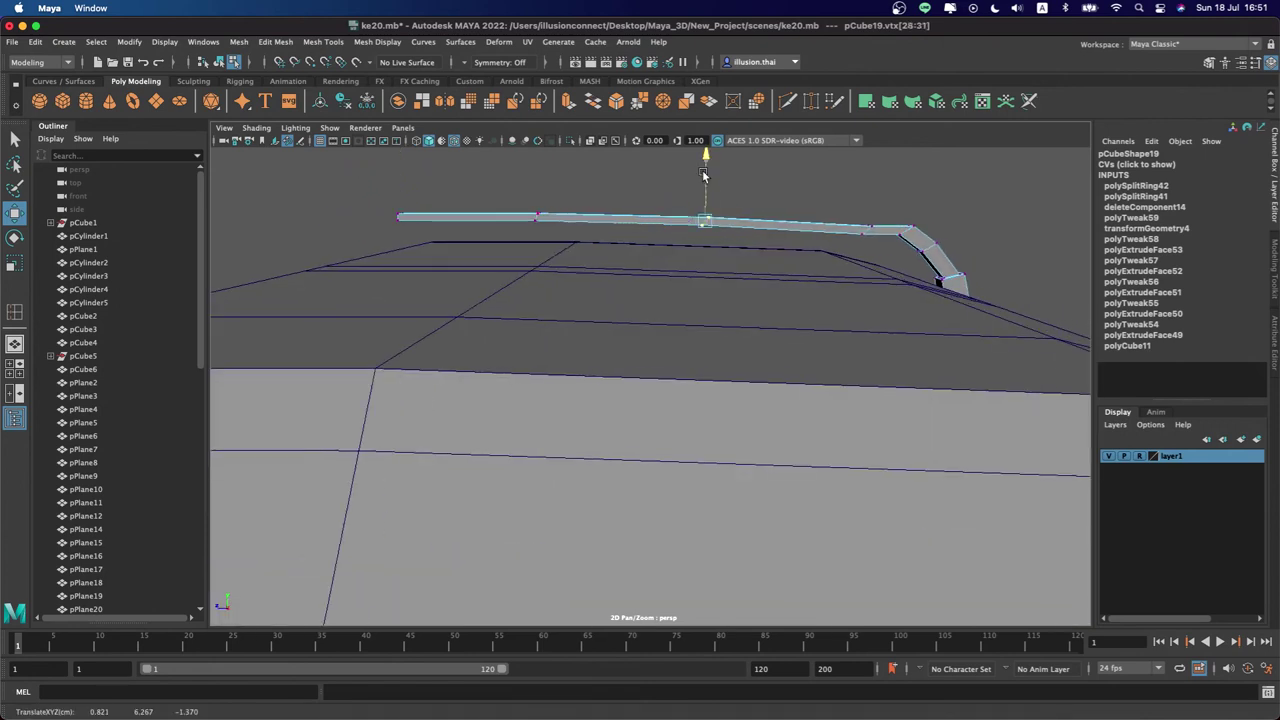
pyautogui.moveTo(833, 202); pyautogui.dragTo(893, 262)
pyautogui.press('e')
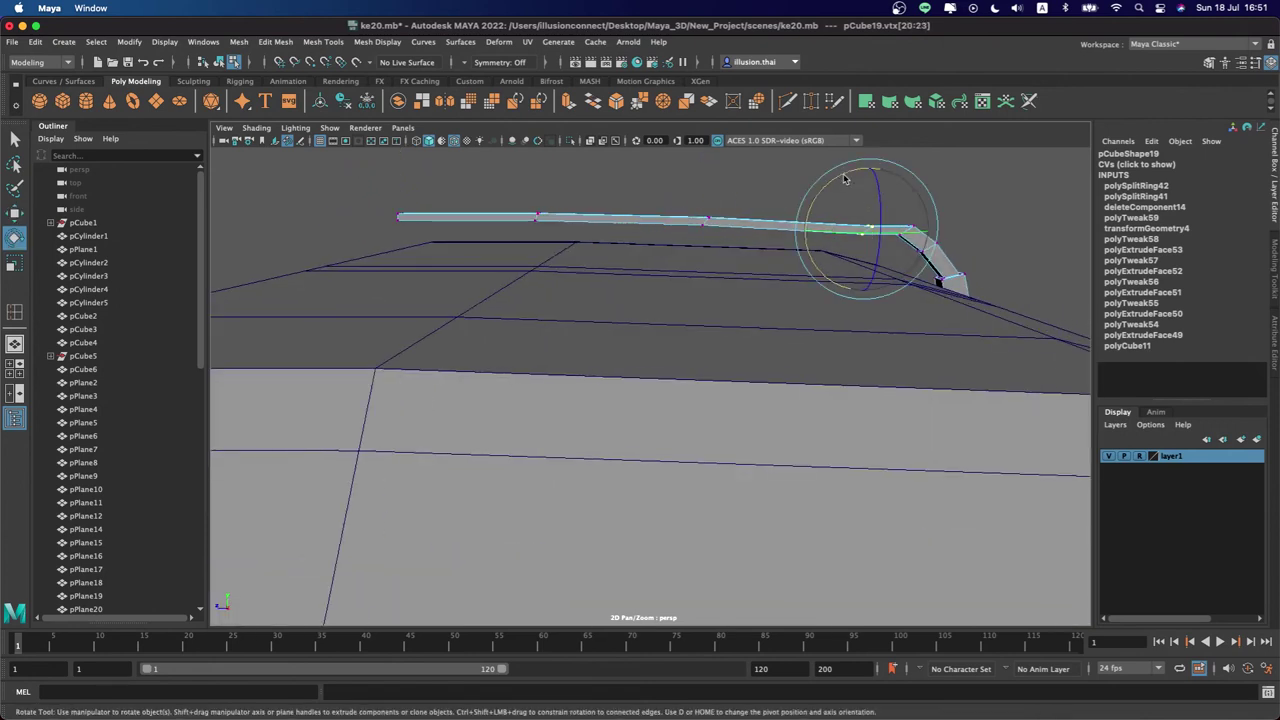
pyautogui.press('w')
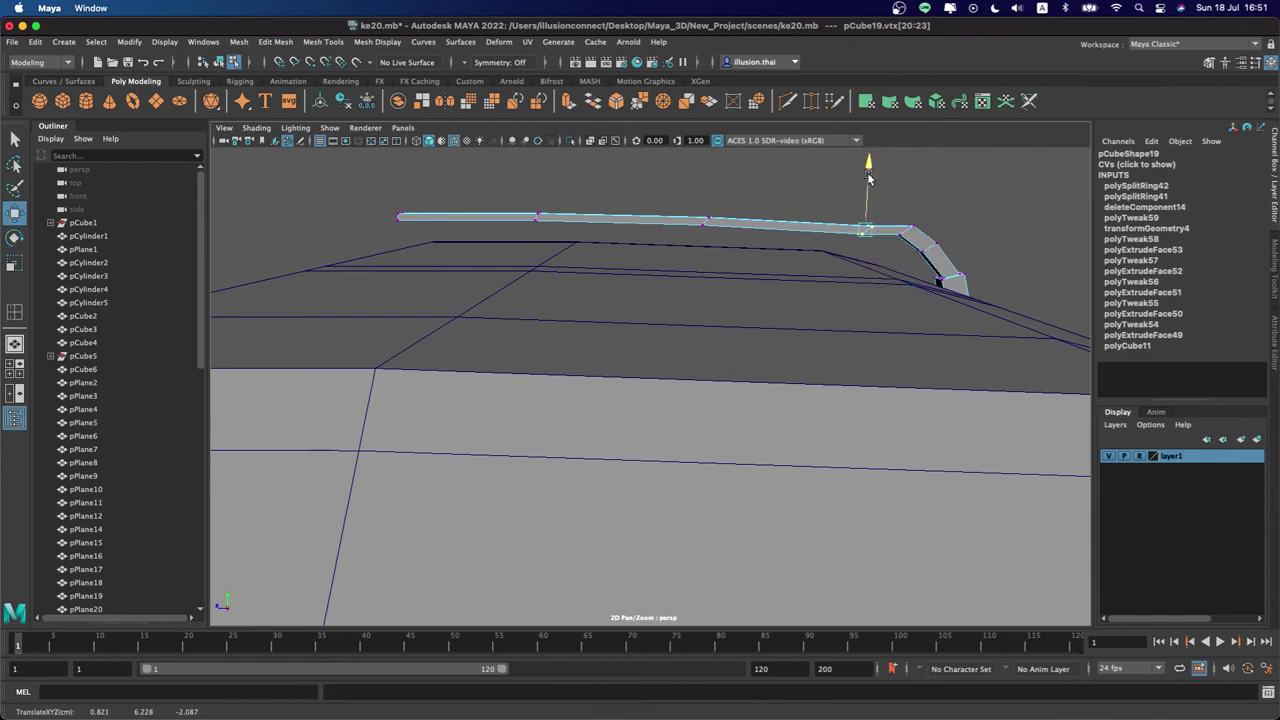
pyautogui.moveTo(364, 165); pyautogui.dragTo(746, 258)
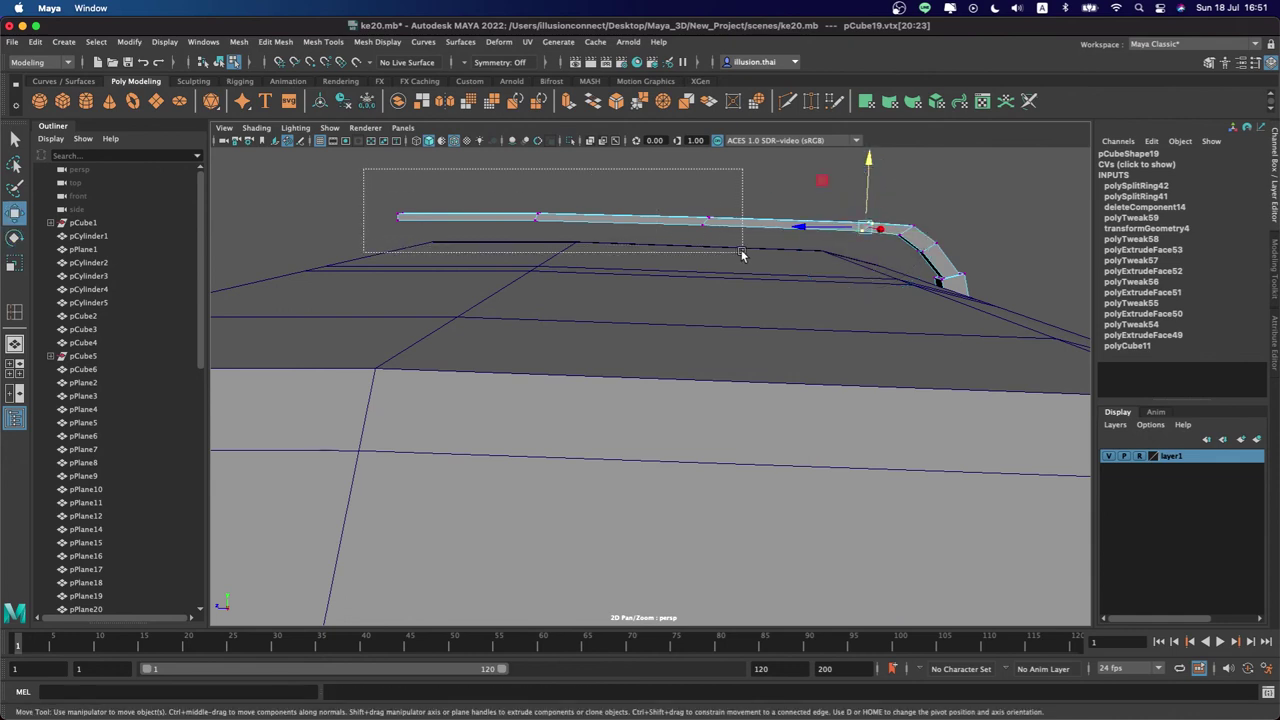
pyautogui.moveTo(562, 170); pyautogui.dragTo(555, 167)
# Return to object mode and reselect the whole roof rail
pyautogui.moveTo(735, 219); pyautogui.dragTo(810, 192, button='right')
pyautogui.moveTo(810, 192)
pyautogui.keyDown('alt'); pyautogui.mouseDown()
pyautogui.moveTo(688, 220)
pyautogui.moveTo(789, 238)
pyautogui.moveTo(760, 243)
pyautogui.moveTo(765, 255)
pyautogui.mouseUp(); pyautogui.keyUp('alt')
pyautogui.click(688, 220)
pyautogui.click(758, 262)
# Duplicate the rail as pCube20 and move the copy across the roof
pyautogui.hotkey('ctrl', 'd')
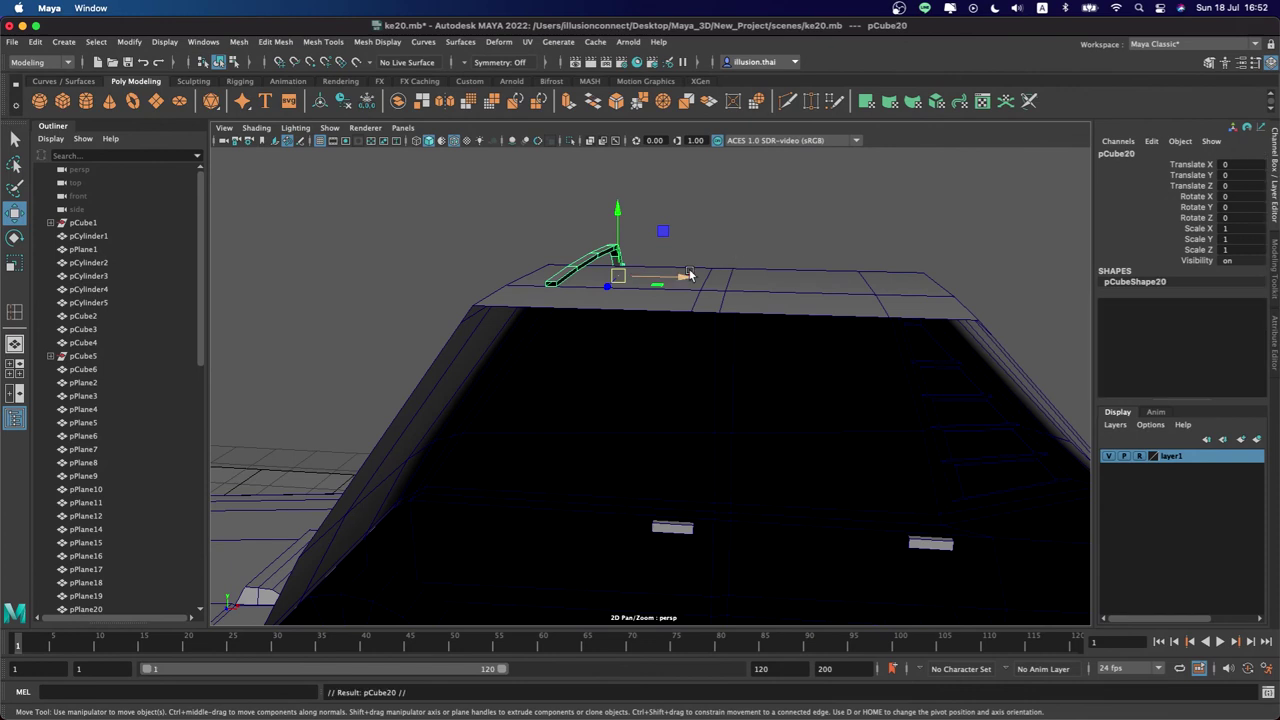
pyautogui.moveTo(688, 277); pyautogui.dragTo(930, 303)
pyautogui.click(930, 200)
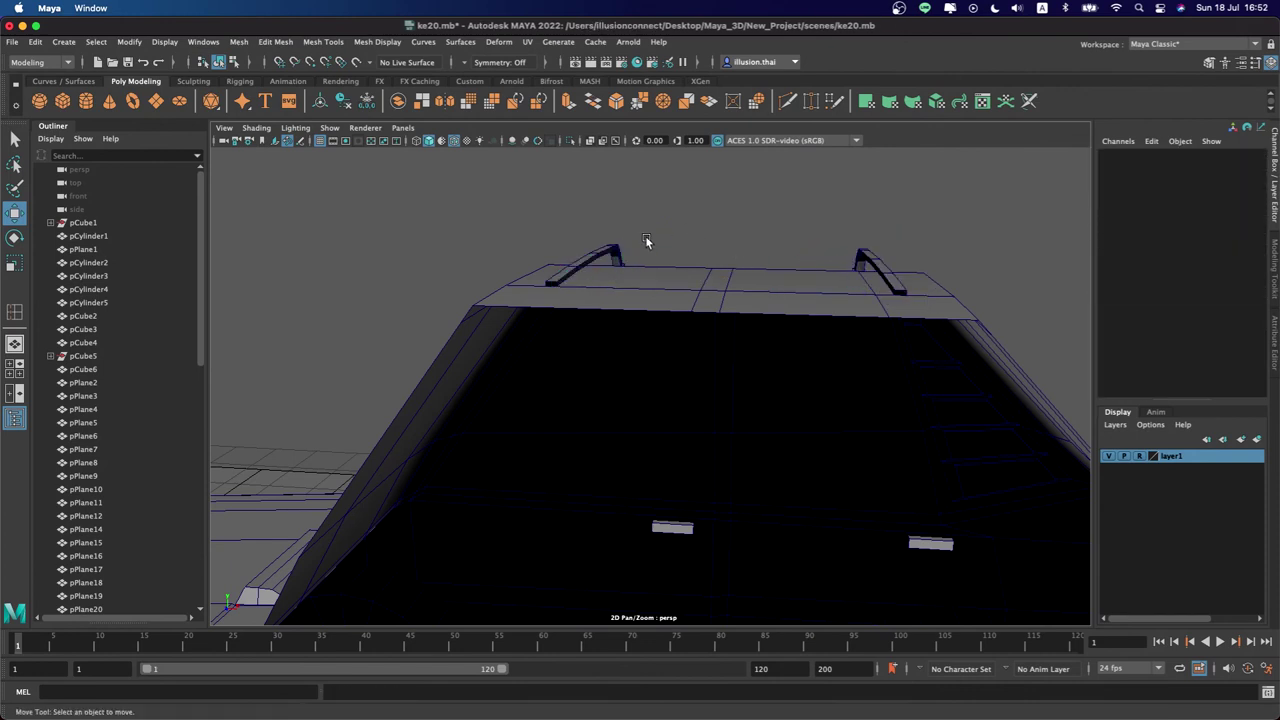
pyautogui.keyDown('alt'); pyautogui.moveTo(930, 200); pyautogui.dragTo(780, 240); pyautogui.keyUp('alt')
pyautogui.moveTo(657, 237)
pyautogui.keyDown('alt'); pyautogui.mouseDown()
pyautogui.moveTo(600, 255)
pyautogui.moveTo(738, 255)
pyautogui.moveTo(560, 223)
pyautogui.mouseUp(); pyautogui.keyUp('alt')
# Create a new cube, scale it into a bar, and center it across the two rails
pyautogui.click(62, 100)
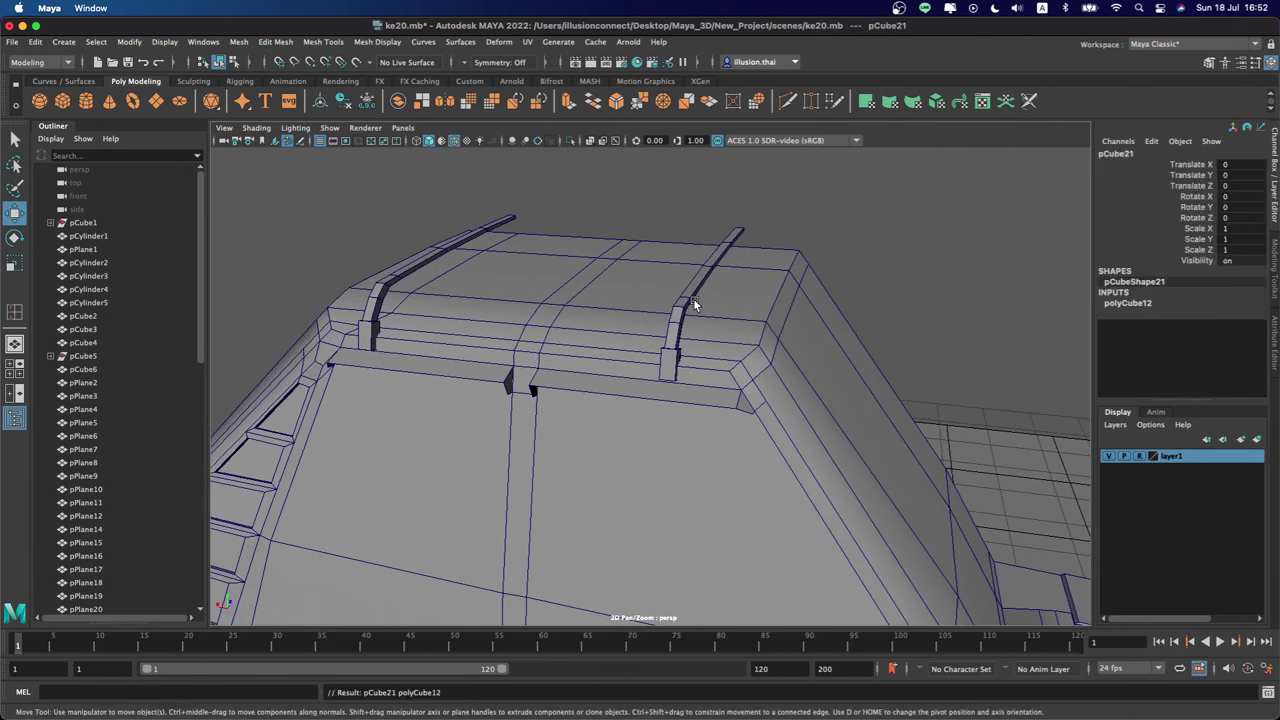
pyautogui.moveTo(693, 298); pyautogui.dragTo(695, 302, button='middle')
pyautogui.press('r')
pyautogui.moveTo(691, 298)
pyautogui.mouseDown()
pyautogui.moveTo(487, 288)
pyautogui.moveTo(468, 302)
pyautogui.moveTo(526, 291)
pyautogui.moveTo(334, 274)
pyautogui.mouseUp()
pyautogui.press('w')
pyautogui.press('r')
pyautogui.press('w')
pyautogui.moveTo(495, 286)
pyautogui.mouseDown()
pyautogui.moveTo(477, 280)
pyautogui.moveTo(479, 256)
pyautogui.moveTo(523, 223)
pyautogui.mouseUp()
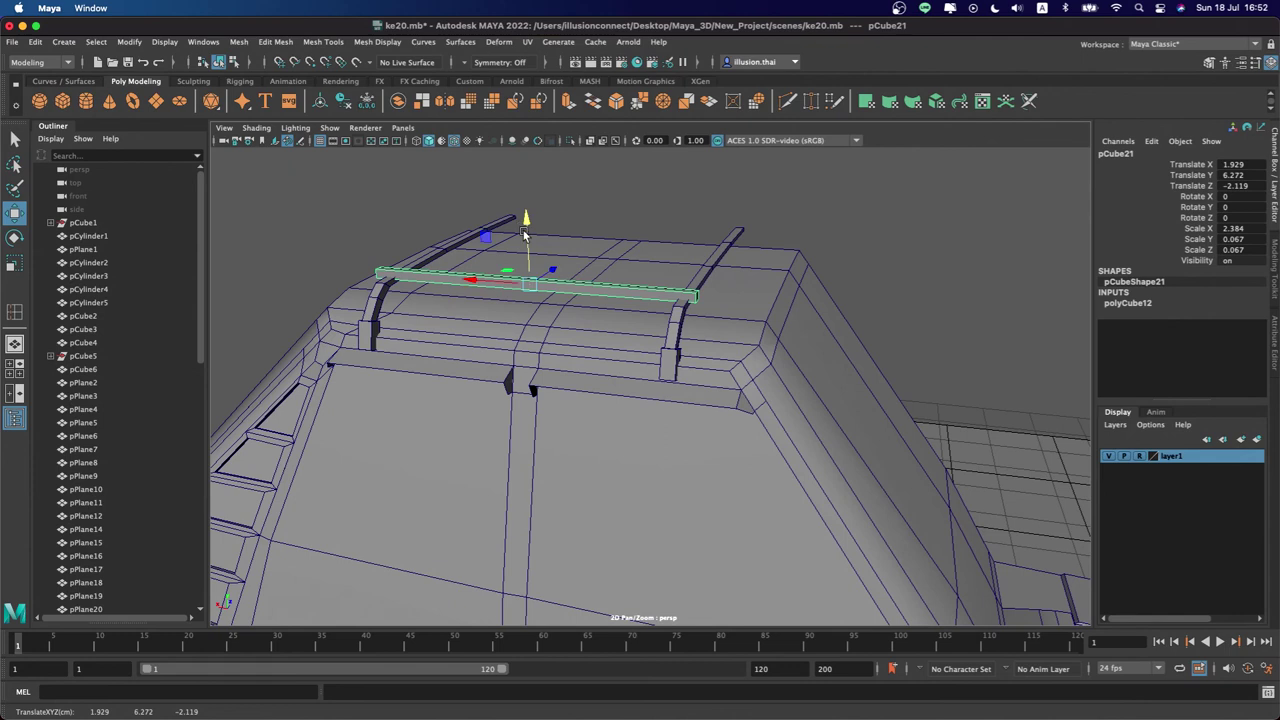
# Tilt the crossbar to match the rails, thin it, adjust its length, and lower it onto them
pyautogui.moveTo(557, 289)
pyautogui.keyDown('alt'); pyautogui.mouseDown()
pyautogui.moveTo(521, 256)
pyautogui.moveTo(555, 252)
pyautogui.mouseUp(); pyautogui.keyUp('alt')
pyautogui.press('e')
pyautogui.moveTo(486, 206); pyautogui.dragTo(520, 204)
pyautogui.press('r')
pyautogui.moveTo(511, 258)
pyautogui.mouseDown()
pyautogui.moveTo(495, 258)
pyautogui.moveTo(549, 262)
pyautogui.moveTo(446, 259)
pyautogui.mouseUp()
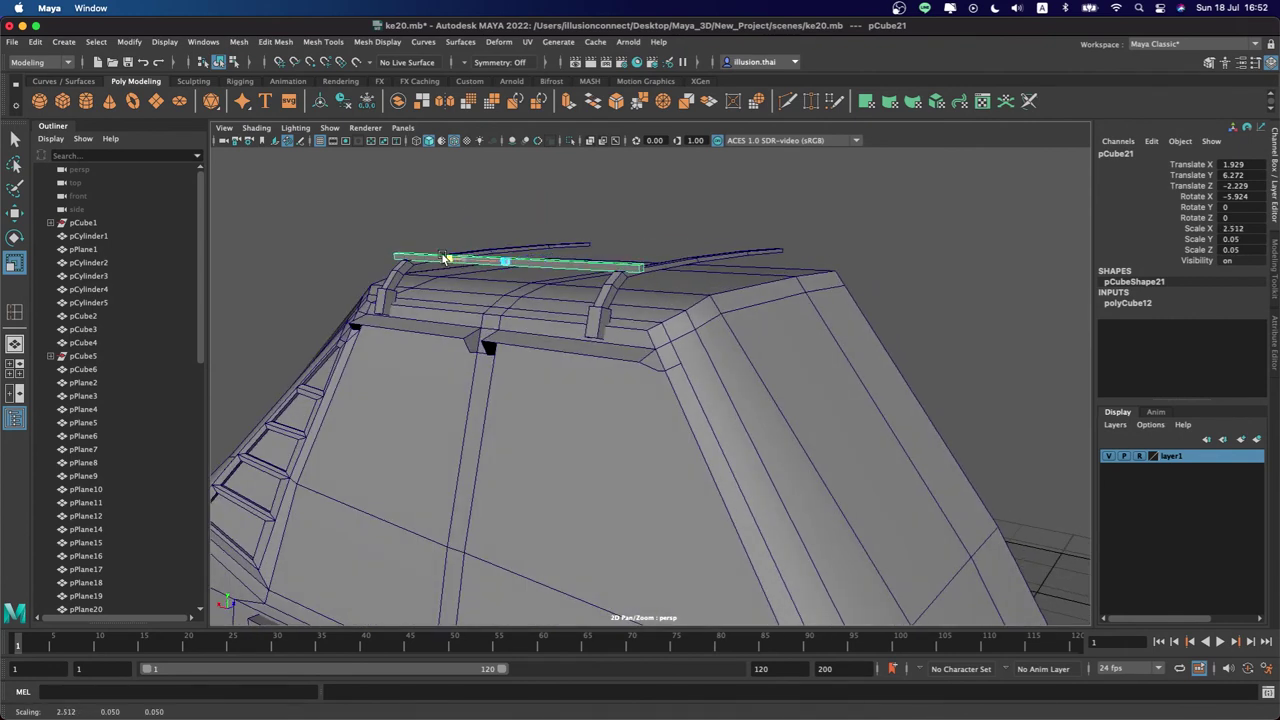
pyautogui.moveTo(450, 258); pyautogui.dragTo(565, 256)
pyautogui.press('w')
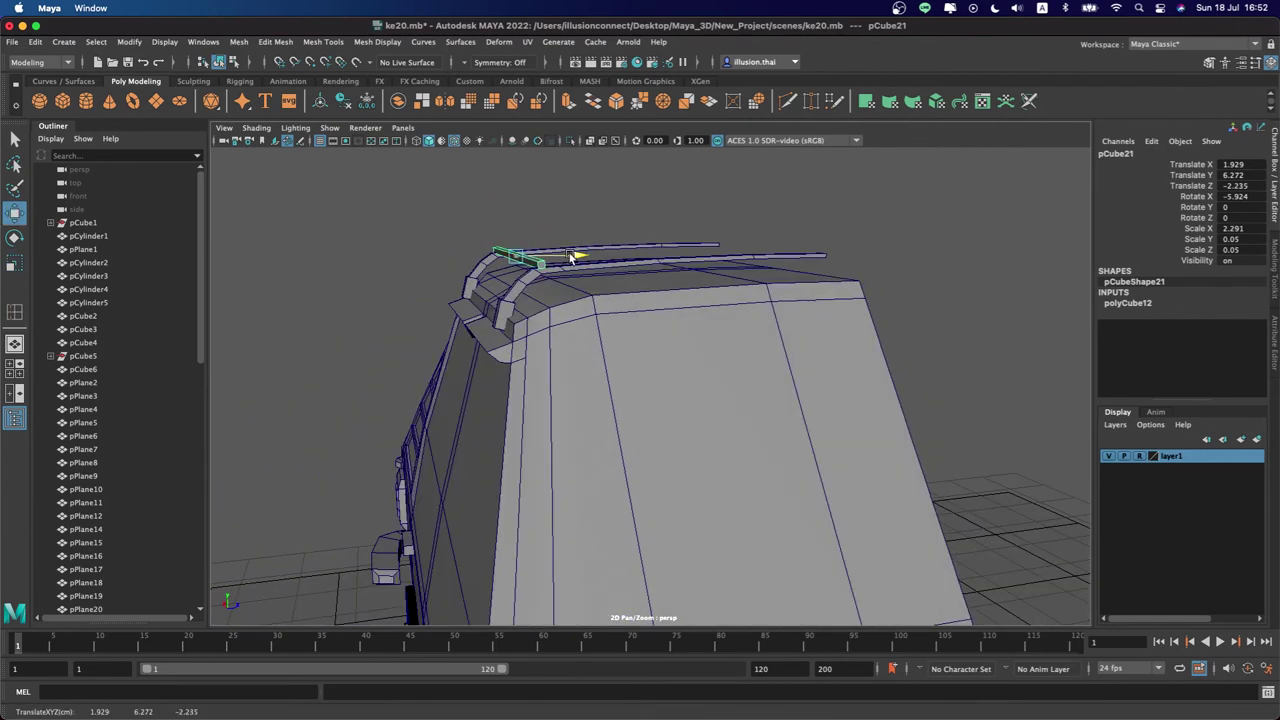
pyautogui.moveTo(510, 203); pyautogui.dragTo(512, 204)
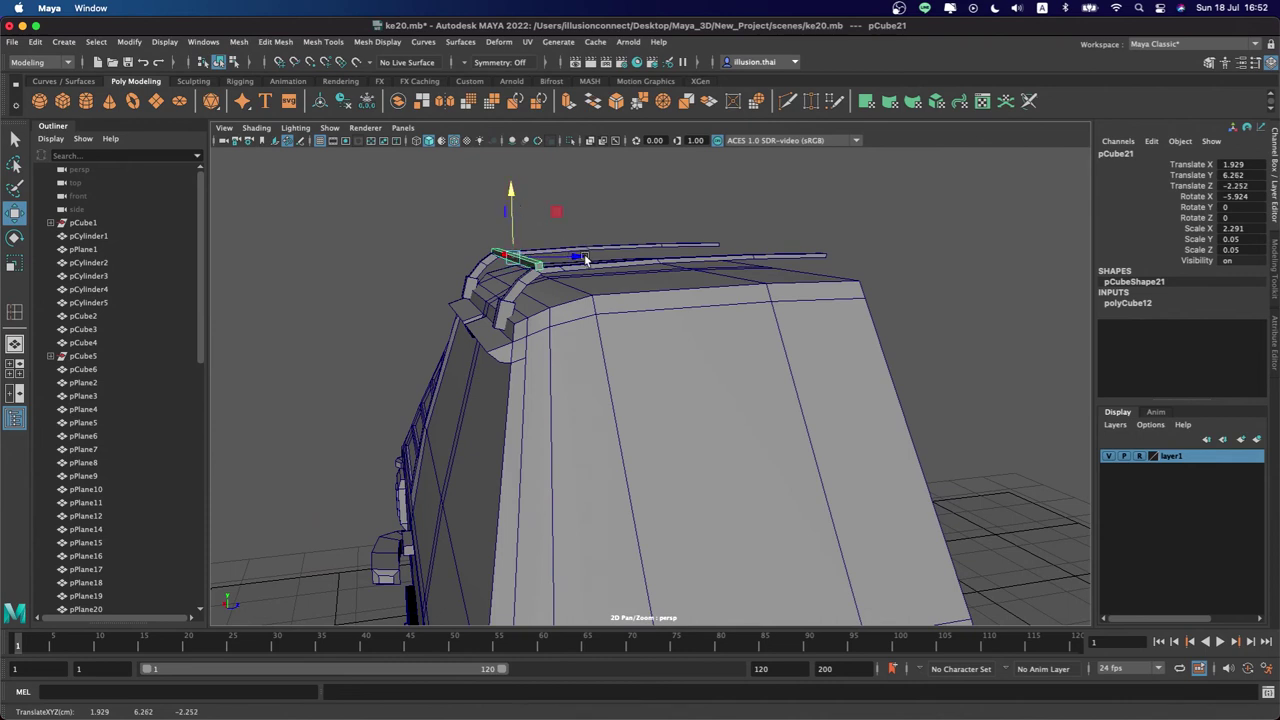
# Duplicate the crossbar and place the copy further along the rails at Translate Z −1.348
pyautogui.hotkey('ctrl', 'd')
pyautogui.moveTo(585, 258); pyautogui.dragTo(684, 256)
pyautogui.moveTo(620, 195)
pyautogui.mouseDown()
pyautogui.moveTo(605, 200)
pyautogui.moveTo(620, 193)
pyautogui.moveTo(653, 233)
pyautogui.mouseUp()
# Flatten and widen the crossbar copy into a thin plank
pyautogui.press('e')
pyautogui.press('w')
pyautogui.press('e')
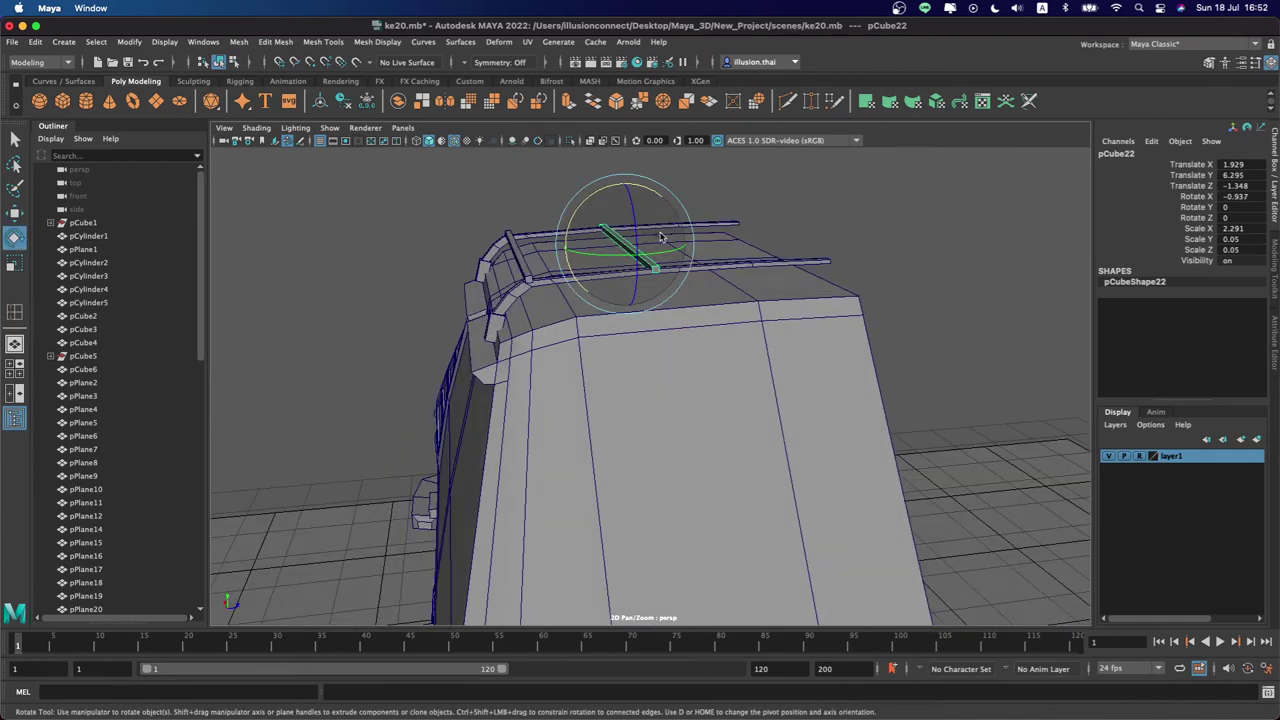
pyautogui.press('r')
pyautogui.moveTo(622, 190); pyautogui.dragTo(621, 210)
pyautogui.moveTo(683, 242)
pyautogui.mouseDown()
pyautogui.moveTo(810, 247)
pyautogui.moveTo(634, 238)
pyautogui.moveTo(597, 190)
pyautogui.moveTo(573, 183)
pyautogui.moveTo(604, 192)
pyautogui.mouseUp()
pyautogui.press('w')
# Widen the plank further and tilt it to follow the rails
pyautogui.press('e')
pyautogui.press('w')
pyautogui.press('e')
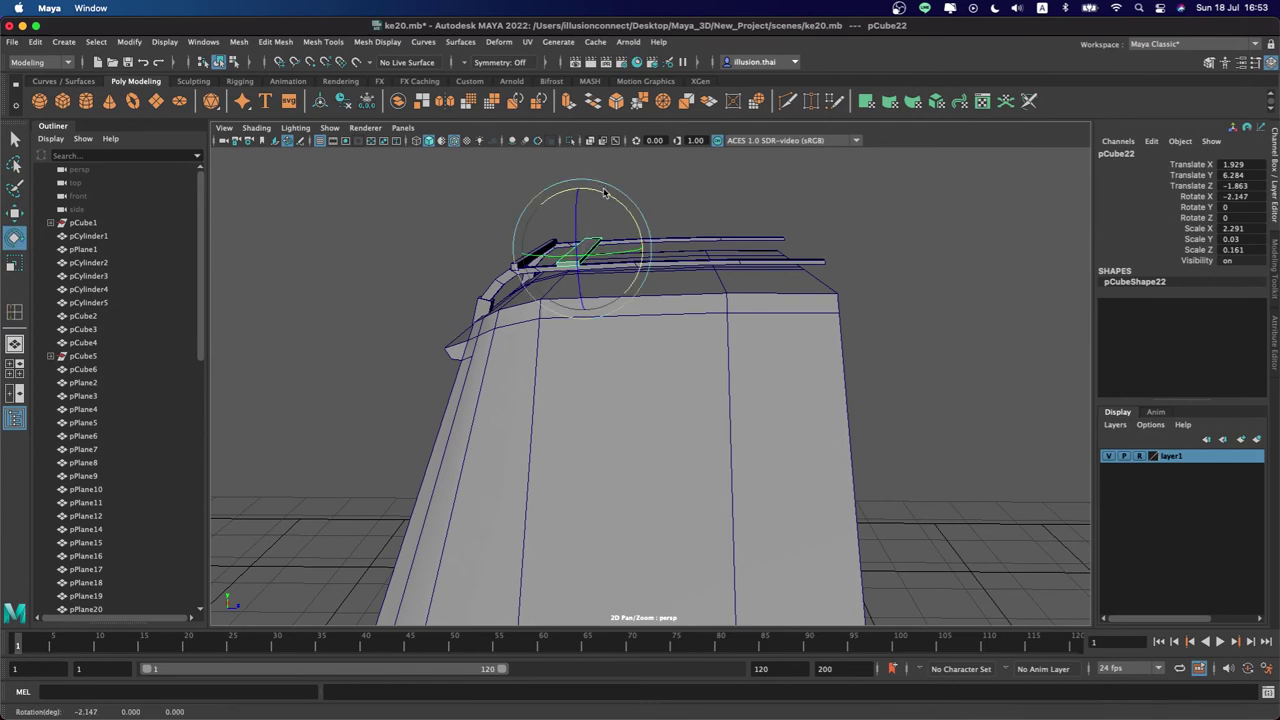
pyautogui.press('r')
pyautogui.moveTo(645, 250)
pyautogui.mouseDown()
pyautogui.moveTo(674, 249)
pyautogui.moveTo(633, 248)
pyautogui.mouseUp()
pyautogui.press('w')
pyautogui.press('e')
pyautogui.moveTo(594, 197); pyautogui.dragTo(584, 192)
pyautogui.press('w')
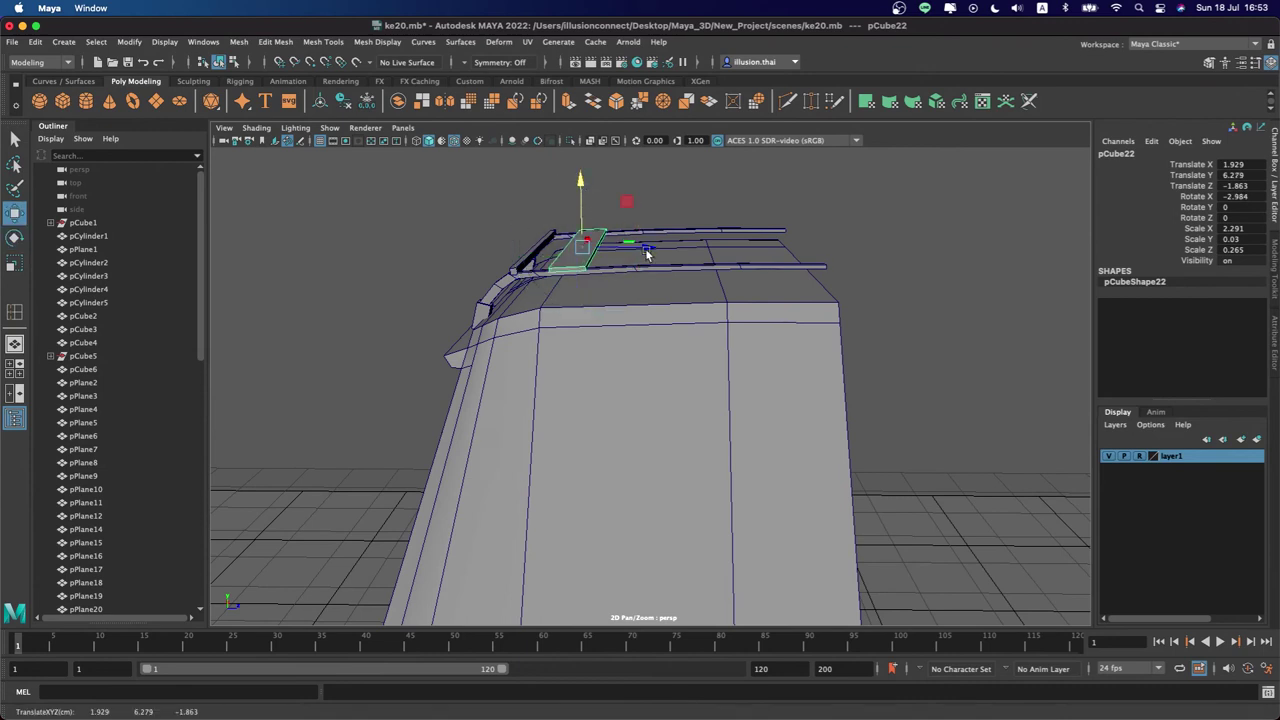
# Clone more planks along the rails, raising and tilting each to sit on them
pyautogui.keyDown('shift'); pyautogui.moveTo(645, 250); pyautogui.dragTo(706, 250); pyautogui.keyUp('shift')
pyautogui.moveTo(644, 184); pyautogui.dragTo(645, 181)
pyautogui.moveTo(703, 243); pyautogui.dragTo(690, 245)
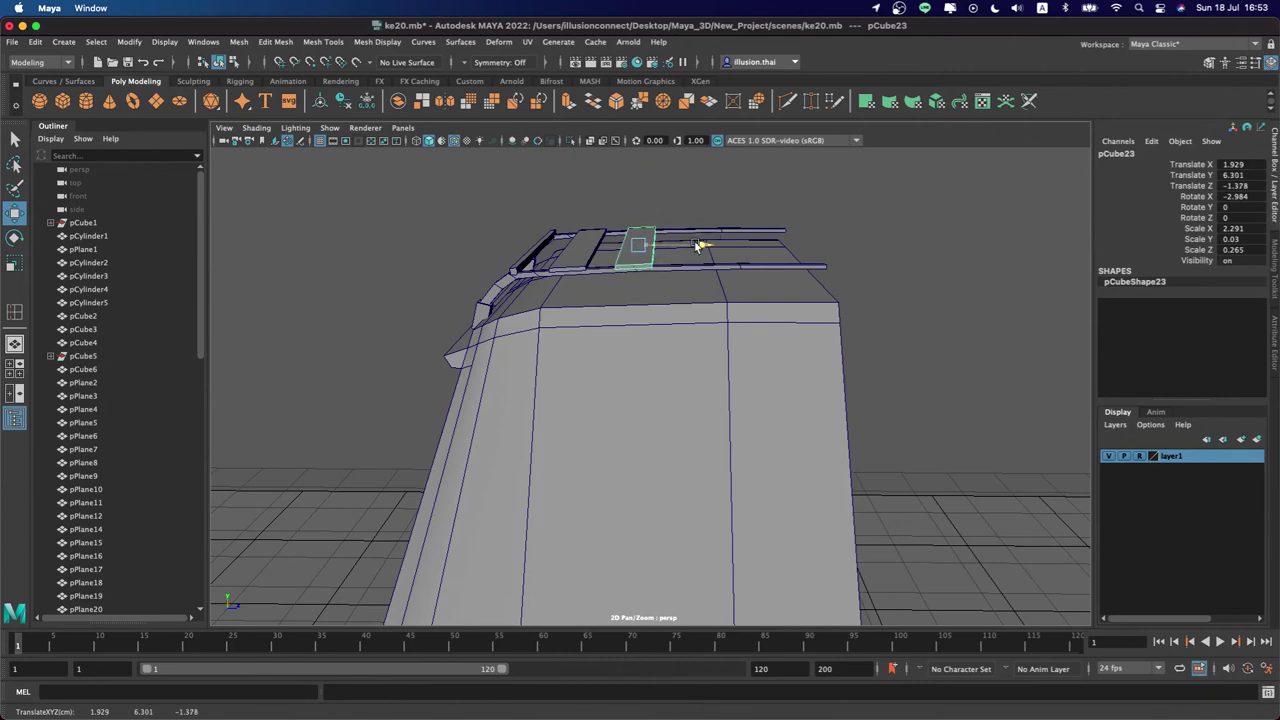
pyautogui.press('e')
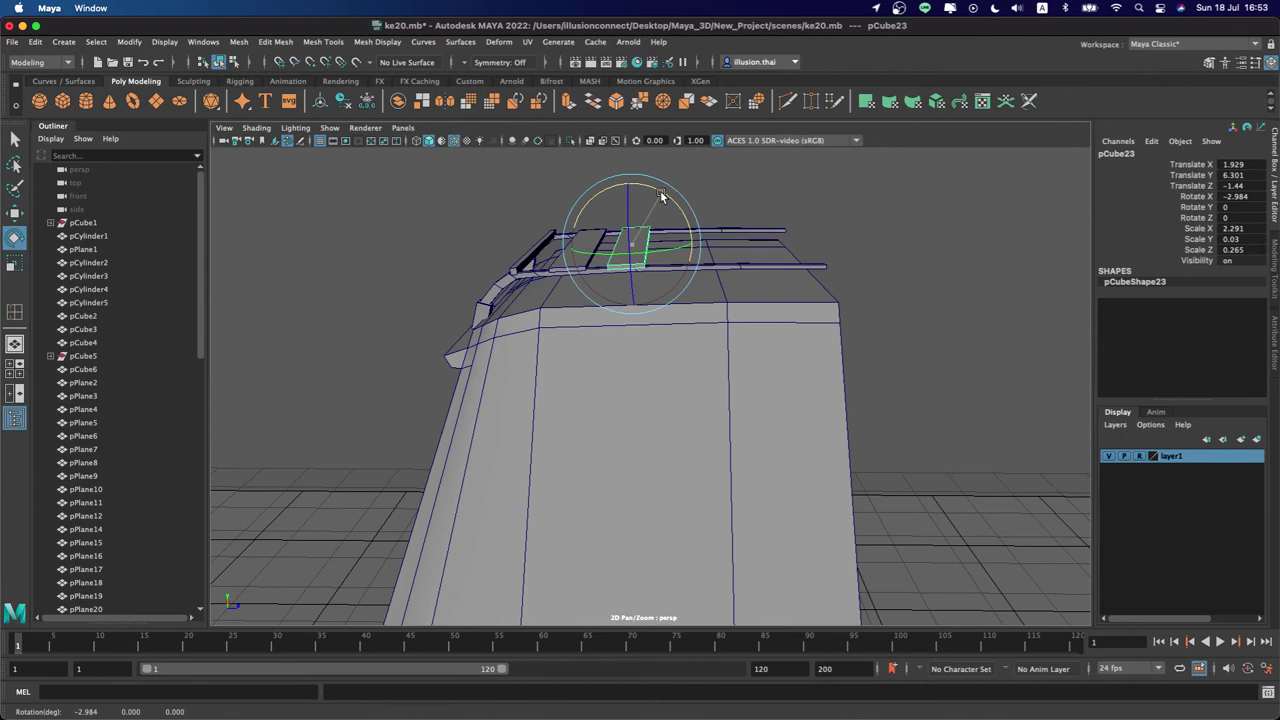
pyautogui.keyDown('shift'); pyautogui.moveTo(681, 212); pyautogui.dragTo(745, 250); pyautogui.keyUp('shift')
pyautogui.press('w')
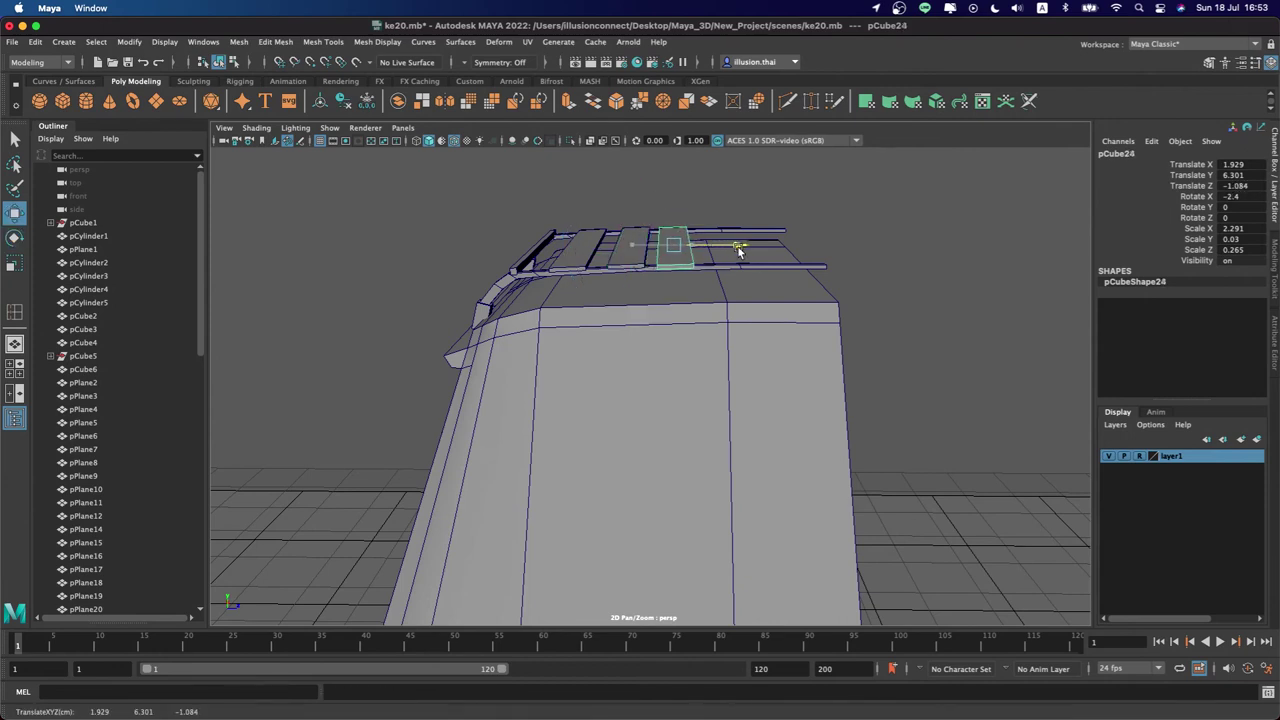
pyautogui.press('e')
pyautogui.moveTo(695, 188)
pyautogui.mouseDown()
pyautogui.moveTo(682, 180)
pyautogui.moveTo(702, 206)
pyautogui.moveTo(732, 181)
pyautogui.moveTo(780, 200)
pyautogui.moveTo(838, 248)
pyautogui.moveTo(794, 245)
pyautogui.moveTo(809, 266)
pyautogui.moveTo(768, 265)
pyautogui.mouseUp()
pyautogui.press('w')
pyautogui.press('e')
pyautogui.press('w')
# Deselect and orbit to view the six-slat roof rack from behind
pyautogui.click(857, 248)
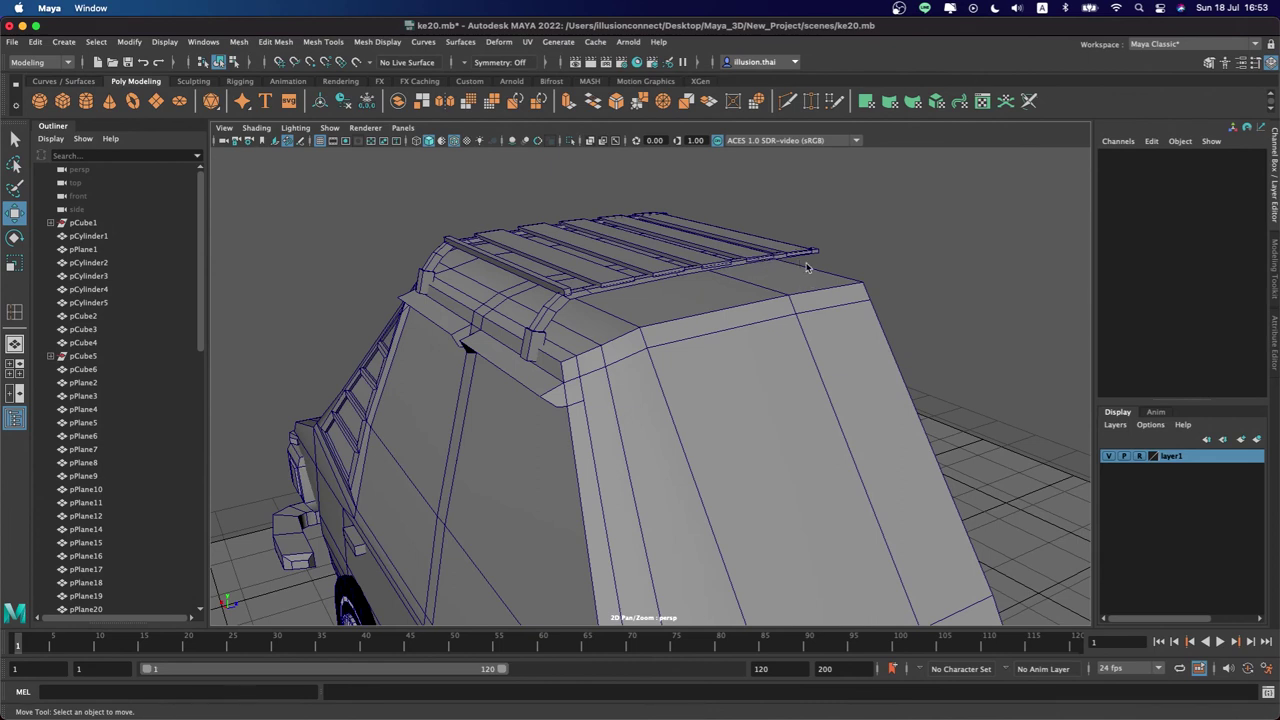
pyautogui.keyDown('alt'); pyautogui.moveTo(727, 278); pyautogui.dragTo(771, 286); pyautogui.keyUp('alt')
pyautogui.moveTo(651, 323)
pyautogui.keyDown('alt'); pyautogui.mouseDown()
pyautogui.moveTo(697, 332)
pyautogui.moveTo(790, 310)
pyautogui.moveTo(845, 316)
pyautogui.moveTo(789, 308)
pyautogui.mouseUp(); pyautogui.keyUp('alt')
# Select the rack leg's top face and extrude it upward
pyautogui.click(697, 332)
pyautogui.rightClick(789, 310)
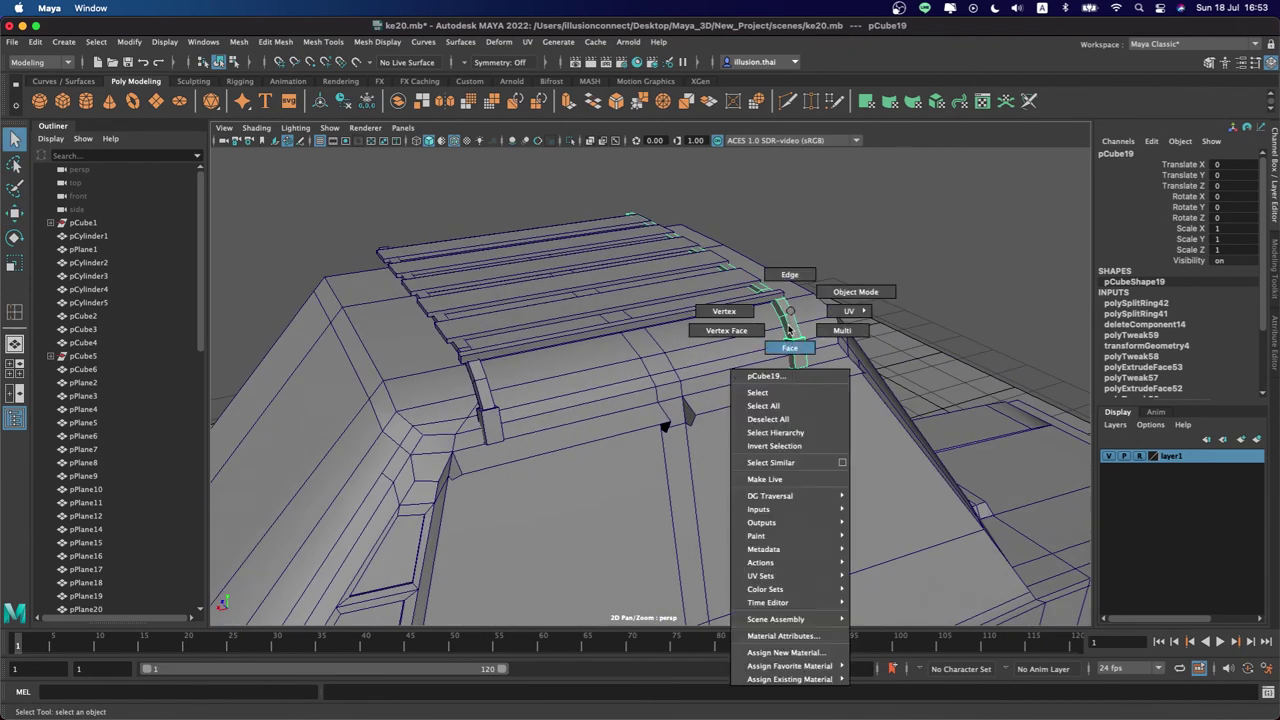
pyautogui.press('F11')
pyautogui.click(789, 309)
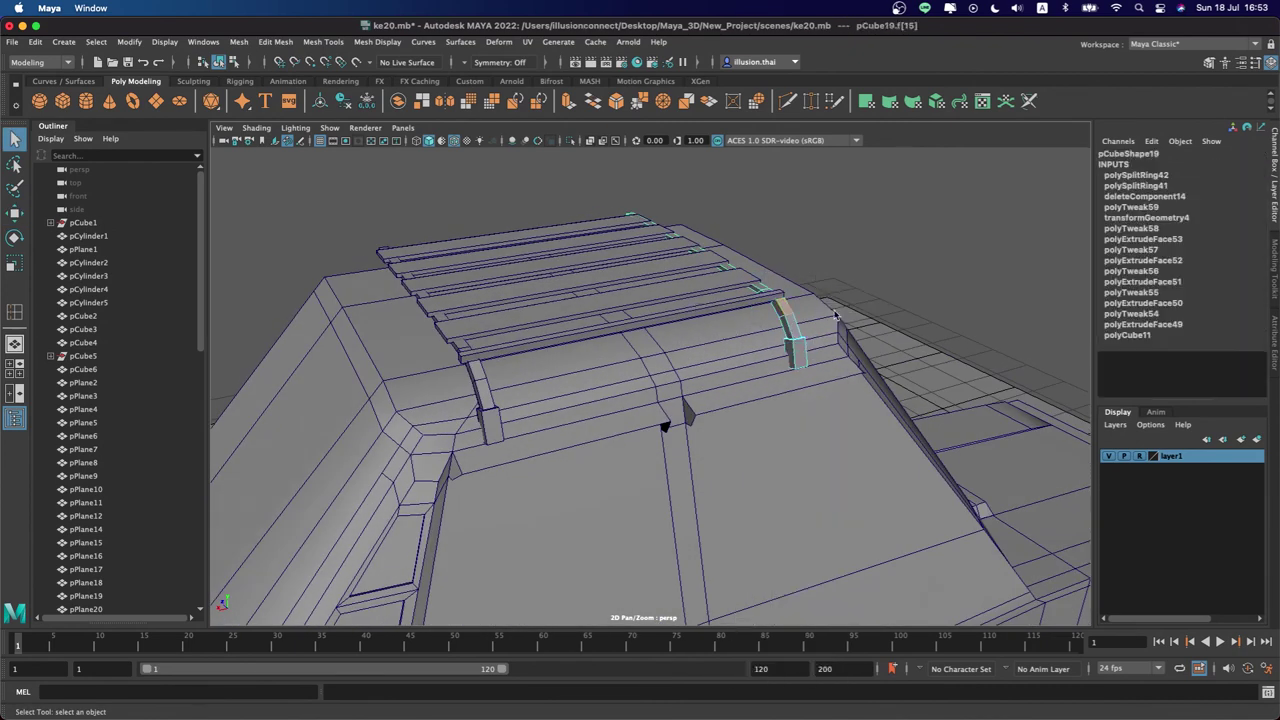
pyautogui.keyDown('alt'); pyautogui.moveTo(789, 309); pyautogui.dragTo(827, 313); pyautogui.keyUp('alt')
pyautogui.hotkey('ctrl', 'e')
pyautogui.moveTo(776, 272)
pyautogui.mouseDown()
pyautogui.moveTo(782, 226)
pyautogui.moveTo(779, 262)
pyautogui.moveTo(775, 232)
pyautogui.moveTo(779, 243)
pyautogui.mouseUp()
pyautogui.press('r')
pyautogui.press('w')
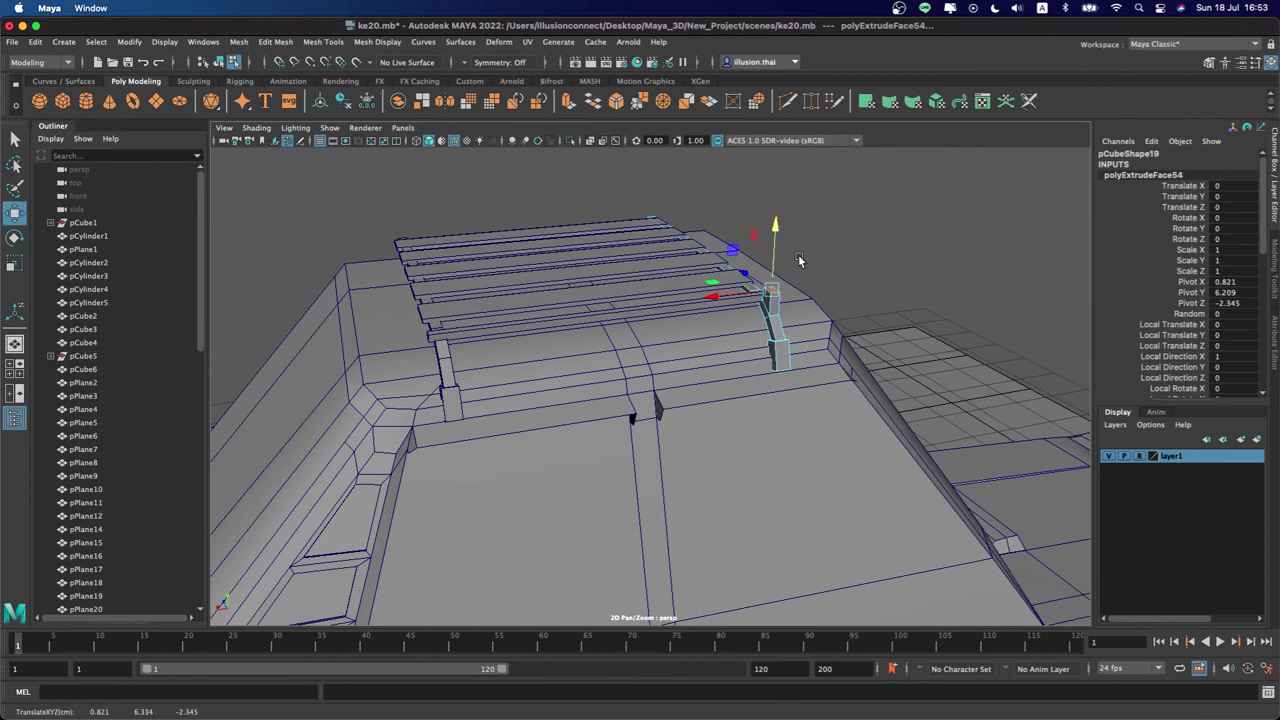
# Extrude the leg face again and shift the new end face sideways
pyautogui.hotkey('ctrl', 'e')
pyautogui.moveTo(776, 248)
pyautogui.mouseDown()
pyautogui.moveTo(777, 233)
pyautogui.moveTo(780, 244)
pyautogui.mouseUp()
pyautogui.press('e')
pyautogui.press('w')
pyautogui.moveTo(736, 283); pyautogui.dragTo(720, 285)
pyautogui.press('e')
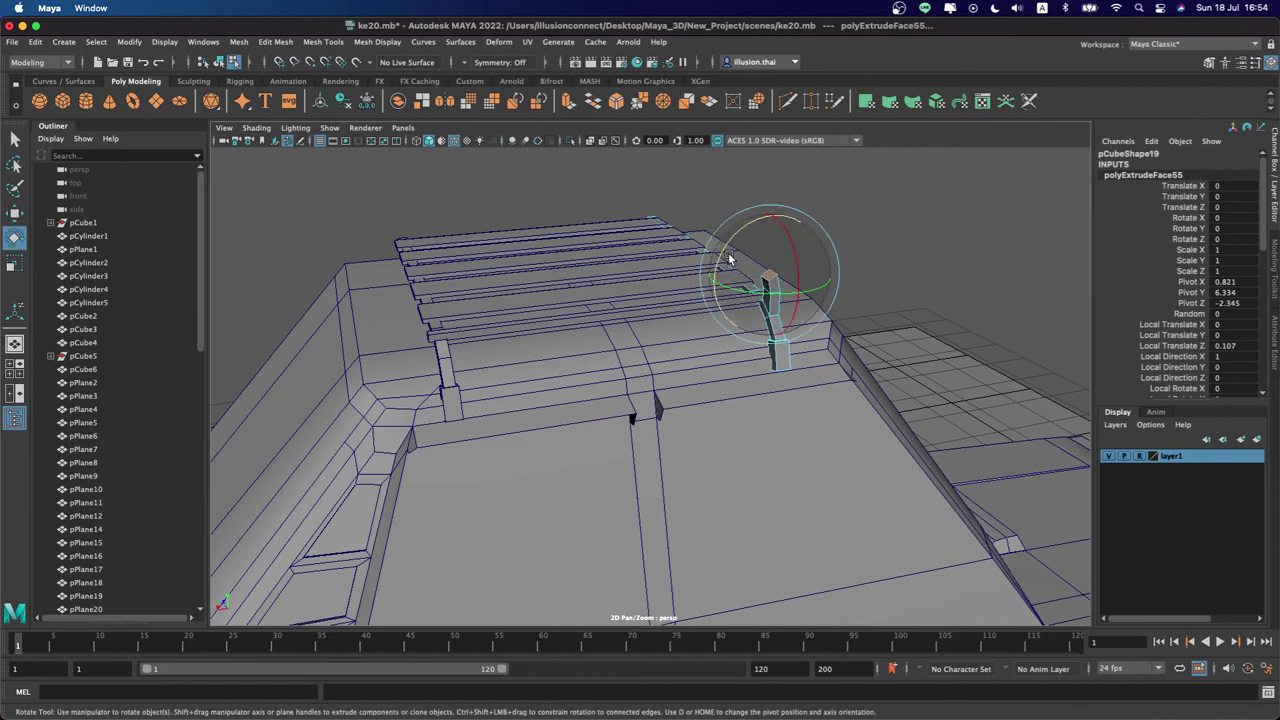
# Extrude twice more, raising the end and stretching the arm horizontally across the rack
pyautogui.hotkey('ctrl', 'e')
pyautogui.moveTo(757, 278); pyautogui.dragTo(735, 230)
pyautogui.press('e')
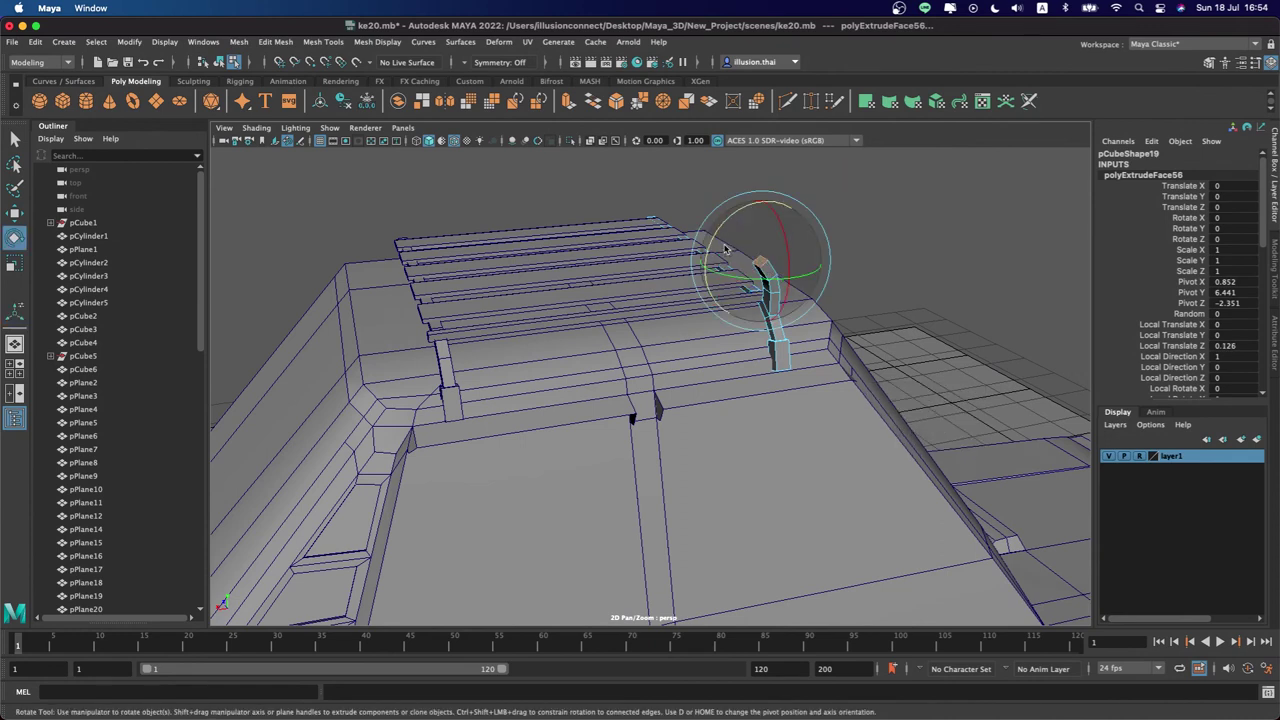
pyautogui.press('w')
pyautogui.moveTo(762, 232); pyautogui.dragTo(763, 218)
pyautogui.hotkey('ctrl', 'e')
pyautogui.press('w')
pyautogui.moveTo(718, 274); pyautogui.dragTo(541, 283)
pyautogui.press('r')
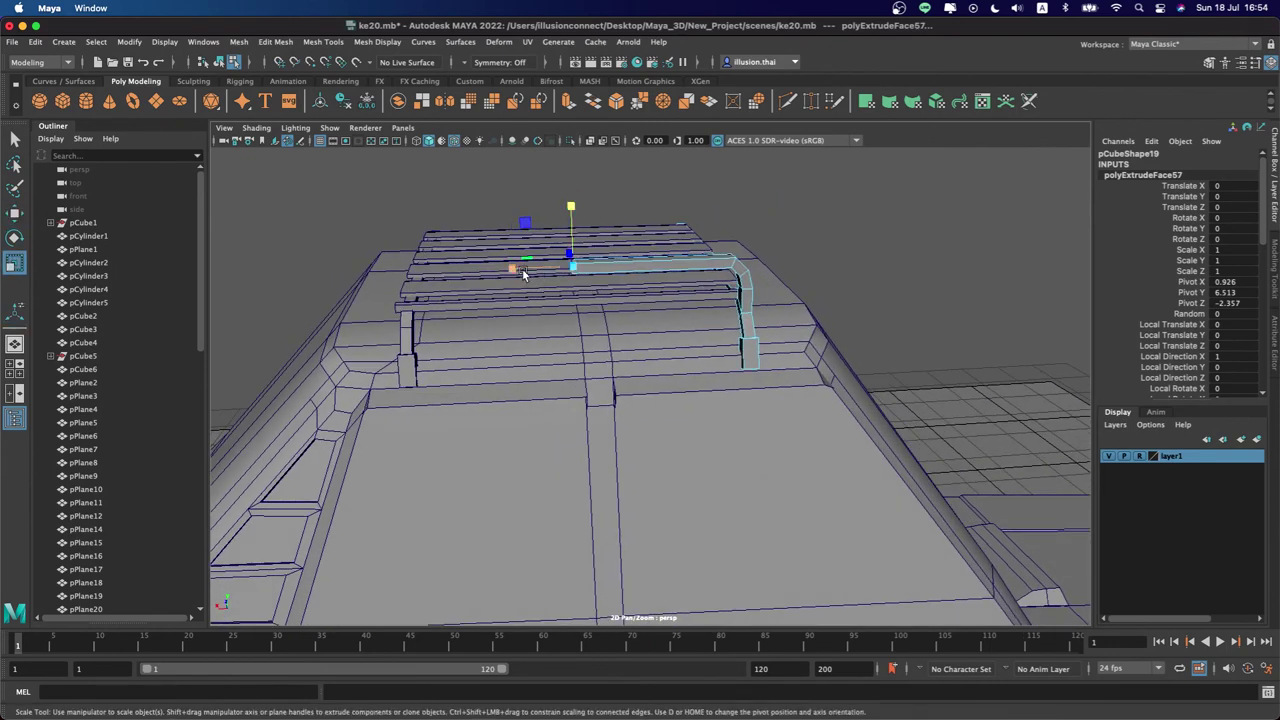
# Inspect the small left post's faces, then reselect the rack platform object
pyautogui.keyDown('alt'); pyautogui.moveTo(547, 284); pyautogui.dragTo(490, 326); pyautogui.keyUp('alt')
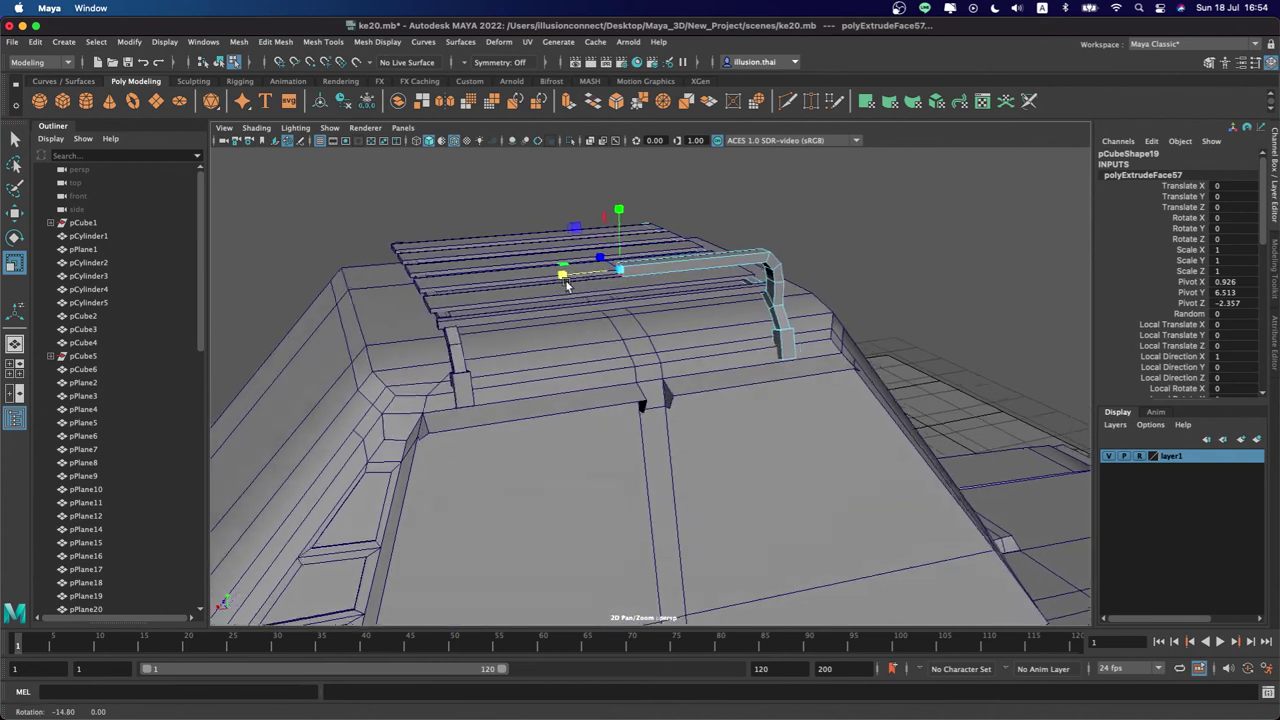
pyautogui.click(460, 343)
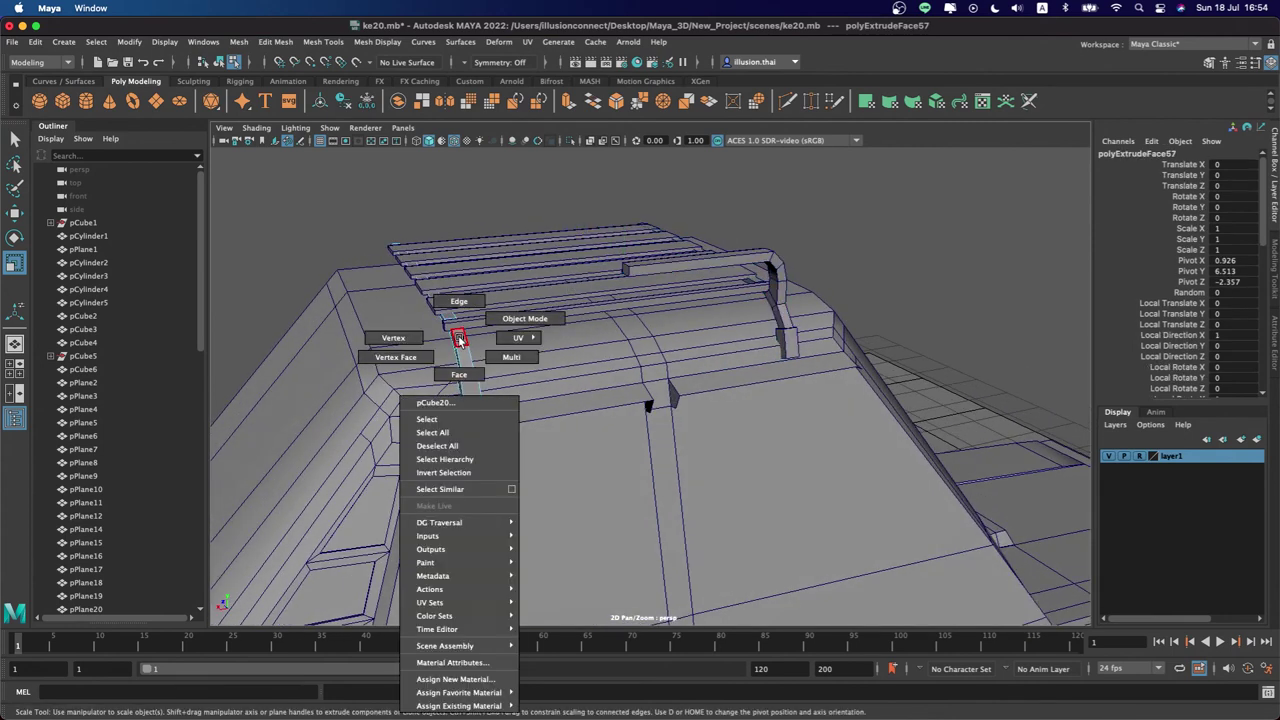
pyautogui.moveTo(458, 334); pyautogui.dragTo(457, 366, button='right')
pyautogui.click(460, 342)
pyautogui.keyDown('alt'); pyautogui.moveTo(484, 333); pyautogui.dragTo(708, 285); pyautogui.keyUp('alt')
pyautogui.press('q')
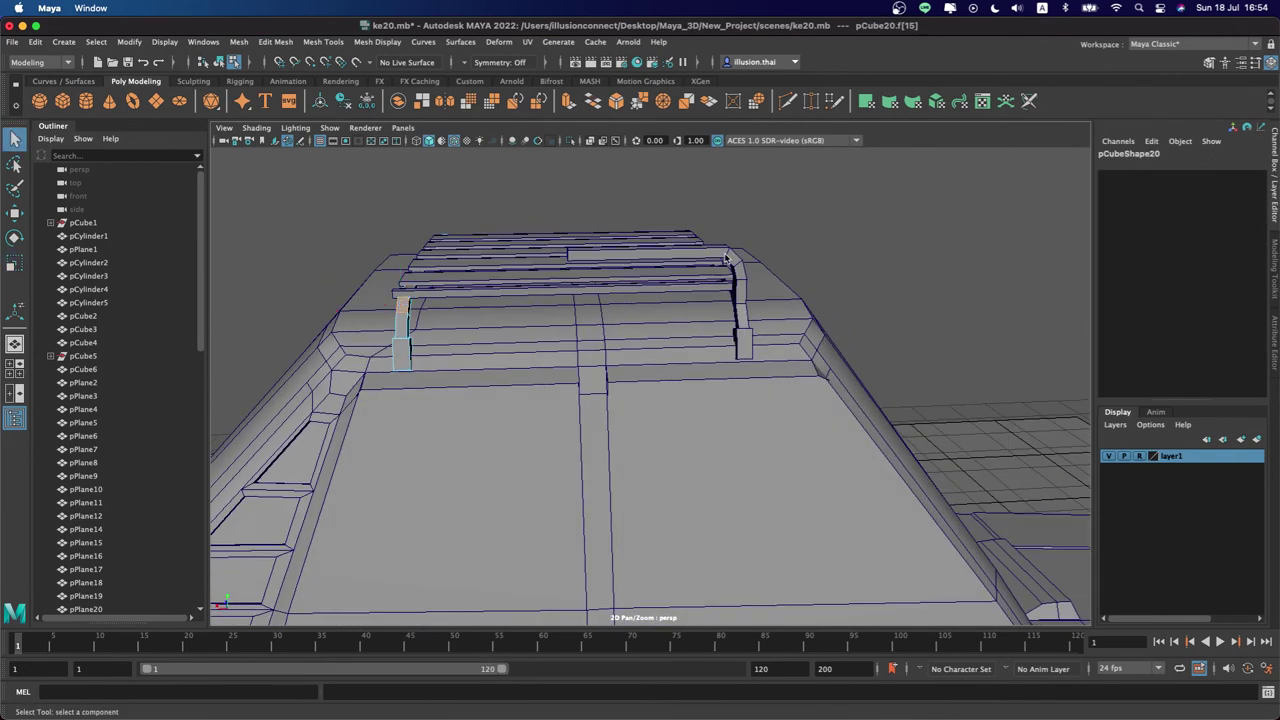
pyautogui.moveTo(728, 258); pyautogui.dragTo(770, 232, button='right')
pyautogui.click(735, 255)
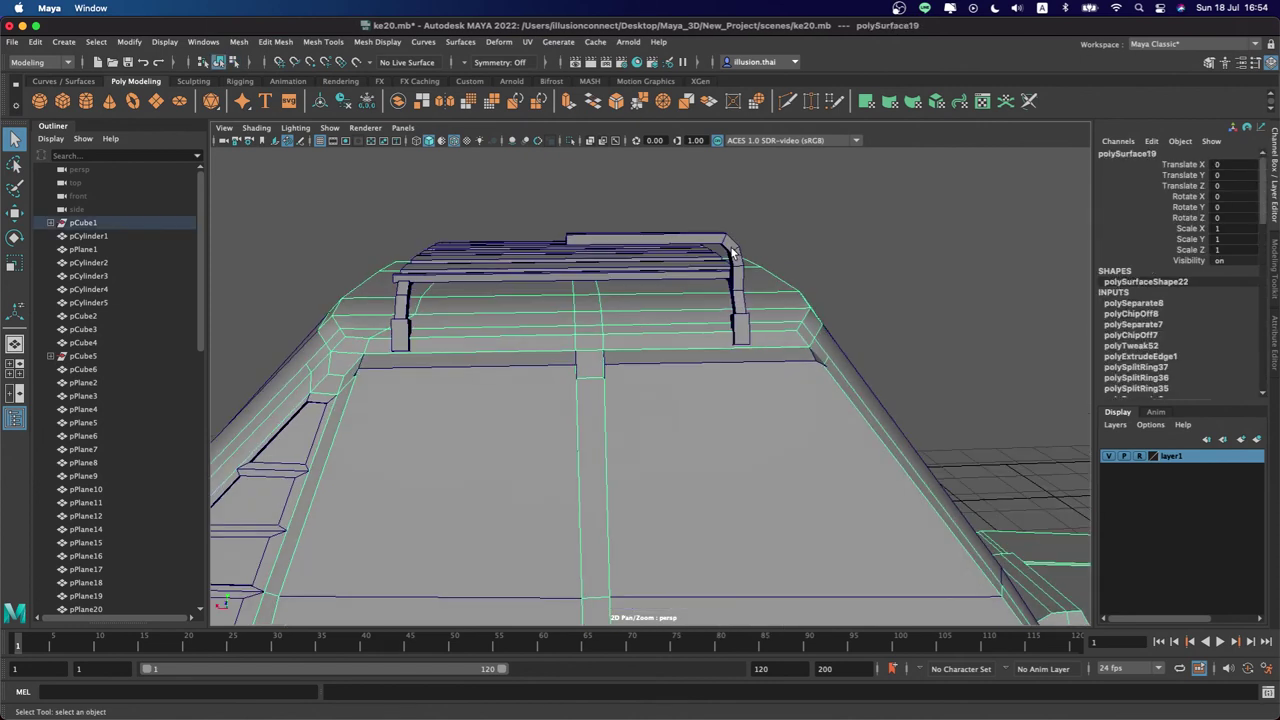
# Extract the handle's top-section faces into a separate mesh
pyautogui.click(732, 254)
pyautogui.rightClick(730, 256)
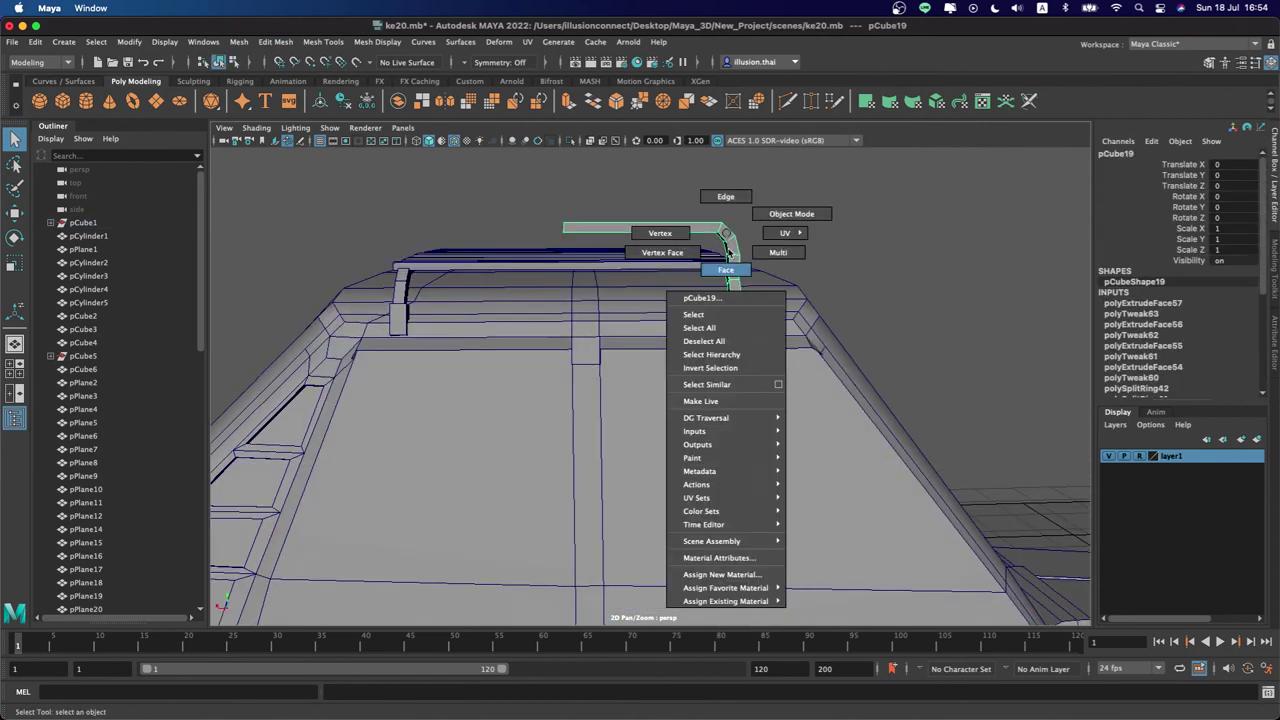
pyautogui.click(729, 256)
pyautogui.moveTo(518, 187); pyautogui.dragTo(767, 236)
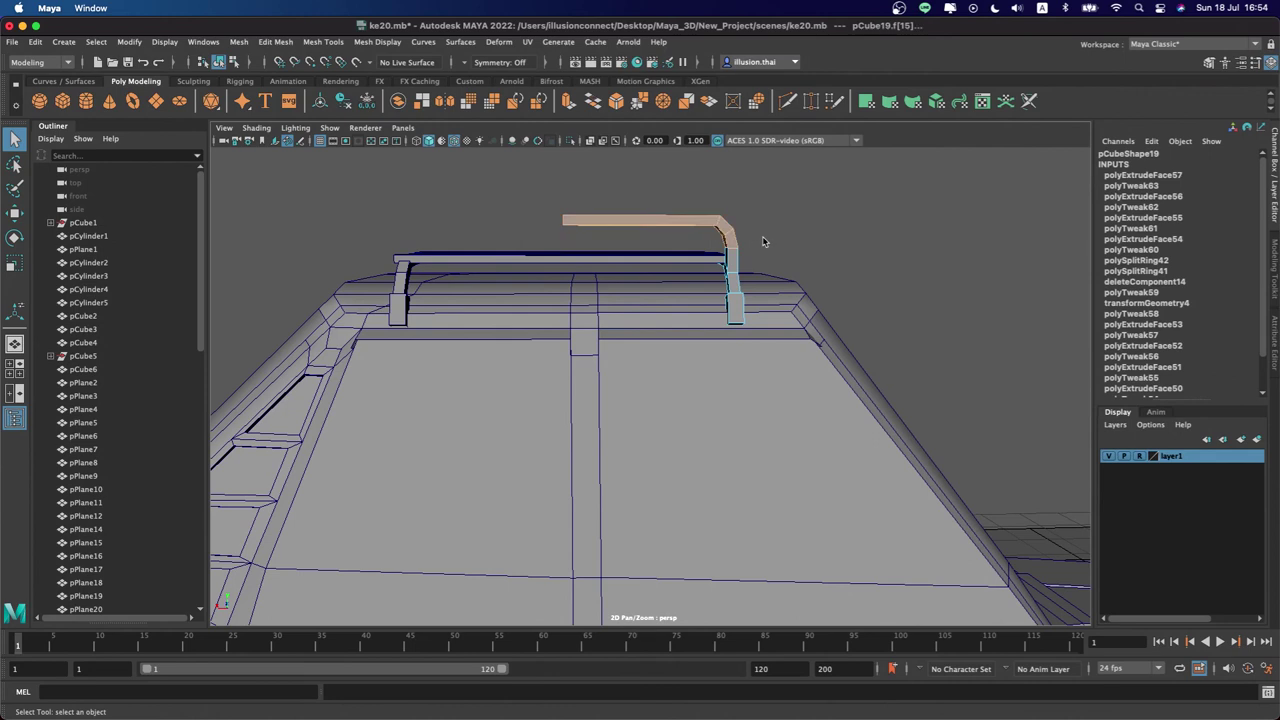
pyautogui.click(275, 41)
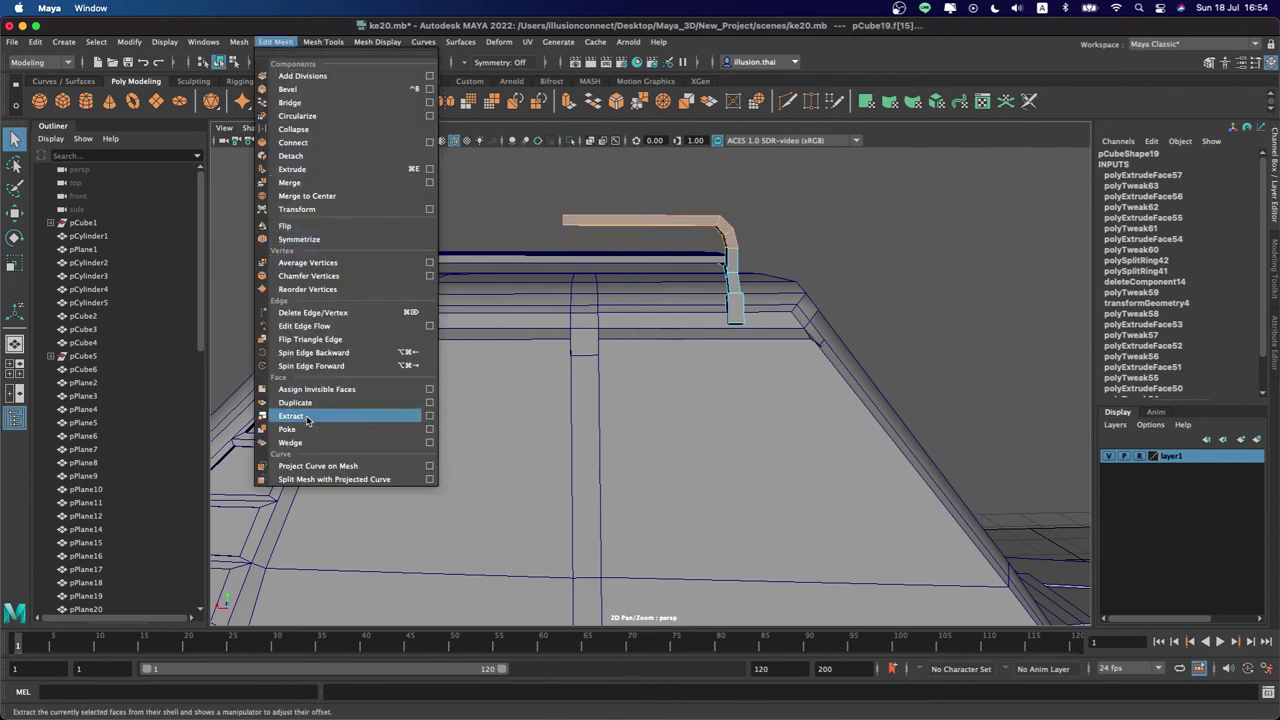
pyautogui.click(291, 415)
# Select the extracted top rail and center its pivot
pyautogui.press('q')
pyautogui.moveTo(661, 217); pyautogui.dragTo(716, 198, button='right')
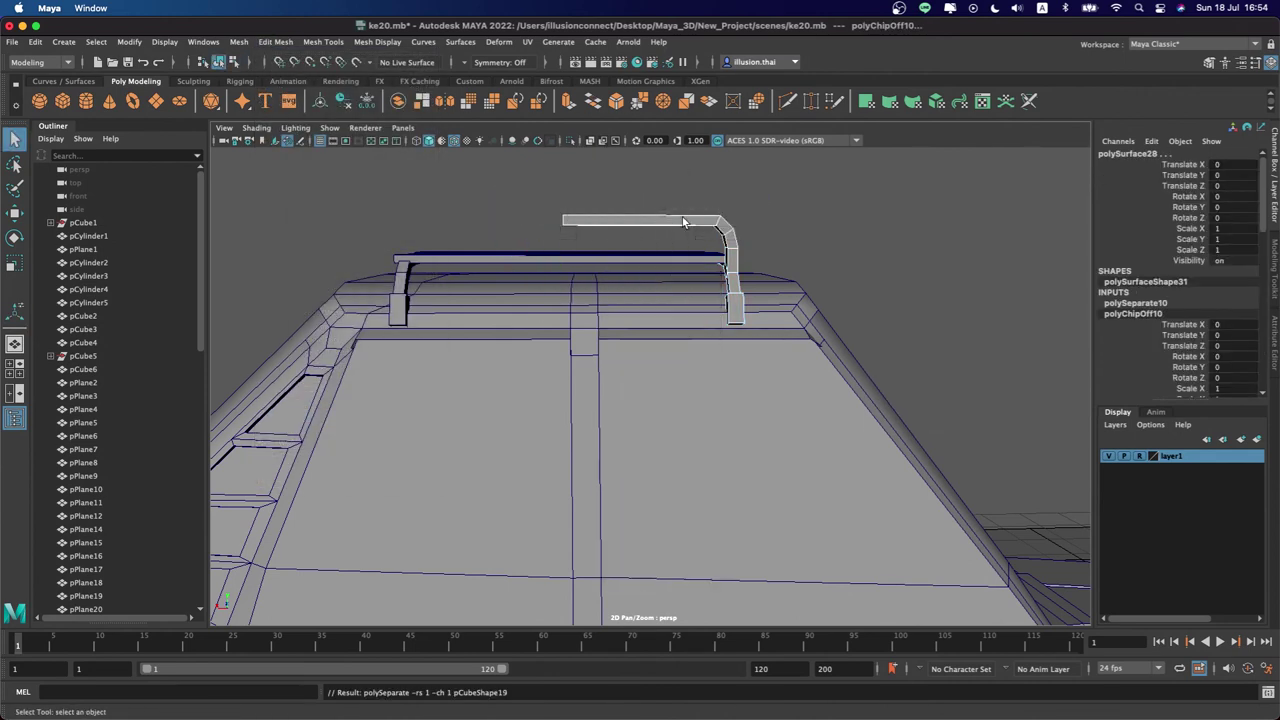
pyautogui.keyDown('alt'); pyautogui.moveTo(635, 224); pyautogui.dragTo(644, 236); pyautogui.keyUp('alt')
pyautogui.press('w')
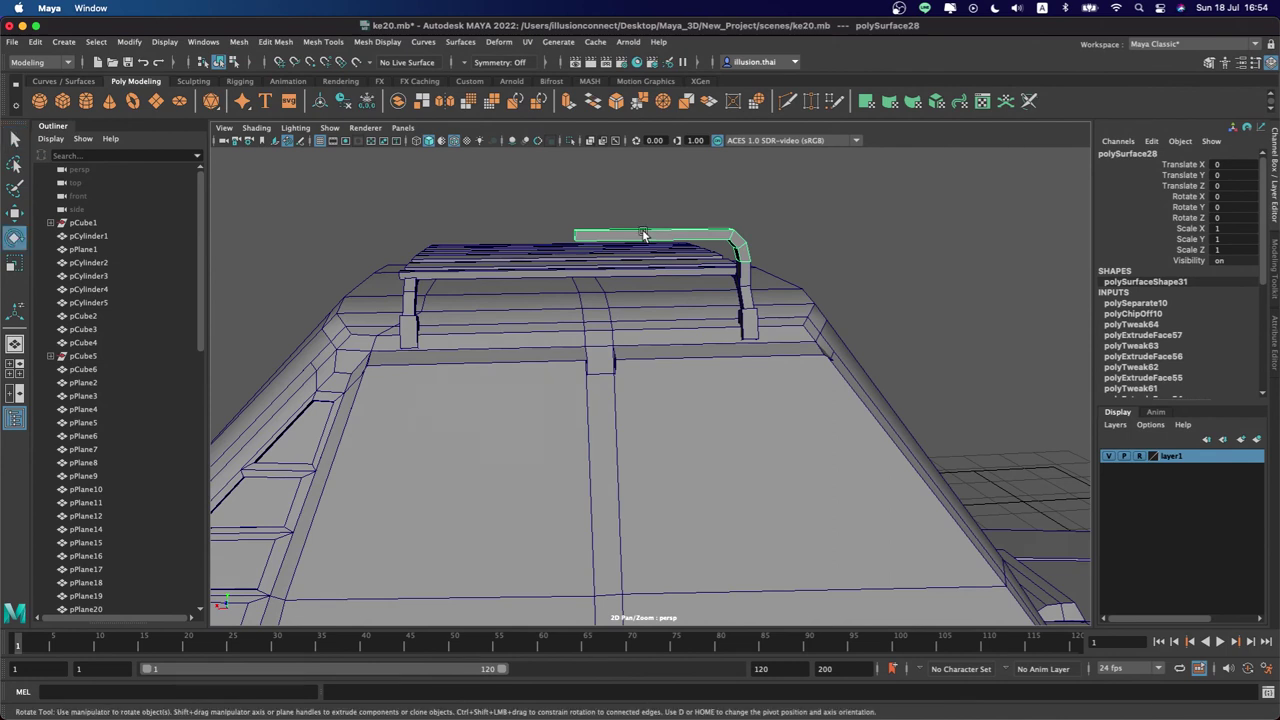
pyautogui.click(129, 41)
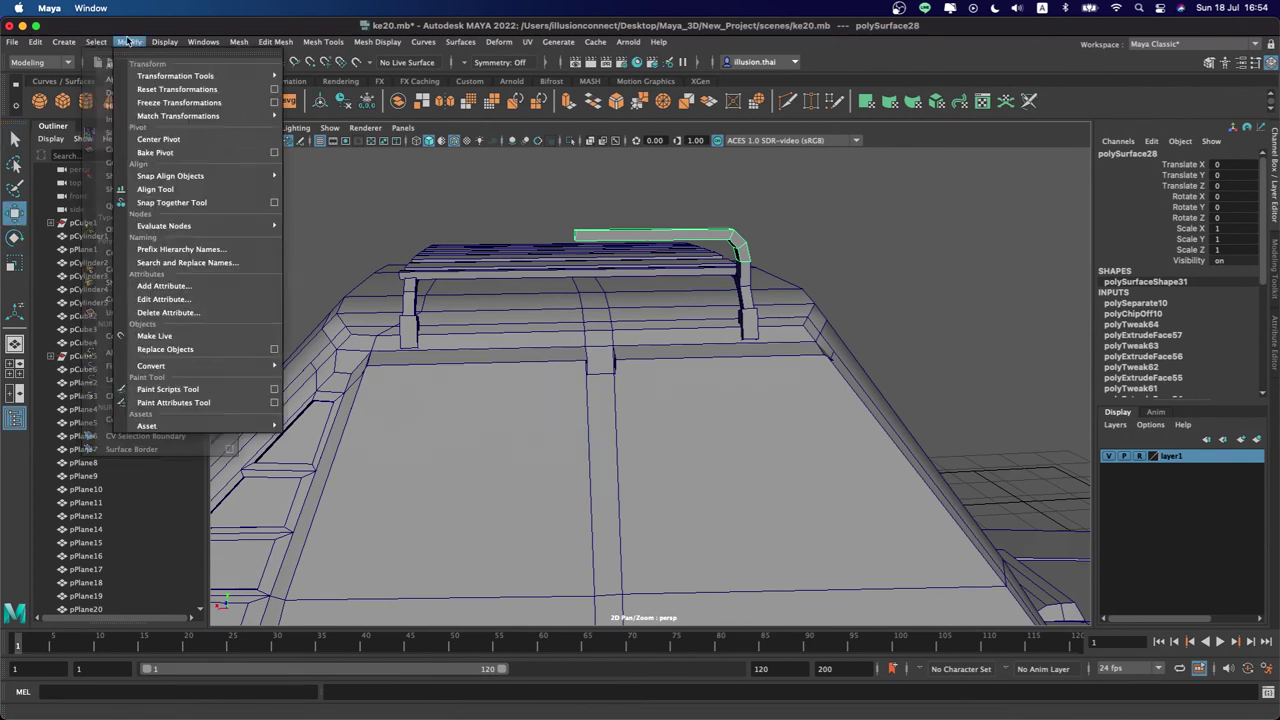
pyautogui.click(167, 145)
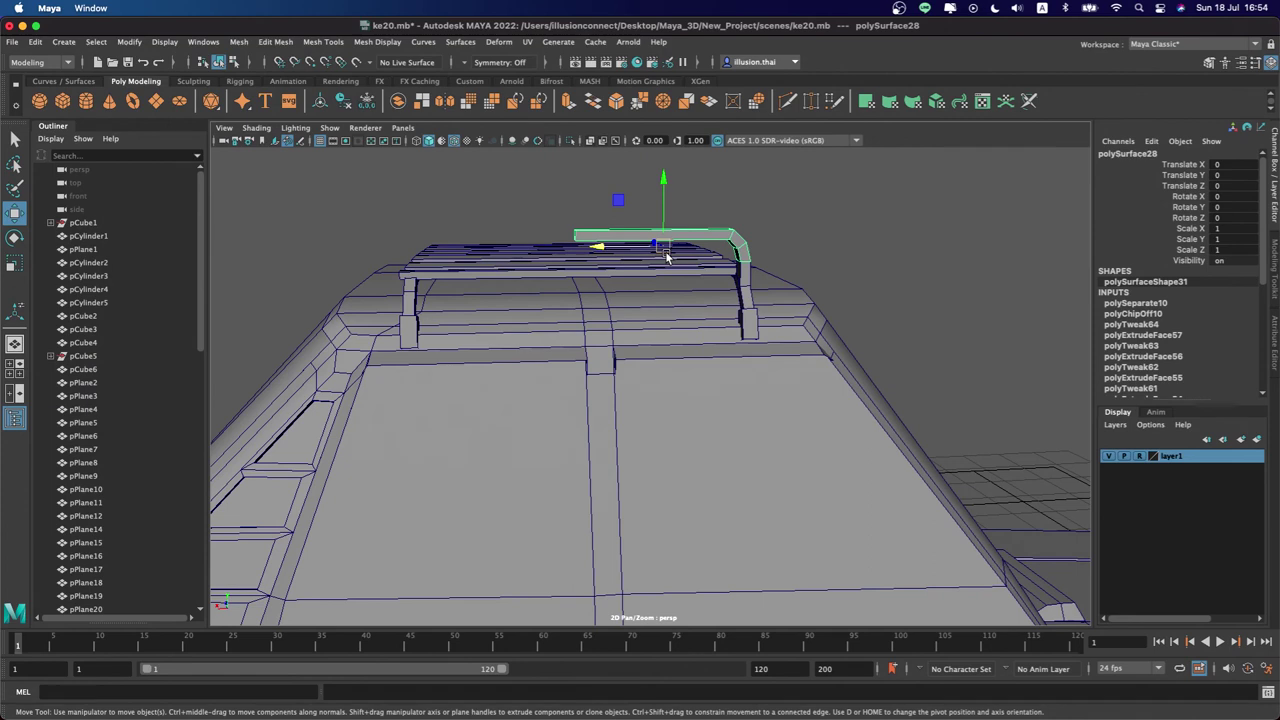
# Duplicate the rail in place and put the copy into a new group
pyautogui.hotkey('ctrl', 'd')
pyautogui.moveTo(628, 242); pyautogui.dragTo(371, 249)
pyautogui.hotkey('ctrl', 'z')
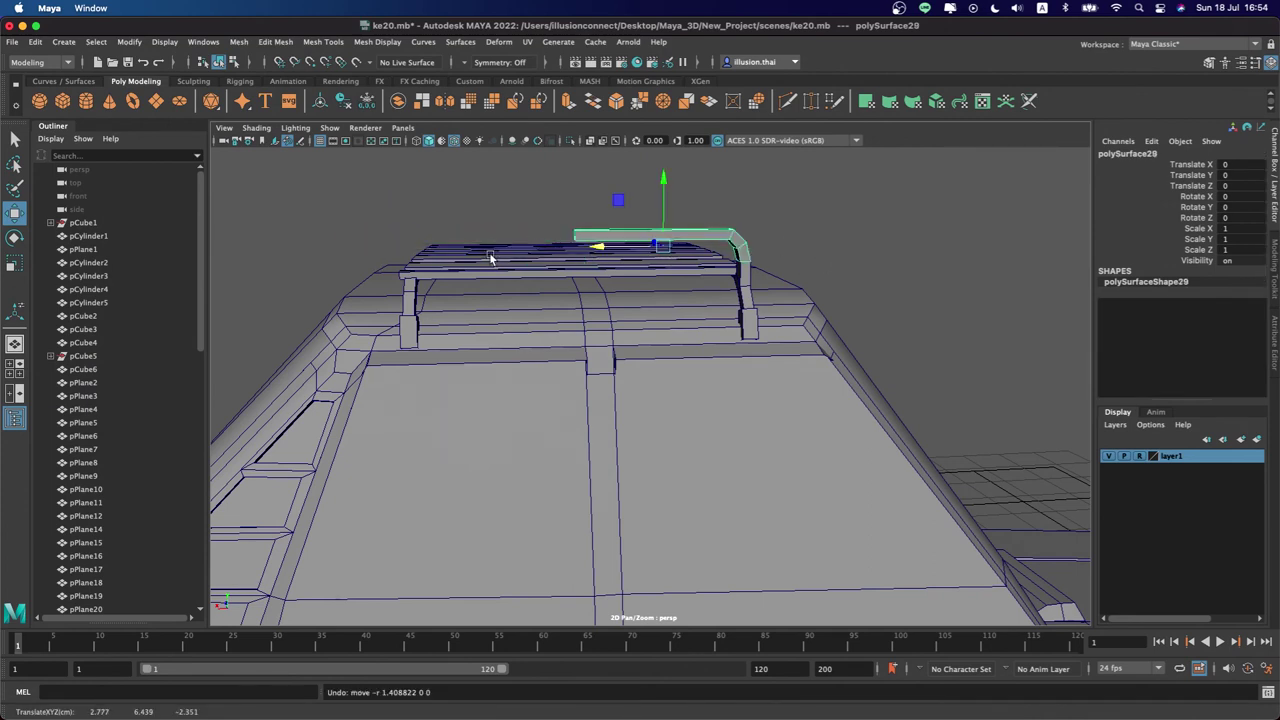
pyautogui.hotkey('ctrl', 'g')
pyautogui.press('e')
pyautogui.press('r')
pyautogui.keyDown('alt'); pyautogui.moveTo(535, 259); pyautogui.dragTo(670, 283); pyautogui.keyUp('alt')
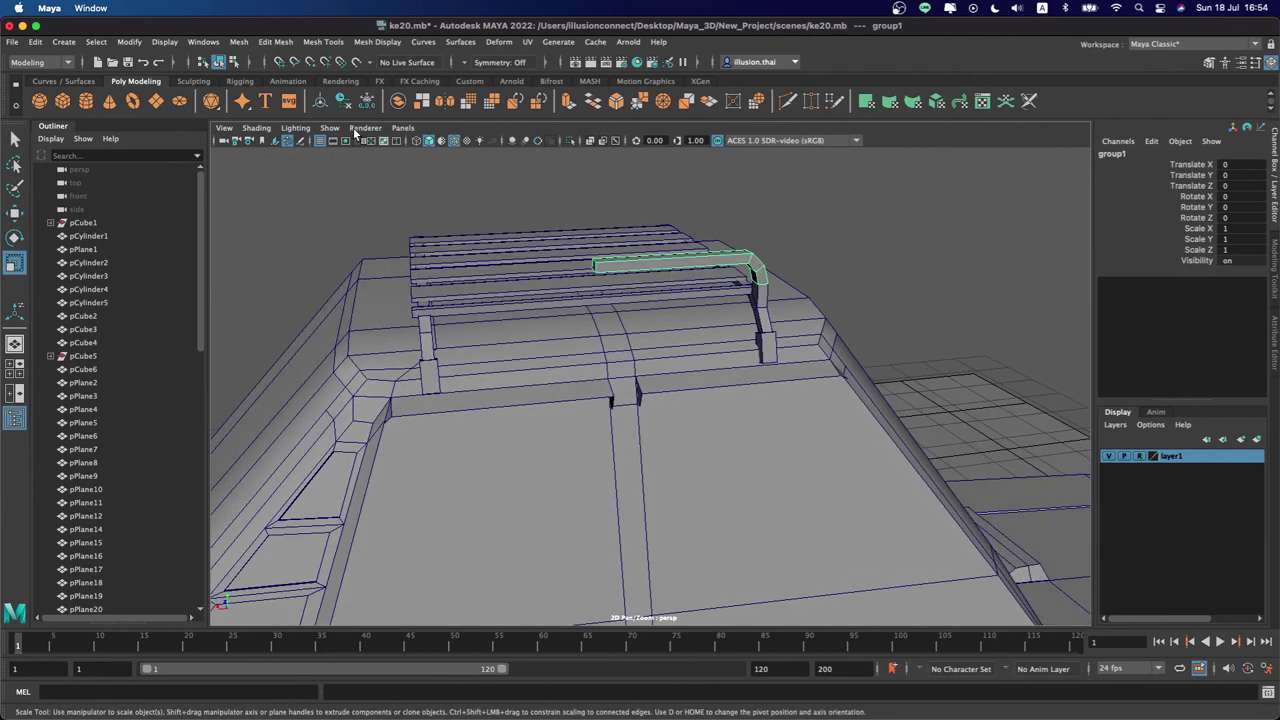
# Center group1's pivot and mirror it with Scale X of -1
pyautogui.click(129, 41)
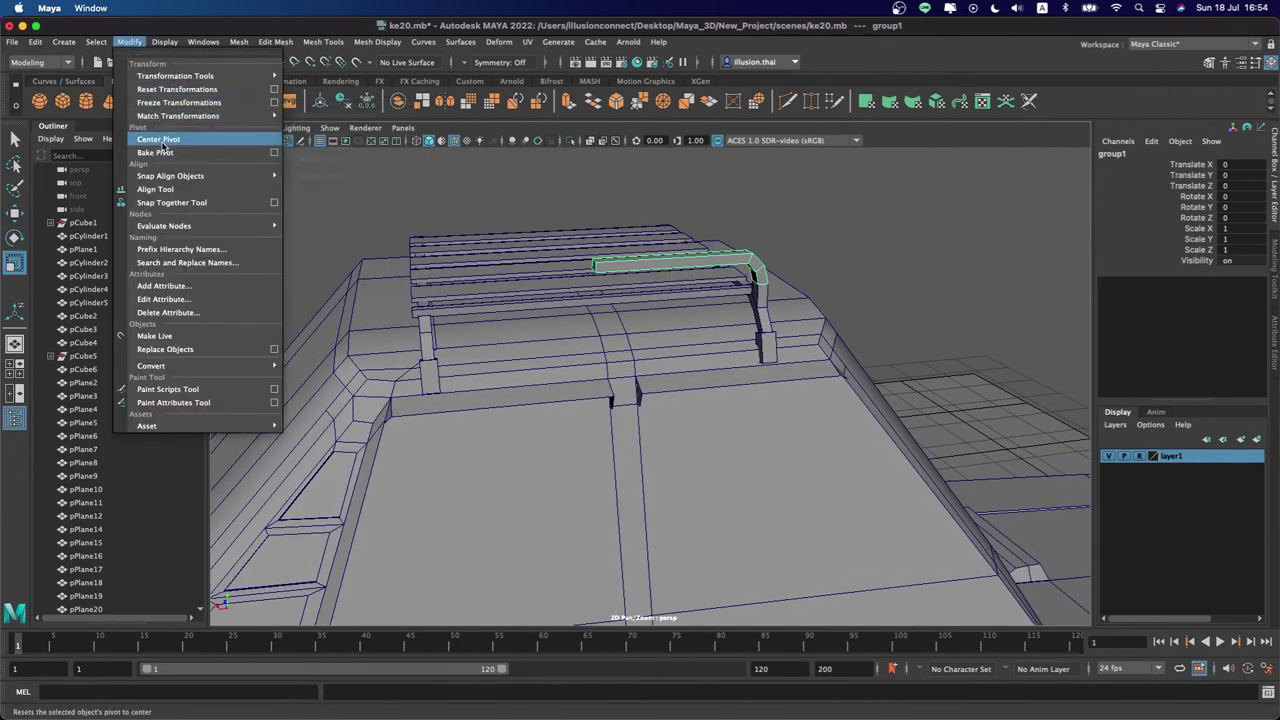
pyautogui.click(163, 146)
pyautogui.keyDown('alt'); pyautogui.moveTo(700, 320); pyautogui.dragTo(737, 307); pyautogui.keyUp('alt')
pyautogui.press('e')
pyautogui.press('w')
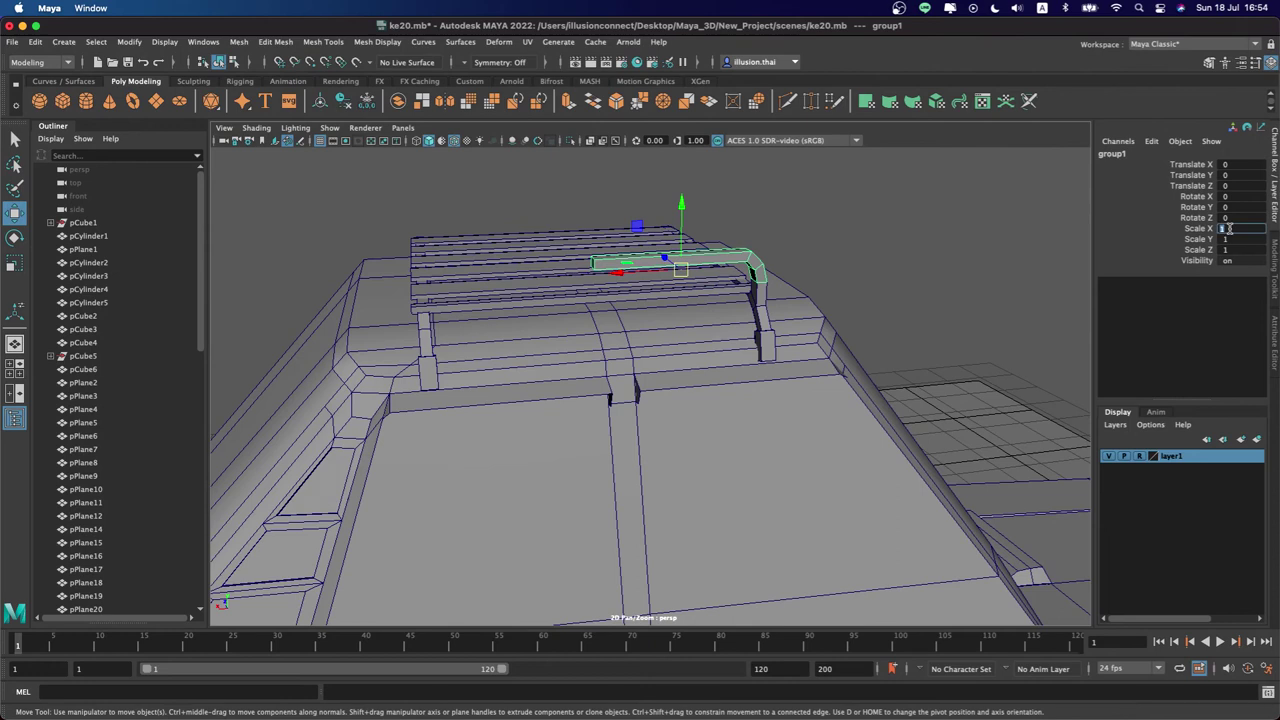
pyautogui.click(1241, 228)
pyautogui.write('-1')
pyautogui.press('Return')
# Slide the mirrored rail toward the rack's left end and ungroup it
pyautogui.keyDown('alt'); pyautogui.moveTo(753, 272); pyautogui.dragTo(728, 277); pyautogui.keyUp('alt')
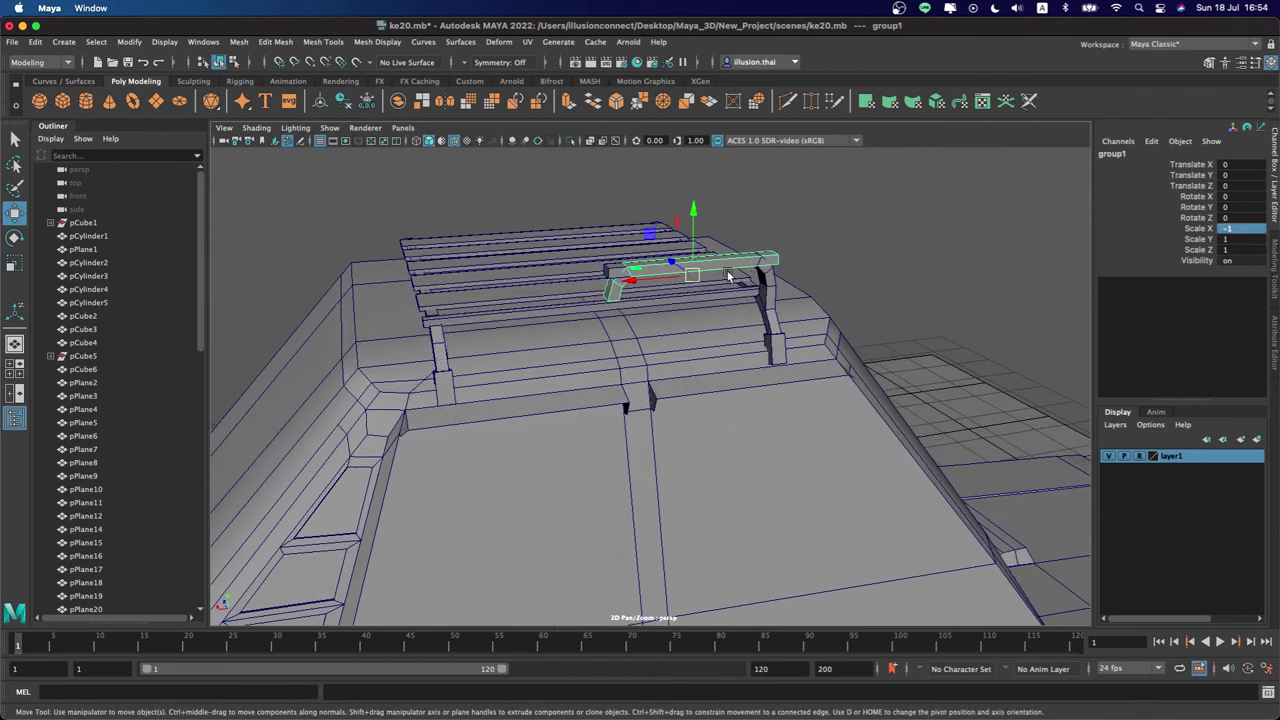
pyautogui.moveTo(634, 284); pyautogui.dragTo(446, 302)
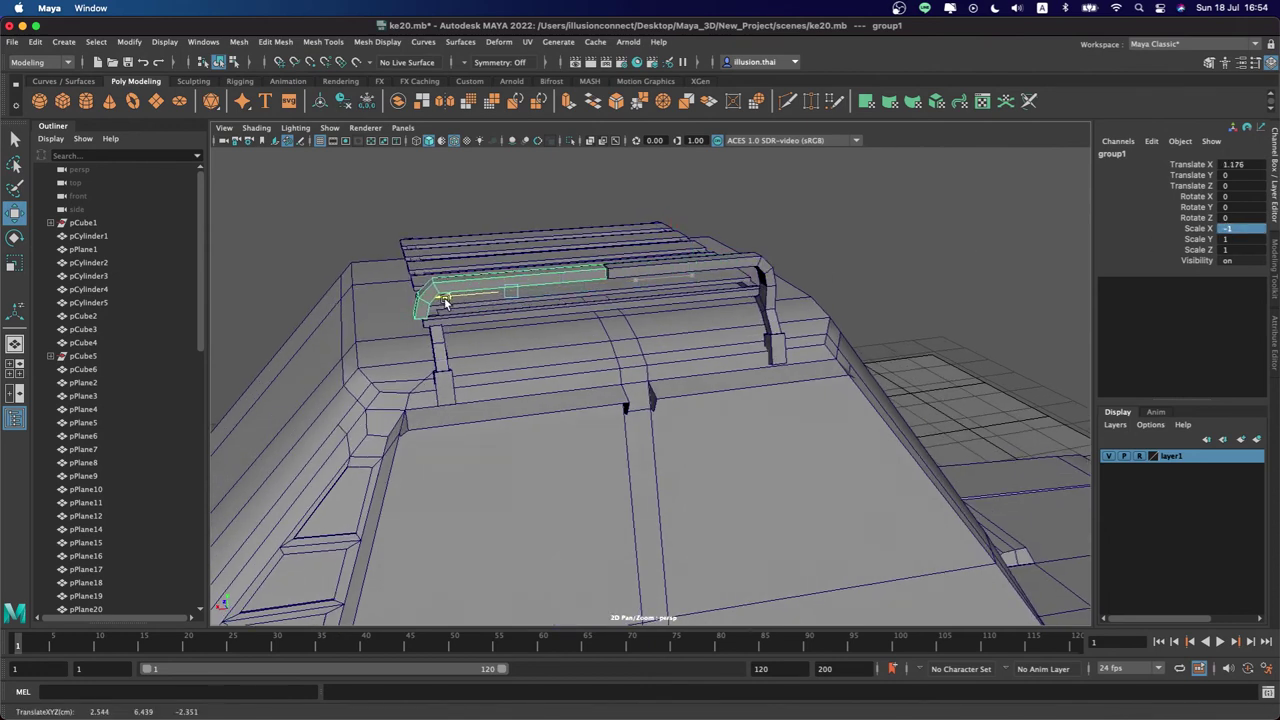
pyautogui.click(38, 43)
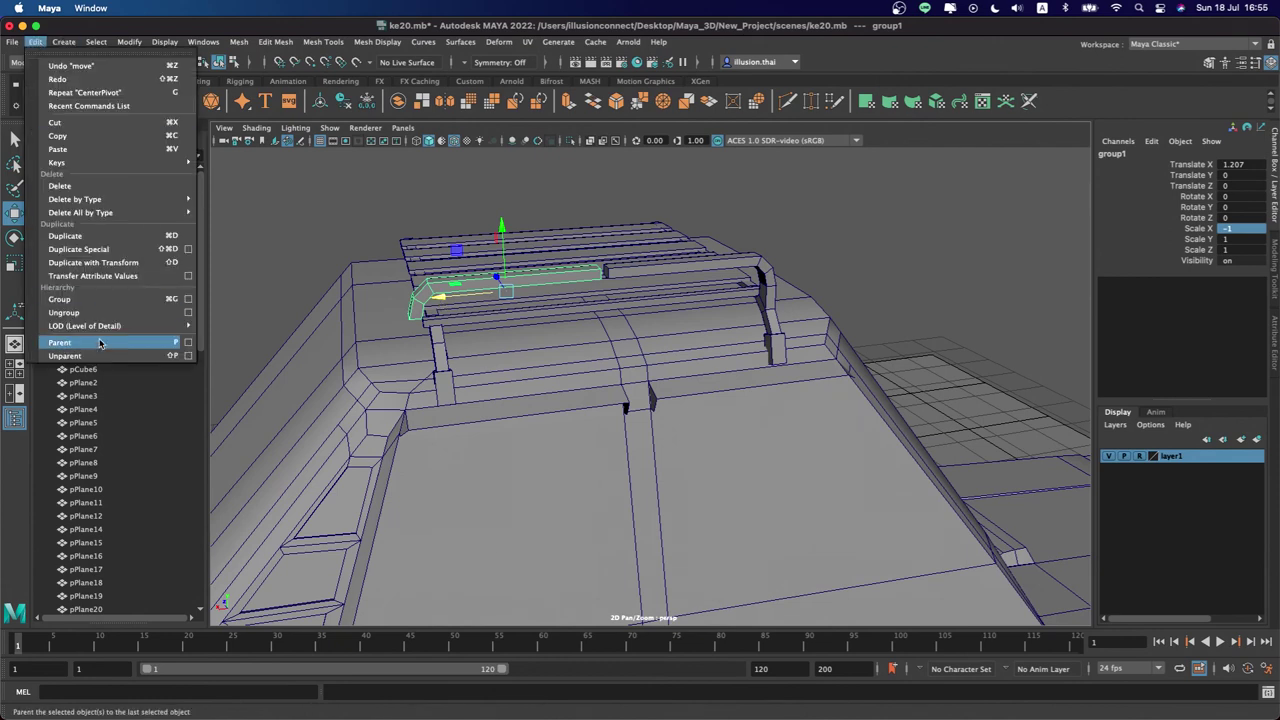
pyautogui.click(60, 313)
pyautogui.moveTo(450, 300)
pyautogui.keyDown('alt'); pyautogui.mouseDown()
pyautogui.moveTo(391, 305)
pyautogui.moveTo(500, 260)
pyautogui.moveTo(496, 327)
pyautogui.mouseUp(); pyautogui.keyUp('alt')
# Inspect the end faces of the mirrored rail and the original top rail
pyautogui.scroll(3, 571, 277)
pyautogui.rightClick(541, 266)
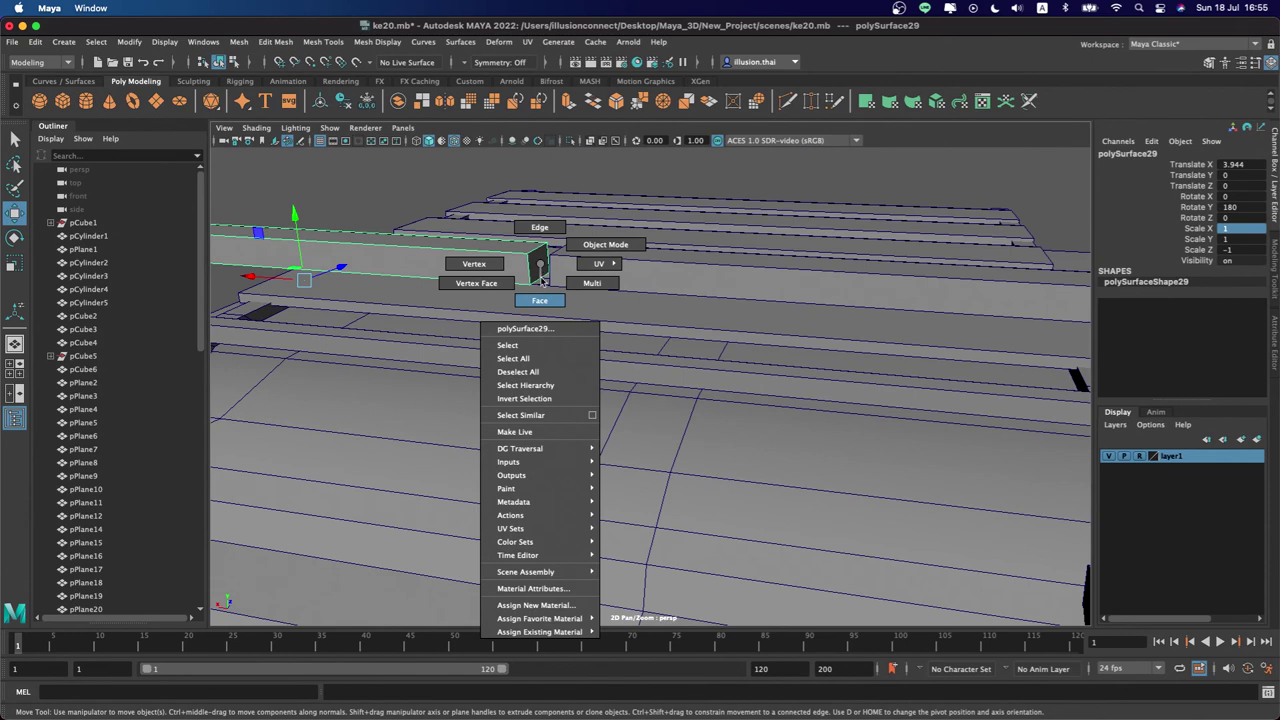
pyautogui.click(539, 300)
pyautogui.click(539, 266)
pyautogui.click(563, 300)
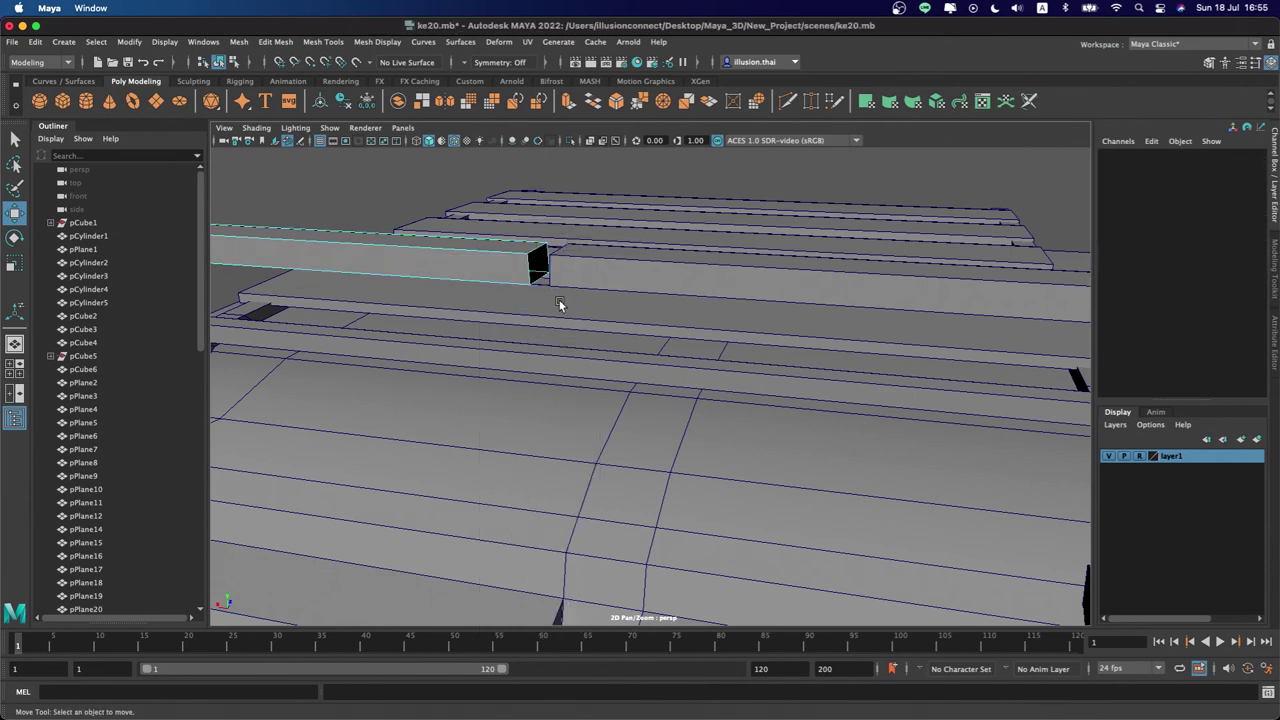
pyautogui.keyDown('alt'); pyautogui.moveTo(559, 305); pyautogui.dragTo(749, 277); pyautogui.keyUp('alt')
pyautogui.click(832, 266)
pyautogui.rightClick(841, 263)
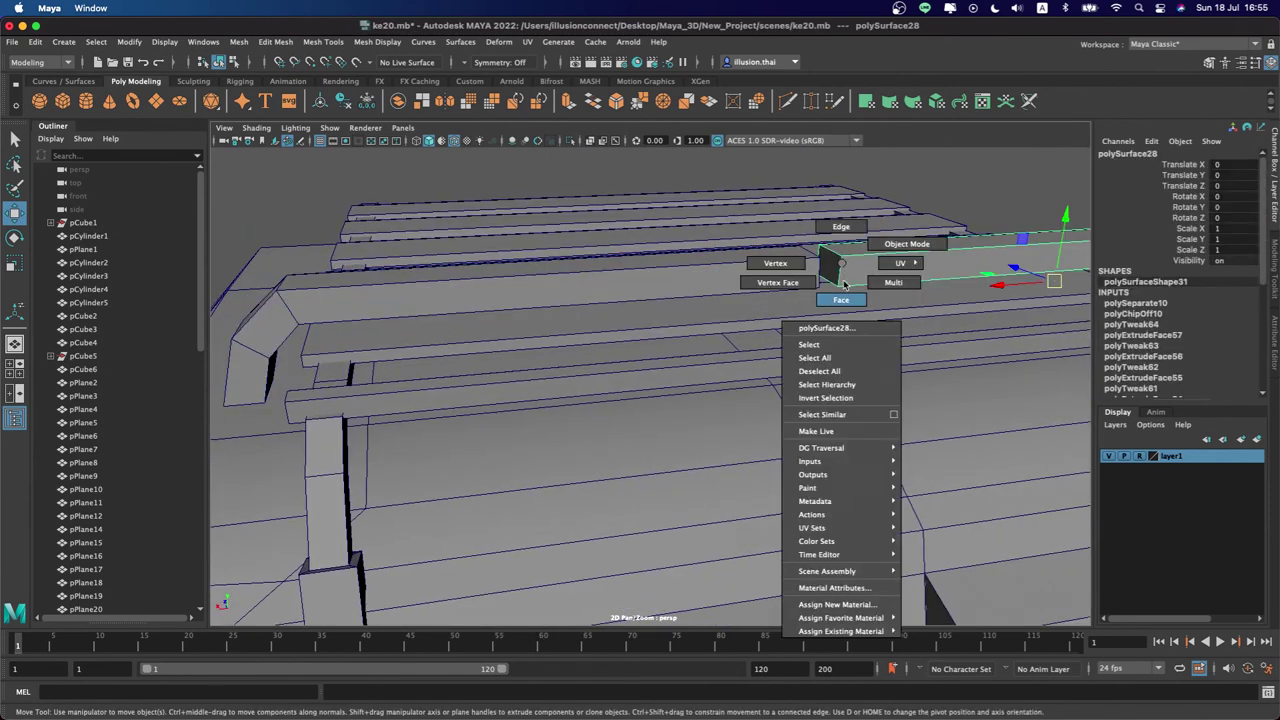
pyautogui.click(830, 272)
pyautogui.click(735, 341)
# Check the left post's top face, then reselect the mirrored rail
pyautogui.click(325, 433)
pyautogui.moveTo(325, 433)
pyautogui.keyDown('alt'); pyautogui.mouseDown()
pyautogui.moveTo(346, 443)
pyautogui.moveTo(458, 420)
pyautogui.mouseUp(); pyautogui.keyUp('alt')
pyautogui.rightClick(458, 420)
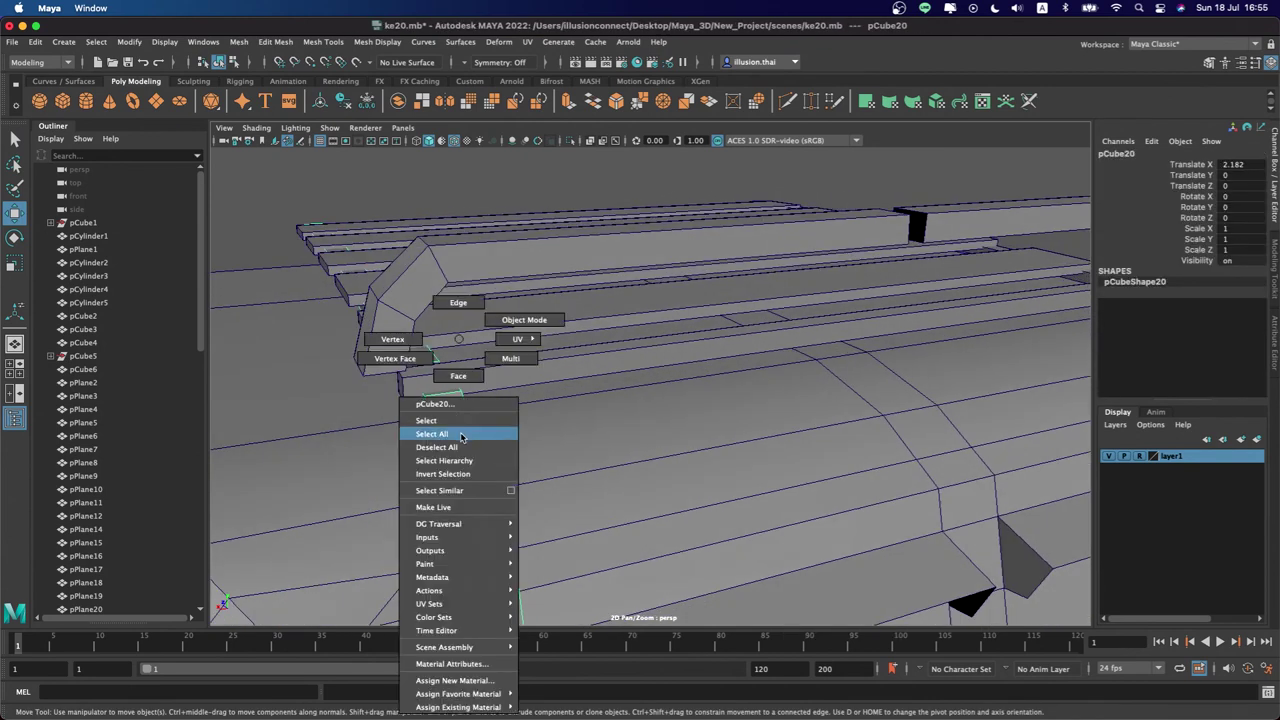
pyautogui.click(459, 366)
pyautogui.click(450, 418)
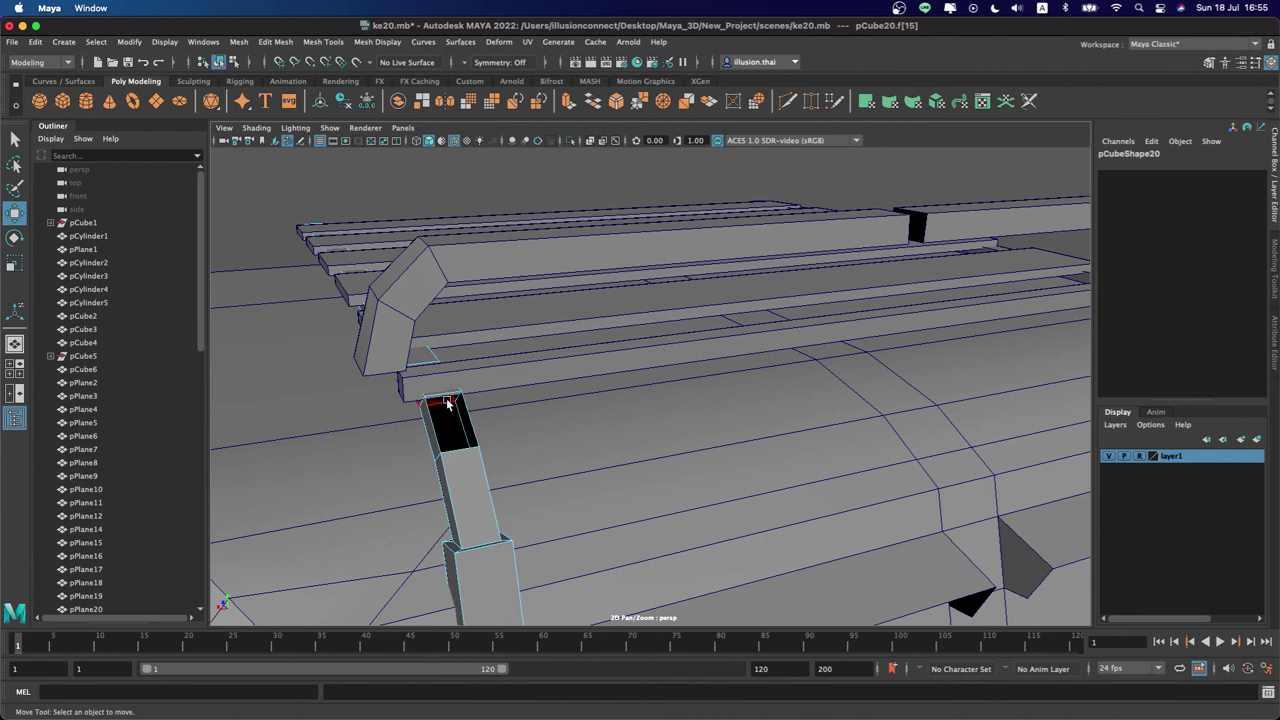
pyautogui.rightClick(415, 291)
pyautogui.click(446, 277)
pyautogui.click(412, 305)
# Snap the mirrored rail's pivot to its lower end and seat it on the left post
pyautogui.press('d')
pyautogui.click(375, 343)
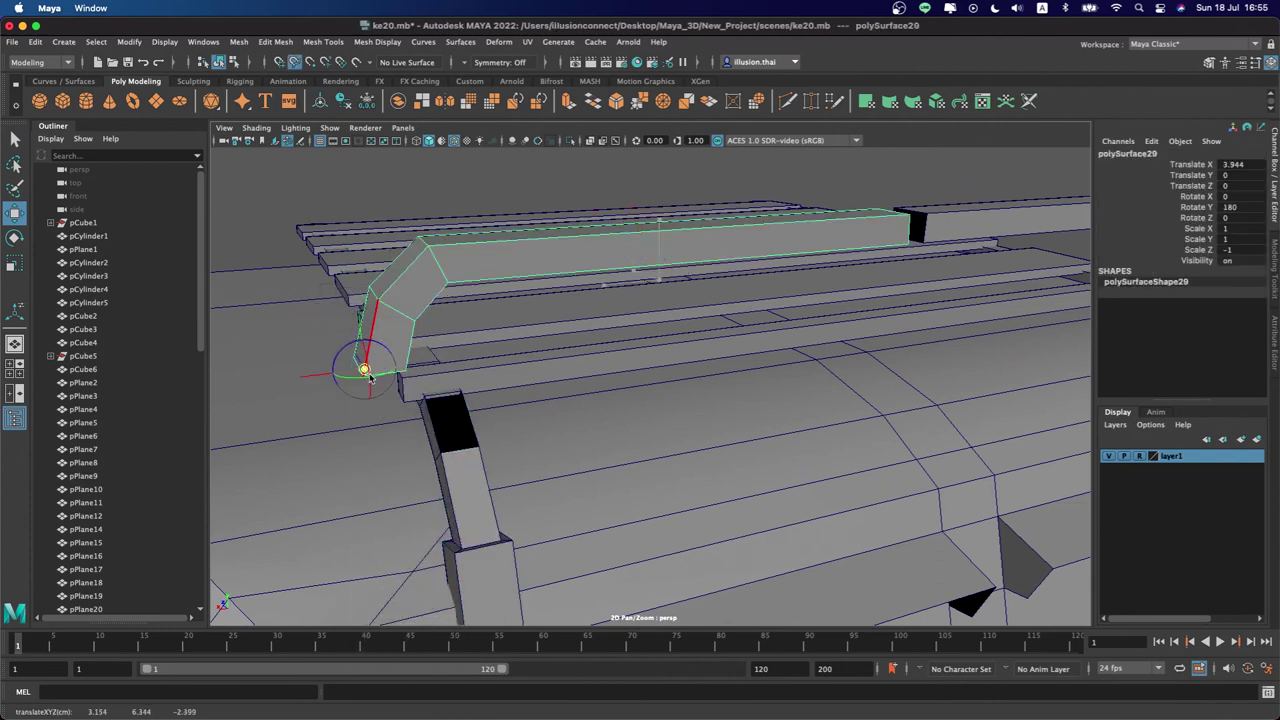
pyautogui.moveTo(437, 447); pyautogui.dragTo(459, 486, button='middle')
pyautogui.keyDown('alt'); pyautogui.moveTo(711, 434); pyautogui.dragTo(539, 406); pyautogui.keyUp('alt')
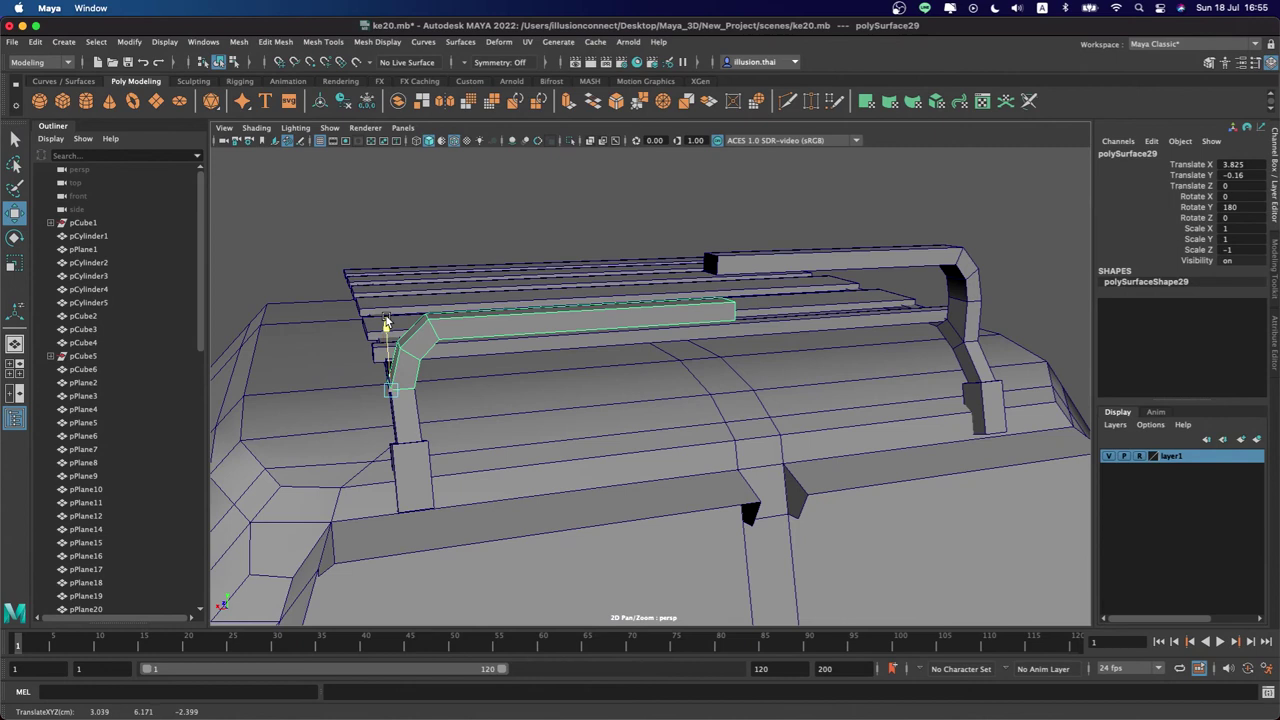
pyautogui.moveTo(387, 316); pyautogui.dragTo(388, 296)
pyautogui.keyDown('alt'); pyautogui.moveTo(520, 333); pyautogui.dragTo(585, 303); pyautogui.keyUp('alt')
# Pivot the rail from its straight-end vertex and settle it onto the posts at Translate Y 0
pyautogui.press('d')
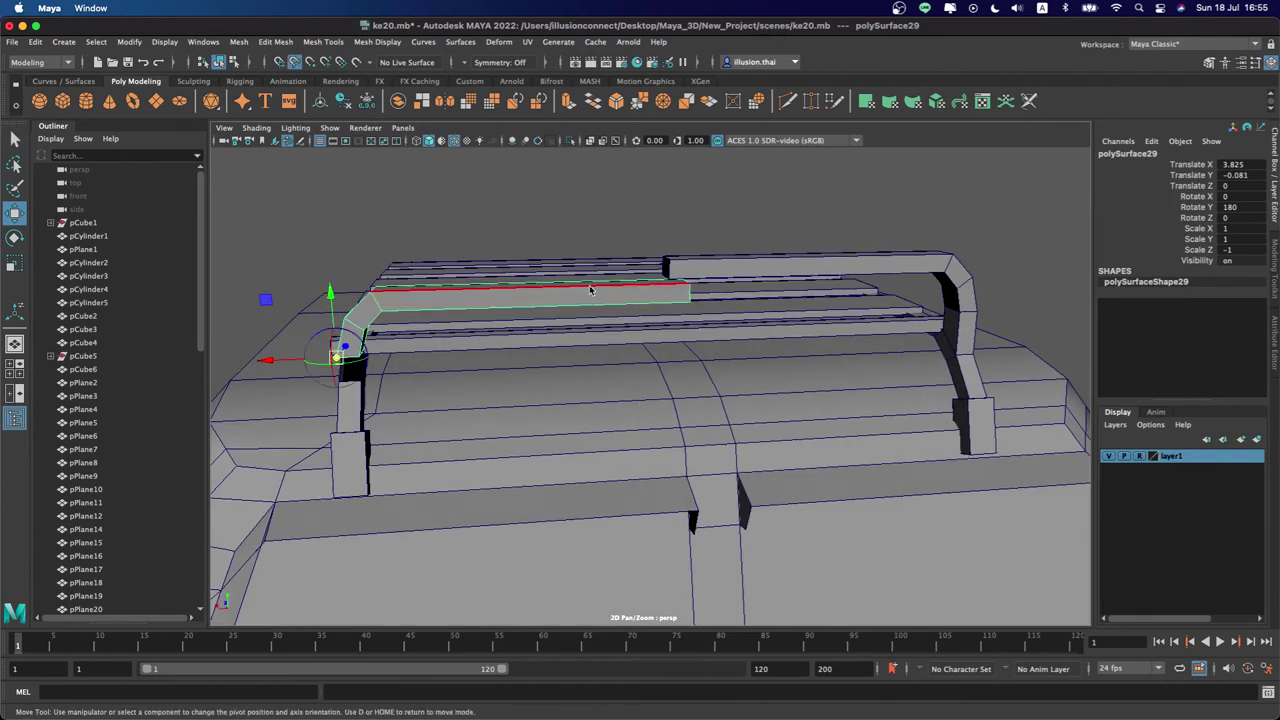
pyautogui.rightClick(588, 294)
pyautogui.click(522, 295)
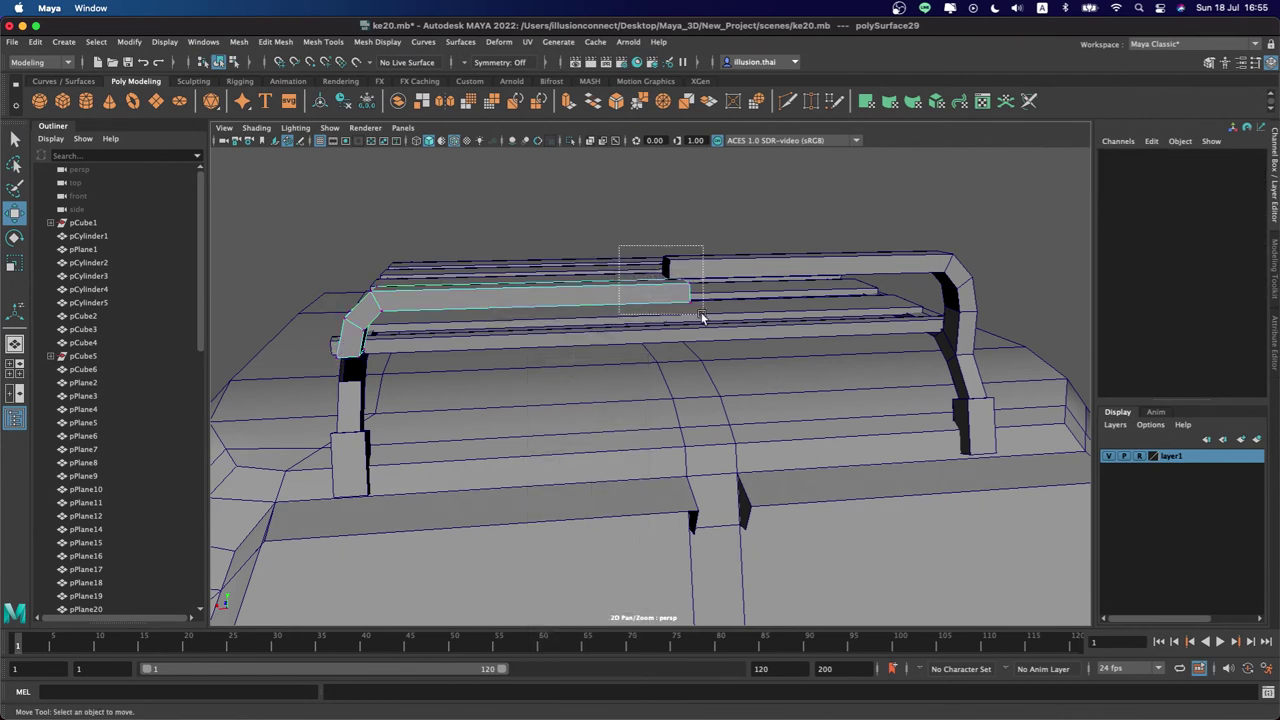
pyautogui.moveTo(701, 312); pyautogui.dragTo(660, 262)
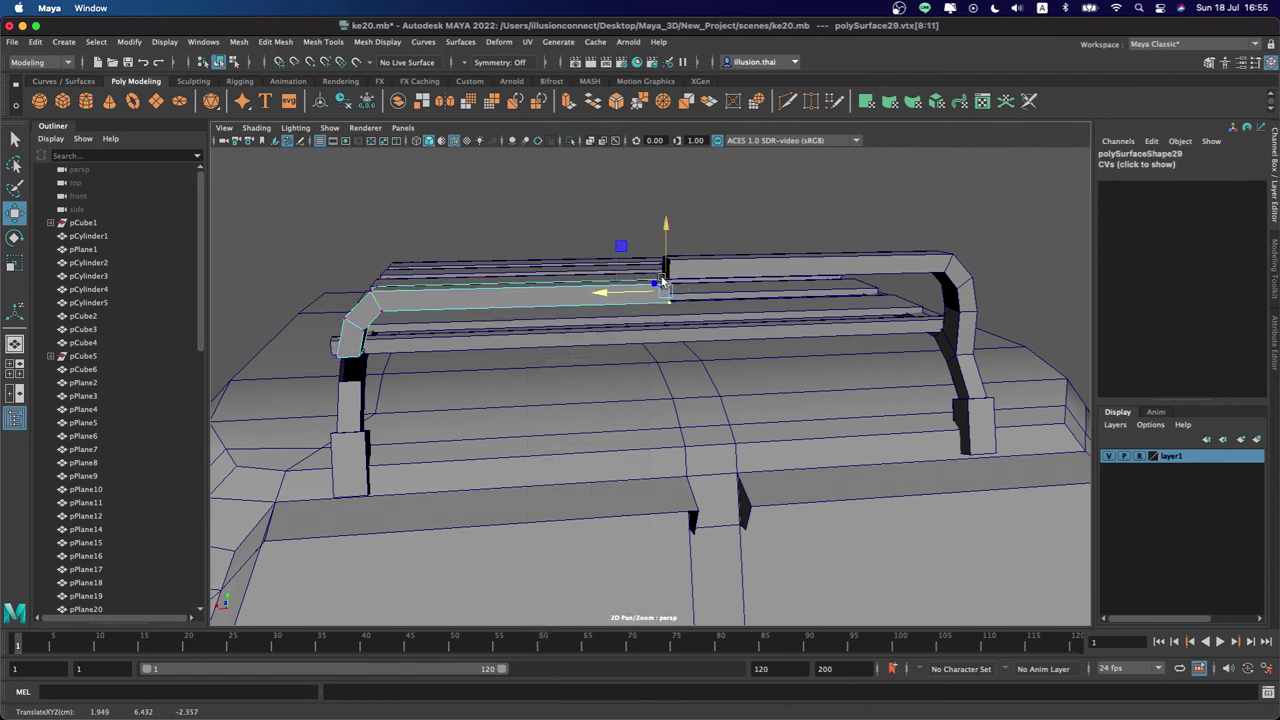
pyautogui.rightClick(406, 292)
pyautogui.click(433, 297)
pyautogui.press('d')
pyautogui.click(668, 288)
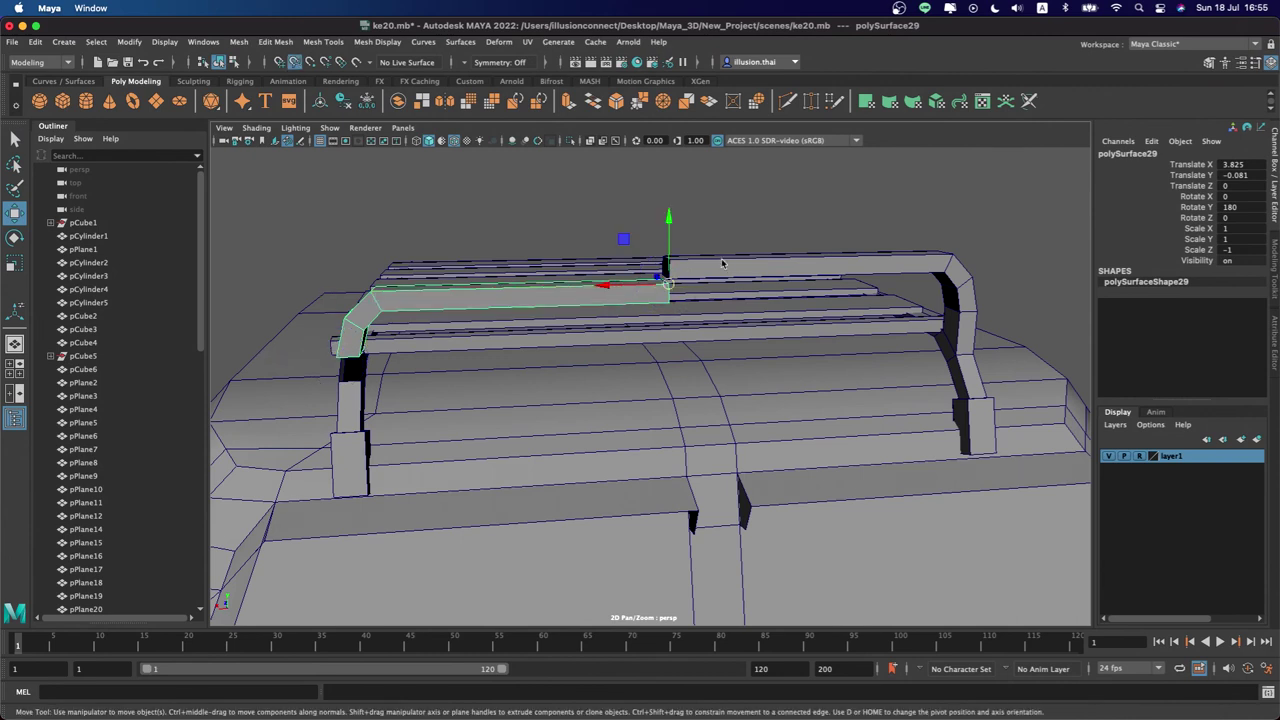
pyautogui.moveTo(614, 283); pyautogui.dragTo(592, 279)
pyautogui.moveTo(432, 342)
pyautogui.keyDown('alt'); pyautogui.mouseDown()
pyautogui.moveTo(617, 400)
pyautogui.moveTo(686, 406)
pyautogui.mouseUp(); pyautogui.keyUp('alt')
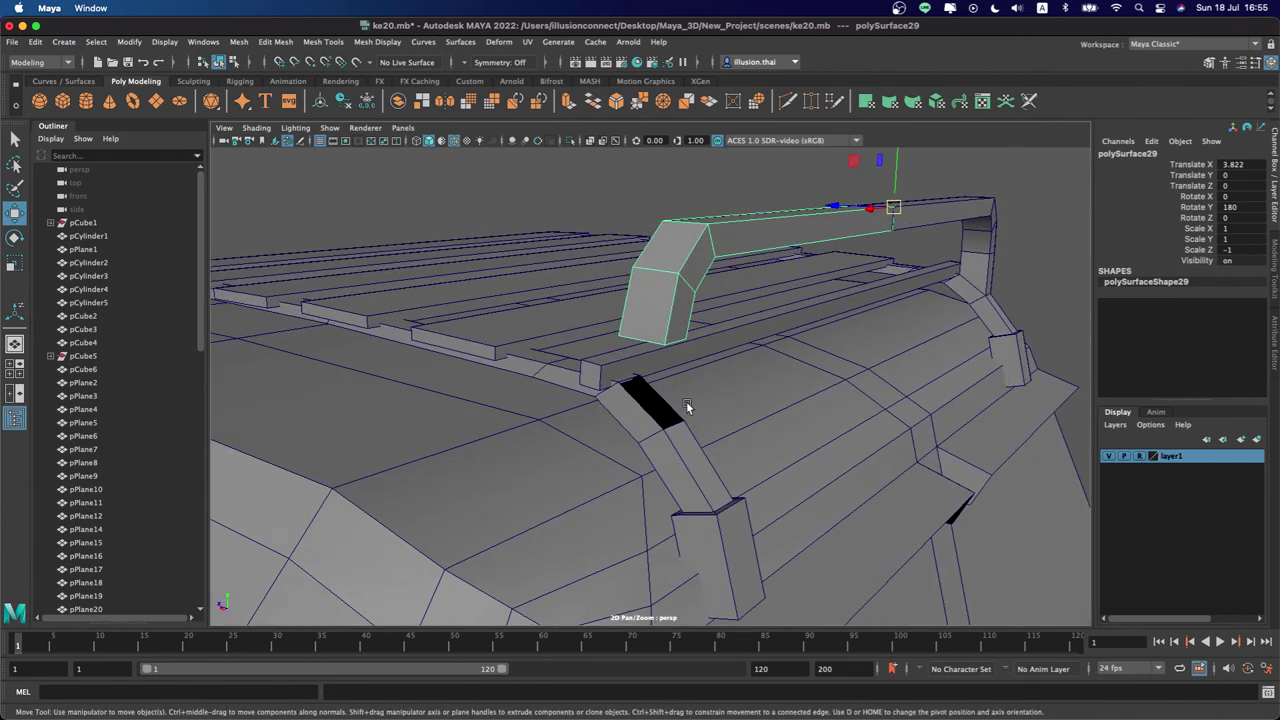
# Select the bottom edge of the gap in the rack's left leg
pyautogui.rightClick(640, 403)
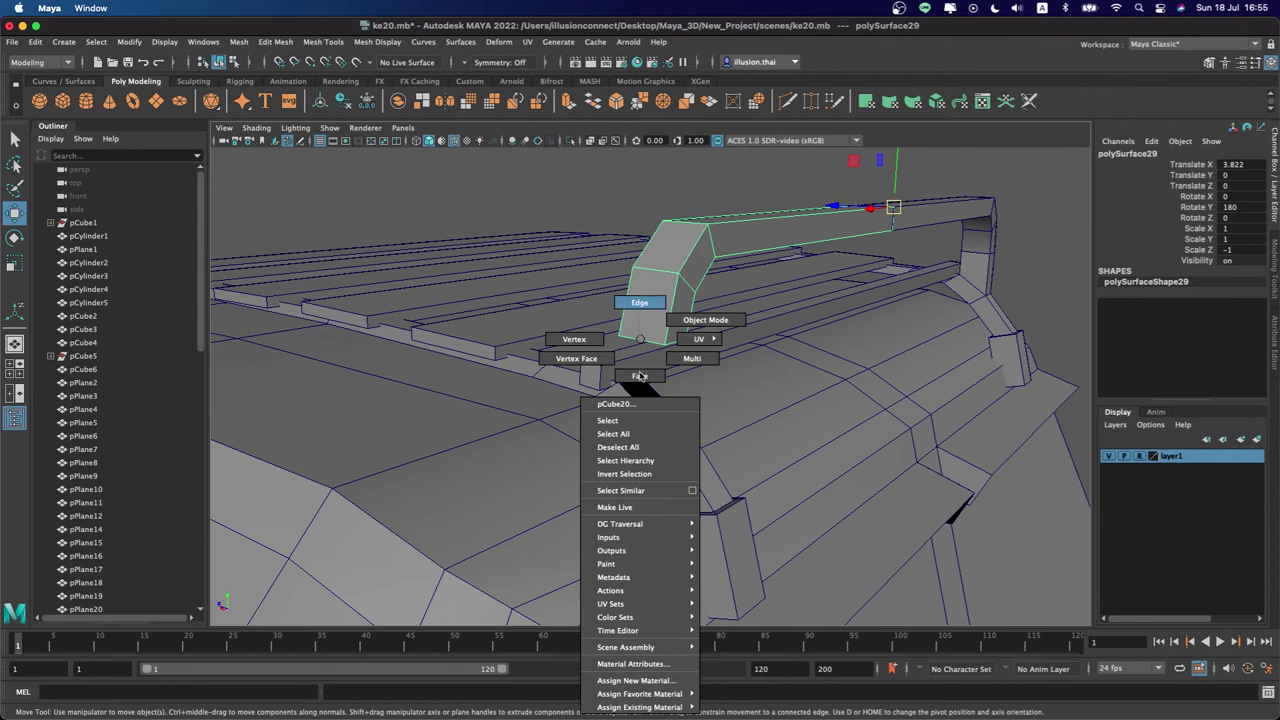
pyautogui.click(638, 376)
pyautogui.click(630, 382)
pyautogui.click(663, 404)
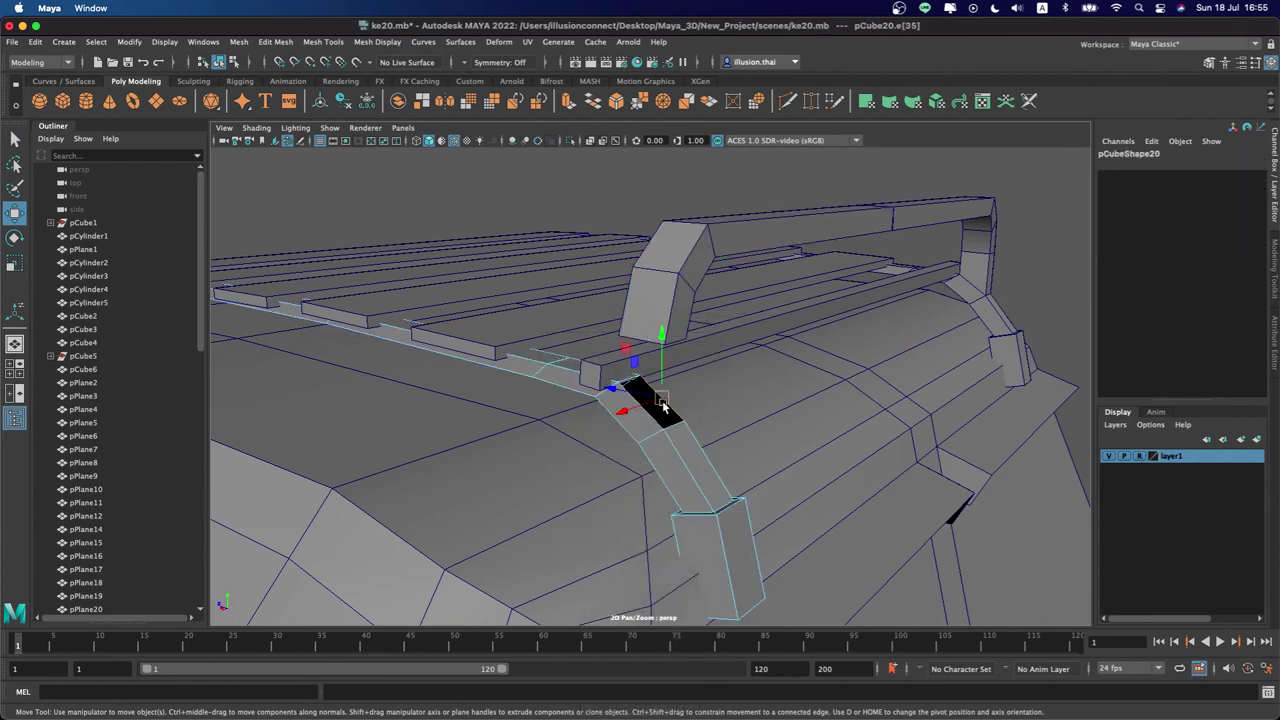
pyautogui.moveTo(730, 422); pyautogui.dragTo(728, 423, button='right')
pyautogui.rightClick(668, 340)
pyautogui.moveTo(708, 338); pyautogui.dragTo(840, 322, button='right')
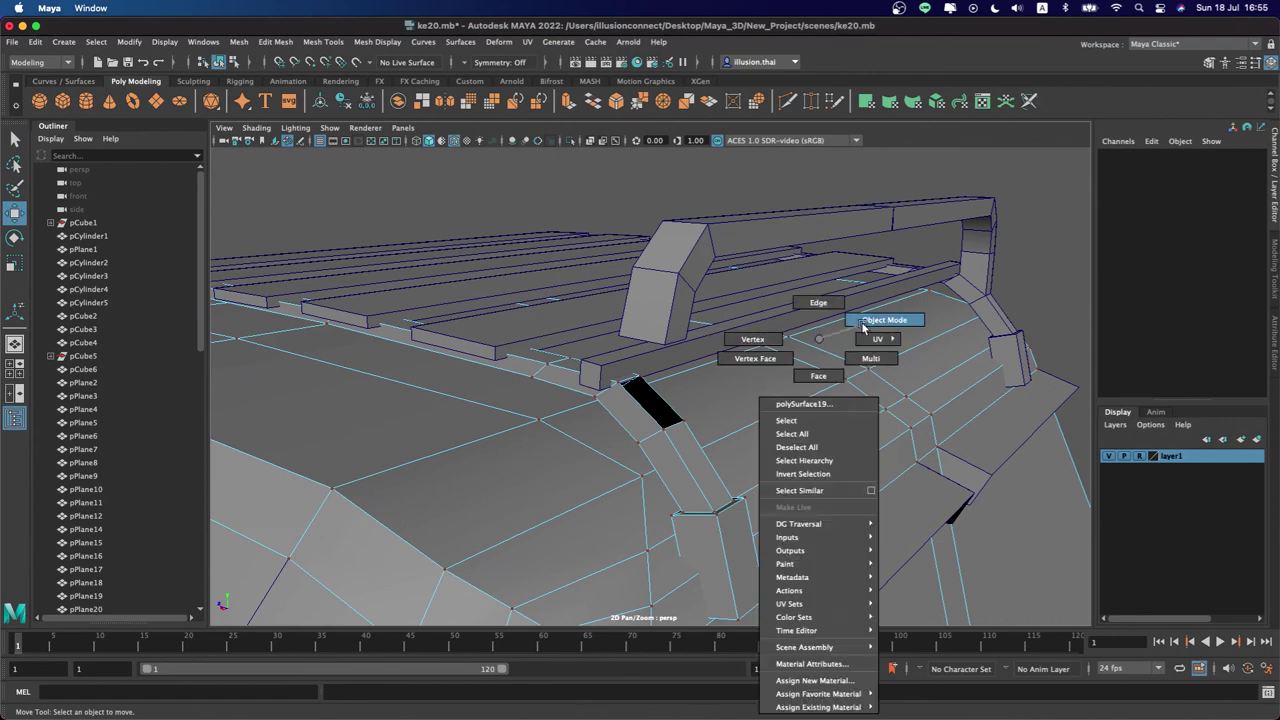
pyautogui.scroll(3, 737, 394)
pyautogui.moveTo(639, 338); pyautogui.dragTo(639, 313, button='right')
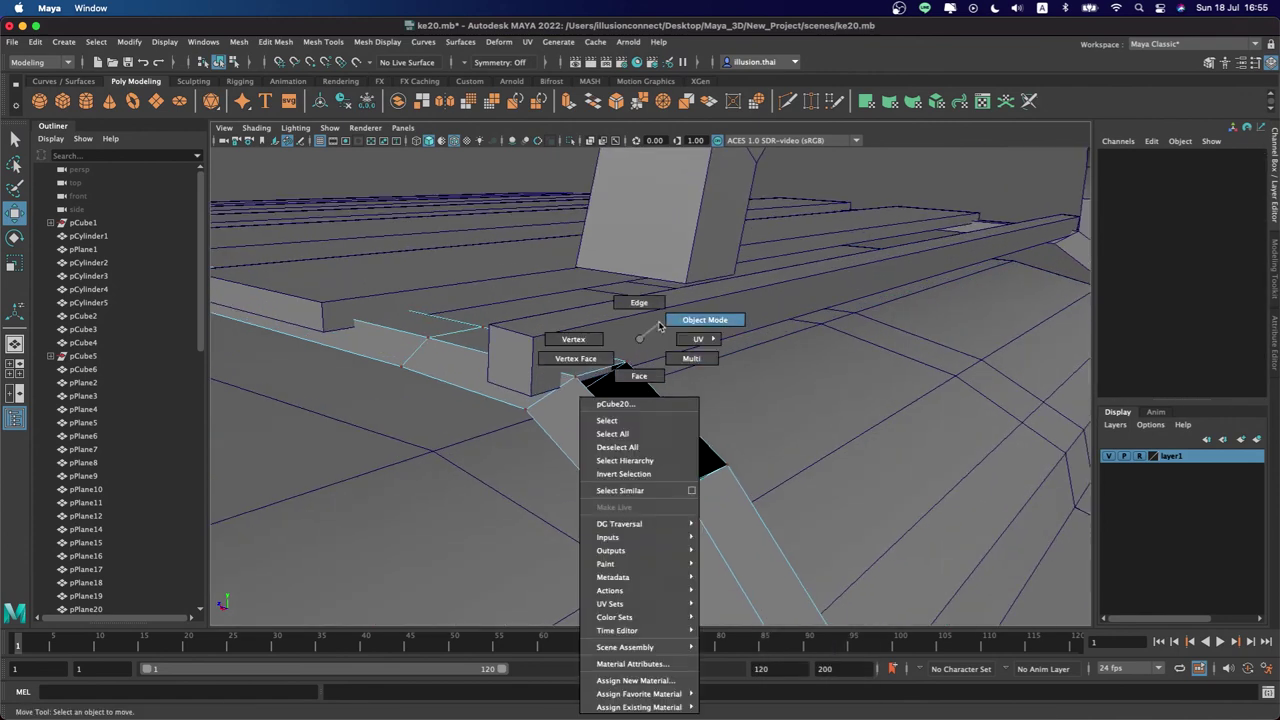
pyautogui.keyDown('shift'); pyautogui.click(647, 391); pyautogui.keyUp('shift')
pyautogui.keyDown('shift'); pyautogui.click(650, 463); pyautogui.keyUp('shift')
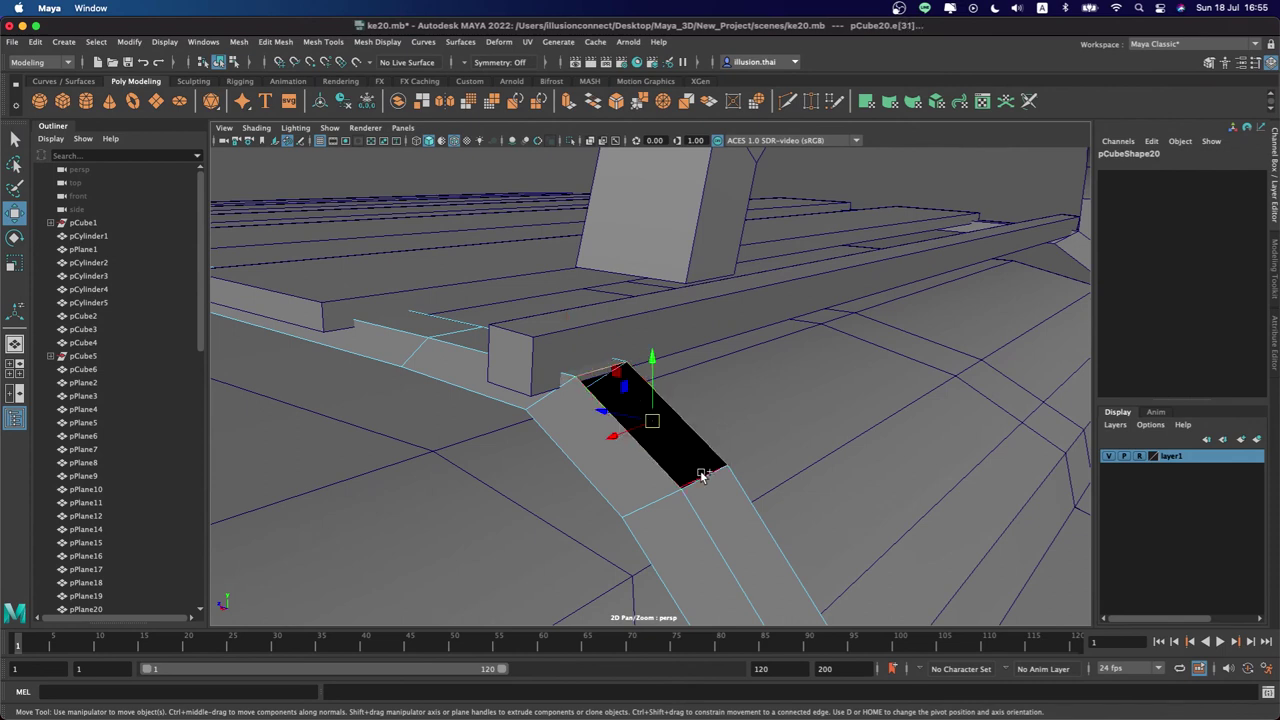
pyautogui.keyDown('alt'); pyautogui.moveTo(755, 458); pyautogui.dragTo(674, 429); pyautogui.keyUp('alt')
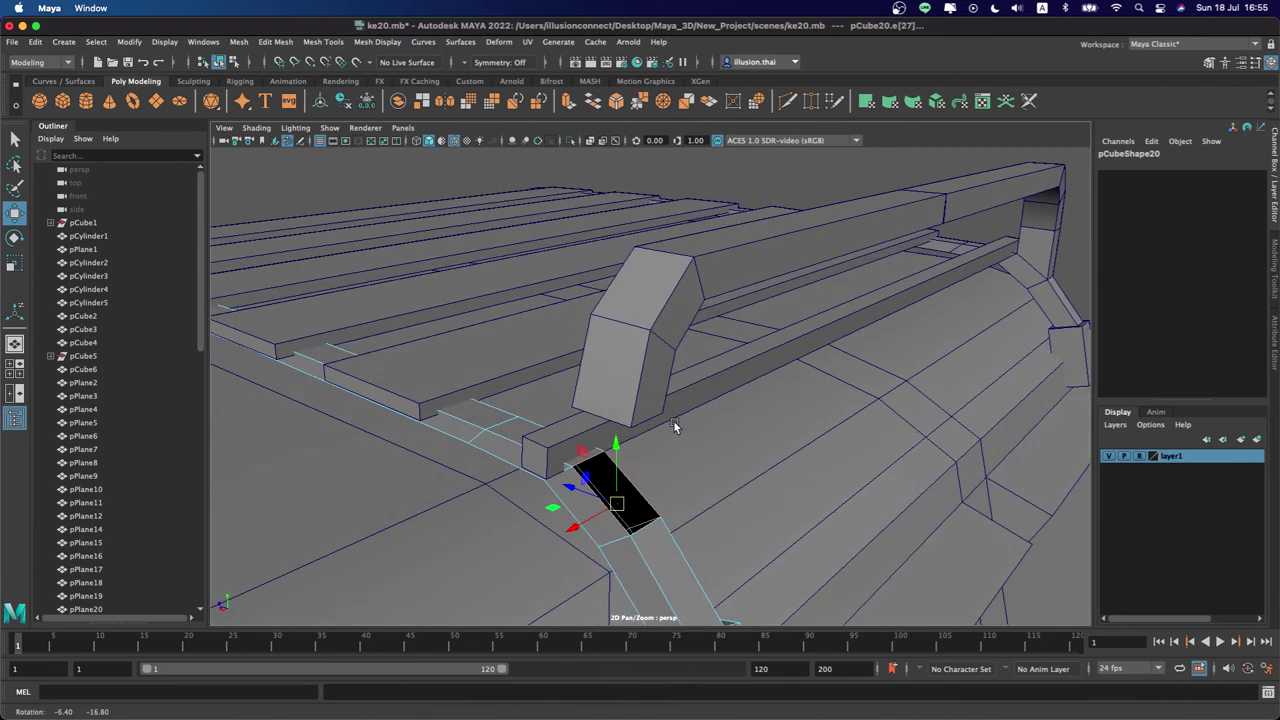
pyautogui.hotkey('ctrl', 'z')
pyautogui.keyDown('shift'); pyautogui.click(650, 530); pyautogui.keyUp('shift')
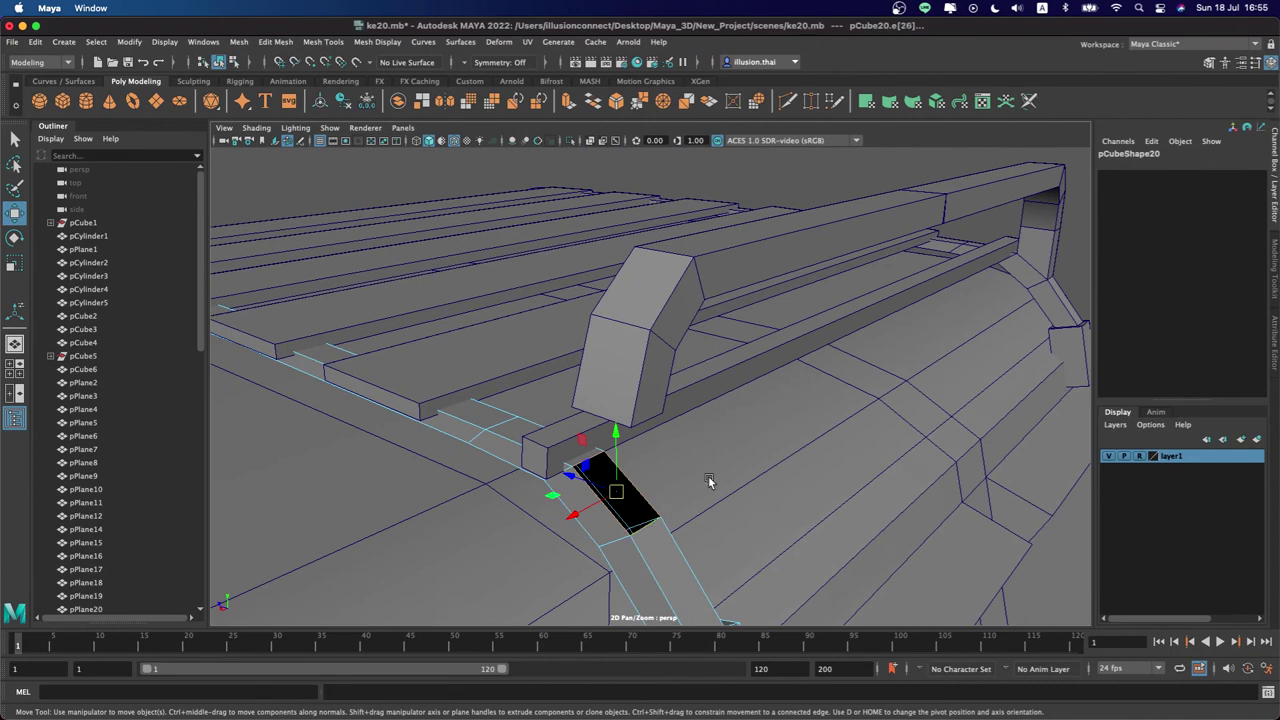
# Extrude the gap edge and raise the new section into the bent upright
pyautogui.hotkey('ctrl', 'e')
pyautogui.moveTo(616, 432)
pyautogui.mouseDown()
pyautogui.moveTo(632, 393)
pyautogui.moveTo(619, 458)
pyautogui.mouseUp()
pyautogui.press('r')
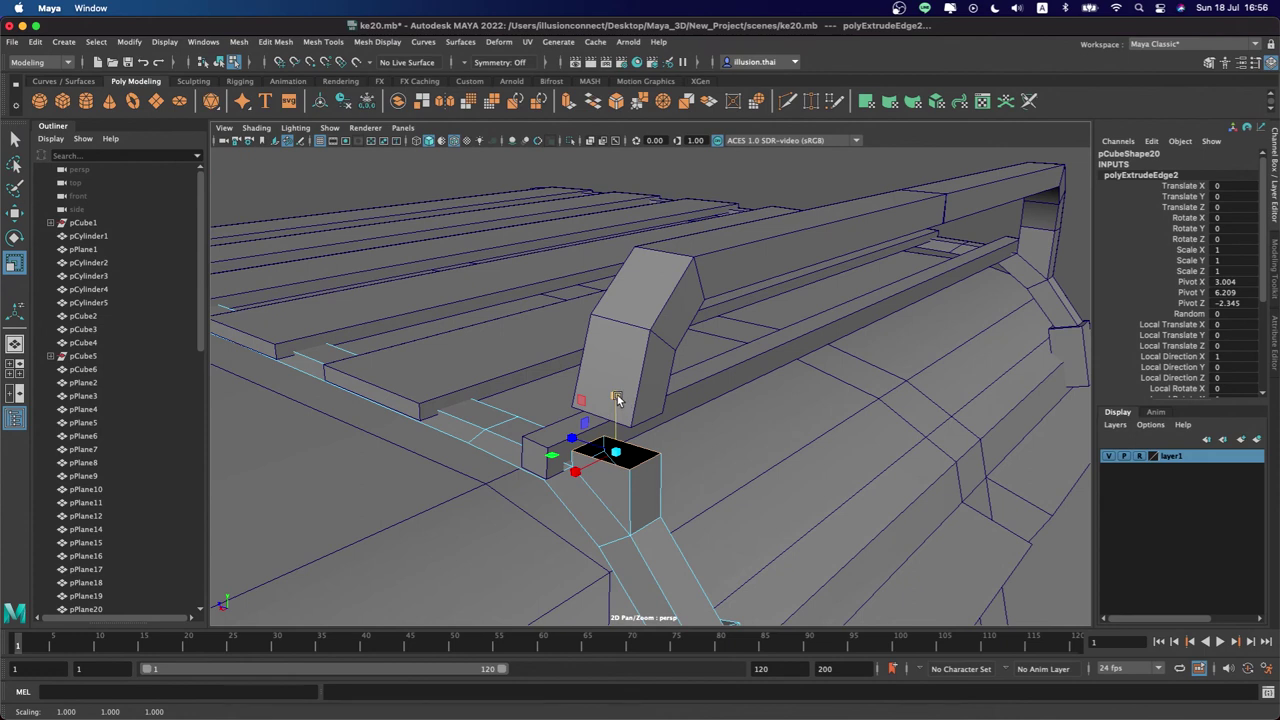
pyautogui.press('w')
pyautogui.moveTo(616, 396); pyautogui.dragTo(616, 400)
pyautogui.moveTo(657, 418); pyautogui.dragTo(663, 419, button='middle')
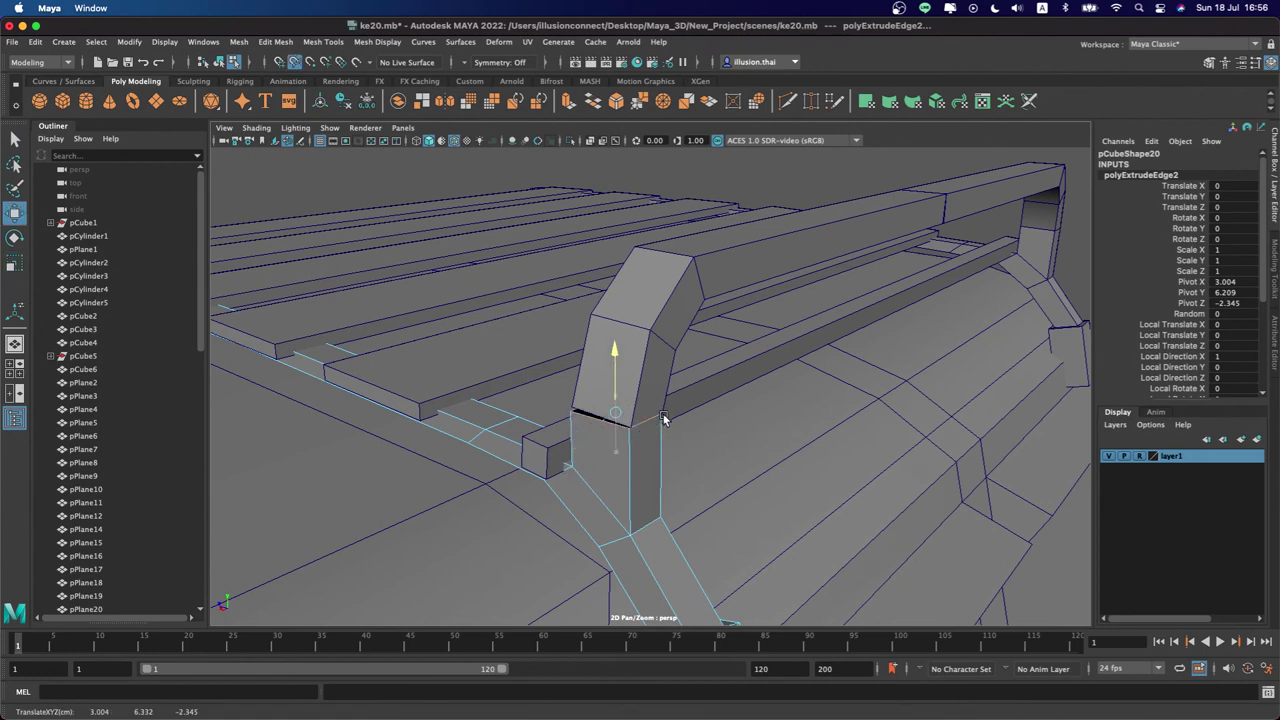
# Snap the new section's first corner vertex onto the upright's corner
pyautogui.moveTo(668, 433)
pyautogui.keyDown('alt'); pyautogui.mouseDown()
pyautogui.moveTo(731, 427)
pyautogui.moveTo(806, 377)
pyautogui.moveTo(687, 443)
pyautogui.mouseUp(); pyautogui.keyUp('alt')
pyautogui.scroll(3, 687, 443)
pyautogui.moveTo(723, 340); pyautogui.dragTo(724, 410, button='right')
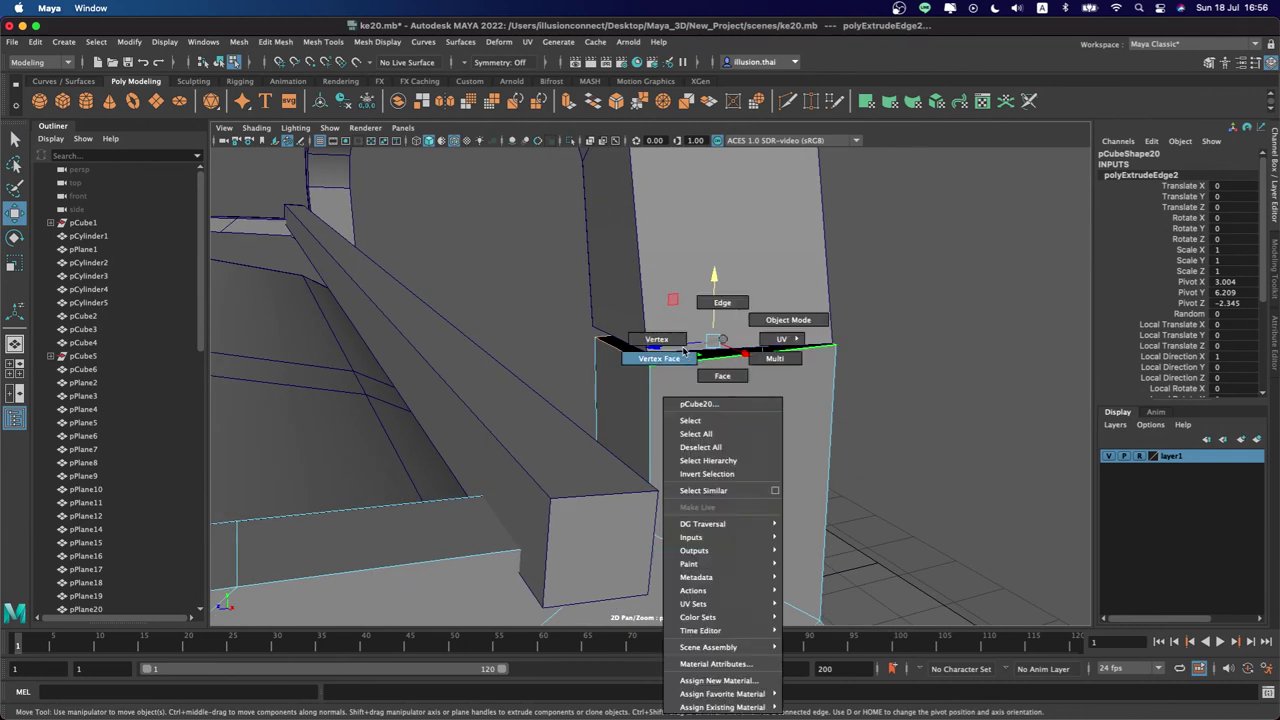
pyautogui.moveTo(684, 349); pyautogui.dragTo(658, 340, button='right')
pyautogui.click(652, 365)
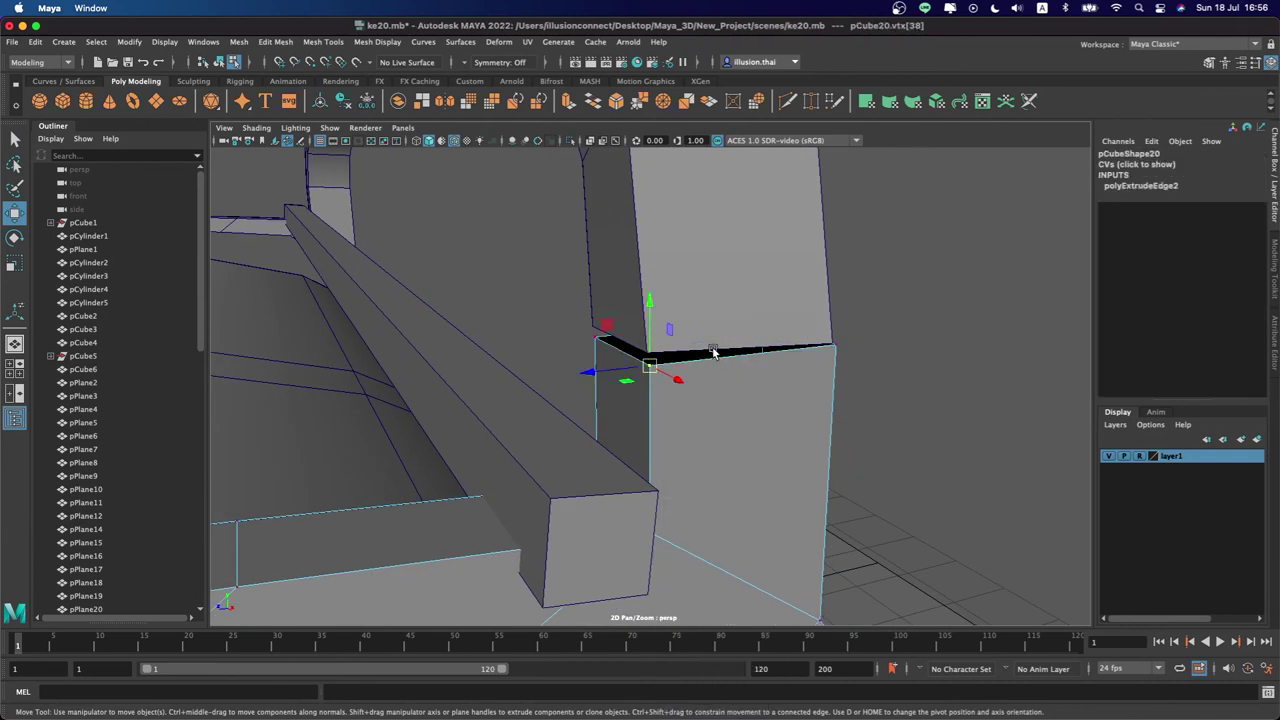
pyautogui.moveTo(649, 366); pyautogui.dragTo(632, 360)
pyautogui.click(596, 340)
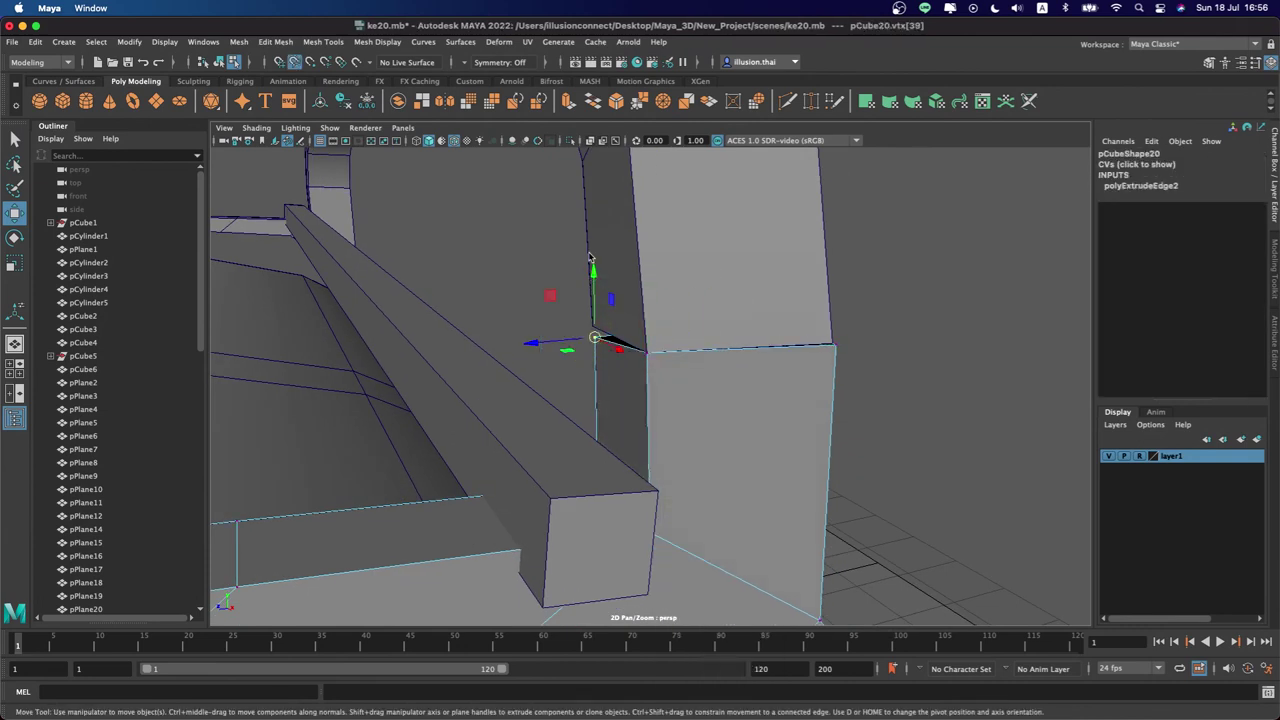
# Move the remaining front corner vertices onto the upright's corners
pyautogui.moveTo(590, 257)
pyautogui.keyDown('alt'); pyautogui.mouseDown()
pyautogui.moveTo(538, 415)
pyautogui.moveTo(496, 355)
pyautogui.moveTo(700, 368)
pyautogui.moveTo(600, 355)
pyautogui.moveTo(750, 417)
pyautogui.moveTo(709, 445)
pyautogui.mouseUp(); pyautogui.keyUp('alt')
pyautogui.click(626, 468)
pyautogui.moveTo(640, 383); pyautogui.dragTo(632, 521, button='middle')
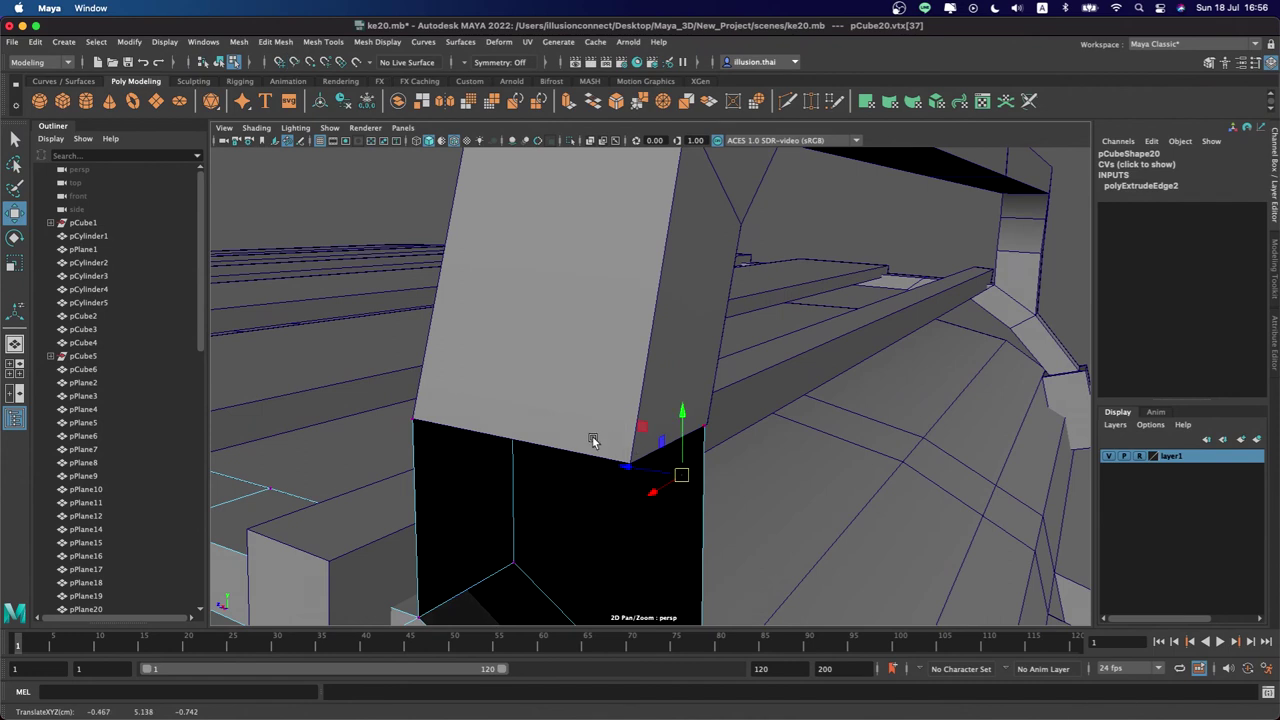
pyautogui.press('z')
pyautogui.click(704, 426)
pyautogui.moveTo(713, 376); pyautogui.dragTo(697, 510, button='middle')
pyautogui.moveTo(680, 352); pyautogui.dragTo(740, 322, button='right')
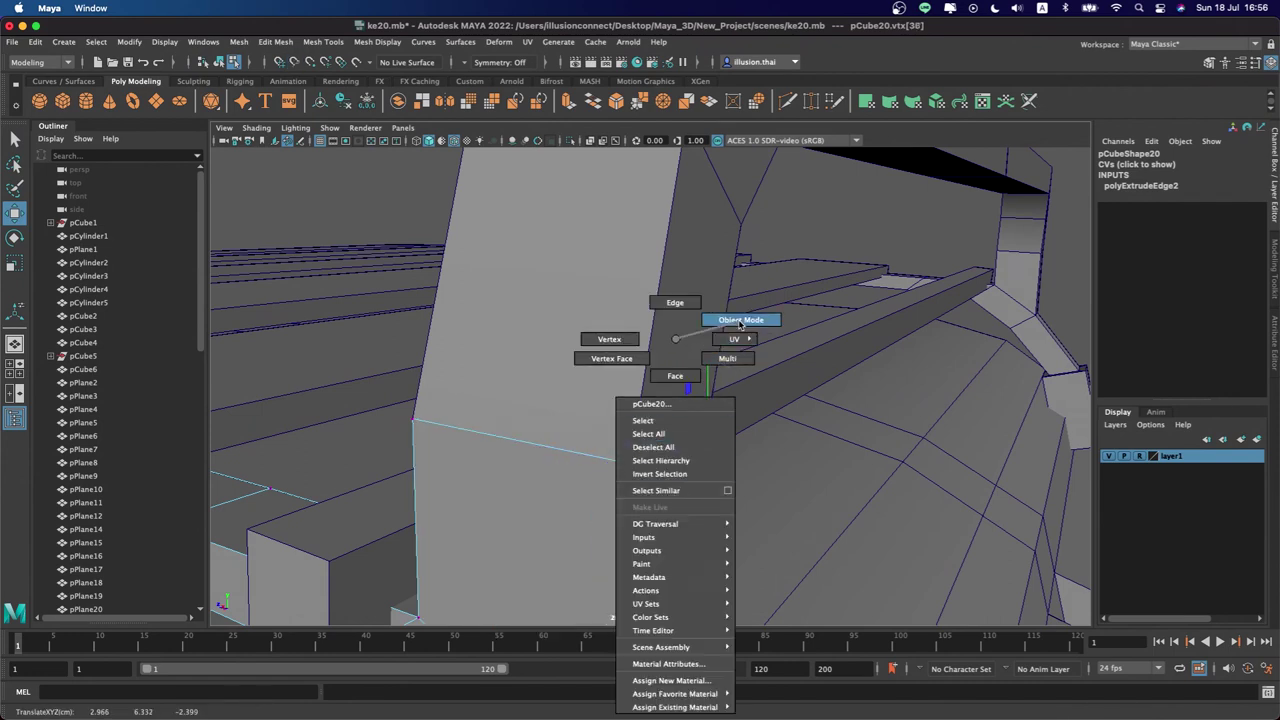
# Select both top bar segments of the roof rack
pyautogui.scroll(-5, 784, 307)
pyautogui.moveTo(784, 307)
pyautogui.keyDown('alt'); pyautogui.mouseDown()
pyautogui.moveTo(917, 306)
pyautogui.moveTo(734, 366)
pyautogui.mouseUp(); pyautogui.keyUp('alt')
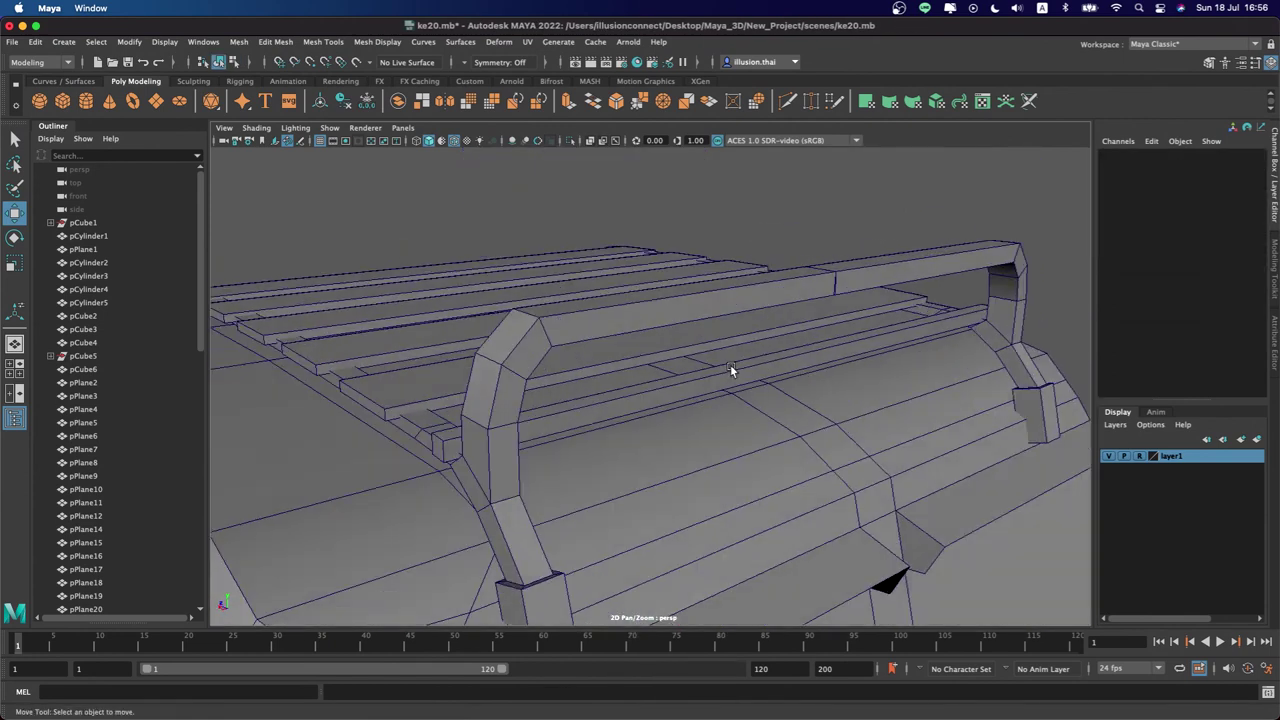
pyautogui.click(734, 366)
pyautogui.keyDown('alt'); pyautogui.moveTo(720, 300); pyautogui.dragTo(754, 322); pyautogui.keyUp('alt')
pyautogui.click(848, 313)
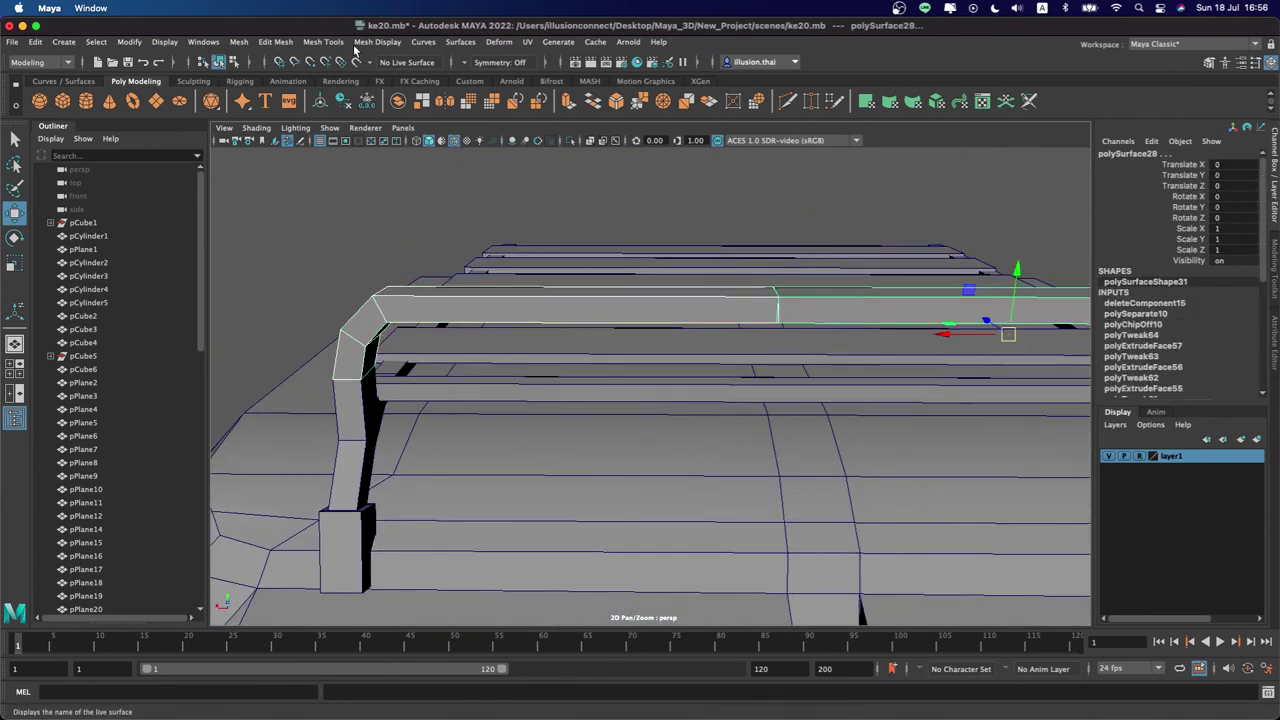
pyautogui.click(272, 42)
pyautogui.moveTo(239, 42)
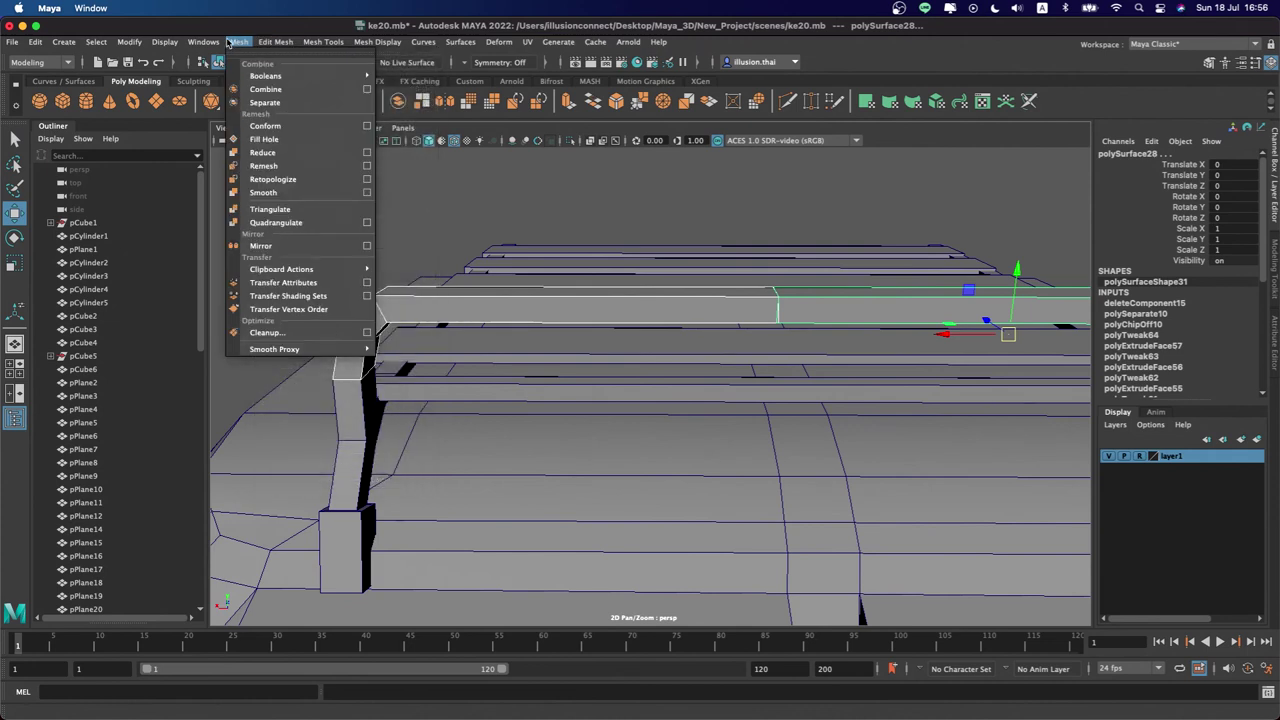
# Combine the bar pieces and scale the rail-end vertices to 0.55 in X
pyautogui.click(265, 89)
pyautogui.keyDown('alt'); pyautogui.moveTo(600, 300); pyautogui.dragTo(650, 250); pyautogui.keyUp('alt')
pyautogui.rightClick(651, 250)
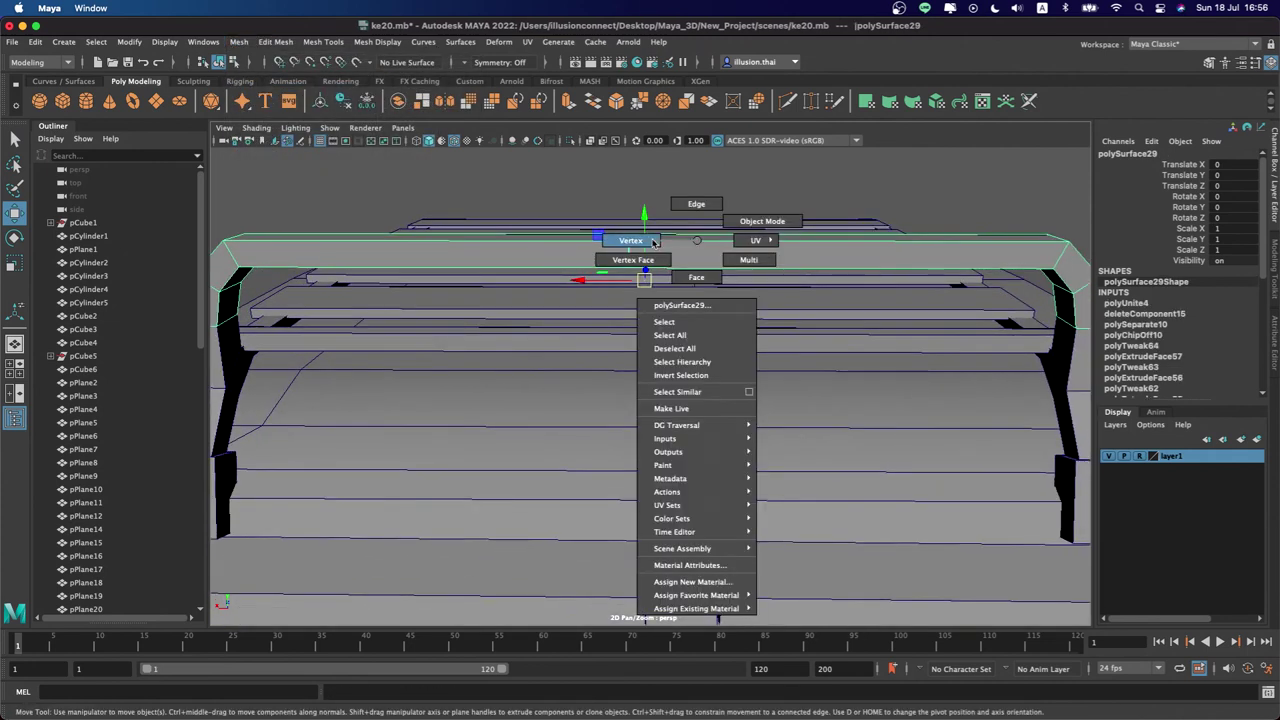
pyautogui.moveTo(556, 188); pyautogui.dragTo(655, 281)
pyautogui.press('r')
pyautogui.moveTo(580, 254); pyautogui.dragTo(676, 257)
# Back in object mode, select the rack's right leg, left leg and top rail
pyautogui.press('q')
pyautogui.moveTo(722, 241); pyautogui.dragTo(795, 220, button='right')
pyautogui.scroll(-3, 789, 277)
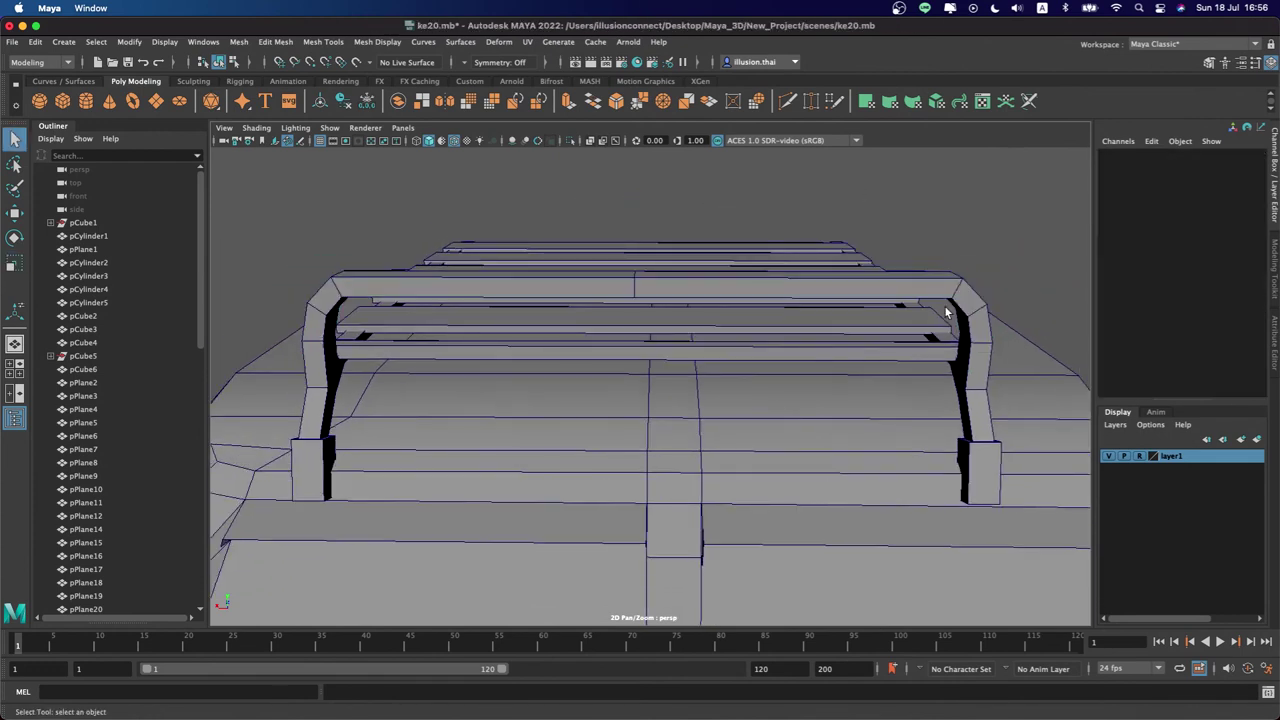
pyautogui.click(960, 378)
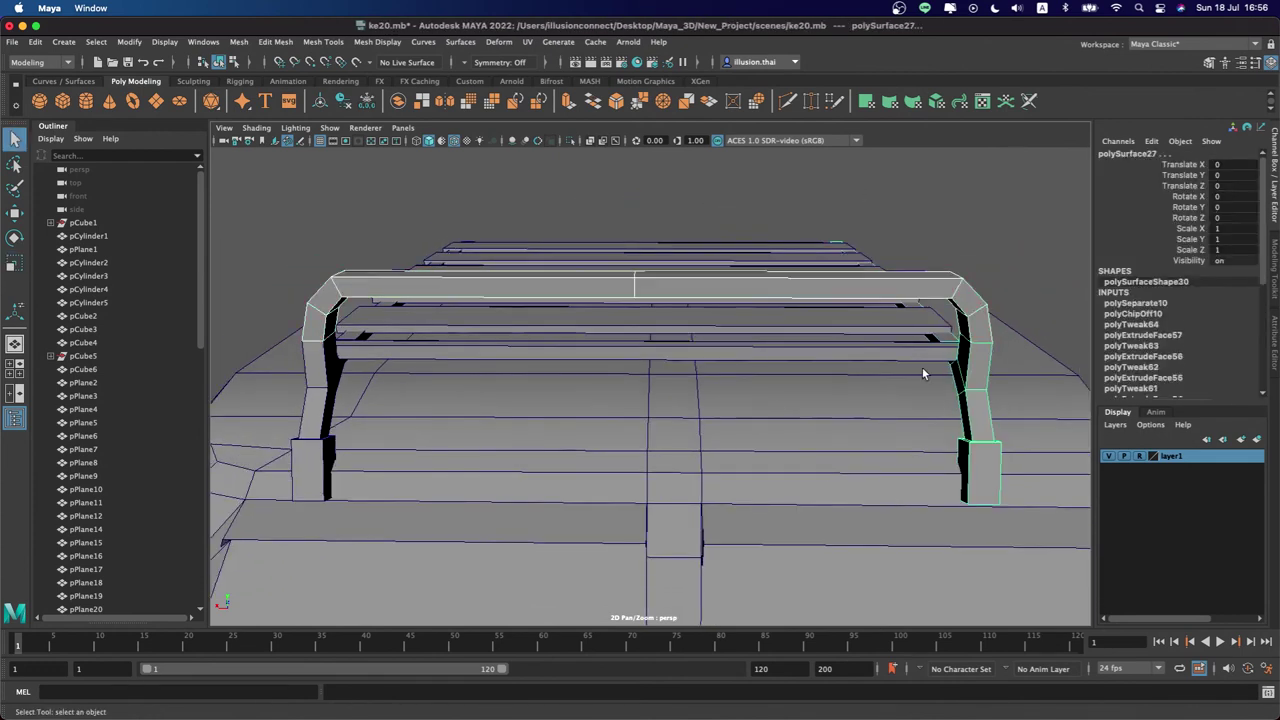
pyautogui.click(323, 370)
pyautogui.click(426, 289)
pyautogui.moveTo(654, 308)
pyautogui.keyDown('alt'); pyautogui.mouseDown()
pyautogui.moveTo(538, 306)
pyautogui.moveTo(529, 290)
pyautogui.moveTo(562, 345)
pyautogui.moveTo(617, 346)
pyautogui.moveTo(609, 365)
pyautogui.moveTo(389, 331)
pyautogui.moveTo(350, 365)
pyautogui.mouseUp(); pyautogui.keyUp('alt')
pyautogui.press('w')
# Select the end faces at both ends of the top rail
pyautogui.rightClick(379, 325)
pyautogui.click(379, 360)
pyautogui.click(347, 362)
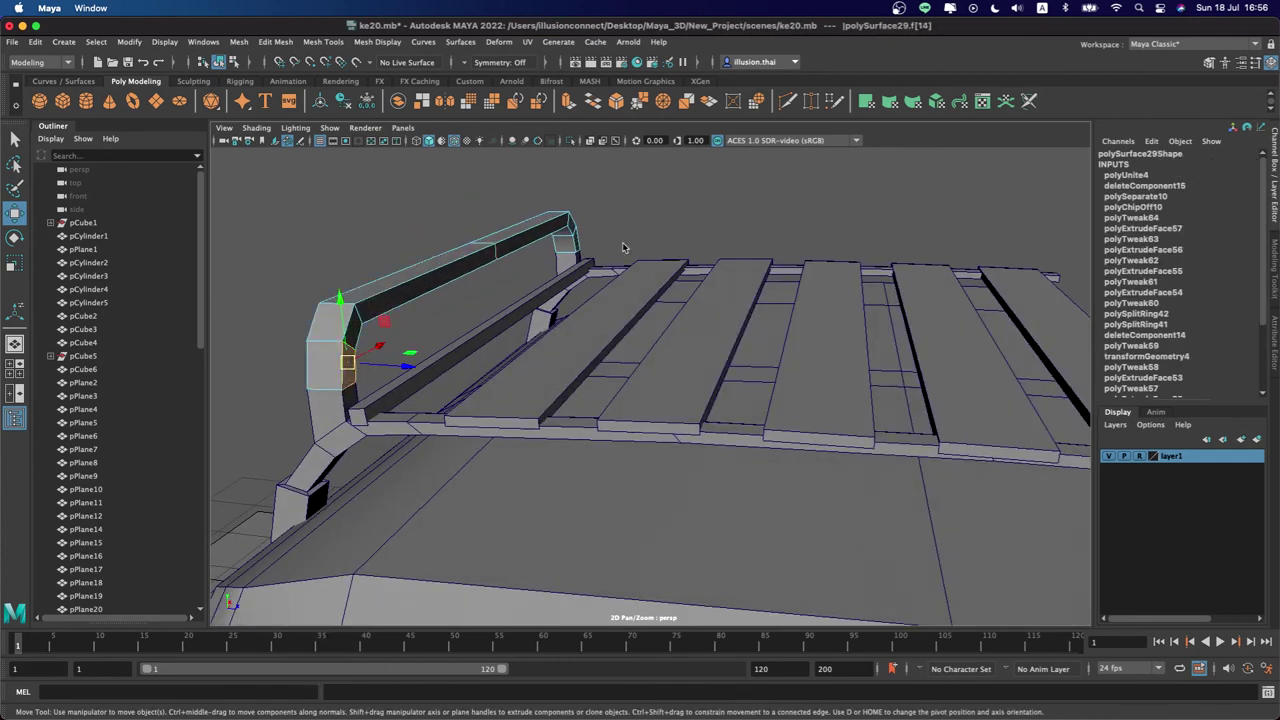
pyautogui.keyDown('shift'); pyautogui.click(577, 240); pyautogui.keyUp('shift')
pyautogui.click(573, 227)
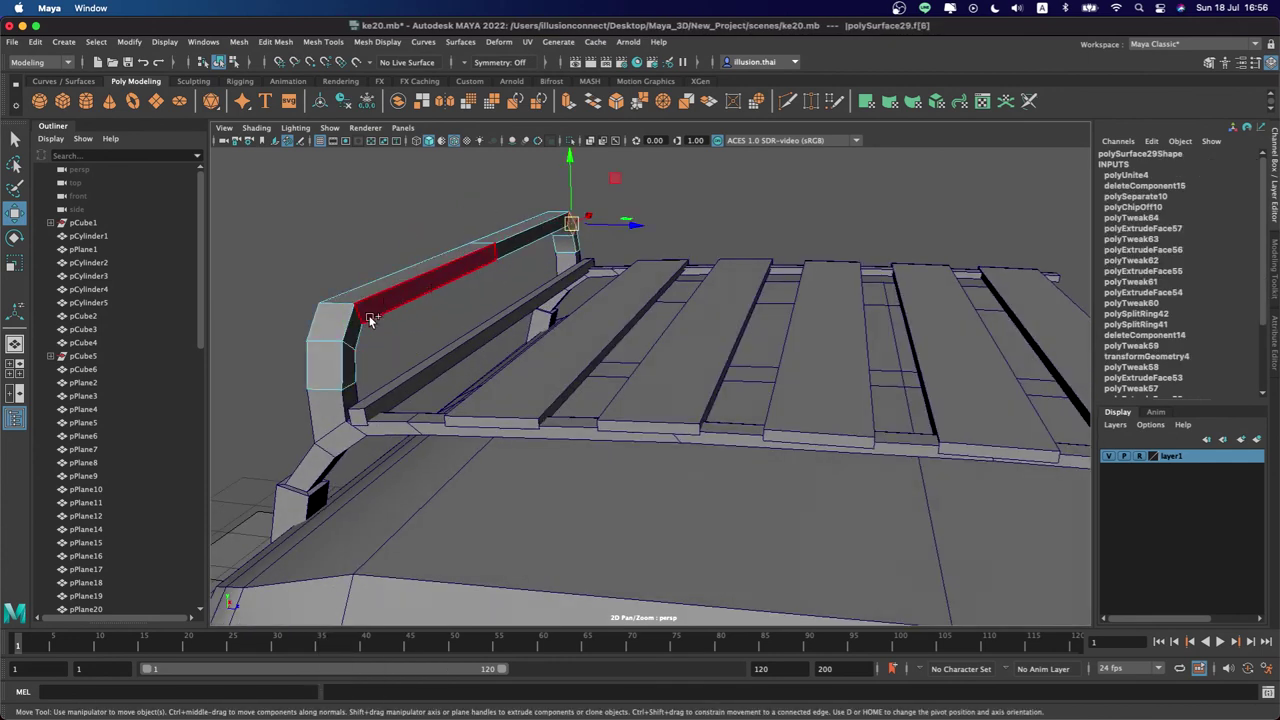
pyautogui.keyDown('shift'); pyautogui.click(362, 332); pyautogui.keyUp('shift')
pyautogui.keyDown('alt'); pyautogui.moveTo(362, 332); pyautogui.dragTo(636, 300); pyautogui.keyUp('alt')
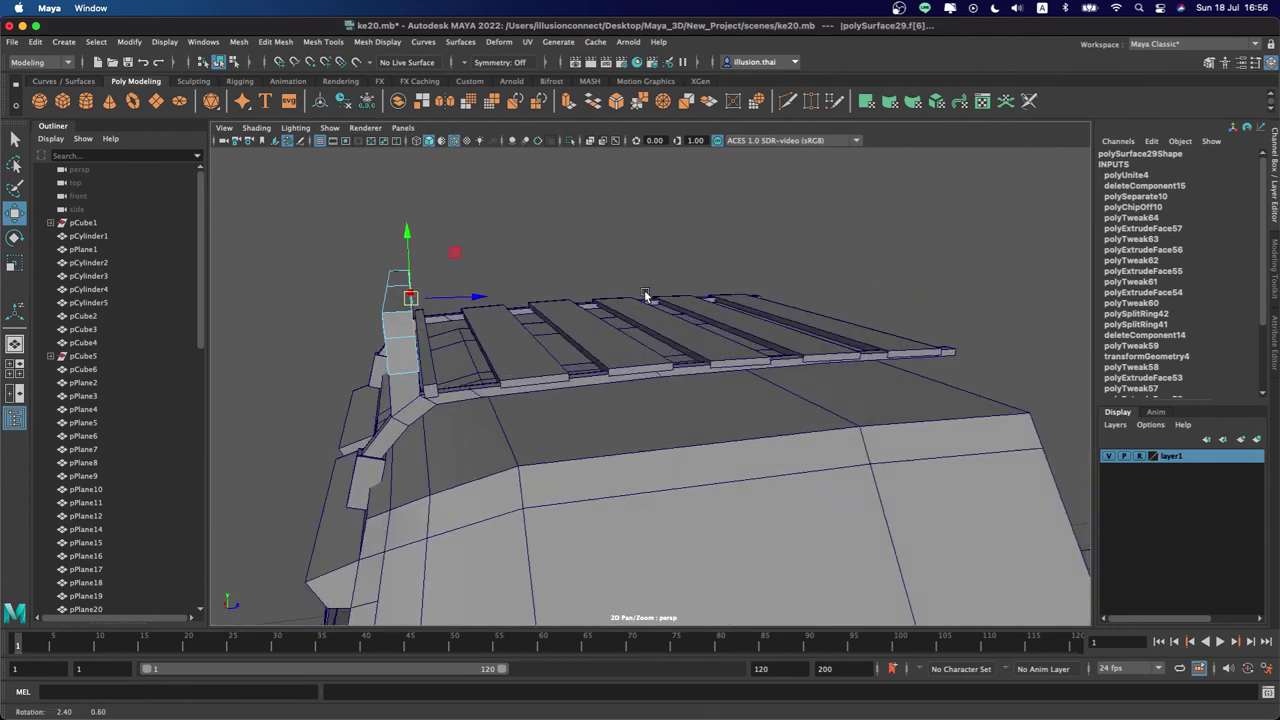
# Extrude both end faces and push them back along the roof as side bars
pyautogui.hotkey('ctrl', 'e')
pyautogui.moveTo(480, 270)
pyautogui.mouseDown()
pyautogui.moveTo(588, 285)
pyautogui.moveTo(657, 259)
pyautogui.moveTo(536, 268)
pyautogui.mouseUp()
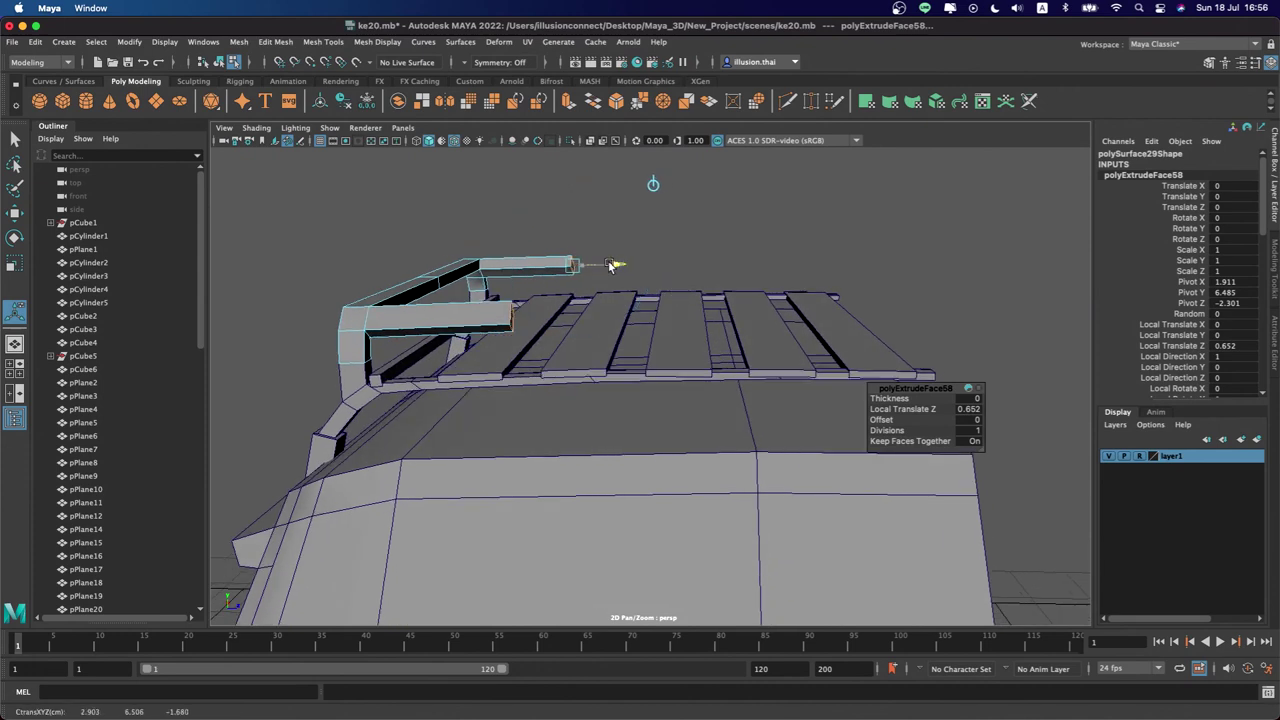
pyautogui.hotkey('ctrl', 'z')
pyautogui.moveTo(477, 208)
pyautogui.mouseDown()
pyautogui.moveTo(643, 260)
pyautogui.moveTo(673, 255)
pyautogui.moveTo(557, 263)
pyautogui.moveTo(689, 260)
pyautogui.moveTo(652, 215)
pyautogui.moveTo(697, 256)
pyautogui.moveTo(848, 251)
pyautogui.moveTo(826, 222)
pyautogui.mouseUp()
pyautogui.hotkey('ctrl', 'e')
pyautogui.hotkey('ctrl', 'e')
pyautogui.press('e')
pyautogui.press('w')
pyautogui.keyDown('alt'); pyautogui.moveTo(826, 222); pyautogui.dragTo(660, 200, button='middle'); pyautogui.keyUp('alt')
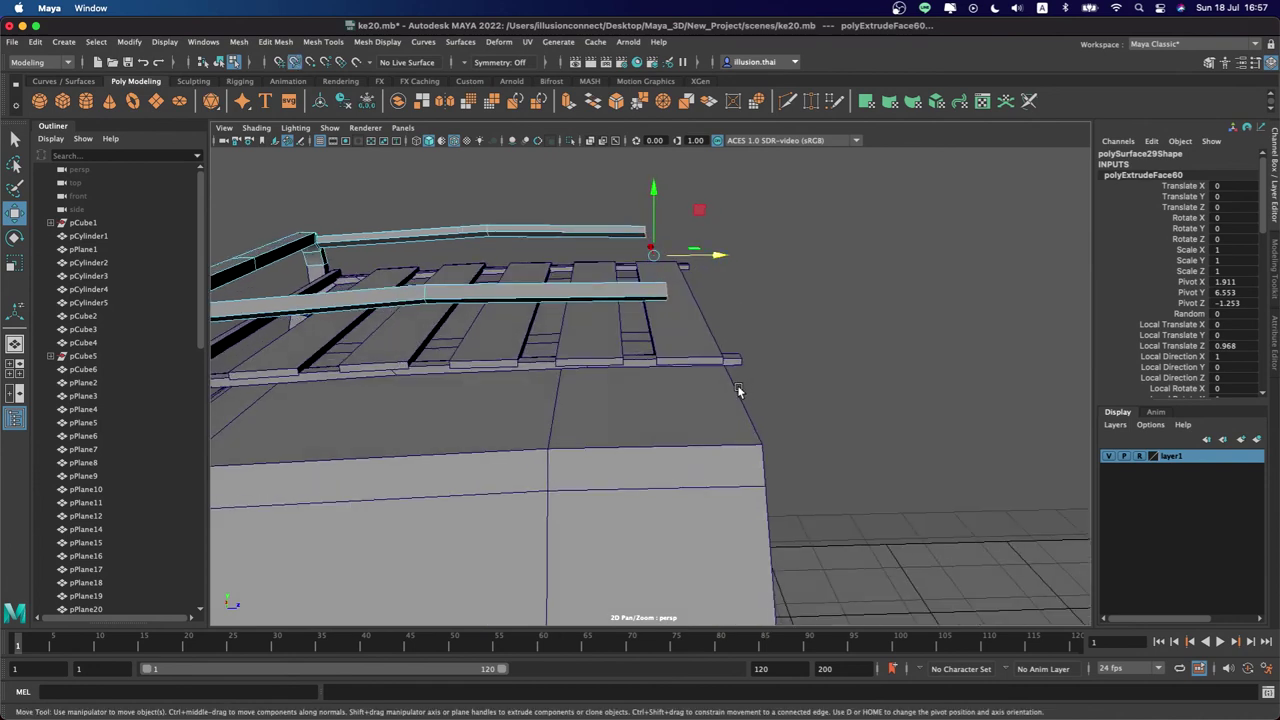
pyautogui.moveTo(737, 391); pyautogui.dragTo(743, 398, button='middle')
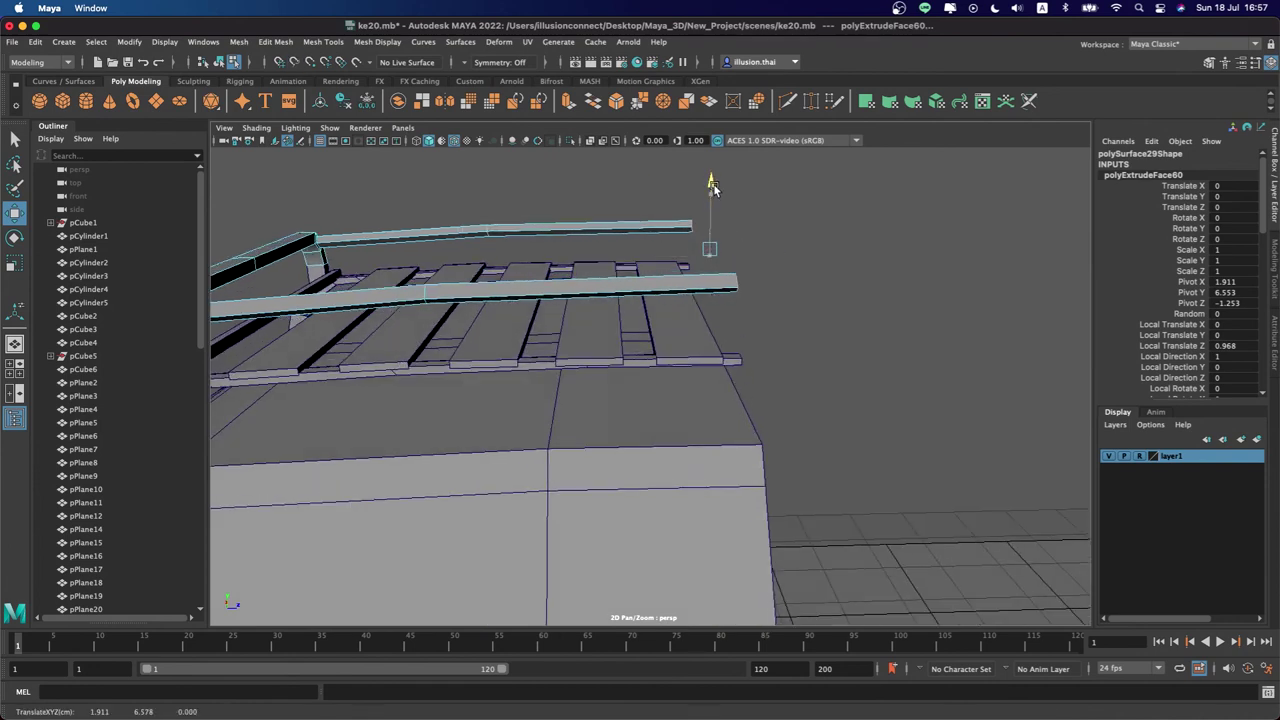
# Return to object mode and reselect the top rail
pyautogui.press('r')
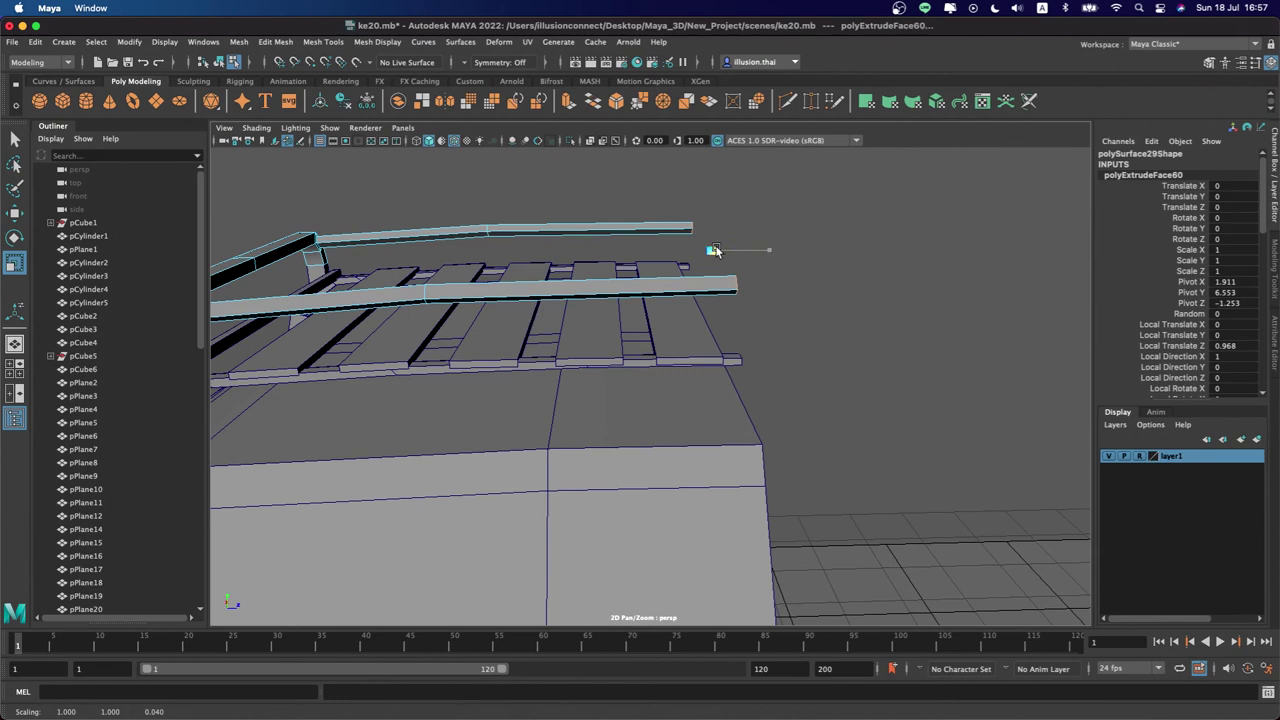
pyautogui.press('q')
pyautogui.moveTo(688, 247); pyautogui.dragTo(753, 209, button='right')
pyautogui.moveTo(791, 285)
pyautogui.keyDown('alt'); pyautogui.mouseDown()
pyautogui.moveTo(614, 288)
pyautogui.moveTo(794, 306)
pyautogui.moveTo(557, 347)
pyautogui.mouseUp(); pyautogui.keyUp('alt')
pyautogui.click(794, 306)
pyautogui.click(557, 347)
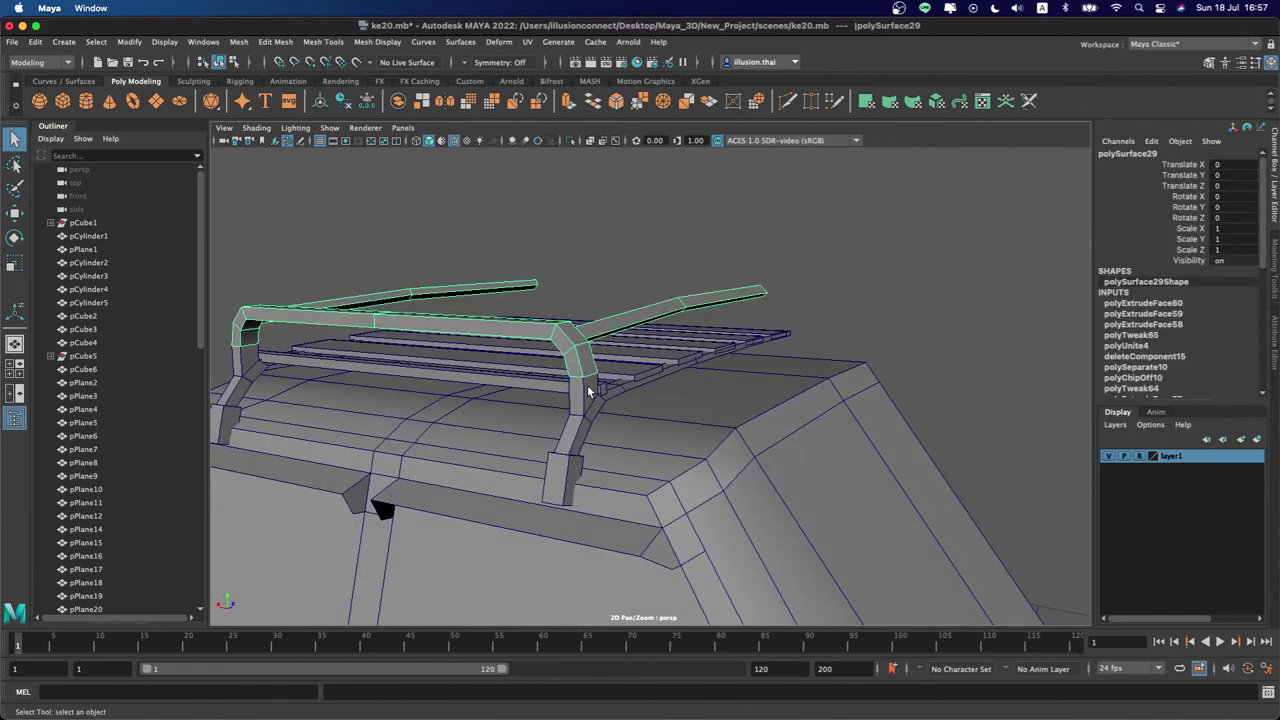
# Combine the roof rack's legs into one mesh and merge its overlapping vertices
pyautogui.click(586, 390)
pyautogui.keyDown('alt'); pyautogui.moveTo(586, 390); pyautogui.dragTo(310, 400); pyautogui.keyUp('alt')
pyautogui.click(310, 400)
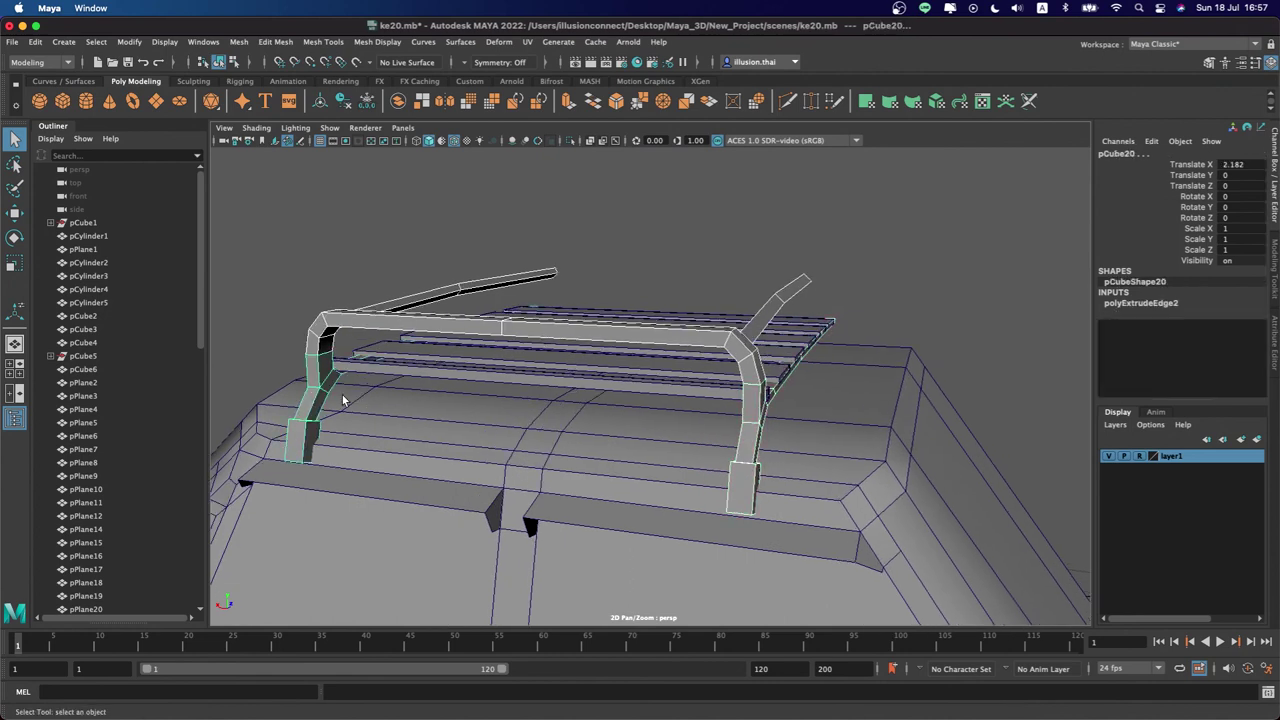
pyautogui.click(283, 43)
pyautogui.moveTo(238, 42)
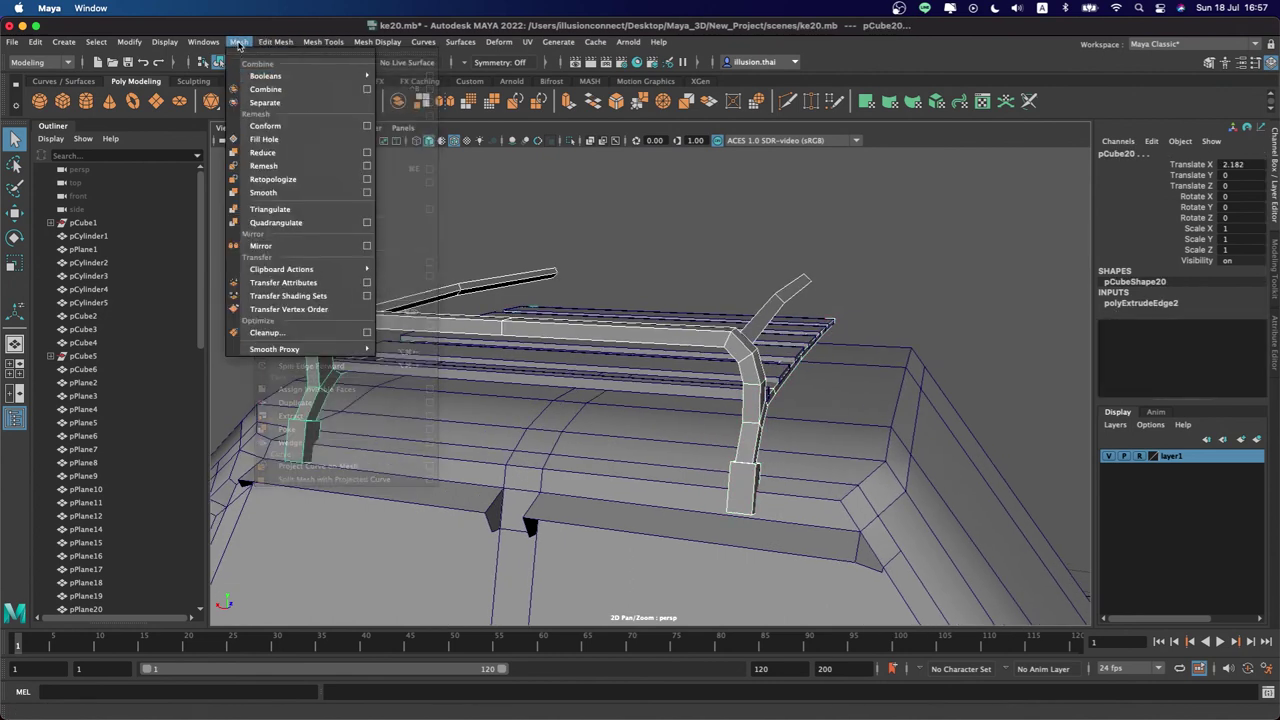
pyautogui.click(264, 90)
pyautogui.click(270, 42)
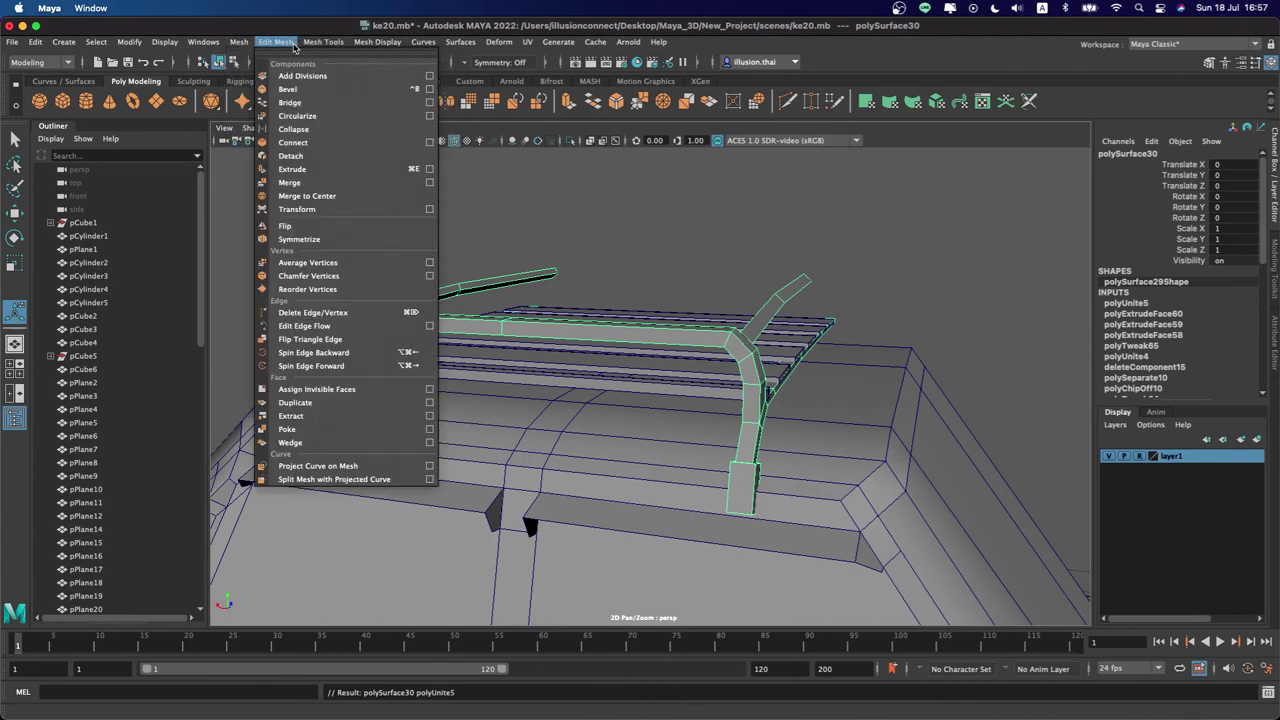
pyautogui.click(289, 182)
# Clear the selection and tumble around to a front three-quarter view of the car
pyautogui.click(640, 277)
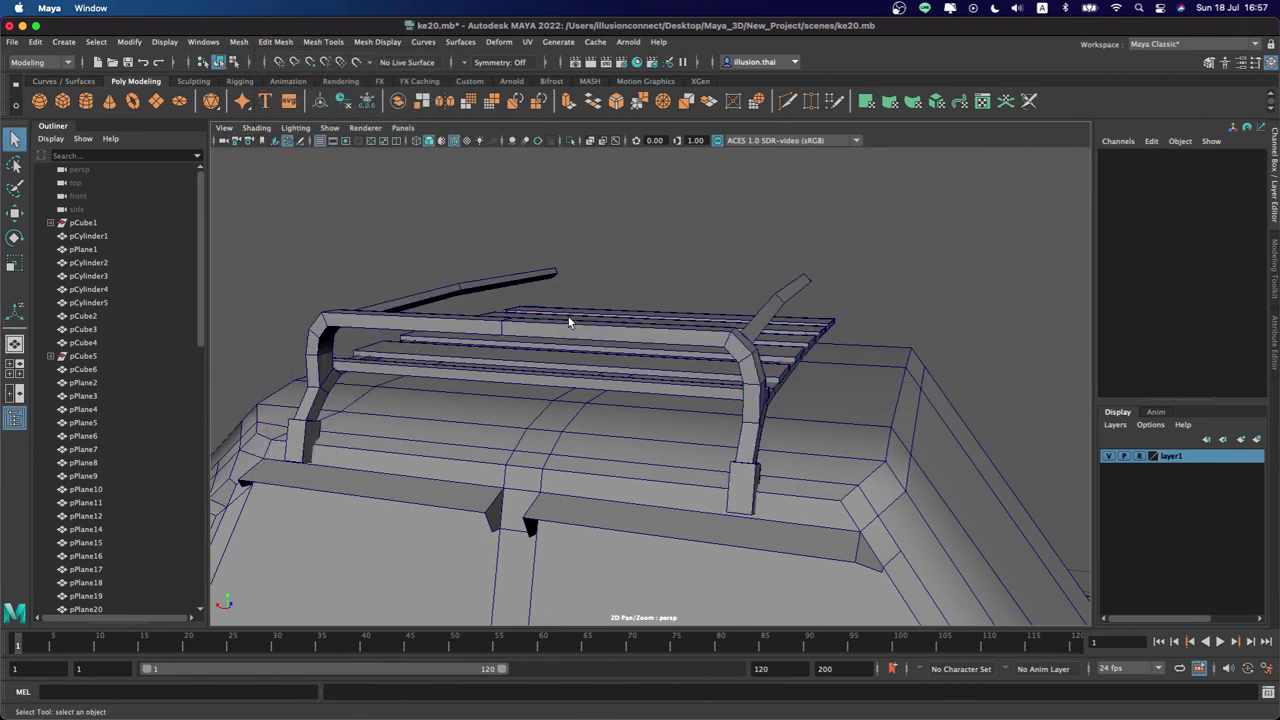
pyautogui.rightClick(569, 322)
pyautogui.moveTo(659, 264)
pyautogui.keyDown('alt'); pyautogui.mouseDown()
pyautogui.moveTo(303, 289)
pyautogui.moveTo(632, 300)
pyautogui.moveTo(666, 287)
pyautogui.mouseUp(); pyautogui.keyUp('alt')
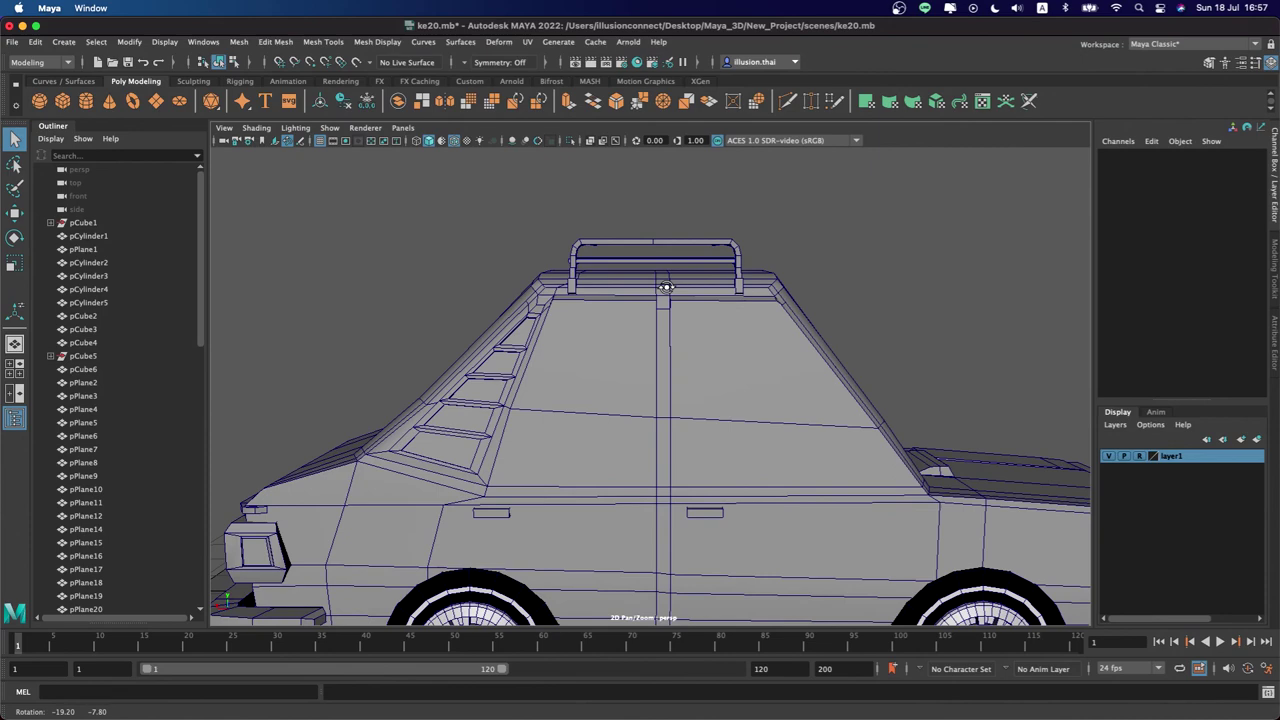
pyautogui.keyDown('alt'); pyautogui.moveTo(709, 353); pyautogui.dragTo(603, 338, button='right'); pyautogui.keyUp('alt')
pyautogui.moveTo(603, 338)
pyautogui.keyDown('alt'); pyautogui.mouseDown()
pyautogui.moveTo(615, 345)
pyautogui.moveTo(601, 290)
pyautogui.moveTo(512, 289)
pyautogui.moveTo(593, 310)
pyautogui.mouseUp(); pyautogui.keyUp('alt')
pyautogui.moveTo(523, 364)
pyautogui.keyDown('alt'); pyautogui.mouseDown()
pyautogui.moveTo(620, 340)
pyautogui.moveTo(640, 356)
pyautogui.mouseUp(); pyautogui.keyUp('alt')
pyautogui.keyDown('alt'); pyautogui.moveTo(640, 356); pyautogui.dragTo(540, 331, button='middle'); pyautogui.keyUp('alt')
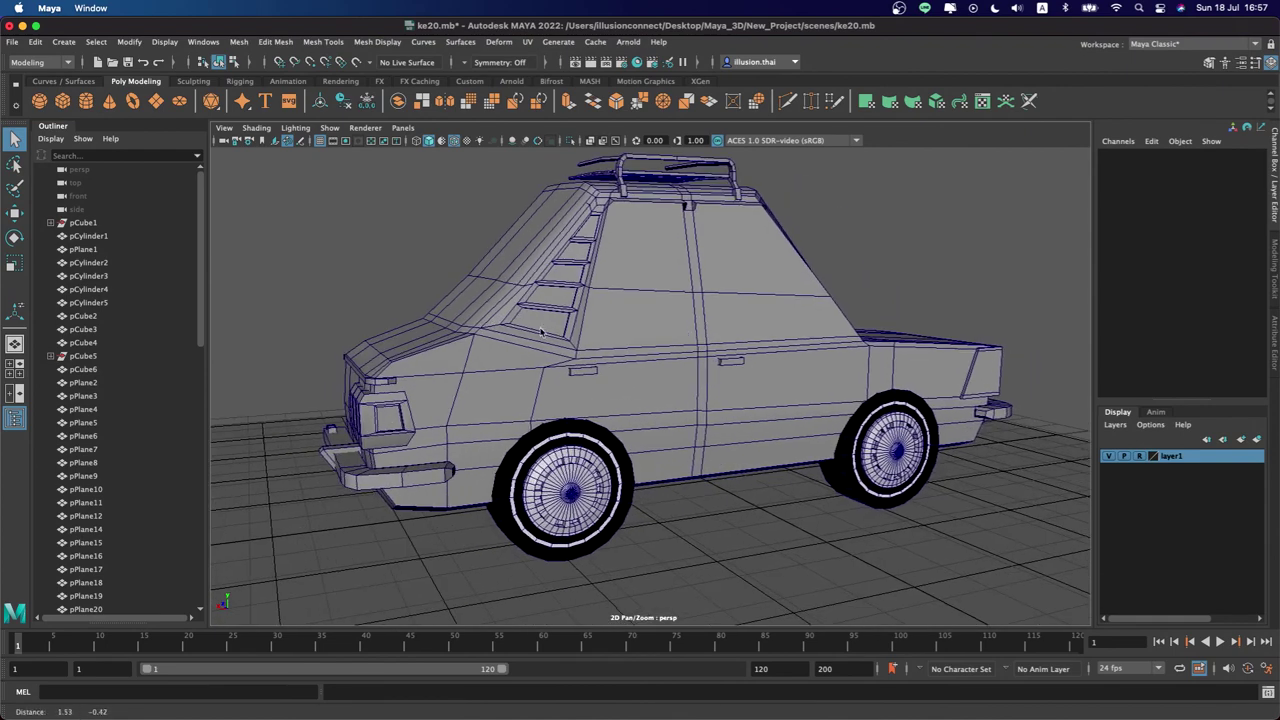
pyautogui.scroll(-5, 540, 331)
pyautogui.moveTo(538, 337)
pyautogui.keyDown('alt'); pyautogui.mouseDown()
pyautogui.moveTo(600, 340)
pyautogui.moveTo(452, 360)
pyautogui.mouseUp(); pyautogui.keyUp('alt')
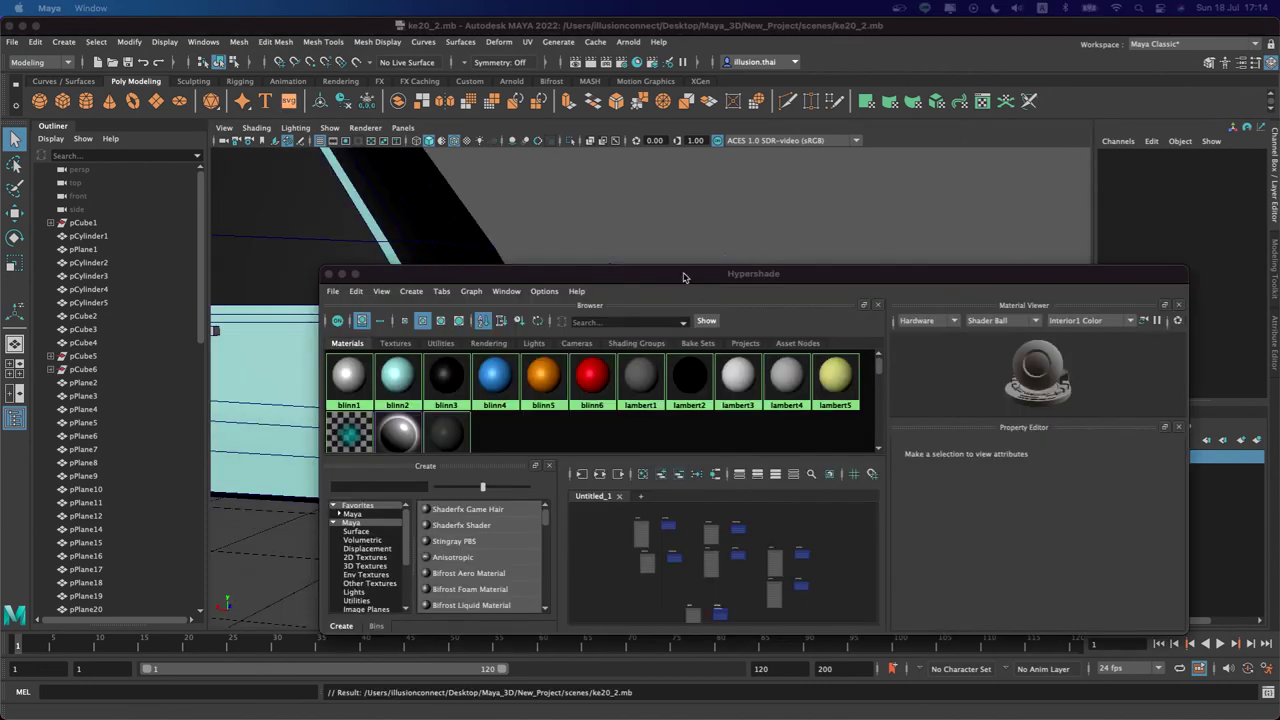
# Assign the white blinn1 material to the side mirror
pyautogui.moveTo(684, 277); pyautogui.dragTo(624, 351)
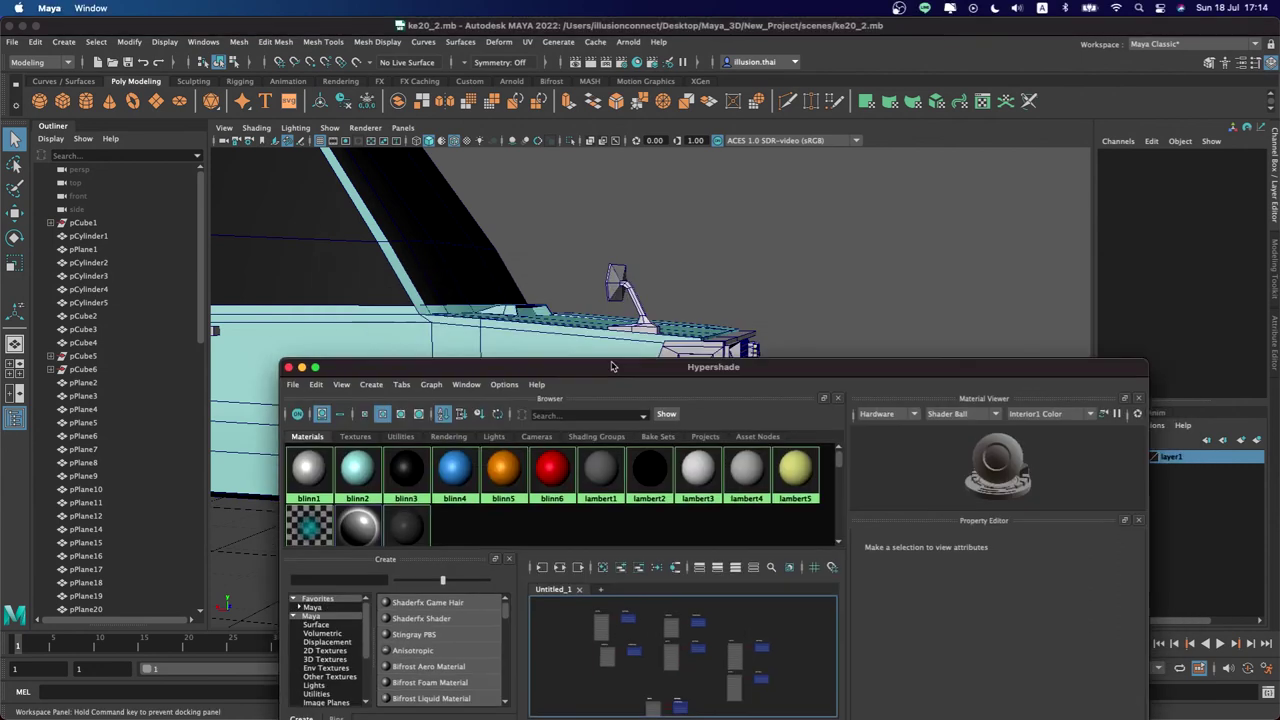
pyautogui.click(617, 285)
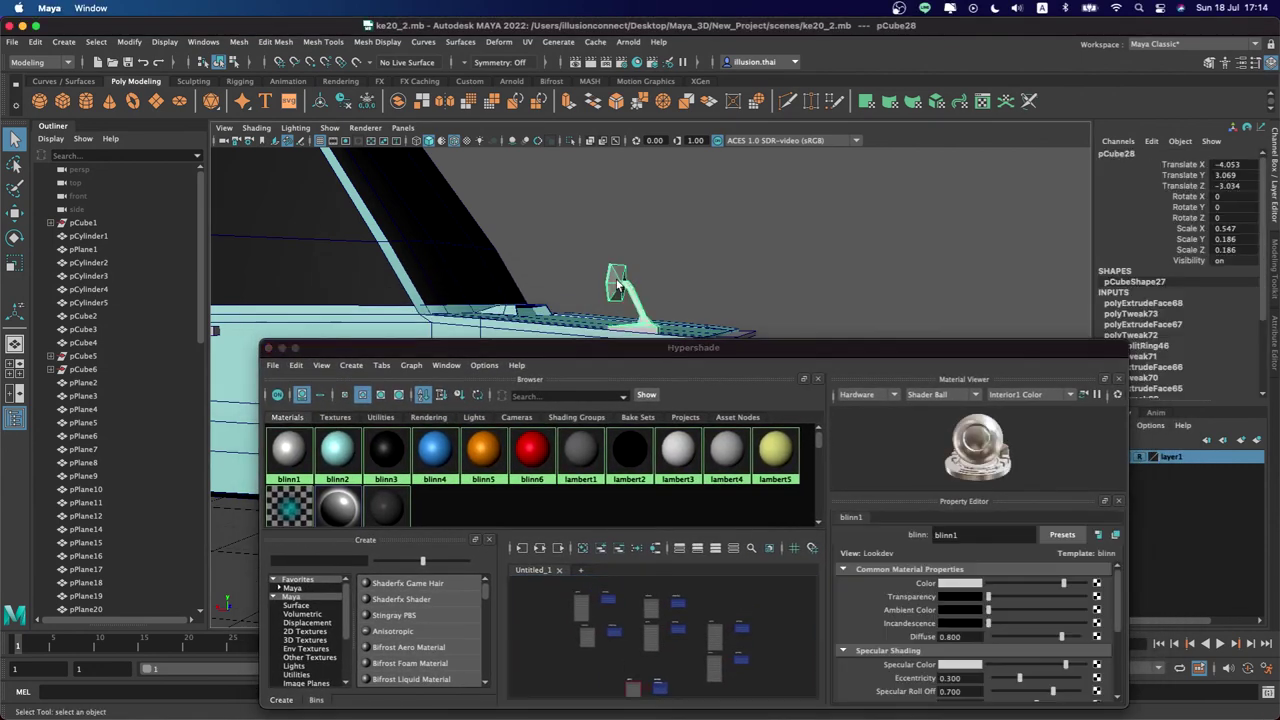
pyautogui.moveTo(294, 451); pyautogui.dragTo(293, 425, button='right')
pyautogui.click(294, 413)
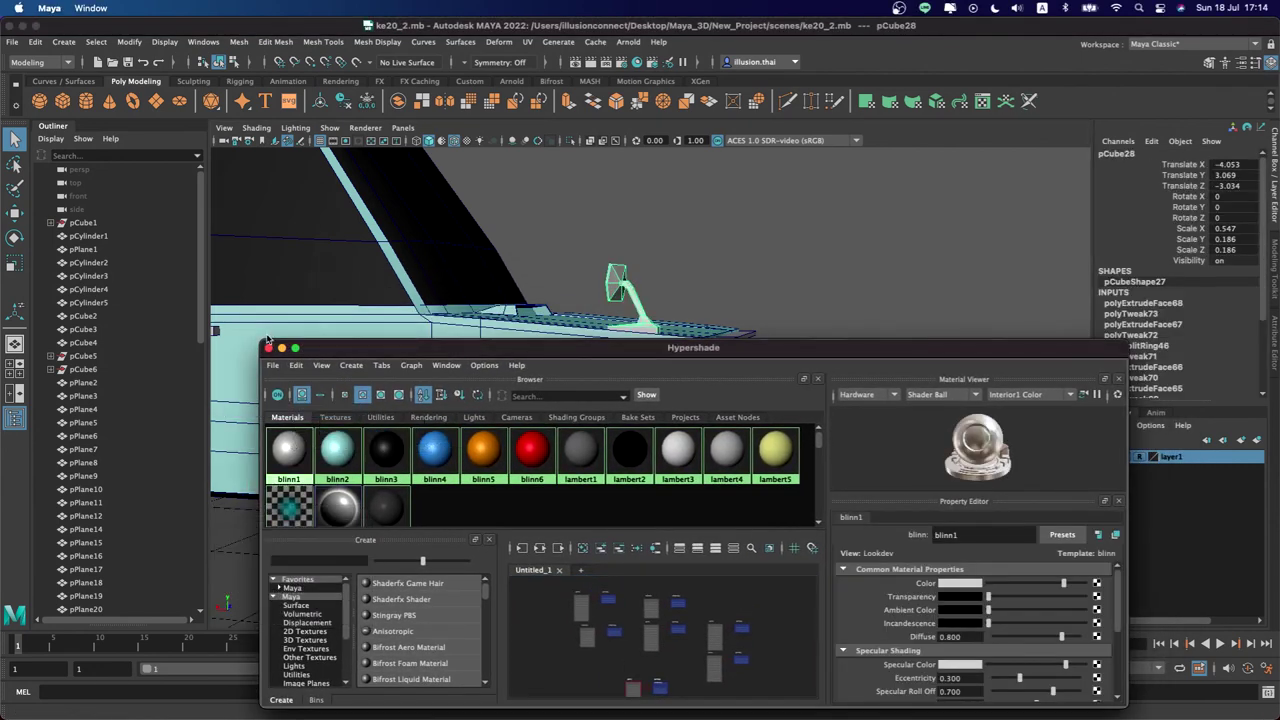
pyautogui.click(267, 348)
pyautogui.click(730, 268)
# Give the corner light face beside the headlight the orange blinn5 material
pyautogui.keyDown('alt'); pyautogui.moveTo(730, 268); pyautogui.dragTo(665, 297); pyautogui.keyUp('alt')
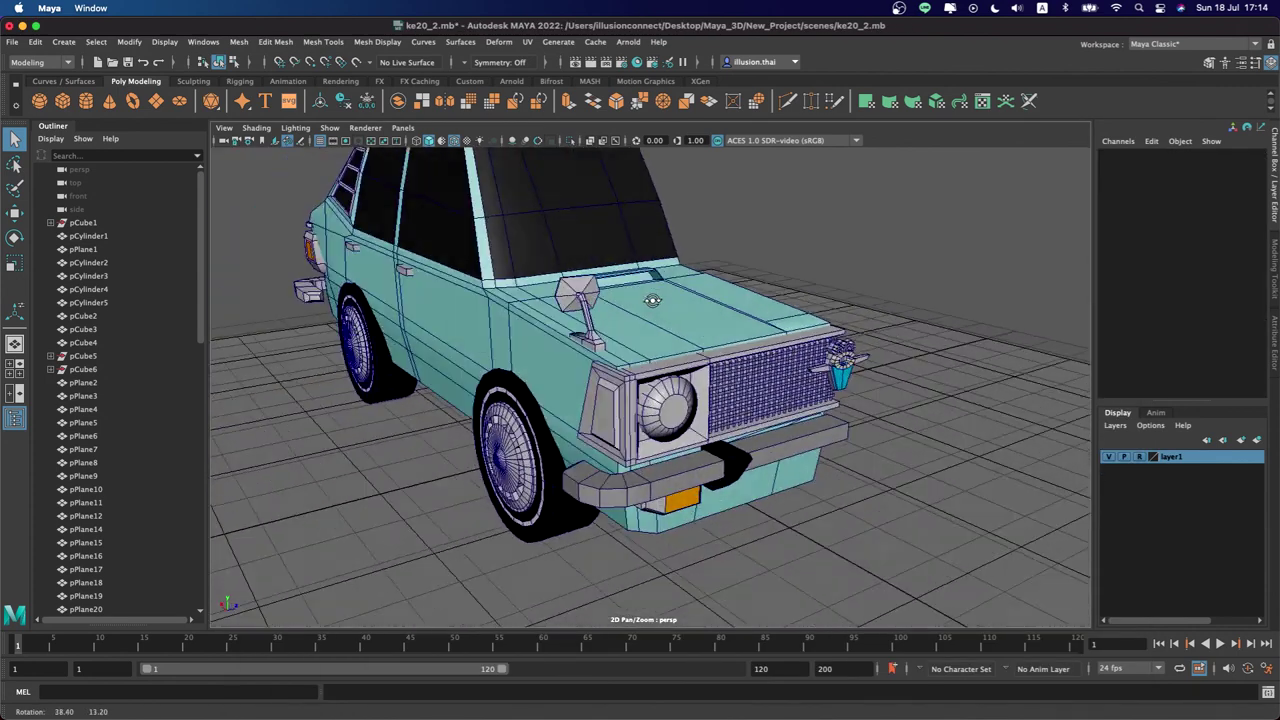
pyautogui.scroll(3, 665, 297)
pyautogui.scroll(1, 665, 297)
pyautogui.click(655, 400)
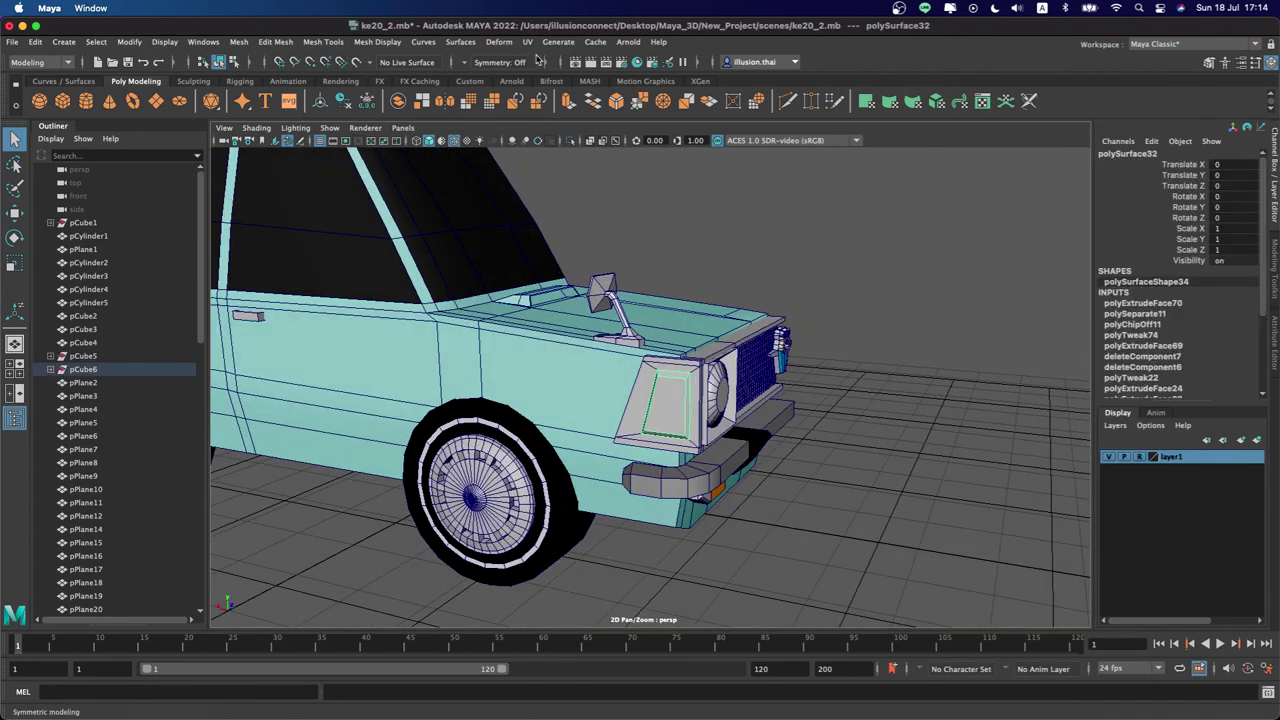
pyautogui.click(637, 62)
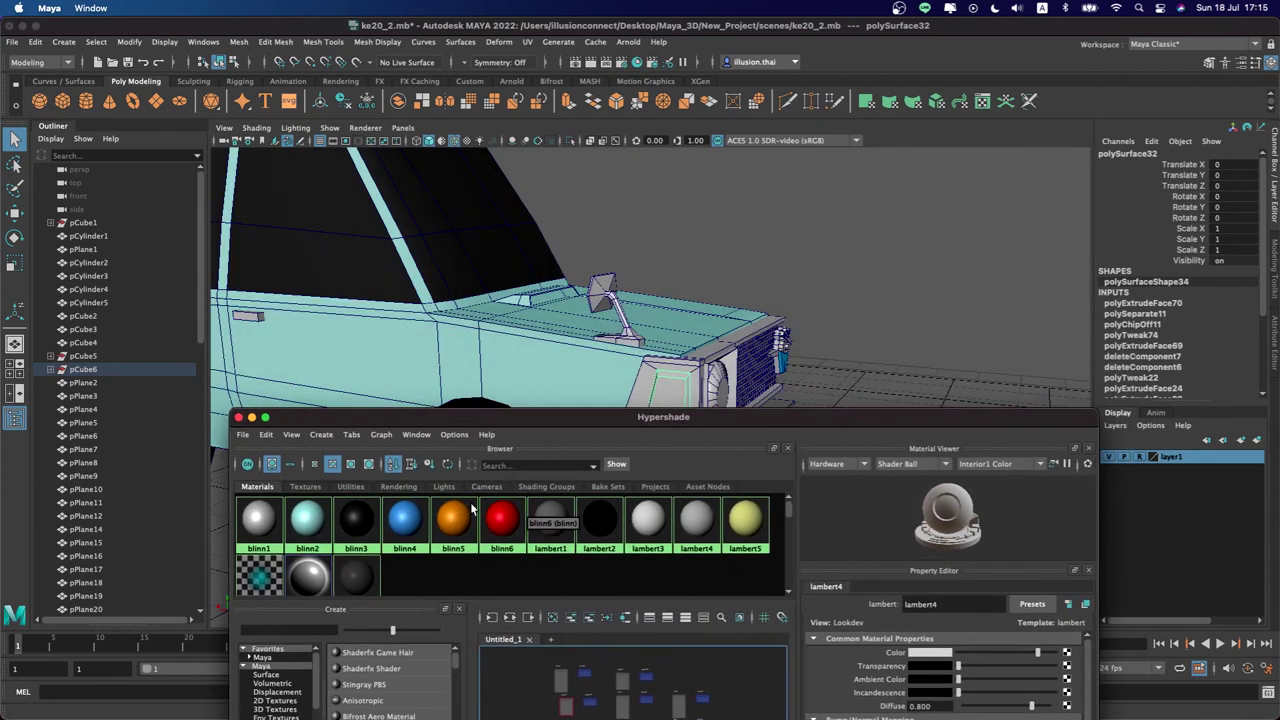
pyautogui.rightClick(457, 511)
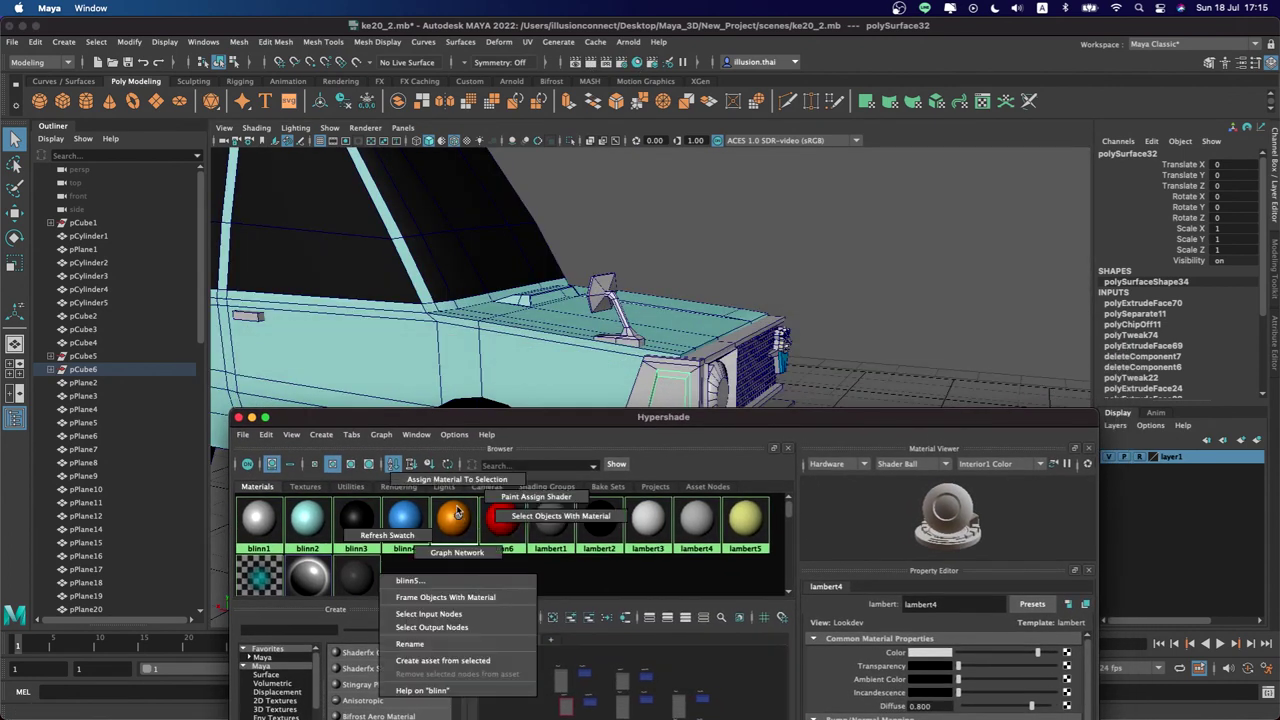
pyautogui.click(507, 458)
pyautogui.click(240, 417)
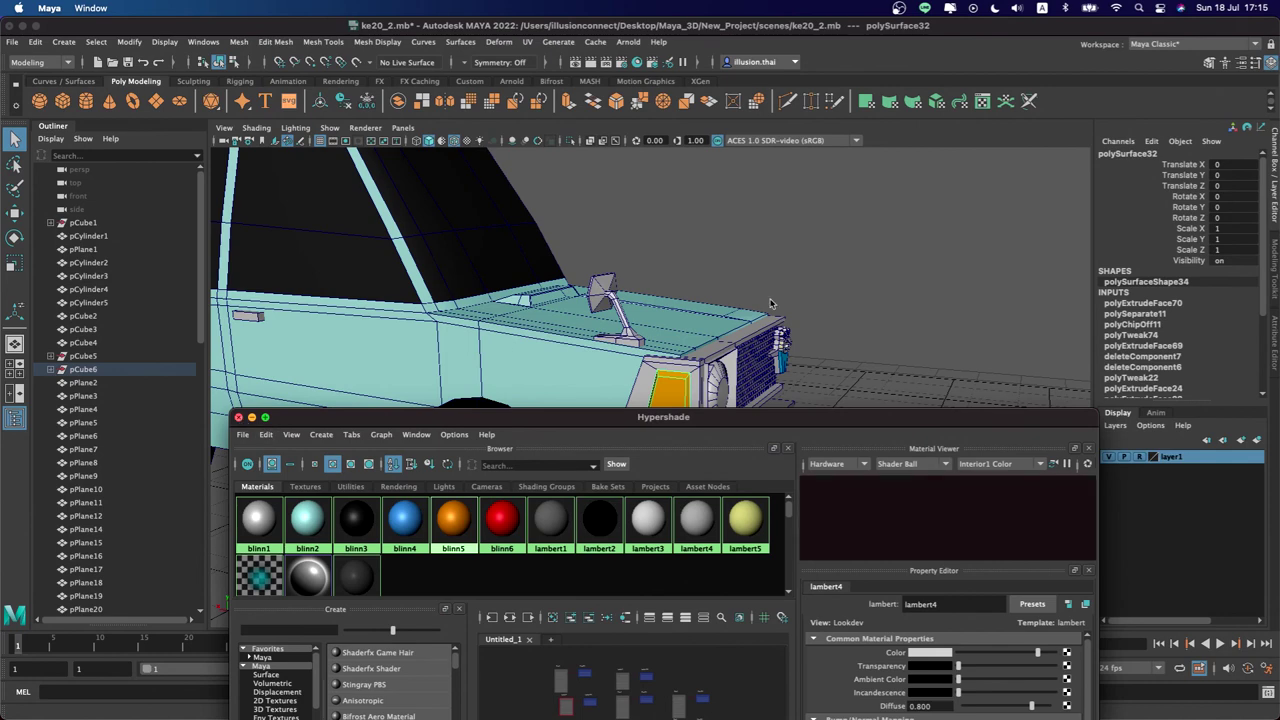
# Clear the selection and orbit around the car to check both sides
pyautogui.click(540, 303)
pyautogui.moveTo(500, 300)
pyautogui.keyDown('alt'); pyautogui.mouseDown()
pyautogui.moveTo(546, 307)
pyautogui.moveTo(500, 310)
pyautogui.mouseUp(); pyautogui.keyUp('alt')
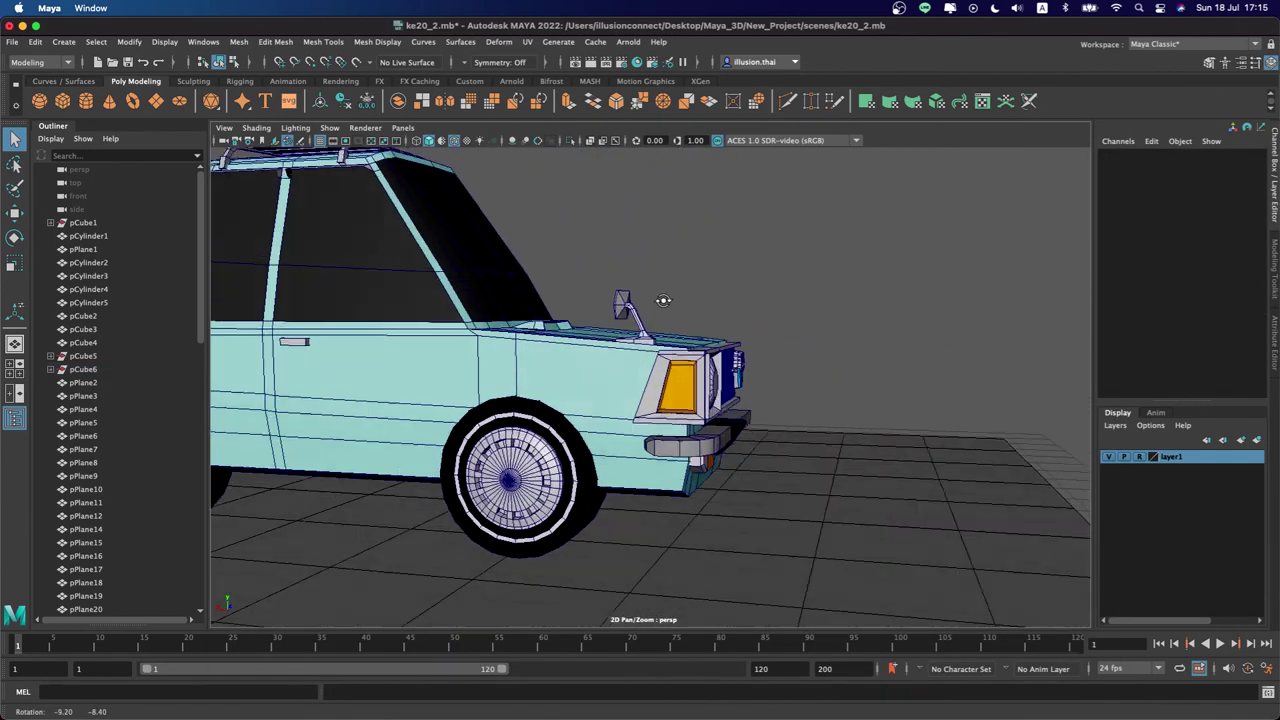
pyautogui.keyDown('alt'); pyautogui.moveTo(500, 310); pyautogui.dragTo(529, 322, button='right'); pyautogui.keyUp('alt')
pyautogui.keyDown('alt'); pyautogui.moveTo(529, 322); pyautogui.dragTo(455, 329); pyautogui.keyUp('alt')
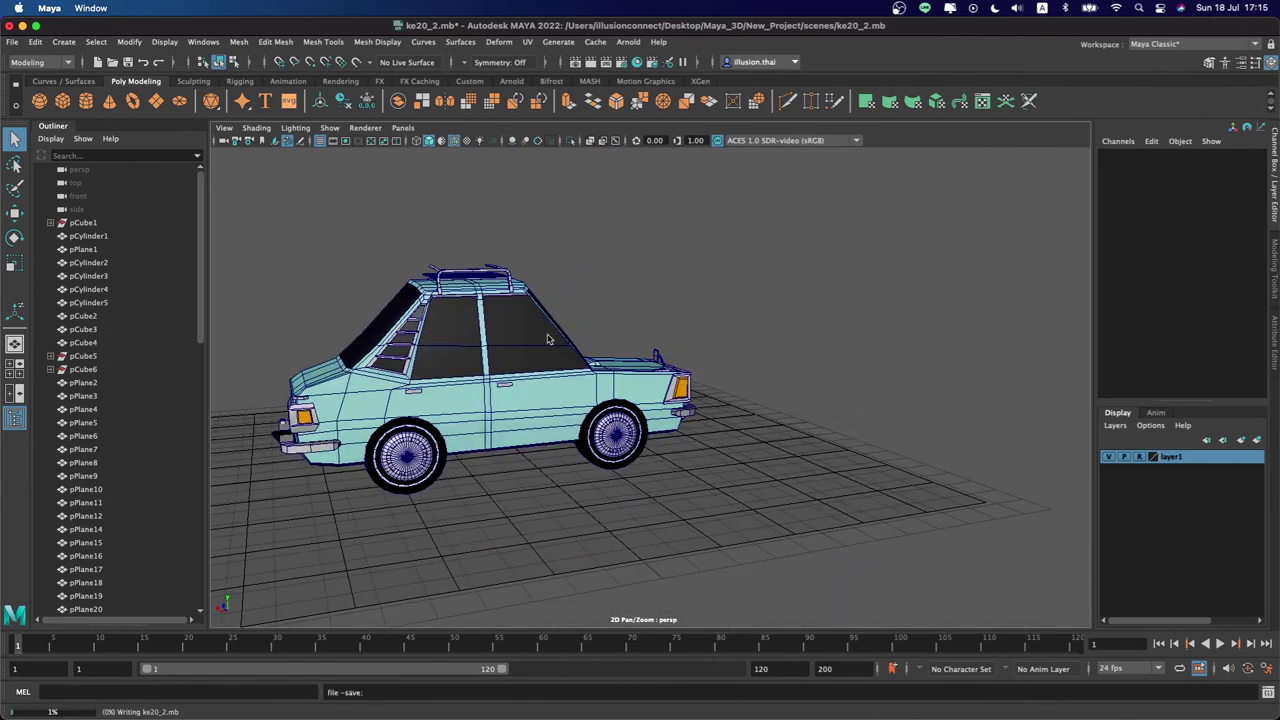
# Marquee-select all the car half's parts and frame them in the view
pyautogui.moveTo(547, 340)
pyautogui.keyDown('alt'); pyautogui.mouseDown()
pyautogui.moveTo(612, 360)
pyautogui.moveTo(597, 286)
pyautogui.mouseUp(); pyautogui.keyUp('alt')
pyautogui.moveTo(536, 208); pyautogui.dragTo(830, 502)
pyautogui.press('f')
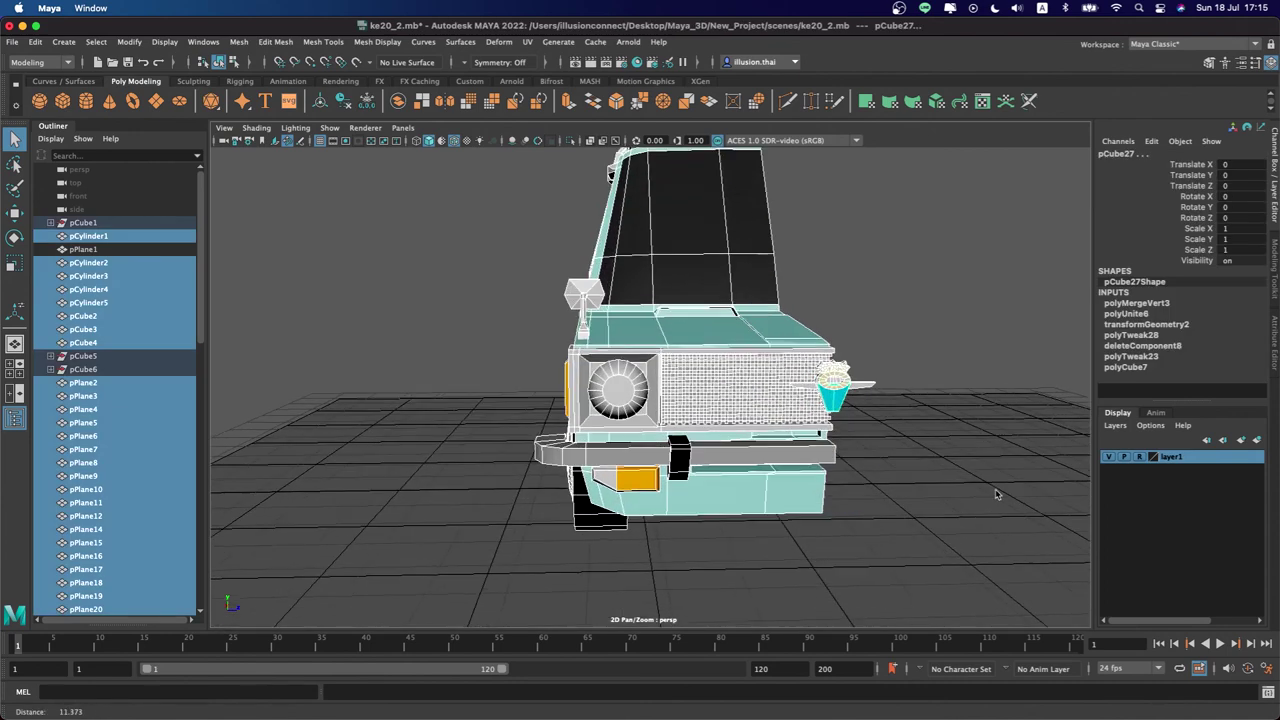
pyautogui.keyDown('alt'); pyautogui.moveTo(884, 416); pyautogui.dragTo(740, 406, button='middle'); pyautogui.keyUp('alt')
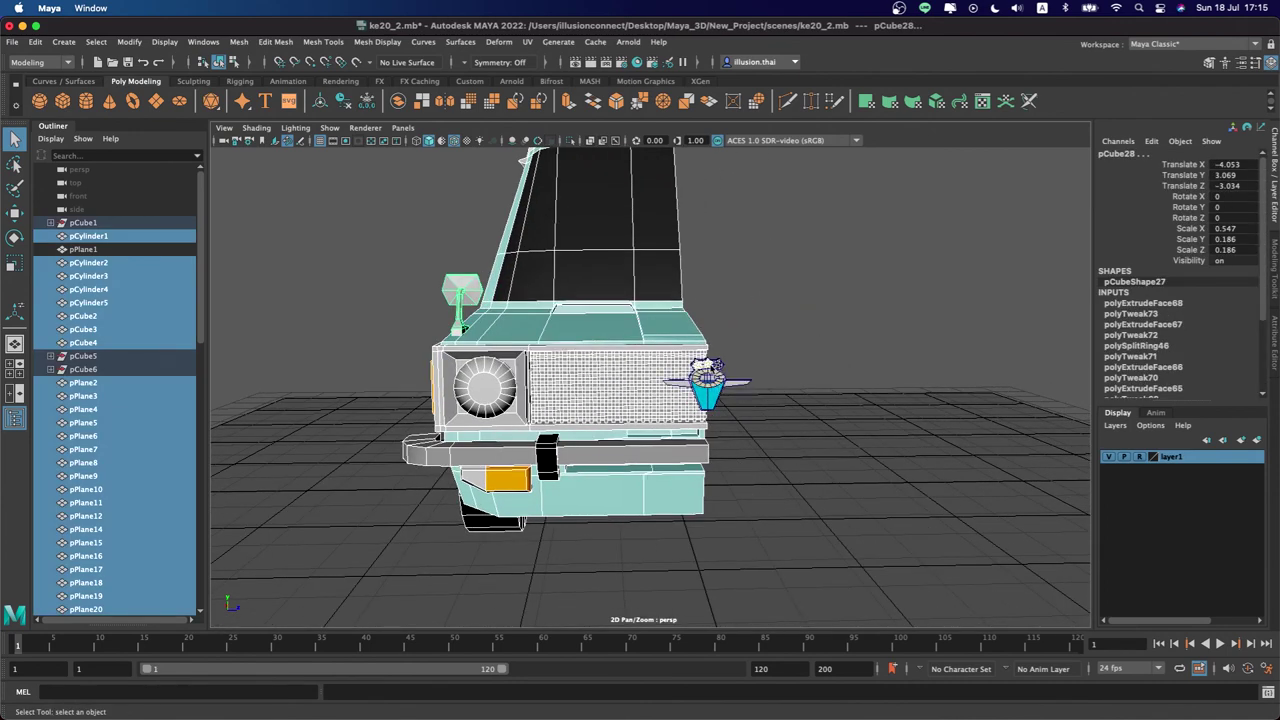
pyautogui.keyDown('alt'); pyautogui.moveTo(822, 392); pyautogui.dragTo(698, 415); pyautogui.keyUp('alt')
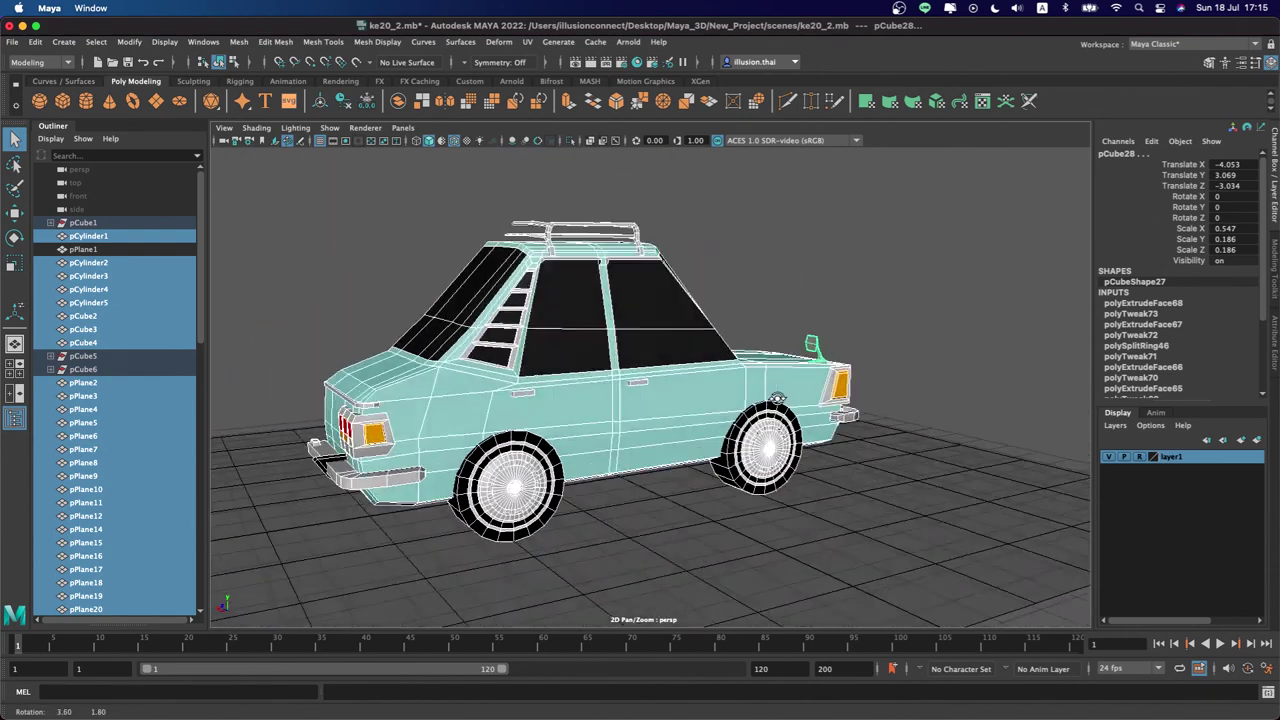
# Group the parts as group1, duplicate as group2, and mirror it with Scale Z -1
pyautogui.hotkey('ctrl', 'g')
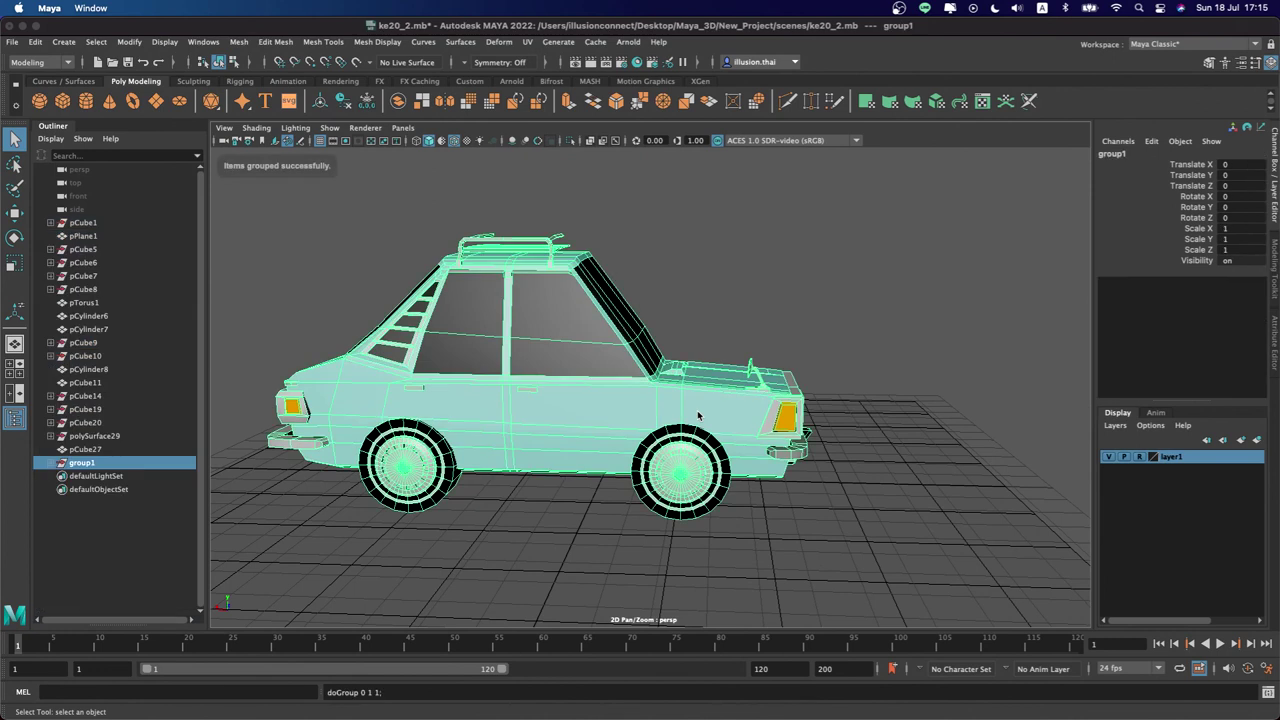
pyautogui.hotkey('ctrl', 'g')
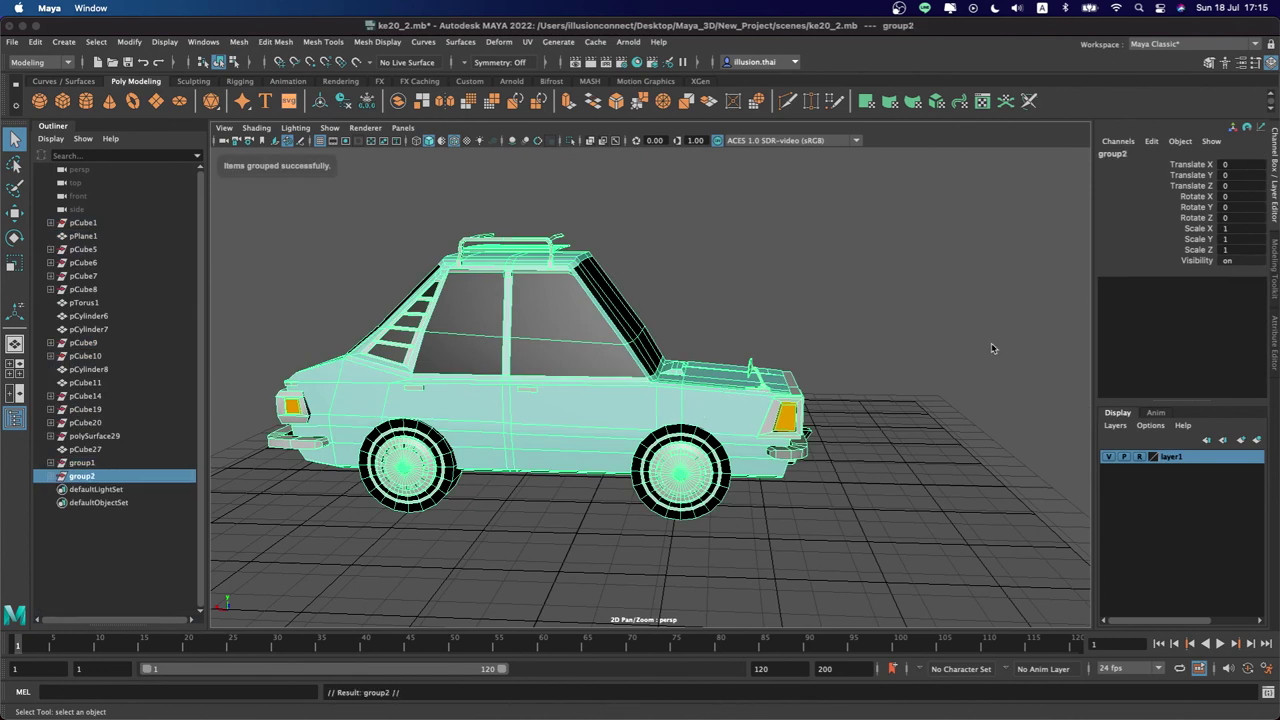
pyautogui.keyDown('alt'); pyautogui.moveTo(876, 361); pyautogui.dragTo(818, 363); pyautogui.keyUp('alt')
pyautogui.press('w')
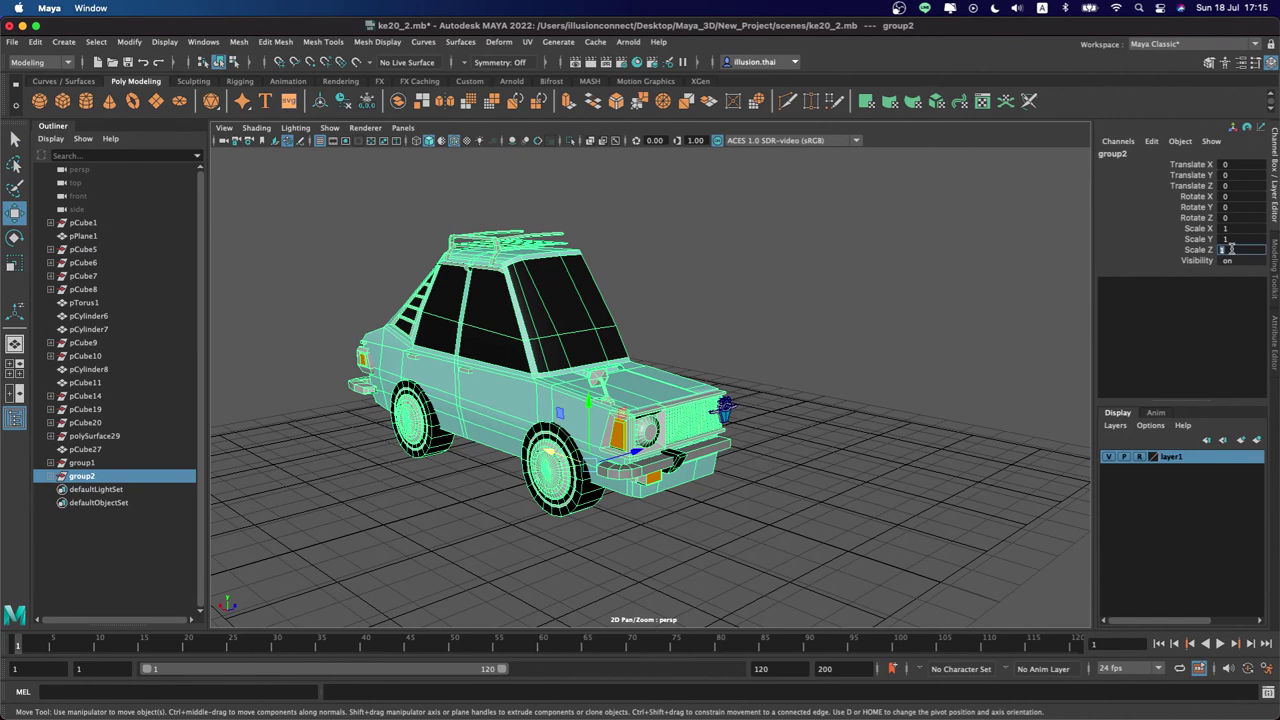
pyautogui.write('-1')
pyautogui.press('Return')
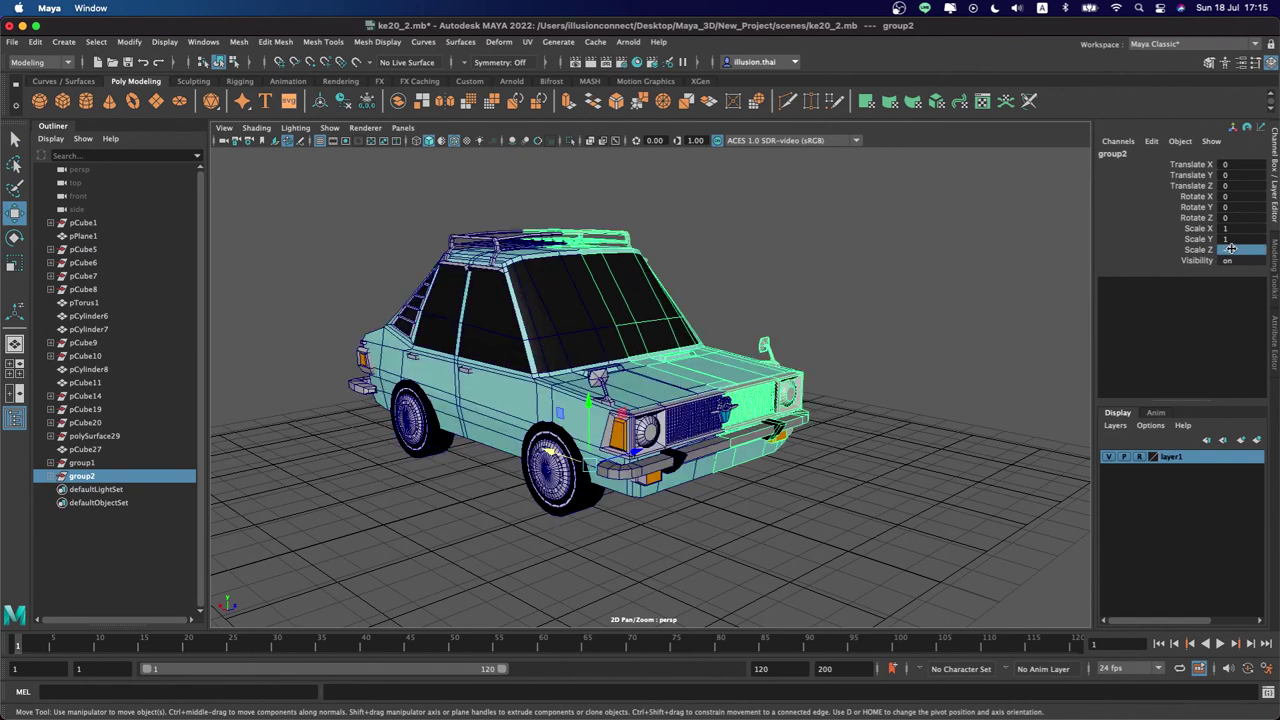
pyautogui.moveTo(789, 349)
pyautogui.keyDown('alt'); pyautogui.mouseDown()
pyautogui.moveTo(797, 335)
pyautogui.moveTo(830, 345)
pyautogui.moveTo(713, 322)
pyautogui.moveTo(688, 297)
pyautogui.moveTo(780, 306)
pyautogui.mouseUp(); pyautogui.keyUp('alt')
pyautogui.click(809, 345)
# Combine the original and mirrored body halves into a single mesh
pyautogui.keyDown('alt'); pyautogui.moveTo(780, 306); pyautogui.dragTo(764, 315, button='right'); pyautogui.keyUp('alt')
pyautogui.moveTo(764, 315)
pyautogui.keyDown('alt'); pyautogui.mouseDown()
pyautogui.moveTo(686, 344)
pyautogui.moveTo(526, 339)
pyautogui.mouseUp(); pyautogui.keyUp('alt')
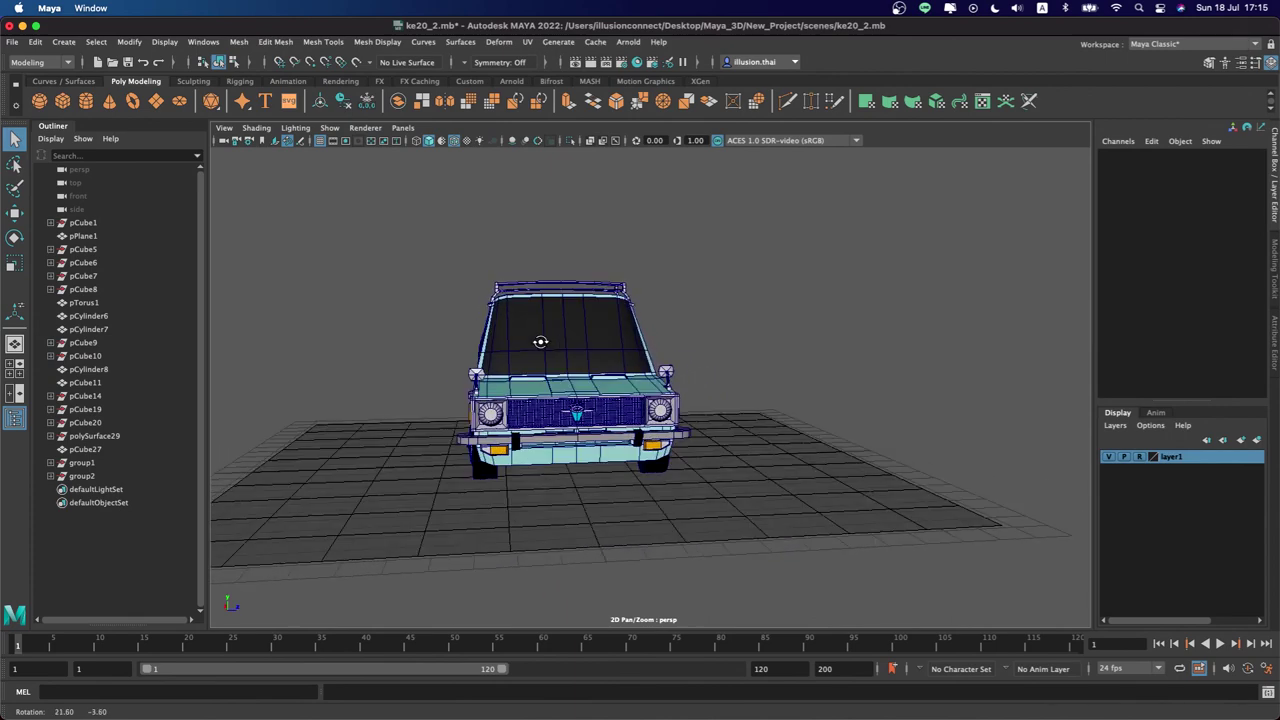
pyautogui.moveTo(526, 339)
pyautogui.keyDown('alt'); pyautogui.mouseDown(button='right')
pyautogui.moveTo(765, 380)
pyautogui.moveTo(571, 360)
pyautogui.mouseUp(button='right'); pyautogui.keyUp('alt')
pyautogui.moveTo(571, 360)
pyautogui.keyDown('alt'); pyautogui.mouseDown()
pyautogui.moveTo(588, 361)
pyautogui.moveTo(523, 367)
pyautogui.mouseUp(); pyautogui.keyUp('alt')
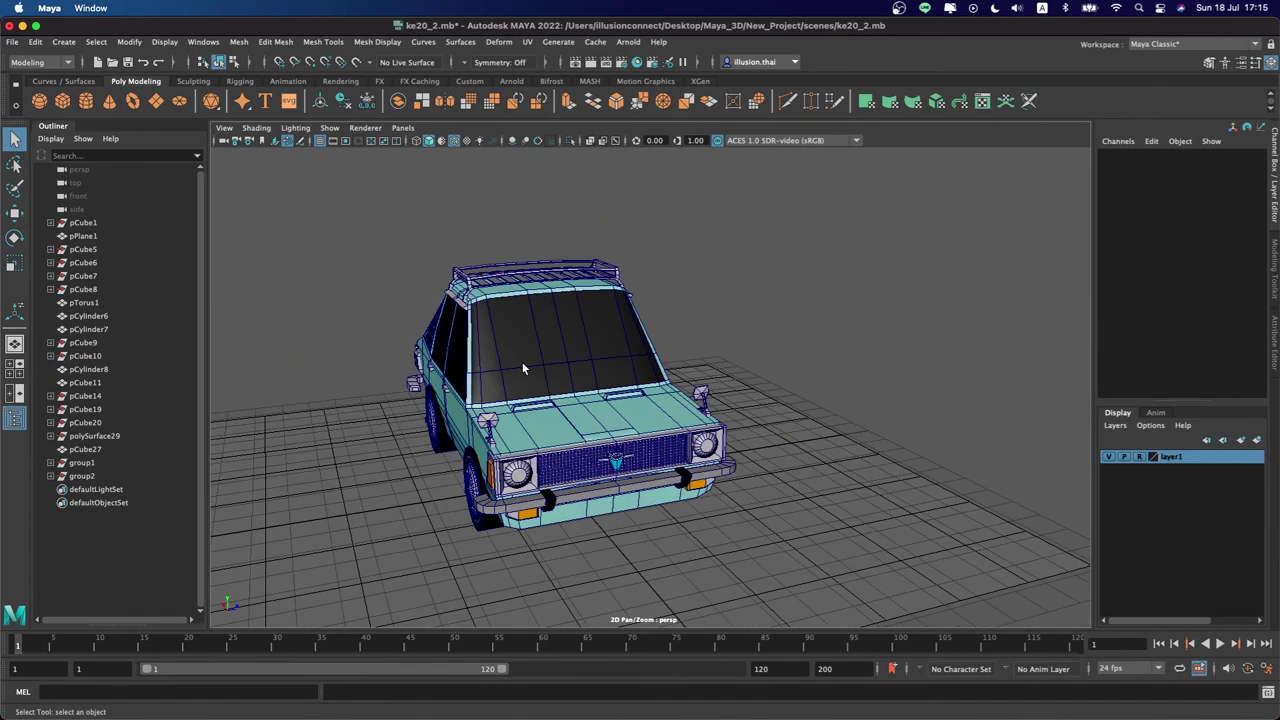
pyautogui.click(523, 367)
pyautogui.click(594, 347)
pyautogui.moveTo(594, 347)
pyautogui.keyDown('alt'); pyautogui.mouseDown()
pyautogui.moveTo(716, 364)
pyautogui.moveTo(510, 355)
pyautogui.mouseUp(); pyautogui.keyUp('alt')
pyautogui.click(683, 368)
pyautogui.click(273, 45)
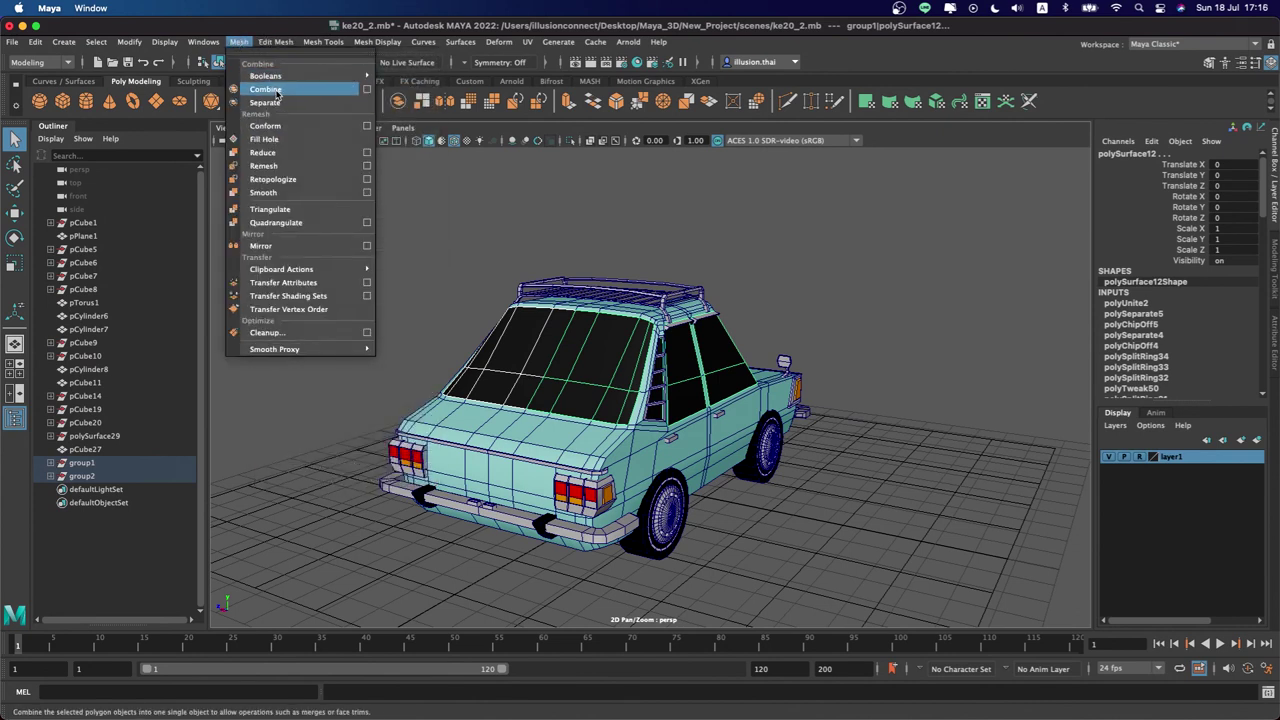
pyautogui.click(265, 89)
pyautogui.click(549, 443)
# Clear the selection and zoom in close on the hood and mirror
pyautogui.keyDown('alt'); pyautogui.moveTo(549, 443); pyautogui.dragTo(501, 432); pyautogui.keyUp('alt')
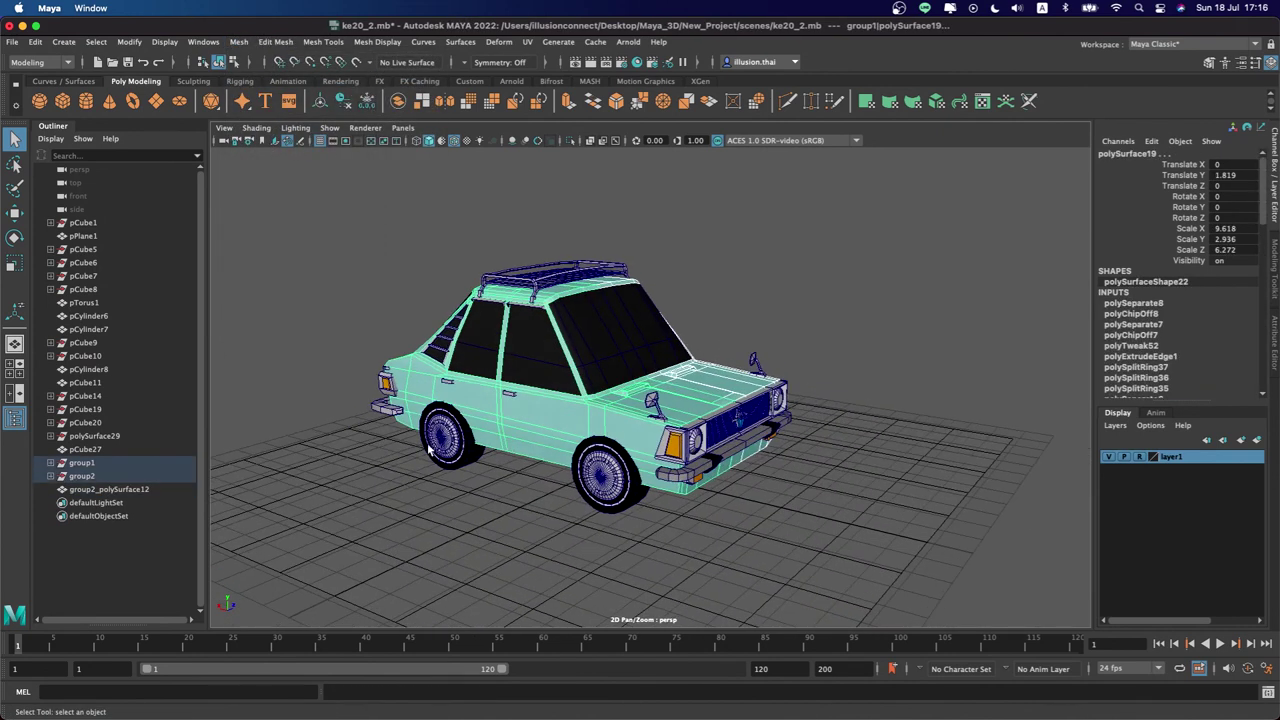
pyautogui.scroll(3, 574, 436)
pyautogui.scroll(3, 550, 410)
pyautogui.scroll(3, 633, 396)
pyautogui.moveTo(633, 396)
pyautogui.keyDown('alt'); pyautogui.mouseDown()
pyautogui.moveTo(623, 409)
pyautogui.moveTo(560, 412)
pyautogui.mouseUp(); pyautogui.keyUp('alt')
pyautogui.keyDown('alt'); pyautogui.moveTo(560, 412); pyautogui.dragTo(850, 418, button='right'); pyautogui.keyUp('alt')
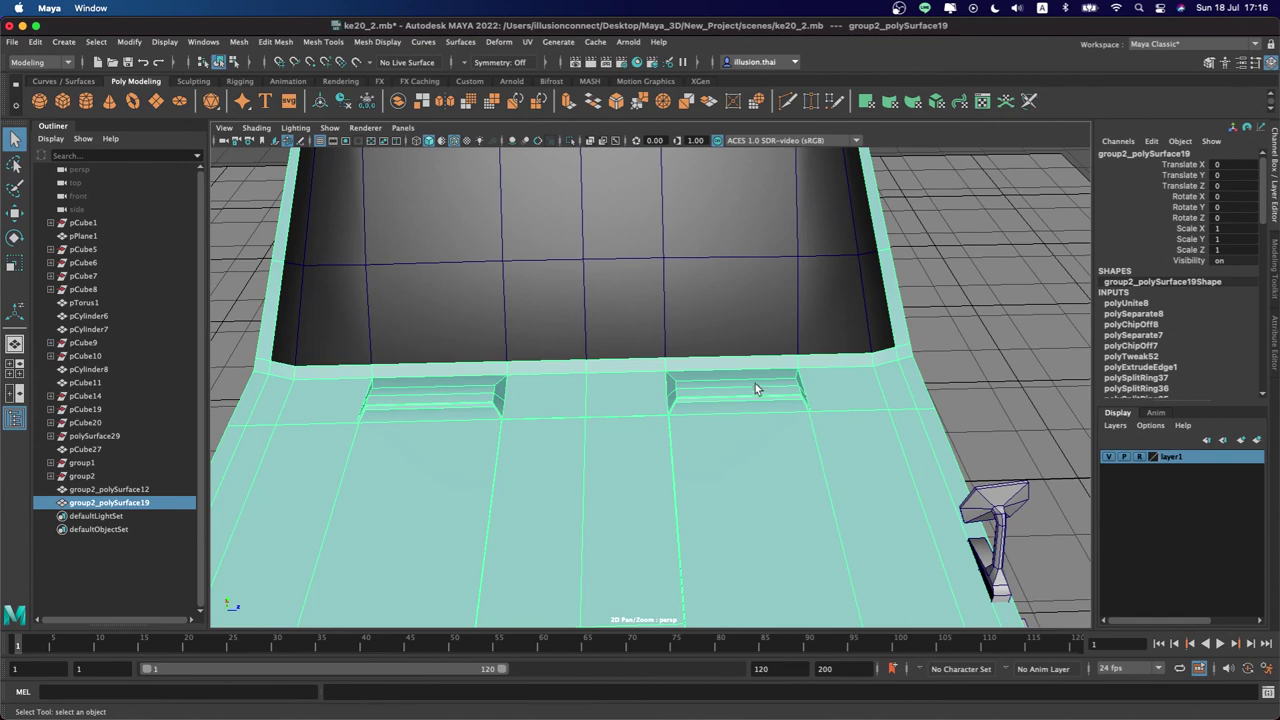
pyautogui.moveTo(629, 400)
pyautogui.keyDown('alt'); pyautogui.mouseDown()
pyautogui.moveTo(729, 371)
pyautogui.moveTo(591, 371)
pyautogui.moveTo(771, 339)
pyautogui.moveTo(691, 414)
pyautogui.mouseUp(); pyautogui.keyUp('alt')
pyautogui.rightClick(771, 339)
pyautogui.click(806, 322)
pyautogui.moveTo(691, 414)
pyautogui.keyDown('alt'); pyautogui.mouseDown(button='right')
pyautogui.moveTo(662, 308)
pyautogui.moveTo(560, 230)
pyautogui.mouseUp(button='right'); pyautogui.keyUp('alt')
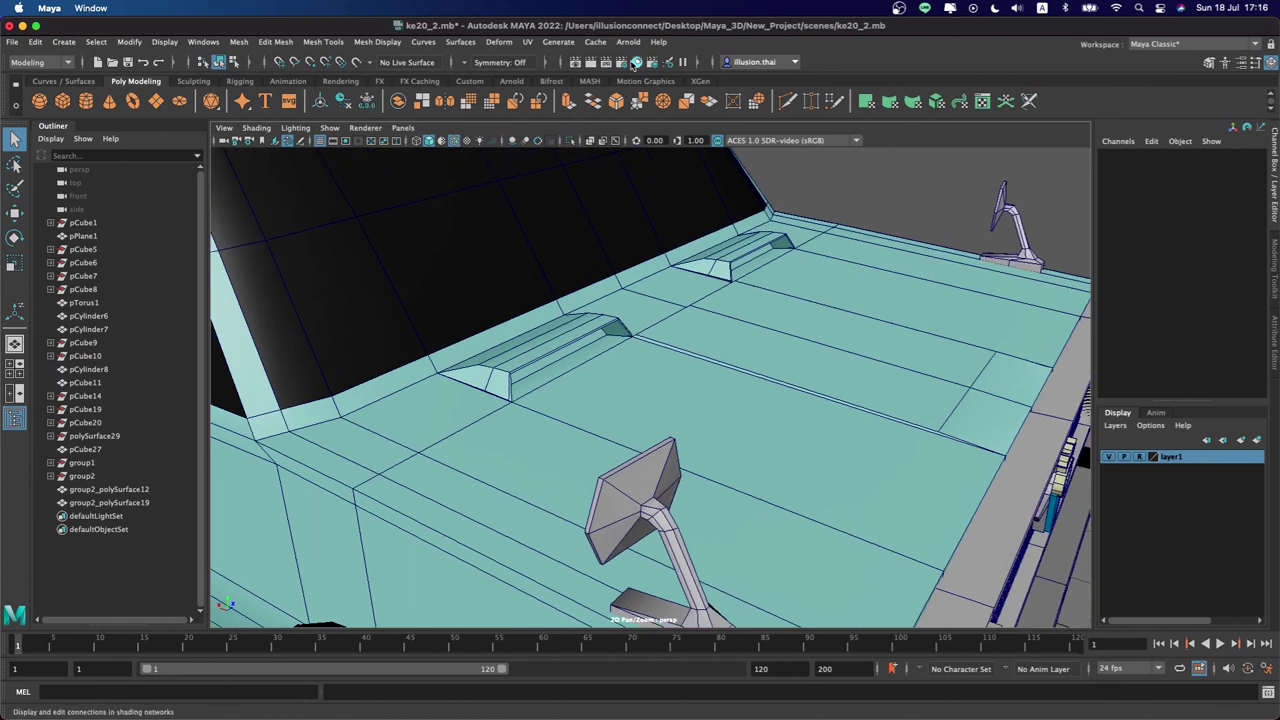
# With Hypershade open, select the hood vent faces on the body mesh
pyautogui.click(636, 63)
pyautogui.moveTo(542, 371); pyautogui.dragTo(500, 441)
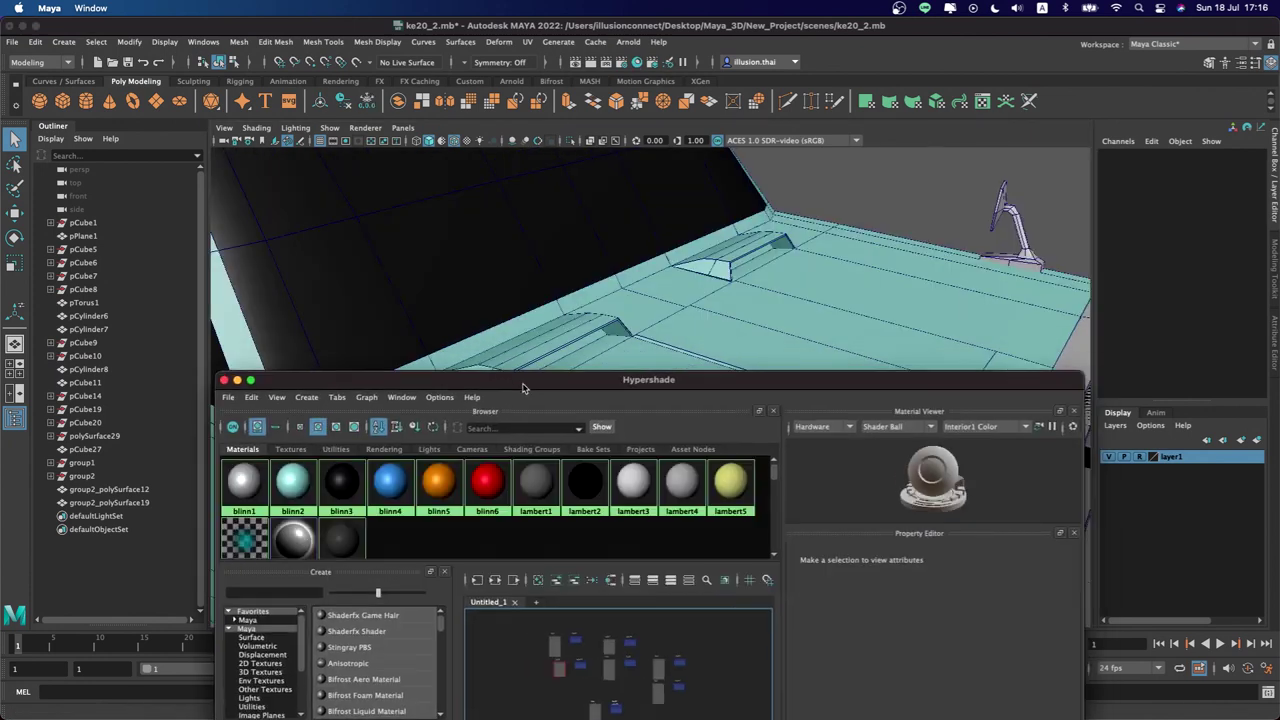
pyautogui.click(530, 372)
pyautogui.moveTo(525, 368); pyautogui.dragTo(523, 376, button='right')
pyautogui.moveTo(518, 367)
pyautogui.keyDown('alt'); pyautogui.mouseDown()
pyautogui.moveTo(503, 366)
pyautogui.moveTo(520, 349)
pyautogui.moveTo(493, 328)
pyautogui.mouseUp(); pyautogui.keyUp('alt')
pyautogui.moveTo(669, 316)
pyautogui.keyDown('alt'); pyautogui.mouseDown()
pyautogui.moveTo(730, 318)
pyautogui.moveTo(666, 306)
pyautogui.moveTo(672, 368)
pyautogui.mouseUp(); pyautogui.keyUp('alt')
pyautogui.click(700, 308)
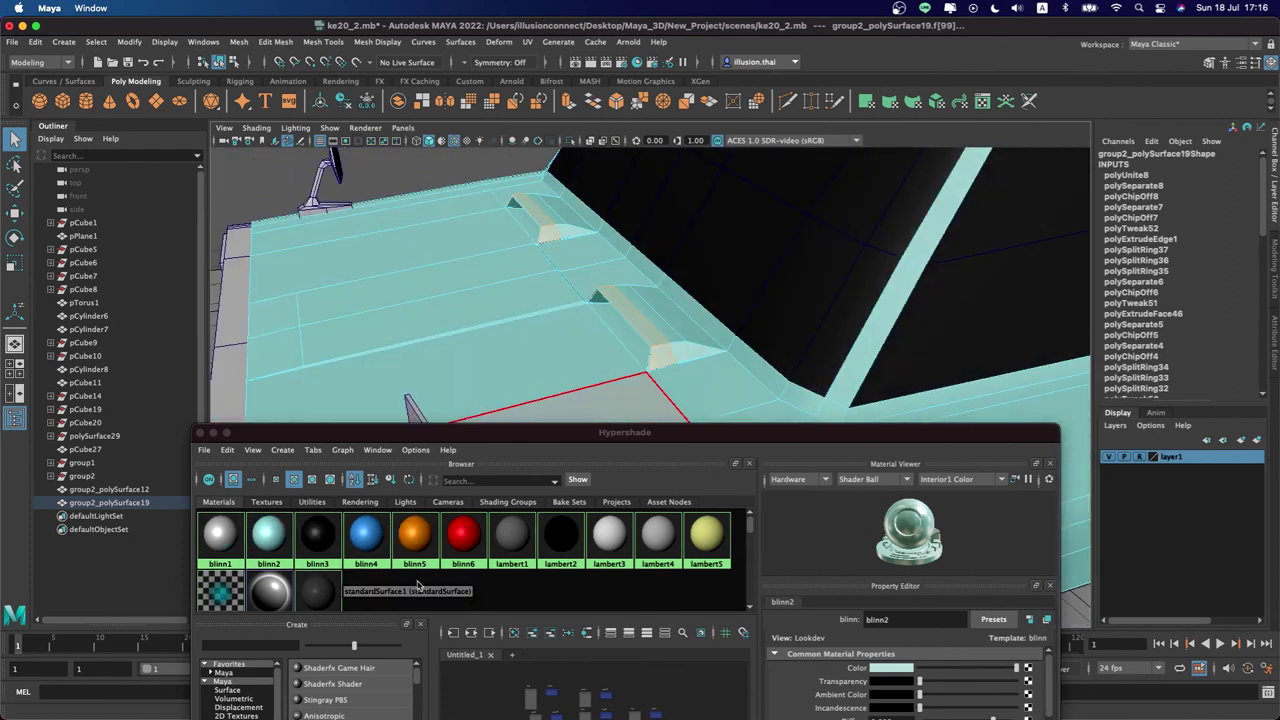
# Assign lambert4 to the hood vent faces and close Hypershade
pyautogui.rightClick(659, 533)
pyautogui.click(659, 497)
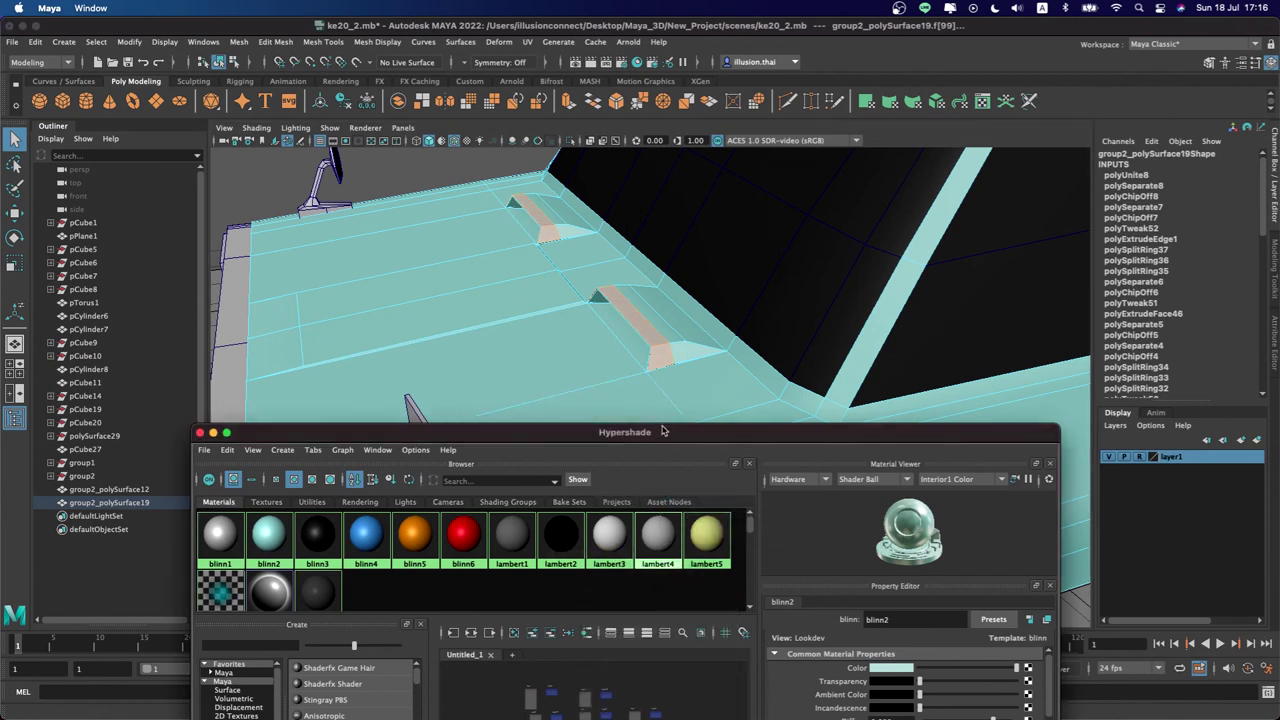
pyautogui.moveTo(662, 430); pyautogui.dragTo(651, 460)
pyautogui.keyDown('alt'); pyautogui.moveTo(560, 366); pyautogui.dragTo(648, 362); pyautogui.keyUp('alt')
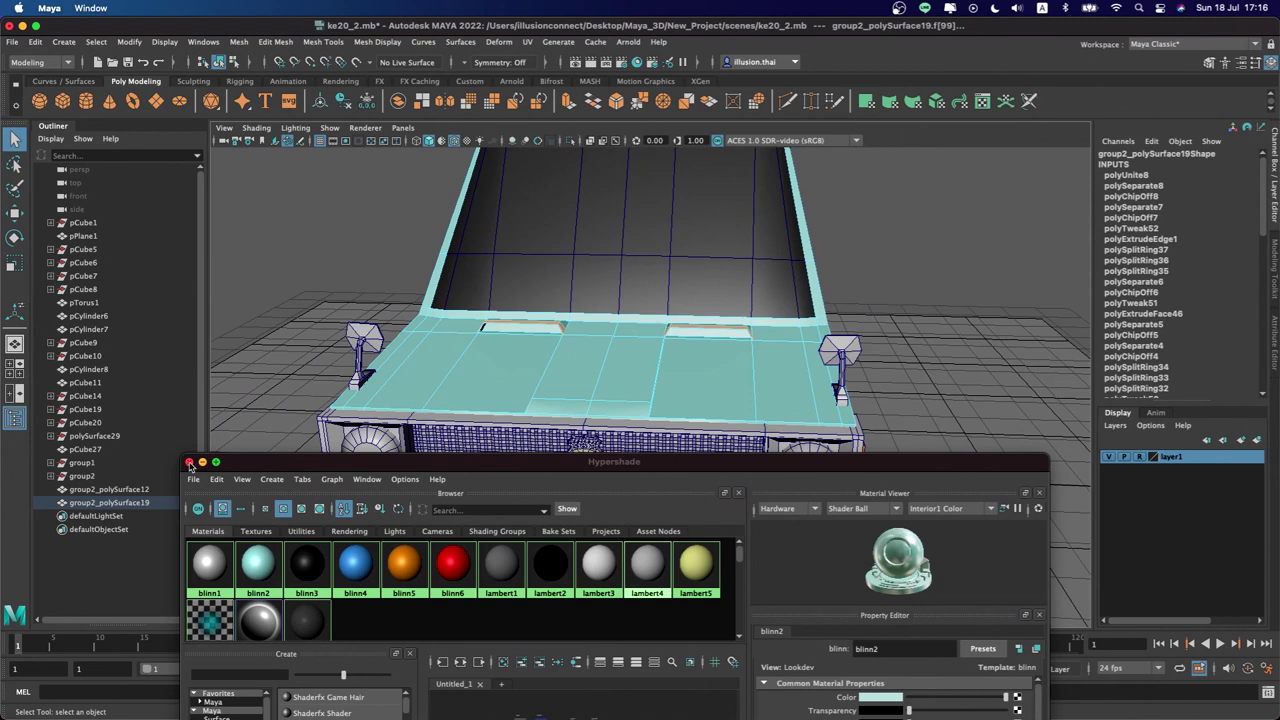
pyautogui.click(189, 464)
pyautogui.keyDown('alt'); pyautogui.moveTo(760, 442); pyautogui.dragTo(846, 428); pyautogui.keyUp('alt')
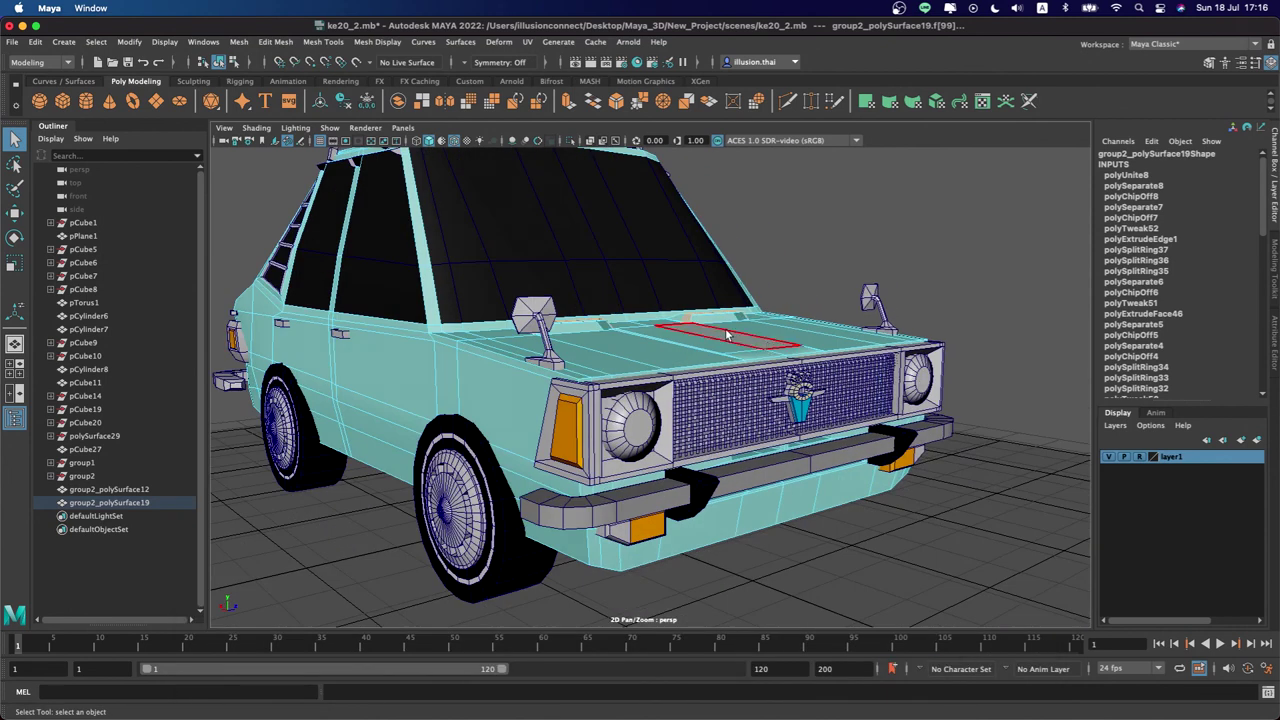
# Select both body meshes and merge the car body's overlapping vertices
pyautogui.moveTo(701, 316); pyautogui.dragTo(819, 273, button='right')
pyautogui.moveTo(819, 273)
pyautogui.keyDown('alt'); pyautogui.mouseDown()
pyautogui.moveTo(666, 360)
pyautogui.moveTo(598, 368)
pyautogui.mouseUp(); pyautogui.keyUp('alt')
pyautogui.keyDown('shift'); pyautogui.click(666, 360); pyautogui.keyUp('shift')
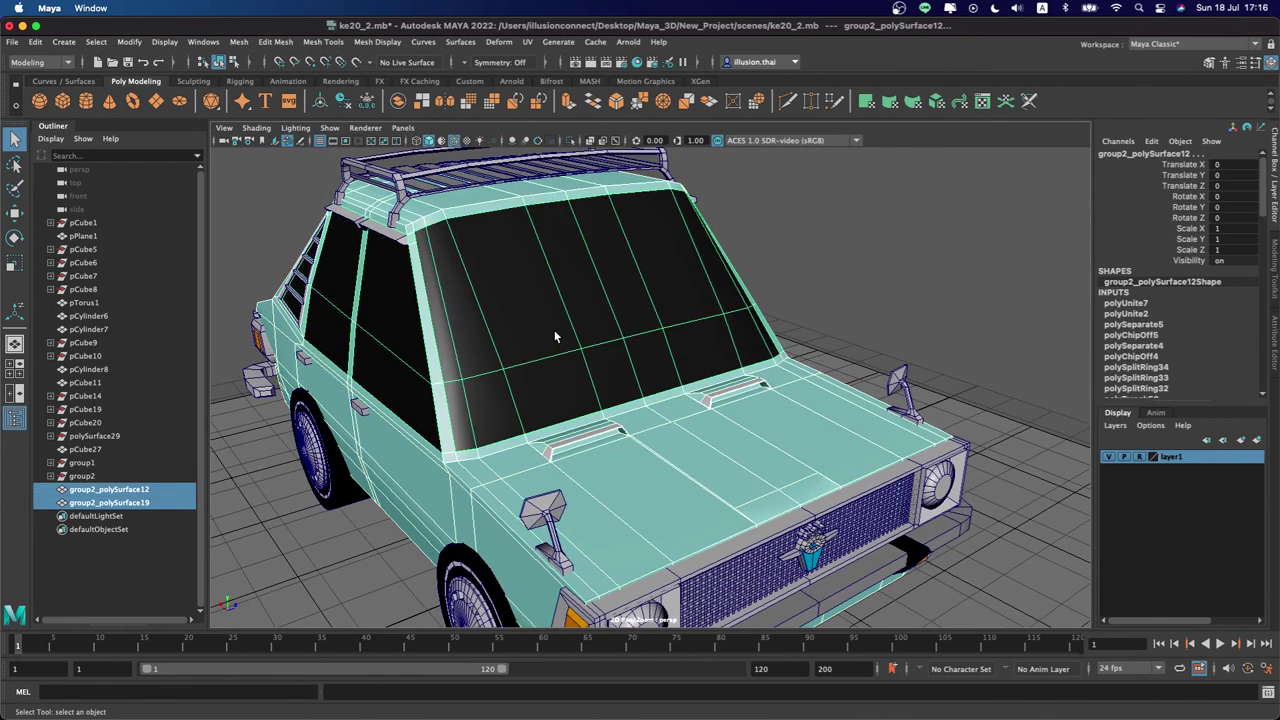
pyautogui.keyDown('alt'); pyautogui.moveTo(530, 300); pyautogui.dragTo(388, 157); pyautogui.keyUp('alt')
pyautogui.click(313, 44)
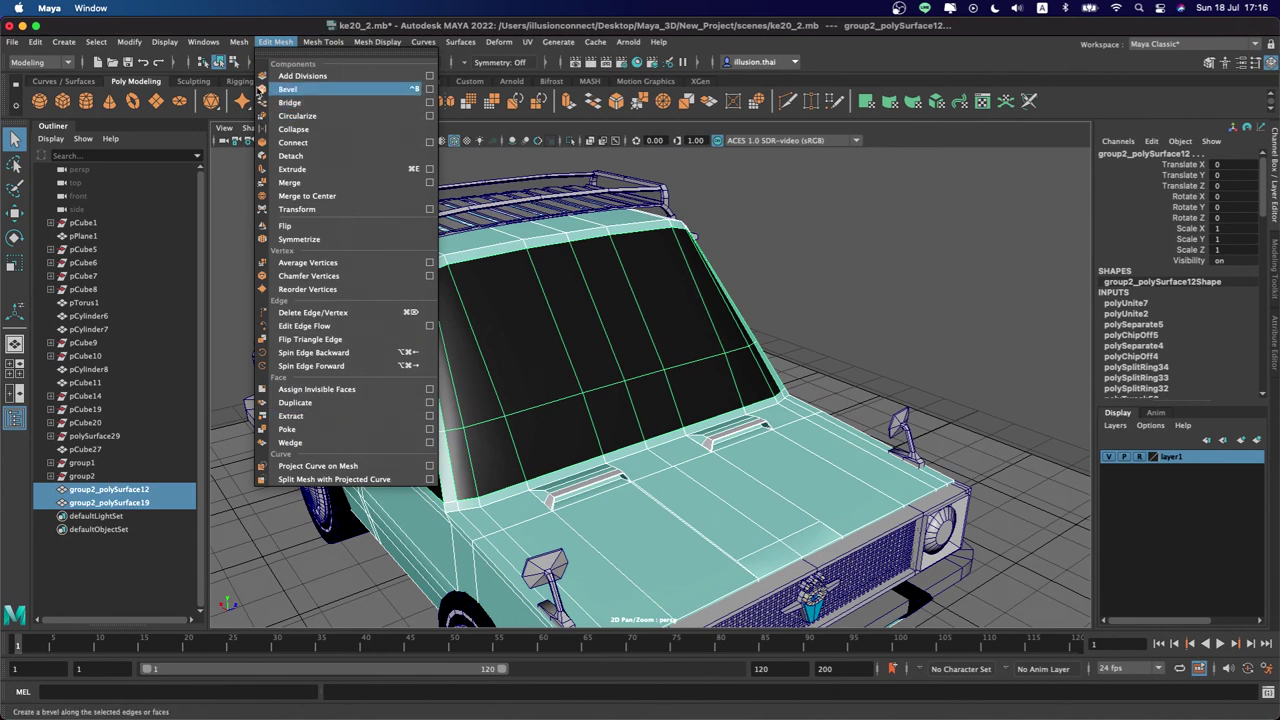
pyautogui.moveTo(276, 42)
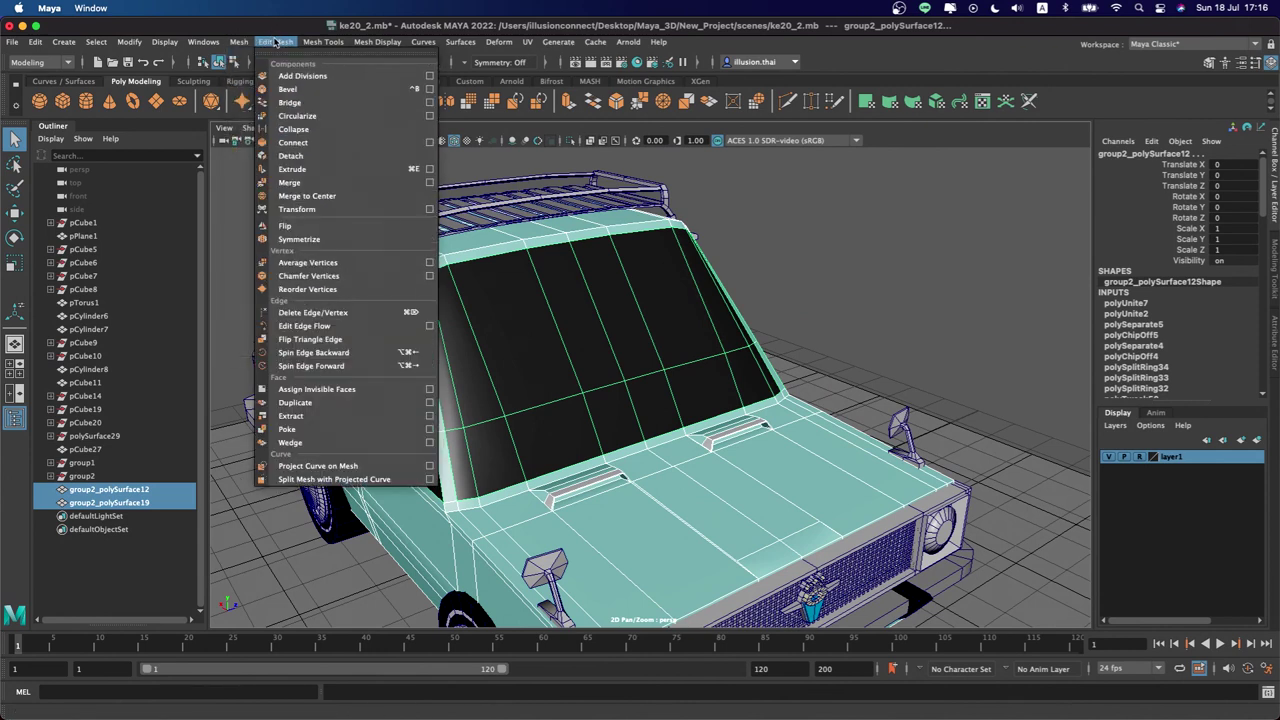
pyautogui.click(275, 181)
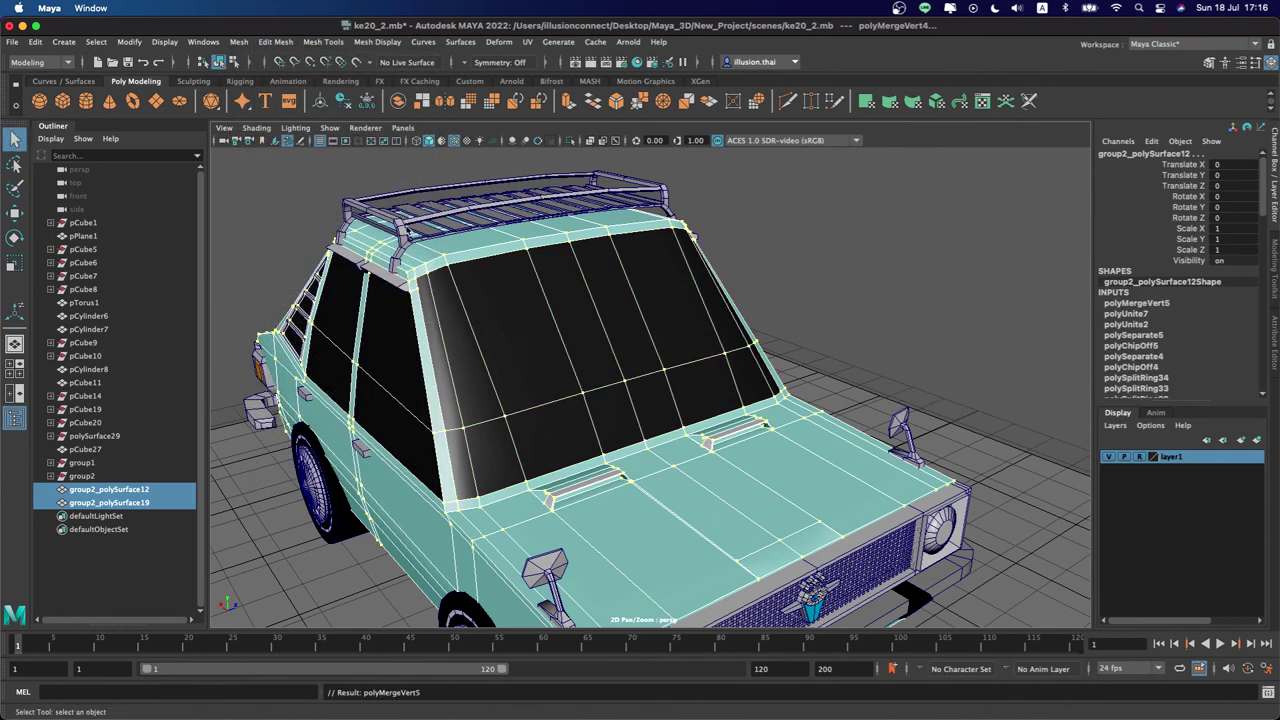
# Combine the two roof rack pieces into group1_polySurface30 and merge its vertices
pyautogui.click(409, 234)
pyautogui.click(572, 200)
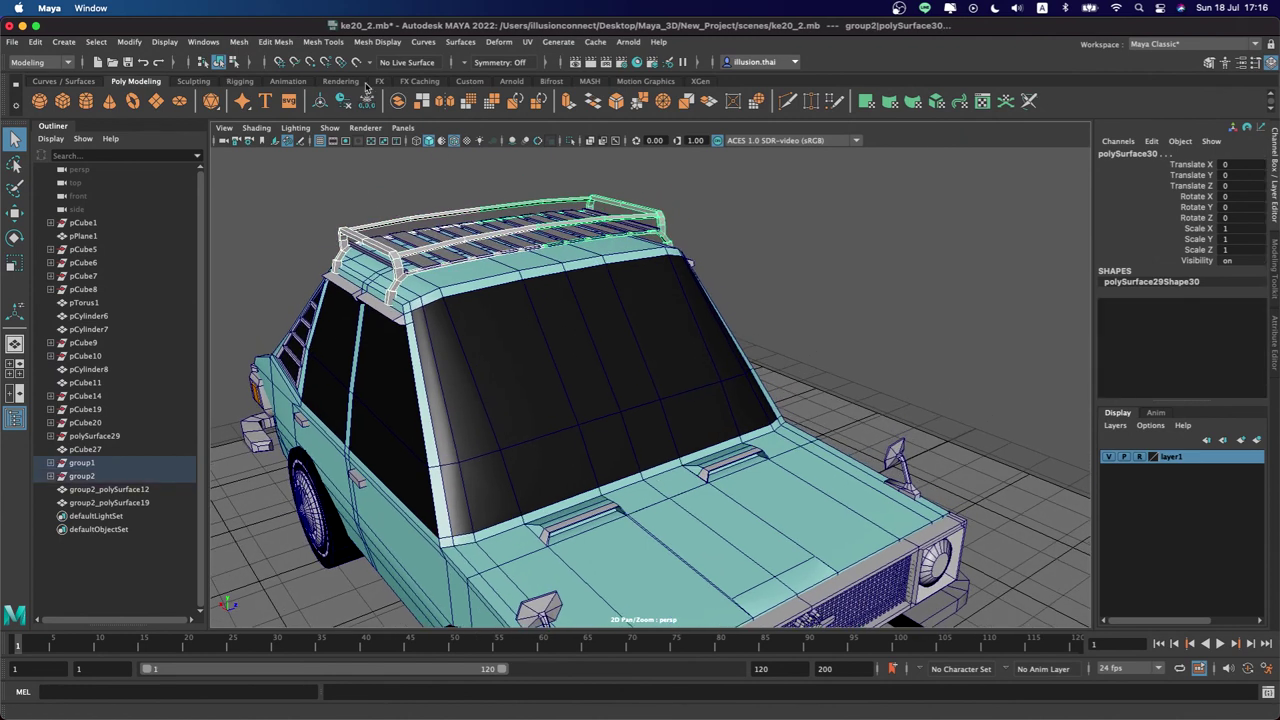
pyautogui.click(323, 44)
pyautogui.moveTo(275, 42)
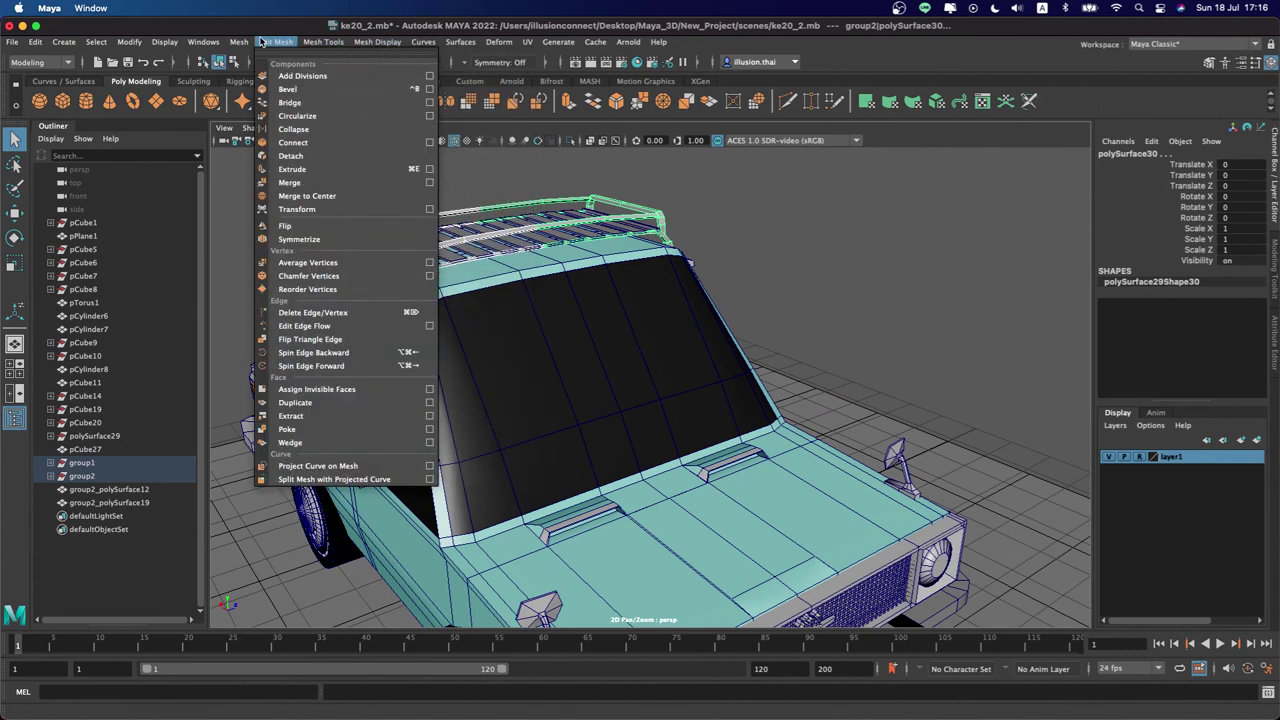
pyautogui.click(290, 90)
pyautogui.click(276, 41)
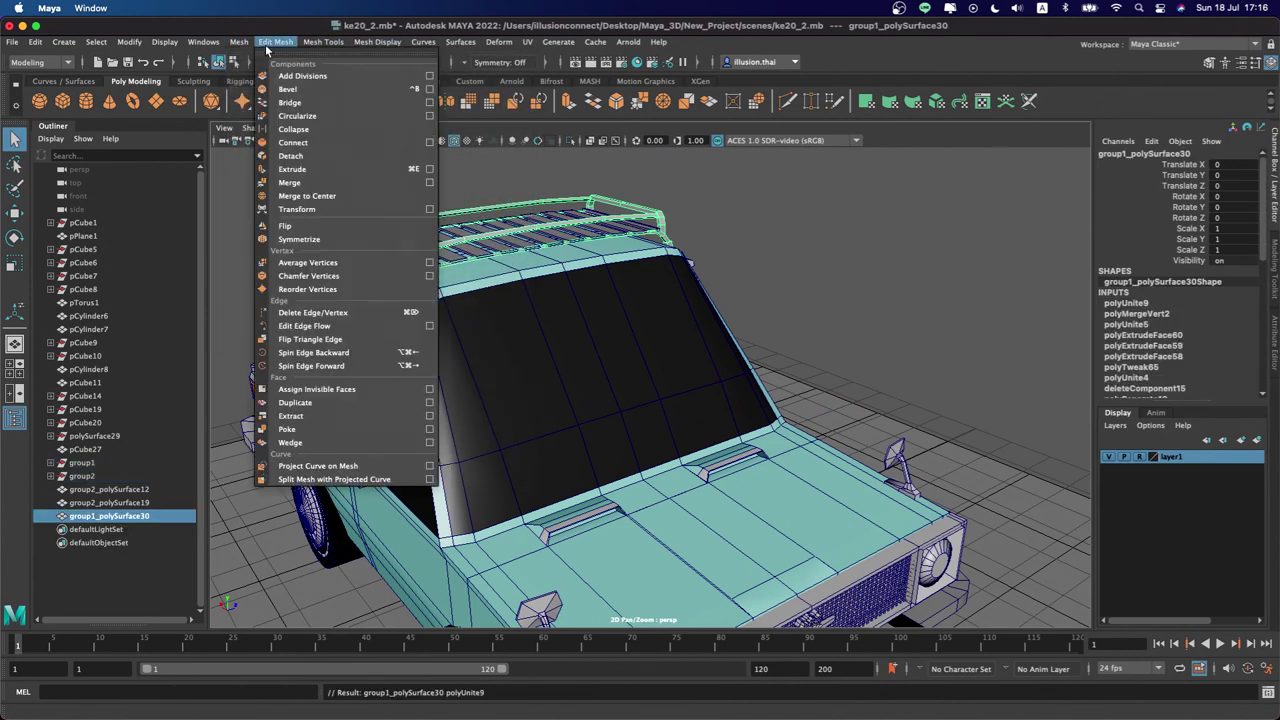
pyautogui.click(289, 182)
pyautogui.keyDown('alt'); pyautogui.moveTo(470, 255); pyautogui.dragTo(535, 258); pyautogui.keyUp('alt')
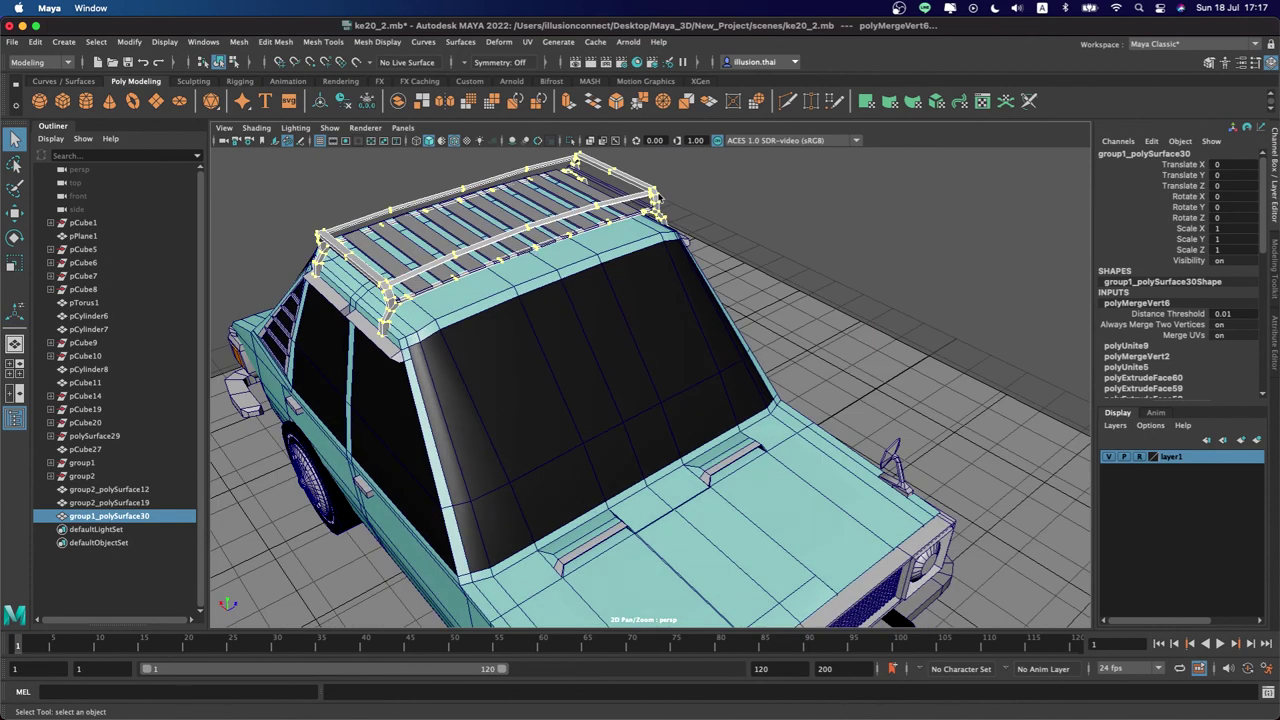
pyautogui.rightClick(657, 199)
pyautogui.keyDown('alt'); pyautogui.moveTo(759, 183); pyautogui.dragTo(600, 300); pyautogui.keyUp('alt')
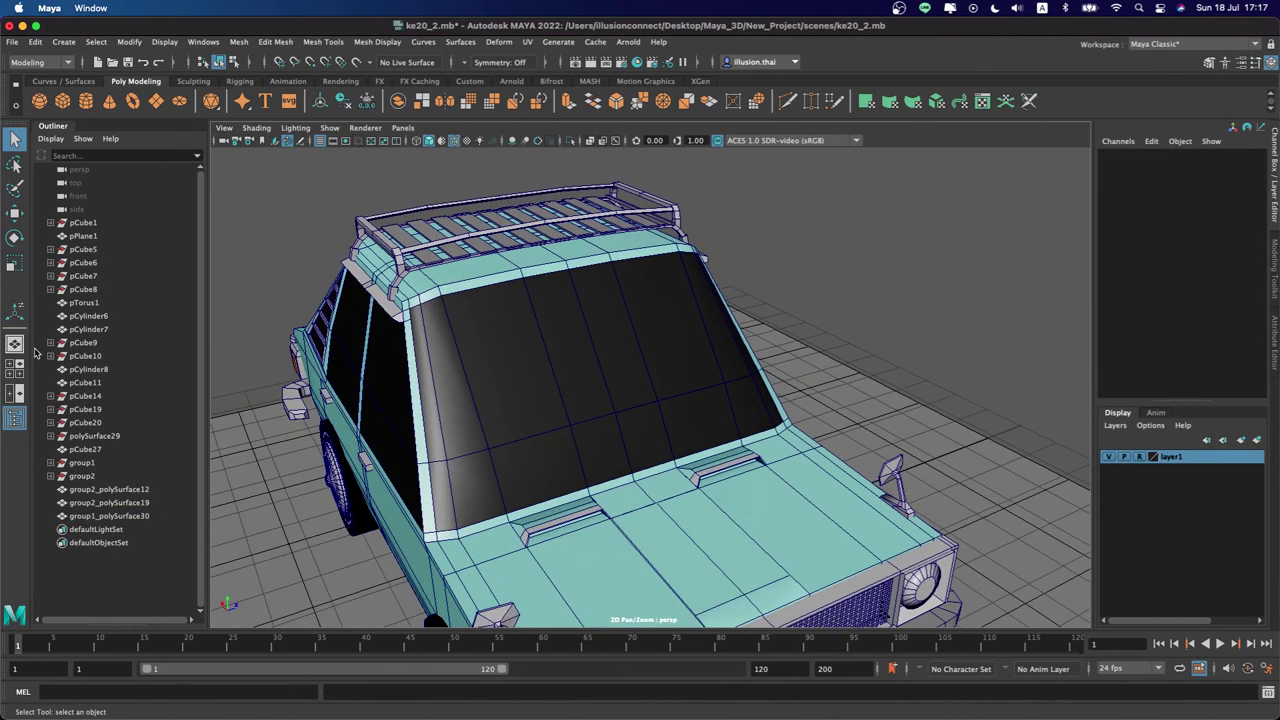
# Create a new Lambert material, lambert6, coloured orange-brown in Hypershade
pyautogui.click(638, 66)
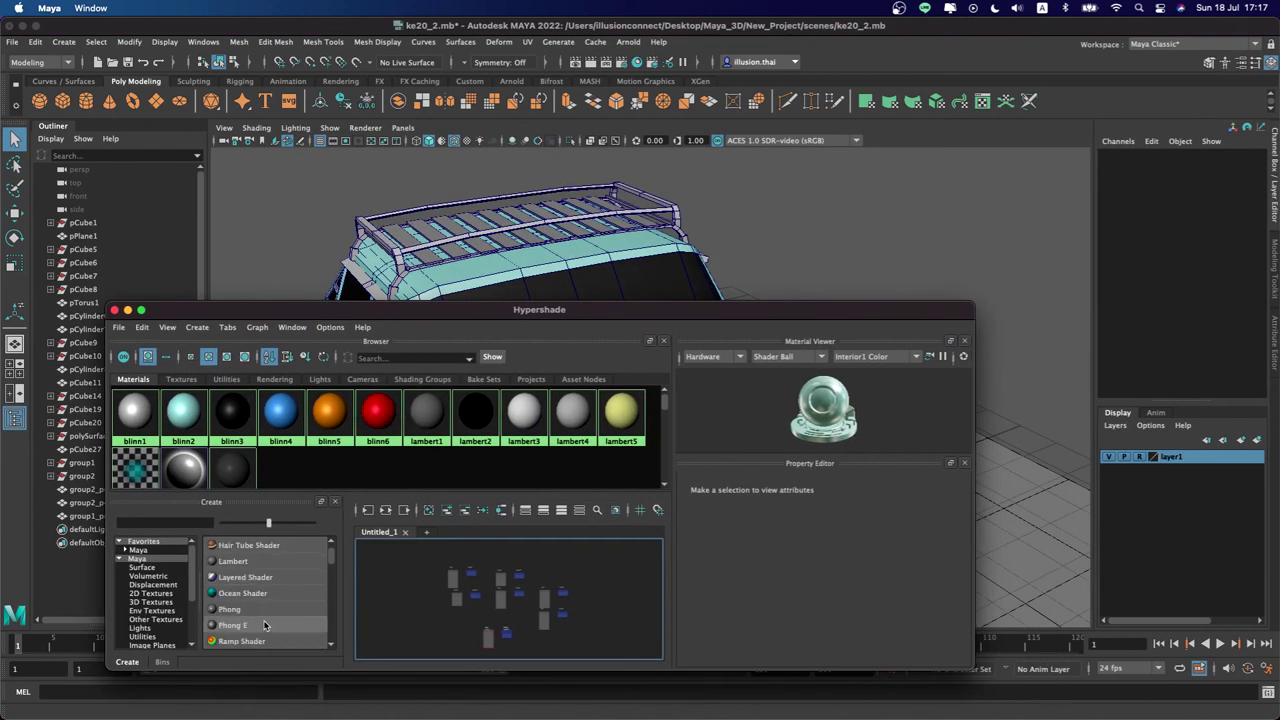
pyautogui.click(252, 562)
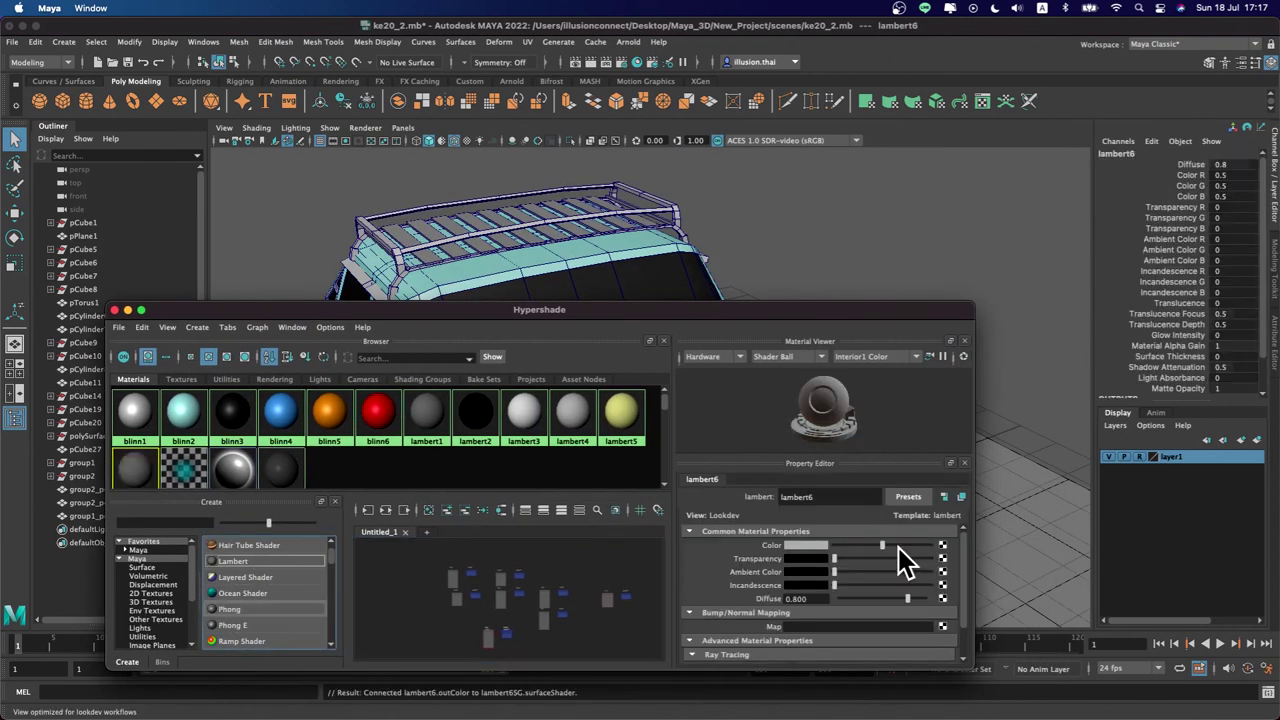
pyautogui.click(815, 546)
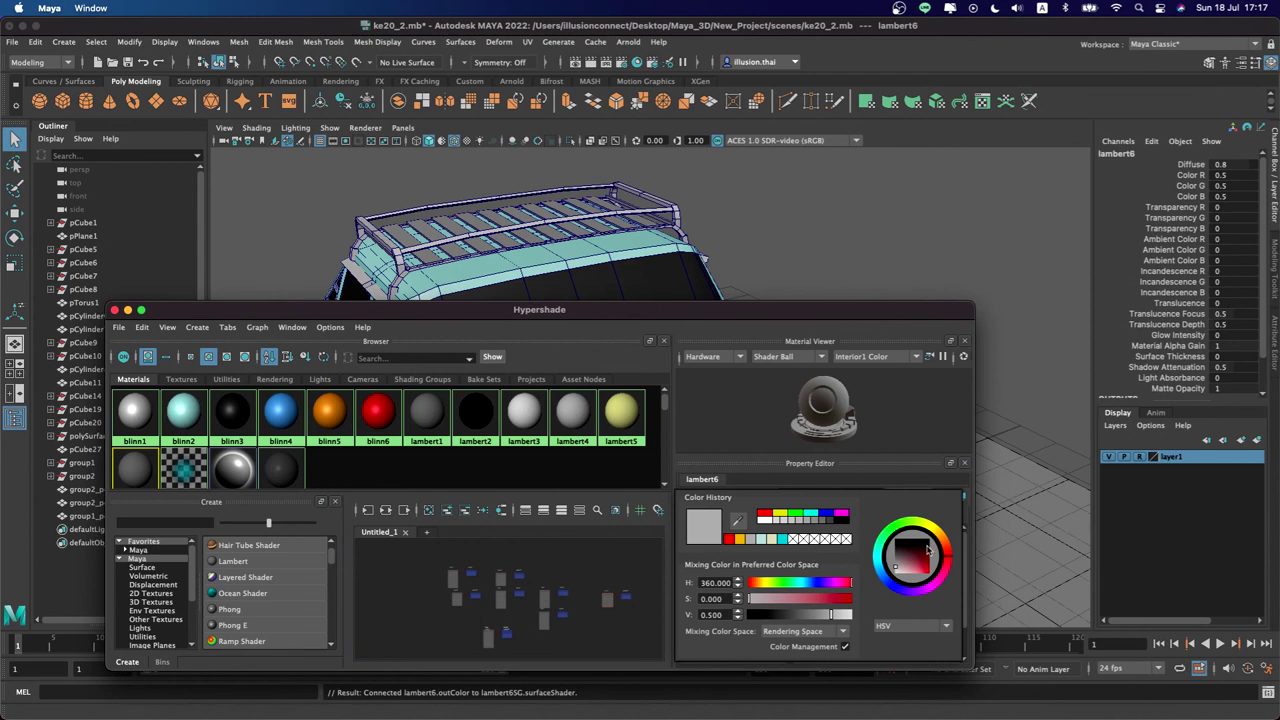
pyautogui.moveTo(912, 566); pyautogui.dragTo(936, 567)
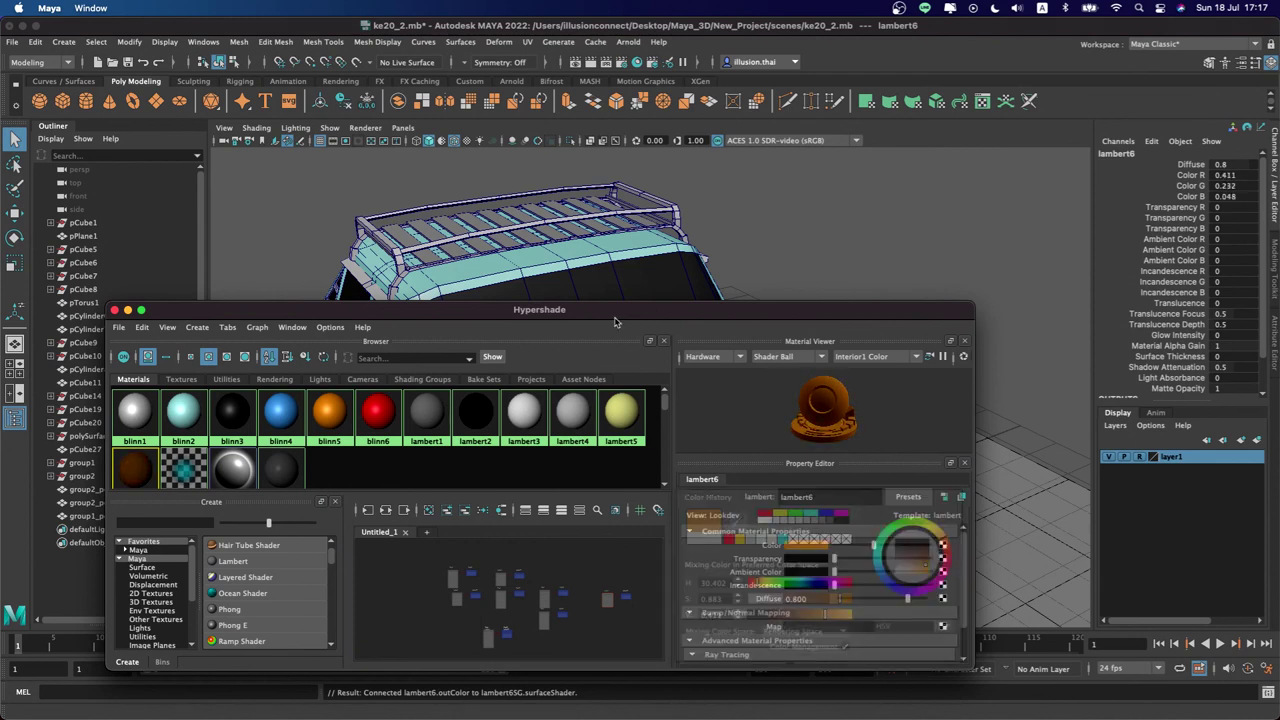
# Assign the orange-brown lambert6 material to all the roof-rack slats
pyautogui.click(434, 254)
pyautogui.keyDown('alt'); pyautogui.moveTo(440, 256); pyautogui.dragTo(424, 256); pyautogui.keyUp('alt')
pyautogui.keyDown('shift'); pyautogui.click(497, 232); pyautogui.keyUp('shift')
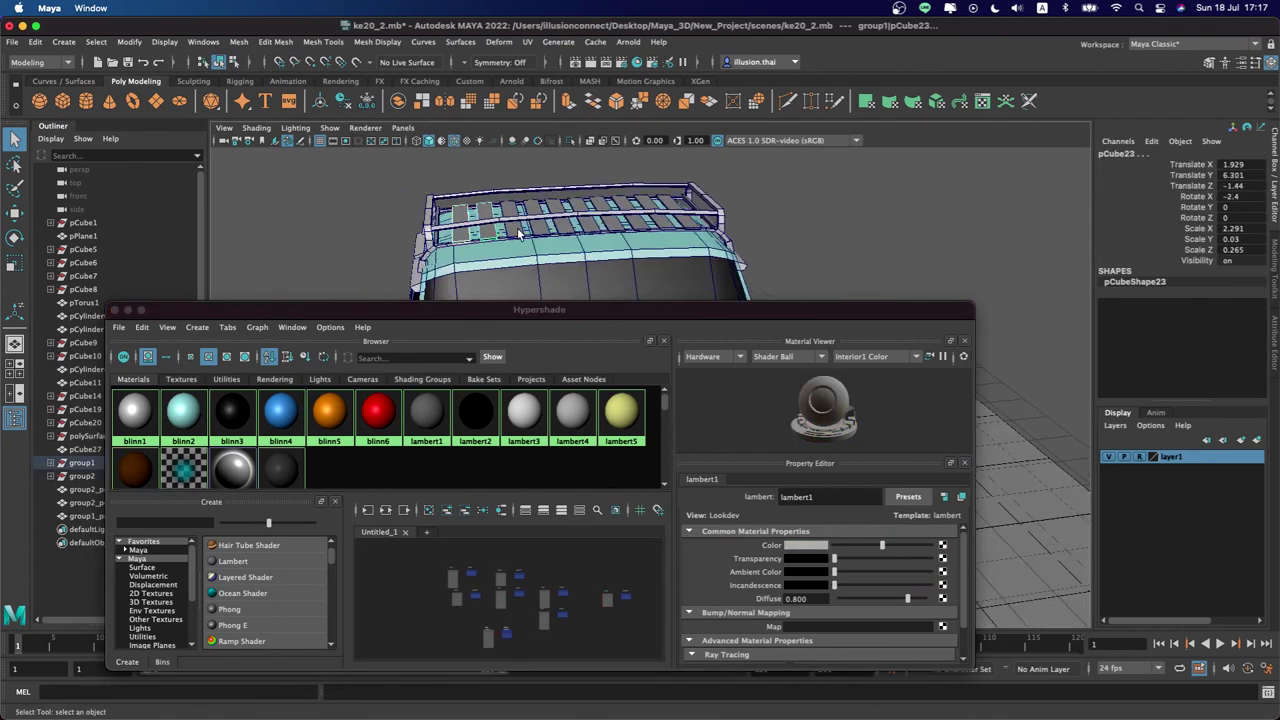
pyautogui.keyDown('shift'); pyautogui.click(596, 228); pyautogui.keyUp('shift')
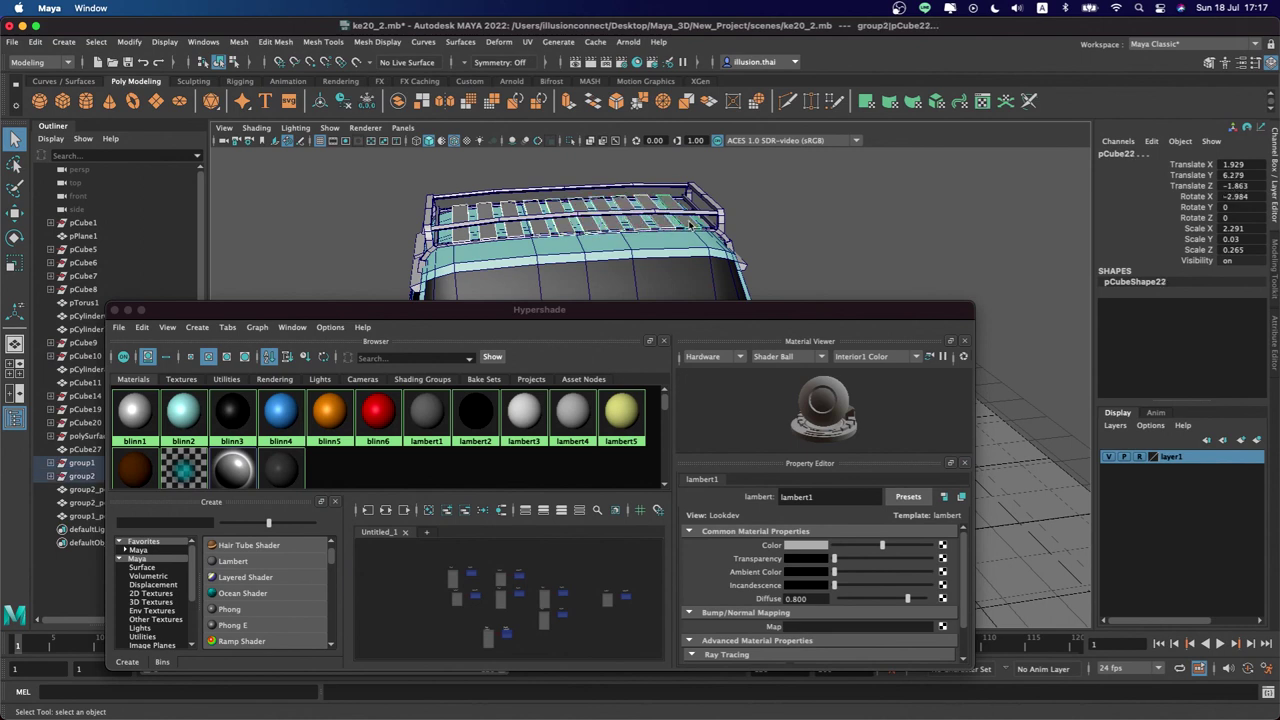
pyautogui.moveTo(128, 463); pyautogui.dragTo(145, 418, button='right')
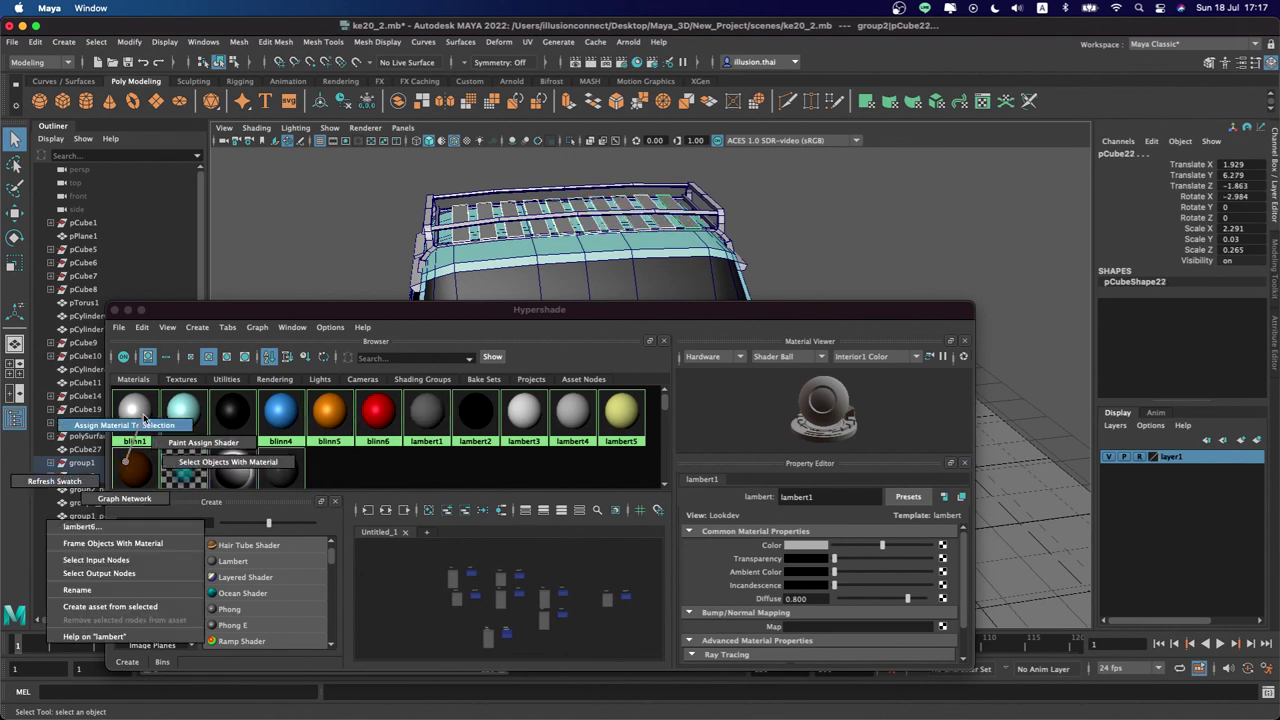
pyautogui.moveTo(253, 393); pyautogui.dragTo(253, 393, button='right')
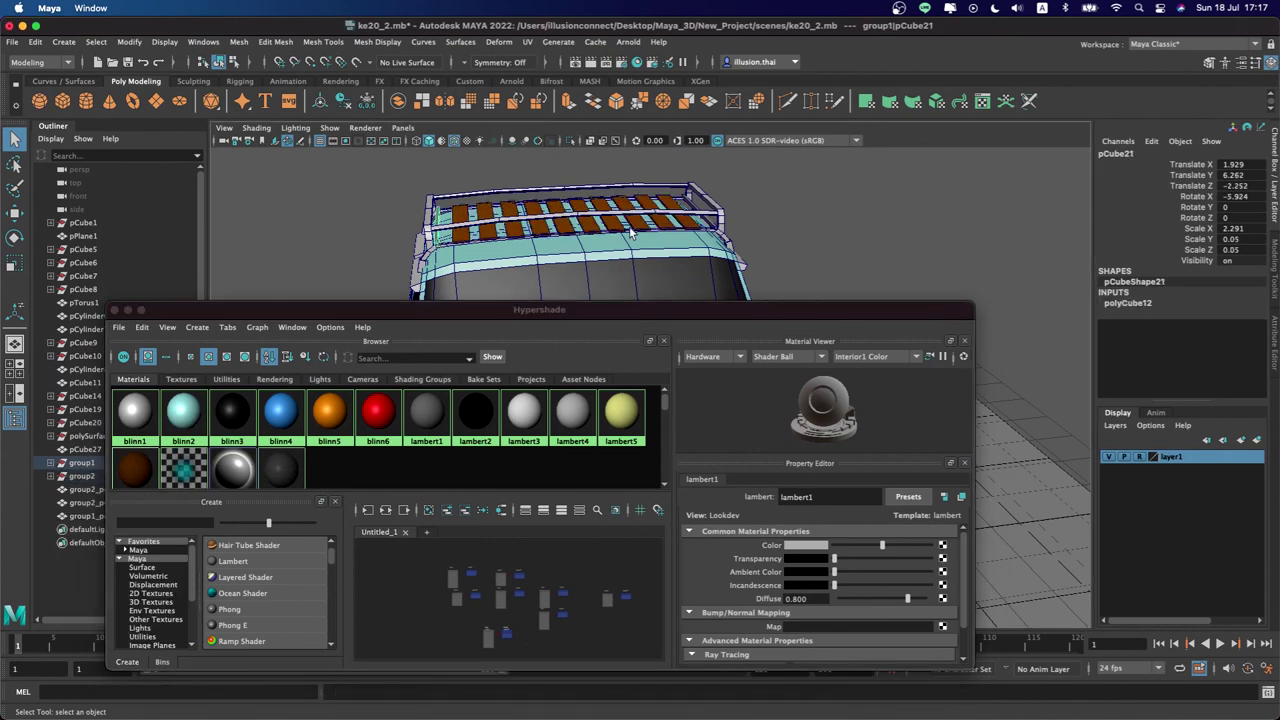
# Assign white blinn1 to the roof rack frame and close Hypershade
pyautogui.click(693, 230)
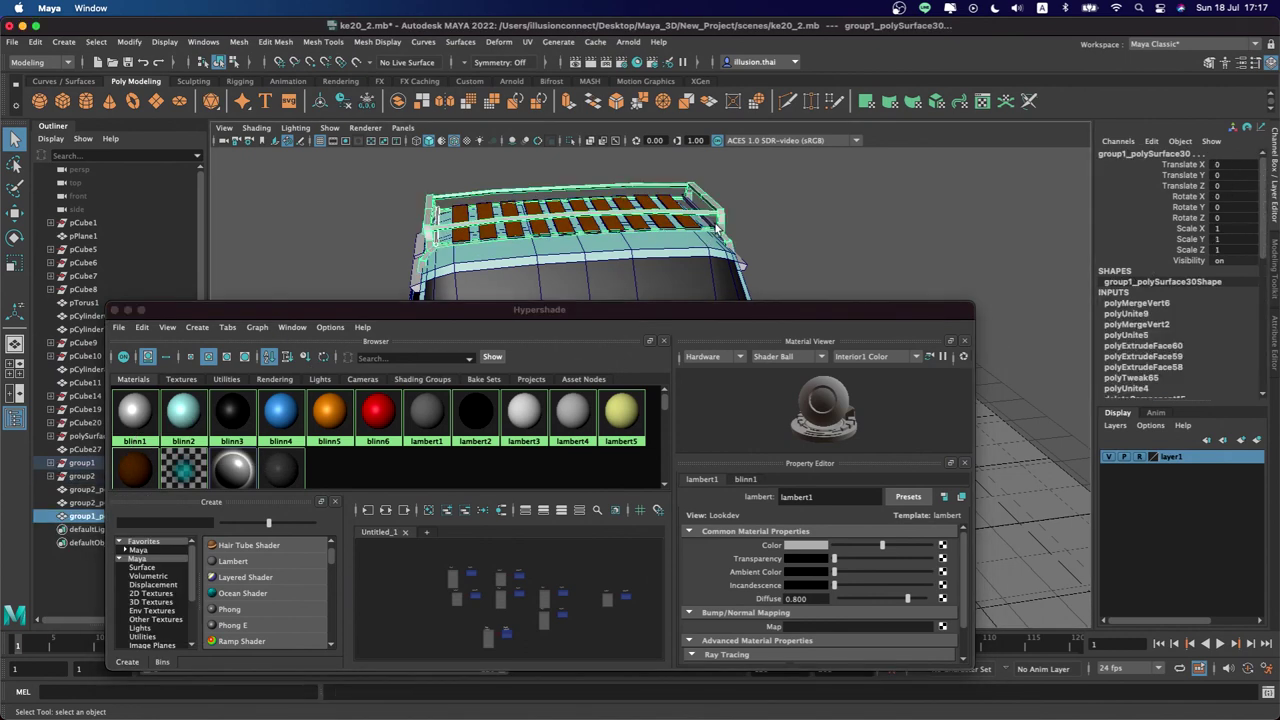
pyautogui.click(715, 228)
pyautogui.moveTo(183, 410); pyautogui.dragTo(184, 387, button='right')
pyautogui.click(115, 310)
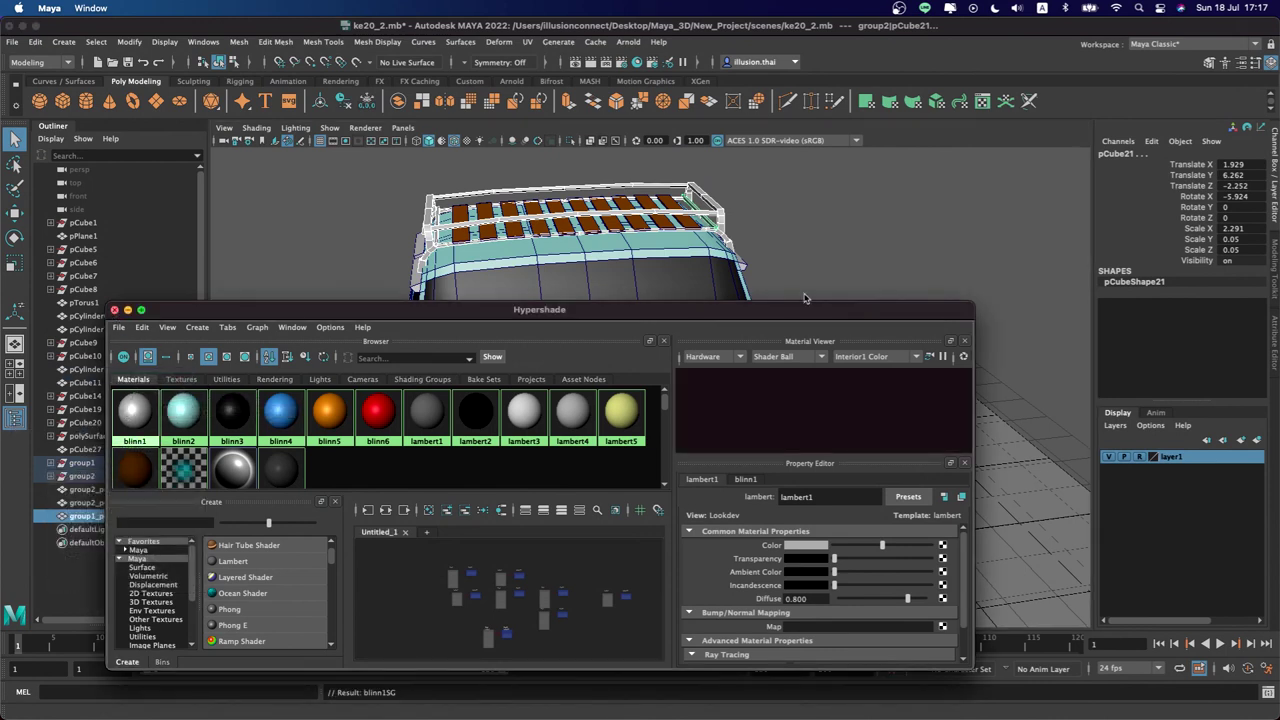
pyautogui.scroll(5, 807, 299)
pyautogui.keyDown('alt'); pyautogui.moveTo(786, 300); pyautogui.dragTo(711, 293); pyautogui.keyUp('alt')
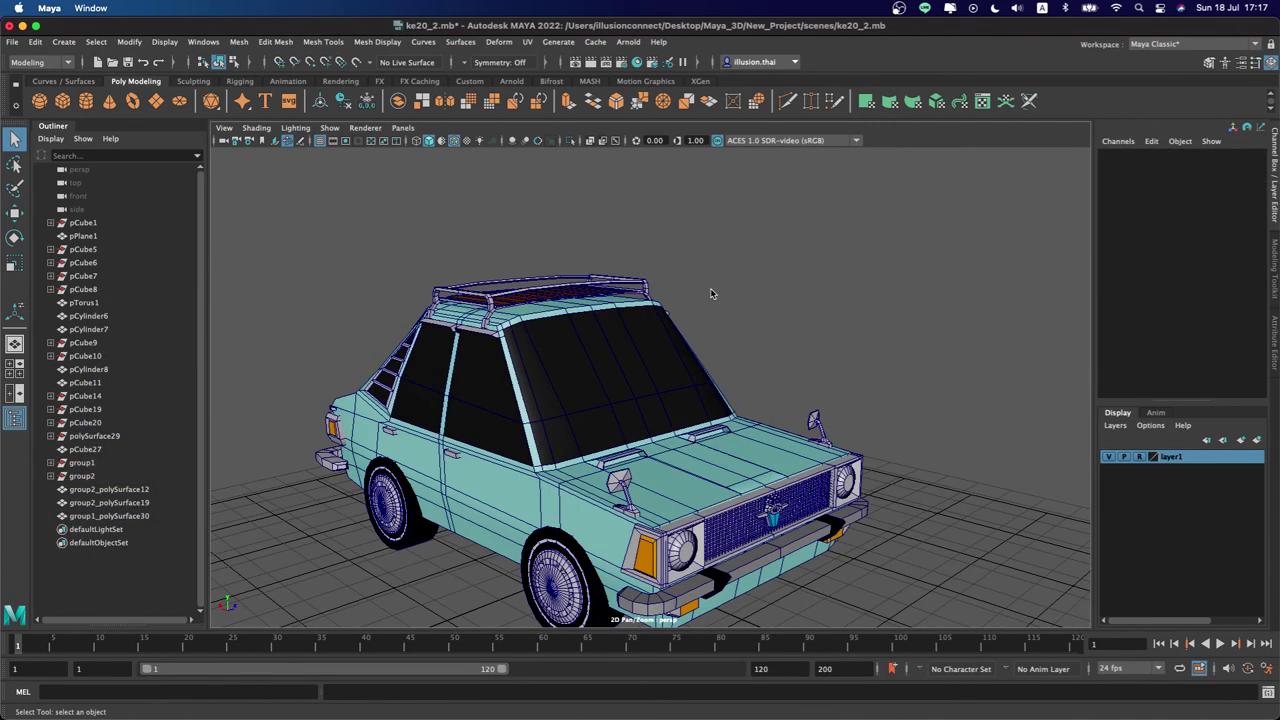
# Save the scene with Cmd+S
pyautogui.press('super+s')
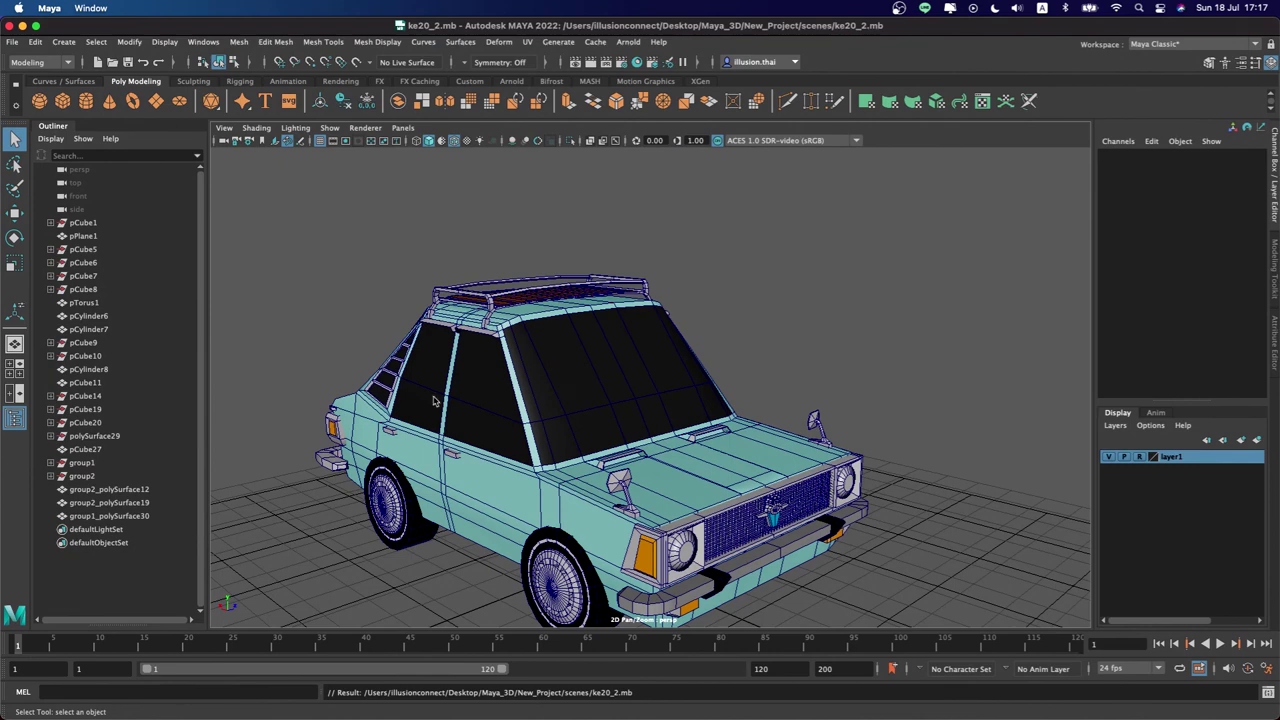
pyautogui.moveTo(908, 415)
pyautogui.keyDown('alt'); pyautogui.mouseDown()
pyautogui.moveTo(900, 360)
pyautogui.moveTo(929, 360)
pyautogui.moveTo(870, 355)
pyautogui.moveTo(850, 362)
pyautogui.moveTo(887, 385)
pyautogui.moveTo(926, 370)
pyautogui.moveTo(870, 365)
pyautogui.moveTo(830, 390)
pyautogui.moveTo(793, 367)
pyautogui.moveTo(851, 358)
pyautogui.moveTo(814, 386)
pyautogui.moveTo(835, 378)
pyautogui.mouseUp(); pyautogui.keyUp('alt')
pyautogui.keyDown('alt'); pyautogui.moveTo(835, 378); pyautogui.dragTo(716, 299, button='right'); pyautogui.keyUp('alt')
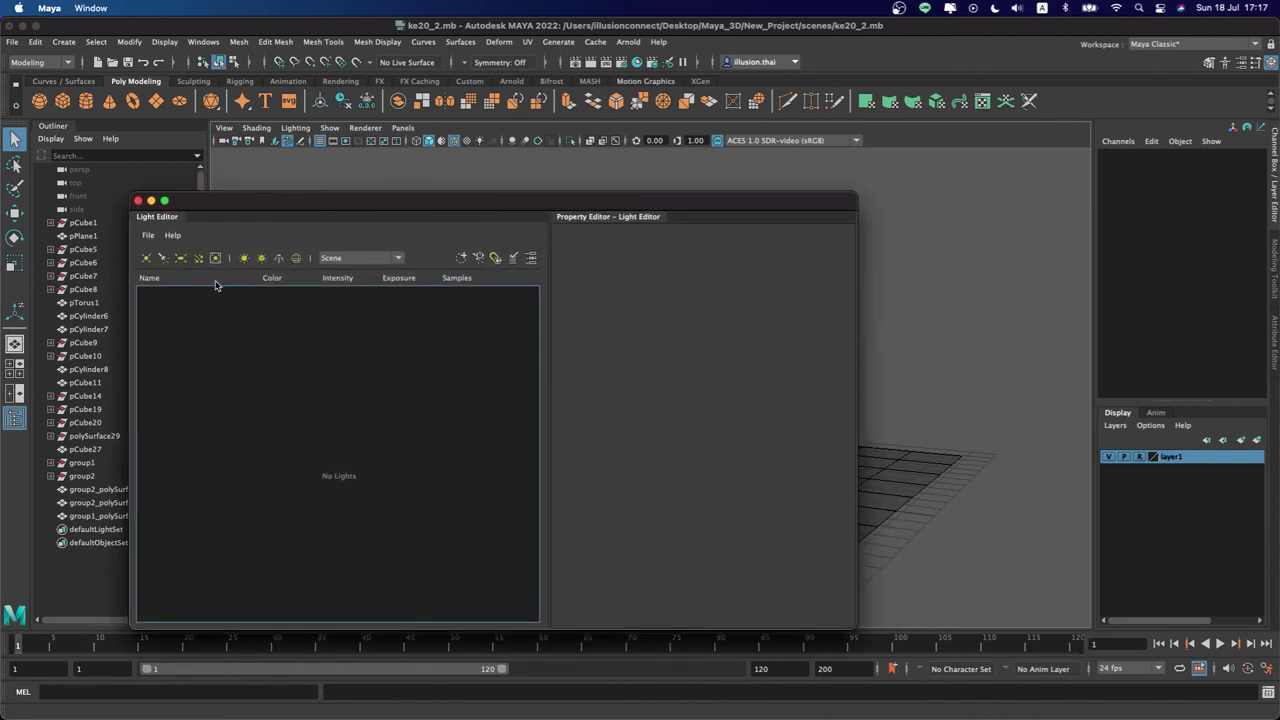
# Add an Arnold sky dome light, aiSkyDomeLight1, and close the Light Editor
pyautogui.click(296, 259)
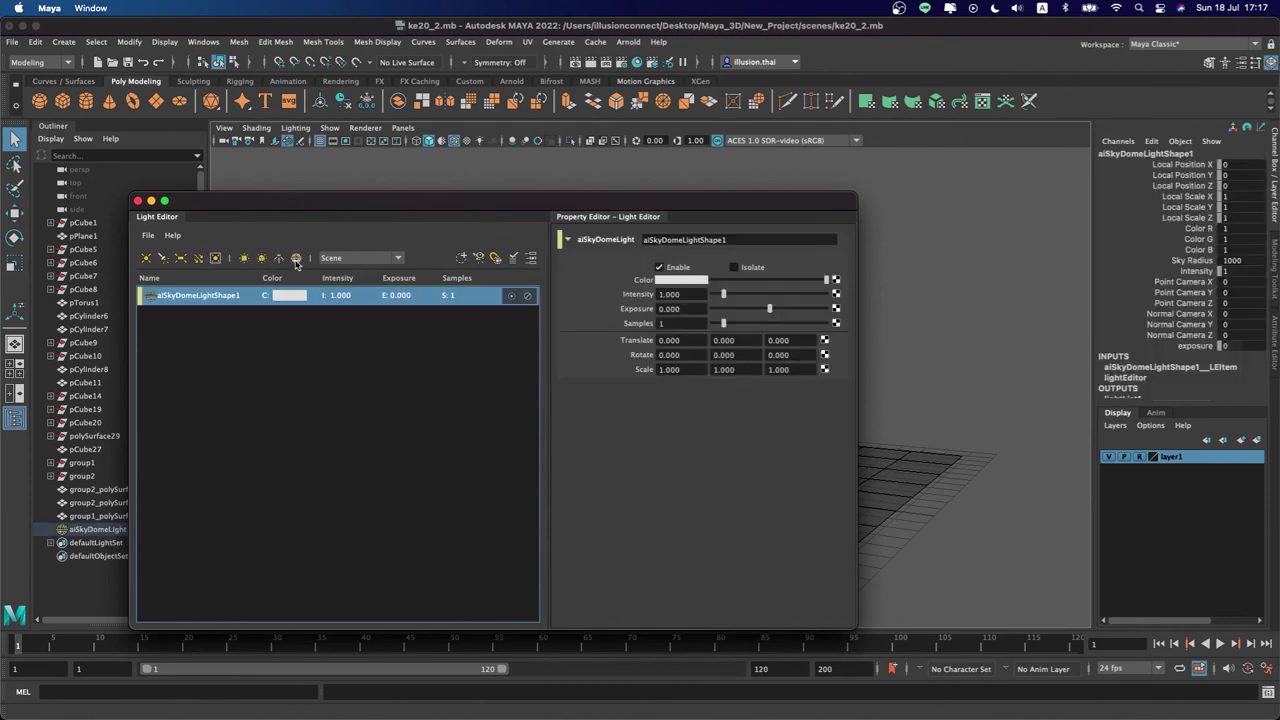
pyautogui.click(138, 201)
pyautogui.scroll(-5, 514, 346)
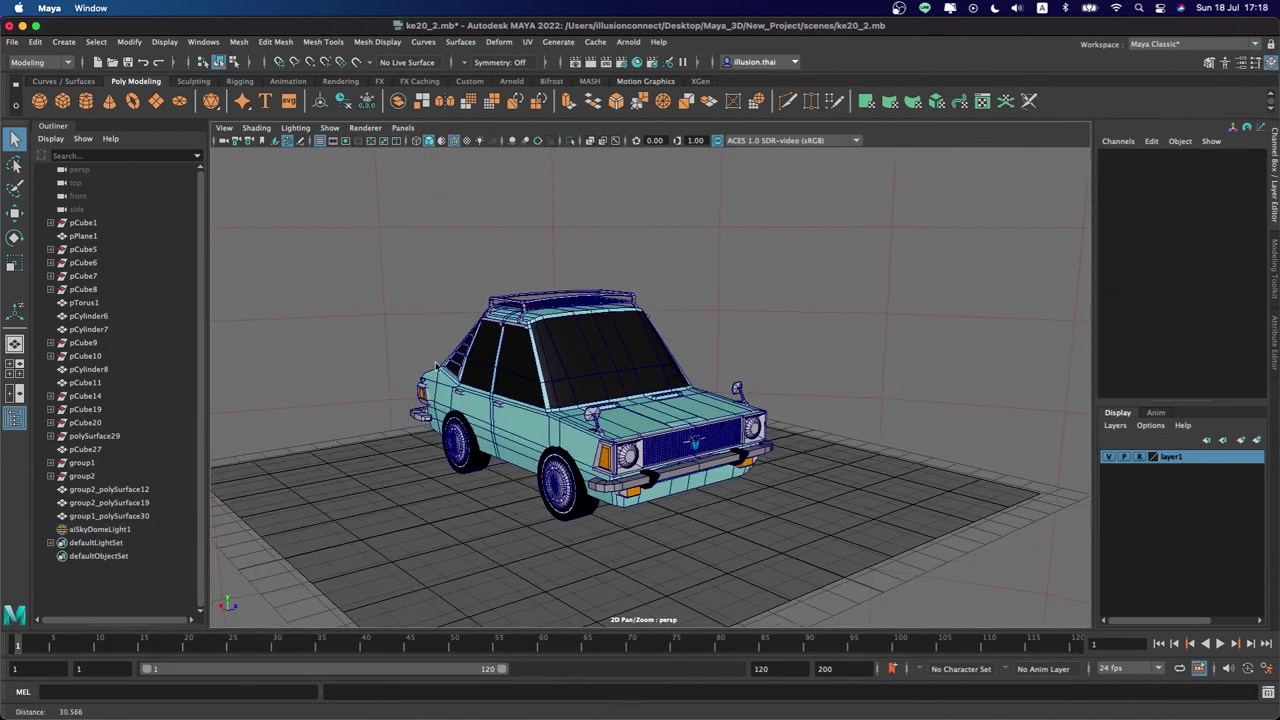
# Delete the ground plane pPlane1 from under the car
pyautogui.click(833, 522)
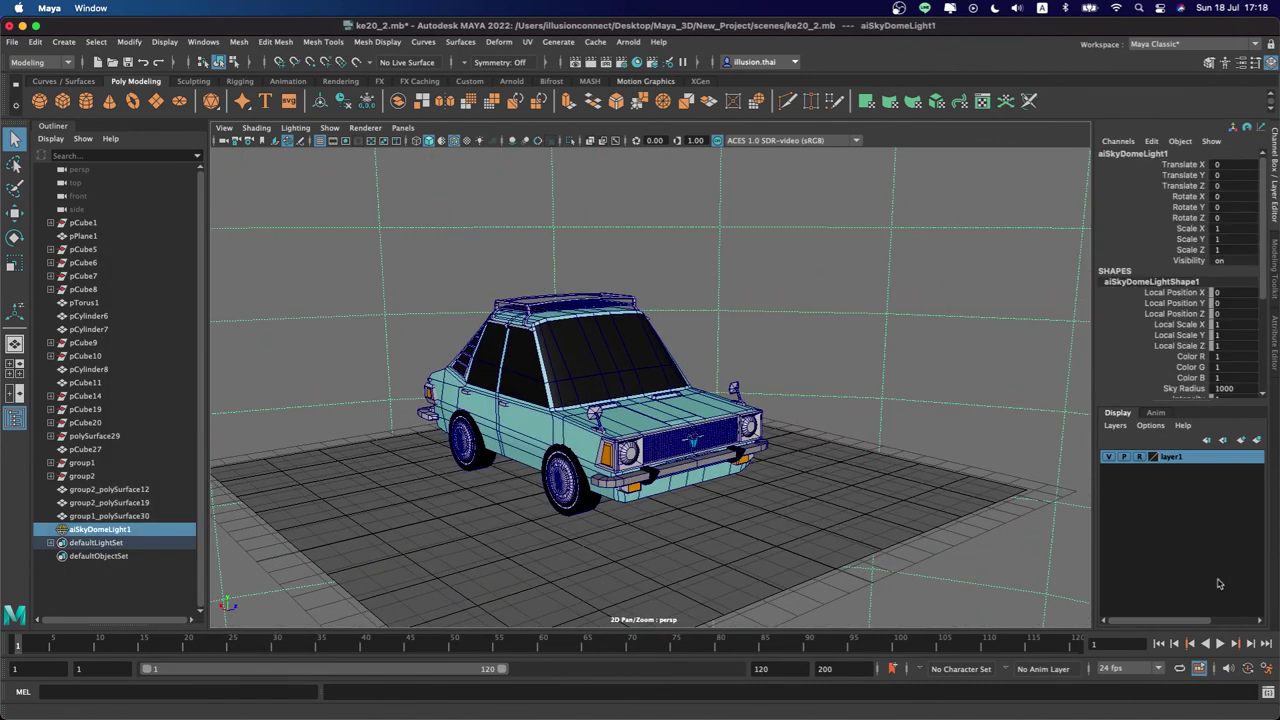
pyautogui.click(872, 486)
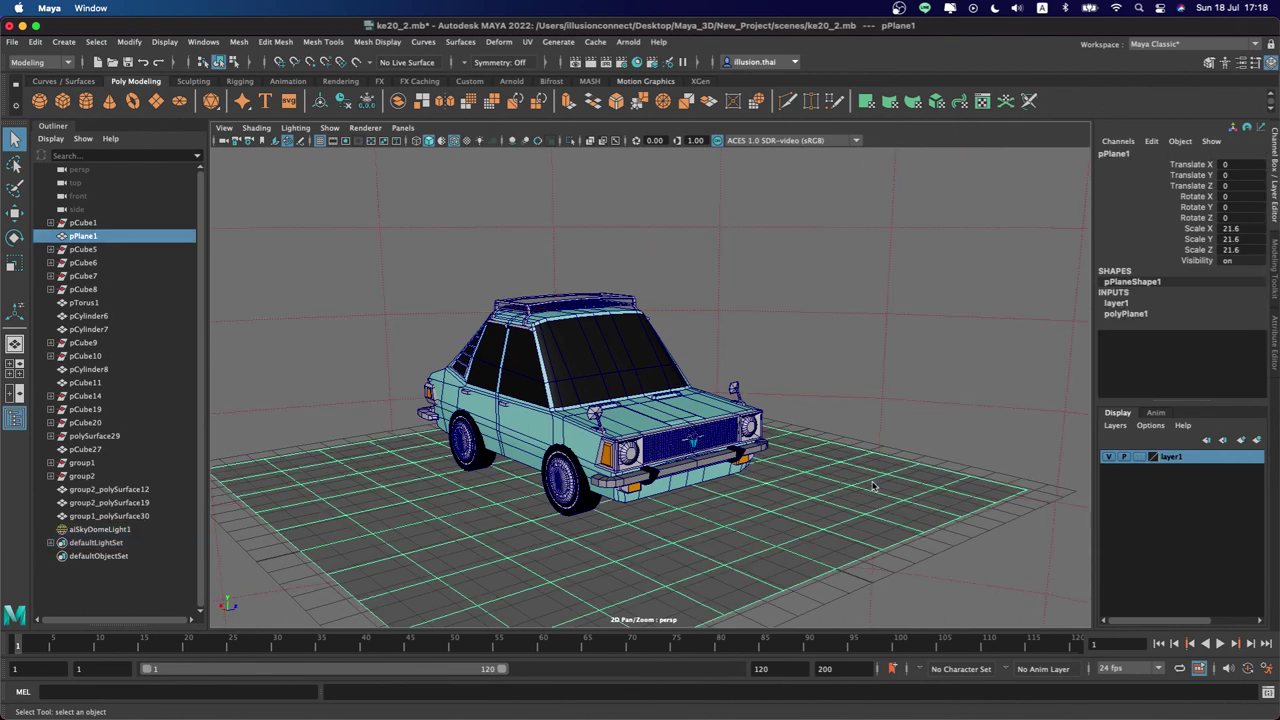
pyautogui.press('Delete')
pyautogui.keyDown('alt'); pyautogui.moveTo(710, 451); pyautogui.dragTo(675, 432); pyautogui.keyUp('alt')
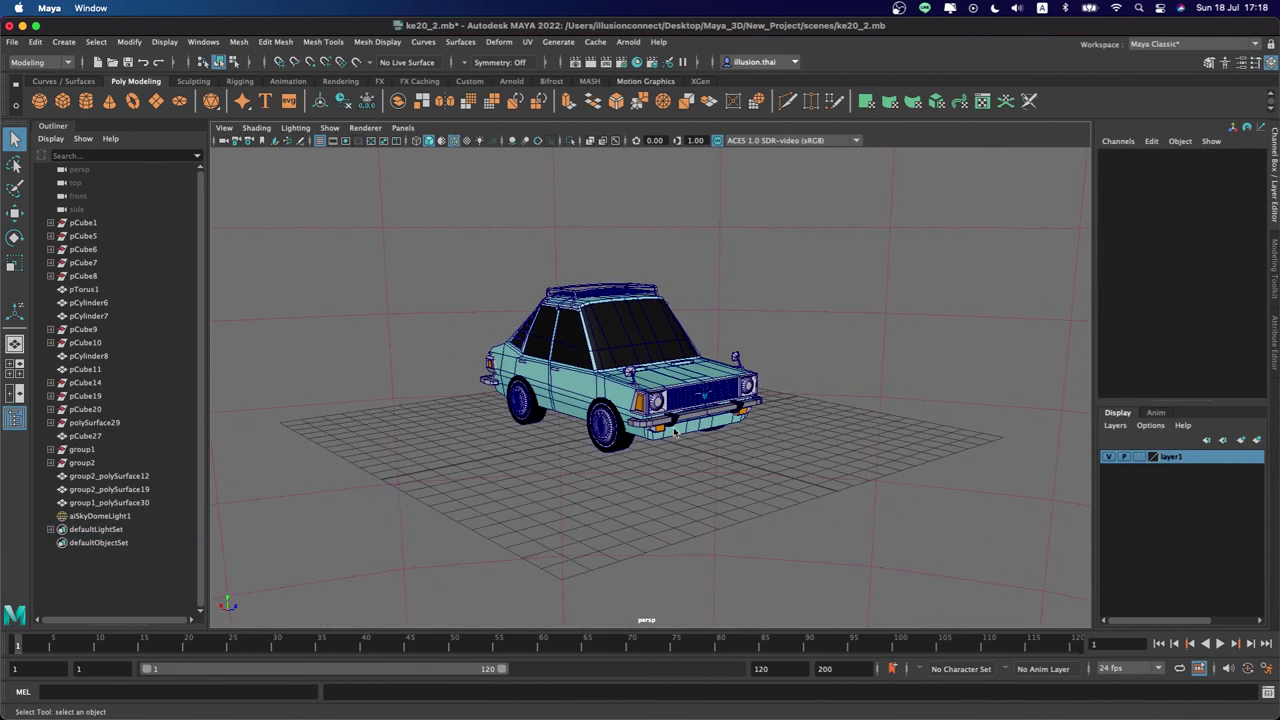
# Create a polygon cylinder, scale it up and move it down beneath the car
pyautogui.click(84, 104)
pyautogui.keyDown('alt'); pyautogui.moveTo(723, 473); pyautogui.dragTo(694, 462); pyautogui.keyUp('alt')
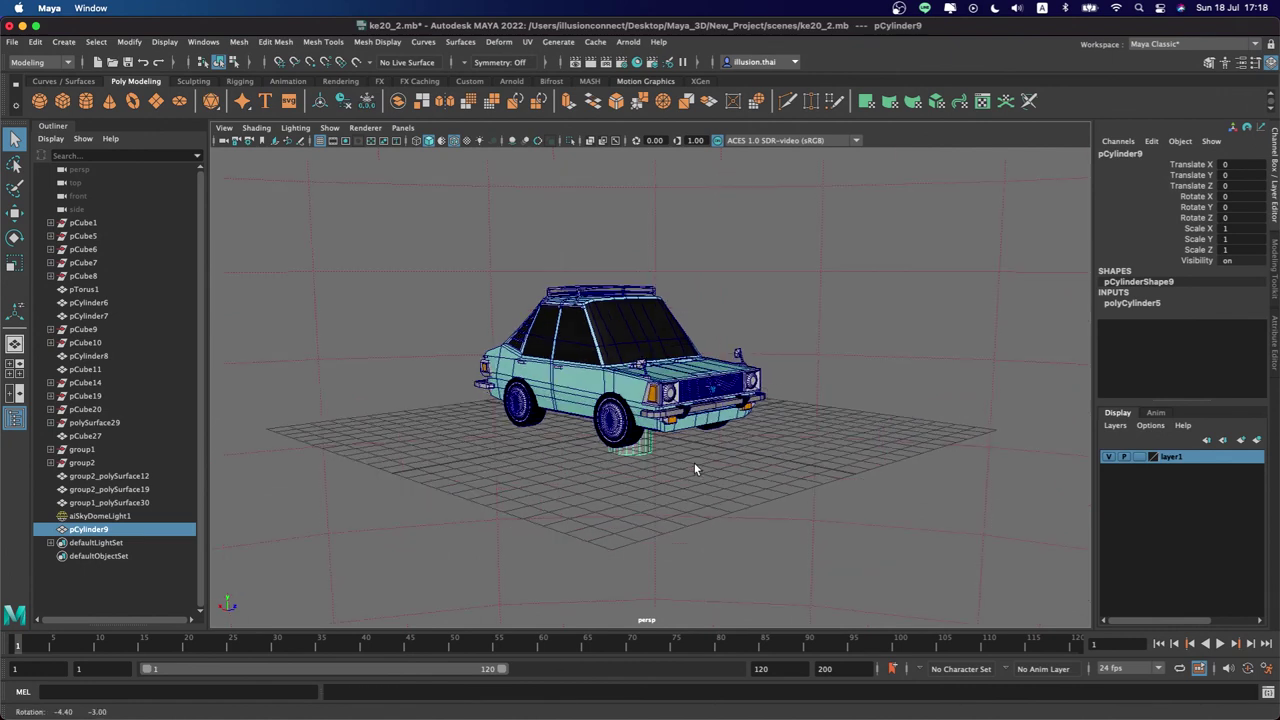
pyautogui.press('r')
pyautogui.moveTo(628, 428); pyautogui.dragTo(980, 391)
pyautogui.press('w')
pyautogui.moveTo(630, 370); pyautogui.dragTo(626, 471)
# Snap the pivot to the cylinder's top and lower it to Translate Y -10.5, scale 9.311
pyautogui.press('d')
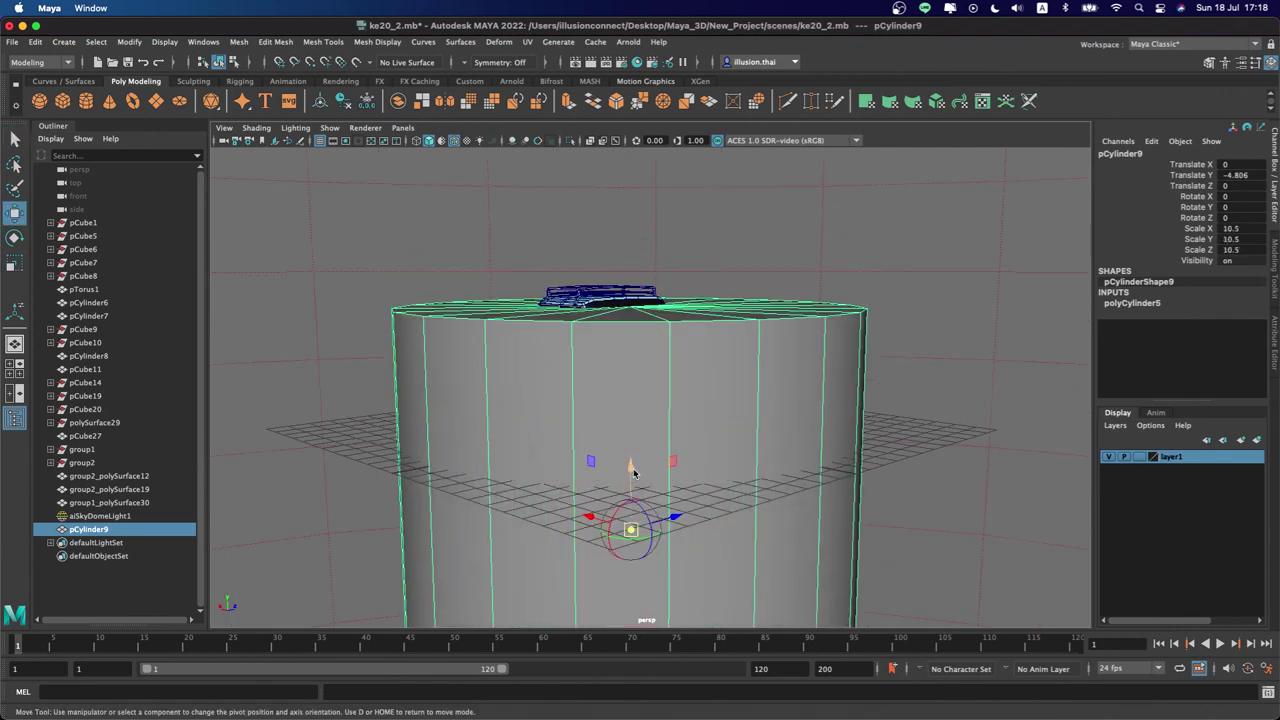
pyautogui.click(688, 320)
pyautogui.press('d')
pyautogui.moveTo(630, 255)
pyautogui.mouseDown()
pyautogui.moveTo(632, 395)
pyautogui.moveTo(707, 432)
pyautogui.mouseUp()
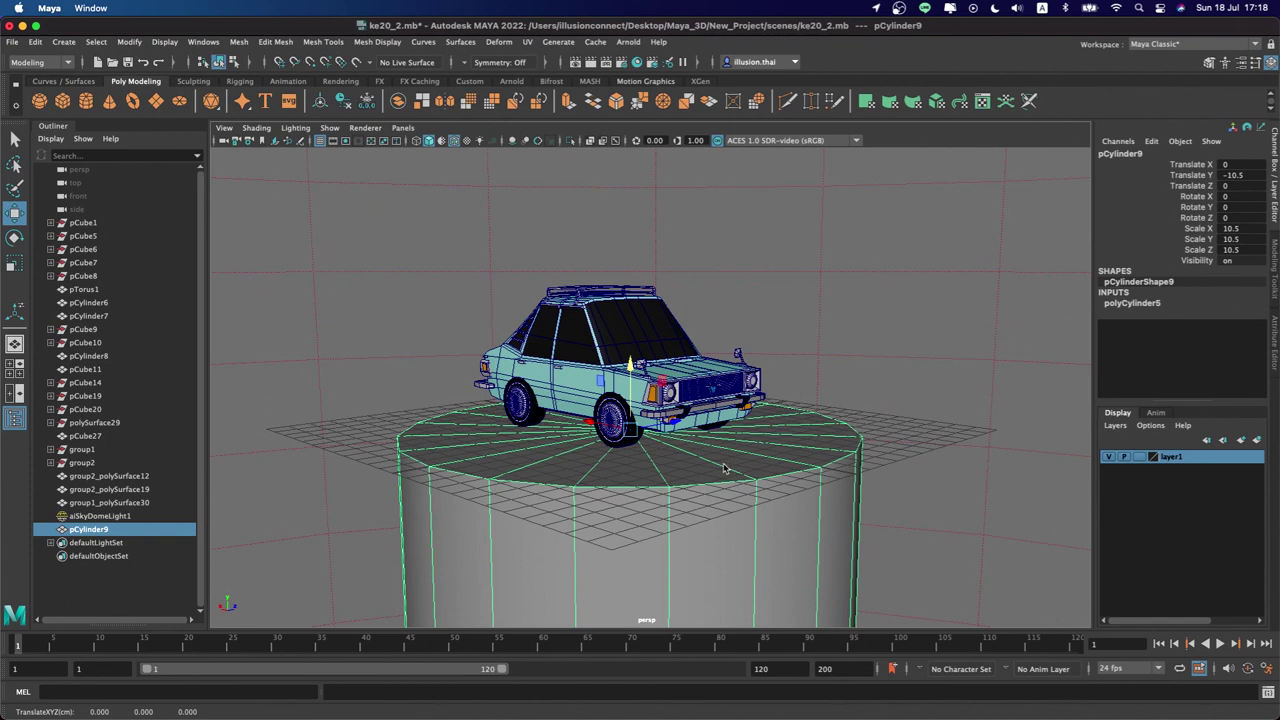
pyautogui.press('r')
pyautogui.moveTo(631, 437)
pyautogui.mouseDown()
pyautogui.moveTo(541, 441)
pyautogui.moveTo(801, 427)
pyautogui.mouseUp()
pyautogui.press('q')
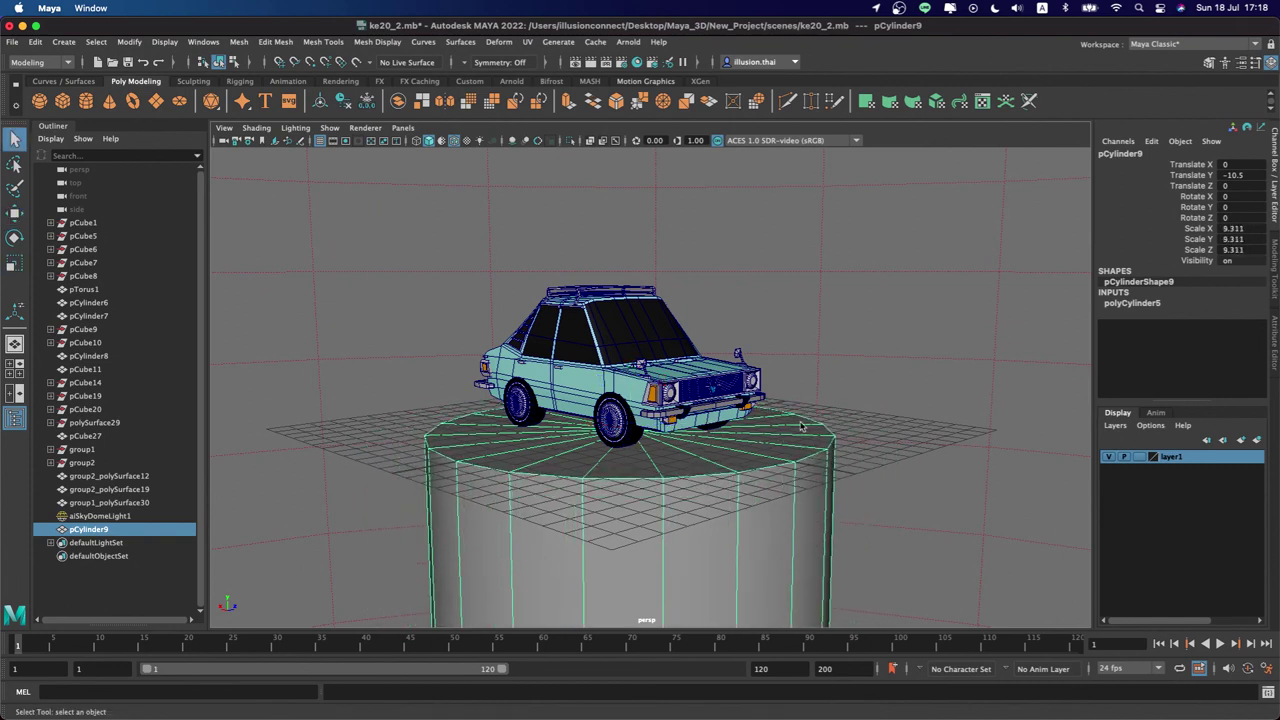
# Add pCylinder9 to layer1, with the layer set to reference
pyautogui.moveTo(1204, 460); pyautogui.dragTo(1215, 487, button='right')
pyautogui.click(1138, 457)
pyautogui.click(1138, 457)
pyautogui.click(961, 445)
pyautogui.rightClick(1205, 465)
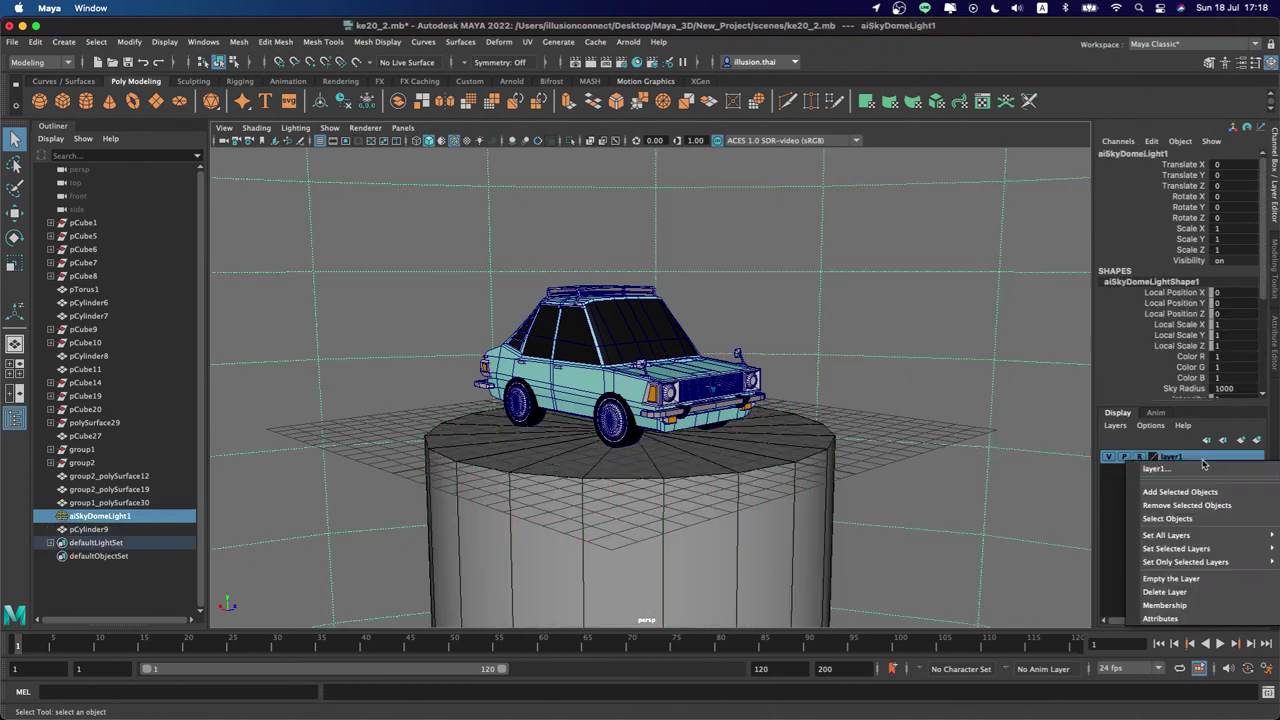
pyautogui.click(1177, 492)
pyautogui.keyDown('alt'); pyautogui.moveTo(720, 380); pyautogui.dragTo(767, 372, button='right'); pyautogui.keyUp('alt')
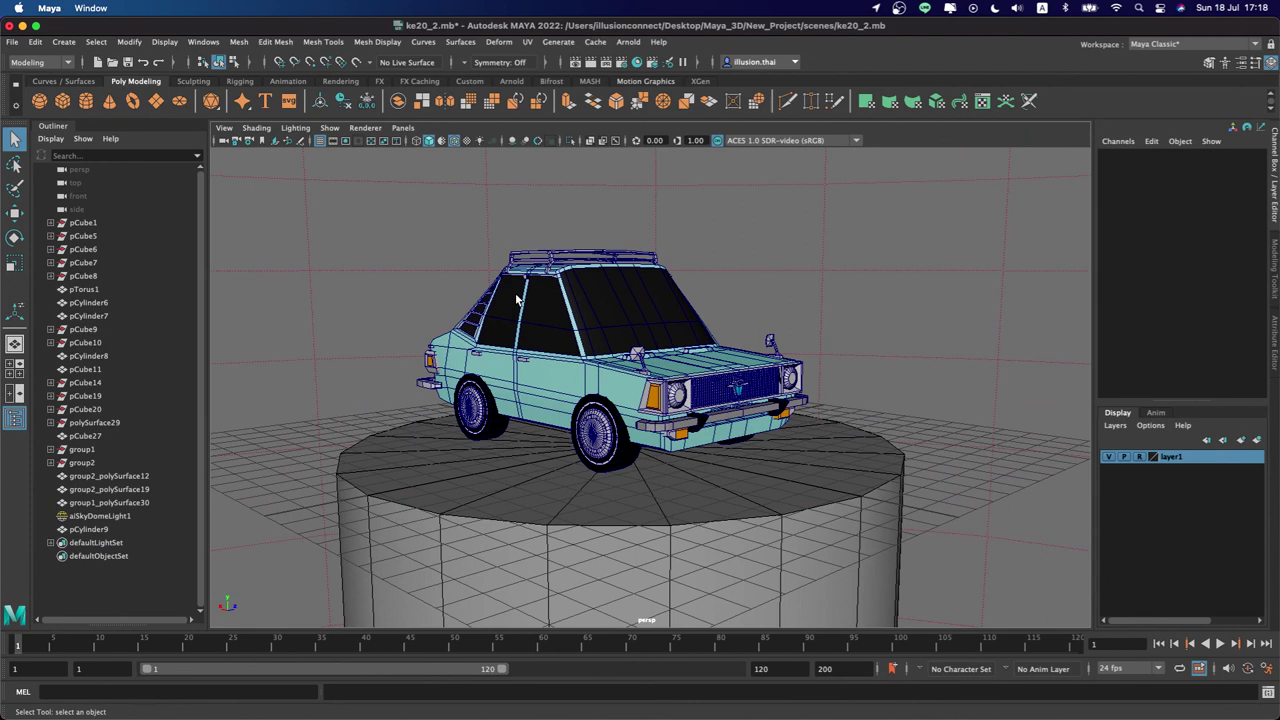
# Open Render Settings and scroll down to the Image Size section
pyautogui.click(224, 128)
pyautogui.click(647, 80)
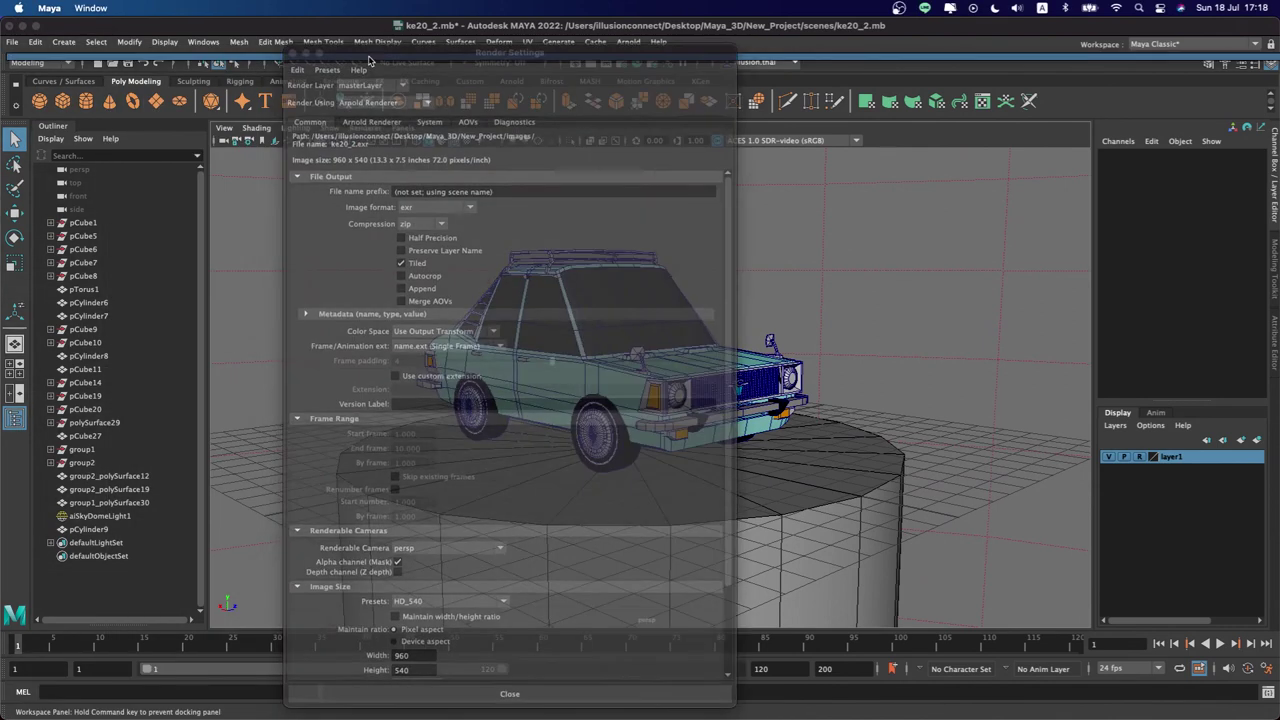
pyautogui.moveTo(321, 100); pyautogui.dragTo(363, 170)
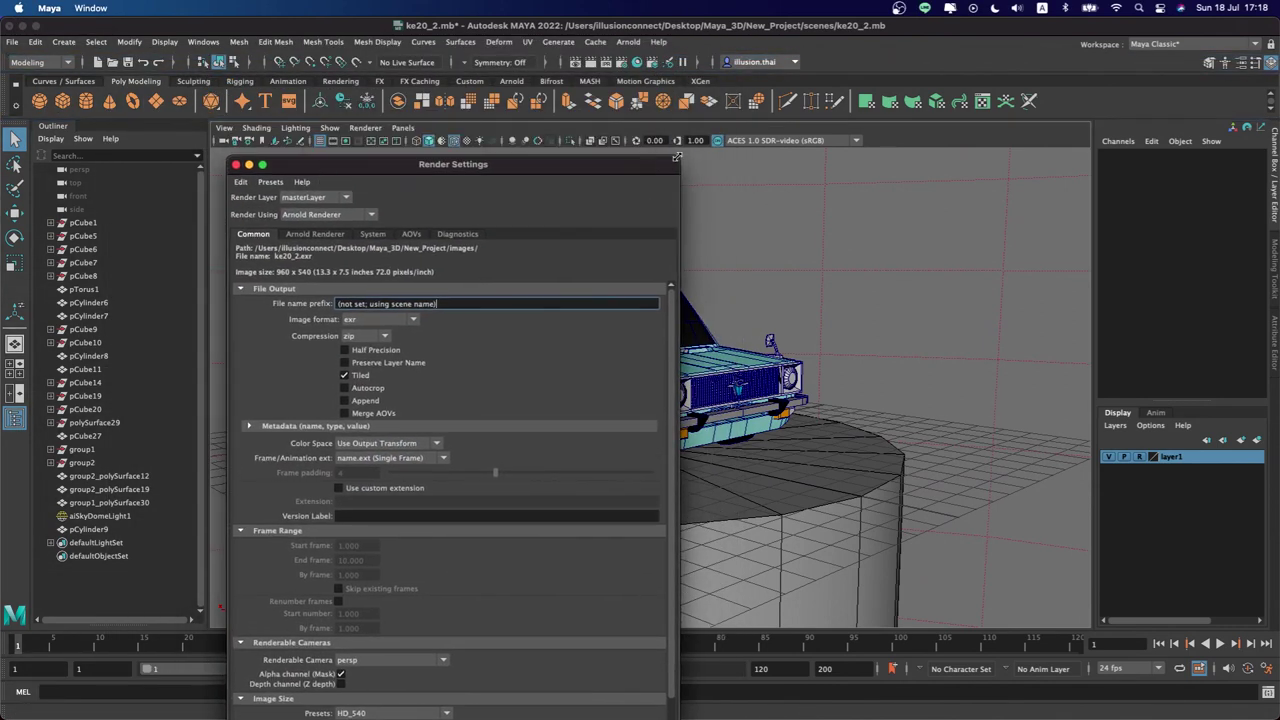
pyautogui.moveTo(677, 162); pyautogui.dragTo(504, 209)
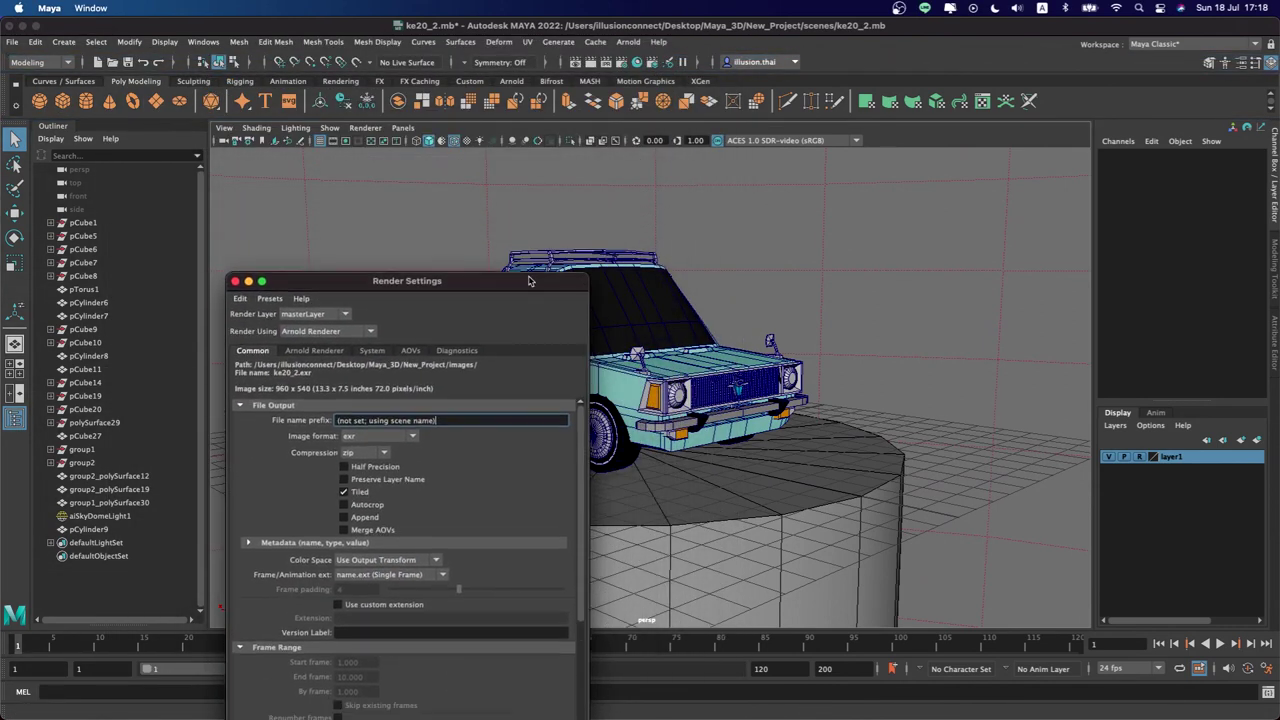
pyautogui.scroll(-4, 400, 500)
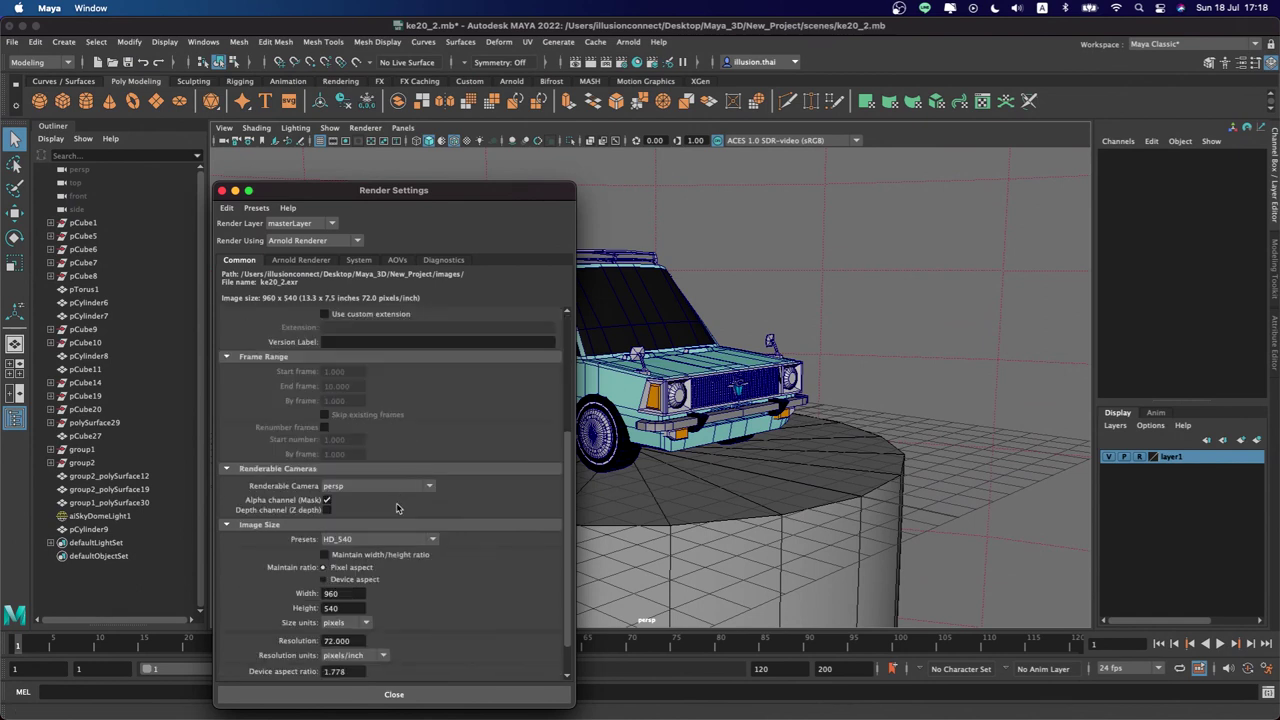
pyautogui.scroll(-1, 400, 505)
# Set the image size preset to 1k_Square (1024 × 1024) and close Render Settings
pyautogui.click(362, 500)
pyautogui.scroll(-2, 368, 580)
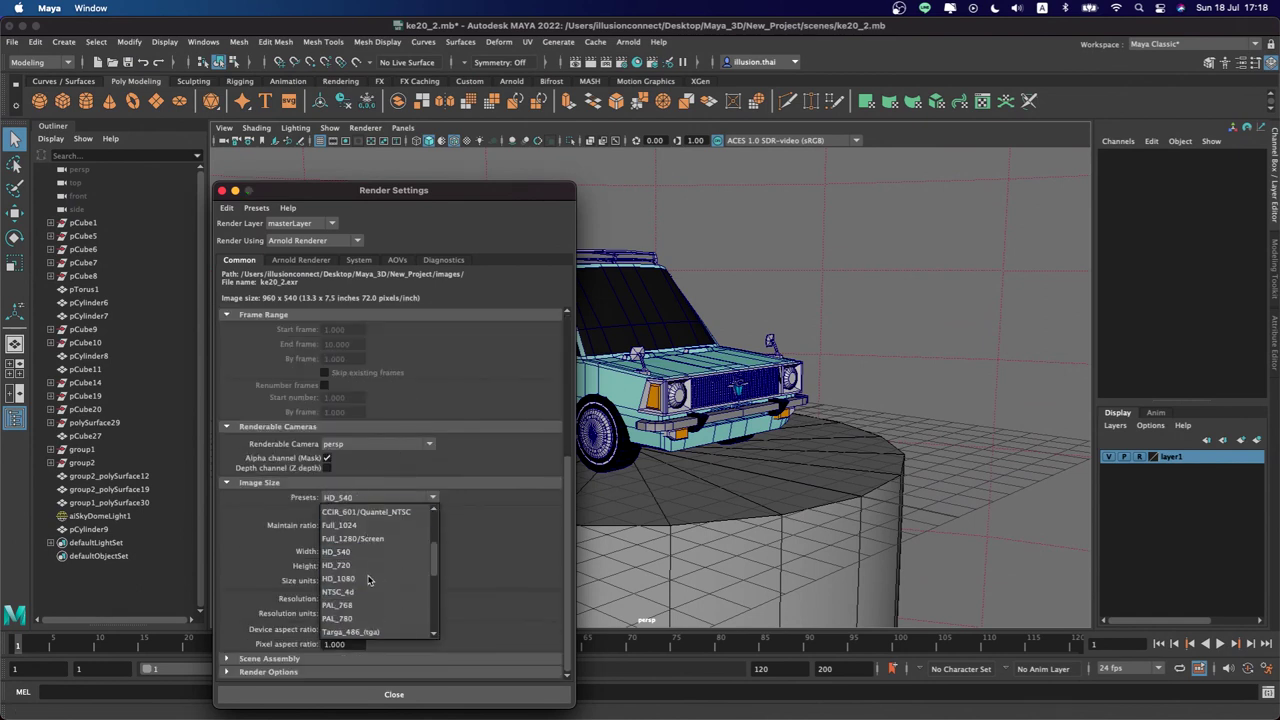
pyautogui.click(362, 579)
pyautogui.click(370, 497)
pyautogui.scroll(2, 372, 570)
pyautogui.click(368, 526)
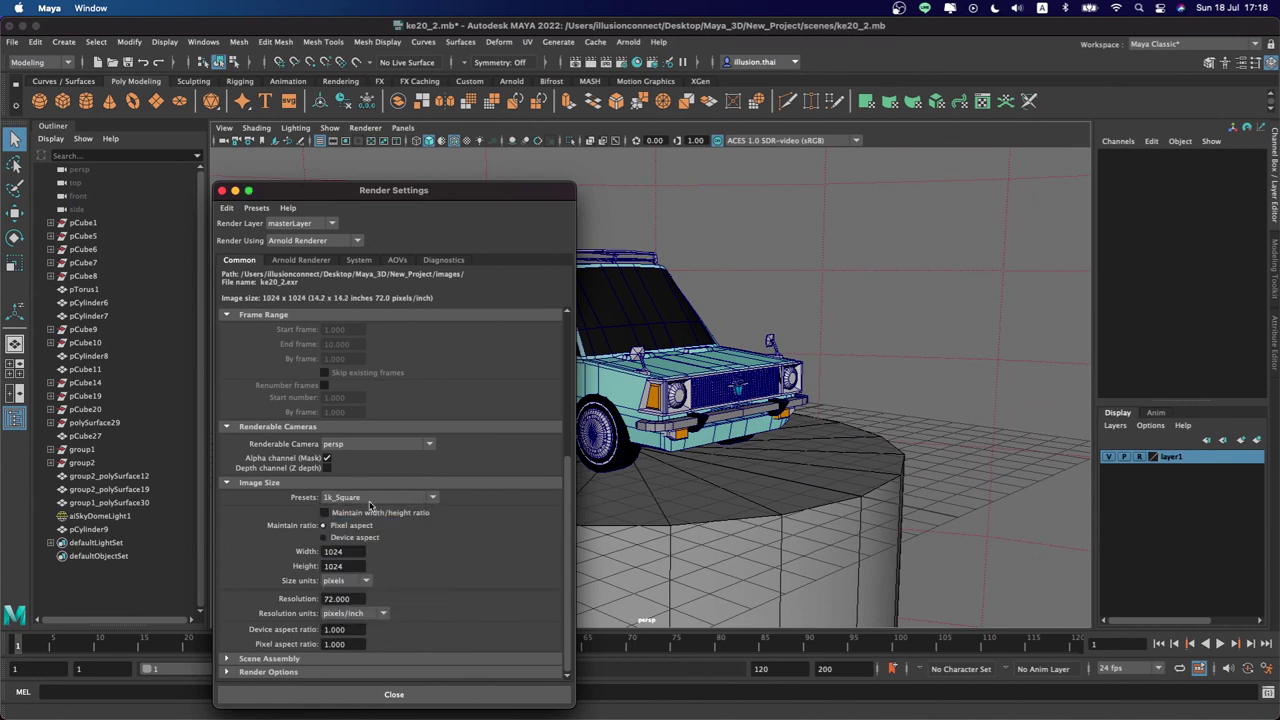
pyautogui.click(406, 700)
pyautogui.click(224, 128)
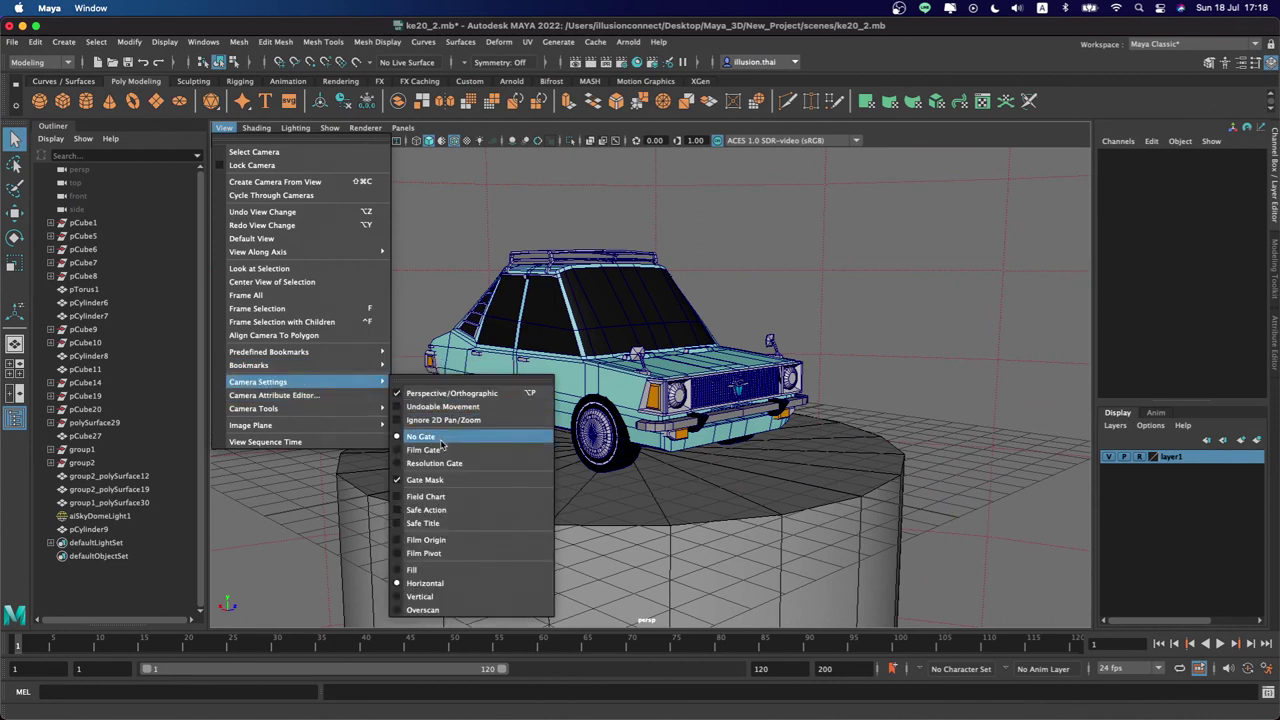
# Show the resolution gate in the viewport and save the scene
pyautogui.click(472, 446)
pyautogui.keyDown('alt'); pyautogui.moveTo(479, 446); pyautogui.dragTo(590, 420); pyautogui.keyUp('alt')
pyautogui.hotkey('ctrl', 's')
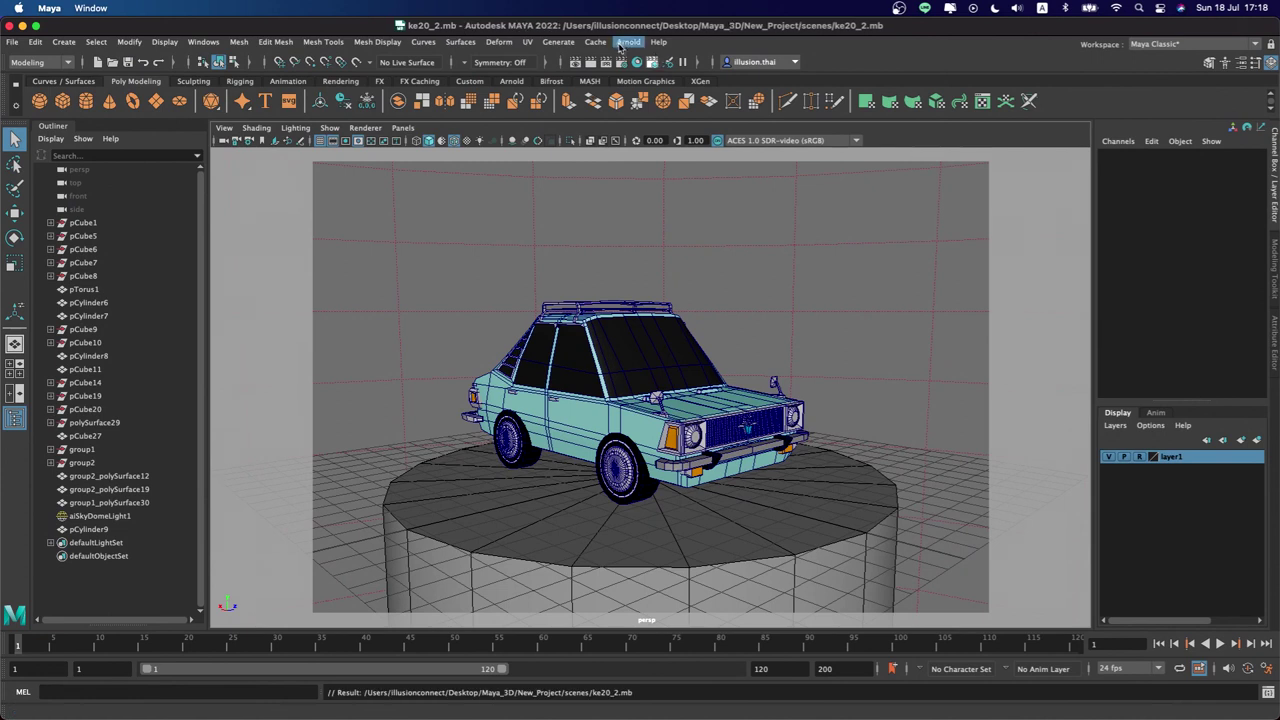
# Open Arnold RenderView and start a live IPR render of the scene
pyautogui.click(628, 42)
pyautogui.click(667, 81)
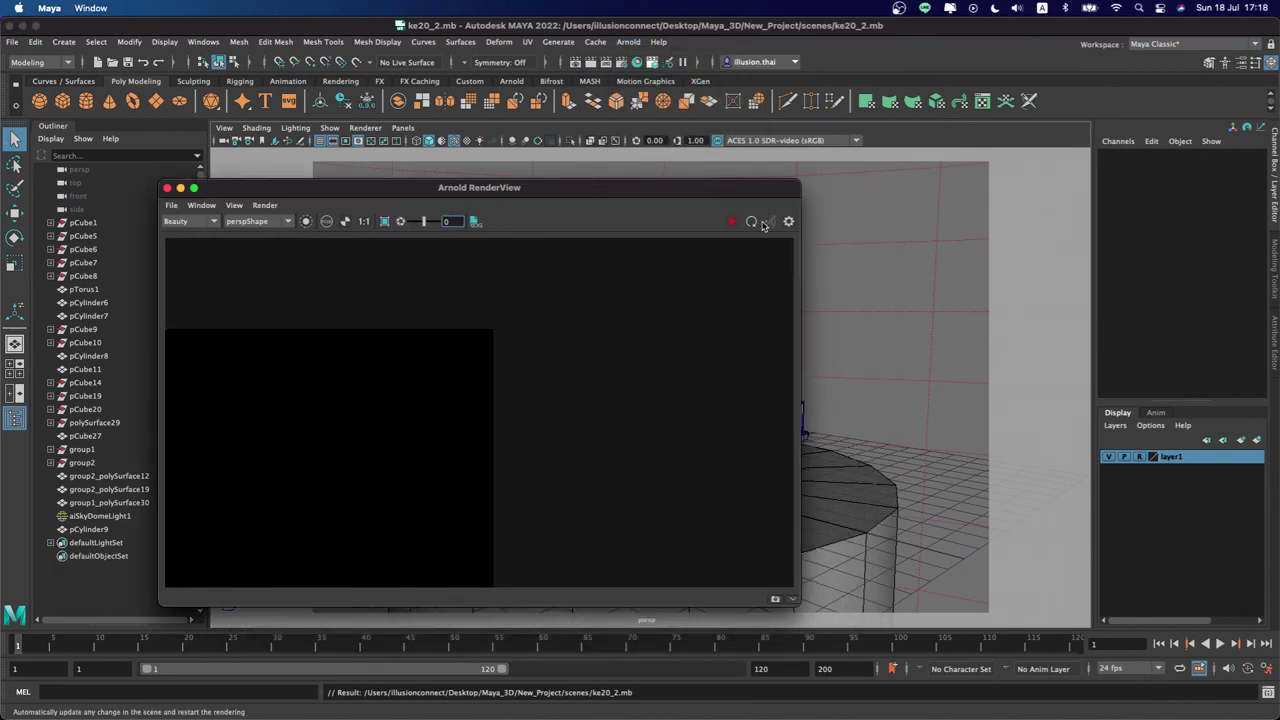
pyautogui.click(733, 222)
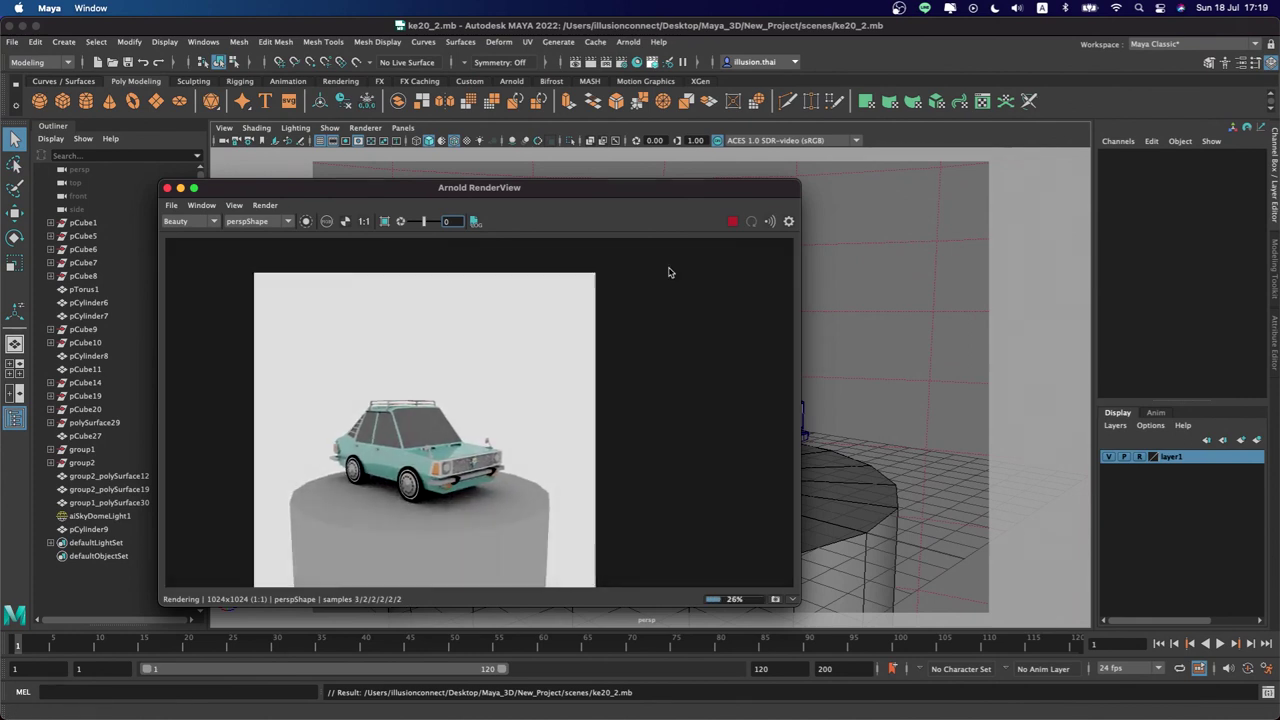
pyautogui.moveTo(580, 191); pyautogui.dragTo(429, 199)
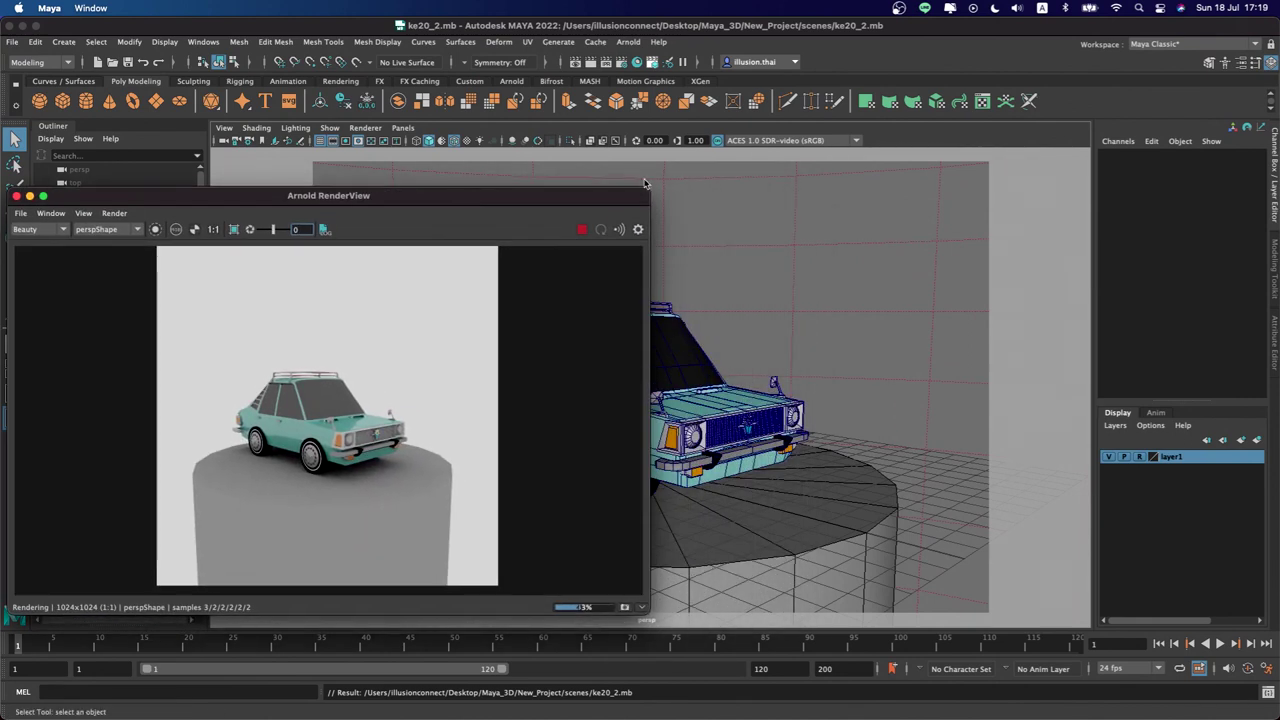
pyautogui.moveTo(646, 194); pyautogui.dragTo(459, 160)
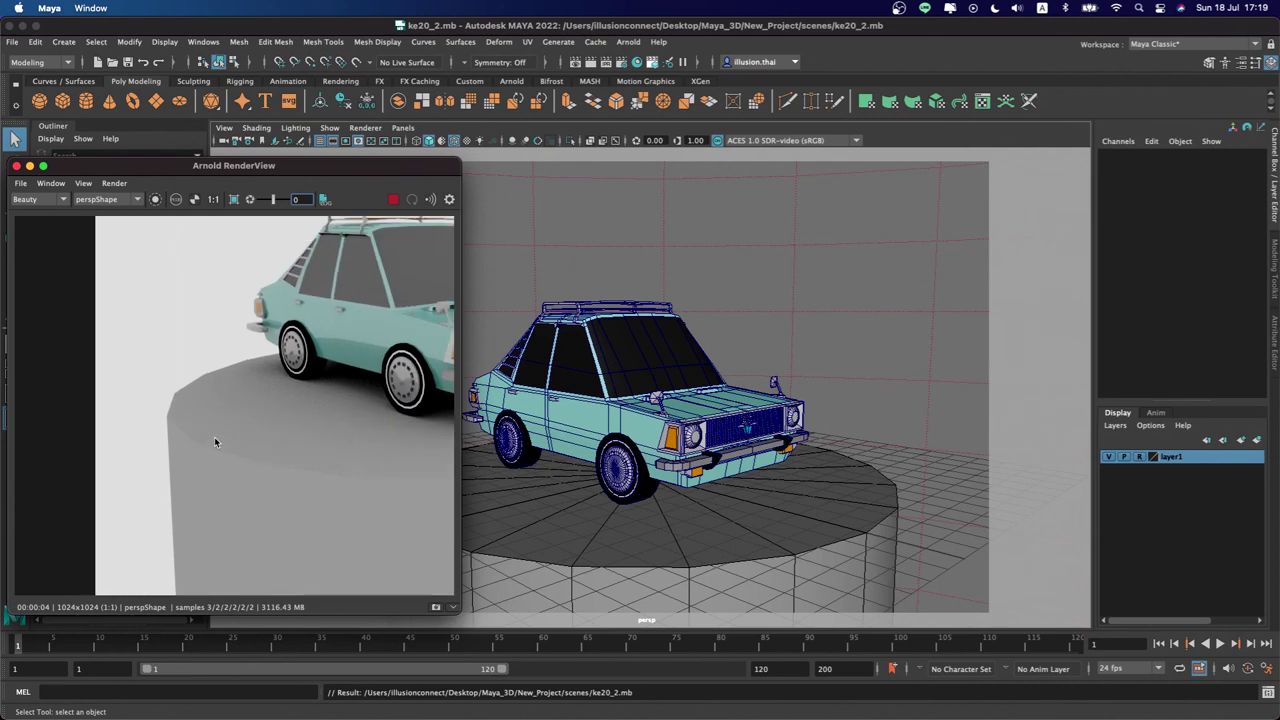
# Adjust the camera to frame the car and its pedestal in the live render
pyautogui.scroll(2, 260, 409)
pyautogui.scroll(2, 250, 408)
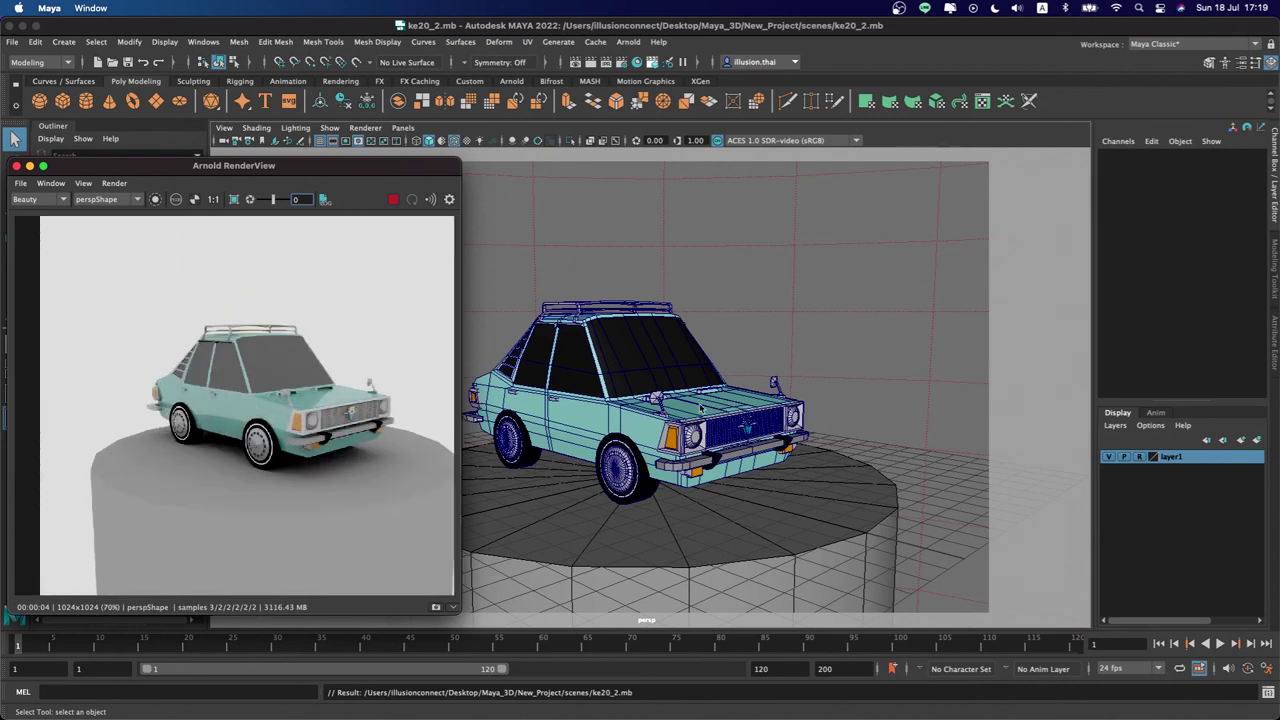
pyautogui.keyDown('alt'); pyautogui.moveTo(837, 357); pyautogui.dragTo(770, 370, button='right'); pyautogui.keyUp('alt')
pyautogui.scroll(-3, 339, 369)
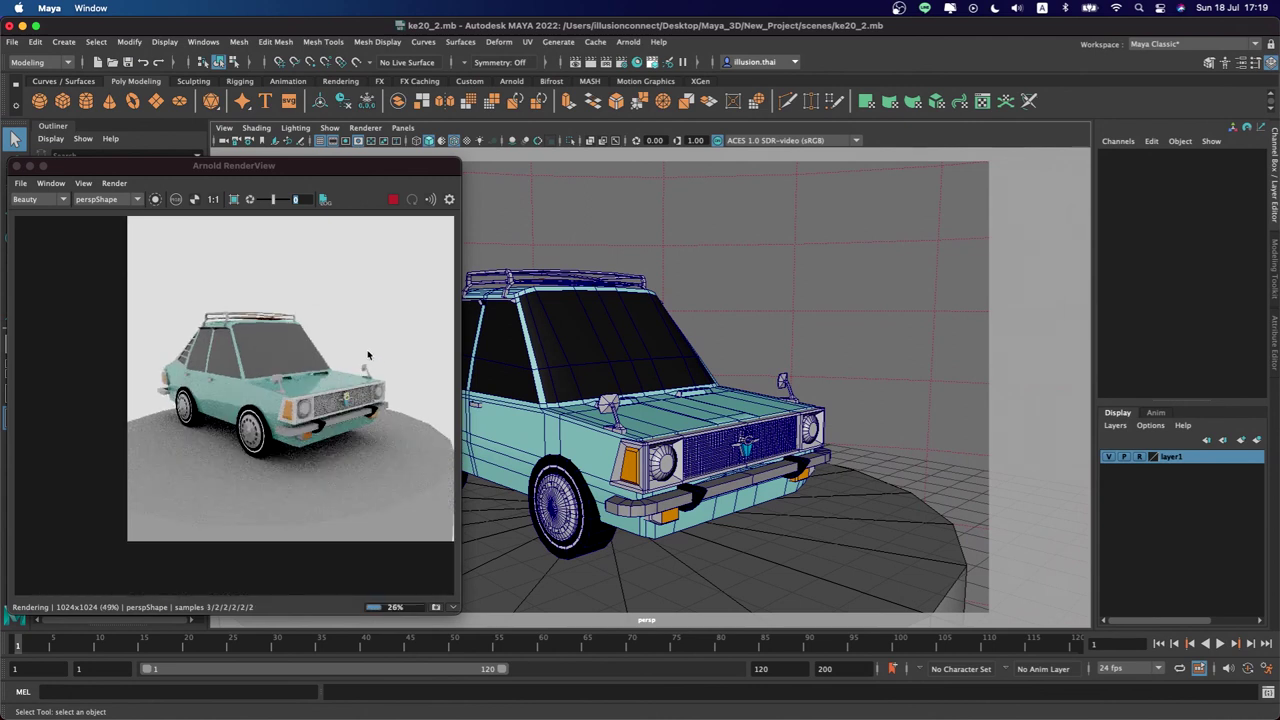
pyautogui.keyDown('alt'); pyautogui.moveTo(700, 380); pyautogui.dragTo(744, 381, button='right'); pyautogui.keyUp('alt')
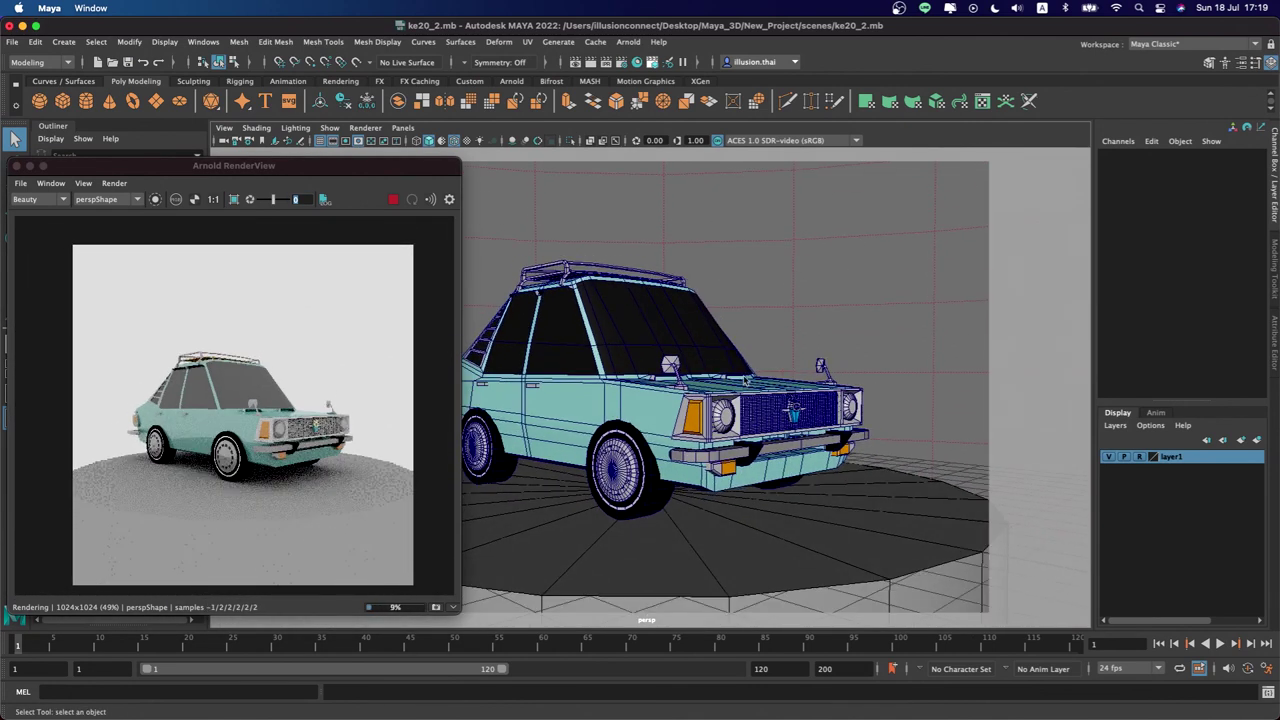
pyautogui.keyDown('alt'); pyautogui.moveTo(744, 381); pyautogui.dragTo(849, 511); pyautogui.keyUp('alt')
pyautogui.keyDown('alt'); pyautogui.moveTo(867, 531); pyautogui.dragTo(985, 478, button='right'); pyautogui.keyUp('alt')
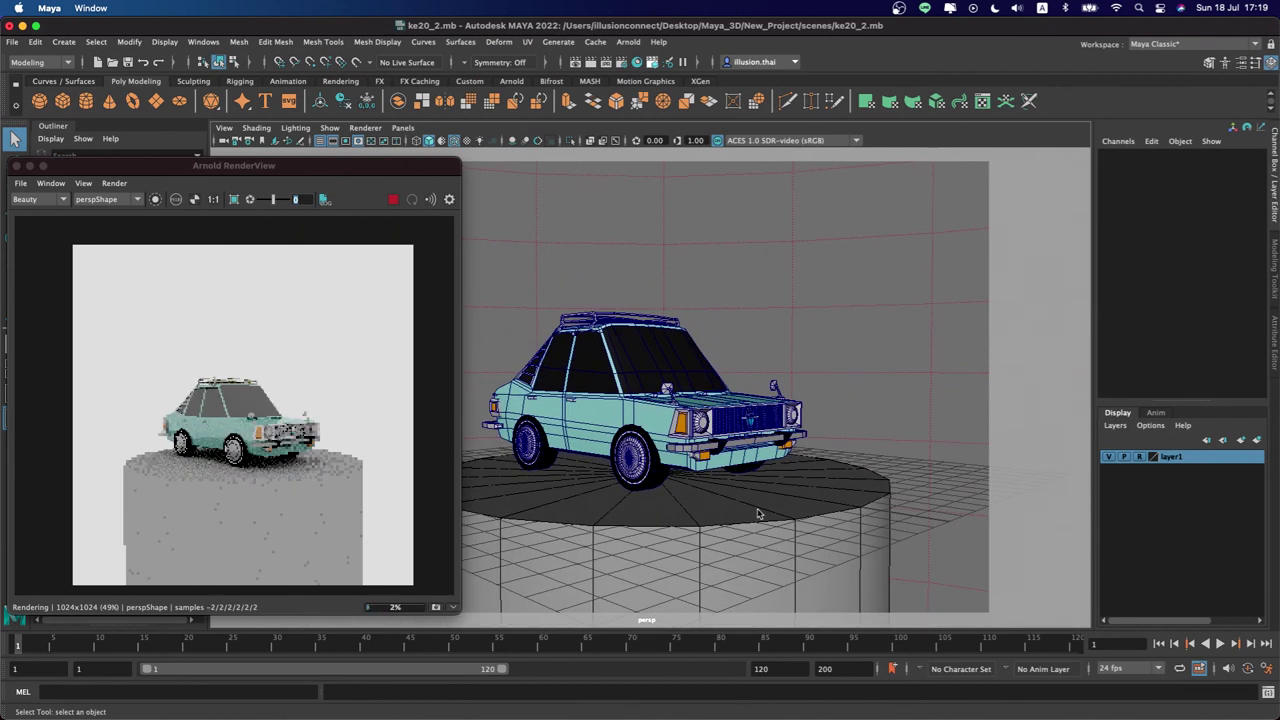
# Make layer1 selectable and scale pCylinder9 narrower (7.29) and much taller (Y 19.249)
pyautogui.click(1142, 458)
pyautogui.click(795, 527)
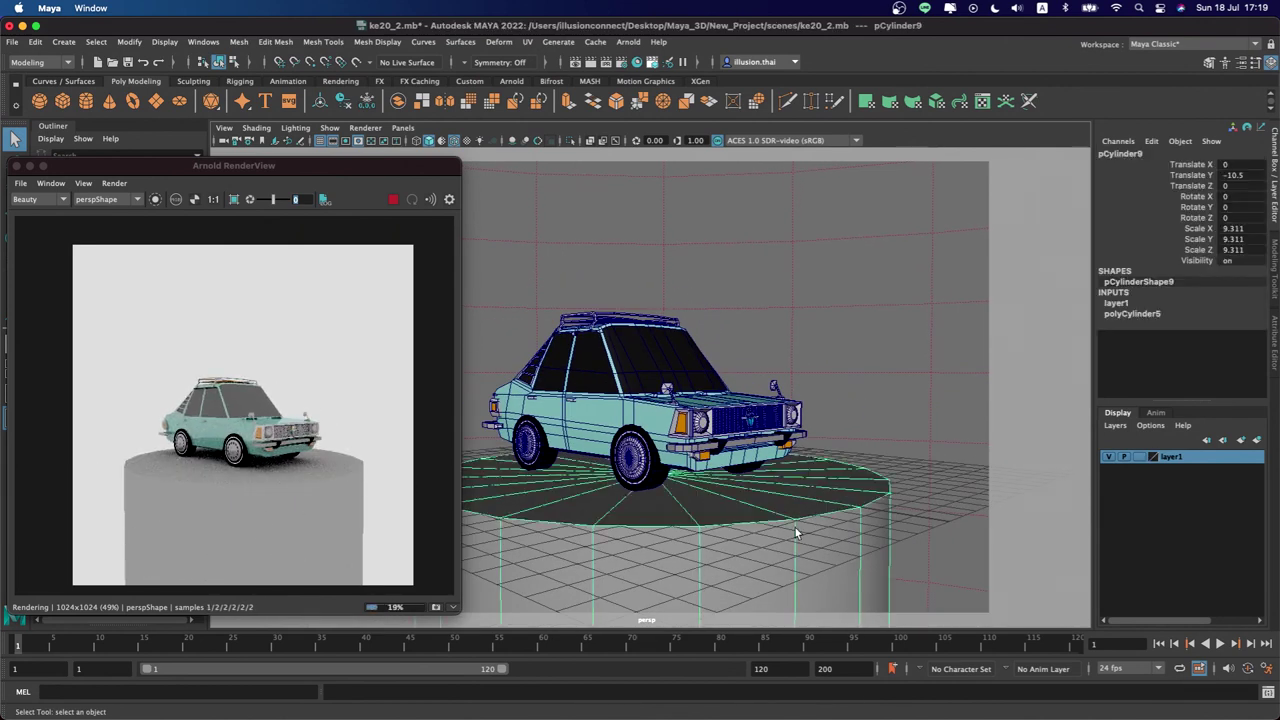
pyautogui.press('r')
pyautogui.moveTo(651, 472)
pyautogui.mouseDown()
pyautogui.moveTo(518, 480)
pyautogui.moveTo(532, 481)
pyautogui.mouseUp()
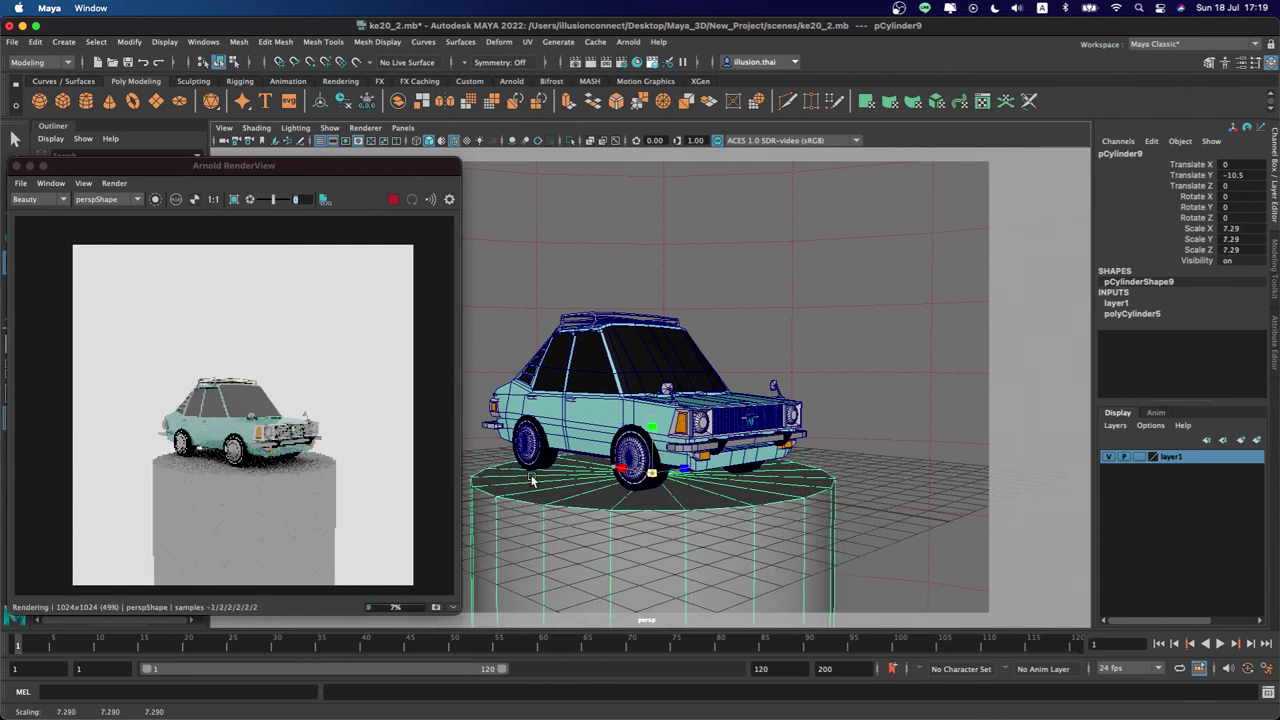
pyautogui.moveTo(652, 418); pyautogui.dragTo(679, 398)
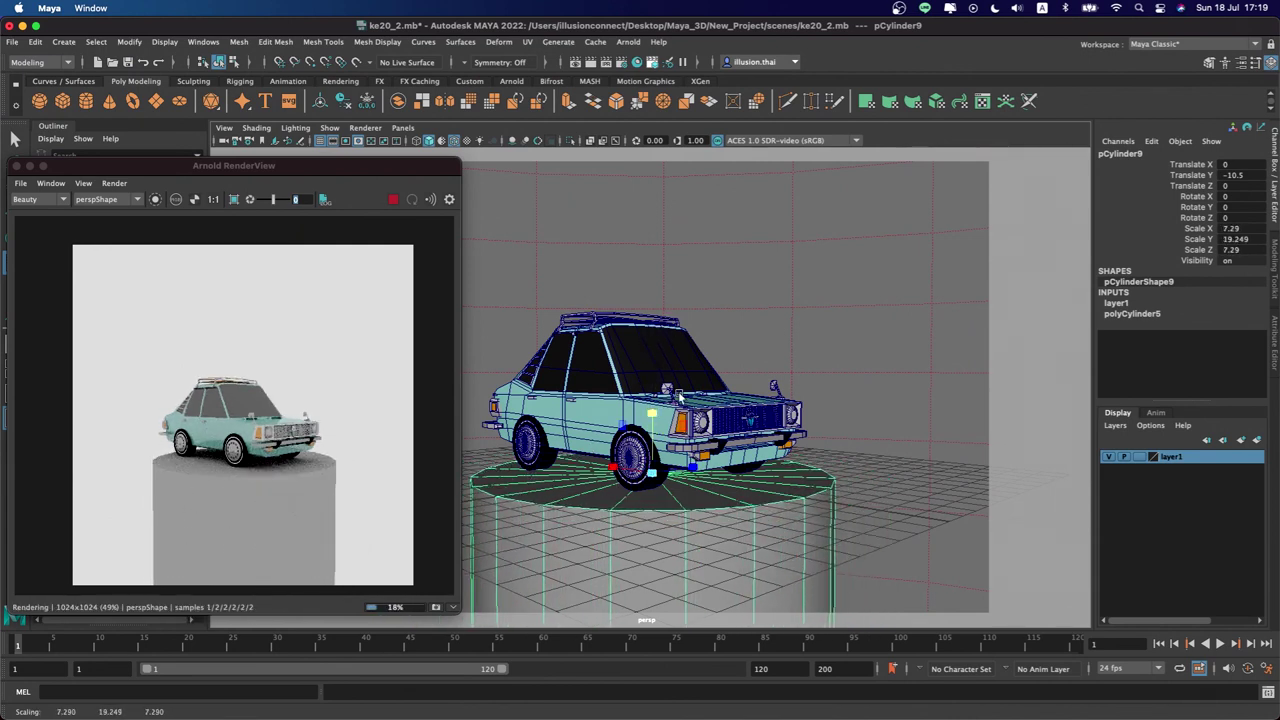
pyautogui.moveTo(676, 405)
pyautogui.keyDown('alt'); pyautogui.mouseDown(button='right')
pyautogui.moveTo(748, 430)
pyautogui.moveTo(706, 397)
pyautogui.moveTo(730, 408)
pyautogui.mouseUp(button='right'); pyautogui.keyUp('alt')
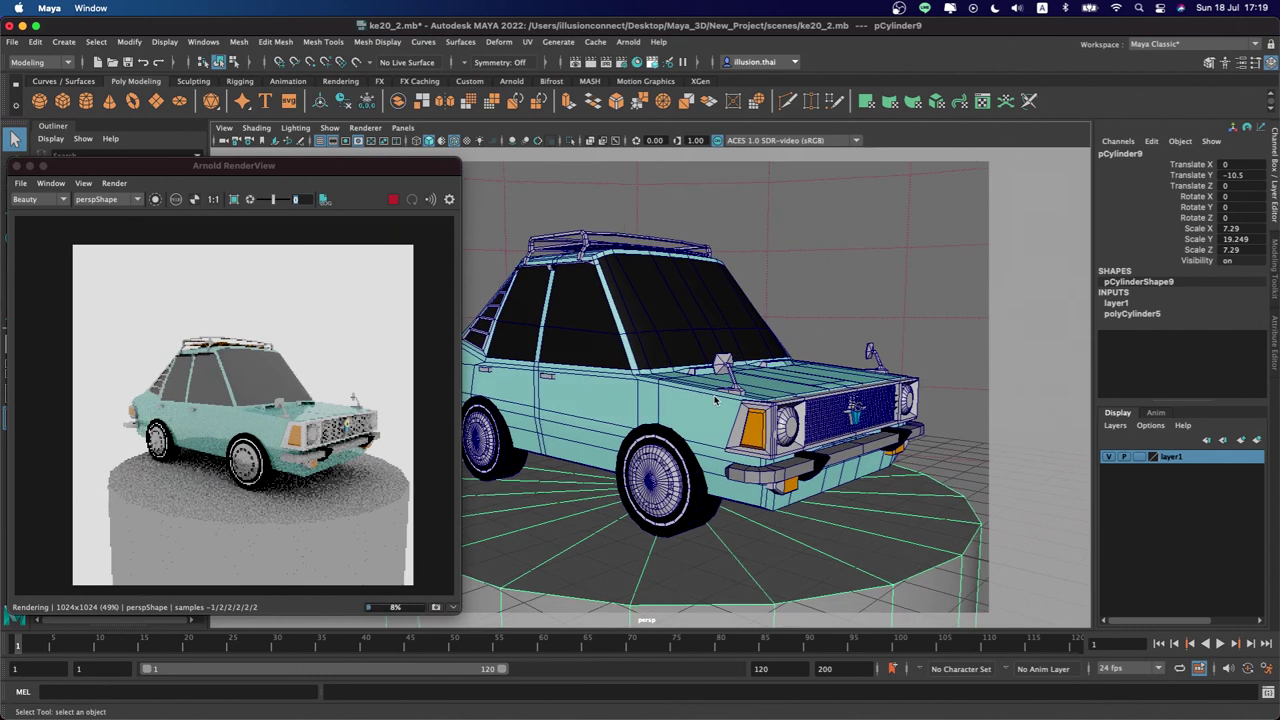
pyautogui.keyDown('alt'); pyautogui.moveTo(730, 408); pyautogui.dragTo(738, 436); pyautogui.keyUp('alt')
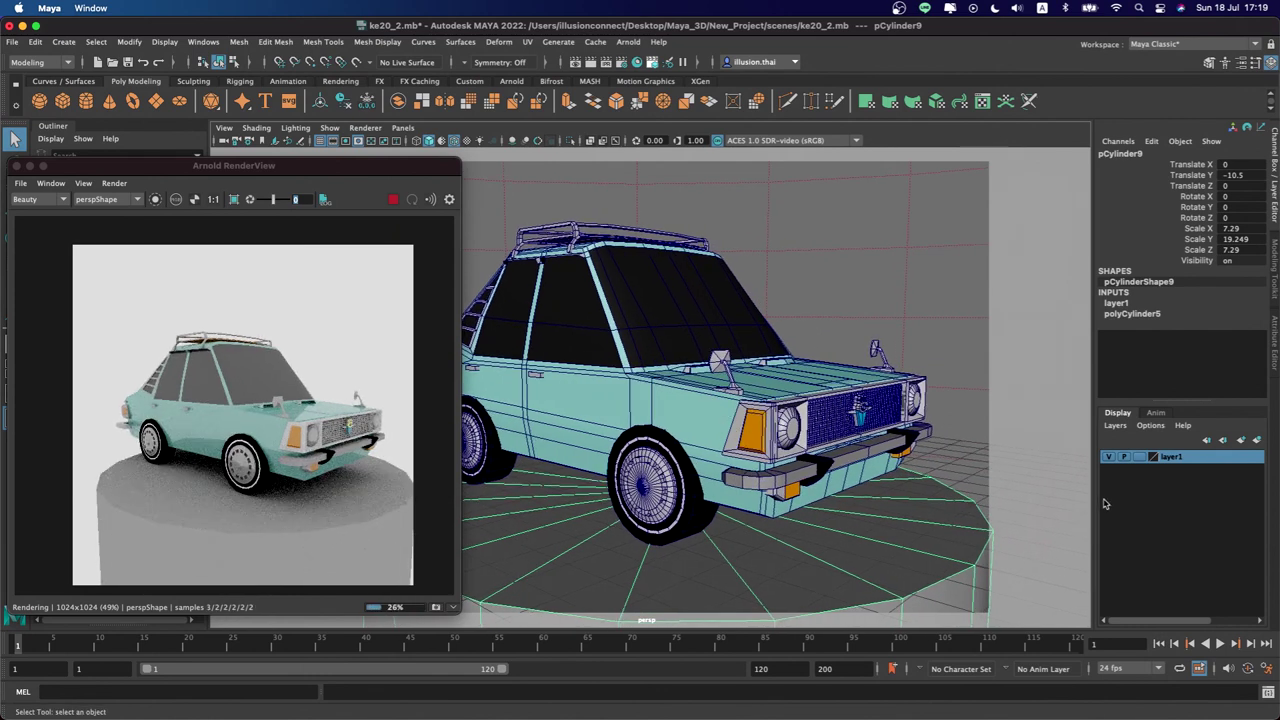
# Set the pedestal cylinder's Subdivisions Axis to 60, then lock layer1 again
pyautogui.click(1010, 472)
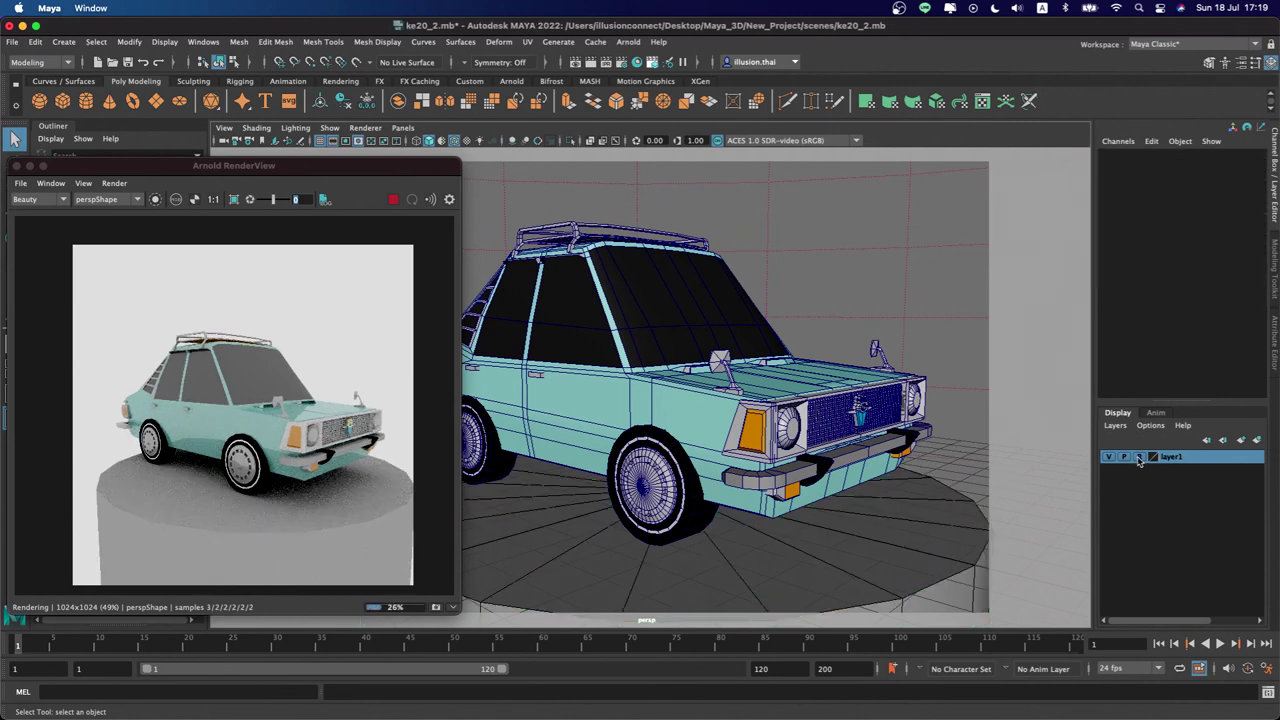
pyautogui.click(994, 484)
pyautogui.click(1134, 315)
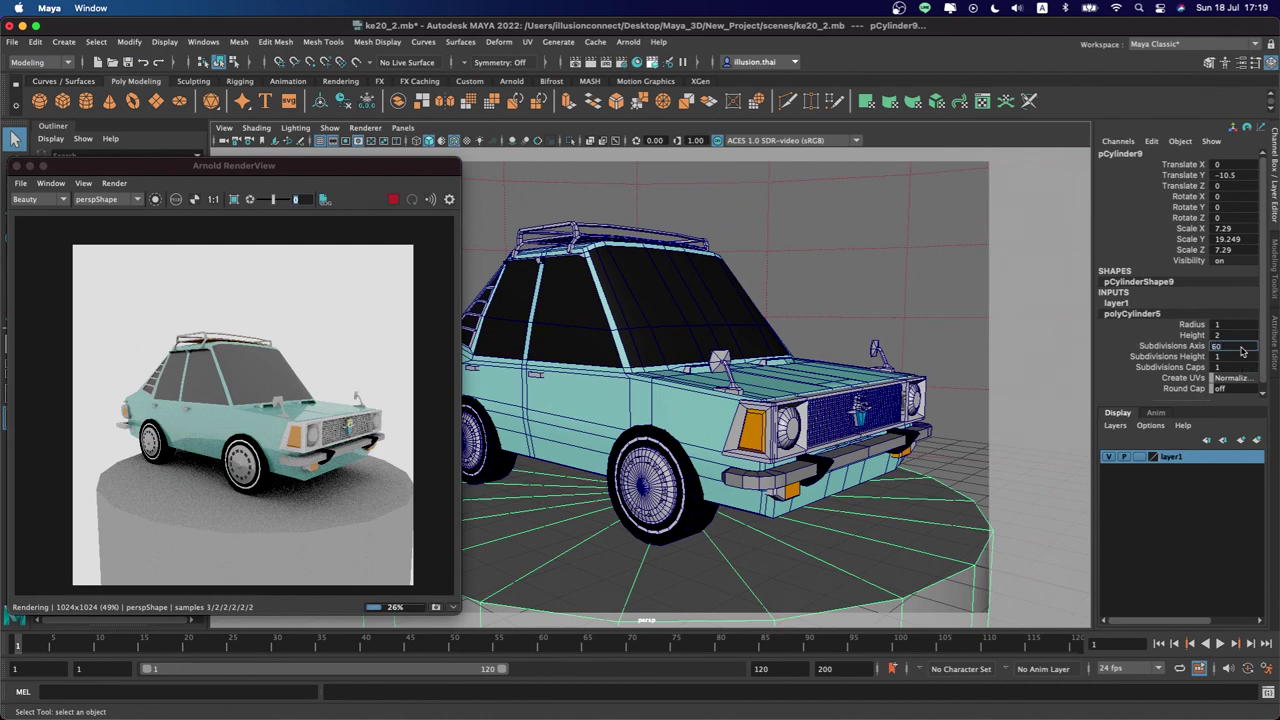
pyautogui.press('Return')
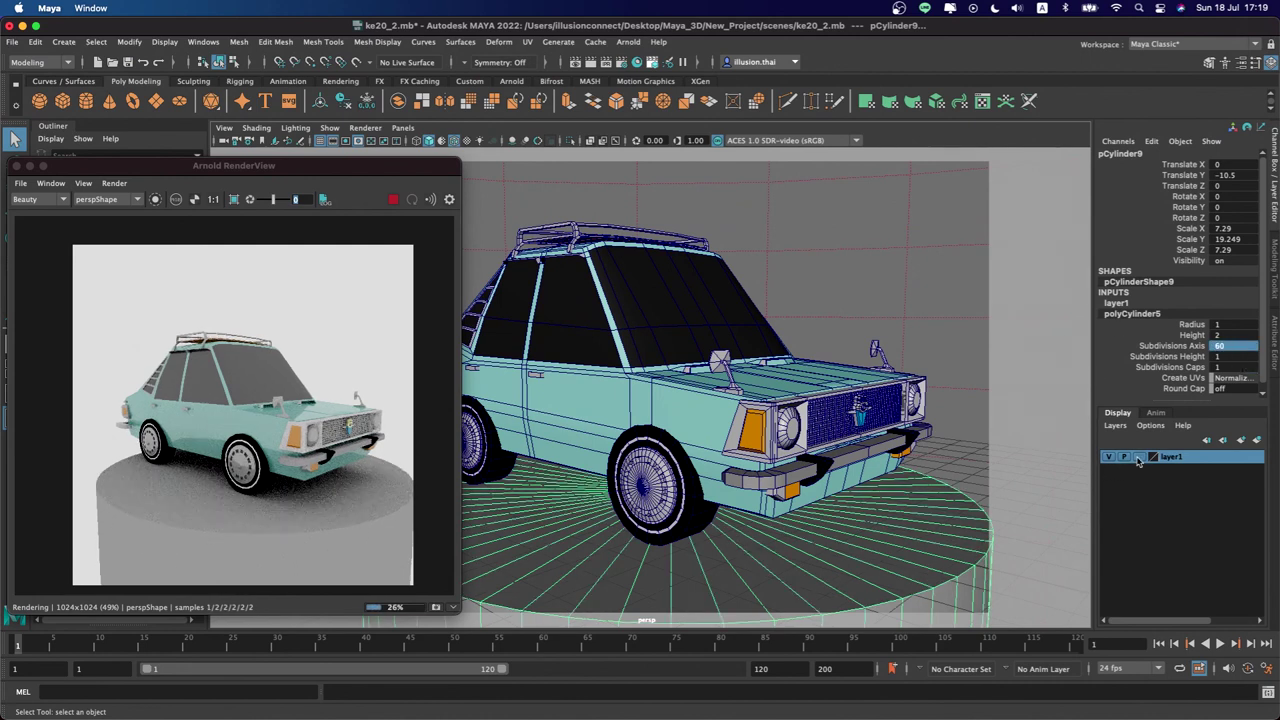
pyautogui.click(976, 451)
# Tumble and dolly the camera closer to the car's front, then select the car body
pyautogui.keyDown('alt'); pyautogui.moveTo(882, 393); pyautogui.dragTo(870, 380); pyautogui.keyUp('alt')
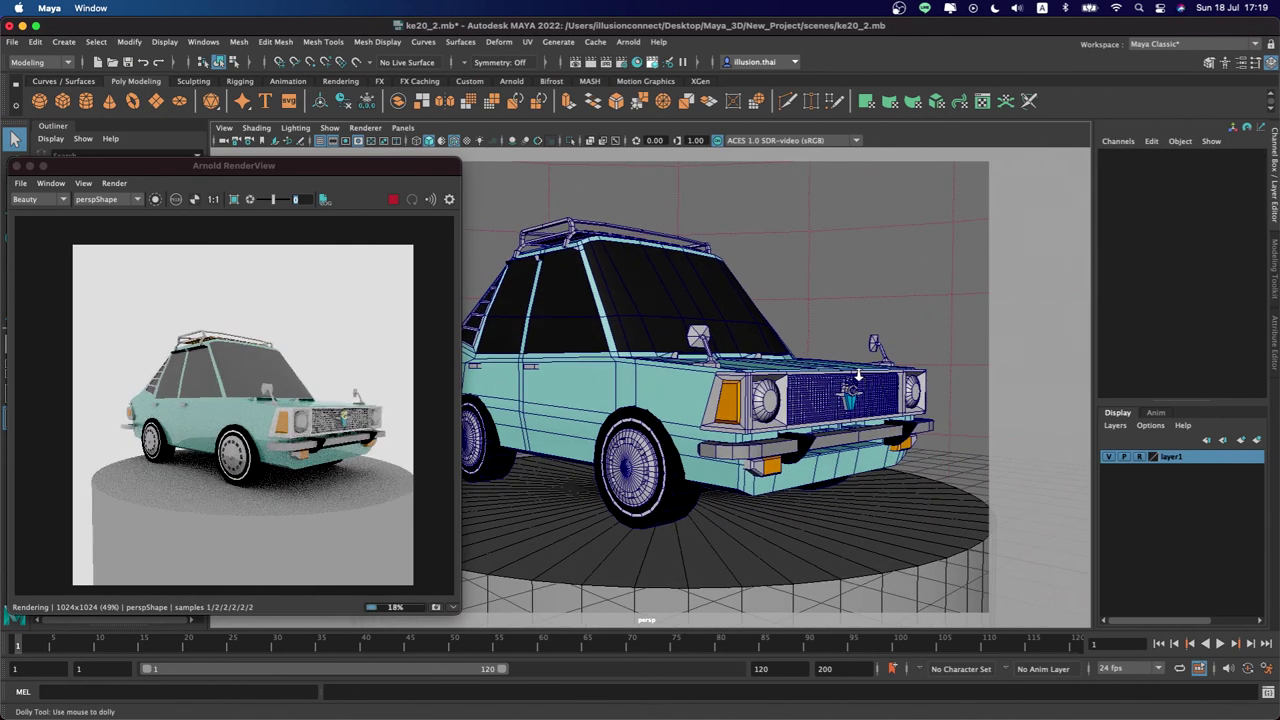
pyautogui.keyDown('alt'); pyautogui.moveTo(858, 375); pyautogui.dragTo(864, 382, button='right'); pyautogui.keyUp('alt')
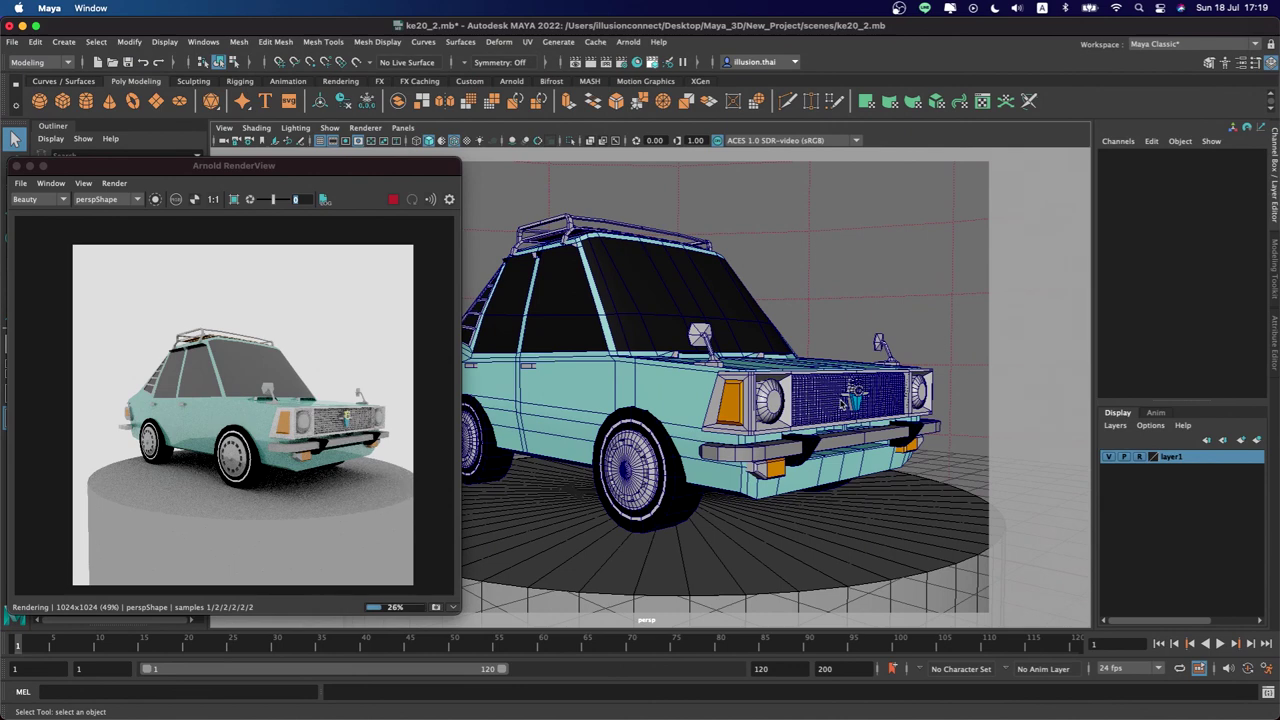
pyautogui.moveTo(847, 398)
pyautogui.keyDown('alt'); pyautogui.mouseDown()
pyautogui.moveTo(824, 405)
pyautogui.moveTo(845, 405)
pyautogui.mouseUp(); pyautogui.keyUp('alt')
pyautogui.keyDown('alt'); pyautogui.moveTo(760, 414); pyautogui.dragTo(742, 414, button='right'); pyautogui.keyUp('alt')
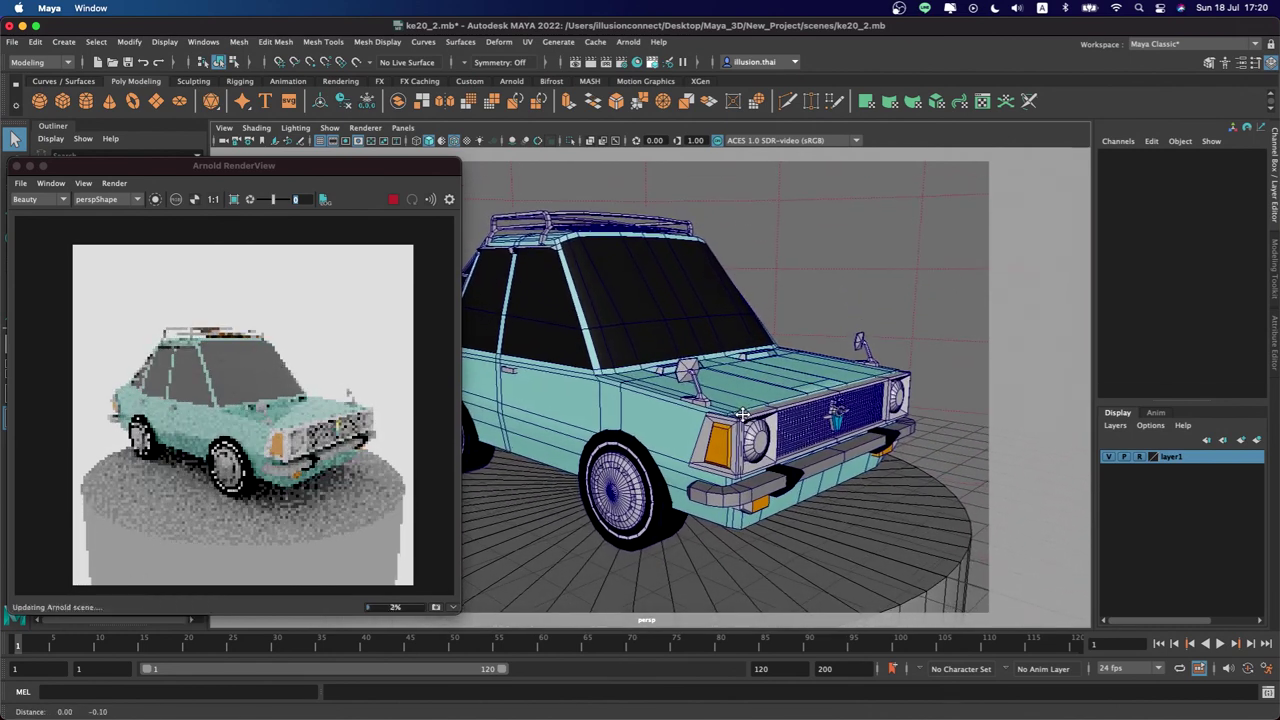
pyautogui.keyDown('alt'); pyautogui.moveTo(745, 418); pyautogui.dragTo(746, 420, button='right'); pyautogui.keyUp('alt')
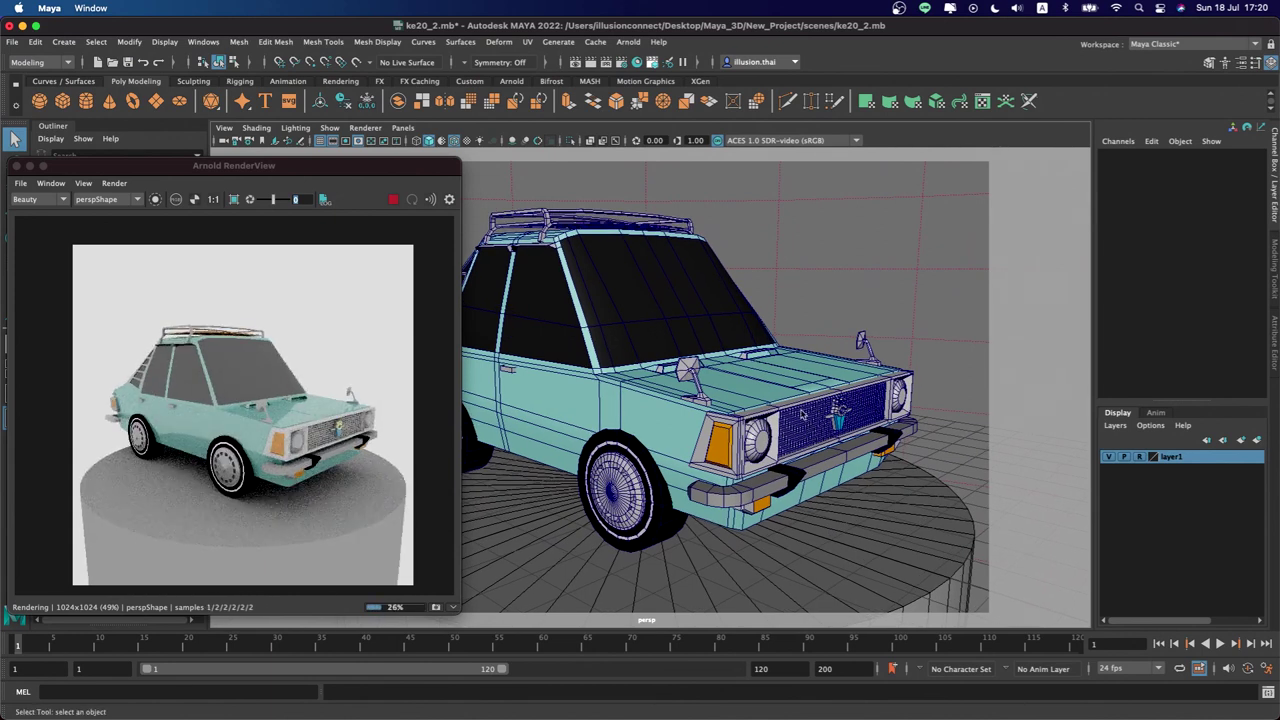
pyautogui.click(767, 385)
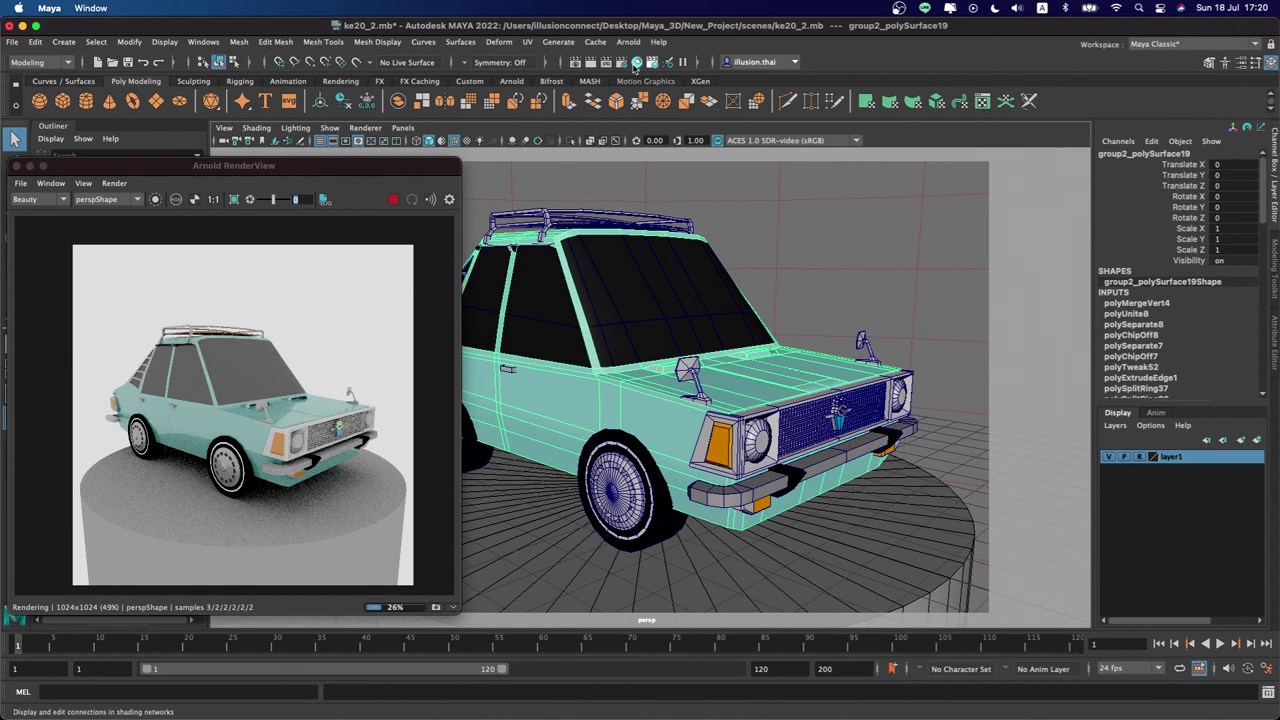
# Darken blinn2's Specular Color in Hypershade and move the Hypershade window lower
pyautogui.click(635, 64)
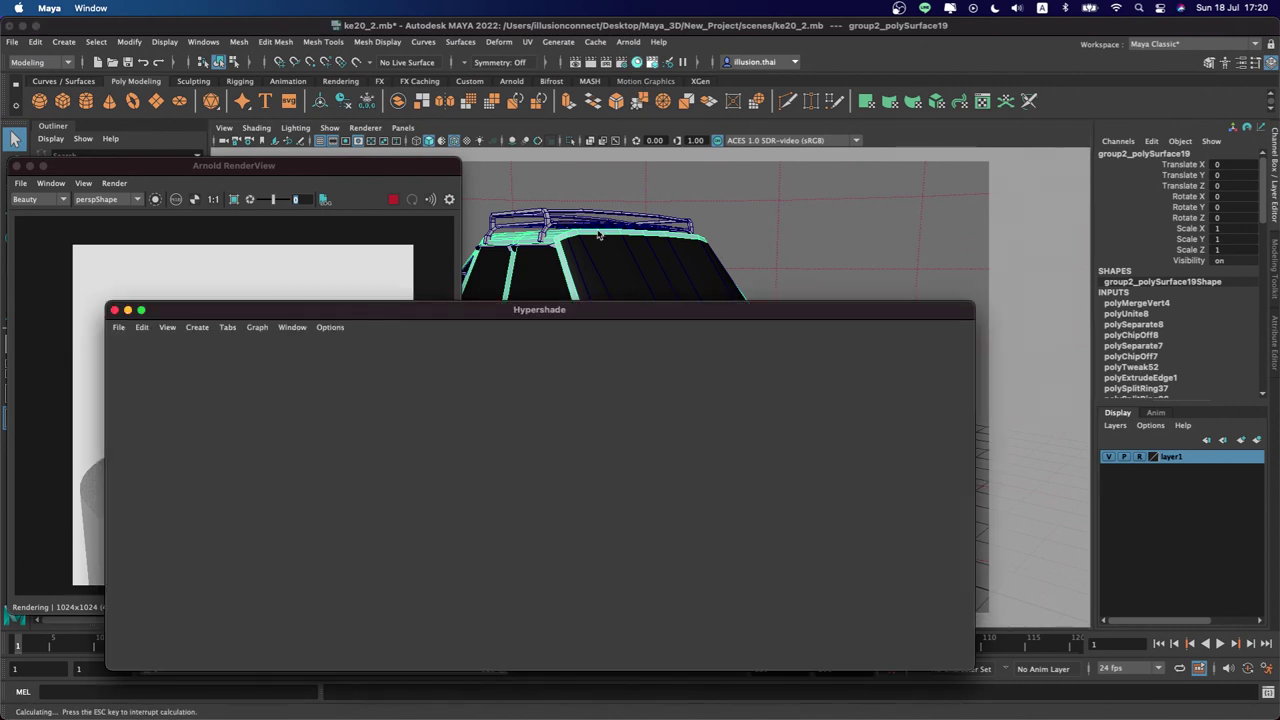
pyautogui.moveTo(358, 309); pyautogui.dragTo(605, 272)
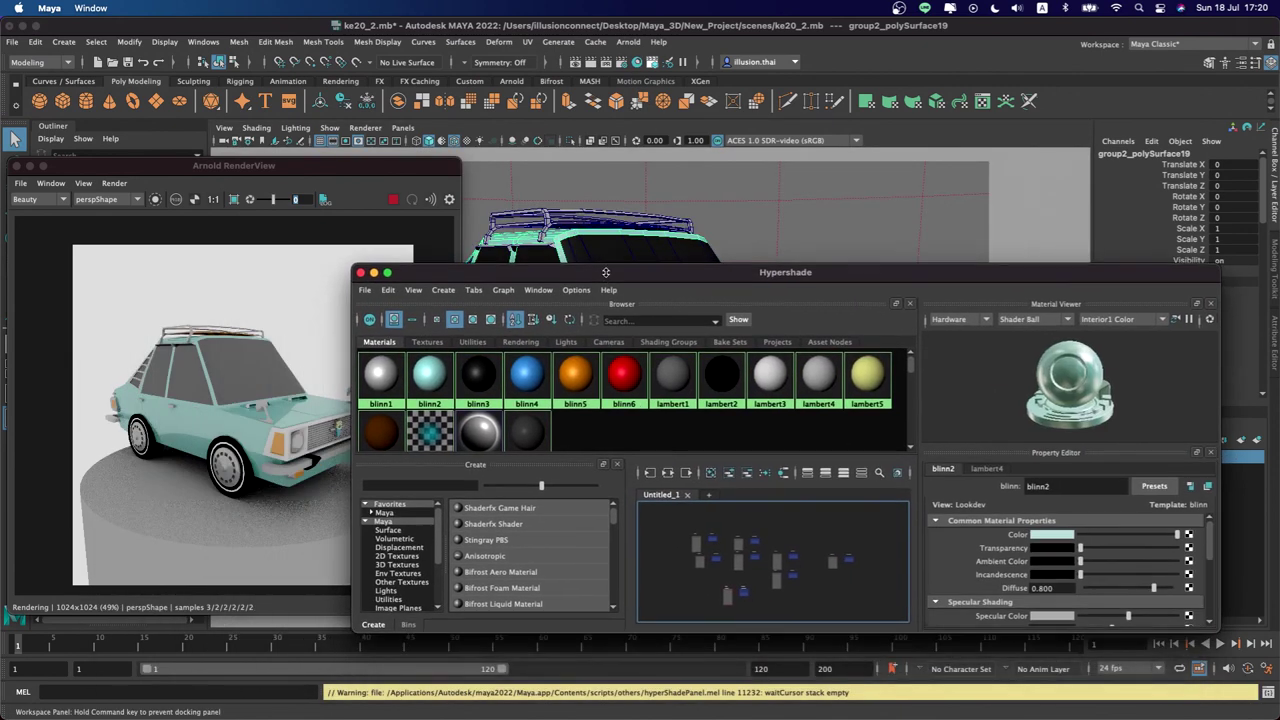
pyautogui.scroll(-2, 1095, 559)
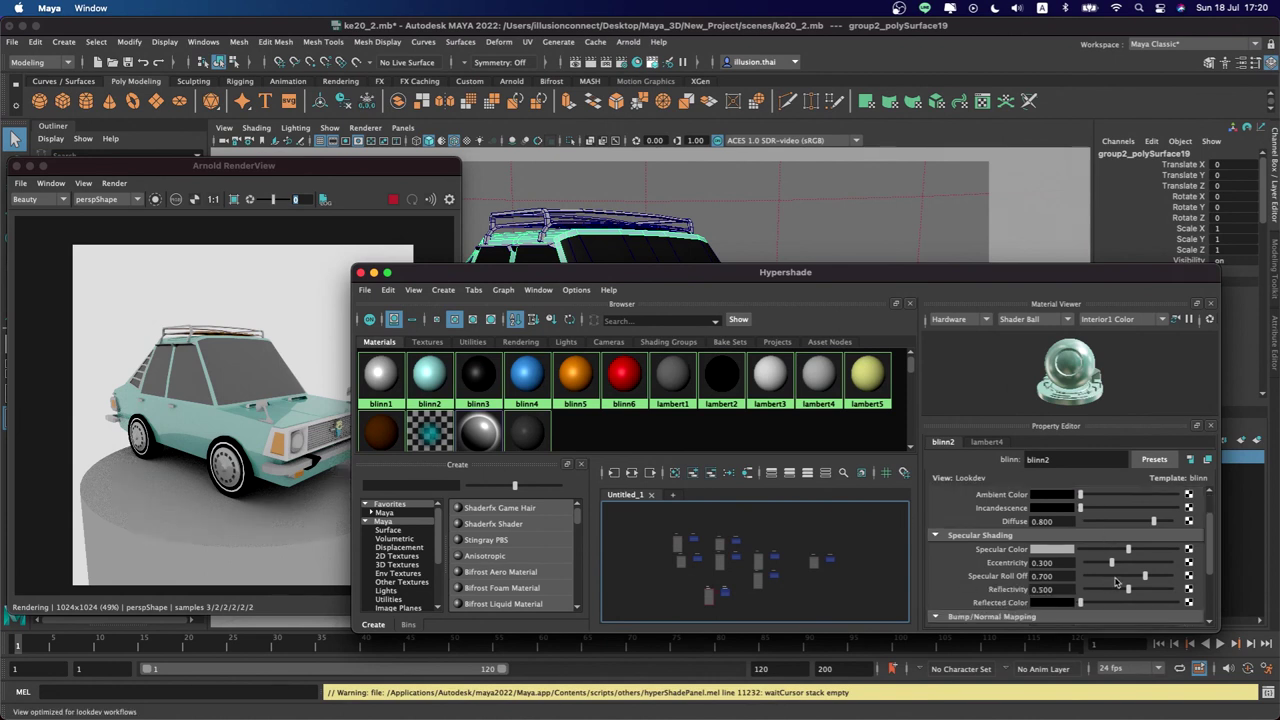
pyautogui.moveTo(1118, 551); pyautogui.dragTo(1098, 559)
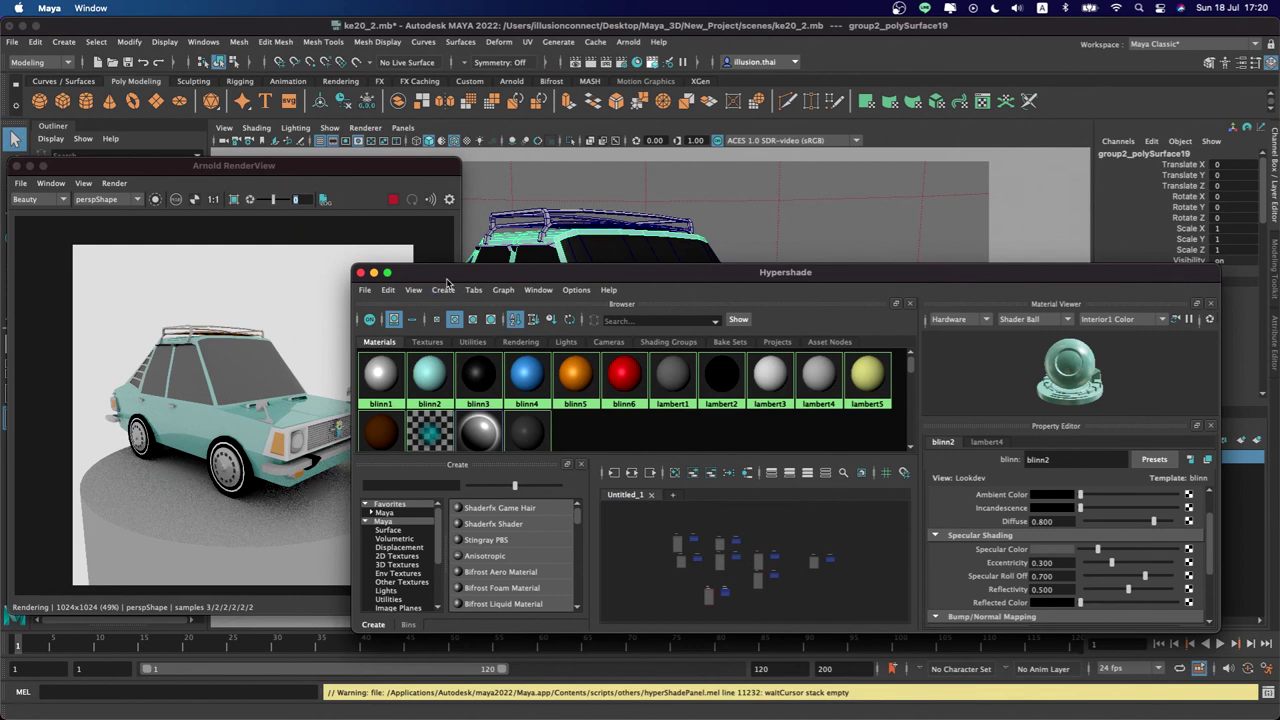
pyautogui.moveTo(447, 281); pyautogui.dragTo(511, 504)
# Assign the white blinn1 material to the car's wheels and inspect them from several angles
pyautogui.click(475, 435)
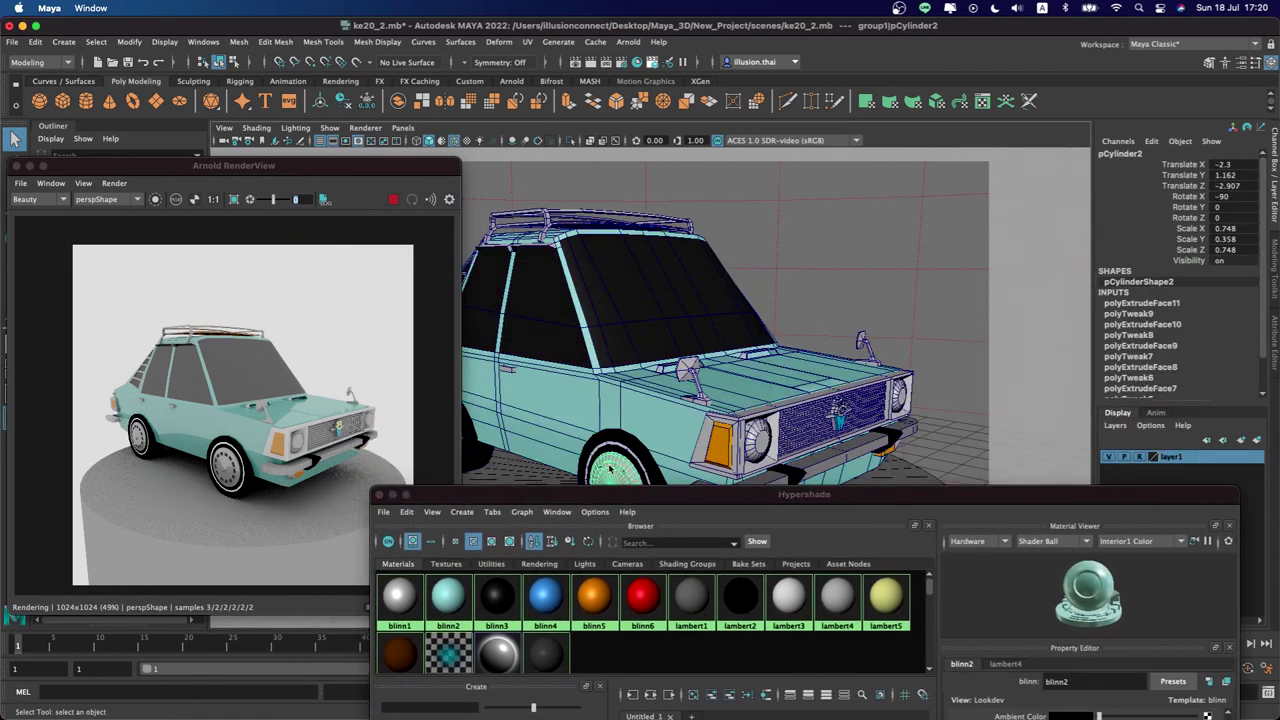
pyautogui.moveTo(354, 185); pyautogui.dragTo(243, 186)
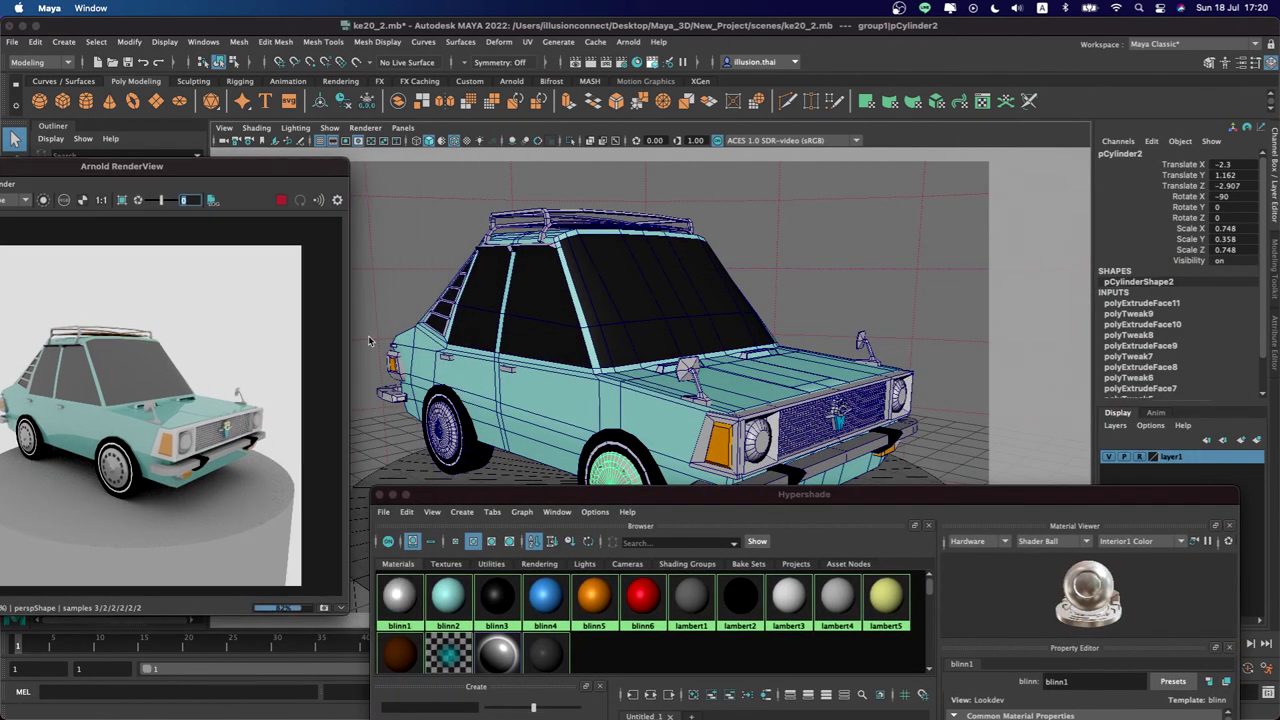
pyautogui.hotkey('ctrl', 'd')
pyautogui.keyDown('alt'); pyautogui.moveTo(700, 330); pyautogui.dragTo(500, 330); pyautogui.keyUp('alt')
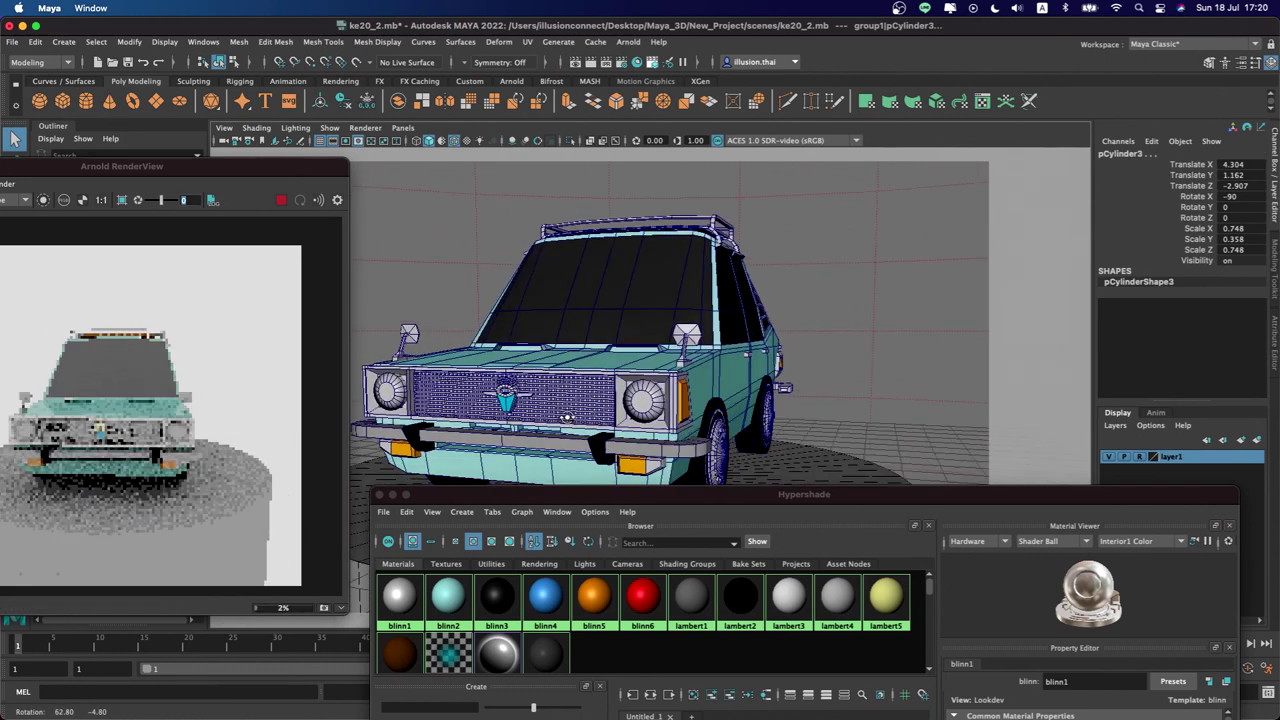
pyautogui.keyDown('shift'); pyautogui.click(793, 428); pyautogui.keyUp('shift')
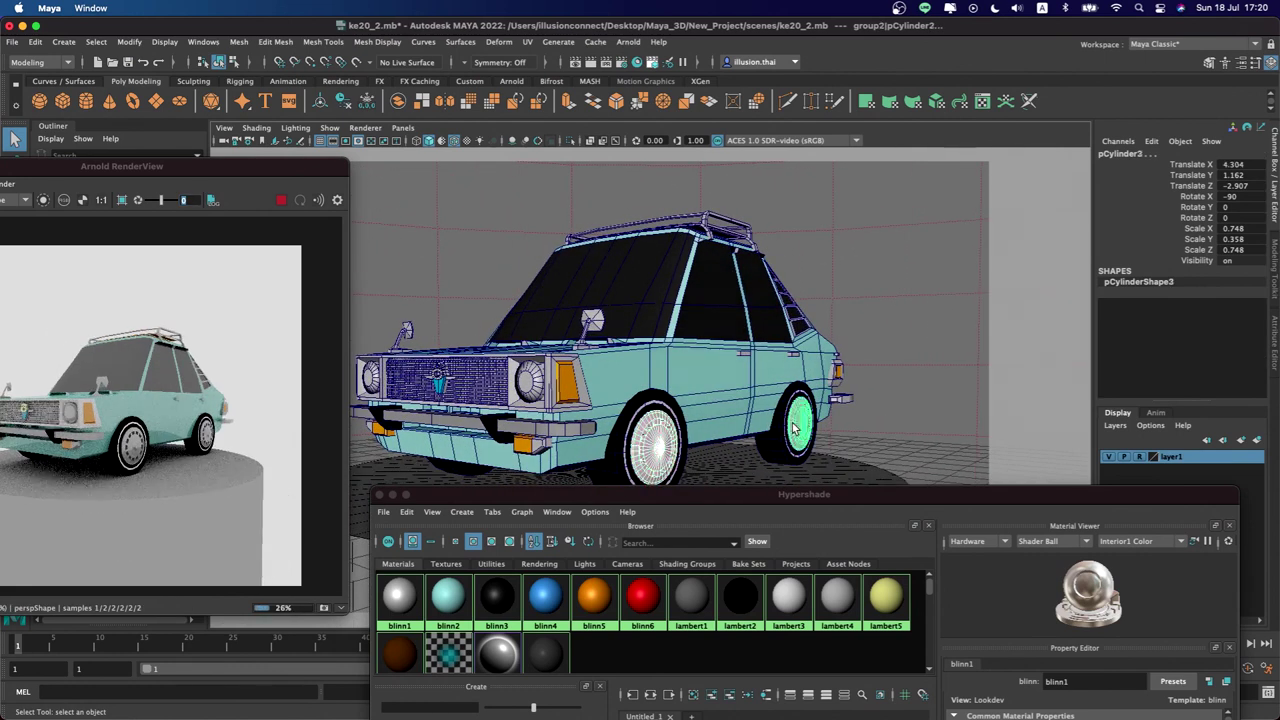
pyautogui.moveTo(397, 600); pyautogui.dragTo(398, 503, button='right')
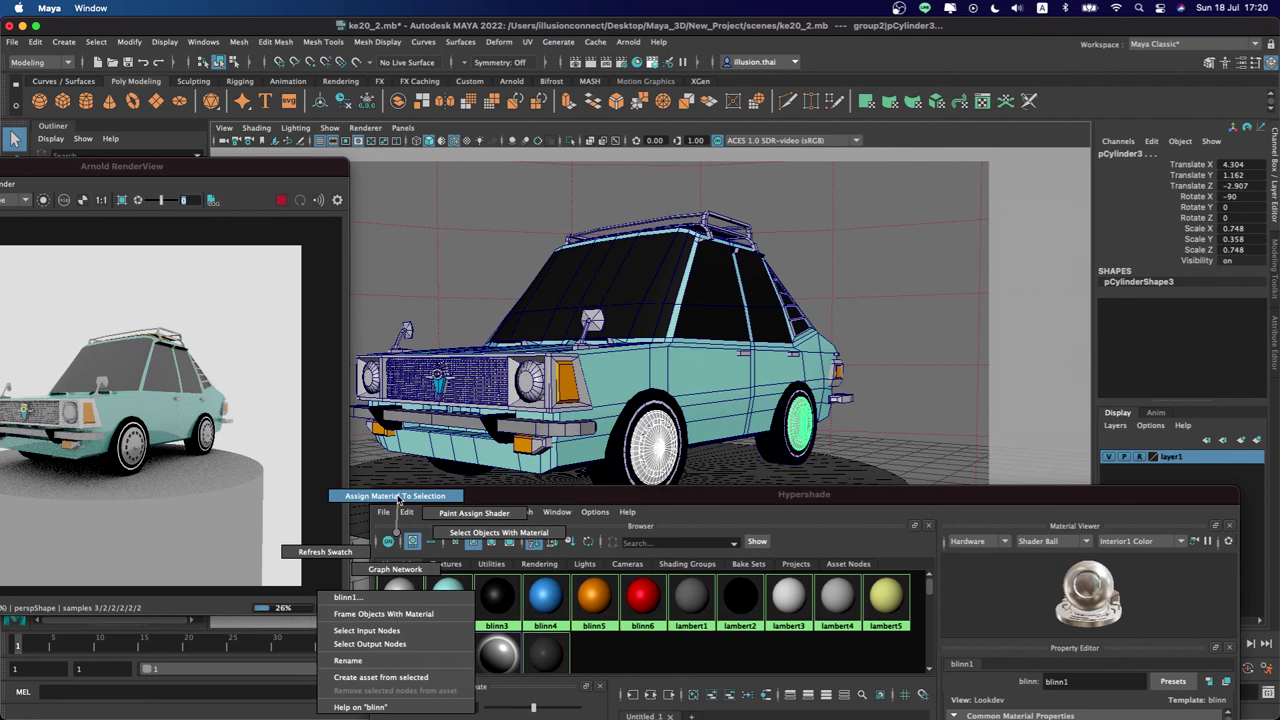
pyautogui.moveTo(557, 487); pyautogui.dragTo(643, 425, button='right')
pyautogui.moveTo(603, 425)
pyautogui.keyDown('alt'); pyautogui.mouseDown()
pyautogui.moveTo(684, 450)
pyautogui.moveTo(730, 440)
pyautogui.mouseUp(); pyautogui.keyUp('alt')
pyautogui.moveTo(283, 167); pyautogui.dragTo(350, 167)
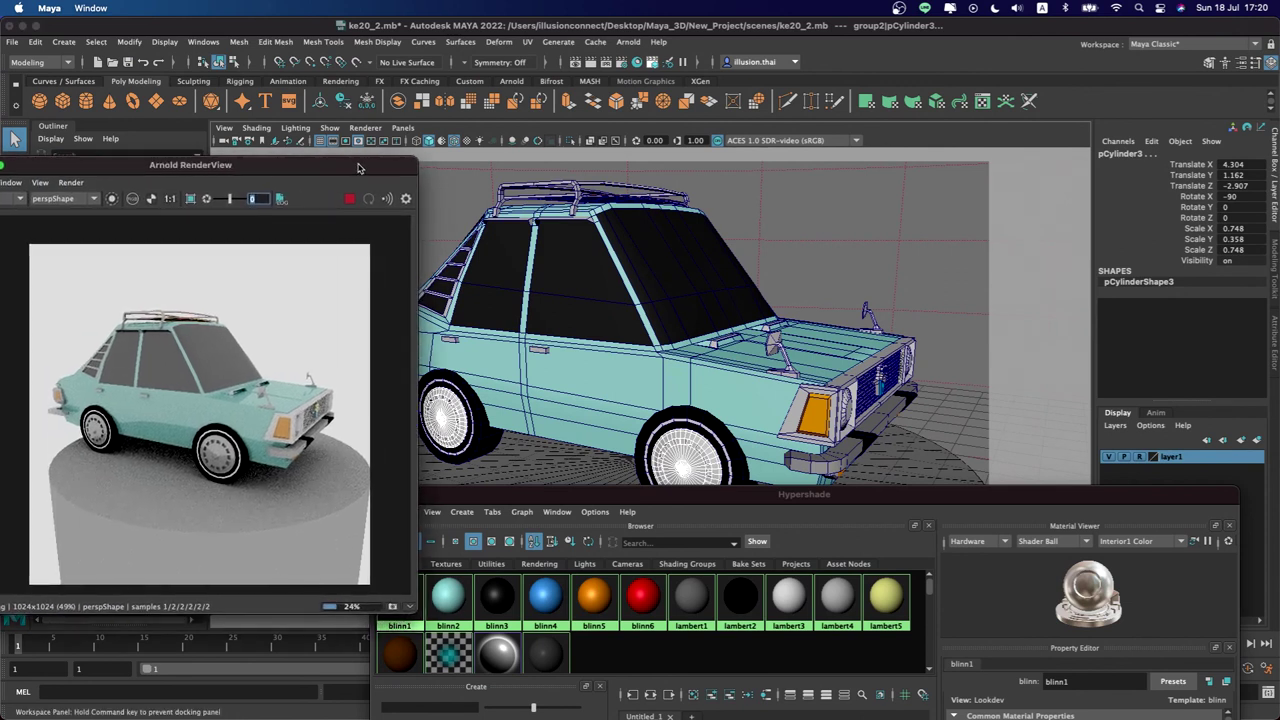
pyautogui.moveTo(829, 375)
pyautogui.keyDown('alt'); pyautogui.mouseDown()
pyautogui.moveTo(801, 371)
pyautogui.moveTo(757, 578)
pyautogui.mouseUp(); pyautogui.keyUp('alt')
# Slide pCylinder9 sideways to Translate X 1.182, then view the car from the front three-quarter
pyautogui.click(780, 458)
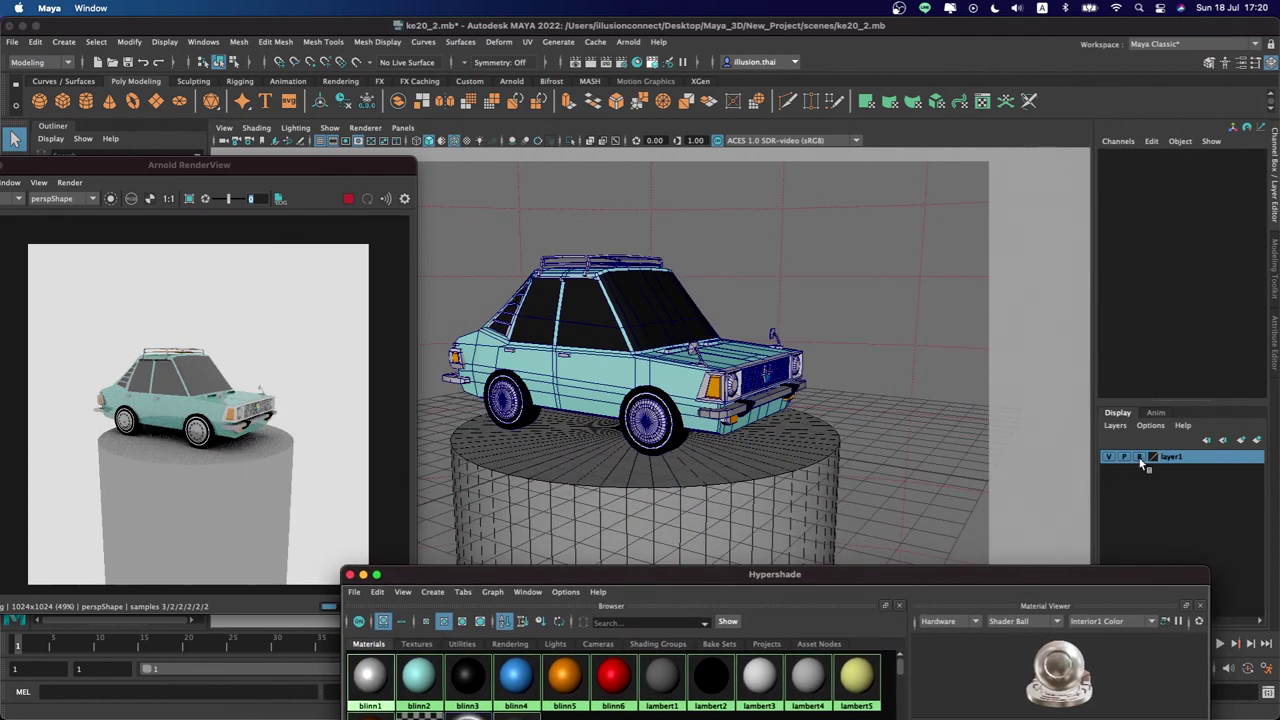
pyautogui.click(801, 496)
pyautogui.keyDown('alt'); pyautogui.moveTo(801, 496); pyautogui.dragTo(853, 486); pyautogui.keyUp('alt')
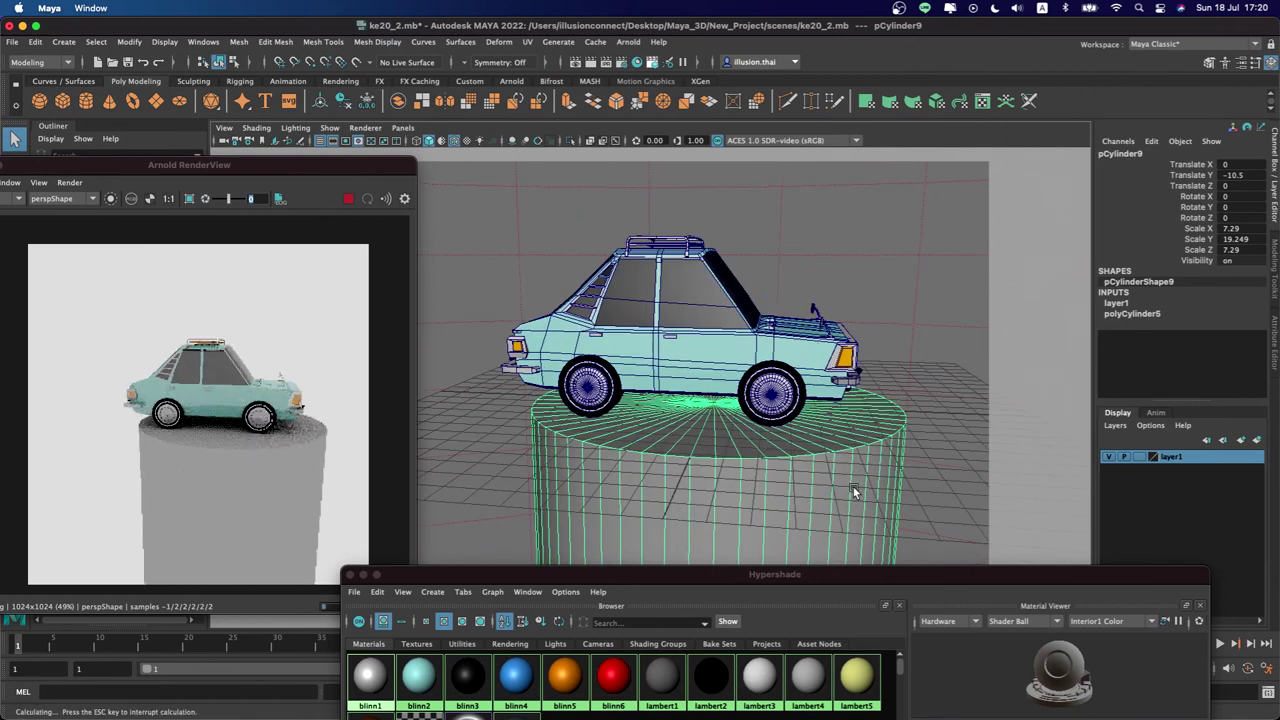
pyautogui.press('w')
pyautogui.moveTo(697, 413); pyautogui.dragTo(630, 401, button='middle')
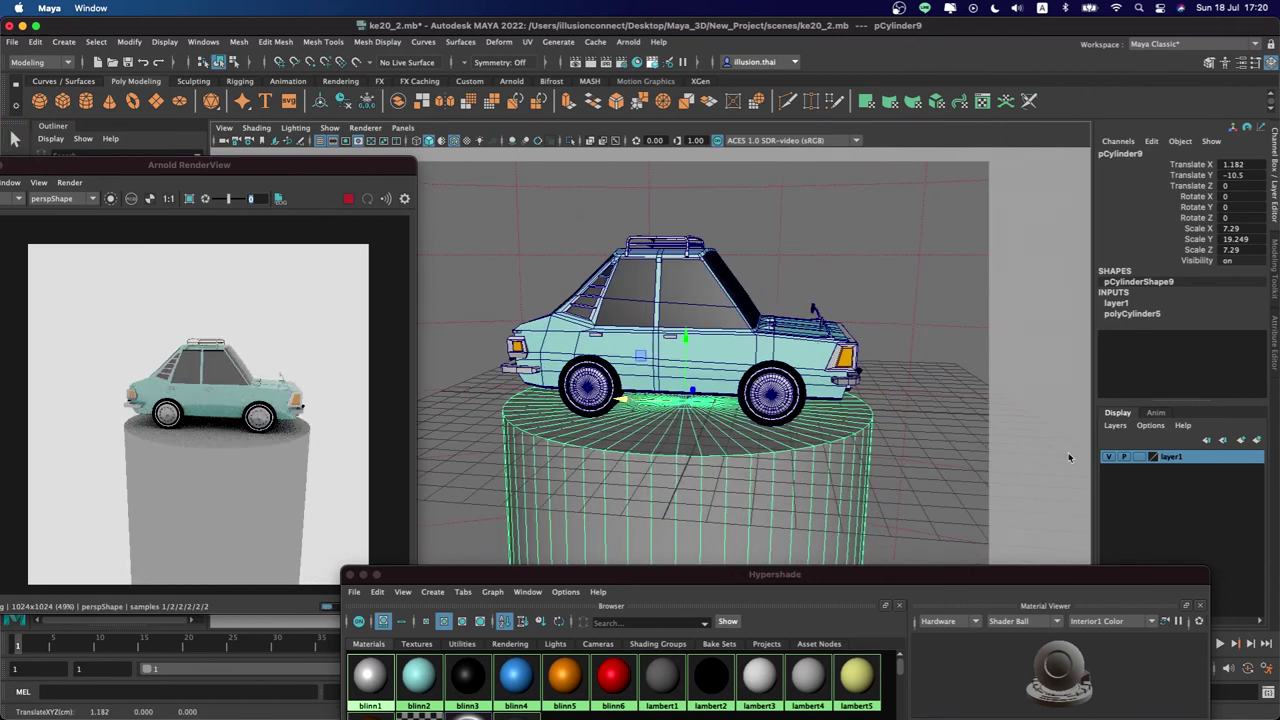
pyautogui.click(907, 442)
pyautogui.moveTo(907, 442)
pyautogui.keyDown('alt'); pyautogui.mouseDown()
pyautogui.moveTo(808, 440)
pyautogui.moveTo(732, 468)
pyautogui.moveTo(770, 466)
pyautogui.mouseUp(); pyautogui.keyUp('alt')
pyautogui.keyDown('alt'); pyautogui.moveTo(770, 466); pyautogui.dragTo(818, 470, button='right'); pyautogui.keyUp('alt')
pyautogui.moveTo(818, 470)
pyautogui.keyDown('alt'); pyautogui.mouseDown()
pyautogui.moveTo(787, 476)
pyautogui.moveTo(806, 478)
pyautogui.mouseUp(); pyautogui.keyUp('alt')
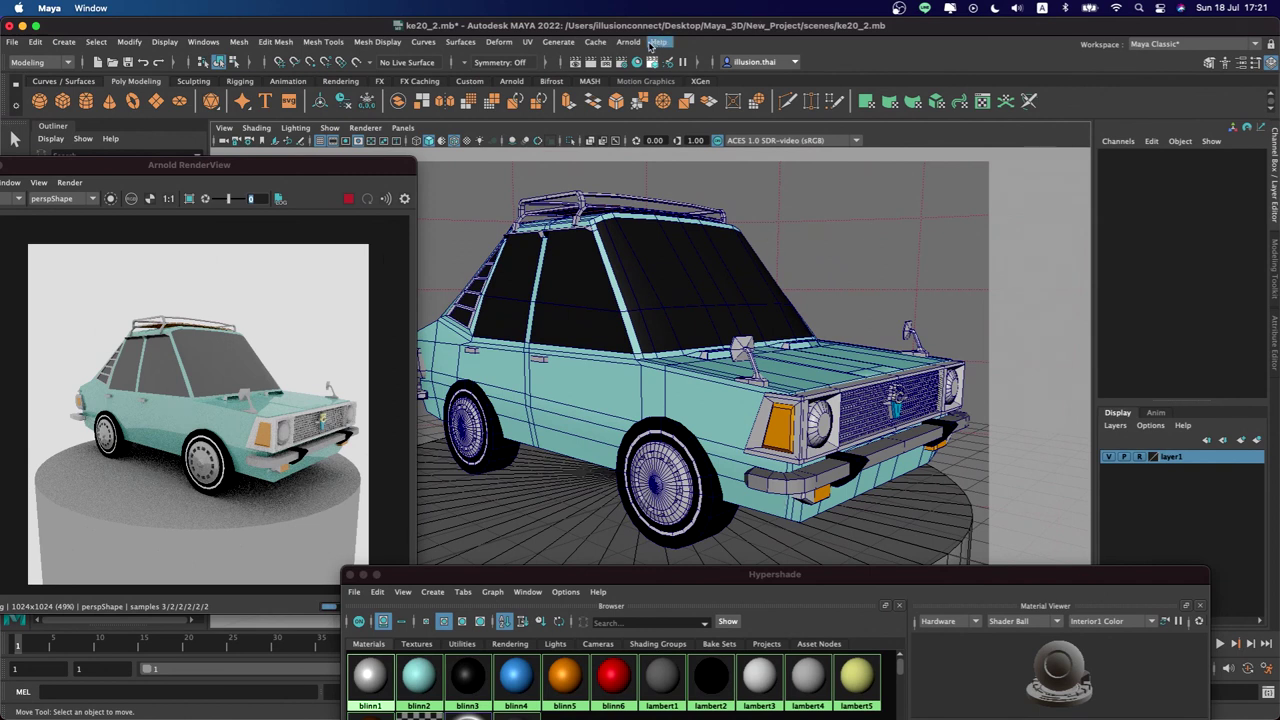
# Raise Arnold's Camera (AA) samples from 3 to 6 in Render Settings
pyautogui.click(621, 63)
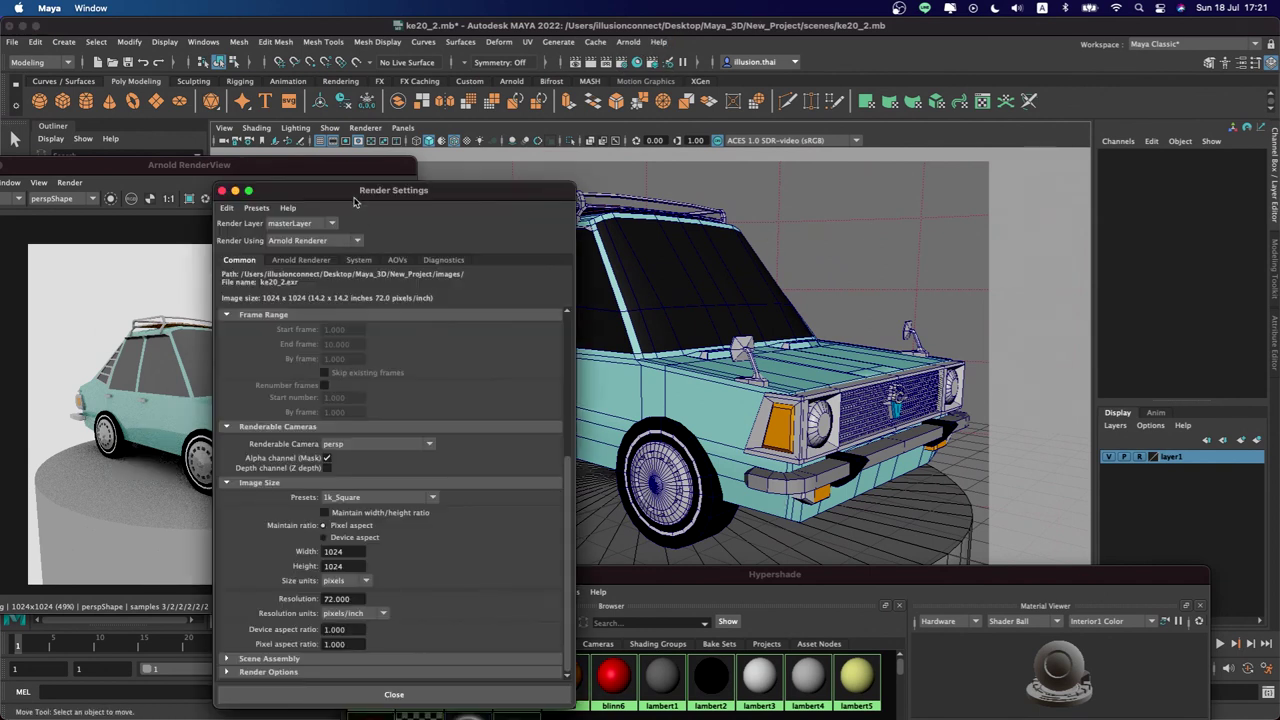
pyautogui.moveTo(353, 203); pyautogui.dragTo(557, 172)
pyautogui.click(504, 229)
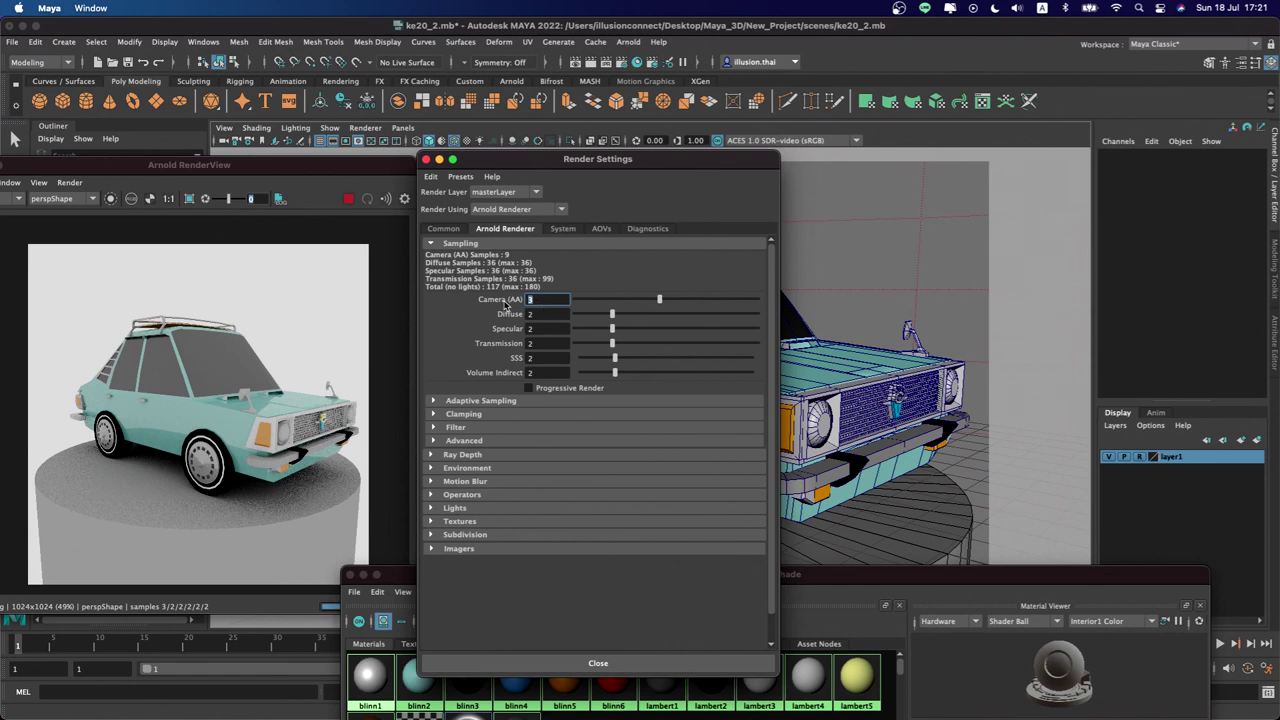
pyautogui.write('6')
pyautogui.press('Return')
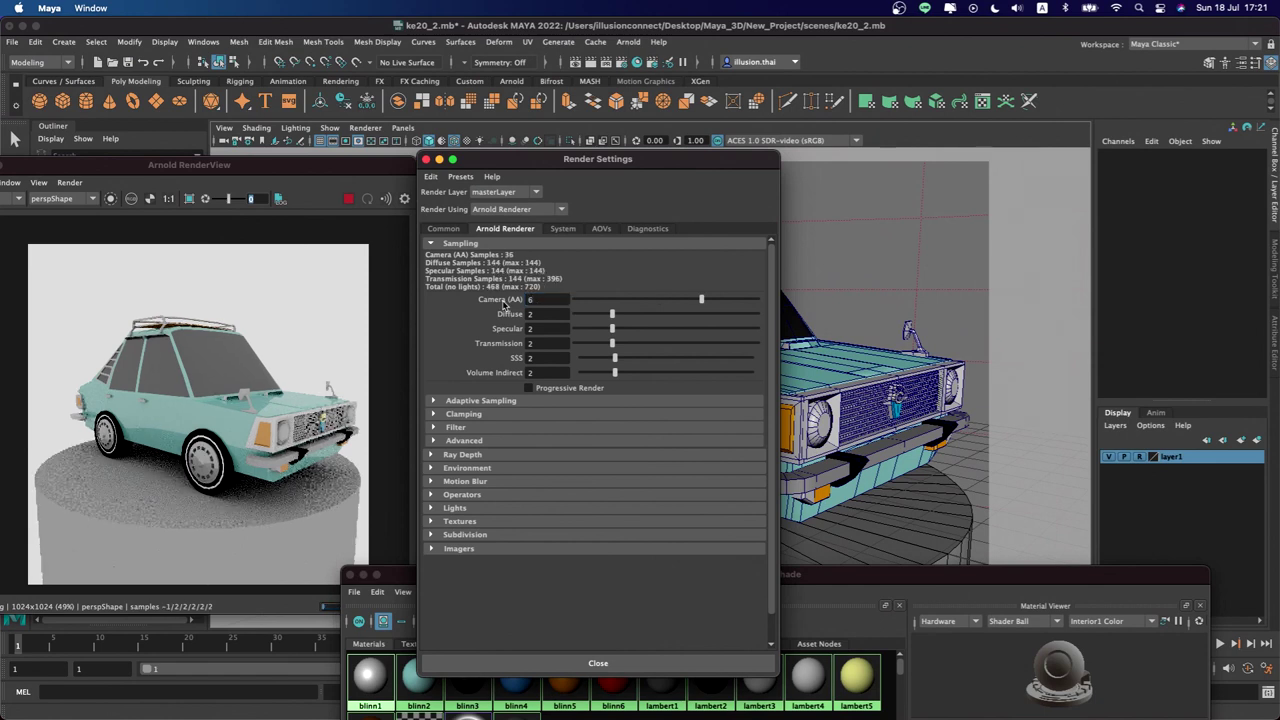
# Review the Common tab, expanding the Render Options and Scene Assembly sections
pyautogui.click(443, 229)
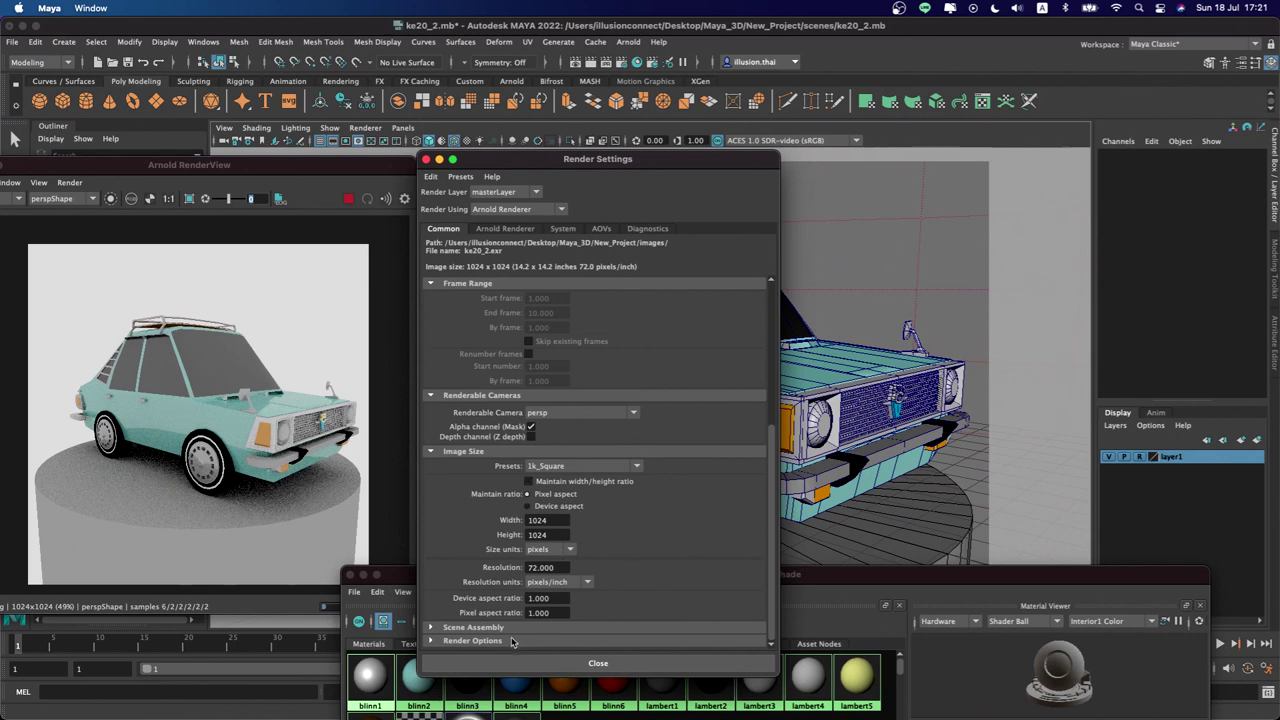
pyautogui.click(515, 640)
pyautogui.scroll(-5, 540, 450)
pyautogui.click(503, 368)
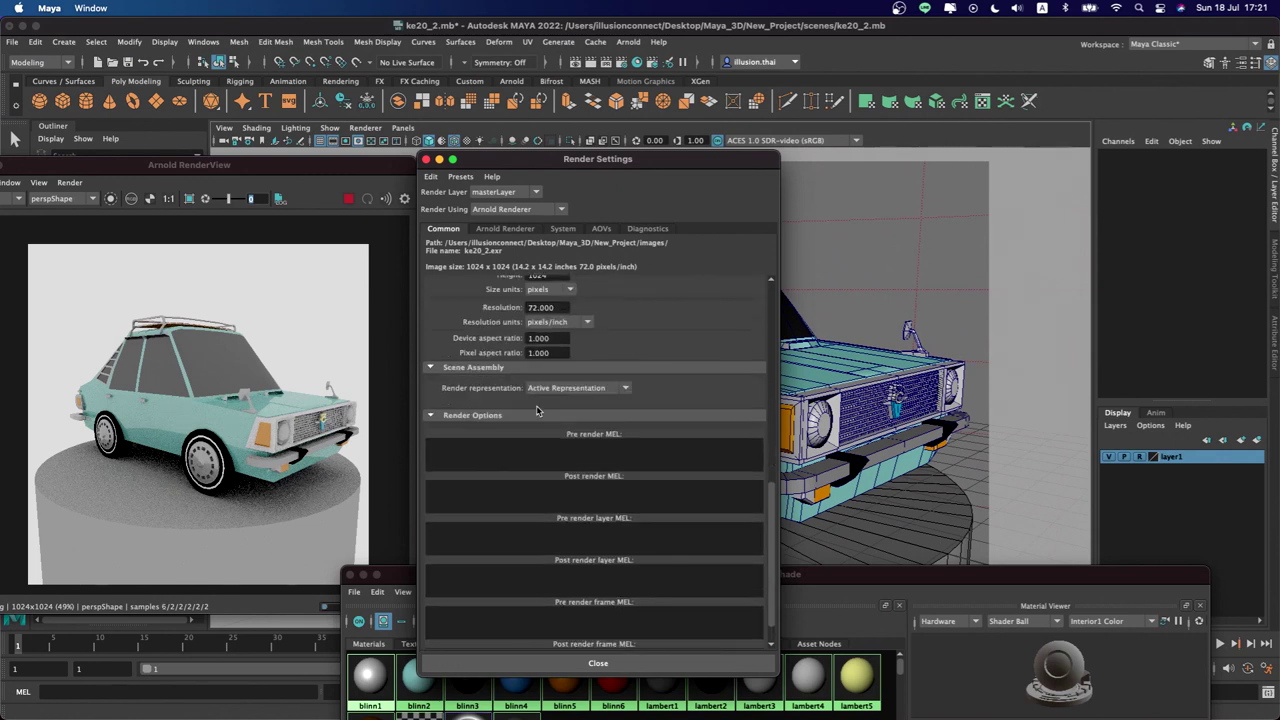
pyautogui.scroll(5, 532, 510)
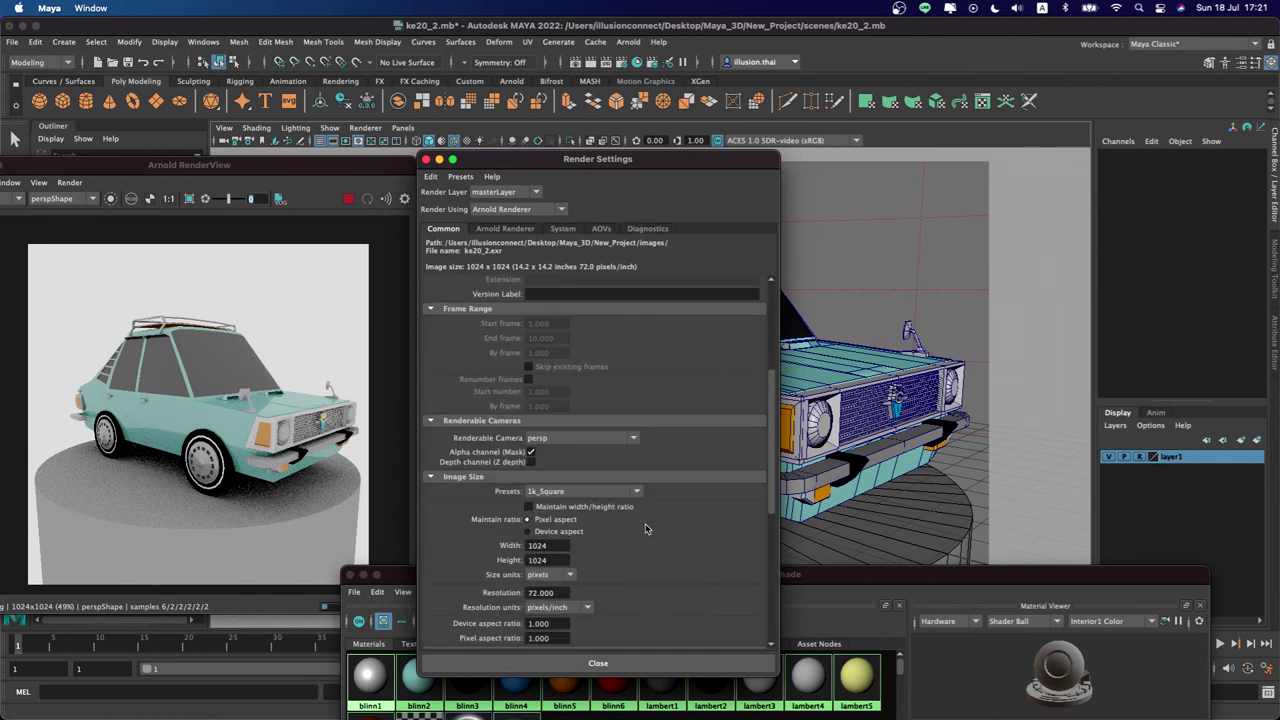
pyautogui.scroll(-2, 645, 529)
pyautogui.scroll(-2, 645, 529)
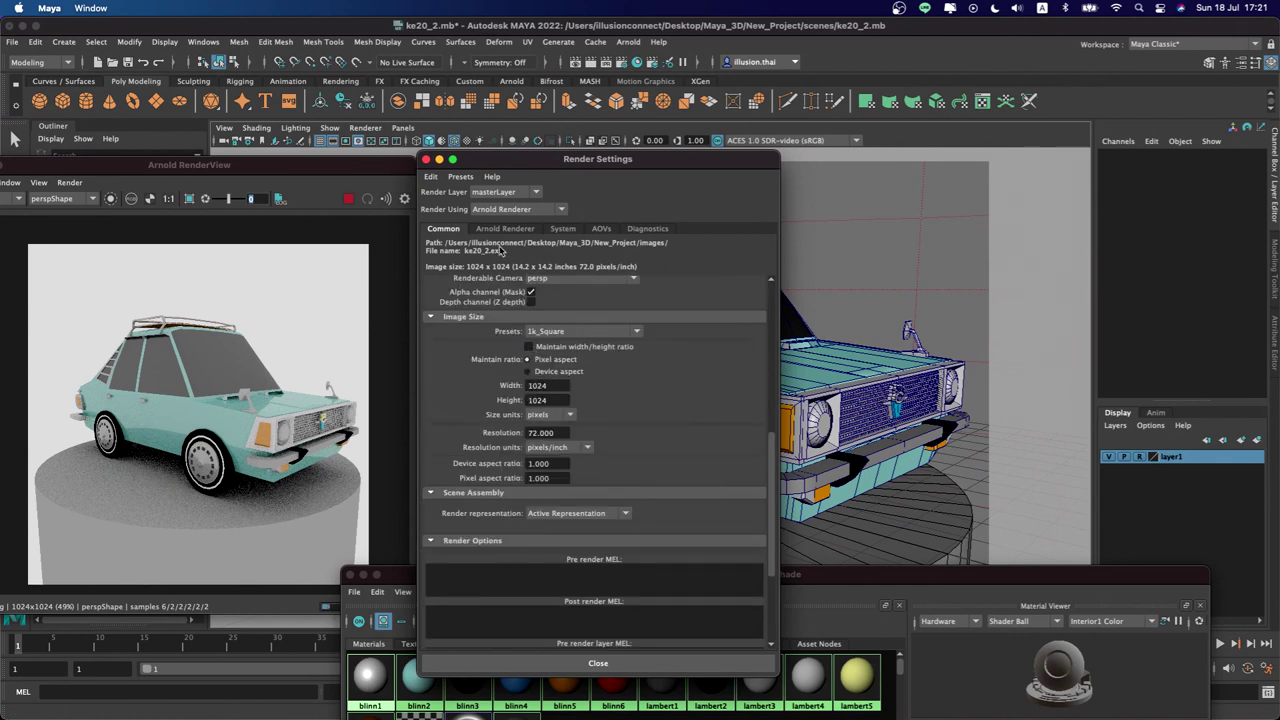
# Browse the Arnold Renderer, System, AOVs and Diagnostics tabs
pyautogui.click(503, 230)
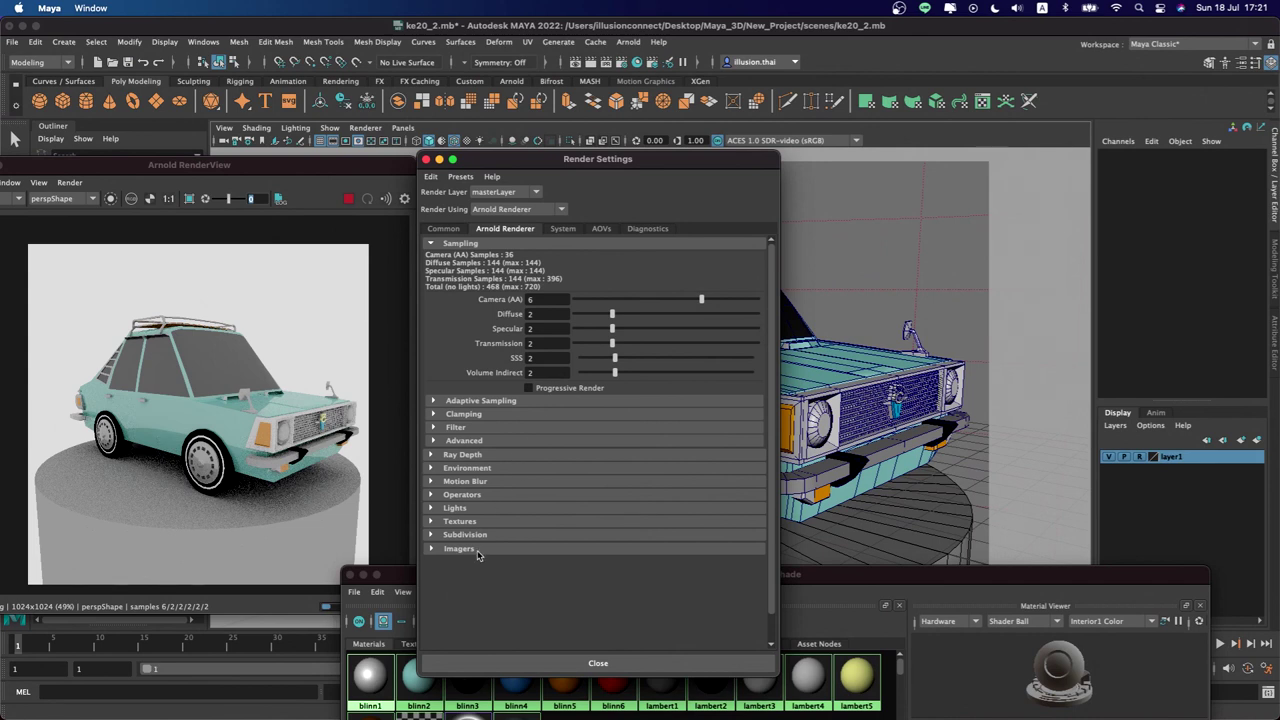
pyautogui.click(566, 230)
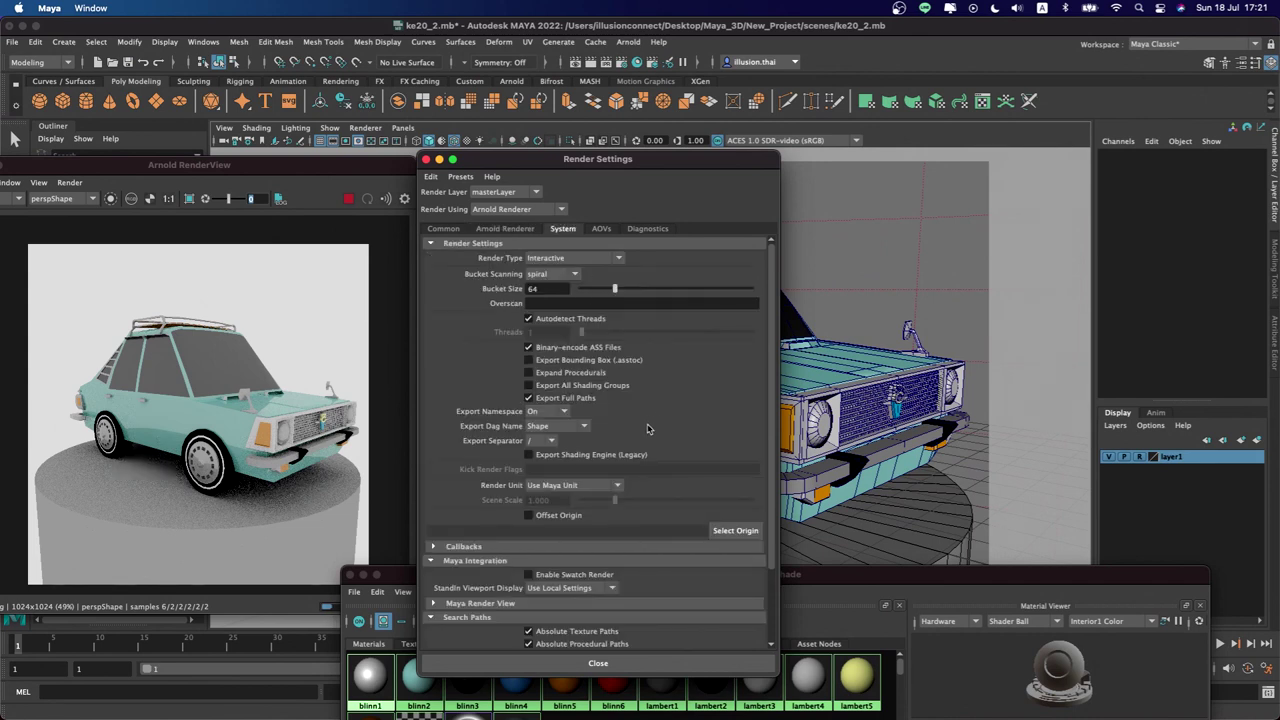
pyautogui.scroll(-2, 651, 428)
pyautogui.scroll(3, 650, 411)
pyautogui.click(605, 230)
pyautogui.click(627, 230)
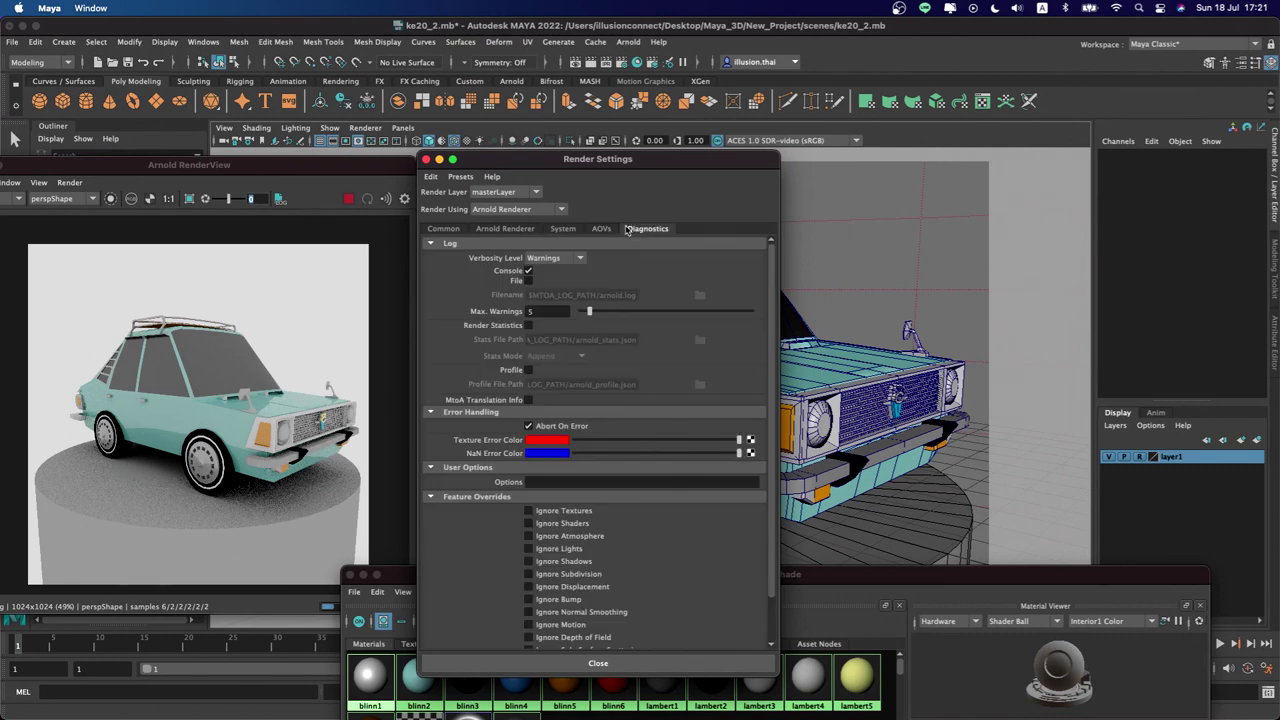
# Close Render Settings and reposition Arnold RenderView while the 6-sample render finishes
pyautogui.click(426, 159)
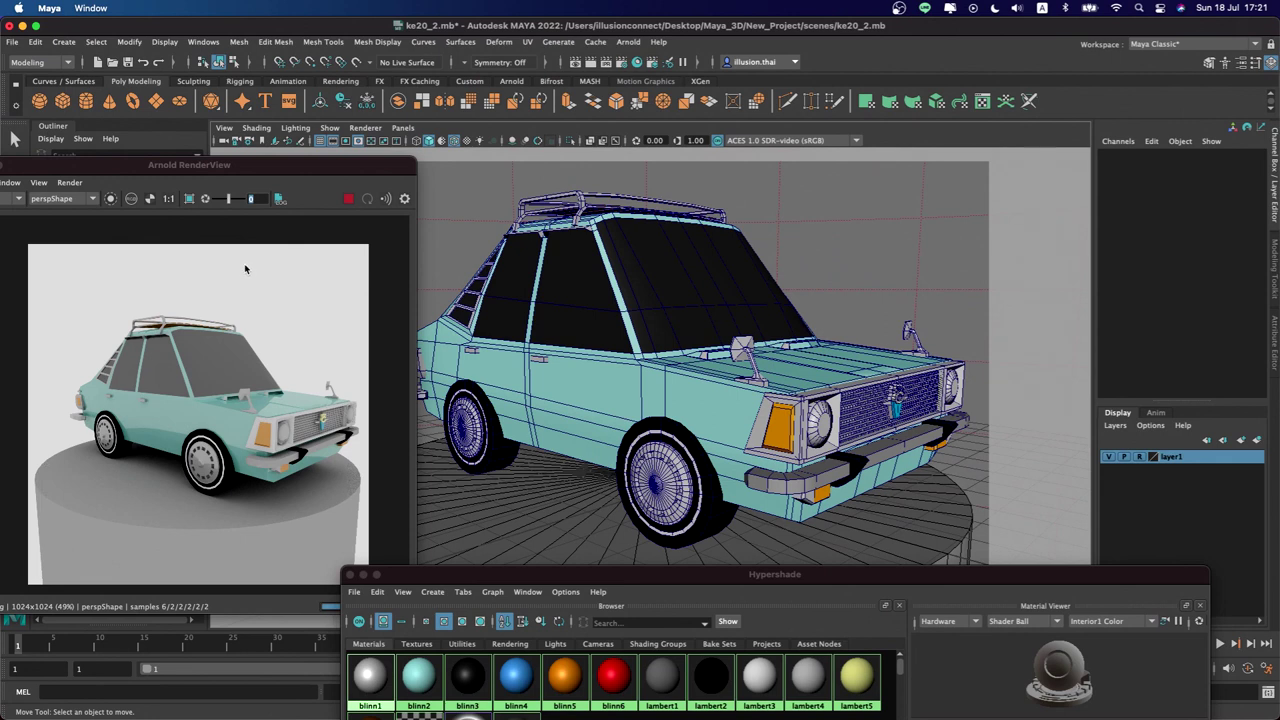
pyautogui.moveTo(255, 174); pyautogui.dragTo(301, 178)
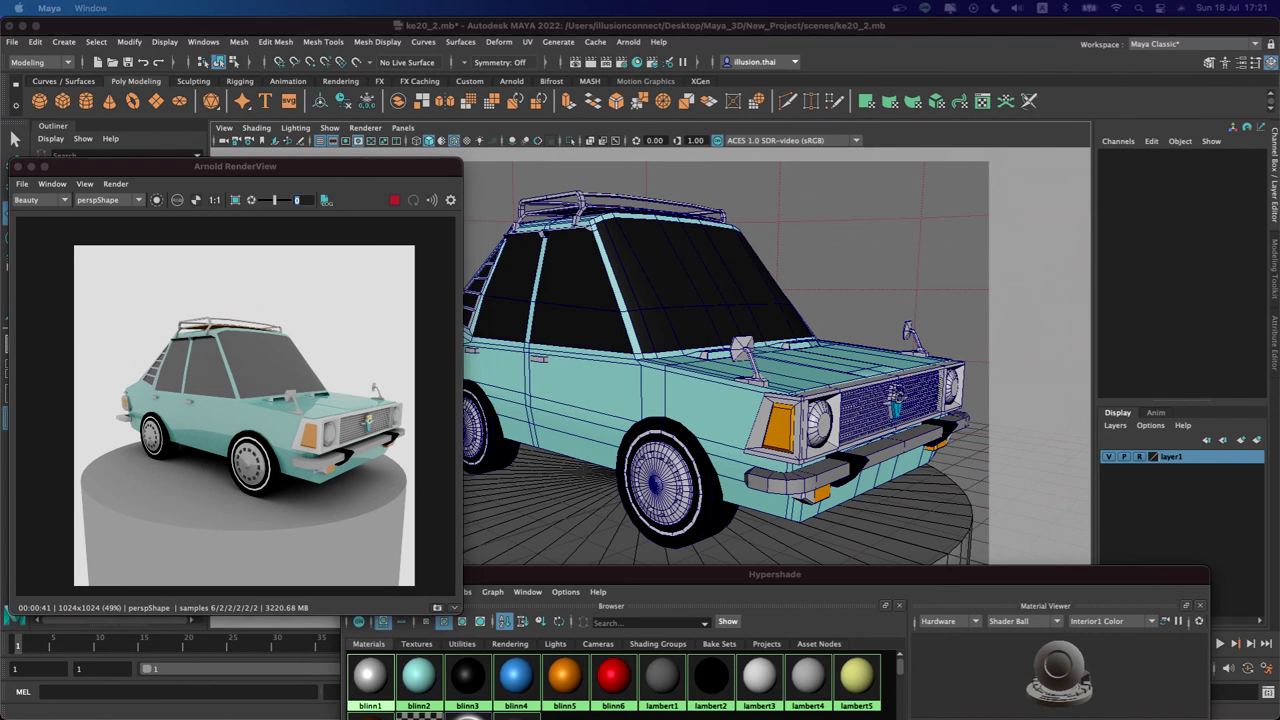